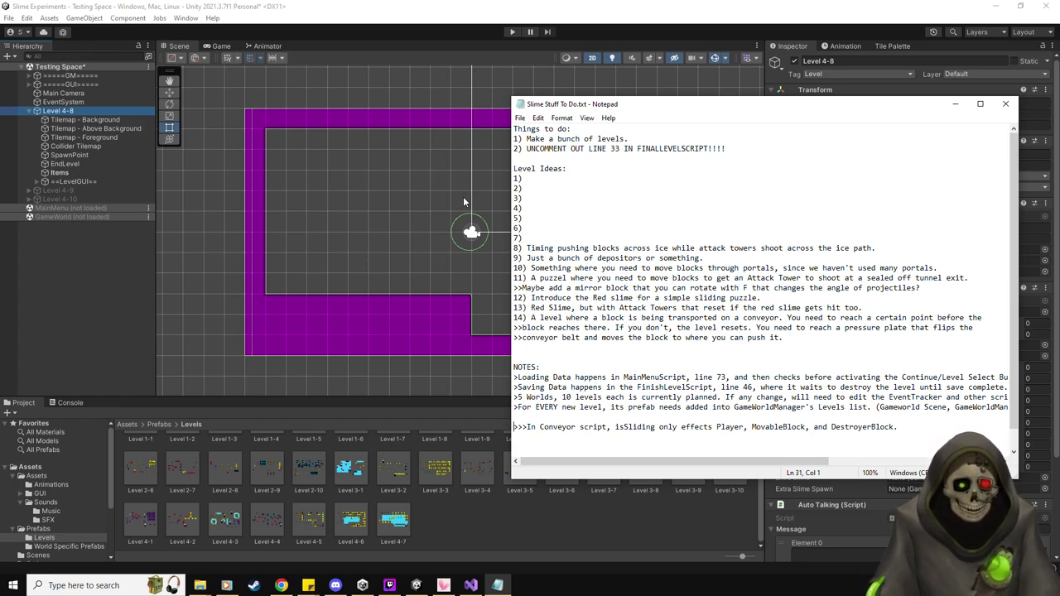
# Switch from the notes to Unity and look through the sprites in the project's Assets folder.
pyautogui.press('XF86AudioLowerVolume')
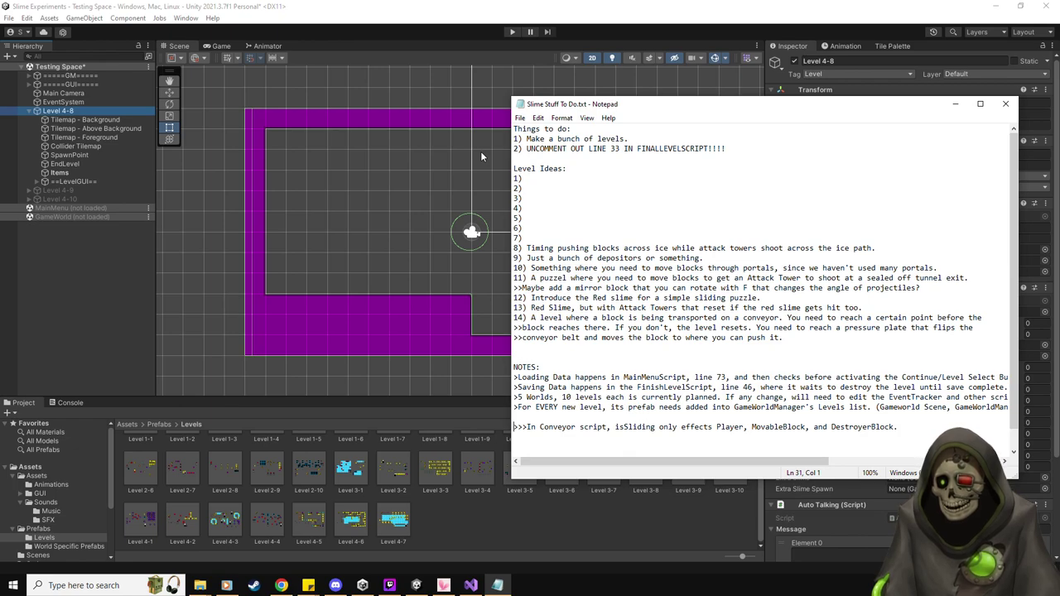
pyautogui.hotkey('alt', 'Tab')
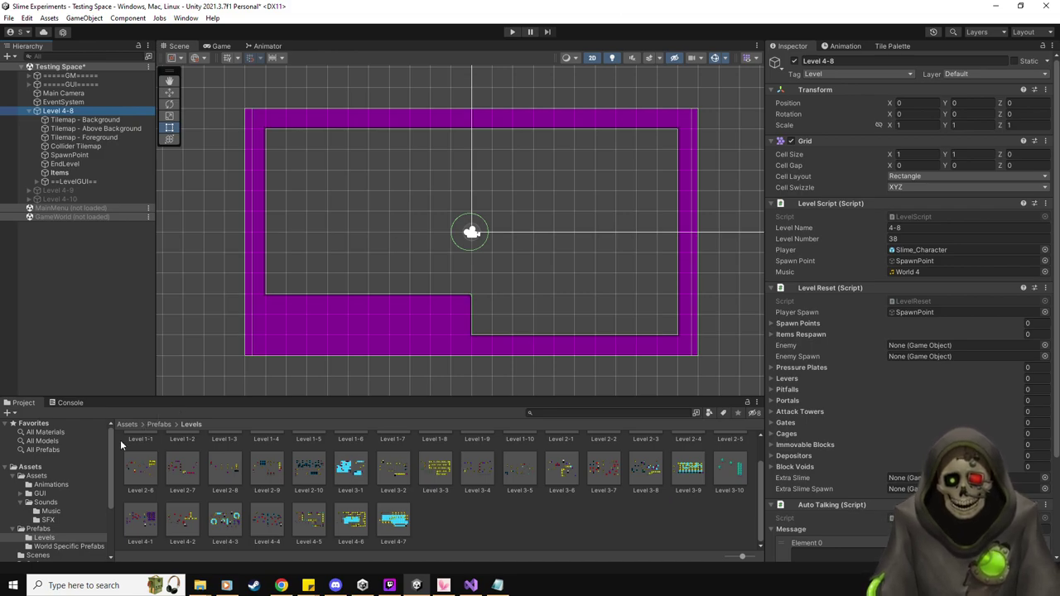
pyautogui.click(36, 476)
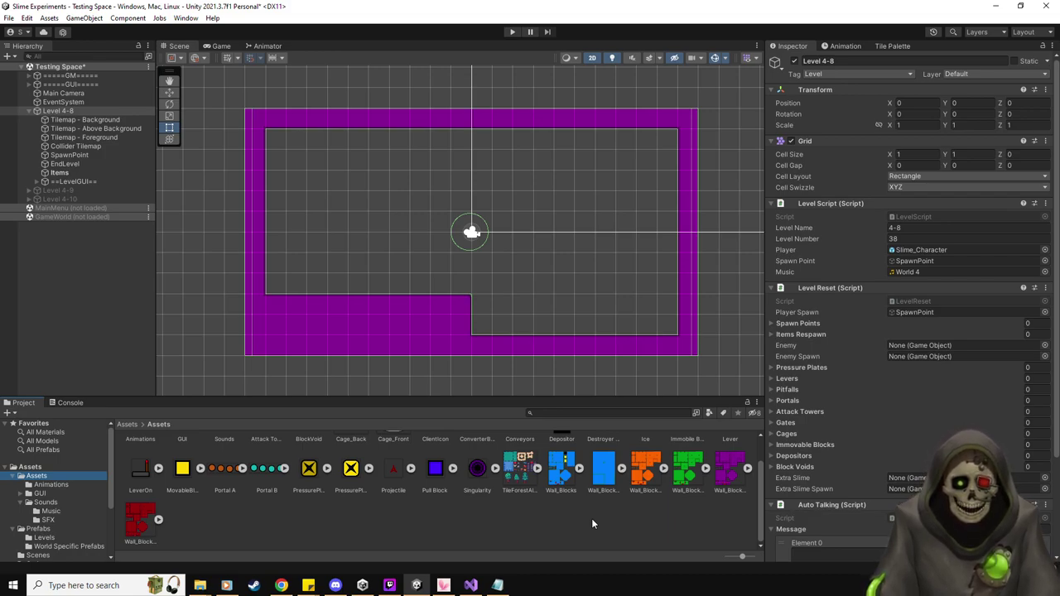
pyautogui.scroll(1, 592, 519)
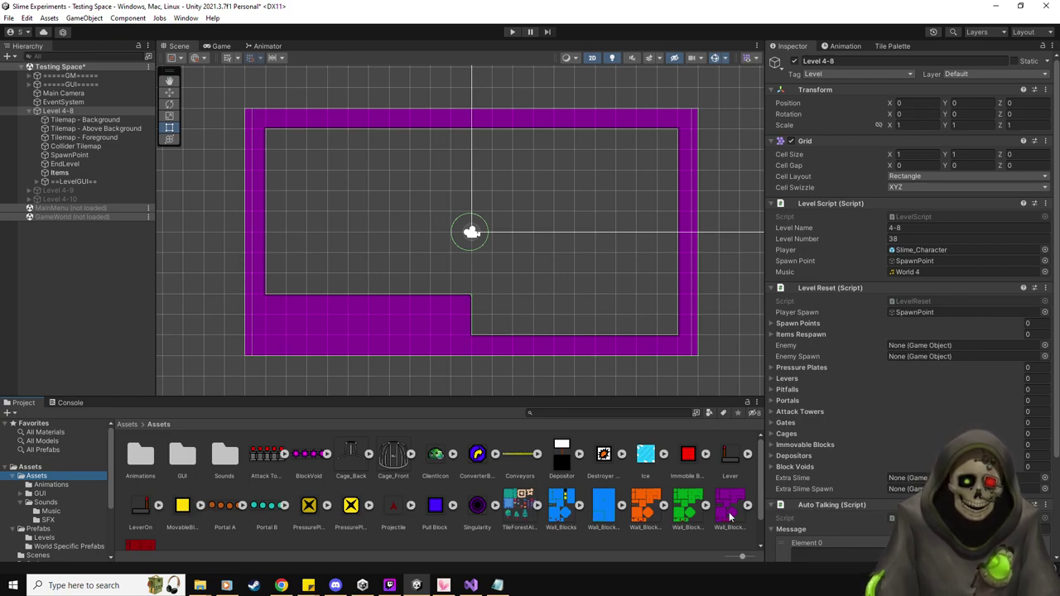
pyautogui.scroll(-1, 677, 507)
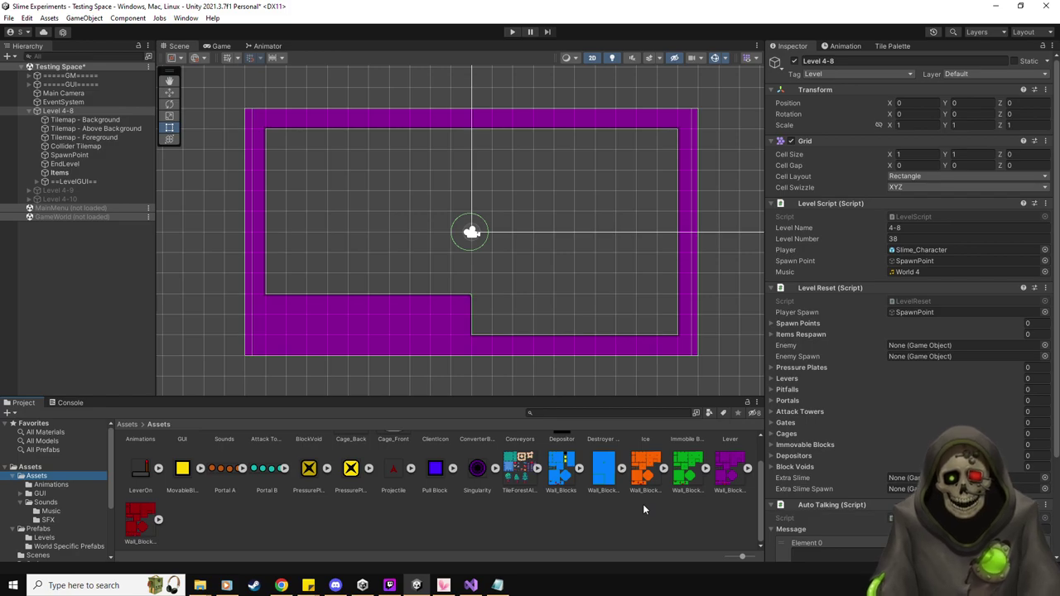
pyautogui.scroll(1, 566, 502)
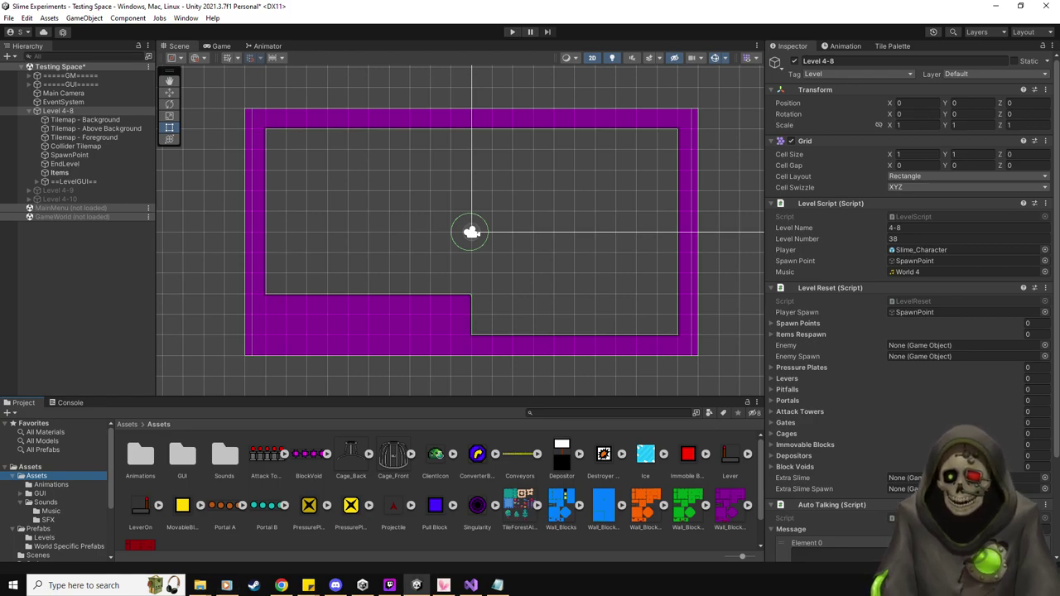
# Bring up the Slime Stuff To Do notes and move their window off the Unity screen.
pyautogui.click(497, 585)
pyautogui.moveTo(494, 118); pyautogui.dragTo(623, 106)
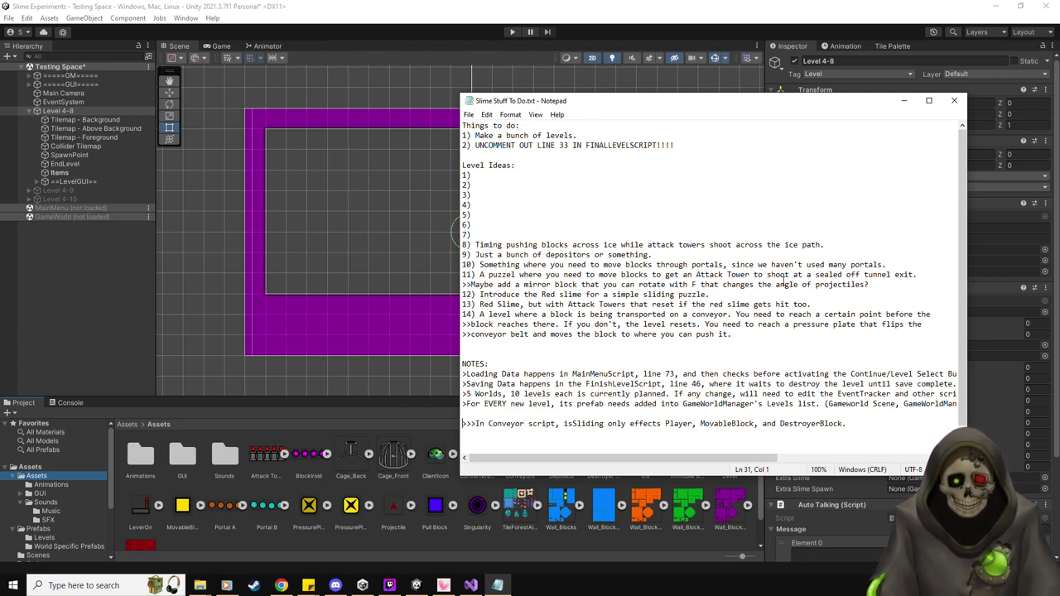
pyautogui.moveTo(663, 101); pyautogui.dragTo(0, 66)
pyautogui.click(10, 249)
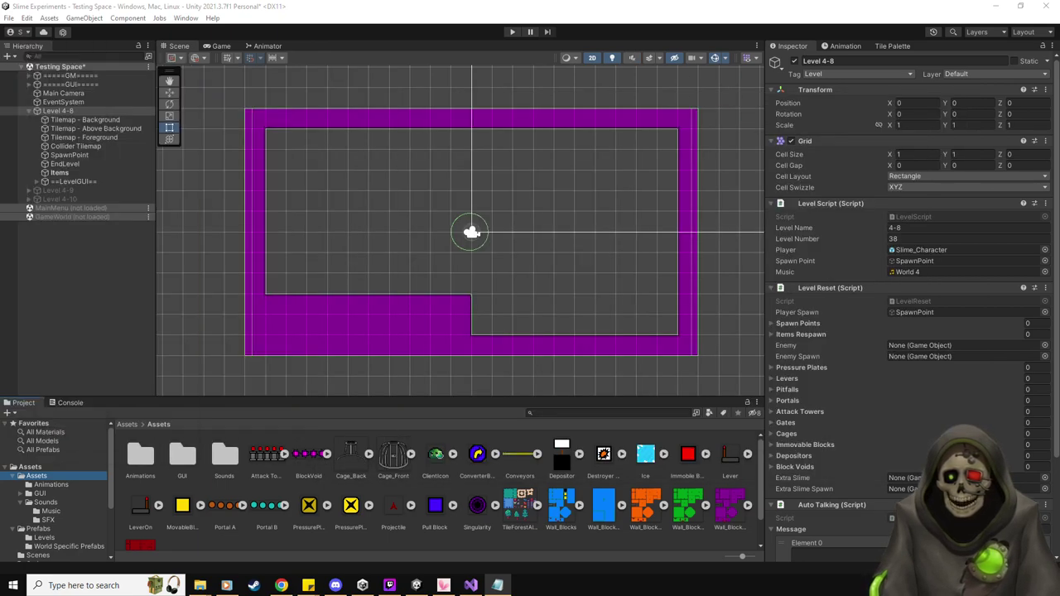
# Open the Level 4-3 prefab from the Levels prefab folder for editing.
pyautogui.click(45, 538)
pyautogui.scroll(-1, 256, 497)
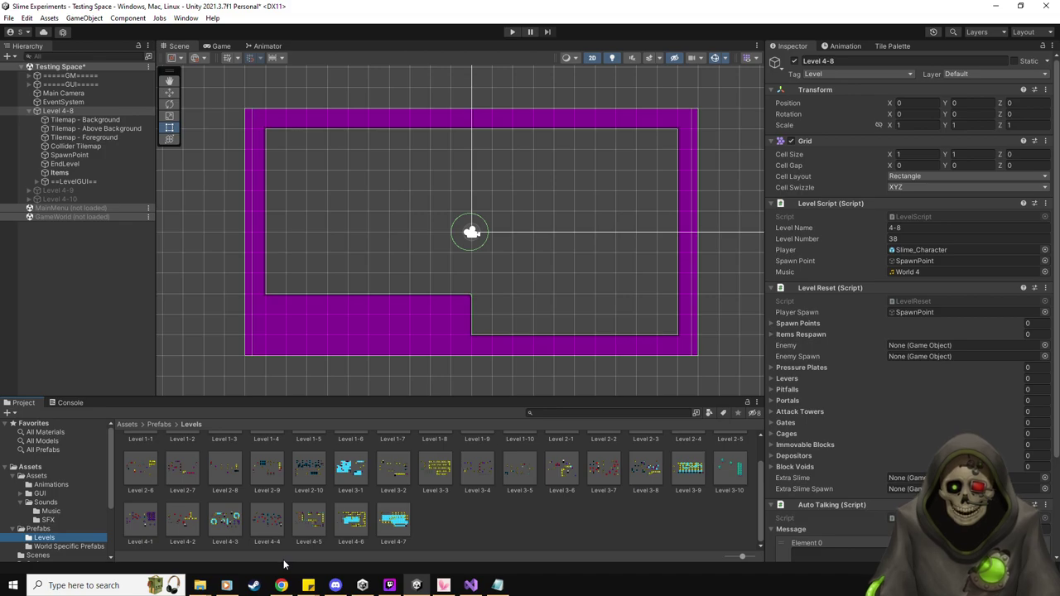
pyautogui.click(224, 520)
pyautogui.press('Return')
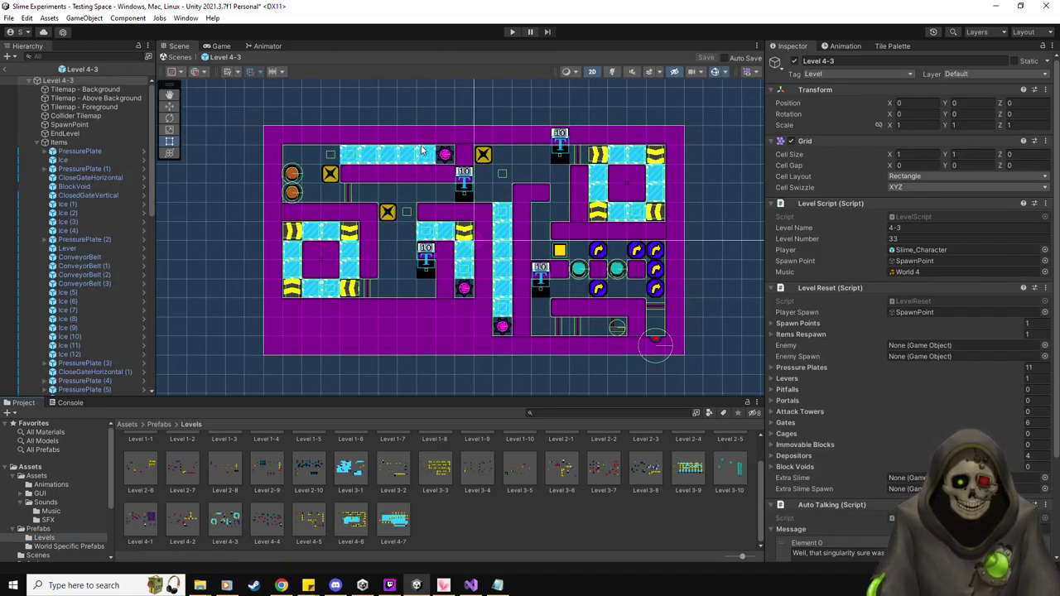
pyautogui.scroll(1, 420, 149)
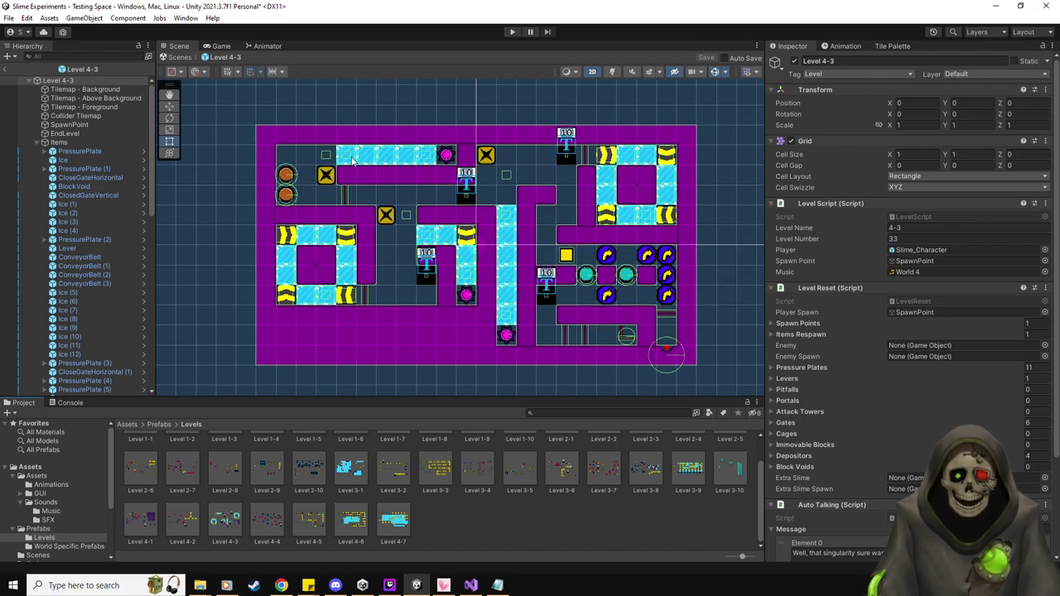
pyautogui.scroll(1, 351, 160)
pyautogui.scroll(1, 351, 160)
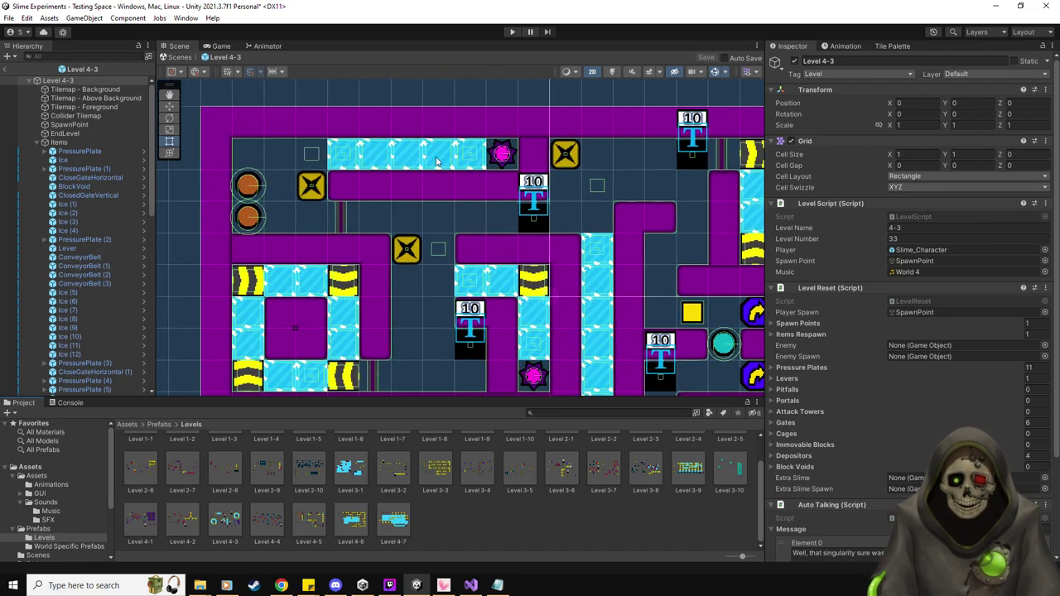
# Set Order in Layer to 1 for PressurePlate and PressurePlate (1) on the upper ice path.
pyautogui.click(93, 152)
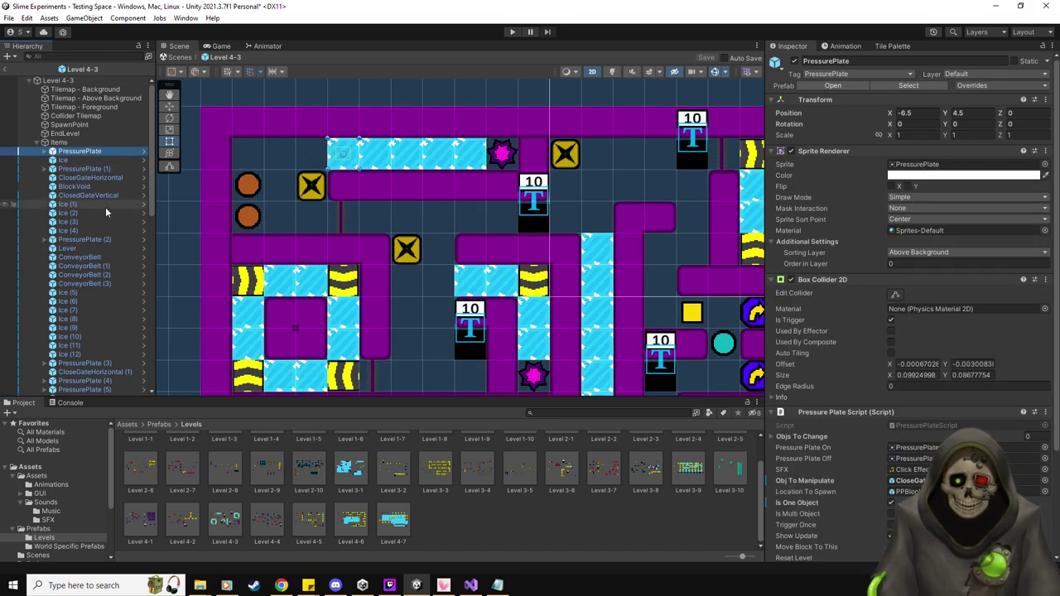
pyautogui.click(106, 206)
pyautogui.click(86, 158)
pyautogui.click(86, 152)
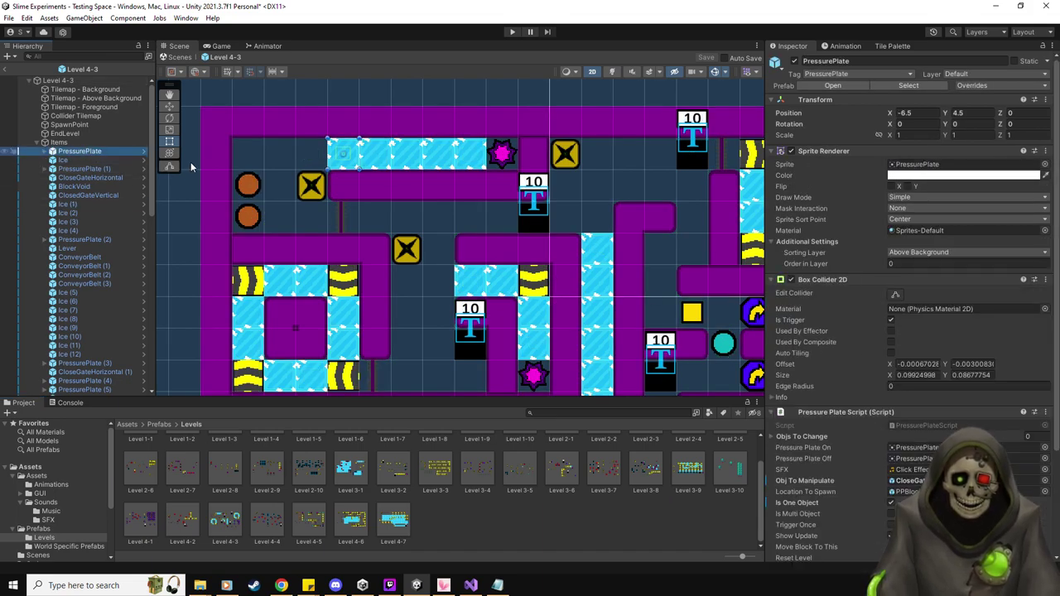
pyautogui.click(912, 263)
pyautogui.write('1')
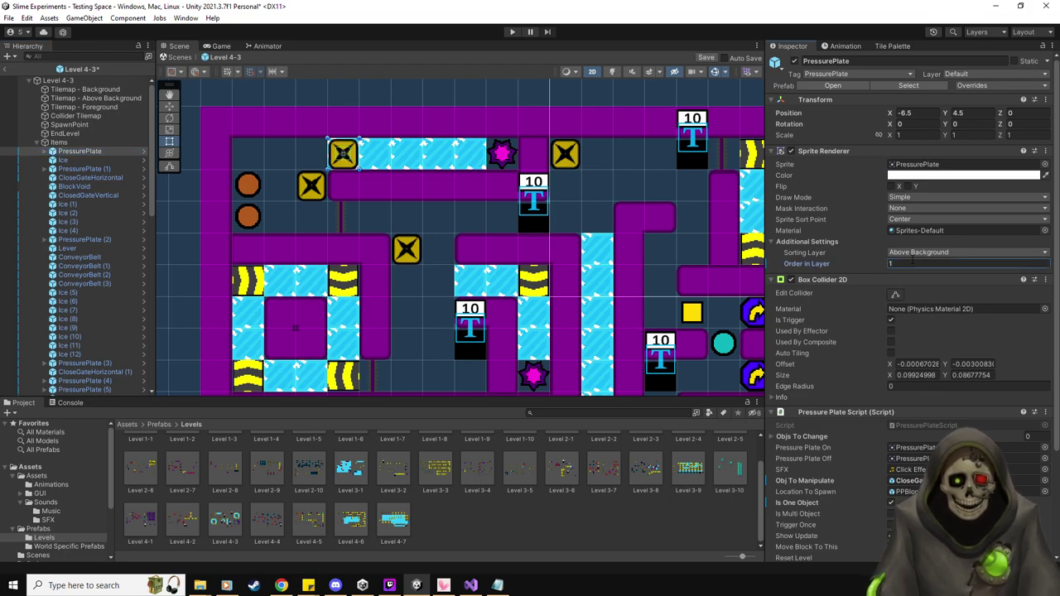
pyautogui.click(105, 170)
pyautogui.click(946, 263)
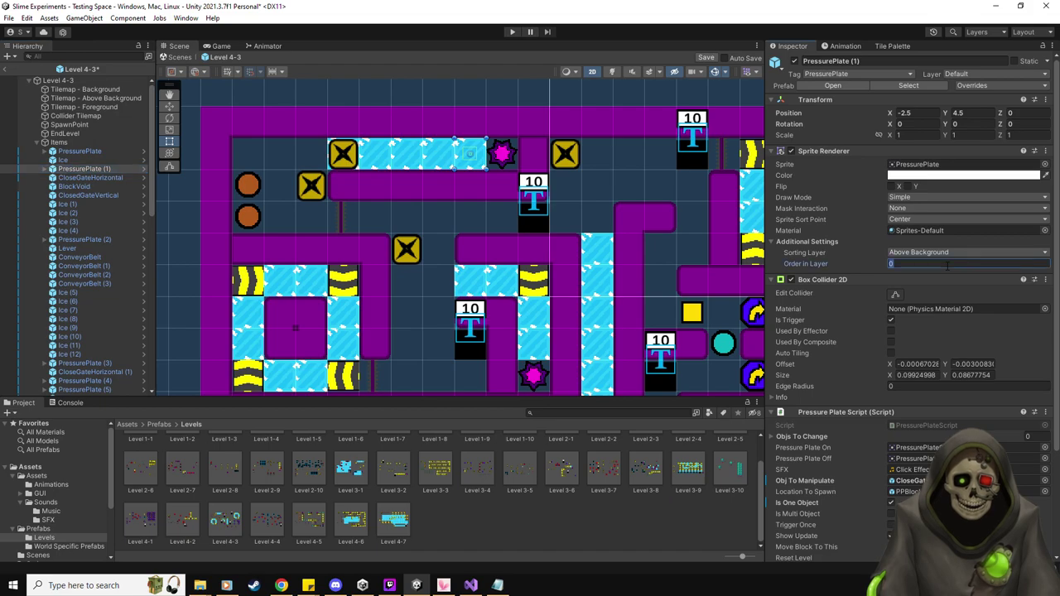
pyautogui.write('1')
# Filter the hierarchy by "press" and set Order in Layer to 1 for PressurePlate through PressurePlate (10) together.
pyautogui.click(117, 58)
pyautogui.write('press')
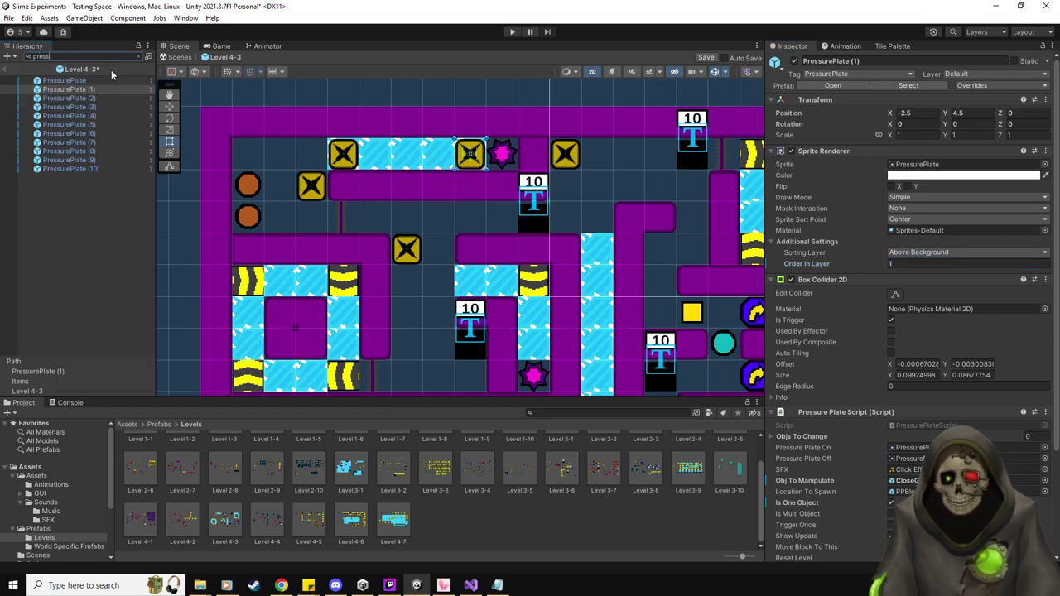
pyautogui.click(78, 81)
pyautogui.keyDown('shift'); pyautogui.click(103, 168); pyautogui.keyUp('shift')
pyautogui.click(912, 264)
pyautogui.write('1')
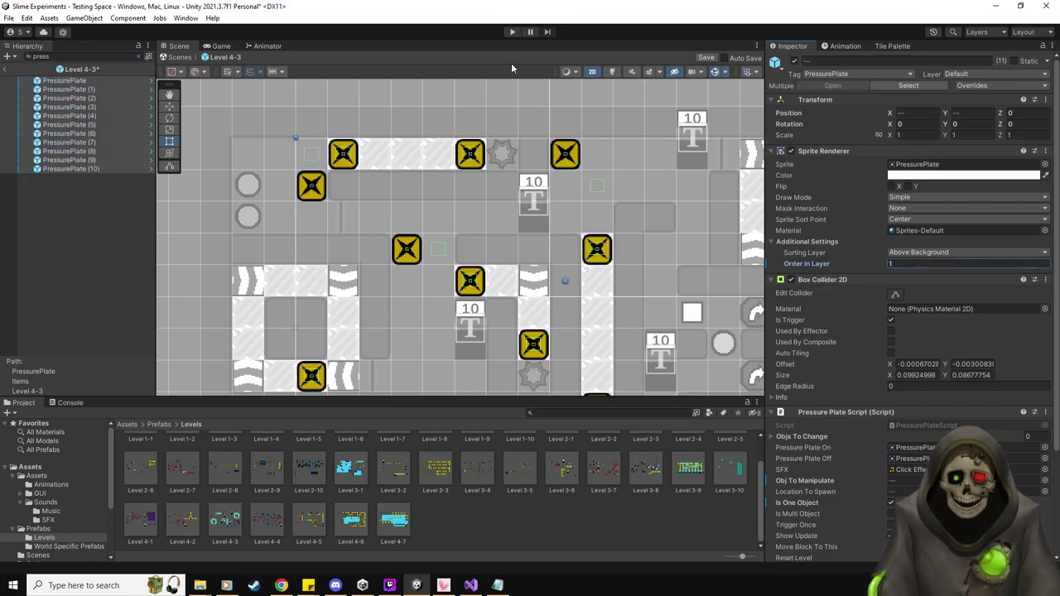
# Save the Level 4-3 prefab and return to the Testing Space scene.
pyautogui.click(711, 61)
pyautogui.click(102, 249)
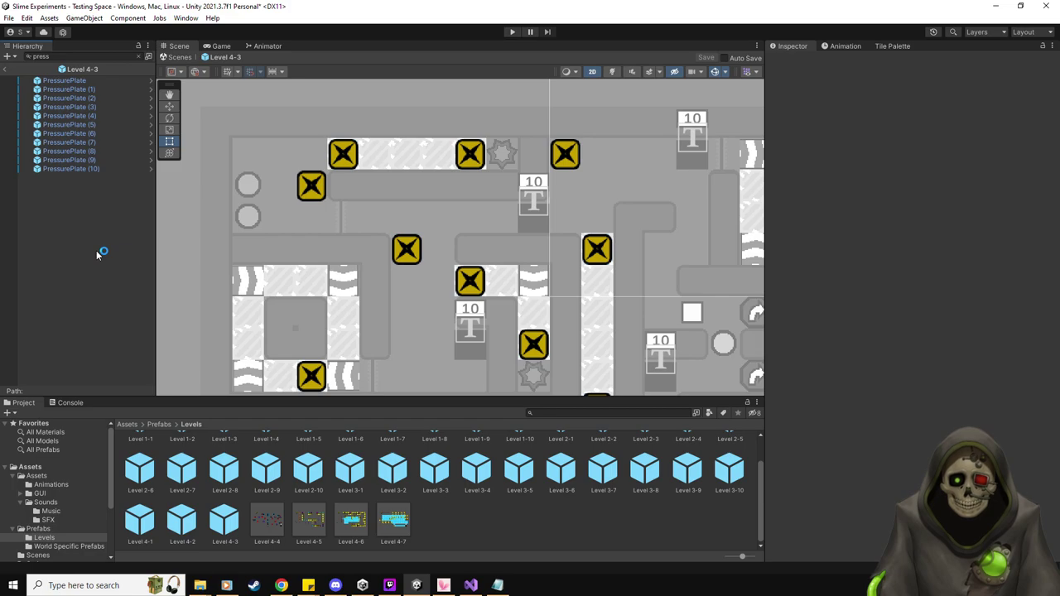
pyautogui.click(6, 68)
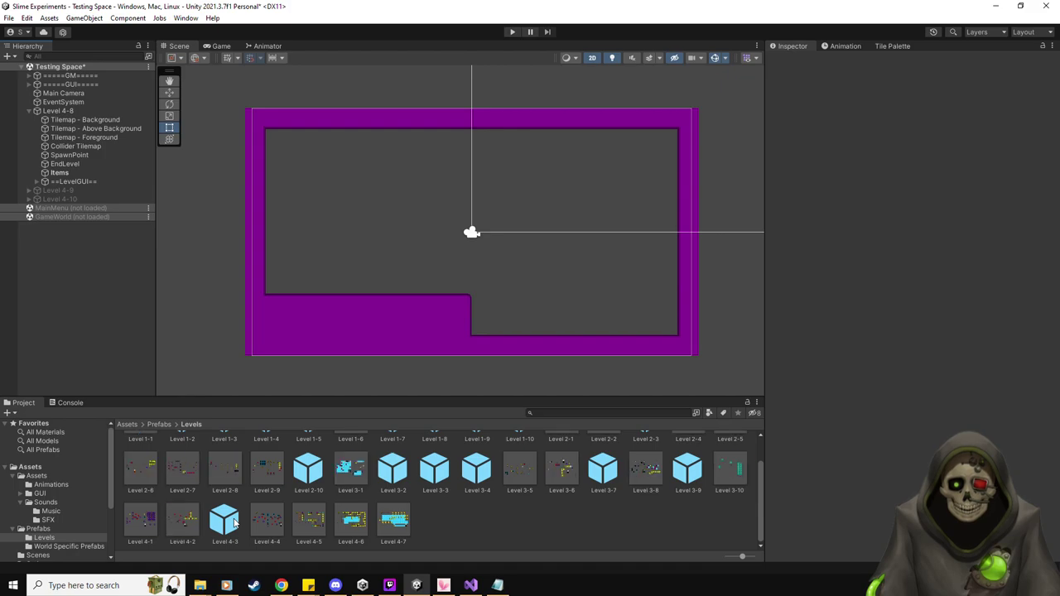
# Reopen the Level 4-3 prefab to check its pressure plates across the whole level, and return to the scene.
pyautogui.click(225, 520)
pyautogui.doubleClick(224, 521)
pyautogui.scroll(-1, 478, 286)
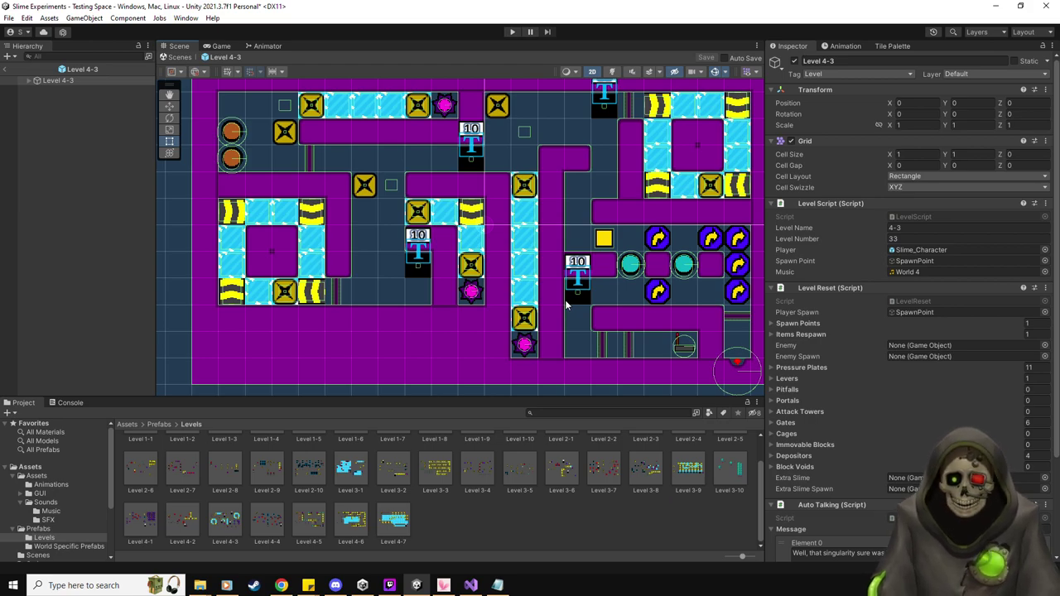
pyautogui.scroll(-2, 566, 305)
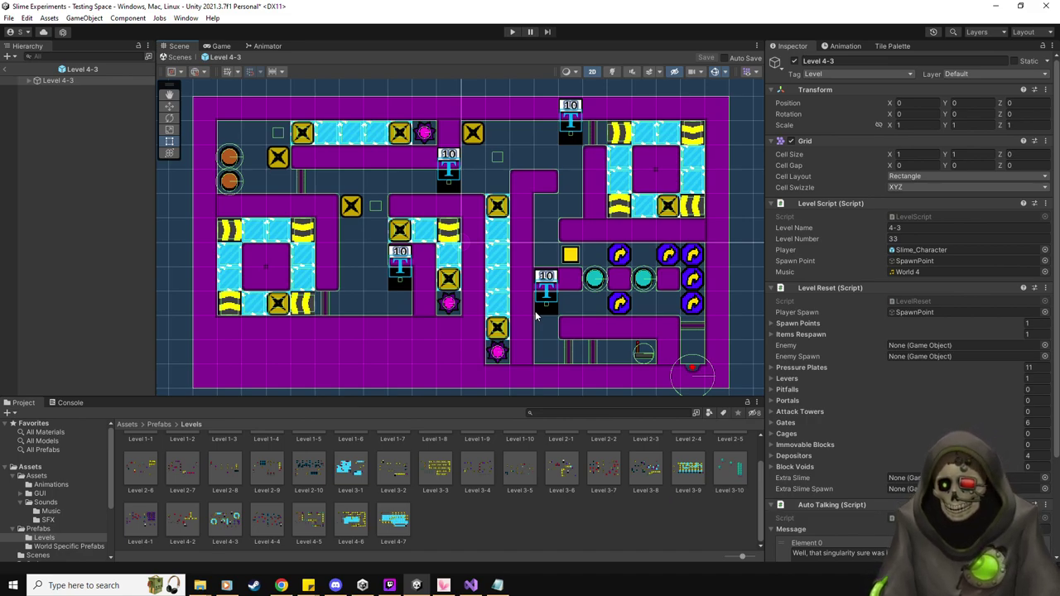
pyautogui.click(7, 70)
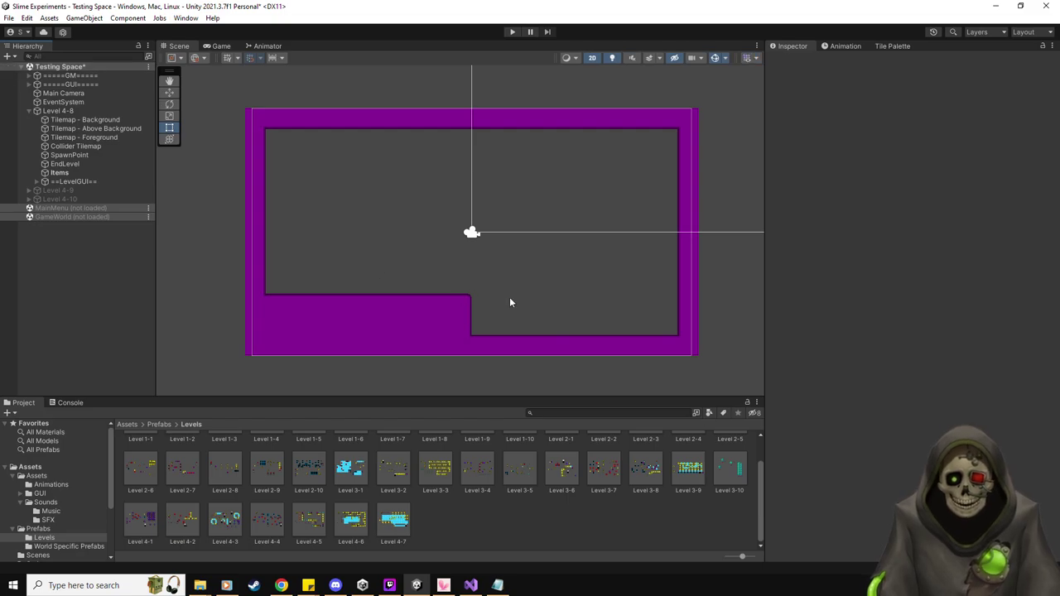
# Move Level 4-8's SpawnPoint to X -9.5, Y 5.5 and its EndLevel to about X -0.41, Y -4.5.
pyautogui.scroll(1, 510, 296)
pyautogui.click(72, 172)
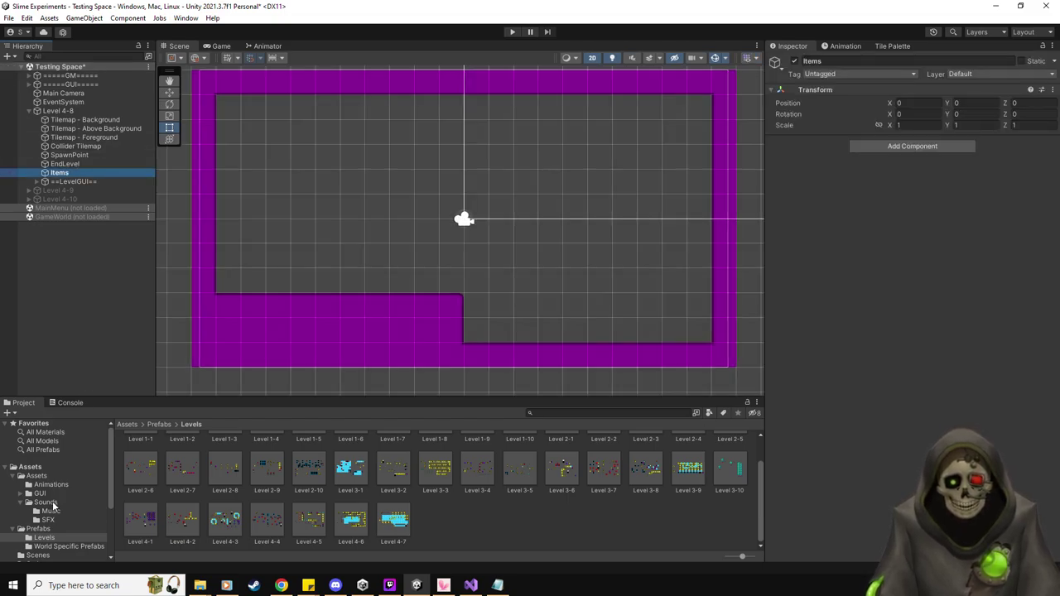
pyautogui.click(38, 530)
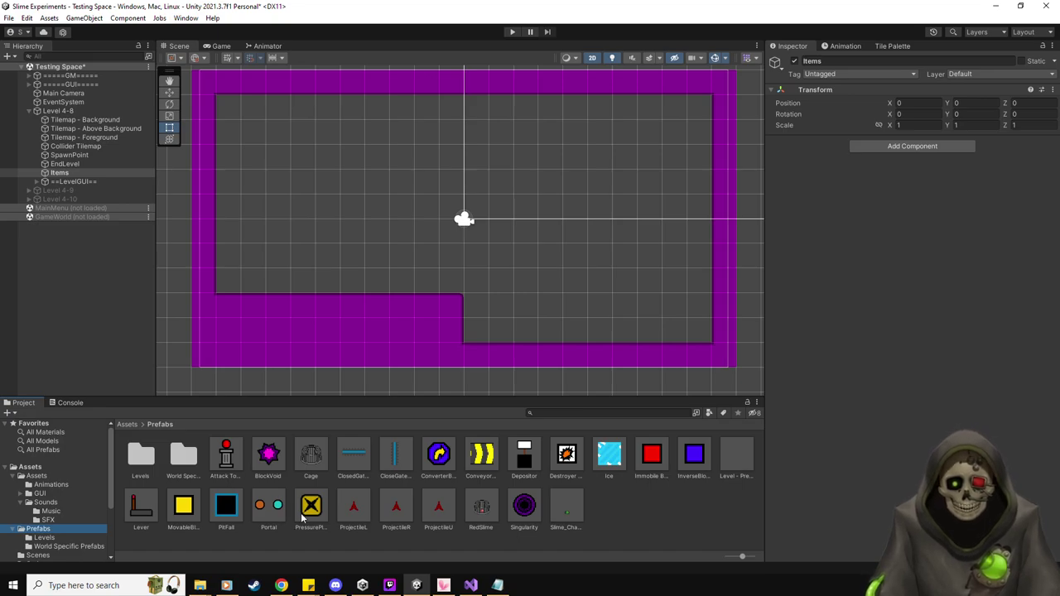
pyautogui.click(83, 156)
pyautogui.click(169, 92)
pyautogui.moveTo(472, 217); pyautogui.dragTo(235, 84)
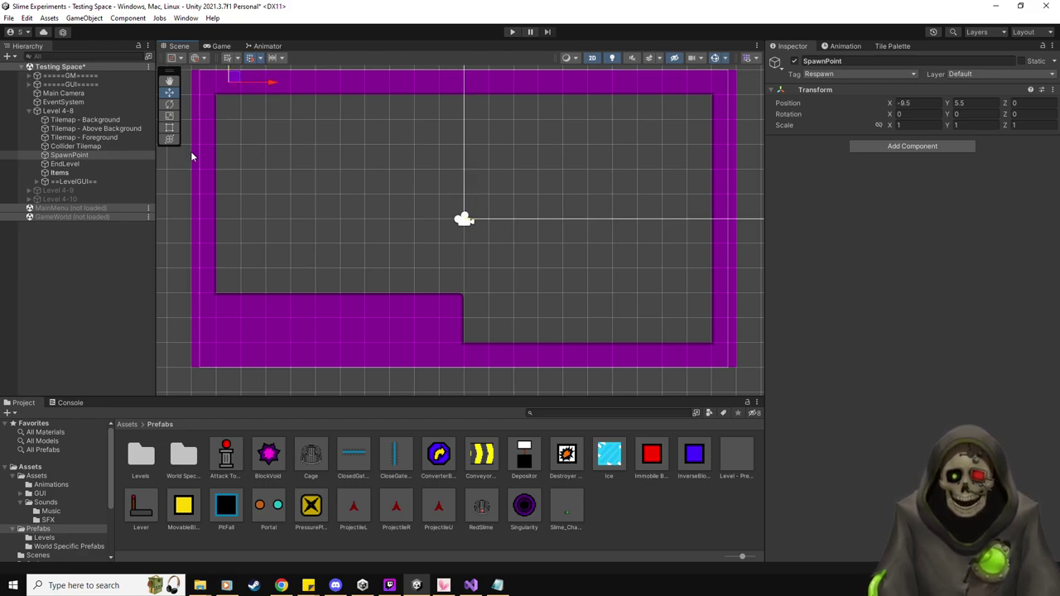
pyautogui.click(68, 164)
pyautogui.moveTo(471, 216); pyautogui.dragTo(458, 328)
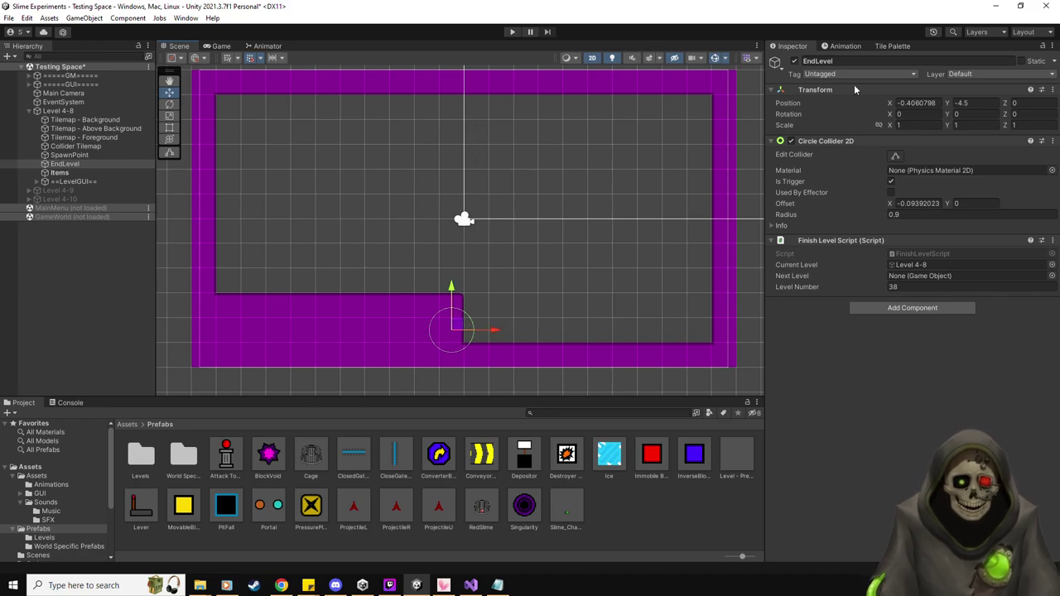
# Paint the Purple Room wall tile with the red light on its right edge onto the Collider Tilemap at EndLevel.
pyautogui.click(893, 47)
pyautogui.click(920, 76)
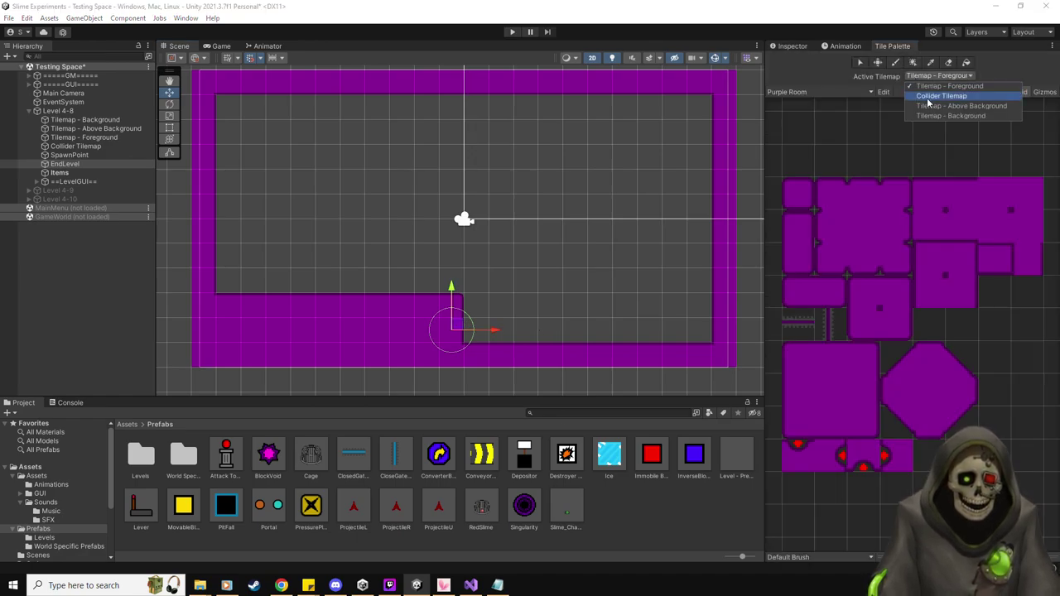
pyautogui.click(941, 96)
pyautogui.click(839, 466)
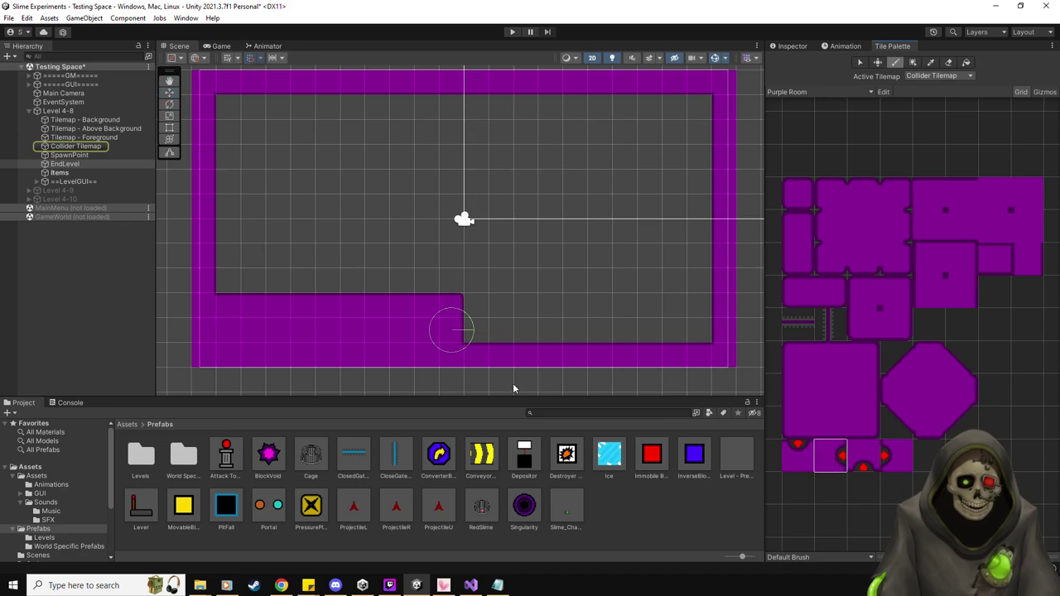
pyautogui.click(454, 331)
# Place an Attack Tower under Items and duplicate it four times, spacing all five in a row at ledge height.
pyautogui.click(169, 92)
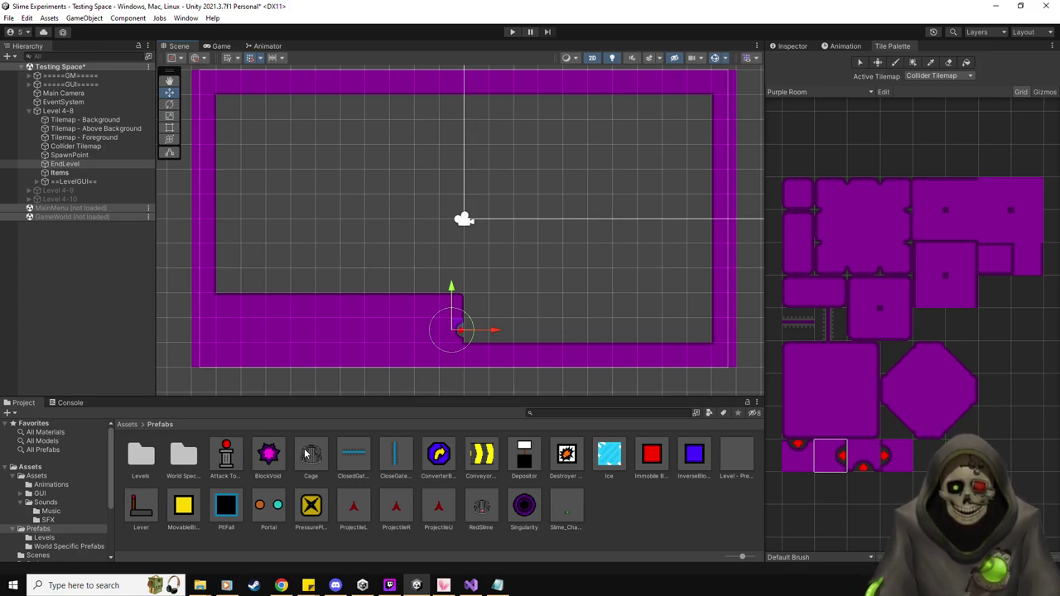
pyautogui.moveTo(226, 456); pyautogui.dragTo(423, 271)
pyautogui.hotkey('ctrl', 'd')
pyautogui.hotkey('ctrl', 'd')
pyautogui.hotkey('ctrl', 'd')
pyautogui.hotkey('ctrl', 'd')
pyautogui.moveTo(382, 271); pyautogui.dragTo(377, 274)
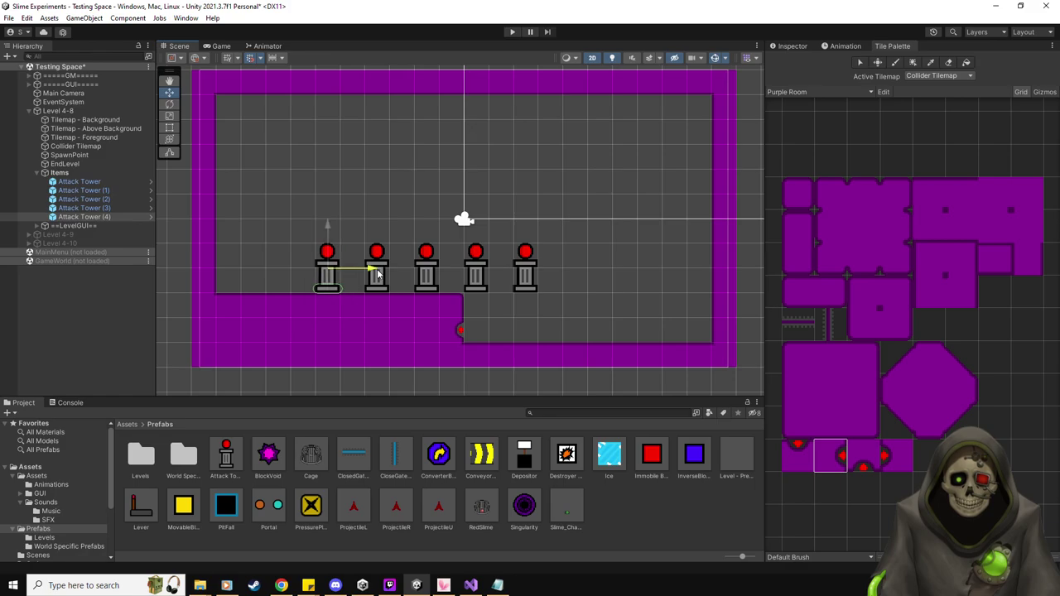
# Set the attack Direction of all five Attack Towers under Items to Up.
pyautogui.click(787, 48)
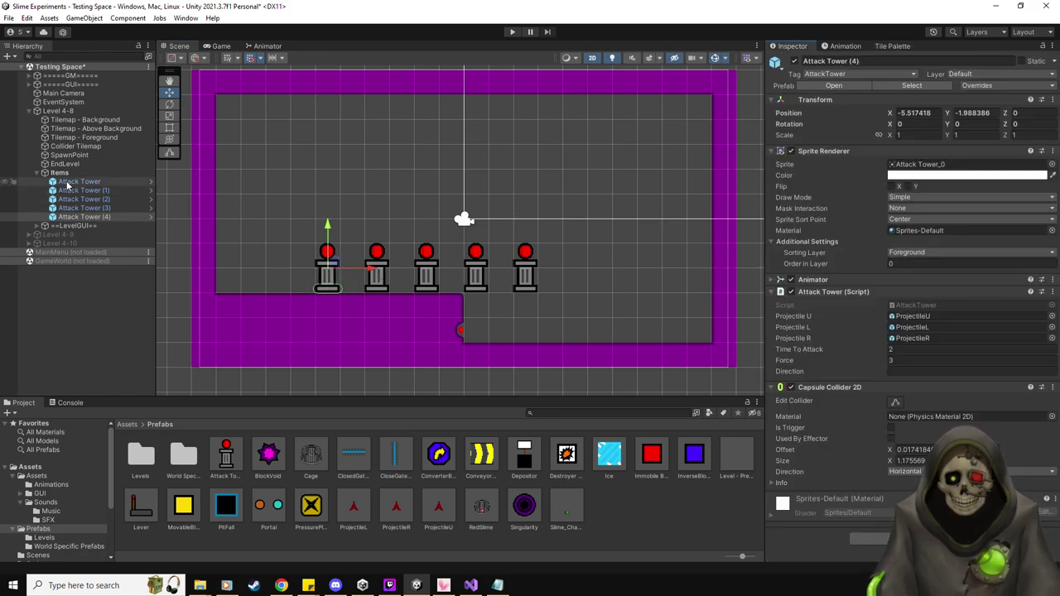
pyautogui.click(70, 182)
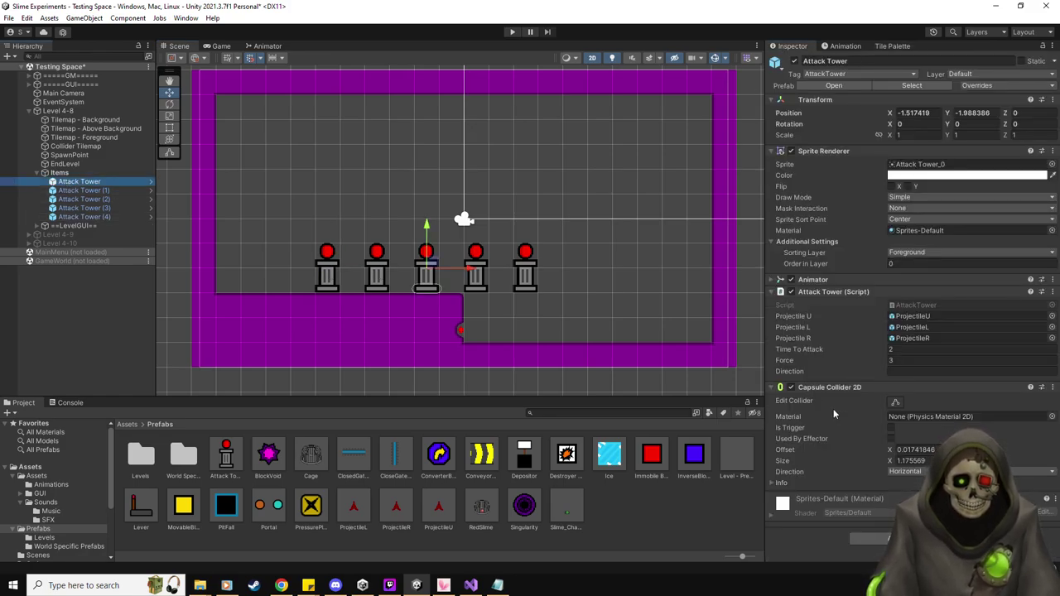
pyautogui.press('Down')
pyautogui.press('Down')
pyautogui.press('Down')
pyautogui.press('Down')
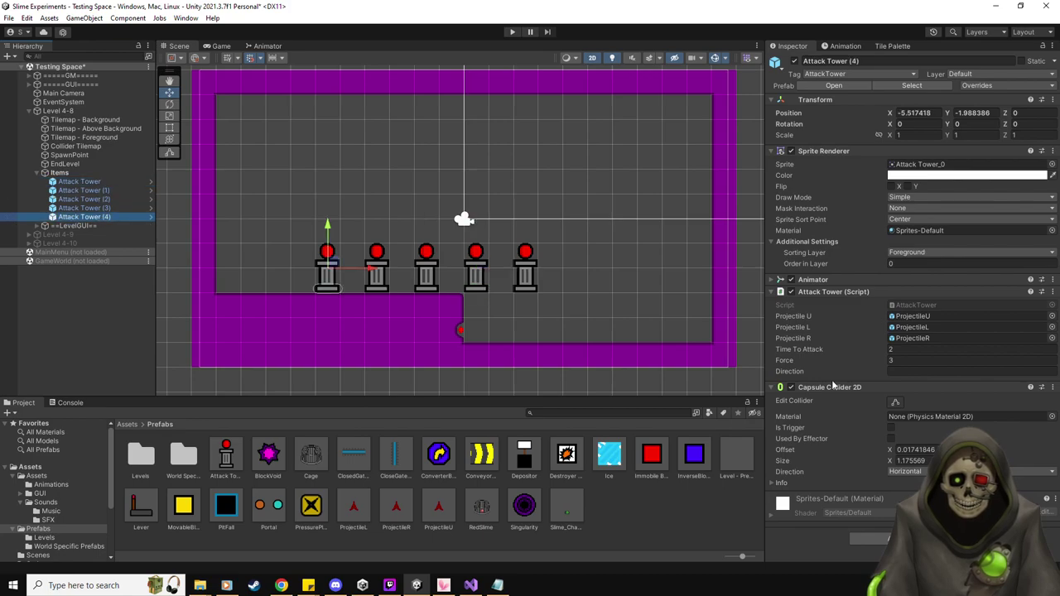
pyautogui.click(911, 370)
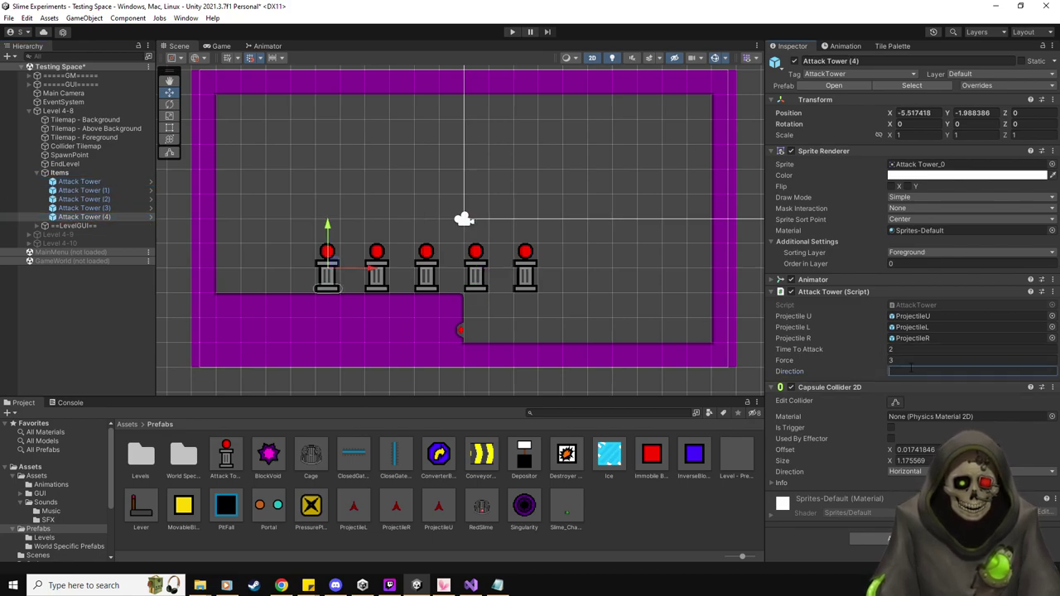
pyautogui.click(108, 208)
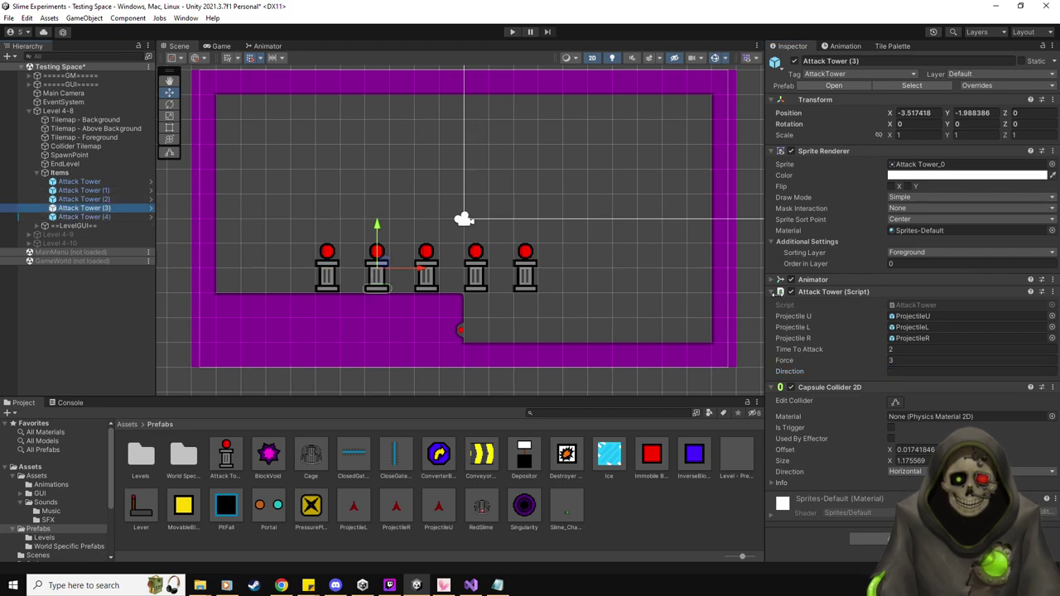
pyautogui.click(912, 371)
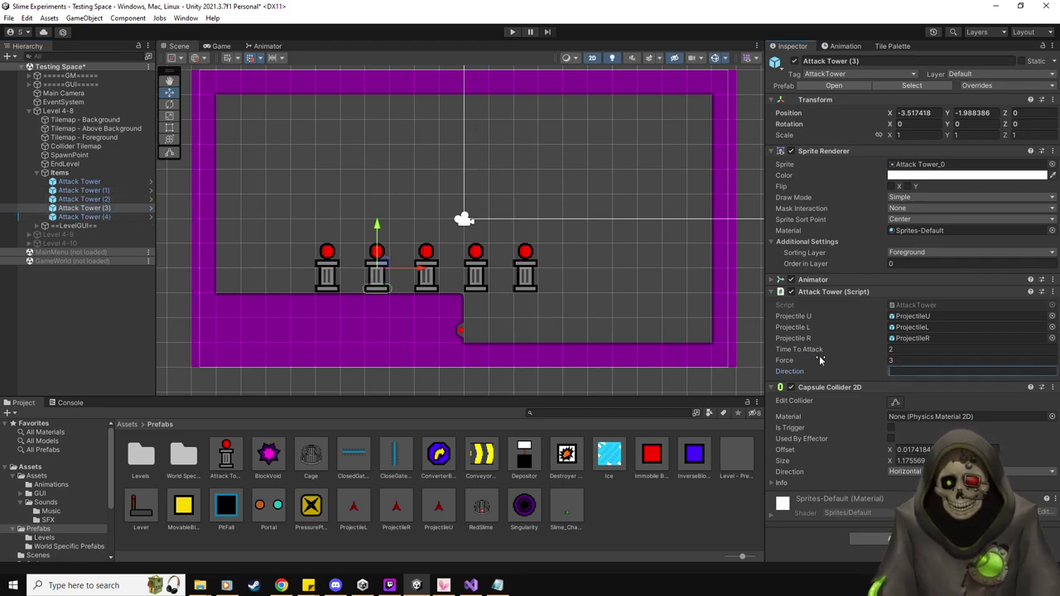
pyautogui.keyDown('shift'); pyautogui.click(113, 217); pyautogui.keyUp('shift')
pyautogui.keyDown('shift'); pyautogui.click(79, 181); pyautogui.keyUp('shift')
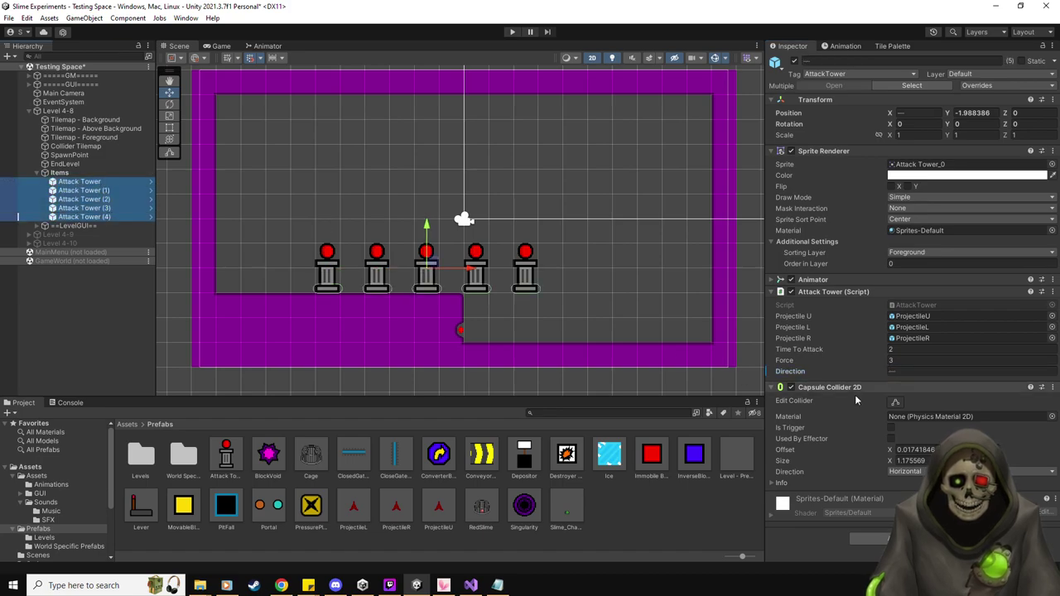
pyautogui.click(933, 372)
pyautogui.write('Up')
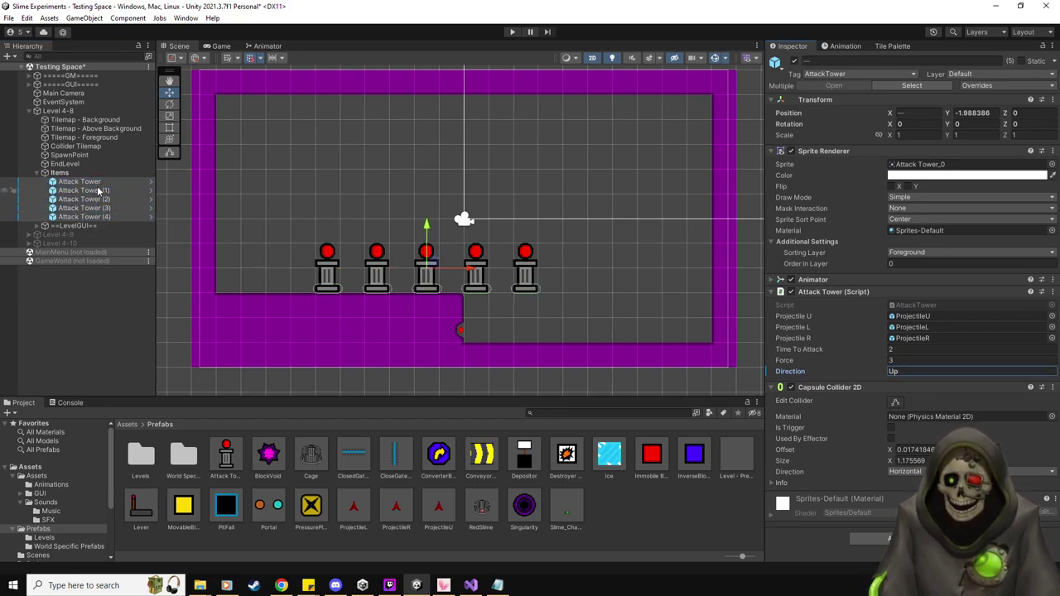
# Set Attack Tower (3)'s Force to 4 and the middle Attack Tower's Time To Attack to 3.
pyautogui.click(112, 217)
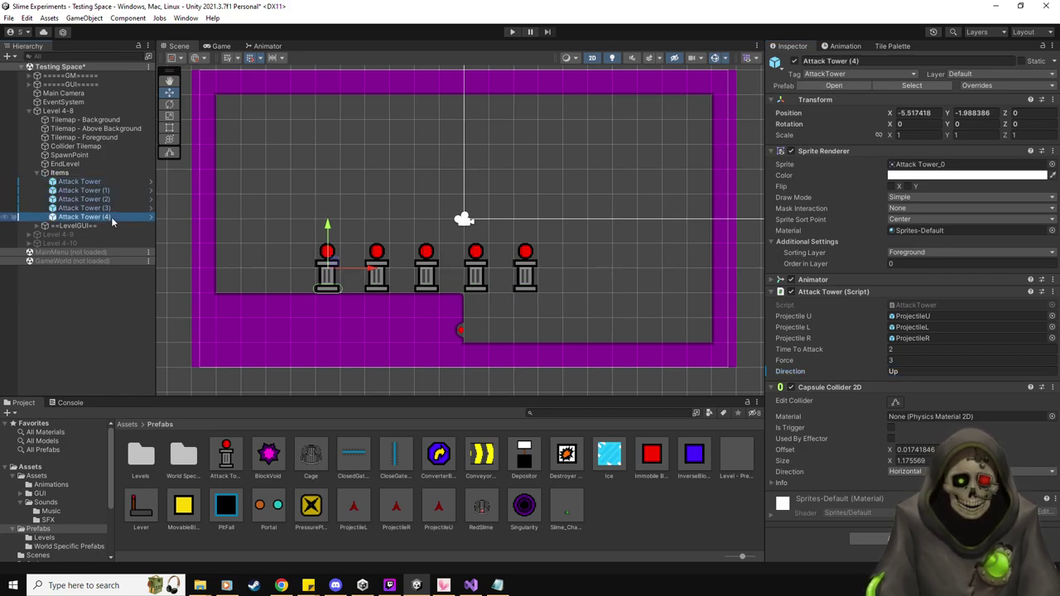
pyautogui.click(108, 208)
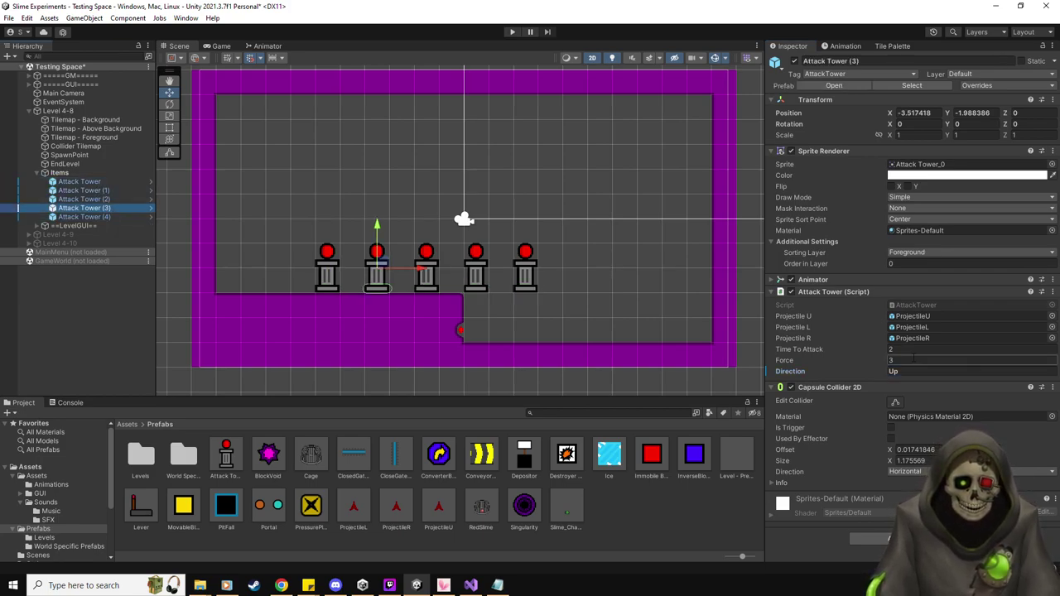
pyautogui.click(913, 360)
pyautogui.write('4')
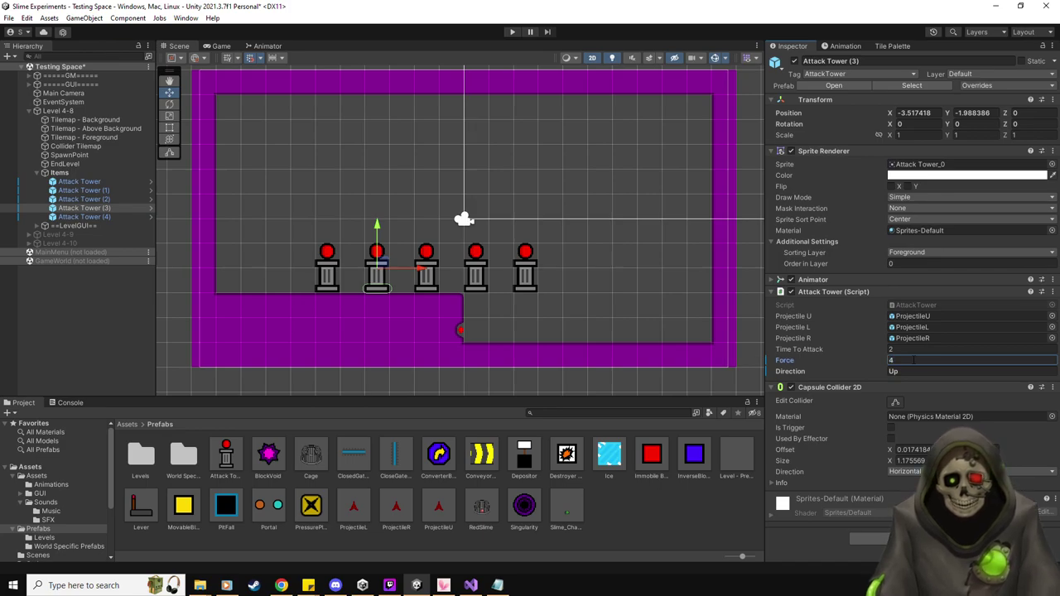
pyautogui.click(114, 200)
pyautogui.click(98, 183)
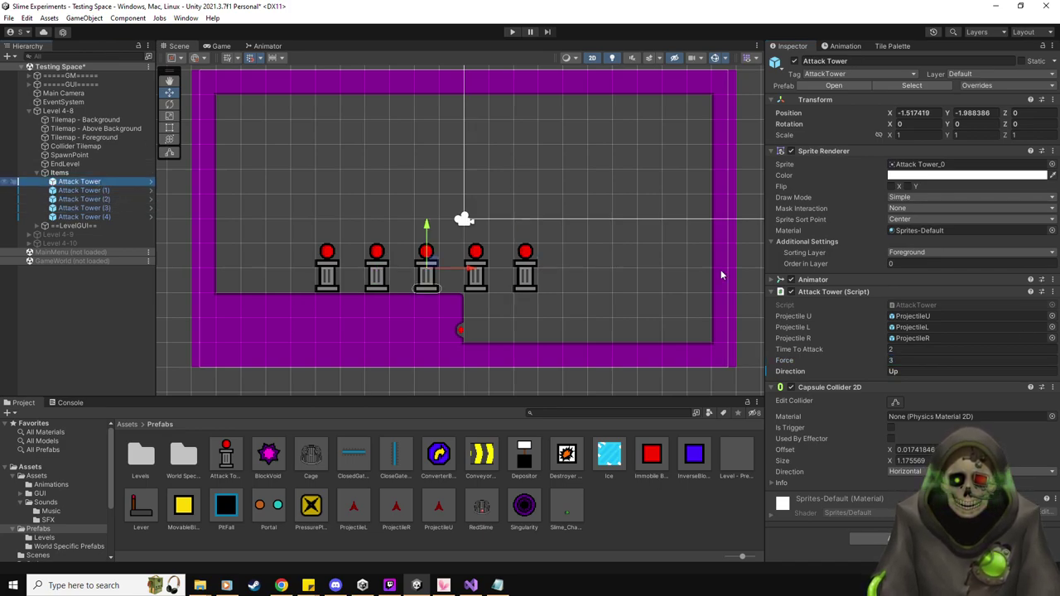
pyautogui.click(905, 349)
pyautogui.write('3')
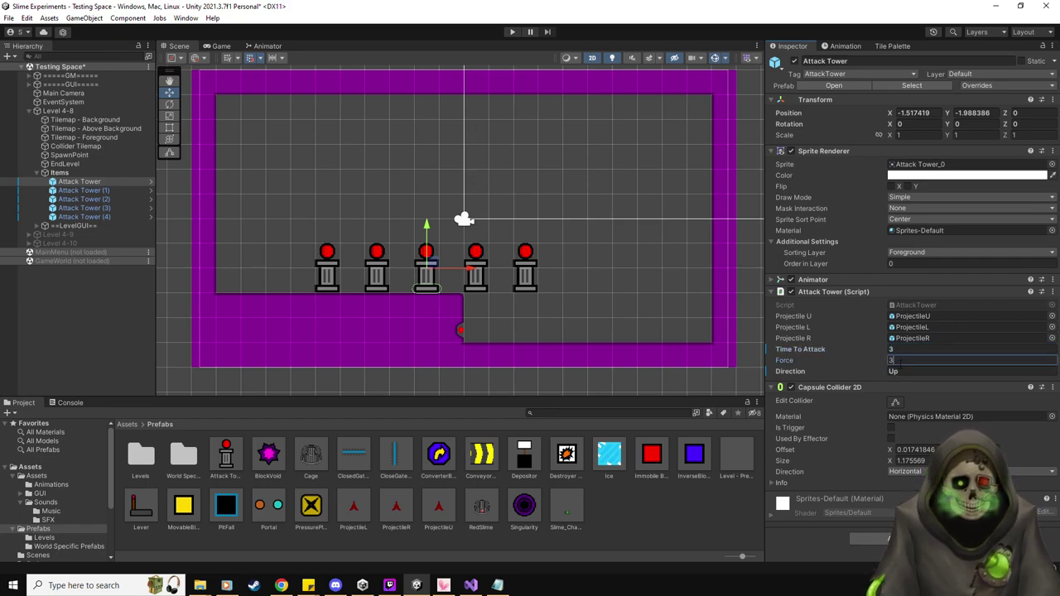
# Set Attack Tower (1)'s Time To Attack to 3 and Force to 4, and open Attack Tower (2)'s Time To Attack value.
pyautogui.click(106, 216)
pyautogui.press('Up')
pyautogui.press('Up')
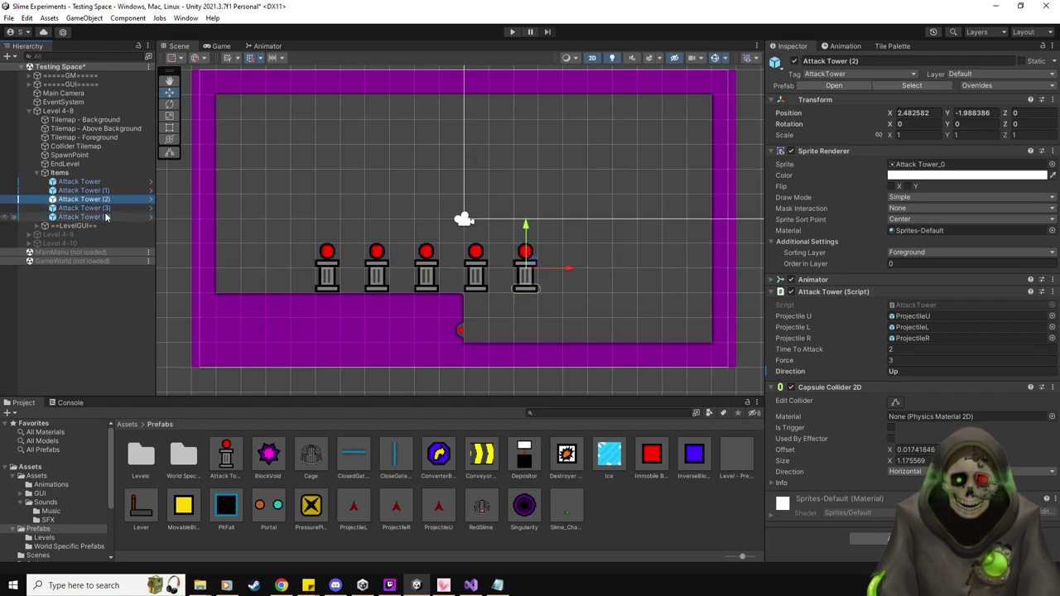
pyautogui.press('Up')
pyautogui.click(914, 349)
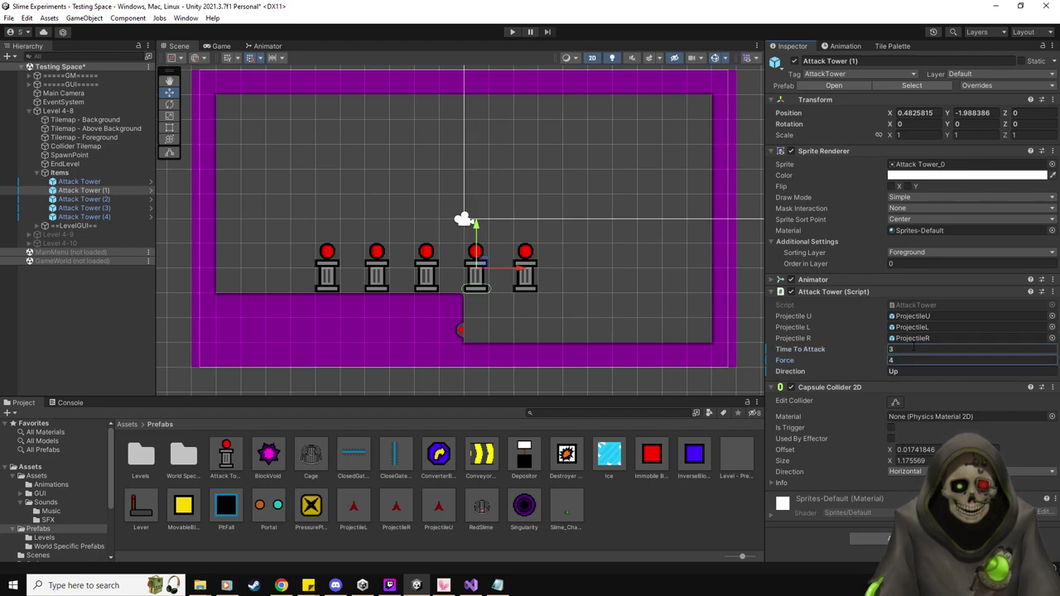
pyautogui.click(118, 199)
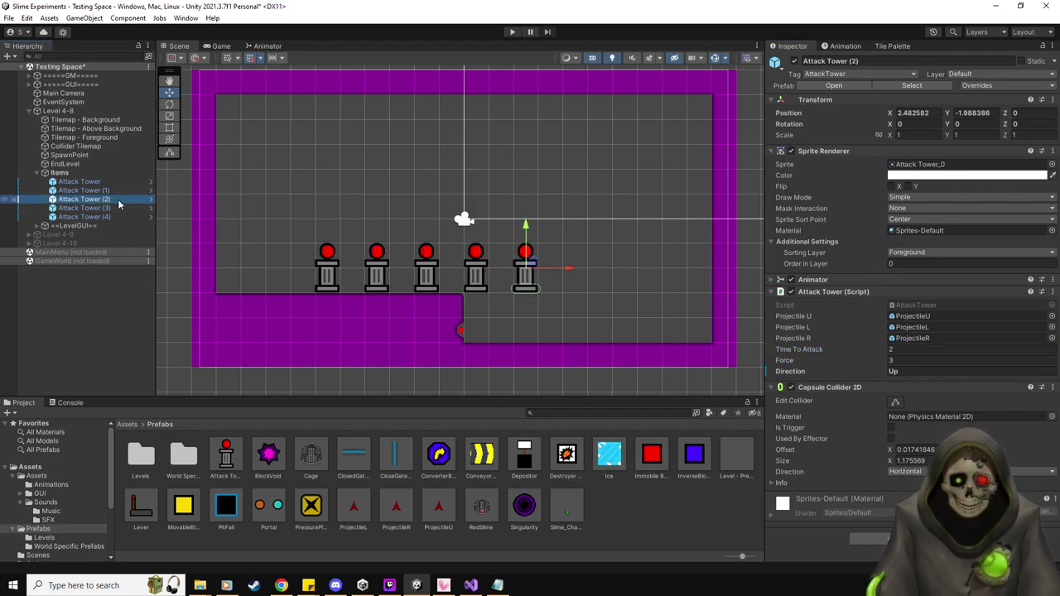
pyautogui.click(901, 349)
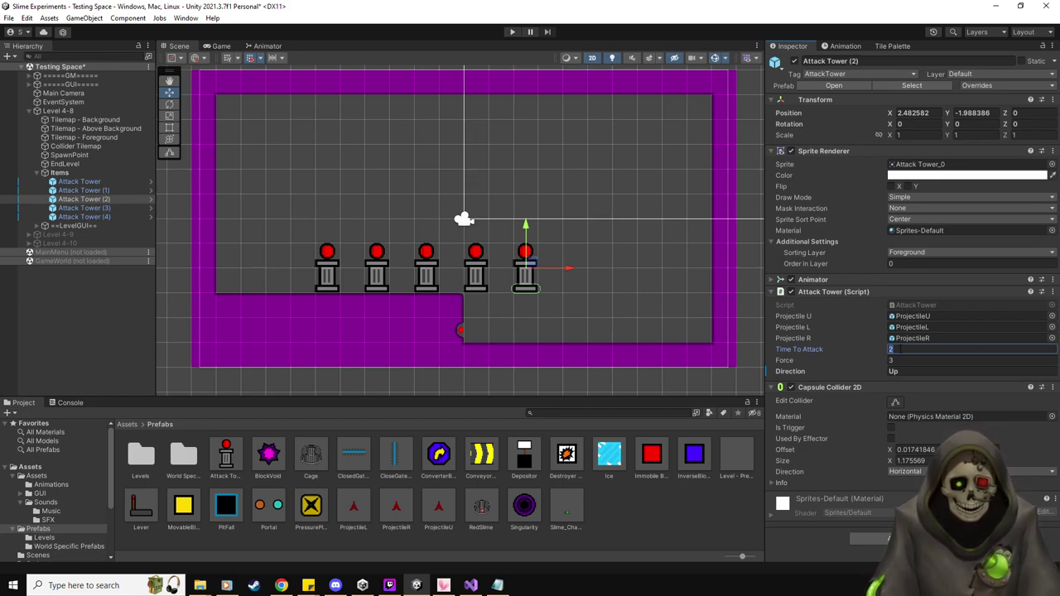
# Place an Ice end tile moving right at X -6.5, Y 2.5, and a duplicate at X -5.5 without Is End that moves left and right.
pyautogui.moveTo(522, 259); pyautogui.dragTo(545, 266, button='middle')
pyautogui.moveTo(611, 454); pyautogui.dragTo(334, 169)
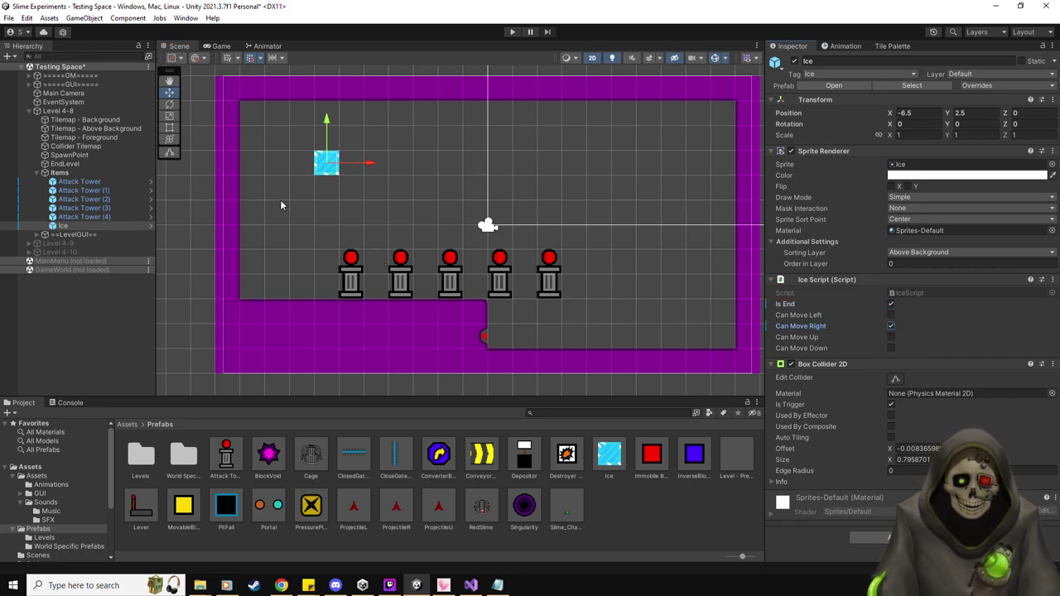
pyautogui.hotkey('ctrl', 'd')
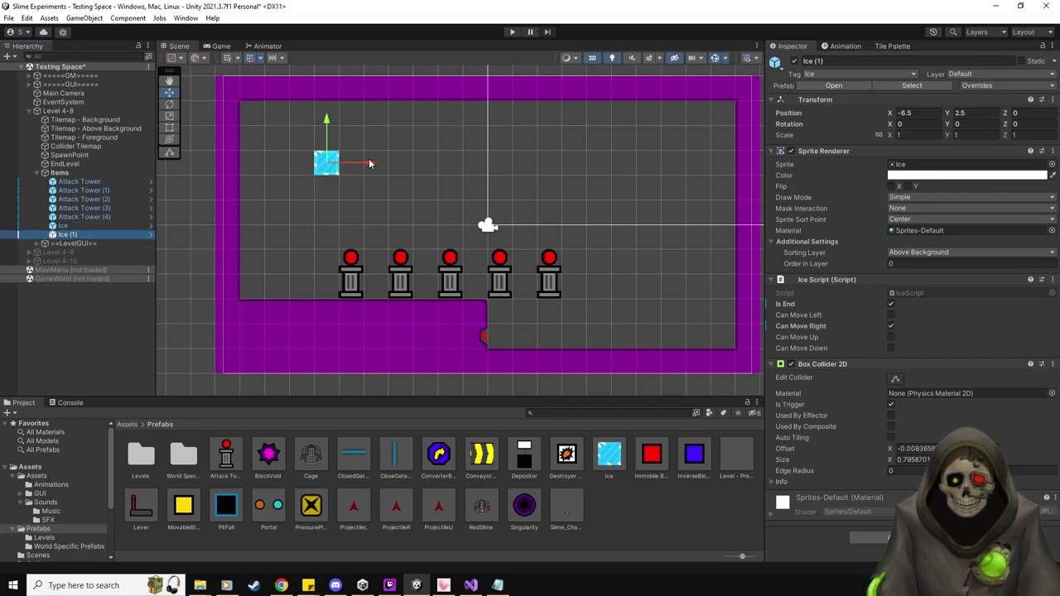
pyautogui.moveTo(370, 163); pyautogui.dragTo(396, 166)
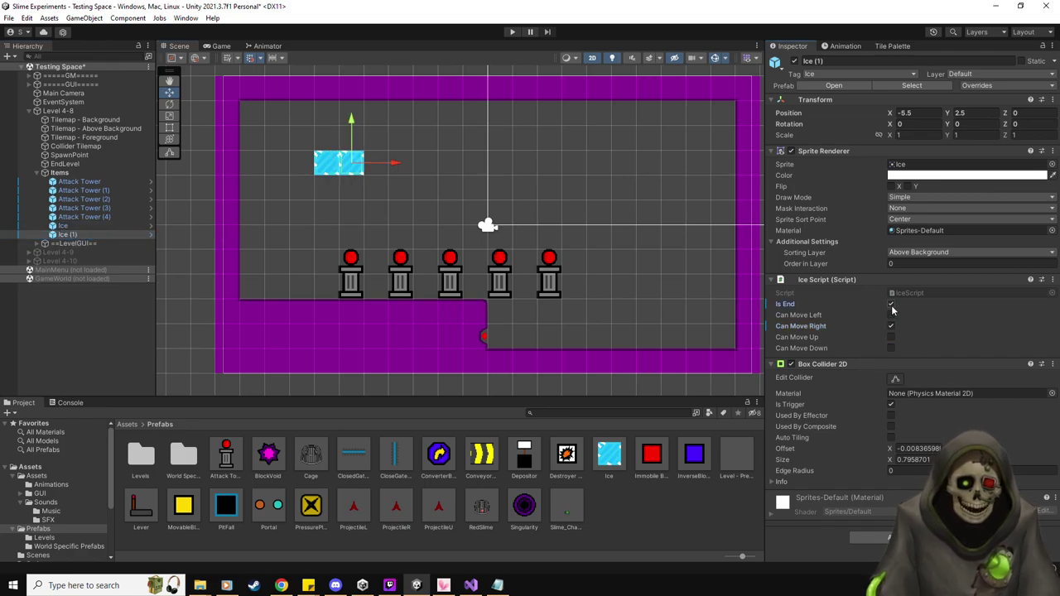
pyautogui.click(70, 235)
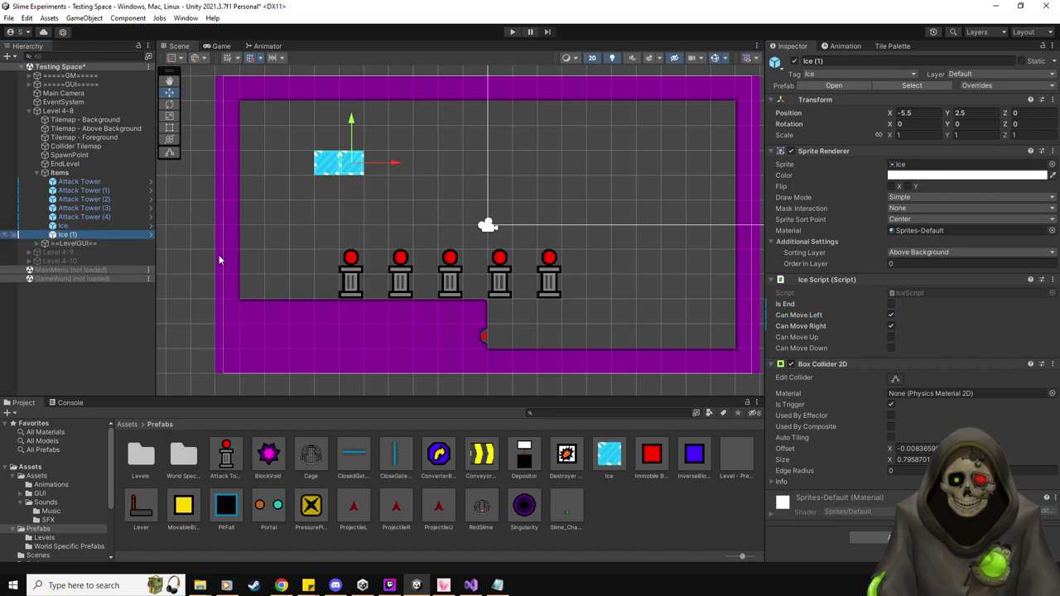
# Duplicate the middle Ice tile along the row up to X 3.5, making the last tile an Is End that can only move left.
pyautogui.hotkey('ctrl', 'd')
pyautogui.moveTo(396, 164); pyautogui.dragTo(622, 167)
pyautogui.hotkey('ctrl', 'd')
pyautogui.hotkey('ctrl', 'd')
pyautogui.hotkey('ctrl', 'd')
pyautogui.hotkey('ctrl', 'd')
pyautogui.hotkey('ctrl', 'd')
pyautogui.hotkey('ctrl', 'd')
pyautogui.hotkey('ctrl', 'd')
pyautogui.hotkey('ctrl', 'd')
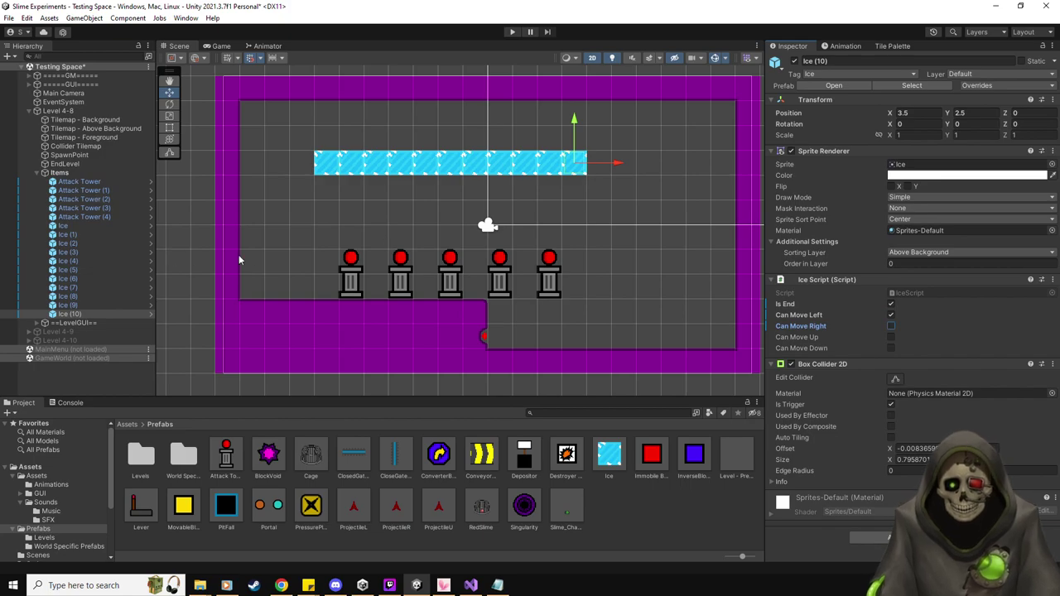
# Place a PressurePlate at X -7.5, Y 4.5 that manipulates the Destroyer Block, with Is One Object, Ignore Destroyers and No Exit Trigger enabled.
pyautogui.moveTo(249, 258); pyautogui.dragTo(266, 260, button='middle')
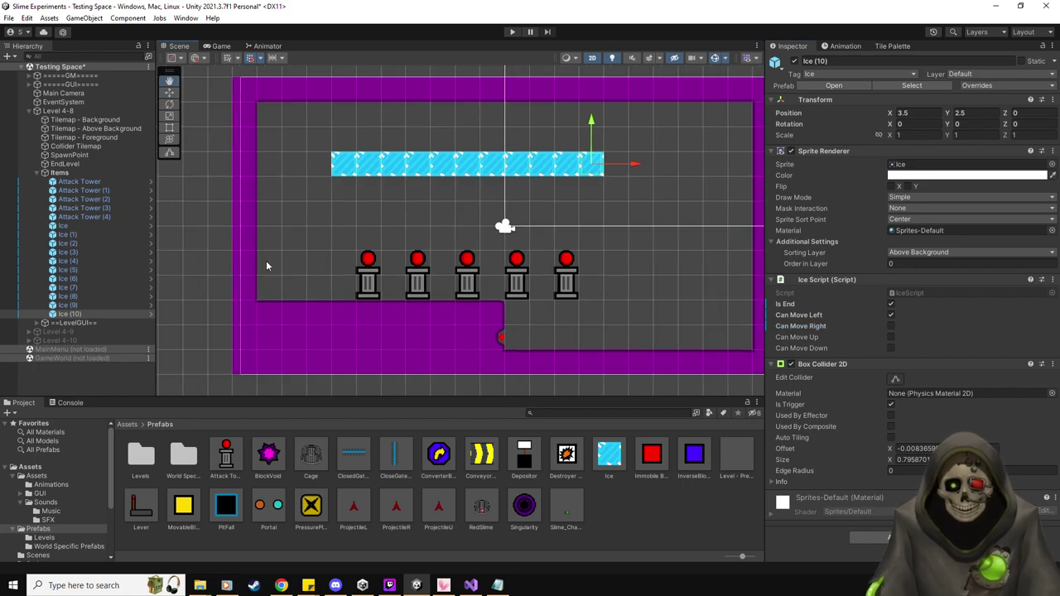
pyautogui.click(567, 454)
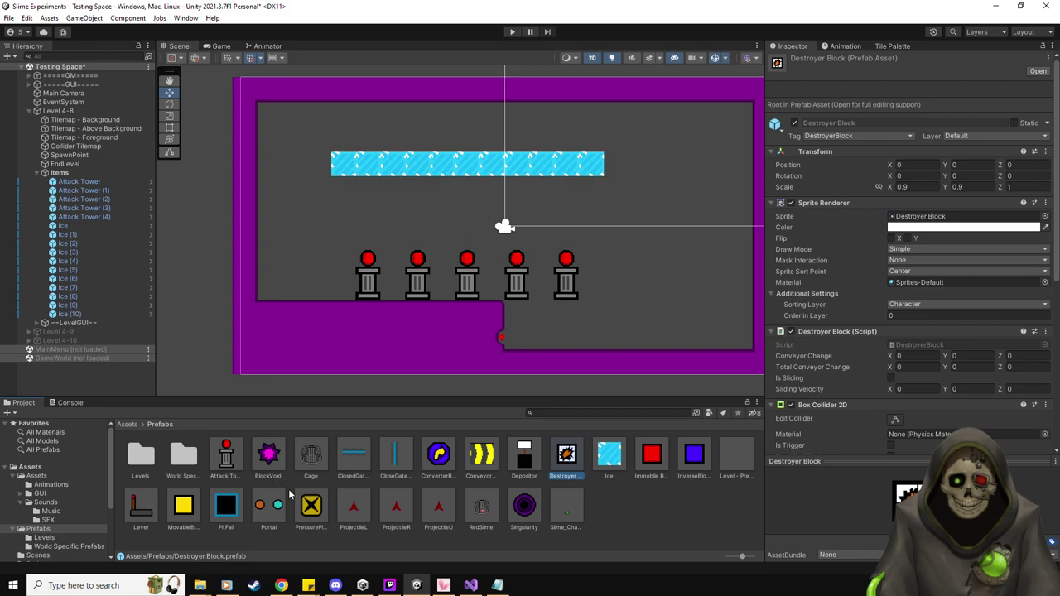
pyautogui.moveTo(567, 454); pyautogui.dragTo(320, 117)
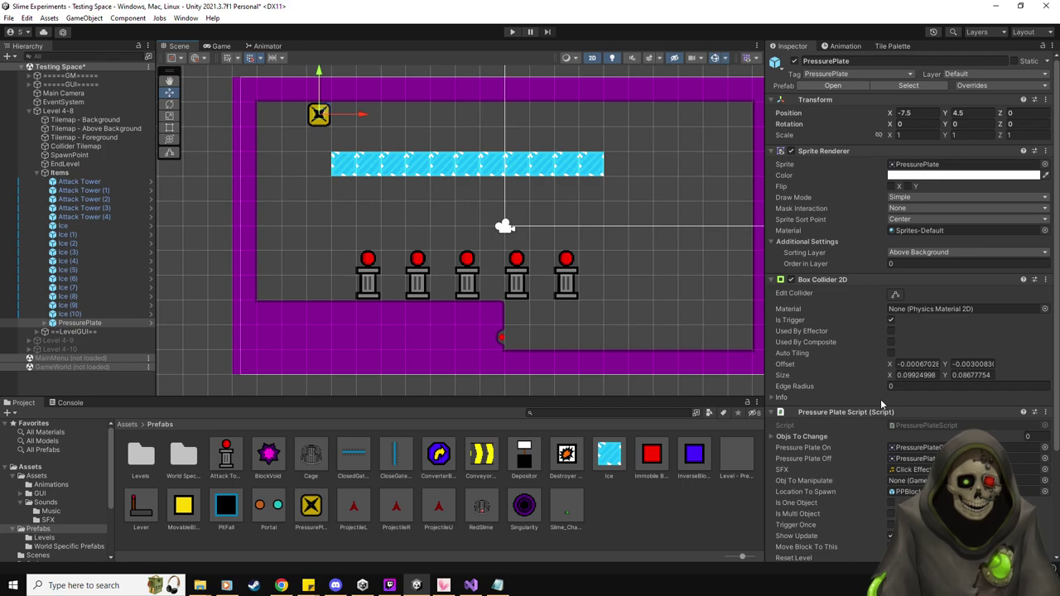
pyautogui.scroll(-4, 880, 399)
pyautogui.moveTo(873, 324); pyautogui.dragTo(903, 349)
pyautogui.click(891, 448)
pyautogui.click(892, 459)
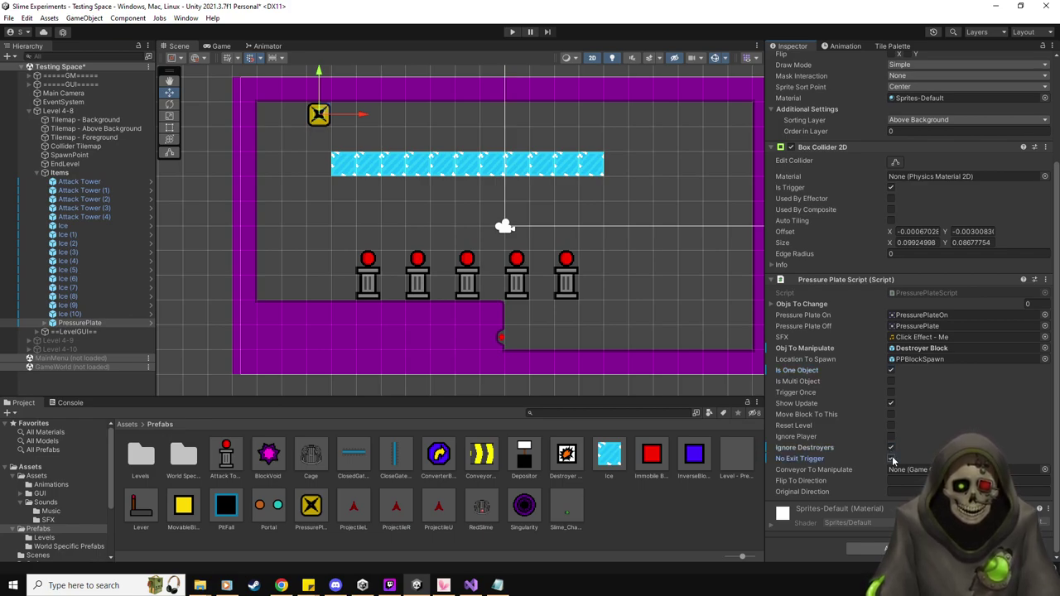
# Move the pressure plate's PPBlockSpawn to about Y -2.01, directly left of the ice row.
pyautogui.click(45, 323)
pyautogui.click(87, 331)
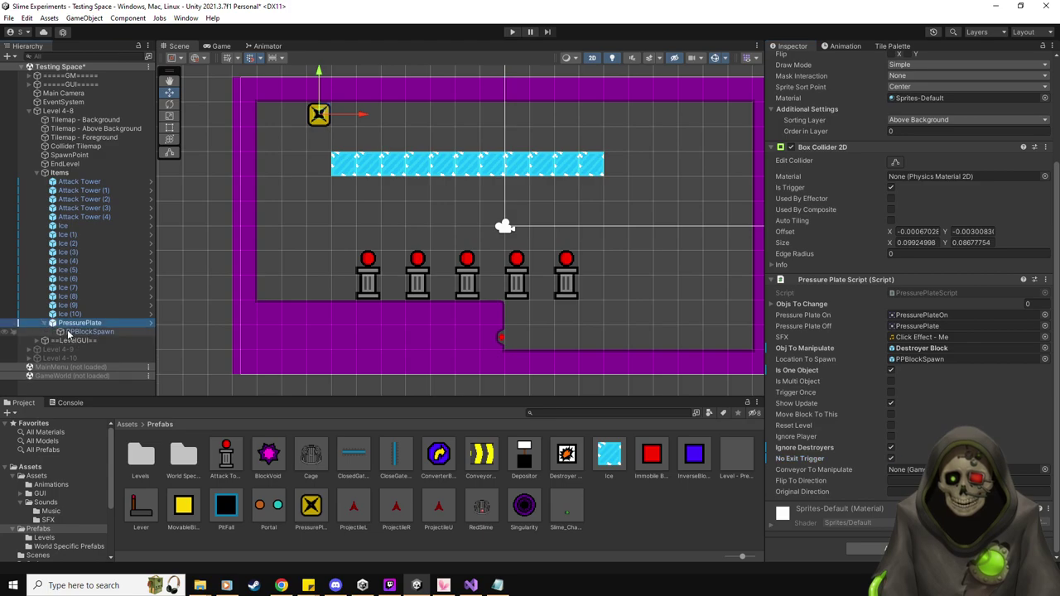
pyautogui.moveTo(318, 73); pyautogui.dragTo(319, 113)
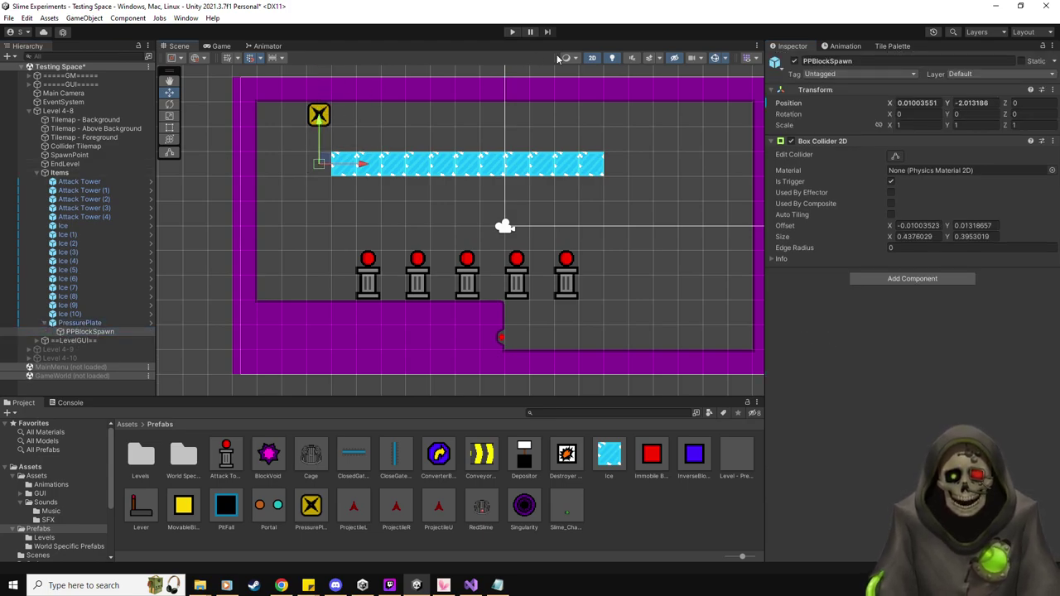
# Playtest Level 4-8 twice, checking the console between runs, and return to editing.
pyautogui.click(512, 32)
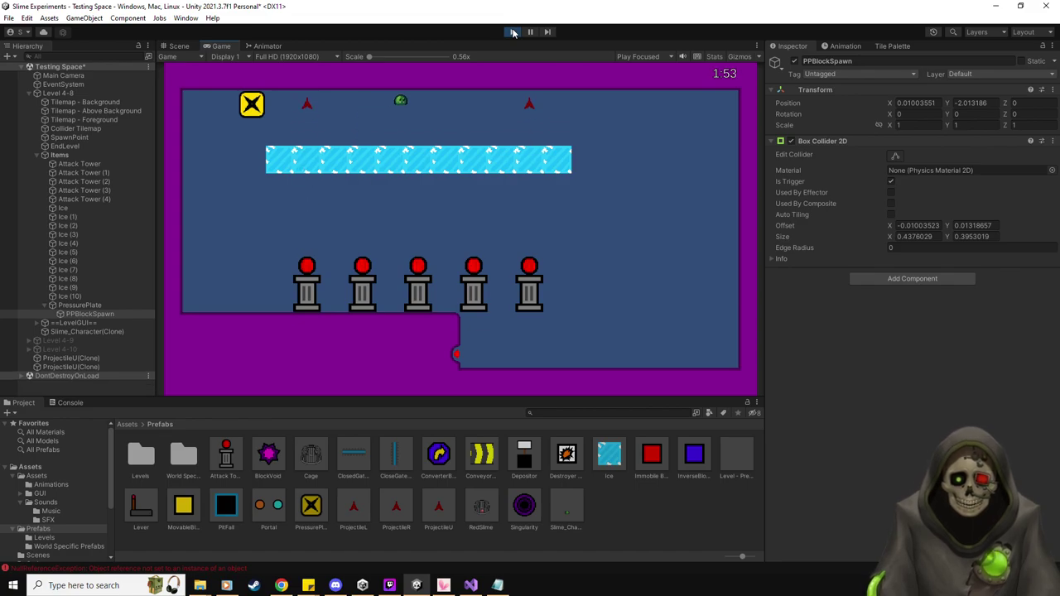
pyautogui.click(513, 32)
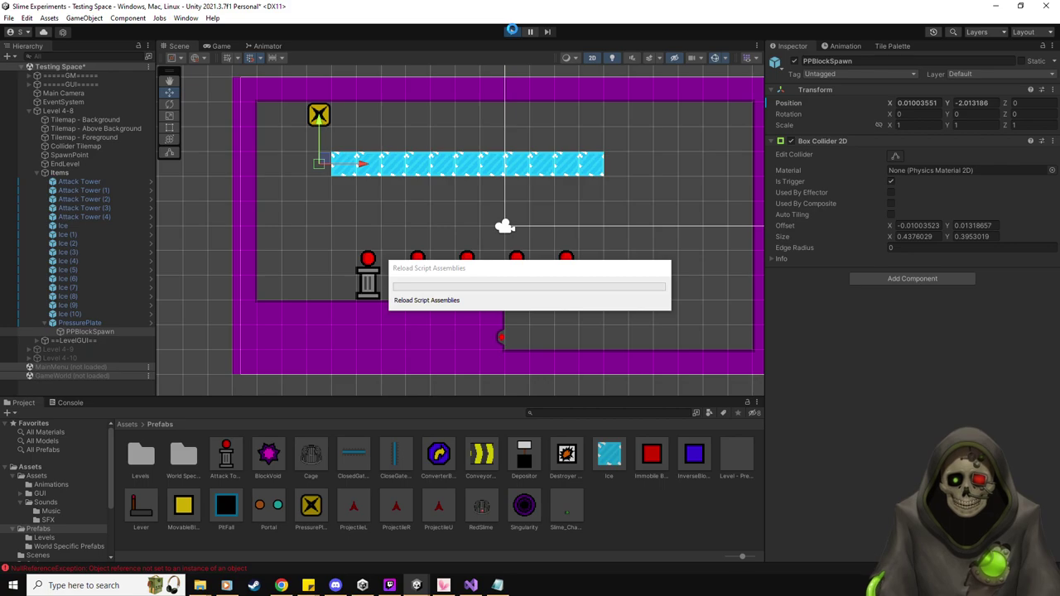
pyautogui.click(66, 404)
pyautogui.click(24, 404)
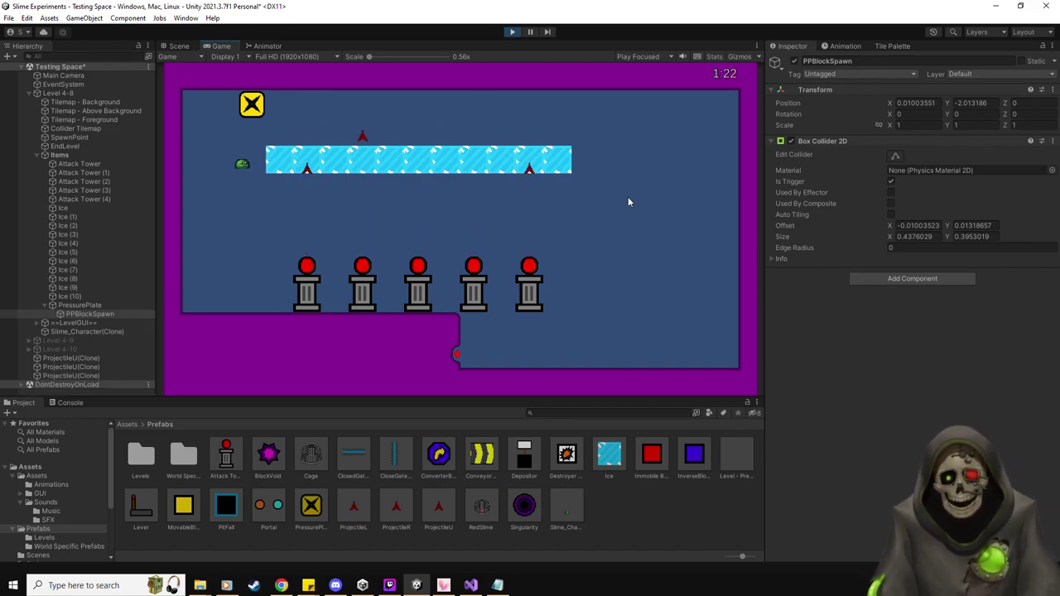
pyautogui.click(512, 32)
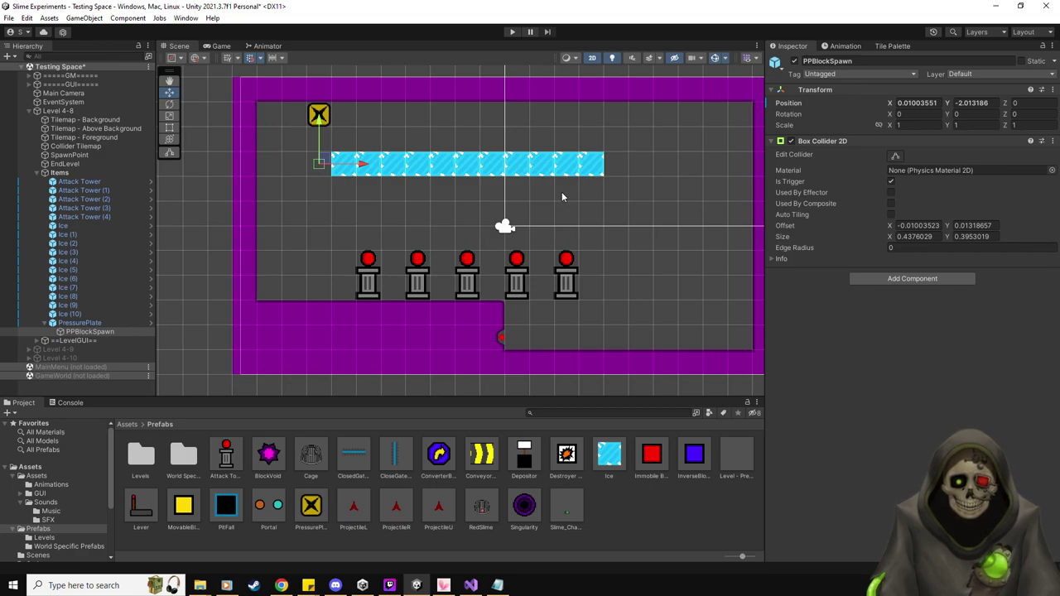
# Place an Immobile Block under Items at X 4.5, Y 2.5, just past the right end of the ice row.
pyautogui.click(880, 47)
pyautogui.click(802, 46)
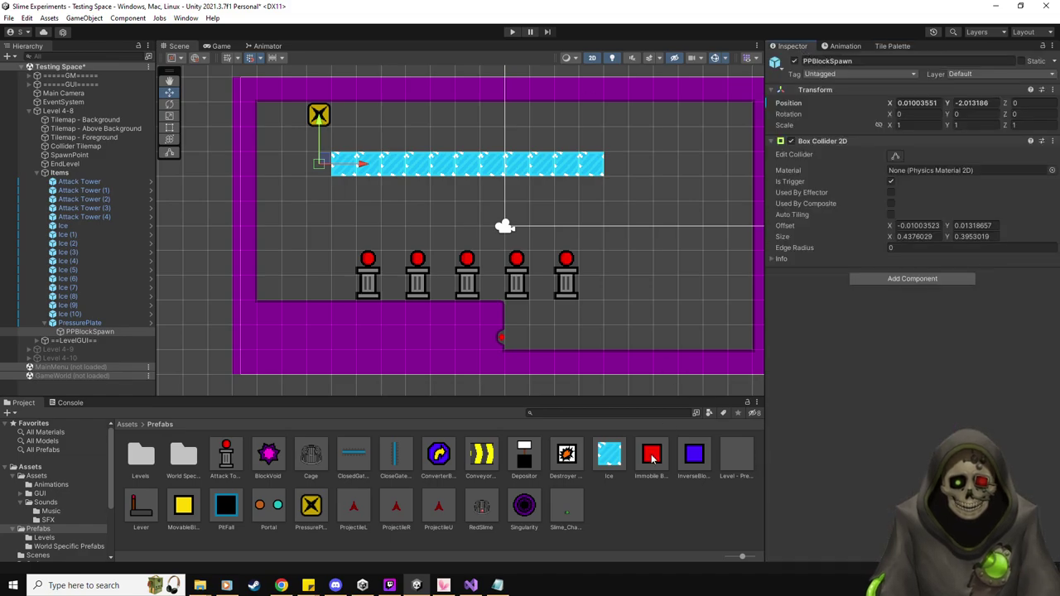
pyautogui.moveTo(651, 461); pyautogui.dragTo(623, 165)
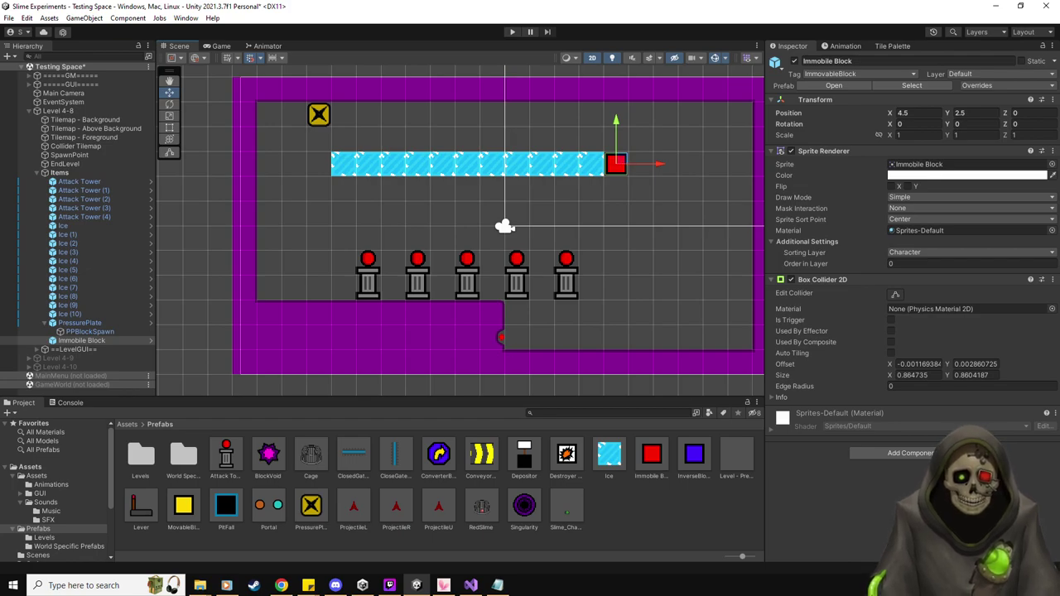
# Paint a row of about nine Purple Room wall tiles on the Collider Tilemap, extending the ledge rightward above the exit.
pyautogui.click(894, 45)
pyautogui.click(995, 271)
pyautogui.moveTo(521, 316); pyautogui.dragTo(708, 315)
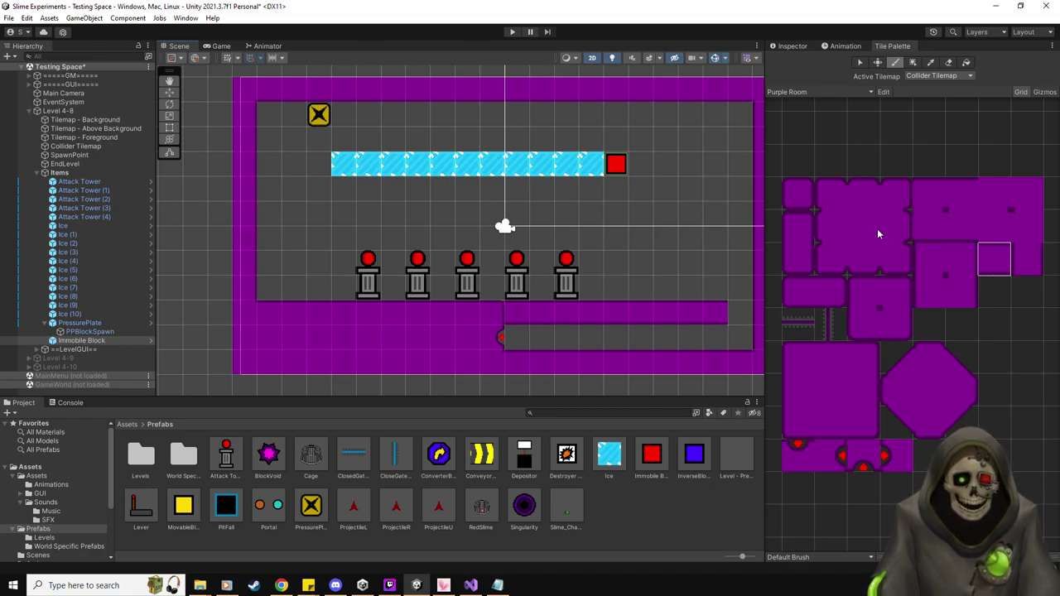
# Cap the right end of the ledge above the exit with a rounded Purple Room tile and blend its left junction with a solid tile.
pyautogui.click(839, 289)
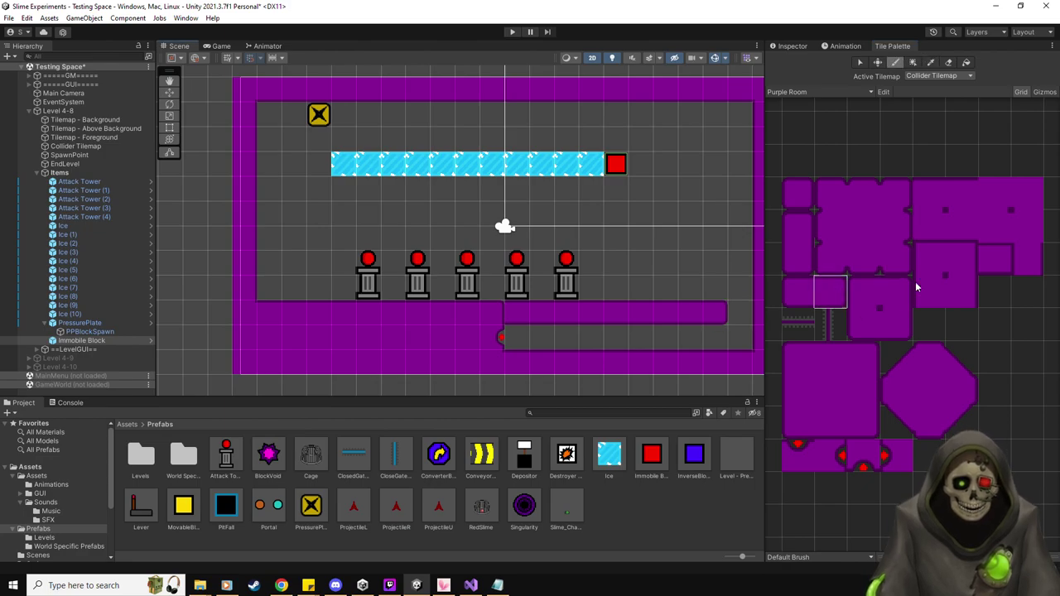
pyautogui.click(933, 197)
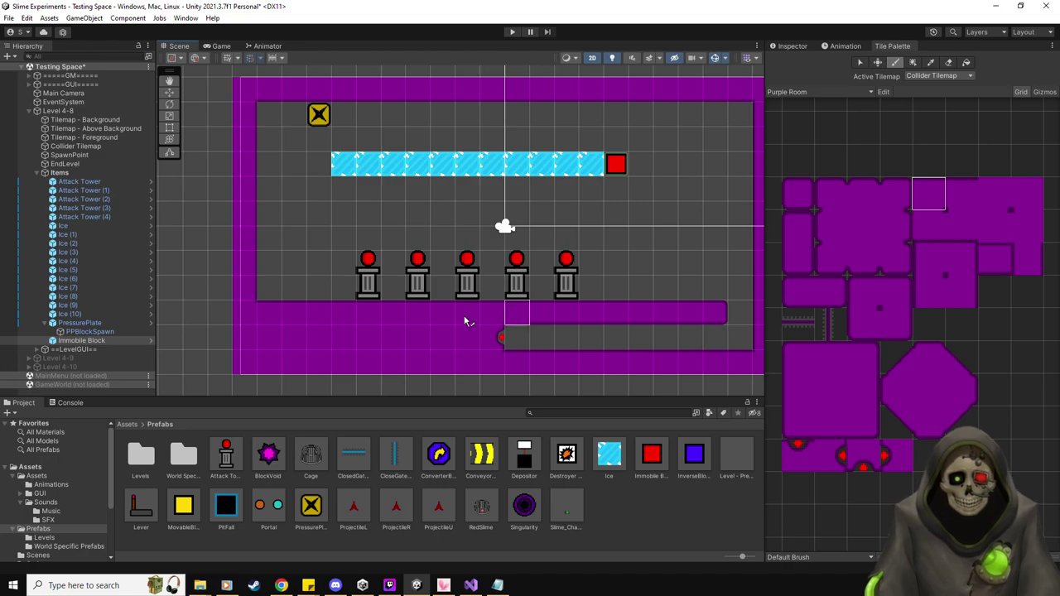
# Duplicate the row of eleven ice blocks and move the copies up to Y 3.5, directly above the original row.
pyautogui.click(794, 48)
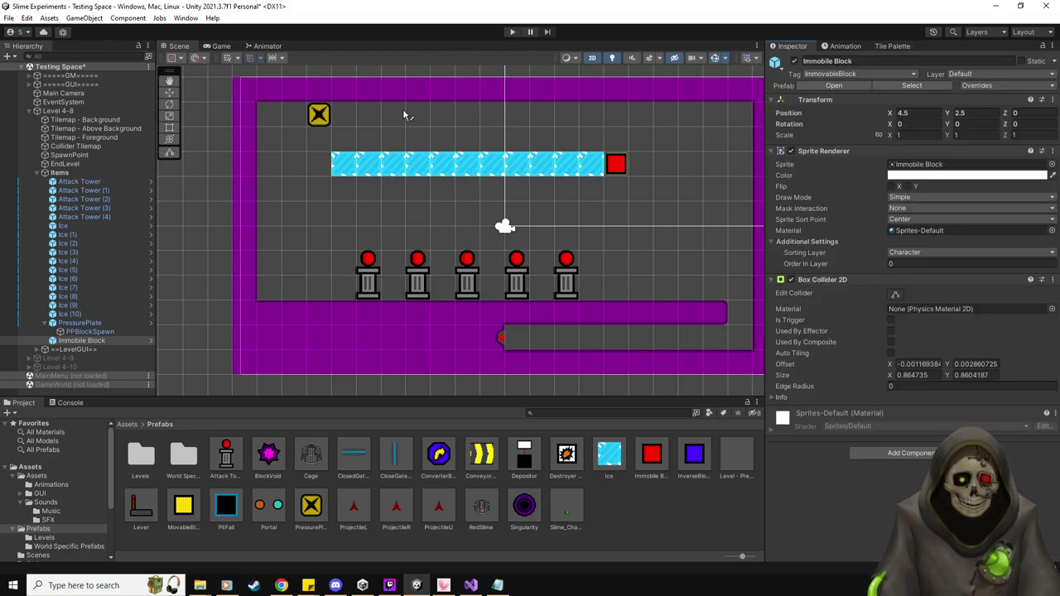
pyautogui.click(169, 93)
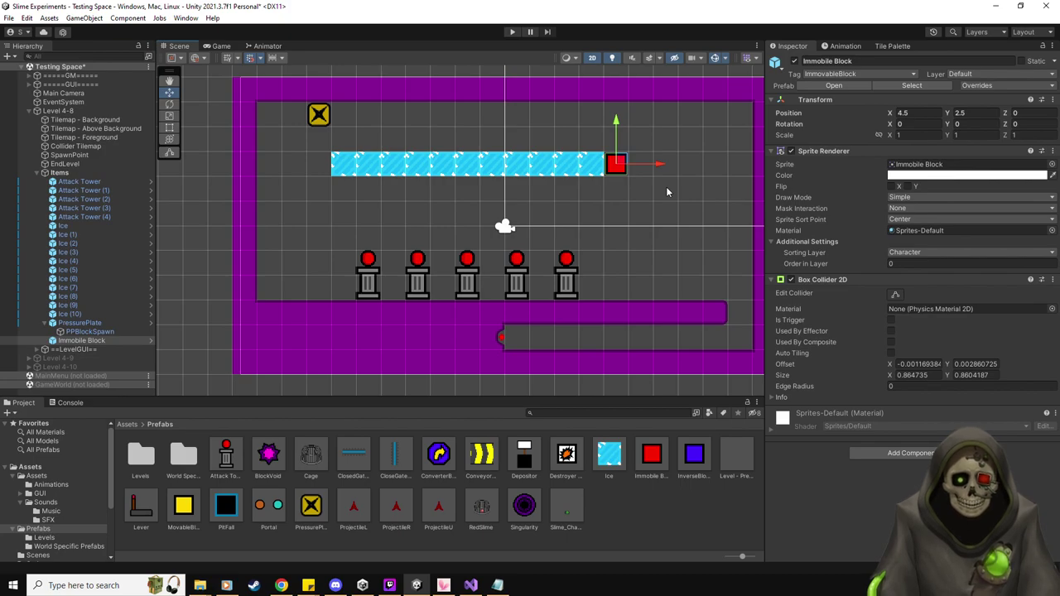
pyautogui.click(95, 315)
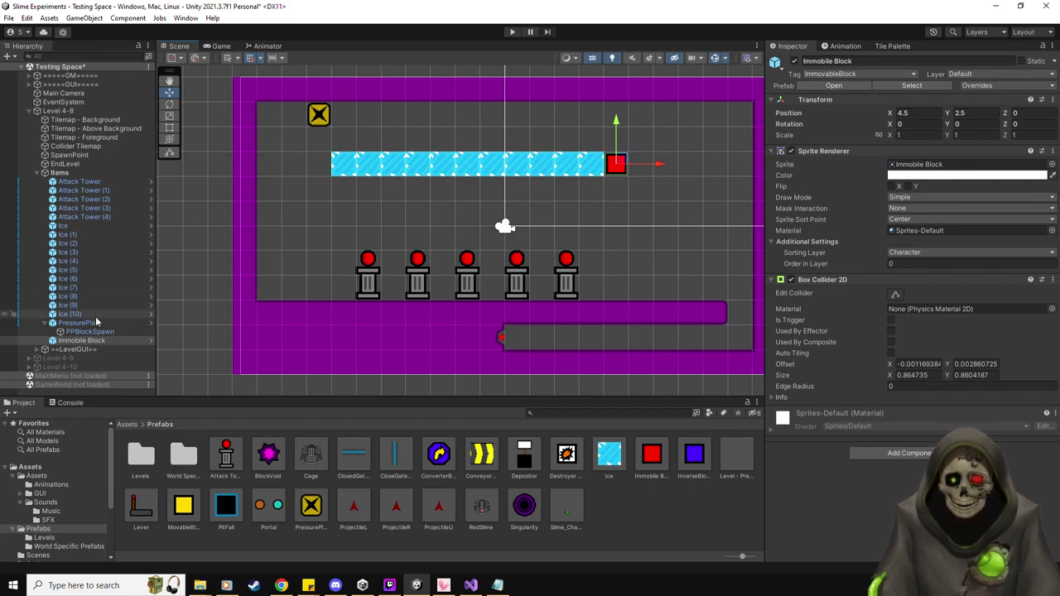
pyautogui.keyDown('shift'); pyautogui.click(78, 226); pyautogui.keyUp('shift')
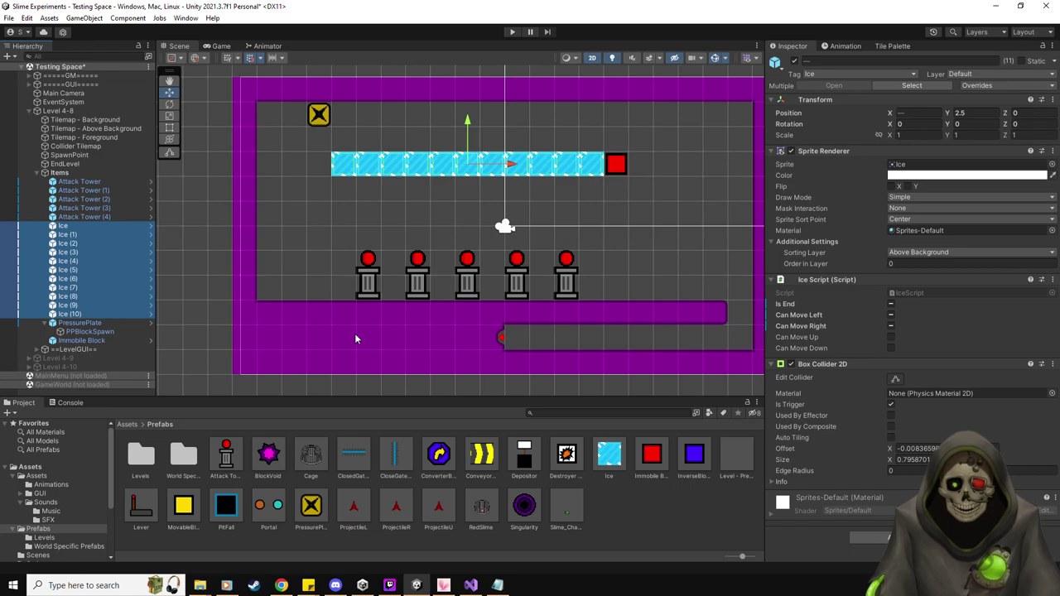
pyautogui.hotkey('ctrl', 'd')
pyautogui.moveTo(472, 129); pyautogui.dragTo(474, 104)
# Create an empty object named Ice under Items and parent the eleven duplicated ice blocks, Ice (11) to Ice (21), to it.
pyautogui.rightClick(87, 126)
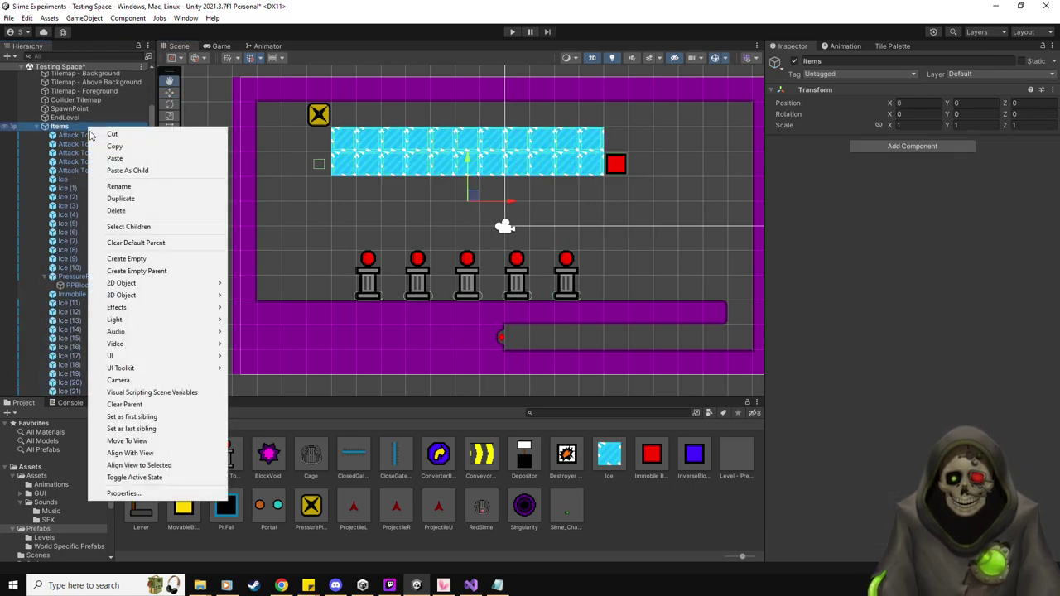
pyautogui.click(144, 260)
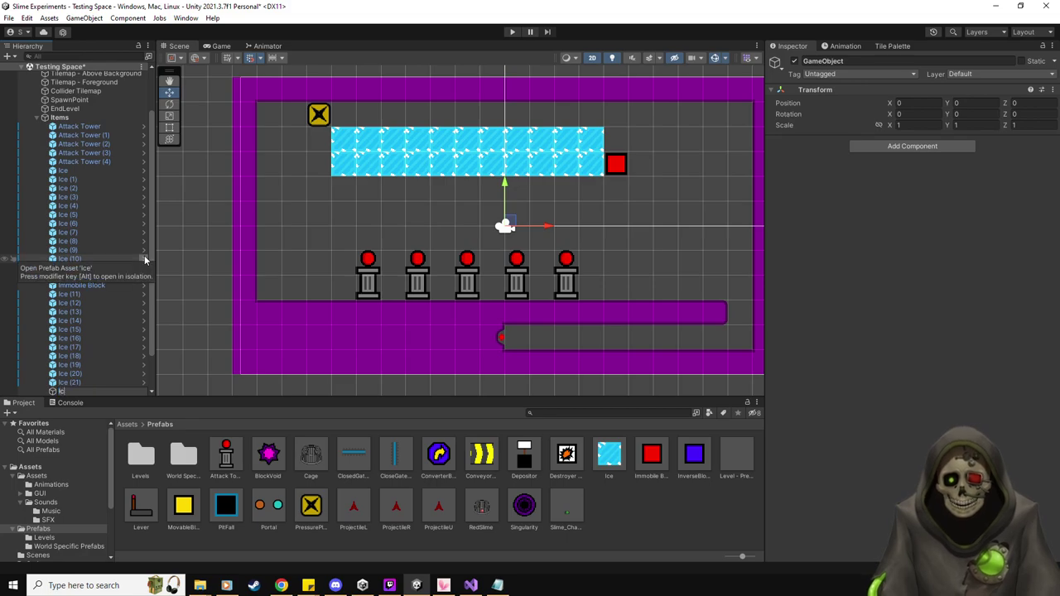
pyautogui.hotkey('ctrl', 'z')
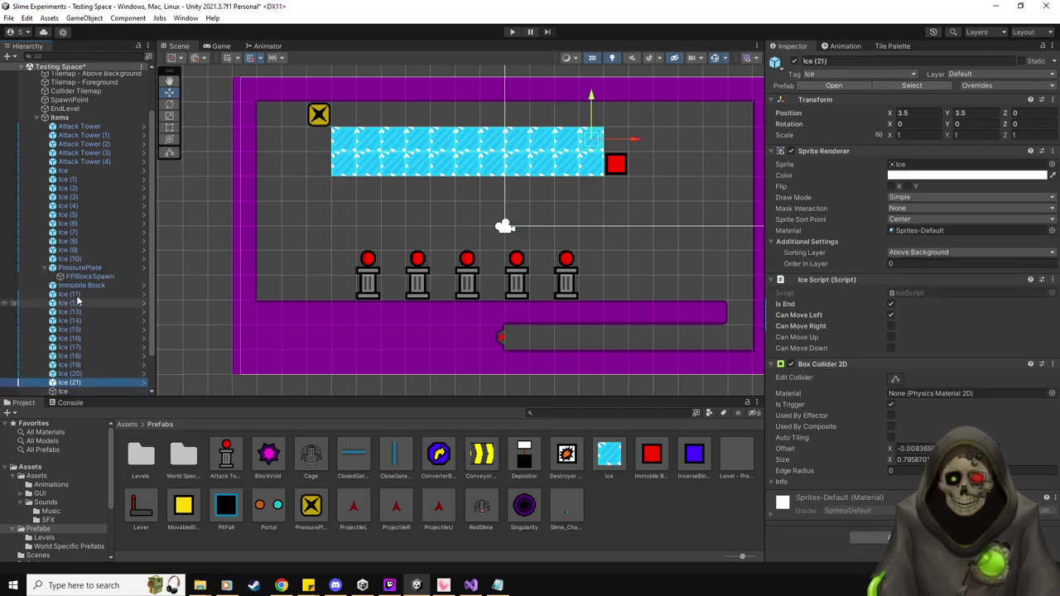
pyautogui.keyDown('shift'); pyautogui.click(77, 296); pyautogui.keyUp('shift')
pyautogui.moveTo(68, 392); pyautogui.dragTo(67, 391)
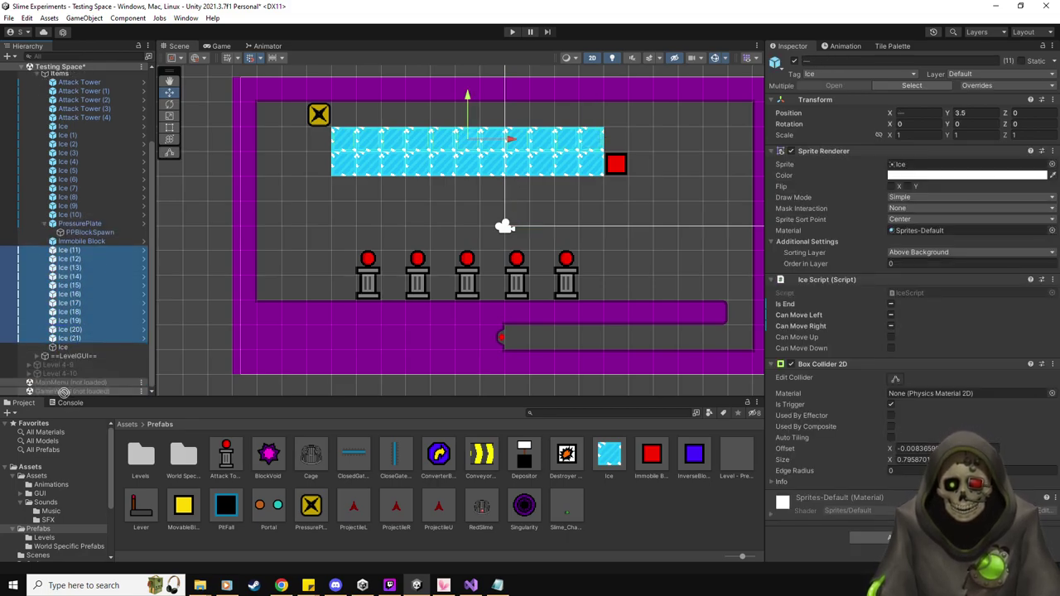
pyautogui.scroll(-2, 75, 332)
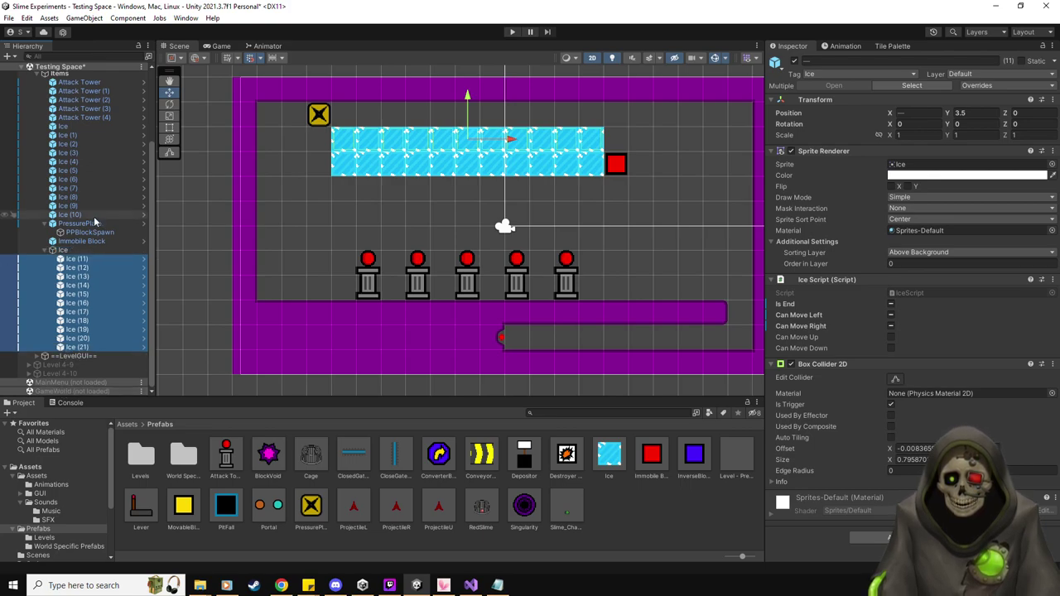
# Parent the original eleven ice blocks, Ice to Ice (10), to the new Ice group as well.
pyautogui.click(70, 215)
pyautogui.keyDown('shift'); pyautogui.click(71, 128); pyautogui.keyUp('shift')
pyautogui.moveTo(71, 130); pyautogui.dragTo(86, 254)
pyautogui.scroll(4, 120, 265)
pyautogui.click(91, 287)
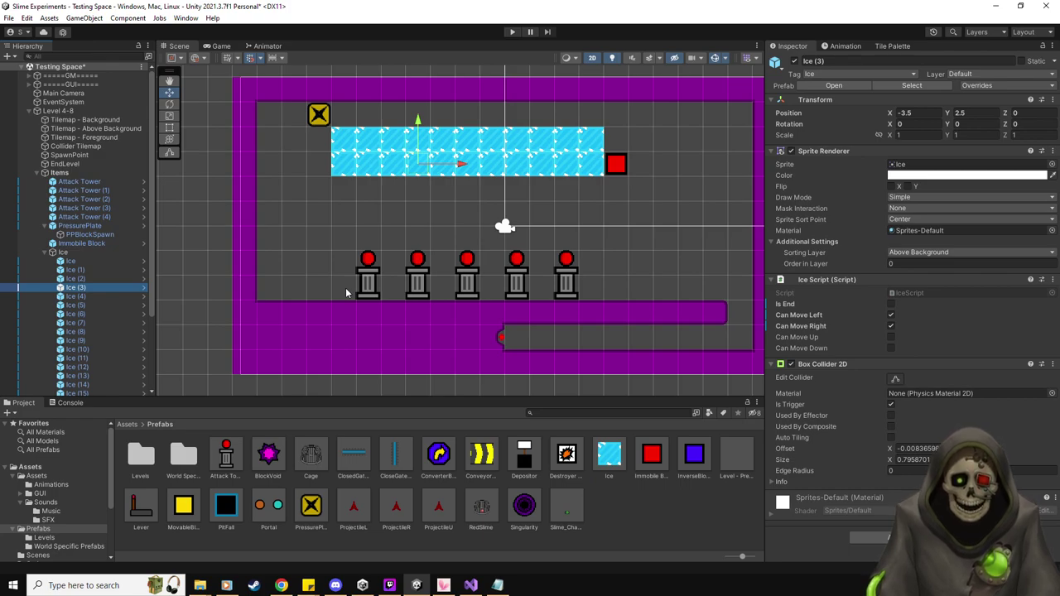
# Paint two-tile-high Purple Room walls with rounded caps on the Collider Tilemap at both outer sides of the attack tower row.
pyautogui.click(911, 47)
pyautogui.click(1027, 272)
pyautogui.moveTo(341, 287); pyautogui.dragTo(339, 272)
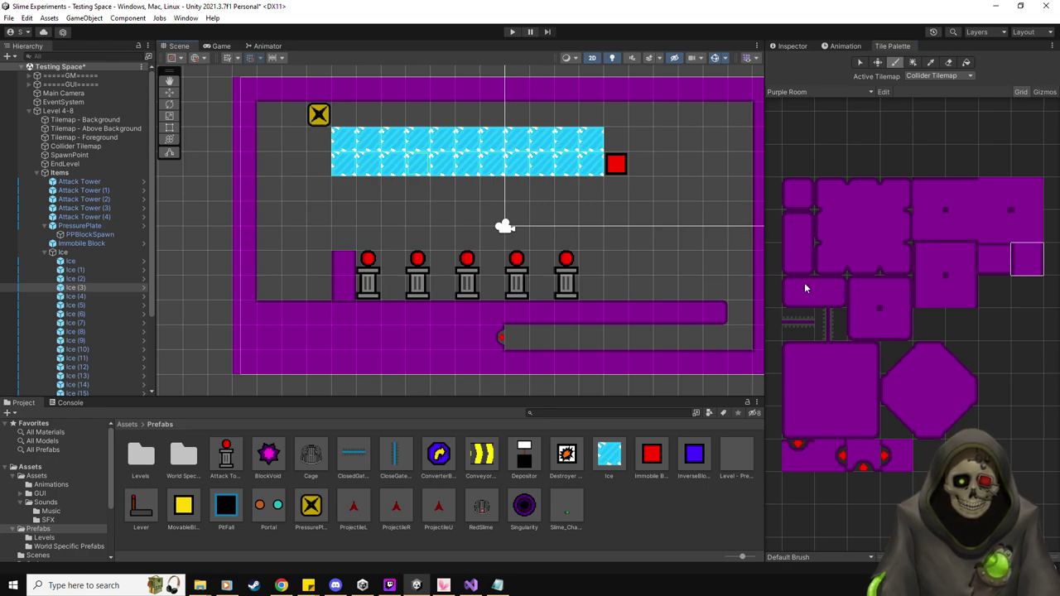
pyautogui.click(798, 226)
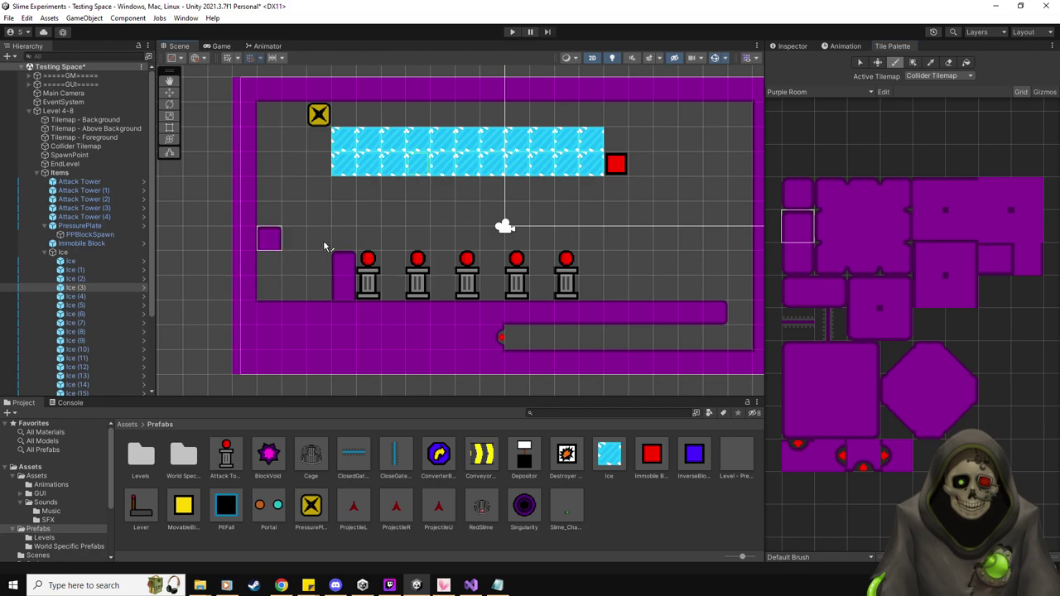
pyautogui.click(591, 263)
pyautogui.click(1027, 260)
pyautogui.click(592, 287)
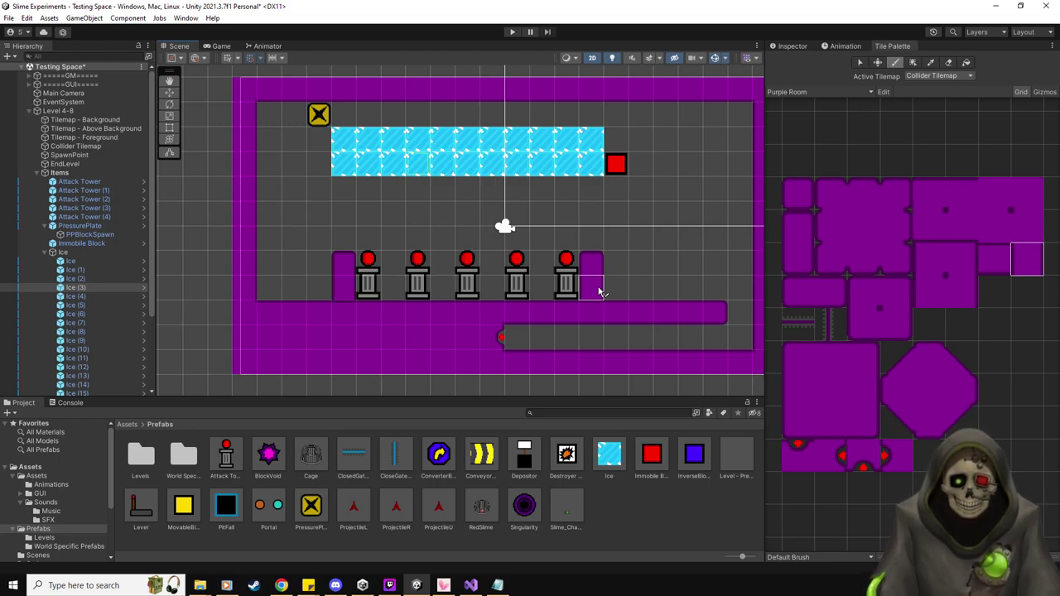
# Fill the four gaps between the attack towers with capped wall columns two tiles high, matching the outer walls.
pyautogui.click(798, 225)
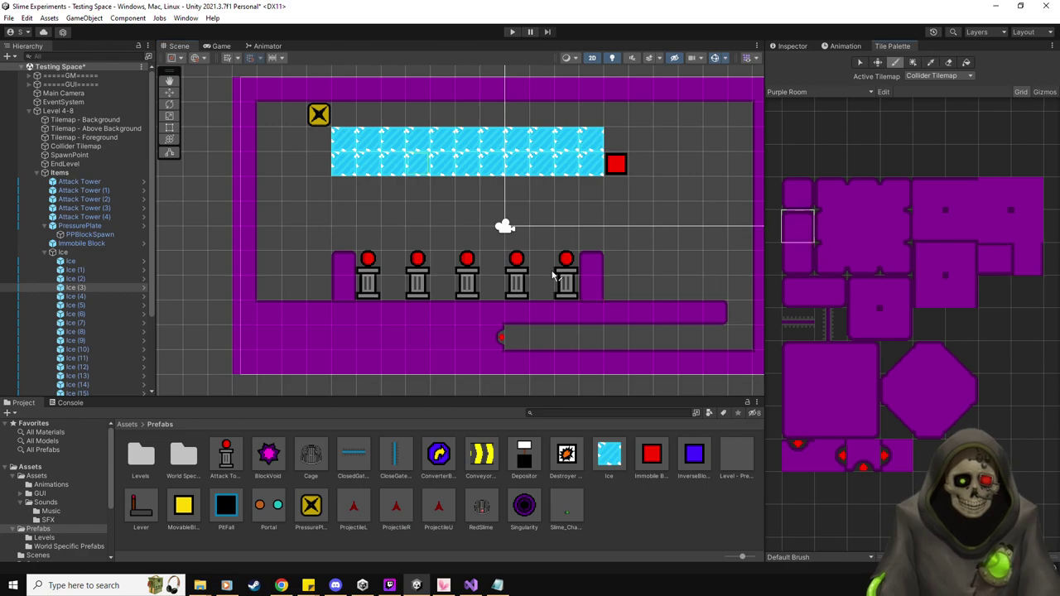
pyautogui.moveTo(540, 289); pyautogui.dragTo(393, 296)
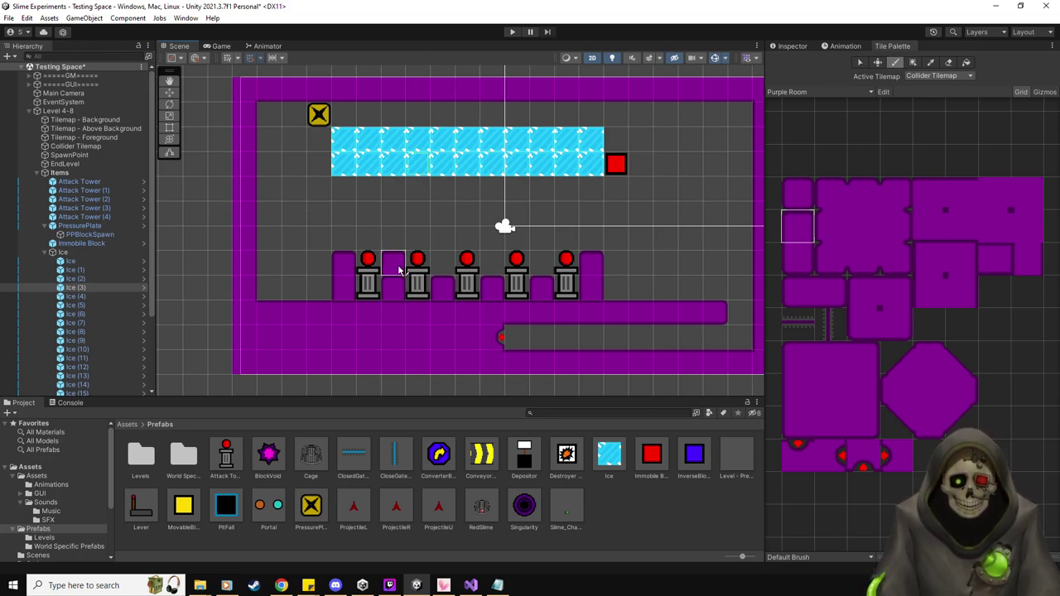
pyautogui.click(931, 62)
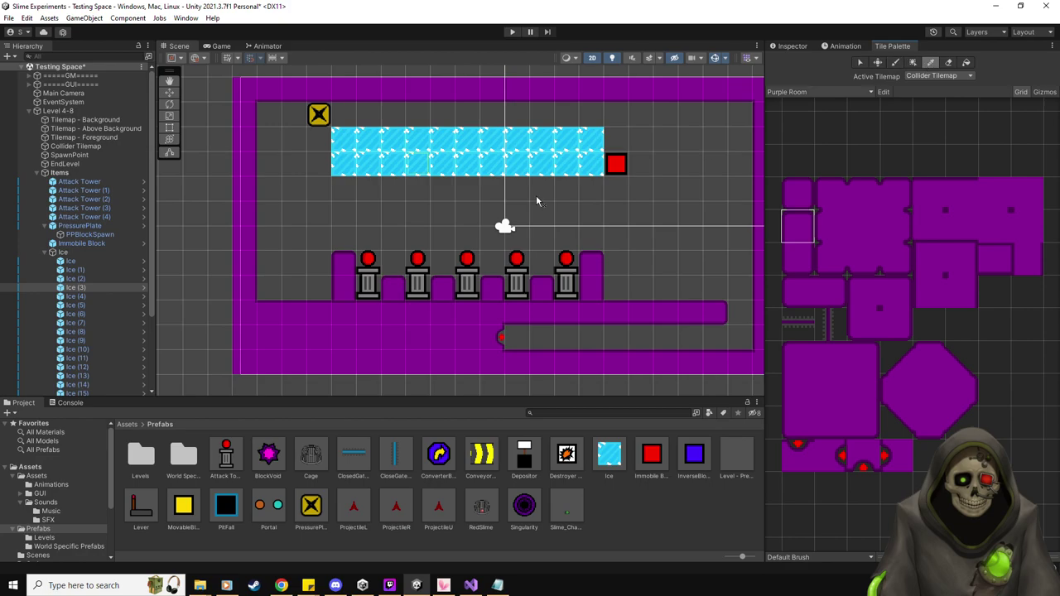
pyautogui.click(355, 286)
pyautogui.moveTo(450, 286); pyautogui.dragTo(544, 291)
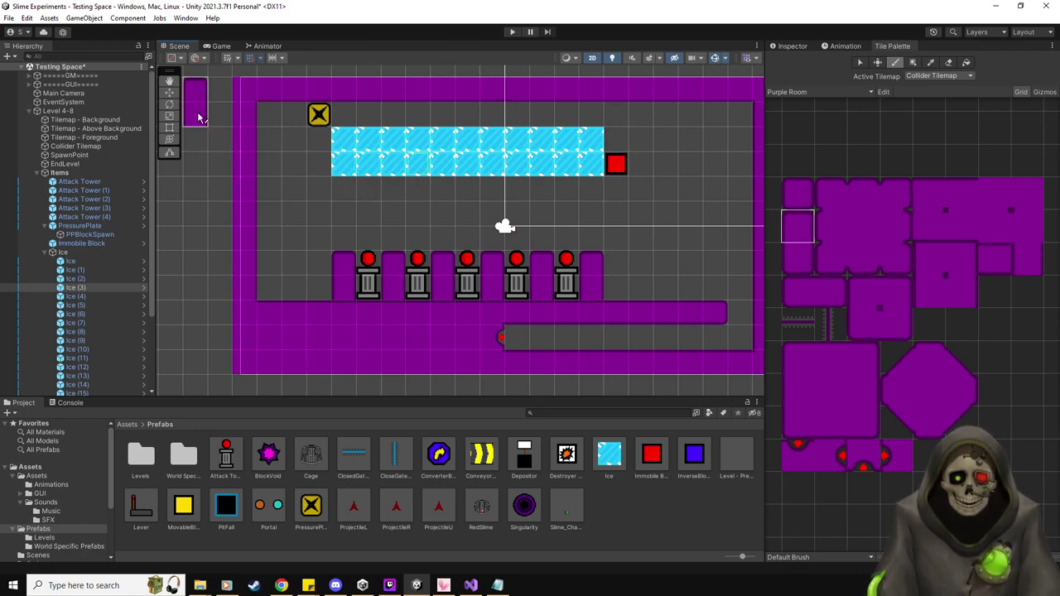
# Paint a row of Purple Room wall tiles directly above the ice, with corner tiles at both ends, and blend it into the ceiling.
pyautogui.click(175, 94)
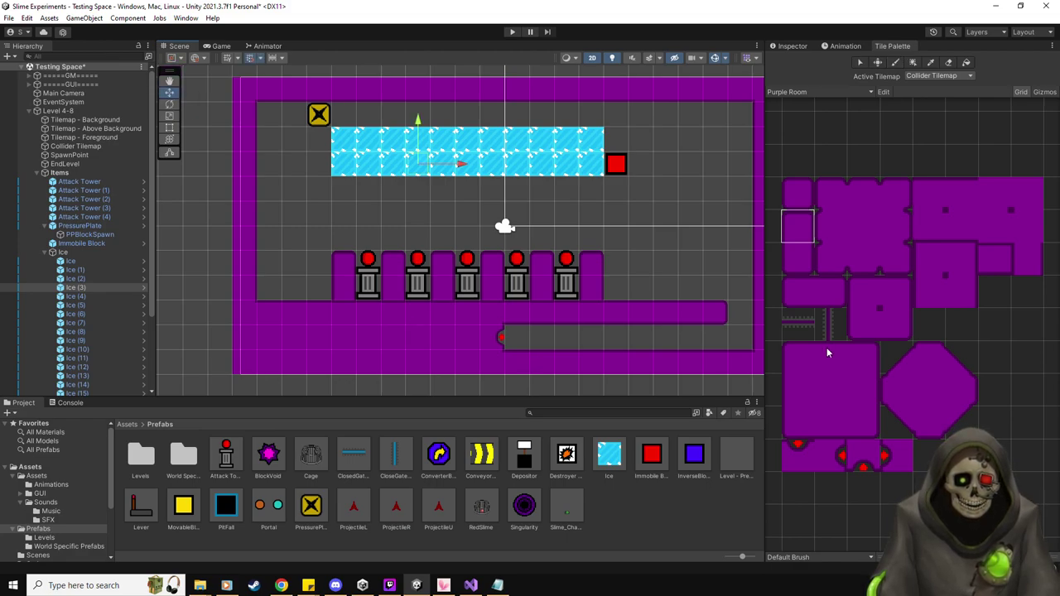
pyautogui.click(797, 422)
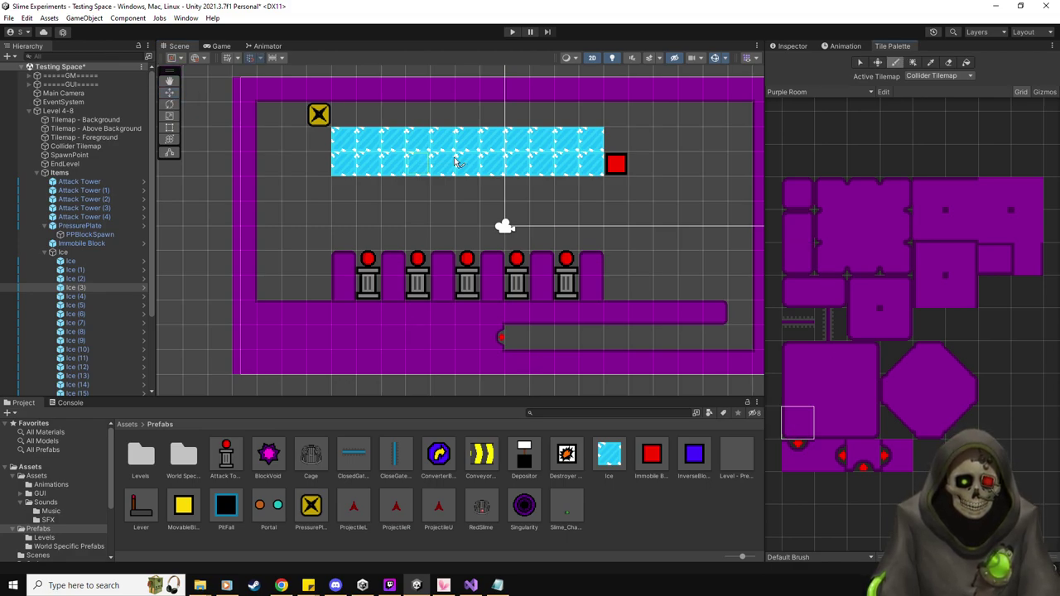
pyautogui.click(352, 118)
pyautogui.click(859, 418)
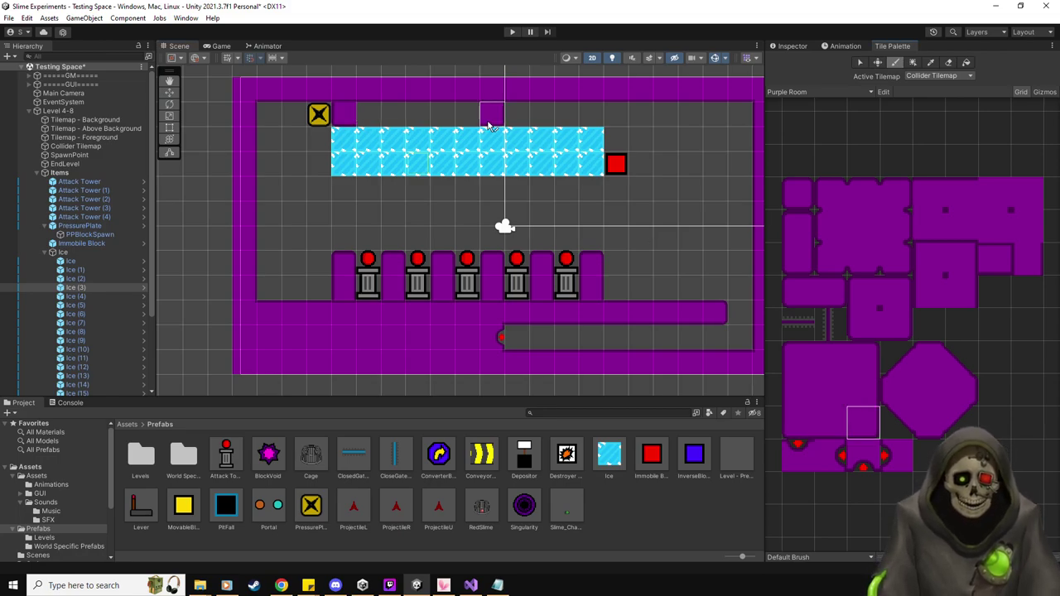
pyautogui.click(592, 122)
pyautogui.click(830, 421)
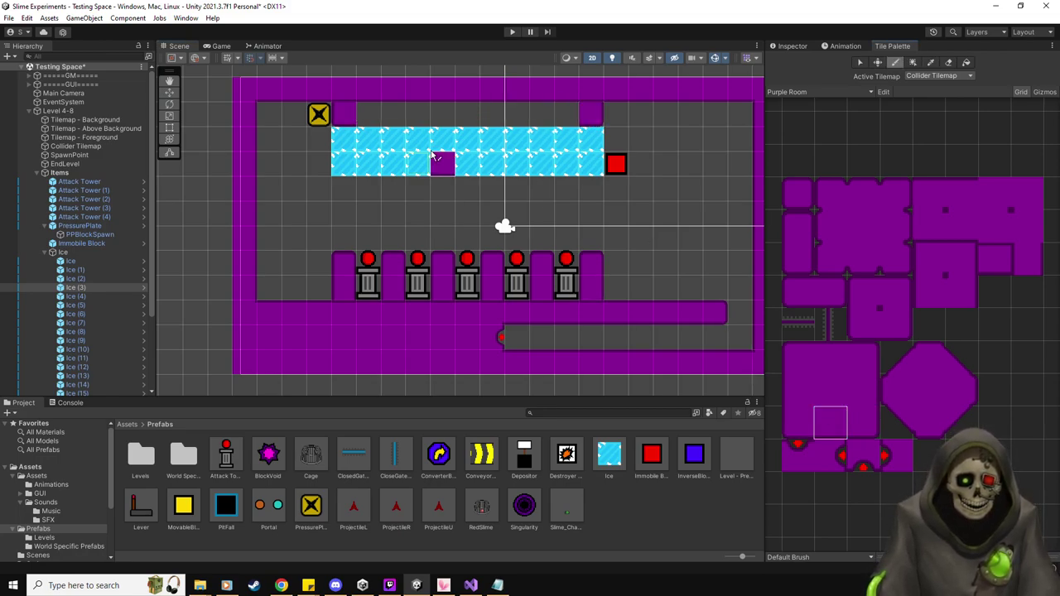
pyautogui.moveTo(382, 123); pyautogui.dragTo(584, 116)
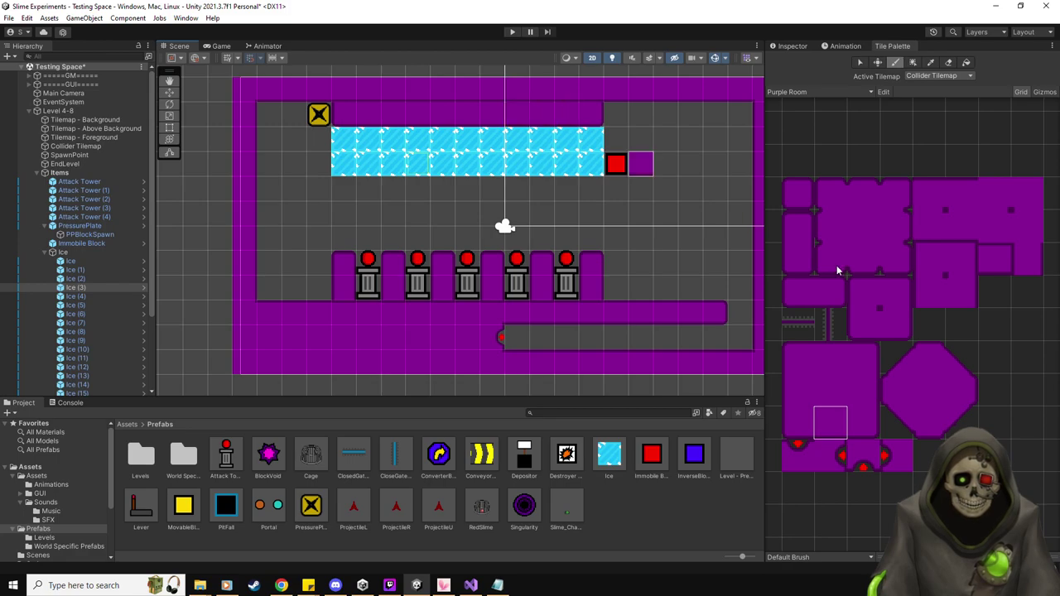
pyautogui.click(1027, 193)
pyautogui.click(839, 397)
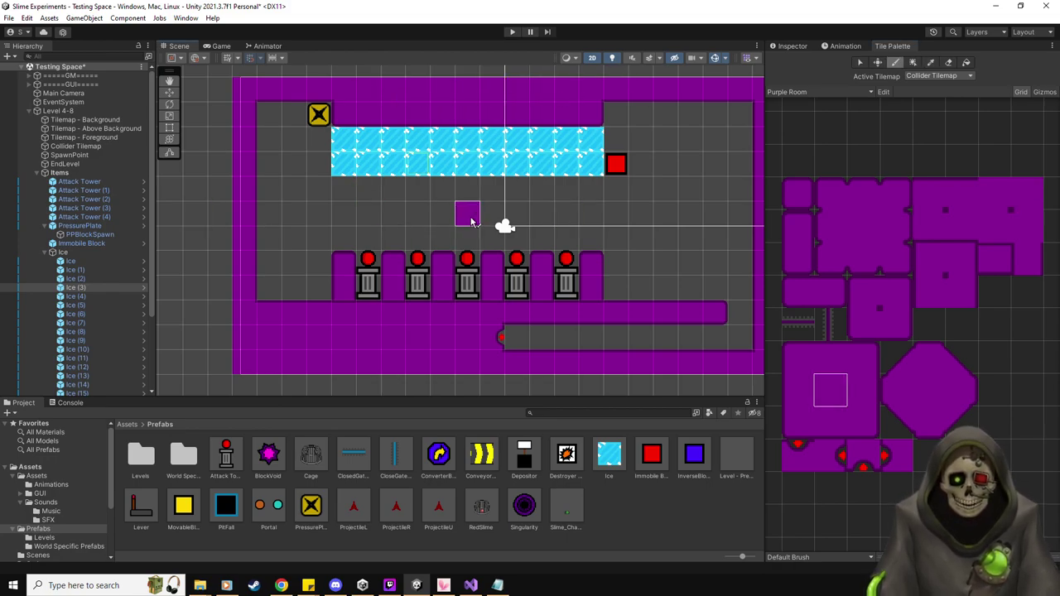
# Duplicate the lower row of eleven ice blocks three times, stacking the copies below it down to Y -0.5 above the towers.
pyautogui.moveTo(470, 218); pyautogui.dragTo(461, 218, button='middle')
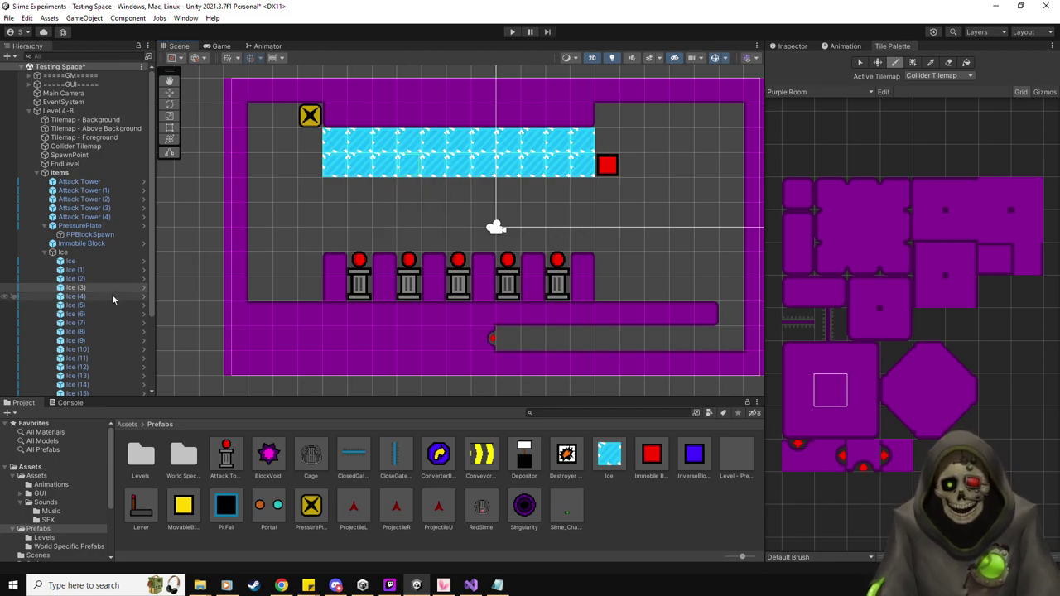
pyautogui.click(89, 263)
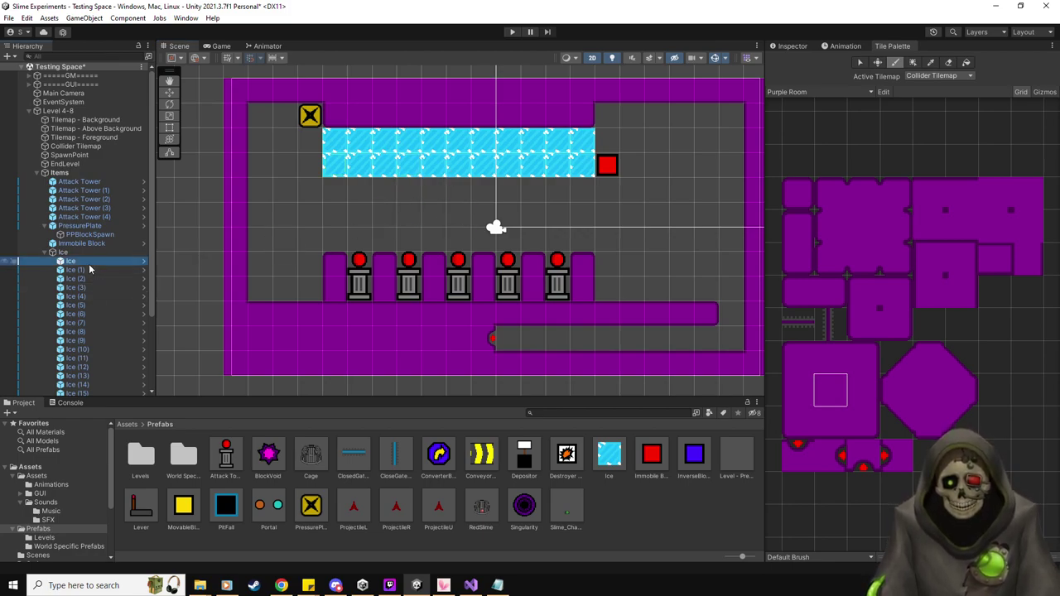
pyautogui.keyDown('shift'); pyautogui.click(91, 340); pyautogui.keyUp('shift')
pyautogui.keyDown('shift'); pyautogui.click(92, 346); pyautogui.keyUp('shift')
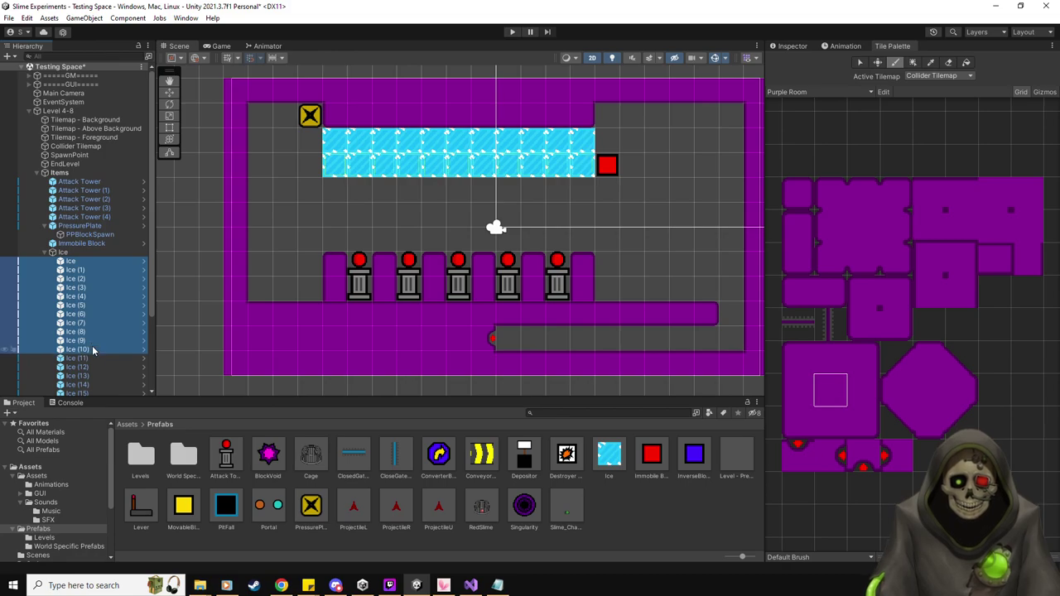
pyautogui.click(169, 92)
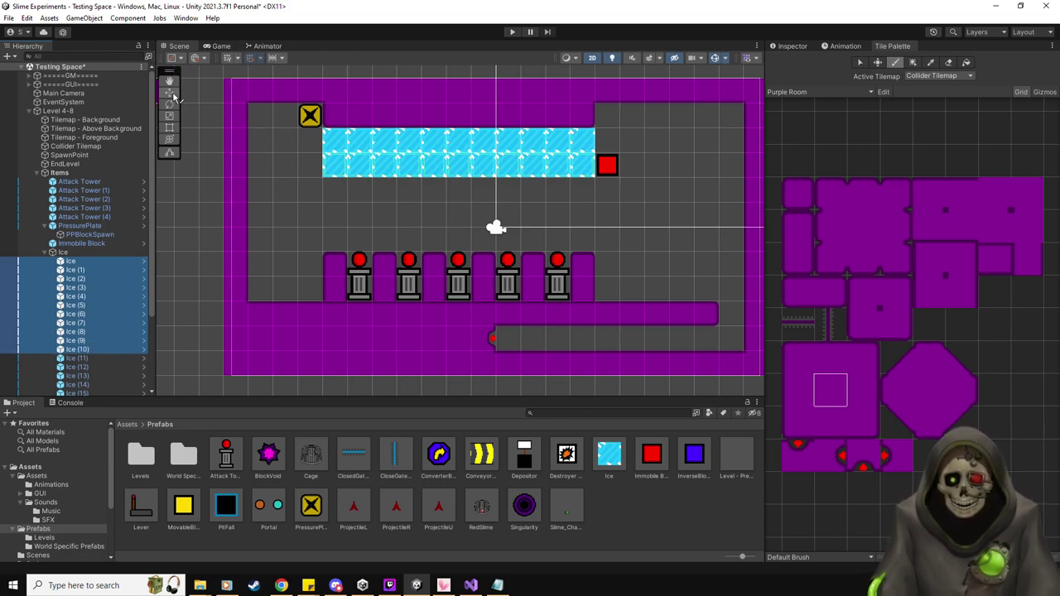
pyautogui.hotkey('ctrl', 'd')
pyautogui.moveTo(459, 147); pyautogui.dragTo(458, 166)
pyautogui.hotkey('ctrl', 'd')
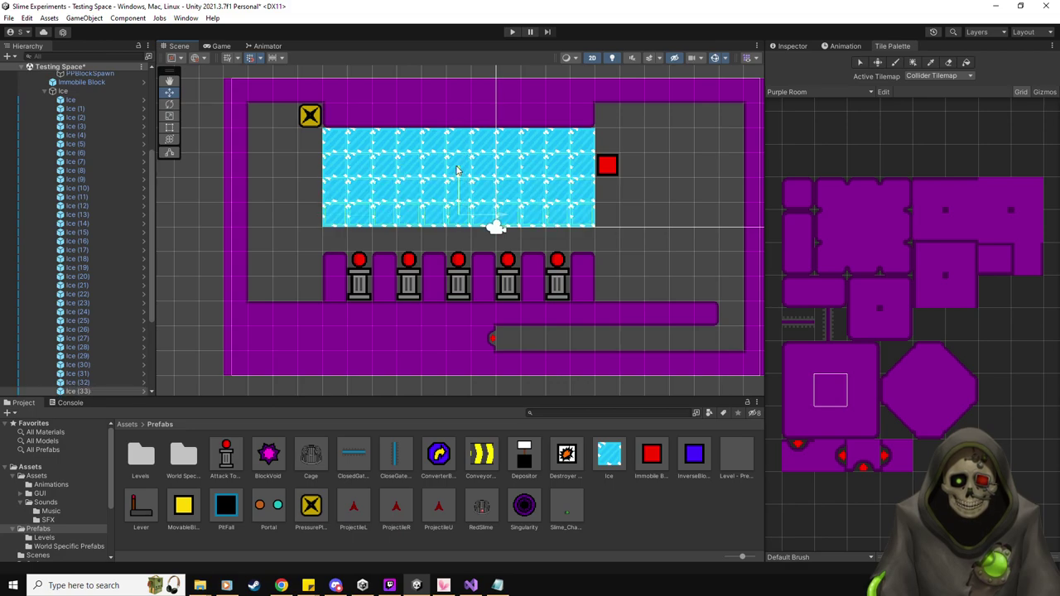
pyautogui.moveTo(458, 125); pyautogui.dragTo(458, 199)
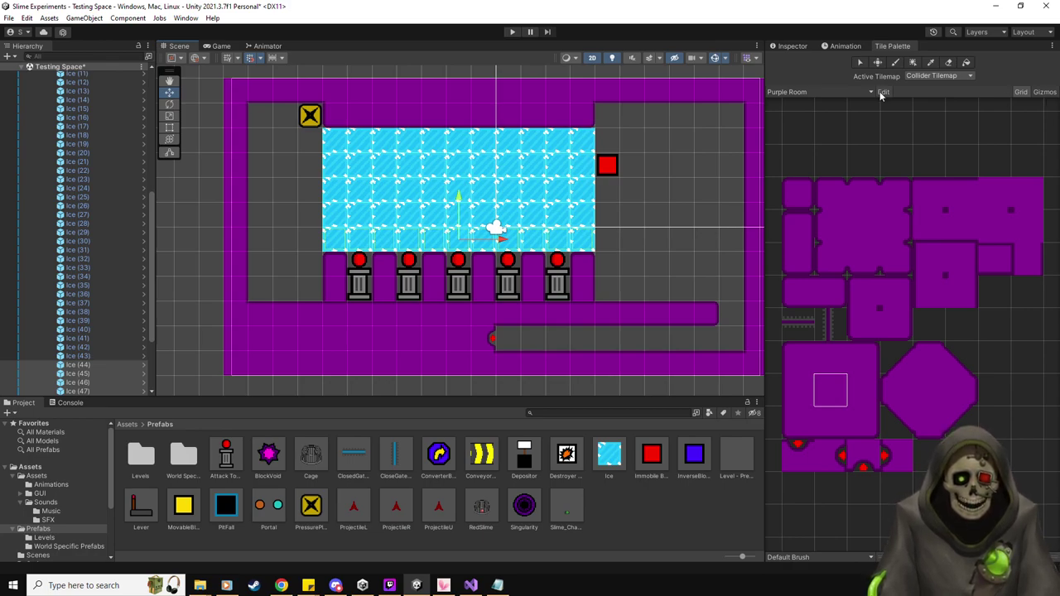
# Erase the wall row above the ice and repaint the ceiling's straight lower edge.
pyautogui.click(949, 62)
pyautogui.moveTo(334, 116)
pyautogui.mouseDown()
pyautogui.moveTo(497, 130)
pyautogui.moveTo(589, 113)
pyautogui.mouseUp()
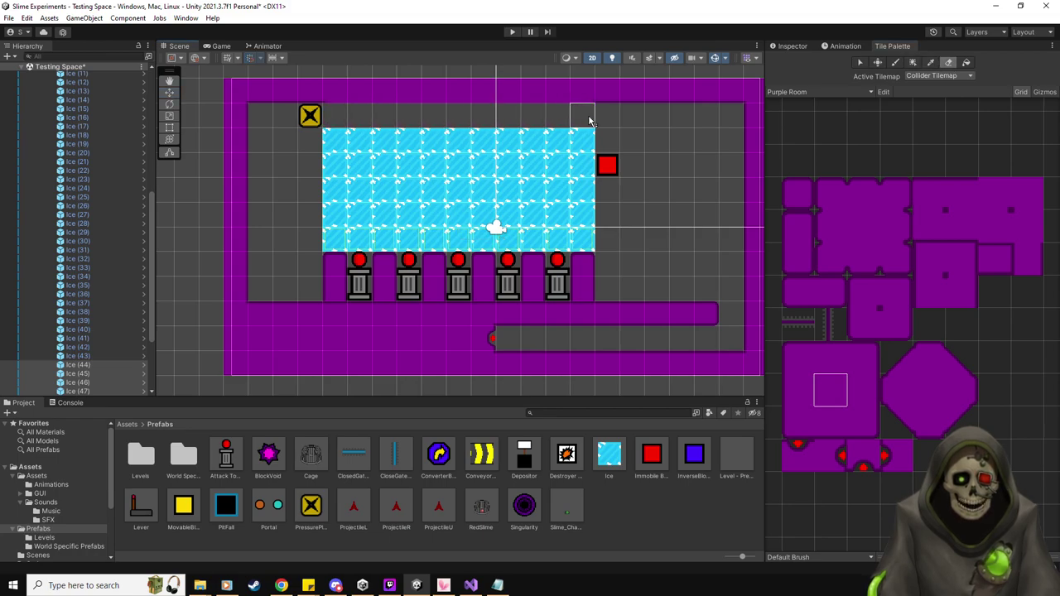
pyautogui.click(831, 423)
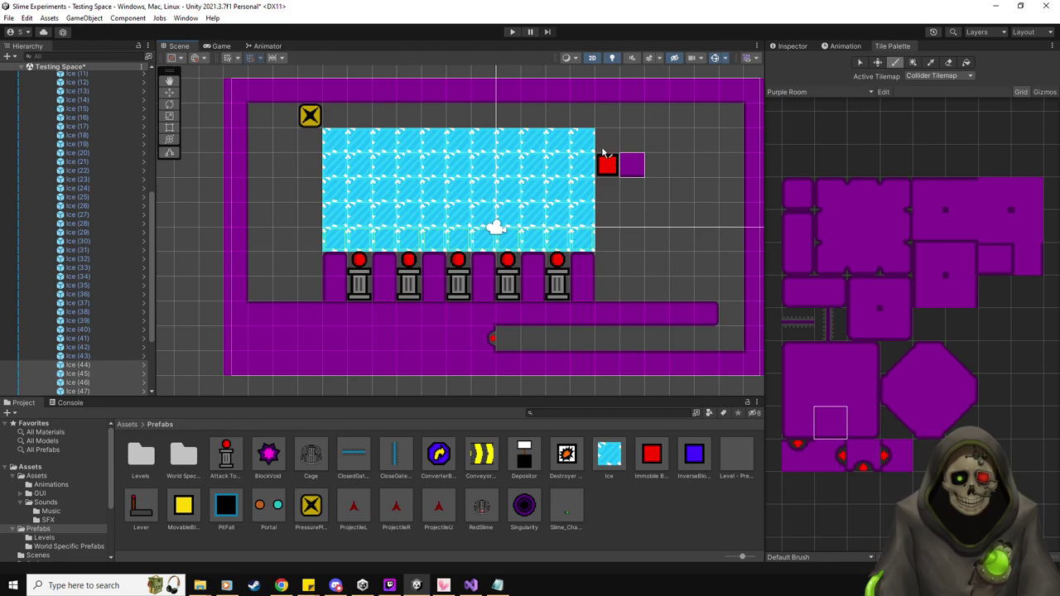
# Move the Immobile Block beside the ice field up one tile to Y 3.5, level with the top ice row.
pyautogui.click(797, 47)
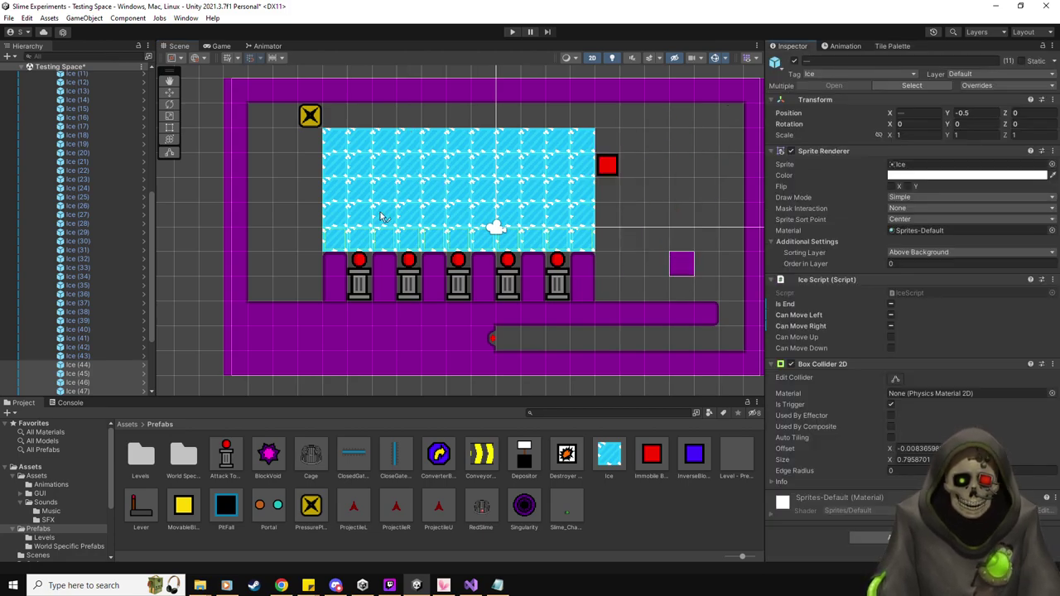
pyautogui.click(172, 97)
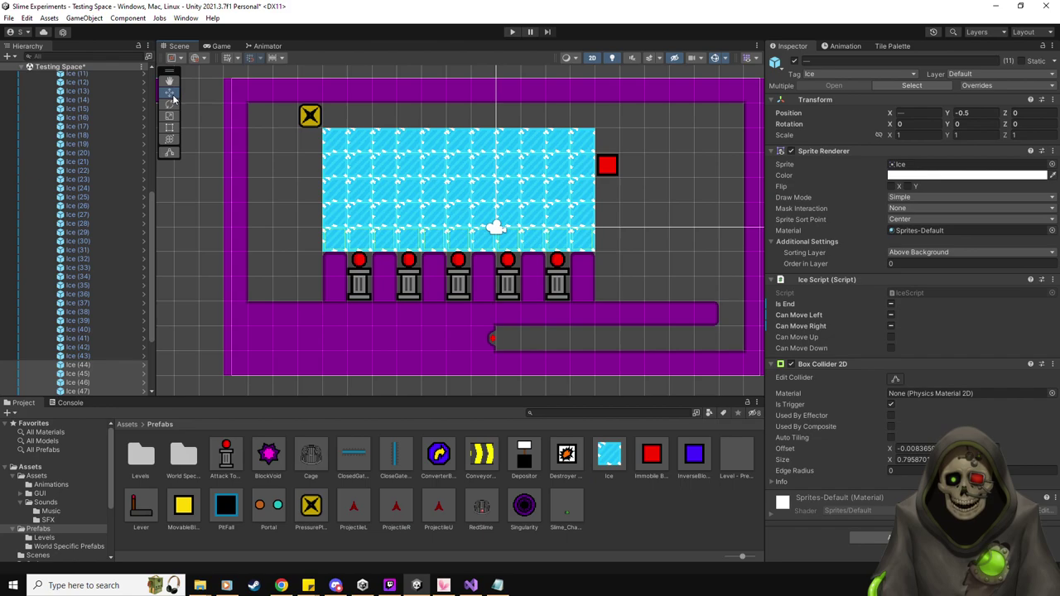
pyautogui.click(611, 164)
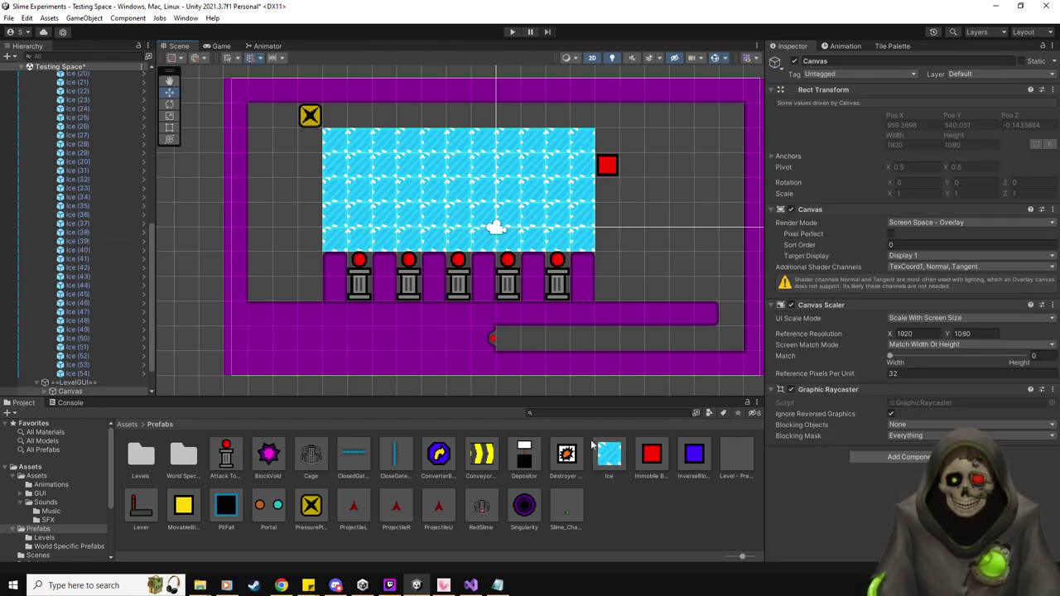
pyautogui.scroll(1, 163, 214)
pyautogui.scroll(2, 163, 214)
pyautogui.scroll(10, 126, 257)
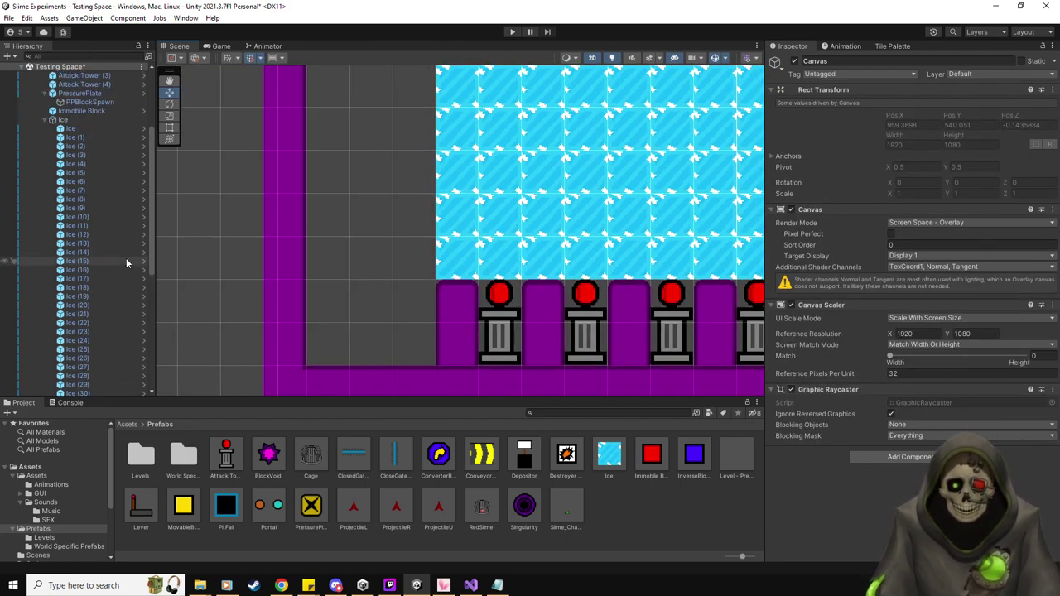
pyautogui.scroll(-4, 166, 240)
pyautogui.moveTo(452, 241); pyautogui.dragTo(473, 245, button='middle')
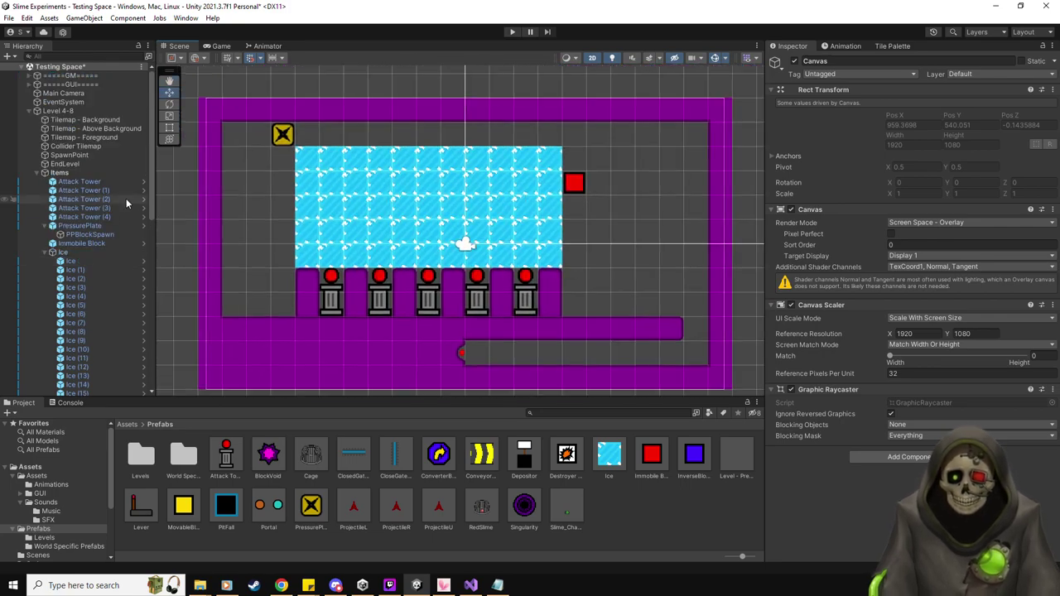
pyautogui.click(100, 243)
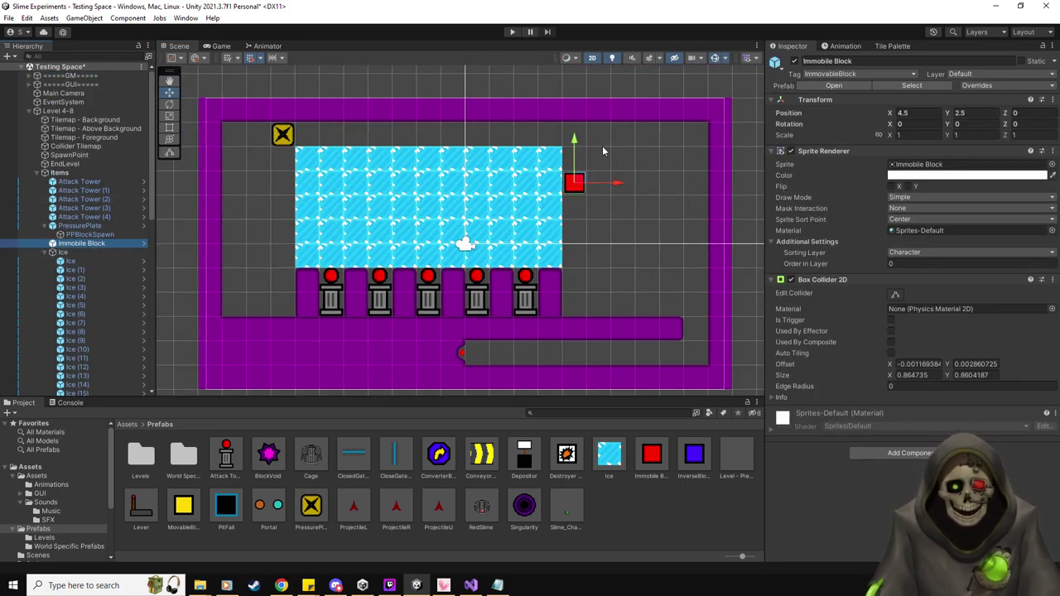
pyautogui.moveTo(572, 146); pyautogui.dragTo(581, 120)
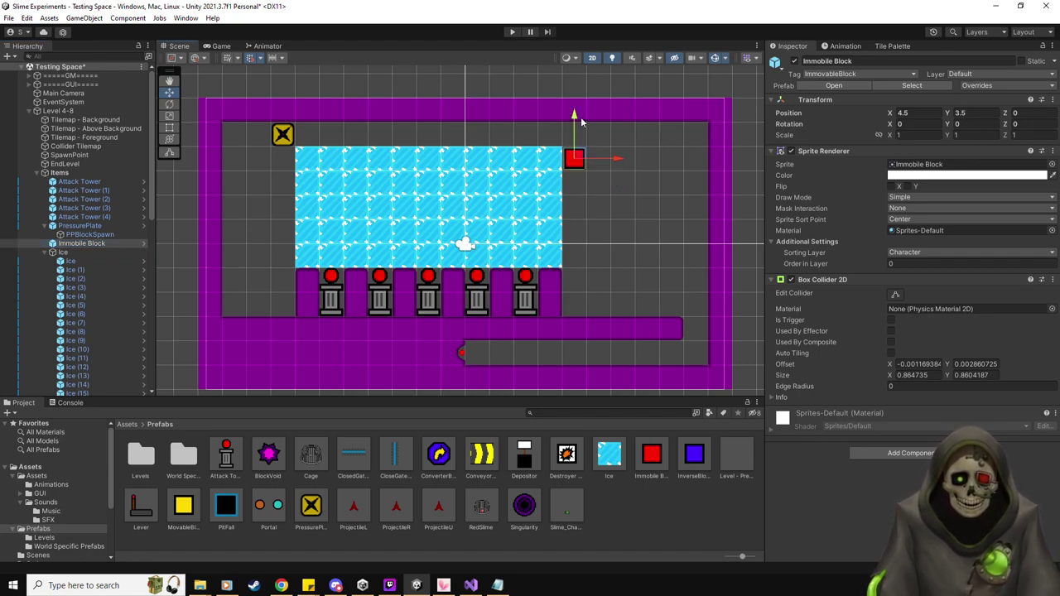
# Paint a two-tile wall column hanging from the ceiling, directly to the right of the Immobile Block.
pyautogui.click(895, 45)
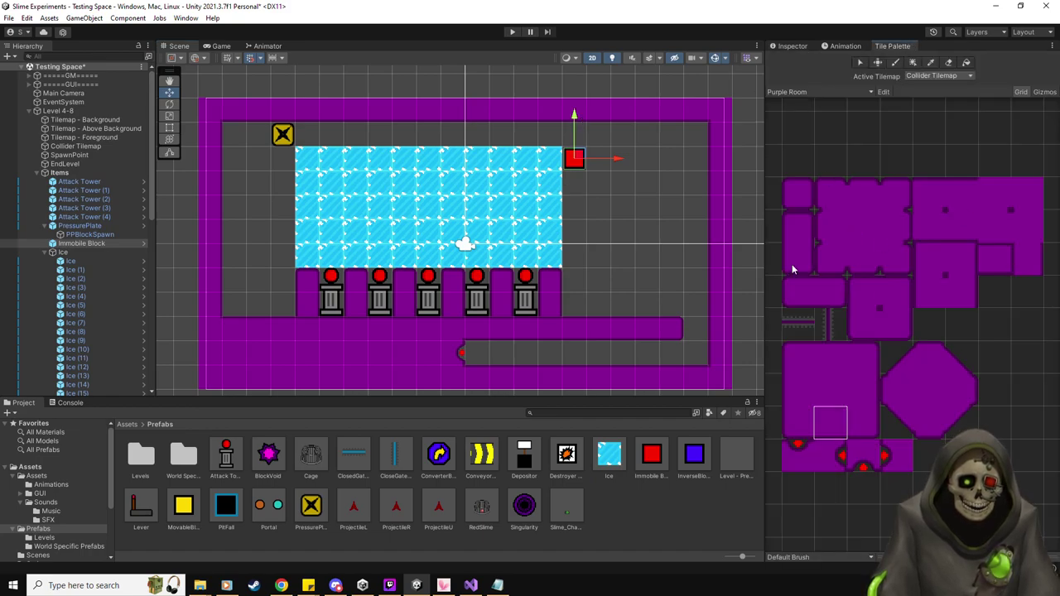
pyautogui.click(1027, 259)
pyautogui.click(598, 157)
pyautogui.click(599, 135)
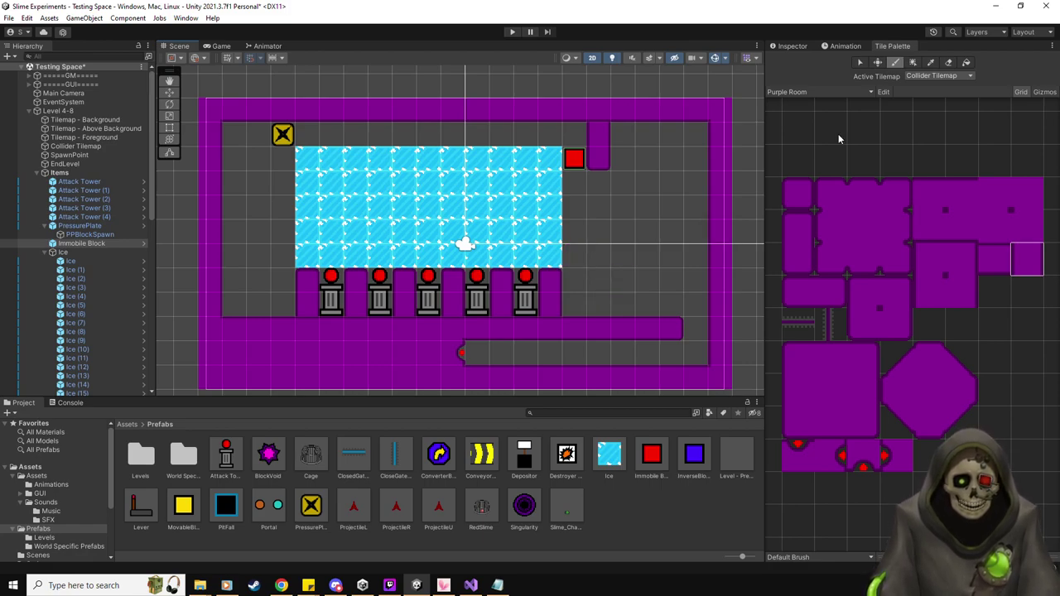
# Place a second Immobile Block prefab directly below the first, at X 4.5, Y 2.5.
pyautogui.click(793, 47)
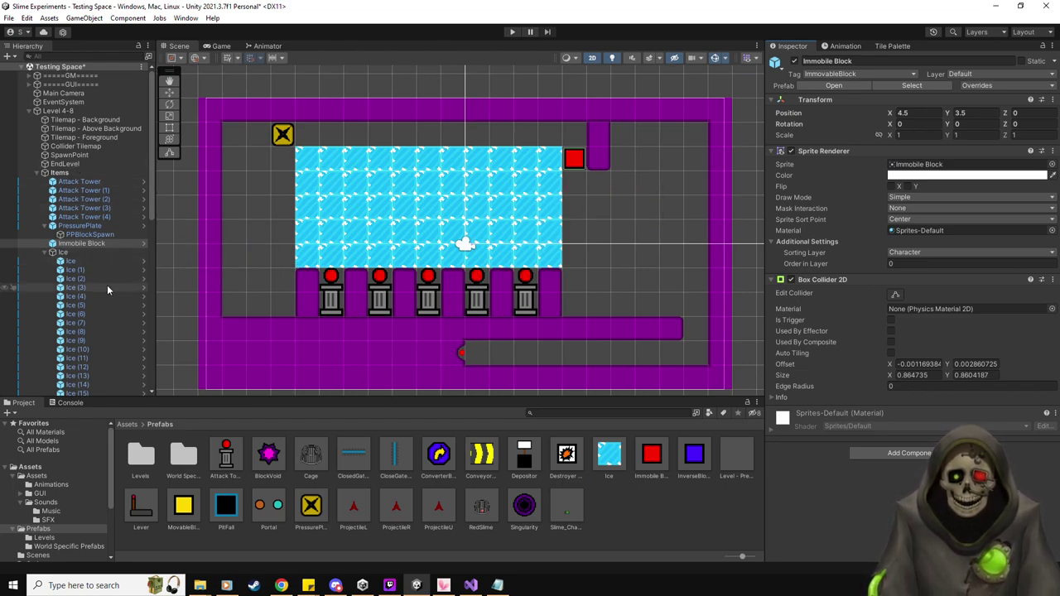
pyautogui.scroll(-2, 80, 339)
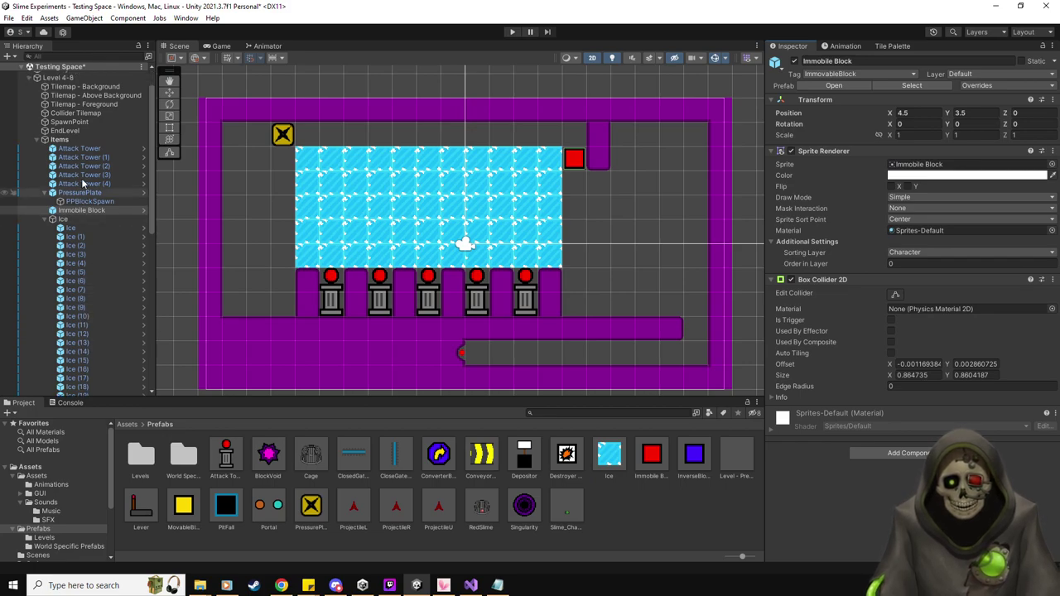
pyautogui.click(169, 93)
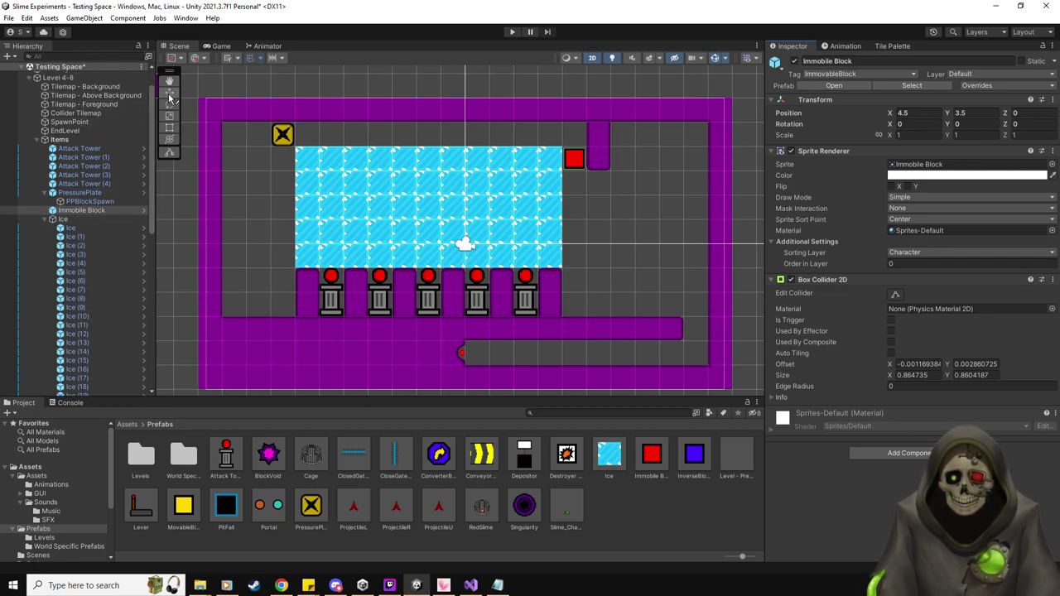
pyautogui.click(549, 185)
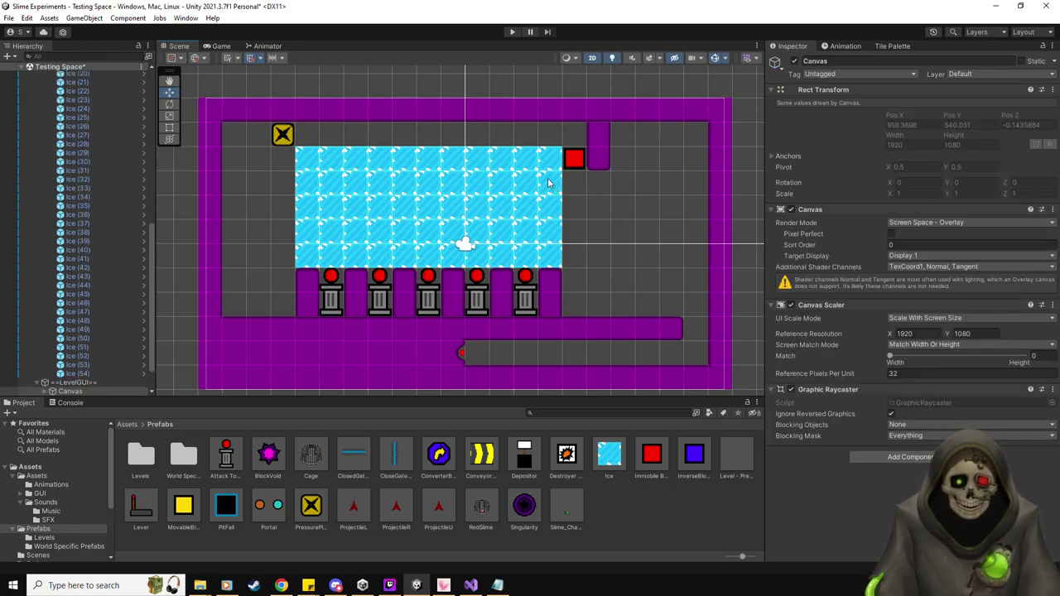
pyautogui.moveTo(655, 464); pyautogui.dragTo(580, 186)
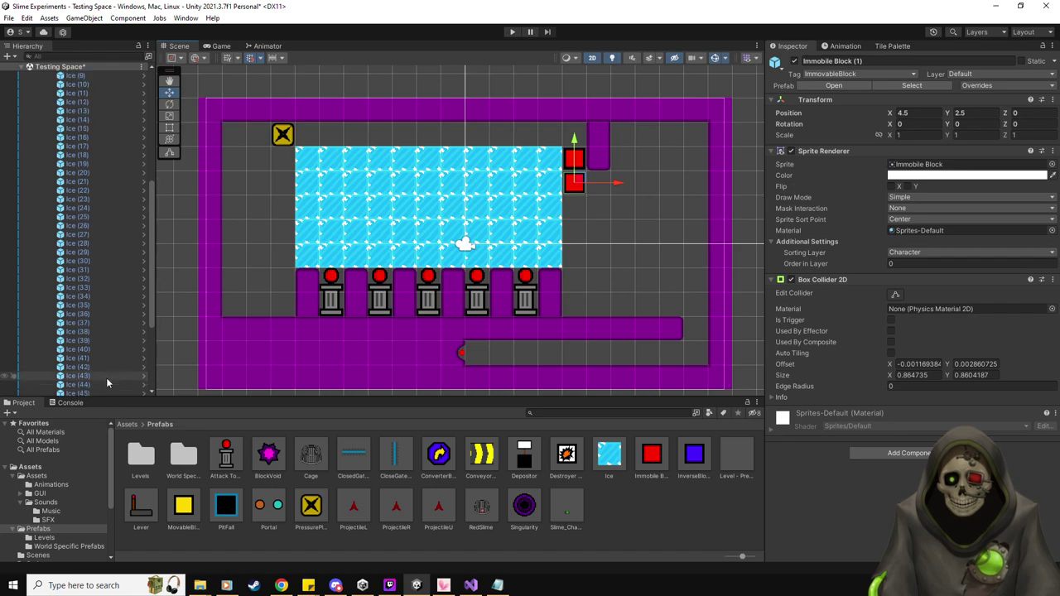
# Move the Ice group to the top of the Items hierarchy and collapse the Ice and PressurePlate groups.
pyautogui.scroll(10, 106, 378)
pyautogui.moveTo(65, 219); pyautogui.dragTo(47, 149)
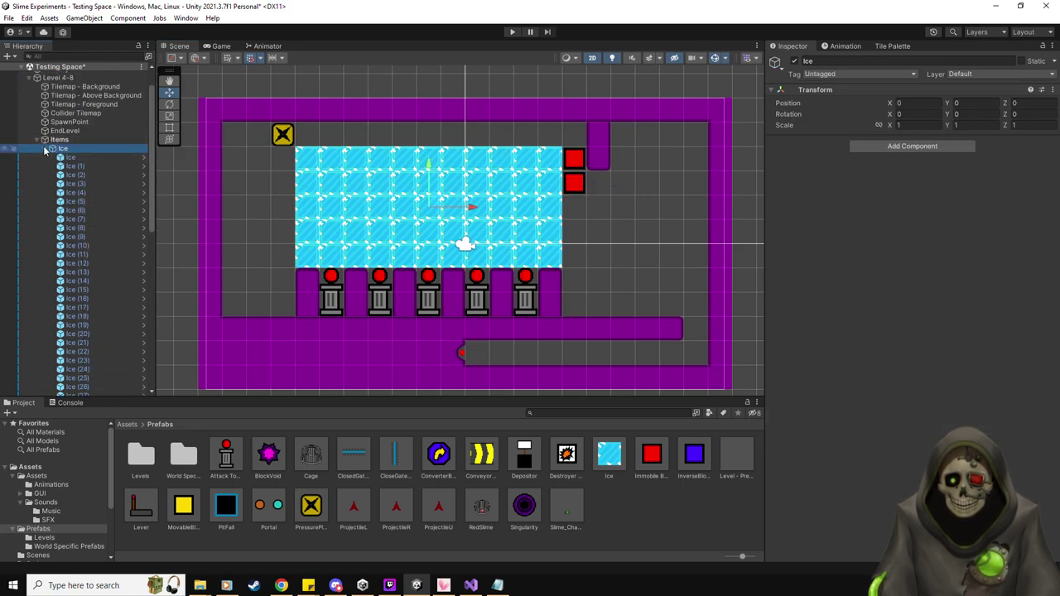
pyautogui.click(46, 148)
pyautogui.click(46, 235)
pyautogui.click(46, 236)
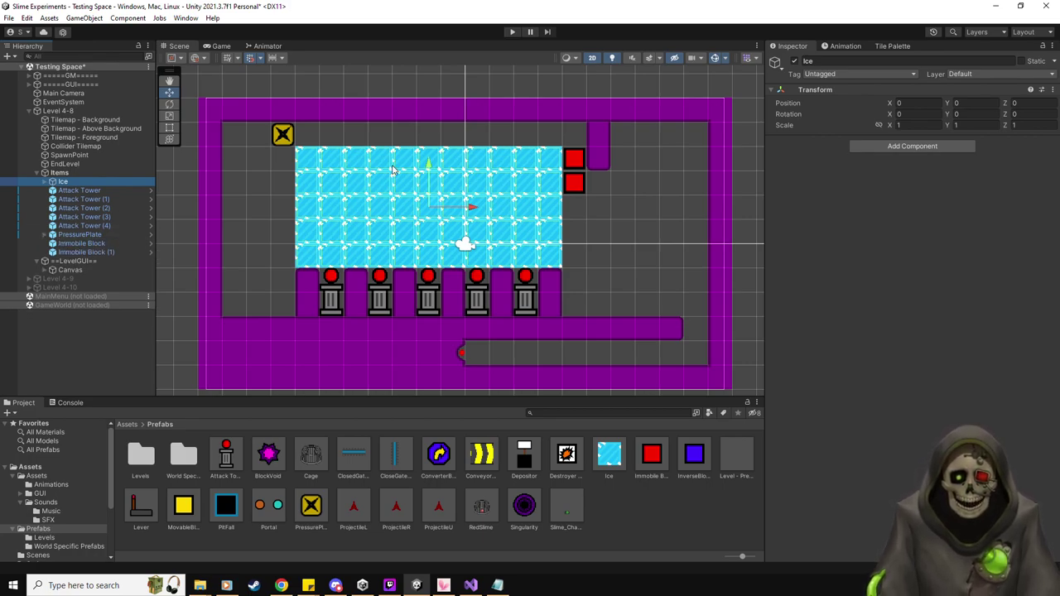
# Lengthen the third ice row by moving its right end block to X 4.5 and filling X 3.5 with a copy of its neighbour.
pyautogui.click(551, 213)
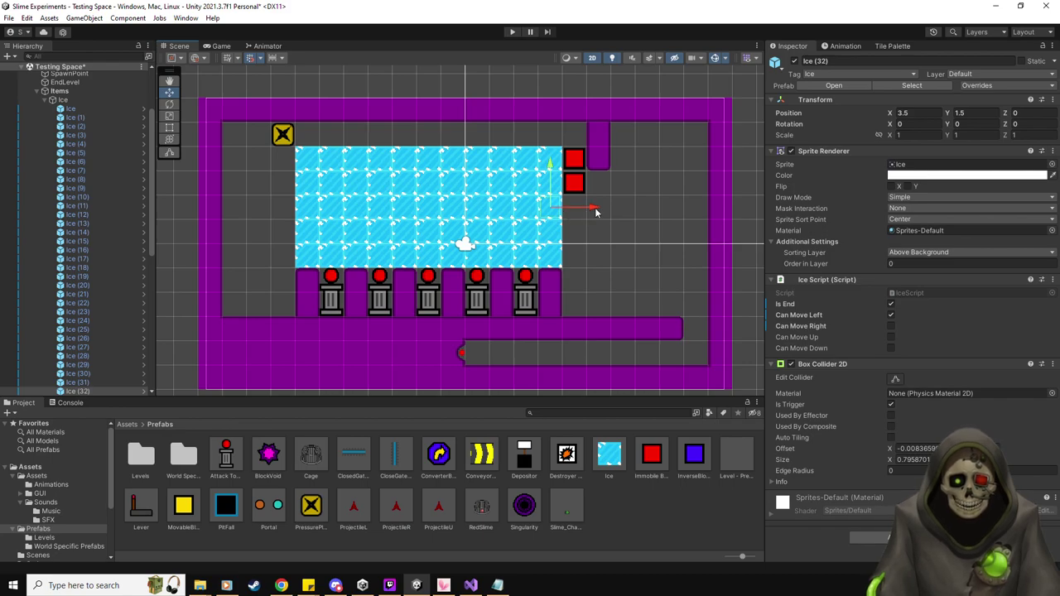
pyautogui.moveTo(591, 210); pyautogui.dragTo(617, 209)
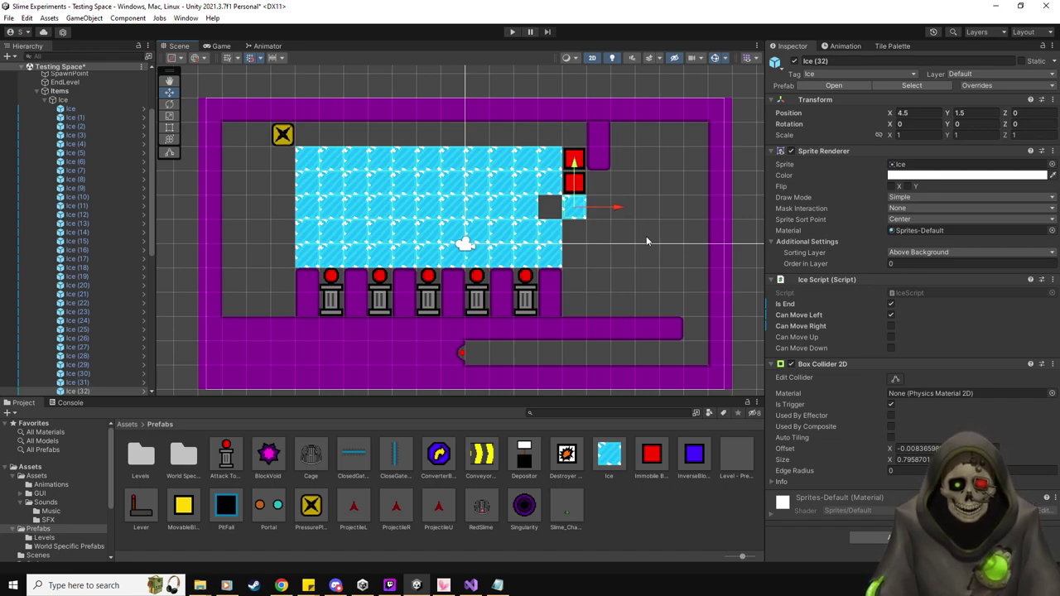
pyautogui.click(534, 207)
pyautogui.click(534, 208)
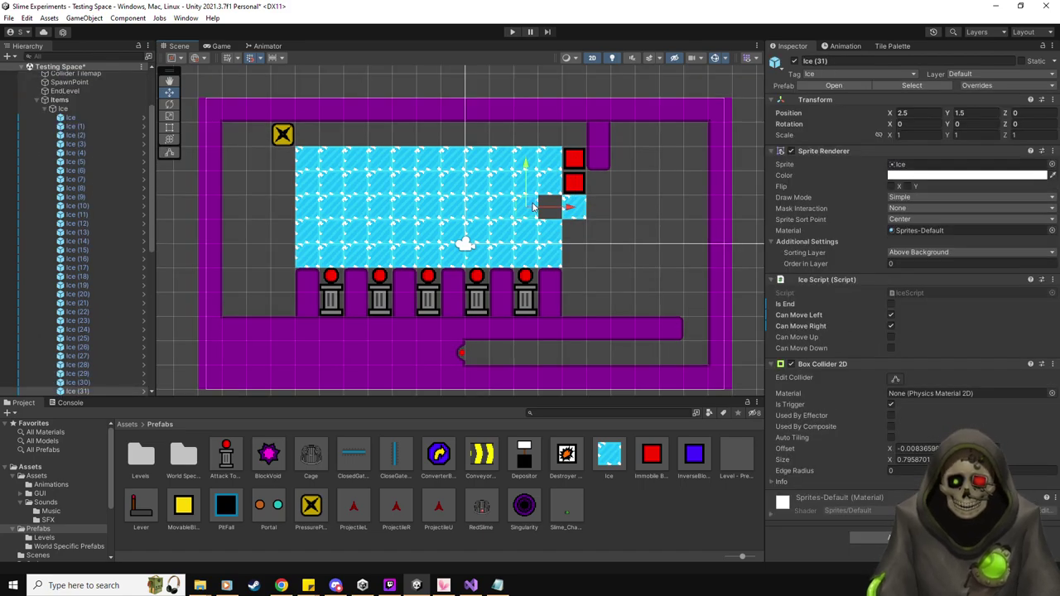
pyautogui.click(563, 210)
pyautogui.moveTo(583, 214); pyautogui.dragTo(577, 215)
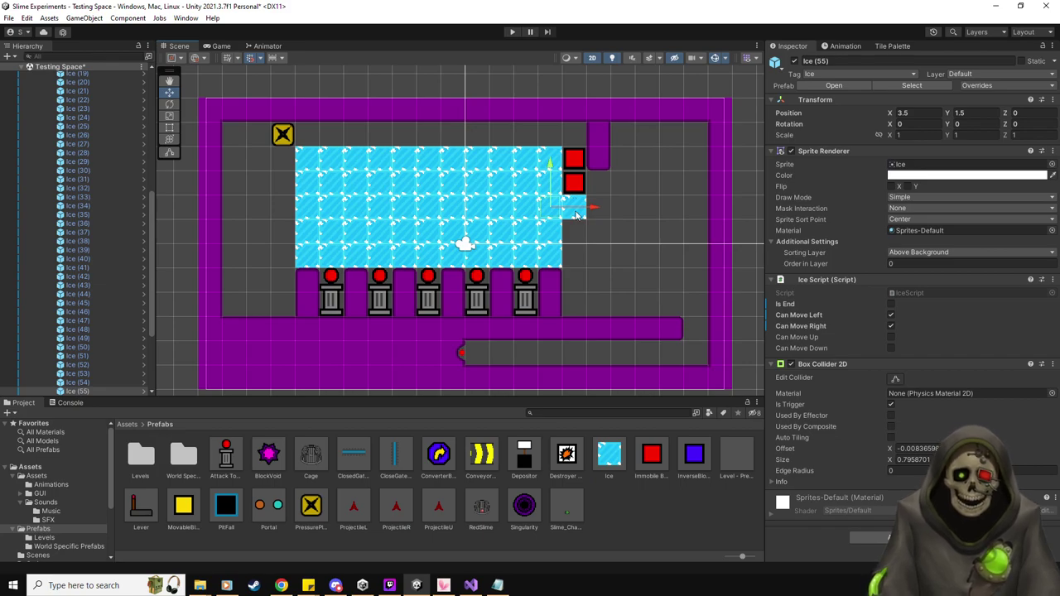
# Enable Is End and Can Move Down on all eleven ice blocks of the top row.
pyautogui.click(552, 156)
pyautogui.click(551, 156)
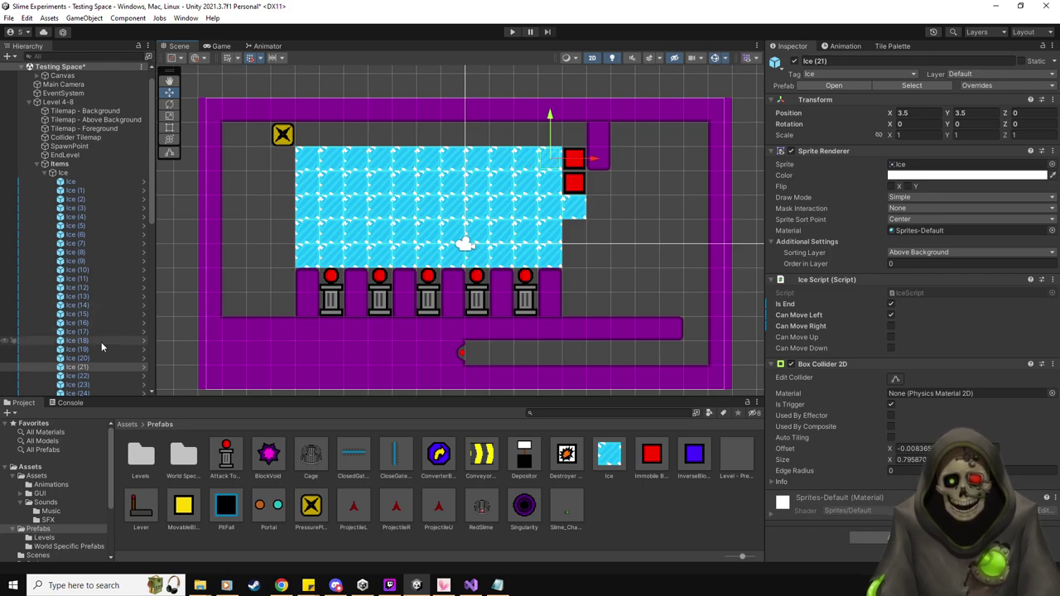
pyautogui.click(91, 367)
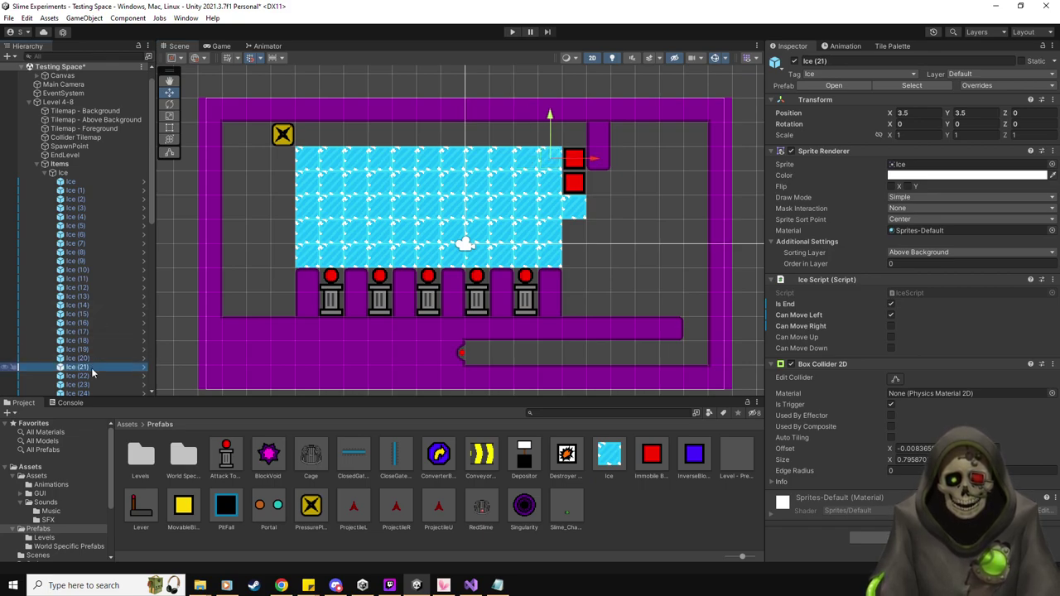
pyautogui.press('Up')
pyautogui.press('Up')
pyautogui.press('Up')
pyautogui.press('Up')
pyautogui.press('Up')
pyautogui.press('Up')
pyautogui.press('Up')
pyautogui.press('Up')
pyautogui.press('Up')
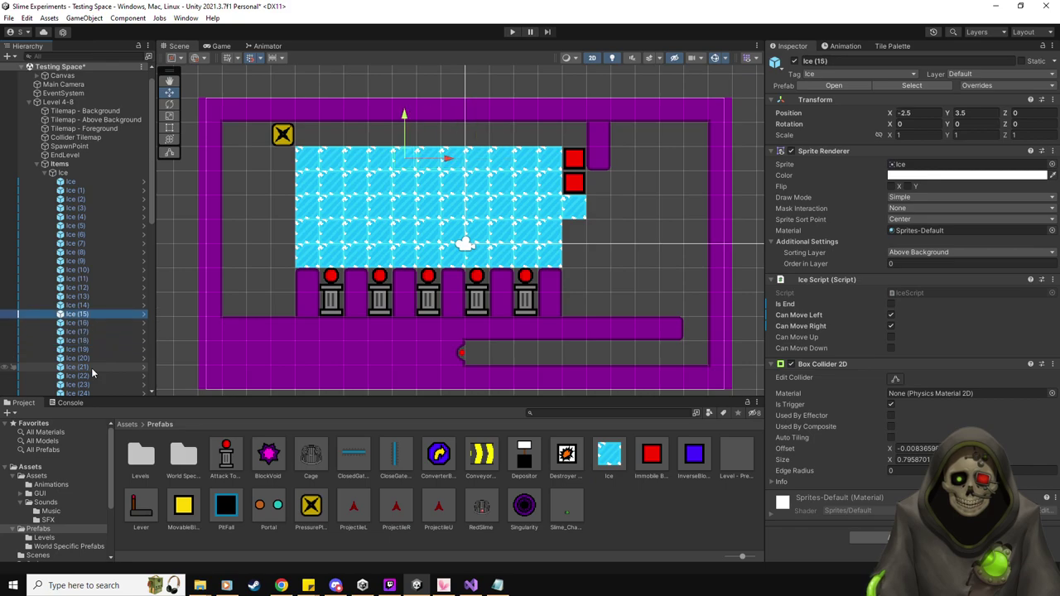
pyautogui.press('Up')
pyautogui.press('Up')
pyautogui.press('Down')
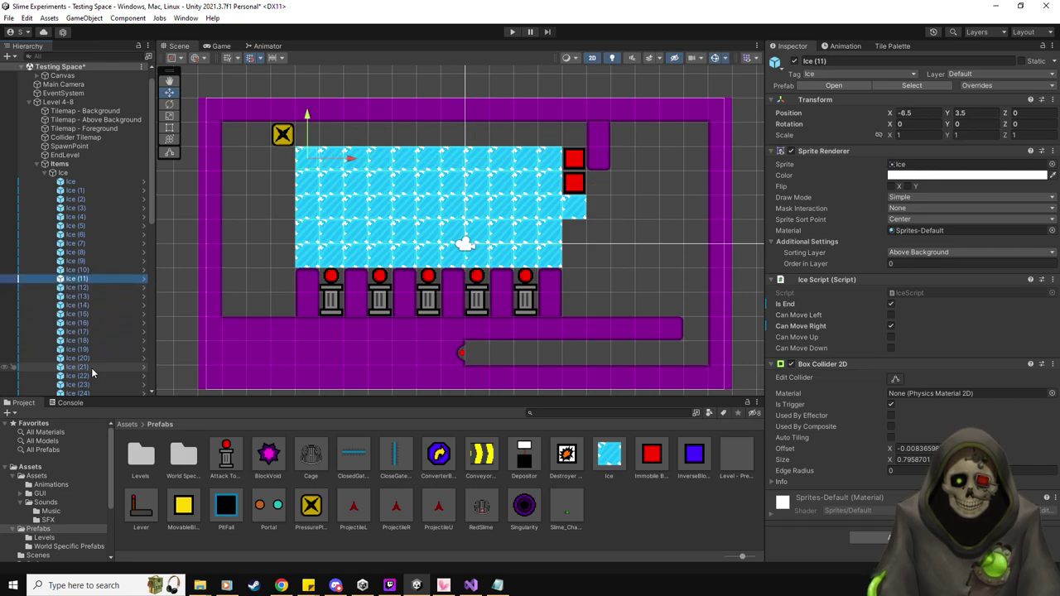
pyautogui.hotkey('shift', 'Down')
pyautogui.hotkey('shift', 'Down')
pyautogui.hotkey('shift', 'Down')
pyautogui.hotkey('shift', 'Down')
pyautogui.hotkey('shift', 'Down')
pyautogui.hotkey('shift', 'Down')
pyautogui.hotkey('shift', 'Down')
pyautogui.hotkey('shift', 'Down')
pyautogui.hotkey('shift', 'Down')
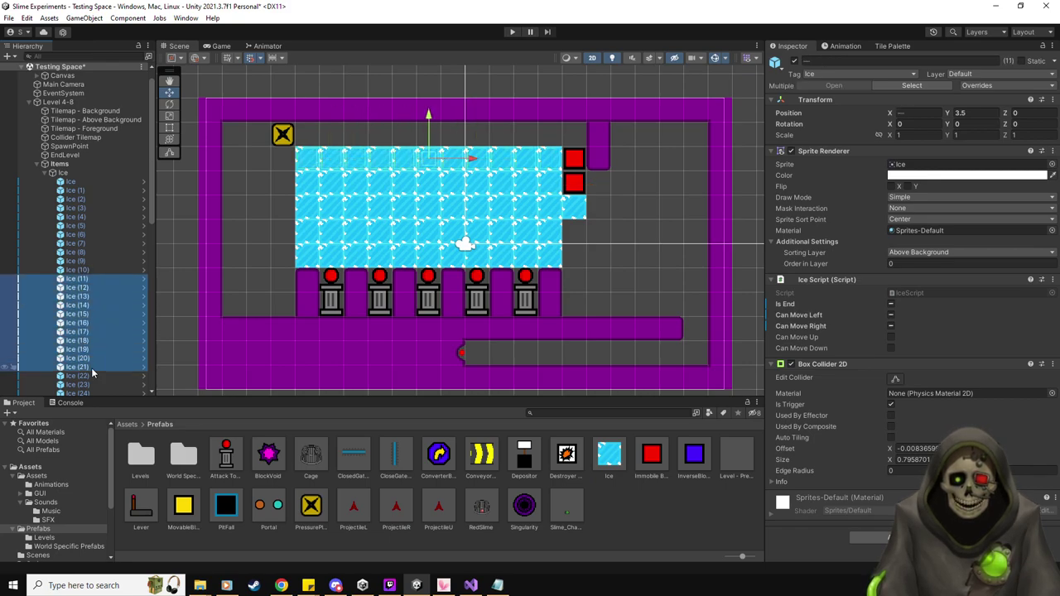
pyautogui.hotkey('shift', 'Down')
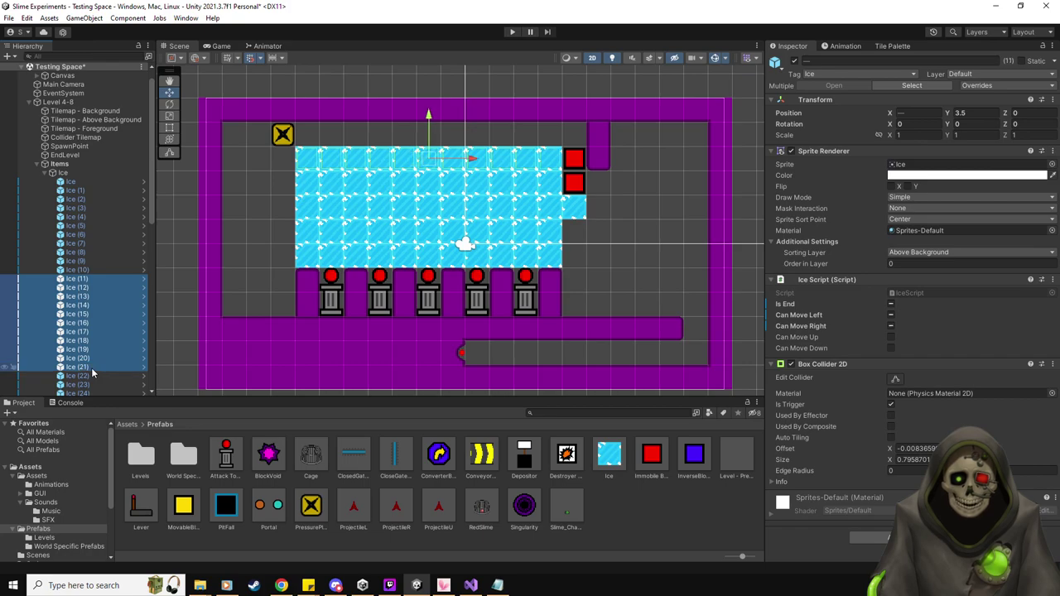
pyautogui.click(891, 306)
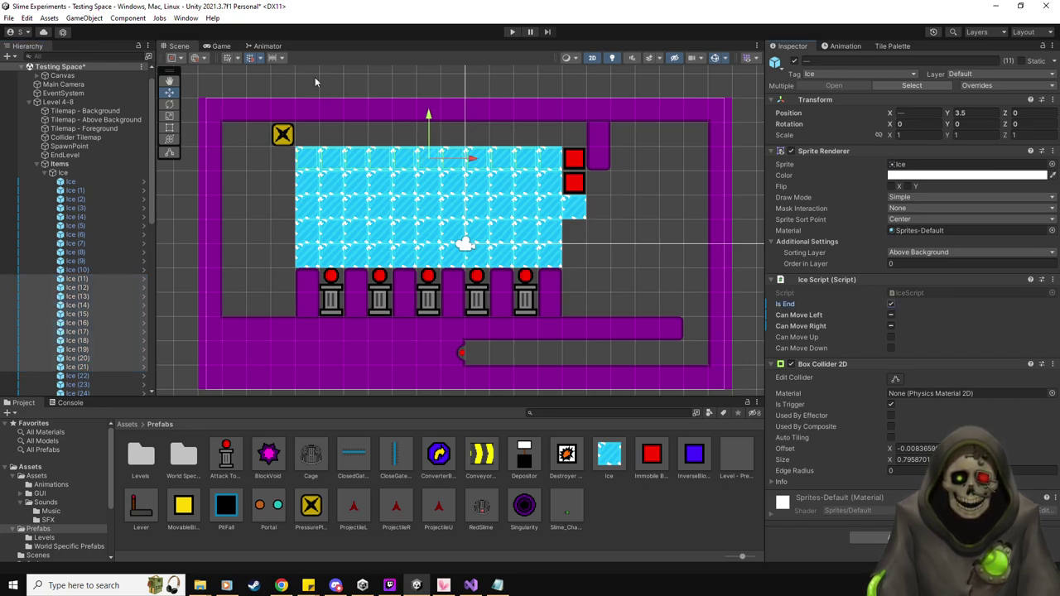
pyautogui.click(891, 348)
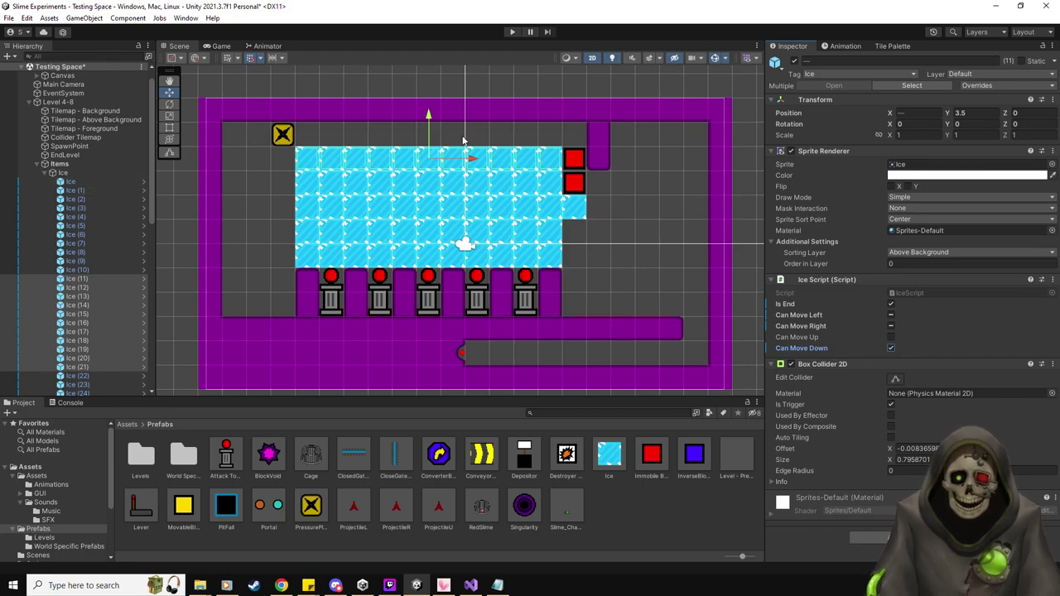
pyautogui.click(415, 160)
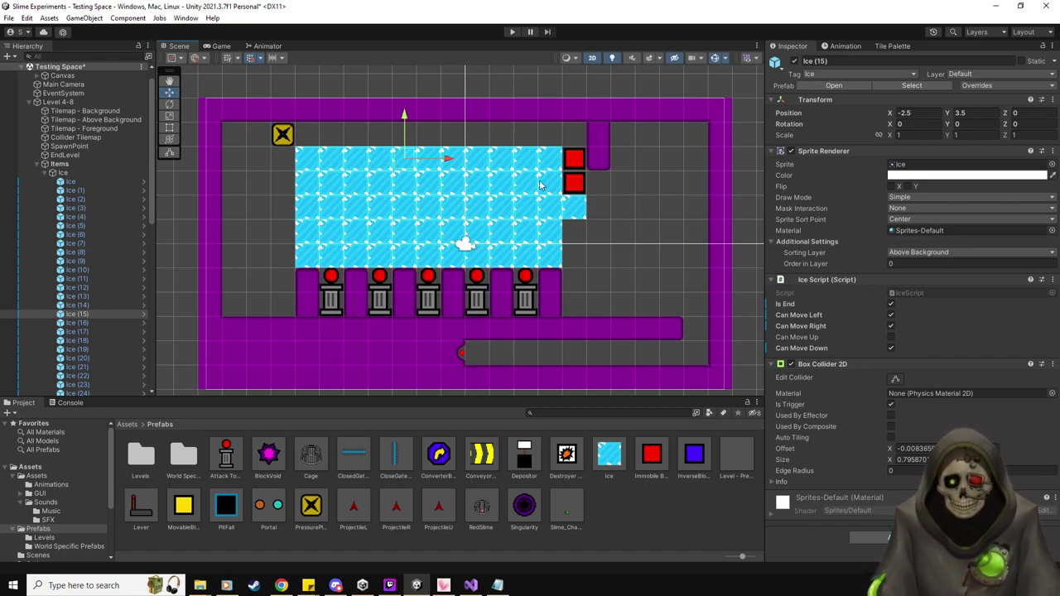
# Place a third Immobile Block prefab beside the extended ice row's end block, at X 5.5, Y 1.5.
pyautogui.click(577, 211)
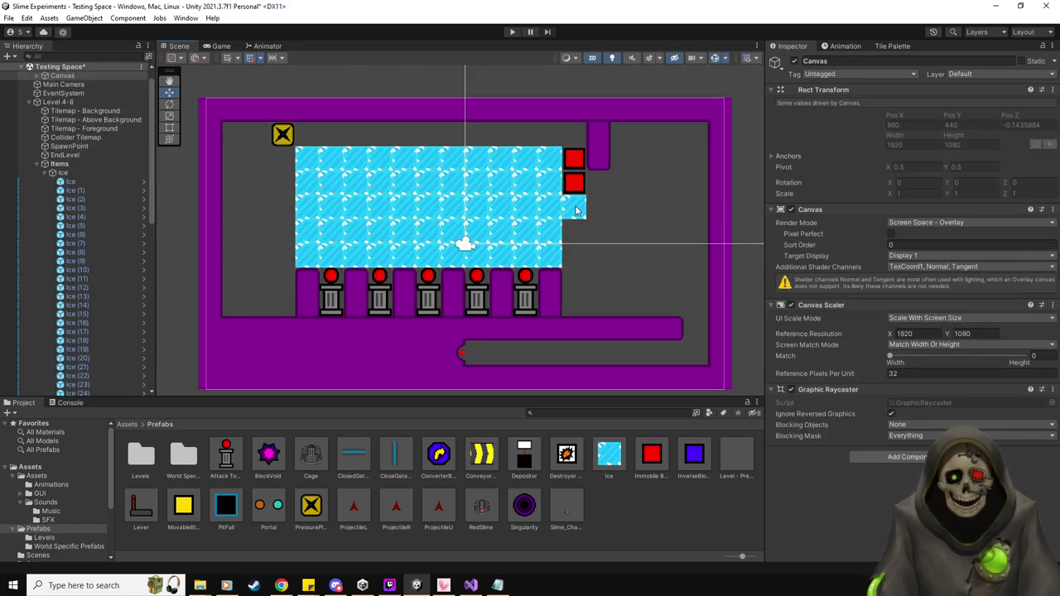
pyautogui.click(578, 211)
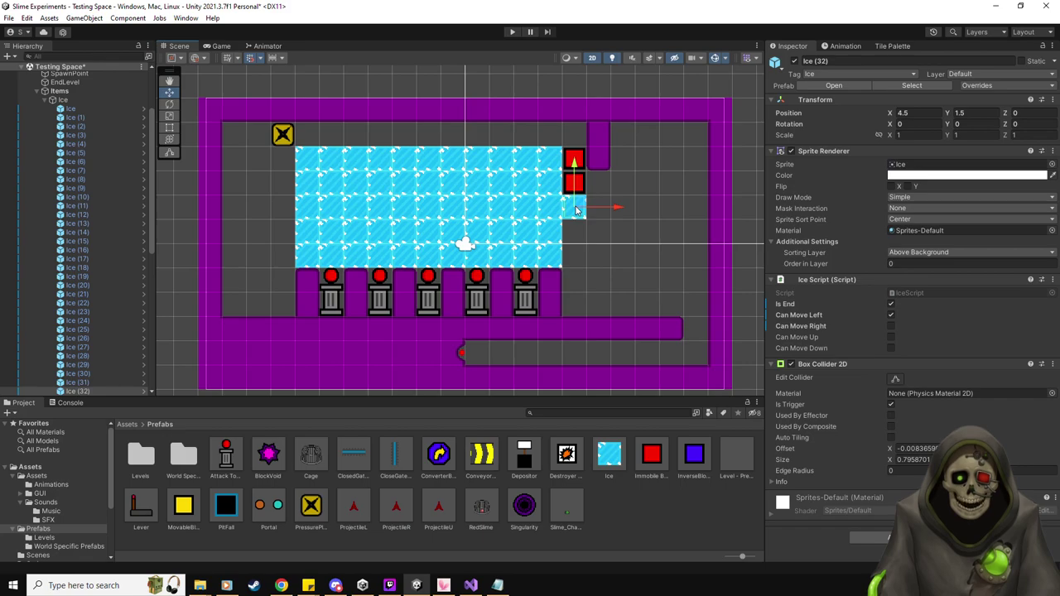
pyautogui.moveTo(652, 466); pyautogui.dragTo(604, 207)
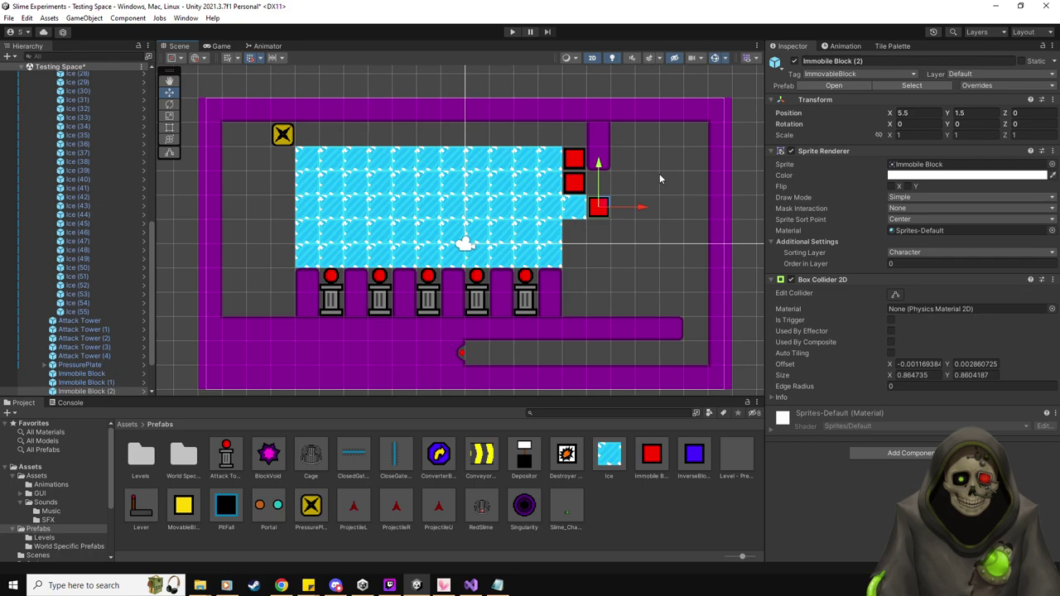
# Paint purple wall tiles stepping from X 5.5, Y 3.5 over to X 6.5 and down to Y 1.5 on the Collider Tilemap.
pyautogui.click(894, 46)
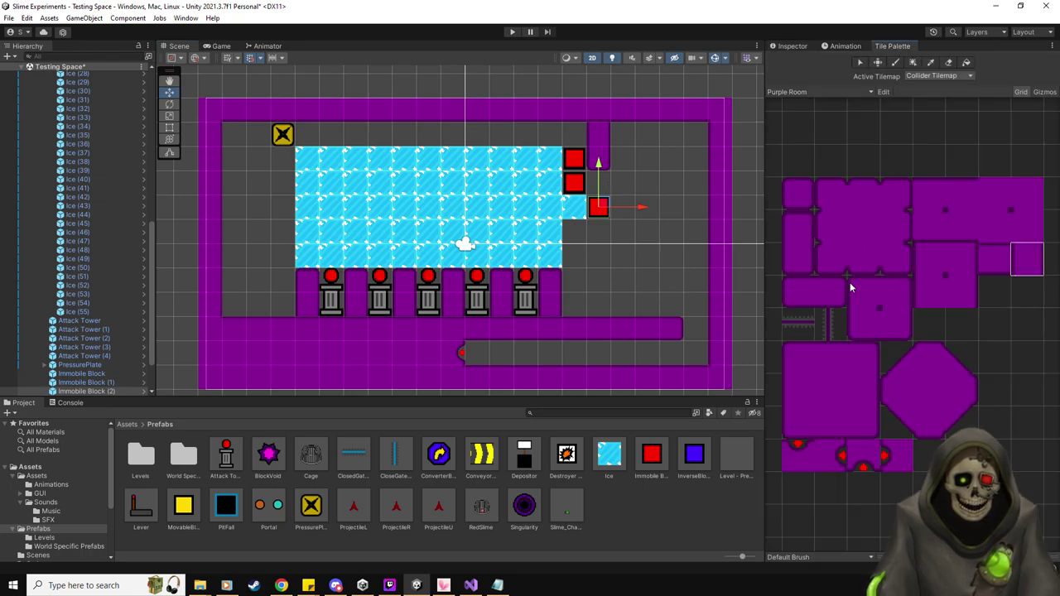
pyautogui.click(872, 331)
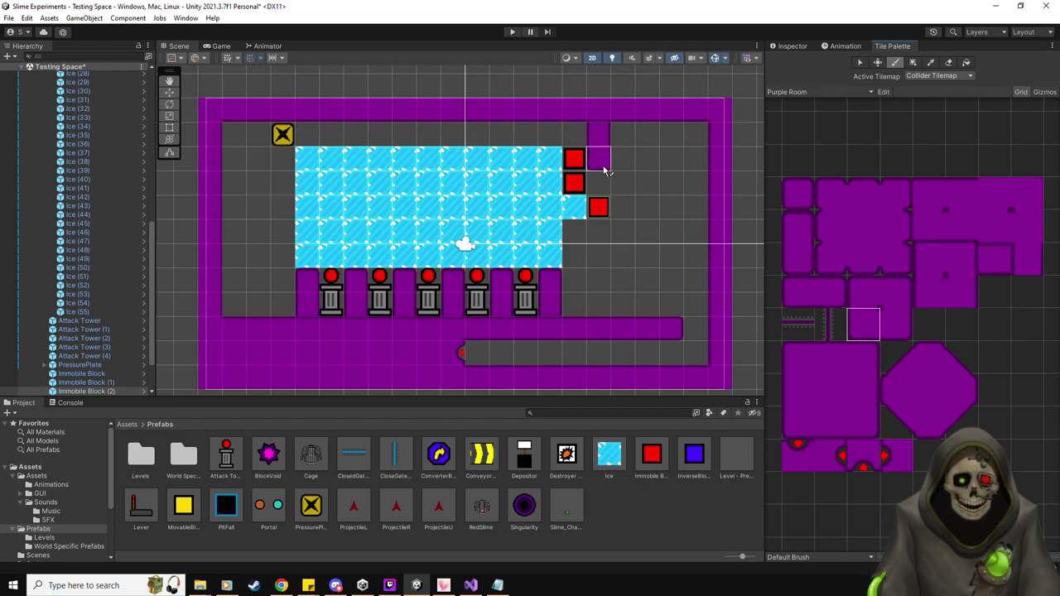
pyautogui.click(901, 295)
pyautogui.click(625, 160)
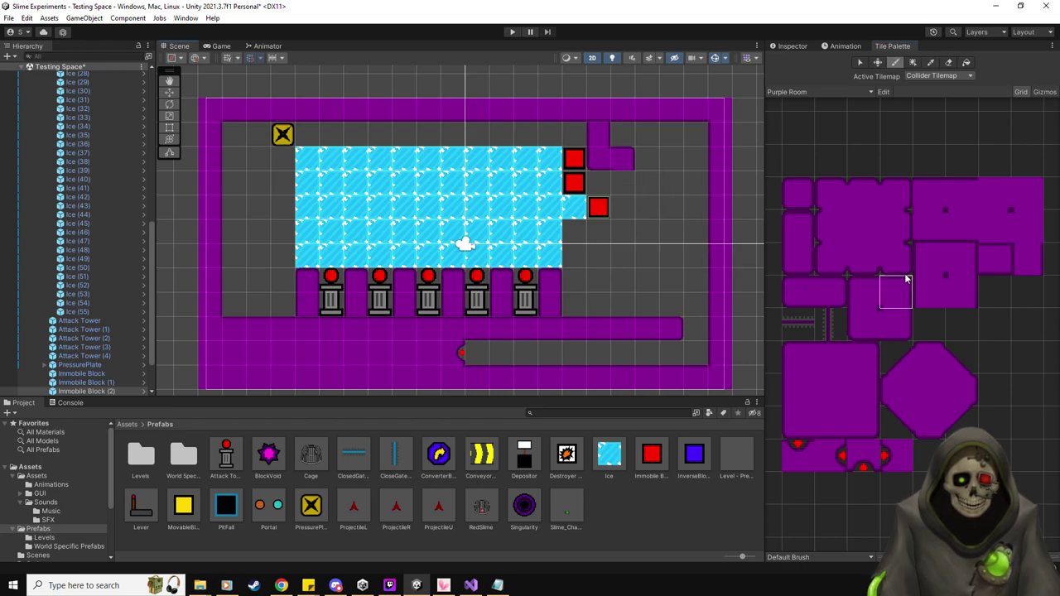
pyautogui.click(1031, 262)
pyautogui.moveTo(623, 183); pyautogui.dragTo(621, 207)
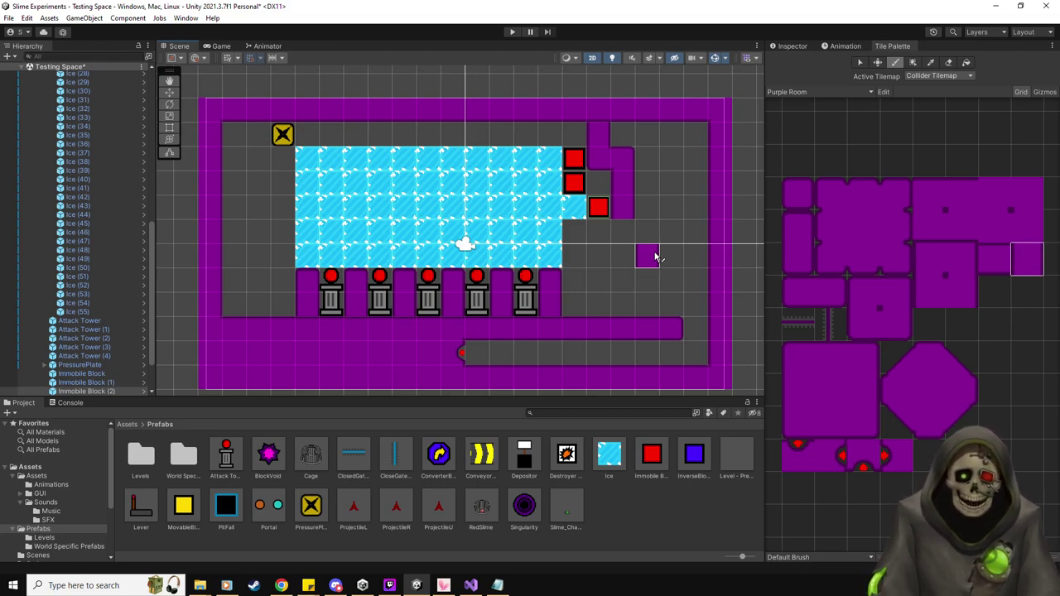
# Place a fourth Immobile Block at X 5.5, Y 0.5 and extend the fourth ice row by one block to reach it.
pyautogui.click(597, 236)
pyautogui.click(170, 93)
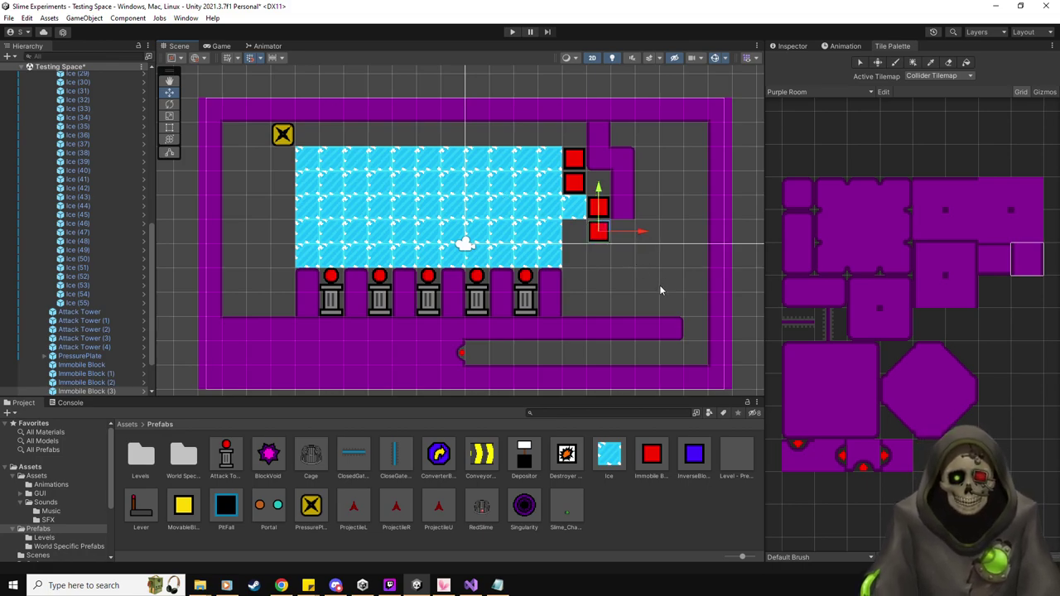
pyautogui.click(555, 232)
pyautogui.click(598, 234)
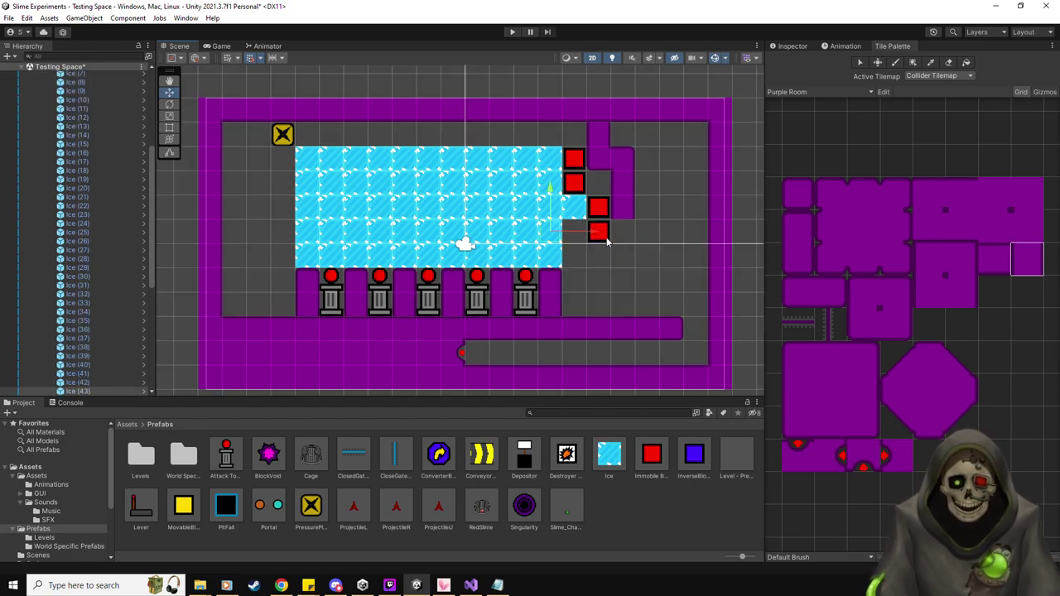
pyautogui.moveTo(598, 235); pyautogui.dragTo(623, 235)
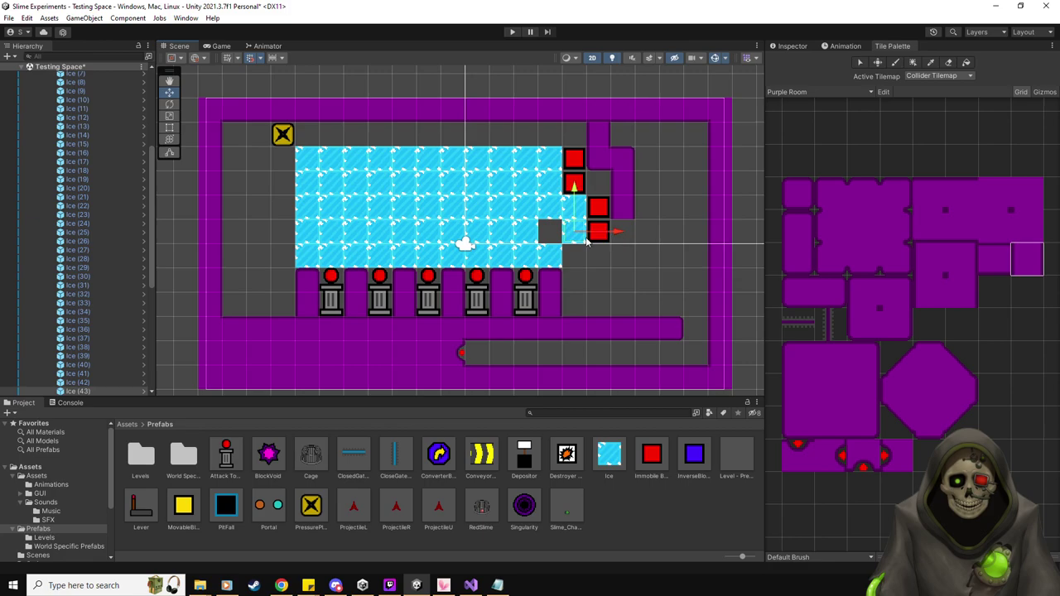
pyautogui.click(527, 234)
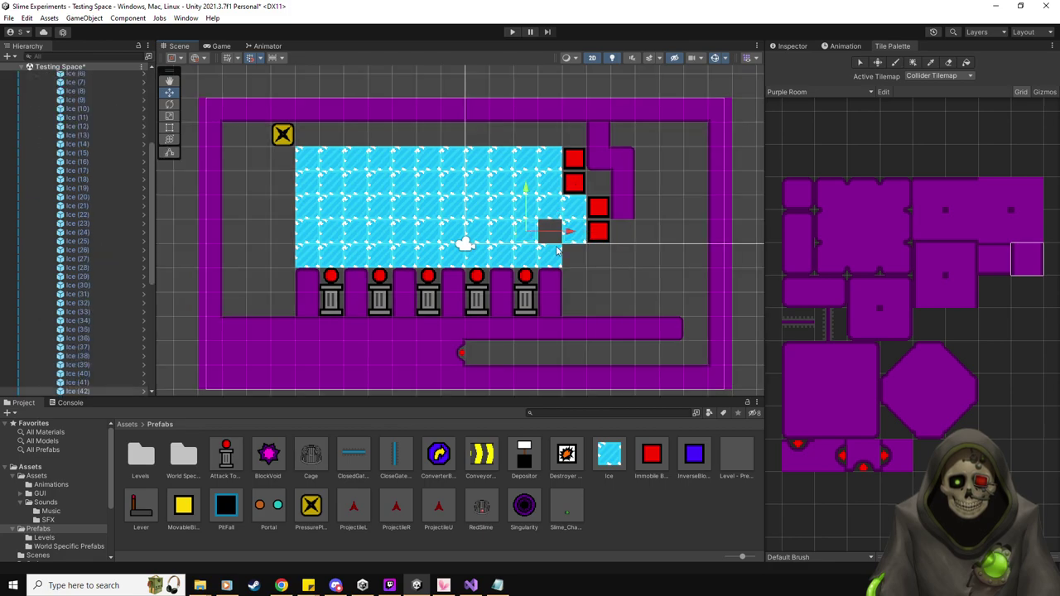
pyautogui.moveTo(571, 237); pyautogui.dragTo(596, 240)
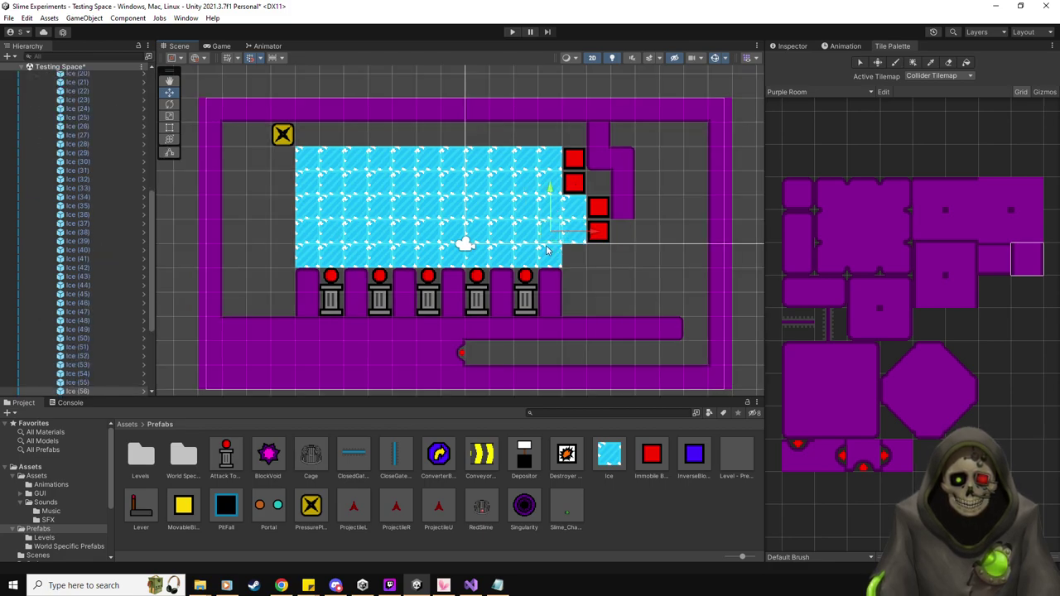
# Extend the lowest ice row by two blocks to X 5.5 and place a fifth Immobile Block beside its end at X 6.5, Y -0.5.
pyautogui.click(553, 257)
pyautogui.moveTo(555, 257); pyautogui.dragTo(639, 260)
pyautogui.click(531, 259)
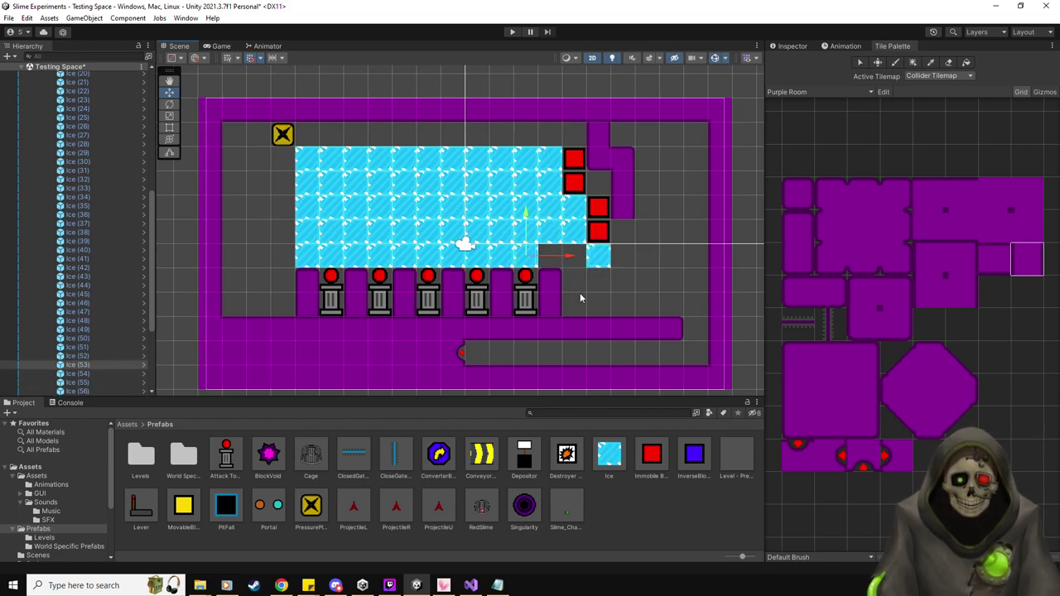
pyautogui.hotkey('ctrl', 'd')
pyautogui.moveTo(577, 253); pyautogui.dragTo(614, 263)
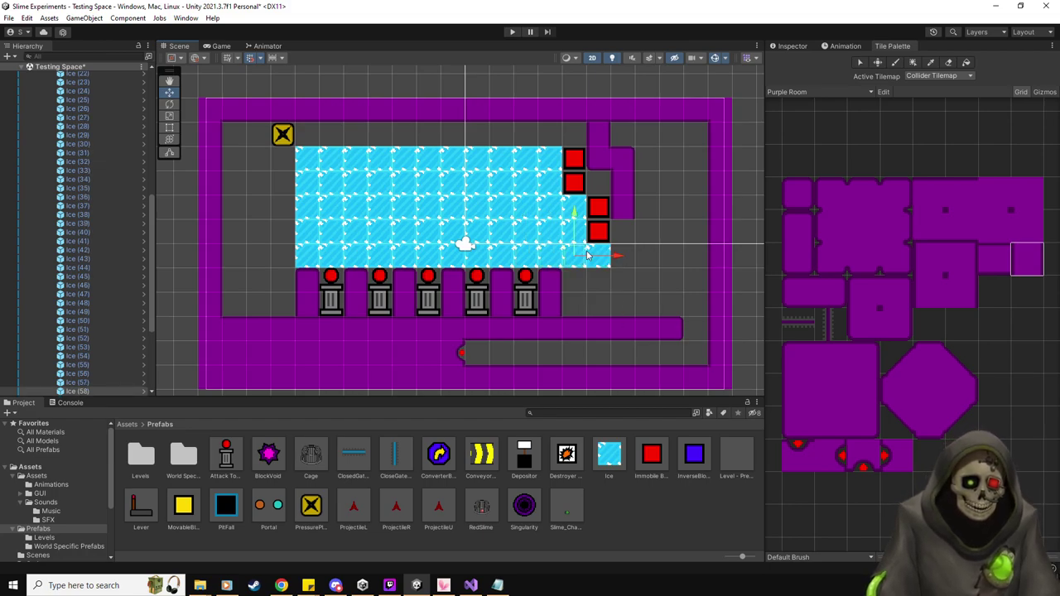
pyautogui.moveTo(651, 454); pyautogui.dragTo(624, 260)
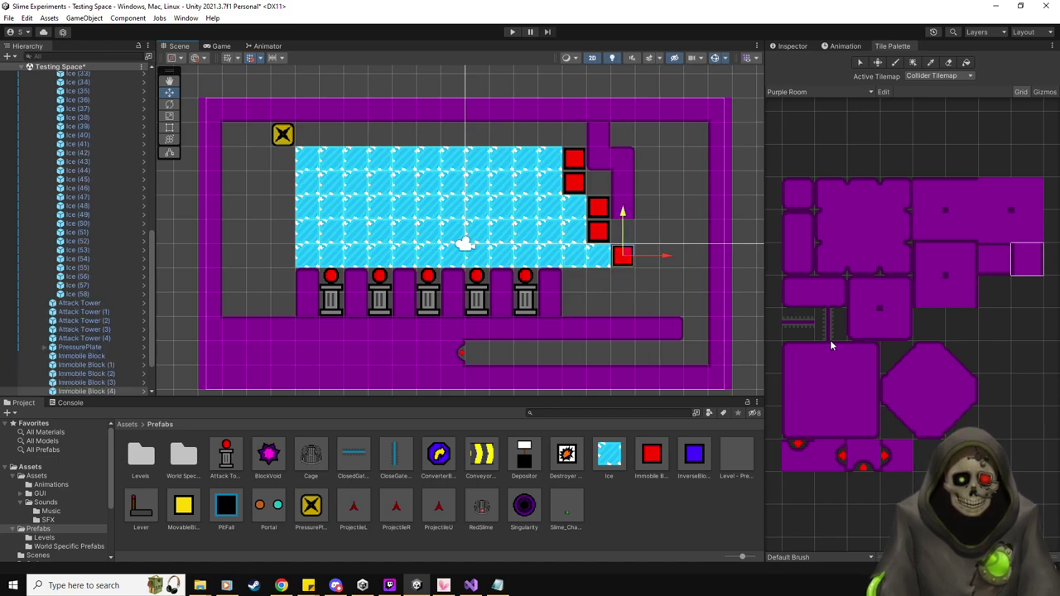
# Continue the stepped wall with corner tiles at X 6.5 and 7.5, Y 1.5, and cap it at Y 0.5, erasing the surplus tile below.
pyautogui.click(863, 324)
pyautogui.click(894, 290)
pyautogui.click(623, 208)
pyautogui.click(647, 208)
pyautogui.click(1027, 258)
pyautogui.click(647, 231)
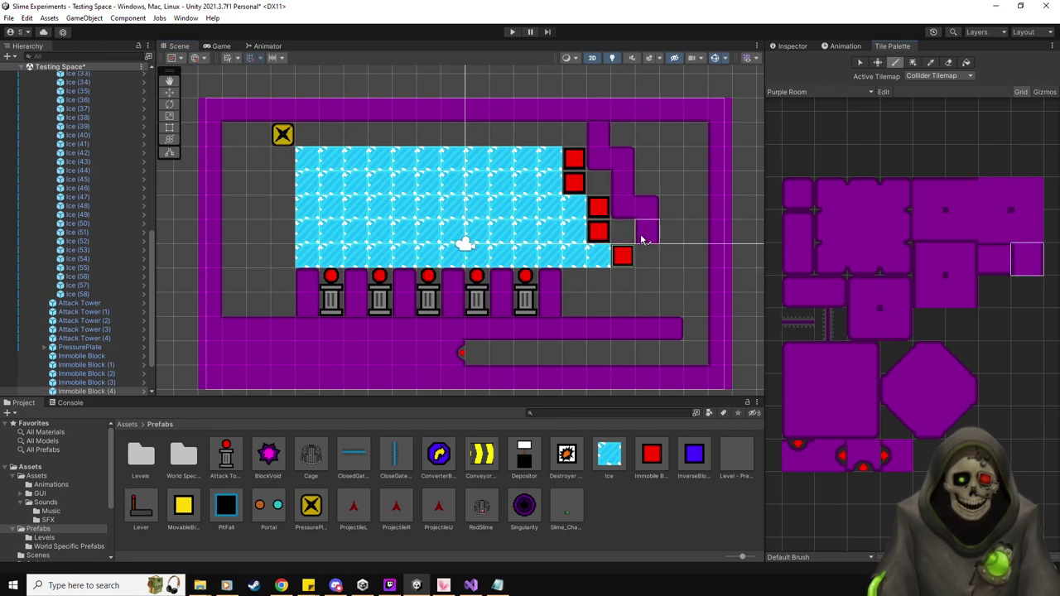
pyautogui.click(798, 259)
pyautogui.click(647, 255)
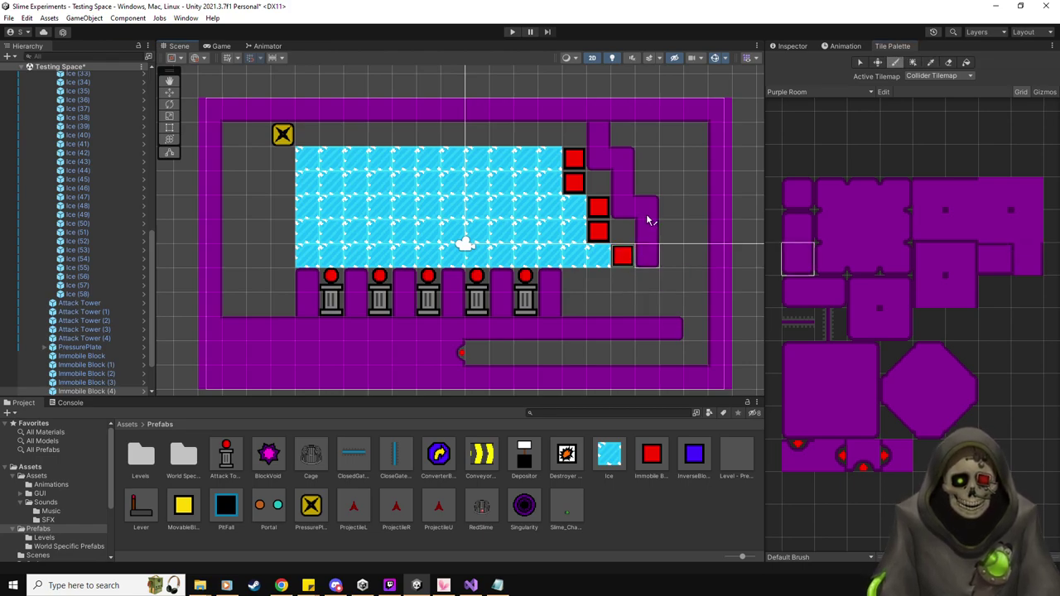
pyautogui.click(948, 63)
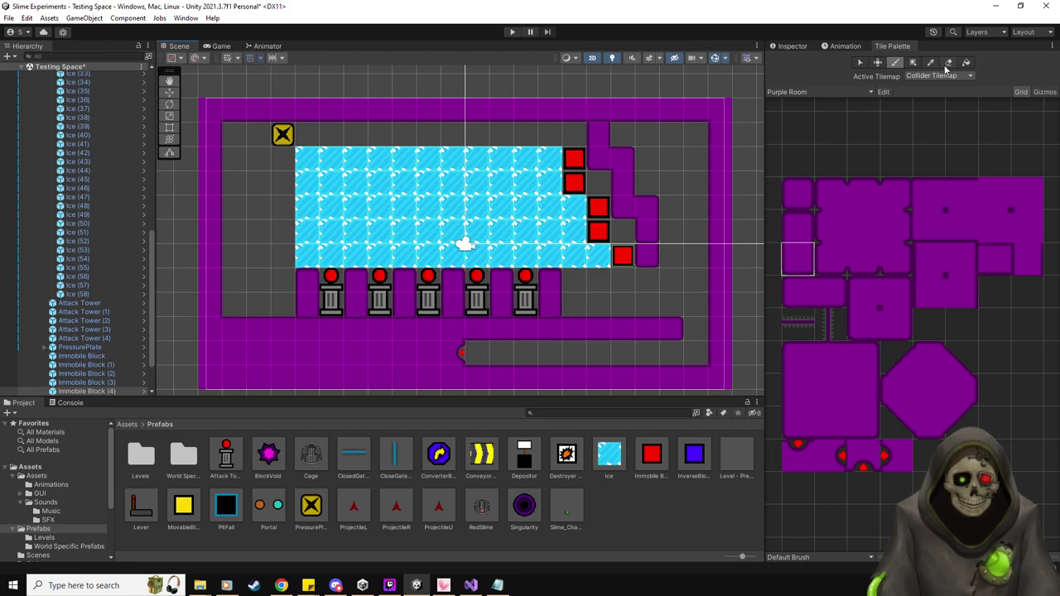
# Paint a horizontal wall under the extended ice row from the last tower wall to a rounded end at X 7.5, Y -1.5.
pyautogui.click(990, 260)
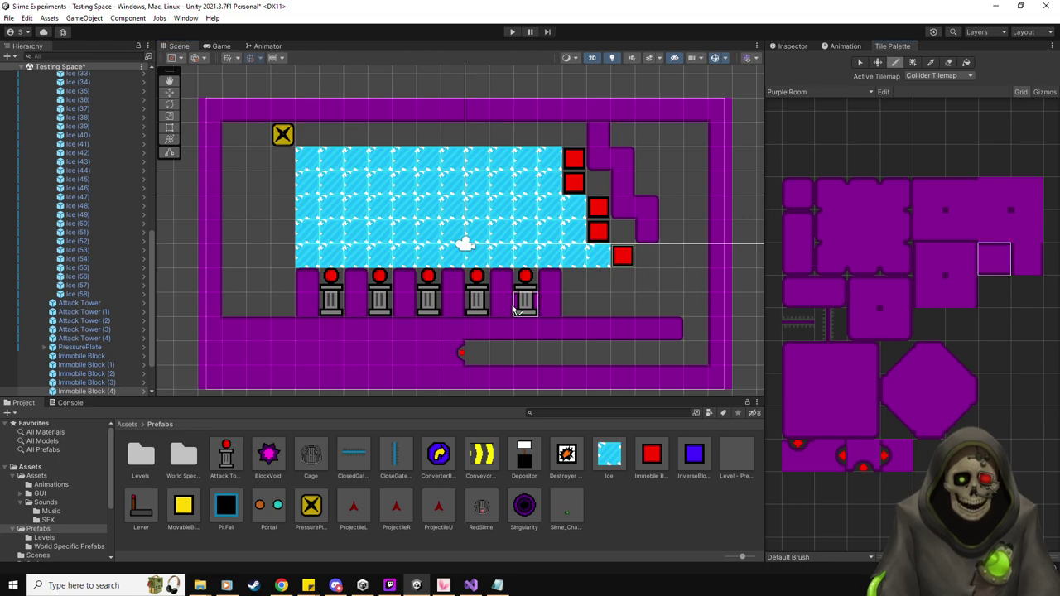
pyautogui.click(574, 282)
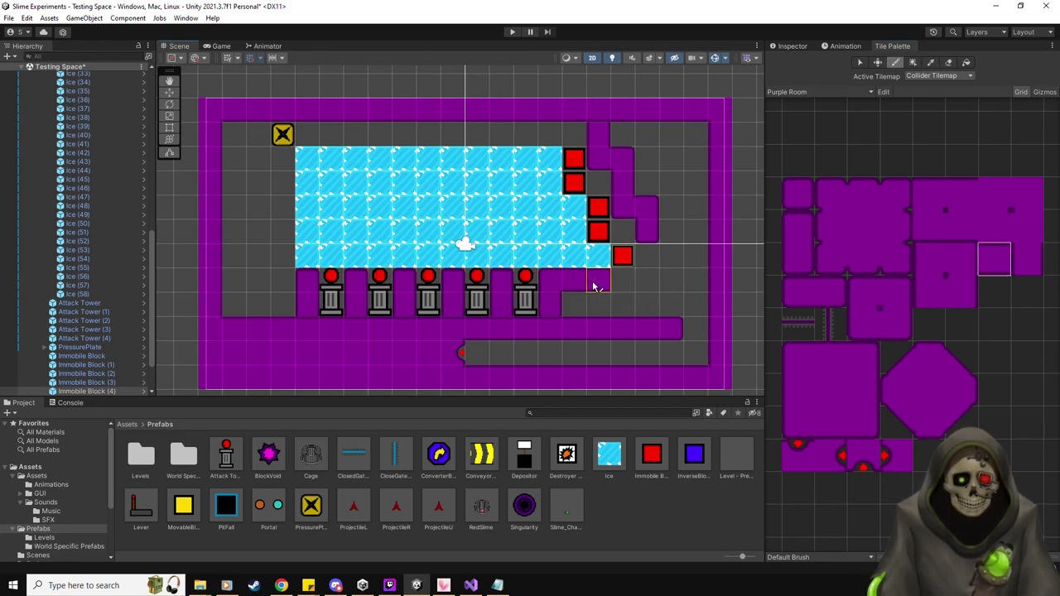
pyautogui.moveTo(603, 285); pyautogui.dragTo(613, 286)
pyautogui.click(846, 292)
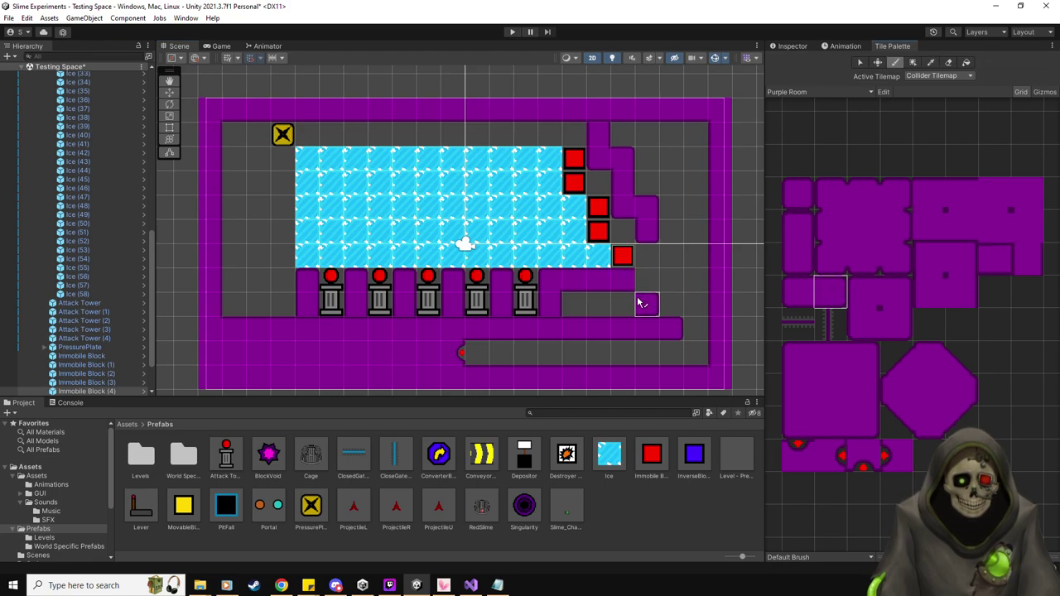
pyautogui.click(643, 287)
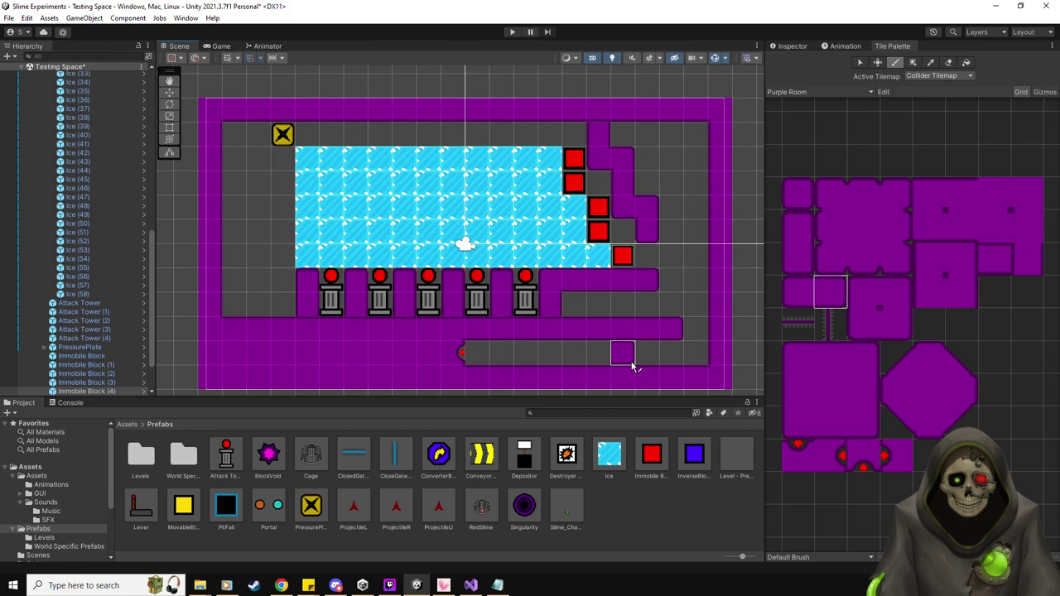
# Place a ClosedGateVertical prefab in the gap at X 9.5, Y -3.5 and set its sprite to Wall_Blocks_World4_30.
pyautogui.click(698, 336)
pyautogui.press('w')
pyautogui.moveTo(700, 333); pyautogui.dragTo(698, 330)
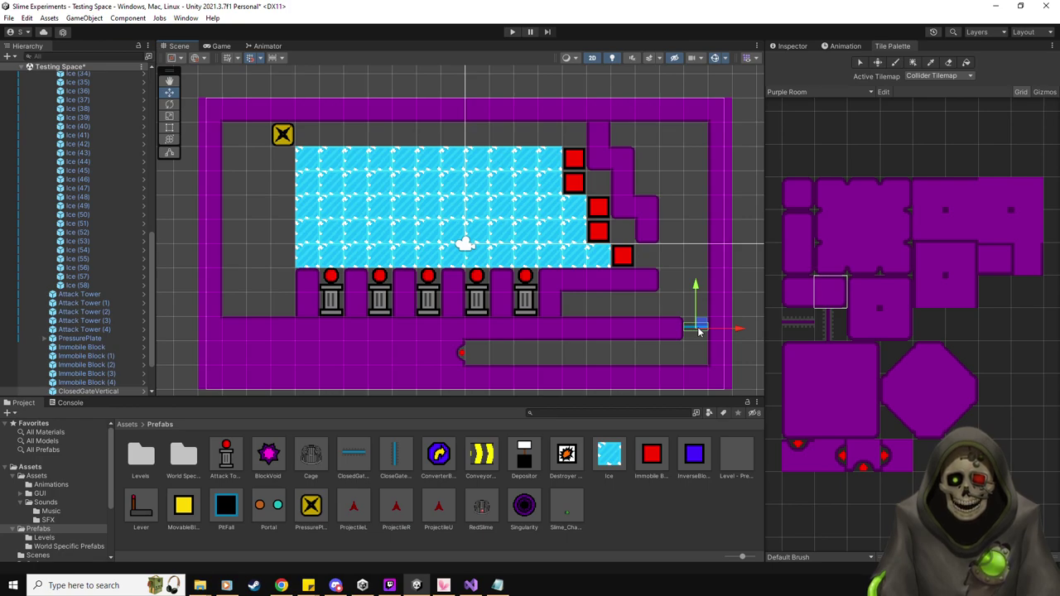
pyautogui.click(36, 476)
pyautogui.scroll(-1, 623, 477)
pyautogui.scroll(-5, 440, 486)
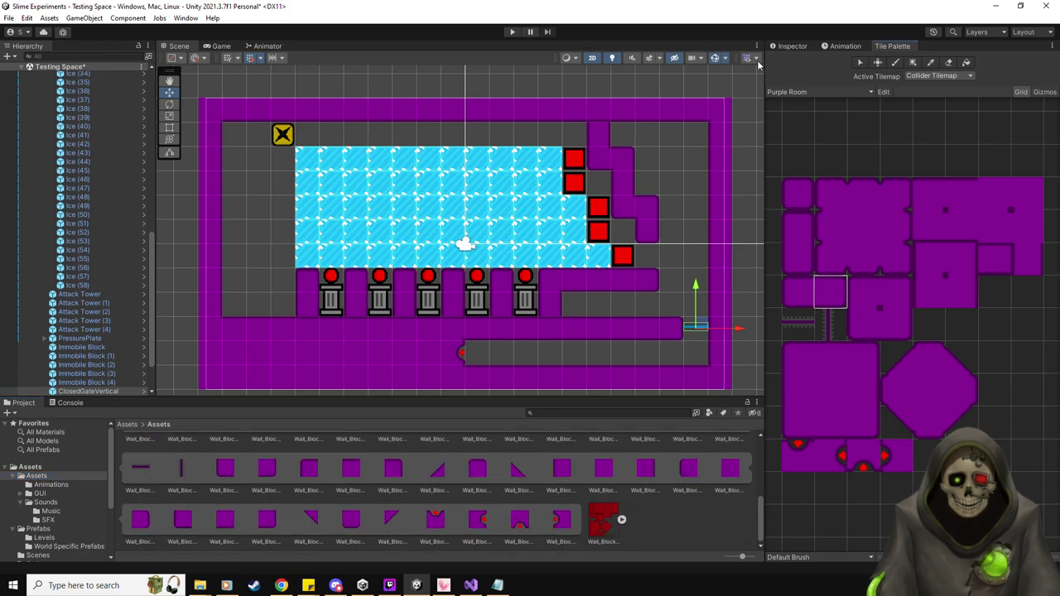
pyautogui.click(787, 46)
pyautogui.moveTo(141, 469); pyautogui.dragTo(933, 176)
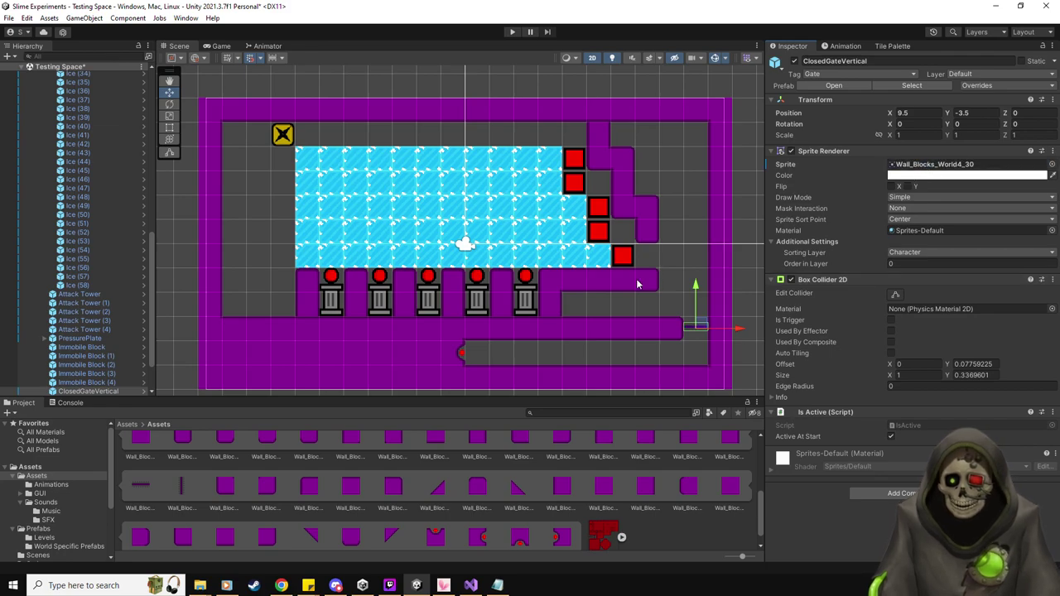
# Place a Destroyer Block at X 8.5, Y 3.5 and a PitFall at X 9.5, Y -2.5 with SpawnPoint as its Level Spawn.
pyautogui.click(38, 528)
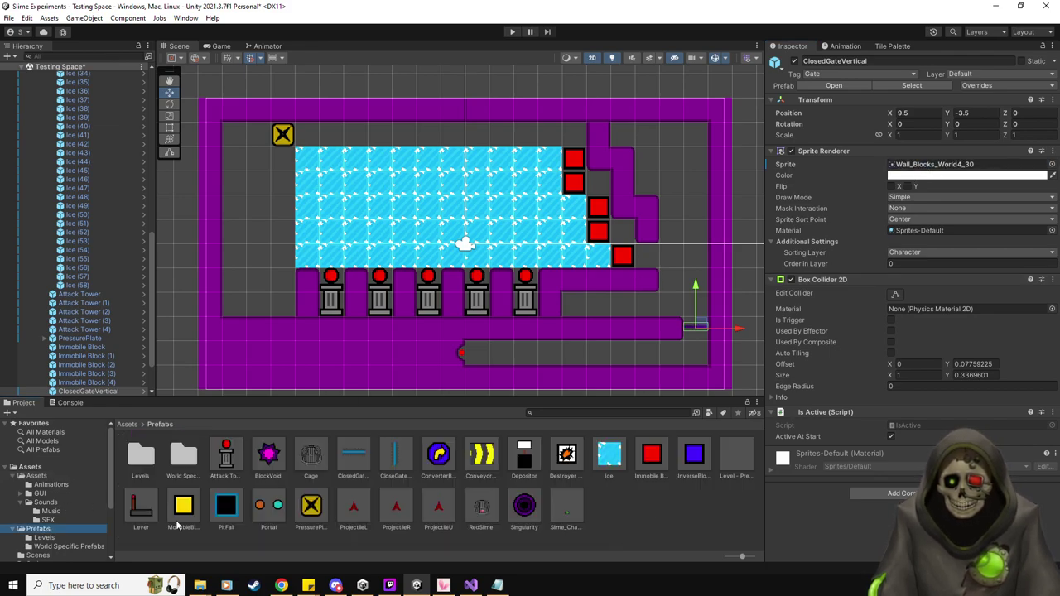
pyautogui.moveTo(580, 436); pyautogui.dragTo(670, 158)
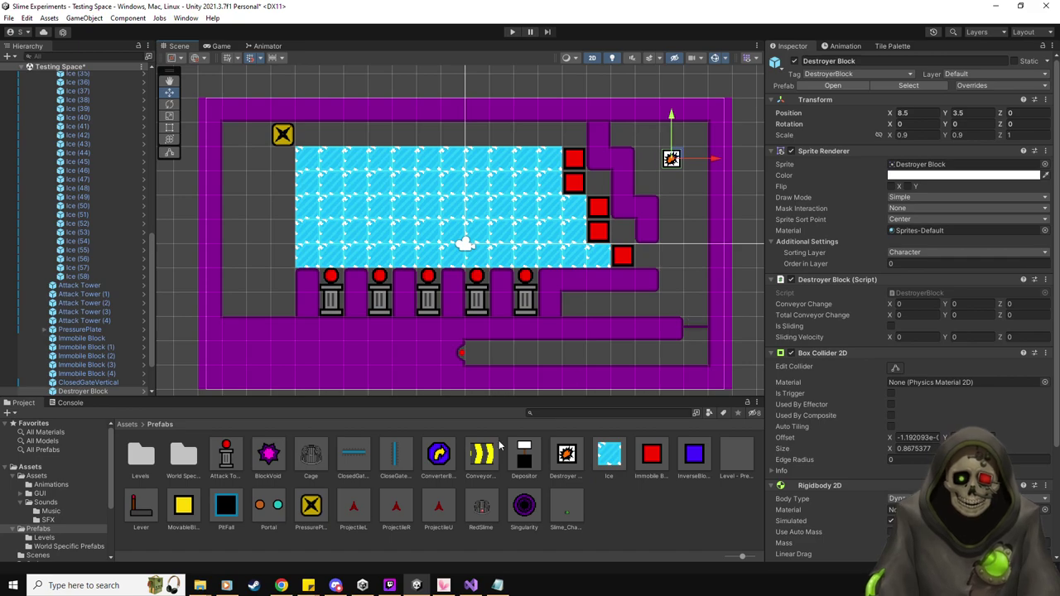
pyautogui.moveTo(227, 507); pyautogui.dragTo(695, 303)
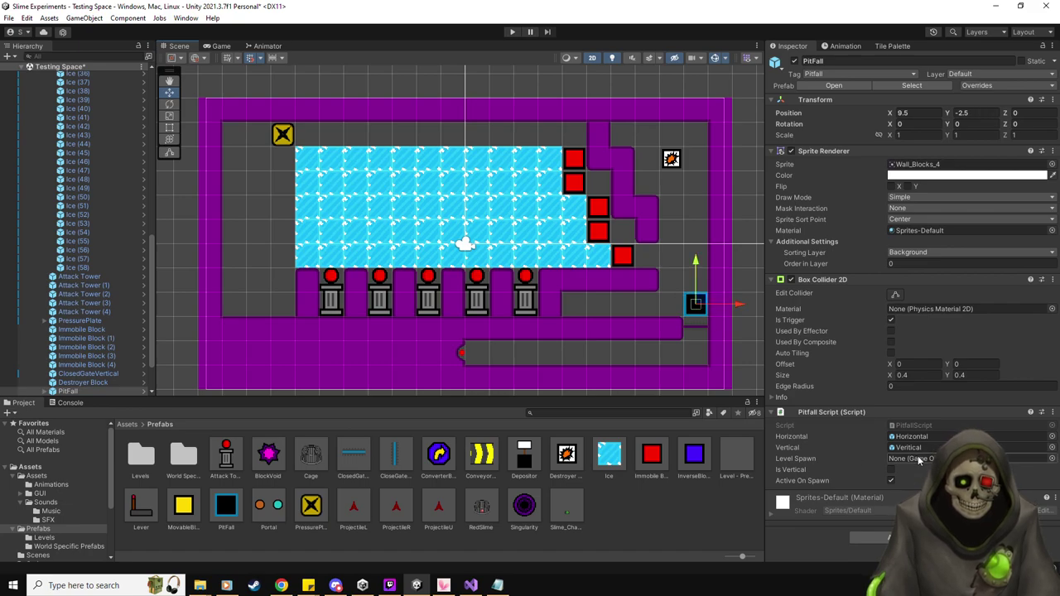
pyautogui.scroll(10, 94, 123)
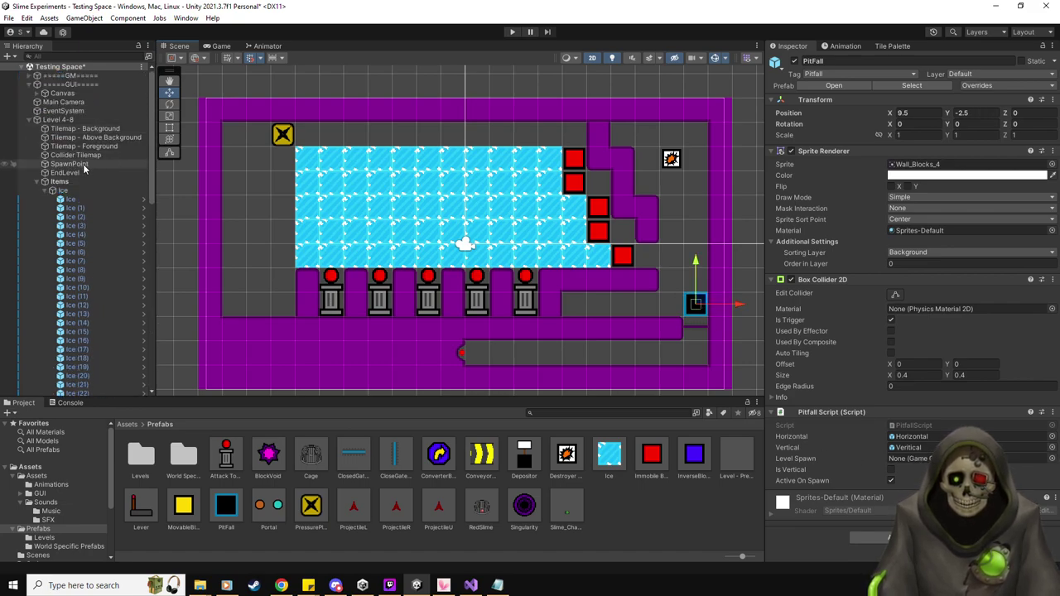
pyautogui.moveTo(77, 164); pyautogui.dragTo(911, 458)
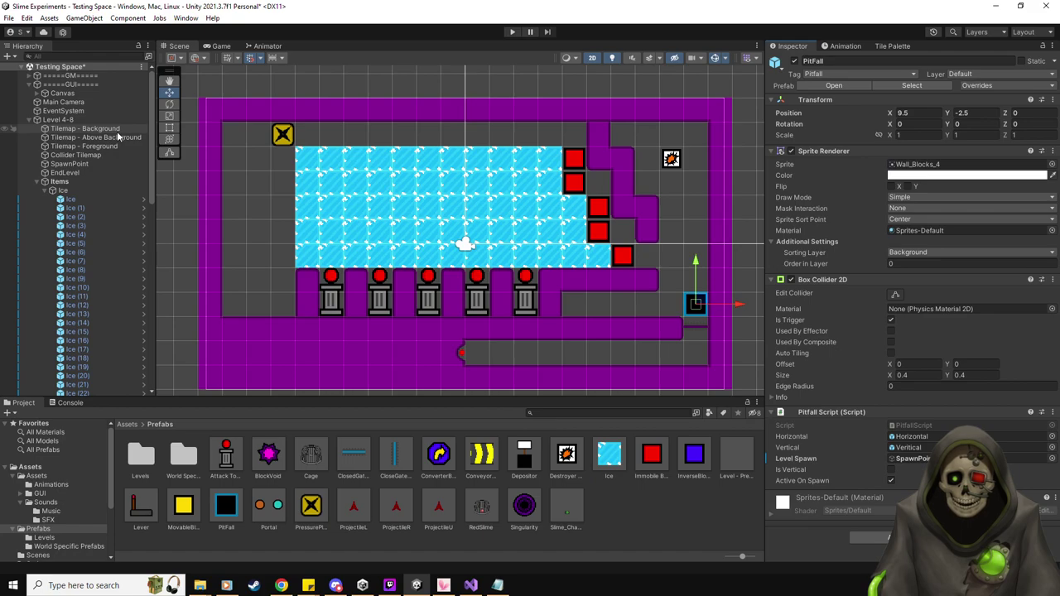
# Collapse the Ice group, then add a MovableBlock at X 6.5, Y -2.5 and a Portal prefab beside the lowest Immobile Block.
pyautogui.click(46, 192)
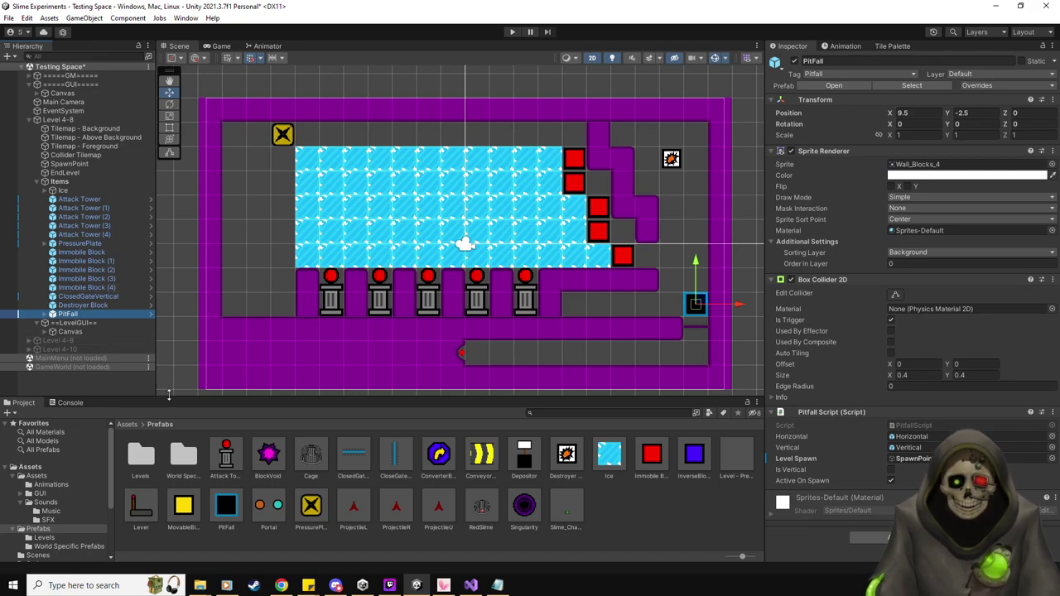
pyautogui.moveTo(184, 505); pyautogui.dragTo(628, 311)
pyautogui.moveTo(552, 403); pyautogui.dragTo(667, 253)
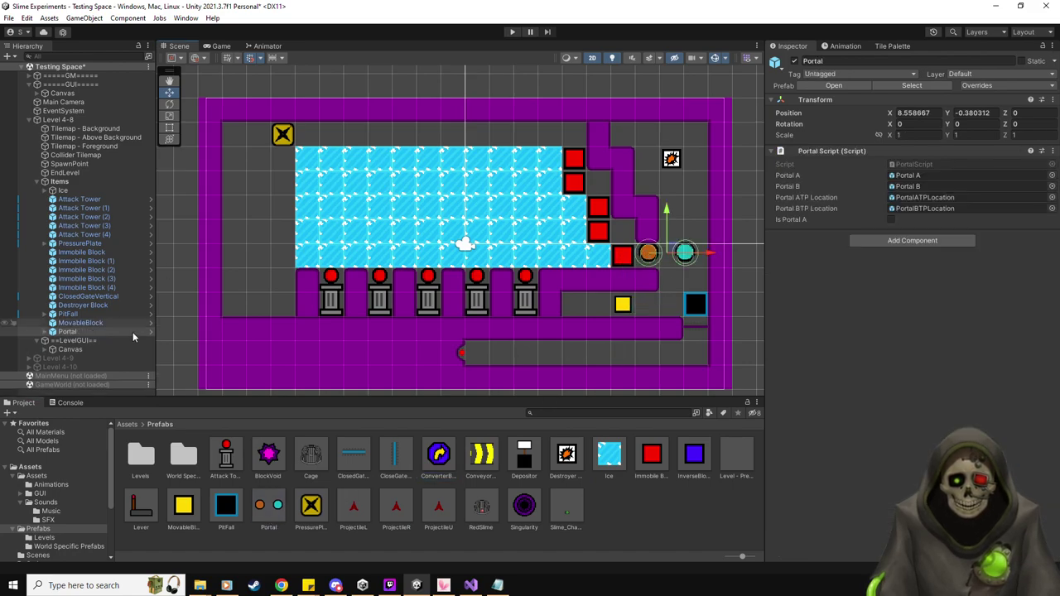
# Move Portal A to the top of the stepped wall at X 6.5, Y 4.5 and Portal B into the lower corridor's closed end at X 4.5, Y -2.5.
pyautogui.click(45, 332)
pyautogui.click(53, 341)
pyautogui.click(54, 358)
pyautogui.click(78, 340)
pyautogui.moveTo(655, 252); pyautogui.dragTo(629, 131)
pyautogui.click(78, 358)
pyautogui.moveTo(706, 258); pyautogui.dragTo(655, 131)
# Position PortalBTPLocation one cell beside Portal A and PortalATPLocation one cell beside Portal B, and collapse the Portal hierarchy.
pyautogui.click(103, 367)
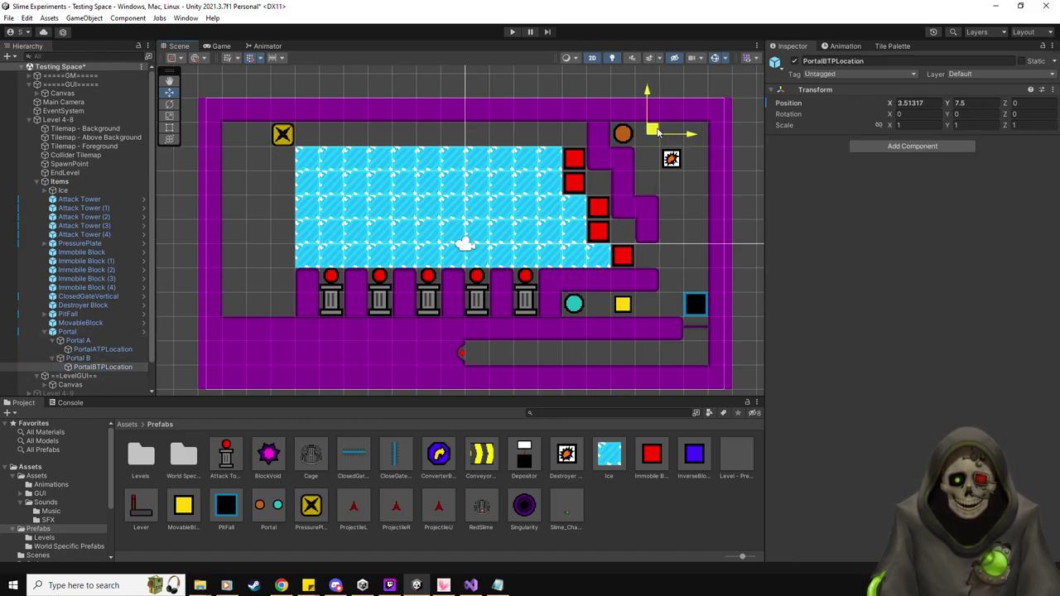
pyautogui.click(103, 349)
pyautogui.moveTo(628, 167); pyautogui.dragTo(603, 303)
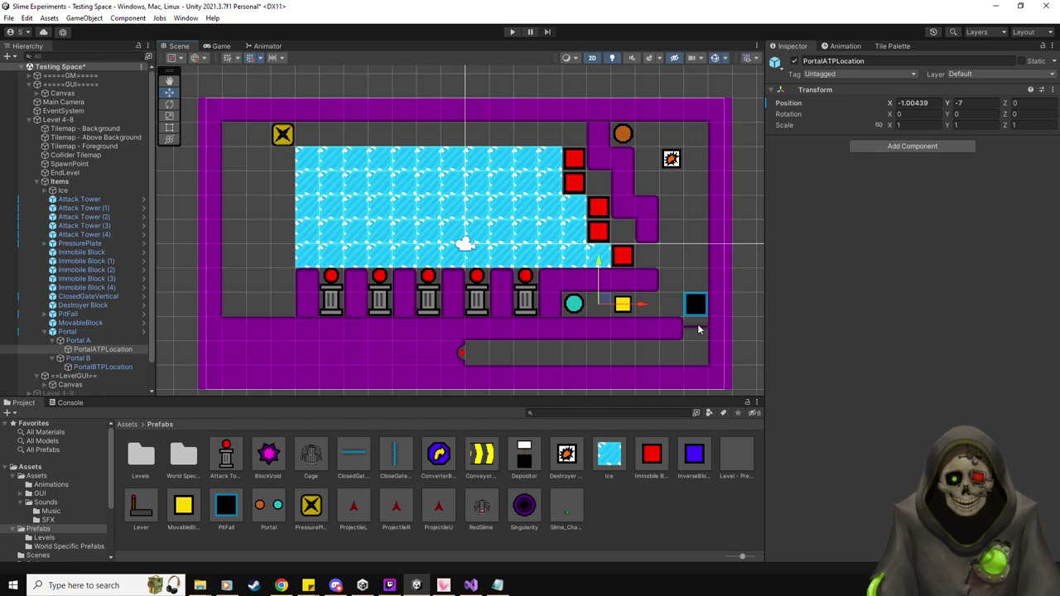
pyautogui.click(53, 358)
pyautogui.click(54, 341)
pyautogui.click(46, 331)
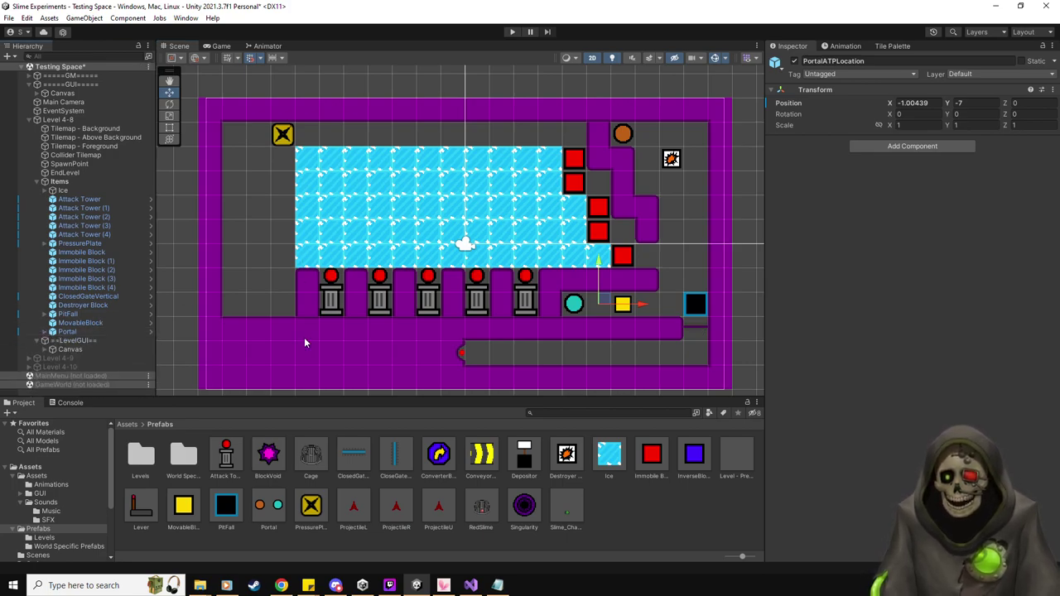
# Switch to paint.net with the BlockVoid.png sprite sheet, maximize the window and enlarge the view of its four star frames.
pyautogui.hotkey('alt', 'Tab')
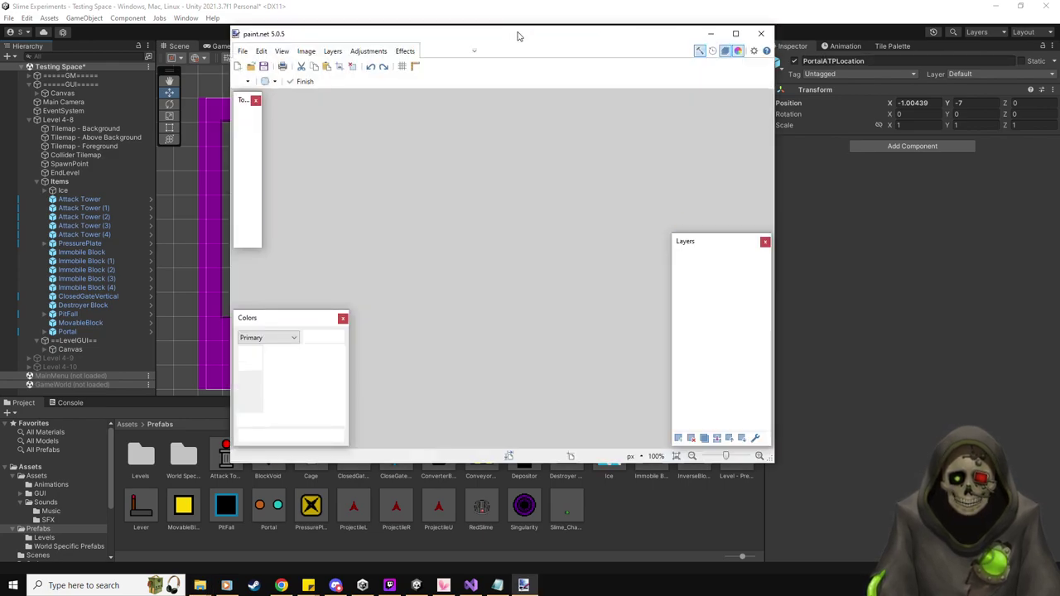
pyautogui.doubleClick(517, 35)
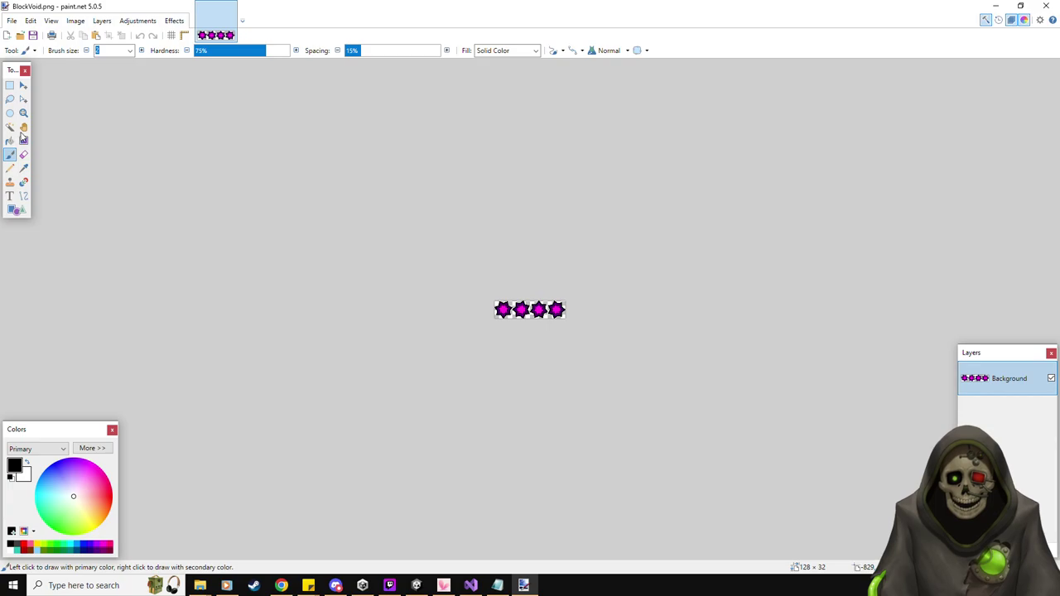
pyautogui.click(23, 113)
pyautogui.keyDown('ctrl'); pyautogui.scroll(-1, 559, 333); pyautogui.keyUp('ctrl')
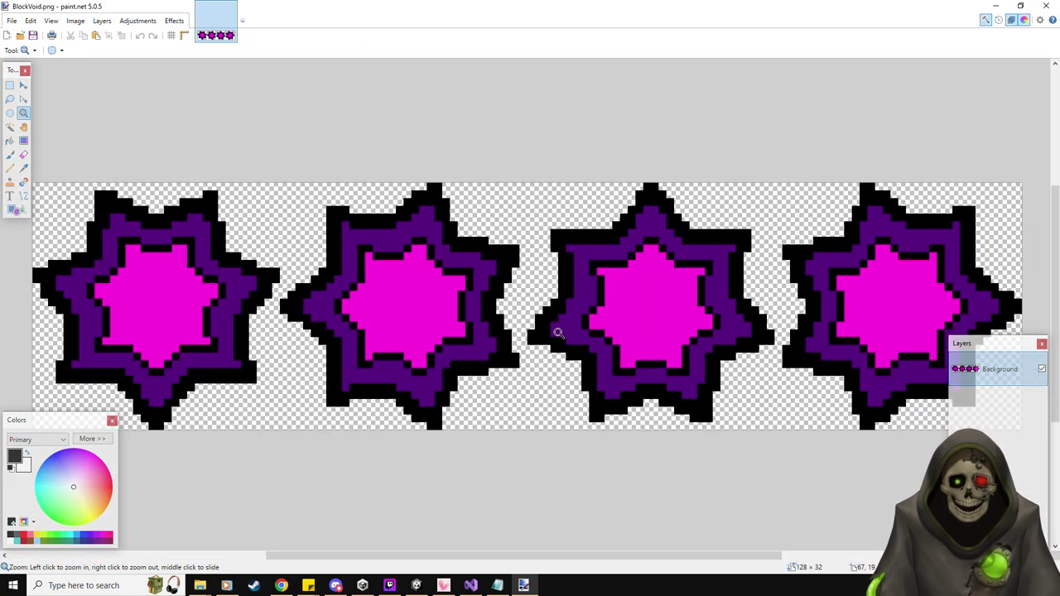
# Fill the purple outer band of all four star frames with green using the Paint Bucket at 50% tolerance.
pyautogui.keyDown('ctrl'); pyautogui.scroll(-1, 558, 333); pyautogui.keyUp('ctrl')
pyautogui.click(76, 473)
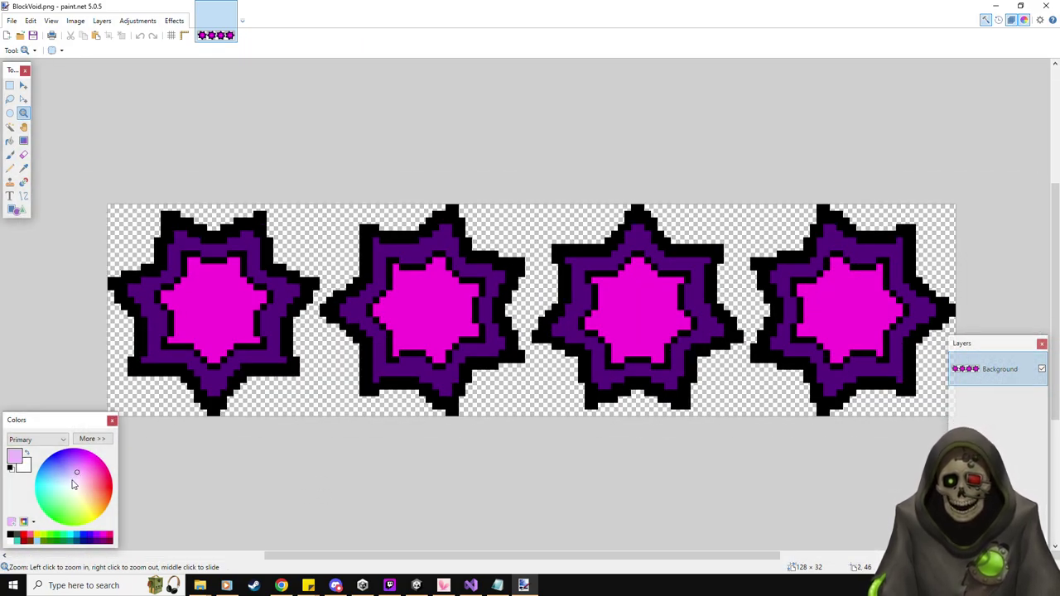
pyautogui.click(58, 543)
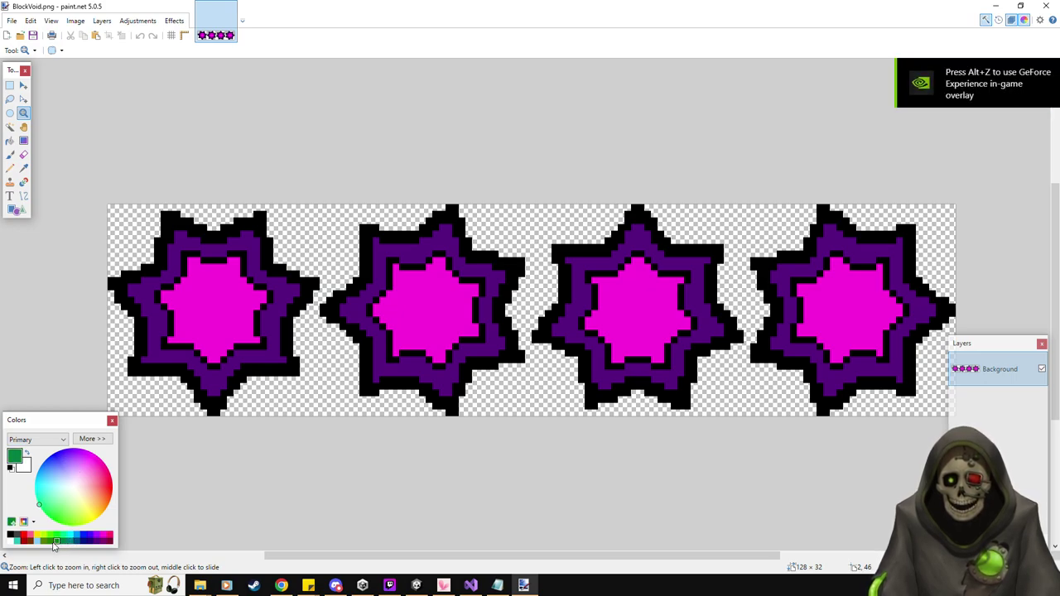
pyautogui.click(10, 141)
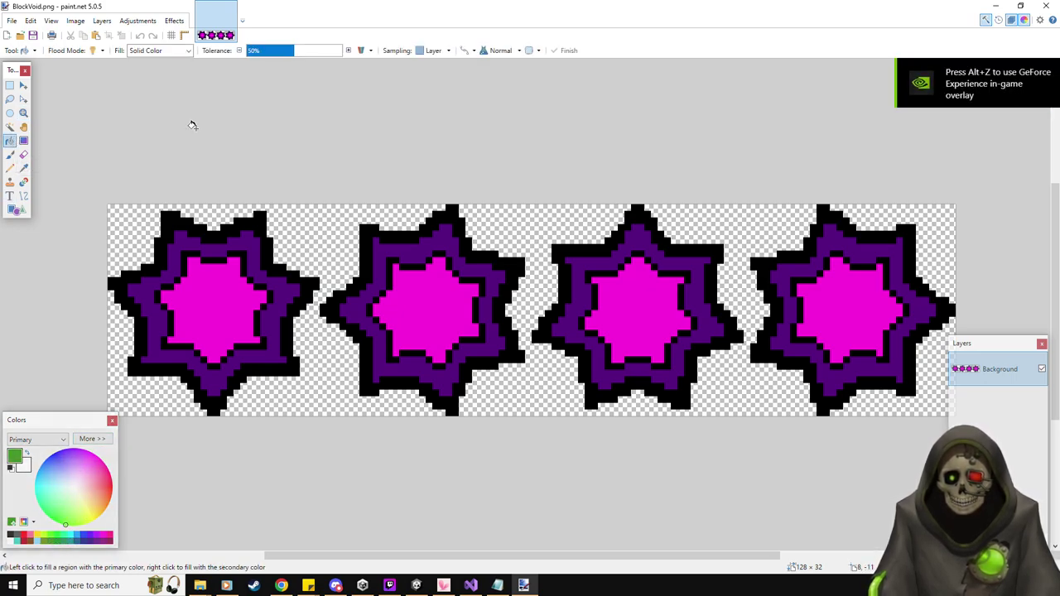
pyautogui.click(251, 256)
pyautogui.click(454, 254)
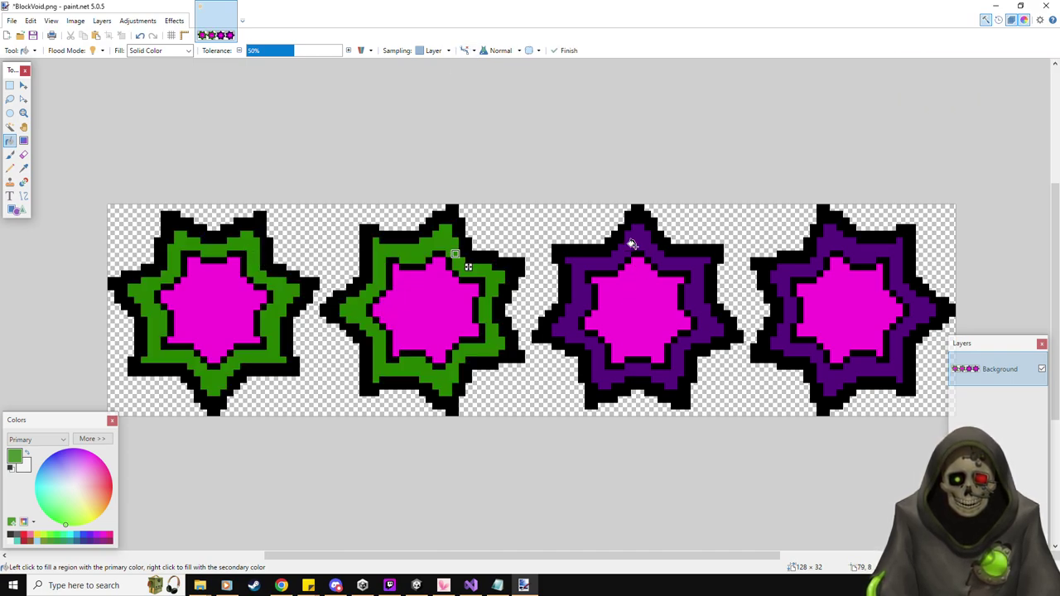
pyautogui.click(640, 240)
pyautogui.click(833, 234)
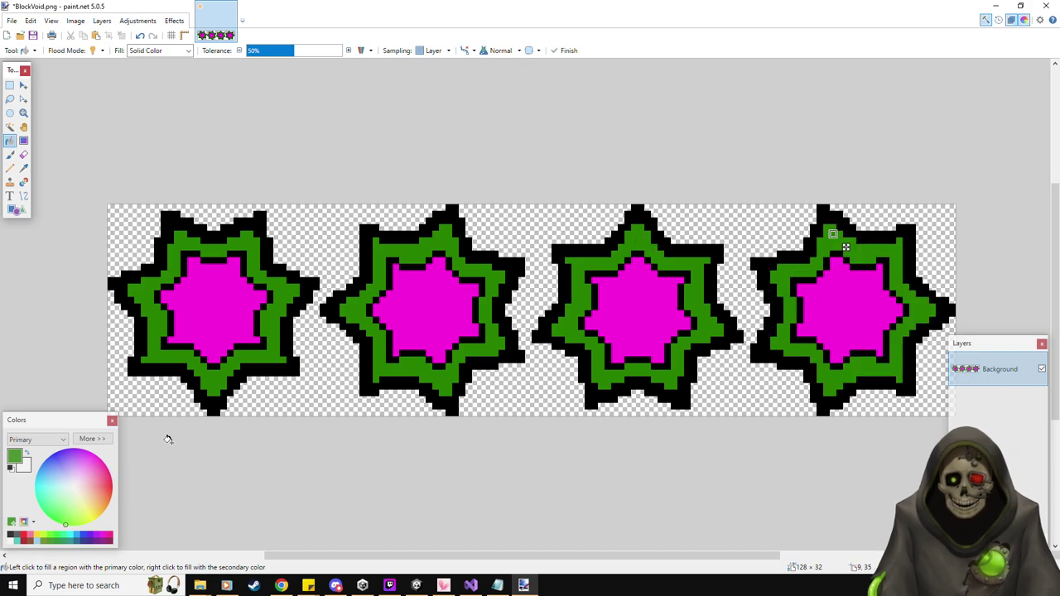
# Fill the magenta centre of all four star frames with a bluish green.
pyautogui.click(63, 538)
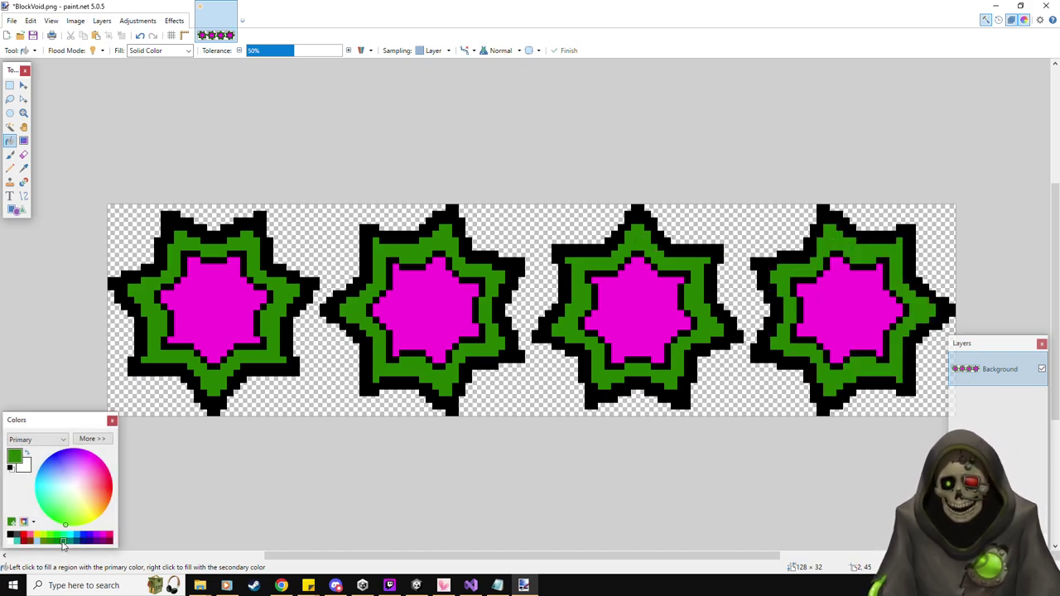
pyautogui.click(39, 504)
pyautogui.click(237, 312)
pyautogui.click(428, 307)
pyautogui.click(645, 310)
pyautogui.click(840, 307)
pyautogui.press('Return')
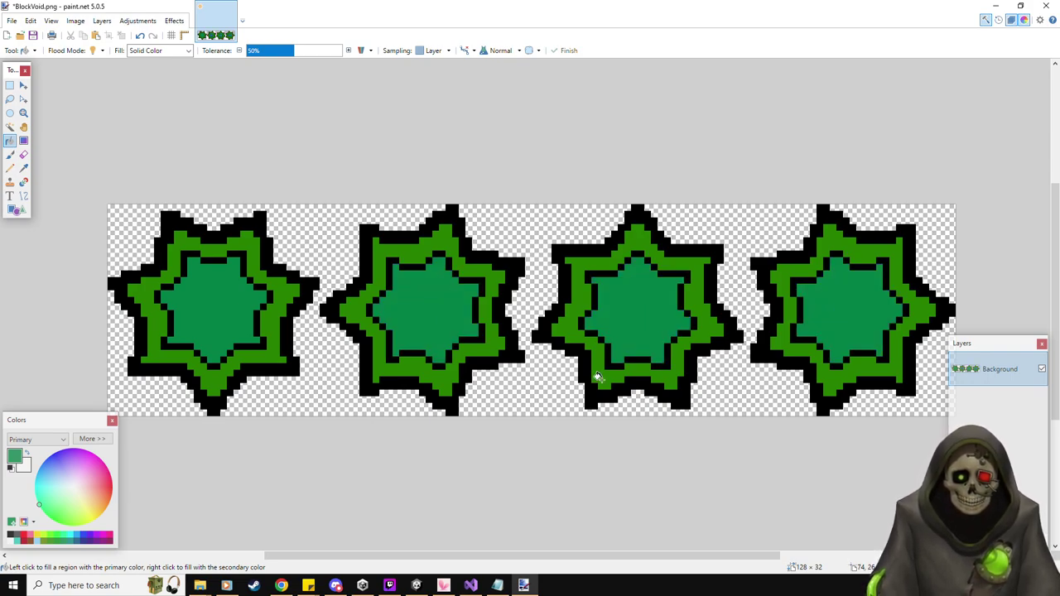
# Save the recoloured sprite sheet as a new file named PlayerVoid.png in the zSlime Experiments Stuff folder.
pyautogui.click(12, 20)
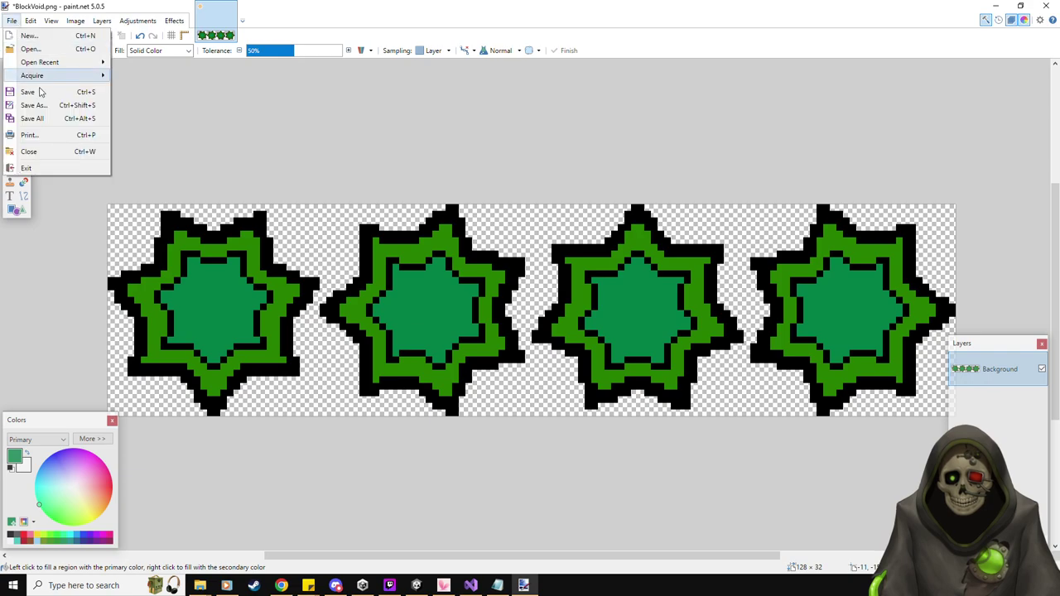
pyautogui.click(46, 101)
pyautogui.write('P')
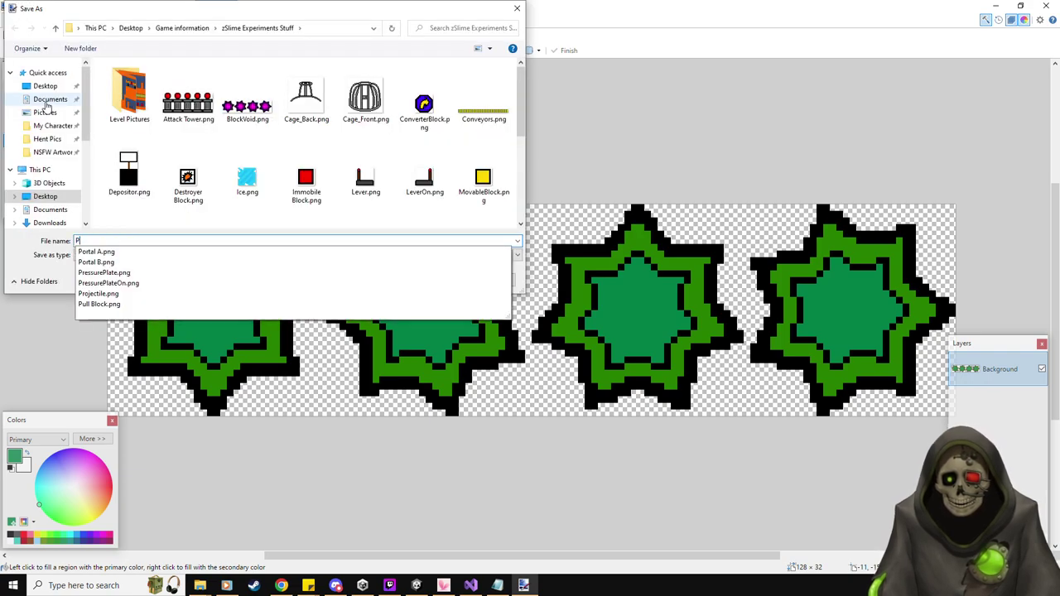
pyautogui.write('layerVoid')
pyautogui.press('Return')
pyautogui.press('Return')
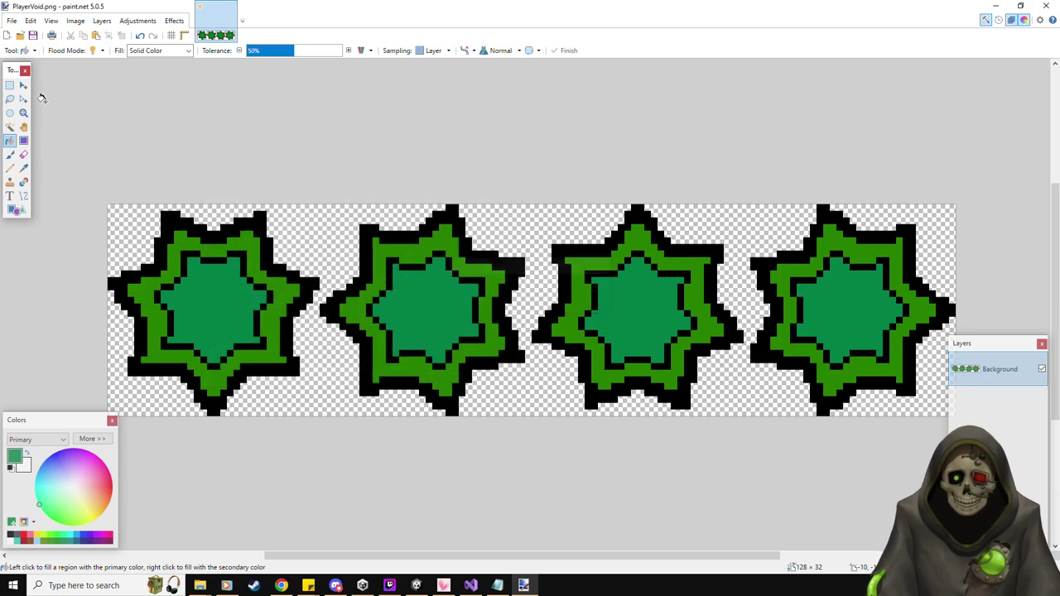
# Close paint.net to return to Unity and select the PlayerVoid texture in the project's Assets folder.
pyautogui.click(1048, 6)
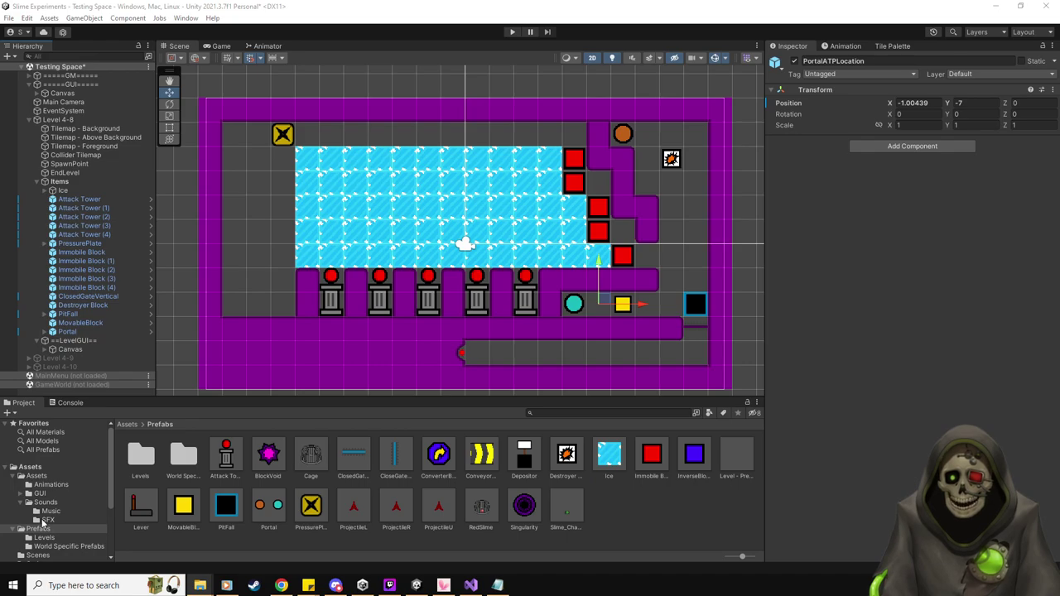
pyautogui.click(36, 475)
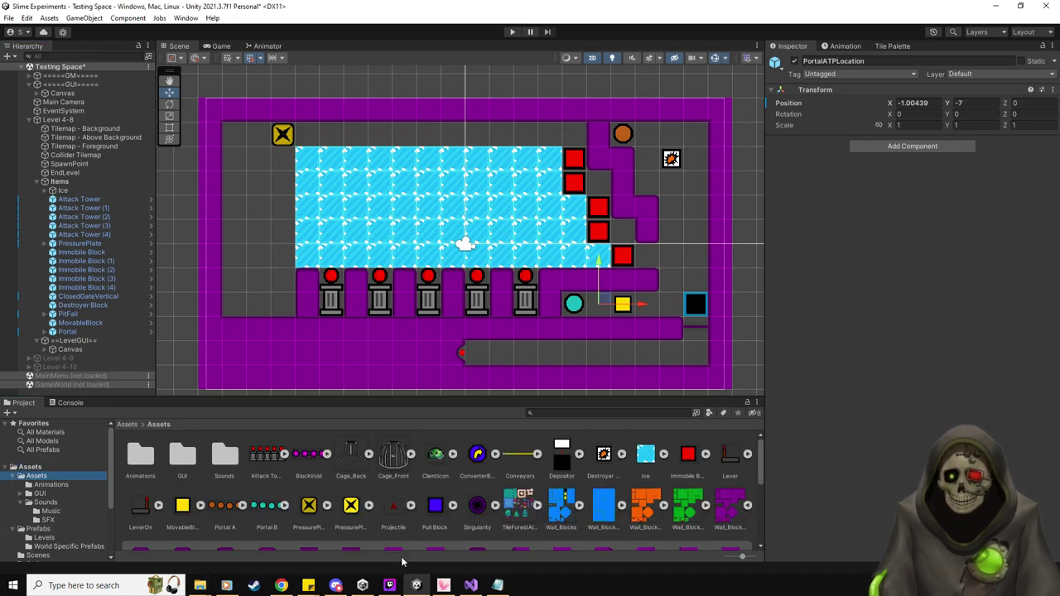
pyautogui.scroll(-1, 553, 554)
pyautogui.click(232, 492)
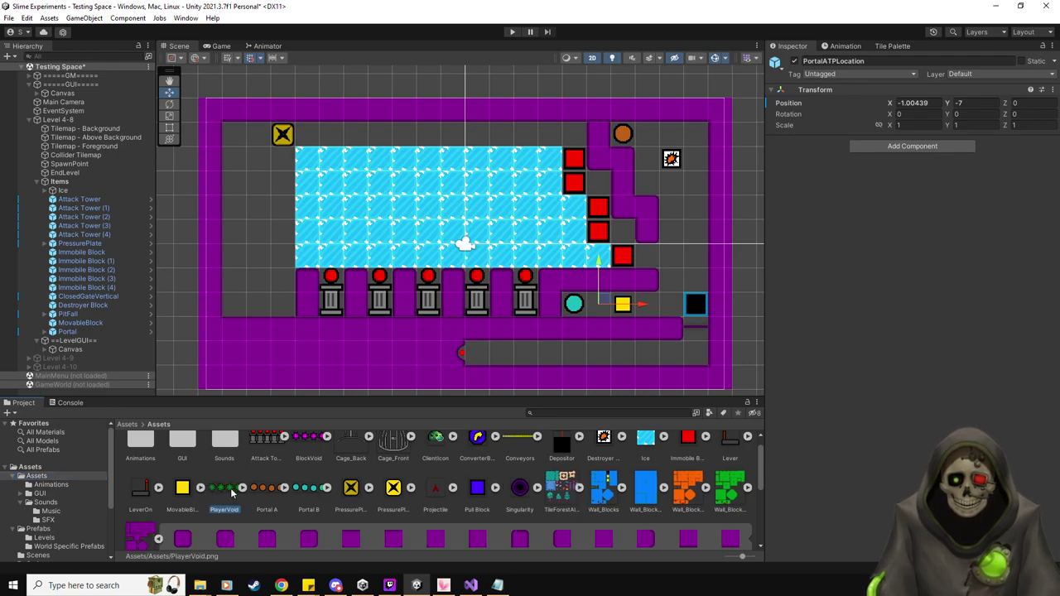
# Apply PlayerVoid import settings: Compression None, Filter Mode Point (no filter), Pixels Per Unit 32 and Sprite Mode Multiple.
pyautogui.click(932, 383)
pyautogui.click(920, 392)
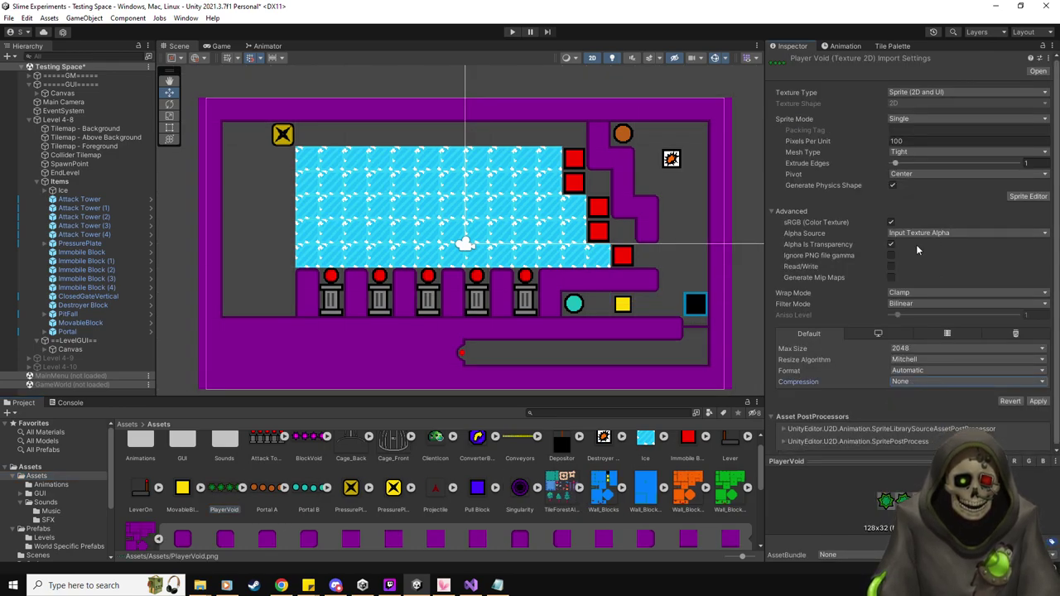
pyautogui.click(929, 304)
pyautogui.click(911, 315)
pyautogui.click(905, 141)
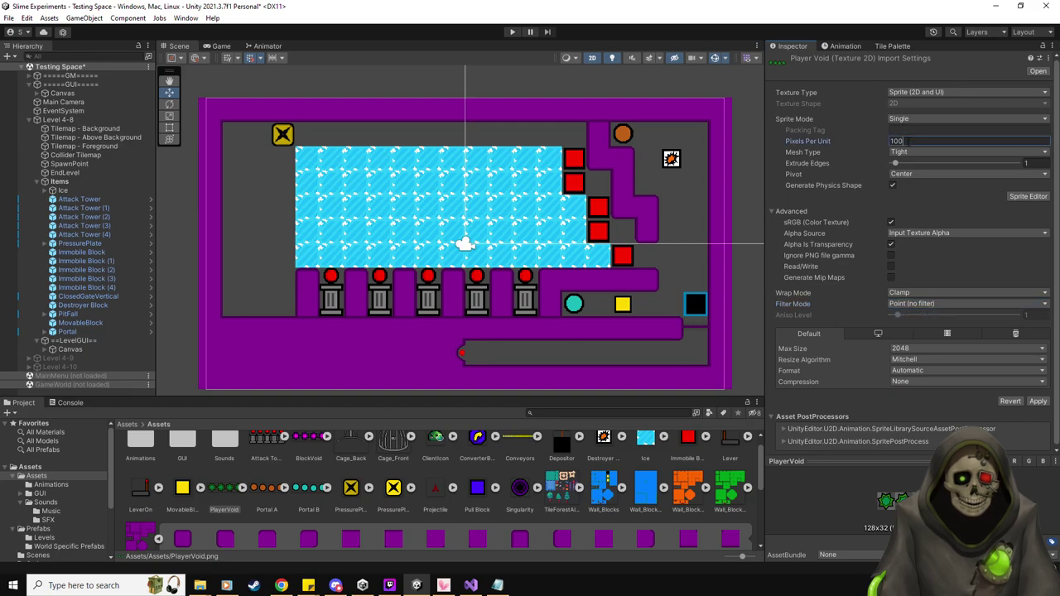
pyautogui.click(908, 121)
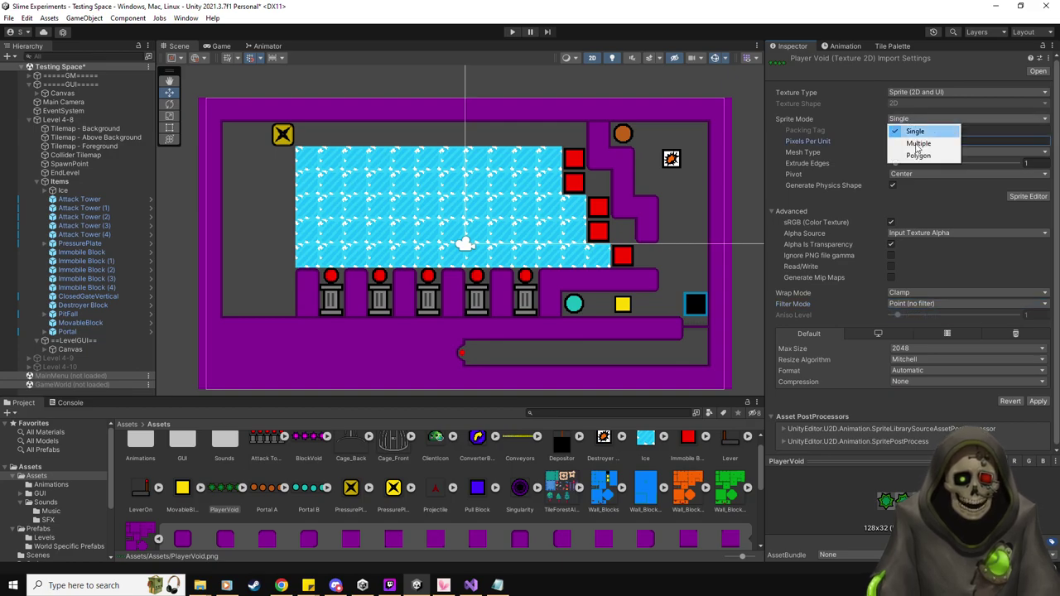
pyautogui.click(918, 145)
pyautogui.click(1046, 392)
# Slice the PlayerVoid sheet in the Sprite Editor by Grid By Cell Size at 32 x 32 pixels and apply the slices.
pyautogui.click(1036, 185)
pyautogui.click(58, 17)
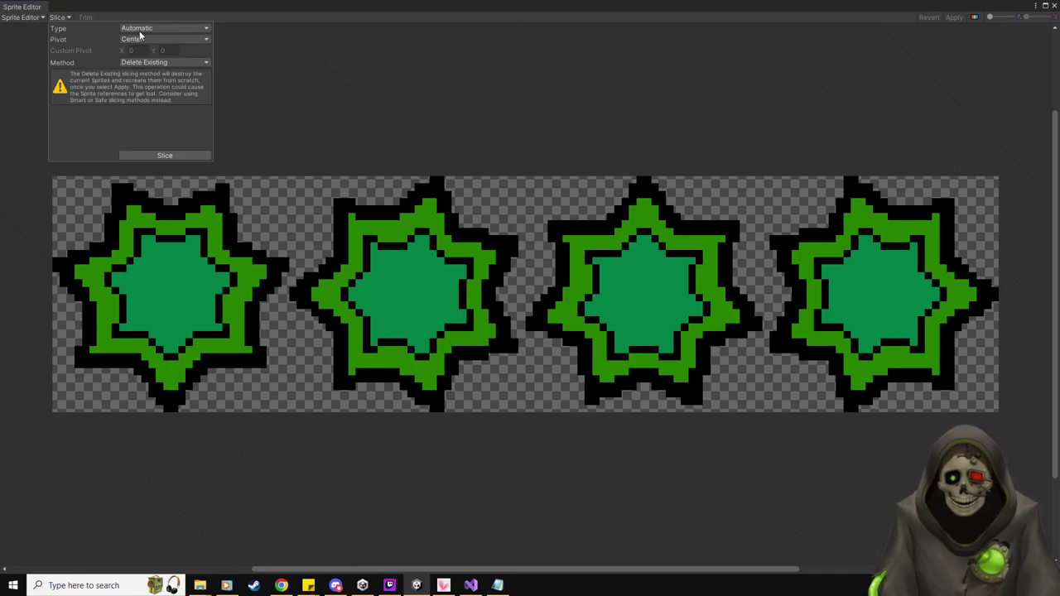
pyautogui.click(141, 30)
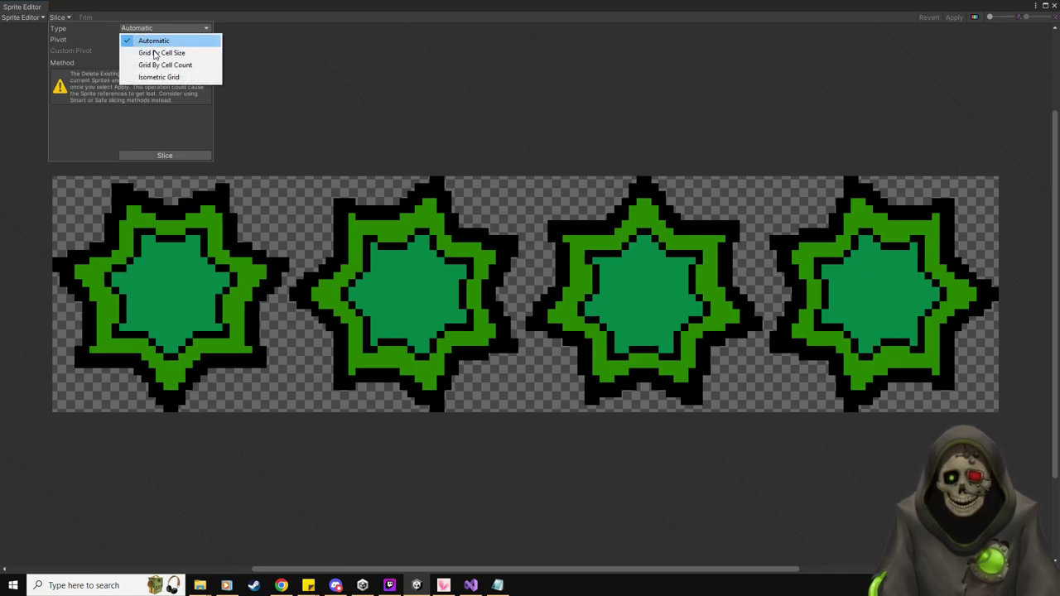
pyautogui.click(154, 53)
pyautogui.click(142, 39)
pyautogui.write('32')
pyautogui.press('Tab')
pyautogui.write('32')
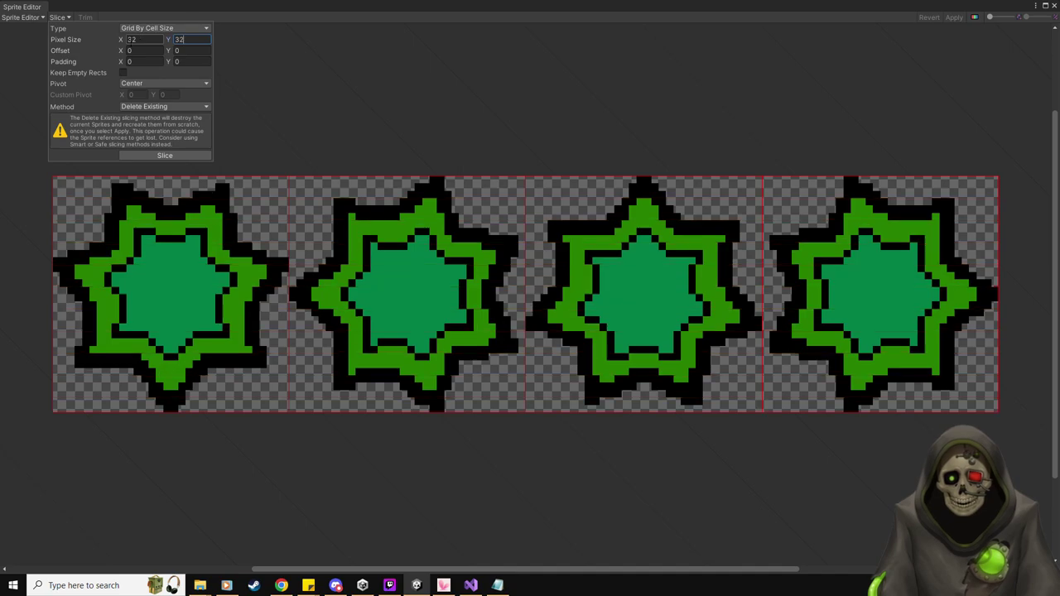
pyautogui.click(166, 155)
pyautogui.click(949, 20)
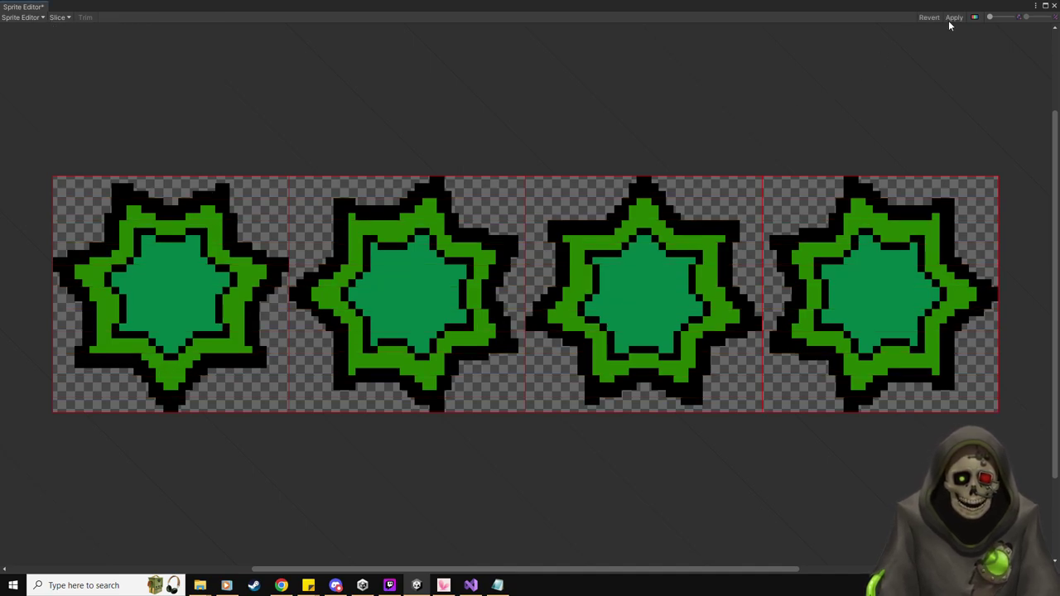
pyautogui.click(956, 18)
pyautogui.click(1054, 5)
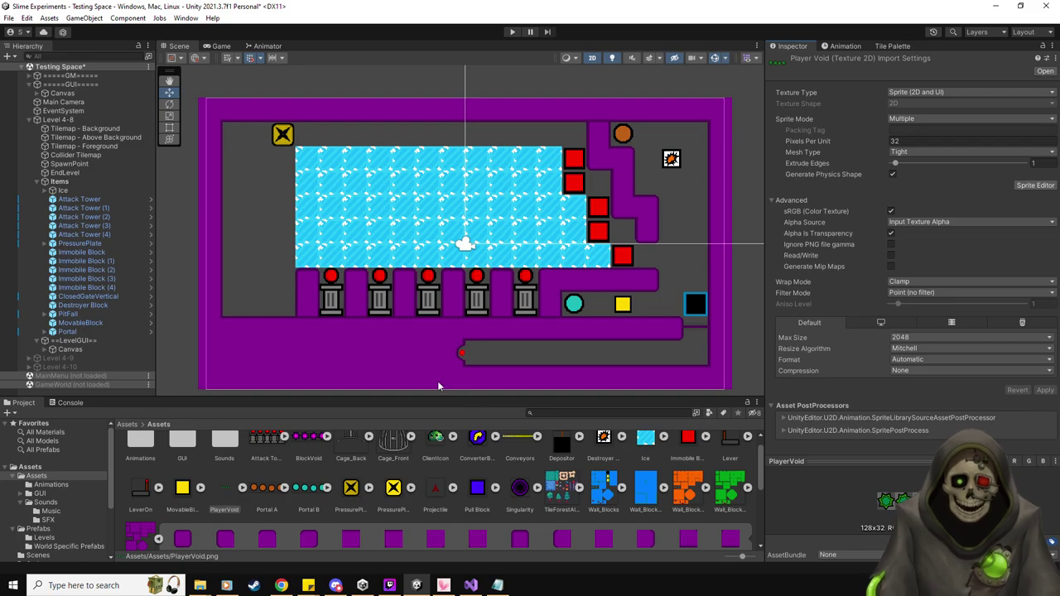
# Place the four PlayerVoid frames in the scene beside the ice field, saving their animation as PlayerVoid in the Animations folder.
pyautogui.click(242, 488)
pyautogui.click(267, 489)
pyautogui.keyDown('shift'); pyautogui.click(393, 489); pyautogui.keyUp('shift')
pyautogui.moveTo(267, 489); pyautogui.dragTo(262, 238)
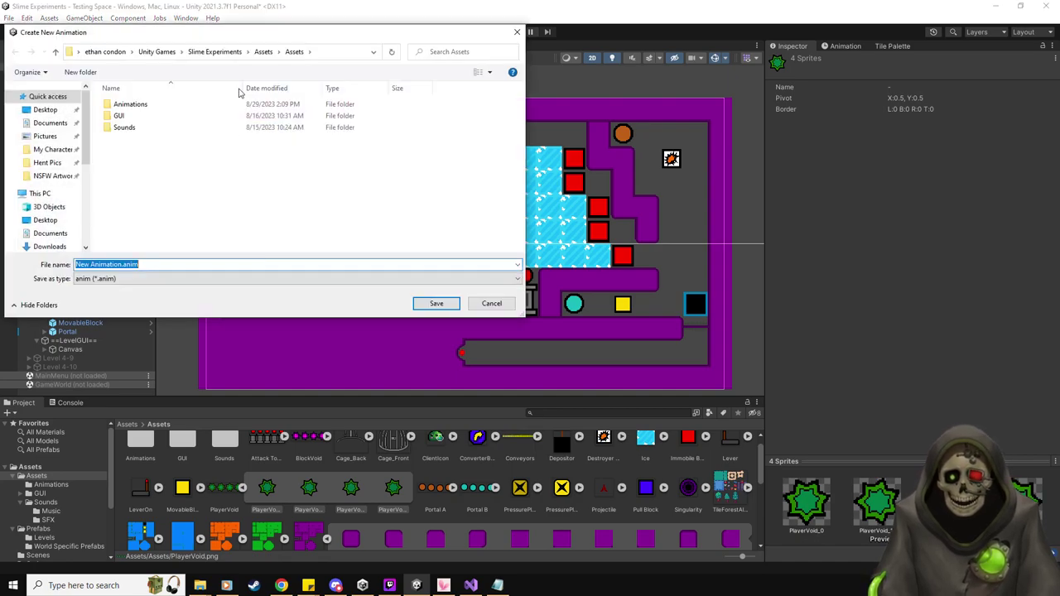
pyautogui.doubleClick(120, 105)
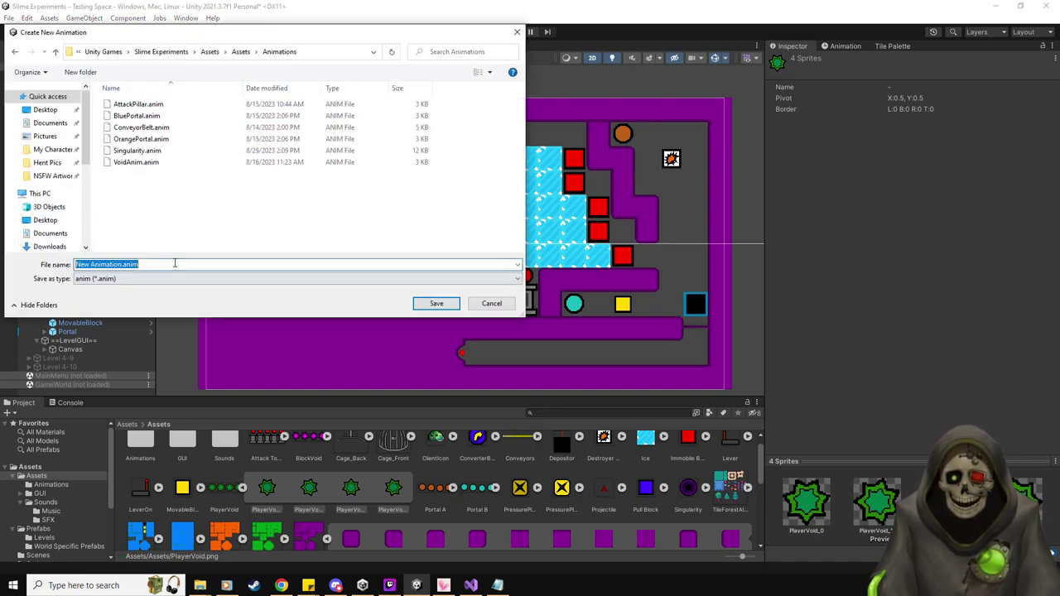
pyautogui.write('PlayerVoid')
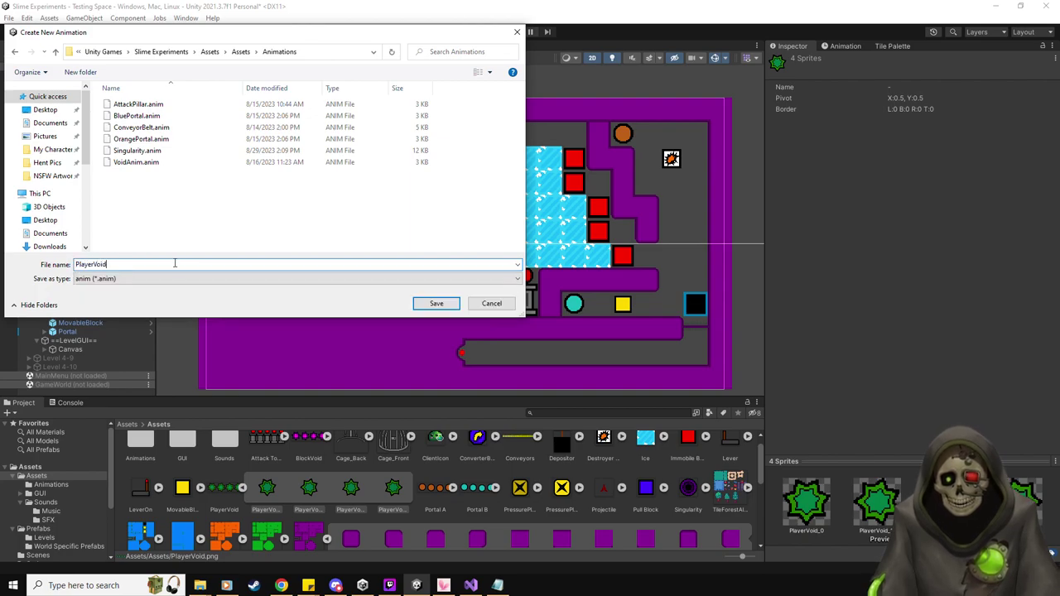
pyautogui.press('Return')
# Set the Sorting Layer of PlayerVoid_0 to Character.
pyautogui.scroll(2, 400, 286)
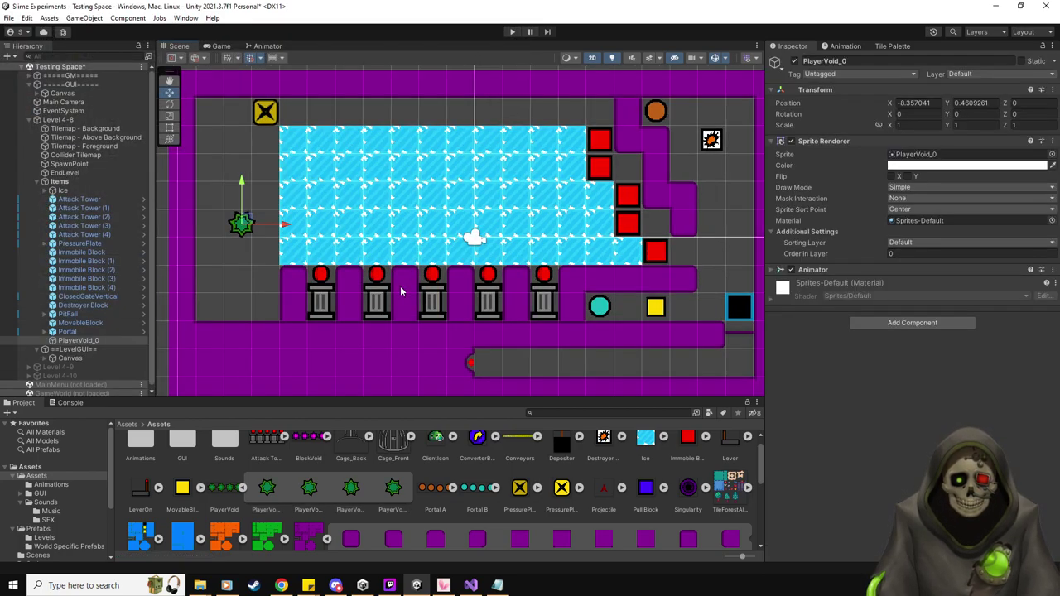
pyautogui.click(770, 271)
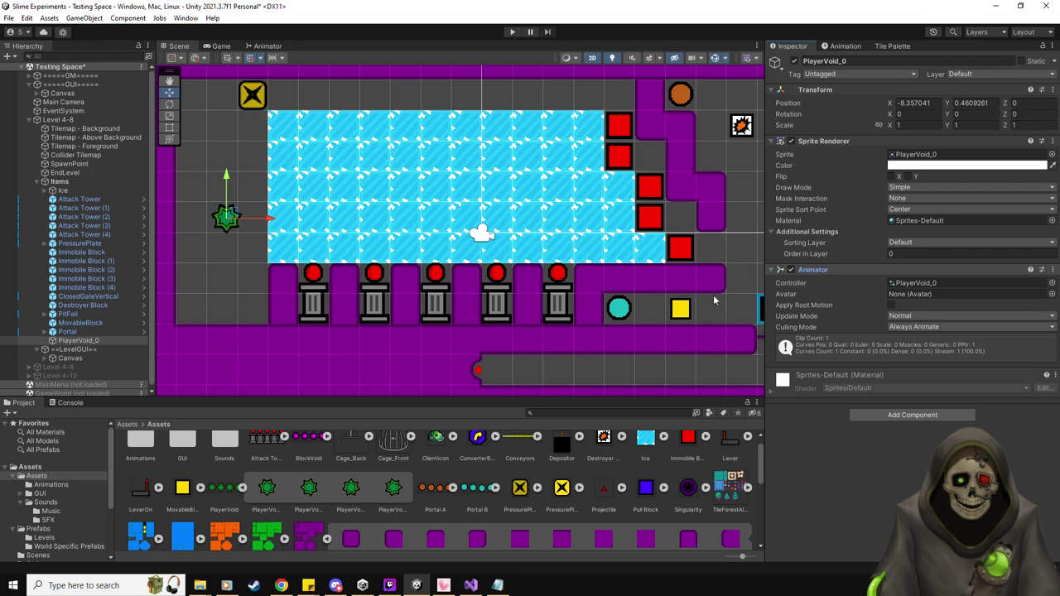
pyautogui.click(911, 243)
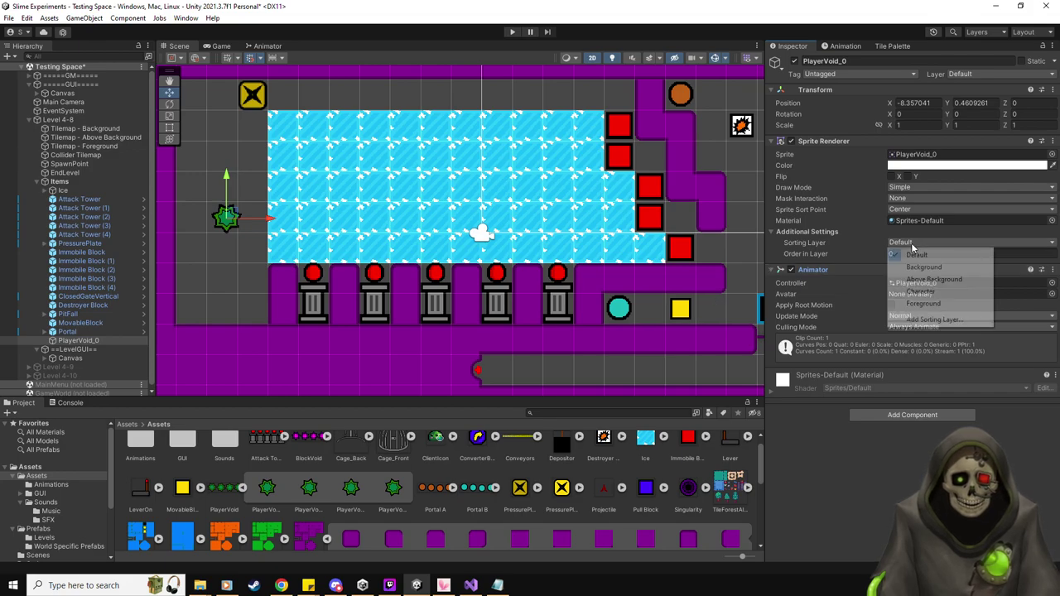
pyautogui.click(927, 292)
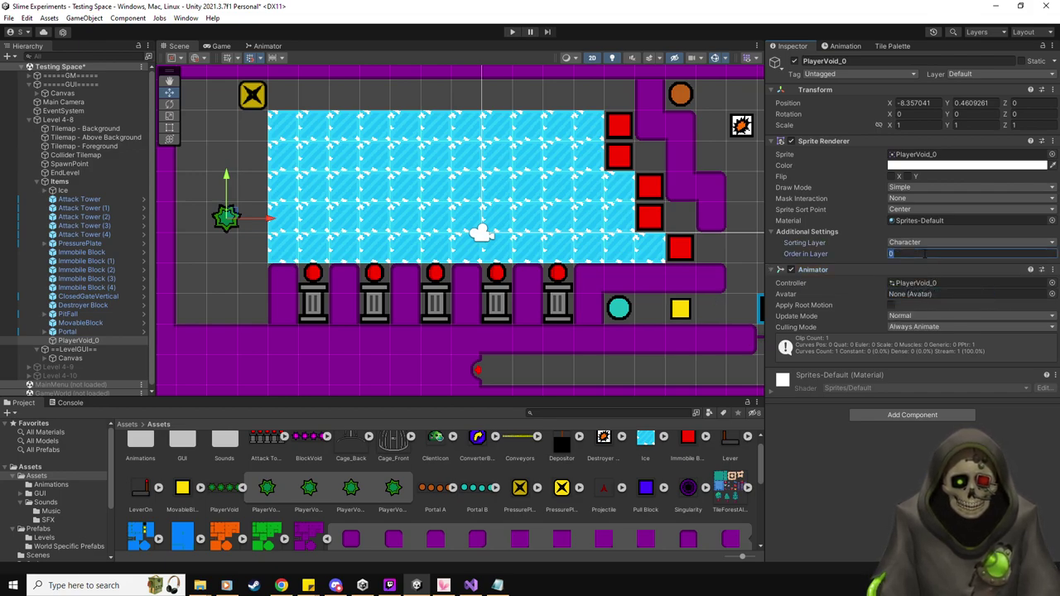
# Move PlayerVoid_0 onto the ice field at X 0.5, Y 0.5 and set its animation's Samples to 8.
pyautogui.click(848, 46)
pyautogui.click(845, 57)
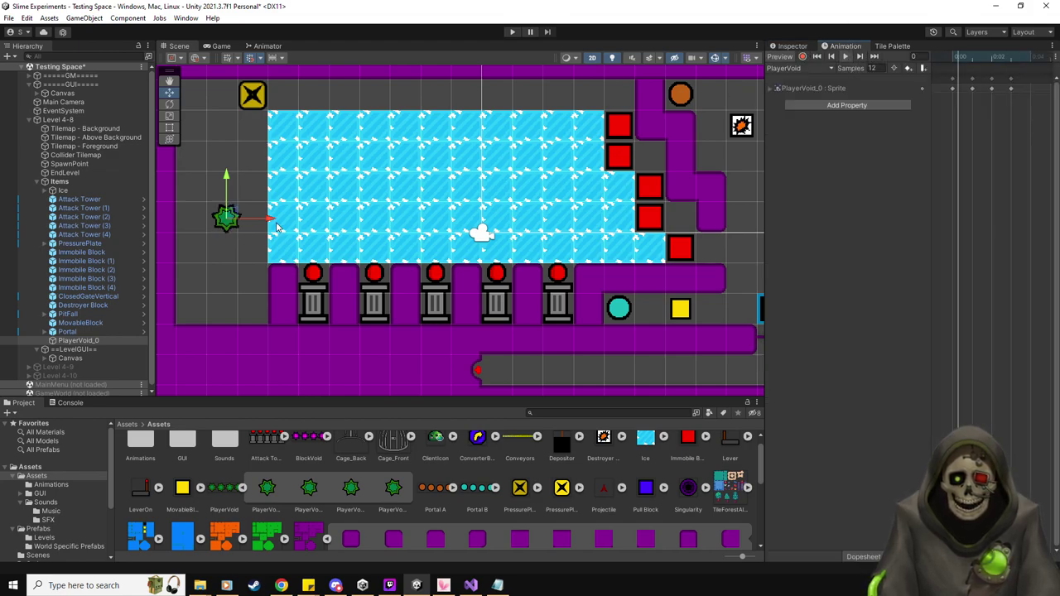
pyautogui.moveTo(244, 218); pyautogui.dragTo(515, 218)
pyautogui.click(874, 68)
pyautogui.write('8')
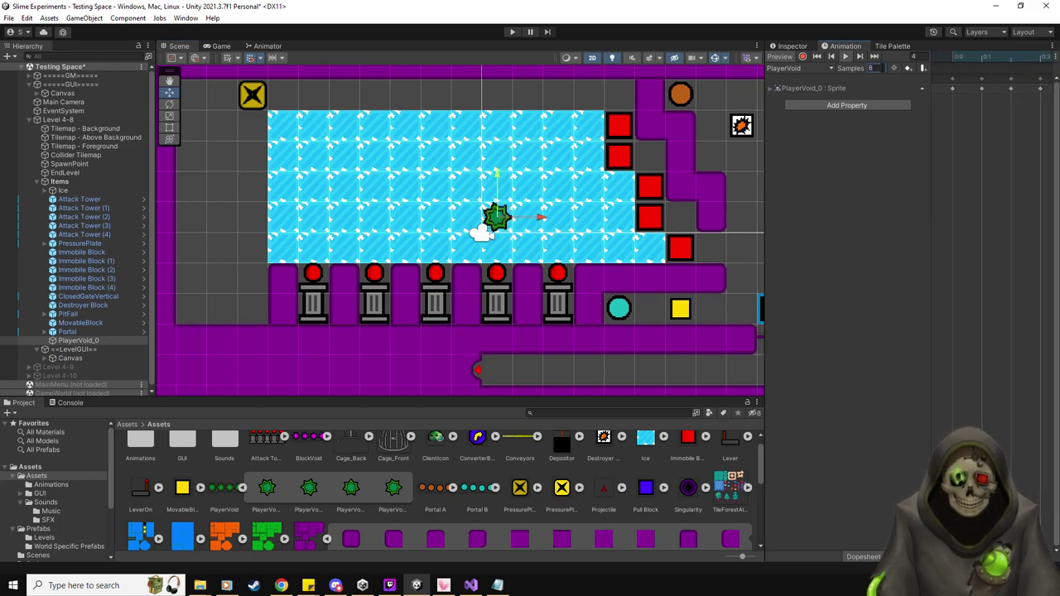
# Examine the BlockVoid prefab's animation for comparison and preview the PlayerVoid_0 animation in the level.
pyautogui.click(37, 529)
pyautogui.click(268, 454)
pyautogui.doubleClick(279, 466)
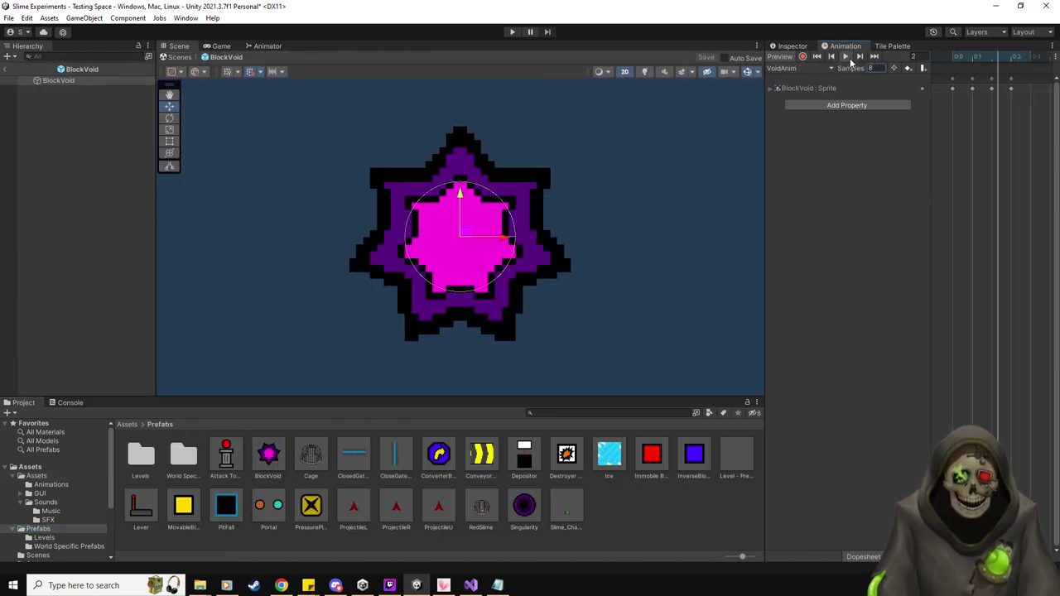
pyautogui.click(11, 74)
pyautogui.click(6, 73)
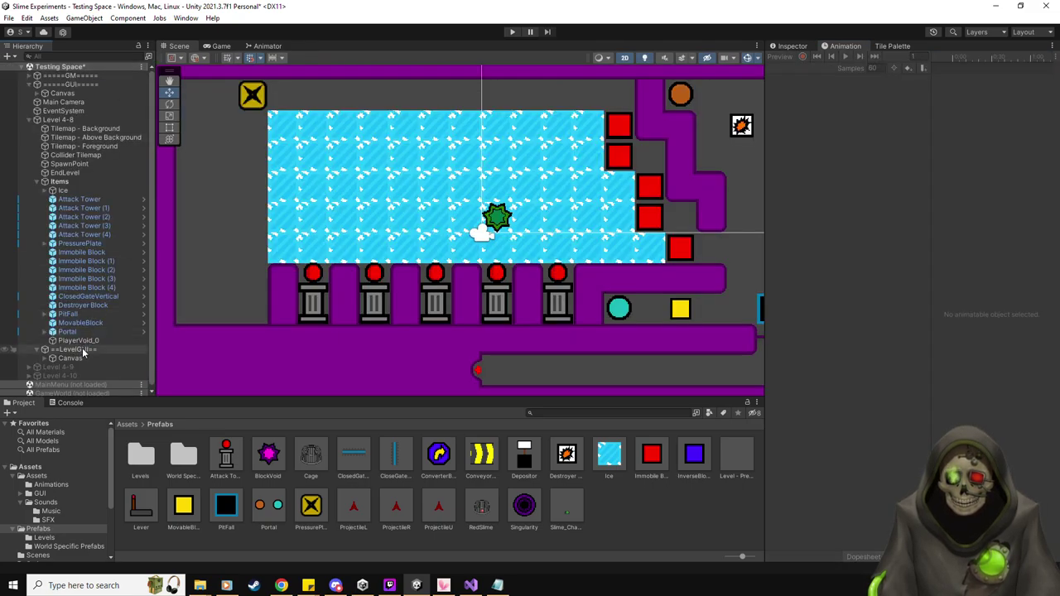
pyautogui.click(83, 342)
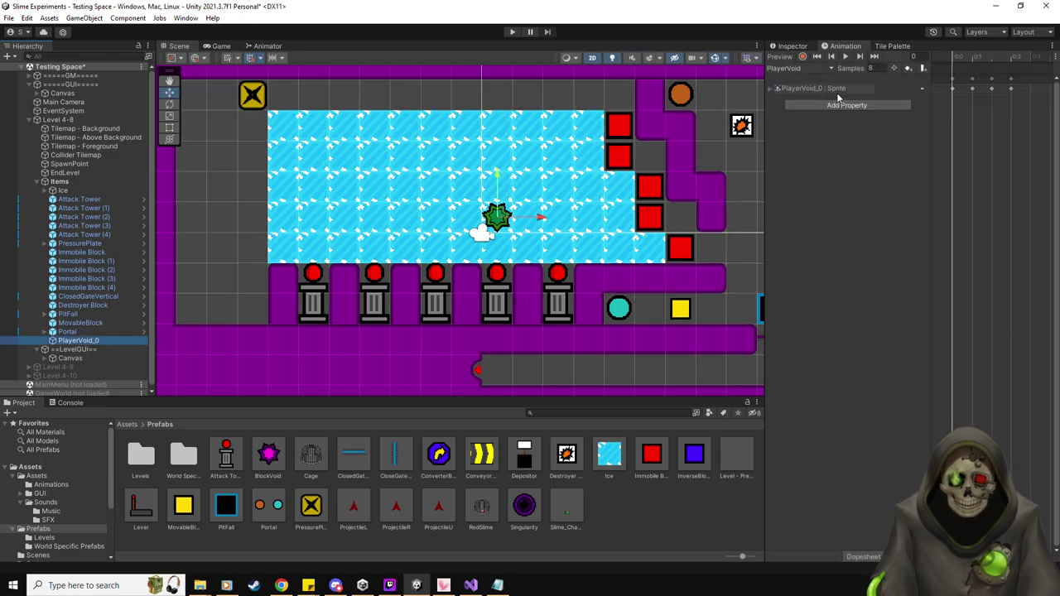
pyautogui.click(844, 58)
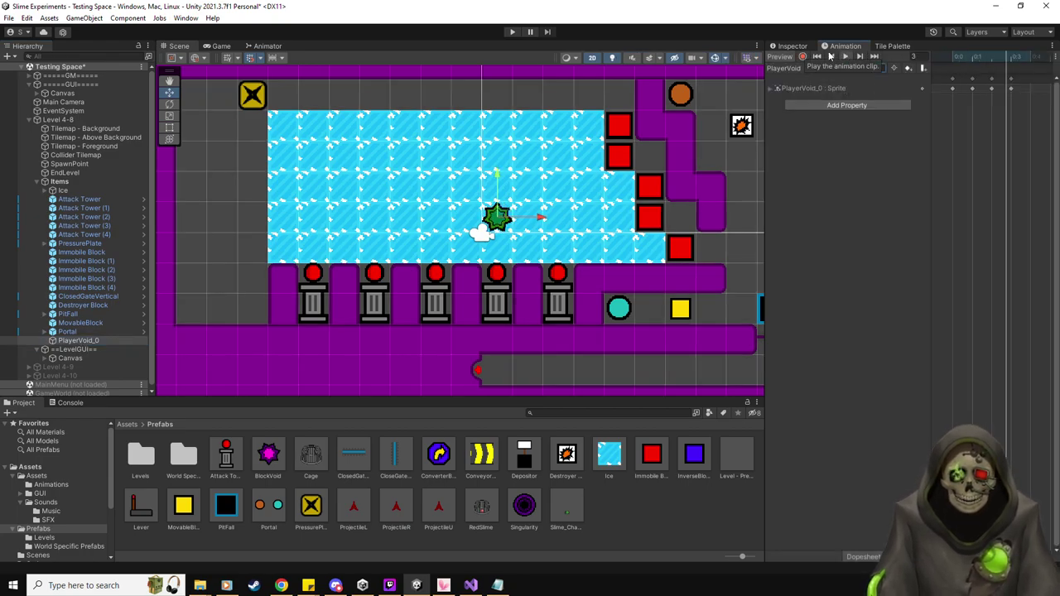
# Rename the PlayerVoid_0 object to PlayerVoid.
pyautogui.click(792, 45)
pyautogui.click(879, 61)
pyautogui.press('BackSpace')
pyautogui.press('BackSpace')
pyautogui.press('Return')
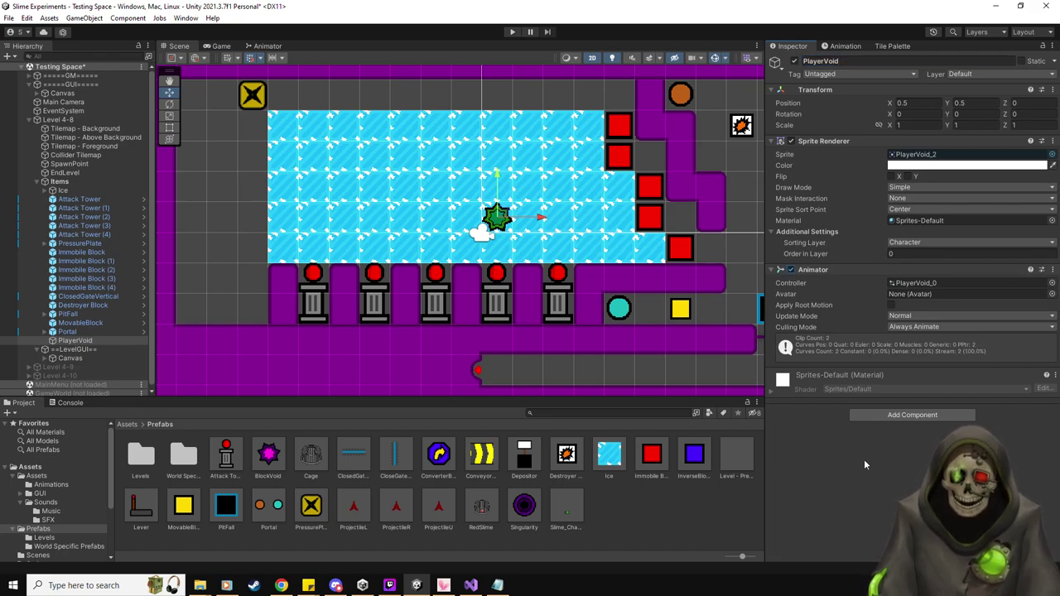
# Review the BlockVoid prefab's components and open its BlockVoid script.
pyautogui.click(273, 455)
pyautogui.scroll(-2, 914, 368)
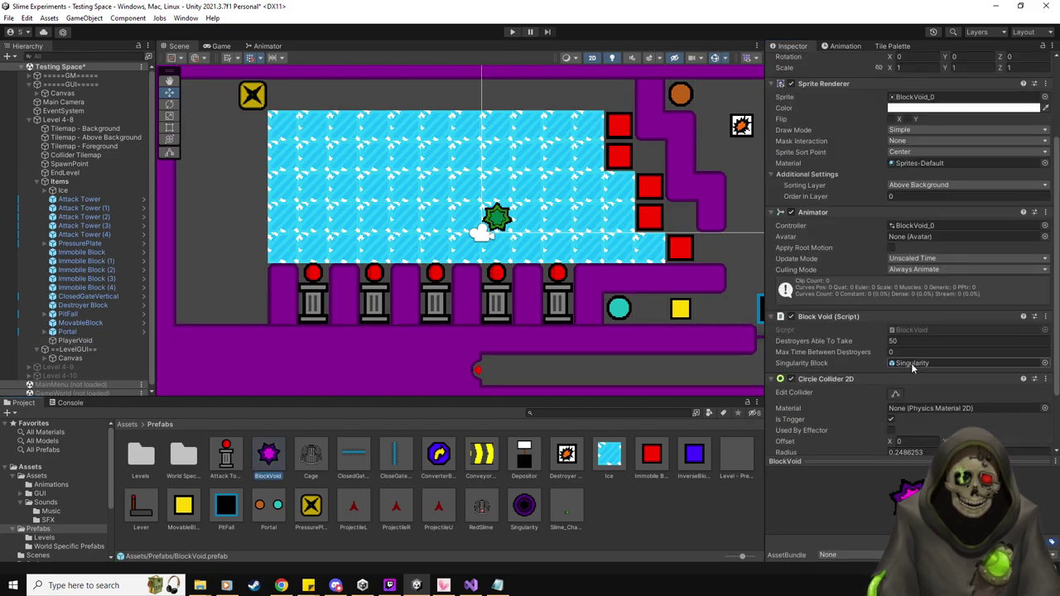
pyautogui.scroll(-1, 914, 368)
pyautogui.click(917, 304)
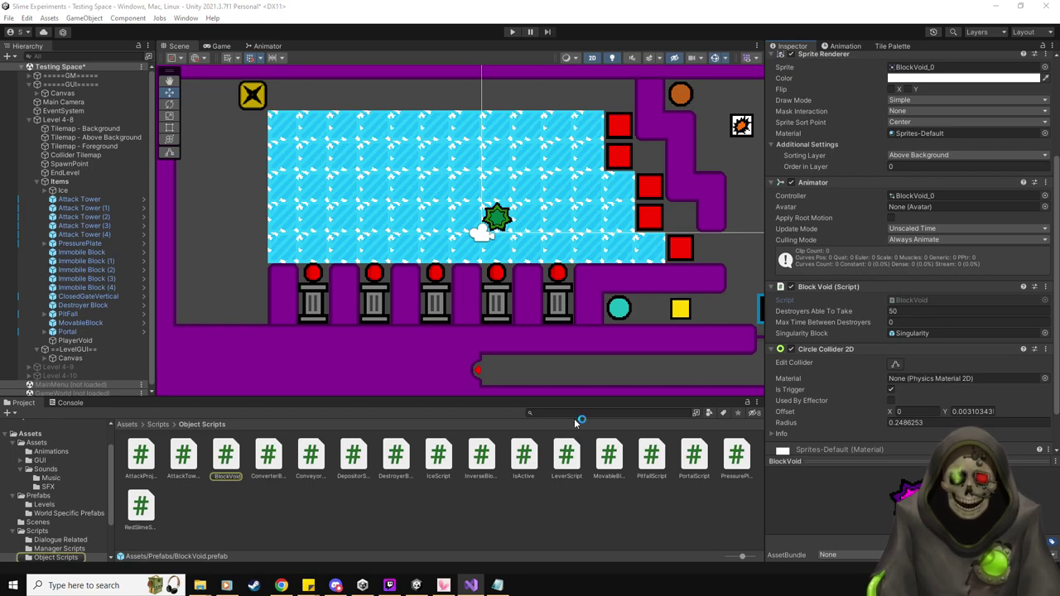
# Add the Block Void script component to the PlayerVoid object.
pyautogui.click(91, 340)
pyautogui.click(912, 415)
pyautogui.write('Block')
pyautogui.press('Return')
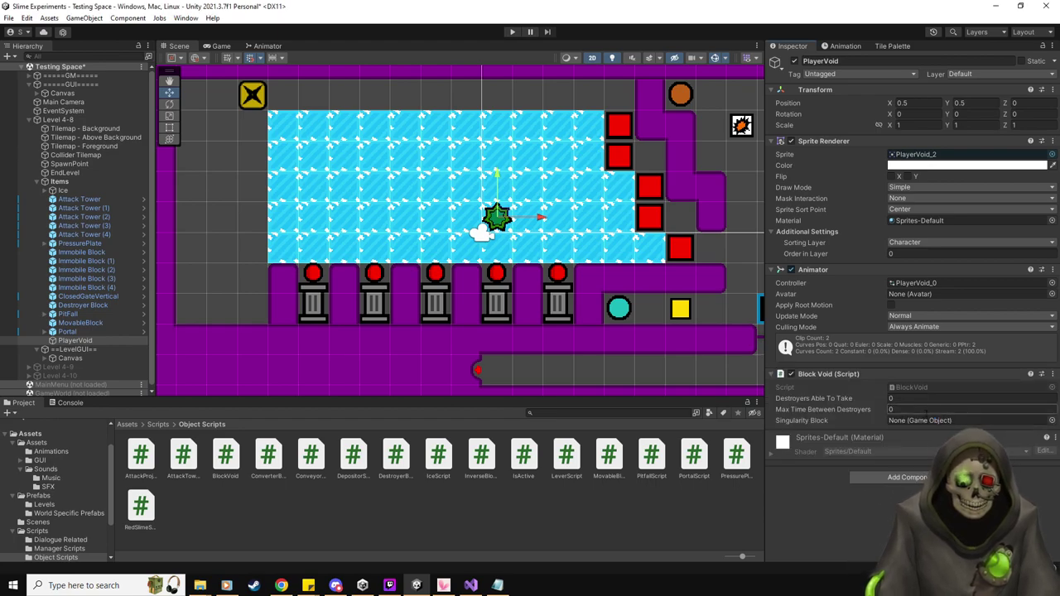
pyautogui.scroll(-3, 494, 304)
pyautogui.scroll(1, 564, 218)
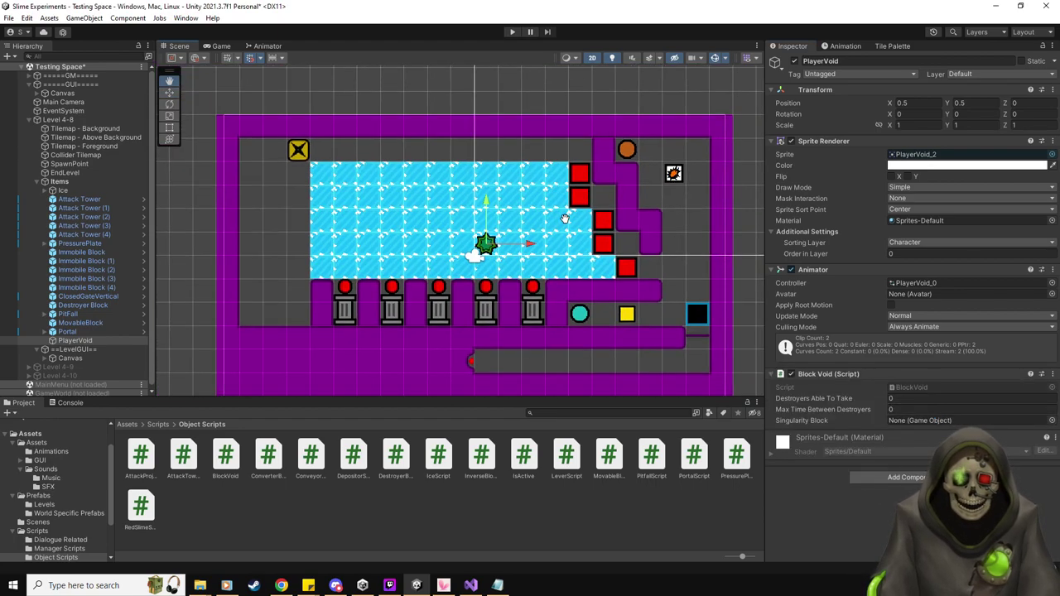
# Set the PlayerVoid Animator's Update Mode to Unscaled Time and show the Prefabs folder in the project.
pyautogui.click(915, 320)
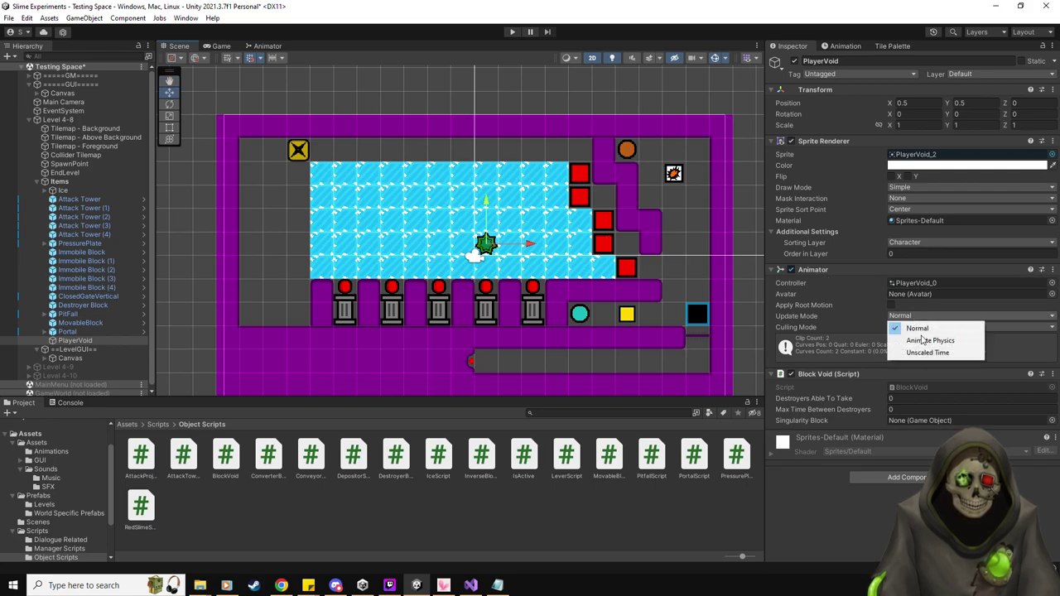
pyautogui.click(902, 350)
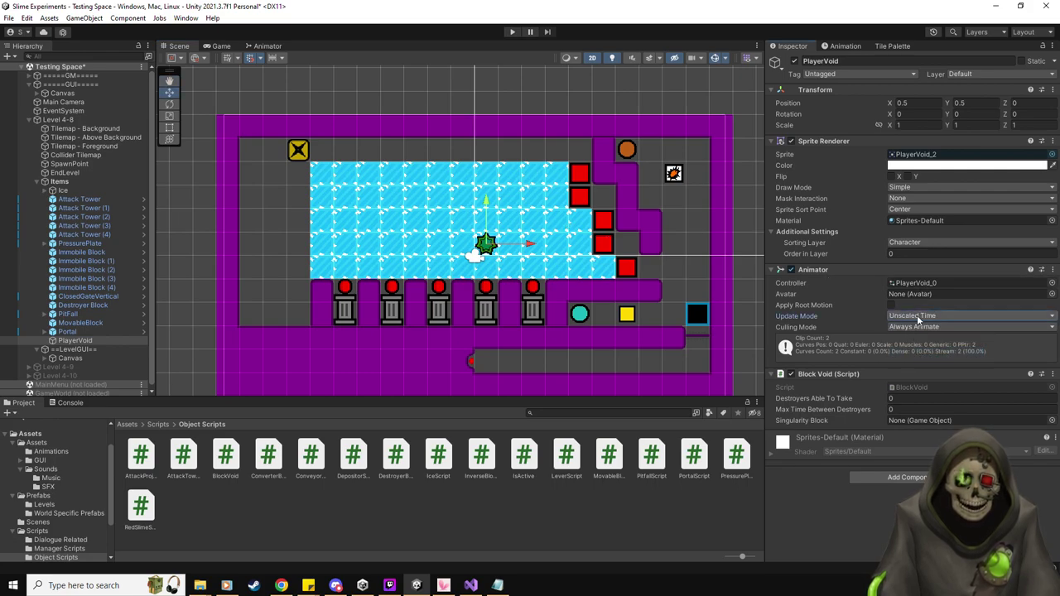
pyautogui.click(854, 73)
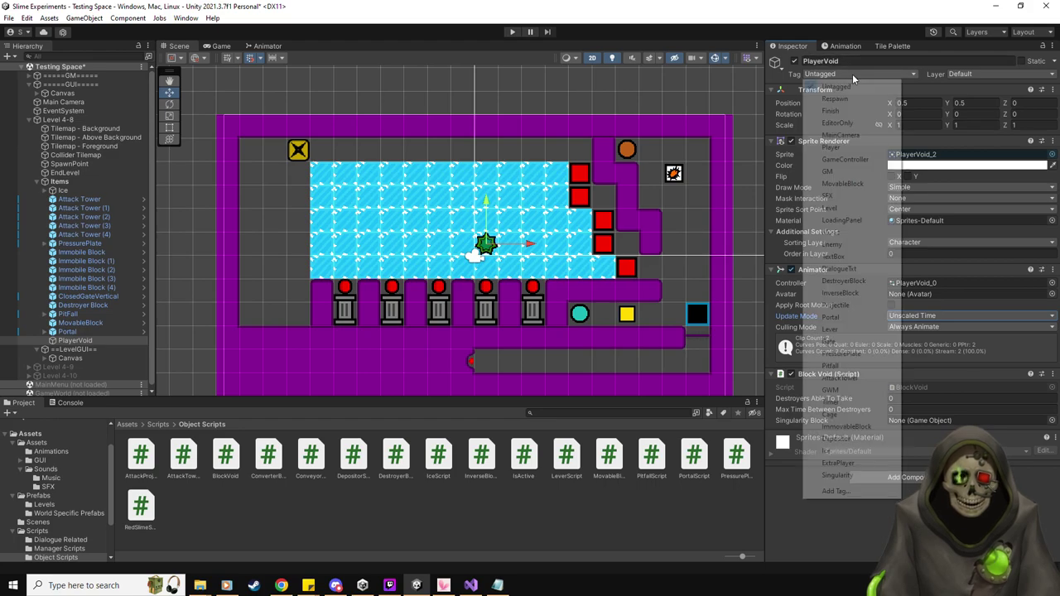
pyautogui.click(847, 526)
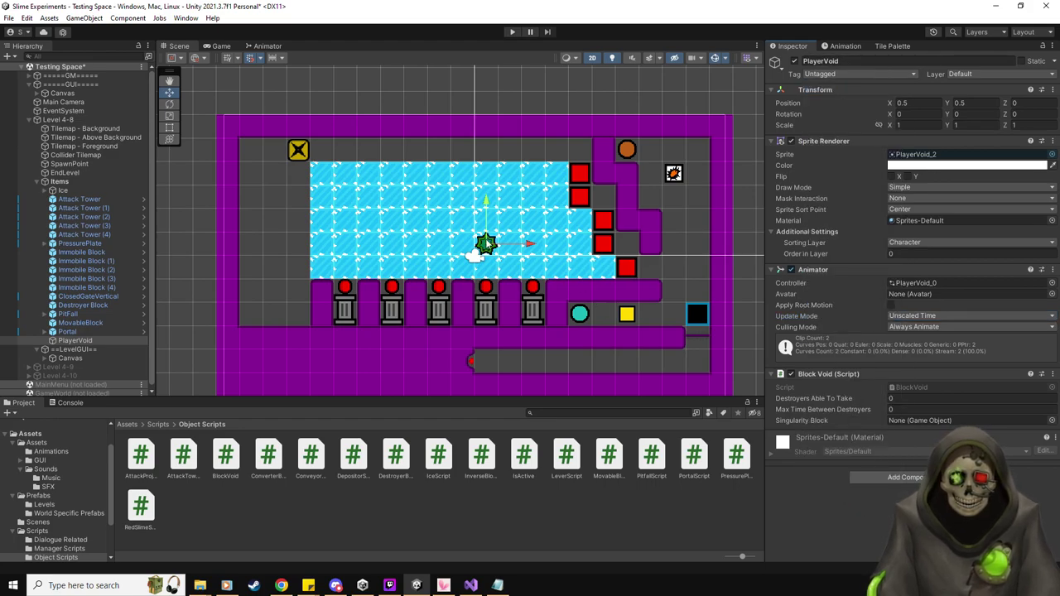
pyautogui.scroll(2, 488, 242)
pyautogui.scroll(1, 488, 242)
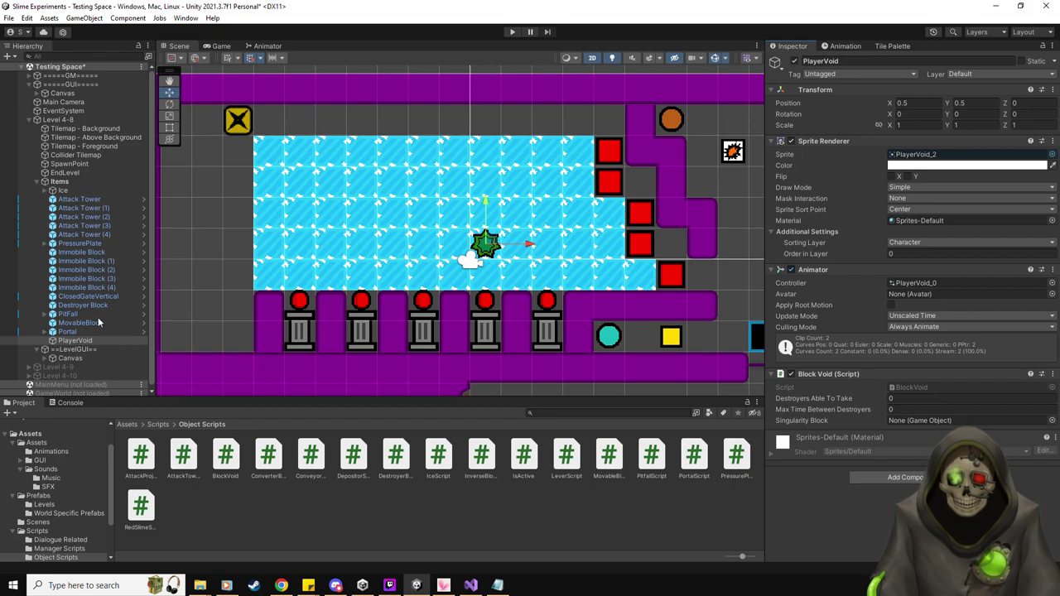
pyautogui.click(42, 496)
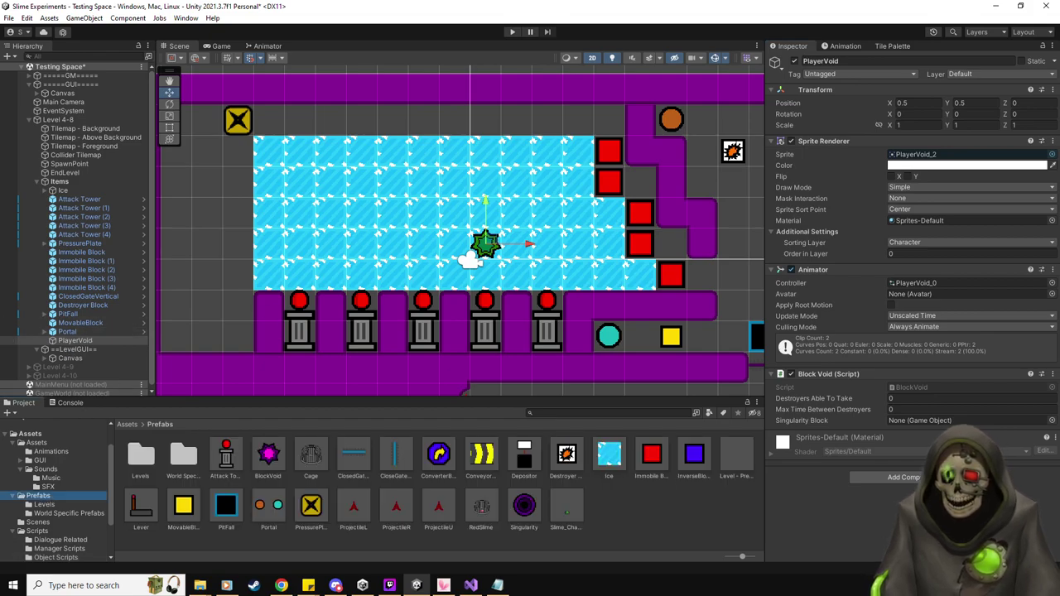
# Switch to Visual Studio and declare a serialized bool field named isPlayerVoid below SingularityBlock in BlockVoid.cs.
pyautogui.hotkey('alt', 'Tab')
pyautogui.click(393, 191)
pyautogui.press('Return')
pyautogui.write('[SerializeField] ')
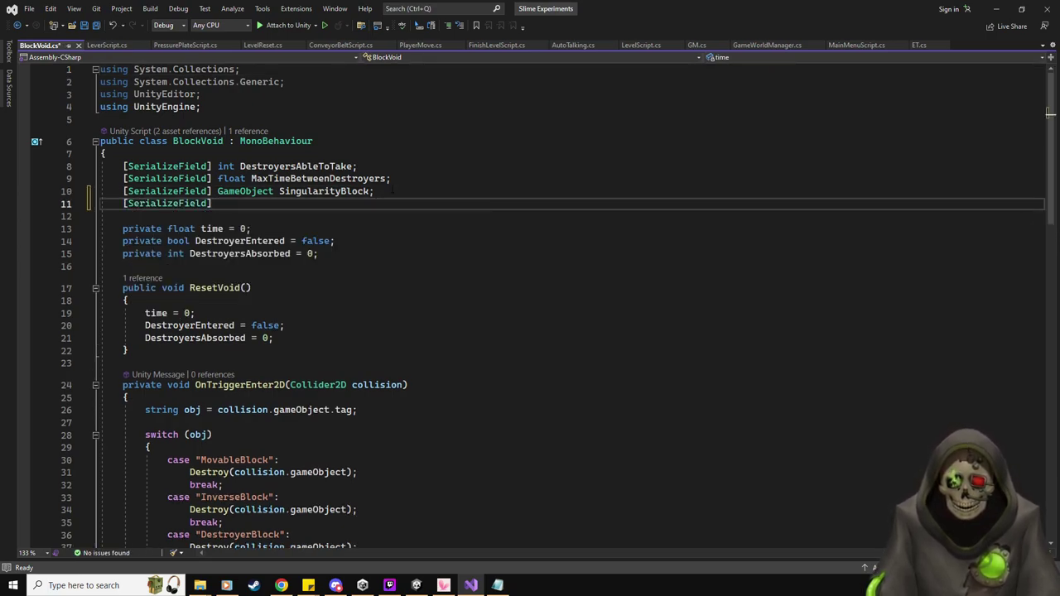
pyautogui.write('bool')
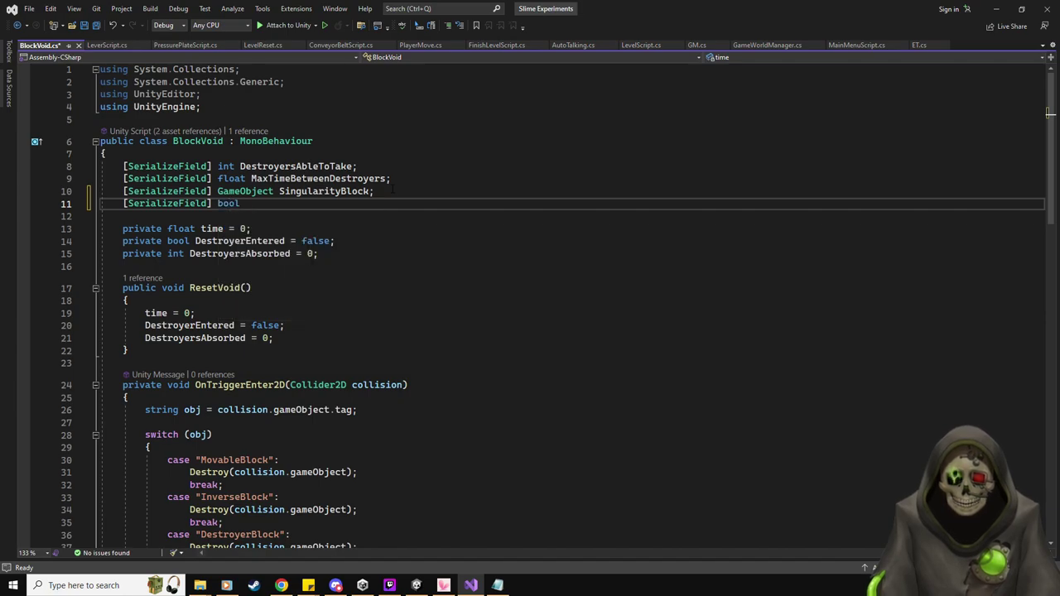
pyautogui.write(' isPlayerVoid;')
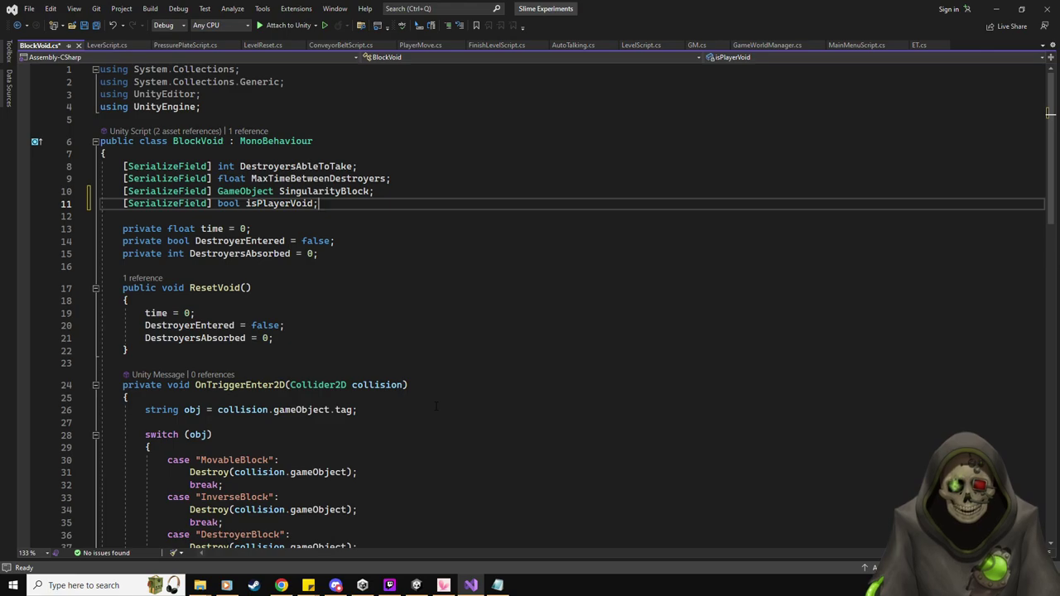
# Add an if(isPlayerVoid == true) block after the obj tag line in OnTriggerEnter2D.
pyautogui.scroll(-3, 437, 406)
pyautogui.scroll(-4, 437, 337)
pyautogui.scroll(1, 421, 278)
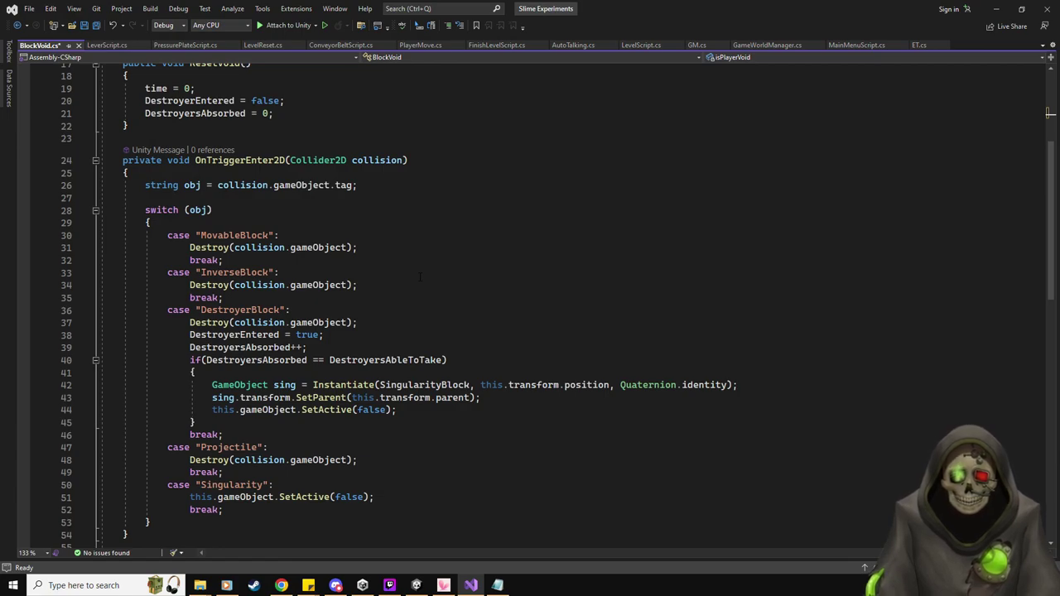
pyautogui.click(383, 190)
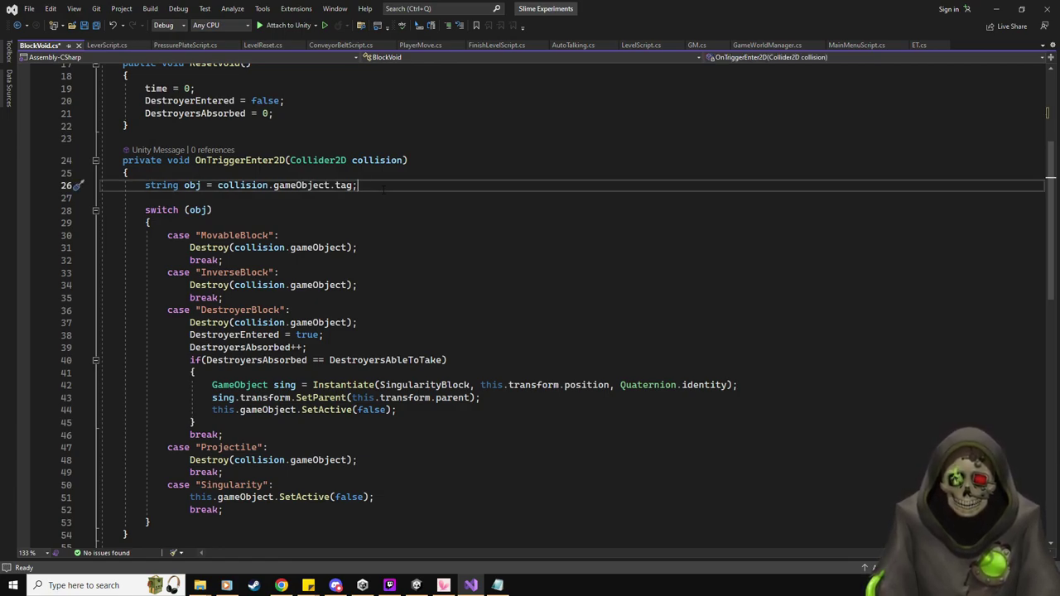
pyautogui.press('Return')
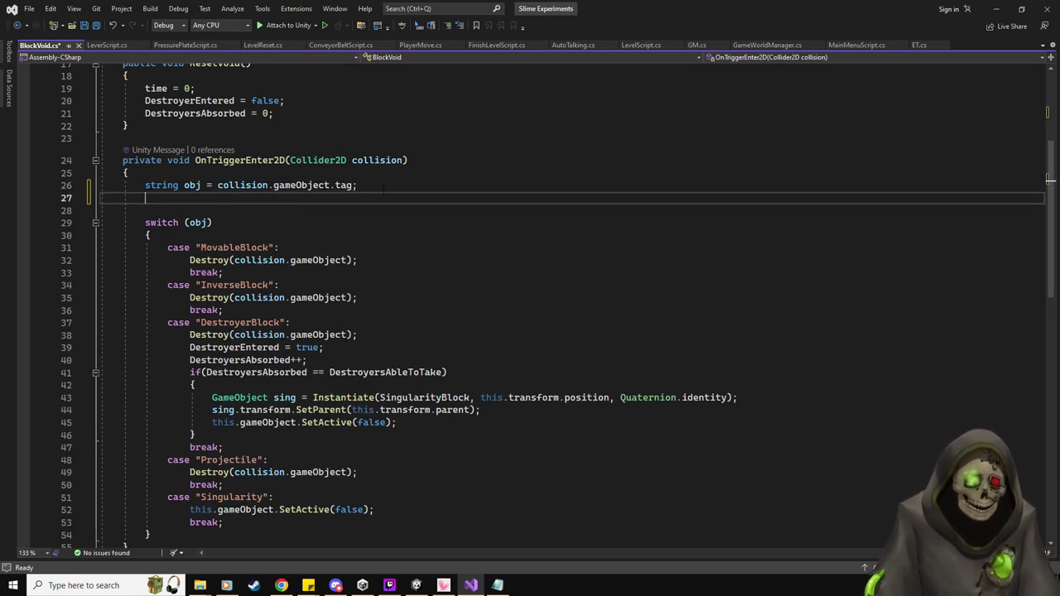
pyautogui.write('if')
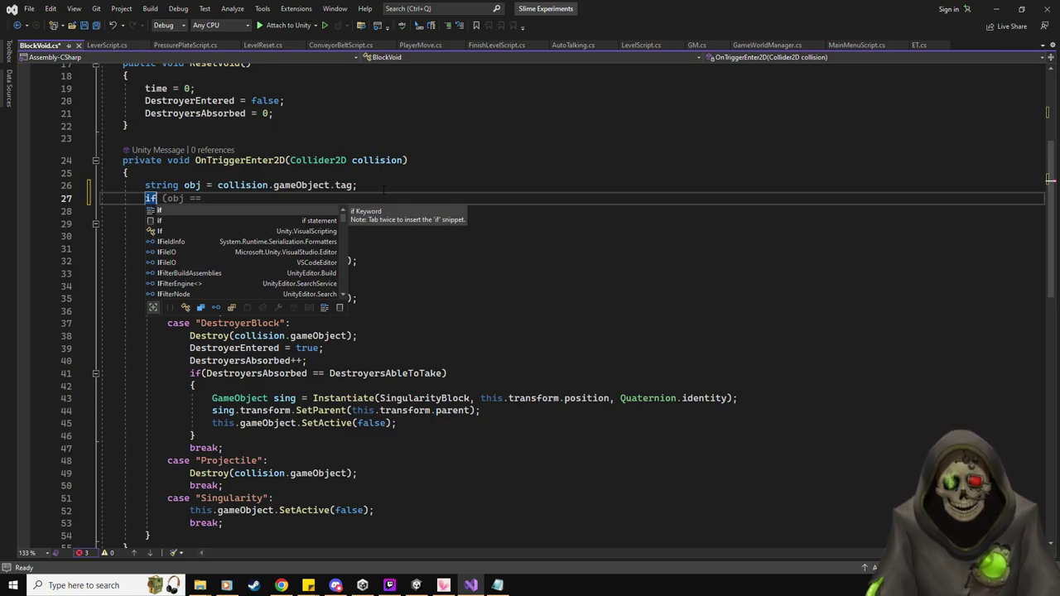
pyautogui.write('(')
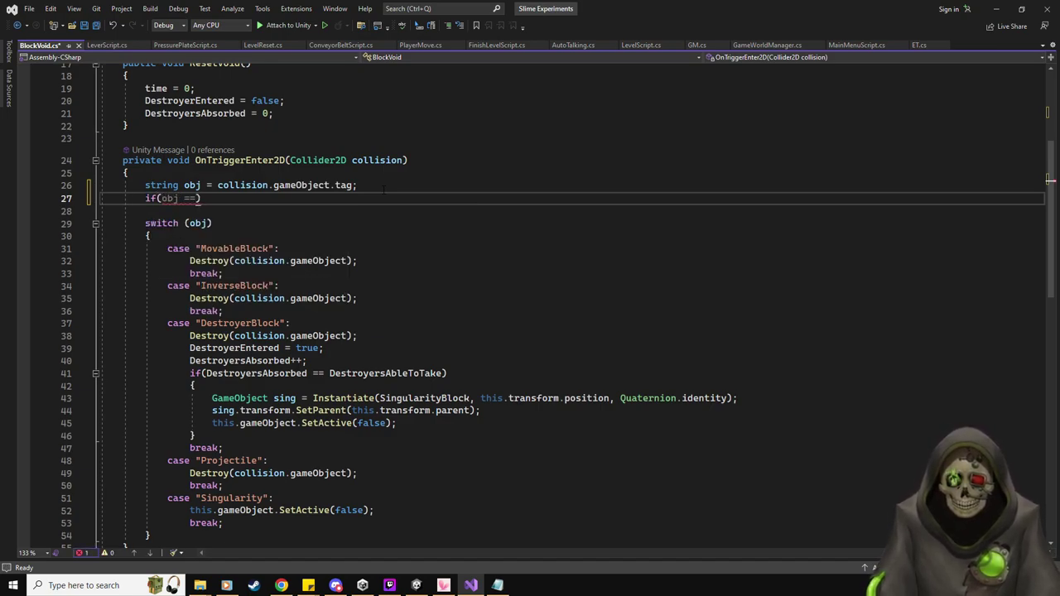
pyautogui.write('isPlayerVoid == true){')
pyautogui.press('Return')
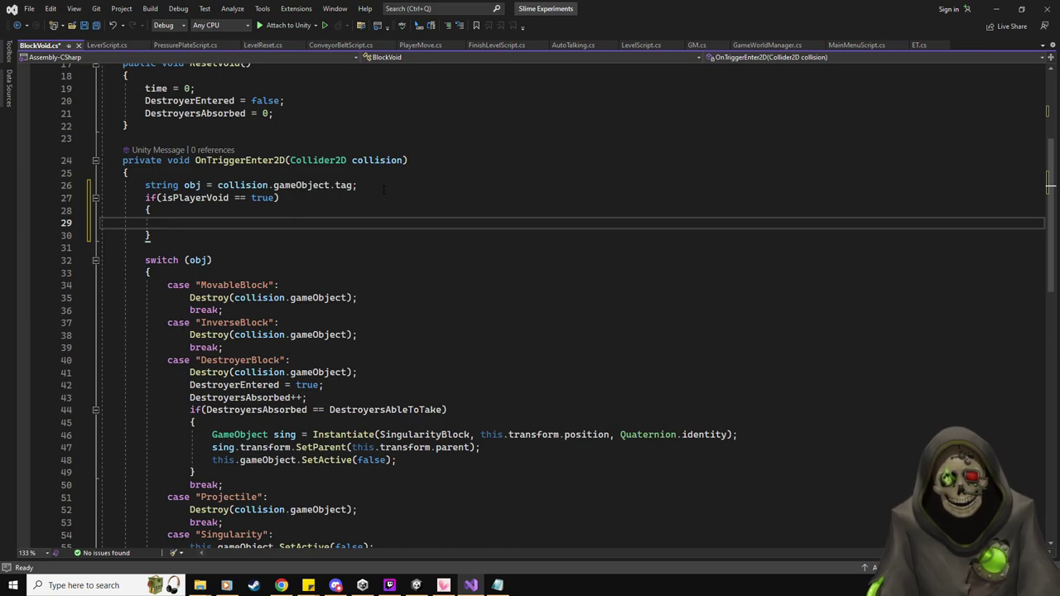
# Inside the isPlayerVoid block, add an empty if(obj == "Player") branch and an else branch containing return;.
pyautogui.write('if(obj')
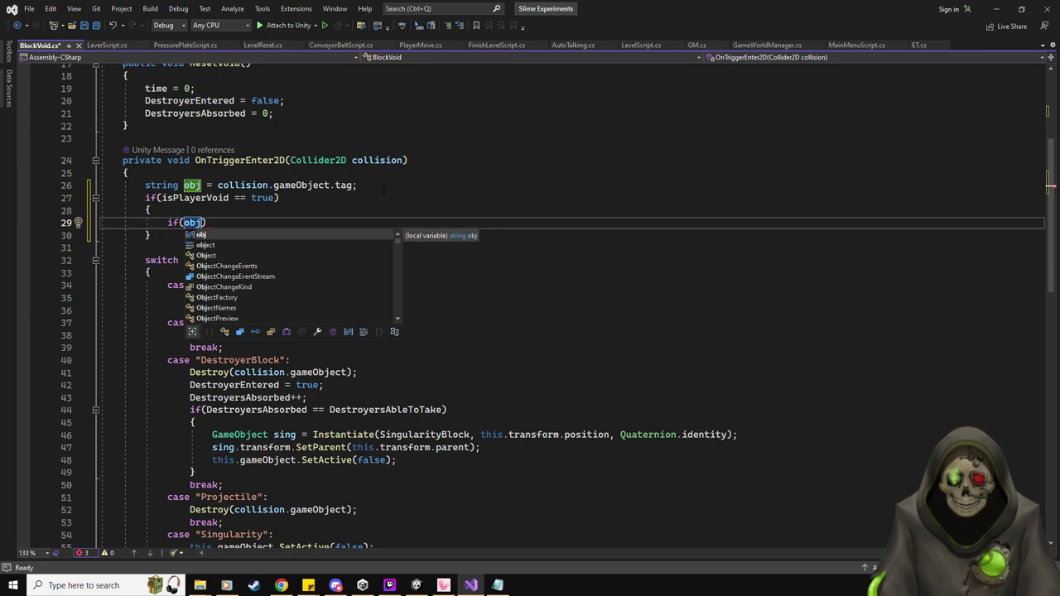
pyautogui.write(' == "Player')
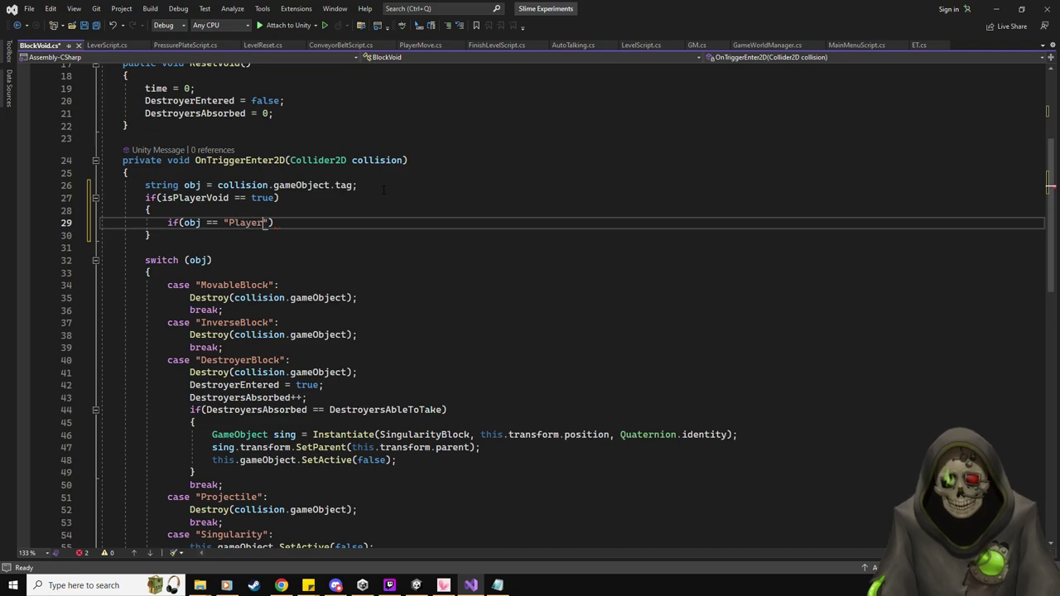
pyautogui.write('{')
pyautogui.press('Return')
pyautogui.press('Down')
pyautogui.press('Return')
pyautogui.write('else')
pyautogui.press('Tab')
pyautogui.press('Tab')
pyautogui.write('return;')
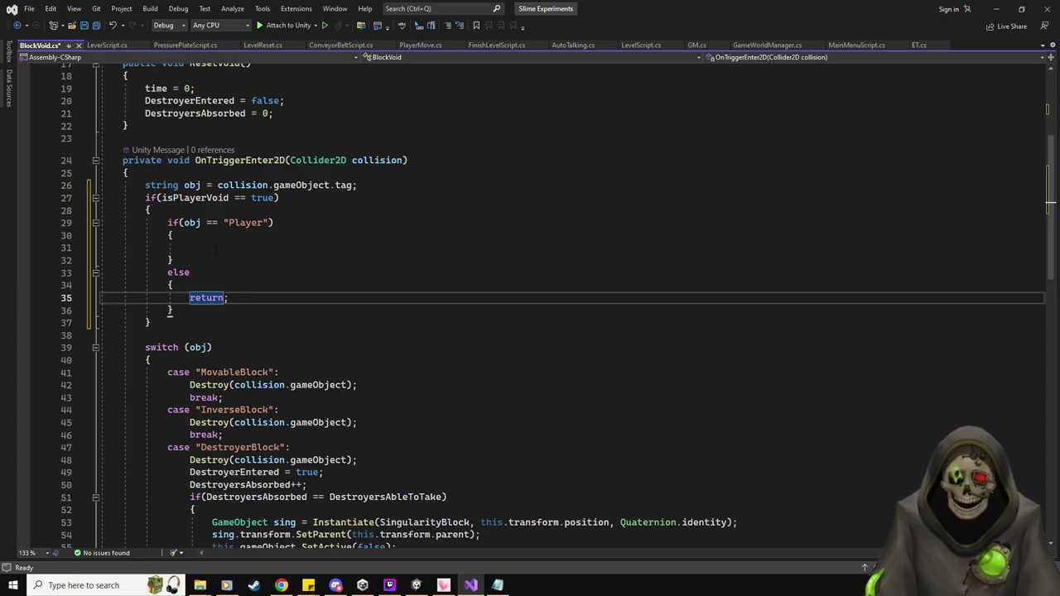
# Add a return; statement to the "Player" branch, leaving an empty line above it.
pyautogui.scroll(-5, 246, 300)
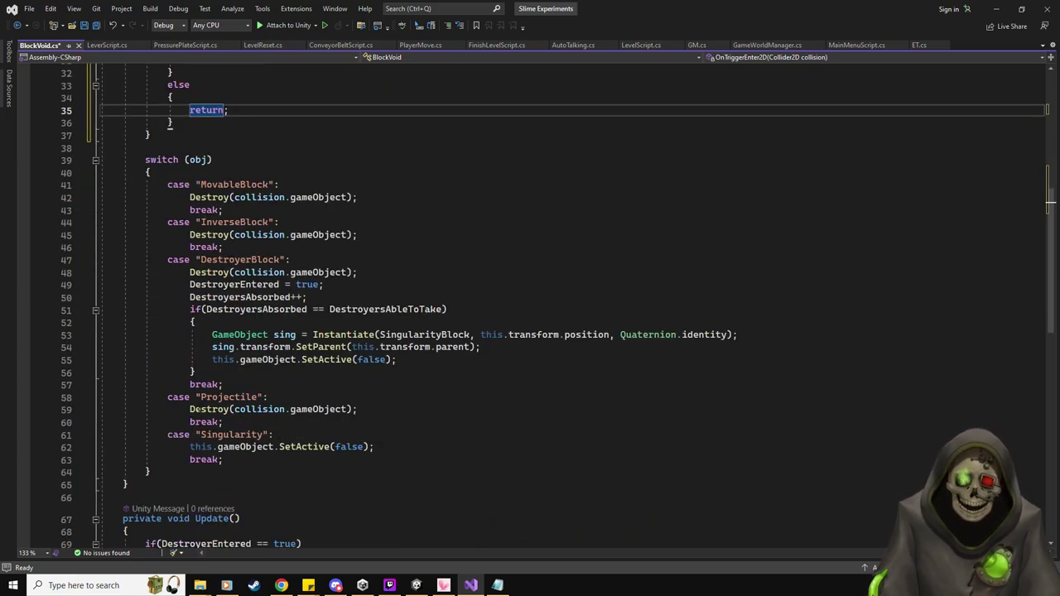
pyautogui.scroll(-5, 346, 498)
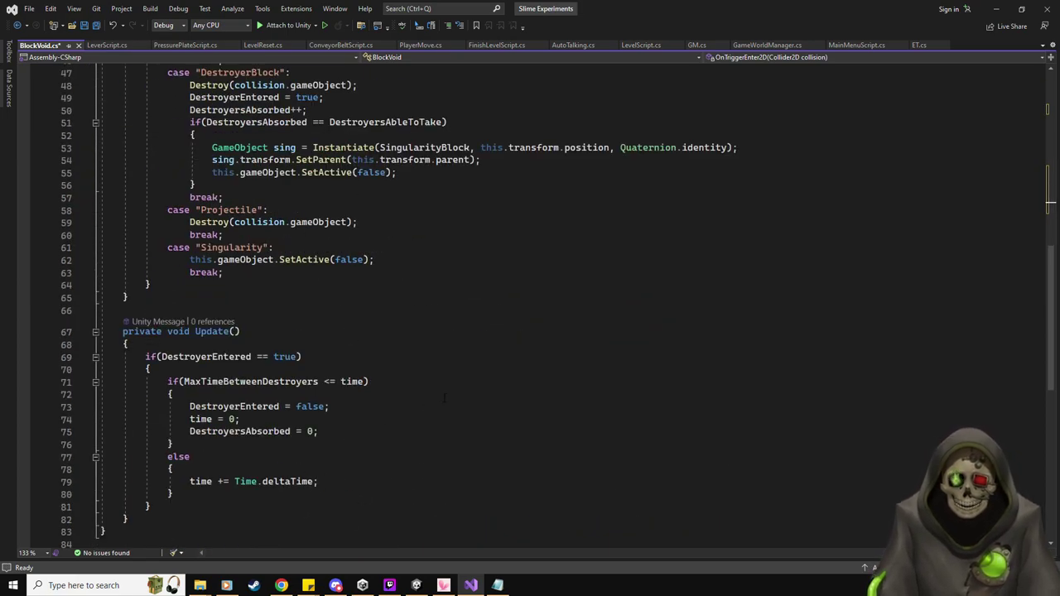
pyautogui.scroll(10, 444, 398)
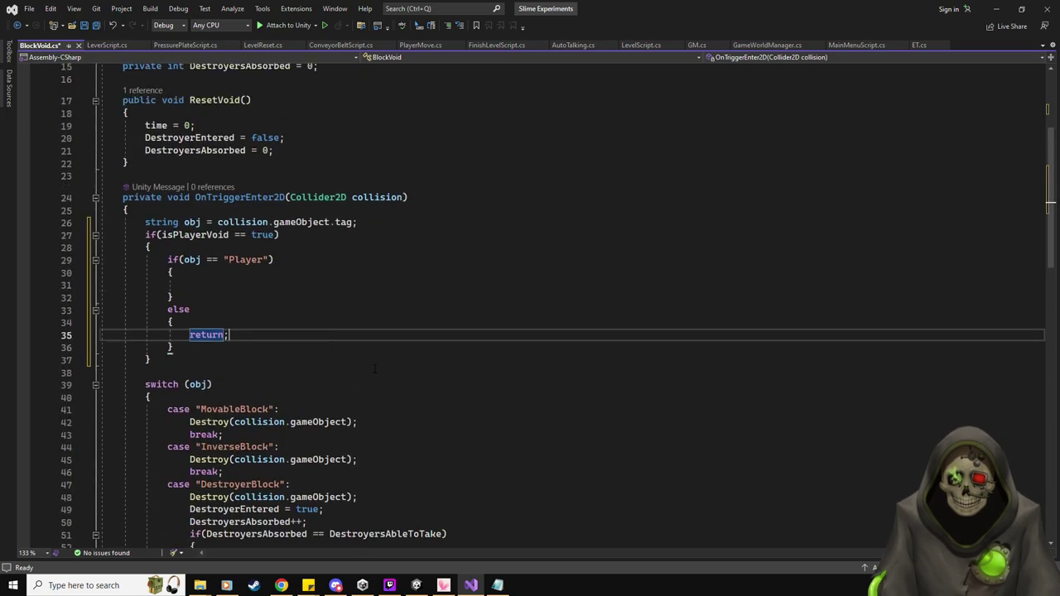
pyautogui.click(282, 285)
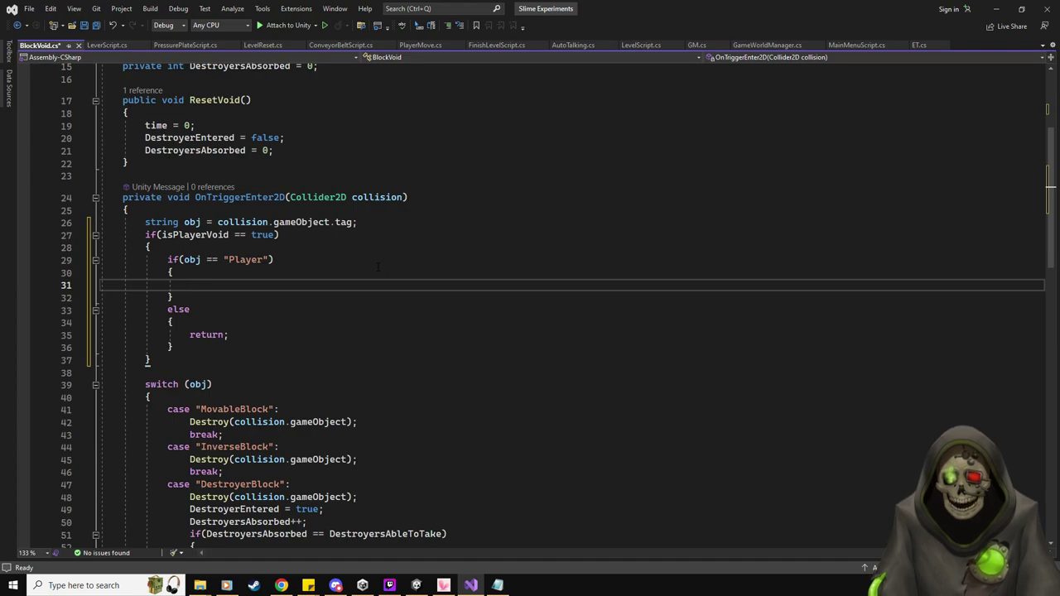
pyautogui.press('Return')
pyautogui.write('return')
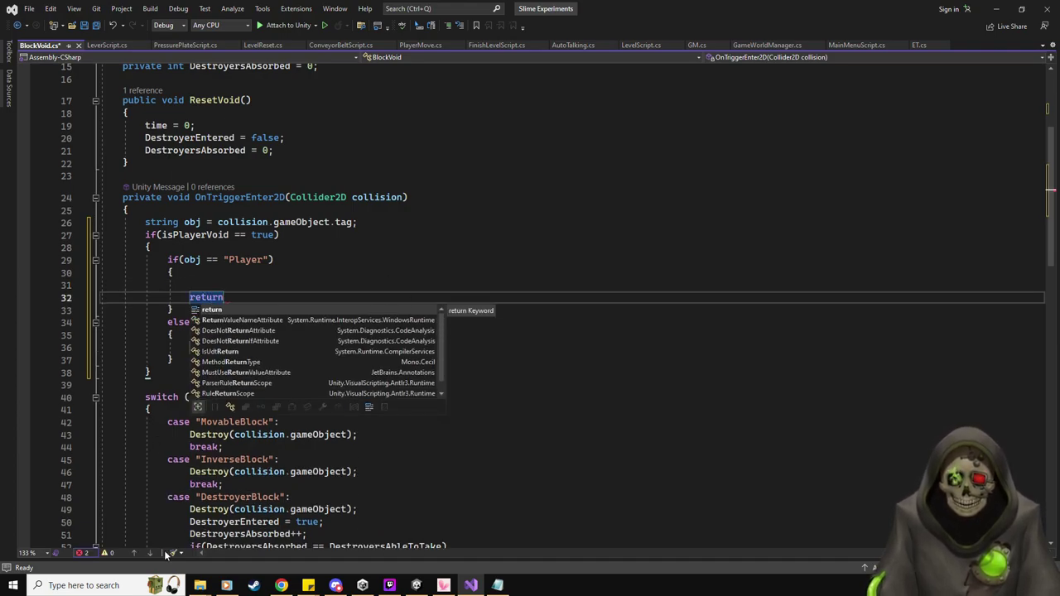
pyautogui.press('Escape')
pyautogui.press('Up')
pyautogui.press('Down')
pyautogui.press('Up')
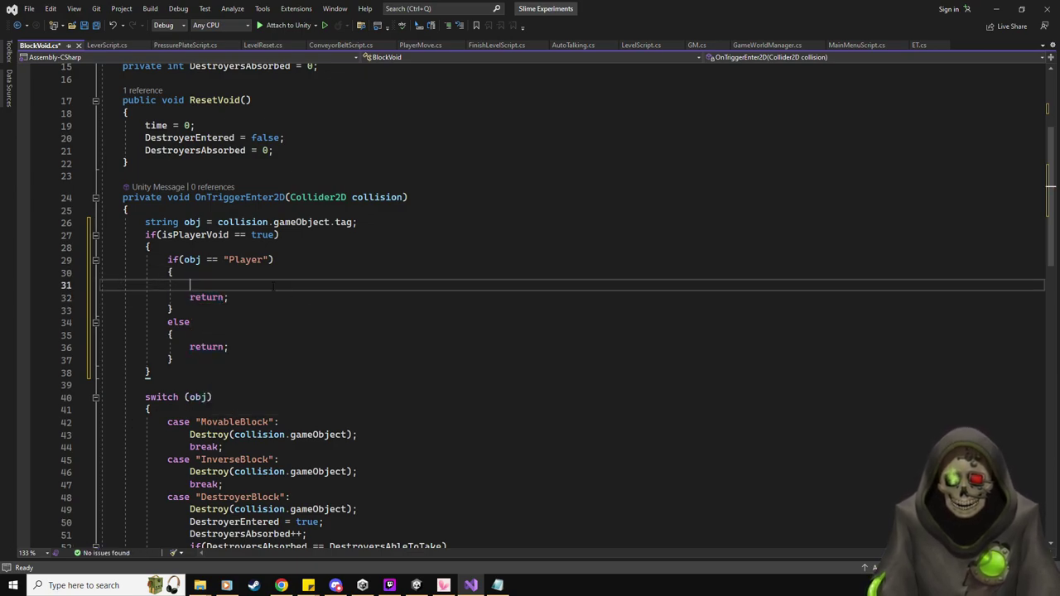
# Declare a serialized GameObject field named SpawnPoint below isPlayerVoid by copying and renaming the SingularityBlock declaration.
pyautogui.scroll(5, 332, 270)
pyautogui.click(342, 207)
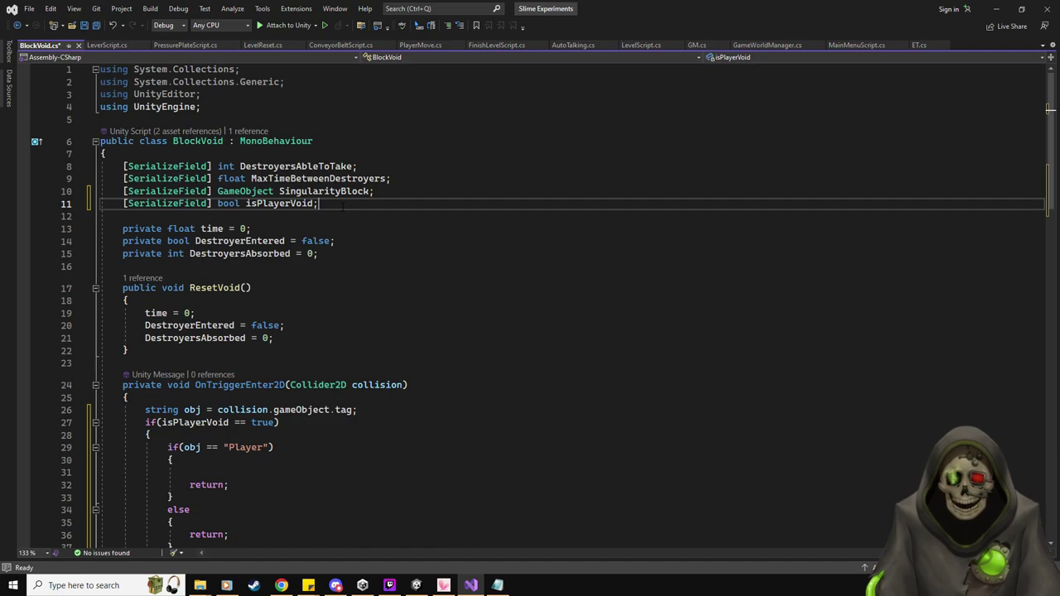
pyautogui.press('Return')
pyautogui.write('[')
pyautogui.press('BackSpace')
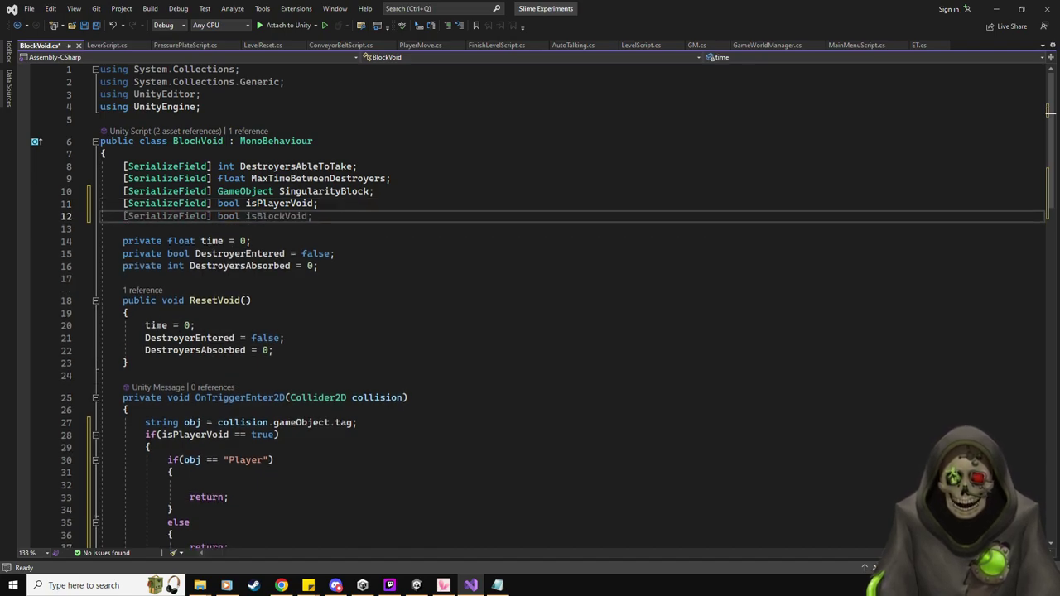
pyautogui.click(387, 191)
pyautogui.hotkey('shift', 'Home')
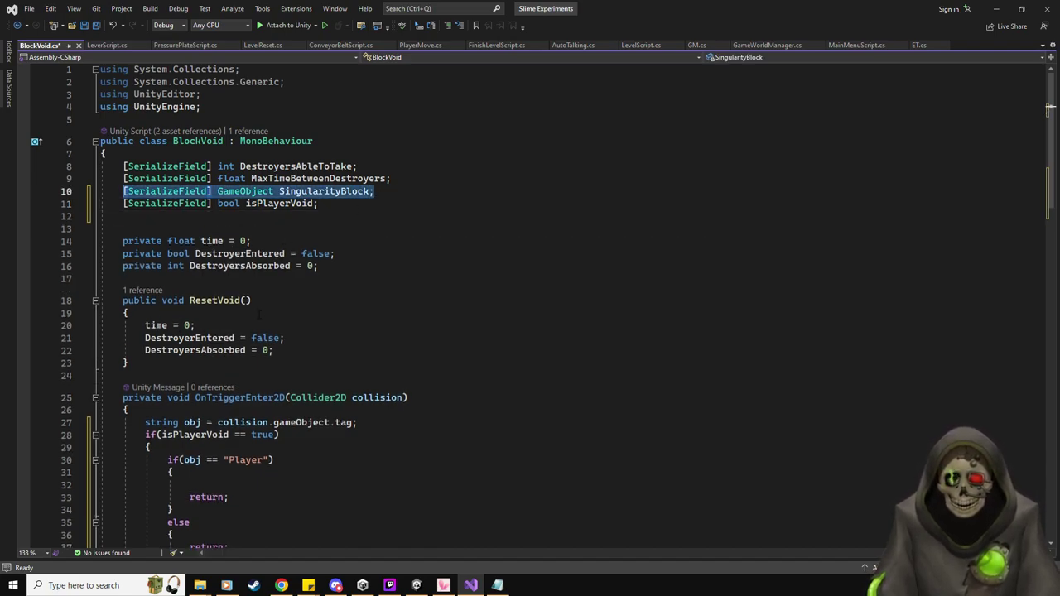
pyautogui.hotkey('ctrl', 'c')
pyautogui.click(342, 206)
pyautogui.press('Return')
pyautogui.hotkey('ctrl', 'v')
pyautogui.press('Left')
pyautogui.press('BackSpace')
pyautogui.press('BackSpace')
pyautogui.press('BackSpace')
pyautogui.press('BackSpace')
pyautogui.press('BackSpace')
pyautogui.press('BackSpace')
pyautogui.press('BackSpace')
pyautogui.press('BackSpace')
pyautogui.press('BackSpace')
pyautogui.press('BackSpace')
pyautogui.press('BackSpace')
pyautogui.press('BackSpace')
pyautogui.press('BackSpace')
pyautogui.press('BackSpace')
pyautogui.press('BackSpace')
pyautogui.press('BackSpace')
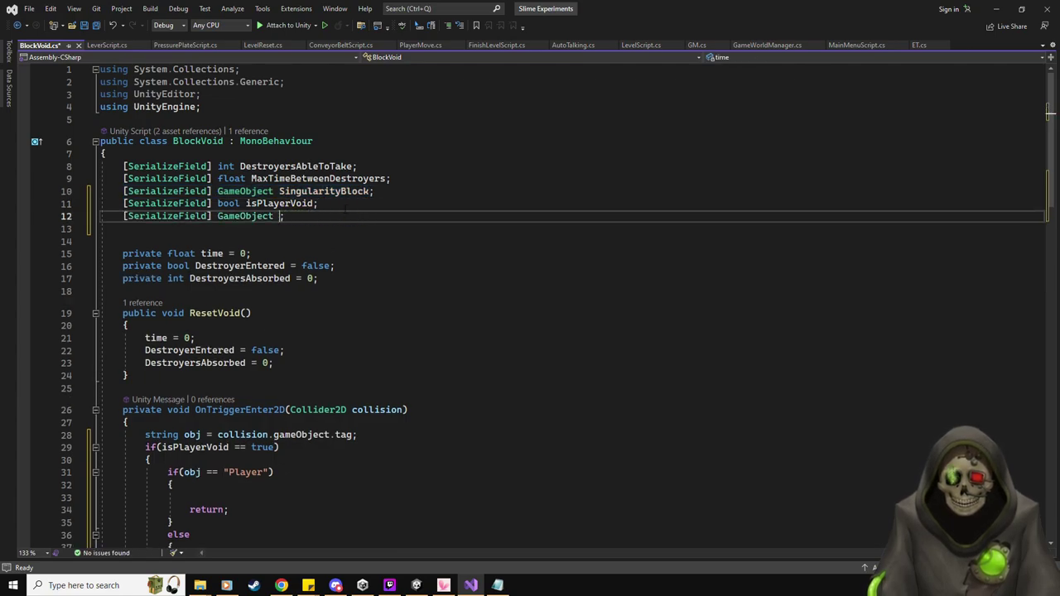
pyautogui.write('SpawnPoint')
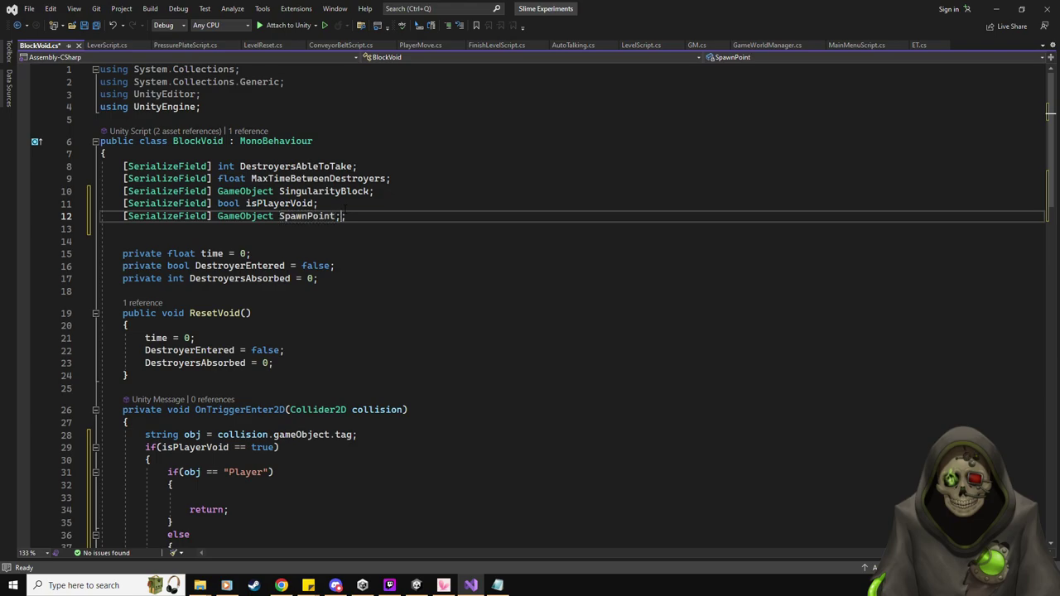
# Inside the "Player" branch, write collision.gameObject.transform.position = SpawnPoint.transform.position; and save the script.
pyautogui.scroll(-3, 380, 395)
pyautogui.click(380, 386)
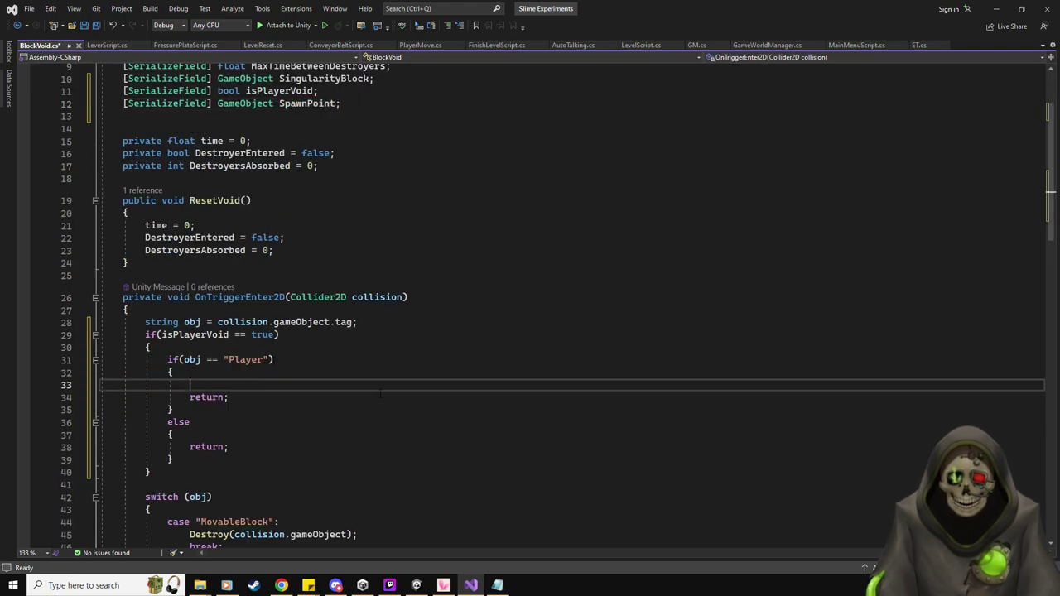
pyautogui.write('collision.gameObject.')
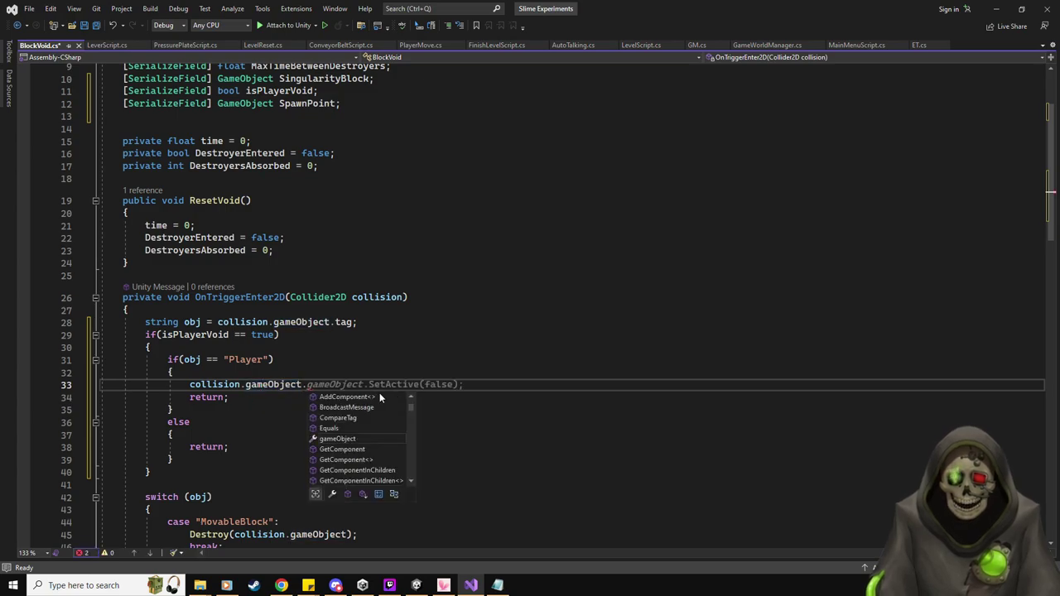
pyautogui.write('transform.position = SpawnPoint')
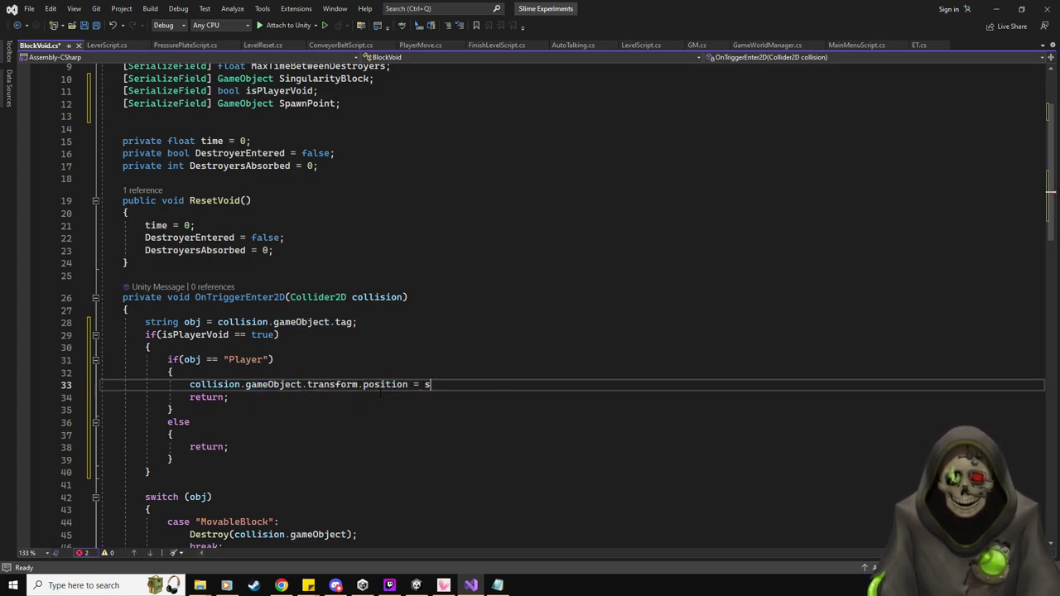
pyautogui.write('.transform.position;')
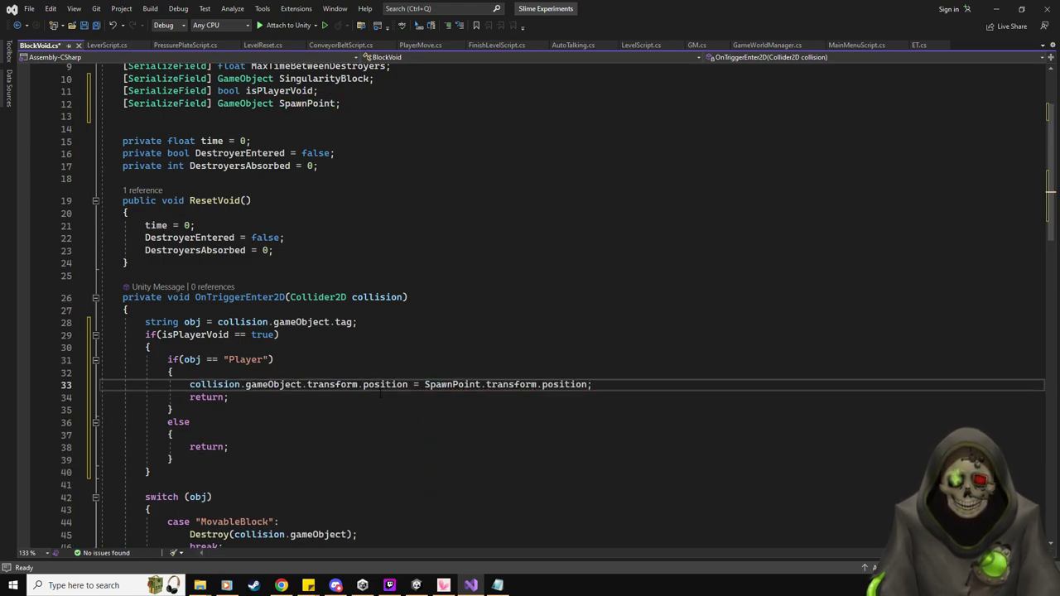
pyautogui.hotkey('ctrl', 's')
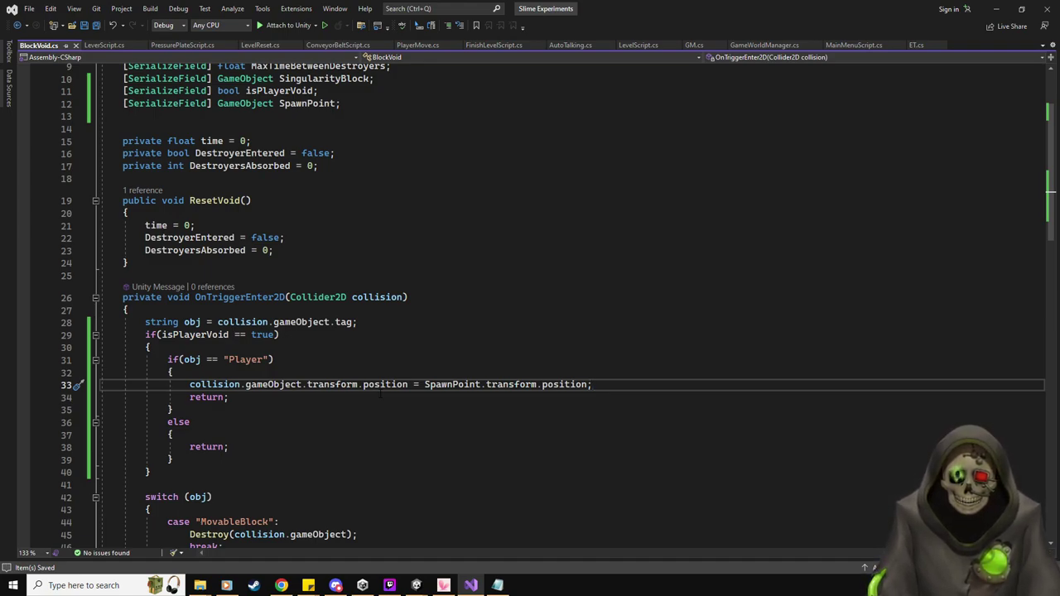
# Check the reset method in PlayerMove.cs, then add collision.gameObject.GetComponent<PlayerMove>().ResetPOS(); below the position line in BlockVoid.cs and save.
pyautogui.click(406, 45)
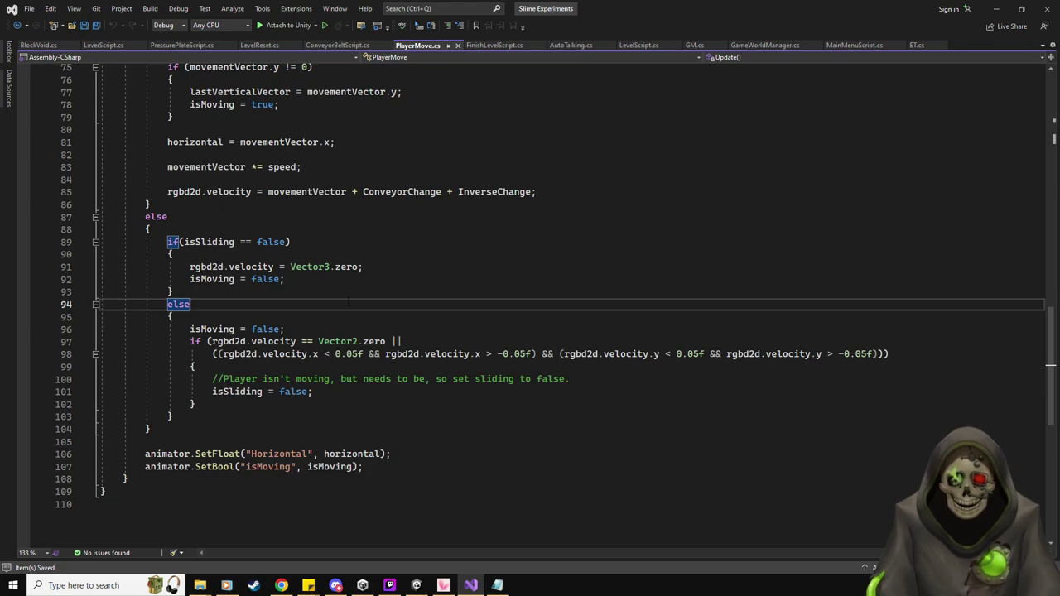
pyautogui.scroll(17, 531, 298)
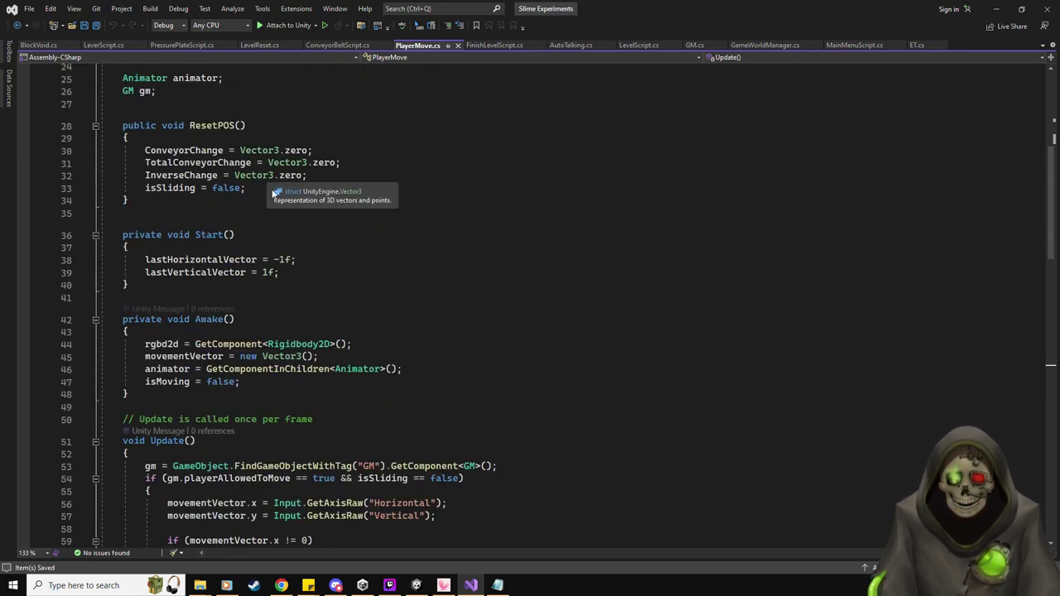
pyautogui.scroll(2, 531, 298)
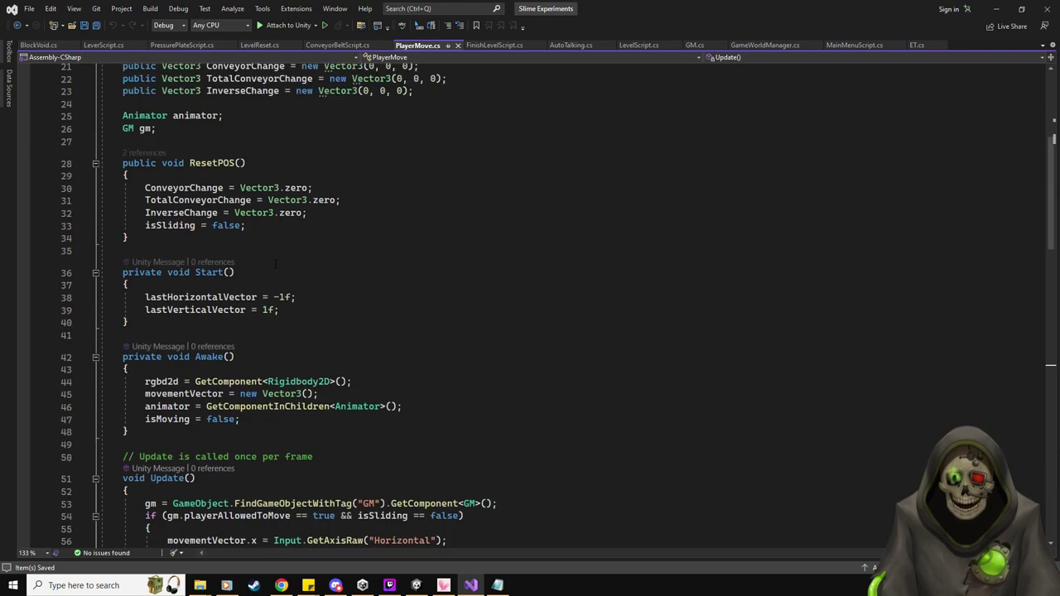
pyautogui.click(38, 46)
pyautogui.press('Return')
pyautogui.write('collision.gameObject.Get')
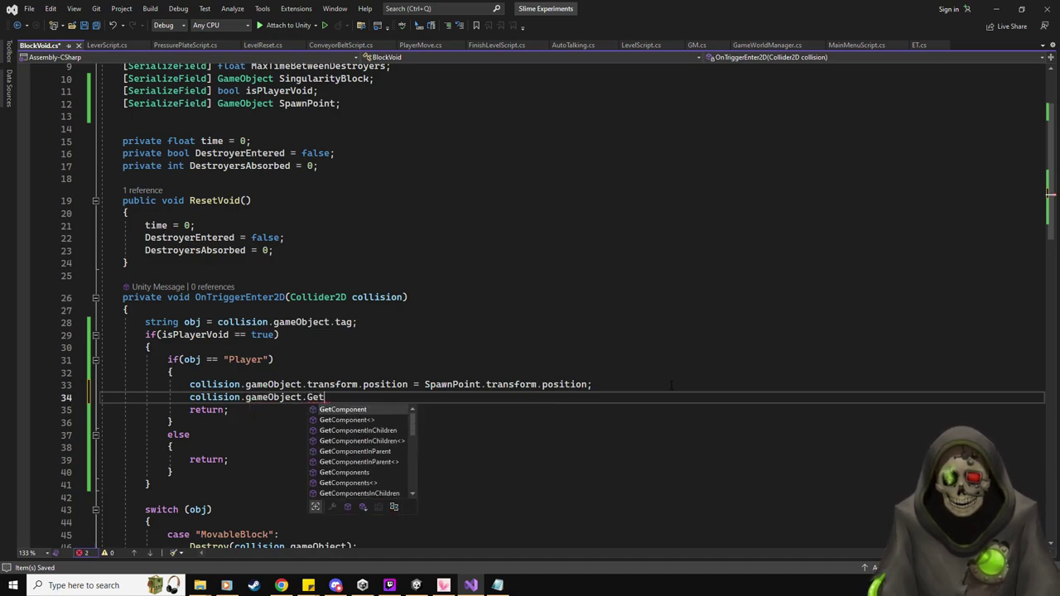
pyautogui.press('Tab')
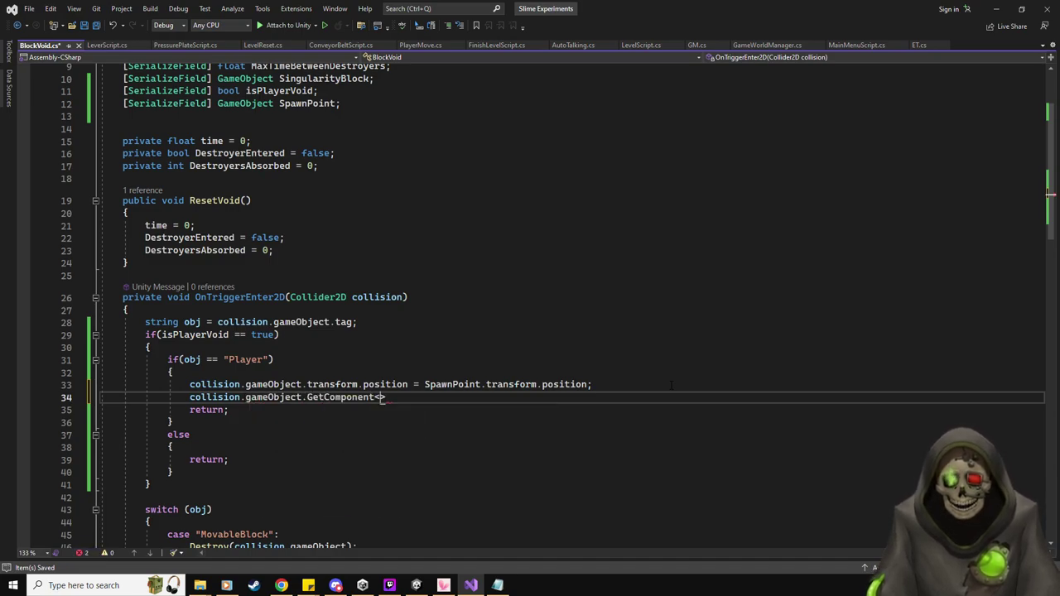
pyautogui.write('<PlayerMove>().')
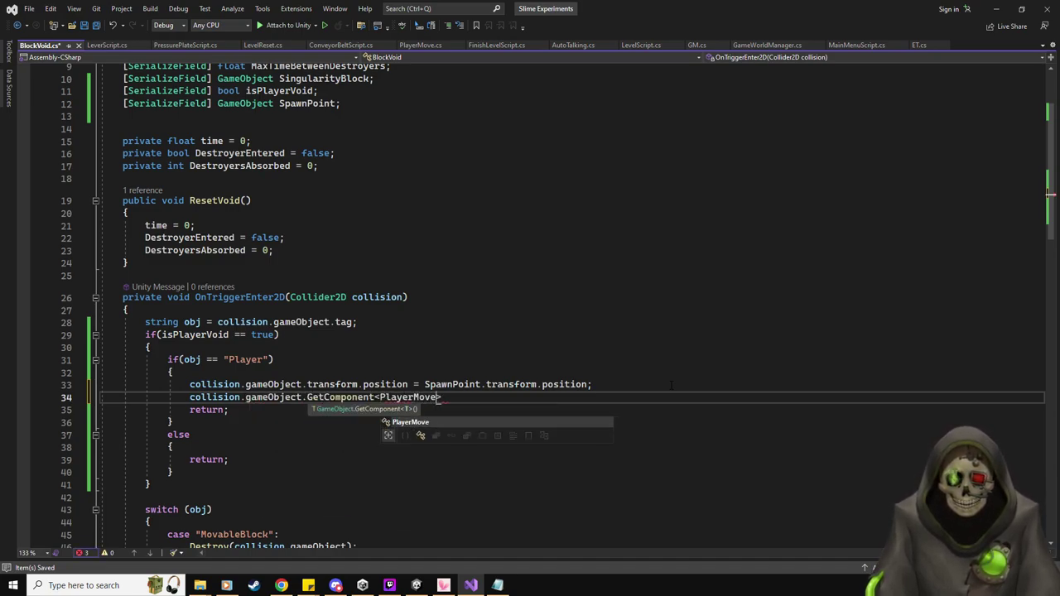
pyautogui.write('Re')
pyautogui.press('Tab')
pyautogui.write('();')
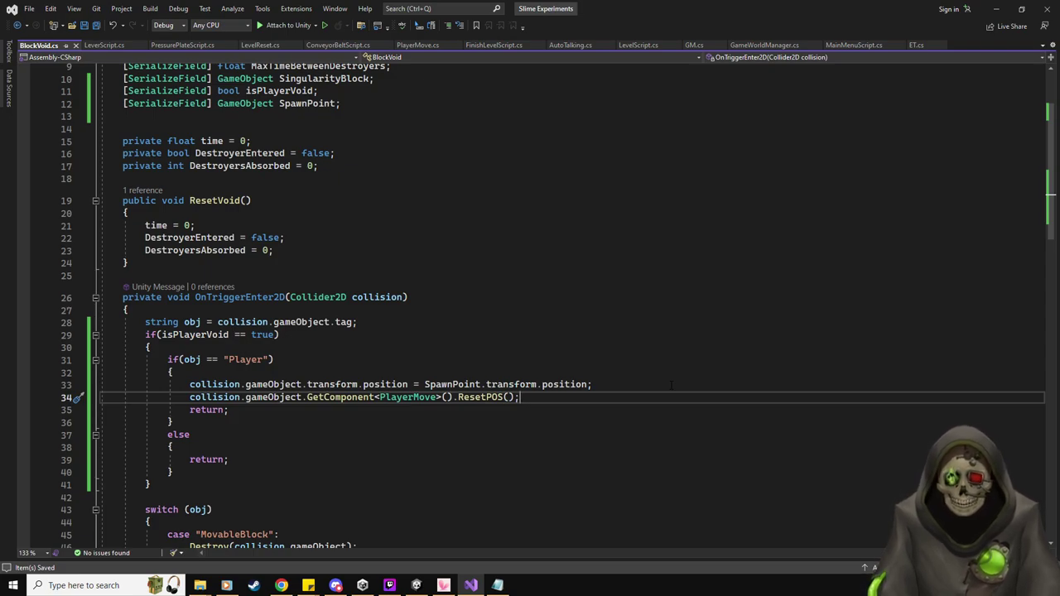
# Switch to Unity, enable Is Player Void on the PlayerVoid object and make it a prefab in the Prefabs folder.
pyautogui.hotkey('alt', 'Tab')
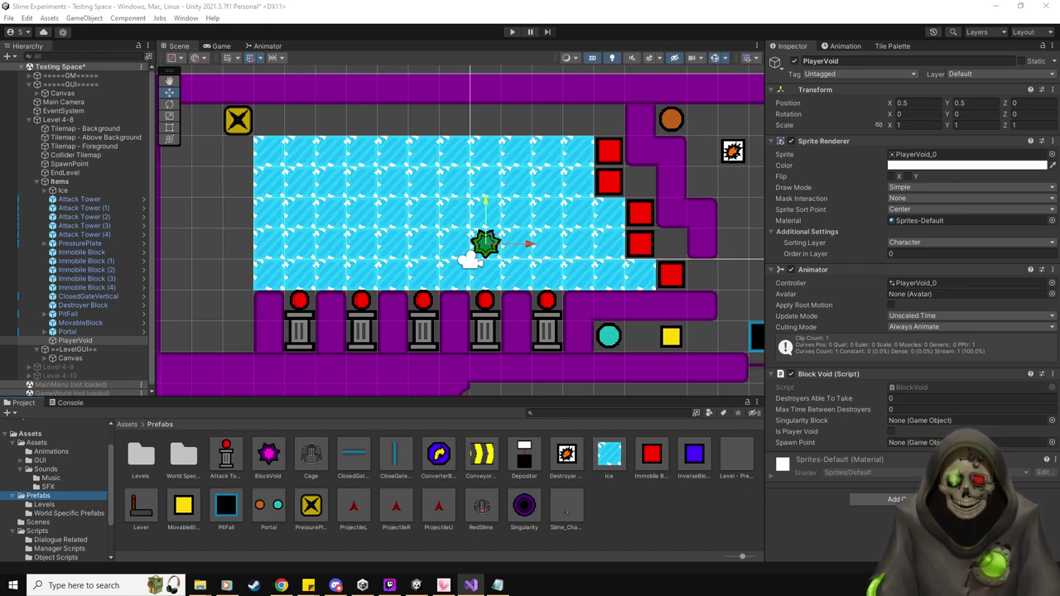
pyautogui.click(892, 431)
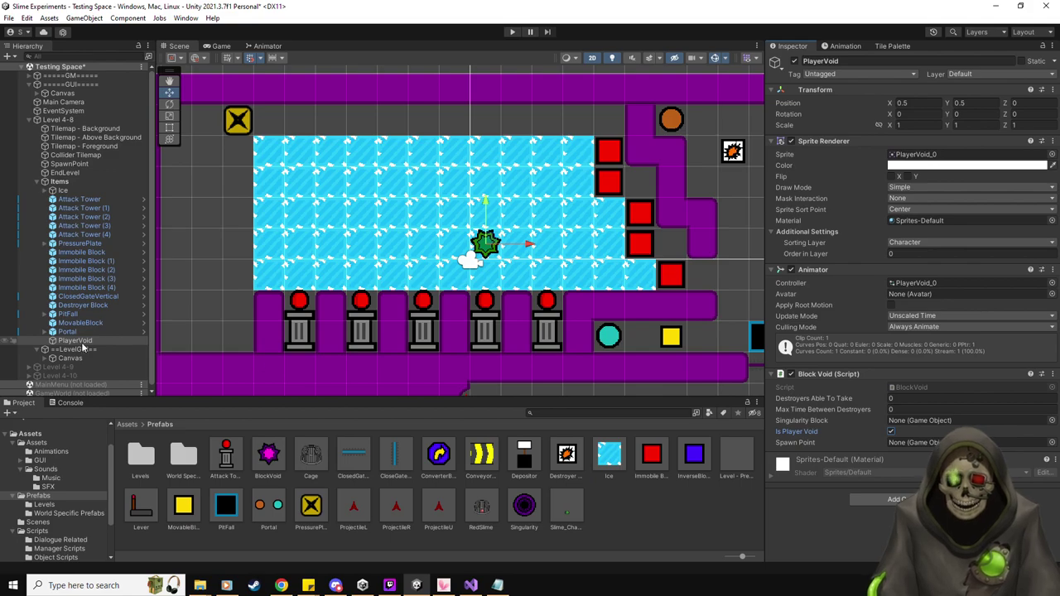
pyautogui.moveTo(81, 346); pyautogui.dragTo(676, 514)
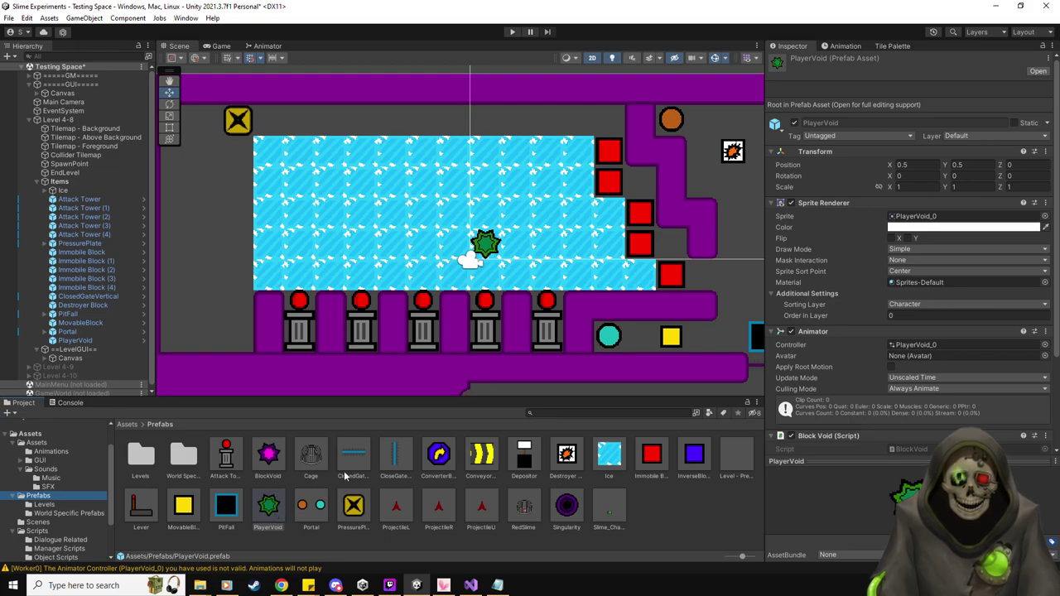
pyautogui.scroll(-3, 910, 364)
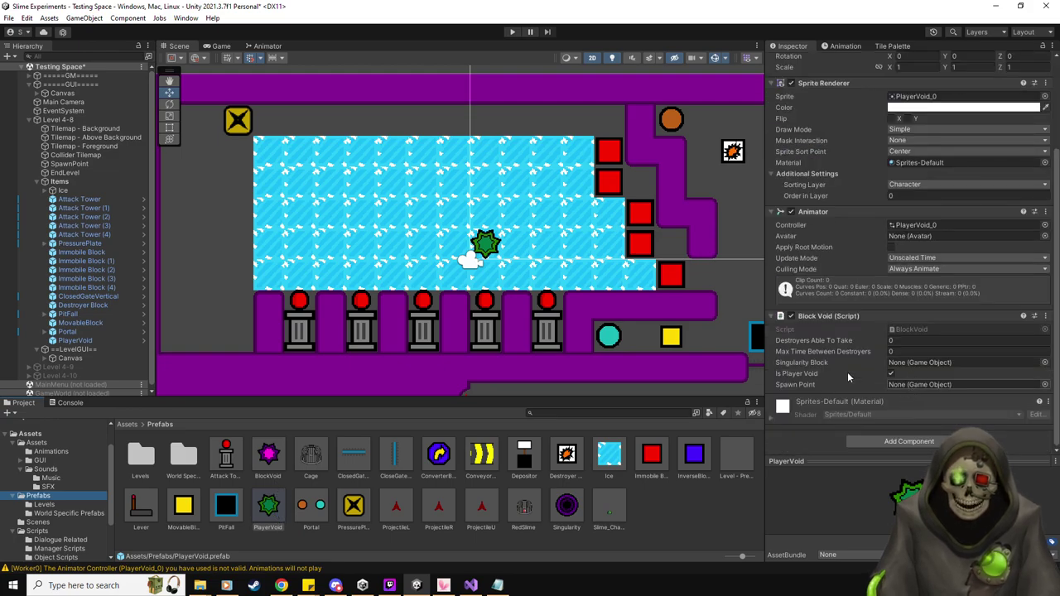
# Assign the level's SpawnPoint to PlayerVoid's Spawn Point and move PlayerVoid to X 5.5, Y -0.5 beside the lowest red block.
pyautogui.click(80, 341)
pyautogui.moveTo(69, 163); pyautogui.dragTo(969, 452)
pyautogui.moveTo(493, 242); pyautogui.dragTo(642, 273)
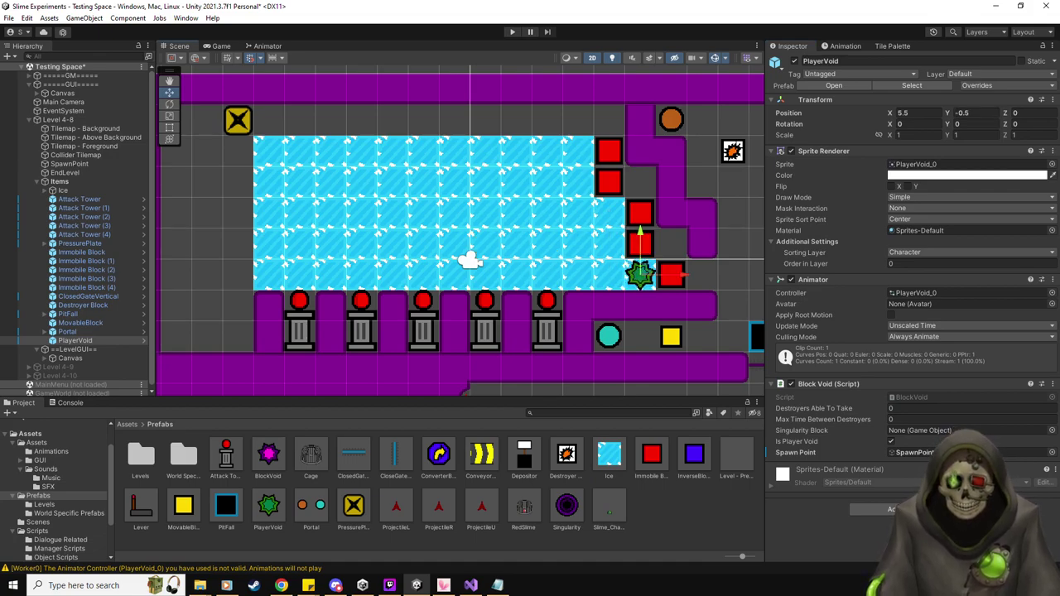
# Duplicate PlayerVoid four times, placing one copy on the ice directly beside each of the other four red blocks.
pyautogui.hotkey('ctrl', 'd')
pyautogui.moveTo(650, 272); pyautogui.dragTo(587, 151)
pyautogui.hotkey('ctrl', 'd')
pyautogui.hotkey('ctrl', 'd')
pyautogui.hotkey('ctrl', 'd')
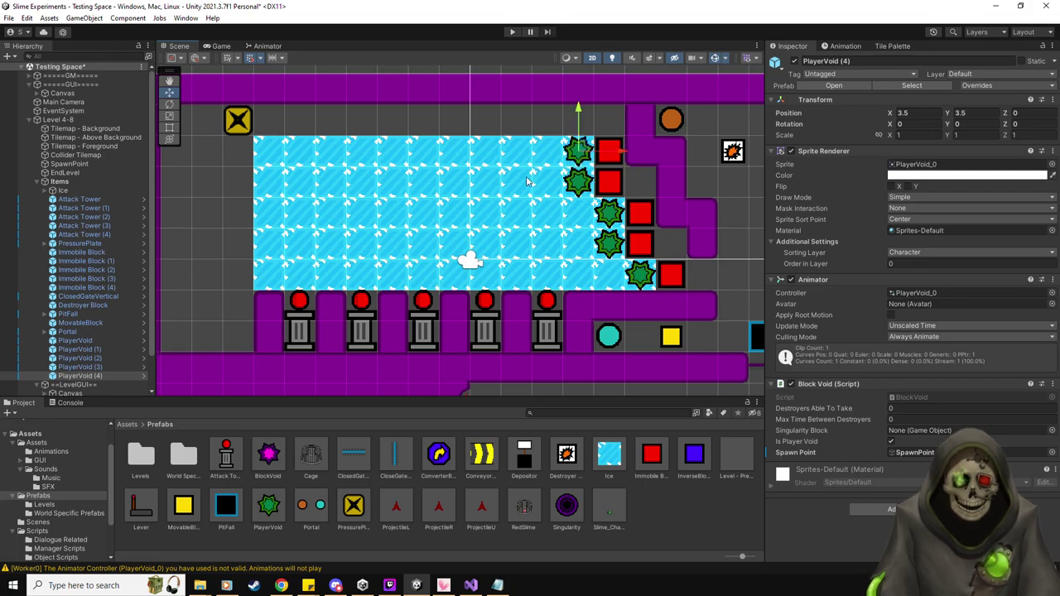
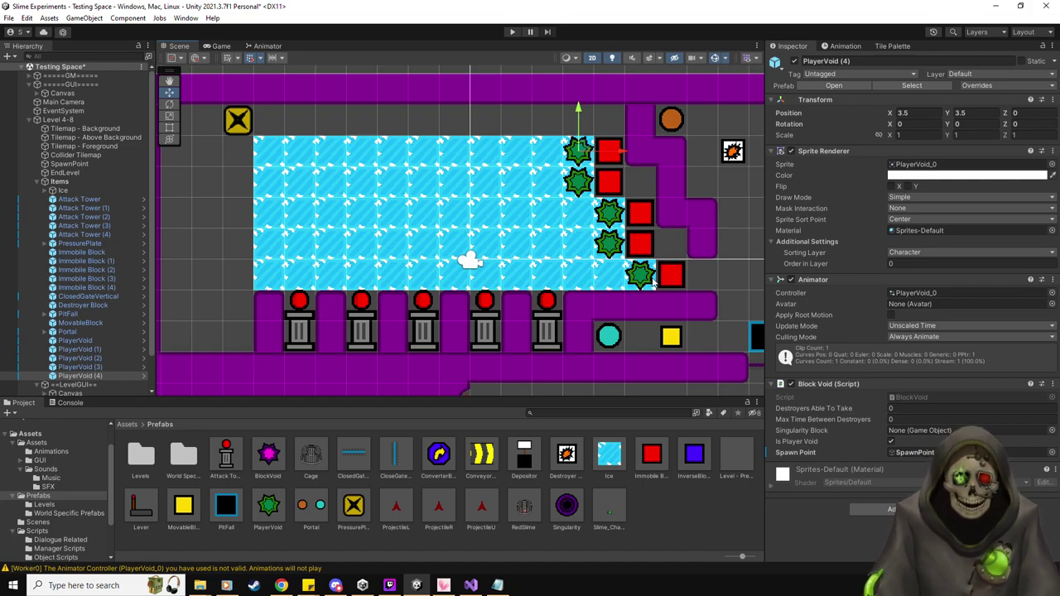
# Keep the Level 4-8 object locked in view and add the MovableBlock and Destroyer Block prefabs to its Items Respawn list.
pyautogui.scroll(-2, 629, 279)
pyautogui.scroll(1, 626, 280)
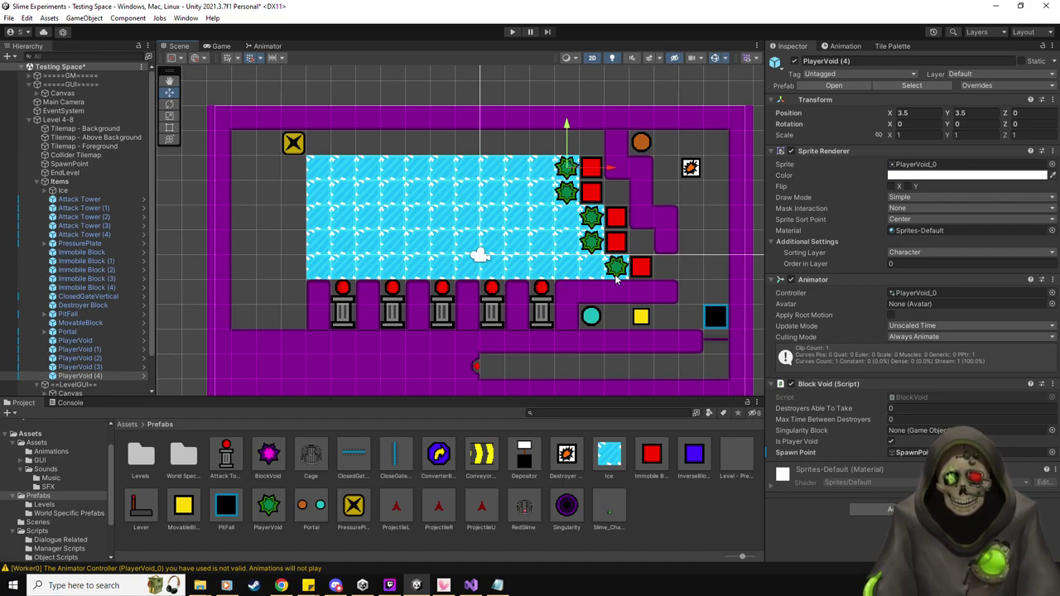
pyautogui.click(79, 121)
pyautogui.scroll(-2, 829, 346)
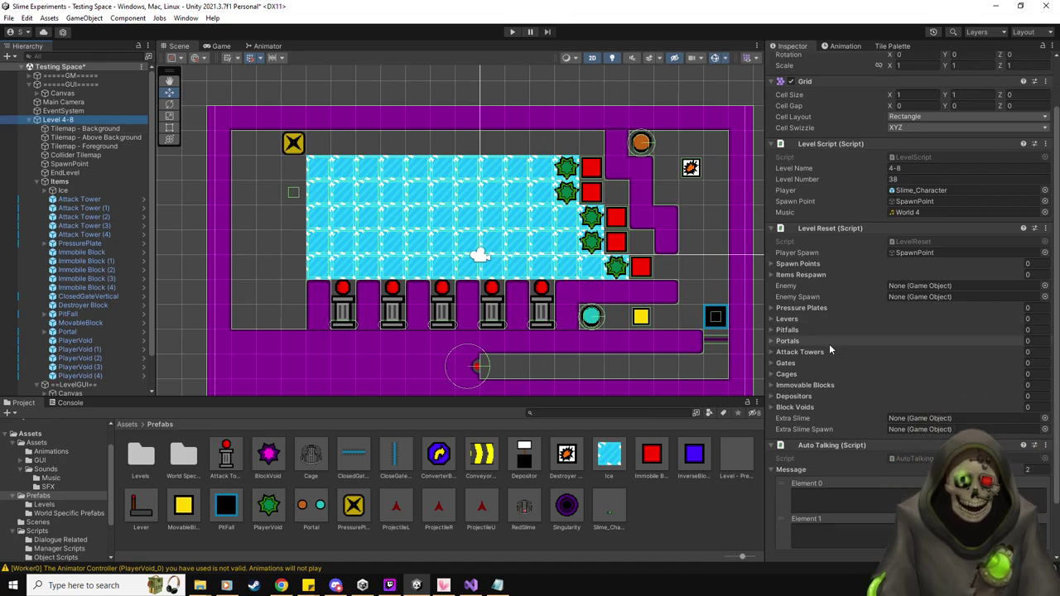
pyautogui.scroll(1, 829, 344)
pyautogui.scroll(1, 829, 343)
pyautogui.click(791, 466)
pyautogui.click(791, 467)
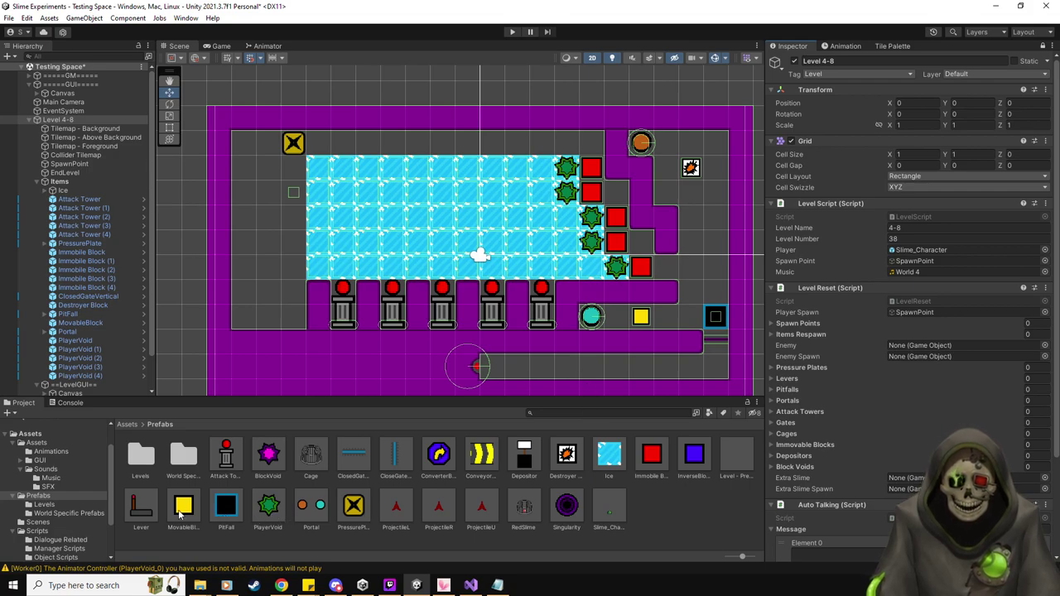
pyautogui.moveTo(180, 515); pyautogui.dragTo(829, 335)
pyautogui.moveTo(537, 462); pyautogui.dragTo(809, 336)
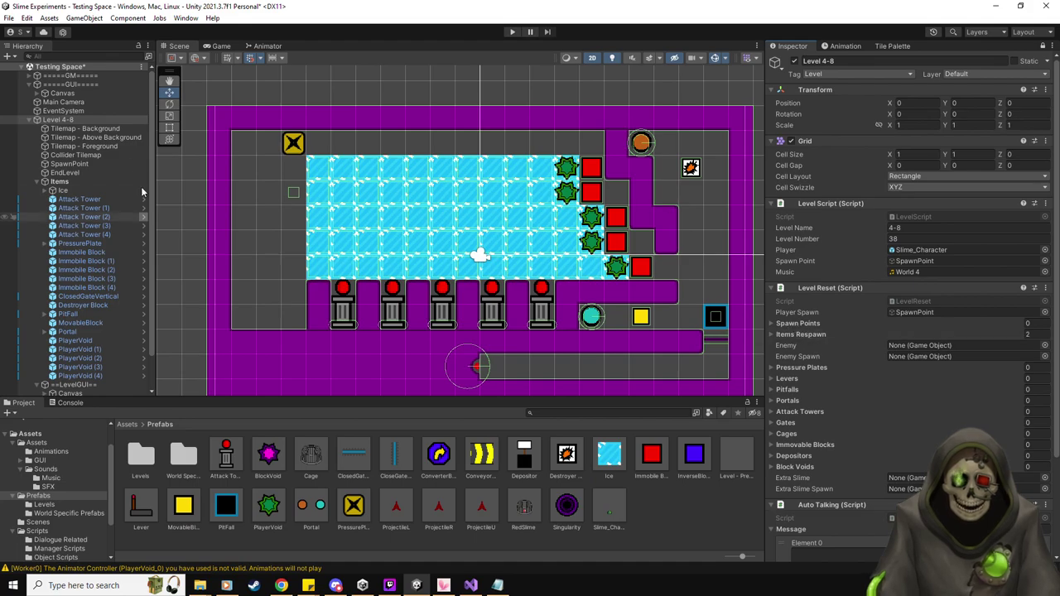
# Create an empty child object named BlockSpawns under Level 4-8 and move it into the Items group.
pyautogui.rightClick(66, 120)
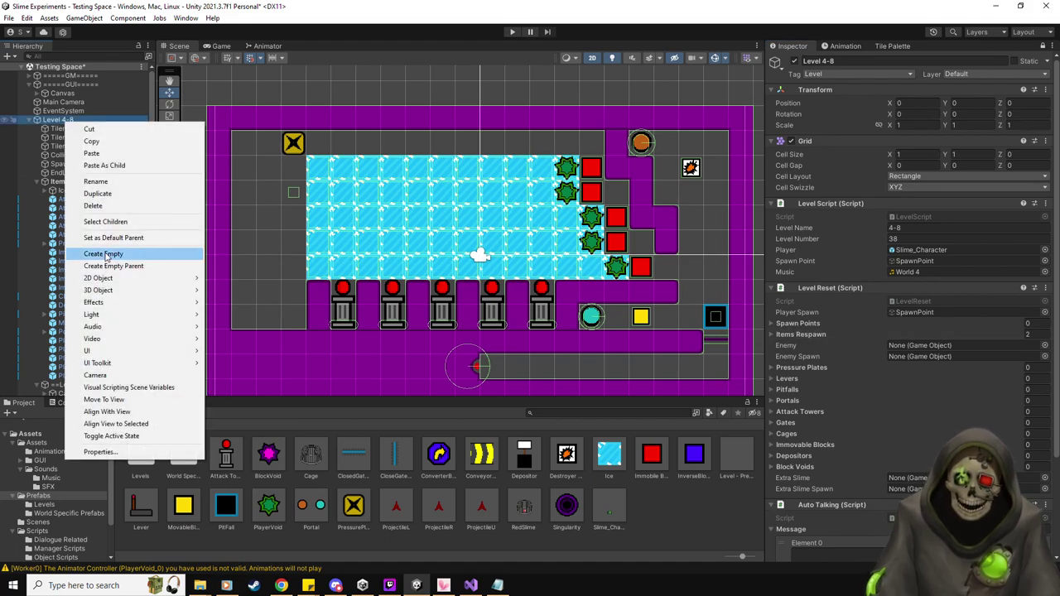
pyautogui.click(103, 254)
pyautogui.write('BlockSpawns')
pyautogui.press('Return')
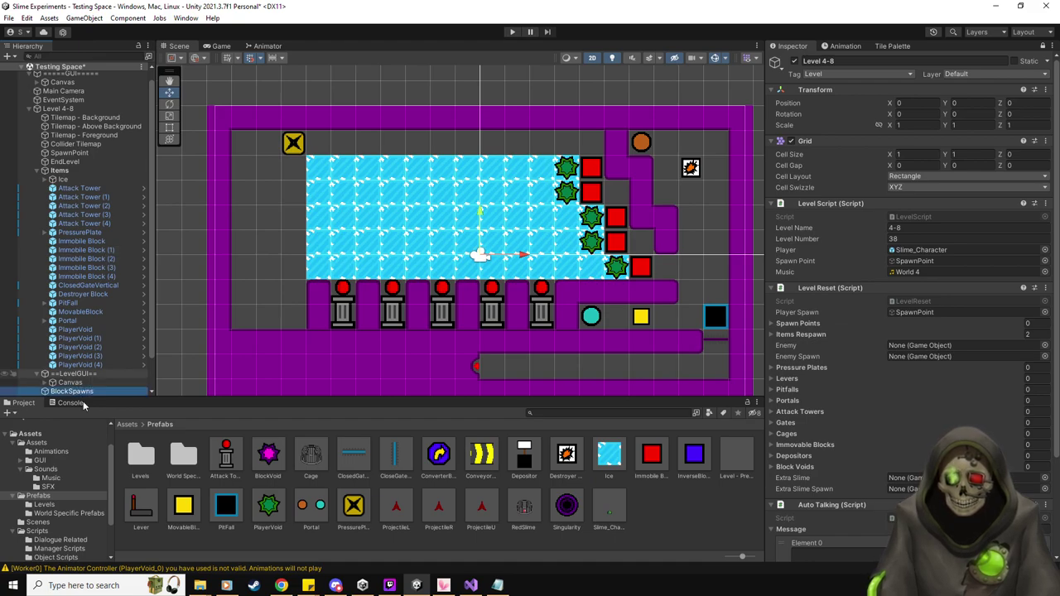
pyautogui.moveTo(90, 395); pyautogui.dragTo(67, 171)
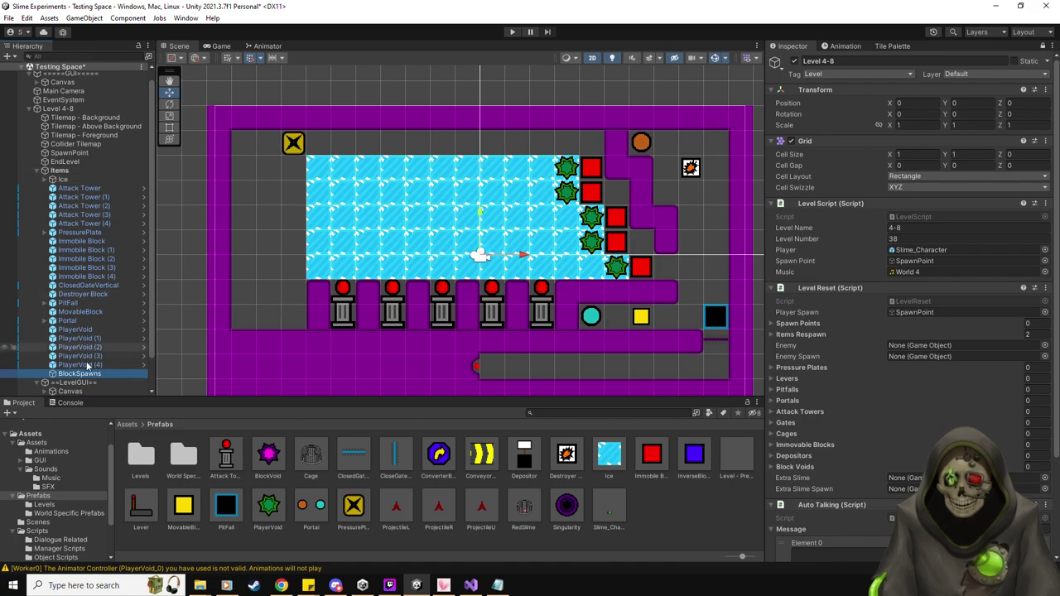
# Duplicate BlockSpawns and add both spawn objects to the Spawn Points list of Level Reset.
pyautogui.hotkey('ctrl', 'd')
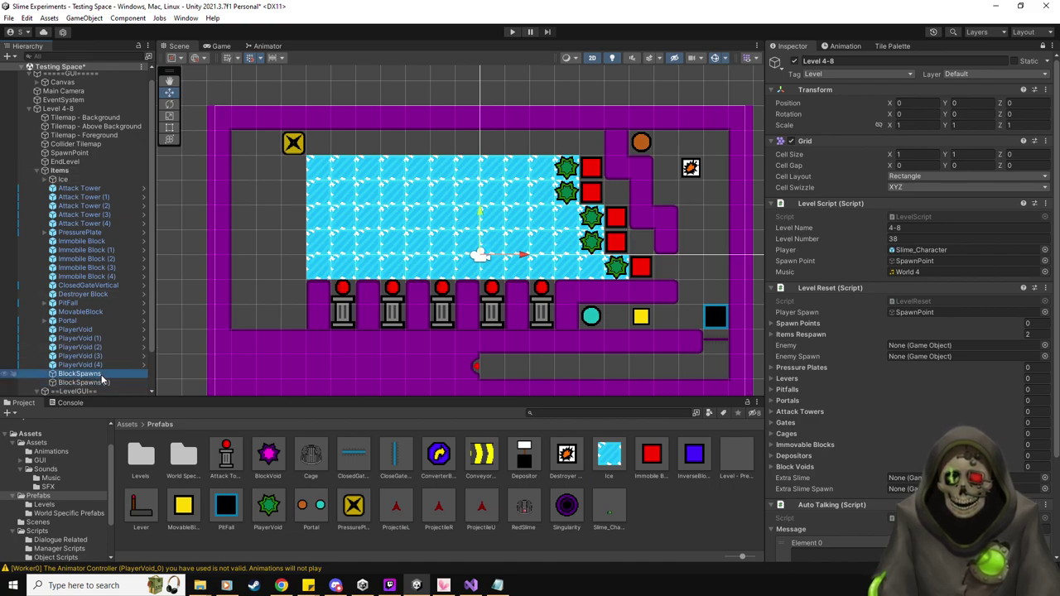
pyautogui.click(810, 335)
pyautogui.click(810, 334)
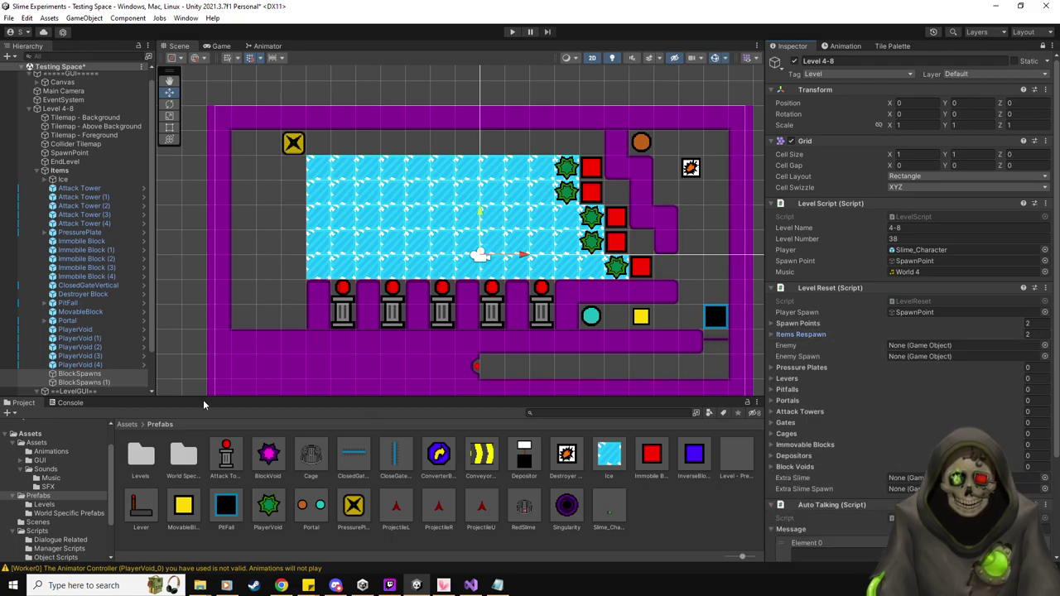
# Position BlockSpawns on the yellow movable block and BlockSpawns (1) on the destroyer block.
pyautogui.click(79, 374)
pyautogui.moveTo(480, 255); pyautogui.dragTo(641, 314)
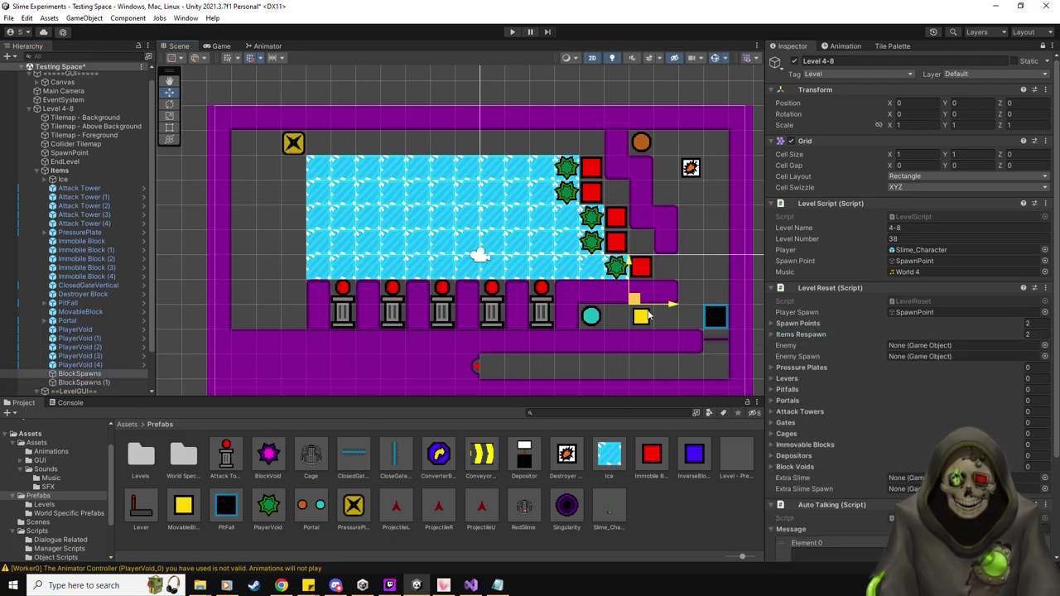
pyautogui.click(80, 382)
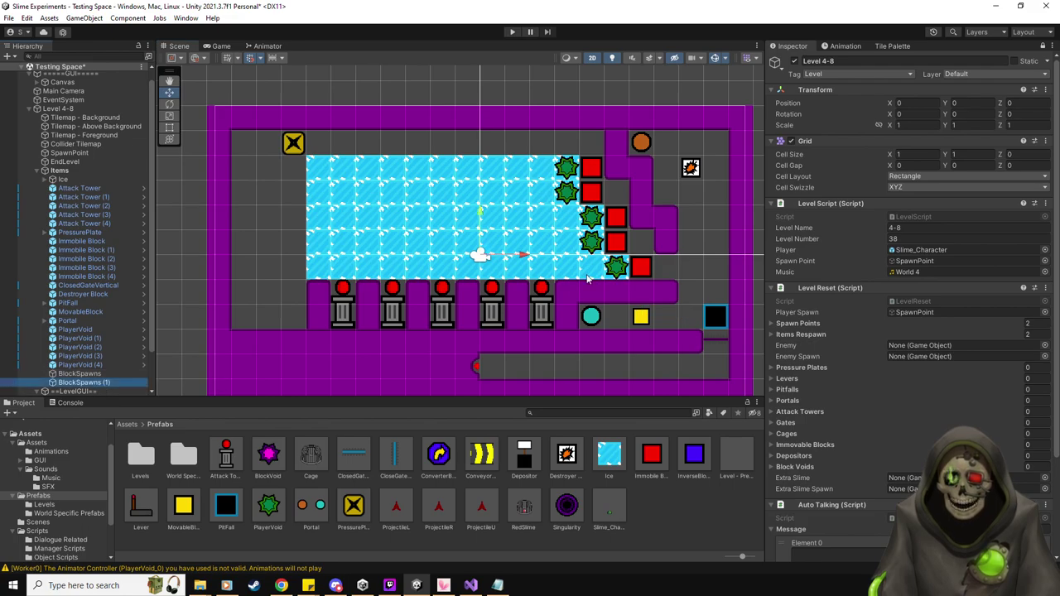
pyautogui.moveTo(489, 253); pyautogui.dragTo(695, 167)
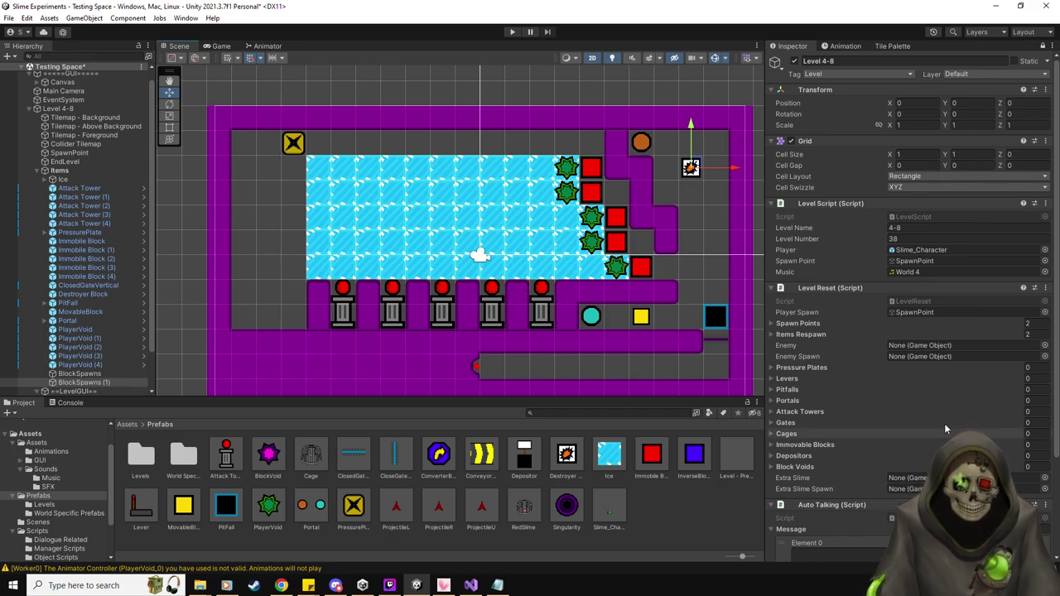
# Filter the scene objects by "pressu" and add PressurePlate to the Pressure Plates list of Level Reset.
pyautogui.scroll(-3, 916, 415)
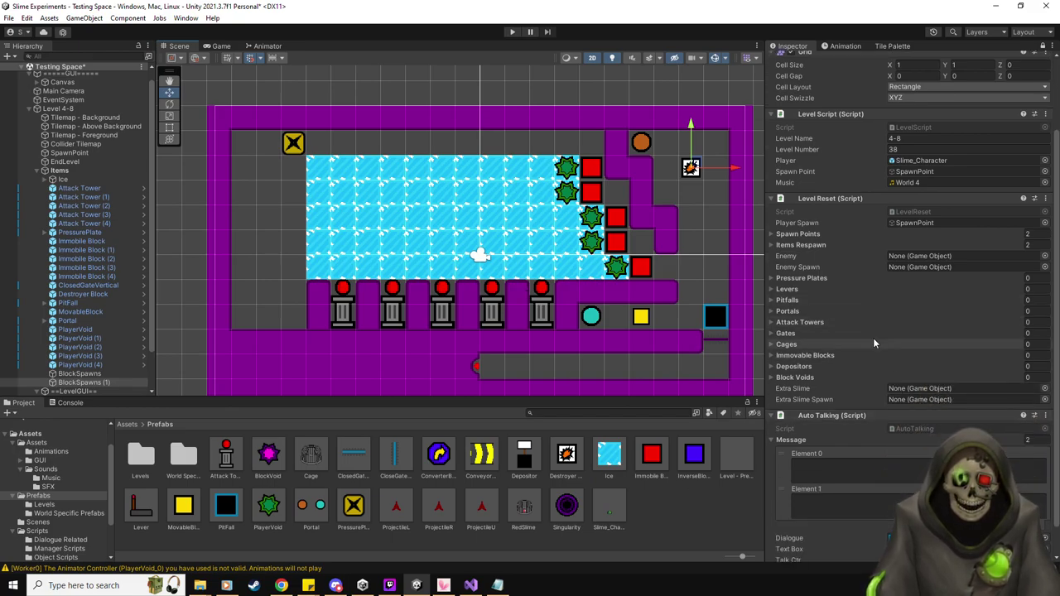
pyautogui.click(82, 55)
pyautogui.write('pressu')
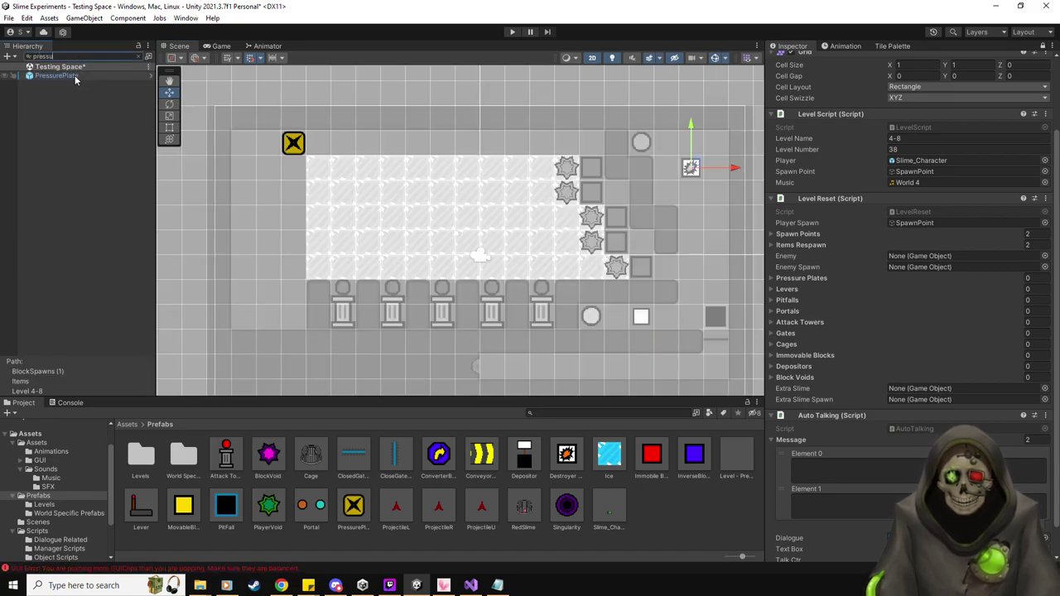
pyautogui.moveTo(75, 75); pyautogui.dragTo(813, 281)
# Filter the scene objects by "pit" and "port", adding PitFall to the Pitfalls list and Portal to the Portals list of Level Reset.
pyautogui.click(90, 55)
pyautogui.write('p')
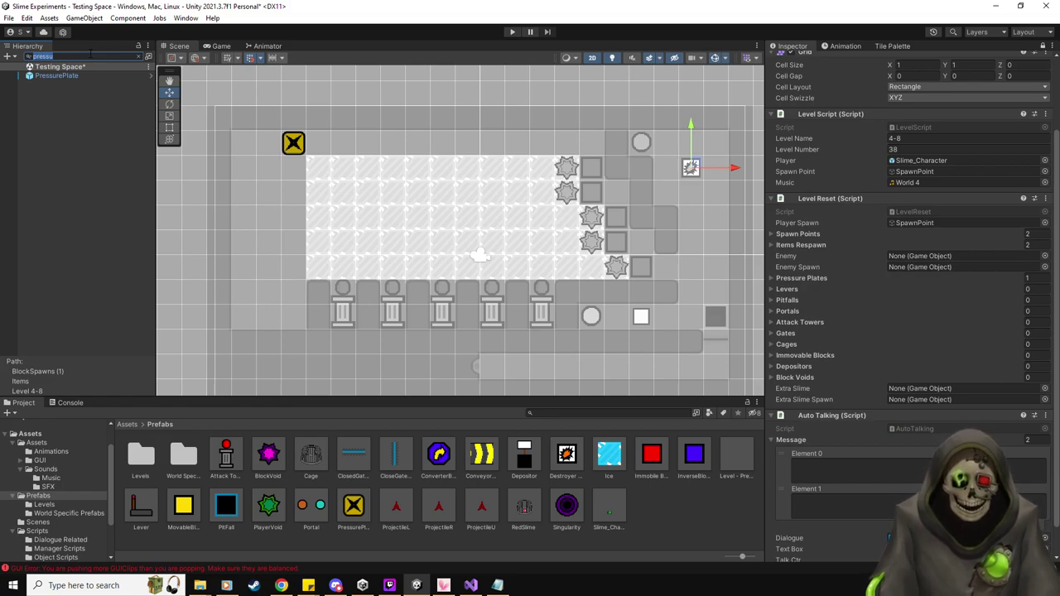
pyautogui.write('it')
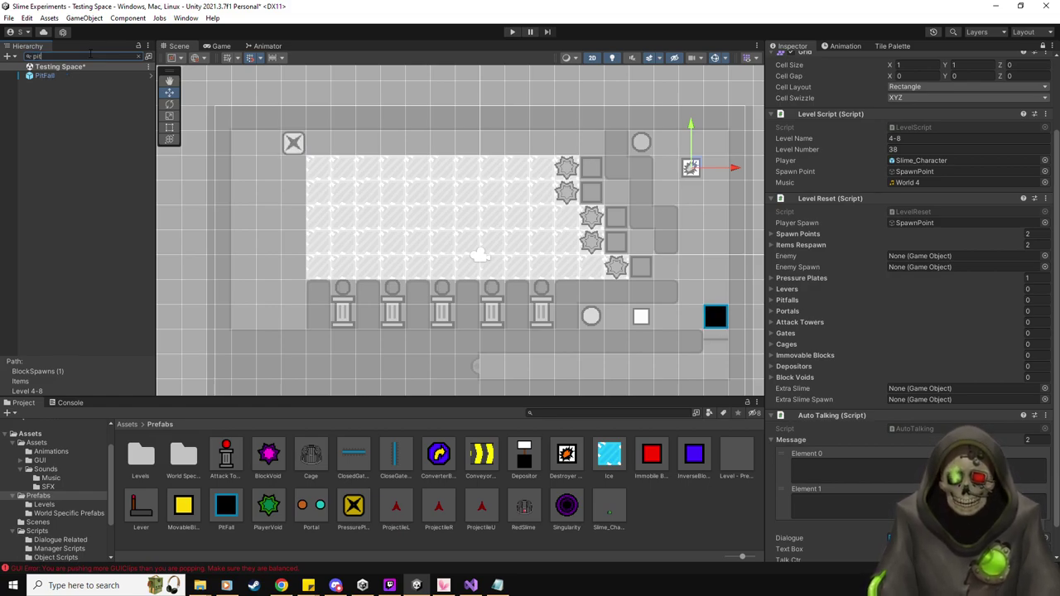
pyautogui.moveTo(46, 75); pyautogui.dragTo(801, 302)
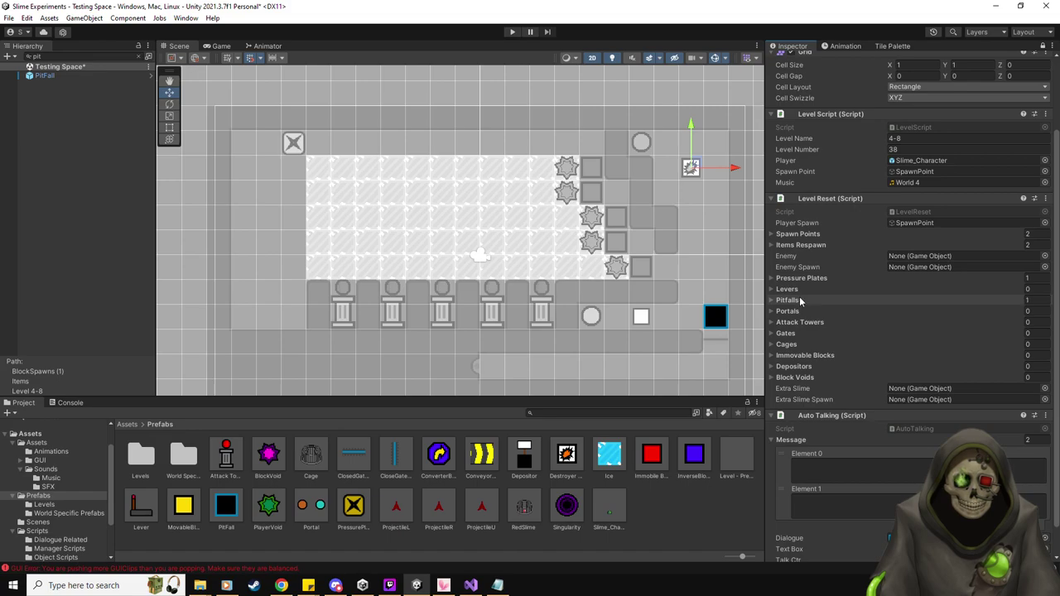
pyautogui.doubleClick(56, 56)
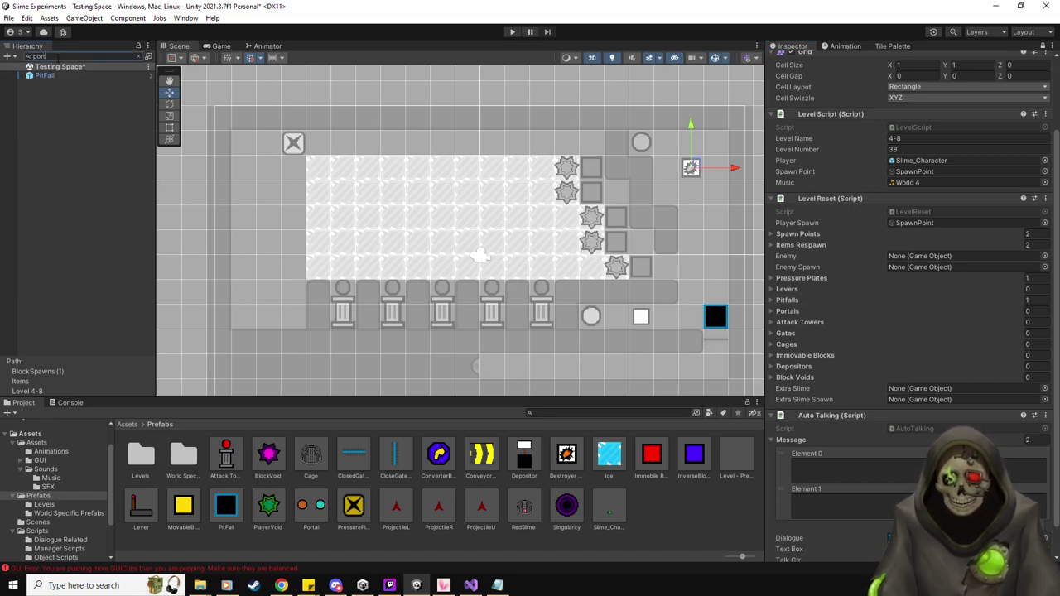
pyautogui.write('port')
pyautogui.moveTo(54, 78); pyautogui.dragTo(808, 316)
# Filter the scene objects by "attack" and add all five Attack Tower objects to the Attack Towers list of Level Reset.
pyautogui.doubleClick(57, 57)
pyautogui.write('attack')
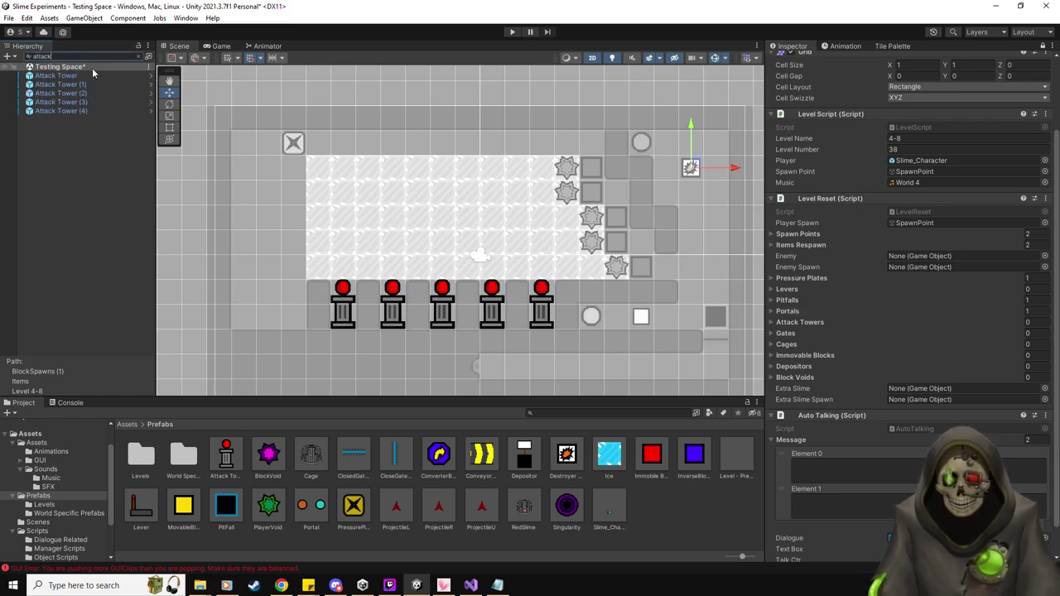
pyautogui.click(55, 75)
pyautogui.keyDown('shift'); pyautogui.click(60, 111); pyautogui.keyUp('shift')
pyautogui.moveTo(67, 85); pyautogui.dragTo(814, 325)
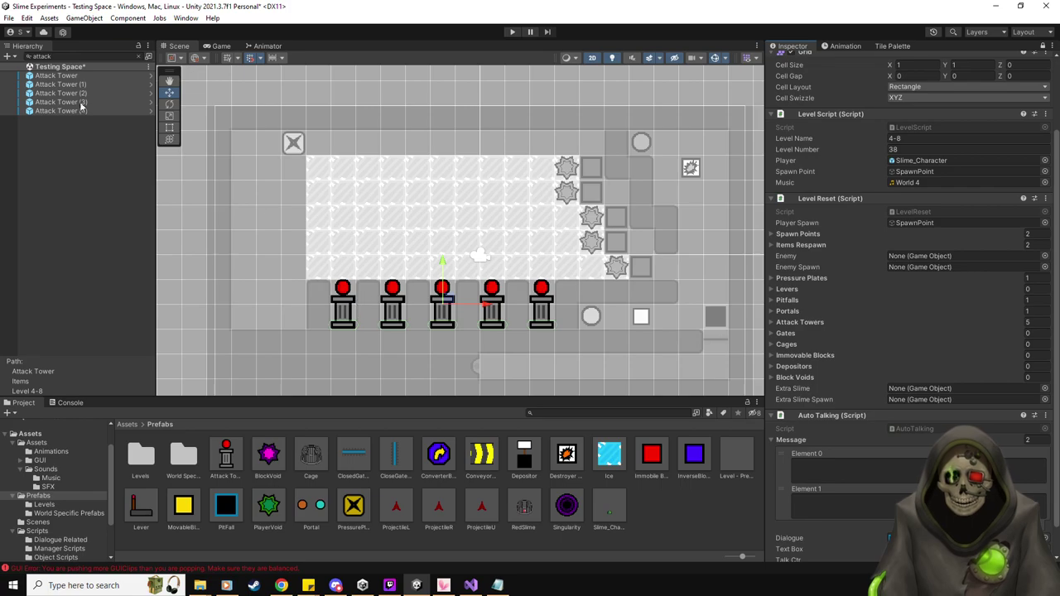
# Filter the scene objects by "gate" and add ClosedGateVertical to the Gates list of Level Reset.
pyautogui.click(100, 55)
pyautogui.press('BackSpace')
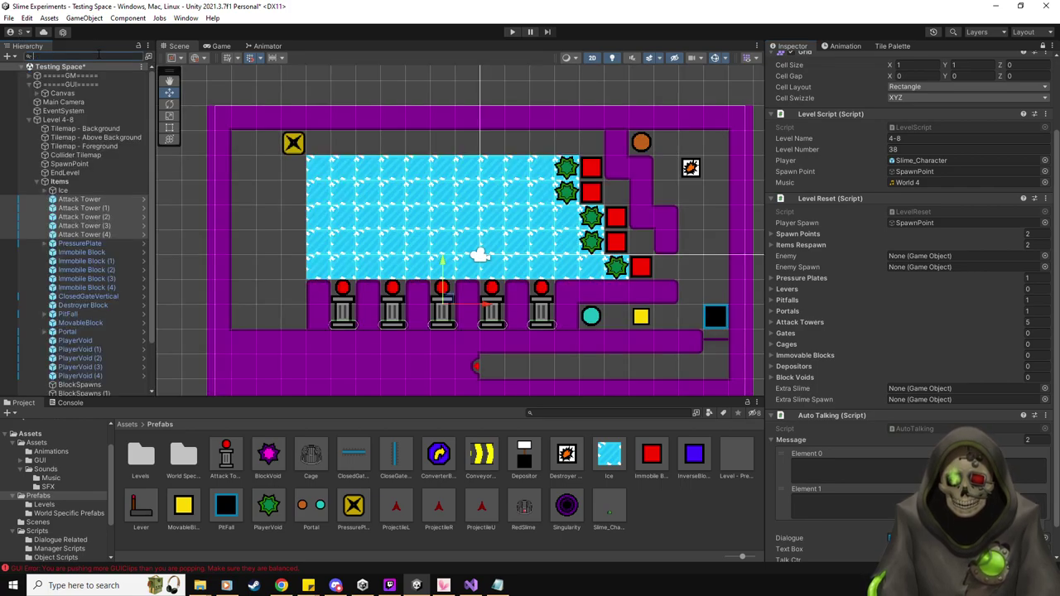
pyautogui.write('gate')
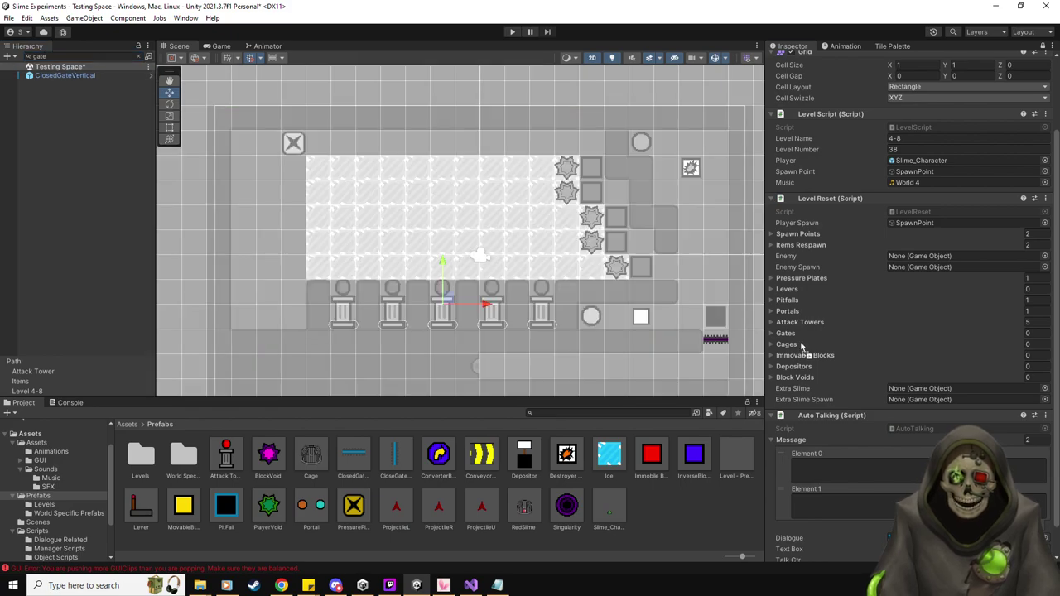
pyautogui.moveTo(808, 344); pyautogui.dragTo(804, 334)
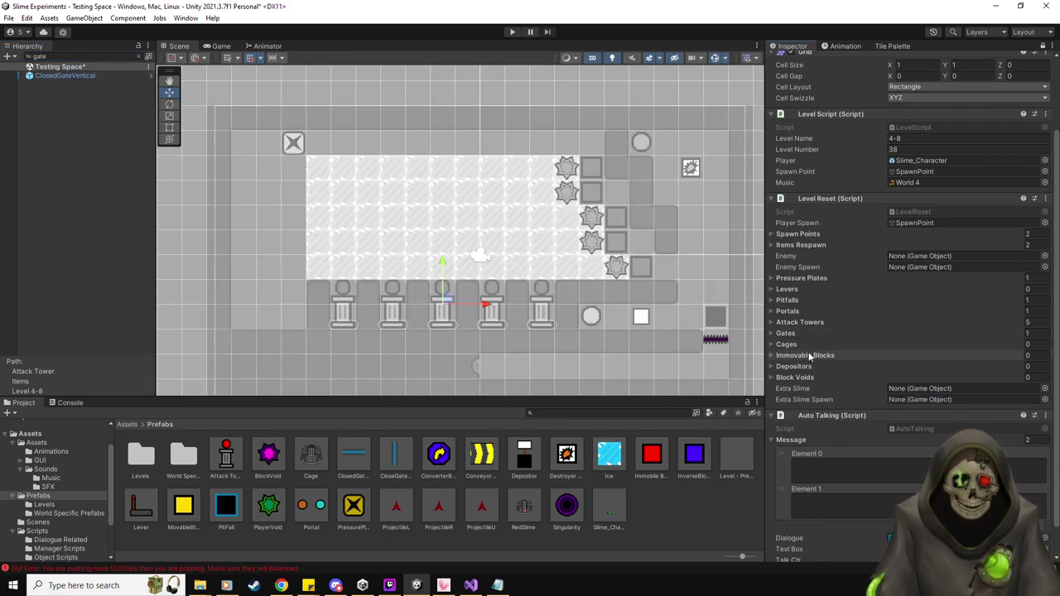
# Filter the scene objects by "immo", add all five Immobile Block objects to the Immovable Blocks list, and clear the filter.
pyautogui.click(94, 56)
pyautogui.write('immo')
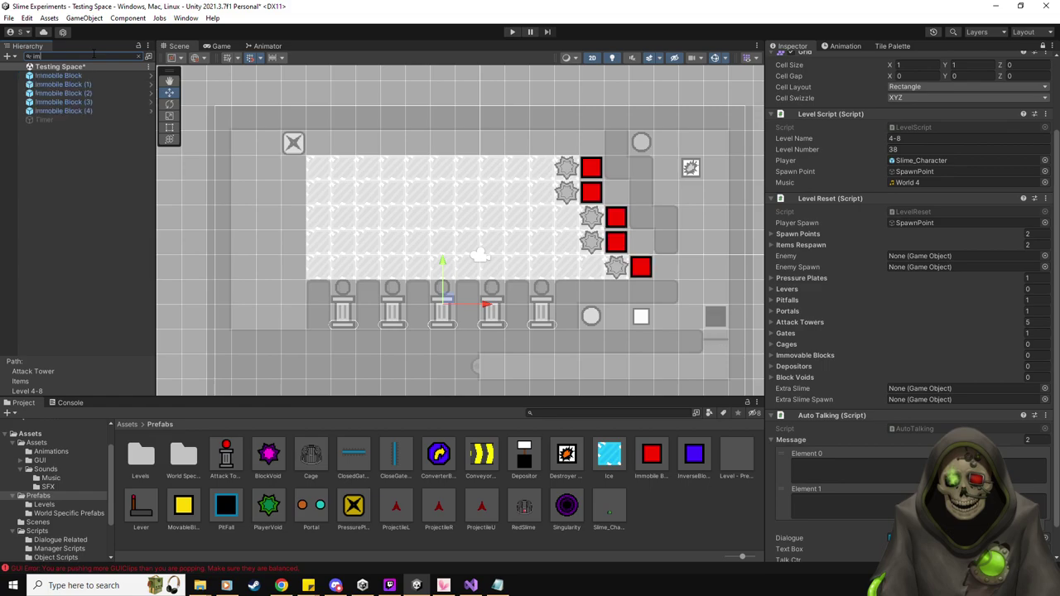
pyautogui.click(93, 76)
pyautogui.keyDown('shift'); pyautogui.click(93, 114); pyautogui.keyUp('shift')
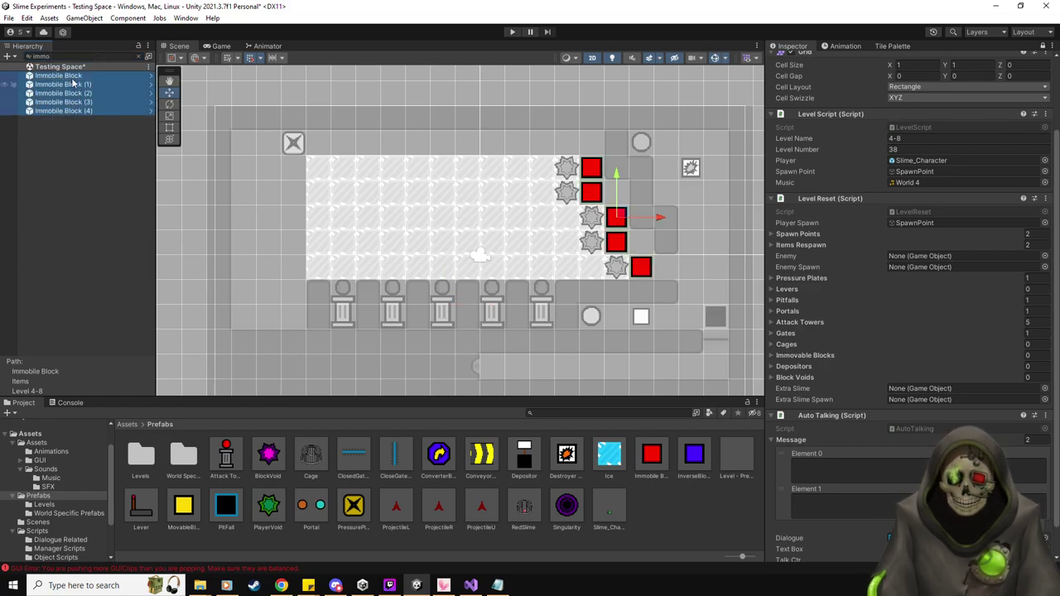
pyautogui.moveTo(112, 111); pyautogui.dragTo(833, 357)
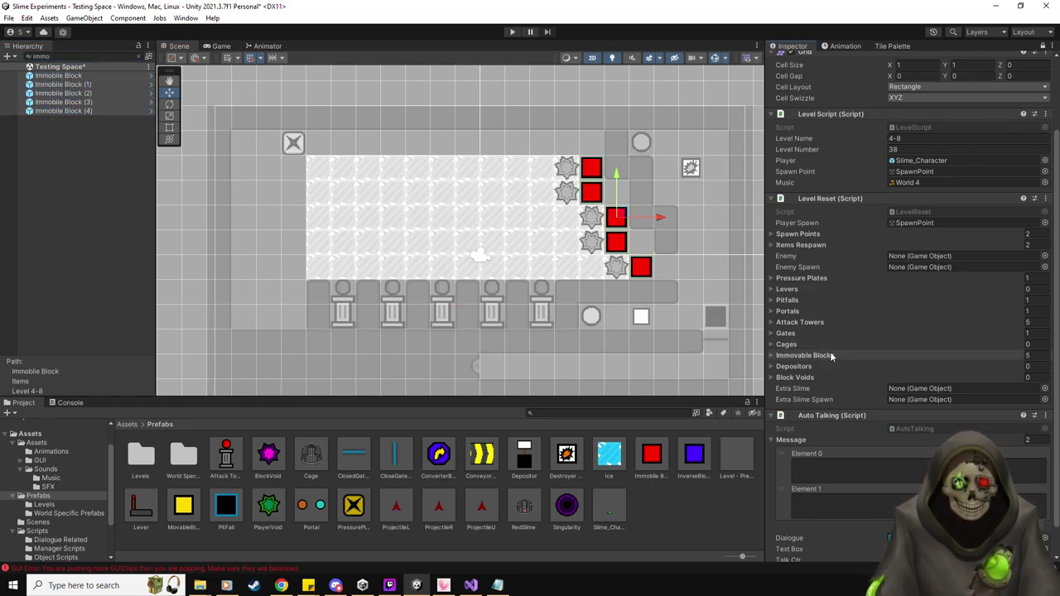
pyautogui.click(106, 54)
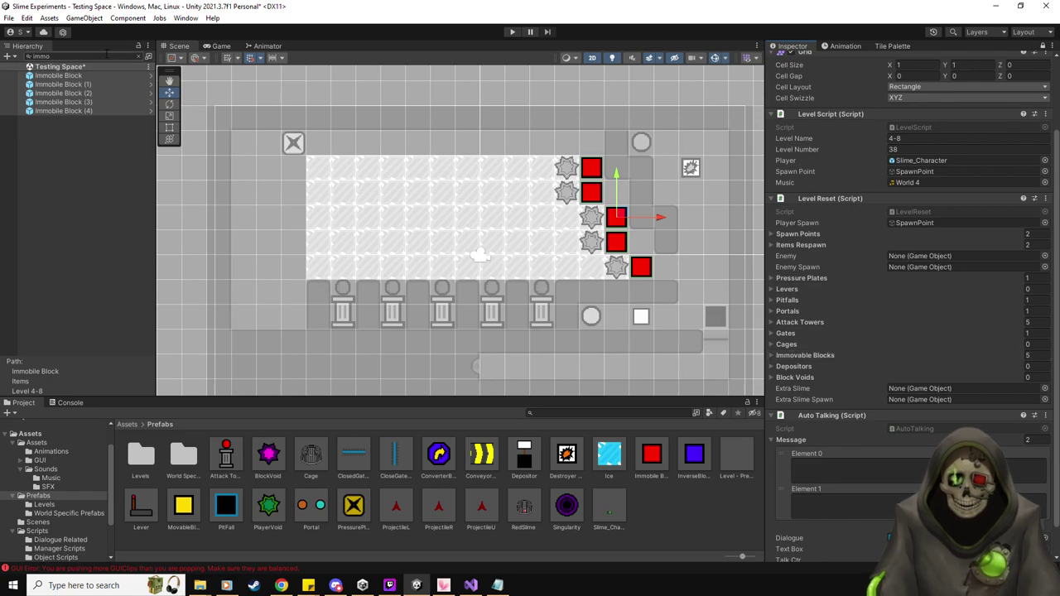
pyautogui.press('BackSpace')
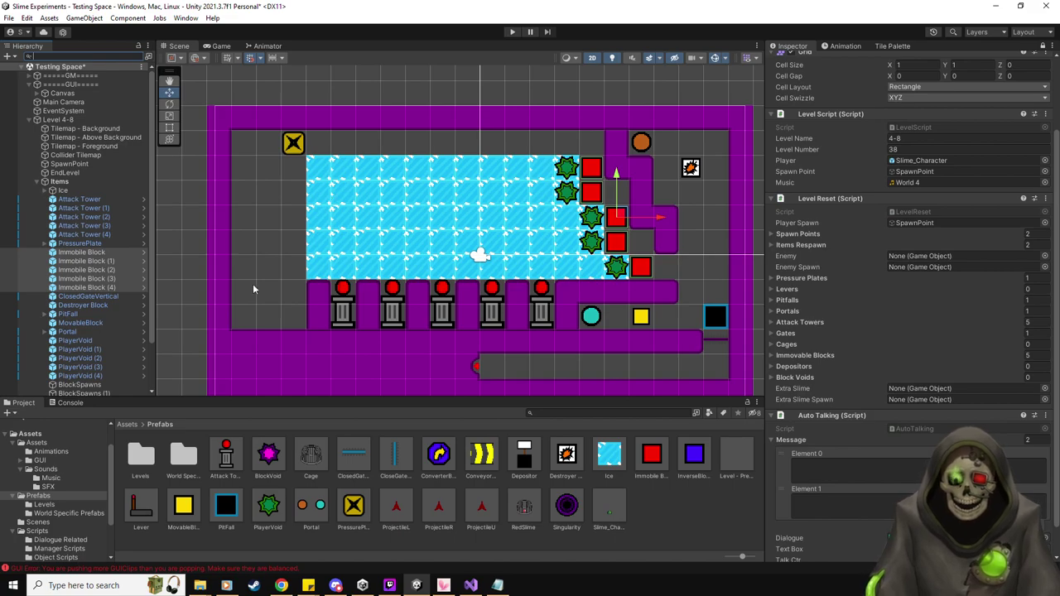
# Inspect the details of the console's warning and error entries, clear the console, and return to the project's prefabs.
pyautogui.click(70, 404)
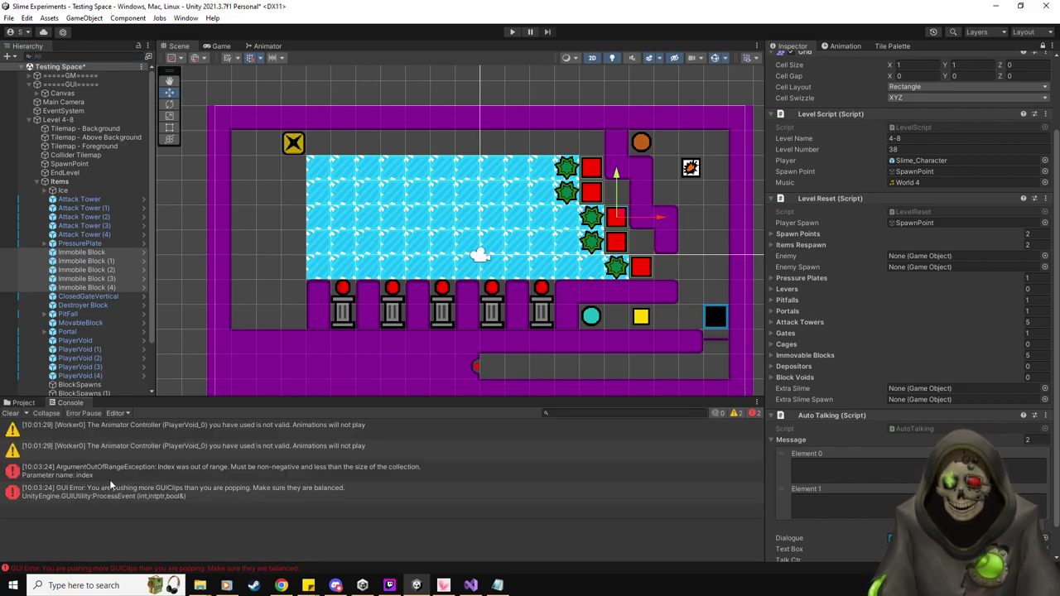
pyautogui.click(210, 467)
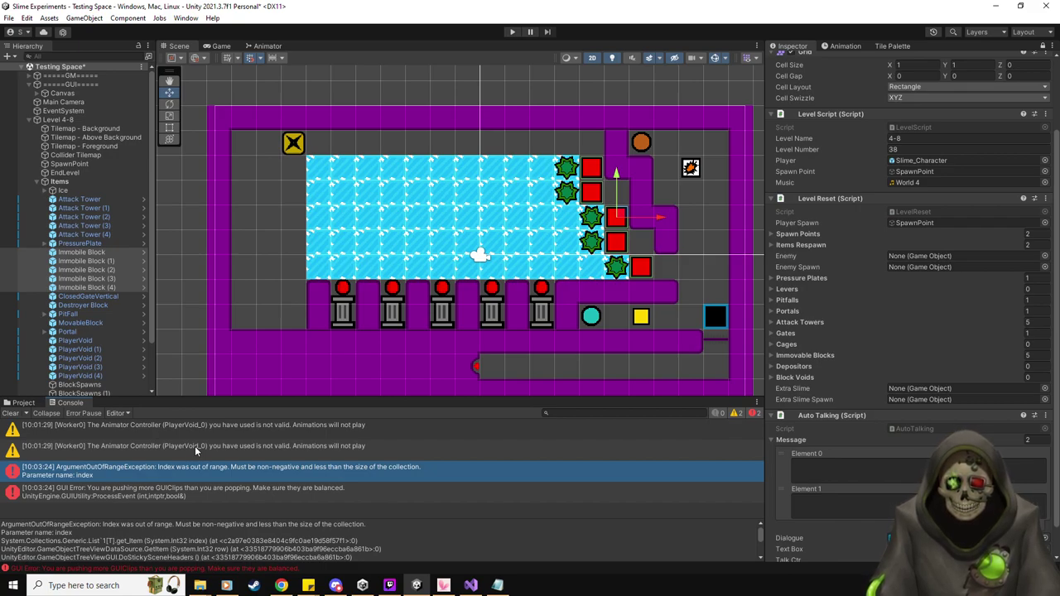
pyautogui.click(196, 451)
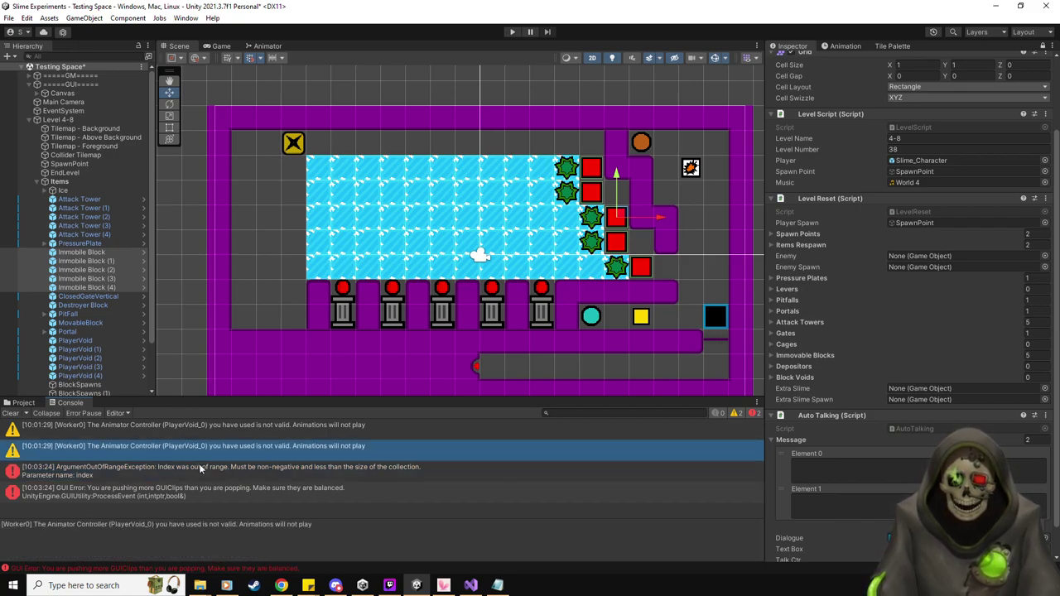
pyautogui.click(201, 466)
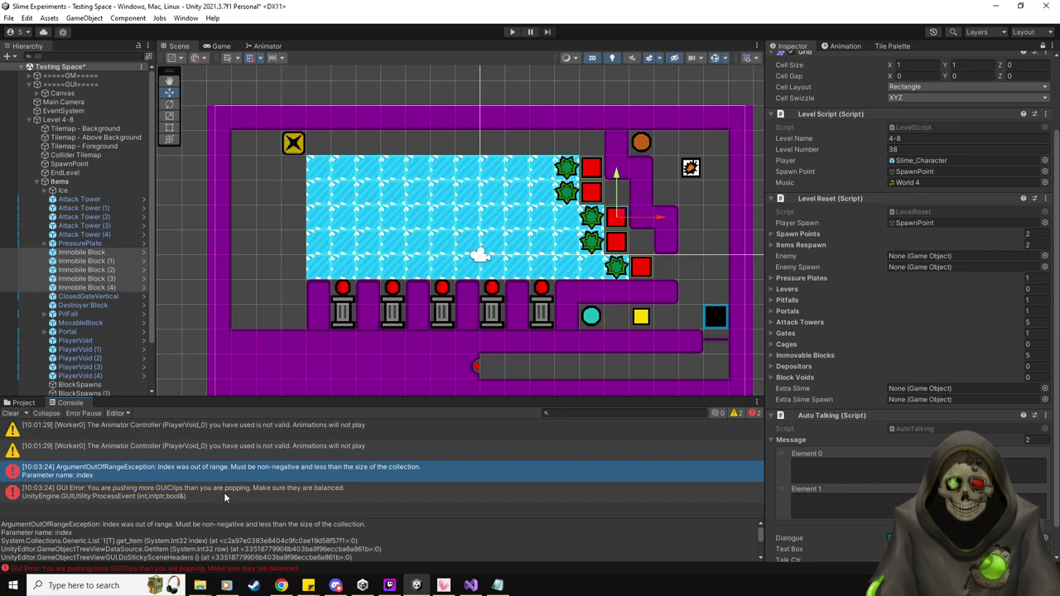
pyautogui.click(224, 494)
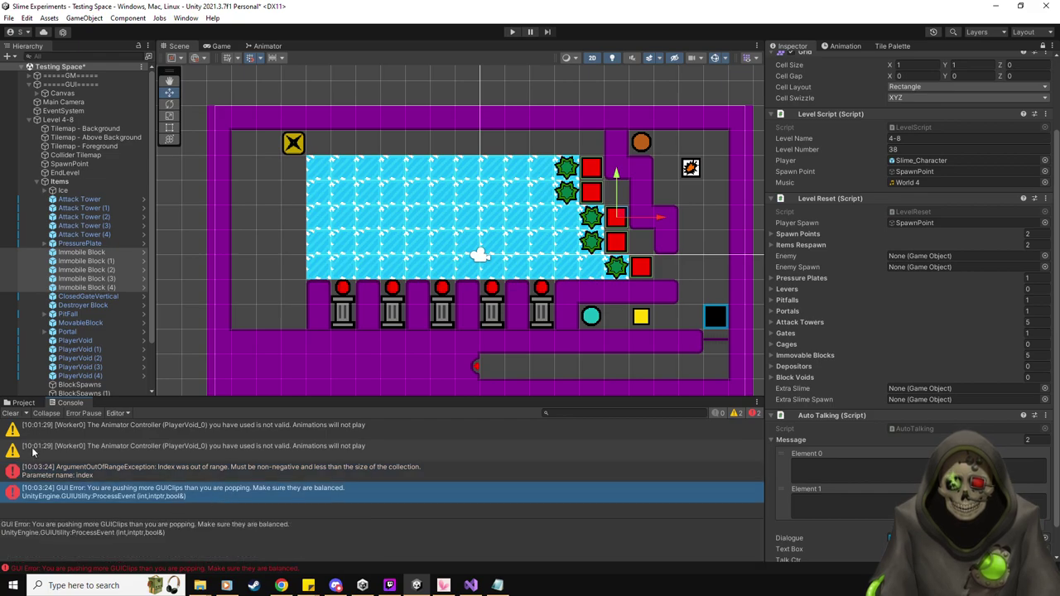
pyautogui.click(11, 414)
pyautogui.click(23, 403)
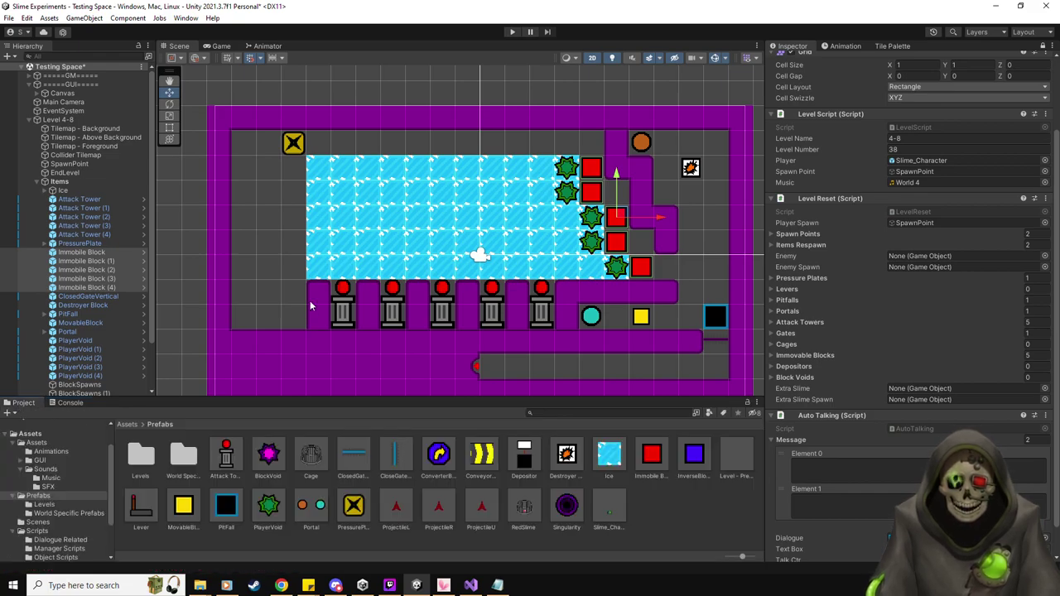
# Write the Auto Talking Element 0 message as "Welcome to your next experiment! This time, I've introduced a new object to get in your way.".
pyautogui.scroll(-2, 878, 432)
pyautogui.click(878, 432)
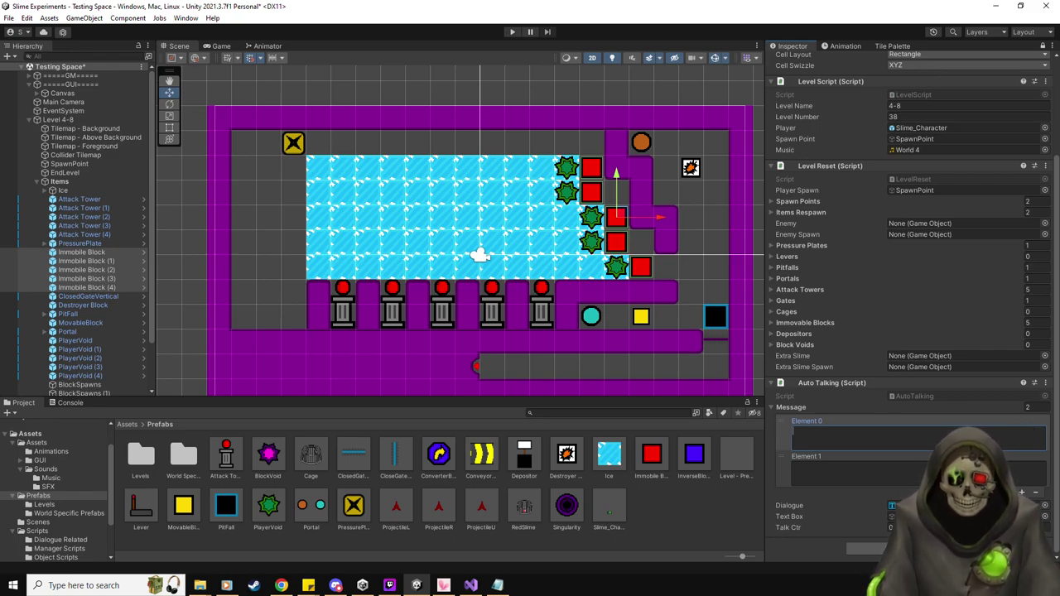
pyautogui.write('Welcome to your next experiment! ')
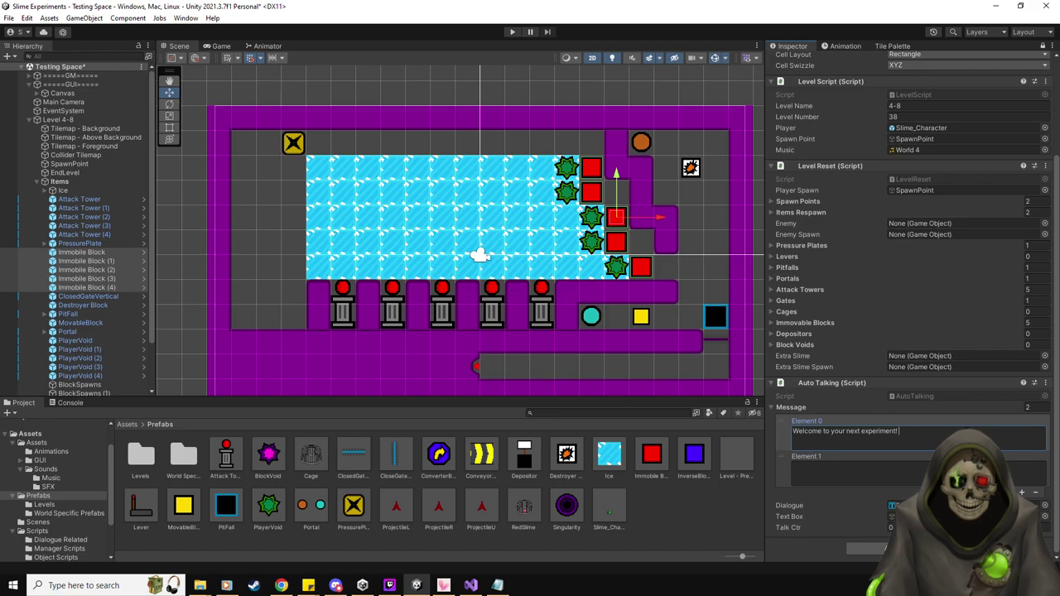
pyautogui.write("This time, I've introduced a new objec")
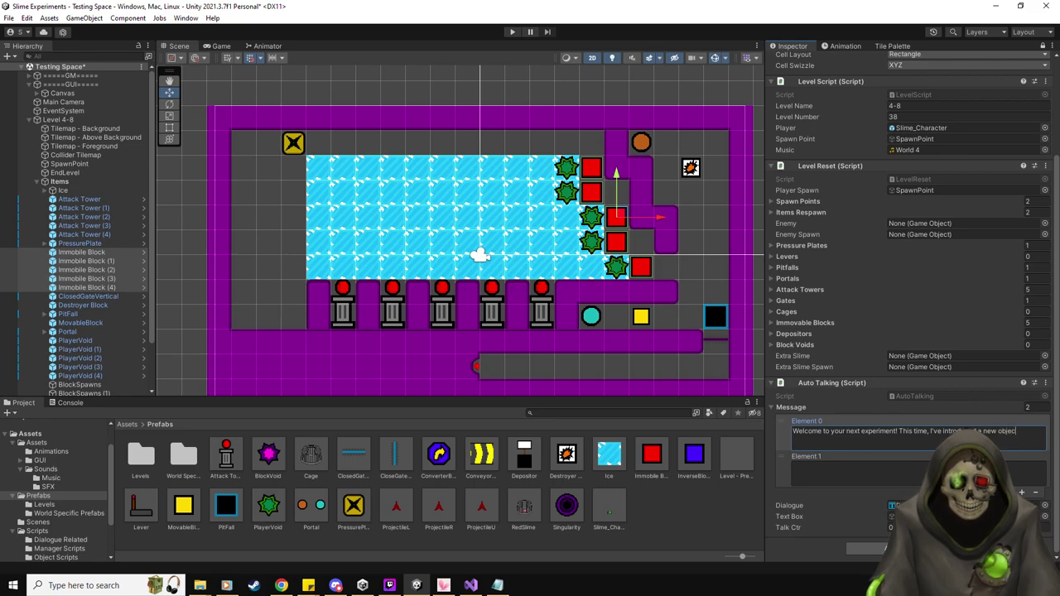
pyautogui.write('in your way')
pyautogui.write('.')
# Start the Auto Talking Element 1 message with "See those green things? You should figure", replacing the wording "You don't want".
pyautogui.click(795, 468)
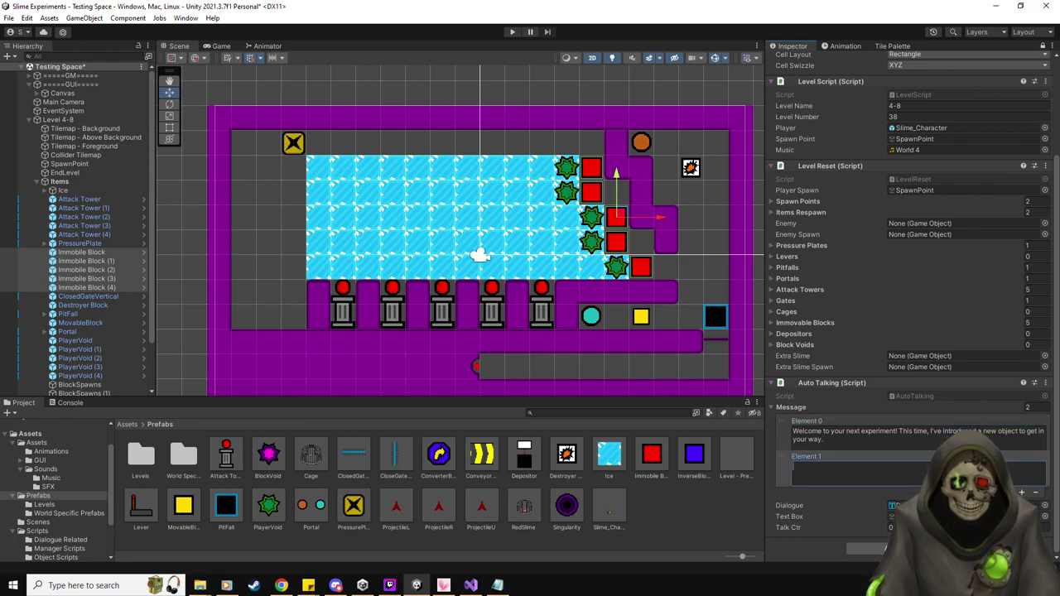
pyautogui.write('See those')
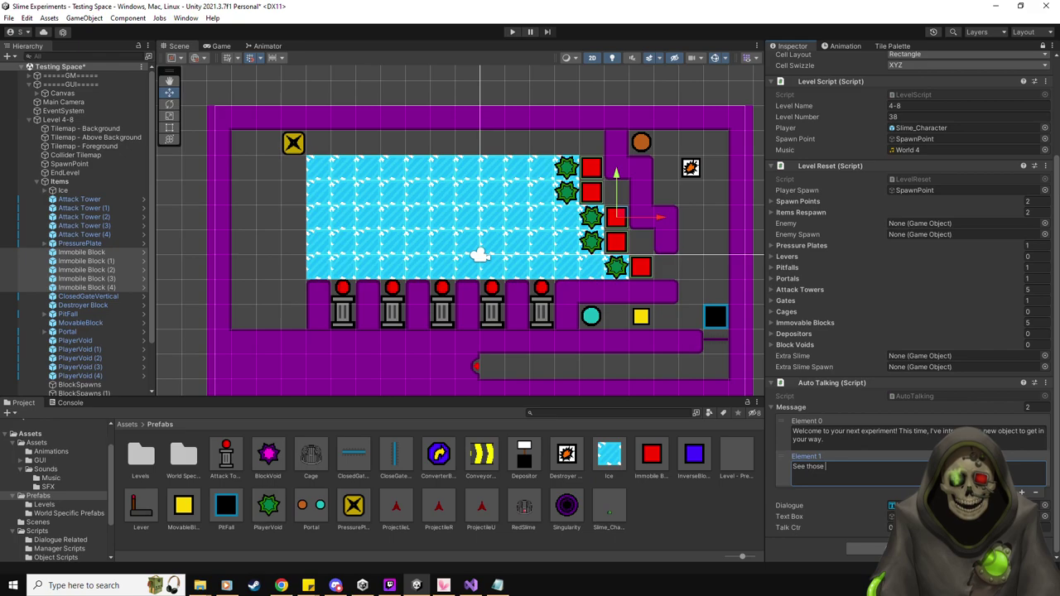
pyautogui.write(' green ')
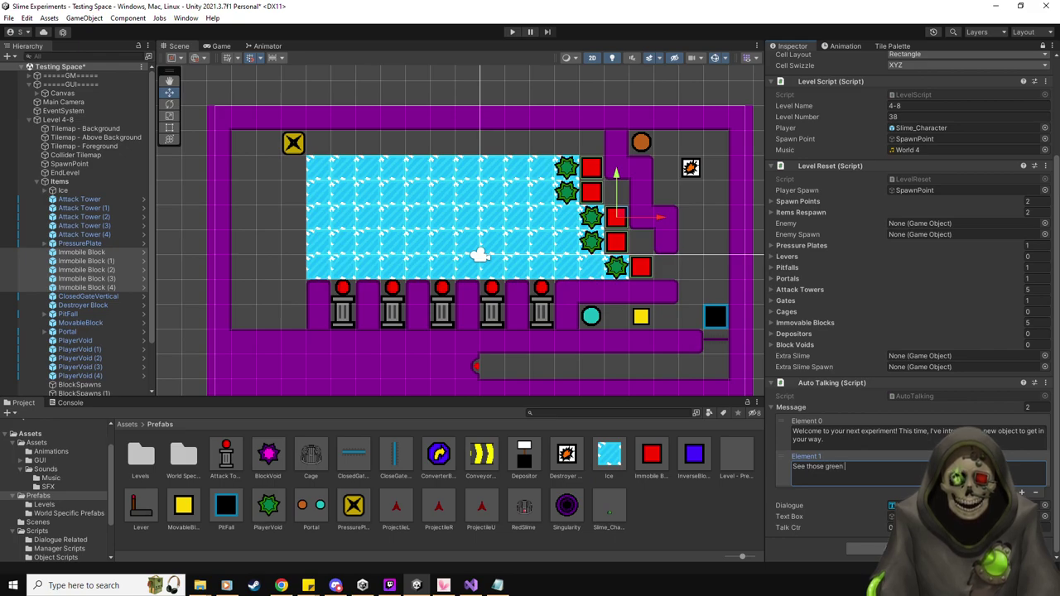
pyautogui.write('things?')
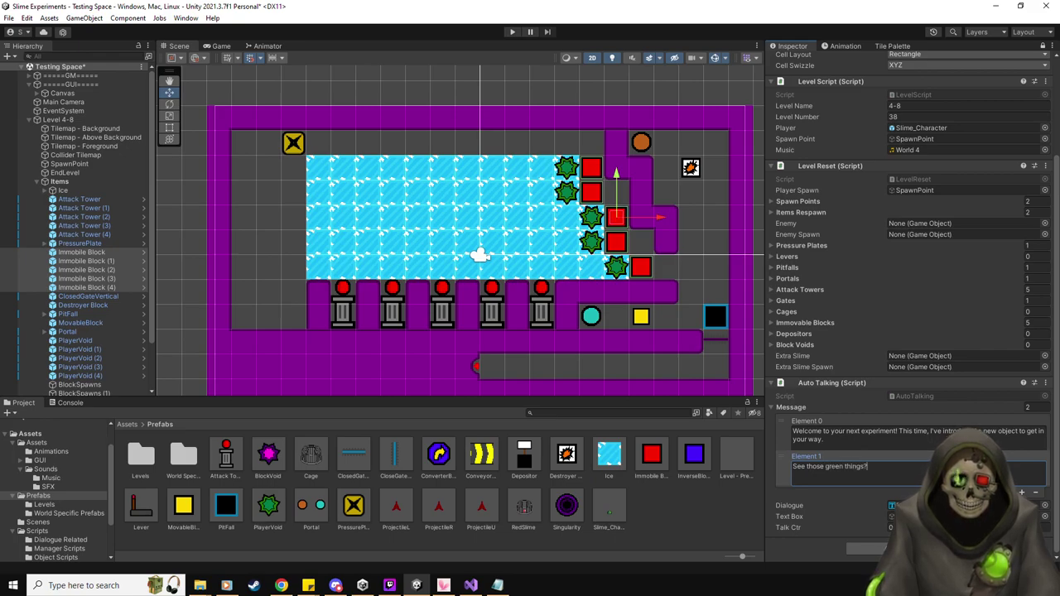
pyautogui.write(" You don't want")
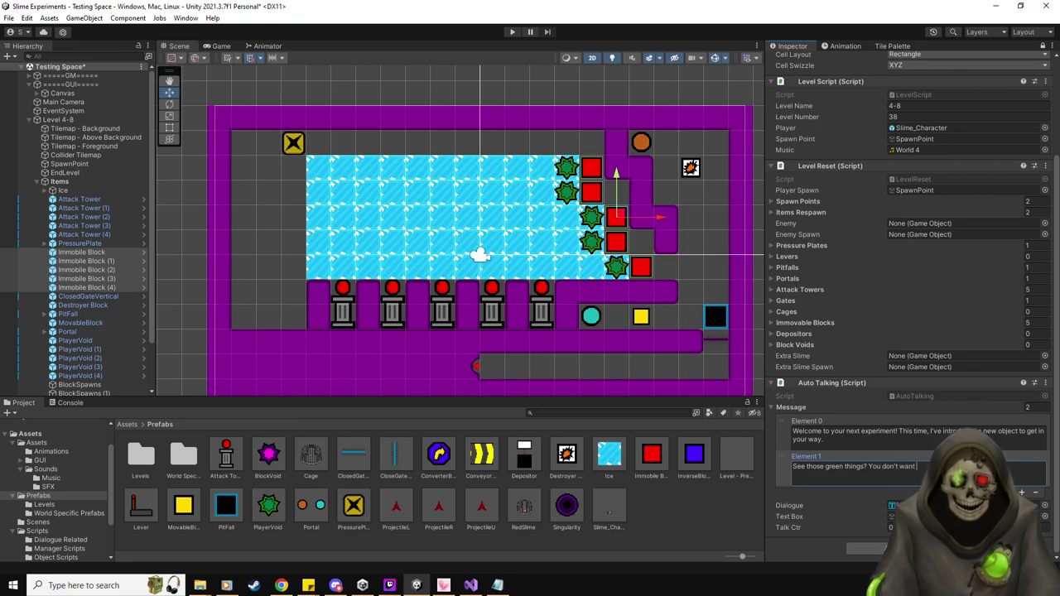
pyautogui.press('BackSpace')
pyautogui.press('BackSpace')
pyautogui.press('BackSpace')
pyautogui.press('BackSpace')
pyautogui.press('BackSpace')
pyautogui.press('BackSpace')
pyautogui.press('BackSpace')
pyautogui.press('BackSpace')
pyautogui.press('BackSpace')
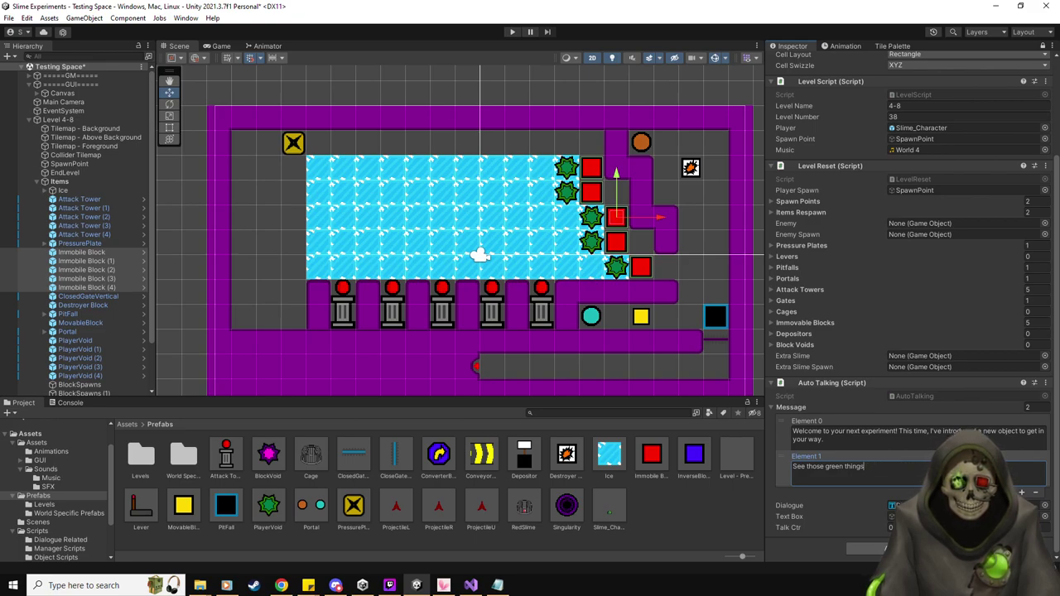
pyautogui.write('? You should figure o')
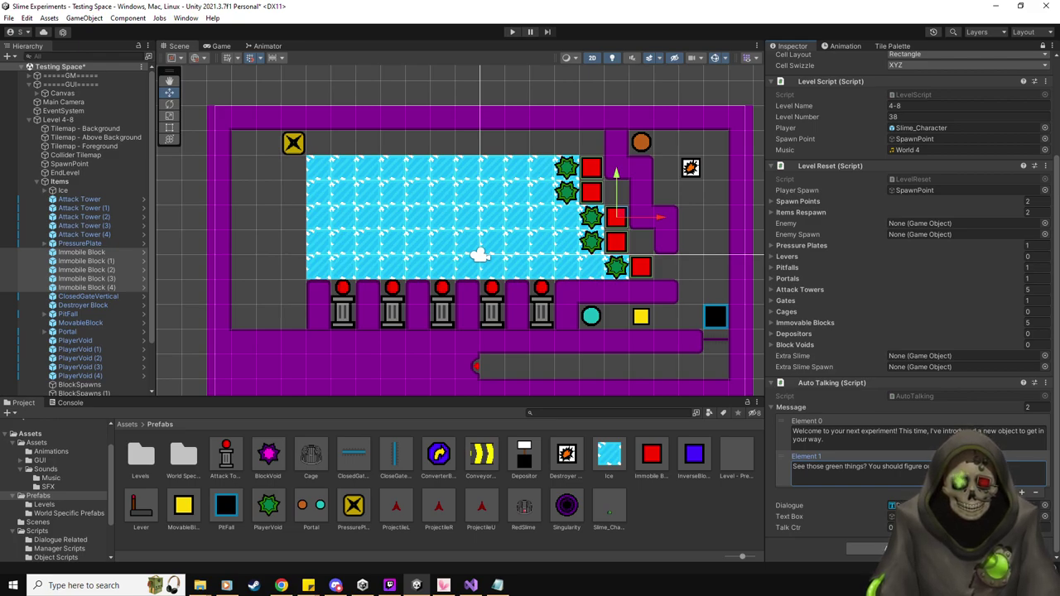
# Set the number of Auto Talking messages to 3.
pyautogui.click(1028, 408)
pyautogui.write('3')
pyautogui.press('Return')
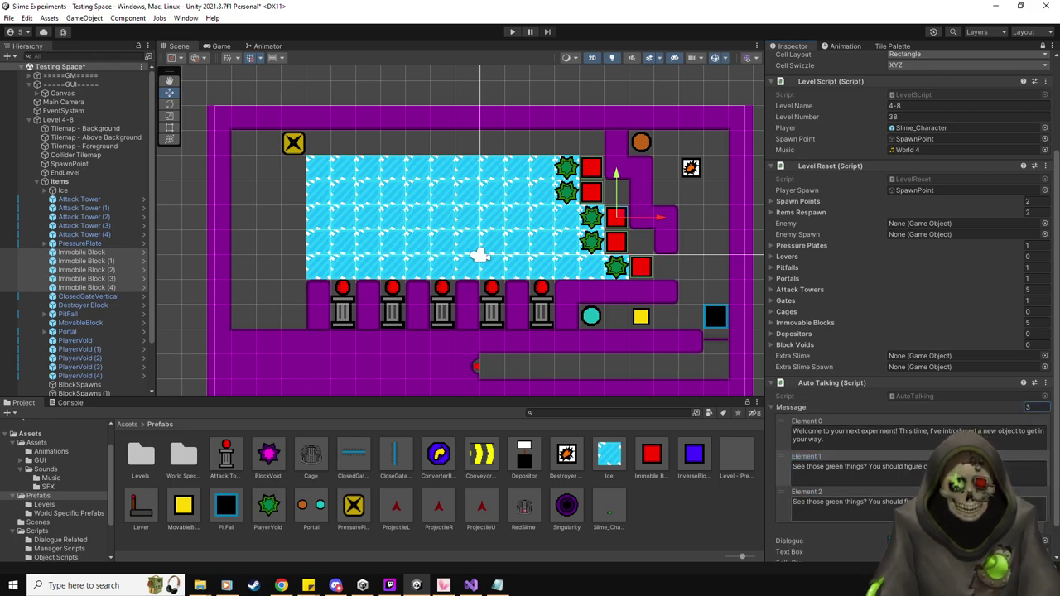
# Finish the Element 1 message with "spoil the surprise." and open the Element 2 message for editing.
pyautogui.click(1021, 469)
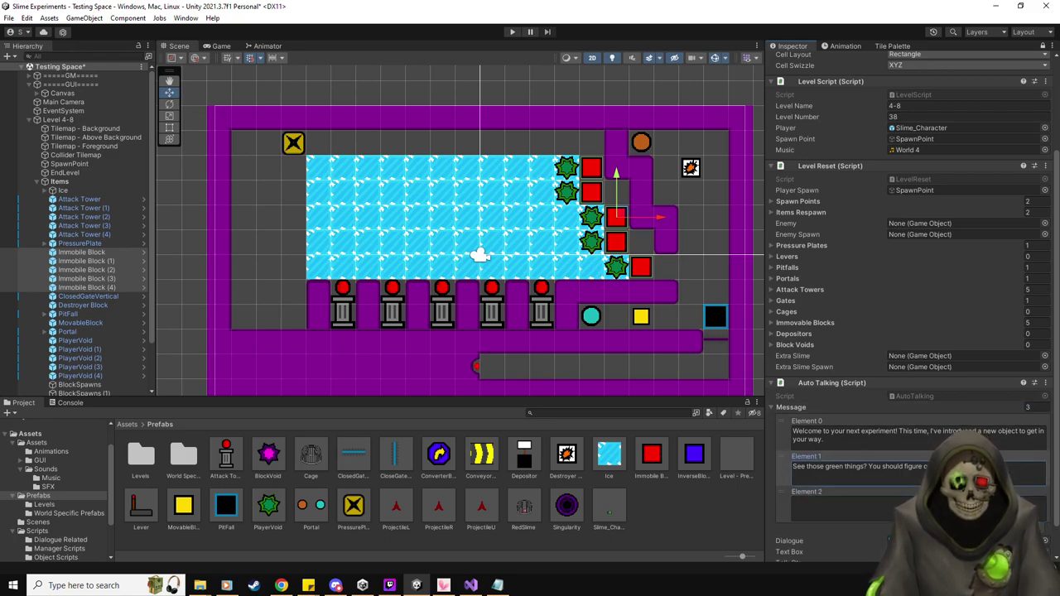
pyautogui.write('spo')
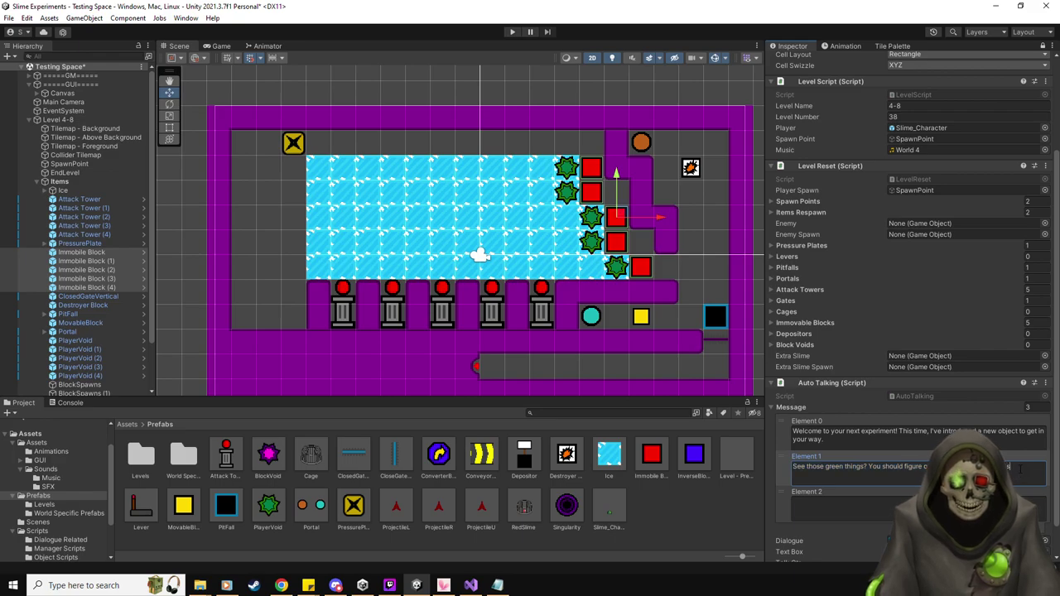
pyautogui.write('il the surprise')
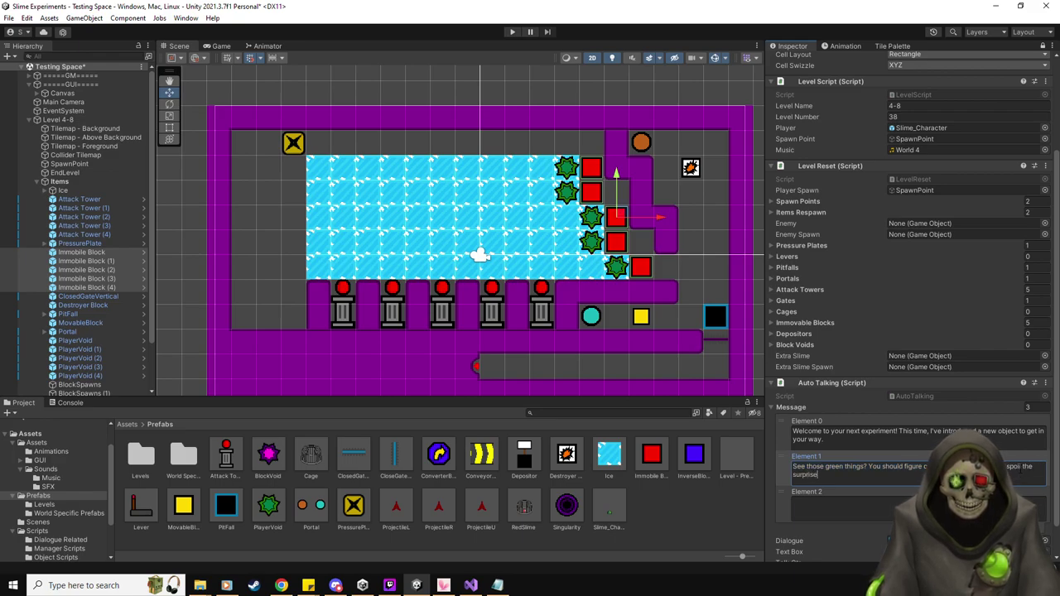
pyautogui.write('.')
pyautogui.click(1027, 509)
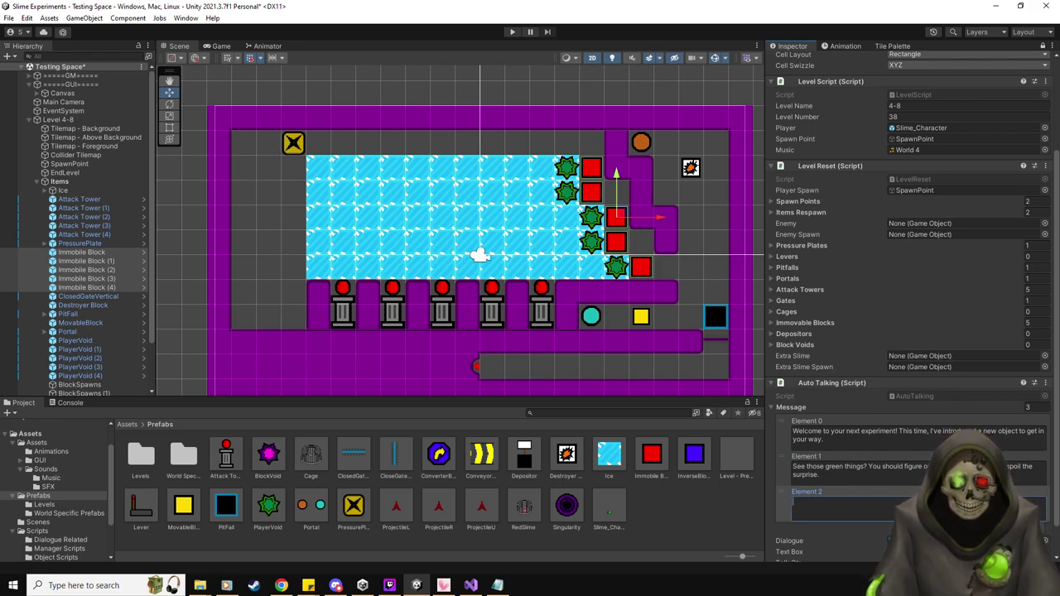
# Write the Auto Talking Element 2 message as "But, you should start sliding things across the ice.".
pyautogui.write('But, you sho')
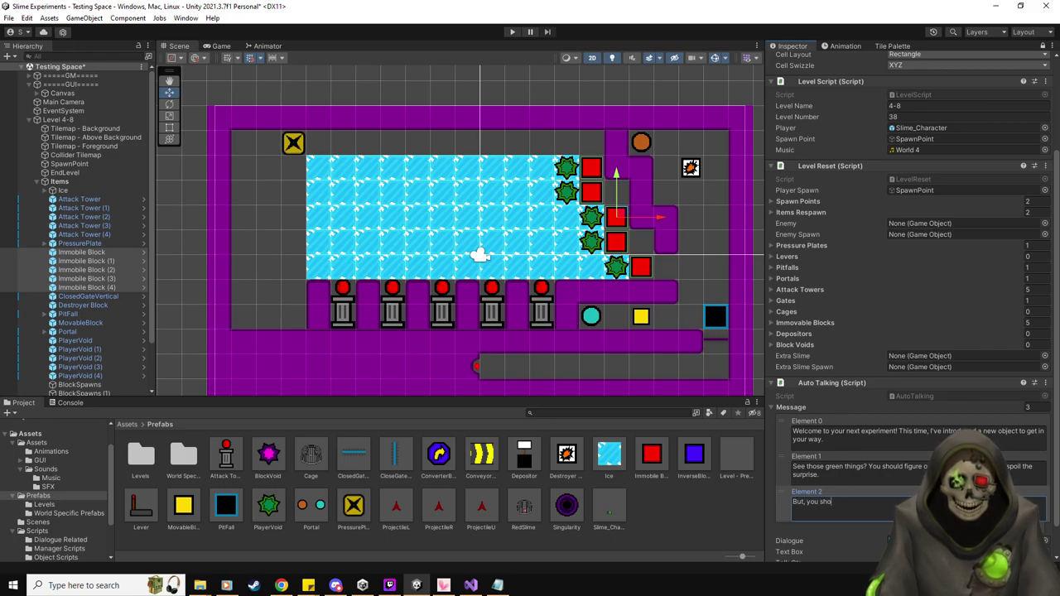
pyautogui.write('uld start sliding')
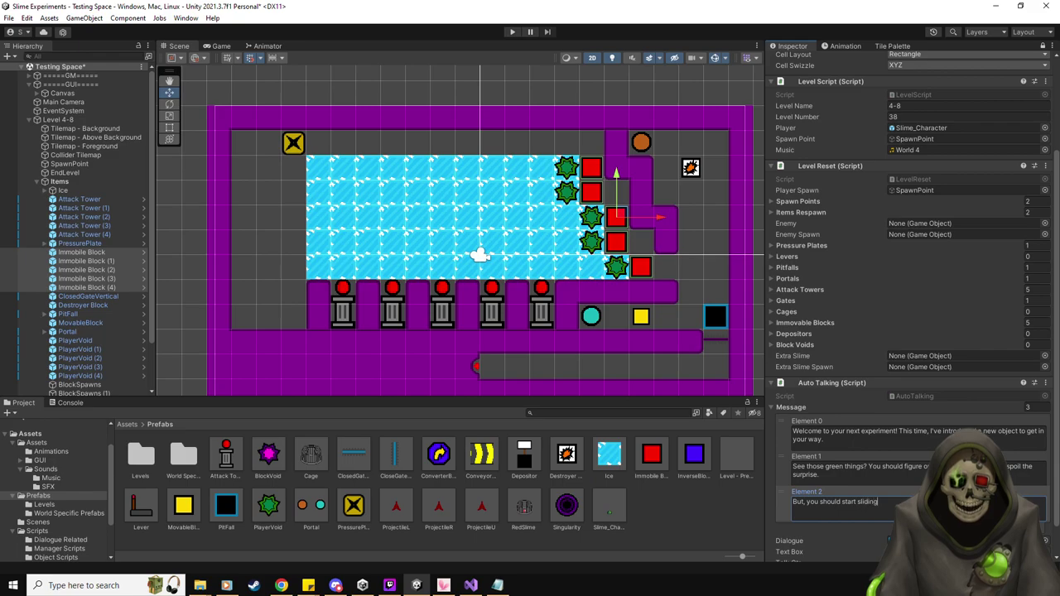
pyautogui.write(' things a')
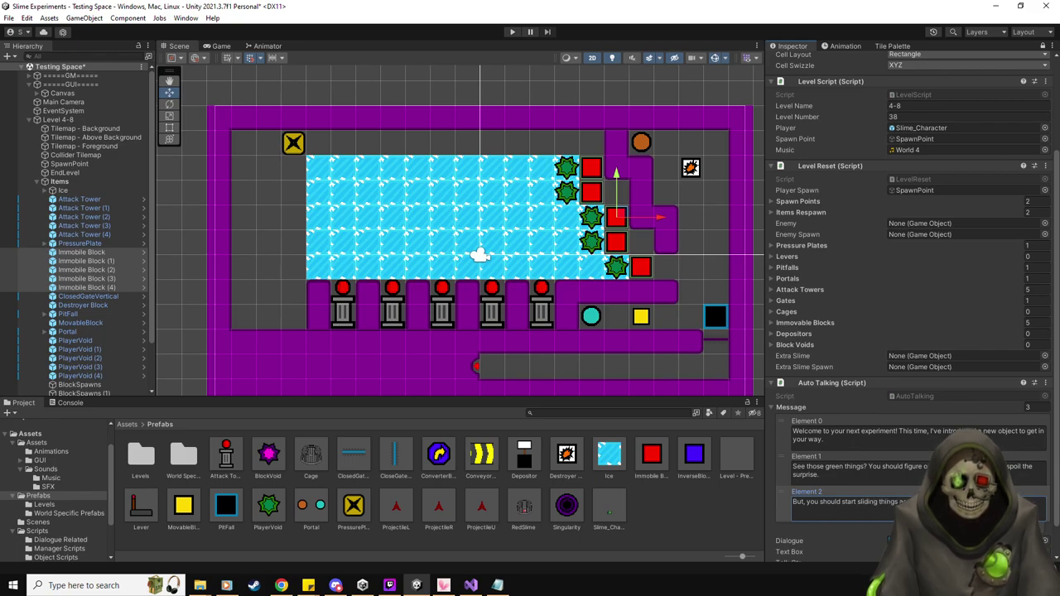
pyautogui.scroll(3, 996, 425)
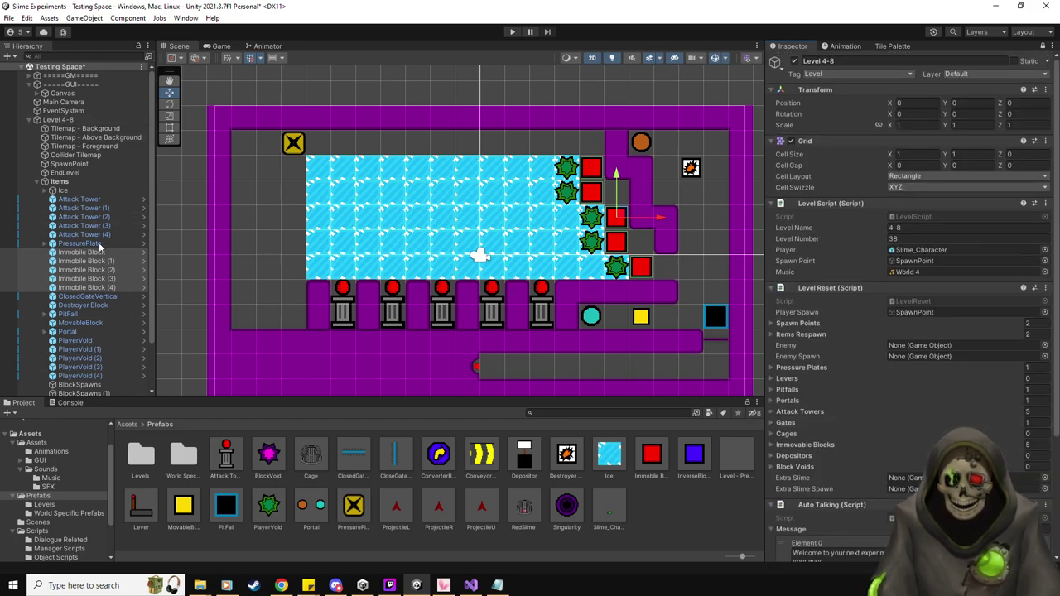
# Playtest Level 4-8, spawning Destroyer Blocks with the pressure plate and pushing them onto the second ice row.
pyautogui.click(62, 119)
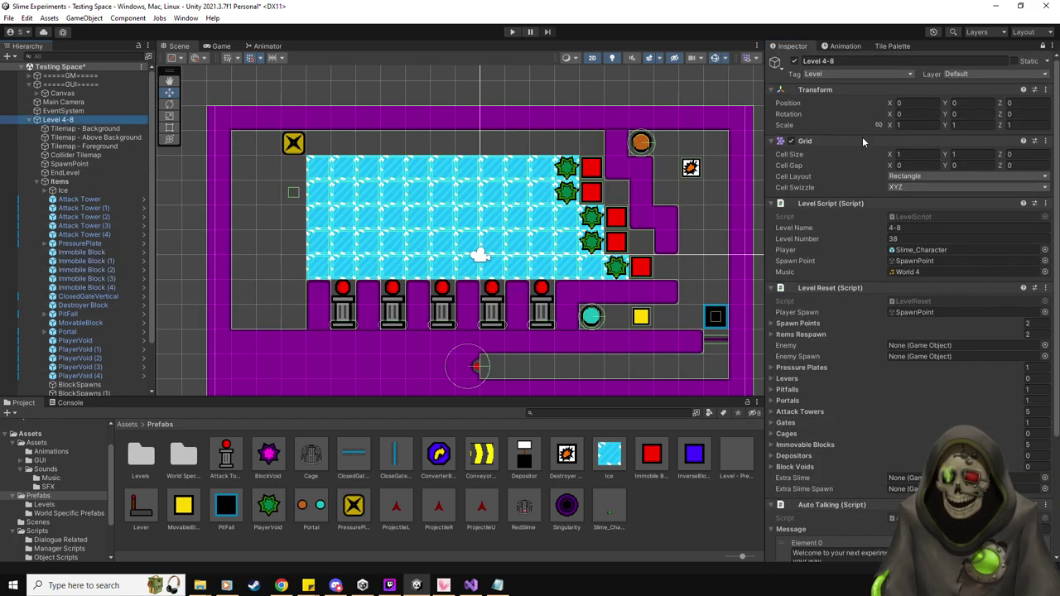
pyautogui.click(514, 32)
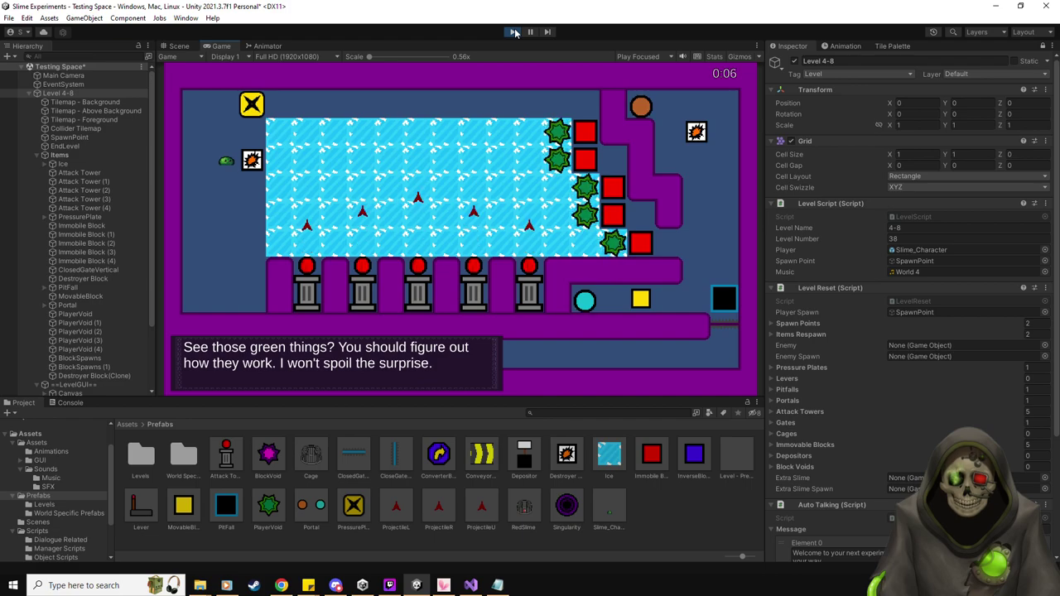
pyautogui.press('Up')
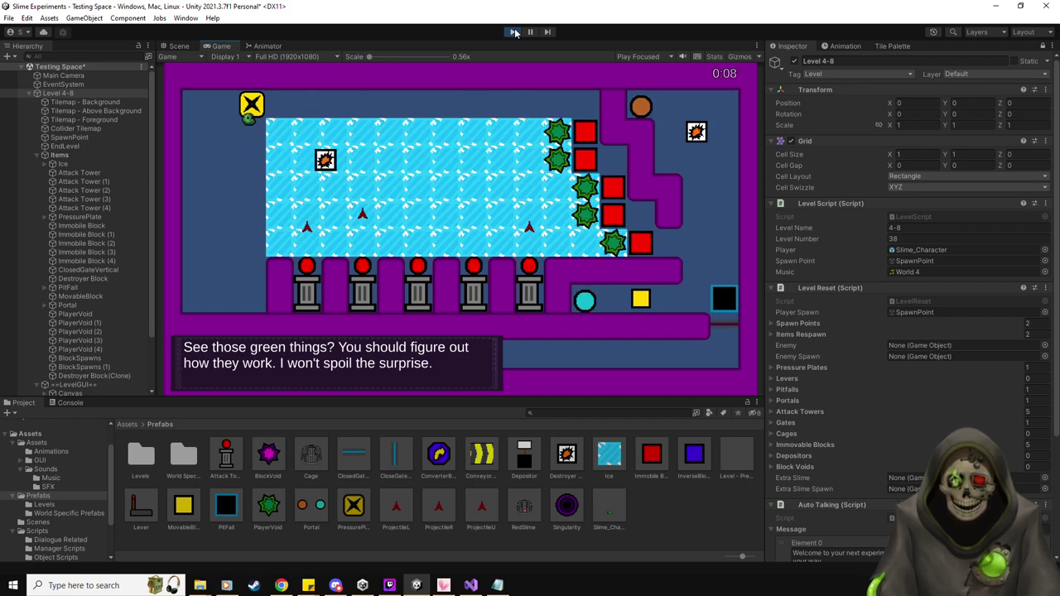
pyautogui.press('Down')
pyautogui.press('Right')
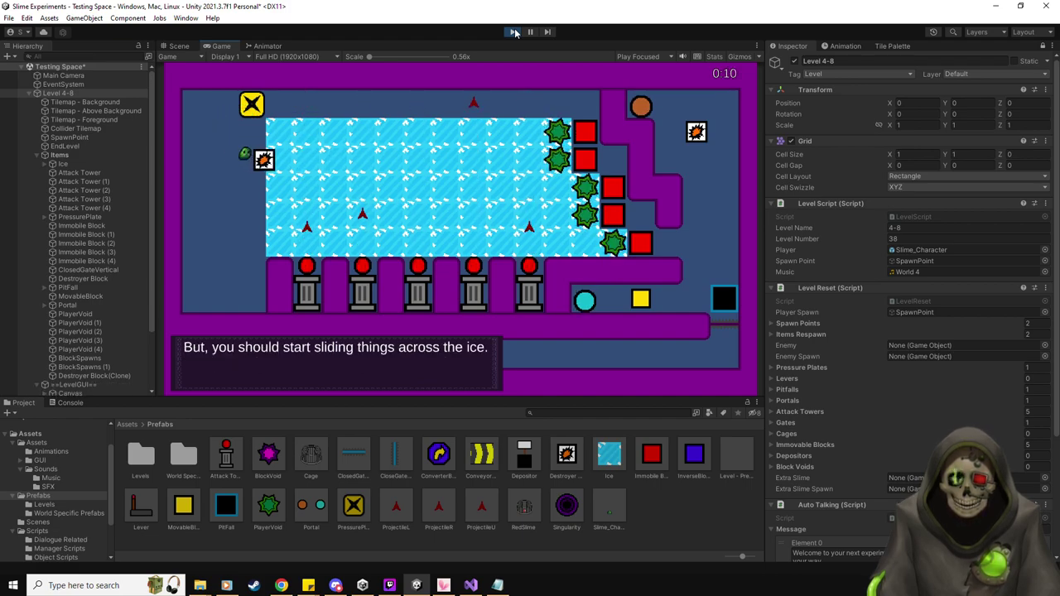
pyautogui.press('Up')
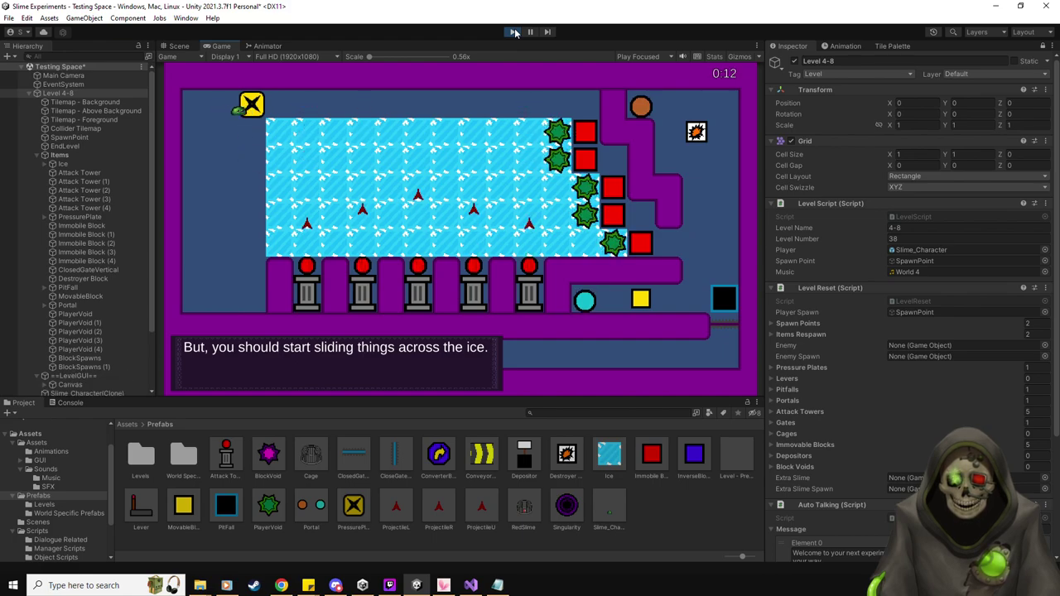
pyautogui.press('Down')
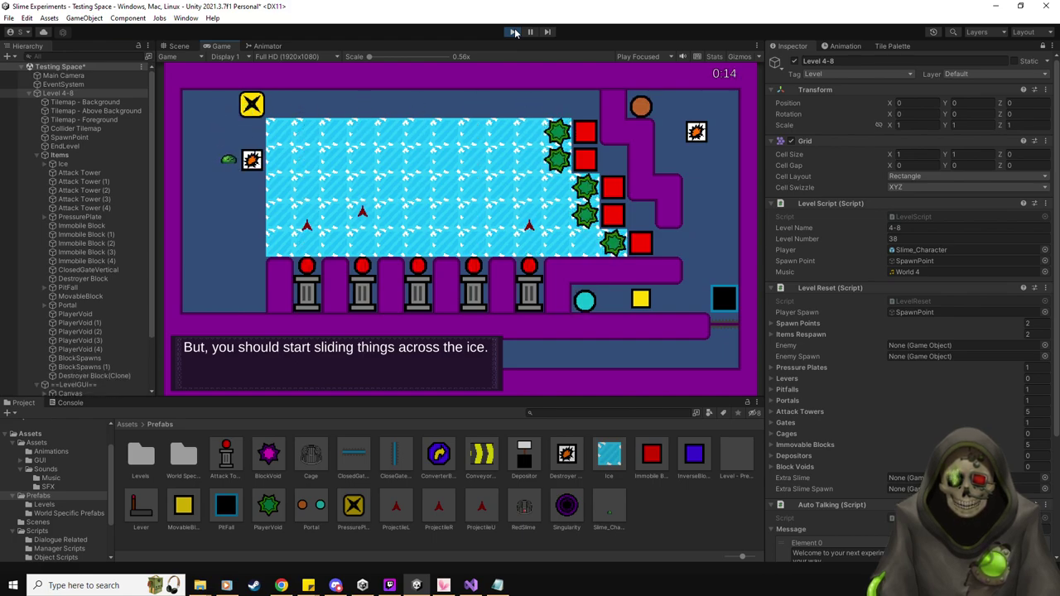
pyautogui.press('Right')
pyautogui.press('Up')
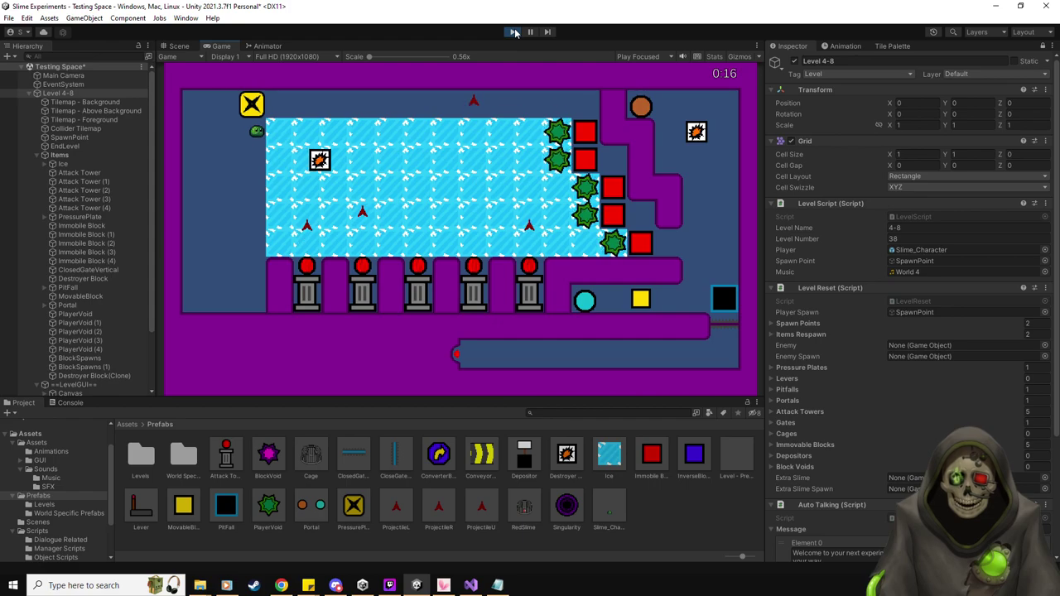
# Keep sliding Destroyer Blocks across the second ice row to test breaking the red immobile block at its end.
pyautogui.press('Down')
pyautogui.press('Right')
pyautogui.press('Up')
pyautogui.press('Down')
pyautogui.press('Right')
pyautogui.press('Up')
pyautogui.press('Left')
pyautogui.press('Down')
pyautogui.press('Down')
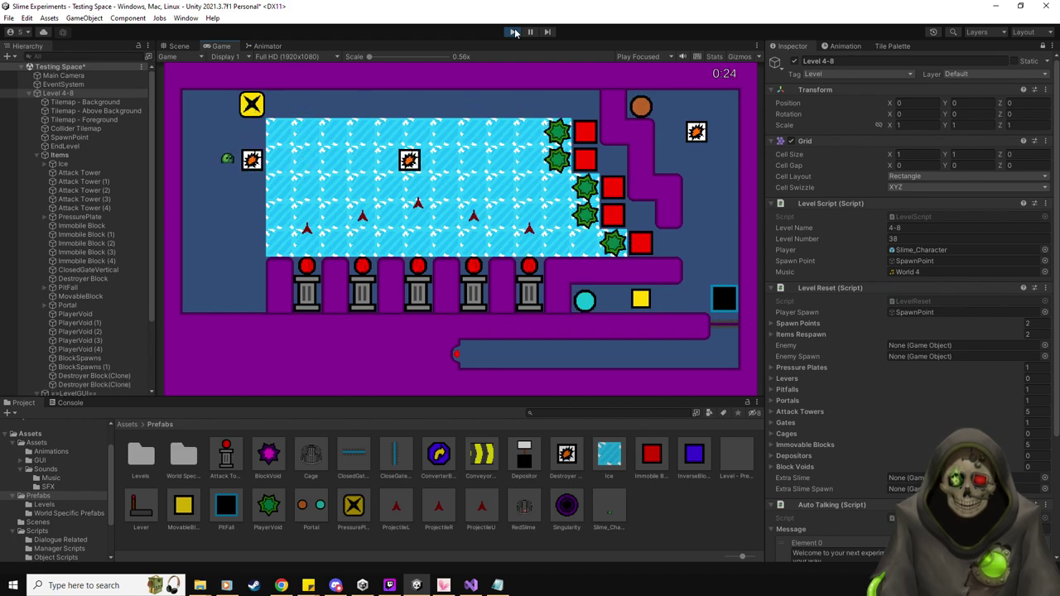
pyautogui.press('Right')
pyautogui.press('Up')
pyautogui.press('Down')
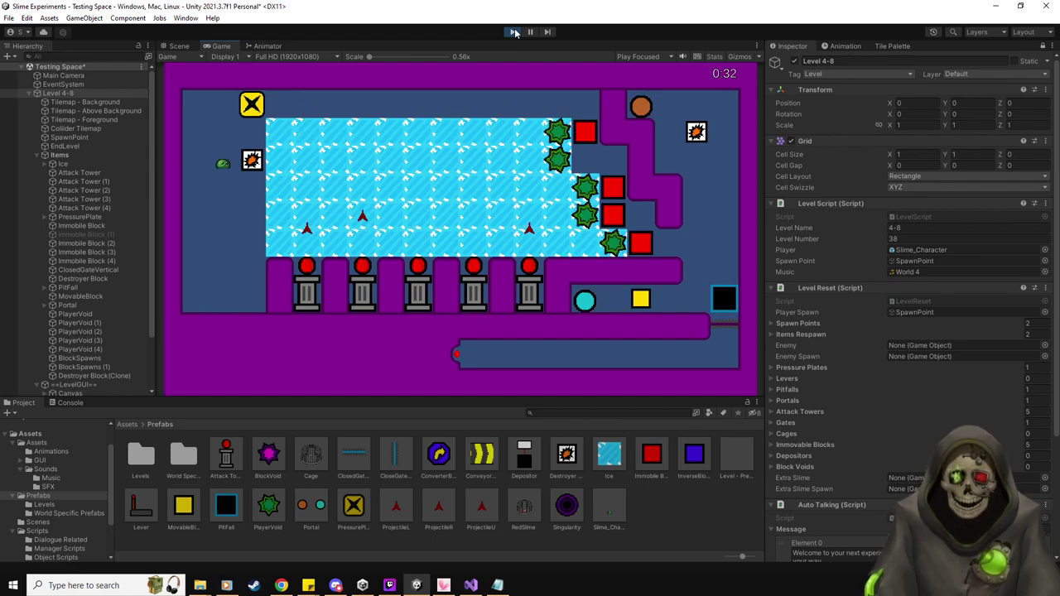
# Test the top ice row by pushing spawned Destroyer Blocks up beside it and sliding them toward its PlayerVoid.
pyautogui.press('Down')
pyautogui.press('Right')
pyautogui.press('Up')
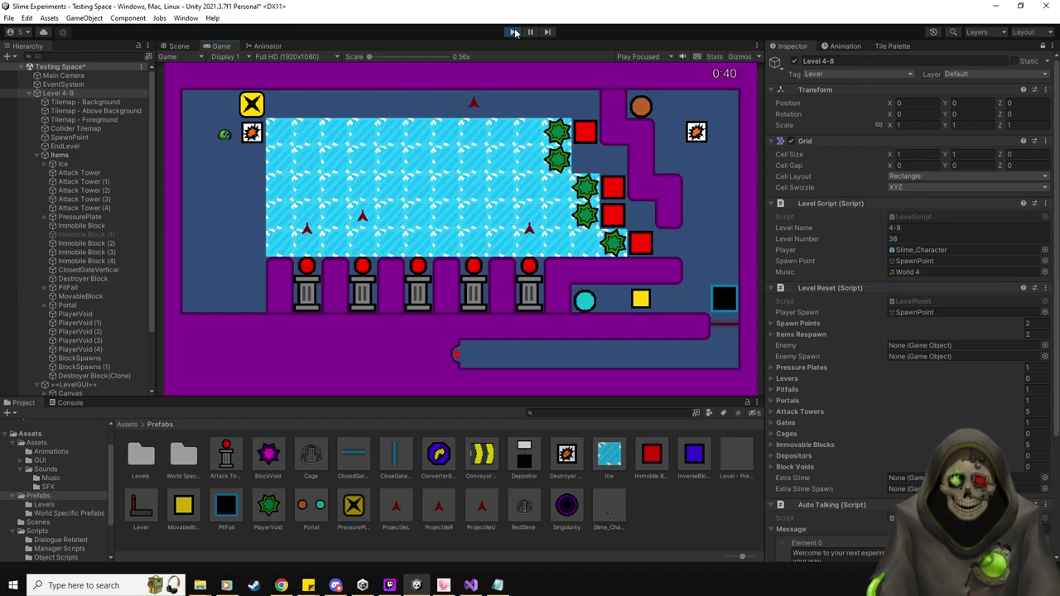
pyautogui.press('Right')
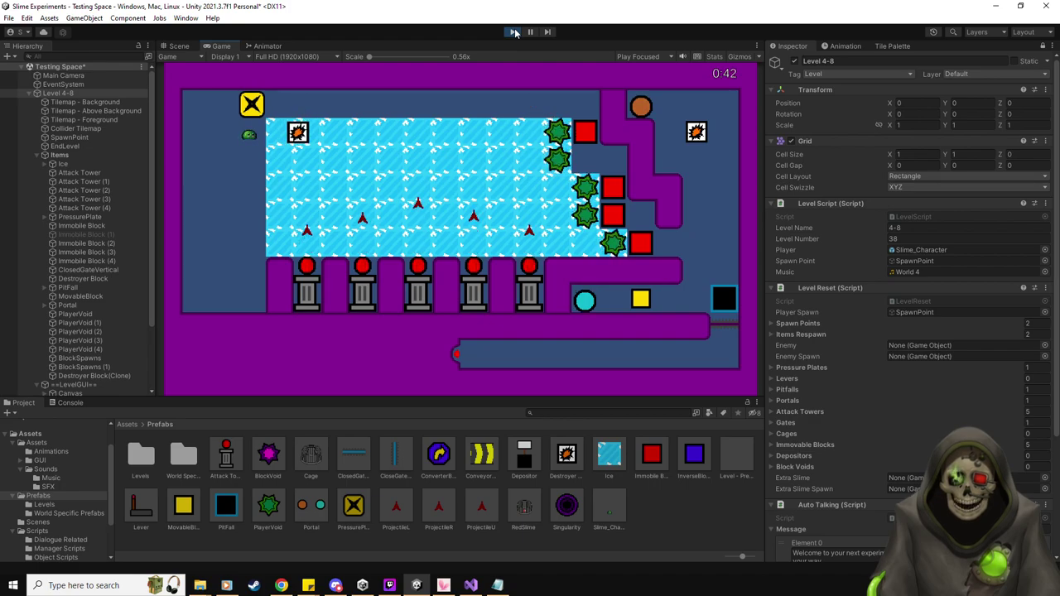
pyautogui.press('Up')
pyautogui.press('Left')
pyautogui.press('Down')
pyautogui.press('Right')
pyautogui.press('Up')
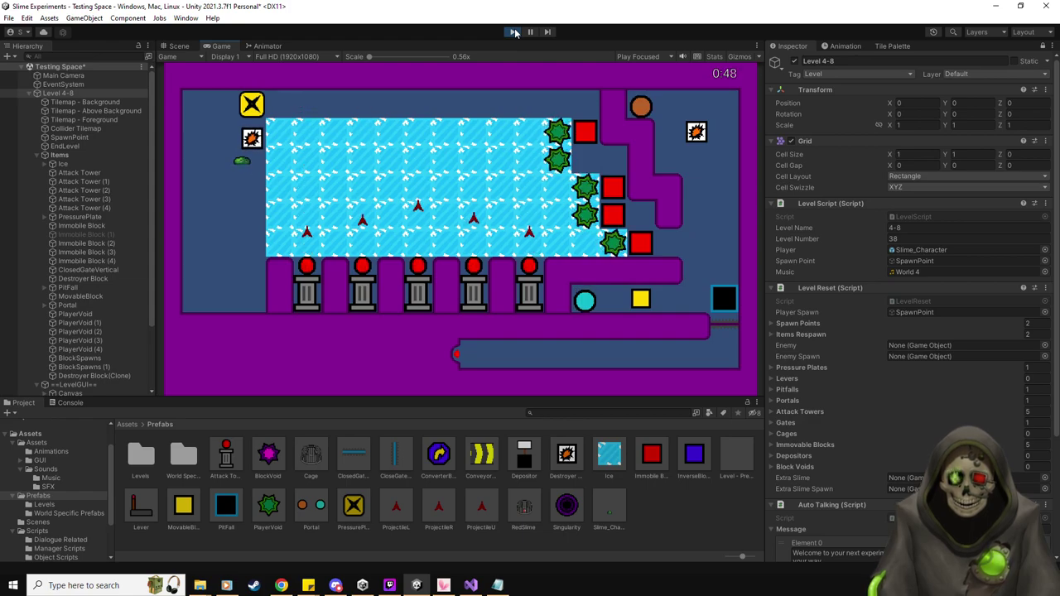
pyautogui.press('Left')
pyautogui.press('Up')
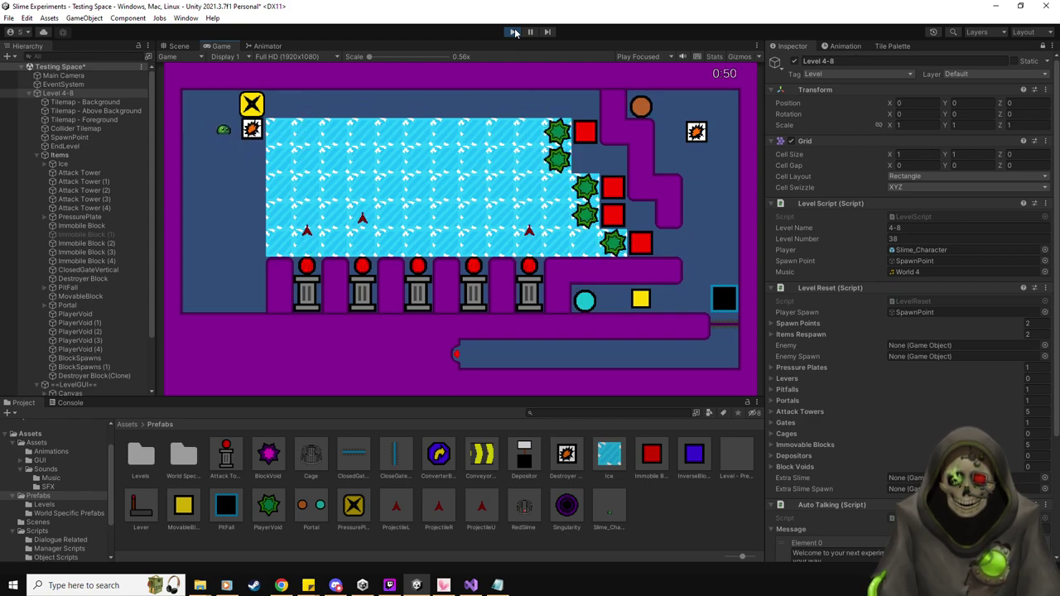
pyautogui.press('Right')
pyautogui.press('Left')
pyautogui.press('Up')
pyautogui.press('Down')
pyautogui.press('Right')
pyautogui.press('Up')
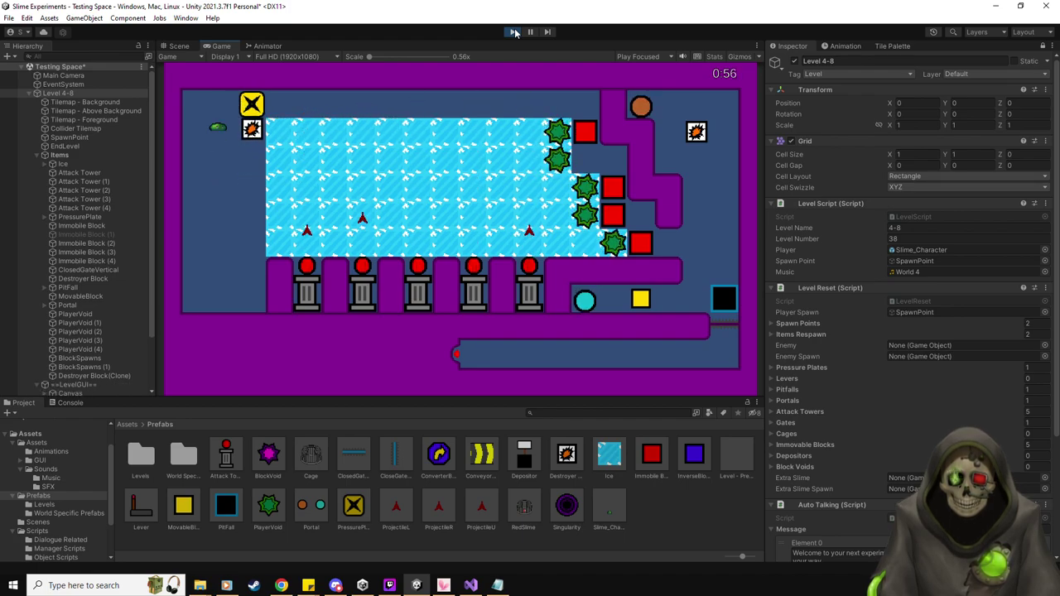
pyautogui.press('Right')
pyautogui.press('Left')
pyautogui.press('Down')
pyautogui.press('Right')
pyautogui.press('Up')
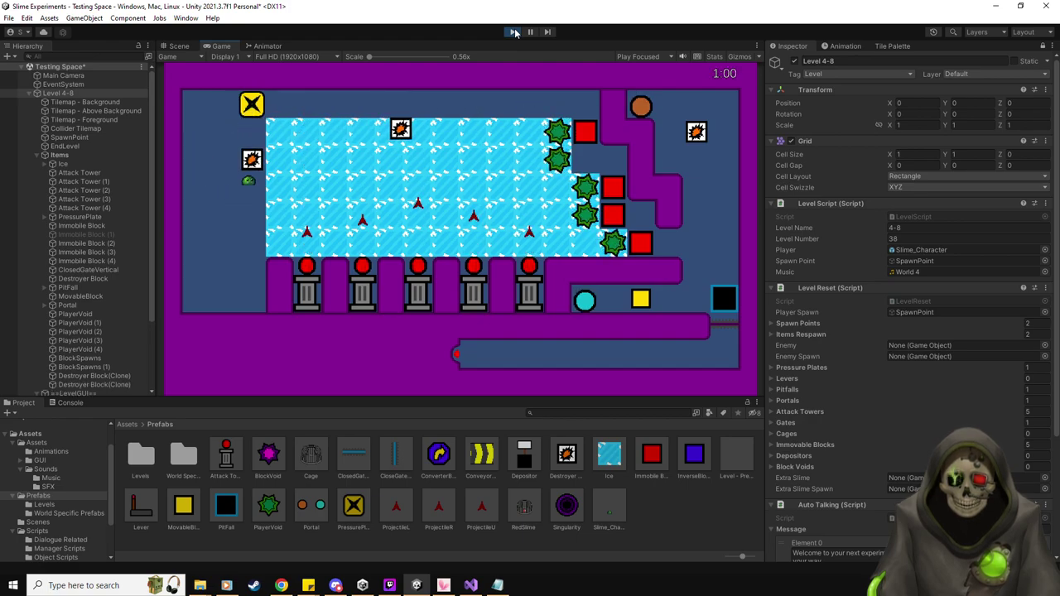
pyautogui.press('Left')
pyautogui.press('Up')
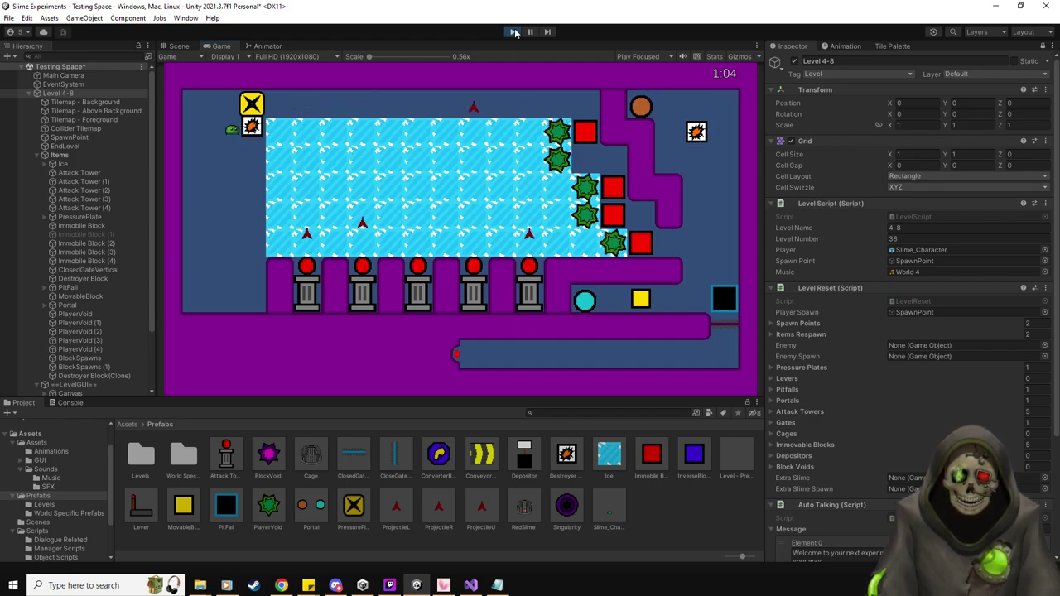
pyautogui.press('Right')
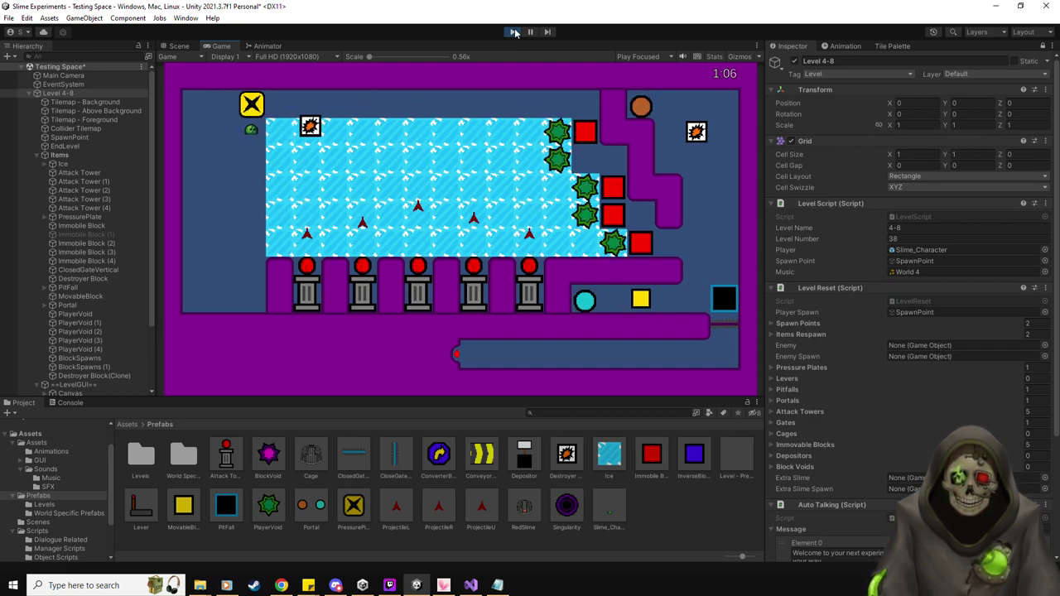
pyautogui.press('Up')
pyautogui.press('Left')
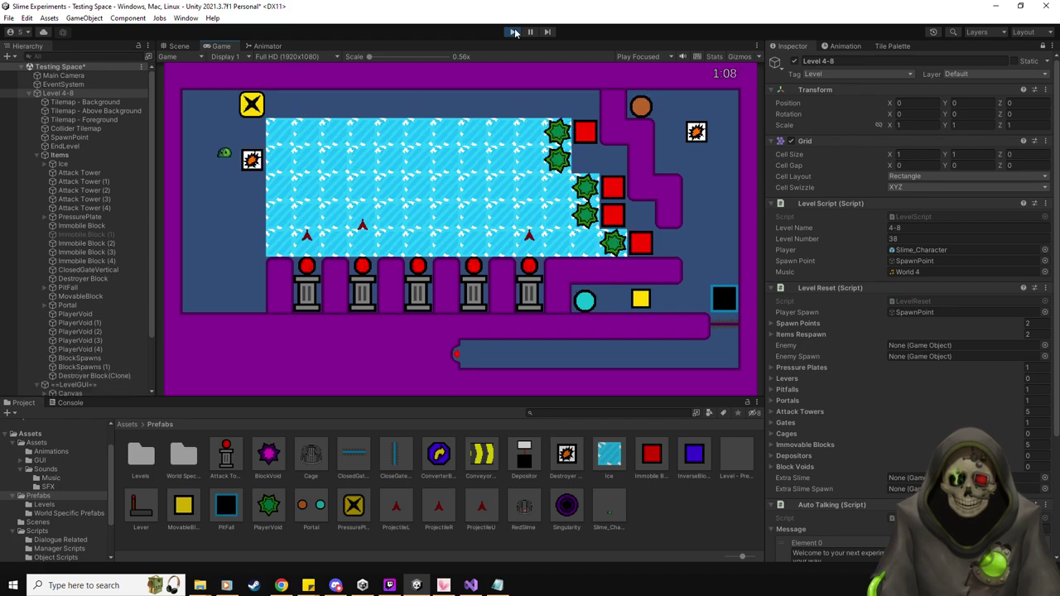
# Move the slime along the open corridor above the ice, past the attack towers' projectiles.
pyautogui.press('Up')
pyautogui.press('Right')
pyautogui.press('Right')
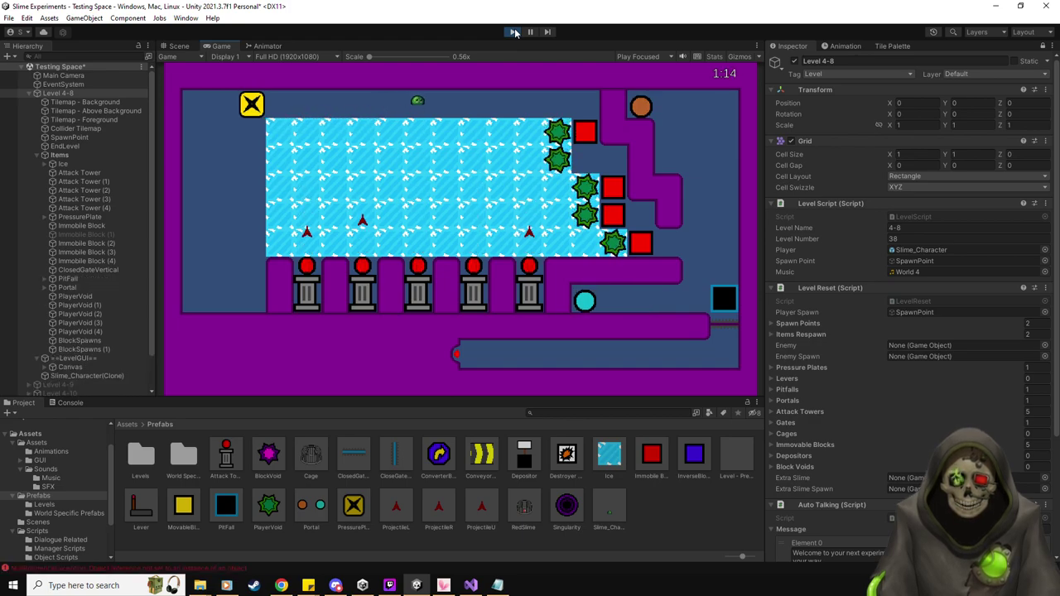
# Open the console's NullReferenceException source in Visual Studio and examine the block and ice loops of ResetLevel in LevelReset.cs.
pyautogui.click(65, 402)
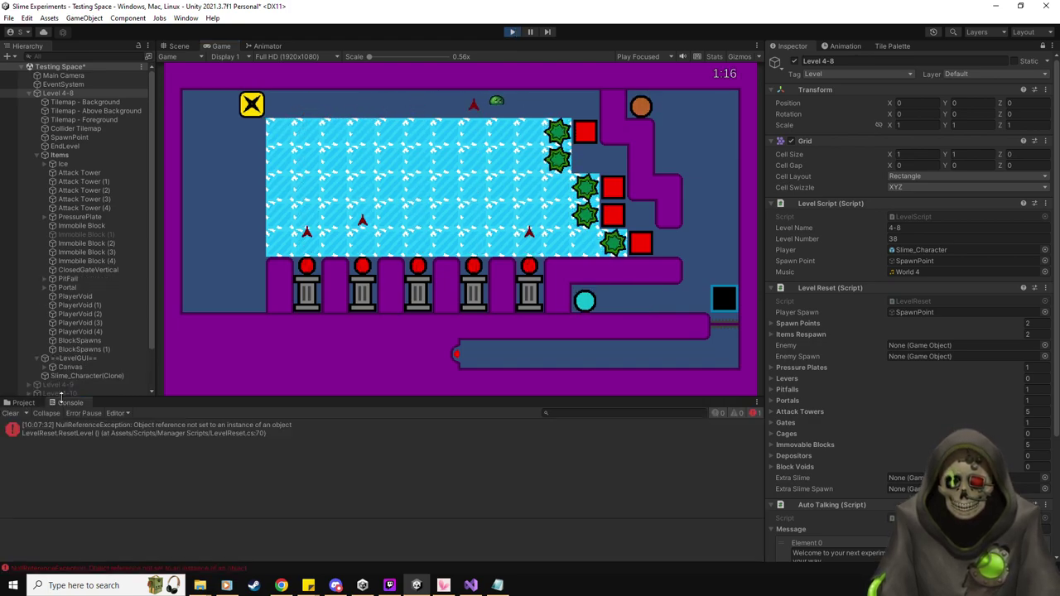
pyautogui.doubleClick(103, 434)
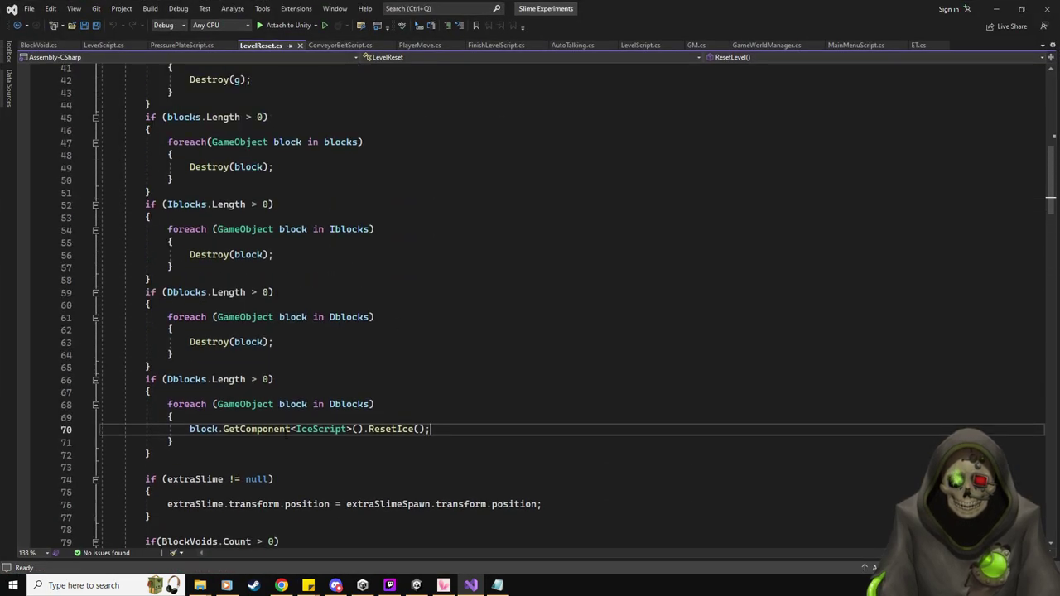
pyautogui.scroll(5, 274, 240)
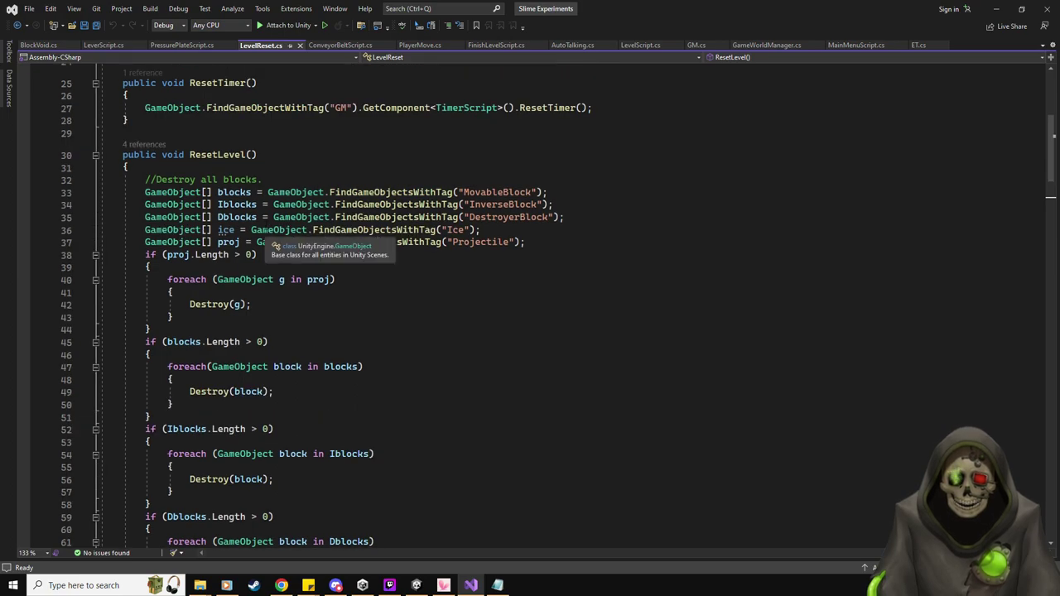
pyautogui.scroll(-4, 496, 303)
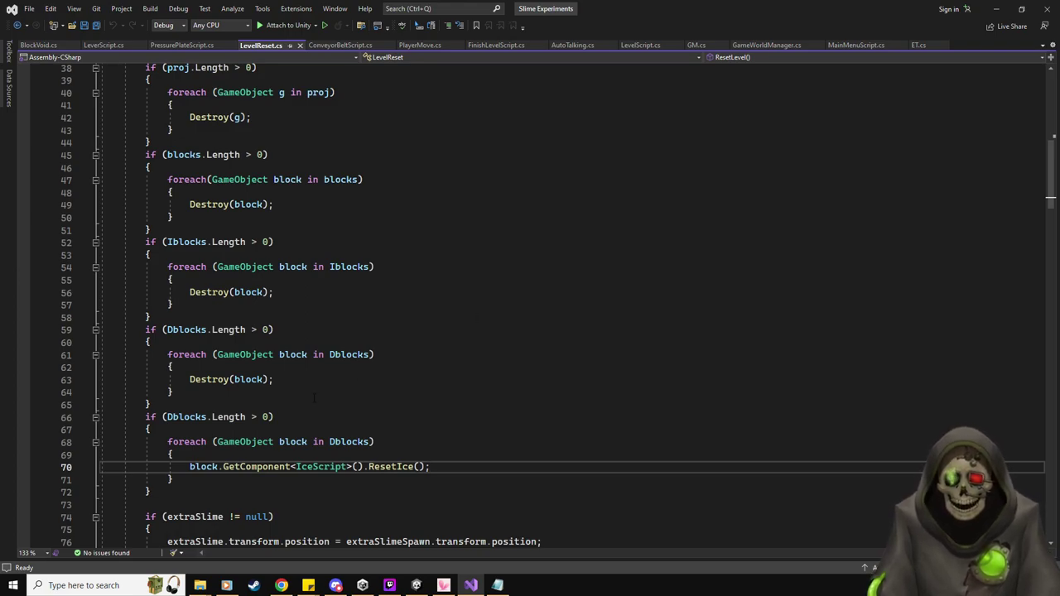
pyautogui.scroll(4, 315, 398)
pyautogui.scroll(-5, 295, 406)
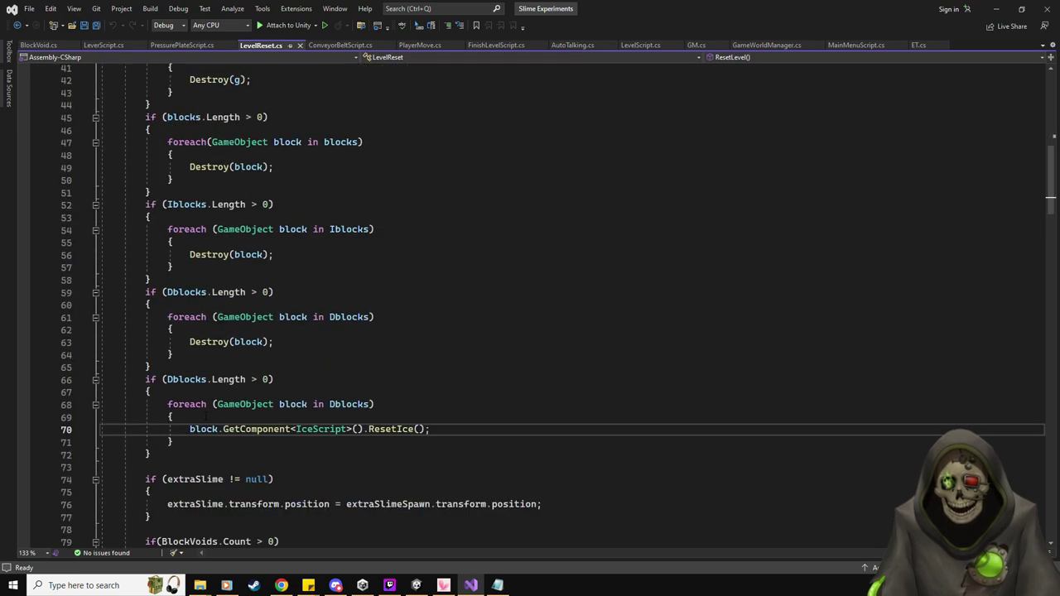
pyautogui.scroll(5, 315, 398)
pyautogui.scroll(-5, 316, 397)
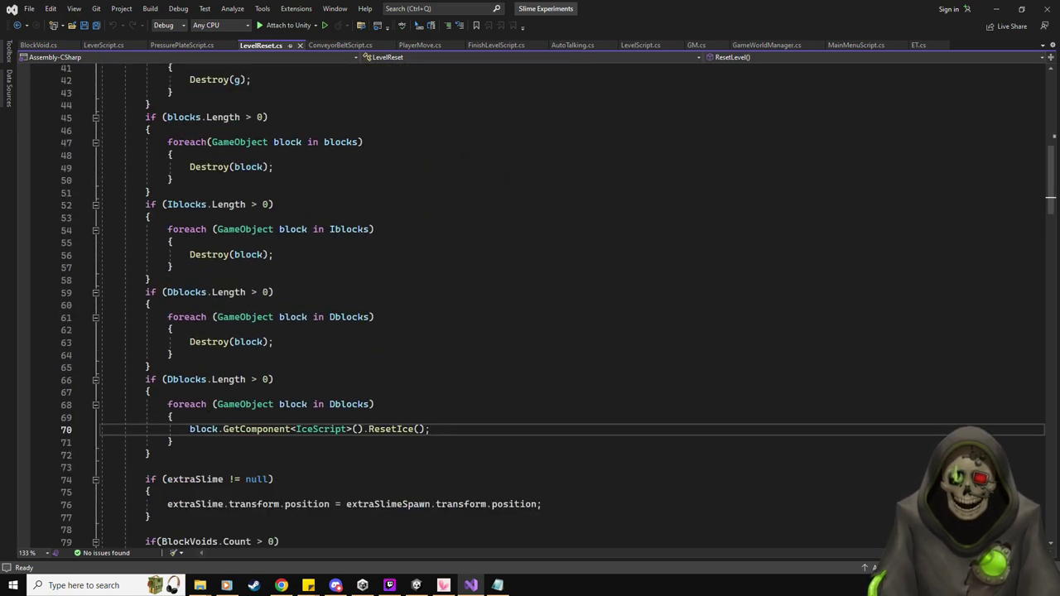
# Replace Dblocks with ice in the length check and foreach loop that call ResetIce, and save LevelReset.cs.
pyautogui.click(186, 380)
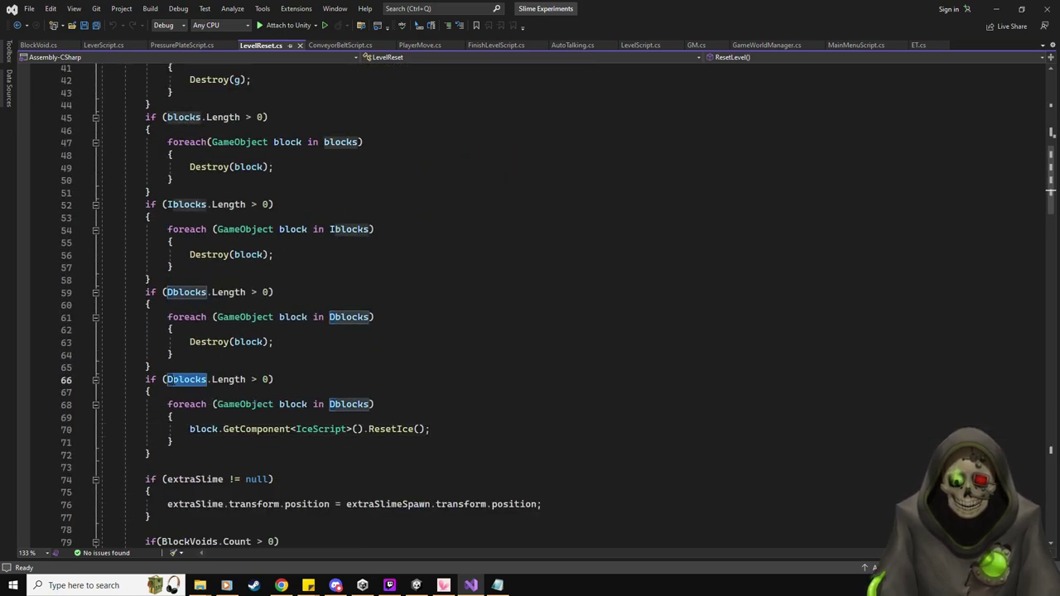
pyautogui.doubleClick(186, 379)
pyautogui.press('BackSpace')
pyautogui.write('ice')
pyautogui.click(370, 342)
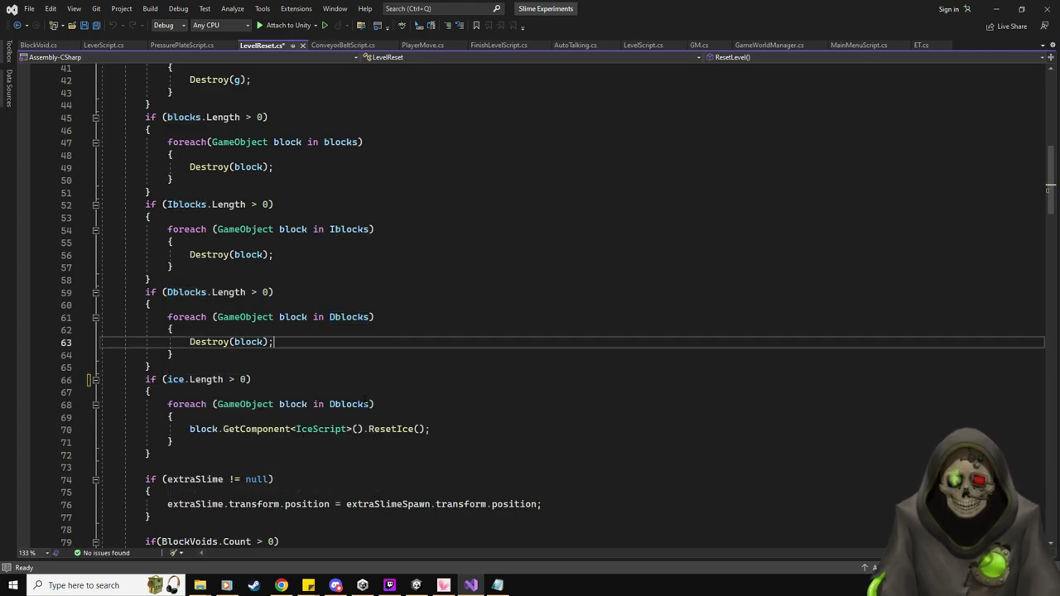
pyautogui.doubleClick(348, 405)
pyautogui.write('ice')
pyautogui.click(426, 378)
pyautogui.hotkey('ctrl', 's')
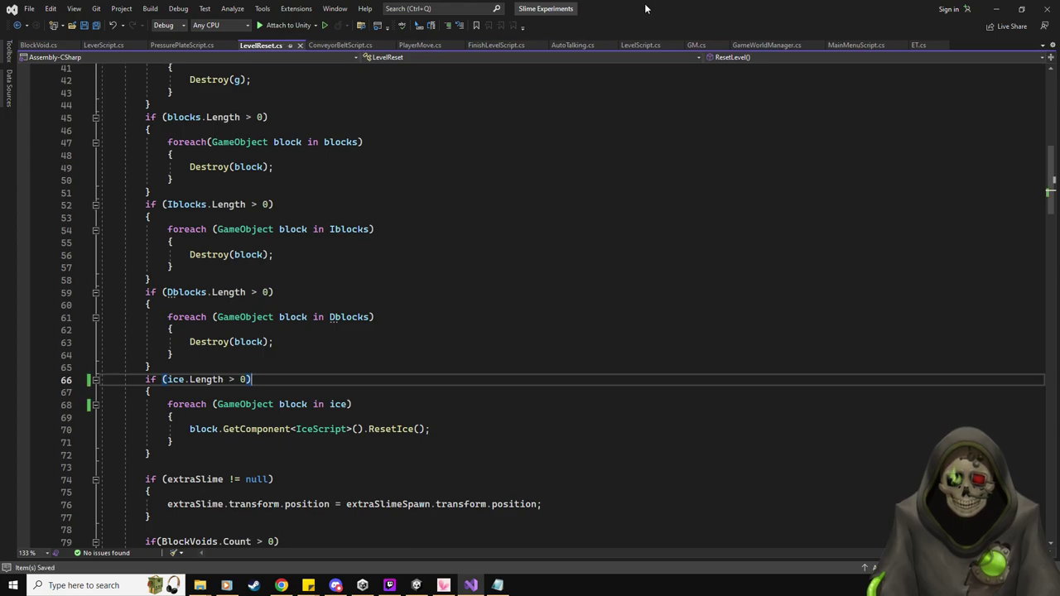
# Switch to Unity, start playtesting Level 4-8, and slide the first spawned Destroyer Block across the upper ice.
pyautogui.hotkey('alt', 'Tab')
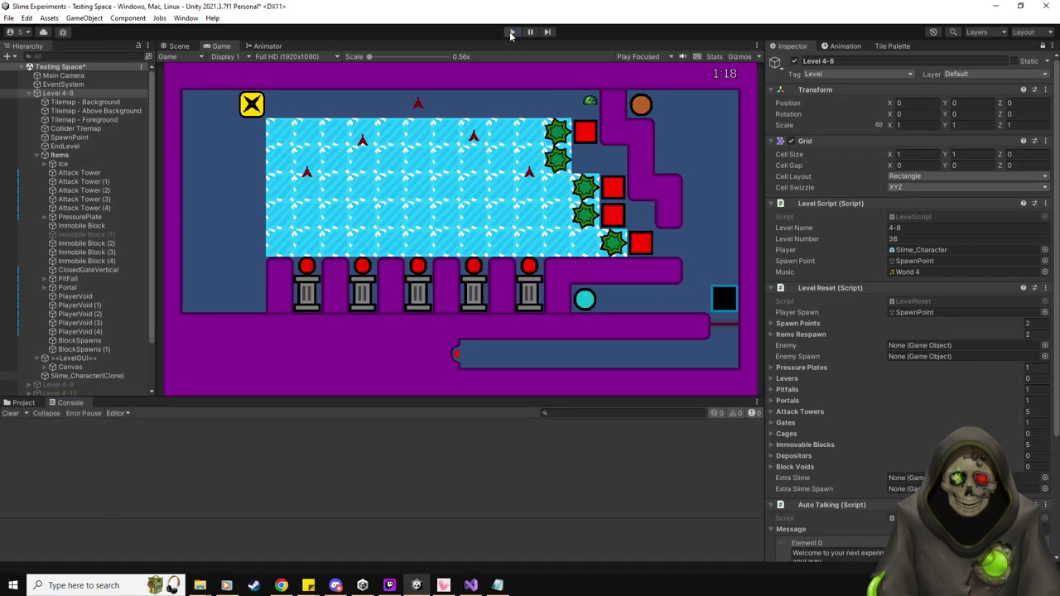
pyautogui.click(511, 33)
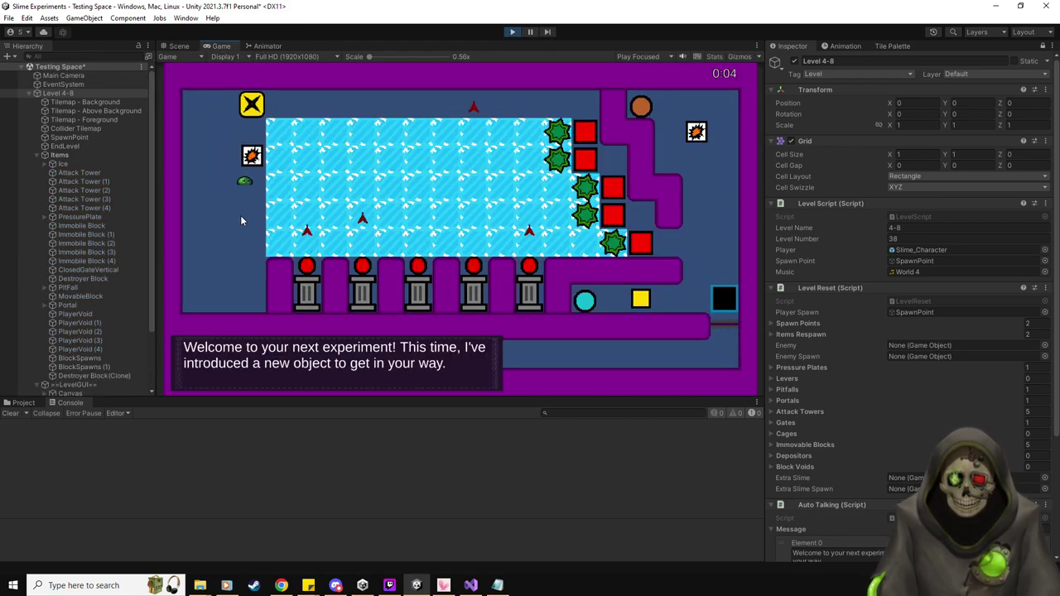
pyautogui.press('Up')
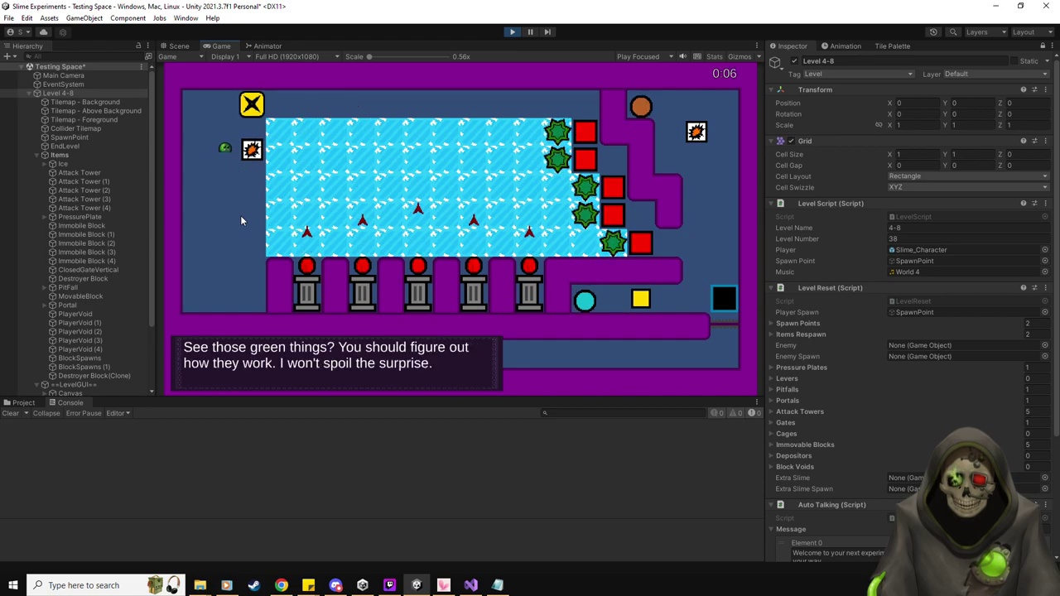
pyautogui.press('Right')
pyautogui.press('Left')
pyautogui.press('Down')
pyautogui.press('Up')
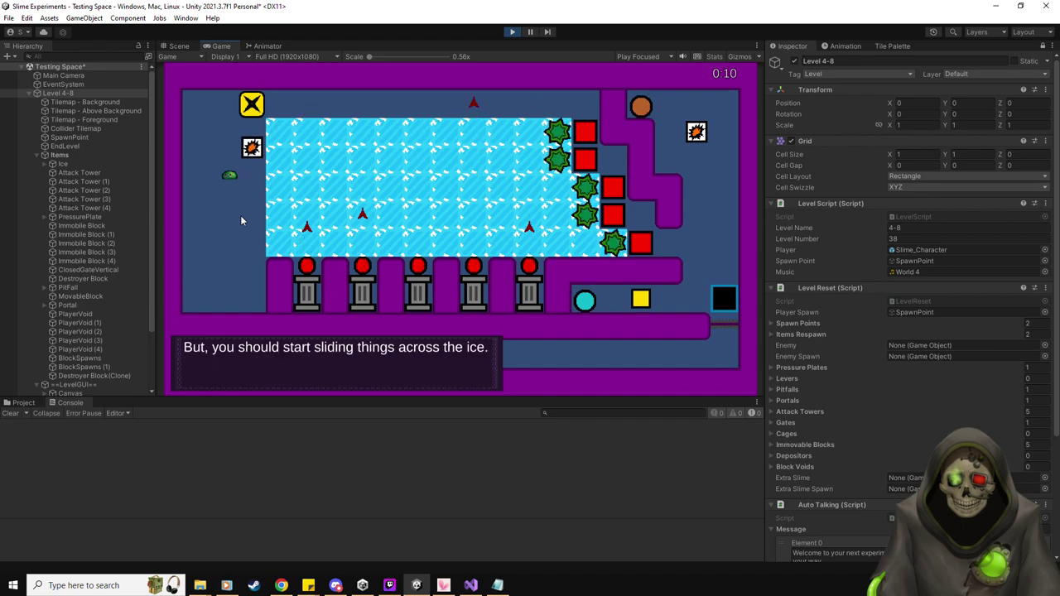
# Push newly spawned Destroyer Blocks up from below and slide them across the ice just above the second row.
pyautogui.press('Right')
pyautogui.press('Left')
pyautogui.press('Up')
pyautogui.press('Down')
pyautogui.press('Up')
pyautogui.press('Left')
pyautogui.press('Down')
pyautogui.press('Up')
pyautogui.press('Left')
pyautogui.press('Up')
pyautogui.press('Right')
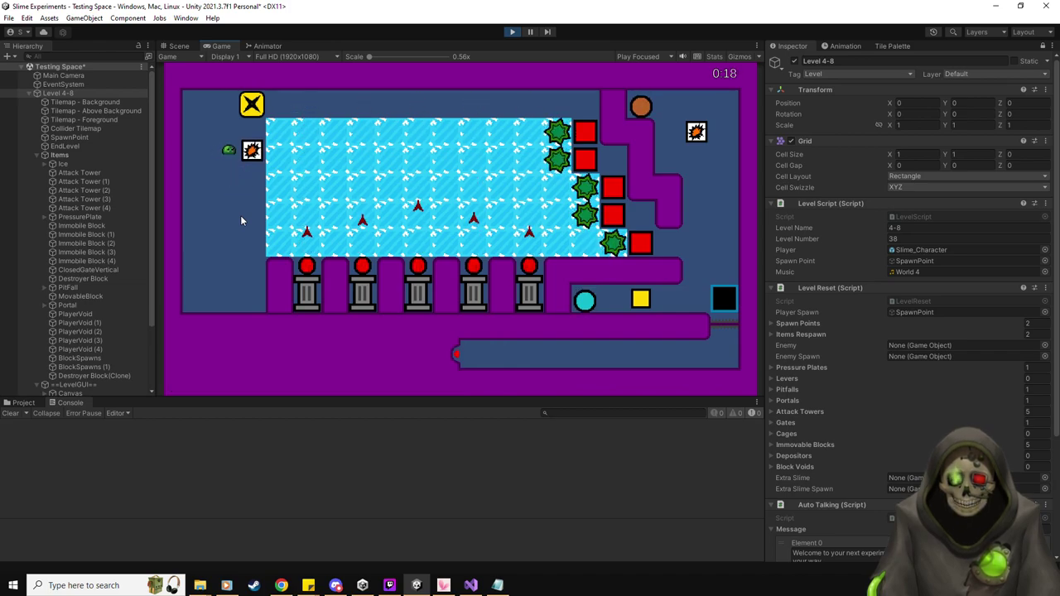
# Slide the raised Destroyer Block across the ice, then spawn another, raise it higher and slide it toward the PlayerVoids.
pyautogui.press('Right')
pyautogui.press('Up')
pyautogui.press('Left')
pyautogui.press('Down')
pyautogui.press('Right')
pyautogui.press('Left')
pyautogui.press('Up')
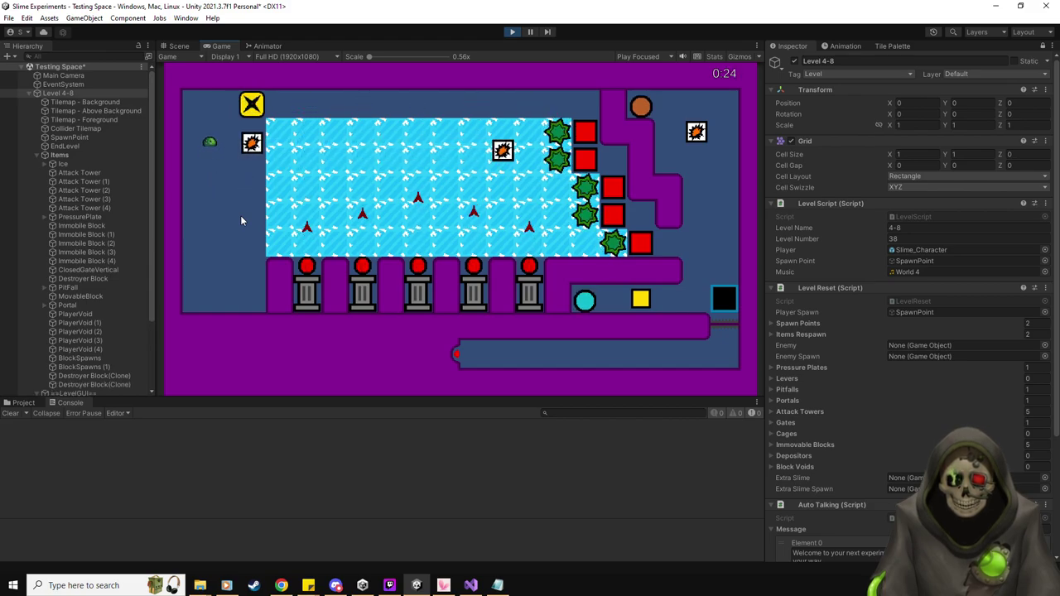
pyautogui.press('Right')
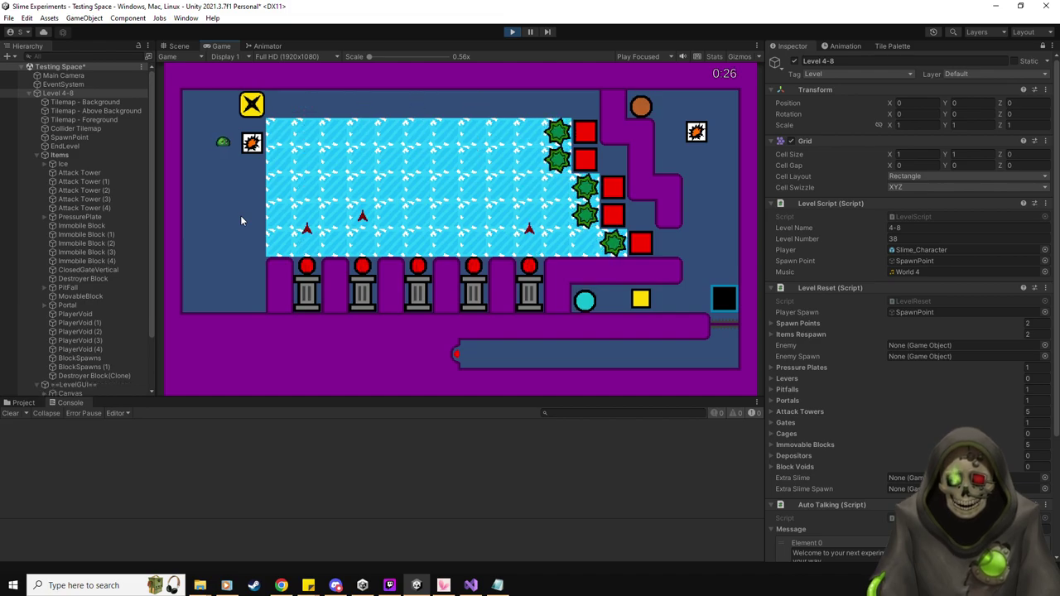
pyautogui.press('Left')
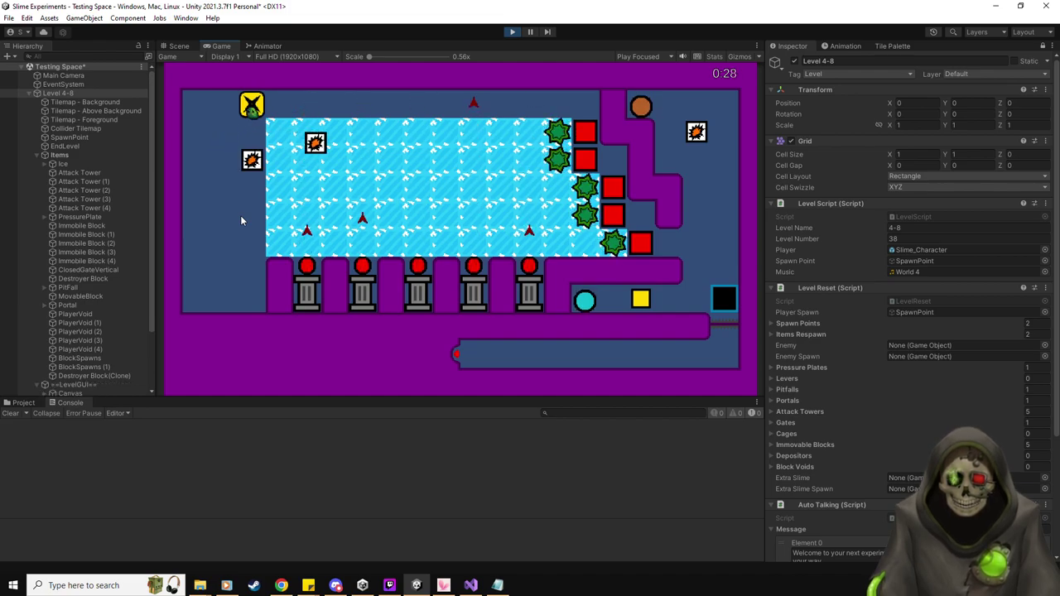
# Raise the fresh Destroyer Block from below, slide it across the upper ice, and spawn a replacement from the yellow plate.
pyautogui.press('Down')
pyautogui.press('Right')
pyautogui.press('Up')
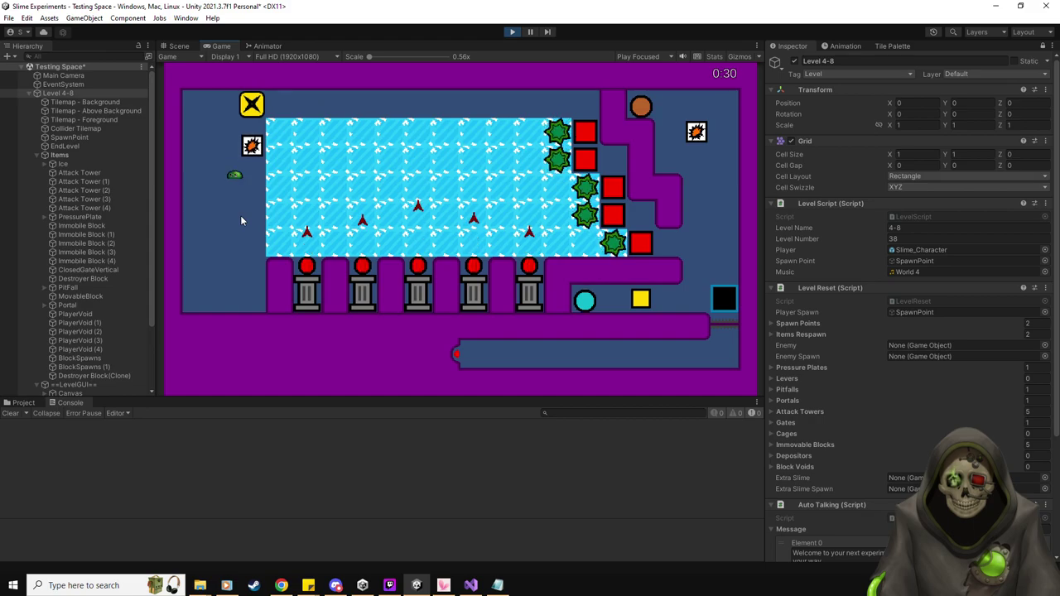
pyautogui.press('Right')
pyautogui.press('Left')
pyautogui.press('Up')
pyautogui.press('Down')
pyautogui.press('Down')
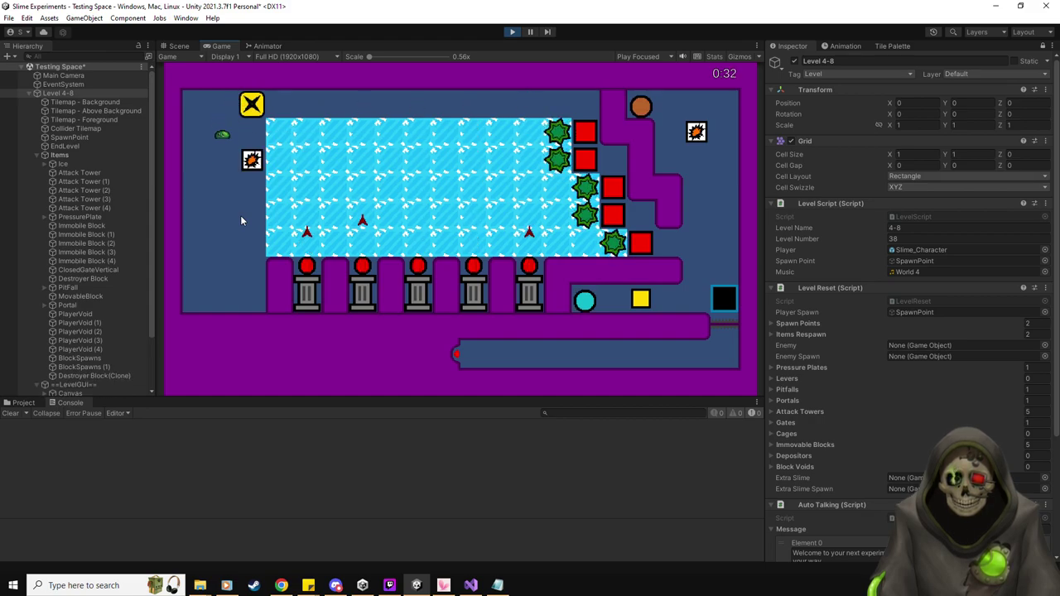
# Keep spawning, raising and sliding Destroyer Blocks over the upper ice, and bring the slime beneath a fresh block.
pyautogui.press('Right')
pyautogui.press('Up')
pyautogui.press('Left')
pyautogui.press('Down')
pyautogui.press('Right')
pyautogui.press('Up')
pyautogui.press('Left')
pyautogui.press('Down')
pyautogui.press('Right')
pyautogui.press('Down')
pyautogui.press('Right')
pyautogui.press('Up')
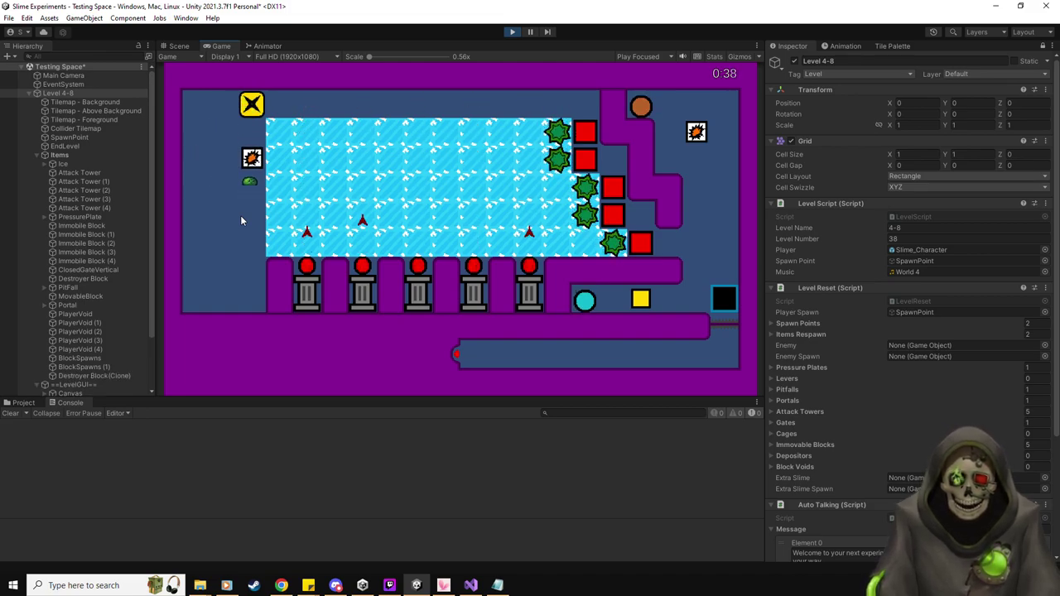
# Slide a Destroyer Block along the top ice row, spawn a new one, and move the slime beneath it.
pyautogui.press('Left')
pyautogui.press('Up')
pyautogui.press('Right')
pyautogui.press('Right')
pyautogui.press('Up')
pyautogui.press('Left')
pyautogui.press('Down')
pyautogui.press('Down')
pyautogui.press('Down')
pyautogui.press('Right')
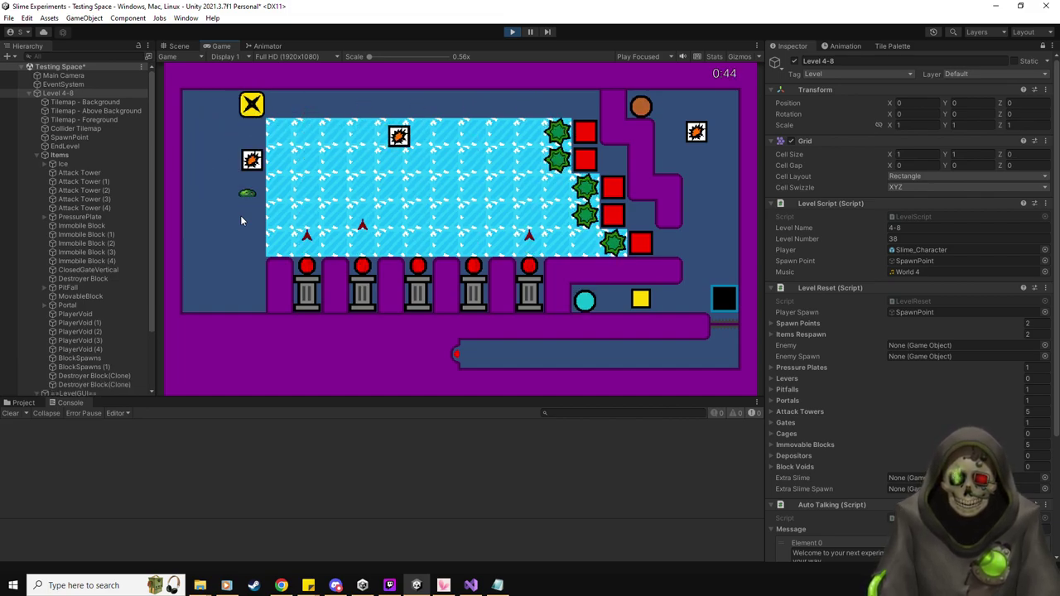
# Push the waiting Destroyer Block upward, slide it across the ice, and spawn another from the yellow plate.
pyautogui.press('Up')
pyautogui.press('Right')
pyautogui.press('Up')
pyautogui.press('Left')
pyautogui.press('Down')
pyautogui.press('Down')
pyautogui.press('Up')
# Push the Destroyer Block down beside the fifth ice row and bring the slime back below the yellow plate.
pyautogui.press('Right')
pyautogui.press('Right')
pyautogui.press('Down')
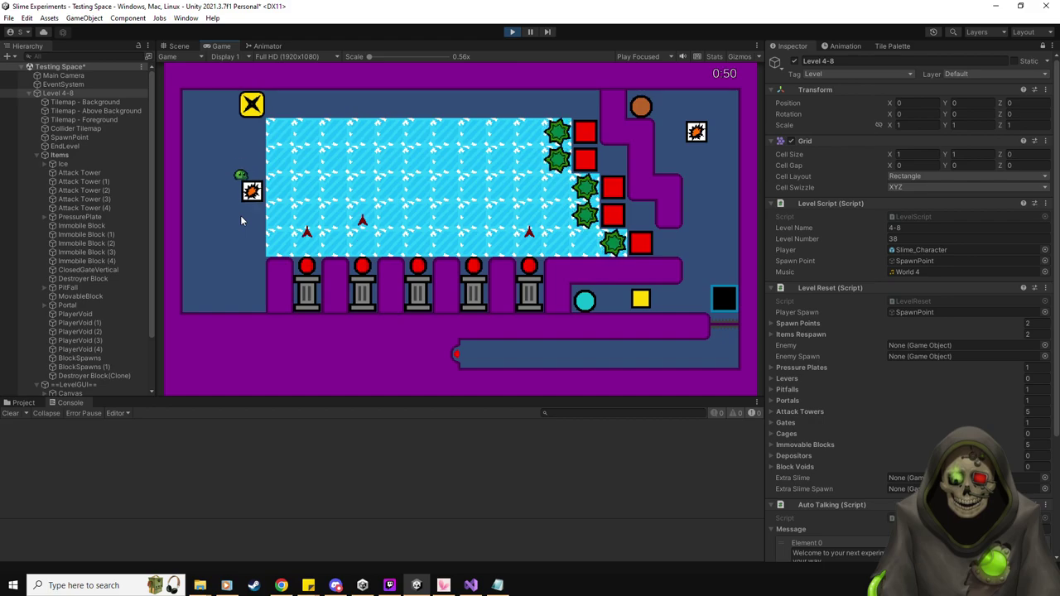
pyautogui.press('Down')
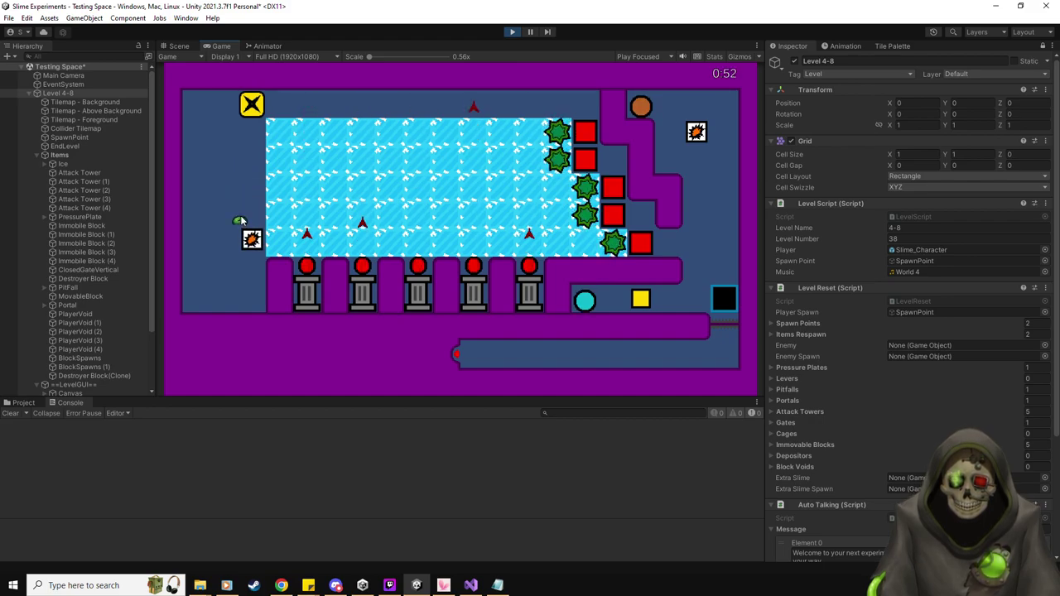
pyautogui.press('Down')
pyautogui.press('Right')
pyautogui.press('Up')
pyautogui.press('Left')
pyautogui.press('Up')
pyautogui.press('Up')
pyautogui.press('Right')
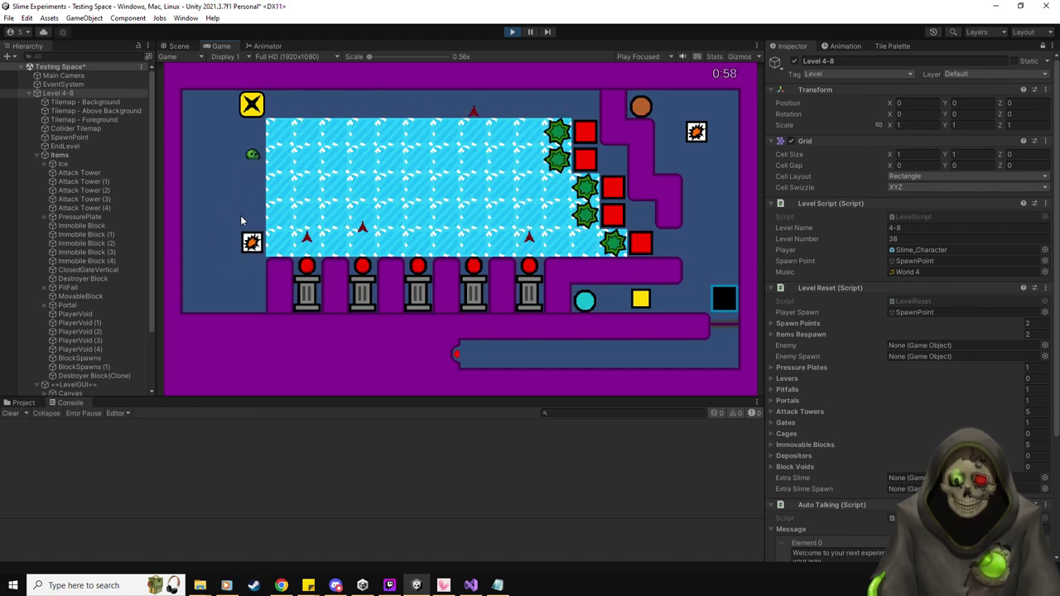
# Spawn three more Destroyer Blocks and line them up beside the fourth, third and second ice rows.
pyautogui.press('Up')
pyautogui.press('Down')
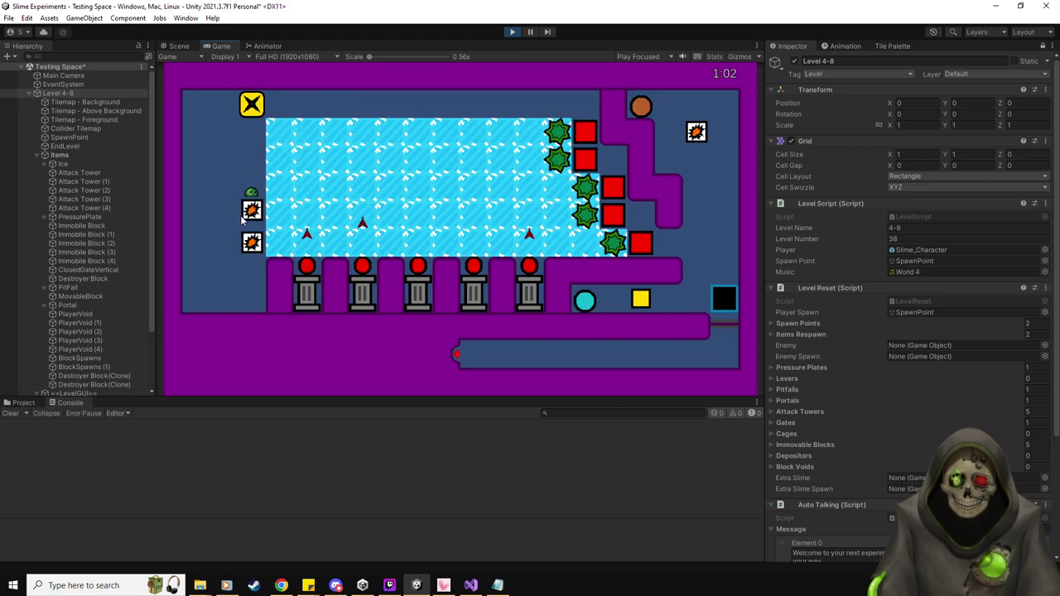
pyautogui.press('Up')
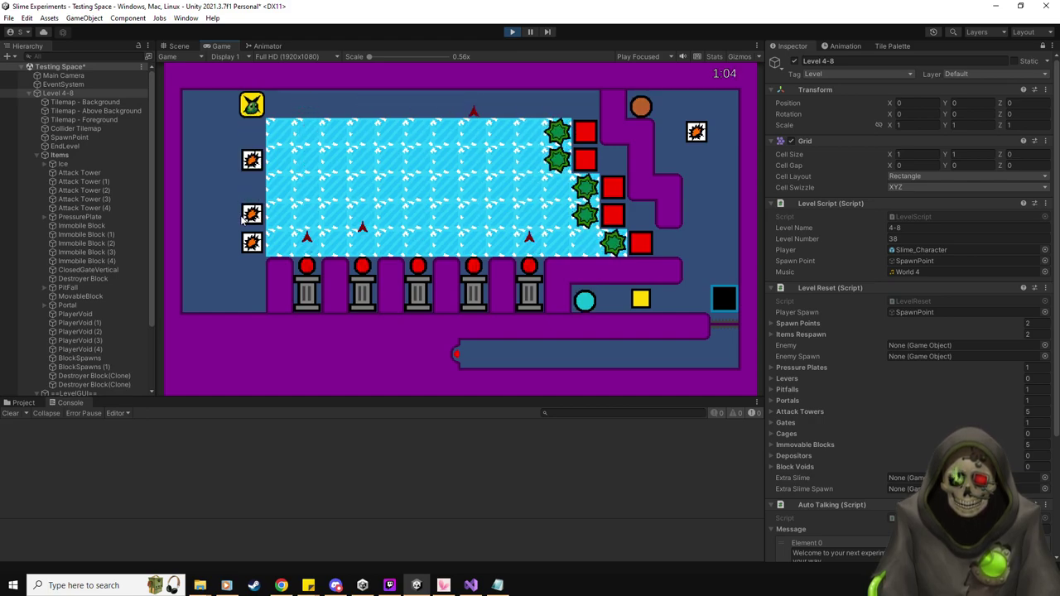
pyautogui.press('Down')
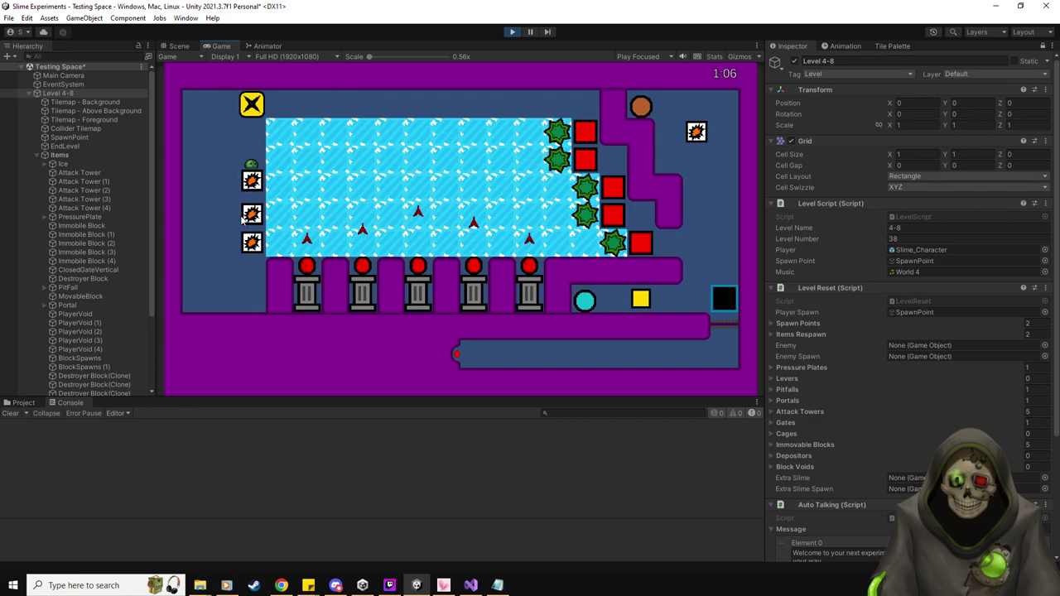
pyautogui.press('Up')
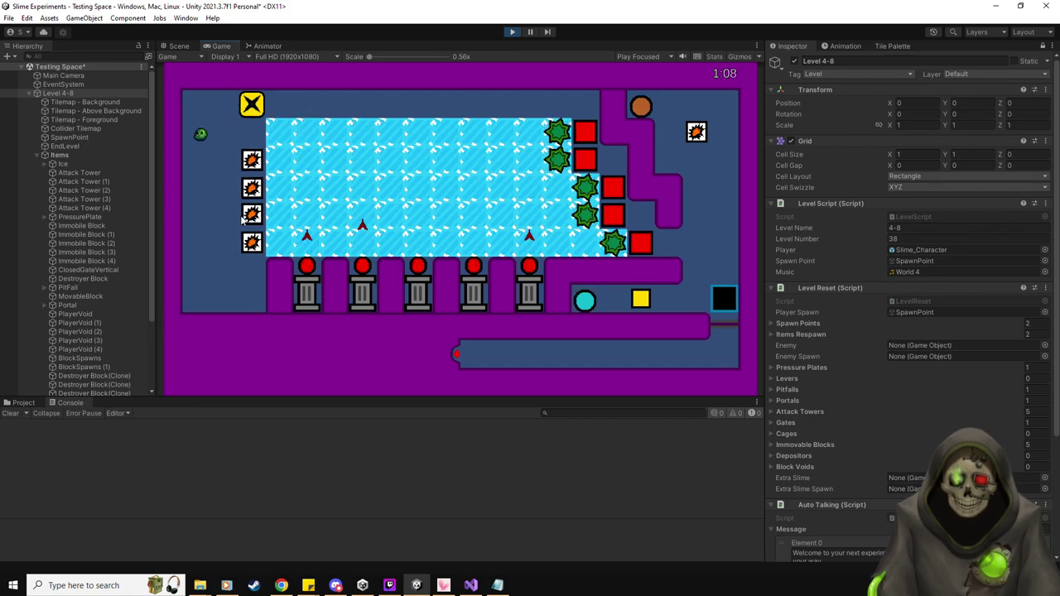
# Slide the four lined-up Destroyer Blocks across the ice toward the PlayerVoids, working up from the fifth row.
pyautogui.press('Down')
pyautogui.press('Right')
pyautogui.press('Up')
pyautogui.press('Right')
pyautogui.press('Up')
pyautogui.press('Right')
pyautogui.press('Right')
pyautogui.press('Up')
pyautogui.press('Right')
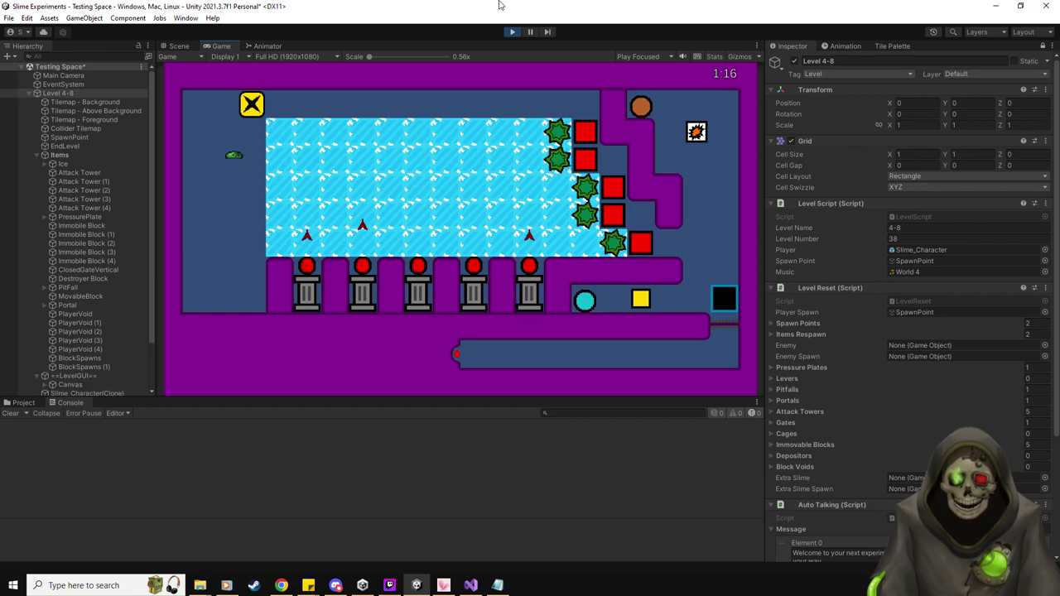
# Spawn four new Destroyer Blocks and line them up beside the fifth, fourth, third and second ice rows.
pyautogui.press('Up')
pyautogui.press('Down')
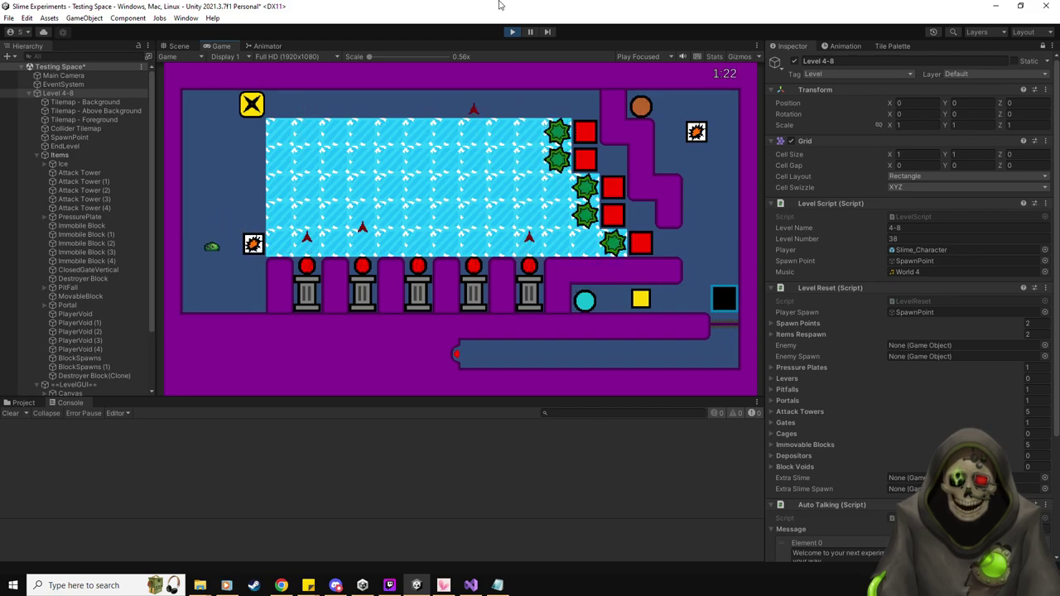
pyautogui.press('Up')
pyautogui.press('Down')
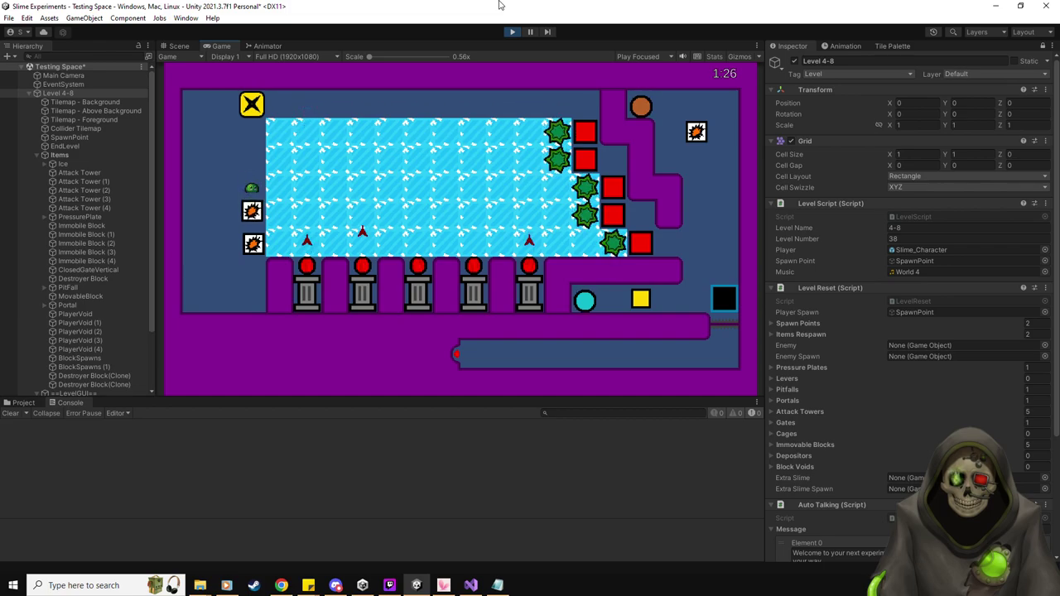
pyautogui.press('Up')
pyautogui.press('Down')
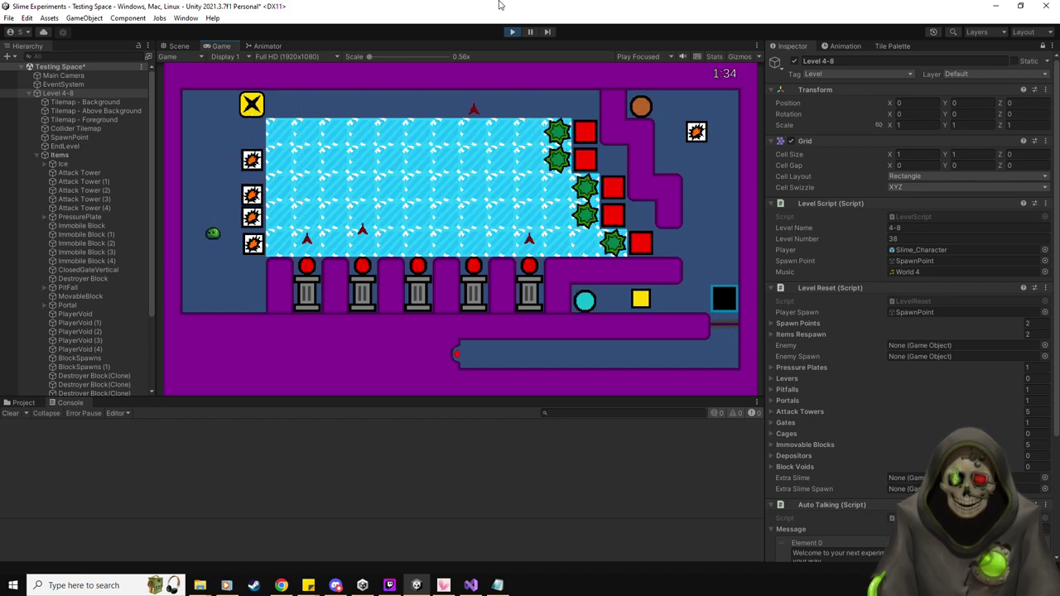
# Slide the second set of four Destroyer Blocks across the ice toward the immobile blocks.
pyautogui.press('Right')
pyautogui.press('Up')
pyautogui.press('Up')
pyautogui.press('Right')
pyautogui.press('Up')
pyautogui.press('Right')
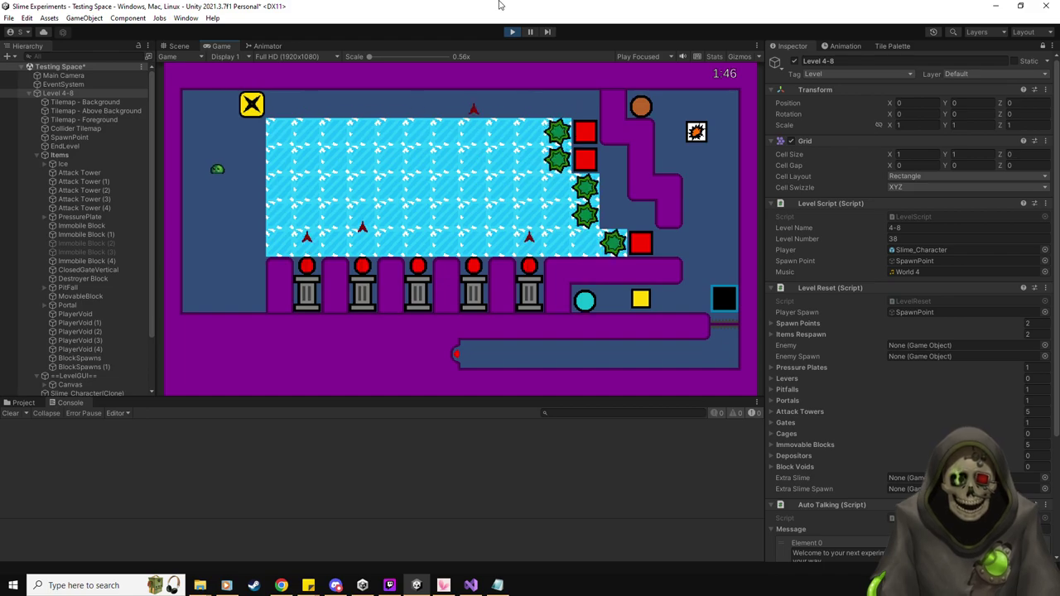
# Spawn a single Destroyer Block, push it up between the second and top ice rows, and slide it across.
pyautogui.press('Right')
pyautogui.press('Up')
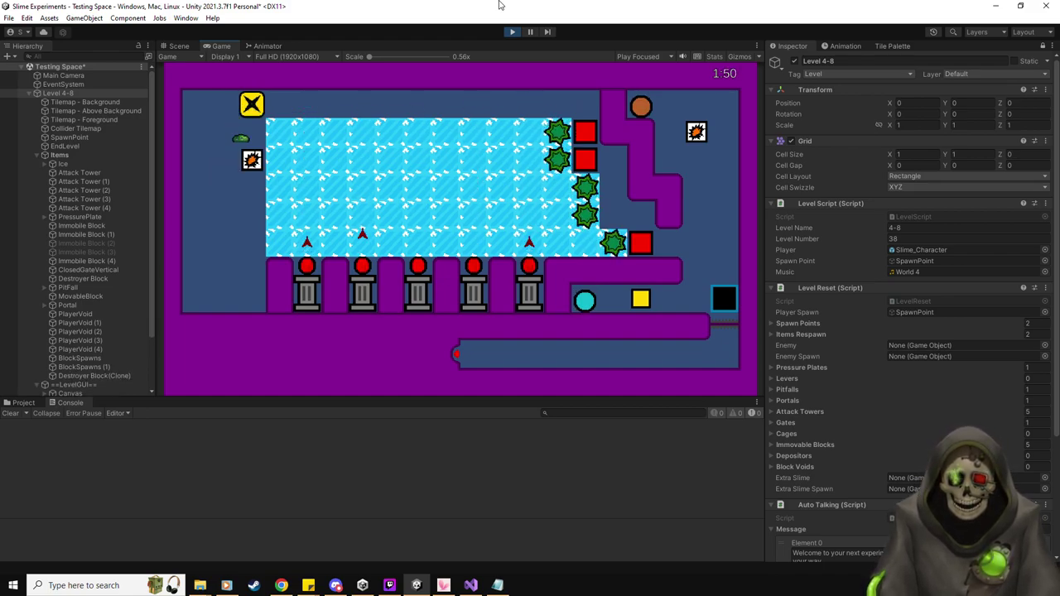
pyautogui.press('Down')
pyautogui.press('Up')
pyautogui.press('Left')
pyautogui.press('Down')
pyautogui.press('Right')
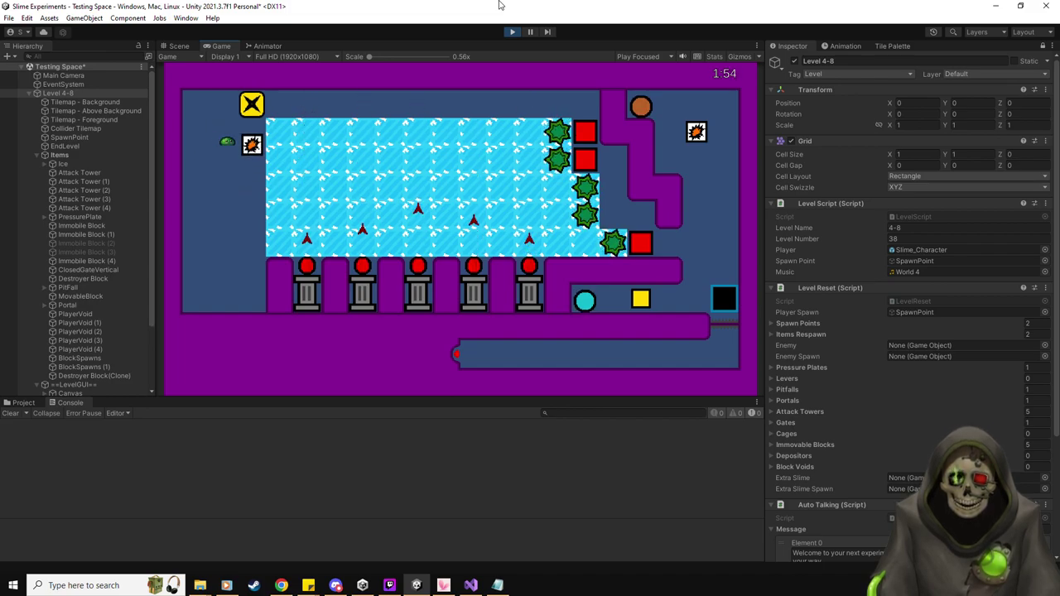
# Line up three Destroyer Blocks beside the fourth, third and second ice rows.
pyautogui.press('Up')
pyautogui.press('Down')
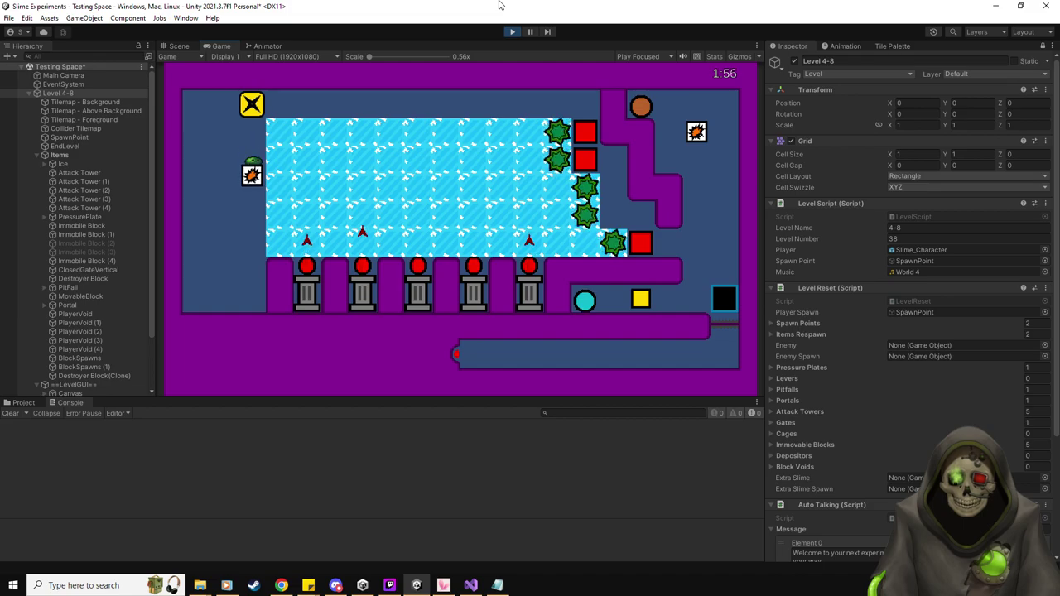
pyautogui.press('Up')
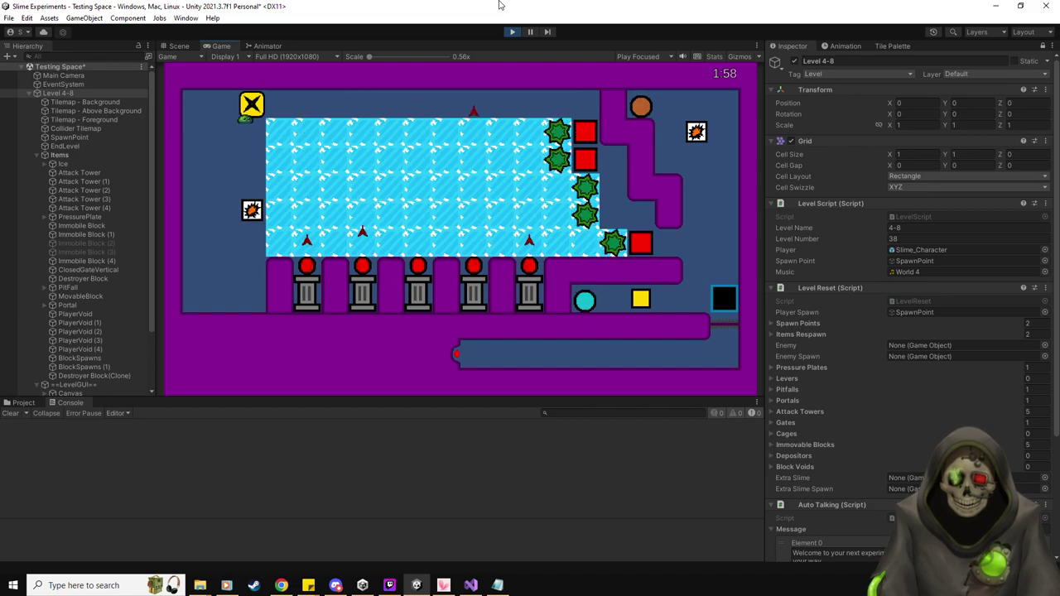
pyautogui.press('Down')
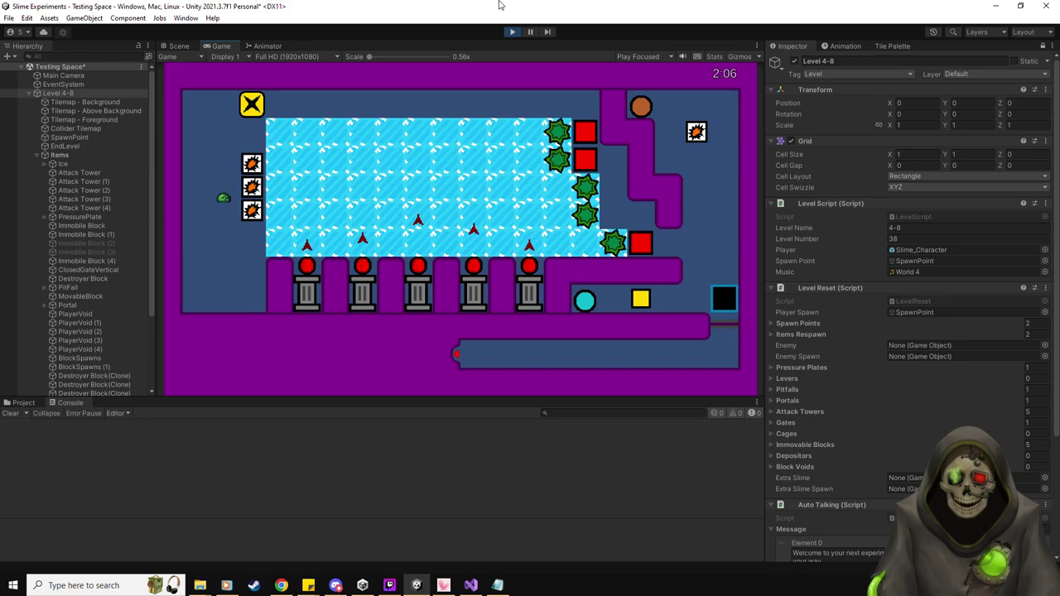
# Slide the three lined-up Destroyer Blocks across the ice, from the fourth row up to the second.
pyautogui.press('Right')
pyautogui.press('Up')
pyautogui.press('Right')
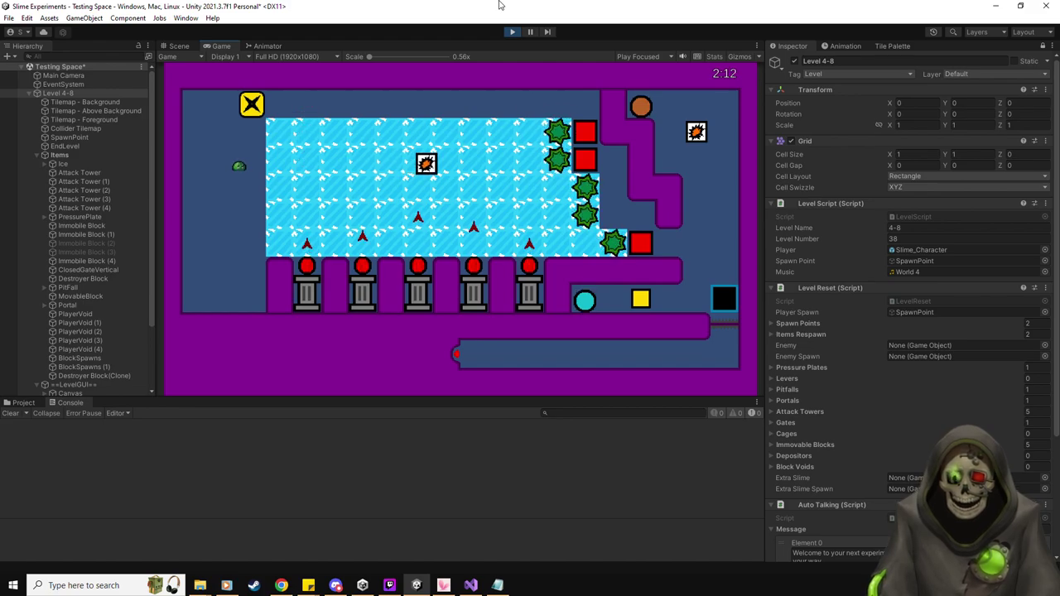
# Spawn a Destroyer Block, push it down beside the lower ice rows, slide it across, and return toward the plate.
pyautogui.press('Up')
pyautogui.press('Down')
pyautogui.press('Down')
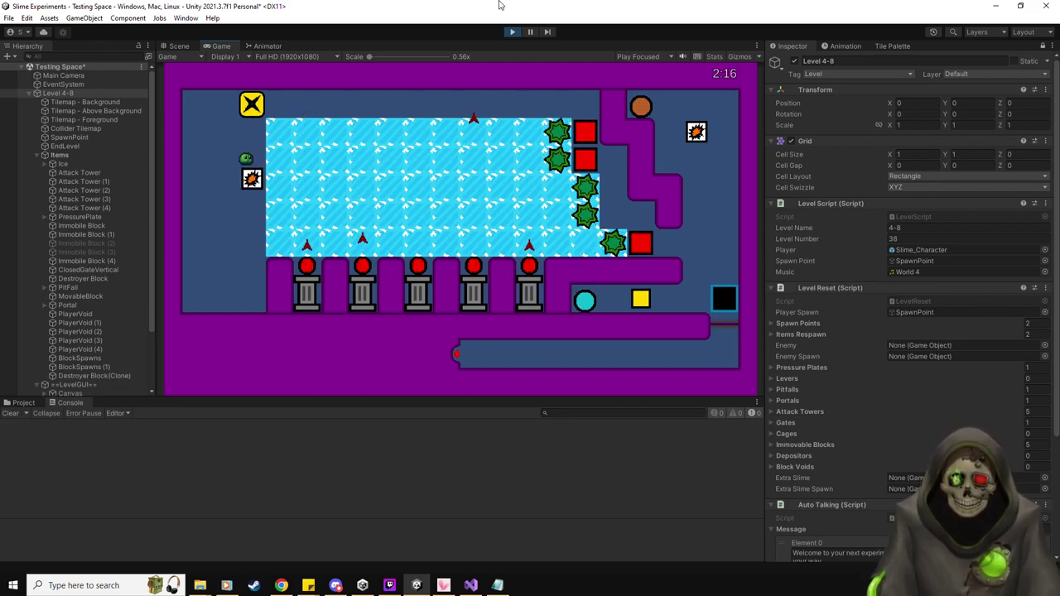
pyautogui.press('Down')
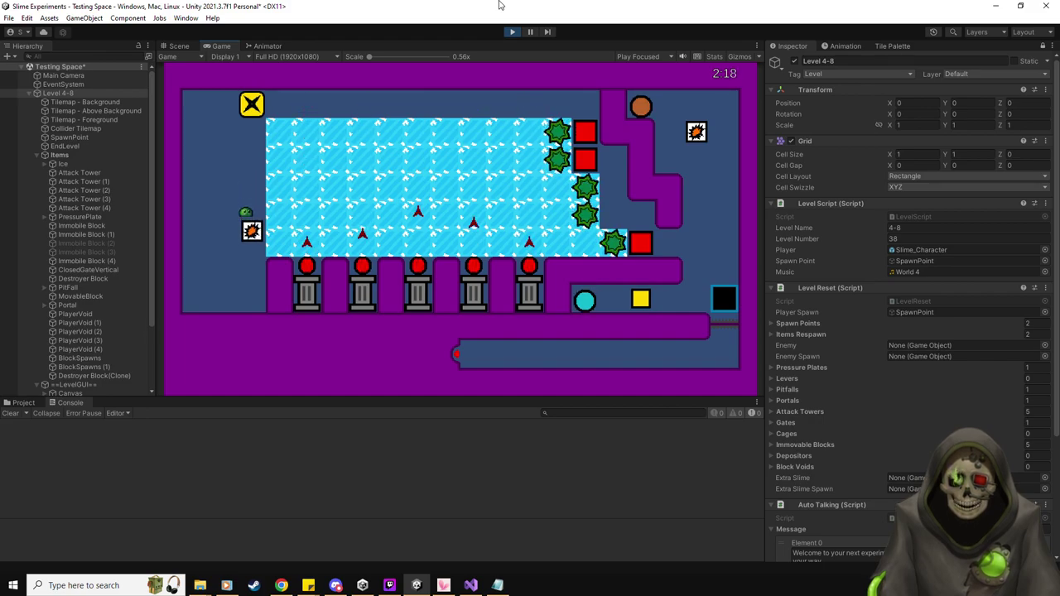
pyautogui.press('Left')
pyautogui.press('Right')
pyautogui.press('Up')
pyautogui.press('Up')
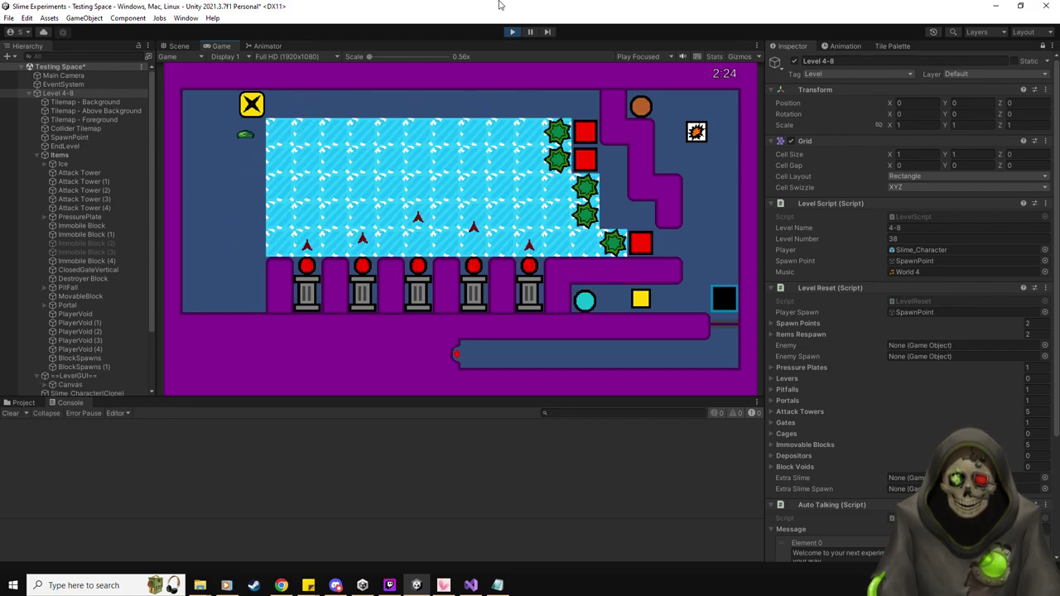
# Test the fifth ice row with another Destroyer Block and bring the slime back up to the yellow plate.
pyautogui.press('Down')
pyautogui.press('Down')
pyautogui.press('Down')
pyautogui.press('Left')
pyautogui.press('Down')
pyautogui.press('Right')
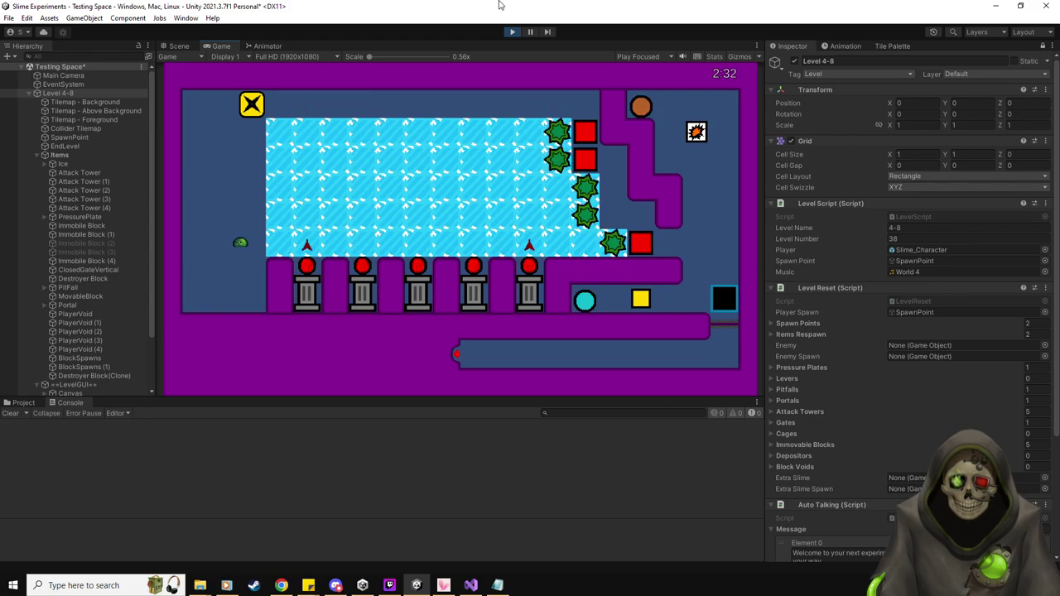
pyautogui.press('Up')
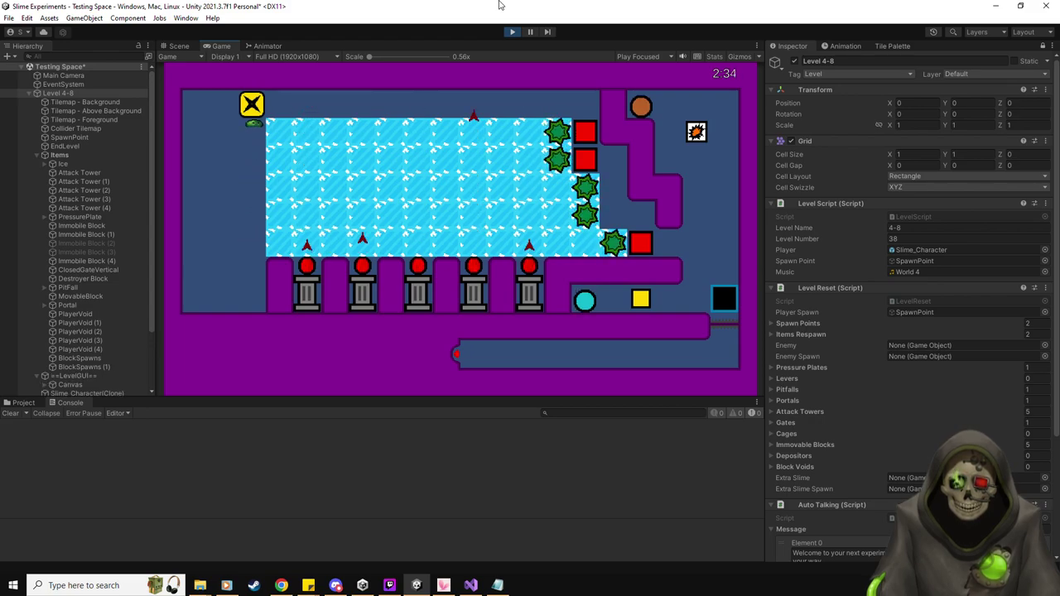
# Push two more Destroyer Blocks down to the fifth ice row, slide each across the ice, and stop the playtest.
pyautogui.press('Down')
pyautogui.press('Down')
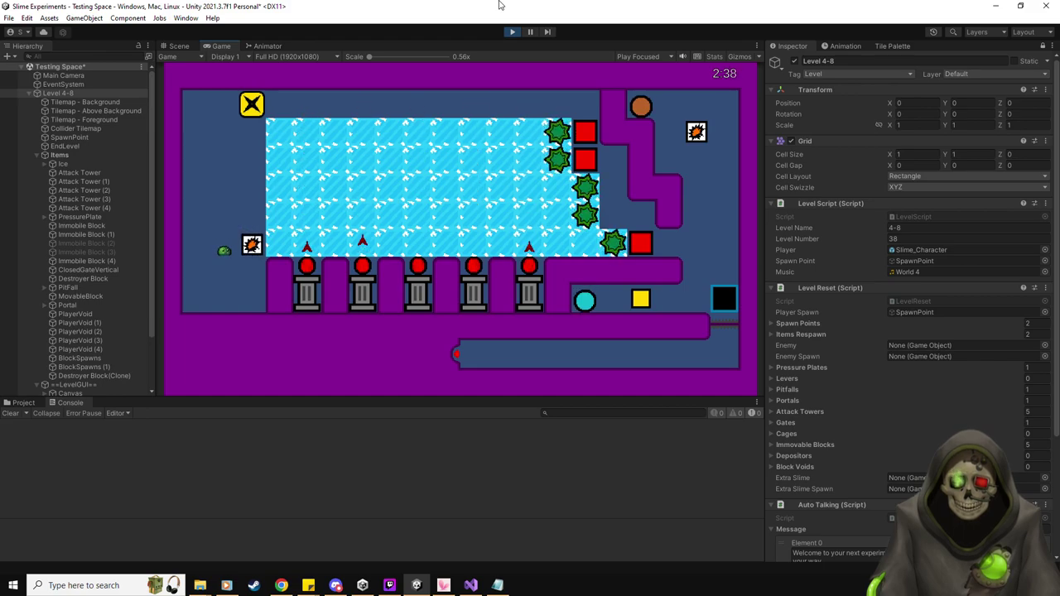
pyautogui.press('Right')
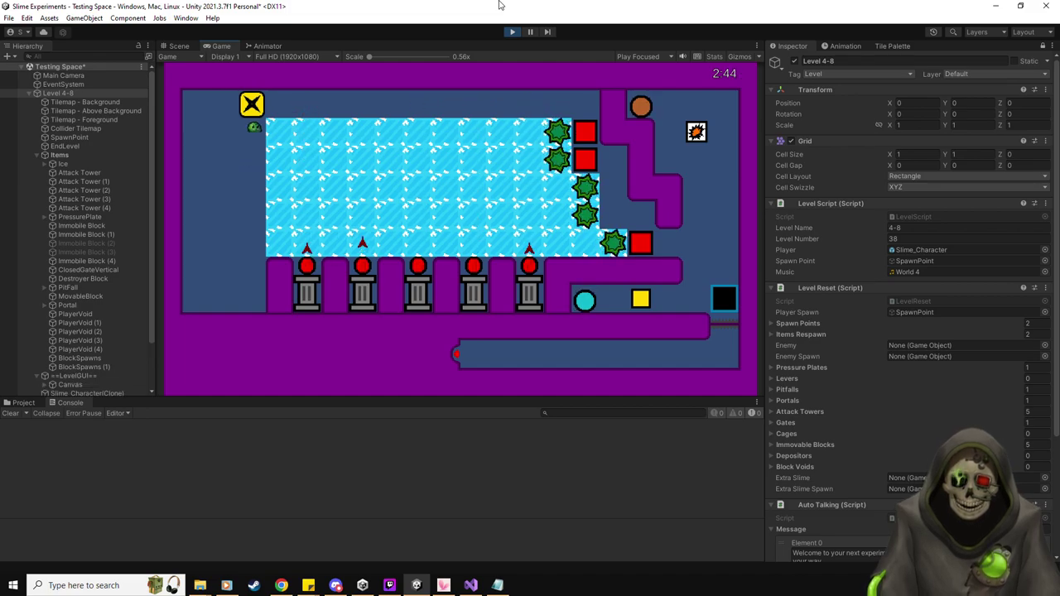
pyautogui.press('Down')
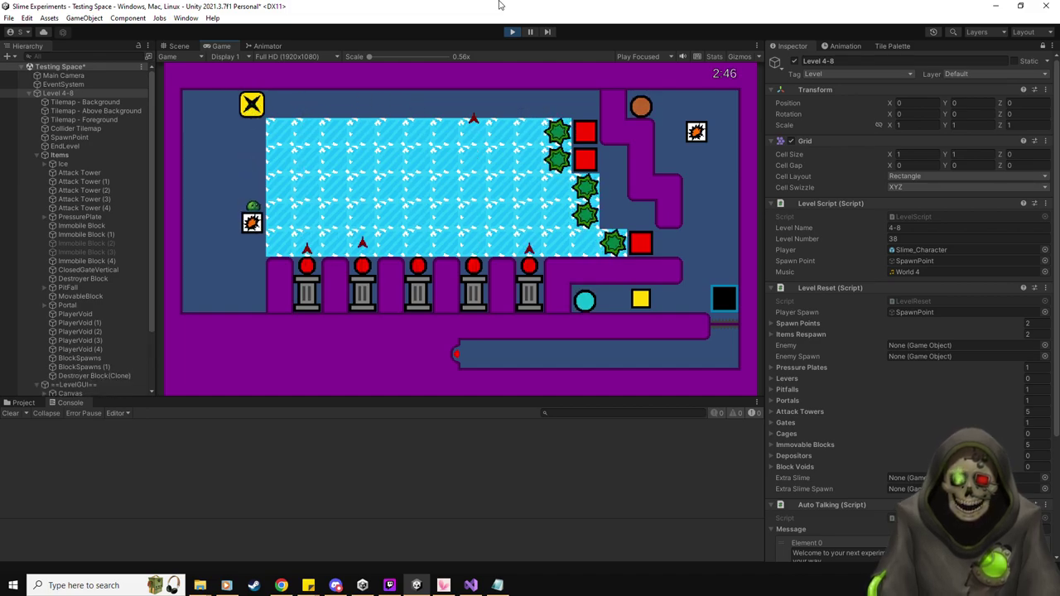
pyautogui.press('Right')
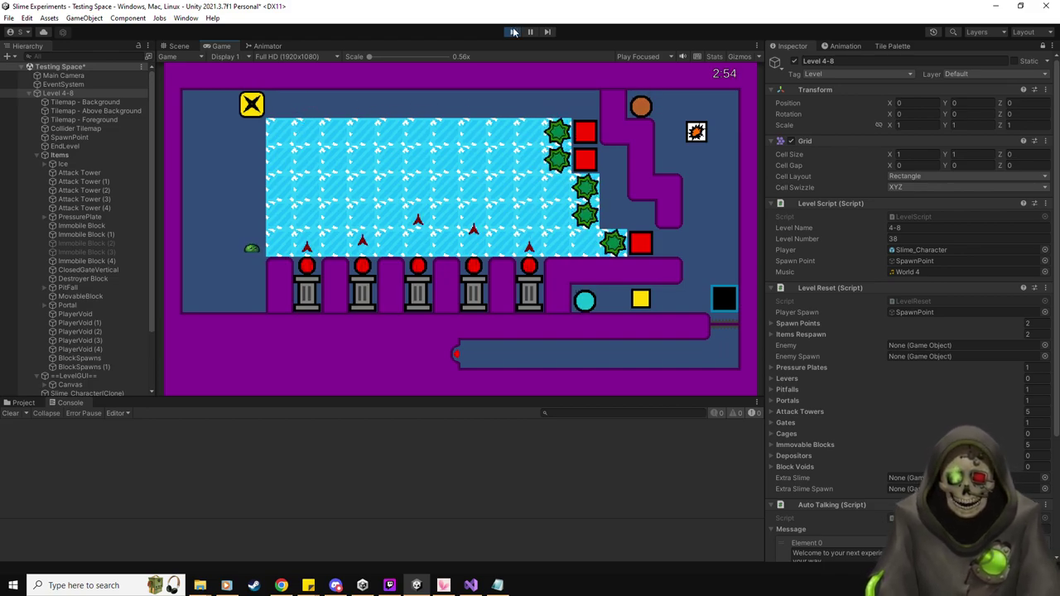
pyautogui.click(512, 32)
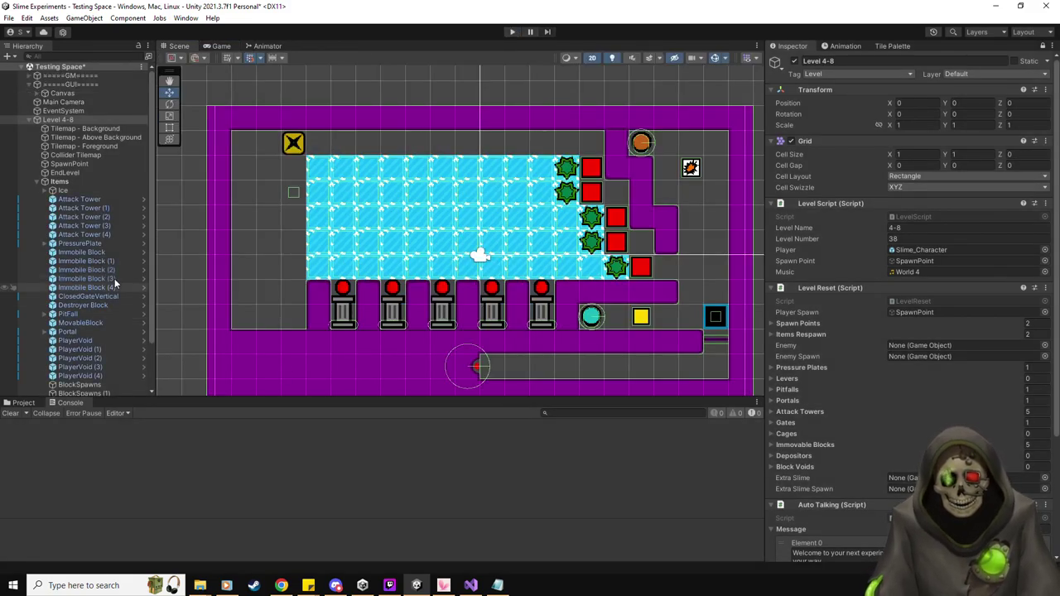
# Set Attack Tower (3)'s Time To Attack to 5.
pyautogui.scroll(-3, 114, 286)
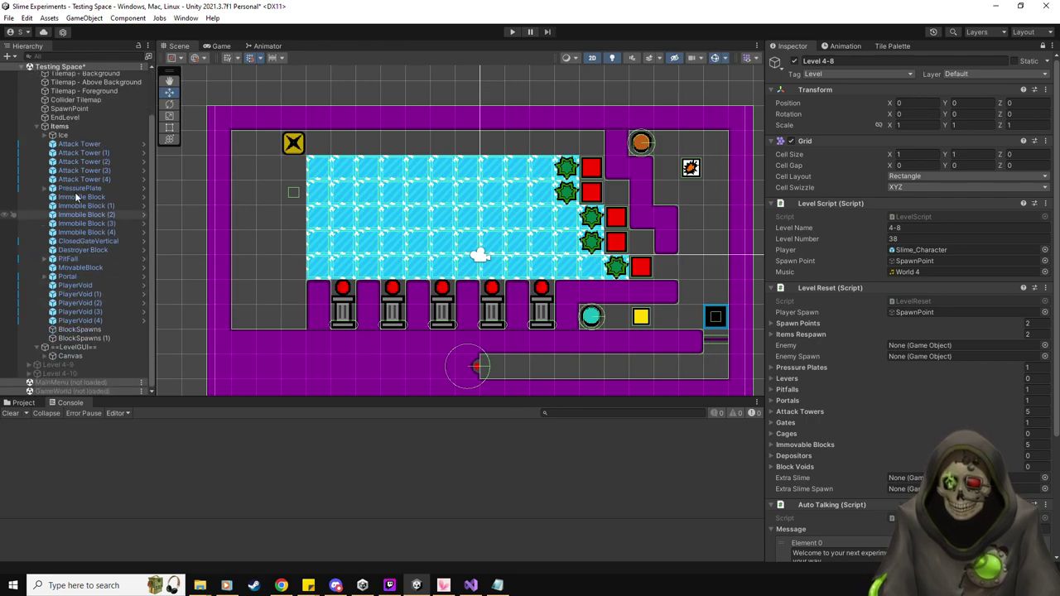
pyautogui.click(103, 153)
pyautogui.click(91, 161)
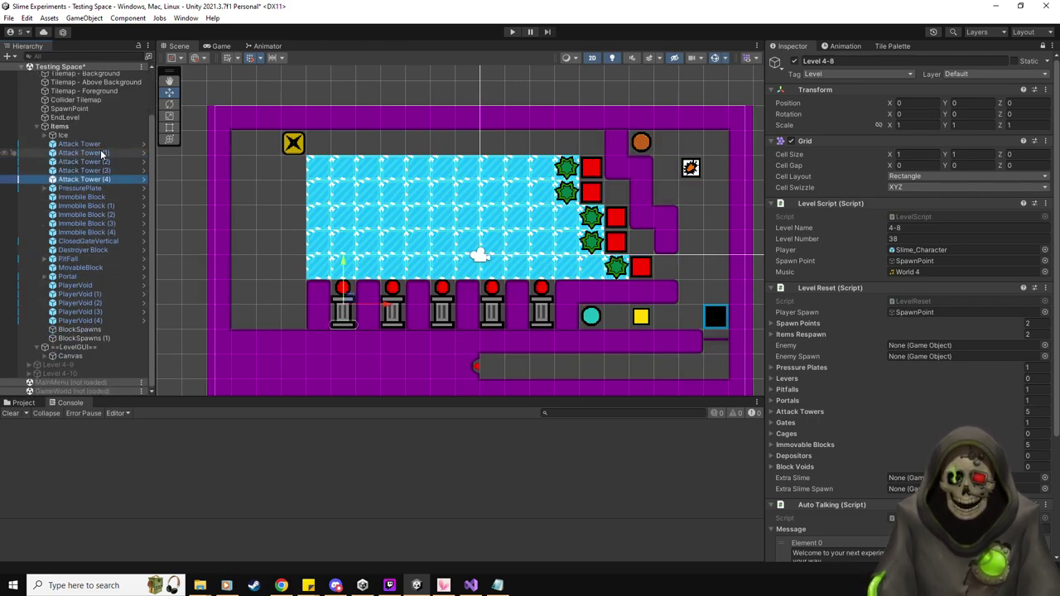
pyautogui.click(91, 170)
pyautogui.scroll(-5, 897, 378)
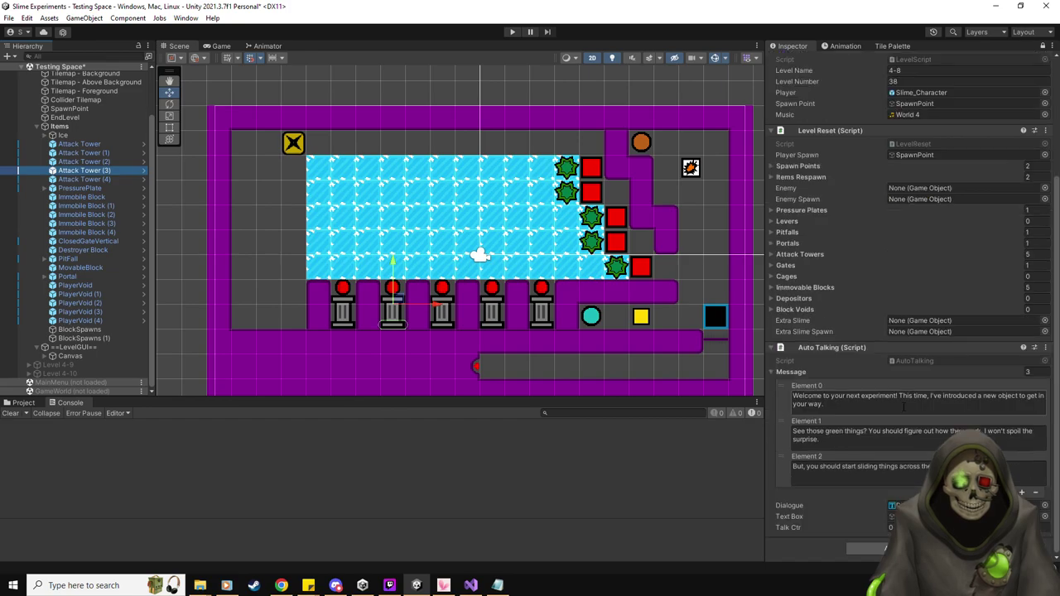
pyautogui.scroll(5, 898, 378)
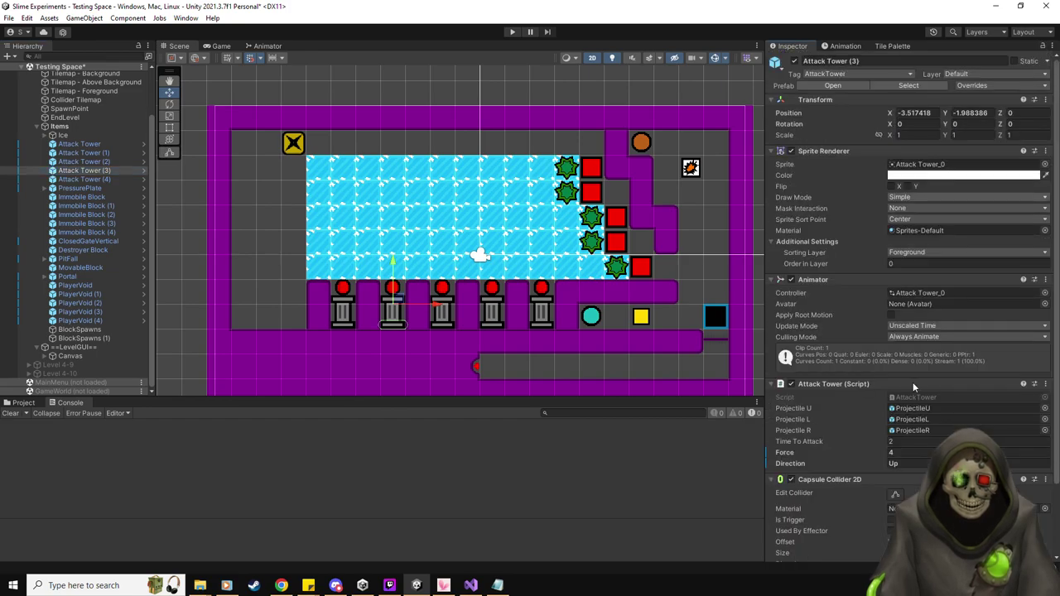
pyautogui.scroll(-3, 910, 411)
pyautogui.click(911, 359)
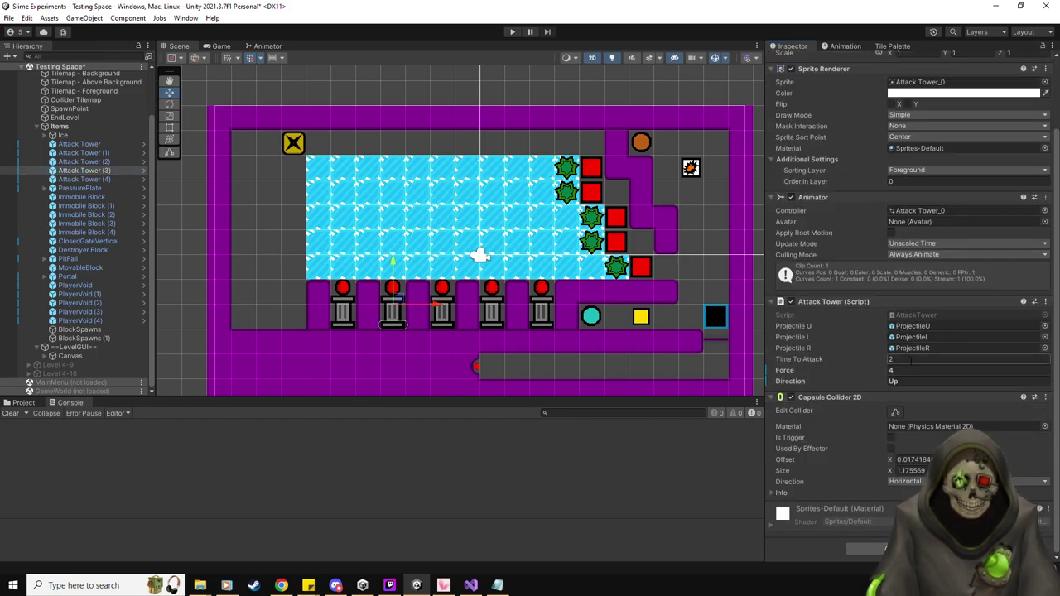
pyautogui.write('5')
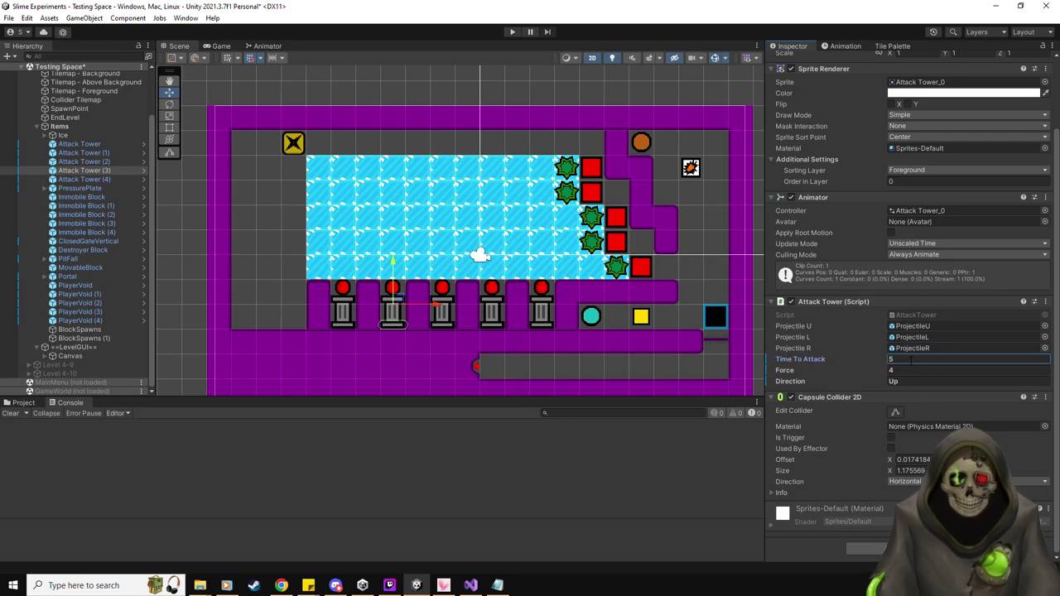
# Set Attack Tower (1)'s Time To Attack to 5.
pyautogui.click(109, 177)
pyautogui.press('Up')
pyautogui.press('Up')
pyautogui.press('Up')
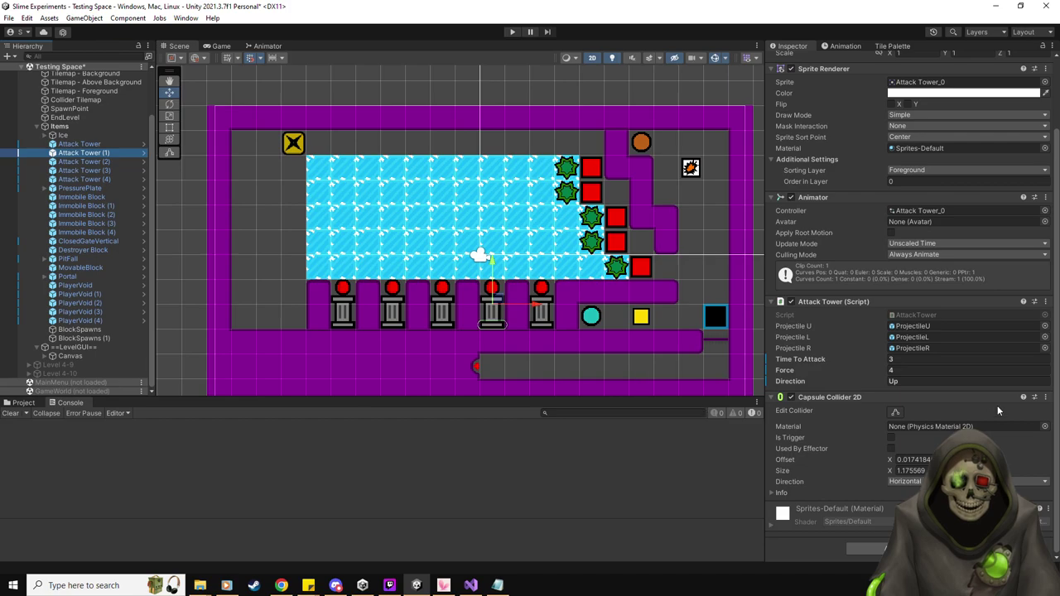
pyautogui.click(912, 360)
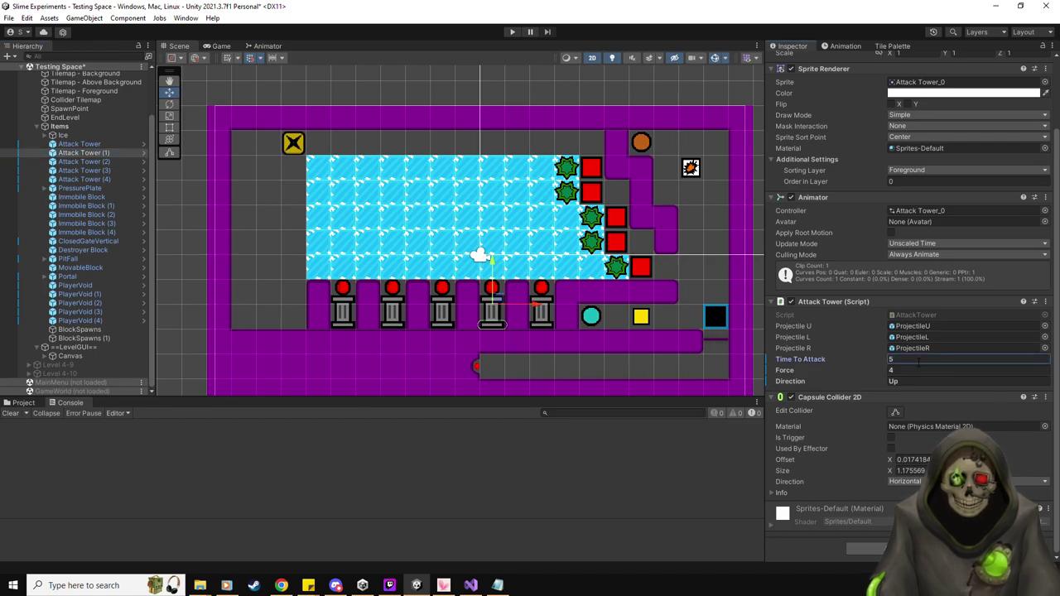
# Start a new playtest, spawn a Destroyer Block from the yellow plate, and slide it across the fifth ice row.
pyautogui.click(511, 32)
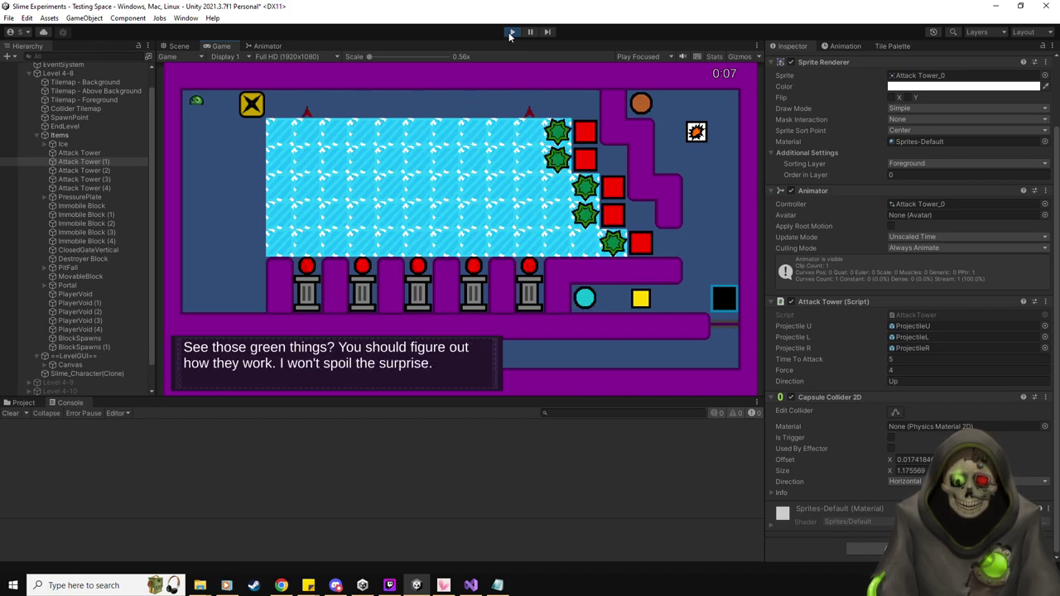
pyautogui.press('Right')
pyautogui.press('Down')
pyautogui.press('Down')
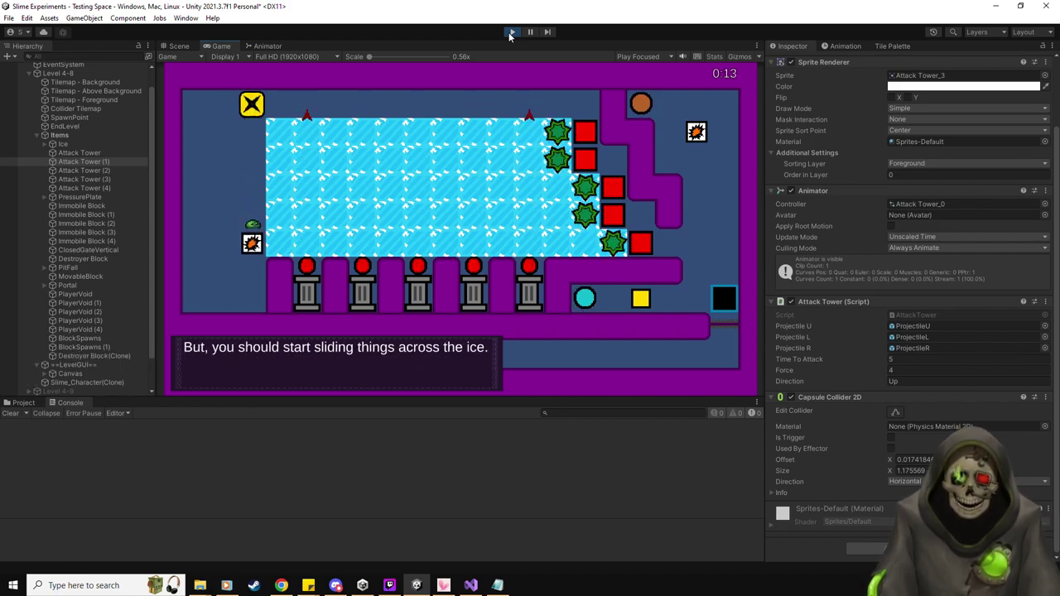
pyautogui.press('Down')
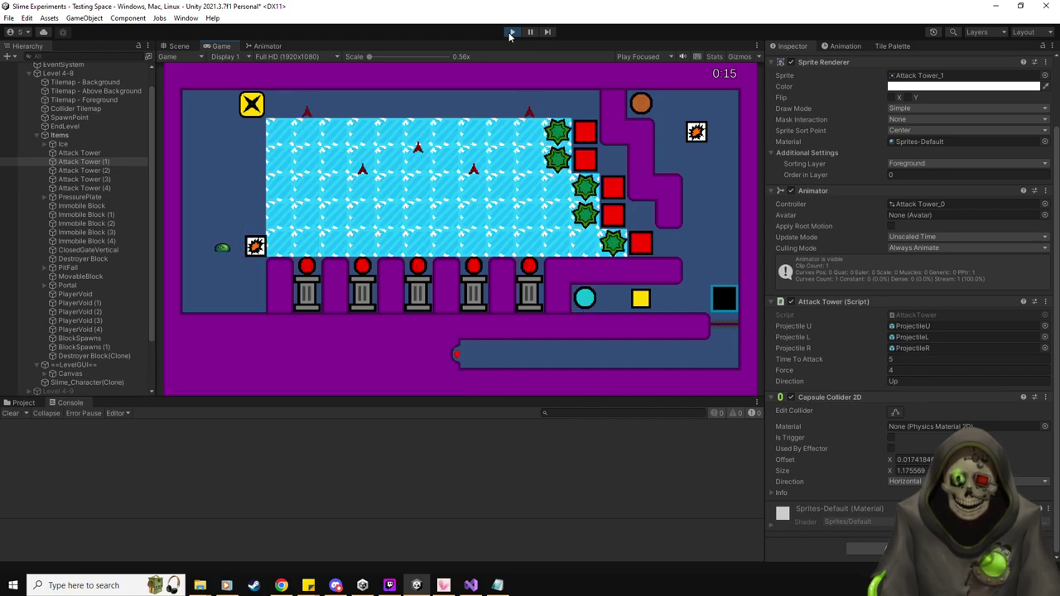
pyautogui.press('Right')
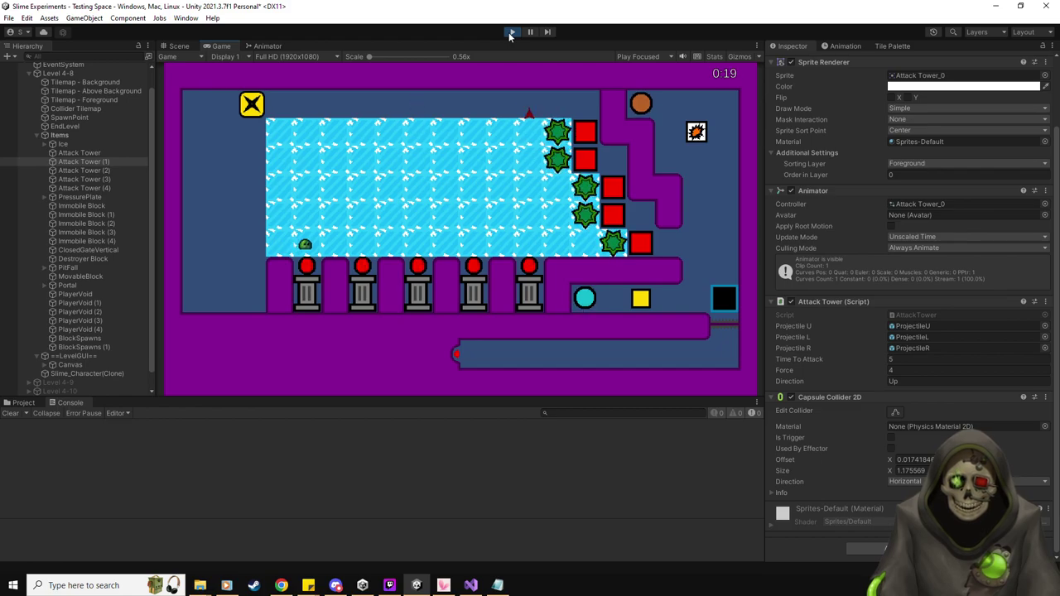
# Return to the plate for another Destroyer Block, push it down to the fifth ice row, and slide it across.
pyautogui.press('Up')
pyautogui.press('Right')
pyautogui.press('Down')
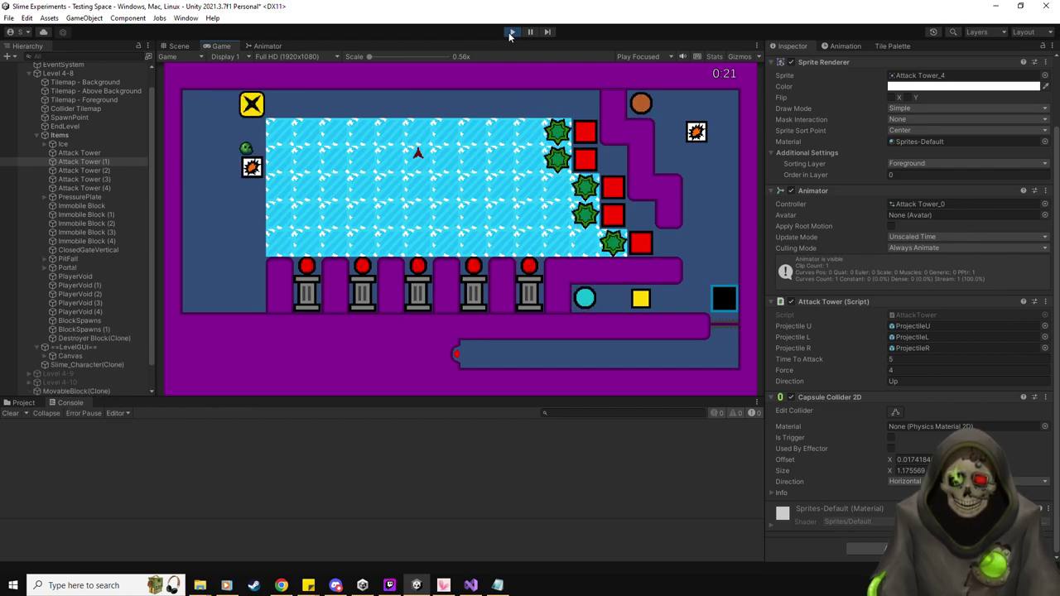
pyautogui.press('Down')
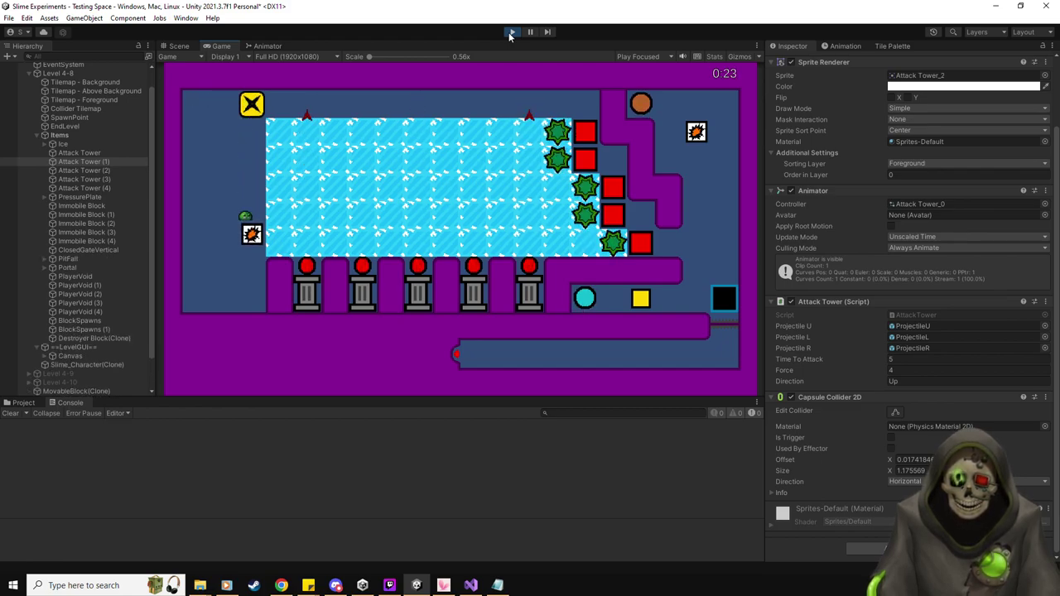
pyautogui.press('Left')
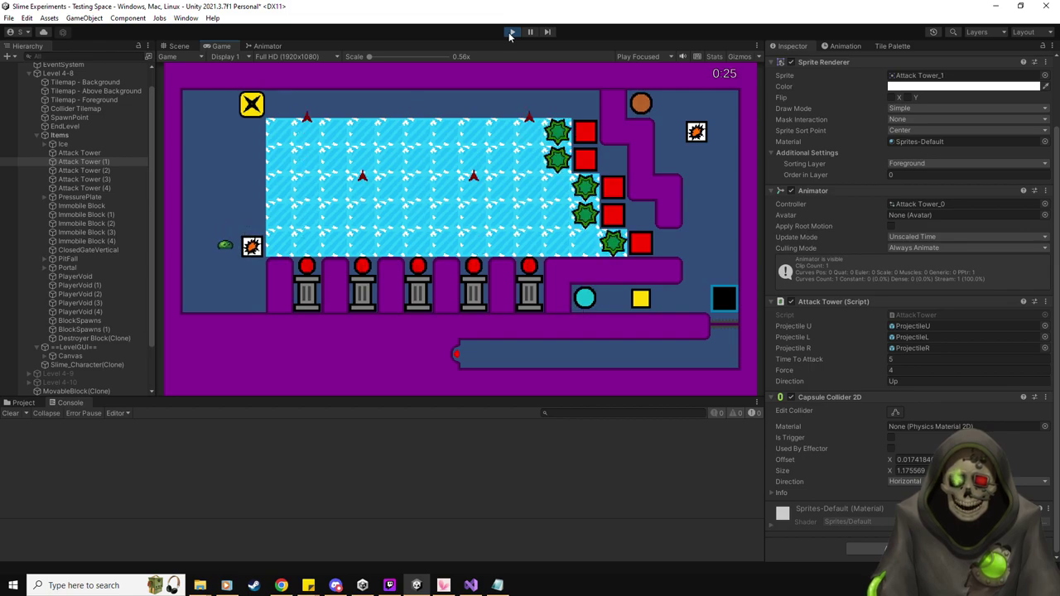
pyautogui.press('Right')
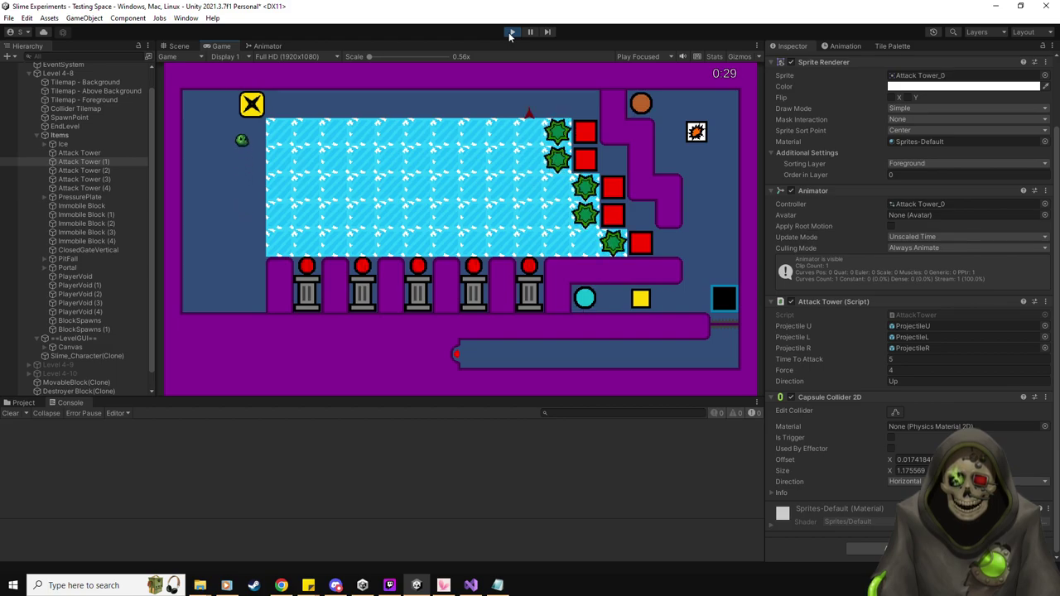
# Playtest pushing the destroyer block down to the lowest ice row and across the ice toward the immobile blocks.
pyautogui.press('Down')
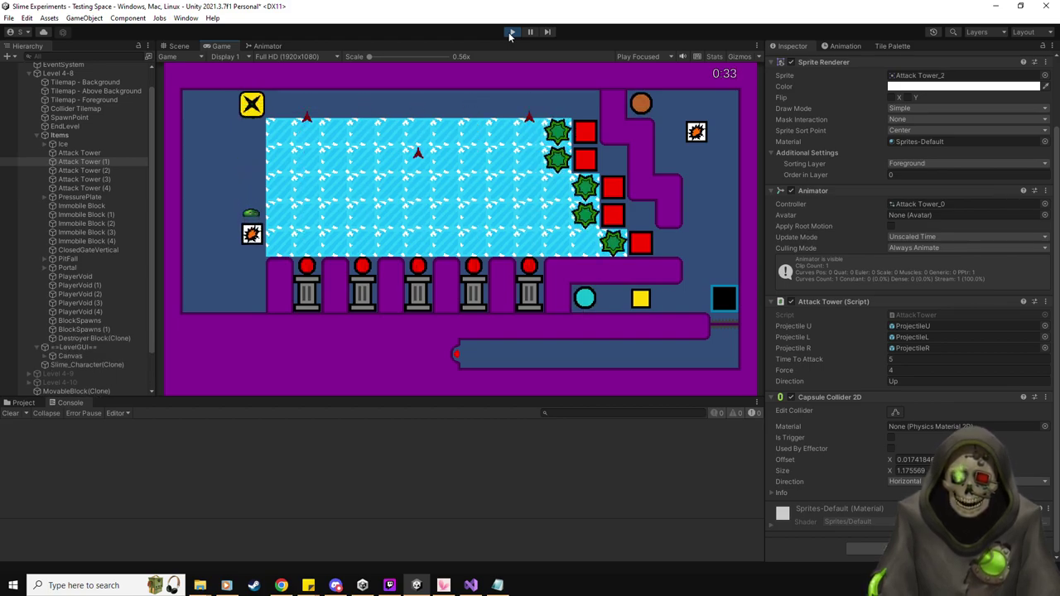
pyautogui.press('Left')
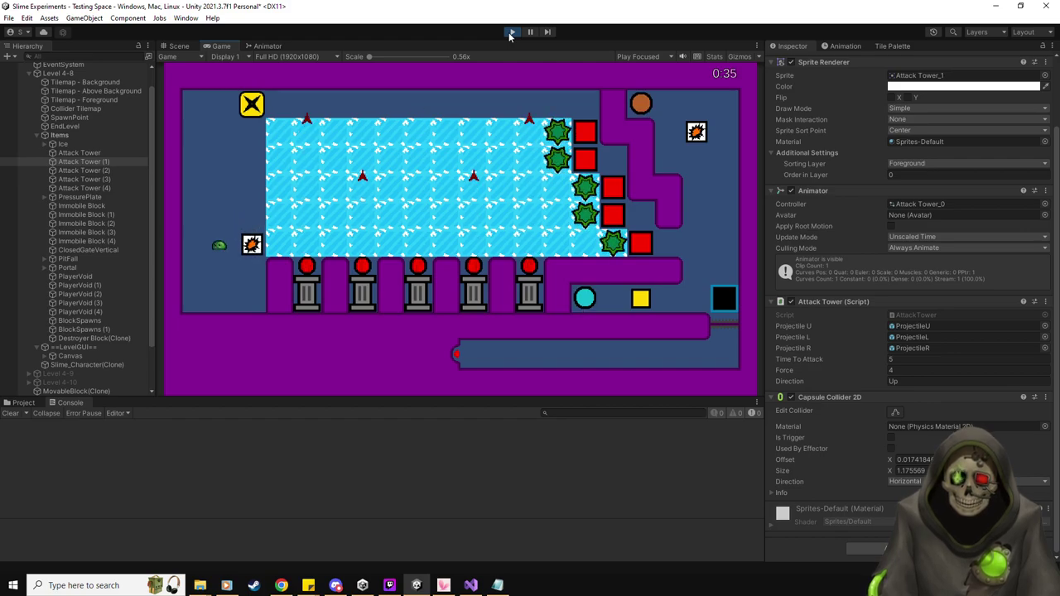
pyautogui.press('Right')
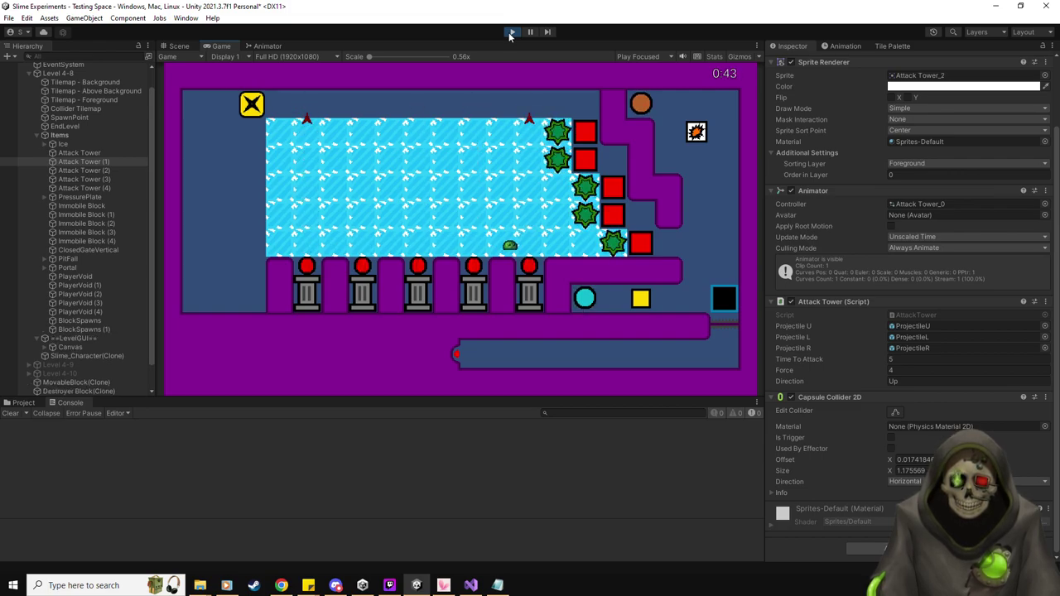
pyautogui.press('Right')
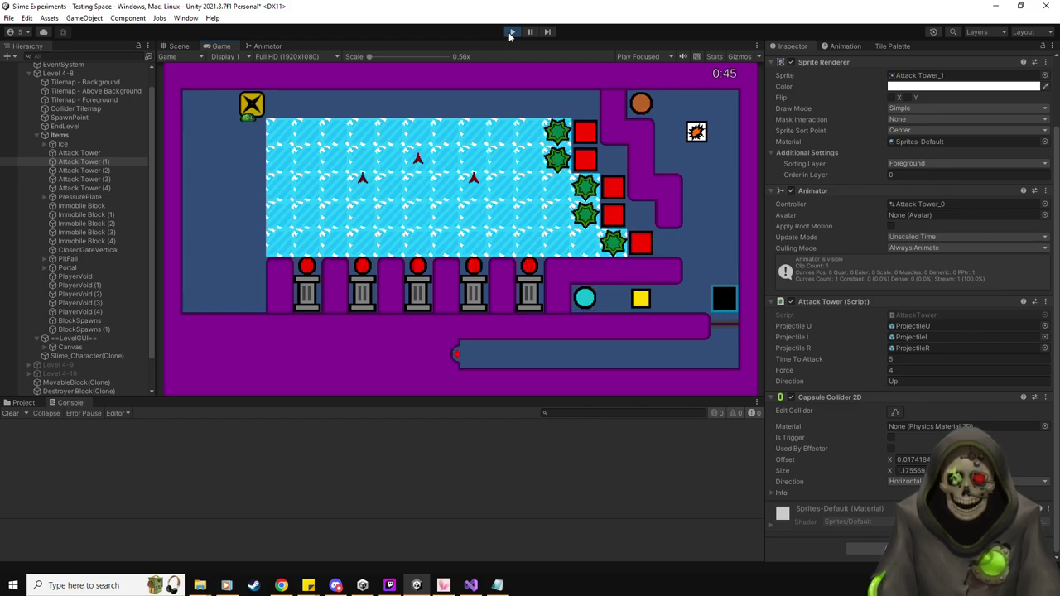
# Spawn further destroyer blocks at the yellow pressure plate and push them down and across the ice toward the red immobile blocks.
pyautogui.press('Down')
pyautogui.press('Down')
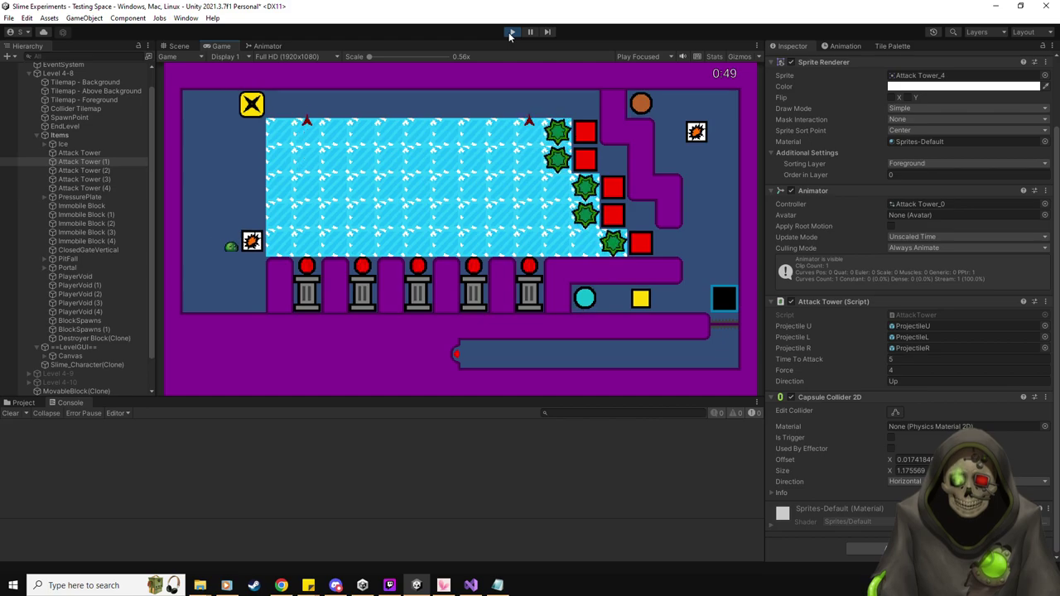
pyautogui.press('Right')
pyautogui.press('Left')
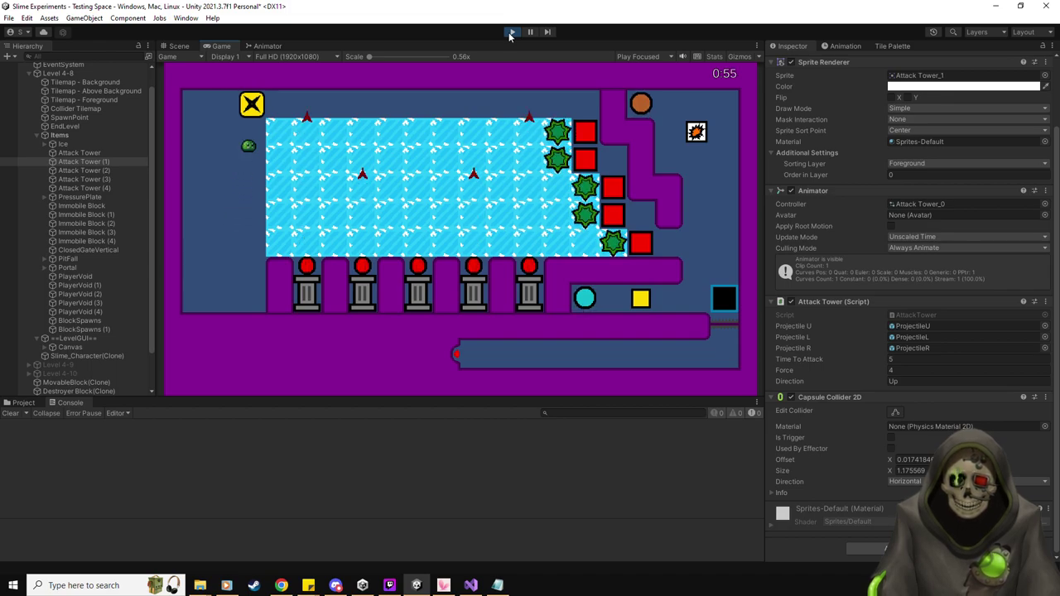
pyautogui.press('Up')
pyautogui.press('Down')
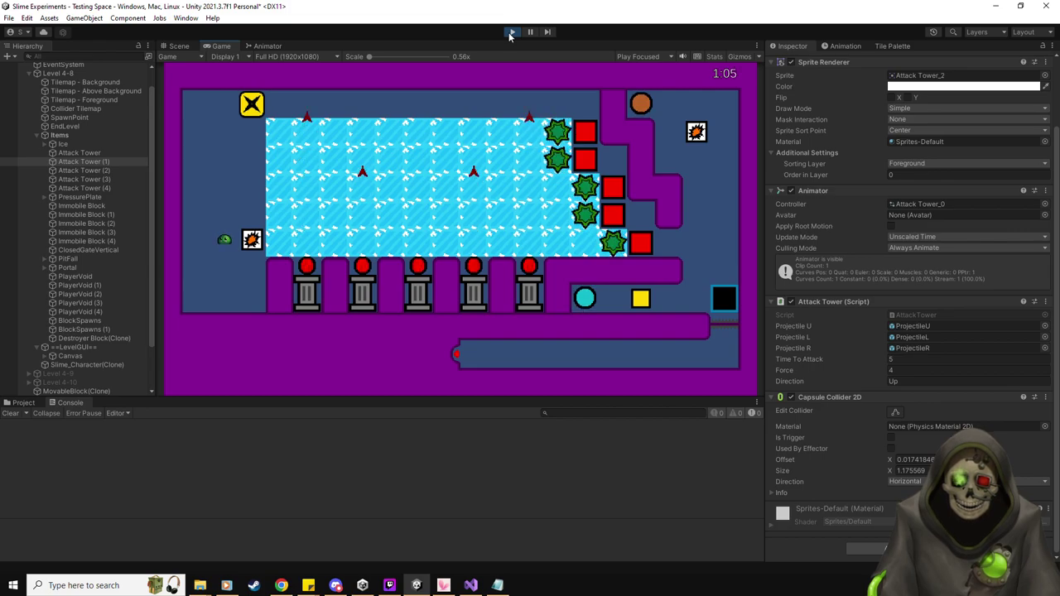
pyautogui.press('Right')
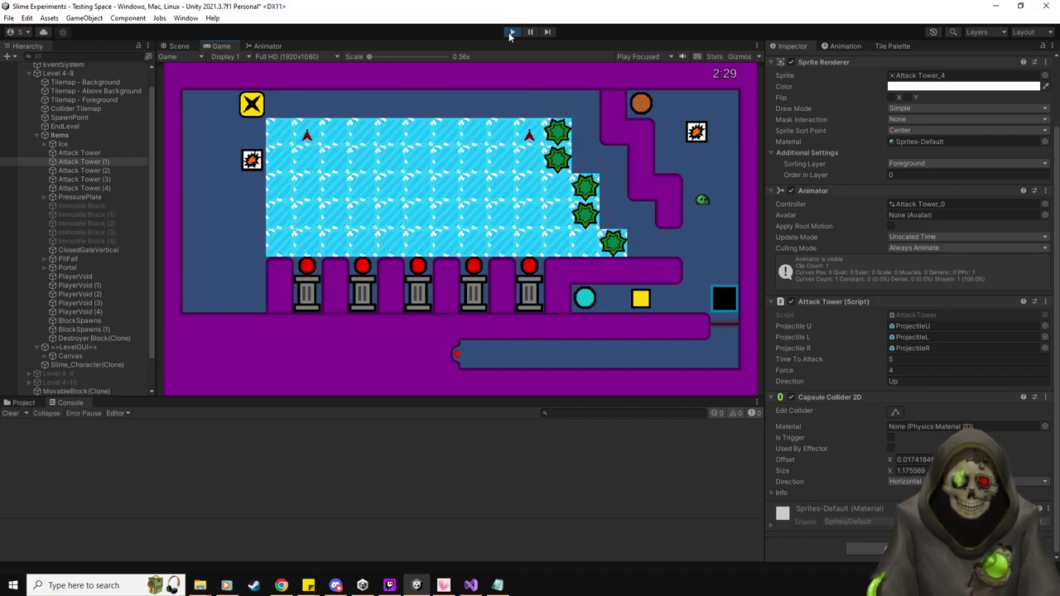
# Move the second destroyer block against the outer wall and use the brown portal to push the yellow block into the pit.
pyautogui.press('Up')
pyautogui.press('Right')
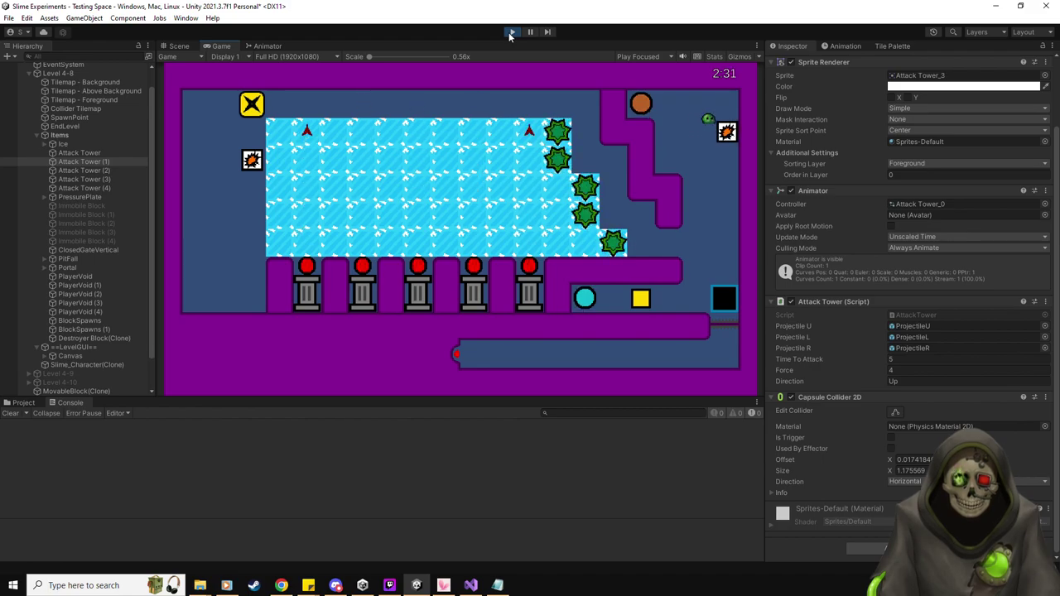
pyautogui.press('Left')
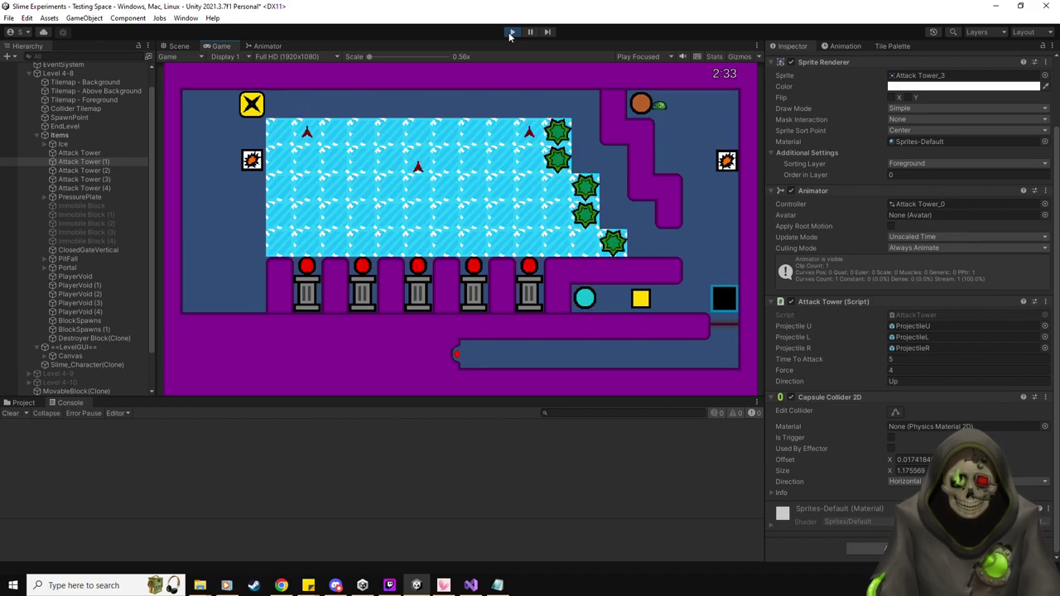
pyautogui.press('Right')
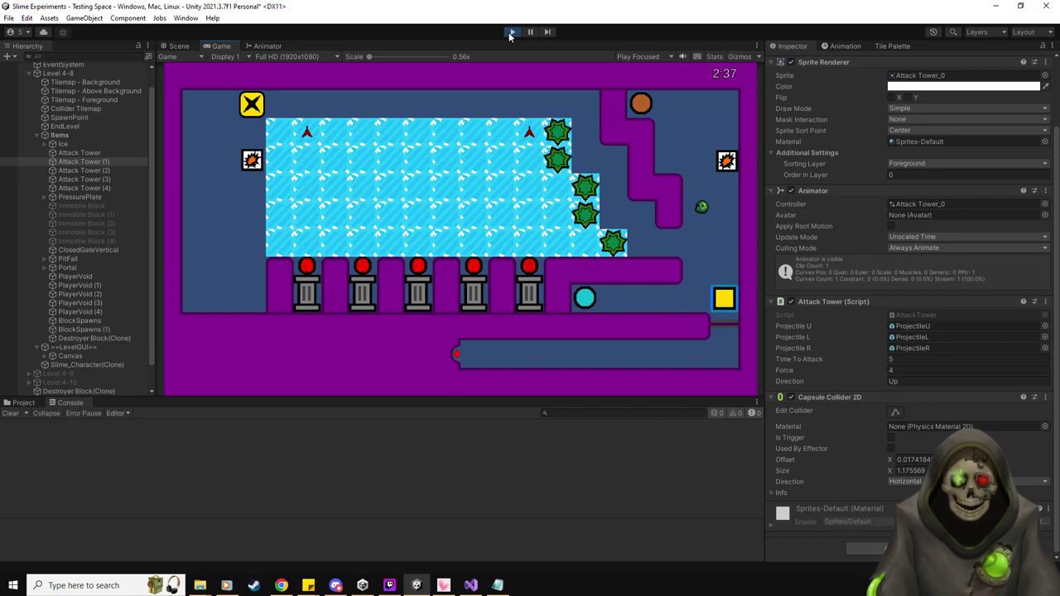
# Push the destroyer block down into the closed gate and steer the slime through to the lower corridor.
pyautogui.press('Down')
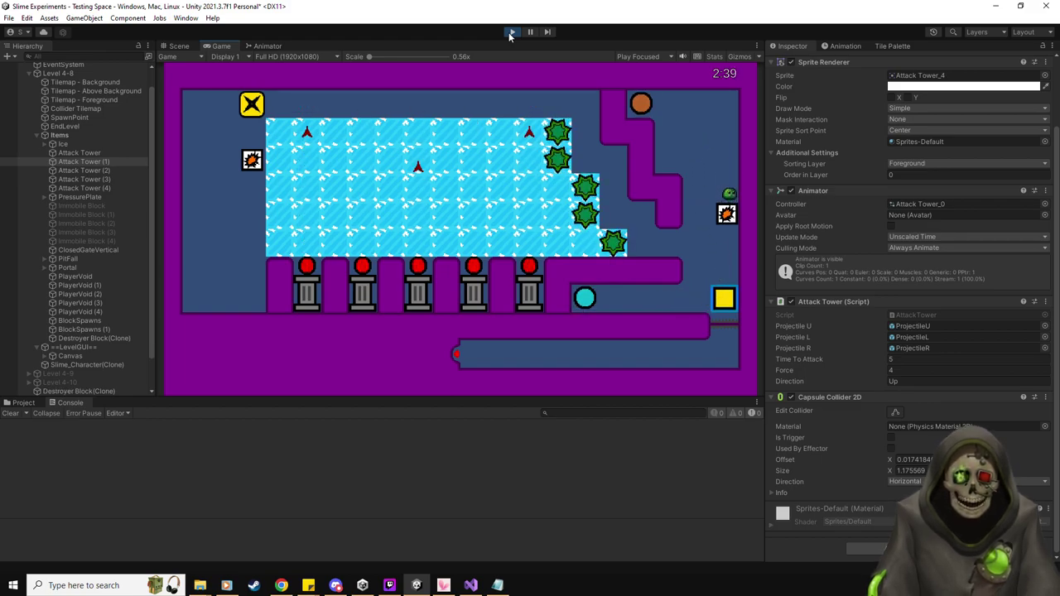
pyautogui.press('Down')
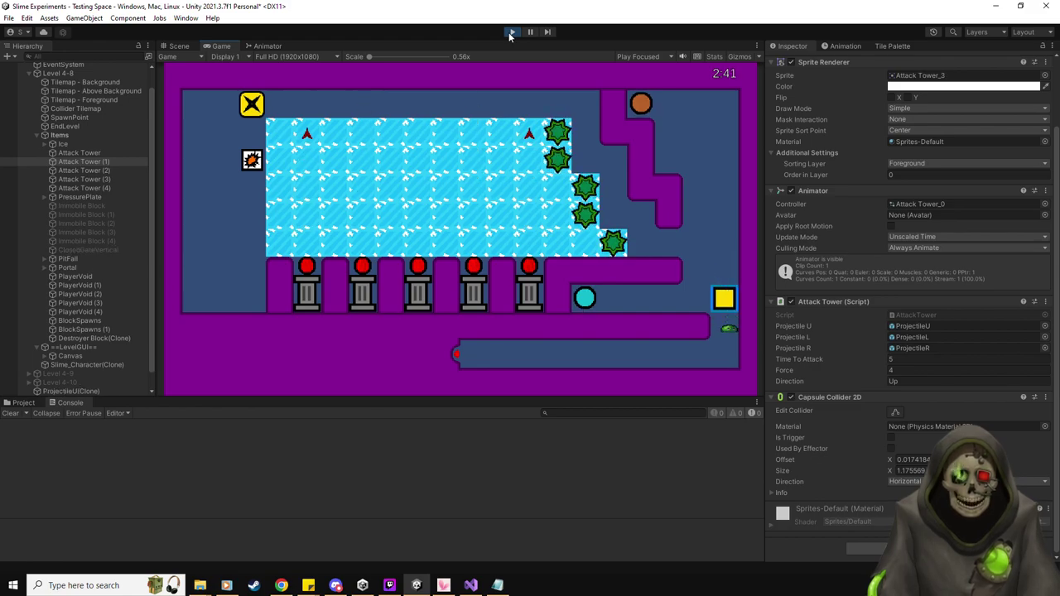
pyautogui.press('Left')
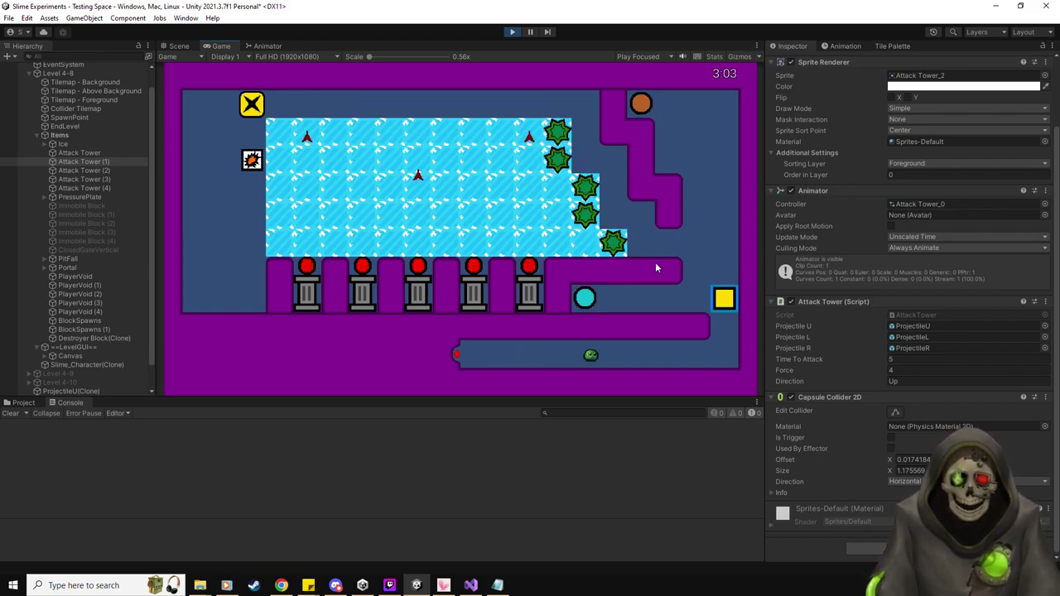
# Steer the slime back up to the green player voids and test contact with them.
pyautogui.press('Up')
pyautogui.press('Left')
pyautogui.press('Up')
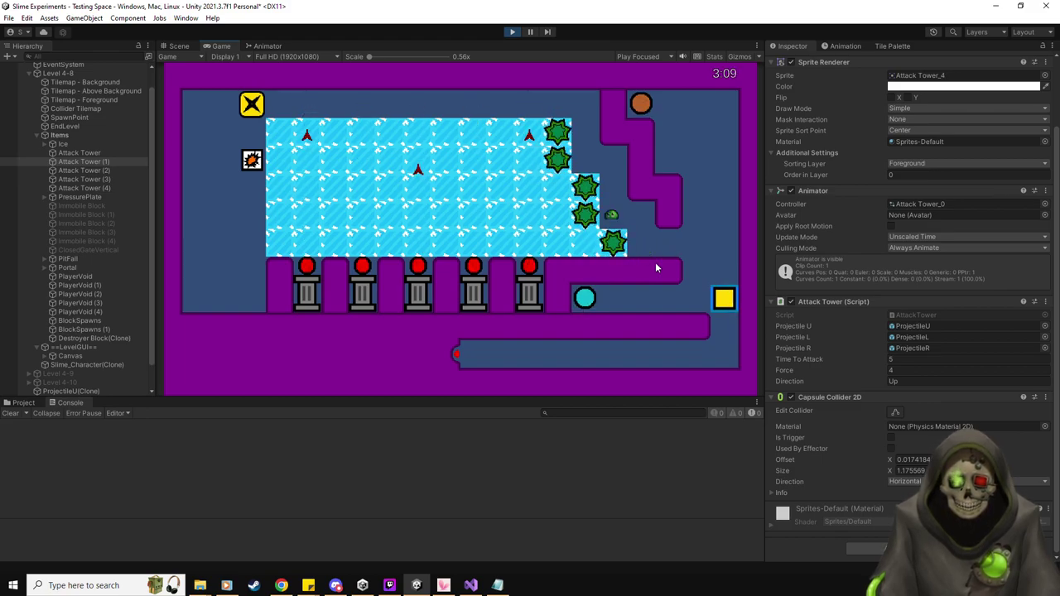
pyautogui.press('Up')
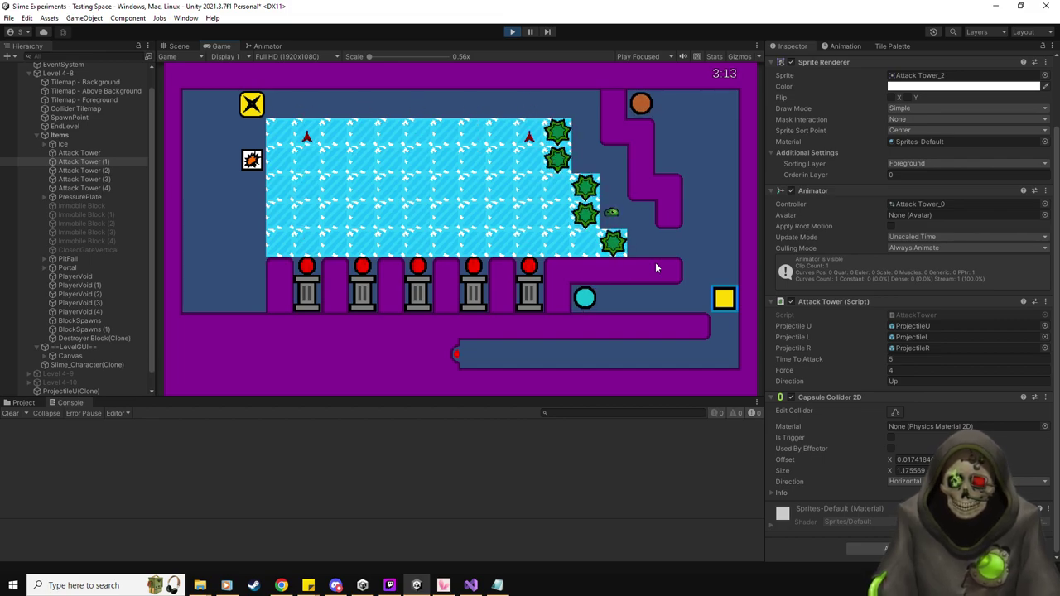
# Inspect PlayerVoid (2)'s settings, the BlockVoid trigger code in Visual Studio and the slime character's tag in Unity.
pyautogui.click(80, 294)
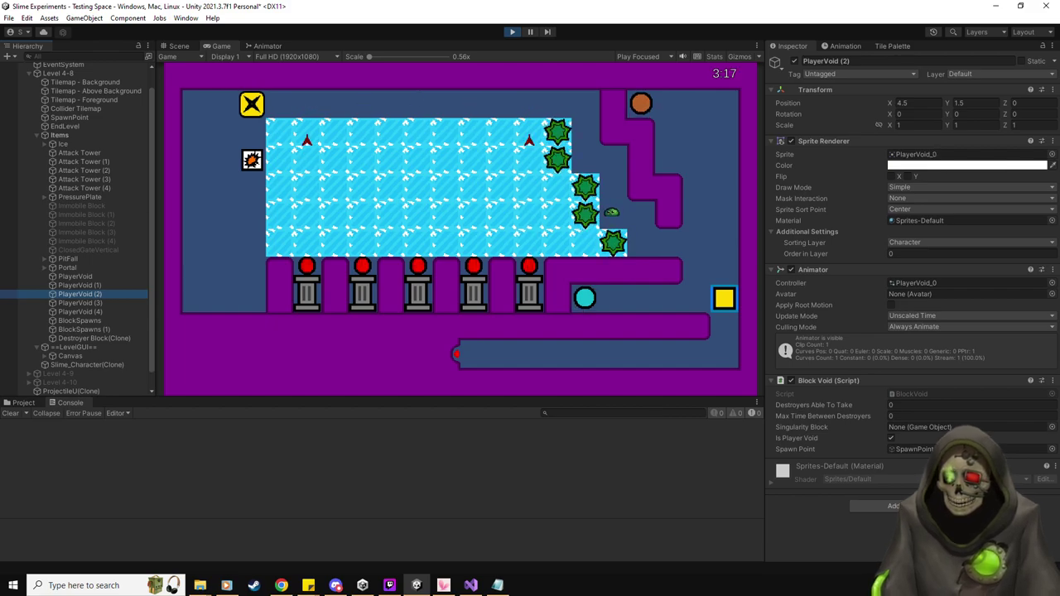
pyautogui.hotkey('alt', 'Tab')
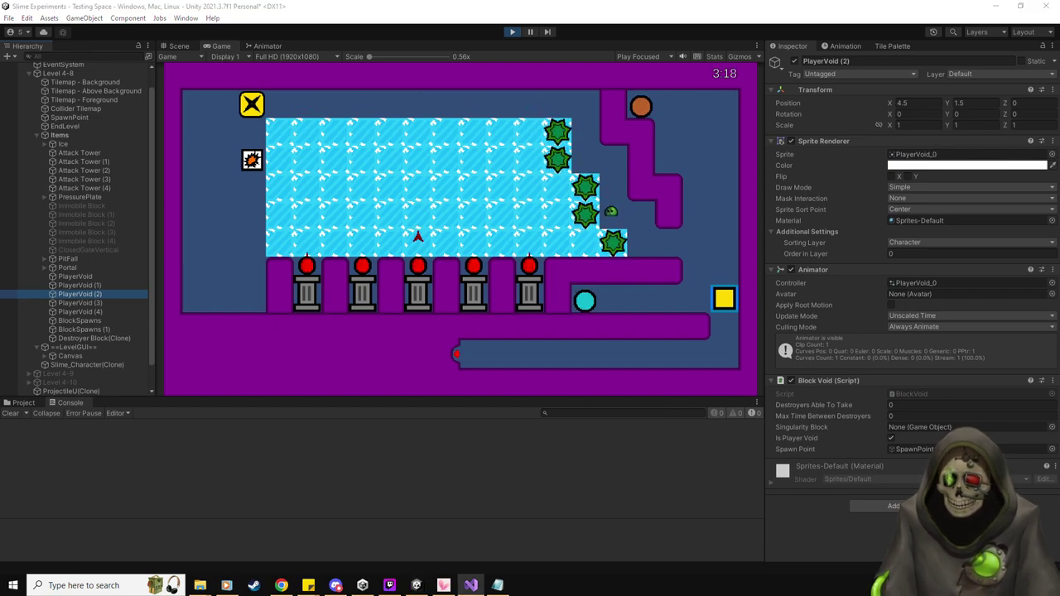
pyautogui.scroll(-6, 399, 385)
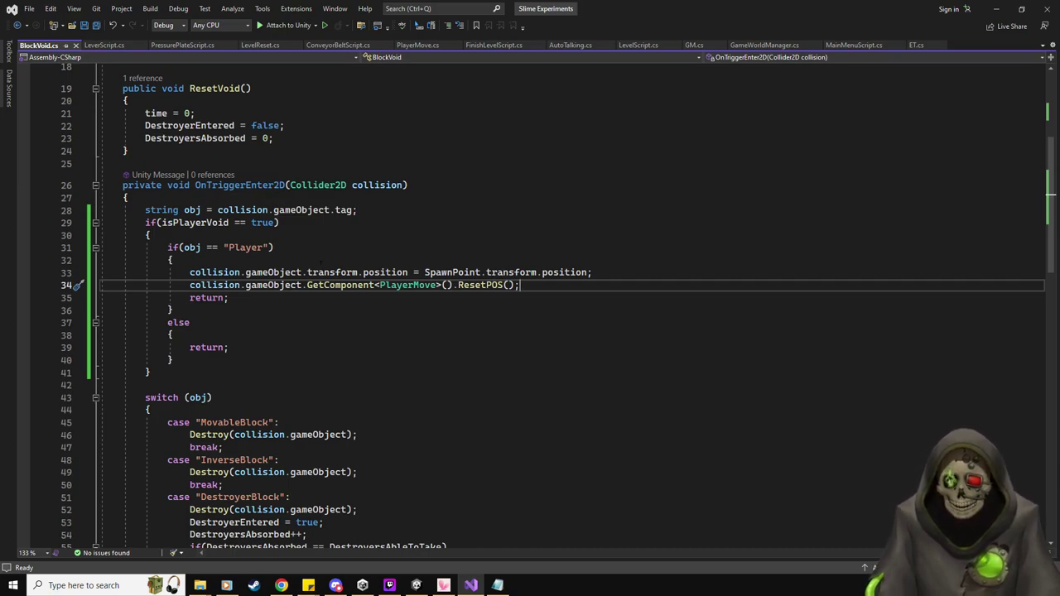
pyautogui.hotkey('alt', 'Tab')
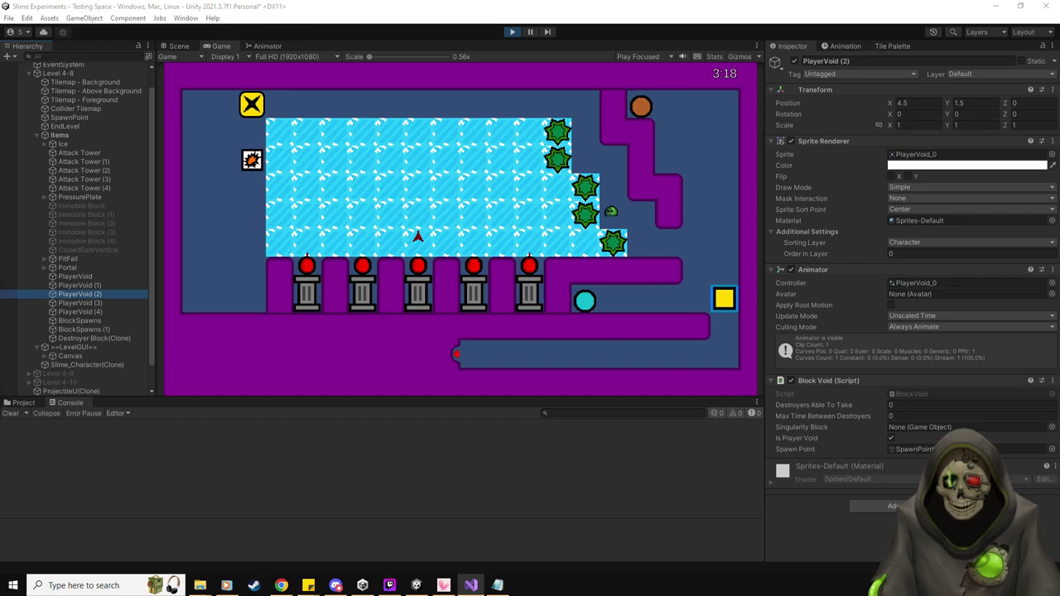
pyautogui.click(110, 365)
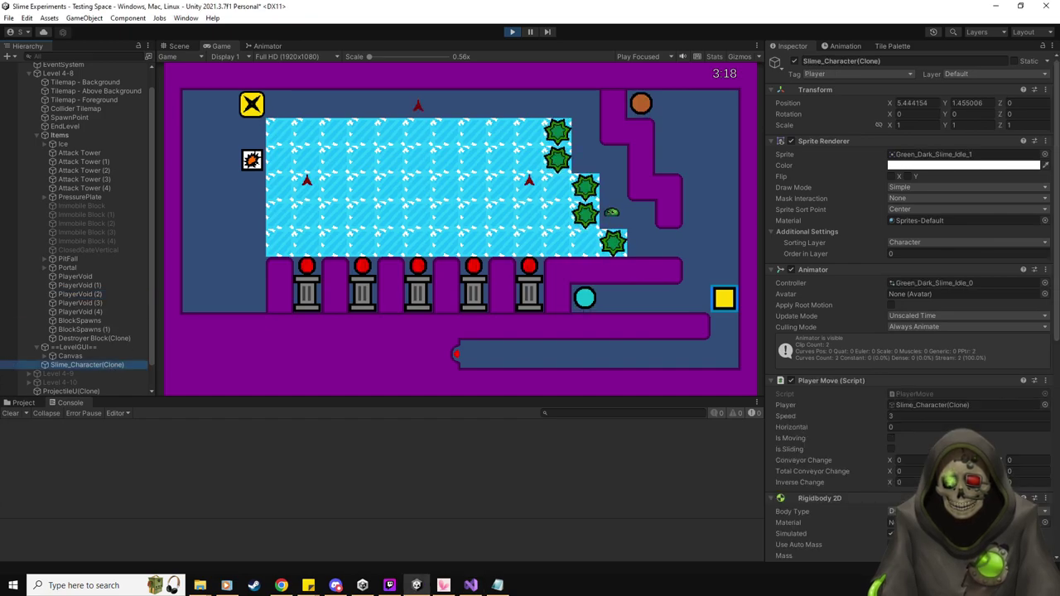
# In Visual Studio, add Debug.Log("Entering"); at the start of the isPlayerVoid block in OnTriggerEnter2D and save BlockVoid.cs.
pyautogui.hotkey('alt', 'Tab')
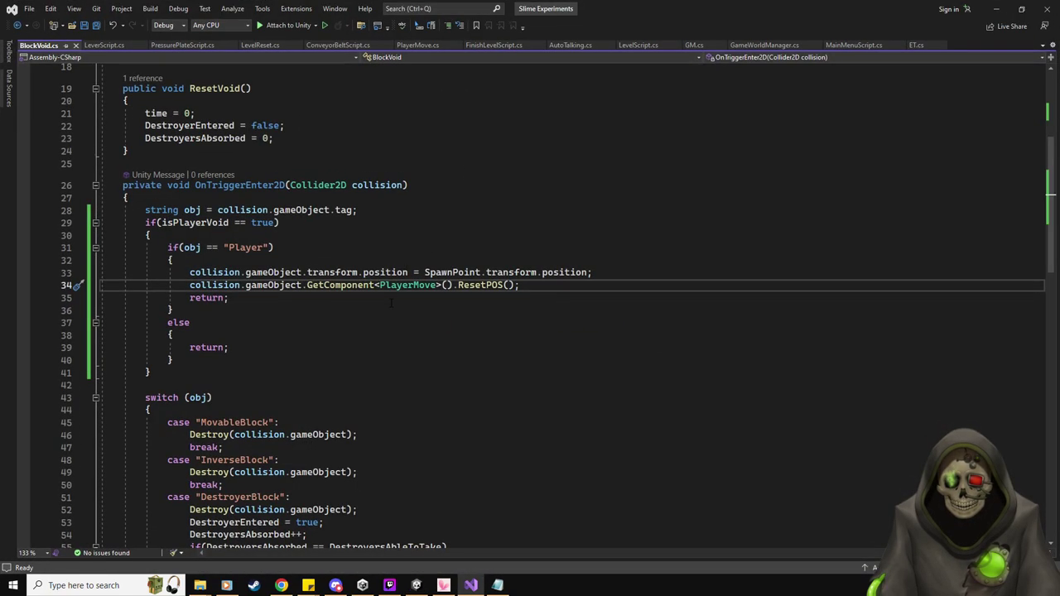
pyautogui.click(289, 235)
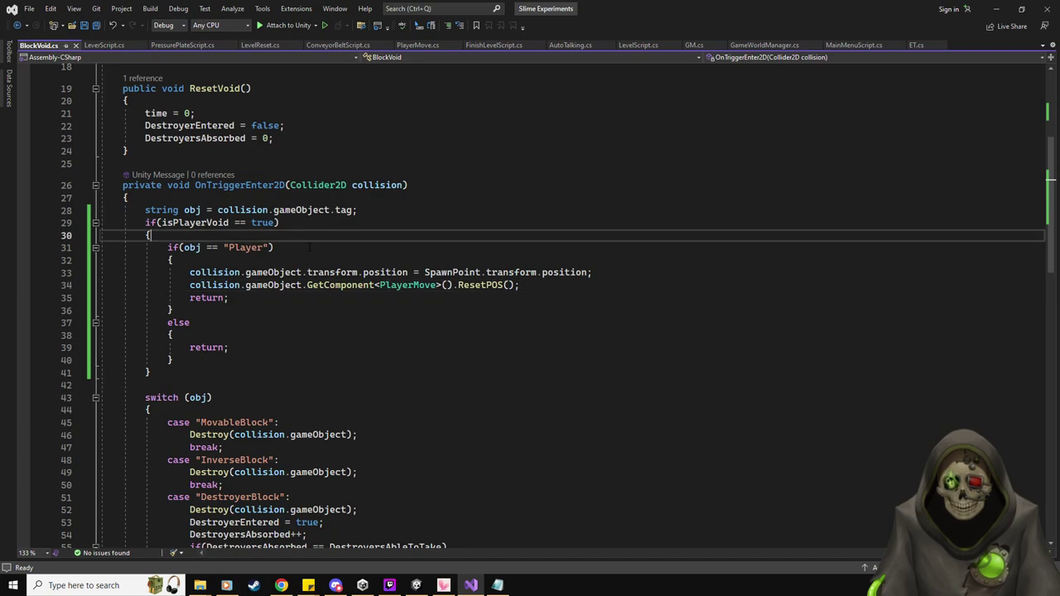
pyautogui.press('Return')
pyautogui.write('Debug.L')
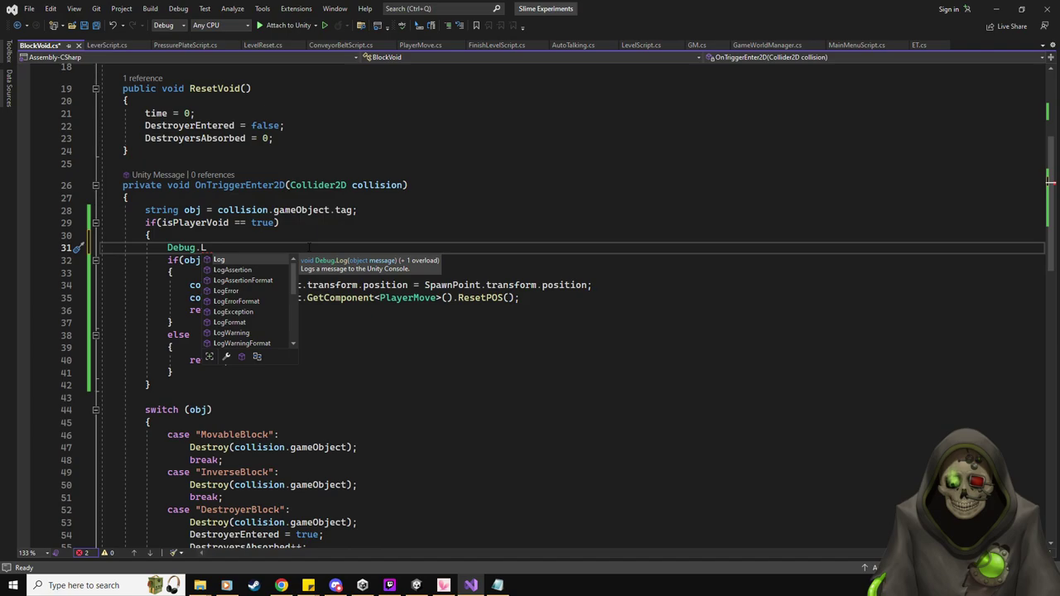
pyautogui.write('og("Entering"')
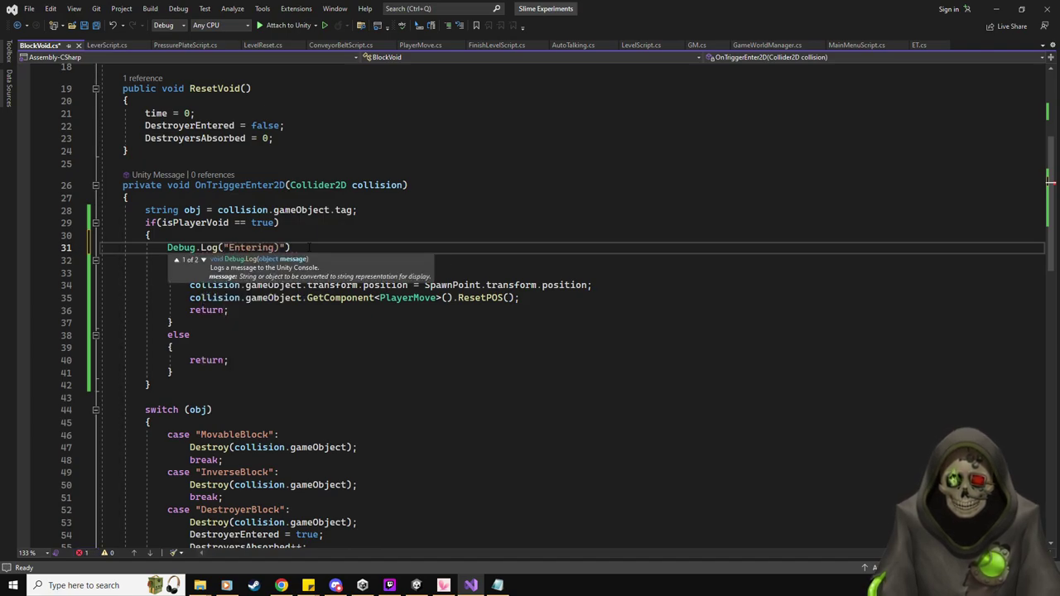
pyautogui.write(')')
pyautogui.hotkey('ctrl', 's')
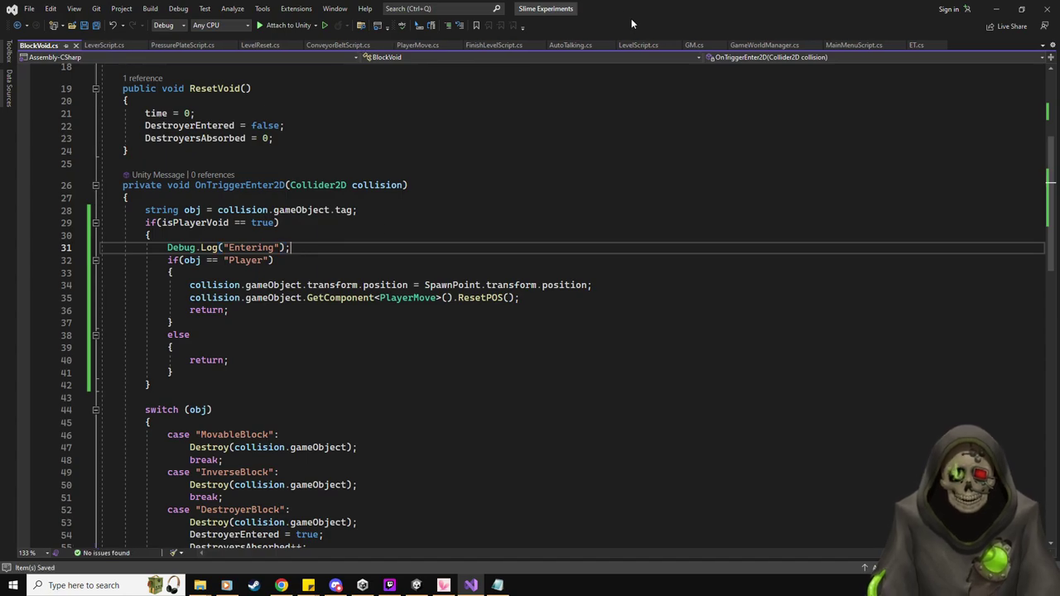
# Switch to Unity, move the slime beside the player voids while checking its components, and exit play mode.
pyautogui.hotkey('alt', 'Tab')
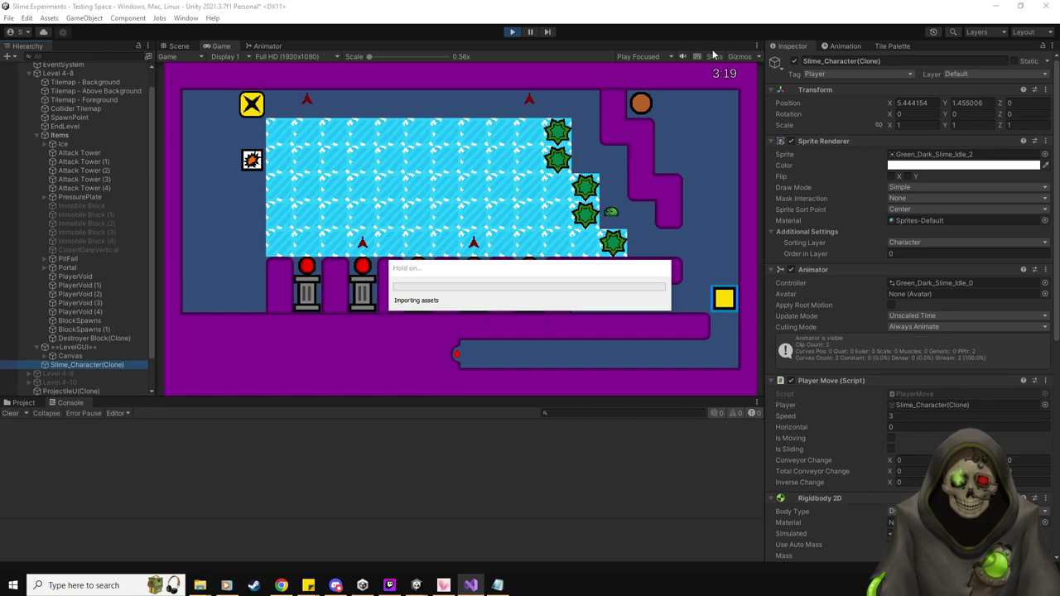
pyautogui.press('Right')
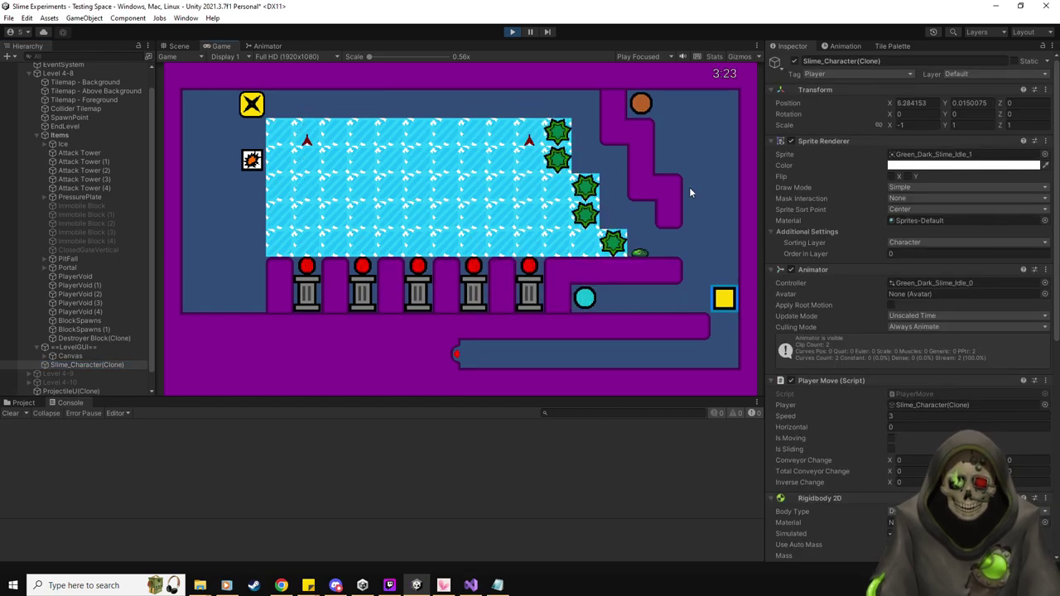
pyautogui.scroll(-5, 802, 406)
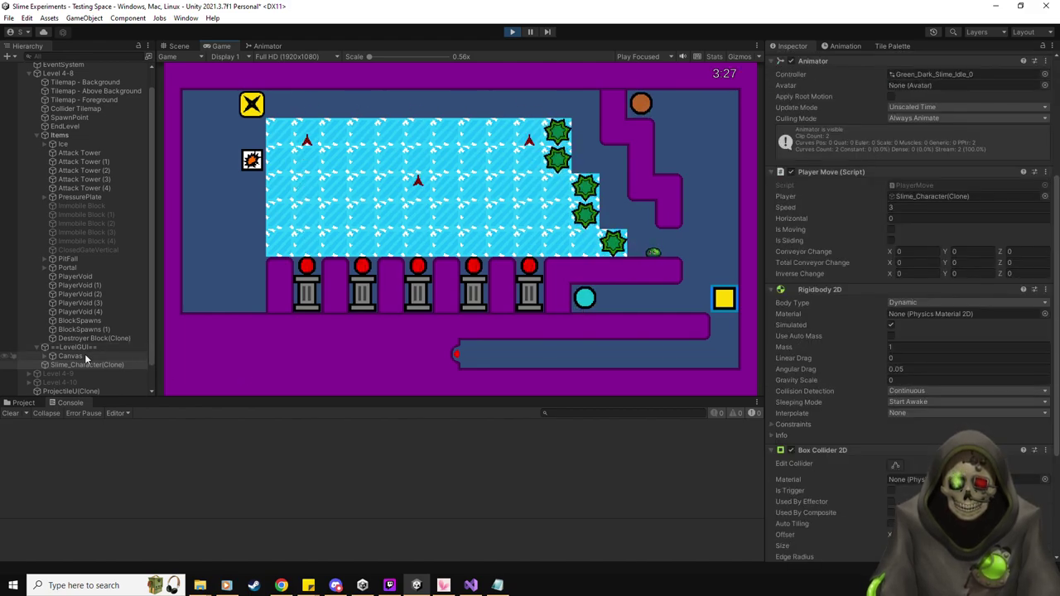
pyautogui.click(507, 32)
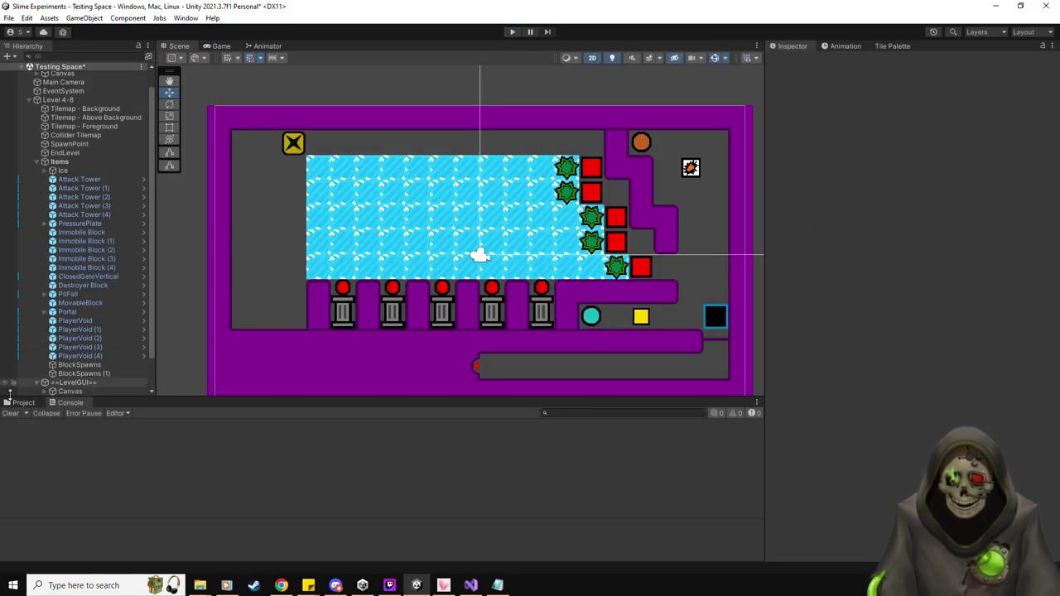
# Open the PlayerVoid and BlockVoid prefabs in turn to compare their components.
pyautogui.click(22, 403)
pyautogui.doubleClick(268, 506)
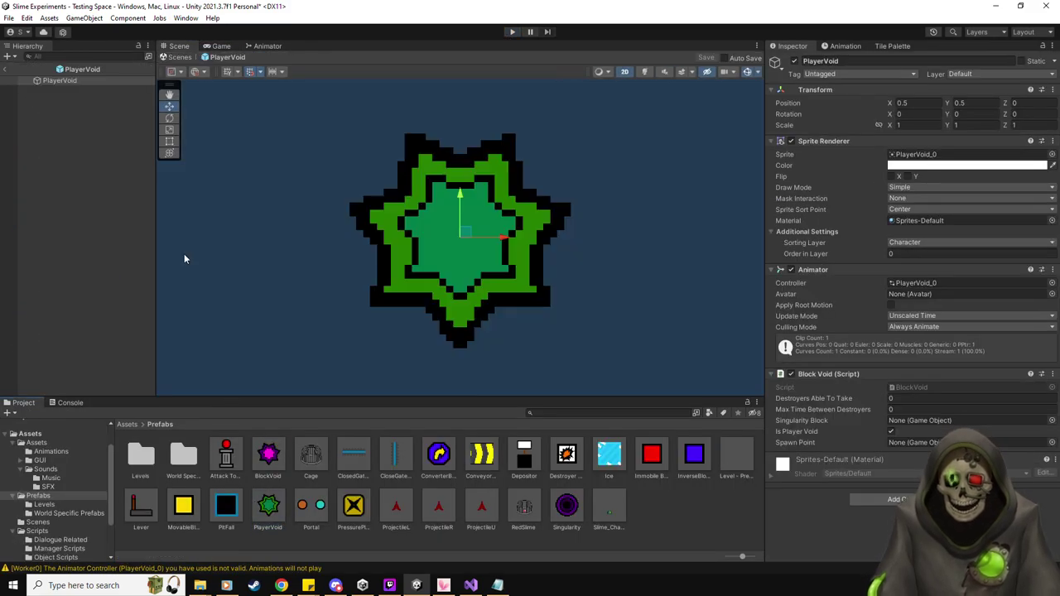
pyautogui.doubleClick(269, 452)
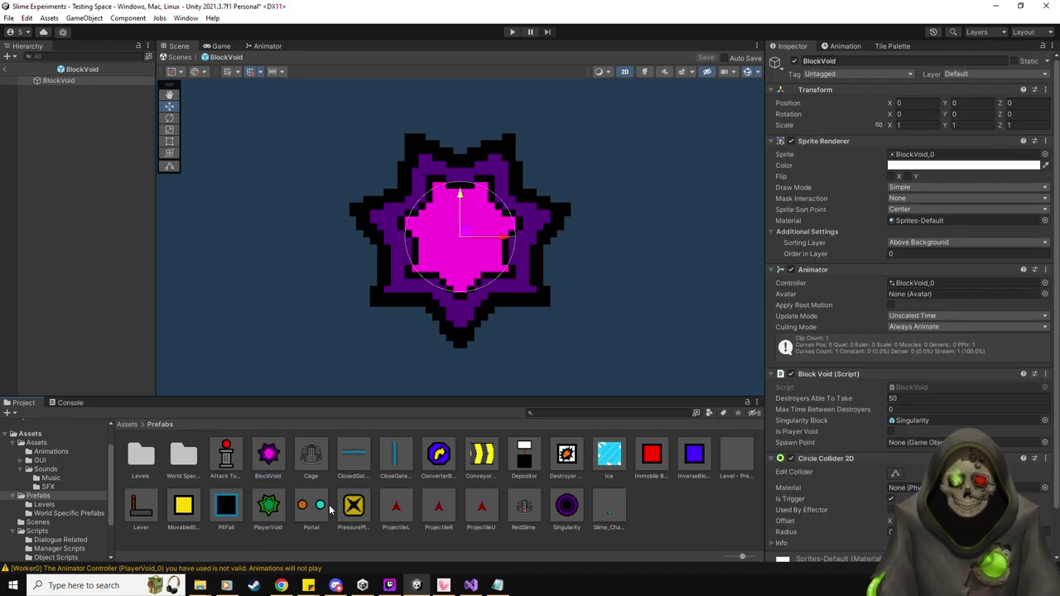
# Add a Circle Collider 2D to the PlayerVoid prefab and enable its Is Trigger option.
pyautogui.doubleClick(269, 507)
pyautogui.click(899, 500)
pyautogui.write('Block')
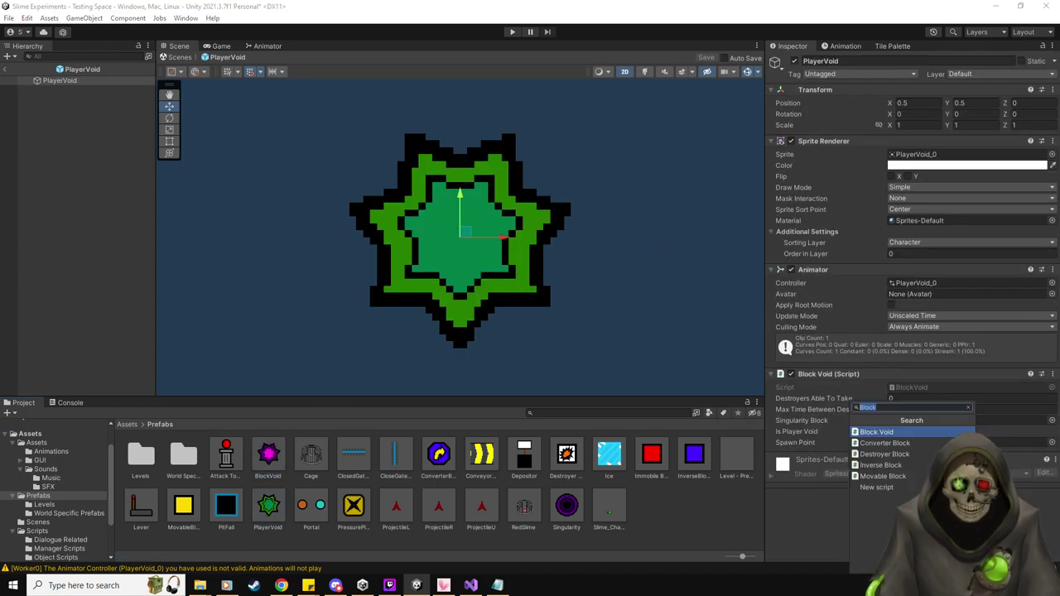
pyautogui.press('BackSpace')
pyautogui.press('BackSpace')
pyautogui.press('BackSpace')
pyautogui.press('BackSpace')
pyautogui.press('BackSpace')
pyautogui.write('cir')
pyautogui.press('Return')
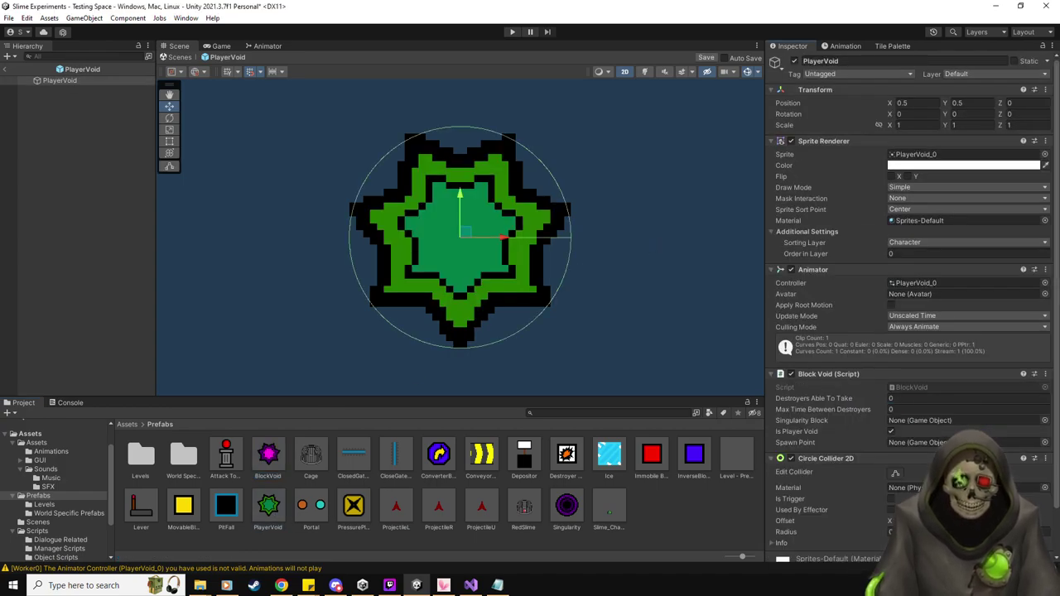
pyautogui.scroll(-3, 903, 422)
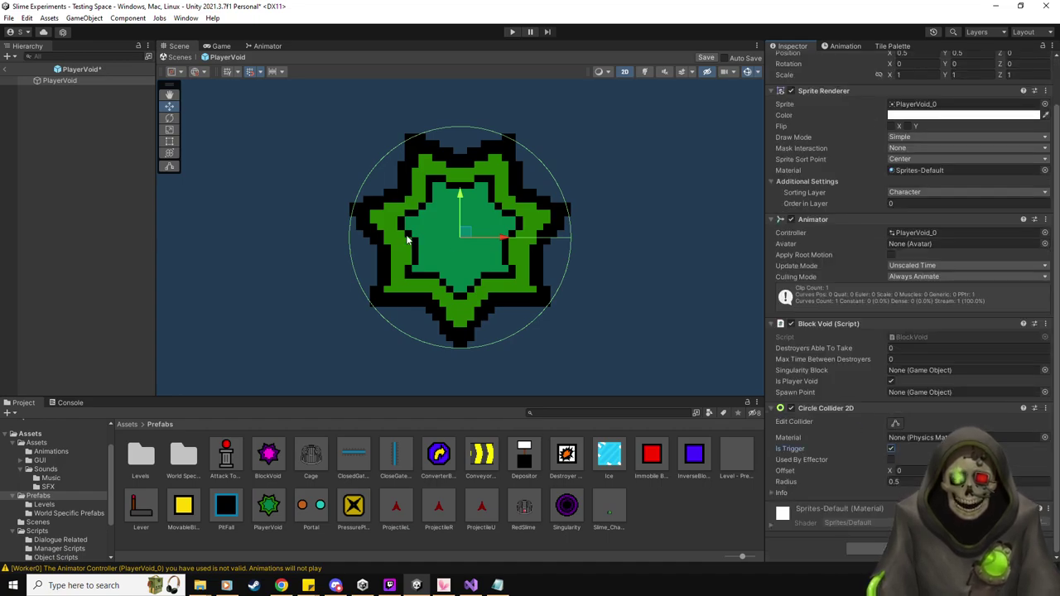
# Shrink the PlayerVoid's circle collider to a radius of about 0.24 around the sprite's centre, then save and leave the prefab.
pyautogui.click(169, 166)
pyautogui.moveTo(358, 237); pyautogui.dragTo(411, 237)
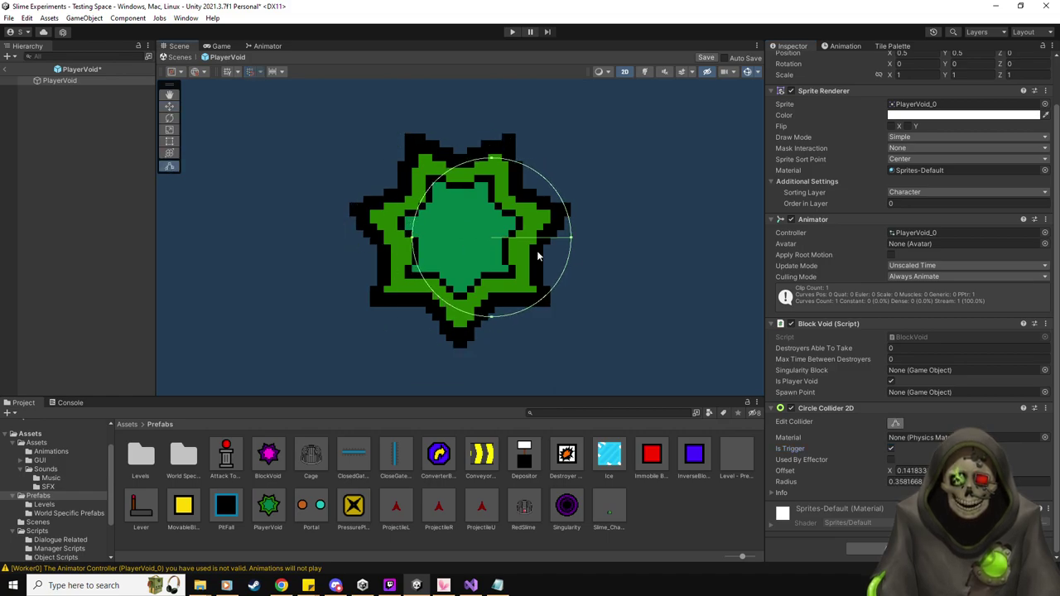
pyautogui.moveTo(571, 242); pyautogui.dragTo(508, 249)
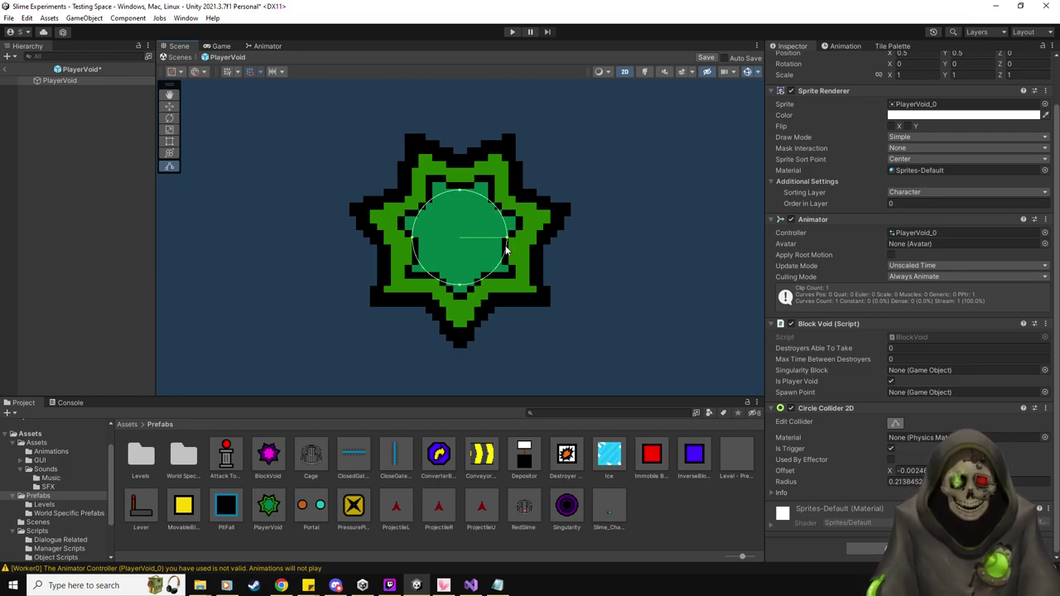
pyautogui.moveTo(409, 240); pyautogui.dragTo(406, 239)
pyautogui.moveTo(507, 243); pyautogui.dragTo(513, 242)
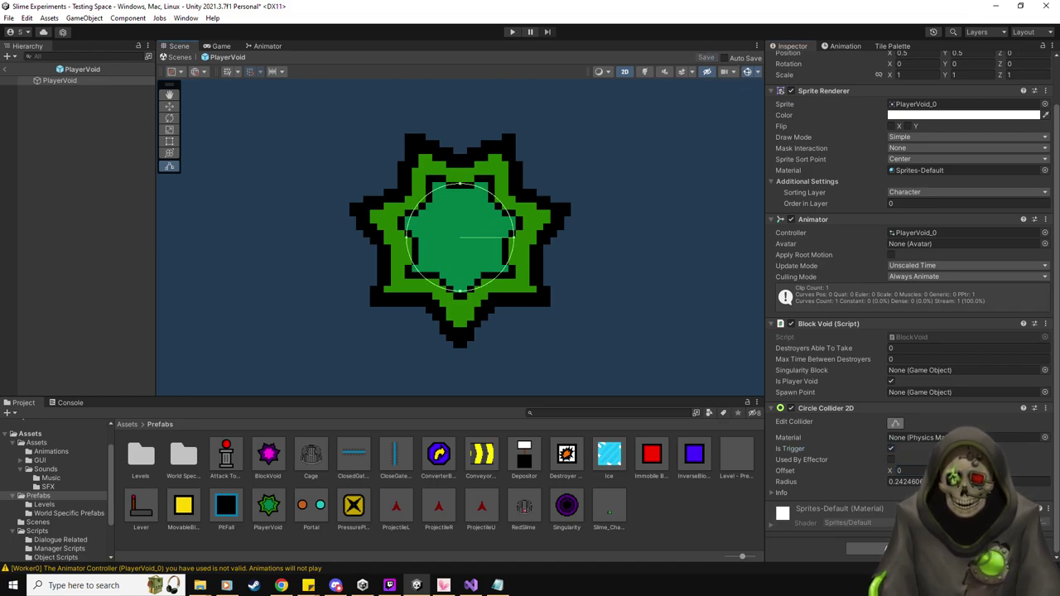
pyautogui.click(12, 71)
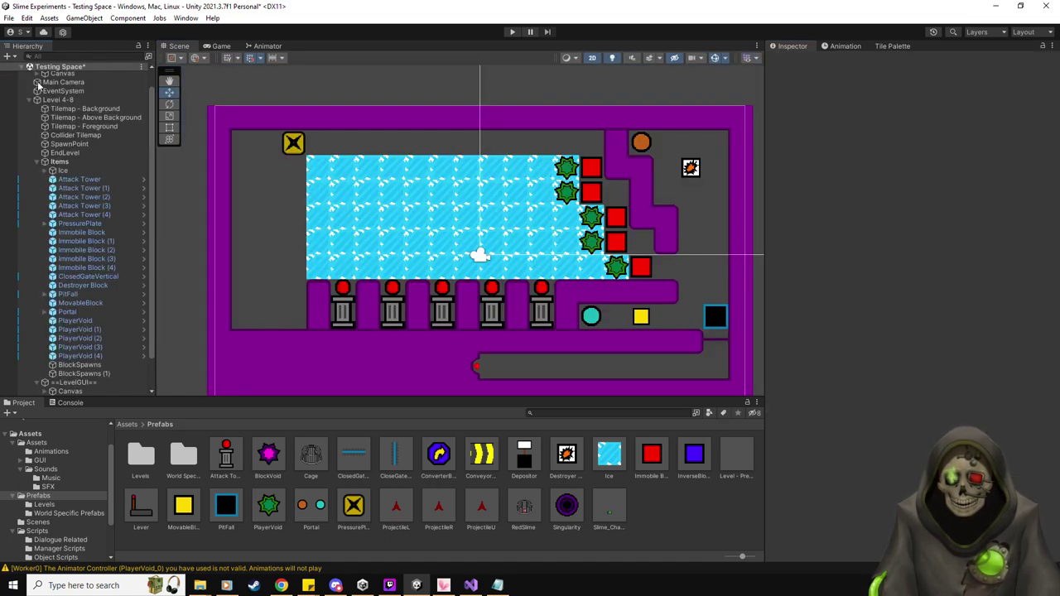
# Playtest Level 4-8 by moving the slime into a player void, then stop and check and clear the console log.
pyautogui.click(511, 33)
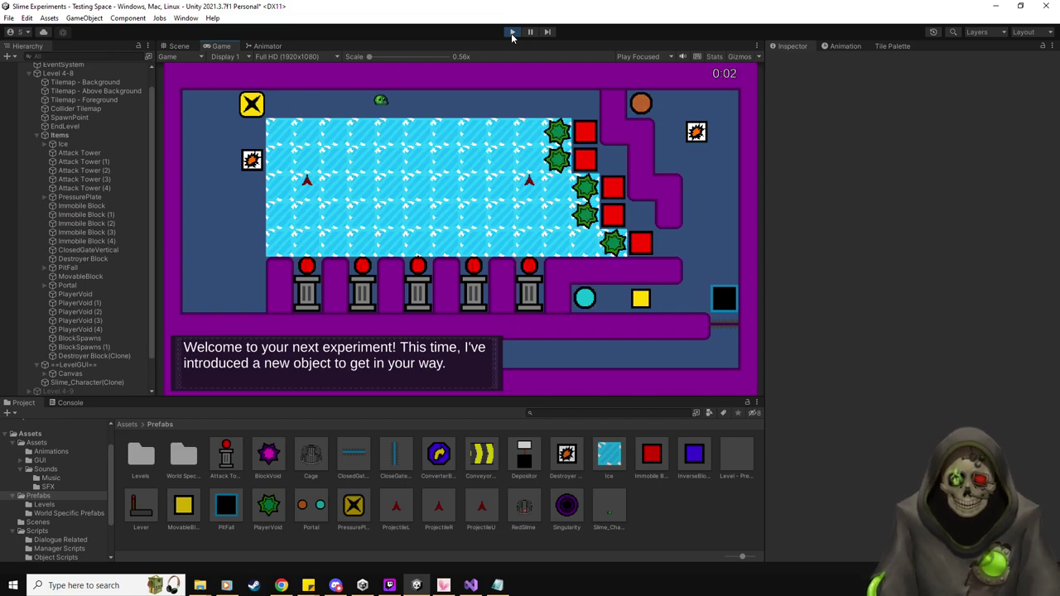
pyautogui.press('Right')
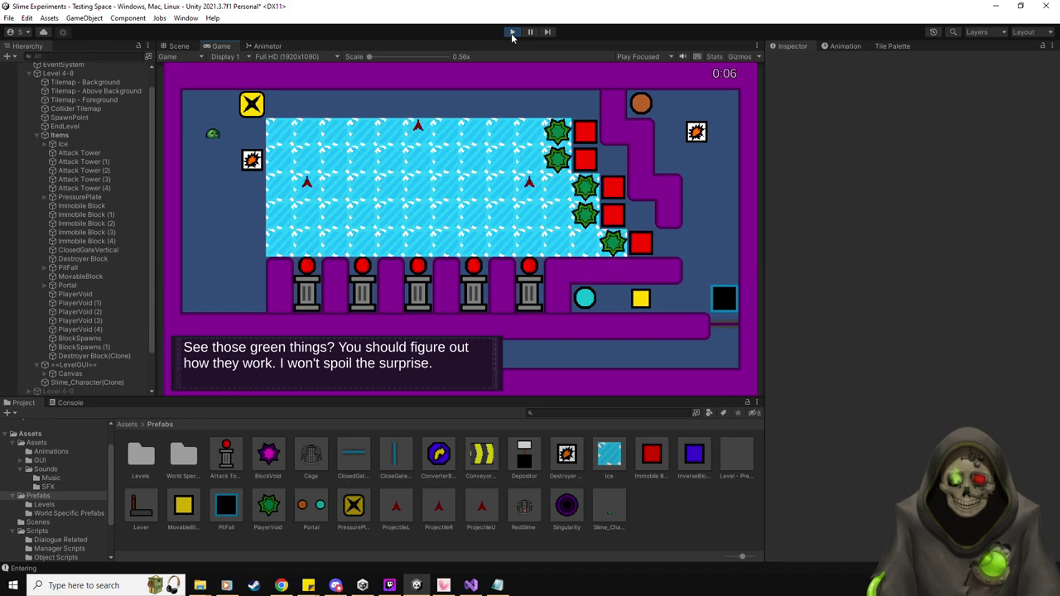
pyautogui.press('Down')
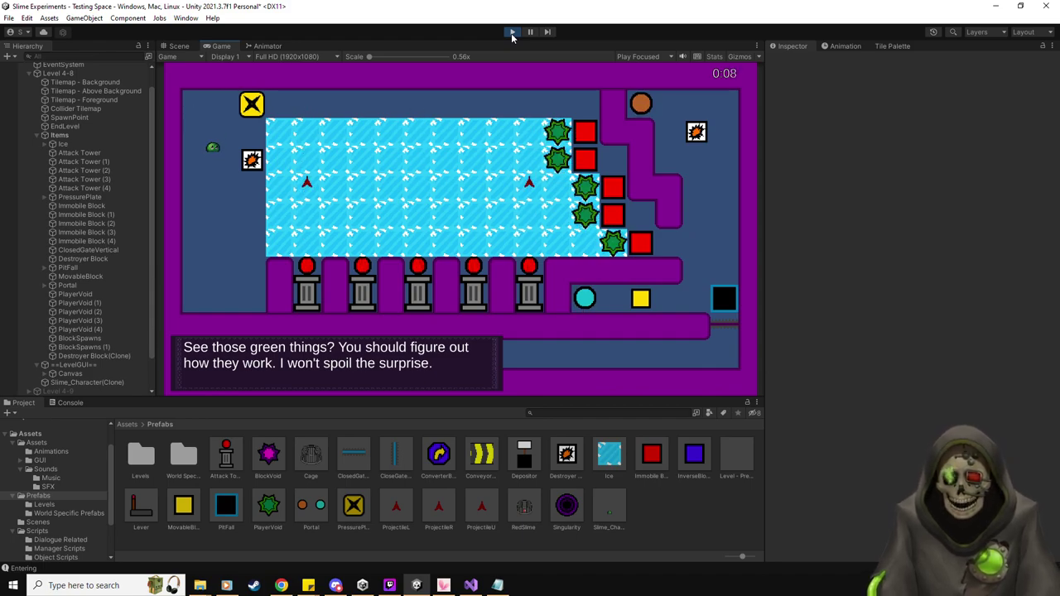
pyautogui.click(512, 34)
pyautogui.click(70, 403)
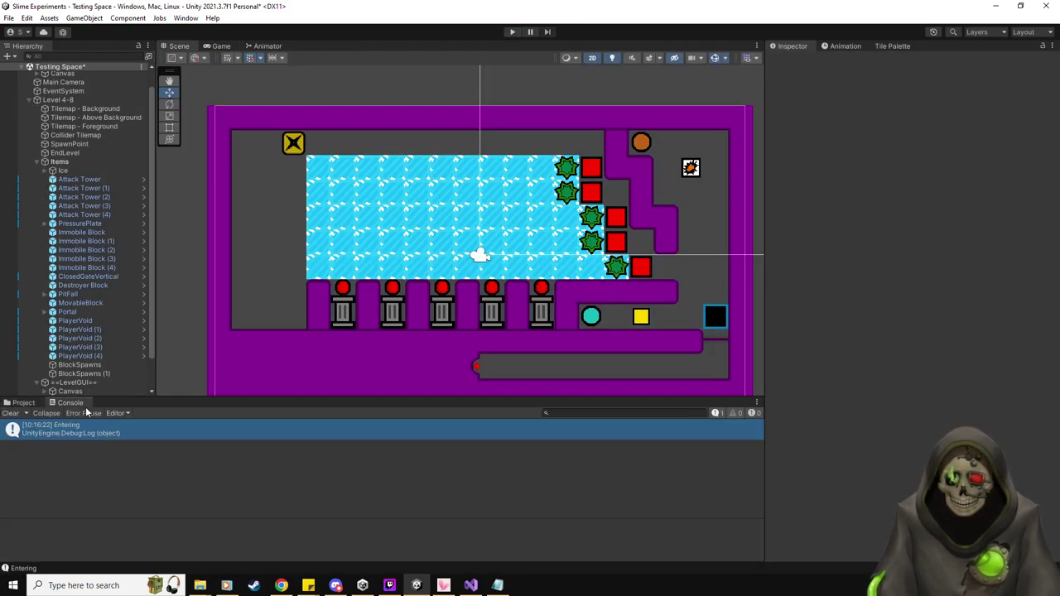
pyautogui.click(11, 414)
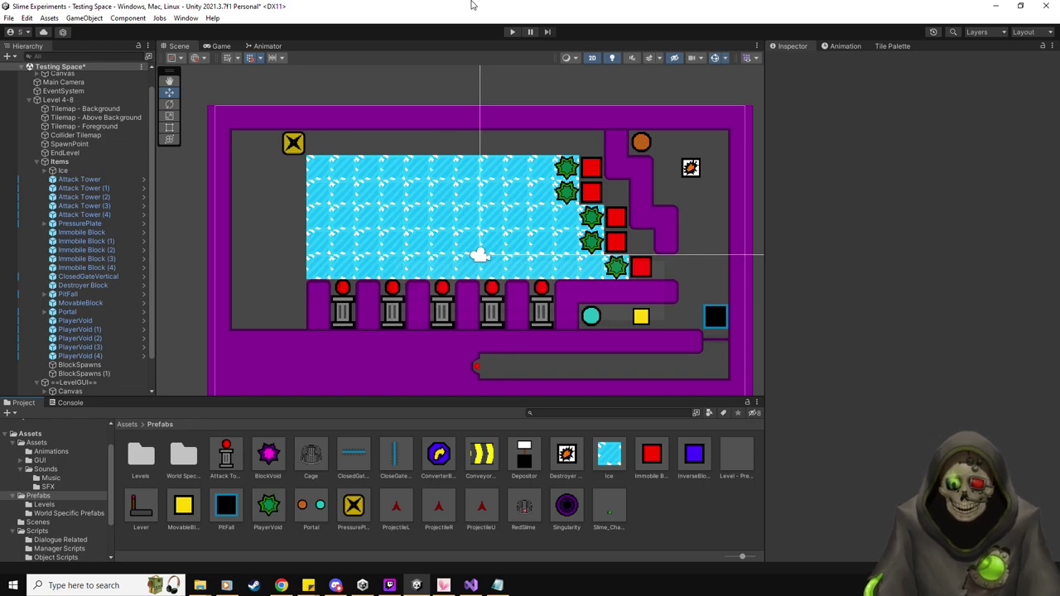
# Store Level 4-8 as a prefab in the Levels folder and delete it from the scene.
pyautogui.click(50, 507)
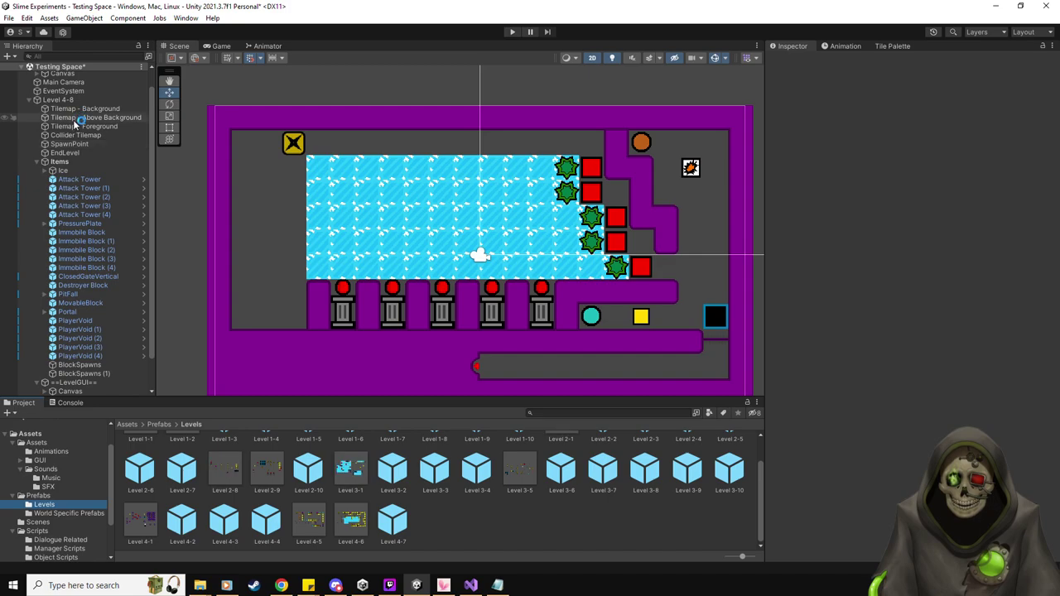
pyautogui.moveTo(481, 533); pyautogui.dragTo(480, 530)
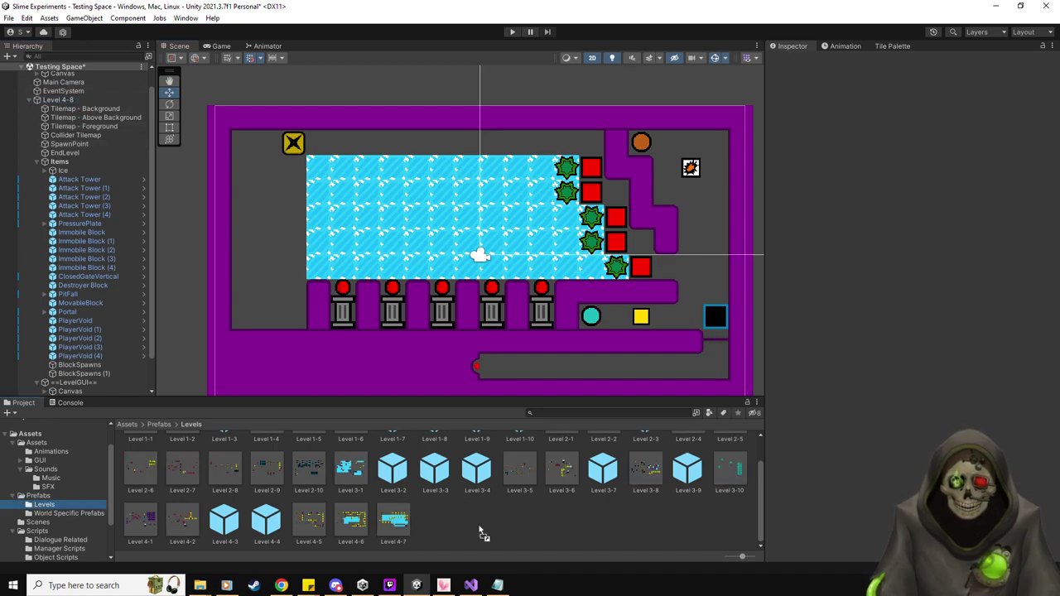
pyautogui.click(83, 100)
pyautogui.press('Delete')
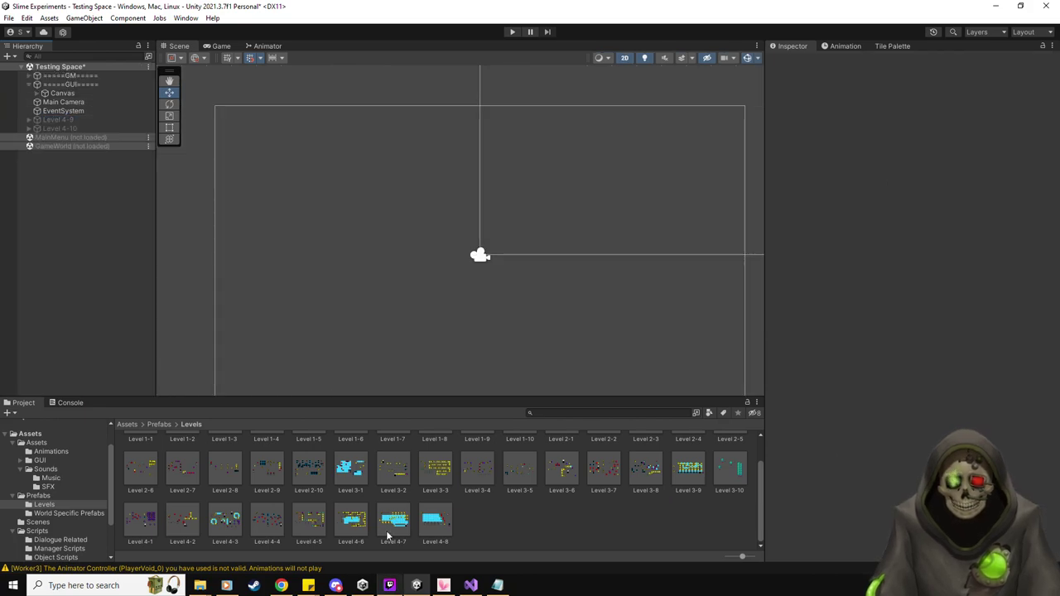
# In the Level 4-7 prefab, set the EndLevel object's Next Level to Level 4-8, save and return to the scene.
pyautogui.doubleClick(393, 520)
pyautogui.press('Up')
pyautogui.press('Up')
pyautogui.moveTo(435, 515); pyautogui.dragTo(939, 279)
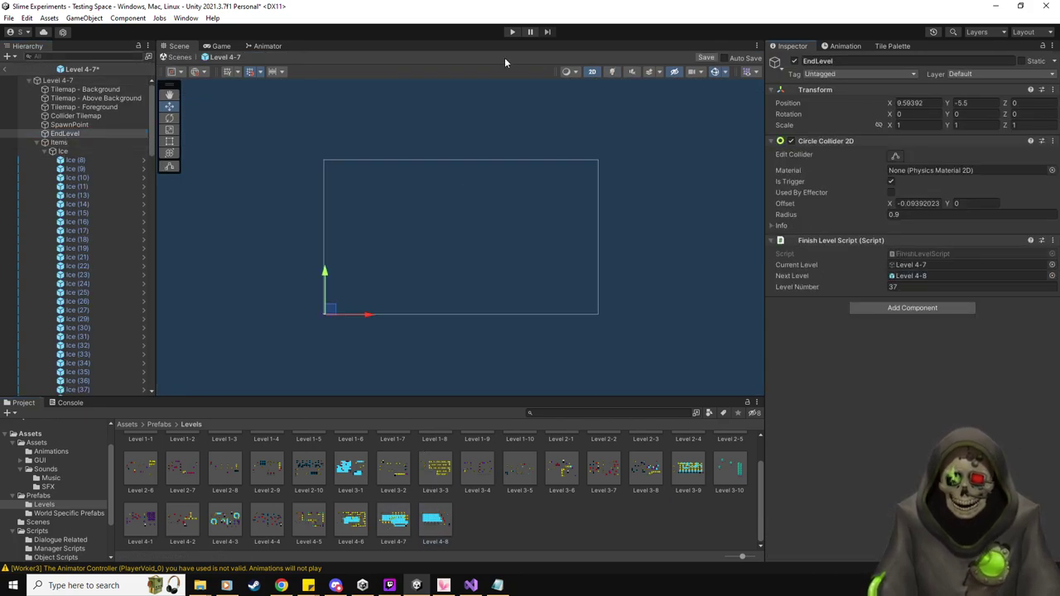
pyautogui.click(705, 59)
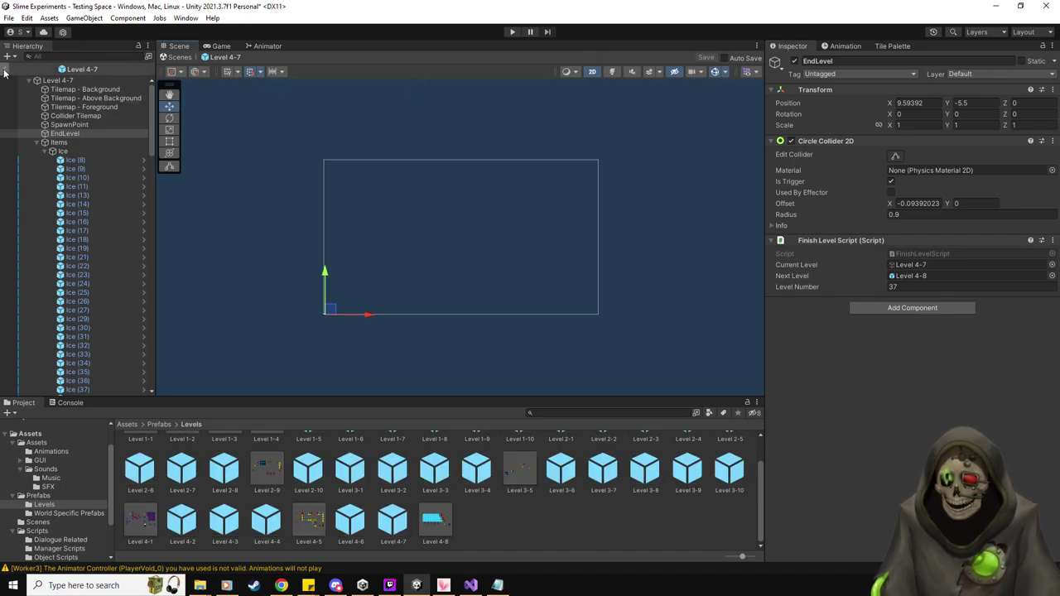
pyautogui.click(4, 69)
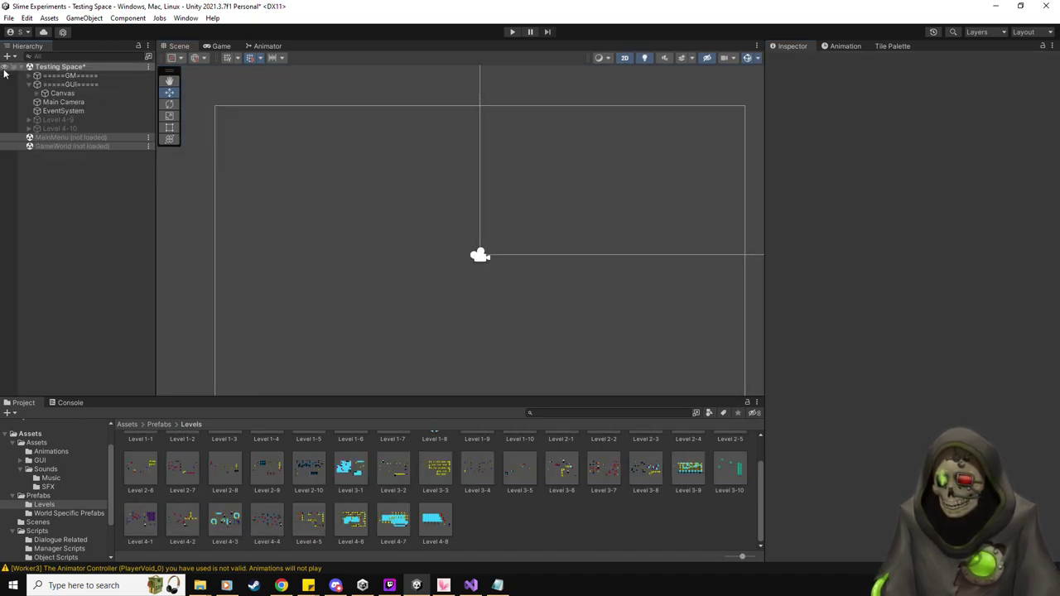
# Activate the Level 4-9 object and set its Items child as the default parent.
pyautogui.click(56, 121)
pyautogui.click(794, 61)
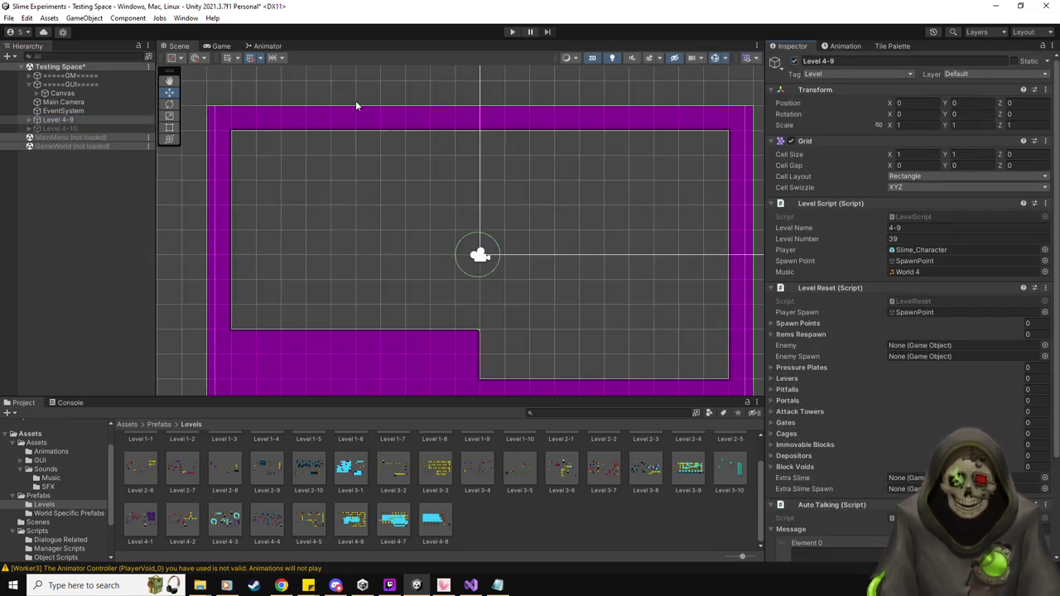
pyautogui.click(21, 122)
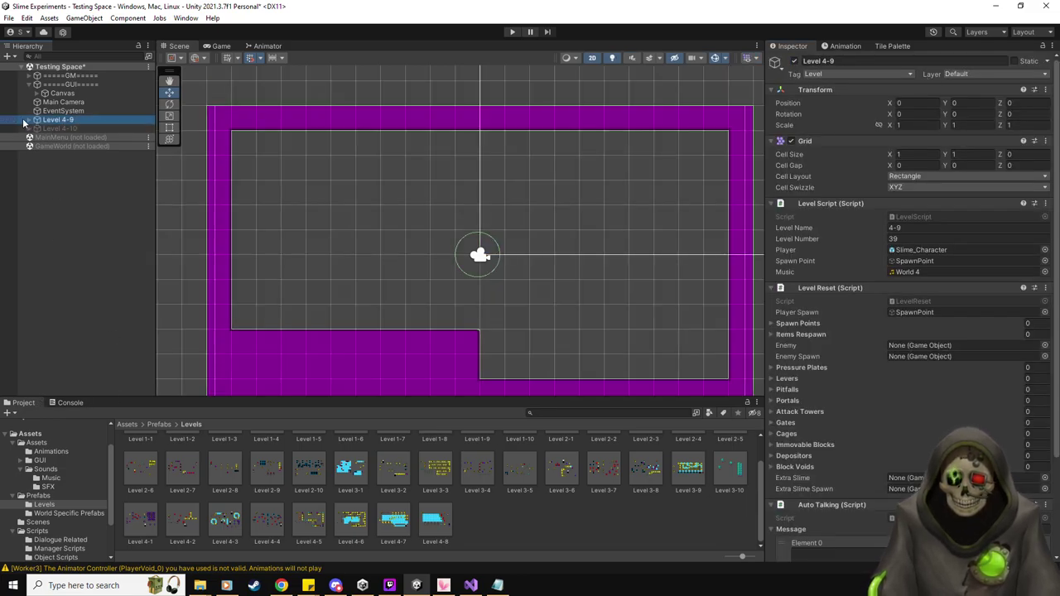
pyautogui.click(28, 120)
pyautogui.rightClick(64, 179)
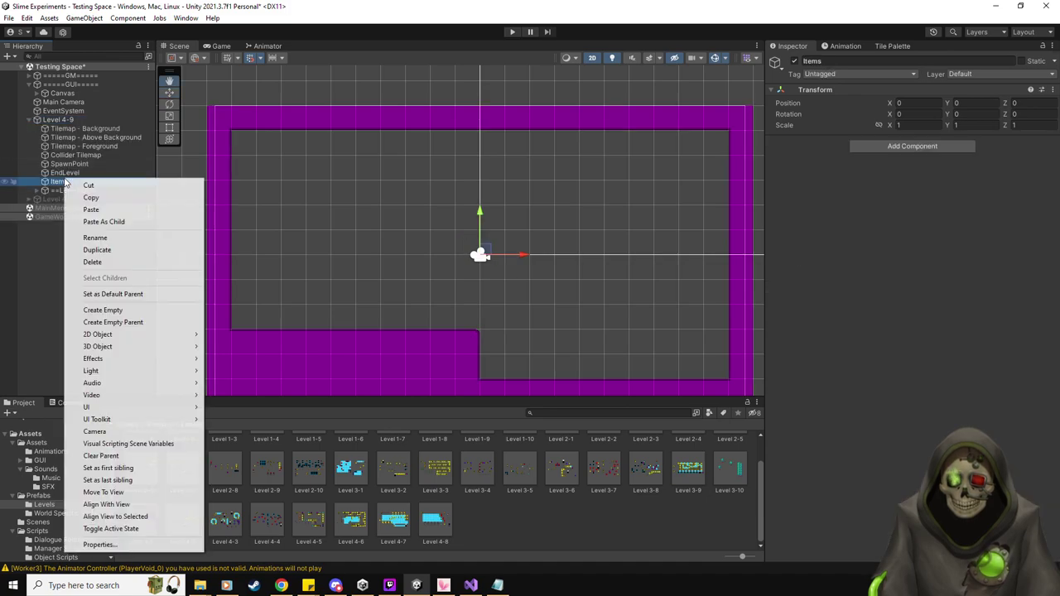
pyautogui.click(71, 293)
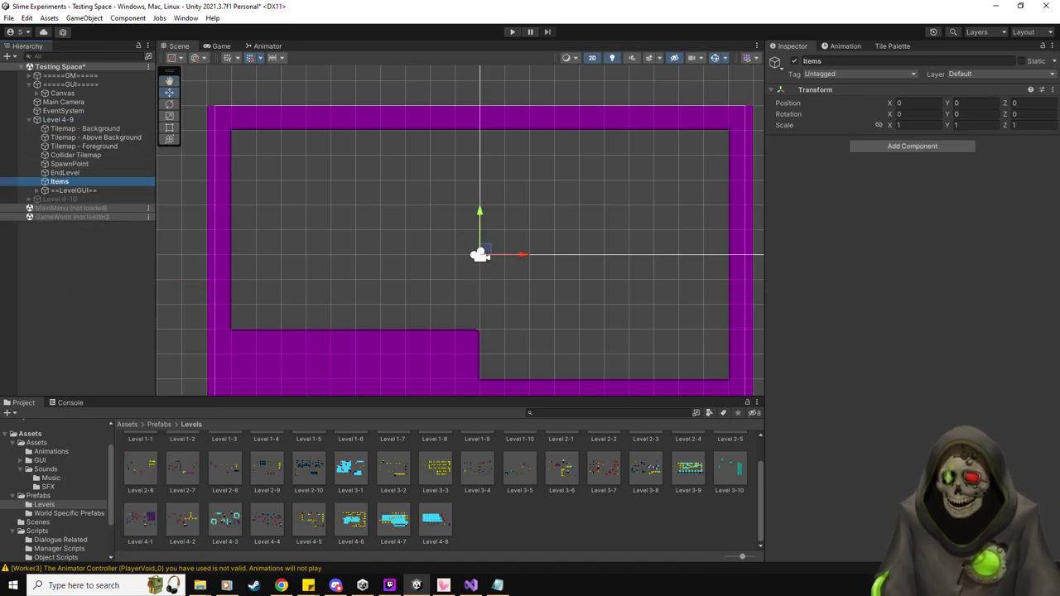
# Switch to Notepad, delete the text of level idea 8 in Slime Stuff To Do.txt, save it and return to Unity.
pyautogui.hotkey('alt', 'Tab')
pyautogui.hotkey('alt', 'Tab')
pyautogui.moveTo(628, 241); pyautogui.dragTo(281, 242)
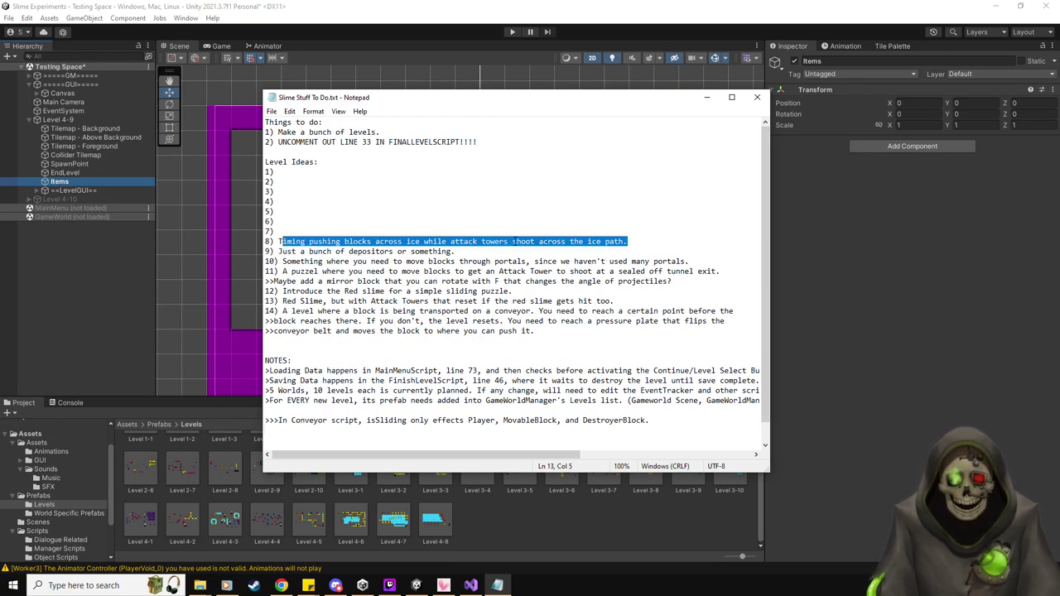
pyautogui.press('BackSpace')
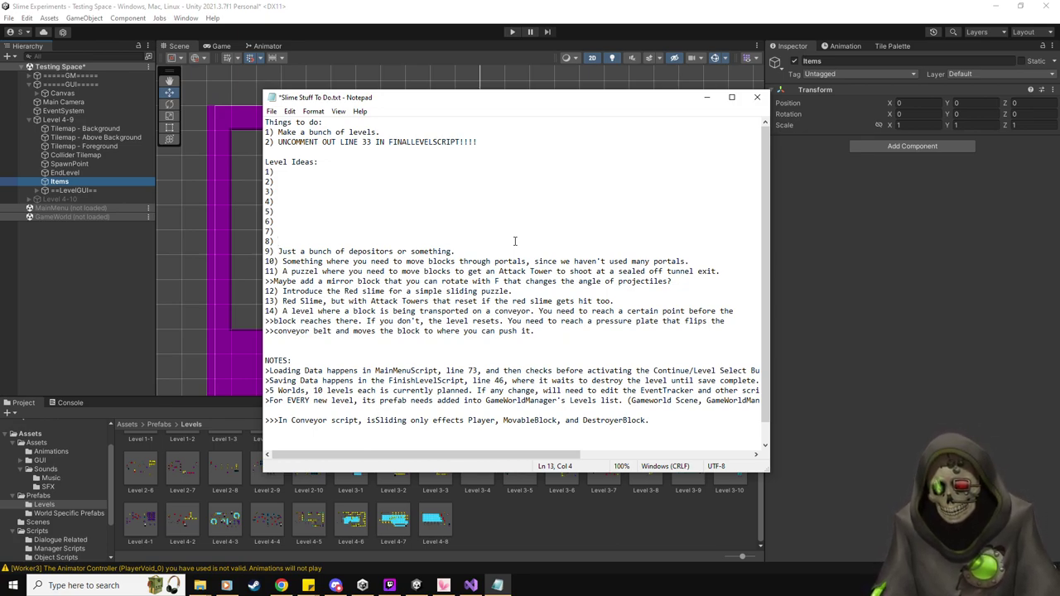
pyautogui.hotkey('ctrl', 's')
pyautogui.click(497, 585)
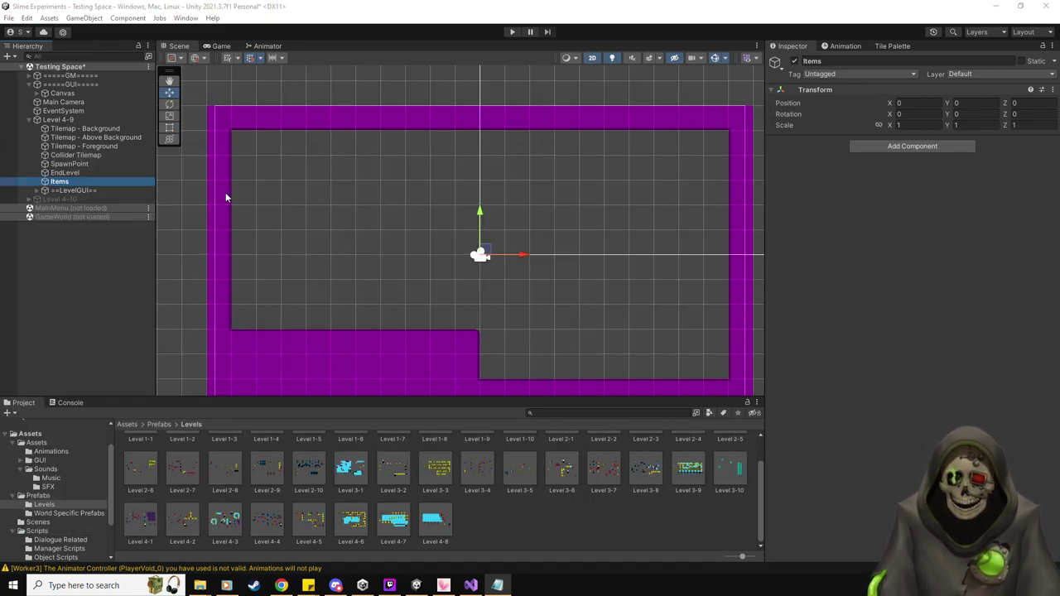
# Paint a Purple Room wall tile on the Collider Tilemap to extend Level 4-9's lower ledge one tile over the passage.
pyautogui.scroll(-2, 502, 189)
pyautogui.moveTo(497, 242); pyautogui.dragTo(474, 228, button='middle')
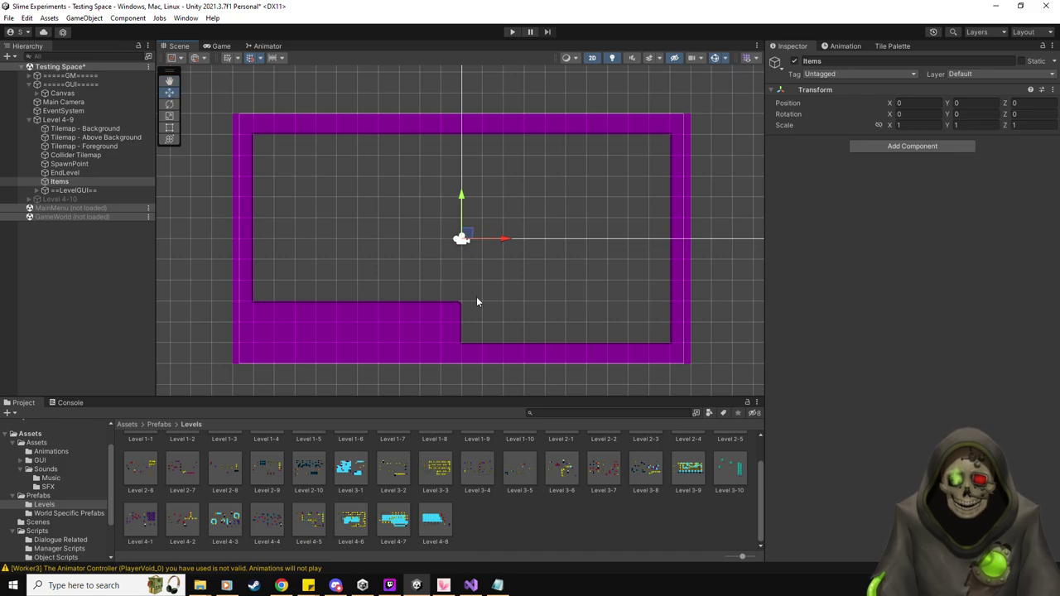
pyautogui.click(892, 46)
pyautogui.click(792, 46)
pyautogui.scroll(2, 315, 300)
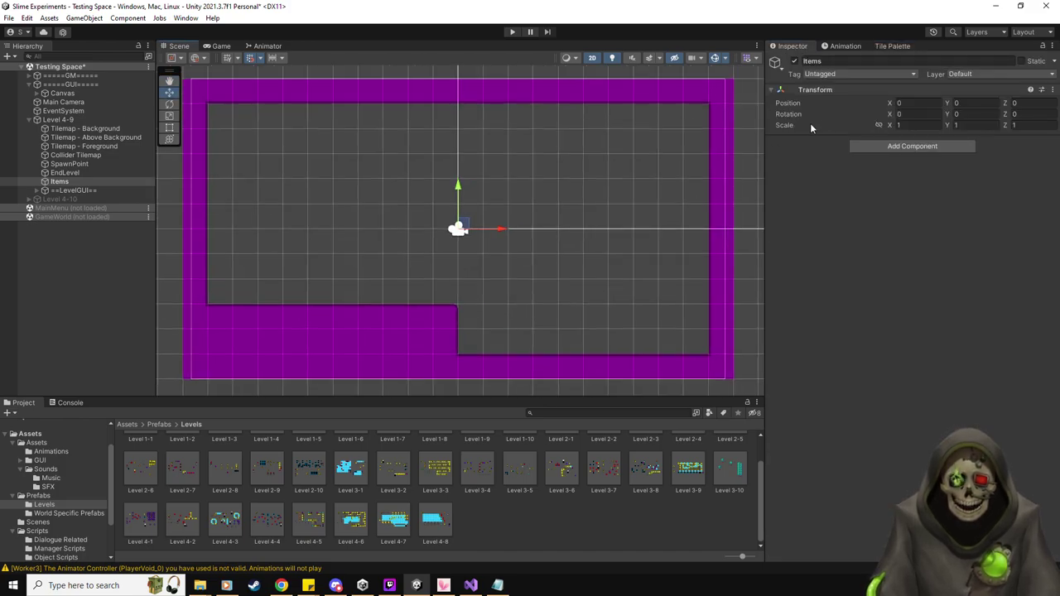
pyautogui.click(892, 46)
pyautogui.click(830, 293)
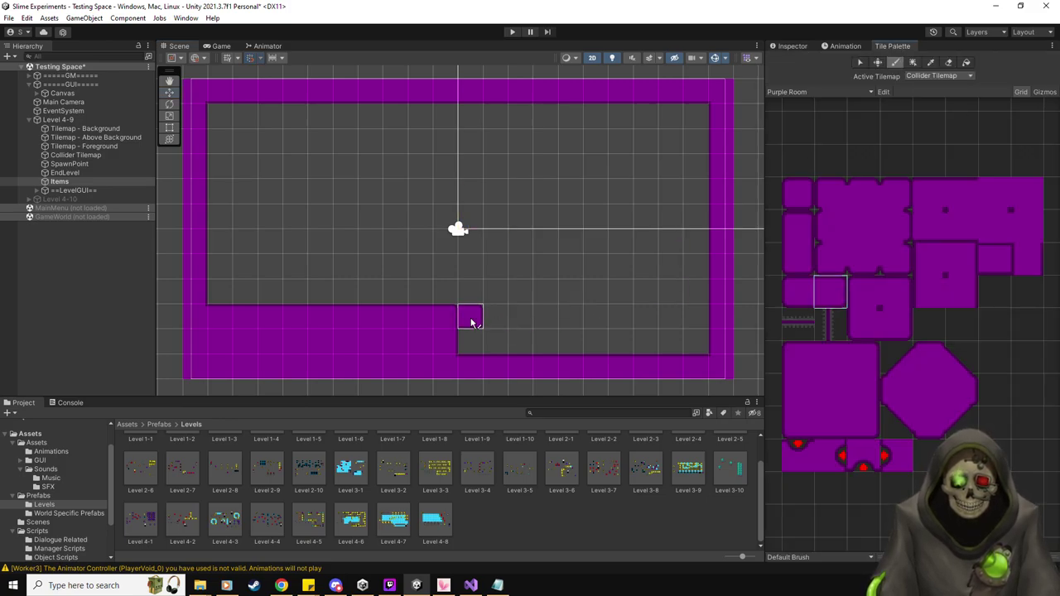
pyautogui.click(924, 196)
pyautogui.click(470, 316)
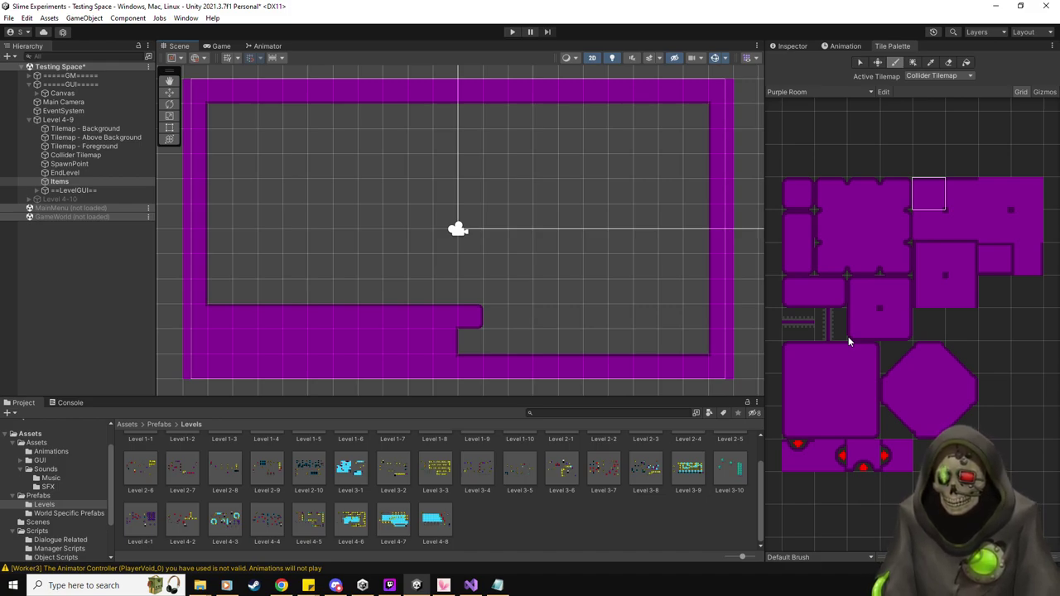
# Paint the red-marked exit tile into the wall at the inner end of the lower passage.
pyautogui.click(621, 316)
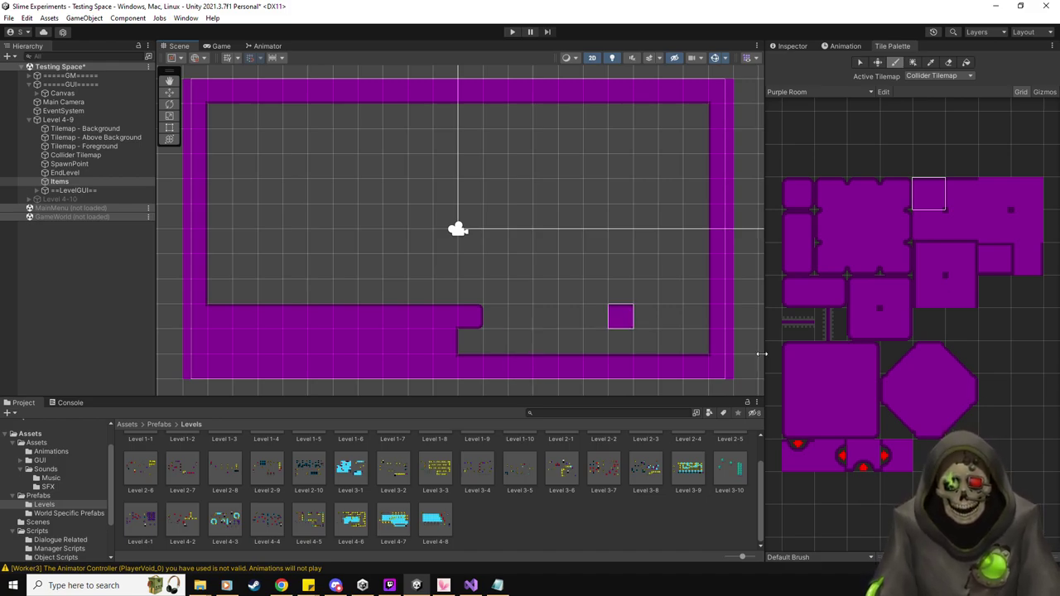
pyautogui.click(832, 460)
pyautogui.click(443, 352)
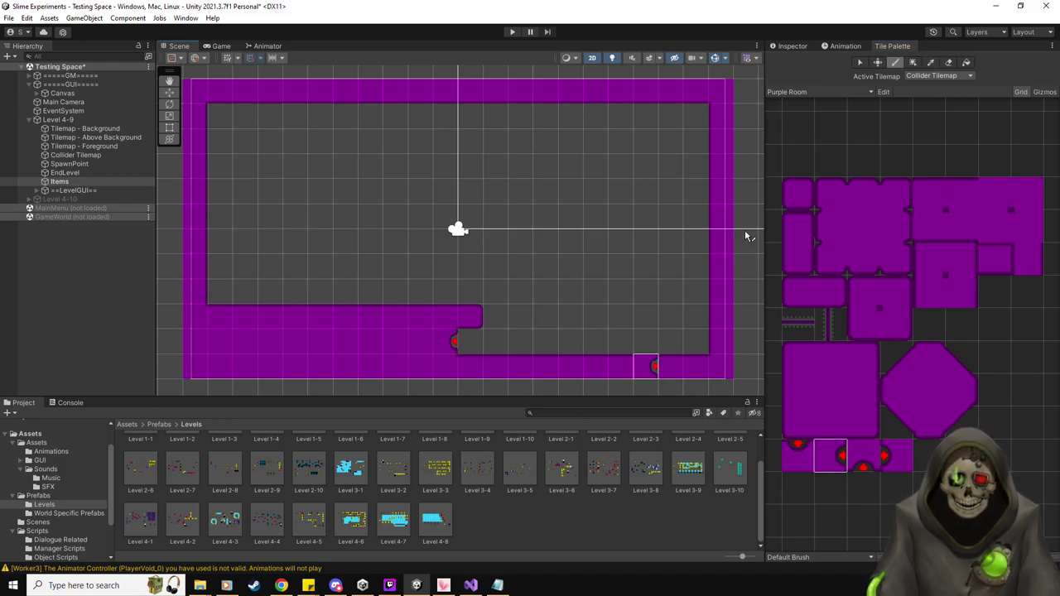
# Move EndLevel onto the red exit tile and SpawnPoint to the room's upper-left corner in Level 4-9.
pyautogui.click(169, 92)
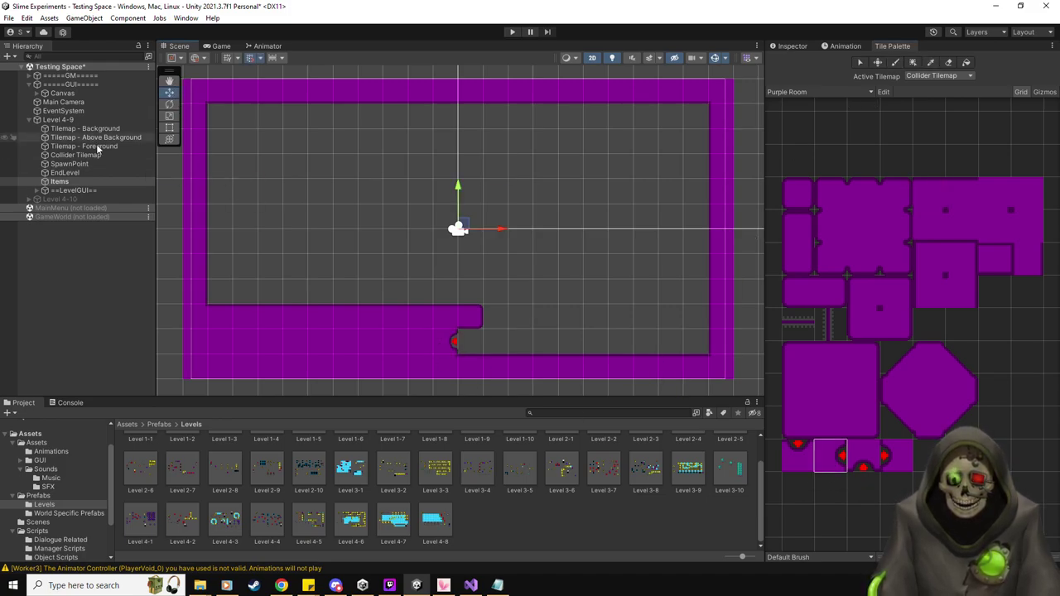
pyautogui.click(67, 172)
pyautogui.moveTo(461, 226); pyautogui.dragTo(450, 338)
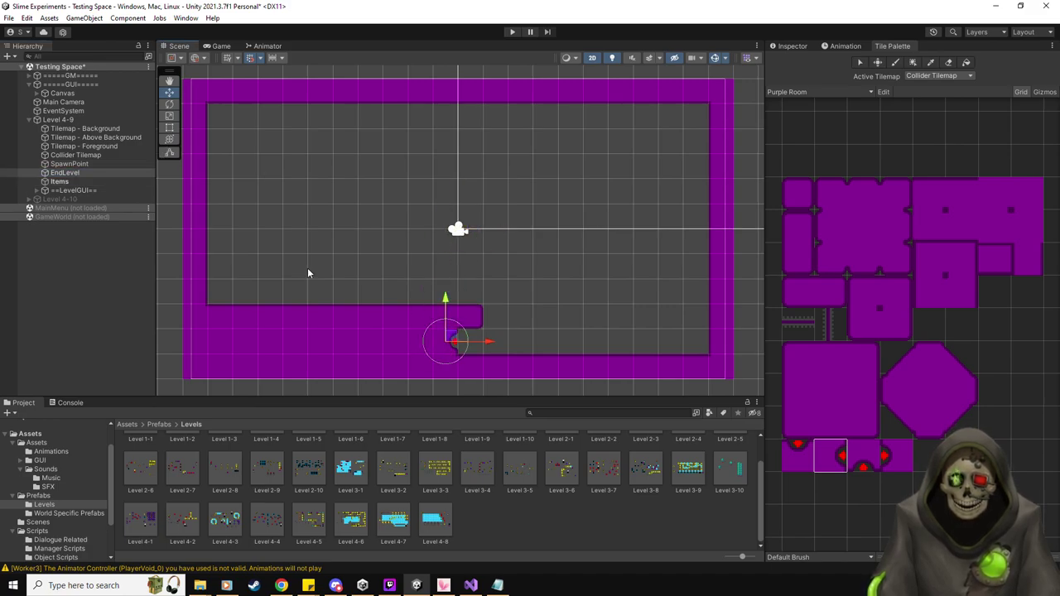
pyautogui.click(69, 164)
pyautogui.moveTo(464, 232); pyautogui.dragTo(228, 93)
# Open the Level 4-8 prefab, examine its item layout and EndLevel placement, and return to the Testing Space scene.
pyautogui.doubleClick(442, 532)
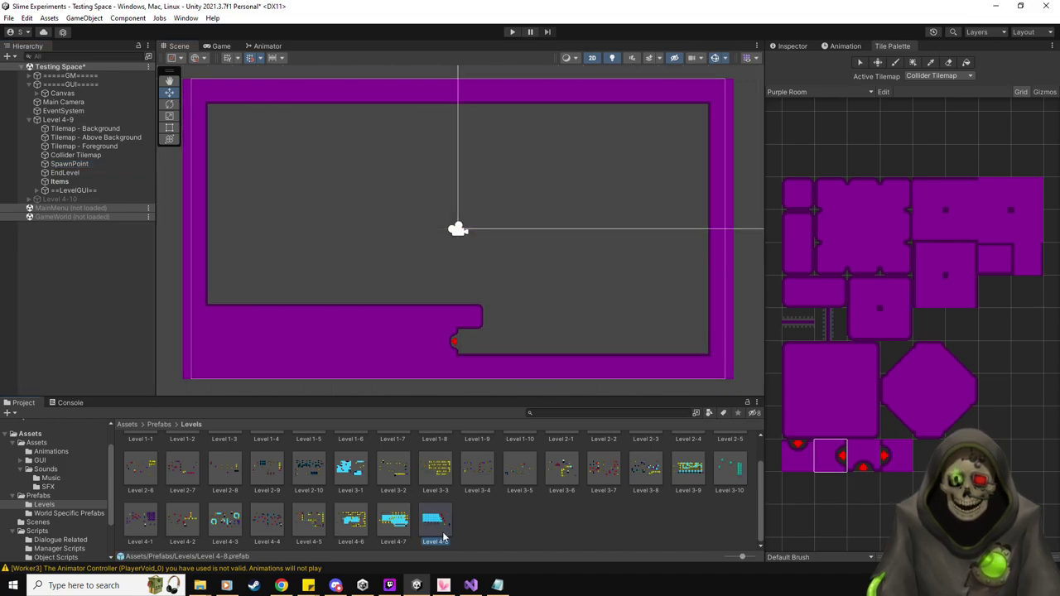
pyautogui.click(87, 132)
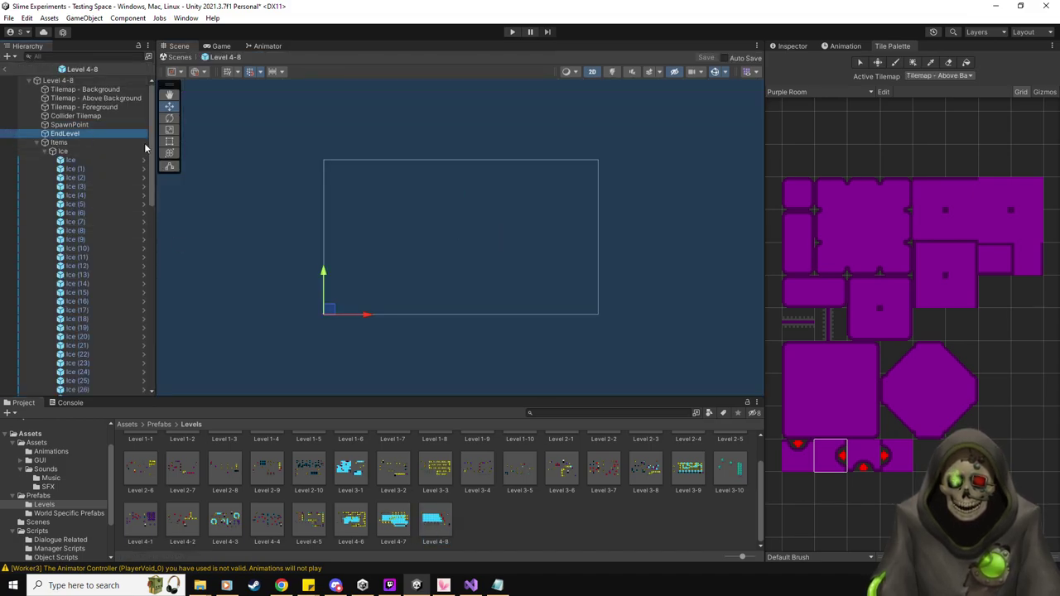
pyautogui.click(63, 143)
pyautogui.doubleClick(63, 143)
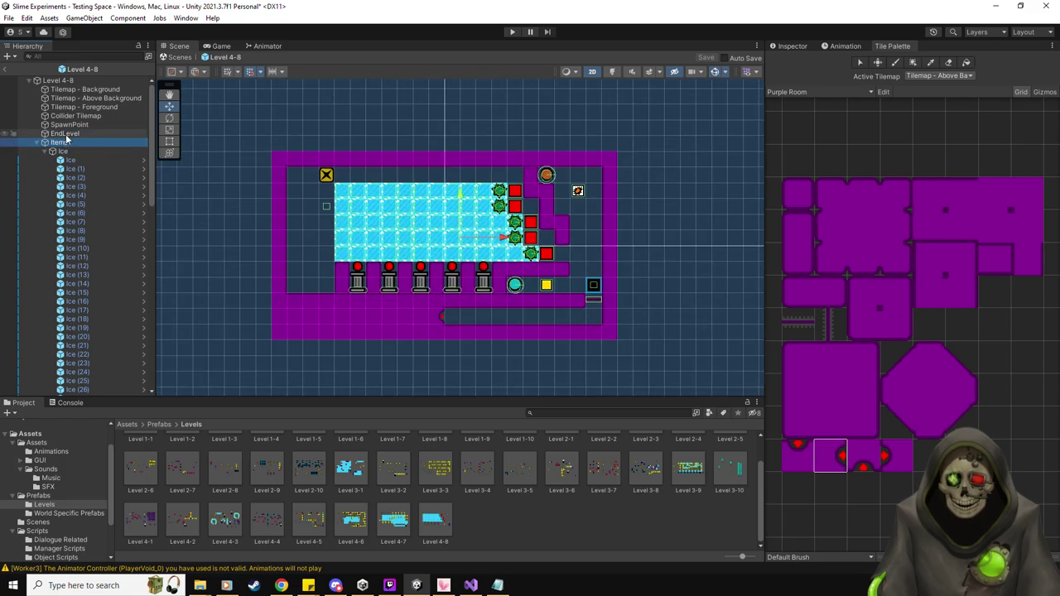
pyautogui.scroll(3, 477, 313)
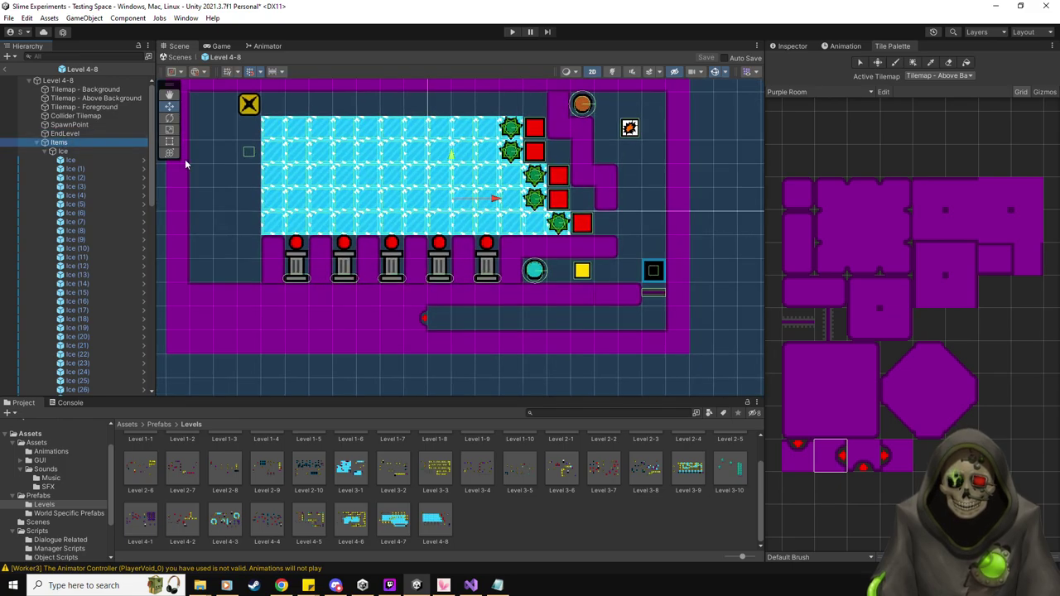
pyautogui.click(73, 134)
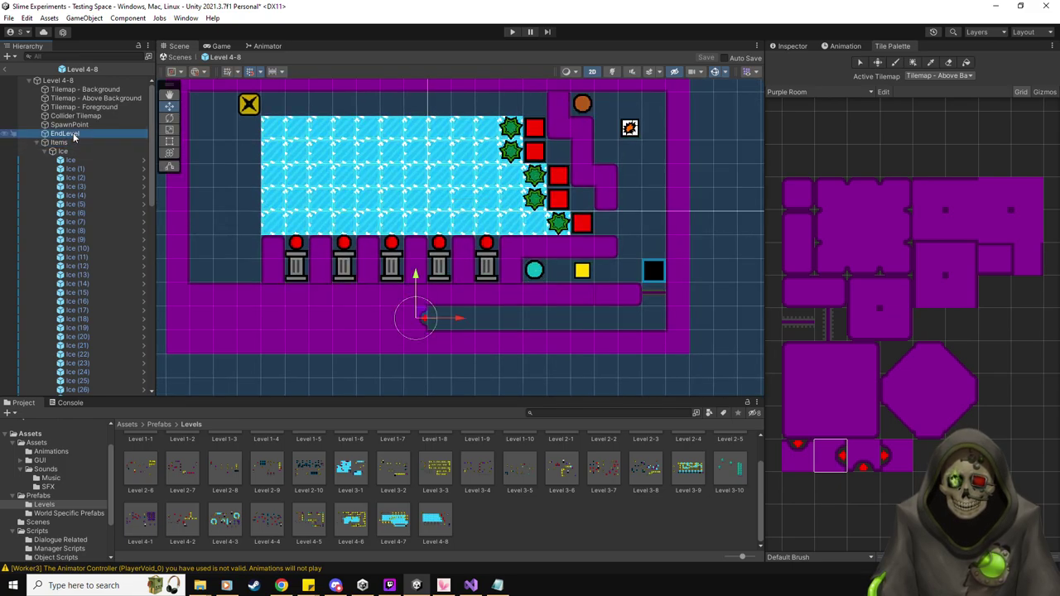
pyautogui.click(7, 70)
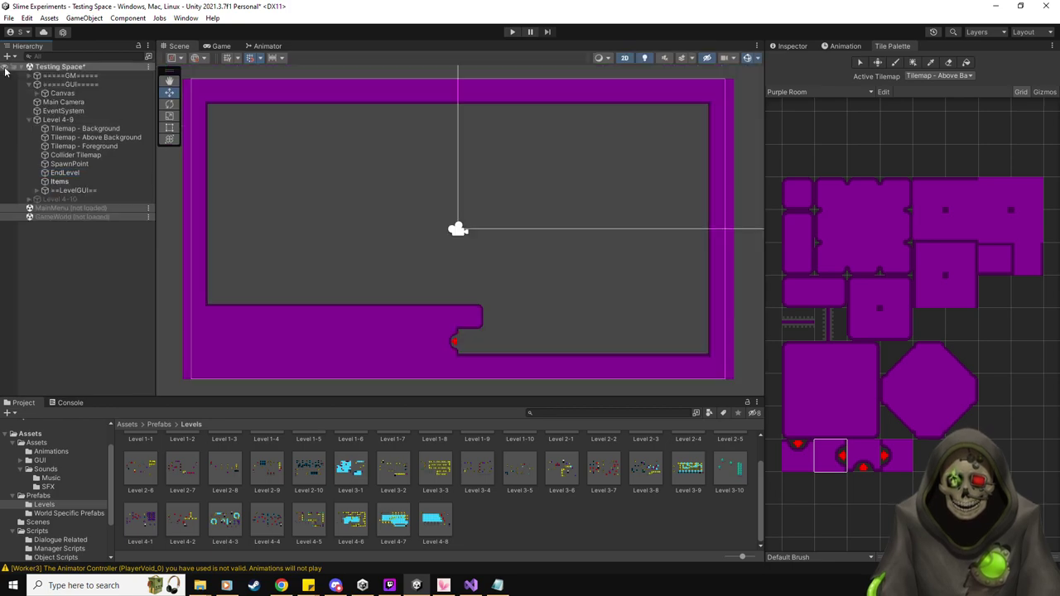
# Add a Depositor prefab under Items in Level 4-9 and assign SpawnPoint as its Spawn Point.
pyautogui.click(59, 121)
pyautogui.doubleClick(59, 181)
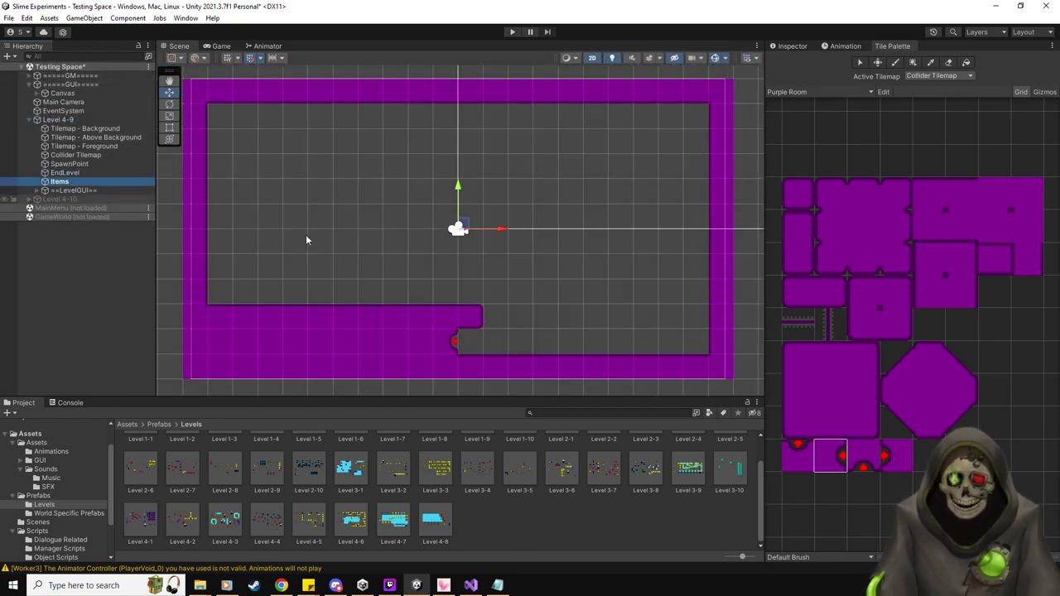
pyautogui.scroll(-2, 427, 244)
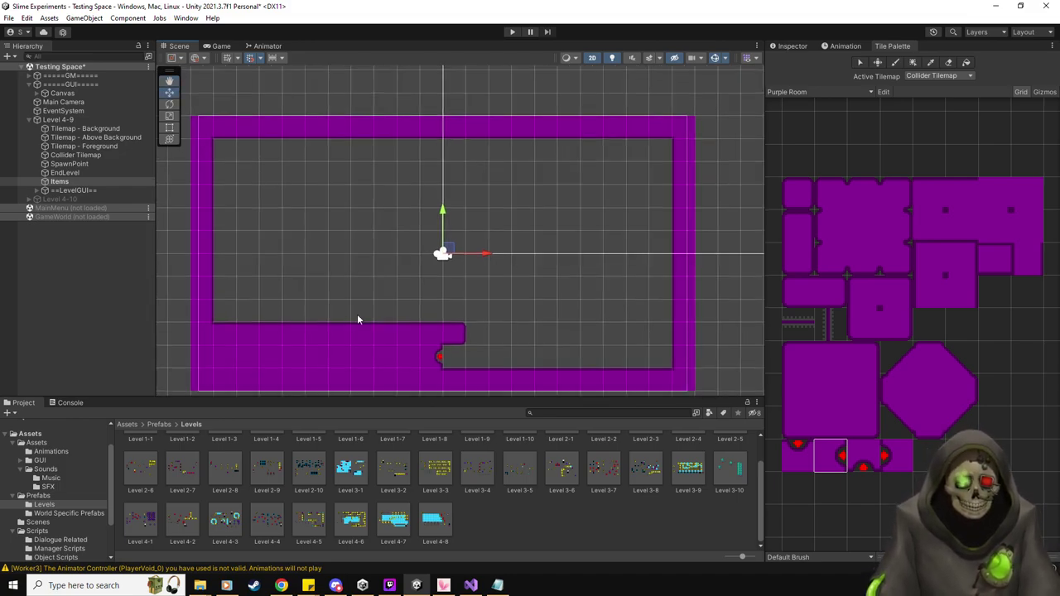
pyautogui.click(70, 496)
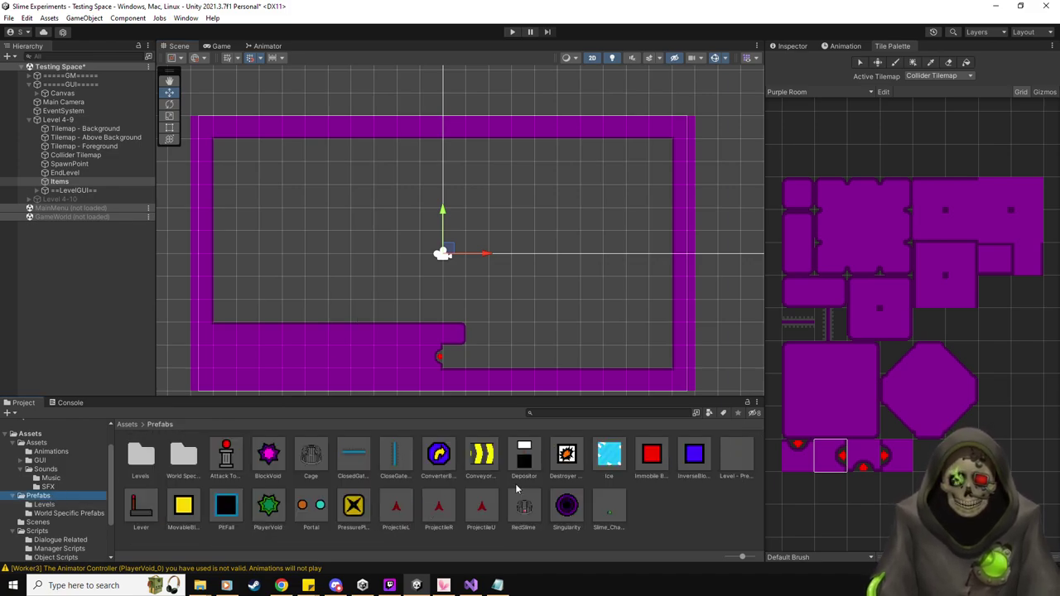
pyautogui.moveTo(524, 455); pyautogui.dragTo(554, 229)
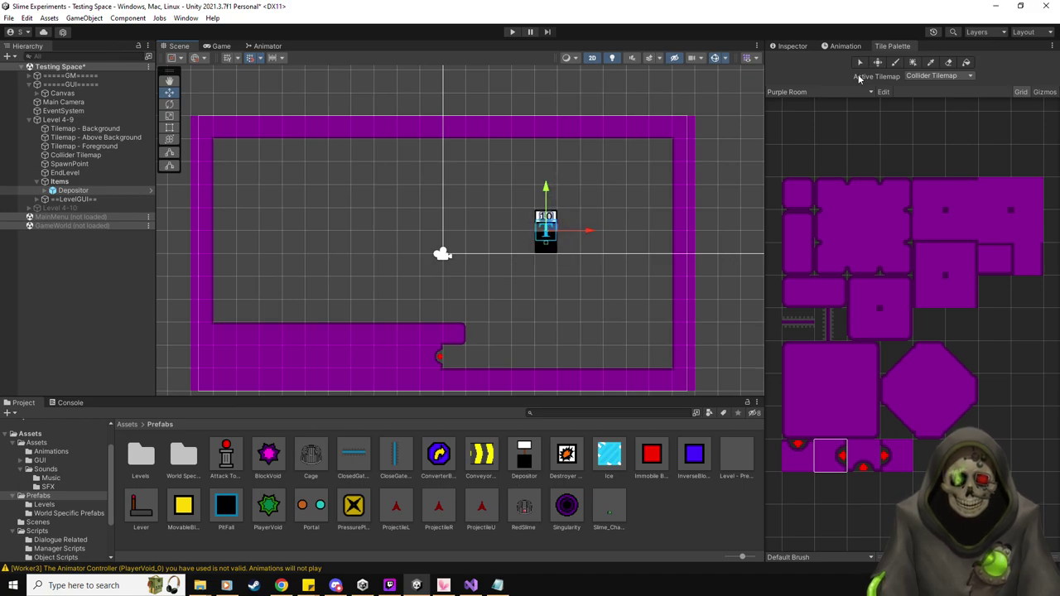
pyautogui.click(779, 47)
pyautogui.moveTo(76, 164); pyautogui.dragTo(915, 328)
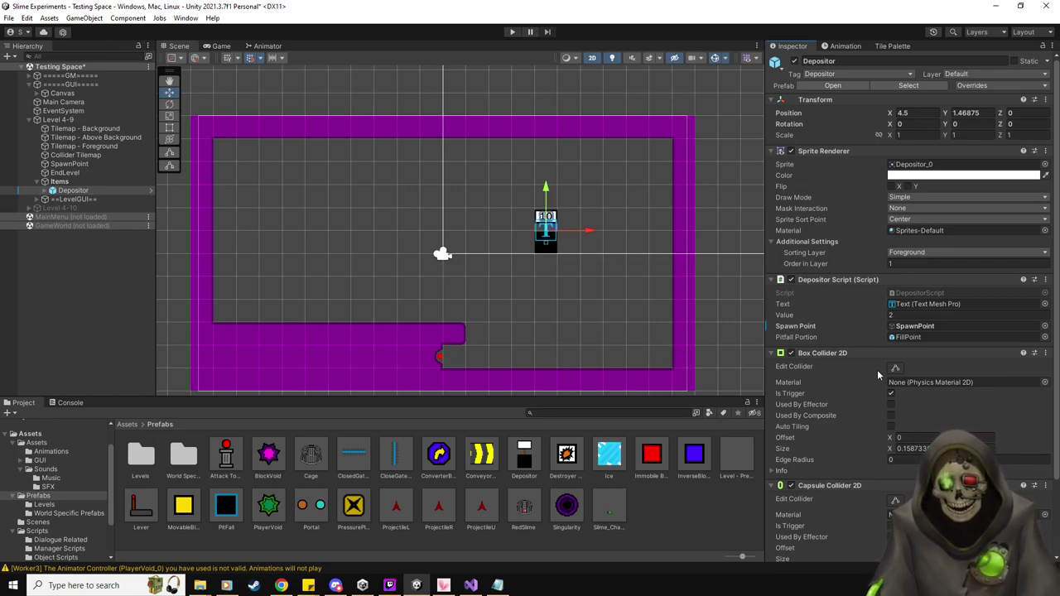
# Add a PitFall with SpawnPoint as its Level Spawn, and place a BlockVoid near it in the middle of the room.
pyautogui.moveTo(227, 505); pyautogui.dragTo(477, 242)
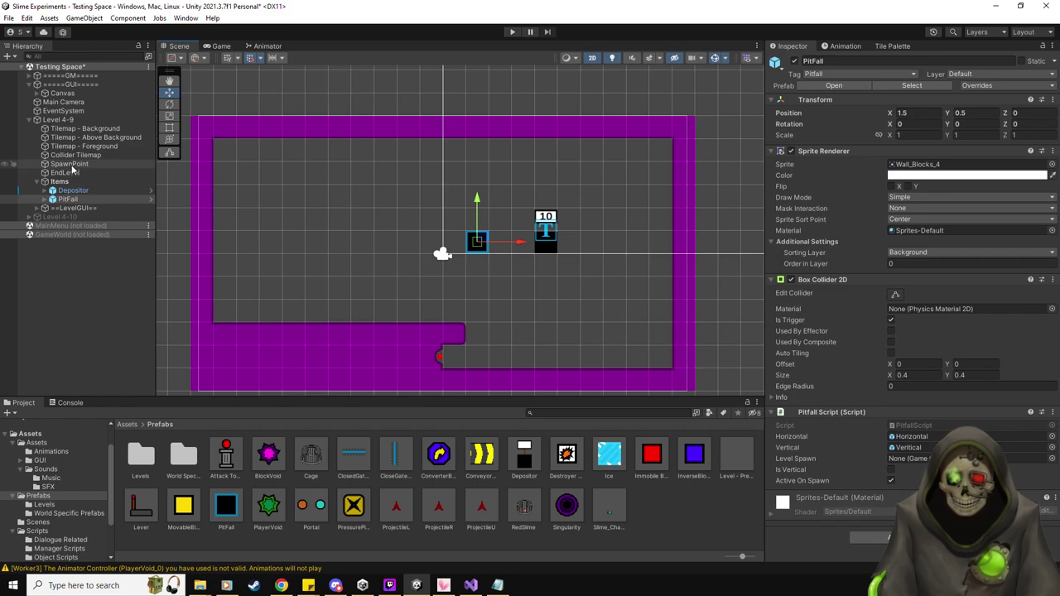
pyautogui.moveTo(703, 348); pyautogui.dragTo(910, 461)
pyautogui.moveTo(268, 454); pyautogui.dragTo(431, 218)
pyautogui.scroll(-2, 891, 471)
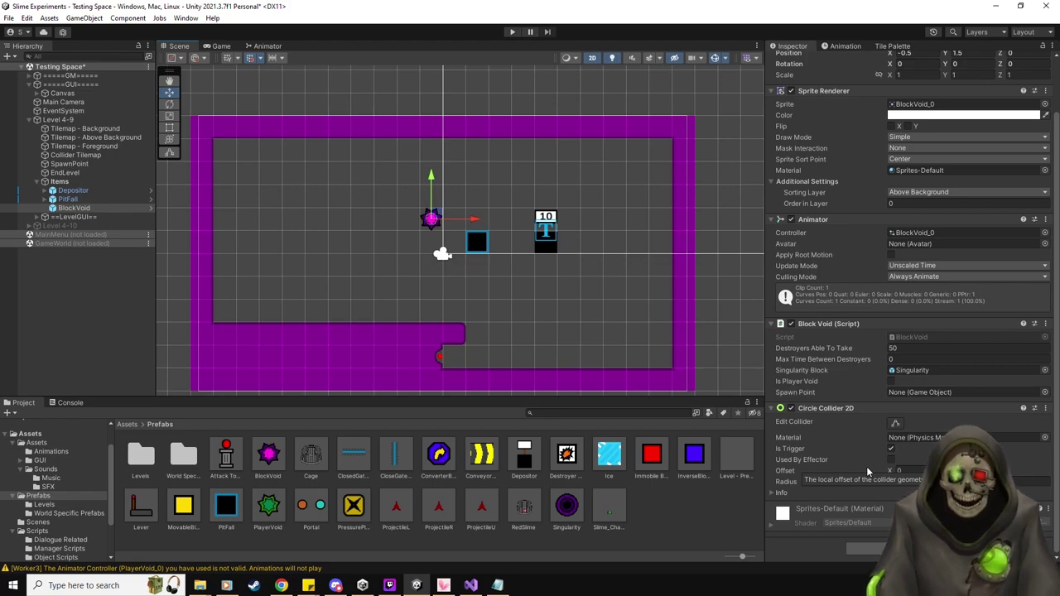
# Move the Depositor to the inner end of the lower passage, directly in front of the red exit tile.
pyautogui.click(71, 191)
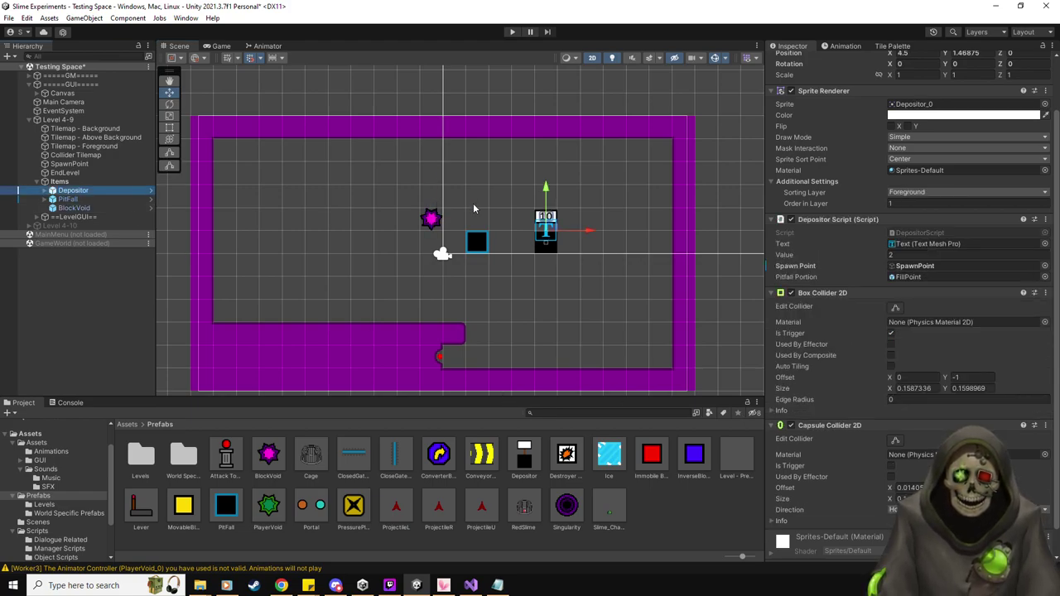
pyautogui.moveTo(548, 231); pyautogui.dragTo(457, 352)
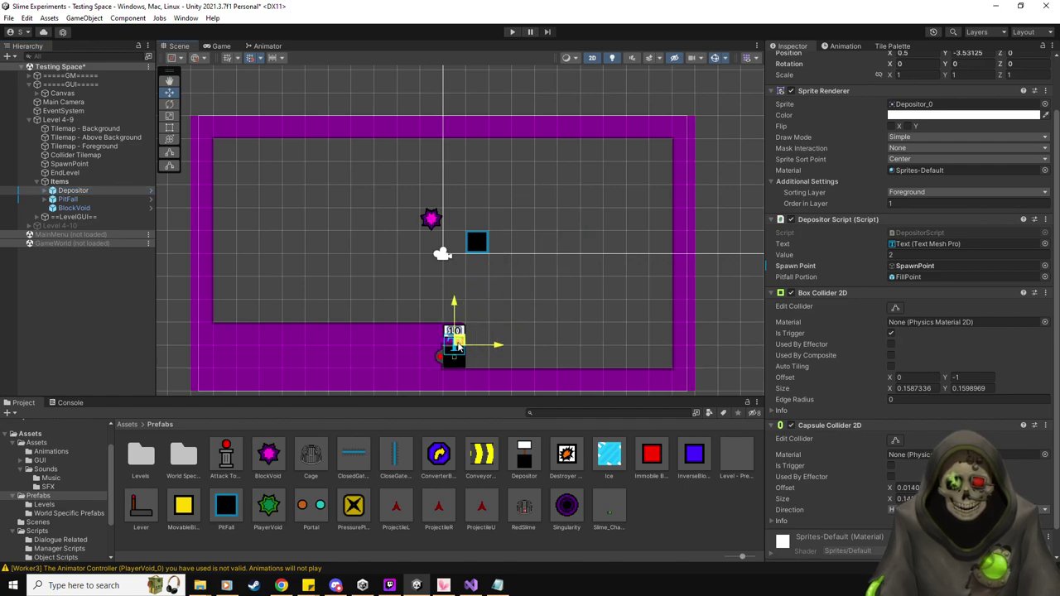
pyautogui.scroll(3, 489, 350)
pyautogui.scroll(1, 525, 339)
pyautogui.scroll(1, 509, 305)
pyautogui.scroll(-3, 510, 303)
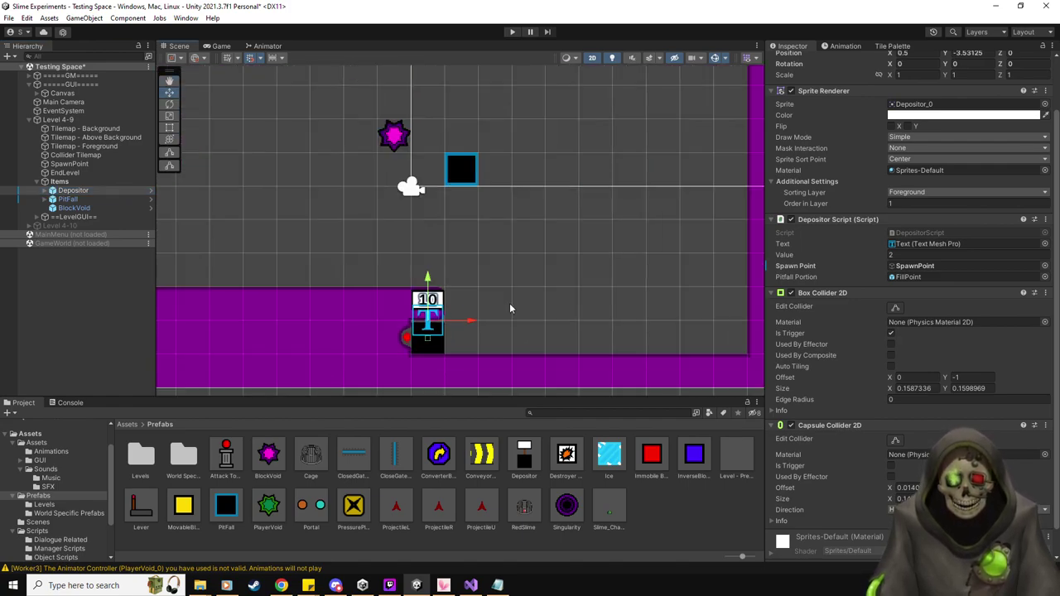
pyautogui.moveTo(539, 248); pyautogui.dragTo(574, 320, button='middle')
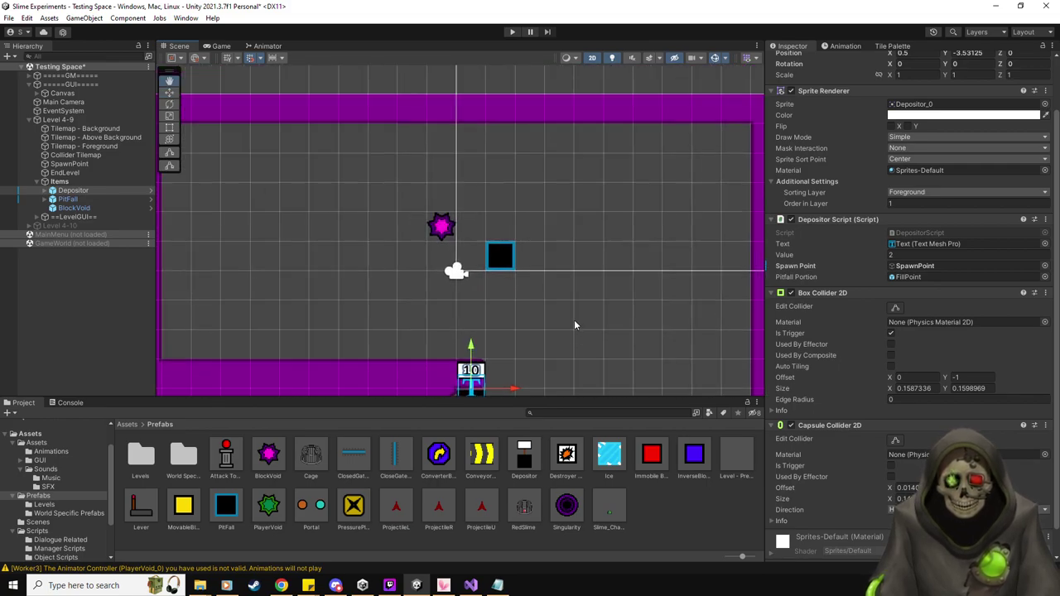
pyautogui.scroll(-2, 574, 320)
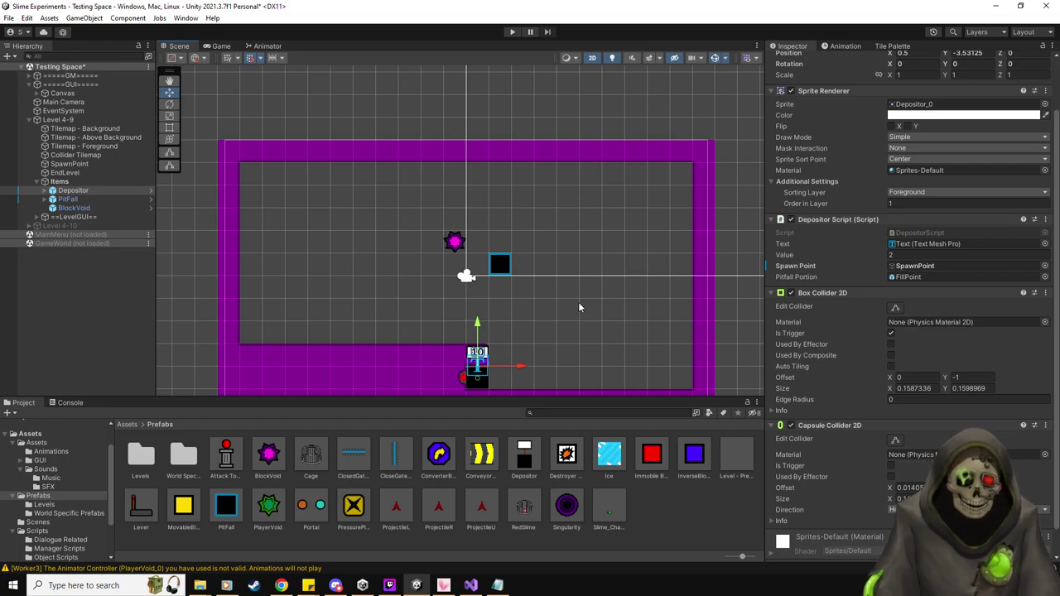
# Add a PressurePlate with Is One Object and No Exit Trigger enabled and MovableBlock as its Obj To Manipulate.
pyautogui.moveTo(353, 505); pyautogui.dragTo(367, 264)
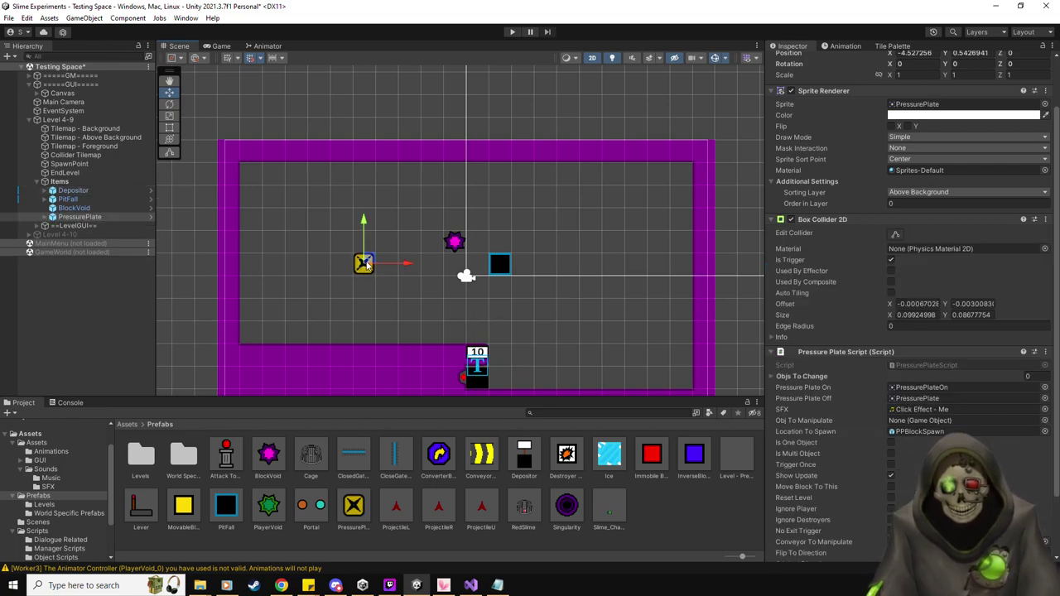
pyautogui.scroll(-3, 875, 426)
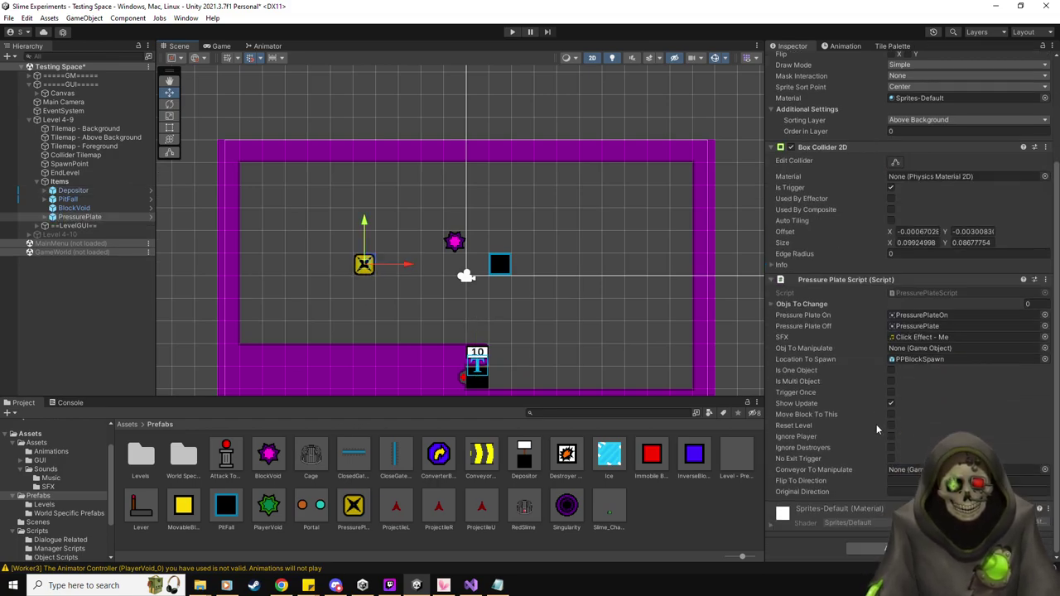
pyautogui.click(892, 370)
pyautogui.click(891, 459)
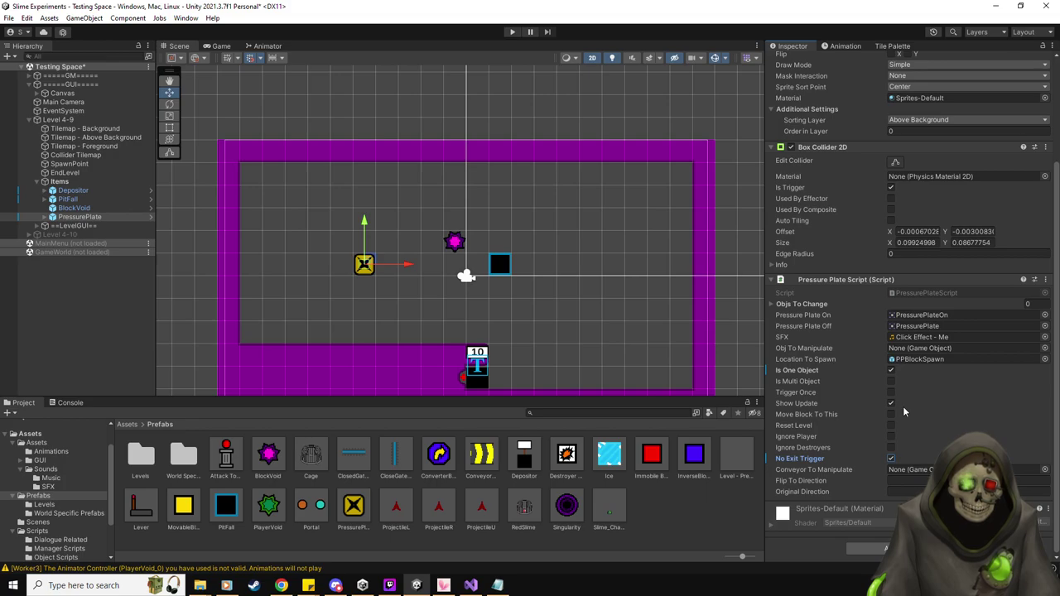
pyautogui.moveTo(183, 505); pyautogui.dragTo(932, 349)
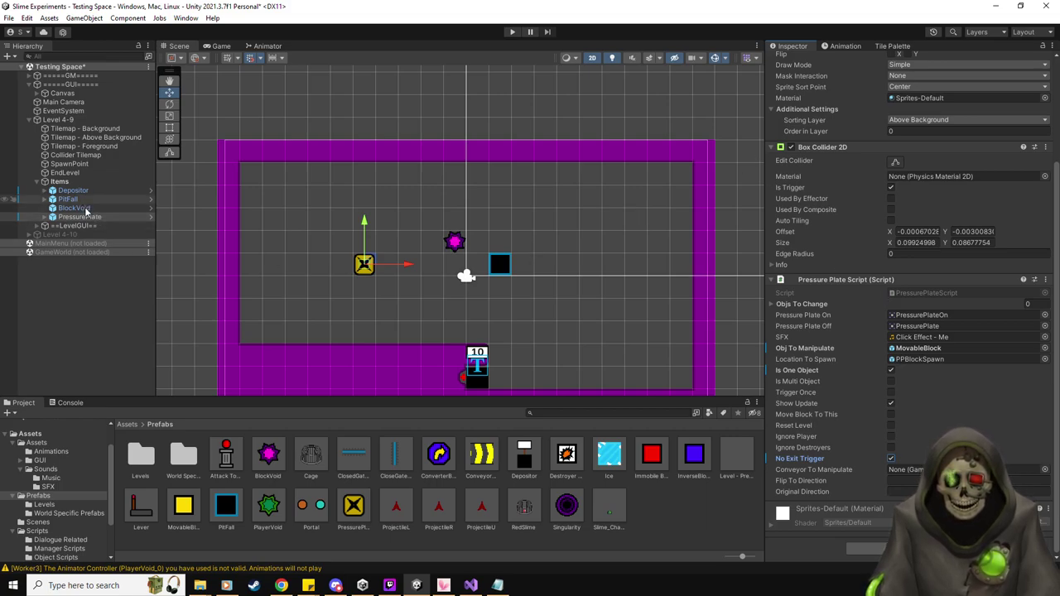
# Stack the PressurePlate, BlockVoid and PitFall in that order from top to bottom along the room's left wall.
pyautogui.moveTo(364, 263); pyautogui.dragTo(253, 218)
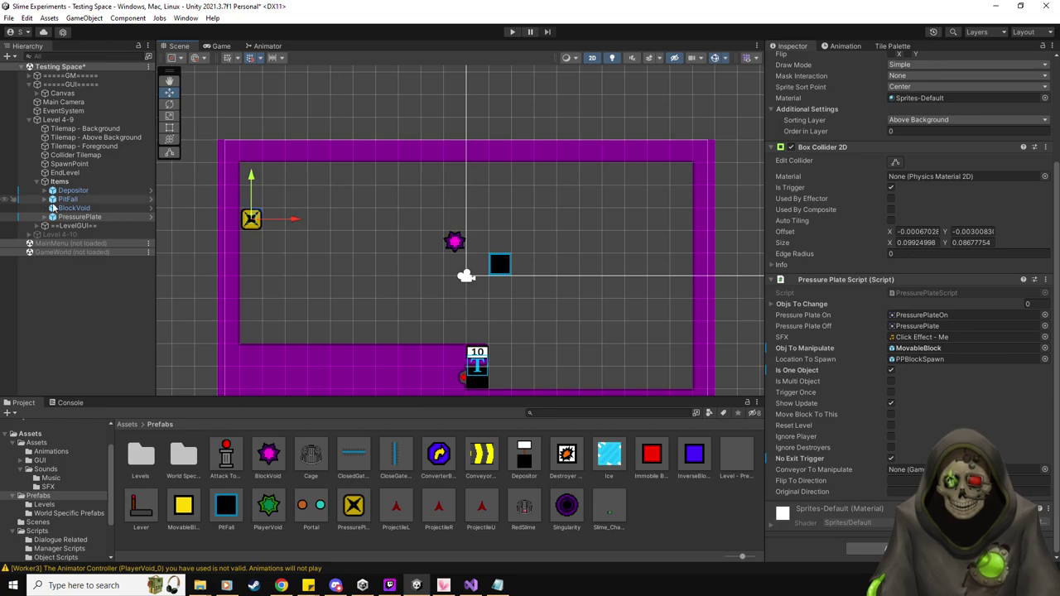
pyautogui.click(454, 241)
pyautogui.moveTo(454, 241); pyautogui.dragTo(256, 240)
pyautogui.click(68, 199)
pyautogui.moveTo(502, 261); pyautogui.dragTo(252, 262)
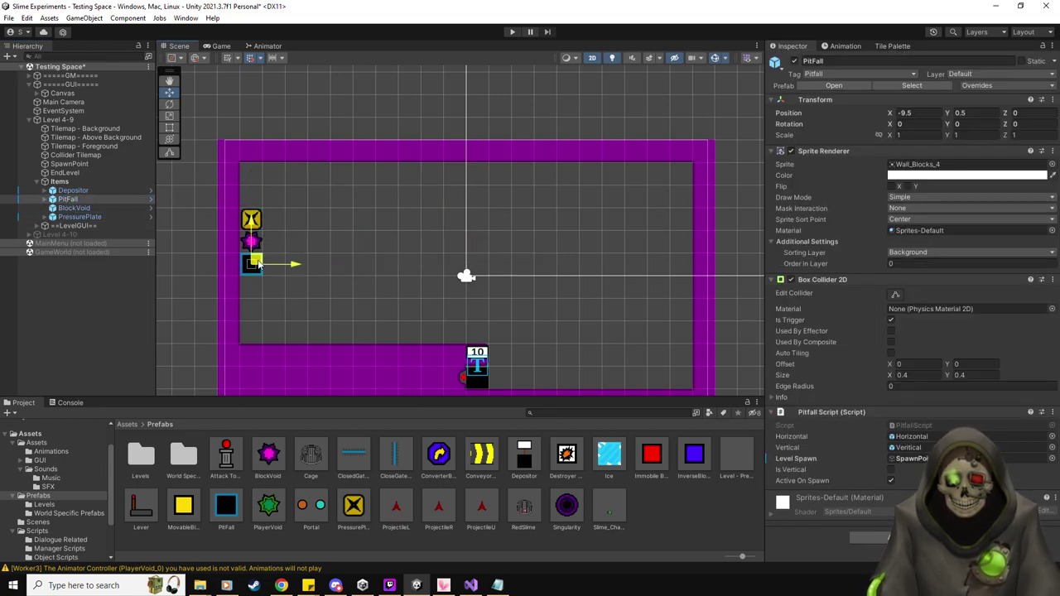
# Paint a seven-tile vertical Purple Room wall down from the ceiling, right of the item column, ending in a rounded cap tile.
pyautogui.click(893, 46)
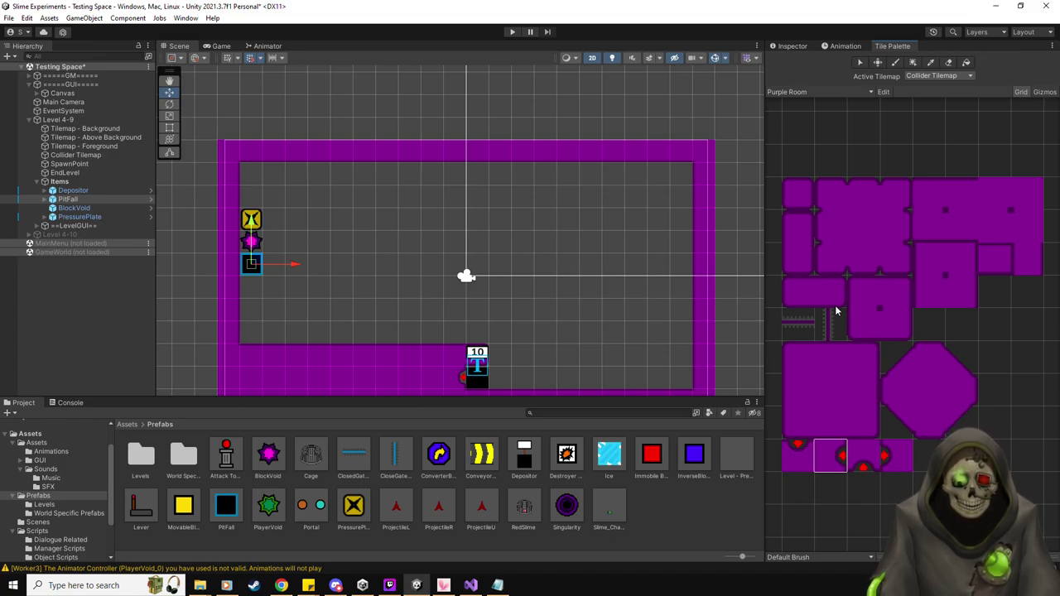
pyautogui.click(1027, 260)
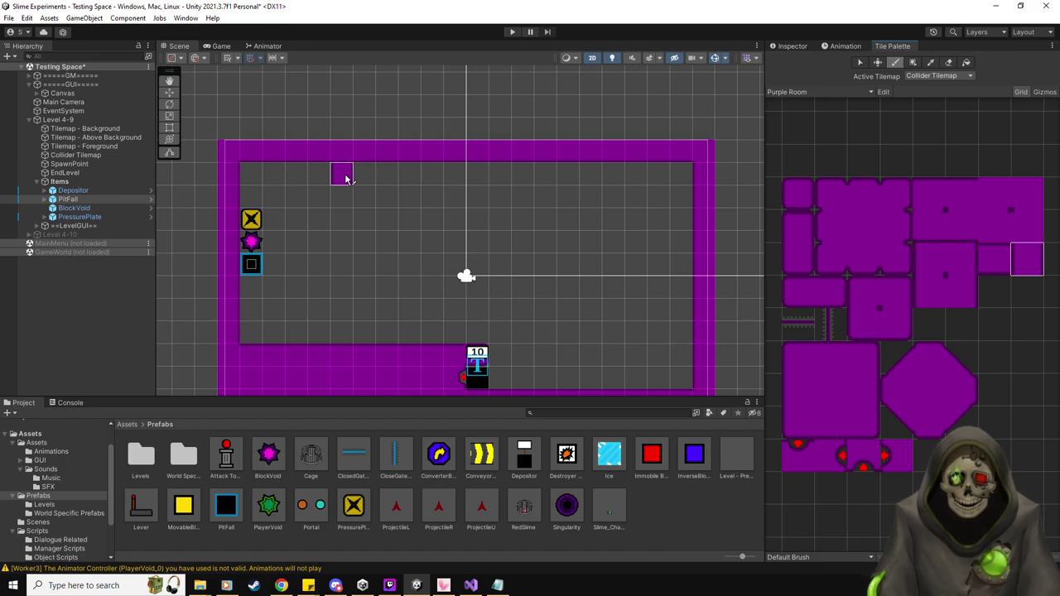
pyautogui.moveTo(364, 174); pyautogui.dragTo(363, 311)
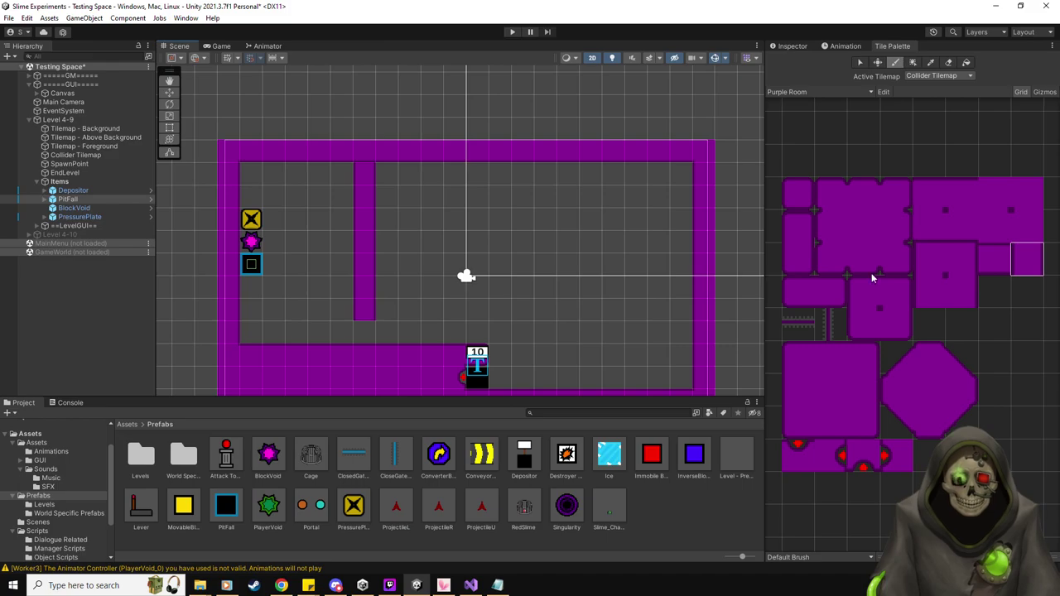
pyautogui.click(802, 266)
pyautogui.click(369, 313)
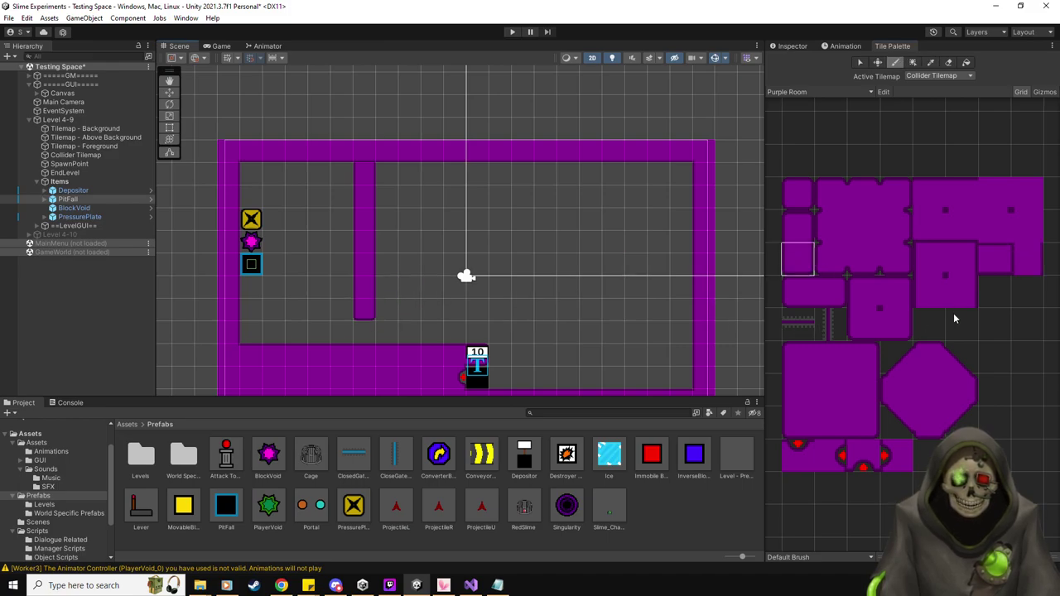
# Paint a seven-tile vertical wall upward from the Depositor, capped with a rounded top tile one tile below the ceiling.
pyautogui.scroll(3, 501, 344)
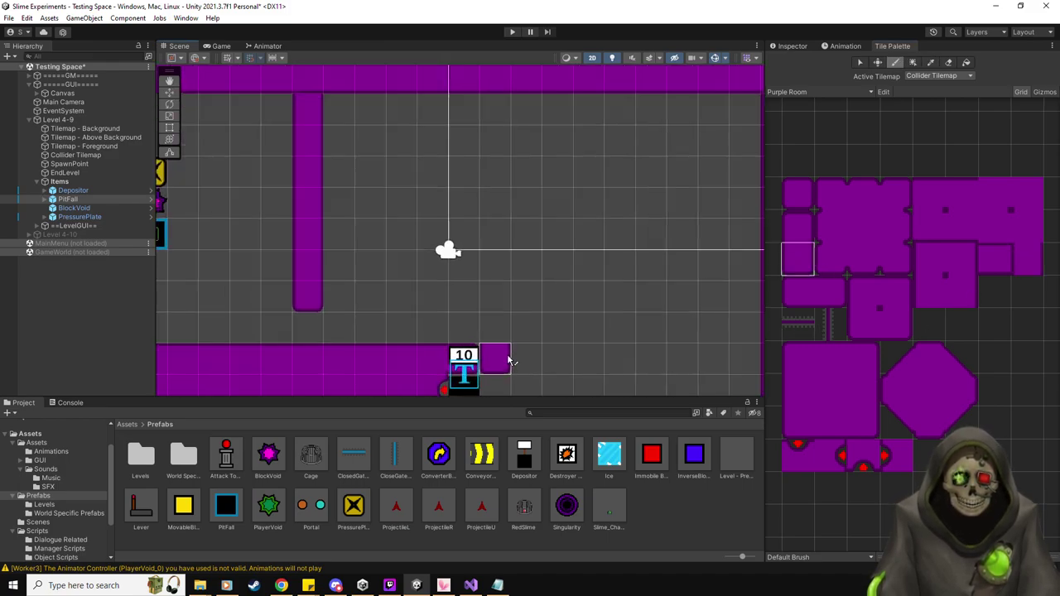
pyautogui.click(899, 324)
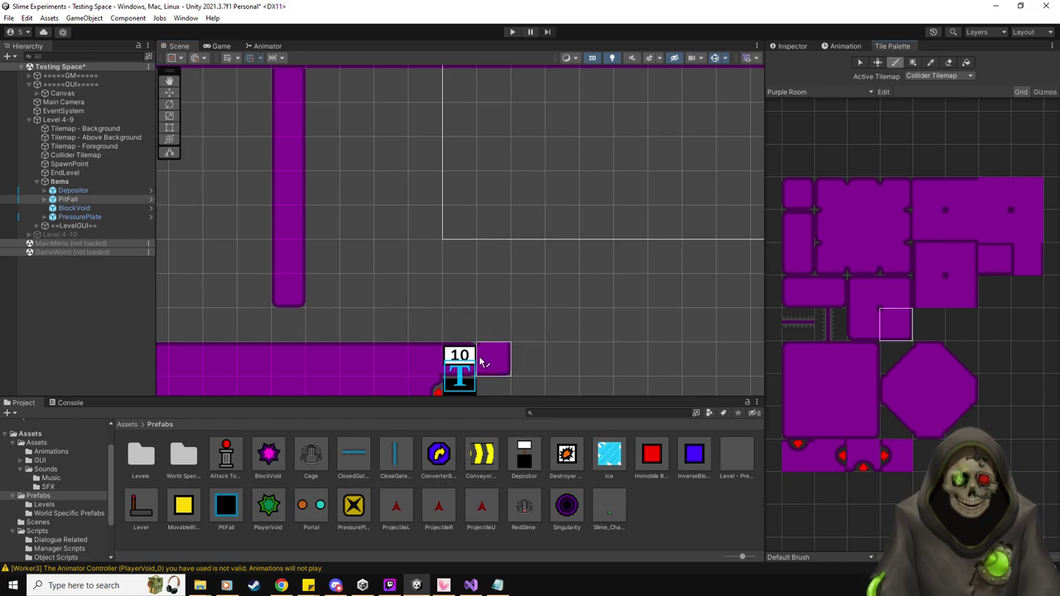
pyautogui.click(1028, 263)
pyautogui.scroll(-4, 492, 287)
pyautogui.moveTo(468, 314); pyautogui.dragTo(474, 174)
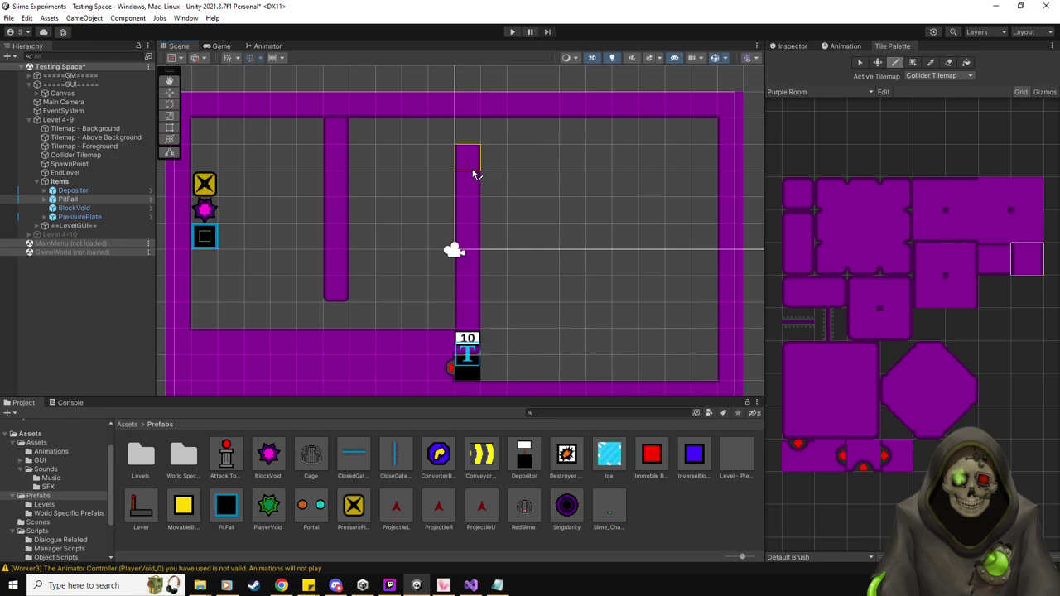
pyautogui.click(795, 213)
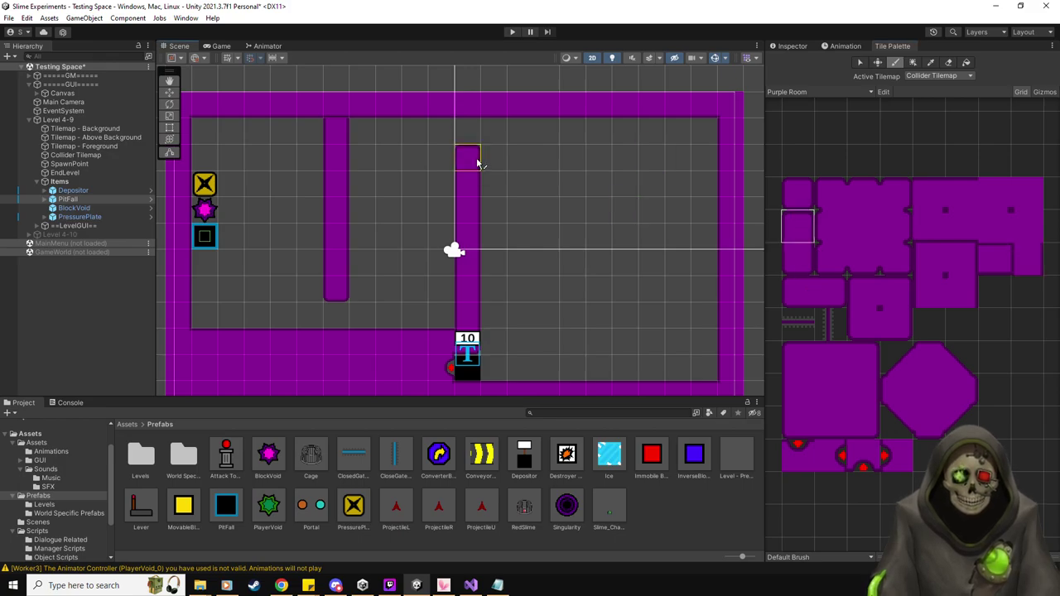
# Paint an eight-tile horizontal wall rightward from the central wall, capped with a rounded end tile one tile short of the room's right wall.
pyautogui.moveTo(547, 202)
pyautogui.mouseDown(button='middle')
pyautogui.moveTo(535, 213)
pyautogui.moveTo(497, 172)
pyautogui.mouseUp(button='middle')
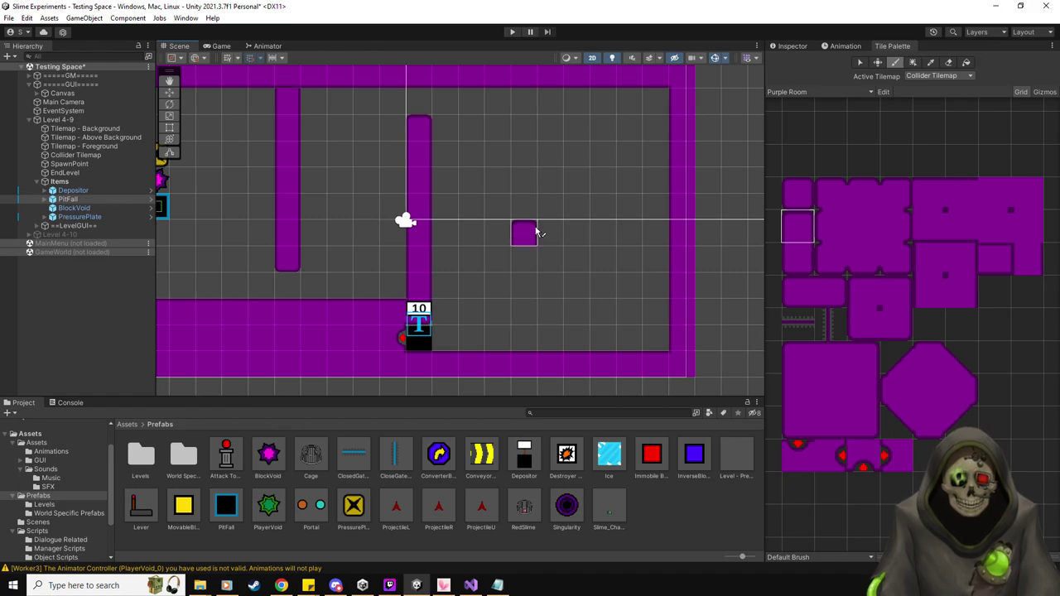
pyautogui.click(999, 261)
pyautogui.moveTo(445, 235); pyautogui.dragTo(608, 237)
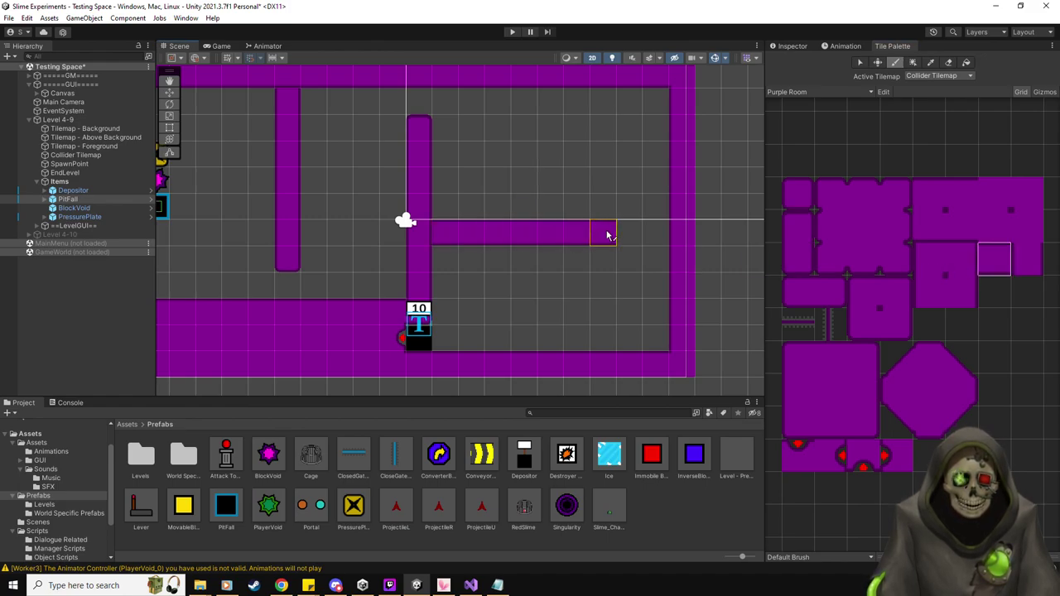
pyautogui.click(843, 290)
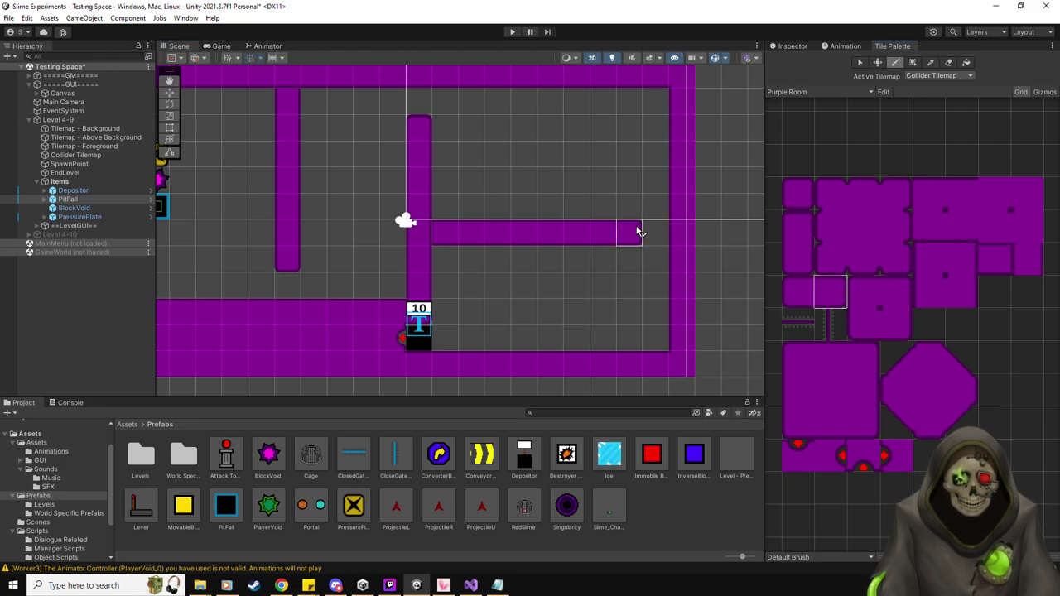
# Duplicate the BlockVoid twice and fill the gaps above the central wall, below the left interior wall and beside the horizontal wall's end.
pyautogui.moveTo(447, 156); pyautogui.dragTo(526, 181, button='middle')
pyautogui.scroll(-2, 548, 204)
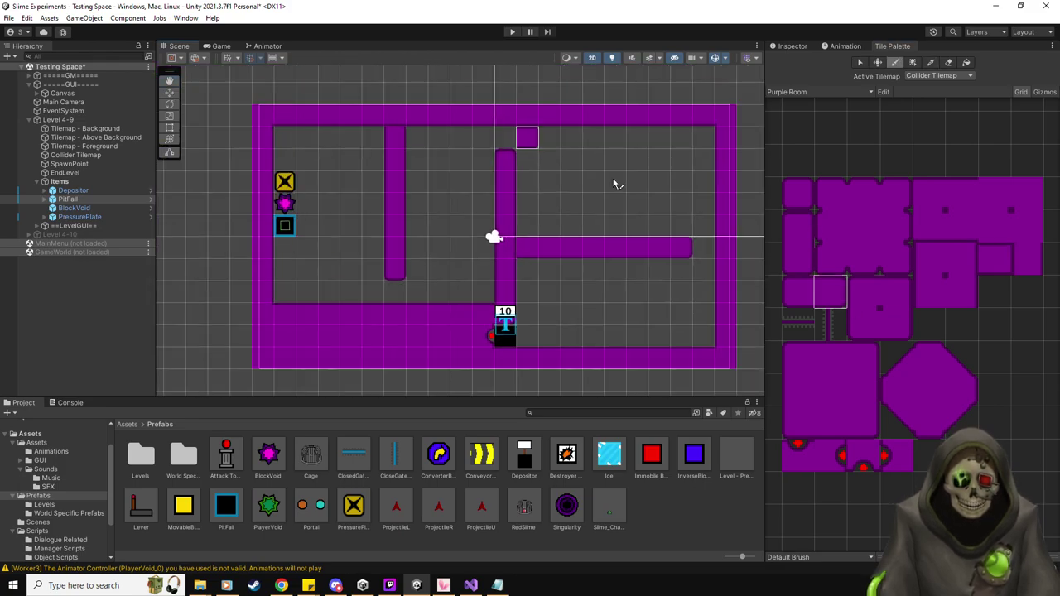
pyautogui.click(169, 93)
pyautogui.click(284, 225)
pyautogui.click(284, 203)
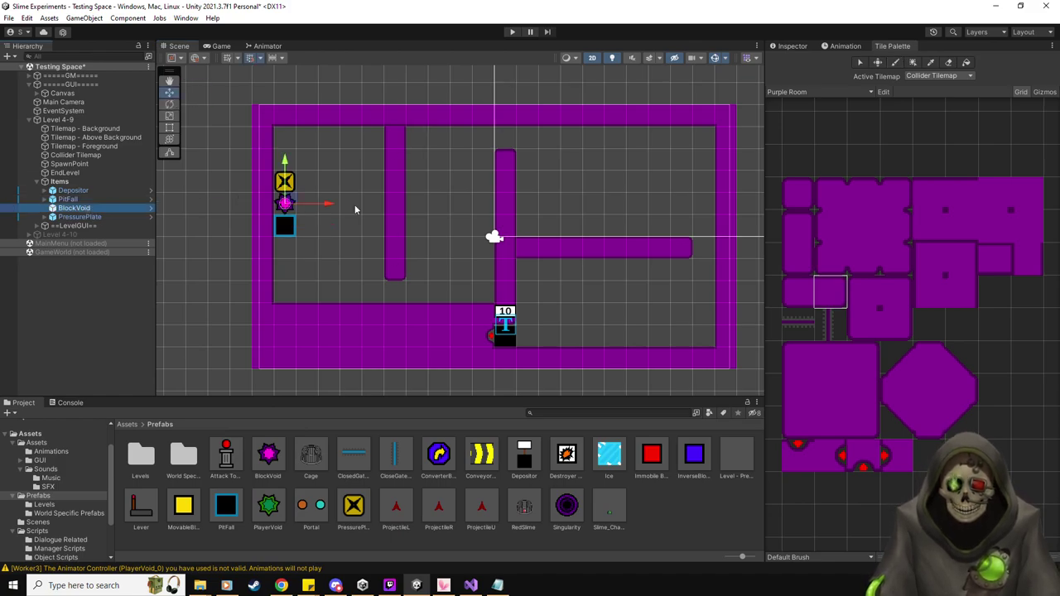
pyautogui.moveTo(292, 201); pyautogui.dragTo(708, 250)
pyautogui.hotkey('ctrl', 'd')
pyautogui.hotkey('ctrl', 'd')
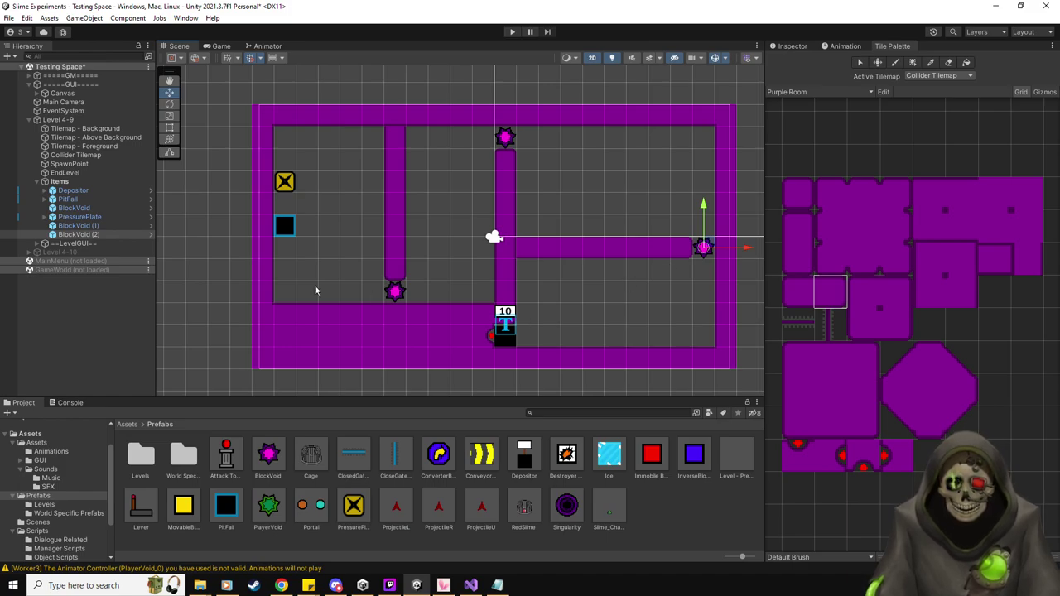
# Duplicate the PressurePlate three times, placing plates in the upper-left, middle, upper-right and lower-right areas of the room.
pyautogui.click(91, 216)
pyautogui.moveTo(292, 178); pyautogui.dragTo(646, 267)
pyautogui.hotkey('ctrl', 'd')
pyautogui.hotkey('ctrl', 'd')
pyautogui.hotkey('ctrl', 'd')
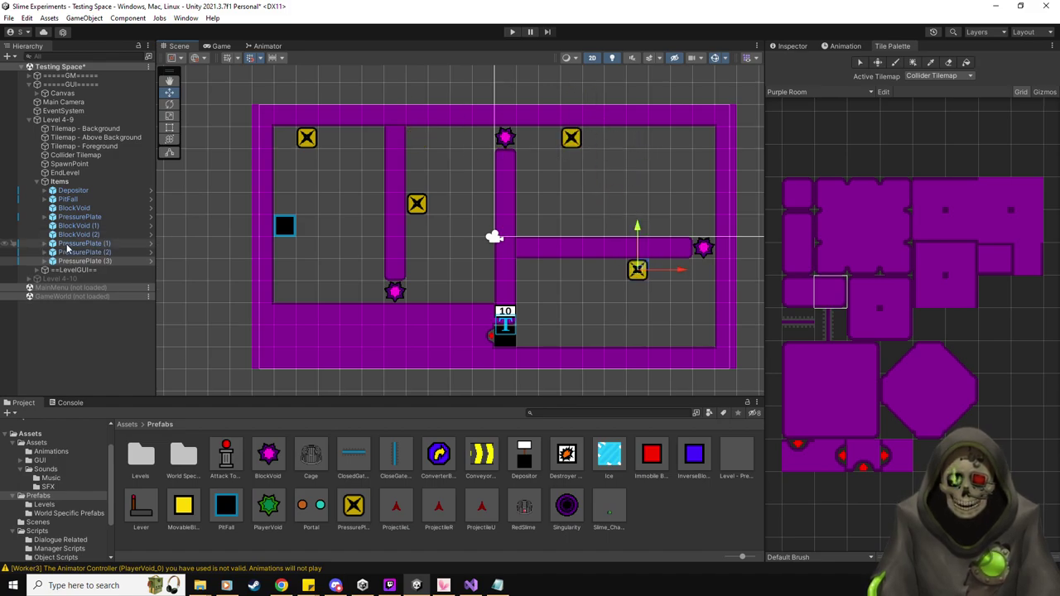
# Move the upper-left PressurePlate's PPBlockSpawn one tile below its plate.
pyautogui.click(45, 218)
pyautogui.click(90, 225)
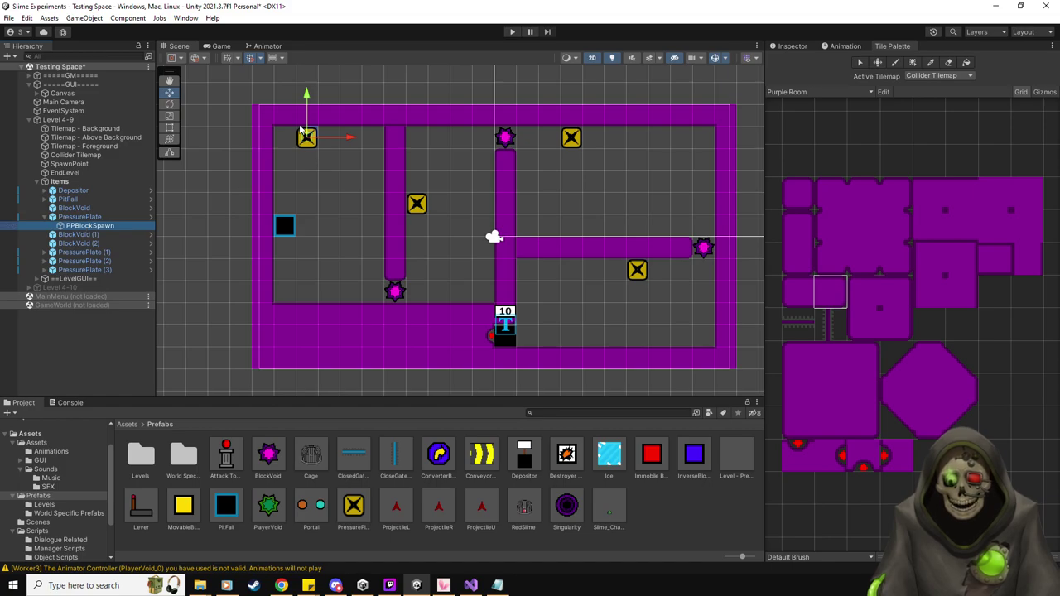
pyautogui.moveTo(309, 138); pyautogui.dragTo(310, 163)
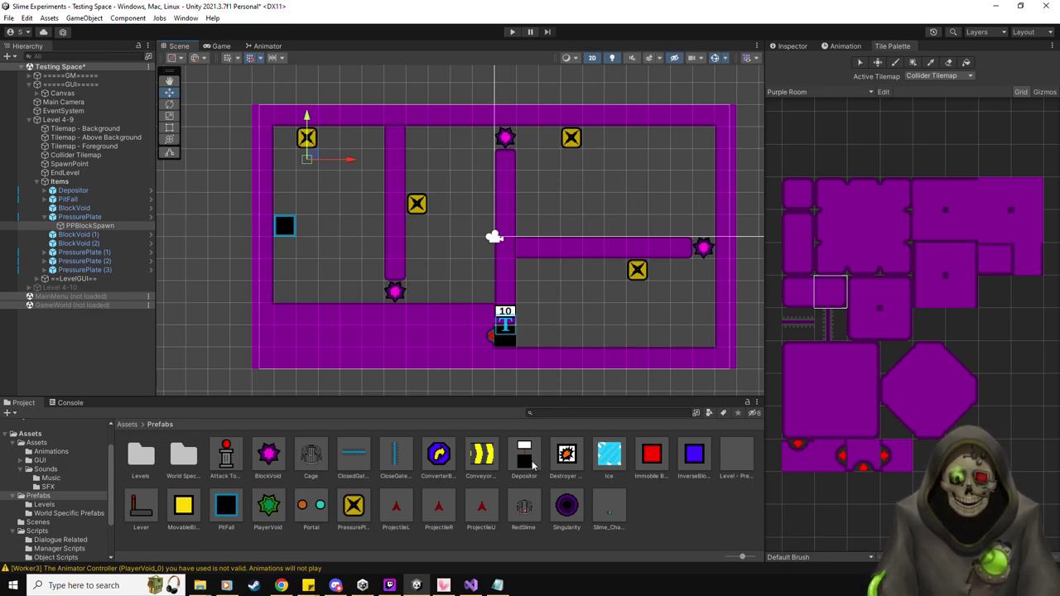
# Duplicate the Depositor twice, placing one copy left of the BlockVoid at the ceiling and one left of the BlockVoid below the left interior wall.
pyautogui.moveTo(532, 465)
pyautogui.mouseDown()
pyautogui.moveTo(508, 146)
pyautogui.moveTo(483, 123)
pyautogui.moveTo(540, 457)
pyautogui.mouseUp()
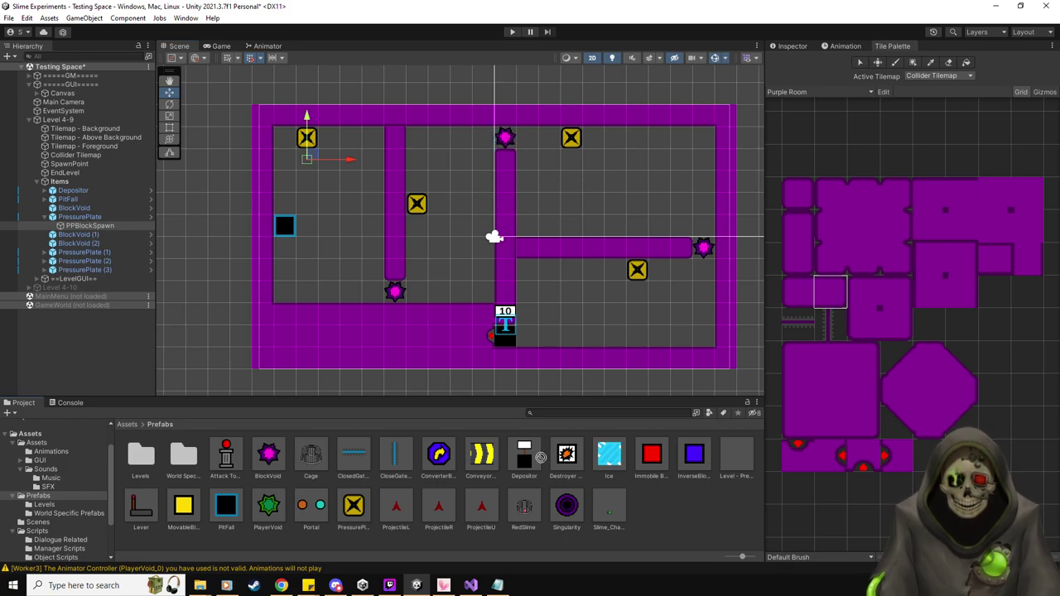
pyautogui.click(87, 190)
pyautogui.hotkey('ctrl', 'd')
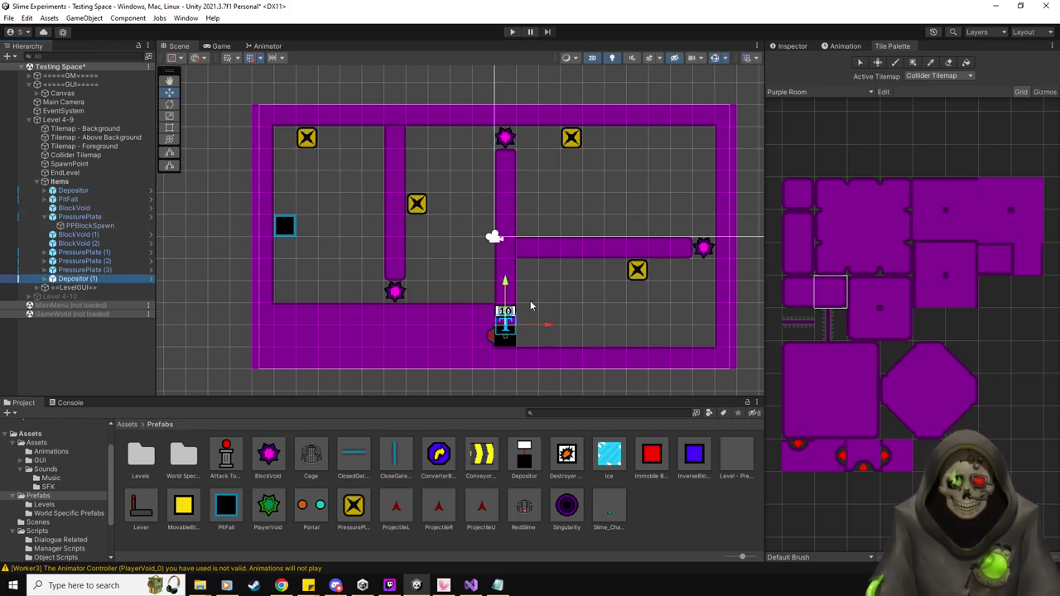
pyautogui.moveTo(508, 322); pyautogui.dragTo(382, 286)
pyautogui.hotkey('ctrl', 'd')
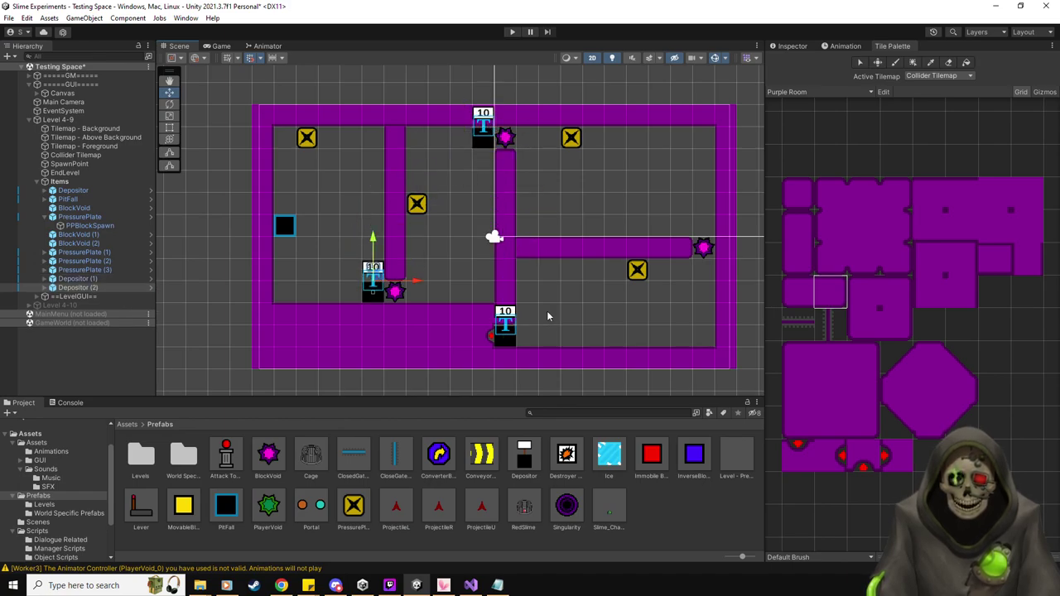
# Paint a two-tile ledge with a rounded left end out from the right wall, two tiles above the horizontal wall.
pyautogui.click(797, 292)
pyautogui.click(894, 322)
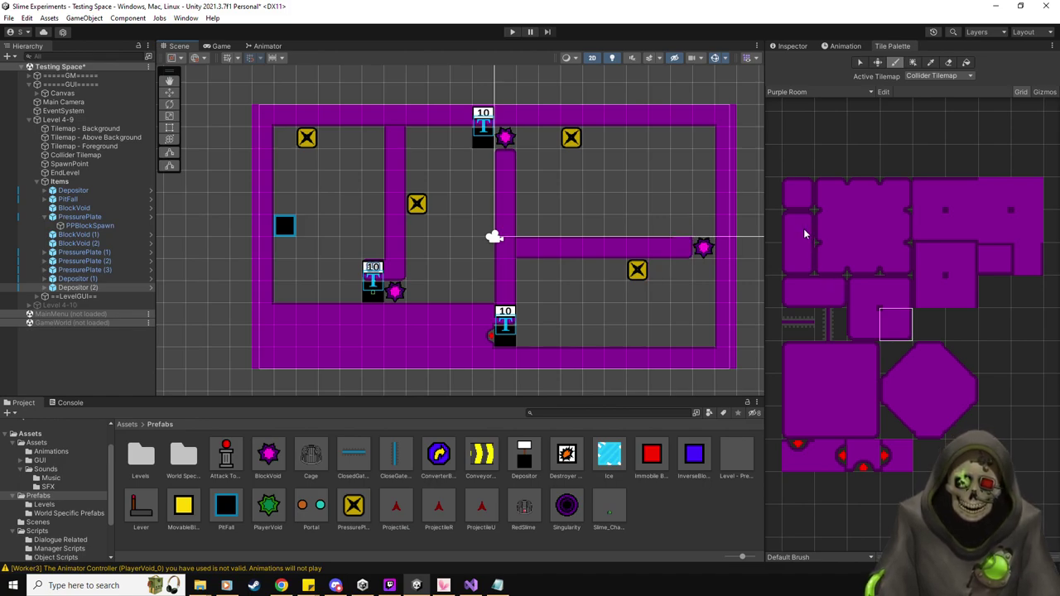
pyautogui.click(826, 289)
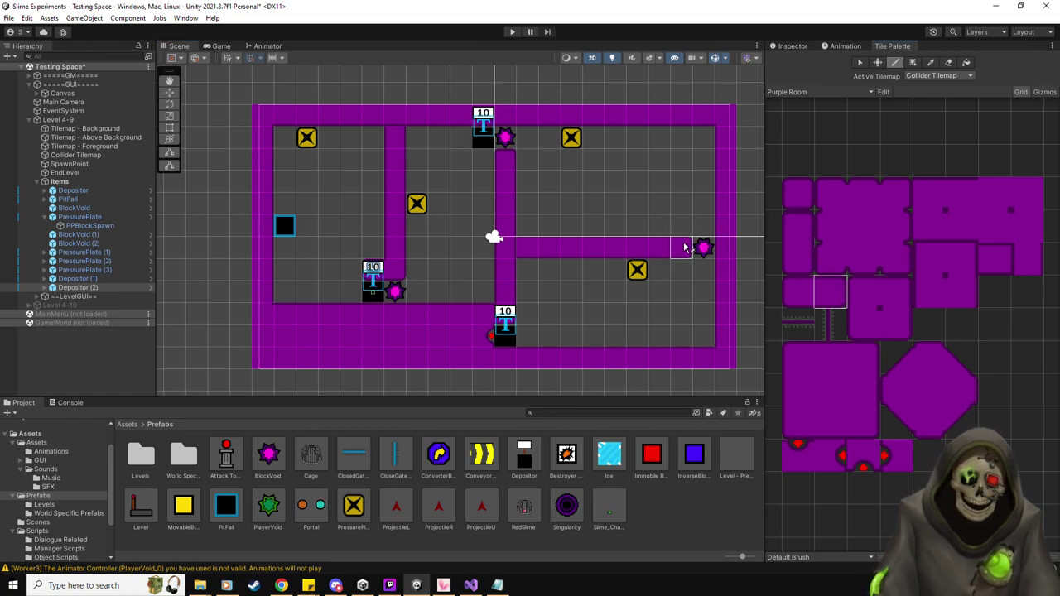
pyautogui.click(801, 290)
pyautogui.click(694, 209)
pyautogui.click(1002, 259)
pyautogui.click(703, 204)
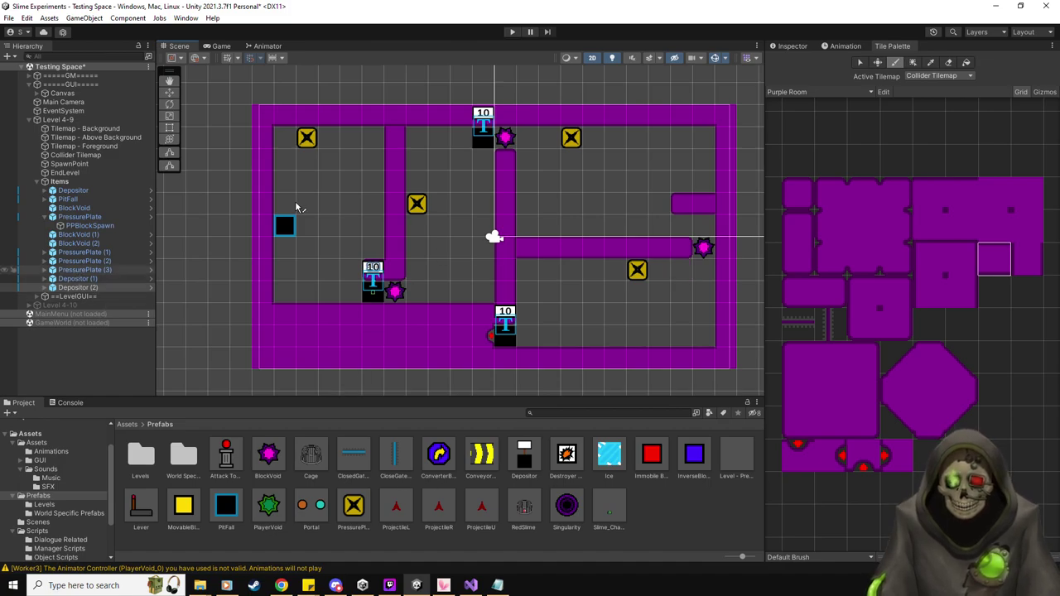
# Duplicate the Depositor again and place the copy over the left end of the ledge on the right wall.
pyautogui.click(169, 92)
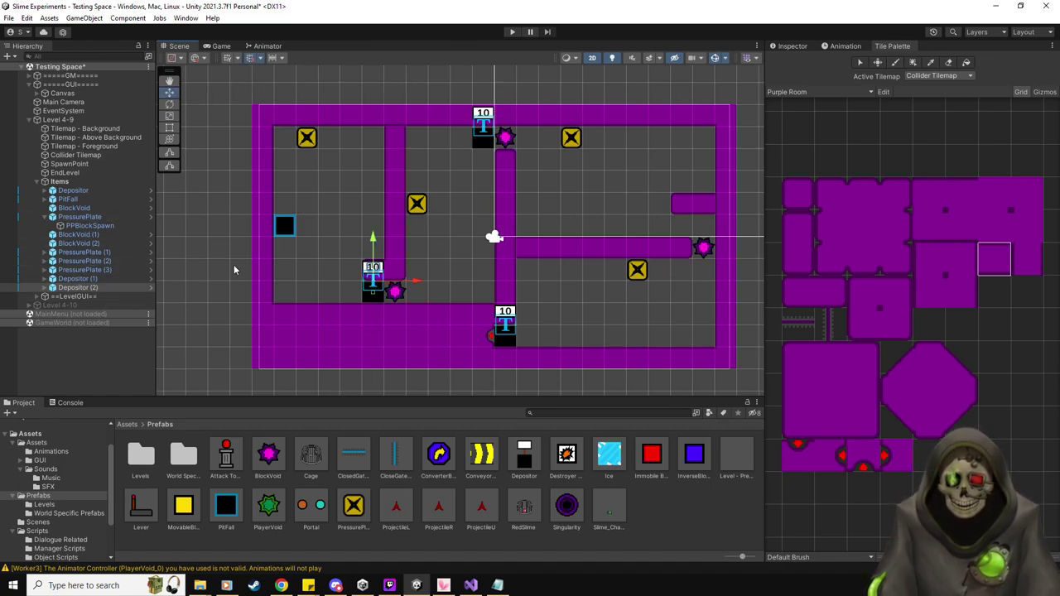
pyautogui.hotkey('ctrl', 'd')
pyautogui.moveTo(380, 282); pyautogui.dragTo(683, 213)
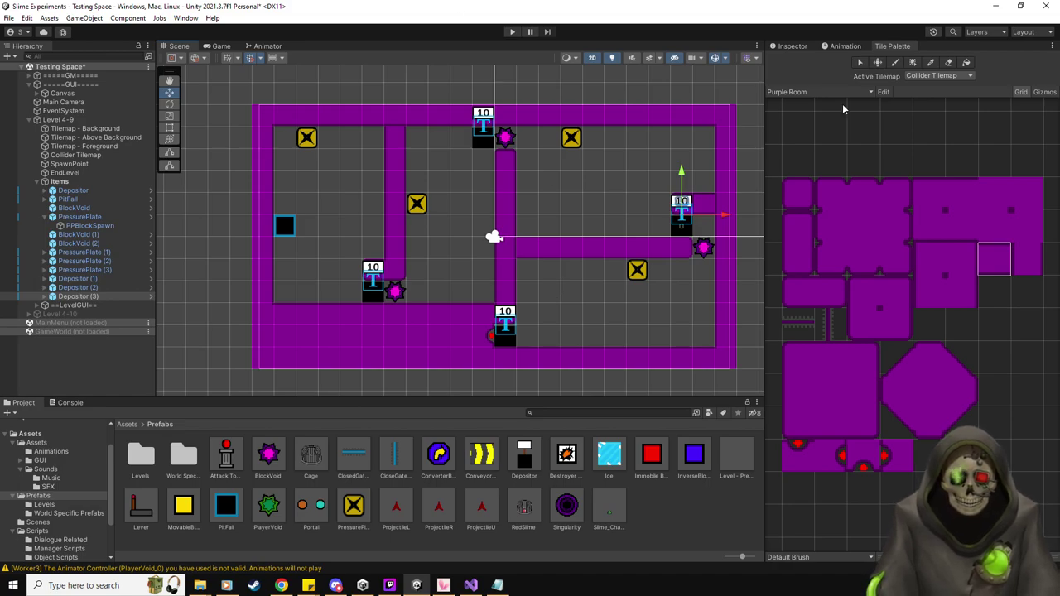
# Move the middle PressurePlate to the floor near its BlockVoid, the upper-right plate to X 2.5, Y 4.5 and the lower-right plate to X 8.5, Y -1.5.
pyautogui.click(795, 46)
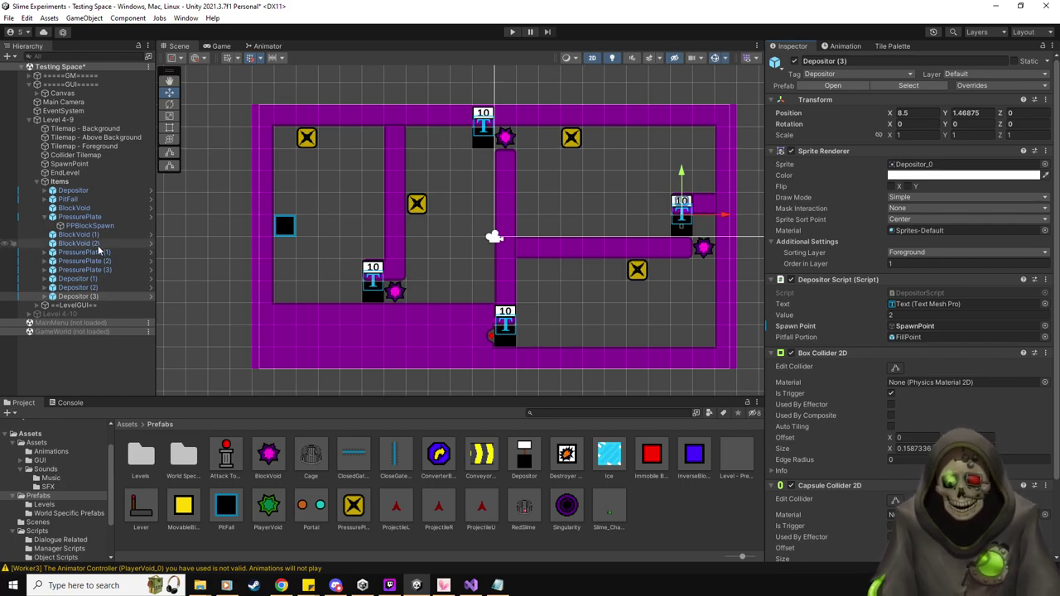
pyautogui.click(419, 205)
pyautogui.moveTo(421, 207); pyautogui.dragTo(439, 292)
pyautogui.click(82, 261)
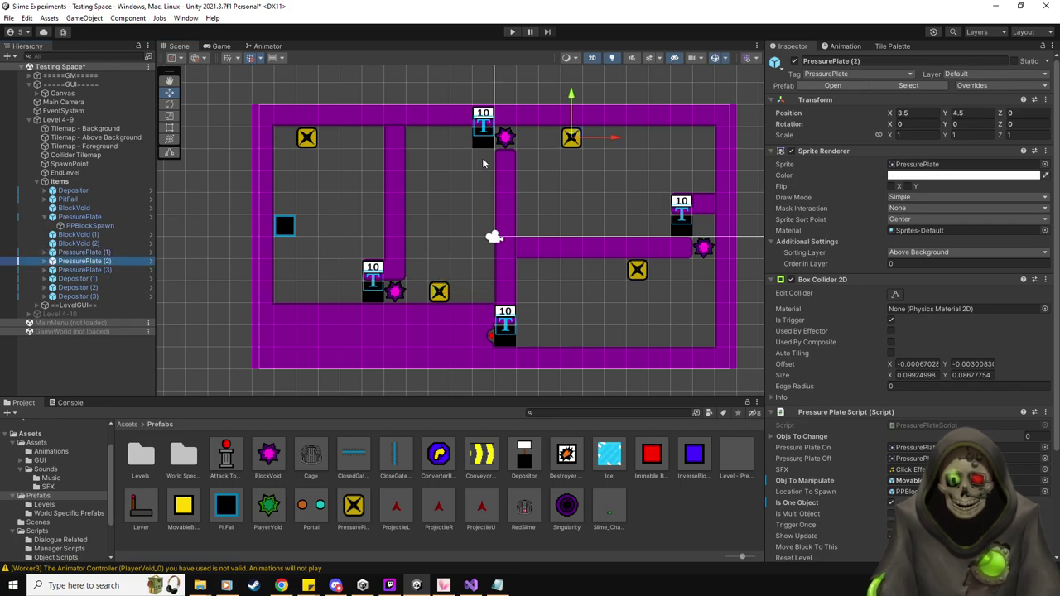
pyautogui.moveTo(572, 138); pyautogui.dragTo(549, 138)
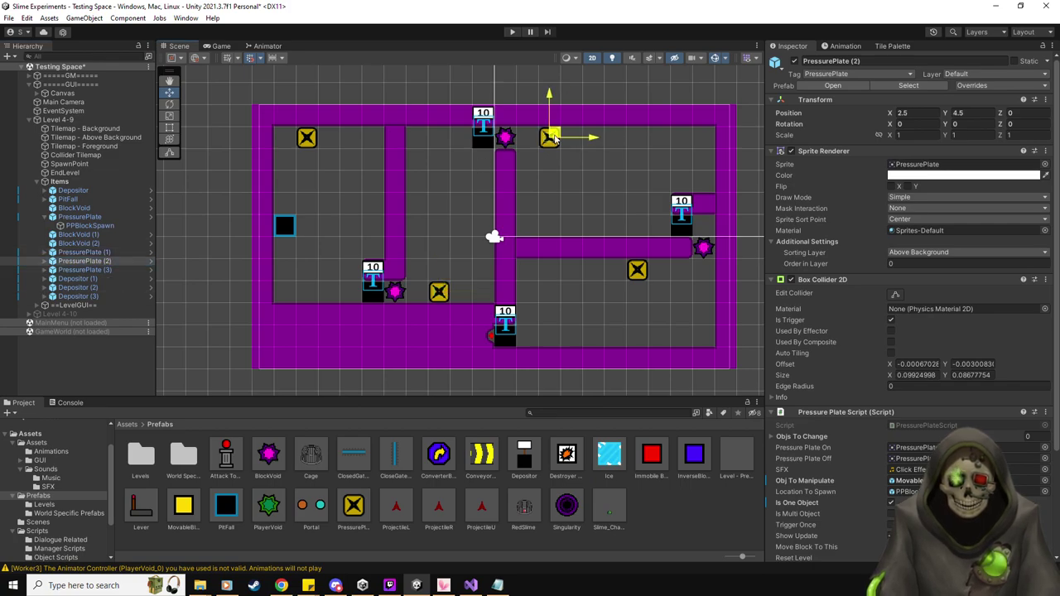
pyautogui.click(113, 280)
pyautogui.click(99, 270)
pyautogui.moveTo(637, 269); pyautogui.dragTo(681, 268)
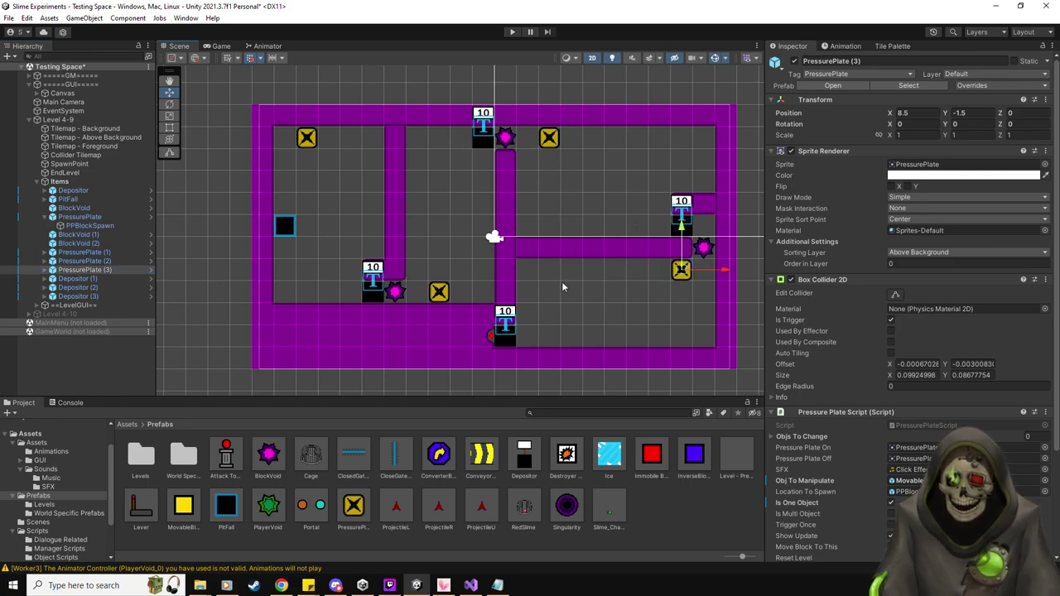
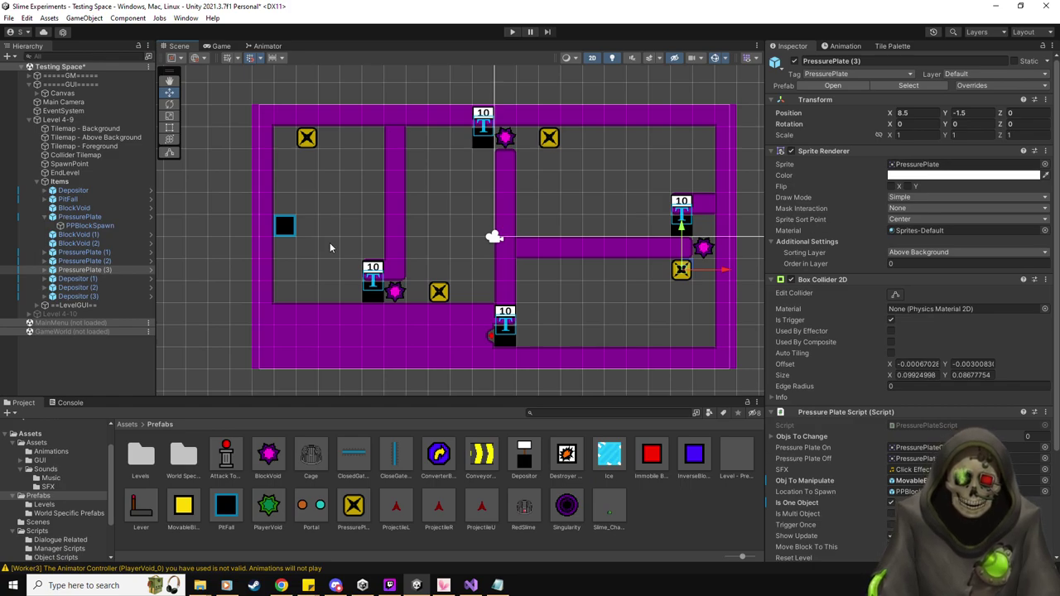
# Move PressurePlate (1)'s PPBlockSpawn one tile above its plate.
pyautogui.click(45, 217)
pyautogui.click(46, 244)
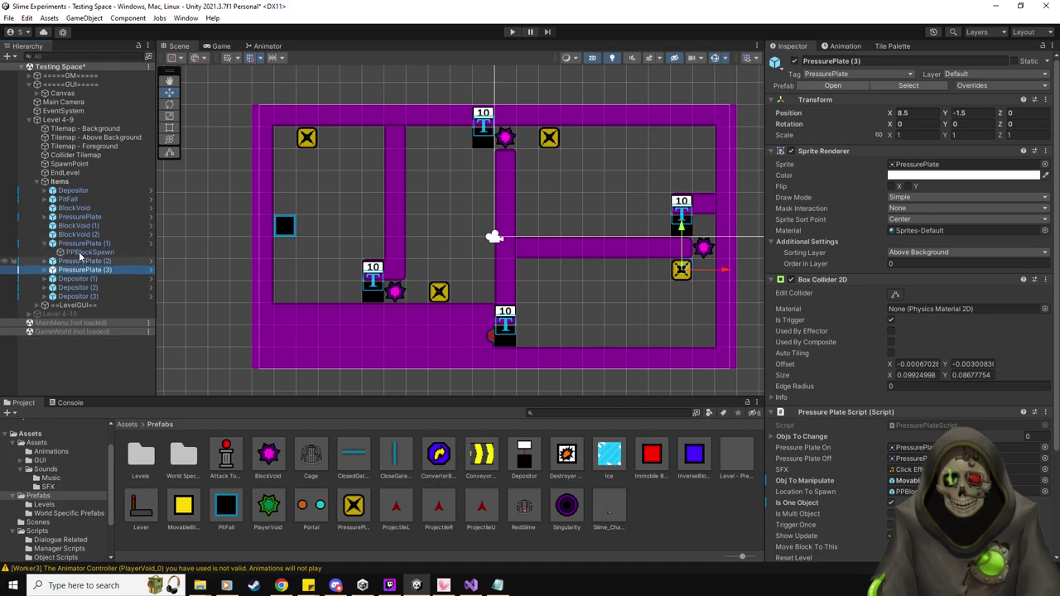
pyautogui.click(89, 251)
pyautogui.moveTo(440, 259); pyautogui.dragTo(439, 236)
# Move the PPBlockSpawn of PressurePlate (2) and of PressurePlate (3) one tile below their plates.
pyautogui.click(46, 261)
pyautogui.click(90, 270)
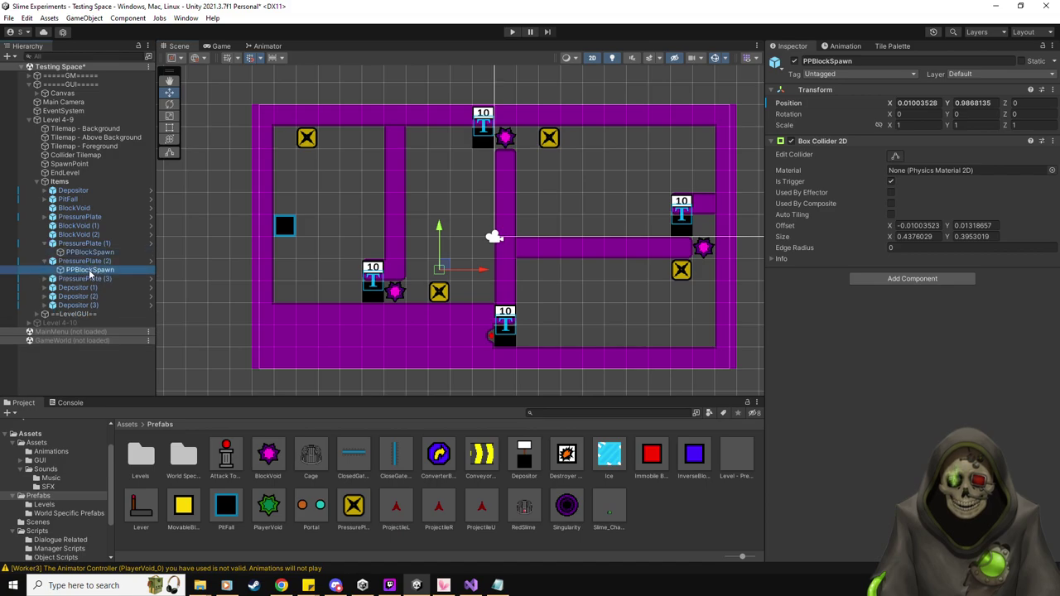
pyautogui.moveTo(550, 104); pyautogui.dragTo(549, 126)
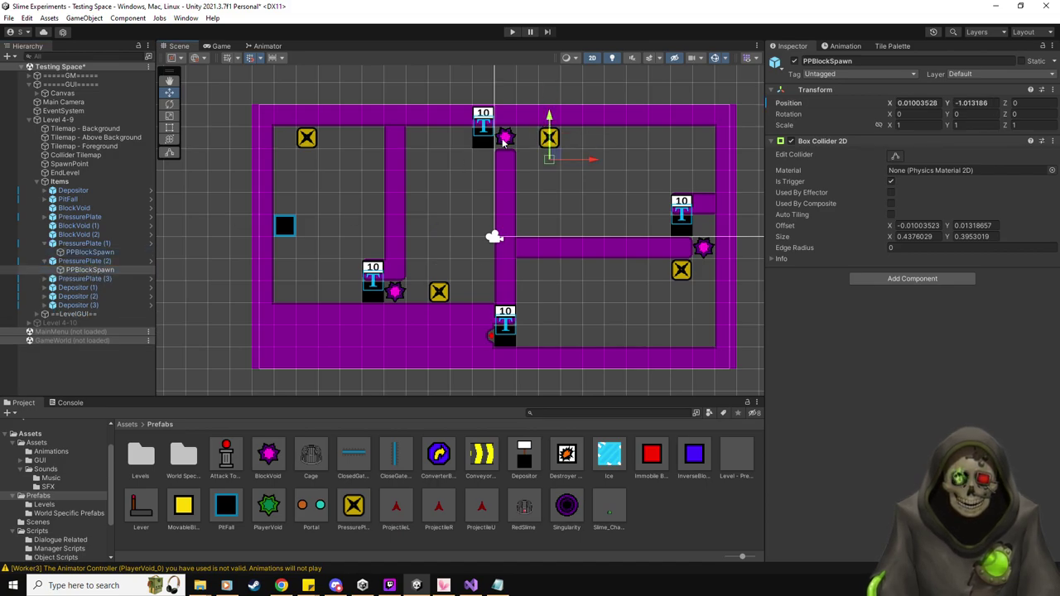
pyautogui.click(46, 279)
pyautogui.click(89, 288)
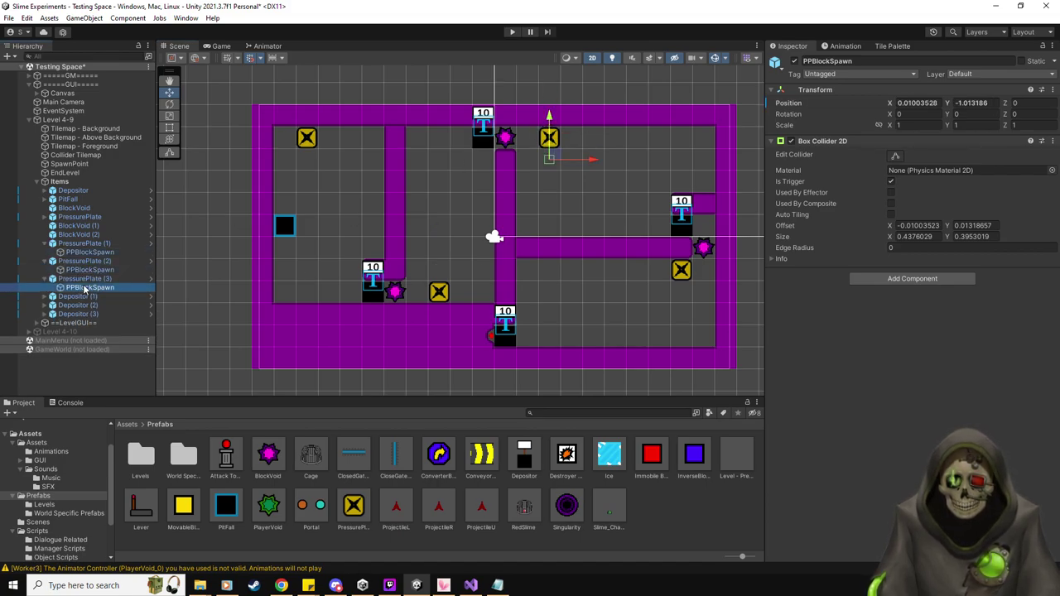
pyautogui.moveTo(682, 225); pyautogui.dragTo(682, 247)
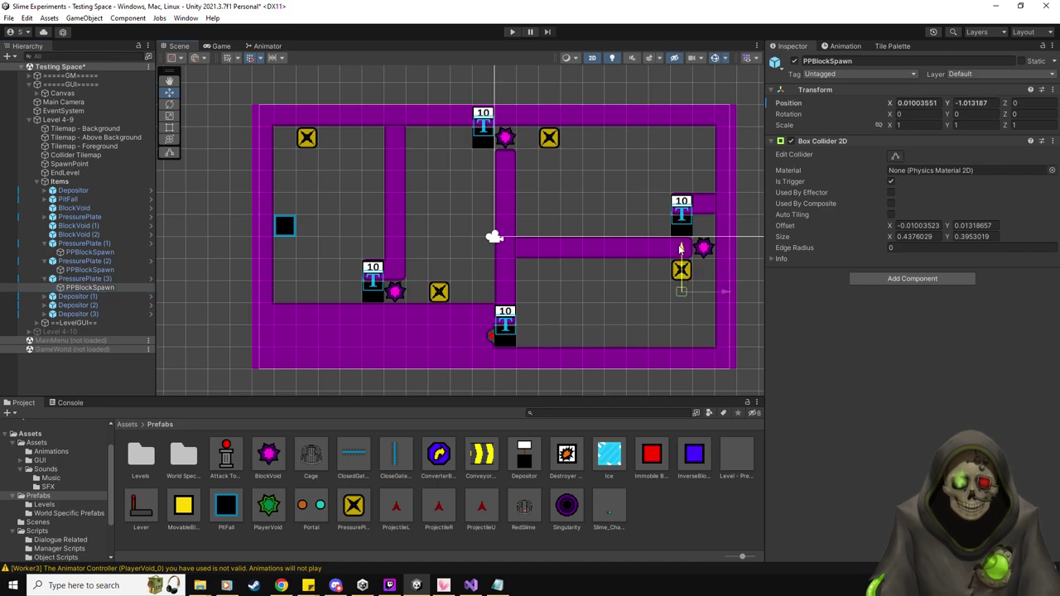
pyautogui.click(45, 278)
pyautogui.click(50, 261)
pyautogui.click(45, 243)
pyautogui.click(45, 251)
pyautogui.click(92, 260)
pyautogui.click(94, 270)
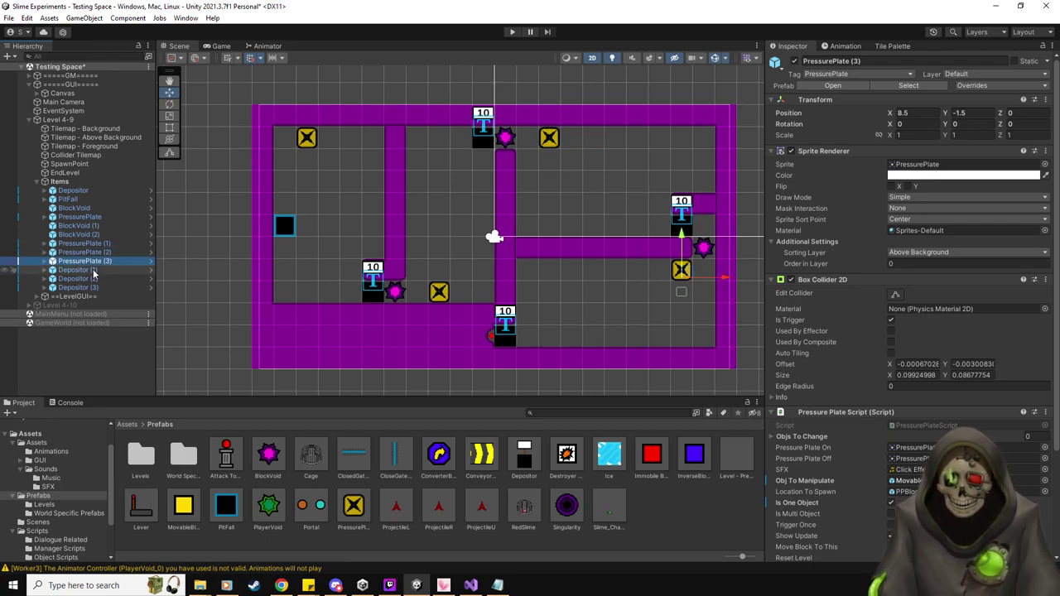
pyautogui.click(78, 191)
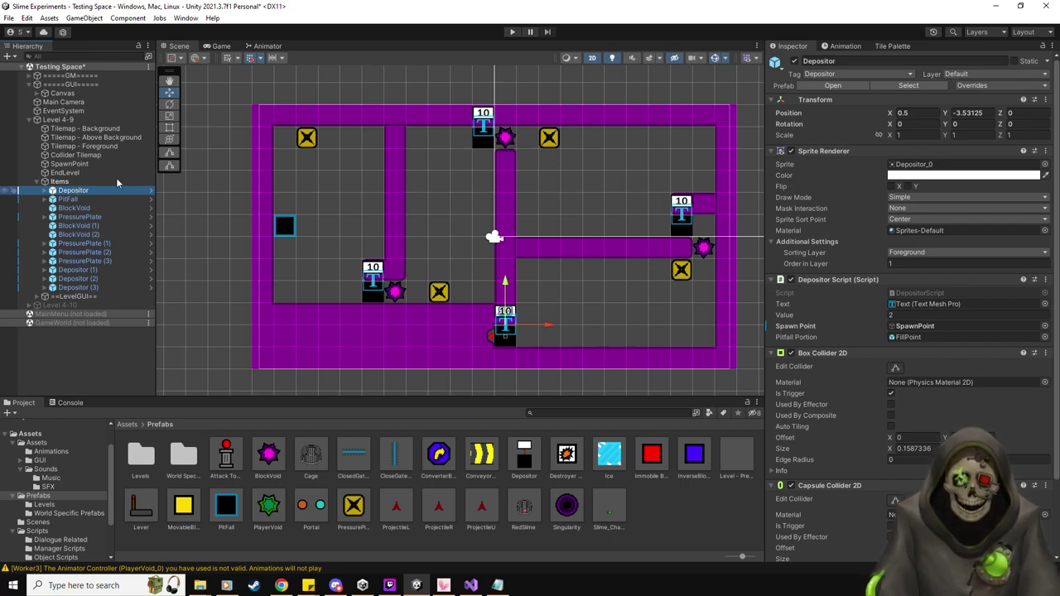
# Delete the upper-right PressurePlate (2).
pyautogui.click(551, 141)
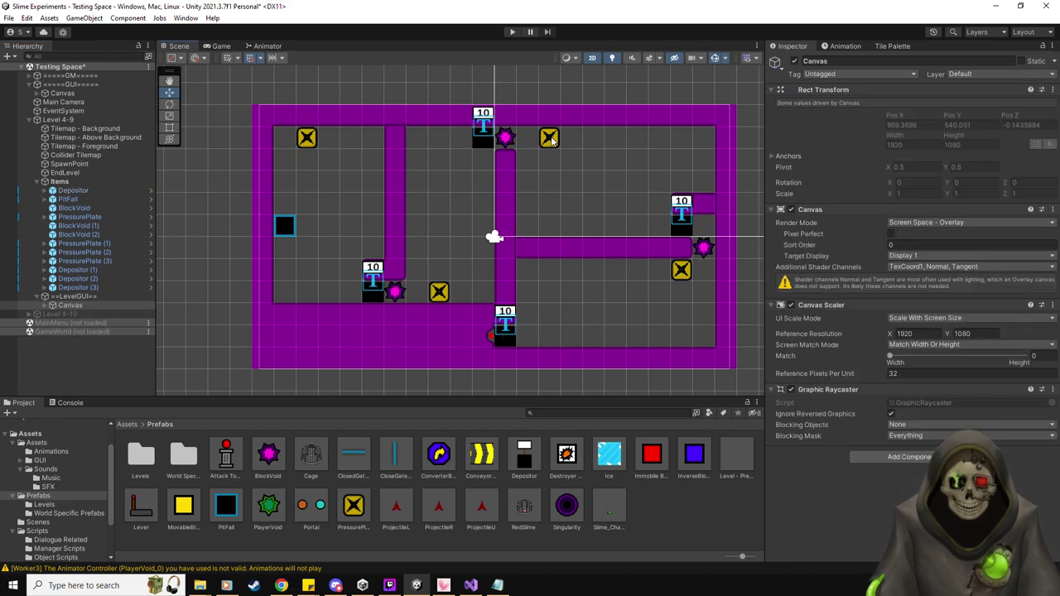
pyautogui.click(550, 139)
pyautogui.click(550, 139)
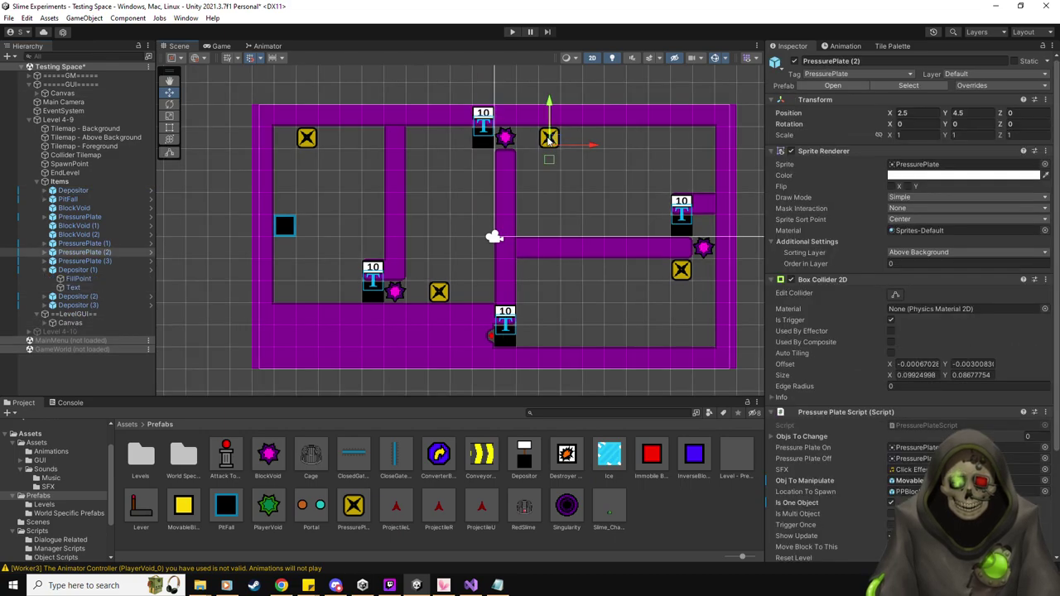
pyautogui.press('Delete')
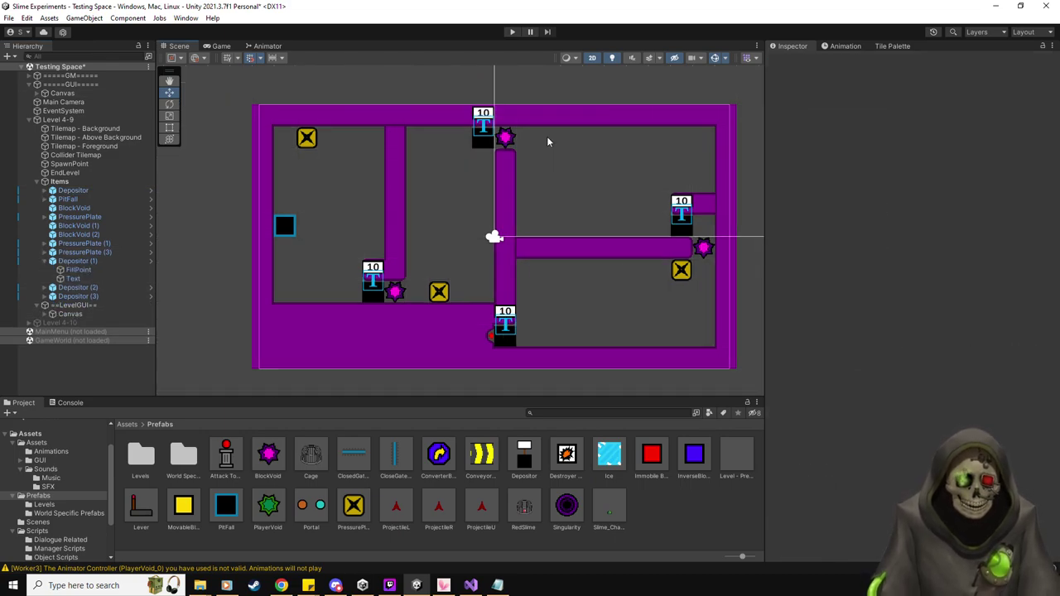
pyautogui.click(589, 199)
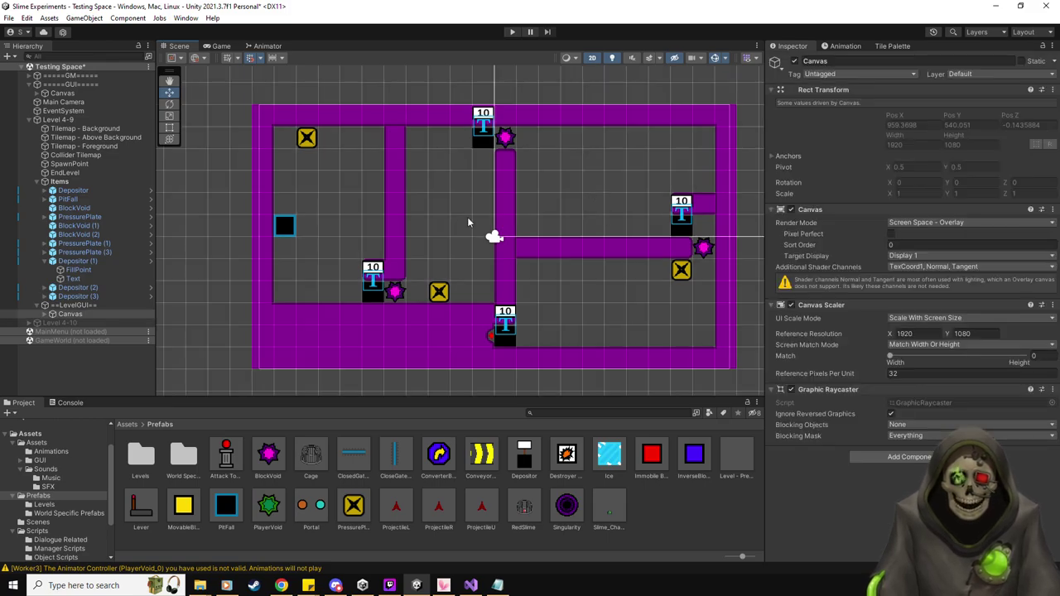
# Duplicate the PitFall four times and scatter the copies across the left room, with the last one at X -5.5, Y 0.5.
pyautogui.moveTo(606, 171); pyautogui.dragTo(590, 181, button='middle')
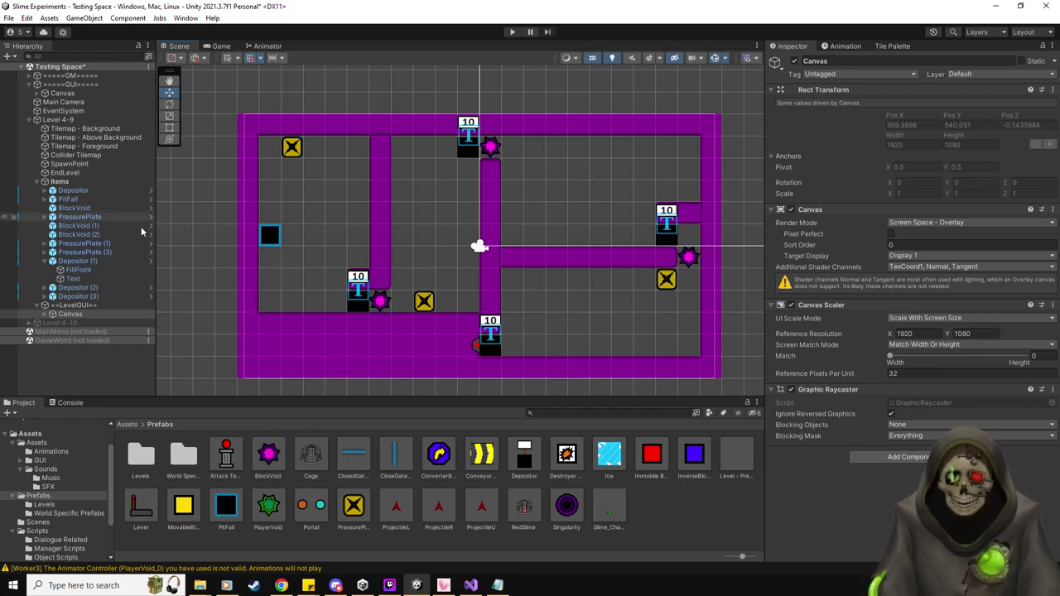
pyautogui.click(91, 200)
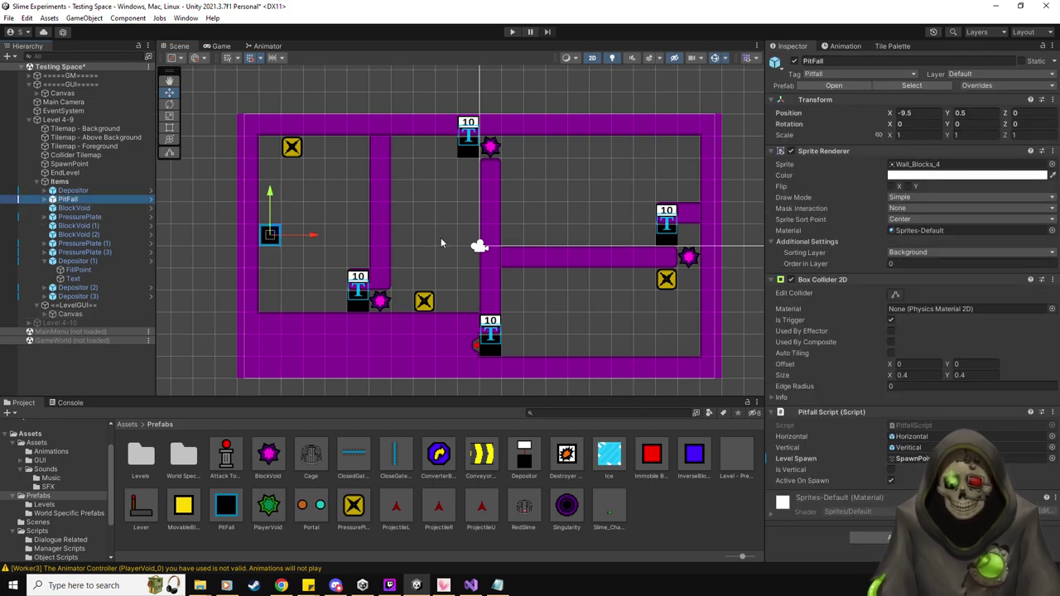
pyautogui.hotkey('ctrl', 'd')
pyautogui.moveTo(277, 231); pyautogui.dragTo(359, 236)
pyautogui.hotkey('ctrl', 'd')
pyautogui.hotkey('ctrl', 'd')
pyautogui.hotkey('ctrl', 'd')
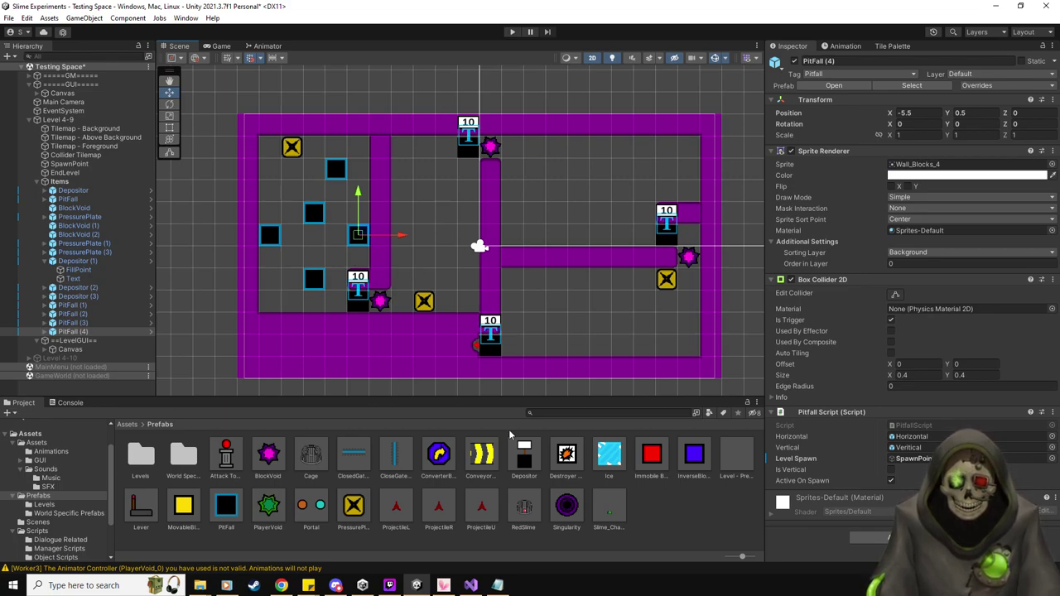
# Place four ConverterBlocks in a vertical zigzag in the middle room, with the topmost one at X -2.5, Y 4.5.
pyautogui.moveTo(440, 453); pyautogui.dragTo(446, 279)
pyautogui.moveTo(438, 453); pyautogui.dragTo(424, 235)
pyautogui.moveTo(426, 452); pyautogui.dragTo(447, 191)
pyautogui.moveTo(439, 453); pyautogui.dragTo(432, 147)
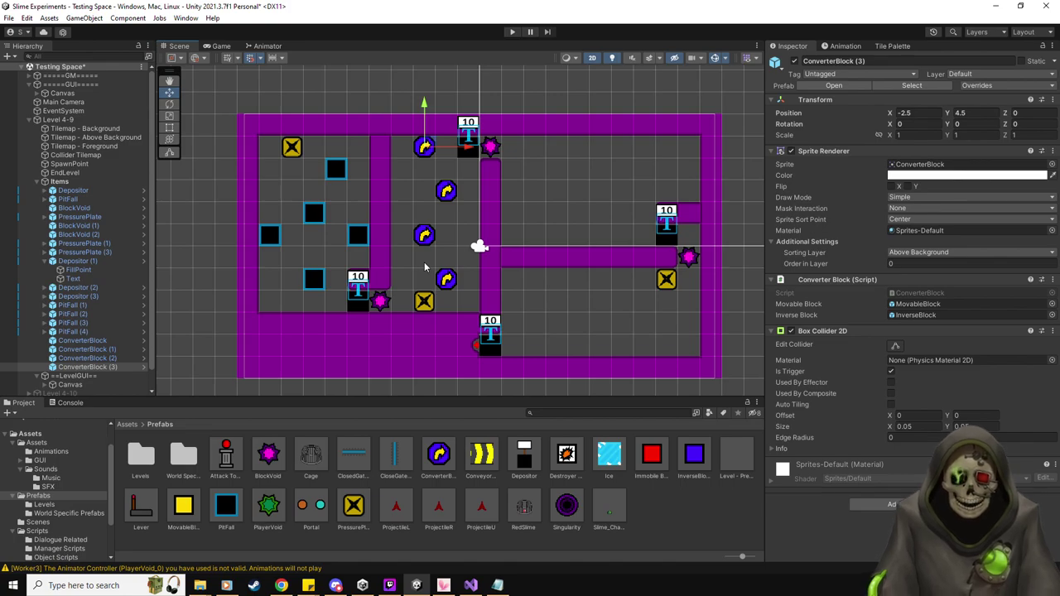
# Add Immobile Blocks on both sides of the second ConverterBlock from the top and three more among the pitfalls in the left room.
pyautogui.moveTo(651, 451); pyautogui.dragTo(425, 192)
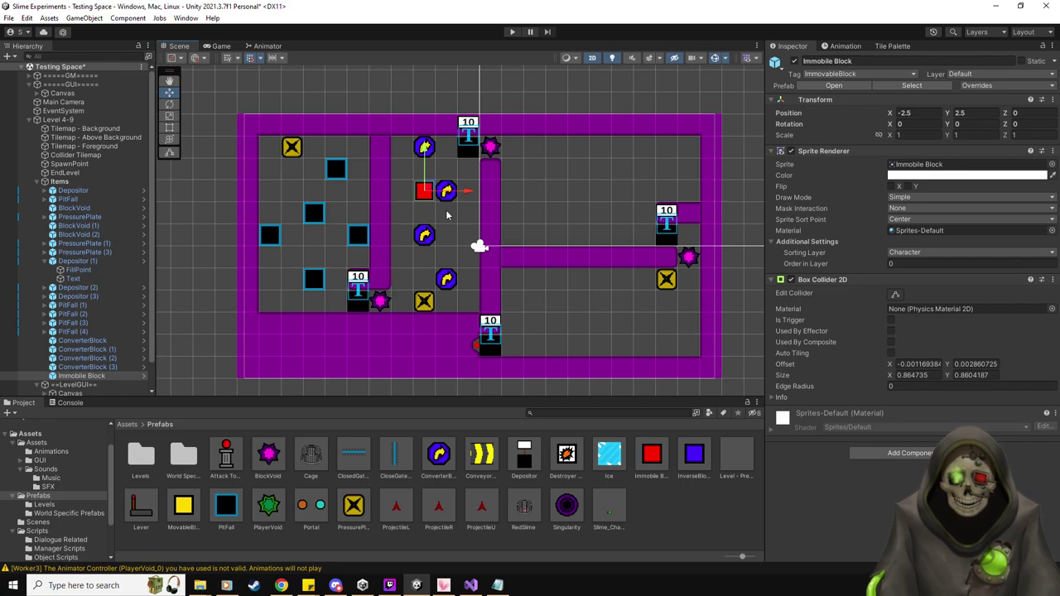
pyautogui.moveTo(652, 455); pyautogui.dragTo(469, 198)
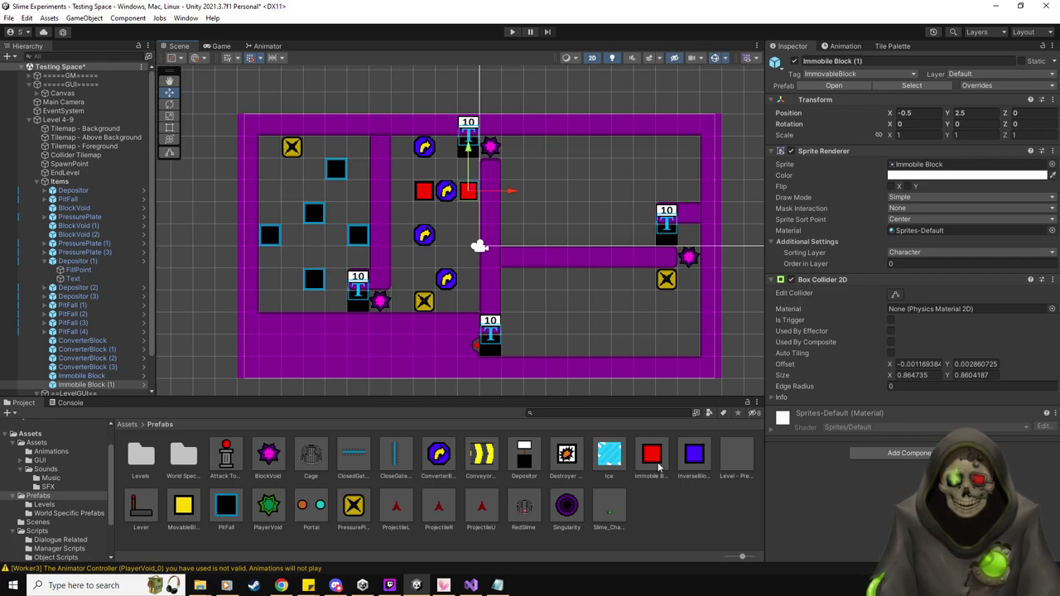
pyautogui.moveTo(652, 456); pyautogui.dragTo(292, 301)
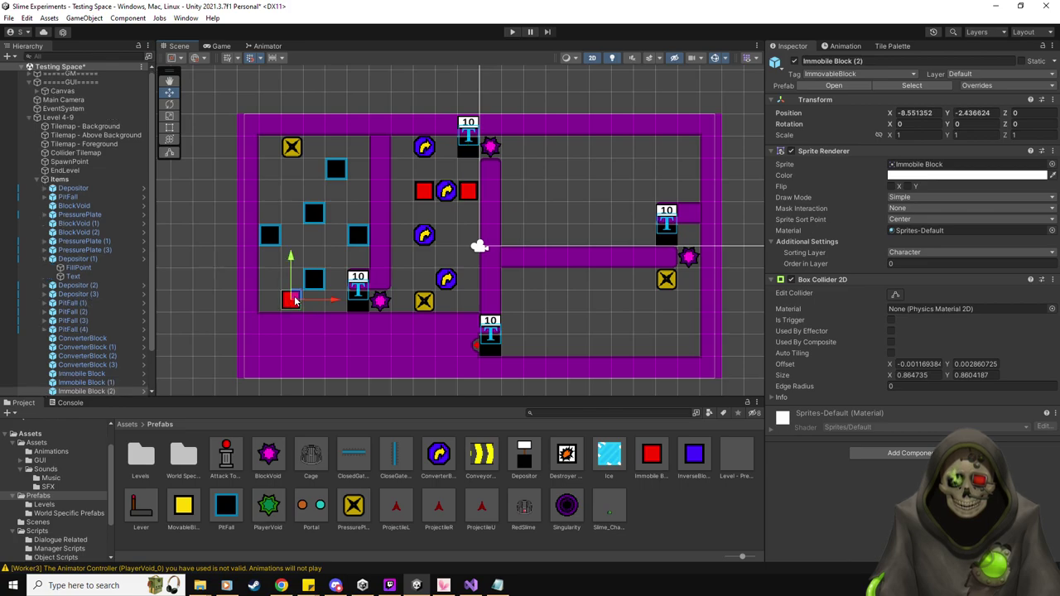
pyautogui.moveTo(661, 455); pyautogui.dragTo(293, 214)
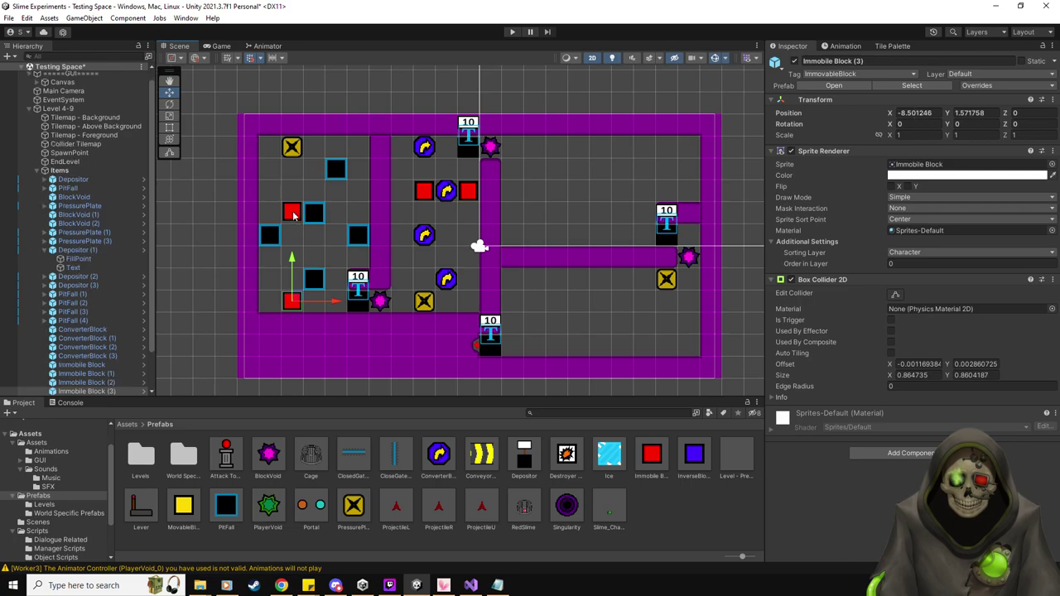
pyautogui.moveTo(649, 468); pyautogui.dragTo(337, 234)
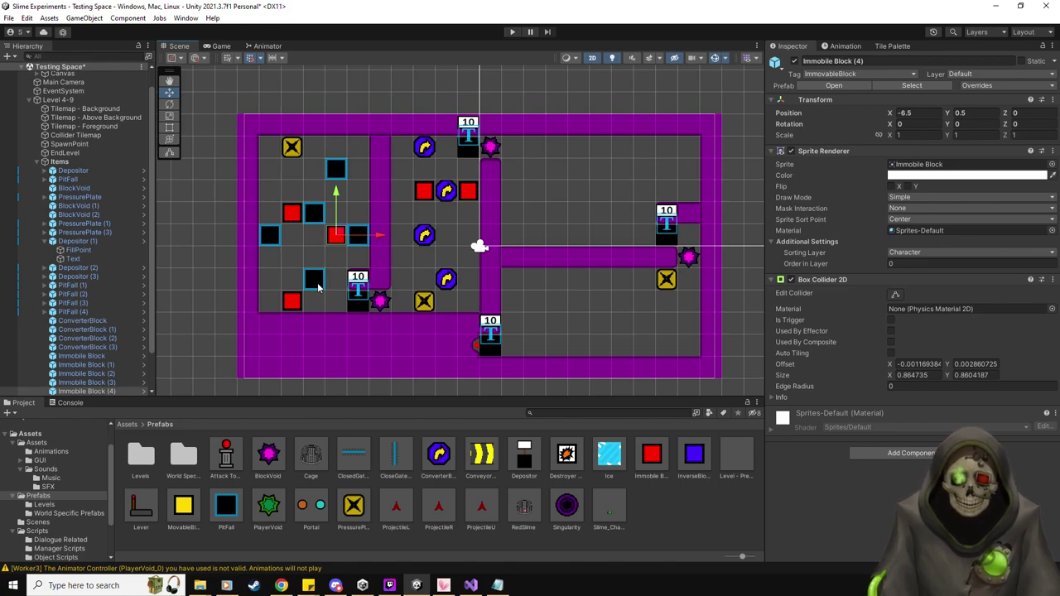
# Set the Value of Depositor (2), near the left room's floor, to 5.
pyautogui.moveTo(558, 219); pyautogui.dragTo(523, 241, button='middle')
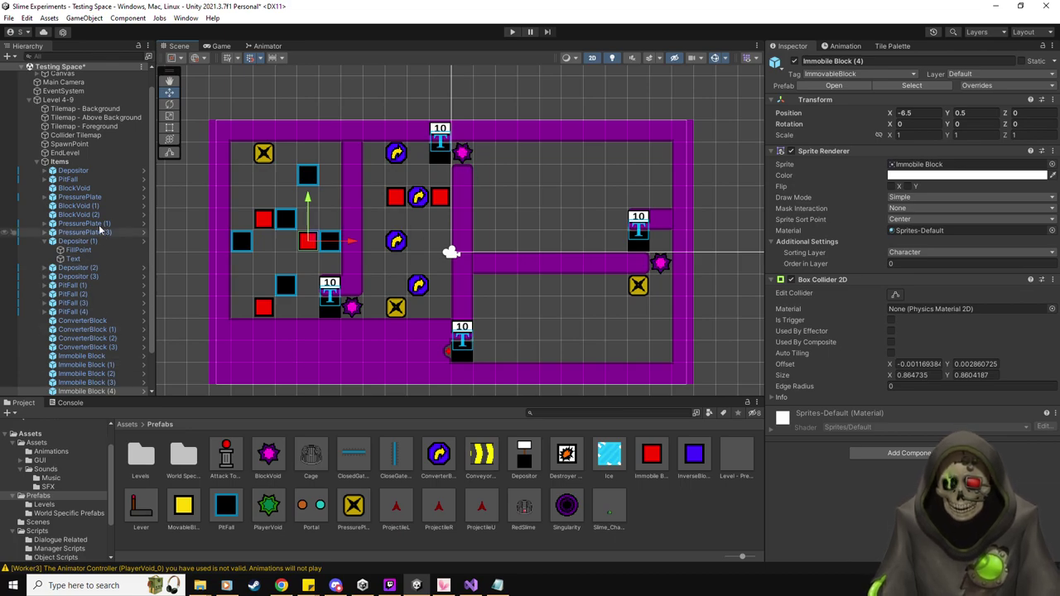
pyautogui.click(91, 171)
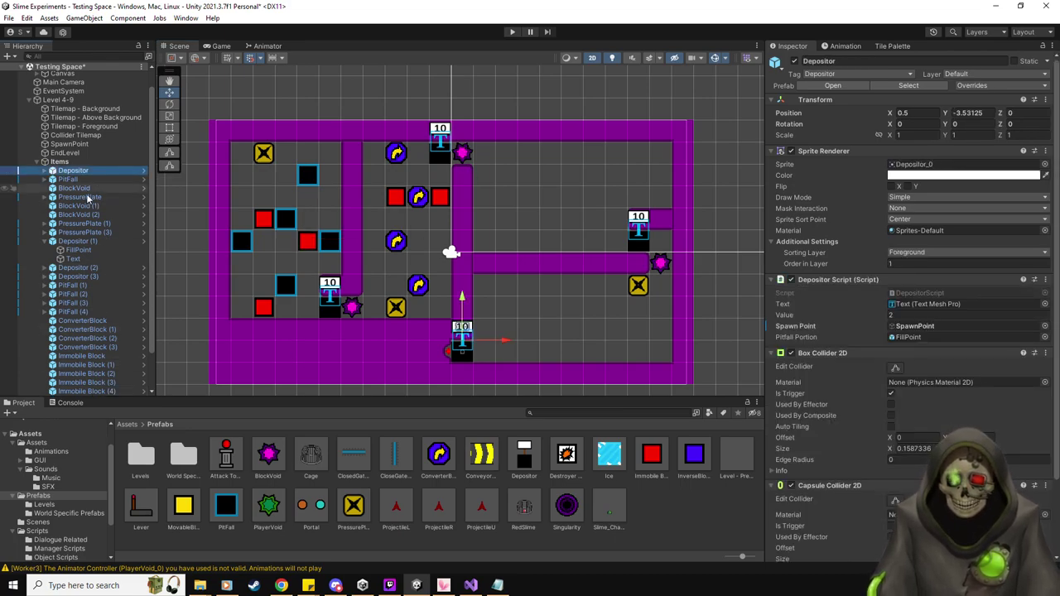
pyautogui.click(93, 268)
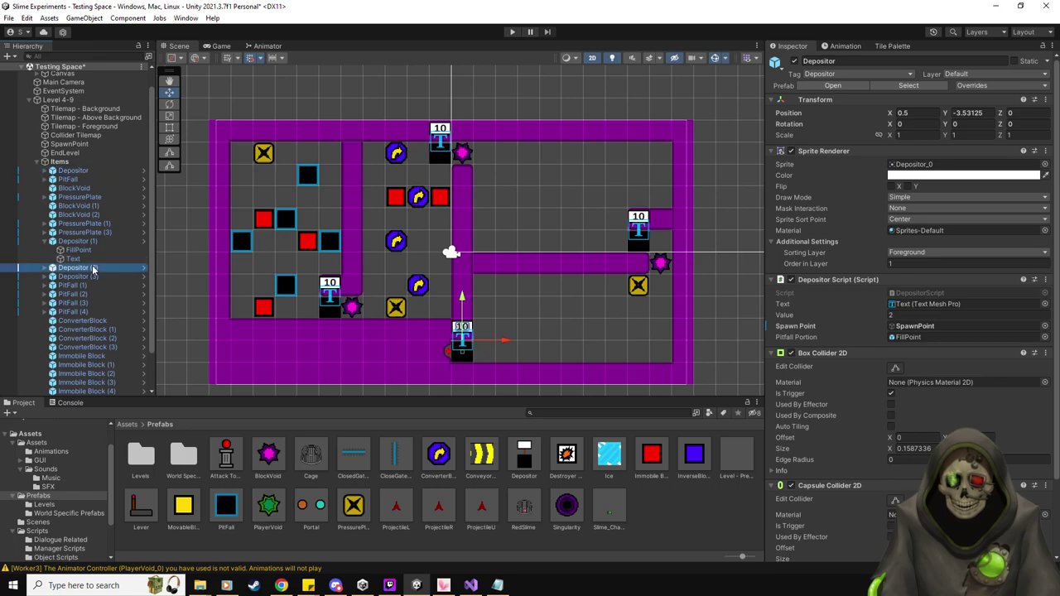
pyautogui.press('Down')
pyautogui.press('Up')
pyautogui.press('Left')
pyautogui.click(873, 314)
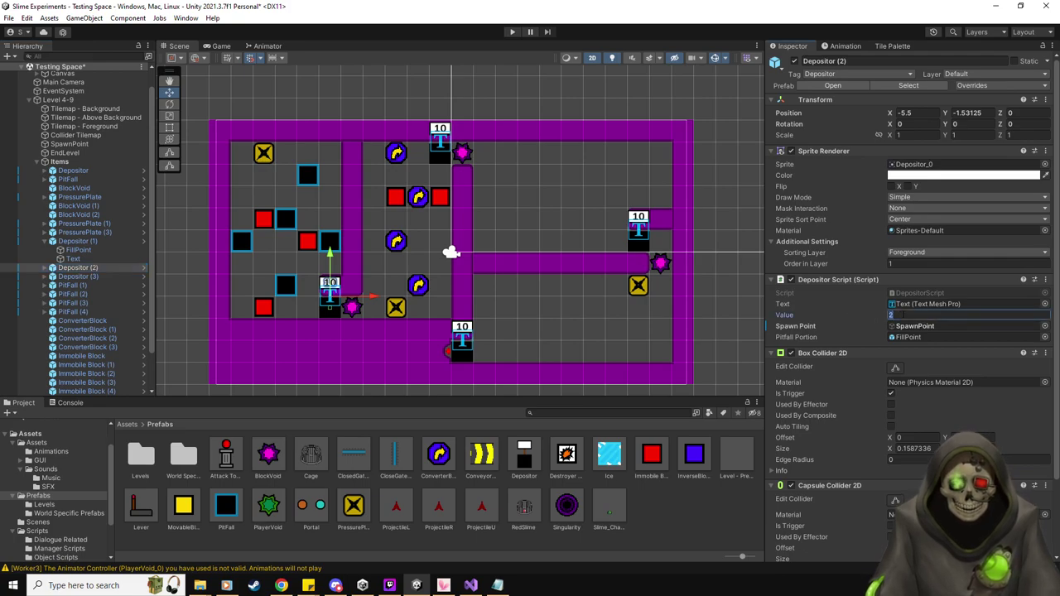
pyautogui.write('5')
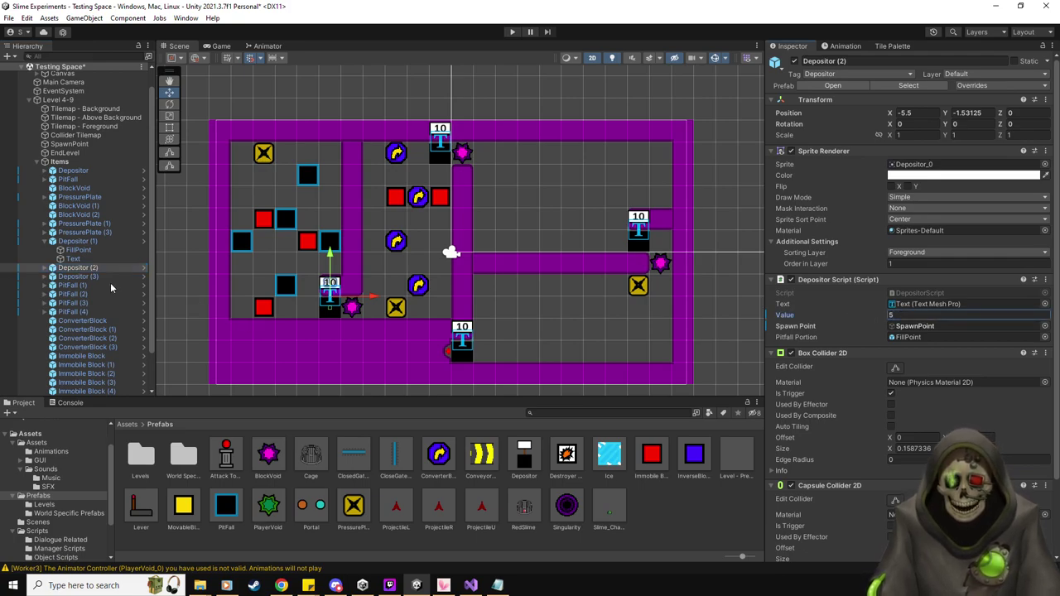
# Collapse the children of Depositor (1) and set its Value to 5.
pyautogui.click(83, 277)
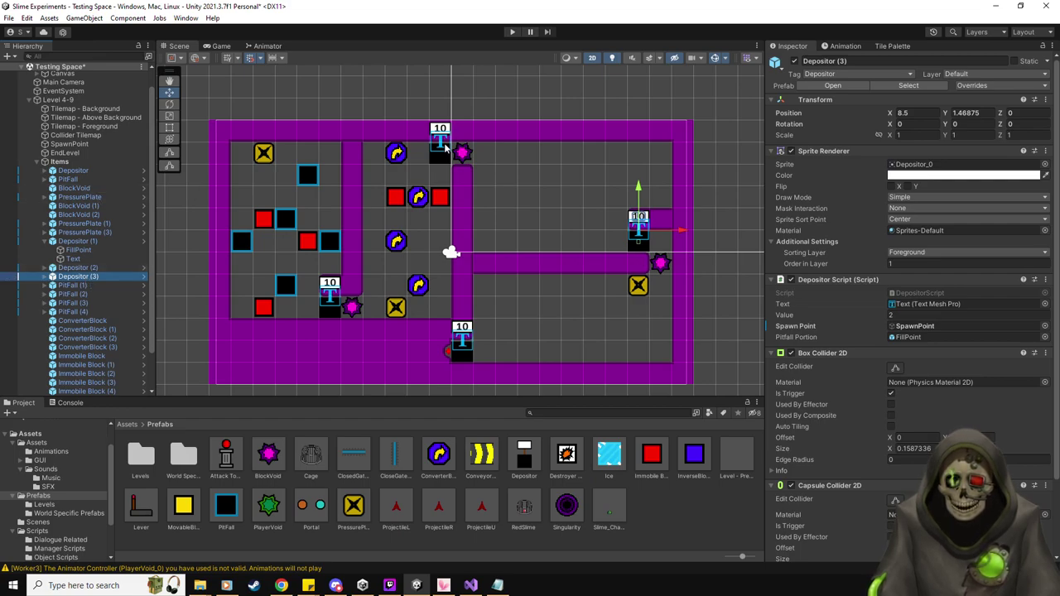
pyautogui.scroll(-2, 82, 279)
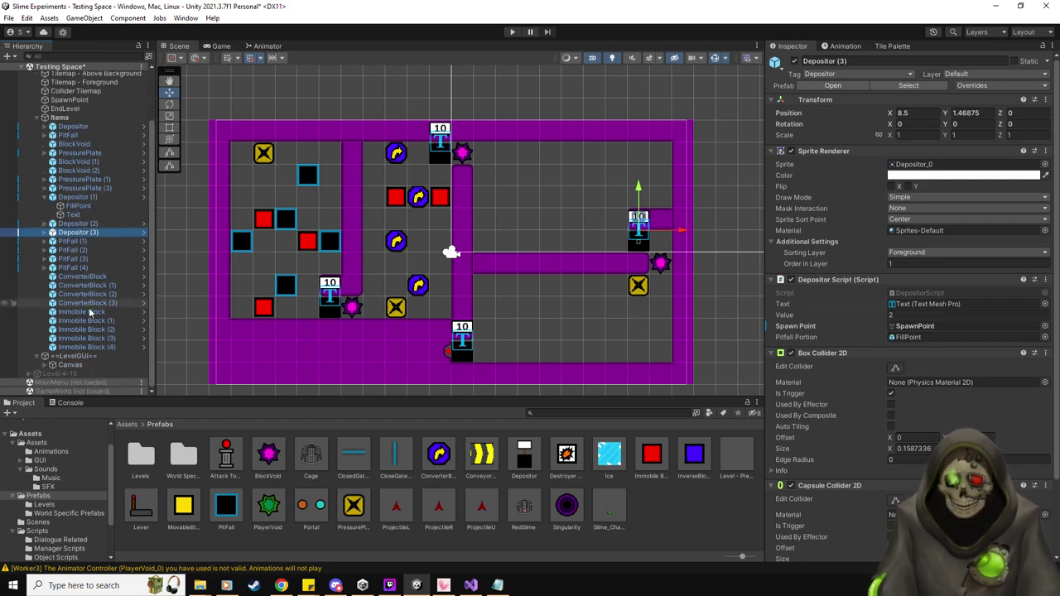
pyautogui.click(45, 198)
pyautogui.click(73, 216)
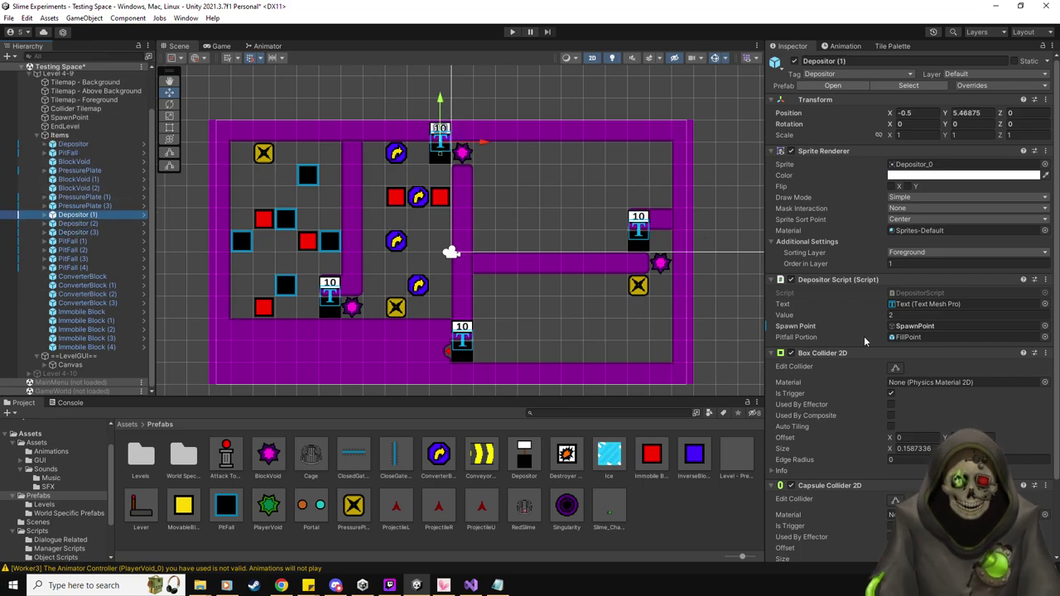
pyautogui.click(906, 314)
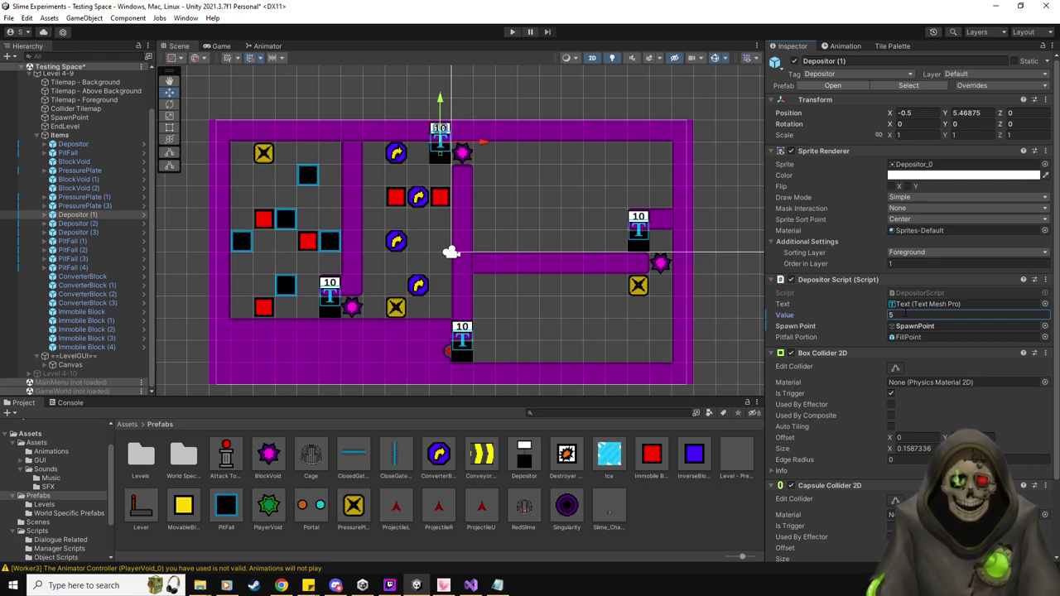
# Set the Value of Depositor (3) and of the original Depositor to 5, and check the other depositors' values.
pyautogui.click(109, 225)
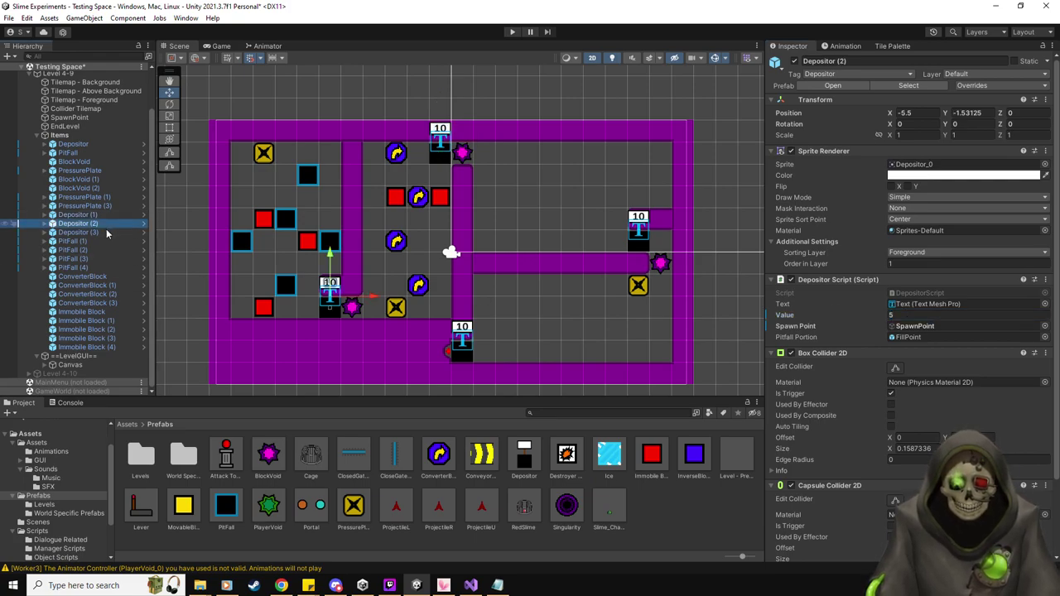
pyautogui.click(83, 233)
pyautogui.click(951, 314)
pyautogui.write('2')
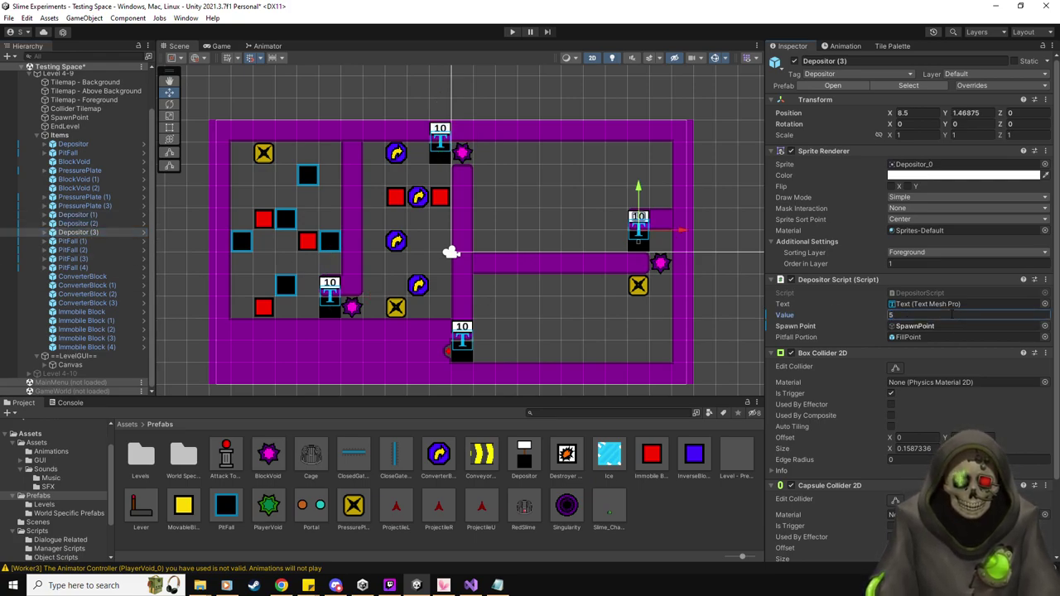
pyautogui.click(73, 144)
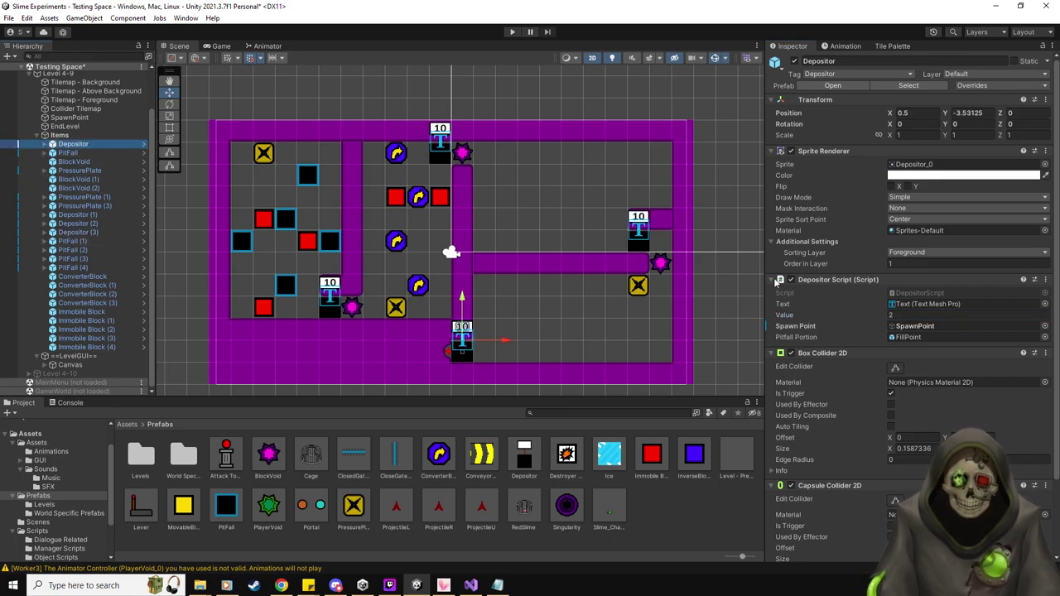
pyautogui.click(918, 315)
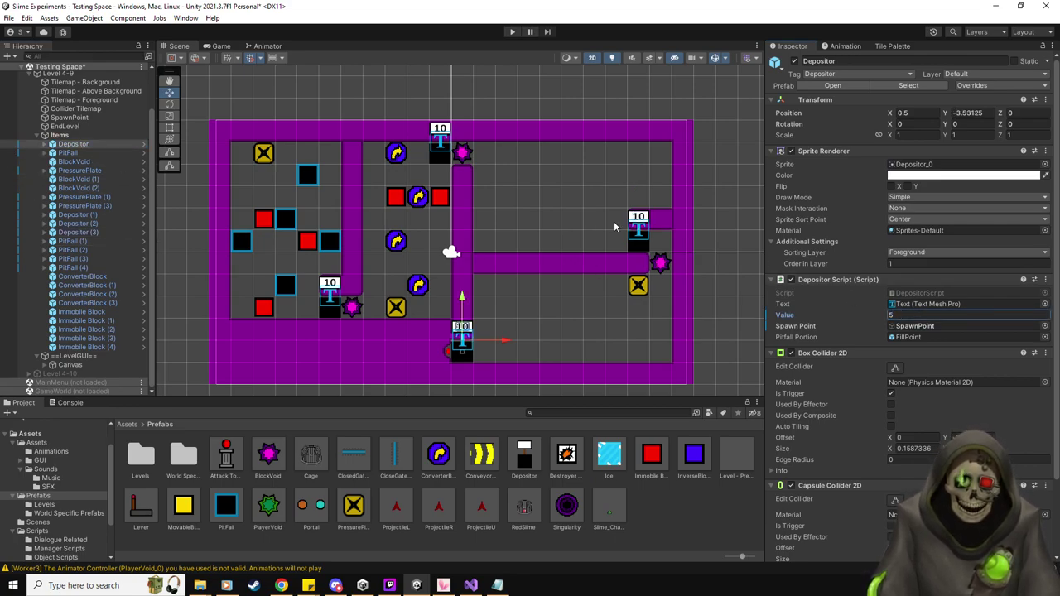
pyautogui.click(93, 215)
pyautogui.press('Down')
pyautogui.press('Down')
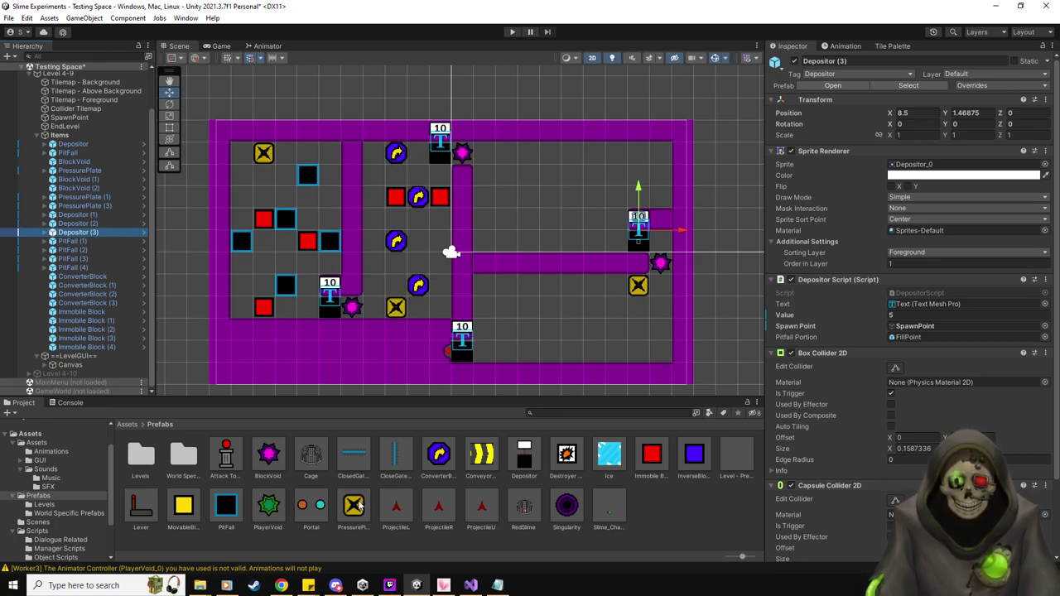
# Place a new PressurePlate against the right wall of the upper-right room at X 9.5, Y 3.5.
pyautogui.moveTo(359, 507); pyautogui.dragTo(663, 181)
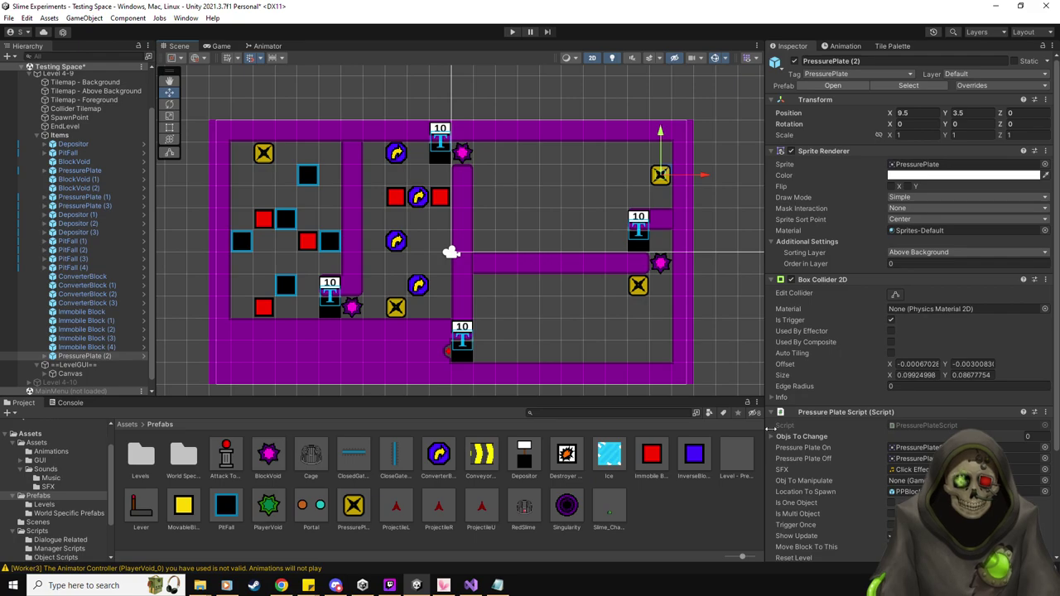
pyautogui.scroll(-3, 837, 435)
pyautogui.moveTo(482, 454); pyautogui.dragTo(638, 178)
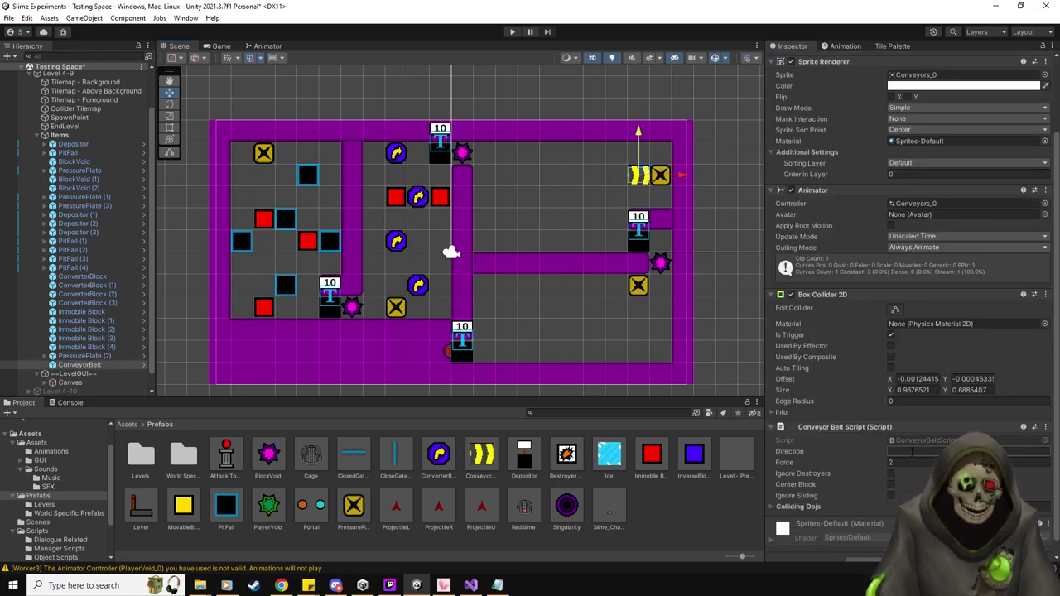
pyautogui.click(912, 452)
pyautogui.write('Right')
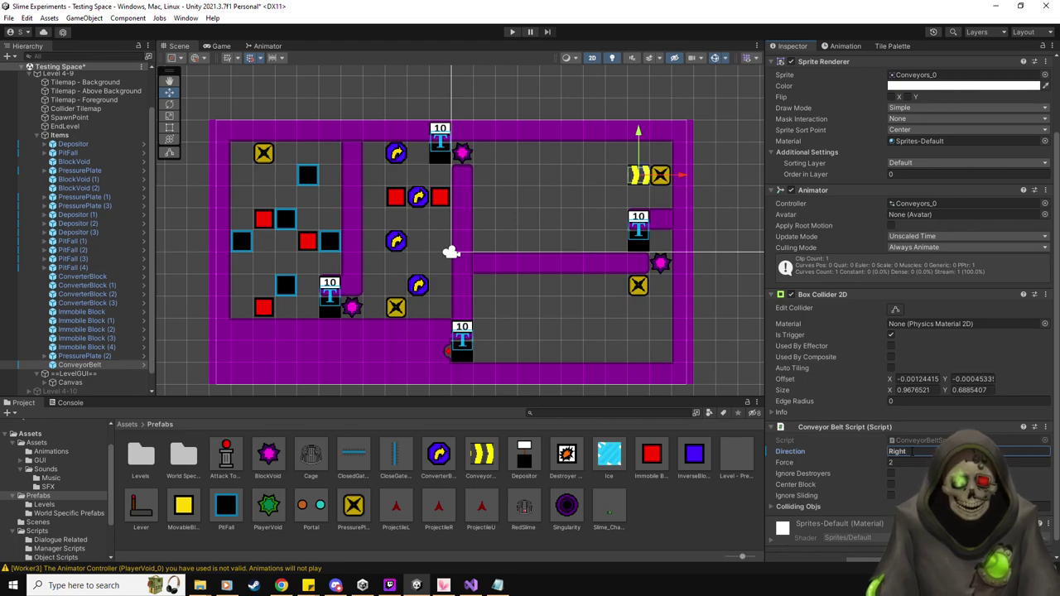
pyautogui.click(645, 175)
# Place Ice tiles at X 8.5 and X 7.5, Y 3.5, enable Is End on both and Can Move Left on the one at X 8.5.
pyautogui.moveTo(609, 456); pyautogui.dragTo(616, 176)
pyautogui.hotkey('ctrl', 'd')
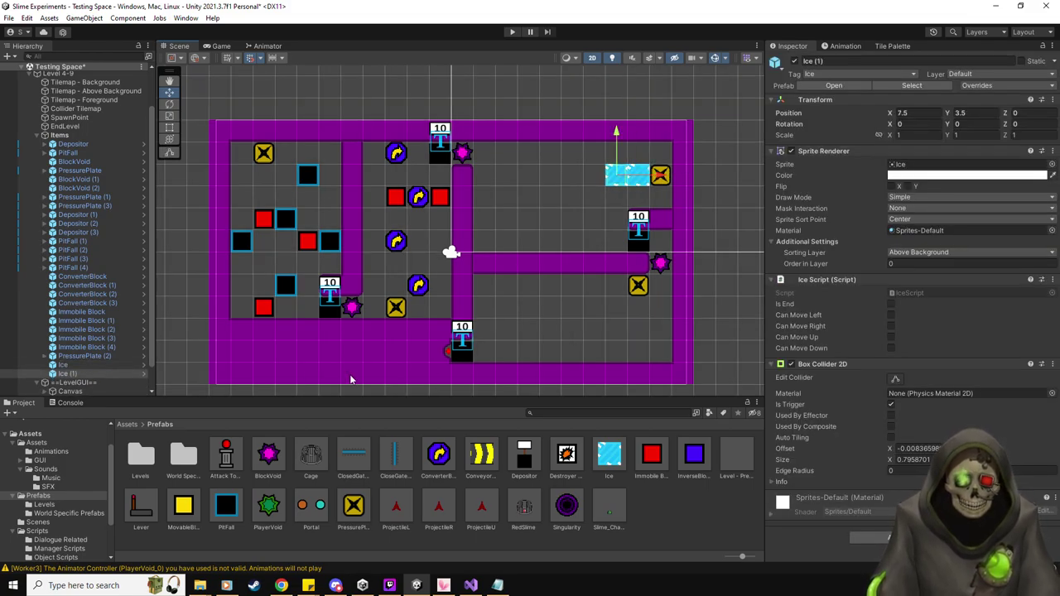
pyautogui.click(892, 305)
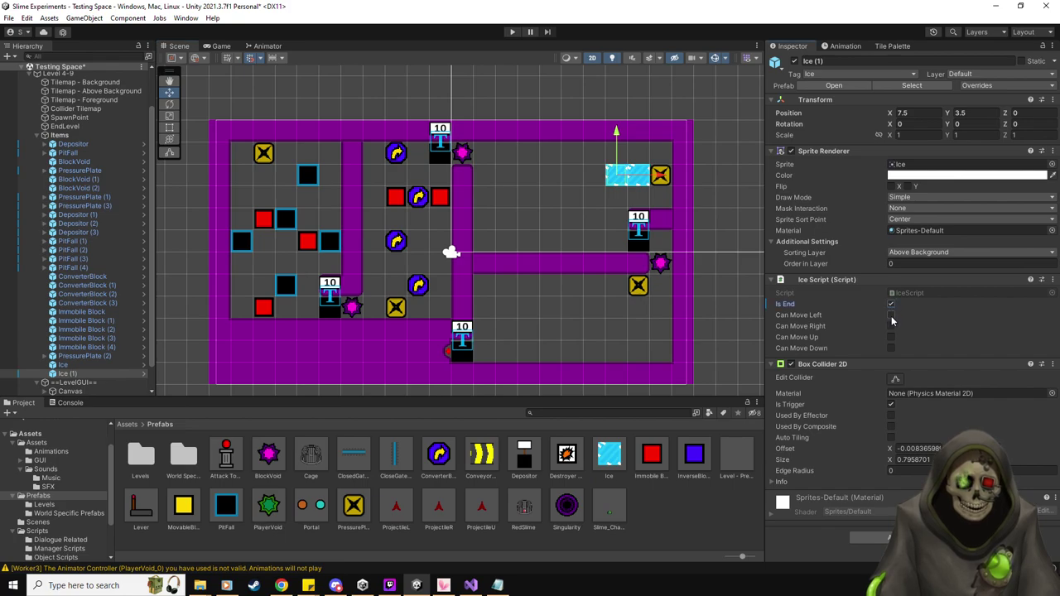
pyautogui.click(64, 366)
pyautogui.click(891, 304)
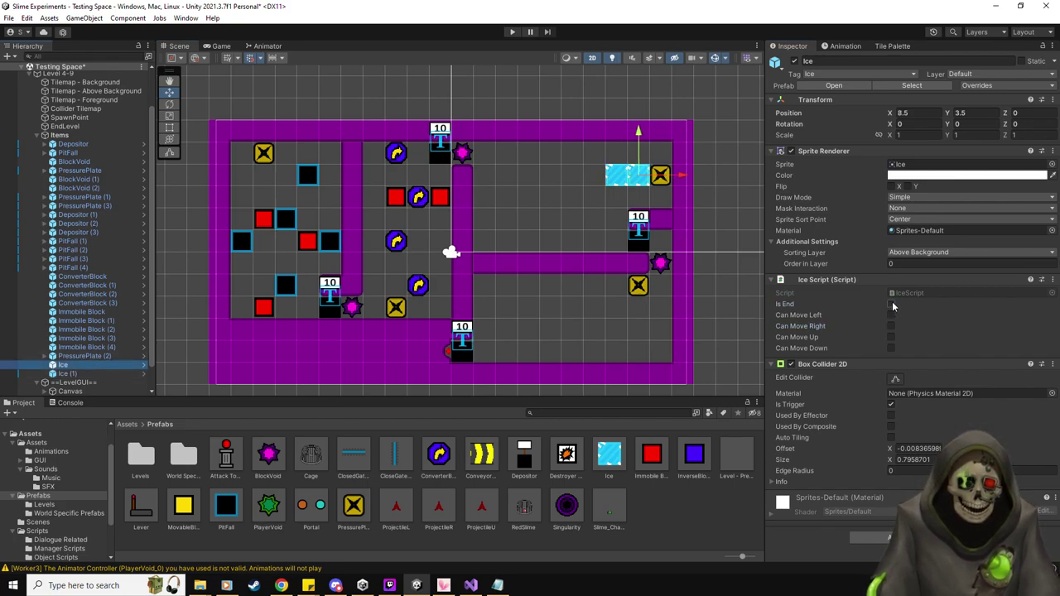
pyautogui.click(891, 315)
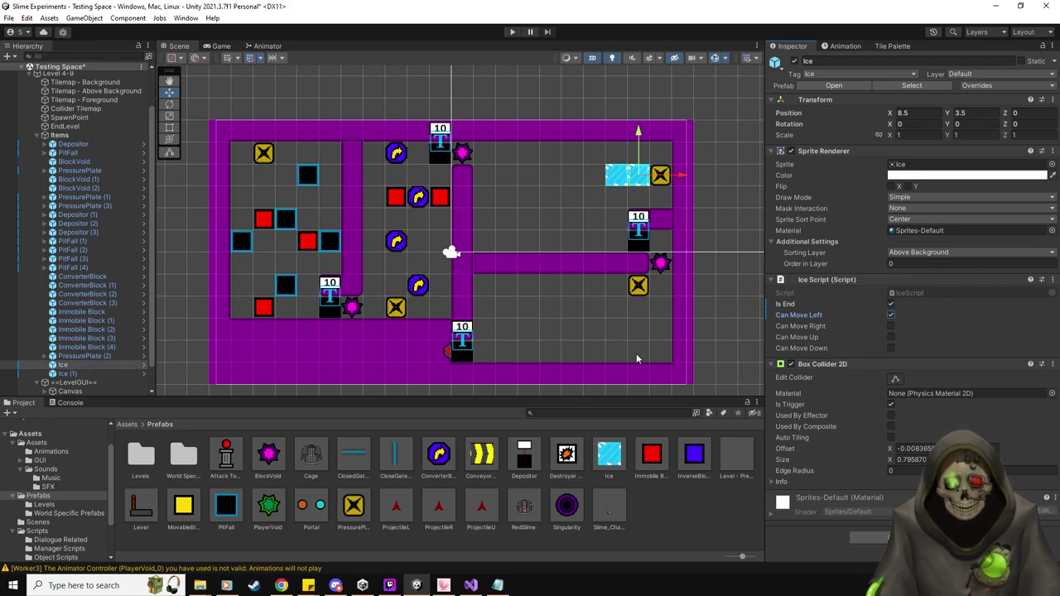
# Place a PlayerVoid at X 8.5, Y 3.5 and duplicate it onto the tiles directly above and below.
pyautogui.moveTo(276, 515); pyautogui.dragTo(638, 176)
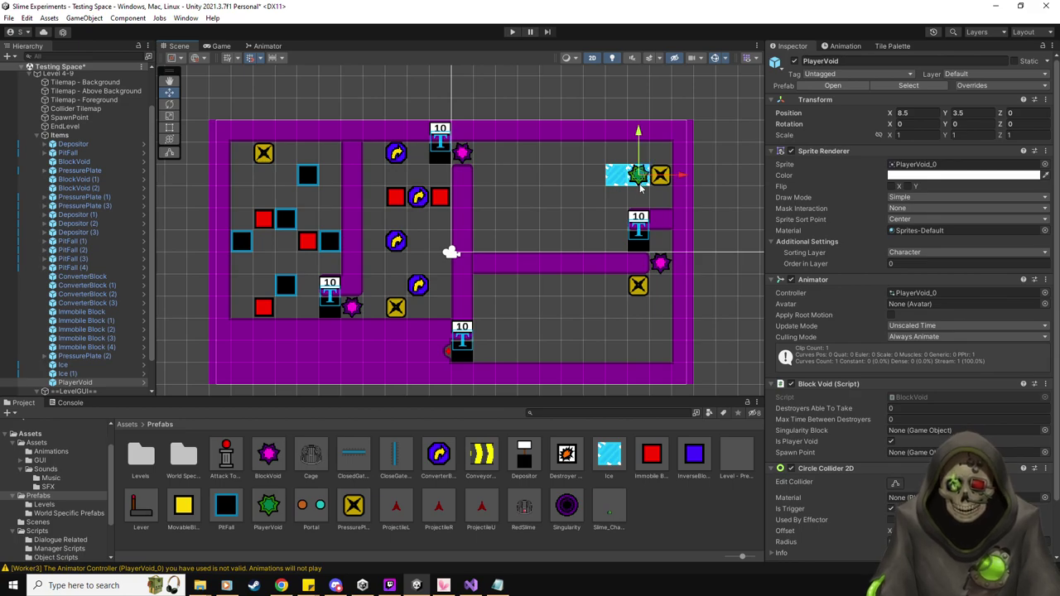
pyautogui.hotkey('ctrl', 'd')
pyautogui.moveTo(642, 134); pyautogui.dragTo(639, 159)
pyautogui.hotkey('ctrl', 'd')
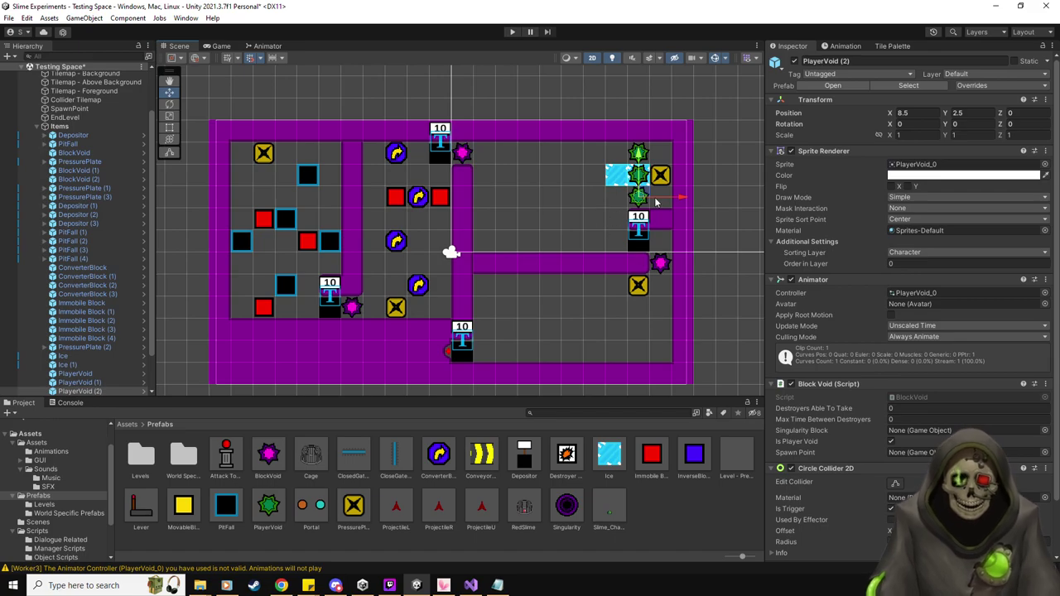
# Enable Is One Object and Trigger Once on PressurePlate (2) in the upper-right room.
pyautogui.click(660, 182)
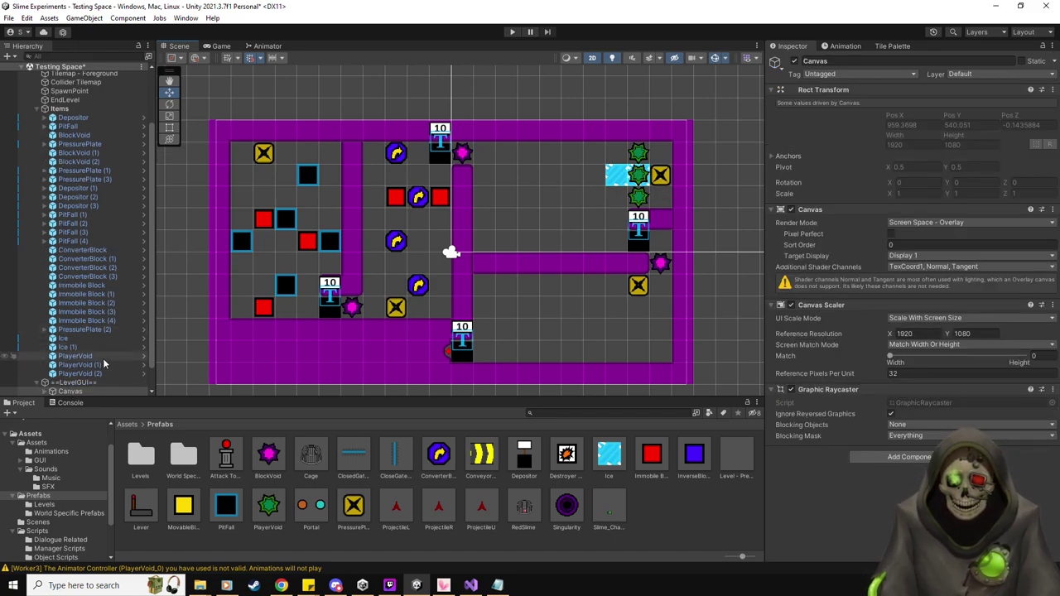
pyautogui.click(106, 331)
pyautogui.scroll(-5, 892, 392)
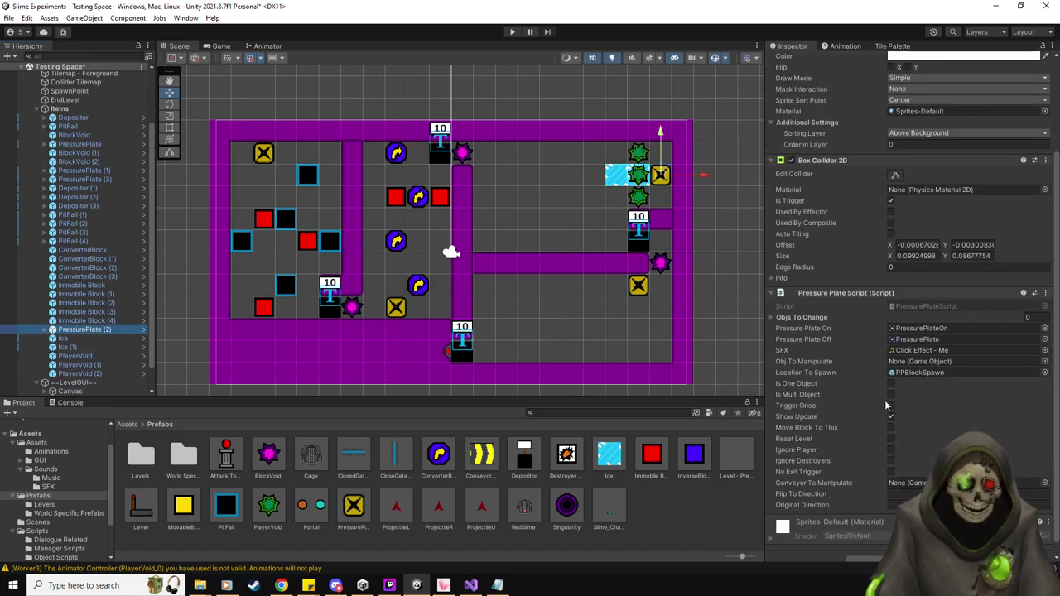
pyautogui.click(891, 384)
pyautogui.click(891, 406)
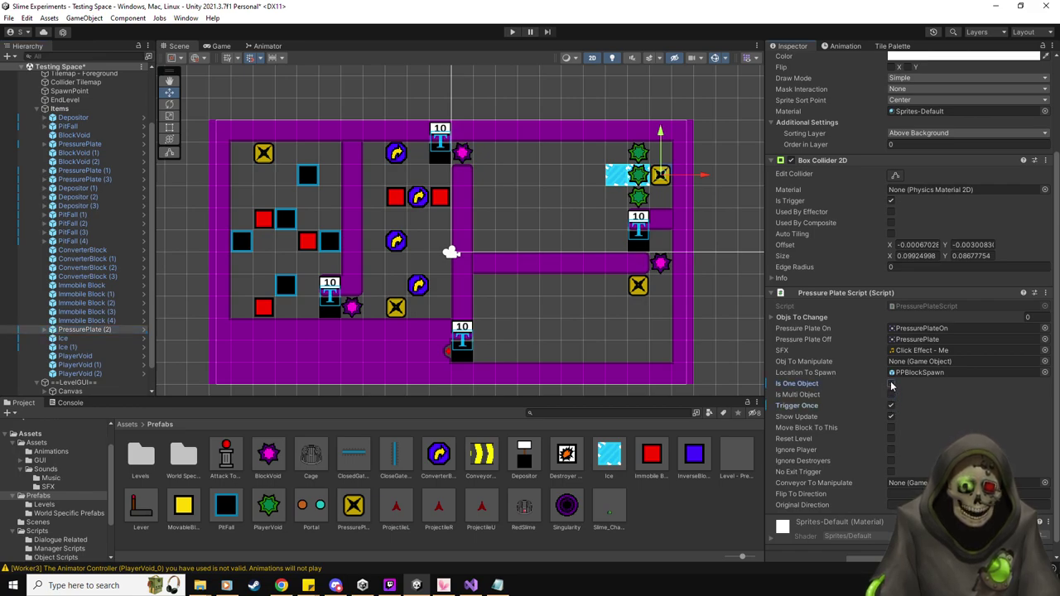
# Enable No Exit Trigger and Move Block To This on PressurePlate (2) in the upper-right room.
pyautogui.click(891, 471)
pyautogui.click(891, 427)
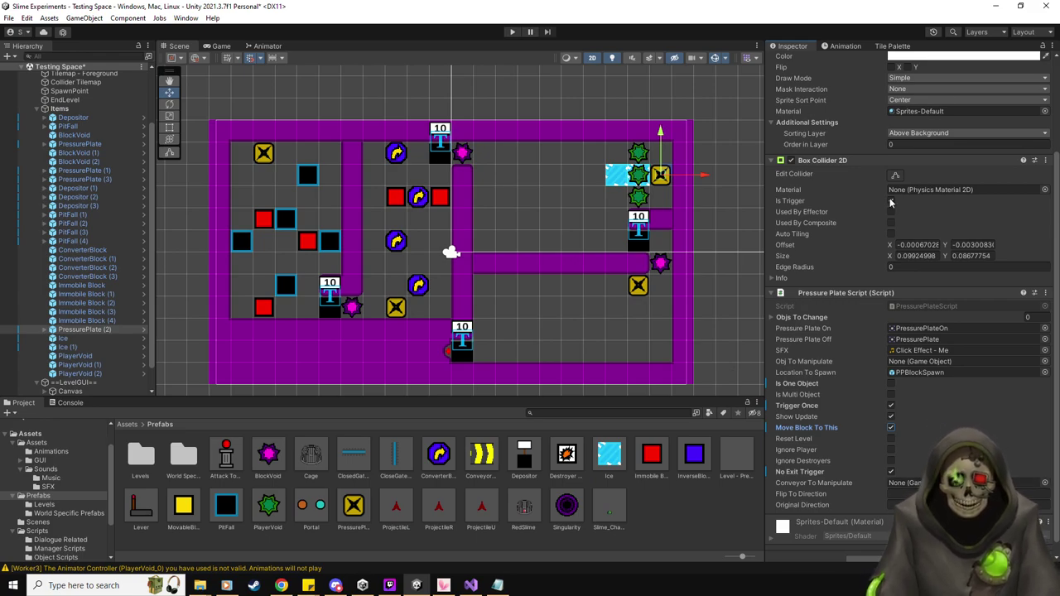
# Paint a freestanding wall column one tile wide and three tiles tall, rising from the floor wall of the upper-right room.
pyautogui.click(894, 45)
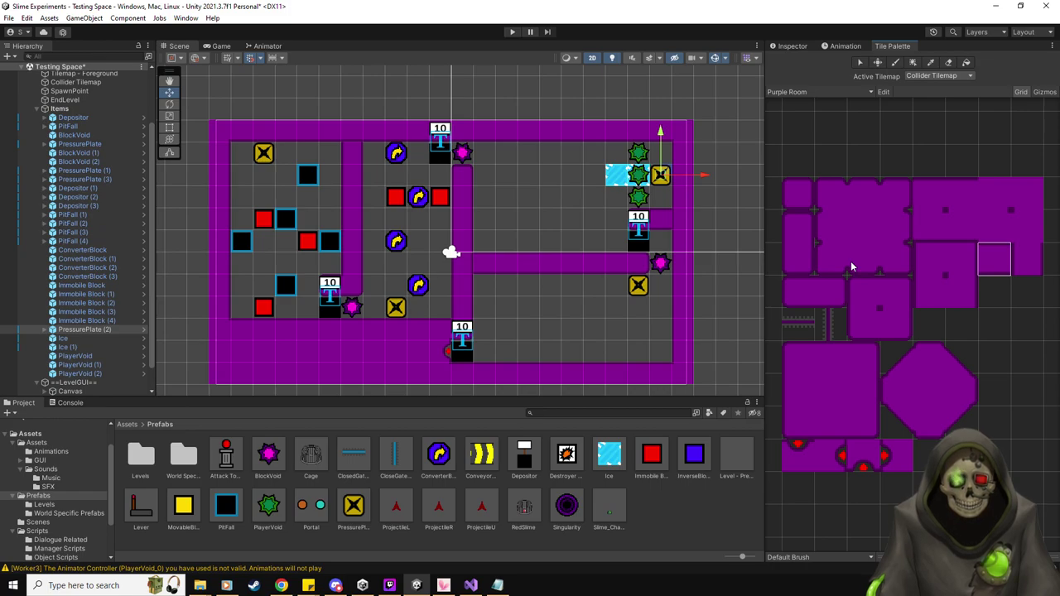
pyautogui.click(798, 226)
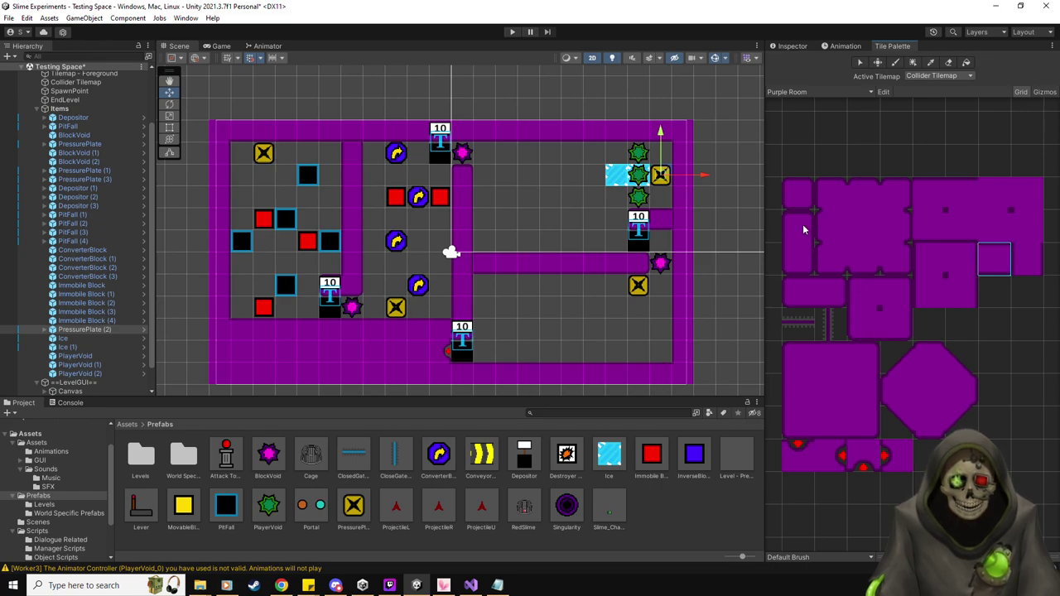
pyautogui.click(528, 203)
pyautogui.keyDown('ctrl'); pyautogui.click(683, 263); pyautogui.keyUp('ctrl')
pyautogui.moveTo(523, 227); pyautogui.dragTo(526, 243)
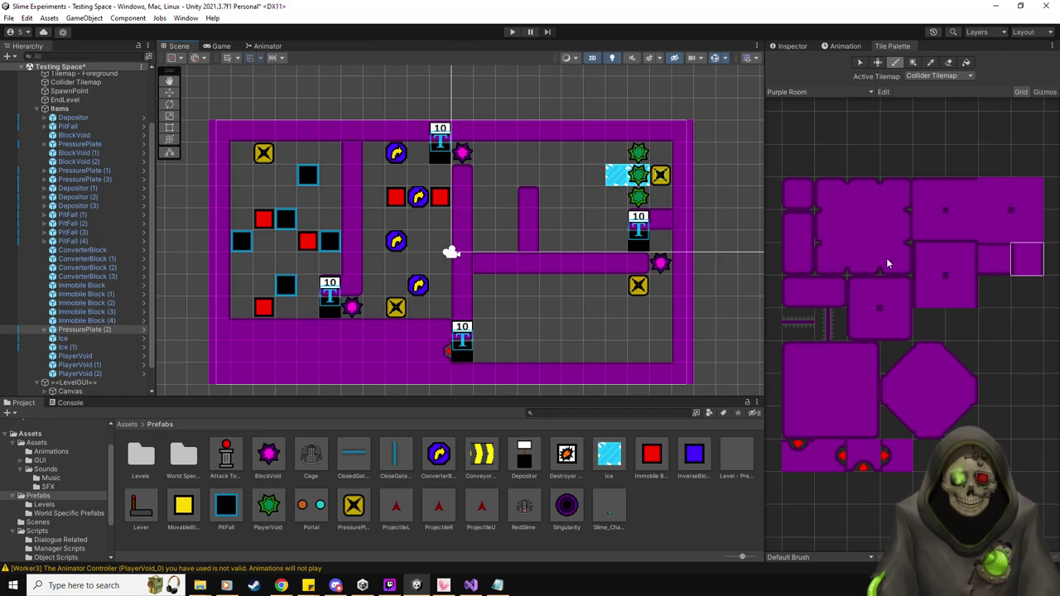
# Paint a three-tile-tall wall section against the left wall of the upper-right room and blend it into the adjoining walls.
pyautogui.click(863, 358)
pyautogui.click(484, 197)
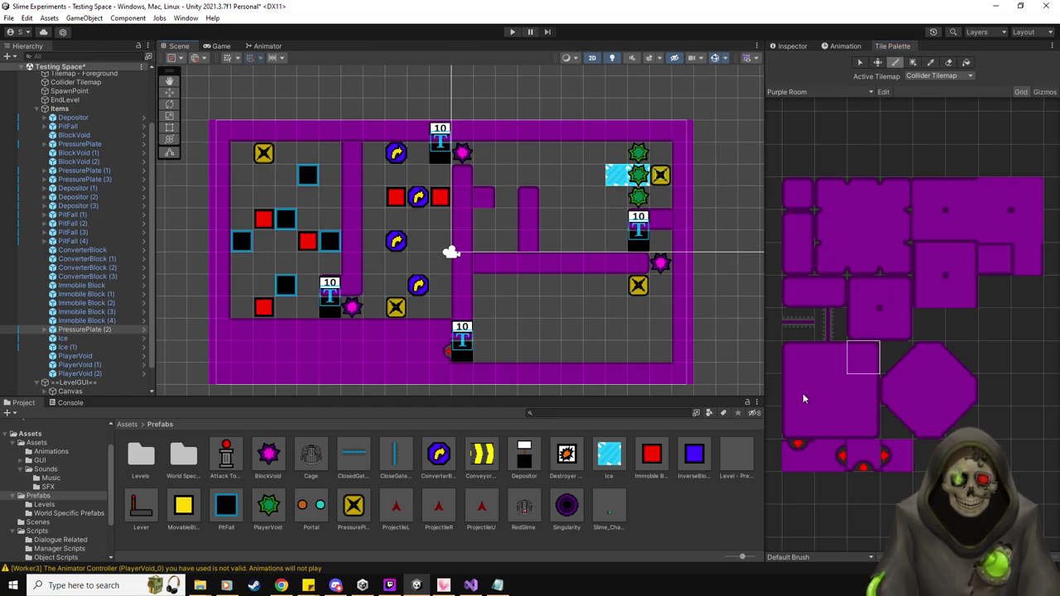
pyautogui.click(863, 391)
pyautogui.click(484, 219)
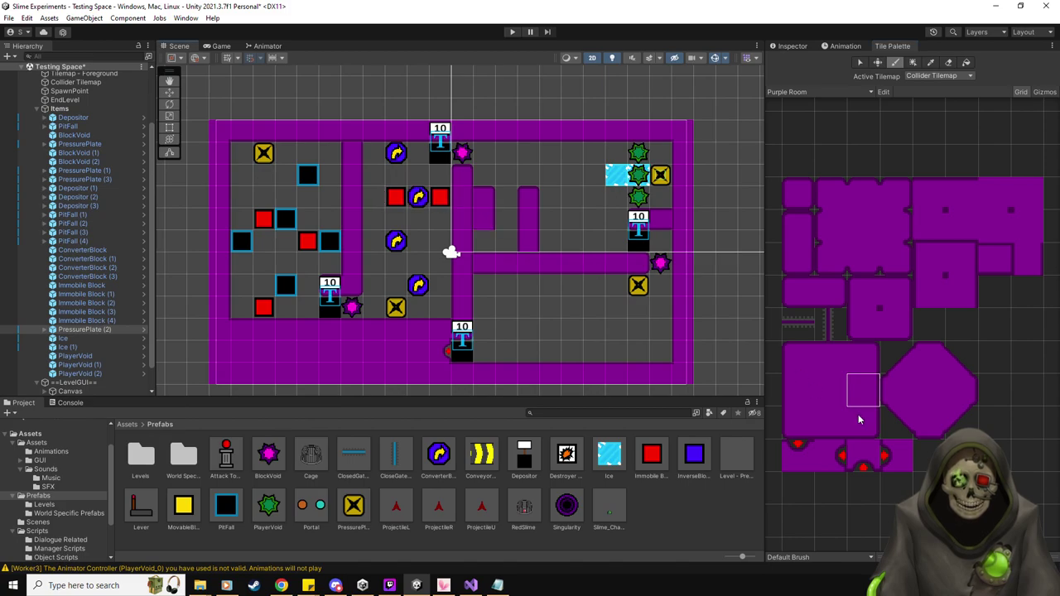
pyautogui.click(617, 330)
pyautogui.scroll(2, 536, 282)
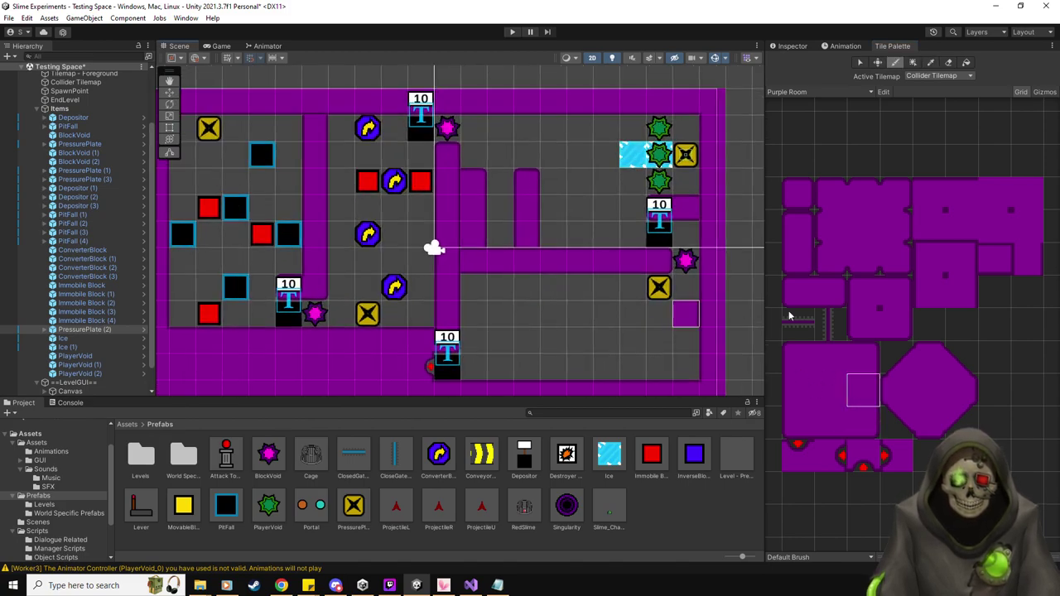
pyautogui.click(937, 294)
pyautogui.click(802, 392)
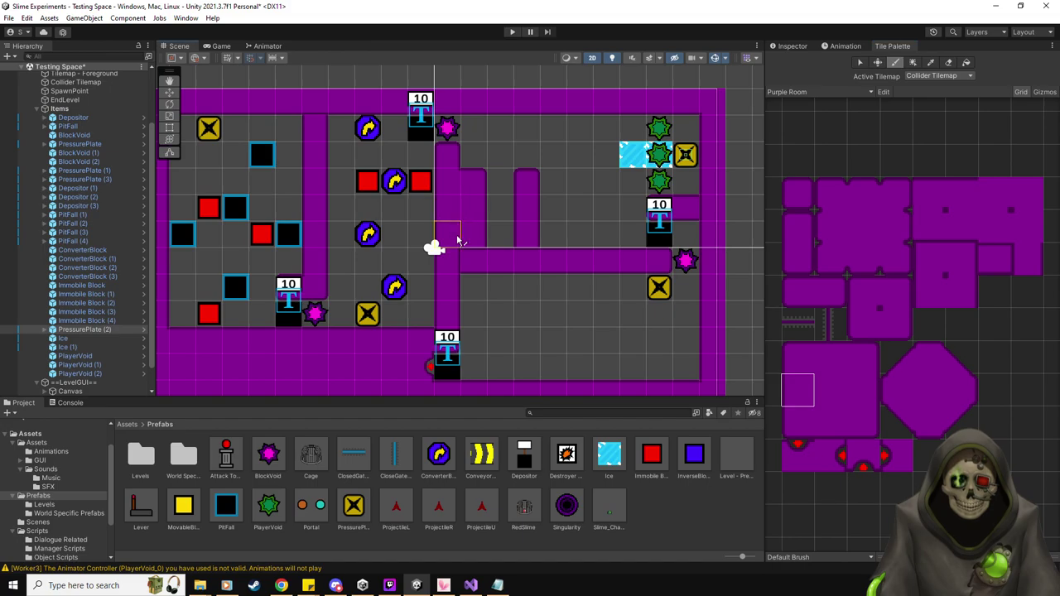
pyautogui.click(928, 266)
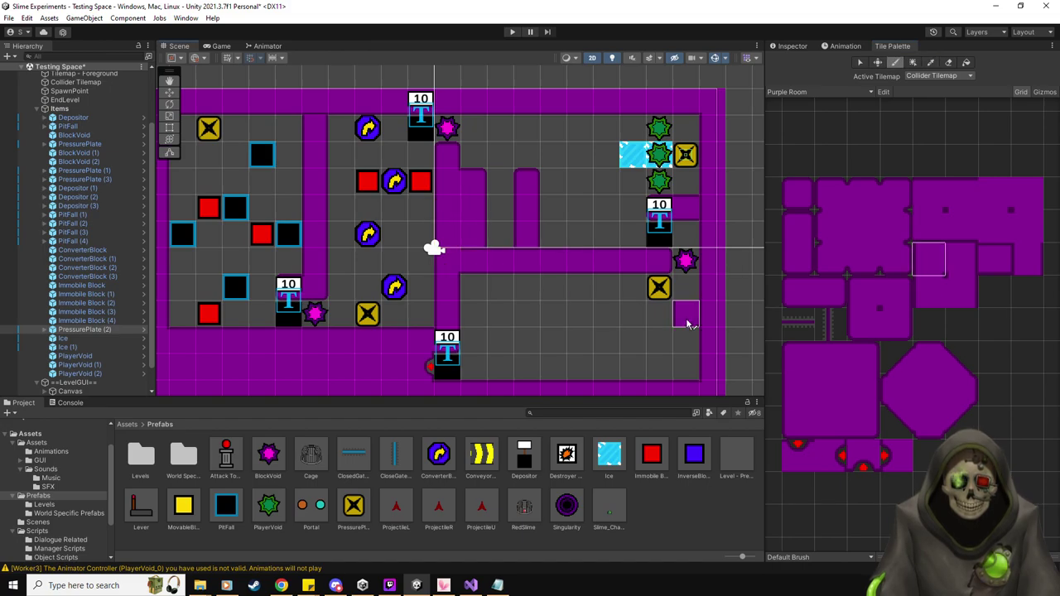
pyautogui.click(931, 231)
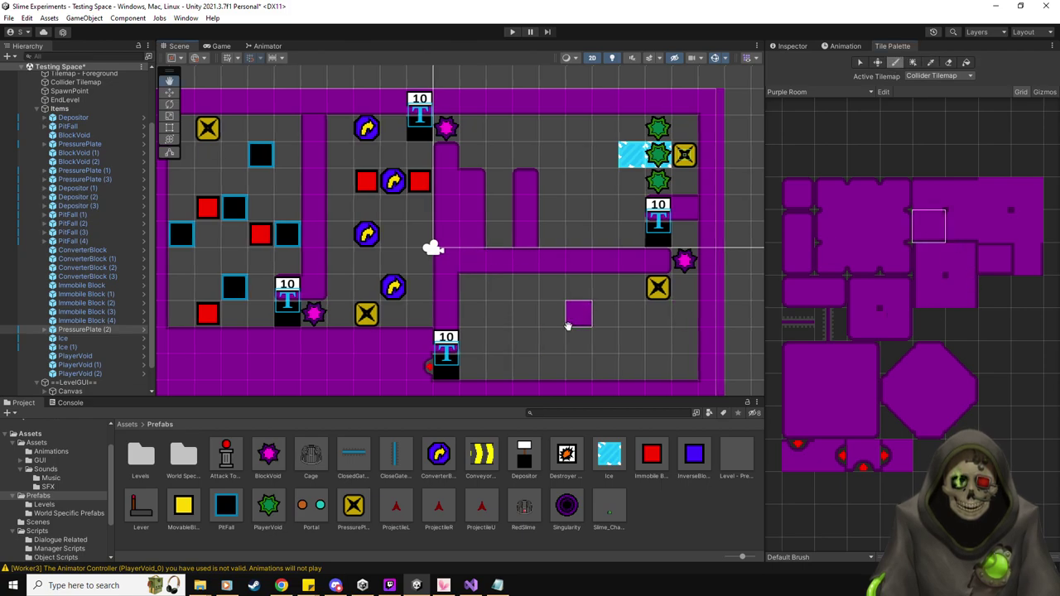
pyautogui.press('Right')
pyautogui.press('Up')
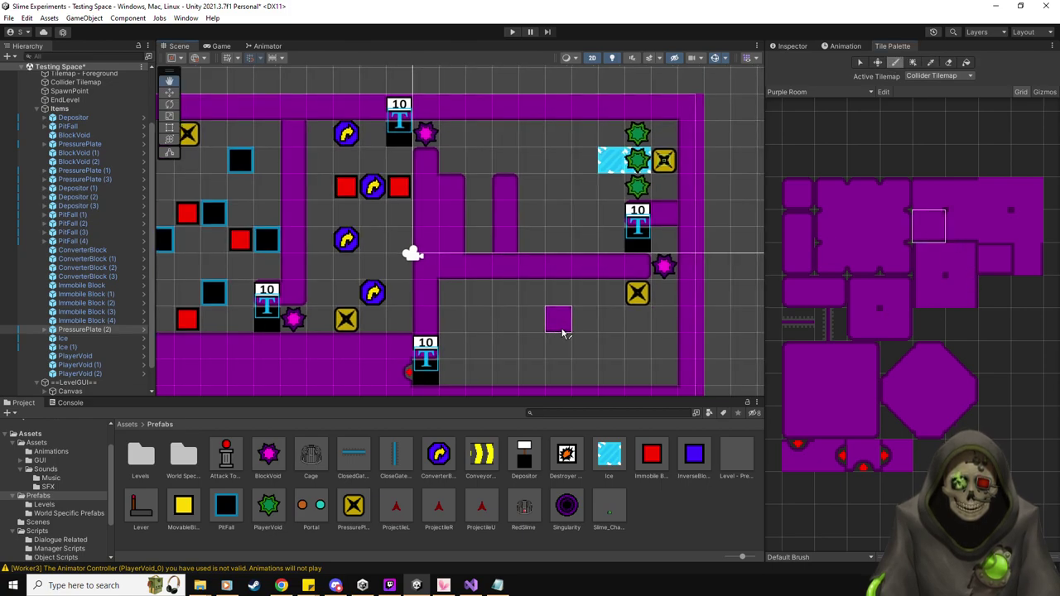
# Place a ConveyorBelt between the two wall columns at X 2.5, Y 0.5, with Z rotation 90 and Direction Up.
pyautogui.click(790, 47)
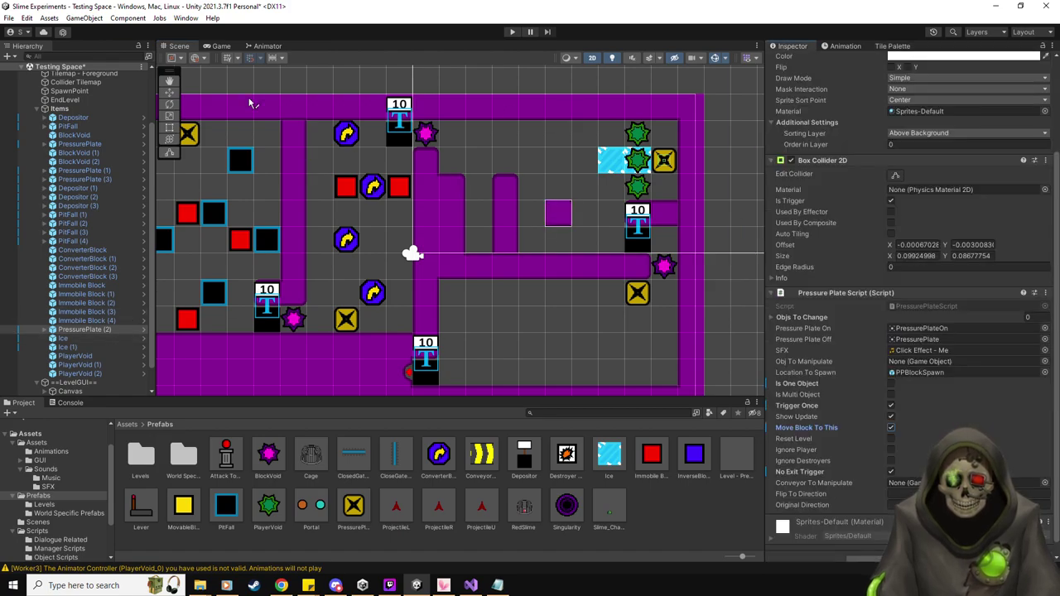
pyautogui.click(169, 92)
pyautogui.moveTo(485, 455); pyautogui.dragTo(481, 241)
pyautogui.scroll(3, 908, 255)
pyautogui.click(1023, 124)
pyautogui.write('90')
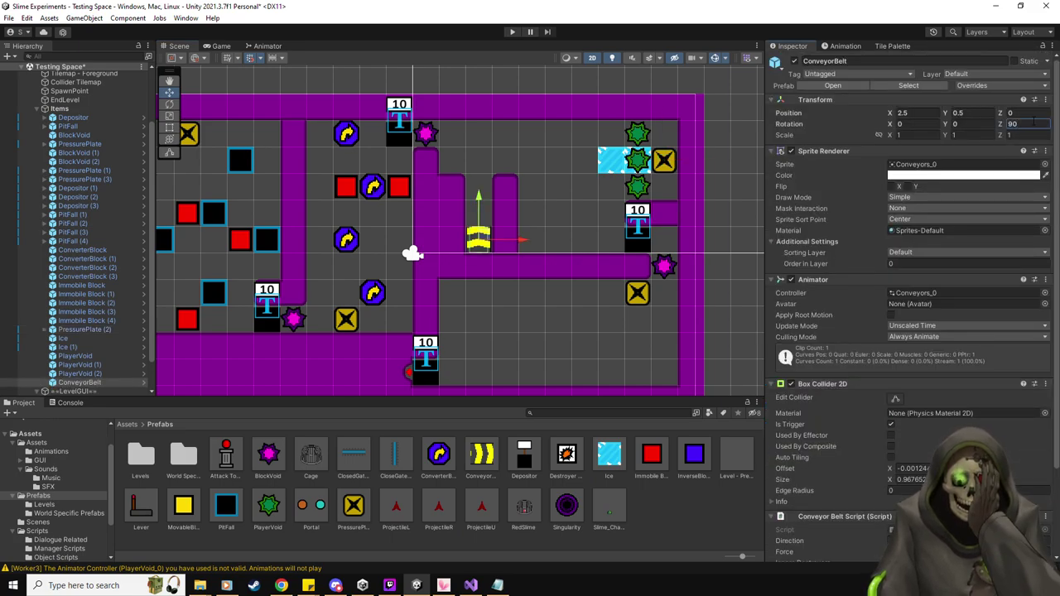
pyautogui.scroll(-3, 993, 434)
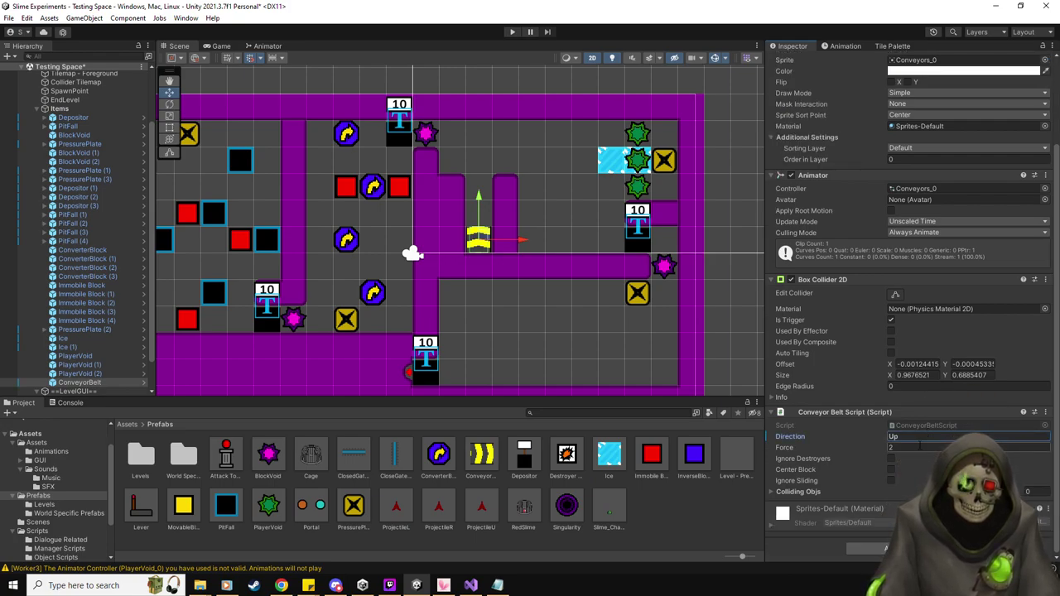
# Duplicate the ConveyorBelt twice onto the two tiles above it to fill the gap between the wall columns.
pyautogui.click(89, 383)
pyautogui.hotkey('ctrl', 'd')
pyautogui.moveTo(479, 201); pyautogui.dragTo(479, 149)
pyautogui.hotkey('ctrl', 'd')
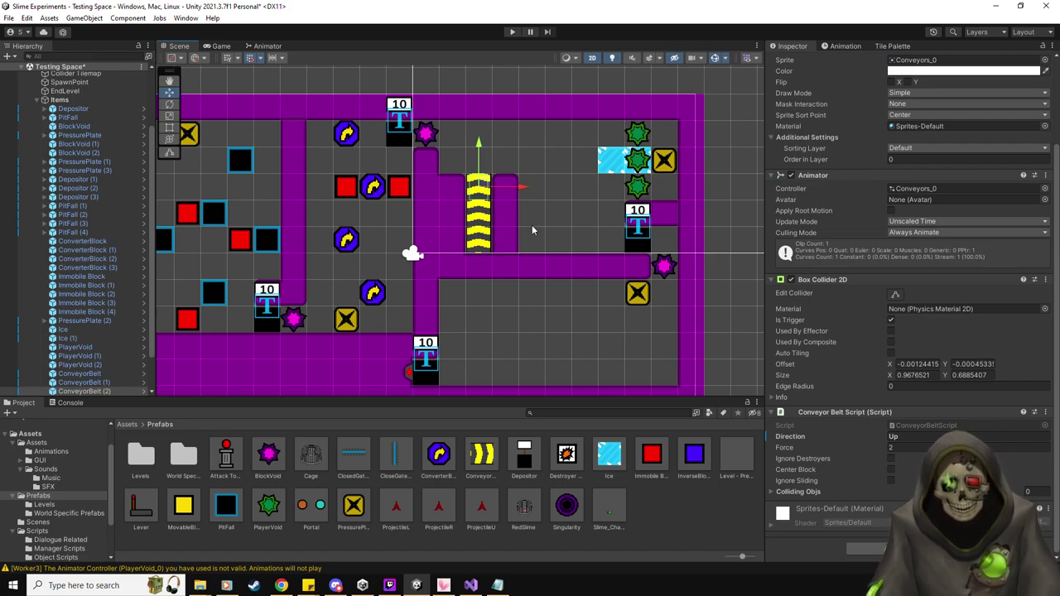
# Place a ClosedGateVertical on the uppermost conveyor at X 2.5, Y 2.5 and replace its sprite with the purple horizontal gate sprite.
pyautogui.moveTo(356, 462); pyautogui.dragTo(484, 184)
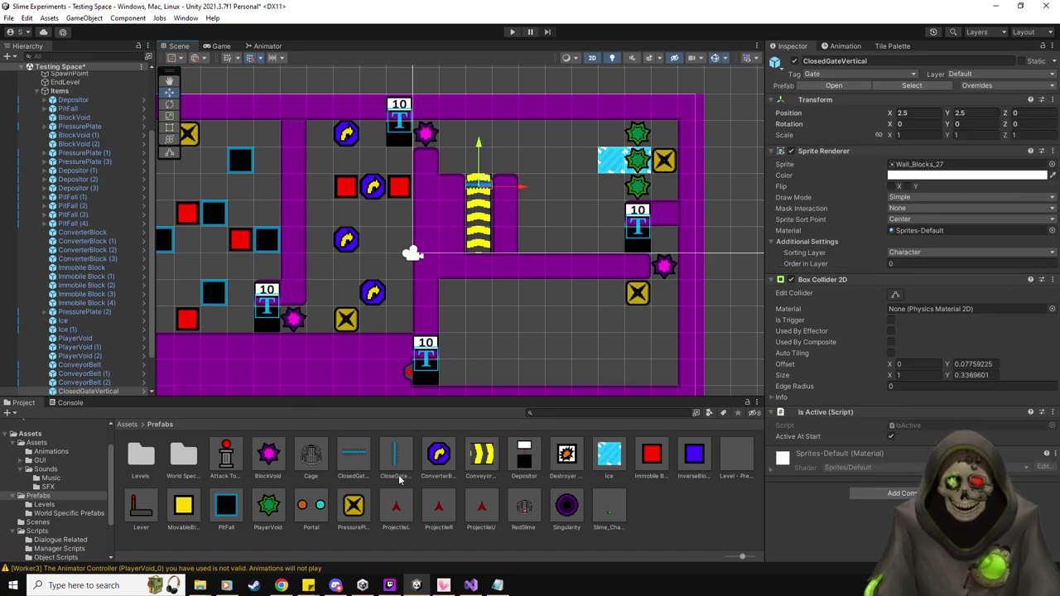
pyautogui.click(38, 444)
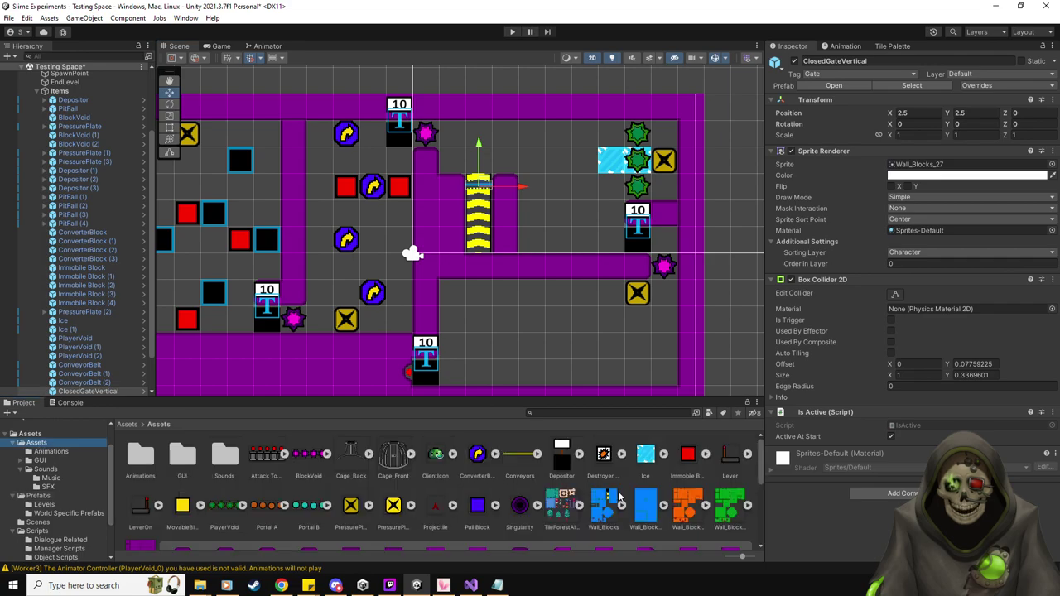
pyautogui.scroll(-5, 620, 495)
pyautogui.moveTo(185, 498); pyautogui.dragTo(970, 164)
# Assign ClosedGateVertical as Obj To Manipulate on PressurePlate (2) and enable Is One Object.
pyautogui.click(664, 163)
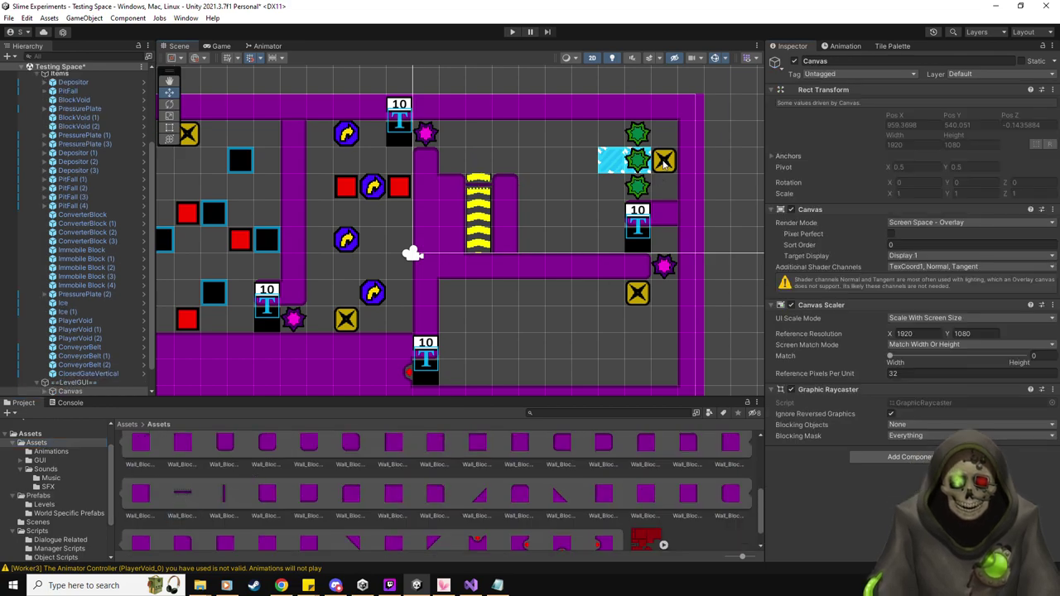
pyautogui.click(664, 163)
pyautogui.click(664, 163)
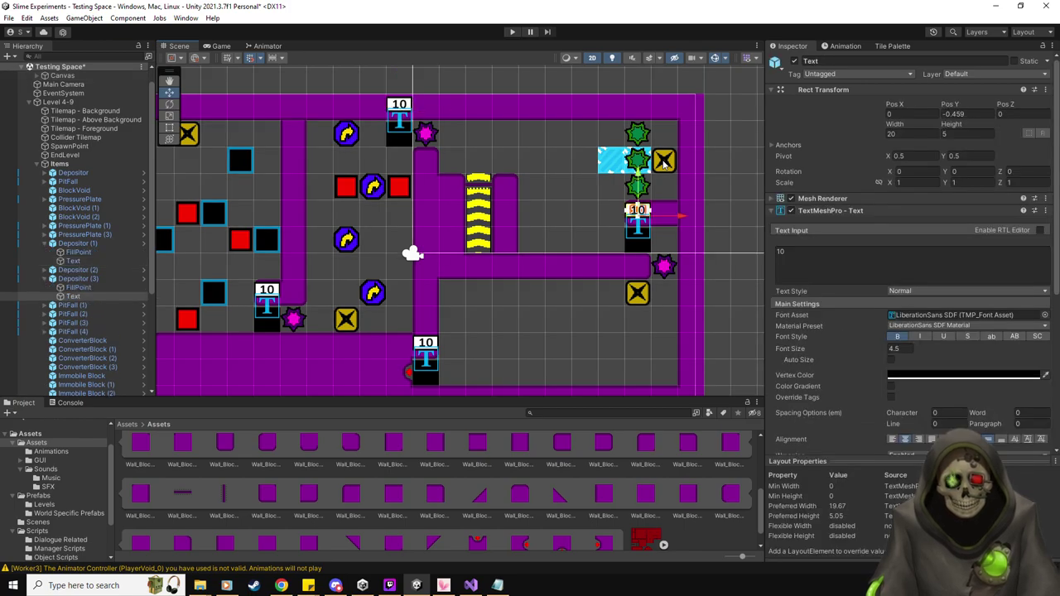
pyautogui.click(663, 163)
pyautogui.scroll(-3, 108, 353)
pyautogui.moveTo(107, 353); pyautogui.dragTo(907, 483)
pyautogui.scroll(-2, 907, 483)
pyautogui.click(892, 413)
pyautogui.scroll(-1, 933, 427)
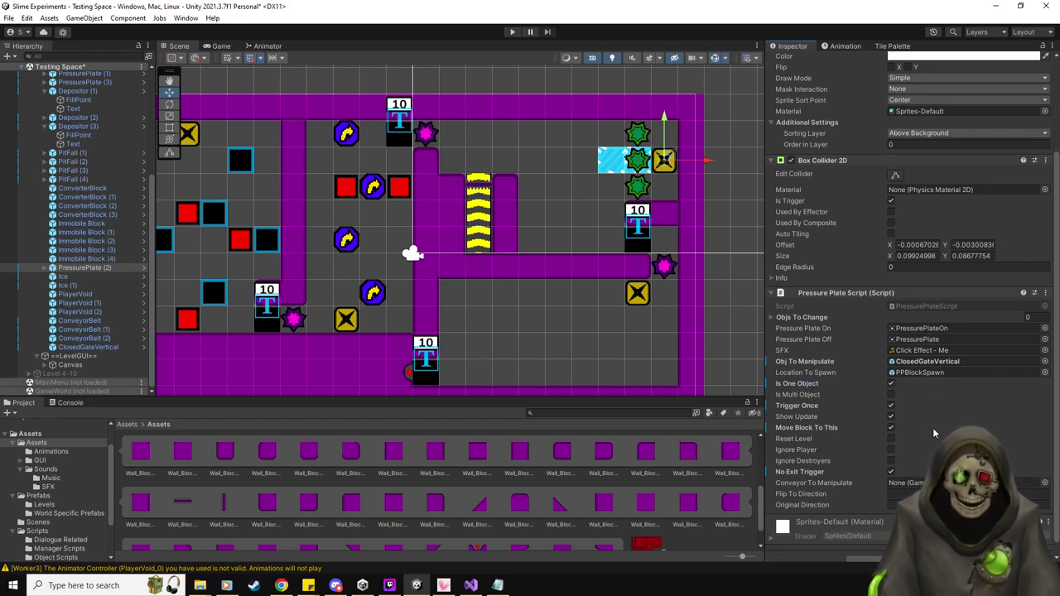
pyautogui.scroll(-1, 933, 427)
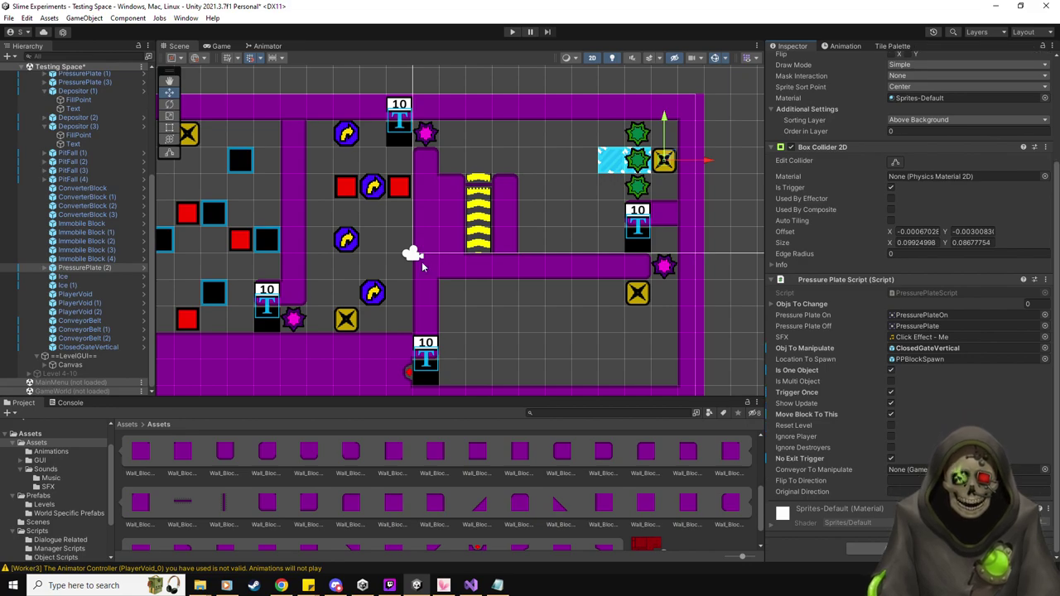
# Place a MovableBlock in the upper-right room and a PressurePlate diagonally below it, beside the freestanding wall column.
pyautogui.scroll(-2, 246, 329)
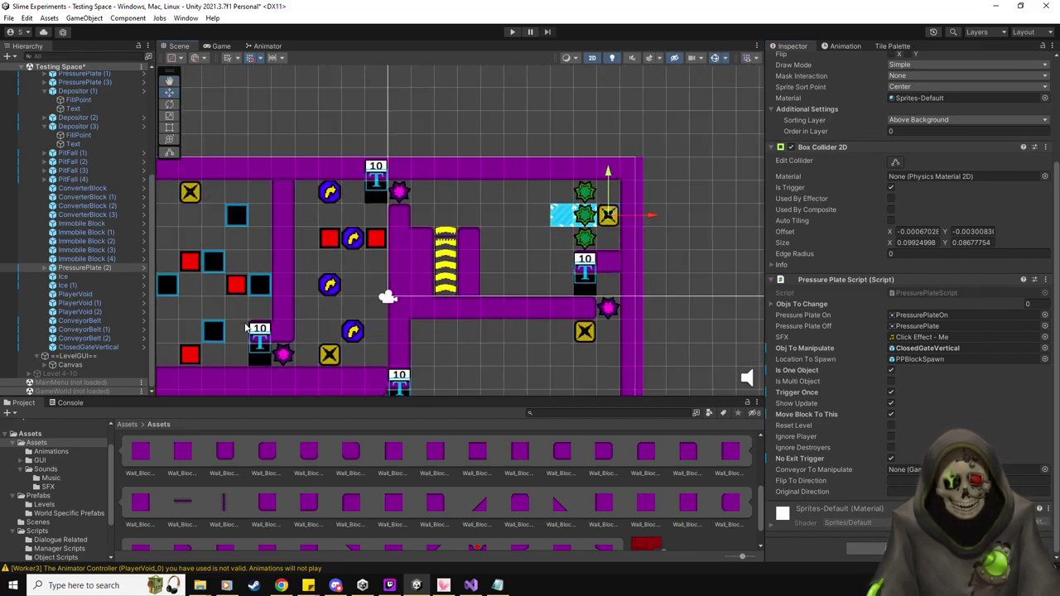
pyautogui.click(40, 497)
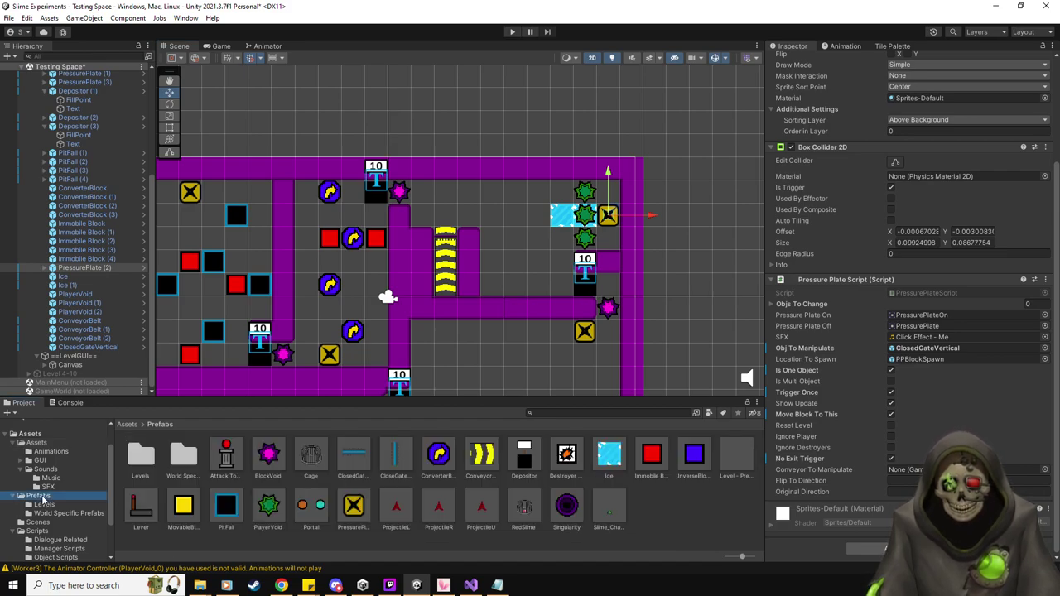
pyautogui.moveTo(183, 506); pyautogui.dragTo(522, 259)
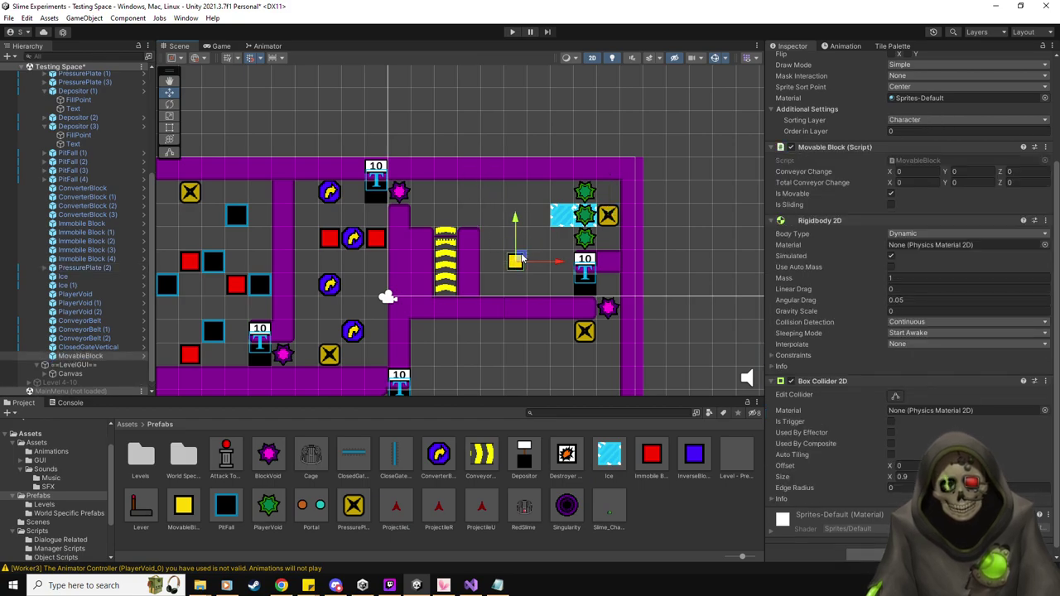
pyautogui.moveTo(361, 503); pyautogui.dragTo(497, 290)
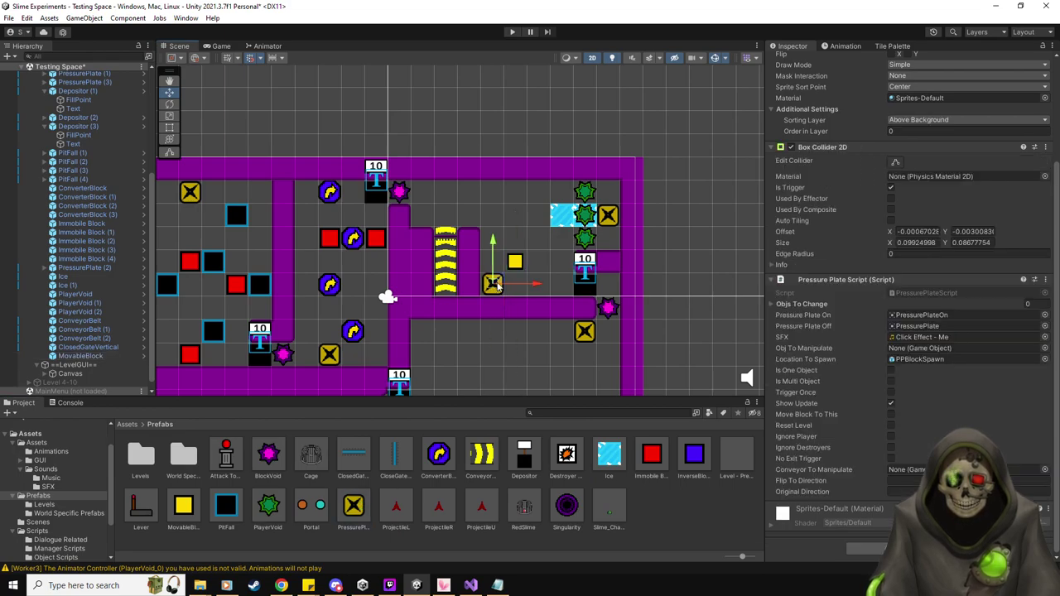
# Set MovableBlock as the new plate's Obj To Manipulate and enable Is One Object and No Exit Trigger.
pyautogui.moveTo(181, 507); pyautogui.dragTo(970, 351)
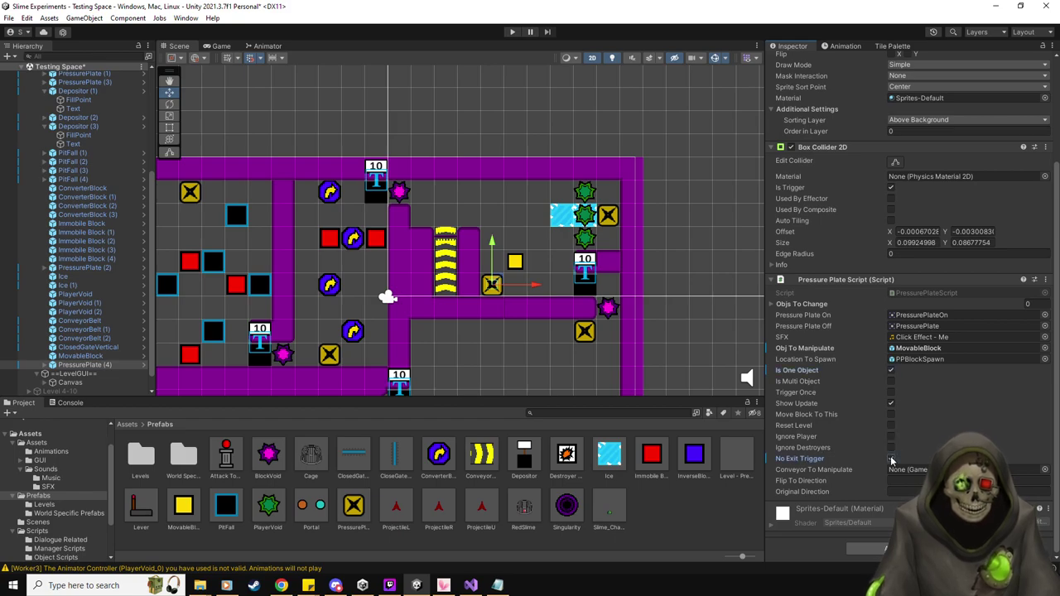
pyautogui.click(891, 403)
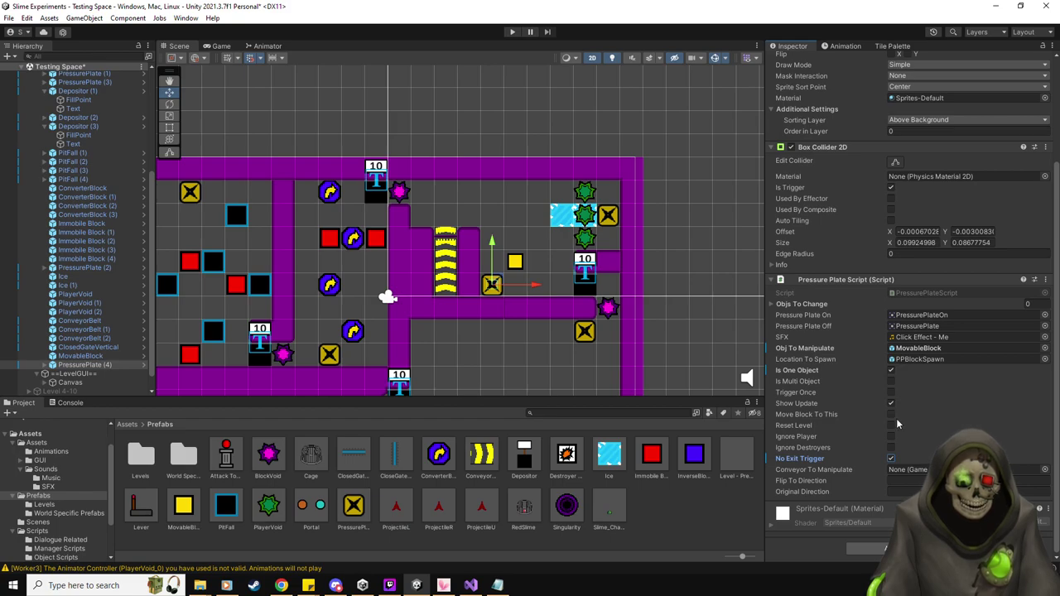
# Move the PPBlockSpawn of PressurePlate (4) about two tiles toward negative X, onto the lowest conveyor belt.
pyautogui.click(46, 365)
pyautogui.click(83, 374)
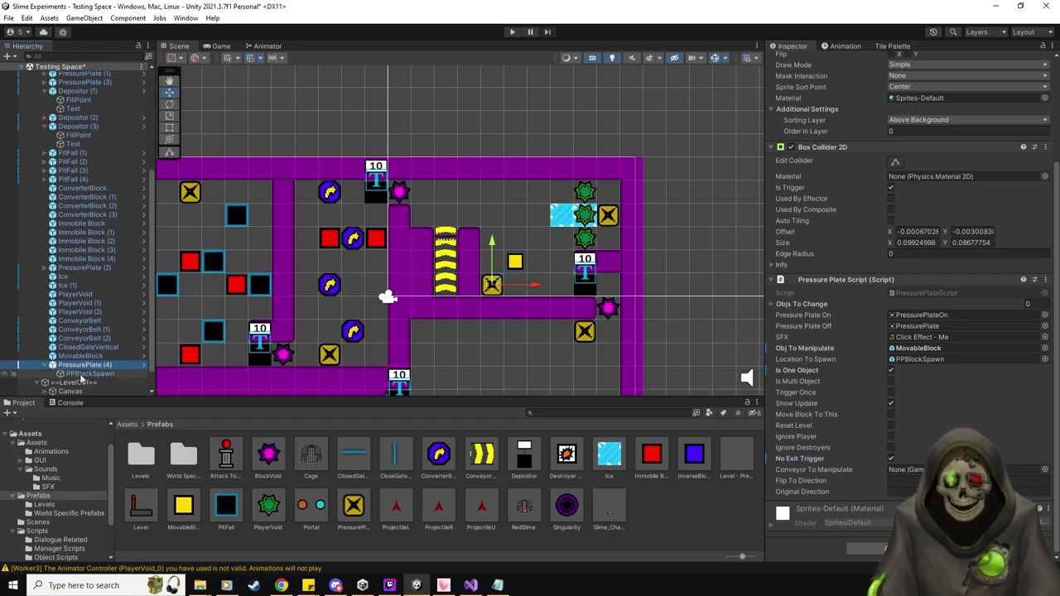
pyautogui.moveTo(538, 288); pyautogui.dragTo(492, 289)
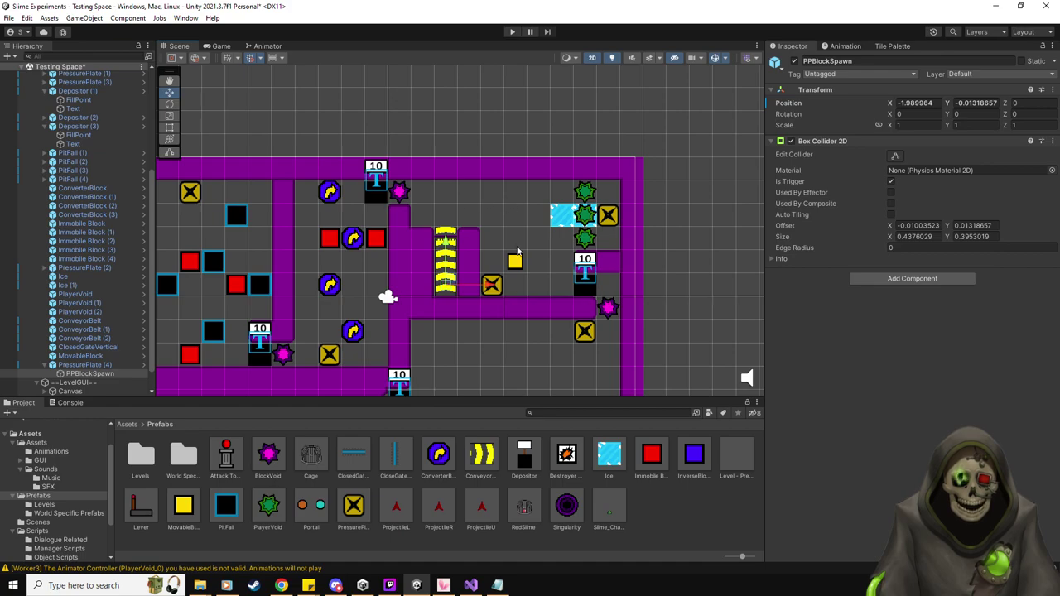
# Select the Depositor at the lower-right room's left wall and show its settings.
pyautogui.scroll(-3, 535, 326)
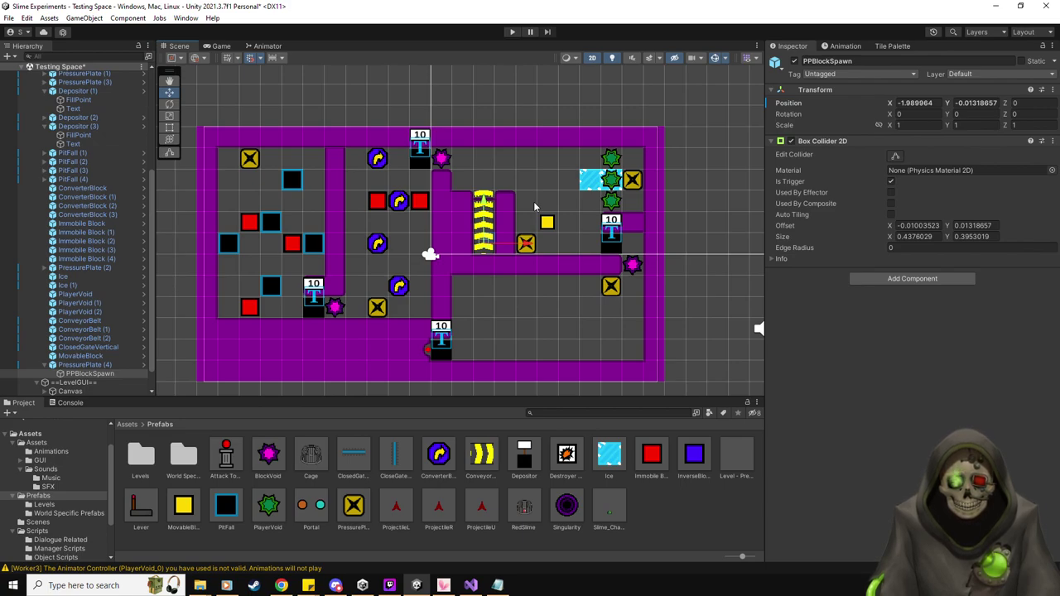
pyautogui.moveTo(520, 286); pyautogui.dragTo(480, 248, button='middle')
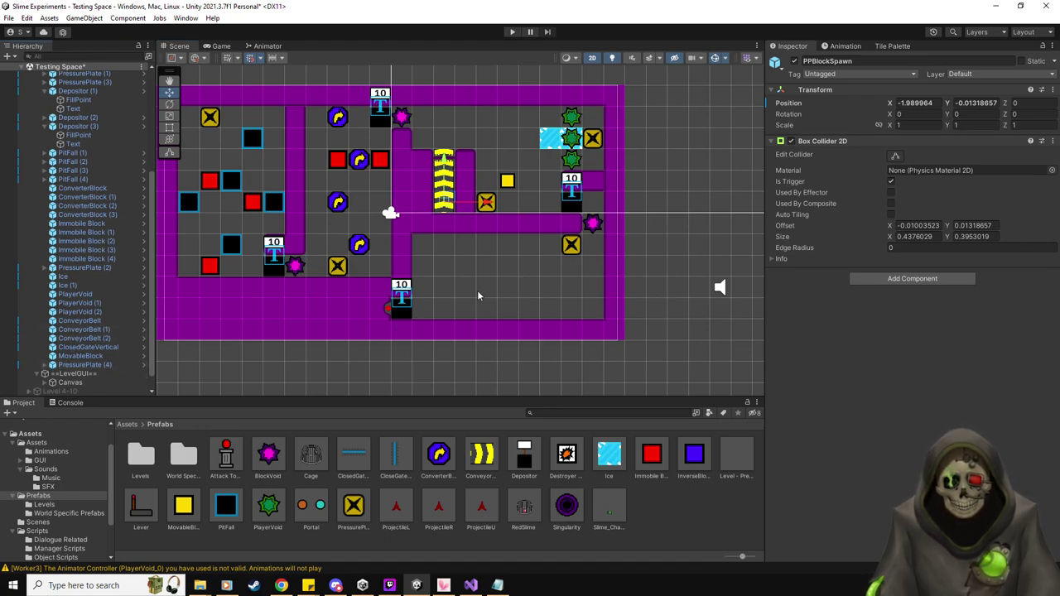
pyautogui.click(401, 289)
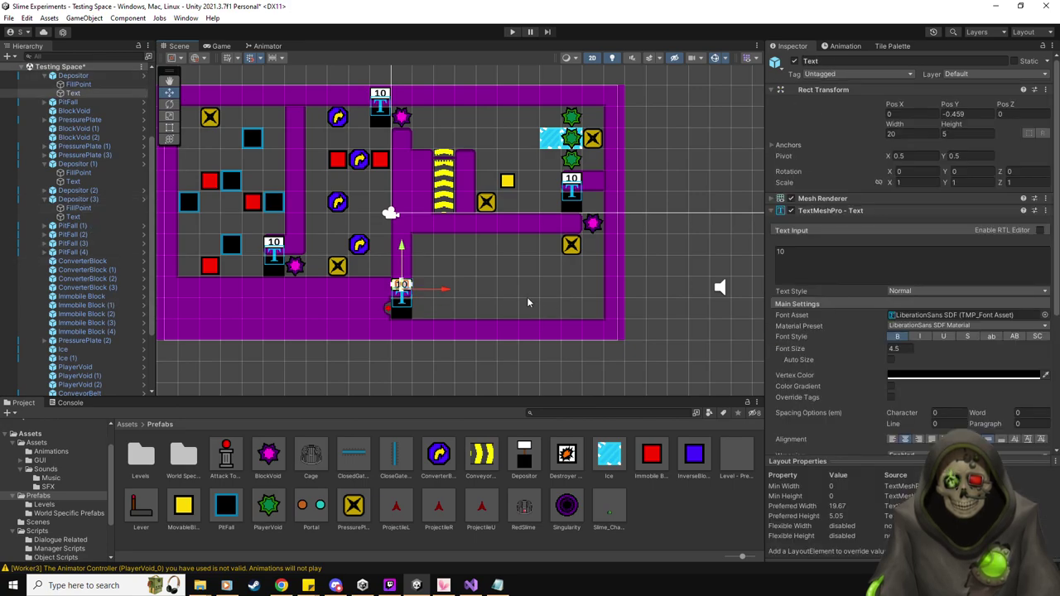
pyautogui.click(78, 85)
pyautogui.click(73, 94)
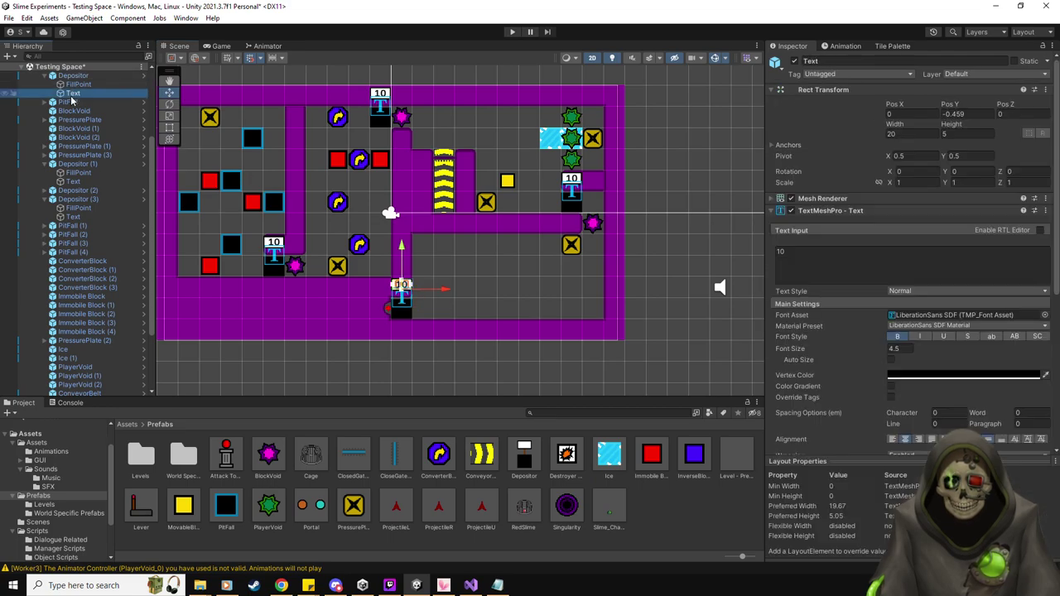
pyautogui.click(45, 76)
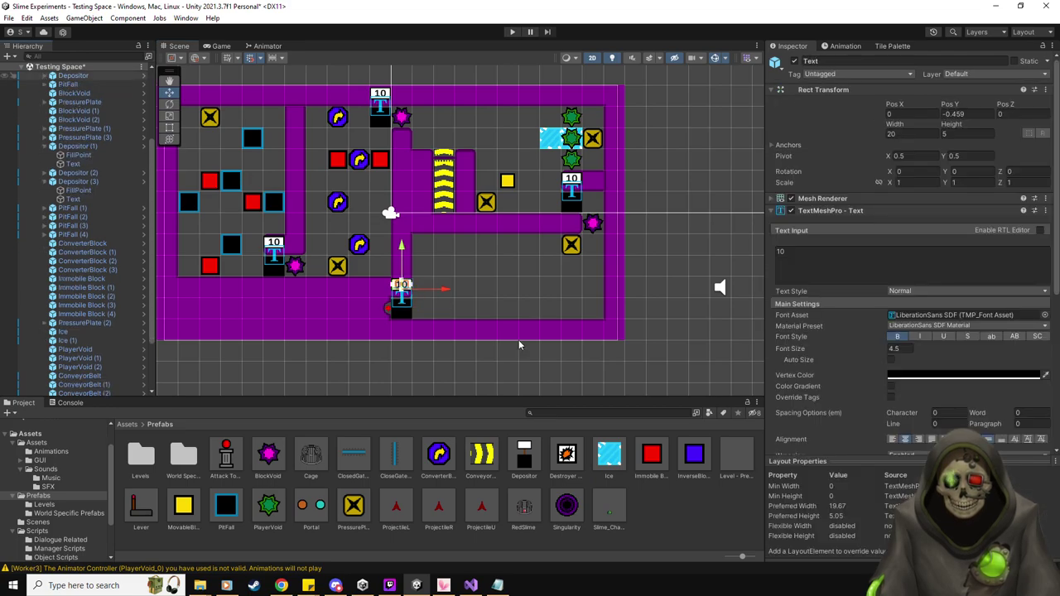
pyautogui.click(87, 252)
pyautogui.click(401, 298)
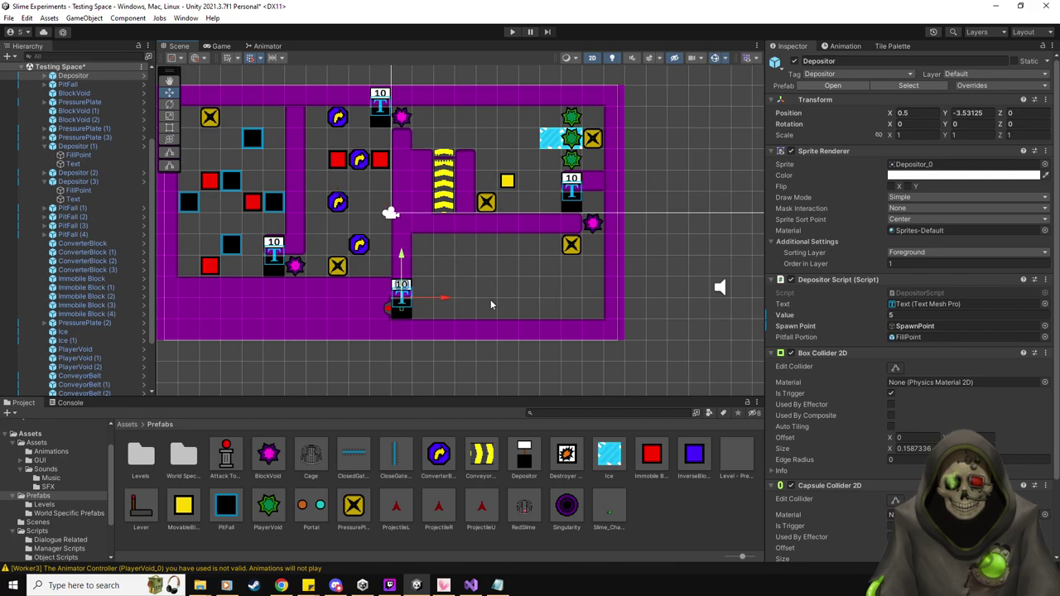
# Collapse the expanded Depositor objects in the hierarchy.
pyautogui.moveTo(444, 298)
pyautogui.mouseDown()
pyautogui.moveTo(475, 303)
pyautogui.moveTo(449, 314)
pyautogui.mouseUp()
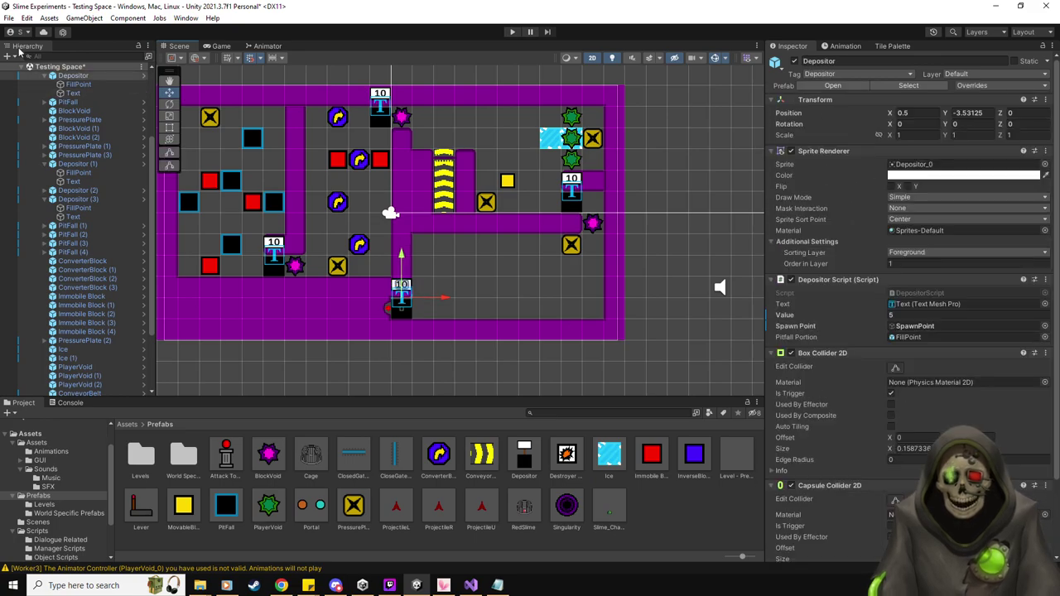
pyautogui.click(45, 75)
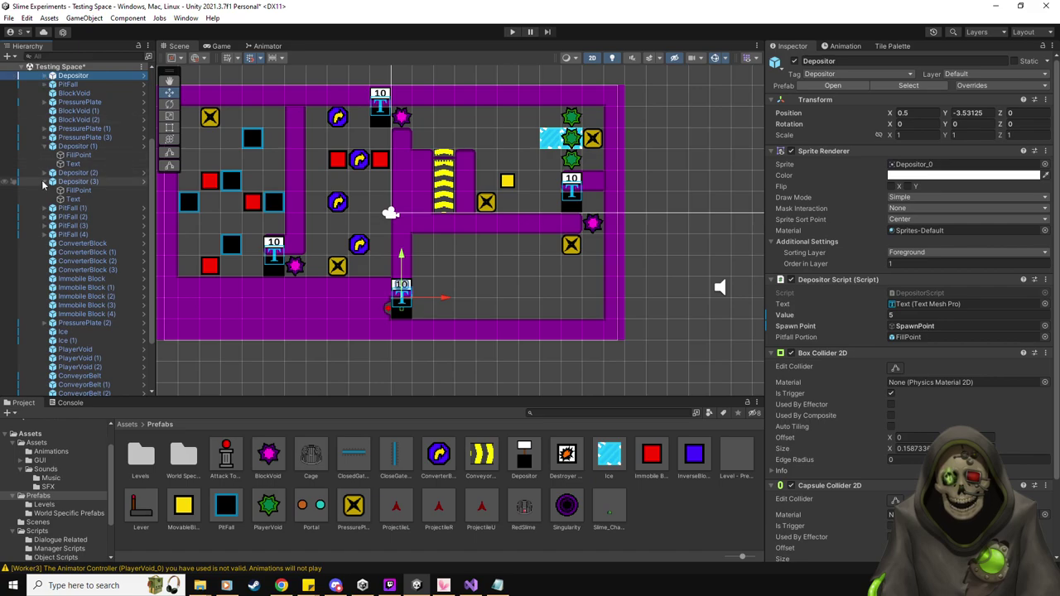
pyautogui.click(45, 147)
pyautogui.scroll(-2, 75, 221)
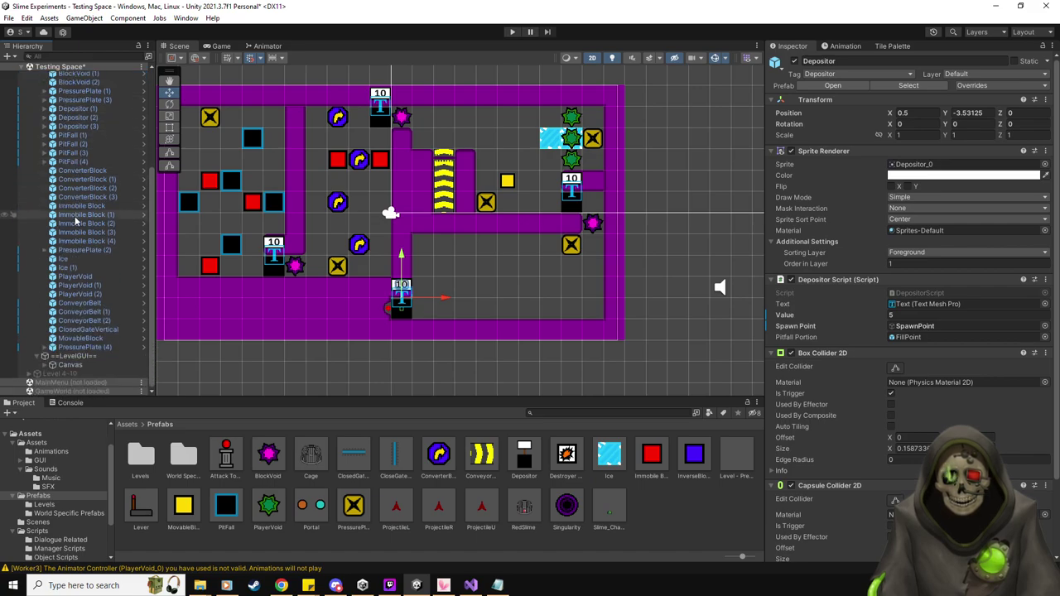
pyautogui.scroll(4, 75, 221)
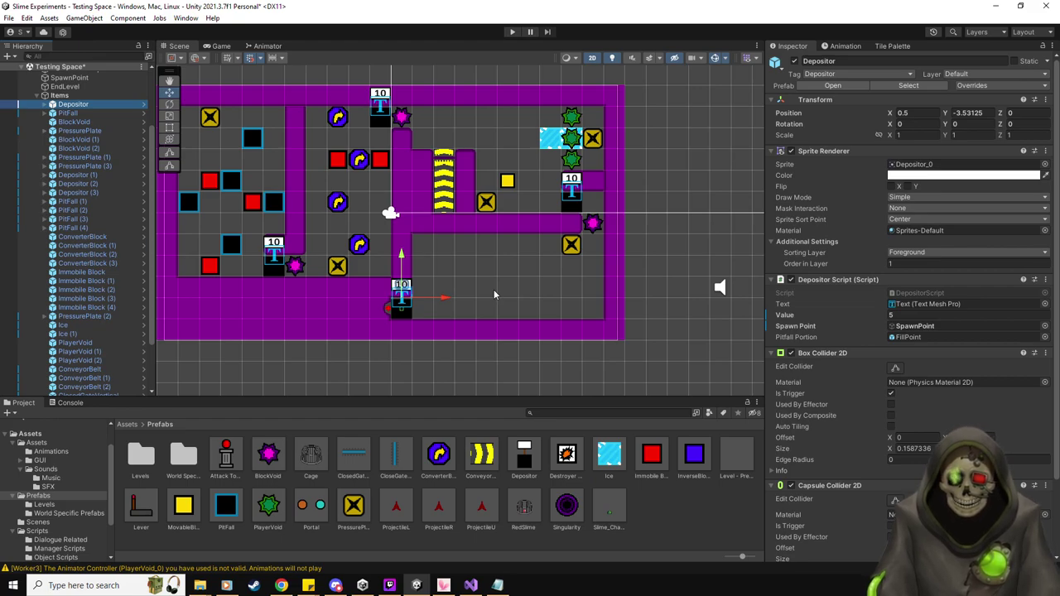
# Review the console's animator controller warnings and examine the PlayerVoid prefab's Animator, Block Void and Circle Collider 2D settings.
pyautogui.click(71, 405)
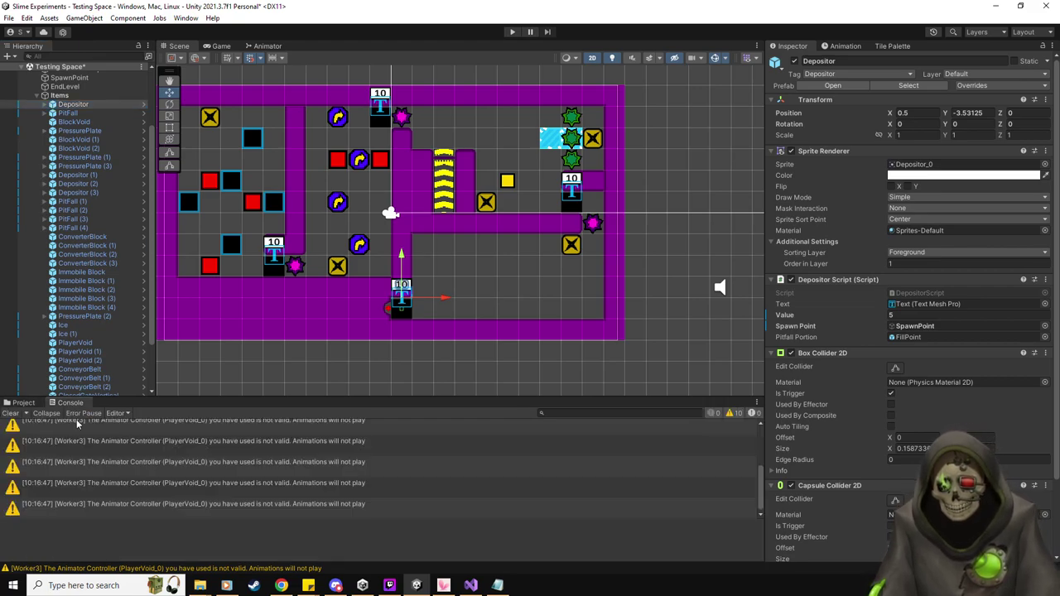
pyautogui.click(197, 465)
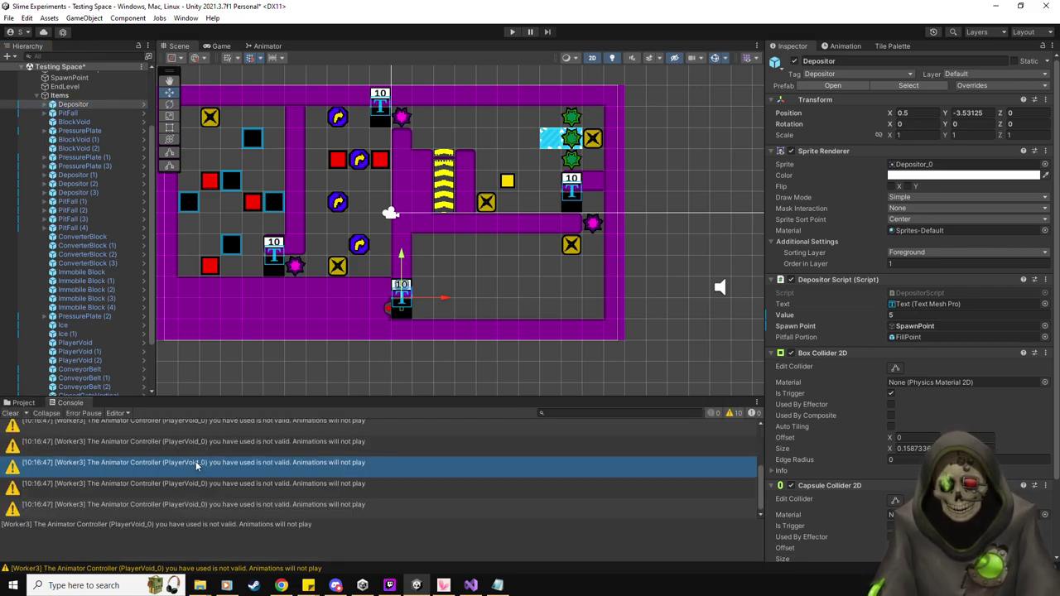
pyautogui.click(18, 405)
pyautogui.click(267, 507)
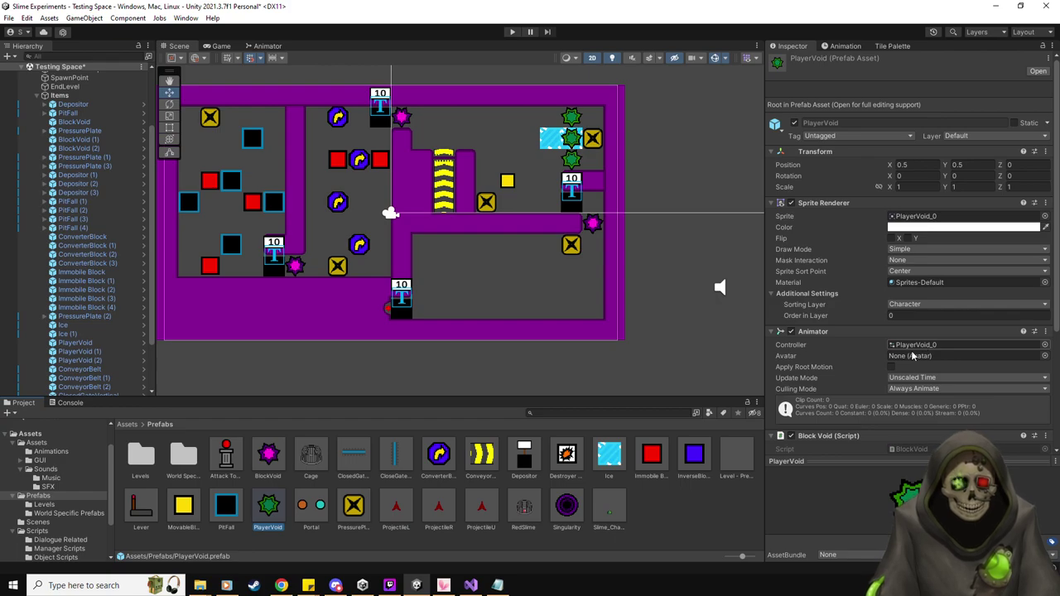
pyautogui.scroll(-3, 923, 348)
pyautogui.scroll(-2, 857, 370)
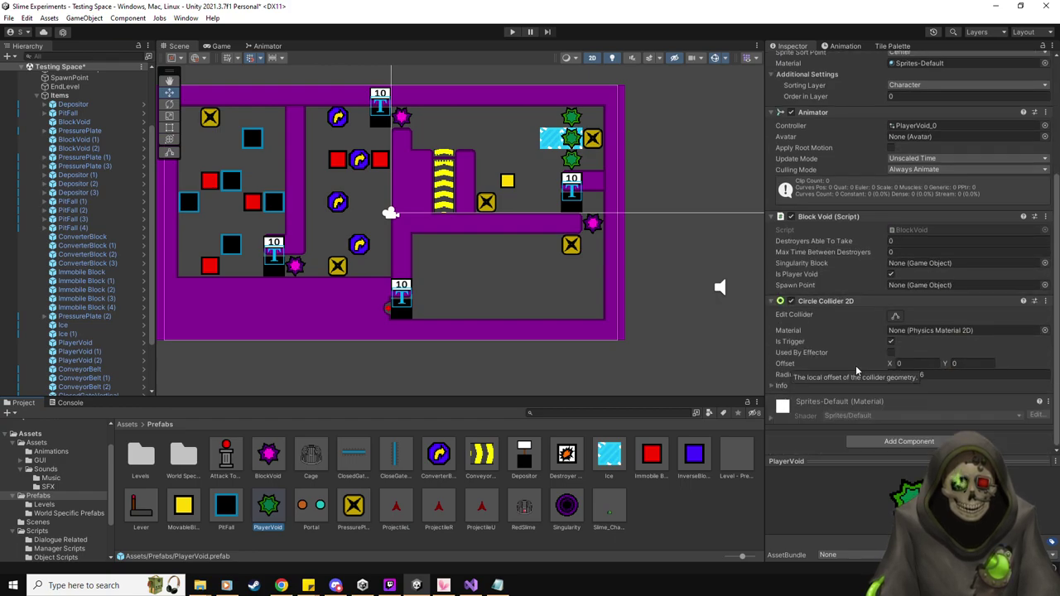
pyautogui.scroll(5, 856, 370)
# Open the PlayerVoid prefab, preview its animation, check the console and its components, and return to the scene.
pyautogui.click(830, 47)
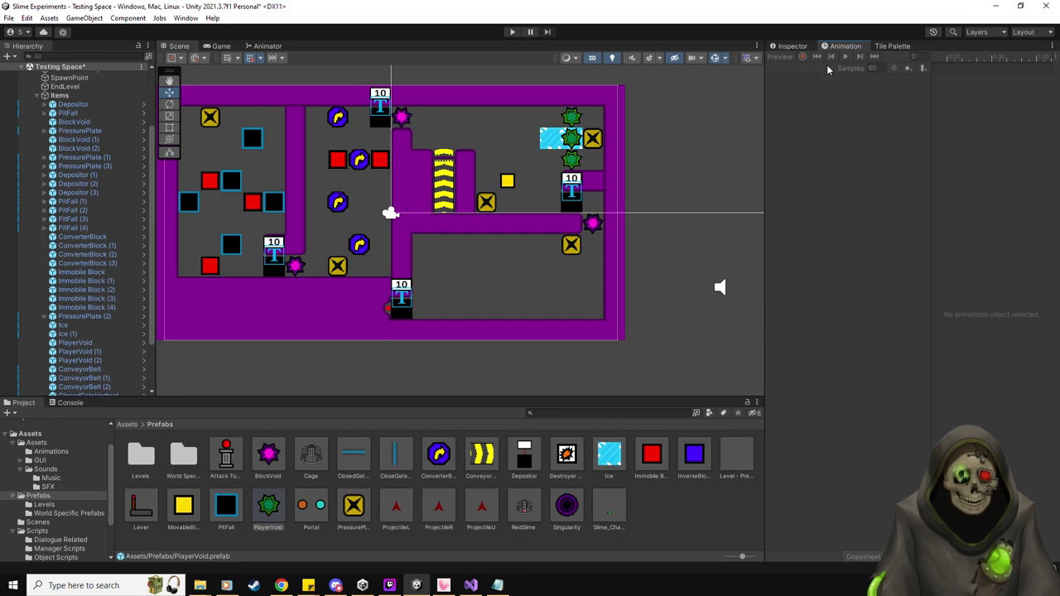
pyautogui.doubleClick(268, 507)
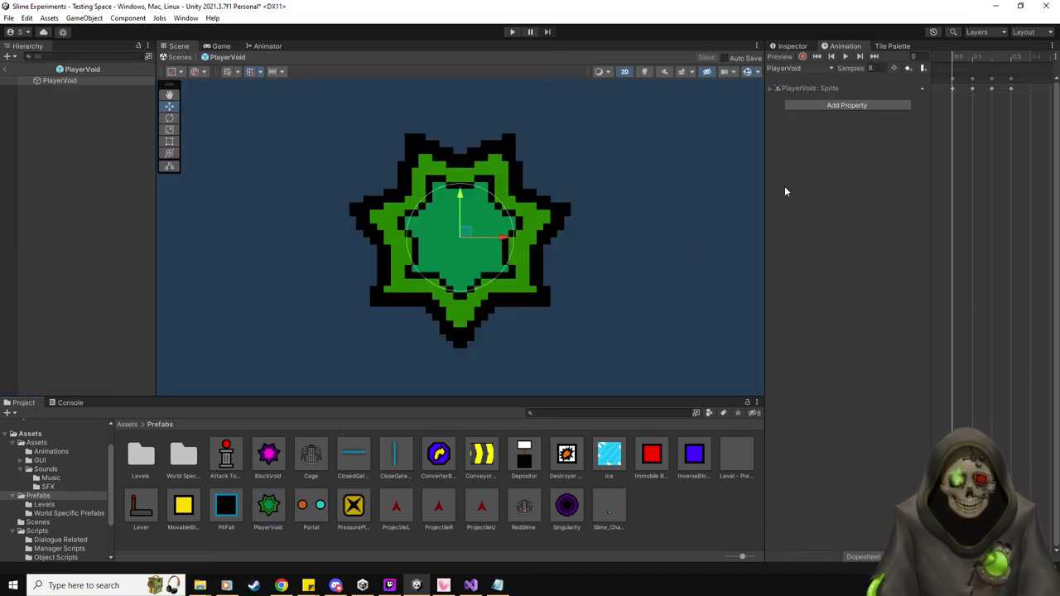
pyautogui.click(845, 56)
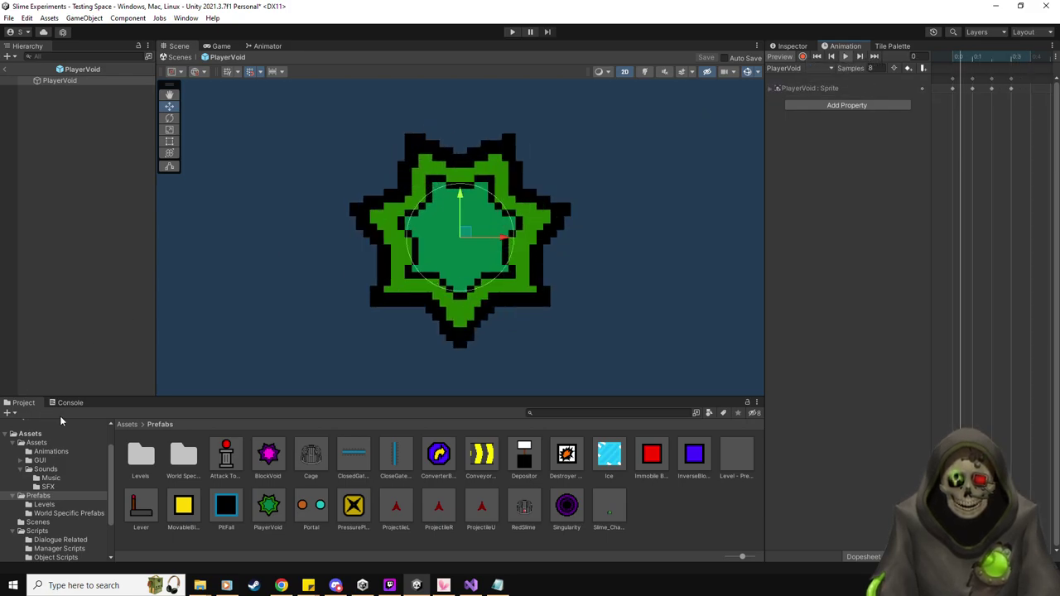
pyautogui.hotkey('ctrl', 'shift', 'c')
pyautogui.click(791, 46)
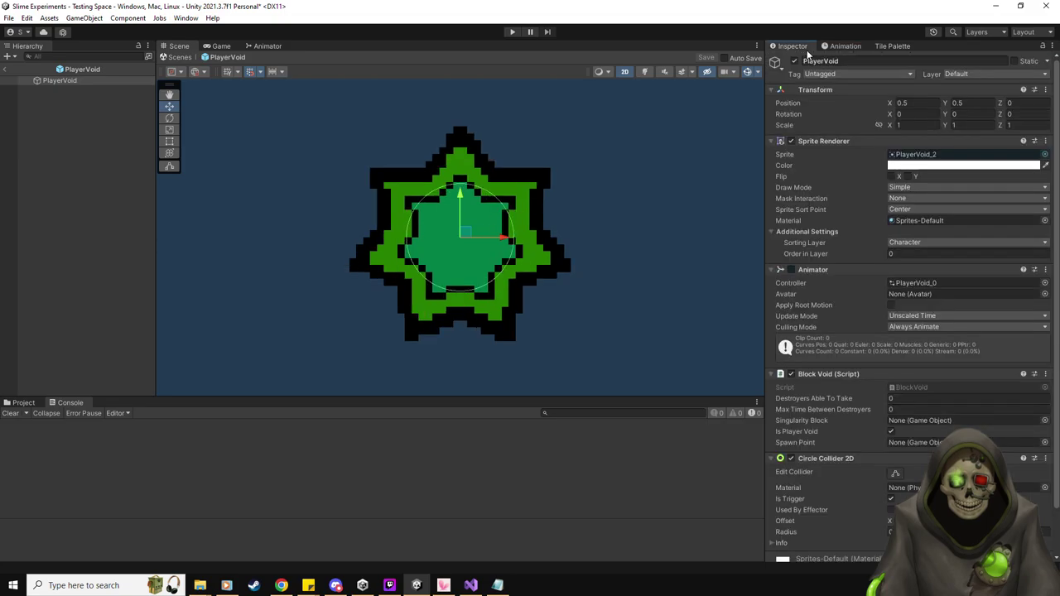
pyautogui.click(8, 70)
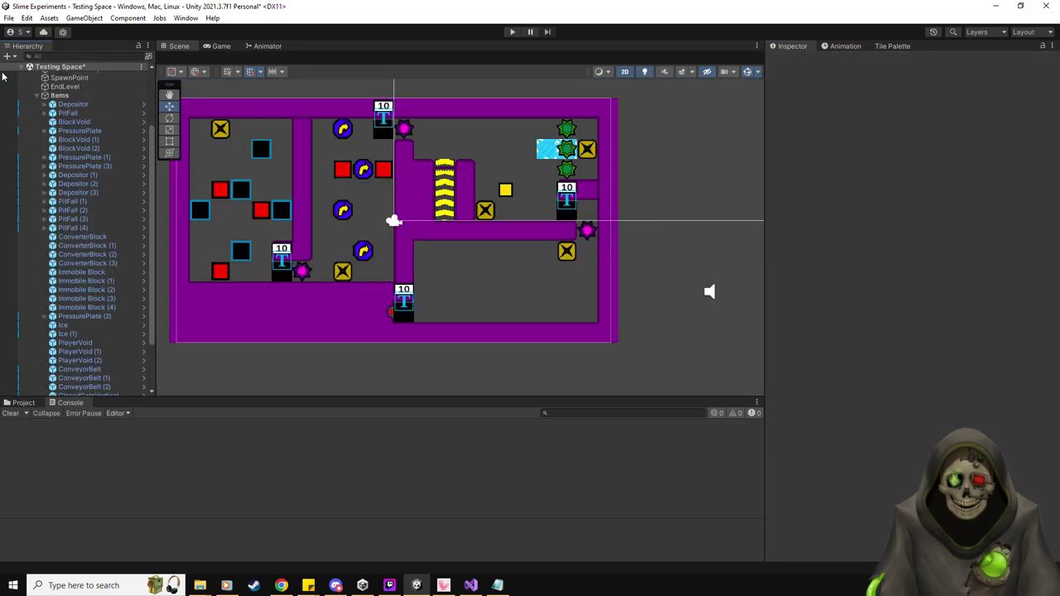
# Place a trial PlayerVoid in the lower-right room to test for console warnings, and delete it.
pyautogui.hotkey('ctrl', '5')
pyautogui.moveTo(267, 506); pyautogui.dragTo(506, 276)
pyautogui.click(70, 404)
pyautogui.click(28, 402)
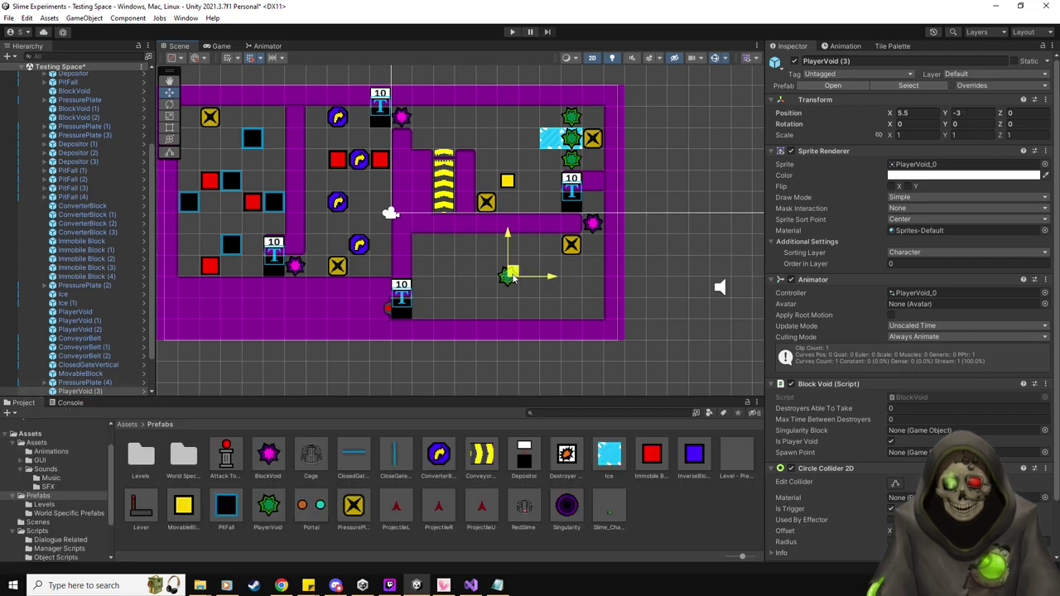
pyautogui.press('Delete')
# Play-test the level to check for animator warnings, and stop play mode.
pyautogui.click(512, 31)
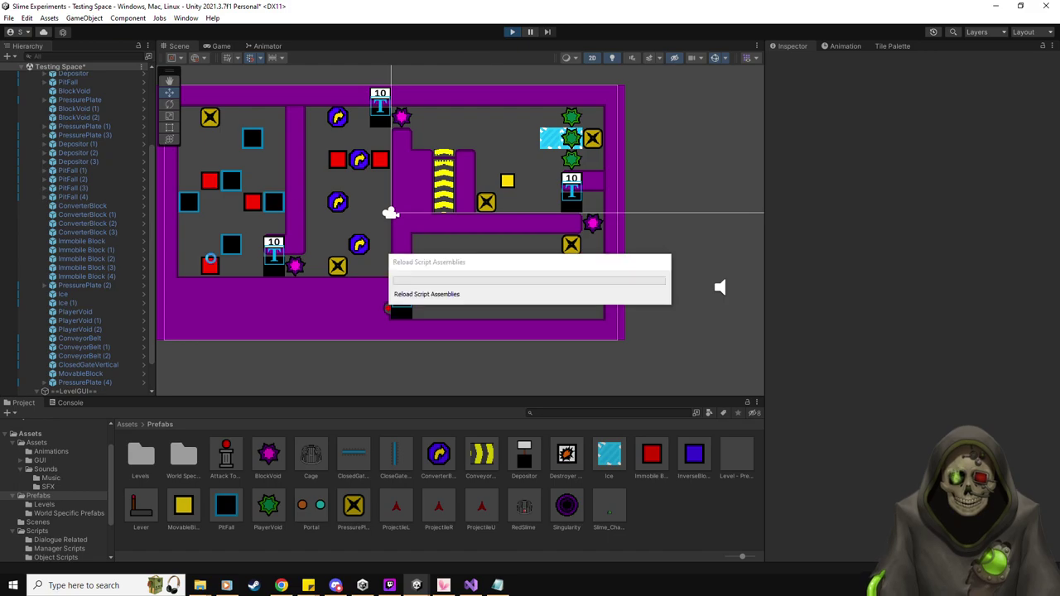
pyautogui.click(59, 404)
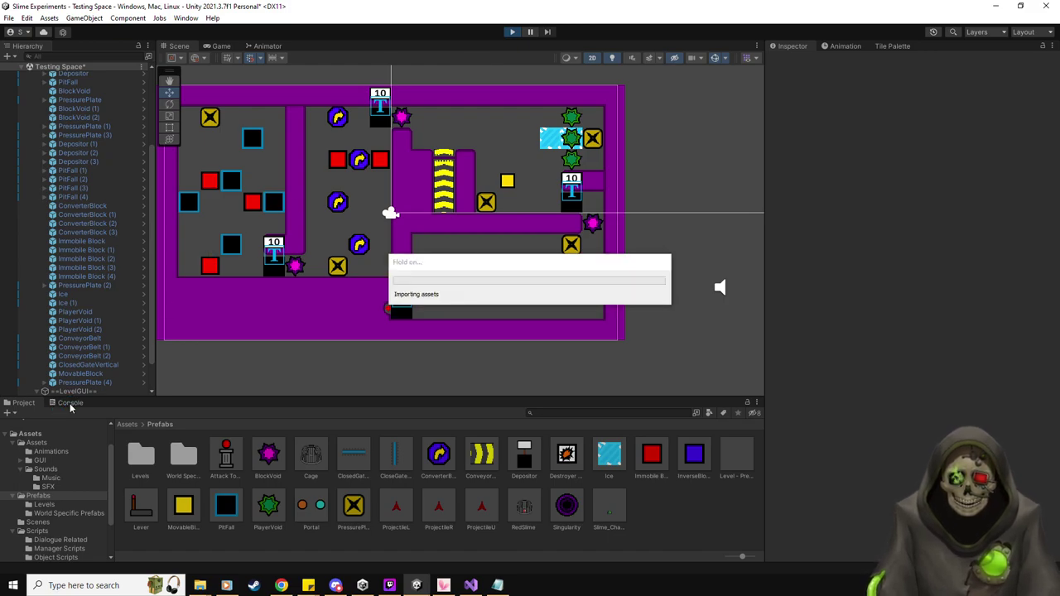
pyautogui.click(21, 402)
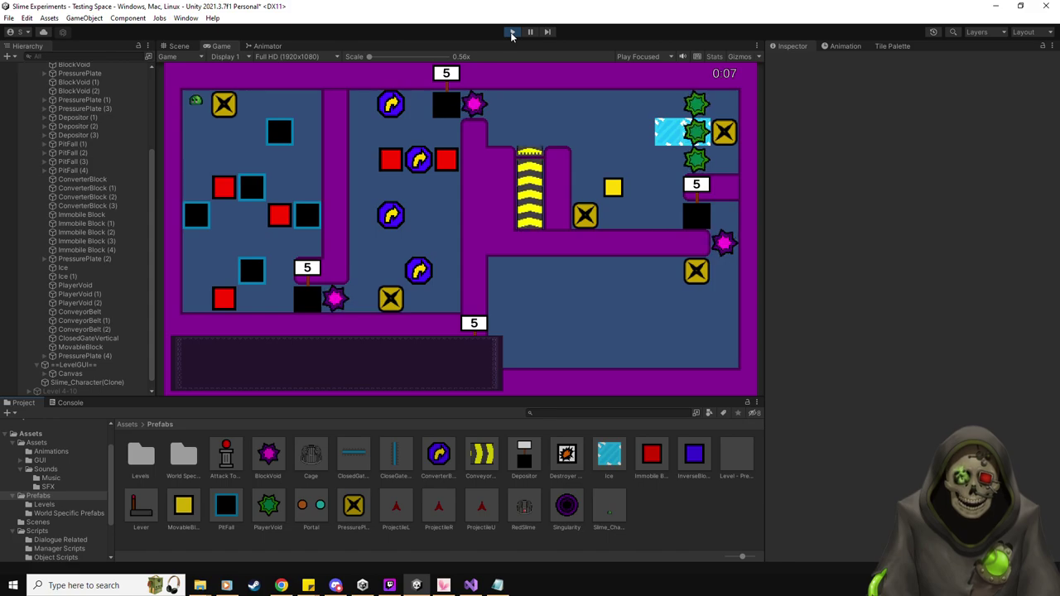
pyautogui.click(512, 34)
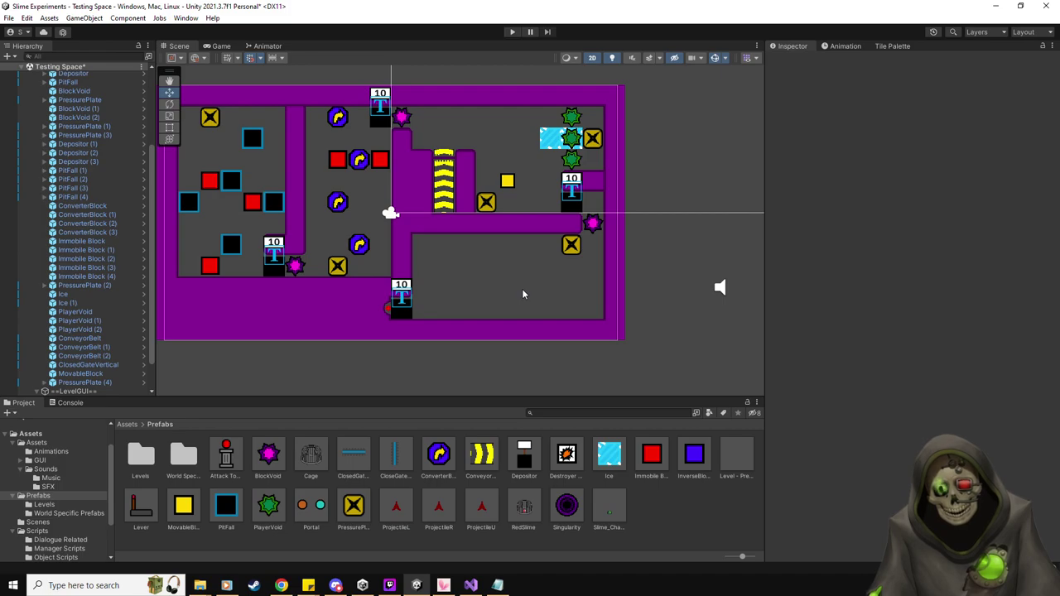
# Place two Levers side by side on the floor in the bottom-right corner of the lower-right room.
pyautogui.moveTo(148, 507); pyautogui.dragTo(592, 309)
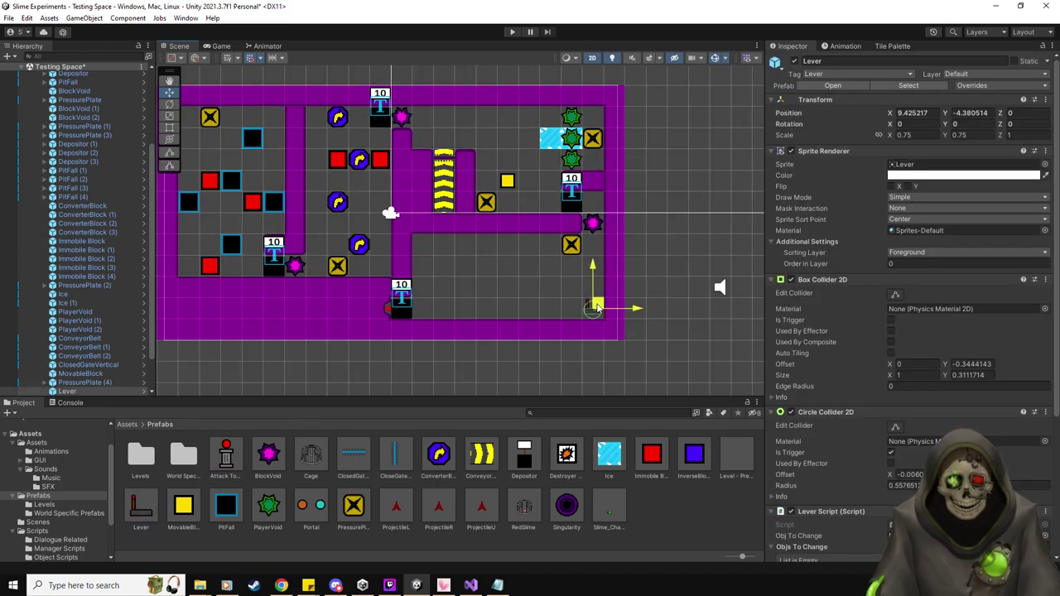
pyautogui.moveTo(141, 504); pyautogui.dragTo(570, 312)
pyautogui.scroll(2, 538, 341)
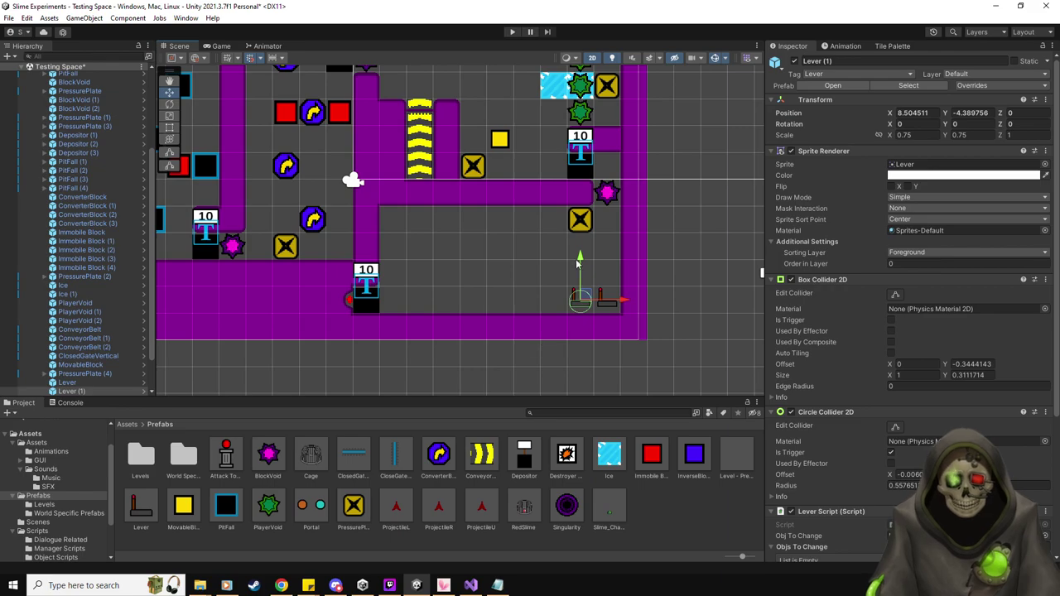
# Paint a freestanding wall column two tiles tall near the depositor in the lower-right room with Purple Room tiles.
pyautogui.click(910, 47)
pyautogui.click(801, 226)
pyautogui.click(416, 246)
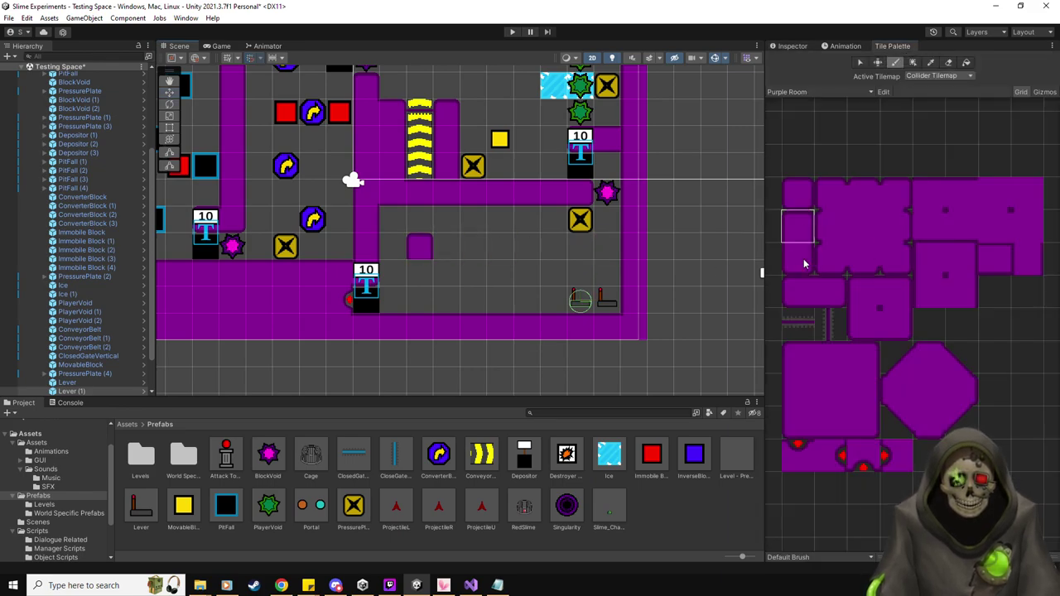
pyautogui.click(420, 273)
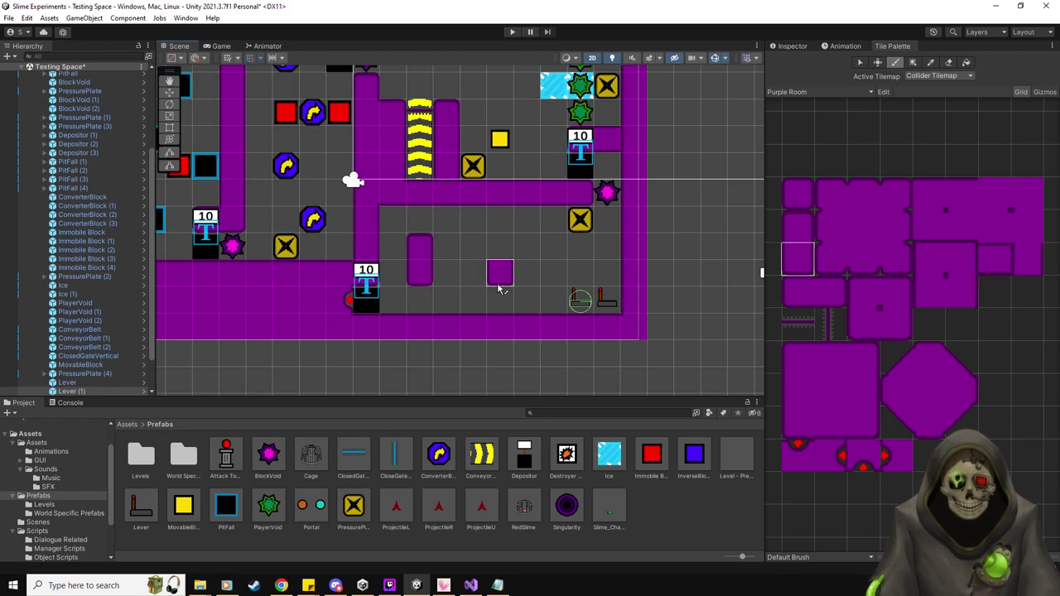
# Paint a two-tile wall column rising from the lower-right room's floor and a one-tile stub under the ceiling above it.
pyautogui.click(489, 303)
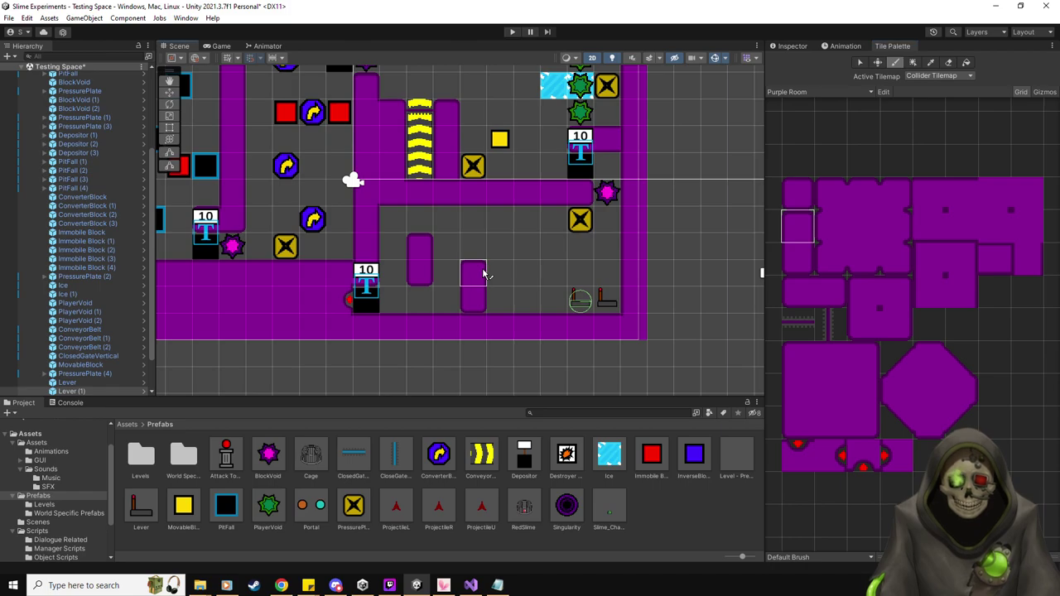
pyautogui.click(798, 193)
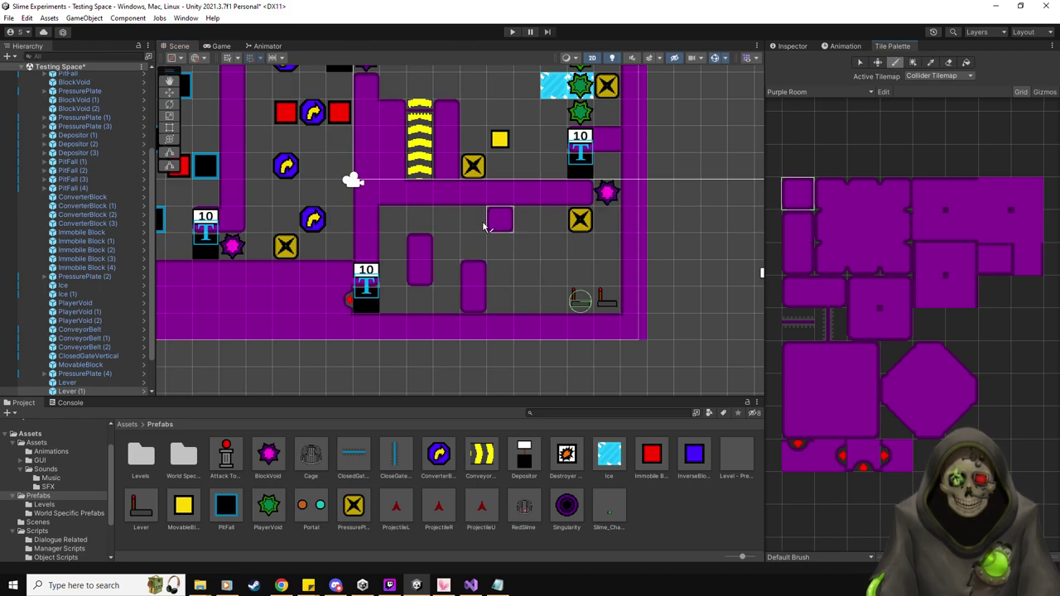
pyautogui.click(797, 258)
pyautogui.click(553, 246)
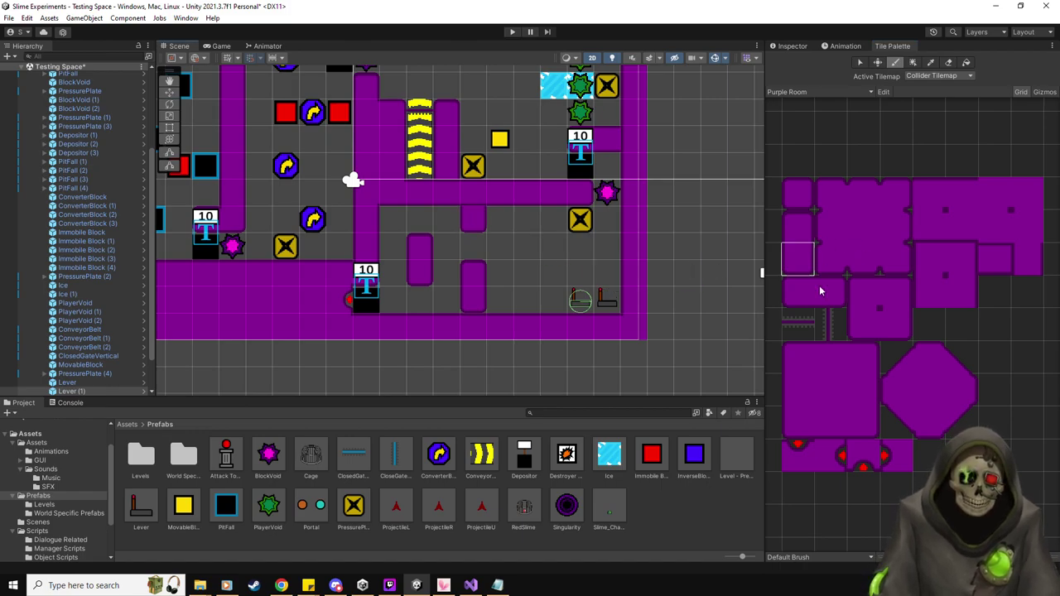
# Extend the floor column's top three tiles toward the levers and raise the far end by one capped wall tile.
pyautogui.click(1026, 260)
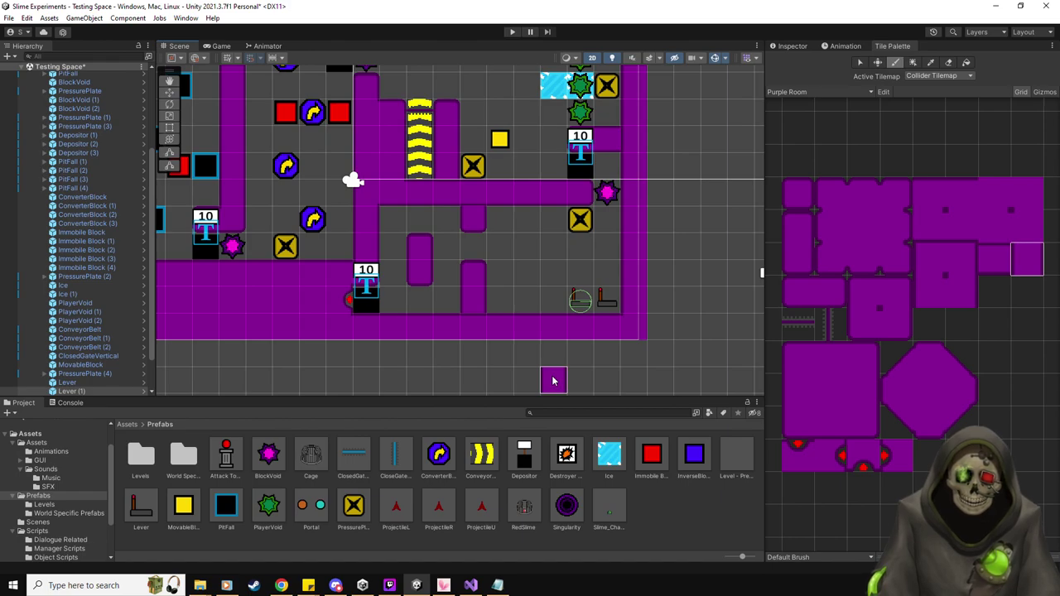
pyautogui.click(864, 293)
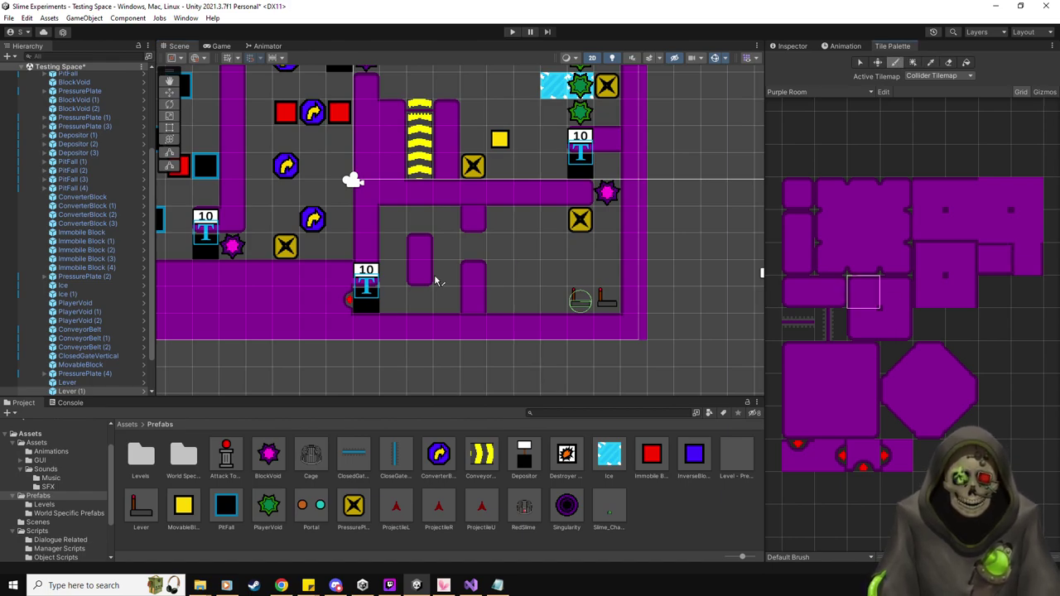
pyautogui.click(468, 278)
pyautogui.click(999, 261)
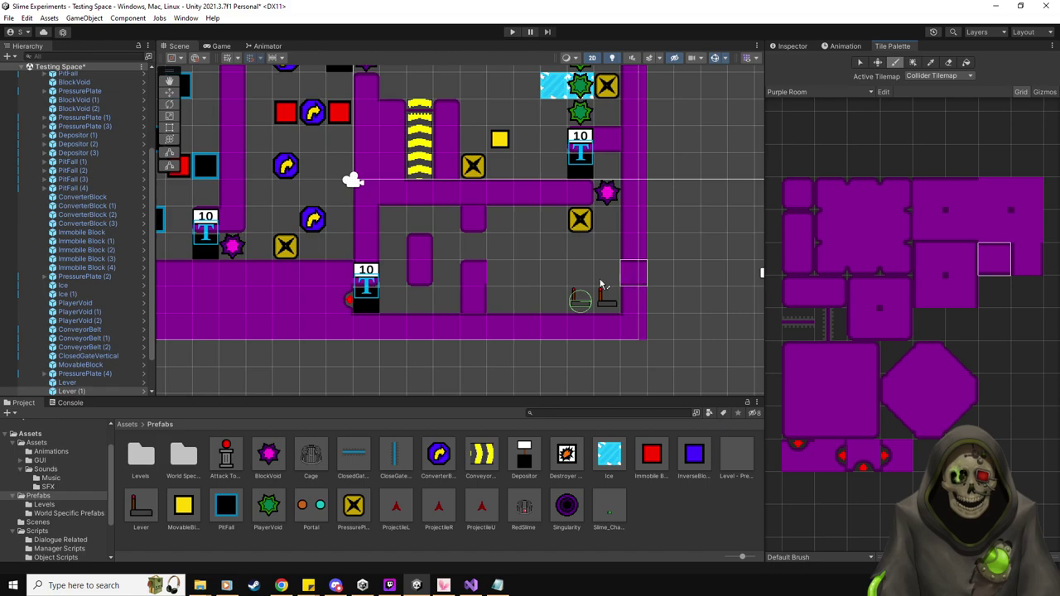
pyautogui.click(511, 280)
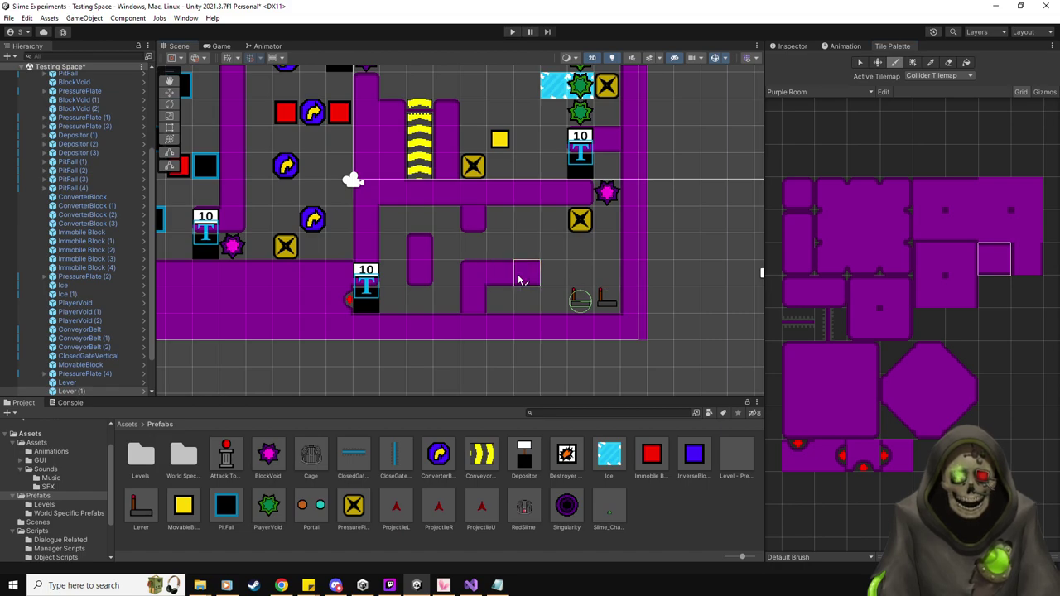
pyautogui.click(527, 278)
pyautogui.click(895, 324)
pyautogui.click(553, 276)
pyautogui.click(797, 226)
pyautogui.click(551, 245)
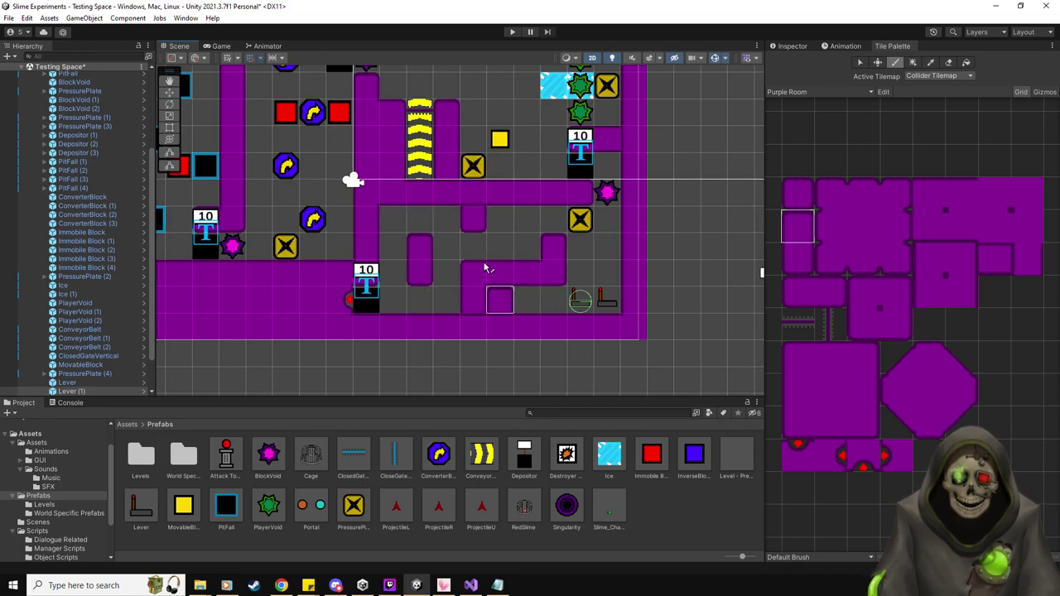
# Extend the wall's end beside the levers down to the floor, joining it to the bottom wall.
pyautogui.click(793, 46)
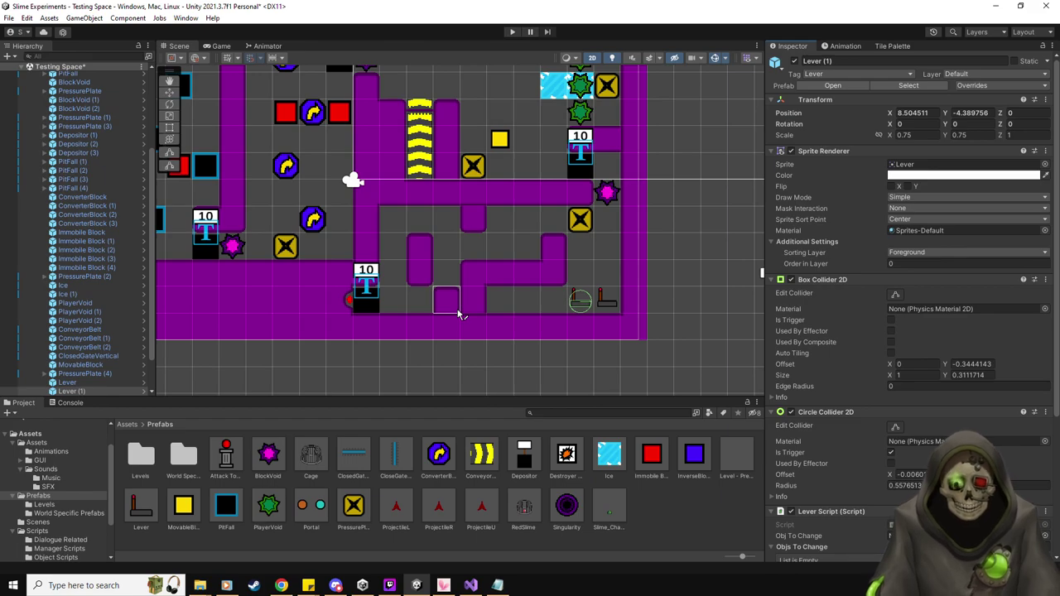
pyautogui.click(892, 46)
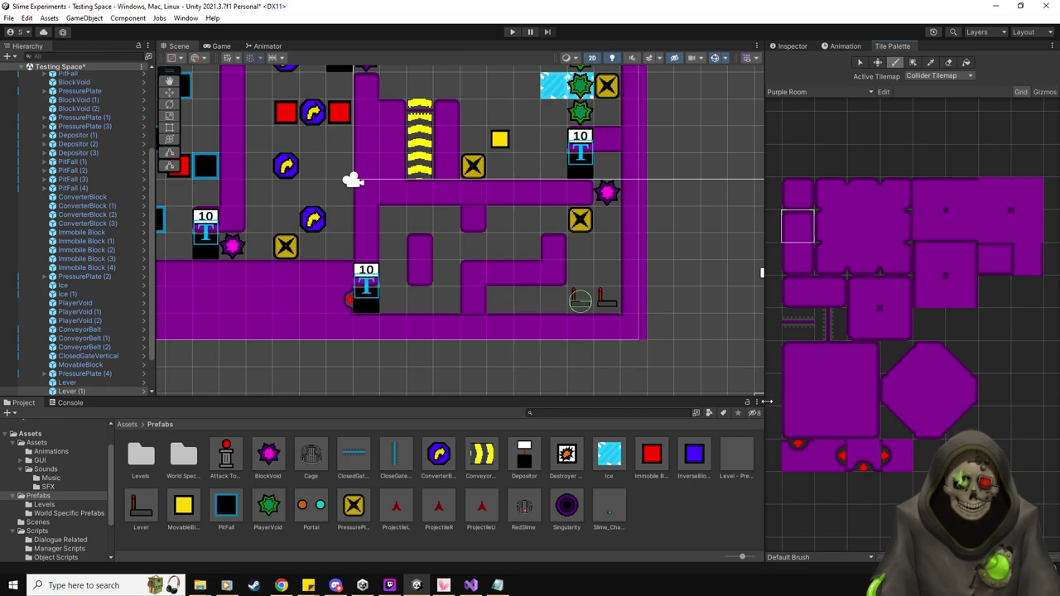
pyautogui.click(1004, 239)
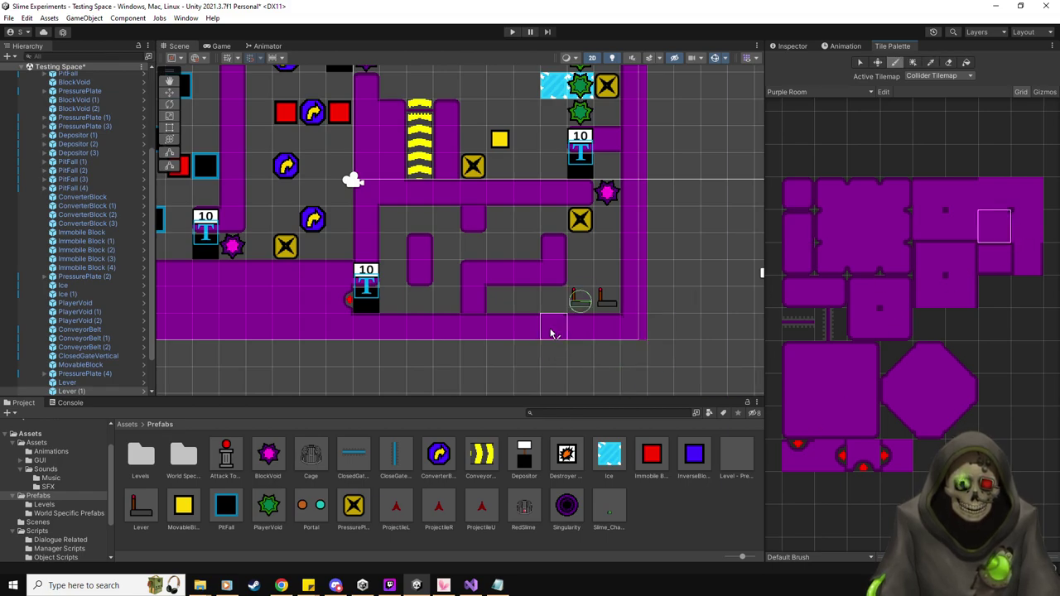
pyautogui.click(865, 391)
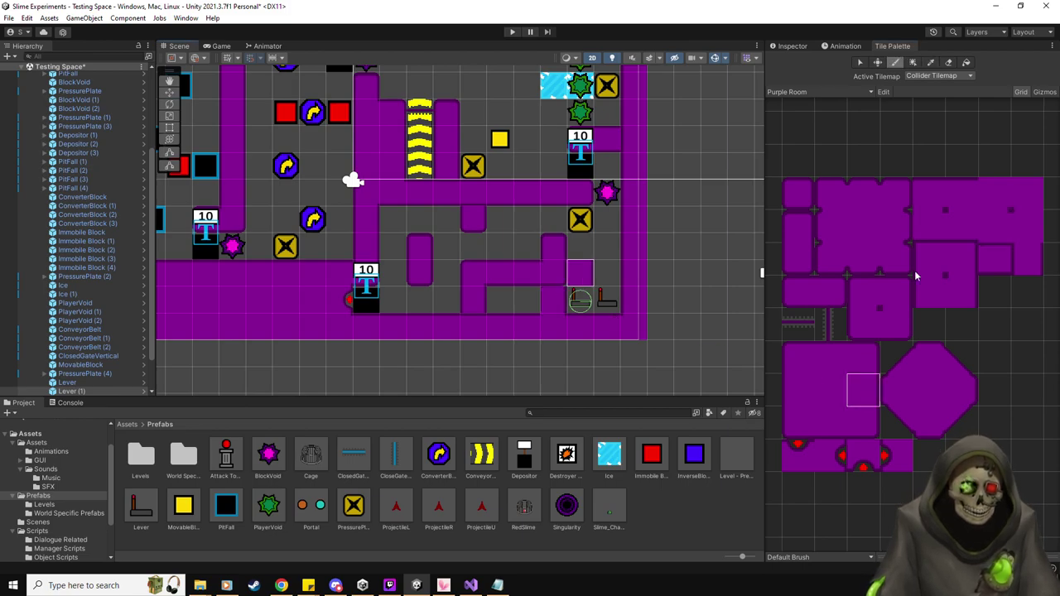
pyautogui.click(961, 292)
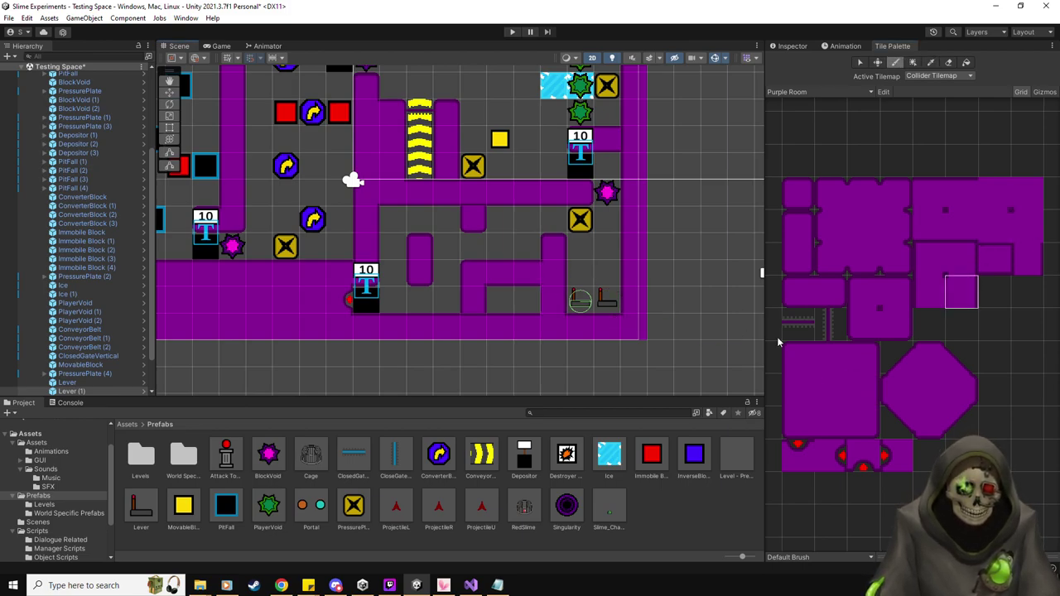
# Fill the hollow between the floor column and the wall beside the levers with solid Purple Room tiles.
pyautogui.click(838, 362)
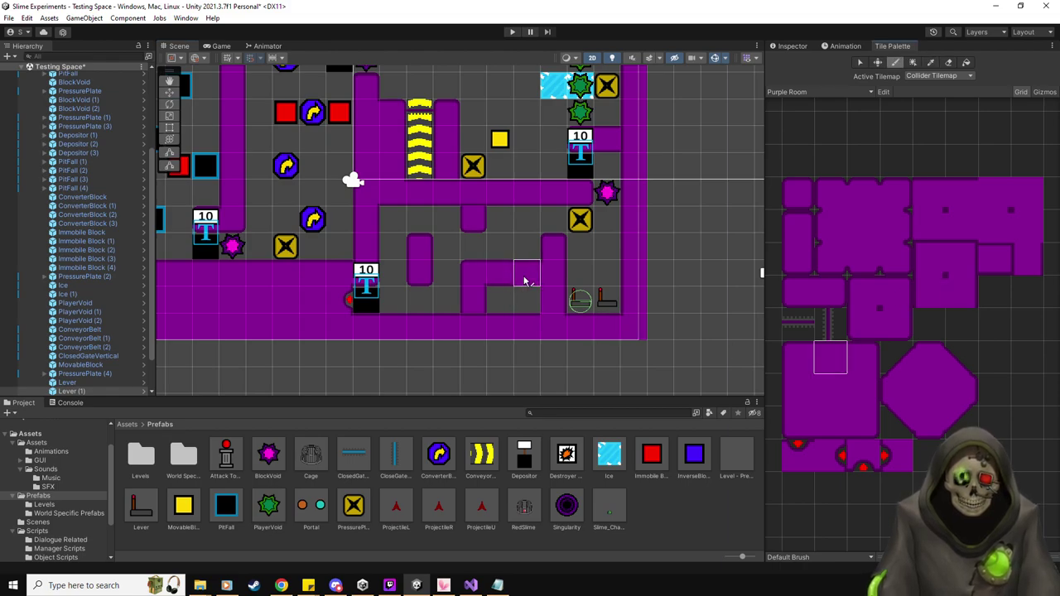
pyautogui.click(797, 358)
pyautogui.click(797, 390)
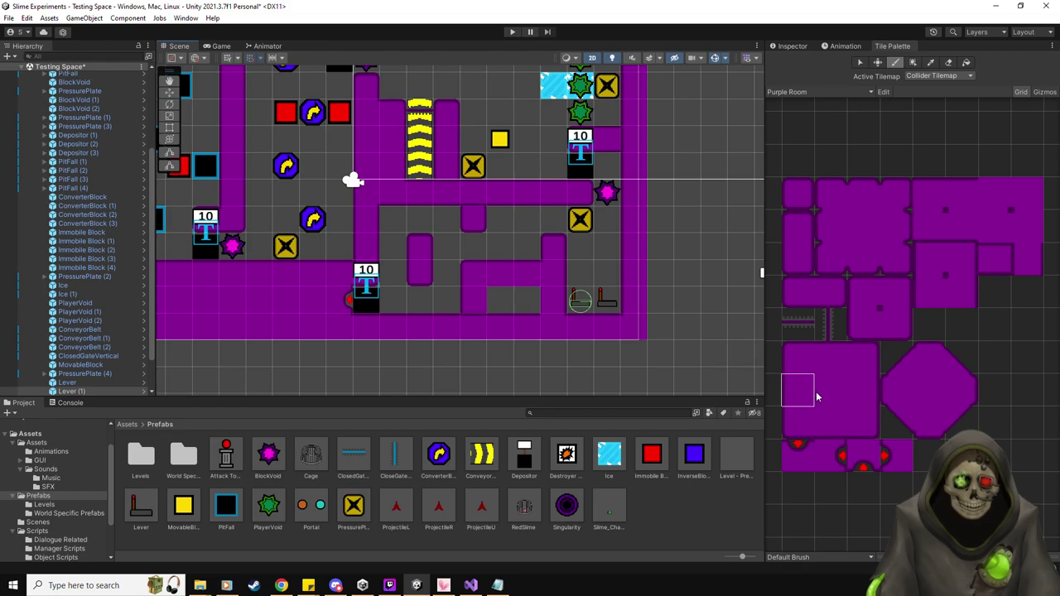
pyautogui.click(1031, 230)
pyautogui.click(830, 392)
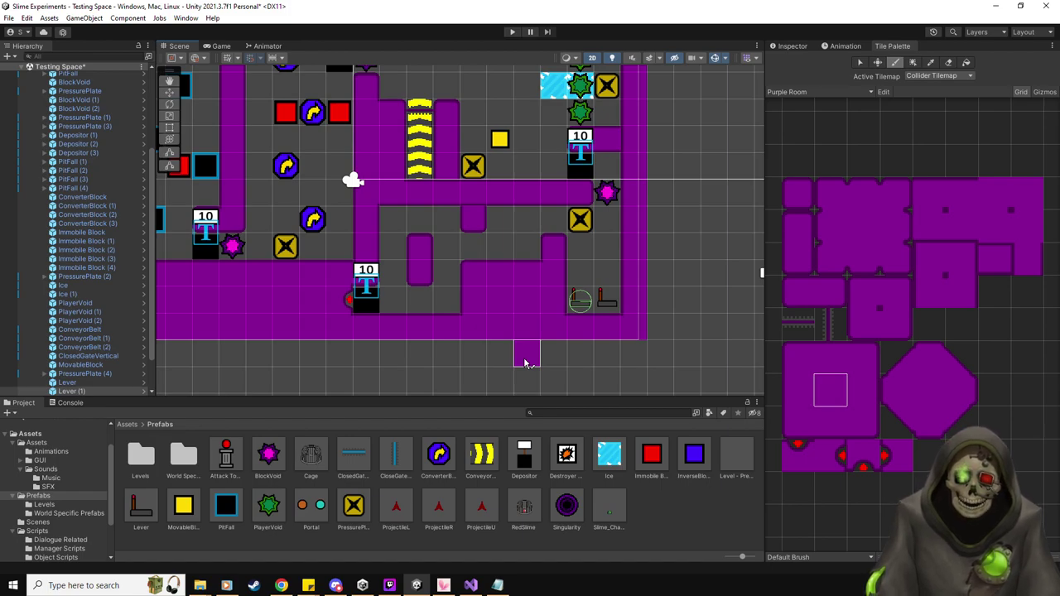
pyautogui.moveTo(529, 332); pyautogui.dragTo(543, 335, button='middle')
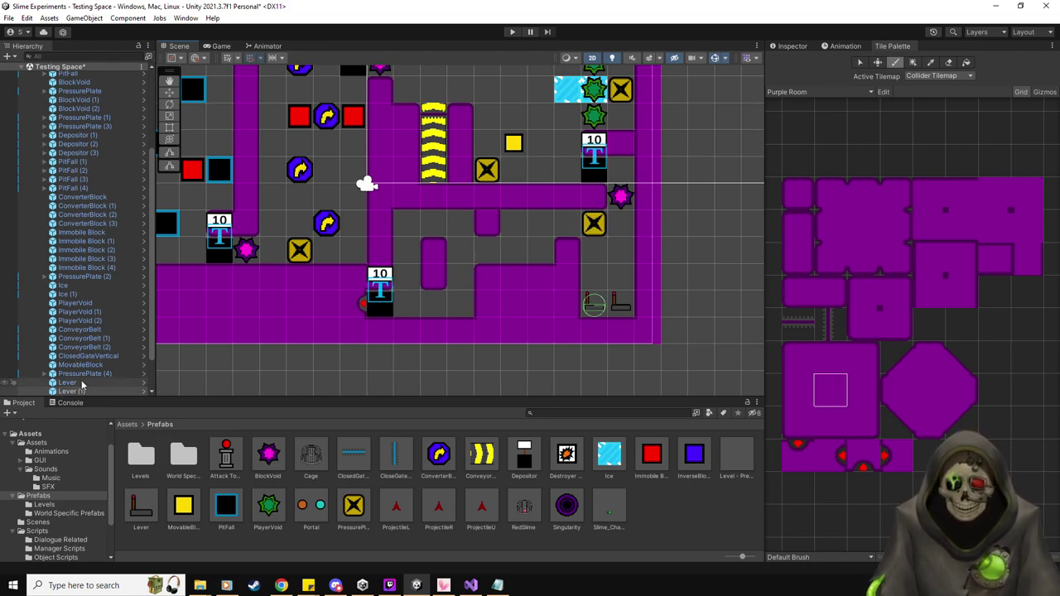
# Move the PPBlockSpawn point of PressurePlate (3) onto the tile directly left of its plate, above the wall beside the levers.
pyautogui.click(55, 375)
pyautogui.scroll(4, 86, 232)
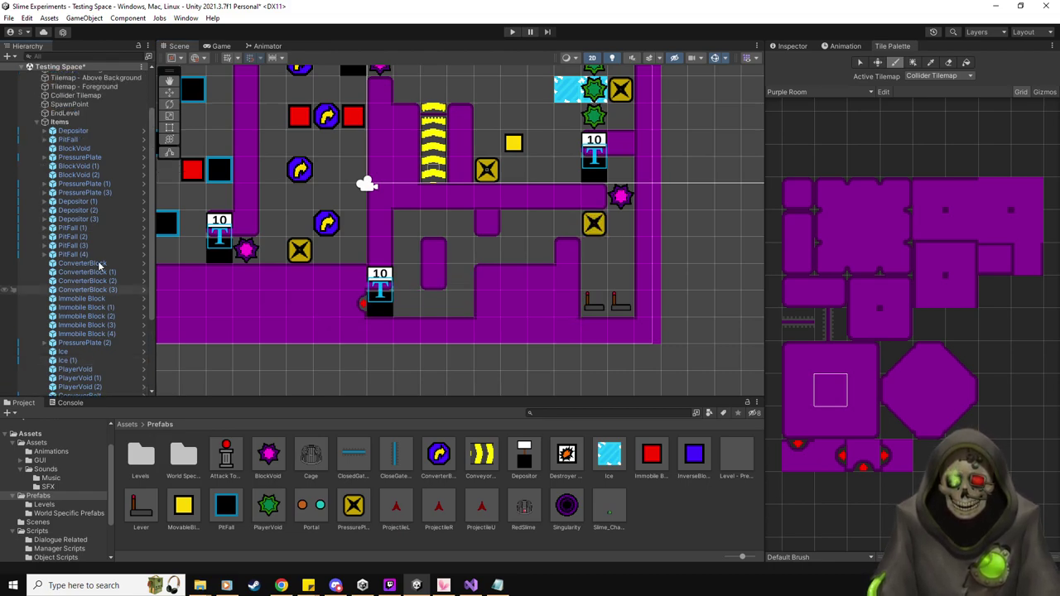
pyautogui.click(94, 194)
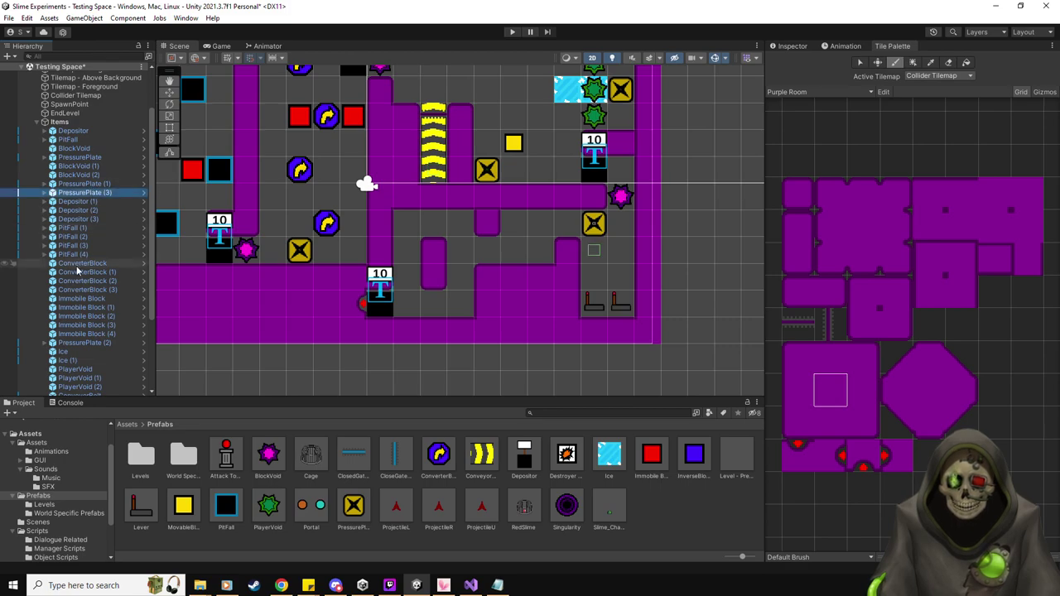
pyautogui.click(46, 192)
pyautogui.click(83, 202)
pyautogui.click(169, 92)
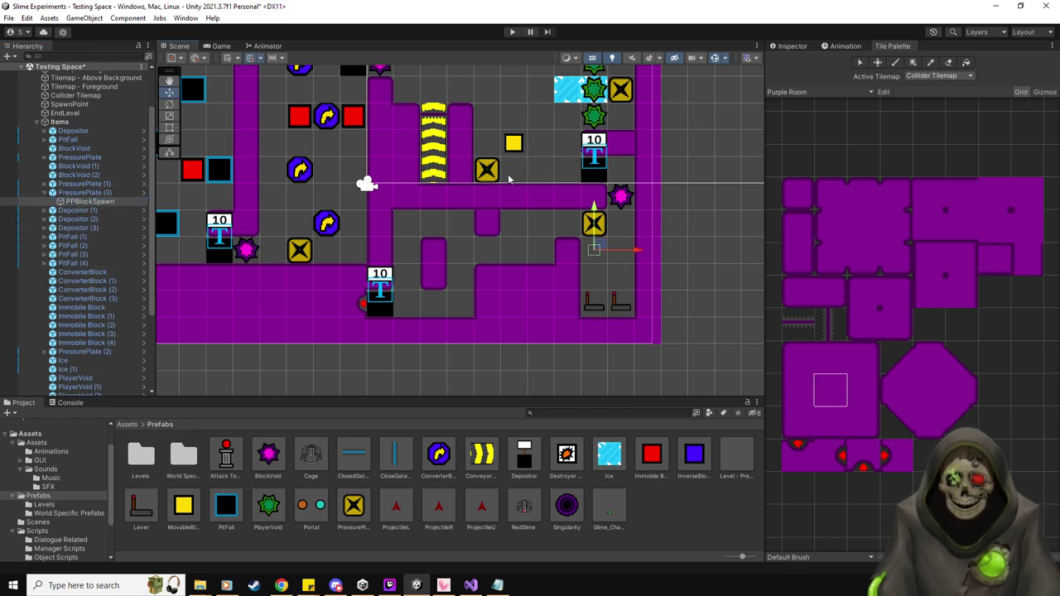
pyautogui.moveTo(579, 226); pyautogui.dragTo(578, 211)
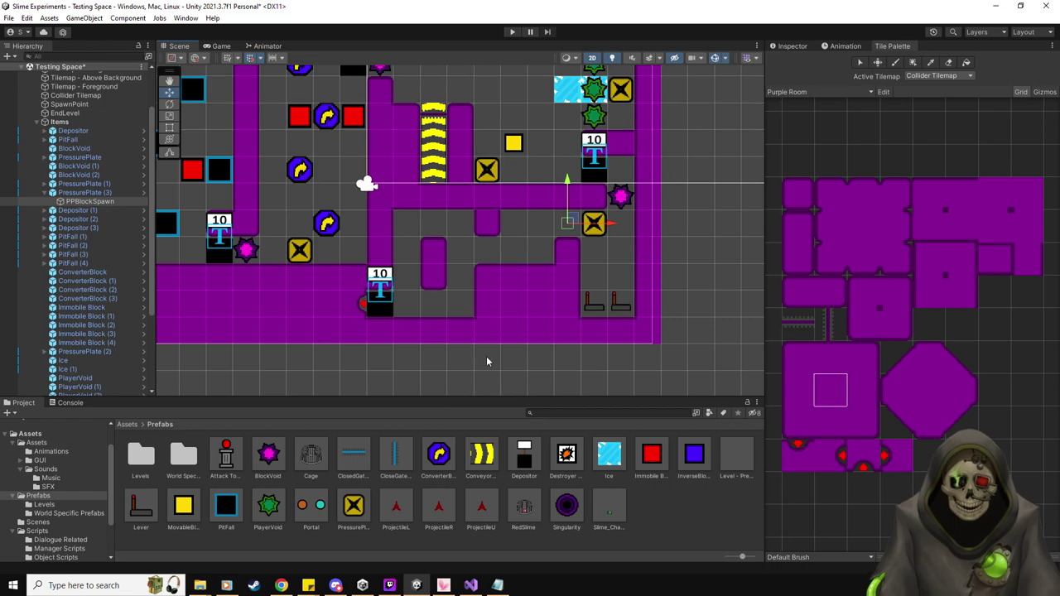
# Place a conveyor belt at 7.5, -1.5 beside the pressure plate with direction Left, Center Block enabled and a Z rotation of 180.
pyautogui.click(570, 225)
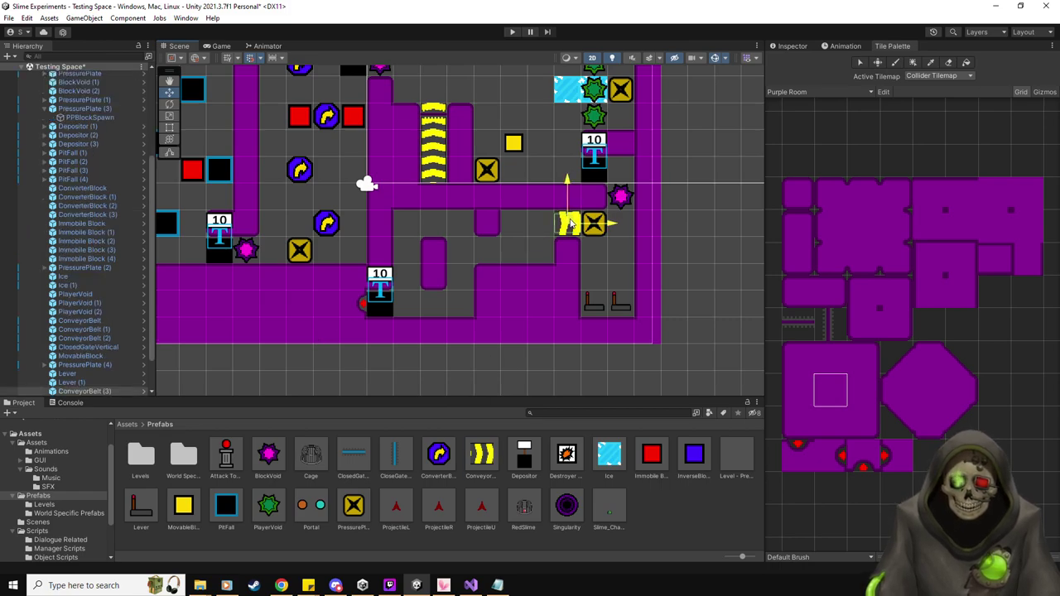
pyautogui.click(778, 46)
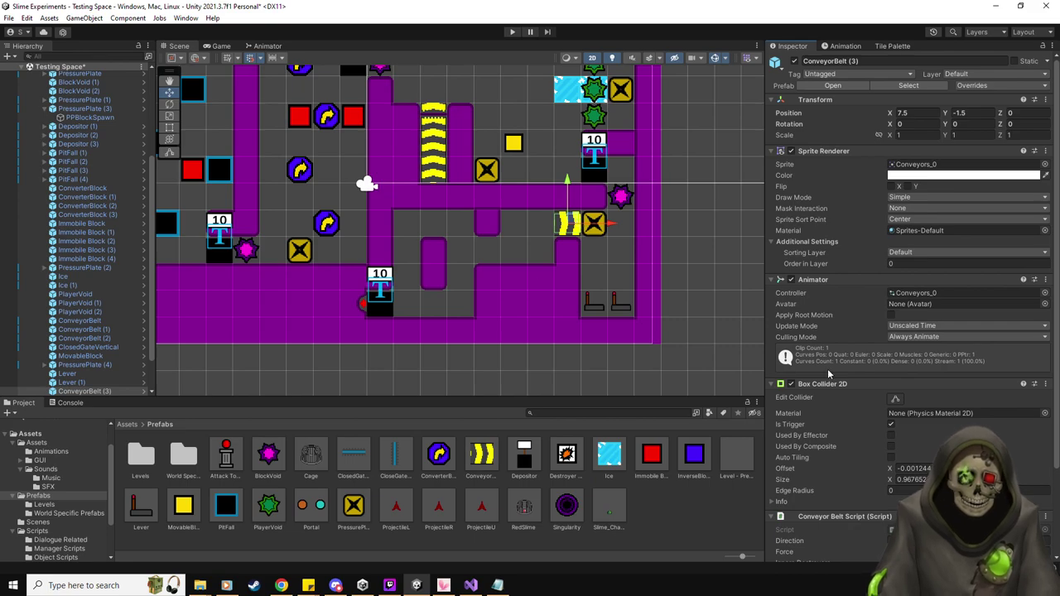
pyautogui.scroll(-2, 923, 478)
pyautogui.click(924, 478)
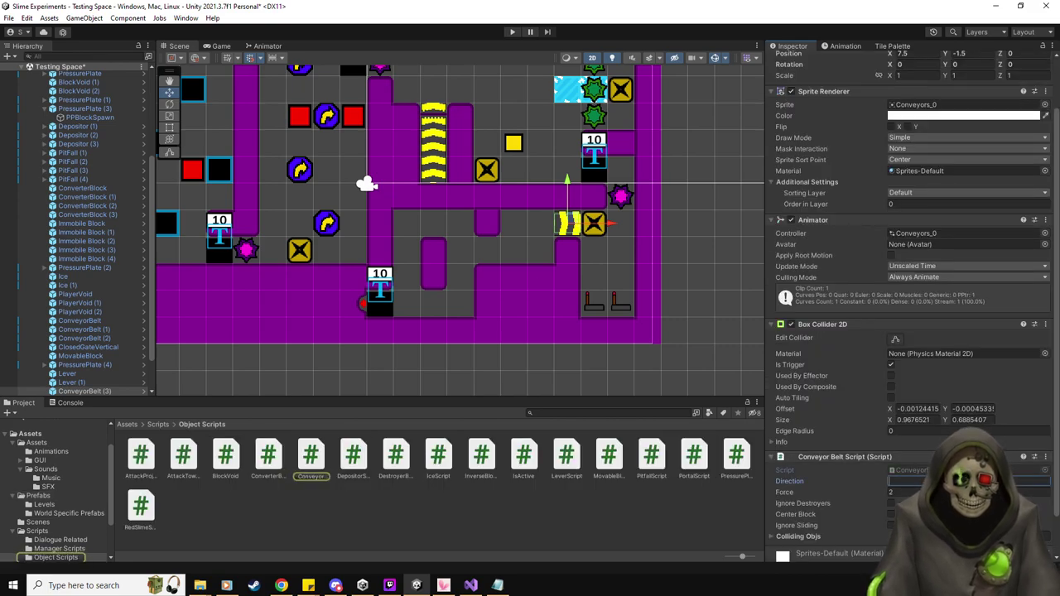
pyautogui.write('Left')
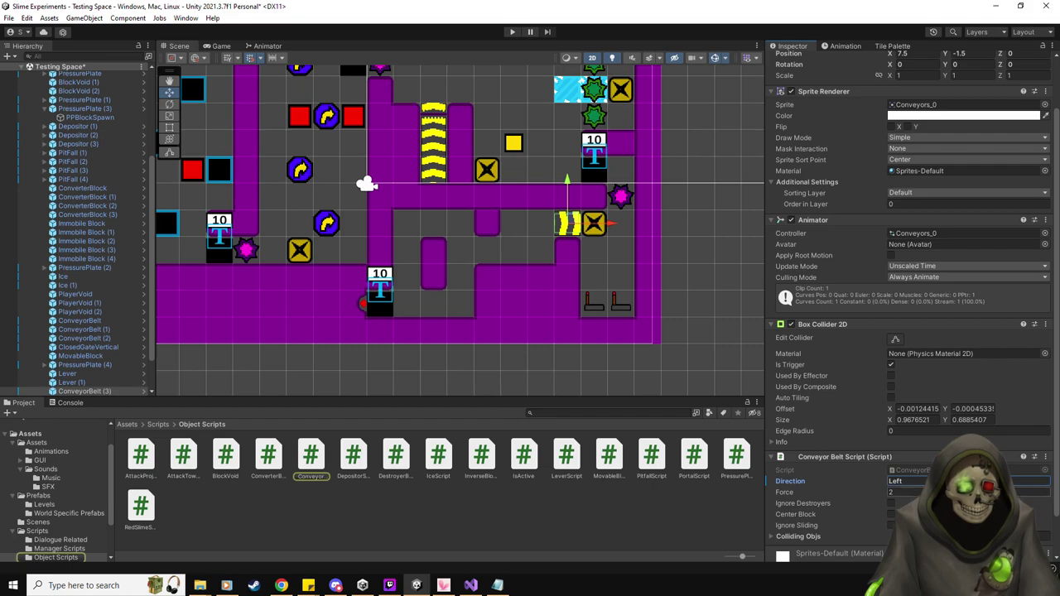
pyautogui.click(891, 514)
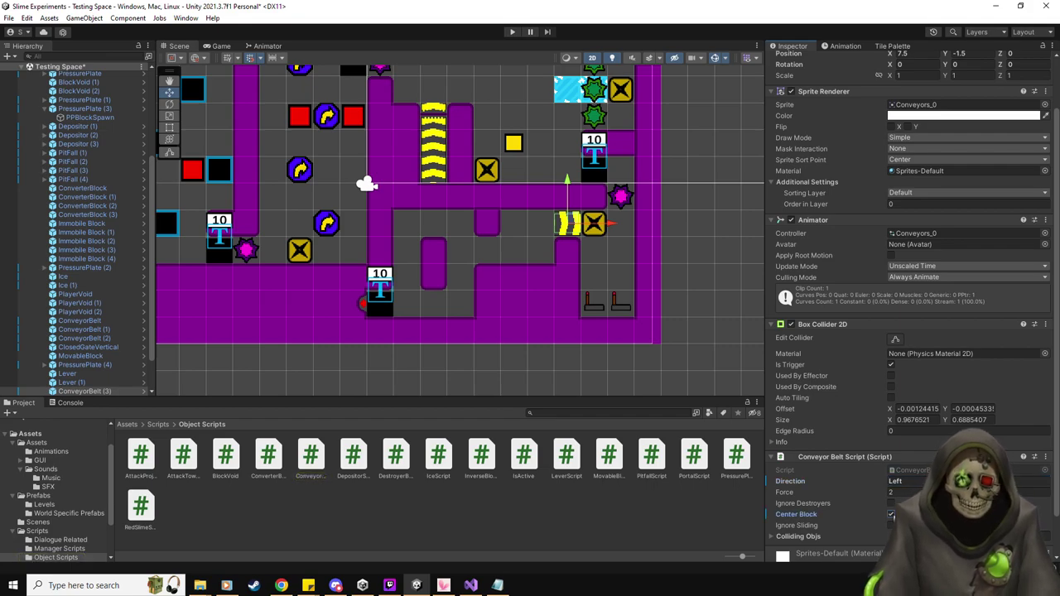
pyautogui.scroll(3, 1027, 116)
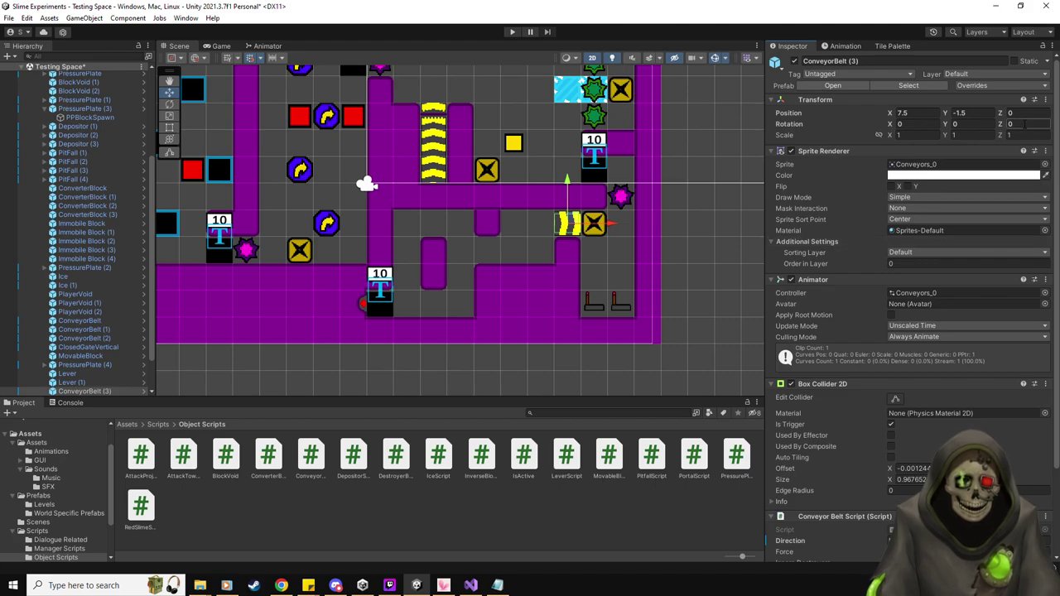
pyautogui.write('180')
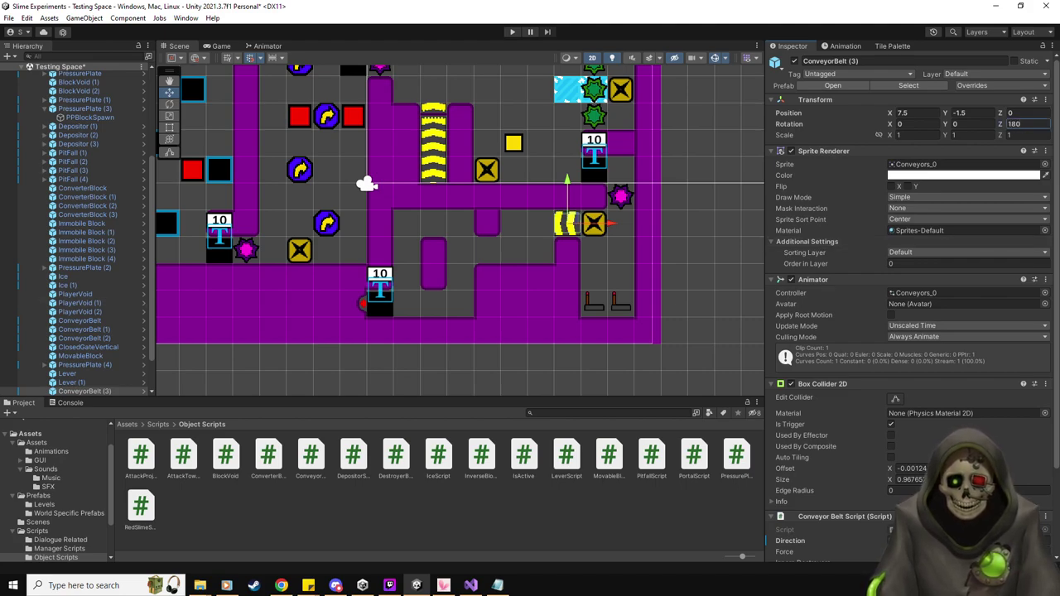
# Duplicate the left-moving conveyor into the first two floor tiles beside the lower depositor, with Center Block off.
pyautogui.click(105, 391)
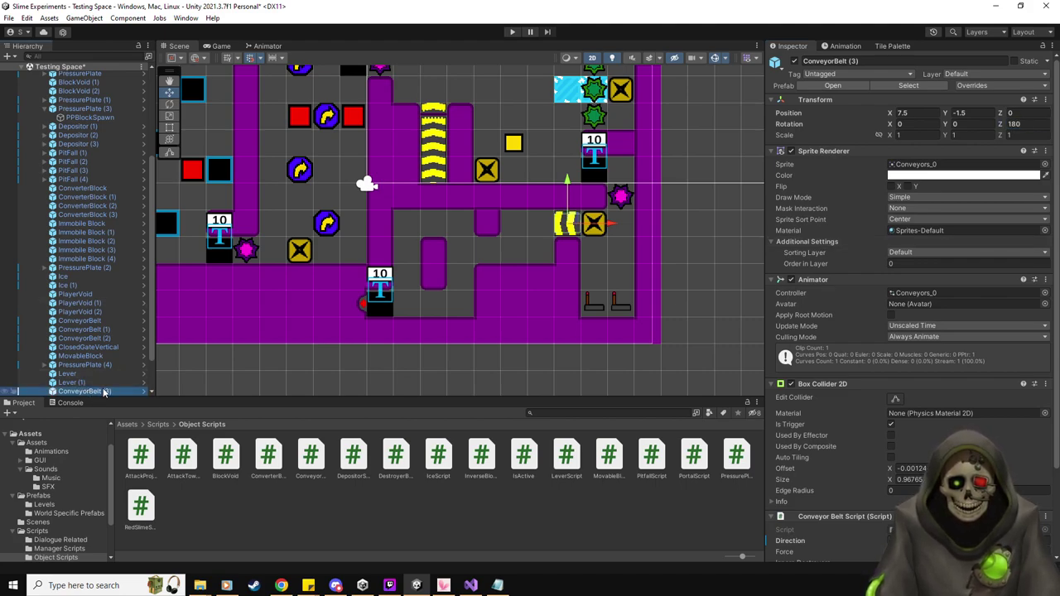
pyautogui.hotkey('ctrl', 'd')
pyautogui.moveTo(567, 235); pyautogui.dragTo(388, 322)
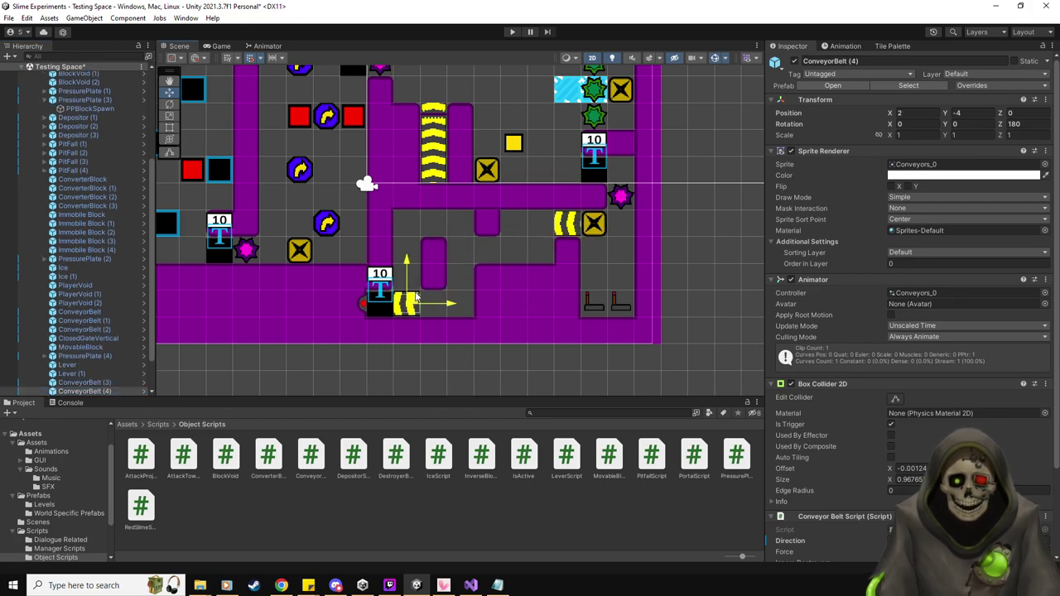
pyautogui.scroll(-3, 912, 463)
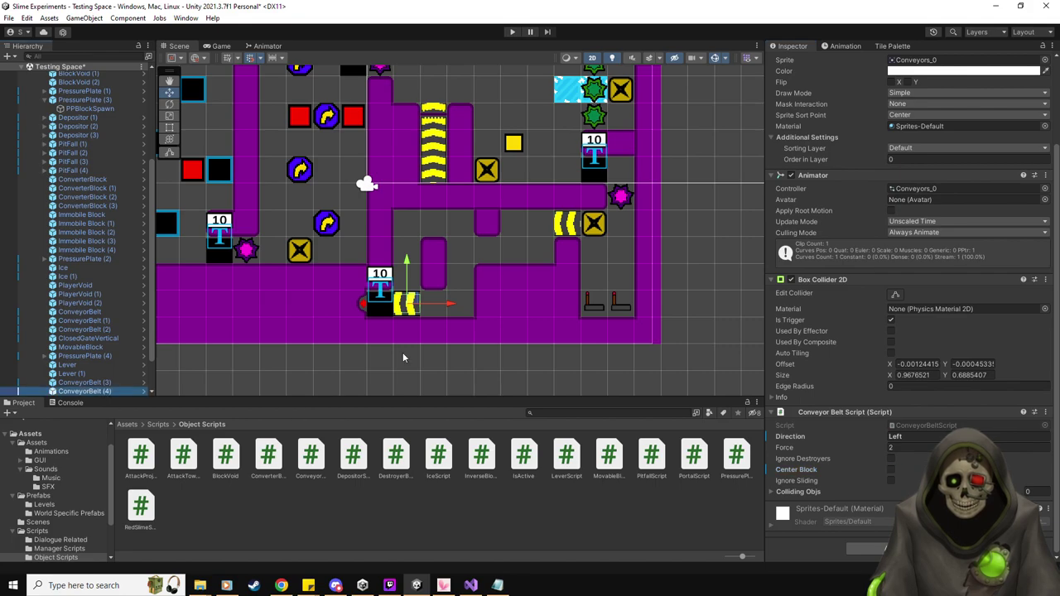
pyautogui.hotkey('ctrl', 'd')
pyautogui.moveTo(455, 306); pyautogui.dragTo(474, 307)
# Duplicate left-moving conveyors to extend the depositor's row to three tiles and cover the tiles above the freestanding column and below the ceiling stub.
pyautogui.hotkey('ctrl', 'd')
pyautogui.moveTo(434, 260); pyautogui.dragTo(435, 182)
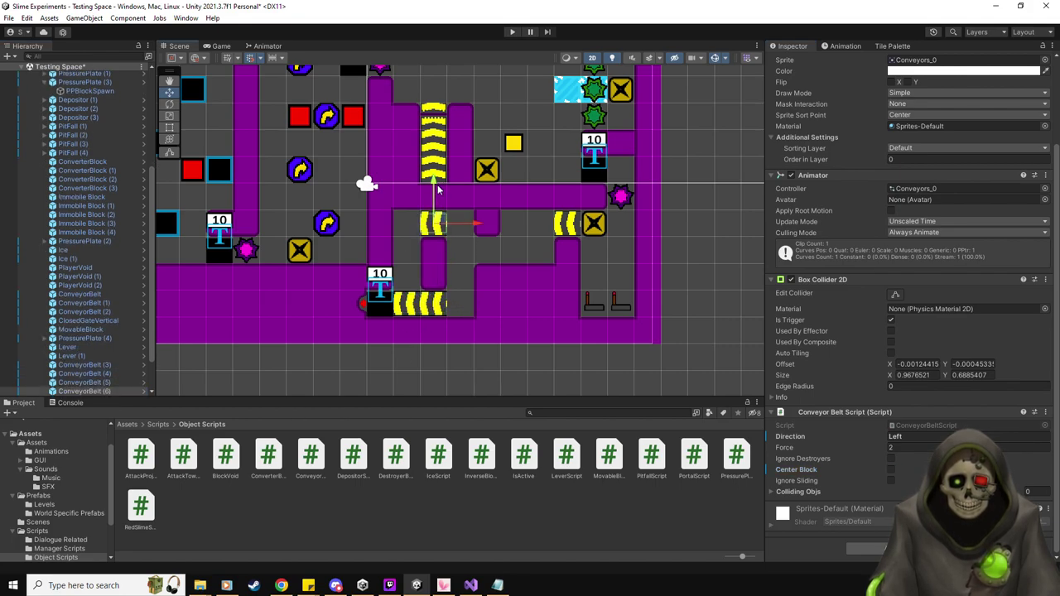
pyautogui.hotkey('ctrl', 'd')
pyautogui.moveTo(438, 230); pyautogui.dragTo(515, 251)
pyautogui.hotkey('ctrl', 'd')
pyautogui.hotkey('ctrl', 'd')
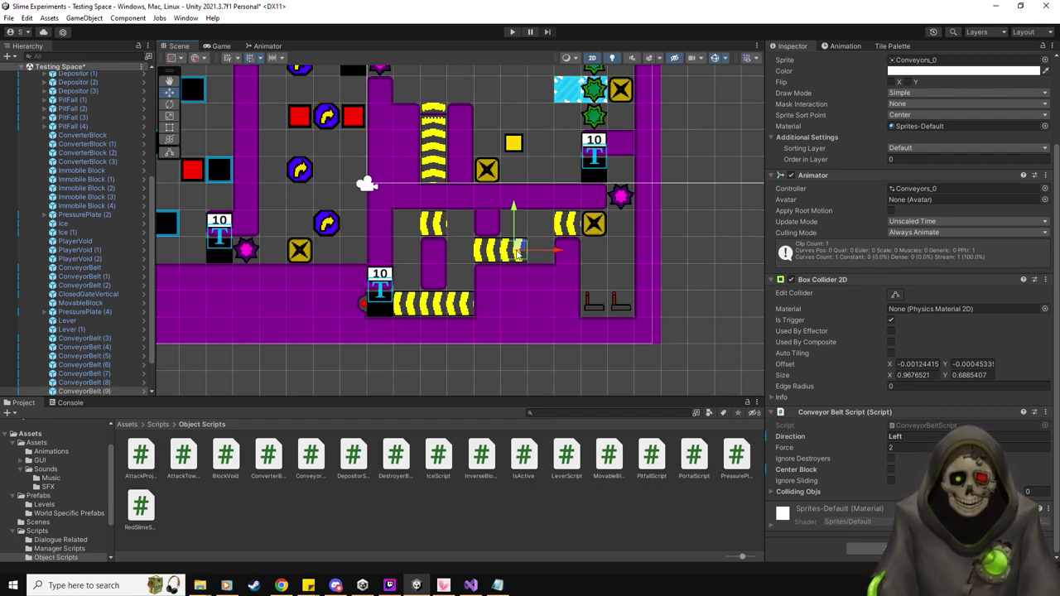
# Move the newest conveyor next to the belt beside the pressure plate and duplicate another beside the one above the freestanding column.
pyautogui.moveTo(519, 253); pyautogui.dragTo(546, 226)
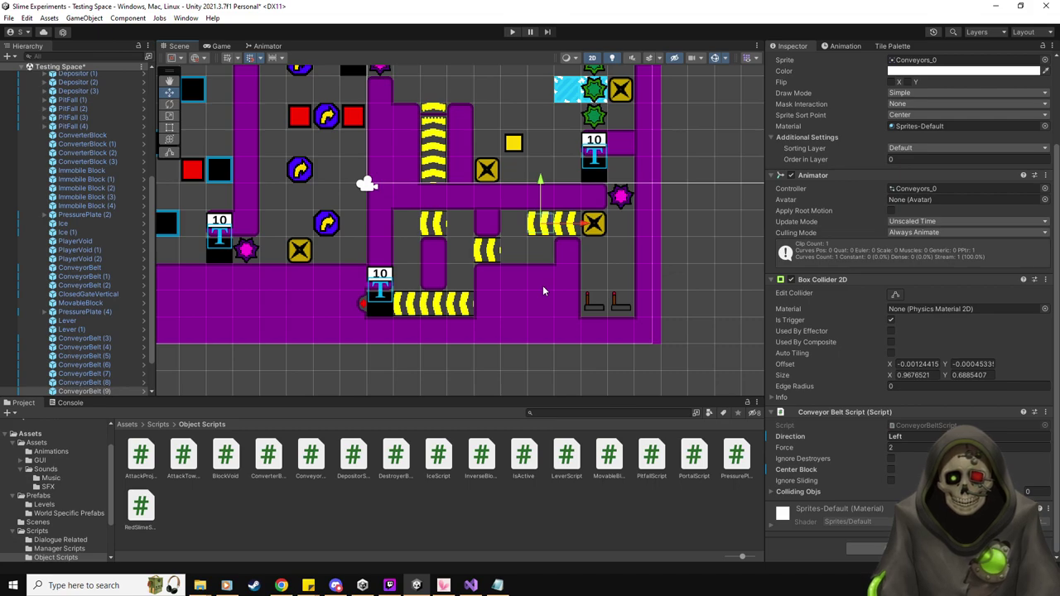
pyautogui.hotkey('ctrl', 'd')
pyautogui.moveTo(549, 224); pyautogui.dragTo(468, 222)
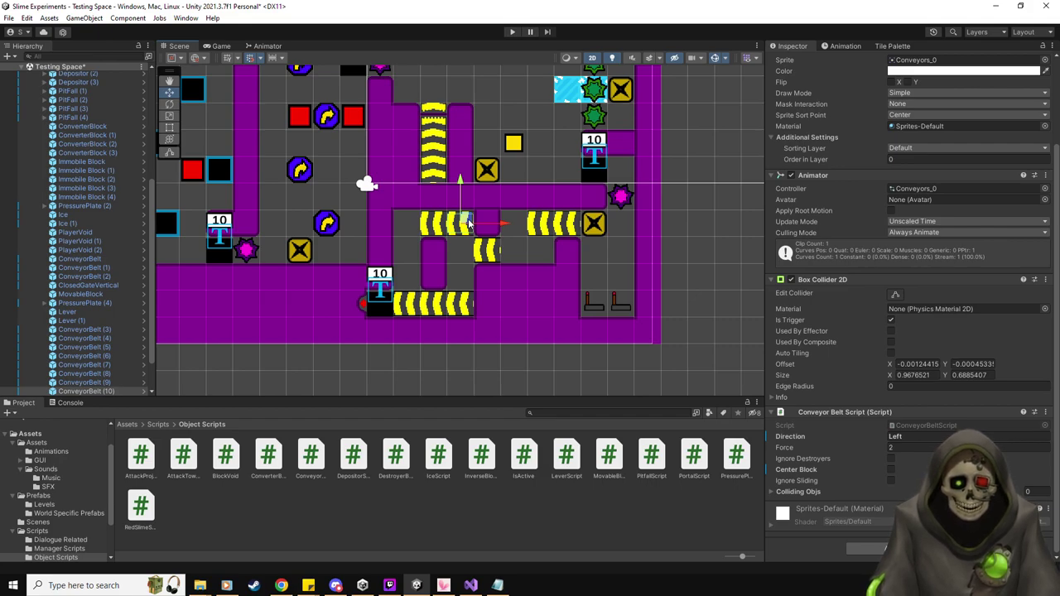
# Duplicate a conveyor to 5.5, -1.5 at the end of the pressure plate's belt, with direction Down and a Z rotation of -90.
pyautogui.moveTo(466, 224); pyautogui.dragTo(521, 224)
pyautogui.click(922, 436)
pyautogui.scroll(3, 978, 248)
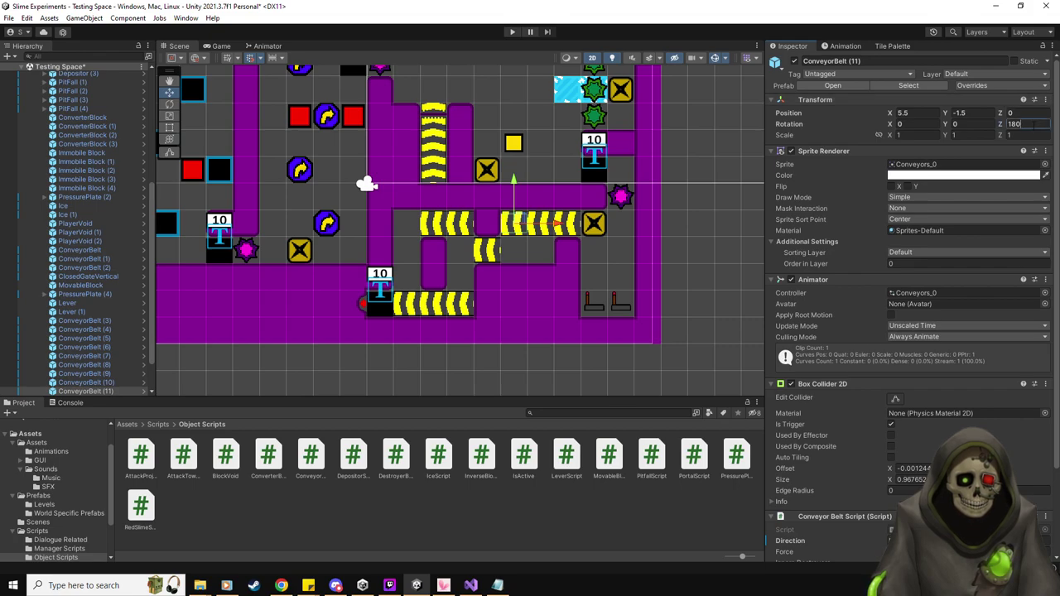
pyautogui.click(1025, 124)
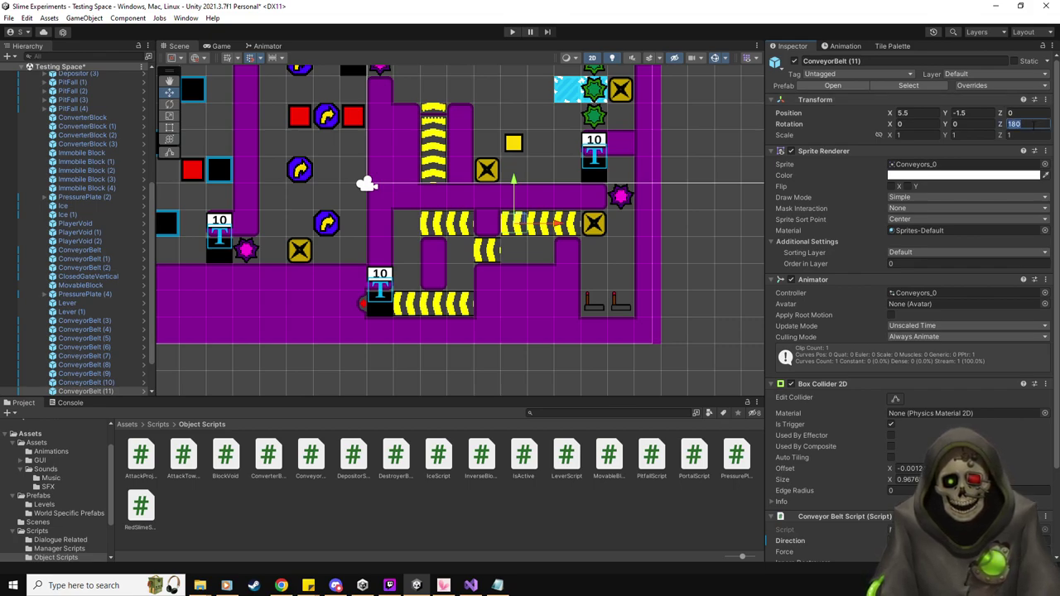
pyautogui.write('-90')
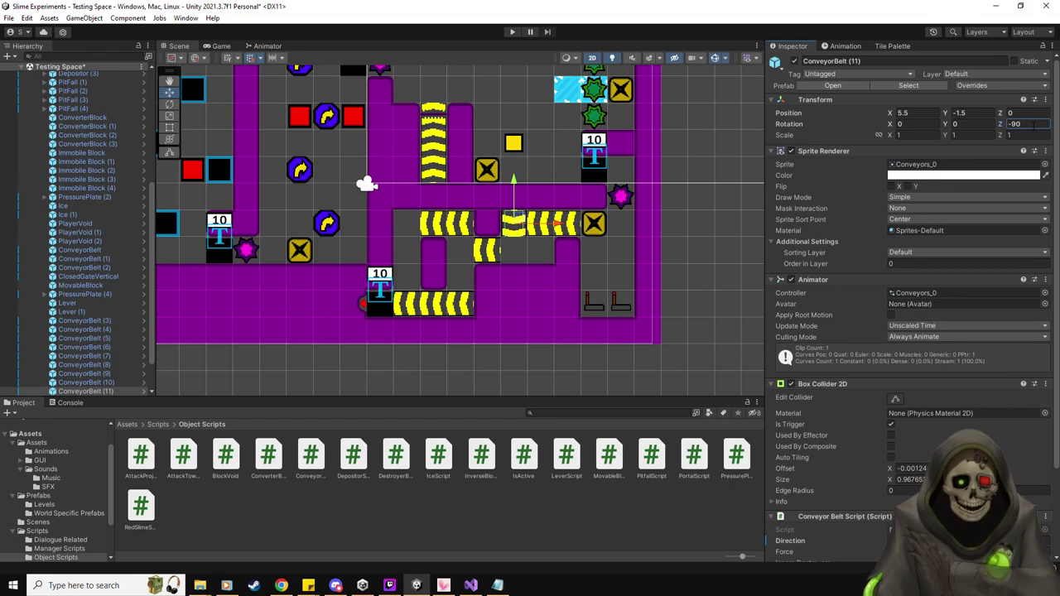
pyautogui.scroll(-3, 903, 468)
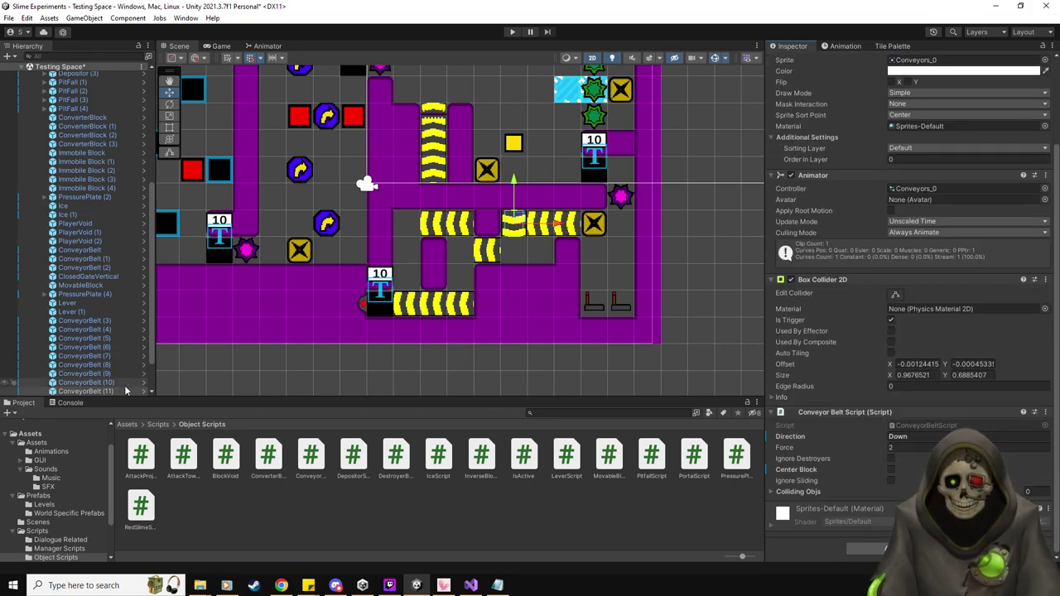
# Duplicate the downward conveyor into two tiles left of the freestanding column and one tile above the end of the depositor's row.
pyautogui.hotkey('ctrl', 'd')
pyautogui.moveTo(516, 224); pyautogui.dragTo(409, 252)
pyautogui.hotkey('ctrl', 'd')
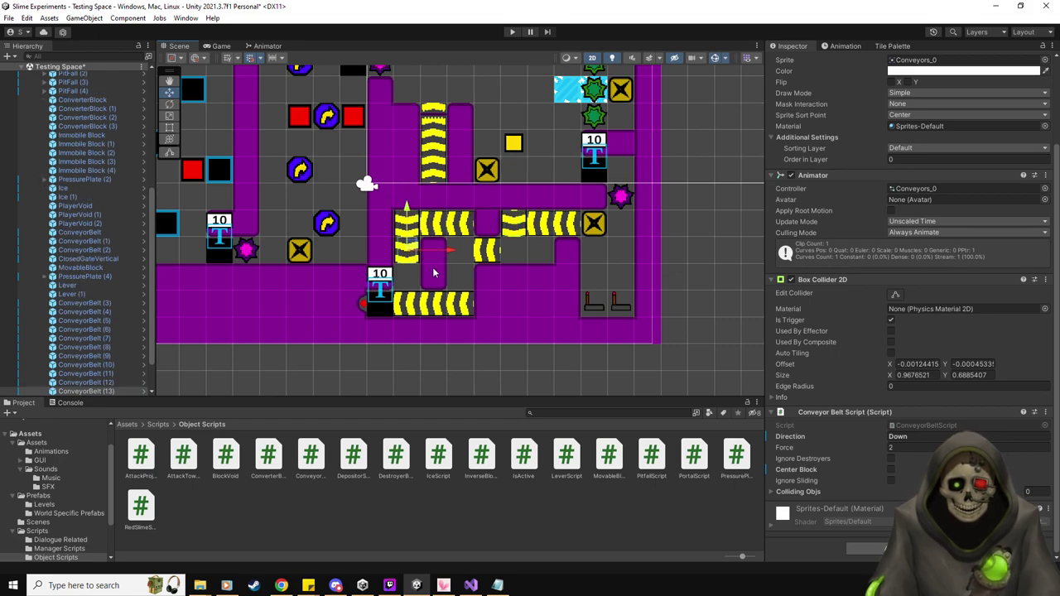
pyautogui.hotkey('ctrl', 'd')
pyautogui.moveTo(426, 264); pyautogui.dragTo(470, 271)
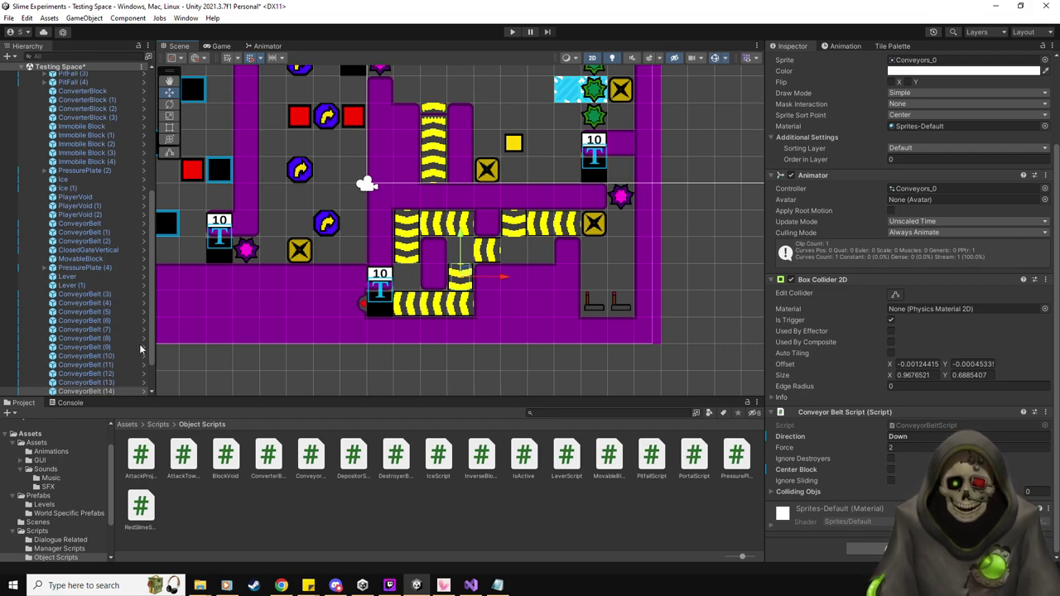
# Place a new conveyor belt prefab at 5.5, -2.5 below the downward belt, with direction Right and Center Block enabled.
pyautogui.click(40, 496)
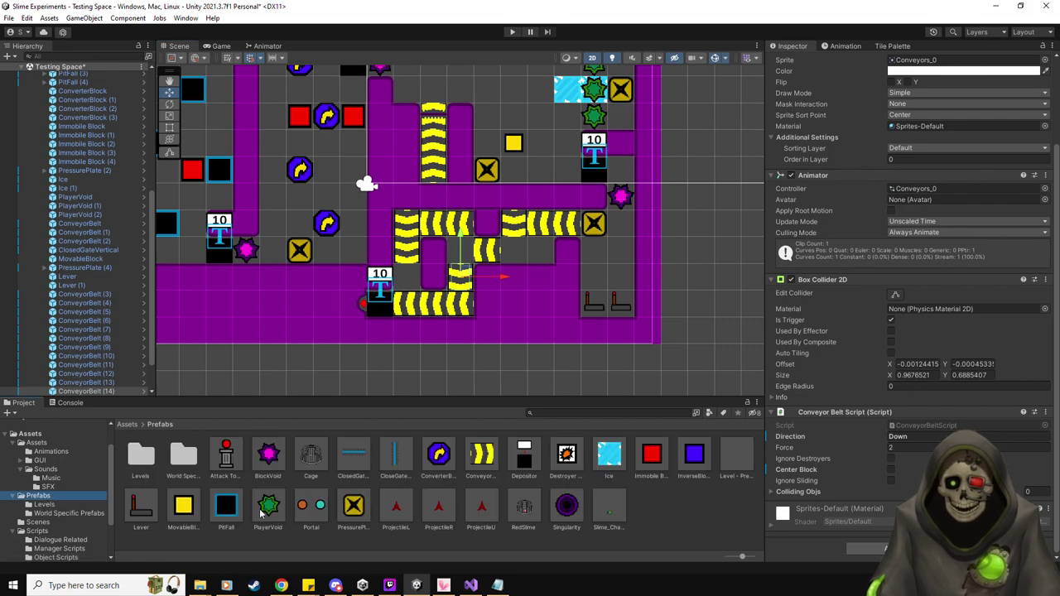
pyautogui.moveTo(518, 261); pyautogui.dragTo(516, 257)
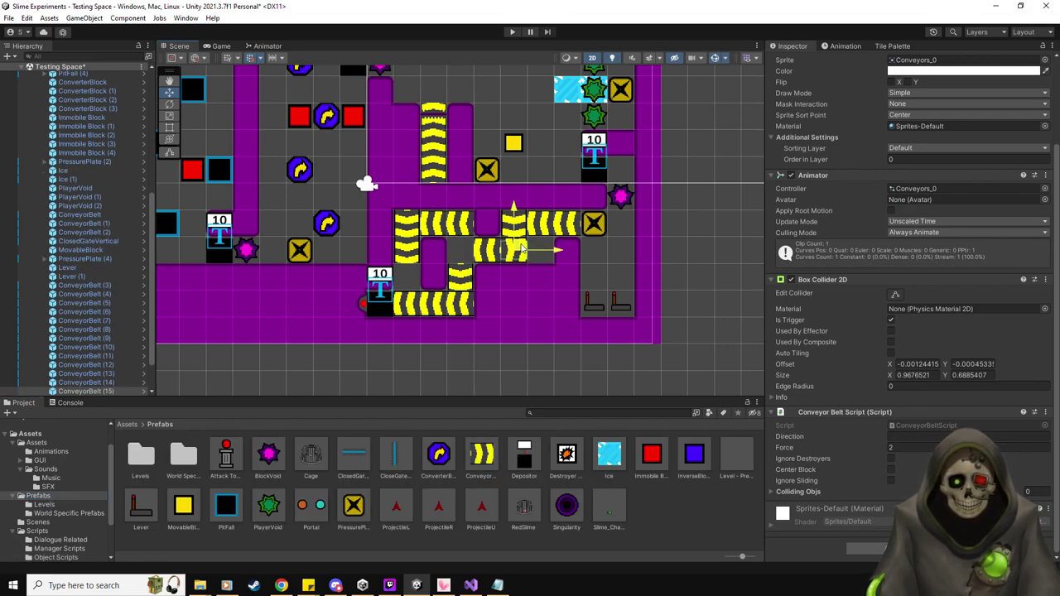
pyautogui.click(927, 436)
pyautogui.write('Right')
pyautogui.click(892, 469)
pyautogui.scroll(2, 930, 355)
pyautogui.scroll(2, 931, 349)
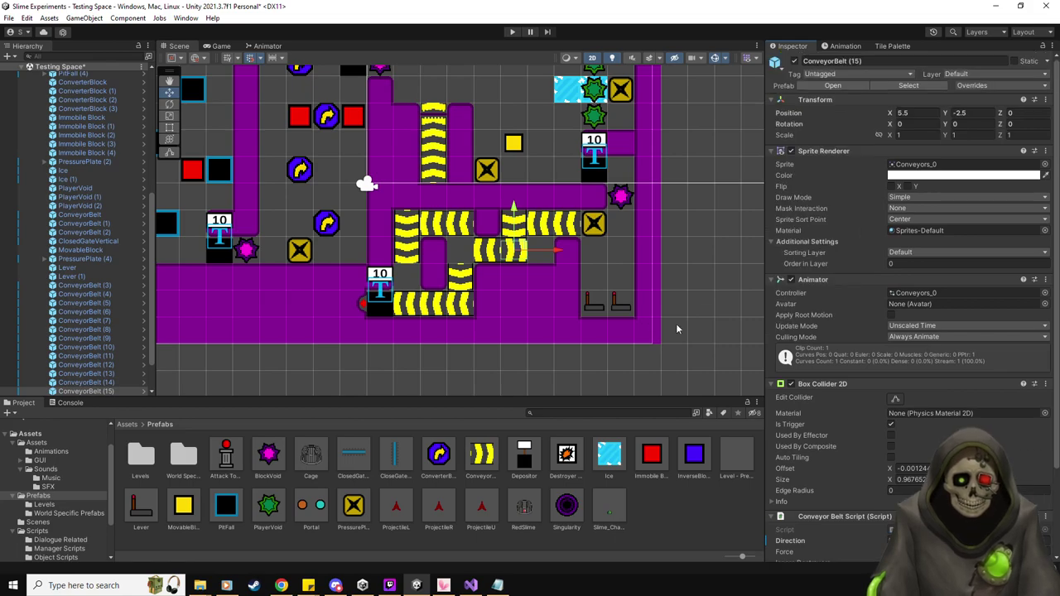
# Duplicate the right-moving conveyor to 3.5, -2.5 and give the copy direction Up, a Z rotation of 90 and Center Block off.
pyautogui.hotkey('ctrl', 'd')
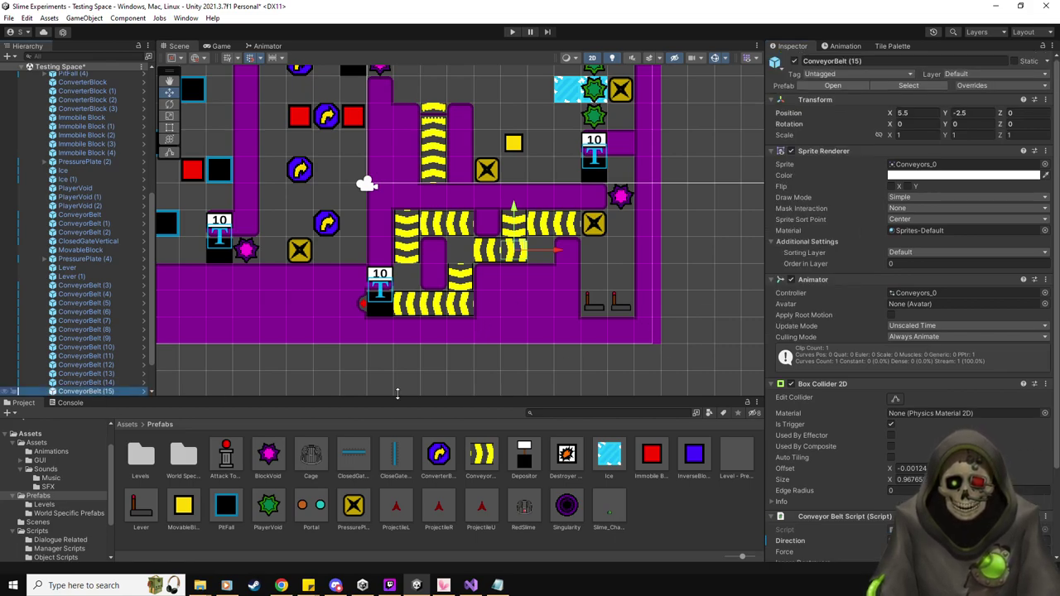
pyautogui.moveTo(553, 255); pyautogui.dragTo(499, 253)
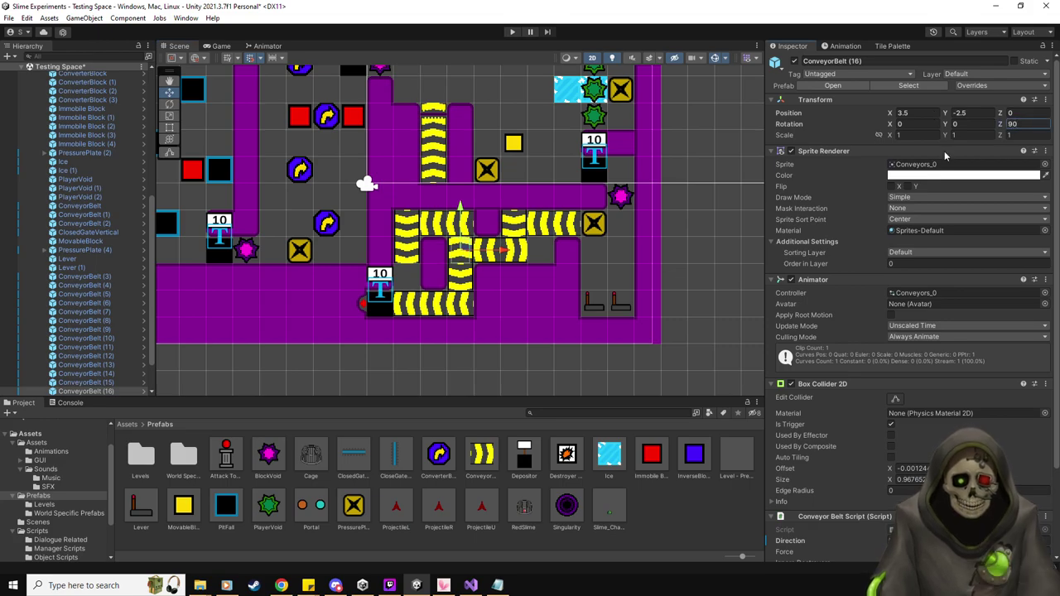
pyautogui.scroll(-5, 940, 416)
pyautogui.click(925, 437)
pyautogui.write('Up')
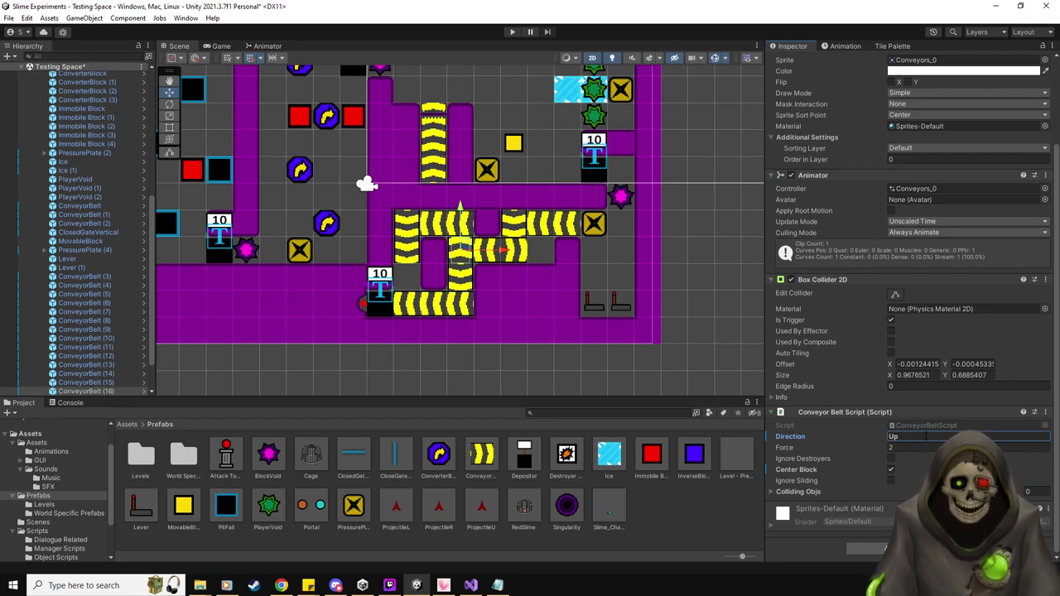
pyautogui.click(891, 470)
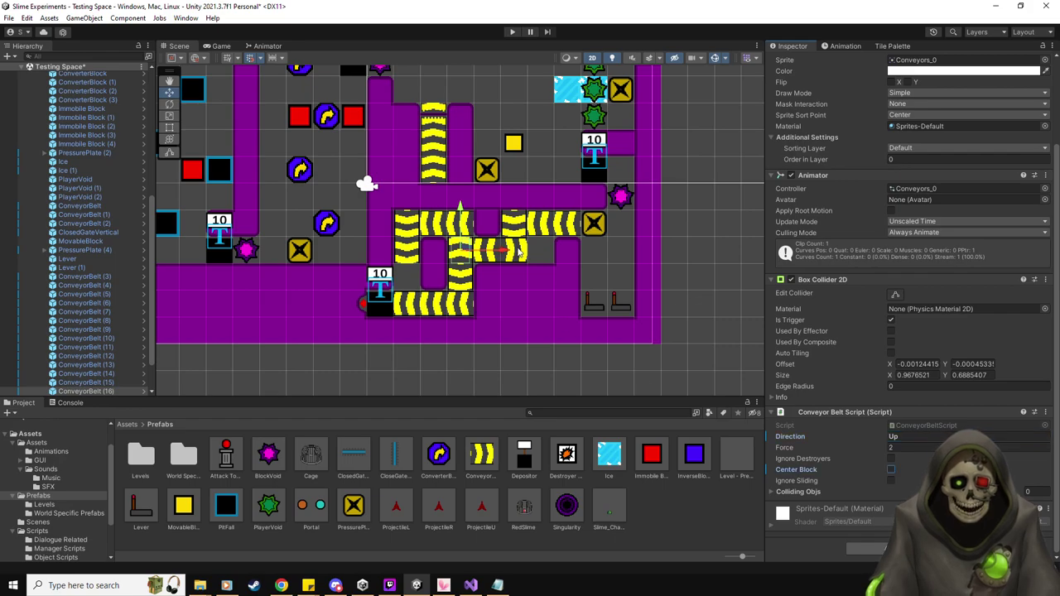
# Place one BlockVoid just past the right-moving conveyor at the belt junction and another at 1.5, -3.5 above the depositor's conveyor row.
pyautogui.click(379, 283)
pyautogui.click(515, 224)
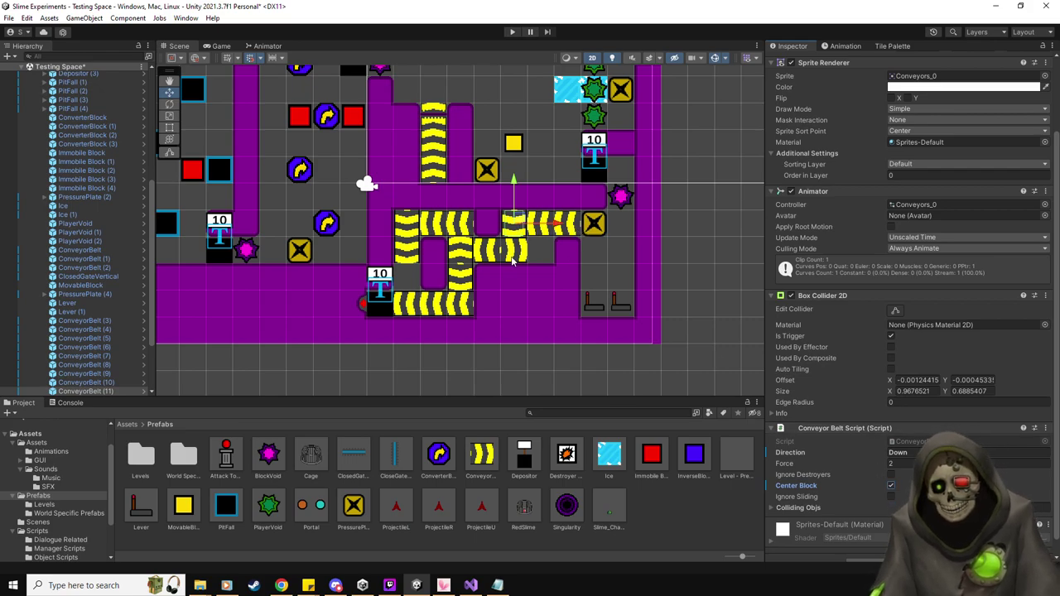
pyautogui.click(516, 255)
pyautogui.click(516, 255)
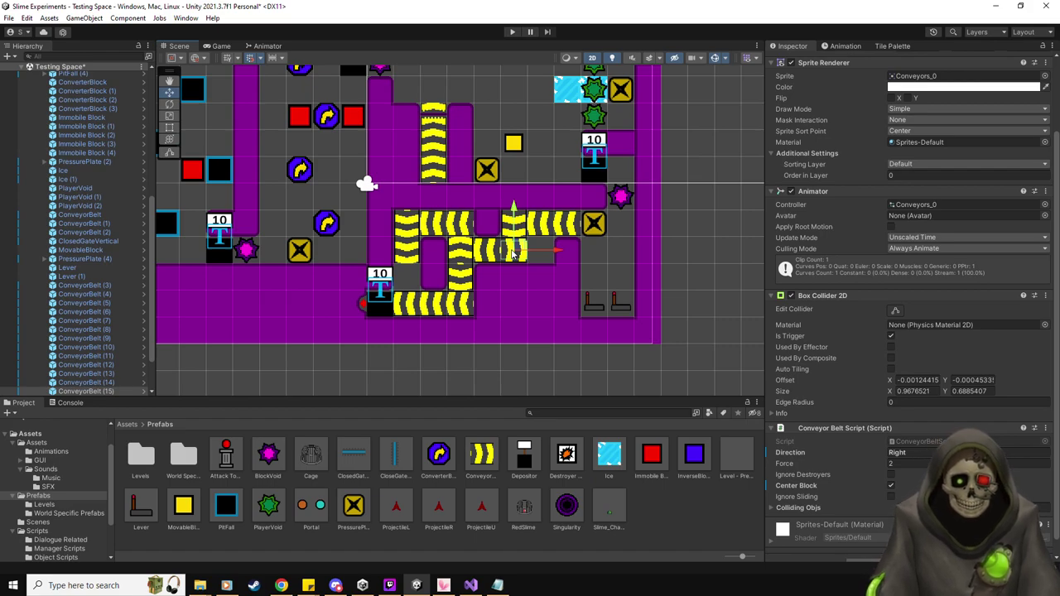
pyautogui.moveTo(280, 476); pyautogui.dragTo(540, 250)
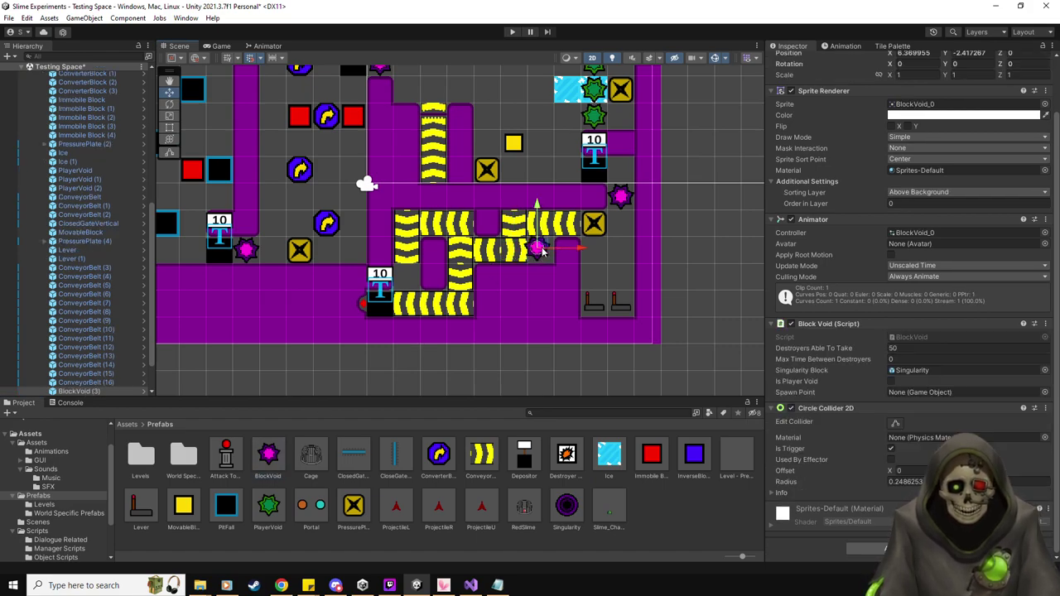
pyautogui.moveTo(268, 454); pyautogui.dragTo(406, 279)
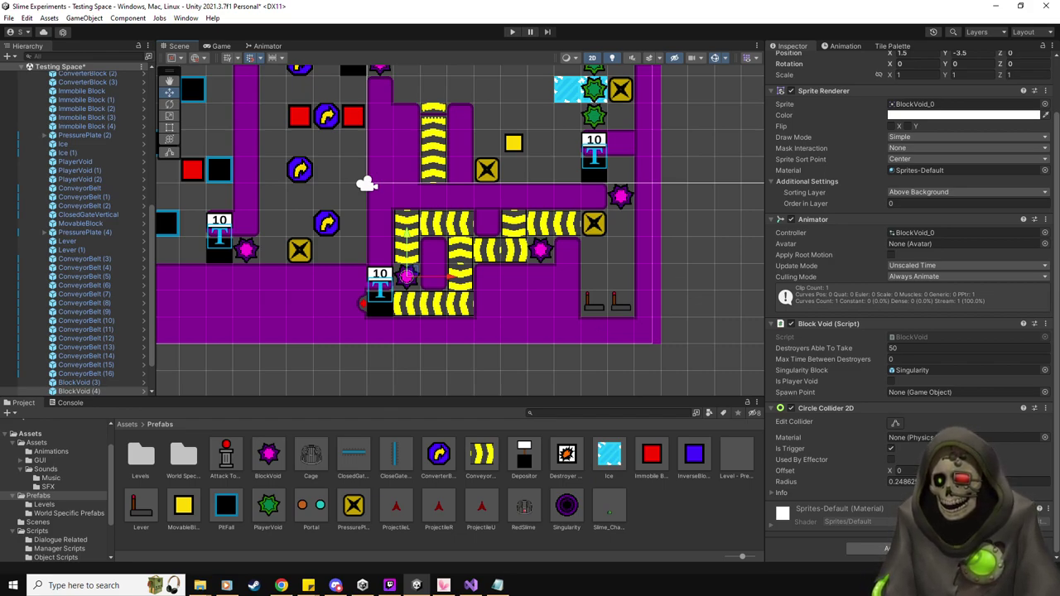
# Delete the left lever, Lever (1), and move the remaining lever one tile left to X 8.504511.
pyautogui.hotkey('alt', 'Tab')
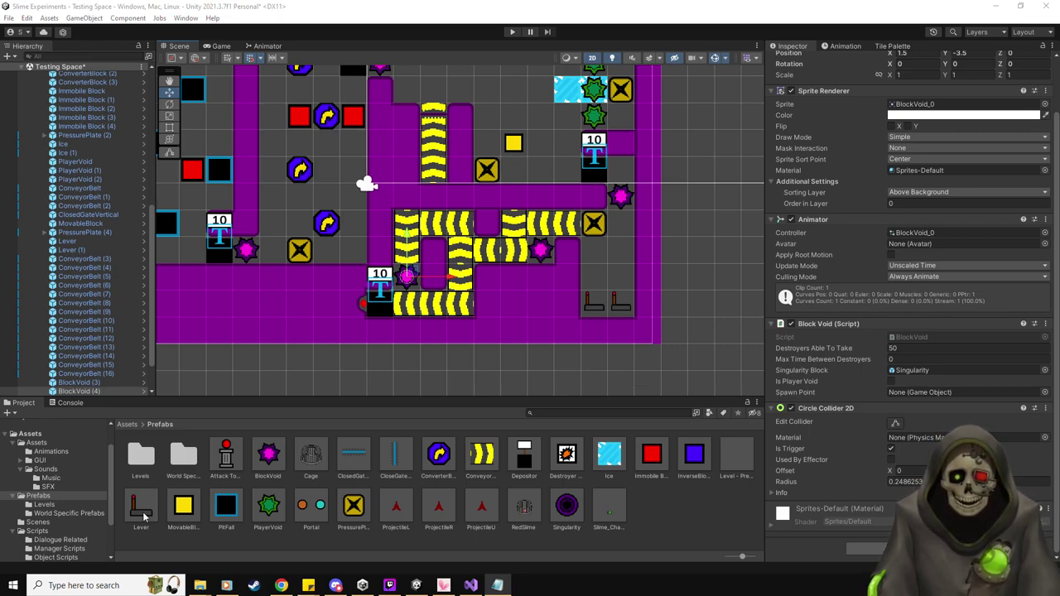
pyautogui.scroll(-2, 103, 368)
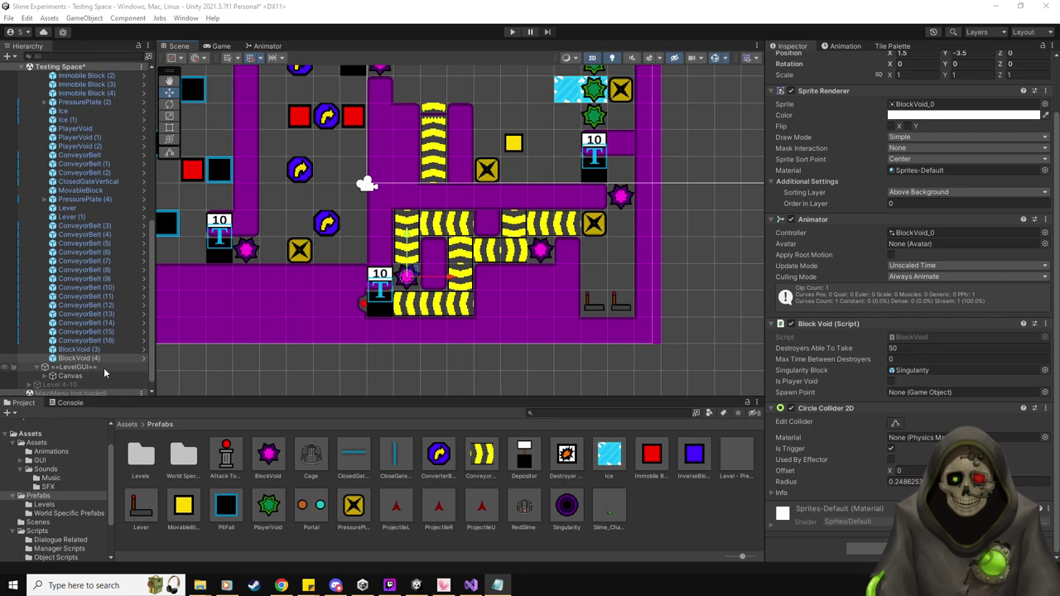
pyautogui.hotkey('ctrl', 'z')
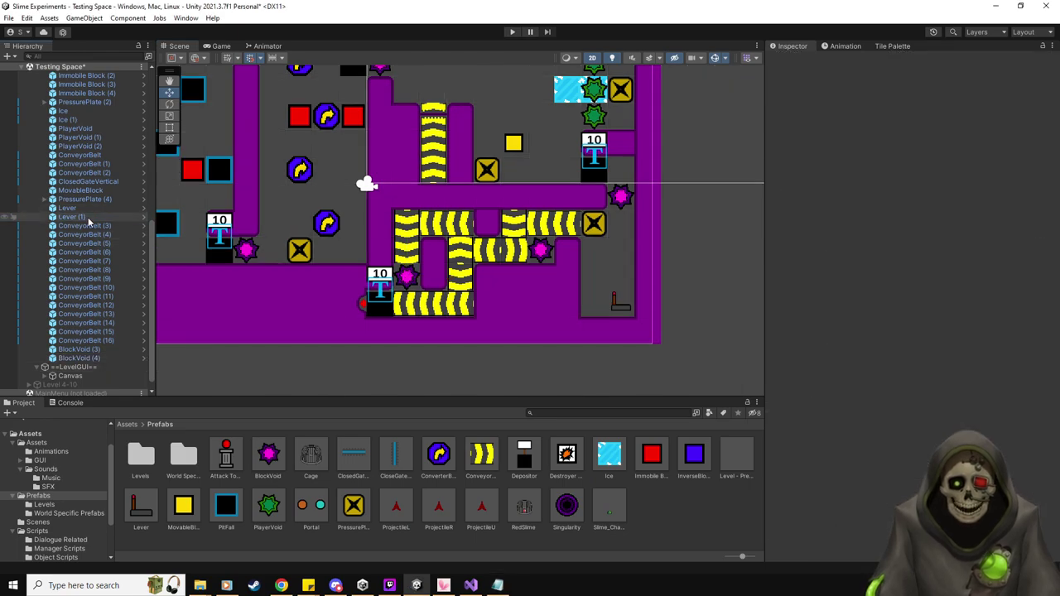
pyautogui.hotkey('ctrl', 'z')
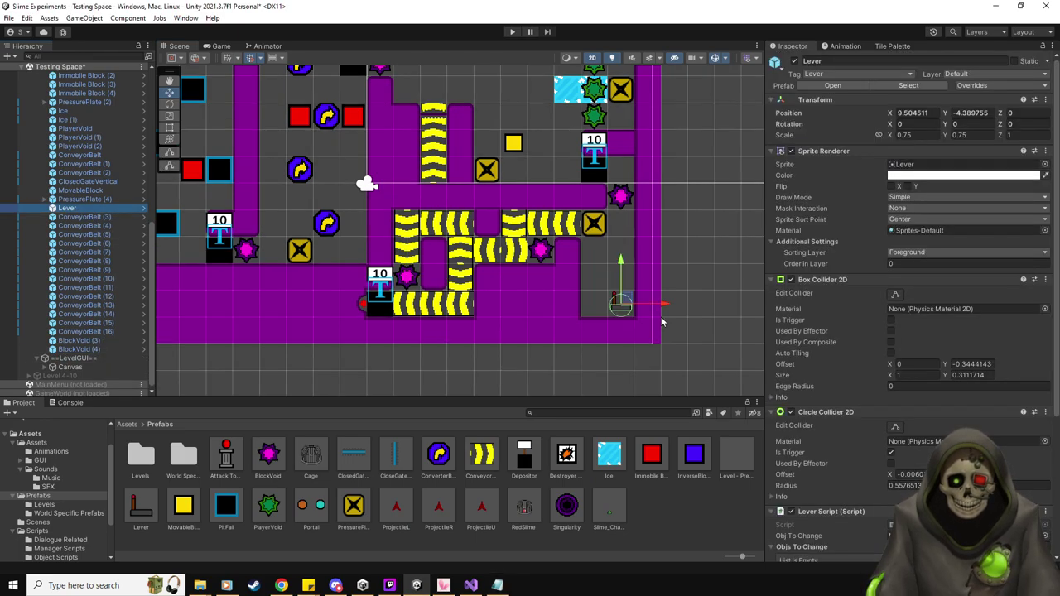
pyautogui.moveTo(627, 307); pyautogui.dragTo(603, 304)
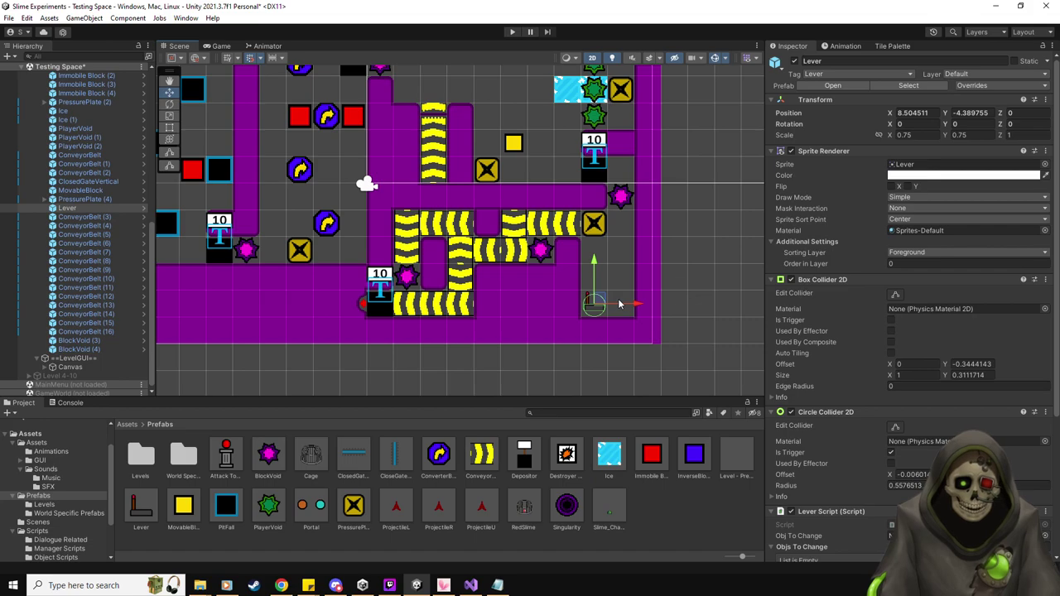
pyautogui.scroll(-3, 871, 437)
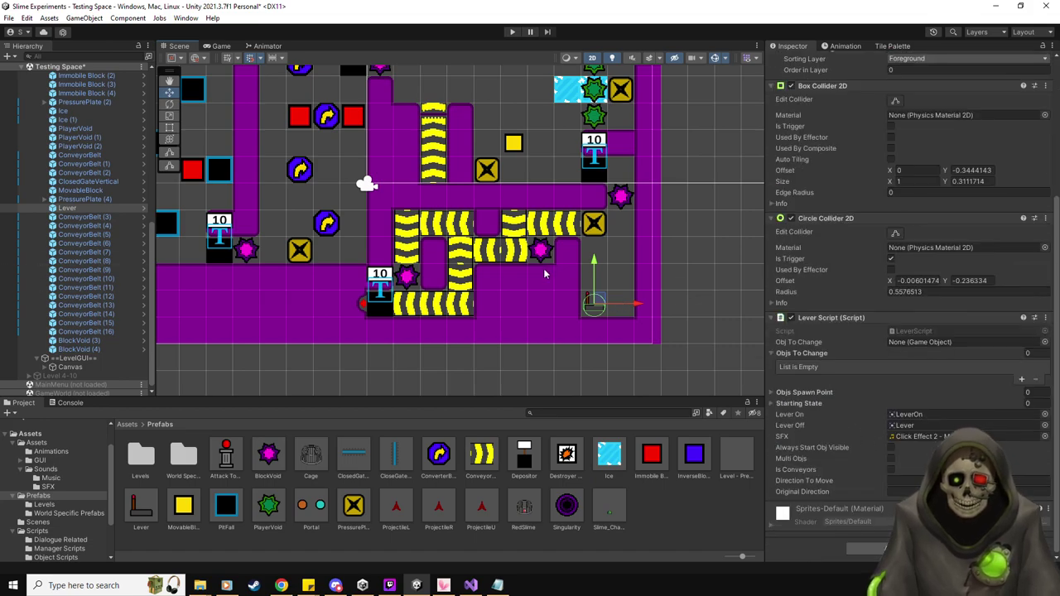
# Duplicate the lever one tile to the right and list the copy directly below the original Lever in the hierarchy.
pyautogui.click(113, 331)
pyautogui.press('Up')
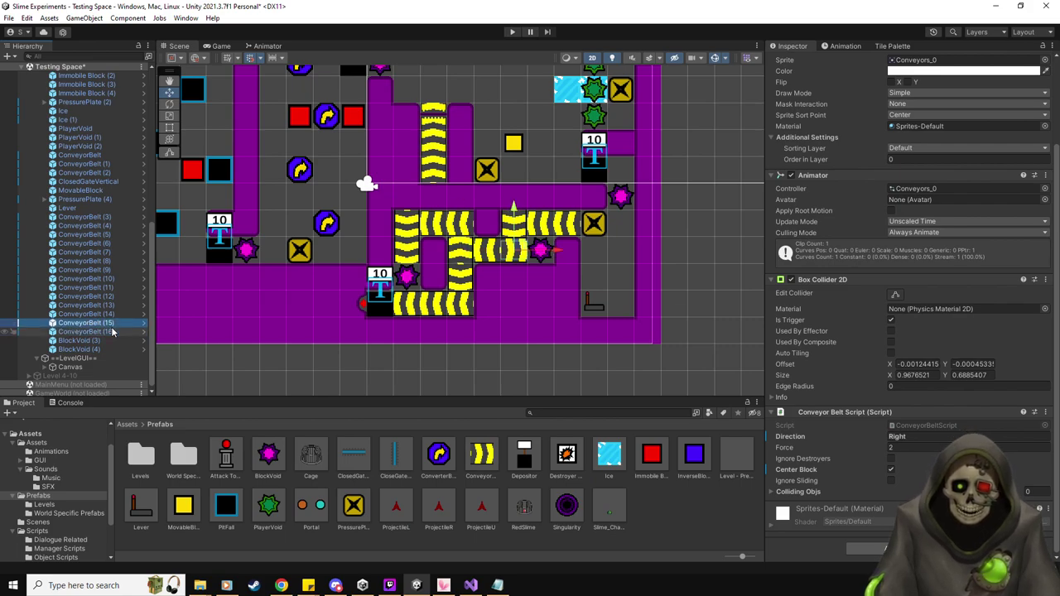
pyautogui.click(116, 208)
pyautogui.scroll(-3, 895, 398)
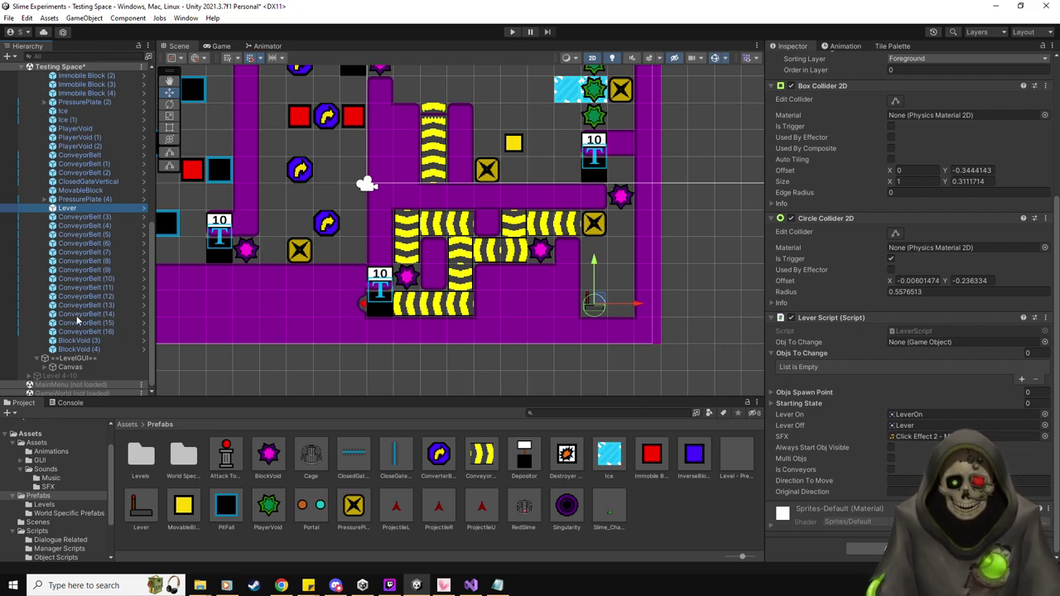
pyautogui.hotkey('ctrl', 'd')
pyautogui.moveTo(596, 305); pyautogui.dragTo(623, 307)
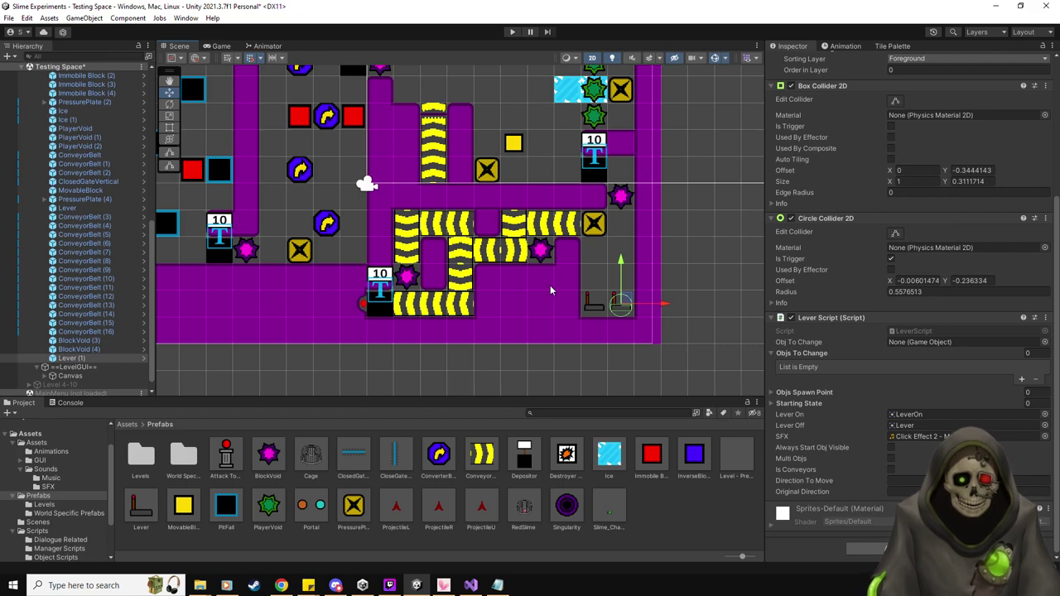
pyautogui.moveTo(72, 358); pyautogui.dragTo(92, 213)
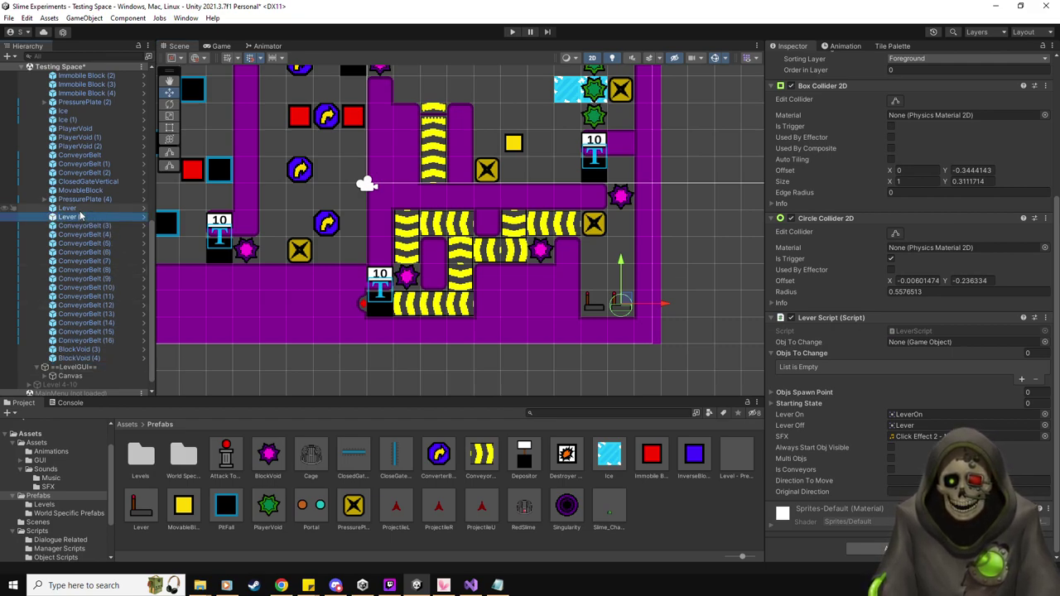
# Link Lever to ConveyorBelt (15) with Always Start Obj Visible, Multi Objs and Is Conveyors enabled, Direction To Move Left and Original Direction Right.
pyautogui.click(79, 209)
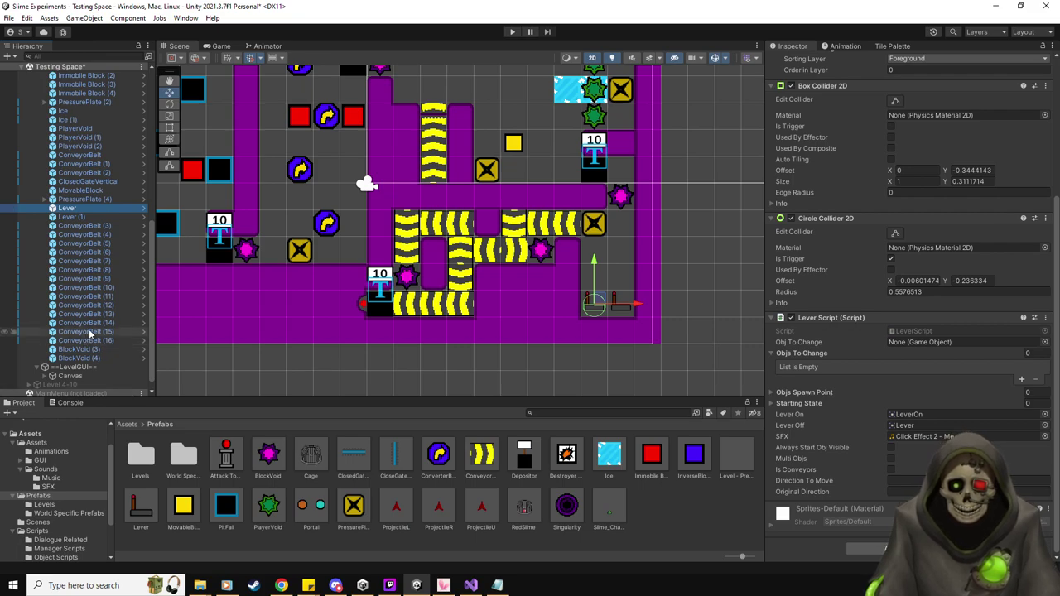
pyautogui.moveTo(839, 365)
pyautogui.mouseDown()
pyautogui.moveTo(826, 356)
pyautogui.moveTo(828, 364)
pyautogui.mouseUp()
pyautogui.click(892, 448)
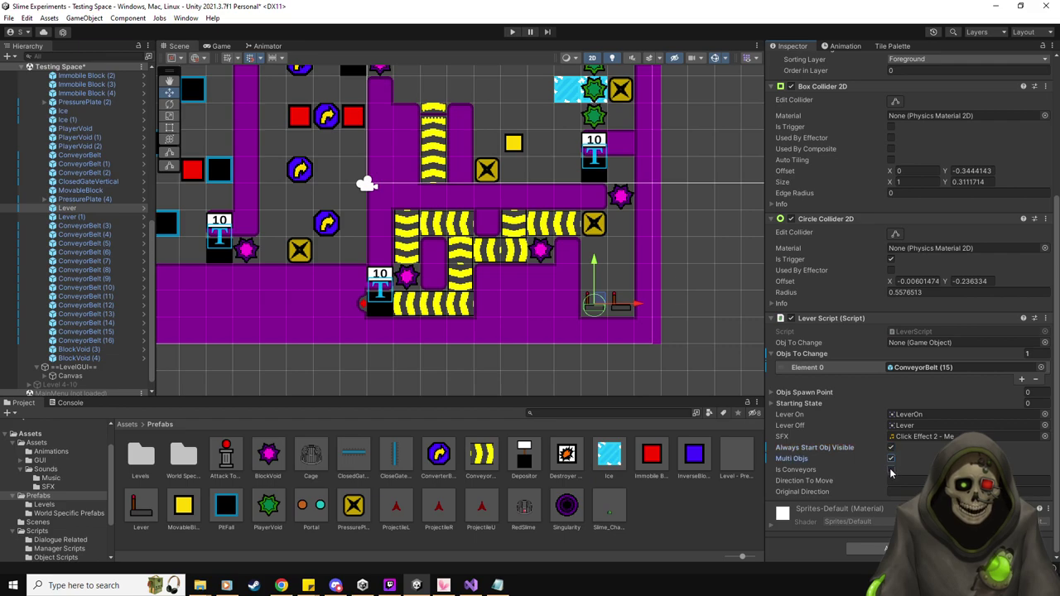
pyautogui.click(894, 480)
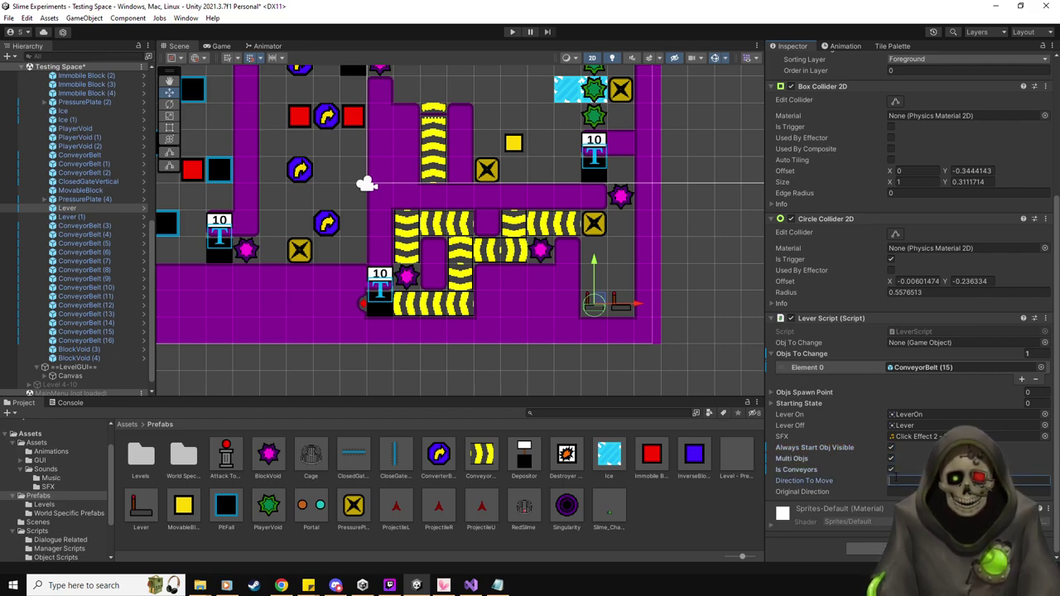
pyautogui.write('Left')
pyautogui.press('Tab')
pyautogui.write('Right')
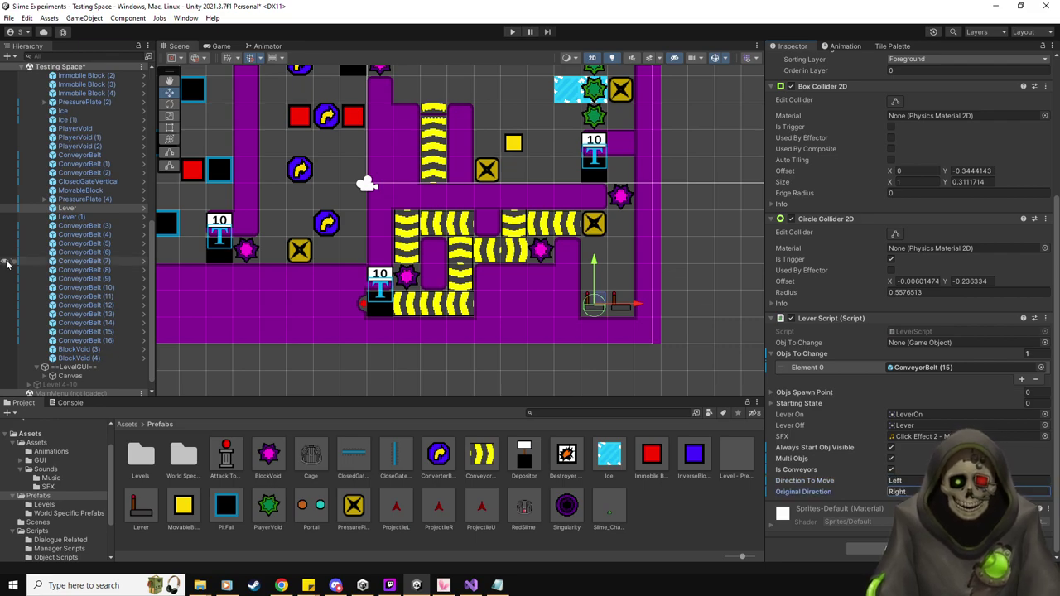
# Link Lever (1) to ConveyorBelt (16) with Always Start Obj Visible, Multi Objs and Is Conveyors enabled, Direction To Move Down and Original Direction Up.
pyautogui.click(104, 332)
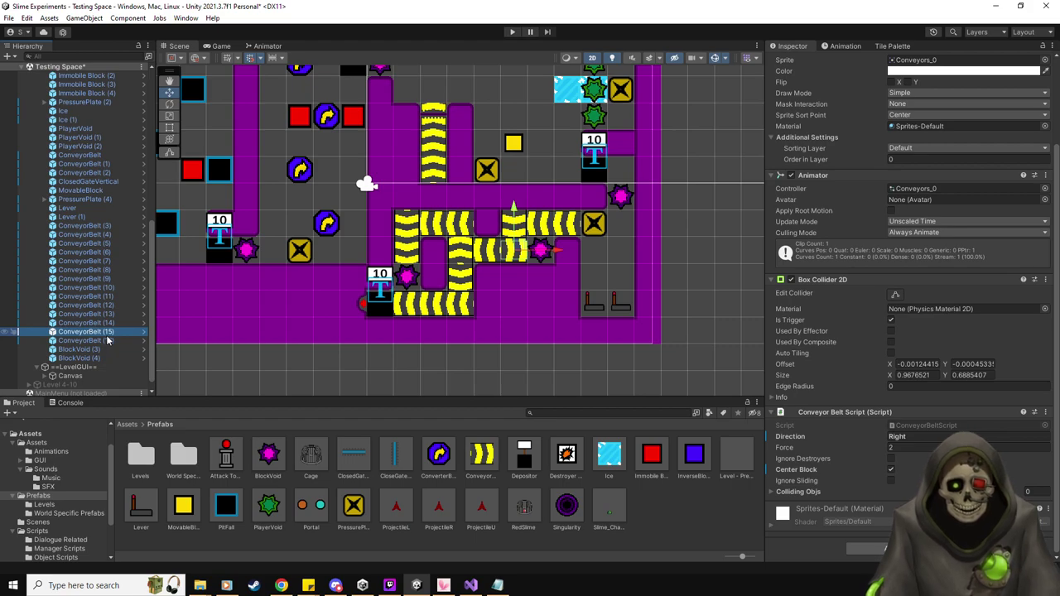
pyautogui.click(77, 217)
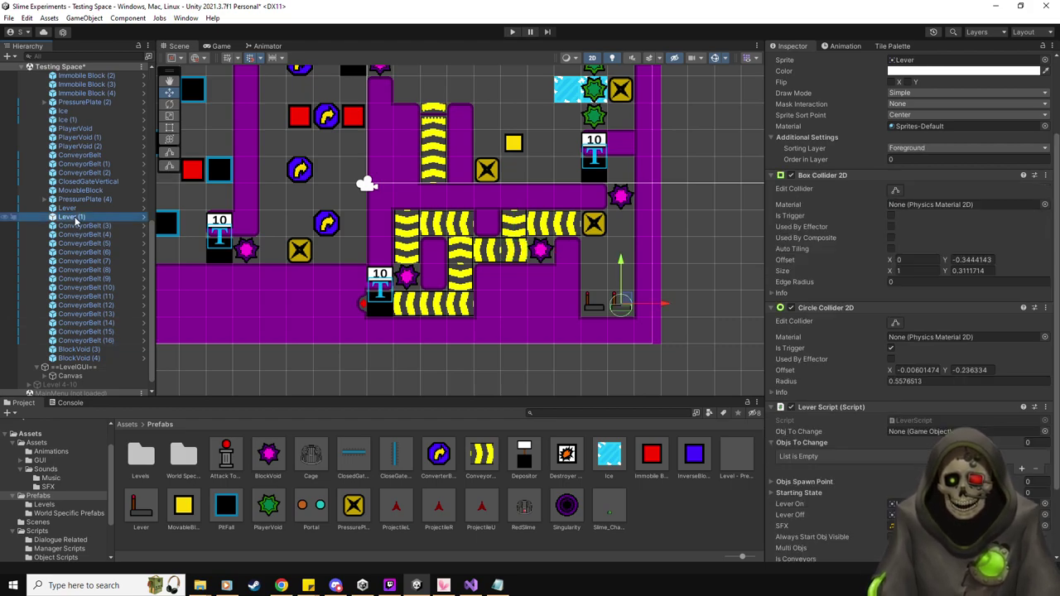
pyautogui.moveTo(85, 341); pyautogui.dragTo(850, 452)
pyautogui.scroll(-3, 886, 460)
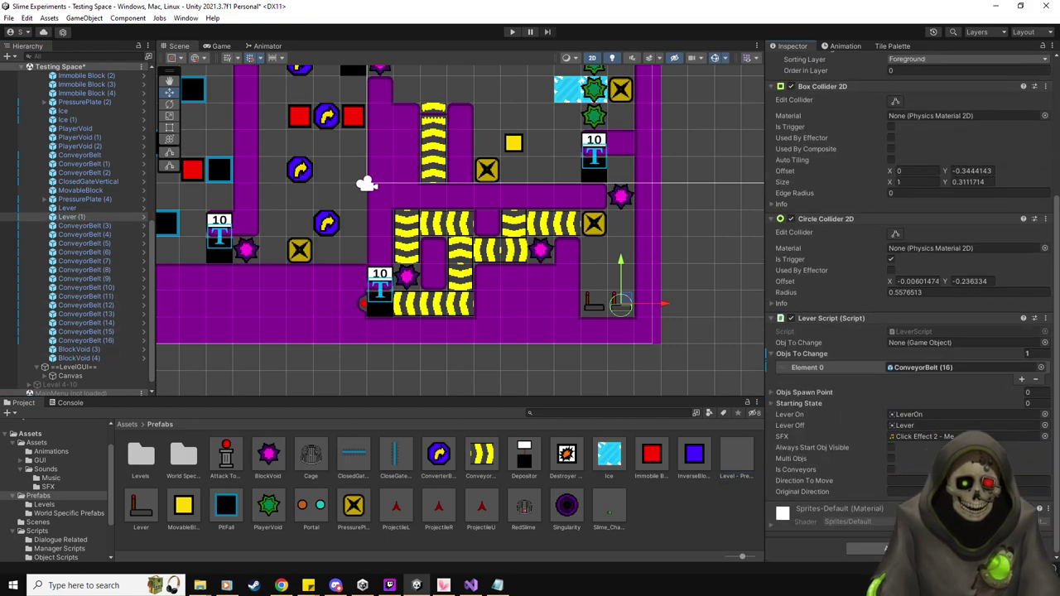
pyautogui.click(891, 448)
pyautogui.click(892, 469)
pyautogui.click(906, 481)
pyautogui.write('Down')
pyautogui.press('Tab')
pyautogui.write('Up')
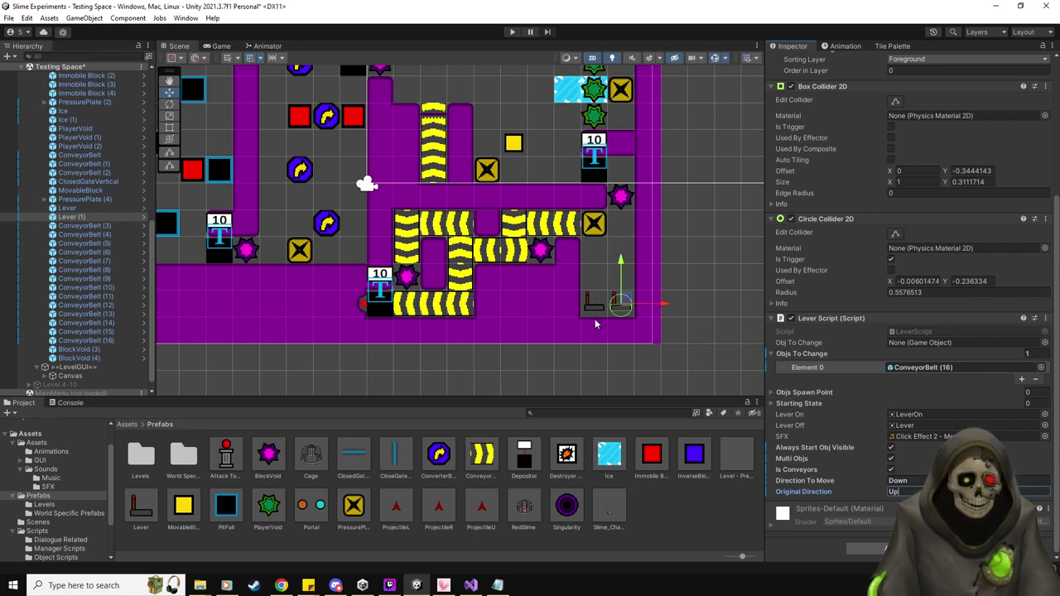
# Set the Value of the depositor beside the spawn point to 13 and collapse the expanded Depositor and PressurePlate (3) entries.
pyautogui.scroll(6, 94, 147)
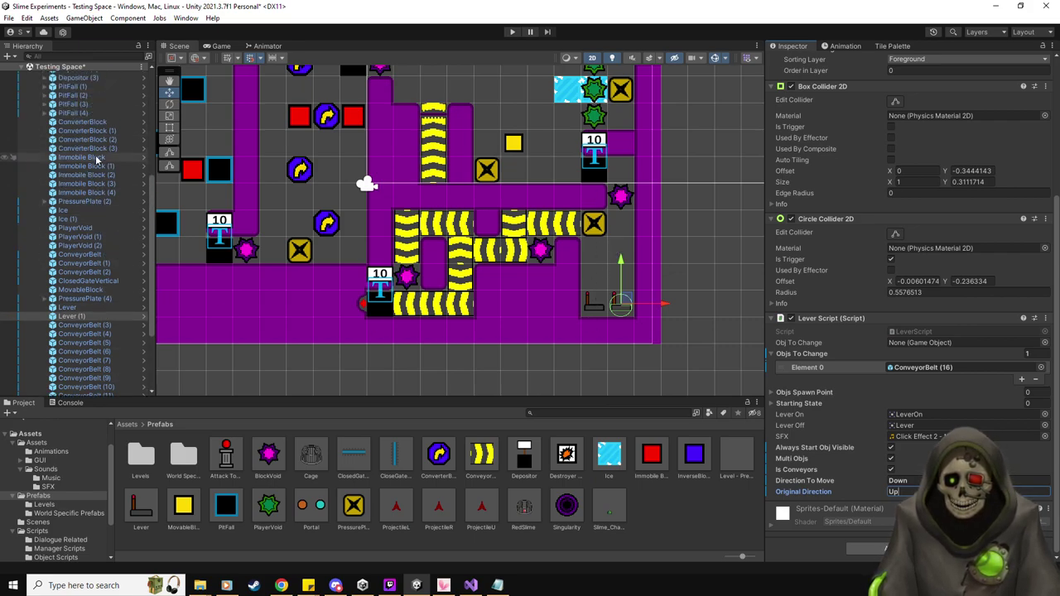
pyautogui.scroll(4, 94, 148)
pyautogui.click(79, 130)
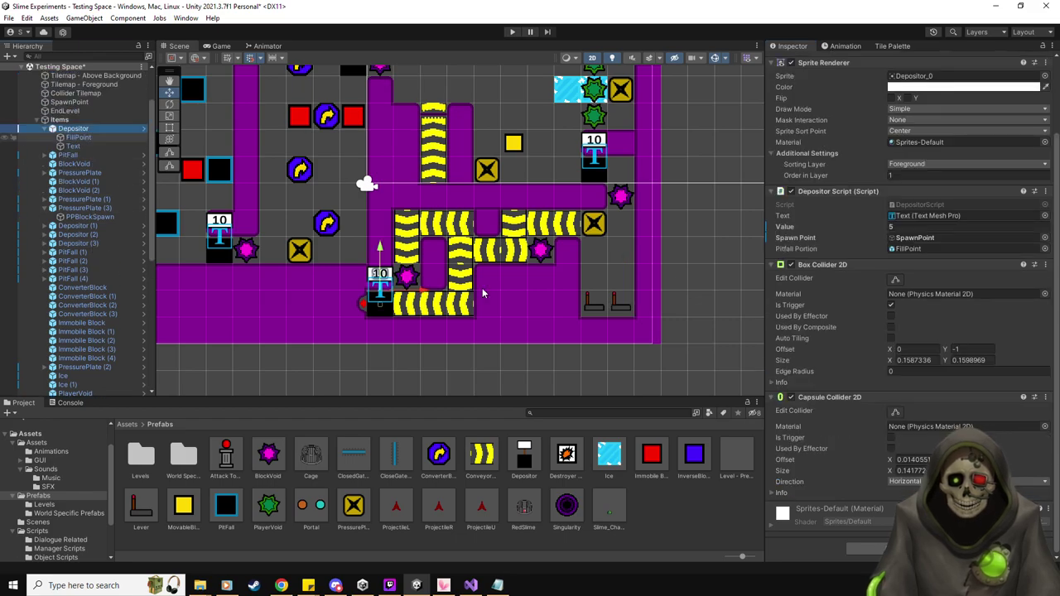
pyautogui.click(911, 226)
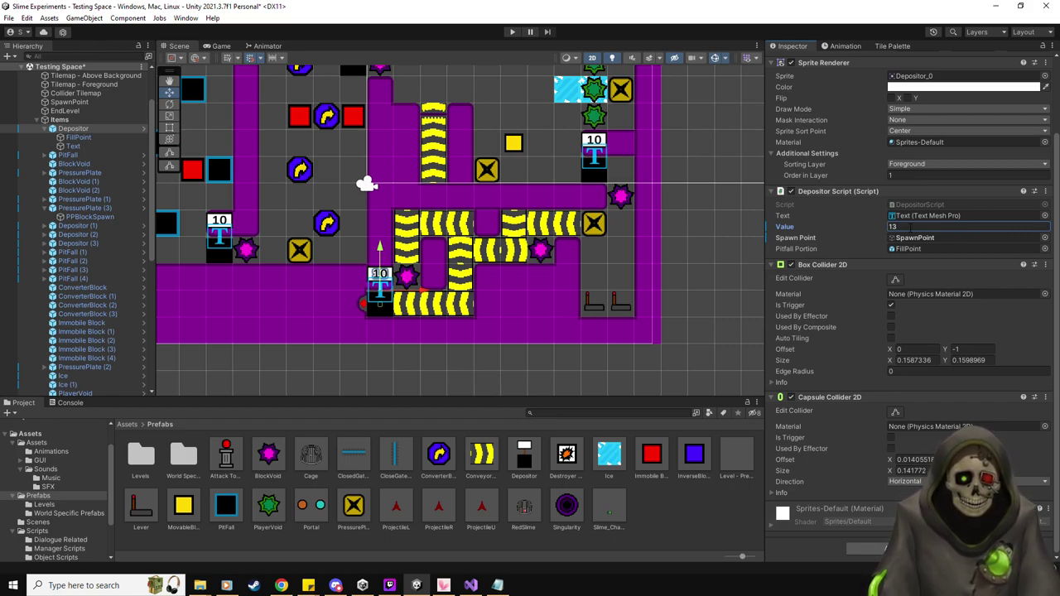
pyautogui.click(46, 128)
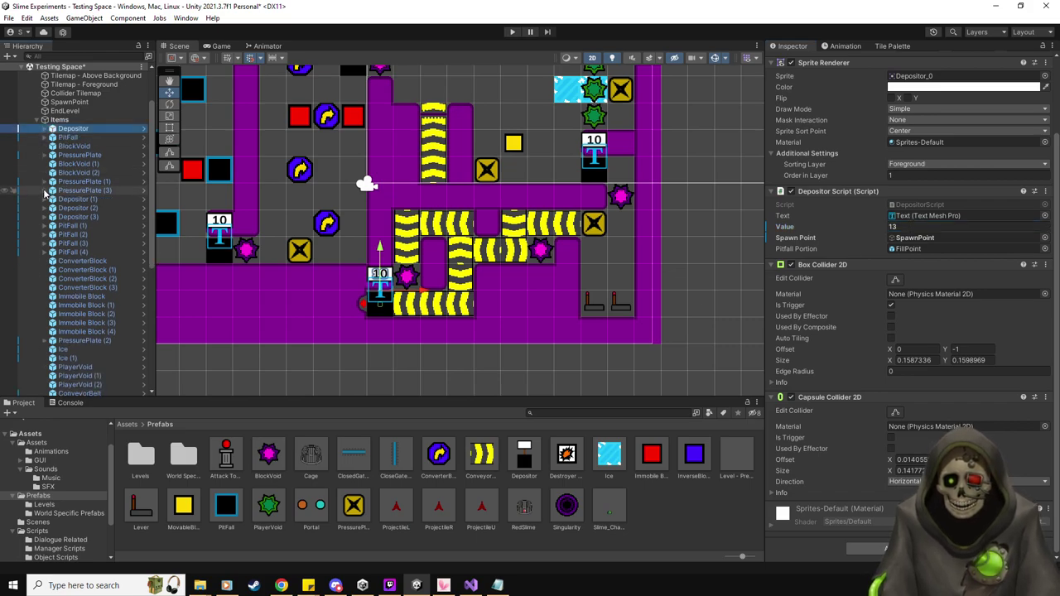
pyautogui.click(45, 191)
pyautogui.scroll(3, 72, 306)
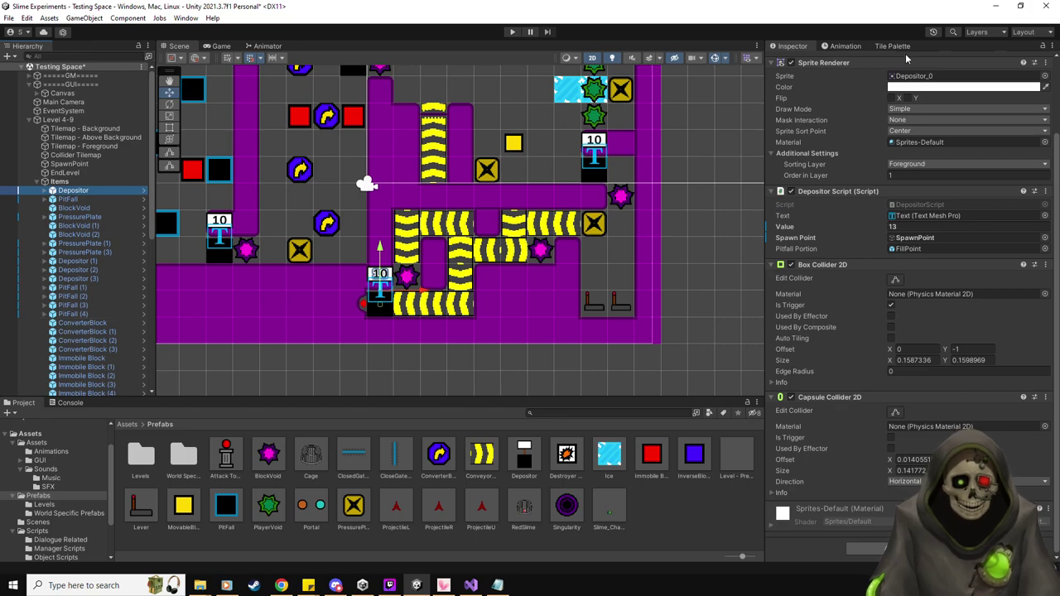
# Lock the Inspector on Level 4-9 and add the MovableBlock prefab to the Level Reset script's Items Respawn list.
pyautogui.click(60, 120)
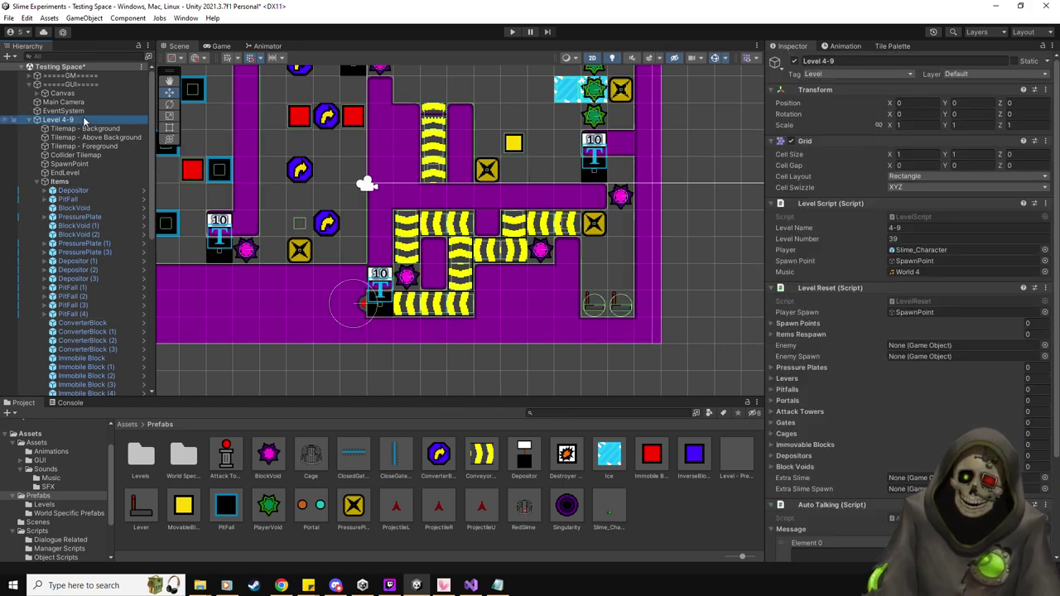
pyautogui.press('f')
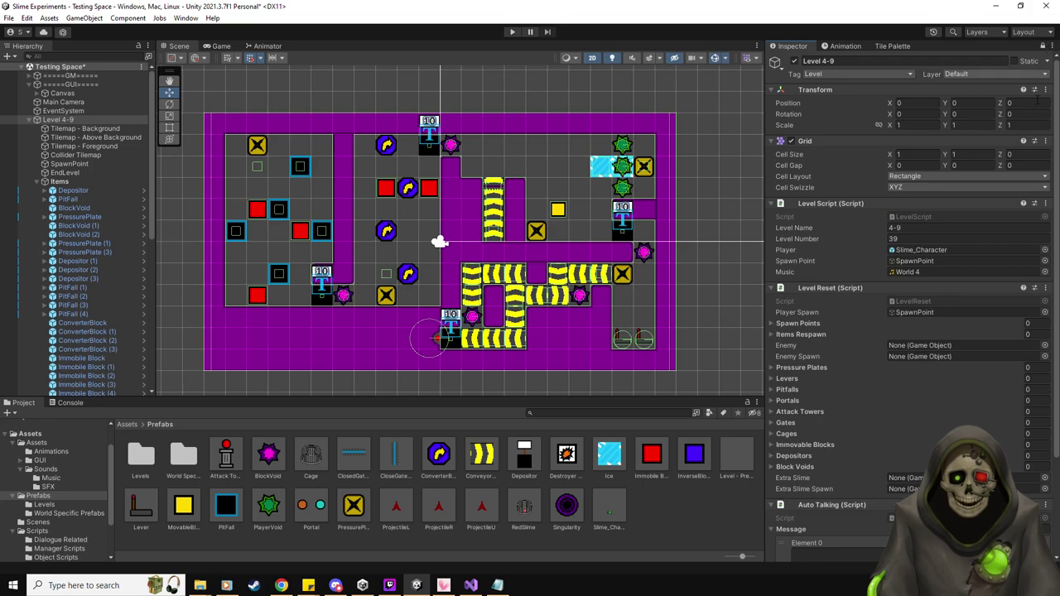
pyautogui.moveTo(192, 507); pyautogui.dragTo(835, 335)
# Create an empty object named BlockSpawn under Items, add it to the Spawn Points list and position it on the yellow movable block.
pyautogui.rightClick(58, 179)
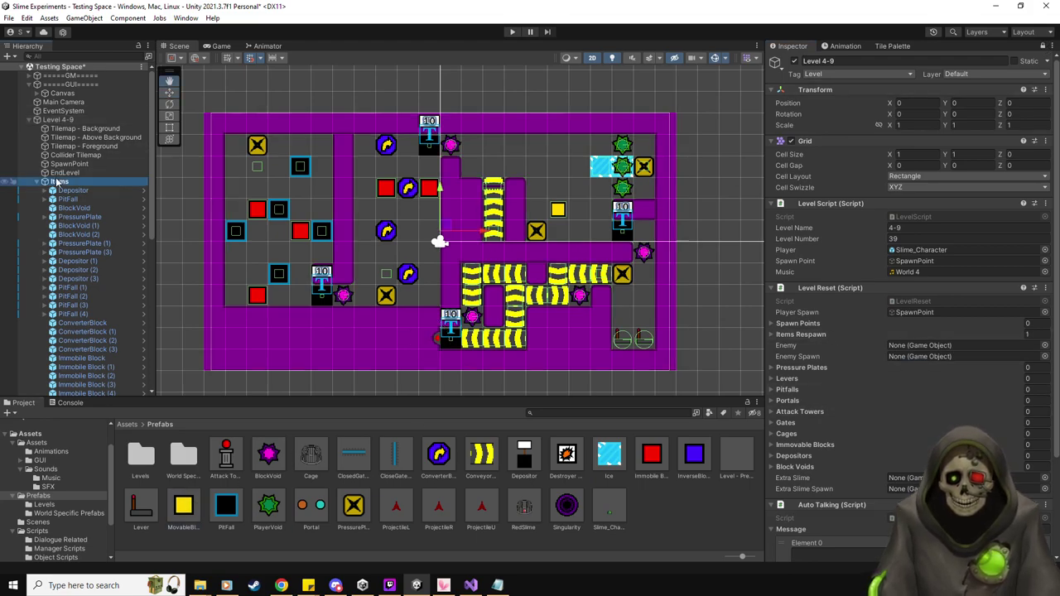
pyautogui.click(113, 309)
pyautogui.write('BlockSpawn')
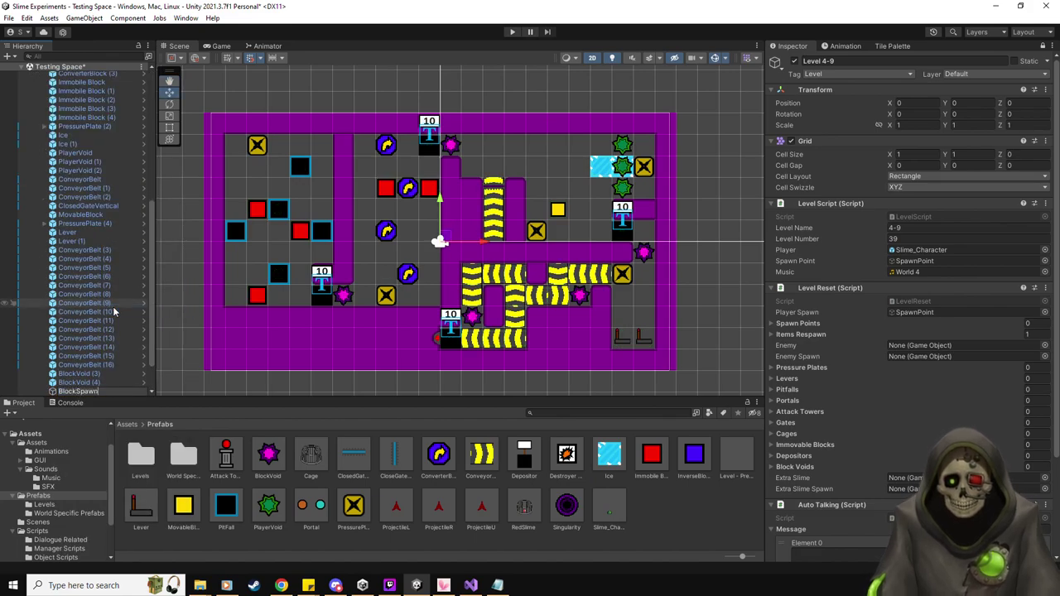
pyautogui.press('Return')
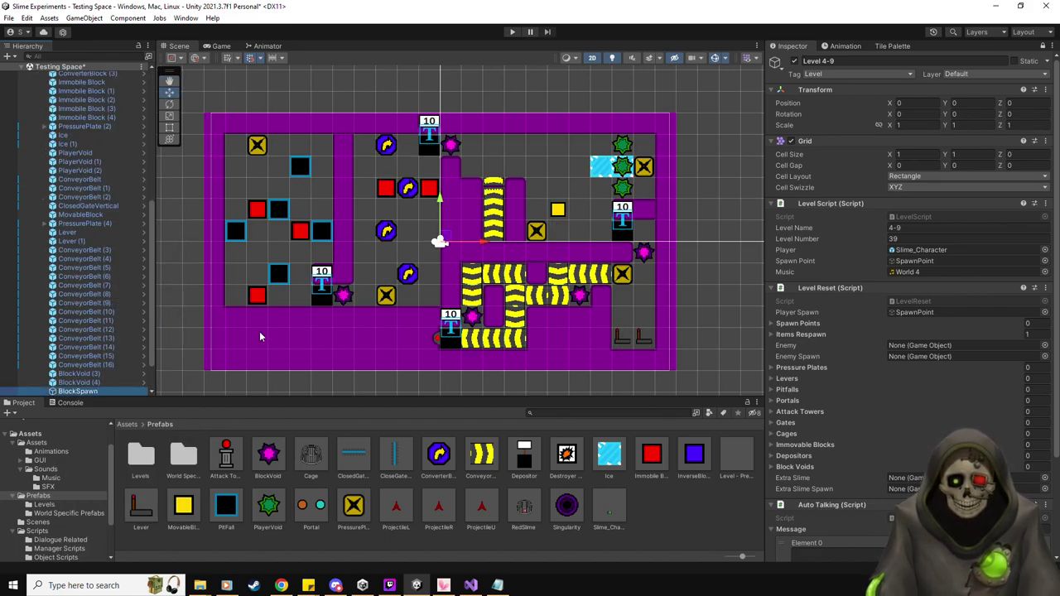
pyautogui.moveTo(94, 394); pyautogui.dragTo(797, 323)
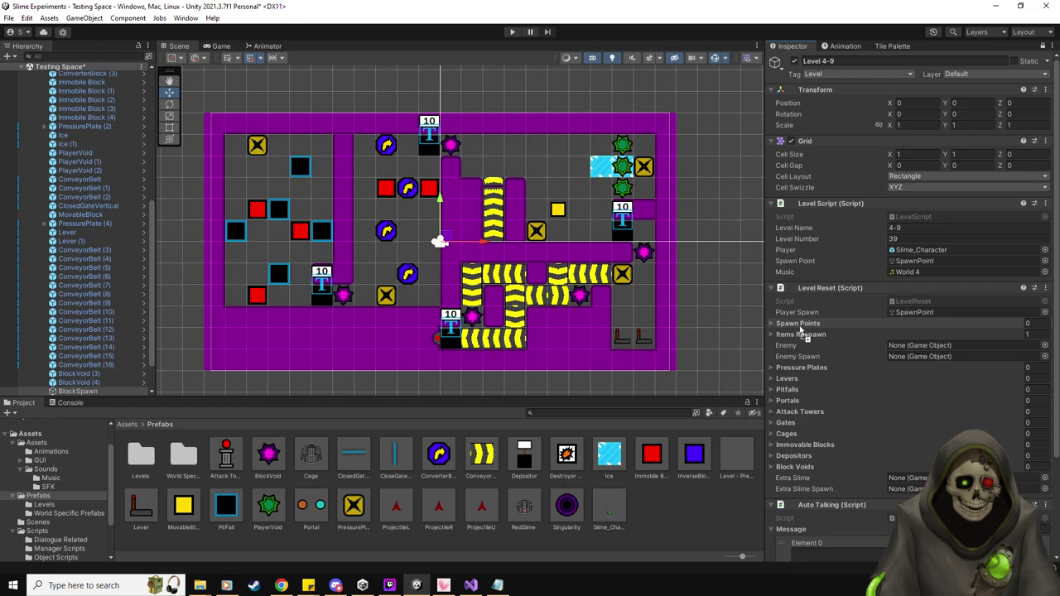
pyautogui.moveTo(446, 239); pyautogui.dragTo(559, 209)
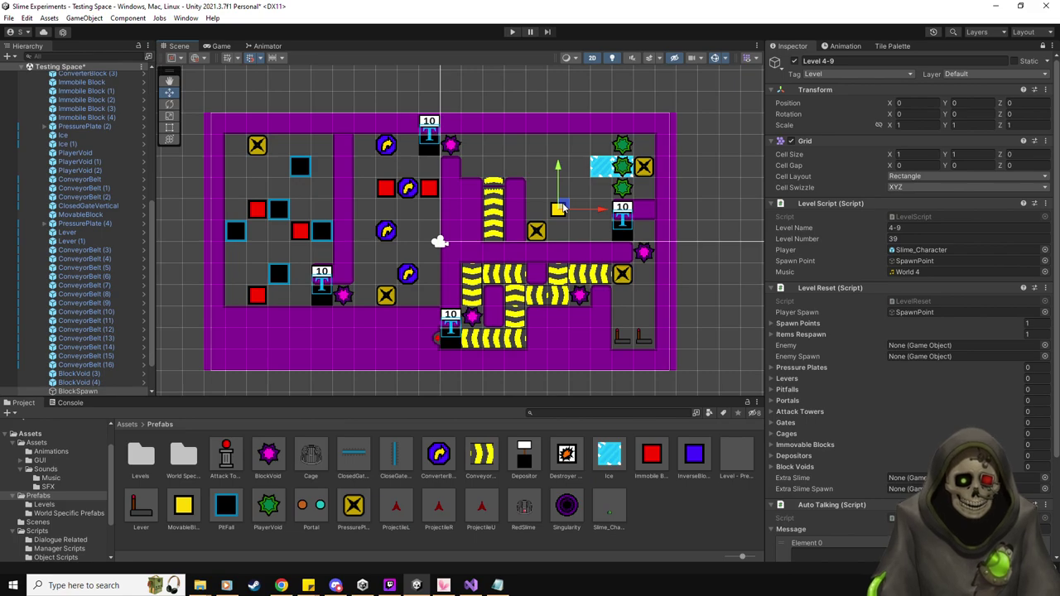
pyautogui.scroll(10, 125, 176)
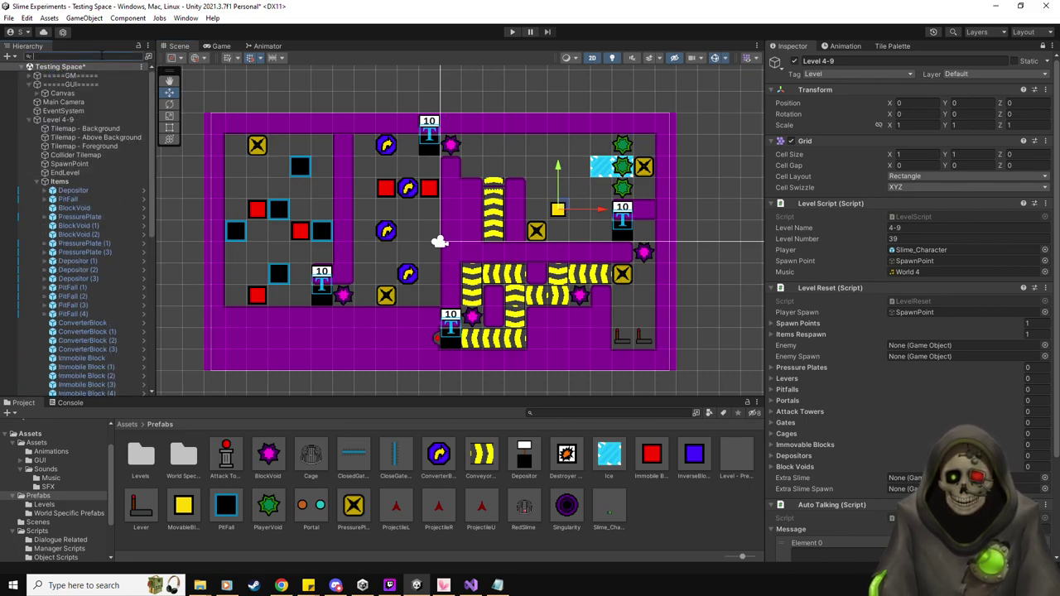
# Find the pressure plates in the hierarchy and add PressurePlate through PressurePlate (4) to the Level Reset script's Pressure Plates list.
pyautogui.write('ure')
pyautogui.click(56, 75)
pyautogui.keyDown('shift'); pyautogui.click(83, 110); pyautogui.keyUp('shift')
pyautogui.moveTo(83, 97); pyautogui.dragTo(816, 375)
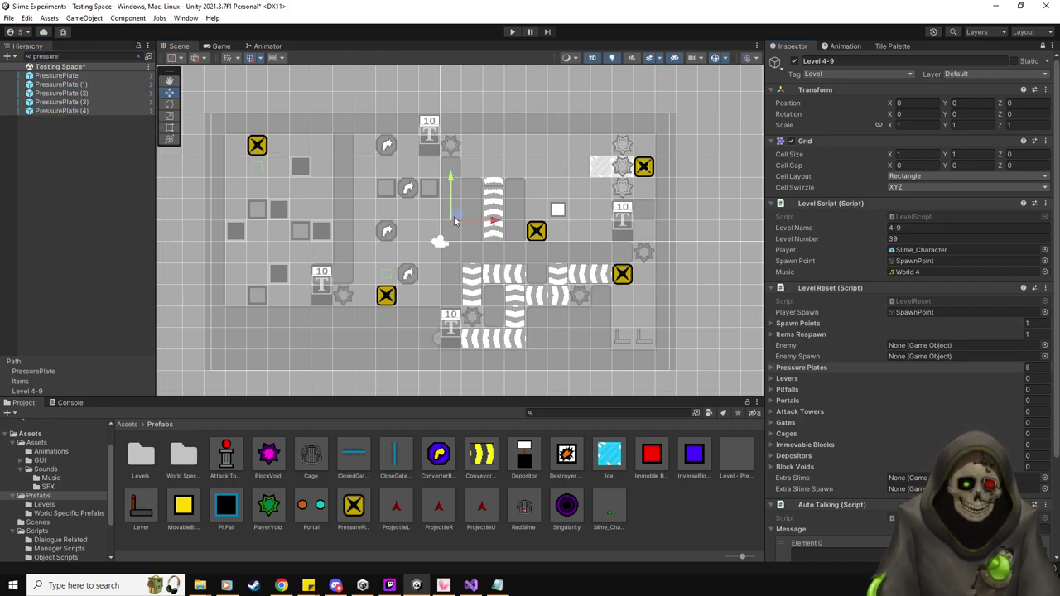
# Search the hierarchy for lever and add Lever and Lever (1) to the Level Reset script's Levers list.
pyautogui.click(120, 53)
pyautogui.hotkey('ctrl', 'a')
pyautogui.write('lever')
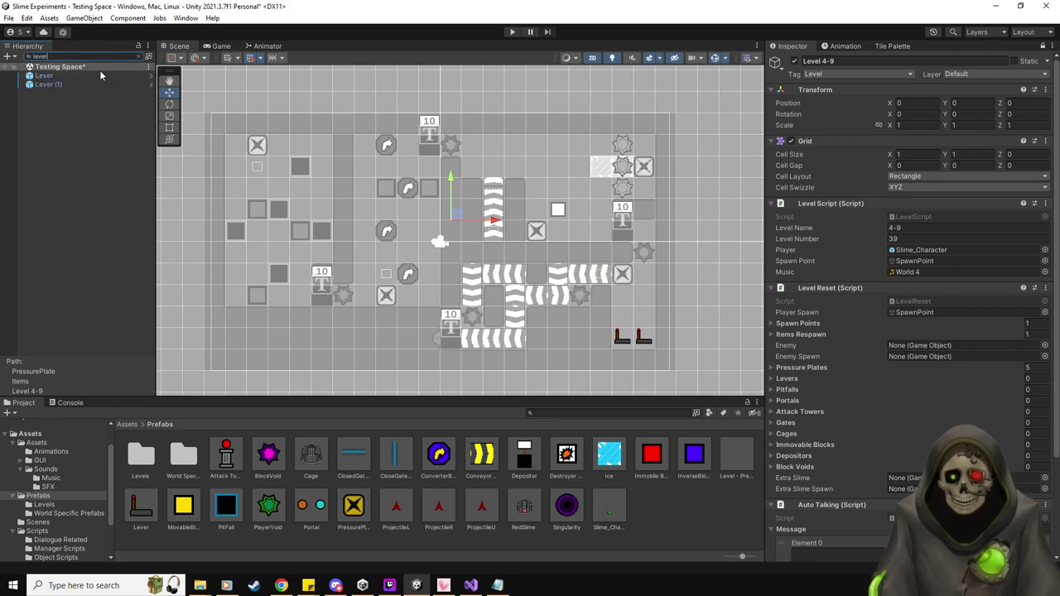
pyautogui.click(72, 76)
pyautogui.keyDown('shift'); pyautogui.click(63, 85); pyautogui.keyUp('shift')
pyautogui.moveTo(673, 344); pyautogui.dragTo(796, 383)
# Search the hierarchy for pit and add PitFall through PitFall (4) to the Level Reset script's Pitfalls list.
pyautogui.click(56, 53)
pyautogui.hotkey('ctrl', 'a')
pyautogui.write('pit')
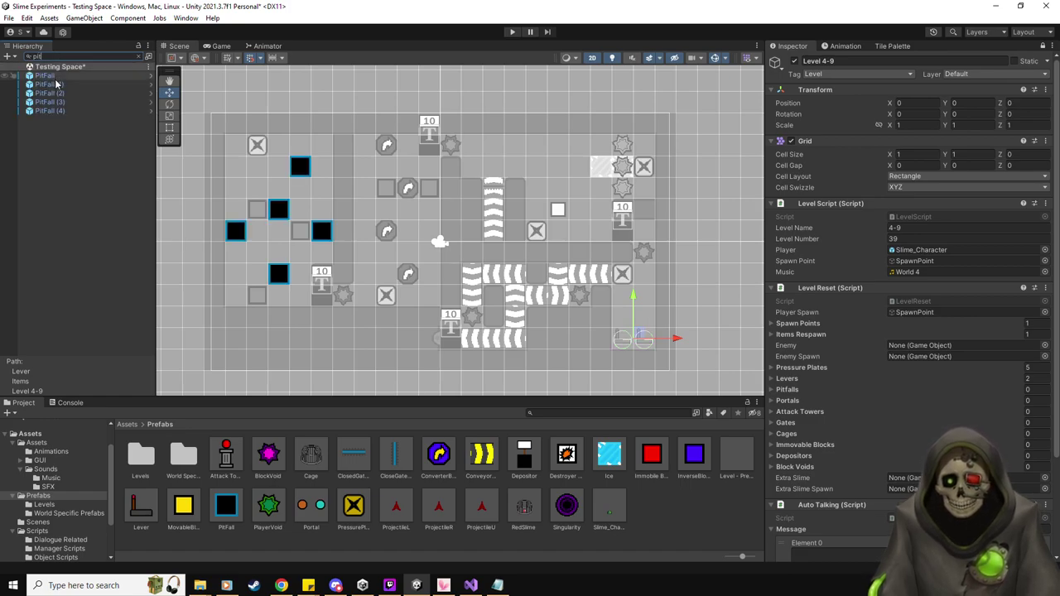
pyautogui.click(50, 75)
pyautogui.keyDown('shift'); pyautogui.click(57, 111); pyautogui.keyUp('shift')
pyautogui.moveTo(55, 80); pyautogui.dragTo(800, 392)
# Search the hierarchy for gate and add ClosedGateVertical to the Level Reset script's Gates list.
pyautogui.click(66, 56)
pyautogui.hotkey('ctrl', 'a')
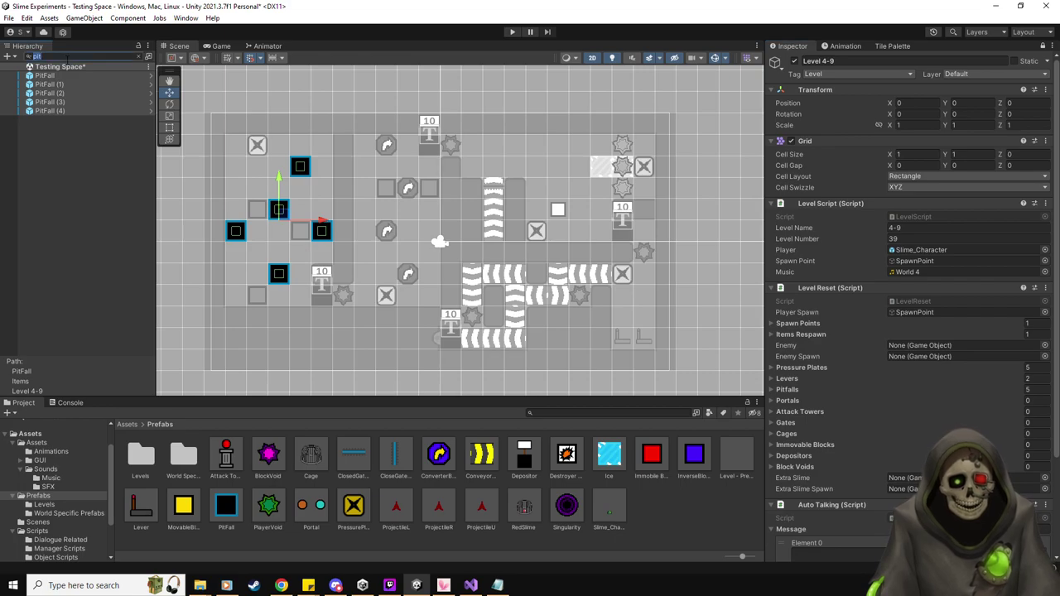
pyautogui.press('BackSpace')
pyautogui.write('ga')
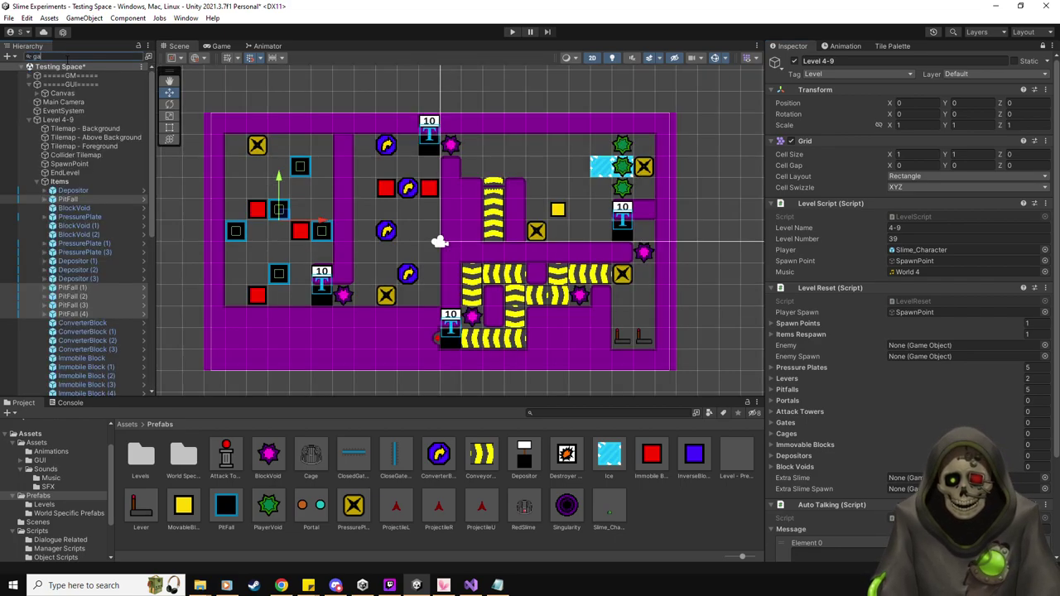
pyautogui.write('te')
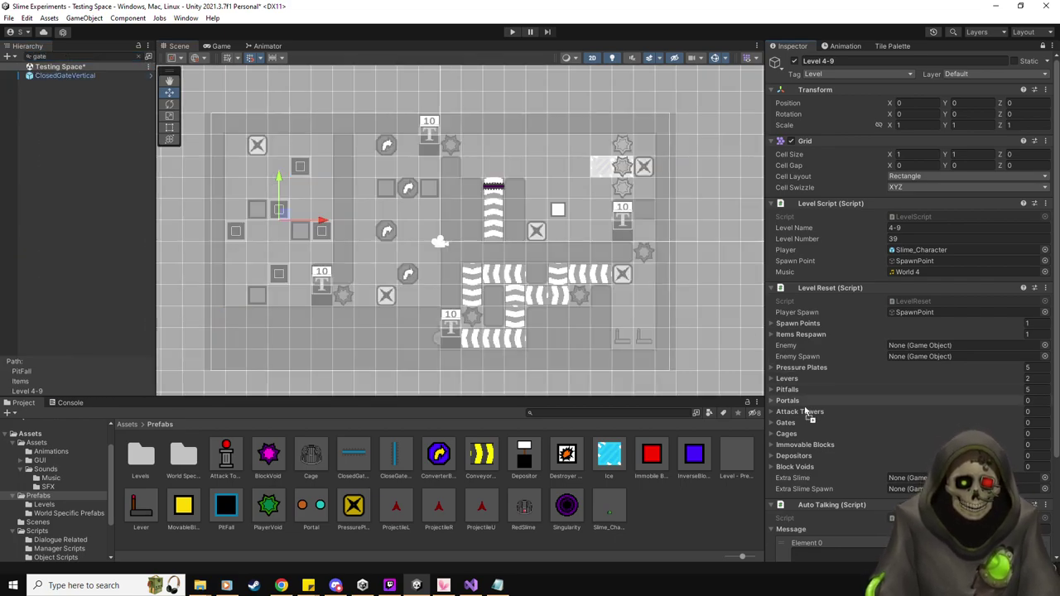
pyautogui.moveTo(792, 425); pyautogui.dragTo(791, 425)
# Search for depo, add Depositor through Depositor (3) to the Level Reset script's Depositors list, and clear the hierarchy search.
pyautogui.click(70, 55)
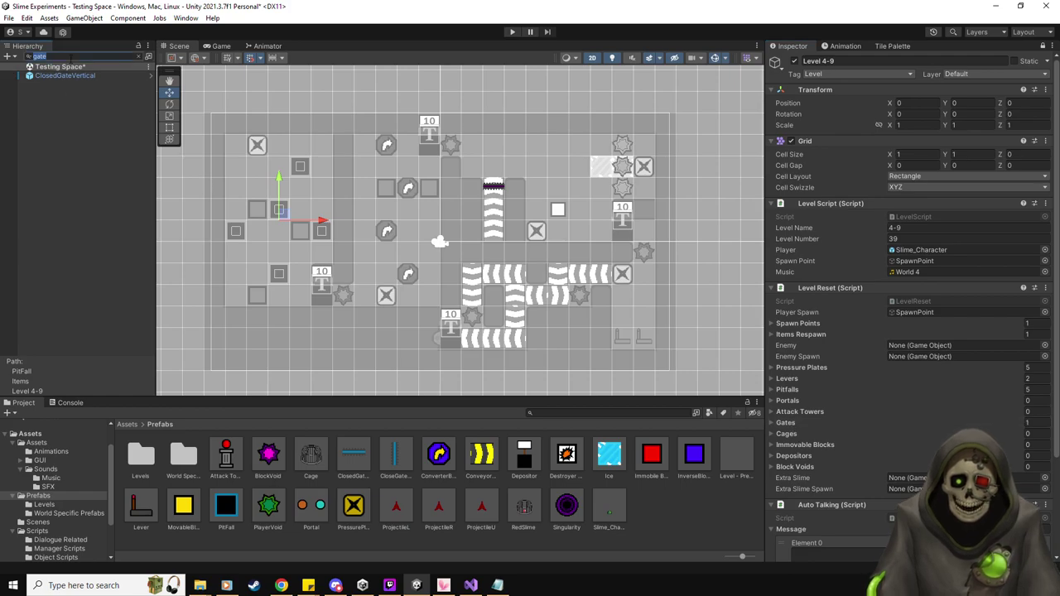
pyautogui.press('BackSpace')
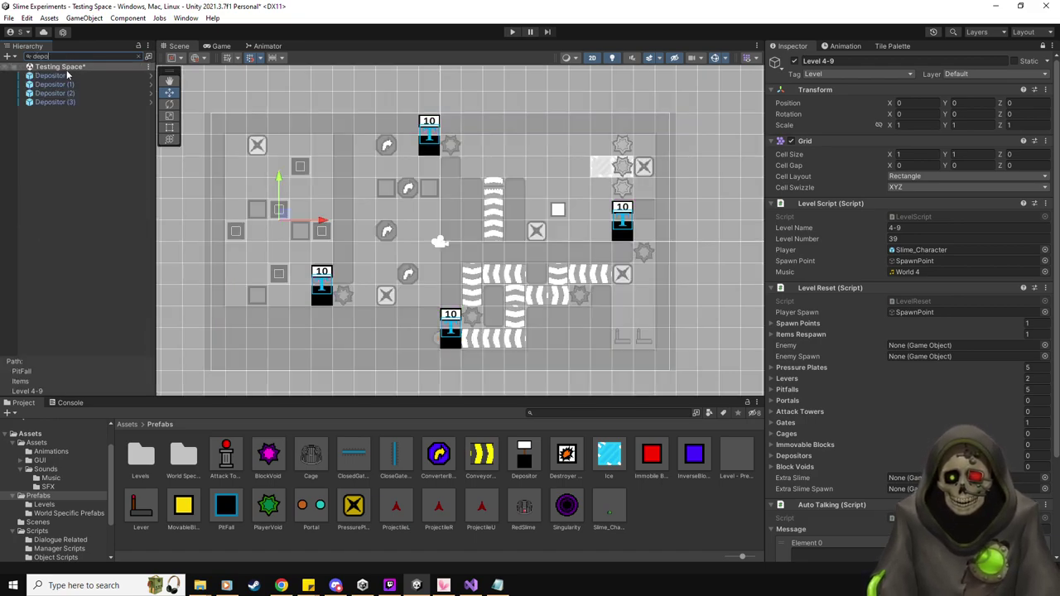
pyautogui.click(49, 76)
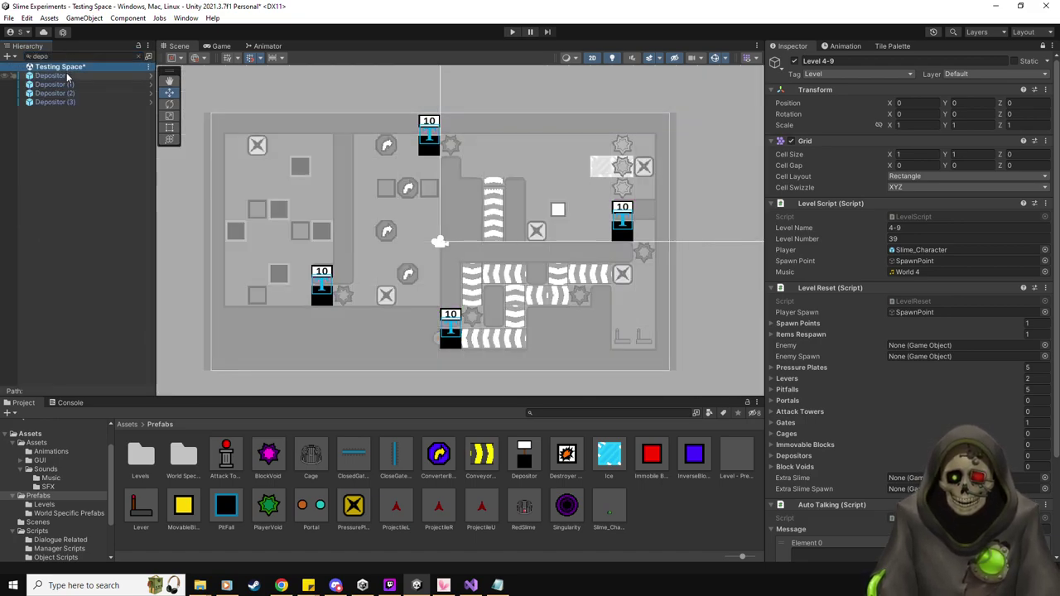
pyautogui.keyDown('shift'); pyautogui.click(61, 106); pyautogui.keyUp('shift')
pyautogui.moveTo(58, 85); pyautogui.dragTo(808, 457)
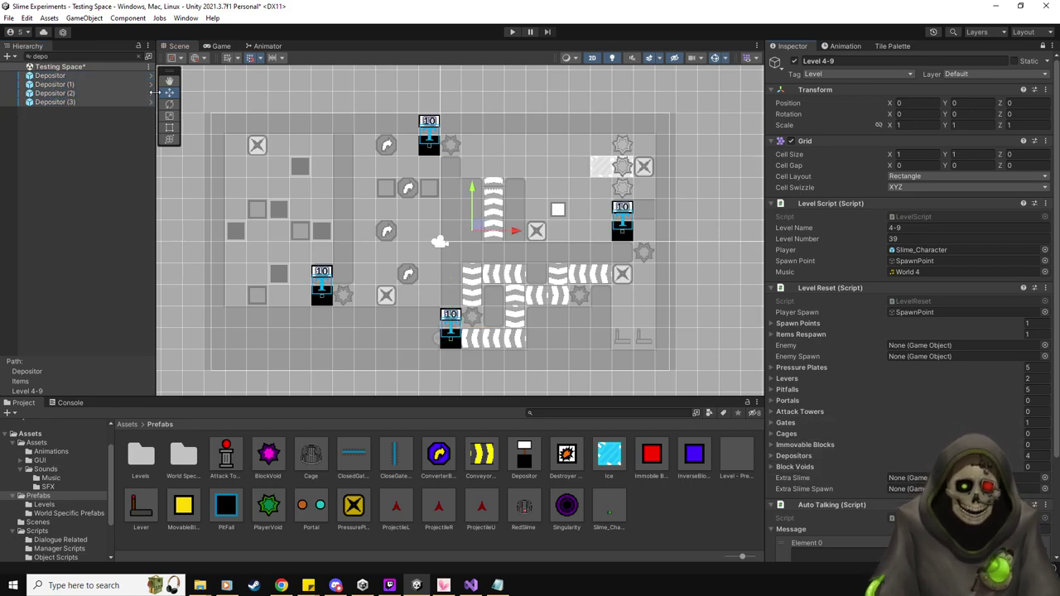
pyautogui.hotkey('ctrl', 'a')
pyautogui.press('BackSpace')
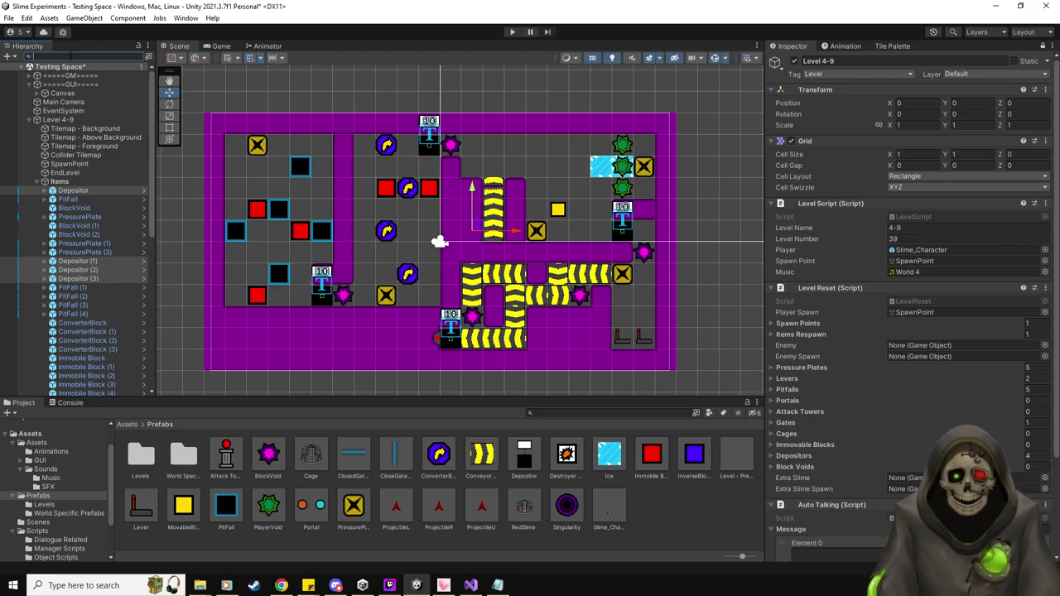
# Set Auto Talking message Element 0 to "To be honest, I'm running out of thigns to say as you start each experiment.".
pyautogui.scroll(-4, 894, 340)
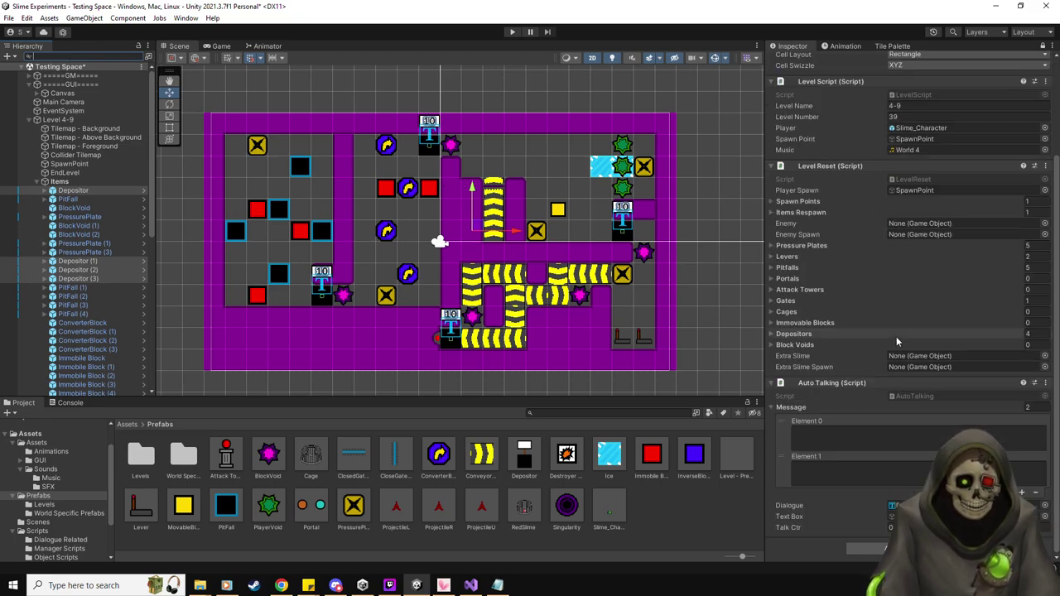
pyautogui.click(870, 428)
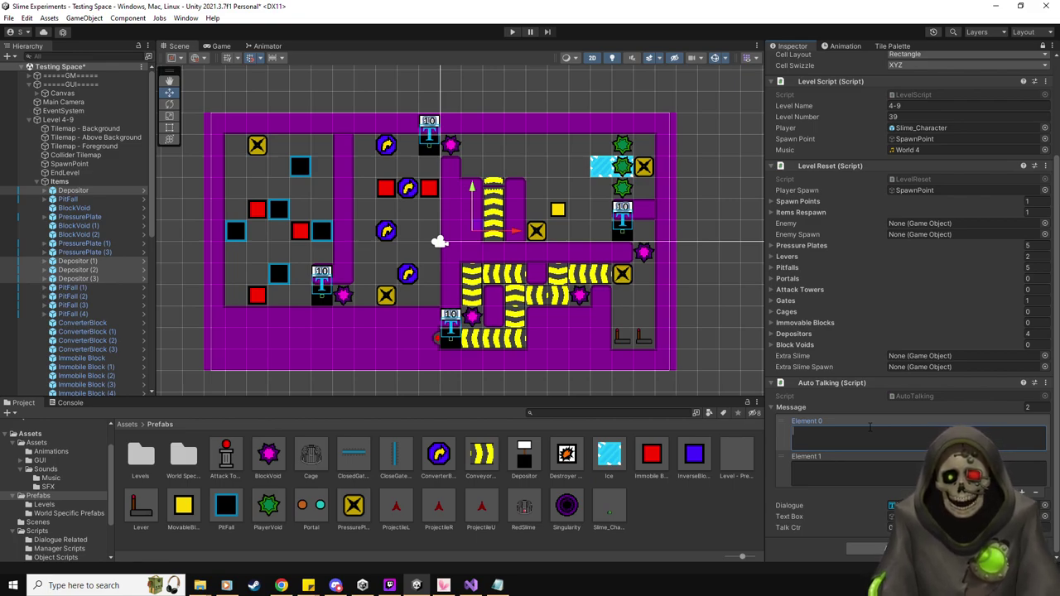
pyautogui.write('To')
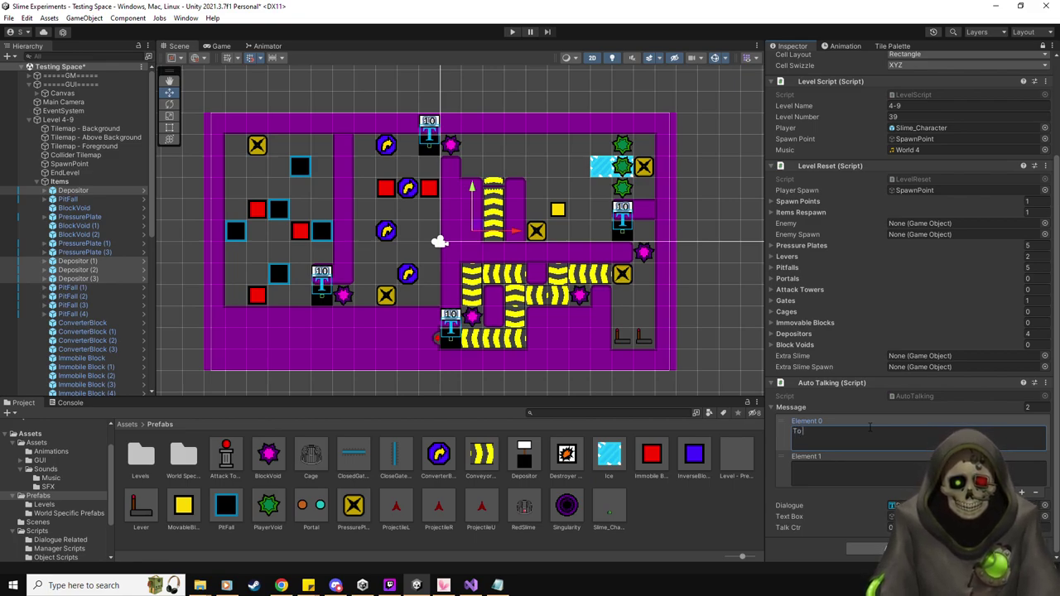
pyautogui.write(" be honest, I'm running out of things to say as you start each experiment.")
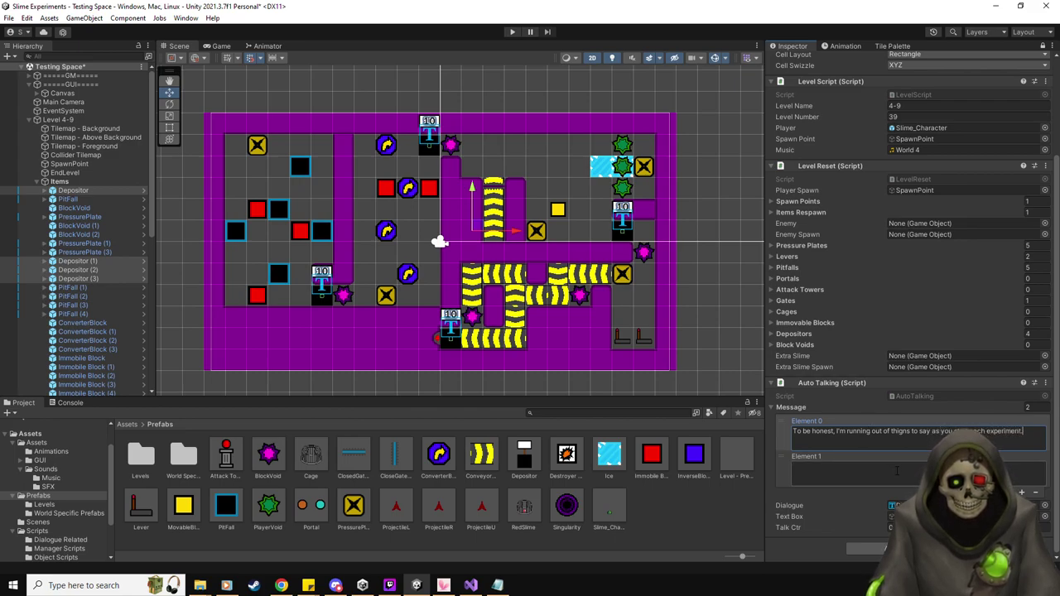
# Set Auto Talking message Element 1 to "So, how about I regale you with my life's story?".
pyautogui.click(898, 470)
pyautogui.write('SO')
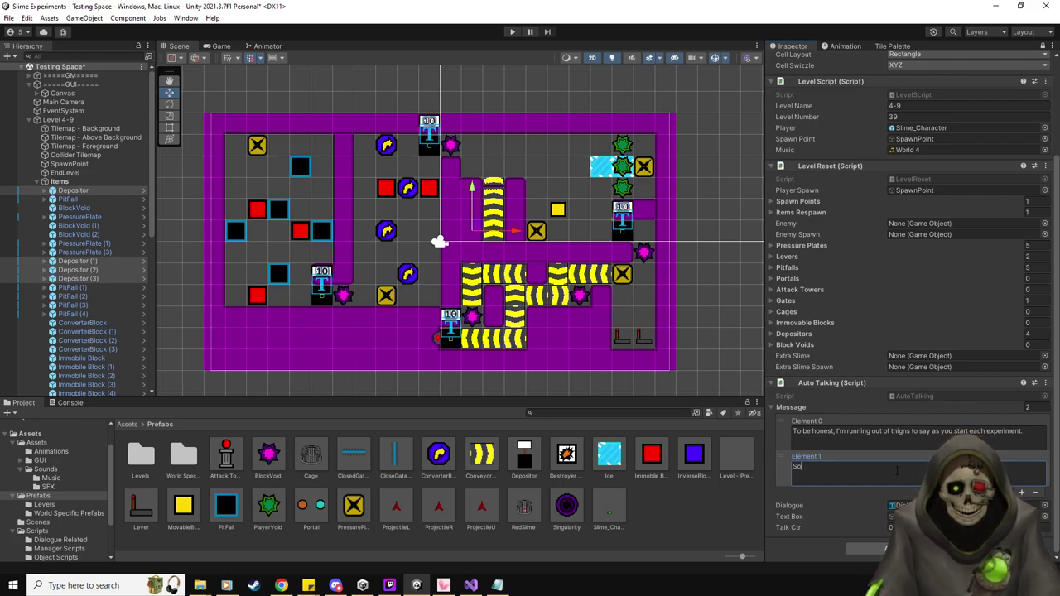
pyautogui.write(", how about I regale you with my life's sto")
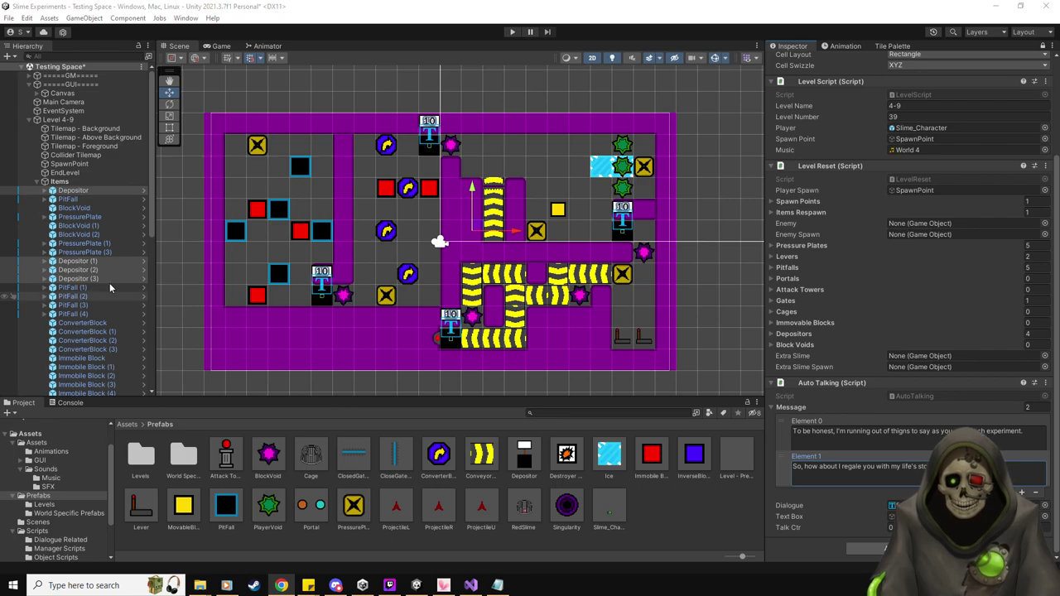
# Run the level briefly to check how the opening dialogue fits on screen, and stop it.
pyautogui.click(98, 314)
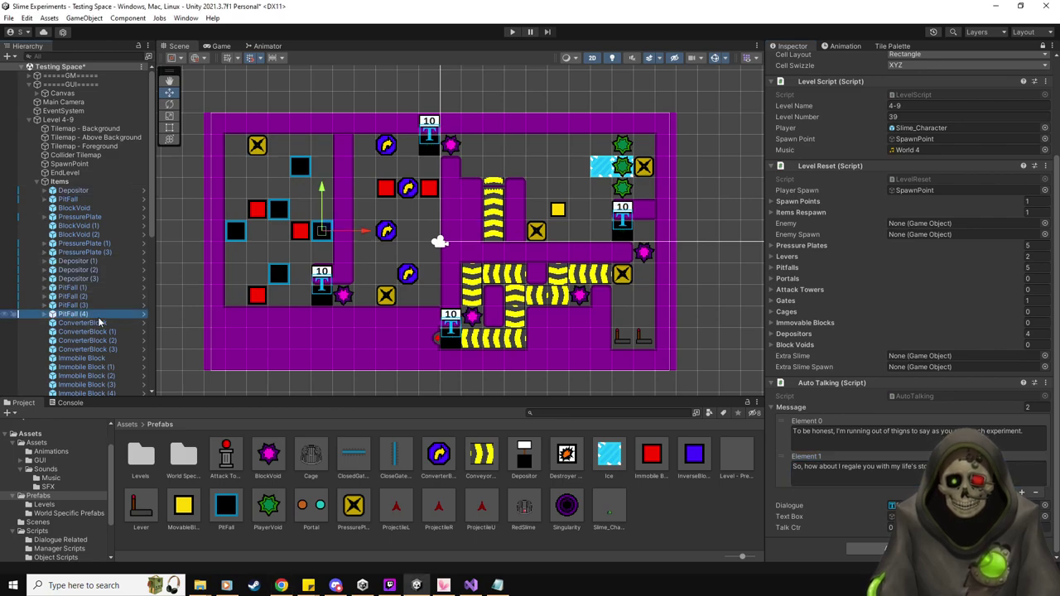
pyautogui.click(513, 33)
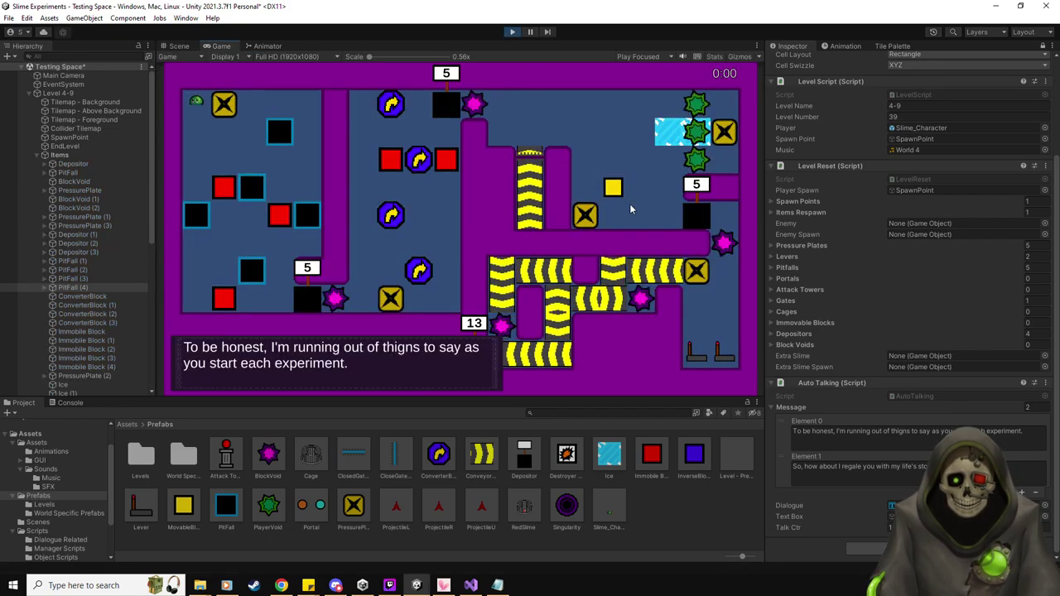
pyautogui.click(513, 33)
# Activate the TextBox under the LevelGUI Canvas and resize it narrower and taller with the Rect tool.
pyautogui.scroll(-12, 108, 341)
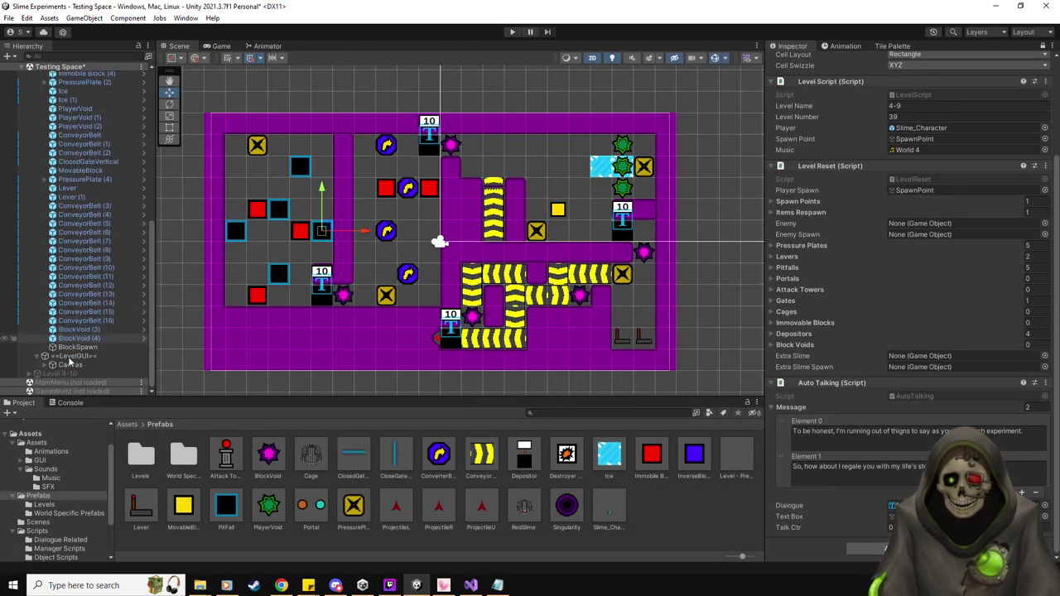
pyautogui.click(45, 365)
pyautogui.click(55, 374)
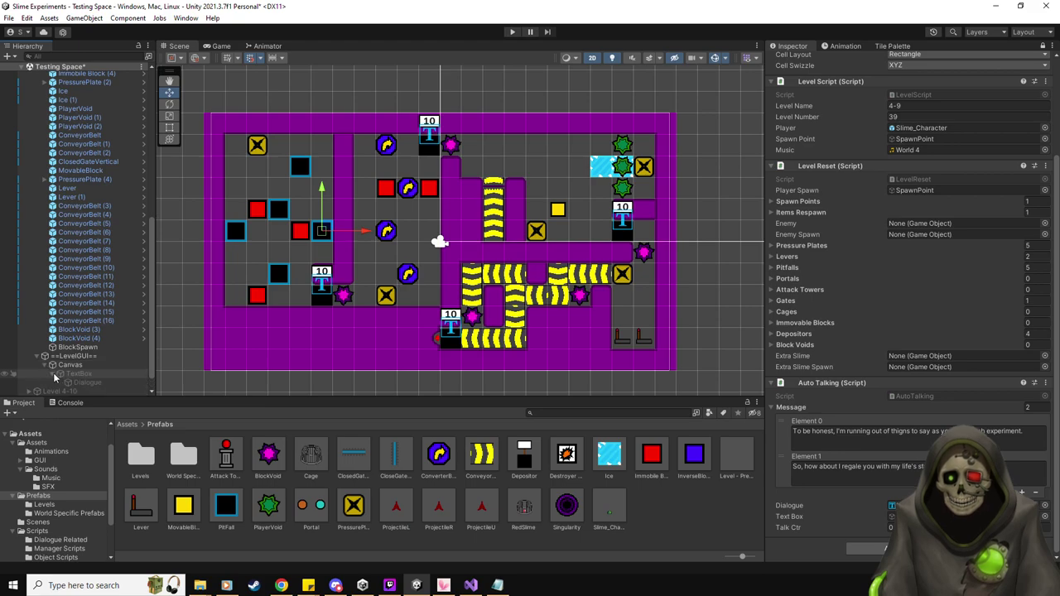
pyautogui.click(75, 374)
pyautogui.scroll(3, 803, 81)
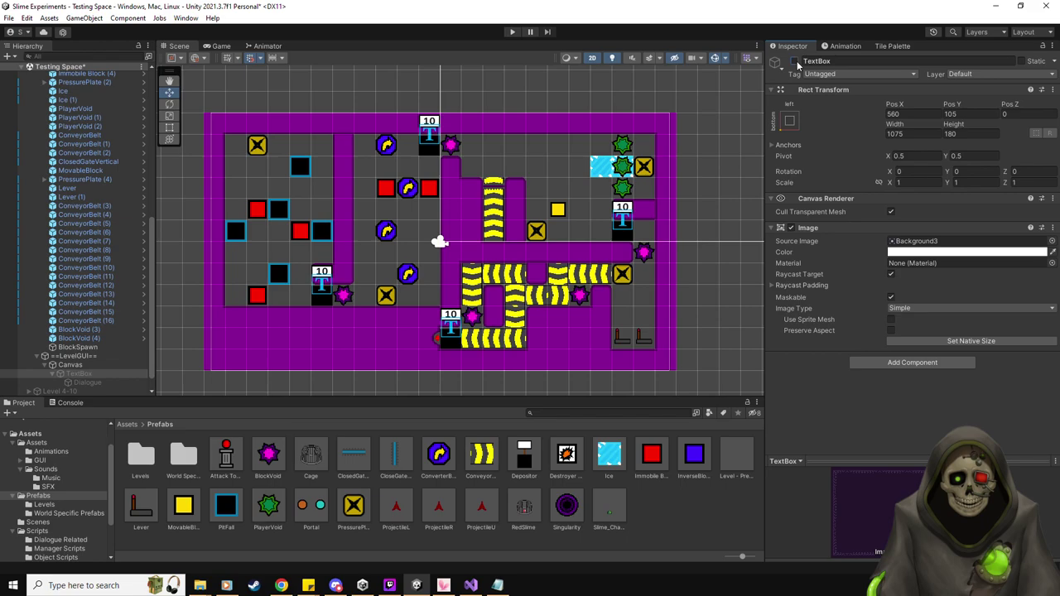
pyautogui.doubleClick(70, 375)
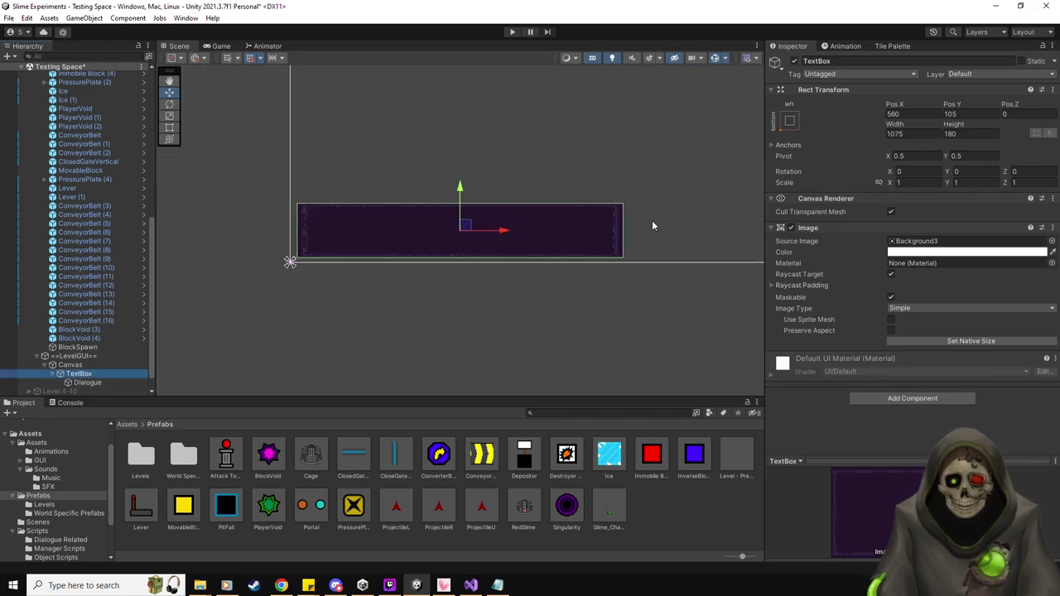
pyautogui.press('t')
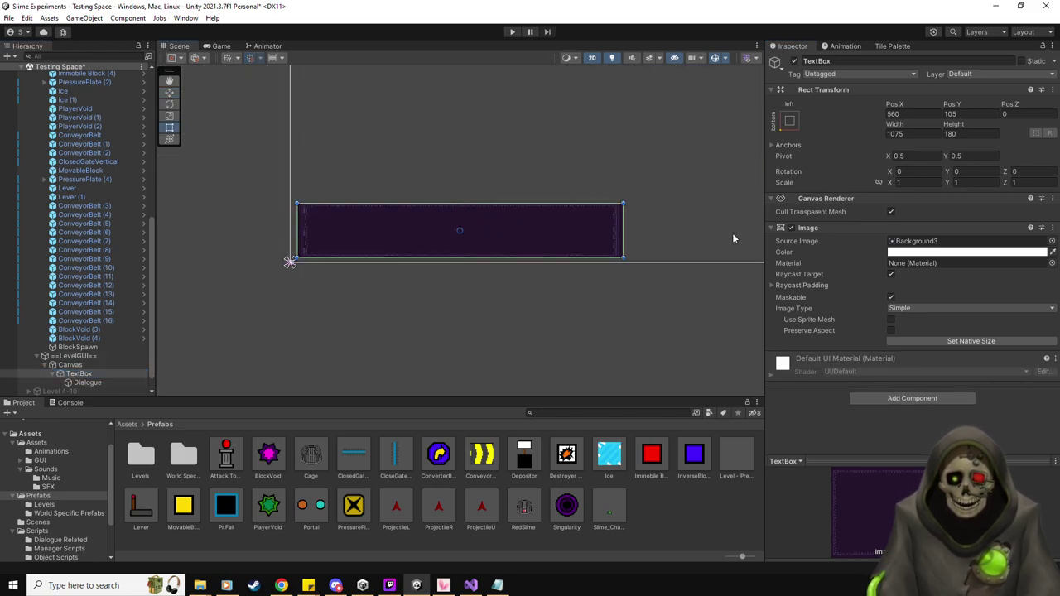
pyautogui.moveTo(623, 226); pyautogui.dragTo(584, 228)
pyautogui.moveTo(531, 204); pyautogui.dragTo(538, 193)
# Resize the Dialogue text area to about 869 by 174 inside the text box border and test it in play mode.
pyautogui.doubleClick(103, 384)
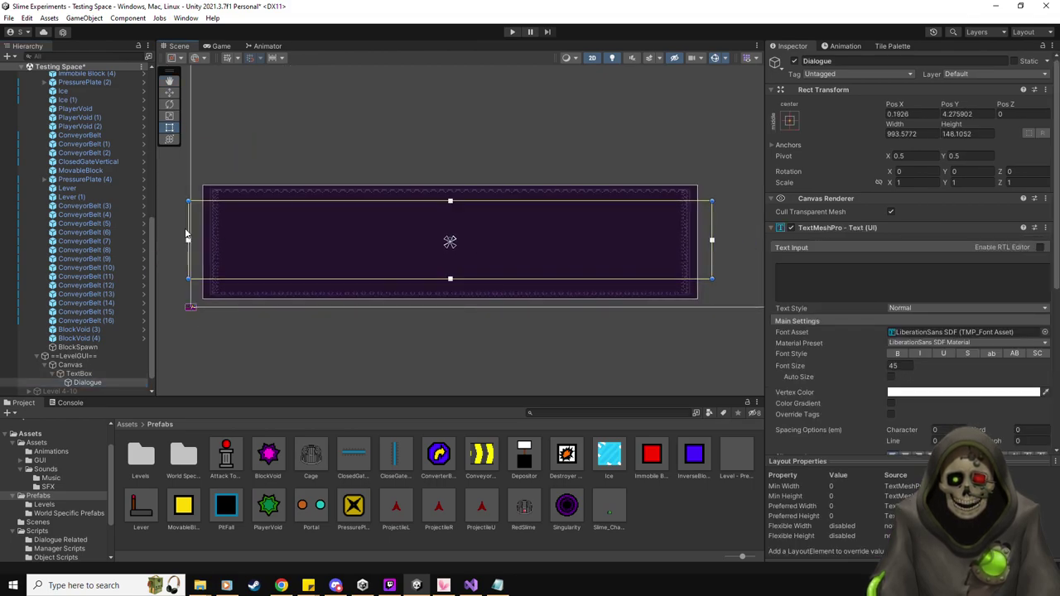
pyautogui.moveTo(189, 221); pyautogui.dragTo(221, 227)
pyautogui.moveTo(713, 215); pyautogui.dragTo(680, 219)
pyautogui.moveTo(573, 200); pyautogui.dragTo(575, 193)
pyautogui.moveTo(534, 277); pyautogui.dragTo(530, 287)
pyautogui.click(508, 34)
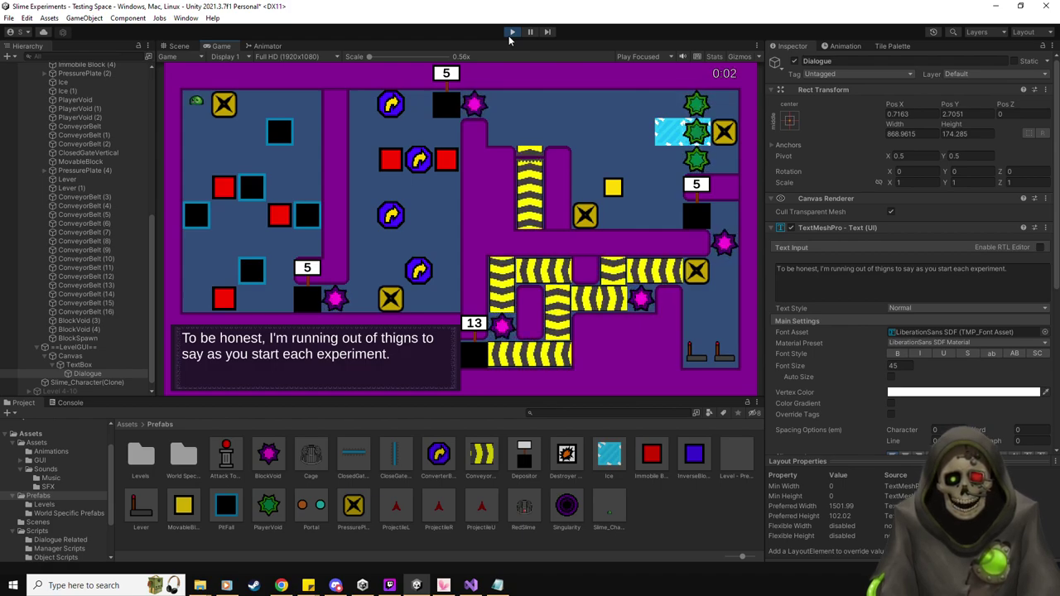
pyautogui.click(512, 33)
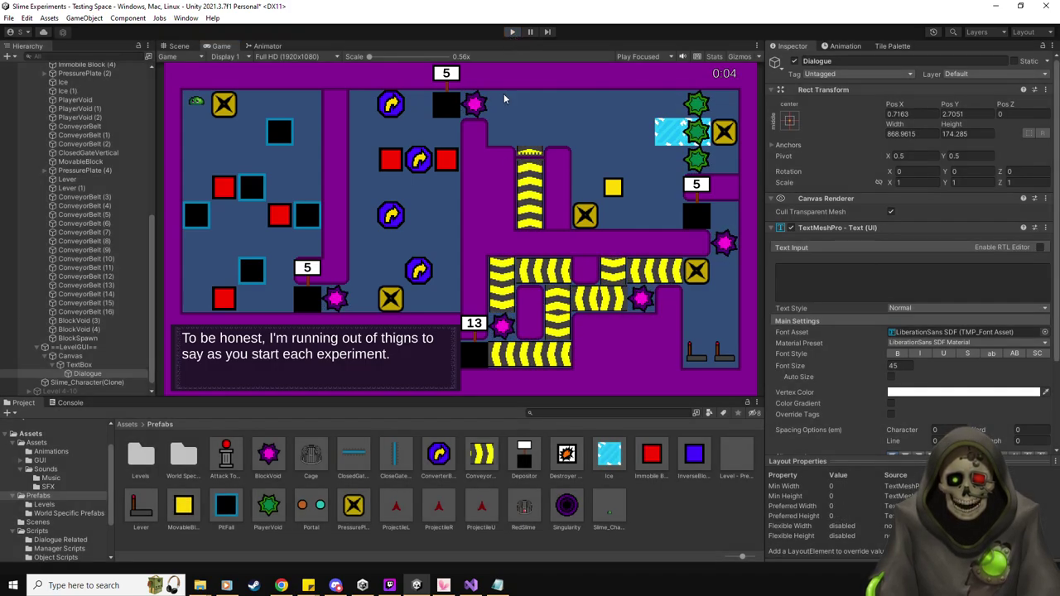
# Resize the TextBox to about 904 wide and 232 high by moving its upper and right edges.
pyautogui.scroll(-2, 83, 364)
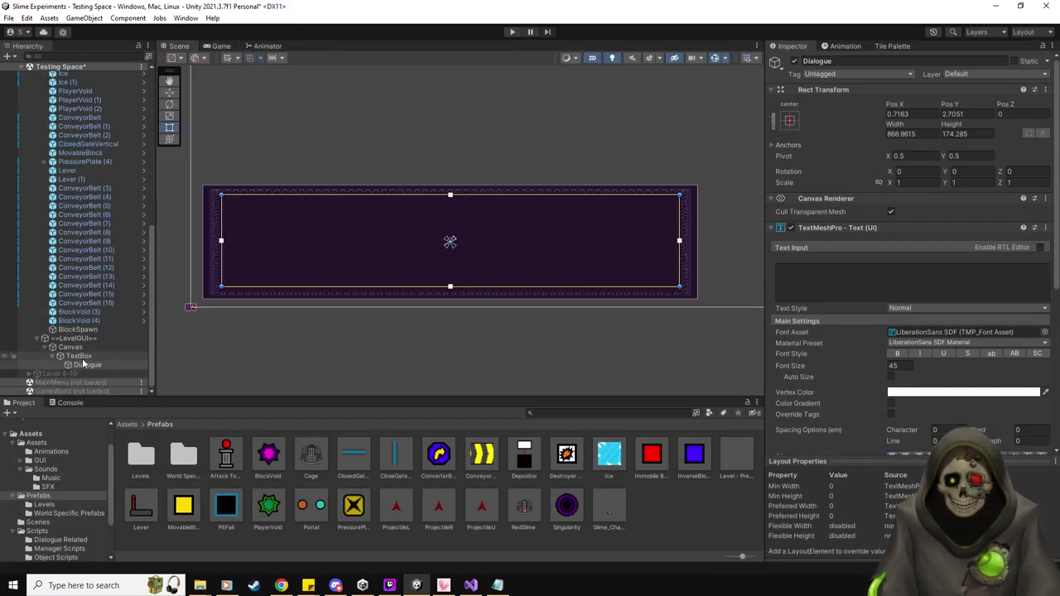
pyautogui.click(79, 356)
pyautogui.moveTo(432, 183); pyautogui.dragTo(436, 177)
pyautogui.moveTo(698, 208); pyautogui.dragTo(680, 208)
# Refit the Dialogue text area to about 835 by 189 inside the TextBox and test it in play mode.
pyautogui.click(471, 239)
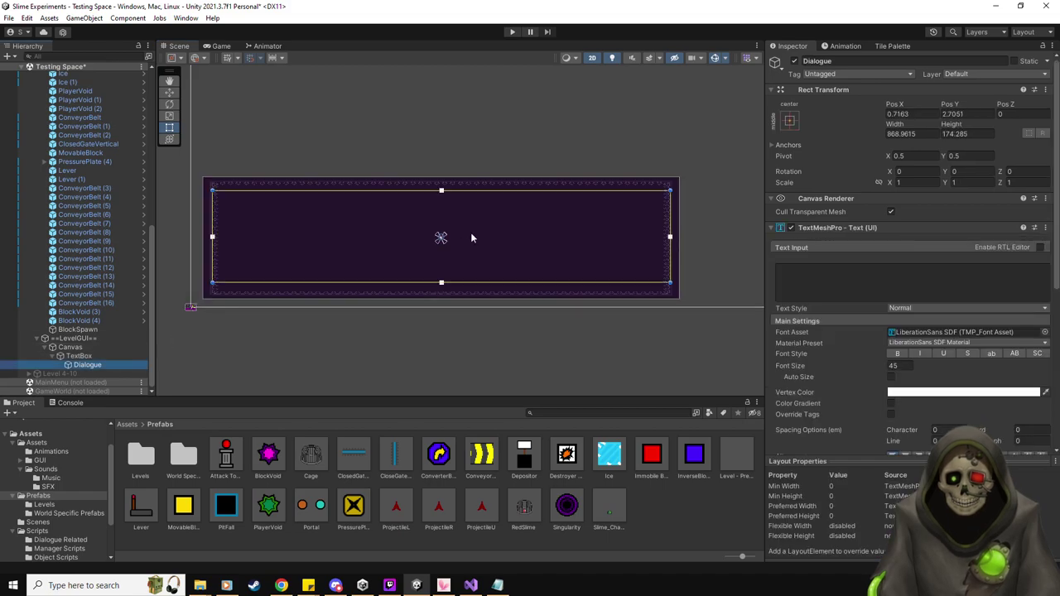
pyautogui.moveTo(568, 191); pyautogui.dragTo(570, 187)
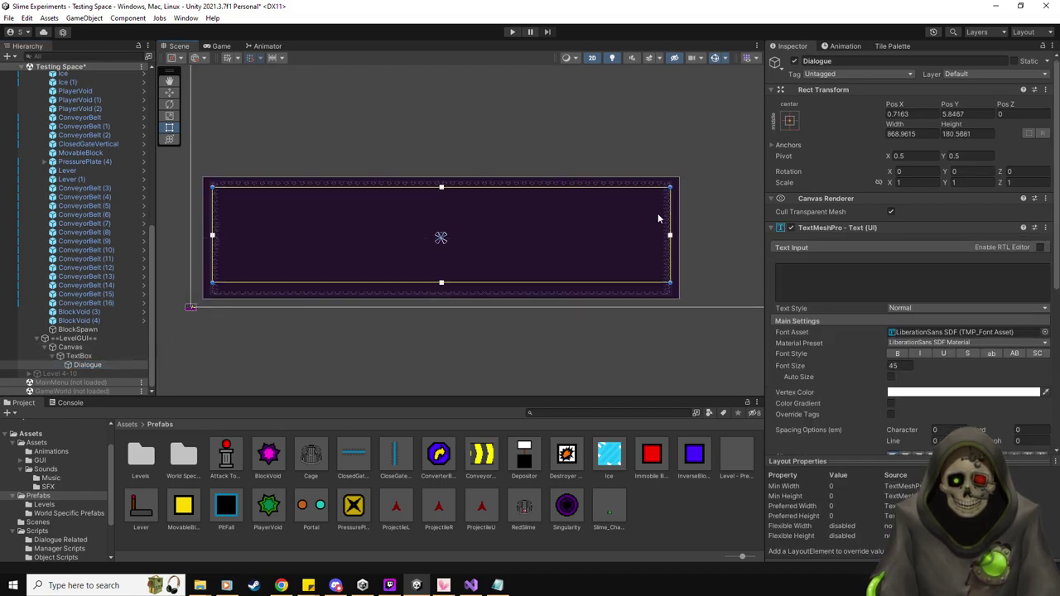
pyautogui.moveTo(669, 212); pyautogui.dragTo(659, 213)
pyautogui.moveTo(550, 282); pyautogui.dragTo(549, 287)
pyautogui.moveTo(214, 214); pyautogui.dragTo(223, 215)
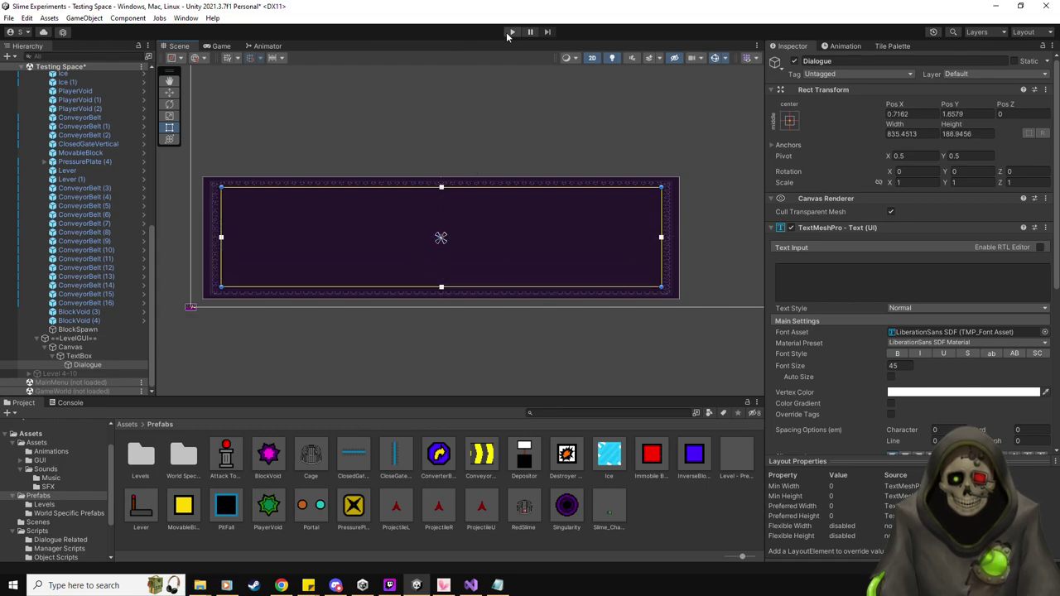
pyautogui.click(511, 32)
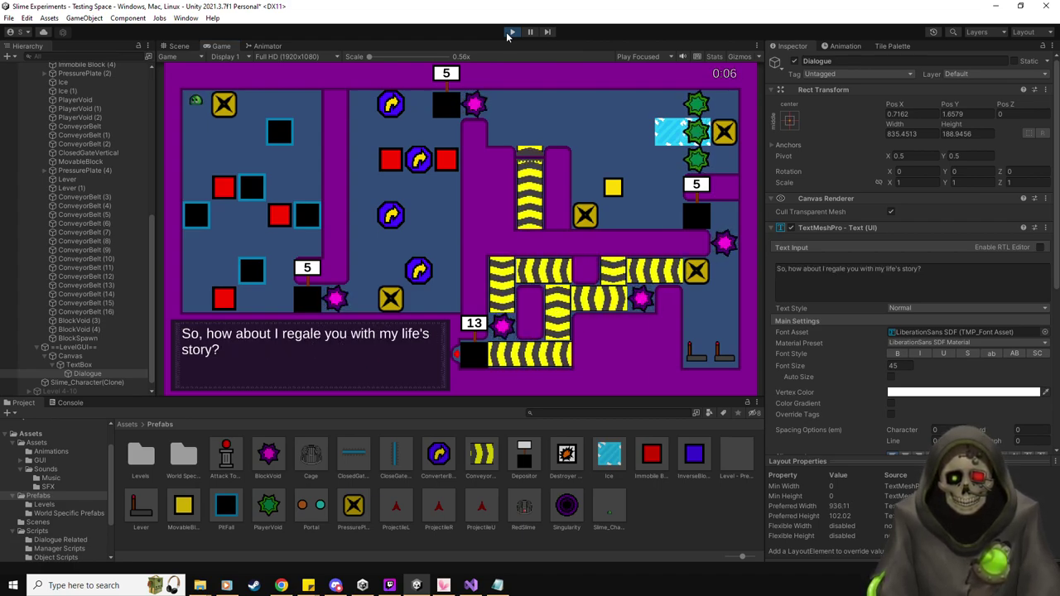
pyautogui.click(510, 33)
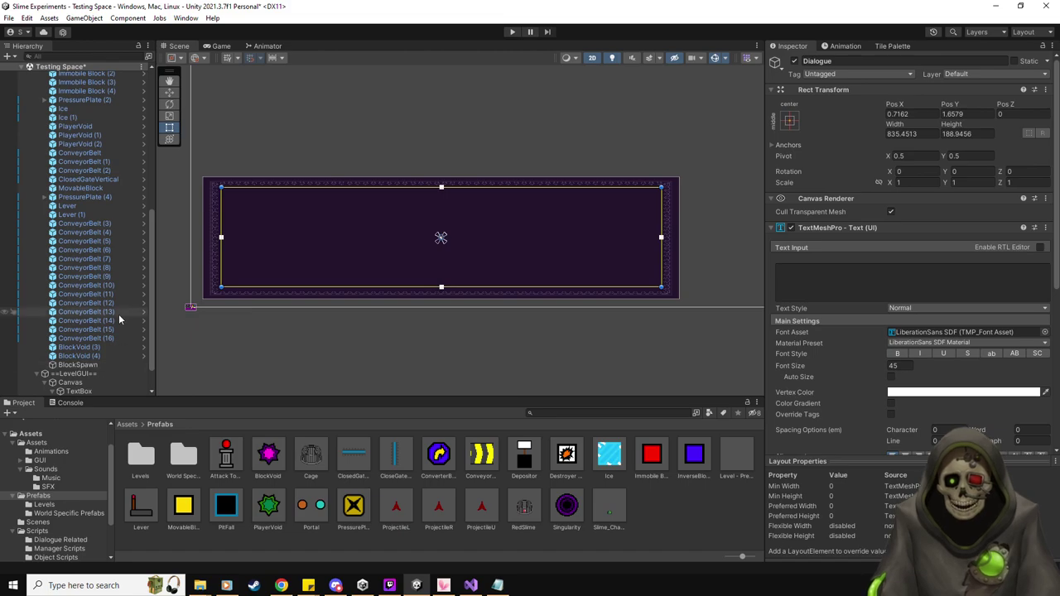
# Set the TextBox position to X 475, Y 130 and its size to 905 wide by 235 high.
pyautogui.scroll(-2, 122, 313)
pyautogui.click(83, 356)
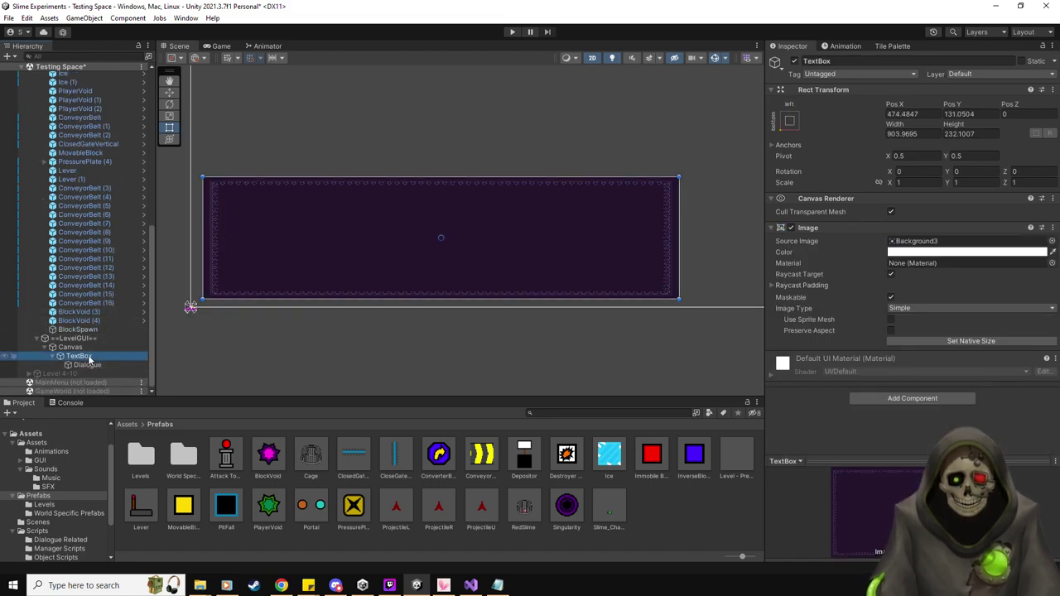
pyautogui.click(907, 114)
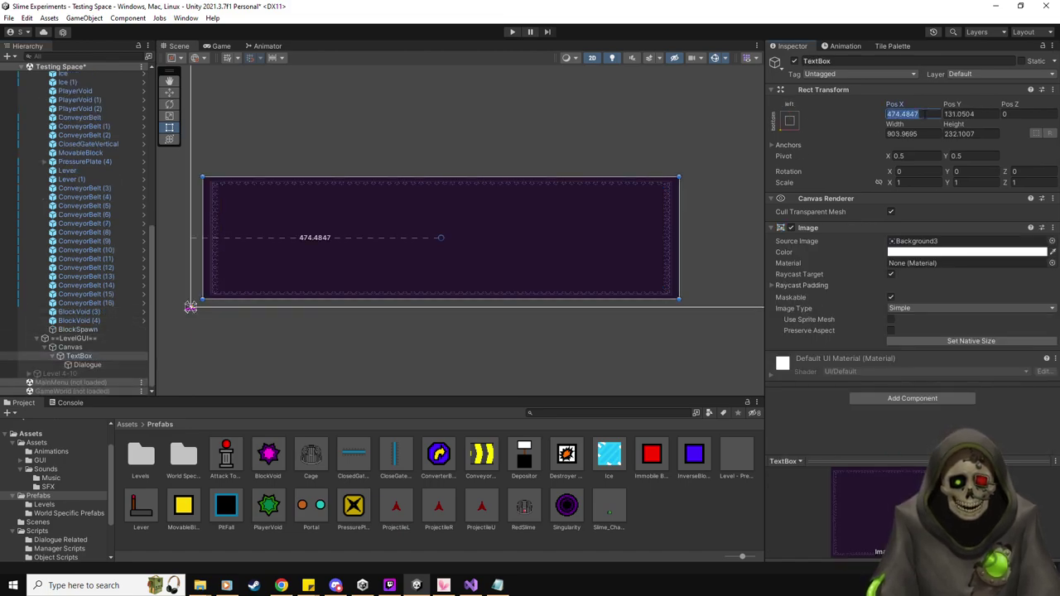
pyautogui.write('475')
pyautogui.press('Tab')
pyautogui.write('130')
pyautogui.click(925, 133)
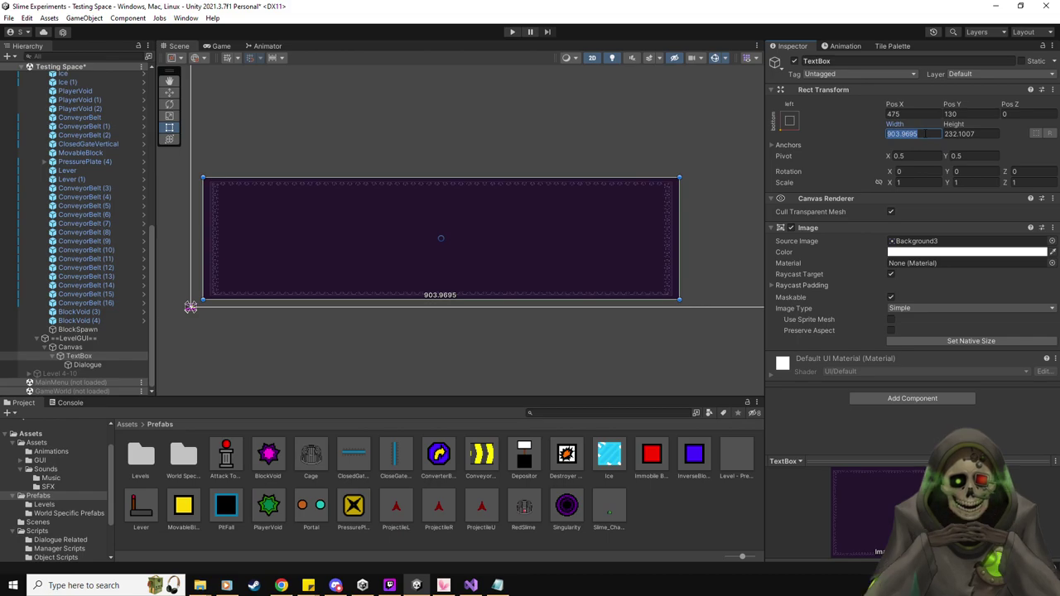
pyautogui.write('905')
pyautogui.press('Tab')
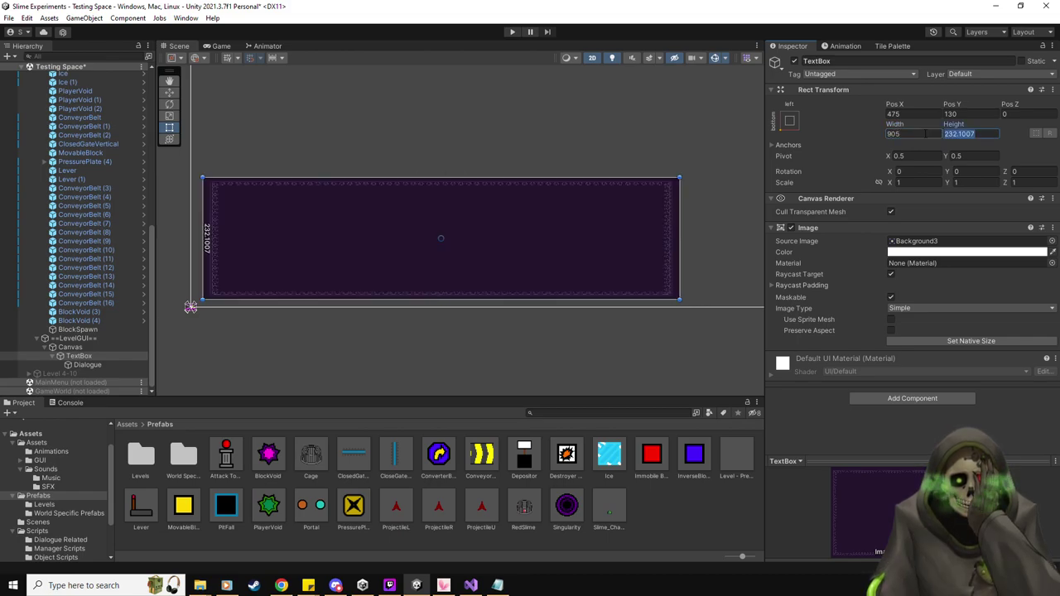
pyautogui.write('235')
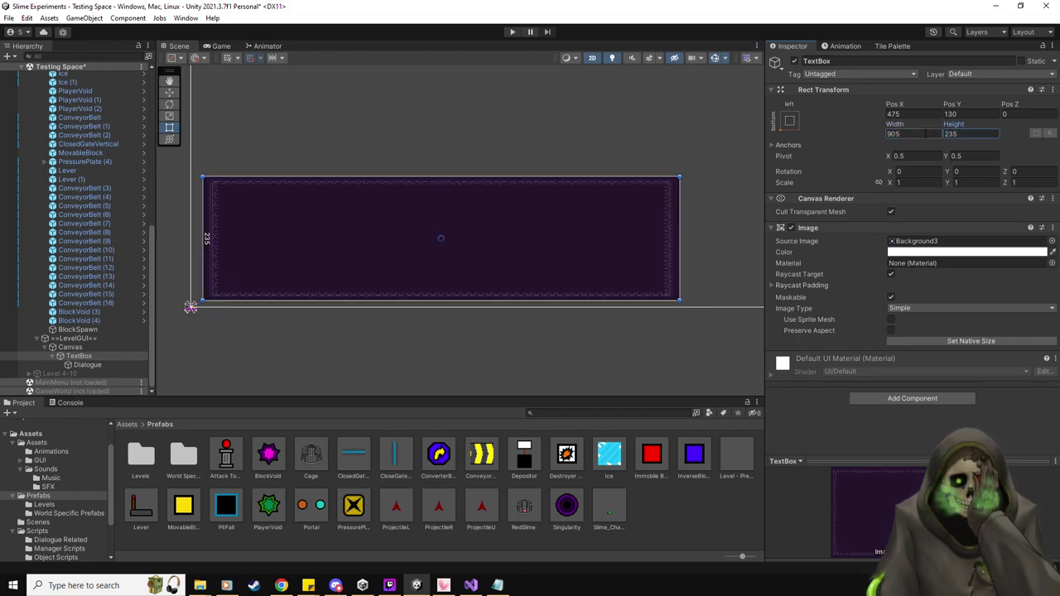
# Capture a screenshot of the TextBox's Rect Transform values, paste it into paint.net for reference, and return to Unity.
pyautogui.press('super+shift+s')
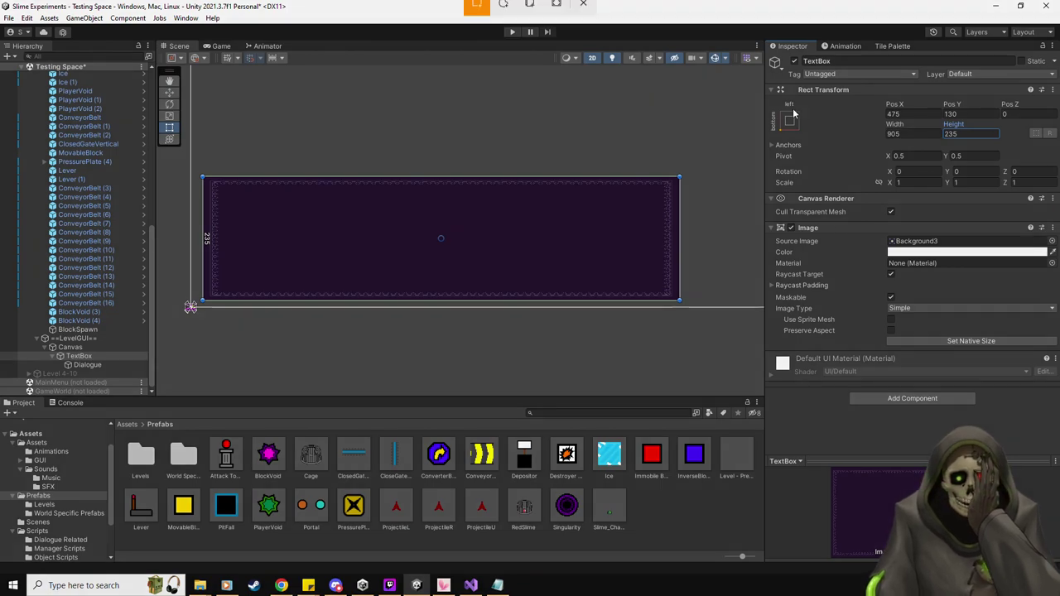
pyautogui.moveTo(772, 87); pyautogui.dragTo(1009, 183)
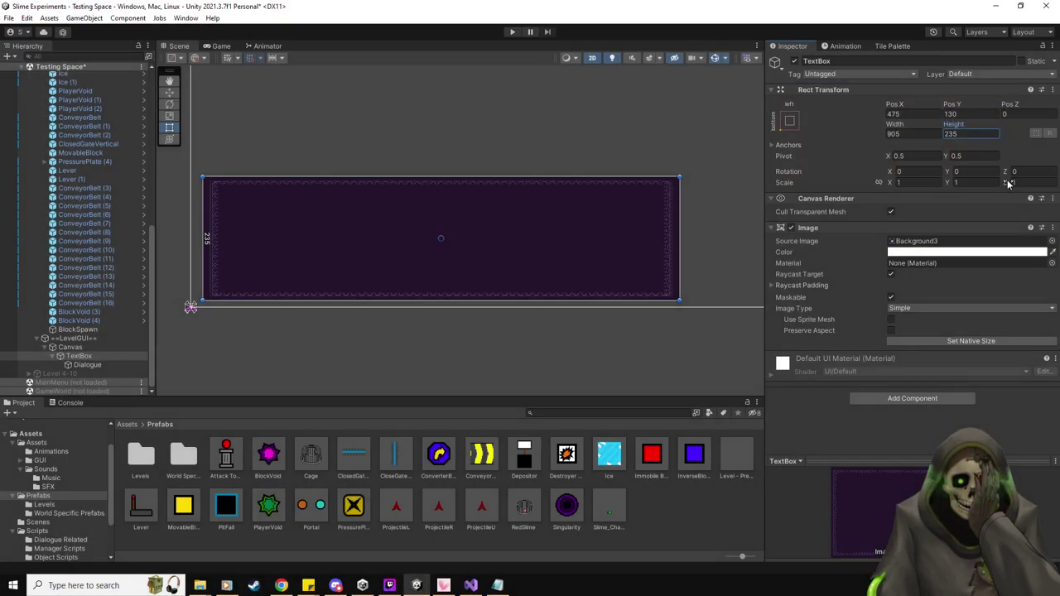
pyautogui.press('super')
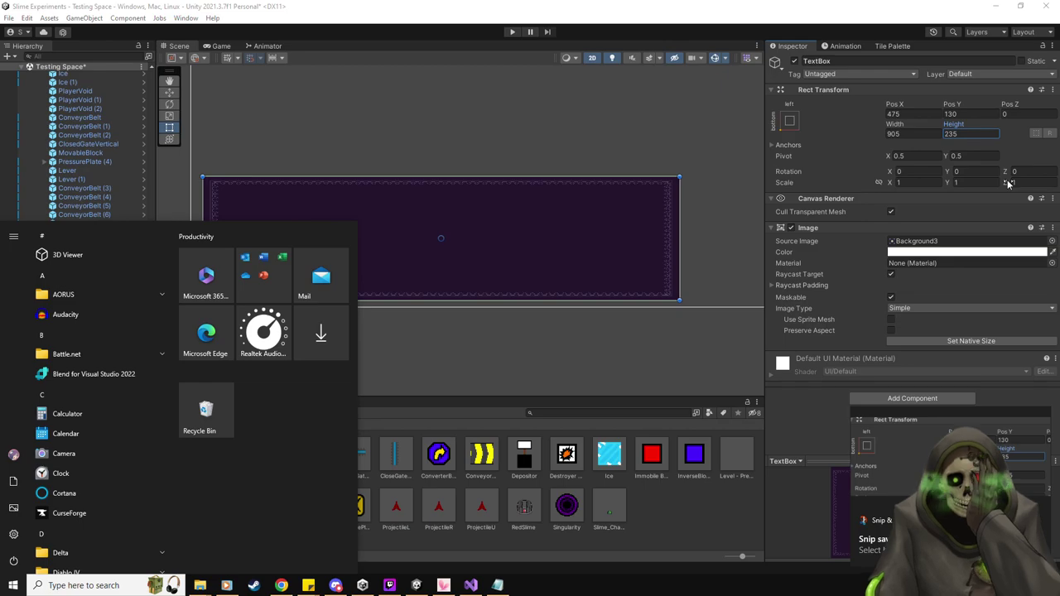
pyautogui.click(83, 586)
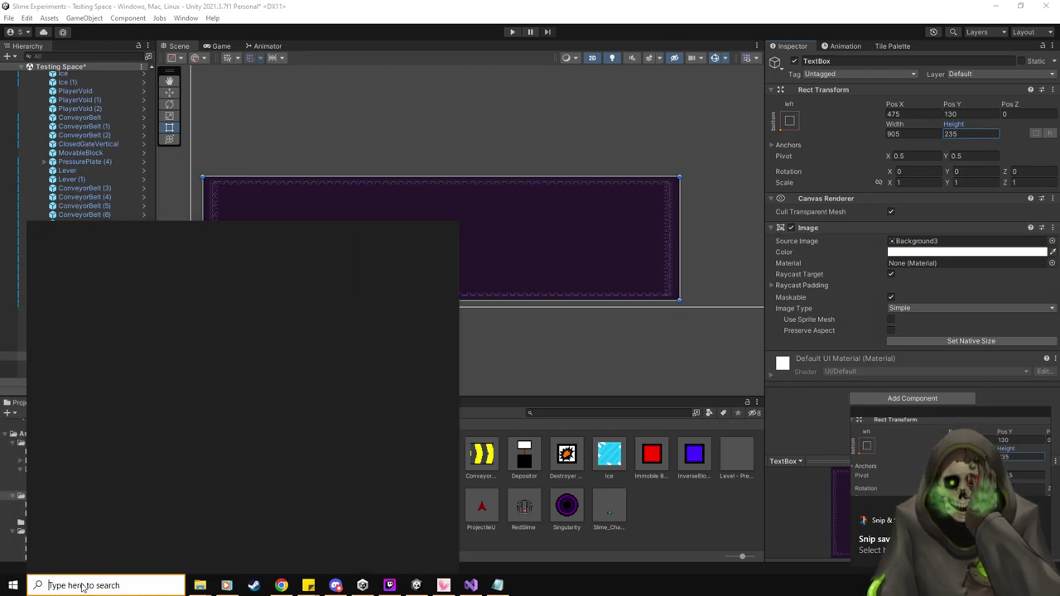
pyautogui.write('paint.n')
pyautogui.press('Return')
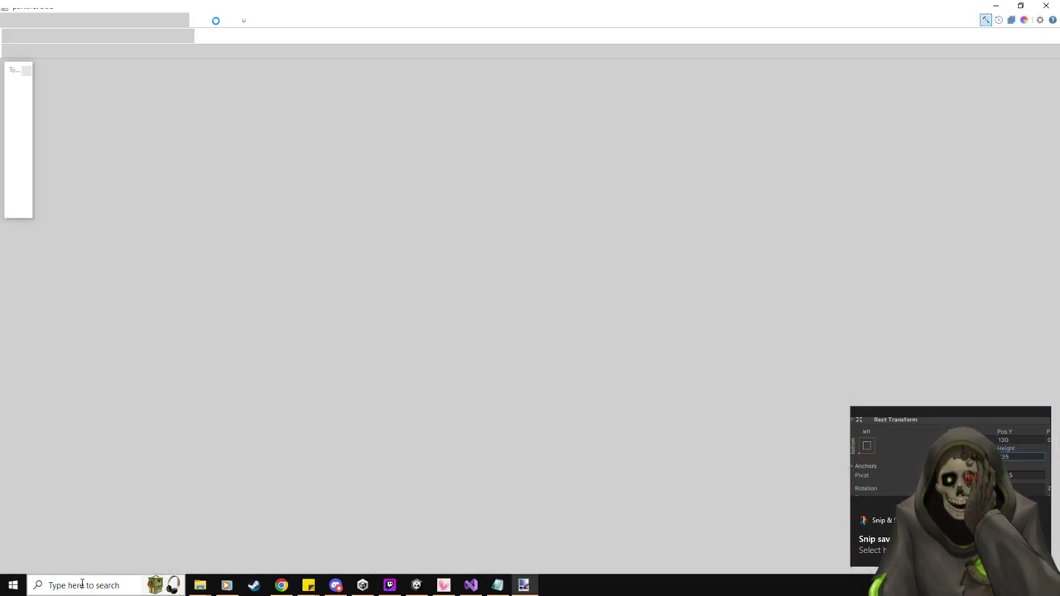
pyautogui.hotkey('ctrl', 'v')
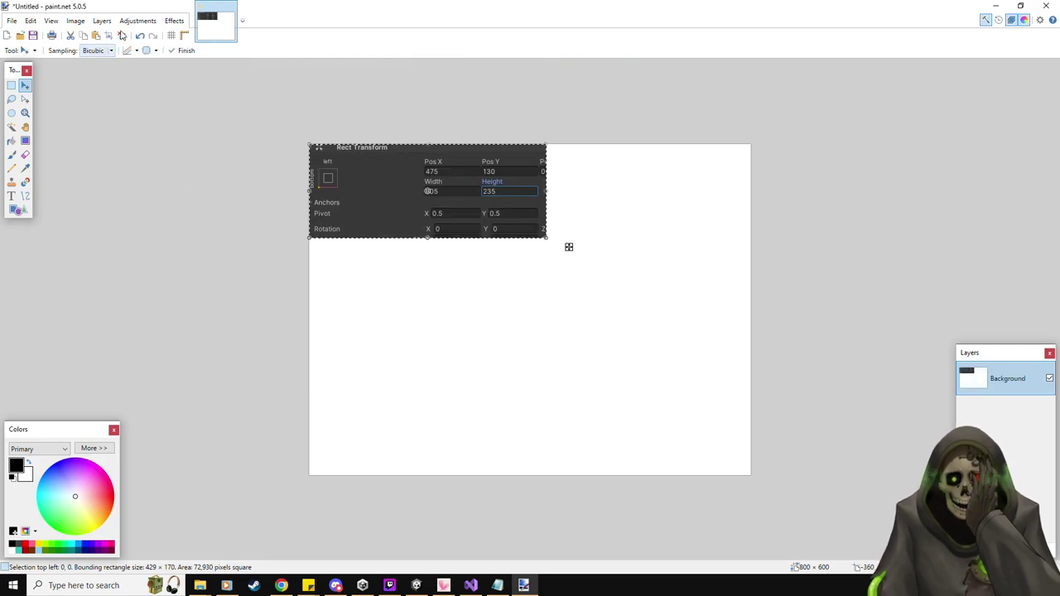
pyautogui.hotkey('alt', 'Tab')
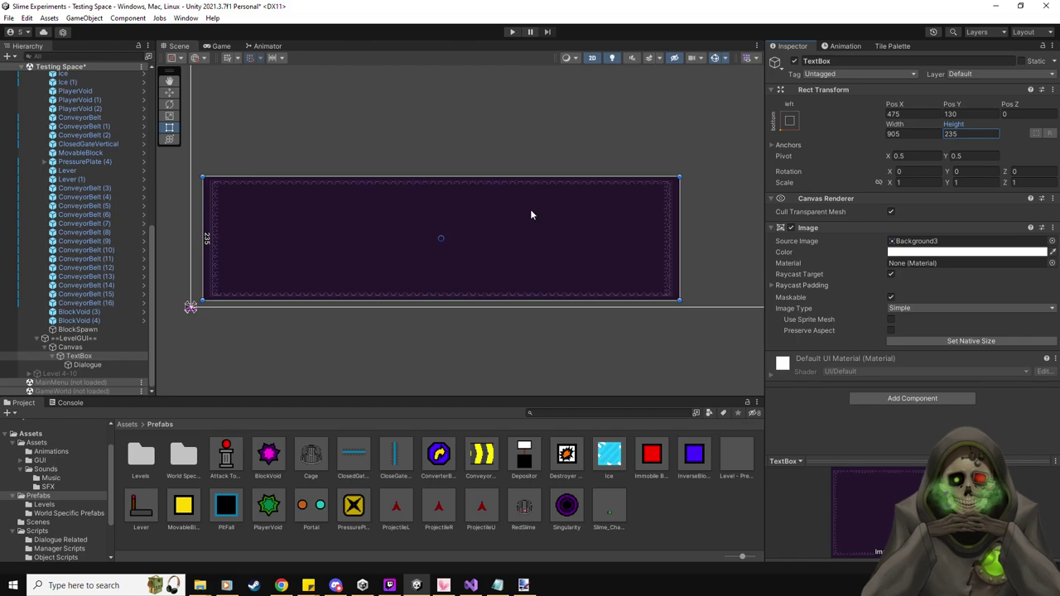
# Test the Dialogue text fit in play mode with the rounded TextBox size.
pyautogui.click(87, 365)
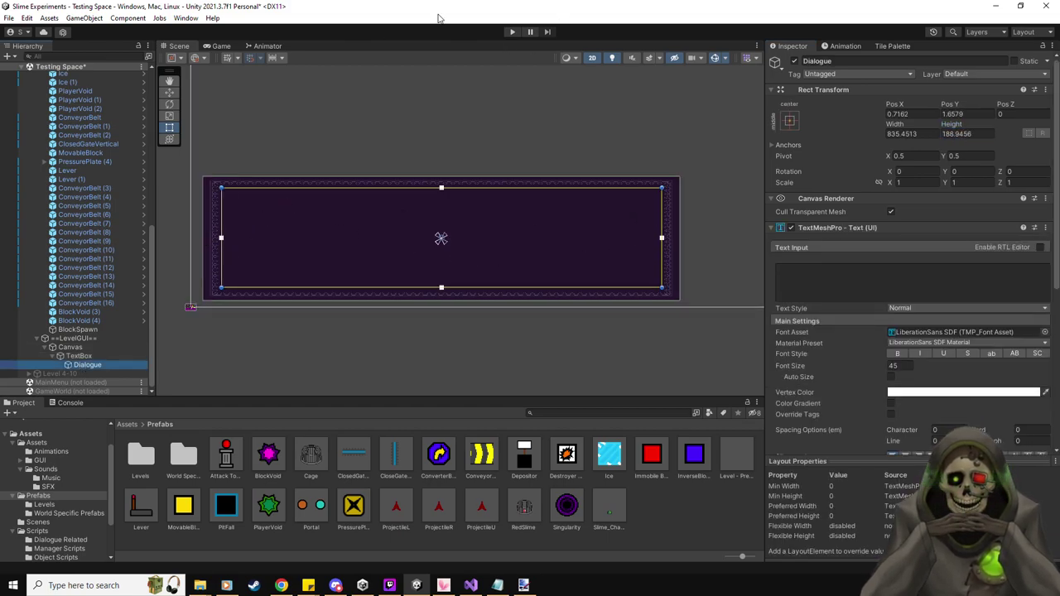
pyautogui.click(511, 32)
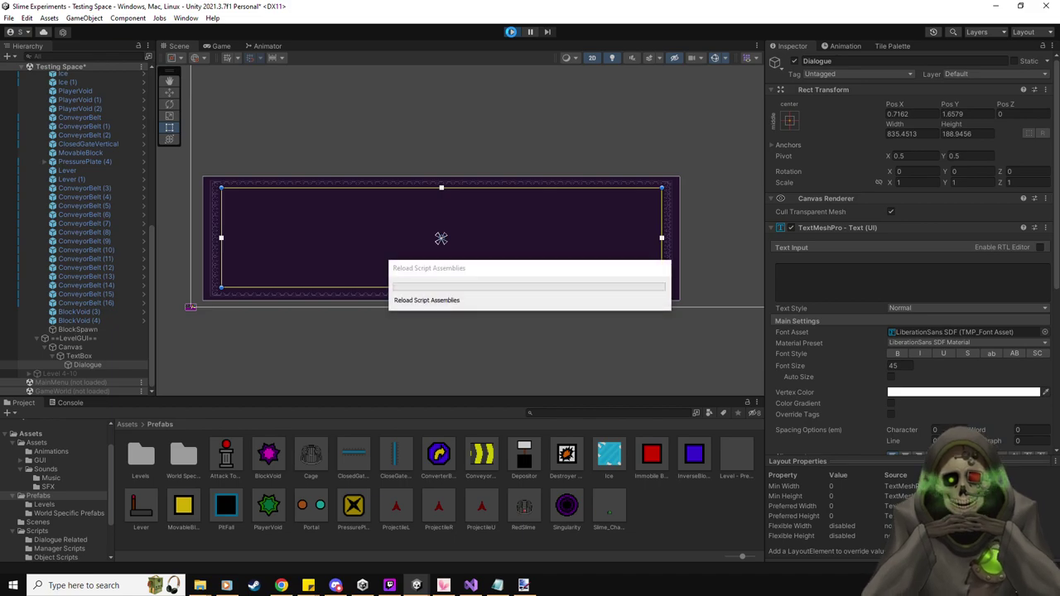
pyautogui.click(511, 32)
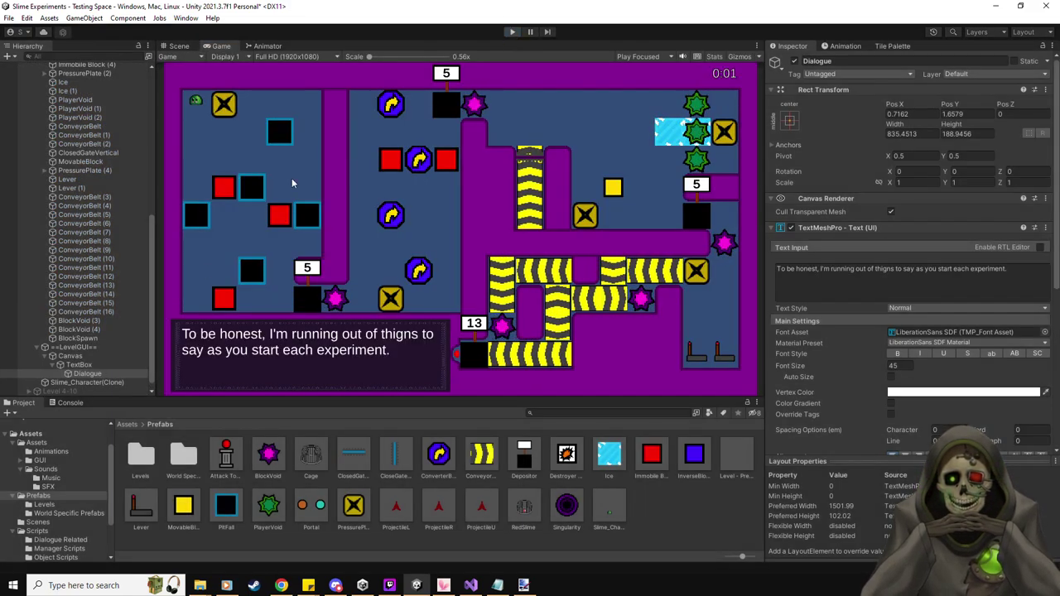
# Deactivate the TextBox of Level 4-9 and collapse its Canvas hierarchy.
pyautogui.scroll(-1, 93, 355)
pyautogui.click(83, 356)
pyautogui.click(794, 61)
pyautogui.click(53, 357)
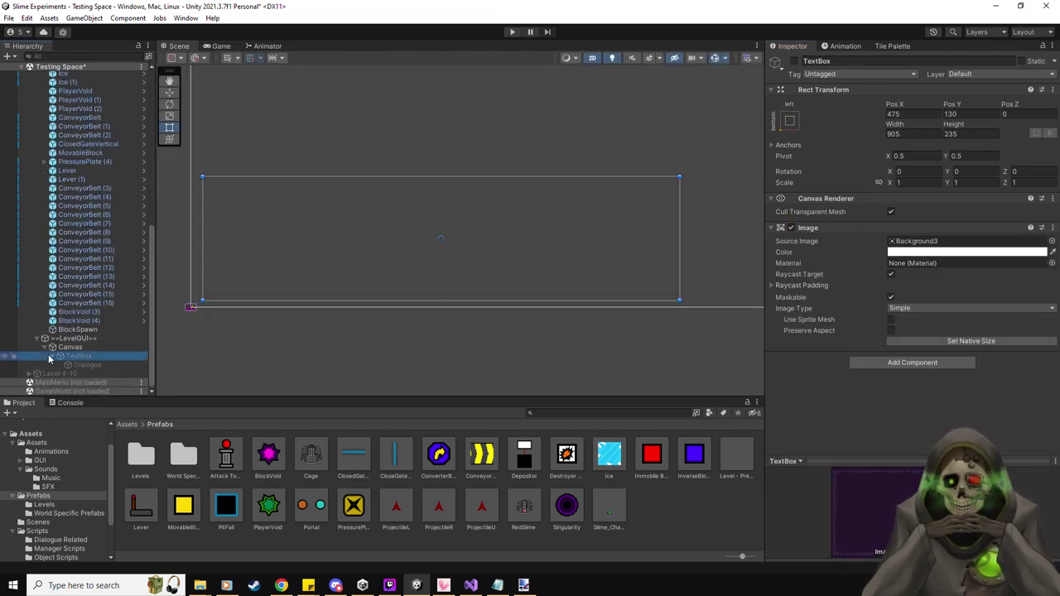
pyautogui.click(44, 348)
# Activate Level 4-10 and the TextBox under its LevelGUI Canvas.
pyautogui.click(62, 373)
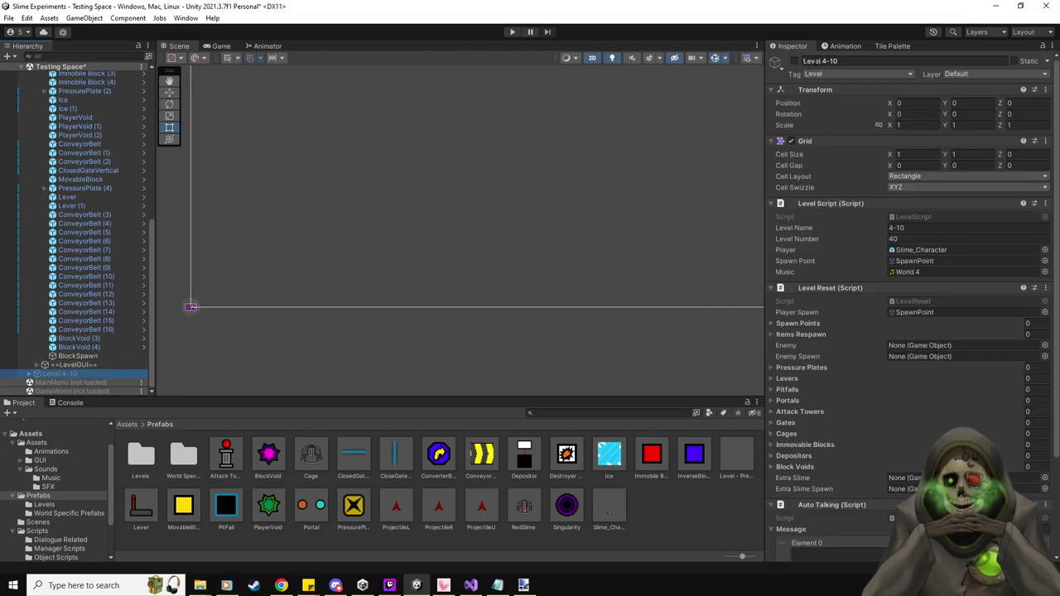
pyautogui.click(30, 374)
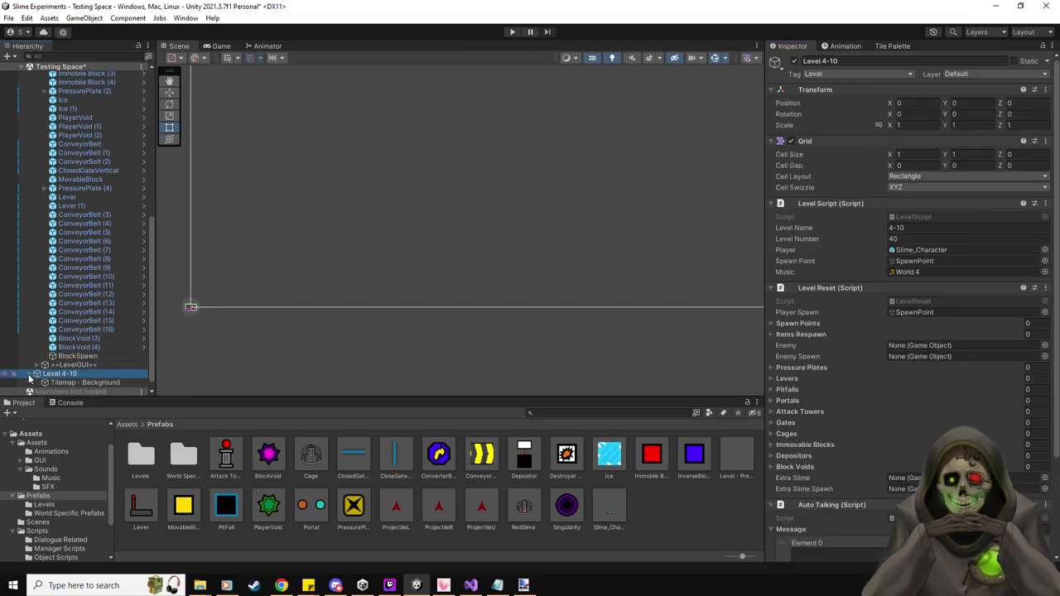
pyautogui.click(37, 374)
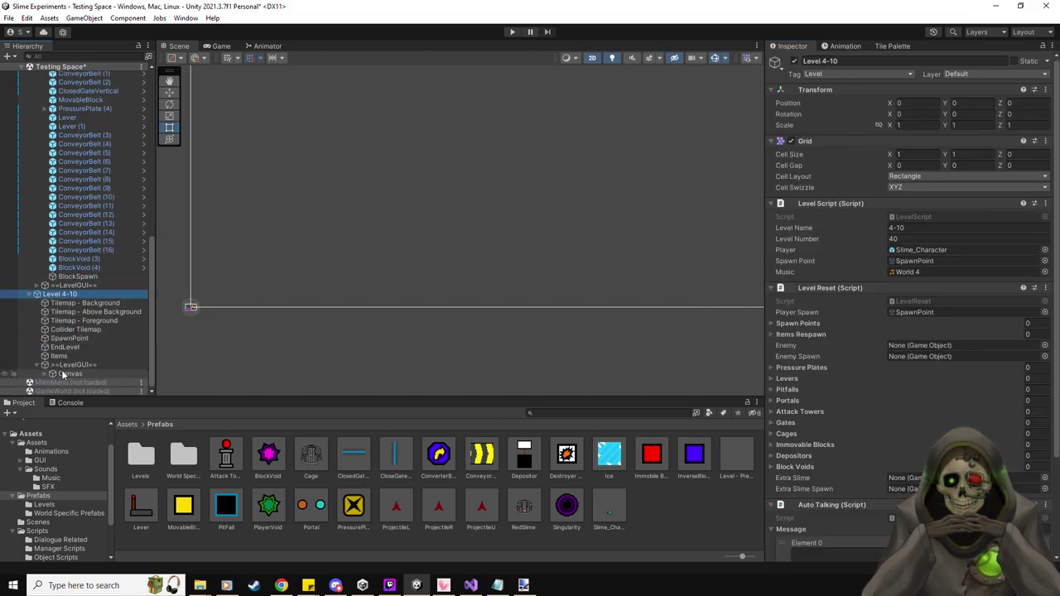
pyautogui.click(52, 374)
pyautogui.click(66, 384)
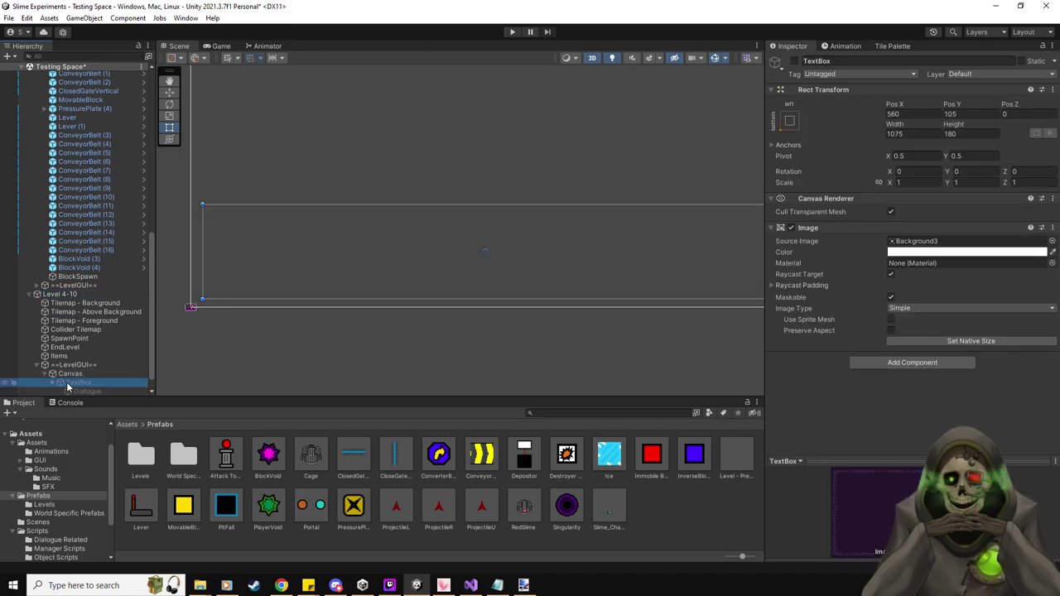
pyautogui.click(795, 63)
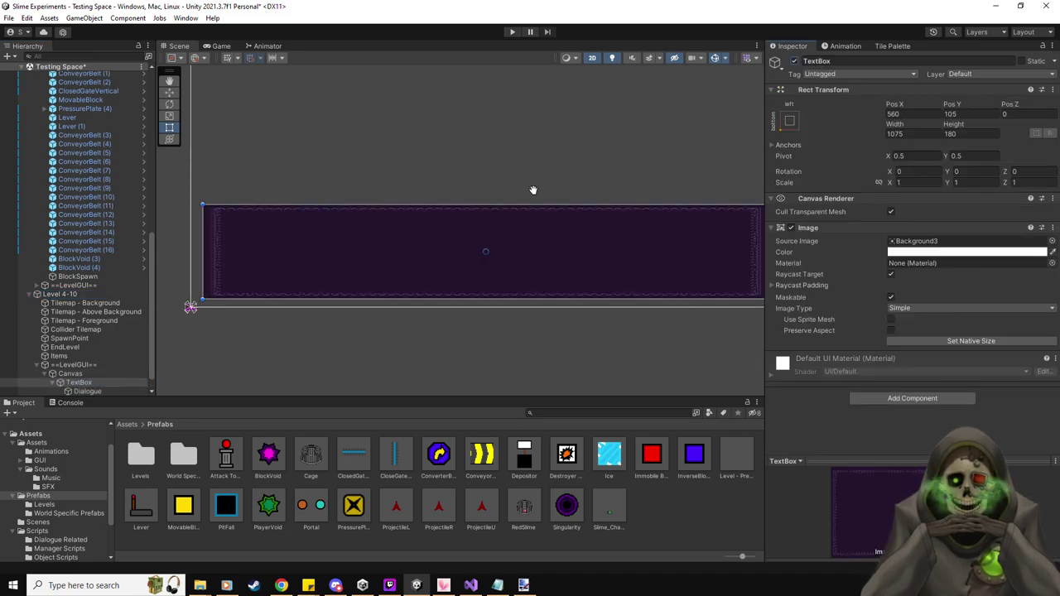
# Set Level 4-10's TextBox to position X 475, Y 130, width 905 and height 235.
pyautogui.moveTo(533, 190); pyautogui.dragTo(485, 193, button='middle')
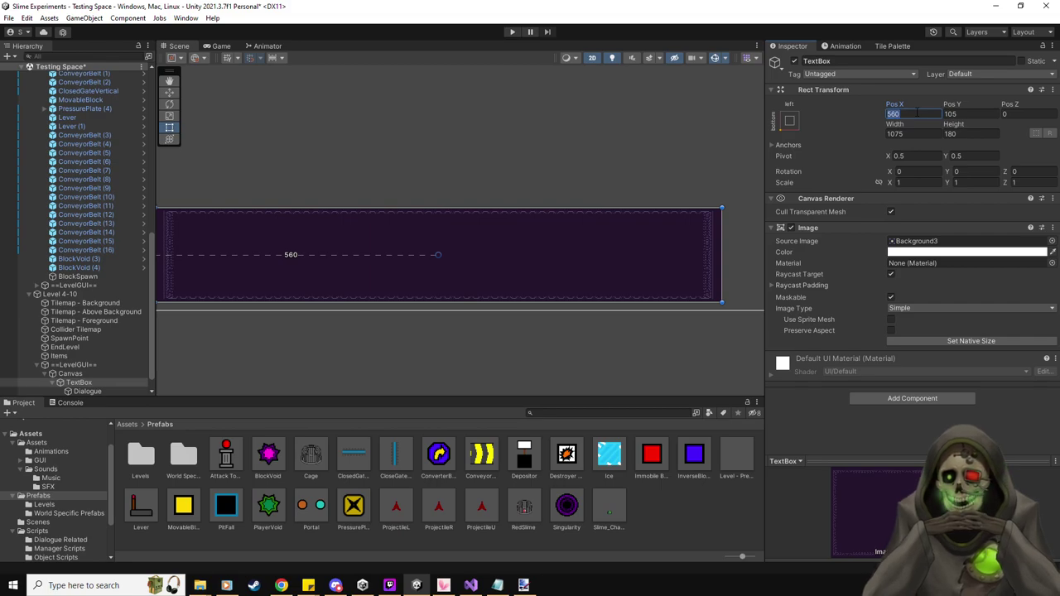
pyautogui.write('475')
pyautogui.press('Tab')
pyautogui.write('130')
pyautogui.press('Tab')
pyautogui.press('Tab')
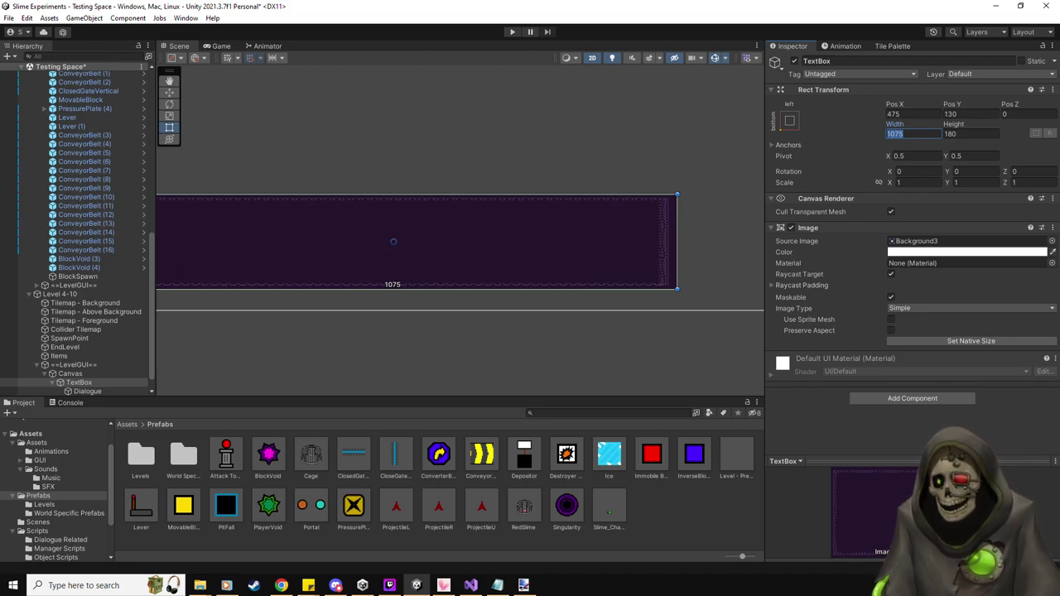
pyautogui.write('905')
pyautogui.press('Tab')
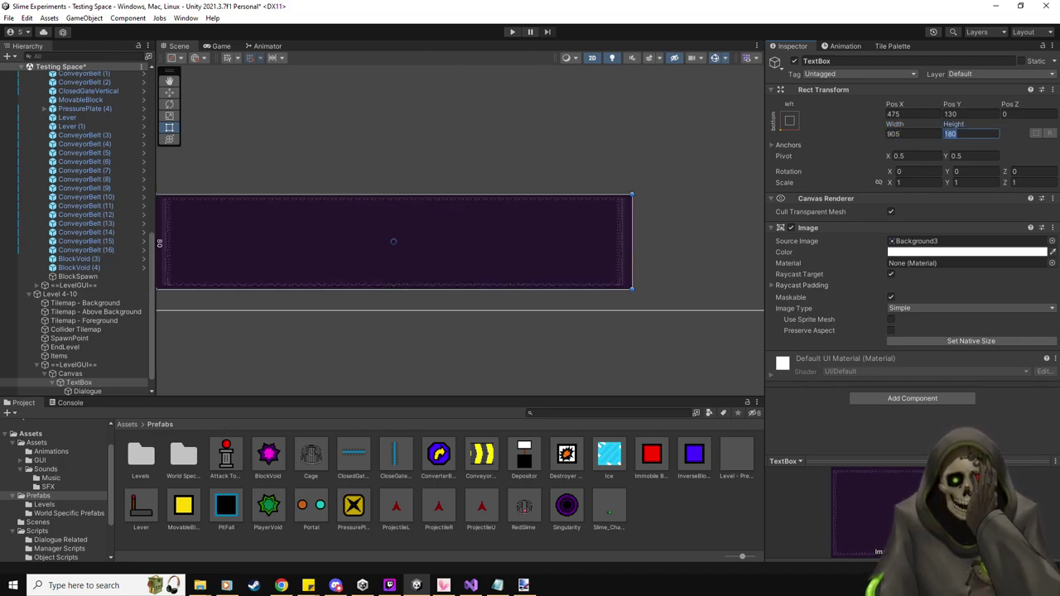
pyautogui.write('235')
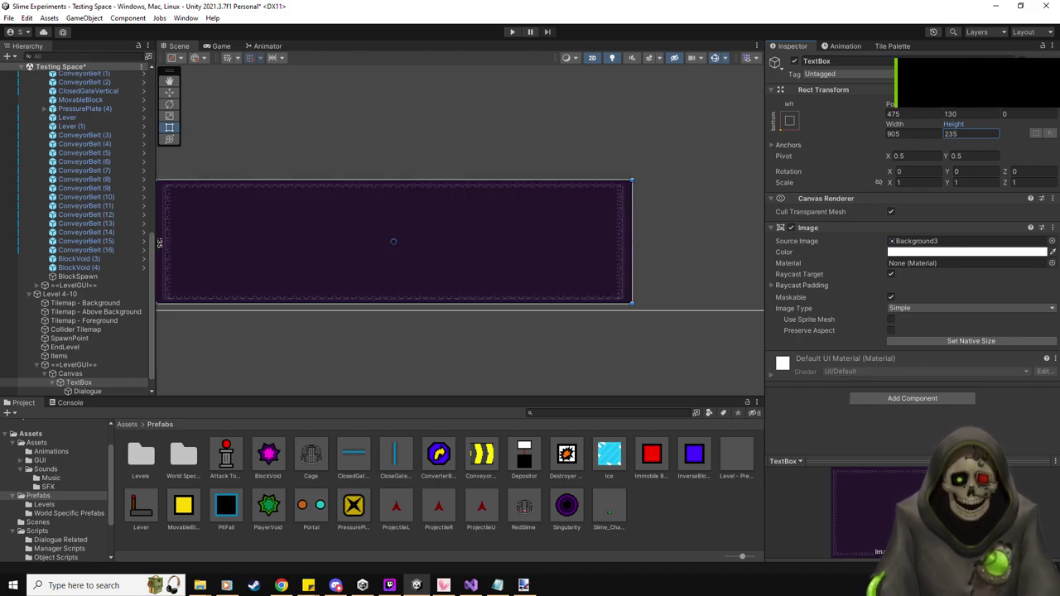
# Resize Level 4-10's Dialogue text area to about 839 by 192 inside the TextBox border.
pyautogui.doubleClick(111, 391)
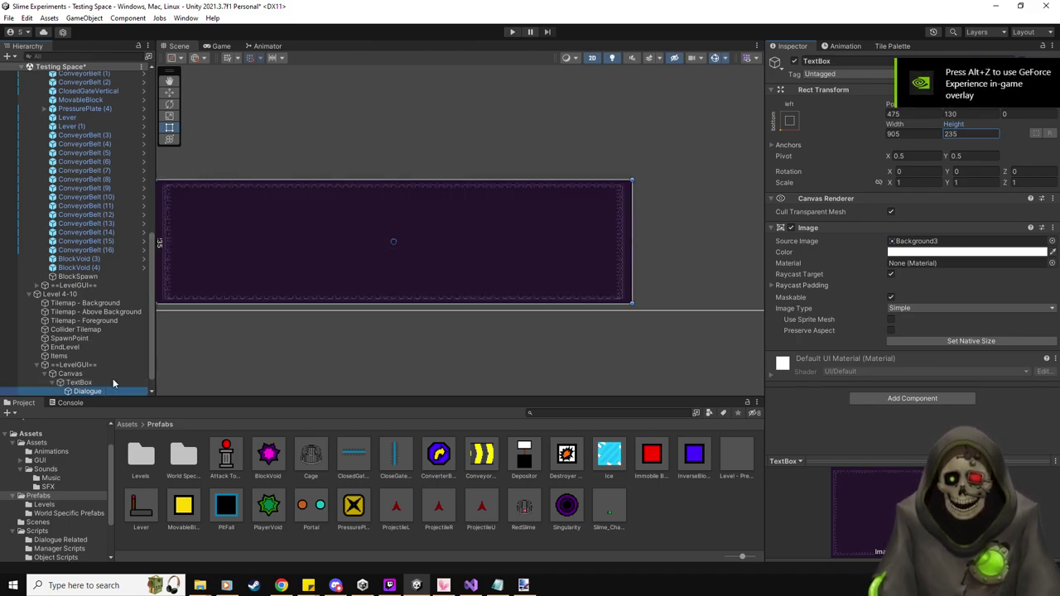
pyautogui.moveTo(741, 247); pyautogui.dragTo(701, 247)
pyautogui.moveTo(216, 238); pyautogui.dragTo(258, 236)
pyautogui.moveTo(399, 214); pyautogui.dragTo(402, 205)
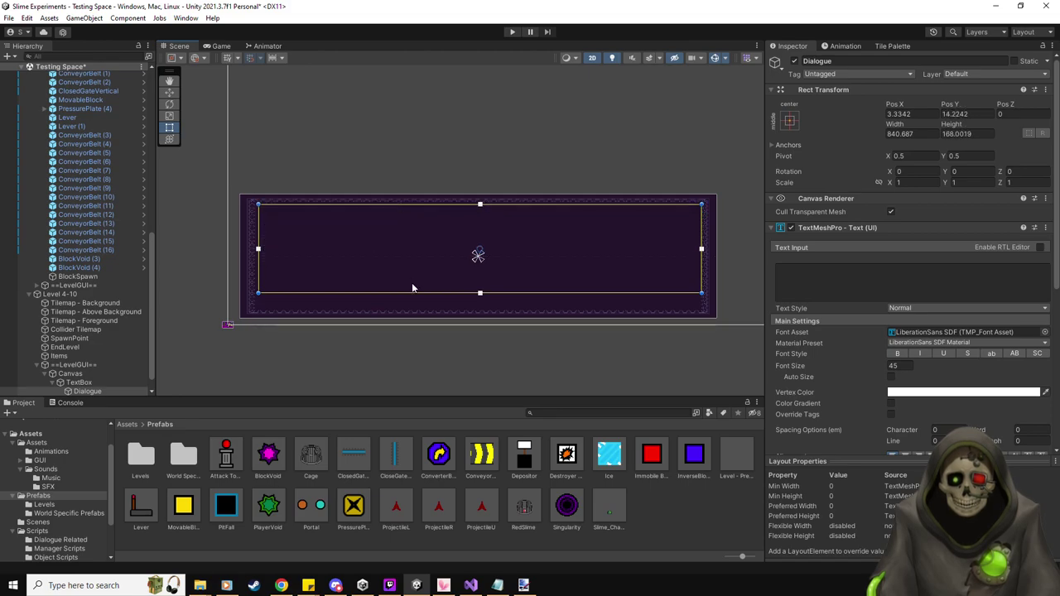
pyautogui.moveTo(414, 293); pyautogui.dragTo(409, 305)
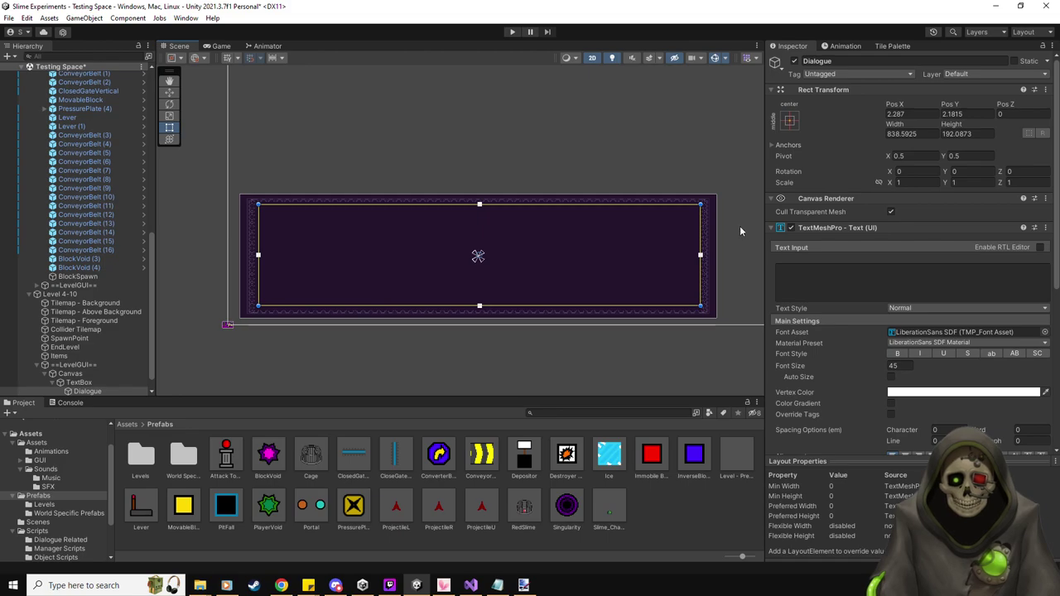
# Deactivate the TextBox of Level 4-10 and the level itself, and collapse its hierarchy.
pyautogui.click(79, 382)
pyautogui.click(792, 61)
pyautogui.click(60, 294)
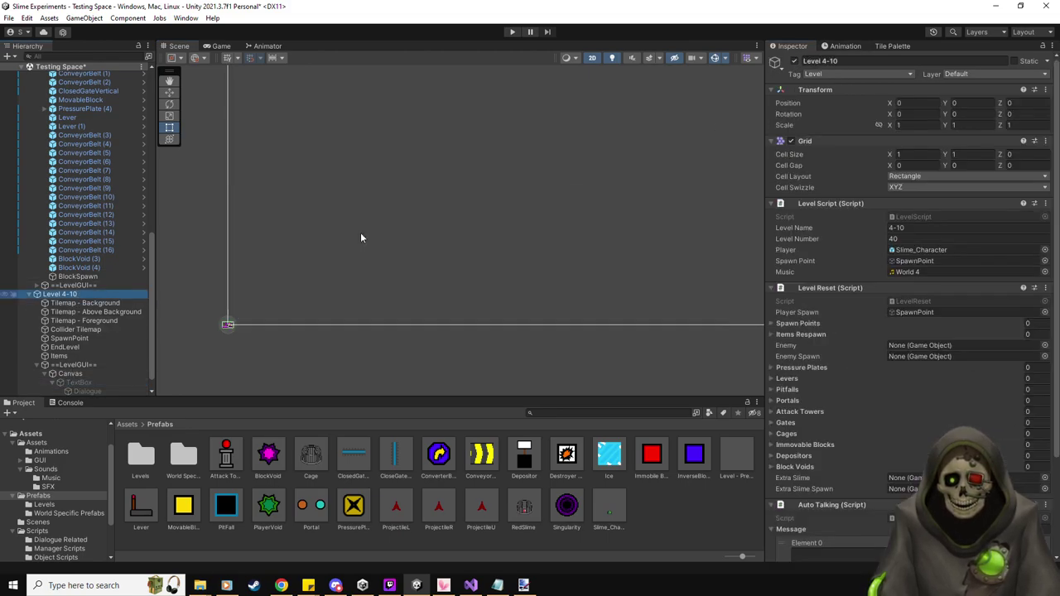
pyautogui.click(794, 62)
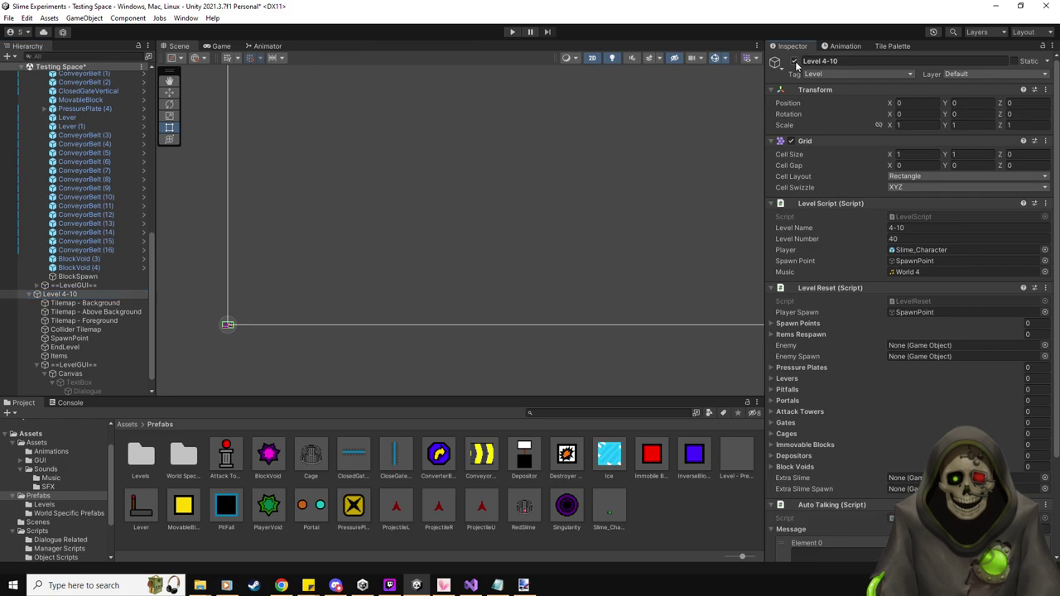
pyautogui.click(29, 295)
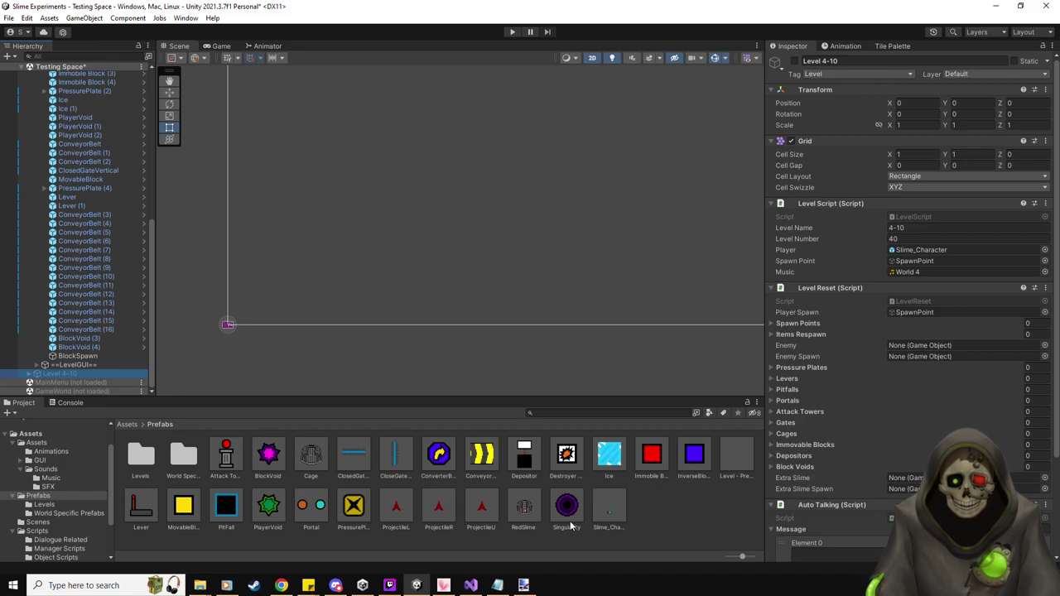
# Open the Level - Prefab for editing, activate its TextBox and frame its Canvas.
pyautogui.doubleClick(736, 455)
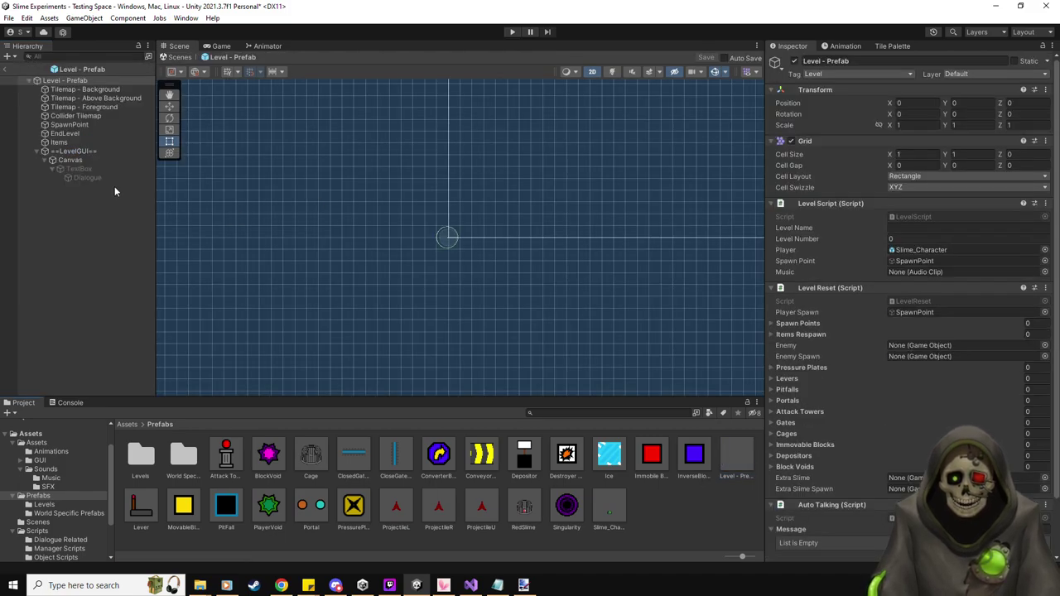
pyautogui.click(78, 168)
pyautogui.click(795, 61)
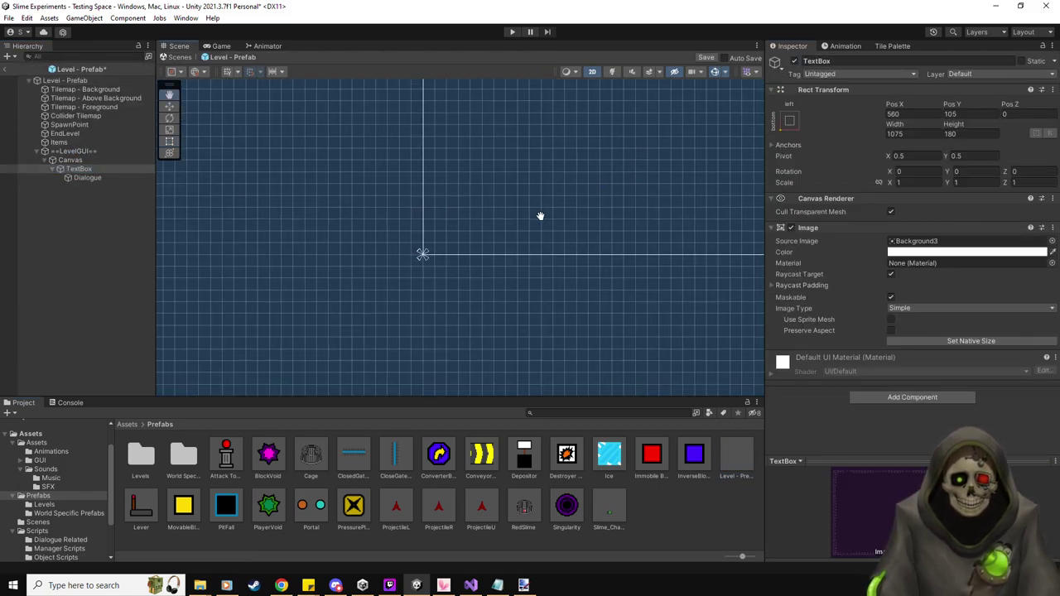
pyautogui.moveTo(592, 196); pyautogui.dragTo(298, 298, button='middle')
pyautogui.scroll(-5, 353, 313)
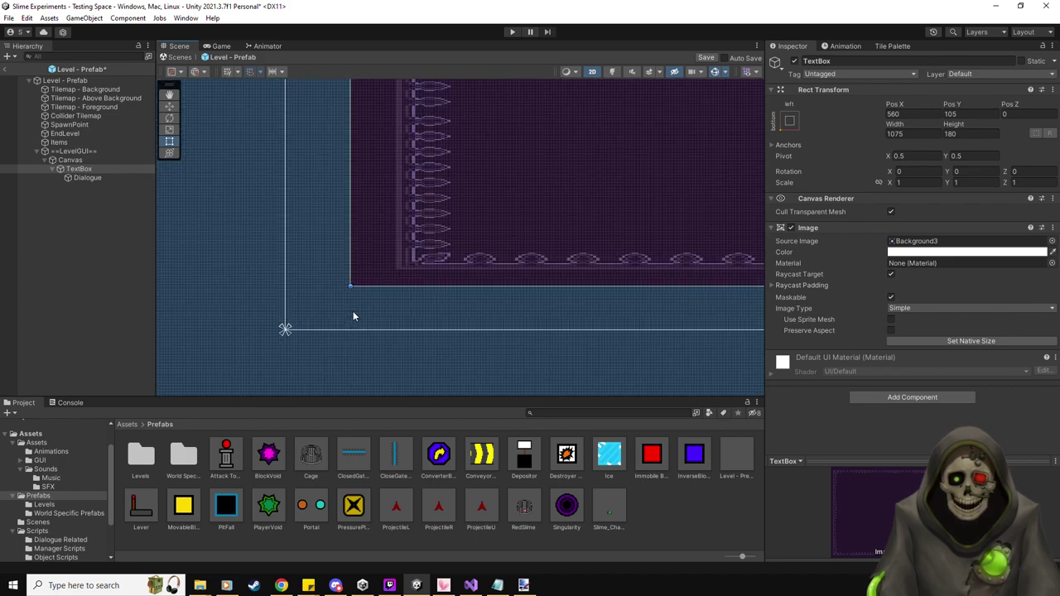
pyautogui.scroll(-2, 353, 313)
pyautogui.doubleClick(71, 159)
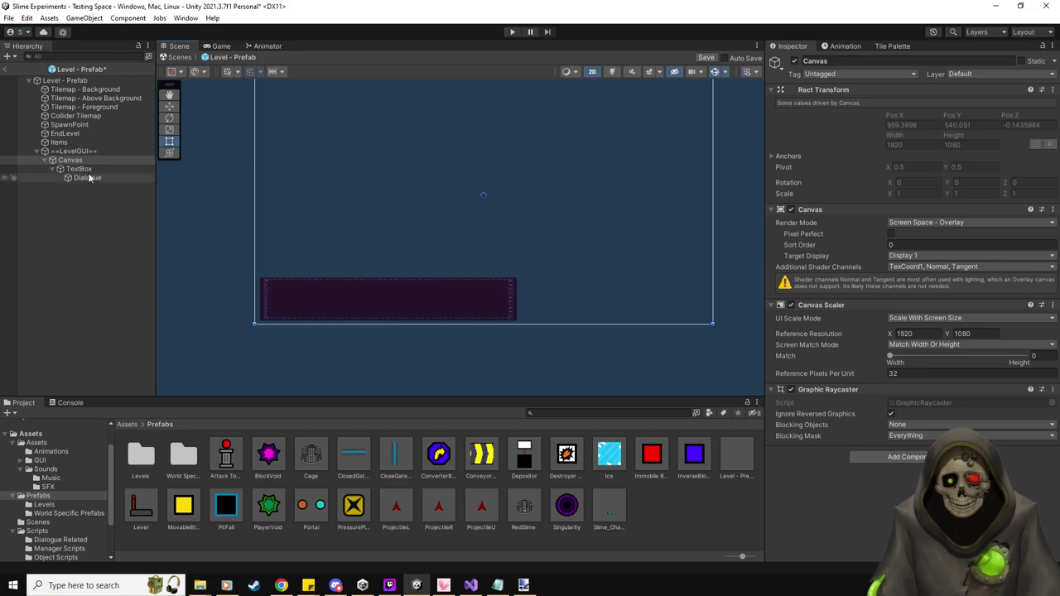
# Set the prefab TextBox to position X 475, Y 130, width 905 and height 235.
pyautogui.click(141, 169)
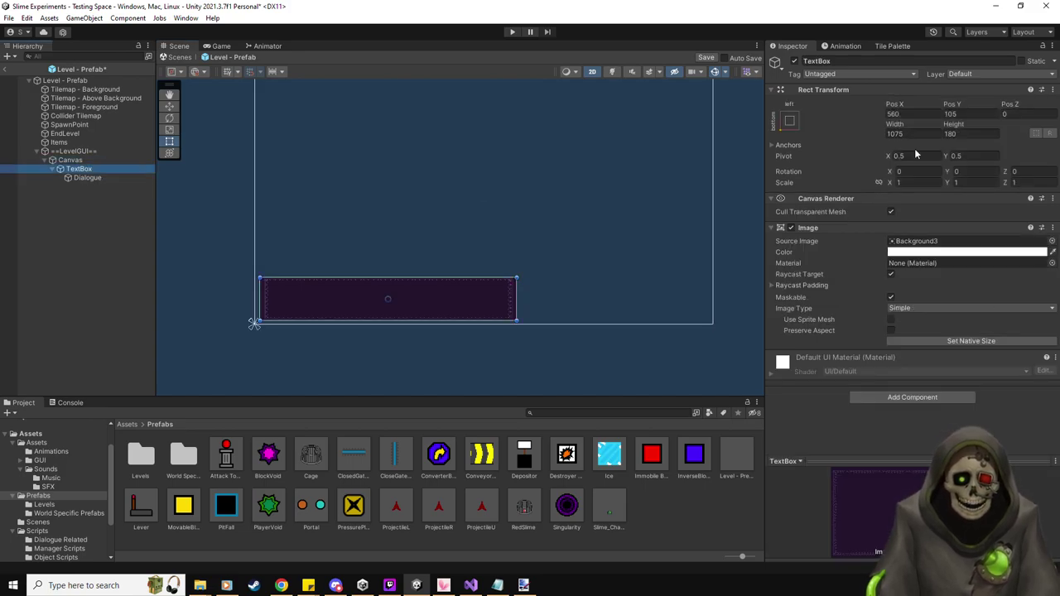
pyautogui.click(911, 113)
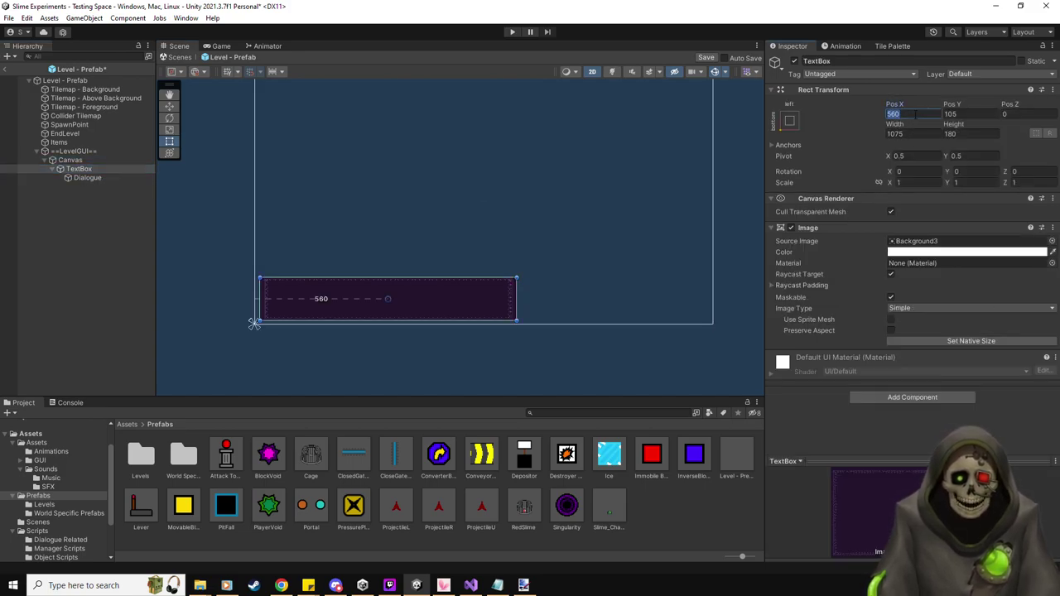
pyautogui.write('475')
pyautogui.press('Tab')
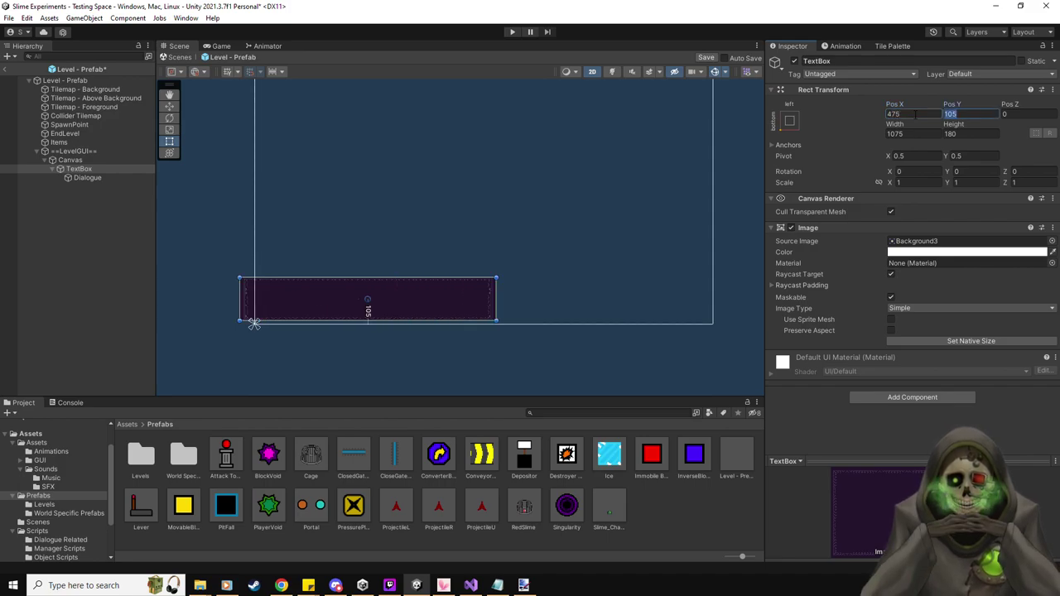
pyautogui.write('130')
pyautogui.press('Tab')
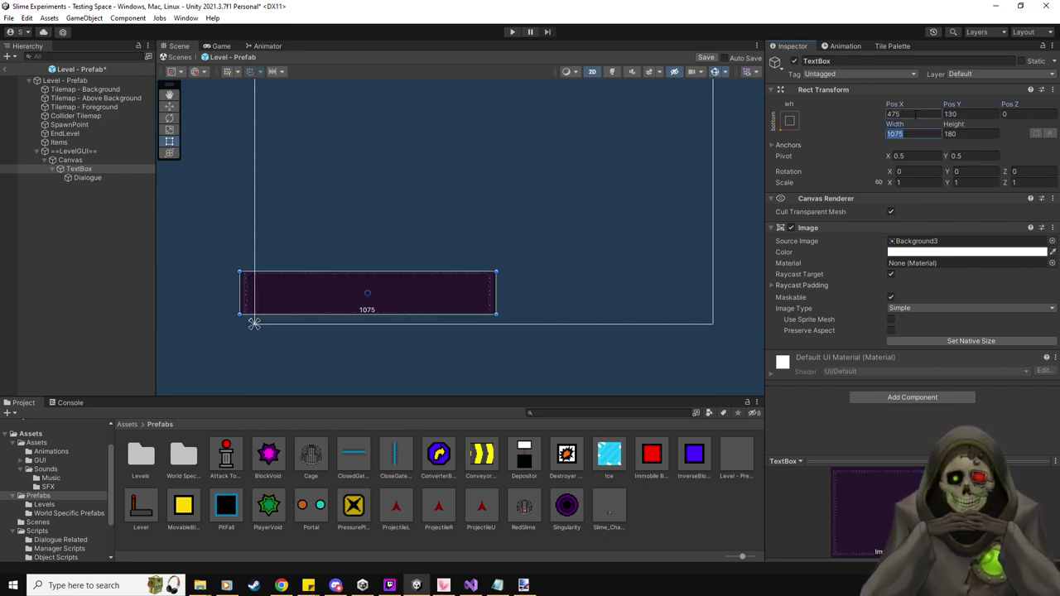
pyautogui.write('905')
pyautogui.press('Tab')
pyautogui.write('235')
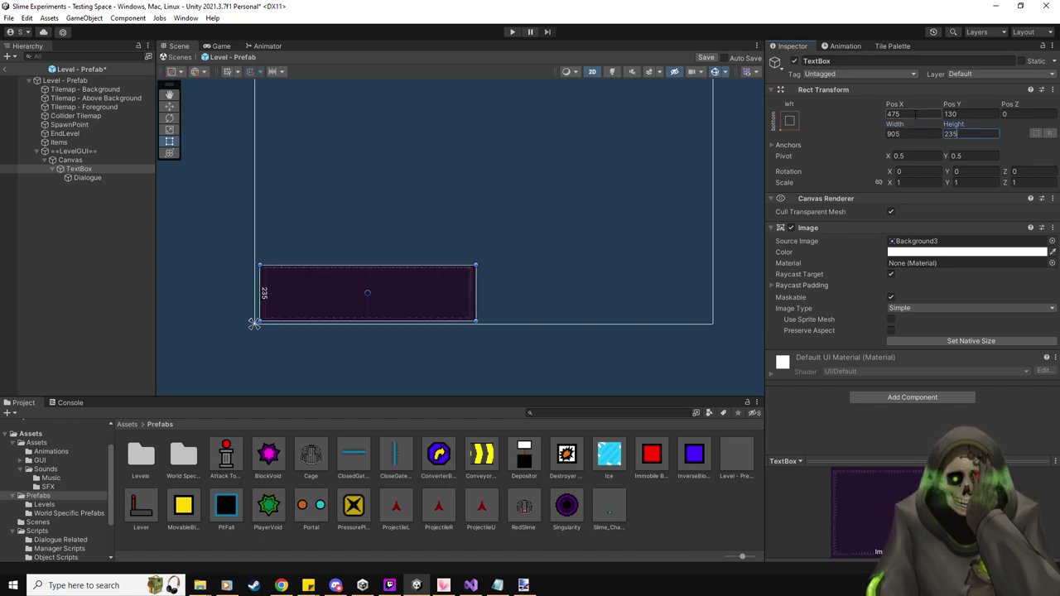
# Resize the prefab's Dialogue text area to about 841 by 191 inside the TextBox border, and save and close the prefab.
pyautogui.scroll(3, 253, 243)
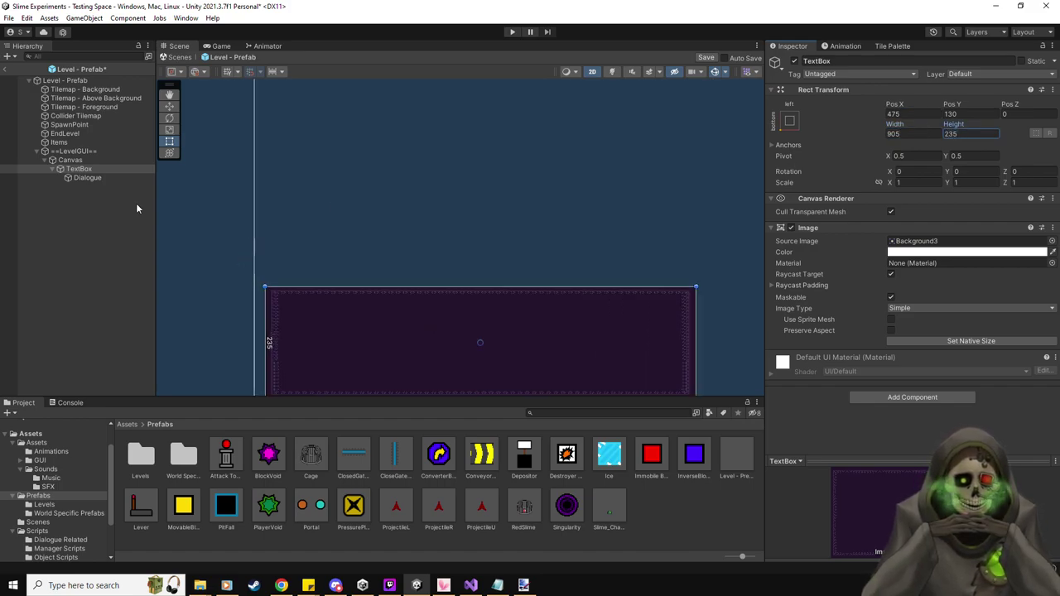
pyautogui.click(91, 178)
pyautogui.moveTo(319, 331); pyautogui.dragTo(243, 204, button='middle')
pyautogui.moveTo(167, 196); pyautogui.dragTo(205, 197)
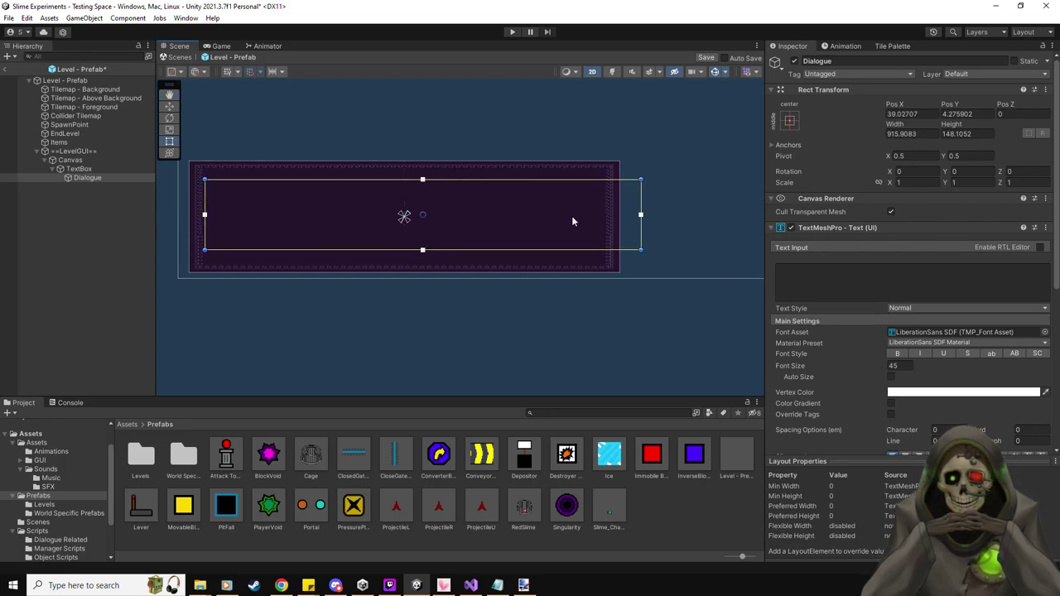
pyautogui.moveTo(641, 197); pyautogui.dragTo(605, 198)
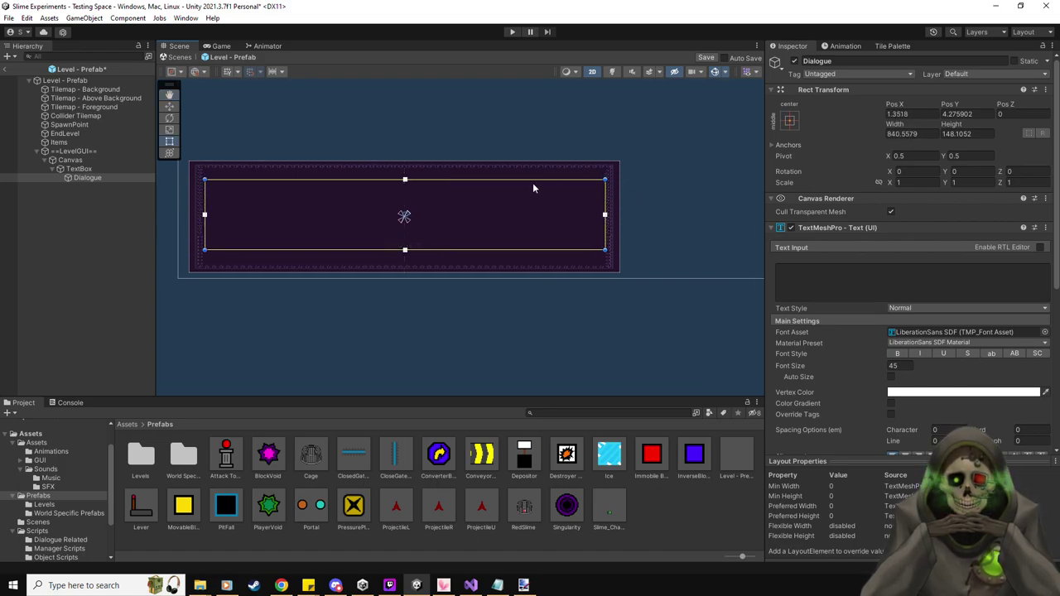
pyautogui.moveTo(535, 180); pyautogui.dragTo(542, 170)
pyautogui.moveTo(496, 254); pyautogui.dragTo(491, 263)
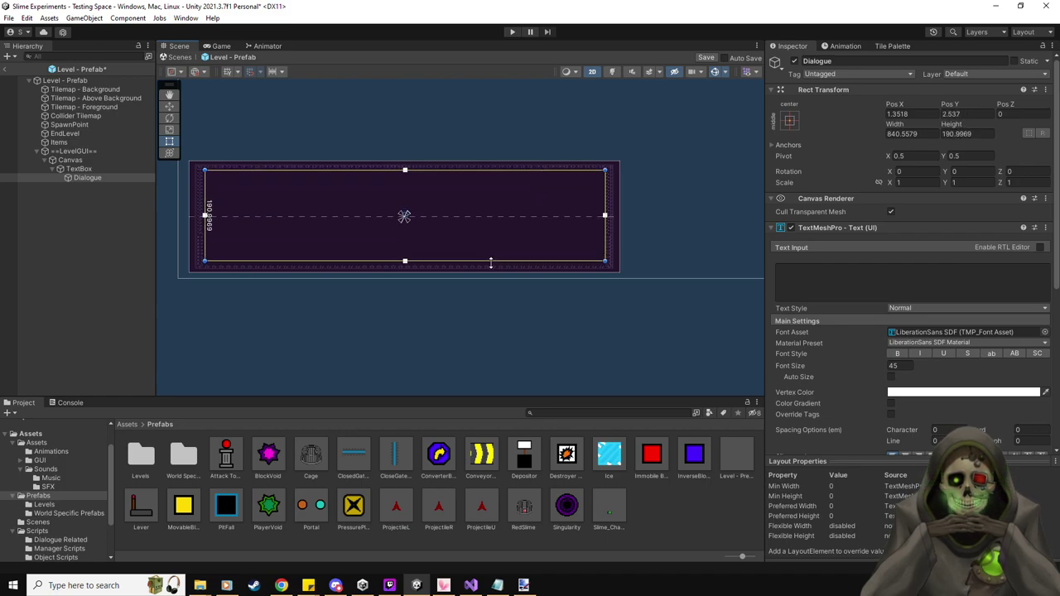
pyautogui.click(706, 58)
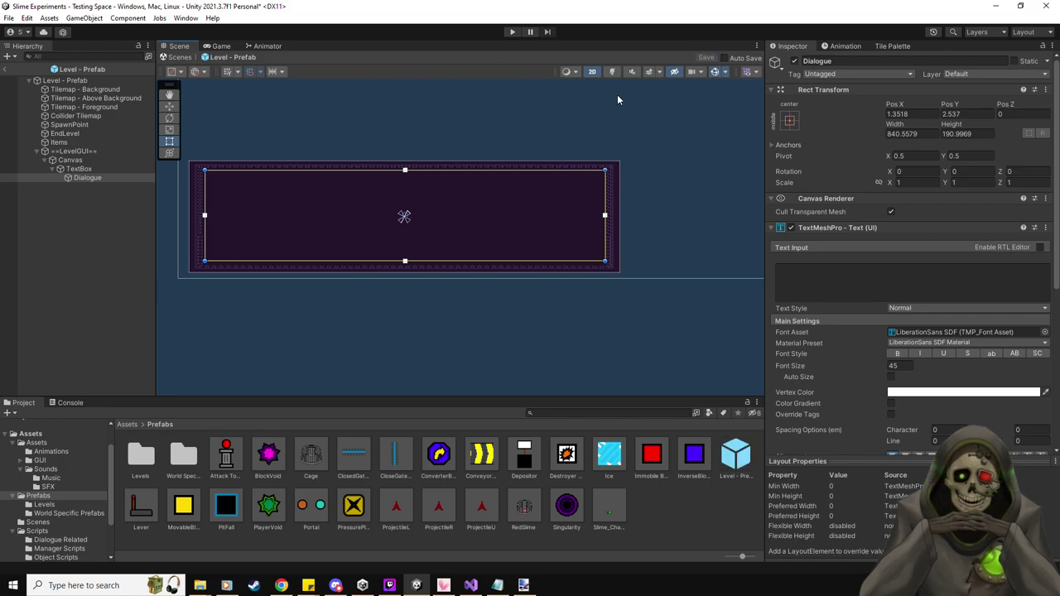
pyautogui.click(6, 70)
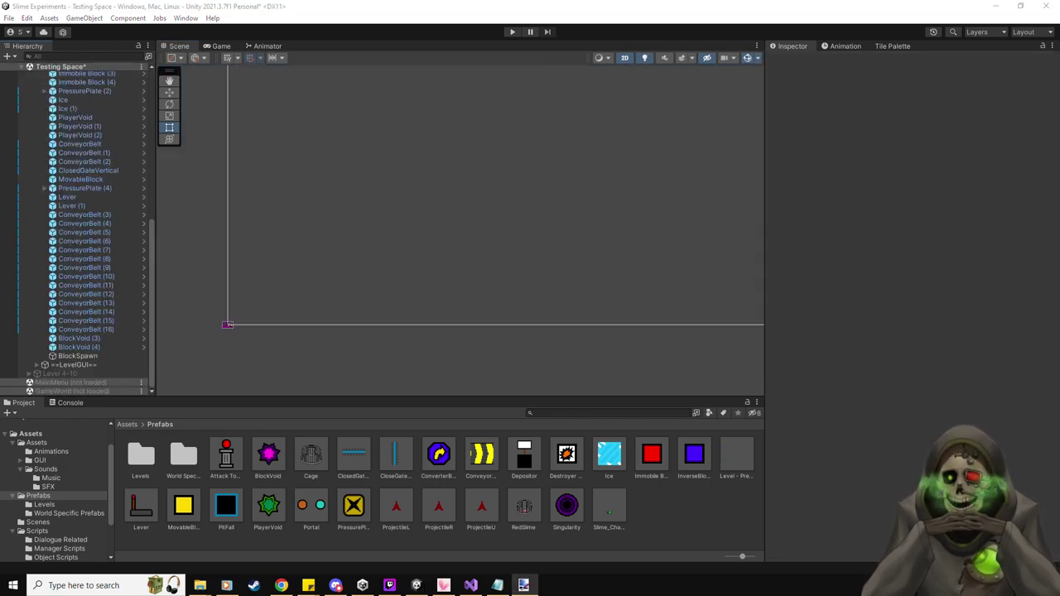
# Set the Message list size in Level 4-9's Auto Talking script to 10.
pyautogui.scroll(10, 92, 210)
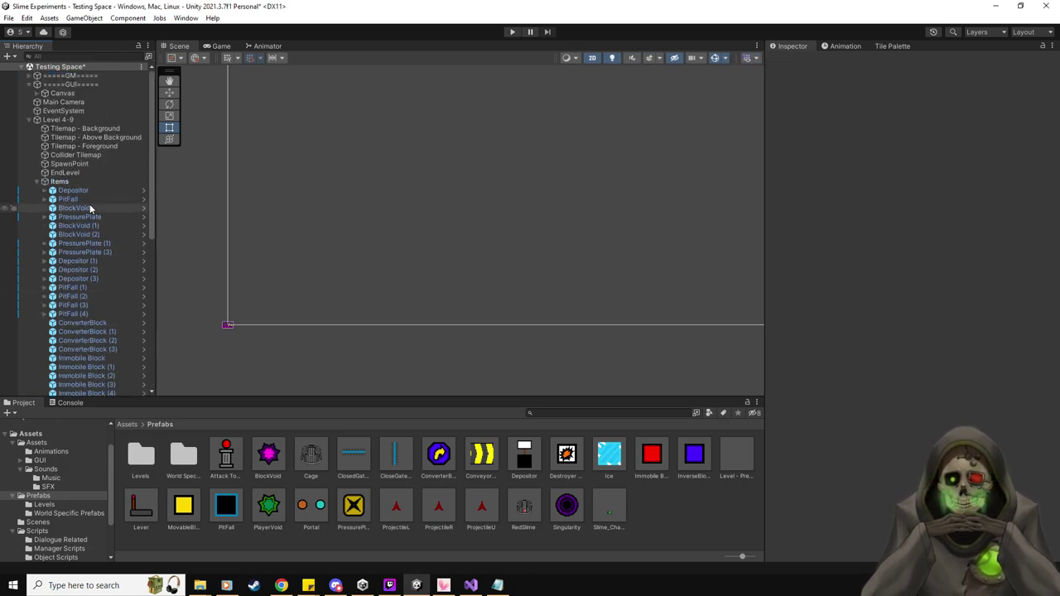
pyautogui.click(86, 121)
pyautogui.scroll(-5, 825, 364)
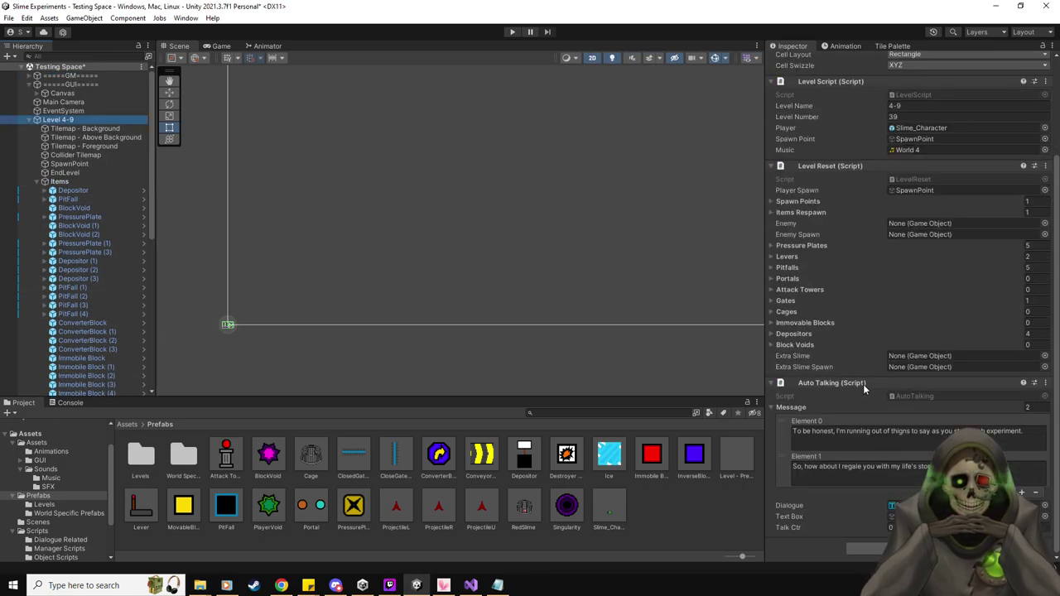
pyautogui.click(1028, 406)
pyautogui.write('10')
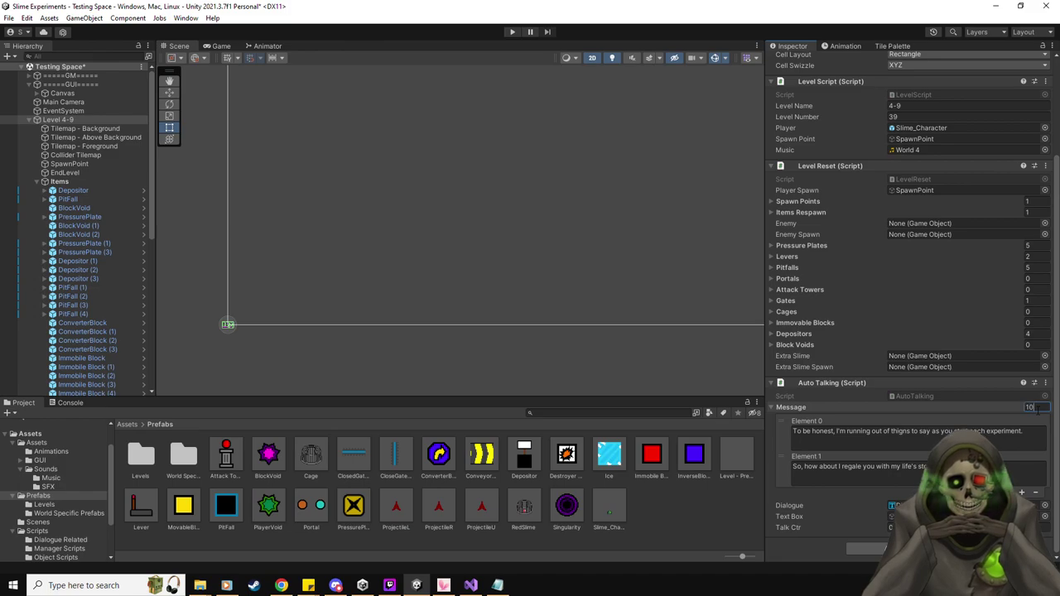
pyautogui.scroll(-1, 1035, 425)
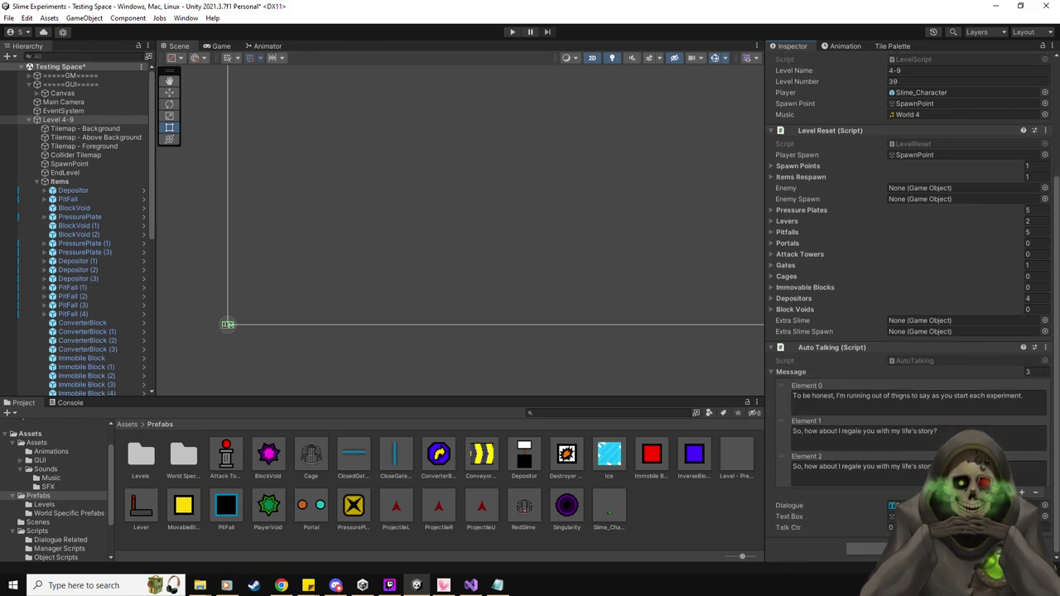
pyautogui.write('10')
pyautogui.press('Return')
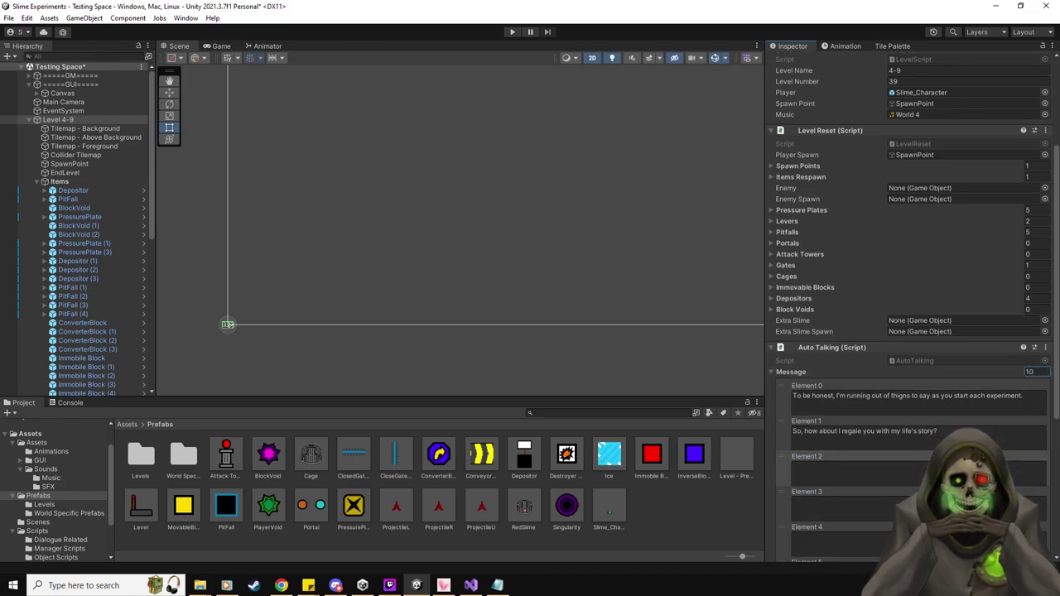
# Open the empty Element 2 message of Level 4-9's Auto Talking script for editing.
pyautogui.scroll(-6, 872, 286)
pyautogui.click(869, 263)
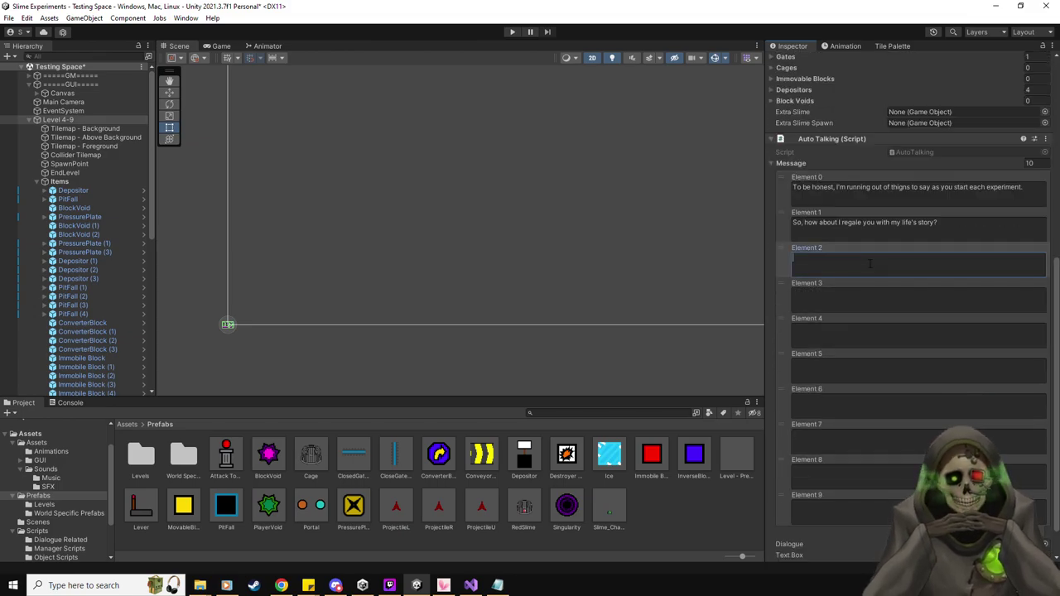
# Set message Element 2 to "It all started when I was but a wee lad living with my parents.".
pyautogui.write('It al')
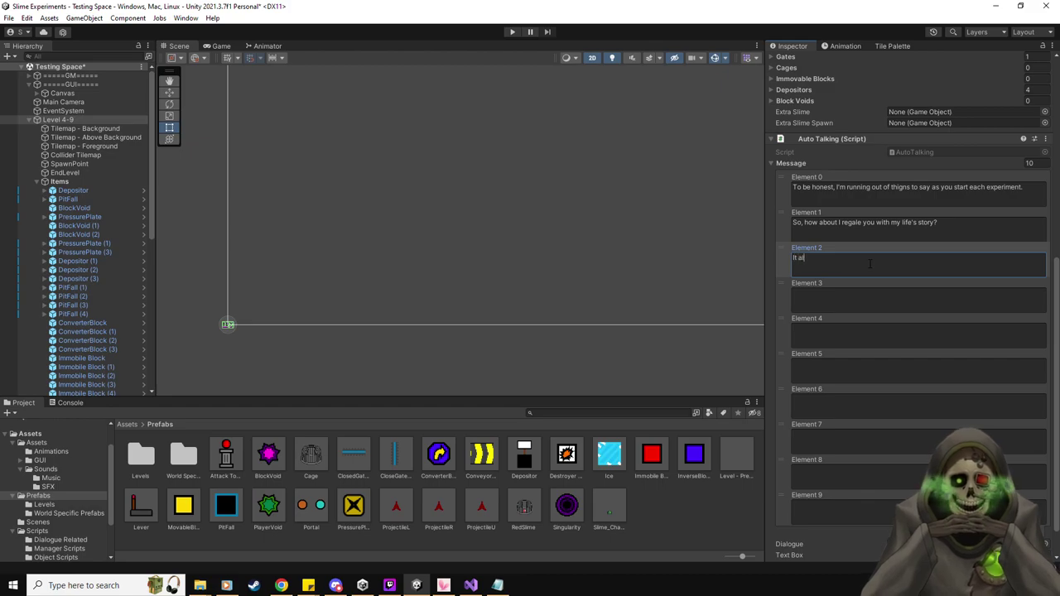
pyautogui.write('l started when I was but a wee')
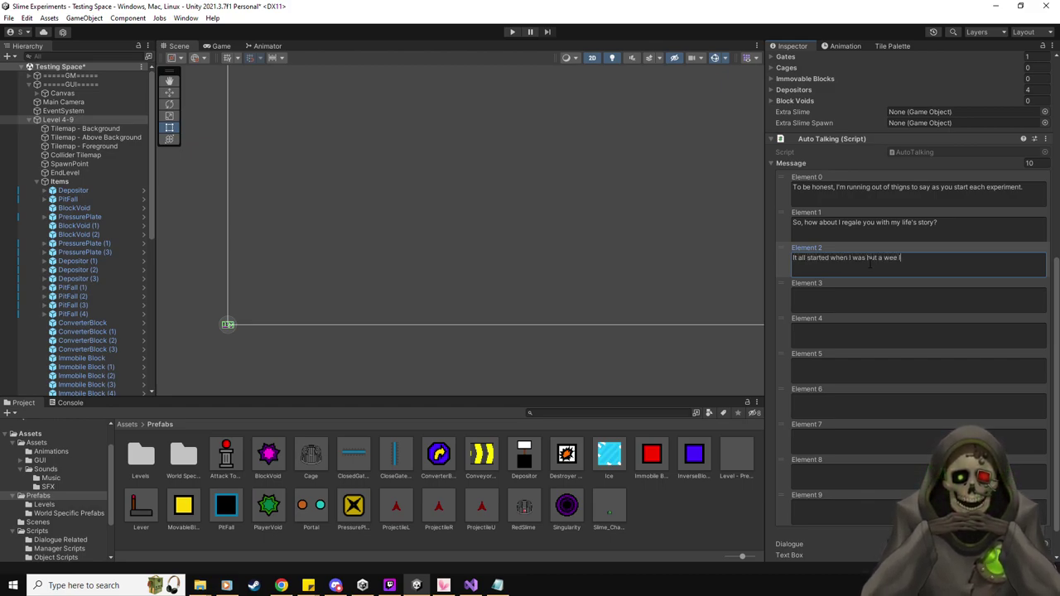
pyautogui.write(' lad living with my parents.')
# Set message Element 3 to "I became facinated with magic and magic beasts, such as yourself.".
pyautogui.click(907, 303)
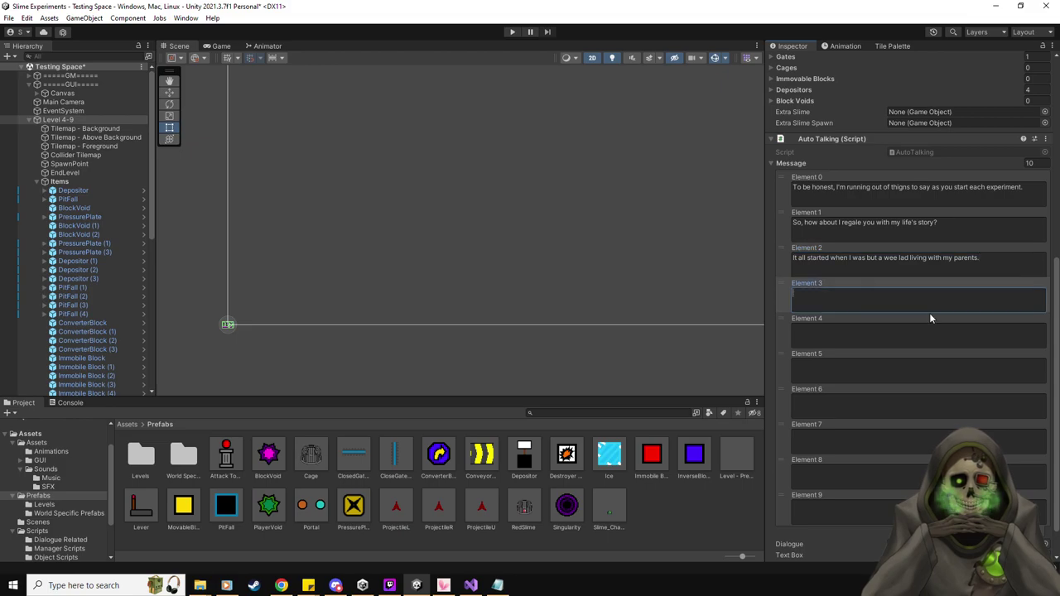
pyautogui.write('I became fa')
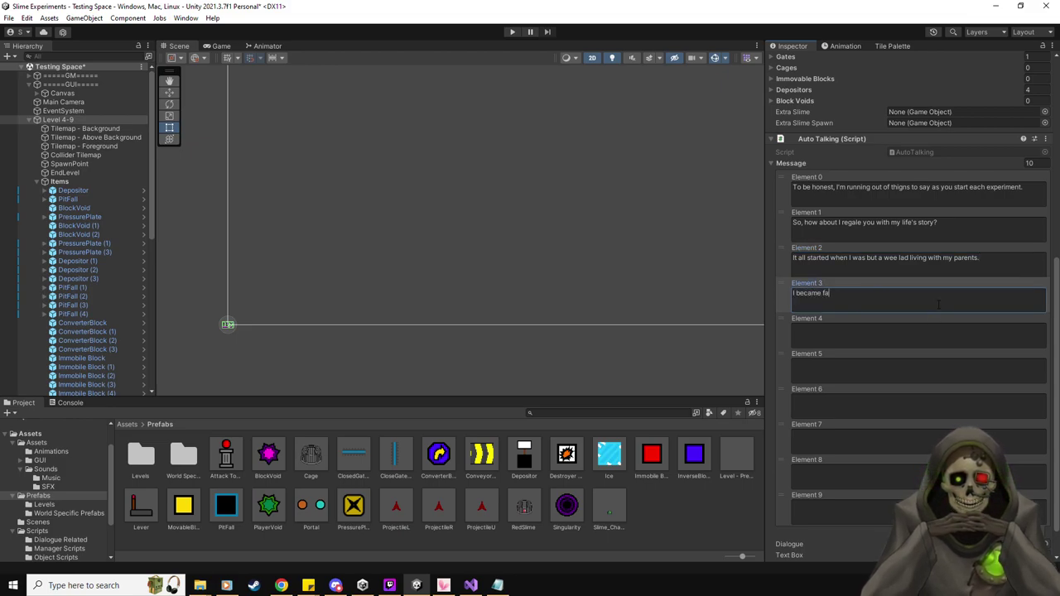
pyautogui.write('cinated with magic and magic beasts, such as yourself.')
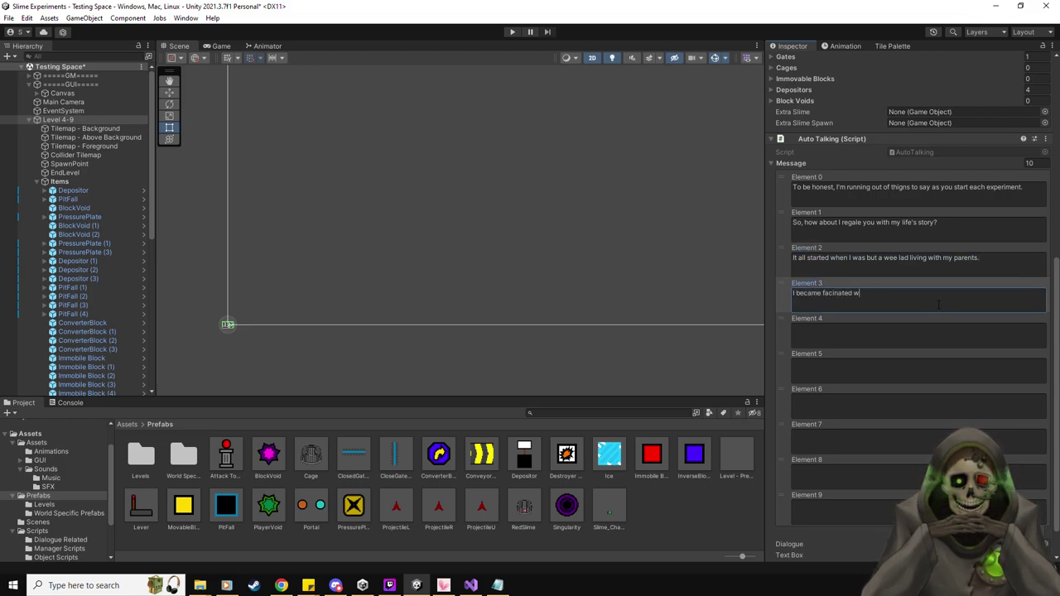
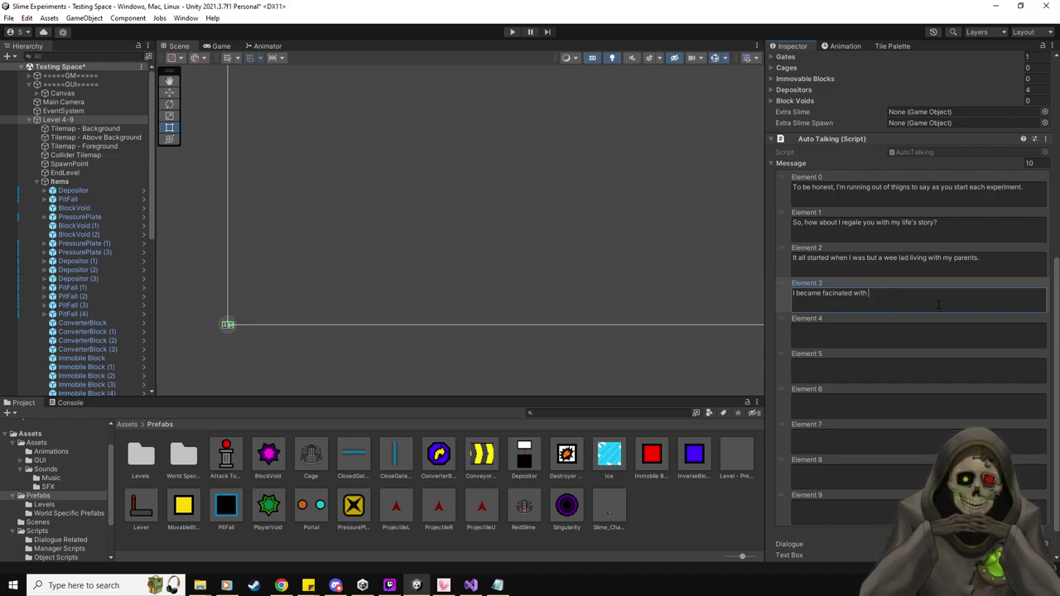
pyautogui.write('magic and magic beasts, such as yourself.')
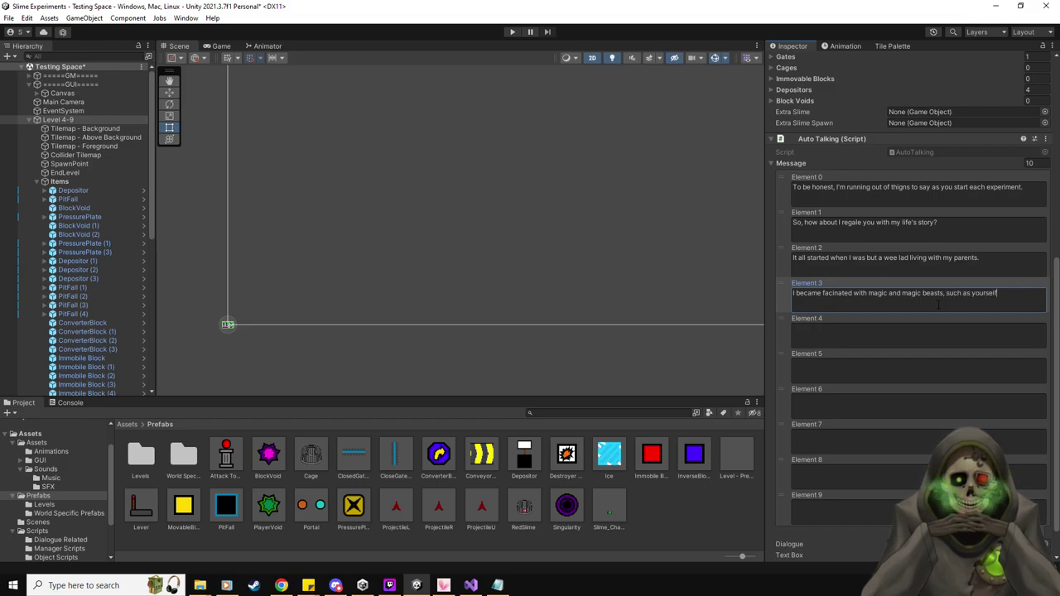
# Set message Element 4 to "I would study magic, since magic beasts were dangerous to be around as a child.".
pyautogui.click(946, 332)
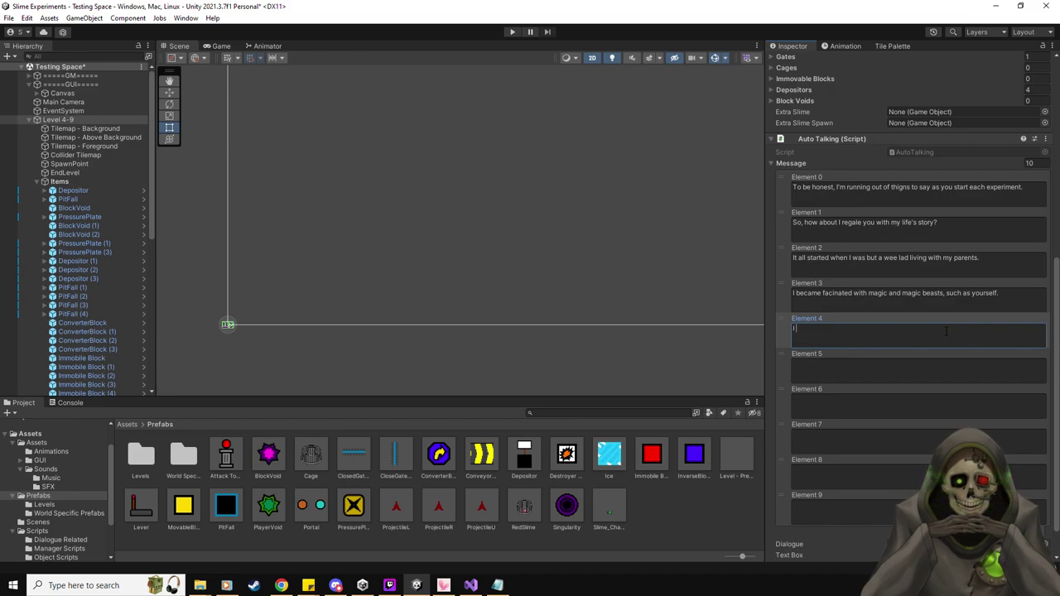
pyautogui.write('I would st')
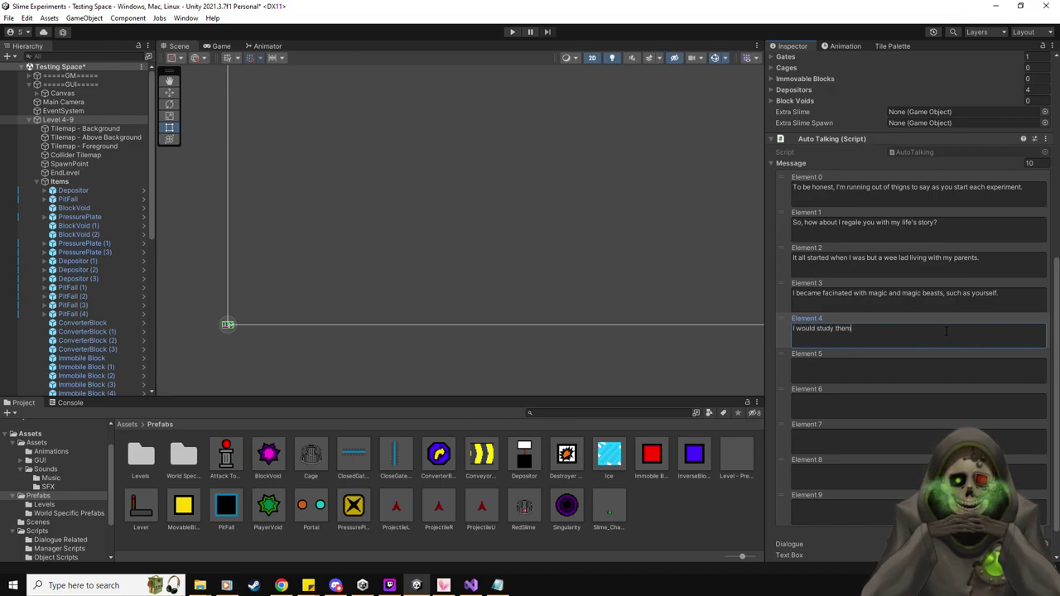
pyautogui.write('udy t')
pyautogui.press('BackSpace')
pyautogui.write('magic beasts')
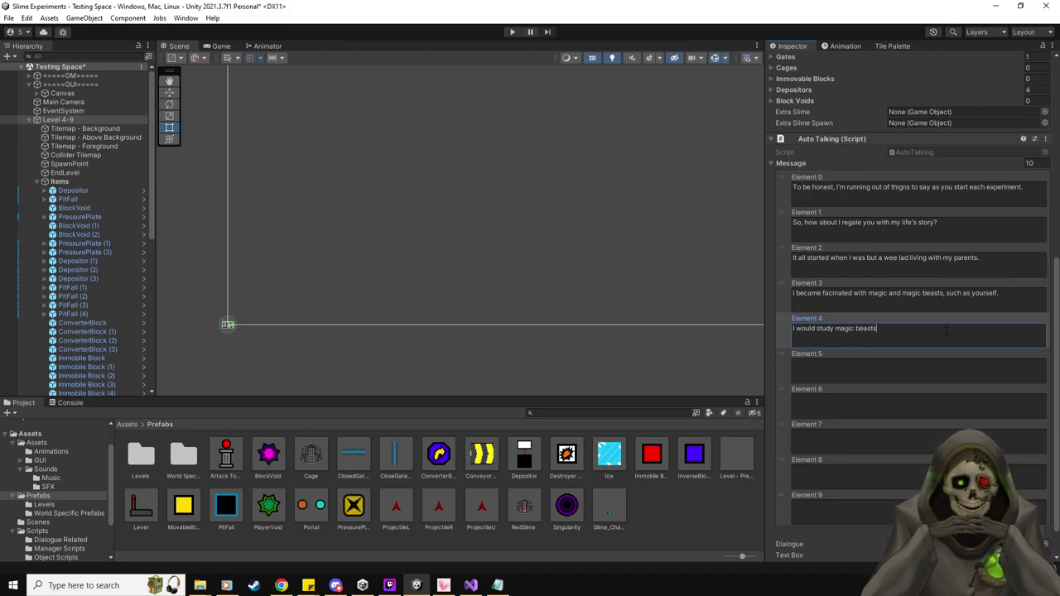
pyautogui.press('BackSpace')
pyautogui.press('BackSpace')
pyautogui.press('BackSpace')
pyautogui.press('BackSpace')
pyautogui.press('BackSpace')
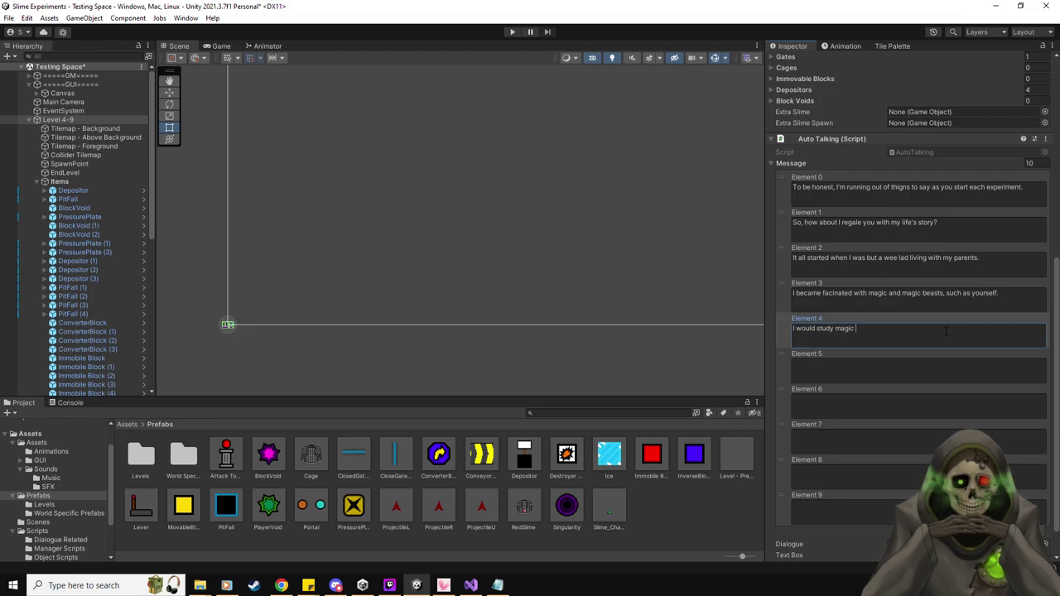
pyautogui.write('since magic ')
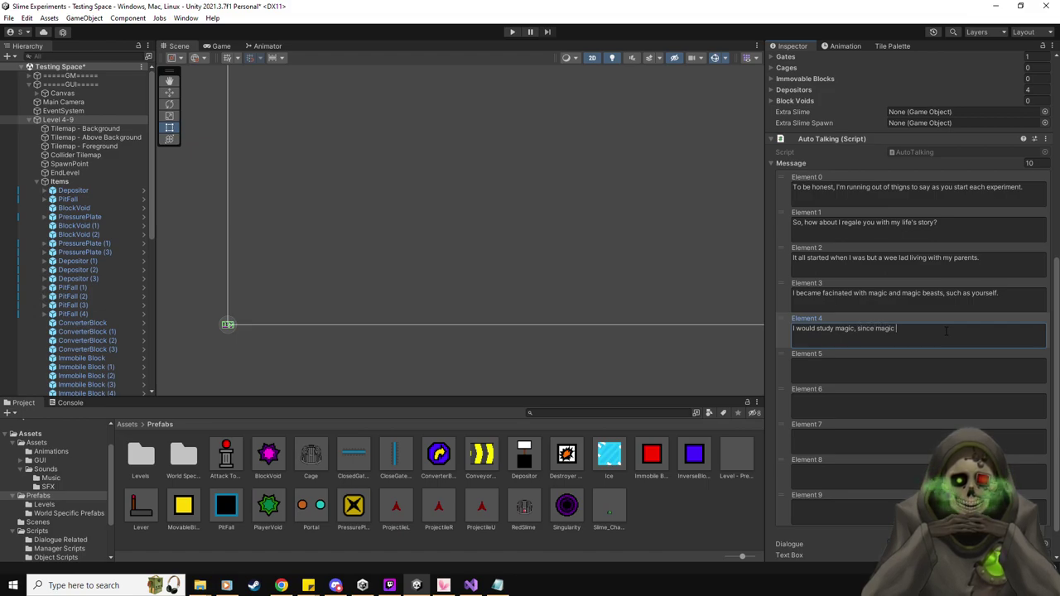
pyautogui.write('beasts were dangerous to be aroun')
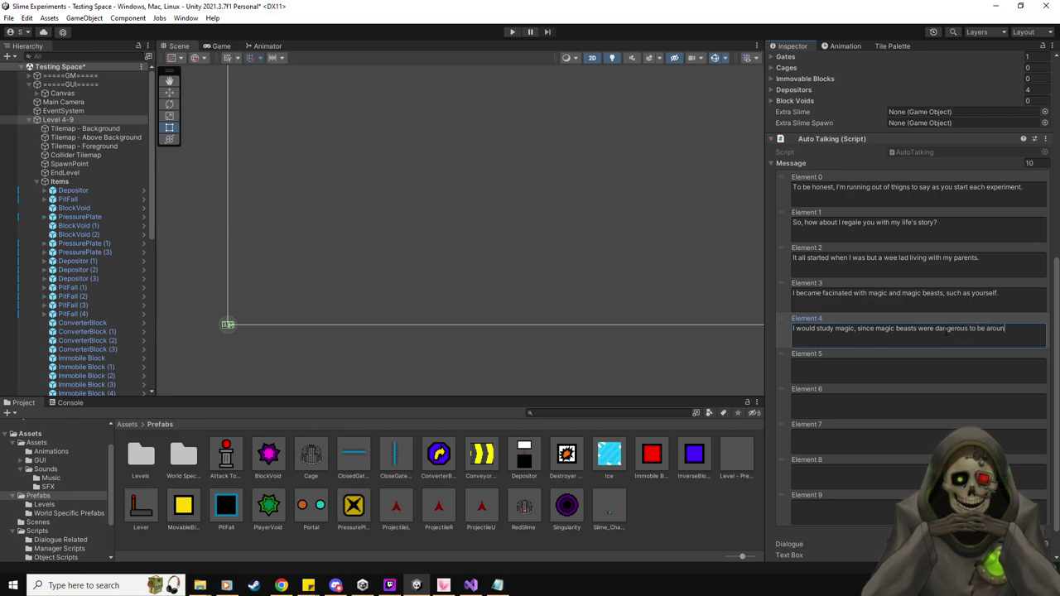
pyautogui.write('d as a child.')
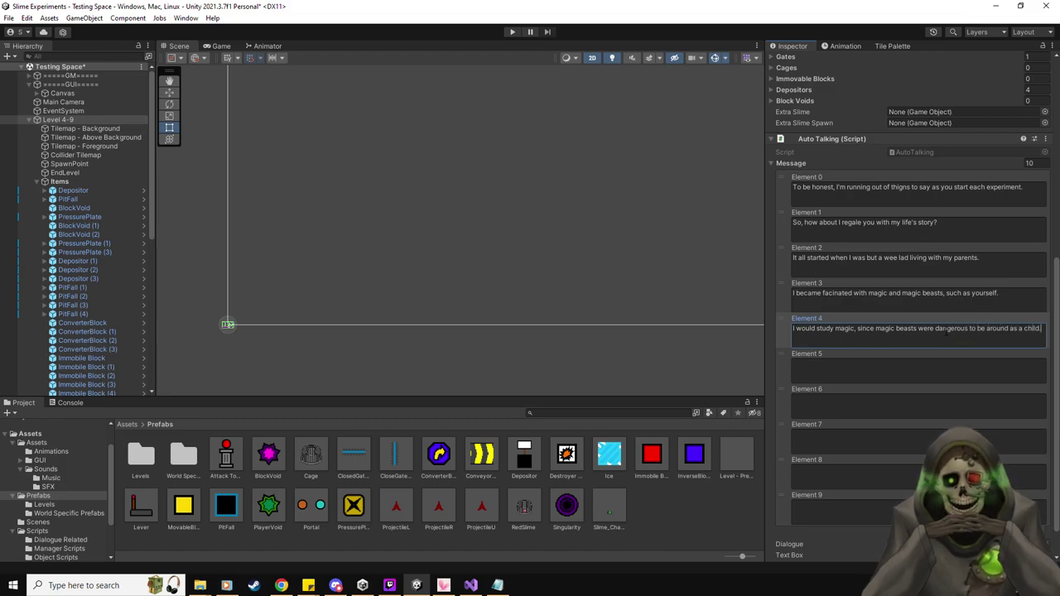
# Set message Element 5 to "Though, that never stopped me from wandering off into the woods to look upon them from afar.".
pyautogui.click(937, 370)
pyautogui.write('Though, ')
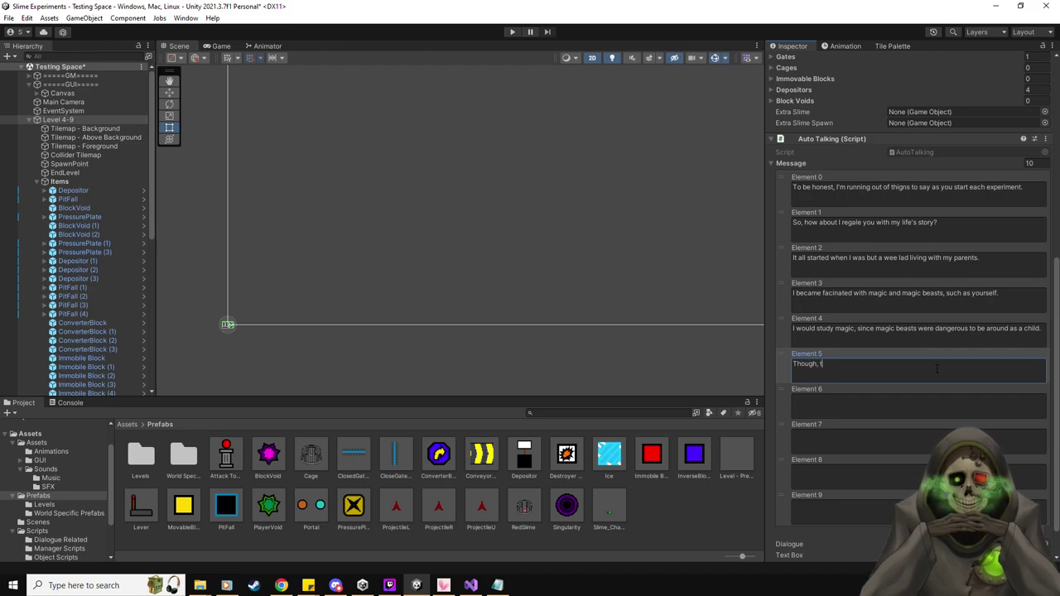
pyautogui.write('that never stopped me from wandering off')
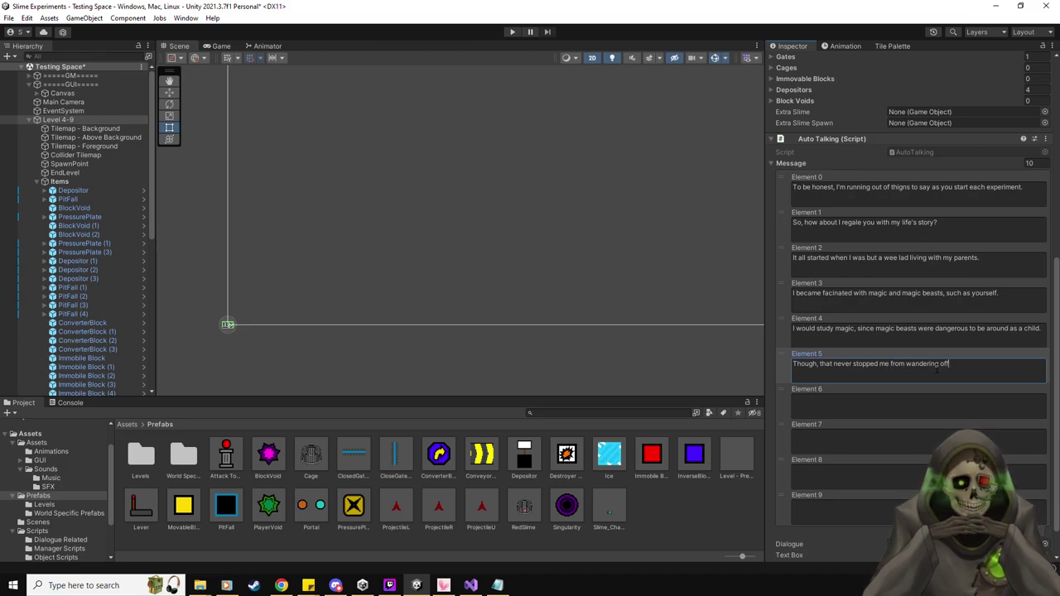
pyautogui.write(' into the woods to look upon them from afar.')
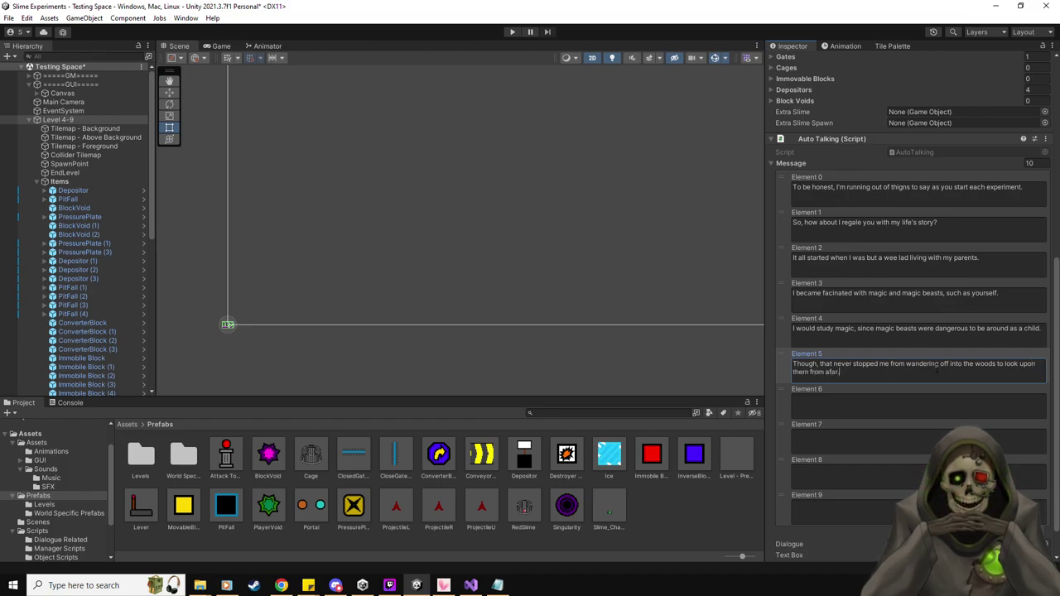
# Set message Element 6 to "I was always a curious child, and I applied myself to the magics.".
pyautogui.click(942, 405)
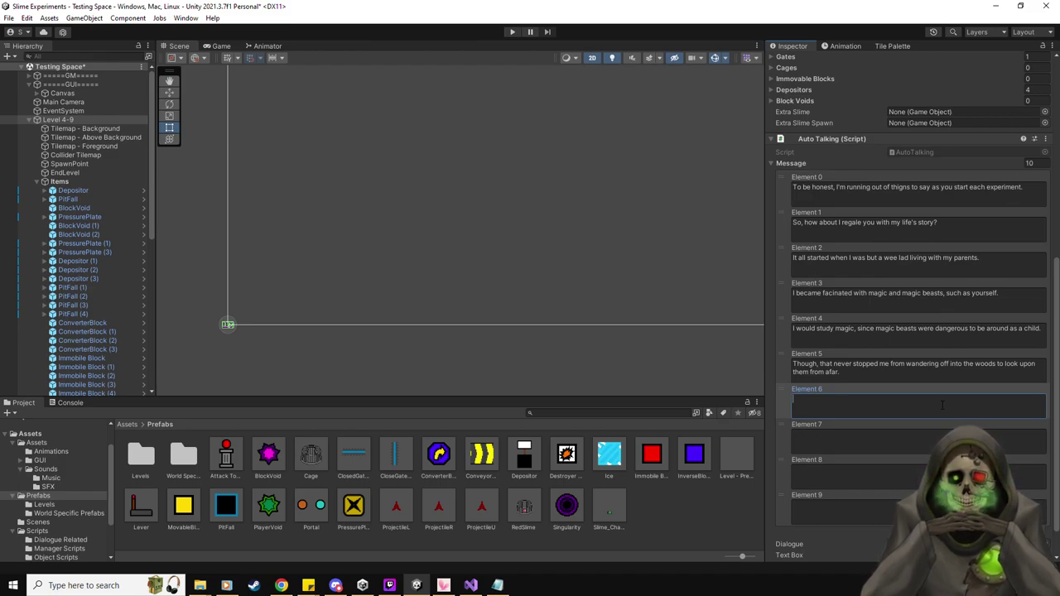
pyautogui.write('I was always ')
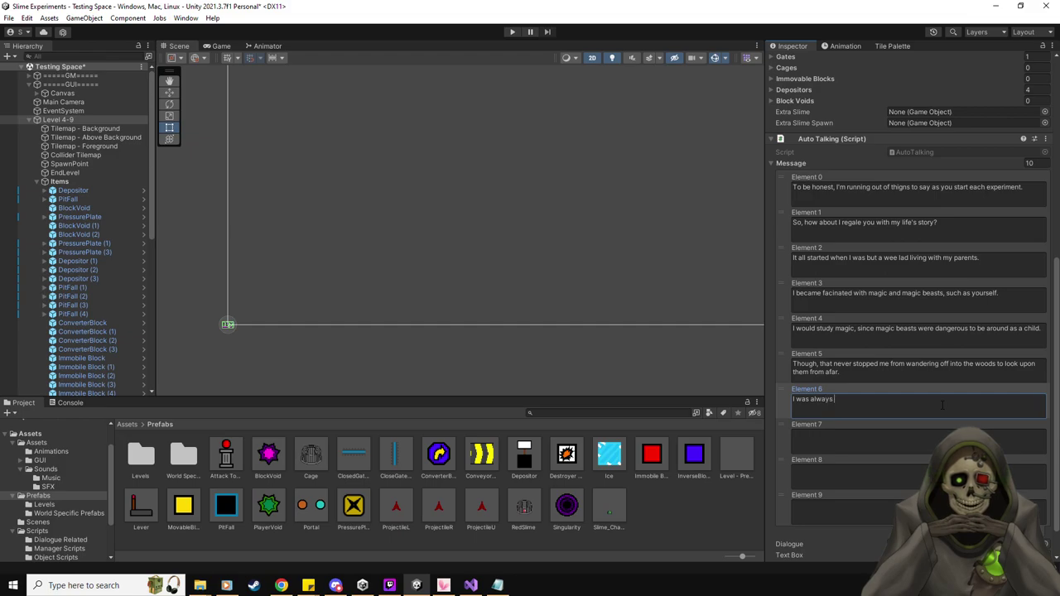
pyautogui.write('a curious child,')
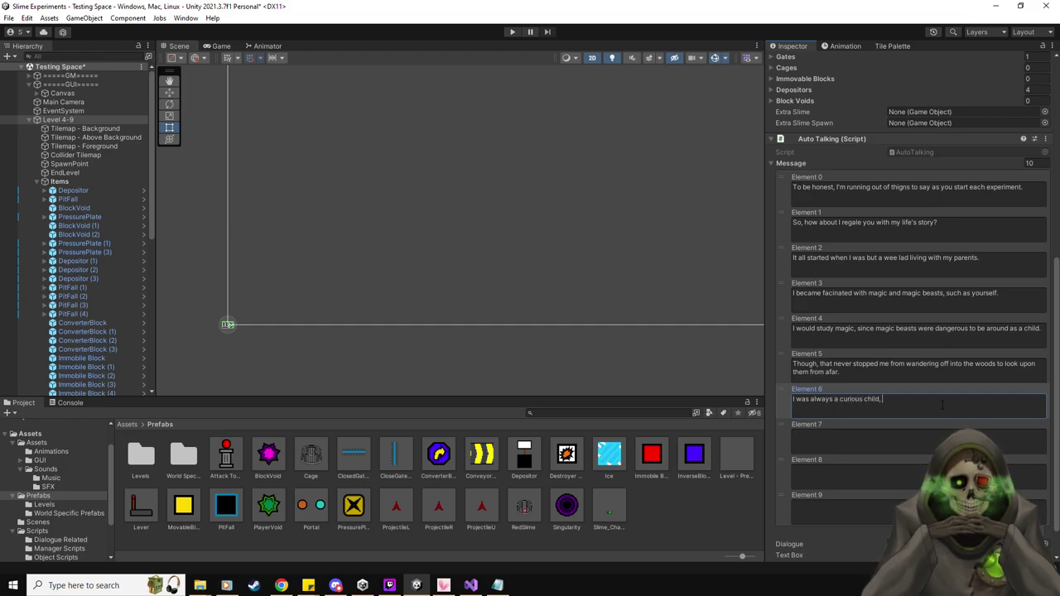
pyautogui.write(' and I applied myself to the magics.')
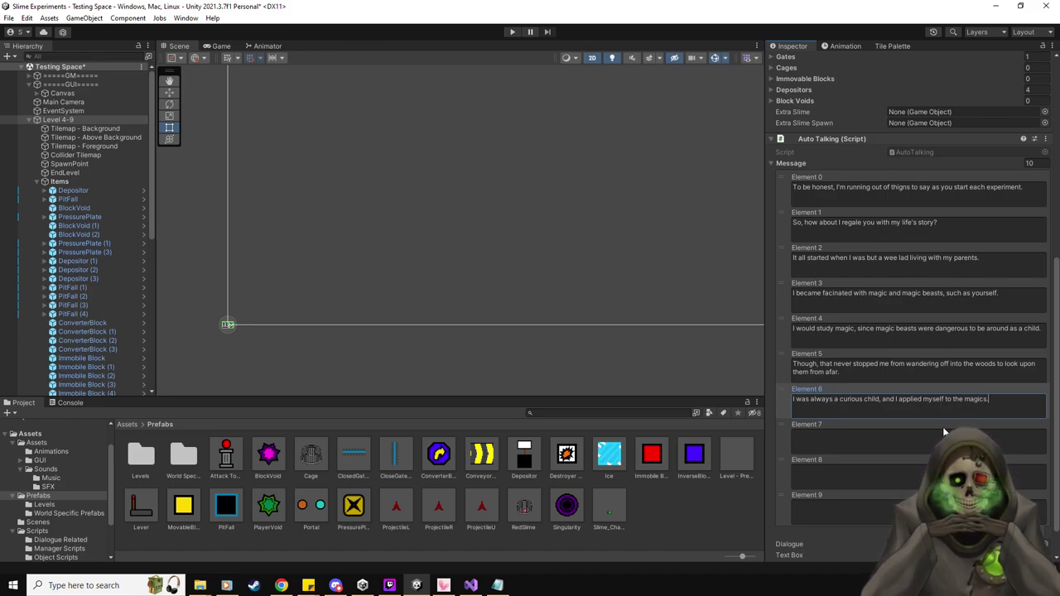
# Begin message Element 7 with "I didn't do much playing as a child, which may have led to being ostricised".
pyautogui.click(998, 441)
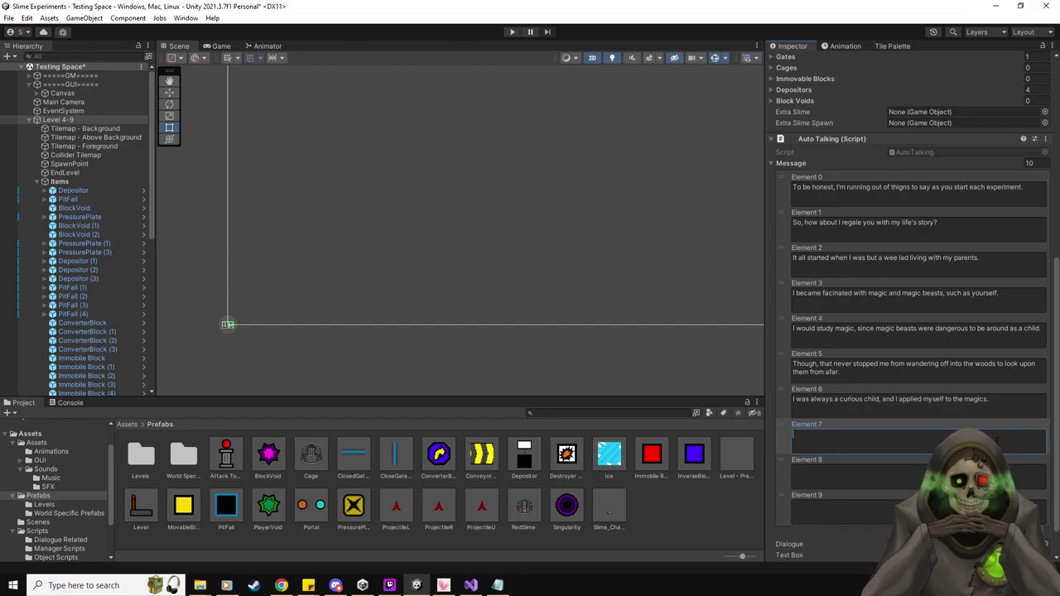
pyautogui.write("I didn't")
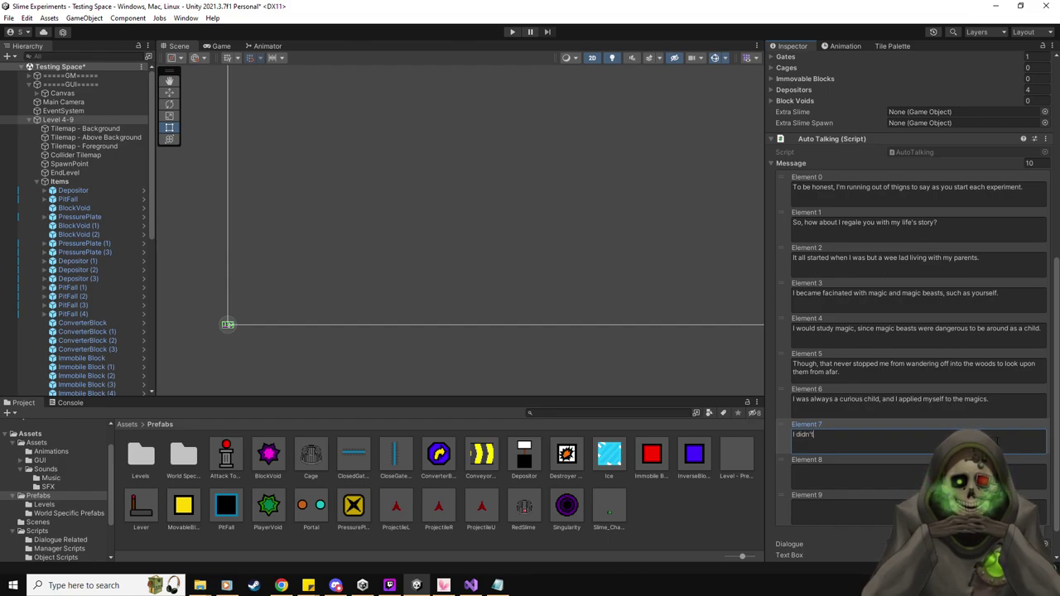
pyautogui.write(' do much pla')
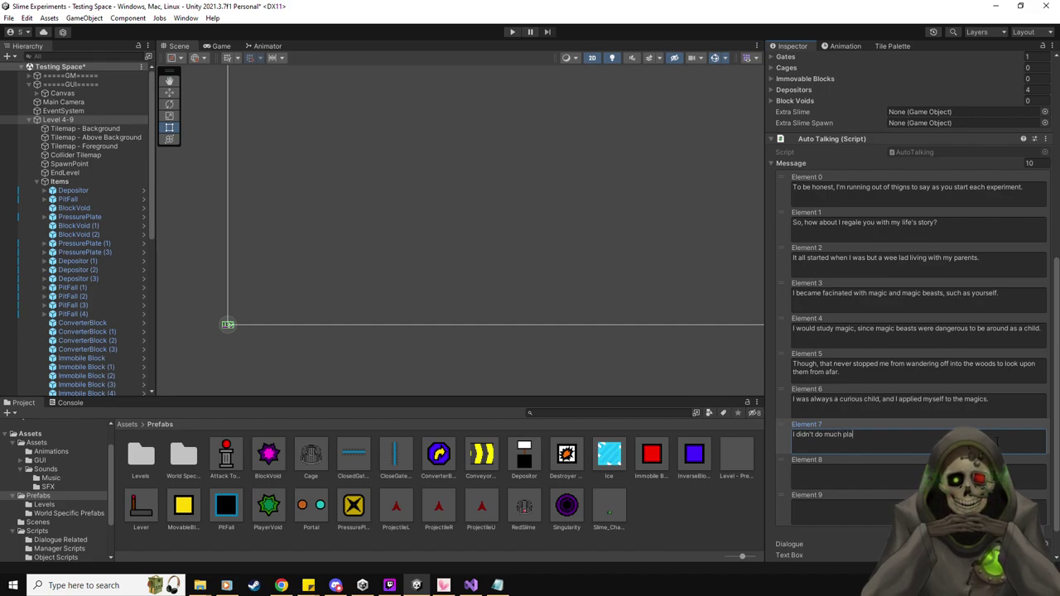
pyautogui.write('ying as a child, ')
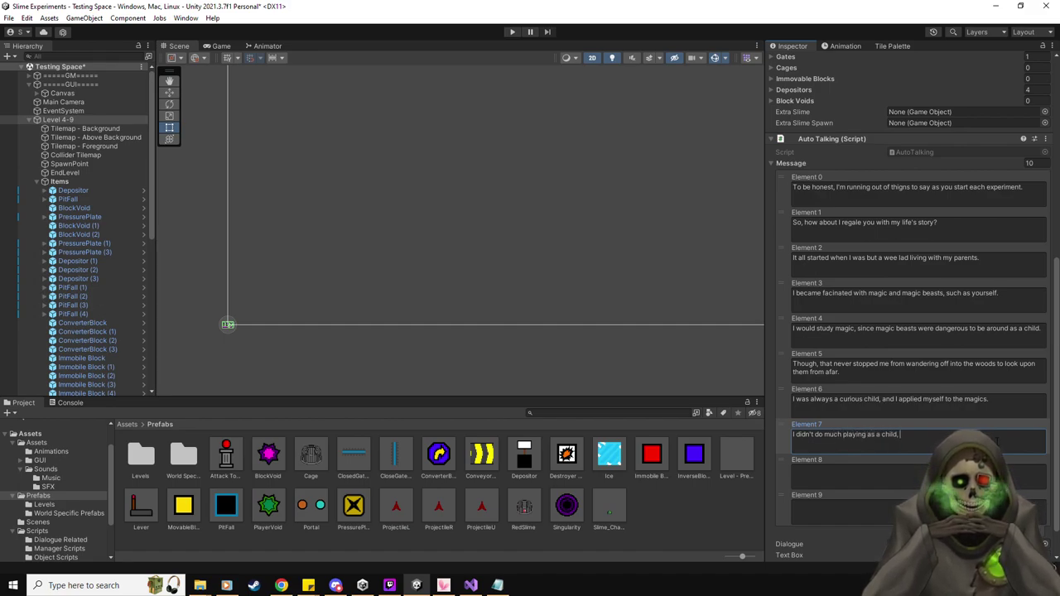
pyautogui.write('which may')
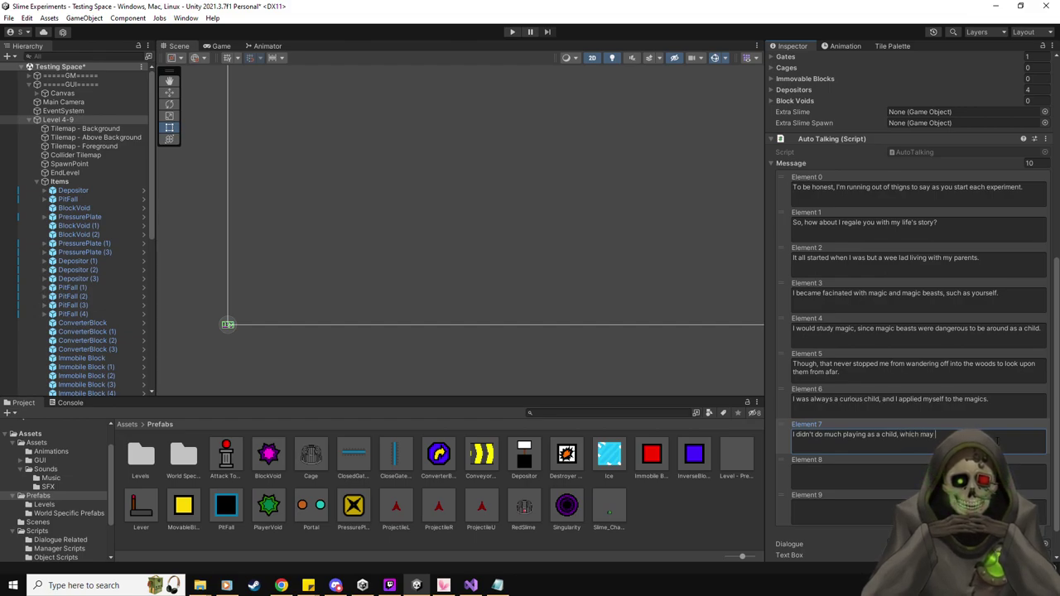
pyautogui.write(' have led to being')
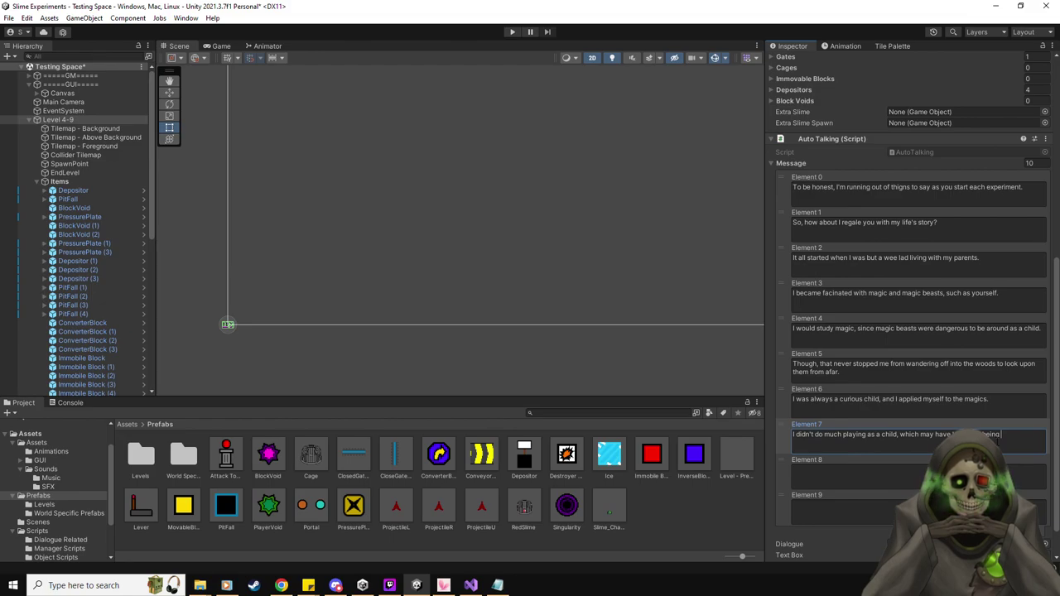
pyautogui.write(' ostr')
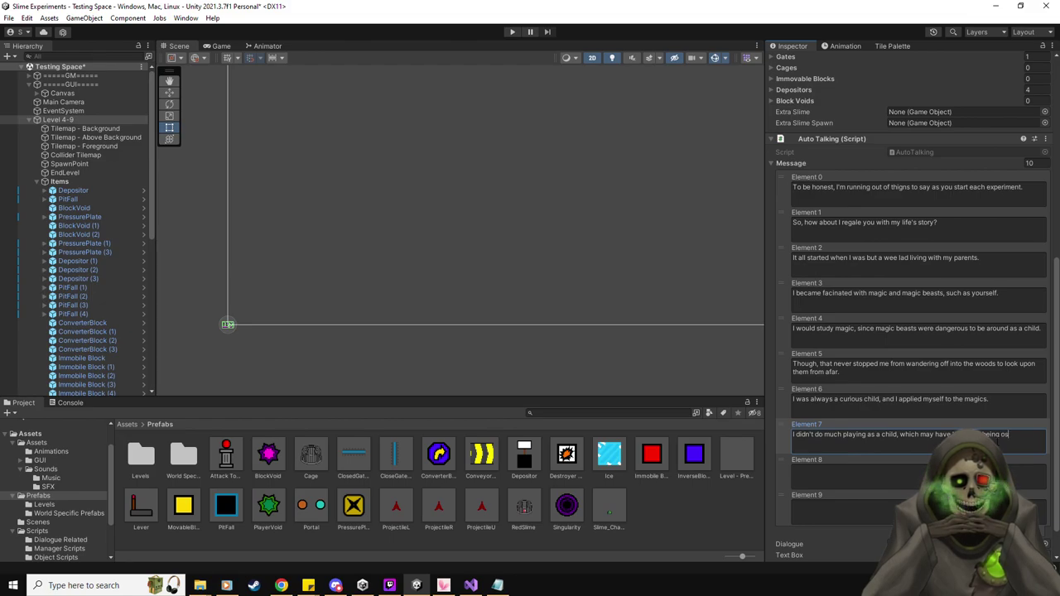
pyautogui.write('icised')
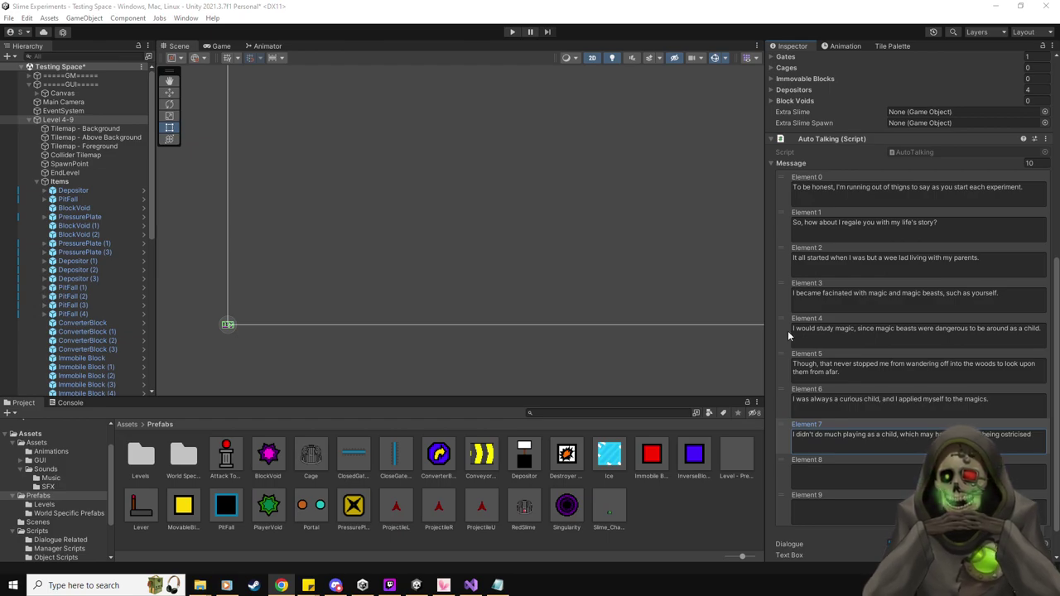
# Replace the misspelled last word of message Element 7 with "ostracized".
pyautogui.click(1010, 439)
pyautogui.doubleClick(1010, 439)
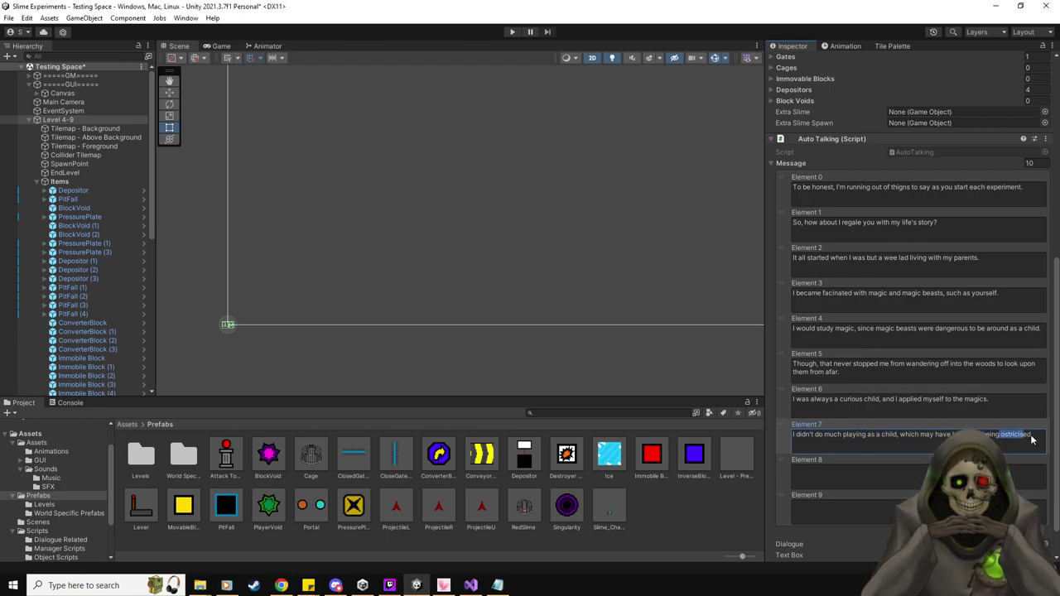
pyautogui.press('BackSpace')
pyautogui.press('BackSpace')
pyautogui.write('ost')
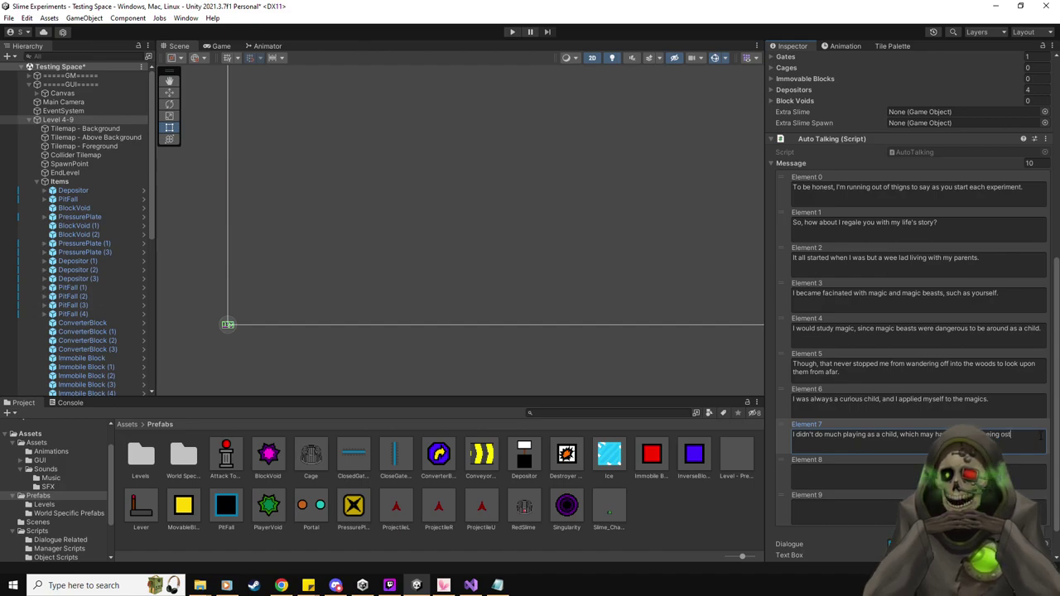
pyautogui.write('racised f')
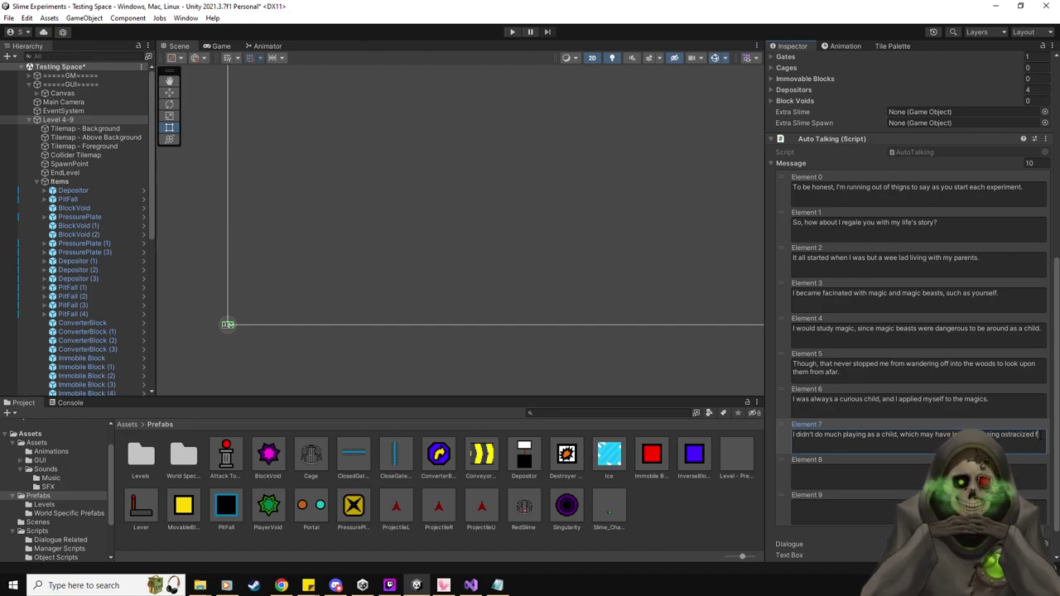
# Finish the sentence in message Element 7 with "from the children in my village.".
pyautogui.write('rom the chi')
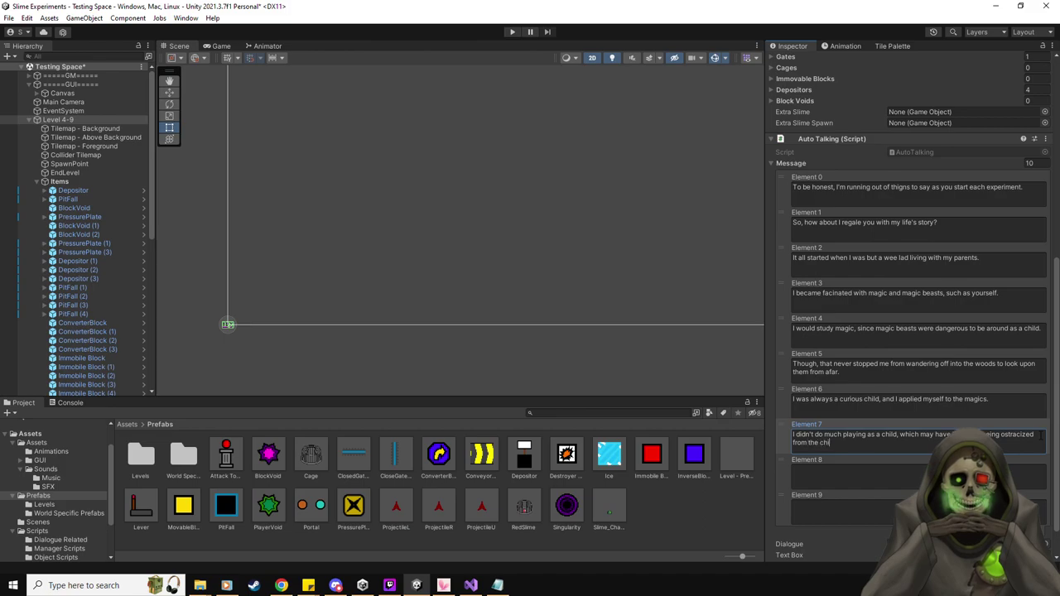
pyautogui.write('ldren in my vollage.')
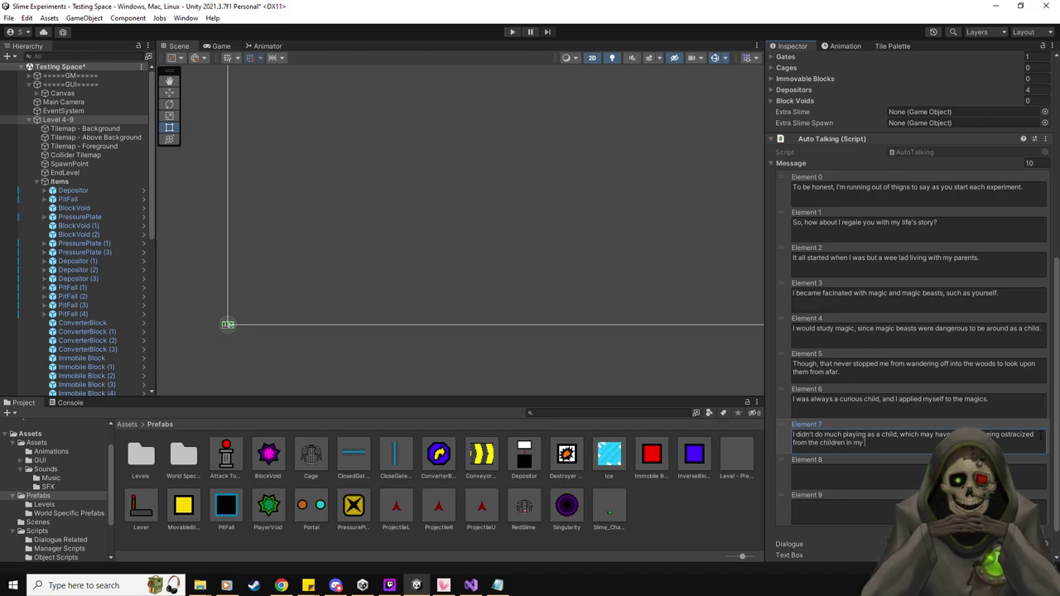
pyautogui.press('BackSpace')
pyautogui.press('BackSpace')
pyautogui.press('BackSpace')
pyautogui.press('BackSpace')
pyautogui.press('BackSpace')
pyautogui.press('BackSpace')
pyautogui.press('BackSpace')
pyautogui.write('illage.')
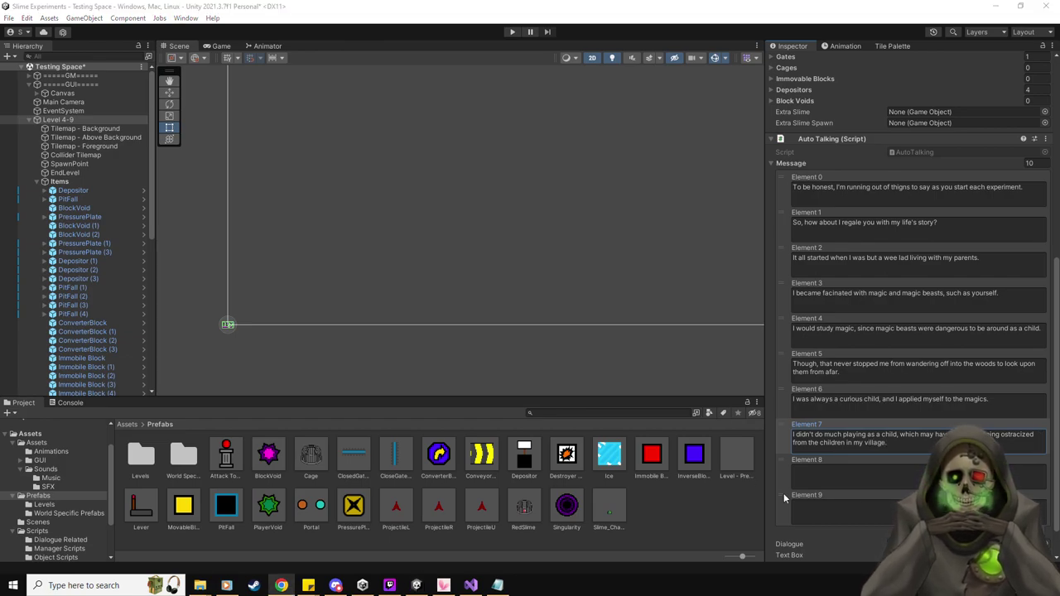
# Set message Element 8 to "But they were all daft muscleheads anyway. Filthy farmers' children who had not a thought in their minds.".
pyautogui.scroll(-1, 871, 462)
pyautogui.click(871, 439)
pyautogui.write('B')
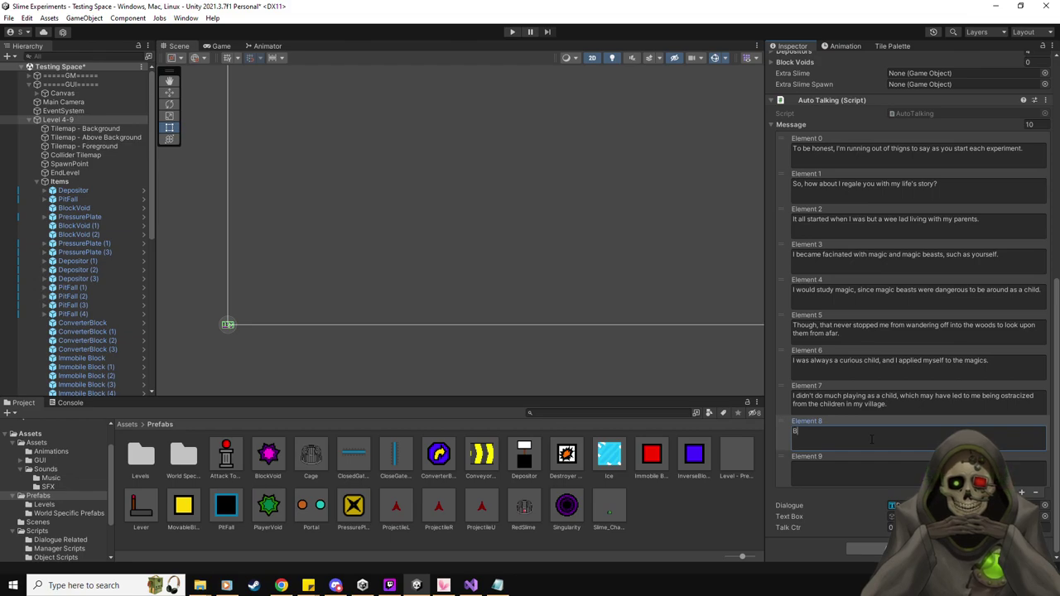
pyautogui.write('ut they were all ')
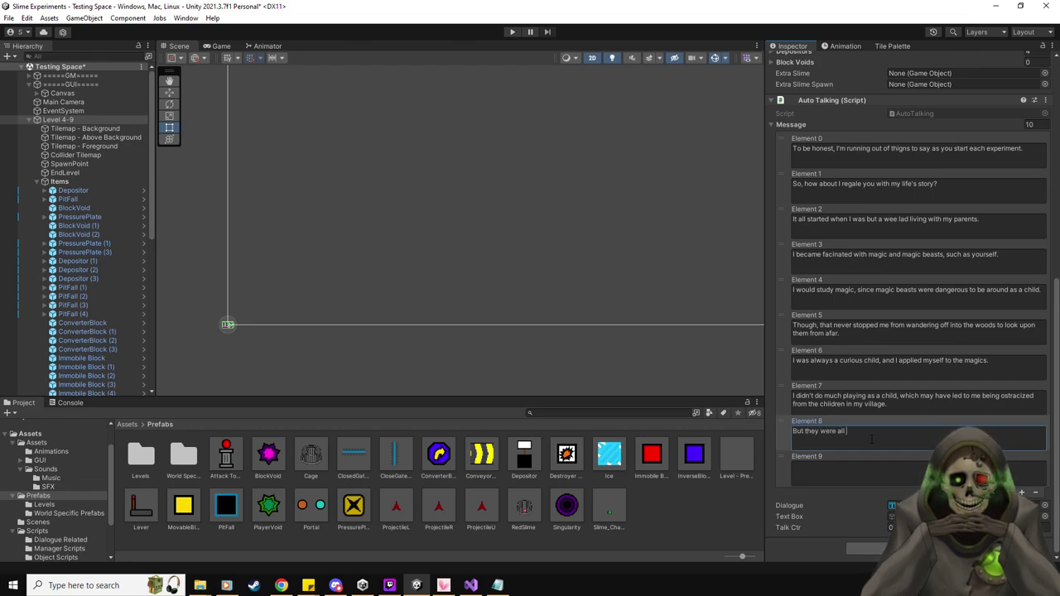
pyautogui.write('daft')
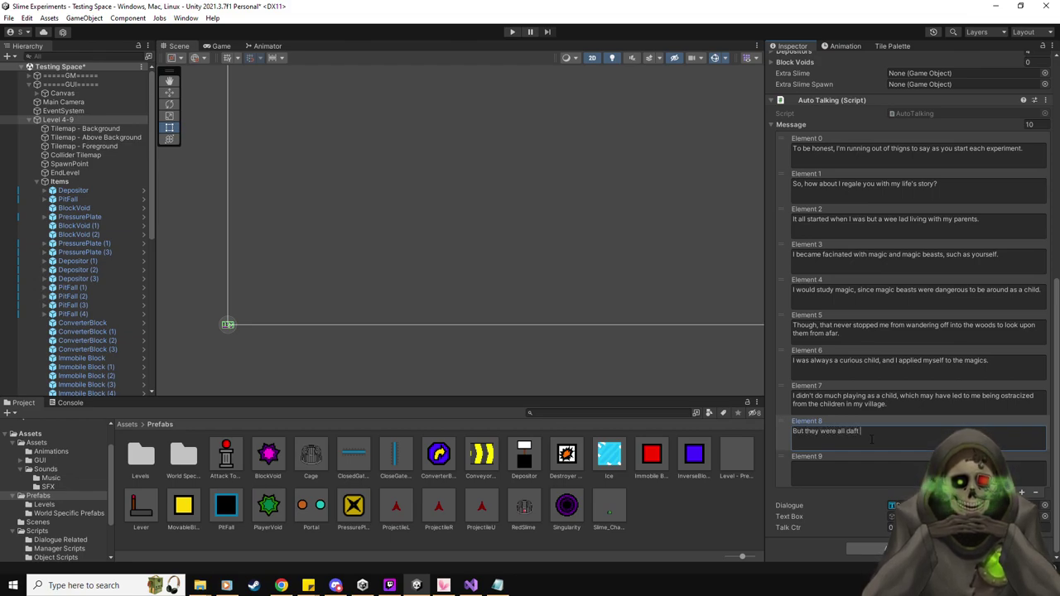
pyautogui.write(' musclehea')
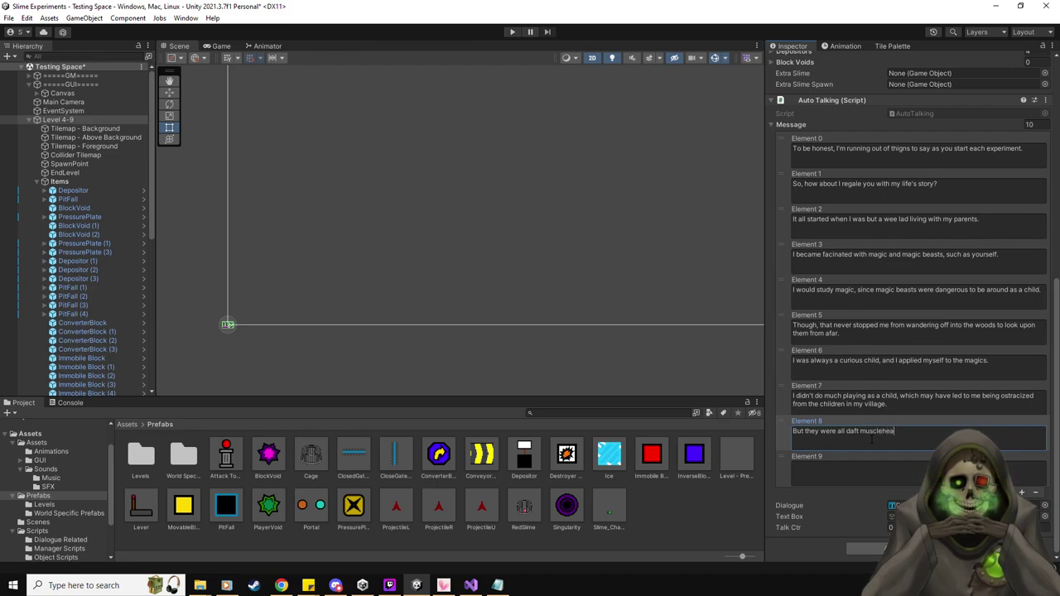
pyautogui.write('ds anyway. ')
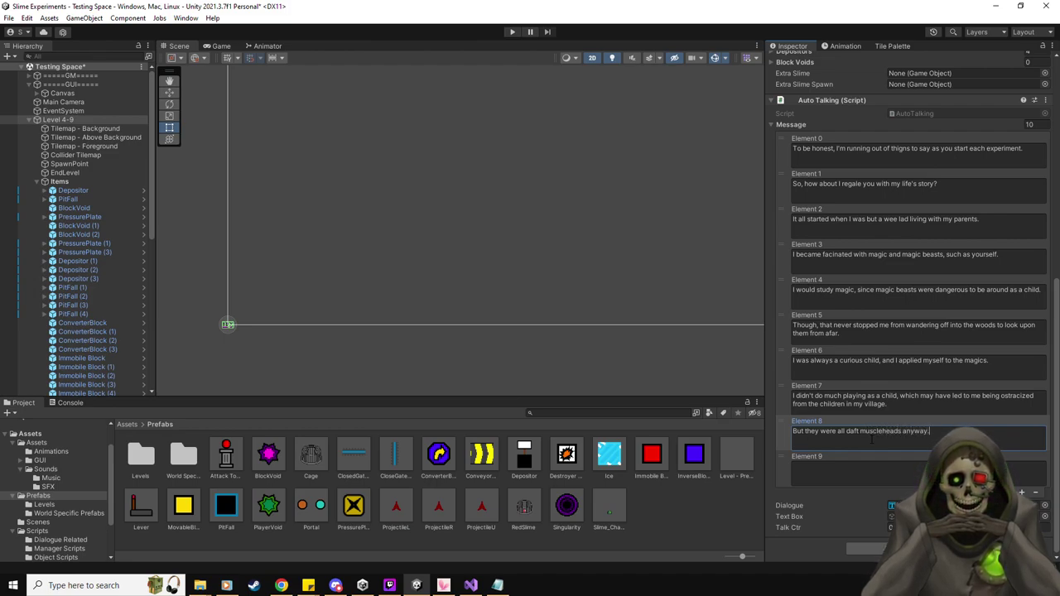
pyautogui.write('F')
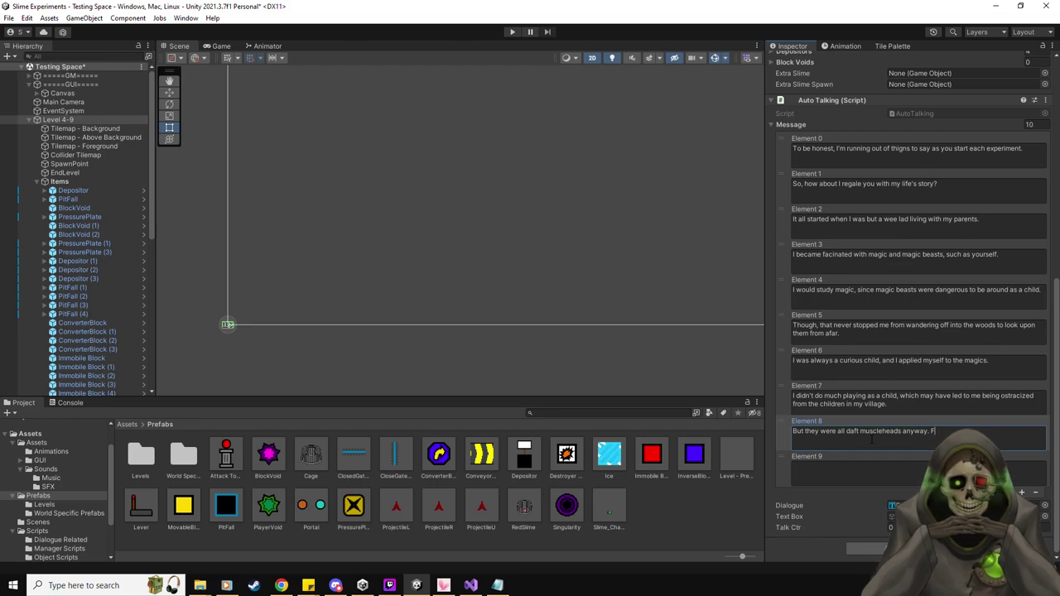
pyautogui.write('ilthy farm childr')
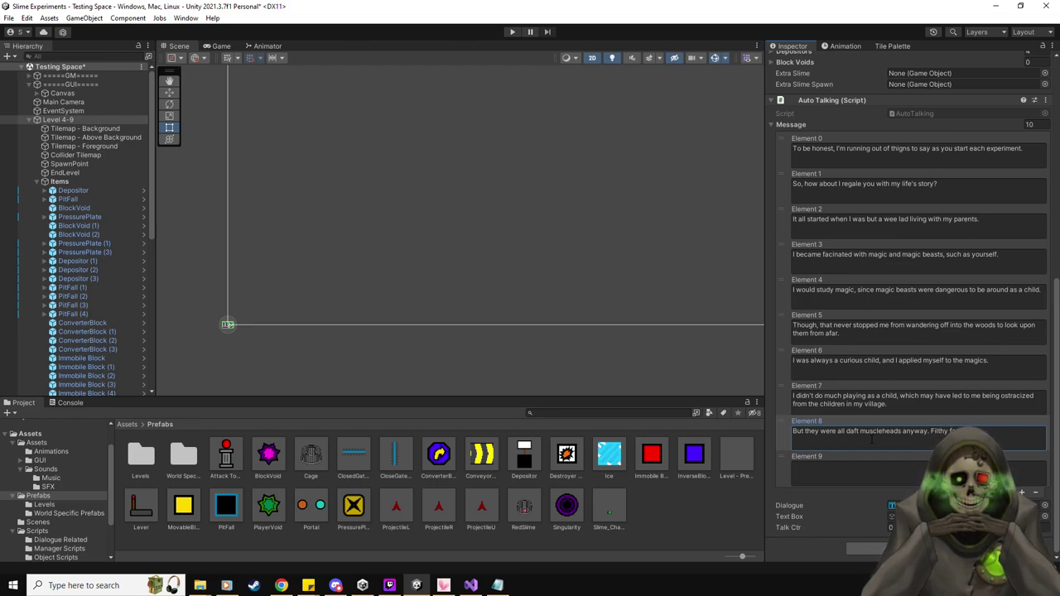
pyautogui.write('en ')
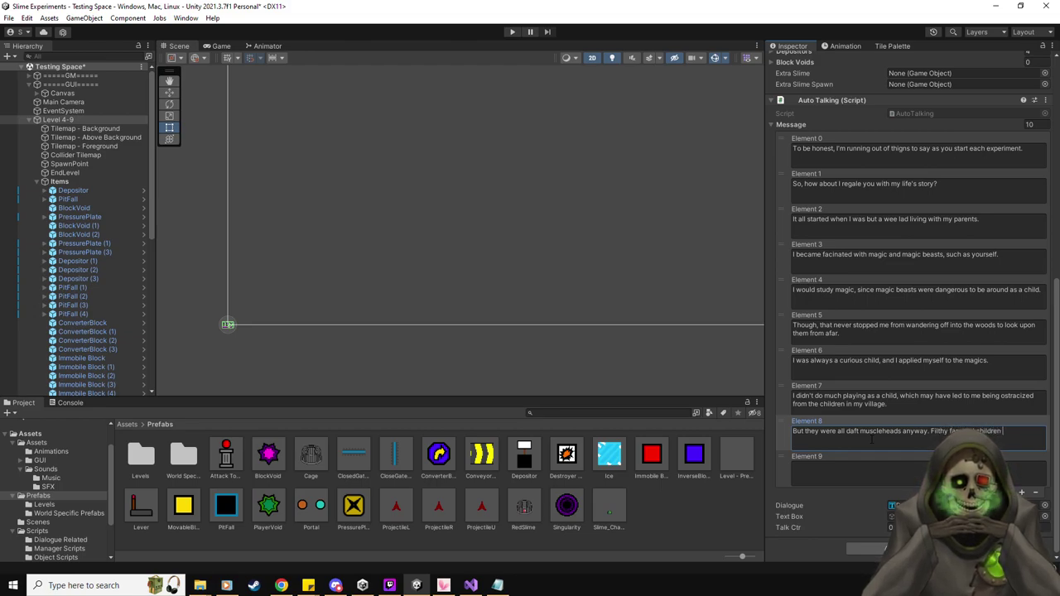
pyautogui.write('who had not a thought in the')
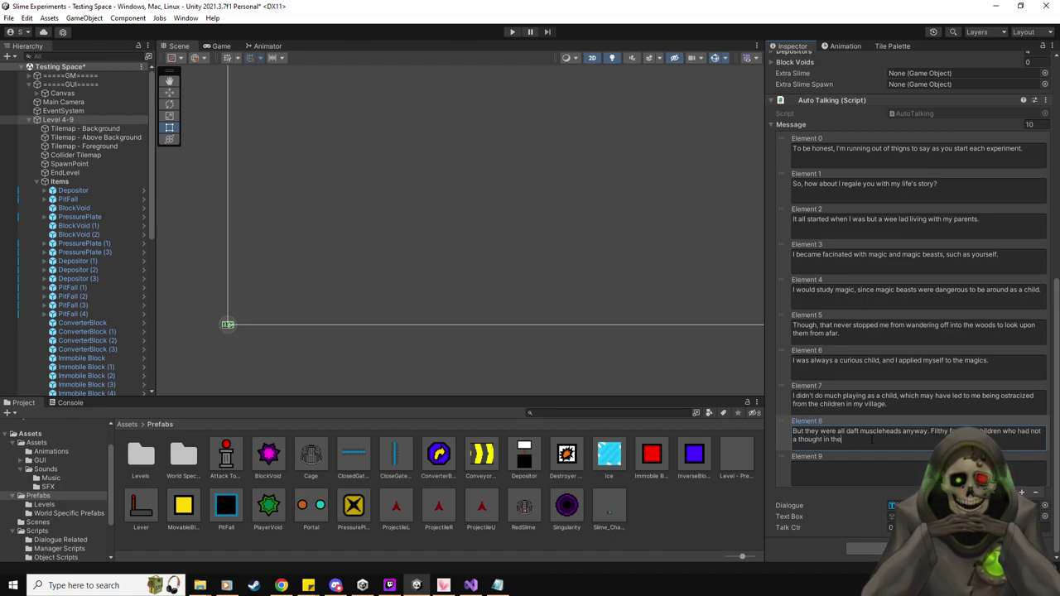
pyautogui.write('ir minds.')
# Set message Element 9 to "So I took to seclusion and reading anything about magic I could get my hands on.".
pyautogui.click(867, 474)
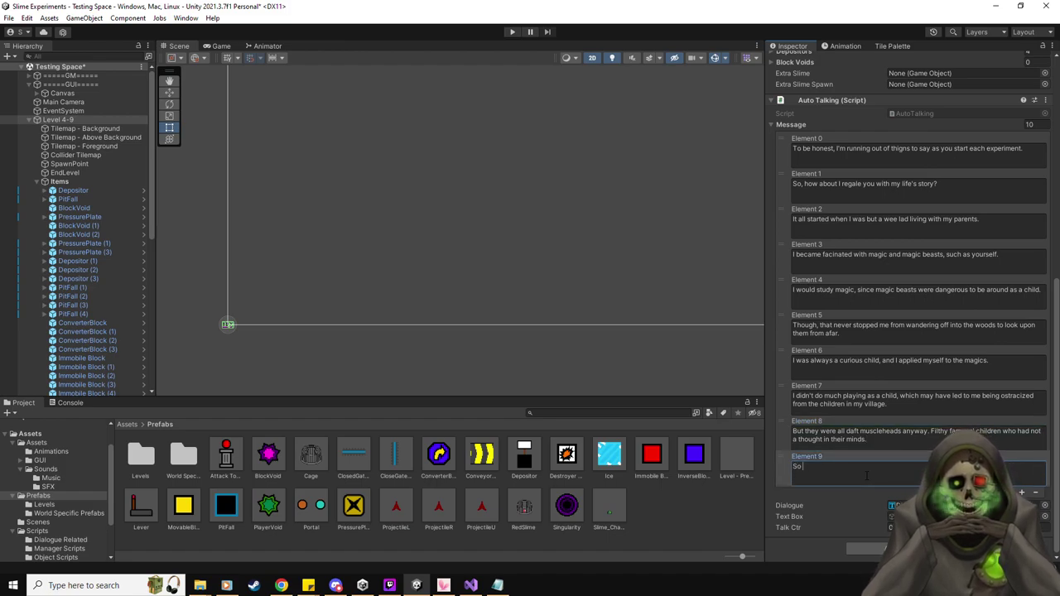
pyautogui.write('So I took to sec')
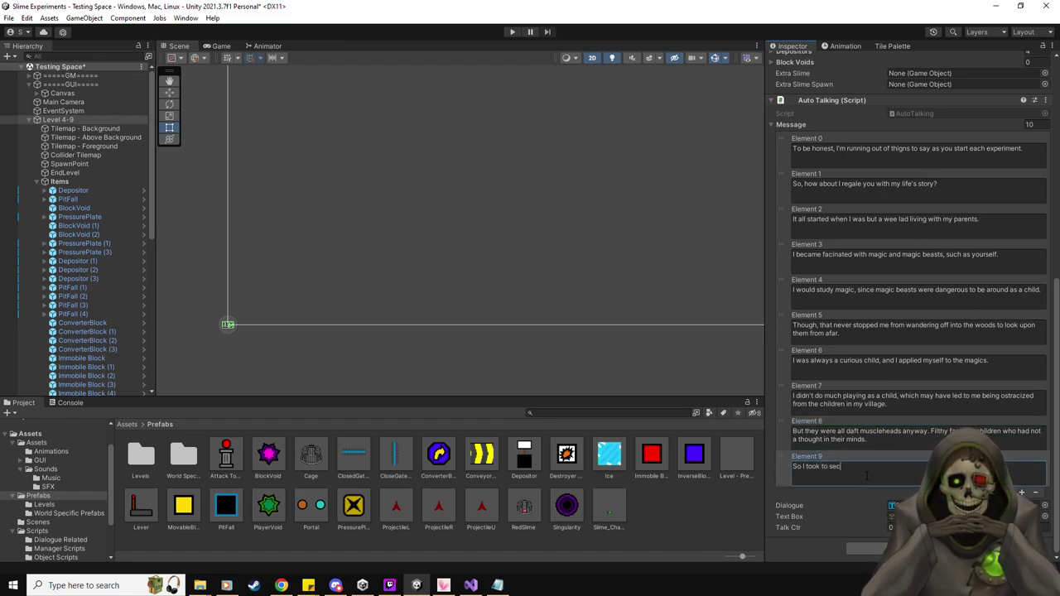
pyautogui.write('lusion a')
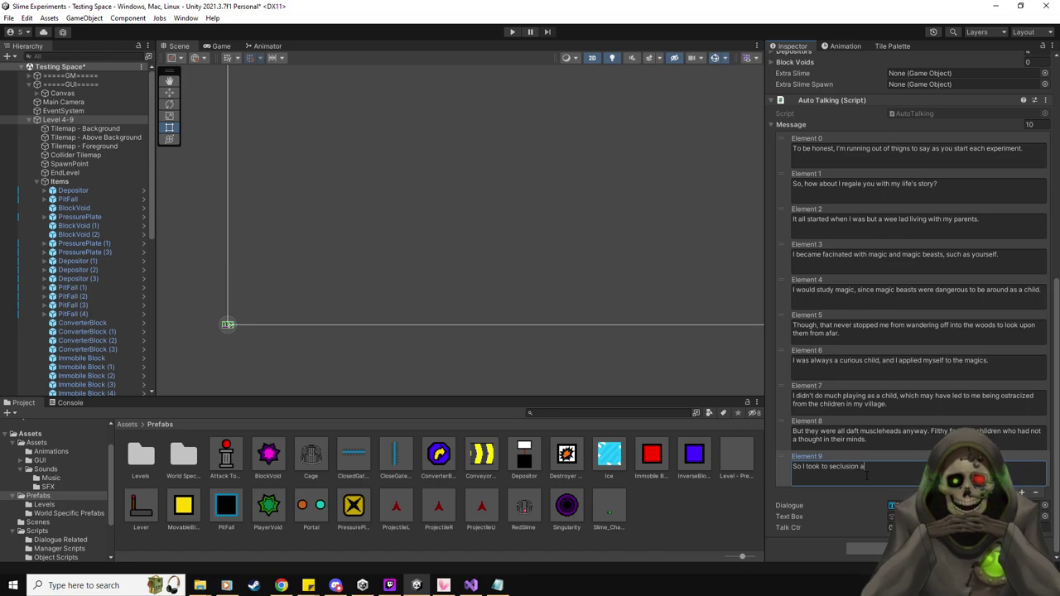
pyautogui.write('nd Iea')
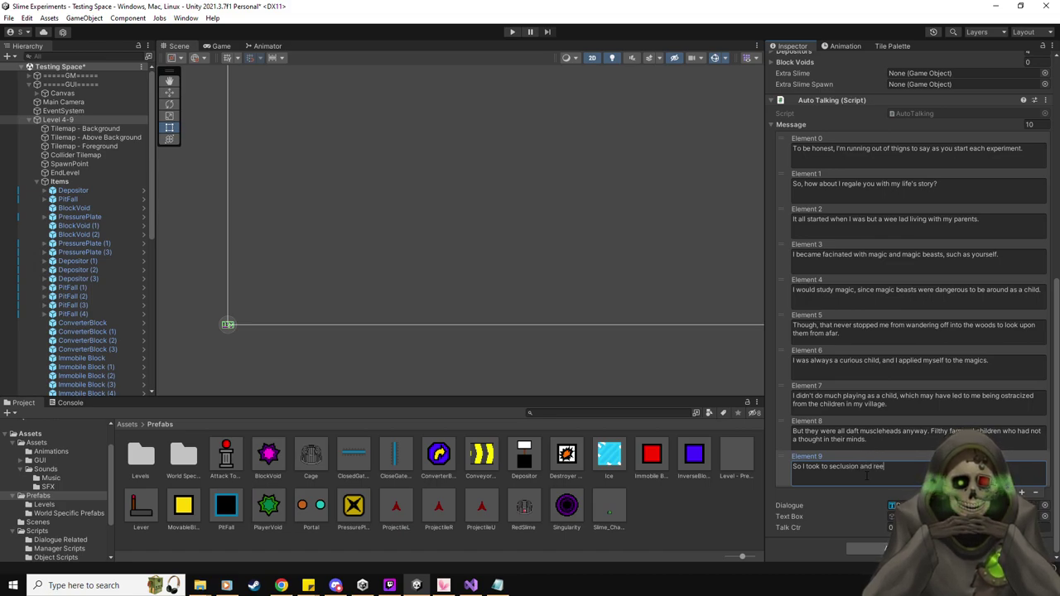
pyautogui.write('ding anything.')
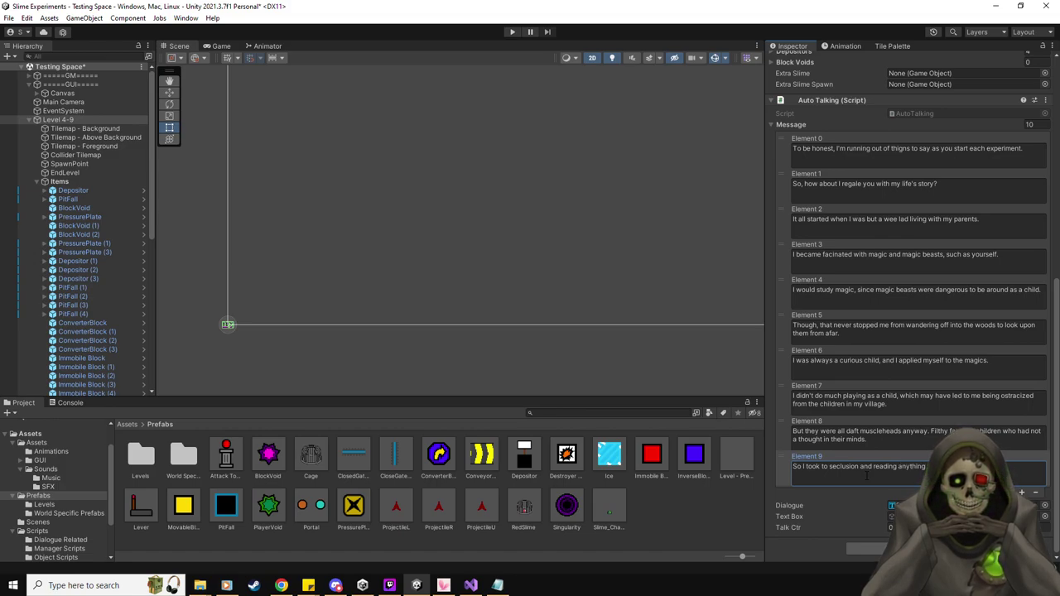
pyautogui.write('y hands s')
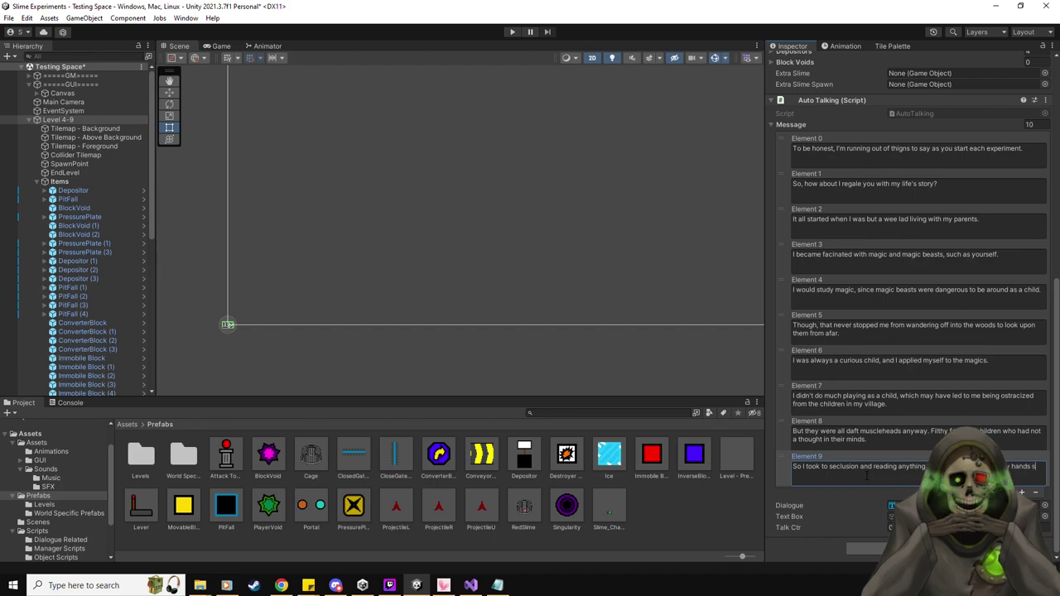
pyautogui.write('.')
# Set the Message size to 15 and Element 10 to "Of course, living in a poor farming village meant that I didn't have access to many books.".
pyautogui.click(1030, 125)
pyautogui.write('15')
pyautogui.scroll(-3, 1009, 222)
pyautogui.moveTo(952, 408); pyautogui.dragTo(953, 553)
pyautogui.scroll(-2, 891, 356)
pyautogui.click(876, 327)
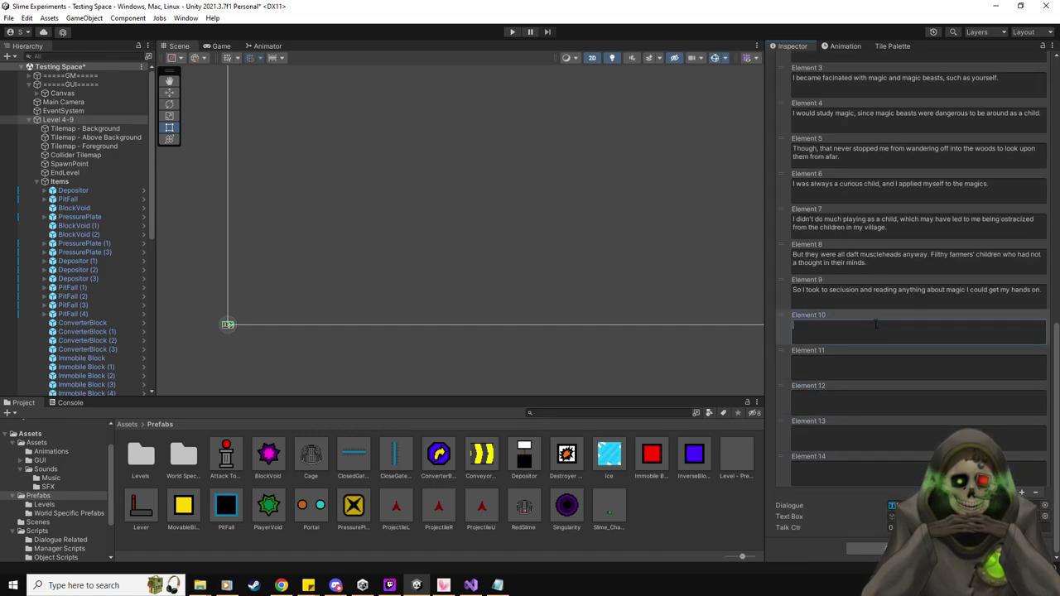
pyautogui.write('Of coru')
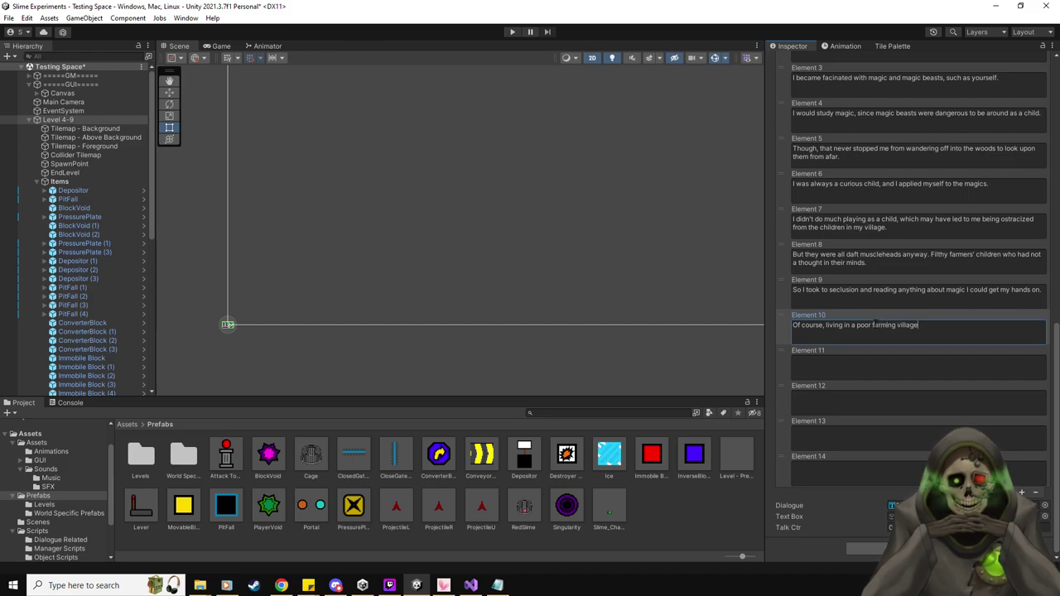
pyautogui.write("meant that I didn't have a")
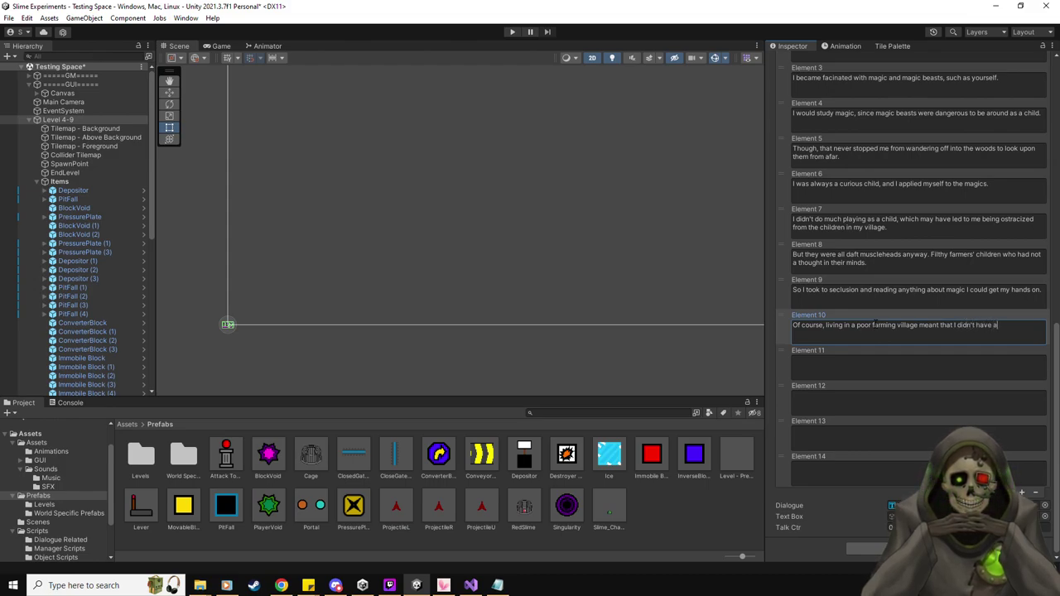
pyautogui.write('o many books.')
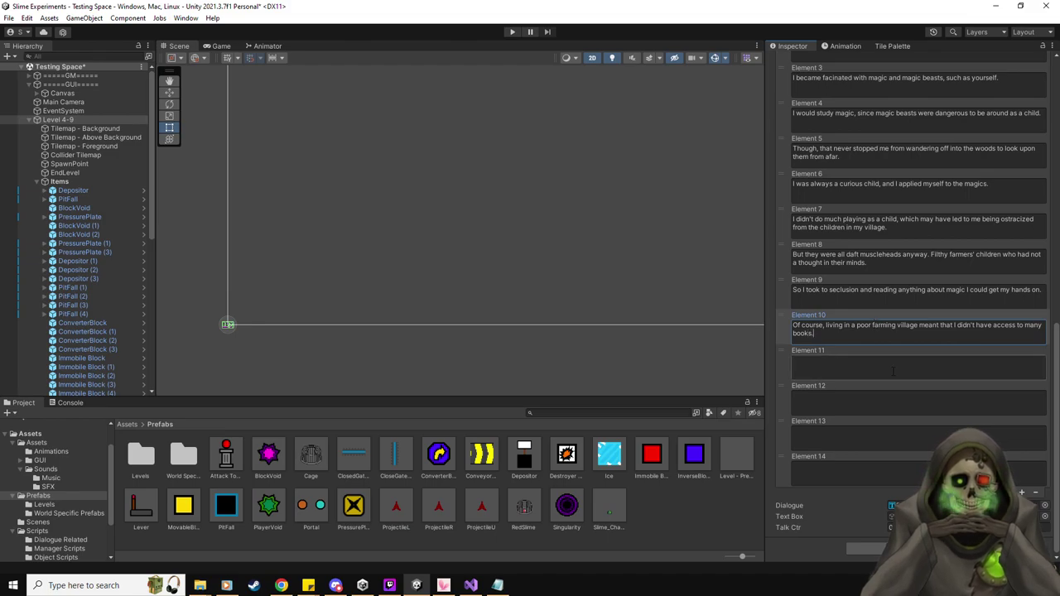
# Set message Element 11 to "My mother was an ex-adventurer who had a magic teaching book. But it only touched upon the basics.".
pyautogui.click(894, 372)
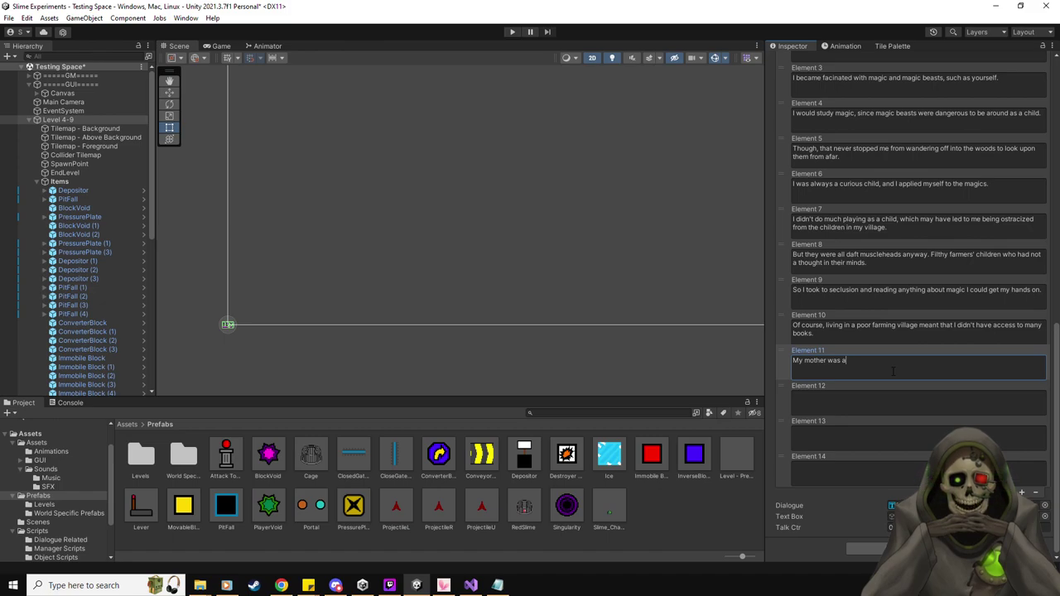
pyautogui.write('My mother was an e')
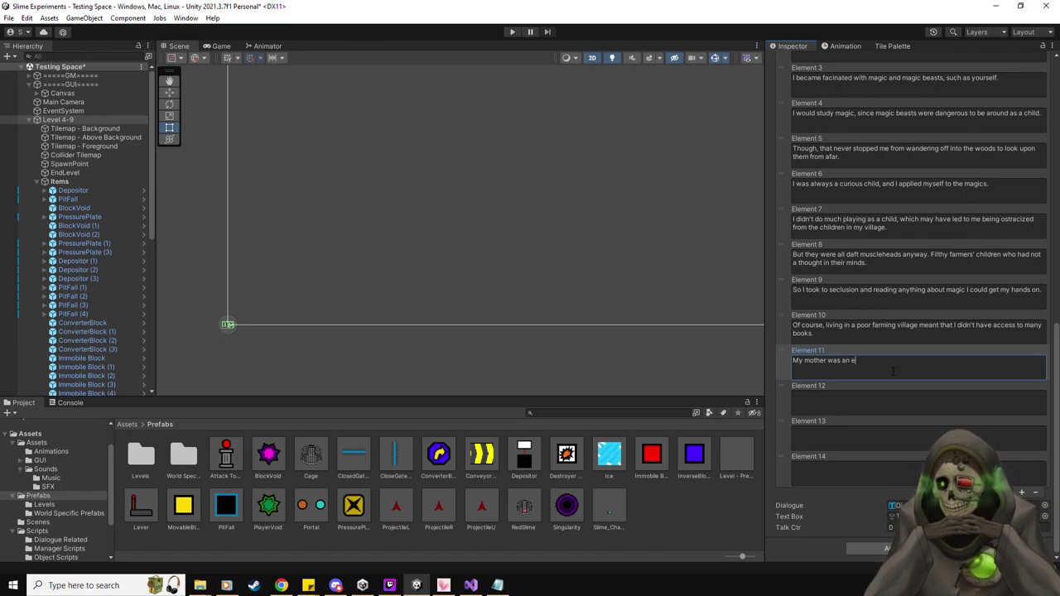
pyautogui.write('x-adventurer who had a mag')
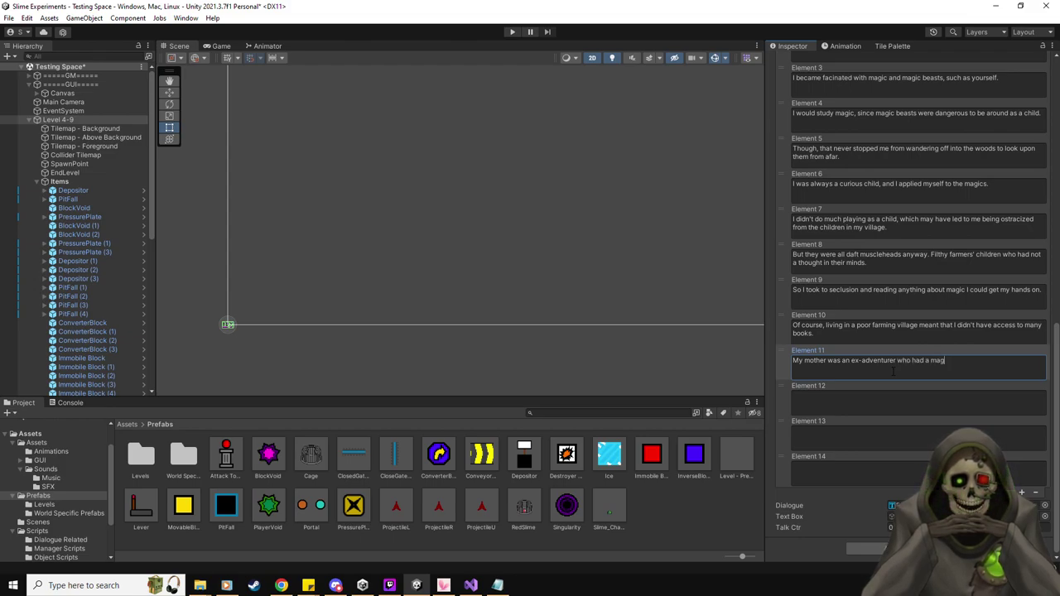
pyautogui.write('ic teaching')
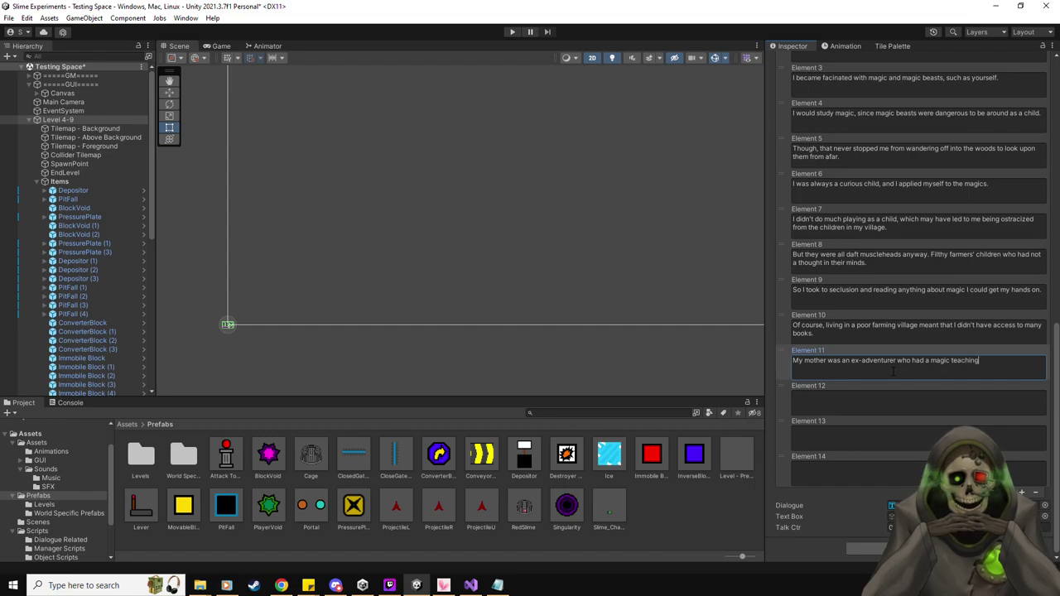
pyautogui.write(' book. But it')
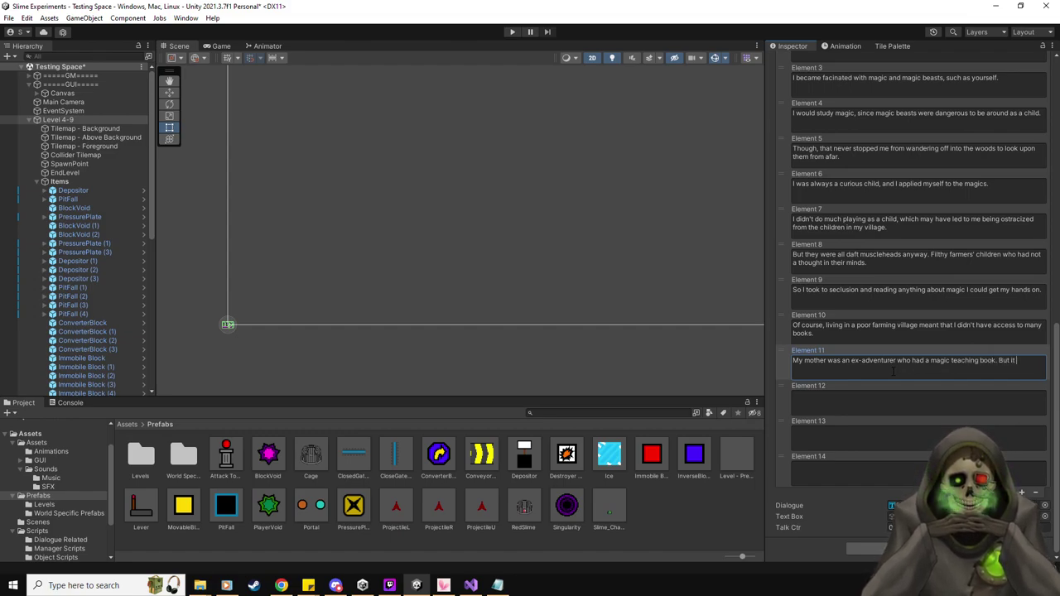
pyautogui.write(' only touched upon the basics.')
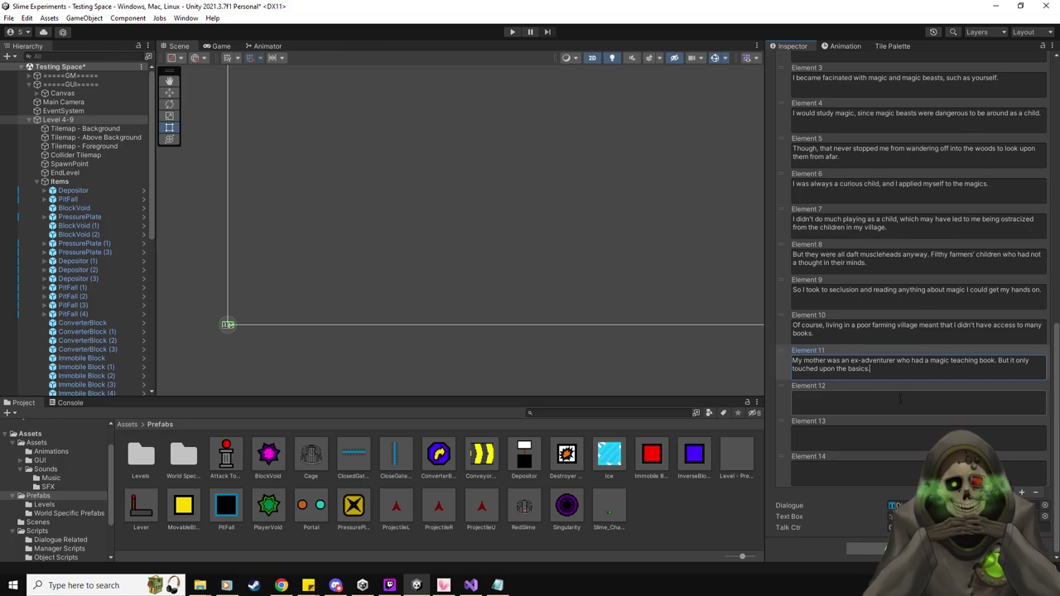
# Set message Element 12 to "But I studied it hard, never-the-less. And quickly mastered all within it.".
pyautogui.click(900, 397)
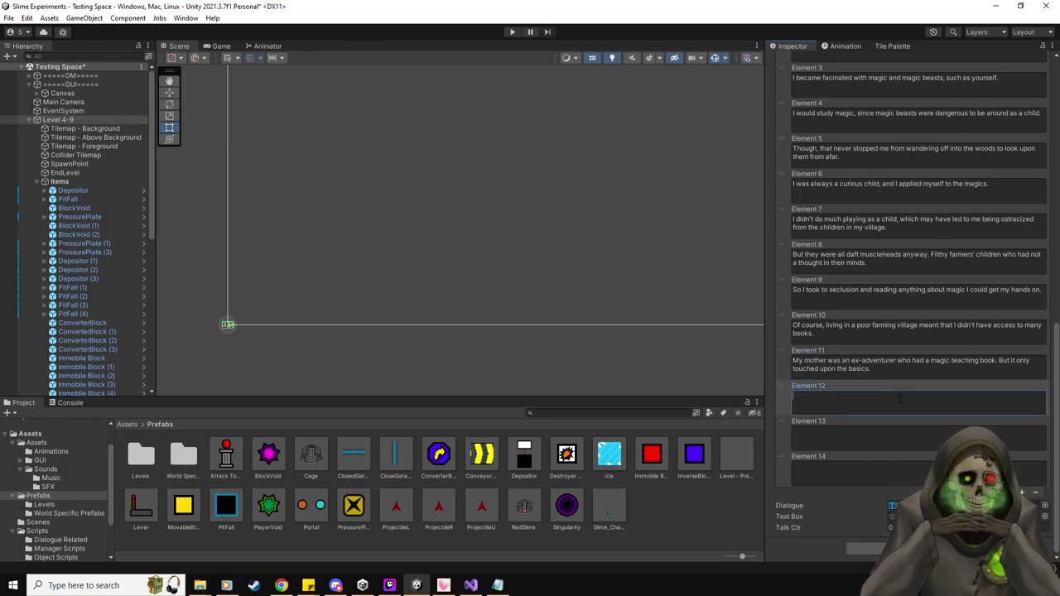
pyautogui.write('But')
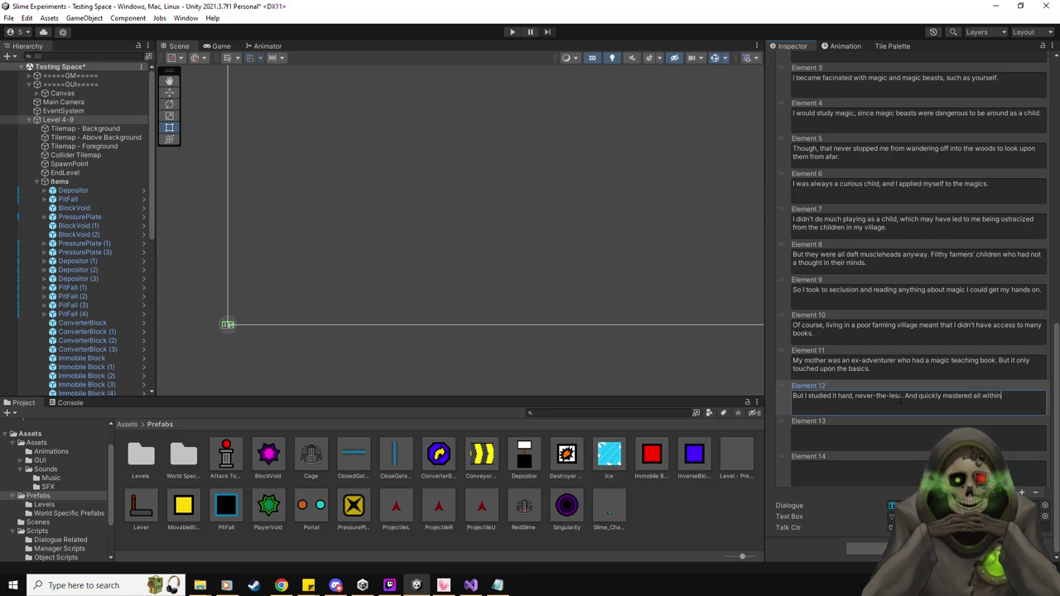
# Set message Element 13 to "I then began to save up my little allowances to ask the travelling merchant to procure me any books on magic.".
pyautogui.click(925, 435)
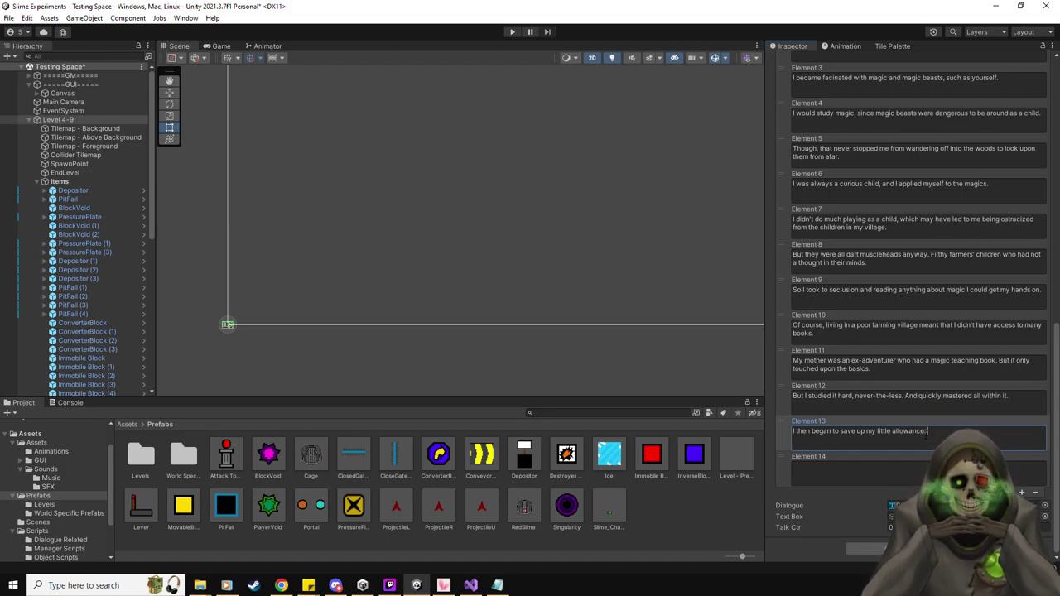
pyautogui.write('to ask')
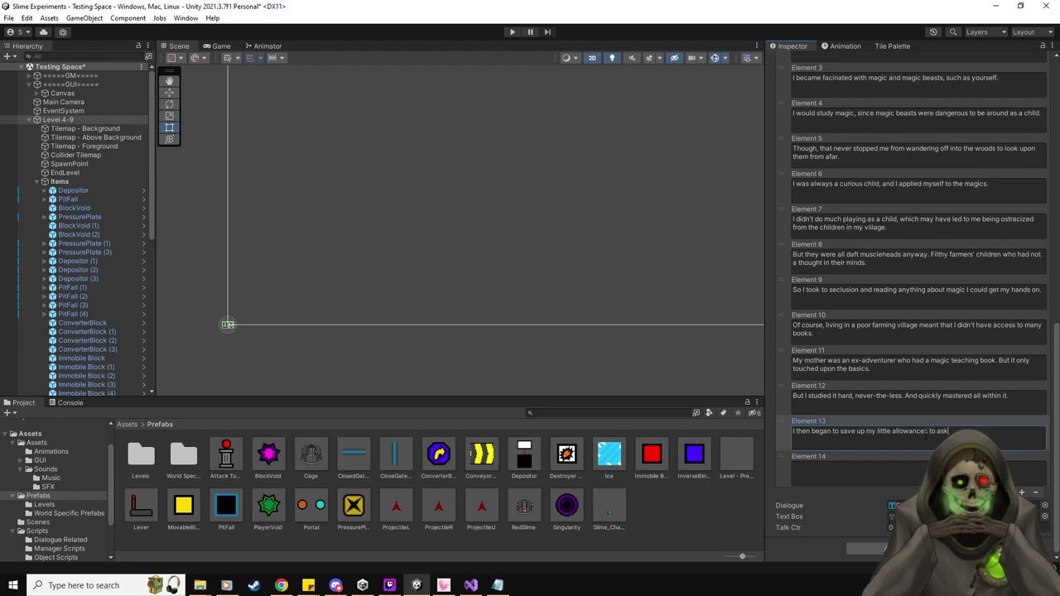
pyautogui.write(' them f')
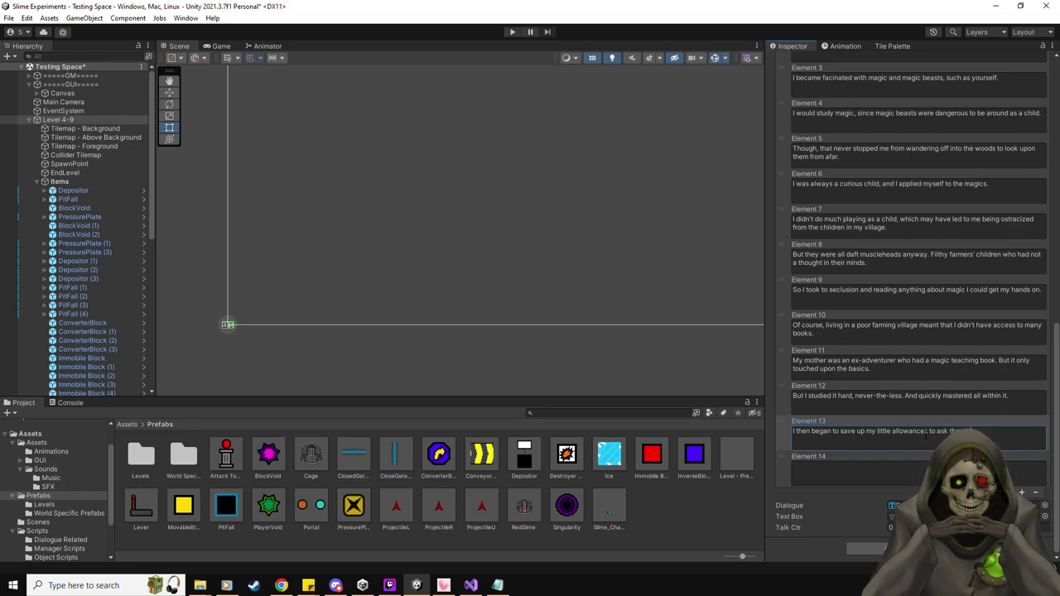
pyautogui.write('ing merchant')
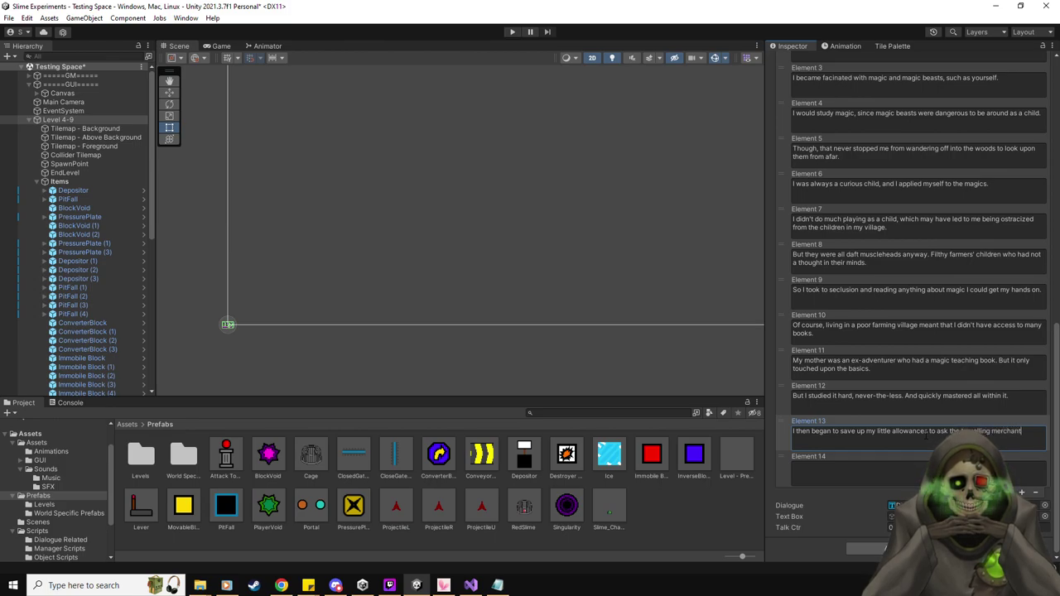
pyautogui.write(' to')
pyautogui.write(' procure to')
pyautogui.press('BackSpace')
pyautogui.press('BackSpace')
pyautogui.write('me any books on magic.')
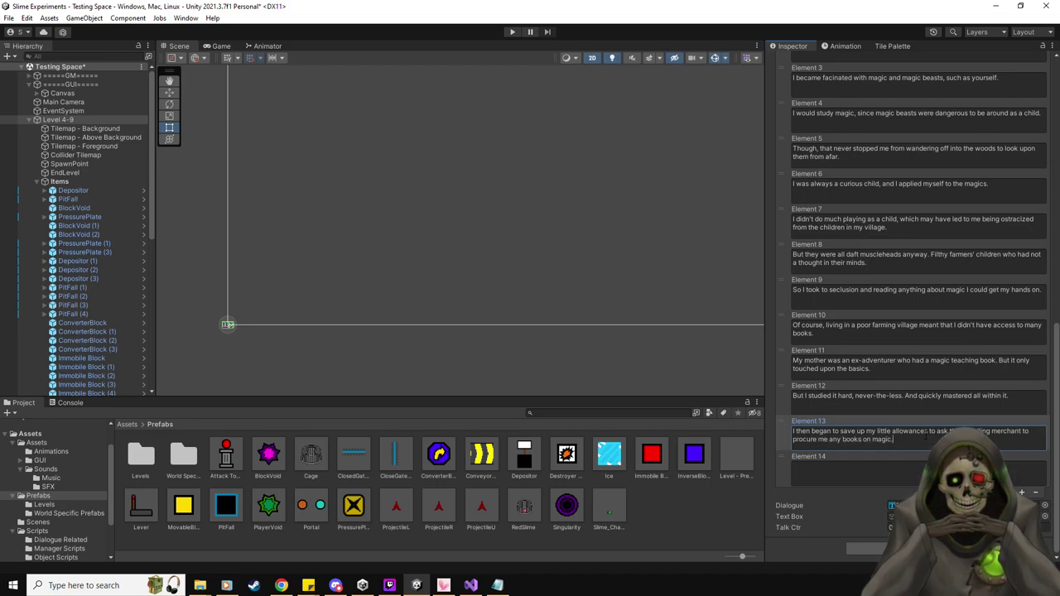
# Set message Element 14 to "He brought me a few and I poured over them immediately, mastering everything I could.".
pyautogui.press('Tab')
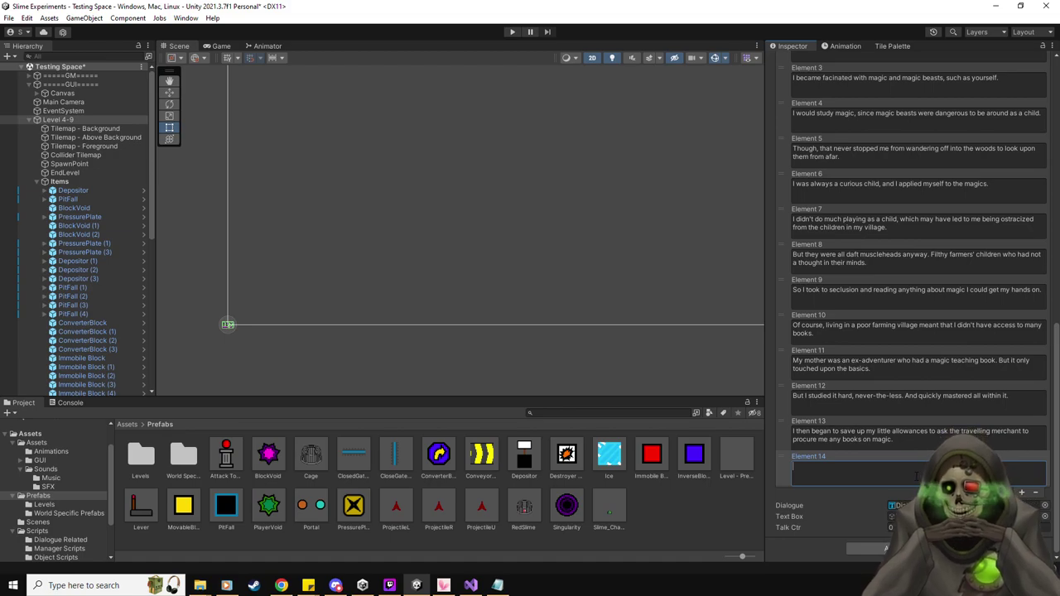
pyautogui.write('He brought me')
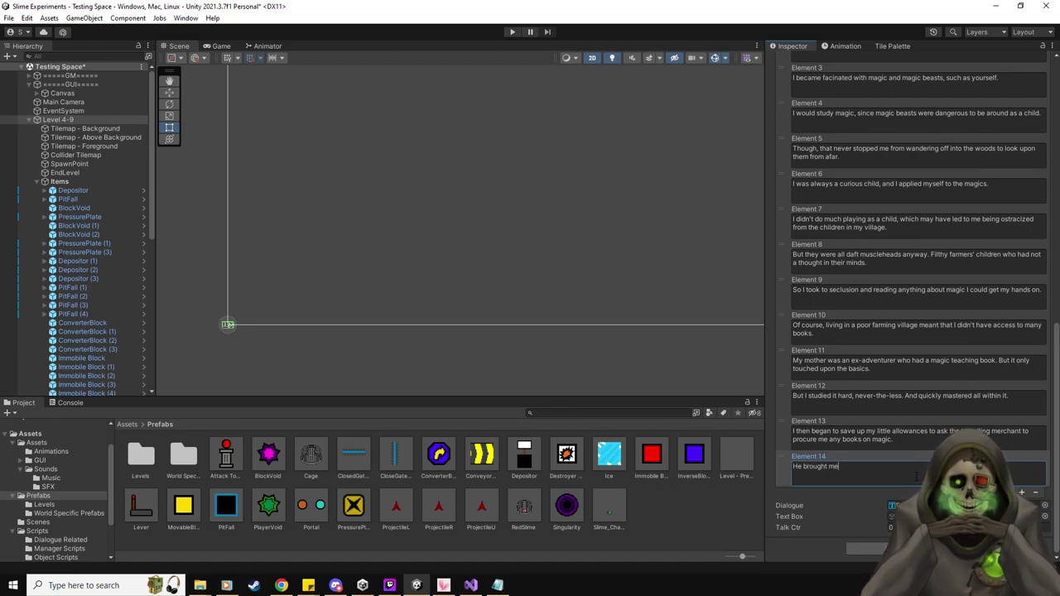
pyautogui.write(' a few ')
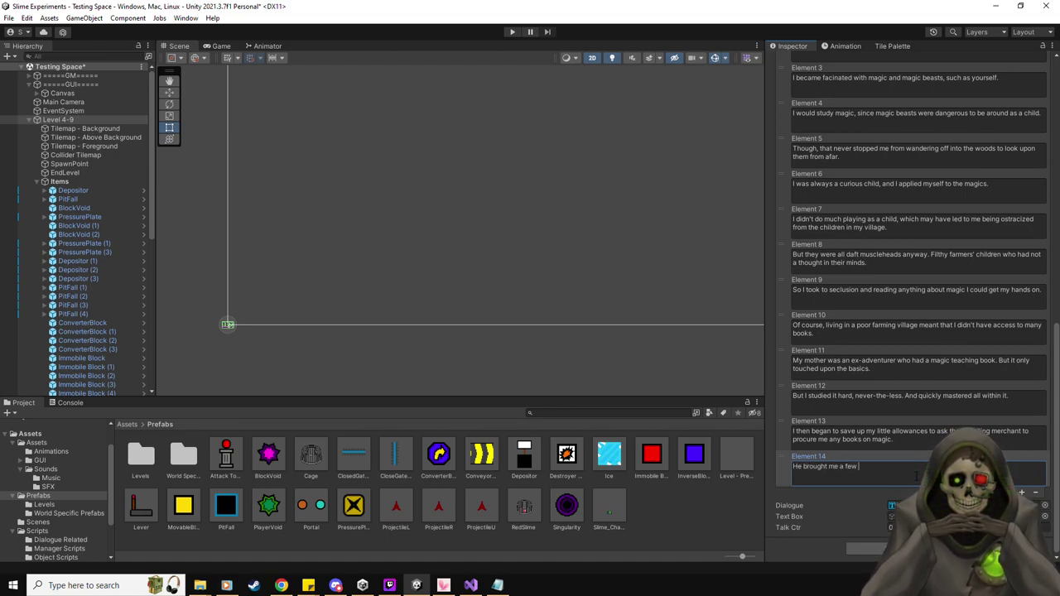
pyautogui.write('and I')
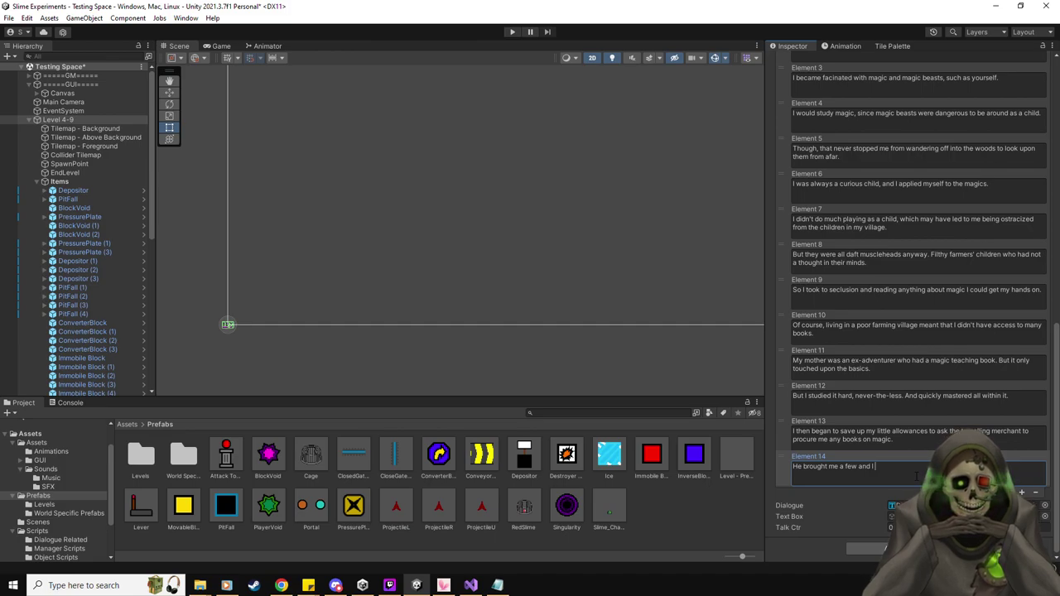
pyautogui.write(' poured over them')
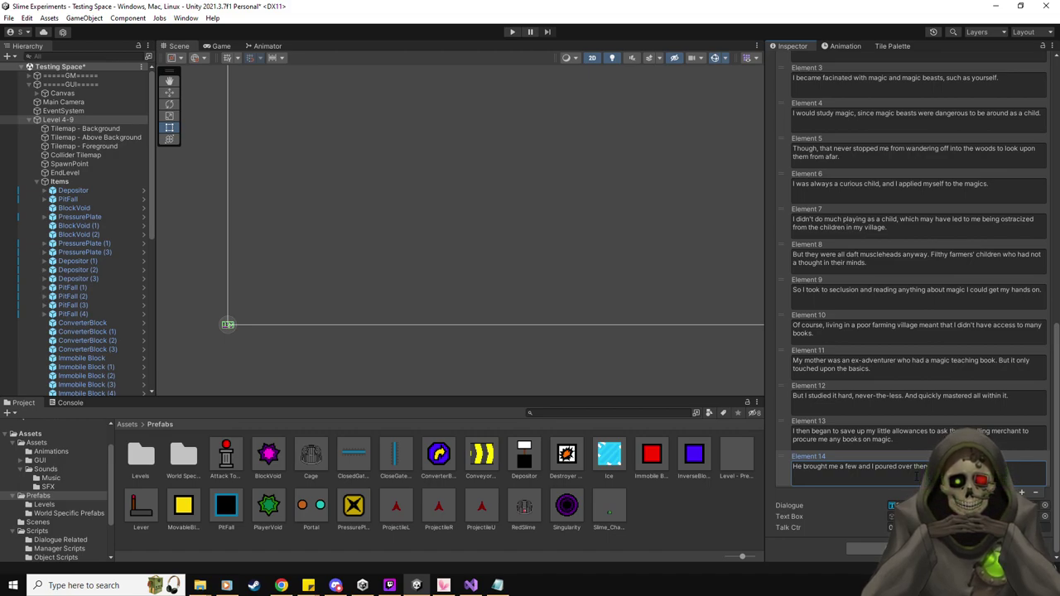
pyautogui.write('and learned everything I could')
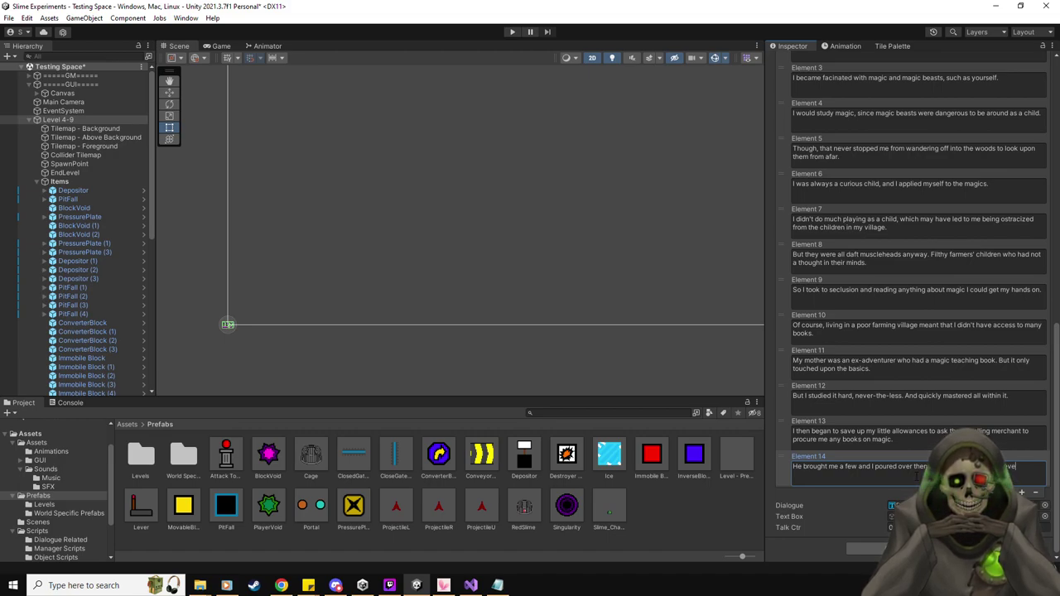
pyautogui.write('.')
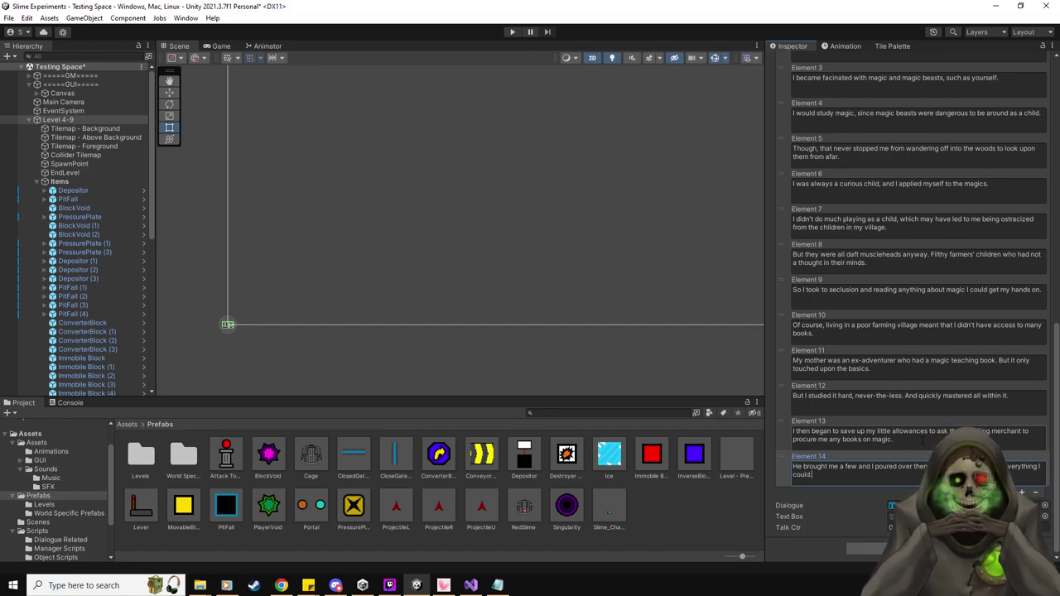
# Review the Auto Talking message list of Level 4-9 and run the scene in Play mode.
pyautogui.scroll(5, 872, 487)
pyautogui.scroll(7, 872, 485)
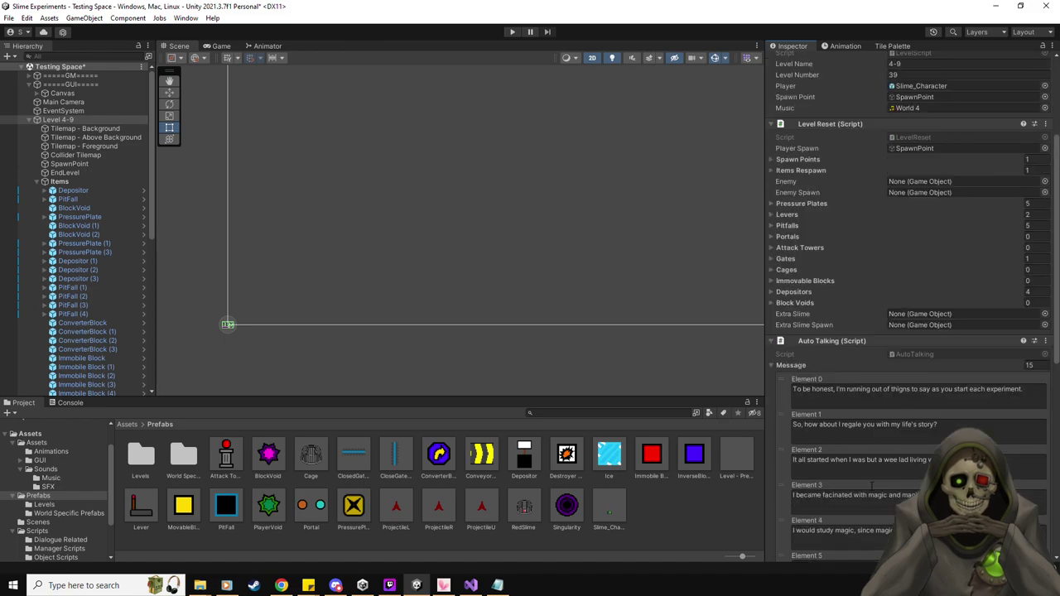
pyautogui.scroll(-12, 878, 464)
pyautogui.scroll(9, 900, 404)
pyautogui.scroll(4, 899, 404)
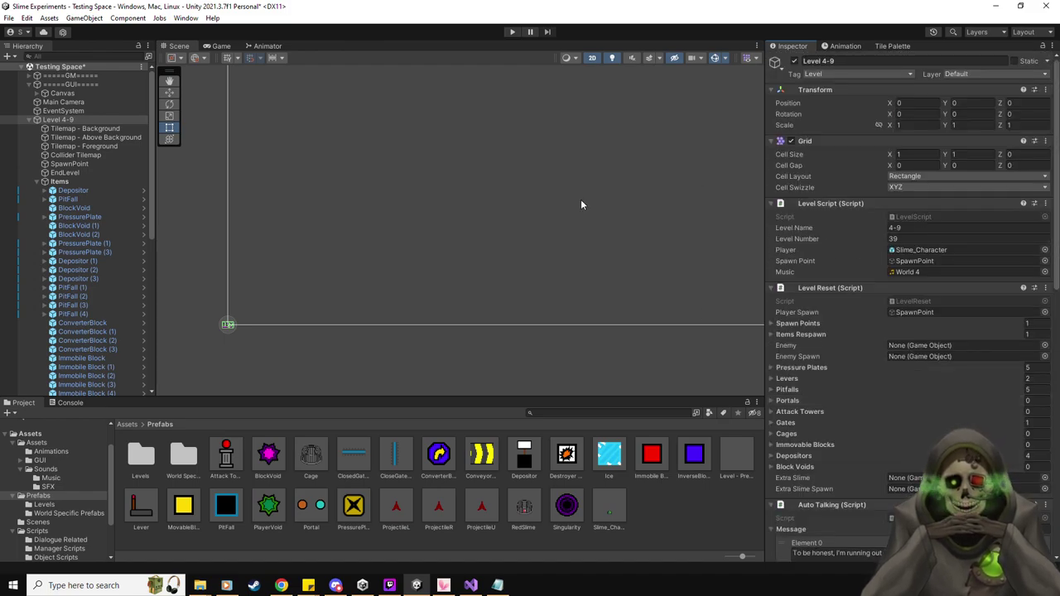
pyautogui.click(509, 34)
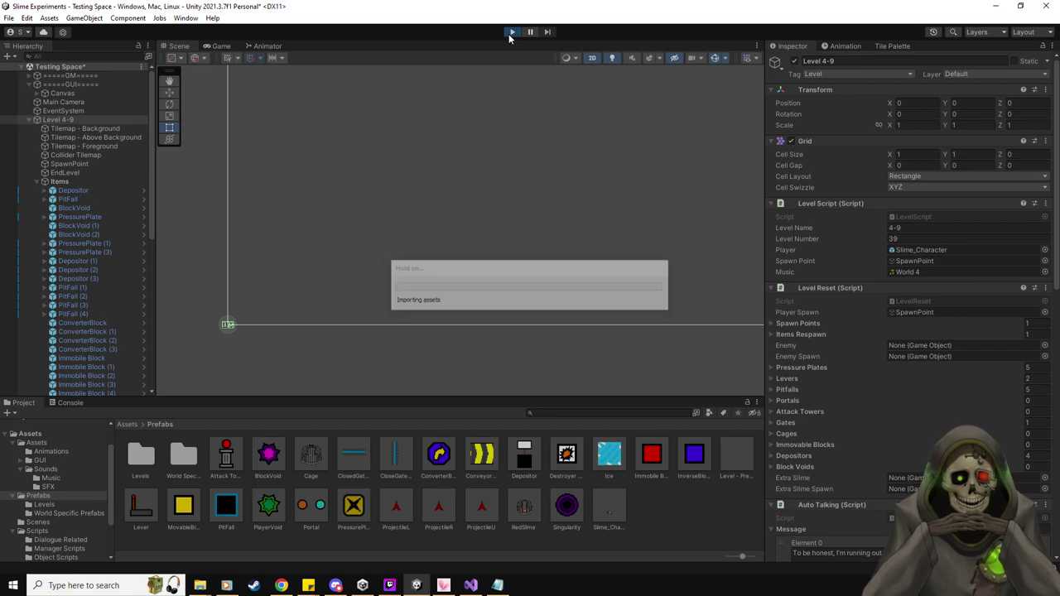
# Playtest the level by pushing yellow blocks into the two upper pitfalls of the left room.
pyautogui.press('Down')
pyautogui.press('Right')
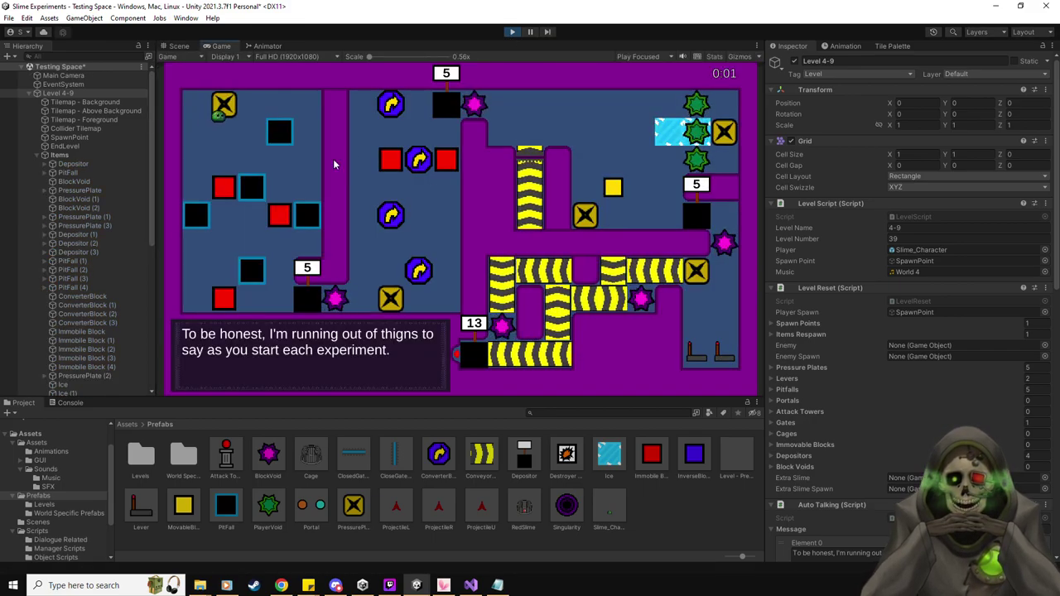
pyautogui.press('Right')
pyautogui.press('Down')
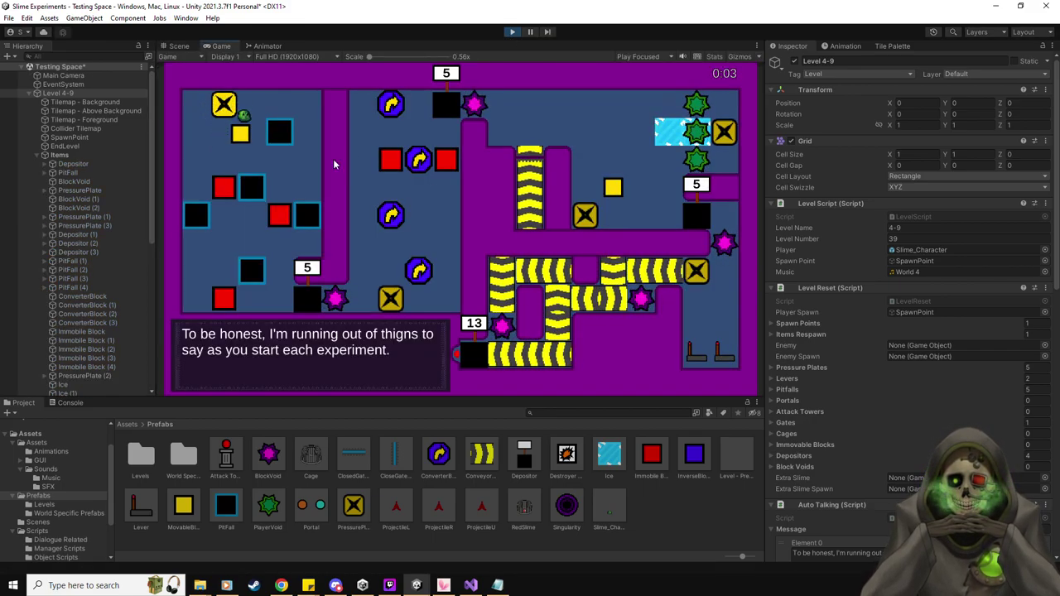
pyautogui.press('Down')
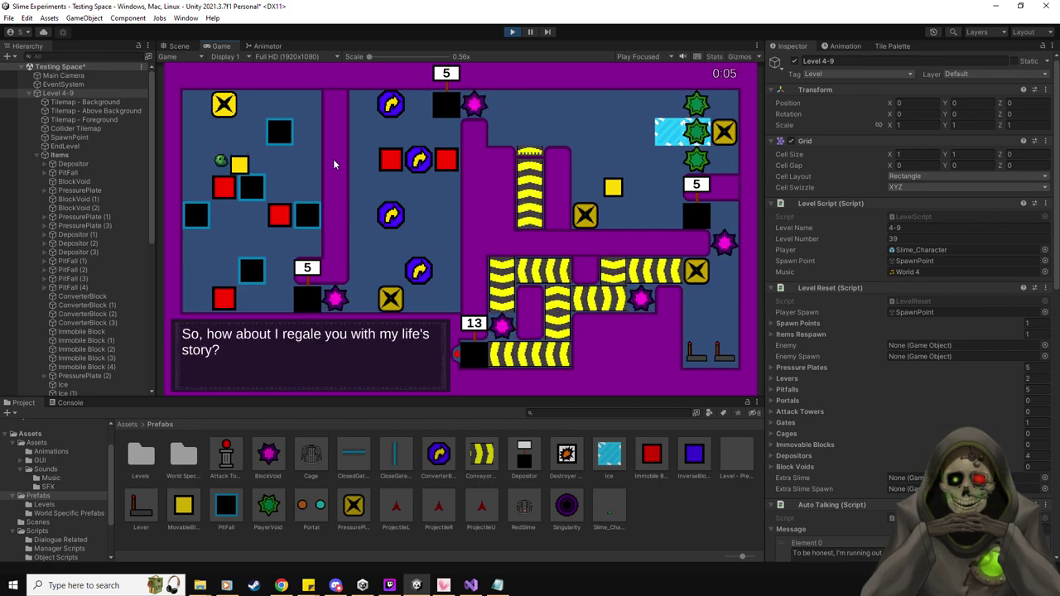
pyautogui.press('z')
pyautogui.press('z')
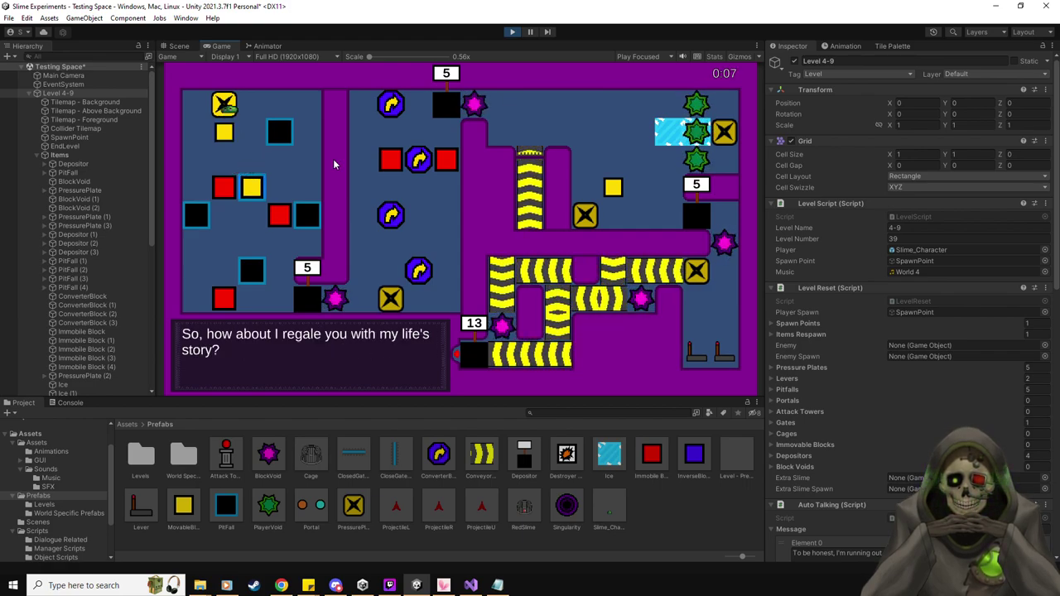
pyautogui.press('Right')
pyautogui.press('r')
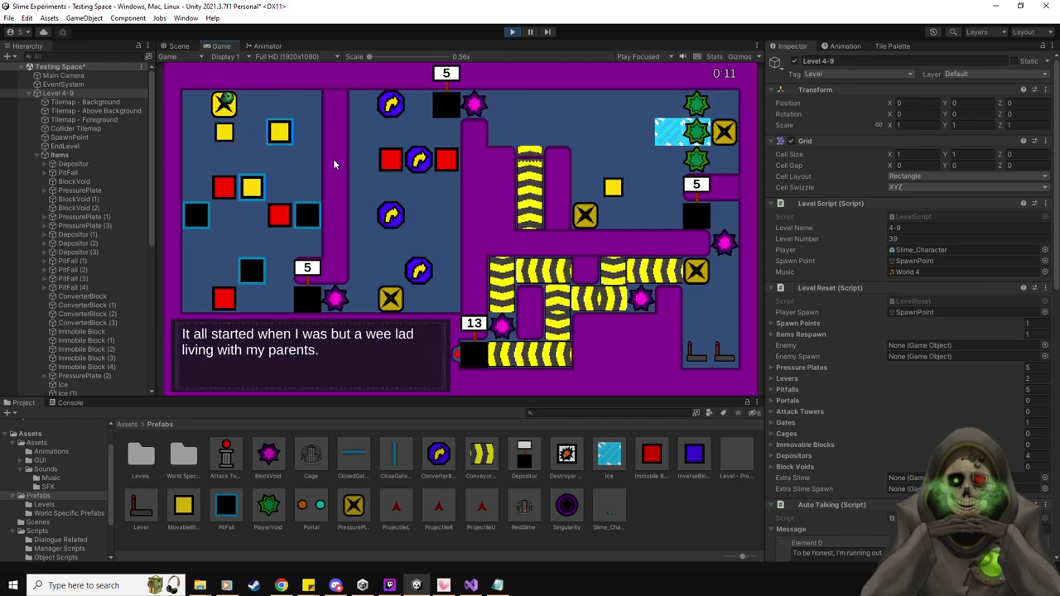
# Push yellow blocks into the lower pitfall and the pitfall against the left wall of the left room.
pyautogui.press('Down')
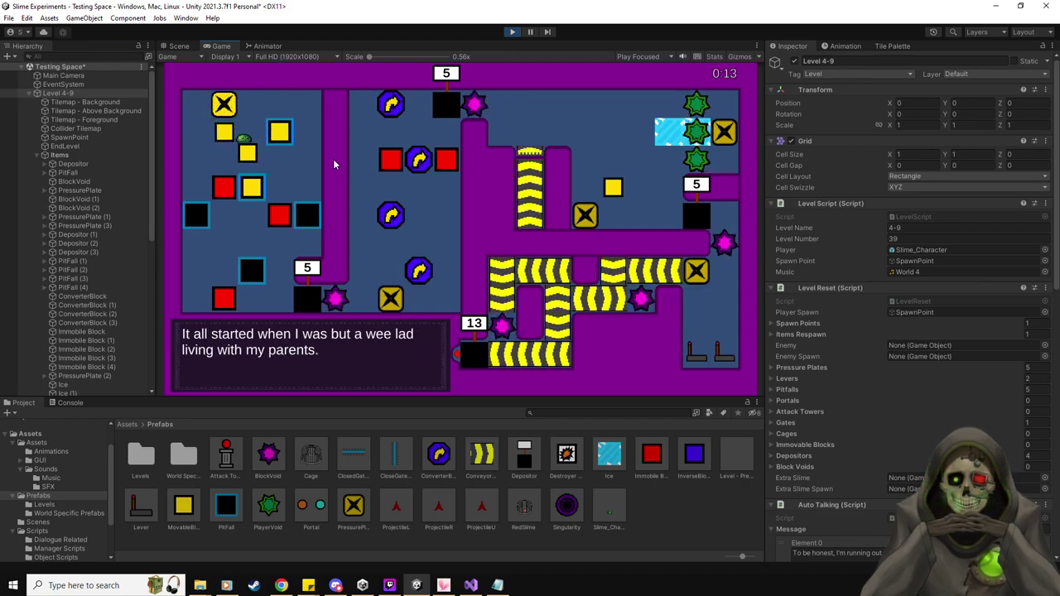
pyautogui.press('Down')
pyautogui.press('Up')
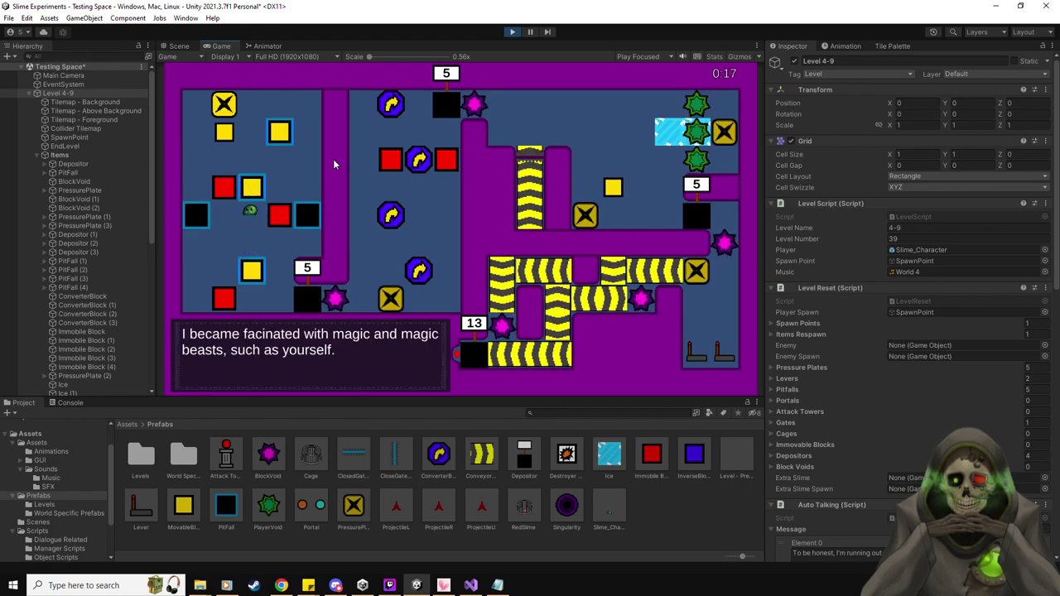
pyautogui.press('Left')
pyautogui.press('Up')
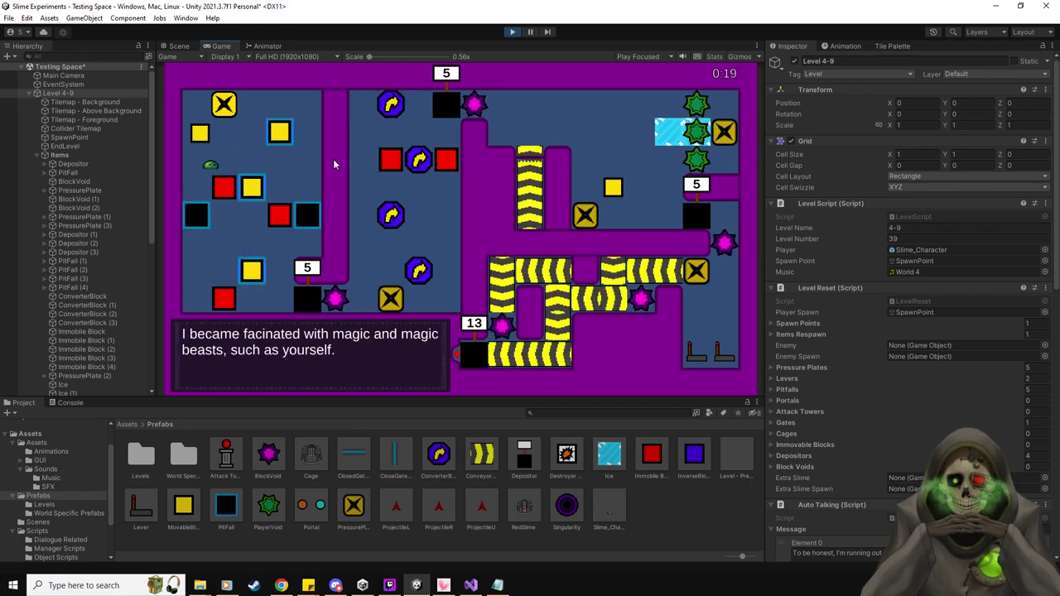
pyautogui.press('Left')
pyautogui.press('Down')
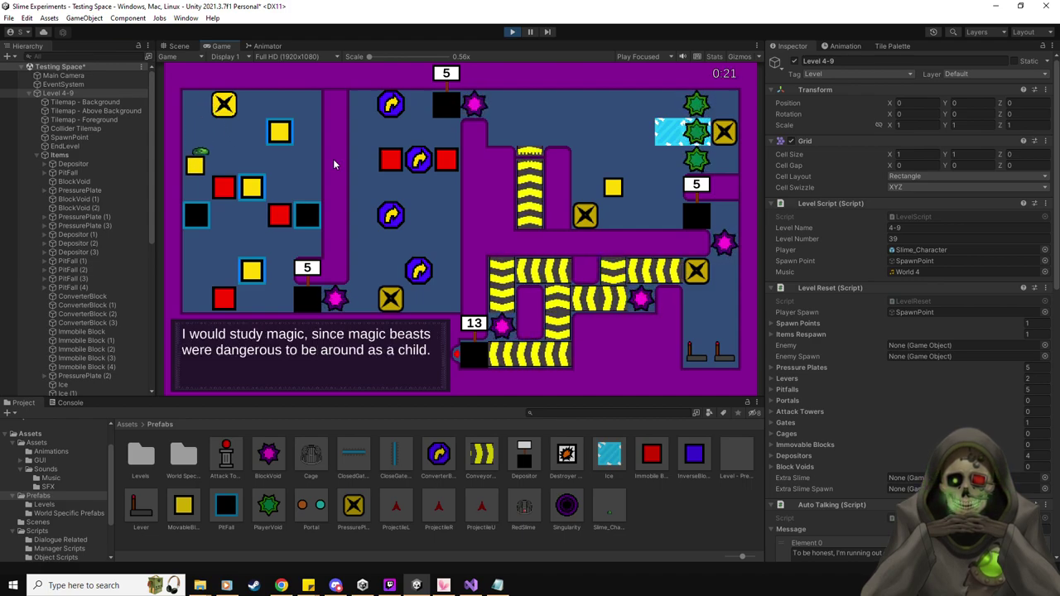
pyautogui.press('Up')
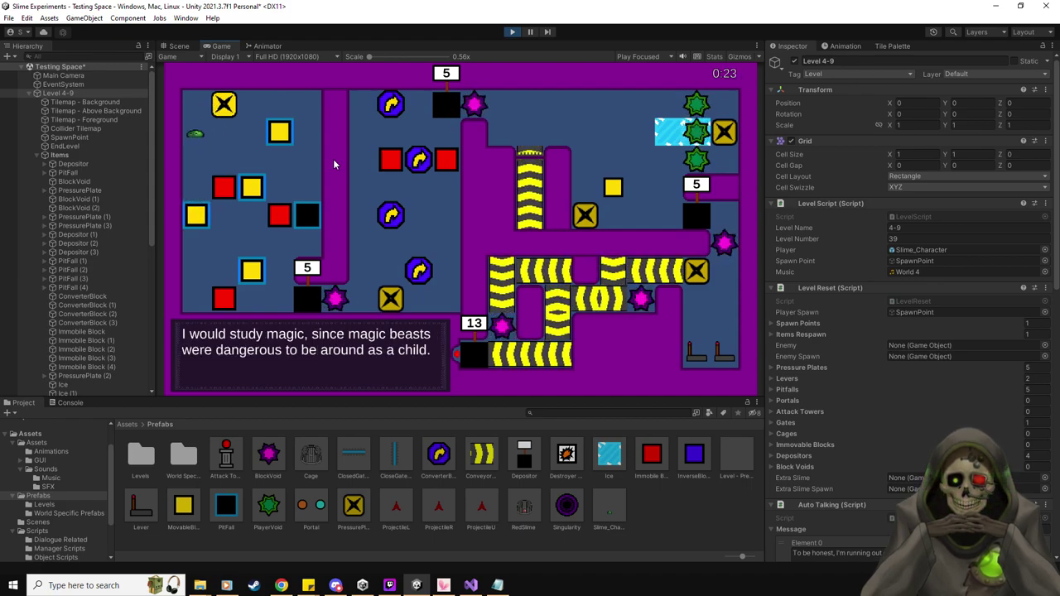
# Bring a first yellow block over the filled pitfall and push it into the left room's depositor.
pyautogui.press('Right')
pyautogui.press('Right')
pyautogui.press('Up')
pyautogui.press('Down')
pyautogui.press('Down')
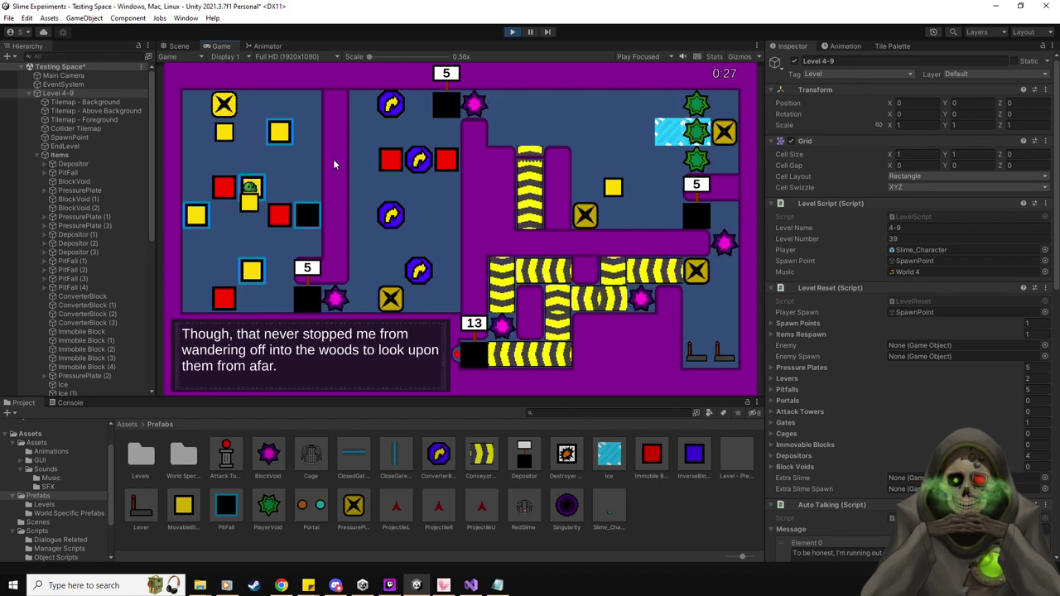
pyautogui.press('Left')
pyautogui.press('Right')
pyautogui.press('Right')
pyautogui.press('Down')
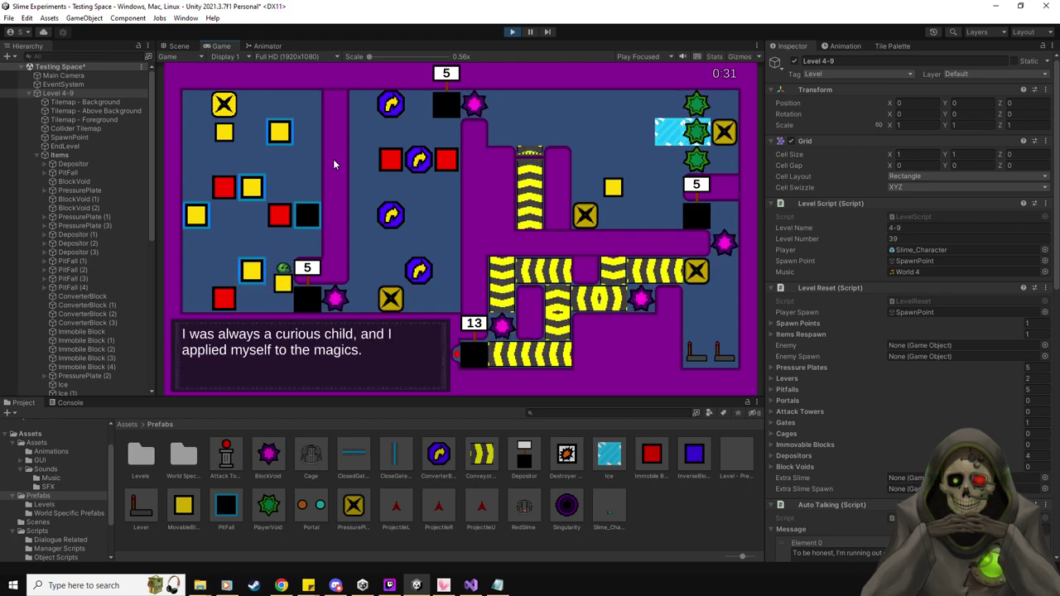
pyautogui.press('Left')
pyautogui.press('Right')
pyautogui.press('Right')
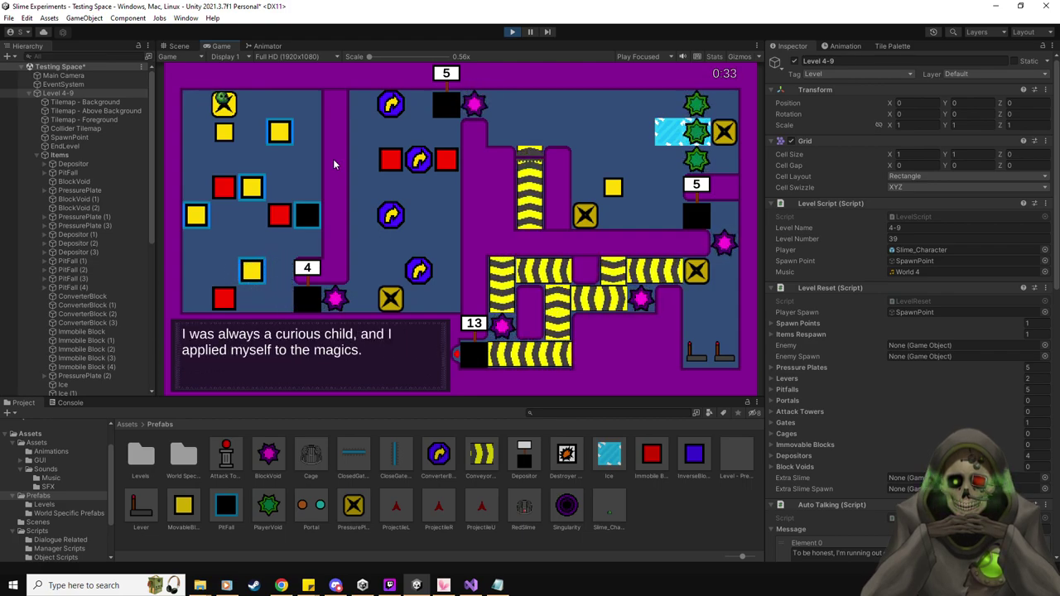
# Move a second yellow block from the pressure plate down to the left room's depositor.
pyautogui.press('Left')
pyautogui.press('Down')
pyautogui.press('Right')
pyautogui.press('Right')
pyautogui.press('Up')
pyautogui.press('Right')
pyautogui.press('Down')
pyautogui.press('Down')
pyautogui.press('Down')
pyautogui.press('Down')
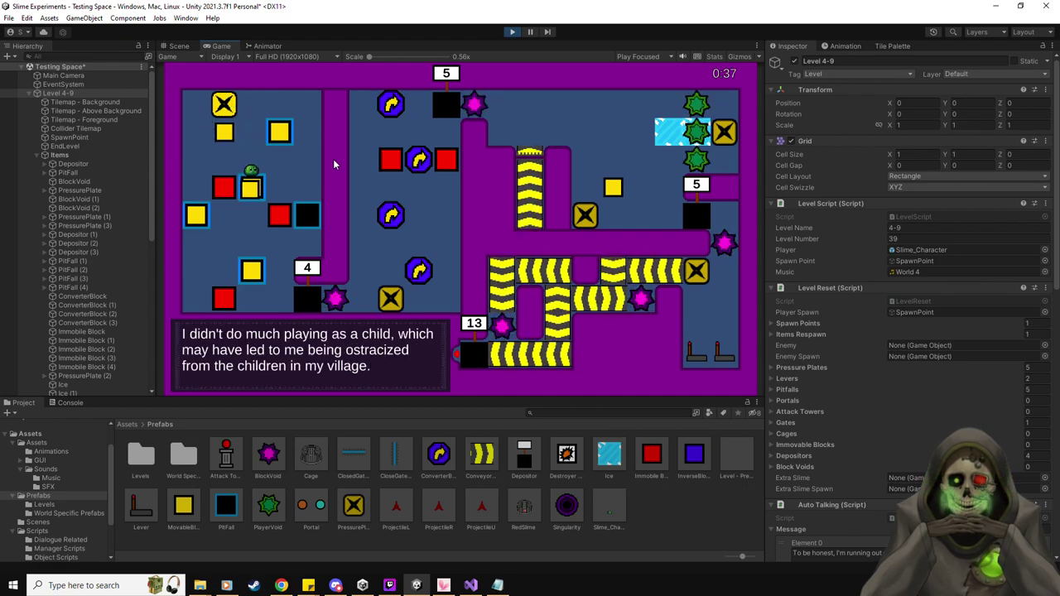
pyautogui.press('Down')
pyautogui.press('Left')
pyautogui.press('Down')
pyautogui.press('Right')
pyautogui.press('Right')
pyautogui.press('Right')
pyautogui.press('Down')
pyautogui.press('Down')
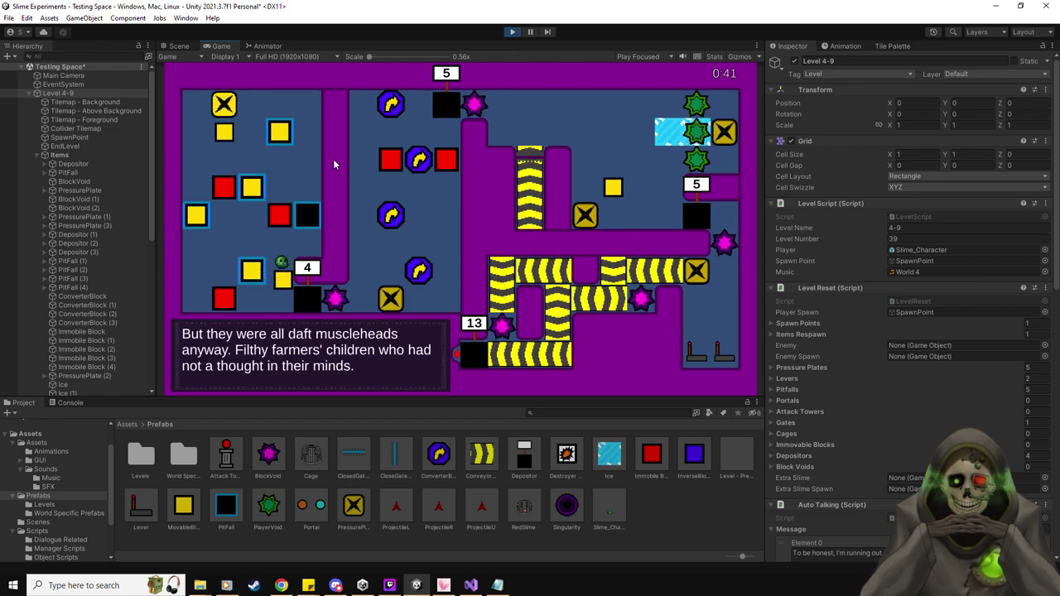
pyautogui.press('Left')
pyautogui.press('Right')
# Return to the spawned block and deliver a third yellow block to the left room's depositor.
pyautogui.press('Left')
pyautogui.press('Up')
pyautogui.press('Up')
pyautogui.press('Up')
pyautogui.press('Up')
pyautogui.press('Up')
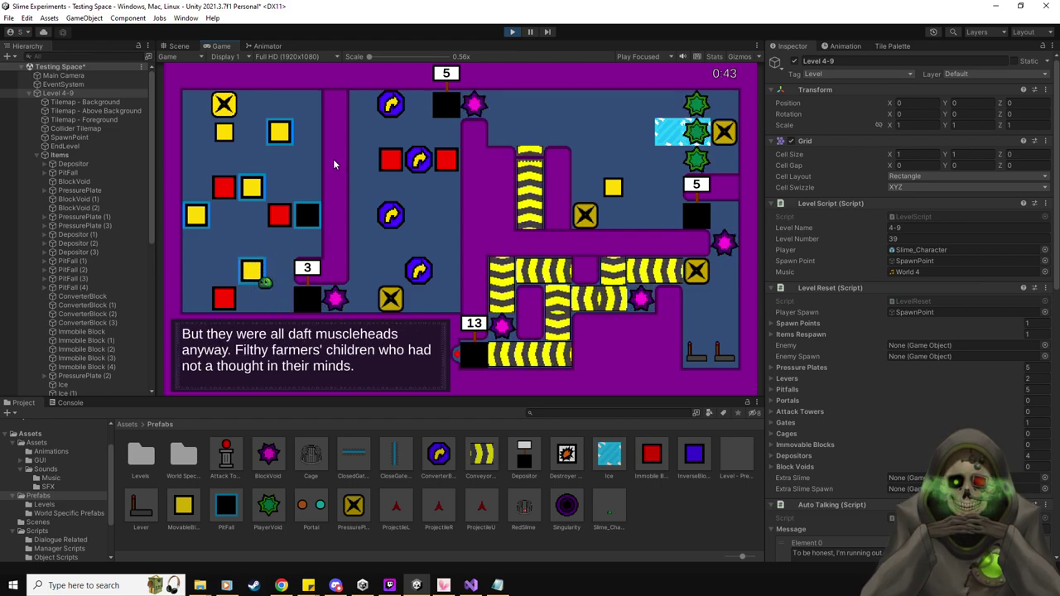
pyautogui.press('Left')
pyautogui.press('Up')
pyautogui.press('Right')
pyautogui.press('Up')
pyautogui.press('Right')
pyautogui.press('Down')
pyautogui.press('Down')
pyautogui.press('Down')
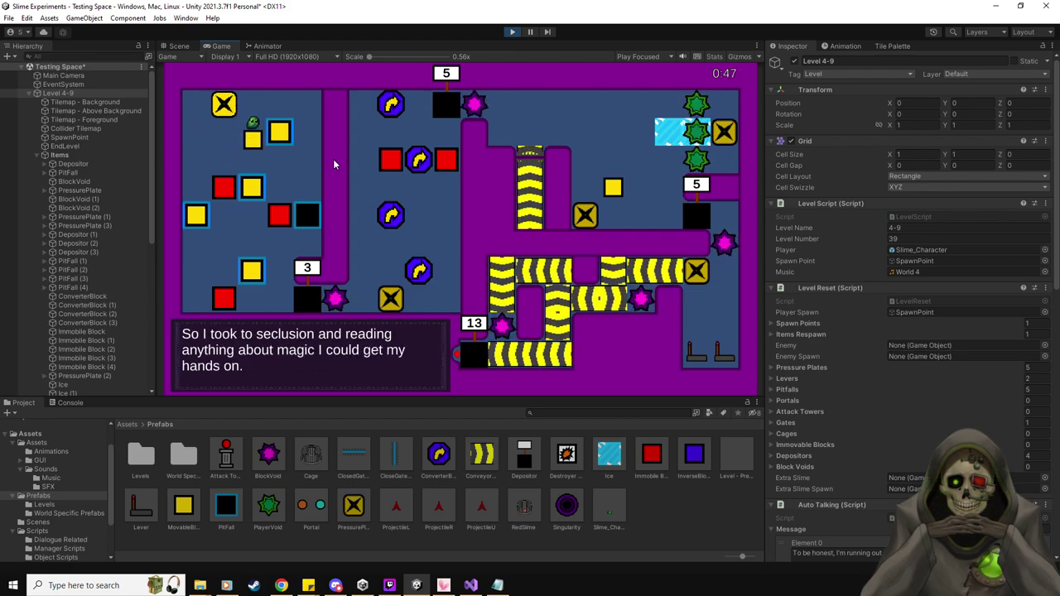
pyautogui.press('Down')
pyautogui.press('Down')
pyautogui.press('Down')
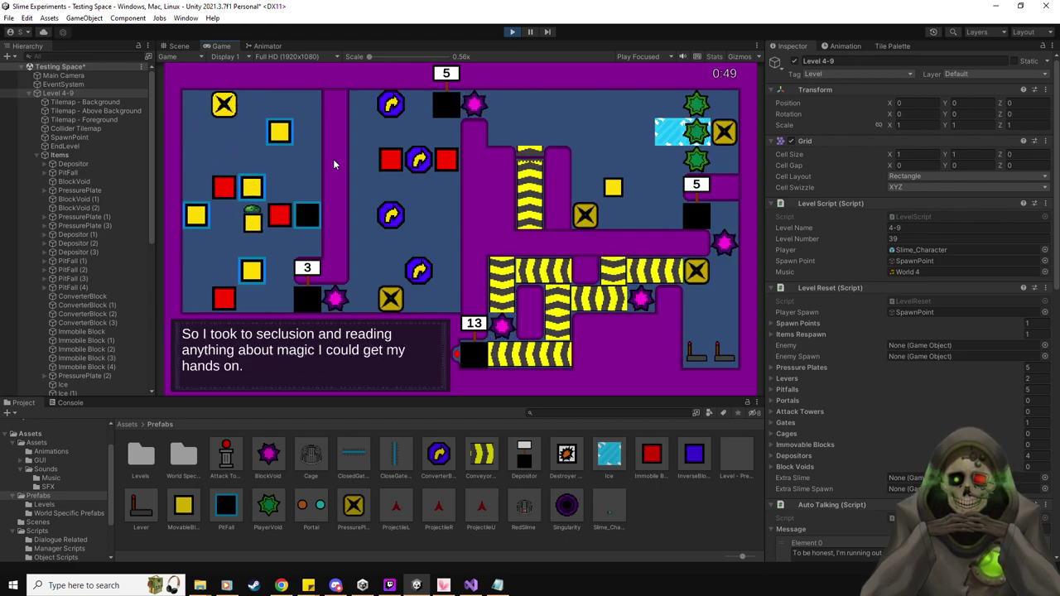
pyautogui.press('Left')
pyautogui.press('Right')
pyautogui.press('Up')
pyautogui.press('Right')
pyautogui.press('Down')
pyautogui.press('Right')
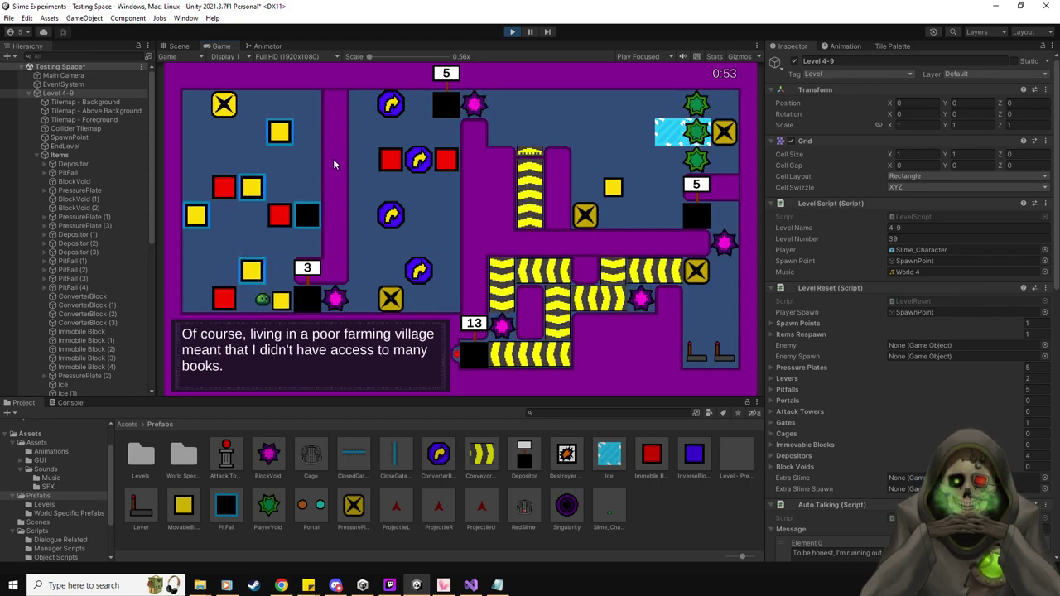
pyautogui.press('Right')
# Guide a fourth yellow block past the filled pitfalls and push it into the left room's depositor.
pyautogui.press('Left')
pyautogui.press('Down')
pyautogui.press('Up')
pyautogui.press('Right')
pyautogui.press('Down')
pyautogui.press('Down')
pyautogui.press('Down')
pyautogui.press('Down')
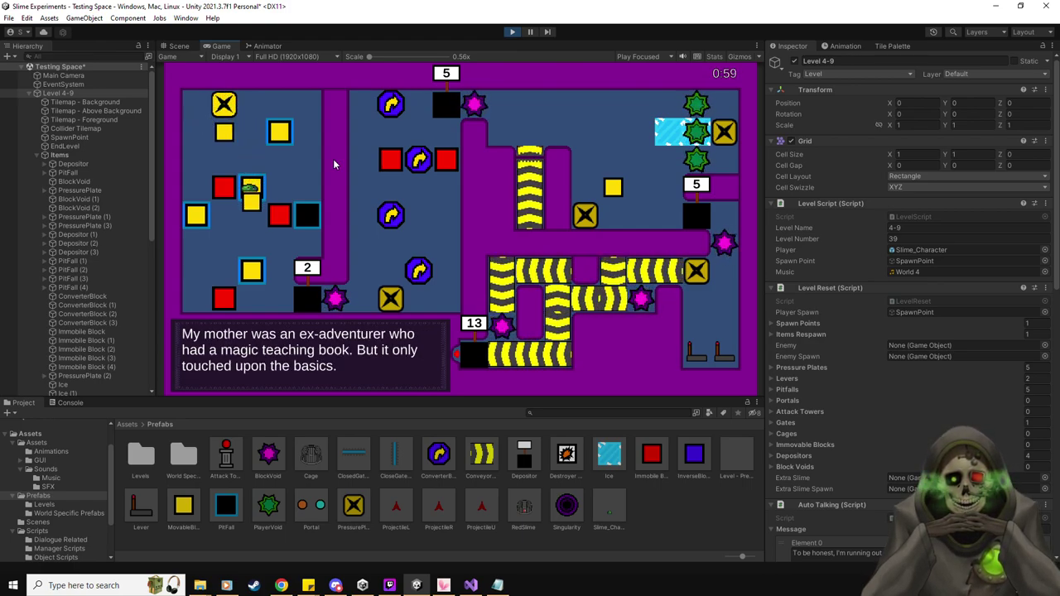
pyautogui.press('Left')
pyautogui.press('Down')
pyautogui.press('Right')
pyautogui.press('Up')
pyautogui.press('Down')
pyautogui.press('Left')
pyautogui.press('Right')
# Deliver the fifth yellow block to the left room's depositor and move the slime through the opening into the next room.
pyautogui.press('Up')
pyautogui.press('Up')
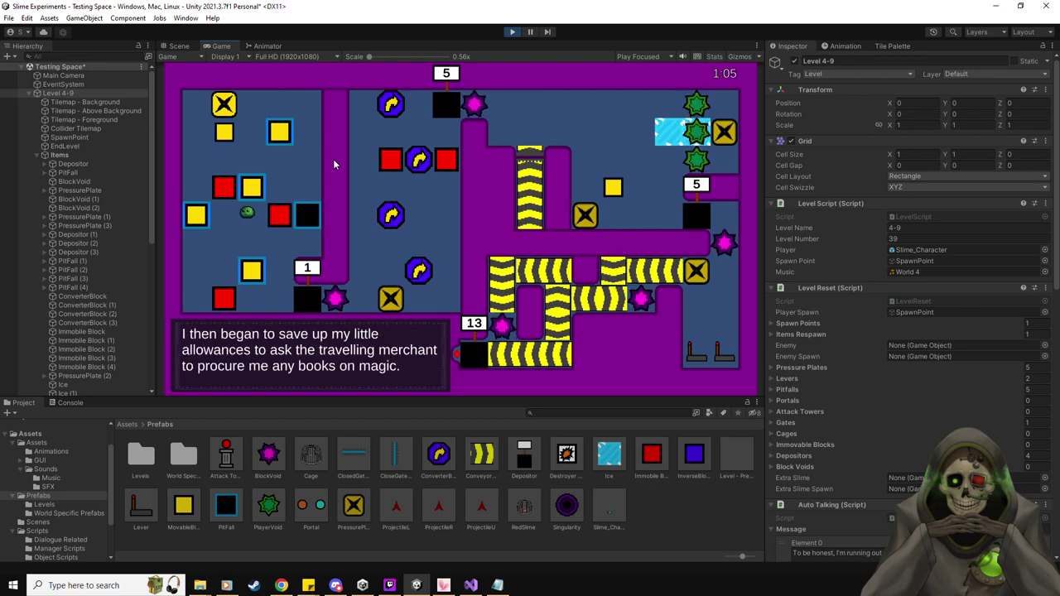
pyautogui.press('Left')
pyautogui.press('Up')
pyautogui.press('Right')
pyautogui.press('Right')
pyautogui.press('Up')
pyautogui.press('Up')
pyautogui.press('Right')
pyautogui.press('Down')
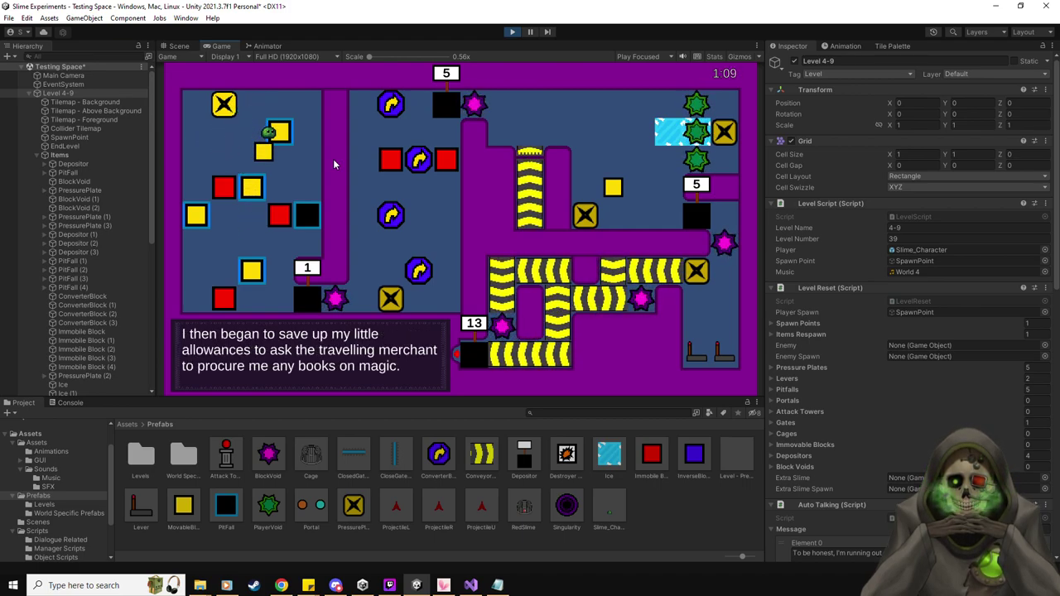
pyautogui.press('Up')
pyautogui.press('Left')
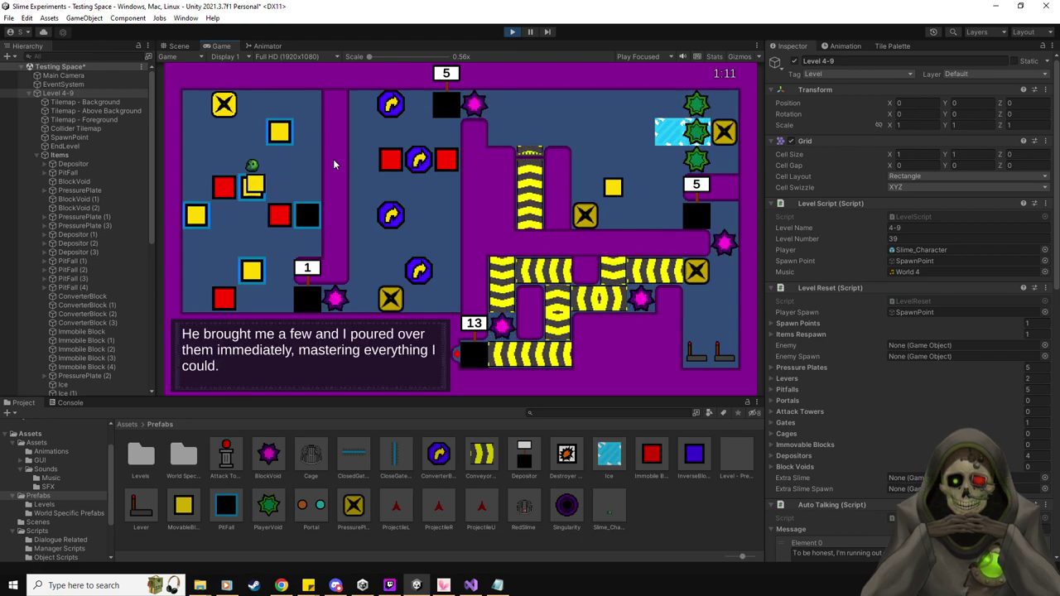
pyautogui.press('Down')
pyautogui.press('Down')
pyautogui.press('Left')
pyautogui.press('Right')
pyautogui.press('Up')
pyautogui.press('Right')
pyautogui.press('Down')
pyautogui.press('Down')
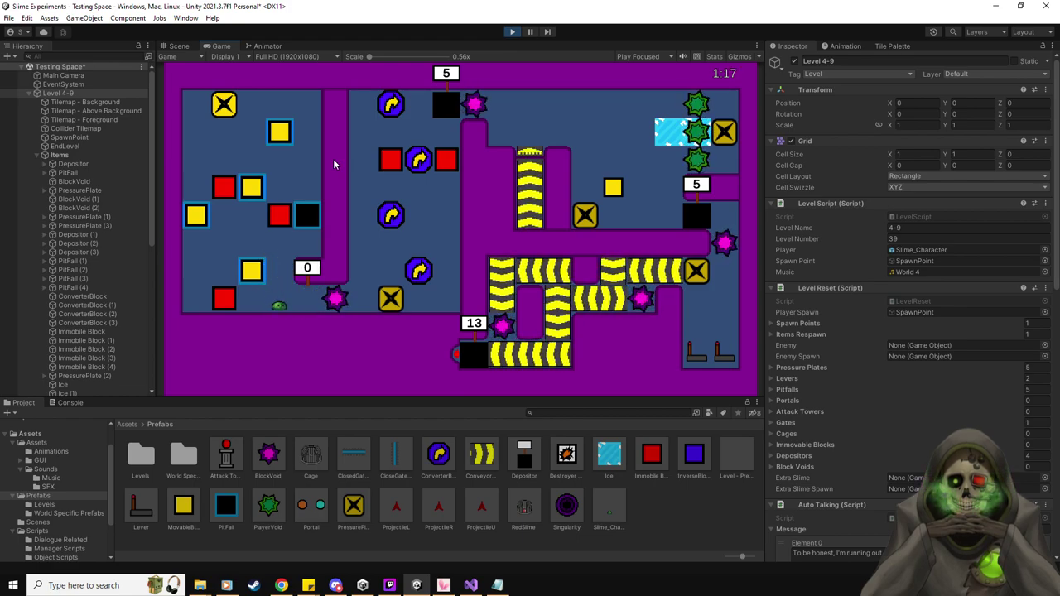
pyautogui.press('Right')
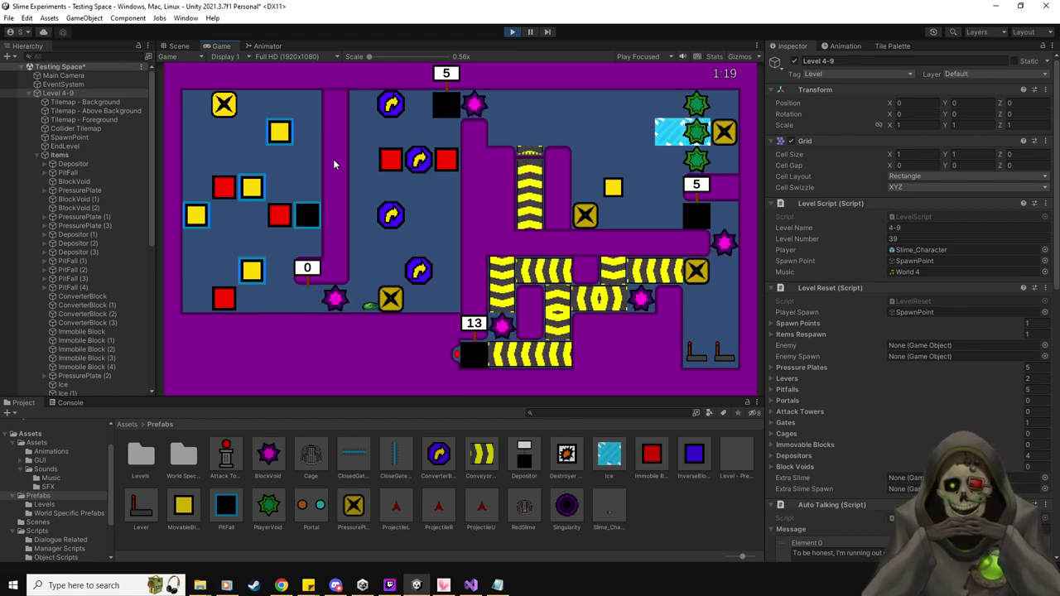
# Steer the first block of the middle room up to the converter between the two red blocks.
pyautogui.press('Right')
pyautogui.press('Up')
pyautogui.press('Left')
pyautogui.press('Up')
pyautogui.press('Right')
pyautogui.press('Down')
pyautogui.press('Right')
pyautogui.press('Up')
pyautogui.press('Up')
pyautogui.press('Up')
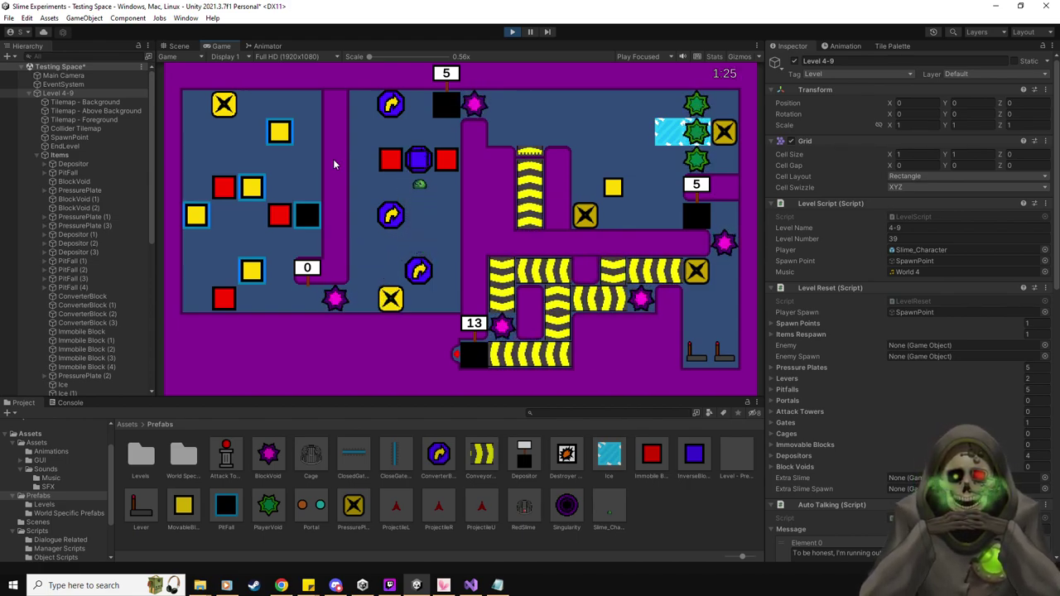
# Work the block through the converter until it is yellow and push it into the middle room's depositor.
pyautogui.press('Left')
pyautogui.press('Up')
pyautogui.press('Right')
pyautogui.press('Down')
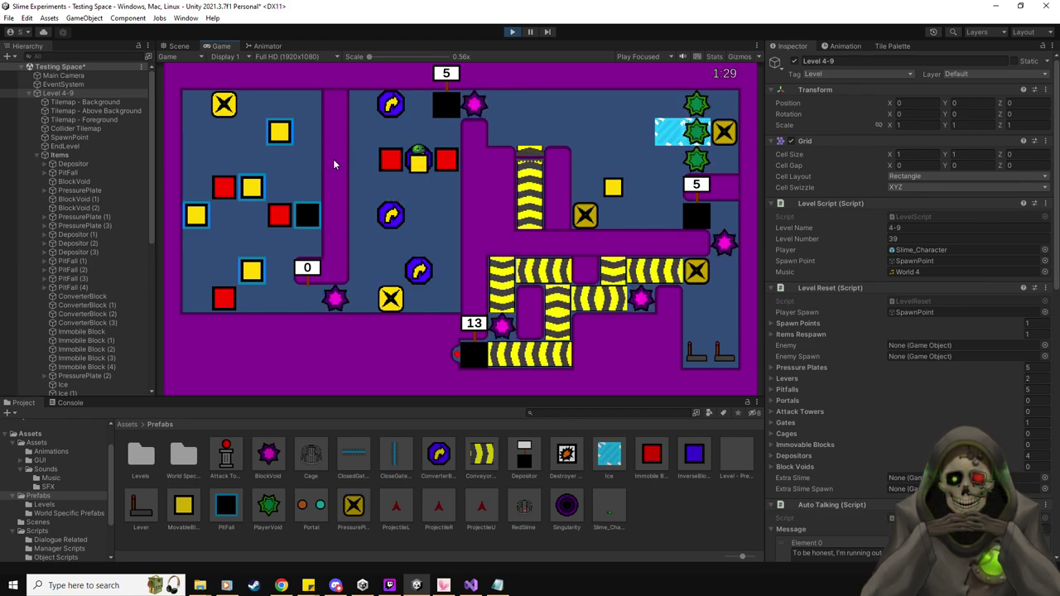
pyautogui.press('Left')
pyautogui.press('Down')
pyautogui.press('Right')
pyautogui.press('Up')
pyautogui.press('Up')
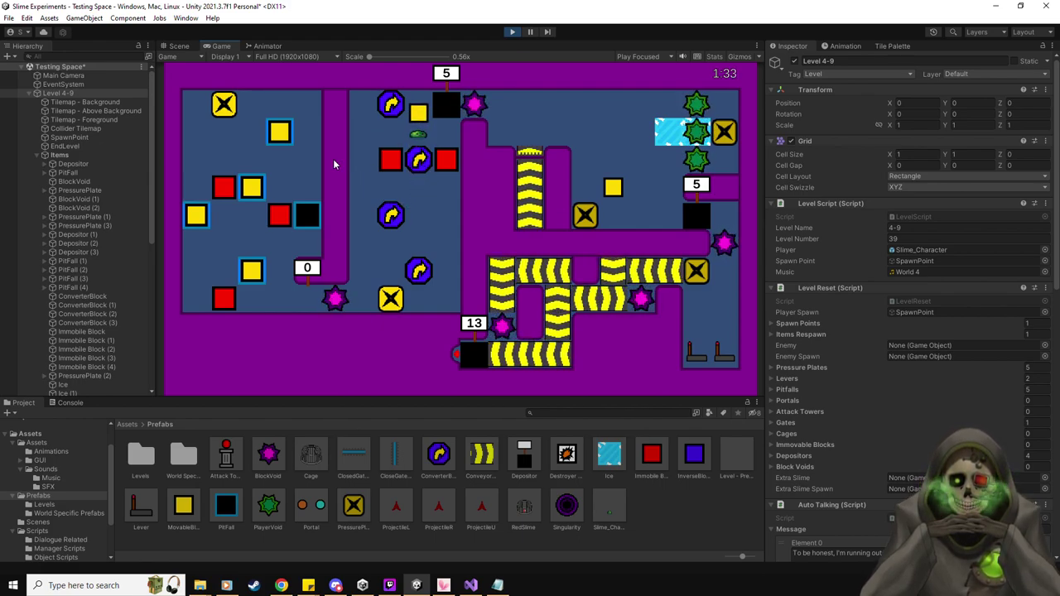
pyautogui.press('Left')
pyautogui.press('Right')
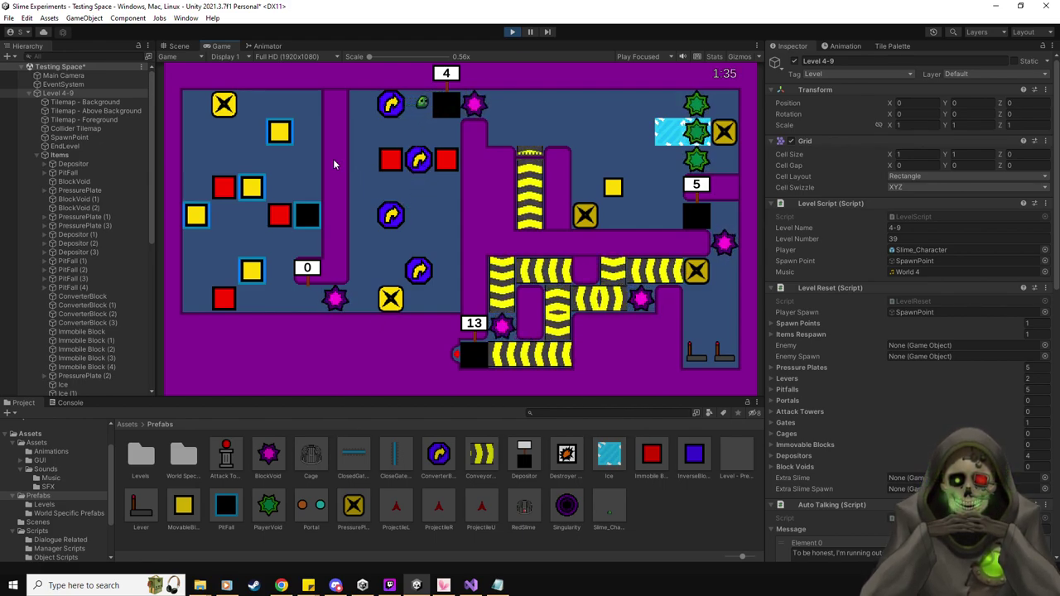
# Return to the middle room's lower end and bring a second block up to the converter between the red blocks.
pyautogui.press('Left')
pyautogui.press('Down')
pyautogui.press('Down')
pyautogui.press('Right')
pyautogui.press('Down')
pyautogui.press('Up')
pyautogui.press('Left')
pyautogui.press('Up')
pyautogui.press('Right')
pyautogui.press('Right')
pyautogui.press('Down')
pyautogui.press('Up')
pyautogui.press('Up')
pyautogui.press('Left')
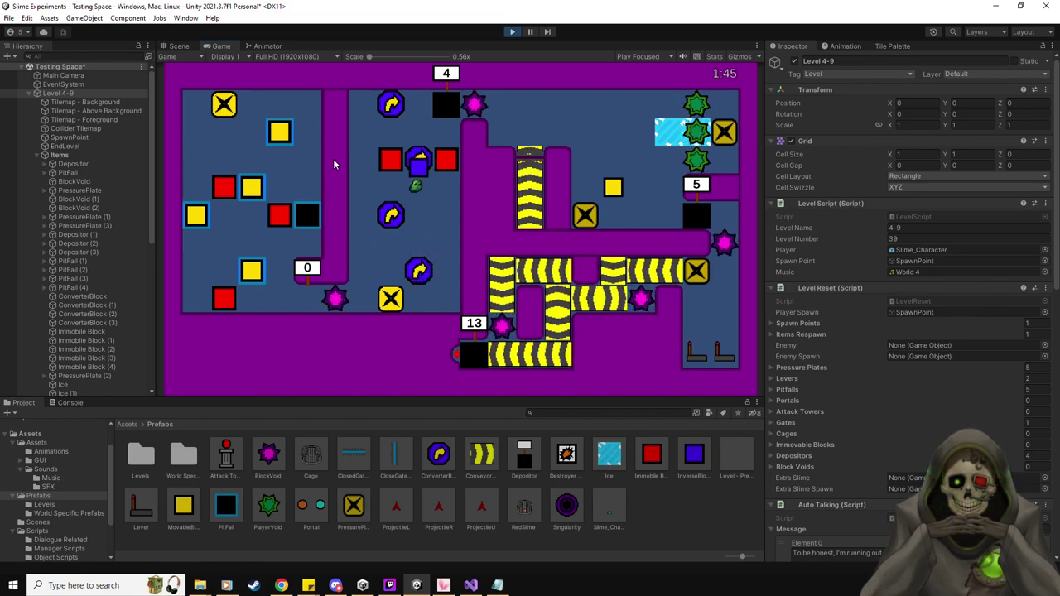
# Circle the converter to turn the second block yellow and deliver it to the middle room's depositor.
pyautogui.press('Left')
pyautogui.press('Up')
pyautogui.press('Right')
pyautogui.press('Down')
pyautogui.press('Left')
pyautogui.press('Down')
pyautogui.press('Right')
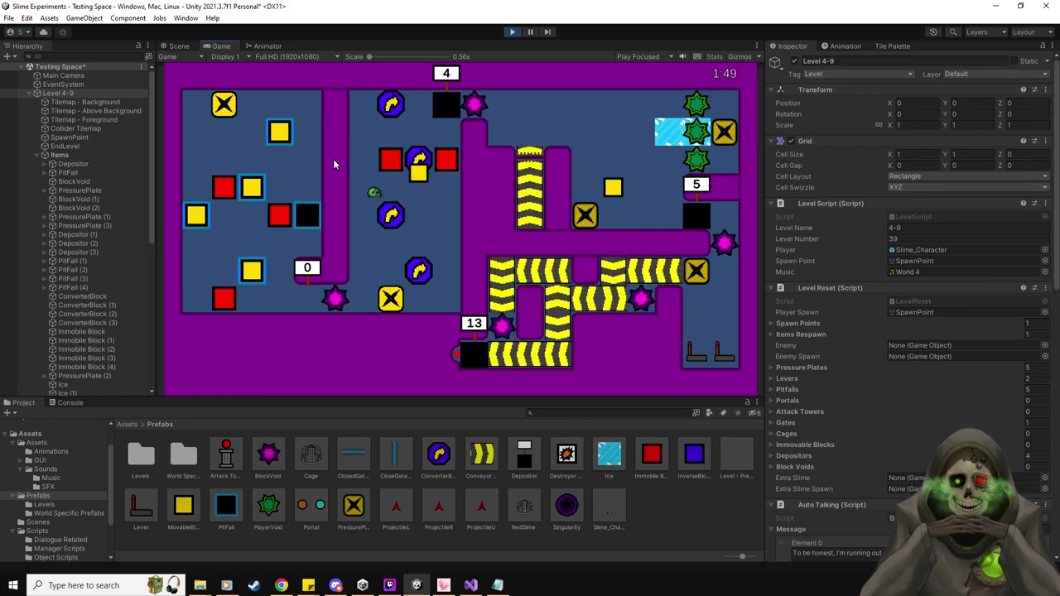
pyautogui.press('Up')
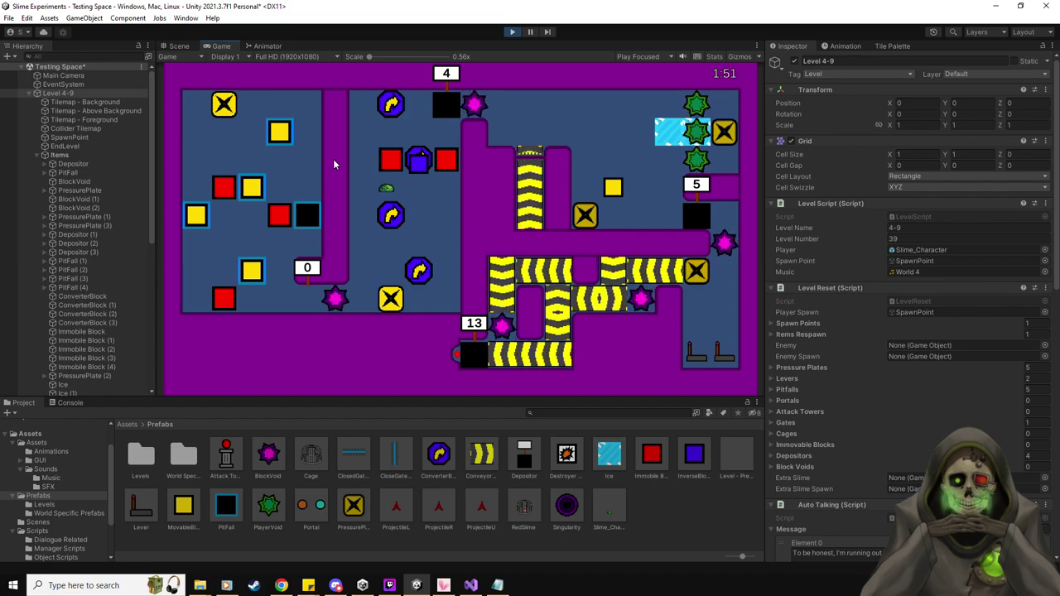
pyautogui.press('Down')
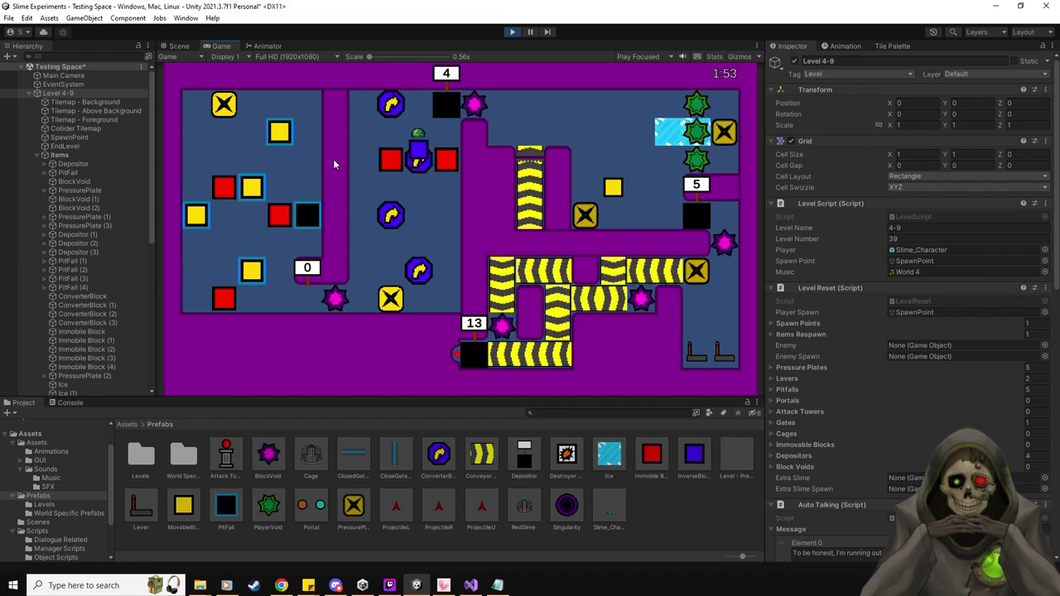
pyautogui.press('Down')
pyautogui.press('Right')
pyautogui.press('Up')
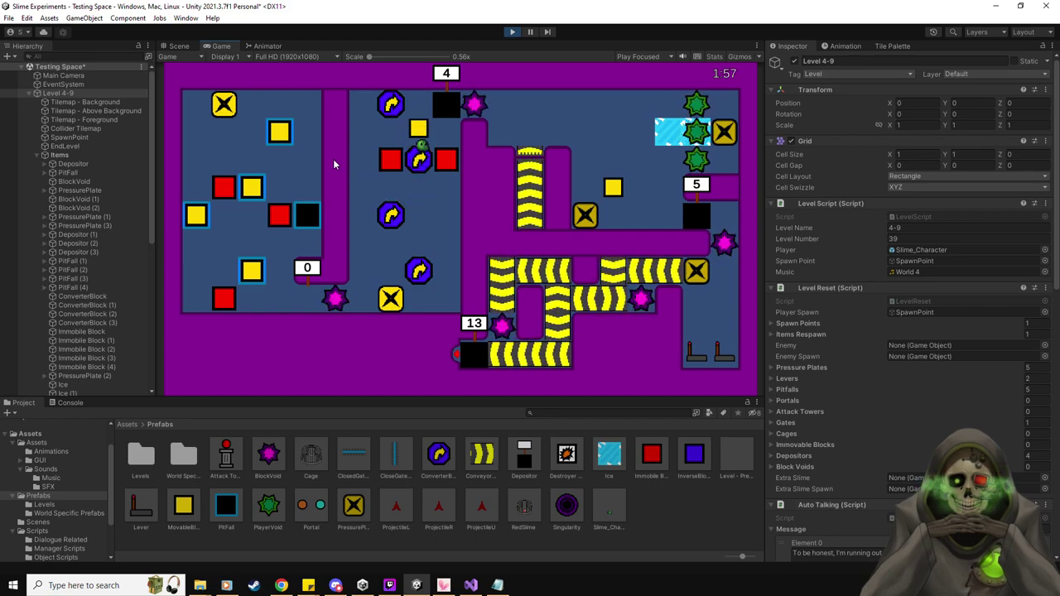
pyautogui.press('Left')
pyautogui.press('Up')
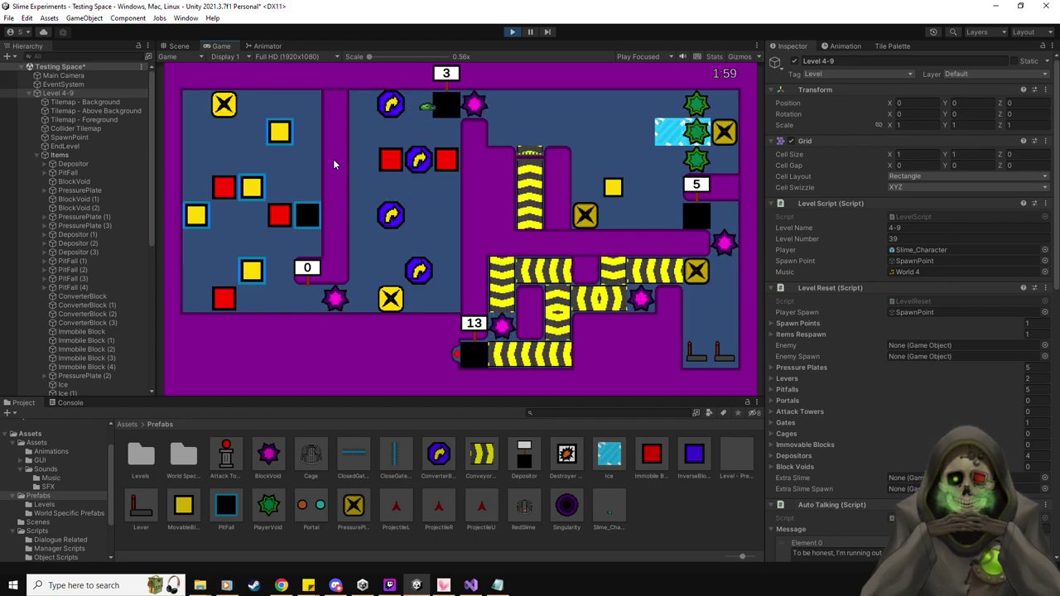
# Fetch a third block from the middle room's lower end and guide it up to the converter between the red blocks.
pyautogui.press('Down')
pyautogui.press('Left')
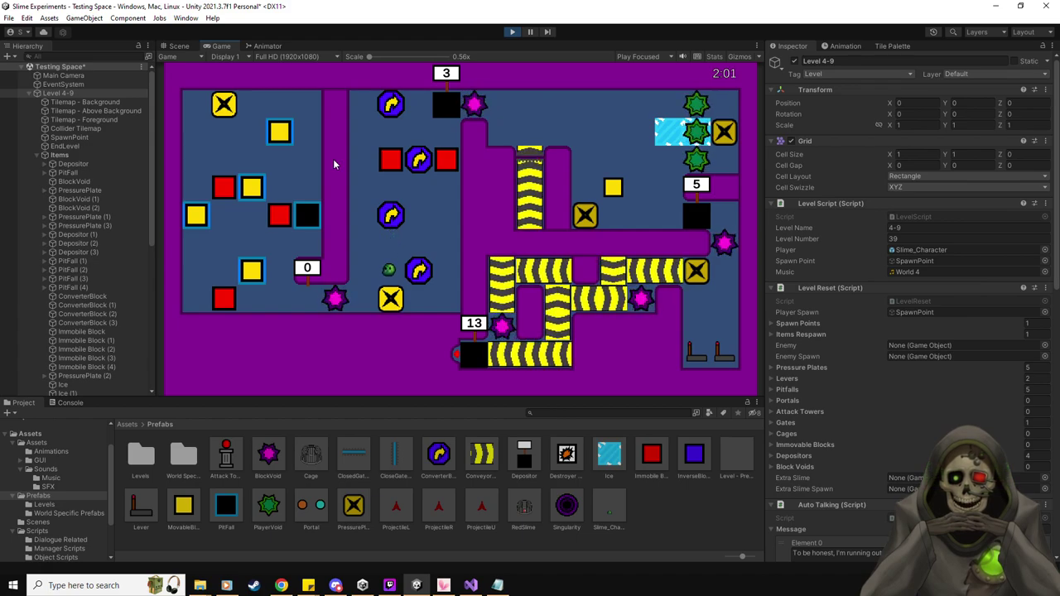
pyautogui.press('Up')
pyautogui.press('Right')
pyautogui.press('Up')
pyautogui.press('Up')
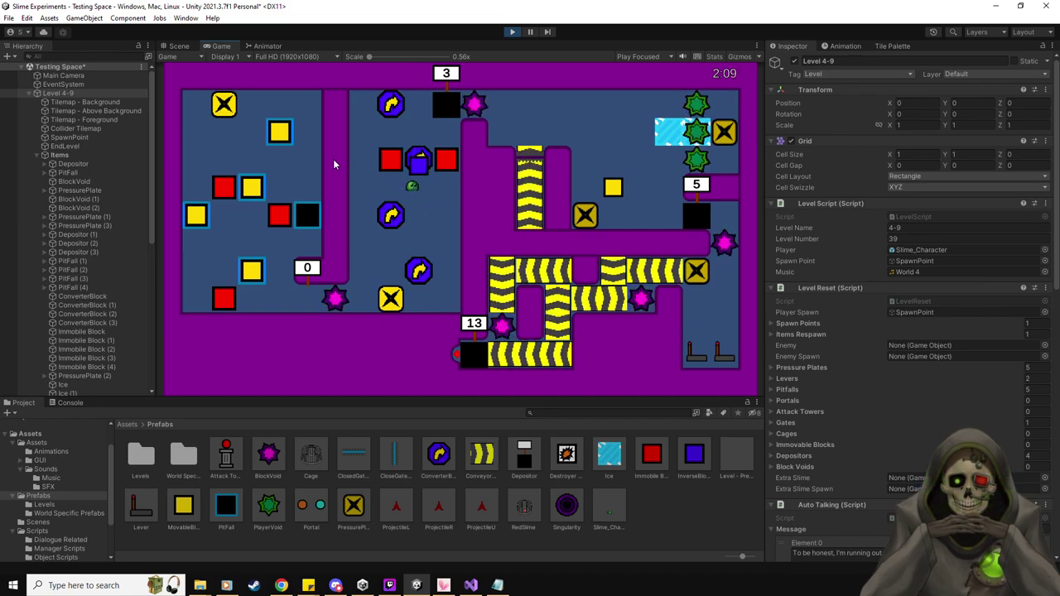
# Convert the third block to yellow and push it into the middle room's depositor.
pyautogui.press('Left')
pyautogui.press('Up')
pyautogui.press('Right')
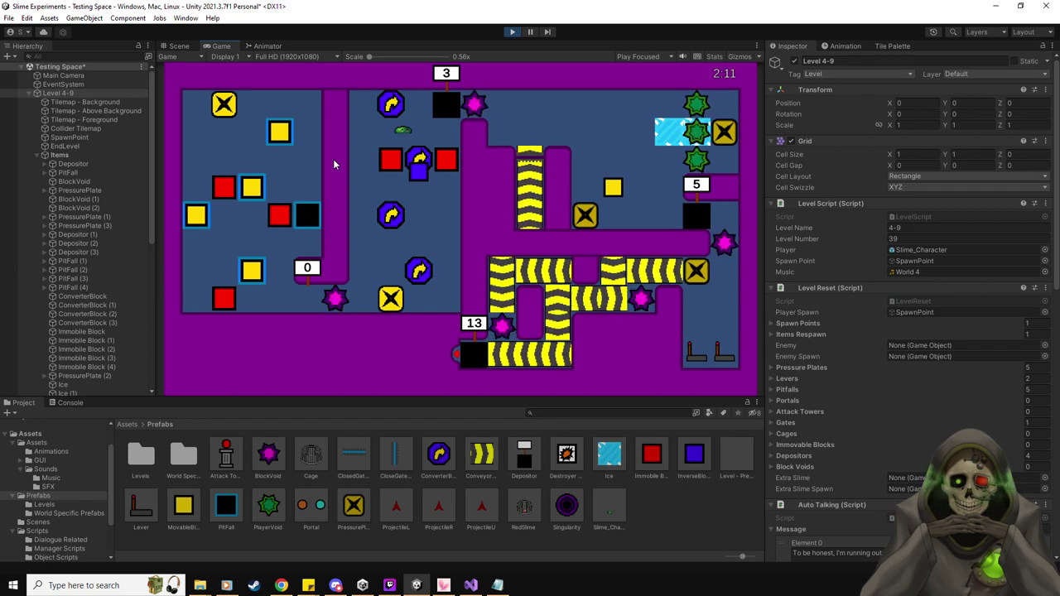
pyautogui.press('Left')
pyautogui.press('Down')
pyautogui.press('Right')
pyautogui.press('Up')
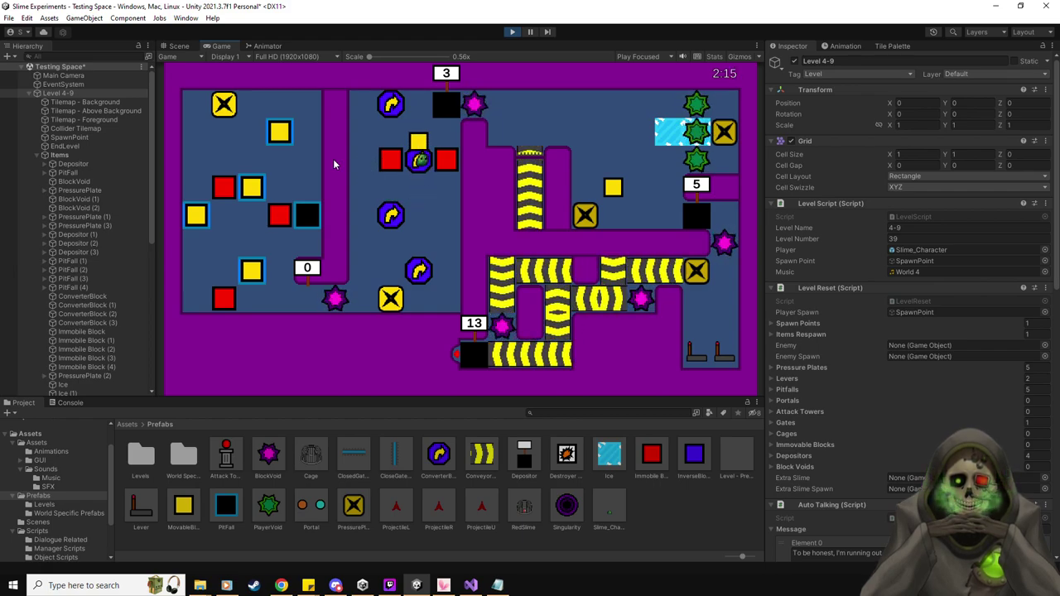
pyautogui.press('Left')
pyautogui.press('Right')
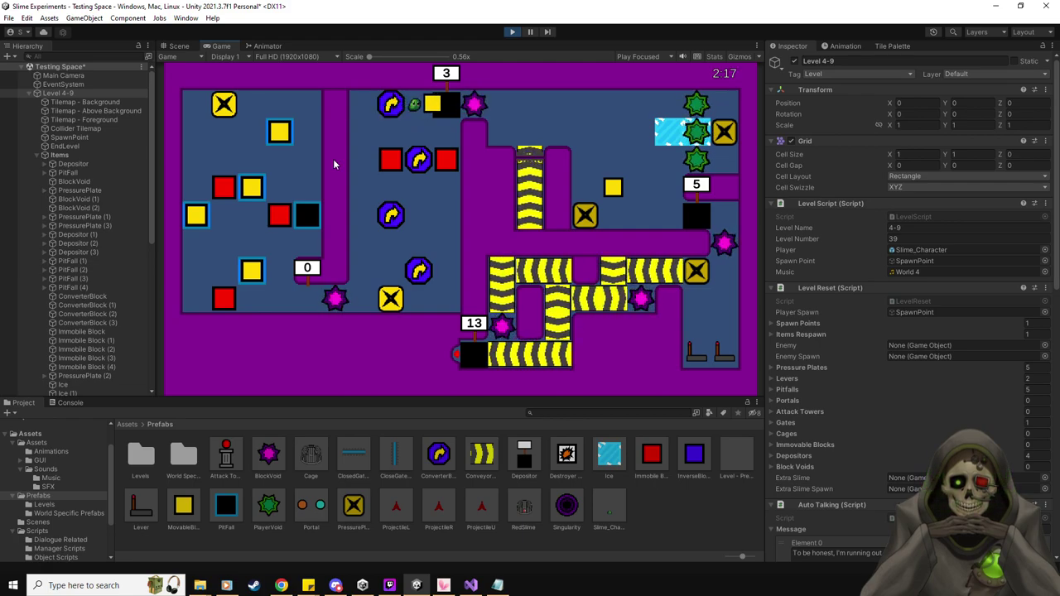
# Go back down the middle room and move a fourth block up onto the converter between the red blocks.
pyautogui.press('Down')
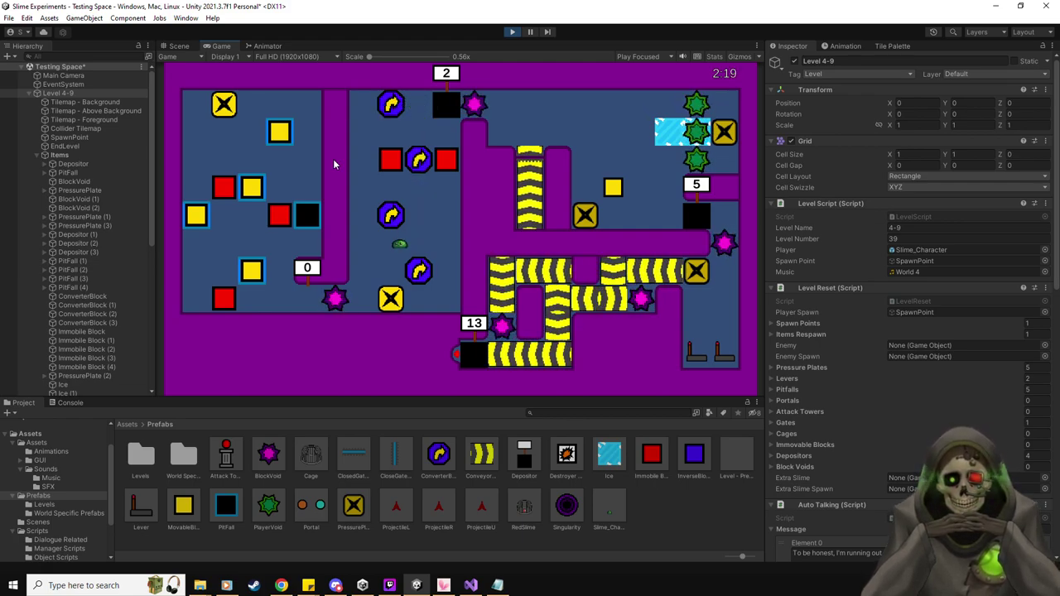
pyautogui.press('Up')
pyautogui.press('Left')
pyautogui.press('Right')
pyautogui.press('Down')
pyautogui.press('Right')
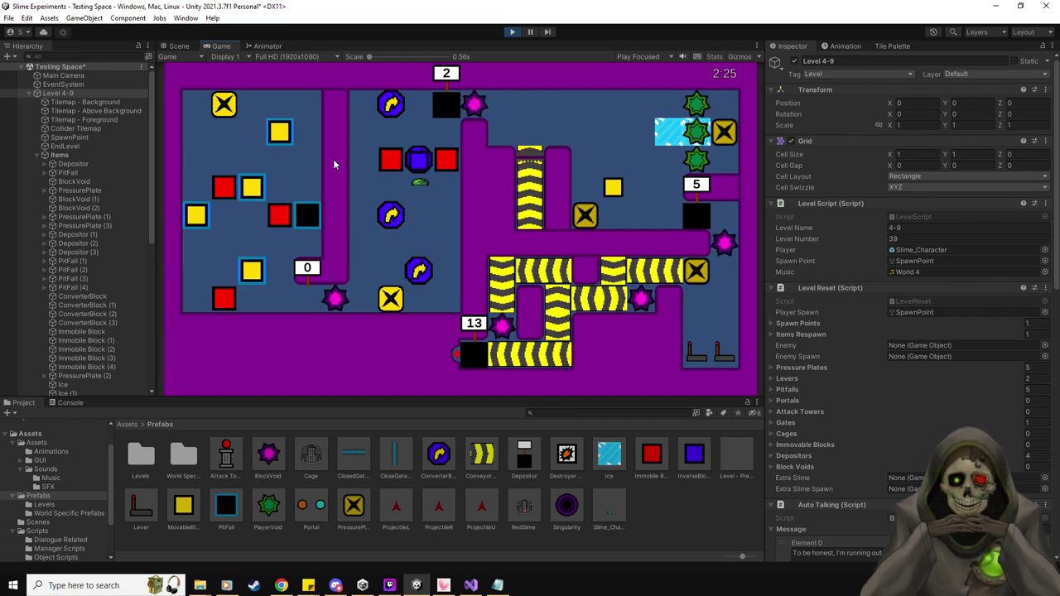
# Nudge the fourth block back through the converter to make it yellow and deliver it to the middle room's depositor.
pyautogui.press('Left')
pyautogui.press('Up')
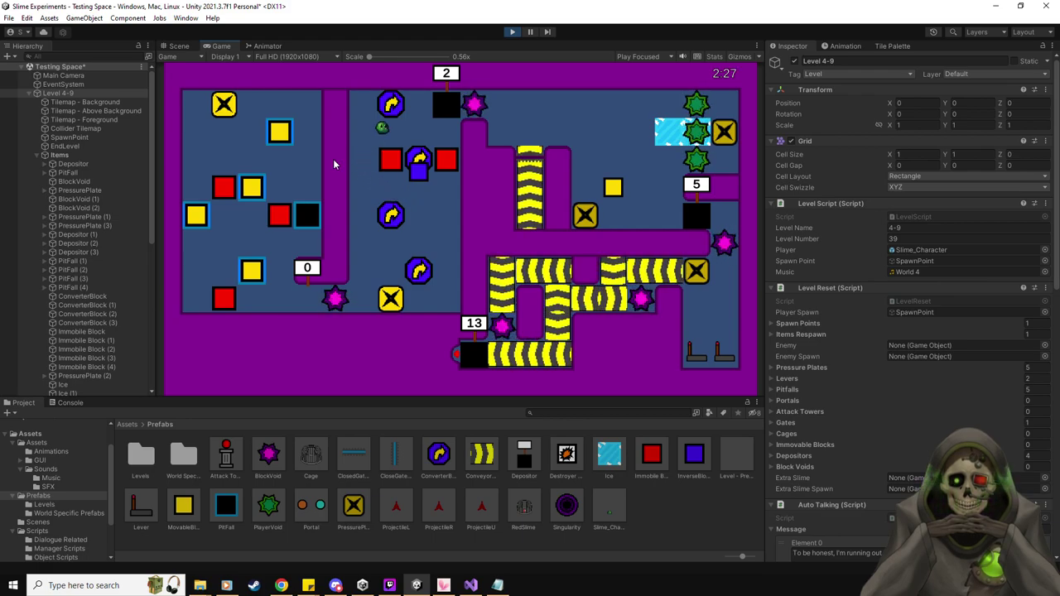
pyautogui.press('Down')
pyautogui.press('Left')
pyautogui.press('Down')
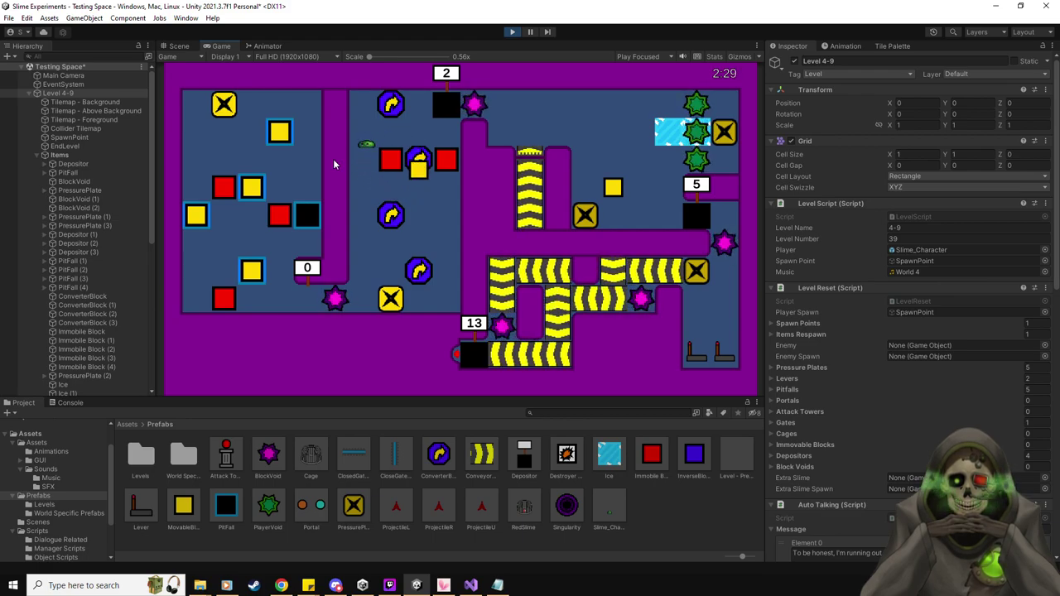
pyautogui.press('Right')
pyautogui.press('Up')
pyautogui.press('Up')
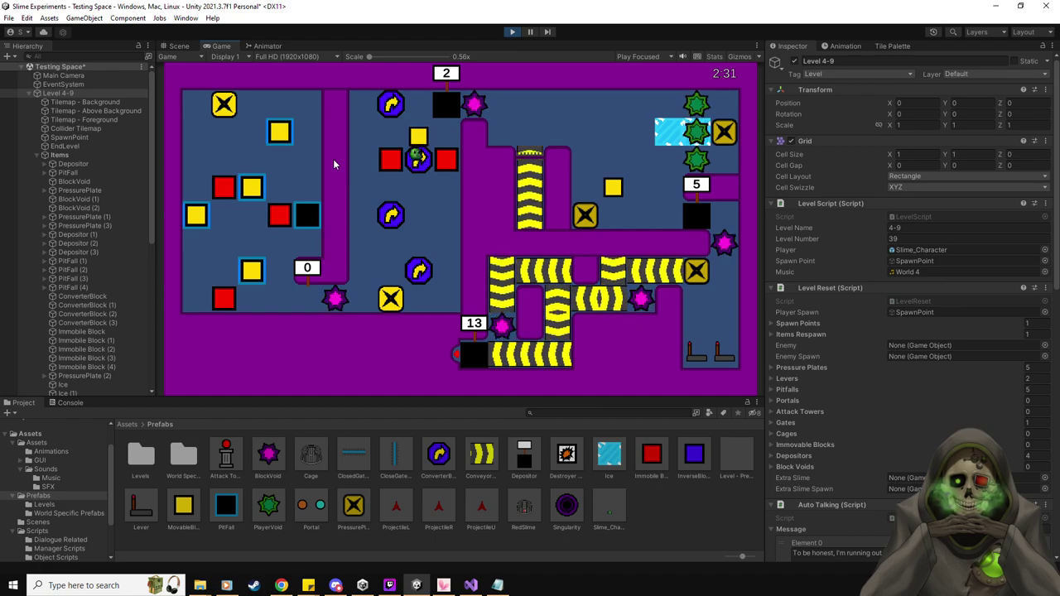
pyautogui.press('Left')
pyautogui.press('Right')
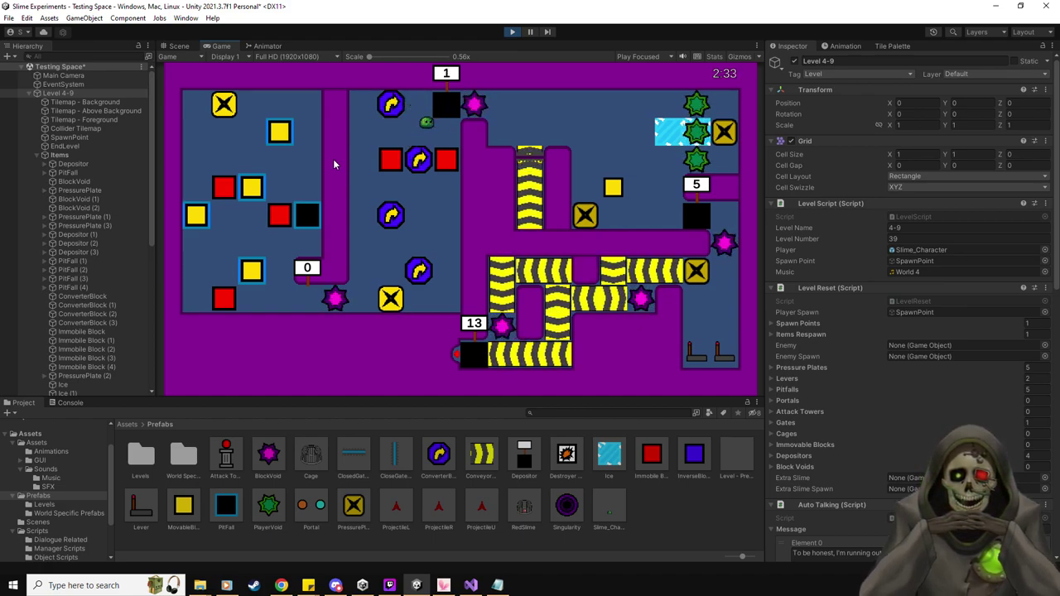
# Collect a fifth block at the middle room's lower end and bring it up to the converter between the red blocks.
pyautogui.press('Down')
pyautogui.press('Down')
pyautogui.press('Up')
pyautogui.press('Left')
pyautogui.press('Right')
pyautogui.press('Down')
pyautogui.press('Right')
pyautogui.press('Up')
pyautogui.press('Up')
# Turn the fifth block yellow at the converter and push it into the middle room's depositor.
pyautogui.press('Left')
pyautogui.press('Up')
pyautogui.press('Right')
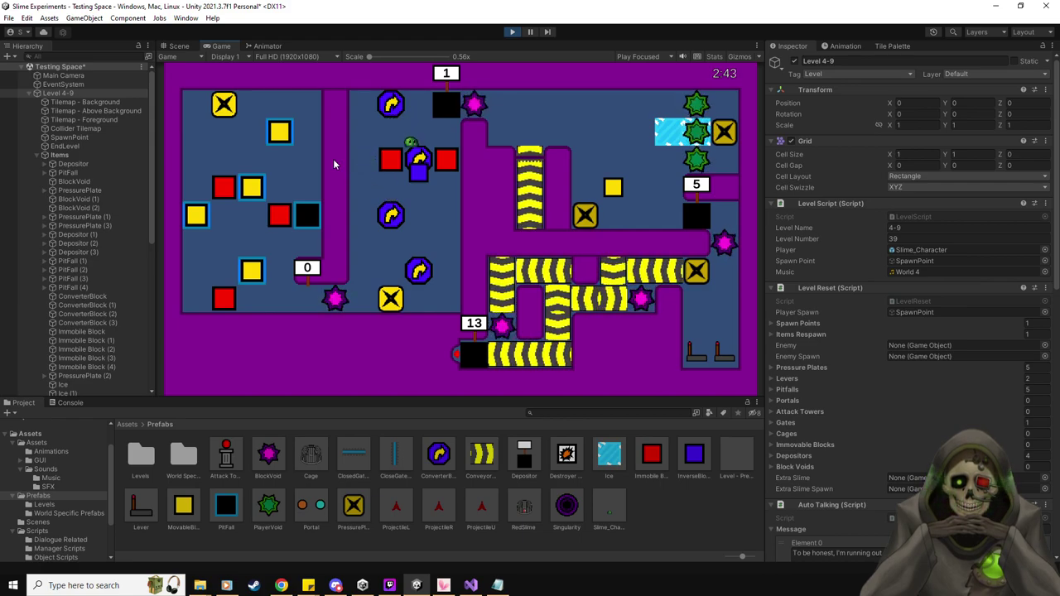
pyautogui.press('Up')
pyautogui.press('Left')
pyautogui.press('Down')
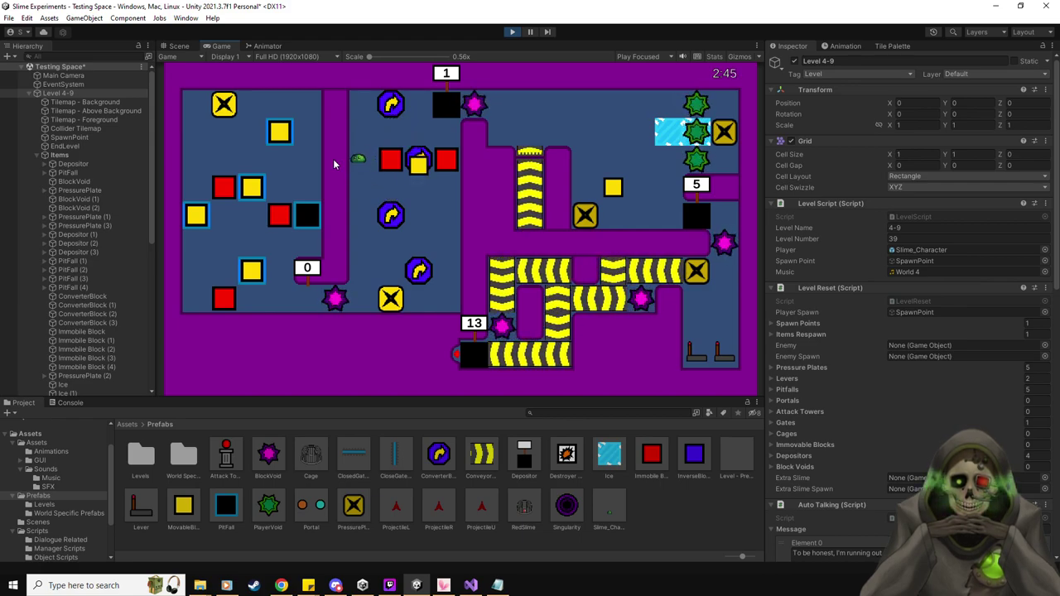
pyautogui.press('Right')
pyautogui.press('Up')
pyautogui.press('Up')
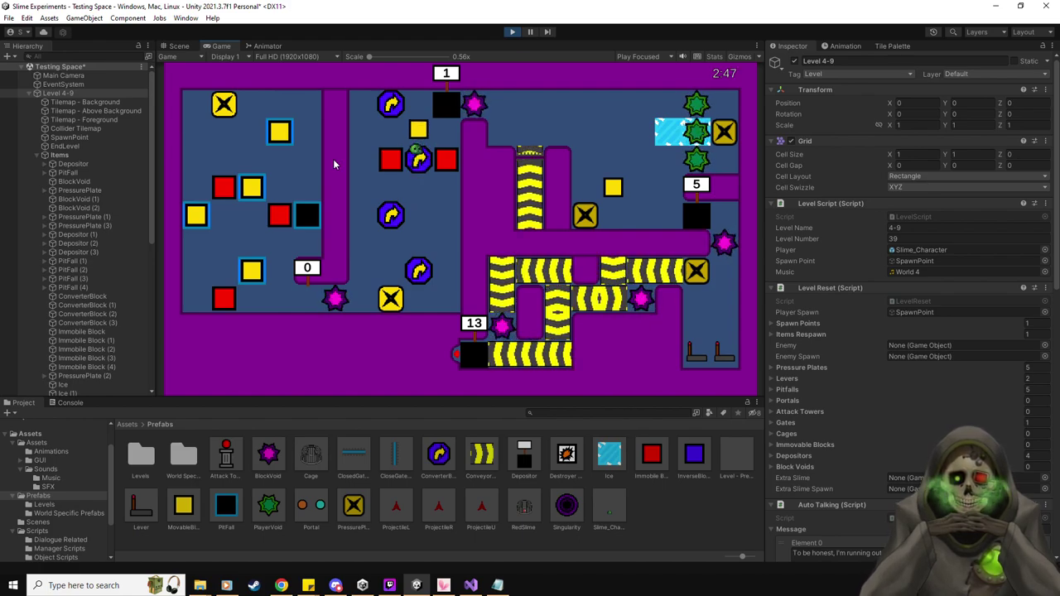
pyautogui.press('Left')
pyautogui.press('Right')
# Move the slime into the right room and slide its yellow block across the ice onto the pressure plate behind the player voids.
pyautogui.press('Right')
pyautogui.press('Right')
pyautogui.press('Right')
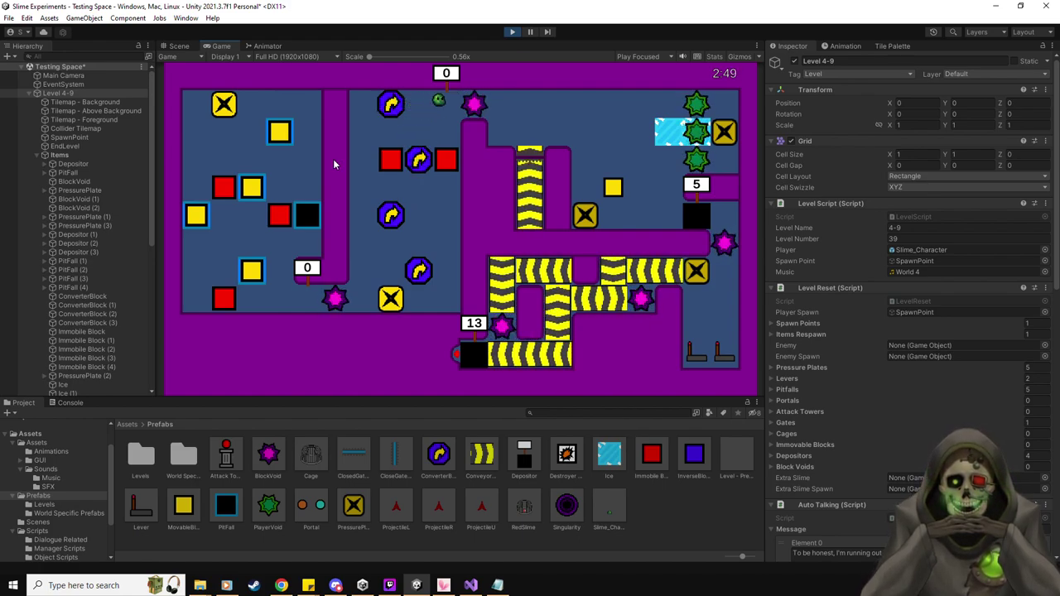
pyautogui.press('Right')
pyautogui.press('Right')
pyautogui.press('Down')
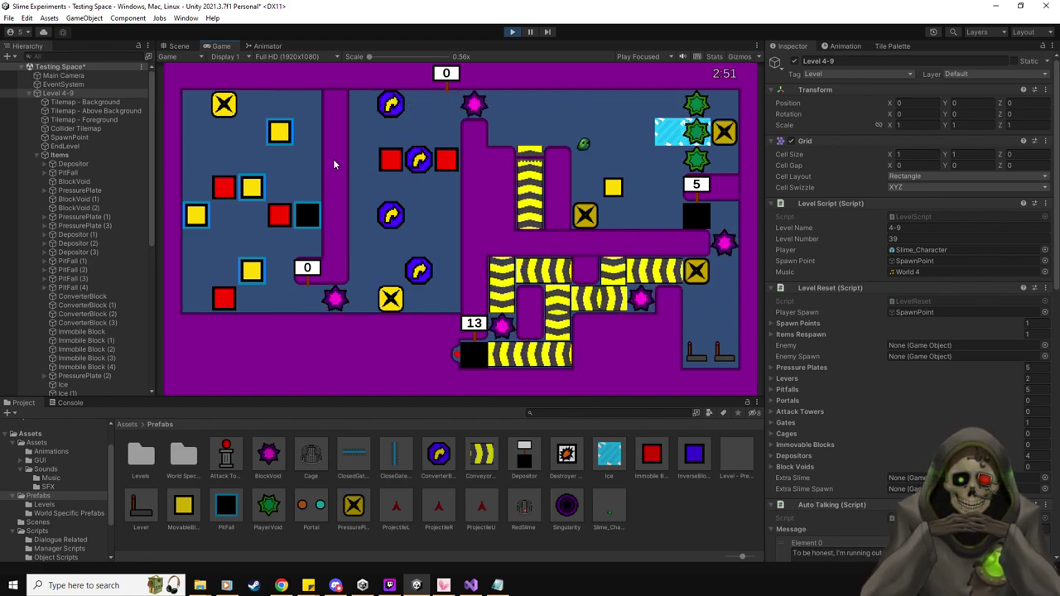
pyautogui.press('Up')
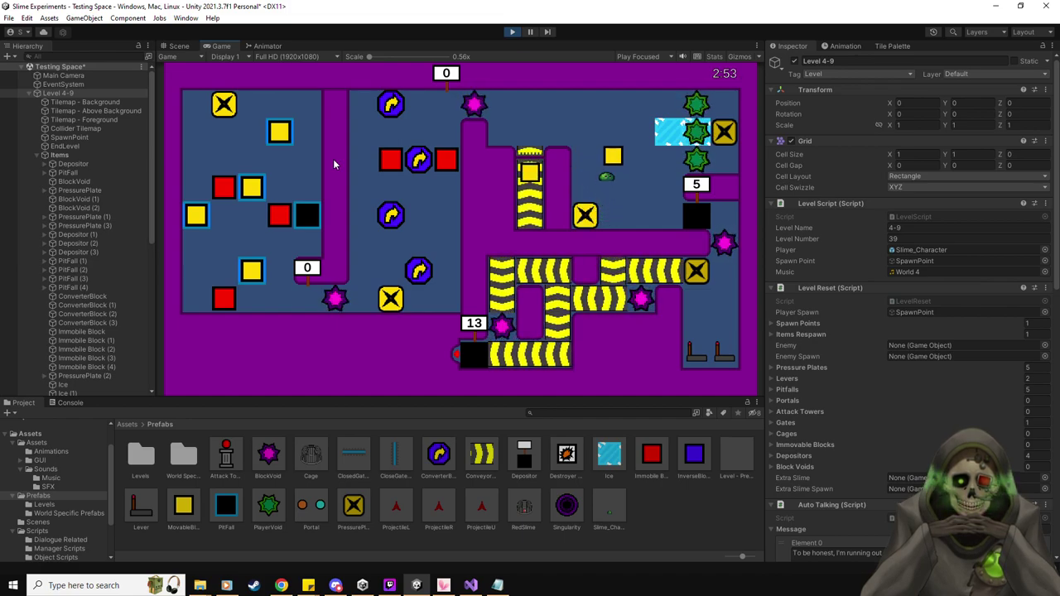
pyautogui.press('Left')
pyautogui.press('Right')
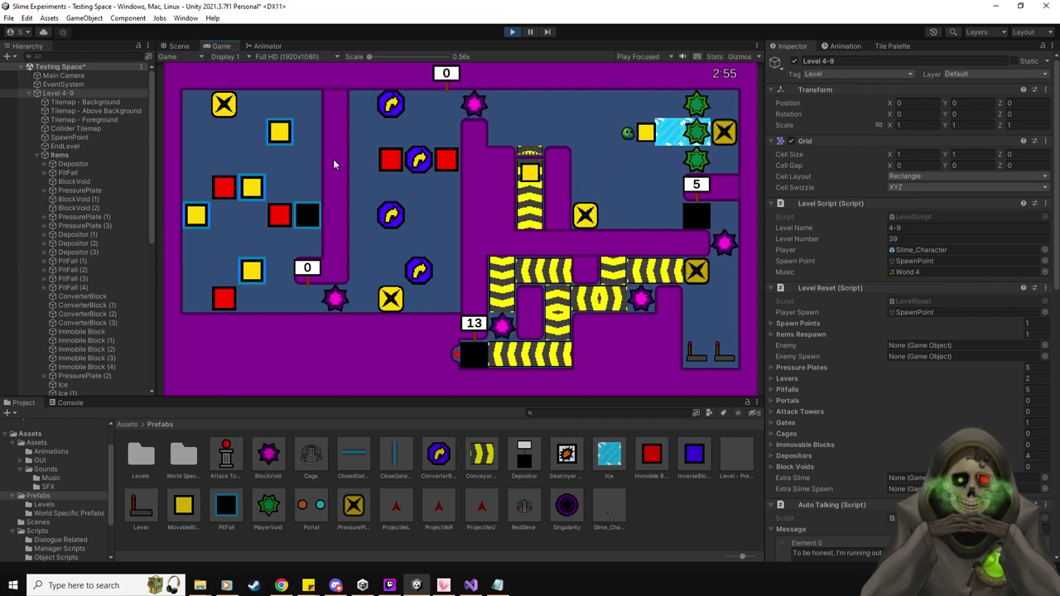
# Push the yellow block from the conveyor's upper end across the right room and into its depositor.
pyautogui.press('Left')
pyautogui.press('Down')
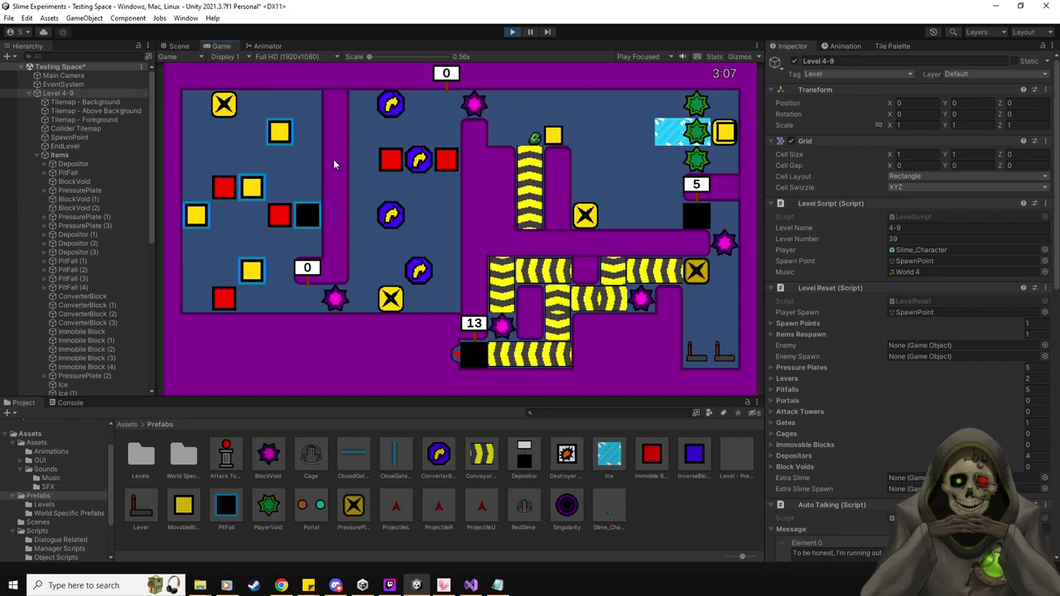
pyautogui.press('Right')
pyautogui.press('Up')
pyautogui.press('Right')
pyautogui.press('Down')
pyautogui.press('Down')
pyautogui.press('Down')
pyautogui.press('Left')
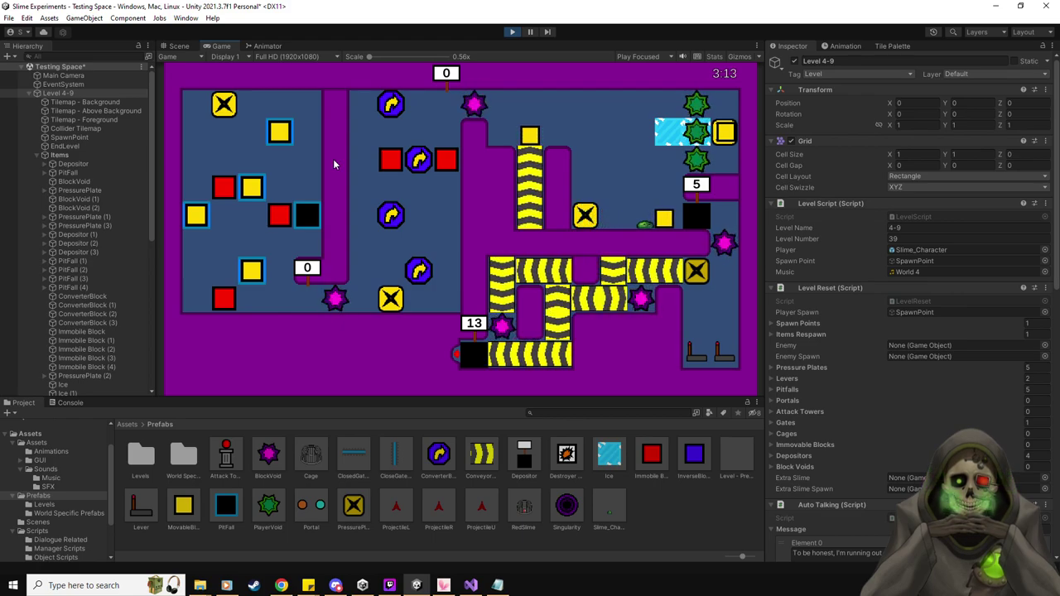
pyautogui.press('Right')
# Return to the conveyor's upper end and deliver a second yellow block to the right room's depositor.
pyautogui.press('Up')
pyautogui.press('Left')
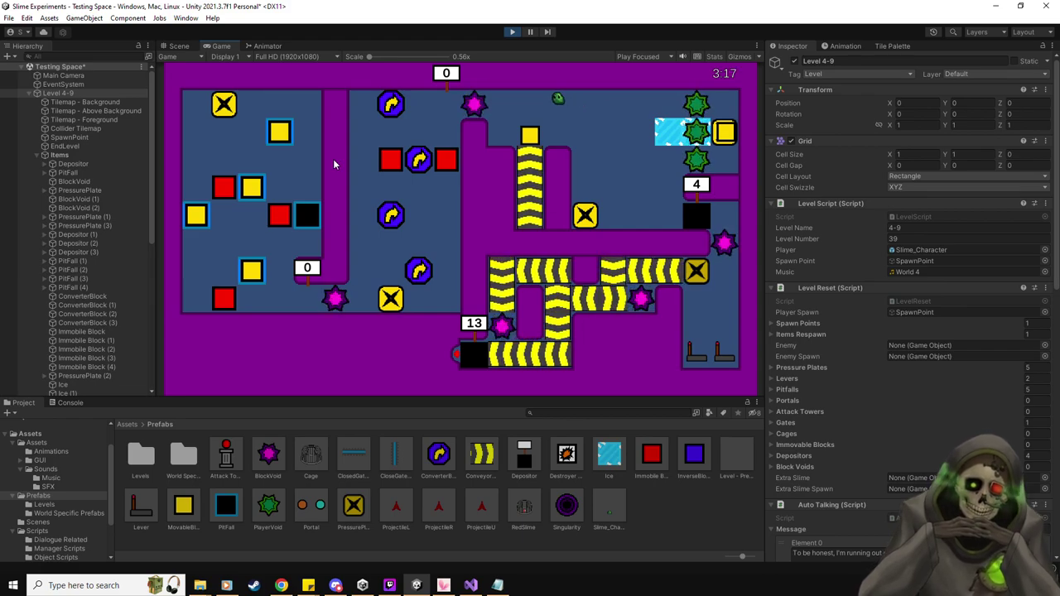
pyautogui.press('Left')
pyautogui.press('Left')
pyautogui.press('Down')
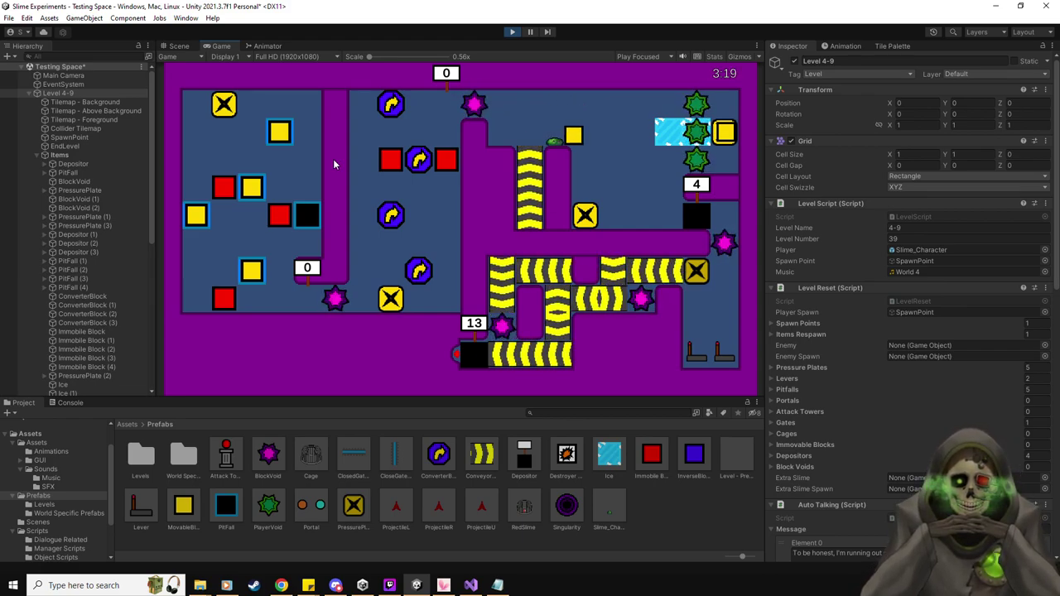
pyautogui.press('Right')
pyautogui.press('Up')
pyautogui.press('Right')
pyautogui.press('Down')
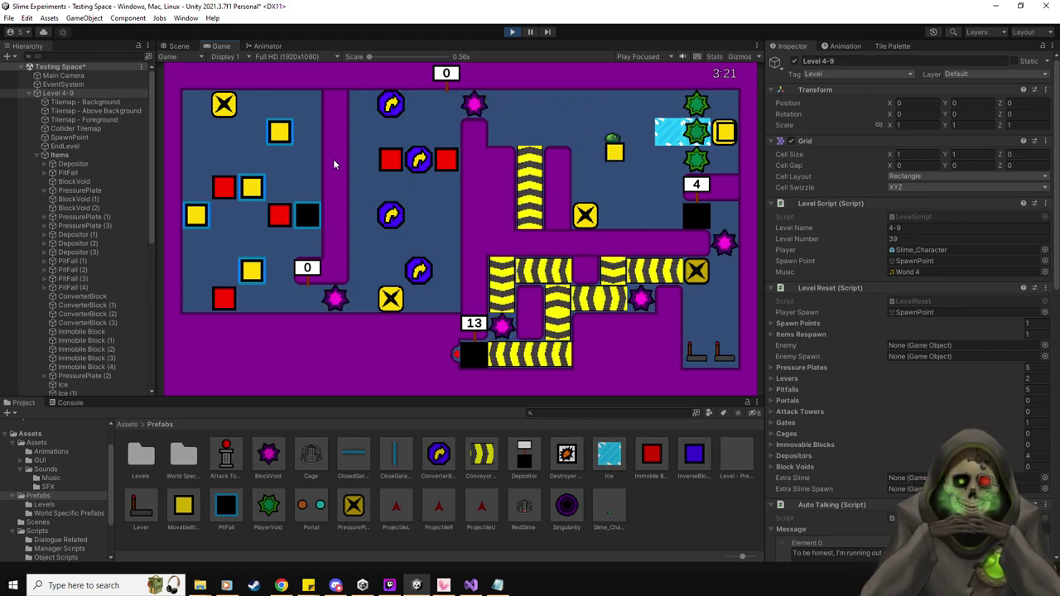
pyautogui.press('Down')
pyautogui.press('Left')
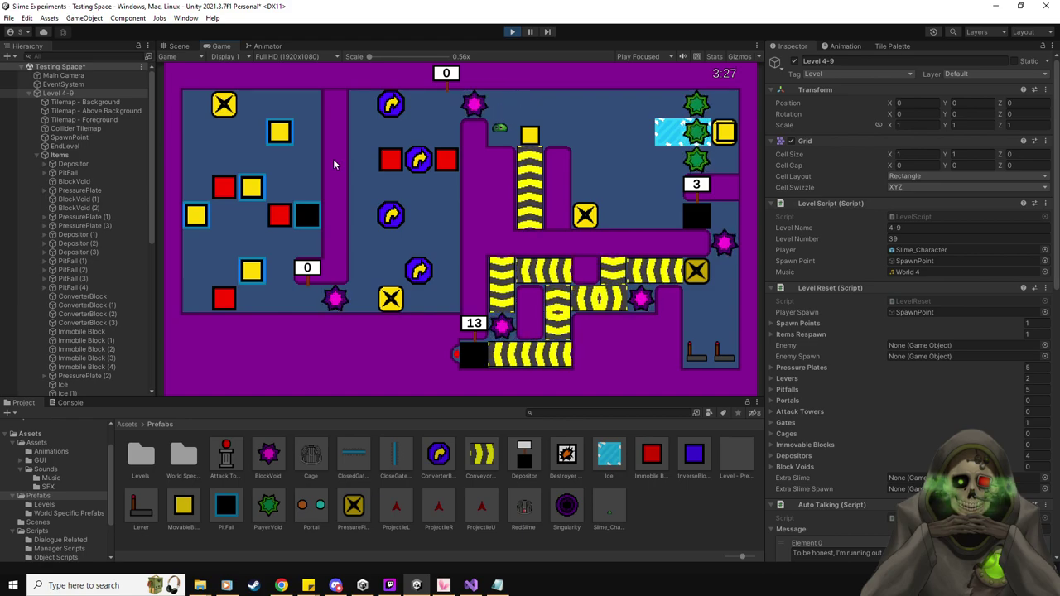
# Push the third yellow block from the conveyor's upper end down past the pressure plate and into the right room's depositor.
pyautogui.press('Right')
pyautogui.press('Up')
pyautogui.press('Right')
pyautogui.press('Down')
pyautogui.press('Left')
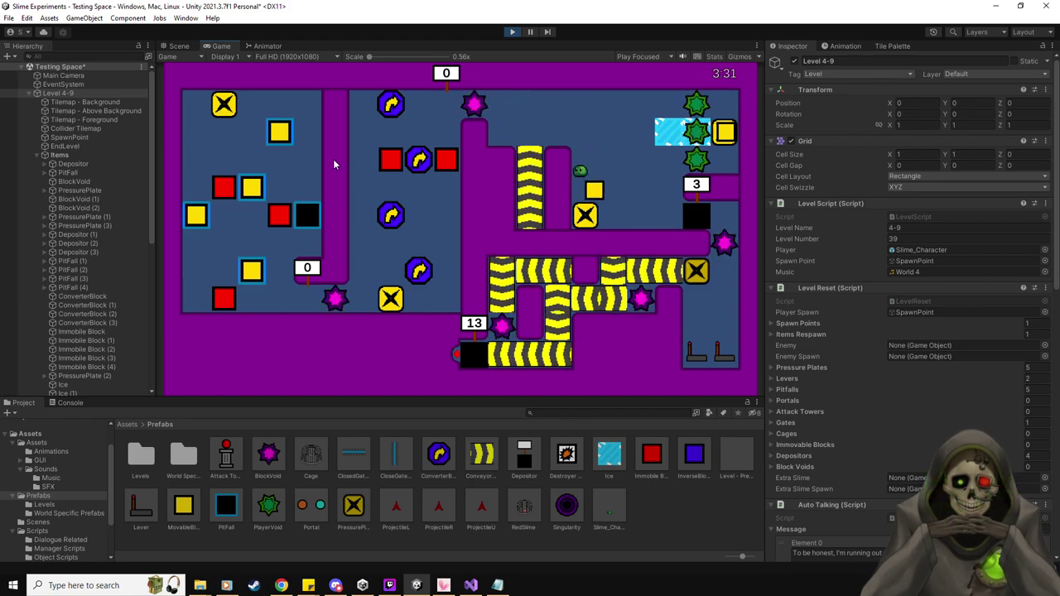
pyautogui.press('Right')
pyautogui.press('Down')
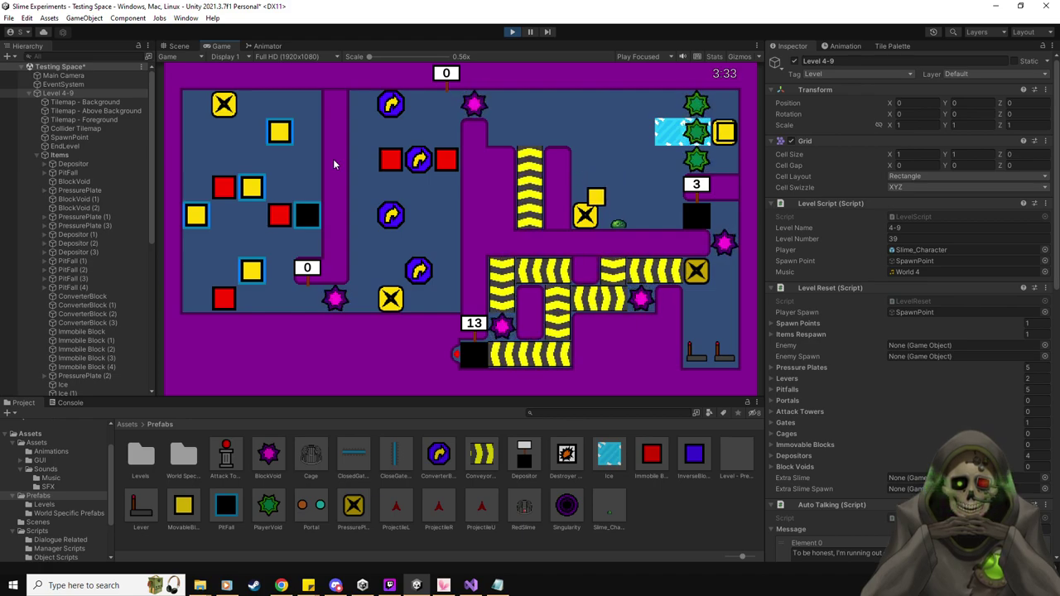
pyautogui.press('Up')
pyautogui.press('Right')
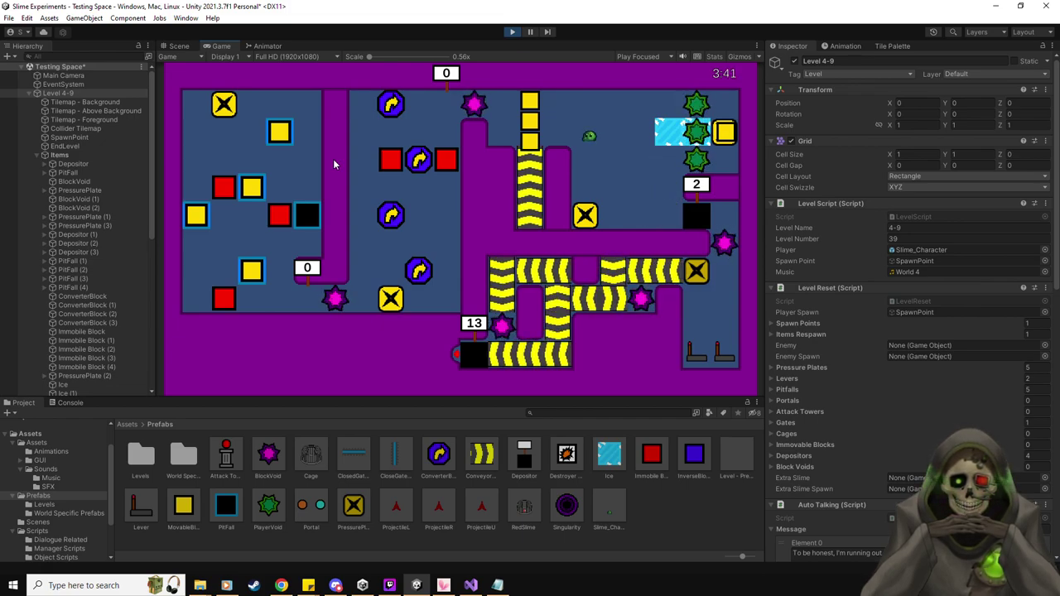
# Push two stacked yellow blocks off the conveyor's upper end and deliver the lower one to the right room's depositor.
pyautogui.press('Left')
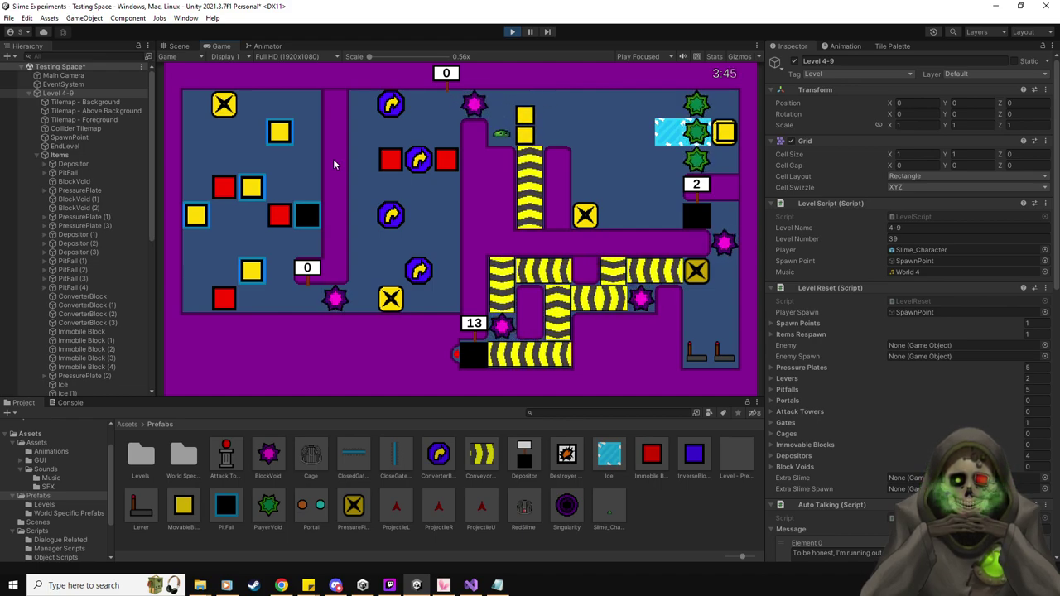
pyautogui.press('Right')
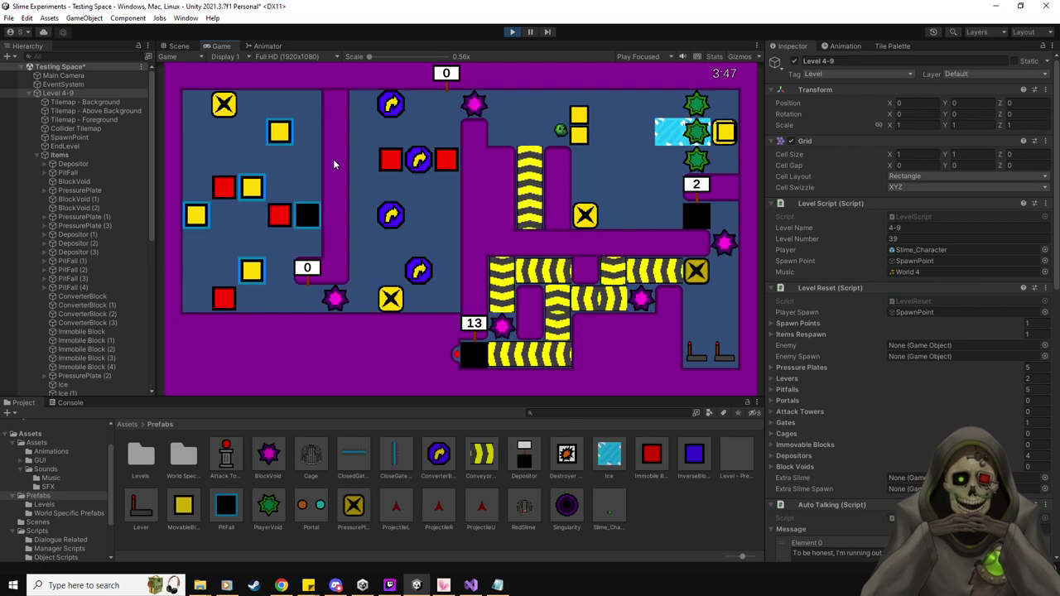
pyautogui.press('Up')
pyautogui.press('Down')
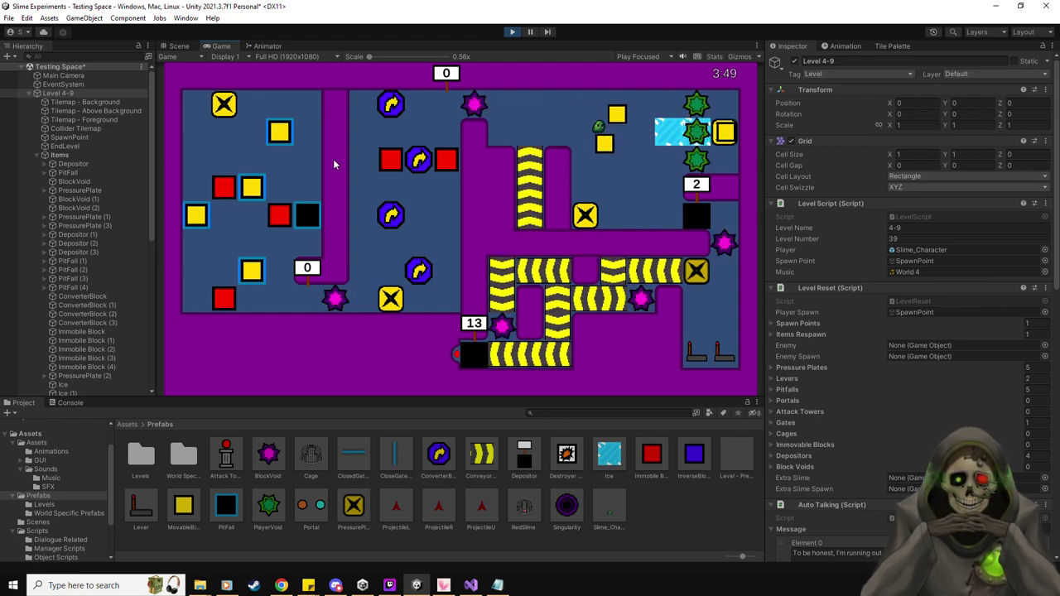
pyautogui.press('Right')
pyautogui.press('Up')
pyautogui.press('Down')
pyautogui.press('Left')
pyautogui.press('Down')
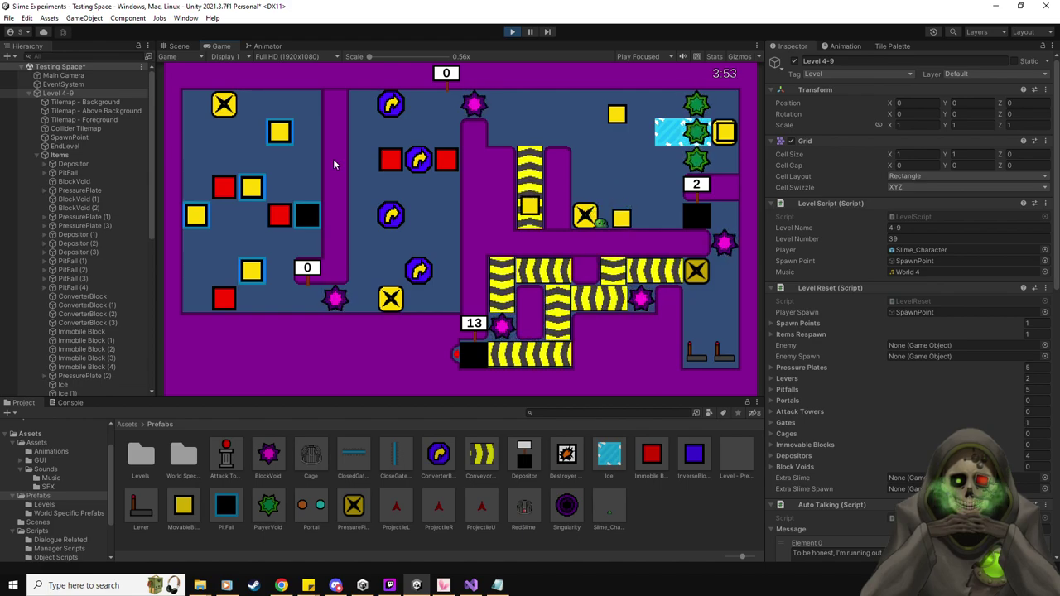
pyautogui.press('Up')
pyautogui.press('Left')
pyautogui.press('Down')
pyautogui.press('Right')
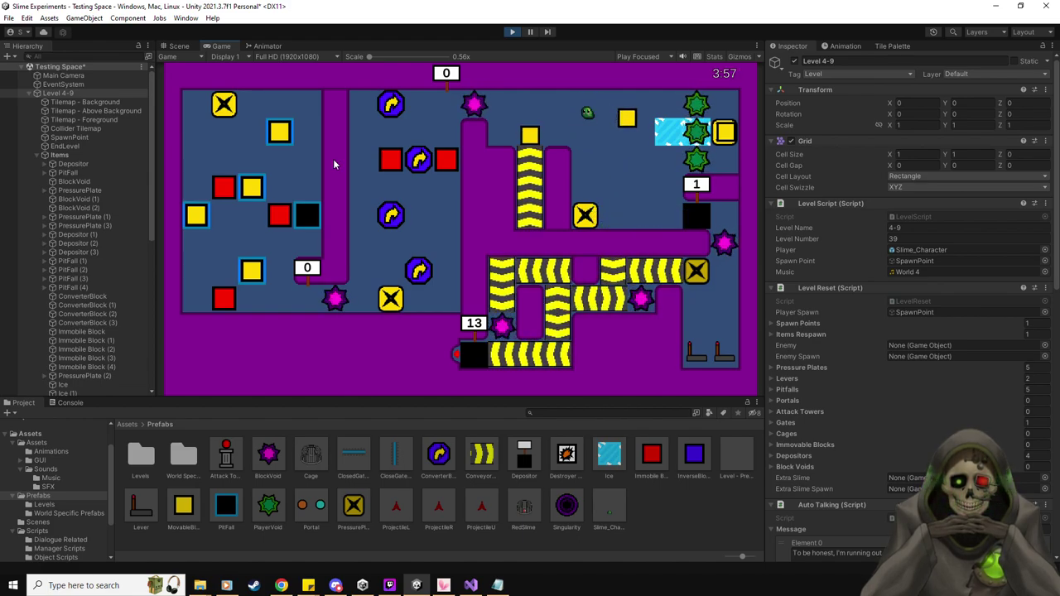
# Push the remaining yellow block near the ice down into the right room's depositor to complete its count.
pyautogui.press('Down')
pyautogui.press('Right')
pyautogui.press('Up')
pyautogui.press('Right')
pyautogui.press('Down')
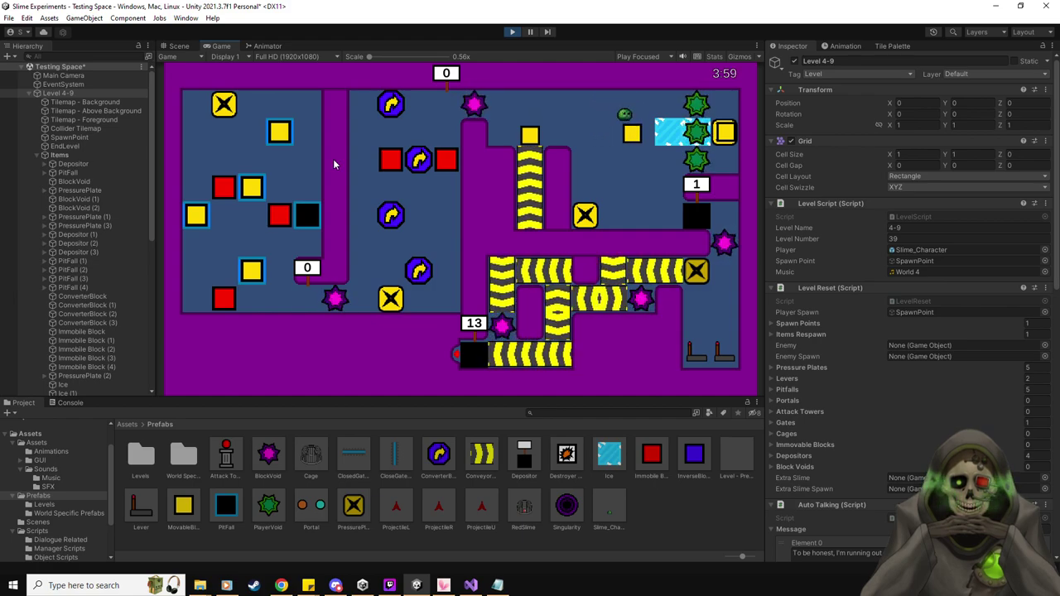
pyautogui.press('Down')
# Guide the slime through the lever room to finish Level 4-9, and exit Play mode.
pyautogui.press('Left')
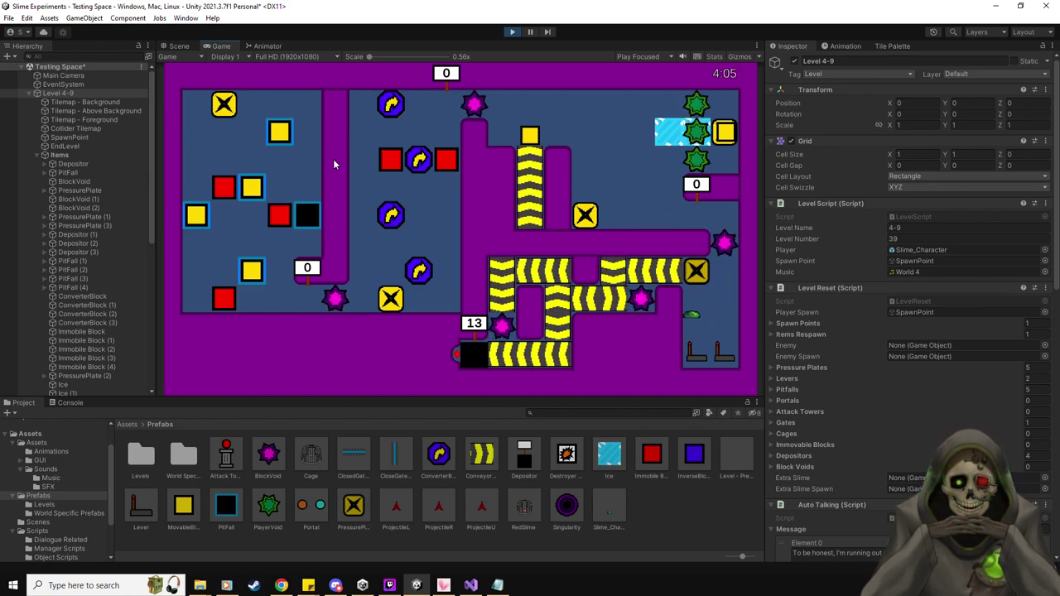
pyautogui.press('Right')
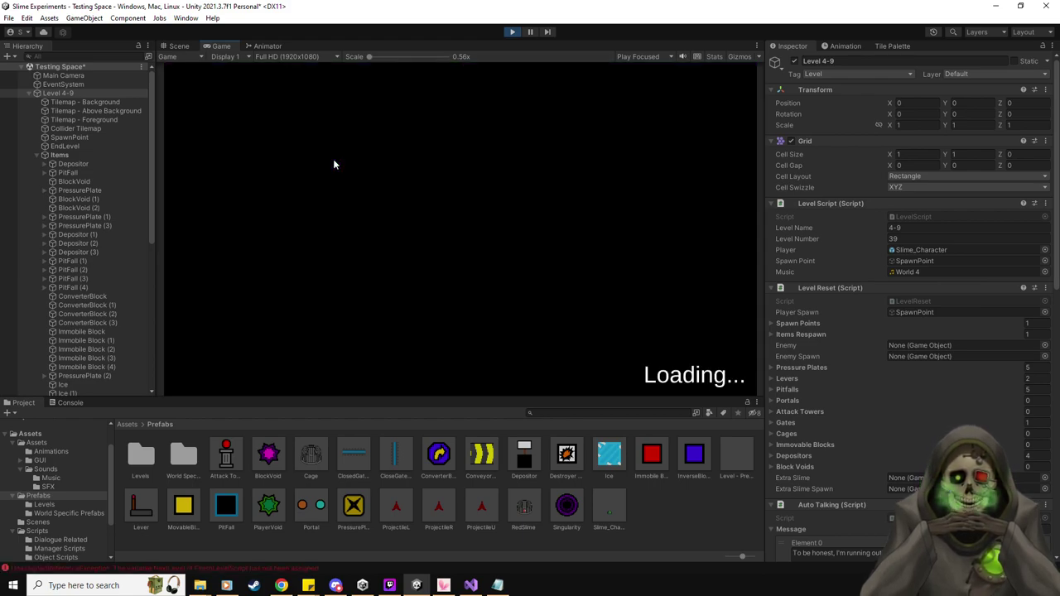
pyautogui.click(513, 33)
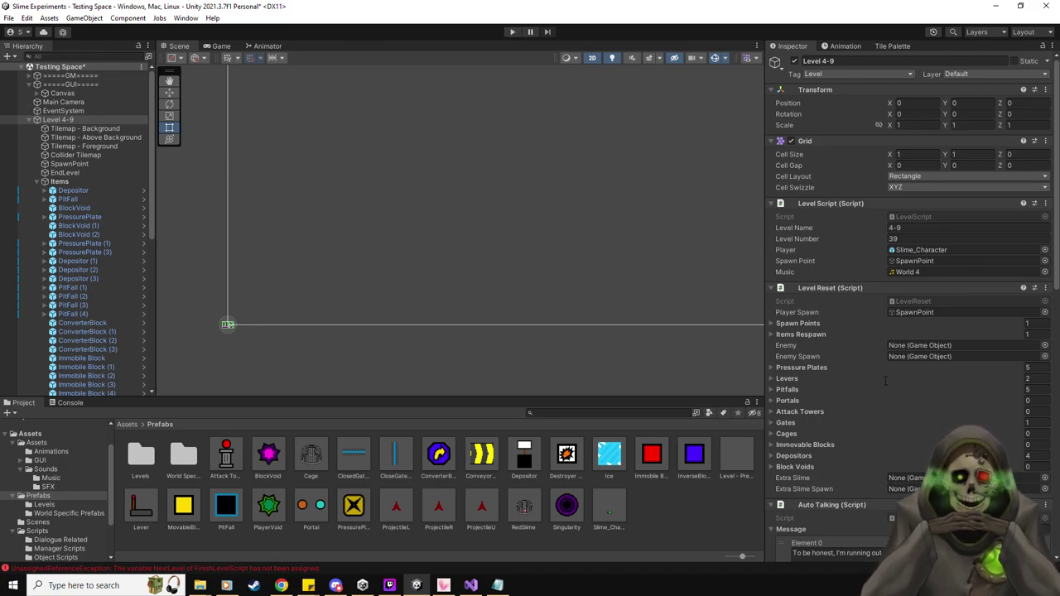
# Increase Level 4-9's Auto Talking message count to 16 and set Element 15 to "(He continues to talk about his childhood)".
pyautogui.scroll(-10, 889, 391)
pyautogui.scroll(5, 889, 390)
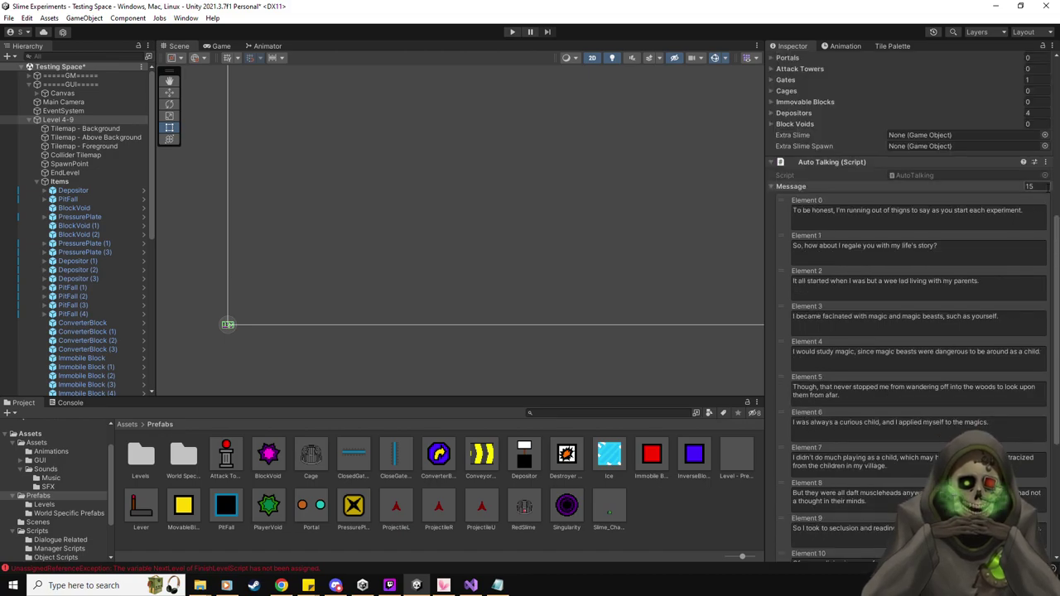
pyautogui.click(1029, 187)
pyautogui.write('16')
pyautogui.press('Return')
pyautogui.scroll(-5, 911, 306)
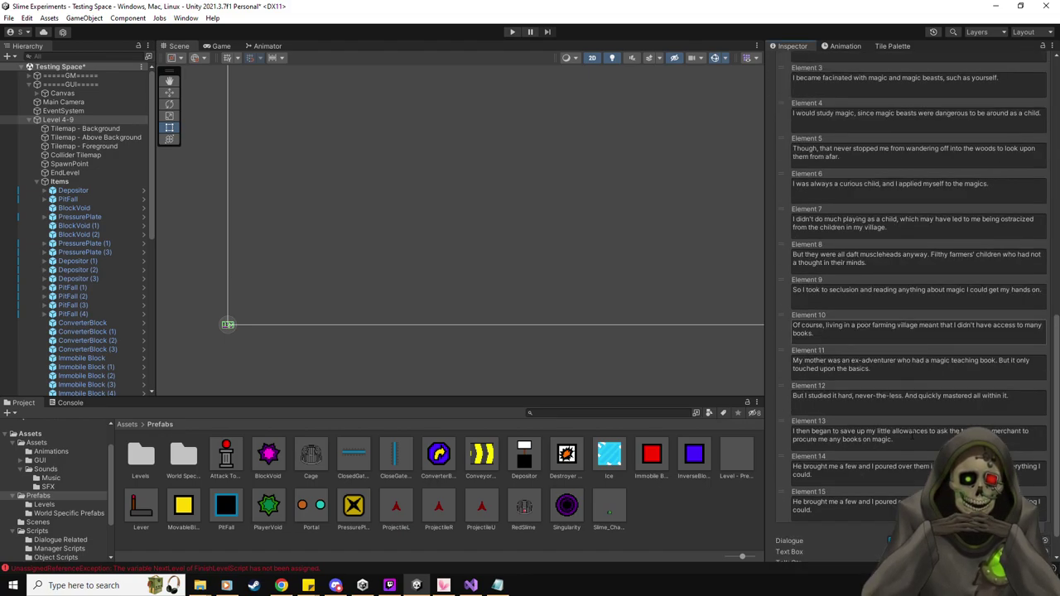
pyautogui.click(911, 470)
pyautogui.write('(')
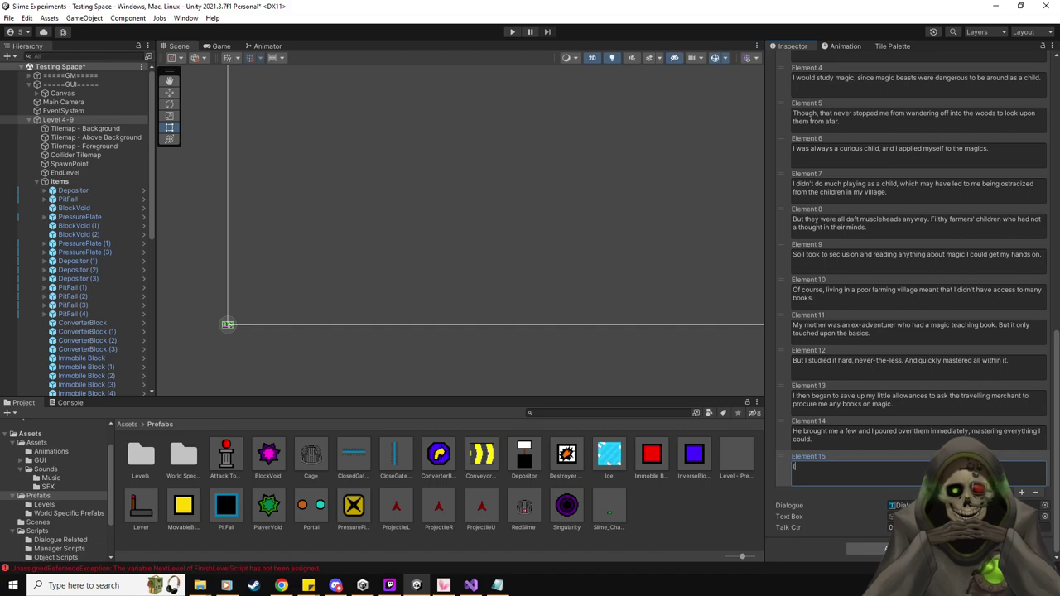
pyautogui.write('He continues to talk about his childhood')
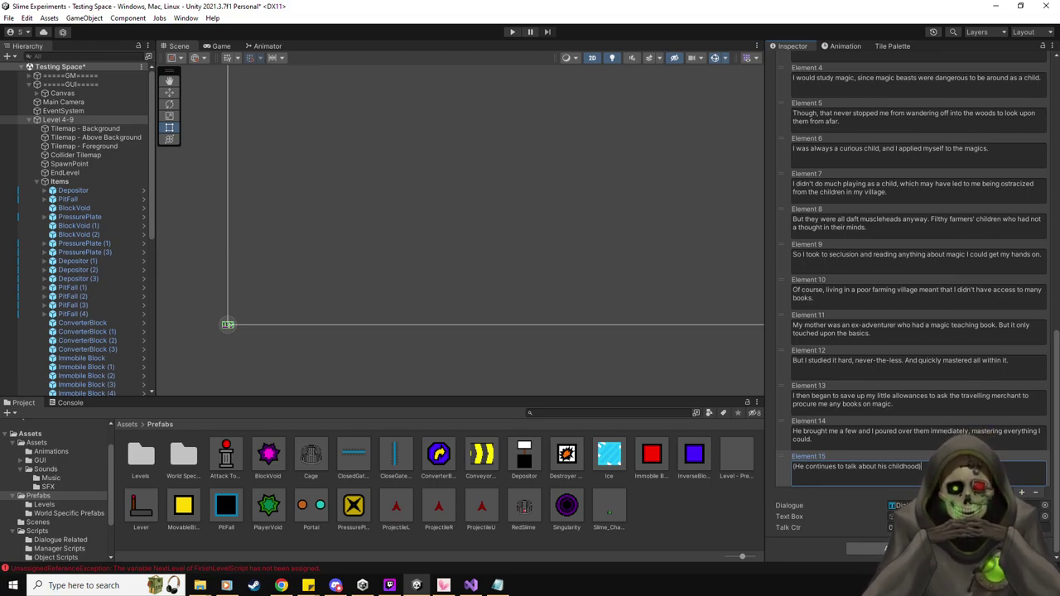
# Store Level 4-9 as a prefab in the Levels folder and assign it as Next Level on the Level 4-8 prefab's EndLevel.
pyautogui.click(44, 504)
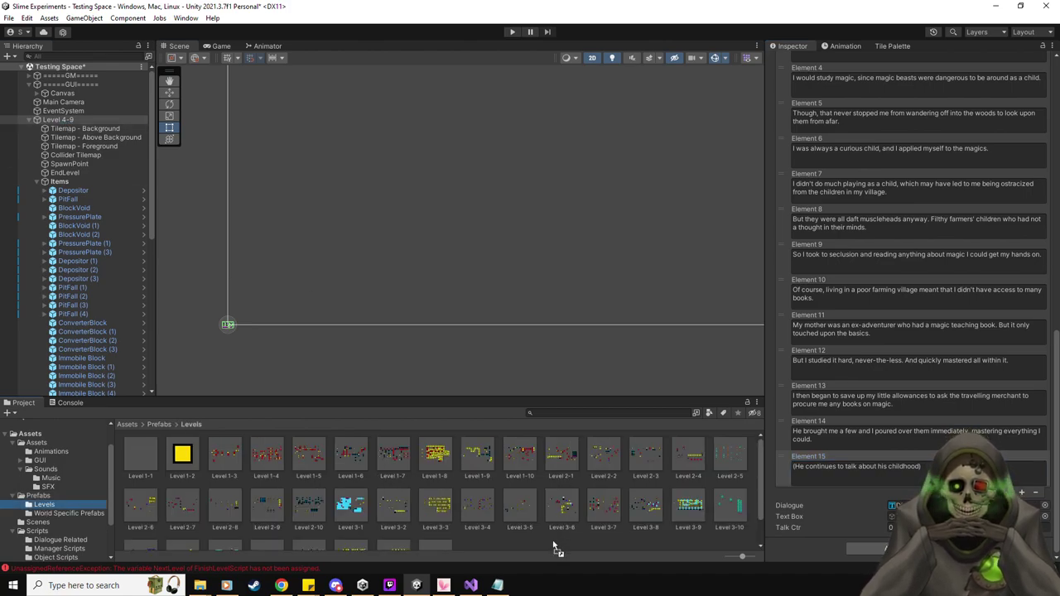
pyautogui.click(422, 522)
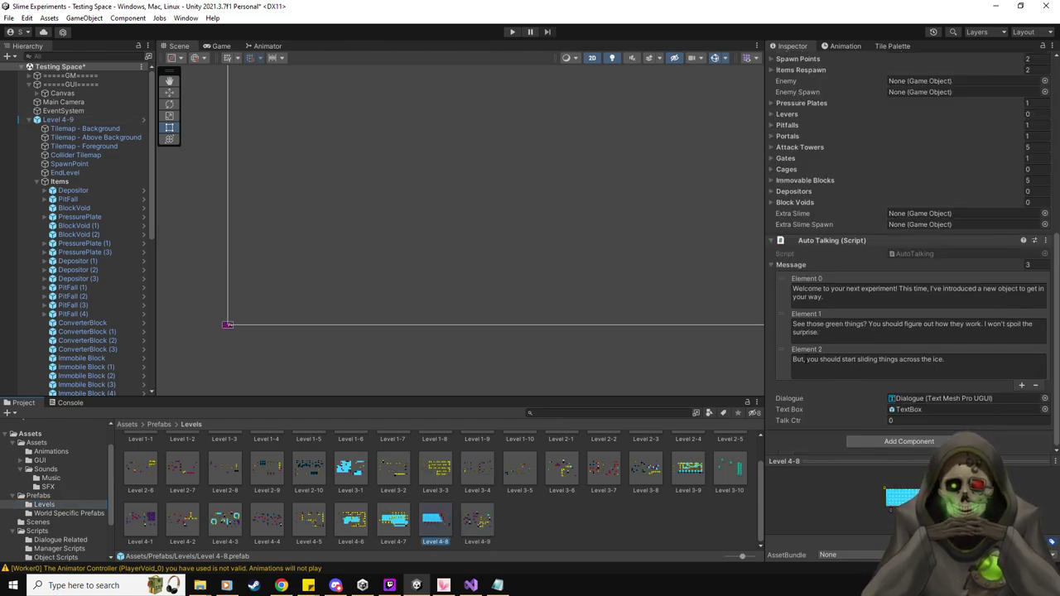
pyautogui.doubleClick(436, 518)
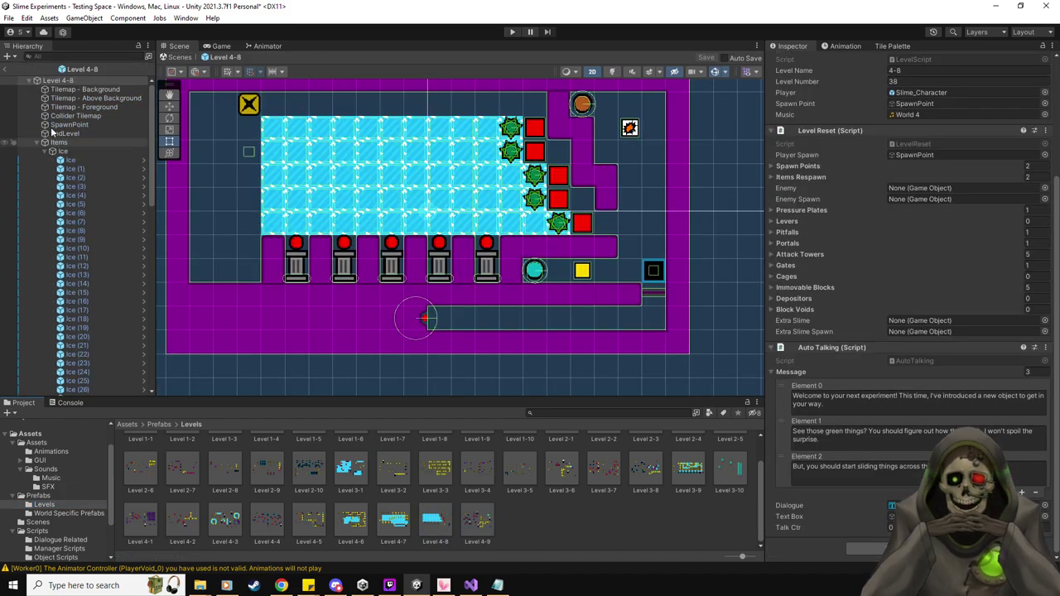
pyautogui.click(66, 133)
pyautogui.moveTo(487, 532); pyautogui.dragTo(912, 276)
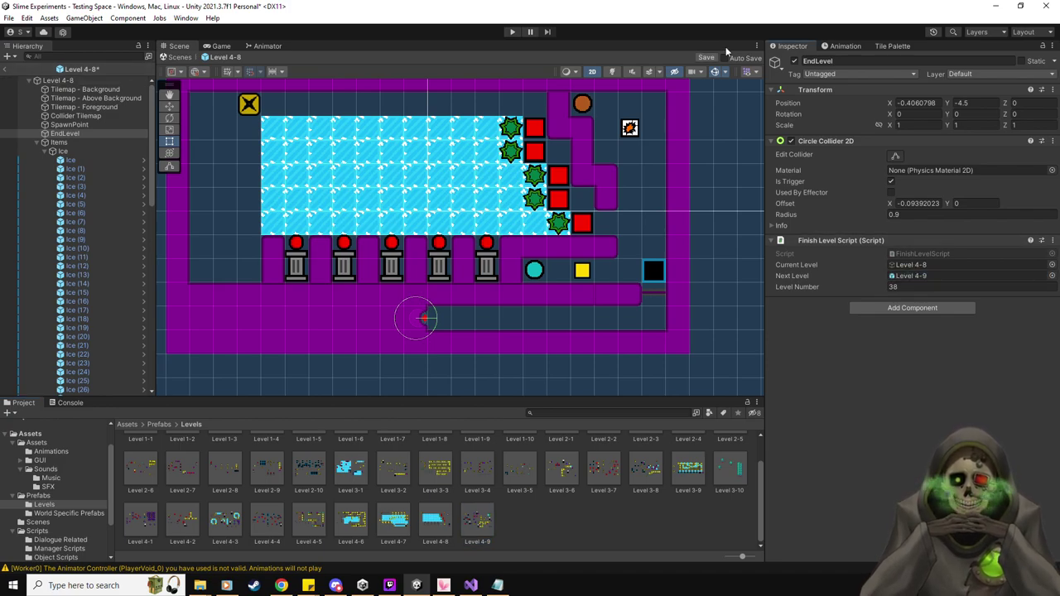
# Return from the Level 4-8 prefab to Level 4-10 in the Testing Space scene and create an empty object under Items.
pyautogui.click(31, 81)
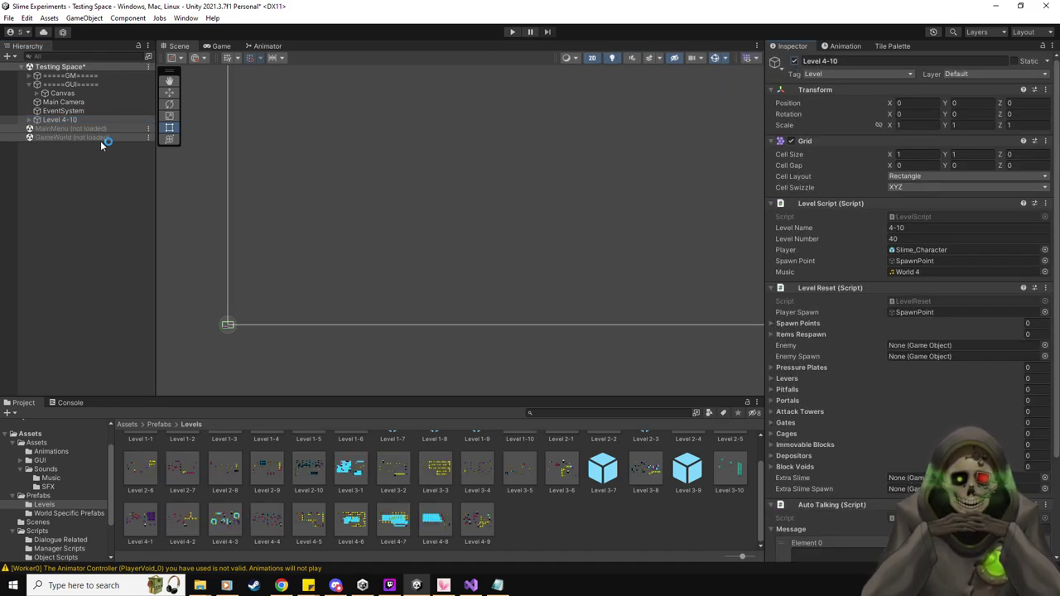
pyautogui.click(29, 120)
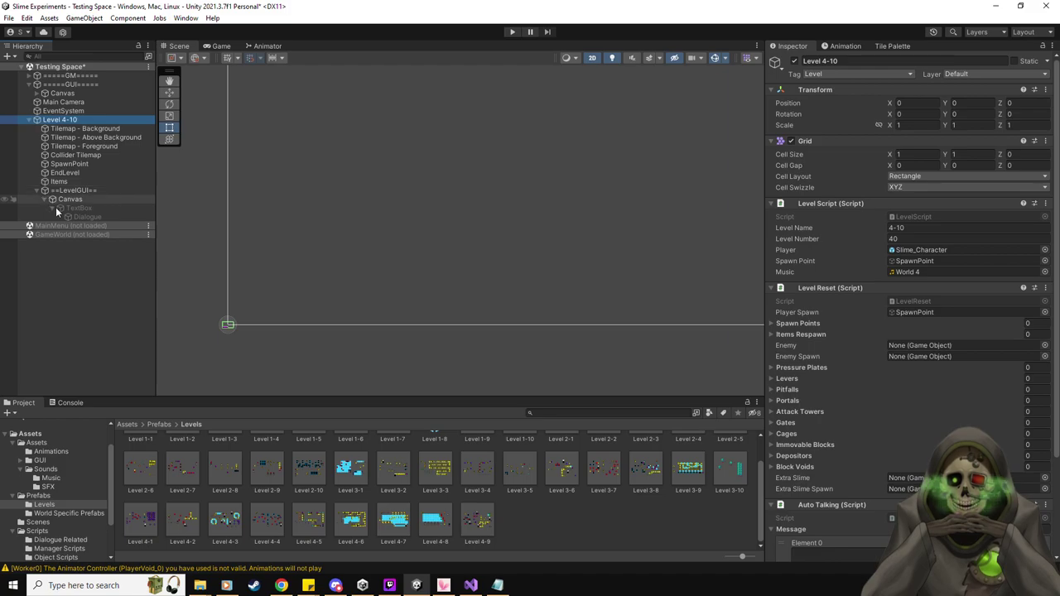
pyautogui.rightClick(54, 183)
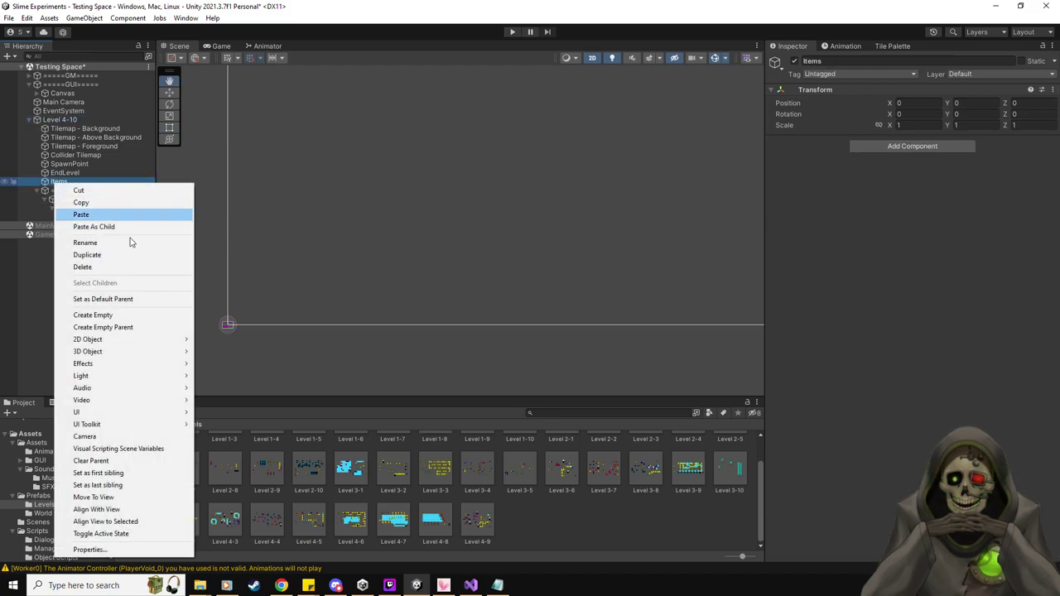
pyautogui.click(130, 310)
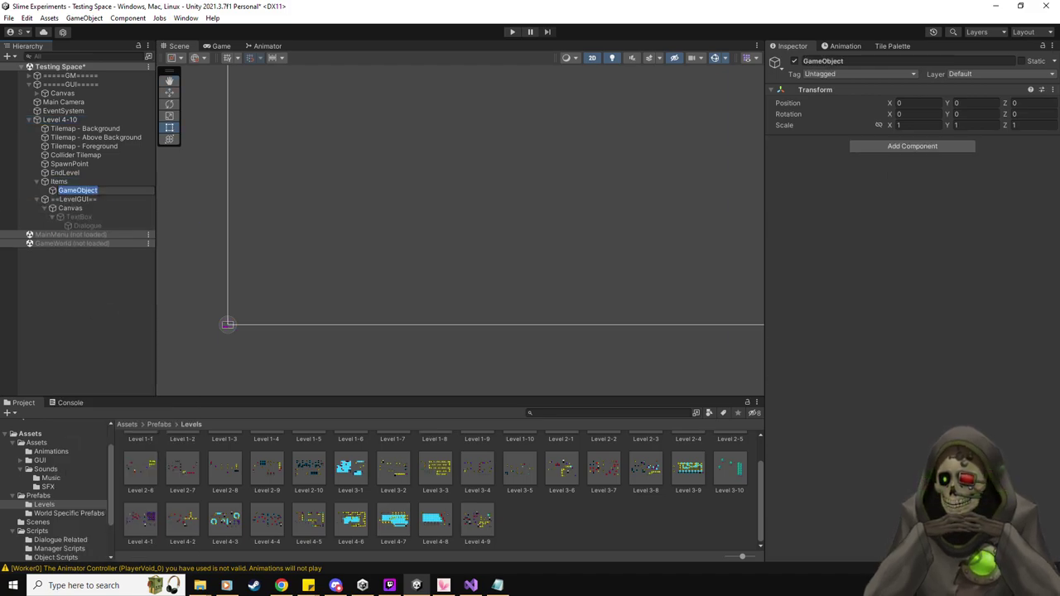
# Switch to Slime Stuff To Do.txt in Notepad and delete the text of level idea 9, keeping its number.
pyautogui.hotkey('alt', 'Tab')
pyautogui.hotkey('alt', 'Tab')
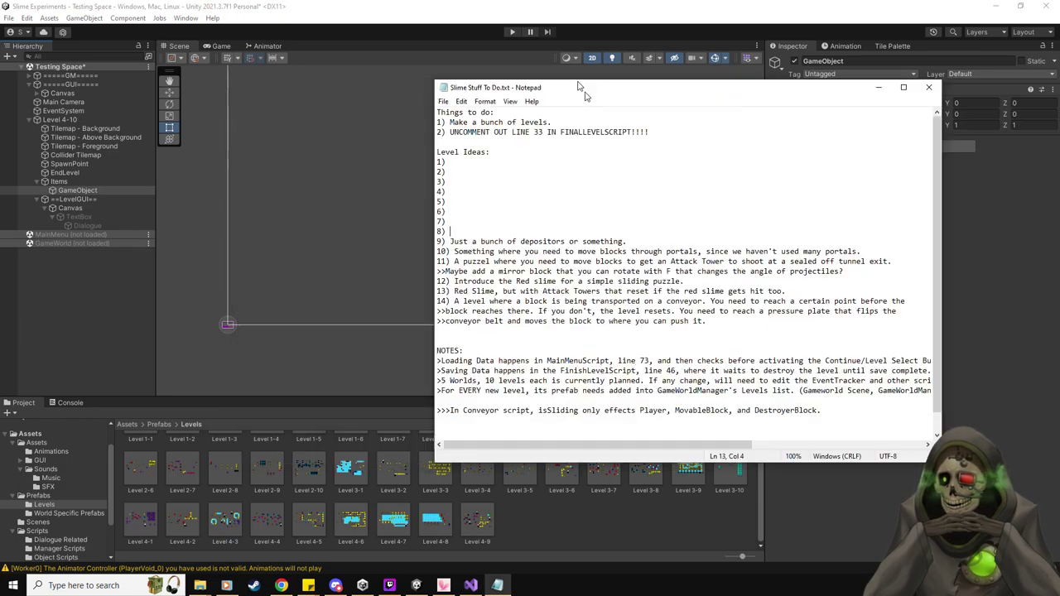
pyautogui.moveTo(619, 230); pyautogui.dragTo(466, 230)
pyautogui.click(442, 231)
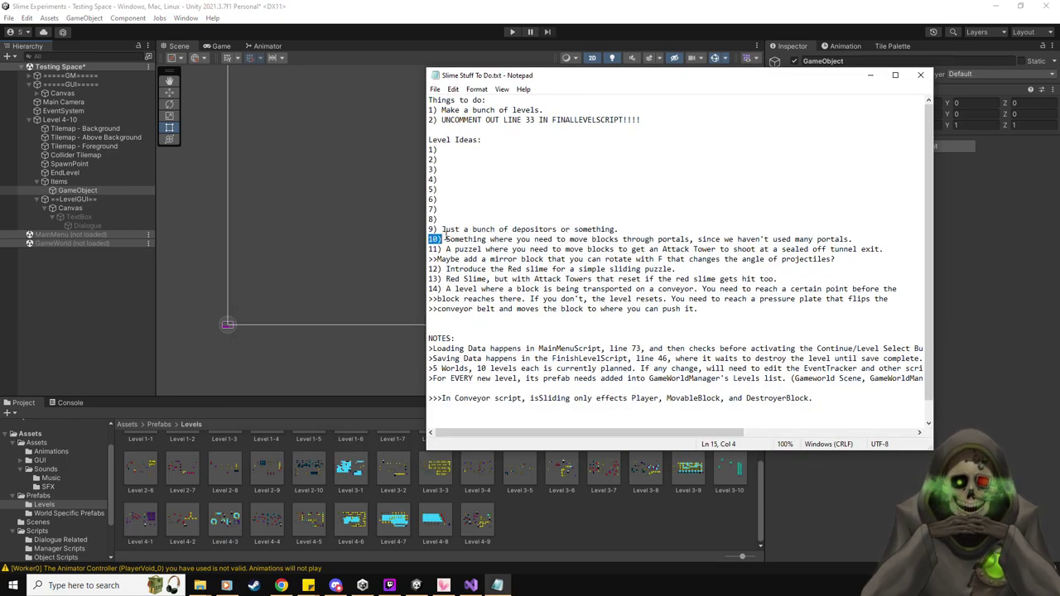
pyautogui.hotkey('shift', 'End')
pyautogui.press('BackSpace')
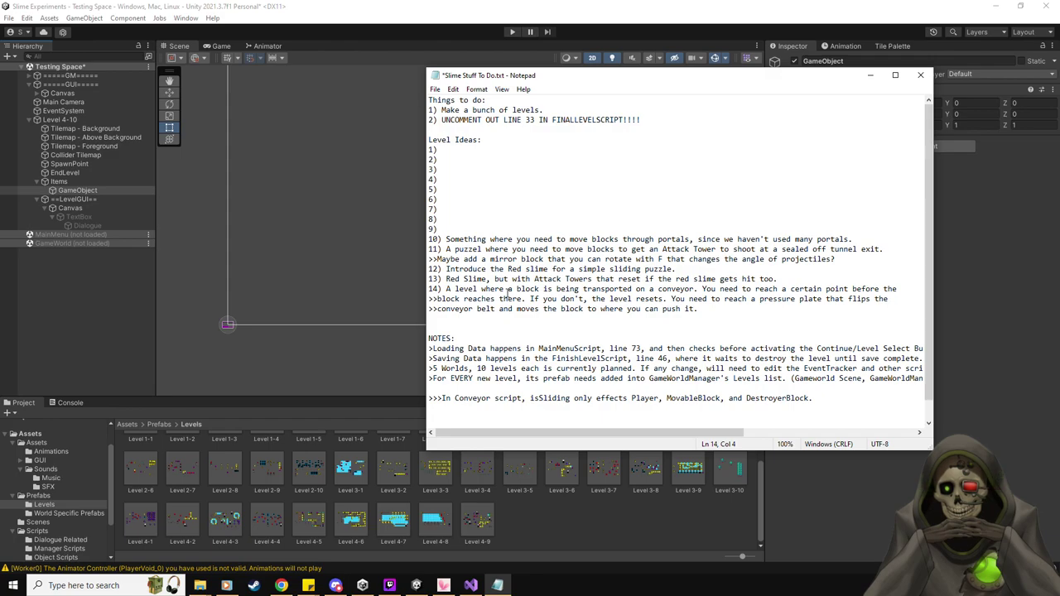
# Switch back to Unity and examine the PlayerVoid prefab's Animator component, including the available Avatar choices.
pyautogui.hotkey('alt', 'Tab')
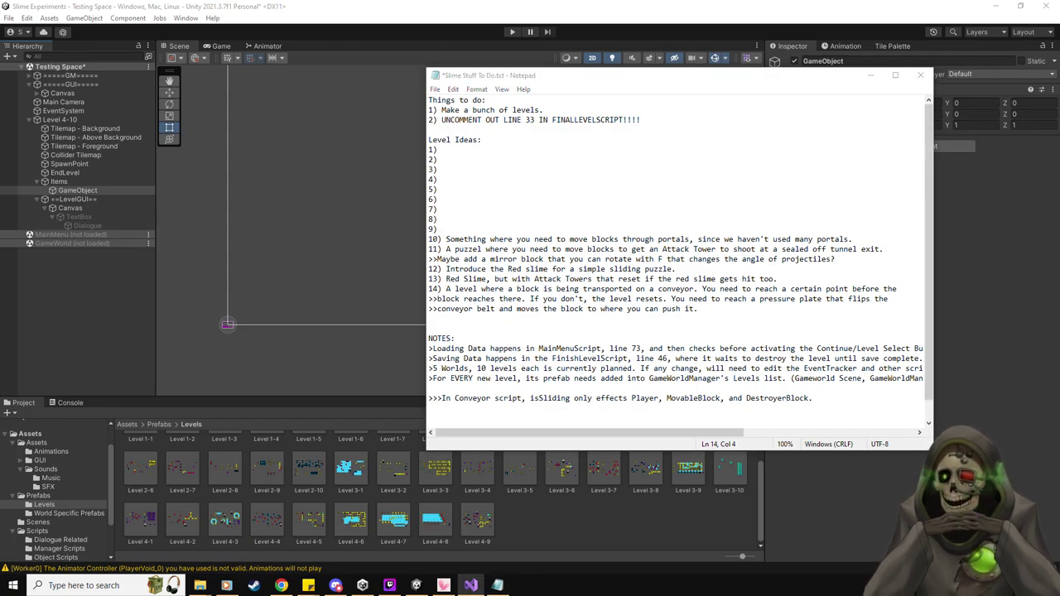
pyautogui.hotkey('alt', 'Tab')
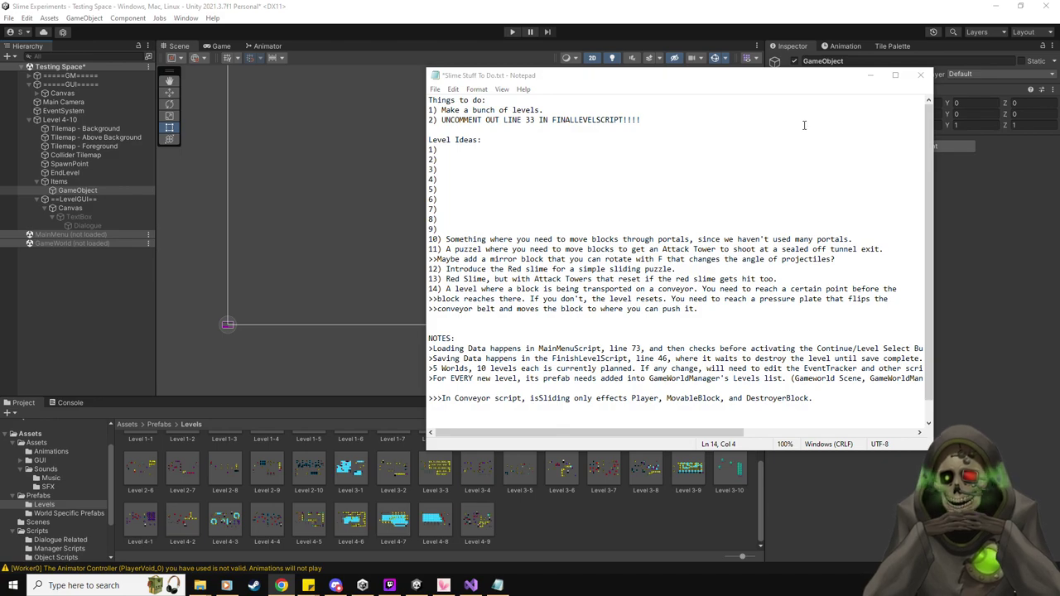
pyautogui.click(497, 585)
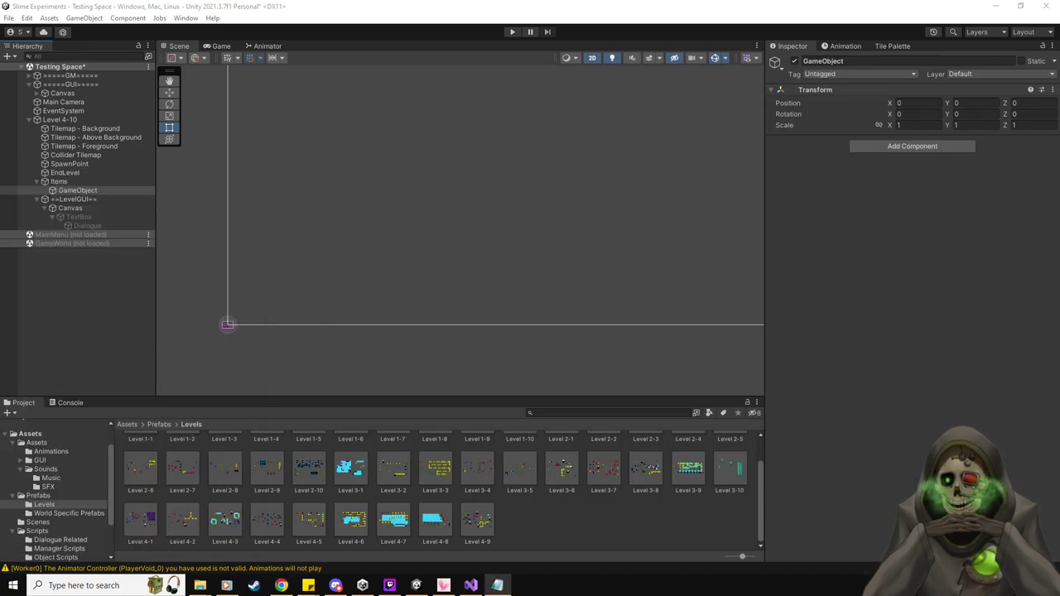
pyautogui.click(42, 496)
pyautogui.click(268, 514)
pyautogui.scroll(-2, 813, 373)
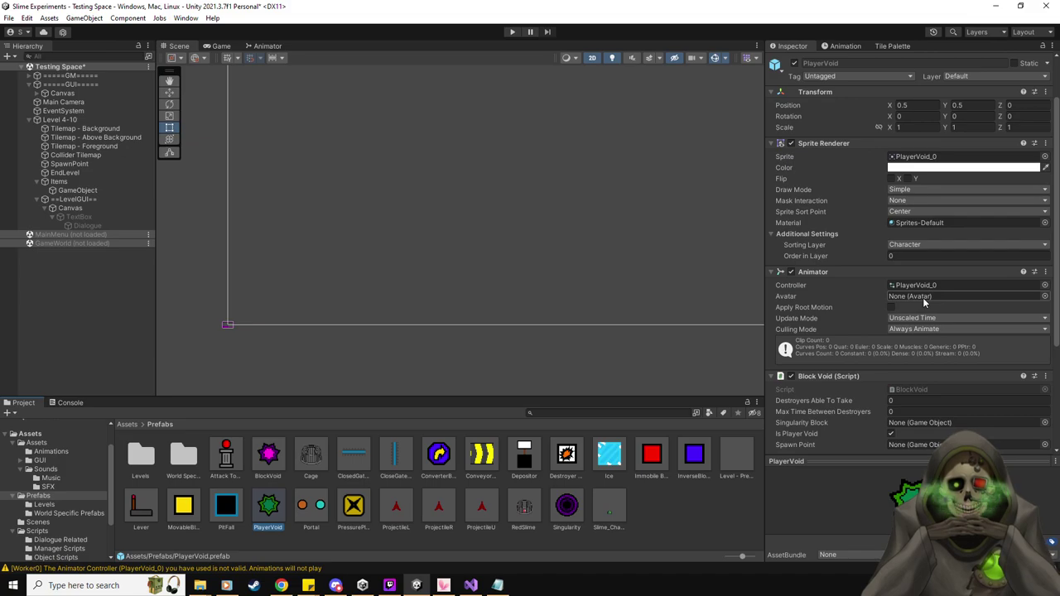
pyautogui.click(1045, 297)
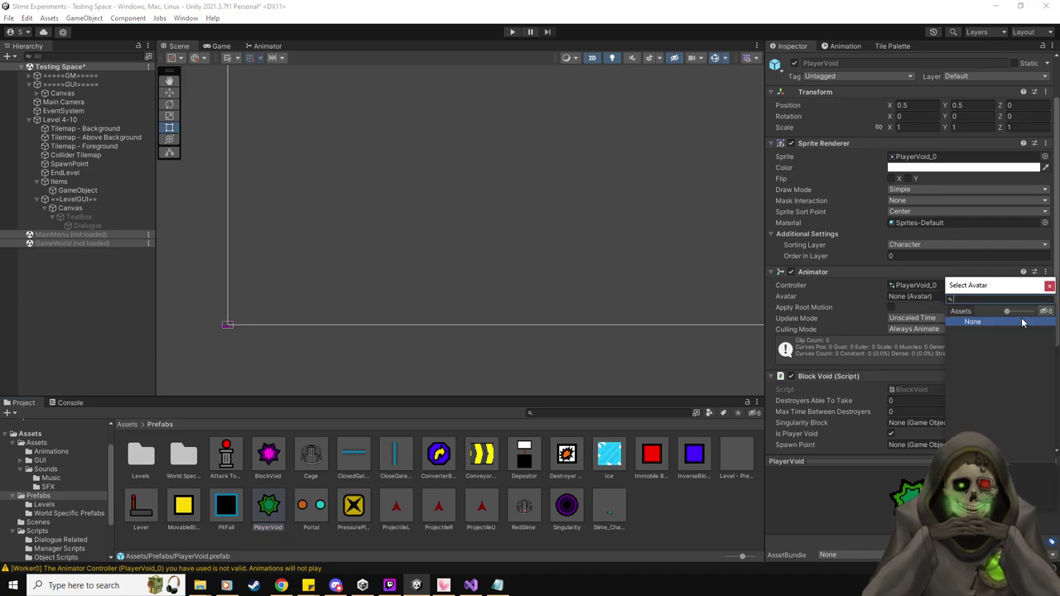
pyautogui.click(1049, 286)
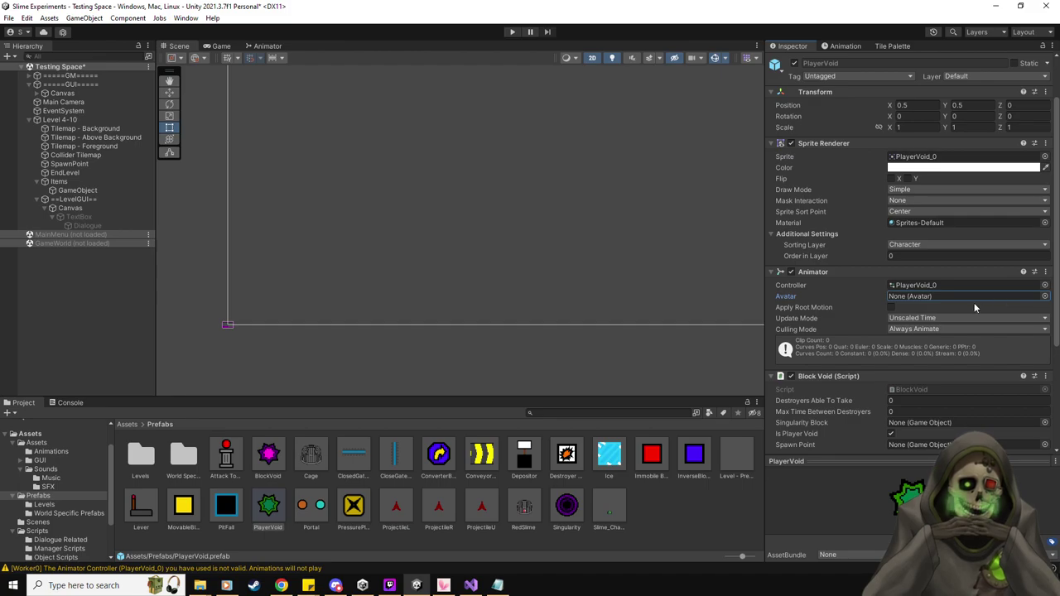
# Open the Console to examine the logged PlayerVoid_0 Animator Controller warnings.
pyautogui.click(282, 586)
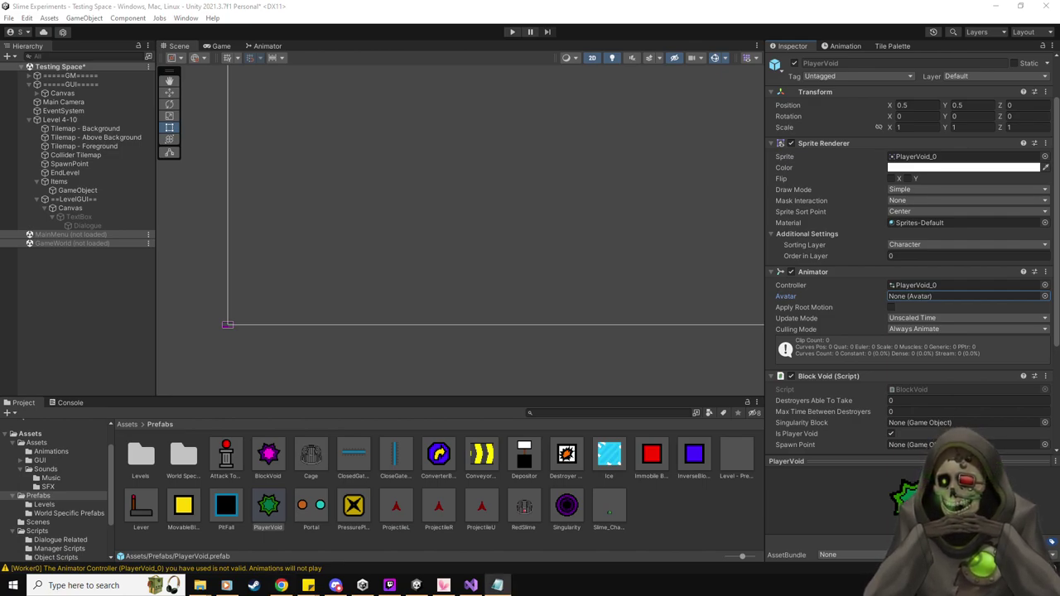
pyautogui.click(63, 404)
pyautogui.click(63, 405)
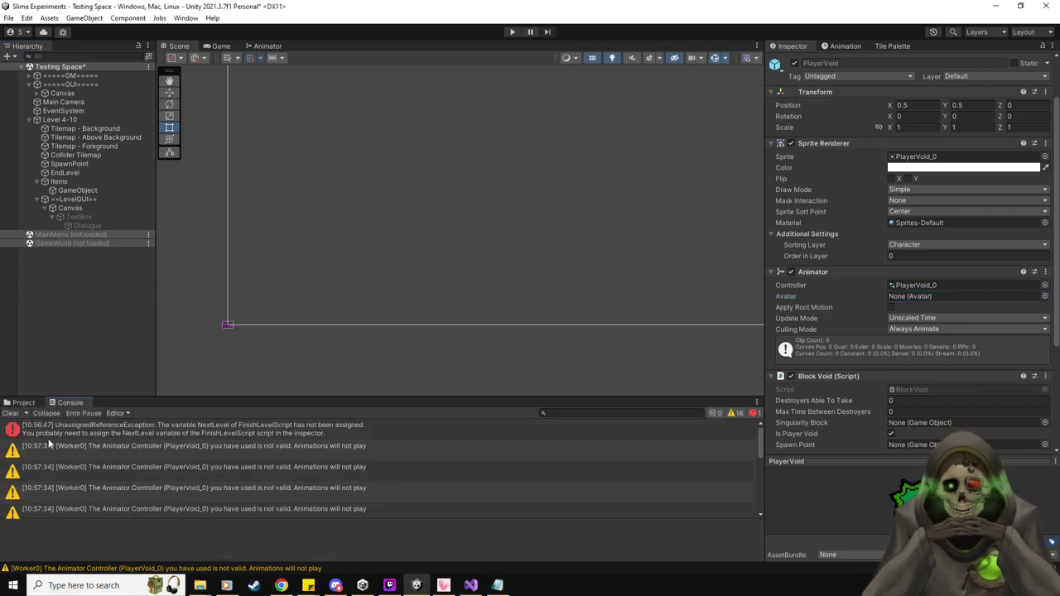
# Bring the Level 4-10 room into view and check the level ideas in Slime Stuff To Do.txt, moving Notepad out of the way.
pyautogui.click(14, 404)
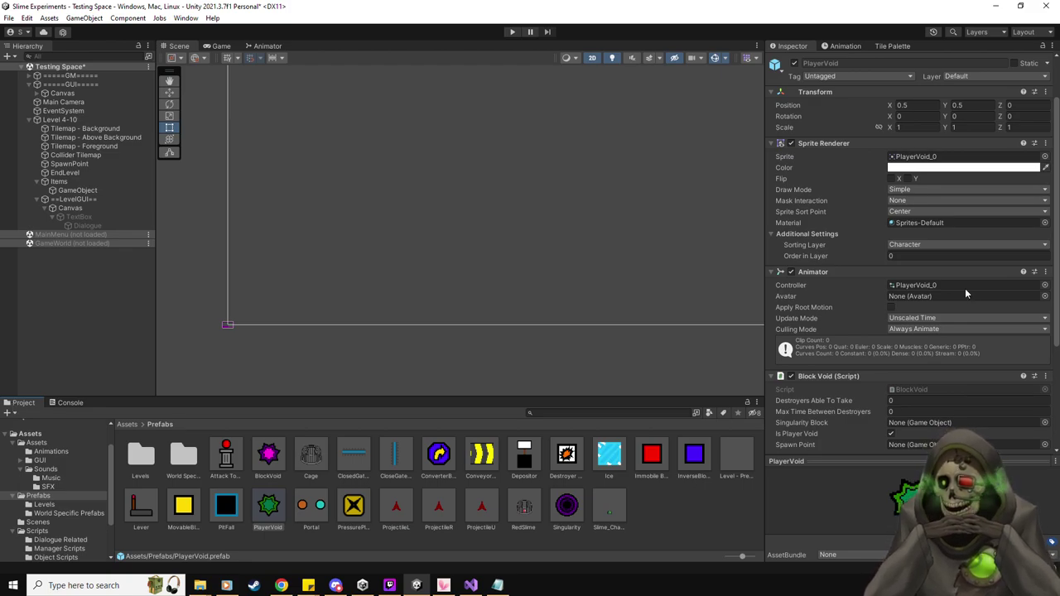
pyautogui.doubleClick(60, 120)
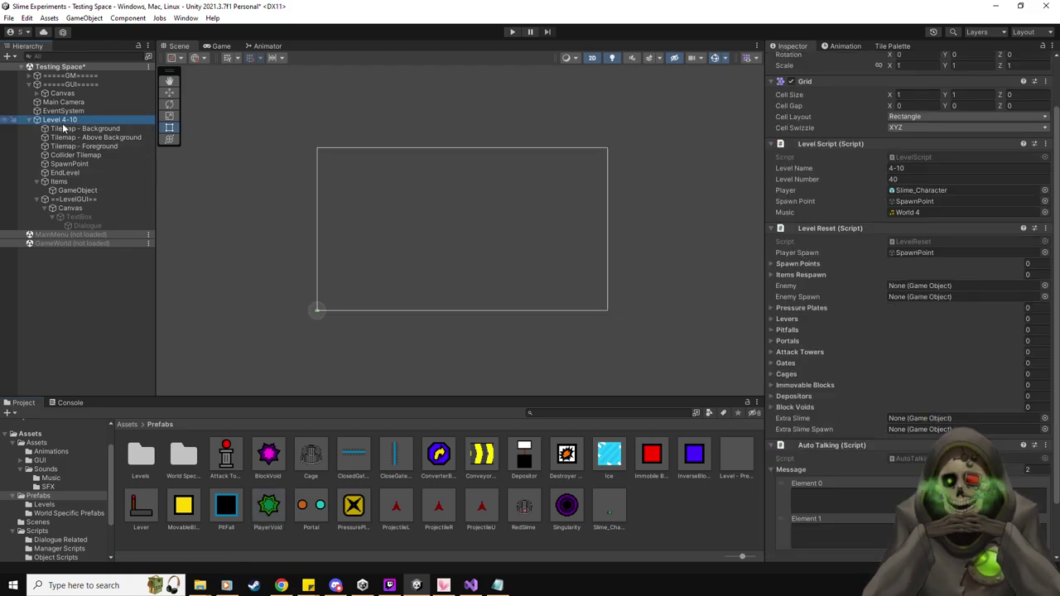
pyautogui.doubleClick(58, 181)
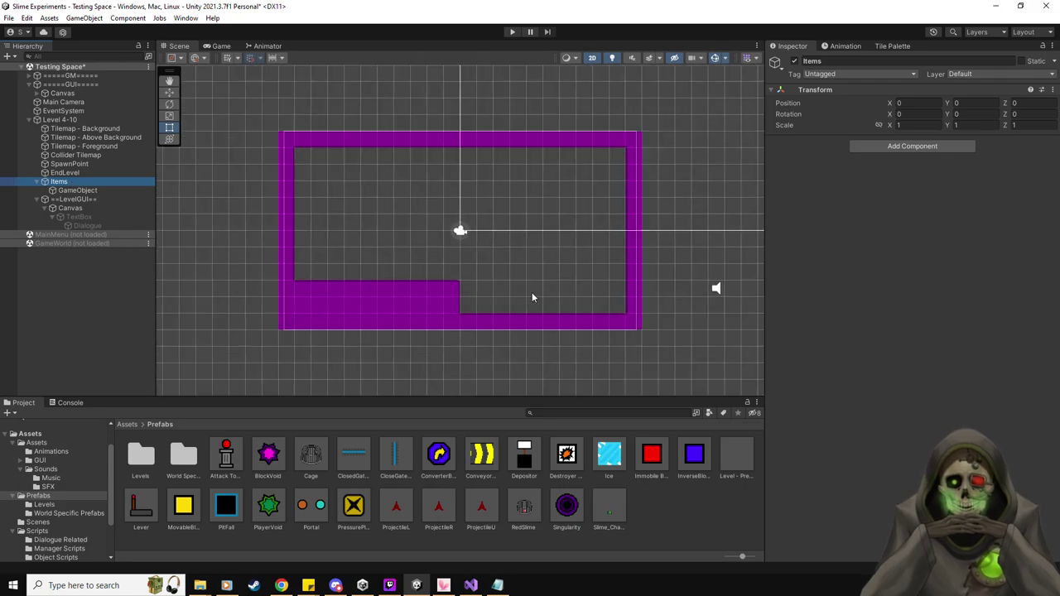
pyautogui.press('f')
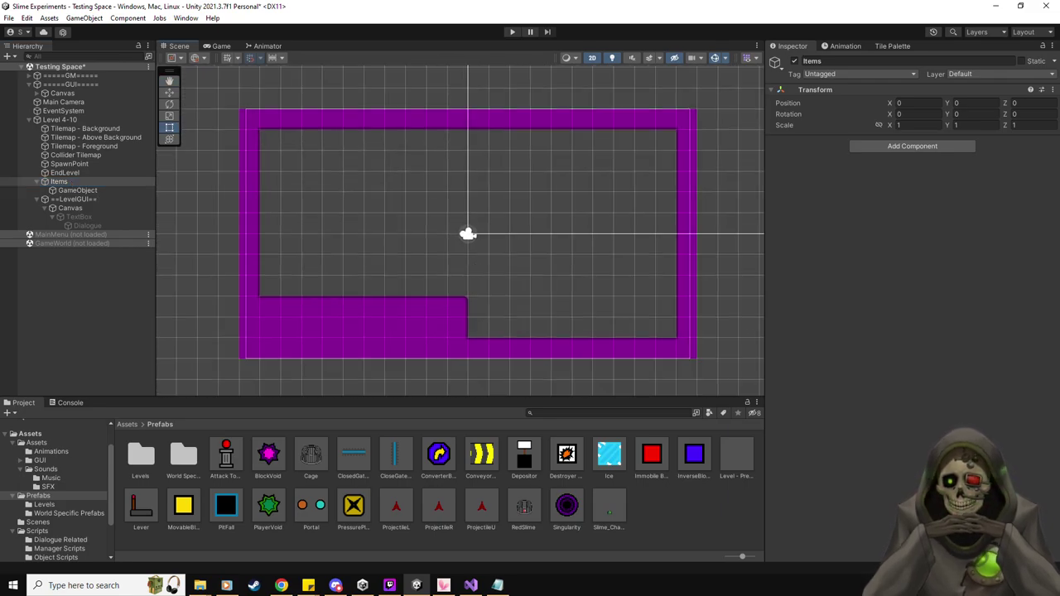
pyautogui.click(497, 585)
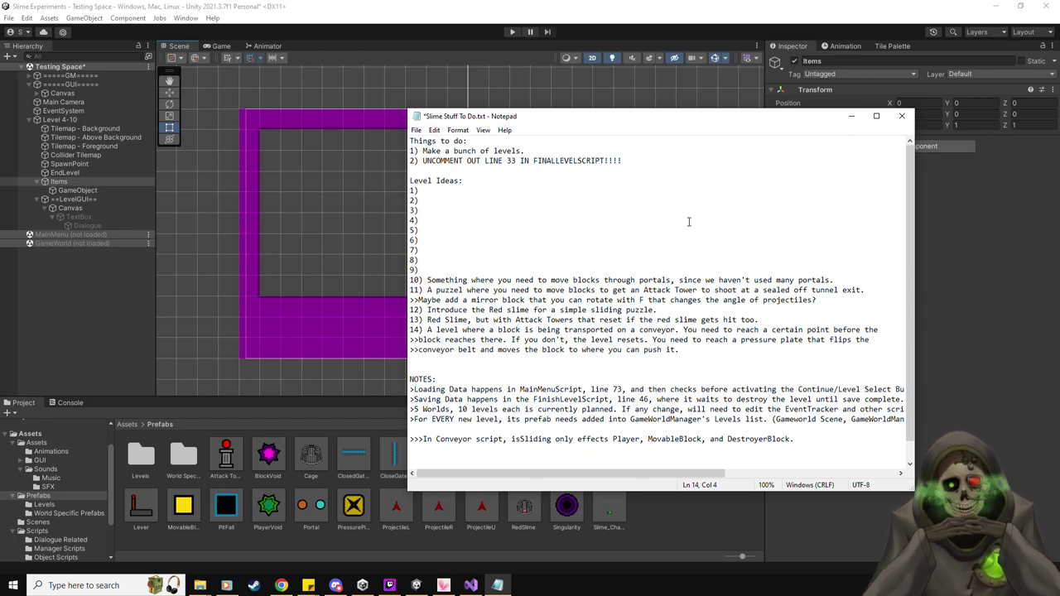
pyautogui.moveTo(568, 122); pyautogui.dragTo(0, 79)
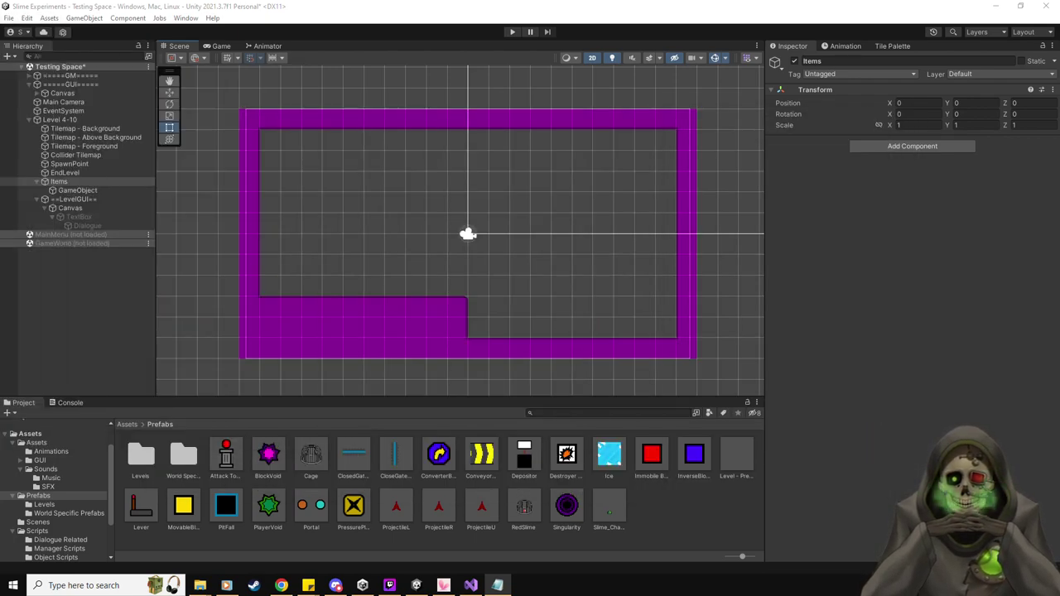
# Examine the Level 4-5 prefab's portal and conveyor layout, and return to Level 4-10 in the Testing Space scene.
pyautogui.click(45, 505)
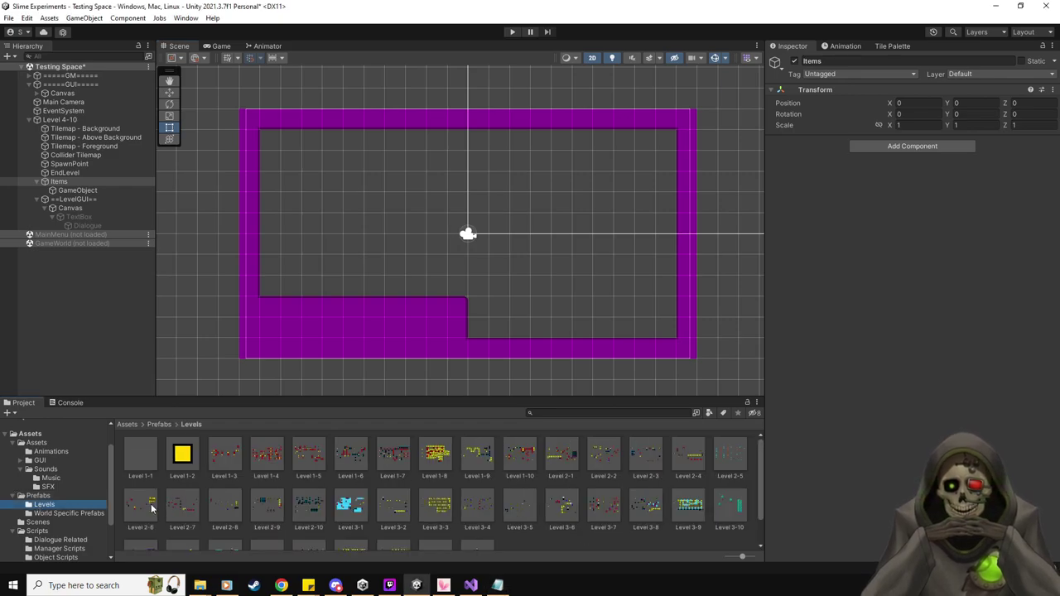
pyautogui.scroll(-2, 637, 522)
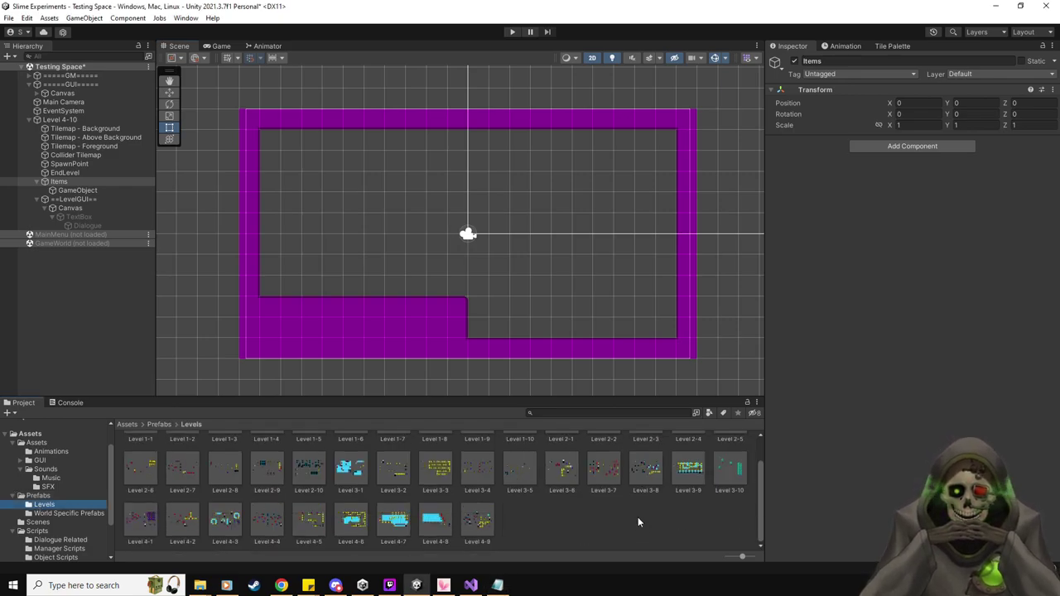
pyautogui.doubleClick(296, 526)
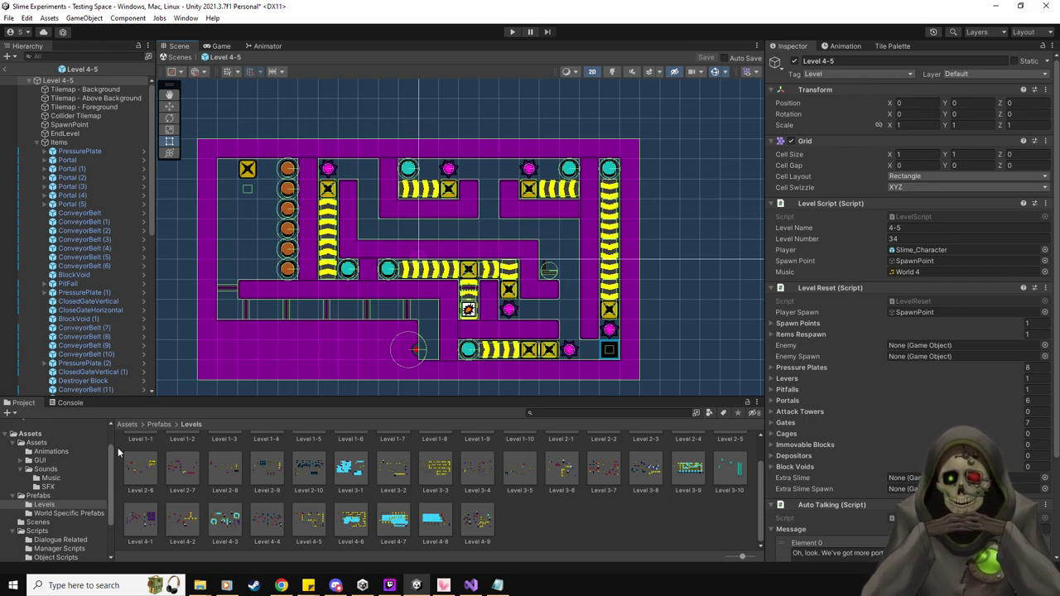
pyautogui.click(5, 70)
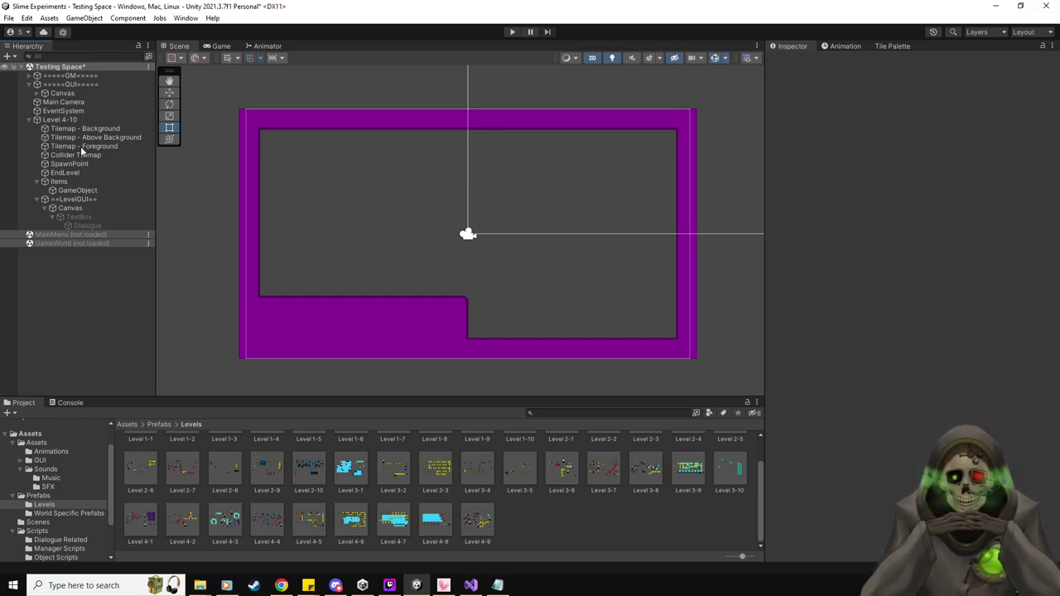
# Place a Portal prefab inside the Level 4-10 room at about X -6.2, Y -1.2.
pyautogui.click(71, 121)
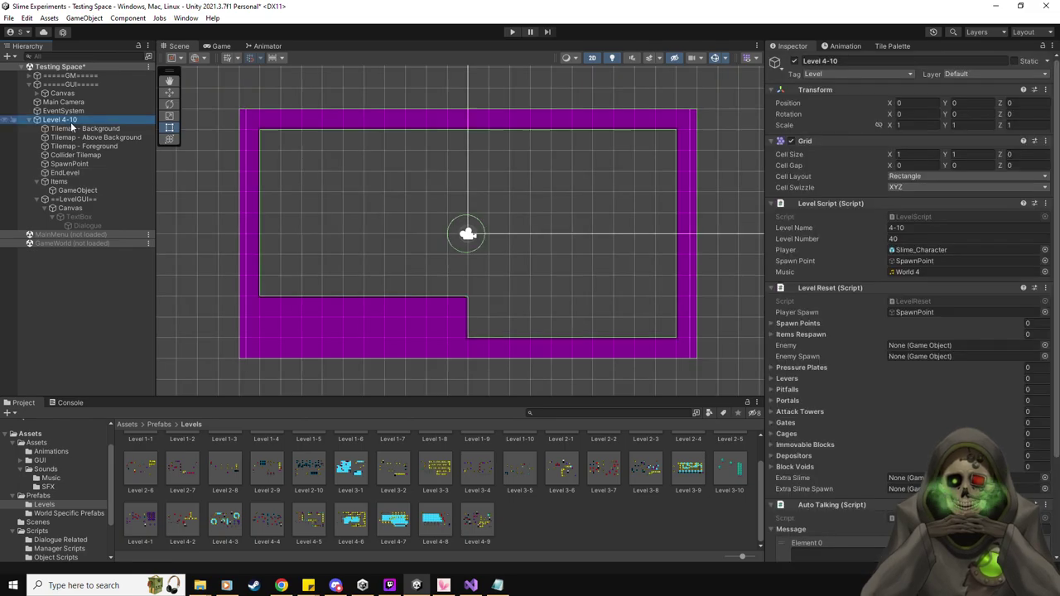
pyautogui.scroll(2, 369, 247)
pyautogui.click(20, 496)
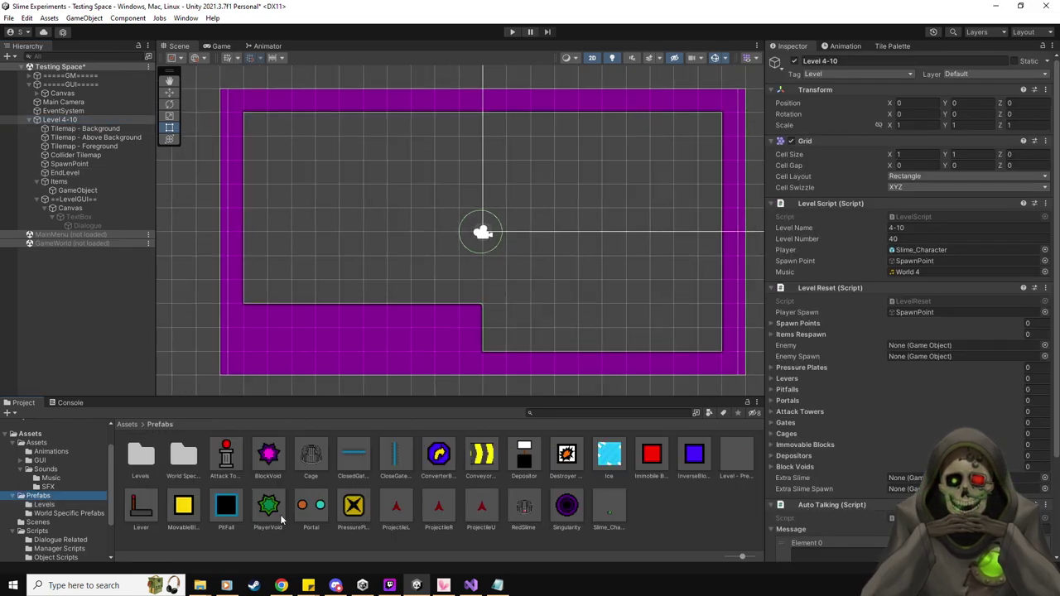
pyautogui.moveTo(303, 508); pyautogui.dragTo(348, 275)
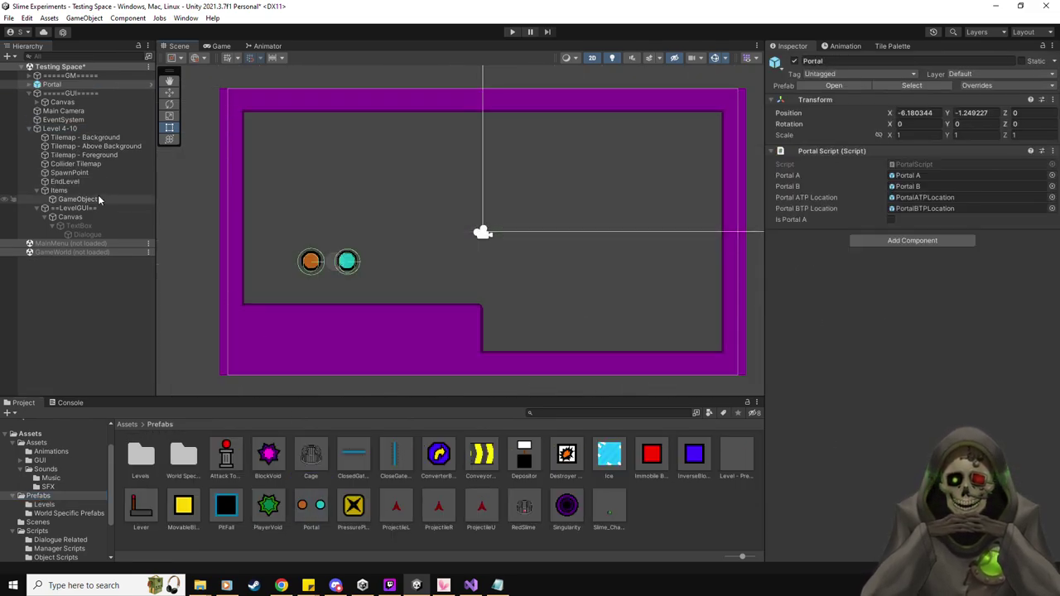
# Move Level 4-10's SpawnPoint into the room's upper-left wall, at X -9.5, Y 5.5.
pyautogui.click(78, 181)
pyautogui.click(483, 231)
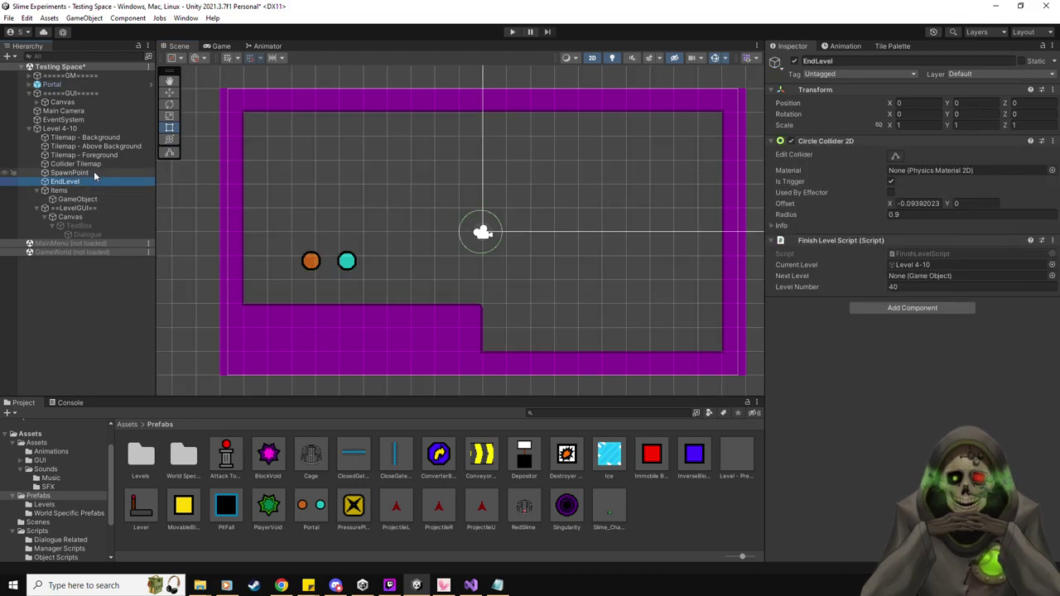
pyautogui.press('w')
pyautogui.moveTo(487, 228); pyautogui.dragTo(258, 97)
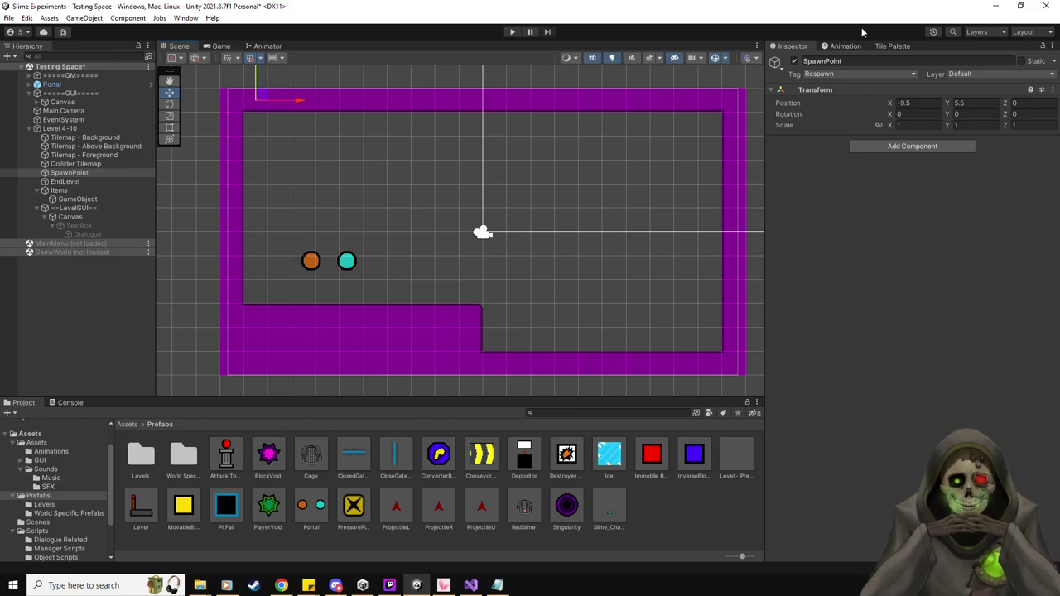
# Paint a red-marked Purple Room tile on the Collider Tilemap in the vertical wall of the floor step.
pyautogui.click(887, 45)
pyautogui.click(834, 458)
pyautogui.click(479, 342)
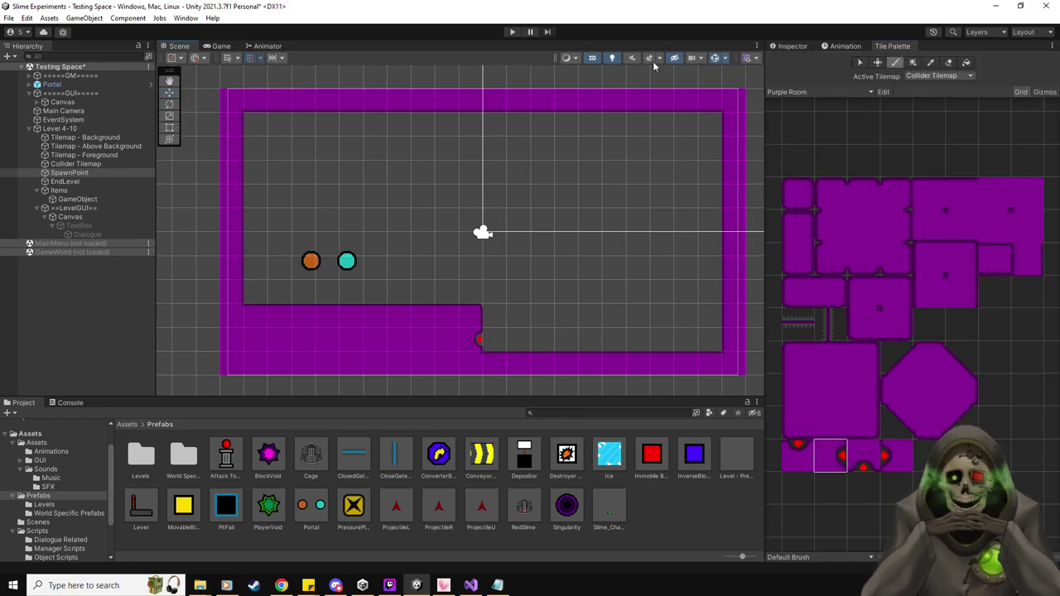
# Move the EndLevel trigger onto the red-marked wall tile, at about X -0.41, Y -4.5.
pyautogui.click(792, 46)
pyautogui.click(169, 92)
pyautogui.click(65, 182)
pyautogui.moveTo(492, 231); pyautogui.dragTo(483, 339)
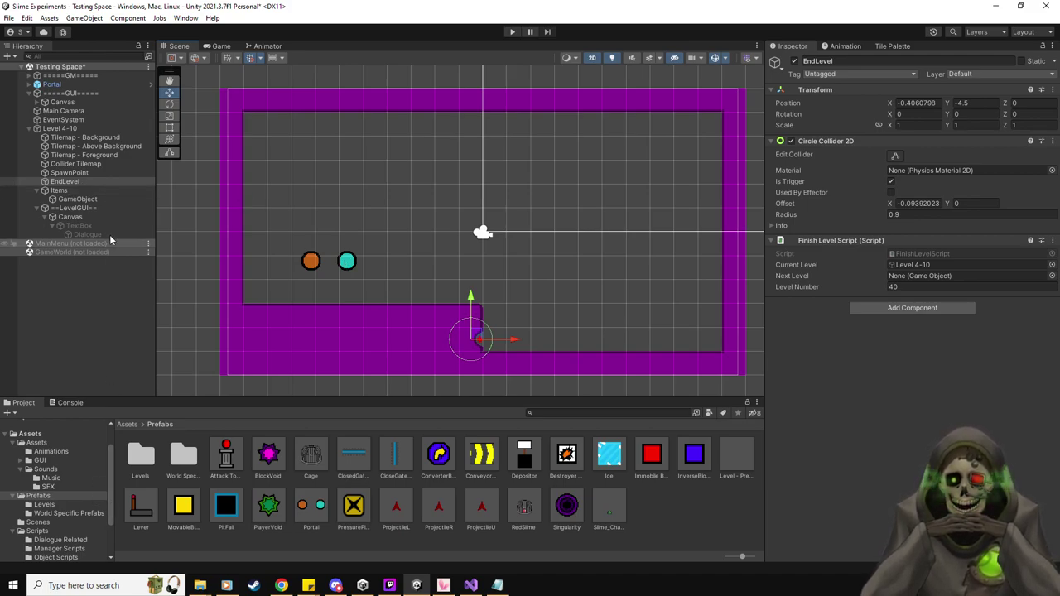
# Parent the Portal under Items, delete the empty GameObject there, and set Items as the default parent.
pyautogui.click(52, 84)
pyautogui.moveTo(89, 148); pyautogui.dragTo(70, 193)
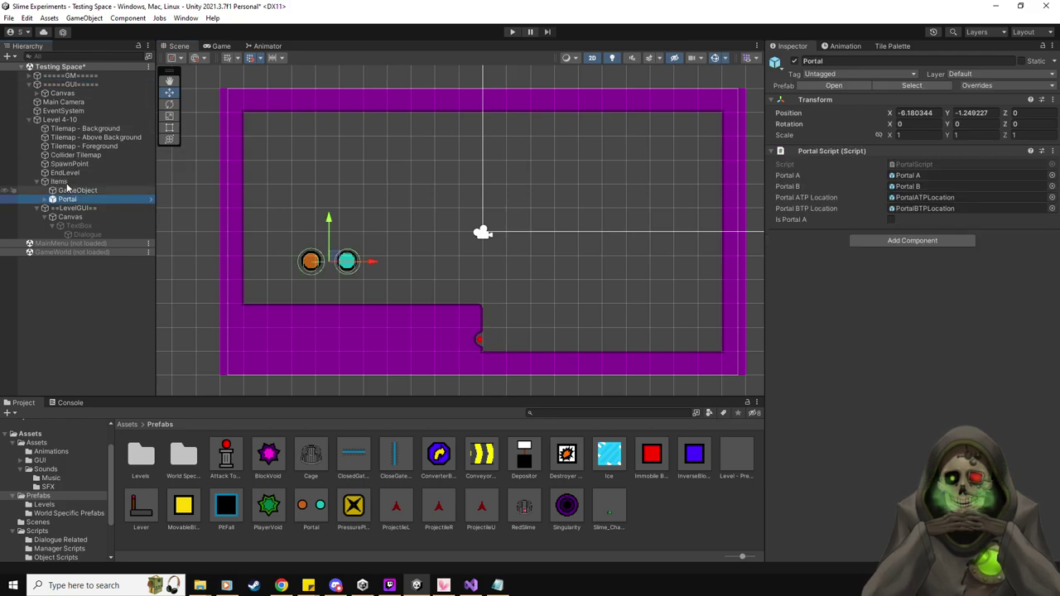
pyautogui.click(71, 191)
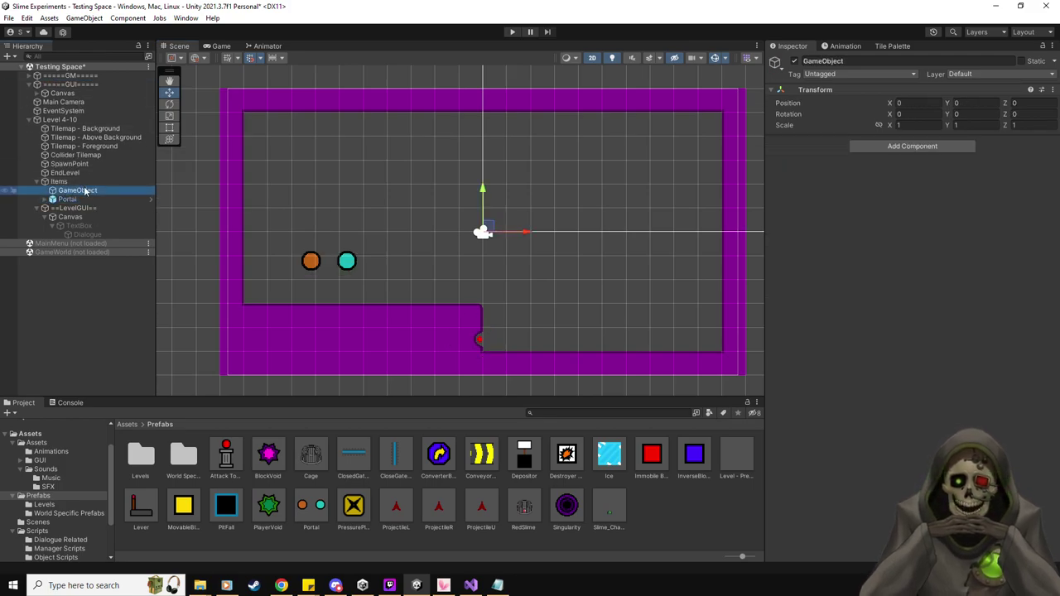
pyautogui.press('Delete')
pyautogui.rightClick(66, 183)
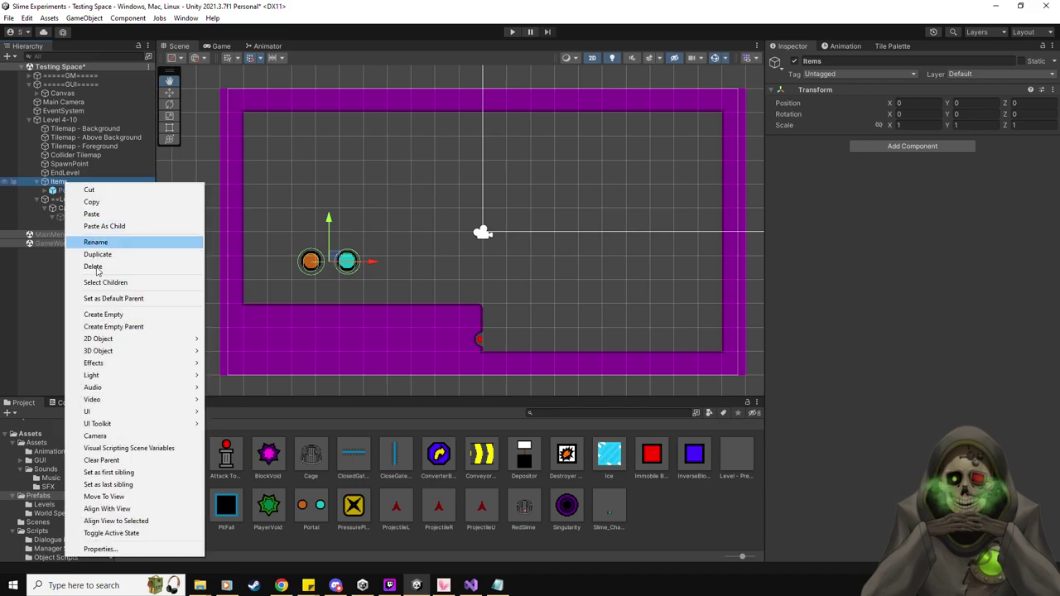
pyautogui.click(136, 298)
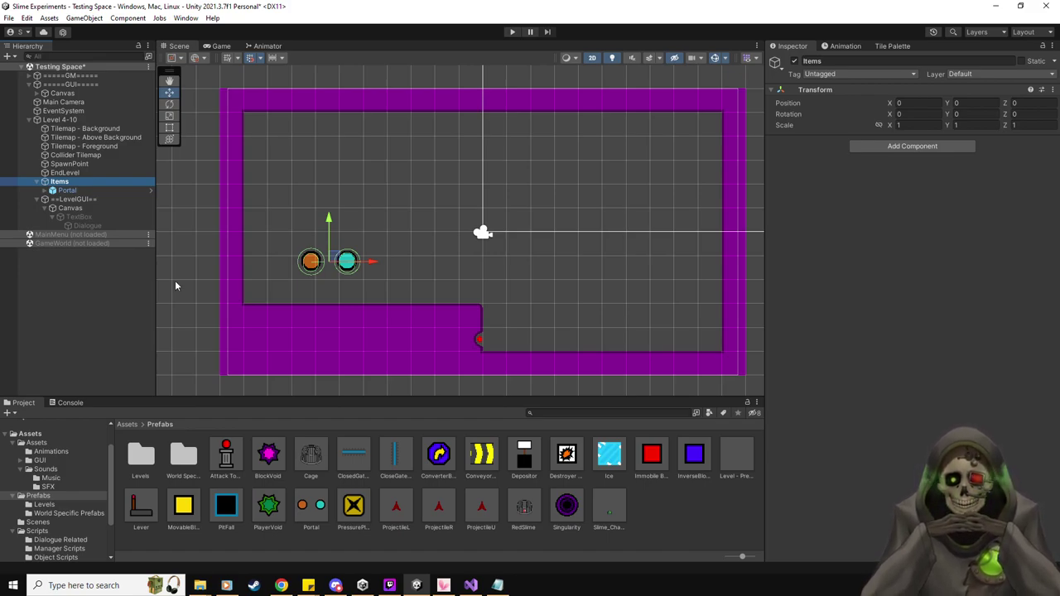
# Move Items together with its portal pair above the room's upper wall.
pyautogui.moveTo(334, 258); pyautogui.dragTo(335, 183)
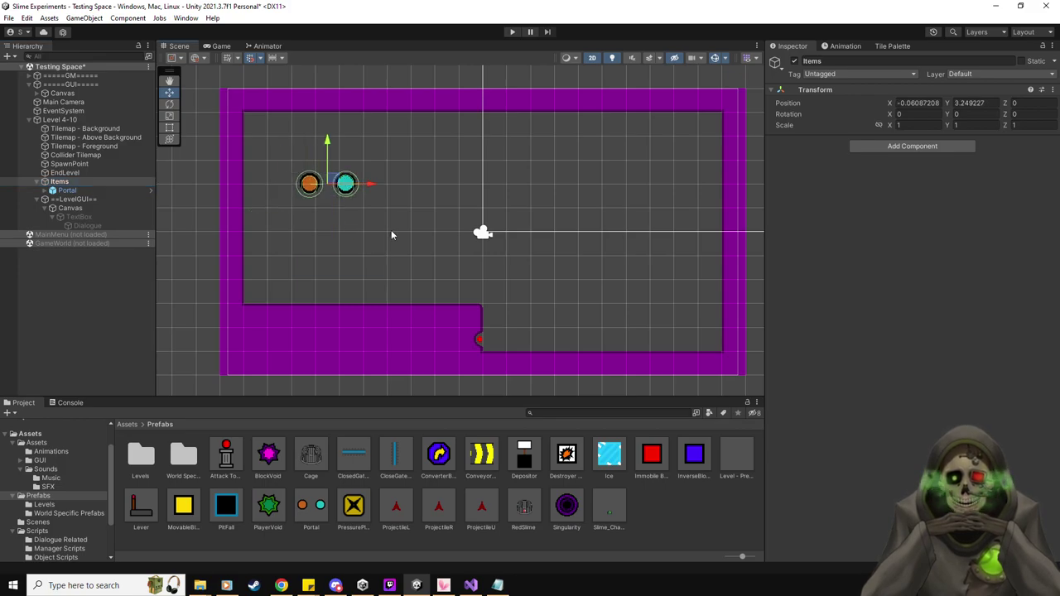
pyautogui.moveTo(391, 232); pyautogui.dragTo(381, 284, button='middle')
pyautogui.moveTo(327, 229); pyautogui.dragTo(348, 123)
# Duplicate the Portal and shift the copy 4 units to the right along the upper wall.
pyautogui.click(66, 190)
pyautogui.hotkey('ctrl', 'd')
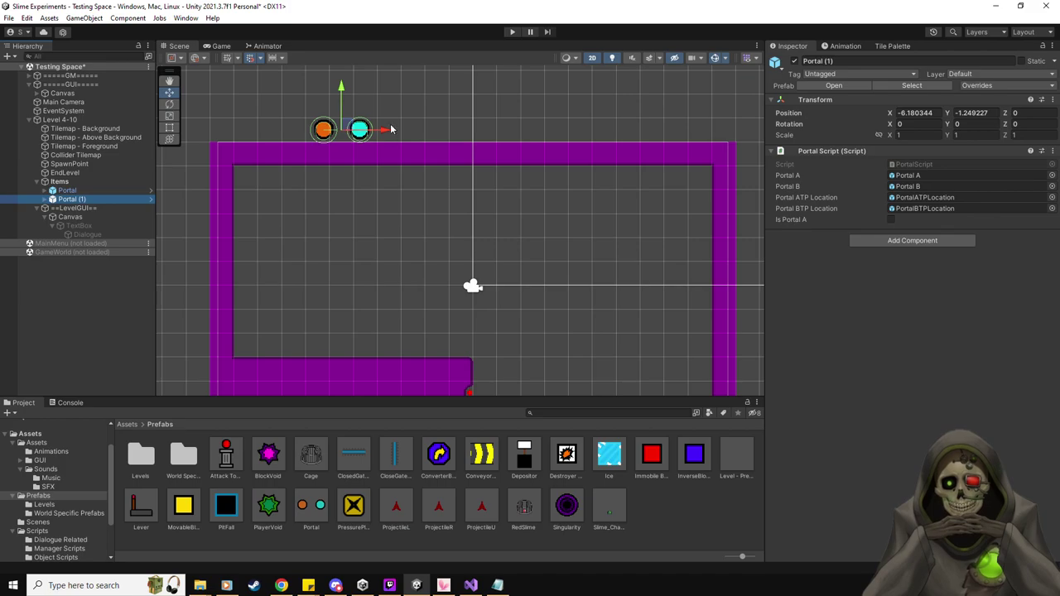
pyautogui.moveTo(386, 130); pyautogui.dragTo(474, 150)
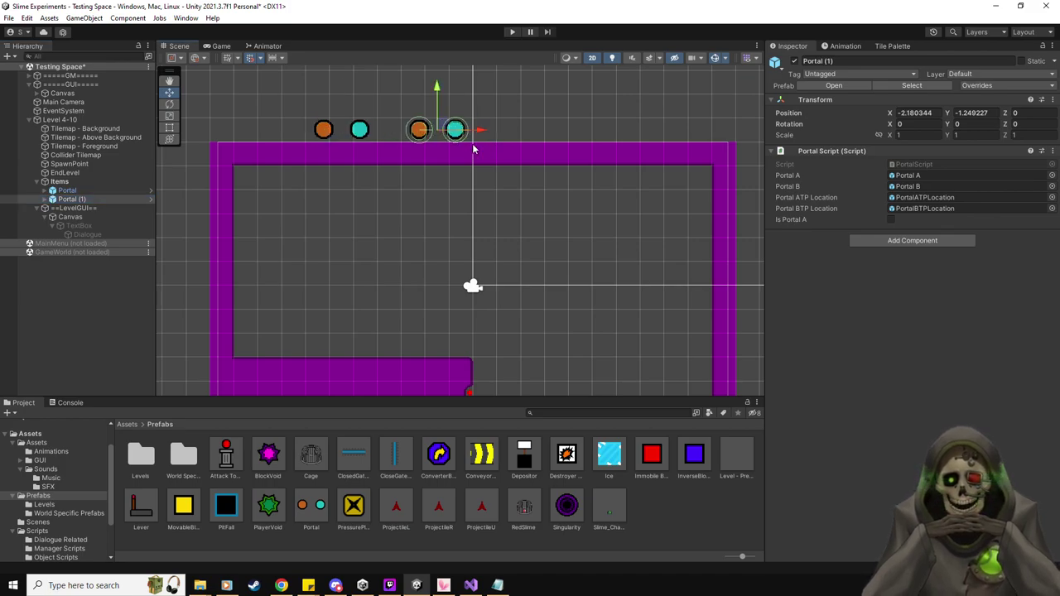
# Paint Purple Room wall tiles on the Collider Tilemap to enclose a small chamber in the room's upper-left corner.
pyautogui.click(893, 46)
pyautogui.click(1026, 263)
pyautogui.click(337, 180)
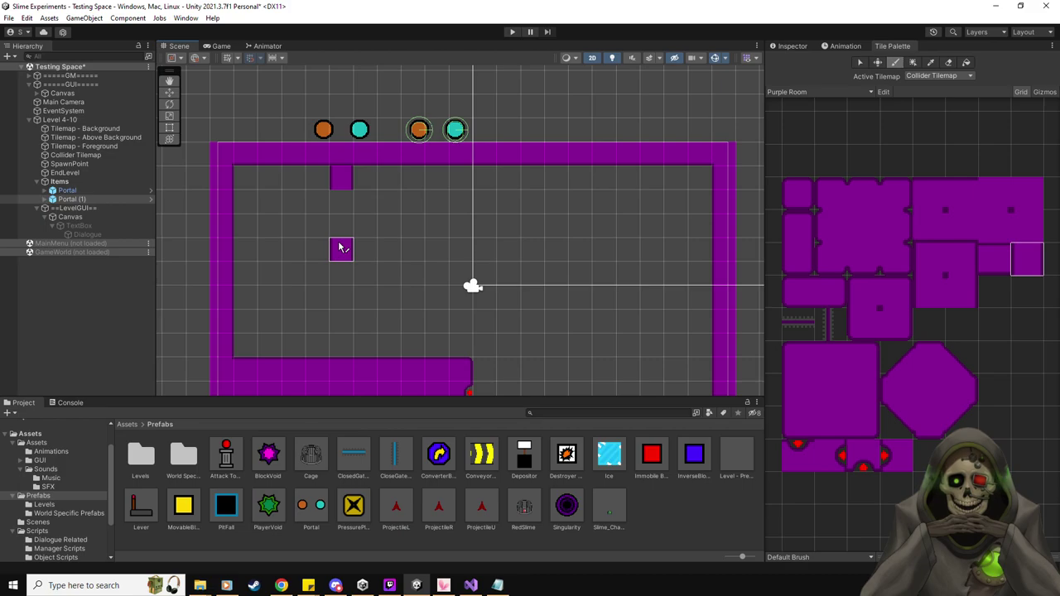
pyautogui.moveTo(342, 224); pyautogui.dragTo(342, 201)
pyautogui.click(892, 322)
pyautogui.click(342, 248)
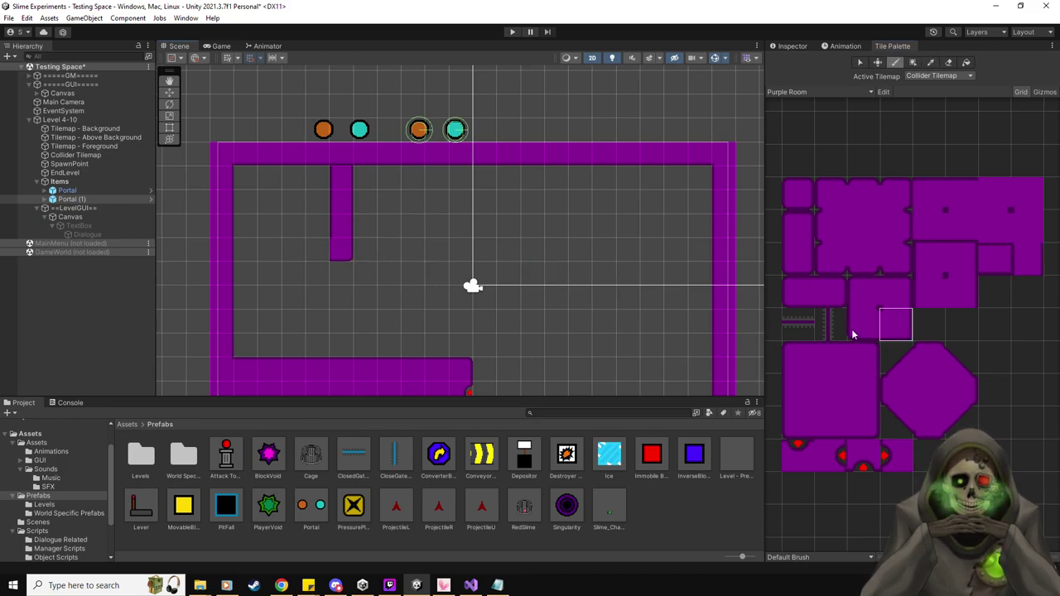
pyautogui.click(999, 261)
pyautogui.moveTo(289, 257); pyautogui.dragTo(242, 259)
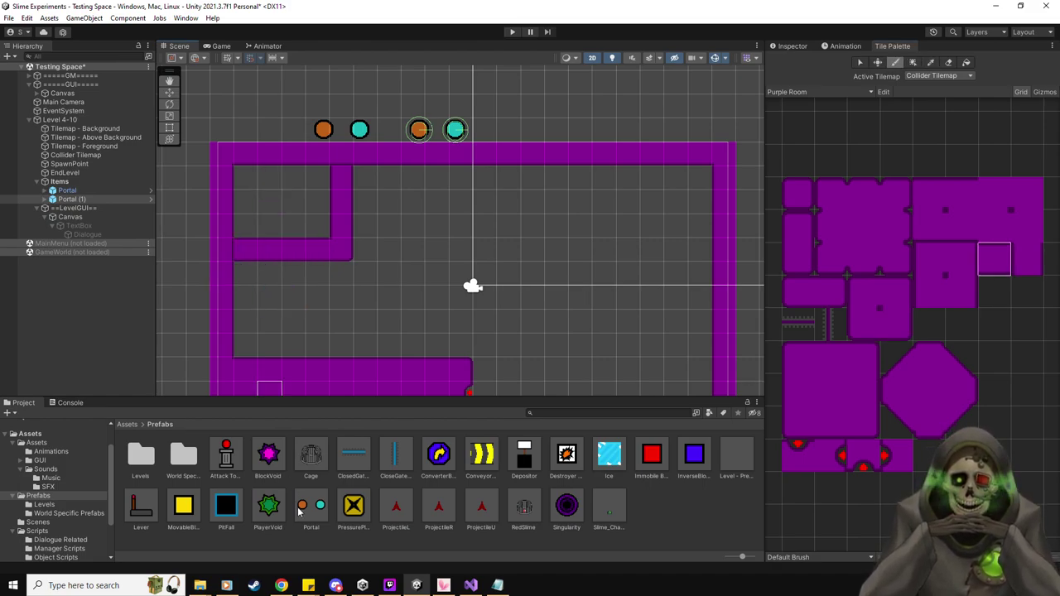
# Place a PressurePlate prefab in the upper-left chamber and move its PPBlockSpawn one cell below the plate.
pyautogui.click(170, 92)
pyautogui.moveTo(354, 504); pyautogui.dragTo(269, 178)
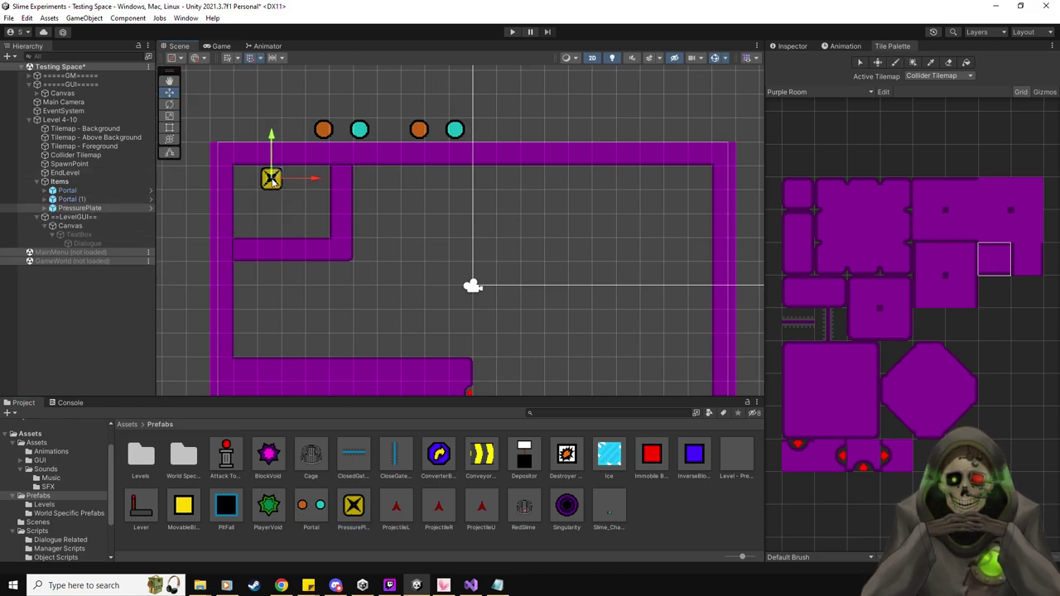
pyautogui.click(46, 208)
pyautogui.click(90, 217)
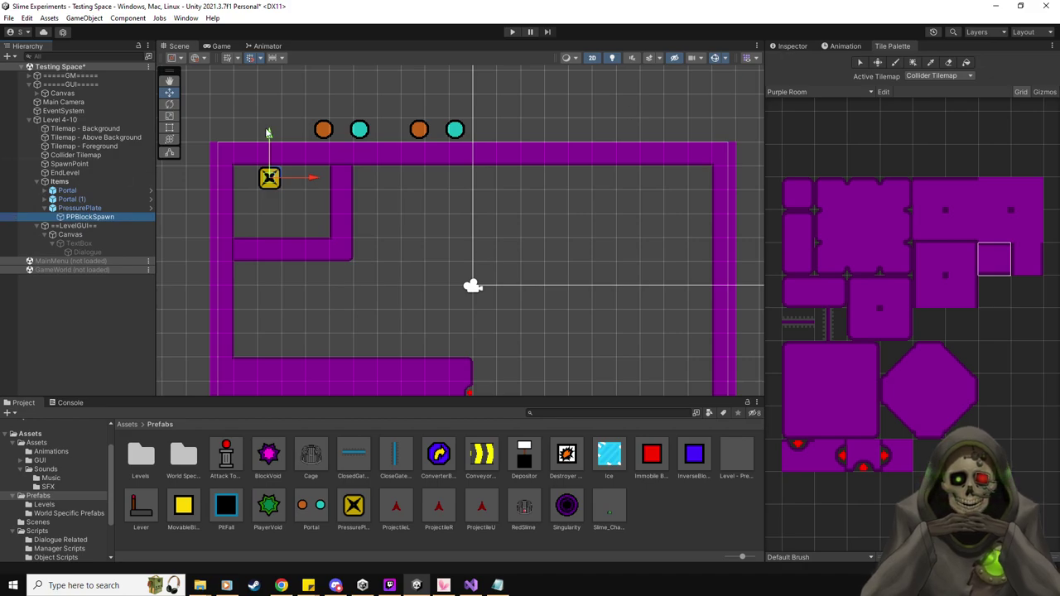
pyautogui.moveTo(267, 133); pyautogui.dragTo(269, 157)
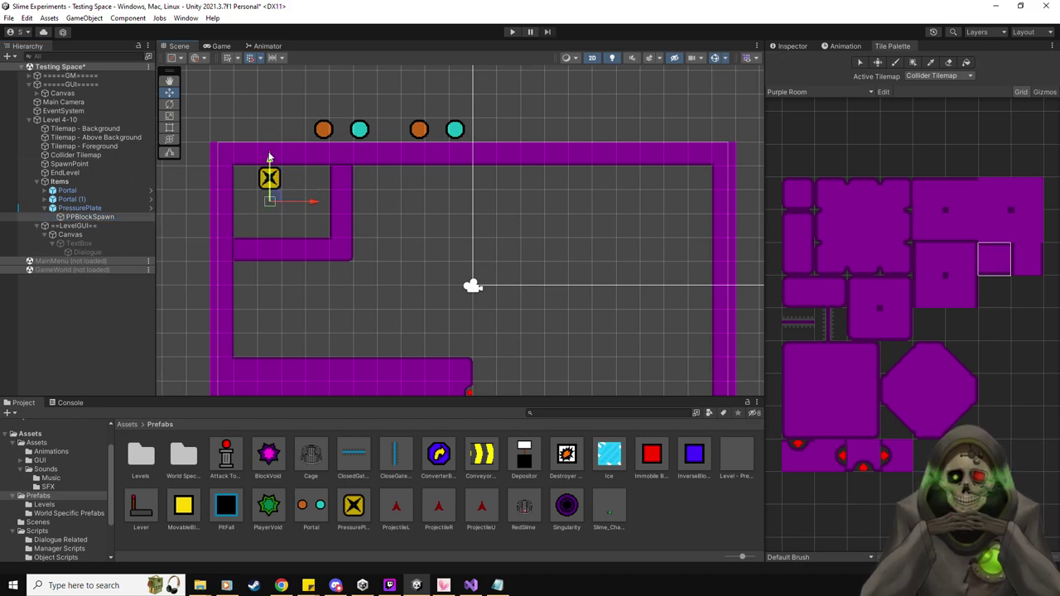
# Set the PressurePlate's Obj To Manipulate to MovableBlock and enable Is One Object and No Exit Trigger.
pyautogui.hotkey('ctrl', '3')
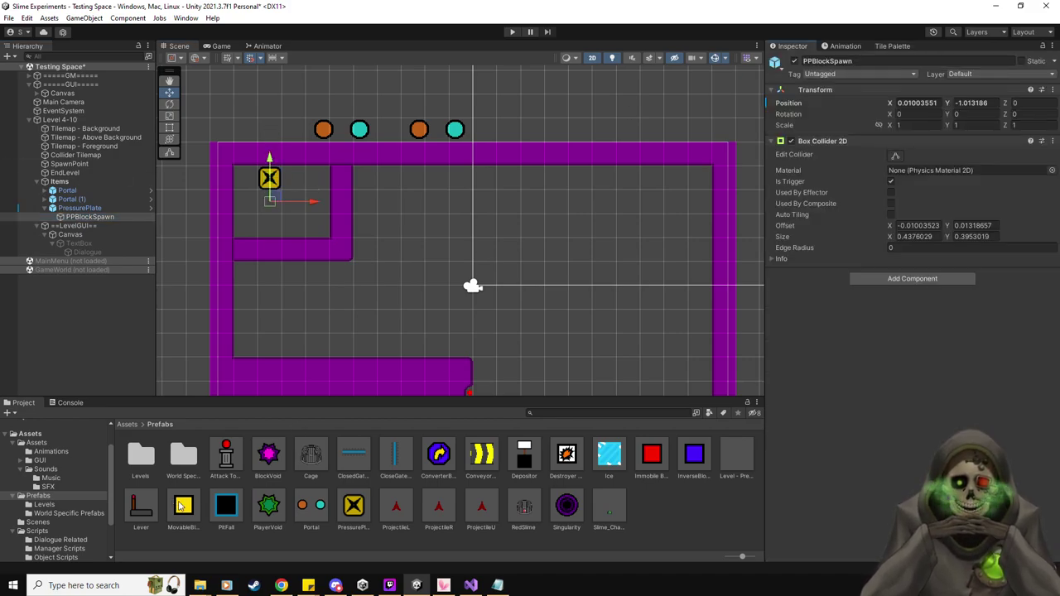
pyautogui.click(94, 209)
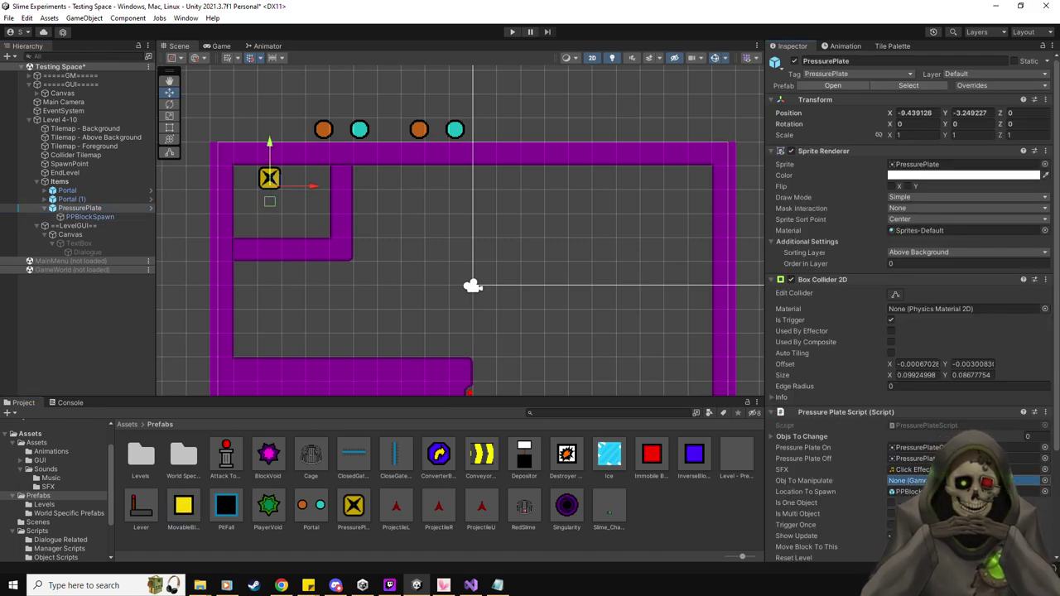
pyautogui.scroll(-4, 893, 420)
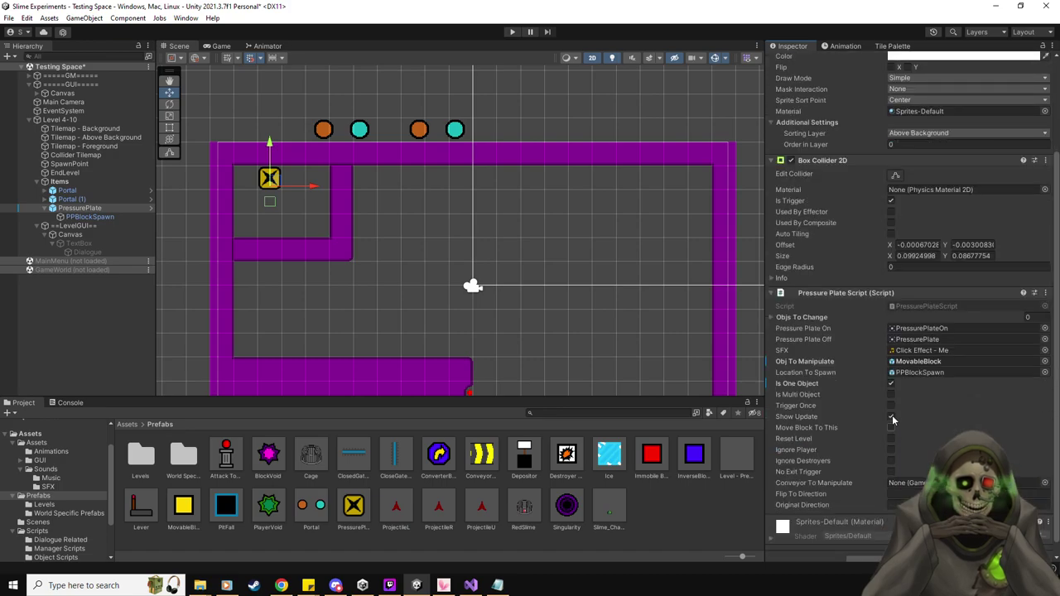
pyautogui.click(891, 472)
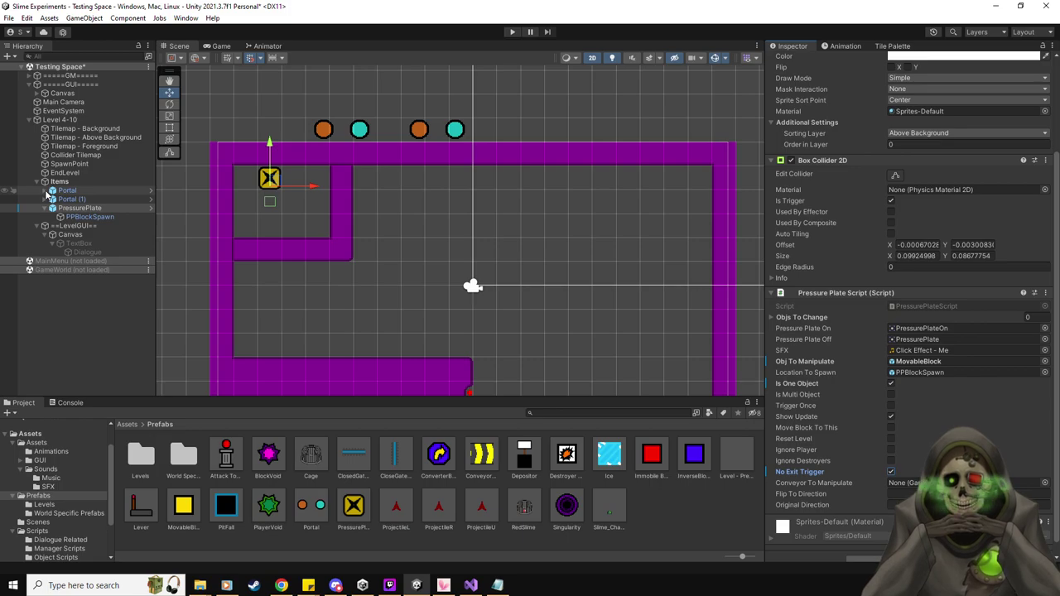
# Move the first Portal's Portal A and Portal (1)'s Portal B into the small upper-left chamber, stacked along its right wall.
pyautogui.click(46, 191)
pyautogui.click(45, 217)
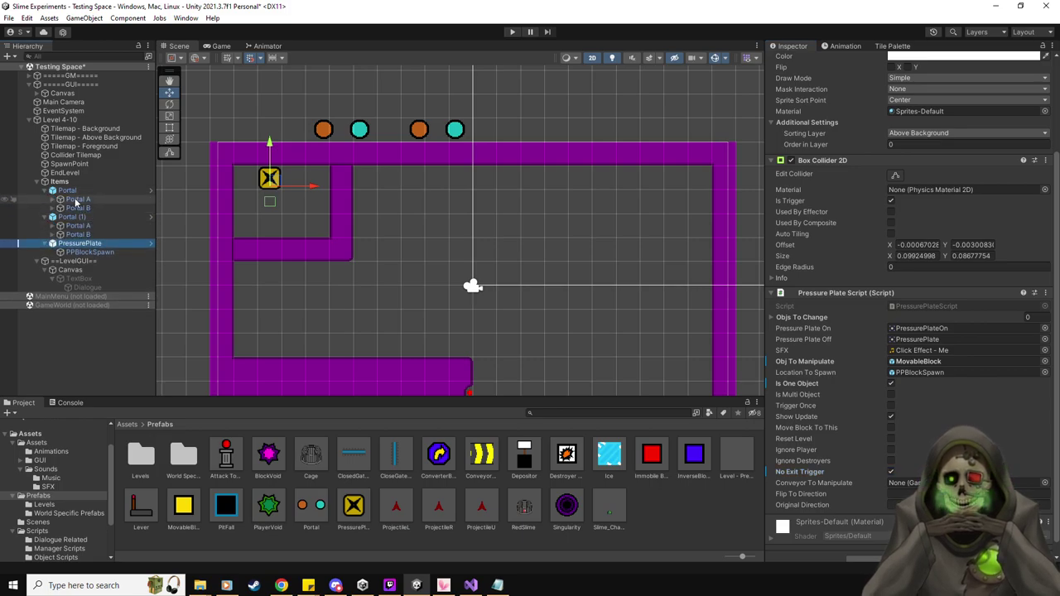
pyautogui.click(76, 200)
pyautogui.moveTo(328, 126); pyautogui.dragTo(323, 199)
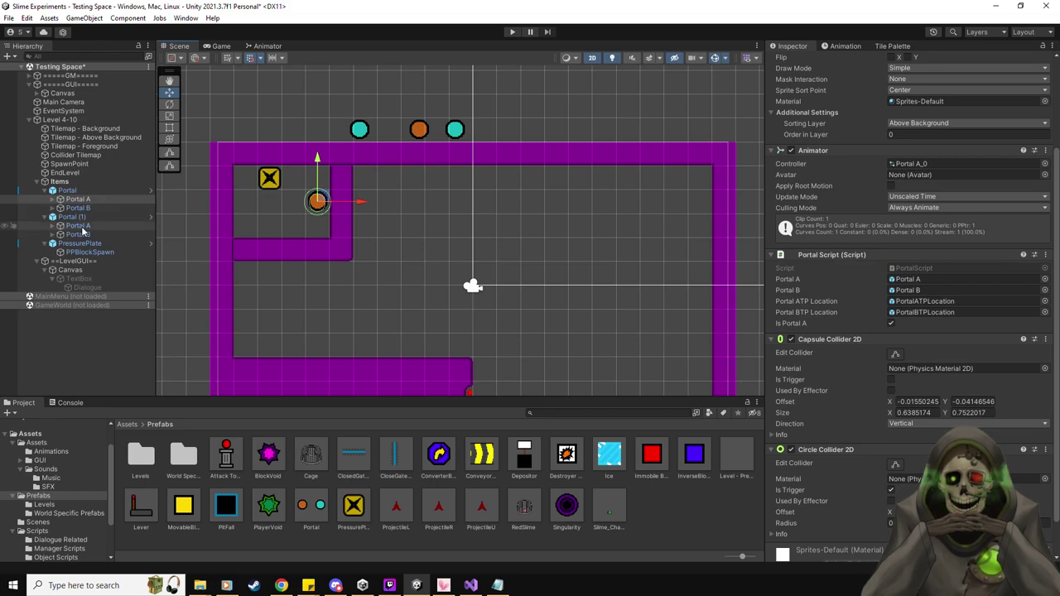
pyautogui.moveTo(414, 206); pyautogui.dragTo(425, 232, button='middle')
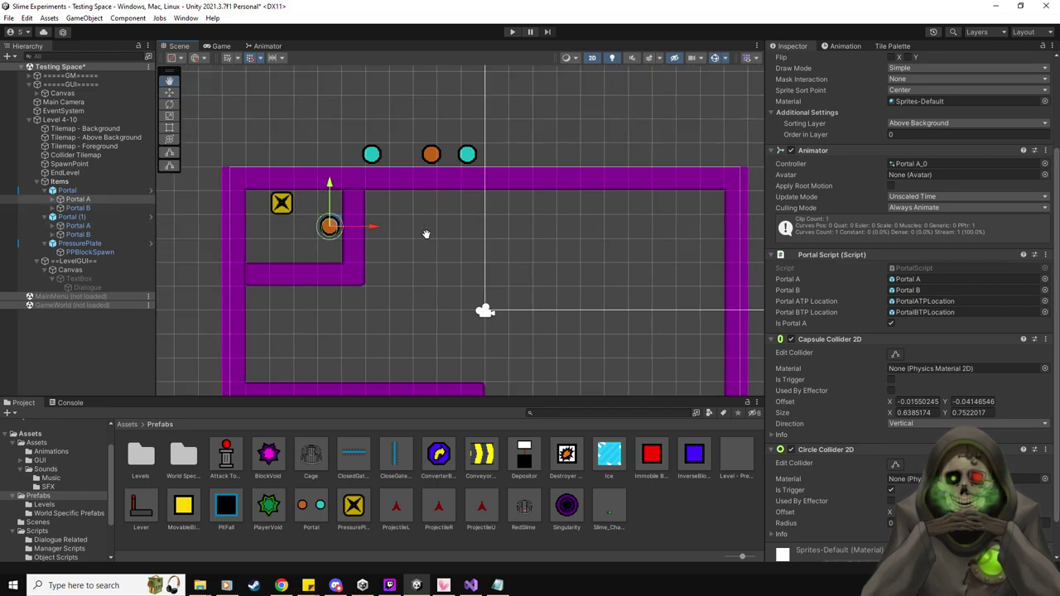
pyautogui.click(79, 234)
pyautogui.moveTo(470, 152); pyautogui.dragTo(334, 249)
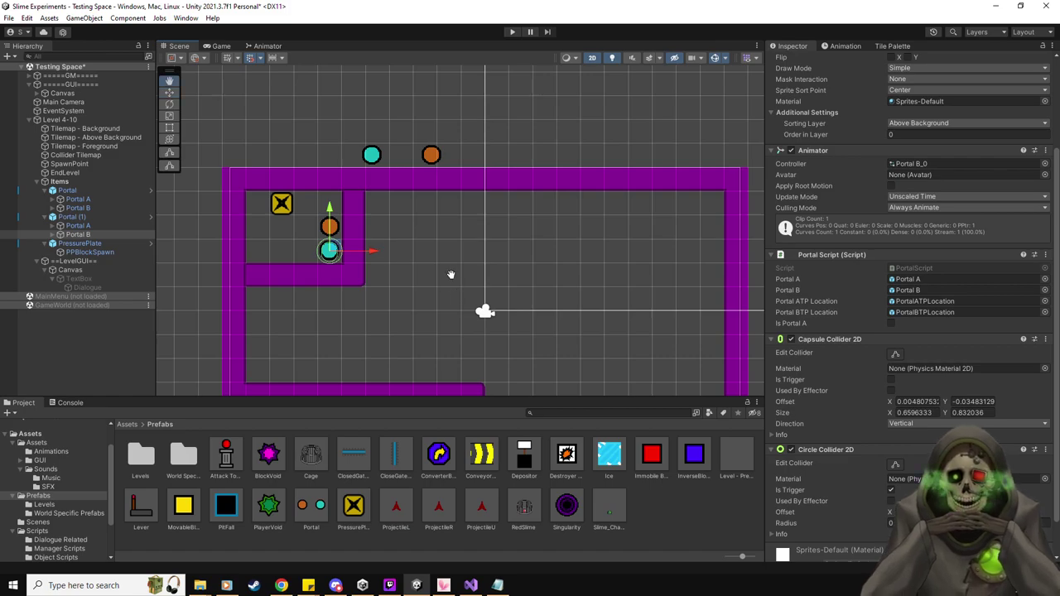
pyautogui.moveTo(450, 274); pyautogui.dragTo(445, 252, button='middle')
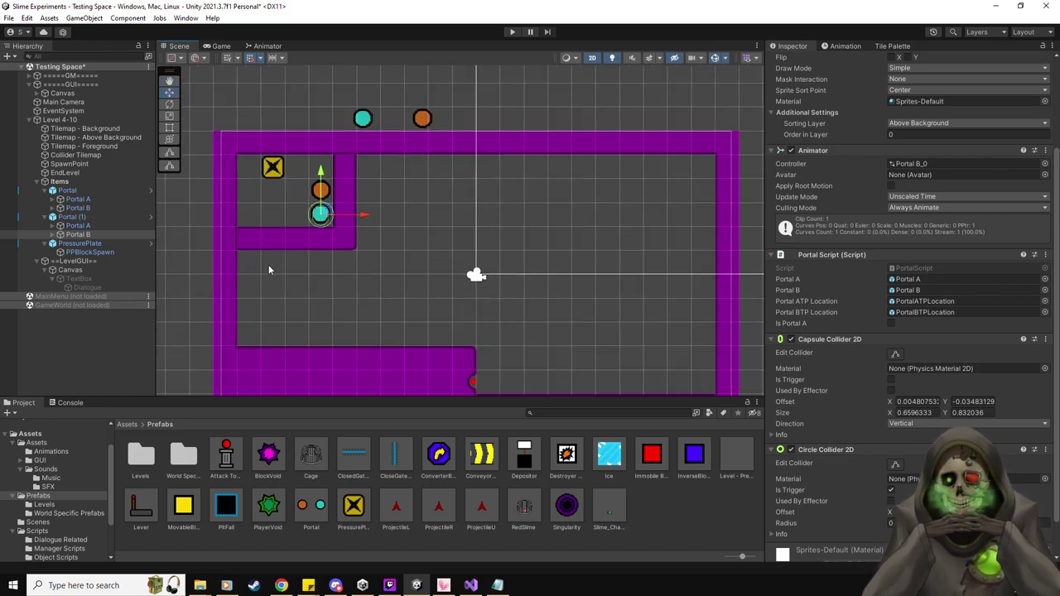
pyautogui.scroll(-3, 440, 274)
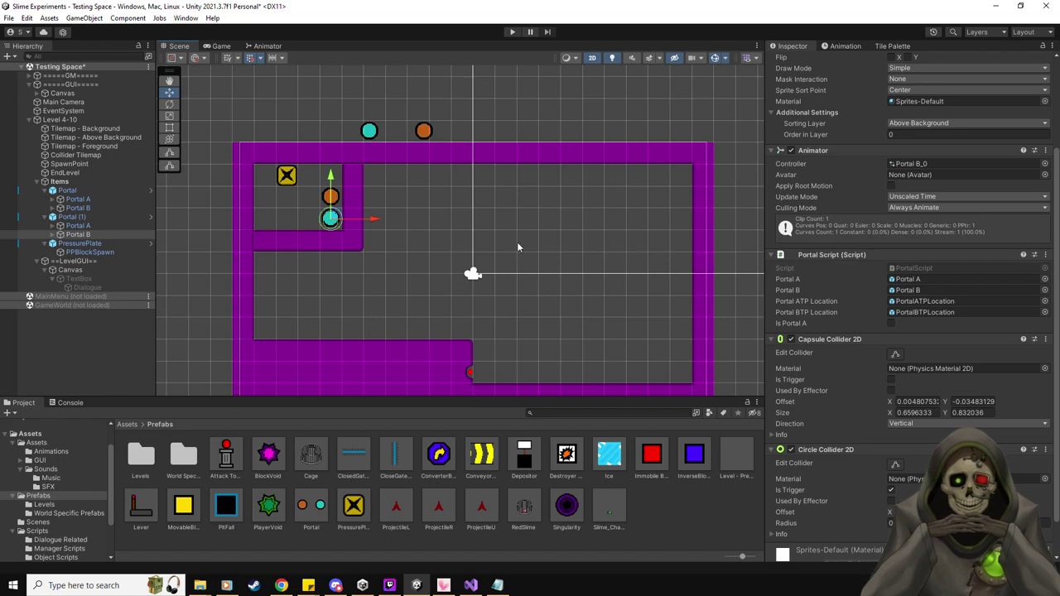
# Paint a vertical Purple Room wall on the Collider Tilemap dividing the room in two, leaving a gap in front of the exit.
pyautogui.click(906, 46)
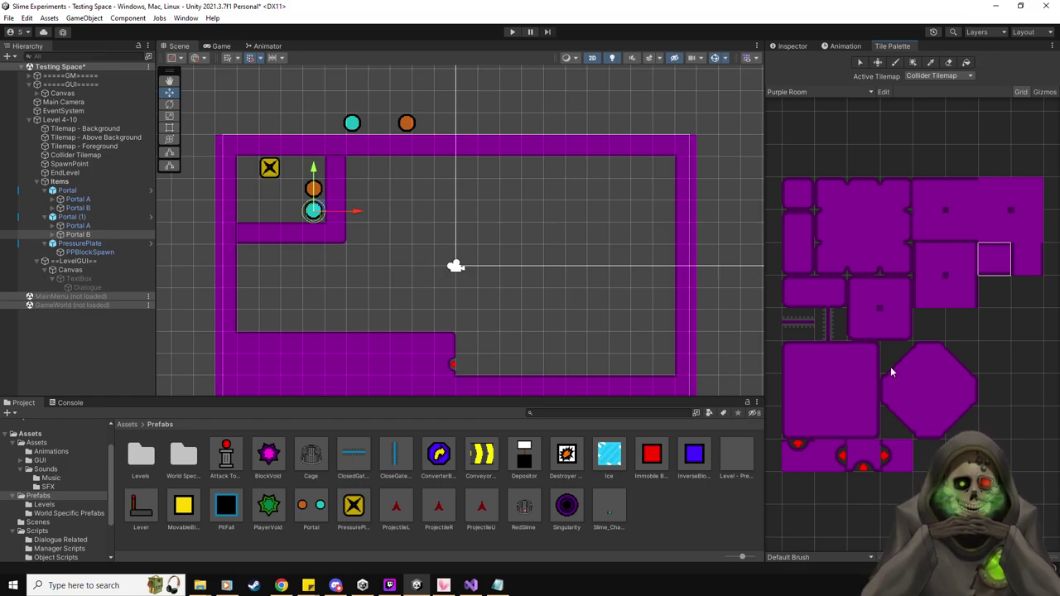
pyautogui.click(882, 334)
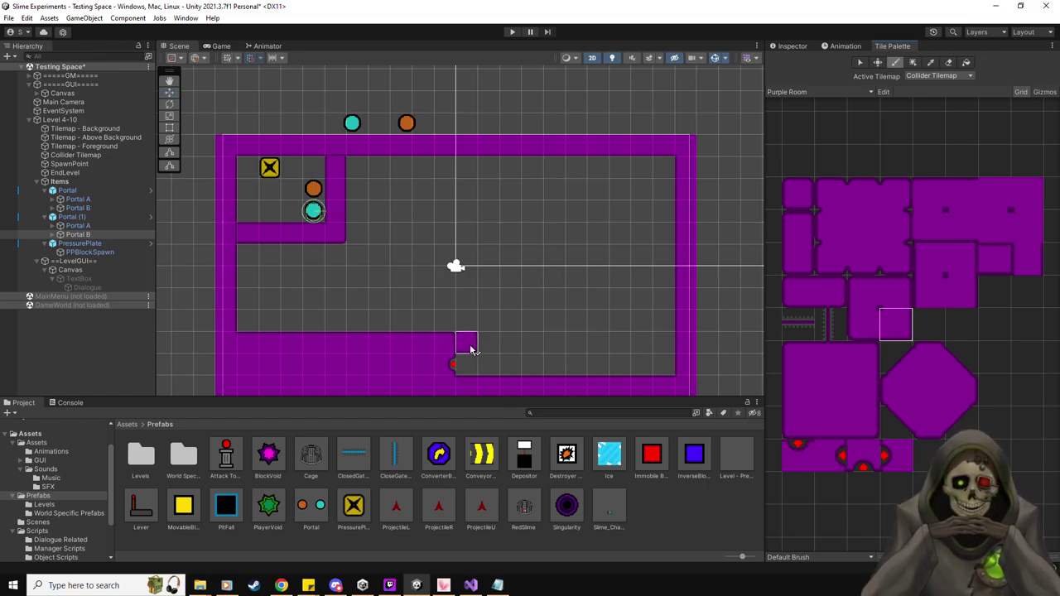
pyautogui.click(933, 194)
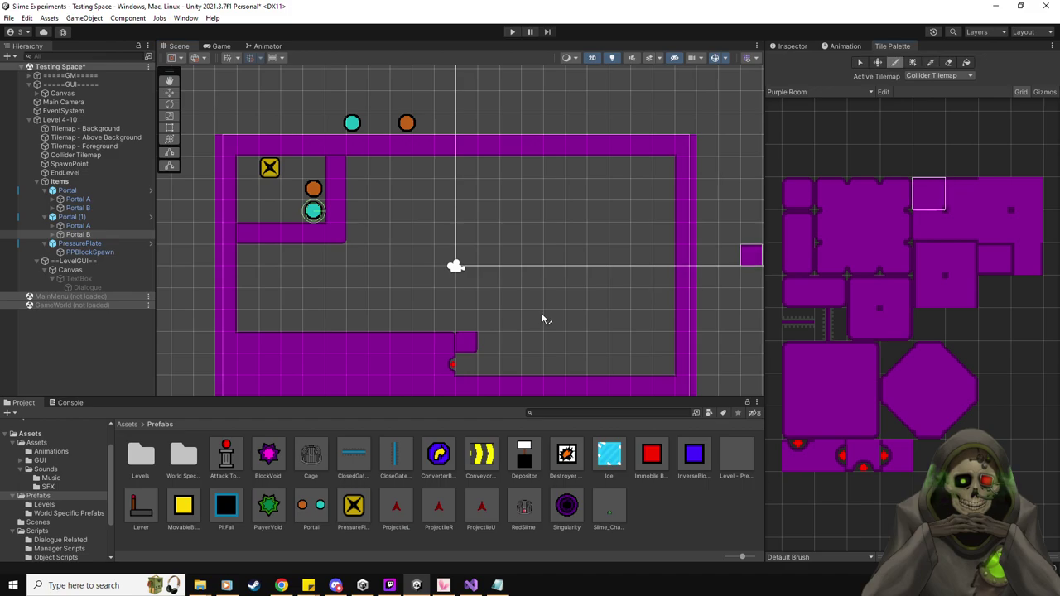
pyautogui.click(455, 347)
pyautogui.click(1027, 259)
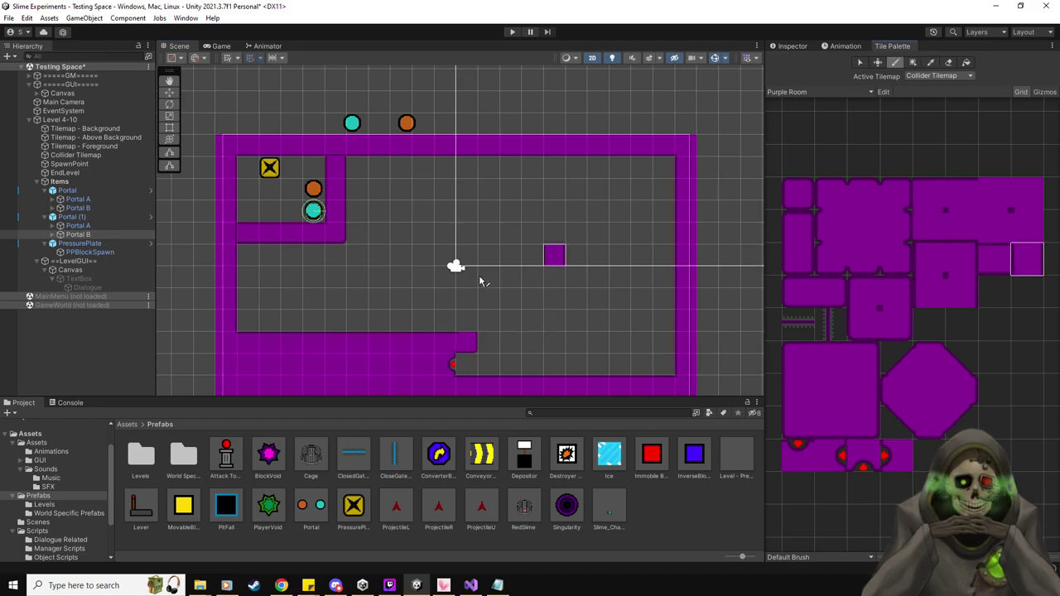
pyautogui.moveTo(468, 323); pyautogui.dragTo(466, 165)
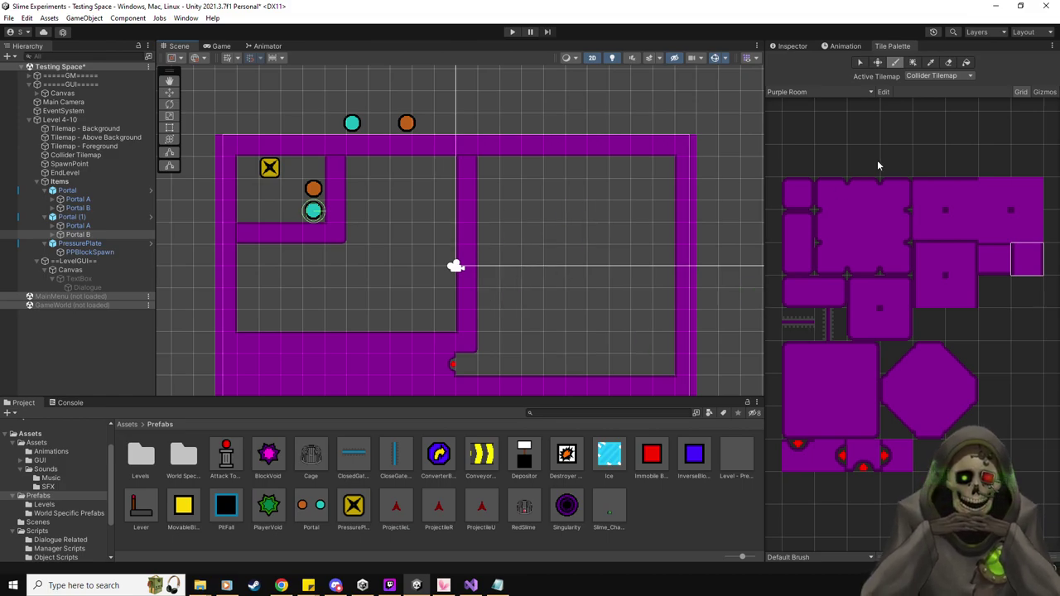
# Place a CloseGateHorizontal prefab in the gap below the dividing wall, in front of the exit.
pyautogui.click(795, 46)
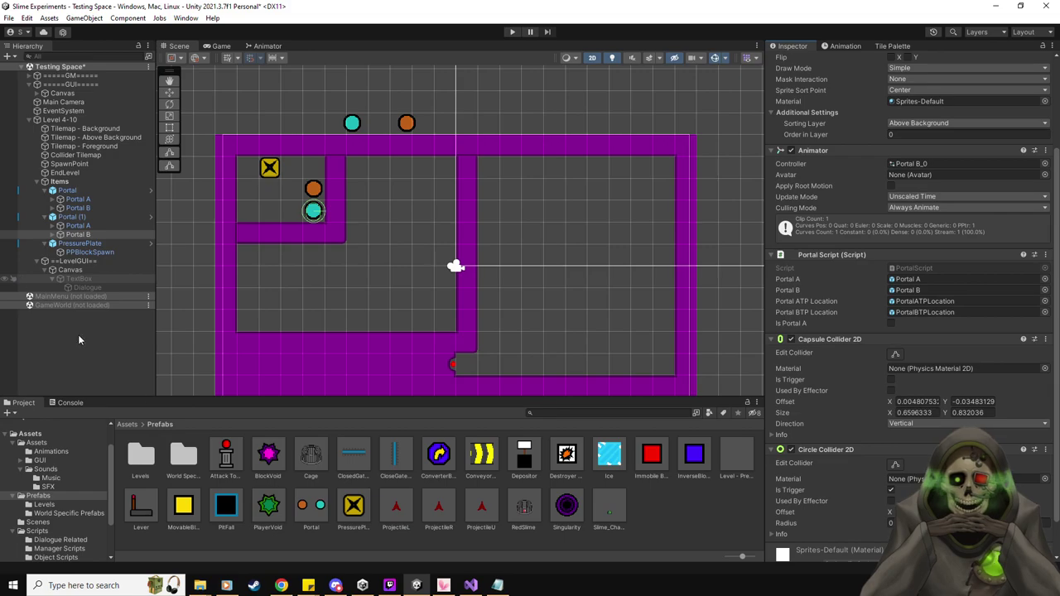
pyautogui.moveTo(395, 456); pyautogui.dragTo(475, 364)
pyautogui.click(169, 92)
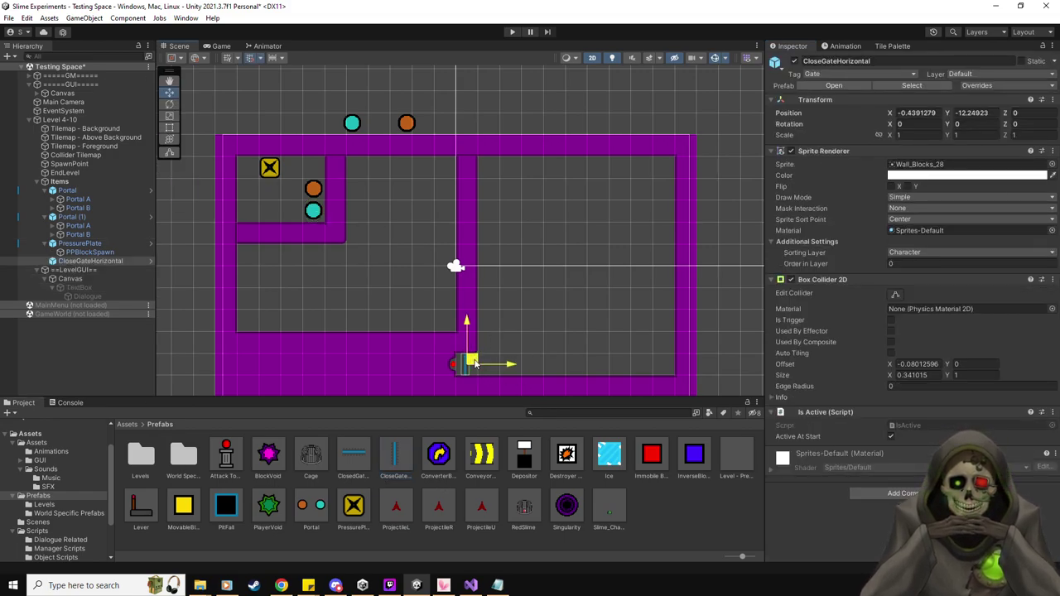
# Set the CloseGateHorizontal's sprite to Wall_Blocks_World4_31 from the Assets folder and return to the Prefabs folder.
pyautogui.click(40, 444)
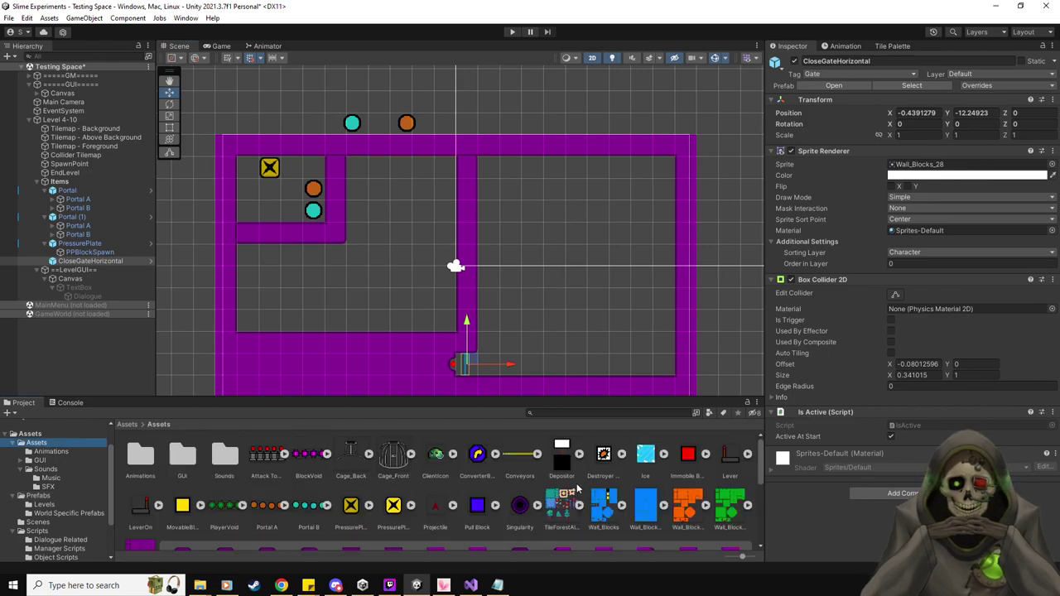
pyautogui.scroll(-5, 577, 490)
pyautogui.scroll(-2, 354, 437)
pyautogui.moveTo(354, 437); pyautogui.dragTo(957, 165)
pyautogui.scroll(5, 348, 495)
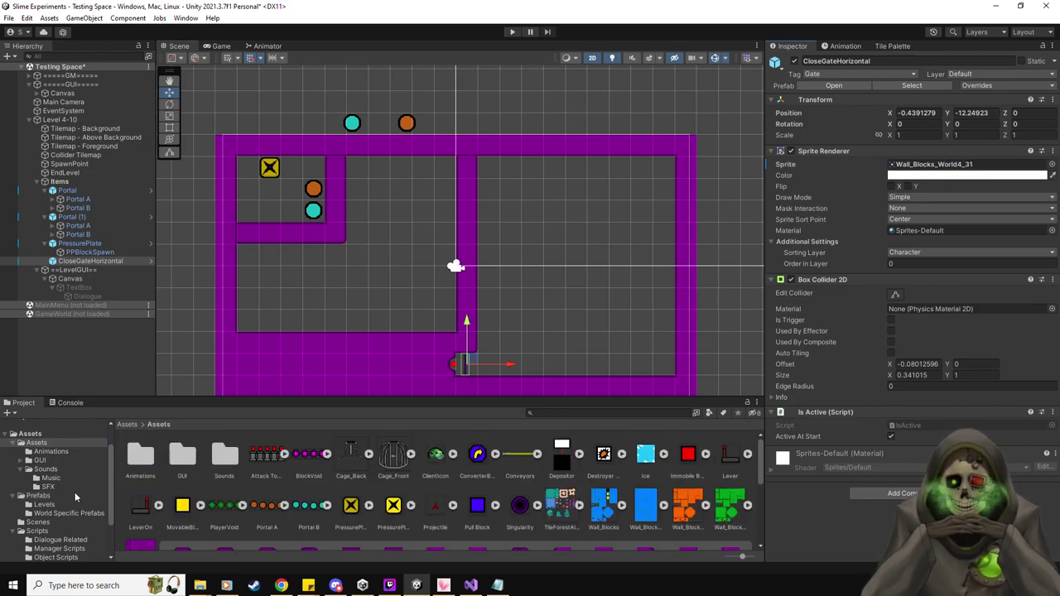
pyautogui.click(38, 496)
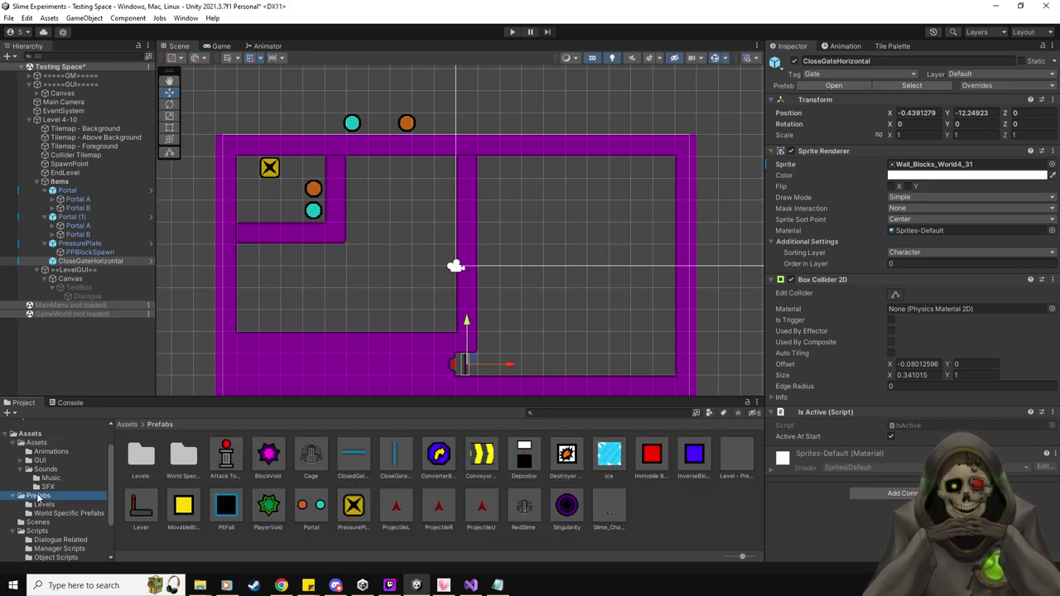
# Move the first Portal's Portal B against the left wall of the area below the small chamber.
pyautogui.click(92, 207)
pyautogui.moveTo(352, 122); pyautogui.dragTo(248, 276)
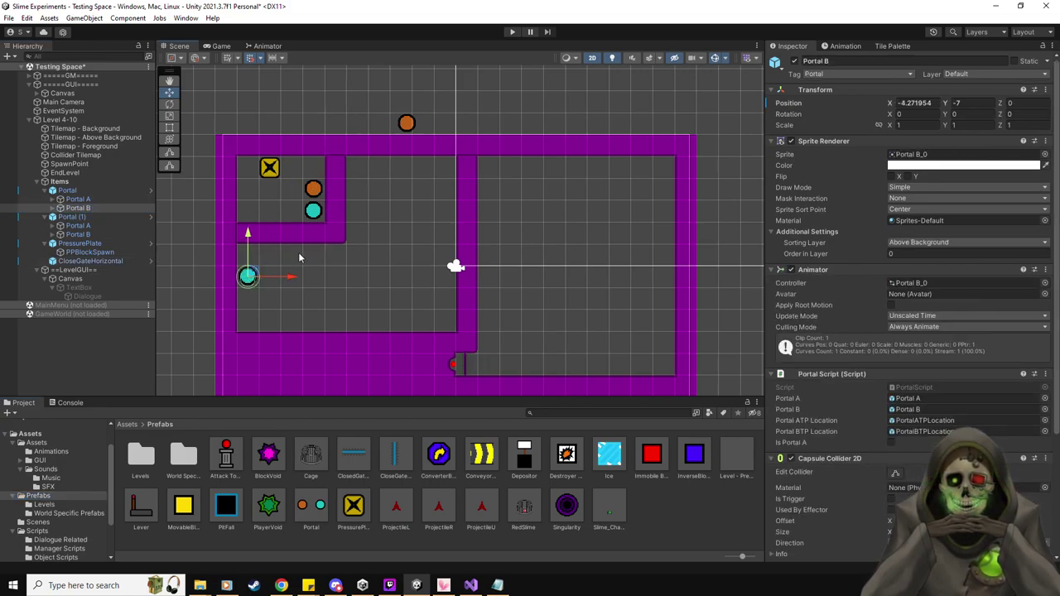
pyautogui.click(53, 208)
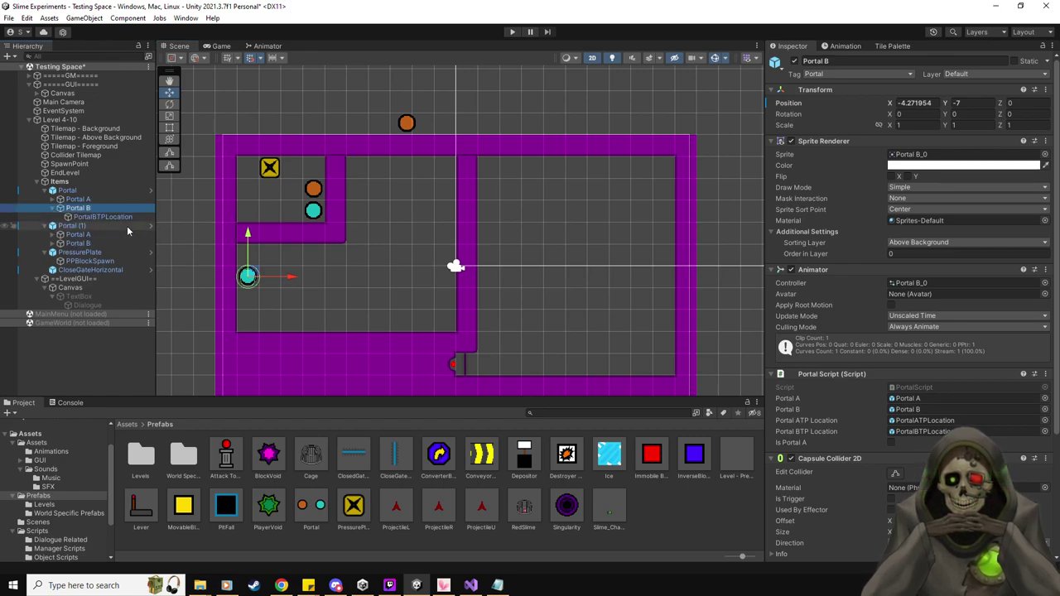
# Move the first Portal's PortalBTPLocation beside Portal A in the chamber and its PortalATPLocation one cell right of Portal B.
pyautogui.click(108, 216)
pyautogui.moveTo(265, 295)
pyautogui.mouseDown()
pyautogui.moveTo(278, 297)
pyautogui.moveTo(276, 279)
pyautogui.mouseUp()
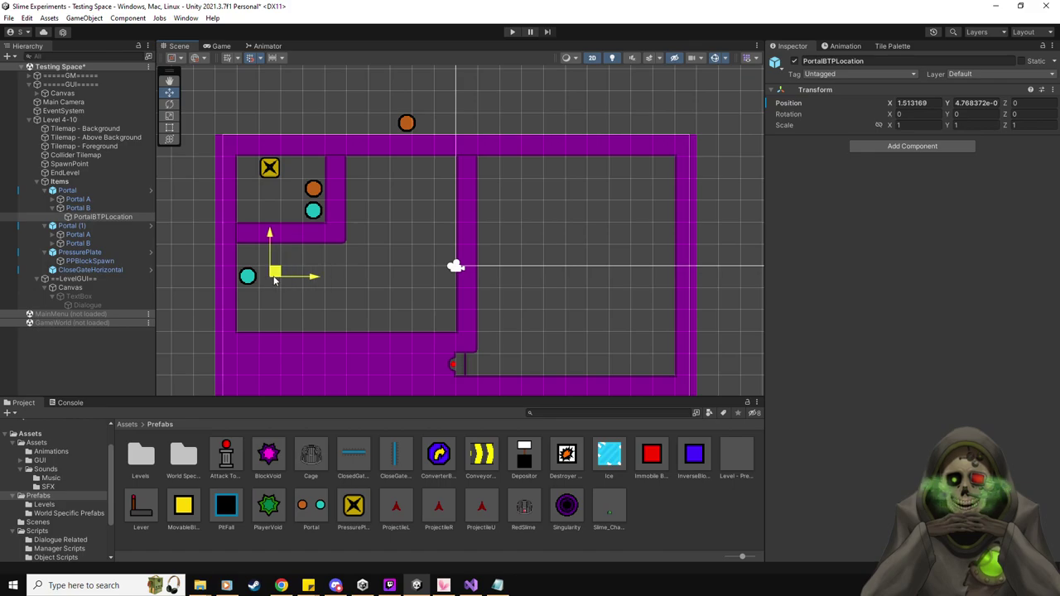
pyautogui.click(53, 199)
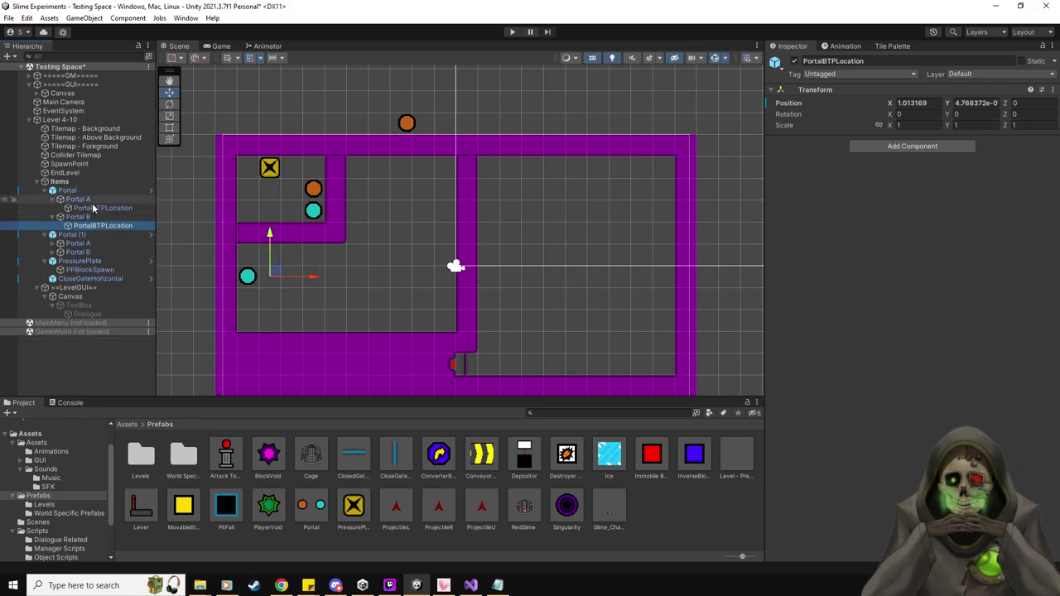
pyautogui.keyDown('ctrl'); pyautogui.moveTo(279, 276); pyautogui.dragTo(305, 189); pyautogui.keyUp('ctrl')
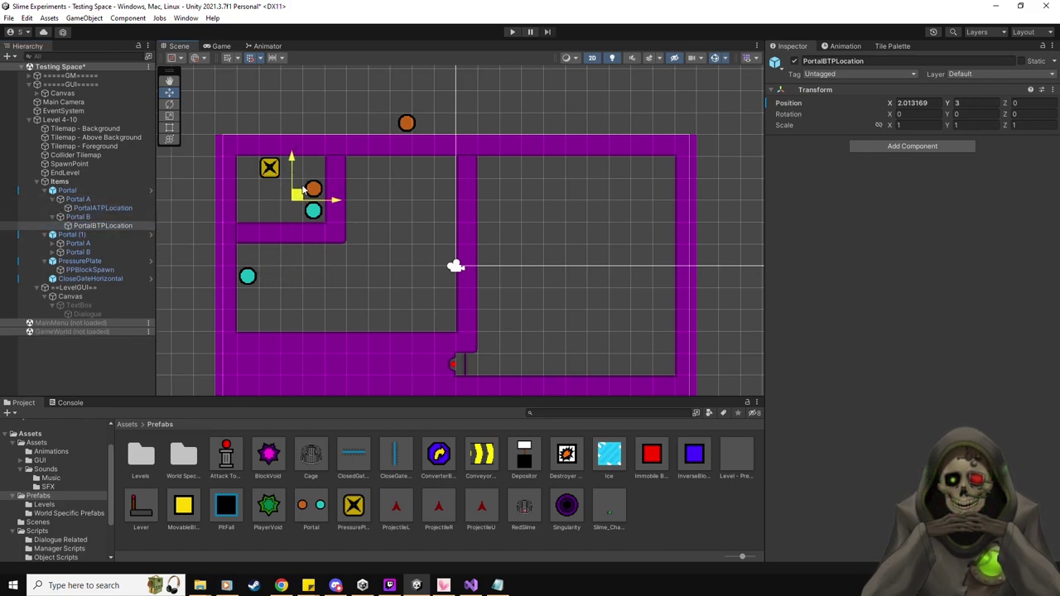
pyautogui.click(106, 208)
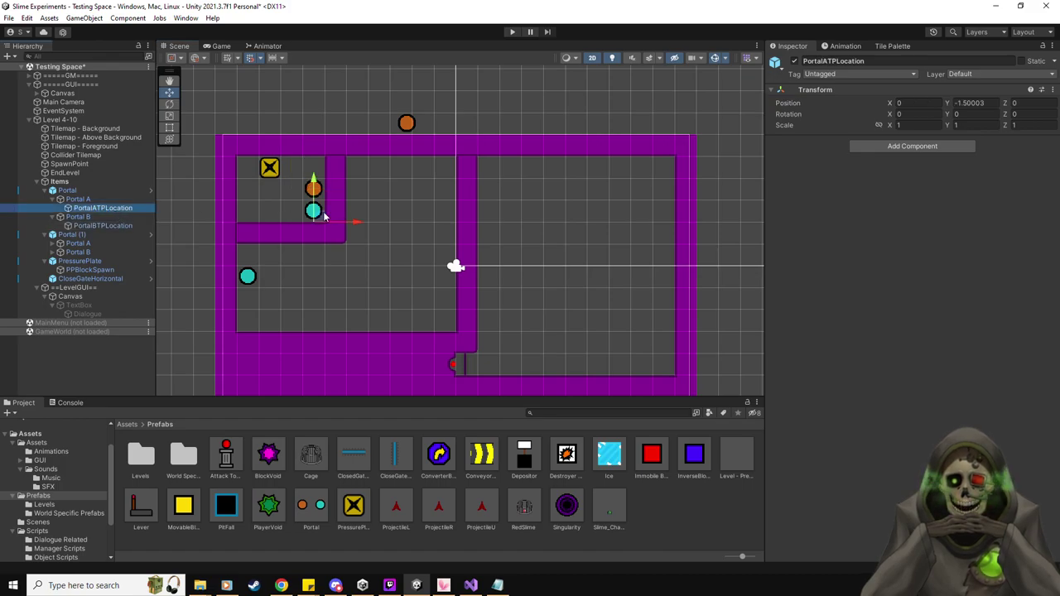
pyautogui.moveTo(318, 214); pyautogui.dragTo(269, 276)
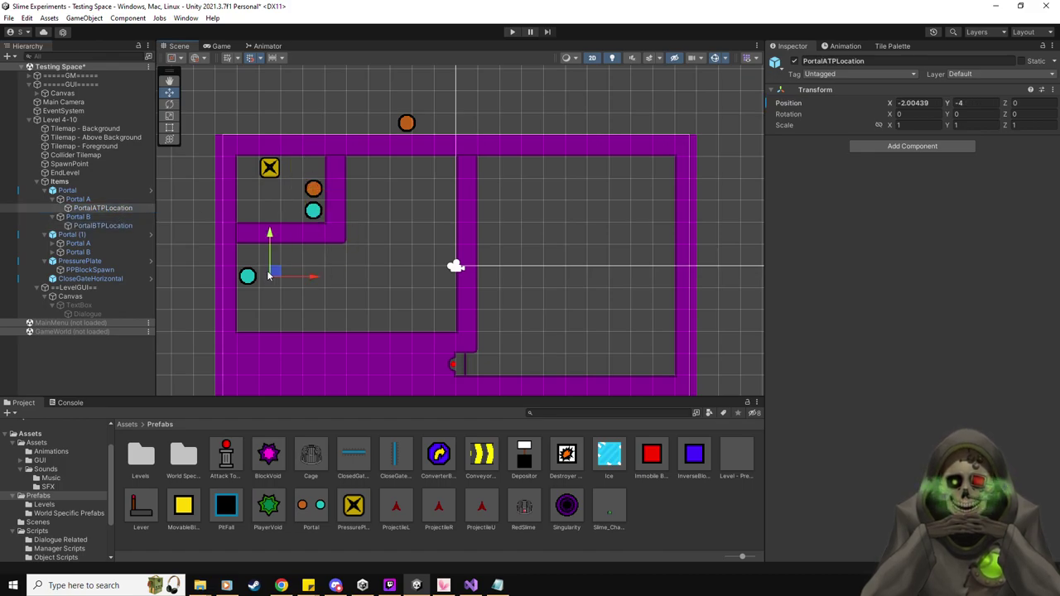
pyautogui.click(53, 216)
pyautogui.click(52, 199)
pyautogui.click(45, 191)
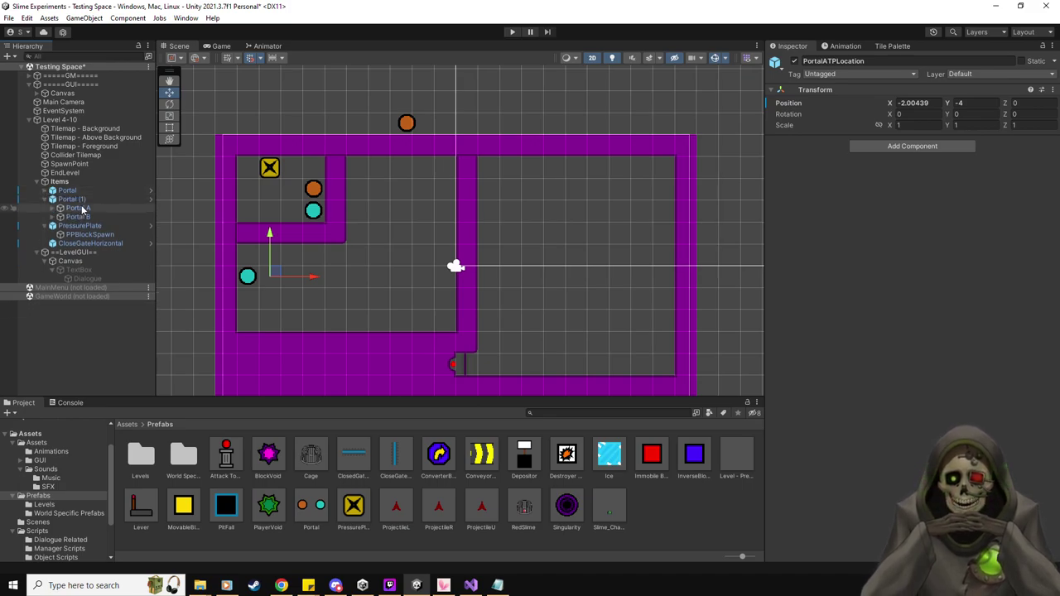
# Move Portal (1)'s Portal A into the right-hand room, near its upper-left corner.
pyautogui.click(82, 210)
pyautogui.click(52, 208)
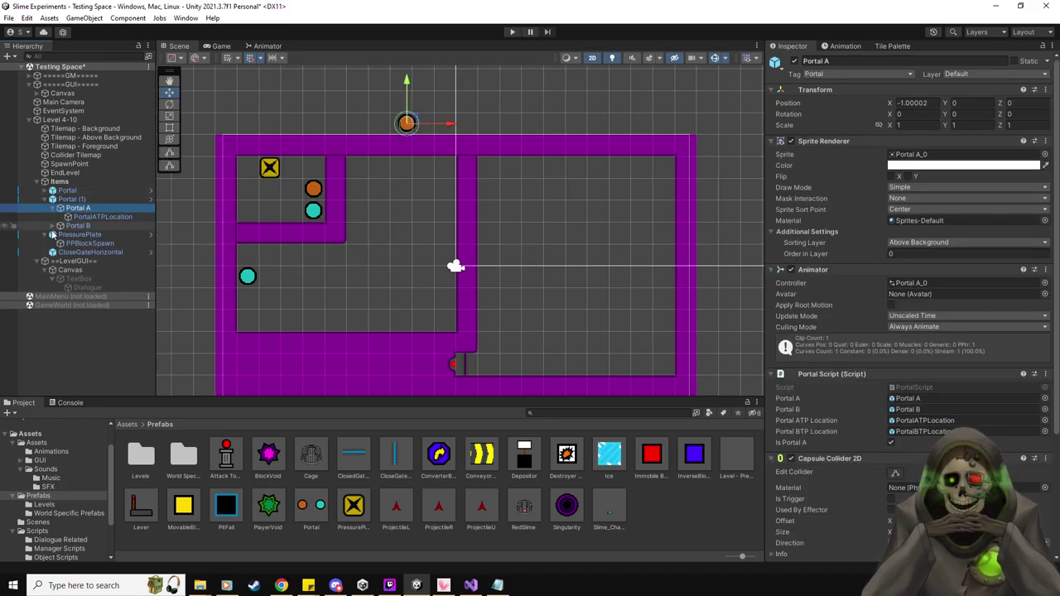
pyautogui.click(52, 236)
pyautogui.click(405, 124)
pyautogui.click(405, 124)
pyautogui.moveTo(406, 124); pyautogui.dragTo(514, 168)
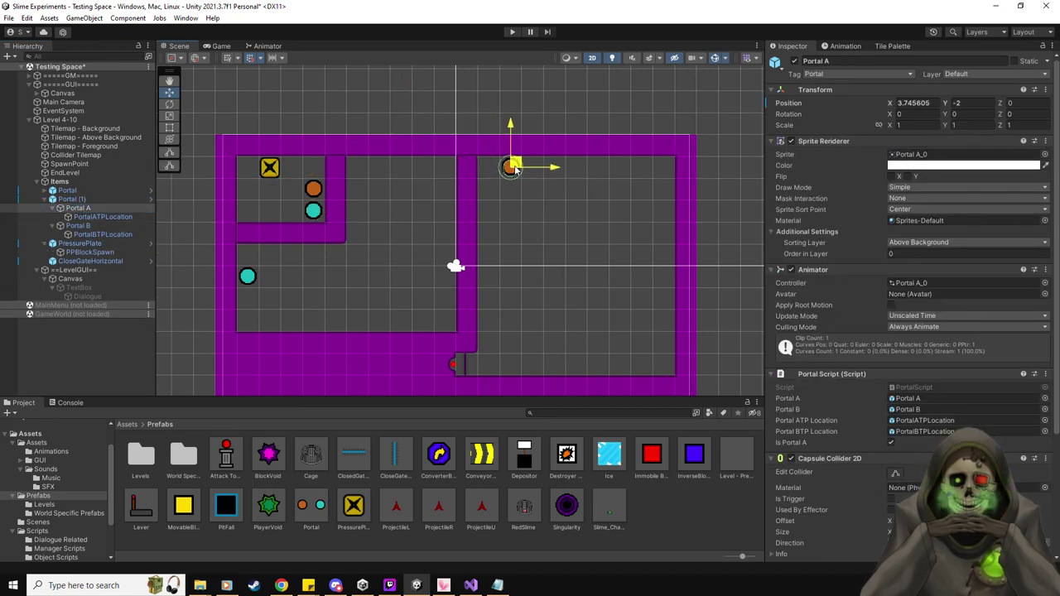
# Reposition Portal (1)'s PortalATPLocation and move its PortalBTPLocation one cell below Portal A in the right-hand room.
pyautogui.click(101, 216)
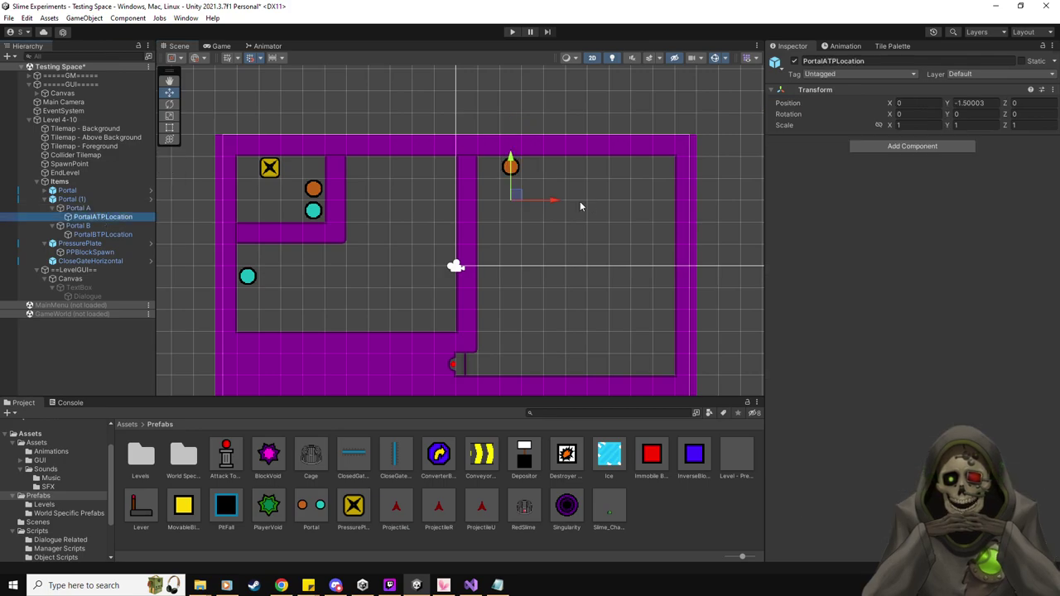
pyautogui.moveTo(515, 193)
pyautogui.mouseDown()
pyautogui.moveTo(288, 209)
pyautogui.moveTo(514, 172)
pyautogui.moveTo(516, 183)
pyautogui.mouseUp()
pyautogui.click(103, 235)
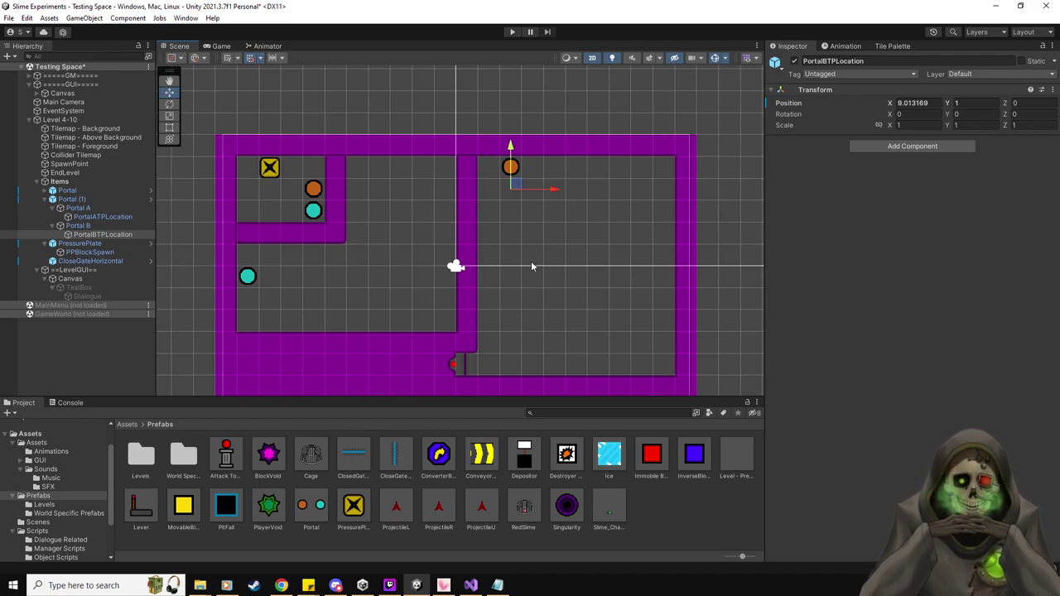
# Play-test the level and take the slime through the chamber's cyan portal into the right-hand room.
pyautogui.click(512, 32)
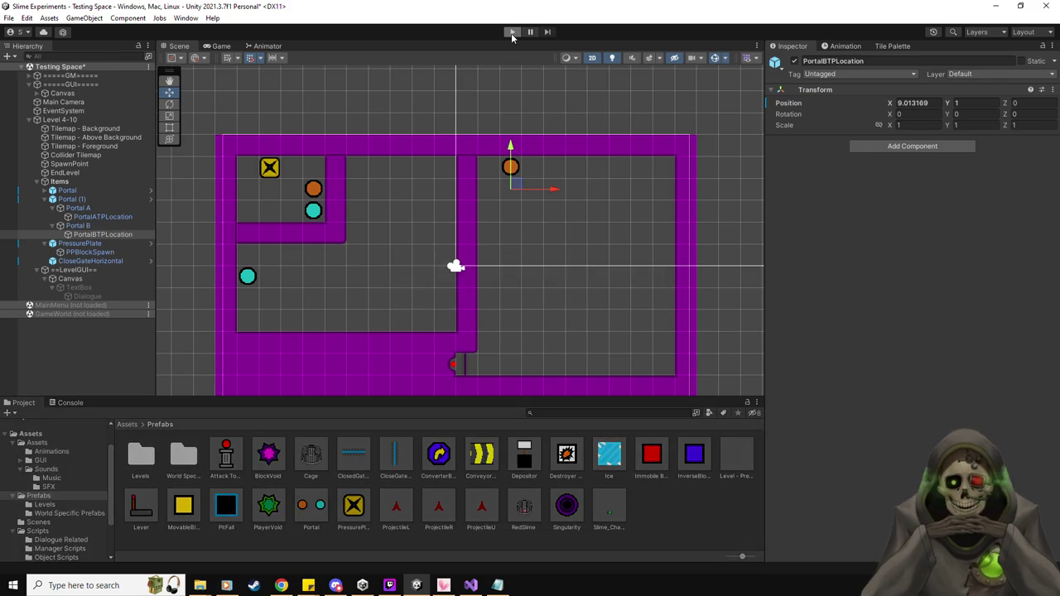
pyautogui.press('Right')
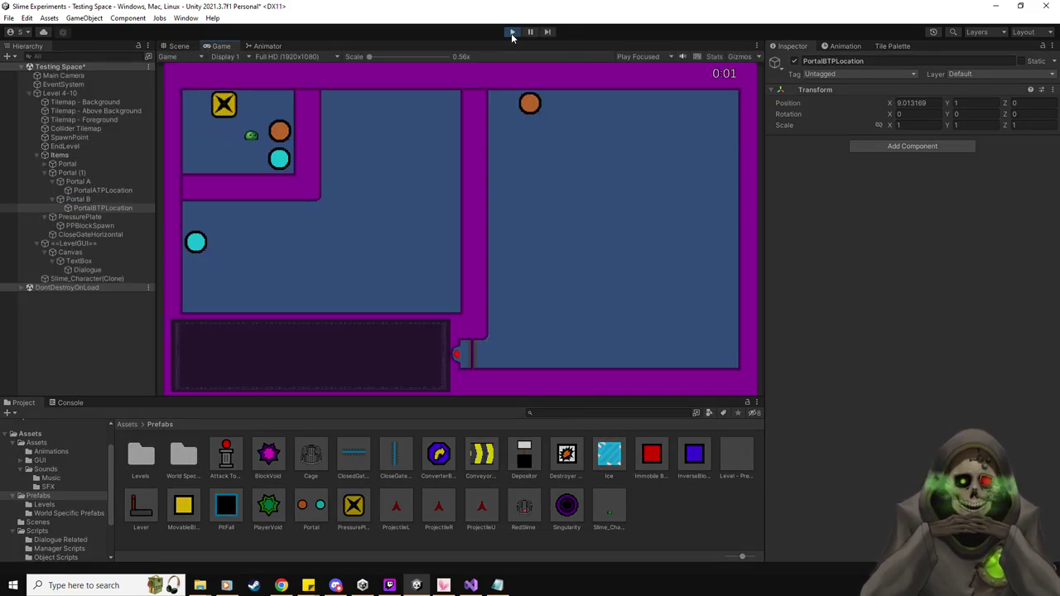
pyautogui.press('Left')
pyautogui.press('Down')
pyautogui.press('Up')
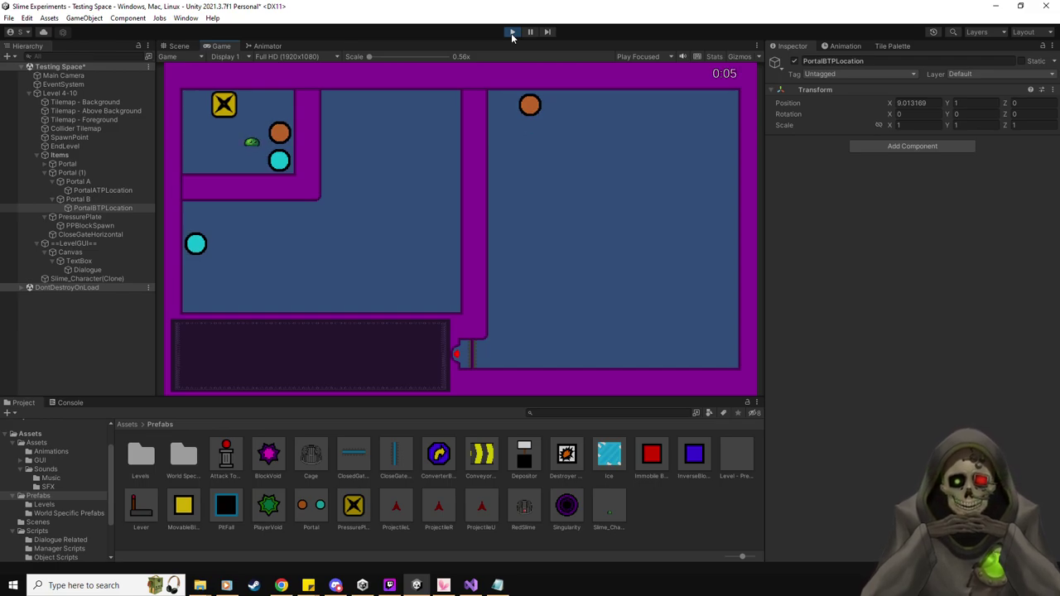
pyautogui.press('Down')
pyautogui.press('Right')
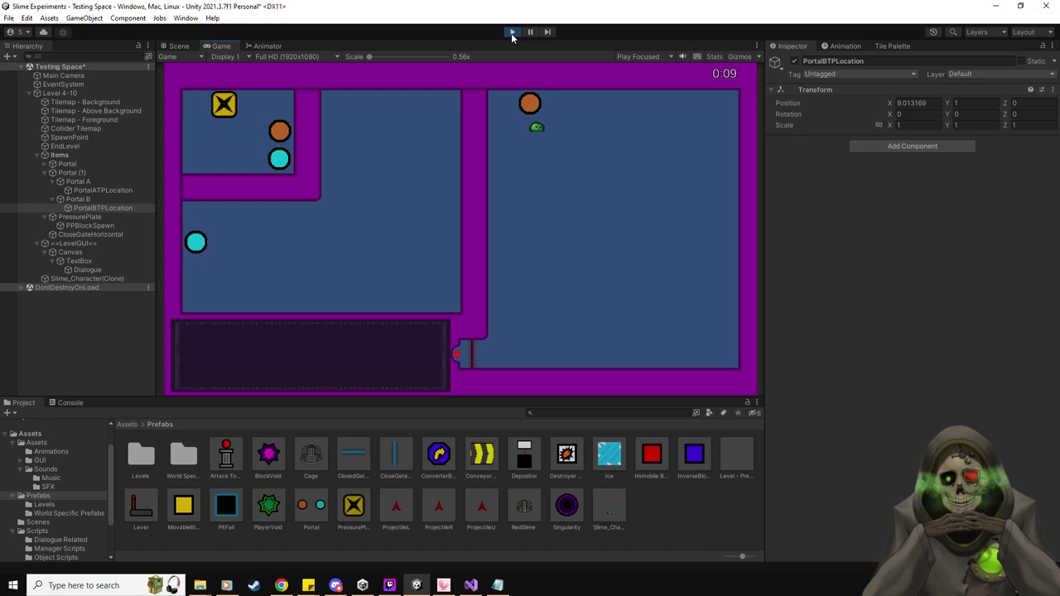
# Test spawning movable blocks with the pressure plate and sending one through each of the chamber's two portals.
pyautogui.press('Up')
pyautogui.press('Up')
pyautogui.press('Right')
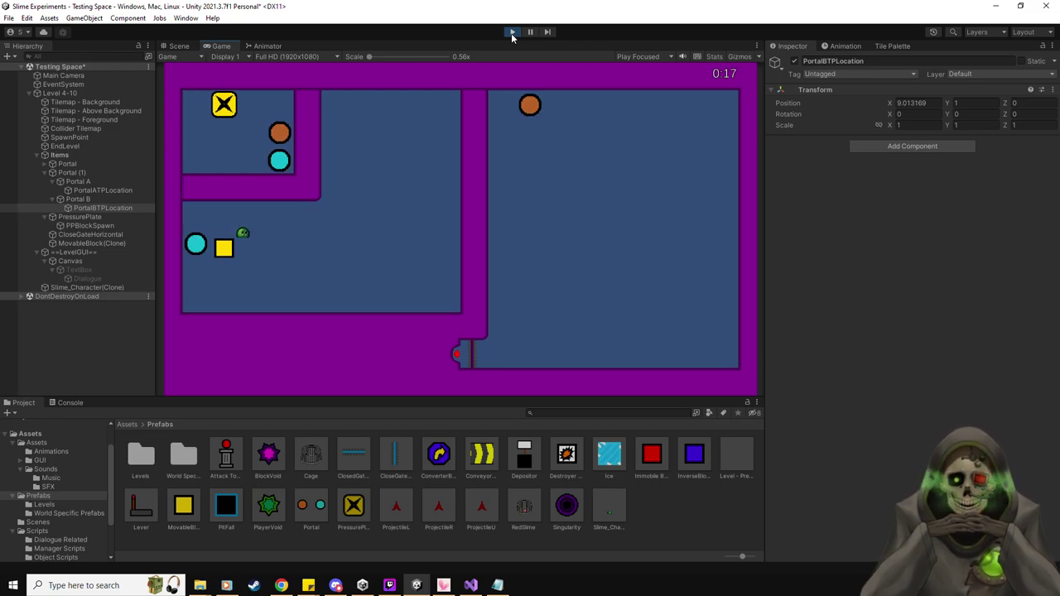
pyautogui.press('Left')
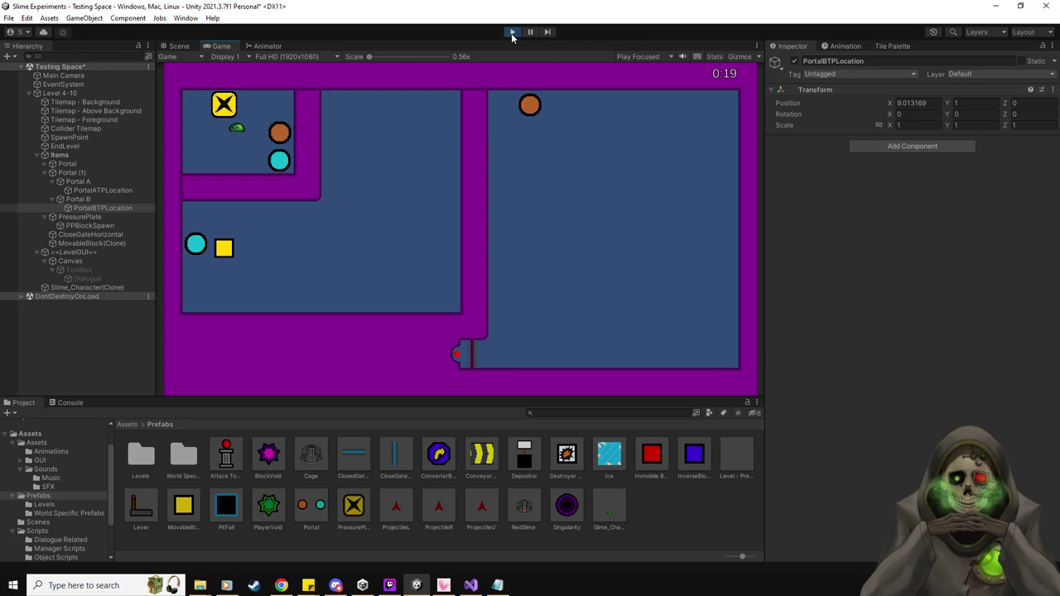
pyautogui.press('Down')
pyautogui.press('Left')
pyautogui.press('Down')
pyautogui.press('Right')
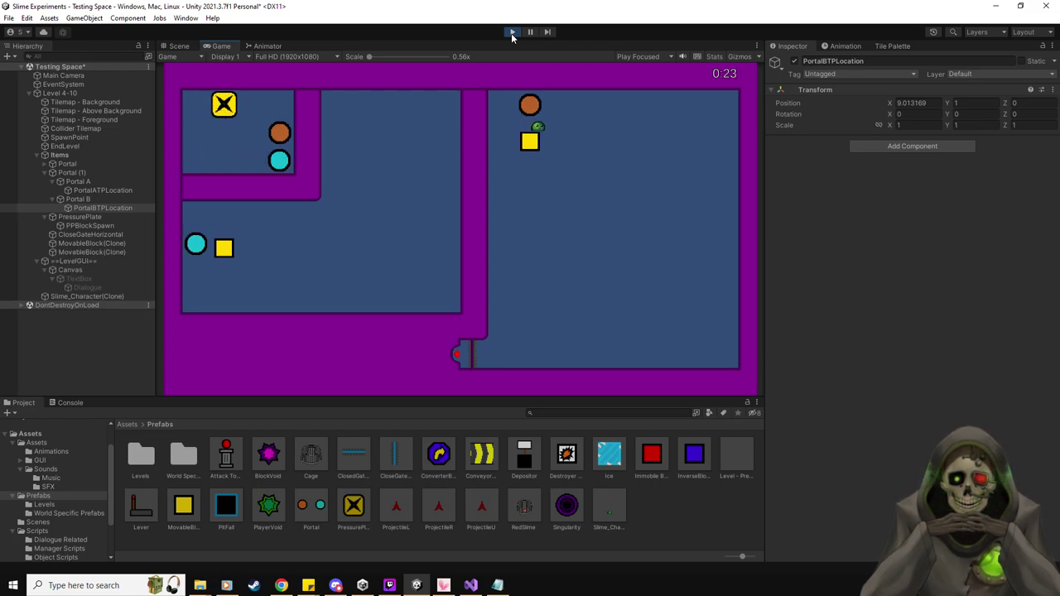
# End the play-test and turn off No Exit Trigger on the block-spawning pressure plate.
pyautogui.press('Down')
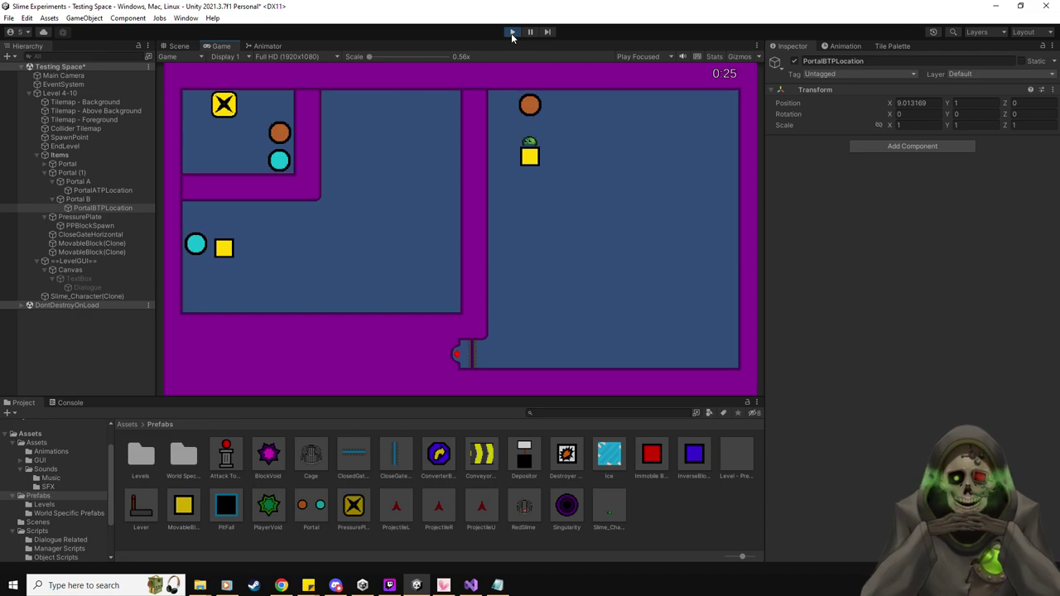
pyautogui.click(511, 33)
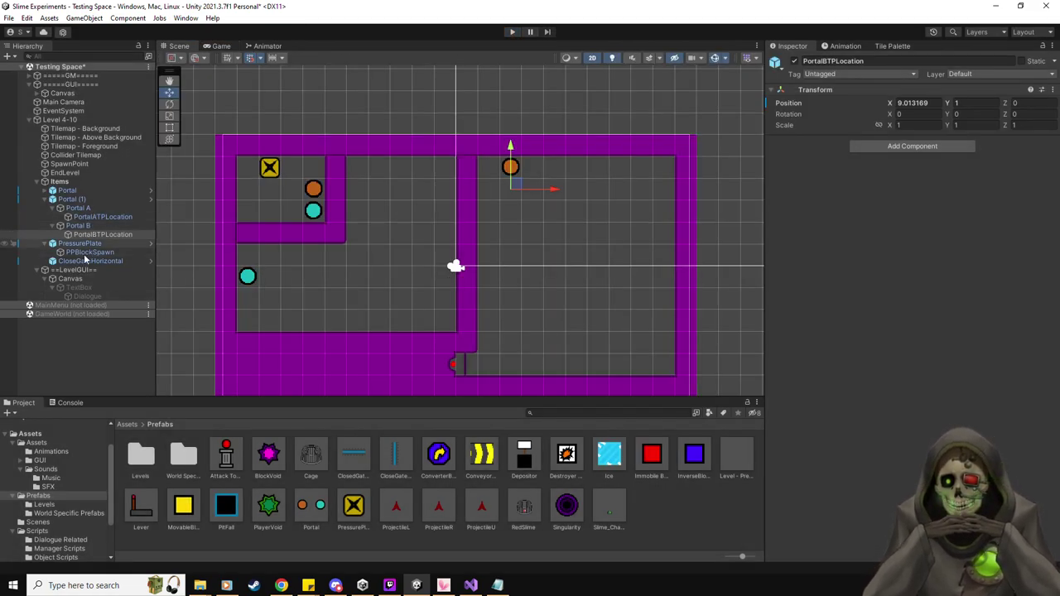
pyautogui.click(83, 243)
pyautogui.scroll(-5, 858, 466)
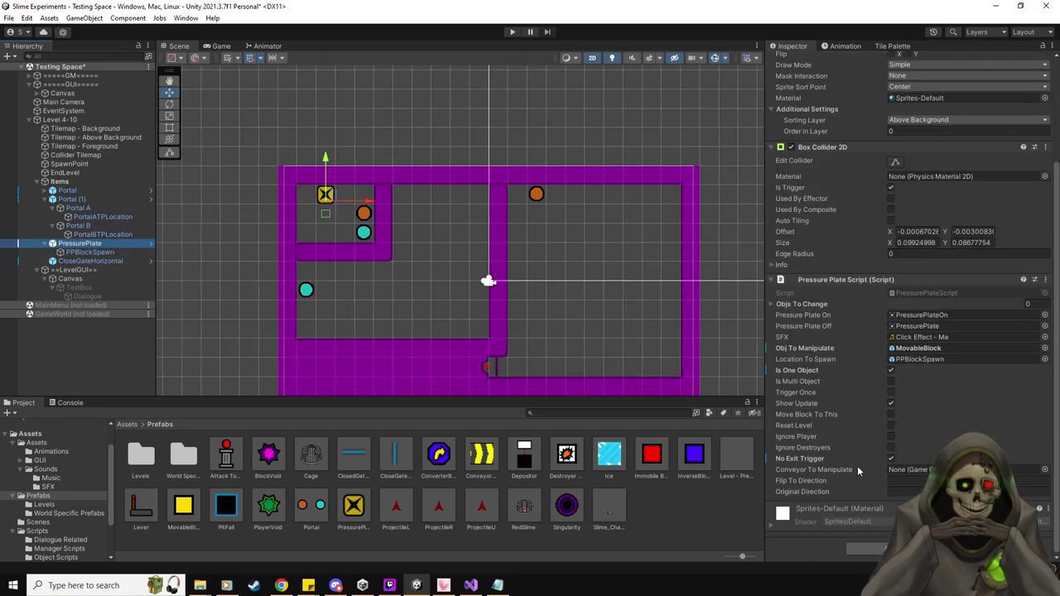
pyautogui.click(890, 459)
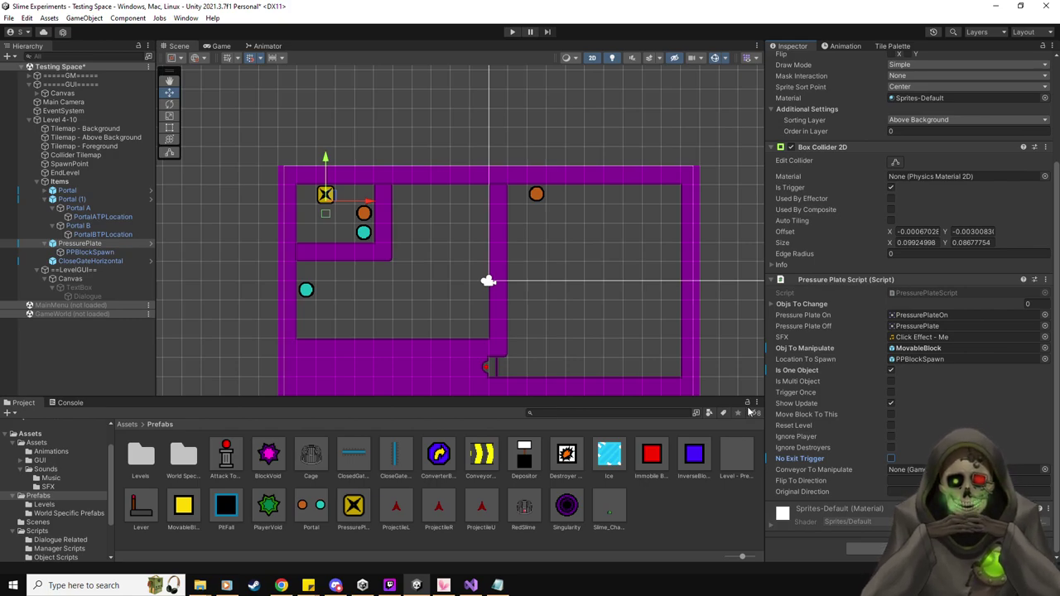
pyautogui.scroll(2, 565, 324)
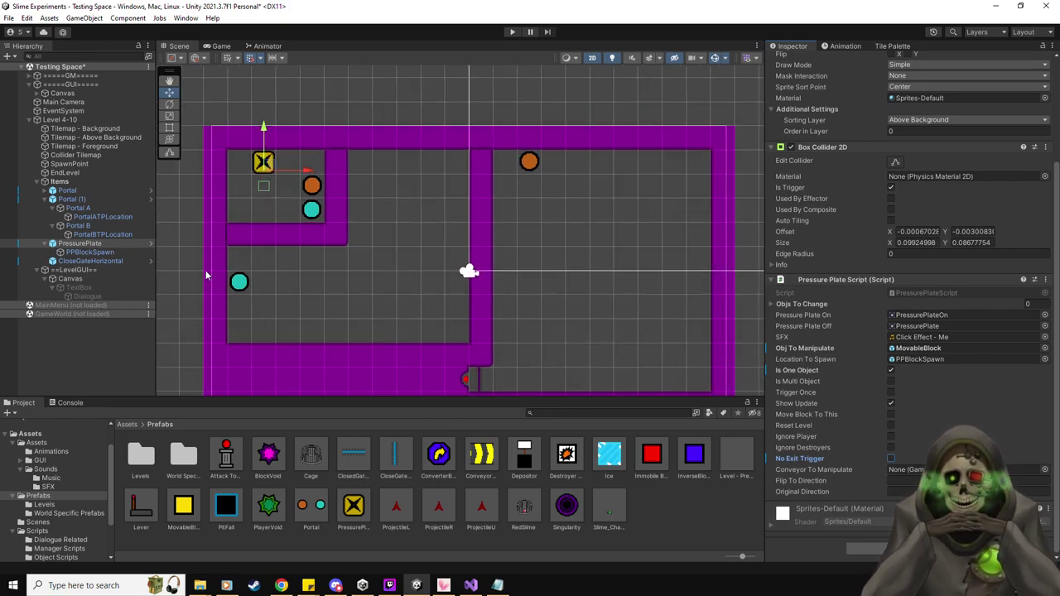
# Collapse the Portal (1) and PressurePlate objects in the scene hierarchy.
pyautogui.click(54, 226)
pyautogui.click(53, 208)
pyautogui.click(44, 198)
pyautogui.click(44, 208)
pyautogui.moveTo(391, 243); pyautogui.dragTo(411, 251, button='middle')
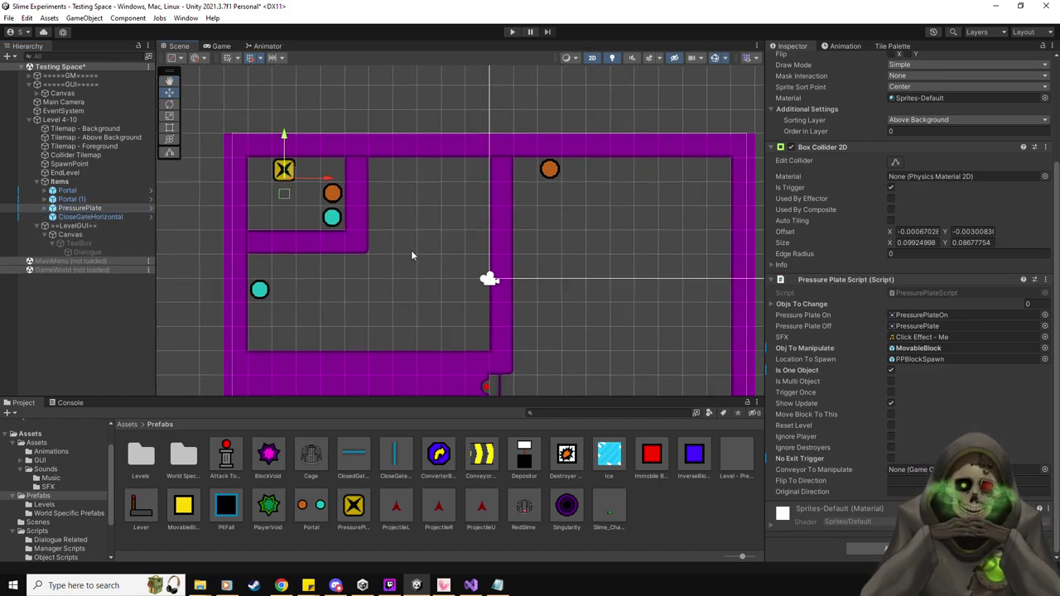
pyautogui.scroll(-1, 411, 250)
pyautogui.moveTo(391, 308); pyautogui.dragTo(323, 271, button='middle')
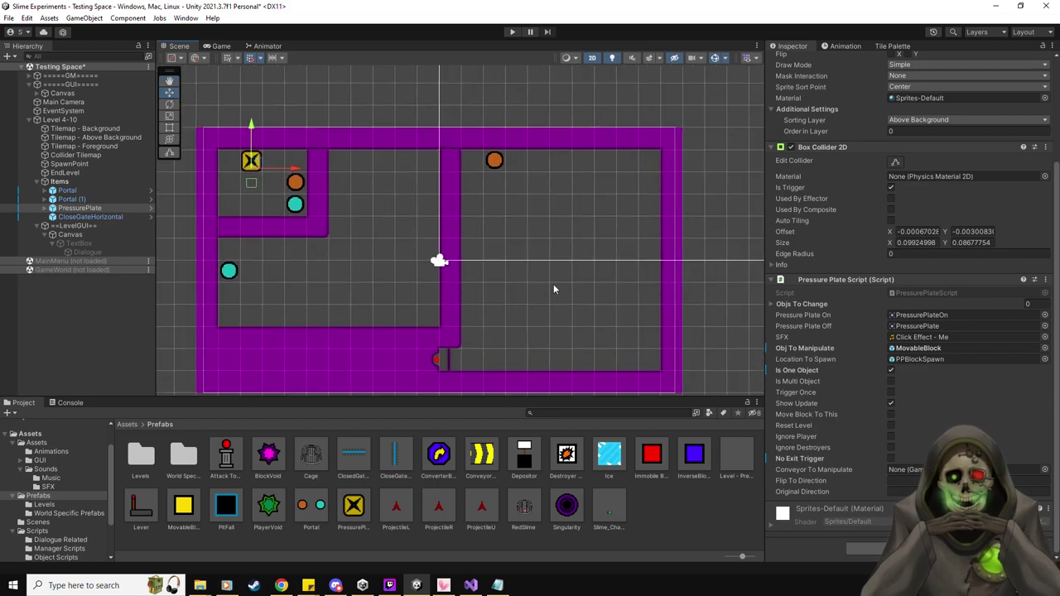
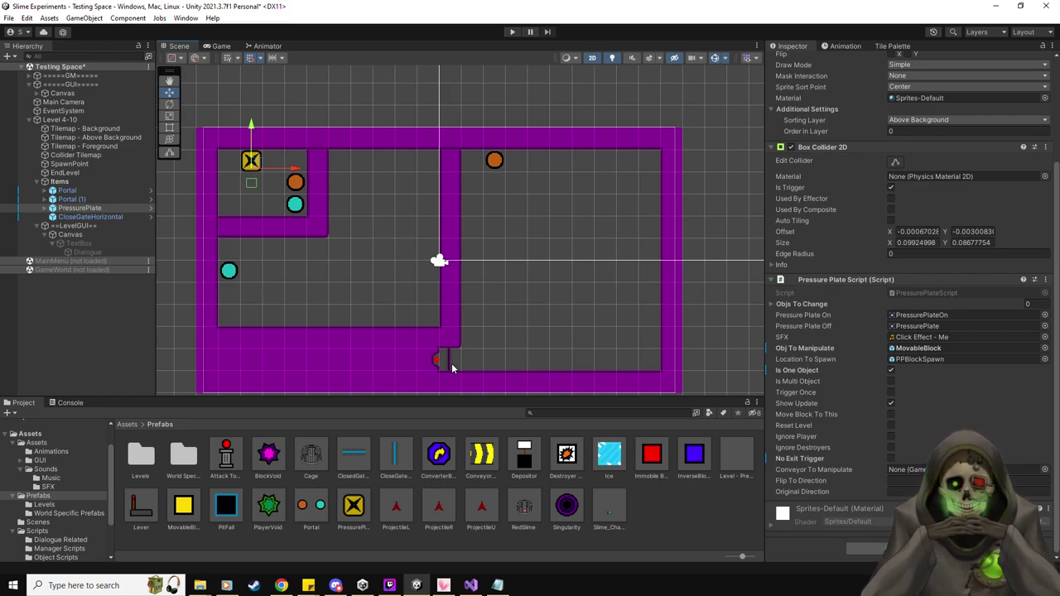
pyautogui.moveTo(364, 285); pyautogui.dragTo(375, 283, button='middle')
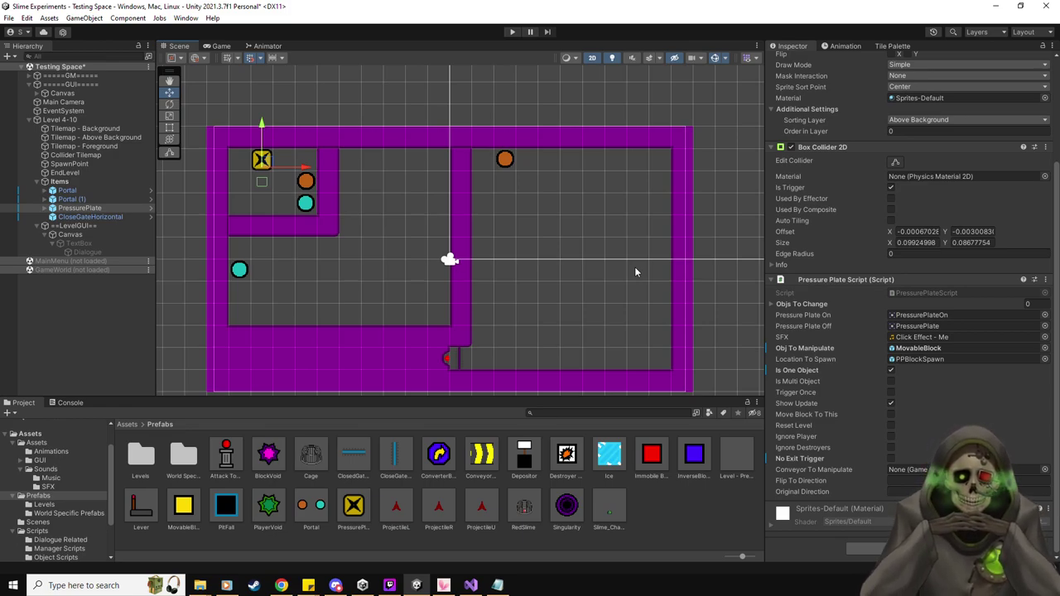
# Paint a vertical wall from the chamber's lower-right corner down to the floor, leaving a one-cell gap above the lowest tile.
pyautogui.click(893, 45)
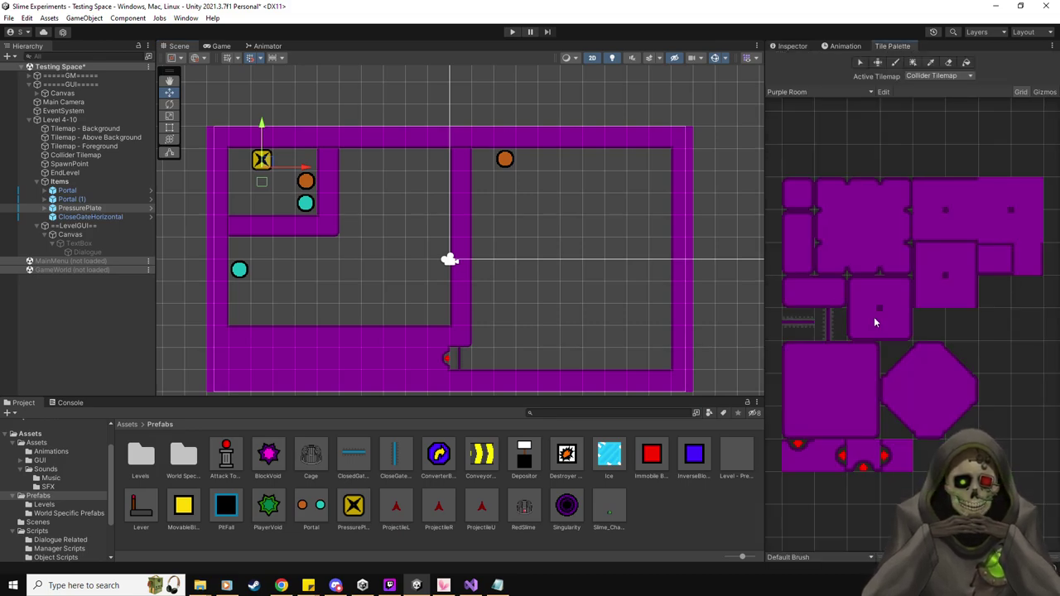
pyautogui.click(1027, 259)
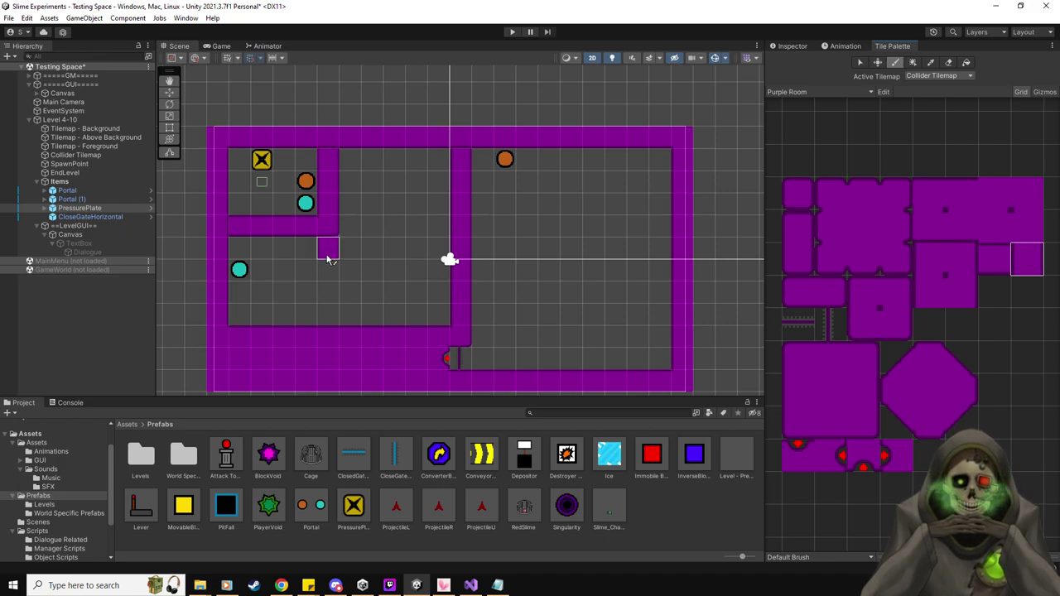
pyautogui.click(328, 255)
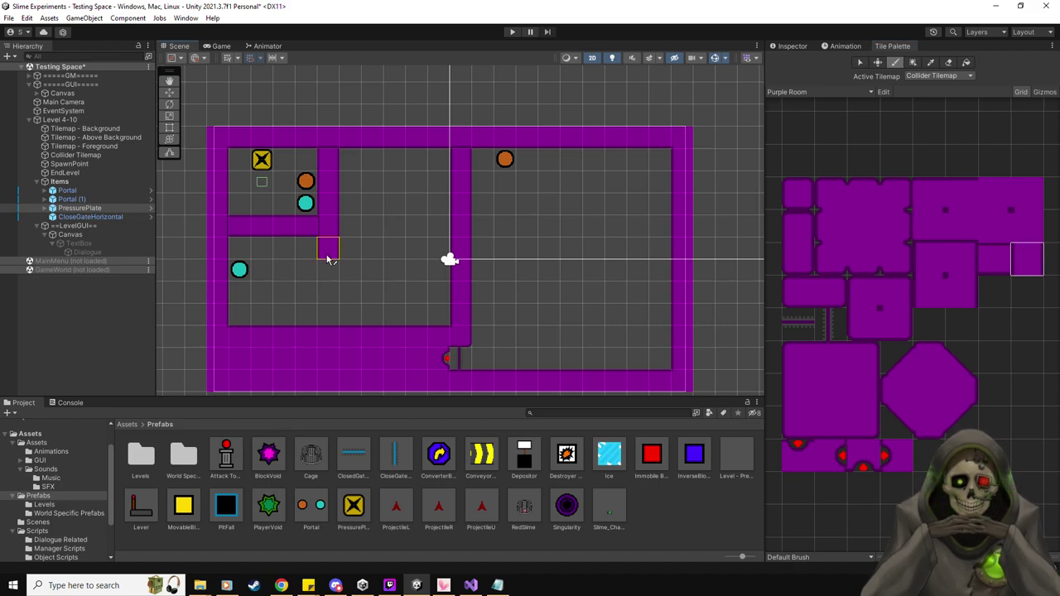
pyautogui.click(328, 270)
pyautogui.click(805, 232)
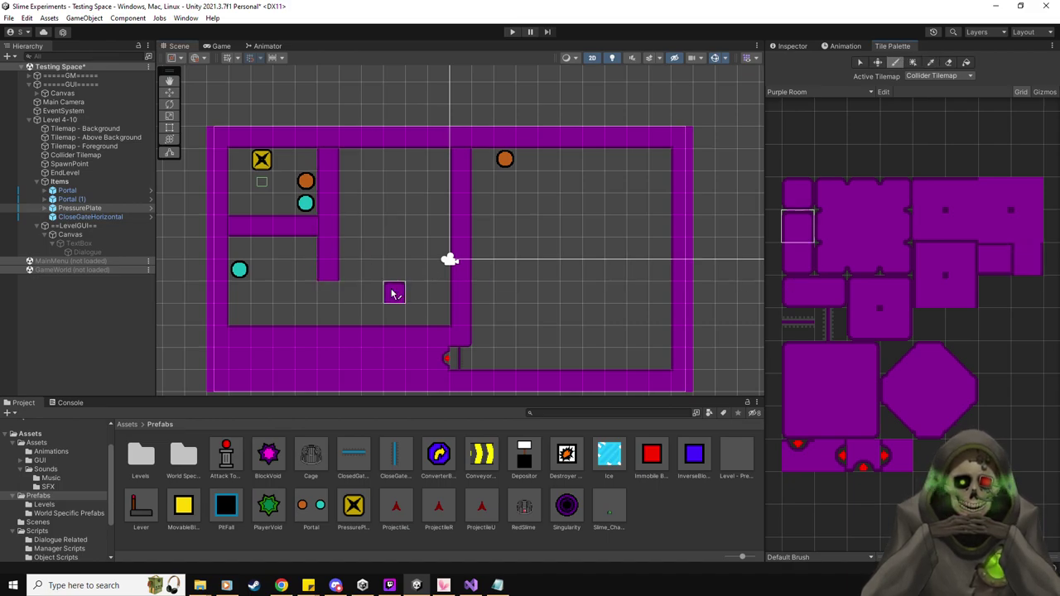
pyautogui.click(336, 316)
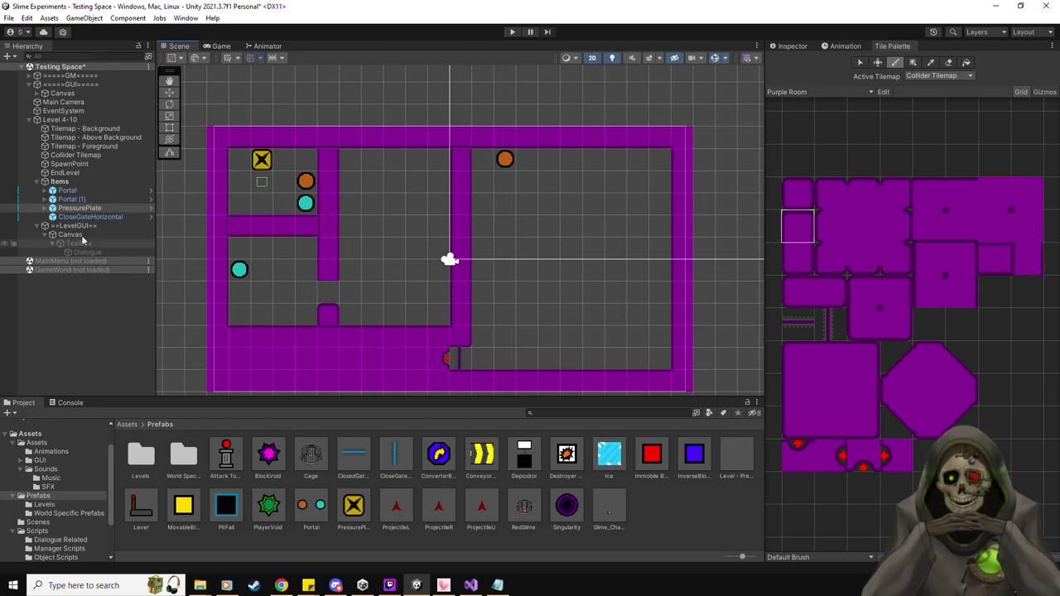
# Duplicate CloseGateHorizontal and place the copy in the gap of the wall below the chamber.
pyautogui.click(109, 217)
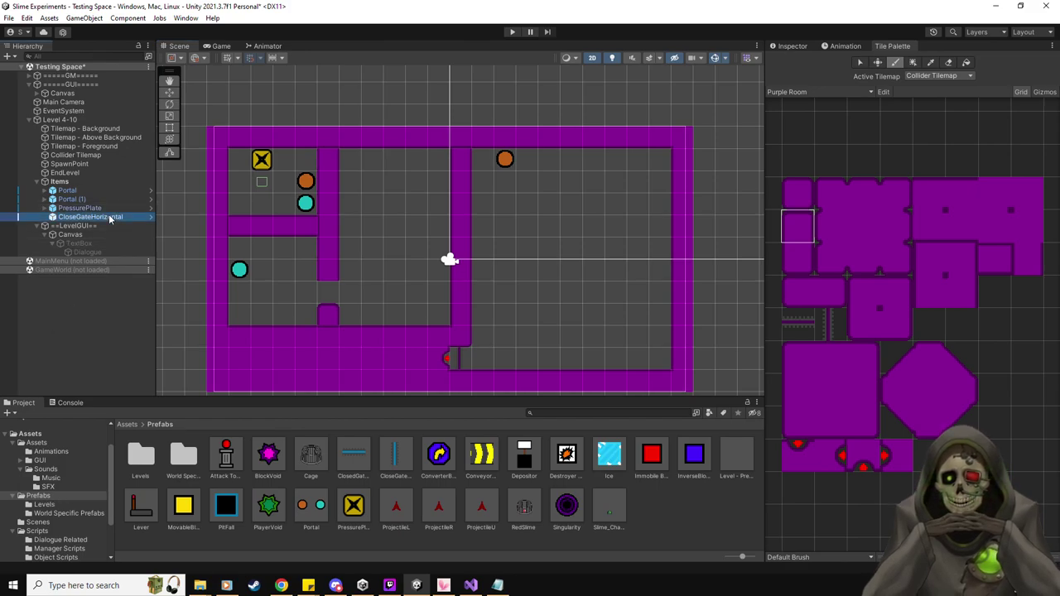
pyautogui.click(169, 93)
pyautogui.moveTo(462, 351); pyautogui.dragTo(333, 292)
pyautogui.hotkey('ctrl', 'd')
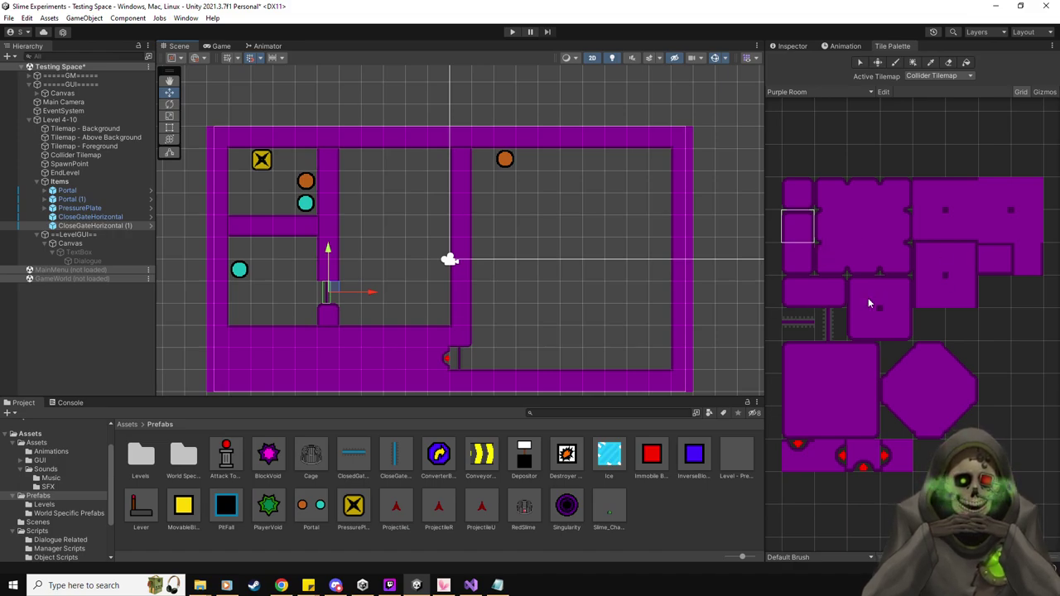
# Paint a horizontal wall from the chamber's lower-right corner to the central dividing wall, with a one-cell gap near the dividing wall.
pyautogui.click(836, 298)
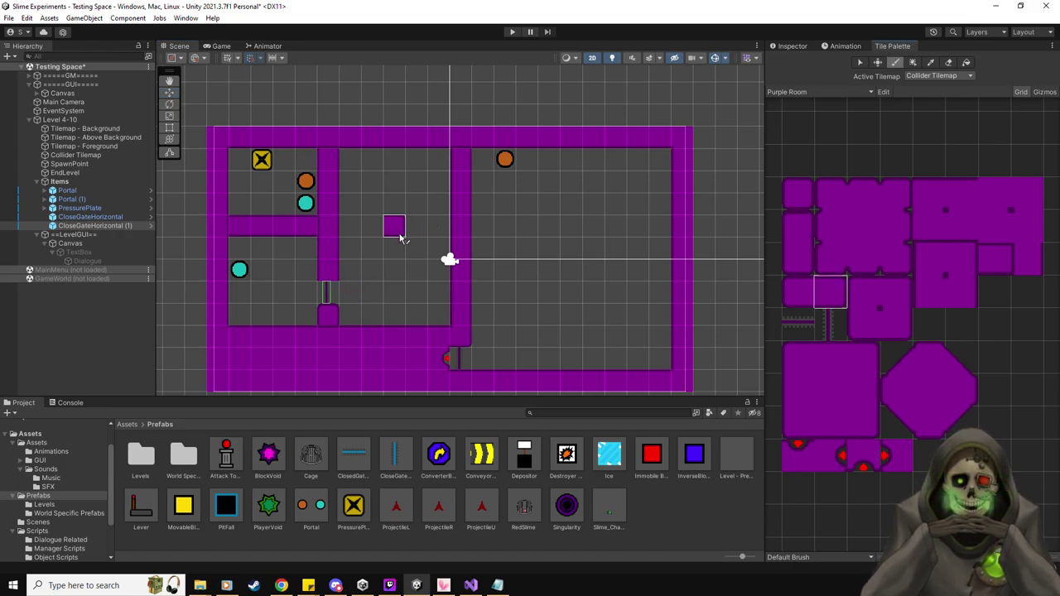
pyautogui.click(401, 239)
pyautogui.click(798, 292)
pyautogui.click(439, 228)
pyautogui.click(994, 258)
pyautogui.moveTo(372, 226); pyautogui.dragTo(351, 226)
pyautogui.click(350, 181)
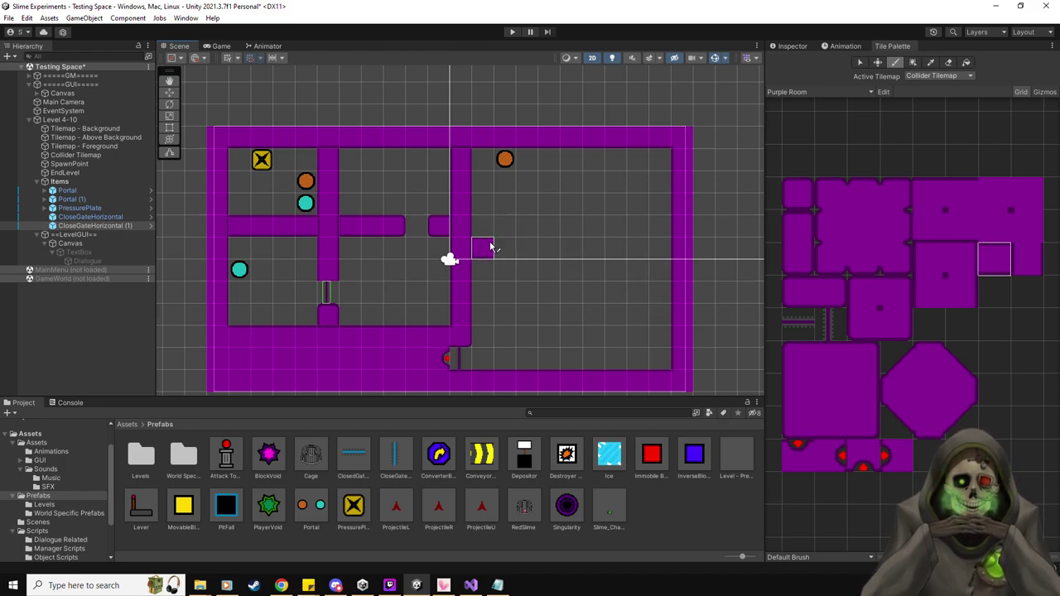
# Enclose the orange portal's corner of the right-hand room with a horizontal wall and a vertical wall that has a one-cell gap.
pyautogui.moveTo(491, 247); pyautogui.dragTo(552, 246)
pyautogui.click(911, 333)
pyautogui.click(571, 247)
pyautogui.click(1031, 261)
pyautogui.click(571, 227)
pyautogui.click(571, 159)
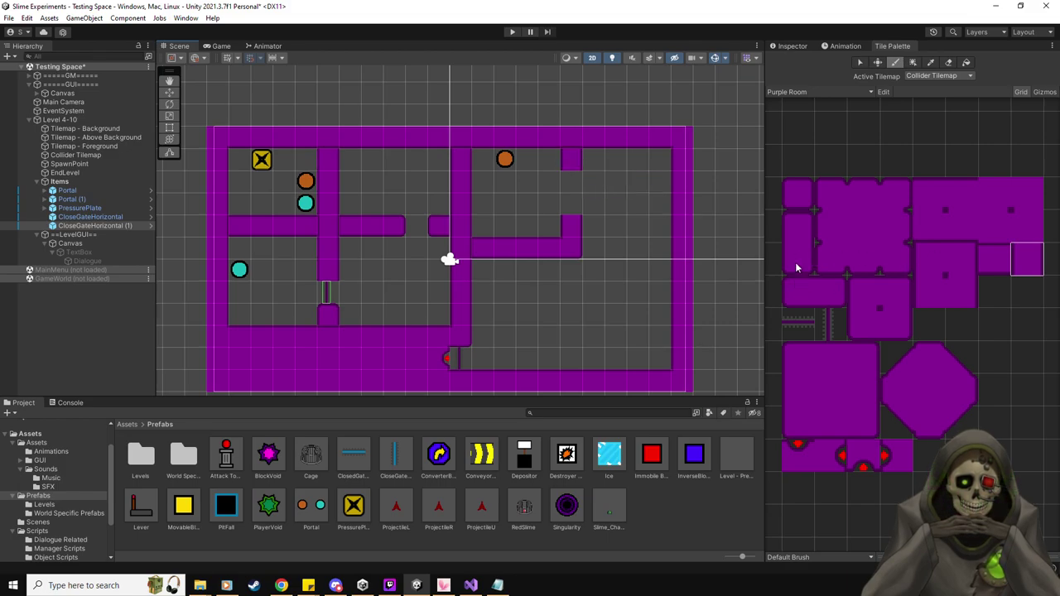
pyautogui.click(791, 226)
pyautogui.click(800, 264)
pyautogui.click(572, 180)
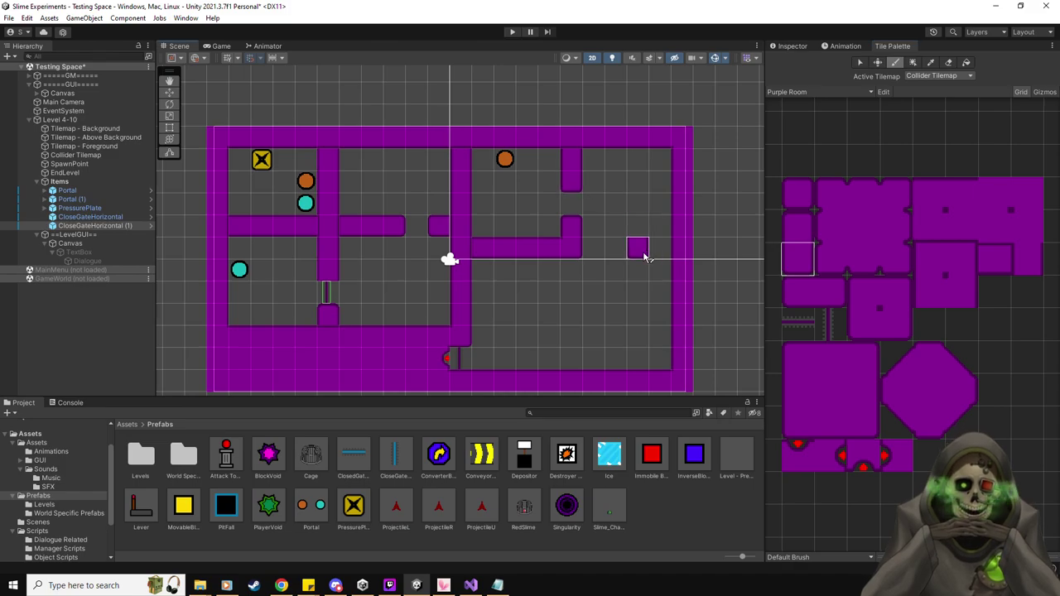
# Extend the right-hand room's horizontal wall to the outer wall, leaving a one-cell gap near its end.
pyautogui.click(994, 259)
pyautogui.click(576, 248)
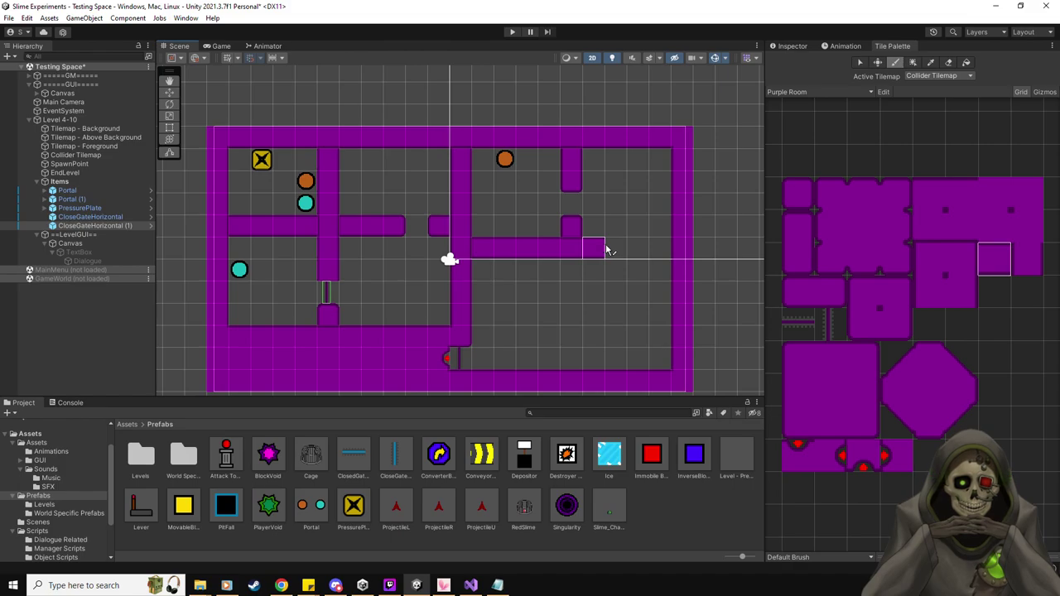
pyautogui.click(613, 249)
pyautogui.click(830, 292)
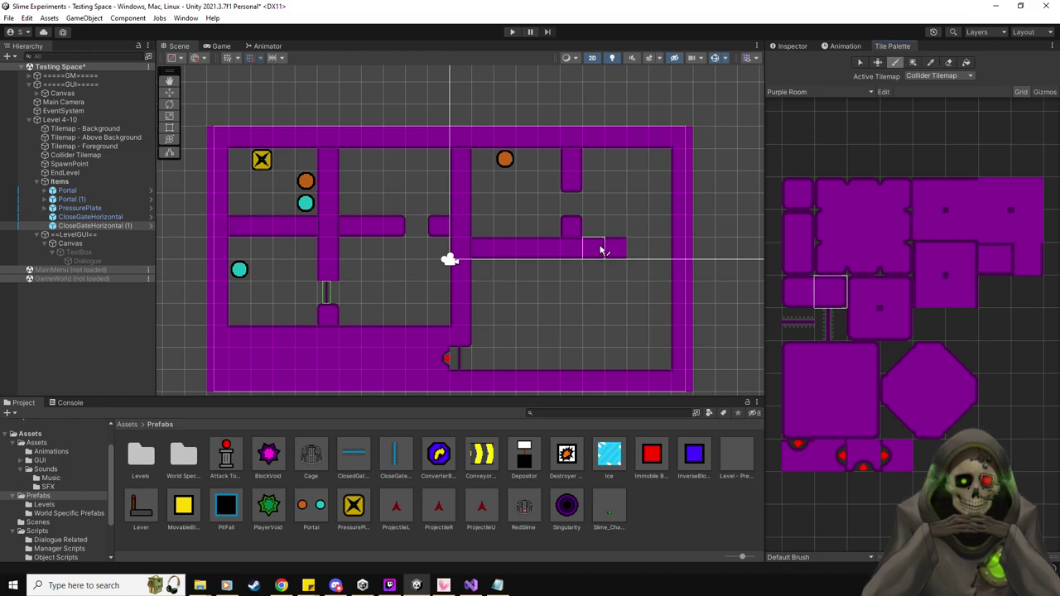
pyautogui.click(798, 291)
pyautogui.click(661, 248)
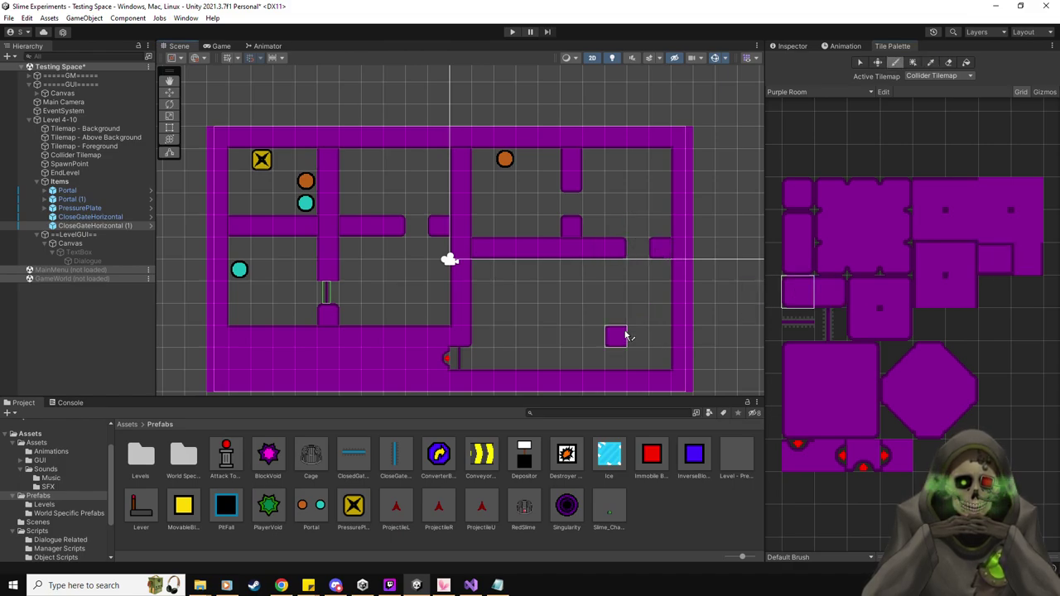
# Paint a vertical wall from the right-hand room's horizontal wall down to the floor, keeping a one-cell gap above the lowest tile.
pyautogui.click(1029, 259)
pyautogui.click(575, 280)
pyautogui.click(574, 293)
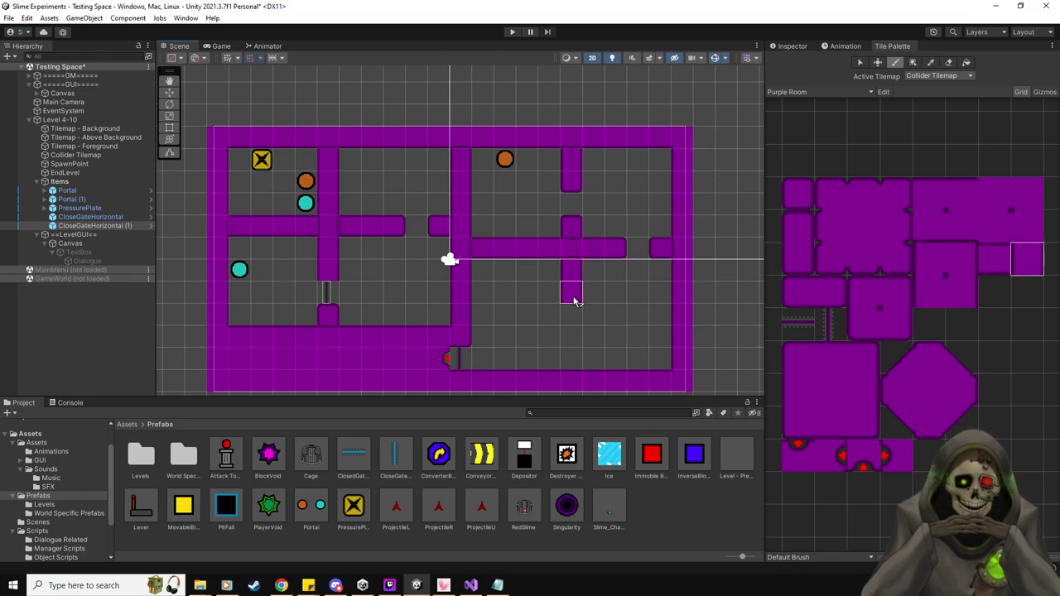
pyautogui.click(571, 359)
pyautogui.click(798, 260)
pyautogui.click(572, 315)
pyautogui.click(571, 338)
pyautogui.hotkey('ctrl', 'z')
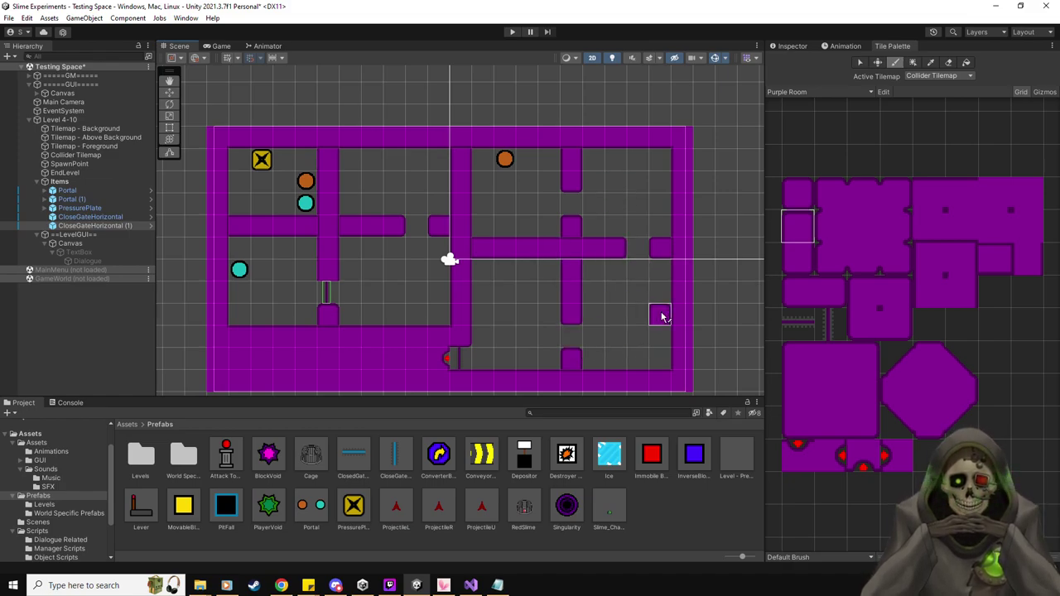
# Duplicate CloseGateHorizontal (1) twice and place the copies in the gaps of the right-hand room's two vertical walls.
pyautogui.click(107, 224)
pyautogui.click(792, 45)
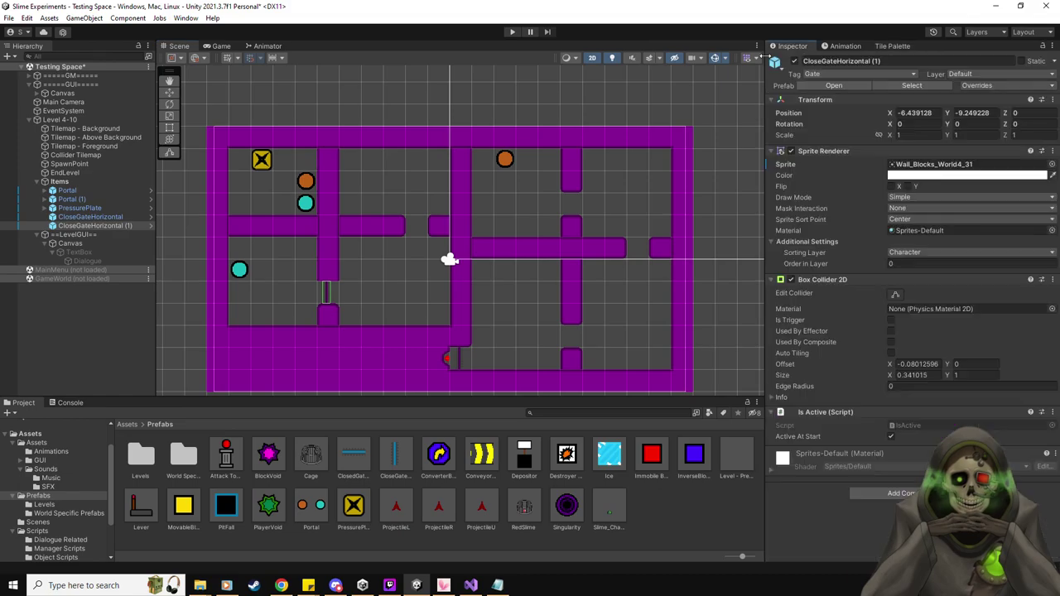
pyautogui.click(174, 98)
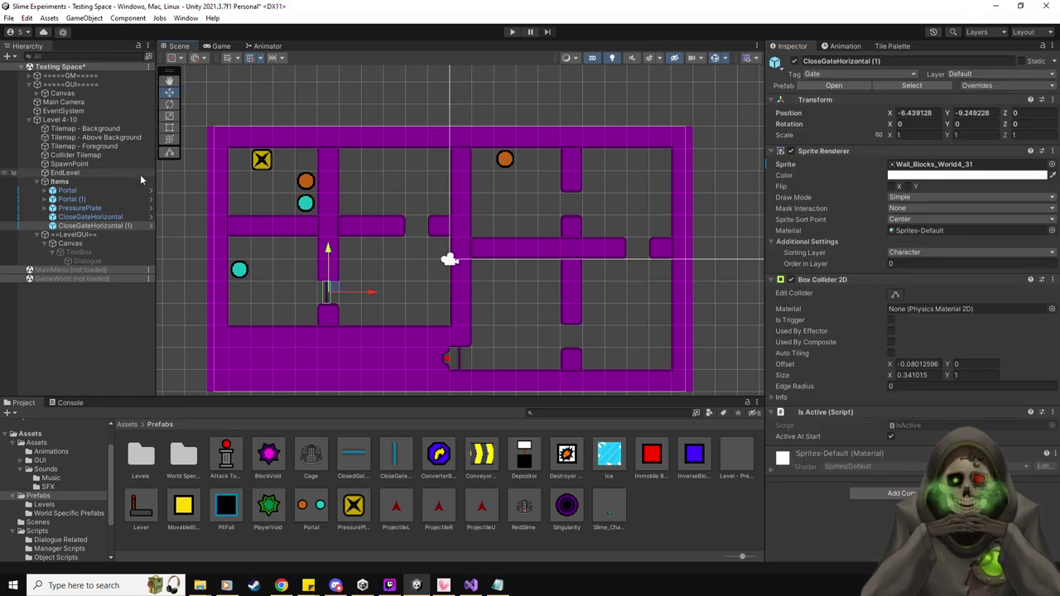
pyautogui.click(90, 224)
pyautogui.hotkey('ctrl', 'd')
pyautogui.moveTo(331, 291); pyautogui.dragTo(575, 204)
pyautogui.hotkey('ctrl', 'd')
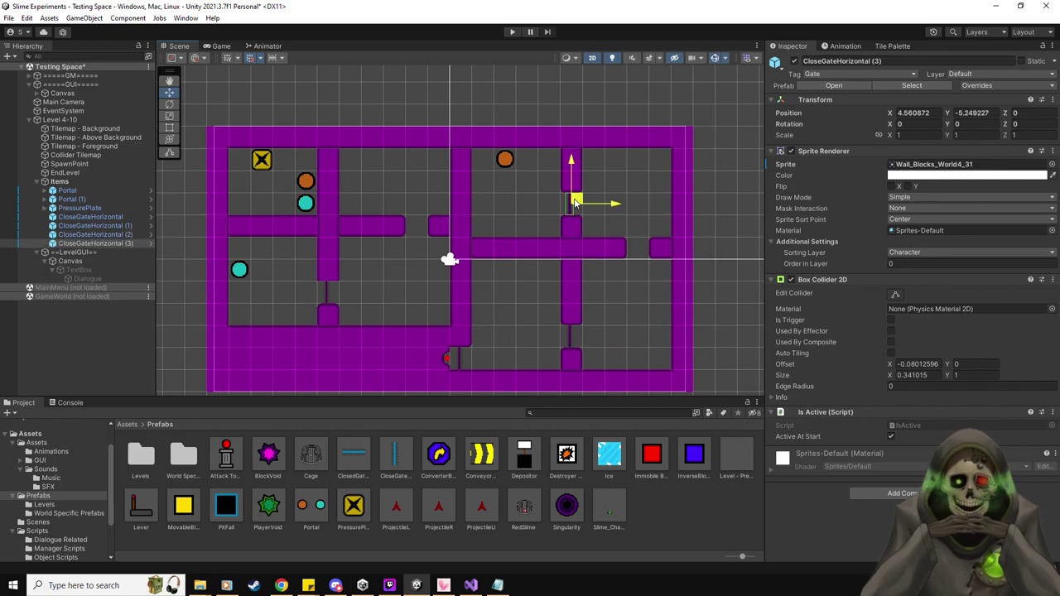
# Place a ClosedGateVertical prefab in the middle room's horizontal wall gap and a duplicate in the right-hand room's horizontal wall gap.
pyautogui.moveTo(355, 455); pyautogui.dragTo(418, 234)
pyautogui.click(89, 244)
pyautogui.click(89, 254)
pyautogui.hotkey('ctrl', 'd')
pyautogui.moveTo(443, 235); pyautogui.dragTo(637, 247)
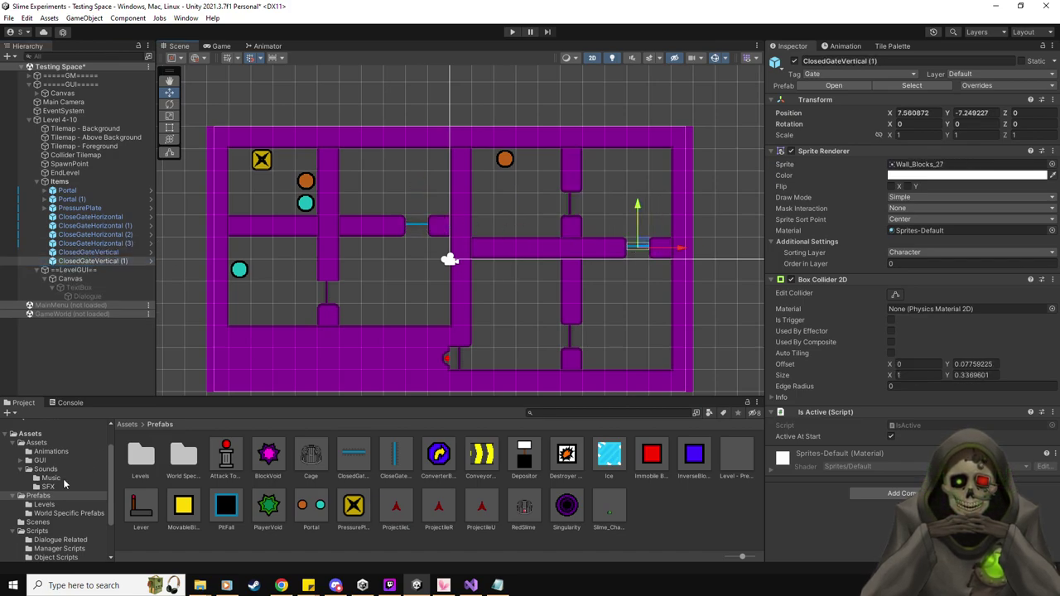
# Set the sprite of both ClosedGateVertical gates to Wall_Blocks_World4_30 and return to the Prefabs folder.
pyautogui.keyDown('ctrl'); pyautogui.click(113, 253); pyautogui.keyUp('ctrl')
pyautogui.click(37, 443)
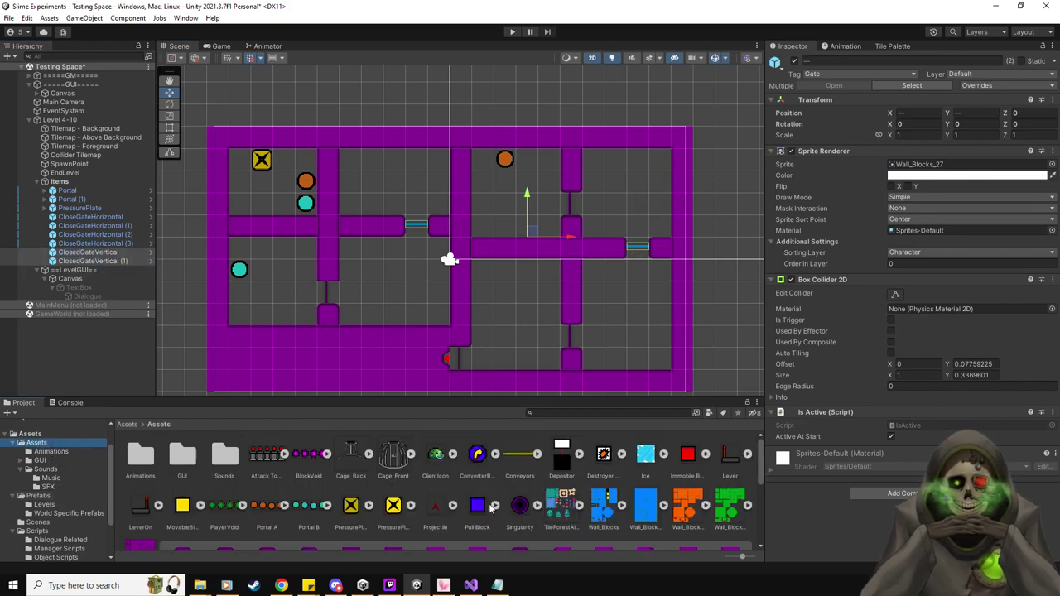
pyautogui.scroll(-6, 491, 509)
pyautogui.moveTo(937, 165); pyautogui.dragTo(935, 165)
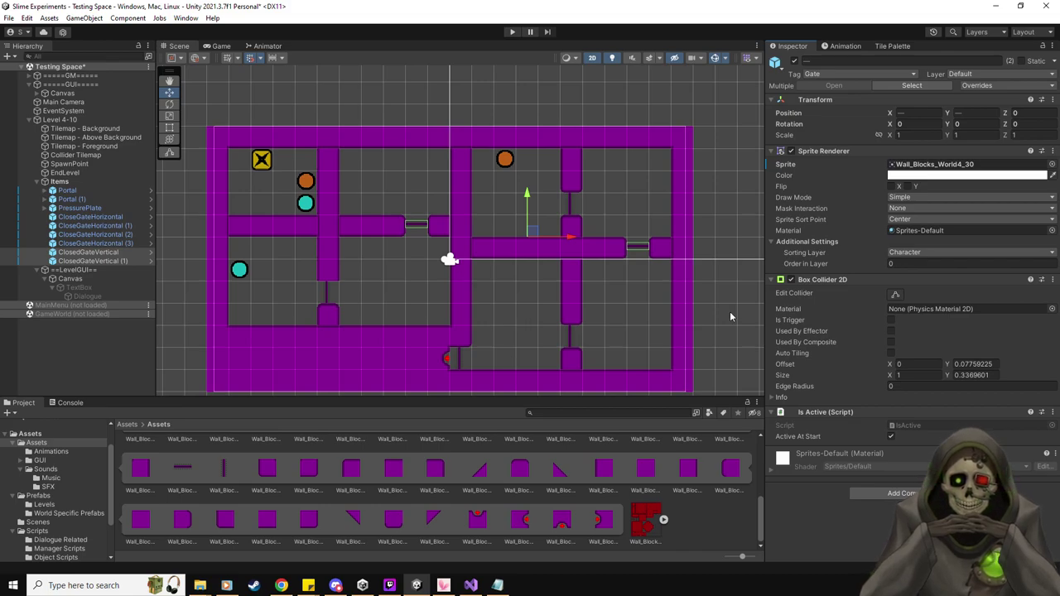
pyautogui.scroll(3, 636, 510)
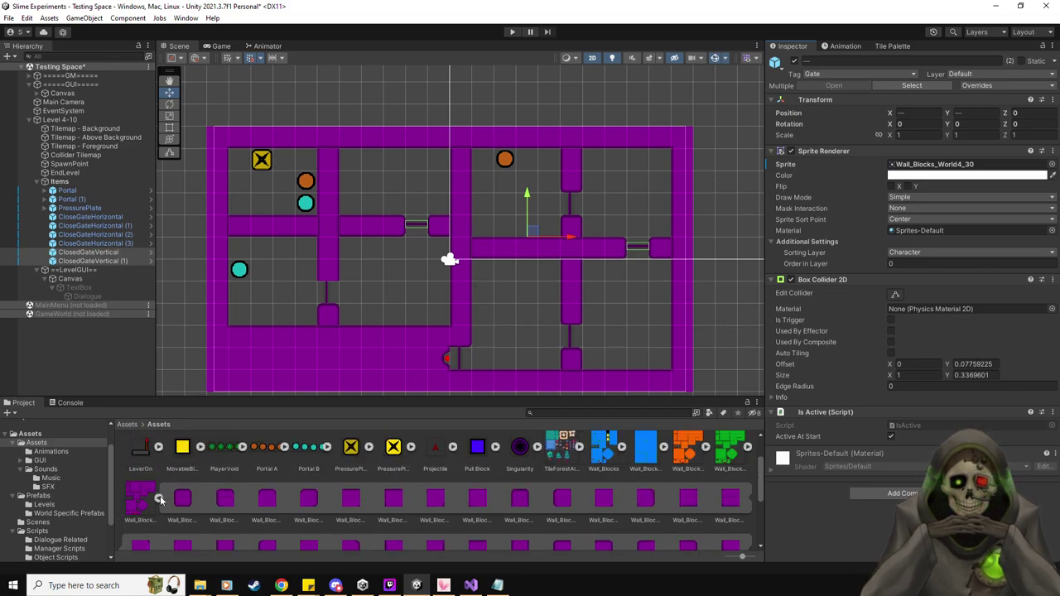
pyautogui.scroll(3, 517, 490)
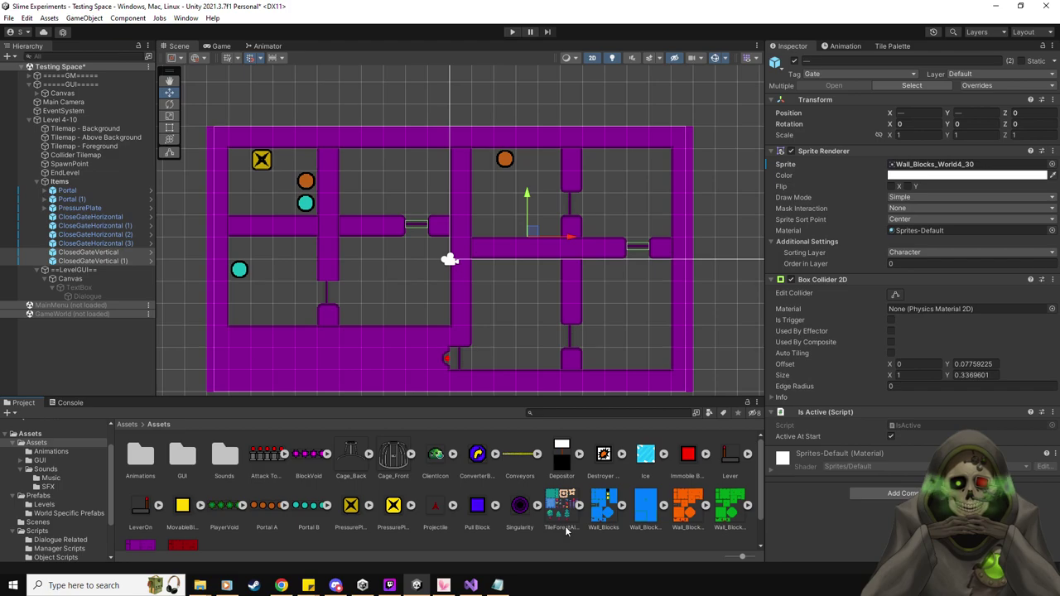
pyautogui.click(40, 500)
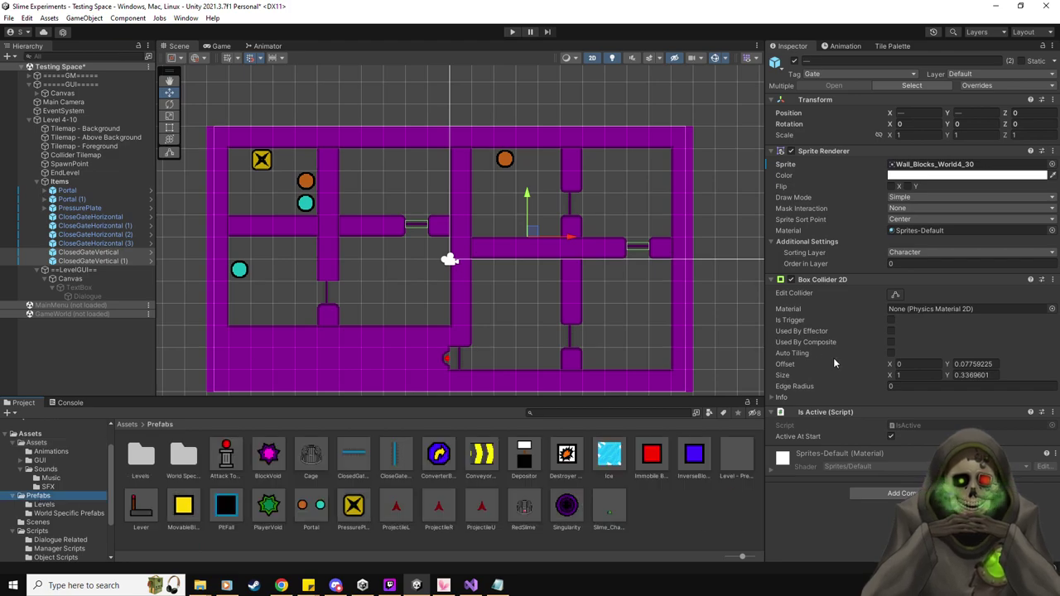
pyautogui.click(103, 261)
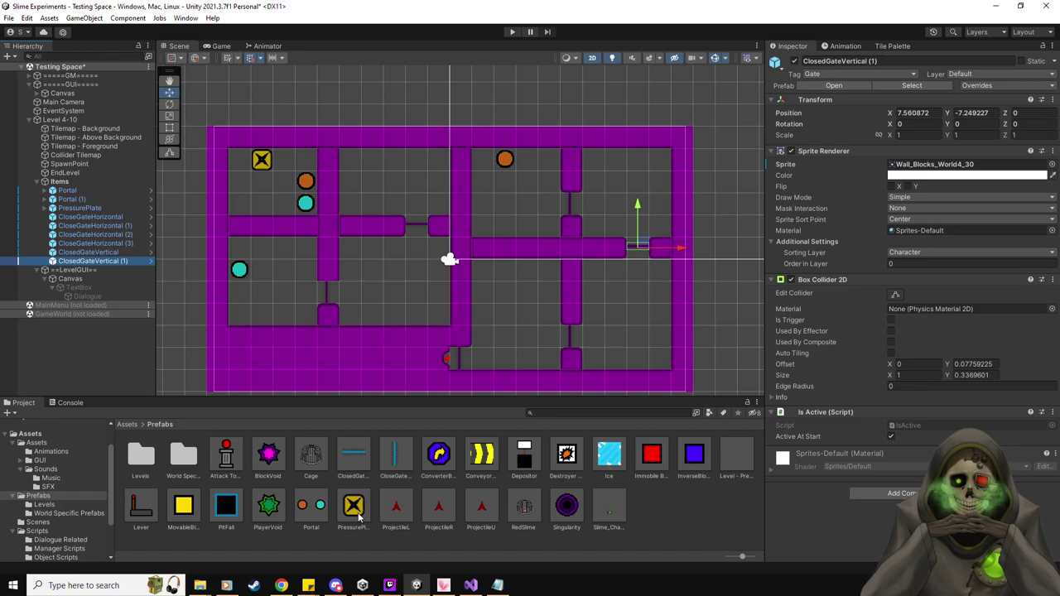
# Place a PressurePlate in the lower-left corner of the orange-portal room and enable Is One Object, Trigger Once, No Exit Trigger and Move Block To This.
pyautogui.moveTo(358, 517); pyautogui.dragTo(485, 226)
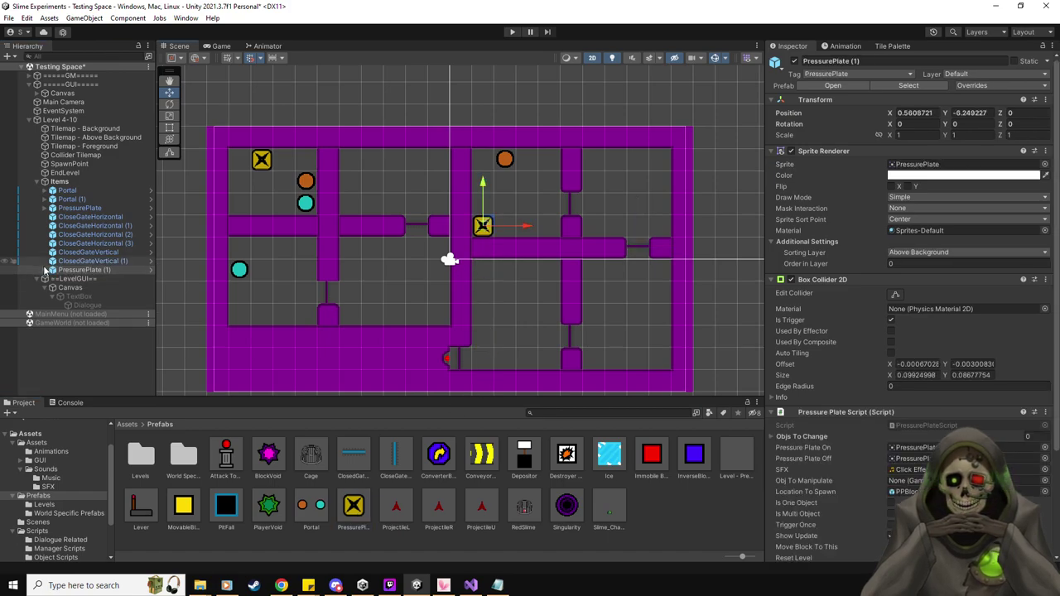
pyautogui.scroll(-3, 883, 447)
pyautogui.click(891, 414)
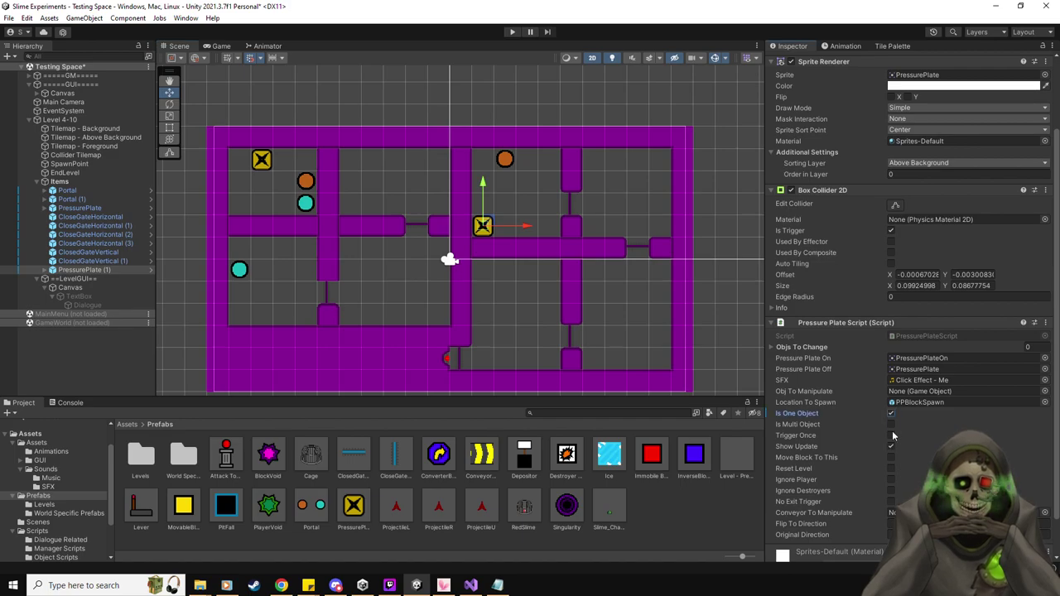
pyautogui.click(891, 434)
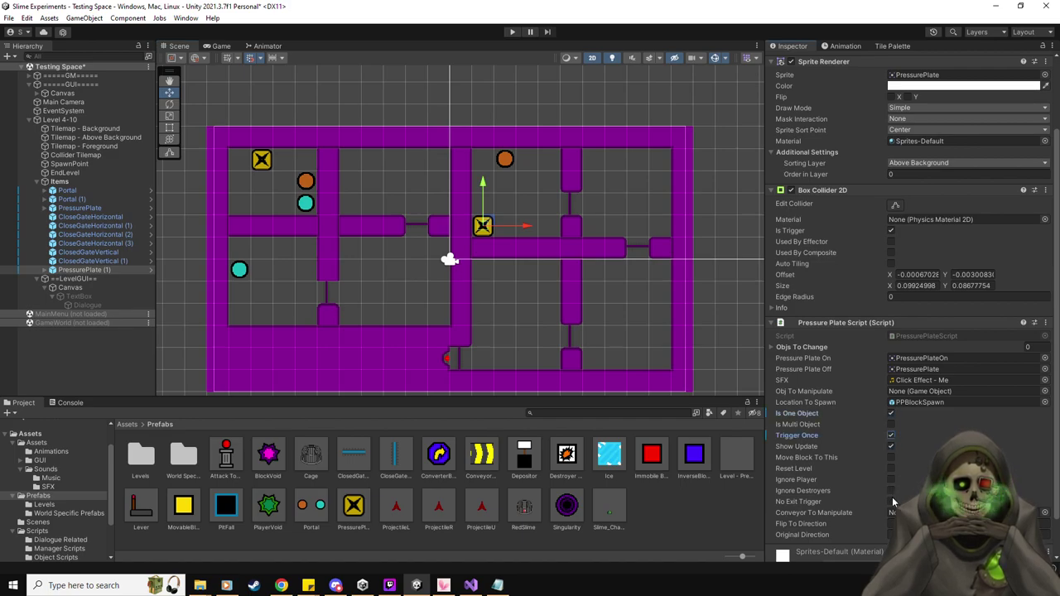
pyautogui.click(892, 501)
pyautogui.click(891, 458)
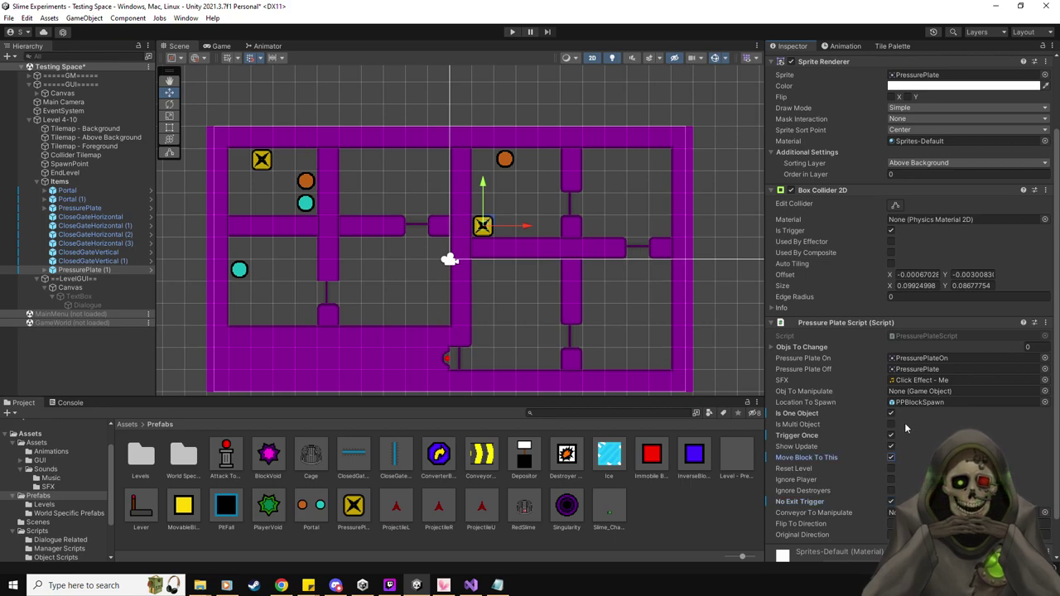
# Assign CloseGateHorizontal (1) as the Obj To Manipulate of PressurePlate (1).
pyautogui.click(117, 225)
pyautogui.click(93, 270)
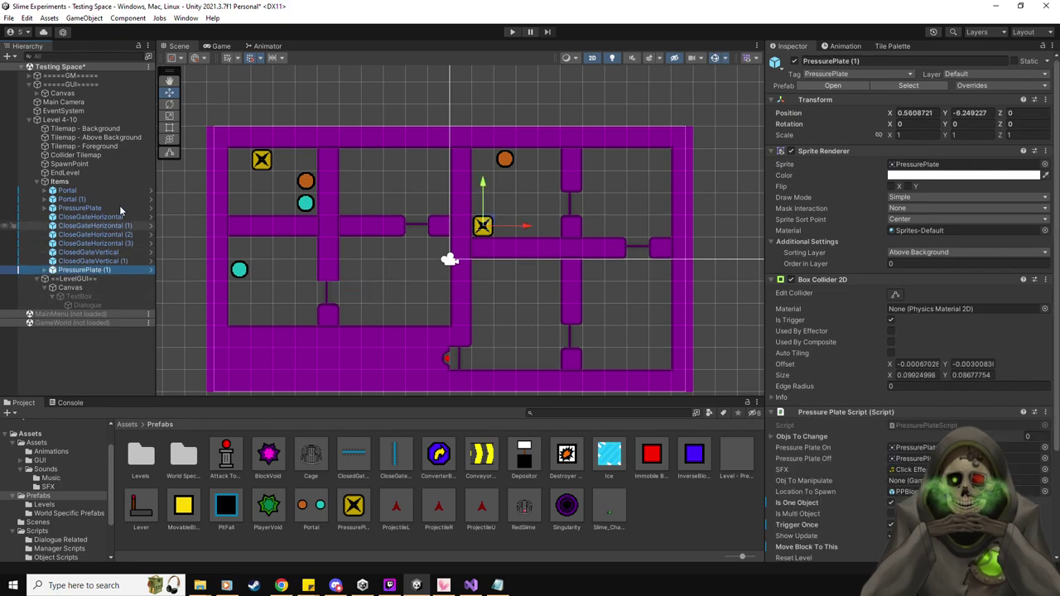
pyautogui.moveTo(889, 487); pyautogui.dragTo(912, 480)
pyautogui.scroll(-4, 870, 475)
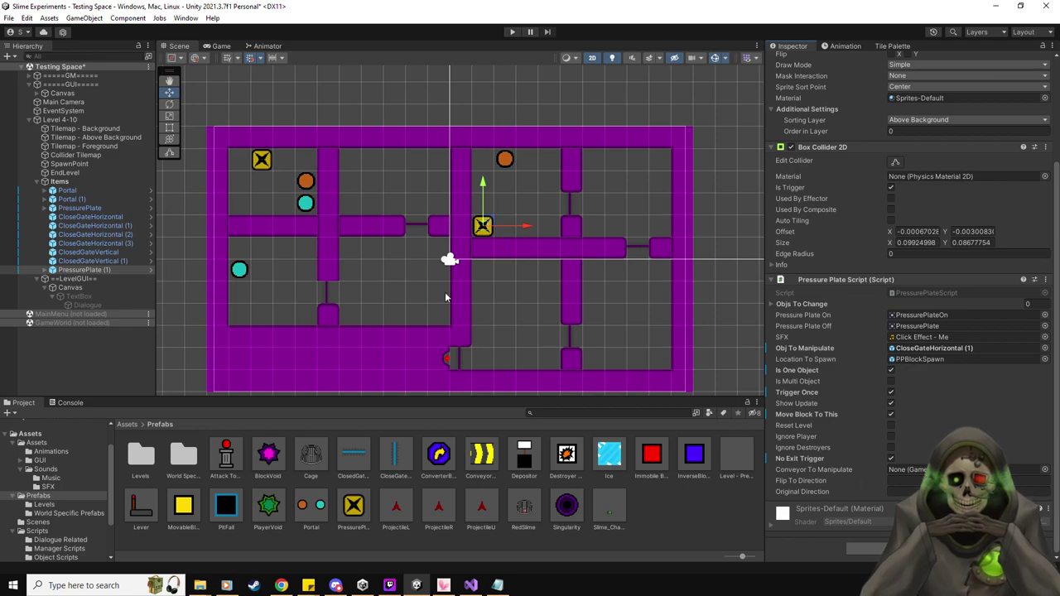
# Place a PitFall prefab directly above PressurePlate (1) and assign SpawnPoint as its Level Spawn.
pyautogui.moveTo(483, 224); pyautogui.dragTo(483, 203)
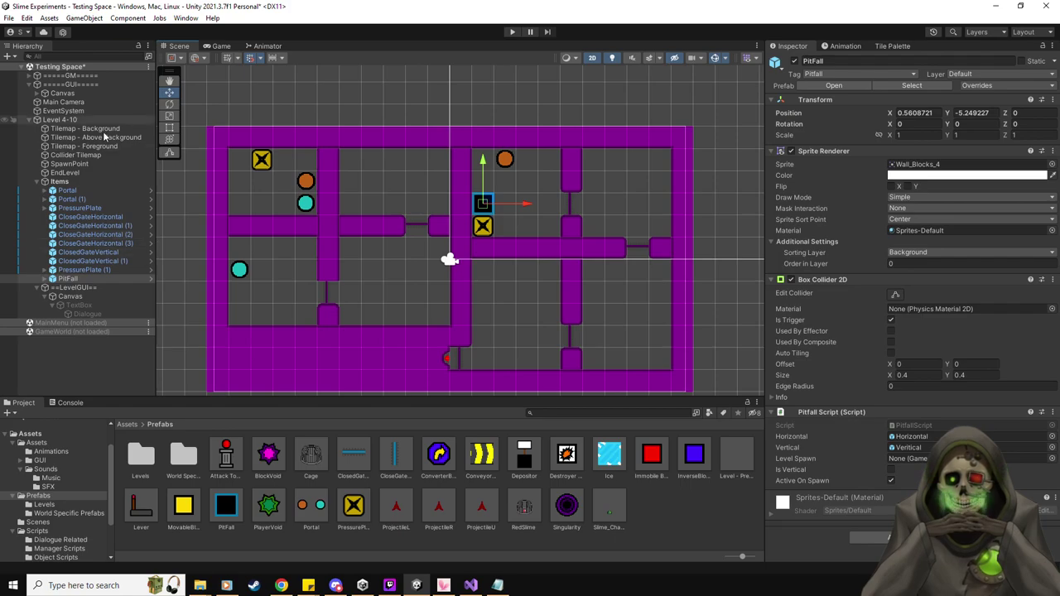
pyautogui.click(911, 437)
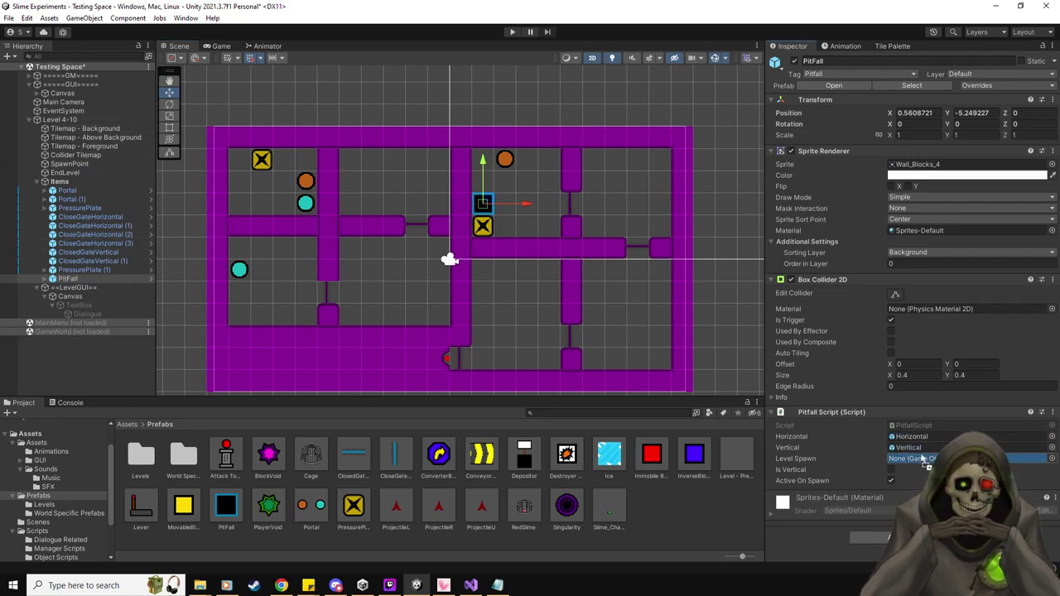
pyautogui.moveTo(68, 163); pyautogui.dragTo(953, 458)
# Duplicate the pitfall twice to enclose PressurePlate (1), and move the plate with its three pitfalls into the upper far-right room beside the vertical wall.
pyautogui.hotkey('ctrl', 'd')
pyautogui.moveTo(519, 208)
pyautogui.mouseDown()
pyautogui.moveTo(541, 207)
pyautogui.moveTo(505, 206)
pyautogui.mouseUp()
pyautogui.hotkey('ctrl', 'd')
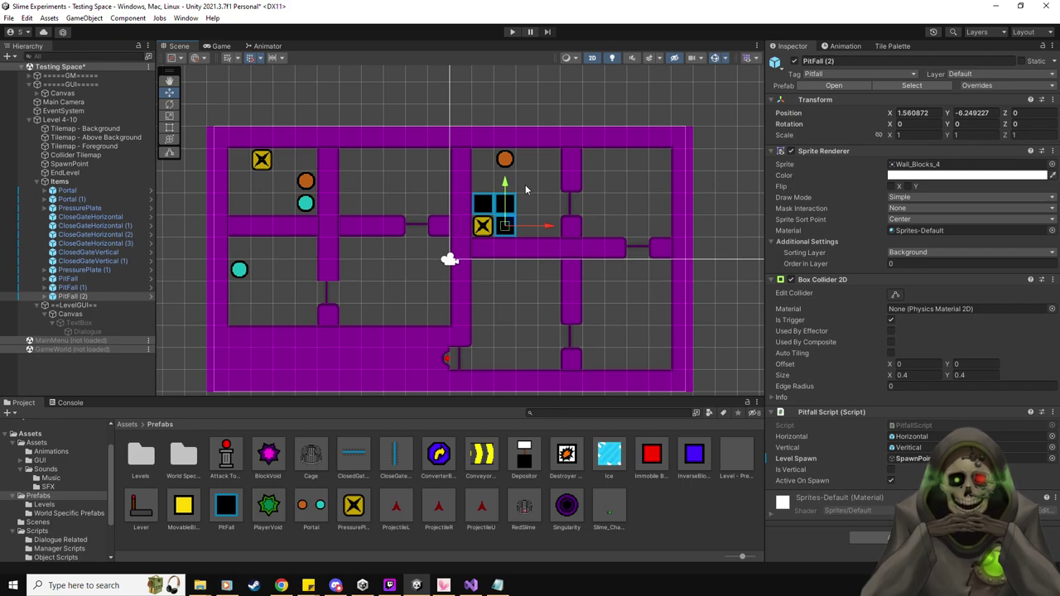
pyautogui.keyDown('shift'); pyautogui.click(109, 269); pyautogui.keyUp('shift')
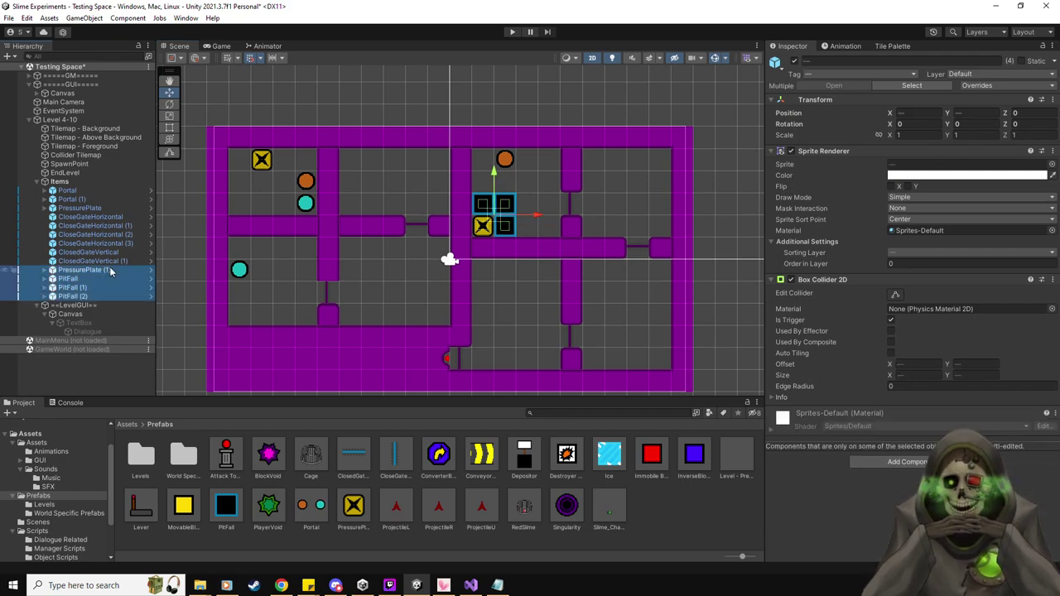
pyautogui.moveTo(536, 218); pyautogui.dragTo(650, 220)
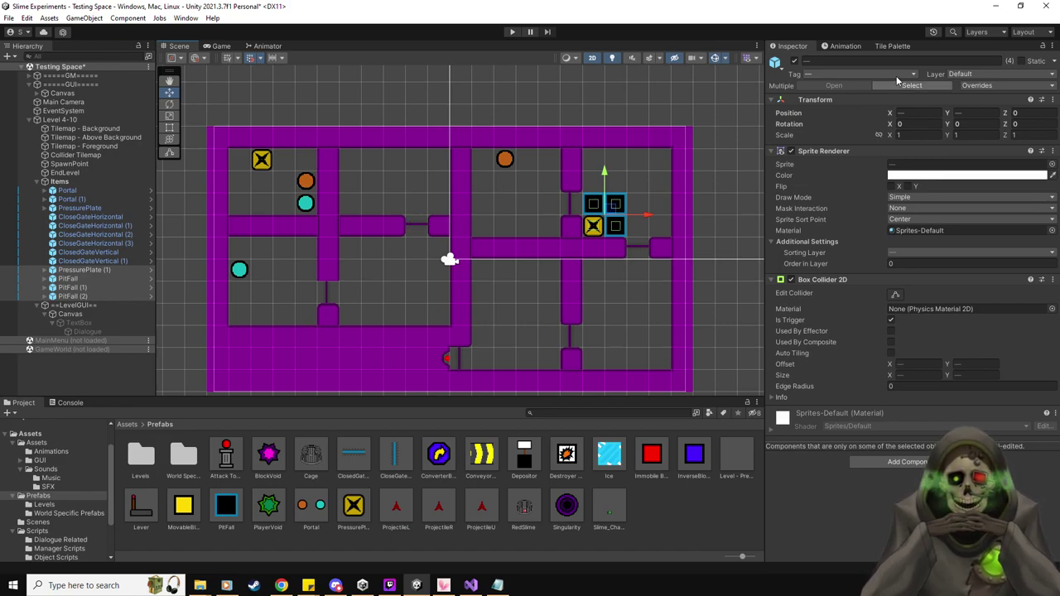
pyautogui.click(903, 48)
pyautogui.click(806, 258)
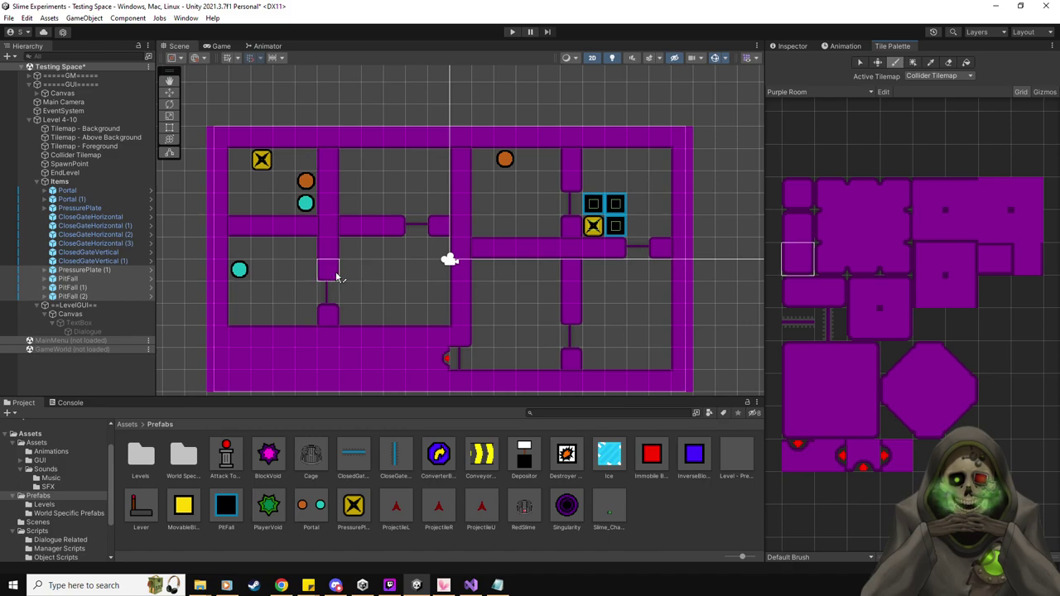
pyautogui.scroll(2, 327, 273)
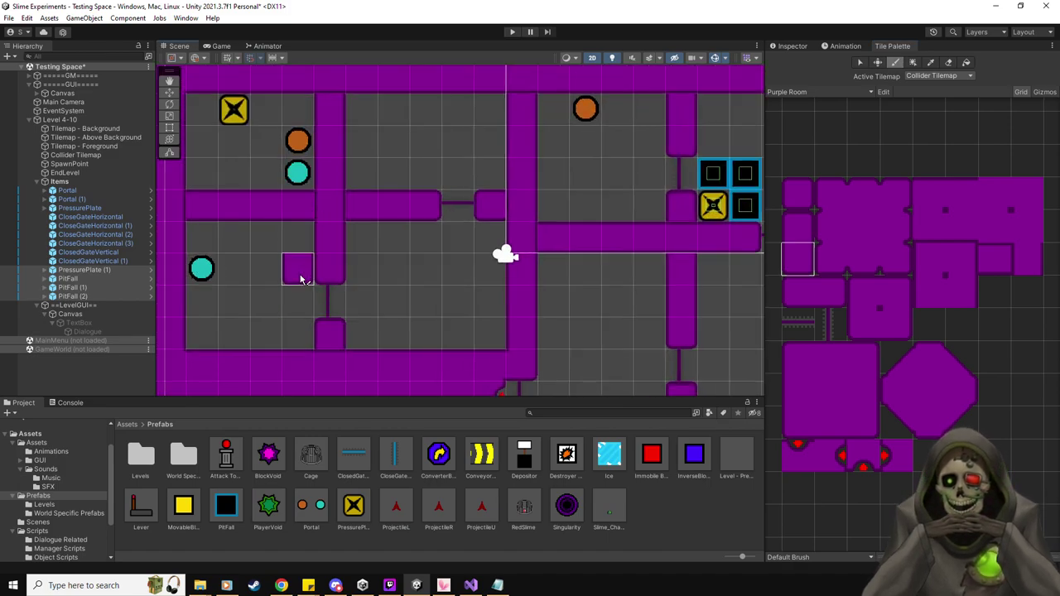
pyautogui.scroll(-2, 353, 281)
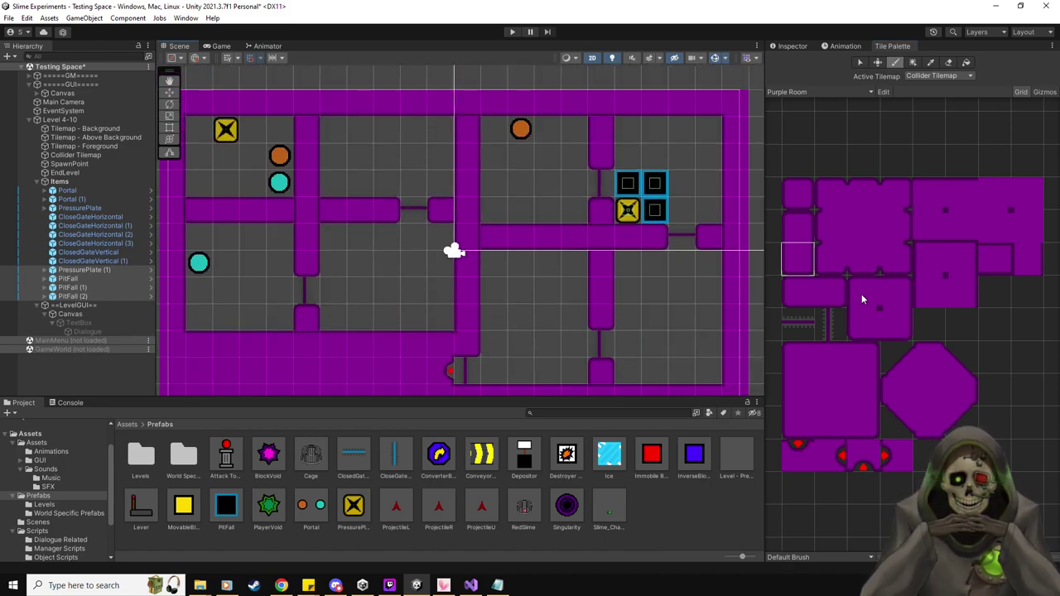
pyautogui.press('w')
pyautogui.scroll(-2, 401, 265)
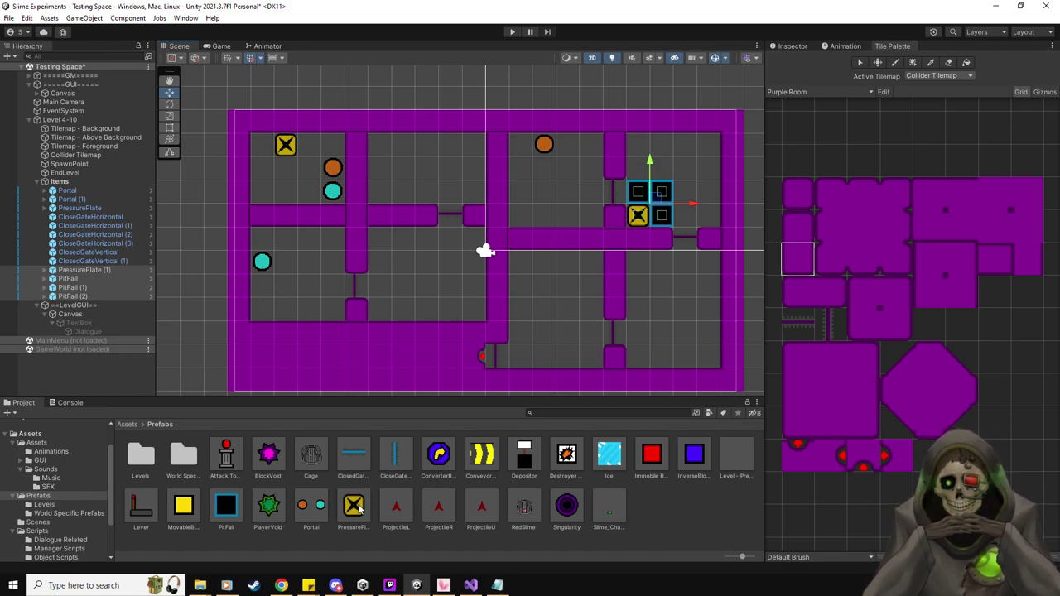
# Place a PressurePlate in the upper-right corner of the lower-left room and enable Is One Object, Trigger Once, No Exit Trigger and Move Block To This.
pyautogui.moveTo(358, 508); pyautogui.dragTo(333, 228)
pyautogui.click(793, 46)
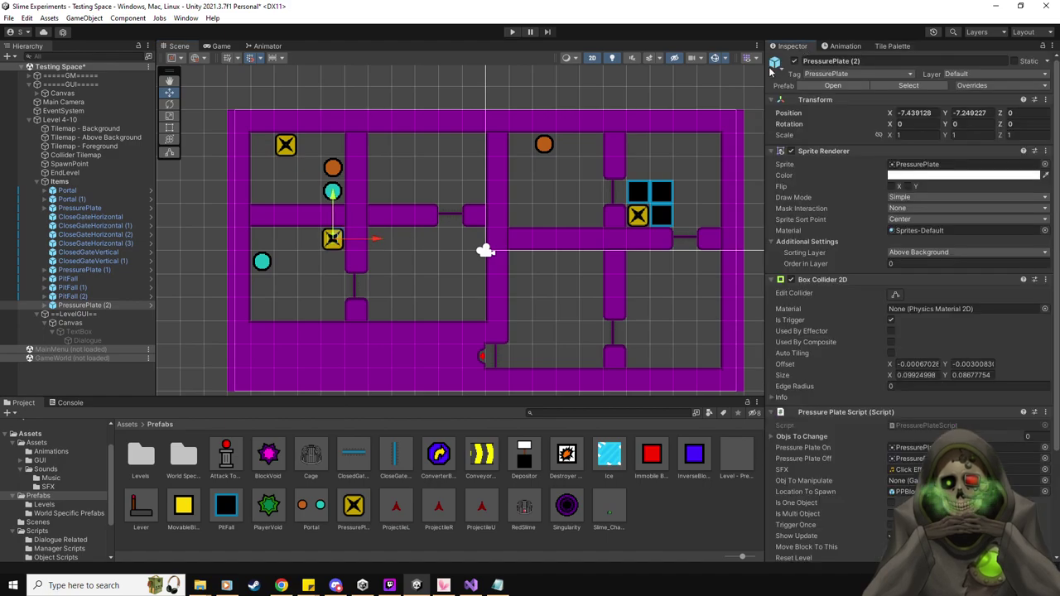
pyautogui.click(46, 307)
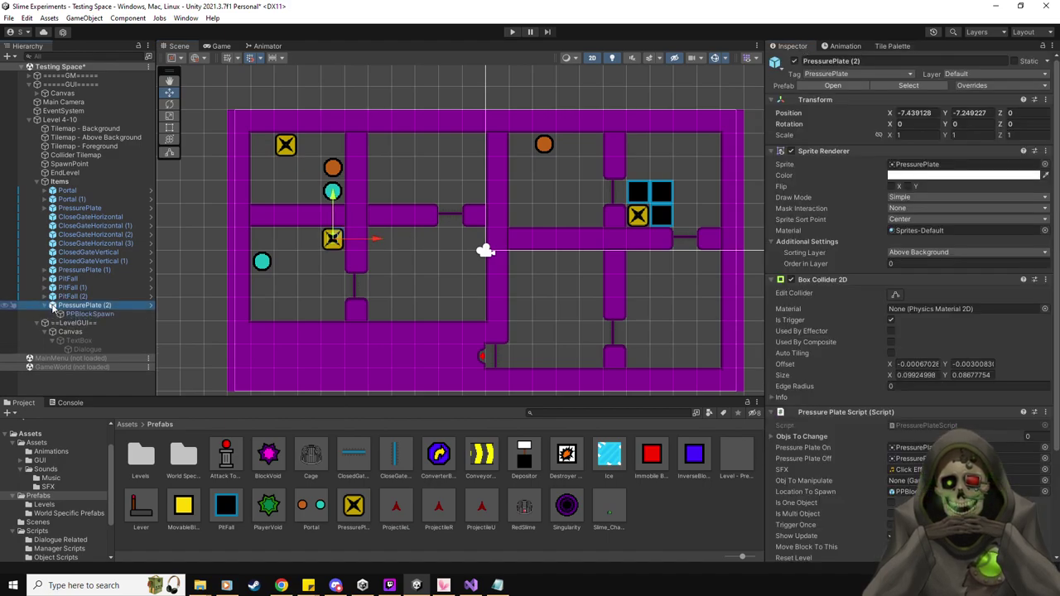
pyautogui.scroll(-4, 884, 449)
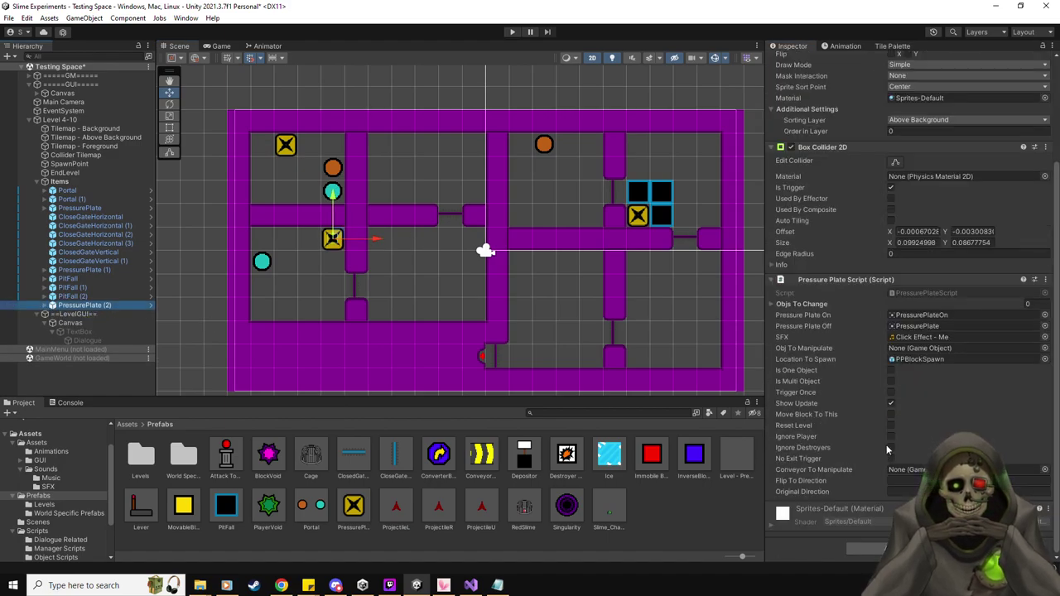
pyautogui.click(892, 371)
pyautogui.click(892, 392)
pyautogui.click(892, 459)
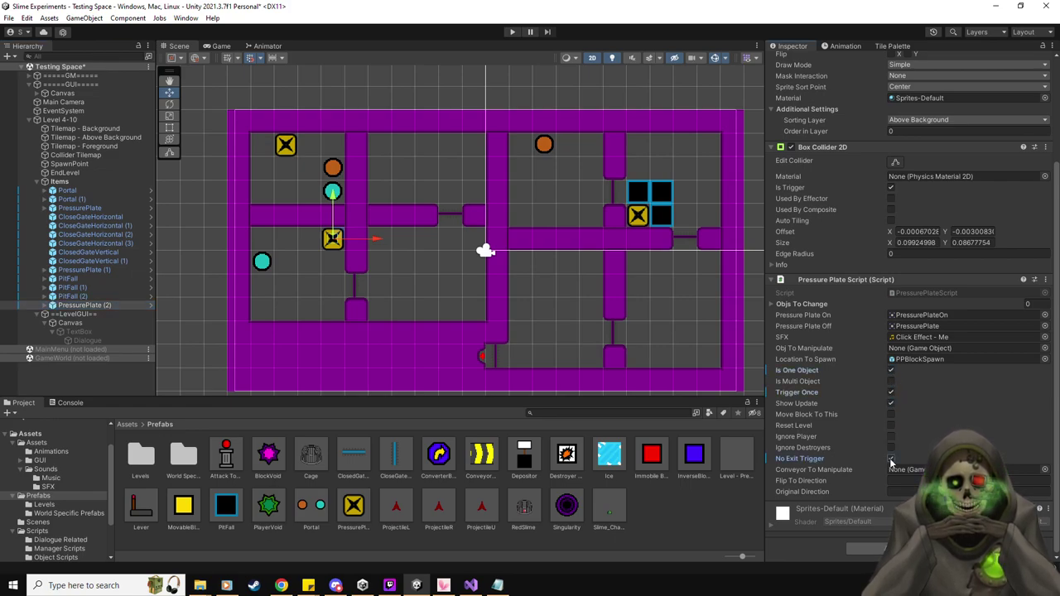
pyautogui.click(891, 414)
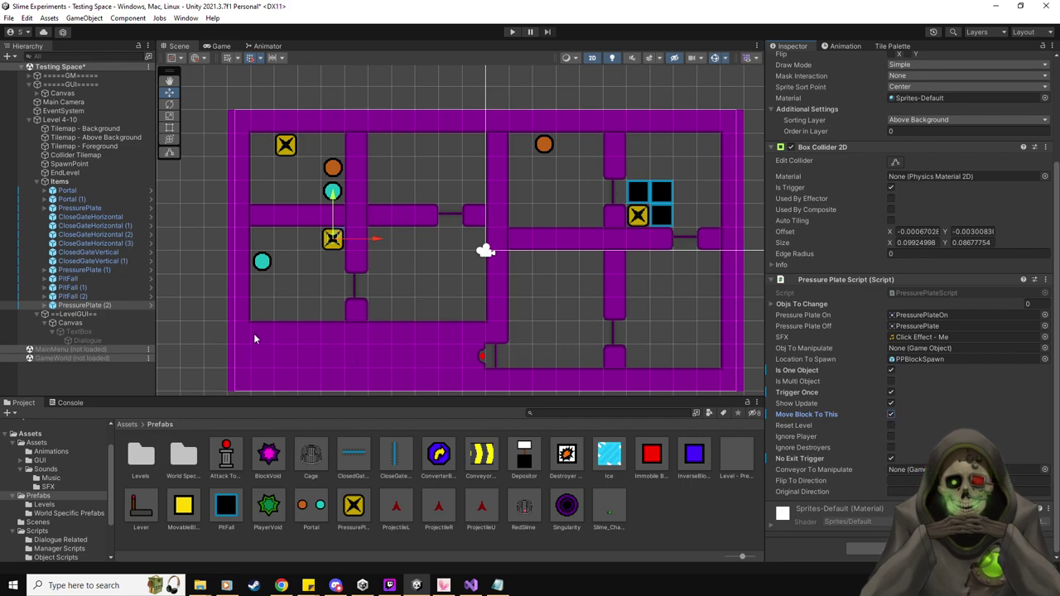
# Assign CloseGateHorizontal (3), the gate beside the pitfalls, as the Obj To Manipulate of PressurePlate (2).
pyautogui.click(118, 237)
pyautogui.press('Up')
pyautogui.press('Down')
pyautogui.press('Down')
pyautogui.press('Down')
pyautogui.press('Down')
pyautogui.press('Down')
pyautogui.press('Down')
pyautogui.press('Down')
pyautogui.press('Down')
pyautogui.press('Down')
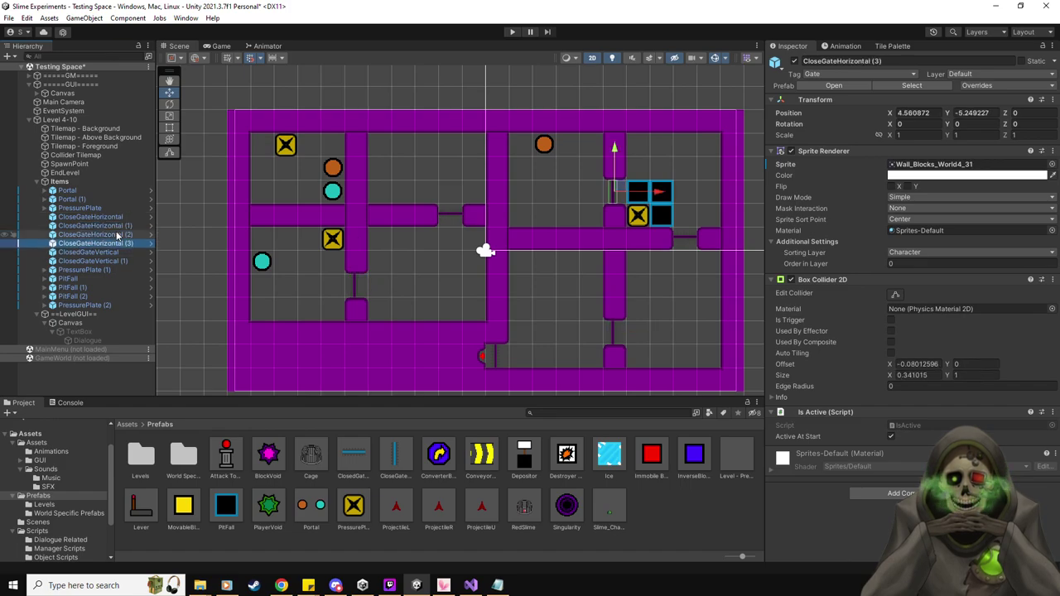
pyautogui.moveTo(112, 244); pyautogui.dragTo(911, 481)
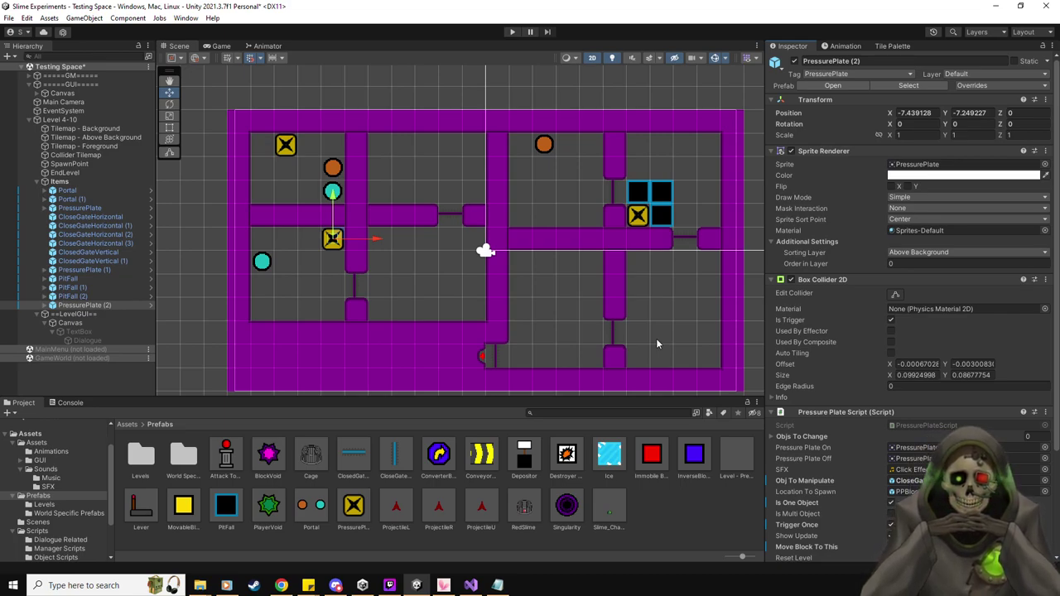
# Paint a two-cell vertical wall stub down from the lower-left room's ceiling, one cell left of PressurePlate (2).
pyautogui.click(903, 46)
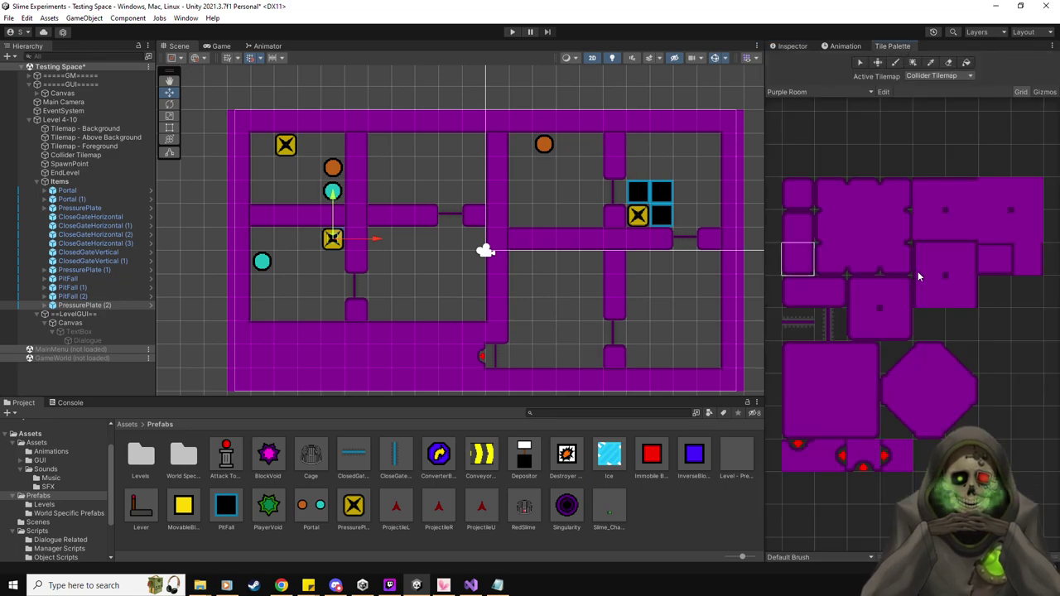
pyautogui.click(1024, 260)
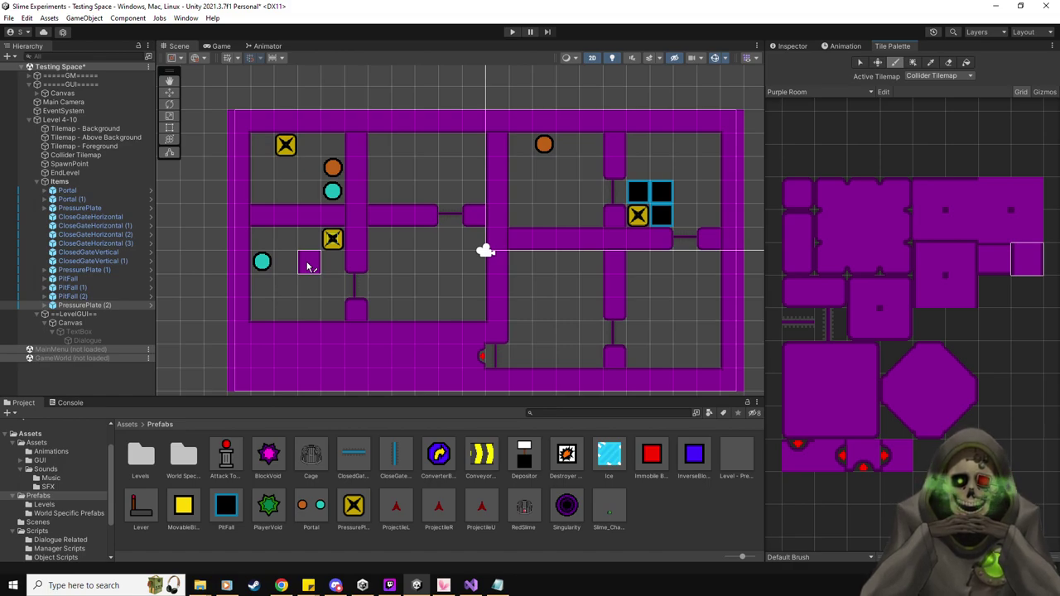
pyautogui.click(309, 239)
pyautogui.press('i')
pyautogui.click(796, 271)
pyautogui.click(309, 260)
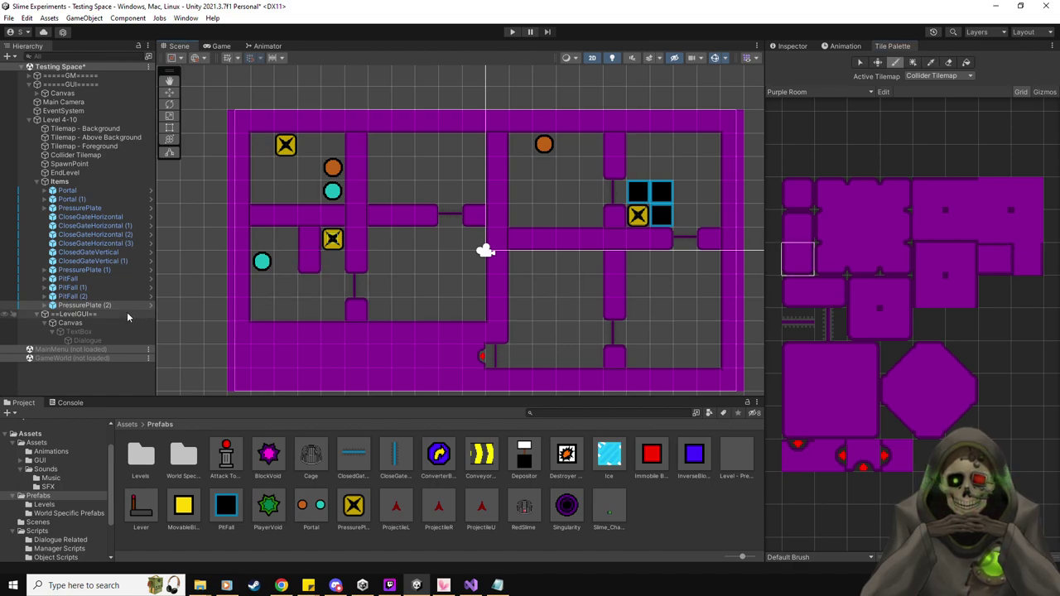
# Turn off Trigger Once and No Exit Trigger on both PressurePlate (1) and PressurePlate (2), and check each plate's settings.
pyautogui.click(789, 46)
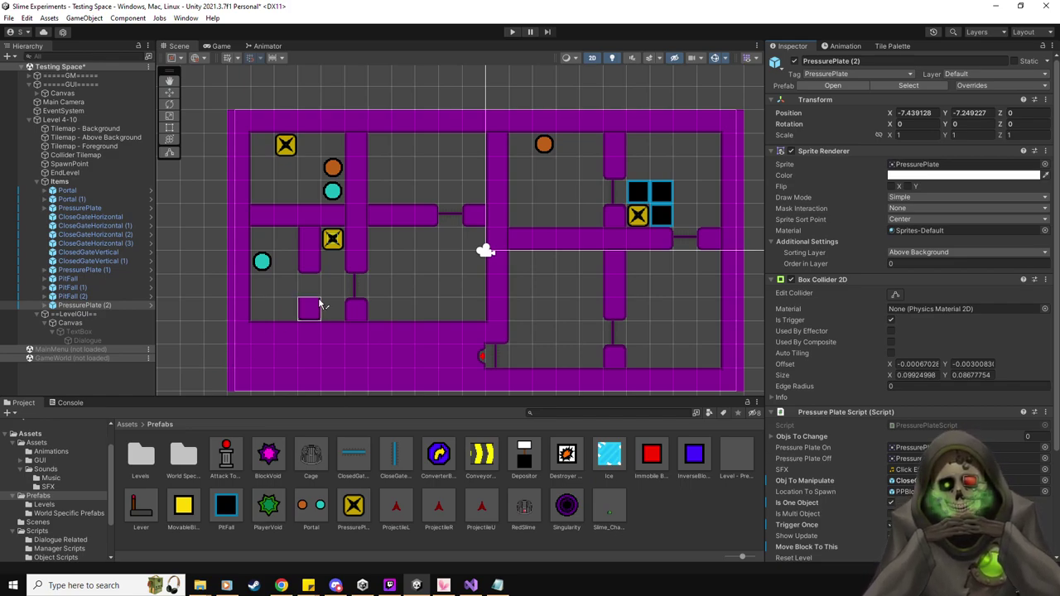
pyautogui.click(95, 270)
pyautogui.click(101, 209)
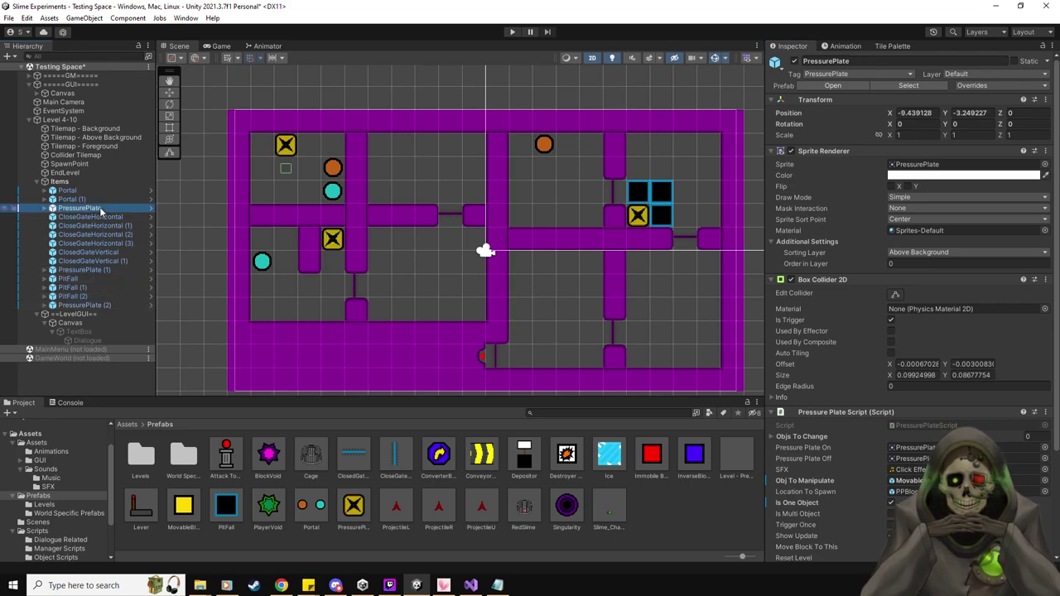
pyautogui.keyDown('ctrl'); pyautogui.click(106, 271); pyautogui.keyUp('ctrl')
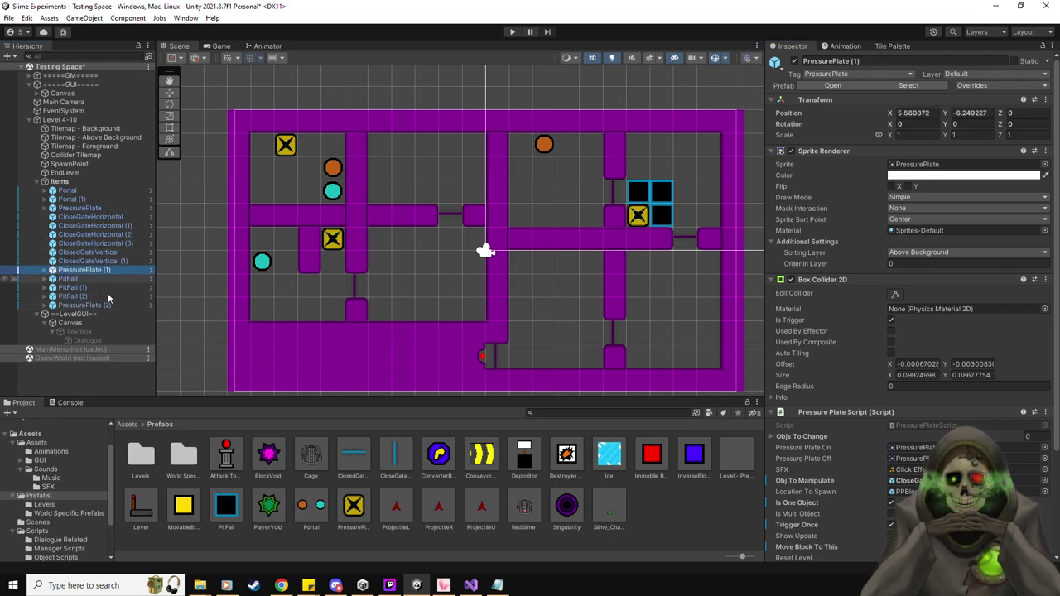
pyautogui.keyDown('ctrl'); pyautogui.click(91, 306); pyautogui.keyUp('ctrl')
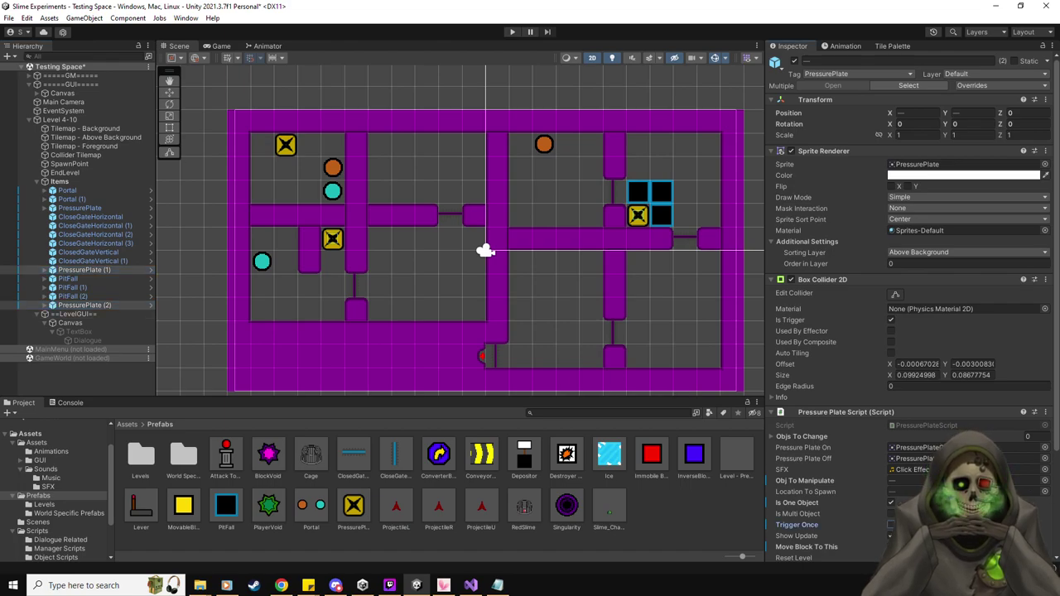
pyautogui.scroll(-2, 912, 331)
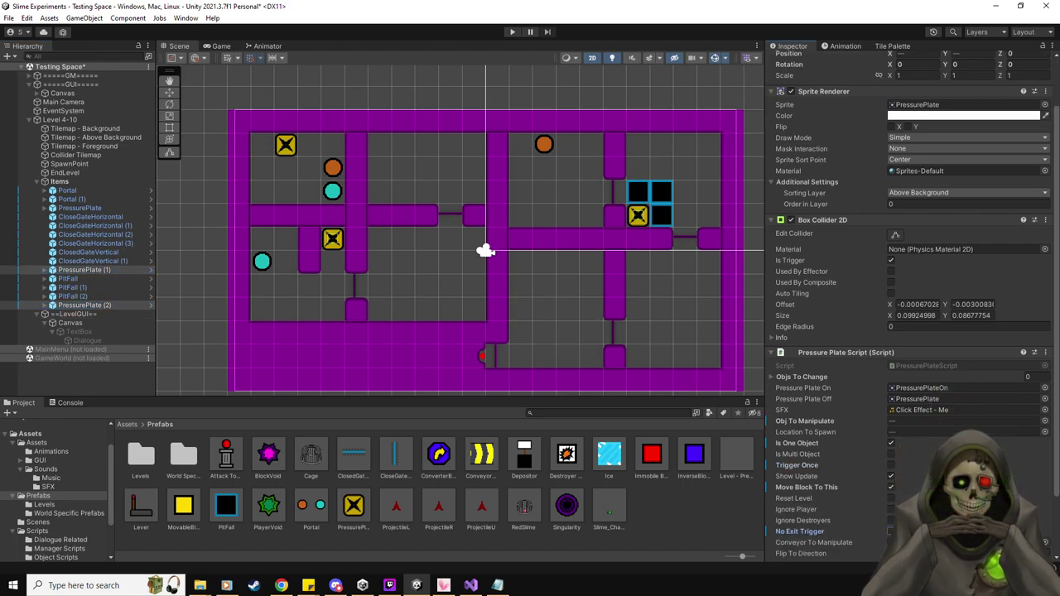
pyautogui.click(101, 275)
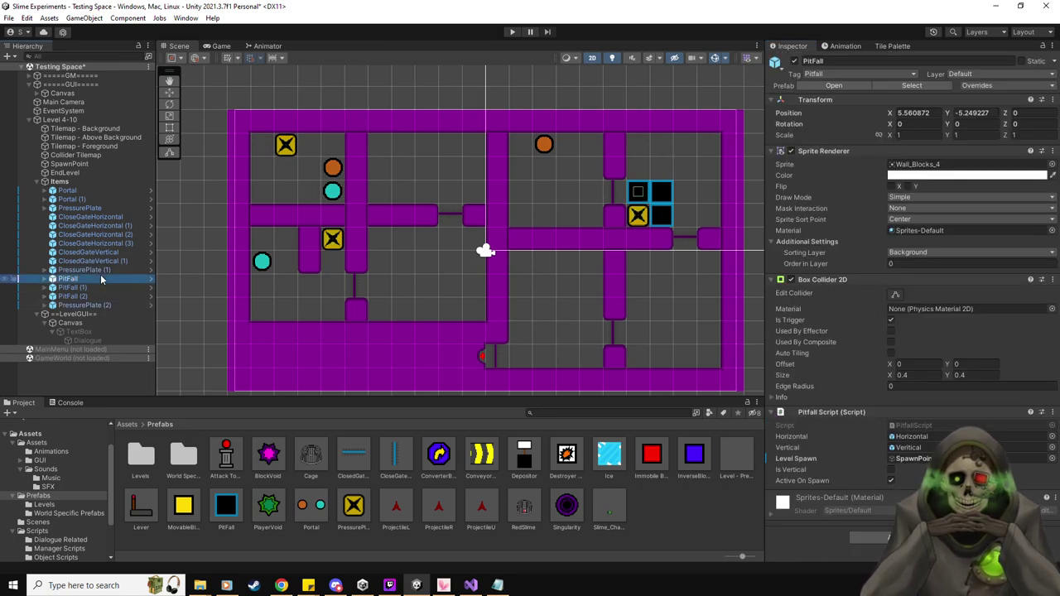
pyautogui.click(107, 261)
pyautogui.click(106, 271)
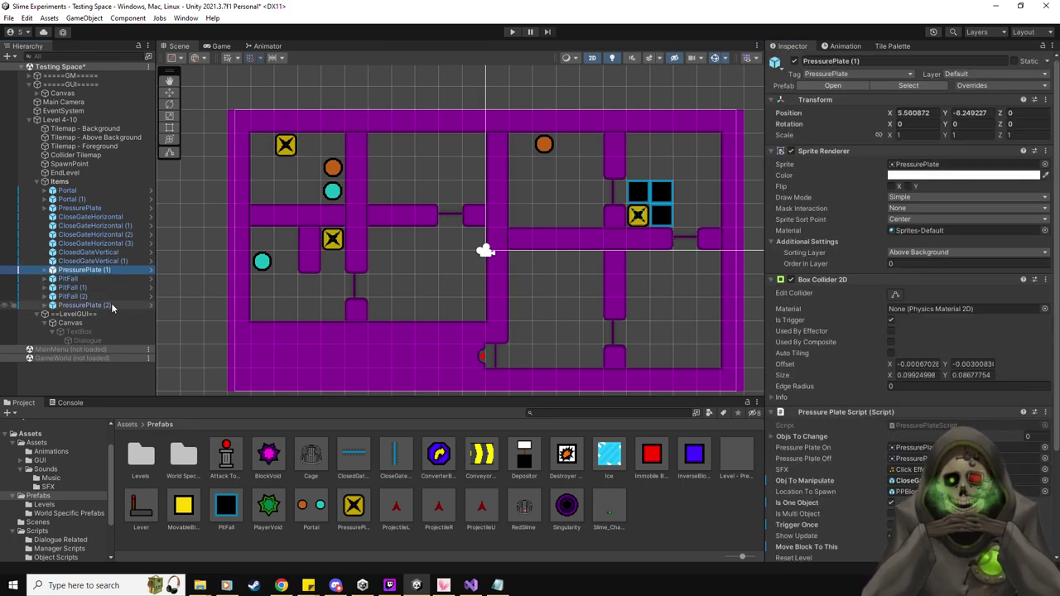
pyautogui.click(111, 305)
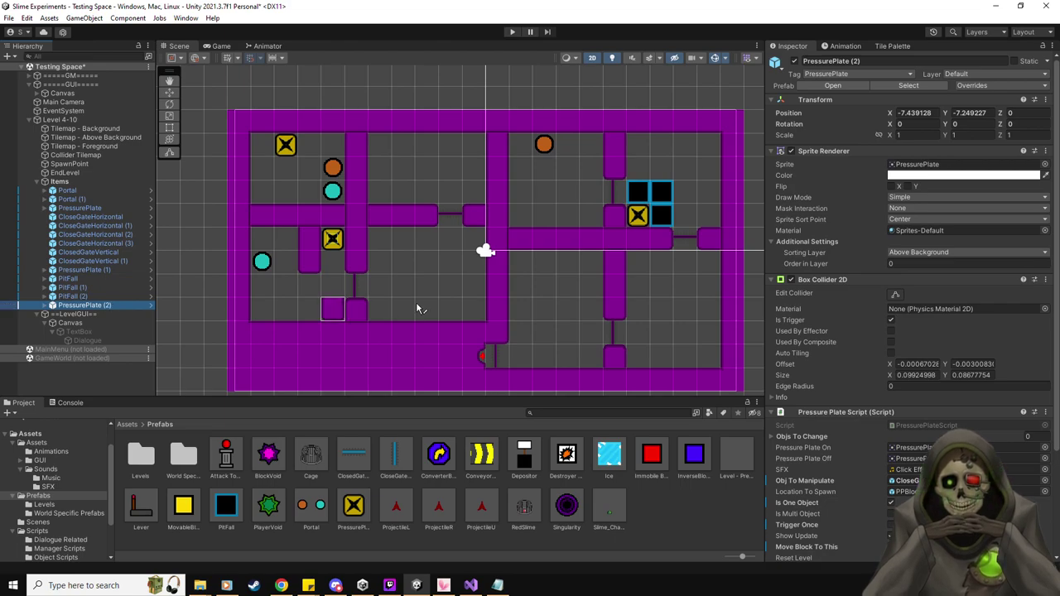
# Duplicate ClosedGateVertical and place the copy directly below PressurePlate (2), between the wall stub and the vertical wall.
pyautogui.click(105, 253)
pyautogui.click(169, 93)
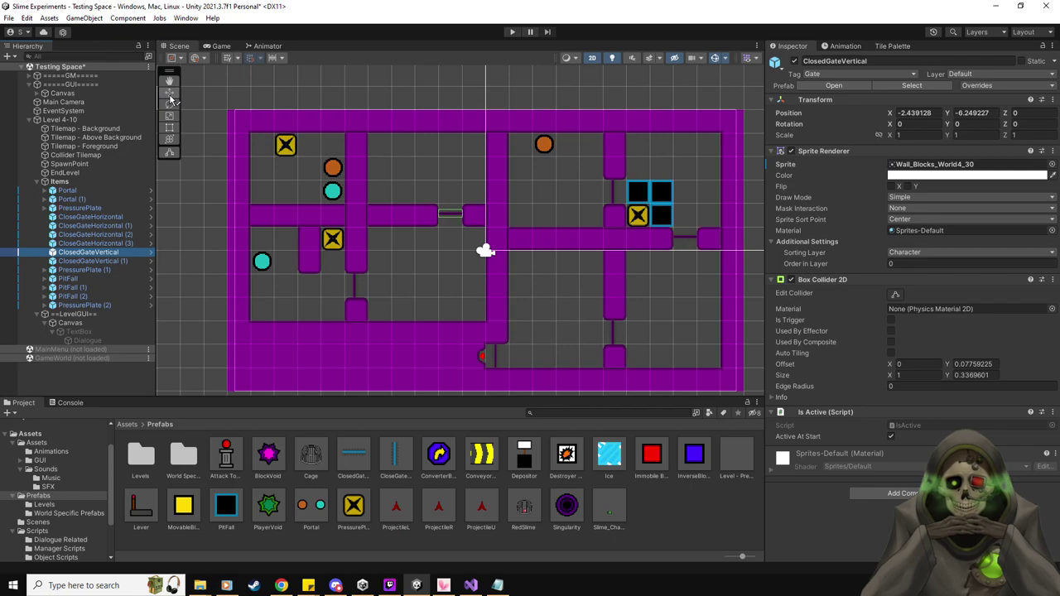
pyautogui.hotkey('ctrl', 'd')
pyautogui.moveTo(456, 214); pyautogui.dragTo(337, 261)
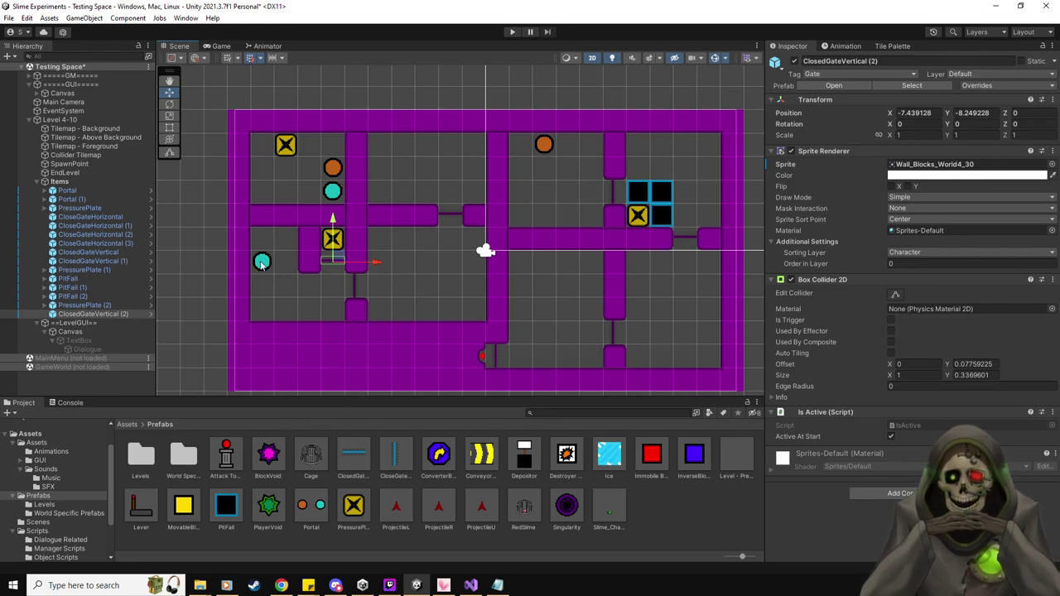
# Move Portal B, the cyan portal of the first Portal pair, up one cell to Y -6.
pyautogui.click(46, 199)
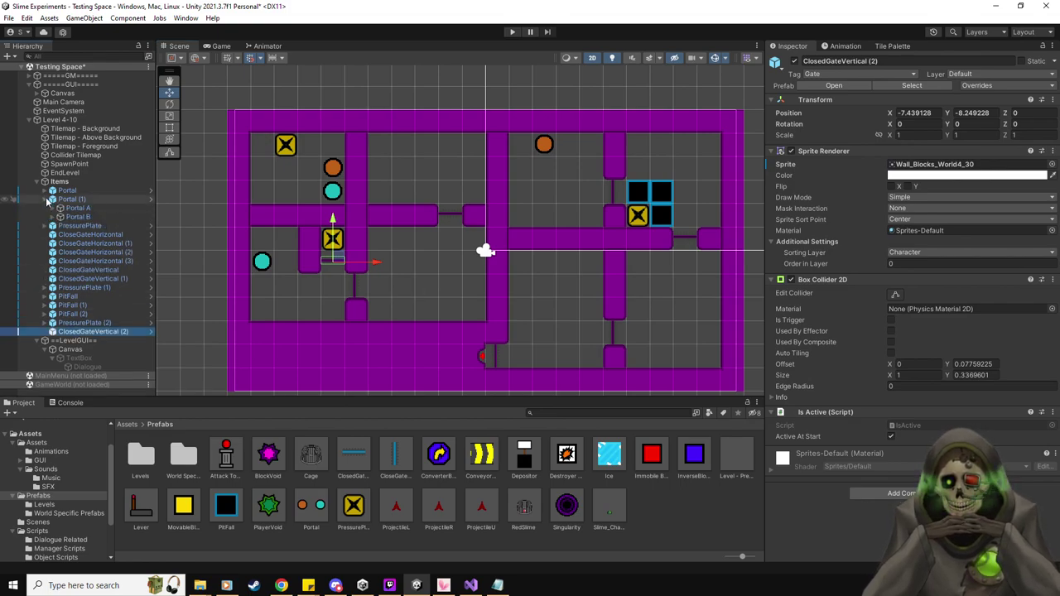
pyautogui.click(45, 190)
pyautogui.click(78, 208)
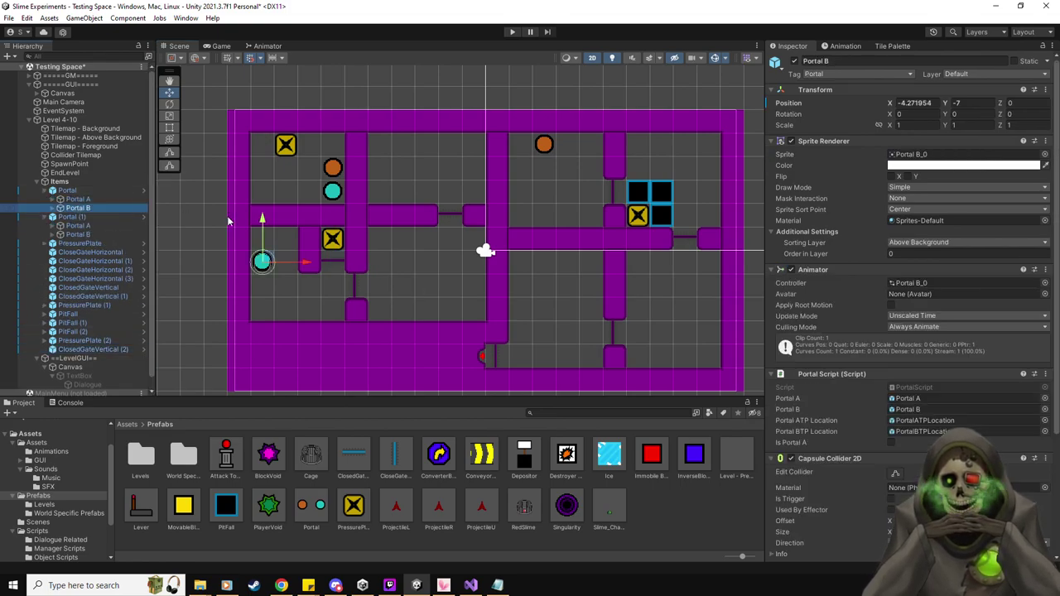
pyautogui.moveTo(262, 219); pyautogui.dragTo(261, 196)
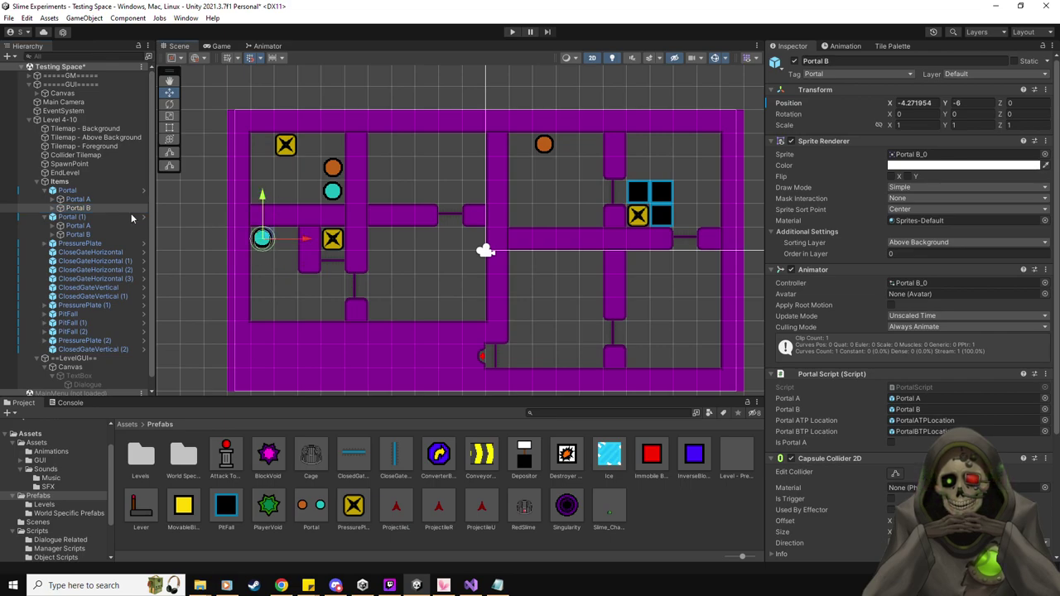
# Shift PortalBTPLocation under Portal B down one cell, and check where PortalATPLocation sits.
pyautogui.click(53, 208)
pyautogui.click(83, 216)
pyautogui.moveTo(309, 103); pyautogui.dragTo(308, 128)
pyautogui.click(53, 199)
pyautogui.click(74, 208)
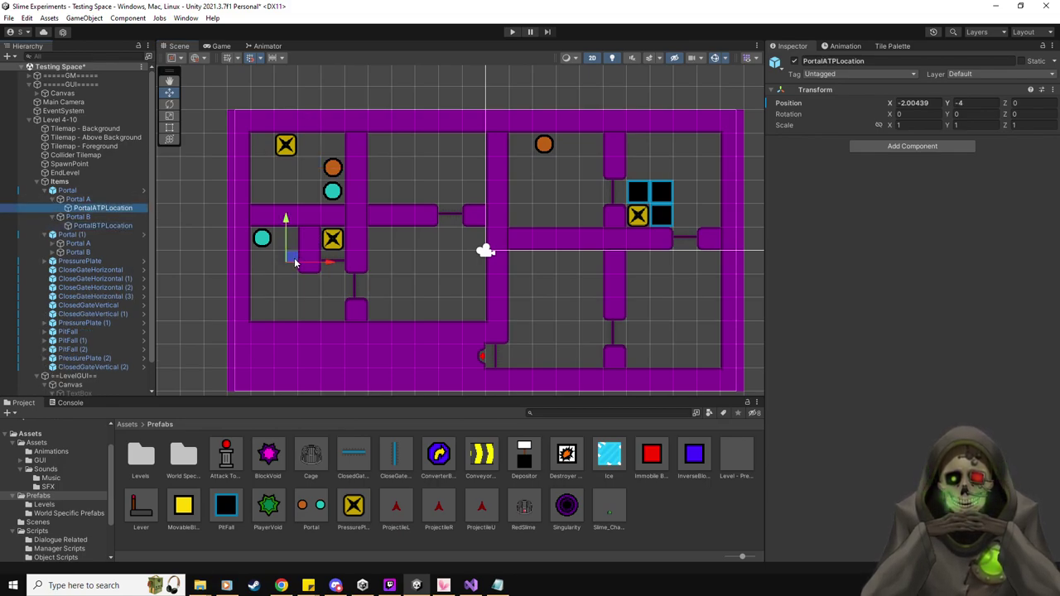
pyautogui.click(73, 199)
pyautogui.click(60, 199)
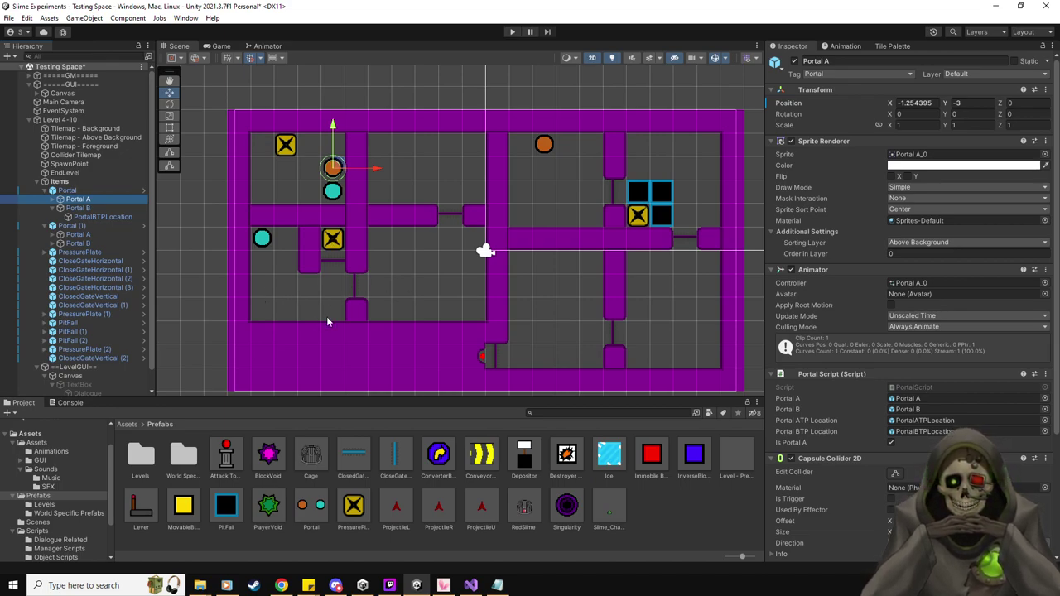
pyautogui.click(52, 208)
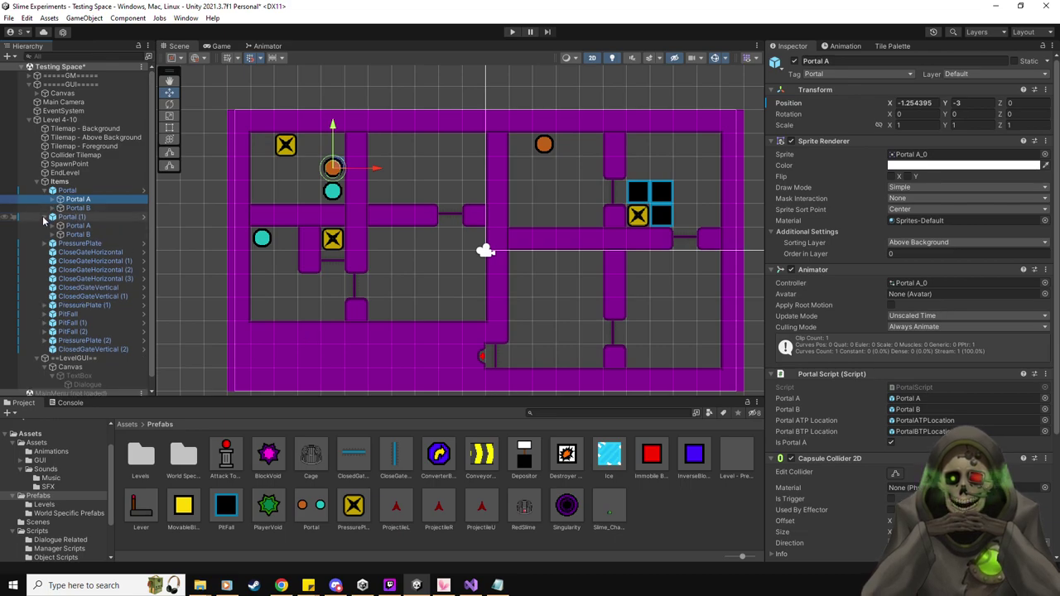
pyautogui.click(44, 217)
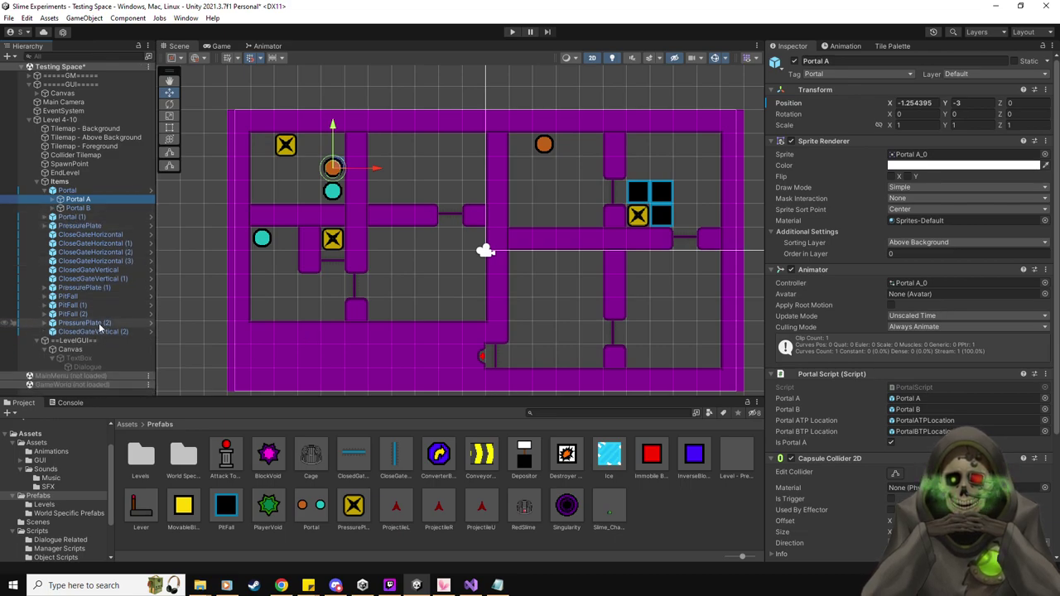
# Duplicate PressurePlate (2) into the lower-left corner of the room with the lone orange portal, assigning ClosedGateVertical (2) as its Obj To Manipulate.
pyautogui.click(42, 322)
pyautogui.scroll(-3, 899, 412)
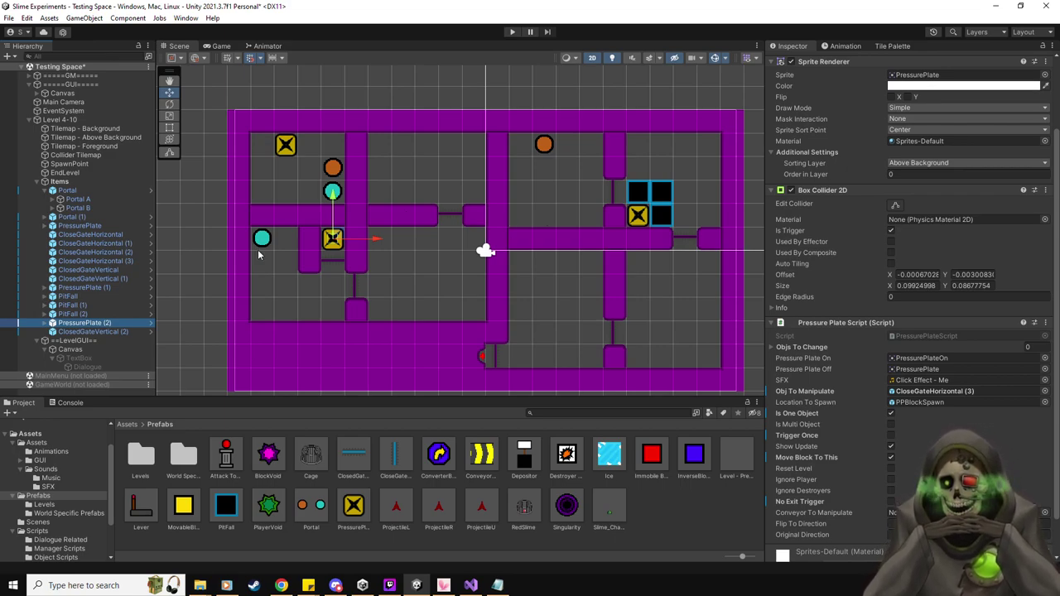
pyautogui.moveTo(73, 314); pyautogui.dragTo(96, 327)
pyautogui.click(96, 324)
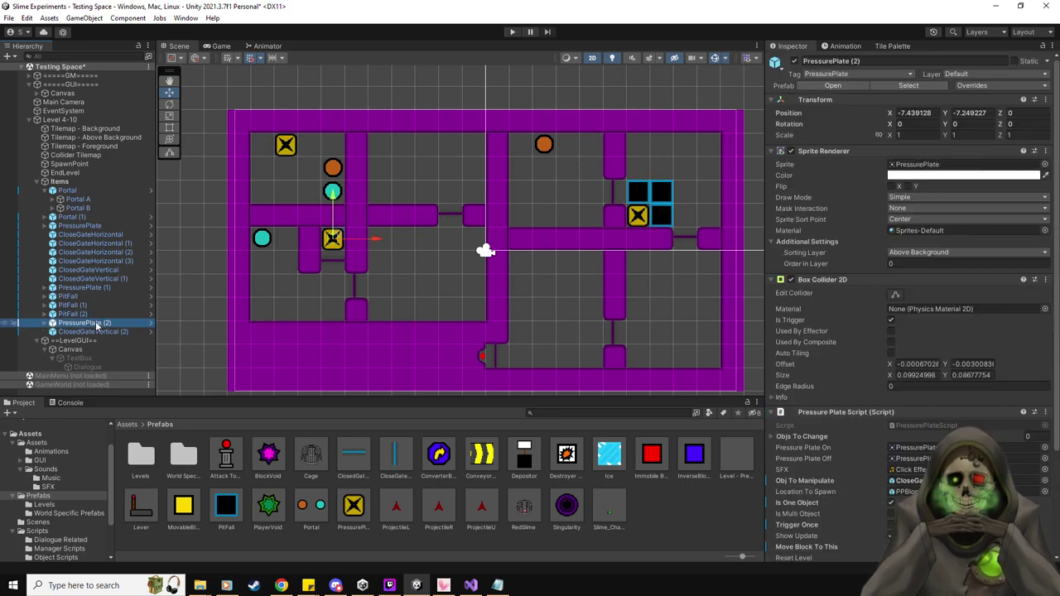
pyautogui.hotkey('ctrl', 'd')
pyautogui.moveTo(340, 239); pyautogui.dragTo(531, 214)
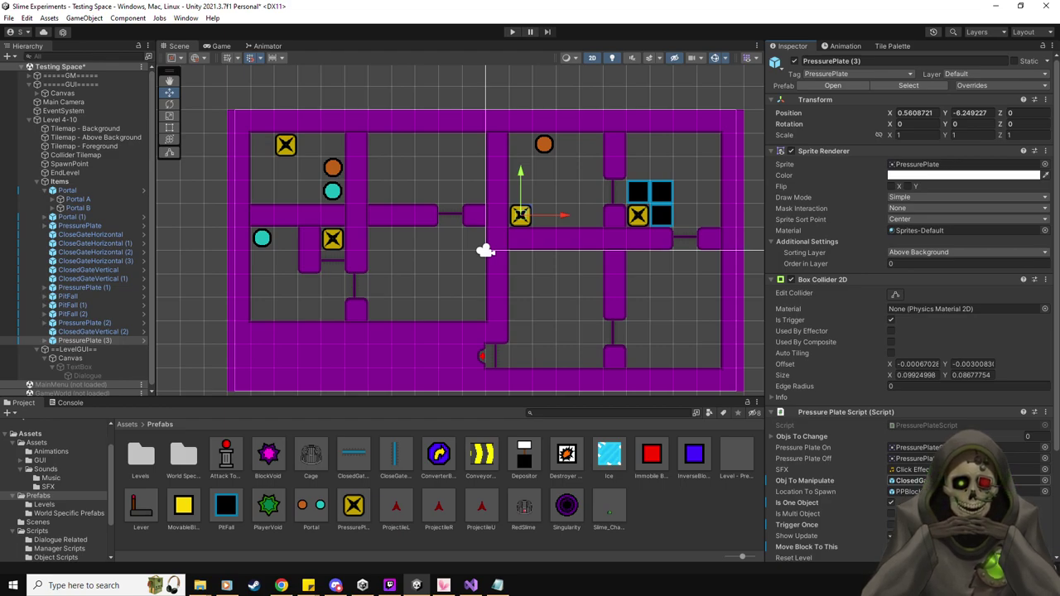
pyautogui.scroll(-3, 912, 307)
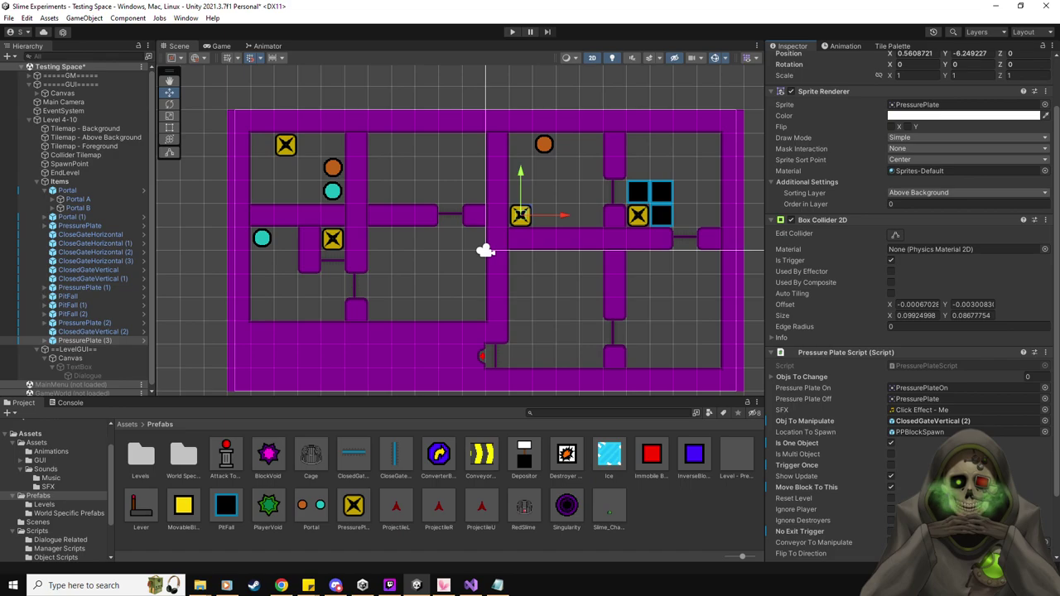
pyautogui.scroll(-2, 911, 307)
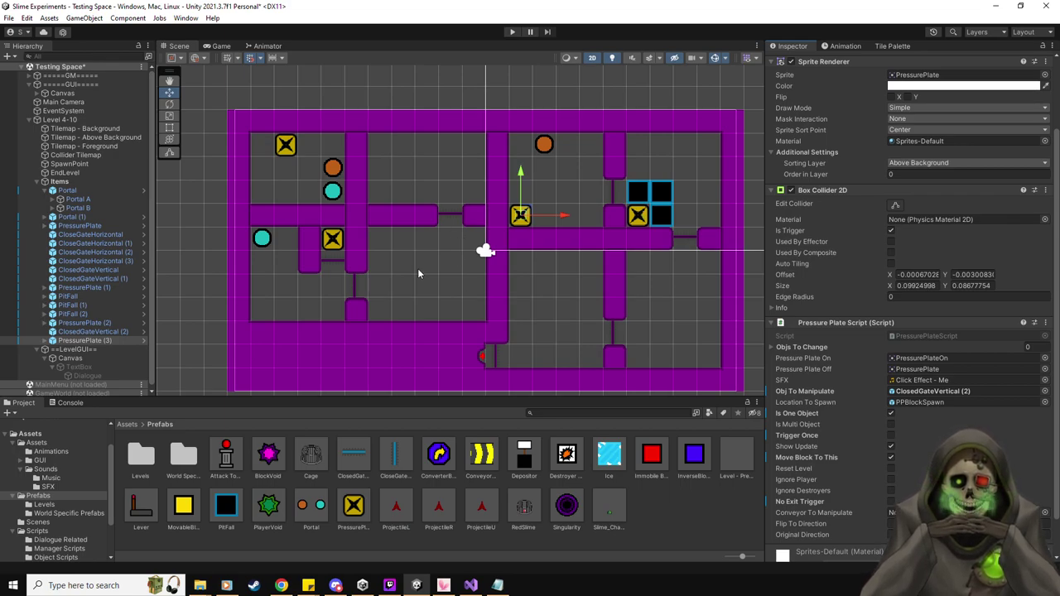
# Place PressurePlate (4), with the same settings as PressurePlate (3), in the lower-right corner of the area just left of the central wall.
pyautogui.moveTo(354, 507); pyautogui.dragTo(474, 311)
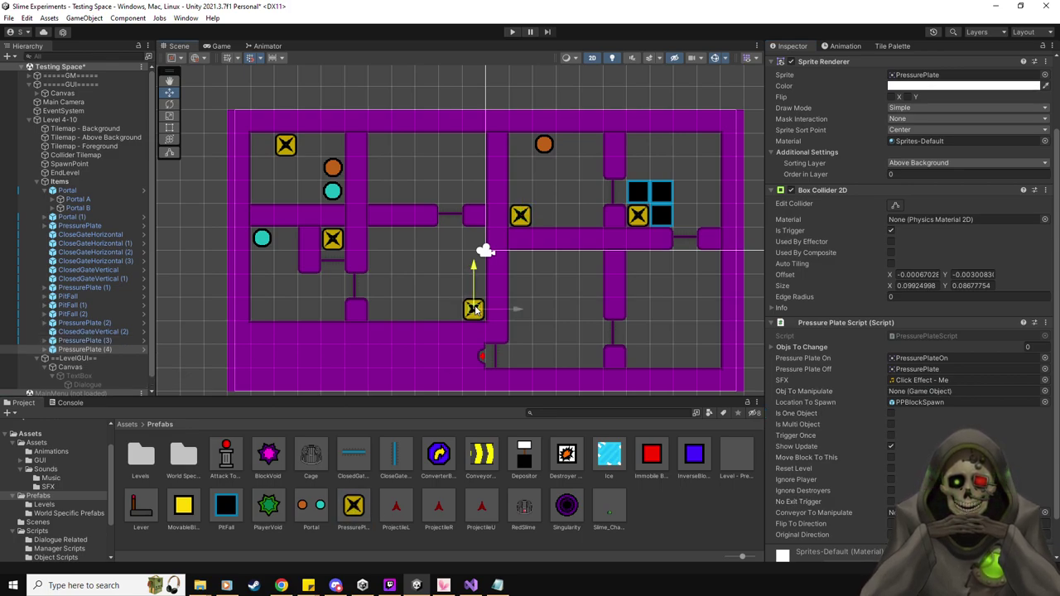
pyautogui.click(93, 341)
pyautogui.click(83, 349)
pyautogui.moveTo(473, 309)
pyautogui.mouseDown()
pyautogui.moveTo(522, 217)
pyautogui.moveTo(476, 310)
pyautogui.mouseUp()
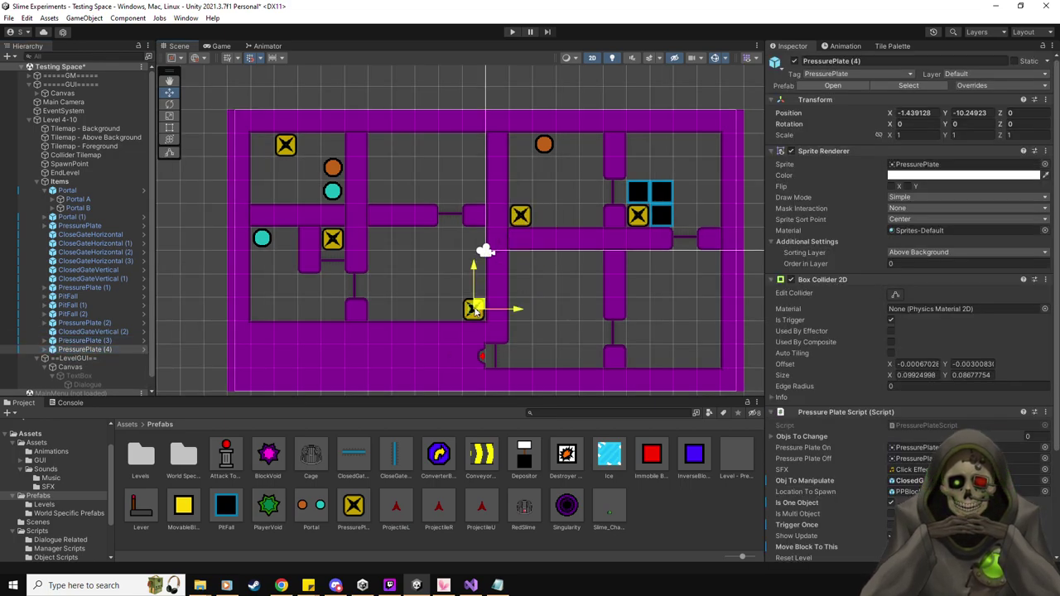
pyautogui.scroll(-3, 897, 458)
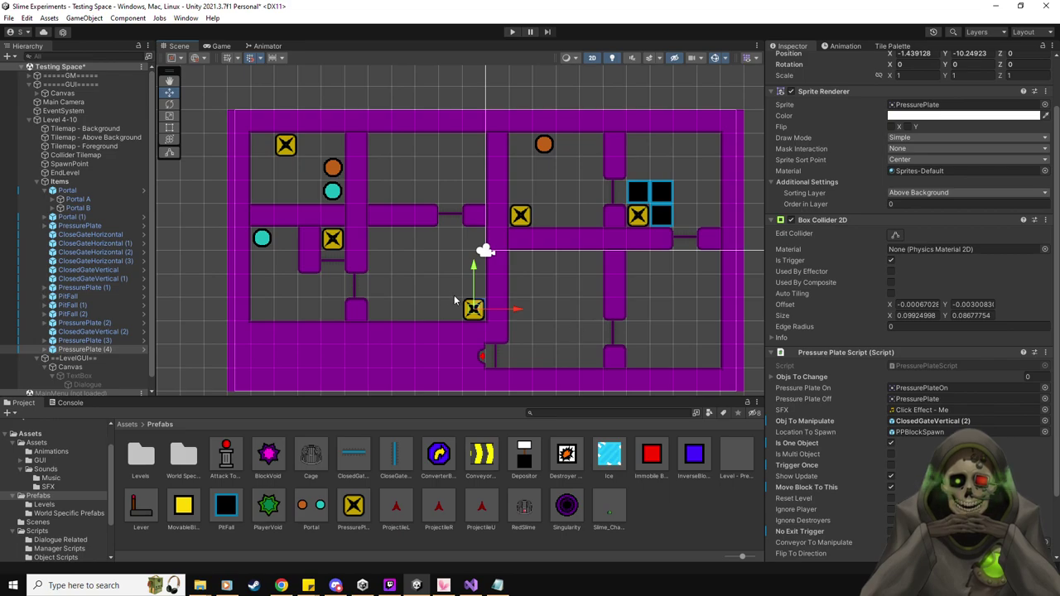
# Duplicate the plate three times: upper-left of the second top room, lower-right corner of the level, and upper-left of the exit room.
pyautogui.hotkey('ctrl', 'd')
pyautogui.moveTo(473, 309); pyautogui.dragTo(586, 274)
pyautogui.hotkey('ctrl', 'd')
pyautogui.moveTo(641, 312); pyautogui.dragTo(717, 354)
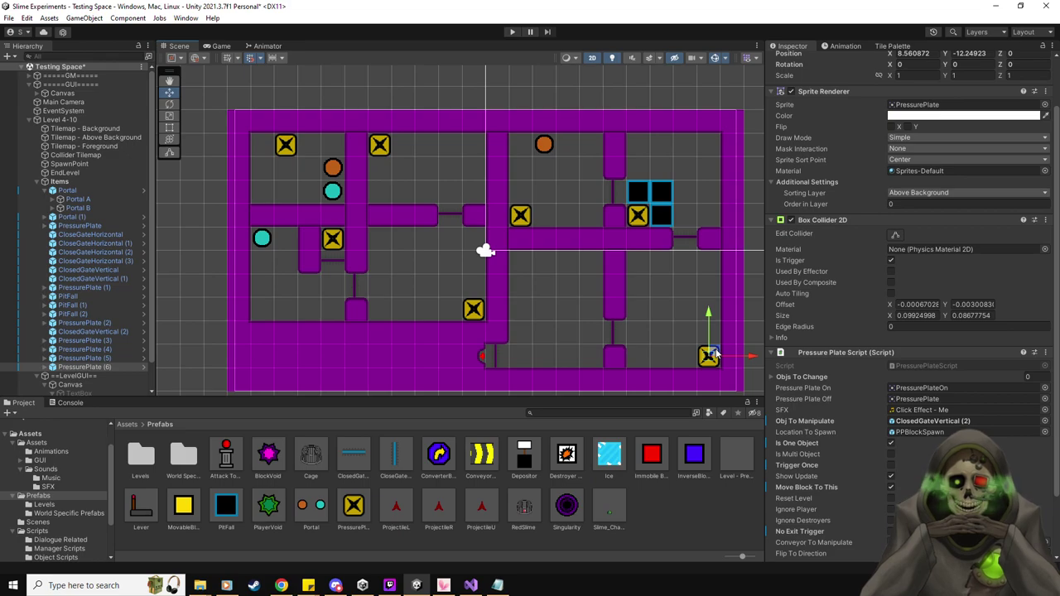
pyautogui.hotkey('ctrl', 'd')
pyautogui.moveTo(717, 355); pyautogui.dragTo(527, 261)
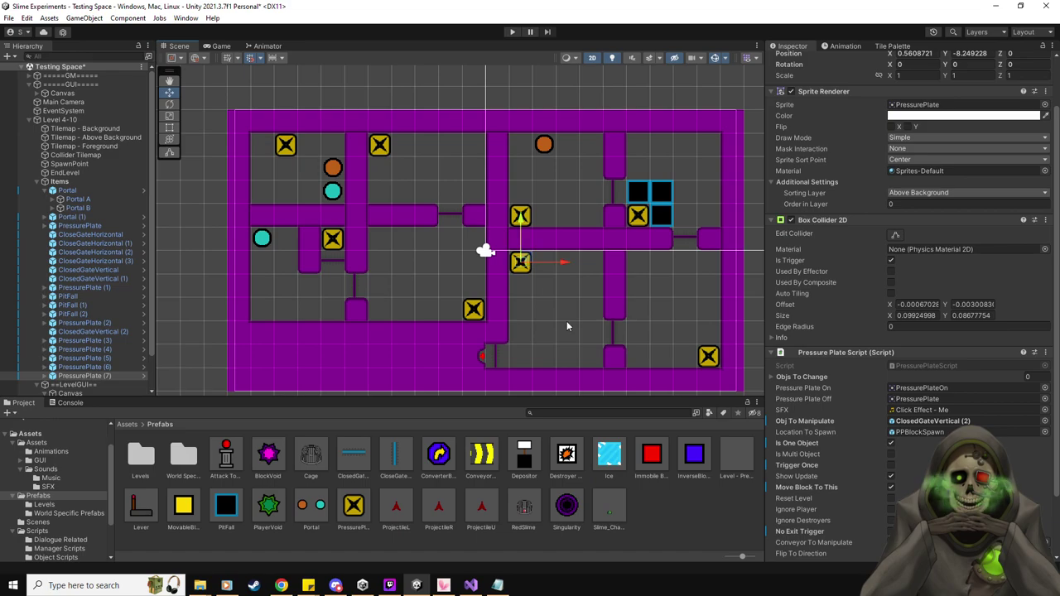
# Compare PressurePlate (3) and PressurePlate (4) and their assigned gates.
pyautogui.click(114, 340)
pyautogui.press('Down')
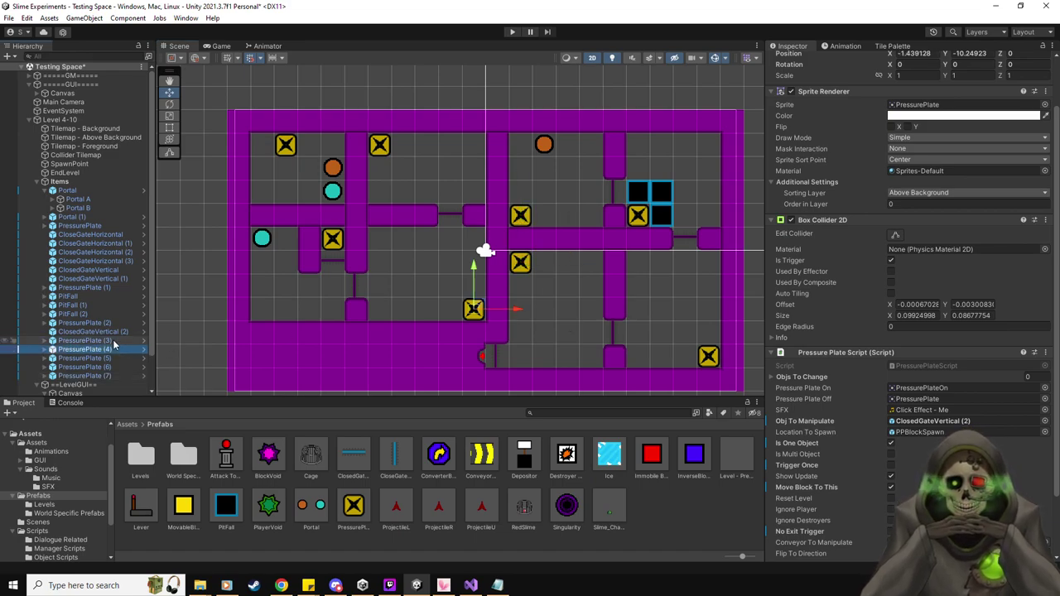
pyautogui.press('Up')
pyautogui.press('Down')
pyautogui.press('Down')
pyautogui.press('Up')
pyautogui.press('Up')
pyautogui.press('Down')
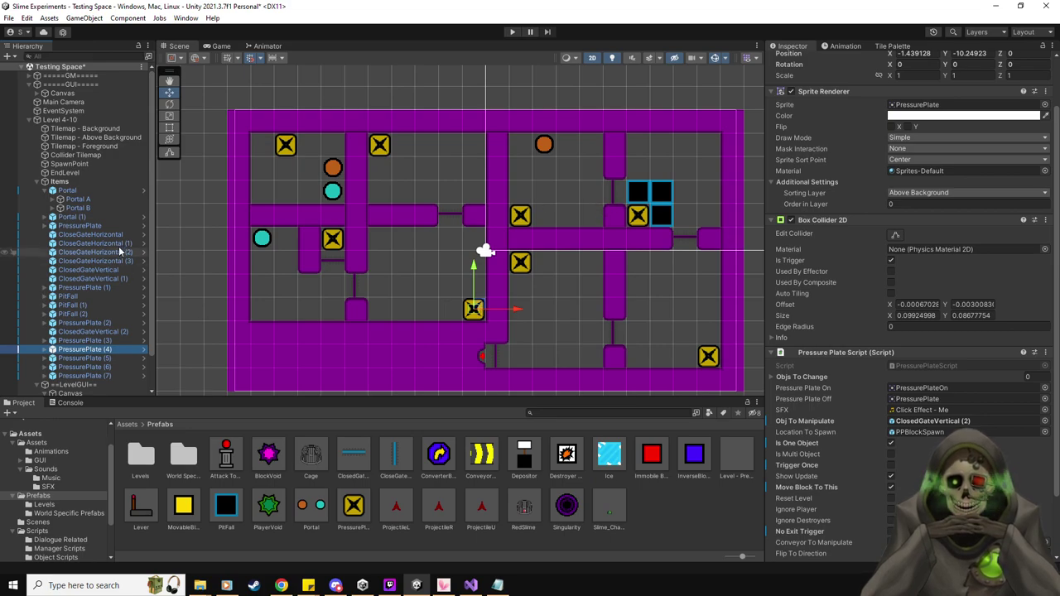
# Identify the gate below the pitfalls, ClosedGateVertical (1), and assign it as the Obj To Manipulate of PressurePlate (4).
pyautogui.click(118, 246)
pyautogui.press('Down')
pyautogui.press('Down')
pyautogui.press('Down')
pyautogui.press('Up')
pyautogui.press('Up')
pyautogui.press('Up')
pyautogui.press('Down')
pyautogui.press('Down')
pyautogui.press('Down')
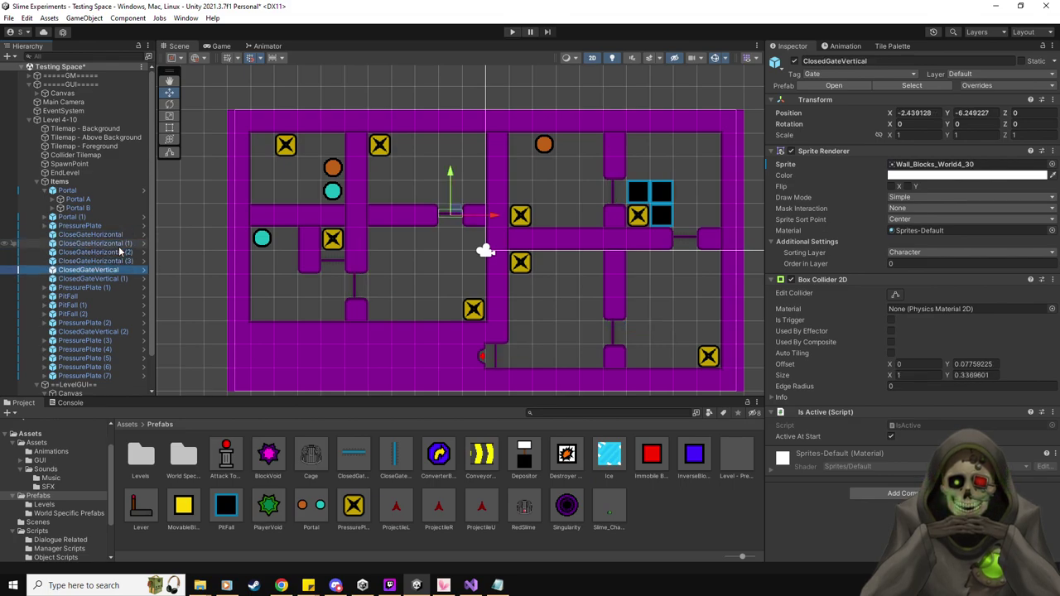
pyautogui.press('Down')
pyautogui.click(116, 340)
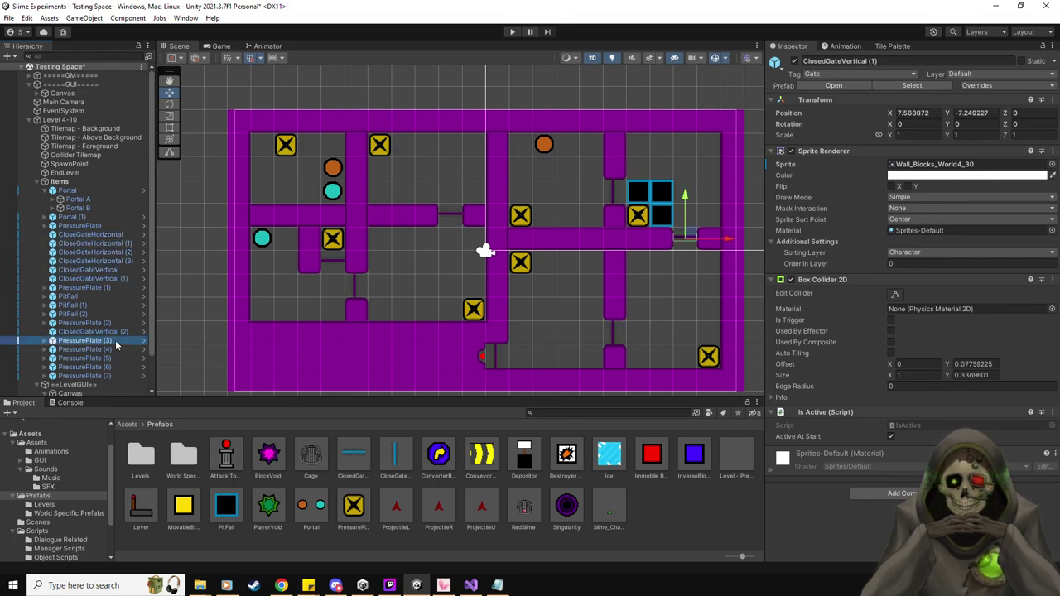
pyautogui.press('Down')
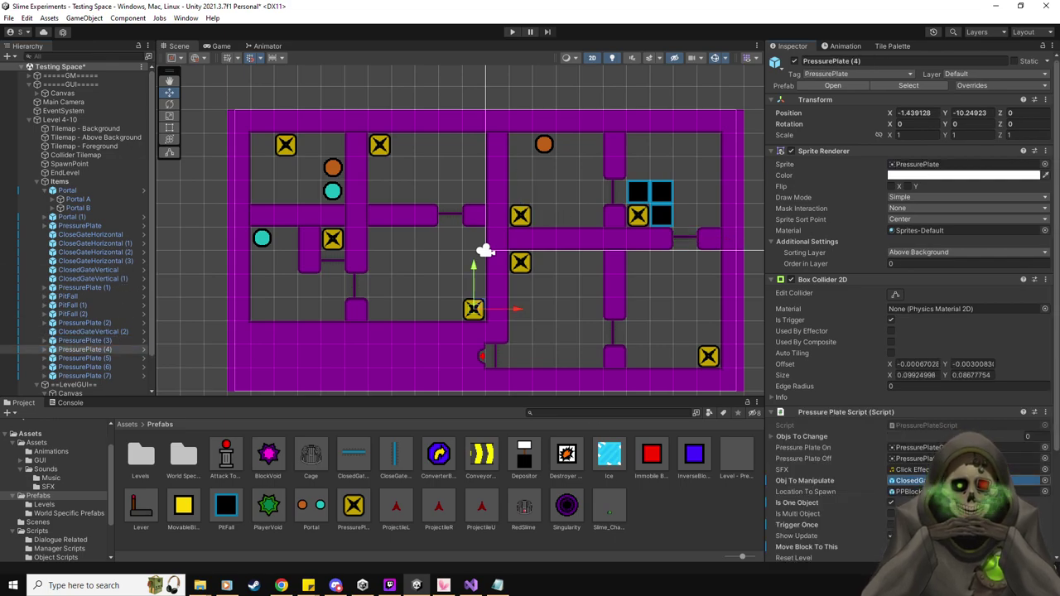
# Assign CloseGateHorizontal (2), the gate between the two lower-right rooms, as the Obj To Manipulate of PressurePlate (5).
pyautogui.click(107, 359)
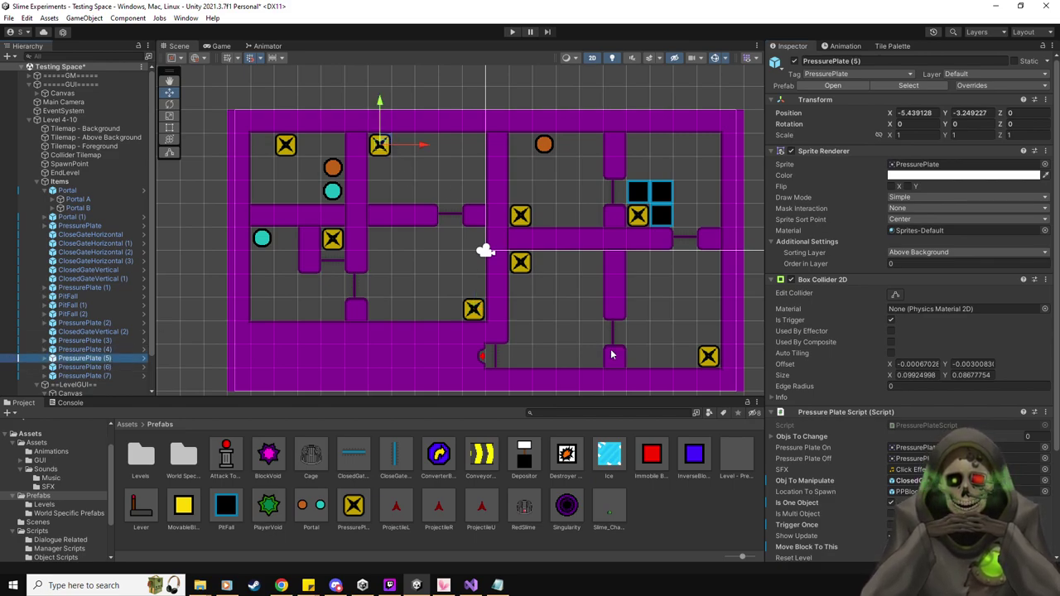
pyautogui.click(126, 261)
pyautogui.press('Up')
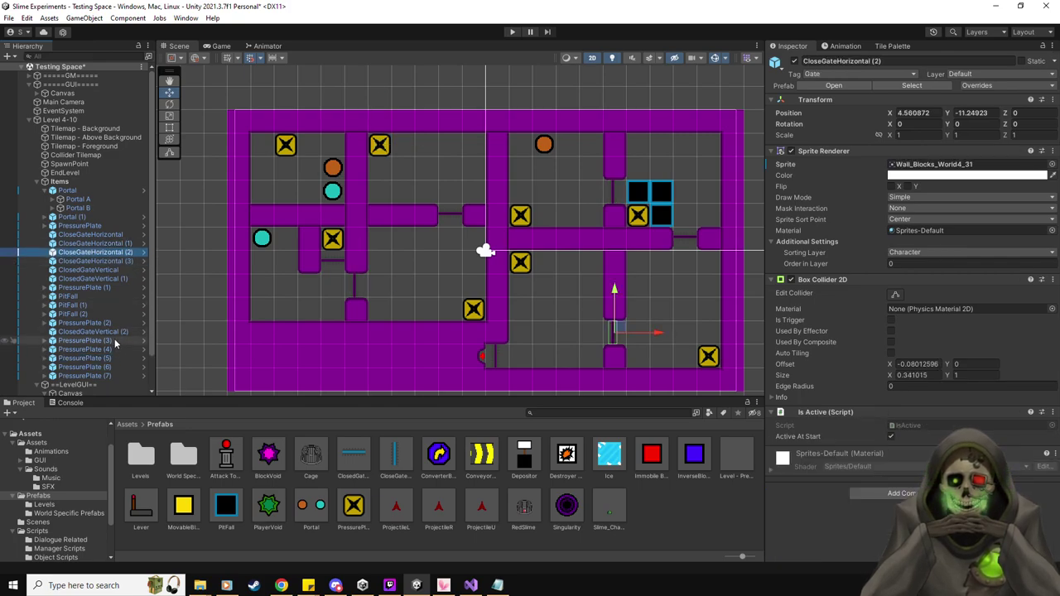
pyautogui.click(113, 348)
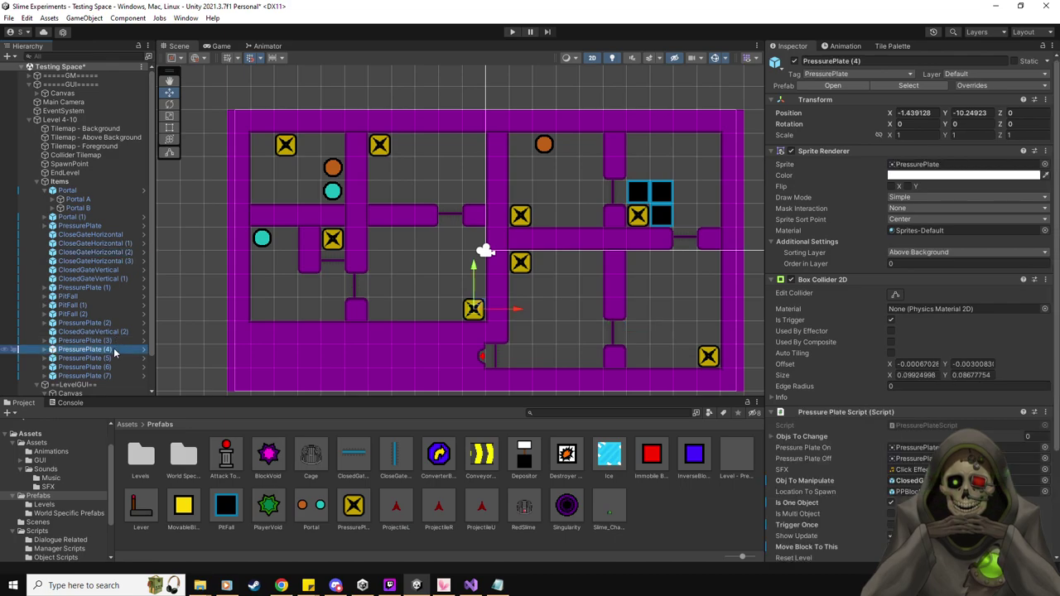
pyautogui.click(116, 358)
pyautogui.click(824, 487)
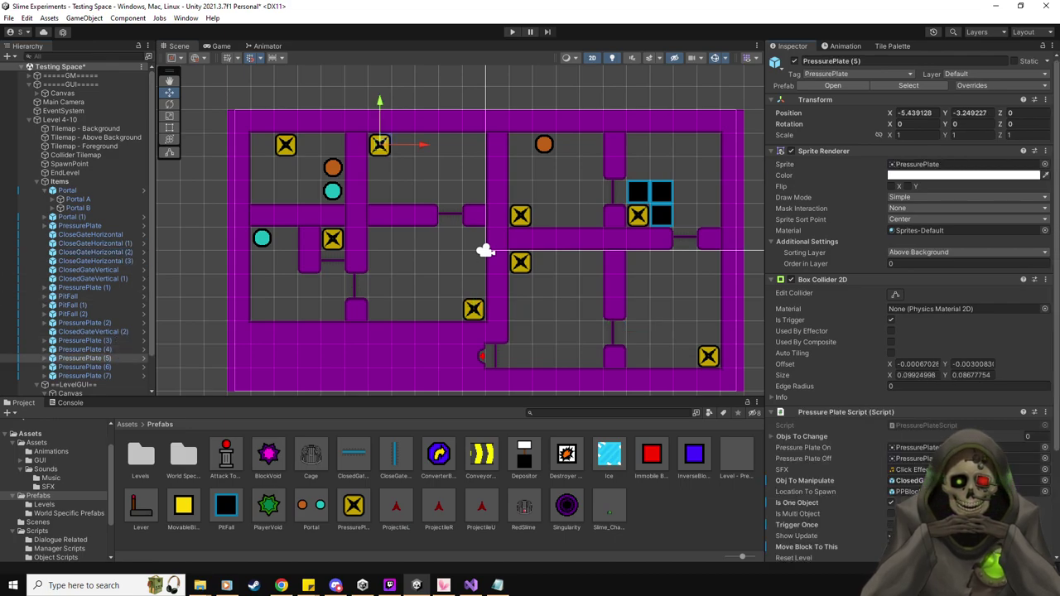
# Assign ClosedGateVertical, the gate below the second top room, as the Obj To Manipulate of PressurePlate (6).
pyautogui.click(116, 368)
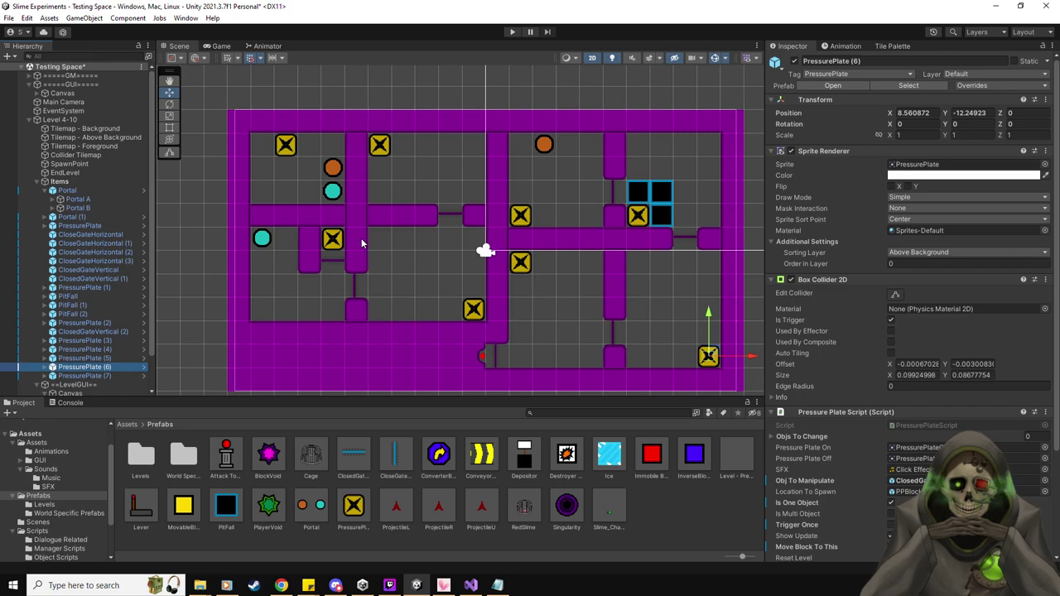
pyautogui.click(99, 332)
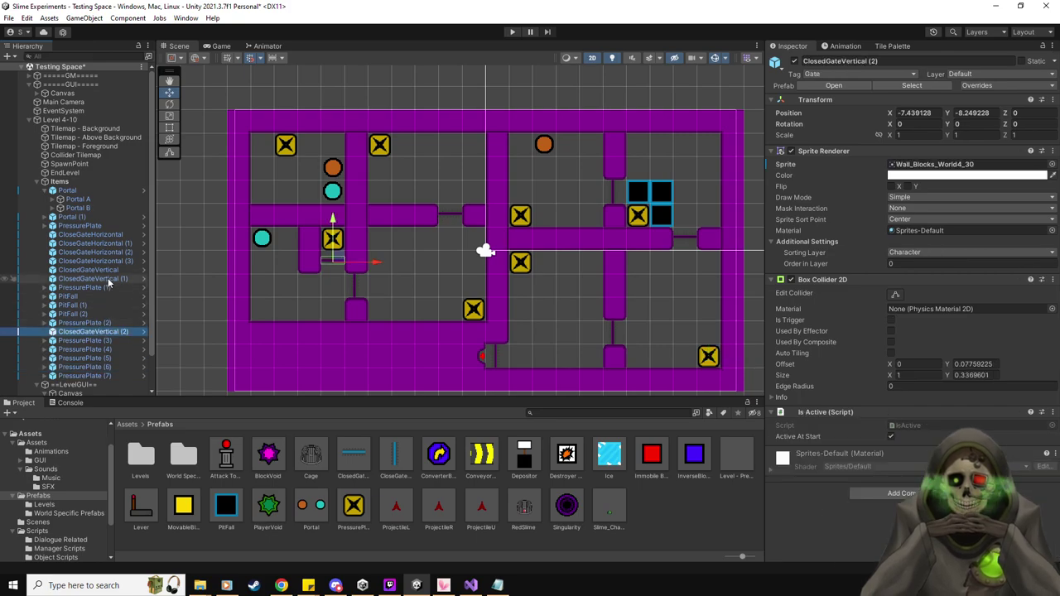
pyautogui.click(108, 278)
pyautogui.press('Up')
pyautogui.click(112, 368)
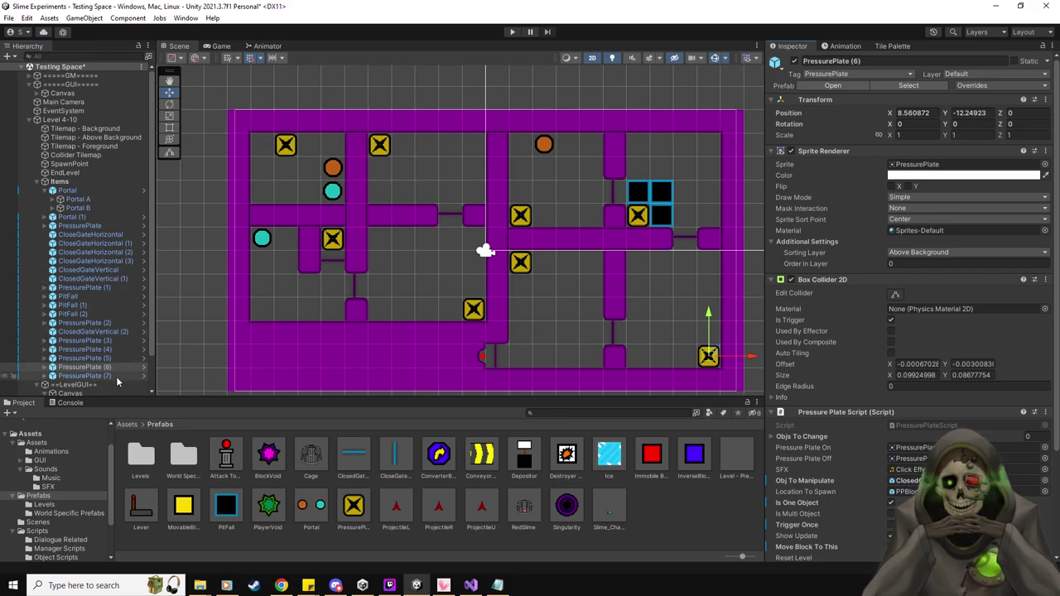
# Assign CloseGateHorizontal as the Obj To Manipulate of PressurePlate (7) and check the plate's settings.
pyautogui.click(116, 375)
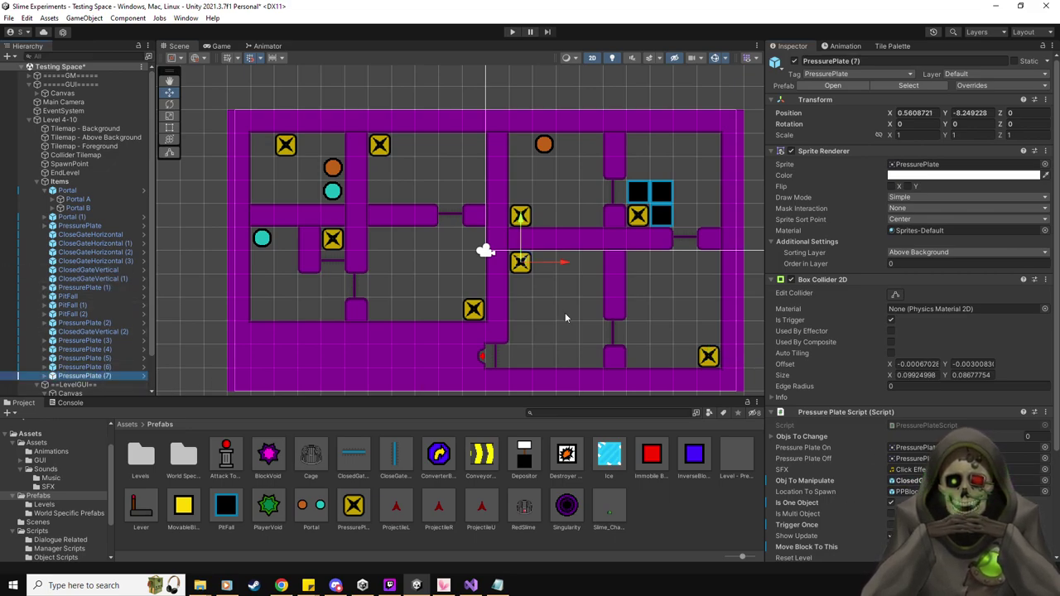
pyautogui.click(93, 235)
pyautogui.click(116, 375)
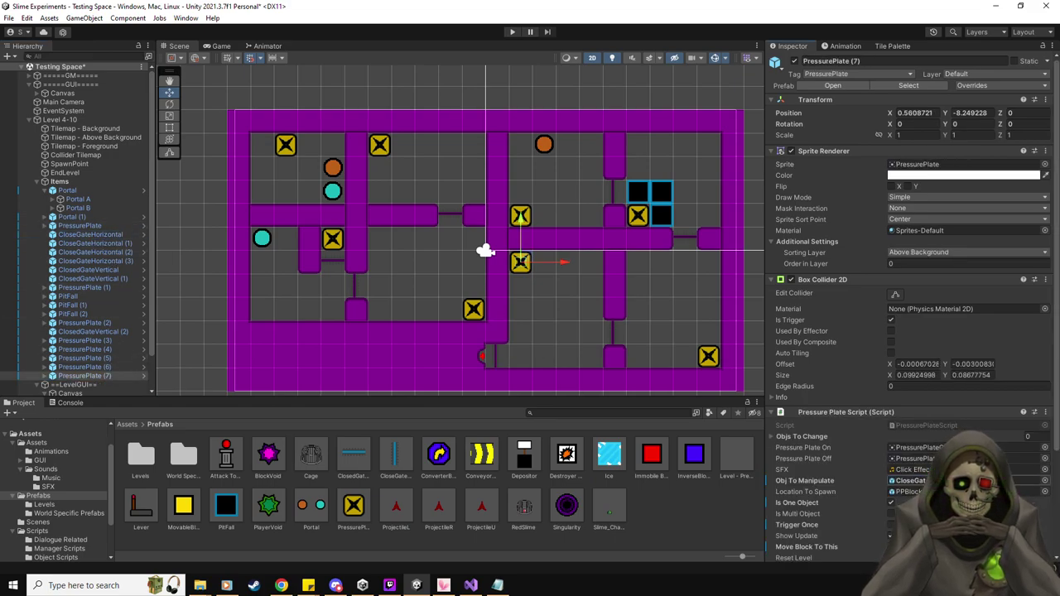
pyautogui.scroll(-3, 912, 307)
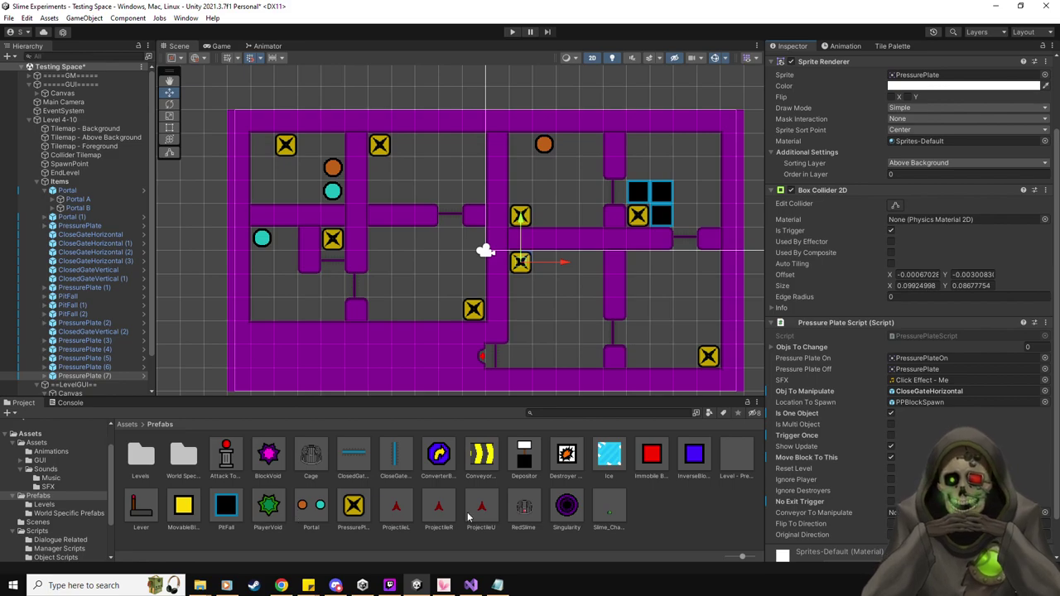
# Place an Attack Tower just left of PressurePlate (6), set its Direction to Up, and start a play test of the level.
pyautogui.moveTo(226, 457); pyautogui.dragTo(685, 349)
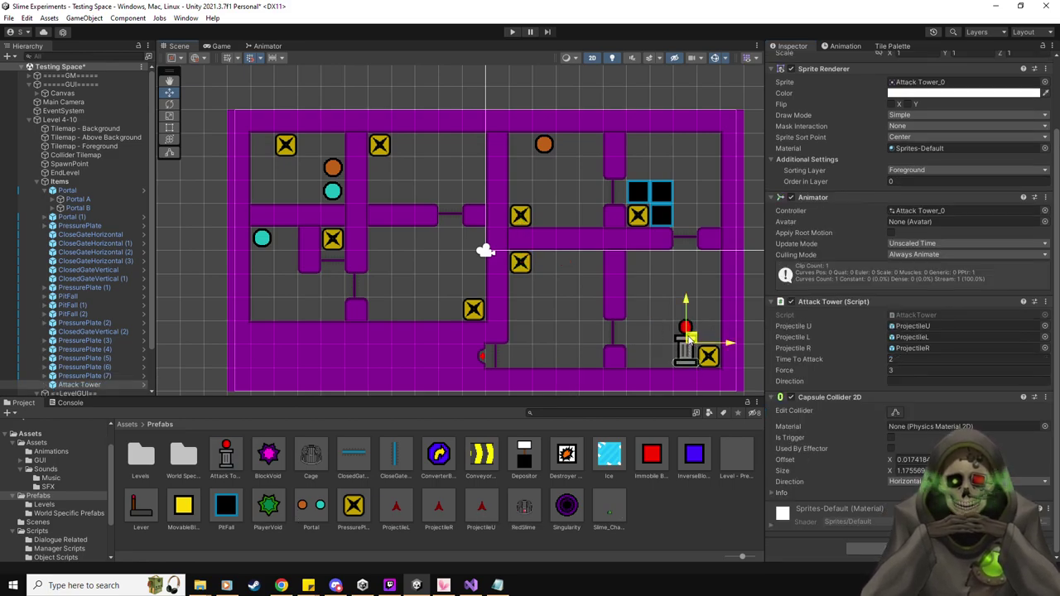
pyautogui.click(910, 380)
pyautogui.write('Up')
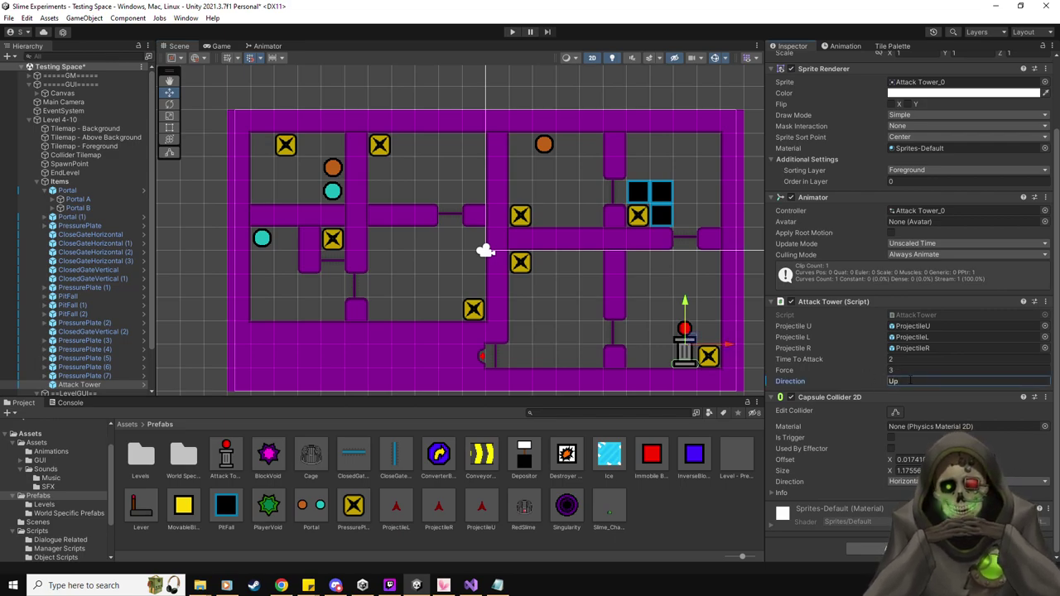
pyautogui.click(511, 31)
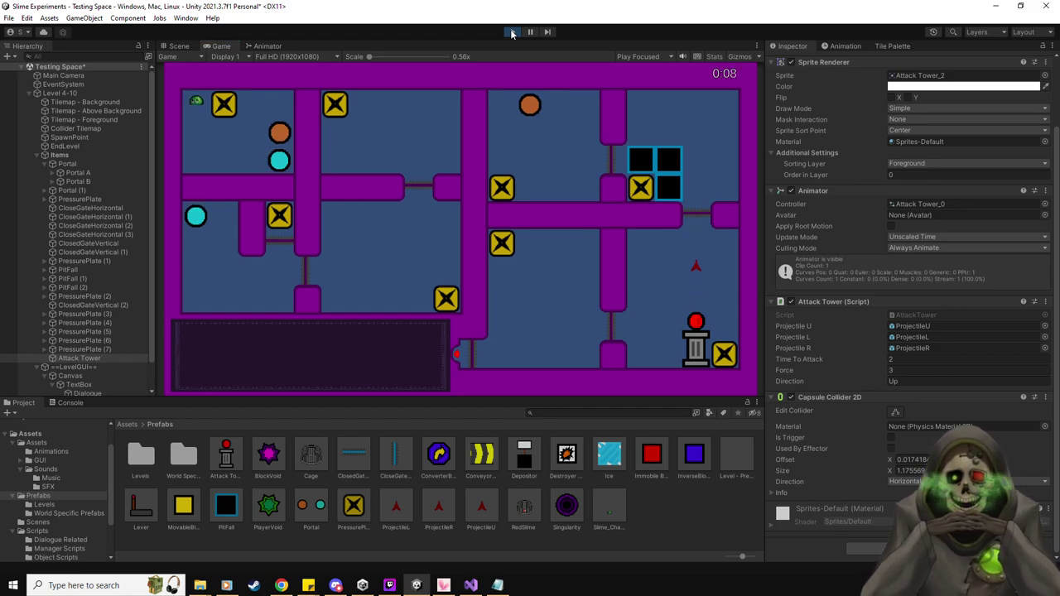
# Stop the play test and place a duplicate of the Attack Tower just left of the pressure plate in the lower-left area's corner.
pyautogui.click(512, 32)
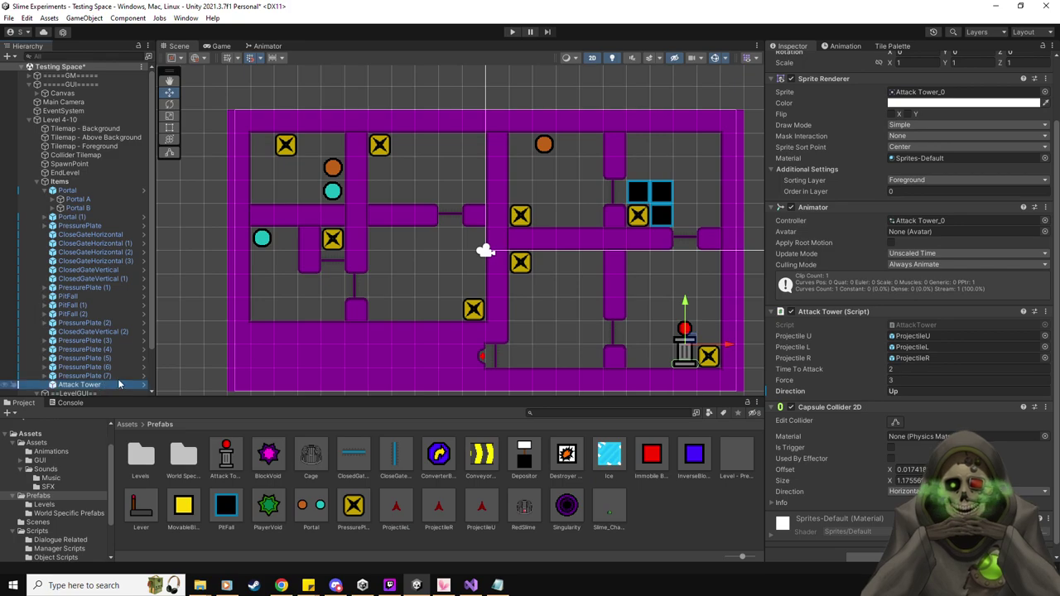
pyautogui.hotkey('ctrl', 'd')
pyautogui.moveTo(694, 347); pyautogui.dragTo(454, 301)
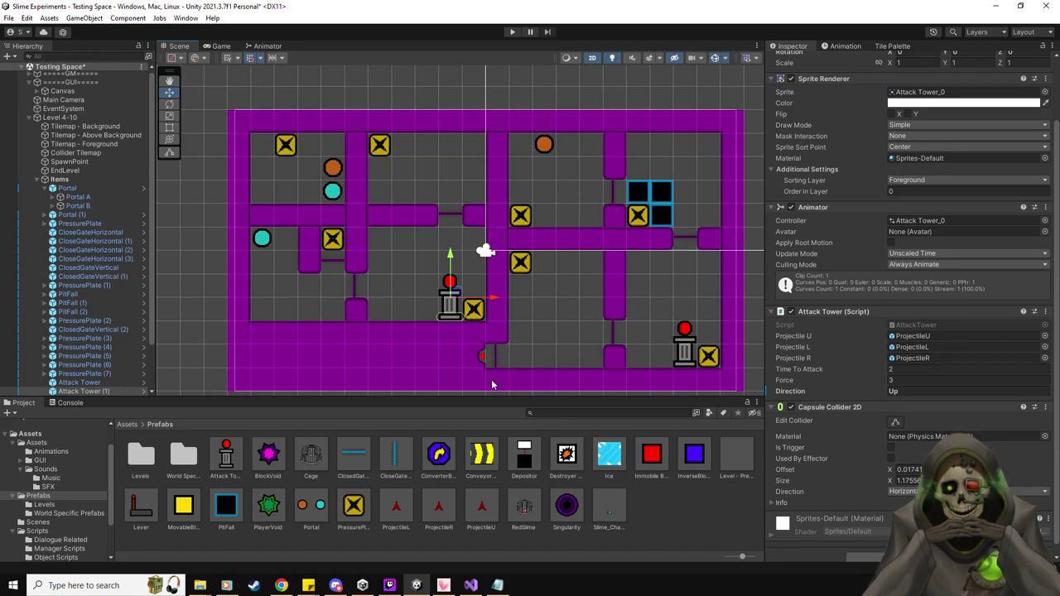
pyautogui.click(546, 343)
pyautogui.click(81, 180)
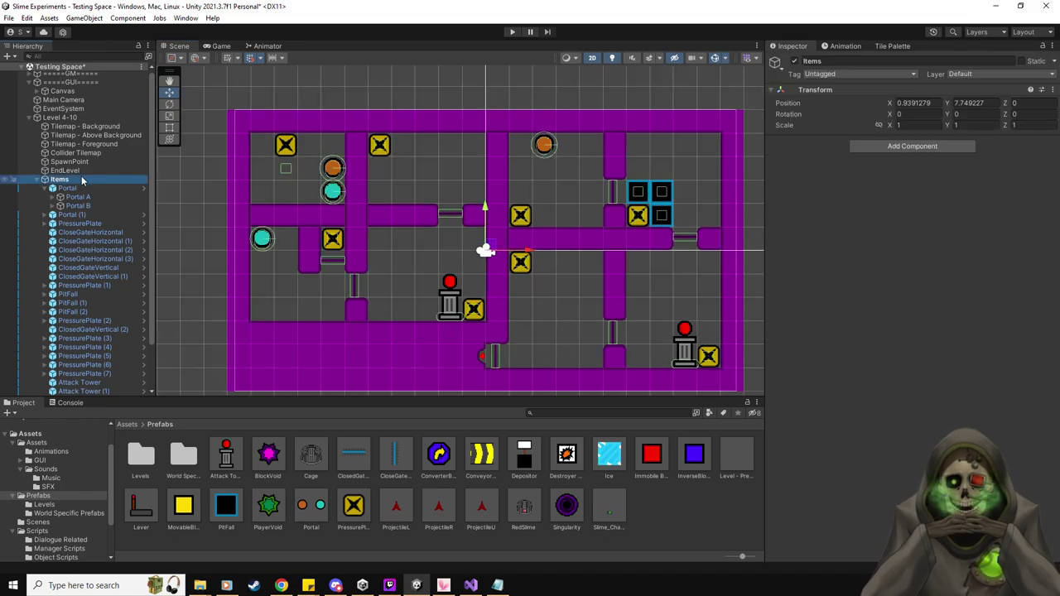
pyautogui.moveTo(569, 332); pyautogui.dragTo(555, 327, button='middle')
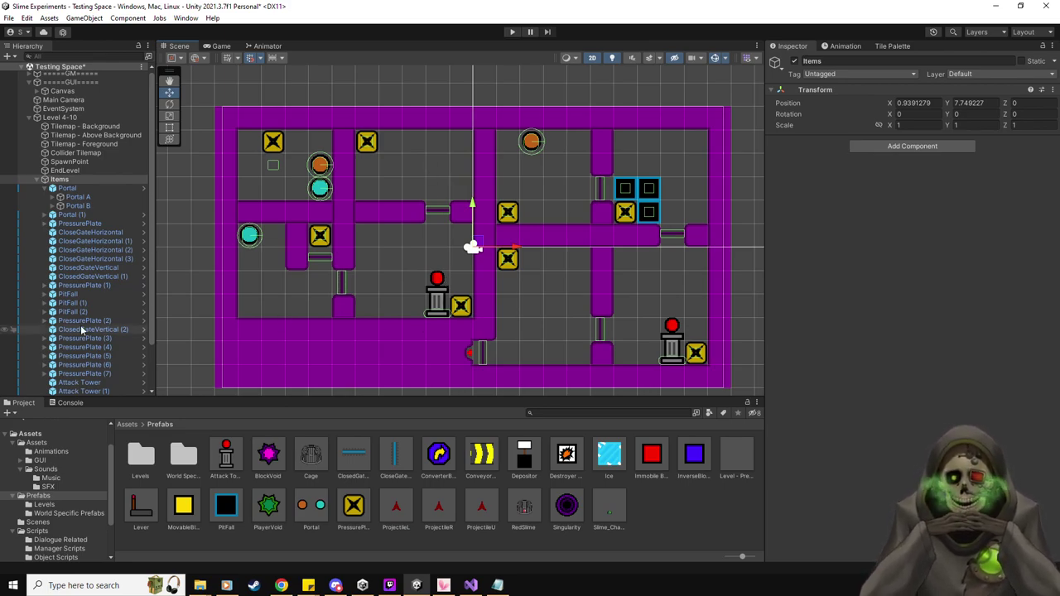
# Set the Direction of Attack Tower (1) to Left.
pyautogui.scroll(-2, 97, 365)
pyautogui.click(91, 358)
pyautogui.click(899, 463)
pyautogui.write('Left')
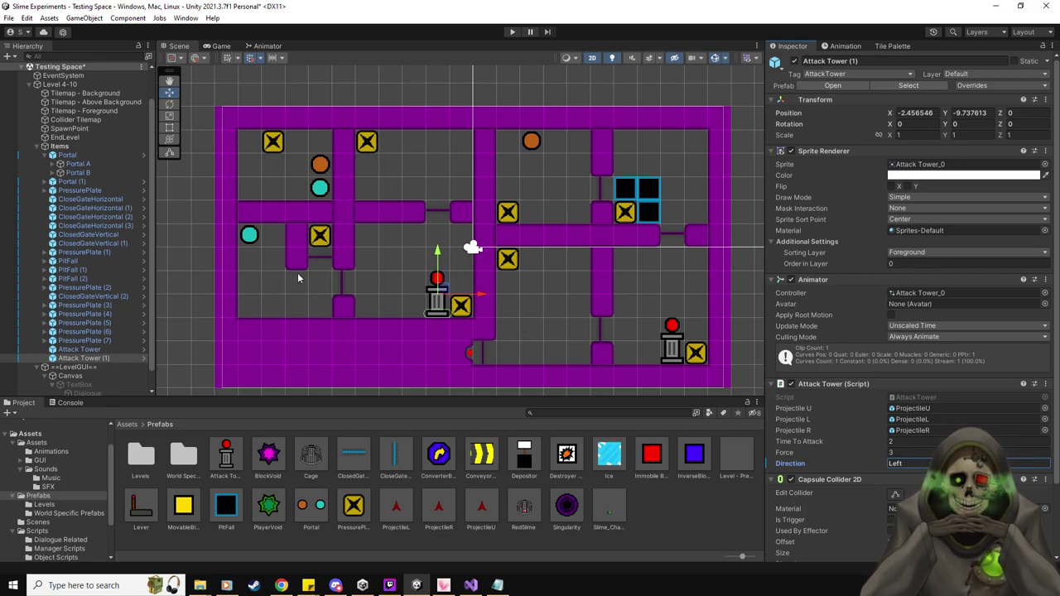
# Place a Depositor at the lower end of the short wall in the lower-left area and assign SpawnPoint as its Spawn Point.
pyautogui.moveTo(524, 456); pyautogui.dragTo(301, 263)
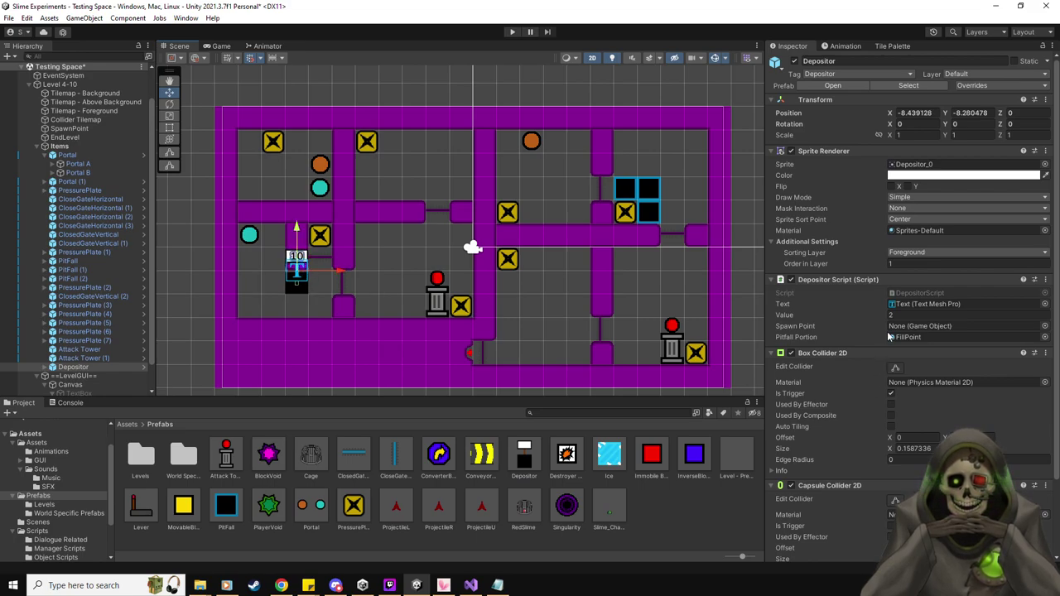
pyautogui.moveTo(80, 129); pyautogui.dragTo(909, 326)
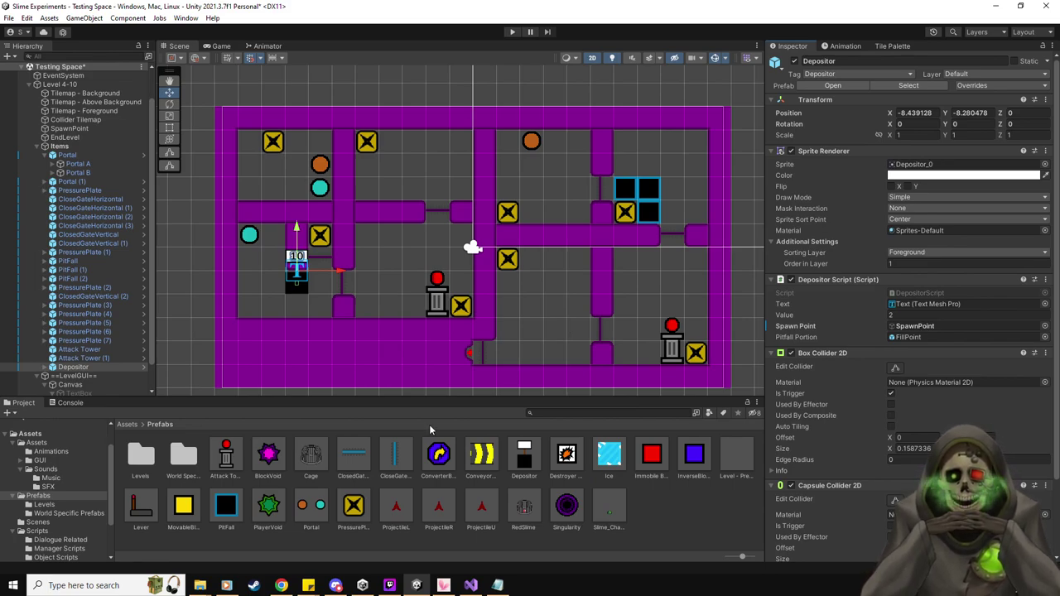
# Duplicate PitFall (2) three times and arrange the copies around the pressure plate in the lower-middle room's upper corner.
pyautogui.click(83, 278)
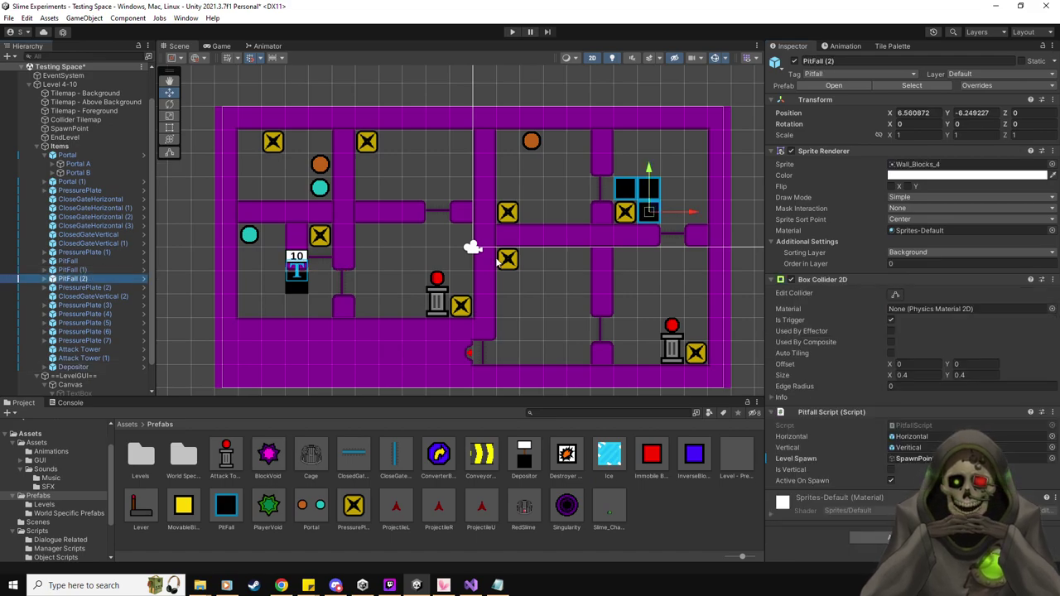
pyautogui.hotkey('ctrl', 'd')
pyautogui.moveTo(649, 212); pyautogui.dragTo(533, 281)
pyautogui.hotkey('ctrl', 'd')
pyautogui.hotkey('ctrl', 'd')
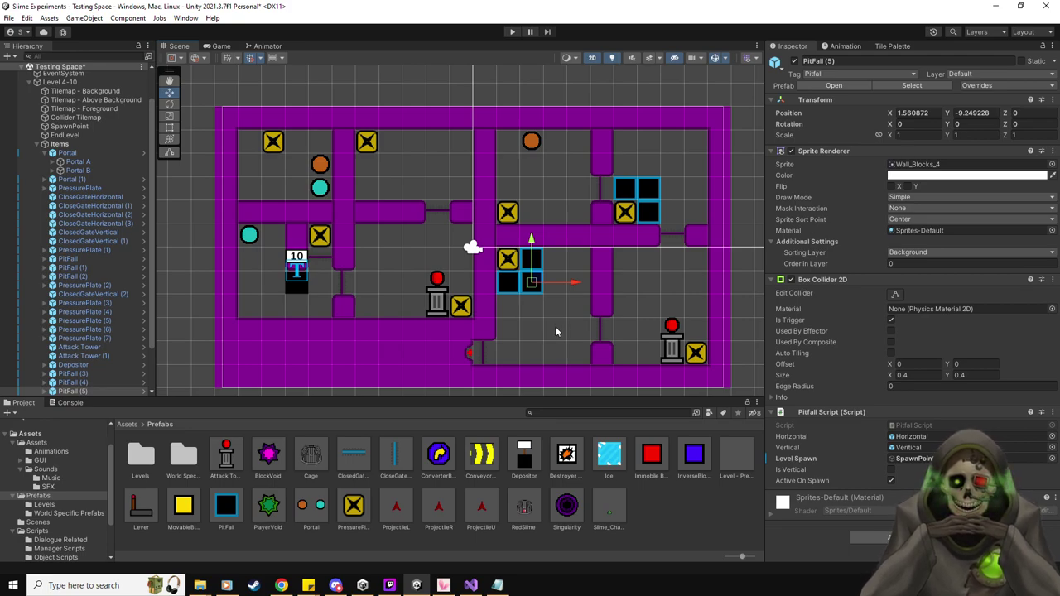
# Add three more PitFall duplicates around the pressure plate in the second top room.
pyautogui.hotkey('ctrl', 'd')
pyautogui.moveTo(529, 282); pyautogui.dragTo(395, 165)
pyautogui.hotkey('ctrl', 'd')
pyautogui.hotkey('ctrl', 'd')
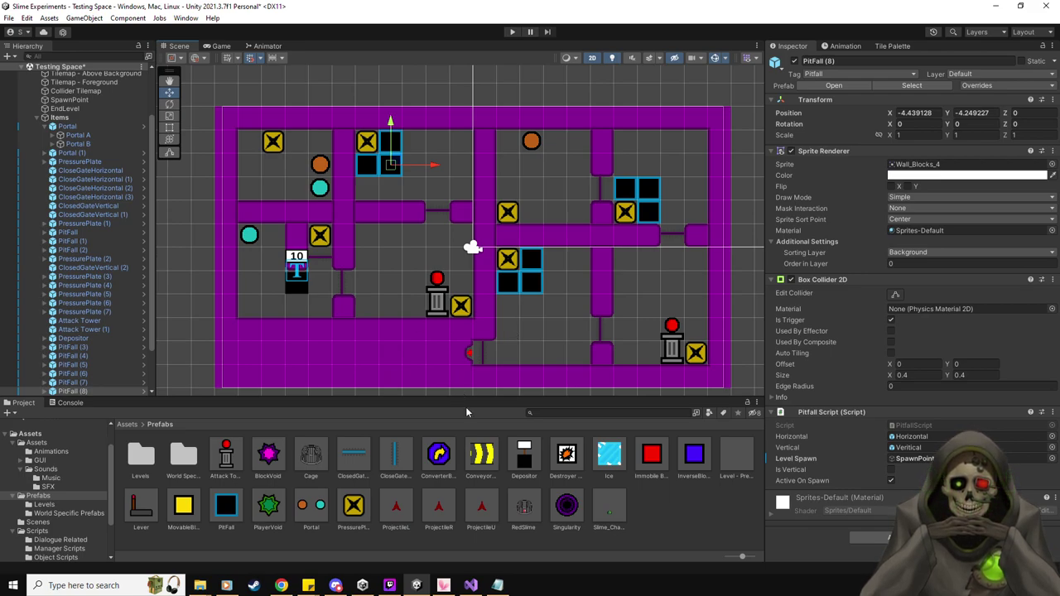
# Place one ConverterBlock just left of Attack Tower (1) and another directly above the first Attack Tower.
pyautogui.moveTo(439, 454); pyautogui.dragTo(418, 284)
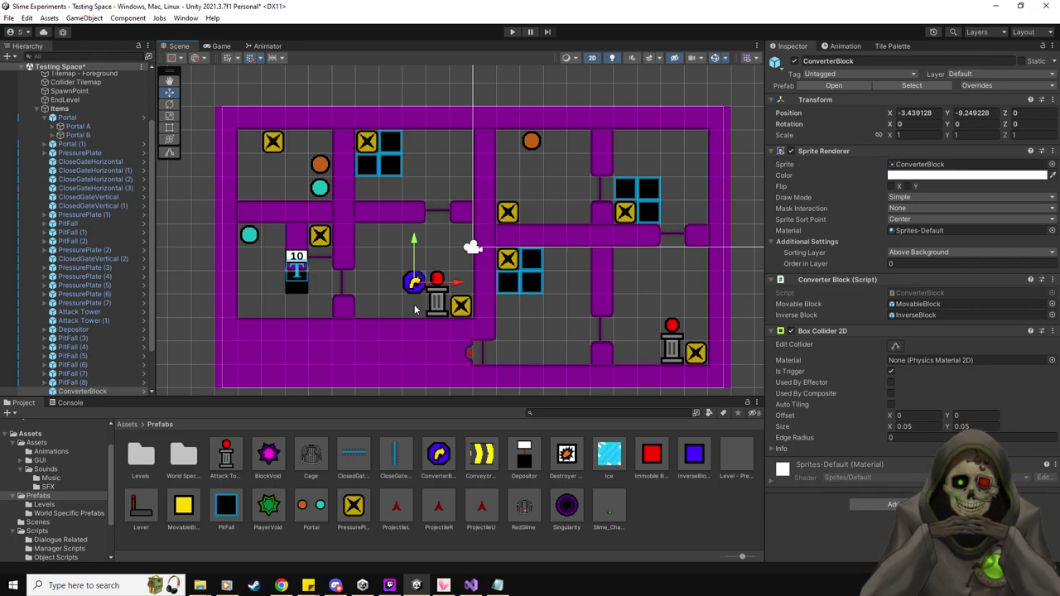
pyautogui.moveTo(446, 453); pyautogui.dragTo(673, 306)
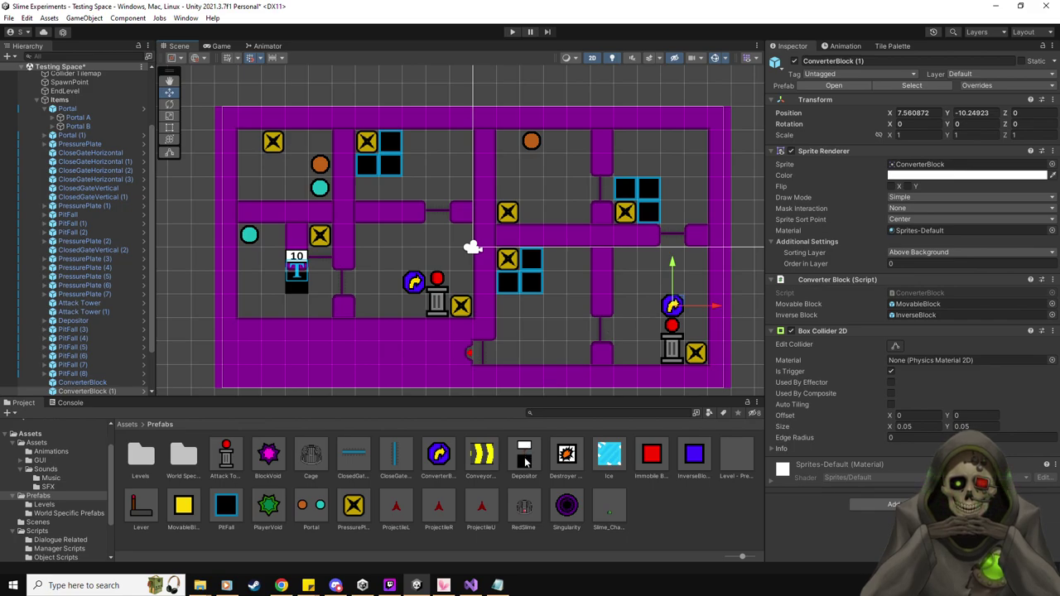
# Place a second Depositor beside the exit gate, assign SpawnPoint as its Spawn Point, and set its Value to 1.
pyautogui.moveTo(525, 458); pyautogui.dragTo(508, 340)
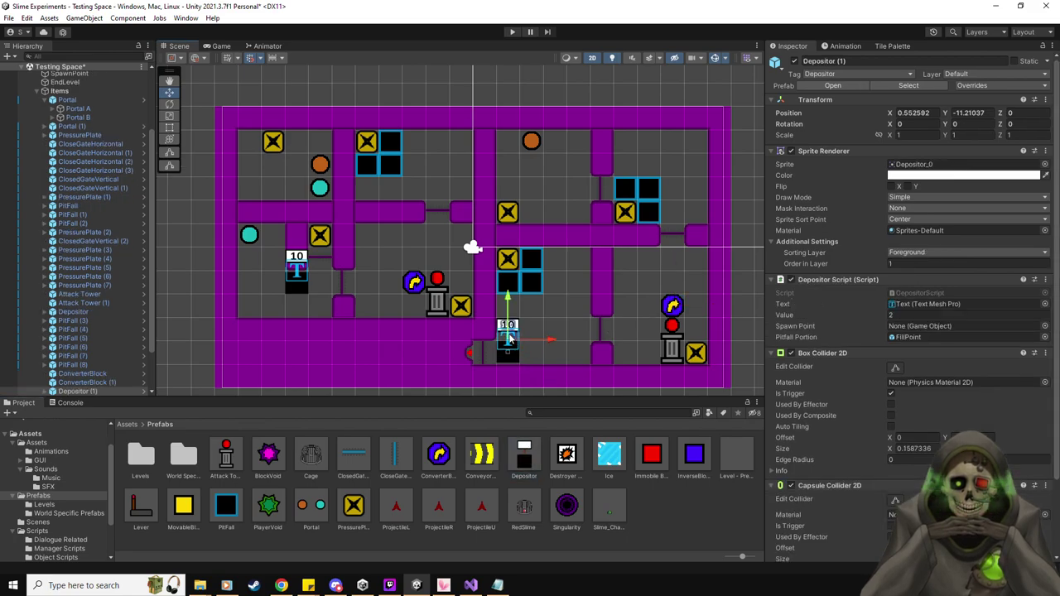
pyautogui.scroll(2, 83, 207)
pyautogui.moveTo(69, 107); pyautogui.dragTo(909, 322)
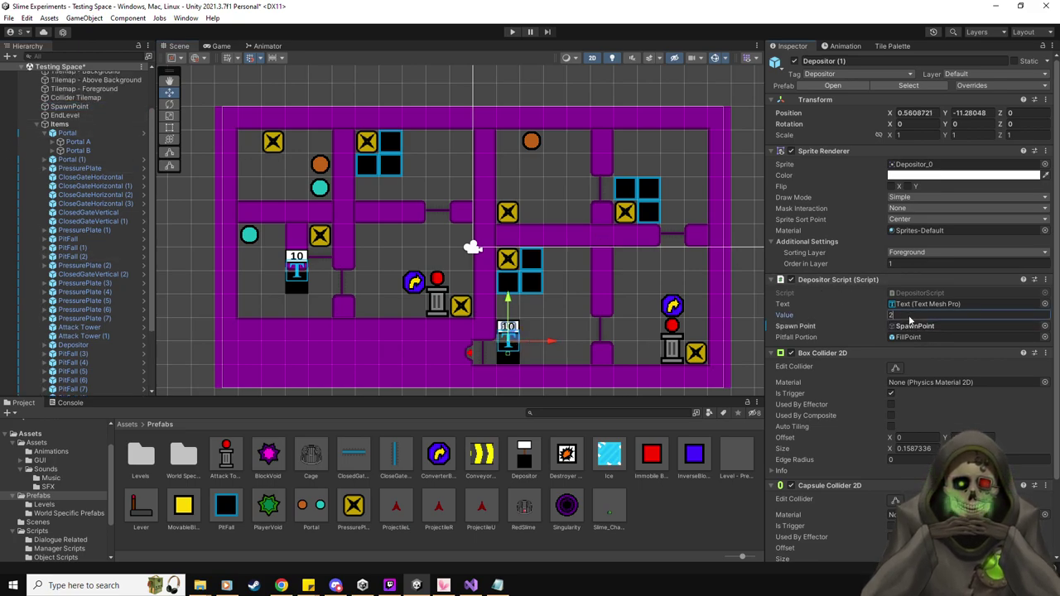
pyautogui.write('1')
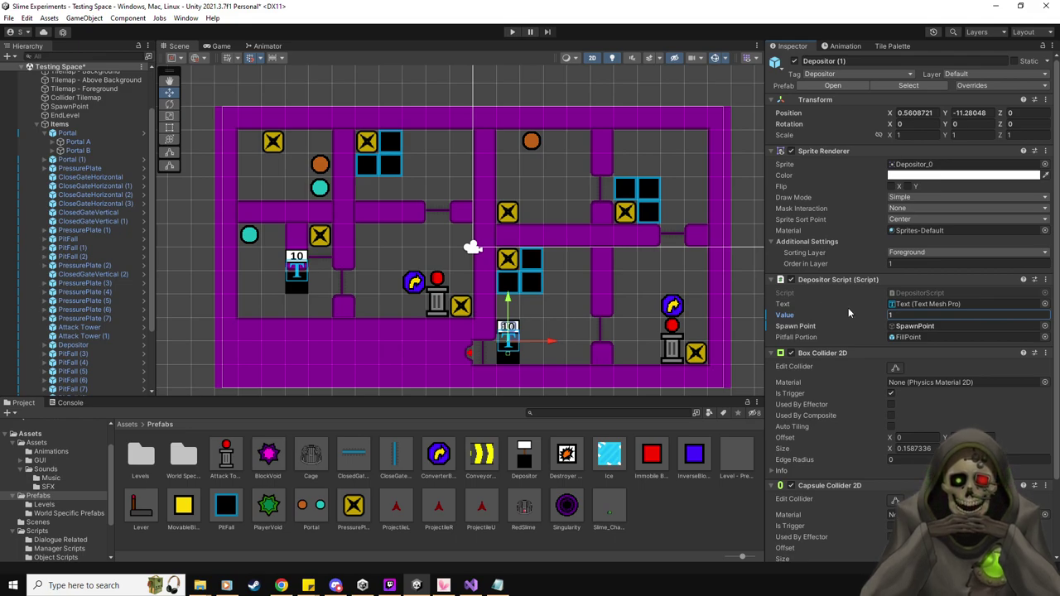
pyautogui.press('Return')
# Lock the inspector on Level 4-10 and add all the pressure plates to Level Reset's Pressure Plates list.
pyautogui.scroll(3, 96, 208)
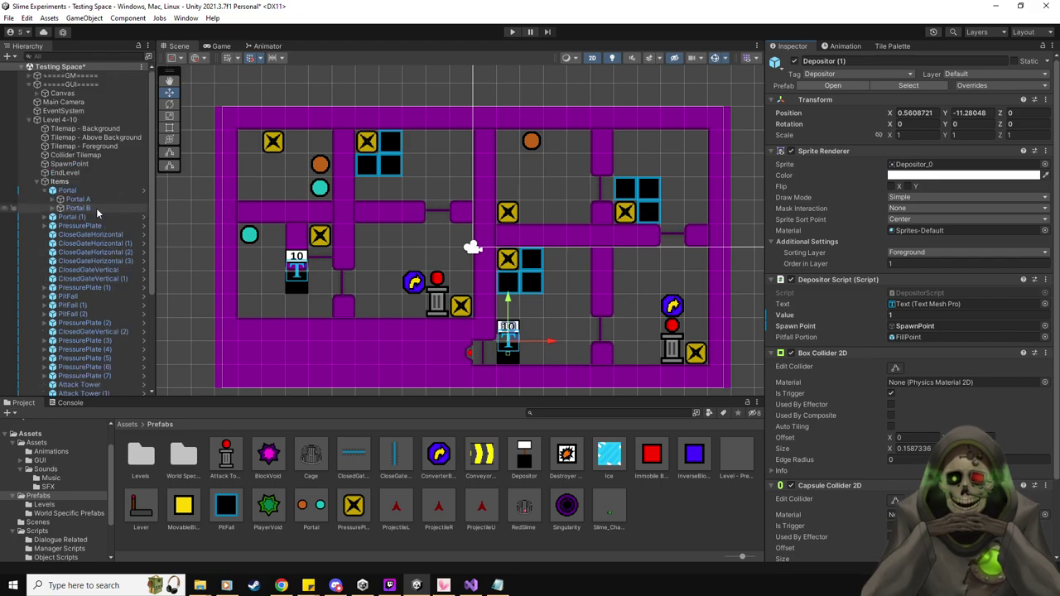
pyautogui.click(63, 120)
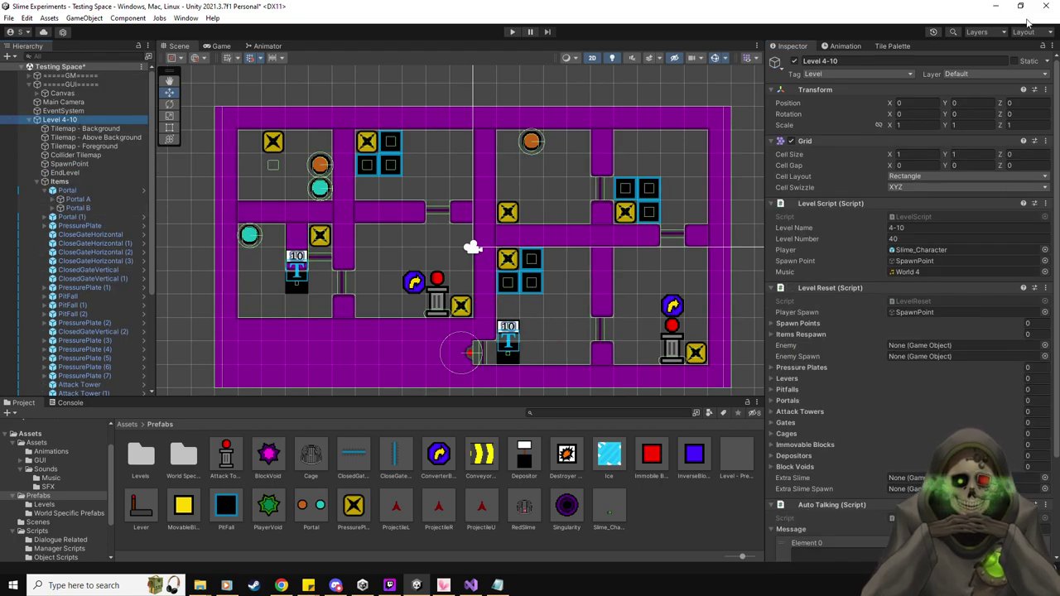
pyautogui.click(1043, 47)
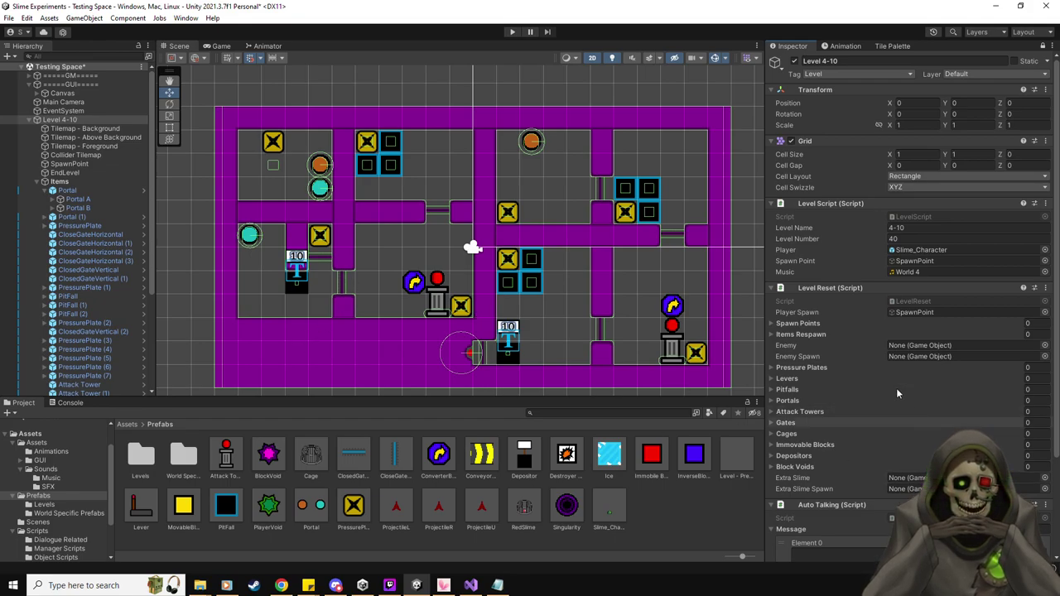
pyautogui.click(83, 56)
pyautogui.write('pl')
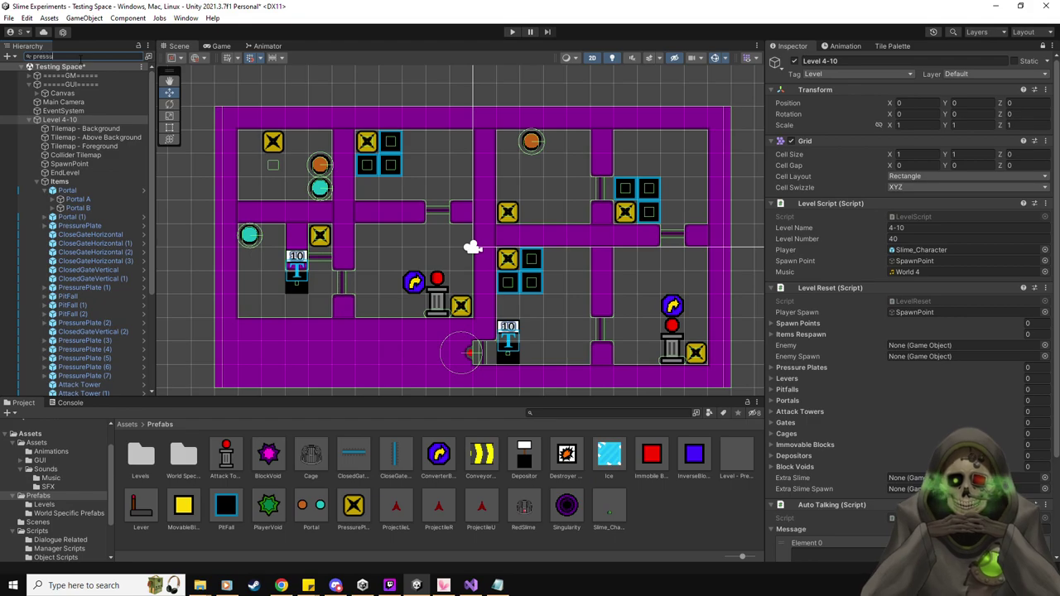
pyautogui.write('essu')
pyautogui.keyDown('shift'); pyautogui.click(61, 137); pyautogui.keyUp('shift')
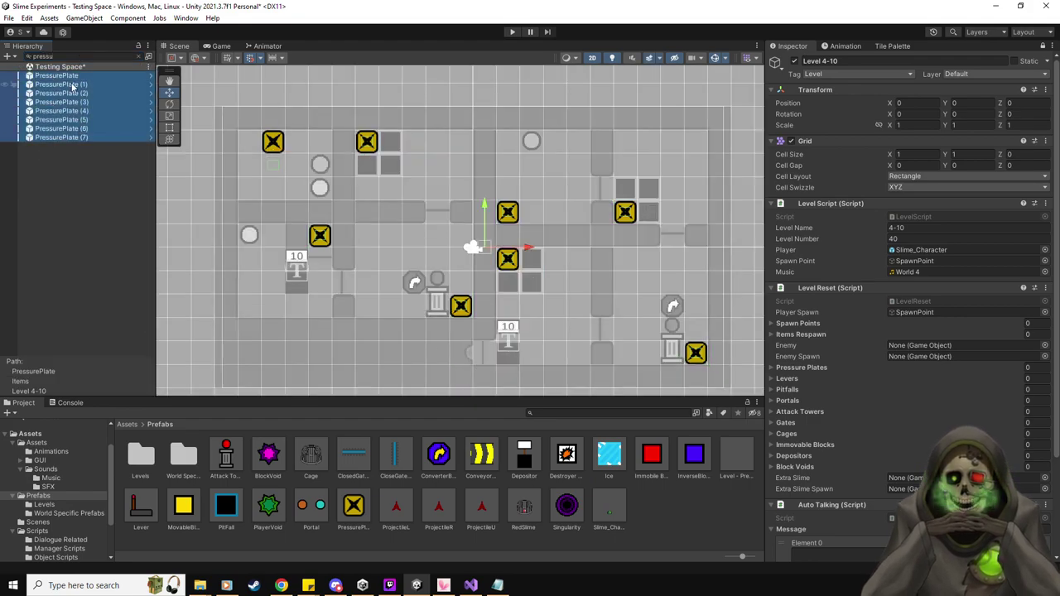
pyautogui.moveTo(73, 85); pyautogui.dragTo(802, 368)
# Filter the hierarchy for "pit" and add PitFall through PitFall (8) to Level Reset's Pitfalls list.
pyautogui.click(87, 56)
pyautogui.hotkey('ctrl', 'a')
pyautogui.press('BackSpace')
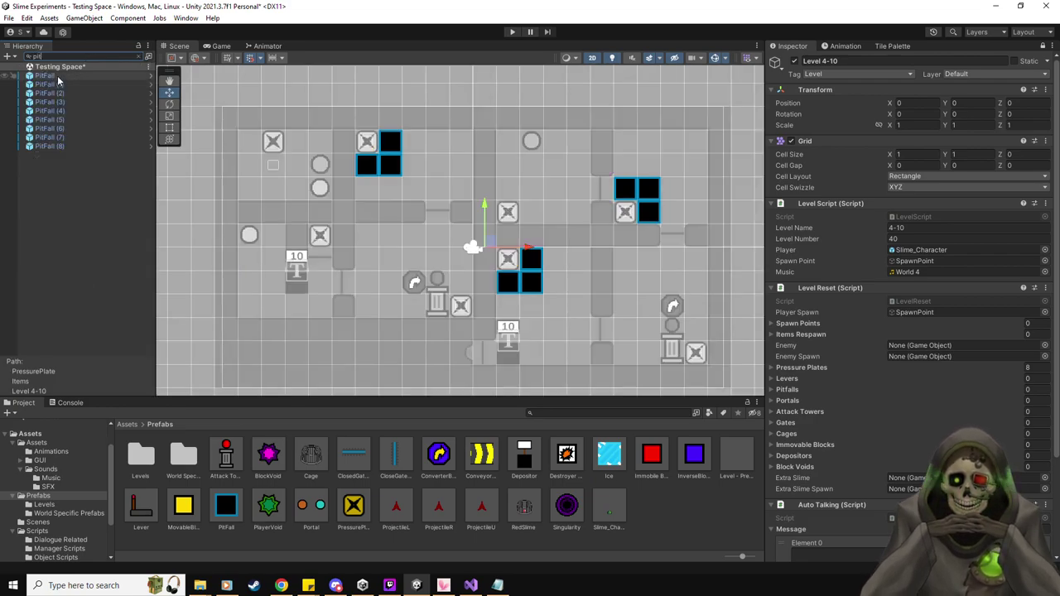
pyautogui.click(50, 146)
pyautogui.keyDown('shift'); pyautogui.click(50, 76); pyautogui.keyUp('shift')
pyautogui.moveTo(57, 77); pyautogui.dragTo(789, 389)
# Filter the hierarchy for "gate" and add all horizontal and vertical gates to Level Reset's Gates list.
pyautogui.click(79, 56)
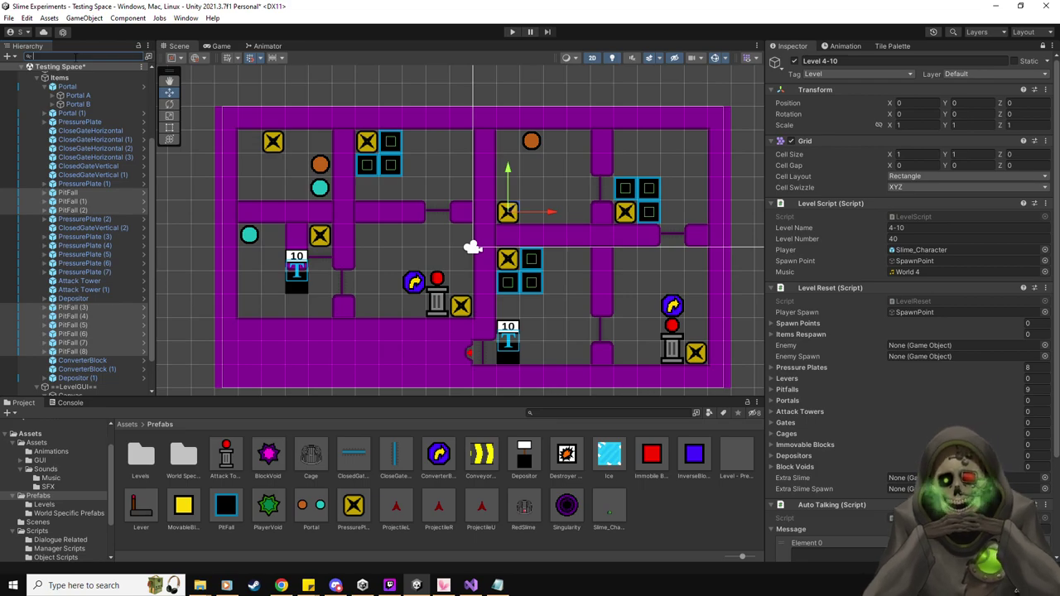
pyautogui.write('gate')
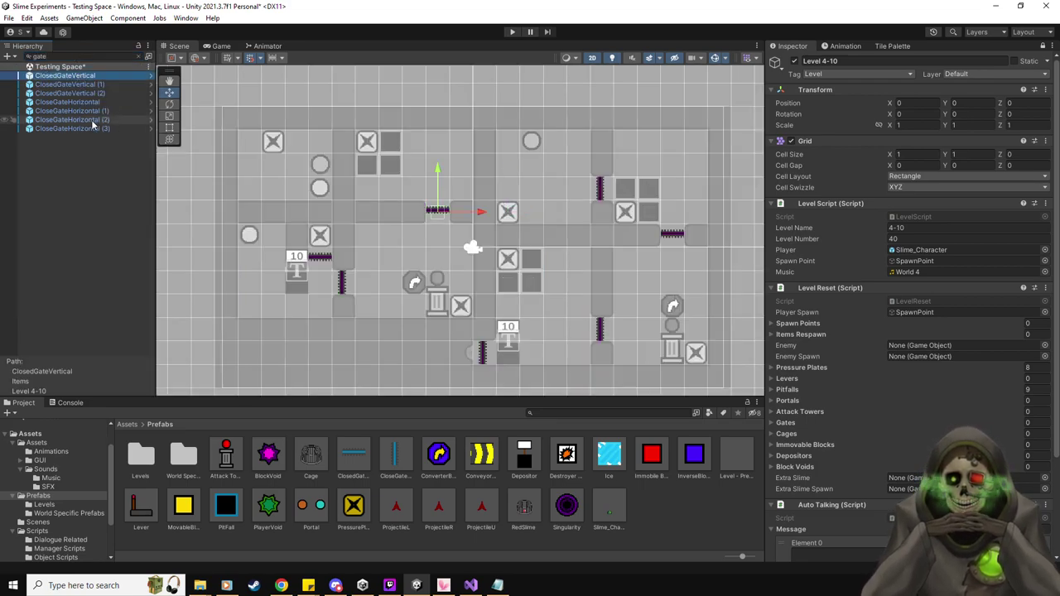
pyautogui.keyDown('shift'); pyautogui.click(83, 129); pyautogui.keyUp('shift')
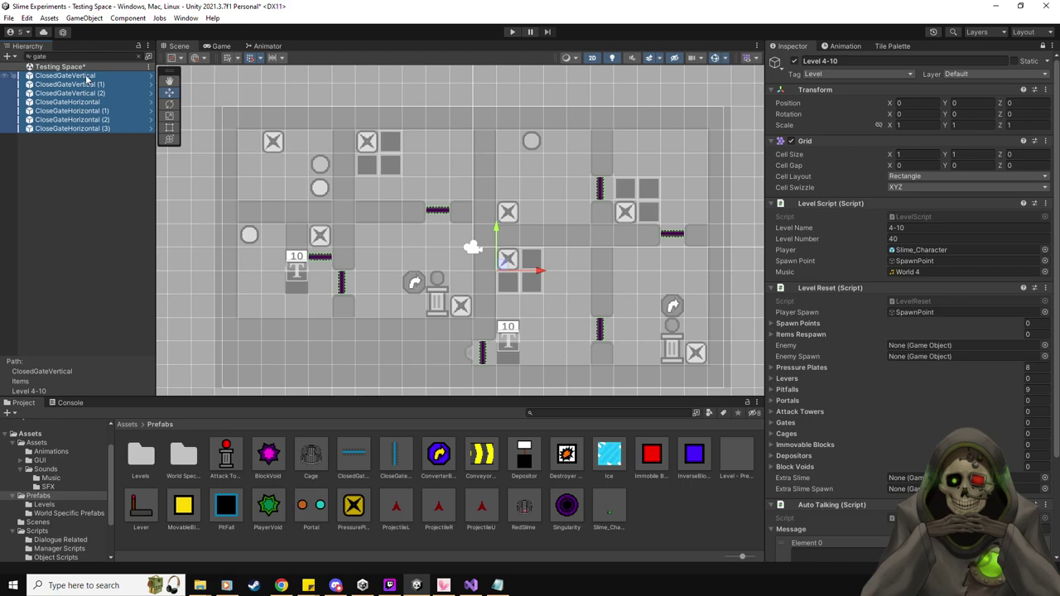
pyautogui.moveTo(793, 429); pyautogui.dragTo(789, 424)
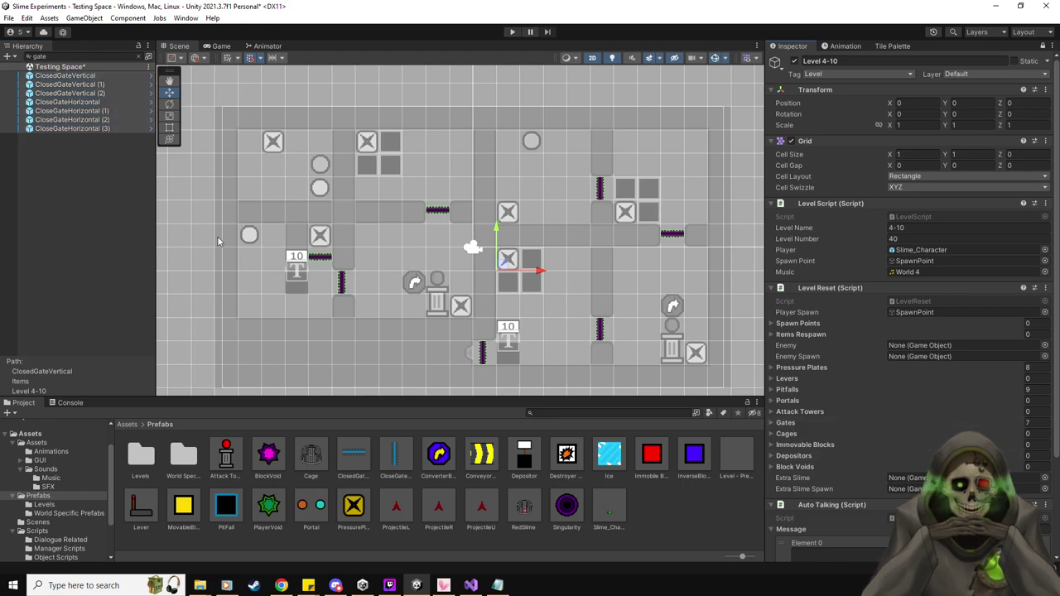
# Filter the hierarchy for "depo", add both depositors to Level Reset's Depositors list, and clear the filter.
pyautogui.click(60, 55)
pyautogui.press('BackSpace')
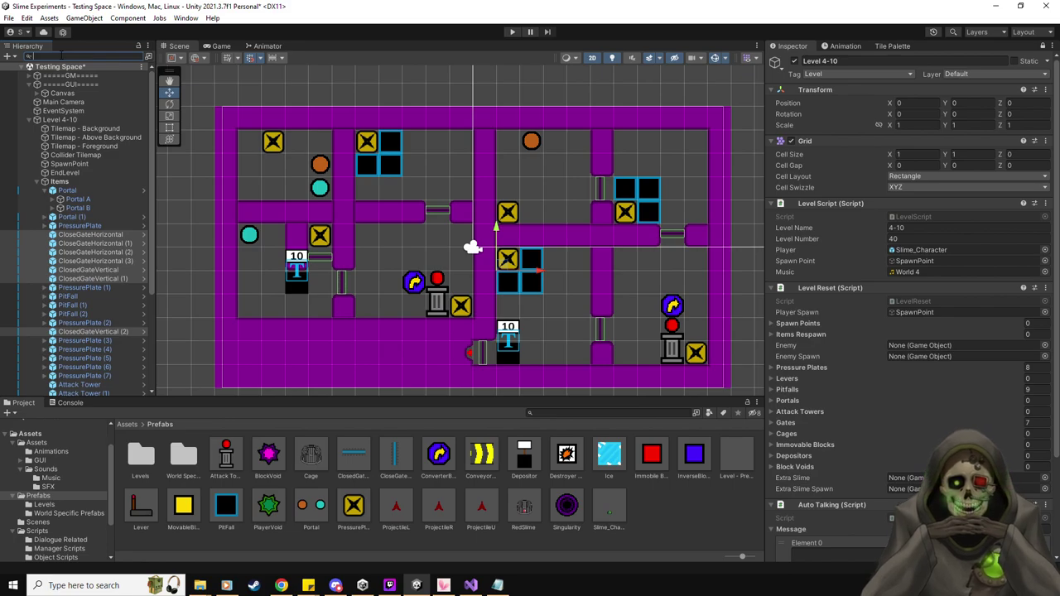
pyautogui.write('depo')
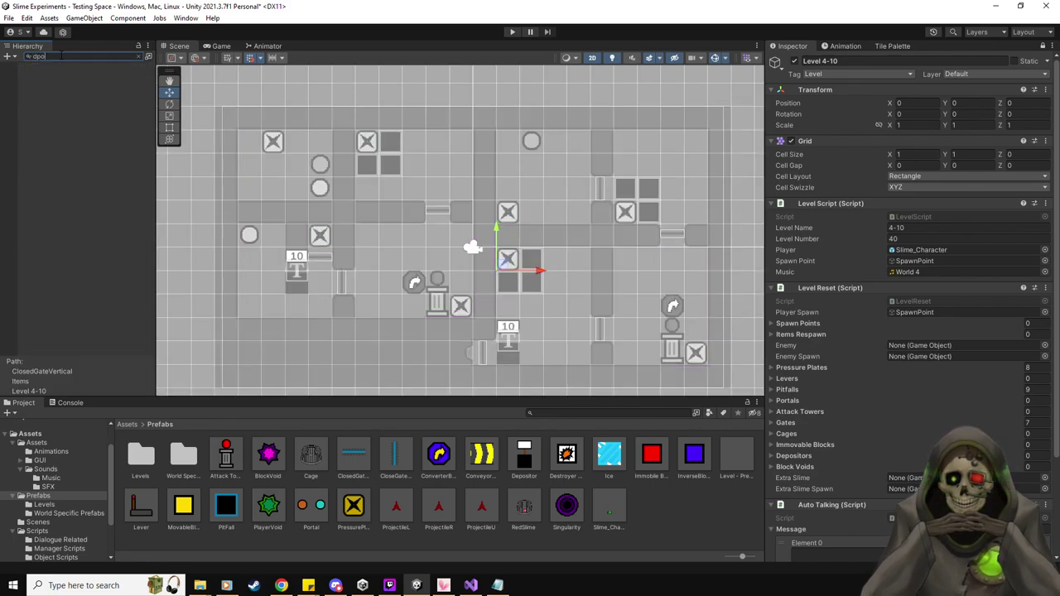
pyautogui.press('BackSpace')
pyautogui.press('BackSpace')
pyautogui.press('BackSpace')
pyautogui.write('epo')
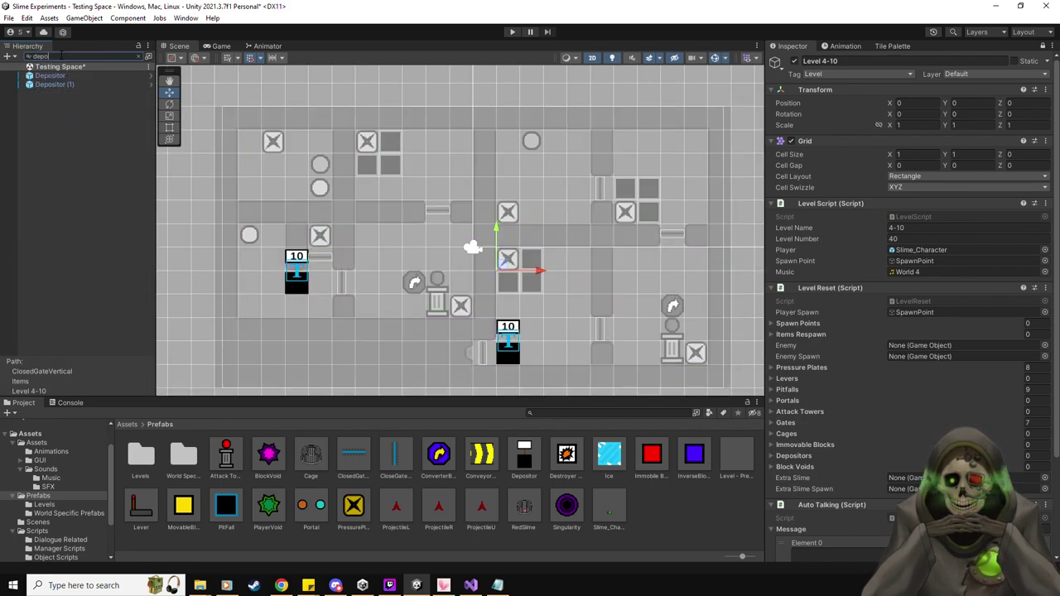
pyautogui.click(67, 85)
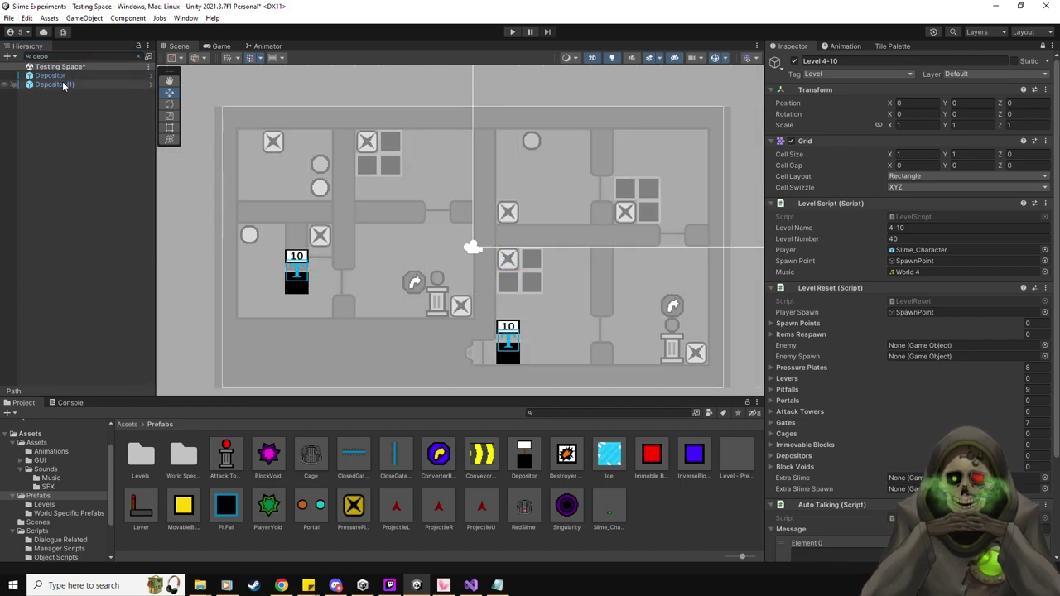
pyautogui.moveTo(50, 80); pyautogui.dragTo(828, 455)
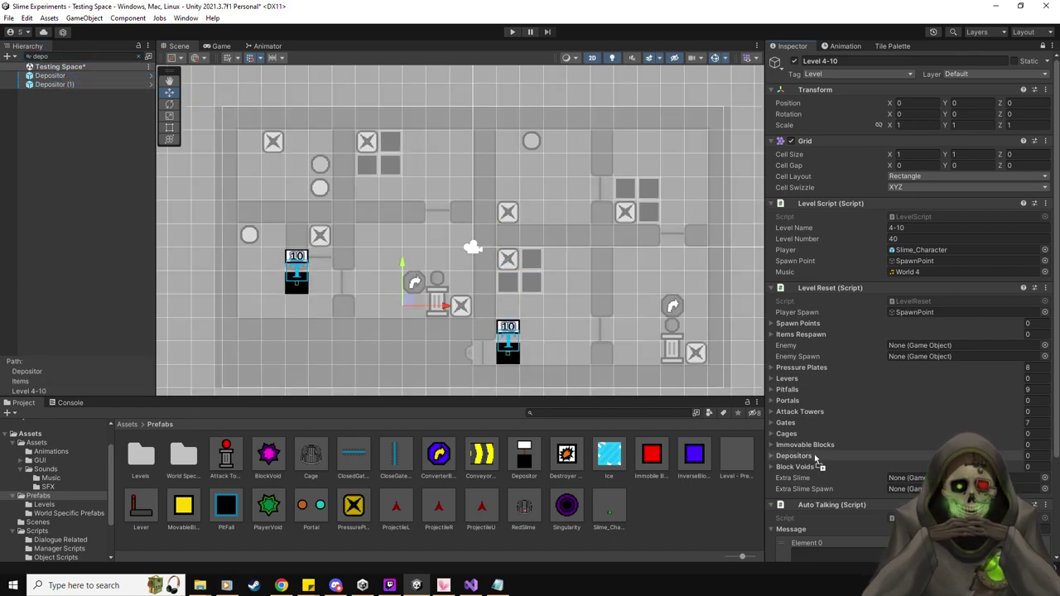
pyautogui.doubleClick(43, 55)
pyautogui.press('BackSpace')
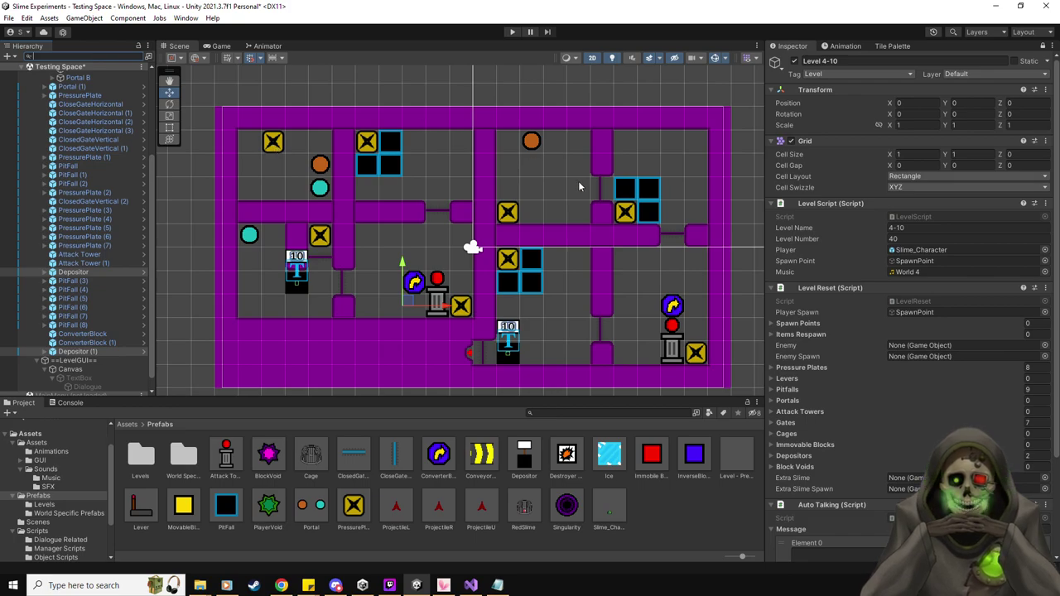
# Set the size of the Auto Talking script's Message list to 10.
pyautogui.scroll(1, 578, 180)
pyautogui.scroll(-2, 579, 181)
pyautogui.scroll(-3, 1002, 417)
pyautogui.click(1033, 407)
pyautogui.write('10')
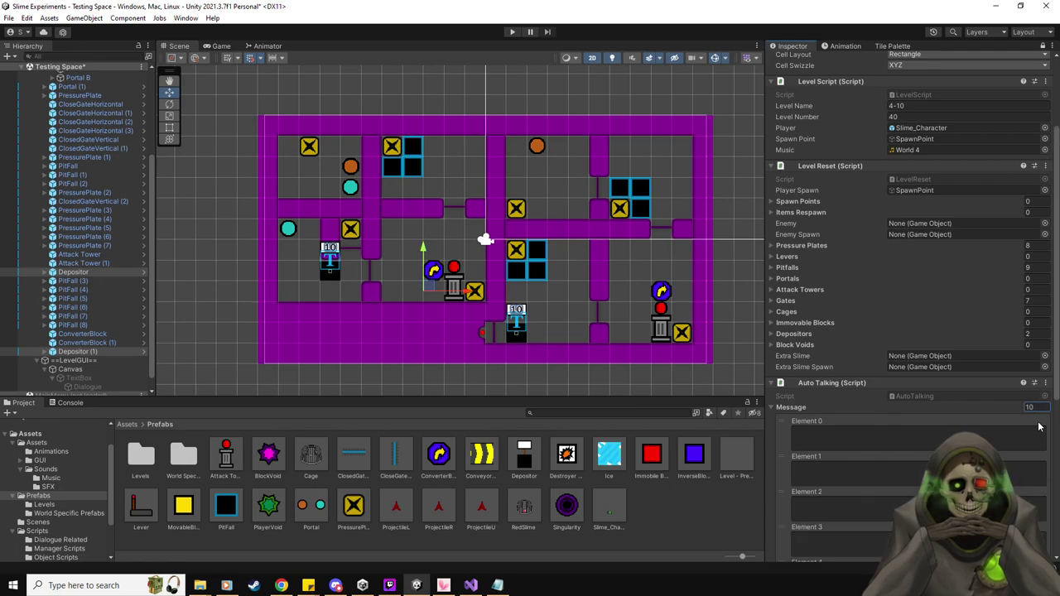
pyautogui.press('Return')
# Enter "When I became a teenager, I had saved up enough to go to the nearby city." as Auto Talking's Message Element 0.
pyautogui.scroll(-4, 994, 373)
pyautogui.click(964, 290)
pyautogui.scroll(-2, 963, 290)
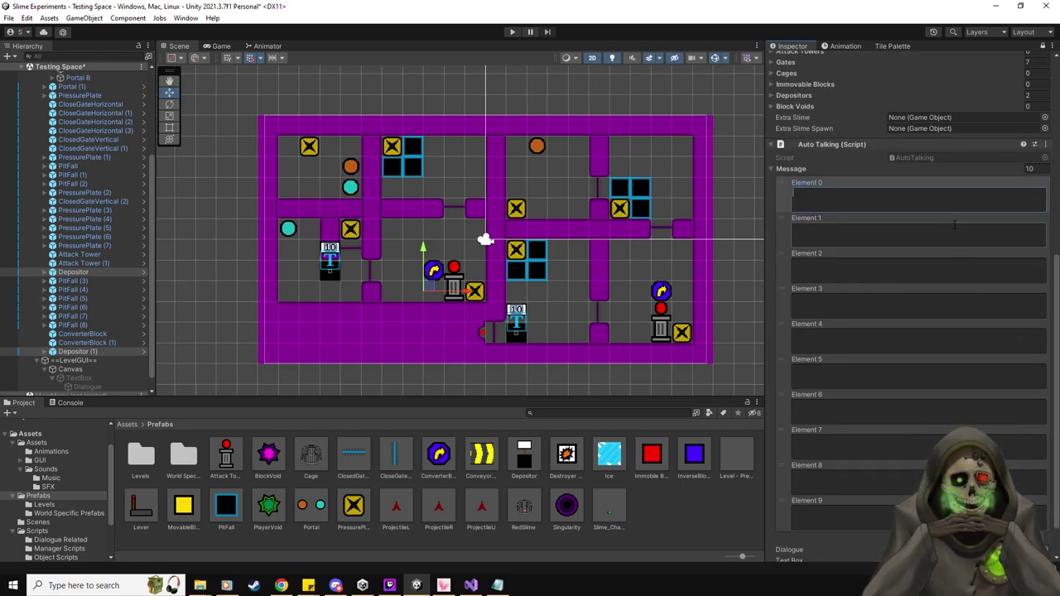
pyautogui.write('When I b')
pyautogui.write('e')
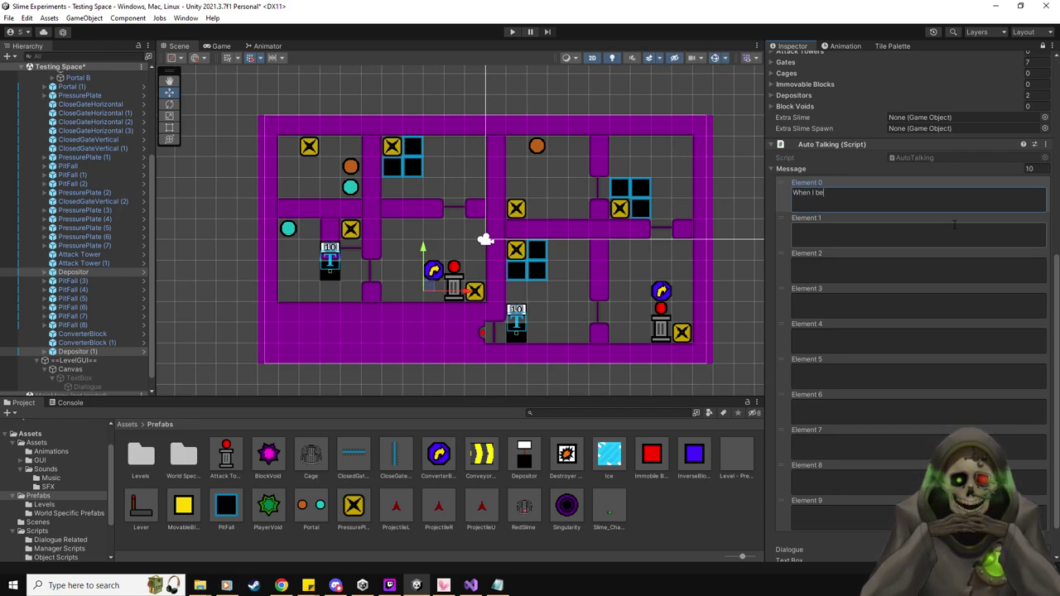
pyautogui.write('came a teenager, ')
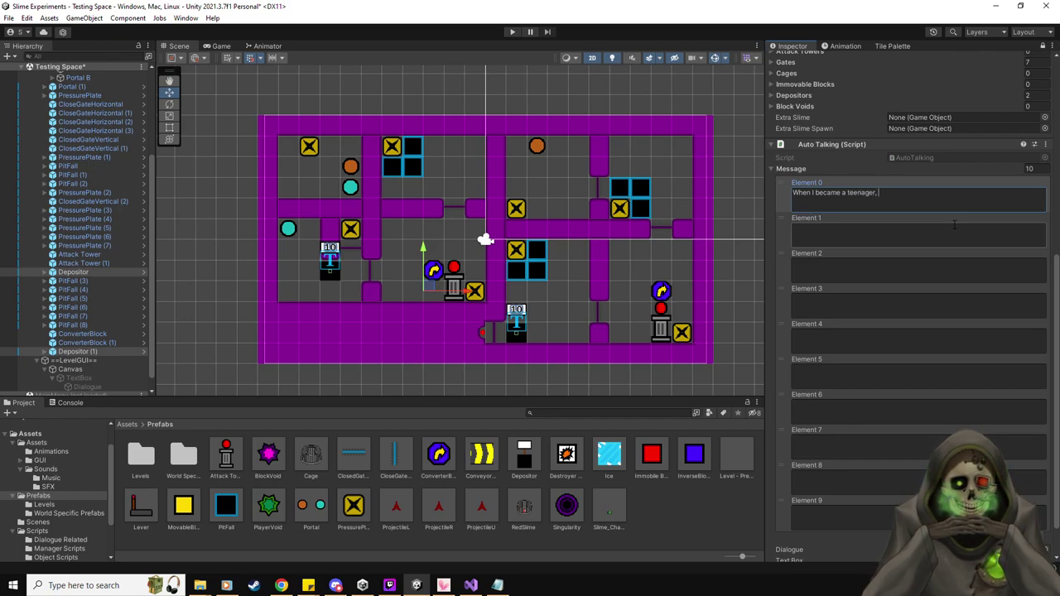
pyautogui.write('I had save')
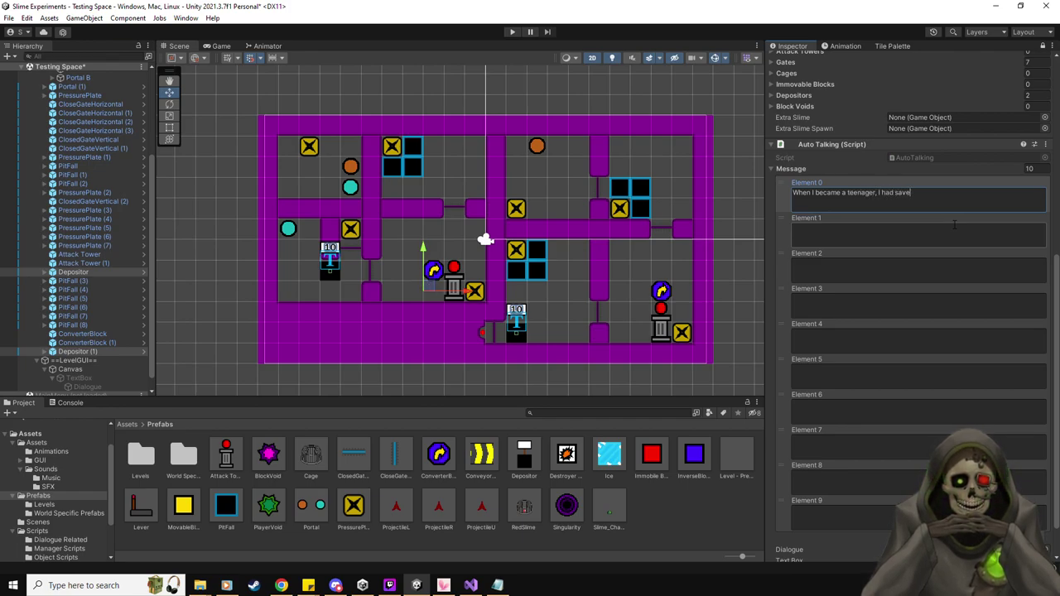
pyautogui.write('d up enough to ')
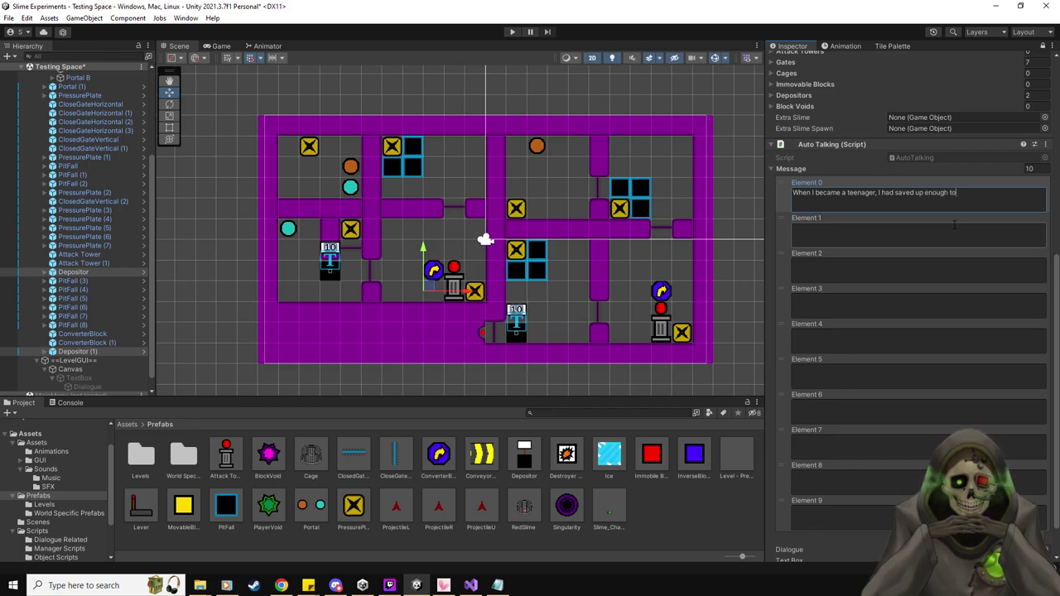
pyautogui.write('go to the ')
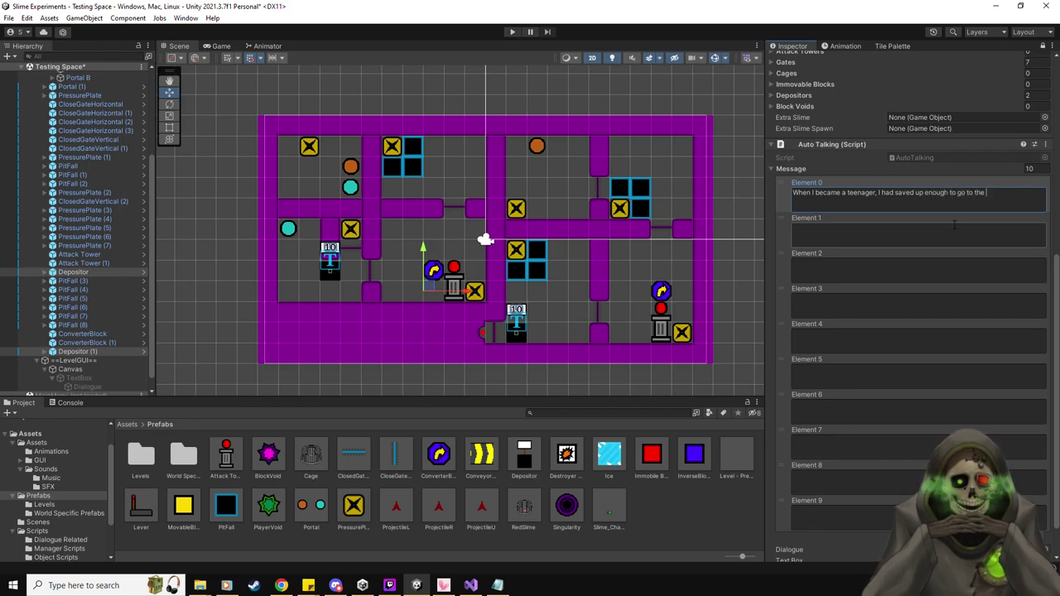
pyautogui.write('nearby city.')
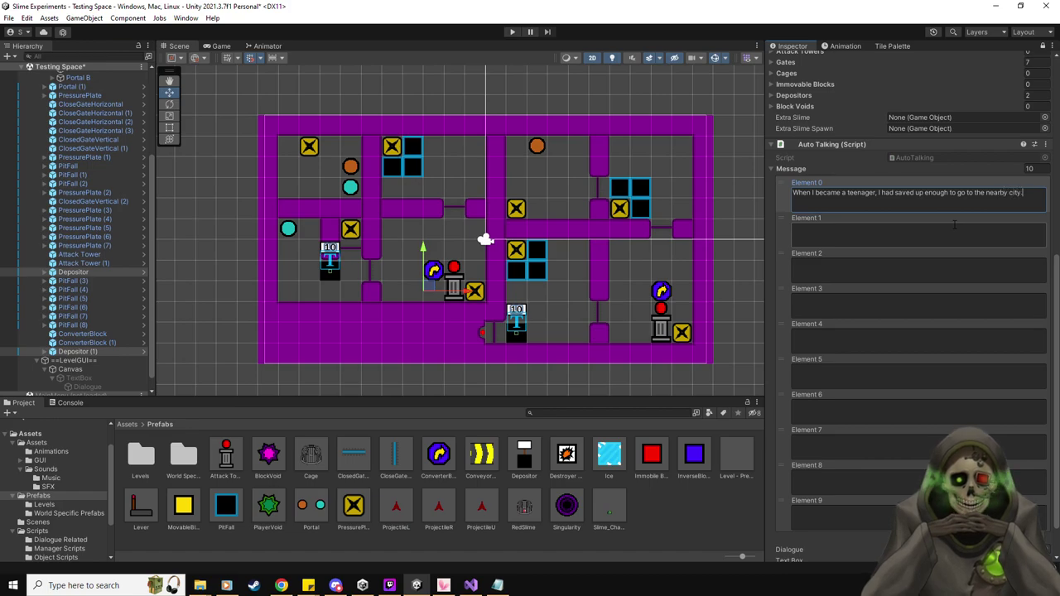
# Enter "Once there, like my mother, I joined the adventurers' guild and began to take quests." as Message Element 1.
pyautogui.click(961, 225)
pyautogui.write('Once there, ')
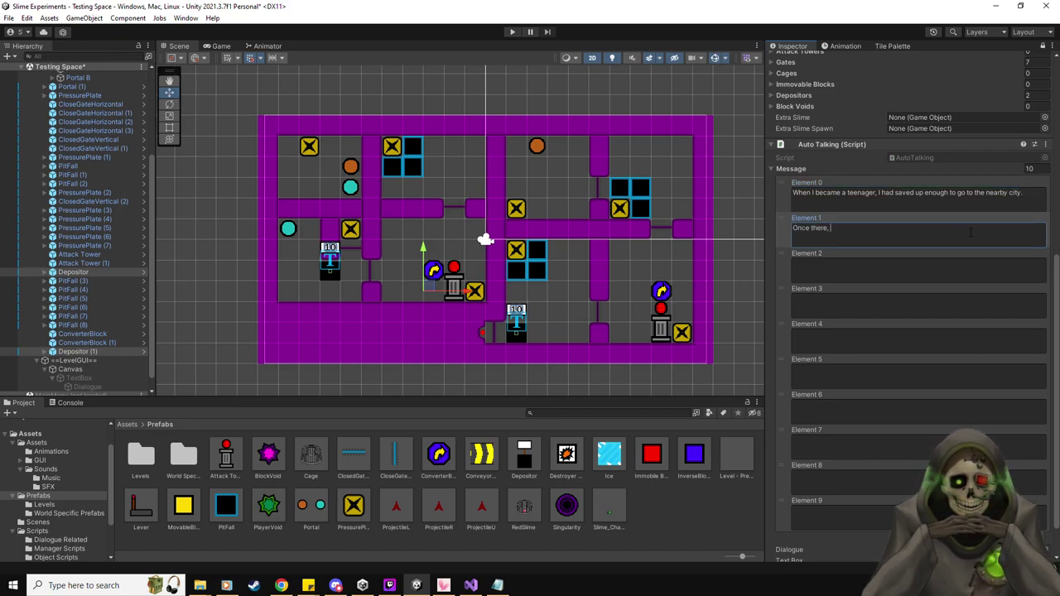
pyautogui.write('like my m')
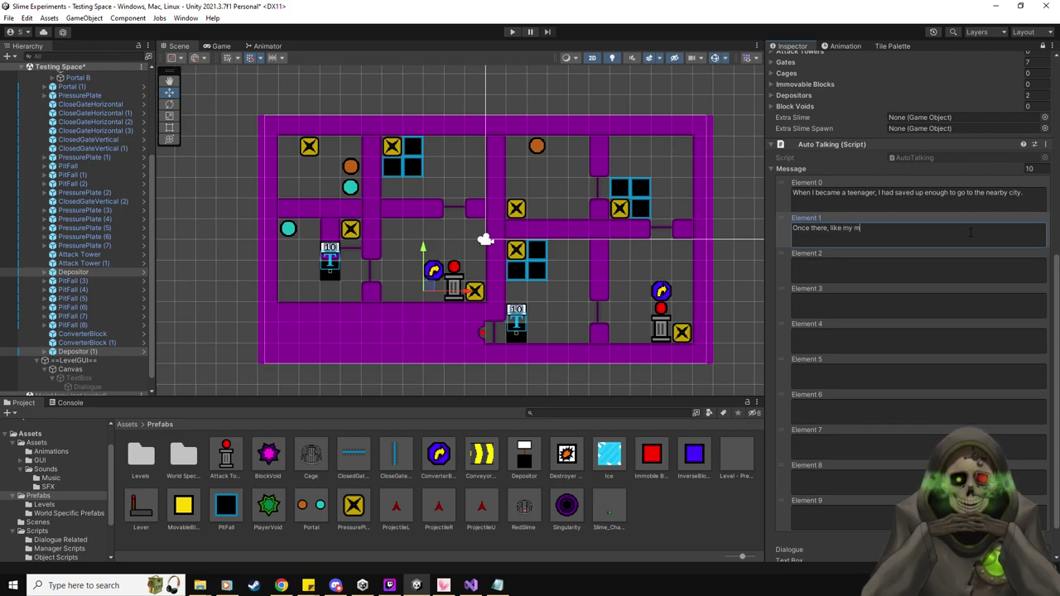
pyautogui.write("other, I joined the adventurers' guild")
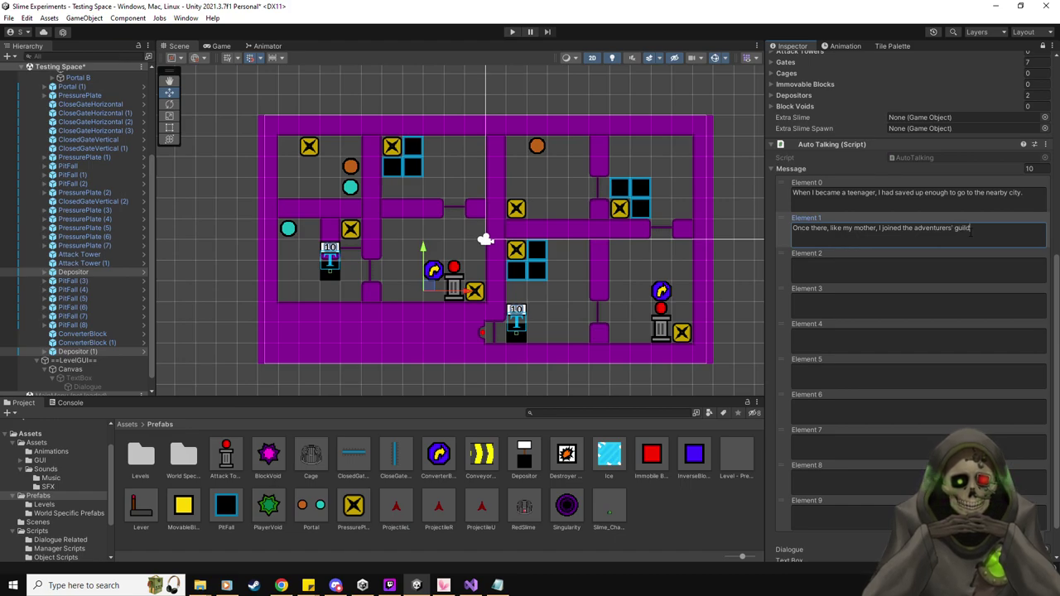
pyautogui.write(' and began to ')
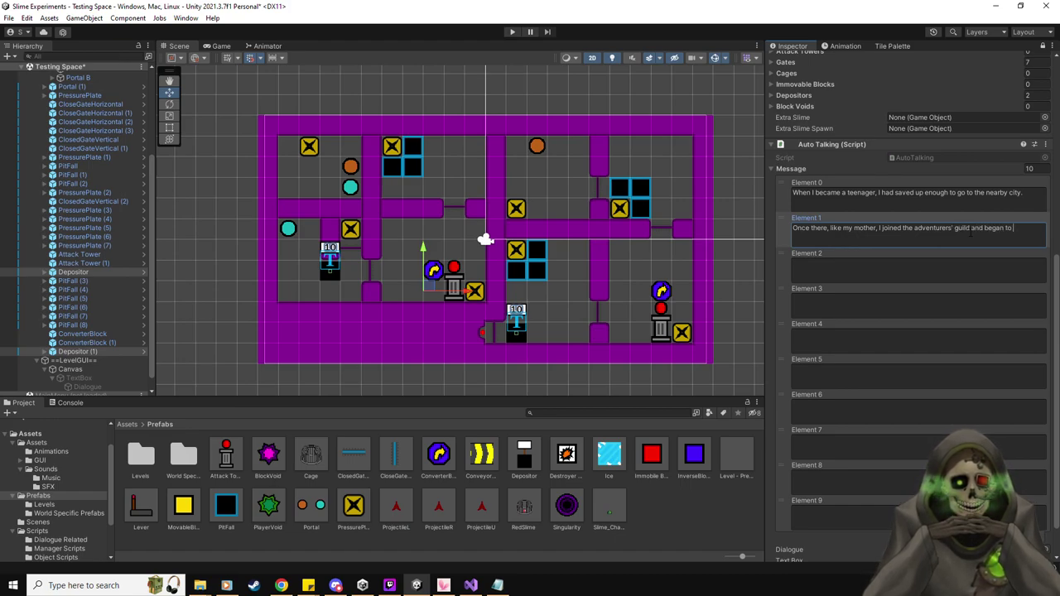
pyautogui.write('take ')
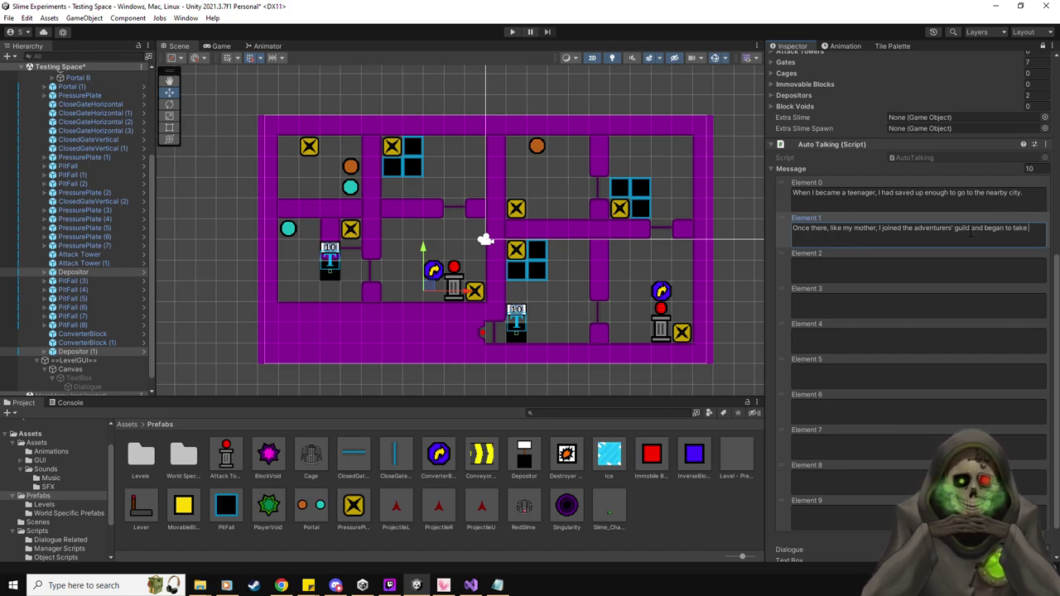
pyautogui.write('quests.')
pyautogui.click(985, 274)
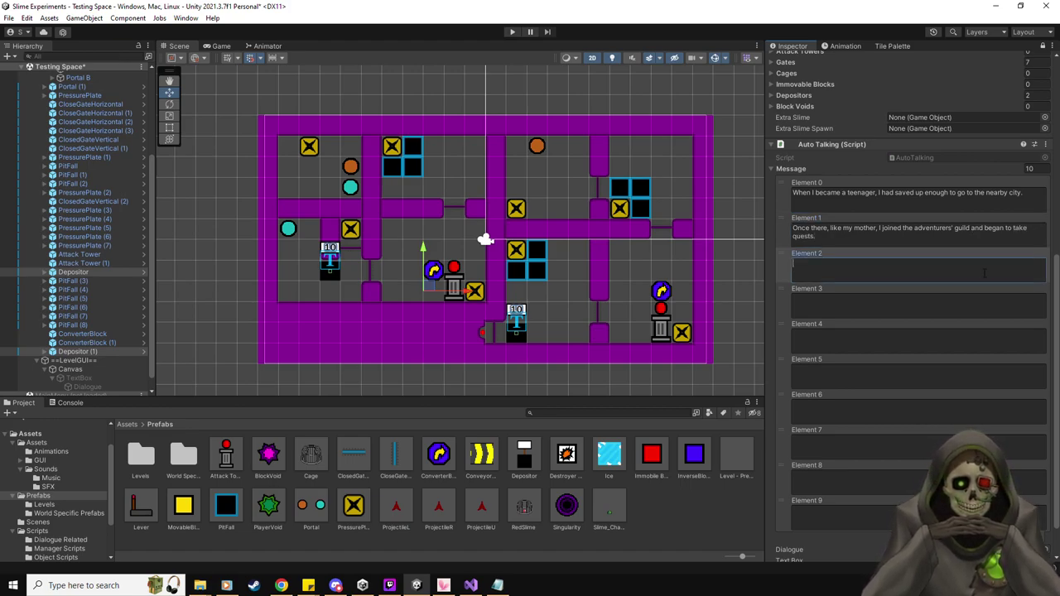
# Set message Element 2 to "Nothing special at first, collecting herbs or helping people in the town with cleaning or moving.".
pyautogui.write('Nithing special a')
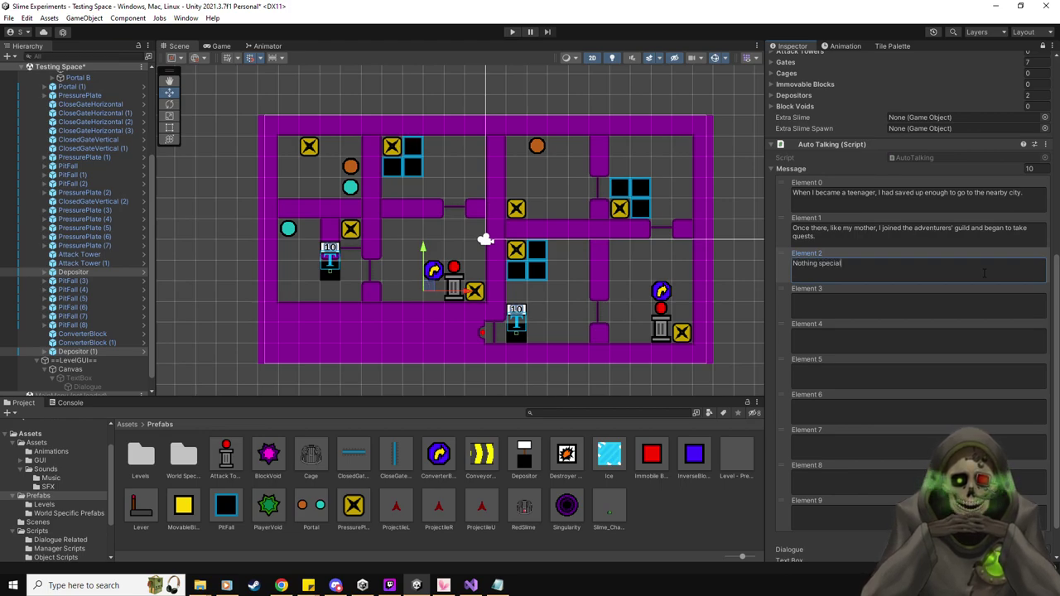
pyautogui.write('t first, collecting herb')
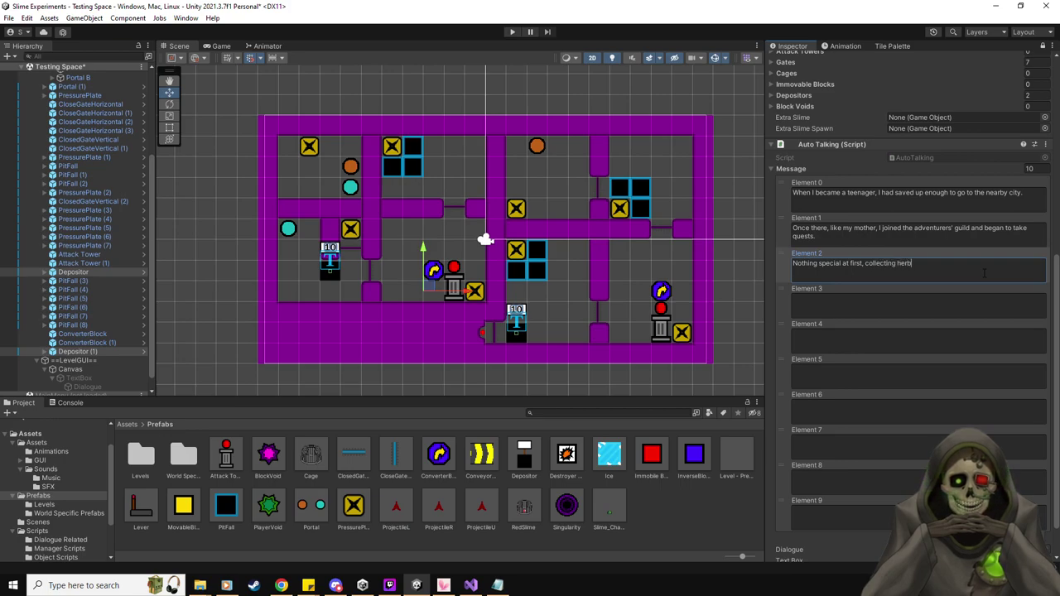
pyautogui.write('s or helping people in the tow')
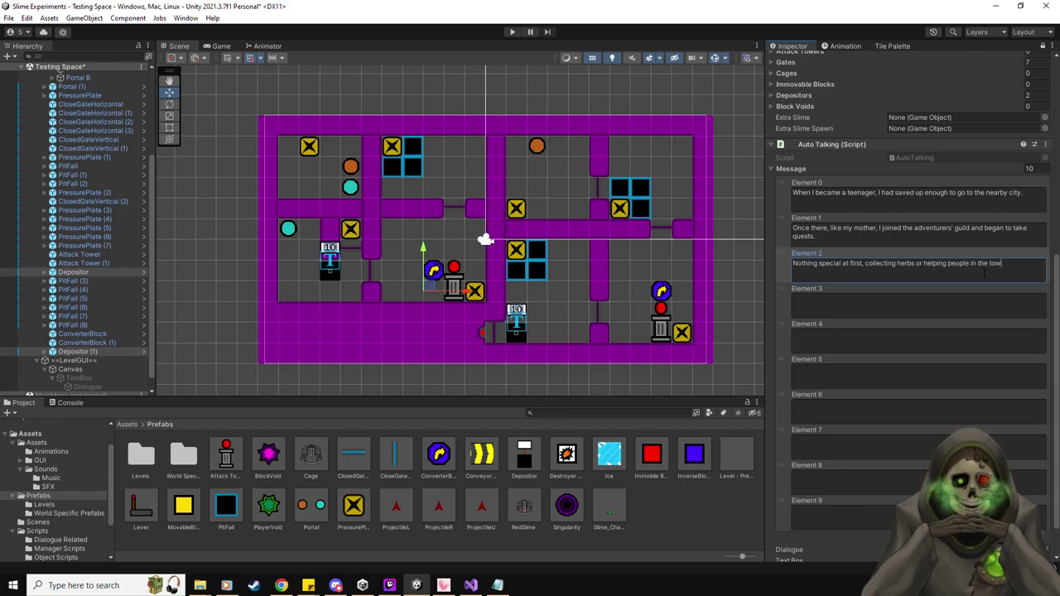
pyautogui.write('n with cleaning or moving.')
# Begin message Element 3 with "But as I worked my way up, I could soon take on subjagation".
pyautogui.click(1006, 309)
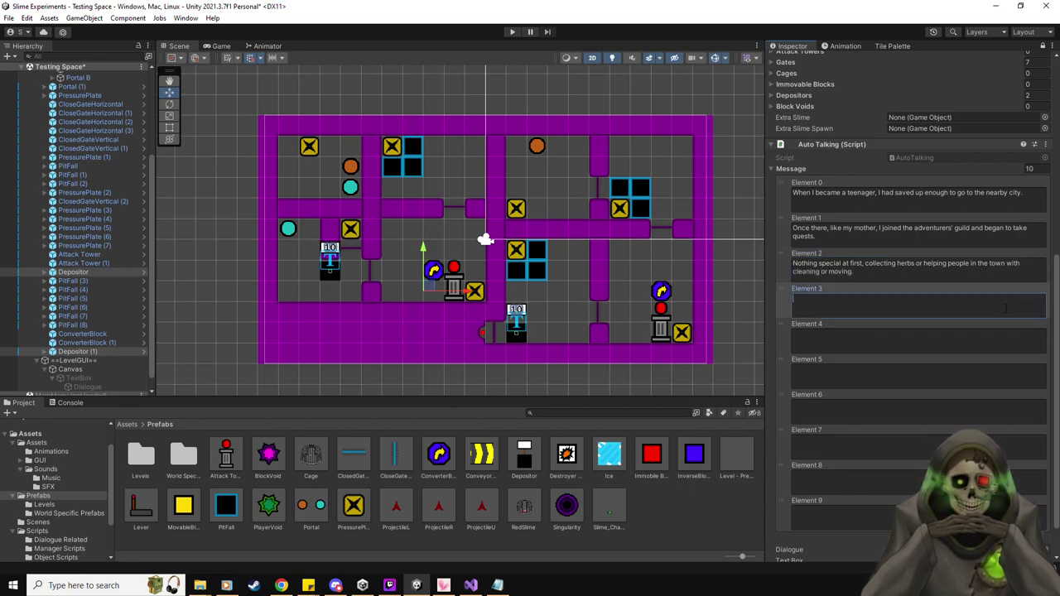
pyautogui.write('But a')
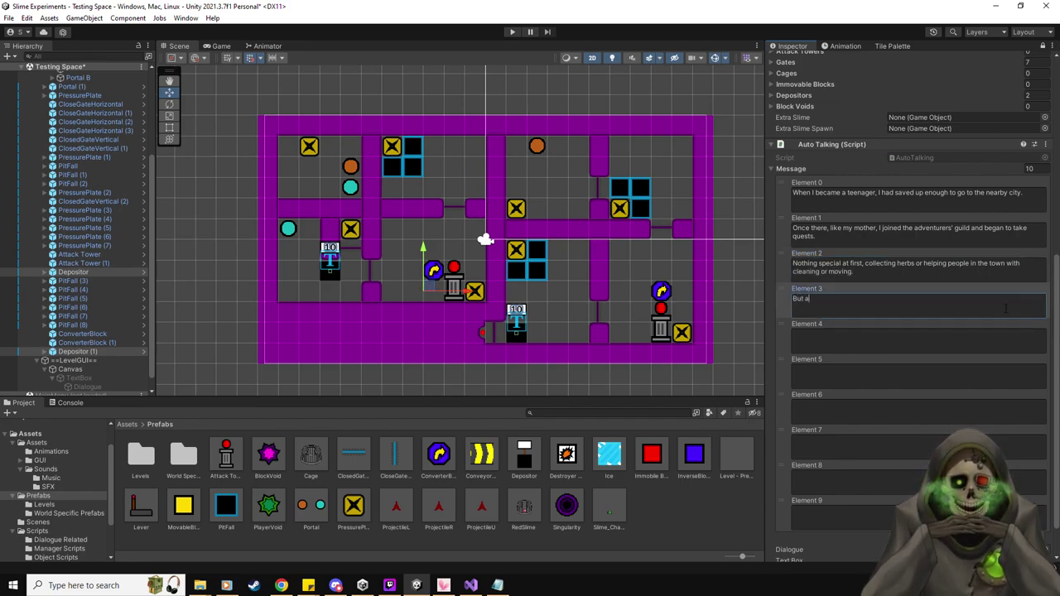
pyautogui.write('s I worked my way ')
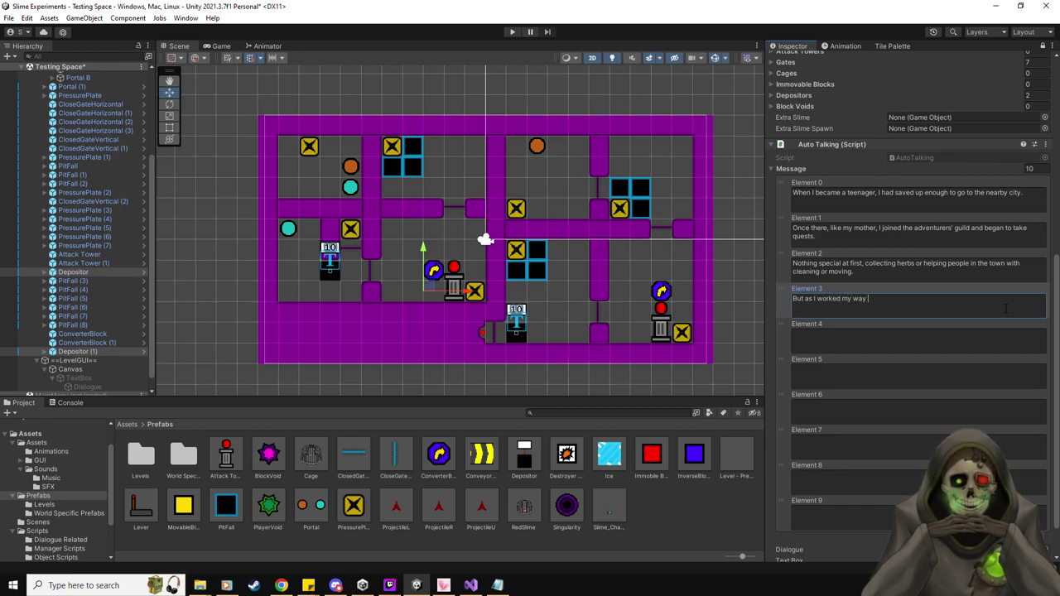
pyautogui.write('up, I')
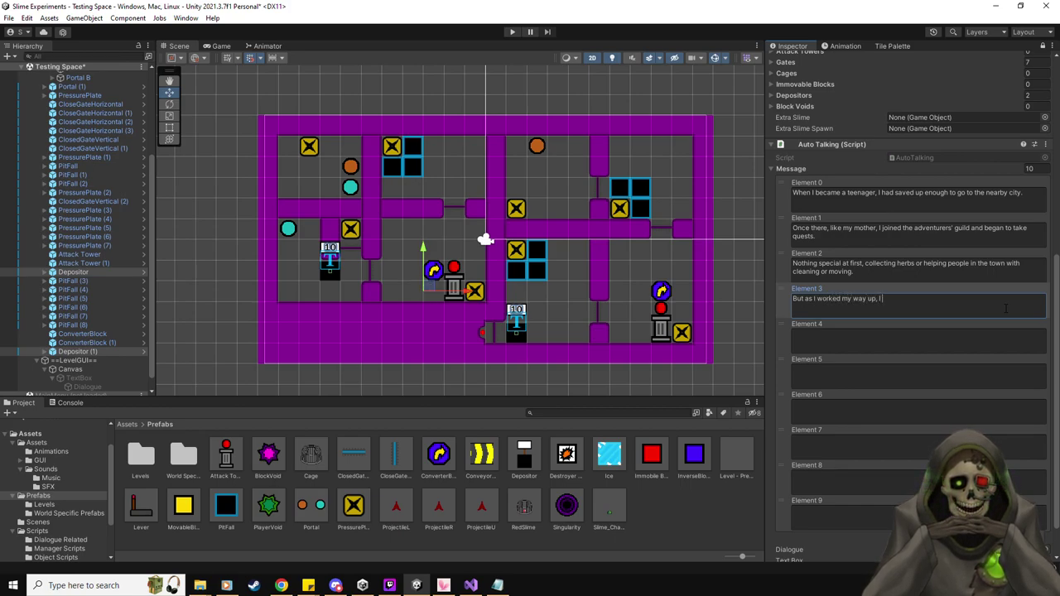
pyautogui.write(' could soon t')
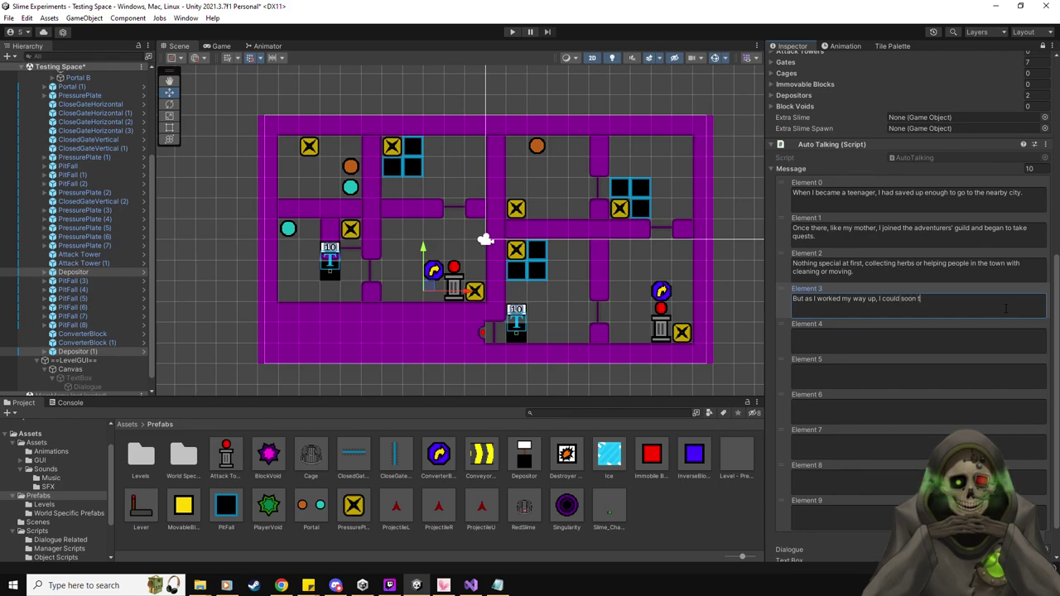
pyautogui.write('ake on subjugation')
pyautogui.press('BackSpace')
pyautogui.press('BackSpace')
pyautogui.press('BackSpace')
pyautogui.press('BackSpace')
pyautogui.press('BackSpace')
pyautogui.press('BackSpace')
pyautogui.press('BackSpace')
pyautogui.press('BackSpace')
pyautogui.write('jagation')
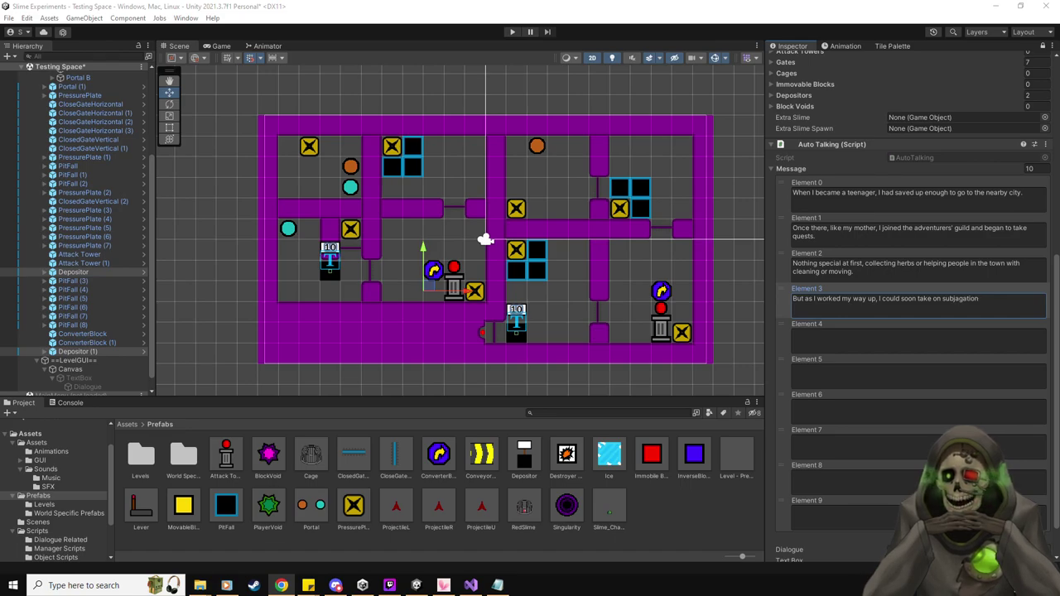
# Correct the last word of Element 3 to "subjugation" and complete the sentence with "quests to slay monsters.".
pyautogui.click(1003, 308)
pyautogui.press('BackSpace')
pyautogui.press('BackSpace')
pyautogui.press('BackSpace')
pyautogui.press('BackSpace')
pyautogui.press('BackSpace')
pyautogui.press('BackSpace')
pyautogui.press('BackSpace')
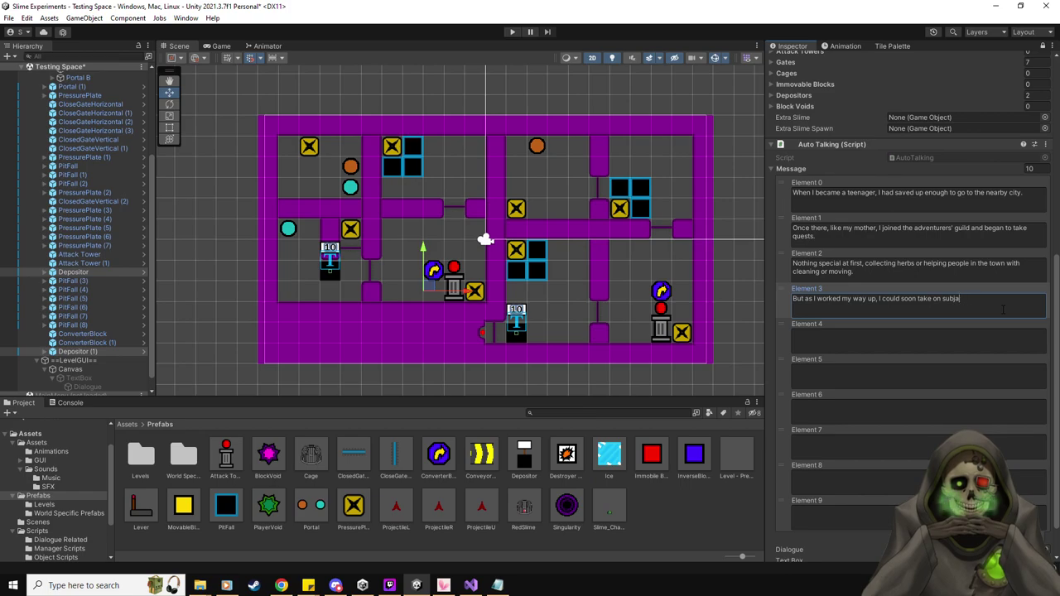
pyautogui.write('ugation')
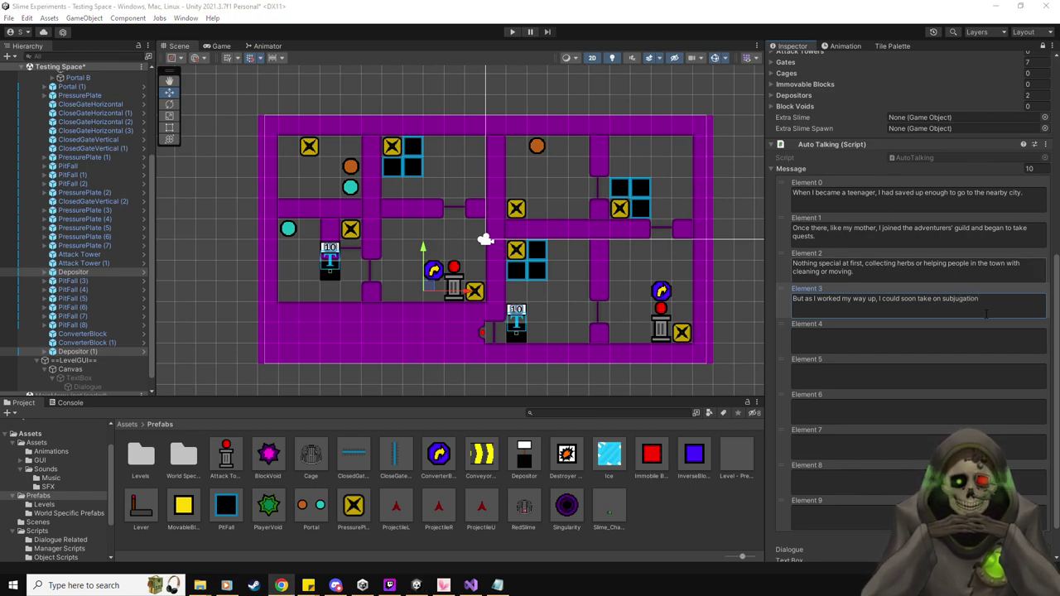
pyautogui.write(' o')
pyautogui.write('ust')
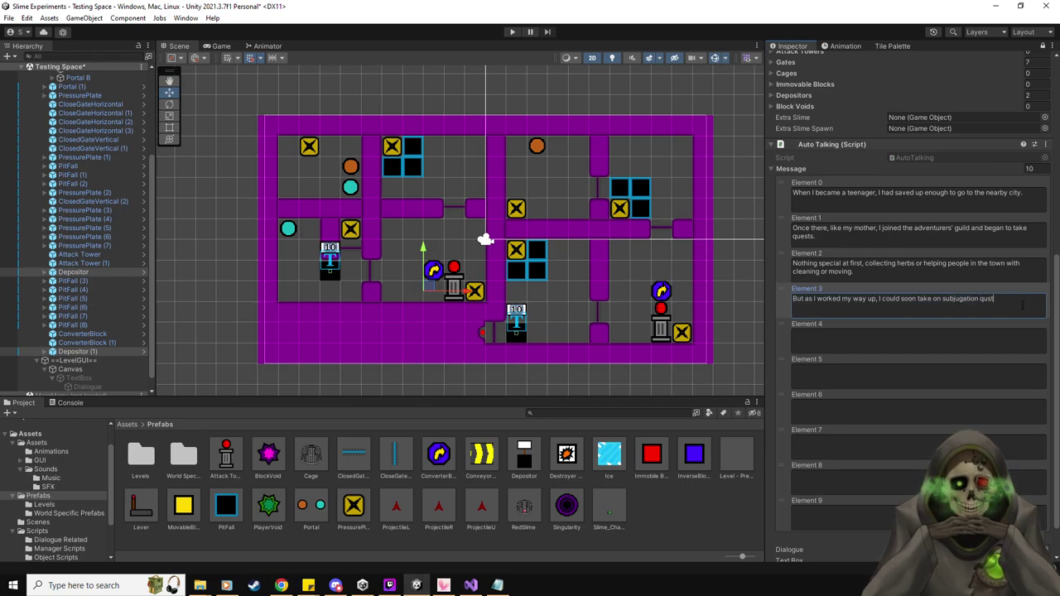
pyautogui.press('BackSpace')
pyautogui.press('BackSpace')
pyautogui.write('ests to slay monsters.')
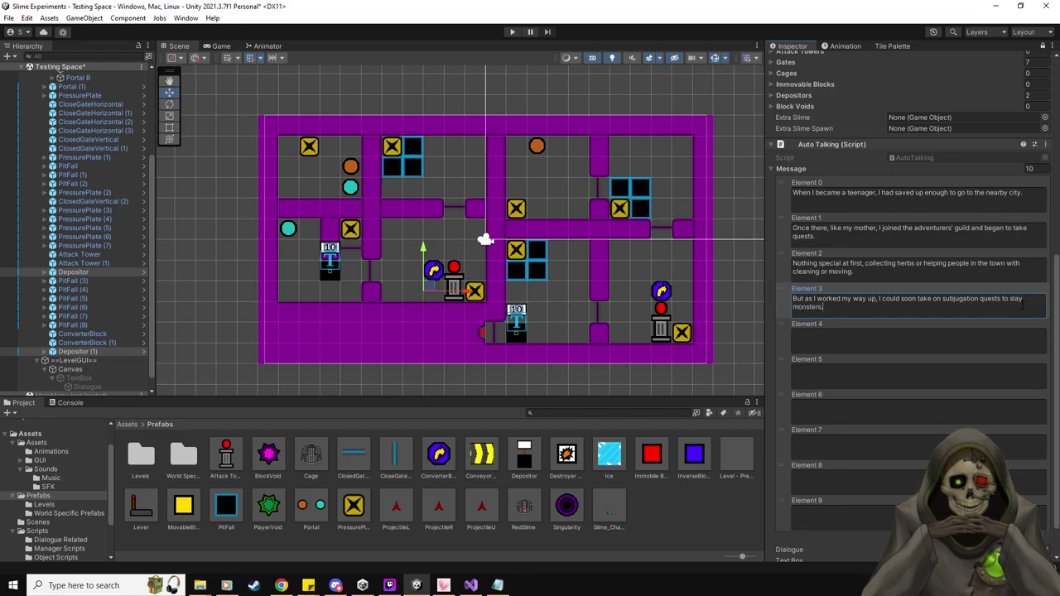
# Set message Element 4 to "Without skipping a beat, I took my first quest and went into the forest to fight.".
pyautogui.click(1003, 331)
pyautogui.write('W')
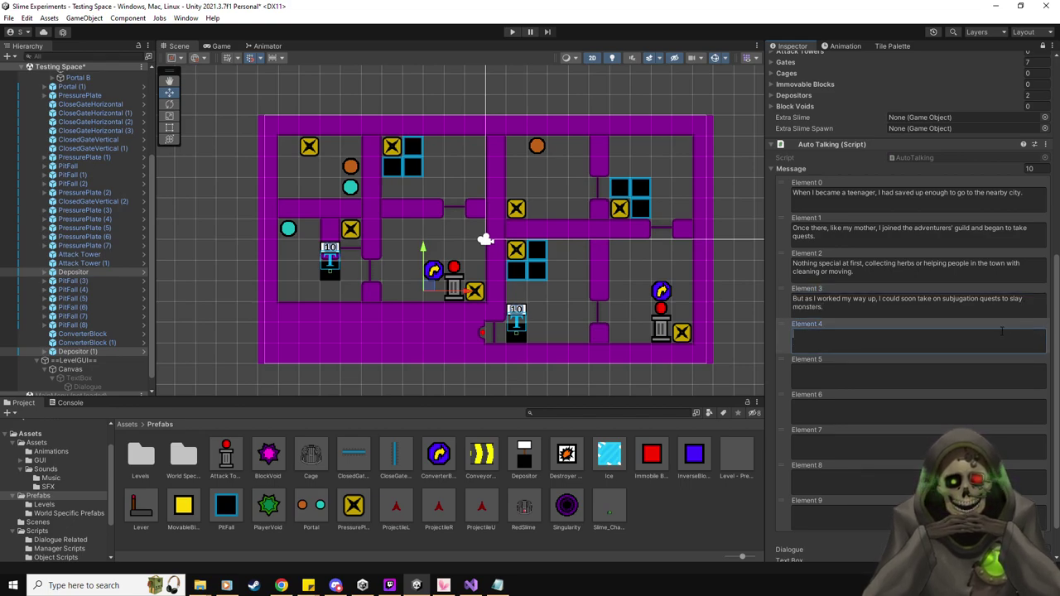
pyautogui.write('ithout skip')
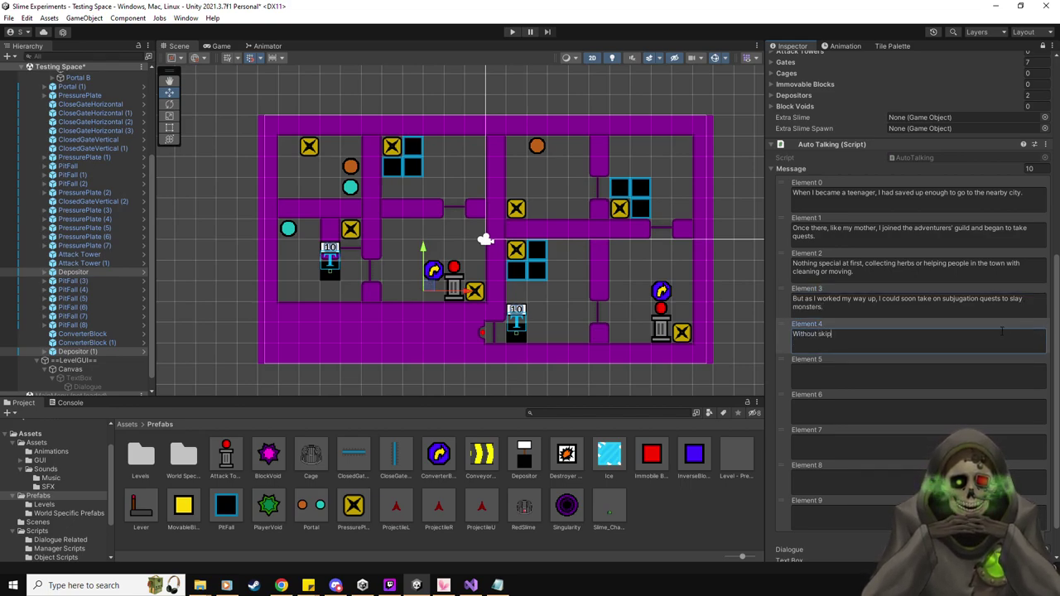
pyautogui.write('ping a beat')
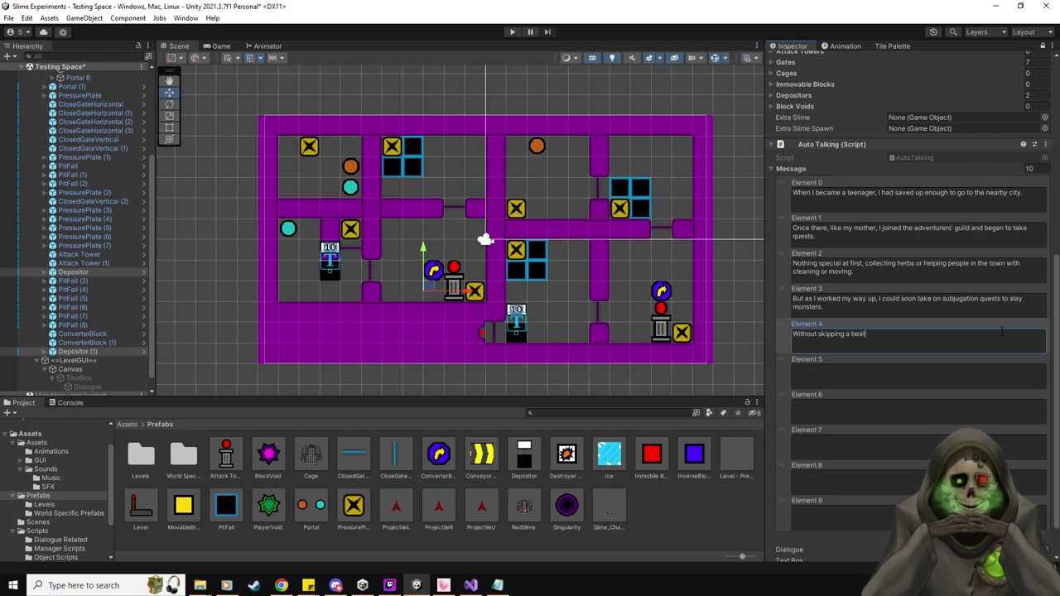
pyautogui.write(', I too')
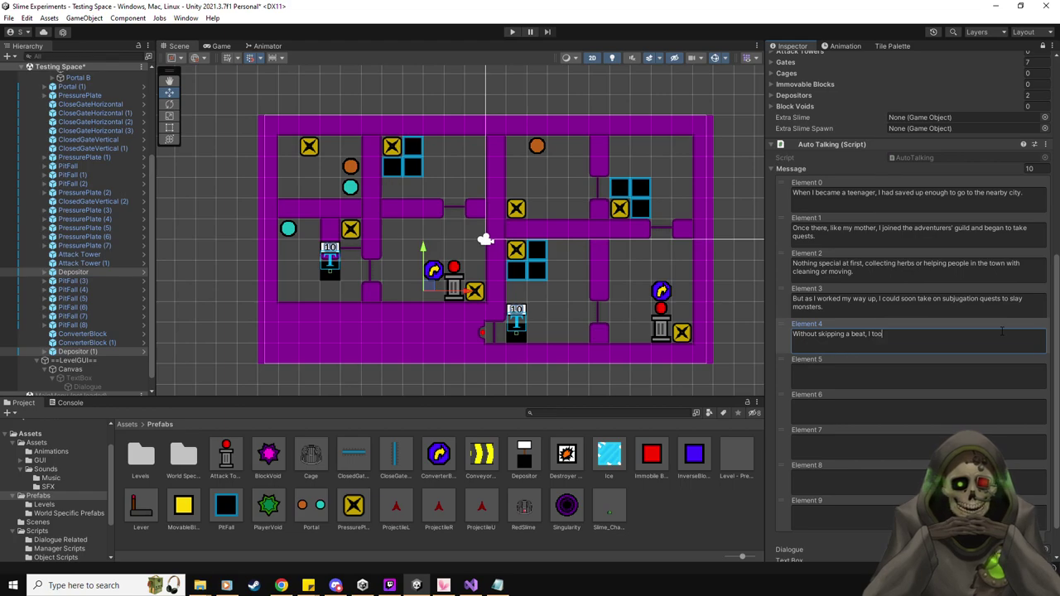
pyautogui.write('k my first quest and went into t')
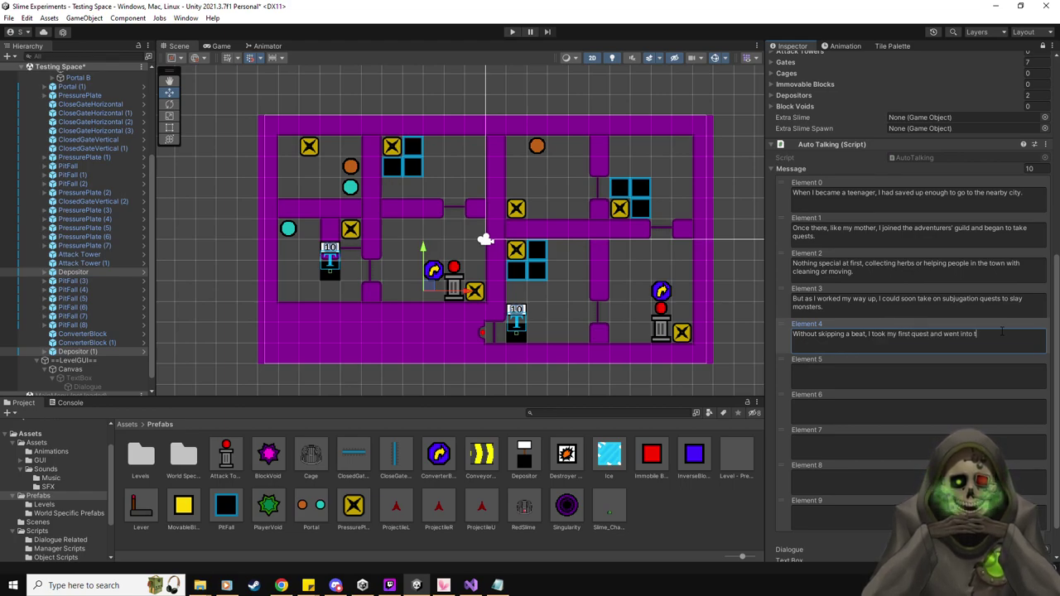
pyautogui.write('he fores')
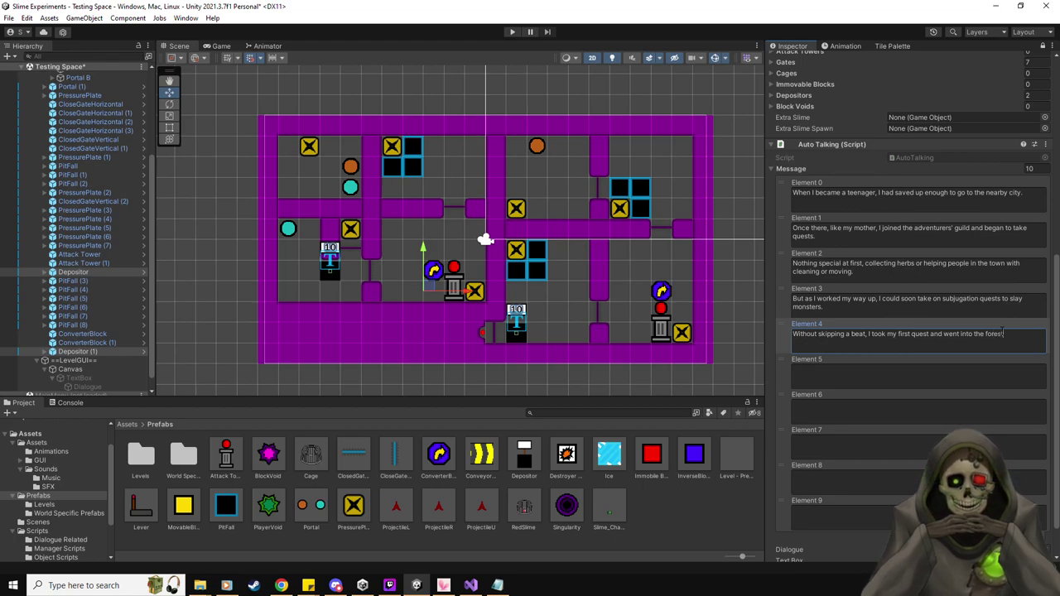
pyautogui.write('t to fight.')
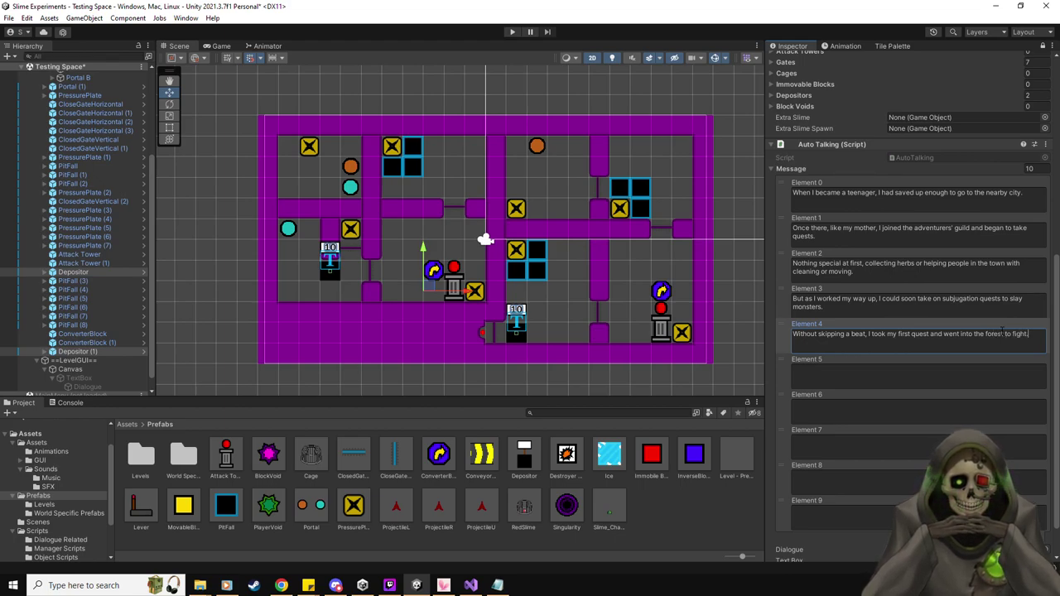
# Set message Element 5 to "It was just a few slimes and I needed to retrieve their cores. So I killed them.".
pyautogui.click(991, 382)
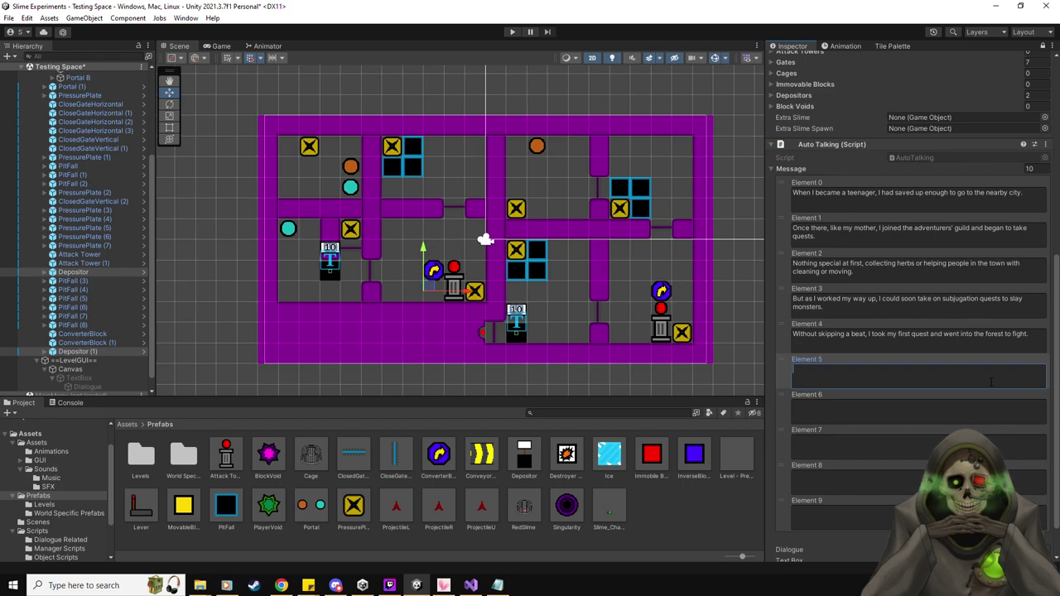
pyautogui.write('It wa')
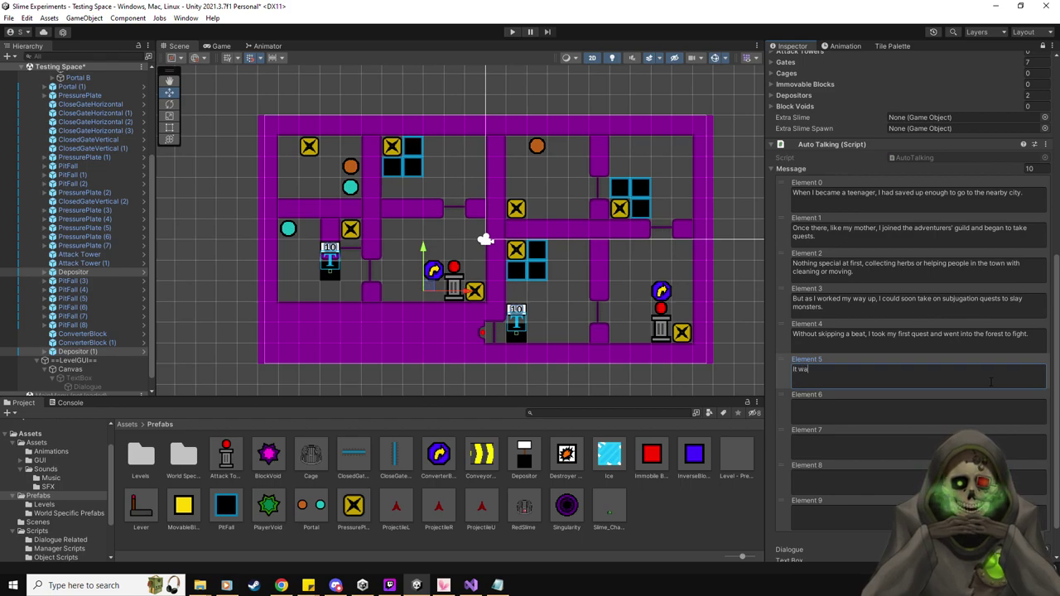
pyautogui.write('s ')
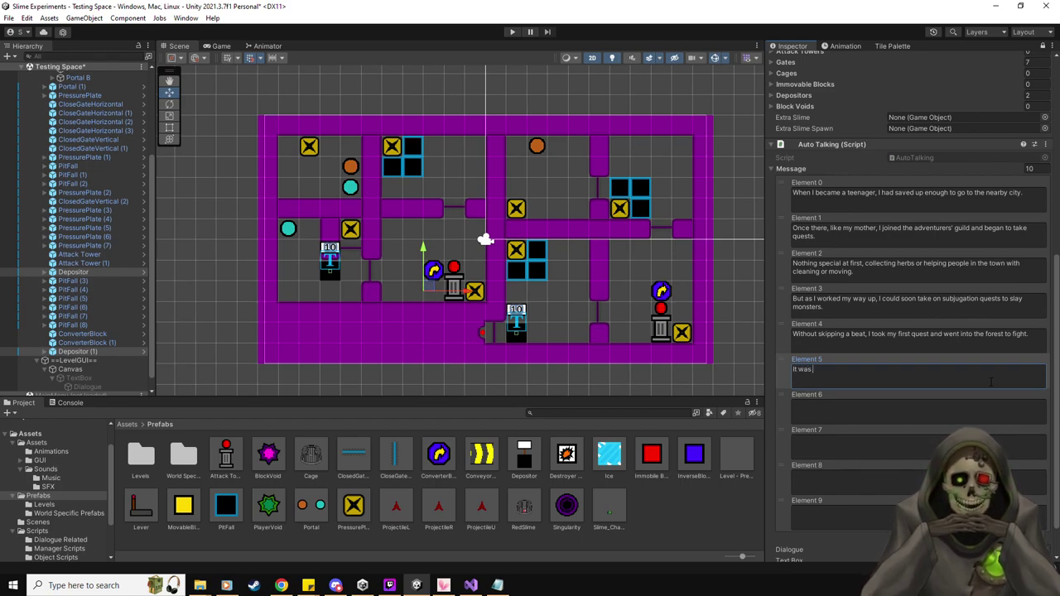
pyautogui.write('just a few ')
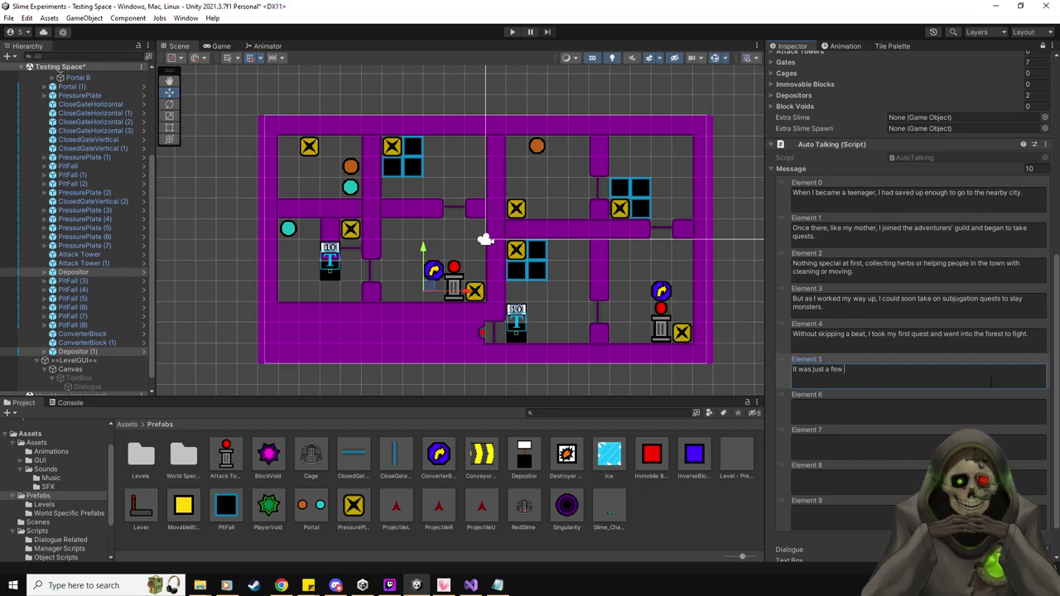
pyautogui.write('slimes and I neede')
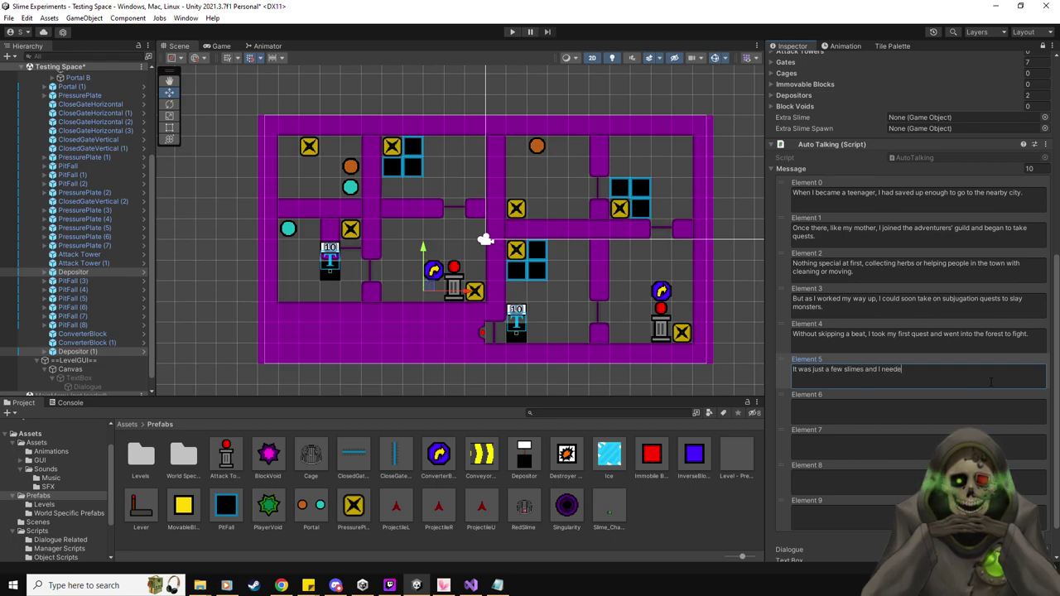
pyautogui.write('d to retrieve ')
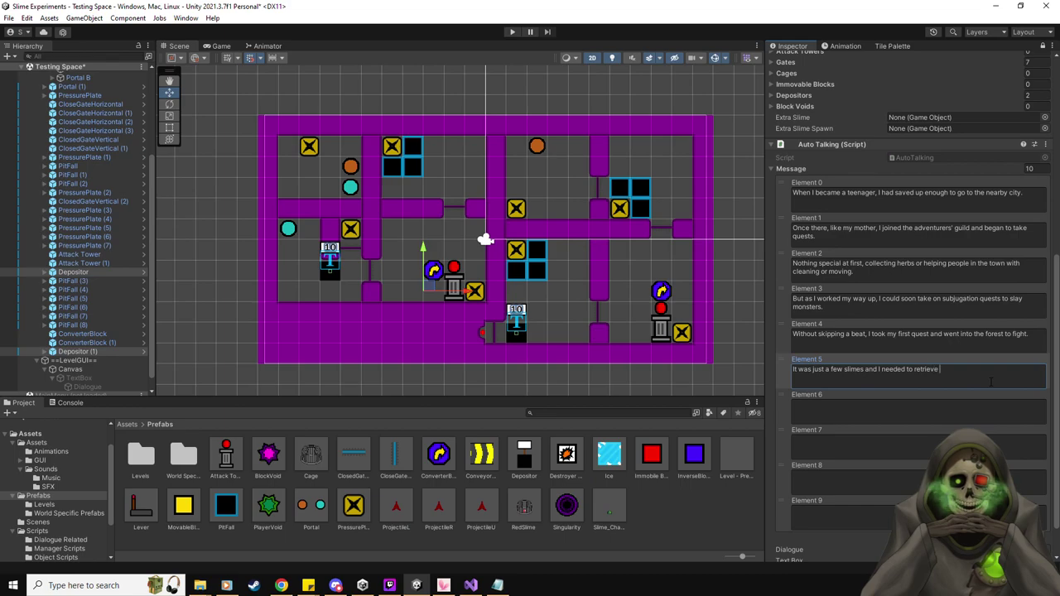
pyautogui.write('their cores. So')
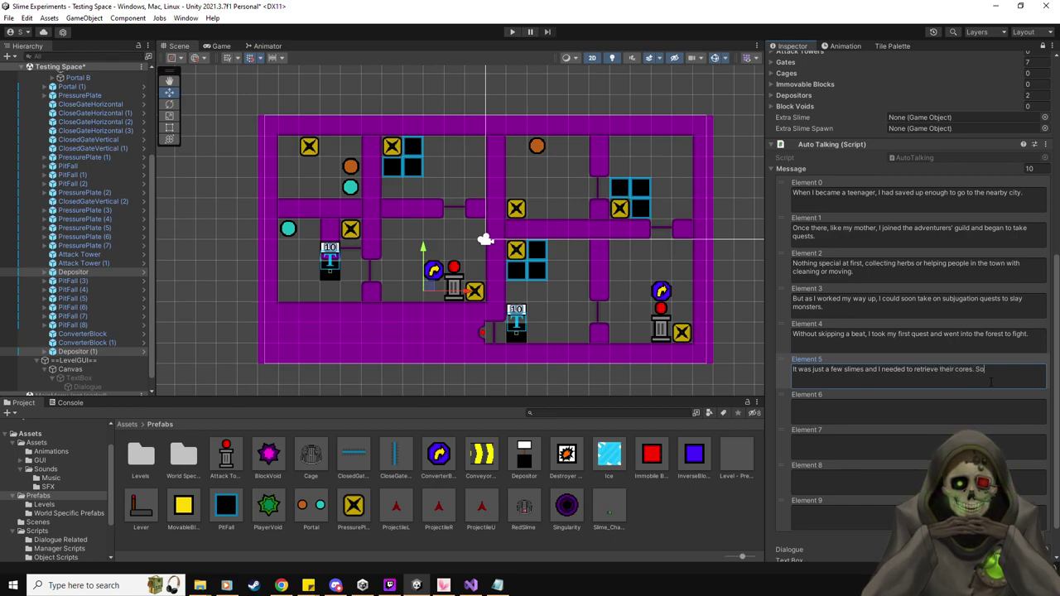
pyautogui.write(' I killed themed')
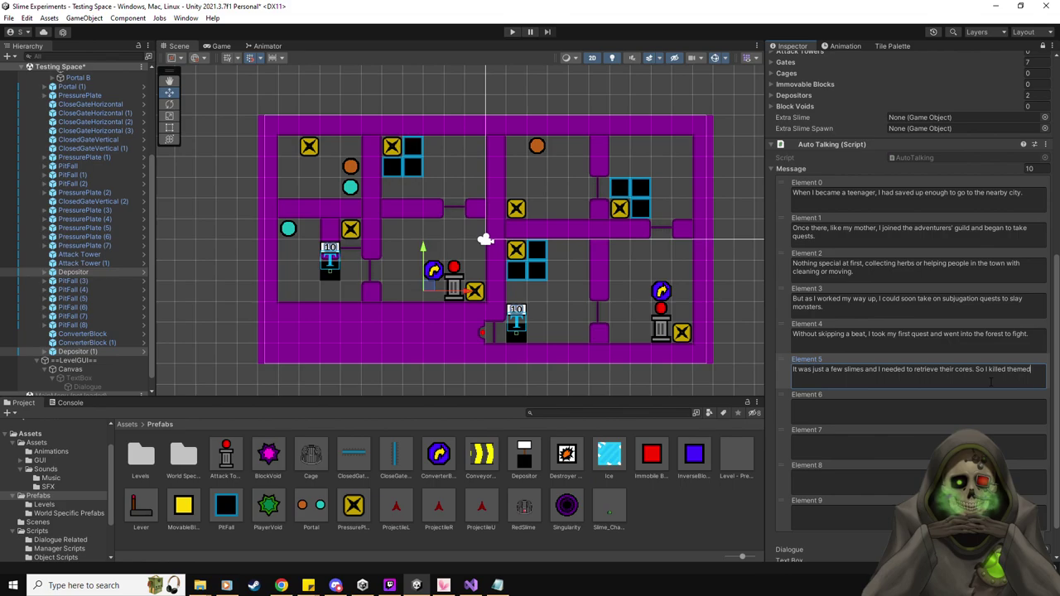
pyautogui.press('BackSpace')
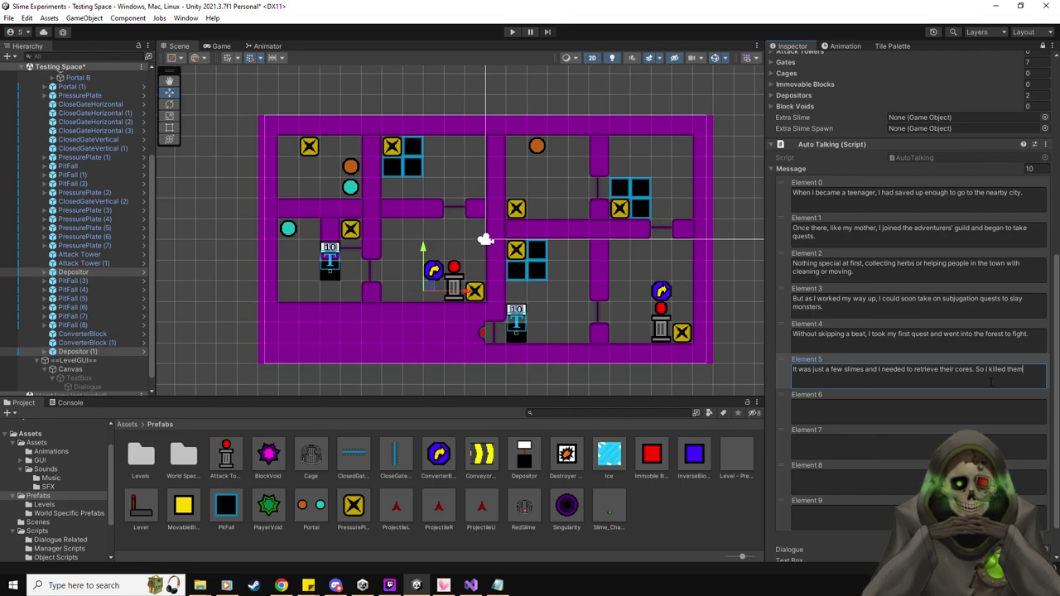
# Set message Element 6 to "It was quite easy, given my magical knowledge. It was curious though.".
pyautogui.click(1008, 403)
pyautogui.write('It wa')
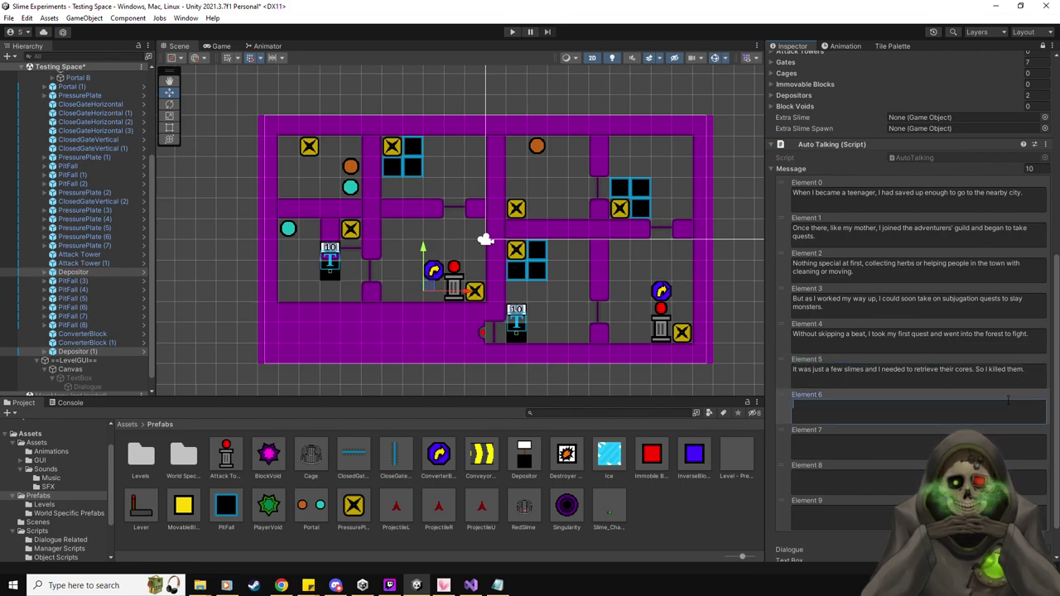
pyautogui.write('s quite eas')
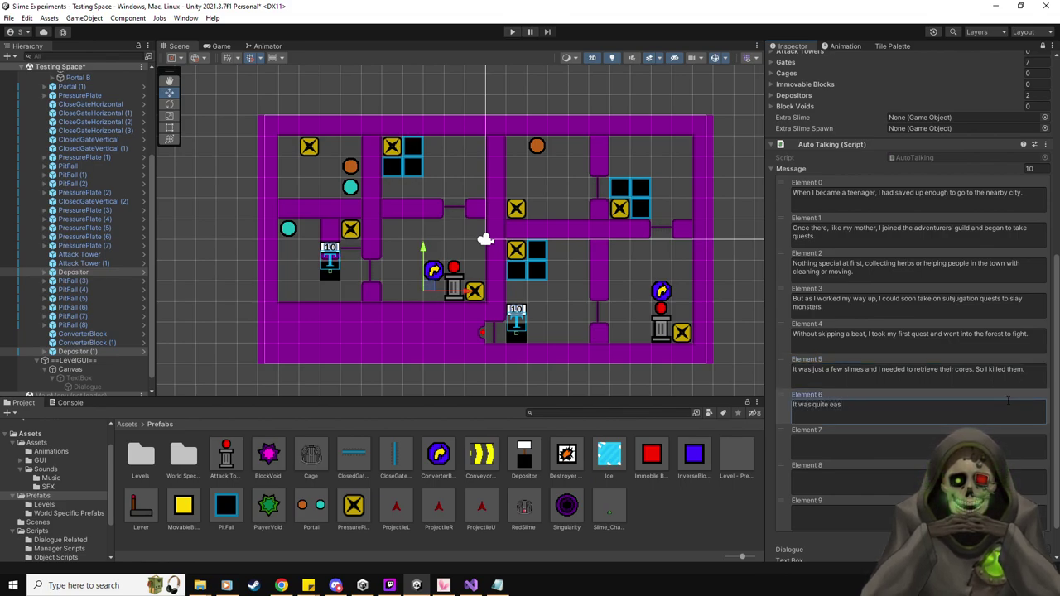
pyautogui.write('y. , given my magical ko')
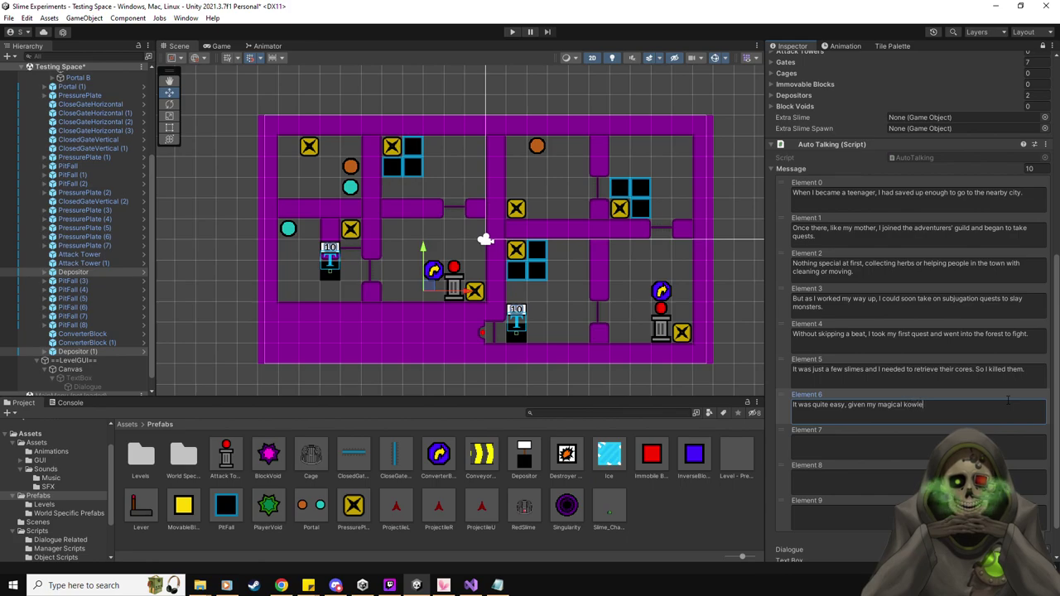
pyautogui.press('BackSpace')
pyautogui.write('now')
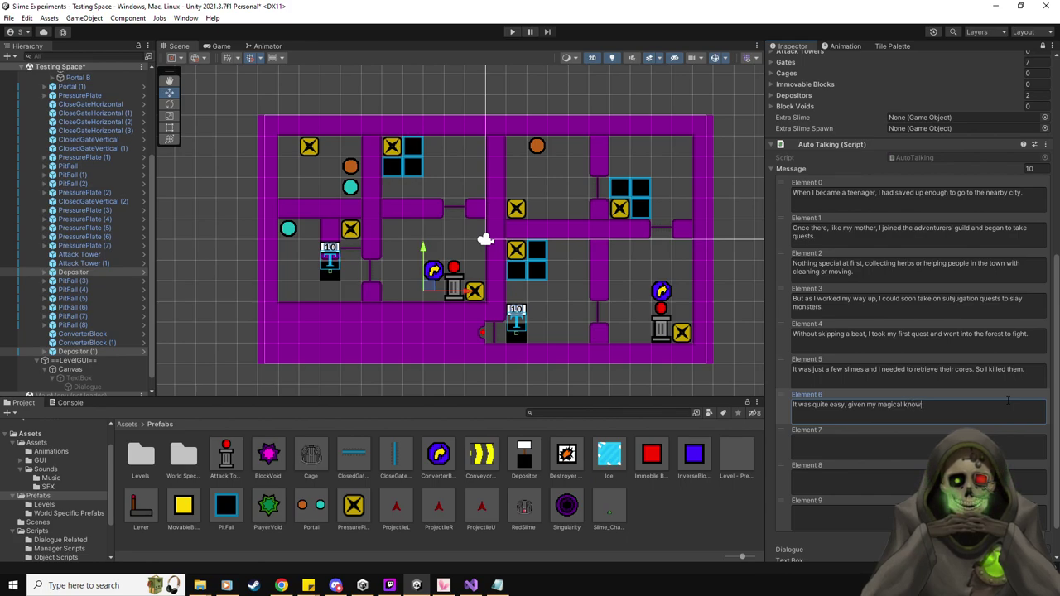
pyautogui.write('ledge. ')
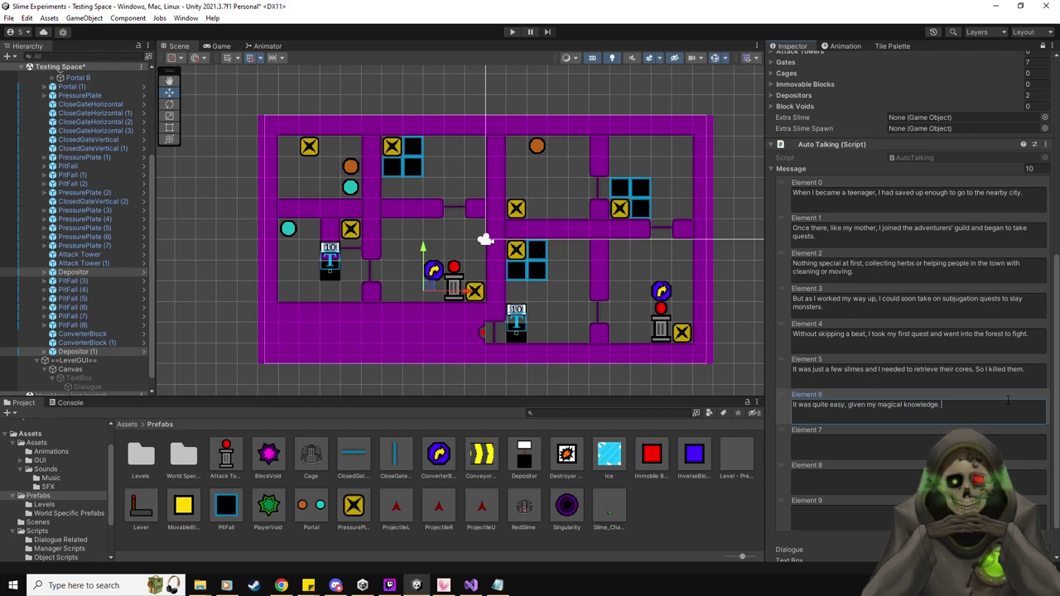
pyautogui.write('It wa')
pyautogui.press('BackSpace')
pyautogui.write('was curious though.')
# Set message Element 7 to "What exactly IS a monster core? Countless scholars have researched them before.".
pyautogui.click(911, 443)
pyautogui.write('What exact')
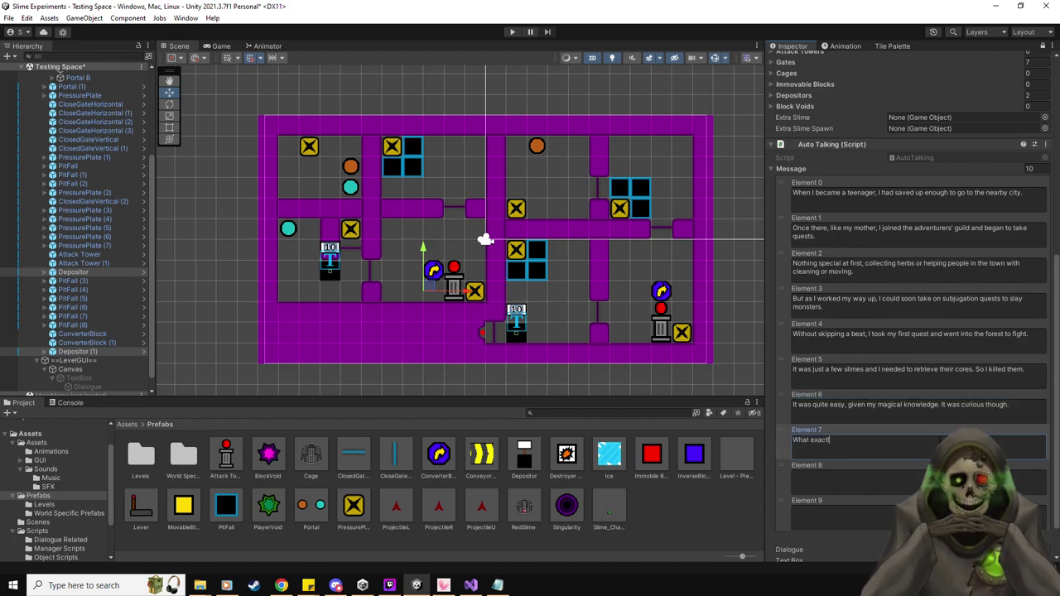
pyautogui.write('ly IS a monster')
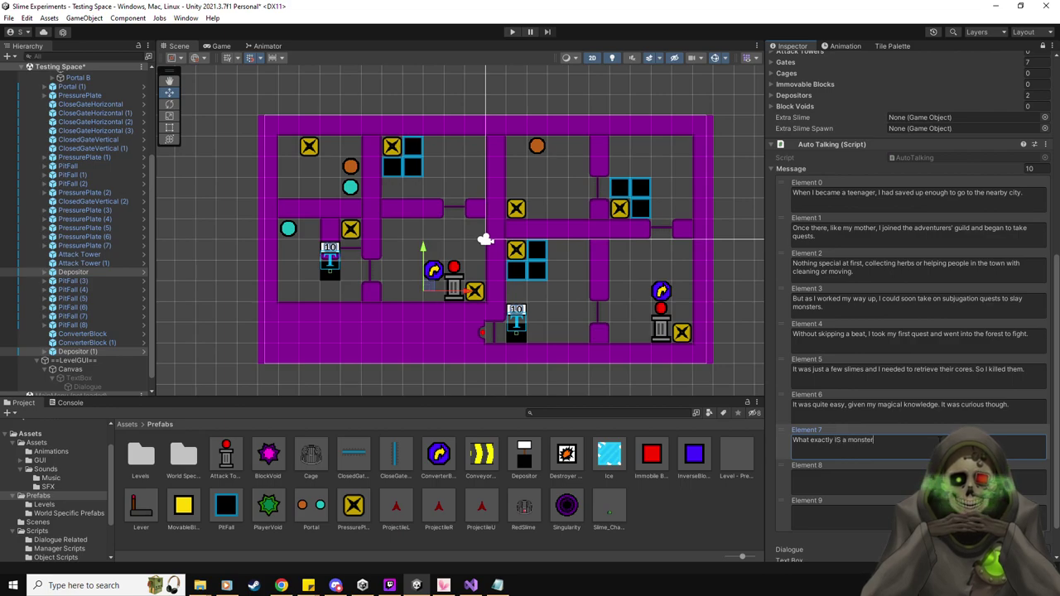
pyautogui.write(' core?')
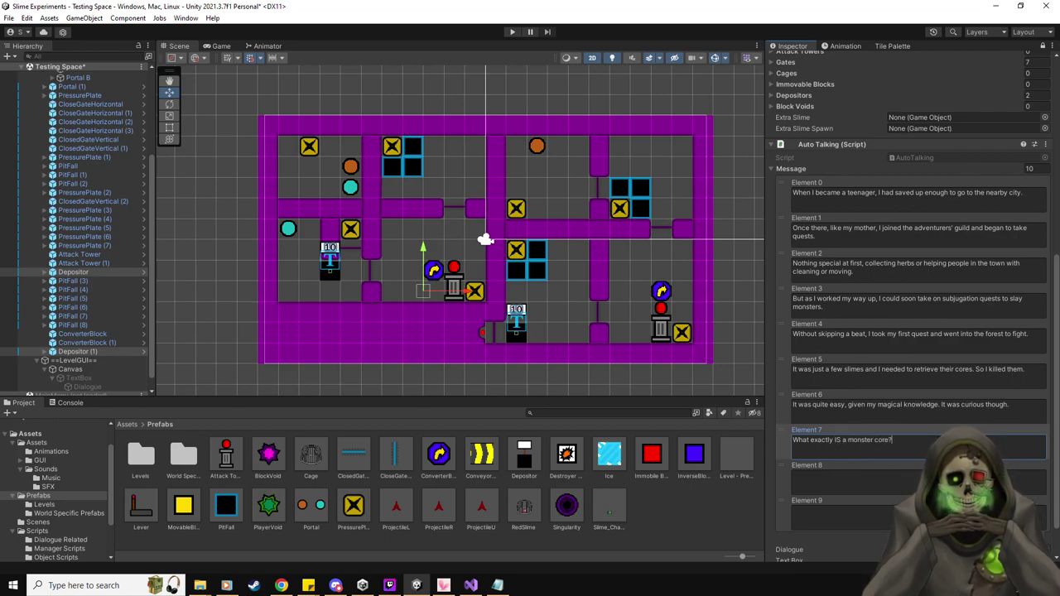
pyautogui.write(' Countless schol')
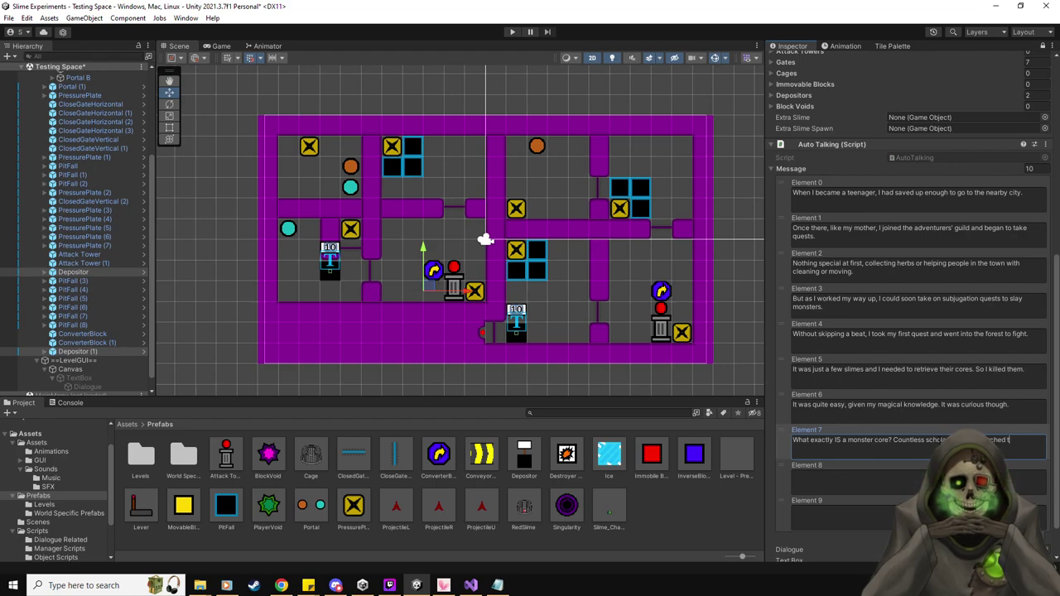
pyautogui.write(' ched them before.')
# Set message Element 8 to "Some say it is crysalitzed mana, others say it is a sort of magical heart, others say it is the monster's soul.".
pyautogui.click(853, 476)
pyautogui.write('Some say')
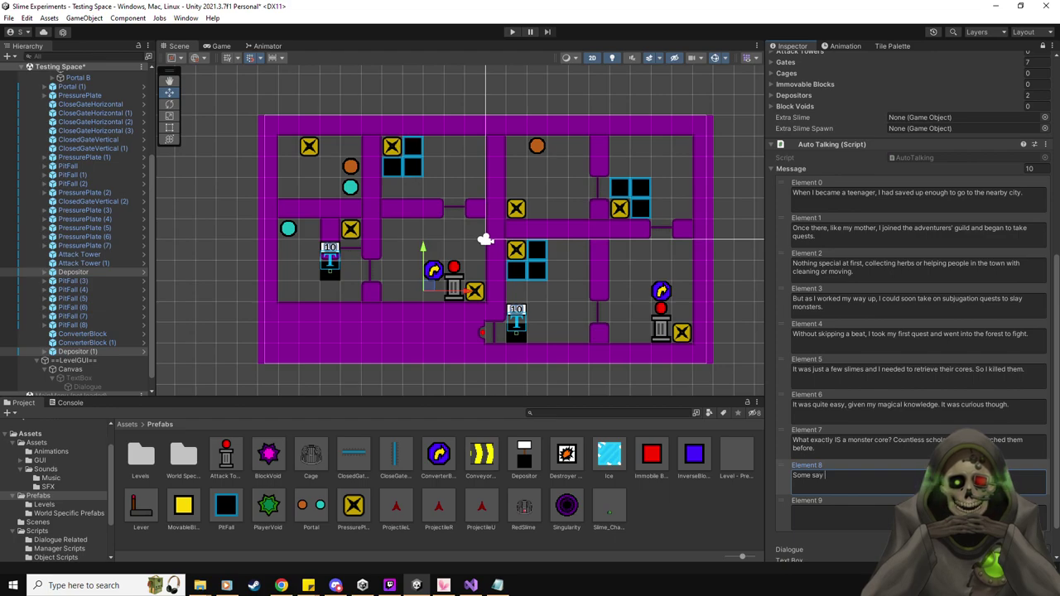
pyautogui.write(' it is crysalitzed mana, others')
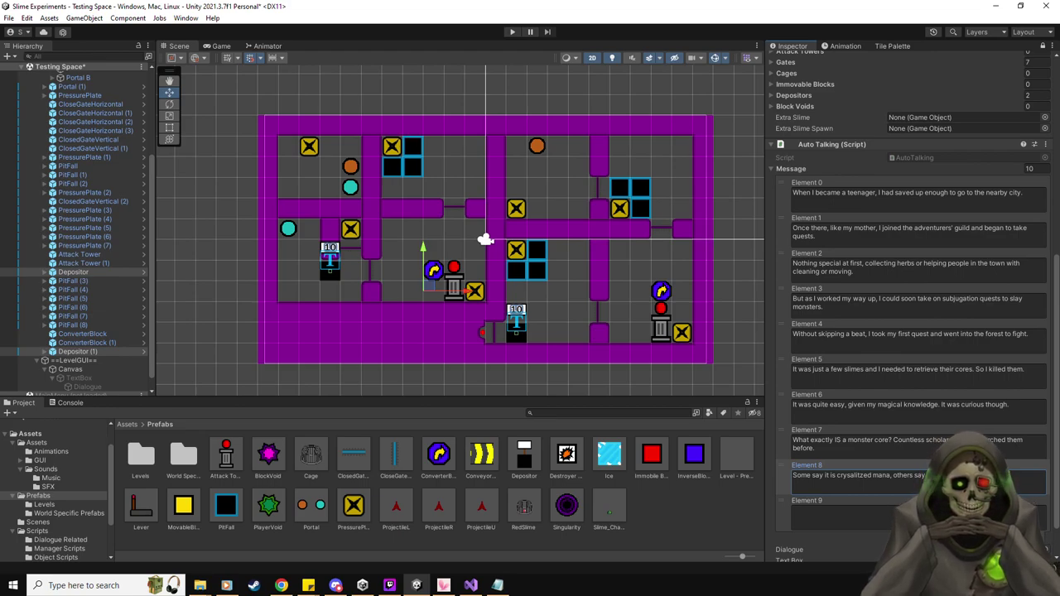
pyautogui.write('say it i')
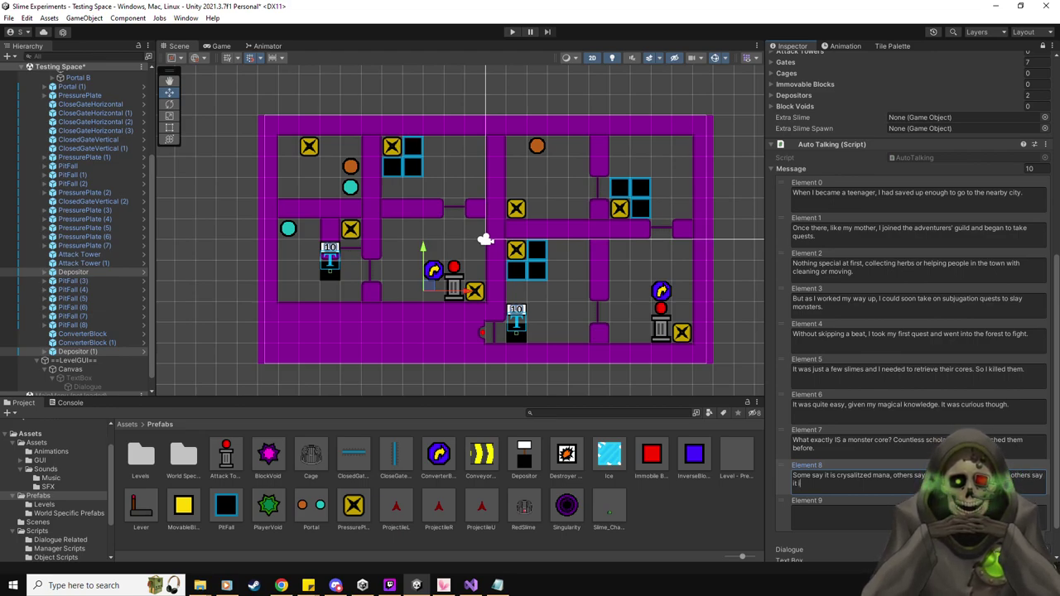
pyautogui.write("s the monster's soul")
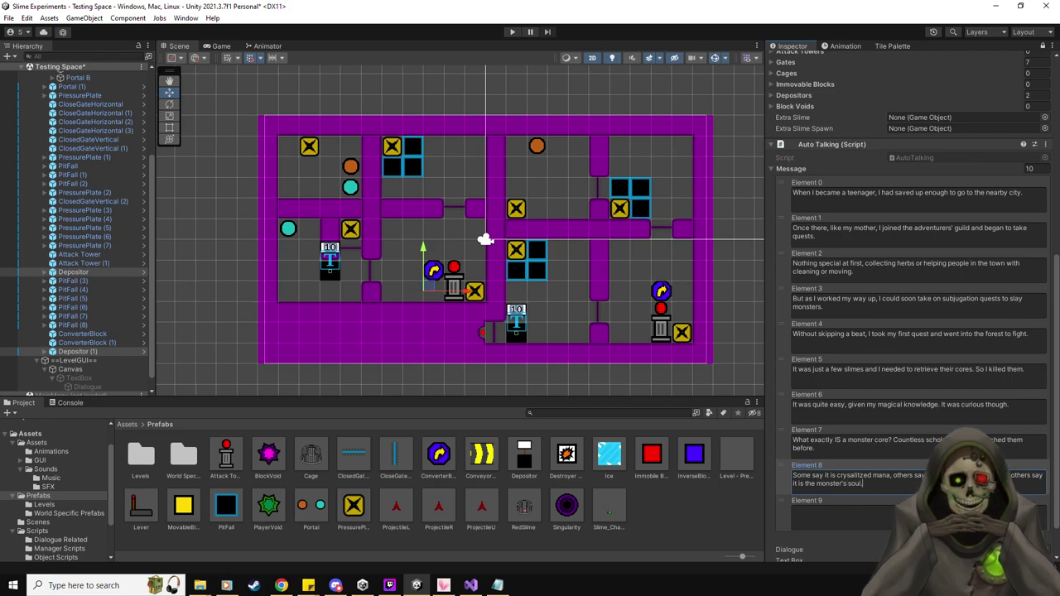
# Set message Element 9 to "We can't know for sure. I wonder if you monsters even know what it is.".
pyautogui.click(796, 512)
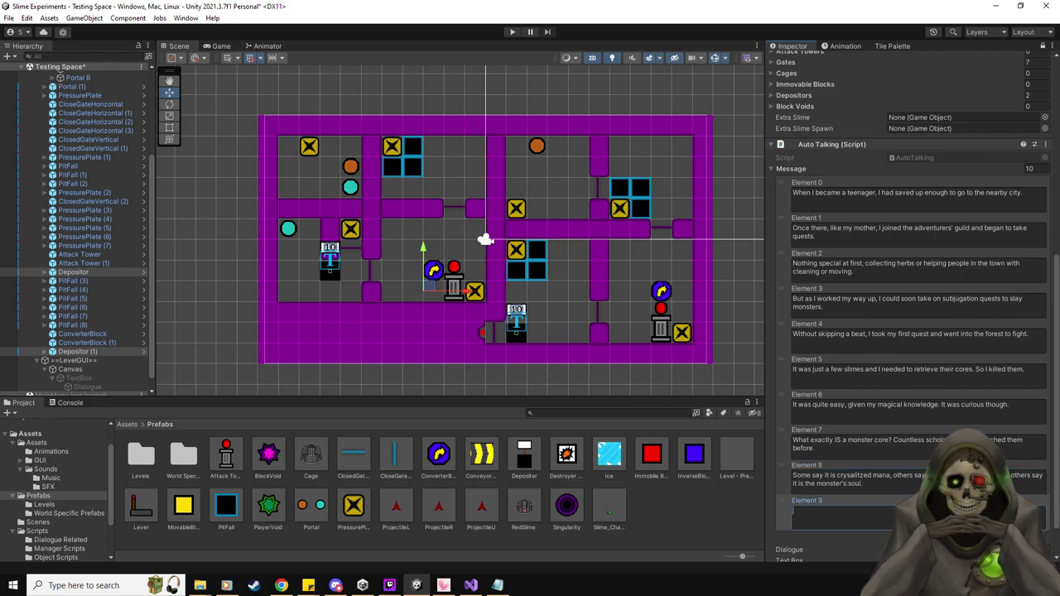
pyautogui.write("We can't know for sure.")
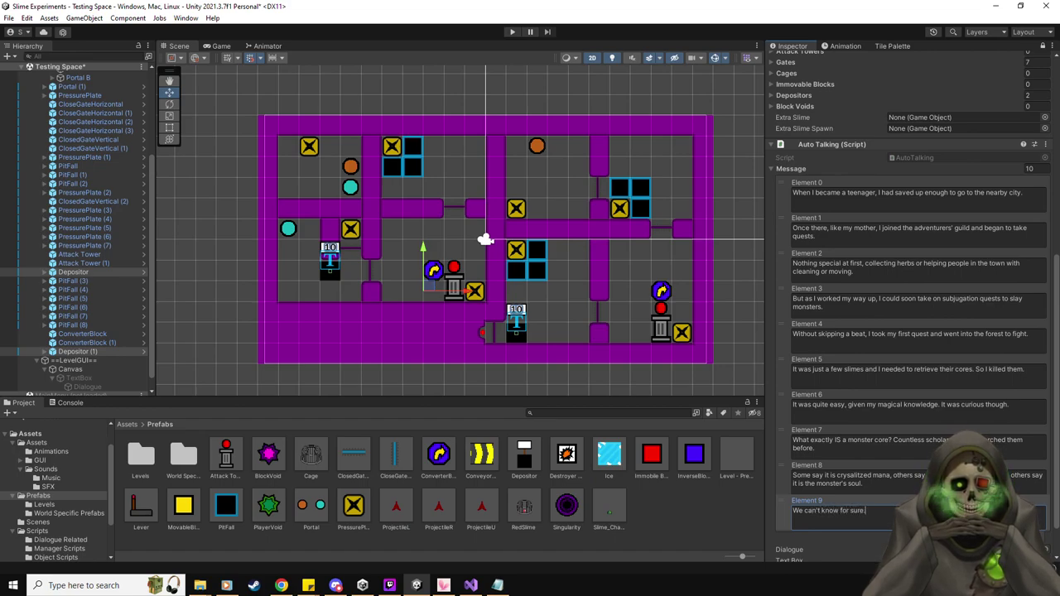
pyautogui.write(' I wonder')
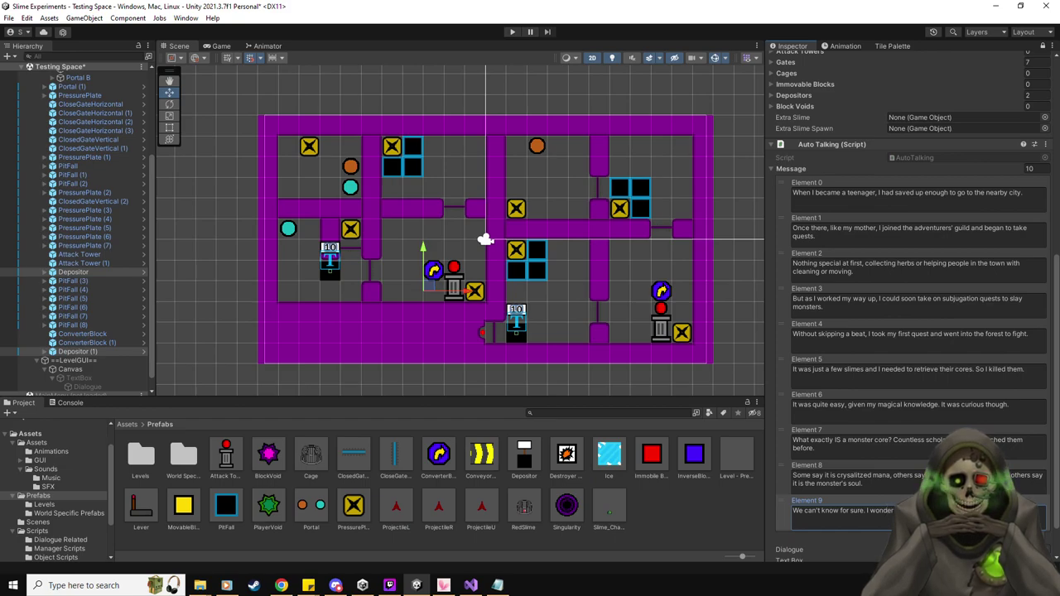
# Increase the size of the Auto Talking script's message list to 15.
pyautogui.scroll(-1, 900, 411)
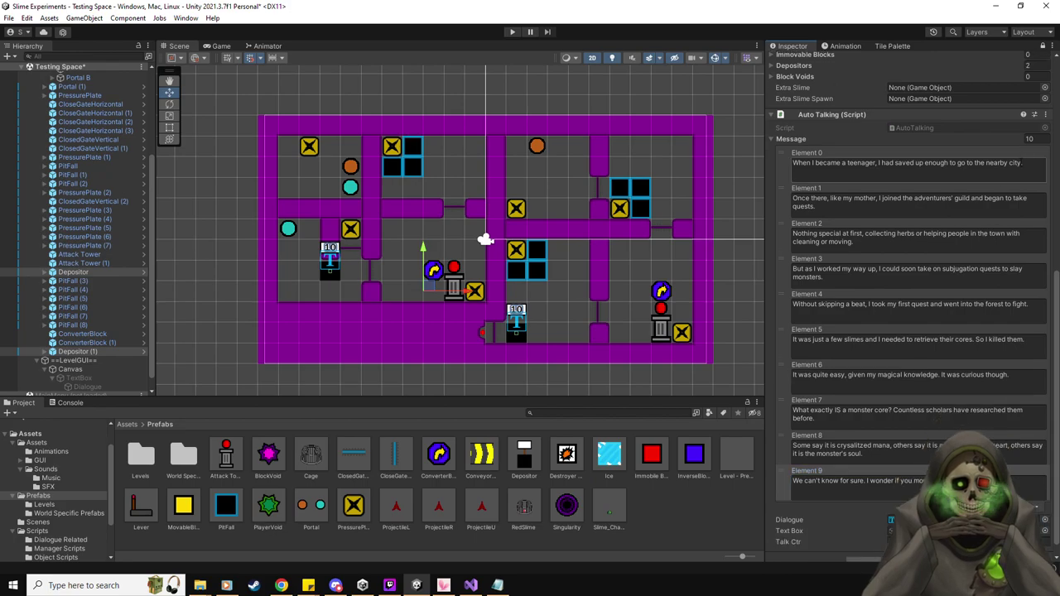
pyautogui.click(1029, 139)
pyautogui.write('15')
pyautogui.press('Return')
# Clear the duplicated text from message Elements 10 to 14 so they are empty for new lines.
pyautogui.scroll(-5, 944, 444)
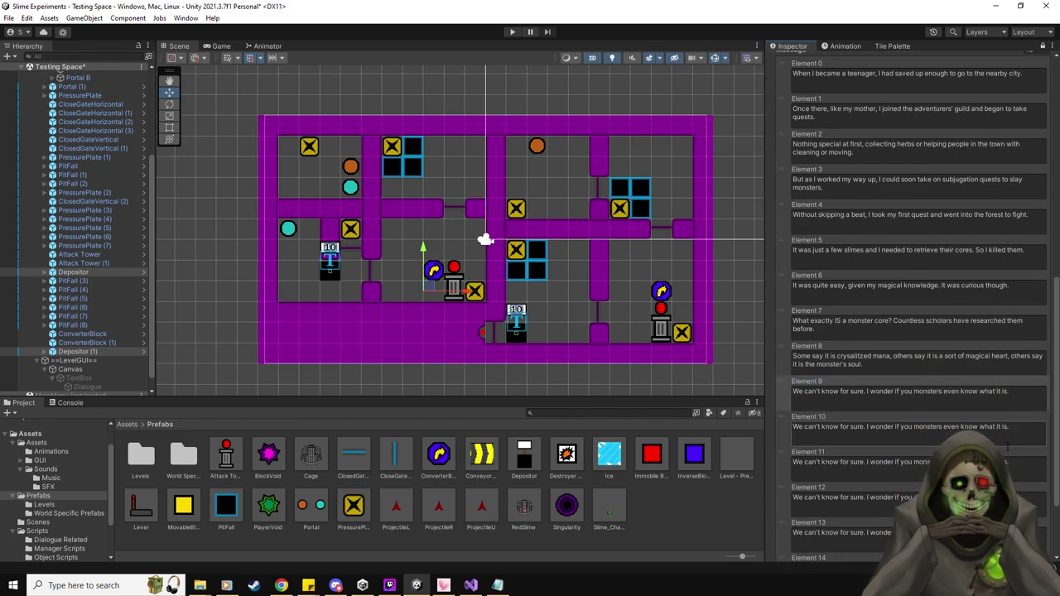
pyautogui.click(944, 443)
pyautogui.press('BackSpace')
pyautogui.click(986, 407)
pyautogui.press('BackSpace')
pyautogui.click(986, 372)
pyautogui.press('BackSpace')
pyautogui.click(987, 340)
pyautogui.press('BackSpace')
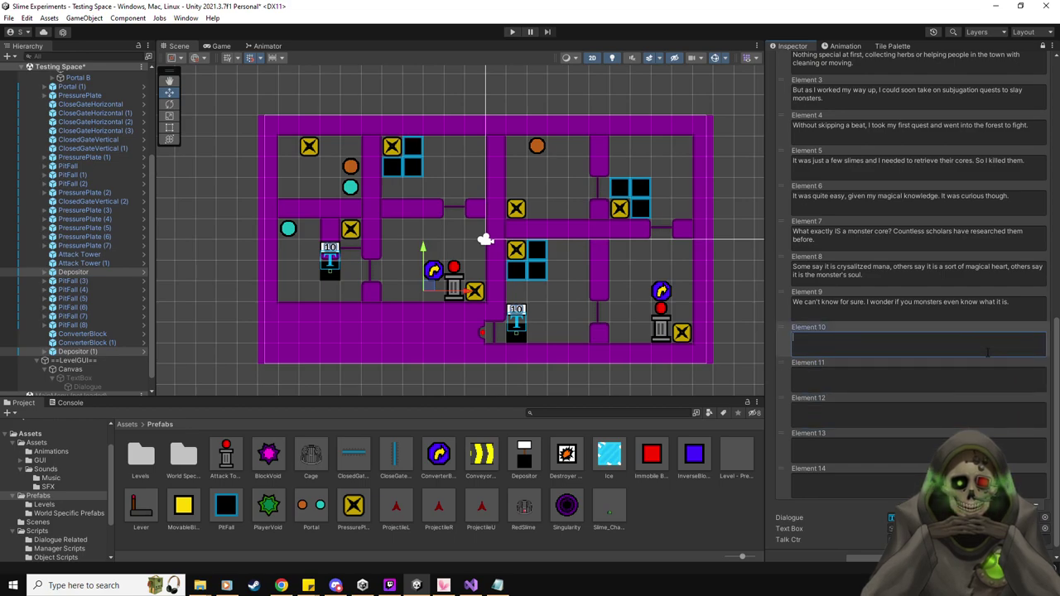
# Set message Element 10 to "Regardless, this hunting experience renewed my interest in magical beasts.".
pyautogui.write('Regardless, this hunting experience renewed my inter')
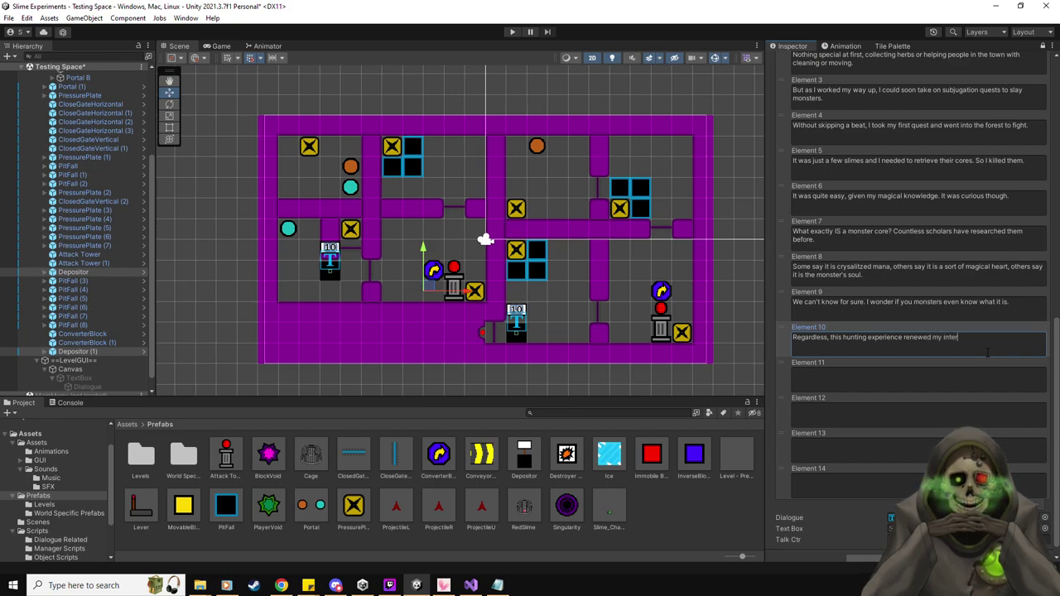
pyautogui.write('magical b')
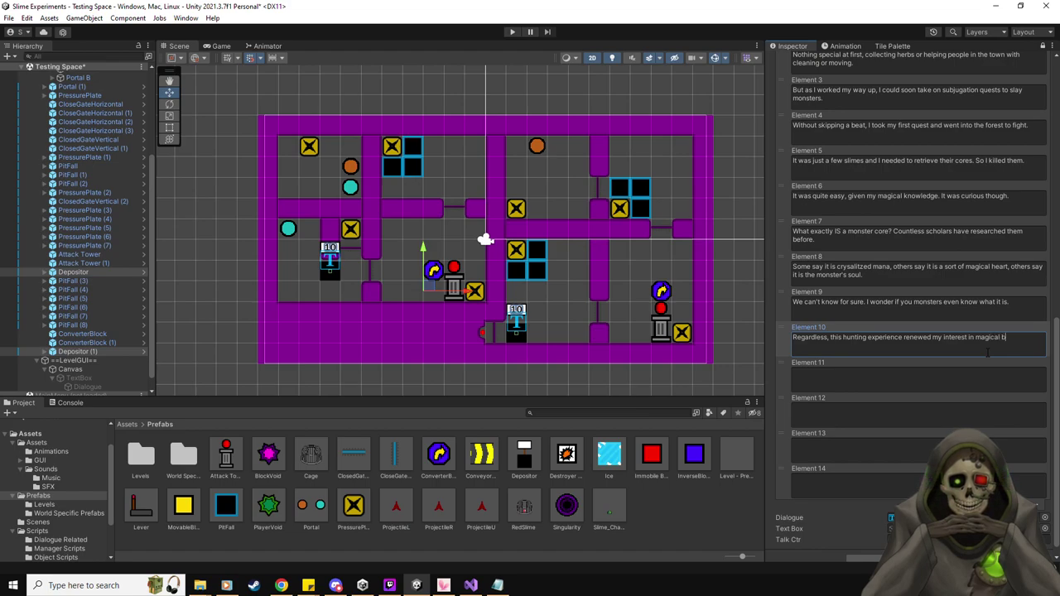
pyautogui.write('easts.')
# Set message Element 11 to "Thus, I continued my adventurers for a few years and while subjugating them I also took notes.".
pyautogui.click(976, 374)
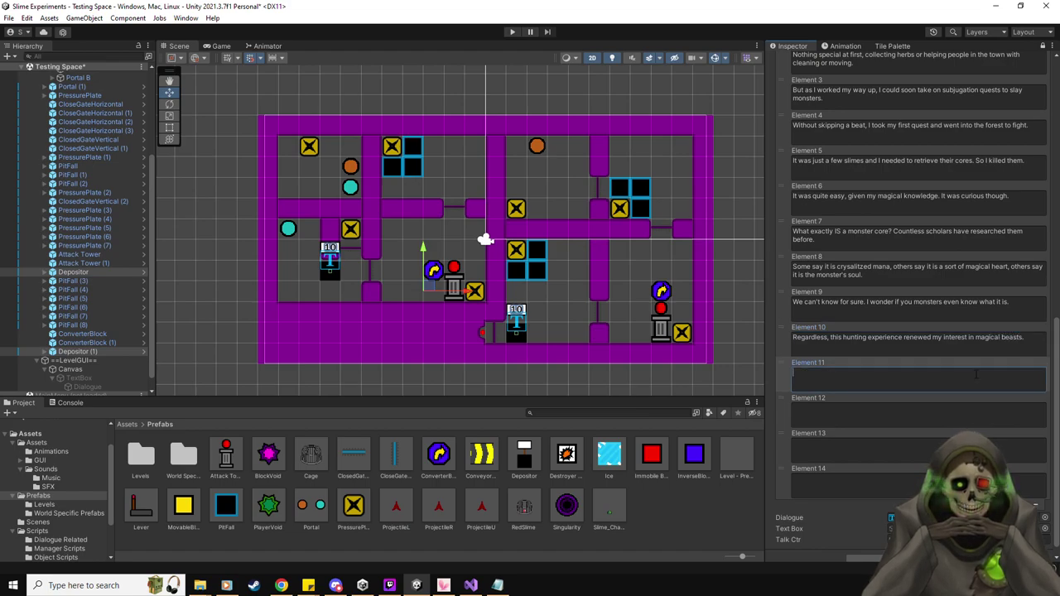
pyautogui.write('IU c')
pyautogui.press('BackSpace')
pyautogui.press('BackSpace')
pyautogui.press('BackSpace')
pyautogui.press('BackSpace')
pyautogui.write('Thus, I continued ')
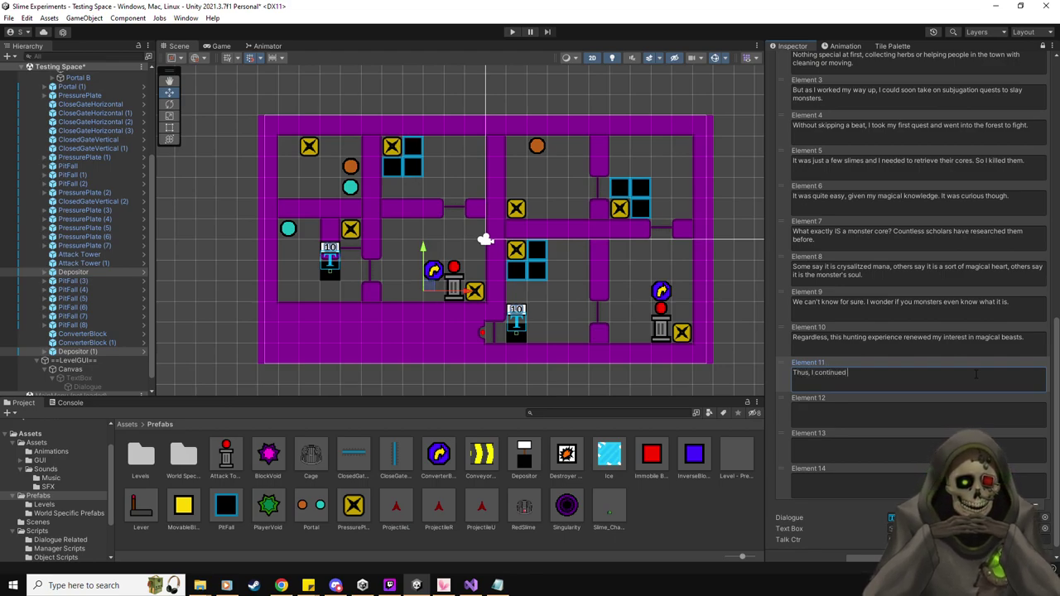
pyautogui.write('m')
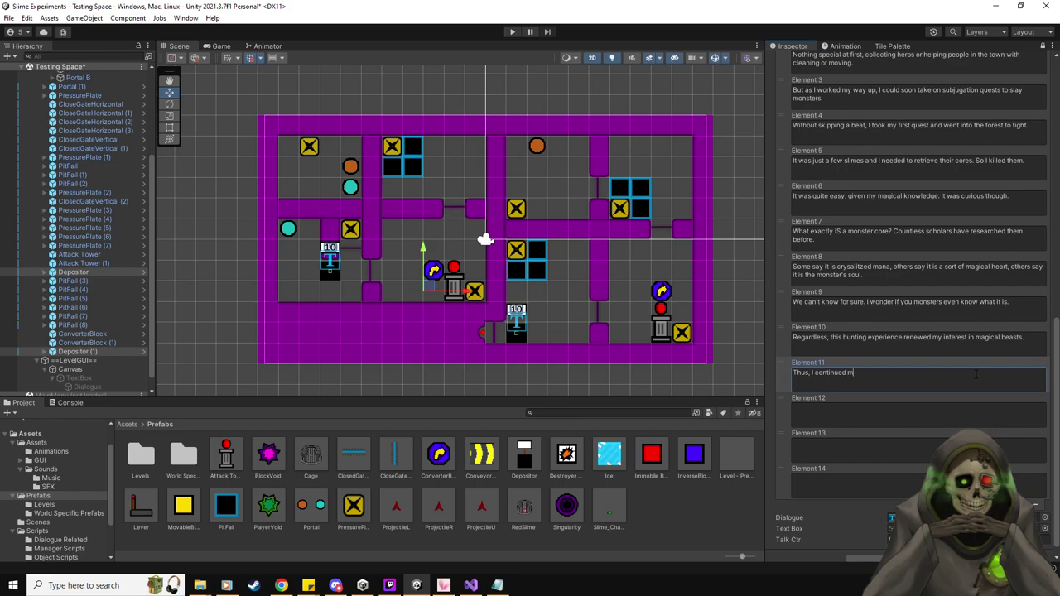
pyautogui.write('y adventurers for a few years and while sub')
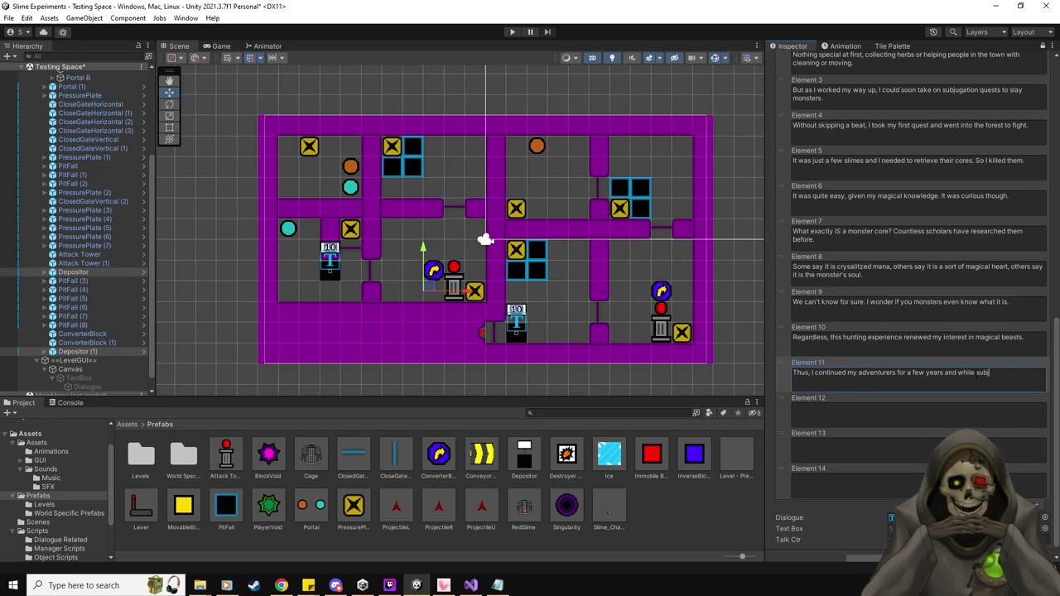
pyautogui.write('gating ')
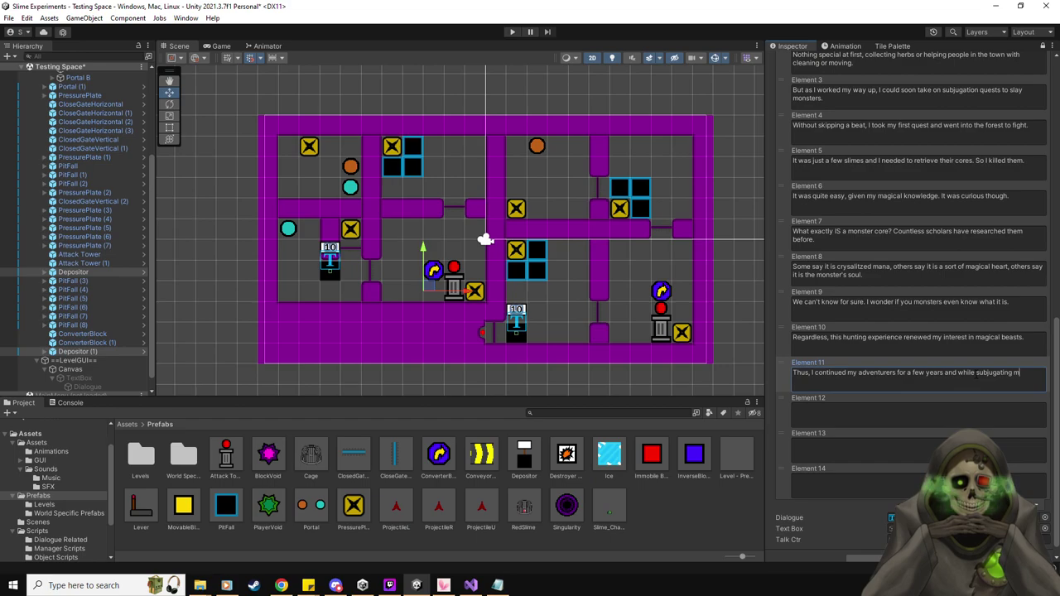
pyautogui.write('them I')
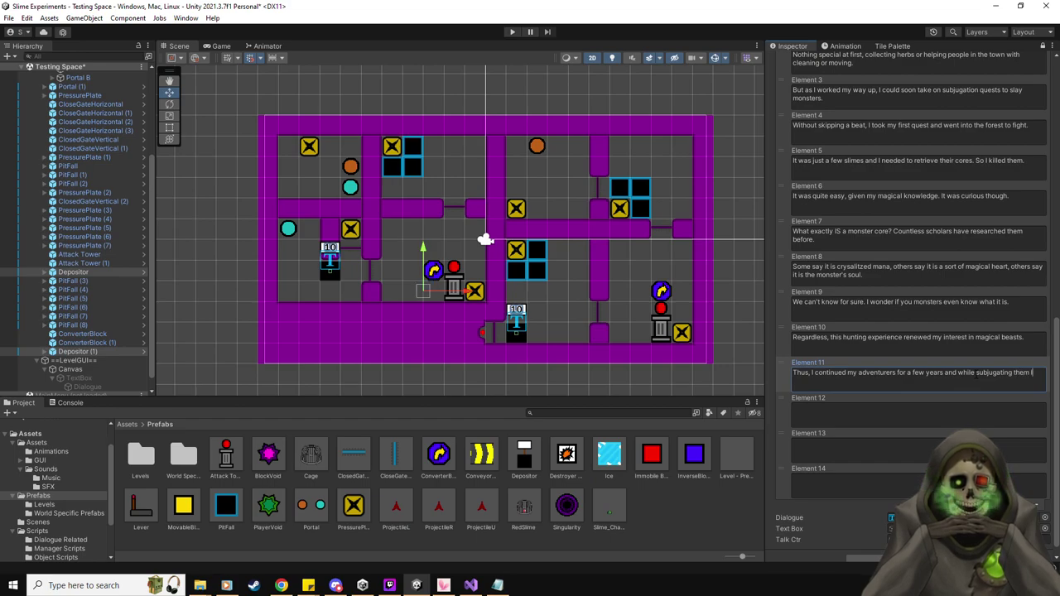
pyautogui.write(' also took notes.')
# Set message Element 12 to "What were their habbits? Did they fight amongst themselves? Everything and anything I could find.".
pyautogui.click(939, 418)
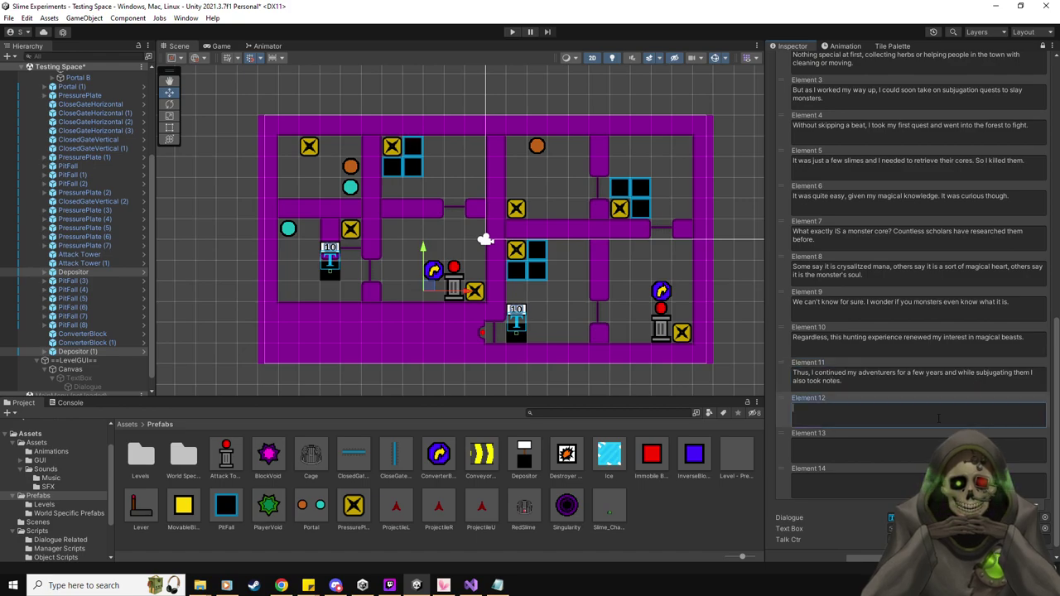
pyautogui.write('What')
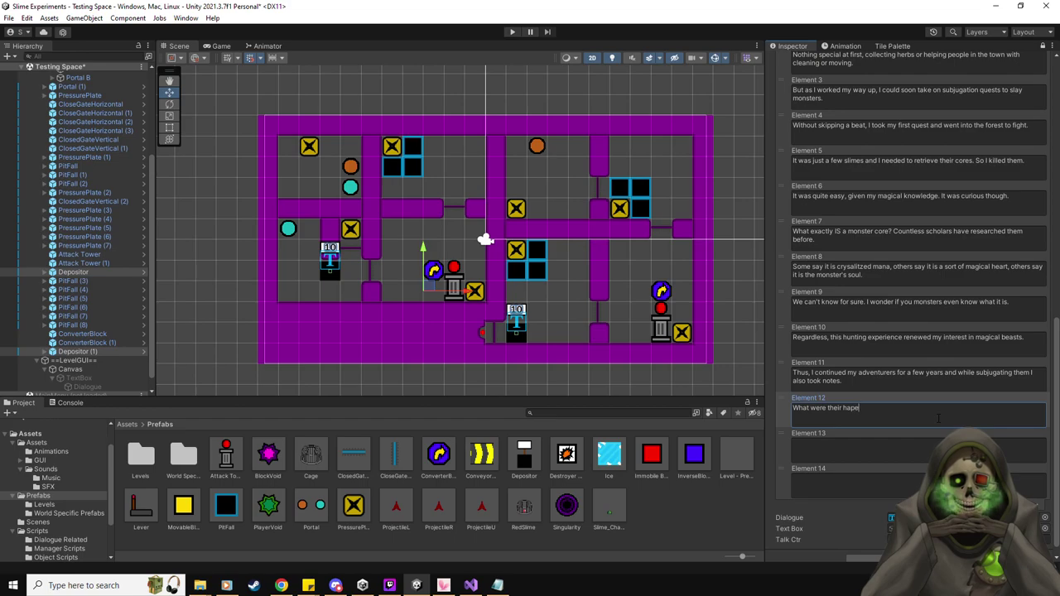
pyautogui.write(' were their habbits? Did')
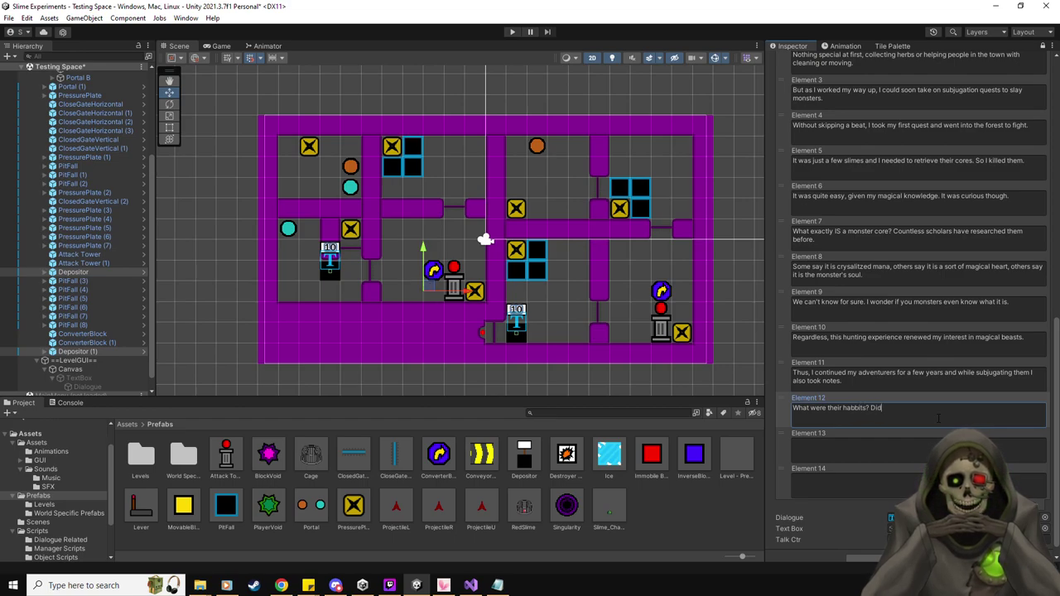
pyautogui.write(' they fight amon')
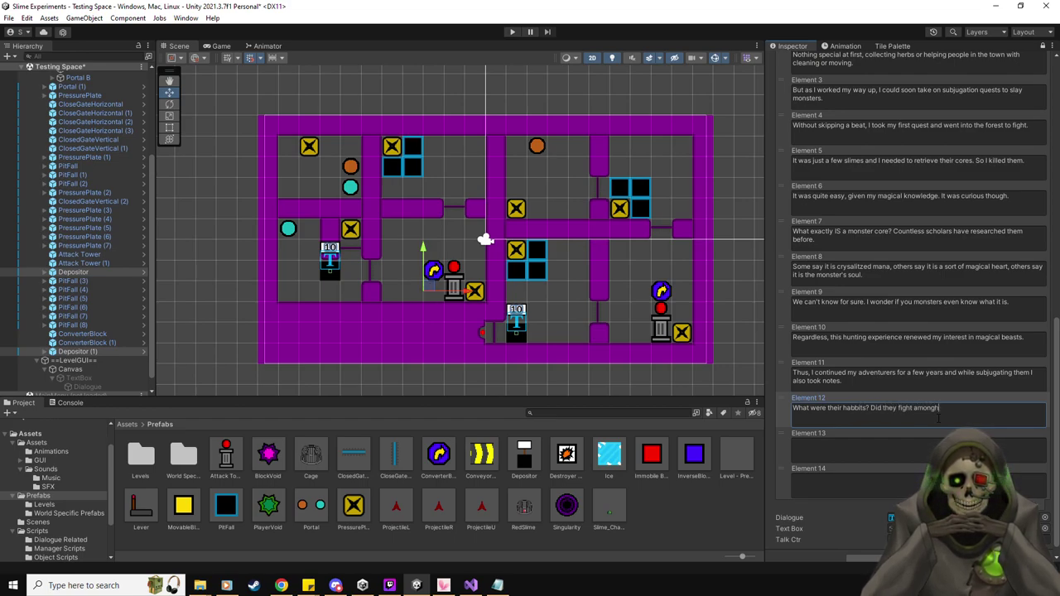
pyautogui.write('gst themse')
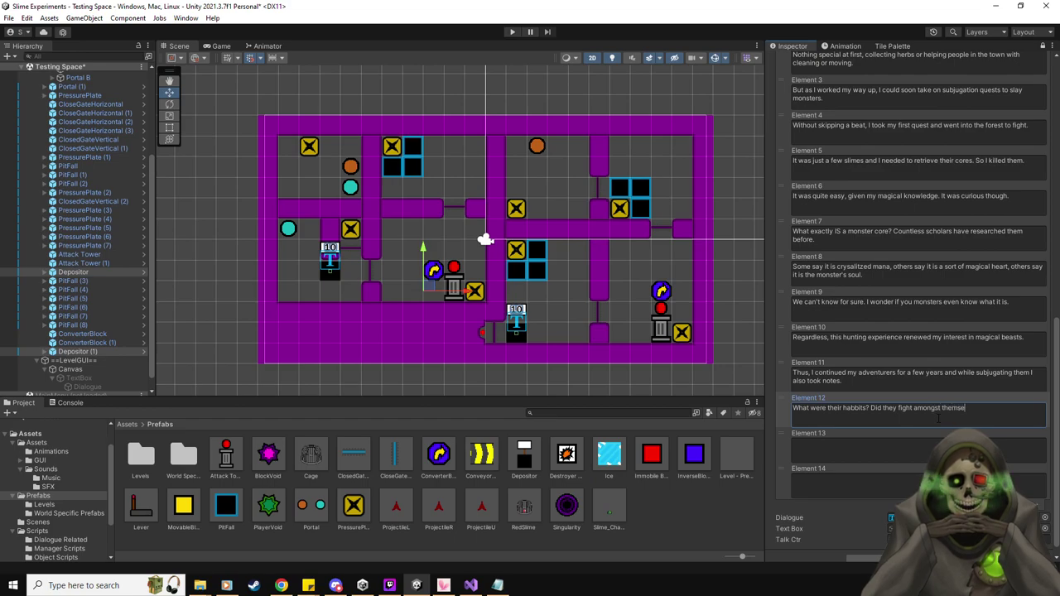
pyautogui.write('lves? A')
pyautogui.press('BackSpace')
pyautogui.write('E')
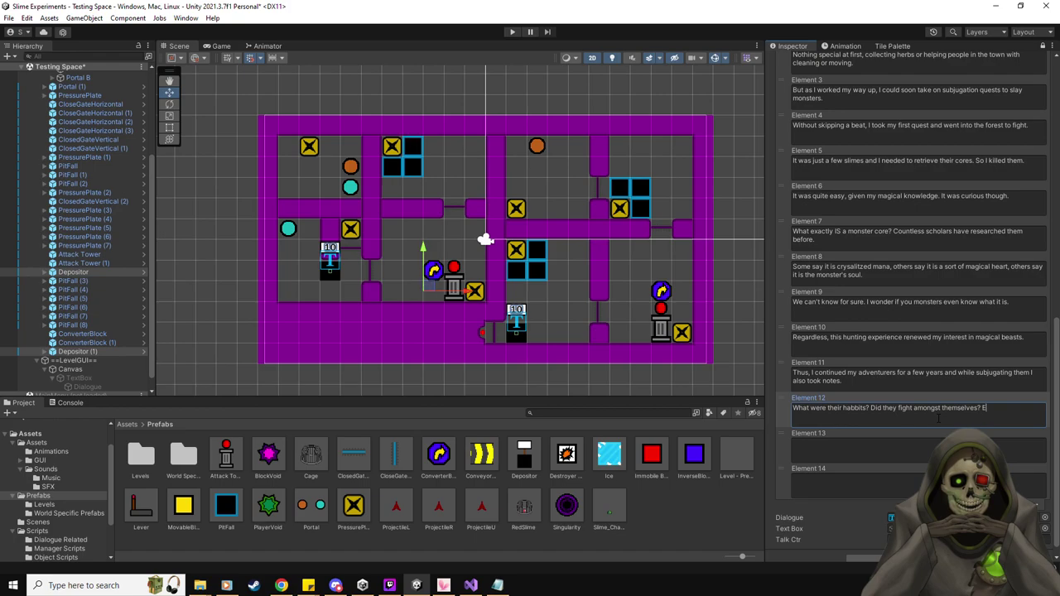
pyautogui.write('verything and anything I could find.')
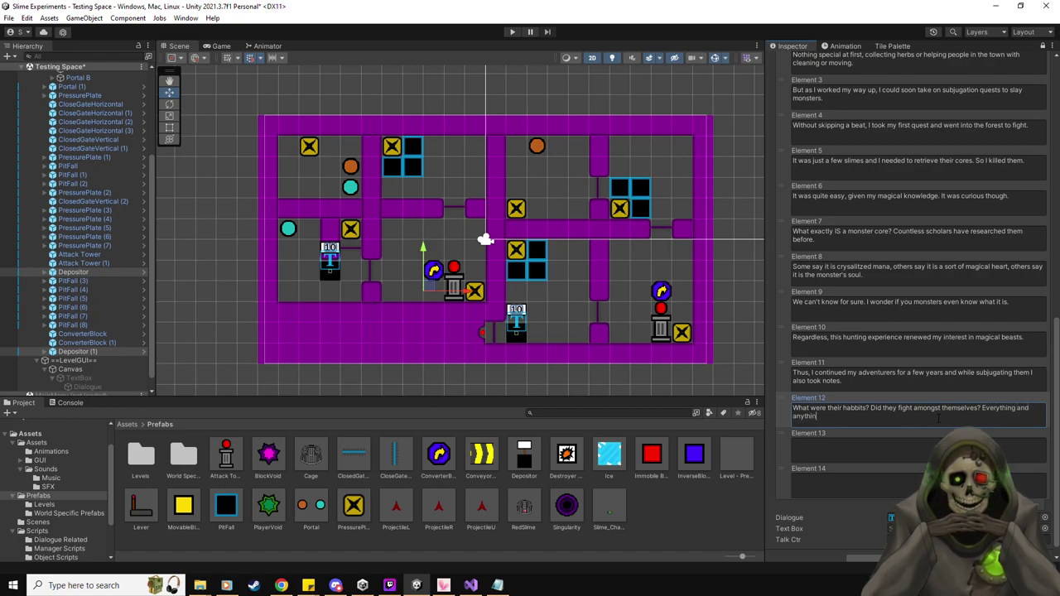
# Write message Element 13, starting "Then, when I finally saved up enough funds," about enrolling in the academy and ending "by presenting my research.".
pyautogui.click(936, 445)
pyautogui.write('Then, when I fi')
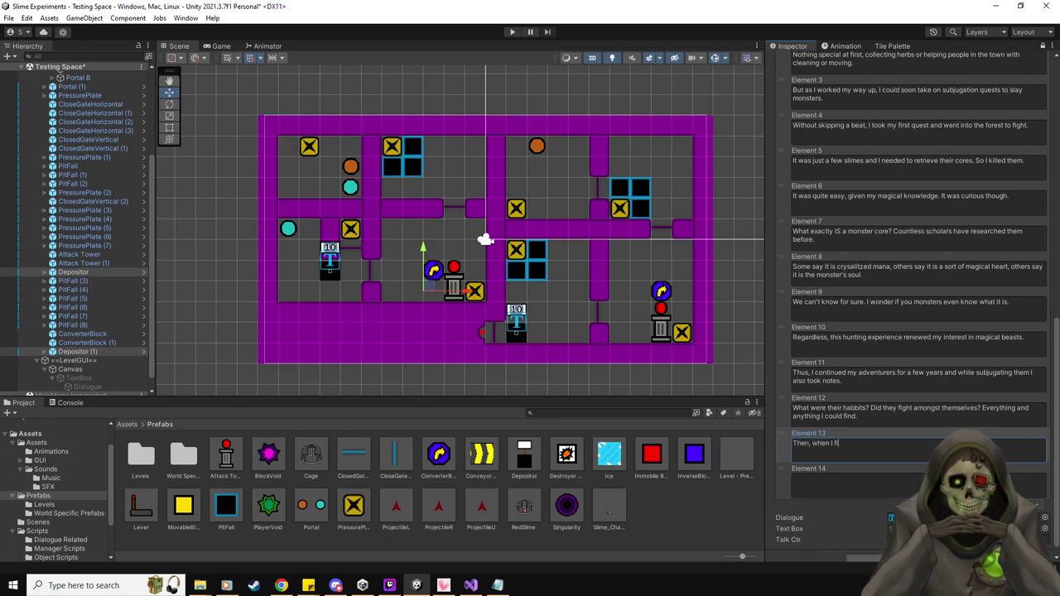
pyautogui.write('nally sva')
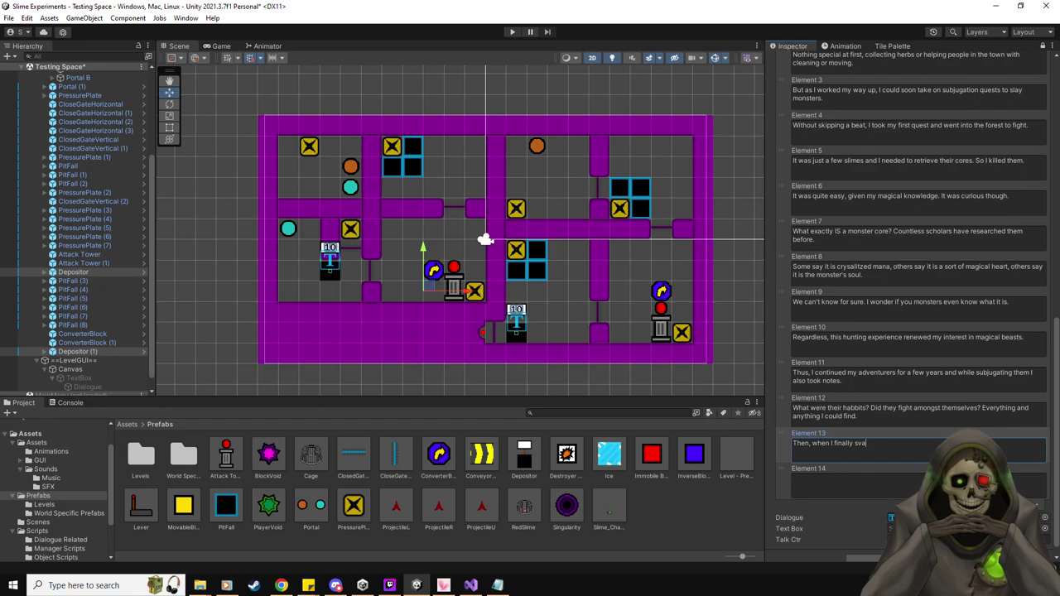
pyautogui.write(' enough funds, I enr')
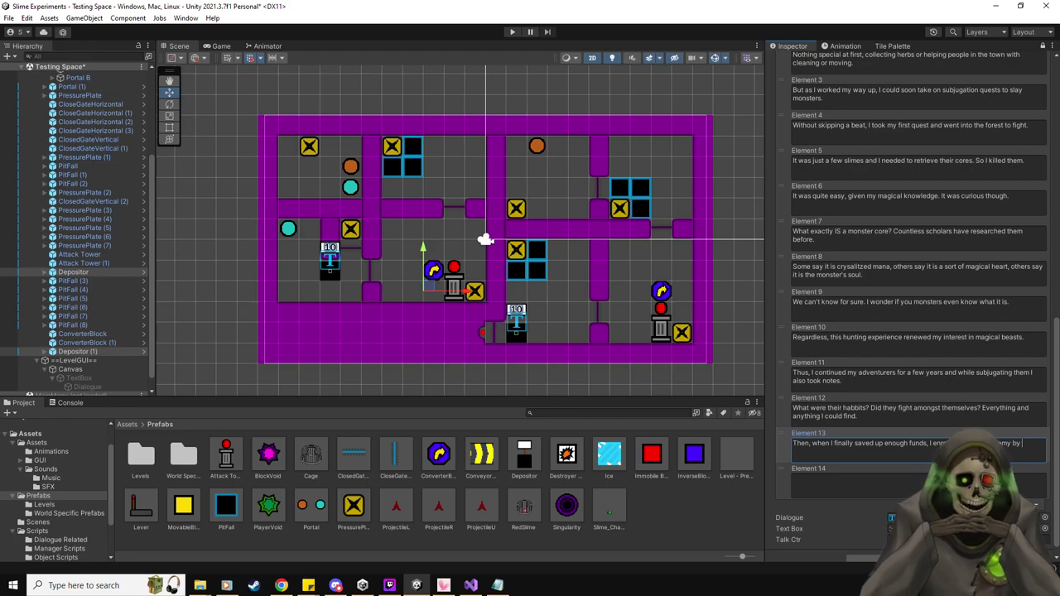
pyautogui.write('senting my research.')
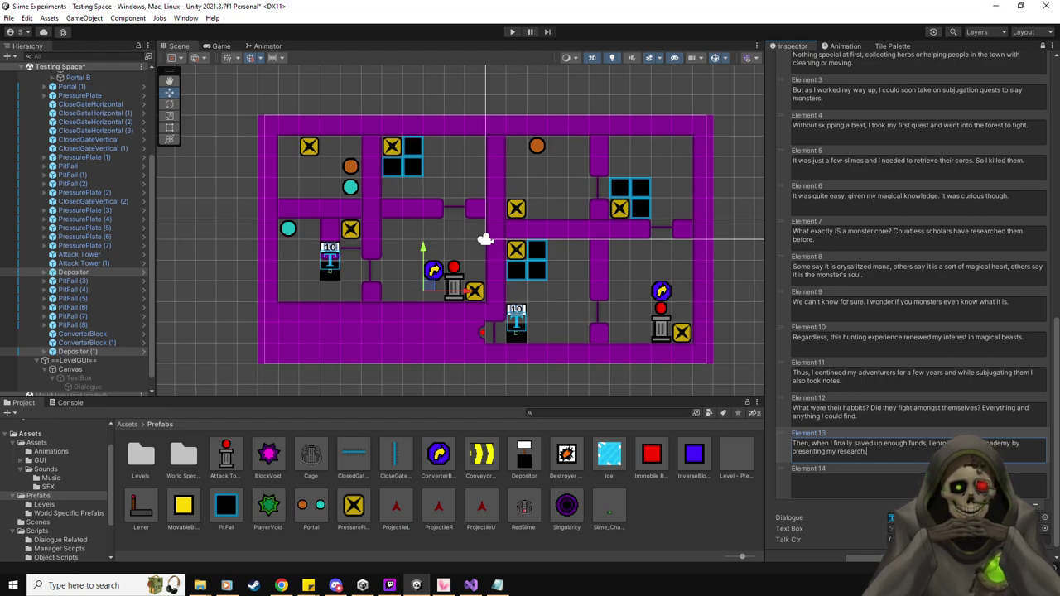
# Set message Element 14 to "(He continues to ramble about his life)".
pyautogui.click(915, 485)
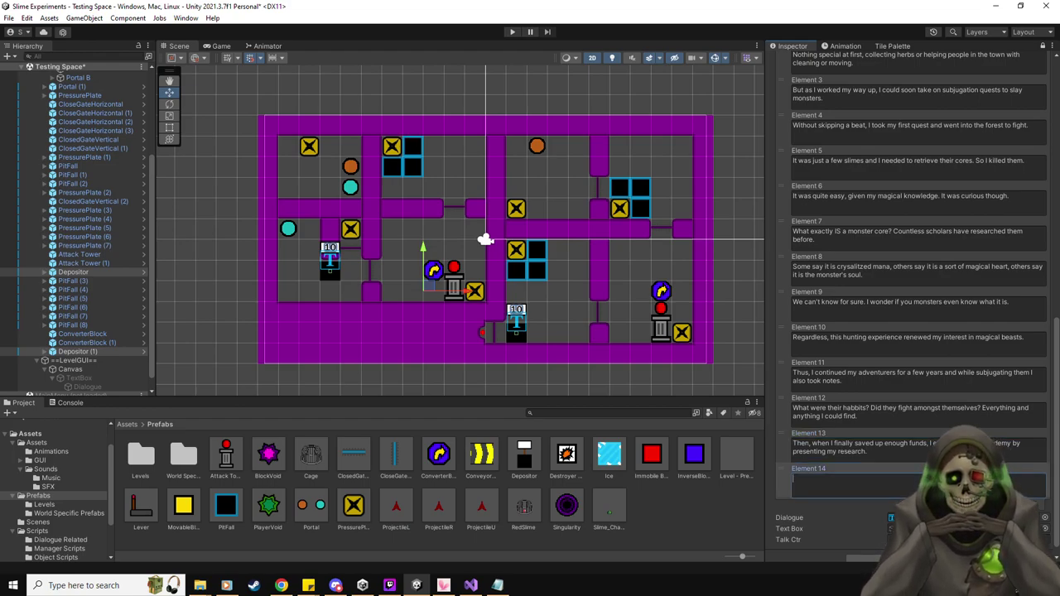
pyautogui.write('(He cont')
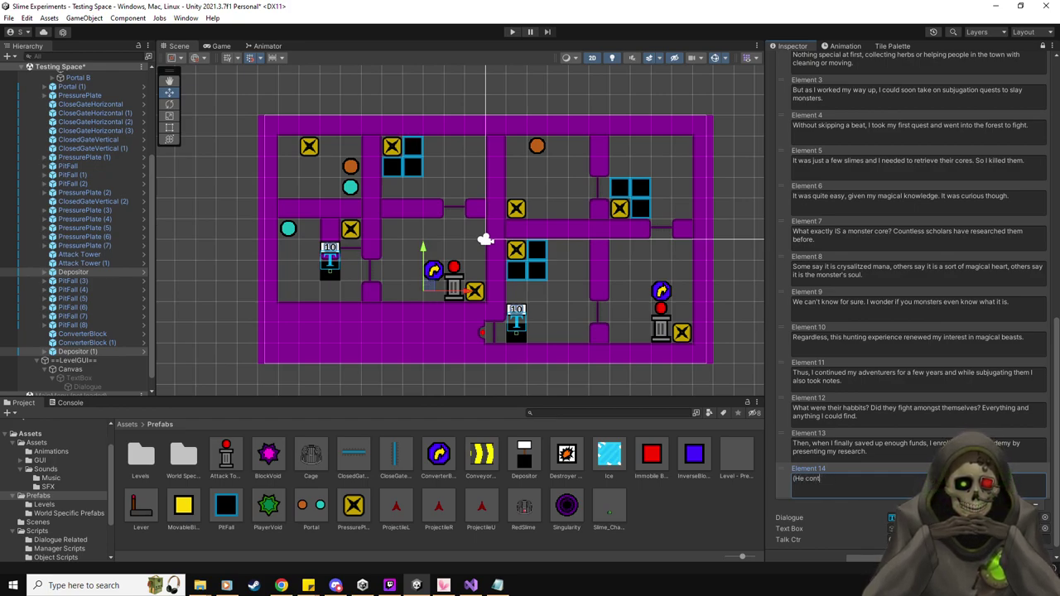
pyautogui.write('inues to ramble about his life)')
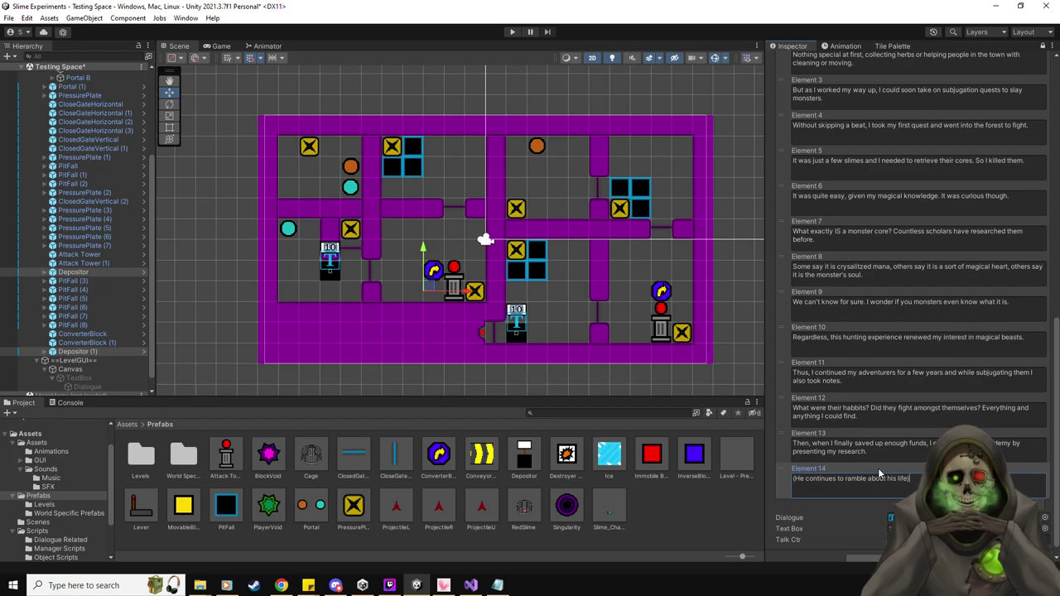
# Review the Auto Talking message list from Element 0 through Element 14, along with the level's other script settings.
pyautogui.scroll(10, 881, 474)
pyautogui.scroll(-7, 880, 470)
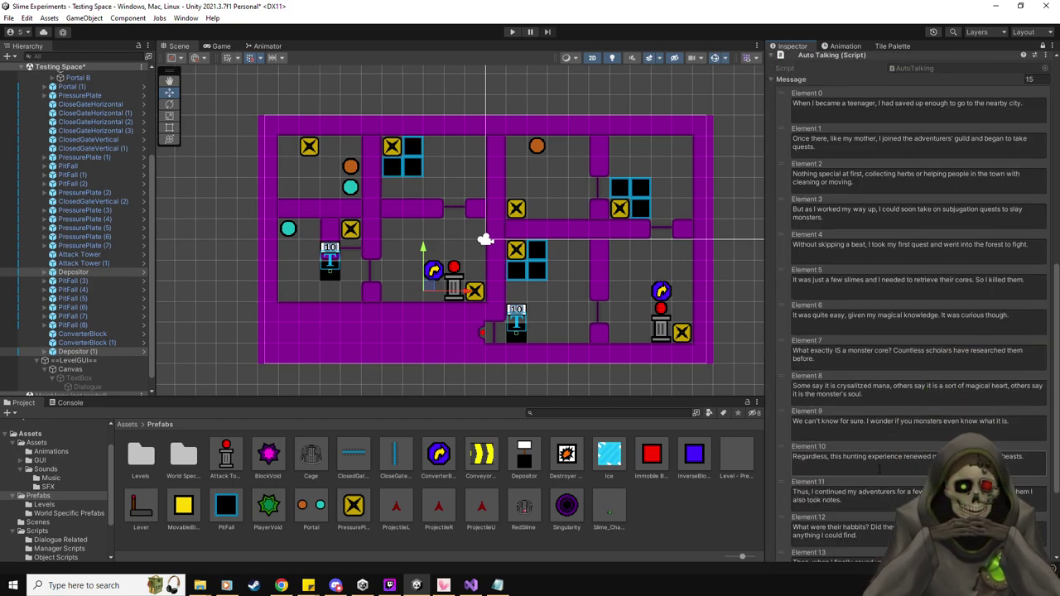
pyautogui.scroll(-3, 880, 469)
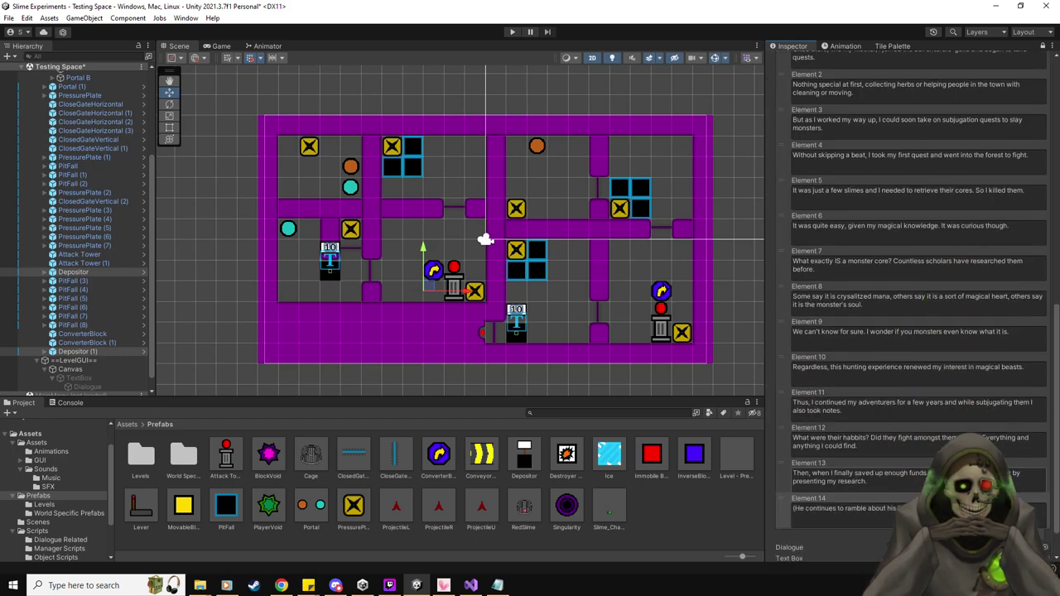
pyautogui.scroll(15, 882, 511)
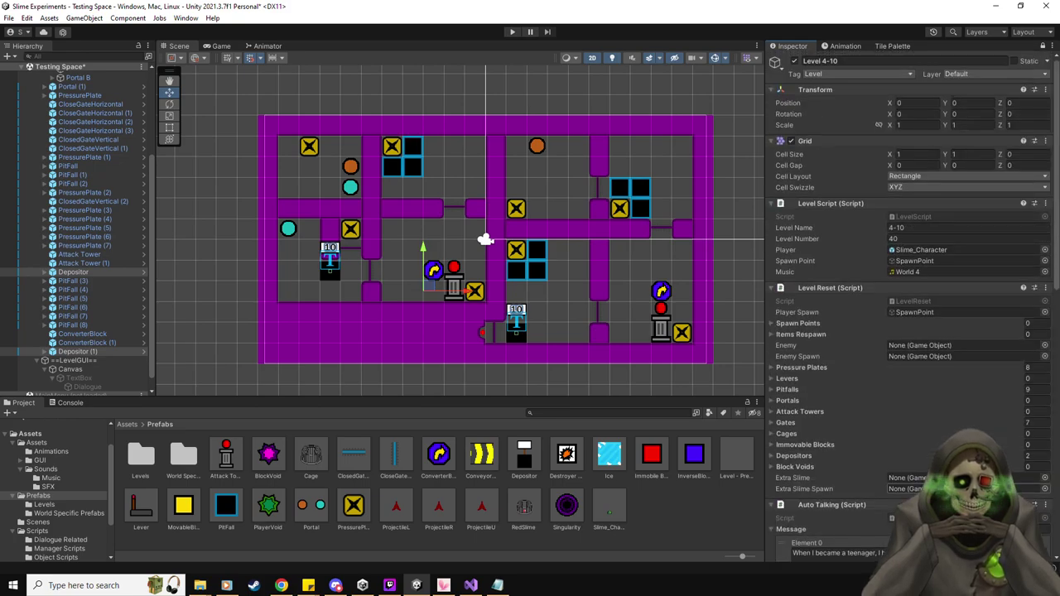
pyautogui.scroll(-2, 881, 498)
pyautogui.click(792, 466)
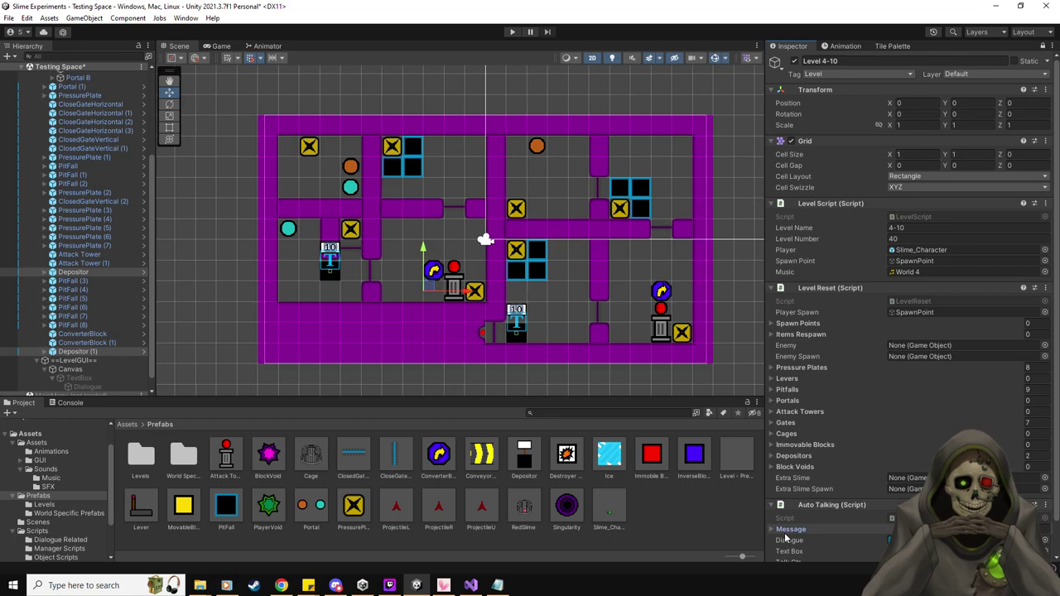
pyautogui.click(787, 531)
# Start a playtest of Level 4-10 and bring the first two yellow blocks through the cyan portal, feeding one to the lower-left room's depositor.
pyautogui.click(512, 32)
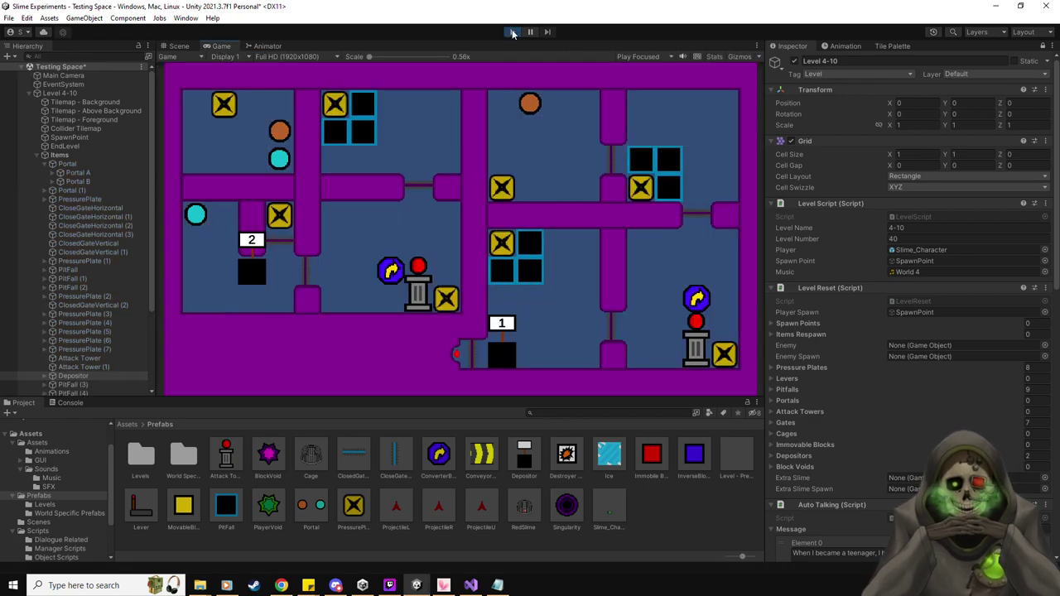
pyautogui.press('Down')
pyautogui.press('Right')
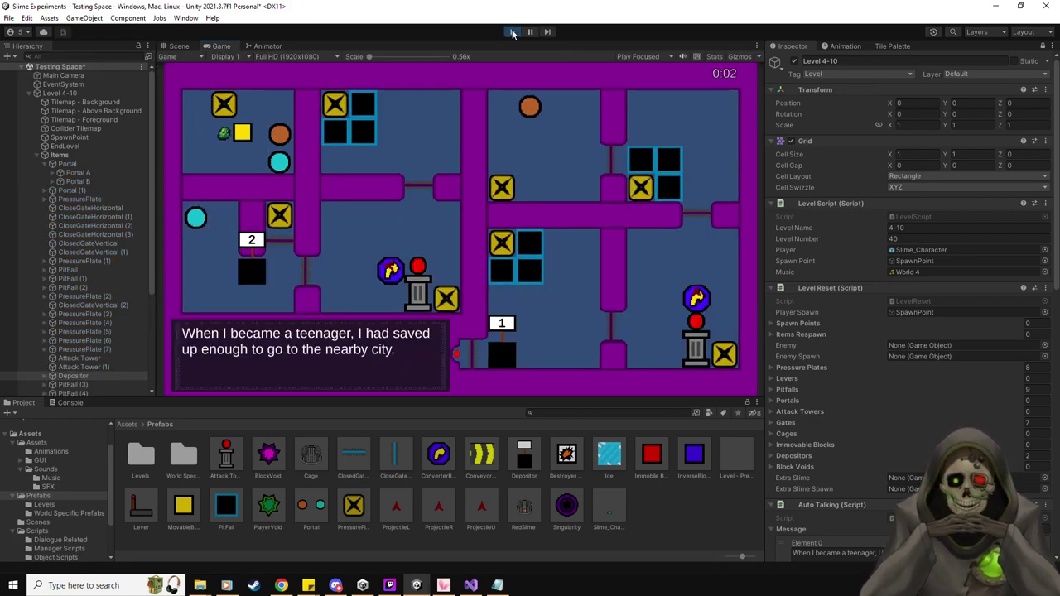
pyautogui.press('Down')
pyautogui.press('Down')
pyautogui.press('Left')
pyautogui.press('Right')
pyautogui.press('Up')
pyautogui.press('Up')
pyautogui.press('Left')
pyautogui.press('Left')
pyautogui.press('Down')
pyautogui.press('Right')
pyautogui.press('Right')
pyautogui.press('Right')
pyautogui.press('Right')
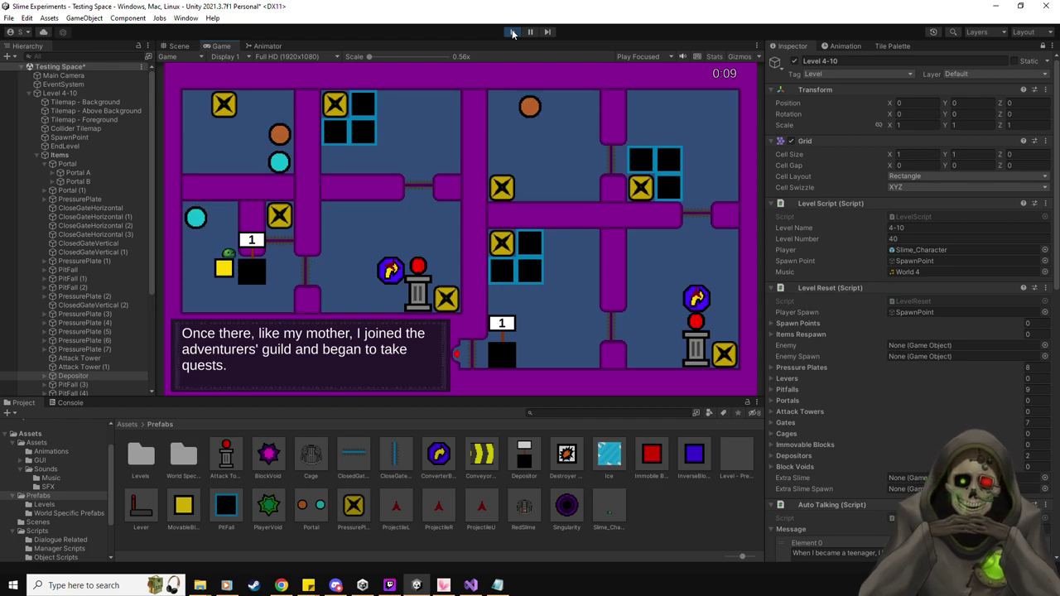
# Push the second yellow block into the lower-left room's depositor and return to the starting room.
pyautogui.press('Left')
pyautogui.press('Right')
pyautogui.press('Right')
pyautogui.press('Left')
pyautogui.press('Up')
pyautogui.press('Up')
pyautogui.press('Left')
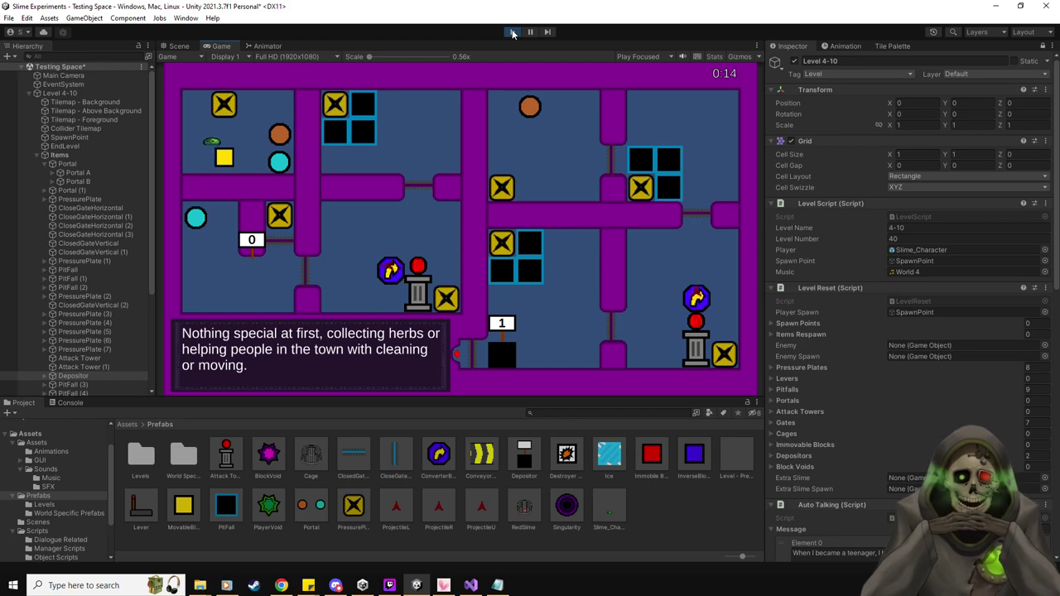
# Send one yellow block from the starting room through the cyan portal and another through the orange portal.
pyautogui.press('Left')
pyautogui.press('Down')
pyautogui.press('Right')
pyautogui.press('Right')
pyautogui.press('Right')
pyautogui.press('Down')
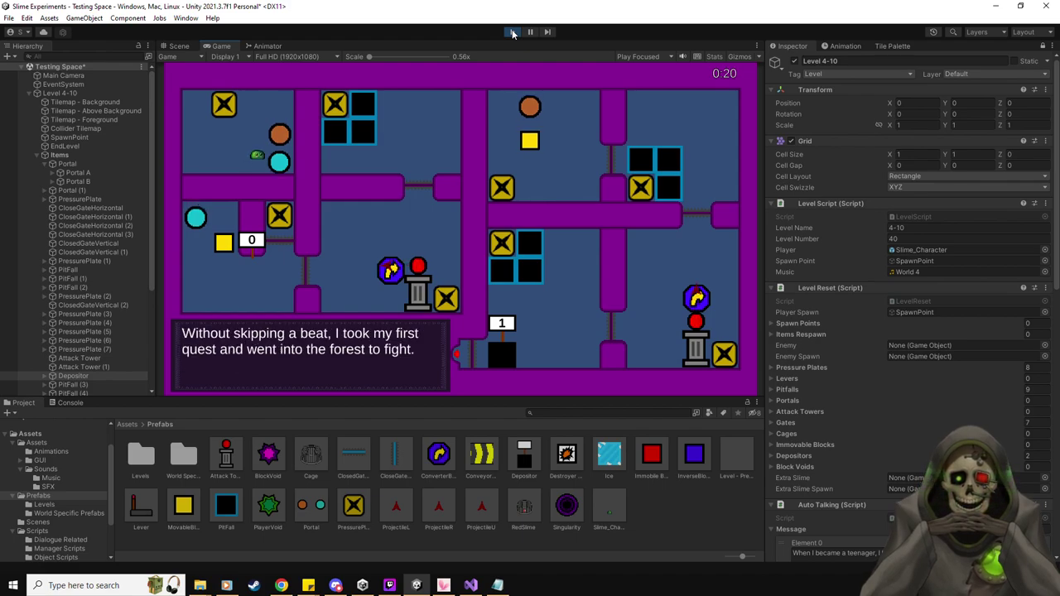
# Follow the block through the orange portal and push it onto the pressure plate in that room's lower corner.
pyautogui.press('Right')
pyautogui.press('Down')
pyautogui.press('Down')
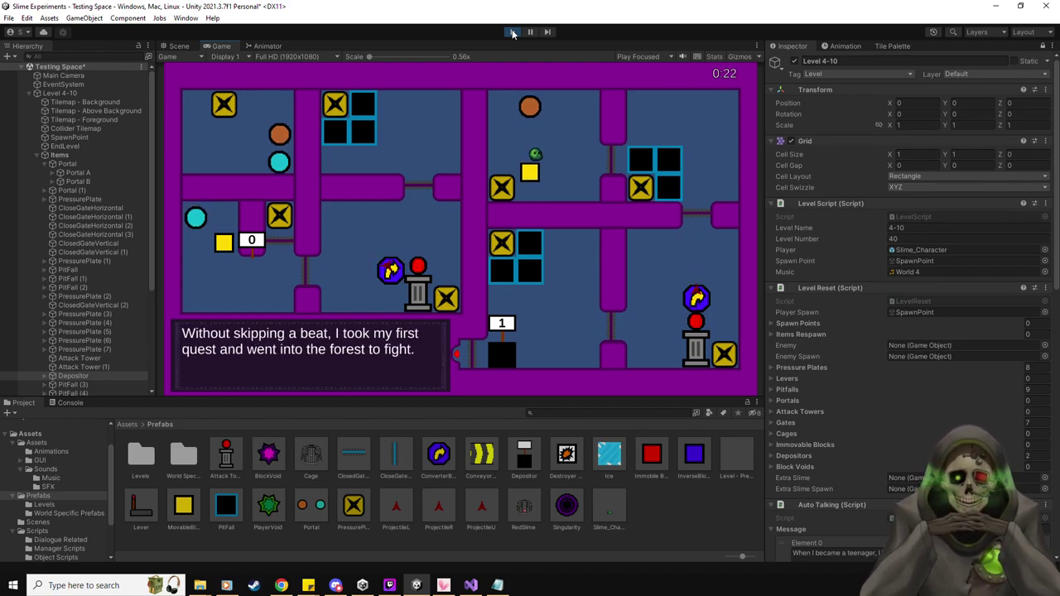
pyautogui.press('Left')
pyautogui.press('Up')
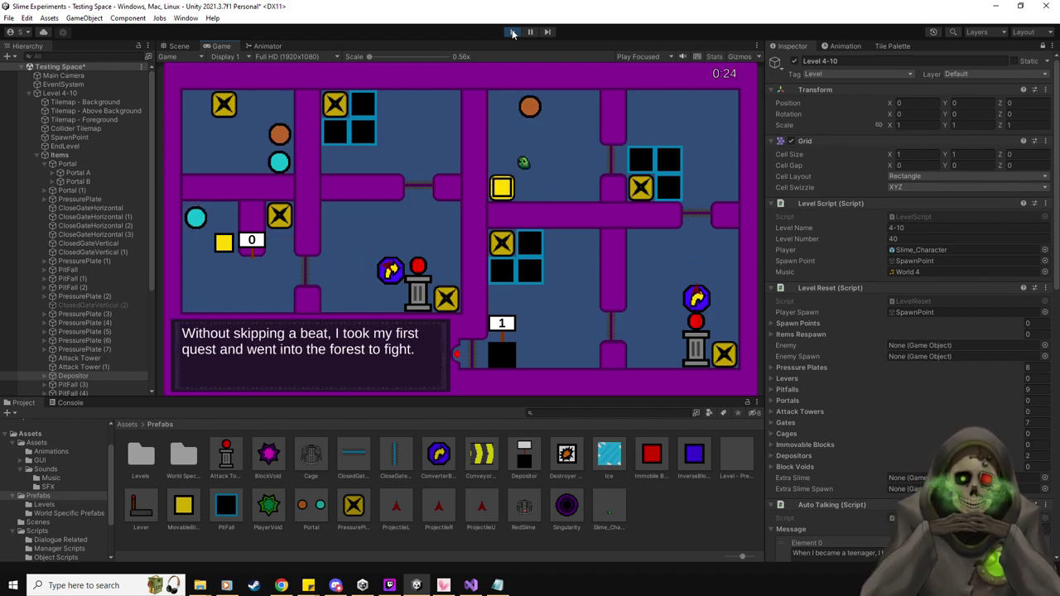
# Go through the cyan portal and push the waiting yellow block onto the lower-left room's pressure plate.
pyautogui.press('Up')
pyautogui.press('Down')
pyautogui.press('Down')
pyautogui.press('Left')
pyautogui.press('Down')
pyautogui.press('Right')
pyautogui.press('Right')
pyautogui.press('Down')
pyautogui.press('Right')
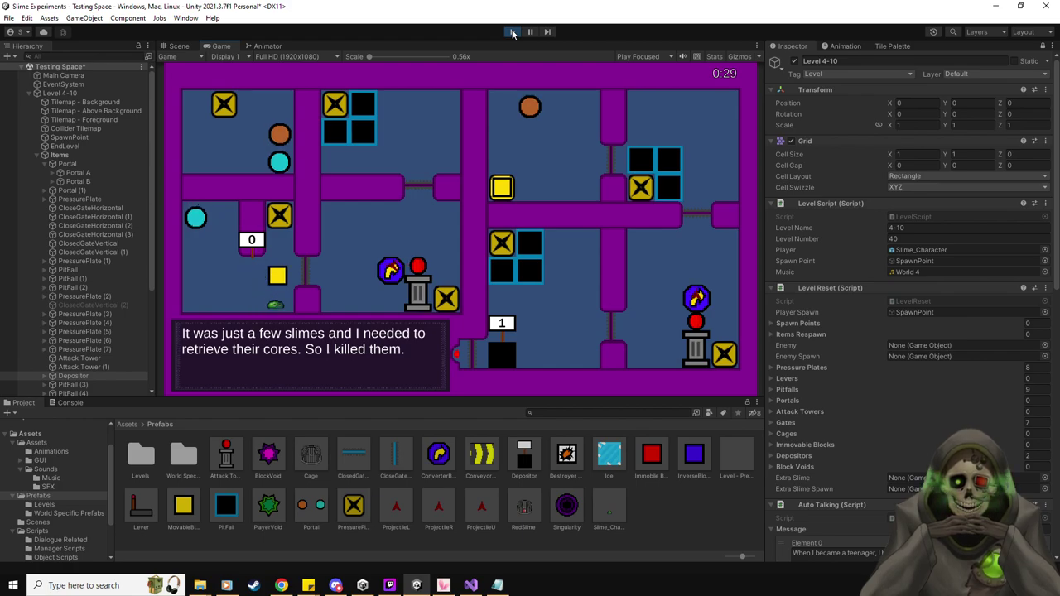
pyautogui.press('Up')
pyautogui.press('Up')
pyautogui.press('Down')
# Send another yellow block through the orange portal and push it across the room into the first pitfall of the upper-right room.
pyautogui.press('Left')
pyautogui.press('Left')
pyautogui.press('Up')
pyautogui.press('Left')
pyautogui.press('Down')
pyautogui.press('Down')
pyautogui.press('Left')
pyautogui.press('Right')
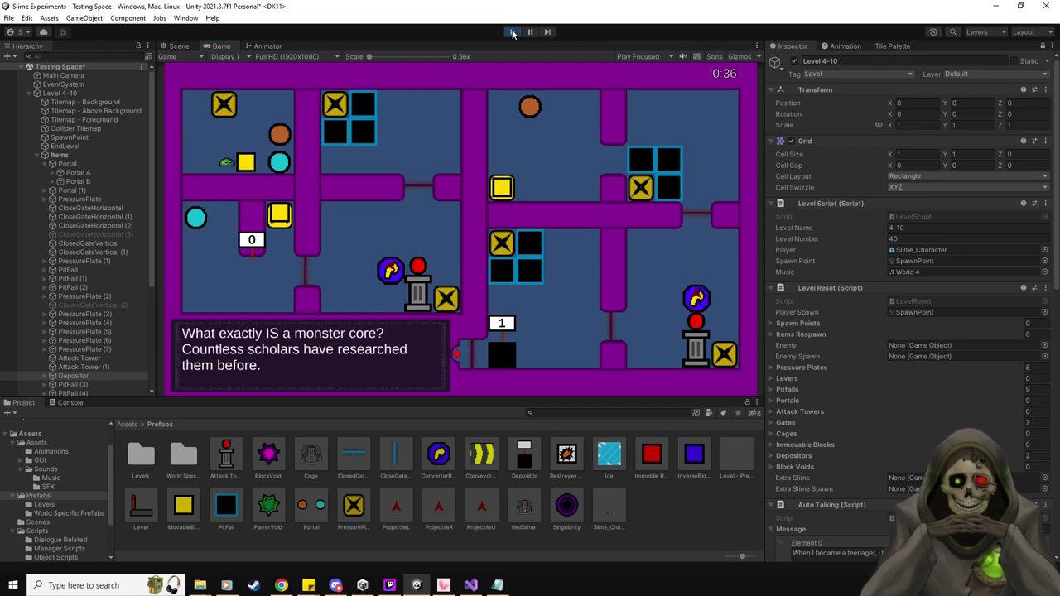
pyautogui.press('Right')
pyautogui.press('Down')
pyautogui.press('Left')
pyautogui.press('Down')
pyautogui.press('Right')
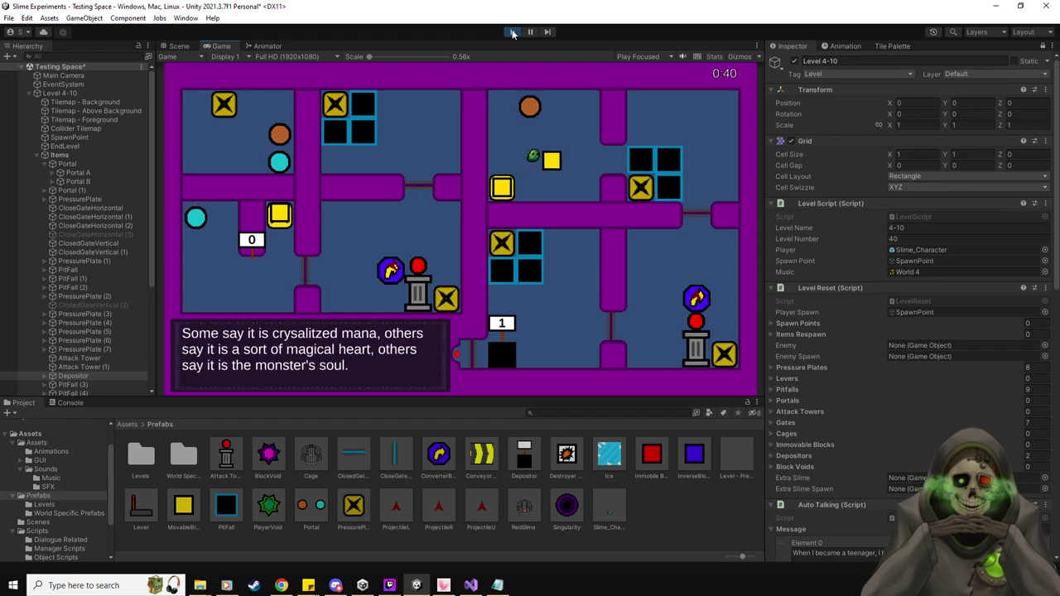
pyautogui.press('Right')
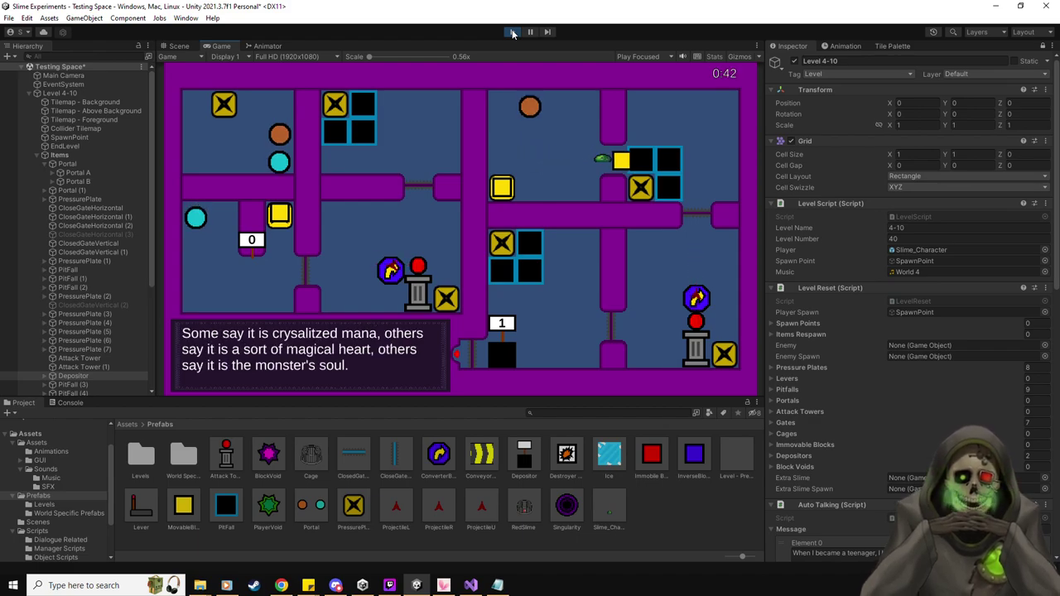
# Return to the starting room and send two more yellow blocks through the orange portal and one through the cyan portal.
pyautogui.press('Left')
pyautogui.press('Up')
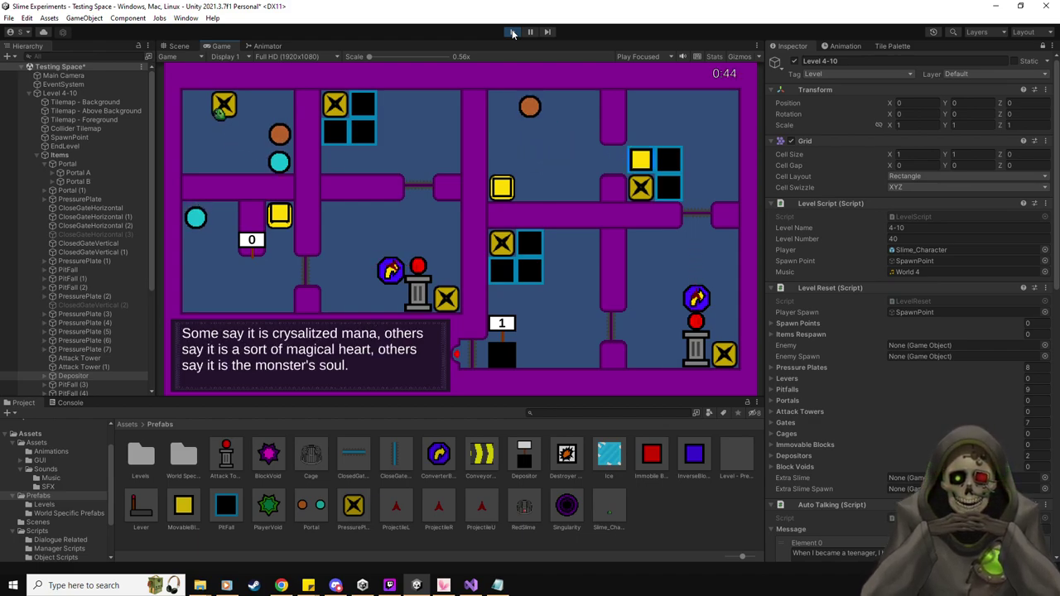
pyautogui.press('Down')
pyautogui.press('Left')
pyautogui.press('Right')
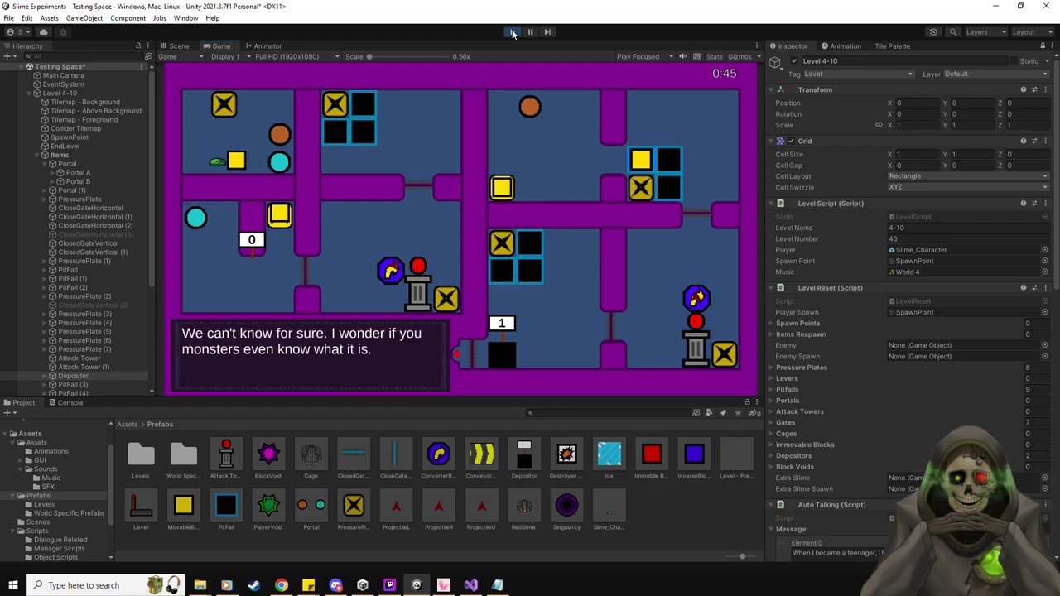
pyautogui.press('Left')
pyautogui.press('Up')
pyautogui.press('Up')
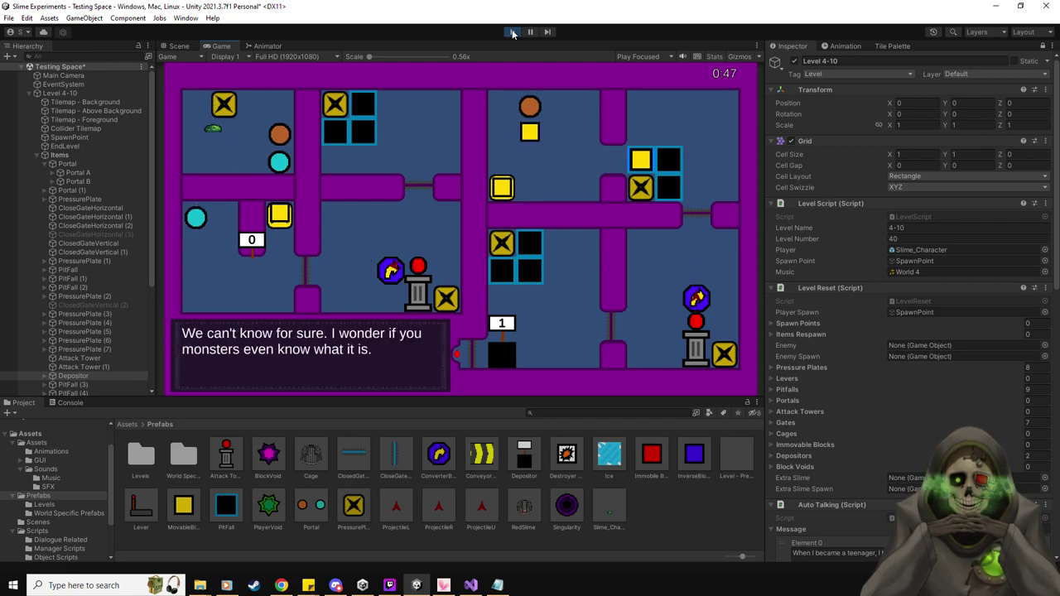
pyautogui.press('Down')
pyautogui.press('Up')
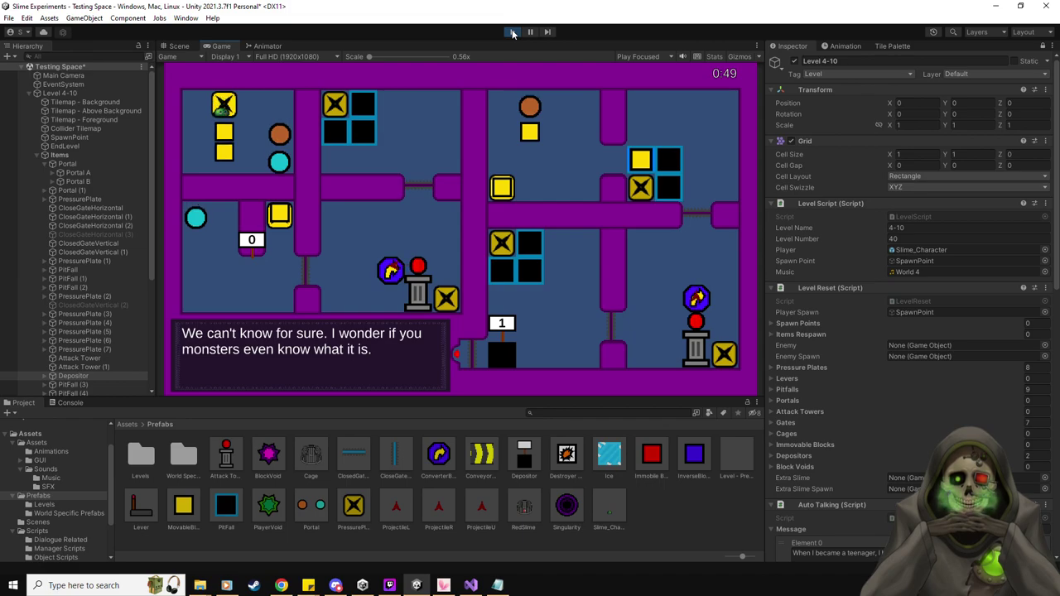
pyautogui.press('Down')
pyautogui.press('Left')
pyautogui.press('Down')
pyautogui.press('Right')
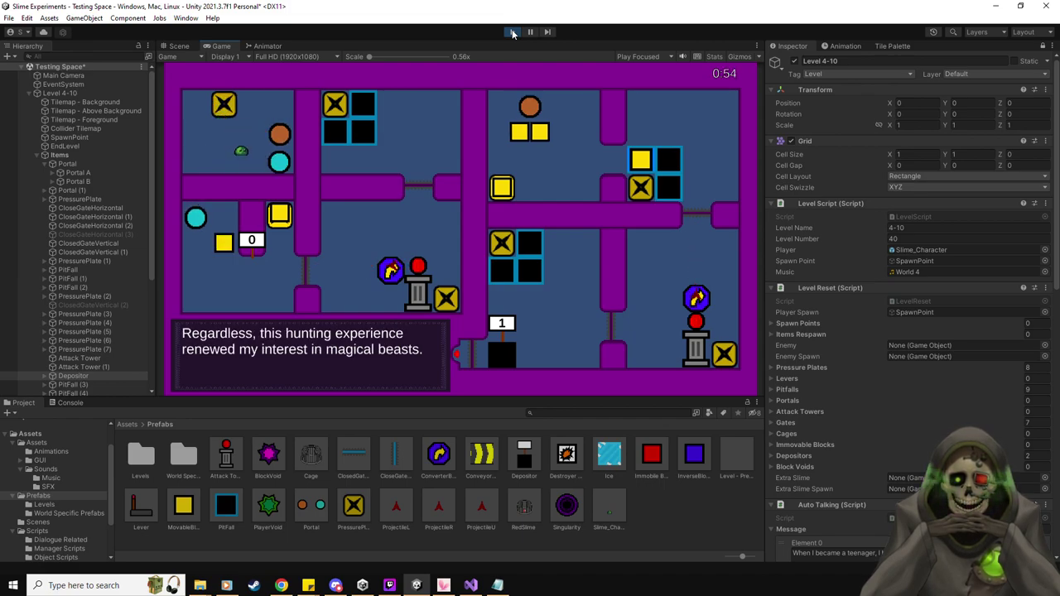
pyautogui.press('Right')
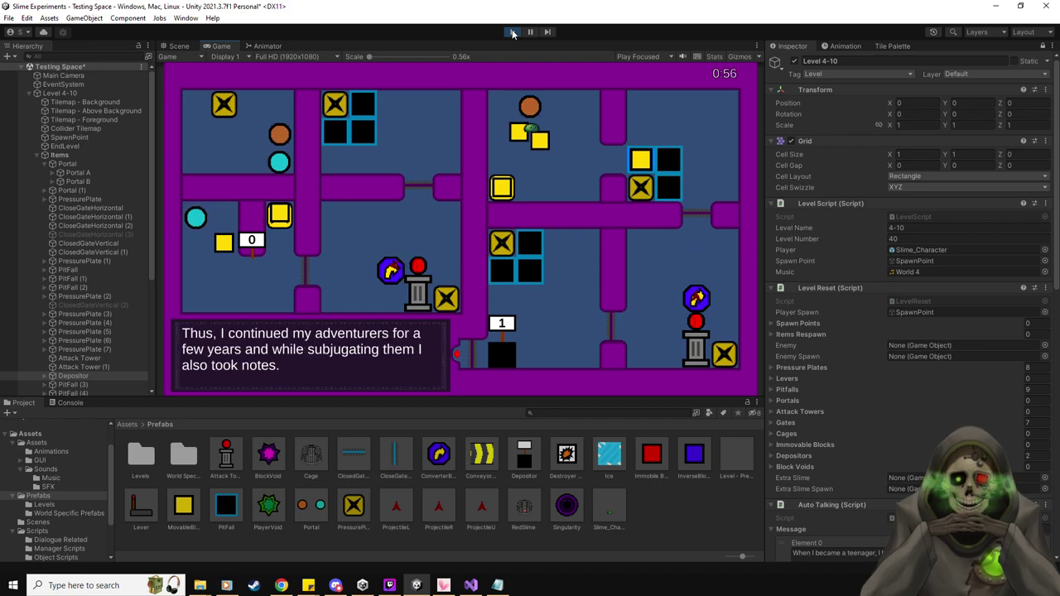
# Push one of the two blocks by the orange portal across the filled pitfall into the pitfall behind it.
pyautogui.press('Down')
pyautogui.press('Right')
pyautogui.press('Down')
pyautogui.press('Left')
pyautogui.press('Up')
pyautogui.press('Right')
pyautogui.press('Right')
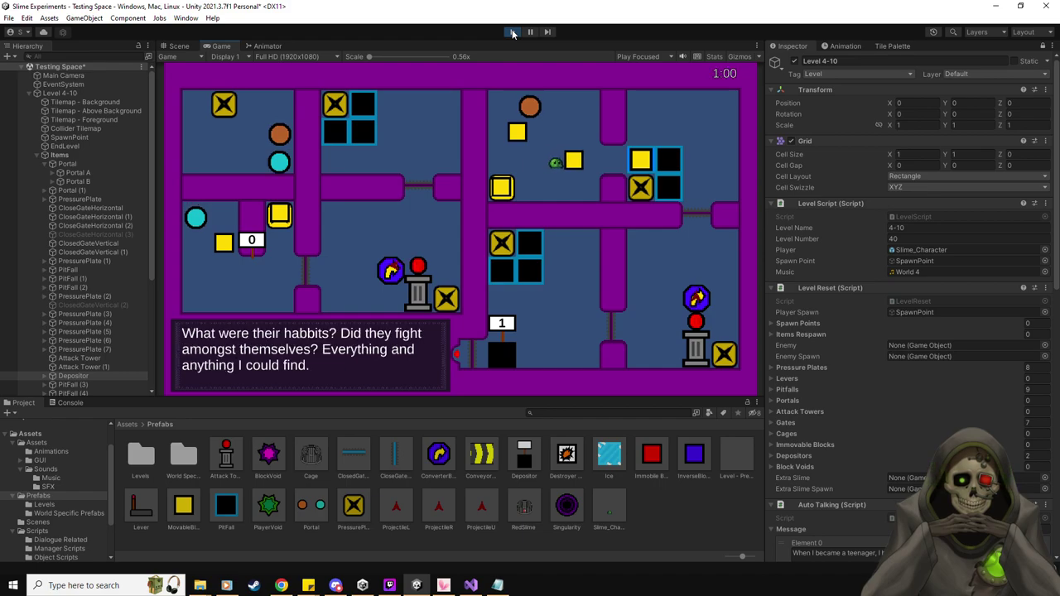
pyautogui.press('Right')
pyautogui.press('Right')
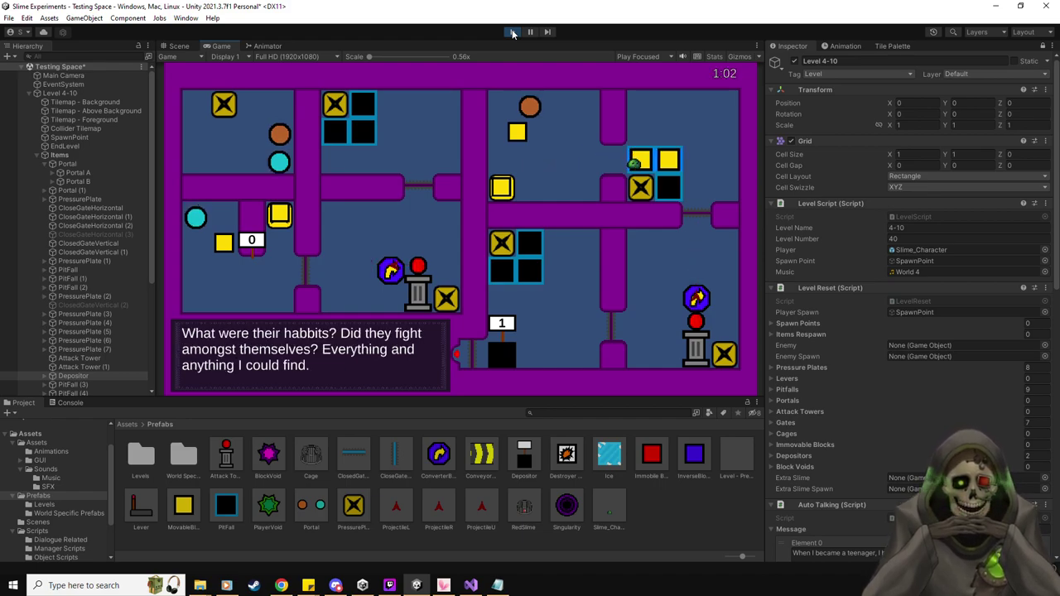
# Push the remaining block by the orange portal over the first filled pitfall and down onto the pressure plate below it.
pyautogui.press('Left')
pyautogui.press('Left')
pyautogui.press('Left')
pyautogui.press('Left')
pyautogui.press('Up')
pyautogui.press('Right')
pyautogui.press('Down')
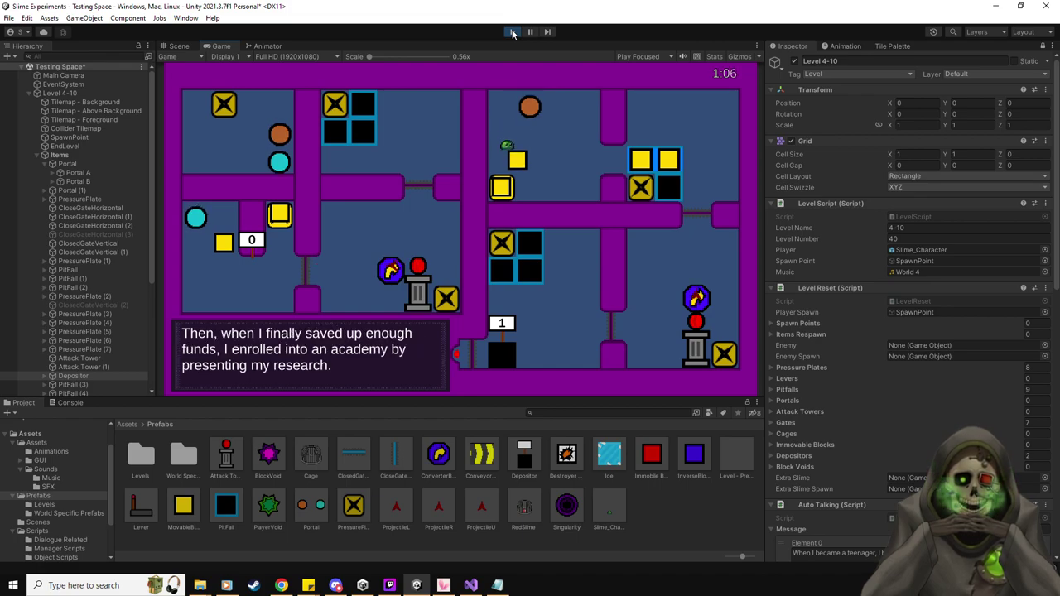
pyautogui.press('Down')
pyautogui.press('Right')
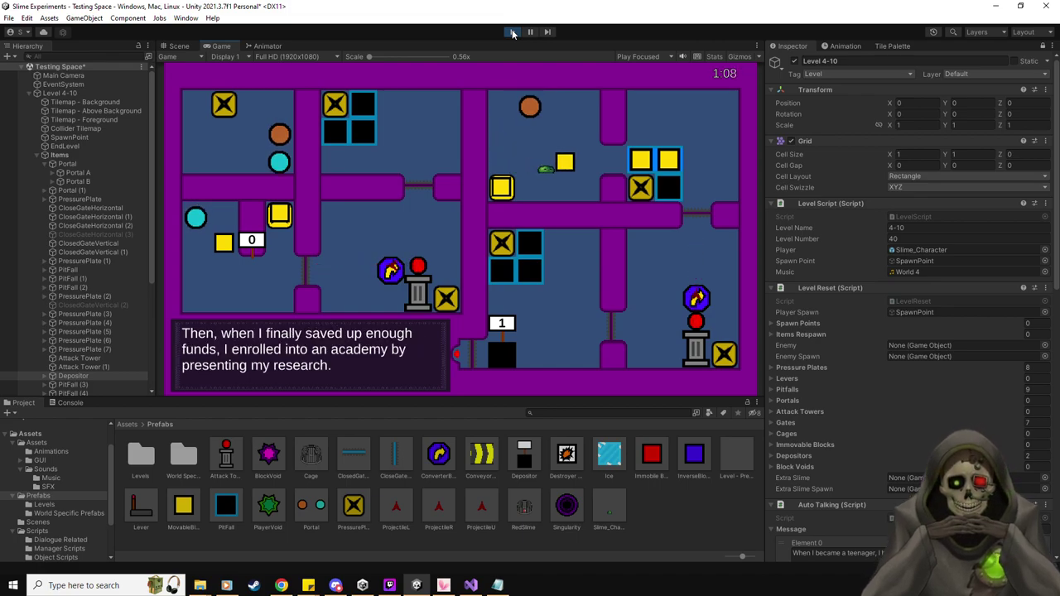
pyautogui.press('Right')
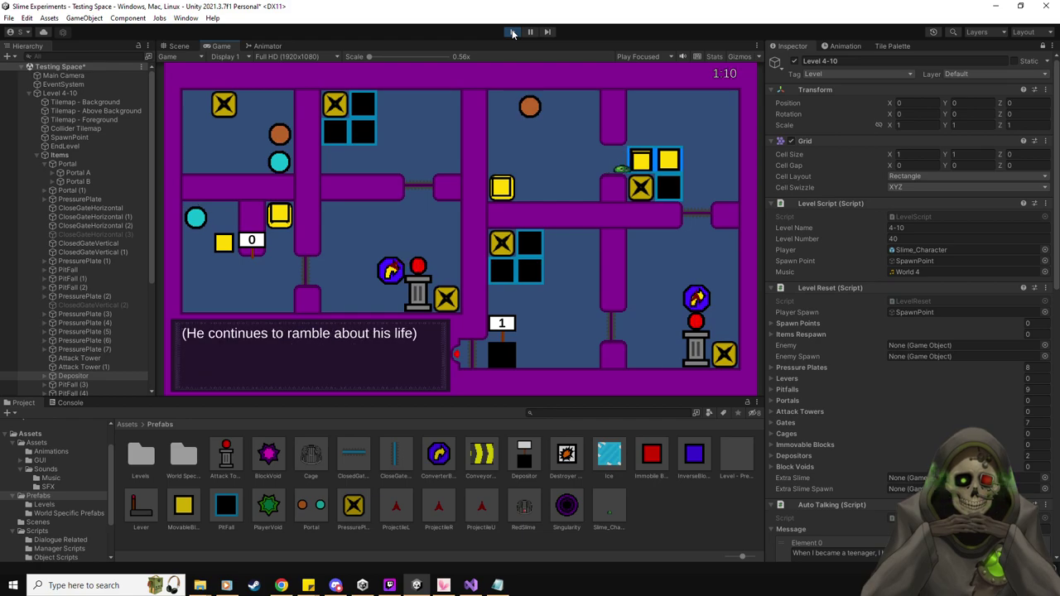
pyautogui.press('Left')
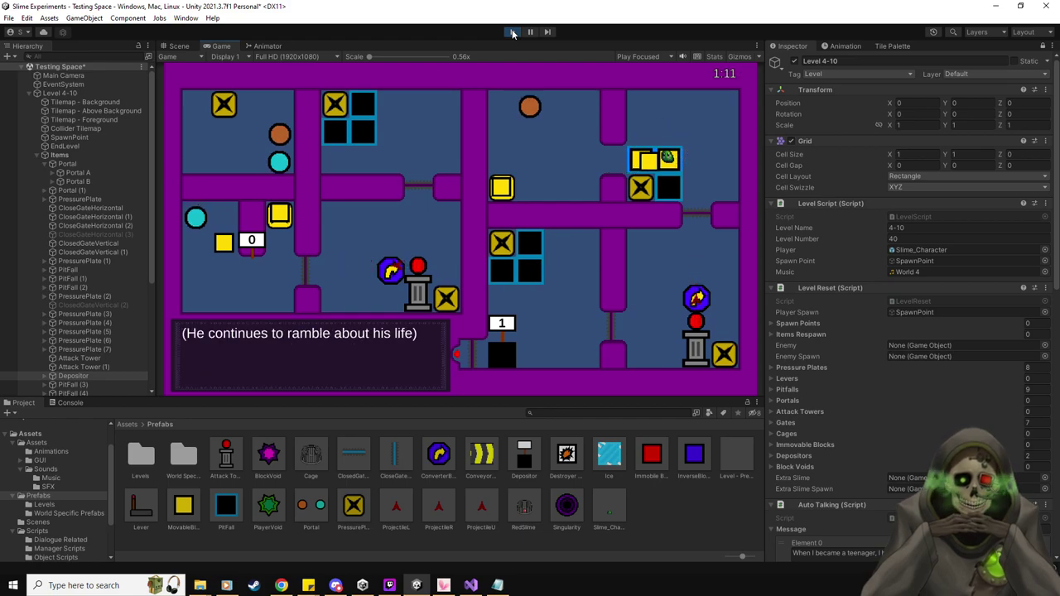
pyautogui.press('Down')
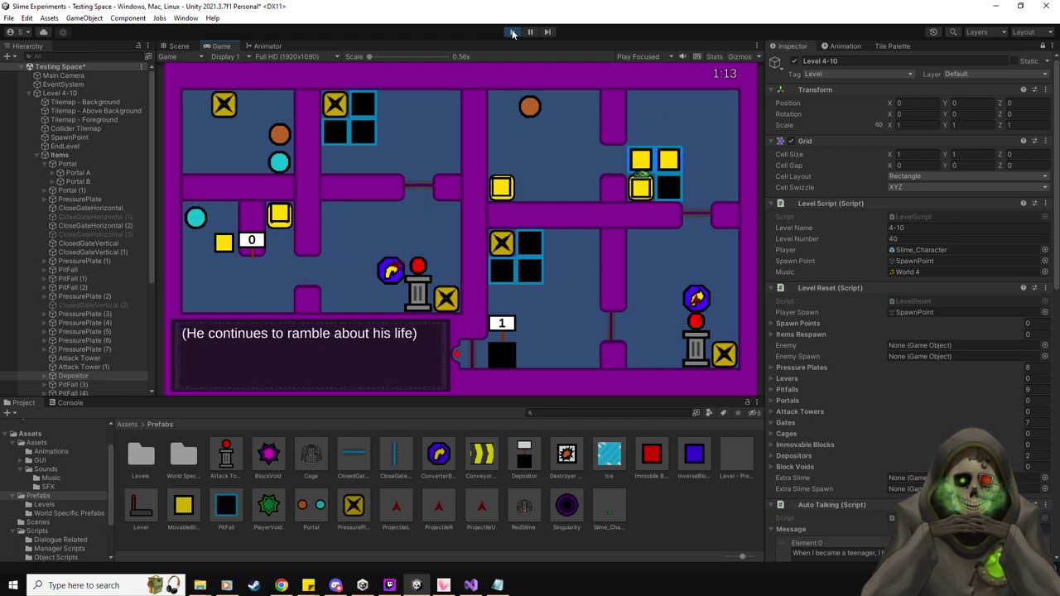
# Return to the starting room, go through the cyan portal and push the yellow block into the adjoining attack tower room.
pyautogui.press('Left')
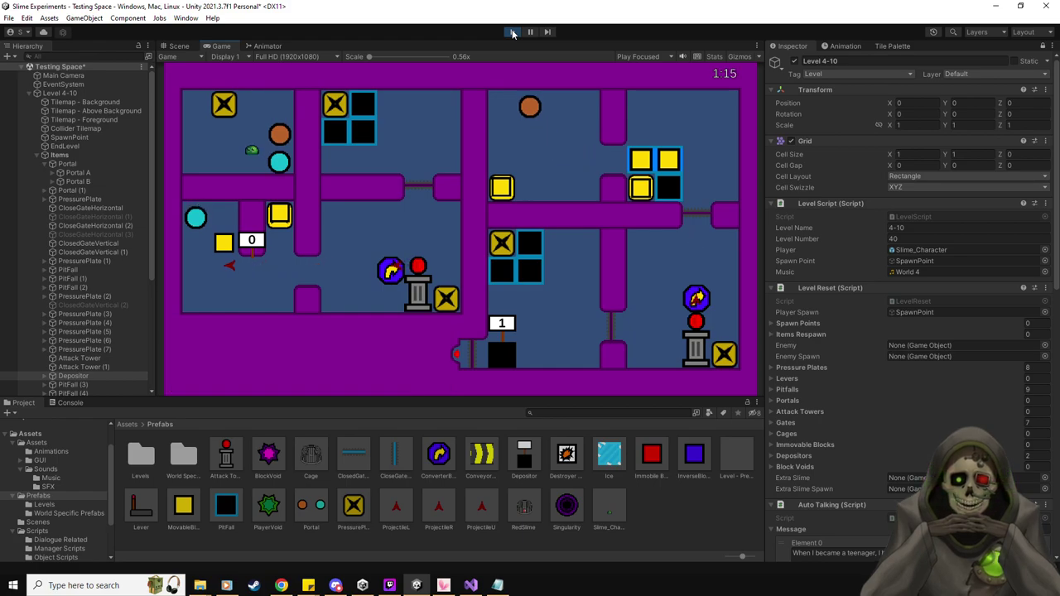
pyautogui.press('Down')
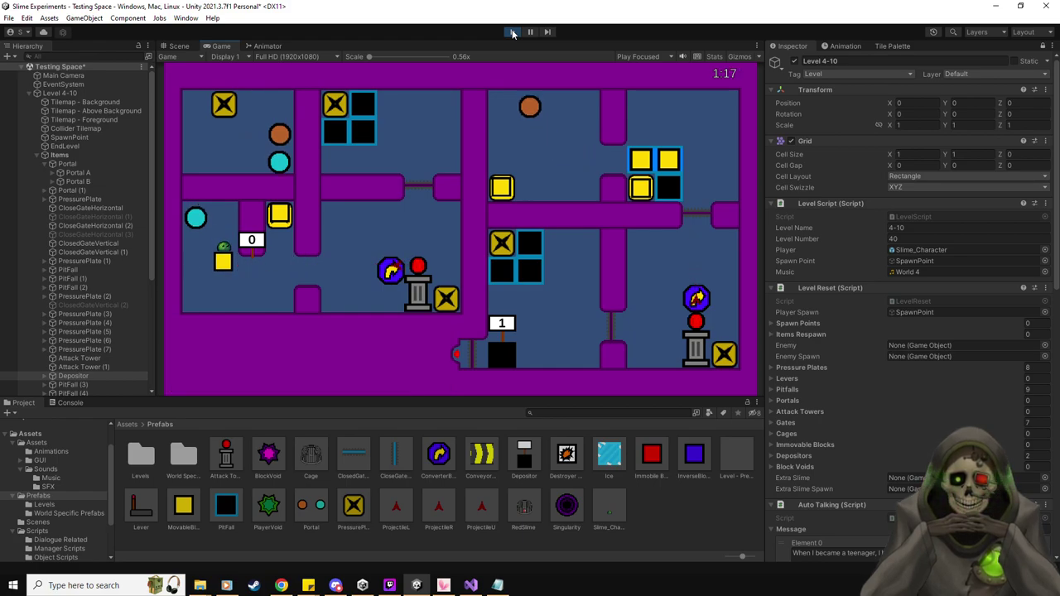
pyautogui.press('Right')
pyautogui.press('Right')
pyautogui.press('Right')
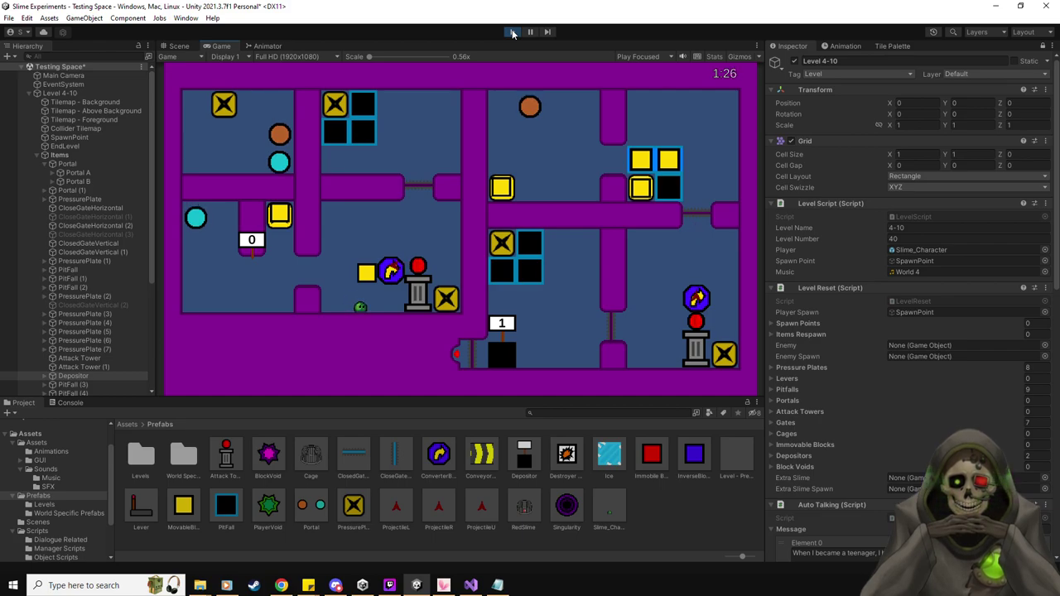
# Push the yellow block up around the converter block and attack tower and down onto the pressure plate beside the tower.
pyautogui.press('Up')
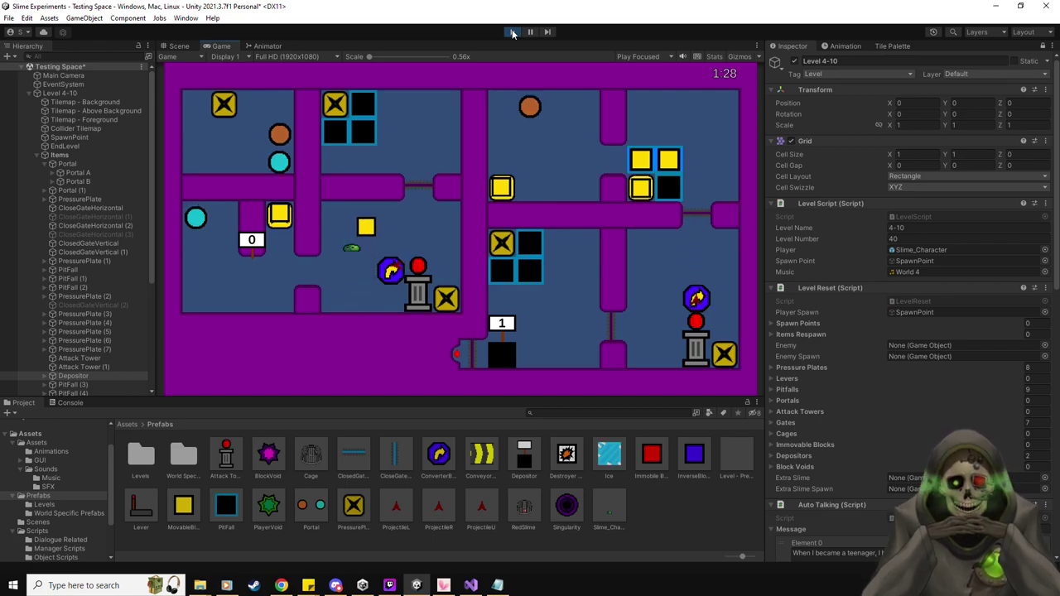
pyautogui.press('Up')
pyautogui.press('Right')
pyautogui.press('Up')
pyautogui.press('Right')
pyautogui.press('Right')
pyautogui.press('Up')
pyautogui.press('Right')
pyautogui.press('Down')
pyautogui.press('Down')
# Return to the starting room and send another yellow block through the orange portal into the upper-right room.
pyautogui.press('Left')
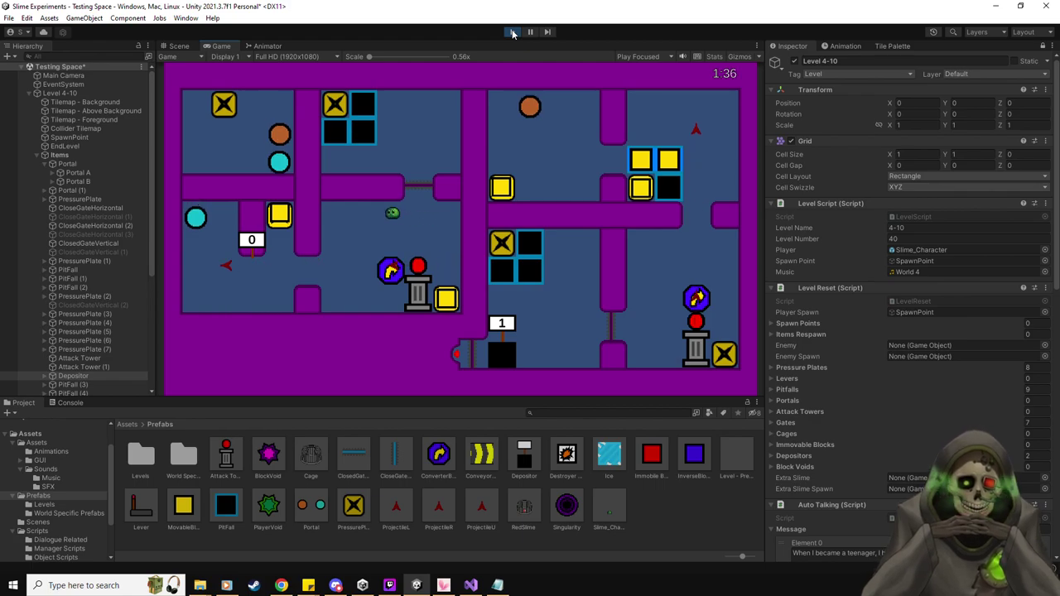
pyautogui.press('Down')
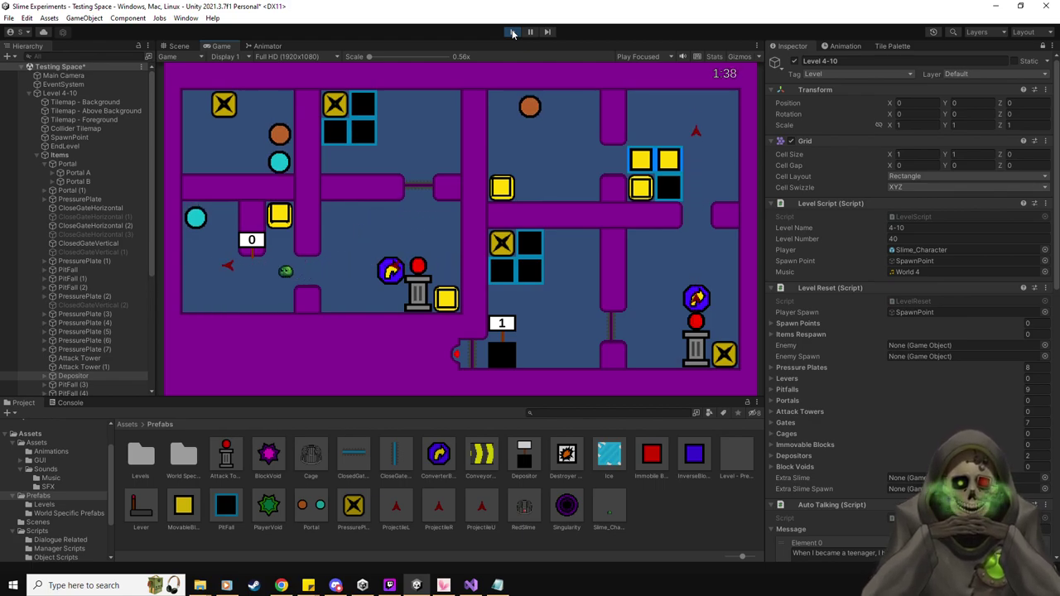
pyautogui.press('Left')
pyautogui.press('Up')
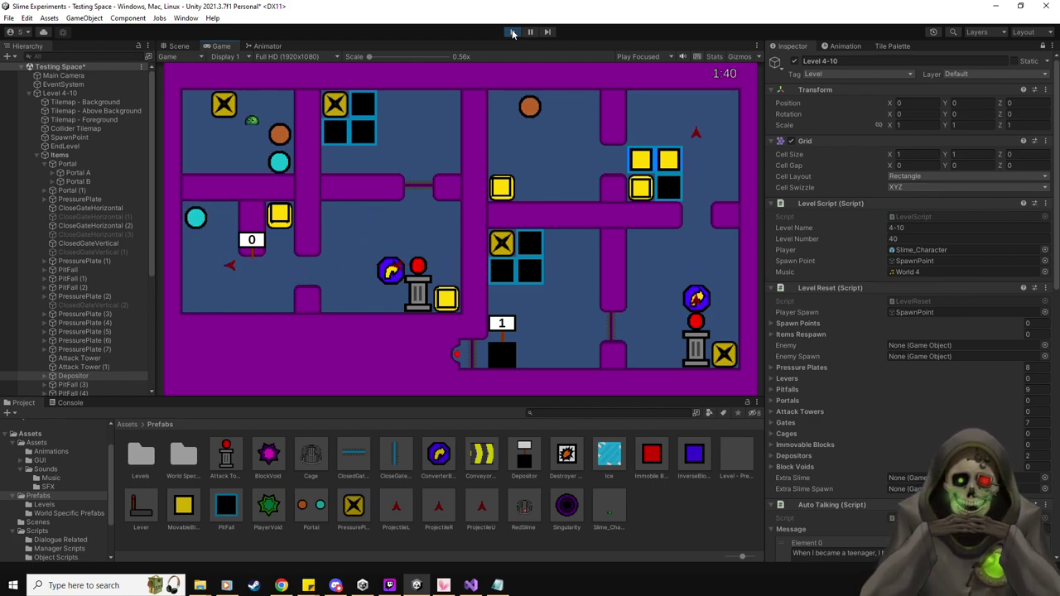
pyautogui.press('Down')
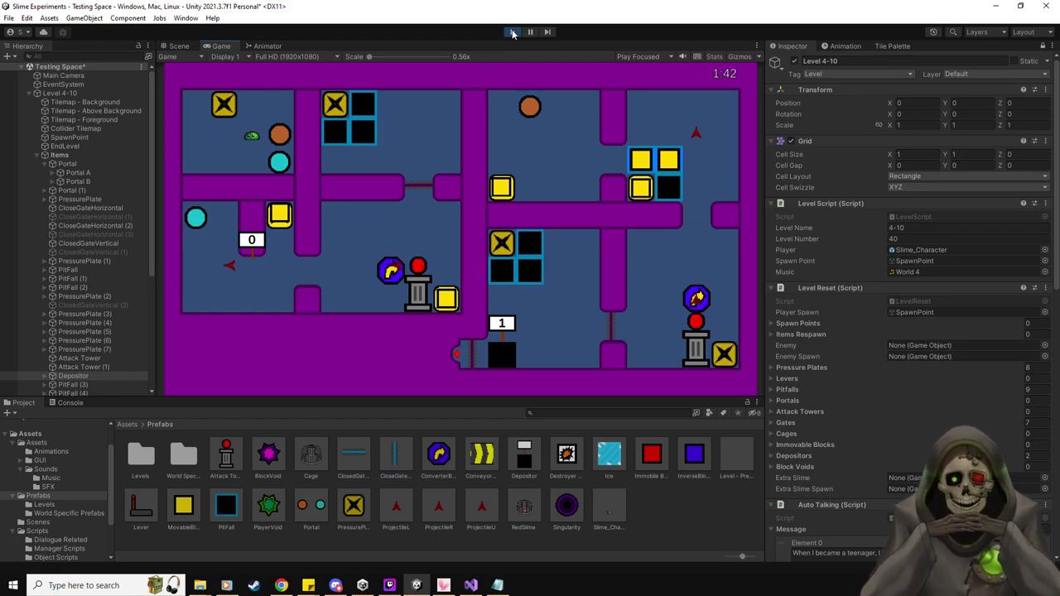
pyautogui.press('Down')
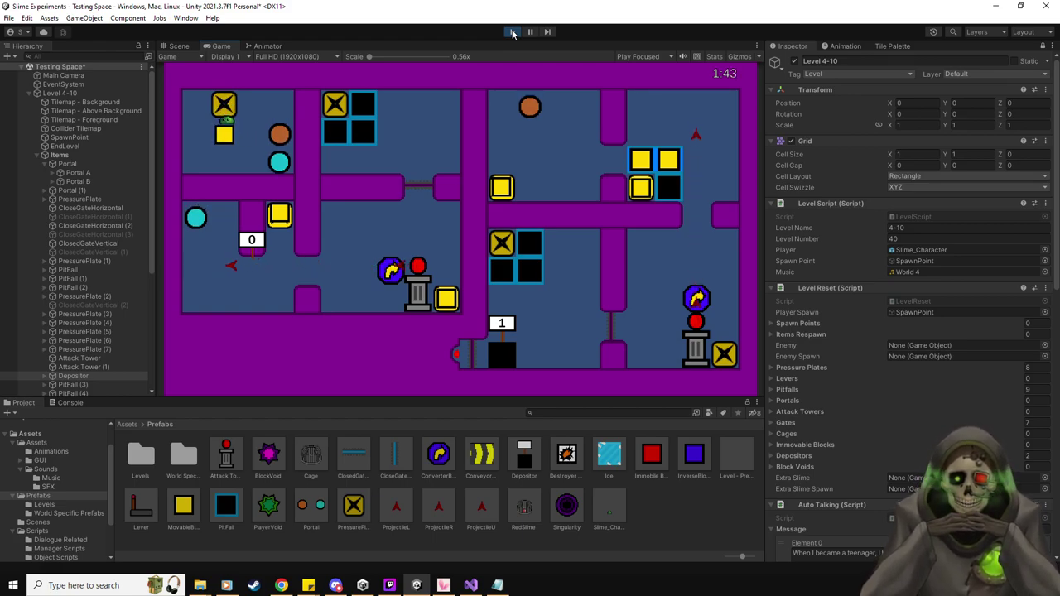
pyautogui.press('Right')
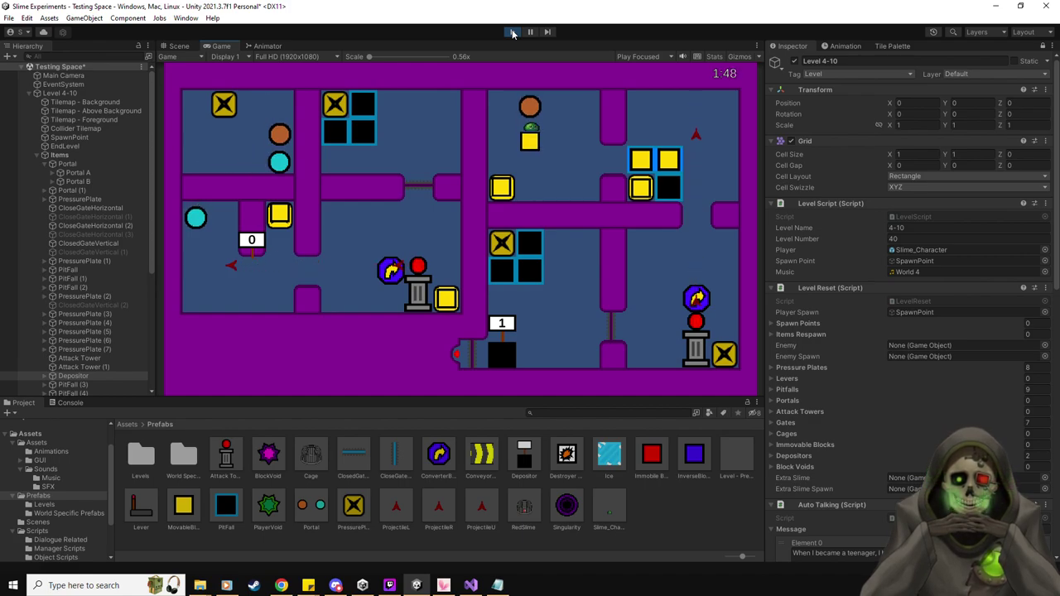
# Push the block across the filled pitfalls and down through the opened gate into the lower-right room.
pyautogui.press('Right')
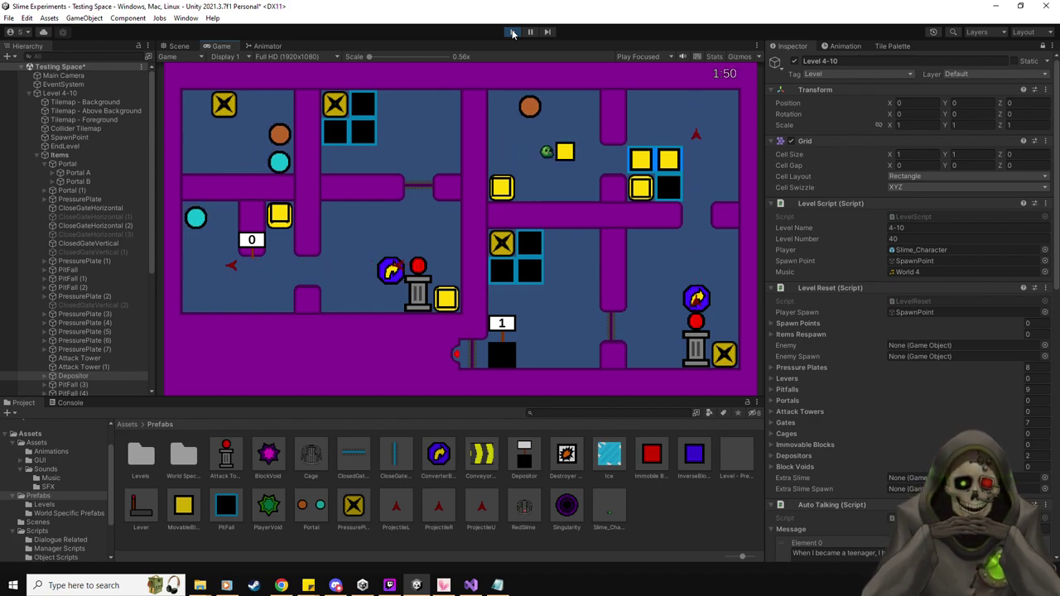
pyautogui.press('Left')
pyautogui.press('Down')
pyautogui.press('Right')
pyautogui.press('Right')
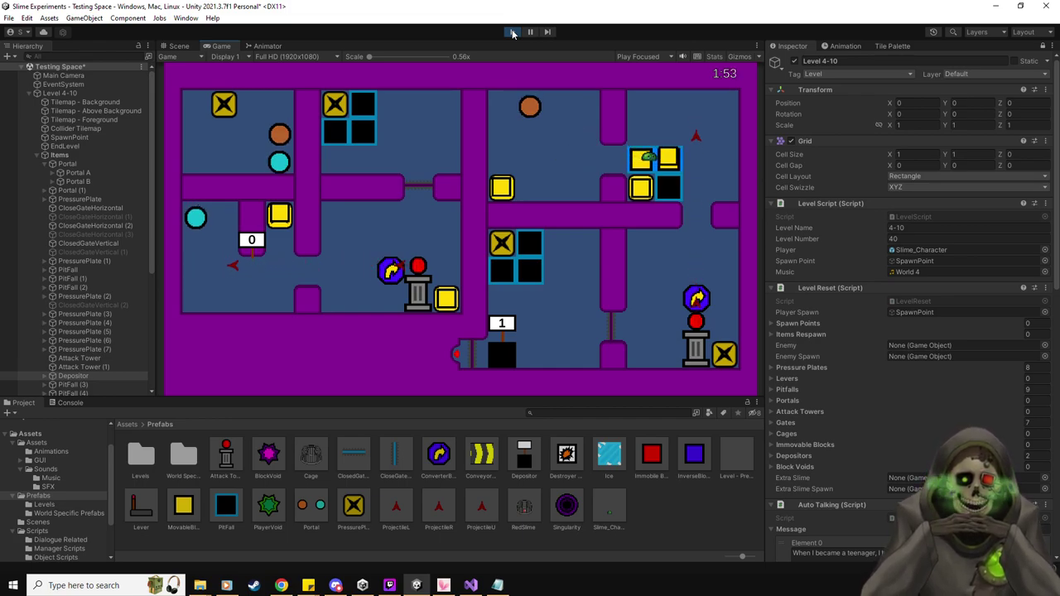
pyautogui.press('Up')
pyautogui.press('Down')
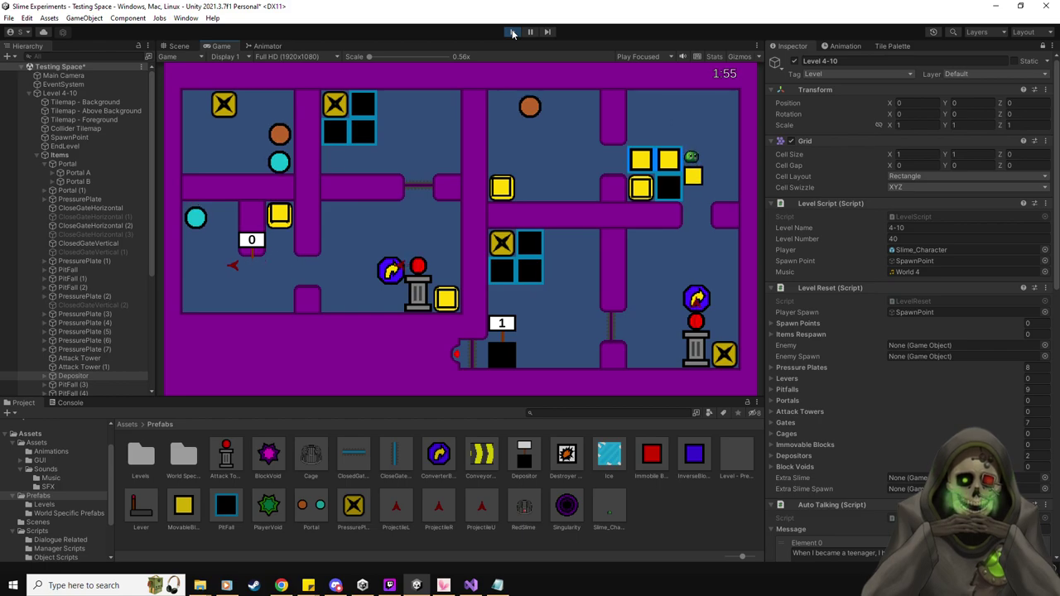
pyautogui.press('Down')
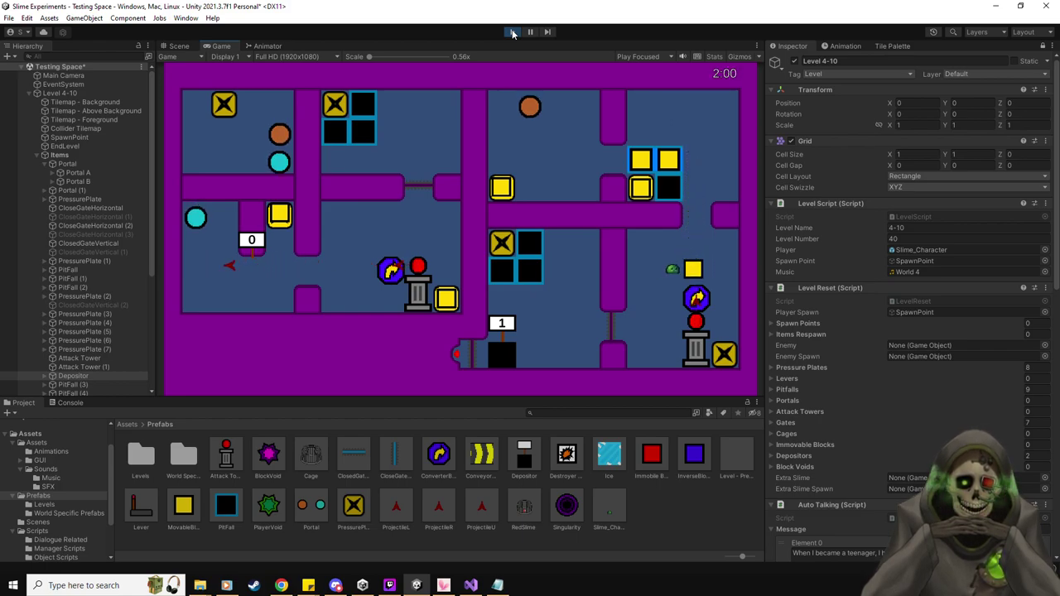
# Push the block around the converter block and attack tower onto the pressure plate in the lower-right room's corner.
pyautogui.press('Right')
pyautogui.press('Up')
pyautogui.press('Down')
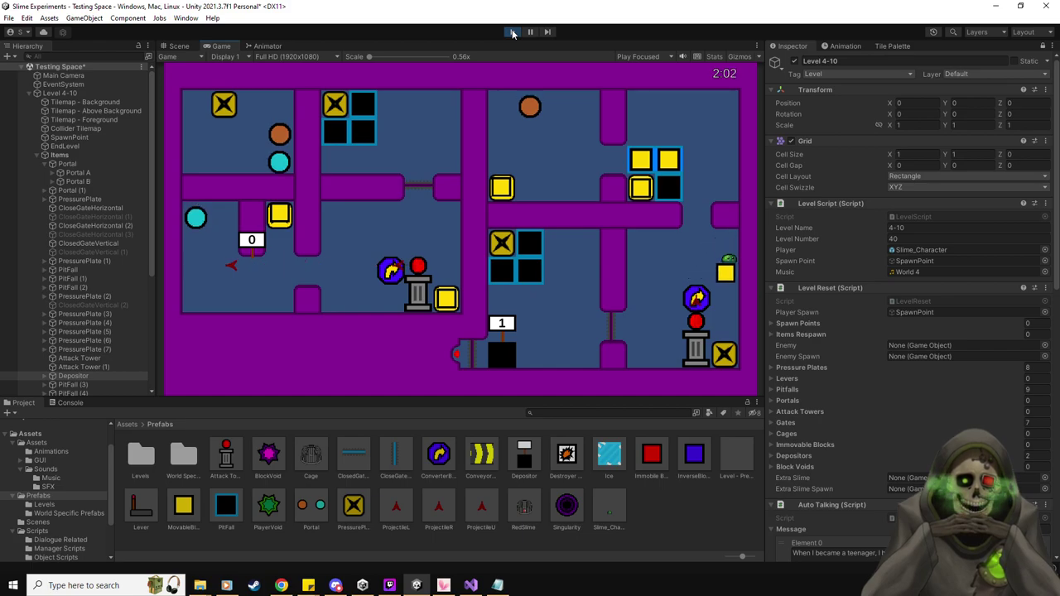
pyautogui.press('Down')
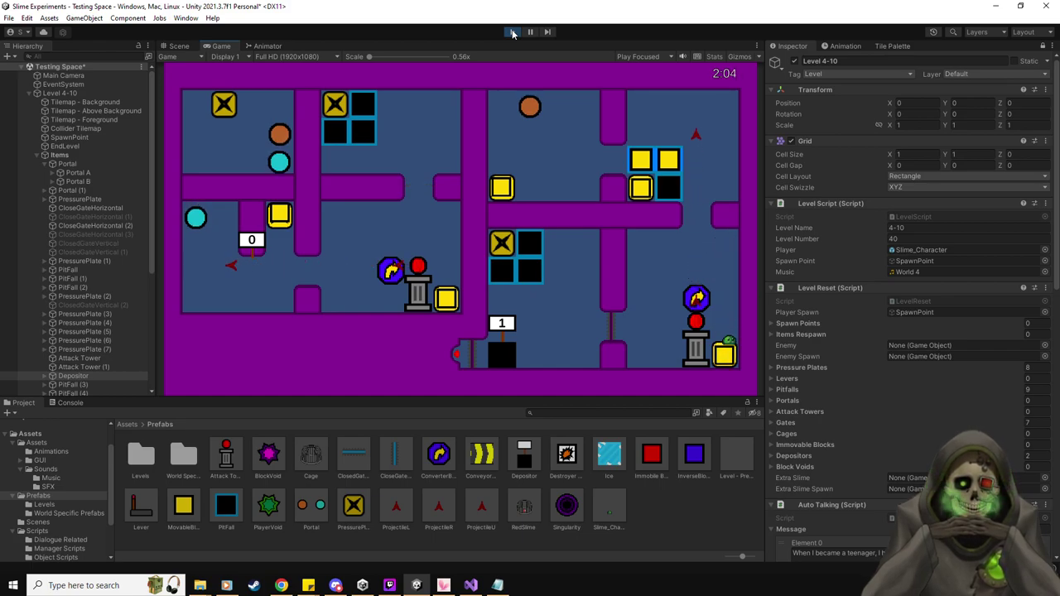
# Return to the starting room and send one yellow block through the orange portal and another through the cyan portal.
pyautogui.press('Up')
pyautogui.press('Left')
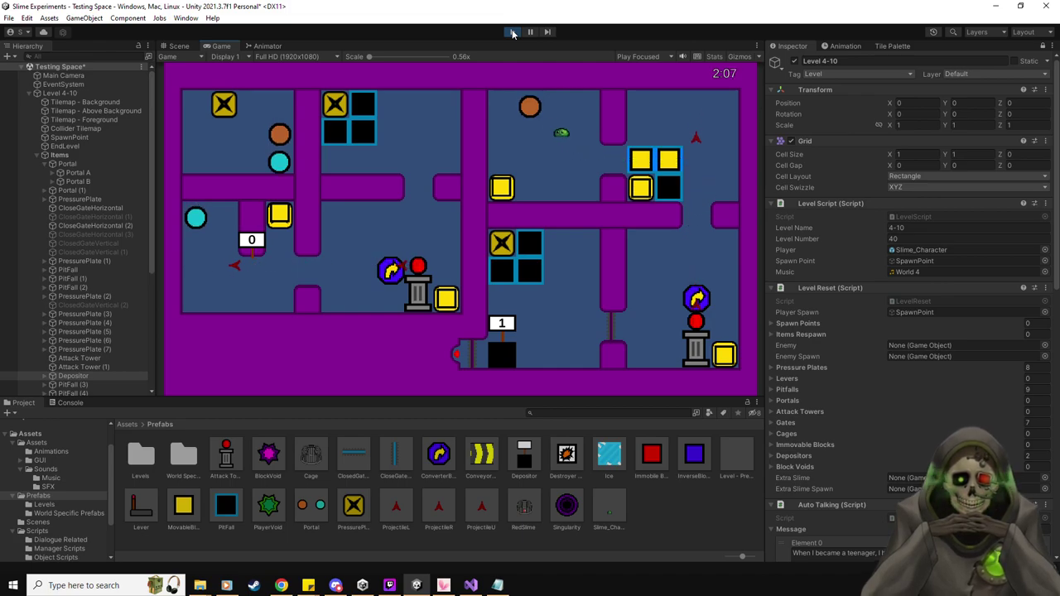
pyautogui.press('Down')
pyautogui.press('Down')
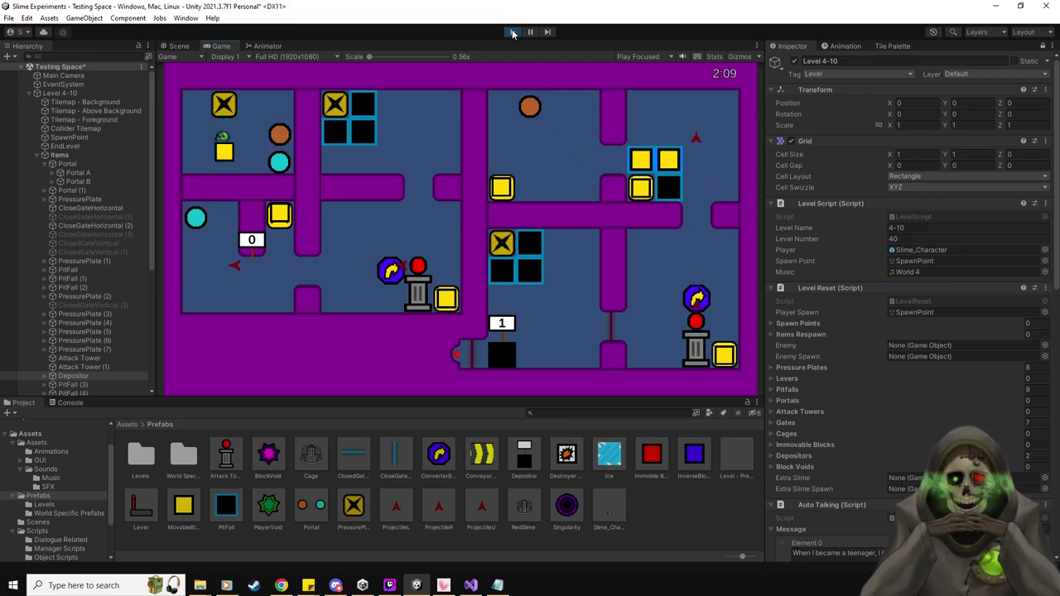
pyautogui.press('Left')
pyautogui.press('Down')
pyautogui.press('Right')
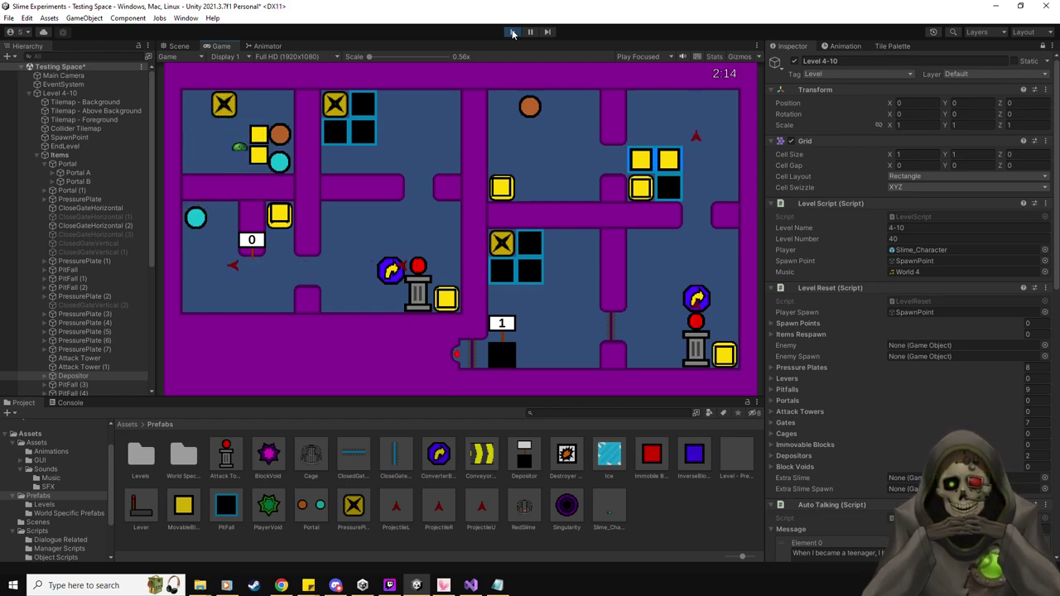
# Follow the block through the cyan portal and push it past the depositor into the adjoining attack tower room.
pyautogui.press('Down')
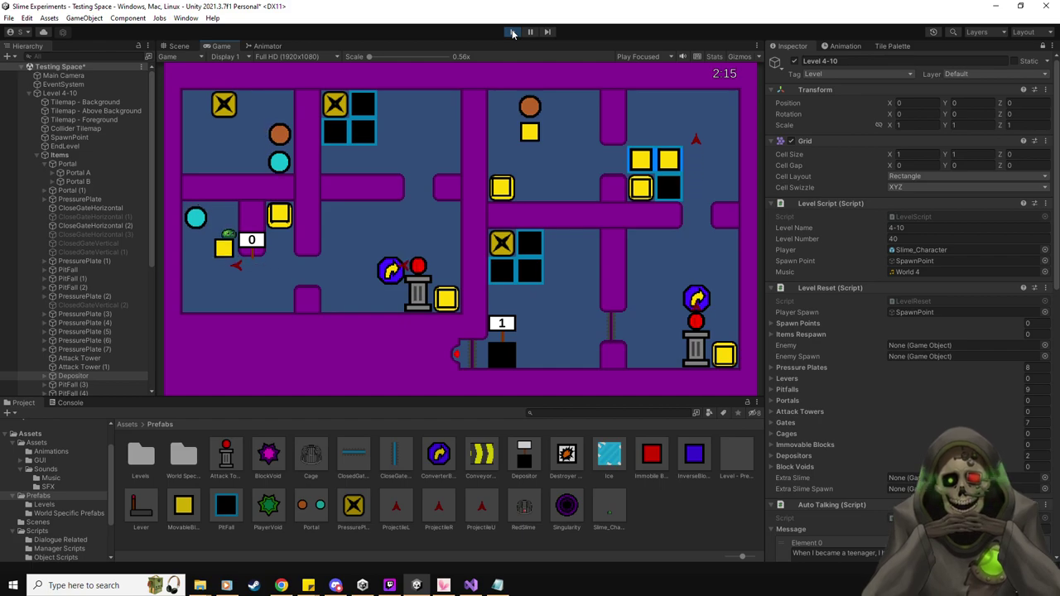
pyautogui.press('Right')
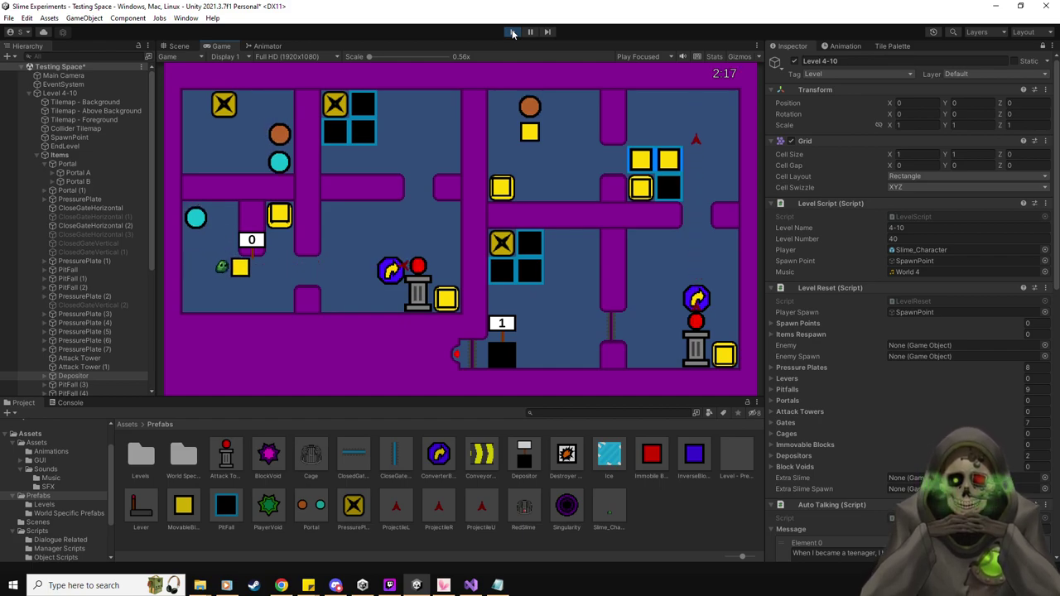
pyautogui.press('Right')
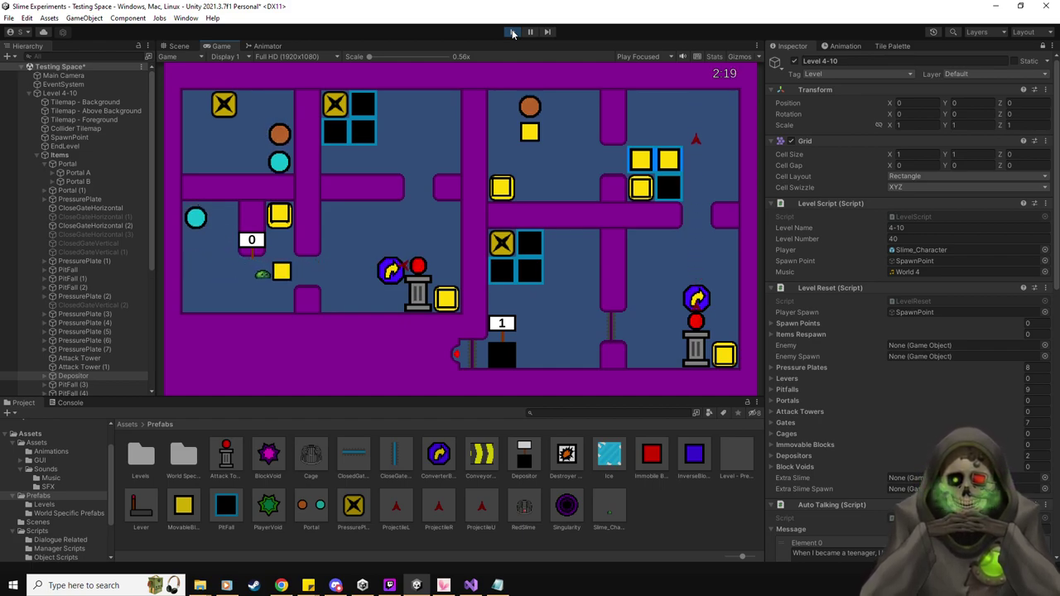
pyautogui.press('Right')
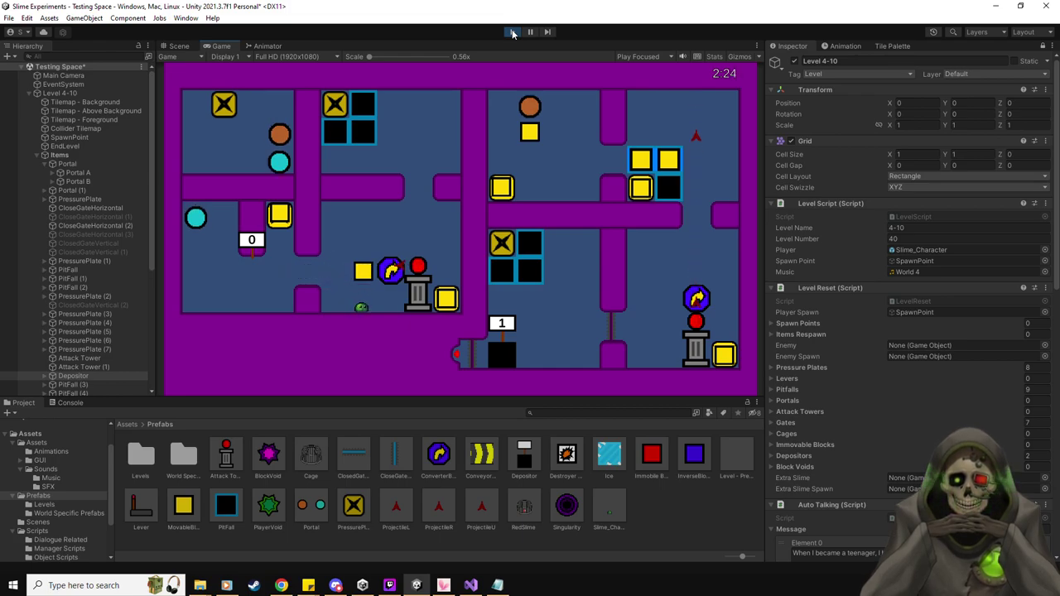
# Push the block up through the opened horizontal gate and into the pitfall beside the upper room's pressure plate.
pyautogui.press('Up')
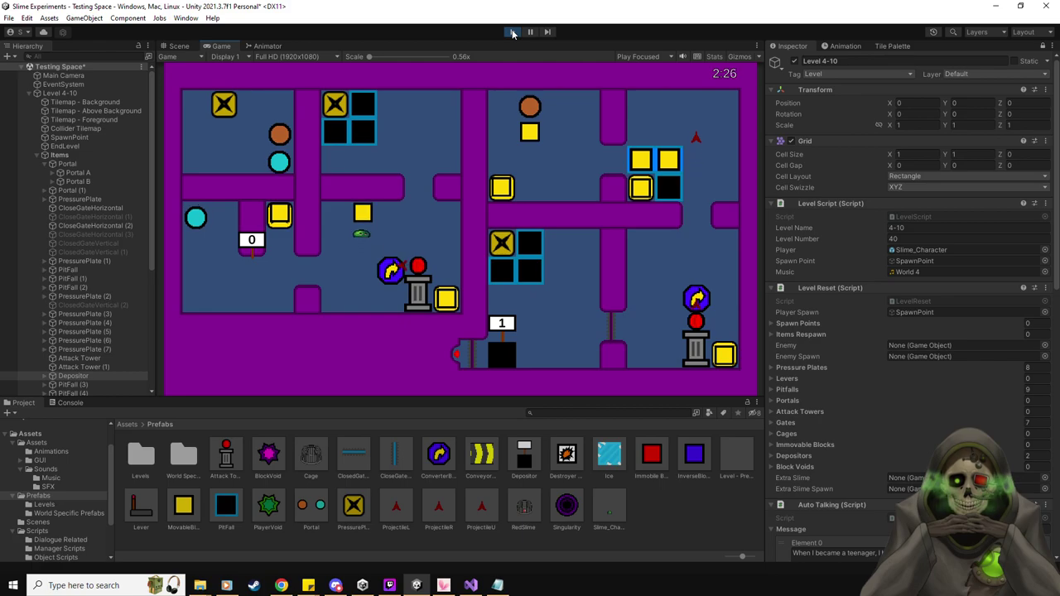
pyautogui.press('Right')
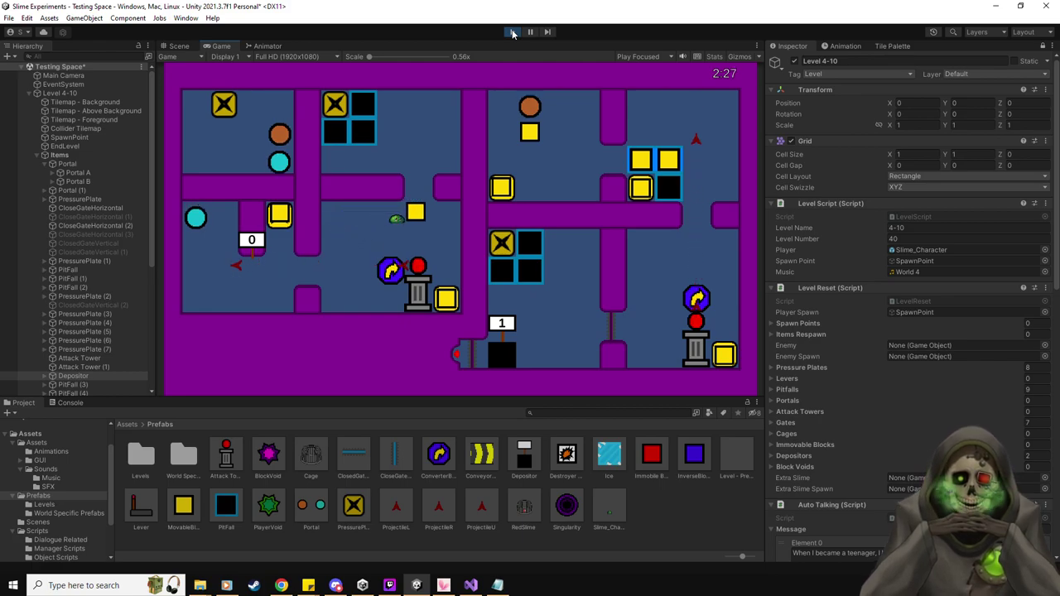
pyautogui.press('Up')
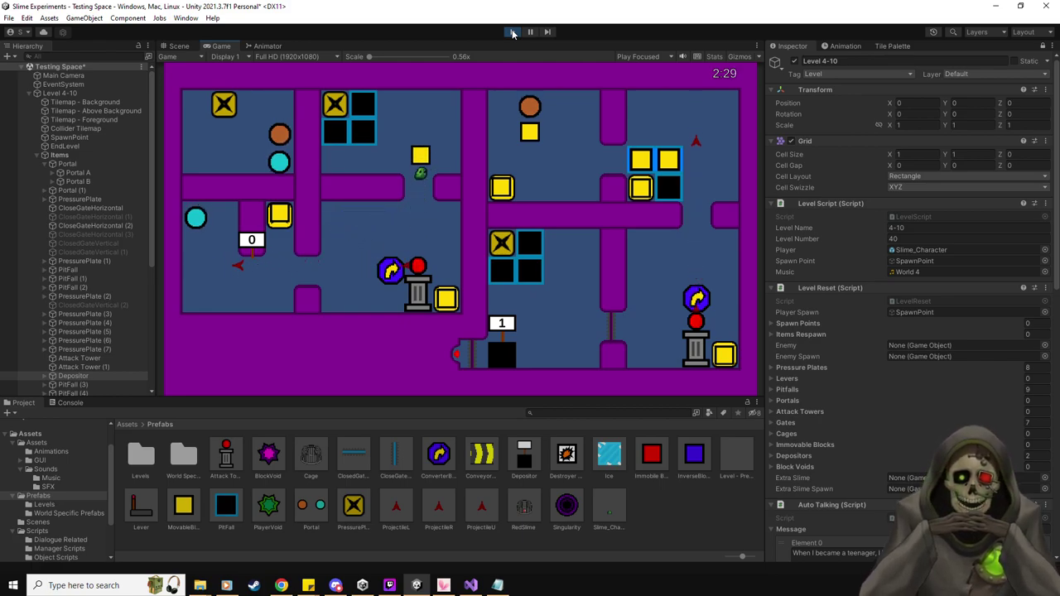
pyautogui.press('Left')
# Return to the starting room and send another yellow block through the cyan portal.
pyautogui.press('Down')
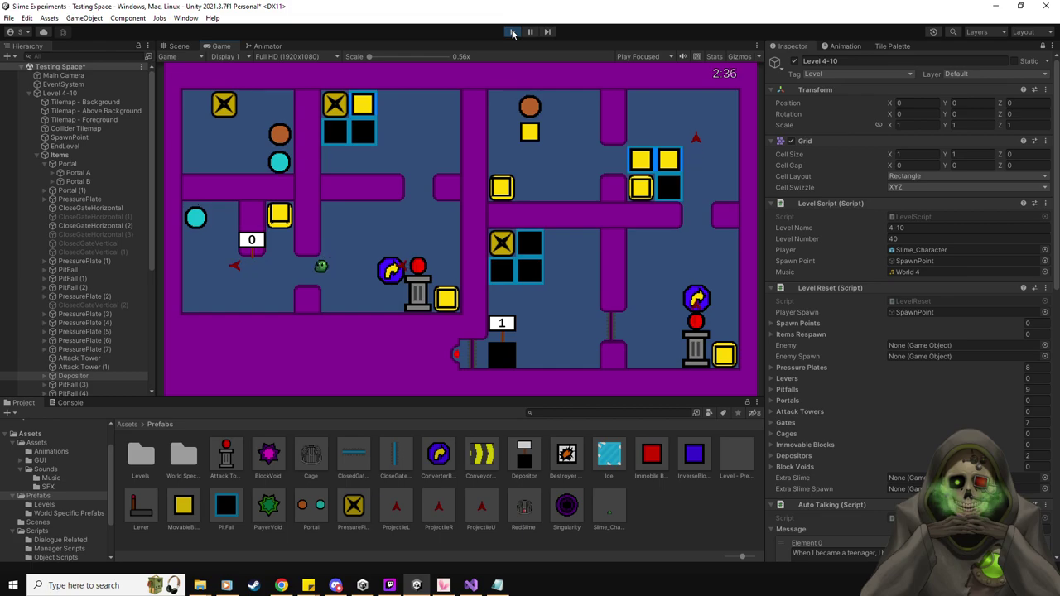
pyautogui.press('Left')
pyautogui.press('Left')
pyautogui.press('Down')
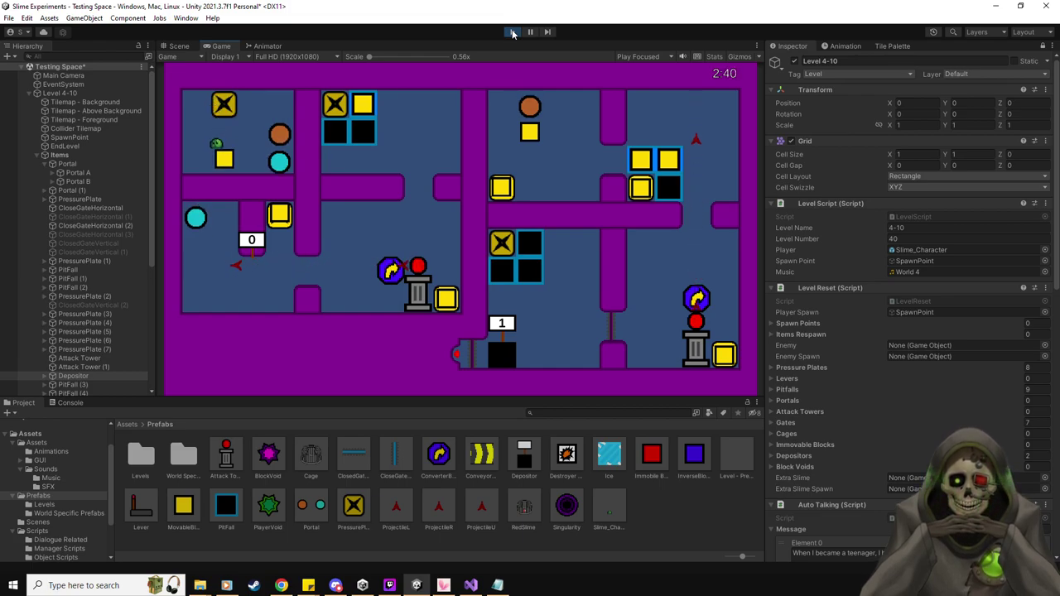
pyautogui.press('Right')
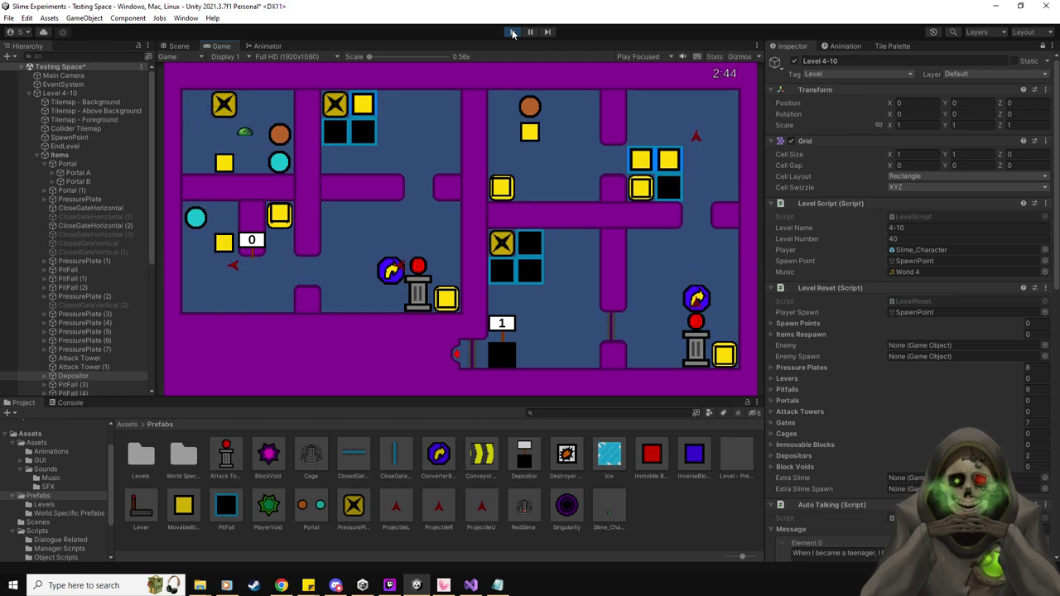
# Push the new block down from the cyan portal exit and across to the converter block in the attack tower room.
pyautogui.press('Down')
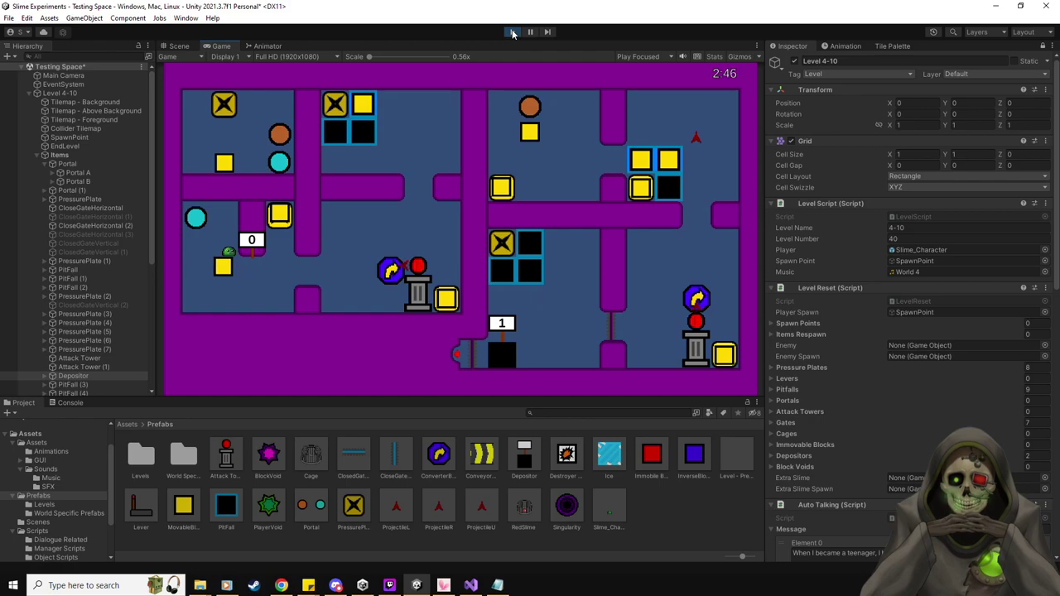
pyautogui.press('Down')
pyautogui.press('Right')
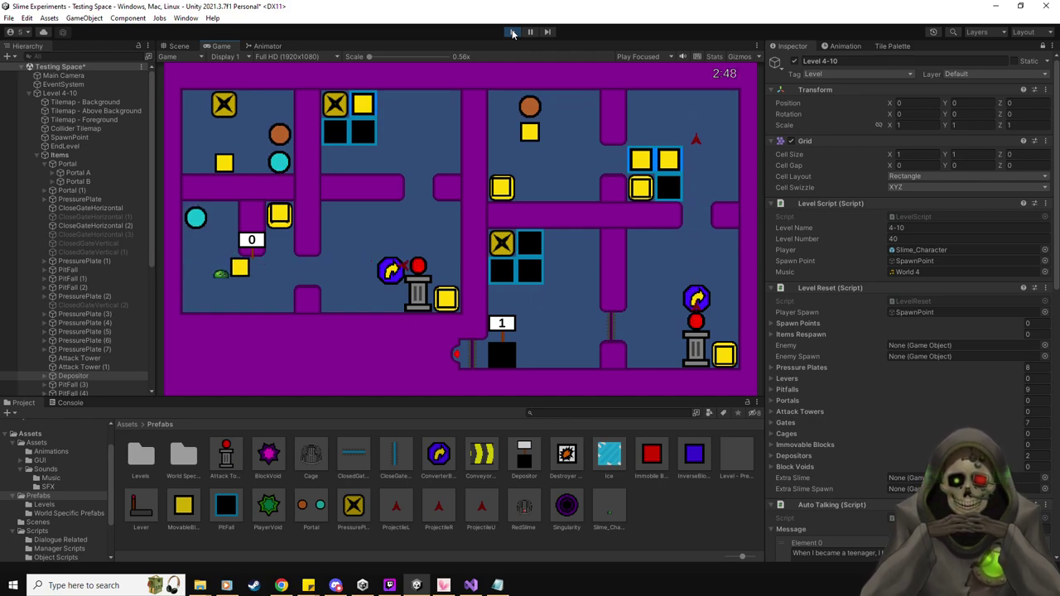
pyautogui.press('Down')
pyautogui.press('Right')
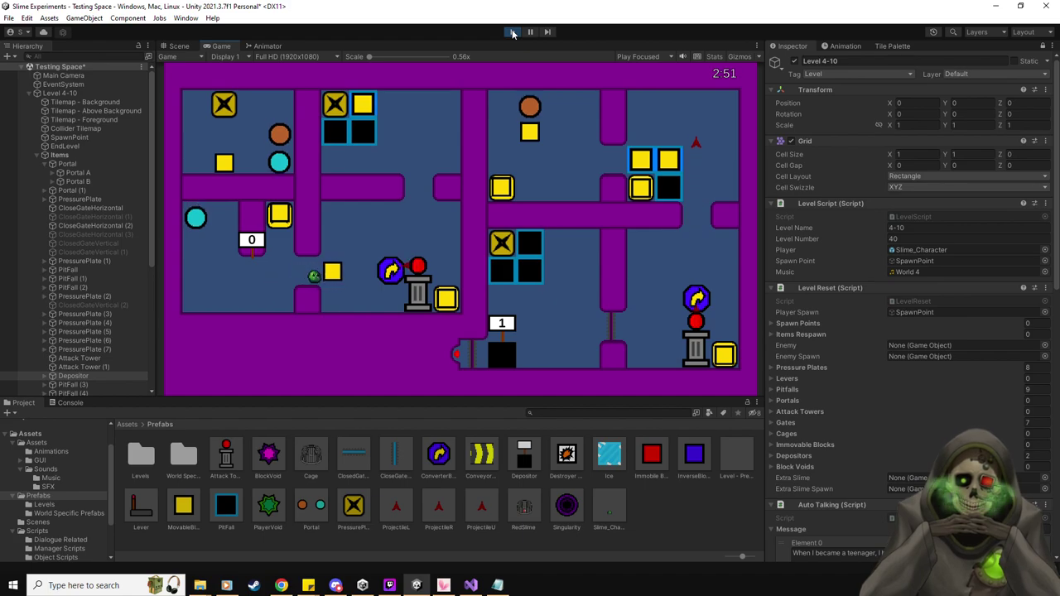
# Push the yellow block from beside the converter block up into the gap leading to the upper room.
pyautogui.press('Down')
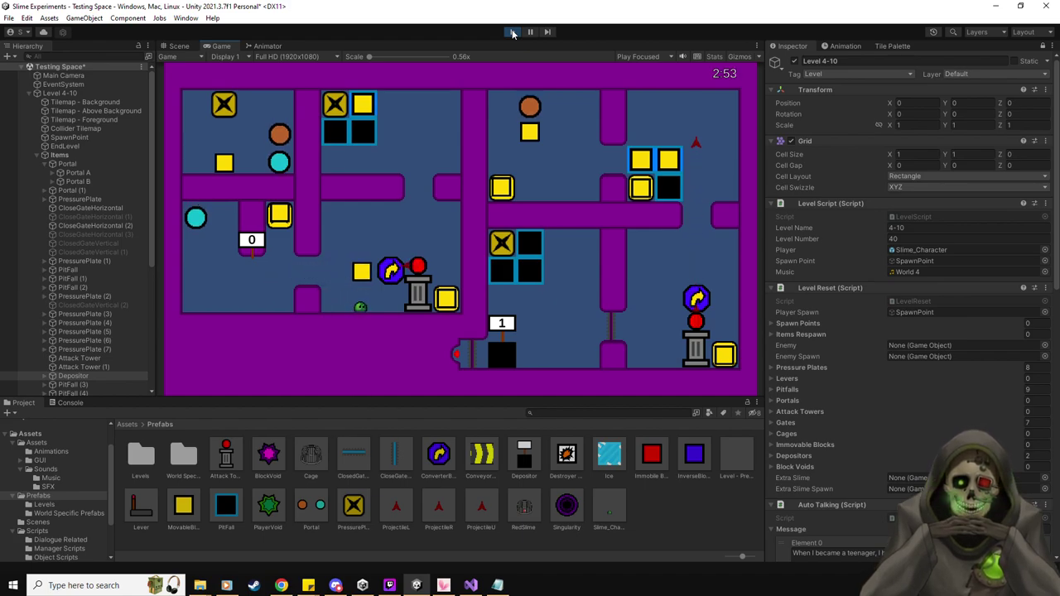
pyautogui.press('Up')
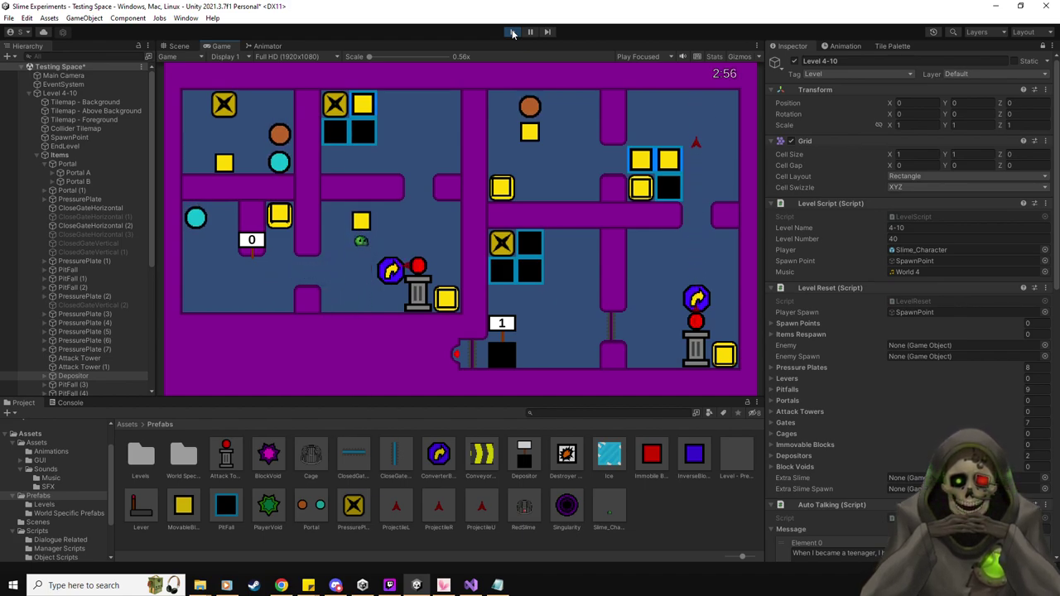
pyautogui.press('Right')
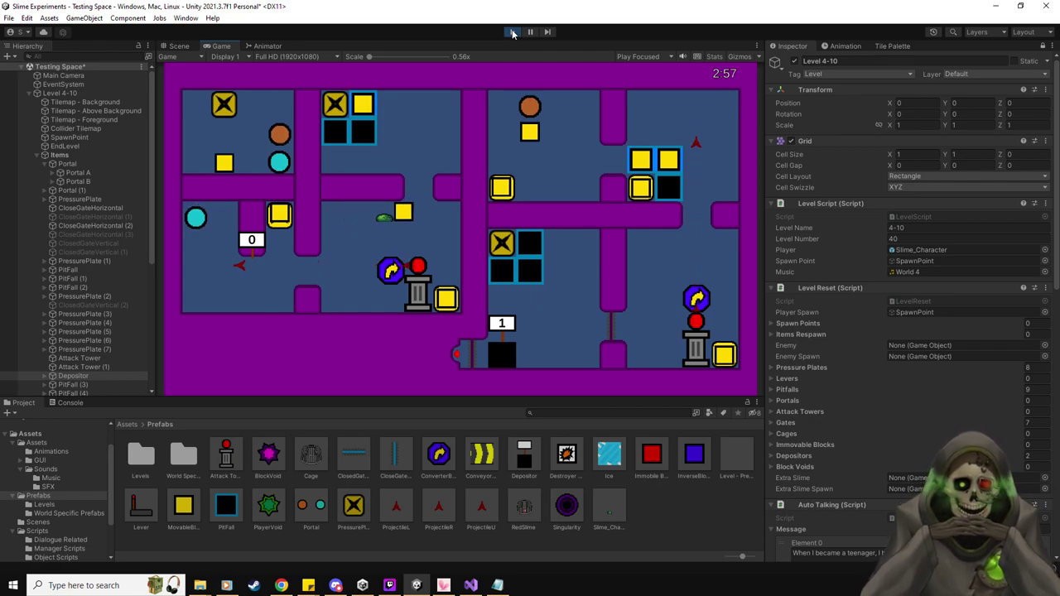
pyautogui.press('Up')
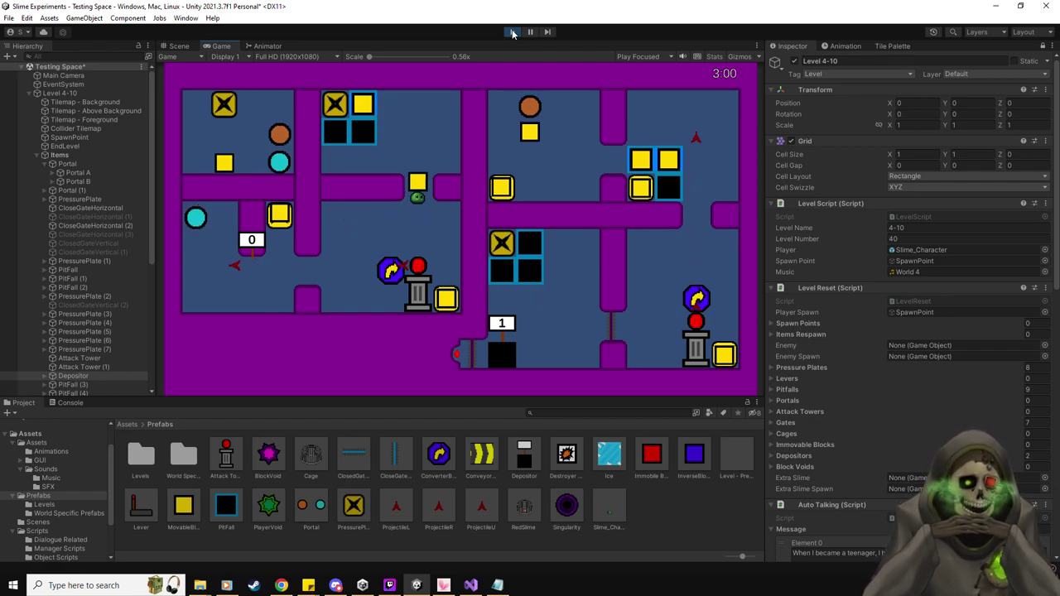
# Push the block through the gap and across the filled pitfall onto the upper room's pressure plate.
pyautogui.press('Up')
pyautogui.press('Right')
pyautogui.press('Up')
pyautogui.press('Left')
pyautogui.press('Left')
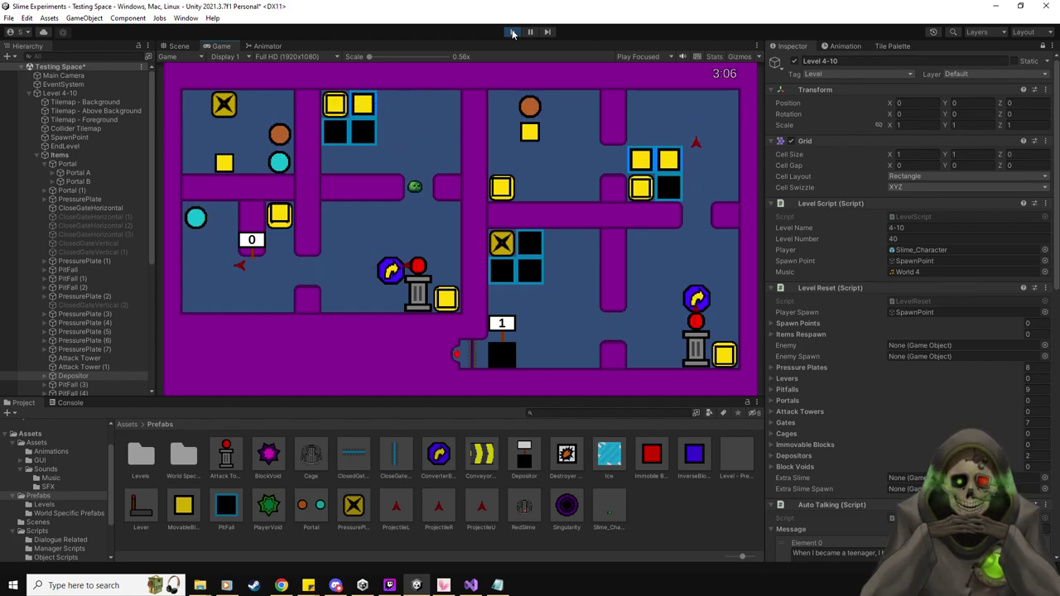
# Return to the starting room, take the orange portal and push the block waiting there across the filled pitfalls.
pyautogui.press('Left')
pyautogui.press('Down')
pyautogui.press('Left')
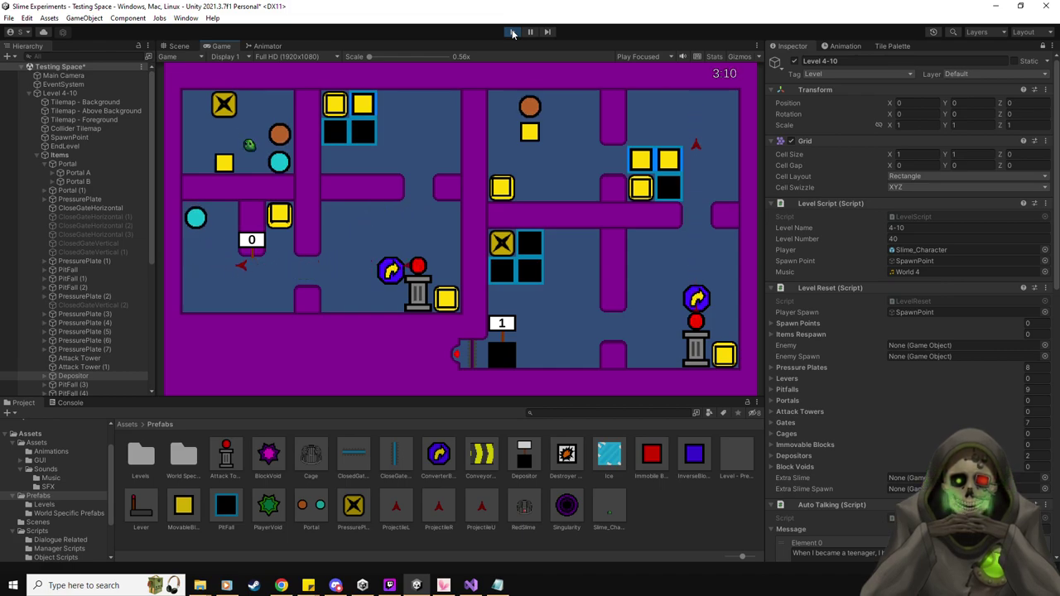
pyautogui.press('Down')
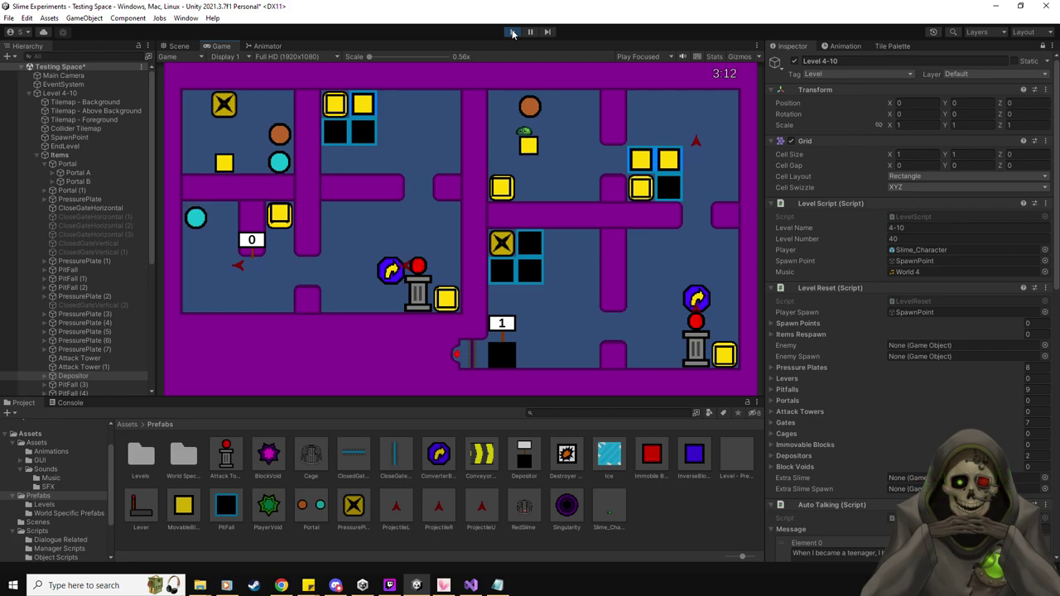
pyautogui.press('Right')
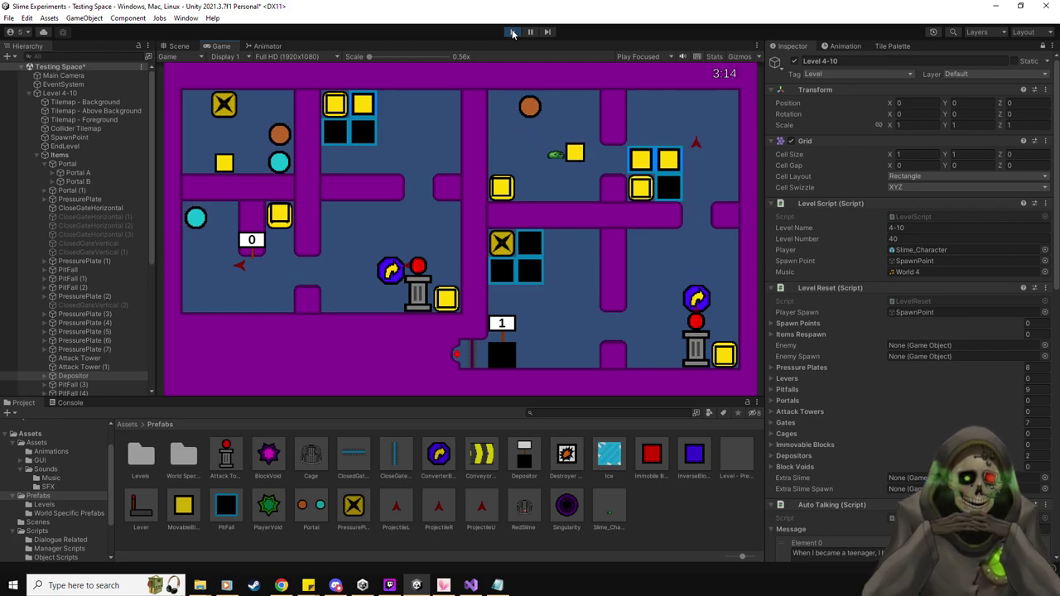
pyautogui.press('Right')
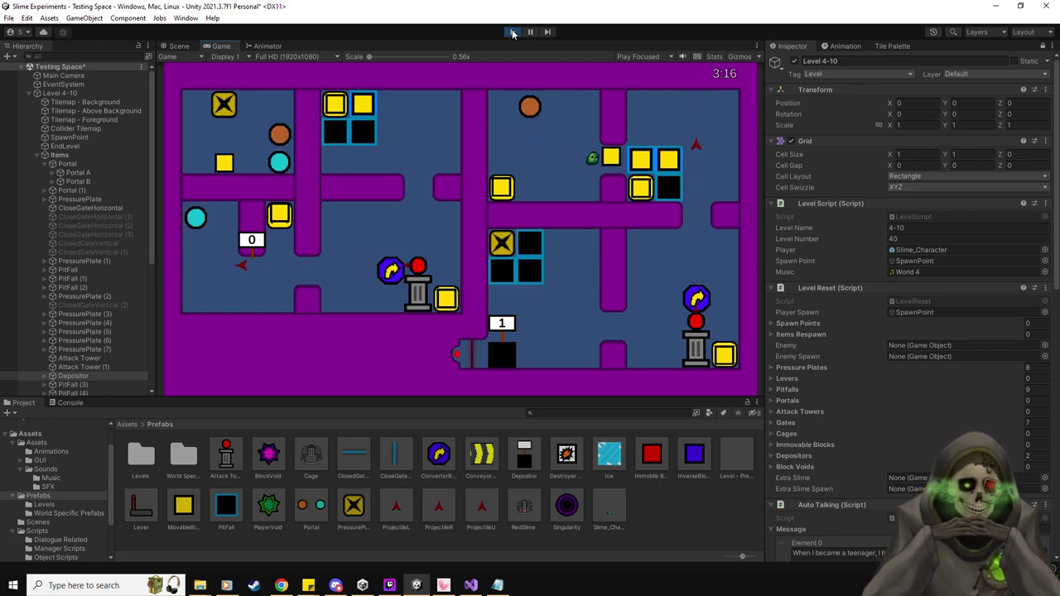
pyautogui.press('Right')
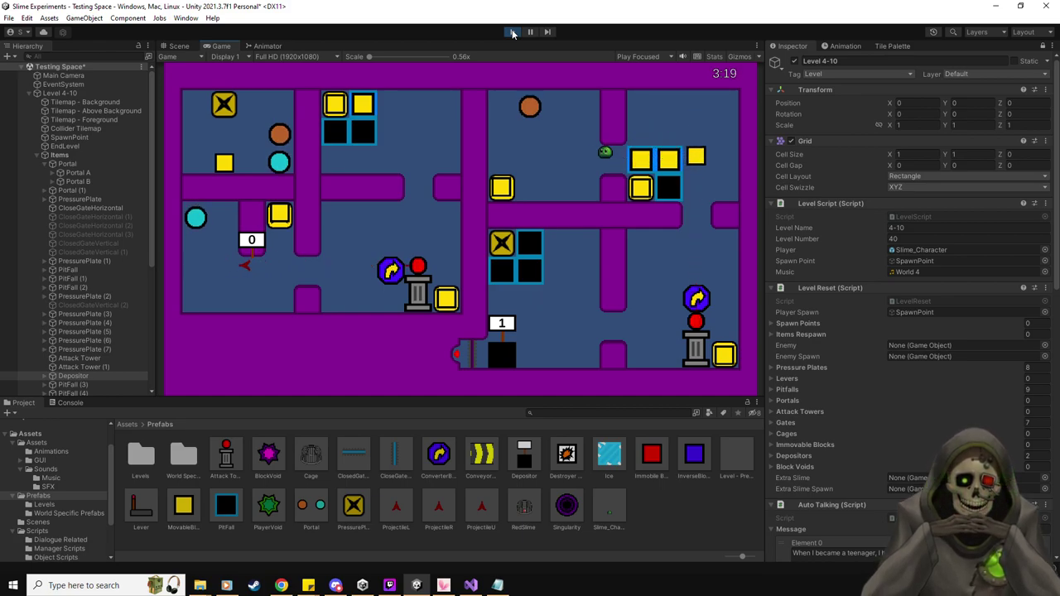
# Send the starting room's yellow block through the orange portal and push it clear of the portal exit.
pyautogui.press('Left')
pyautogui.press('Right')
pyautogui.press('Right')
pyautogui.press('Right')
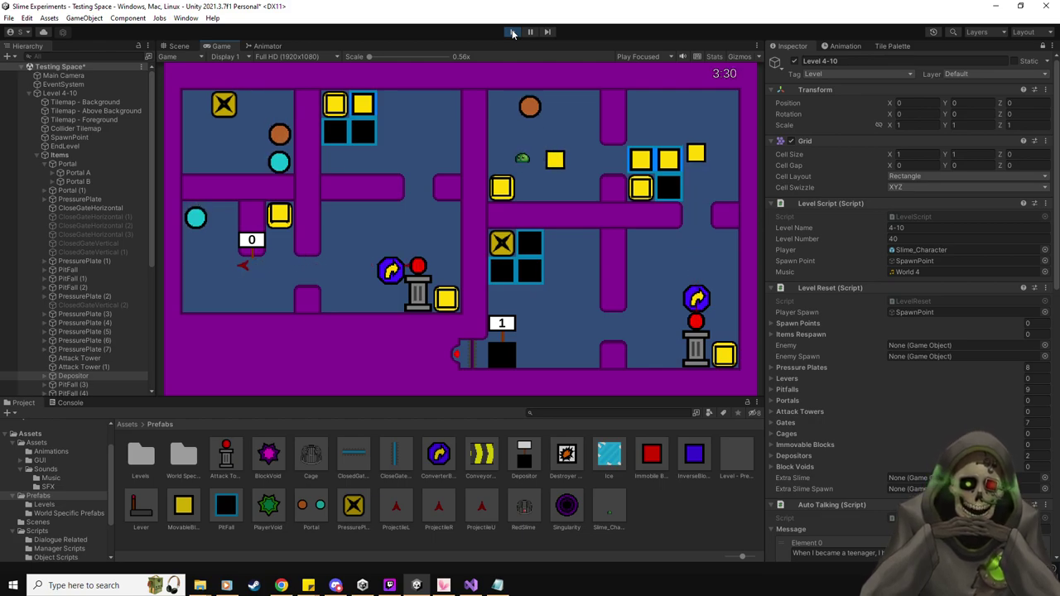
# Step on the starting room's pressure plate for another yellow block and send it through the orange portal.
pyautogui.press('Left')
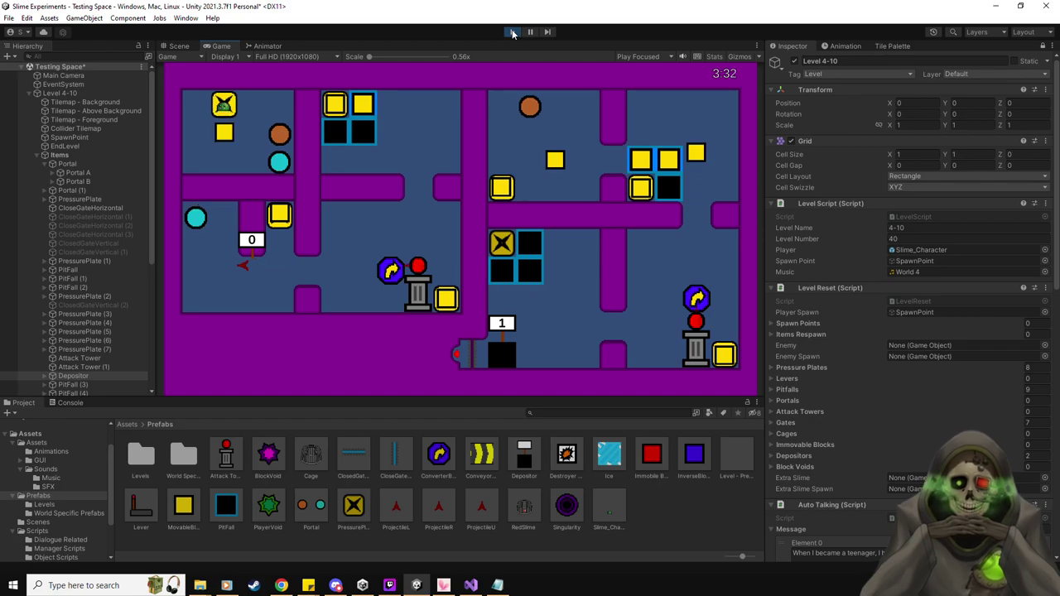
pyautogui.press('Left')
pyautogui.press('Right')
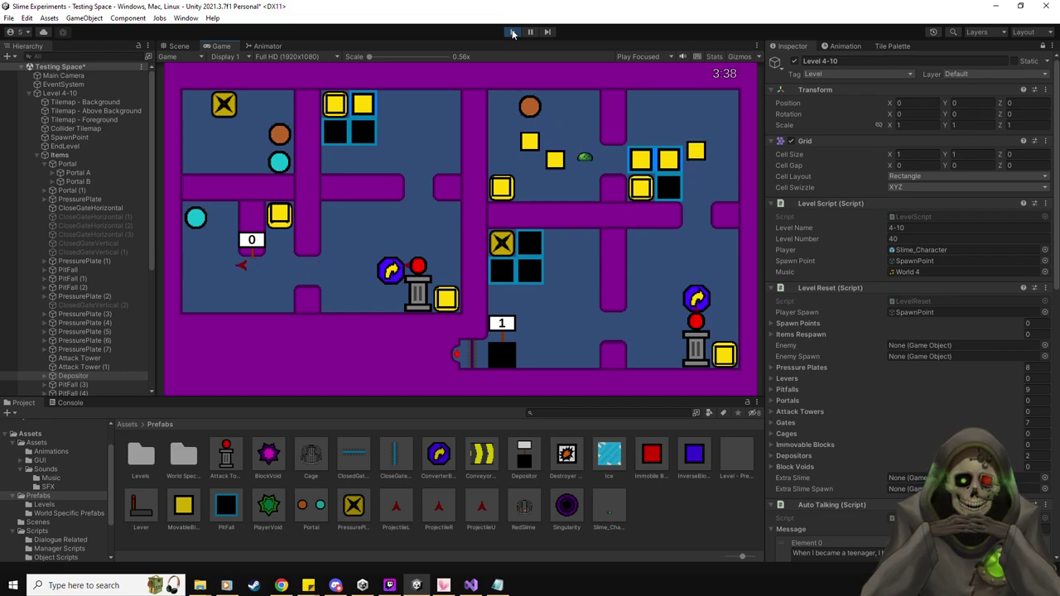
# Push the block beyond the filled pitfalls down into the lower attack tower room and into the doorway to the depositor room.
pyautogui.press('Down')
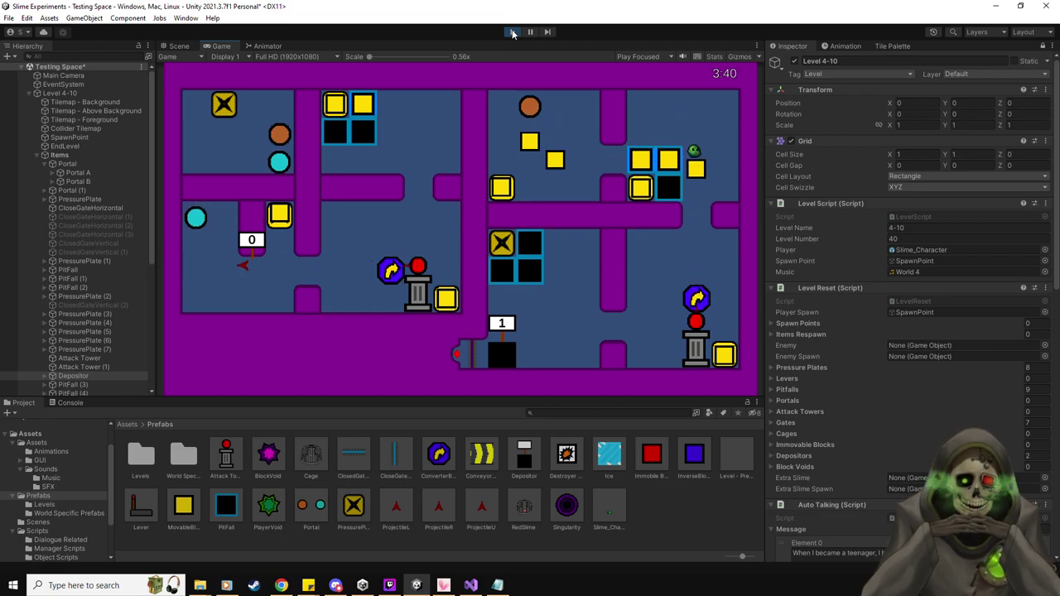
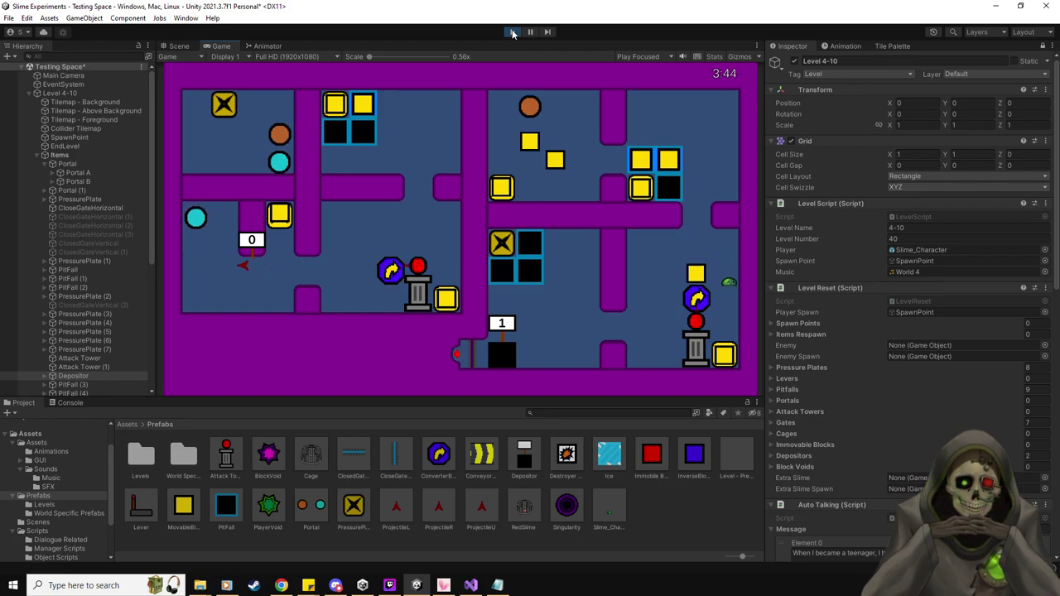
pyautogui.press('Left')
pyautogui.press('Up')
pyautogui.press('Down')
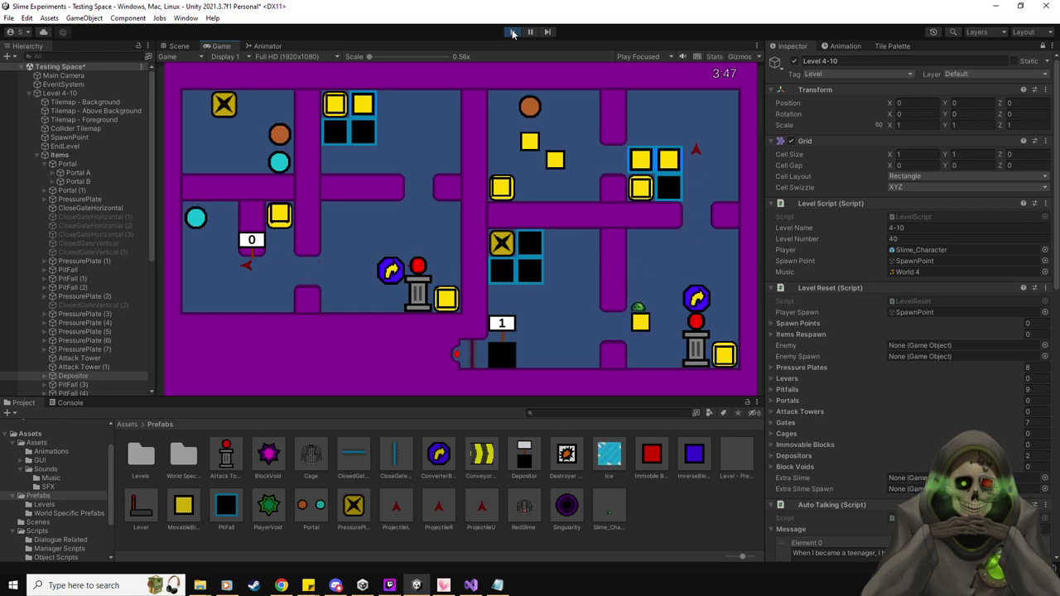
pyautogui.press('Left')
# Return to the orange portal exit room and push the second block across the filled pitfalls.
pyautogui.press('Up')
pyautogui.press('Up')
pyautogui.press('Left')
pyautogui.press('Left')
pyautogui.press('Up')
pyautogui.press('Right')
pyautogui.press('Right')
pyautogui.press('Right')
# Push the second block down into the lower attack tower room and over beside the dividing wall.
pyautogui.press('Down')
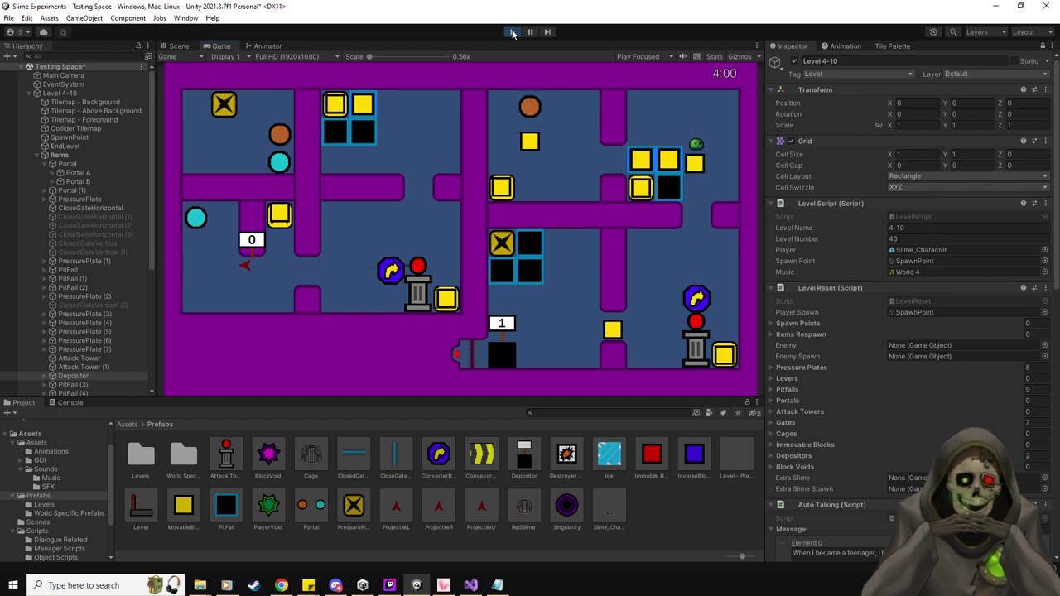
pyautogui.press('Down')
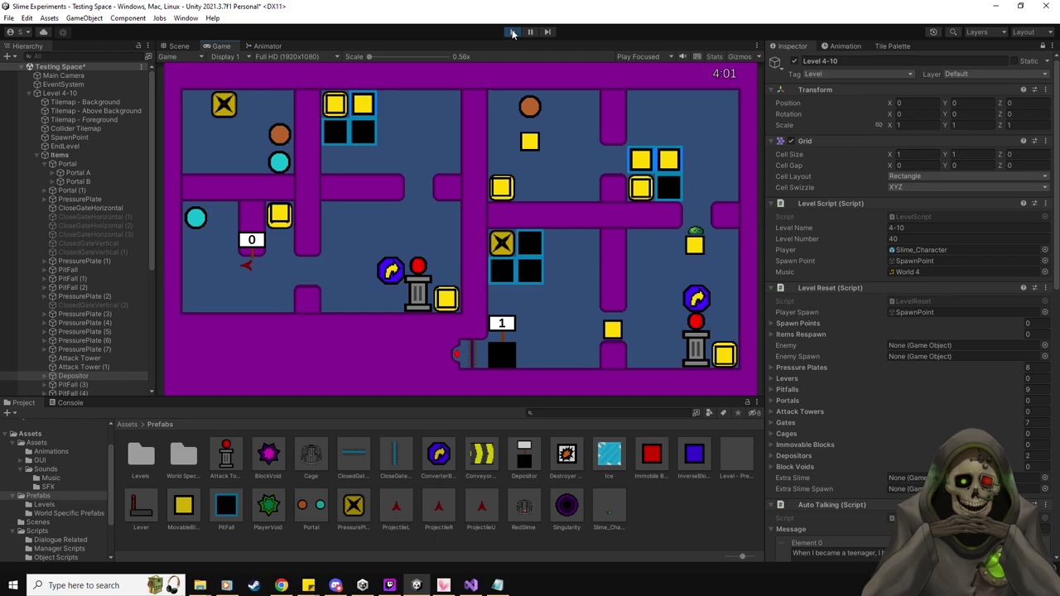
pyautogui.press('Down')
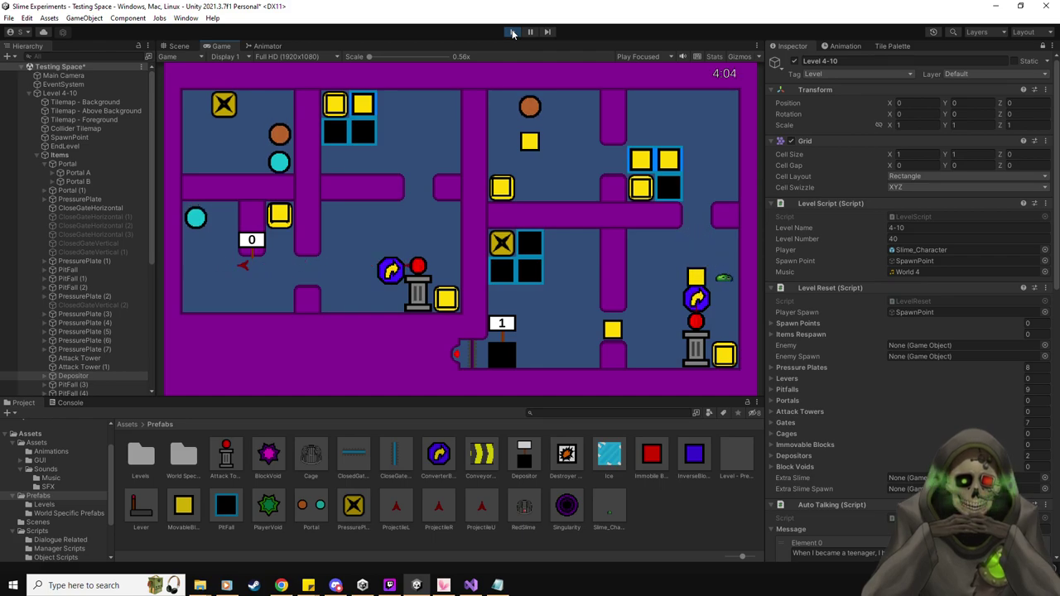
pyautogui.press('Left')
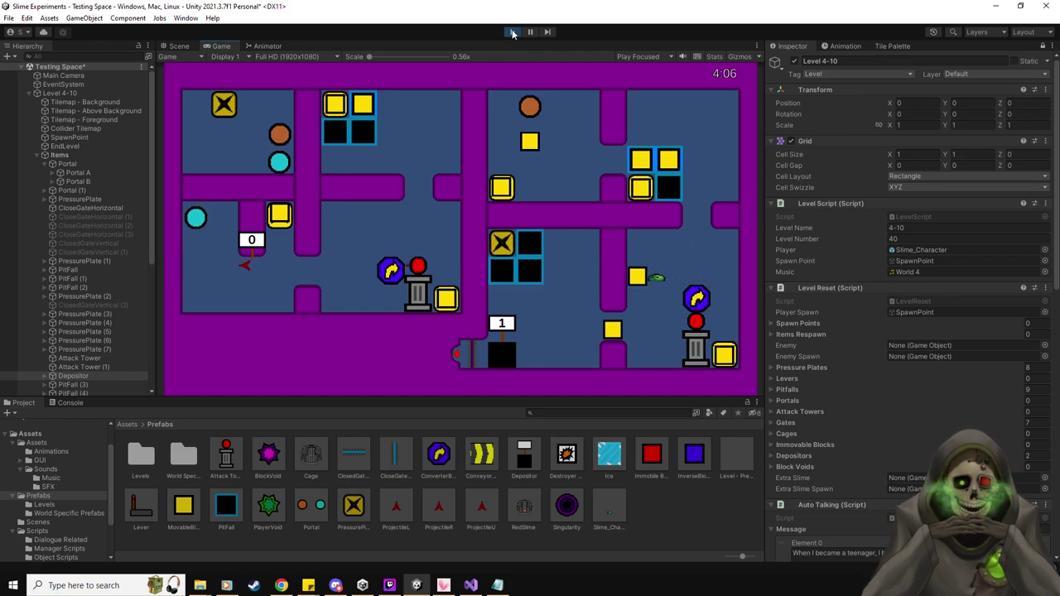
# Fetch the third block from the orange portal exit and push it over the filled pitfalls, down above the lower converter block.
pyautogui.press('Up')
pyautogui.press('Left')
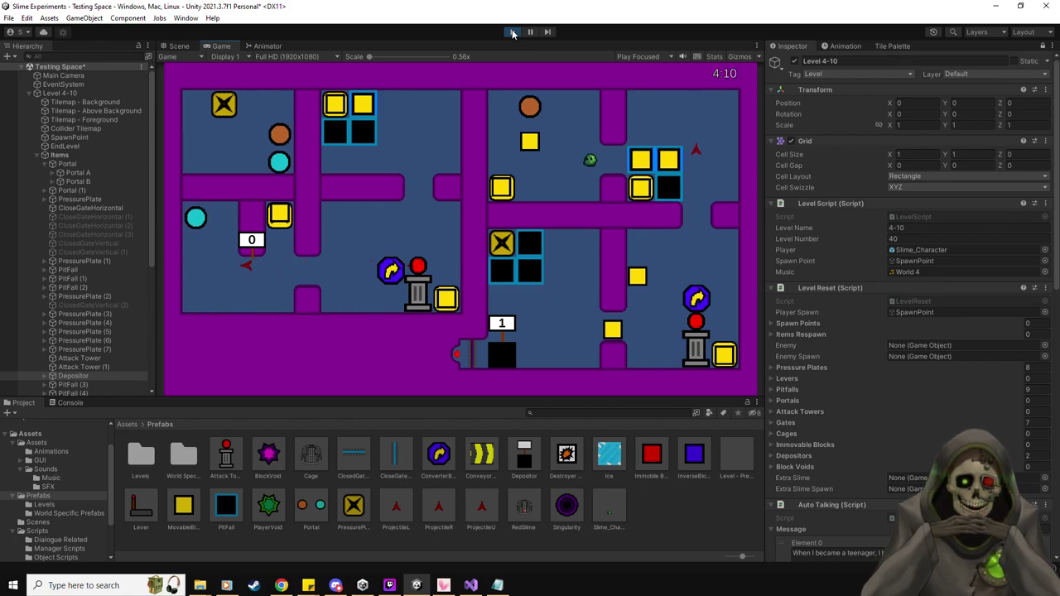
pyautogui.press('Right')
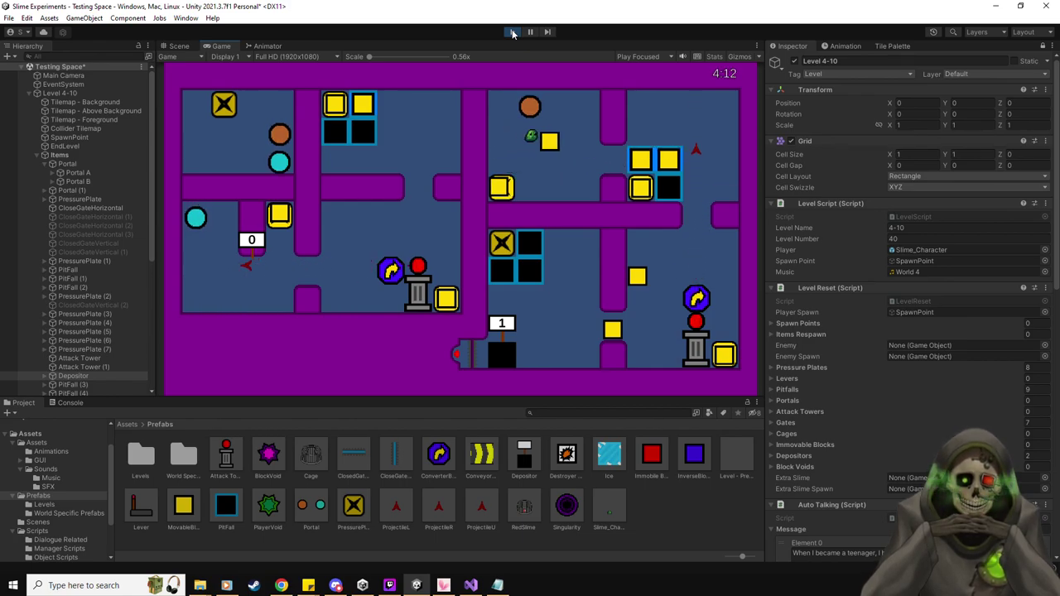
pyautogui.press('Up')
pyautogui.press('Down')
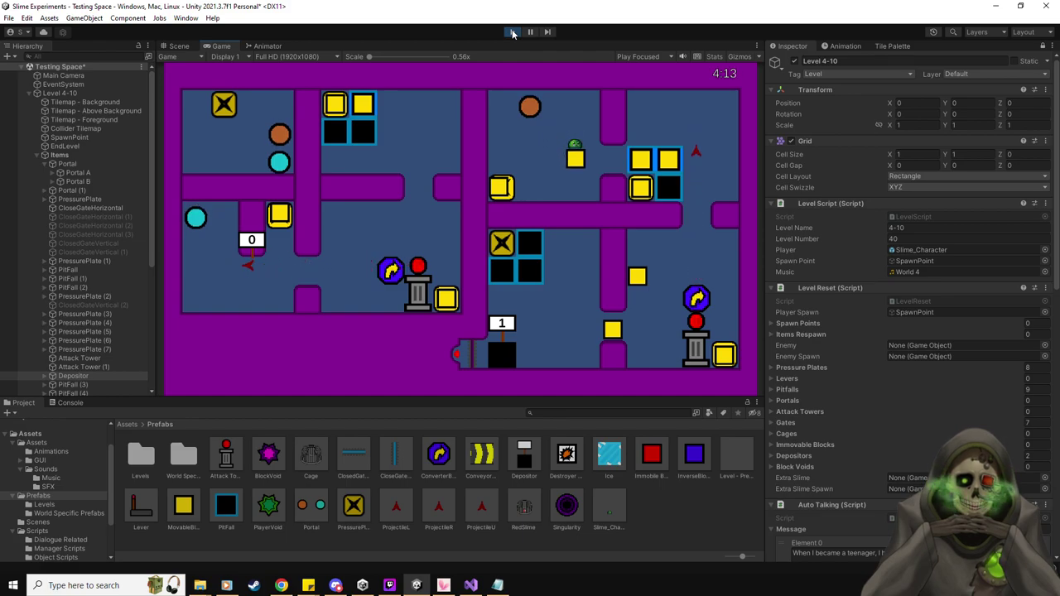
pyautogui.press('Right')
pyautogui.press('Right')
pyautogui.press('Down')
pyautogui.press('Down')
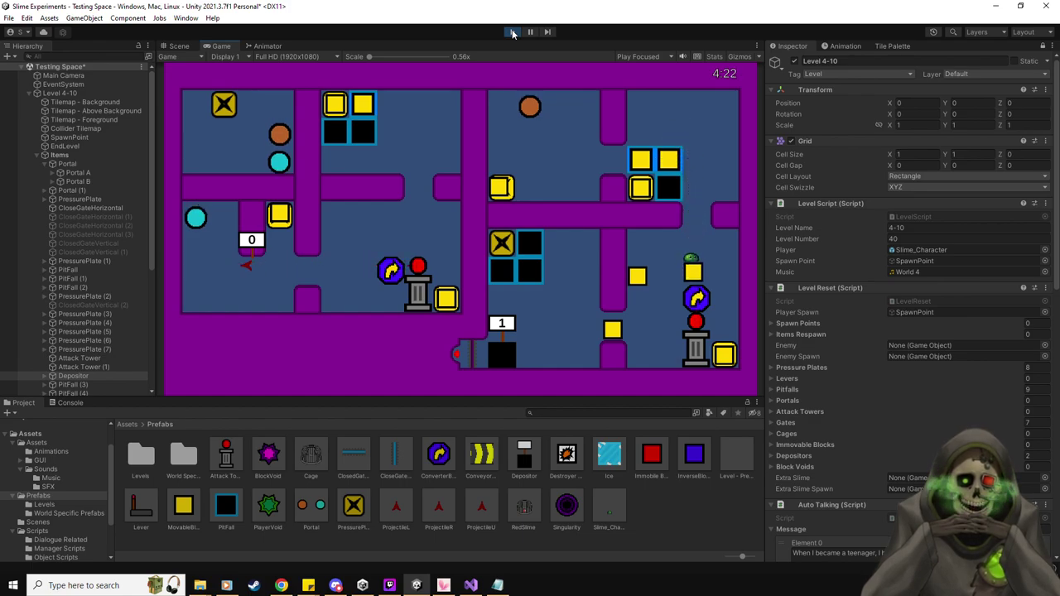
# Push the block in the doorway across the lower room and into the remaining depositor.
pyautogui.press('Left')
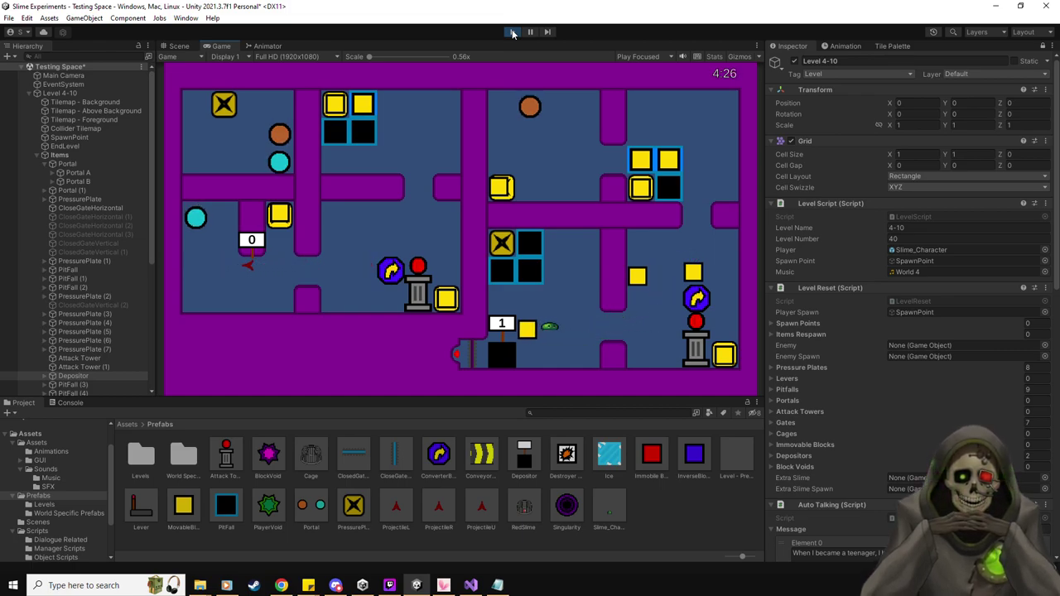
pyautogui.press('Down')
pyautogui.press('Left')
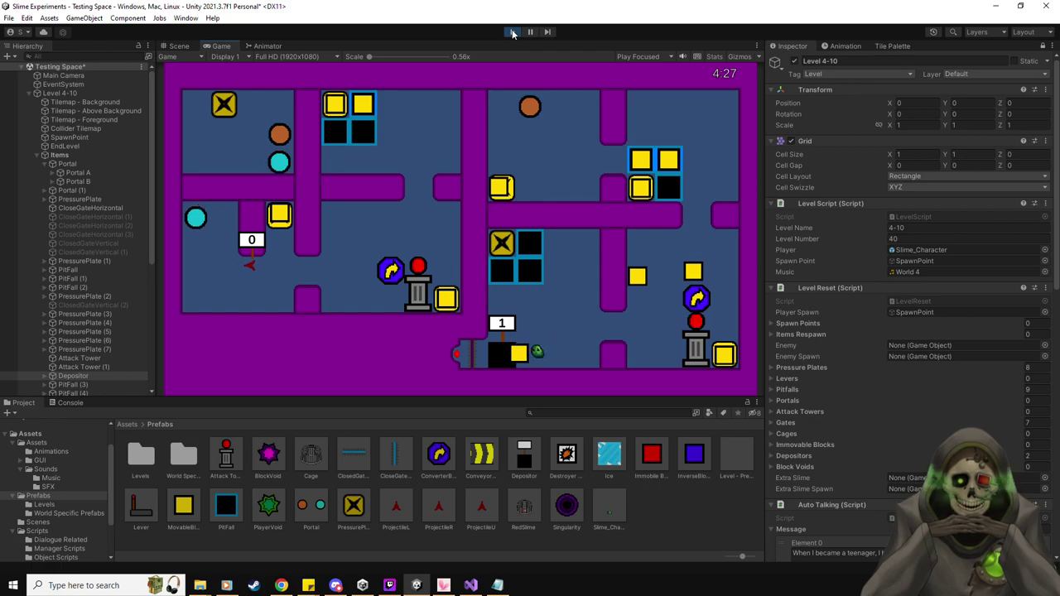
# Return to the lower attack tower room and push the block beside the dividing wall down into the doorway.
pyautogui.press('Up')
pyautogui.press('Right')
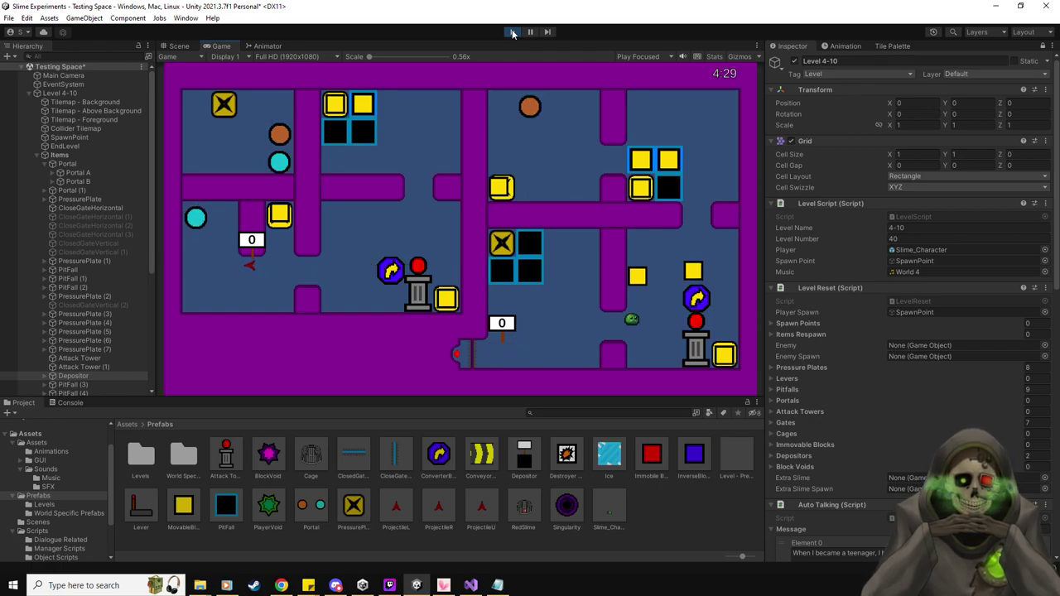
pyautogui.press('Up')
pyautogui.press('Down')
pyautogui.press('Down')
pyautogui.press('Down')
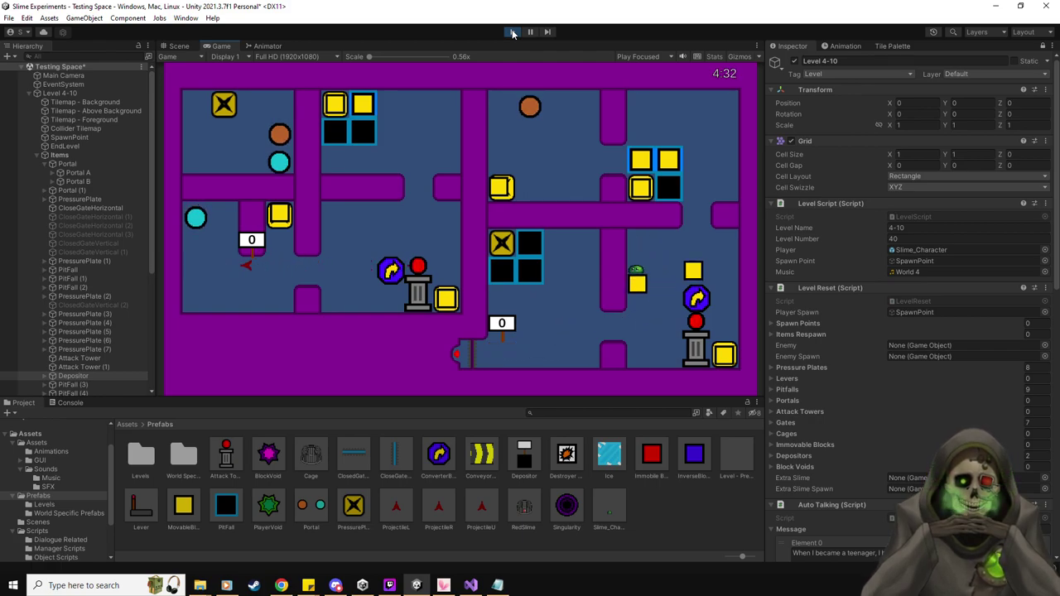
pyautogui.press('Down')
pyautogui.press('Right')
pyautogui.press('Down')
pyautogui.press('Left')
# Push the remaining block from above the converter block over to the dividing wall and down near the doorway.
pyautogui.press('Up')
pyautogui.press('Left')
pyautogui.press('Up')
pyautogui.press('Right')
pyautogui.press('Right')
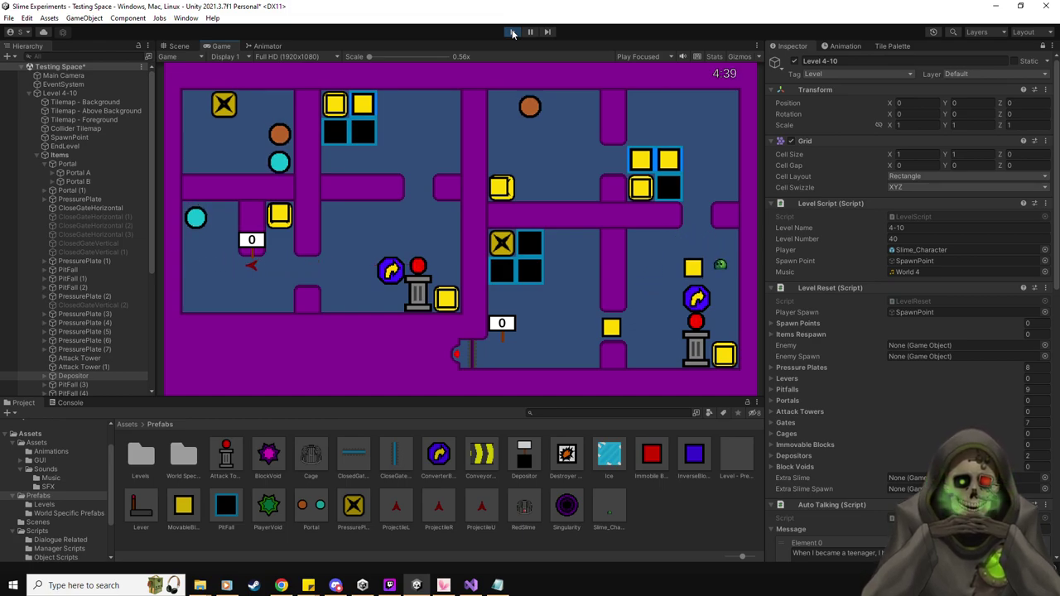
pyautogui.press('Left')
pyautogui.press('Left')
pyautogui.press('Up')
pyautogui.press('Left')
pyautogui.press('Down')
pyautogui.press('Right')
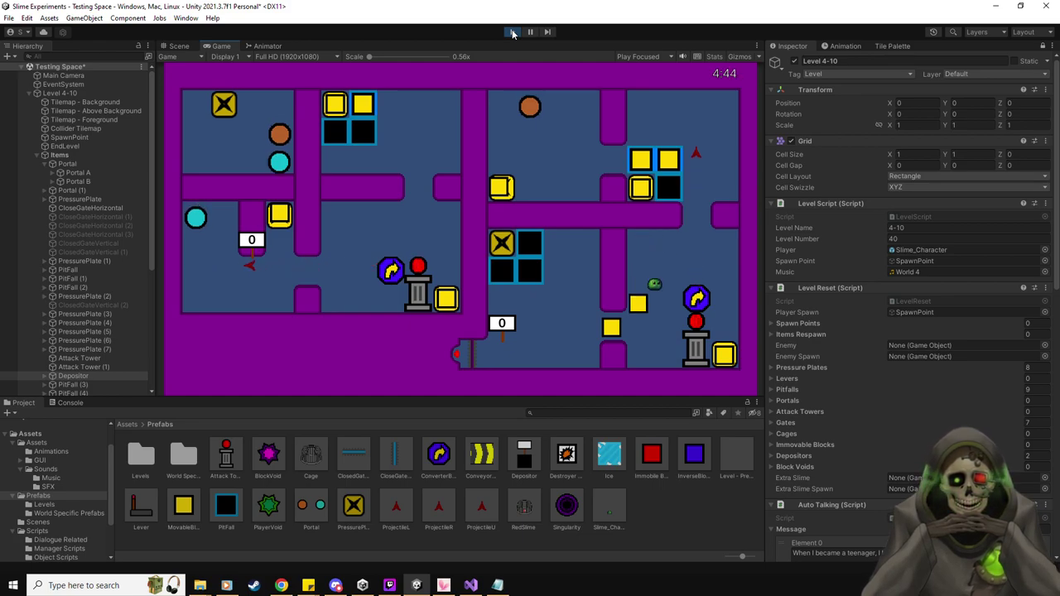
# Push the doorway block into the depositor room and up into the pitfall beside the pressure plate.
pyautogui.press('Left')
pyautogui.press('Left')
pyautogui.press('Left')
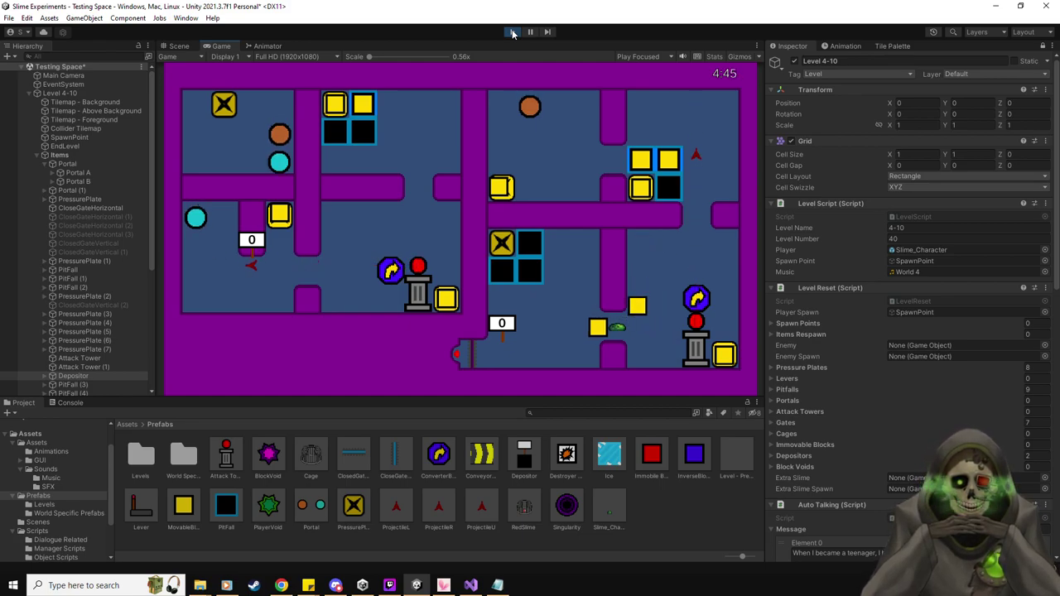
pyautogui.press('Left')
pyautogui.press('Up')
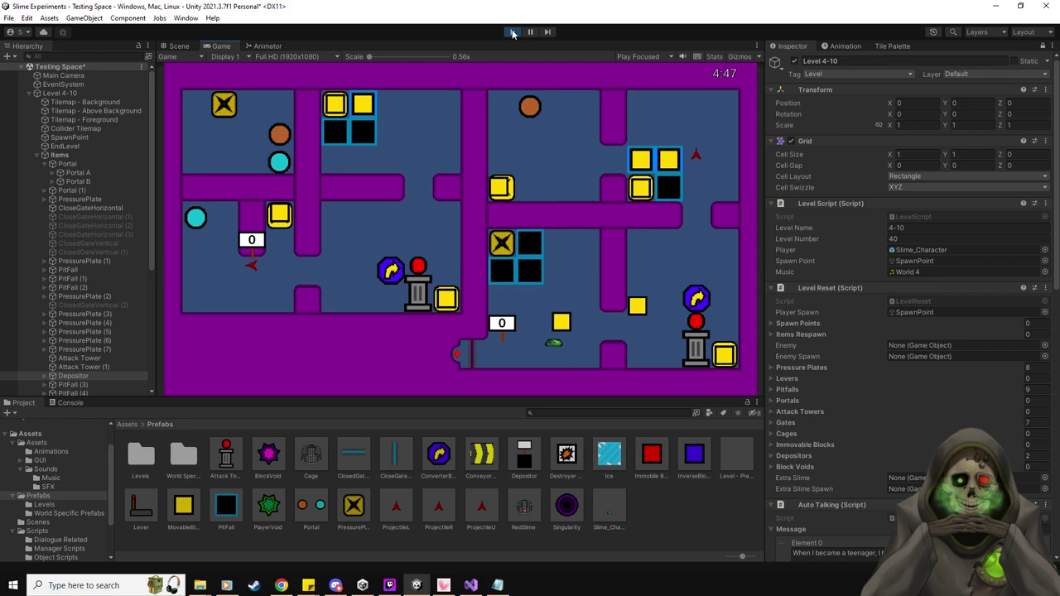
pyautogui.press('Up')
pyautogui.press('Down')
pyautogui.press('Right')
pyautogui.press('Up')
pyautogui.press('Left')
# Go back for the last block beside the dividing wall and push it into the doorway.
pyautogui.press('Right')
pyautogui.press('Down')
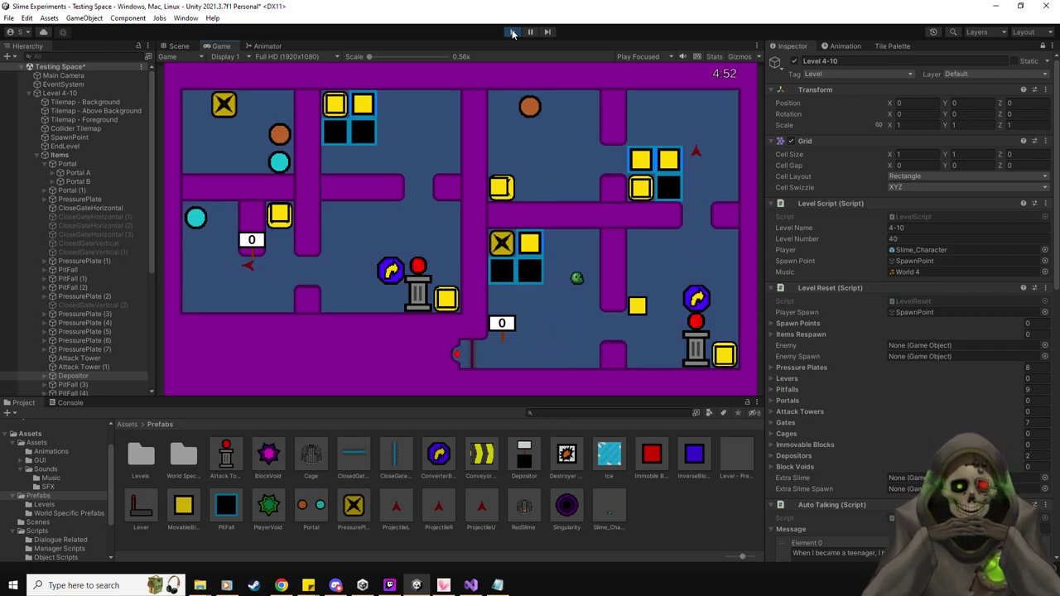
pyautogui.press('Right')
pyautogui.press('Up')
pyautogui.press('Left')
pyautogui.press('Down')
pyautogui.press('Right')
pyautogui.press('Down')
pyautogui.press('Left')
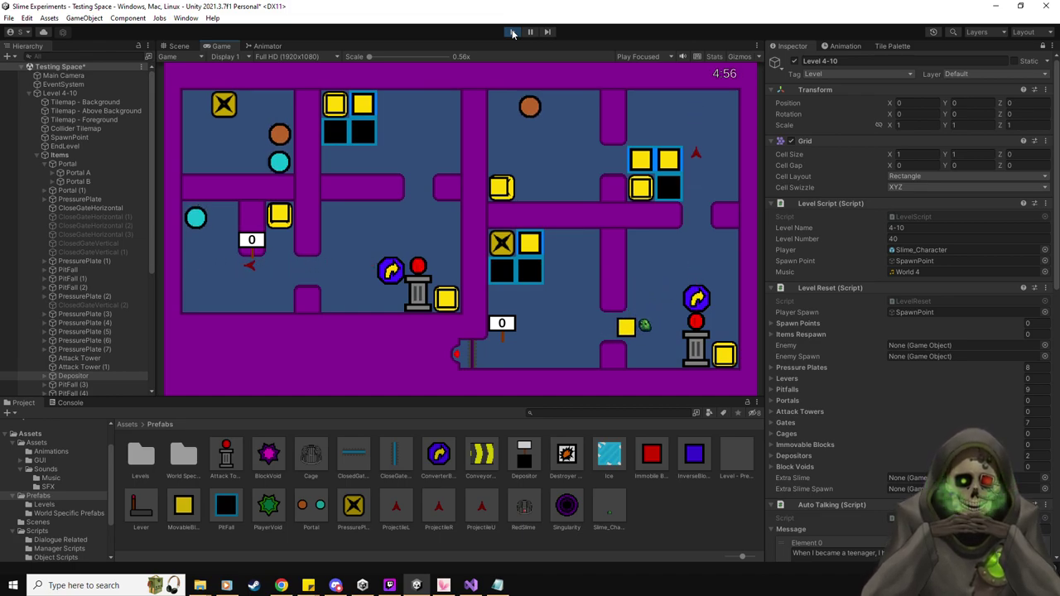
# Push the last block up through the depositor room and across the filled pitfall onto the pressure plate.
pyautogui.press('Down')
pyautogui.press('Up')
pyautogui.press('Right')
pyautogui.press('Down')
pyautogui.press('Left')
pyautogui.press('Up')
pyautogui.press('Right')
pyautogui.press('Up')
pyautogui.press('Left')
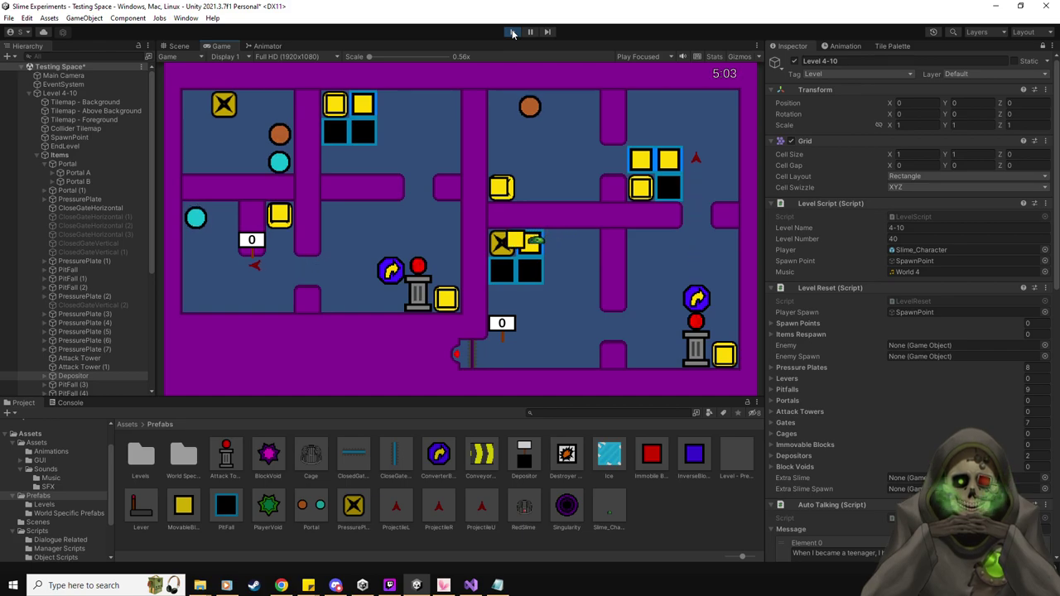
# Steer the slime through the opened gate to the level exit and stop the playtest.
pyautogui.press('Right')
pyautogui.press('Down')
pyautogui.press('Left')
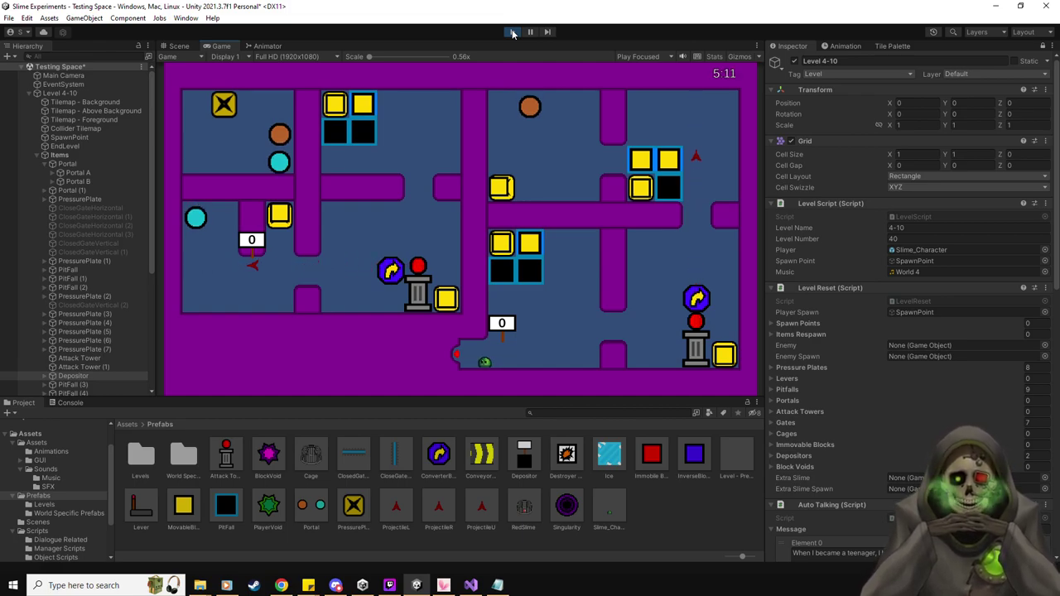
pyautogui.click(512, 33)
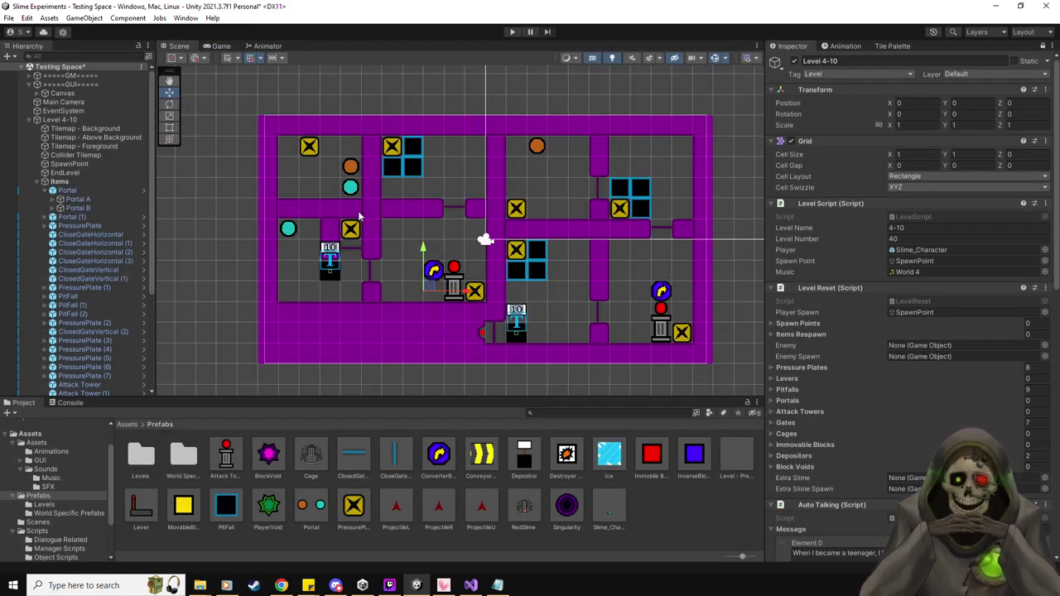
# Store Level 4-10 in the Levels prefab folder and delete it from the scene.
pyautogui.click(46, 505)
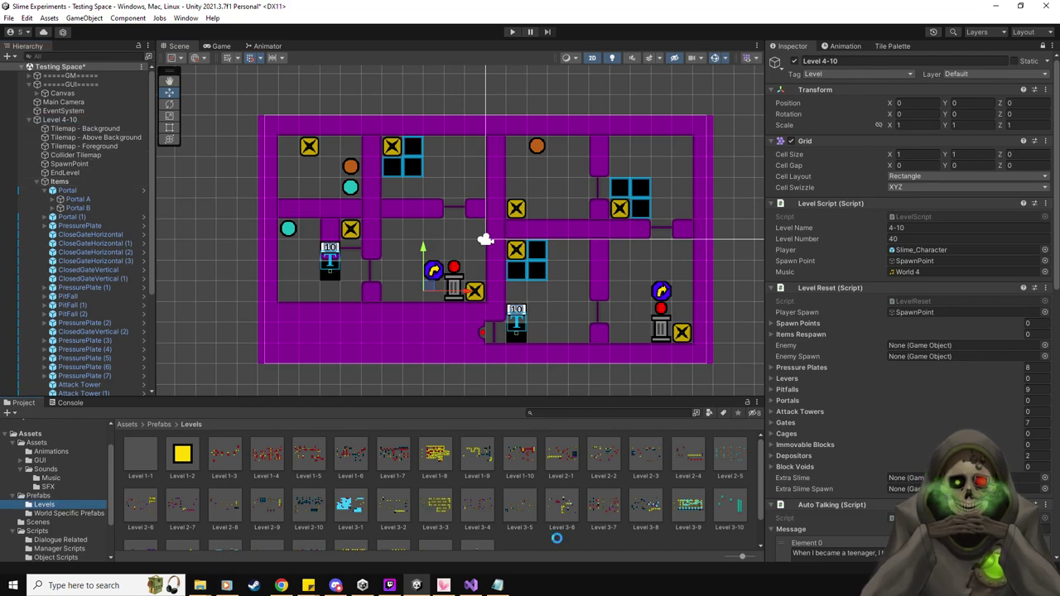
pyautogui.click(61, 120)
pyautogui.press('Delete')
# In the Level 4-9 prefab, set EndLevel's Next Level to Level 4-10, save the prefab and return to the scene.
pyautogui.doubleClick(477, 518)
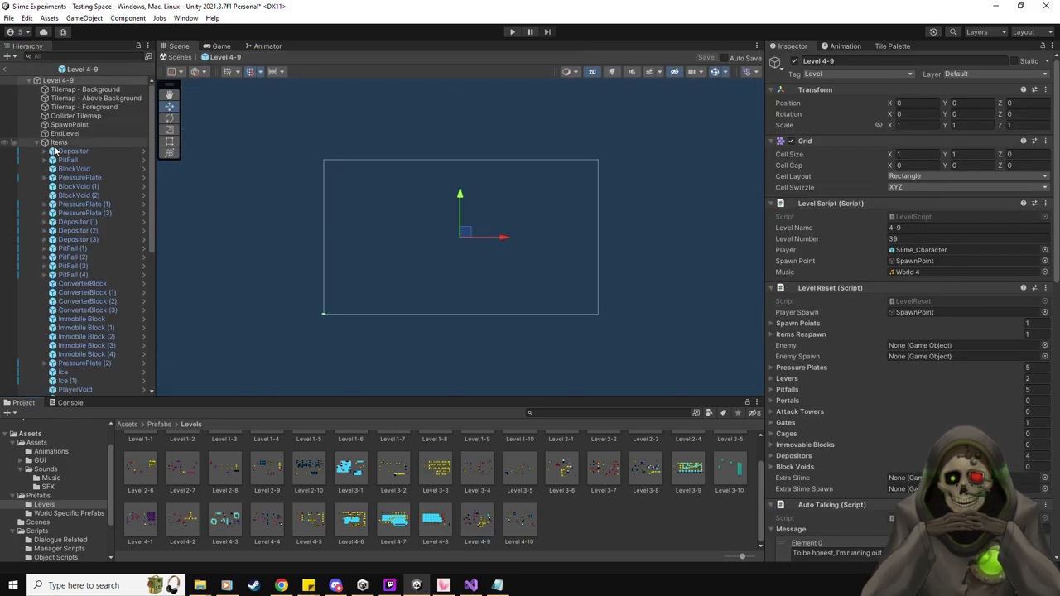
pyautogui.click(64, 133)
pyautogui.moveTo(521, 531); pyautogui.dragTo(955, 278)
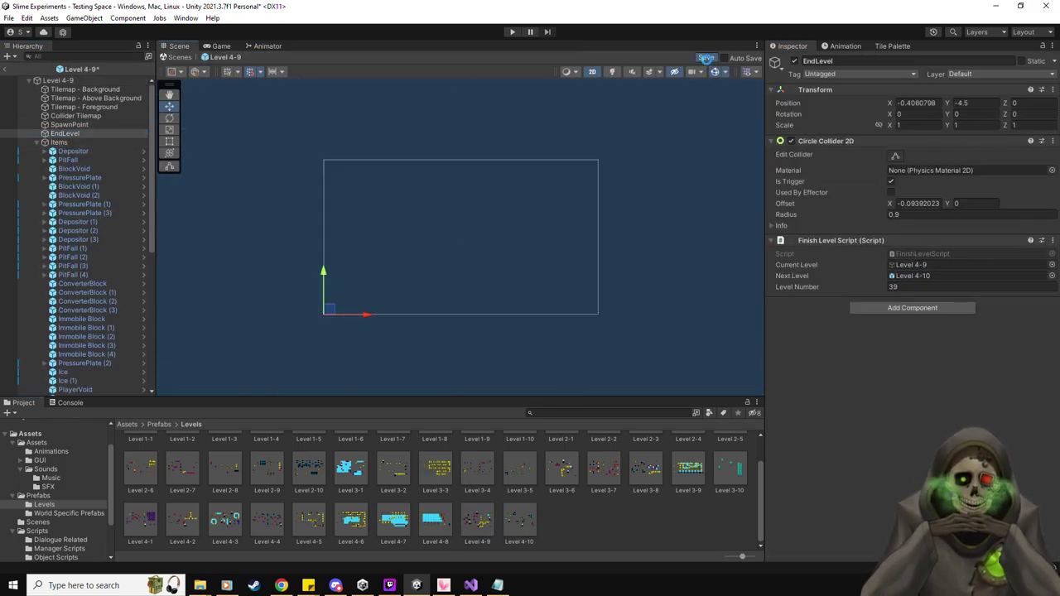
pyautogui.click(706, 59)
pyautogui.click(8, 68)
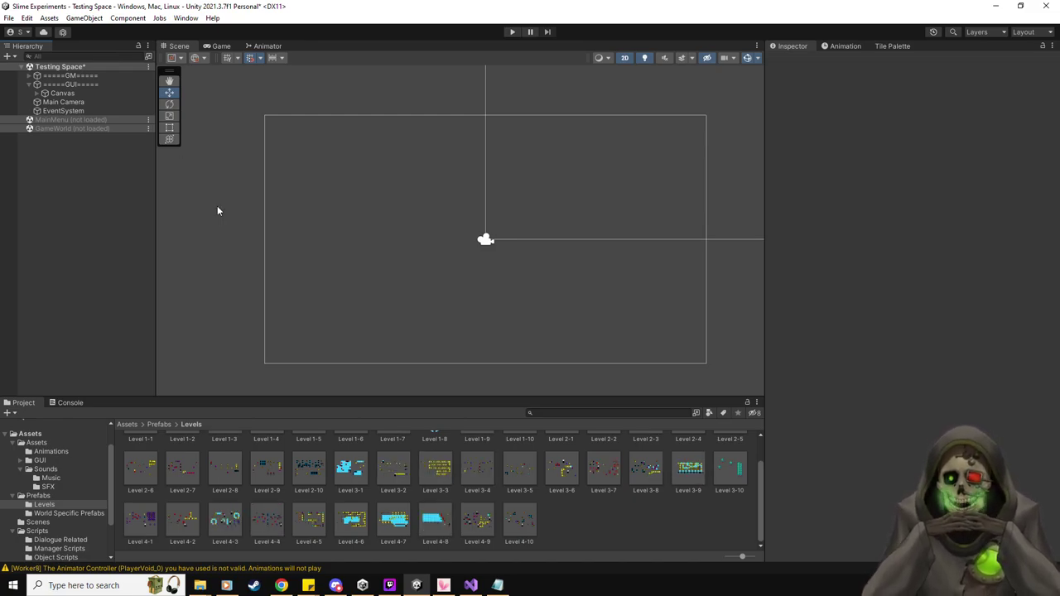
# Clear the text of level ideas 10 and 11 in the Notepad to-do list and return to Unity.
pyautogui.click(497, 585)
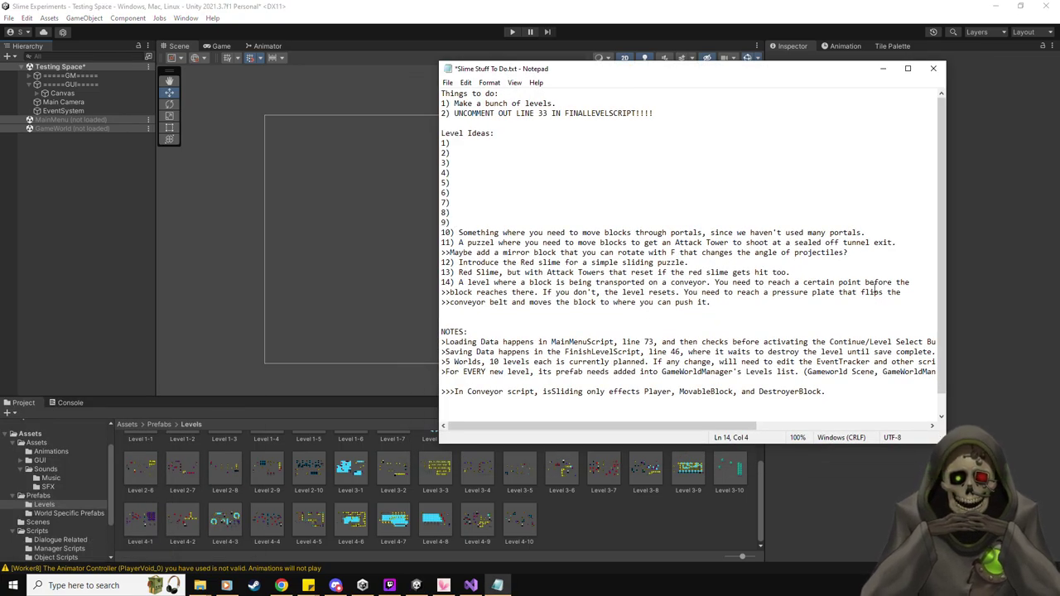
pyautogui.moveTo(867, 233); pyautogui.dragTo(480, 226)
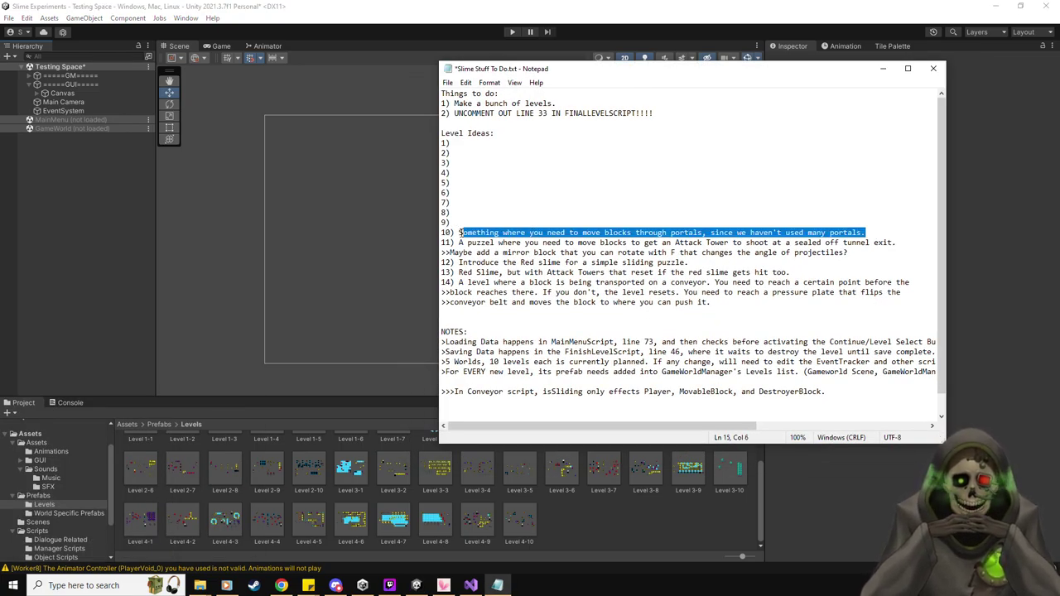
pyautogui.press('BackSpace')
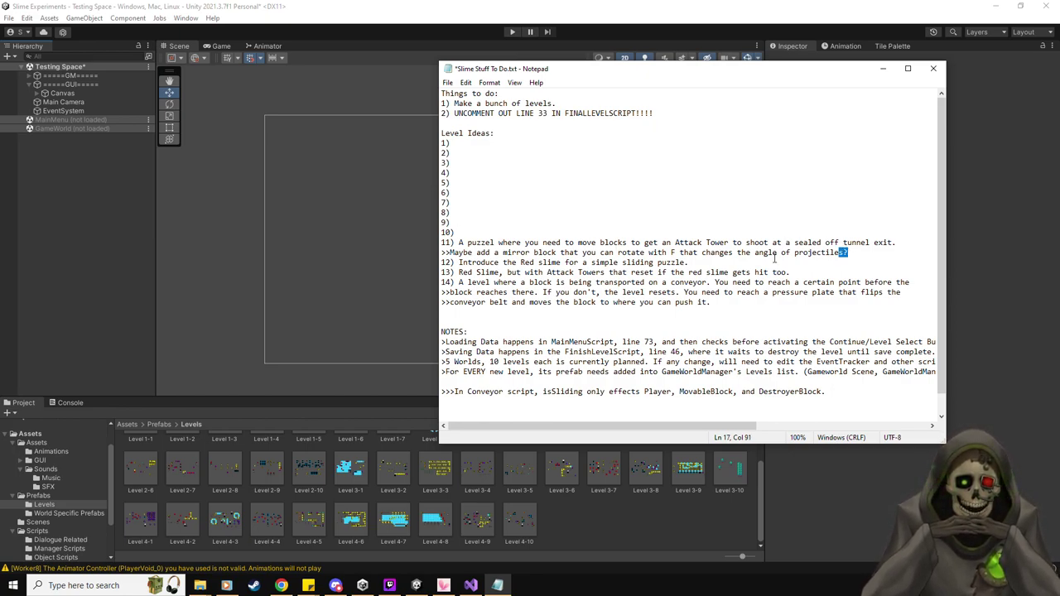
pyautogui.moveTo(849, 252); pyautogui.dragTo(458, 233)
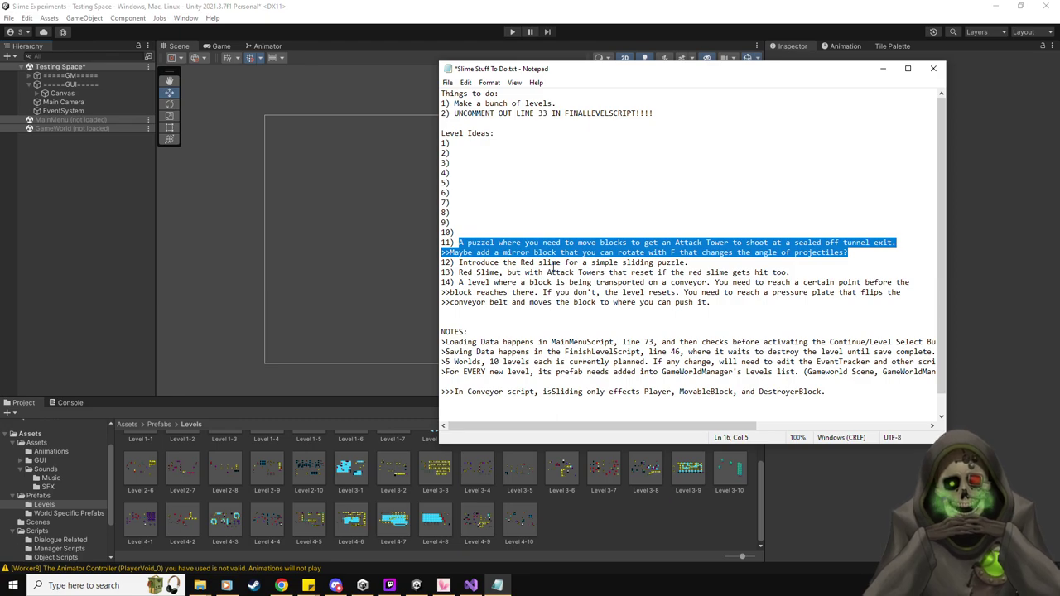
pyautogui.press('BackSpace')
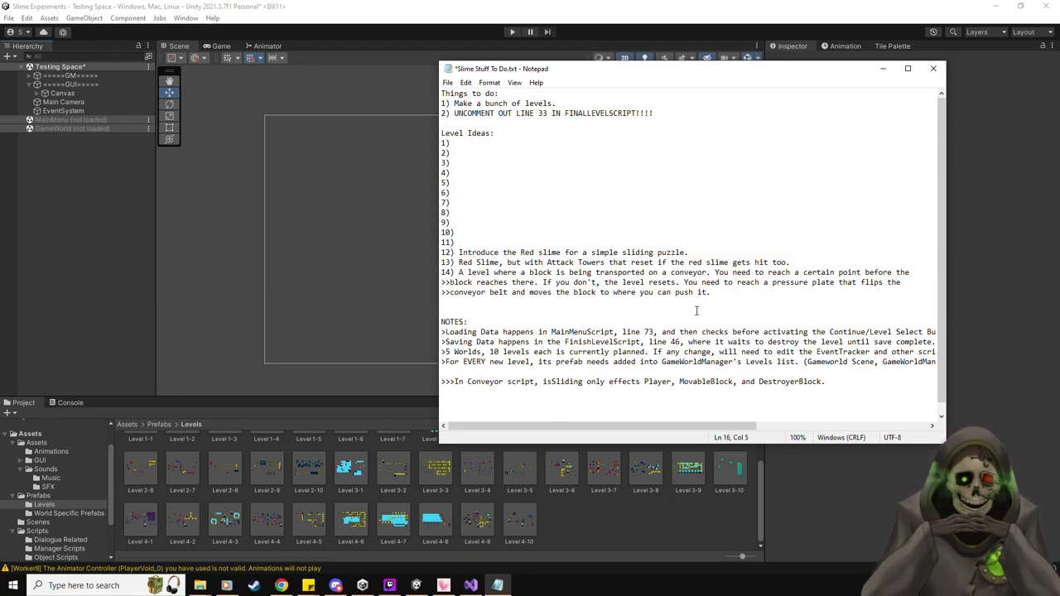
pyautogui.moveTo(601, 73); pyautogui.dragTo(0, 117)
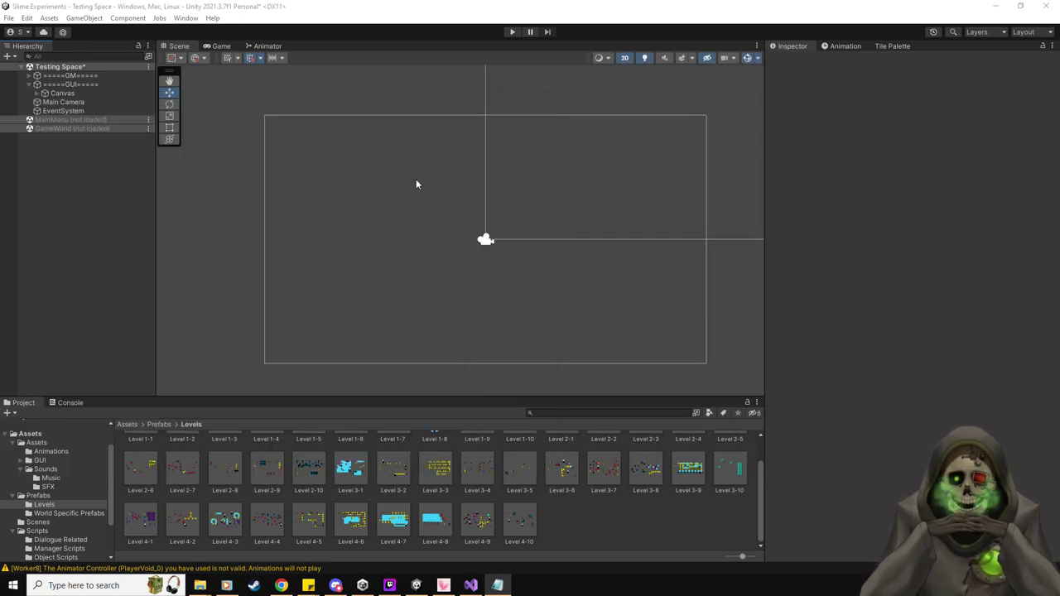
pyautogui.click(466, 4)
# Add the Level - Prefab template to the scene and unpack it from its prefab.
pyautogui.scroll(1, 546, 509)
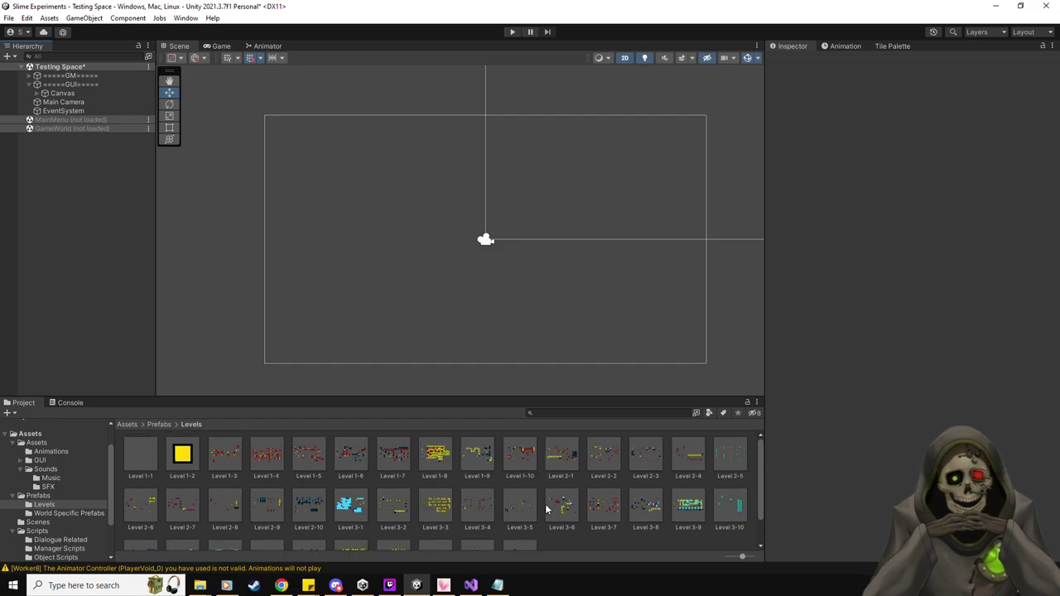
pyautogui.click(50, 499)
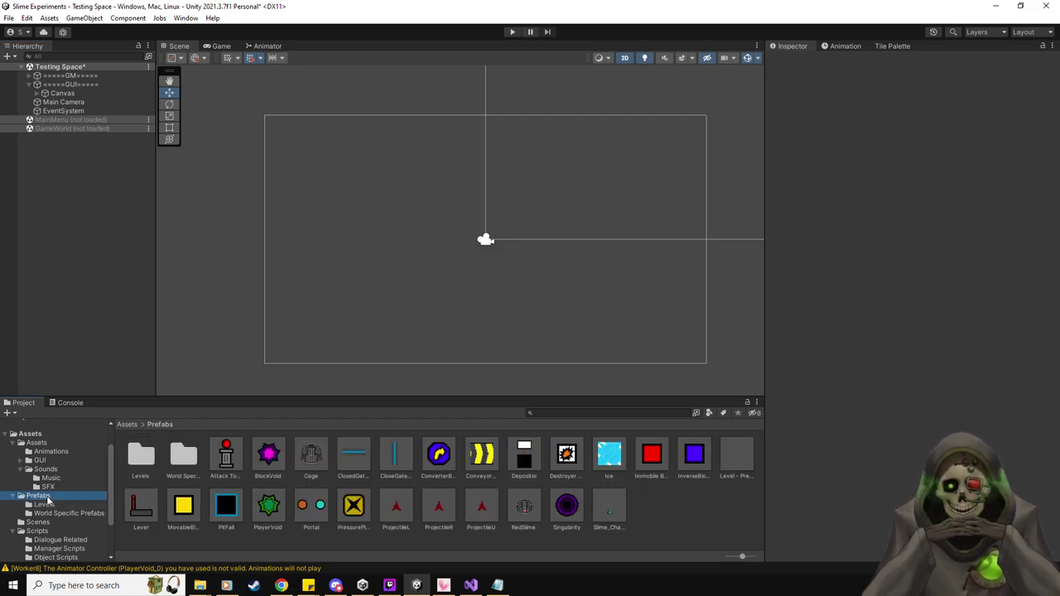
pyautogui.moveTo(748, 452); pyautogui.dragTo(81, 102)
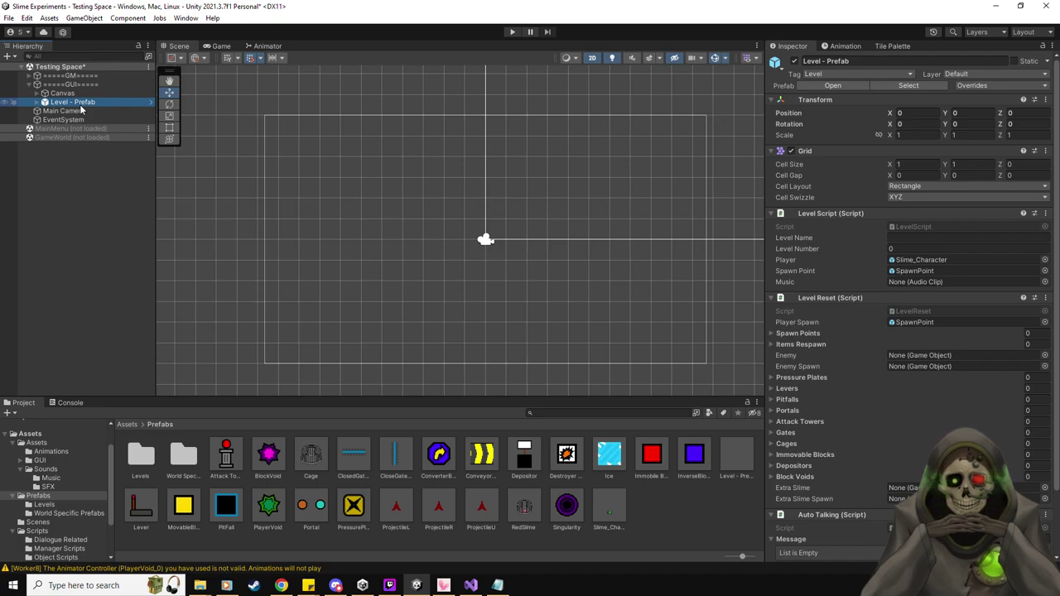
pyautogui.click(36, 102)
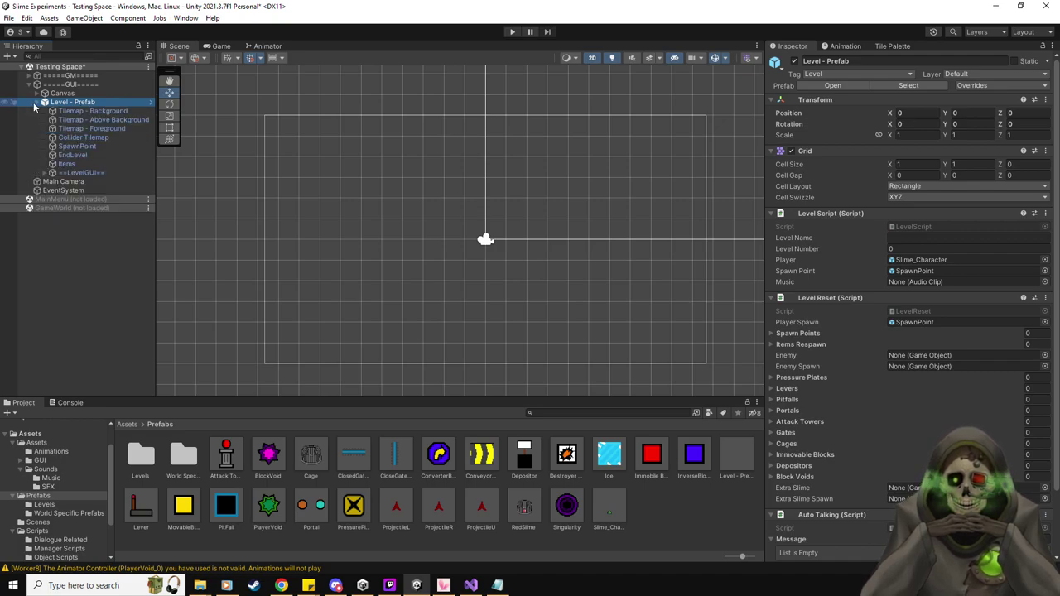
pyautogui.rightClick(69, 101)
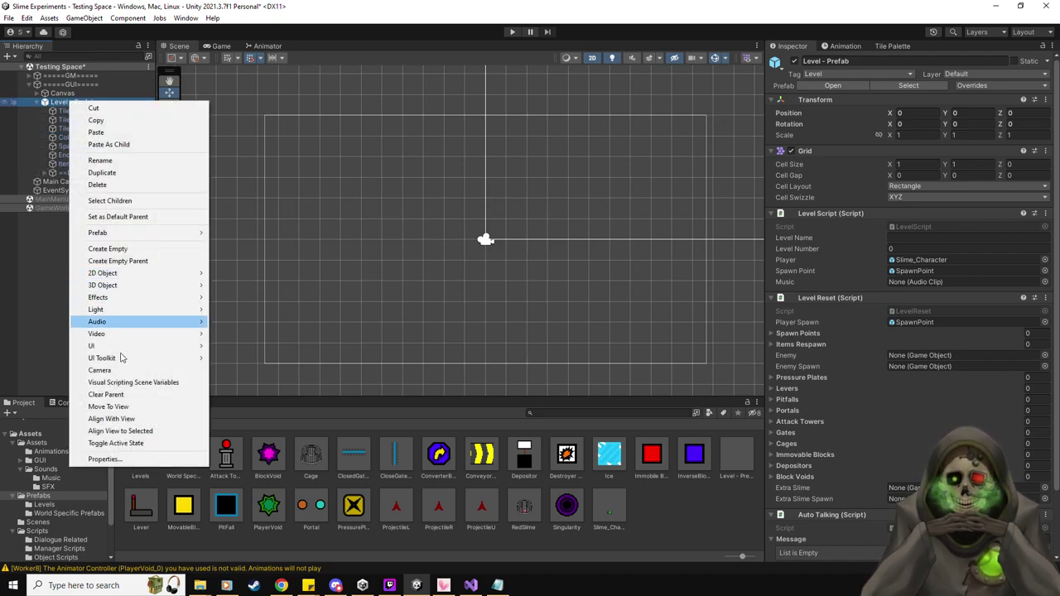
pyautogui.moveTo(124, 232)
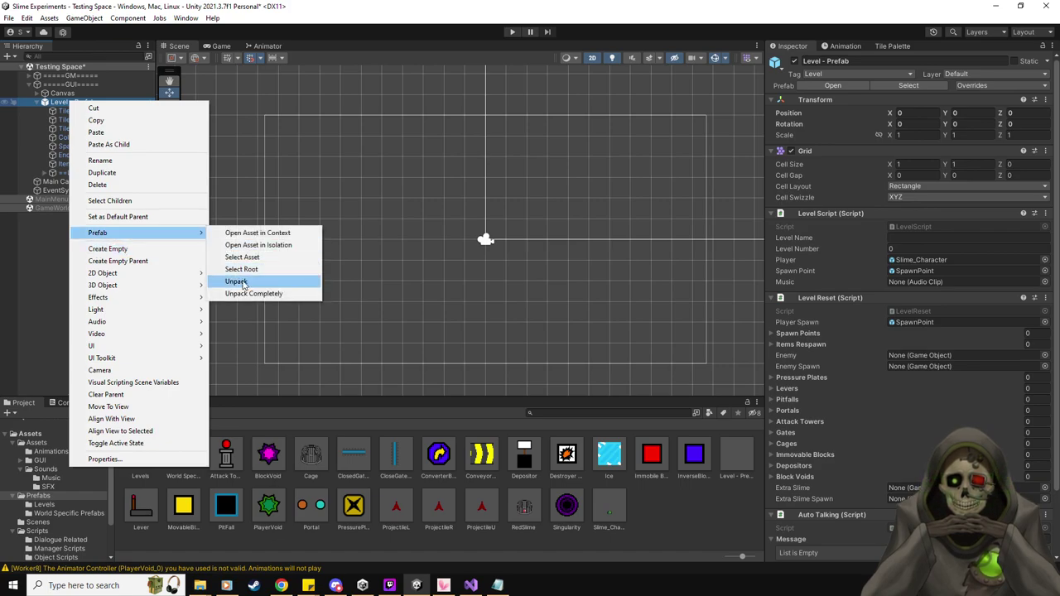
pyautogui.click(242, 282)
# Rename the unpacked level object "Level 5-" and set its Level Name to "5-".
pyautogui.click(826, 62)
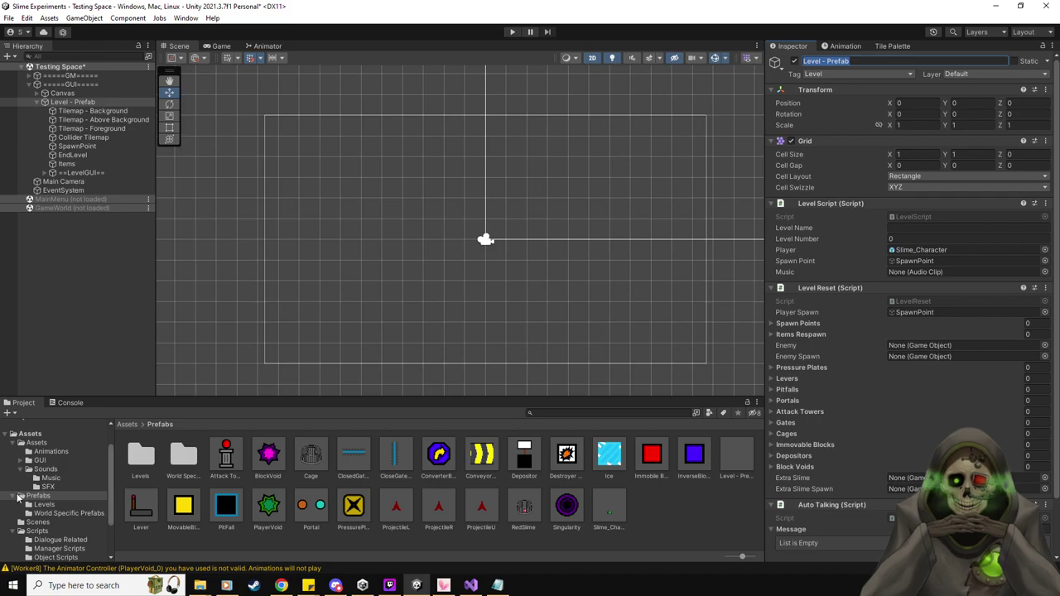
pyautogui.click(43, 504)
pyautogui.scroll(-1, 290, 521)
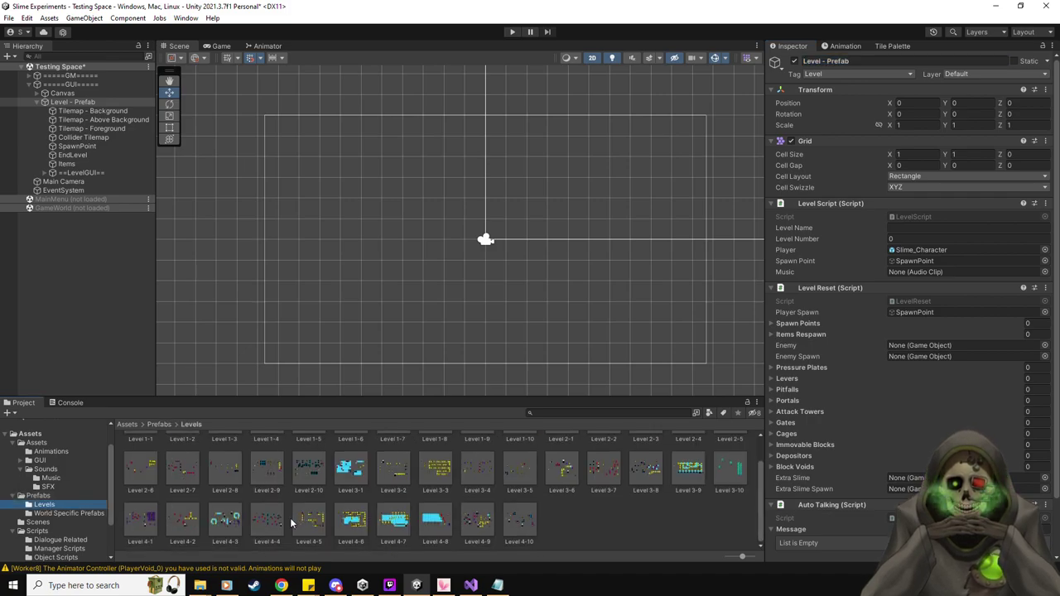
pyautogui.scroll(1, 290, 518)
pyautogui.click(883, 62)
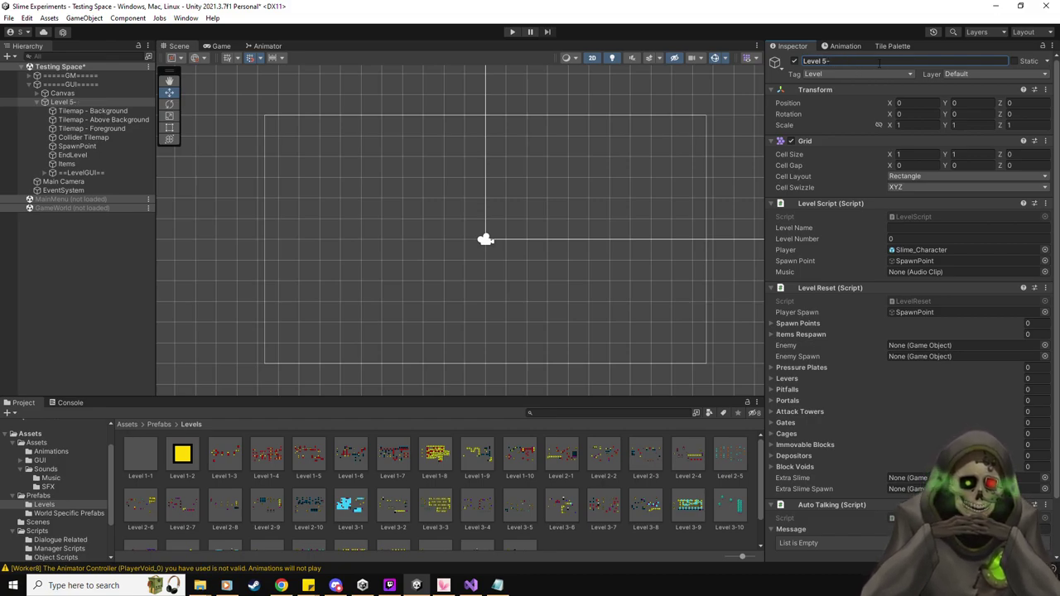
pyautogui.click(950, 227)
pyautogui.write('5-')
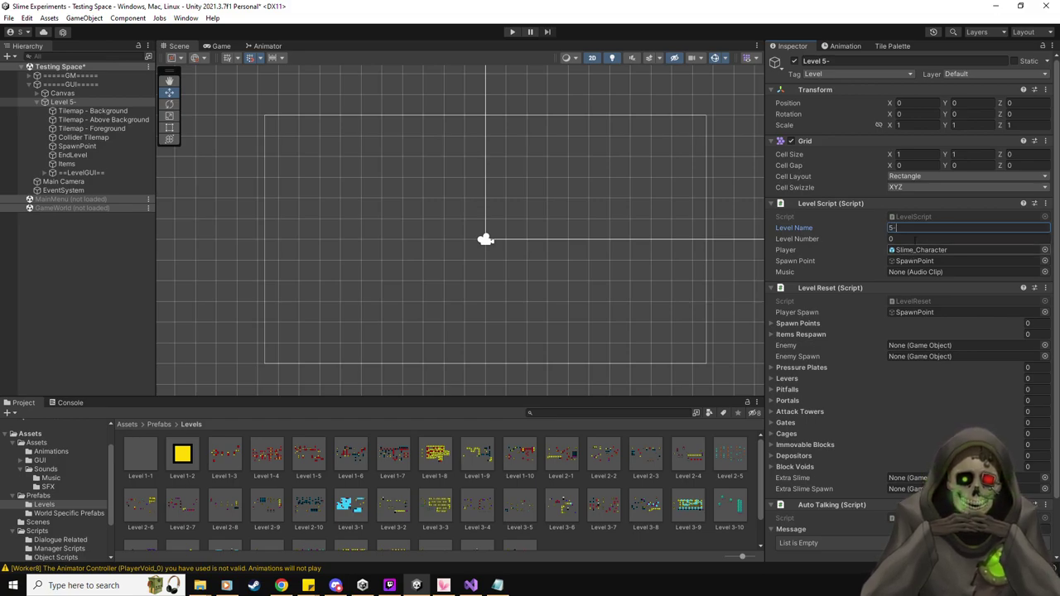
pyautogui.click(915, 239)
pyautogui.write('41')
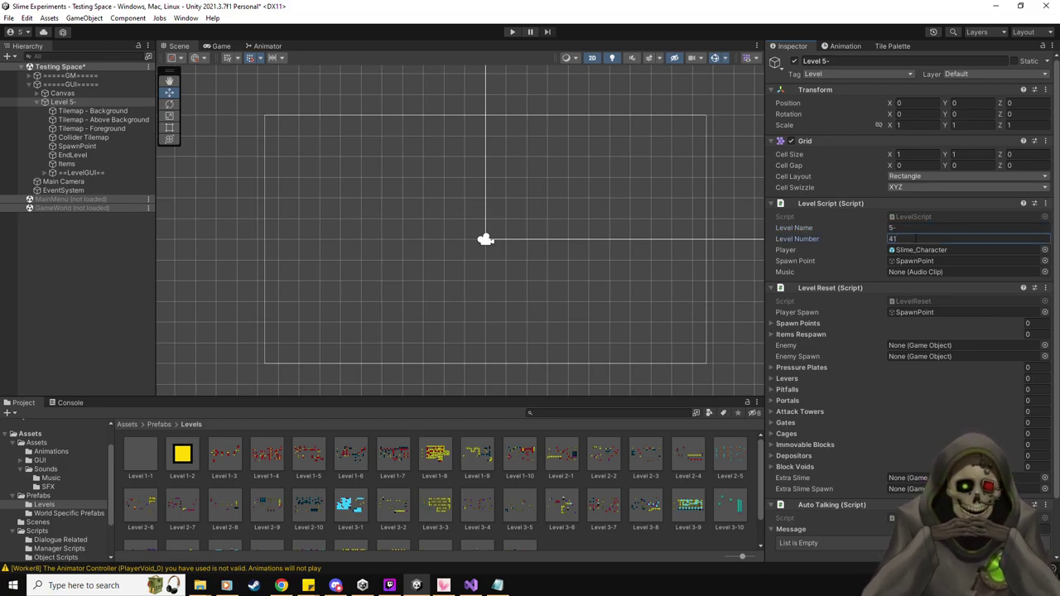
pyautogui.press('BackSpace')
pyautogui.press('BackSpace')
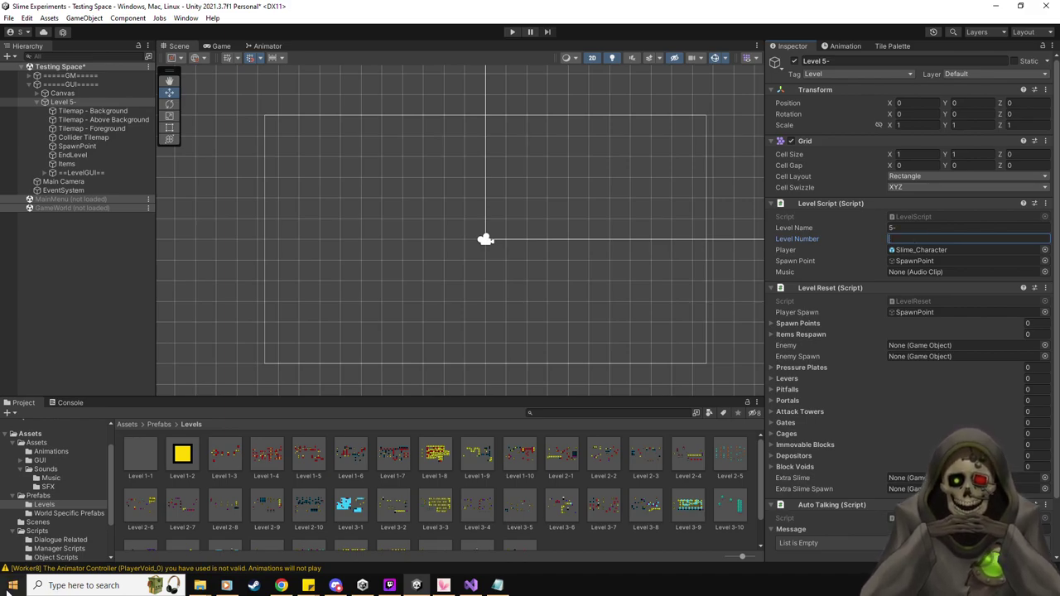
# Assign the World 5 track as the level's music and set the Auto Talking message array size to 2.
pyautogui.click(50, 478)
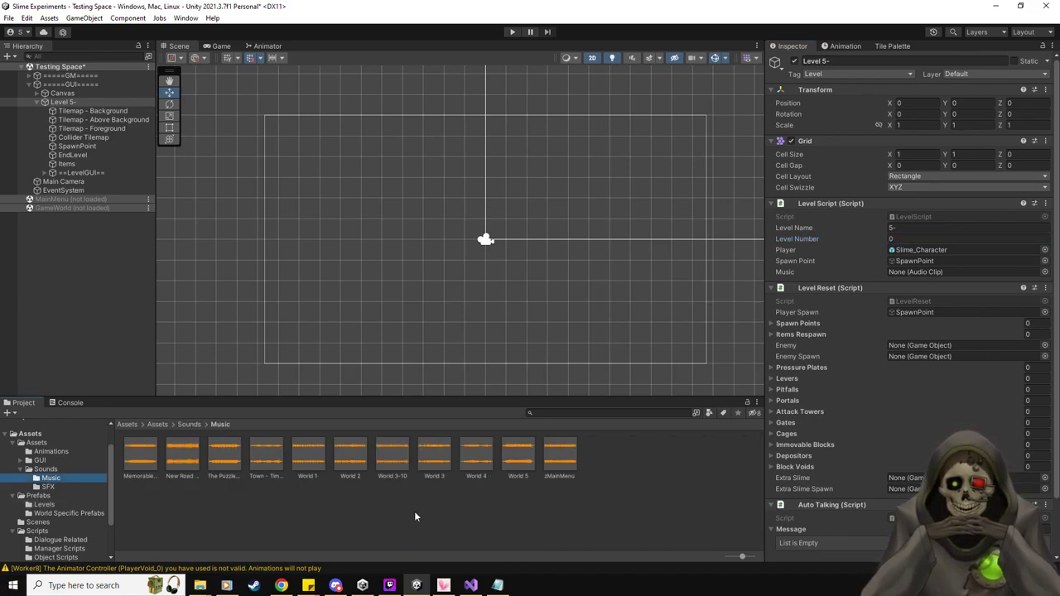
pyautogui.moveTo(516, 464); pyautogui.dragTo(949, 271)
pyautogui.scroll(-2, 948, 382)
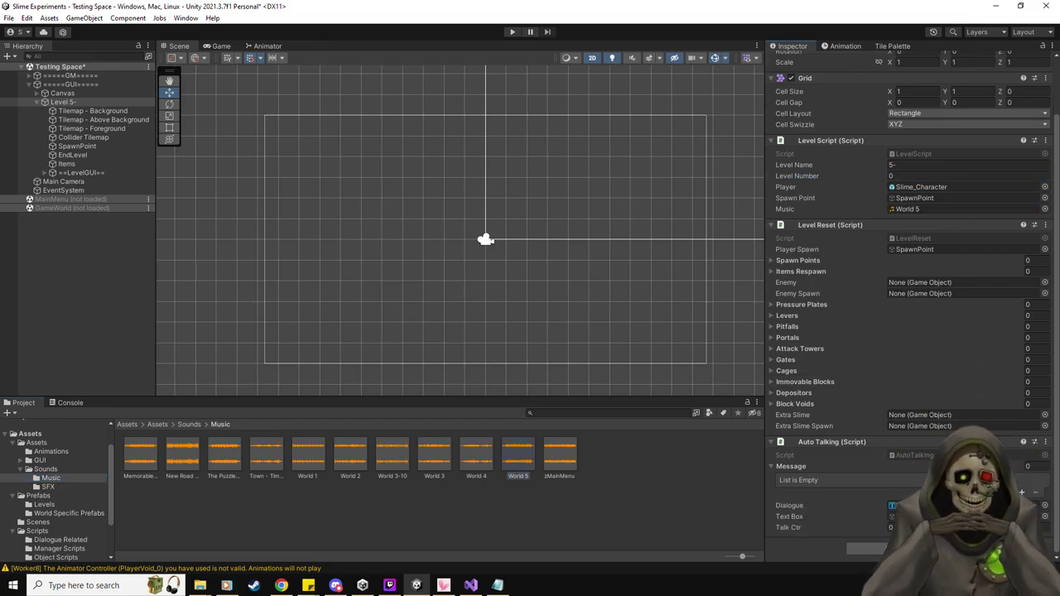
pyautogui.click(1028, 466)
pyautogui.write('2')
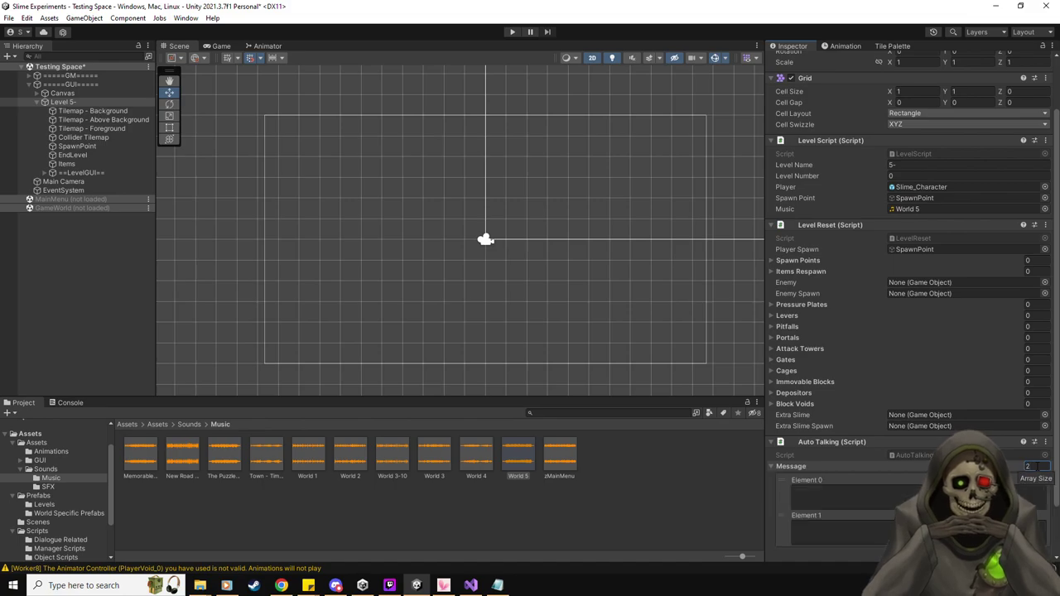
pyautogui.scroll(-2, 1028, 468)
pyautogui.scroll(4, 888, 462)
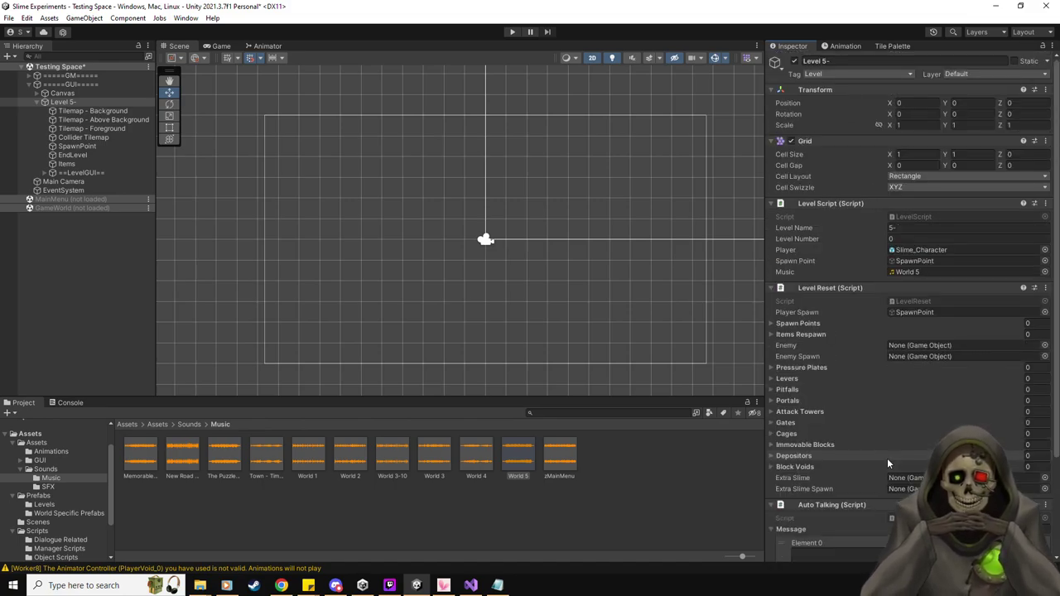
# Set EndLevel's Current Level to the "Level 5-" object and reselect that level.
pyautogui.click(87, 155)
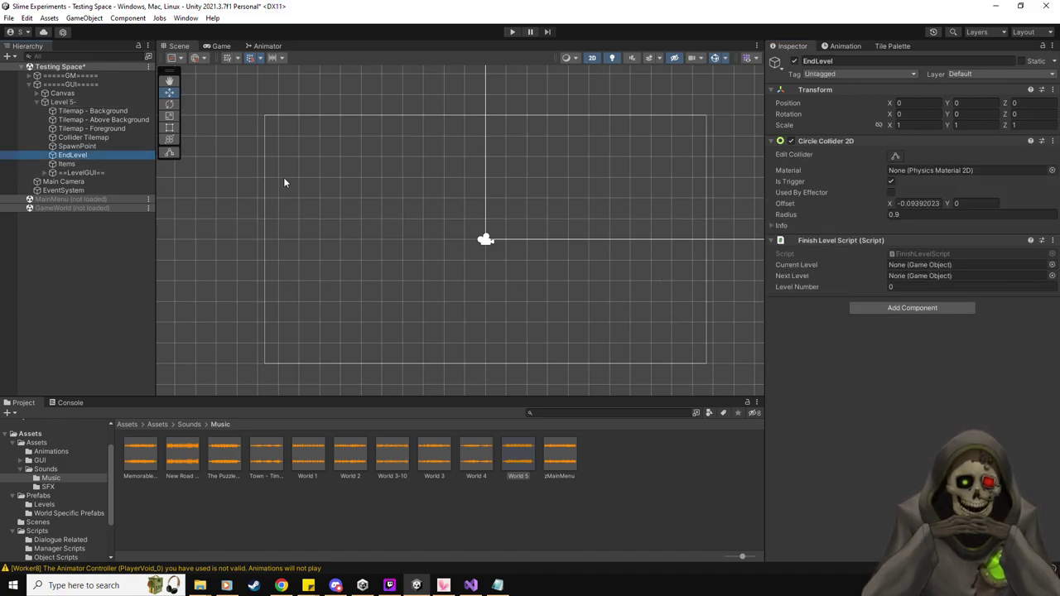
pyautogui.moveTo(70, 102); pyautogui.dragTo(937, 266)
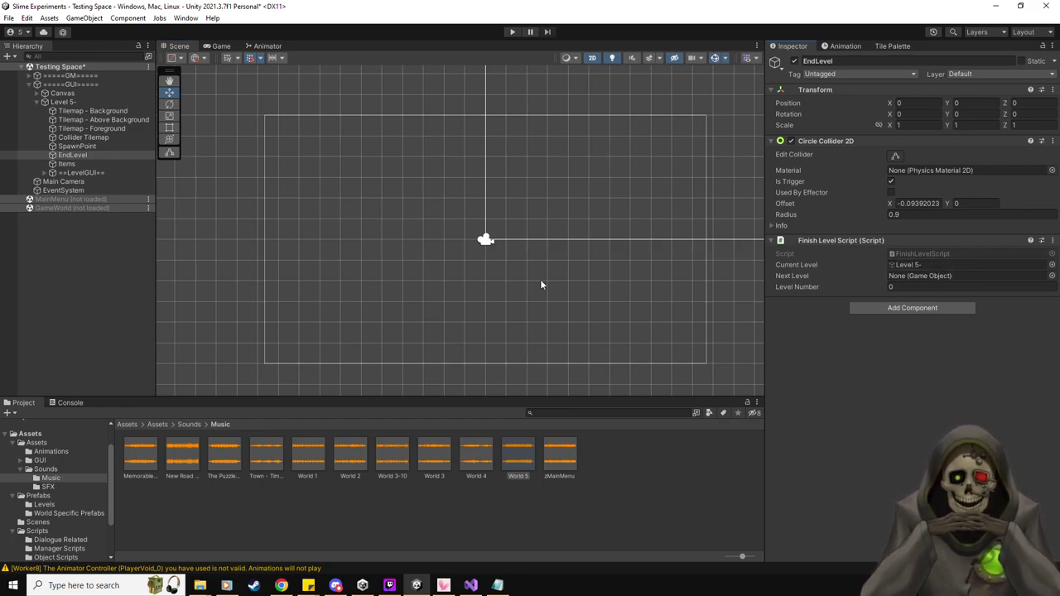
pyautogui.click(75, 101)
# Show the Tile Palette and open the Assets folder that holds the wall block sprite sheets.
pyautogui.click(893, 46)
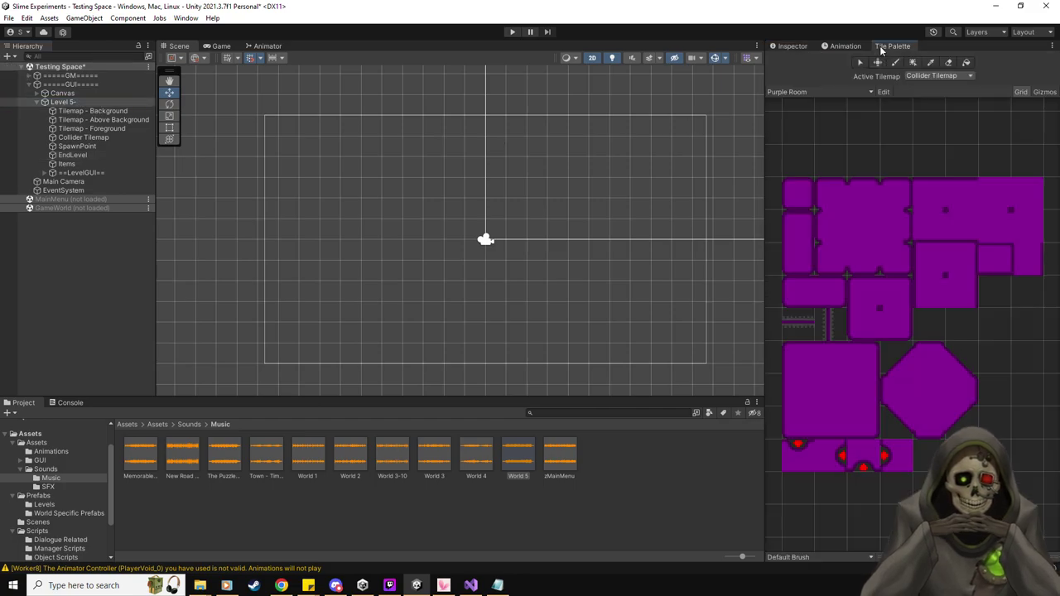
pyautogui.click(838, 92)
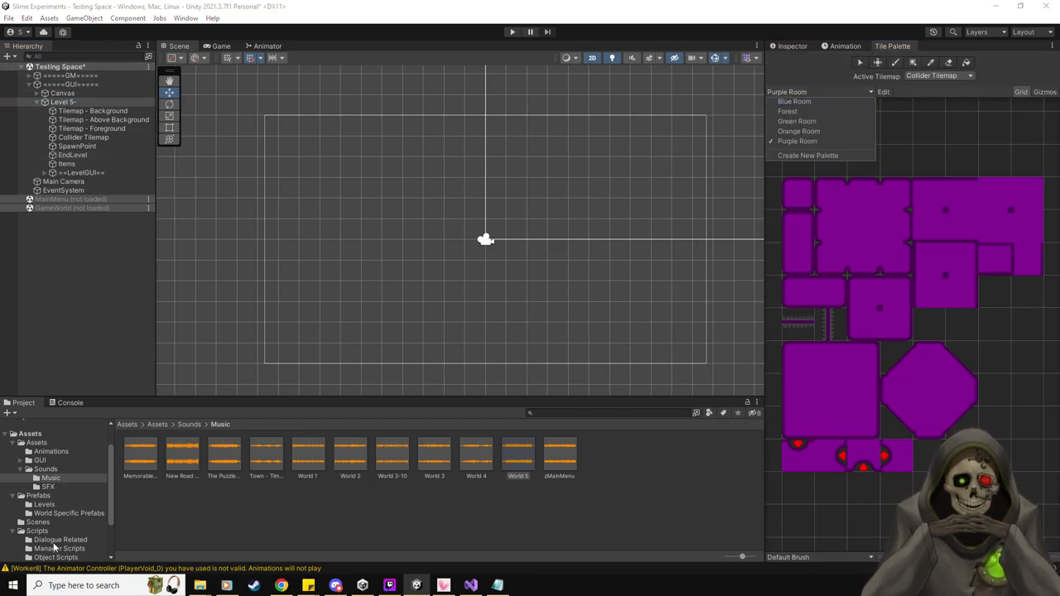
pyautogui.click(36, 442)
pyautogui.scroll(-2, 461, 509)
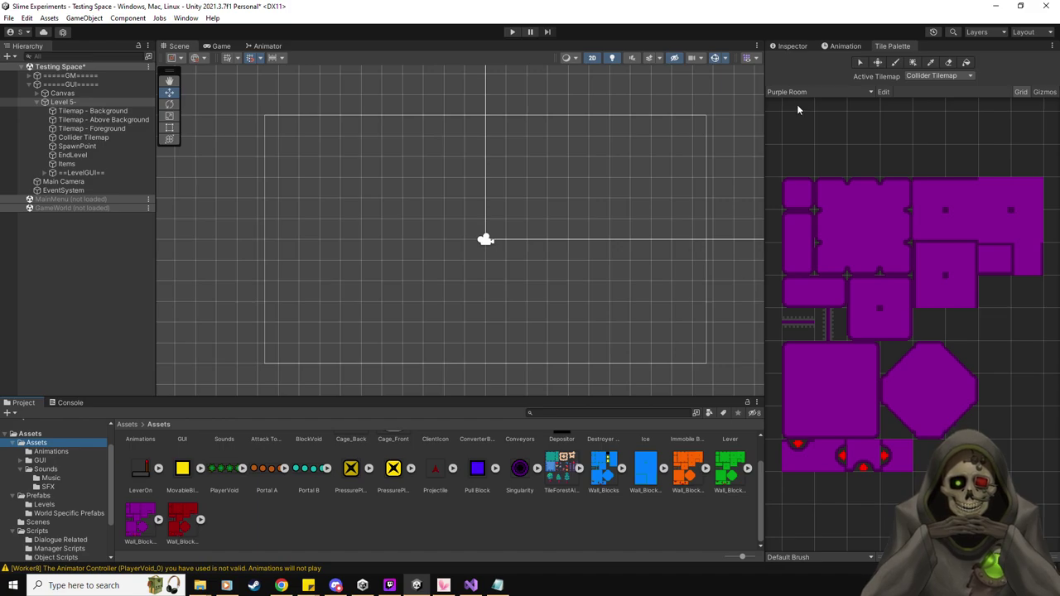
pyautogui.click(801, 94)
pyautogui.click(808, 158)
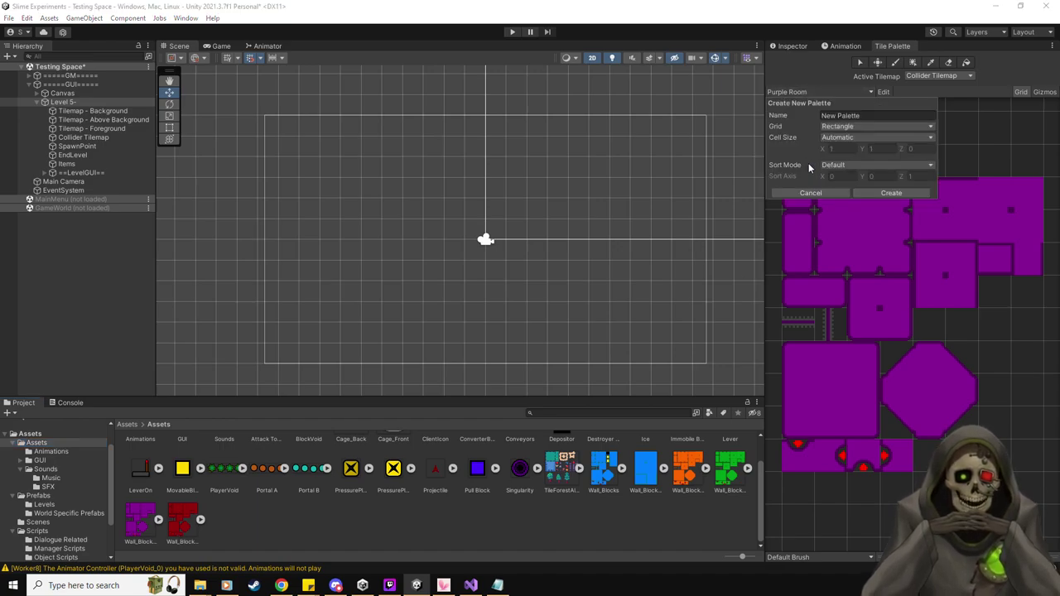
pyautogui.write('Red Romm')
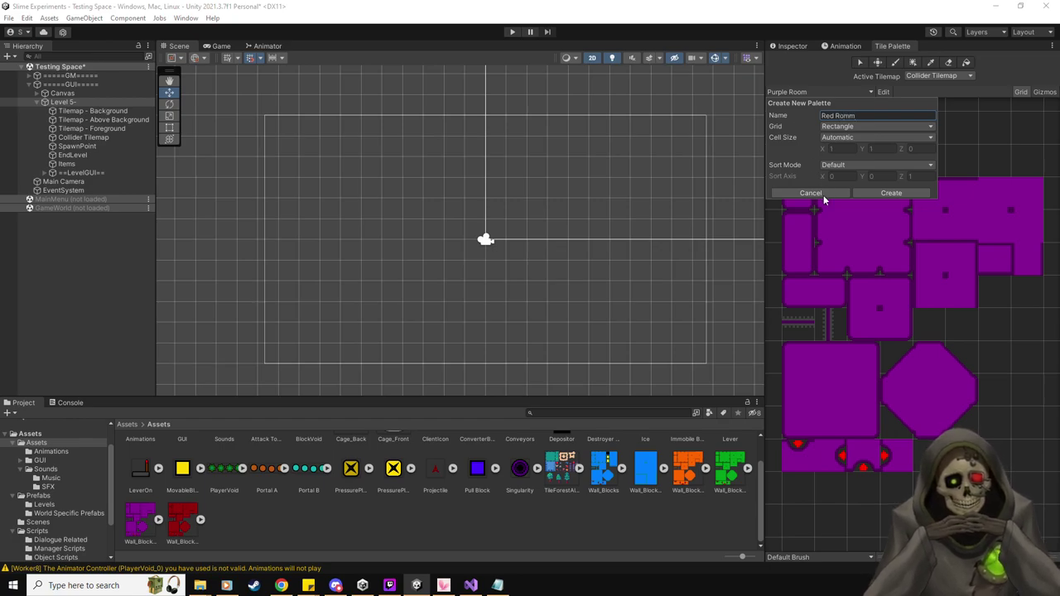
pyautogui.click(824, 195)
# Create a new tile palette named "Red Room" and store it in the project's TileMaps folder.
pyautogui.click(827, 91)
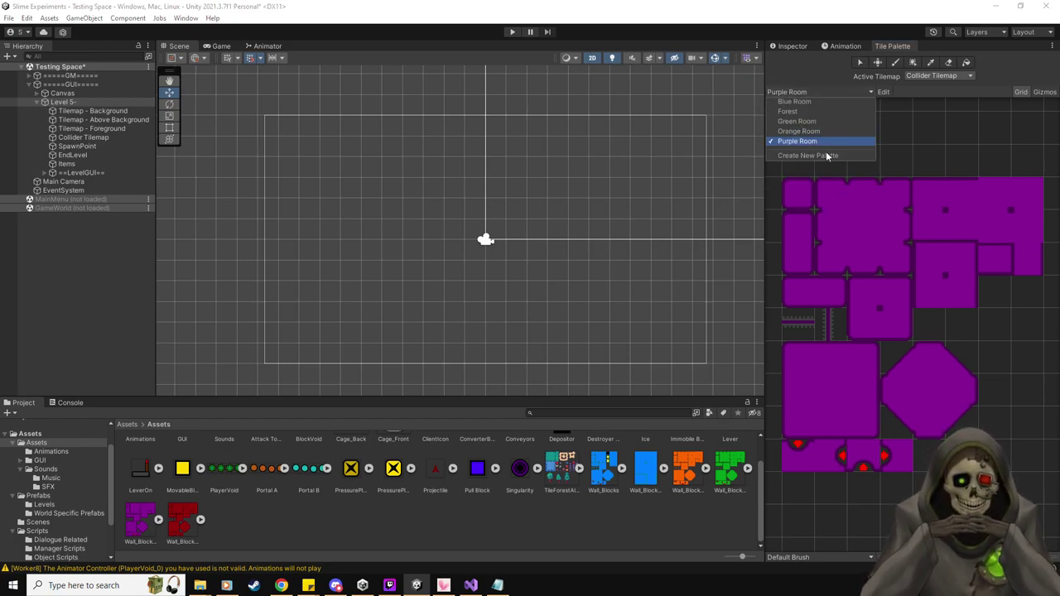
pyautogui.click(826, 155)
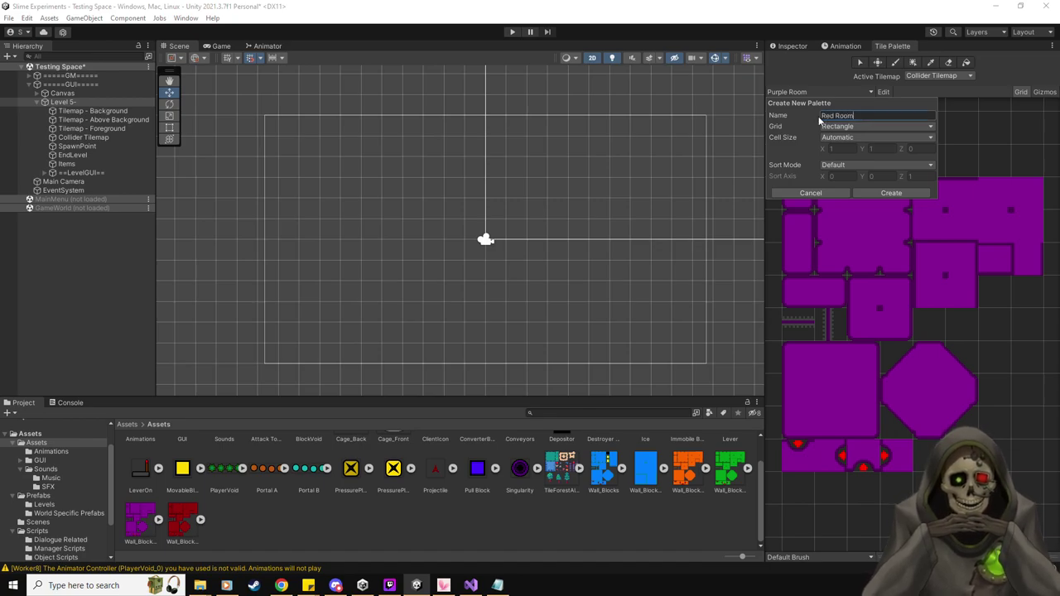
pyautogui.click(893, 195)
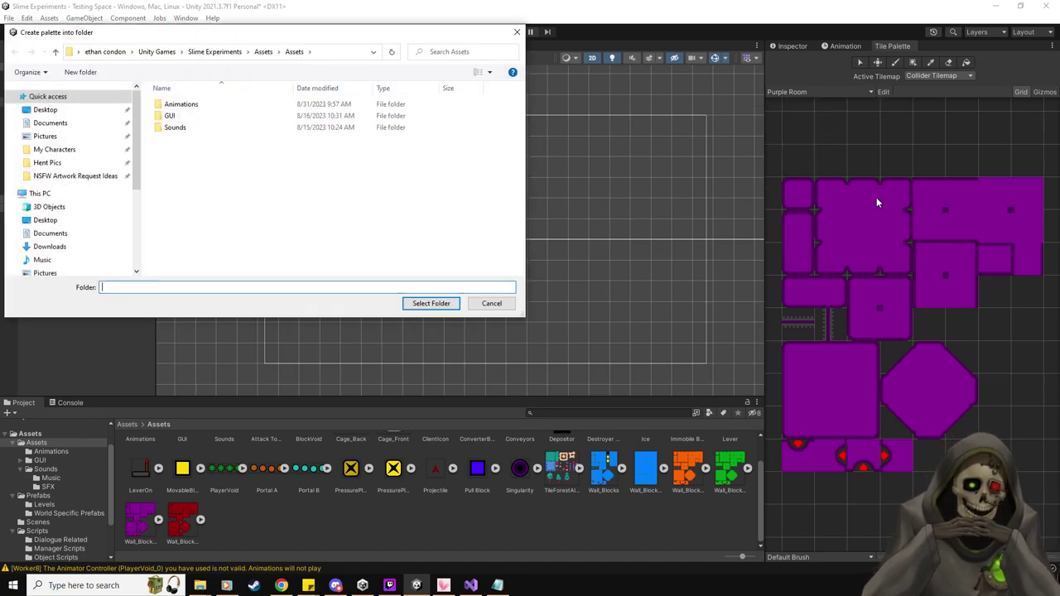
pyautogui.click(262, 51)
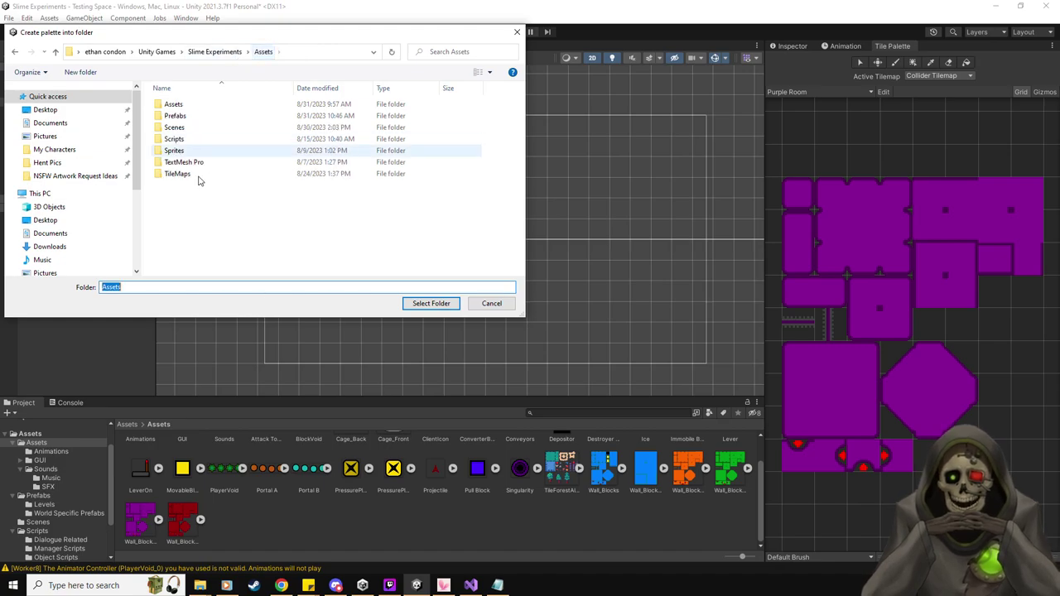
pyautogui.doubleClick(199, 177)
pyautogui.click(426, 303)
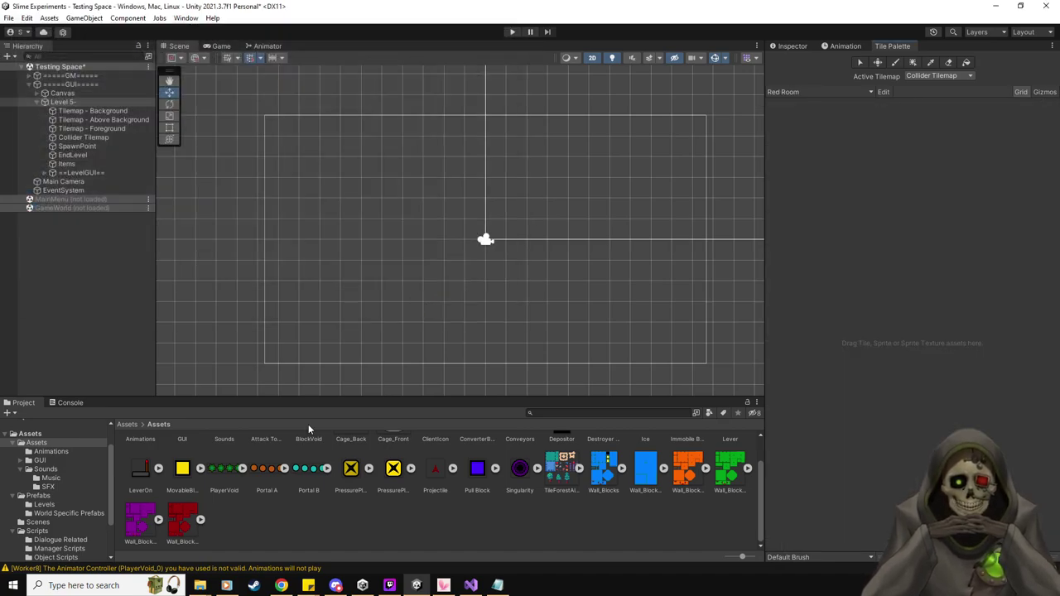
# Add the red World 5 wall block sprite sheet to the Red Room palette, saving its tiles in the TileMaps folder.
pyautogui.moveTo(274, 483); pyautogui.dragTo(825, 225)
pyautogui.click(263, 52)
pyautogui.doubleClick(192, 174)
pyautogui.click(422, 304)
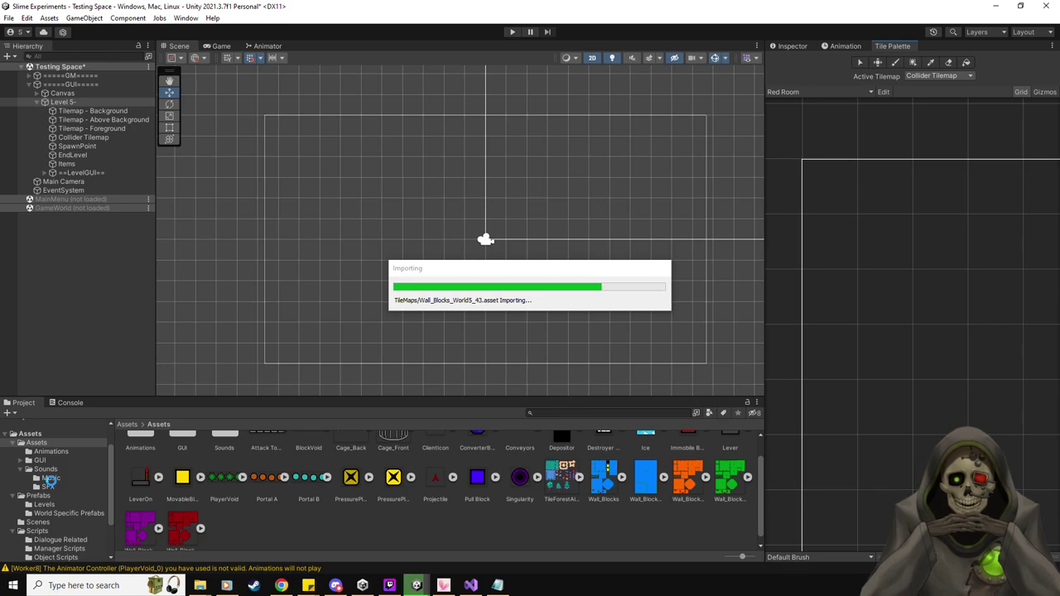
# Look through the tile assets in the TileMaps folder and return to the Prefabs folder.
pyautogui.scroll(-2, 52, 481)
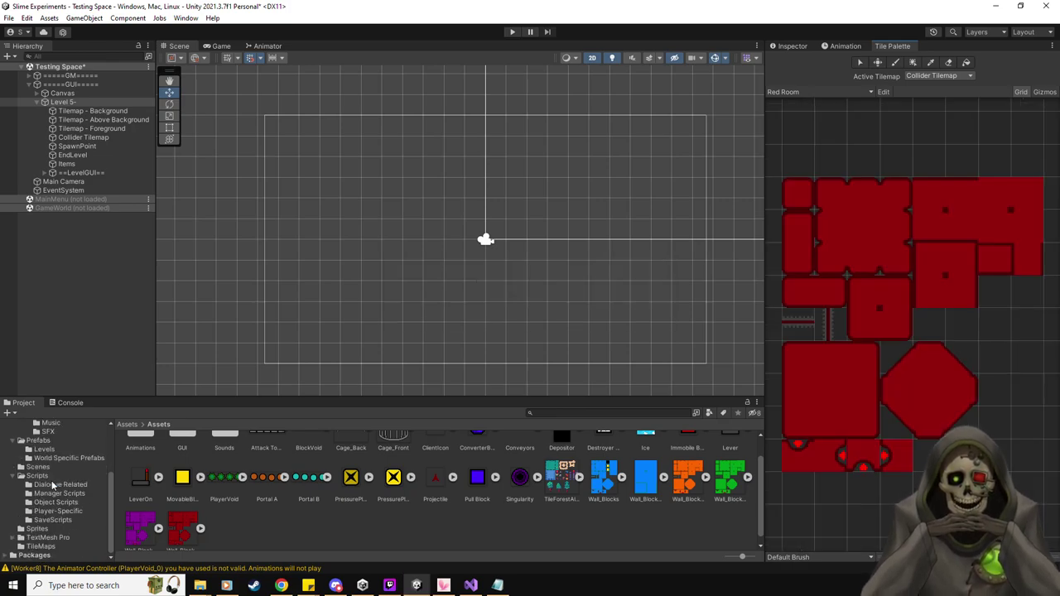
pyautogui.click(41, 547)
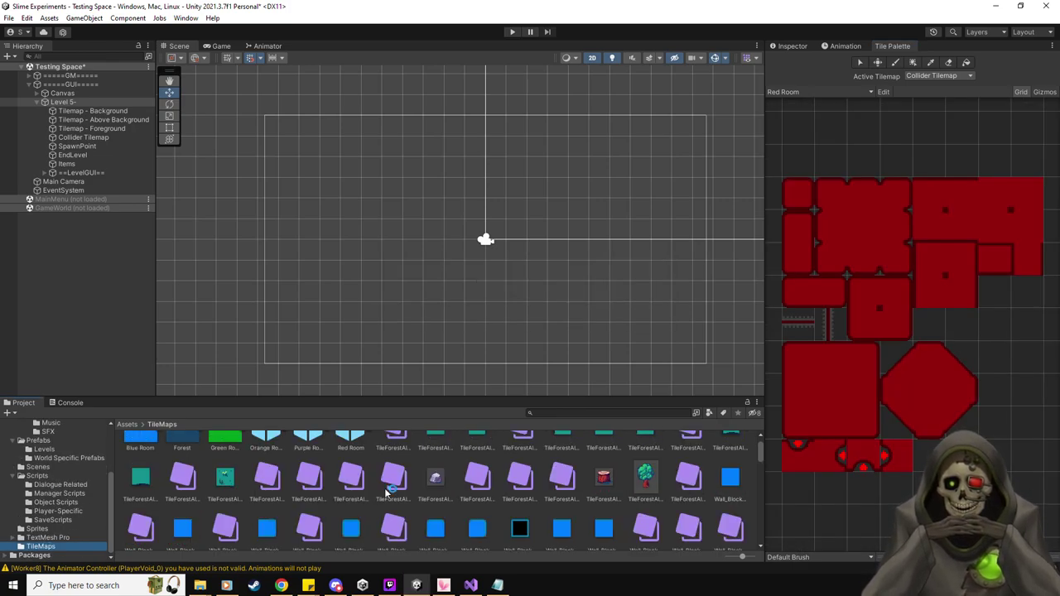
pyautogui.scroll(-10, 609, 497)
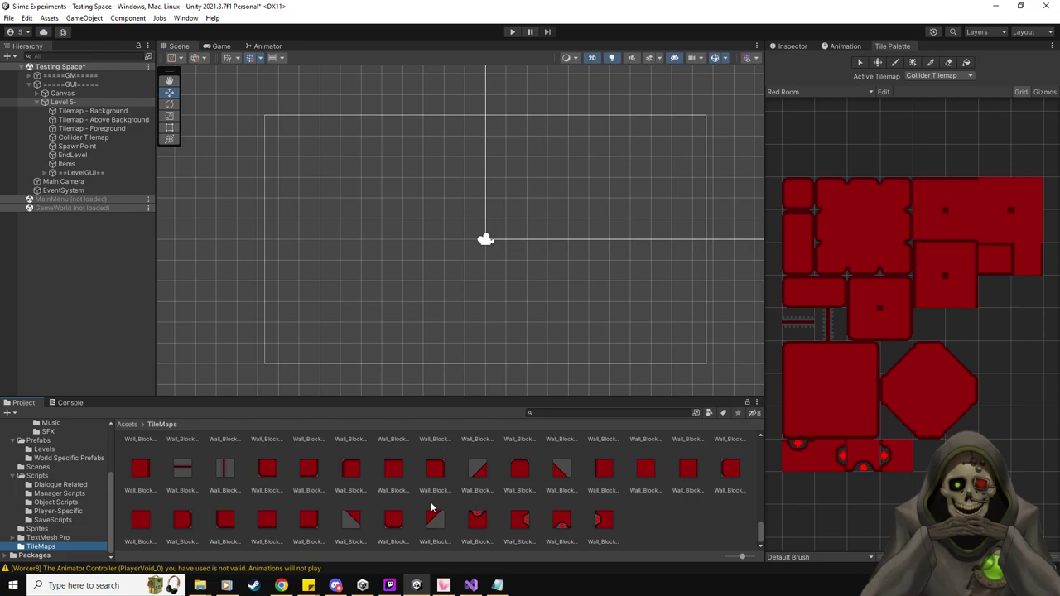
pyautogui.scroll(5, 431, 507)
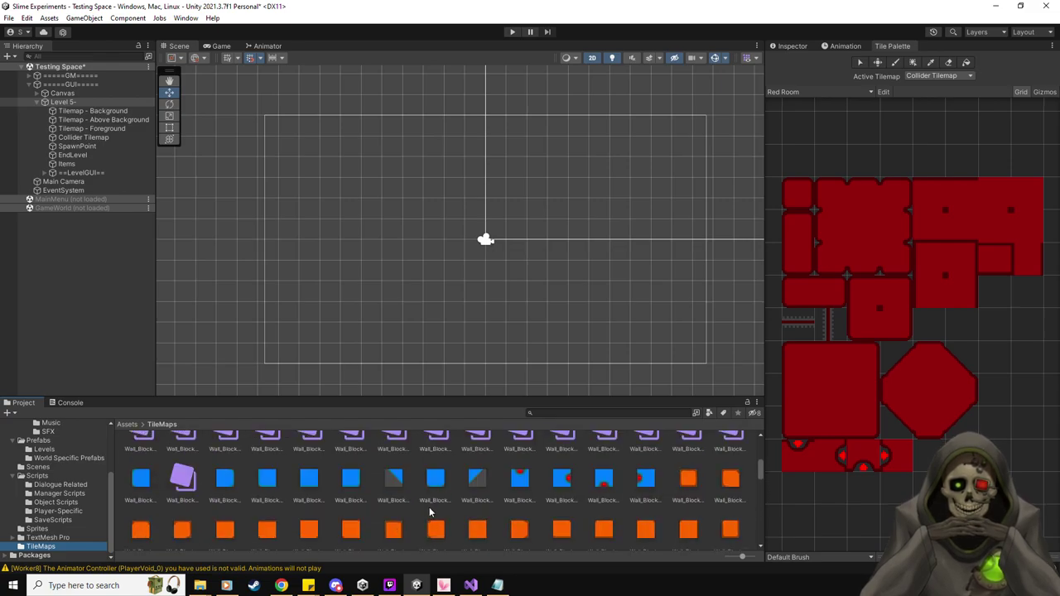
pyautogui.click(45, 442)
pyautogui.scroll(3, 50, 484)
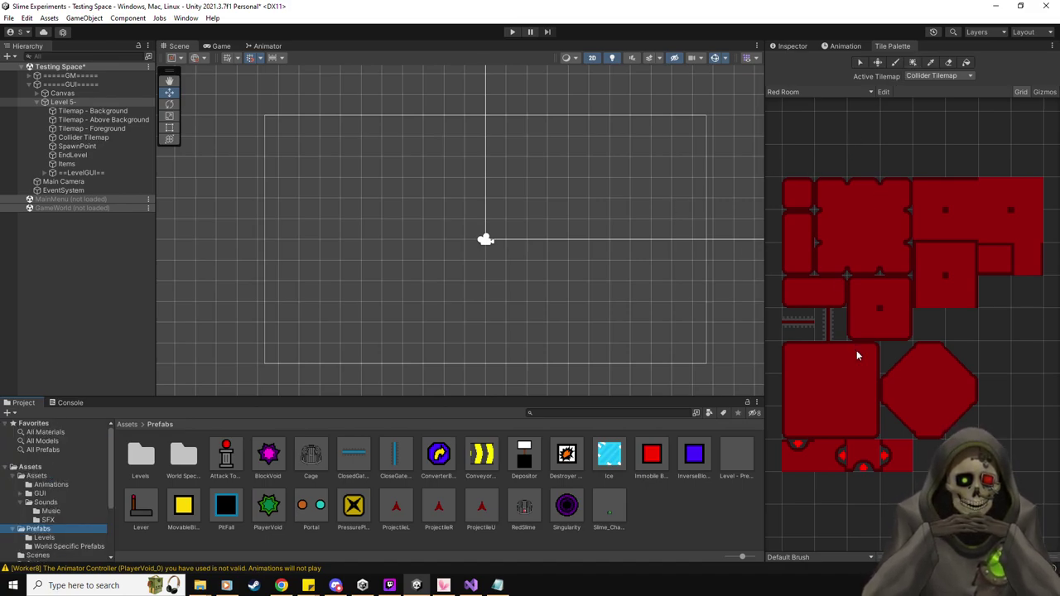
# Paint matching red corner tiles at the four corners of the camera frame on the Collider Tilemap.
pyautogui.click(1021, 210)
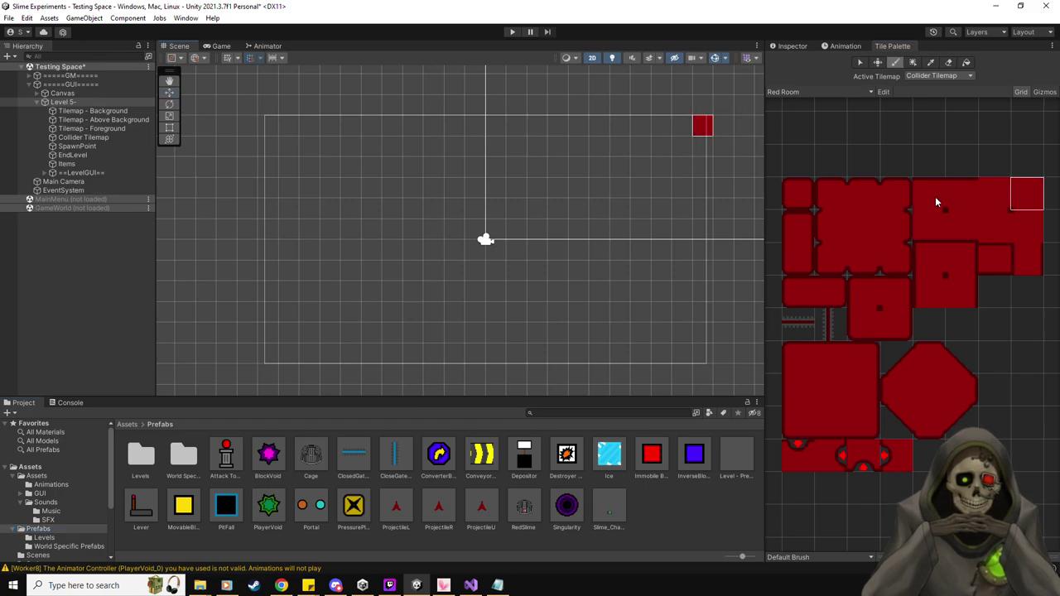
pyautogui.click(268, 125)
pyautogui.click(1034, 229)
pyautogui.click(703, 353)
pyautogui.click(994, 226)
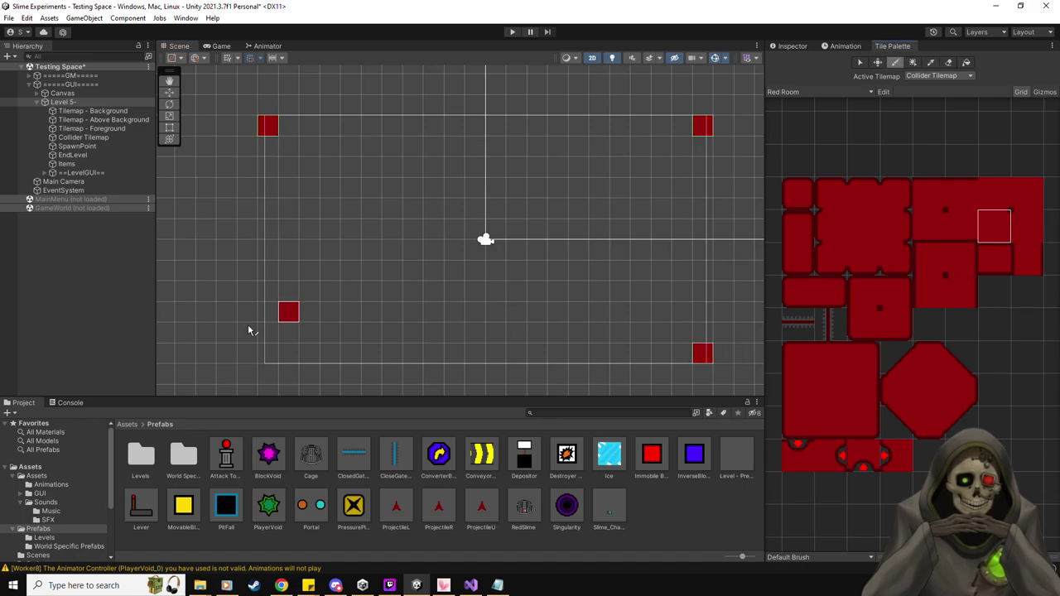
pyautogui.click(265, 353)
# Fill the room's top, right and left walls with the matching red edge tiles between the corners.
pyautogui.click(831, 423)
pyautogui.moveTo(290, 125); pyautogui.dragTo(702, 126)
pyautogui.click(913, 62)
pyautogui.click(787, 359)
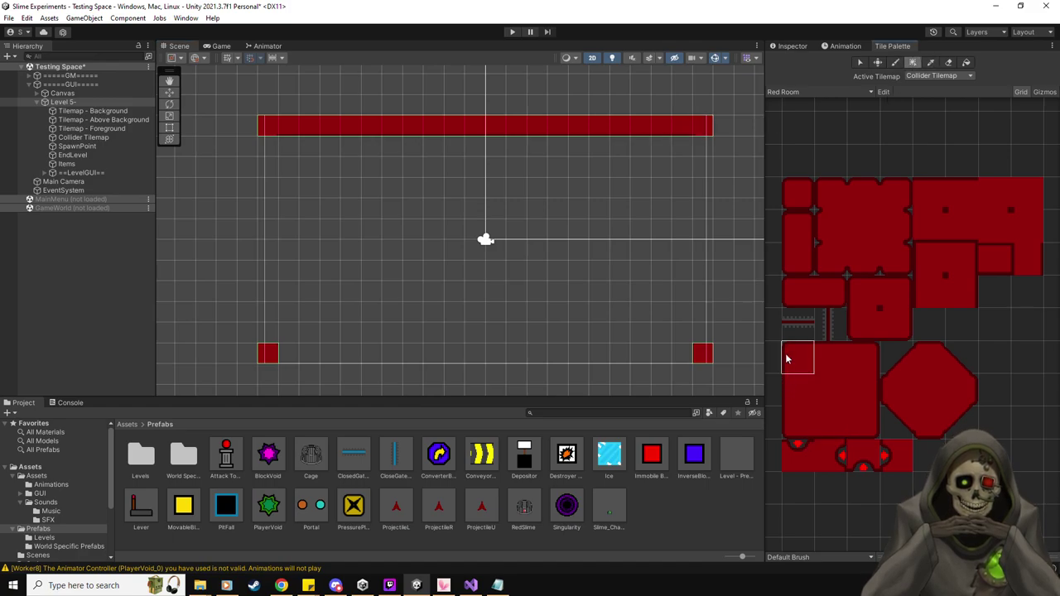
pyautogui.click(796, 390)
pyautogui.moveTo(702, 146); pyautogui.dragTo(703, 353)
pyautogui.click(863, 390)
pyautogui.moveTo(268, 146); pyautogui.dragTo(264, 330)
# Build the right half of the floor with red tiles and end it in a step rising two tiles at mid-room.
pyautogui.click(822, 365)
pyautogui.moveTo(684, 355); pyautogui.dragTo(493, 365)
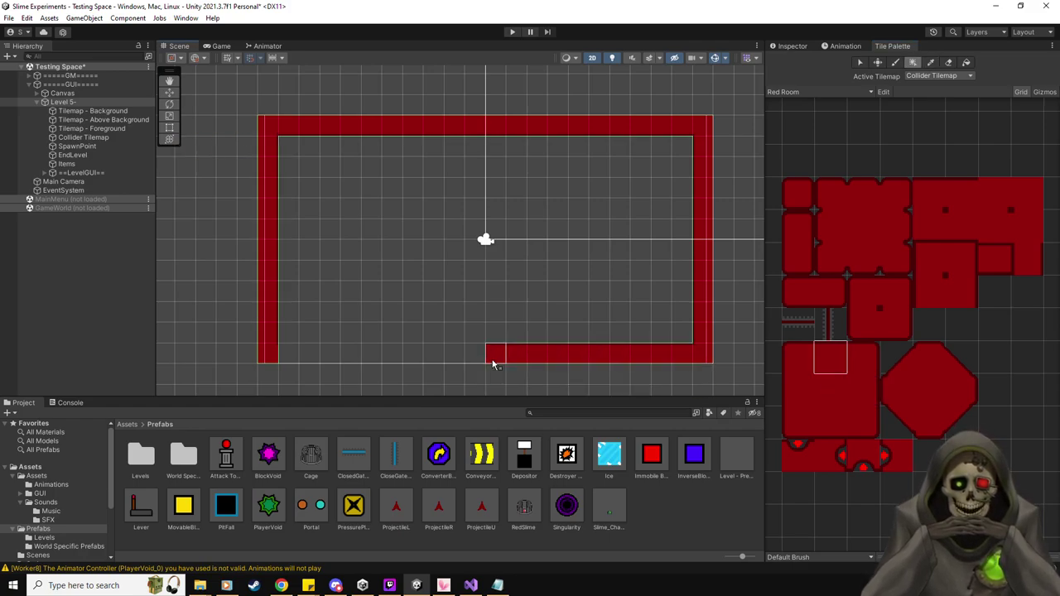
pyautogui.click(1008, 233)
pyautogui.click(474, 355)
pyautogui.click(496, 332)
pyautogui.hotkey('ctrl', 'z')
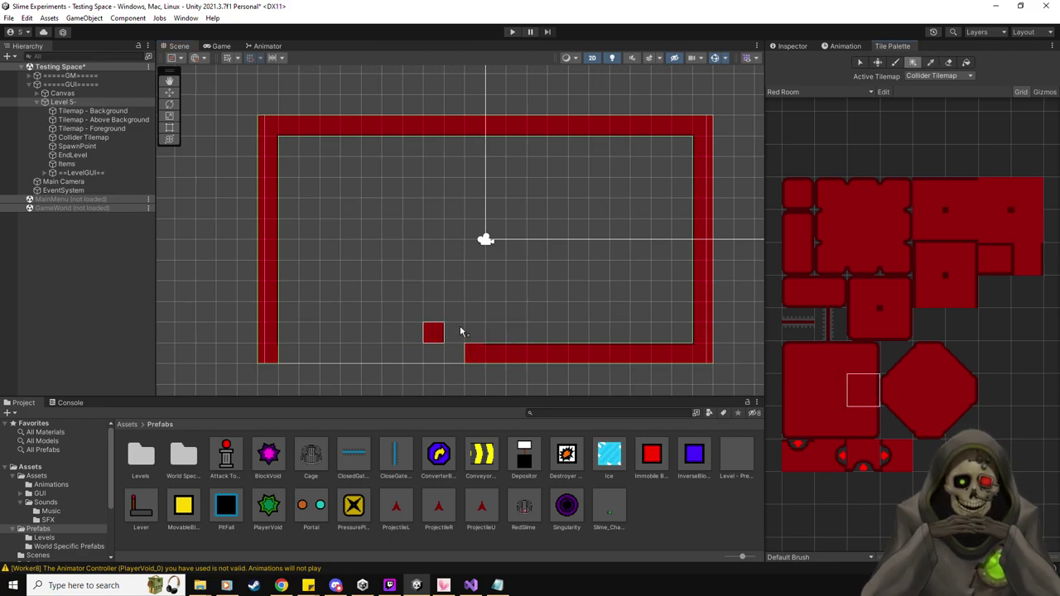
pyautogui.click(476, 332)
pyautogui.click(864, 357)
pyautogui.click(474, 312)
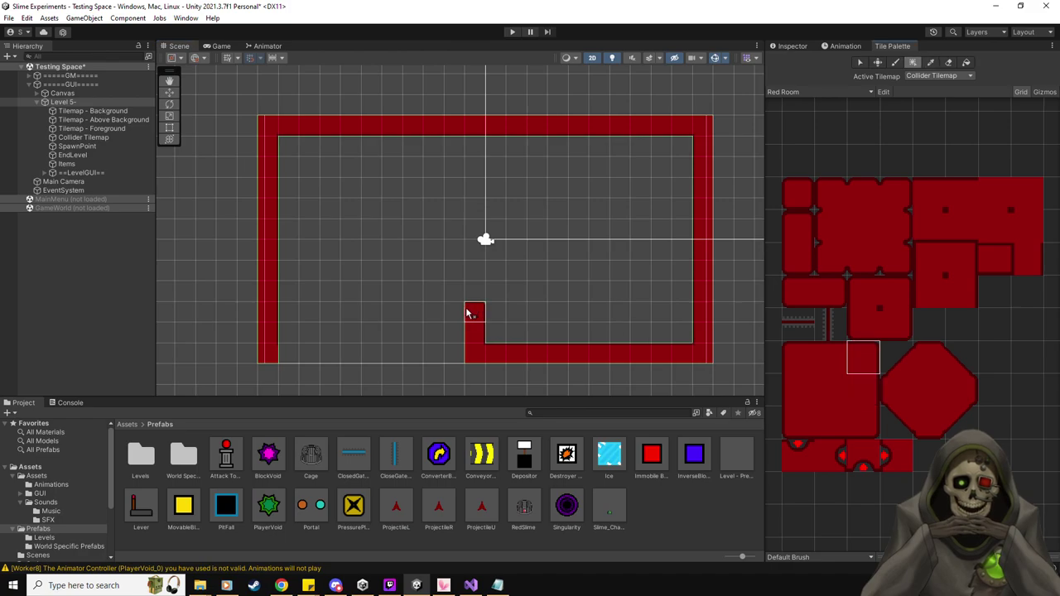
# Extend the raised ledge's top edge to the left wall and fill the area beneath it with solid red tiles.
pyautogui.click(830, 357)
pyautogui.click(454, 311)
pyautogui.moveTo(405, 317); pyautogui.dragTo(296, 315)
pyautogui.click(990, 240)
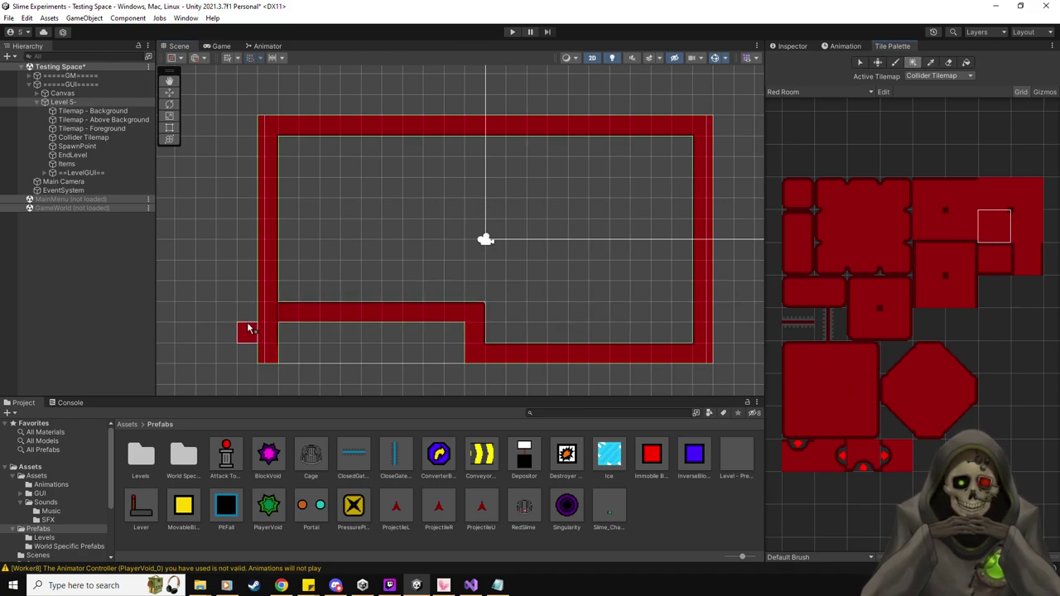
pyautogui.click(831, 391)
pyautogui.moveTo(273, 331); pyautogui.dragTo(449, 356)
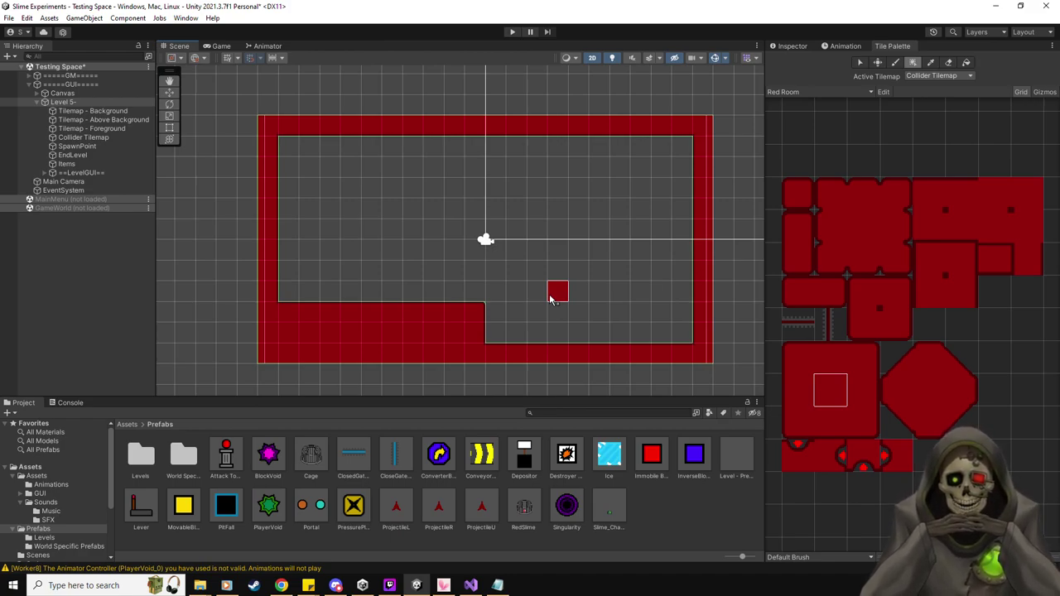
pyautogui.click(169, 91)
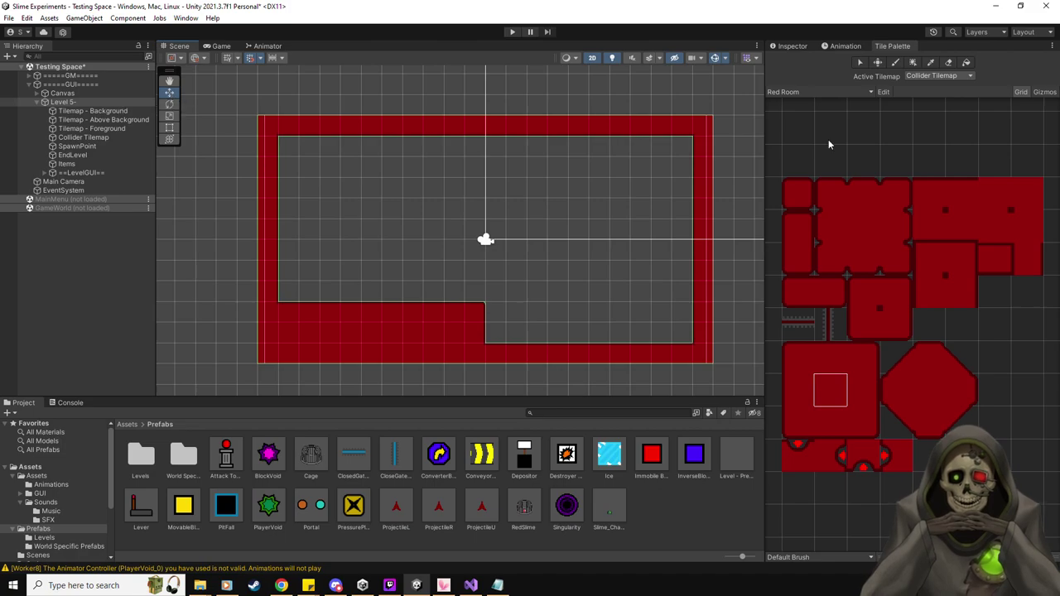
# Select the TextBox under the level's ==LevelGUI== Canvas and briefly run the scene in Play mode.
pyautogui.click(783, 47)
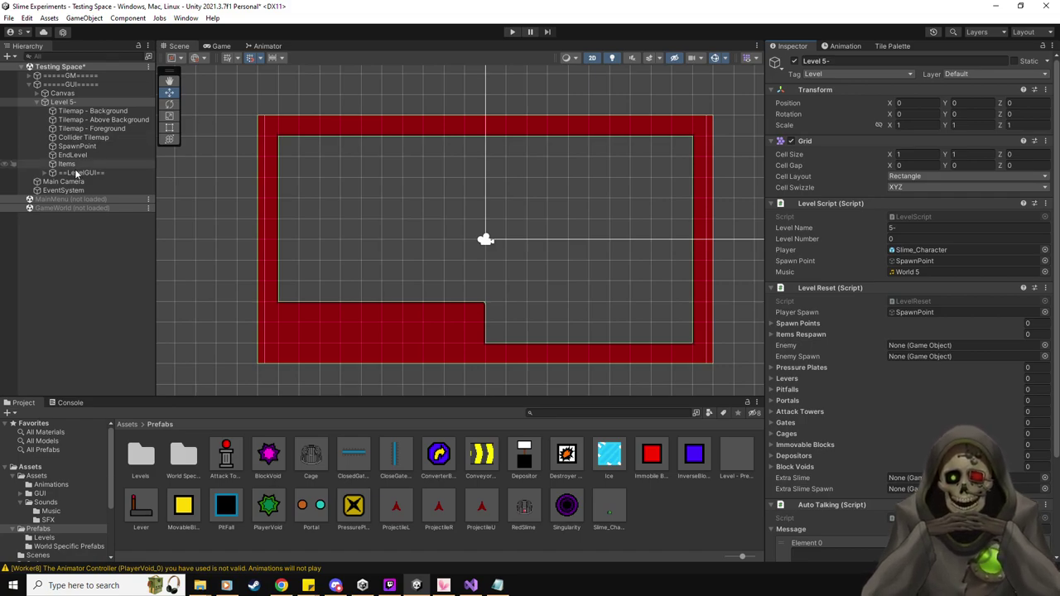
pyautogui.click(52, 172)
pyautogui.click(53, 181)
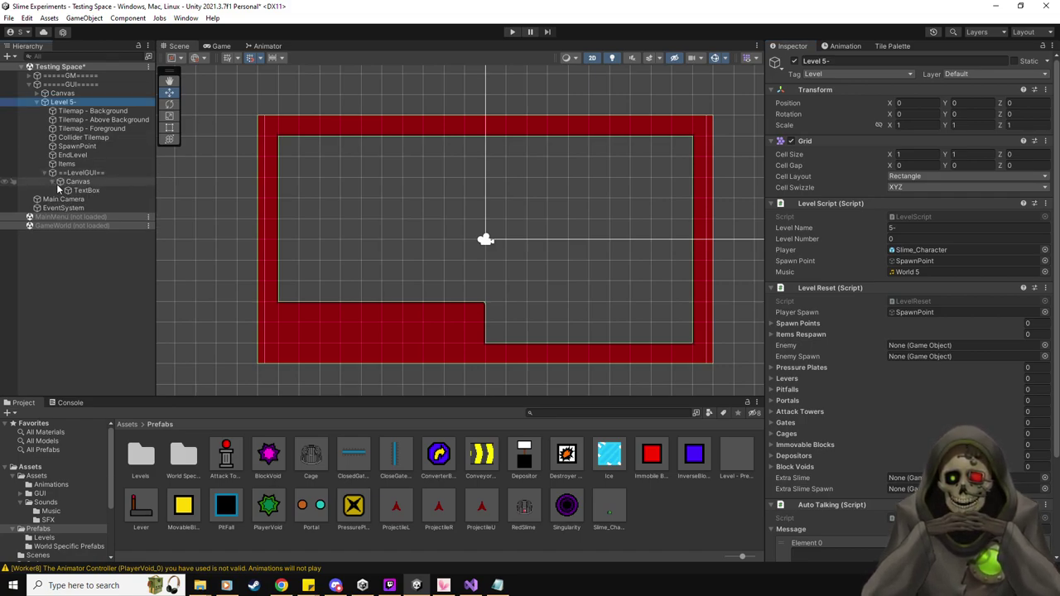
pyautogui.click(61, 190)
pyautogui.click(90, 191)
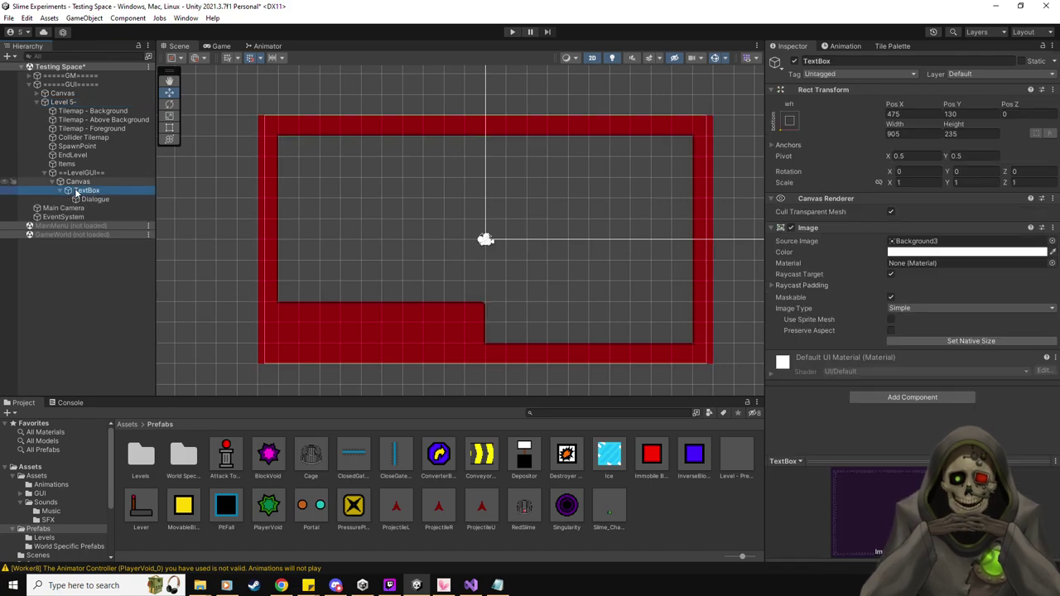
pyautogui.click(513, 31)
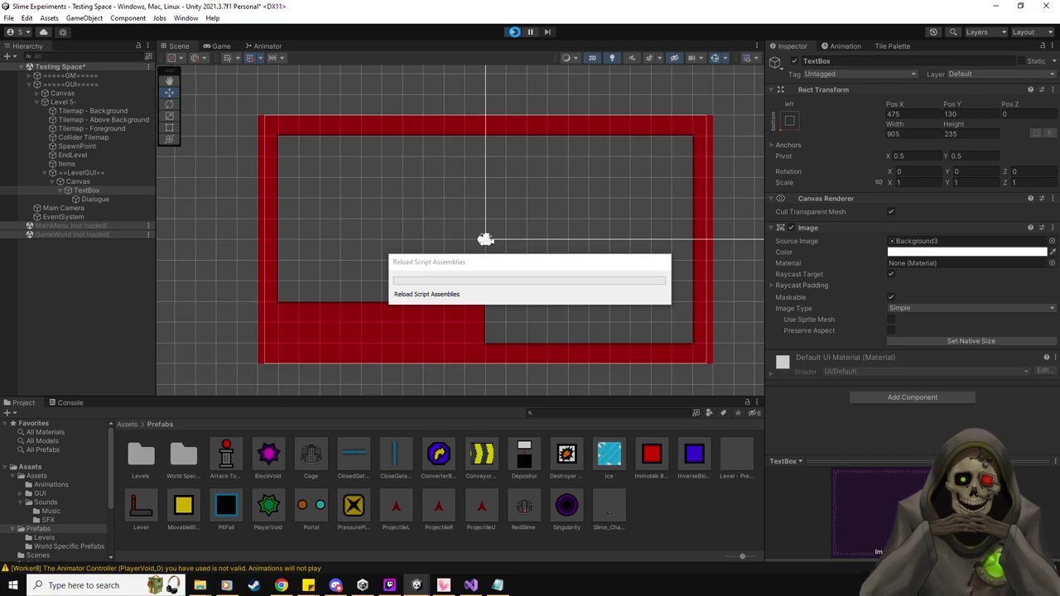
pyautogui.click(512, 32)
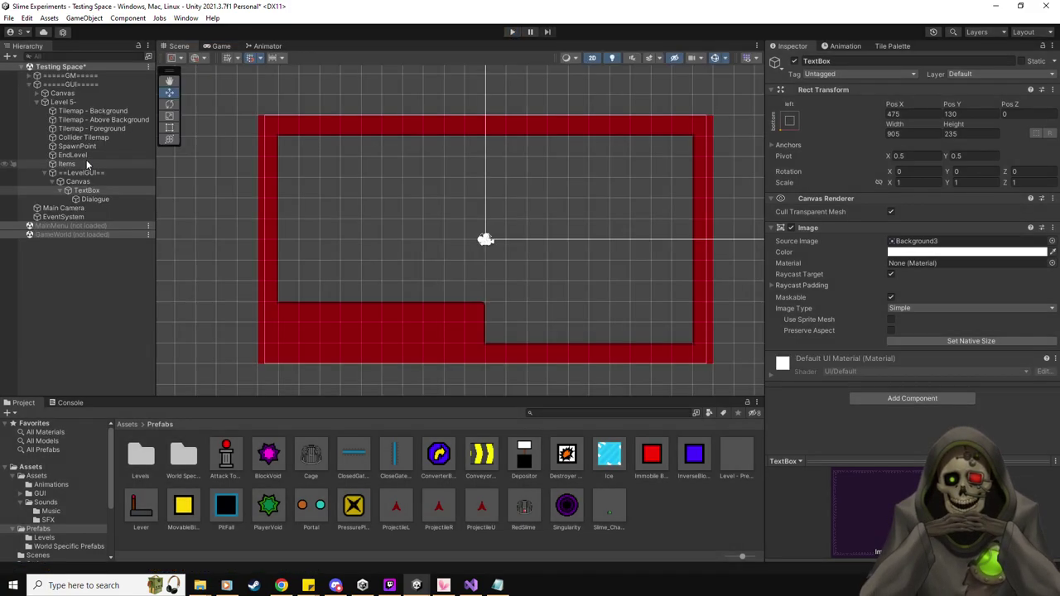
# Deactivate the level's TextBox object and collapse the ==LevelGUI== hierarchy.
pyautogui.click(82, 191)
pyautogui.click(794, 61)
pyautogui.click(62, 190)
pyautogui.click(52, 181)
pyautogui.click(44, 173)
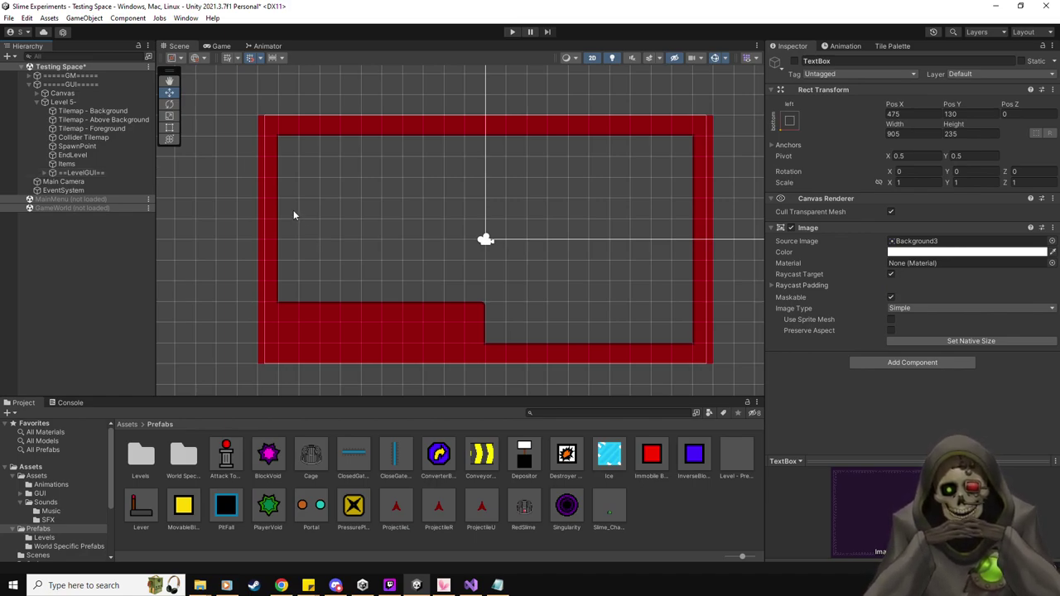
# Save the "Level 5-" object as a prefab in the World Specific Prefabs folder.
pyautogui.click(75, 101)
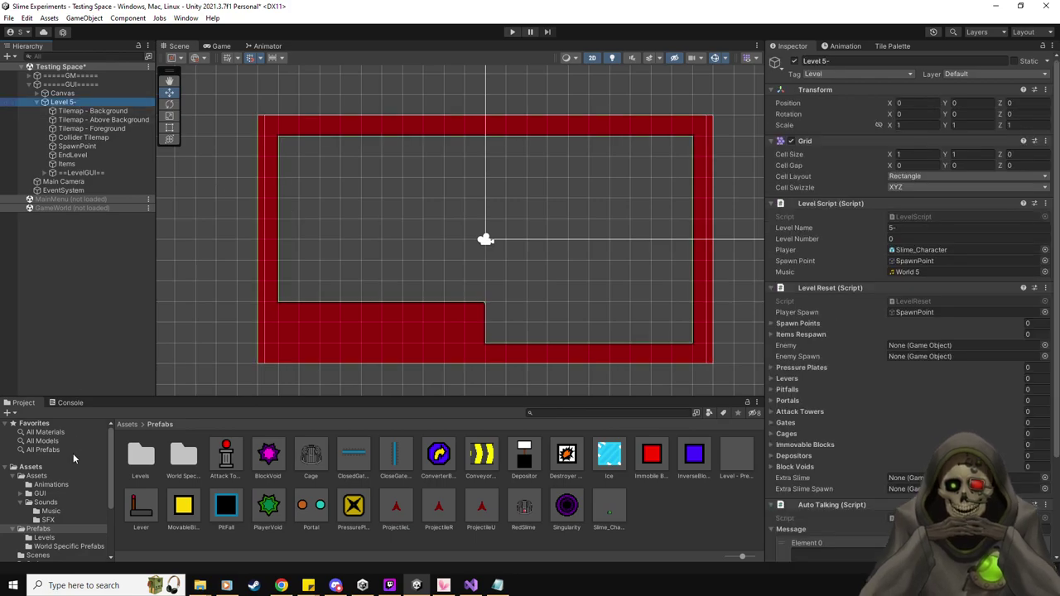
pyautogui.click(58, 547)
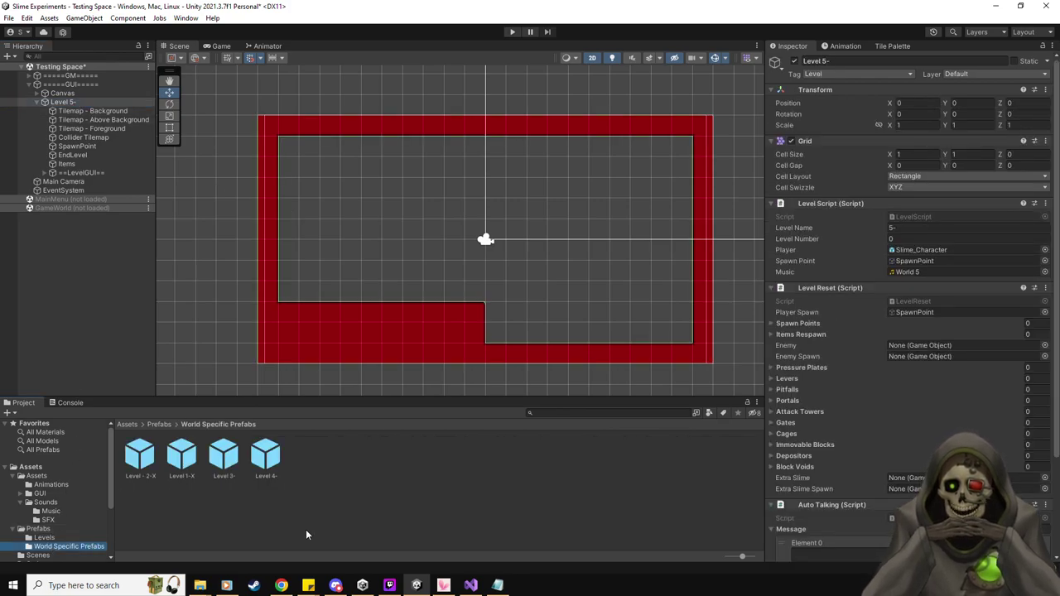
pyautogui.click(63, 101)
pyautogui.click(364, 457)
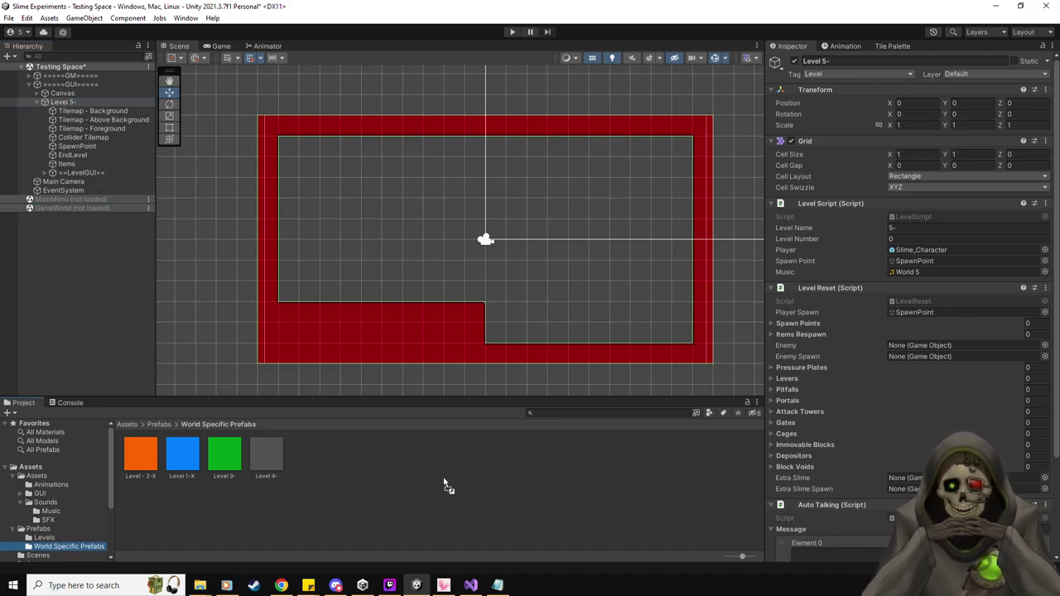
pyautogui.moveTo(445, 485); pyautogui.dragTo(444, 483)
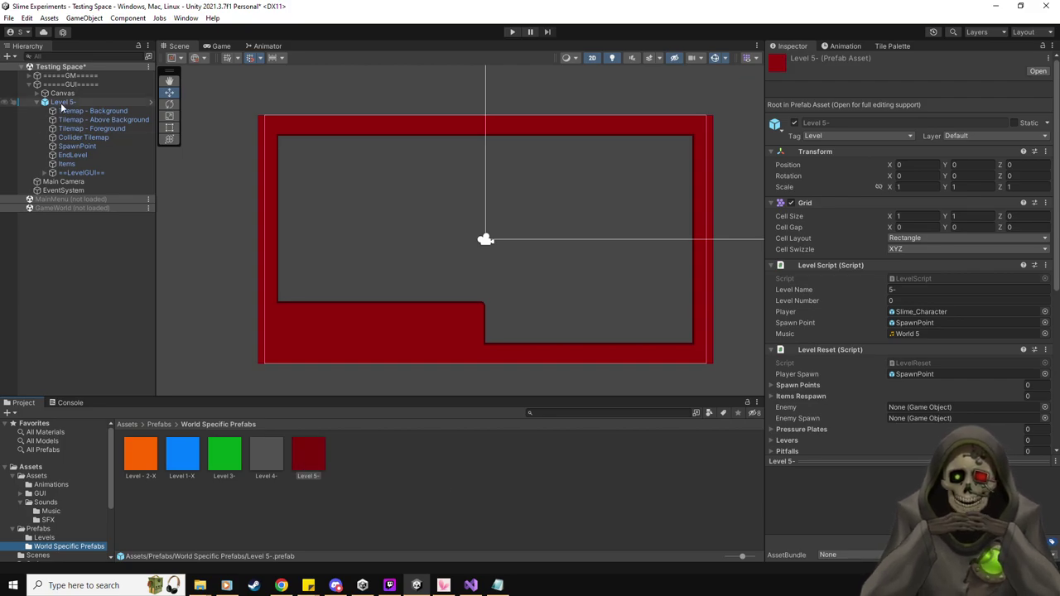
# Unpack the "Level 5-" prefab instance under =====GUI===== in the Testing Space scene, keeping its name.
pyautogui.rightClick(62, 105)
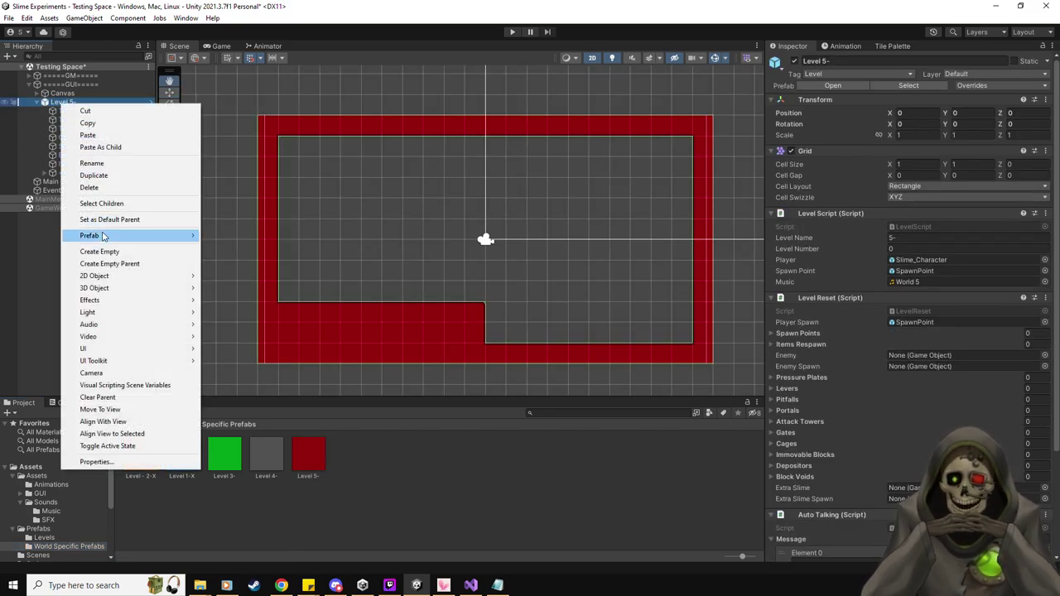
pyautogui.moveTo(104, 235)
pyautogui.click(232, 285)
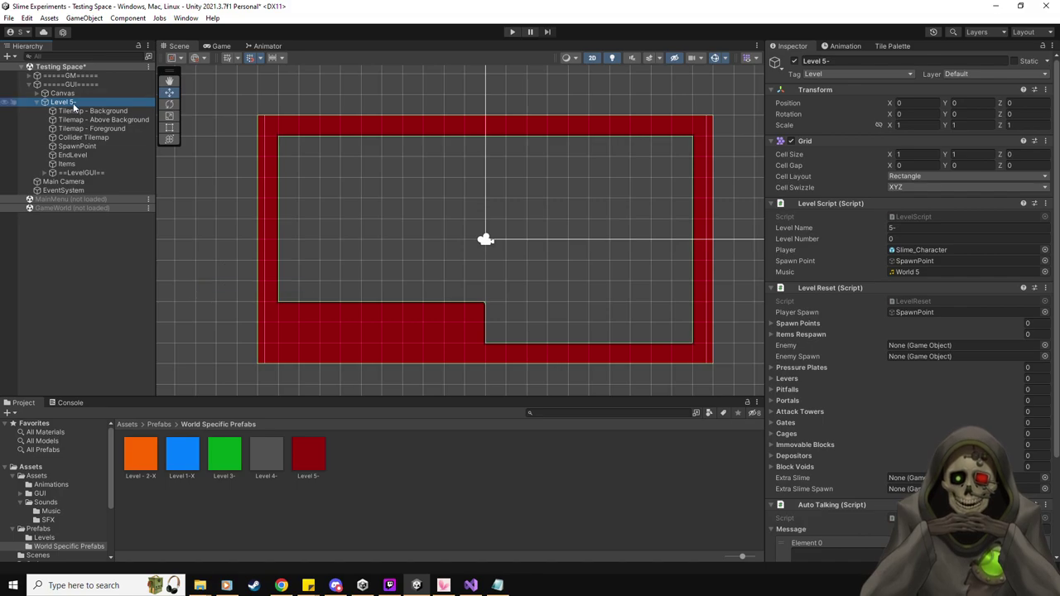
pyautogui.click(74, 102)
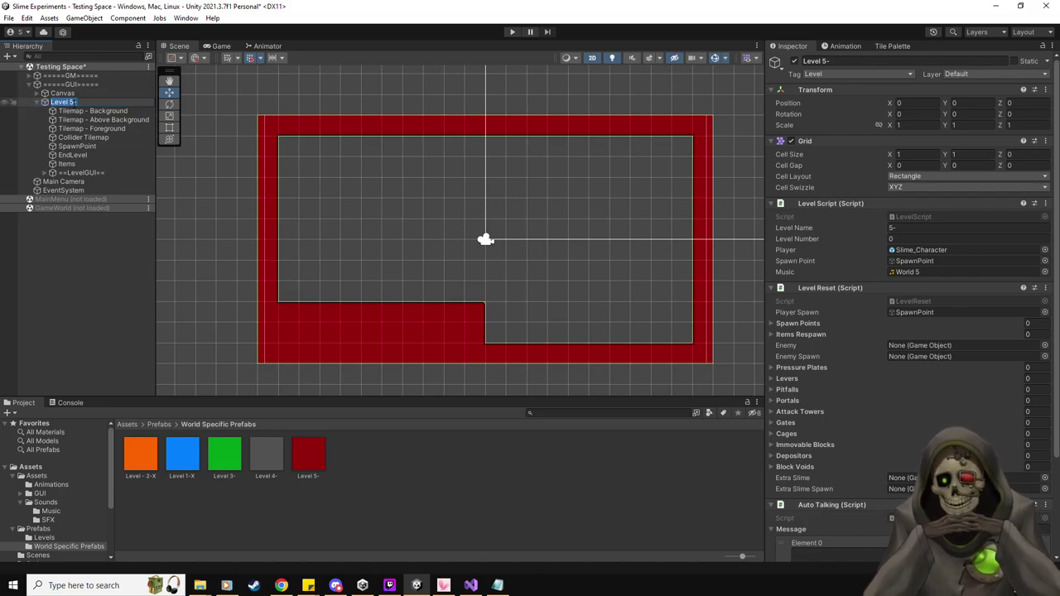
pyautogui.press('Return')
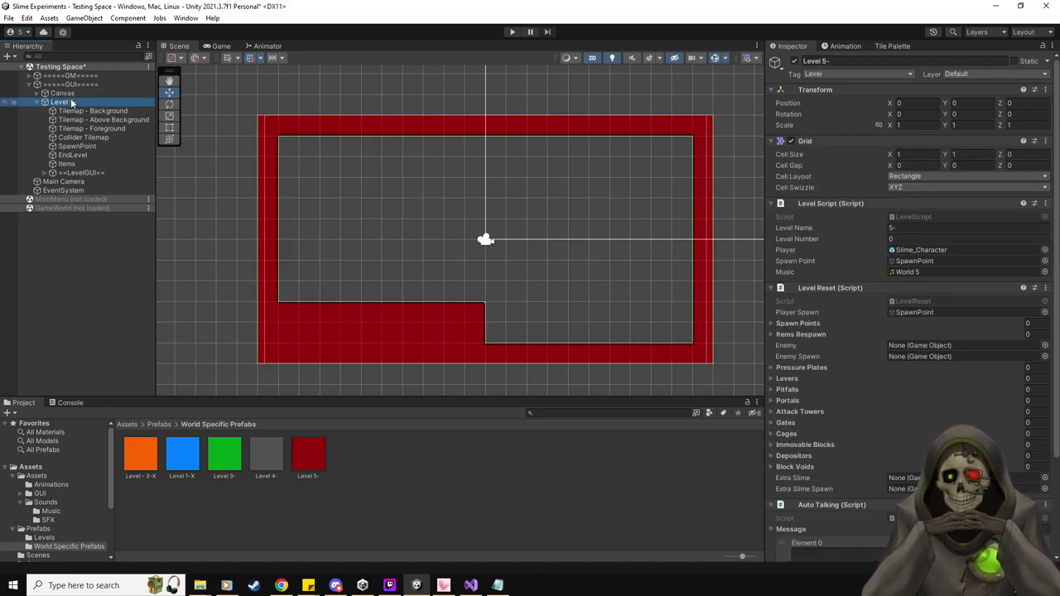
# Duplicate the unpacked "Level 5-" object nine times.
pyautogui.hotkey('ctrl', 'd')
pyautogui.hotkey('ctrl', 'd')
pyautogui.hotkey('ctrl', 'd')
pyautogui.hotkey('ctrl', 'd')
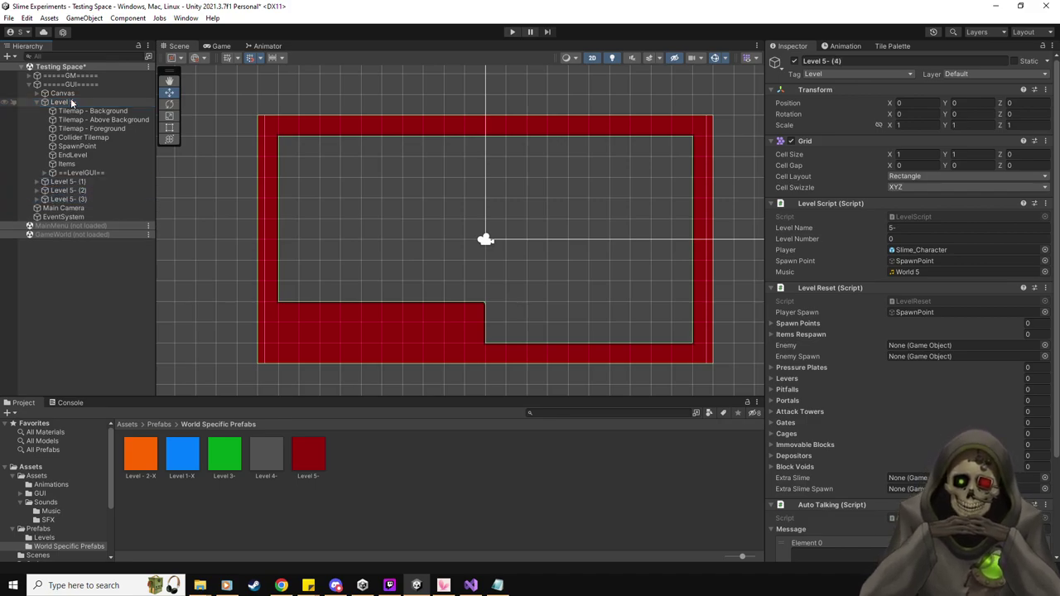
pyautogui.hotkey('ctrl', 'd')
pyautogui.hotkey('ctrl', 'd')
pyautogui.hotkey('ctrl', 'd')
pyautogui.hotkey('ctrl', 'd')
pyautogui.hotkey('ctrl', 'd')
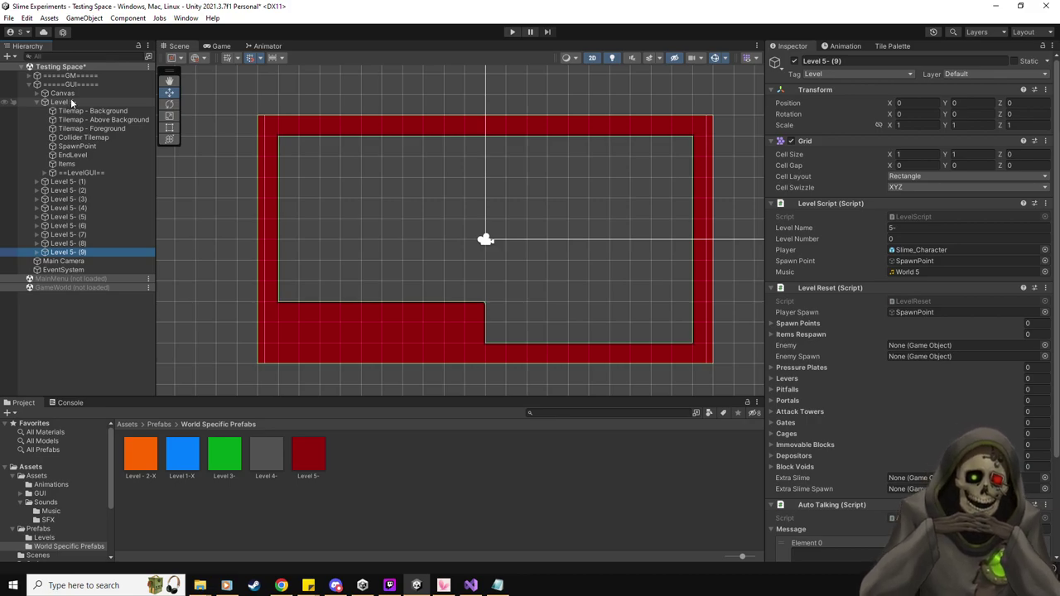
# Rename the duplicate "Level 5- (9)" as "Level 5-10" and set its Level Script to level name 5-10 and level number 50.
pyautogui.click(905, 61)
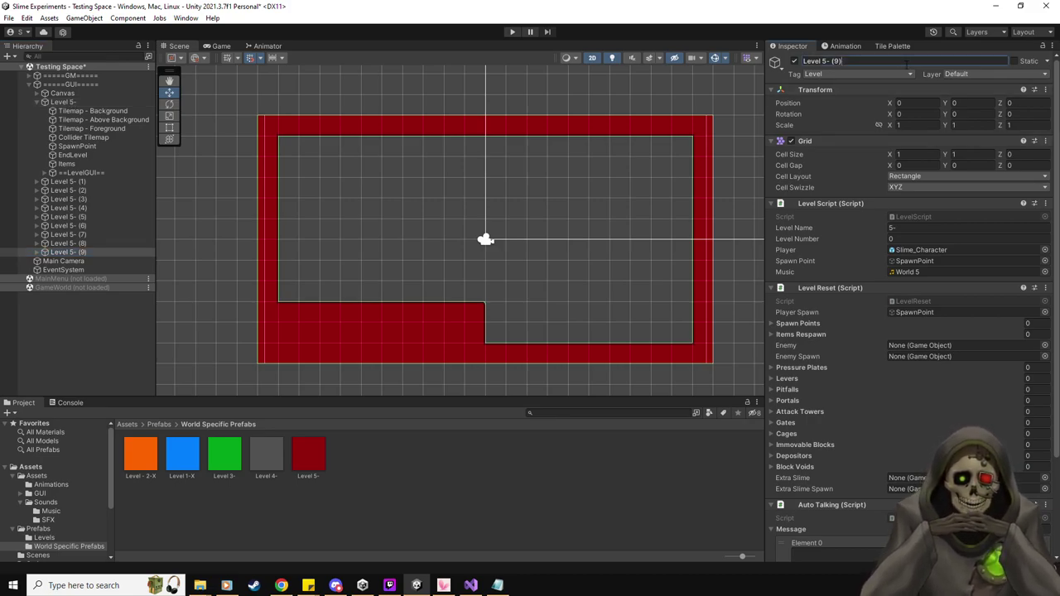
pyautogui.press('BackSpace')
pyautogui.press('BackSpace')
pyautogui.write('10')
pyautogui.press('Return')
pyautogui.click(931, 229)
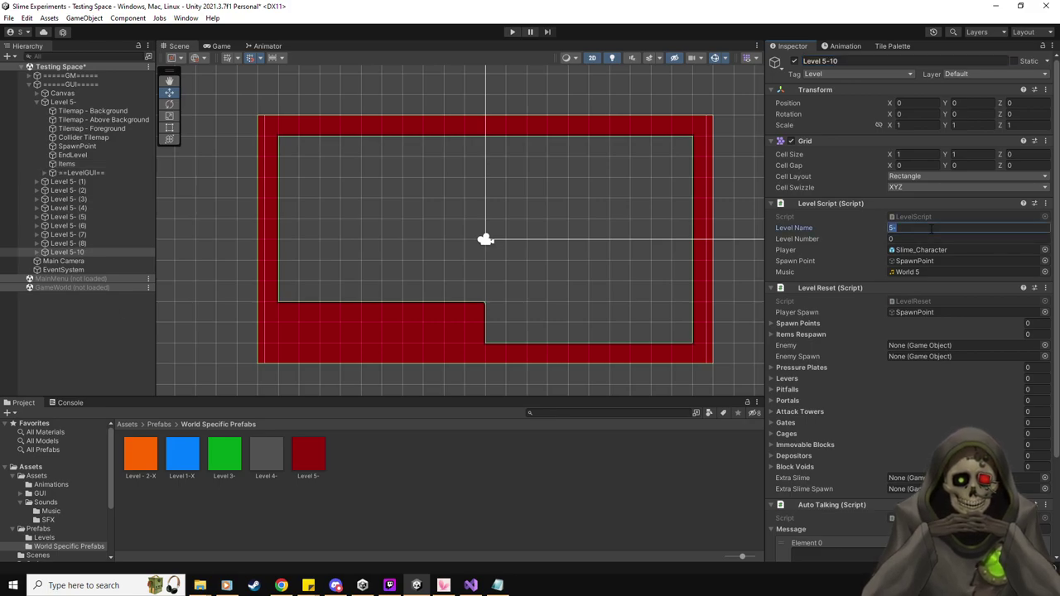
pyautogui.click(923, 239)
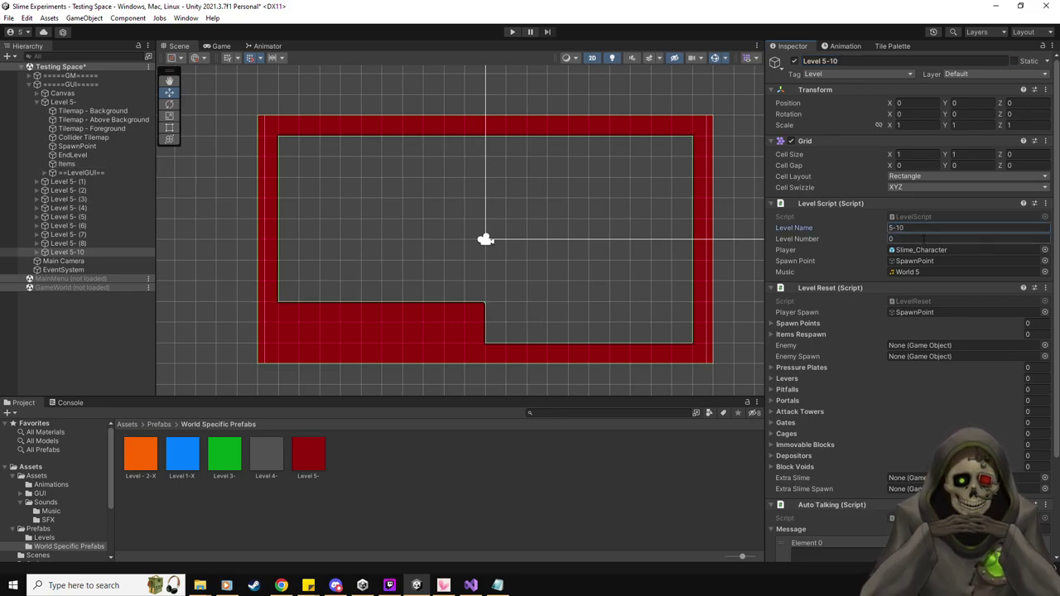
pyautogui.write('50')
# Set the level number of Level 5-10's EndLevel object to 50 and deactivate the Level 5-10 object.
pyautogui.click(44, 252)
pyautogui.click(72, 305)
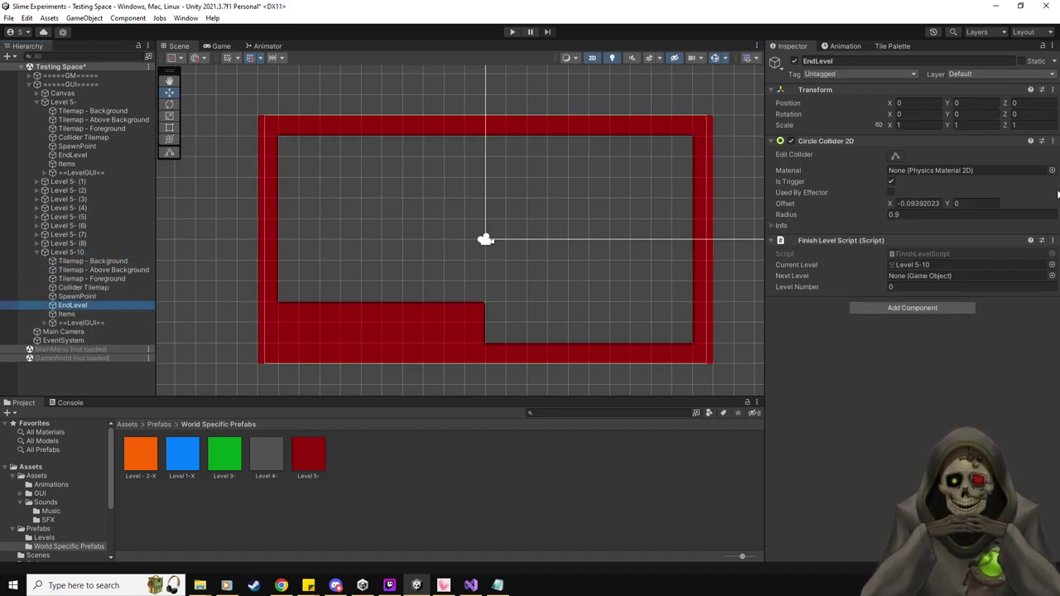
pyautogui.click(913, 285)
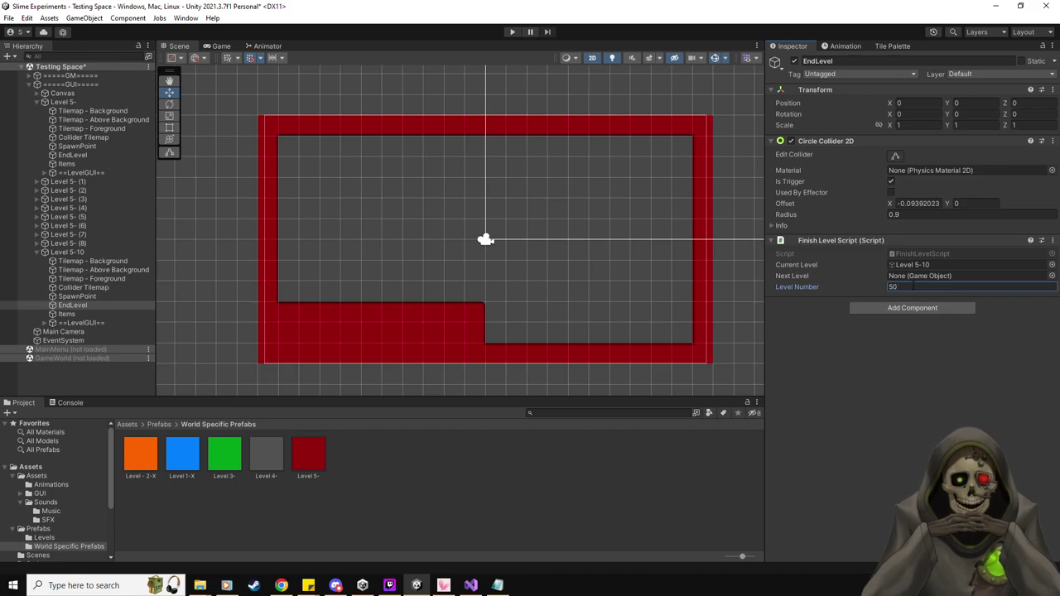
pyautogui.click(37, 252)
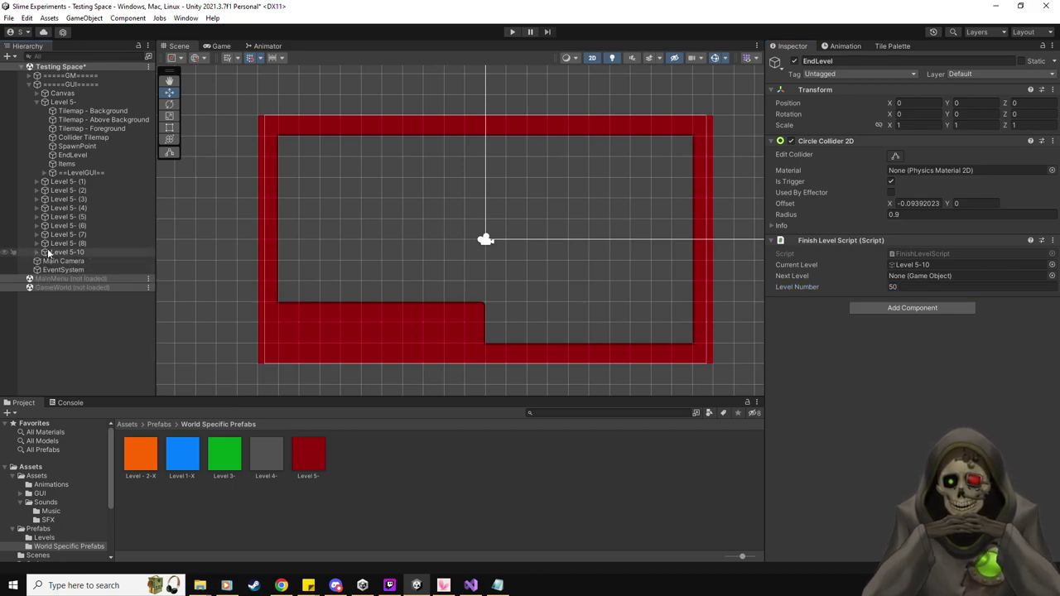
pyautogui.click(50, 252)
pyautogui.click(793, 60)
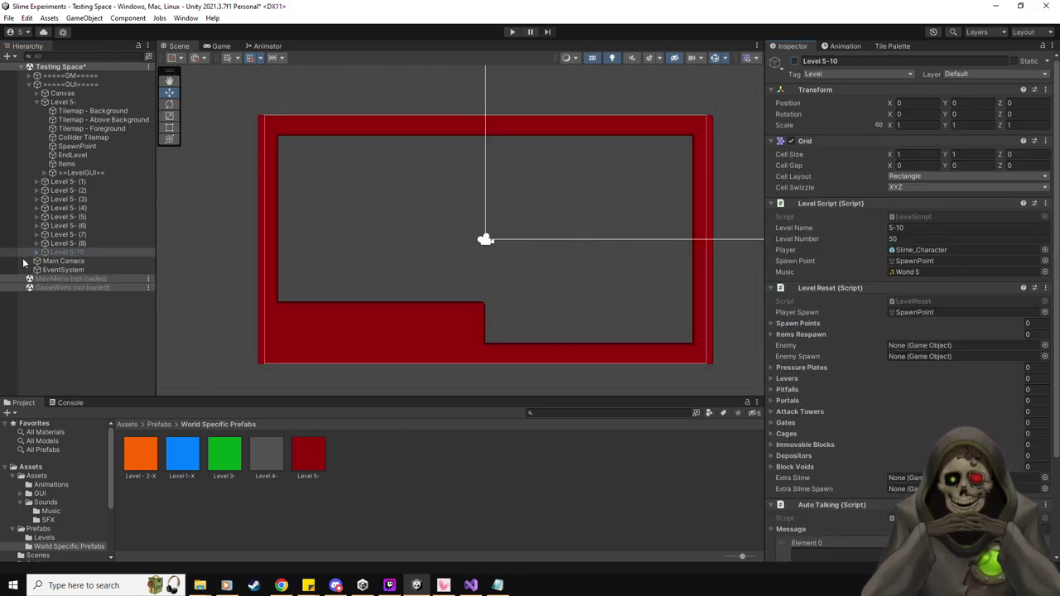
# Set the Finish Level Script's level number to 49 on the EndLevel object of "Level 5- (8)".
pyautogui.click(38, 243)
pyautogui.click(73, 296)
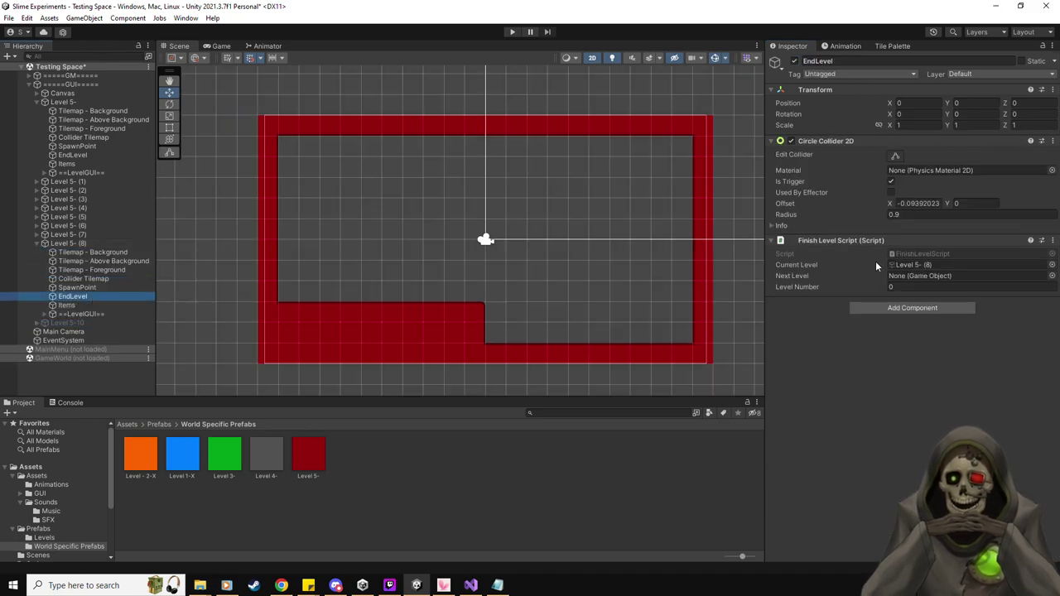
pyautogui.click(918, 286)
pyautogui.write('49')
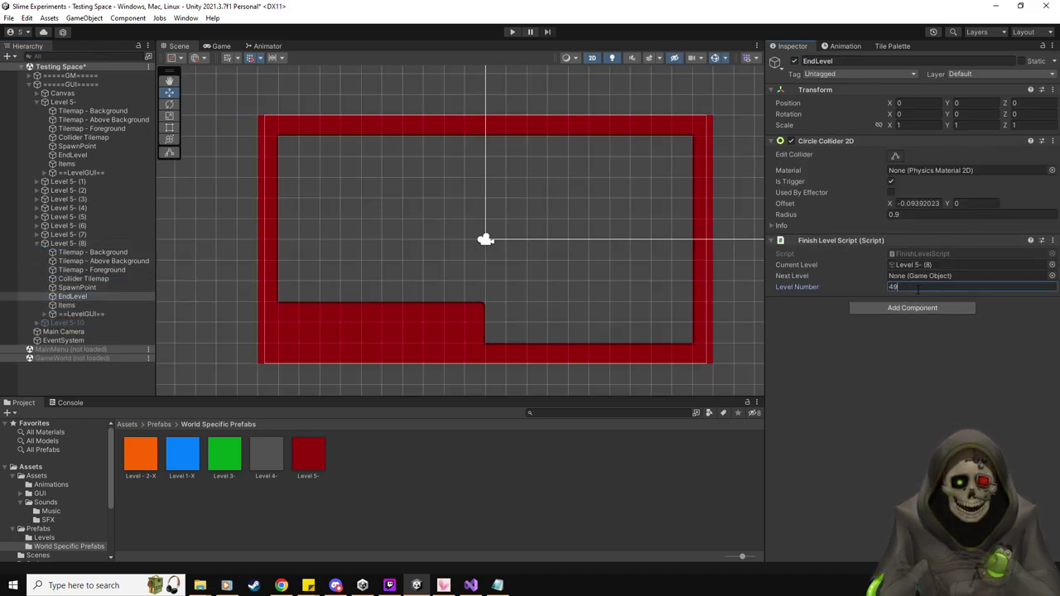
# Rename "Level 5- (8)" as "Level 5-9" and set its Level Script to level name 5-9 and level number 49.
pyautogui.click(68, 244)
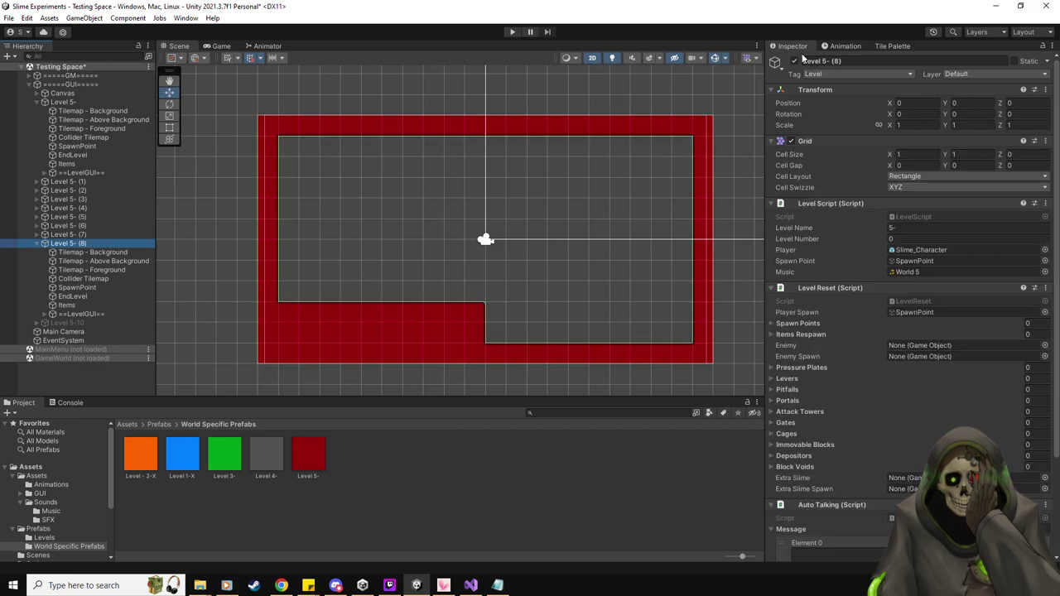
pyautogui.click(823, 60)
pyautogui.press('End')
pyautogui.press('BackSpace')
pyautogui.press('BackSpace')
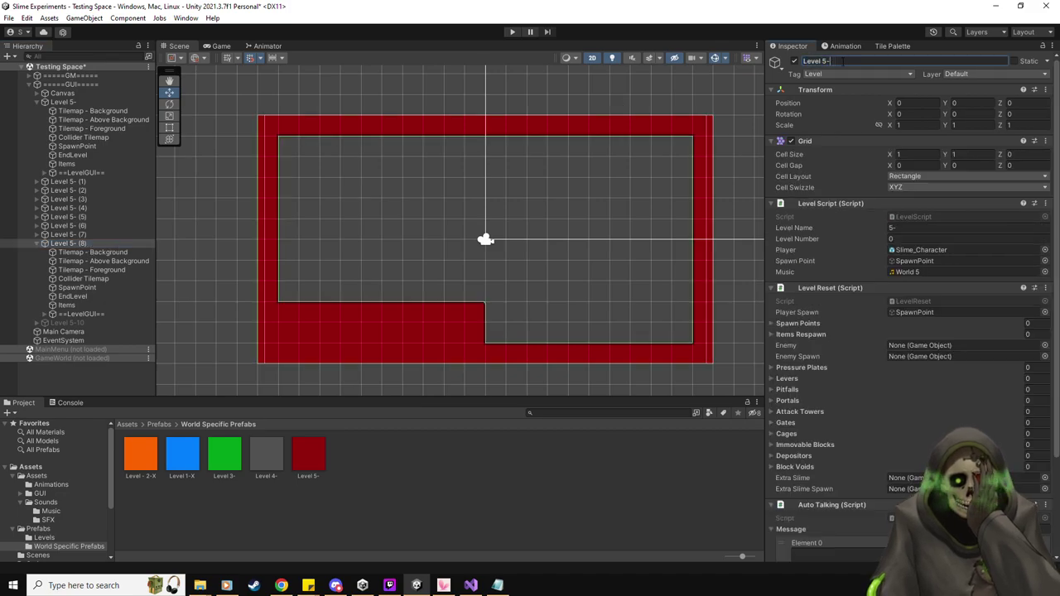
pyautogui.write('9')
pyautogui.click(912, 229)
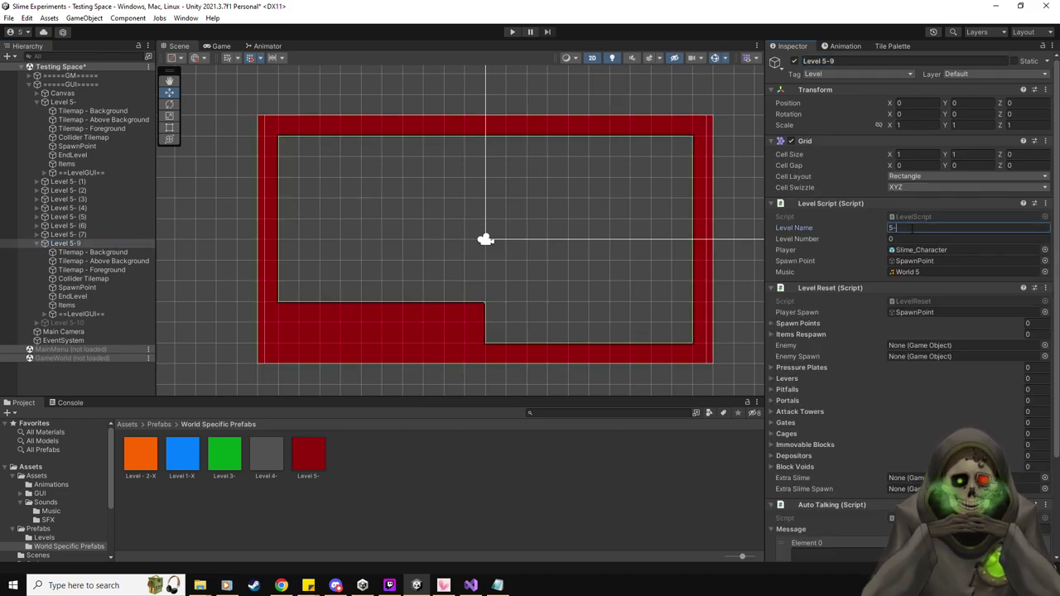
pyautogui.write('9')
pyautogui.click(911, 238)
pyautogui.write('49')
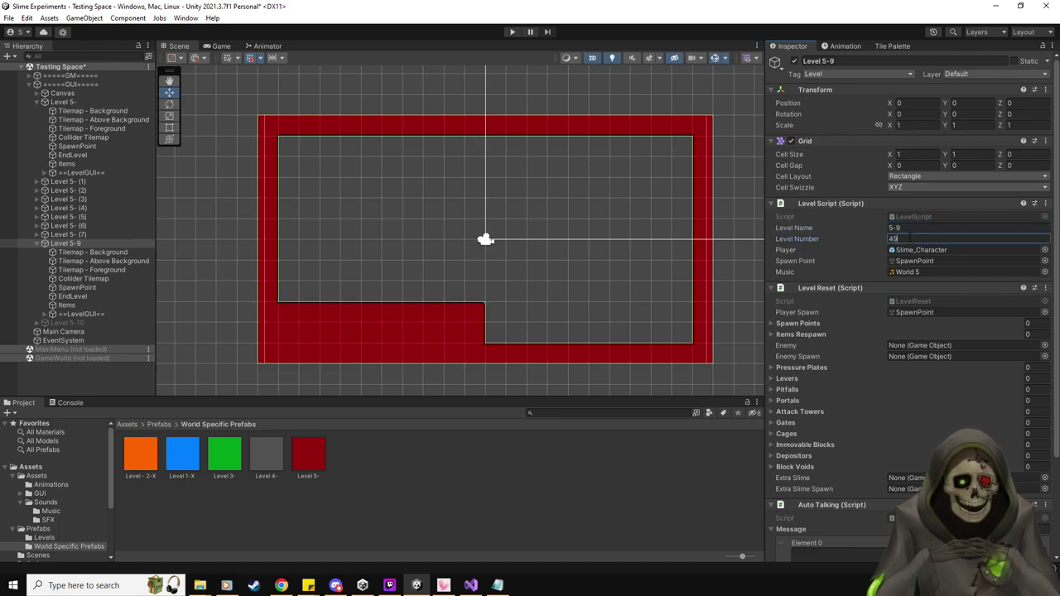
# Deactivate the Level 5-9 object and collapse its hierarchy.
pyautogui.click(73, 243)
pyautogui.click(795, 60)
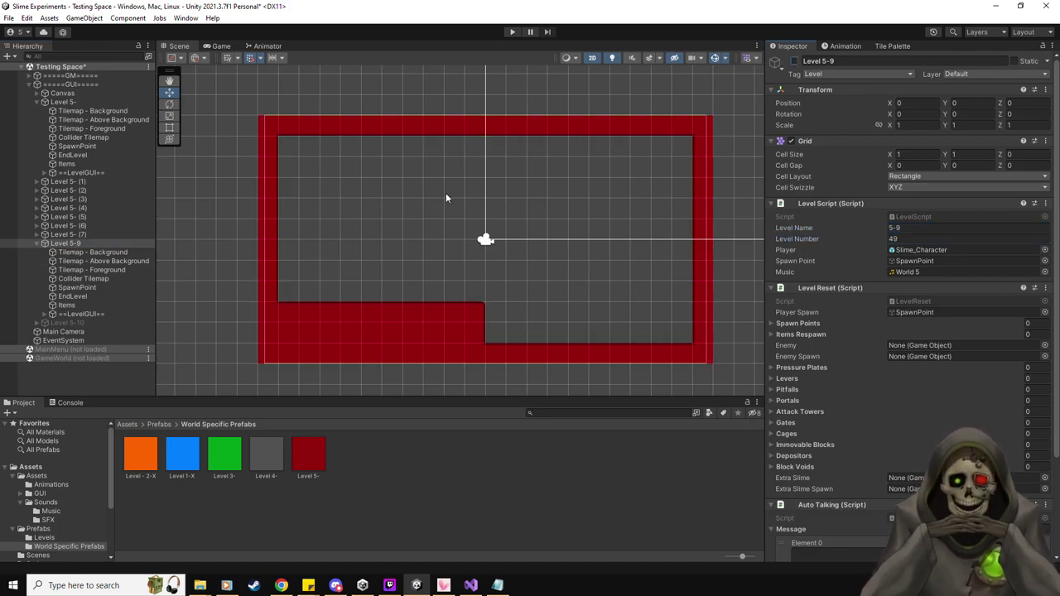
pyautogui.click(36, 242)
# Rename "Level 5- (7)" as "Level 5-48" and set its Level Script to level name 5-8 and level number 48.
pyautogui.click(37, 235)
pyautogui.click(38, 225)
pyautogui.click(37, 217)
pyautogui.click(36, 216)
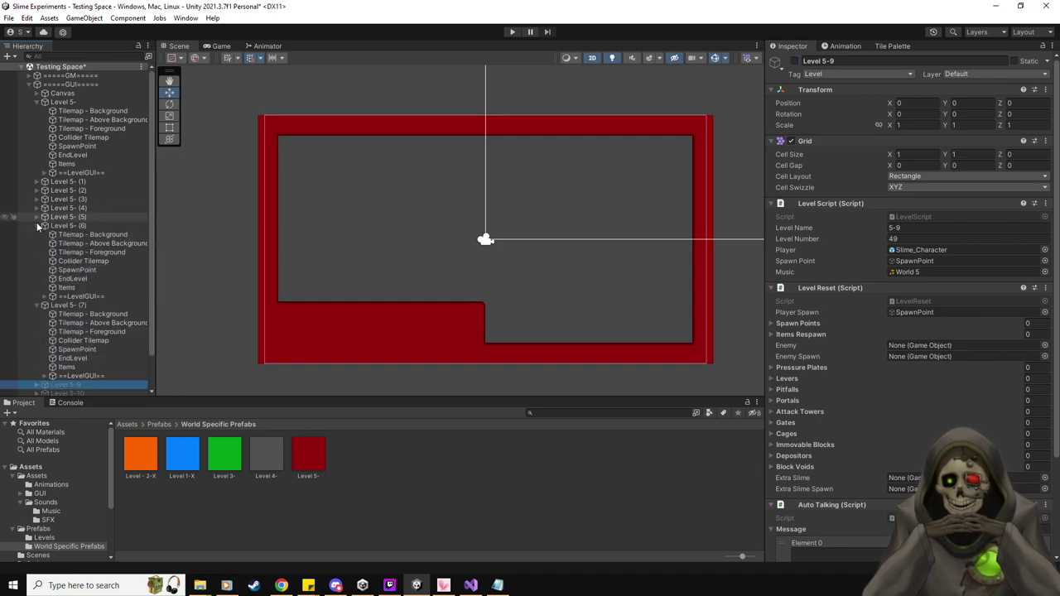
pyautogui.click(36, 224)
pyautogui.click(77, 236)
pyautogui.click(884, 64)
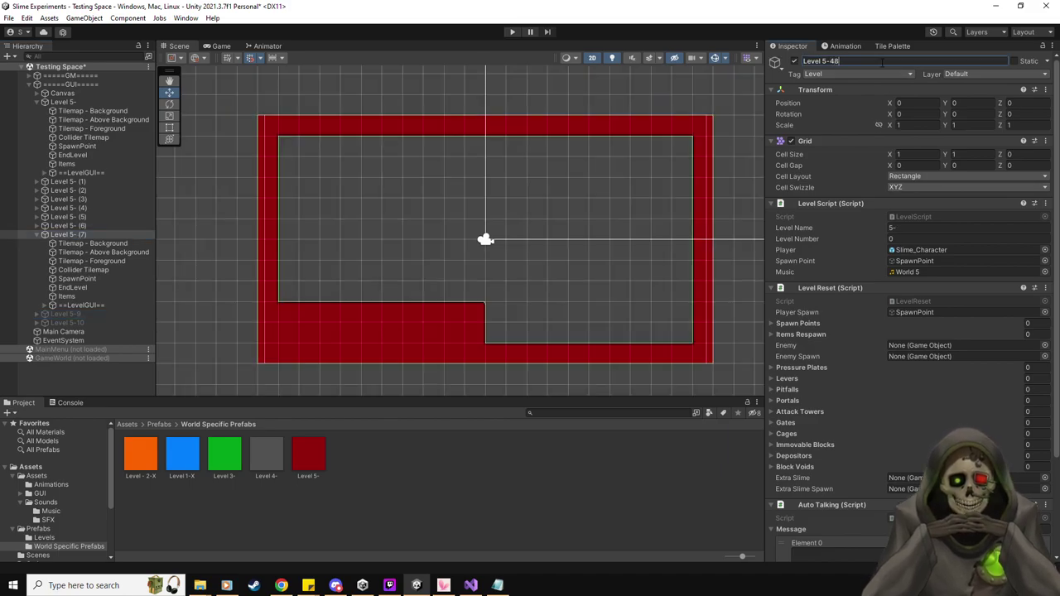
pyautogui.write('48')
pyautogui.click(926, 228)
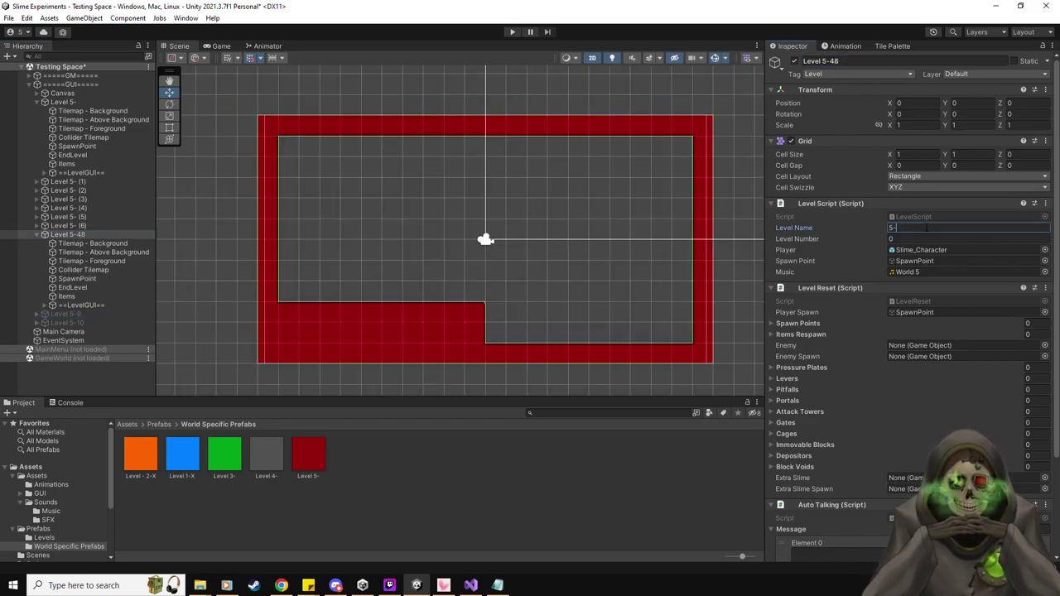
pyautogui.click(924, 236)
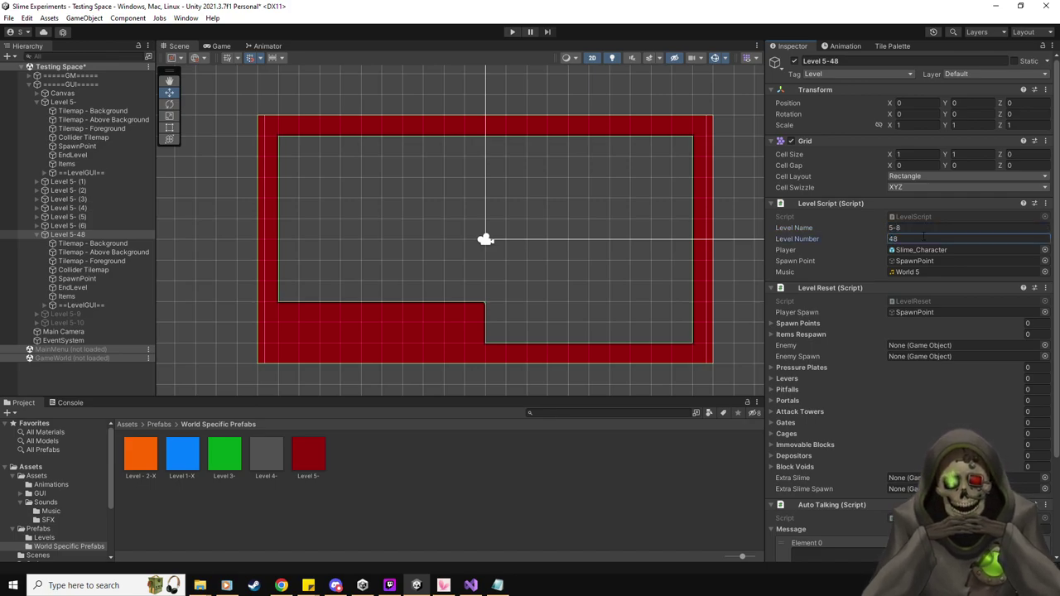
# Edit the level number on Level 5-48's EndLevel object, and deactivate and collapse the Level 5-48 object.
pyautogui.click(68, 314)
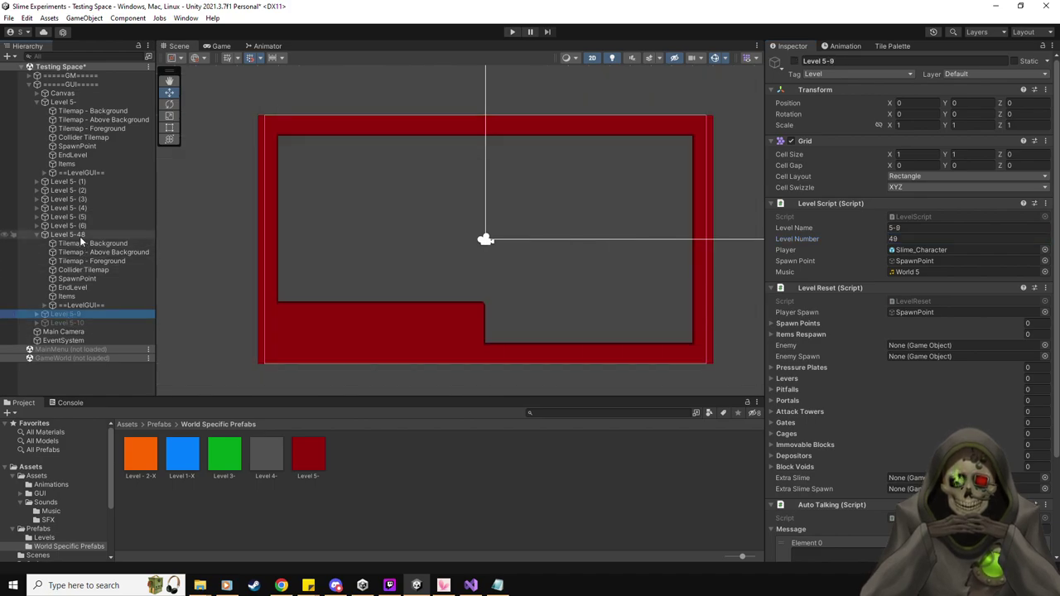
pyautogui.click(85, 287)
pyautogui.click(917, 287)
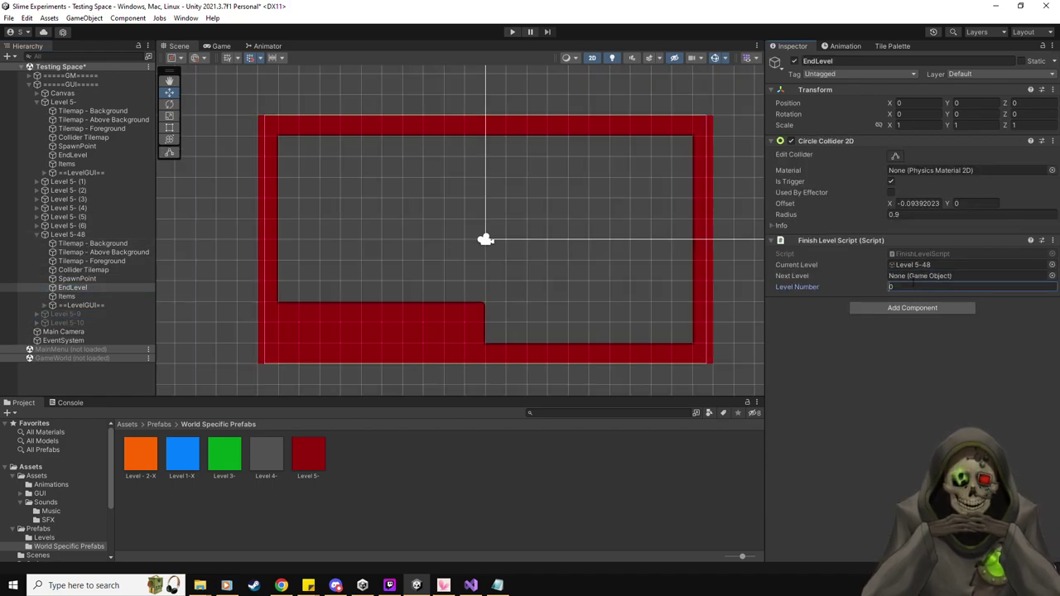
pyautogui.click(64, 236)
pyautogui.click(794, 62)
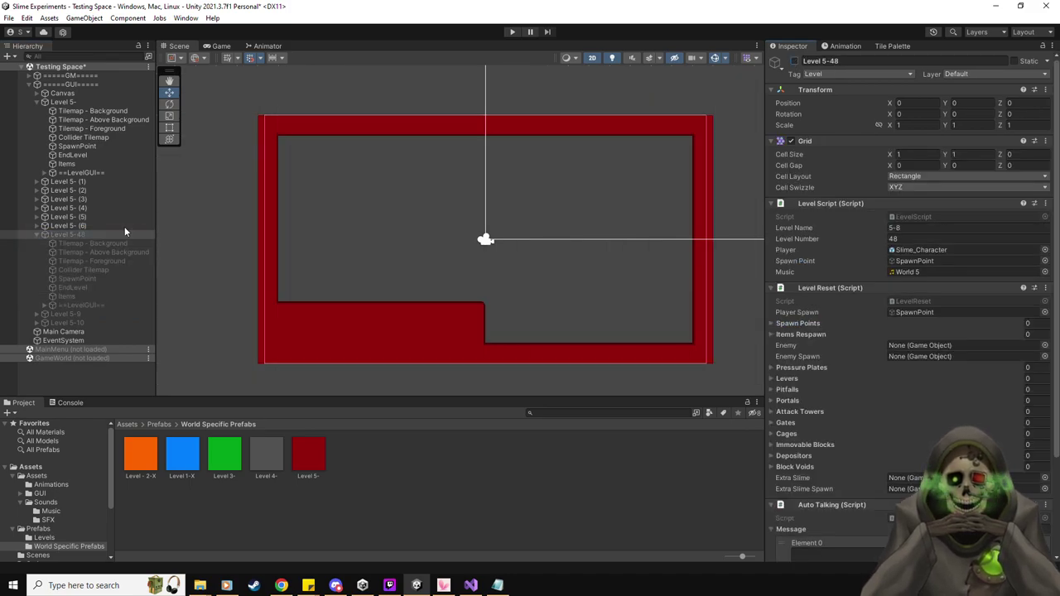
pyautogui.click(36, 234)
# Rename "Level 5- (6)" as "Level 5-47" and set its Level Script to level name 5-7 and level number 47.
pyautogui.click(37, 225)
pyautogui.click(67, 226)
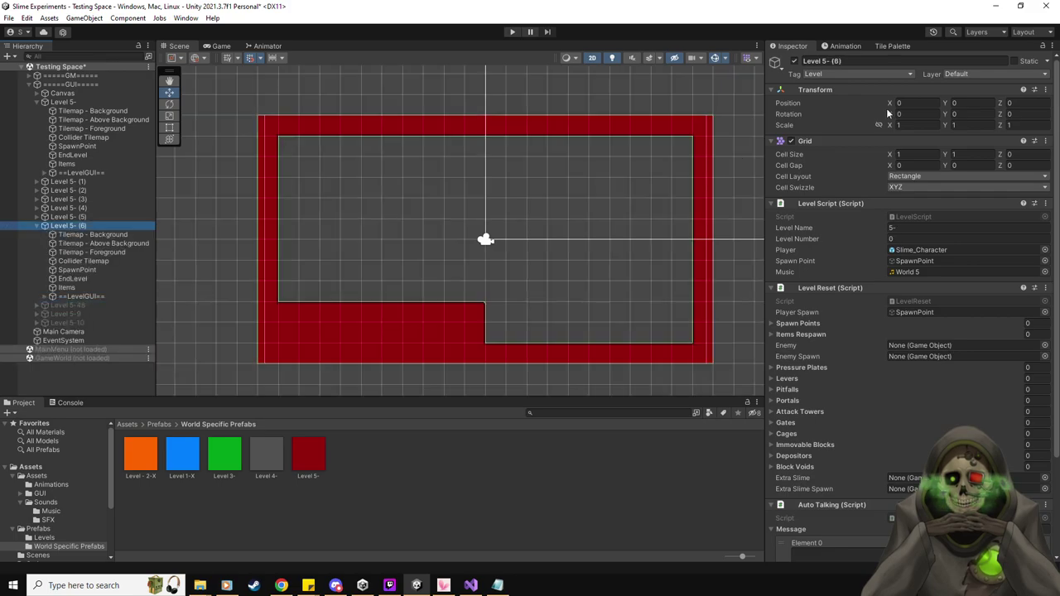
pyautogui.click(885, 60)
pyautogui.press('BackSpace')
pyautogui.press('BackSpace')
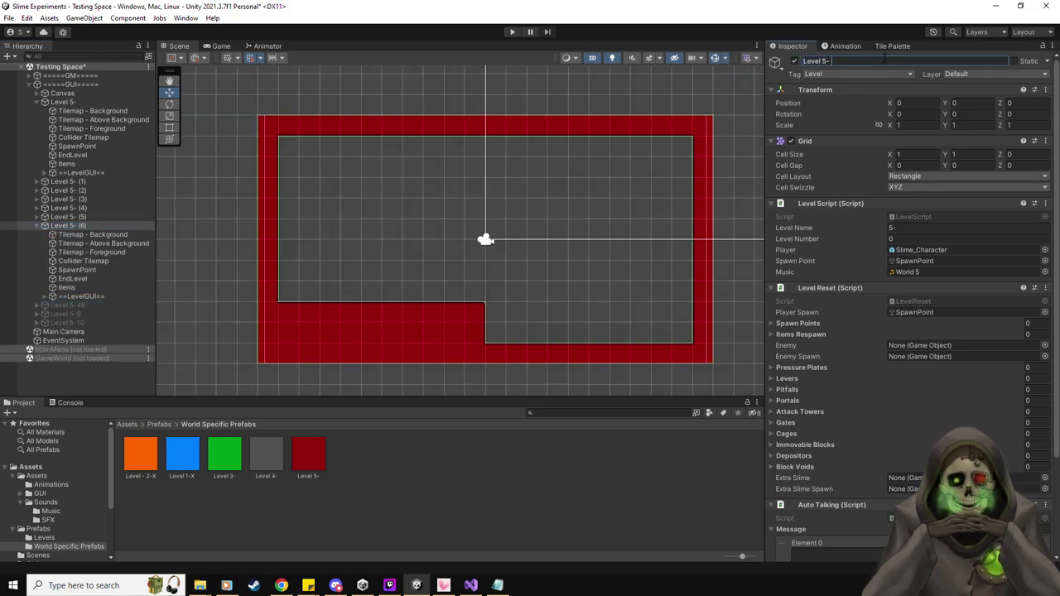
pyautogui.write('47')
pyautogui.press('Return')
pyautogui.click(911, 227)
pyautogui.write('7')
pyautogui.click(905, 239)
pyautogui.write('47')
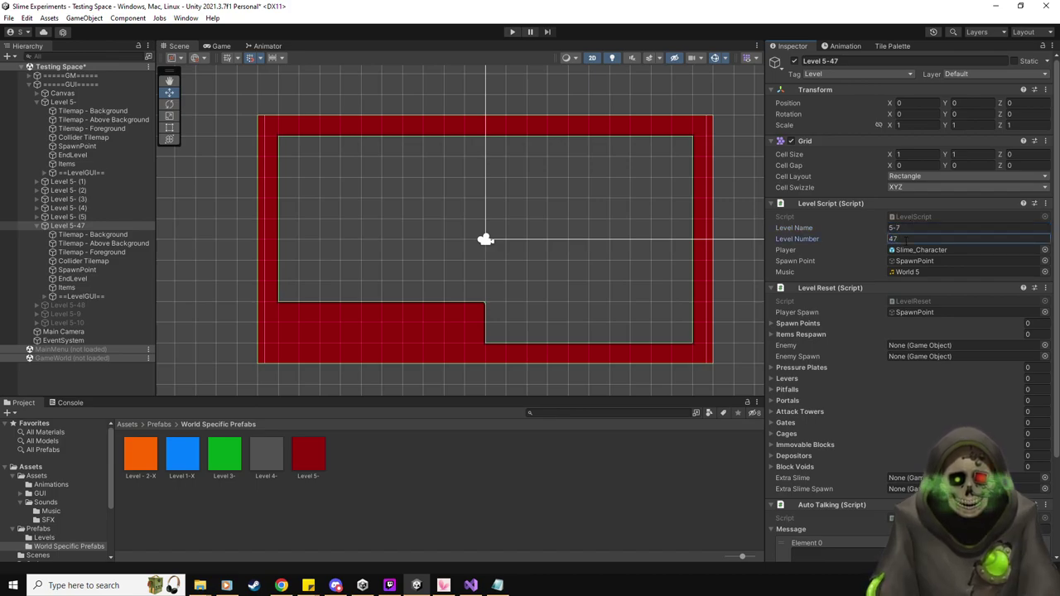
# Set the Finish Level Script's level number to 47 on Level 5-47's EndLevel object.
pyautogui.click(73, 280)
pyautogui.click(915, 286)
pyautogui.write('47')
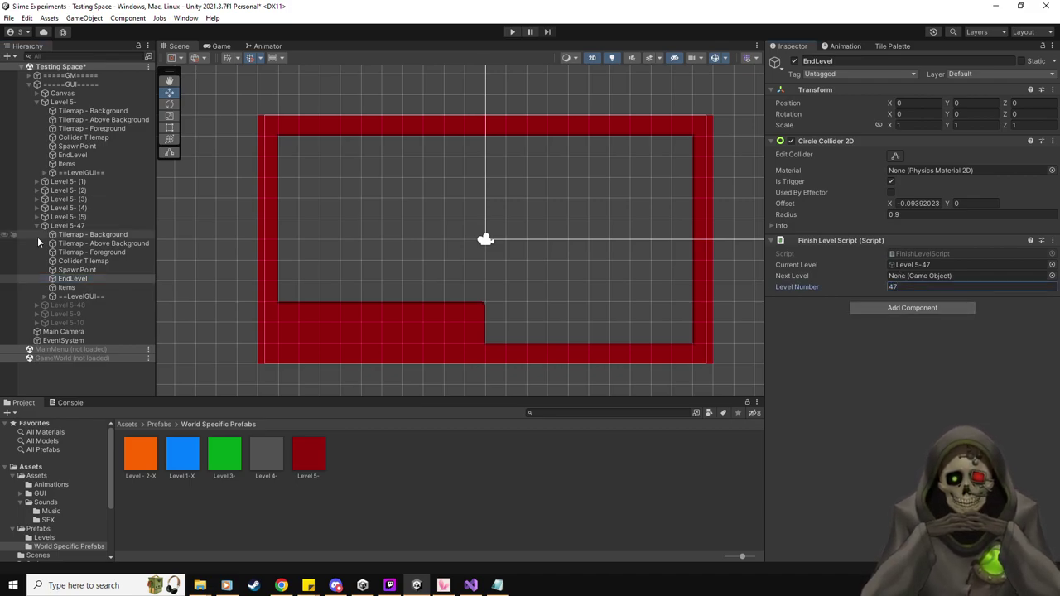
# Correct the object names by renaming Level 5-47 as "Level 5-7" and Level 5-48 as "Level 5-8".
pyautogui.click(94, 227)
pyautogui.click(833, 60)
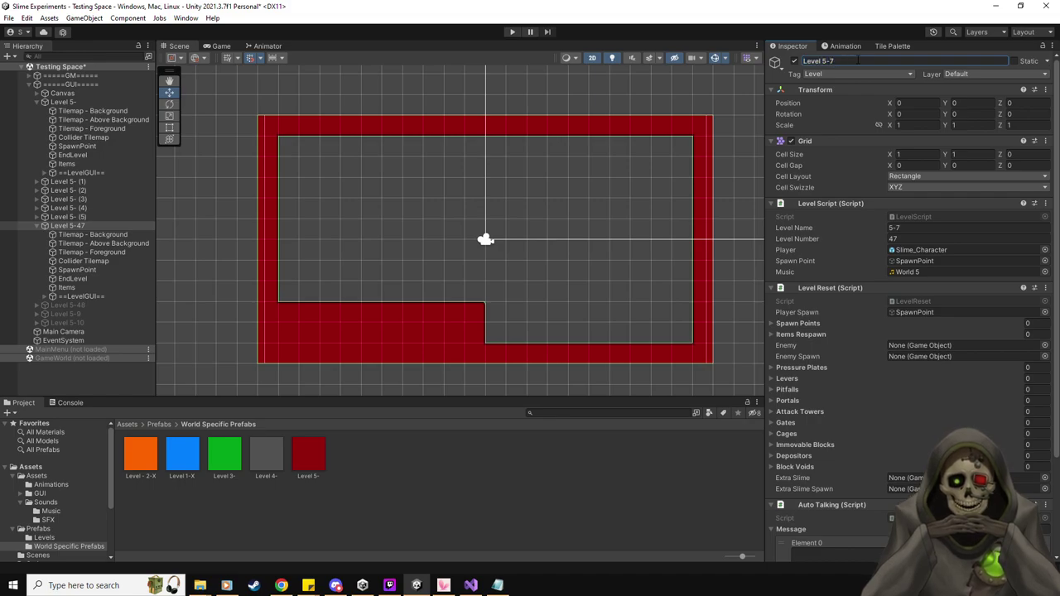
pyautogui.click(91, 303)
pyautogui.click(888, 61)
pyautogui.click(888, 61)
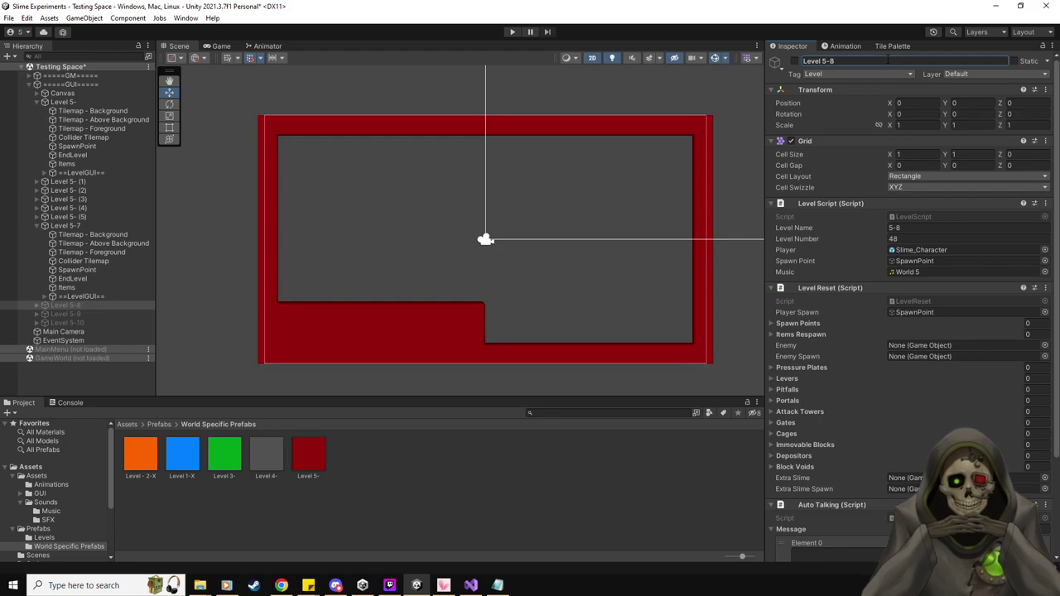
# Check Level 5-7's EndLevel settings and deactivate the Level 5-7 object.
pyautogui.click(71, 226)
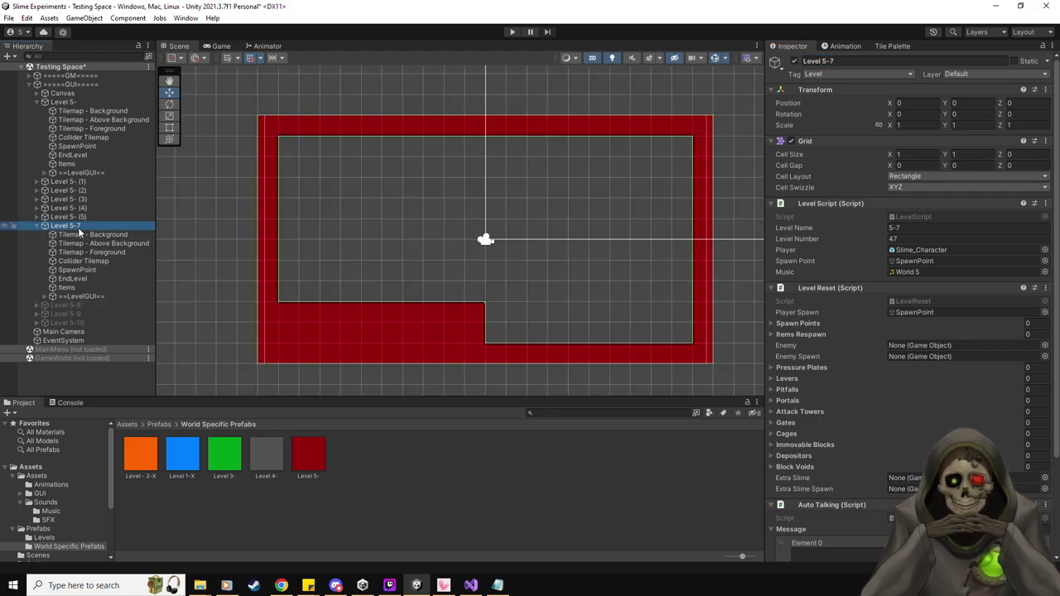
pyautogui.click(86, 279)
pyautogui.click(74, 227)
pyautogui.click(795, 62)
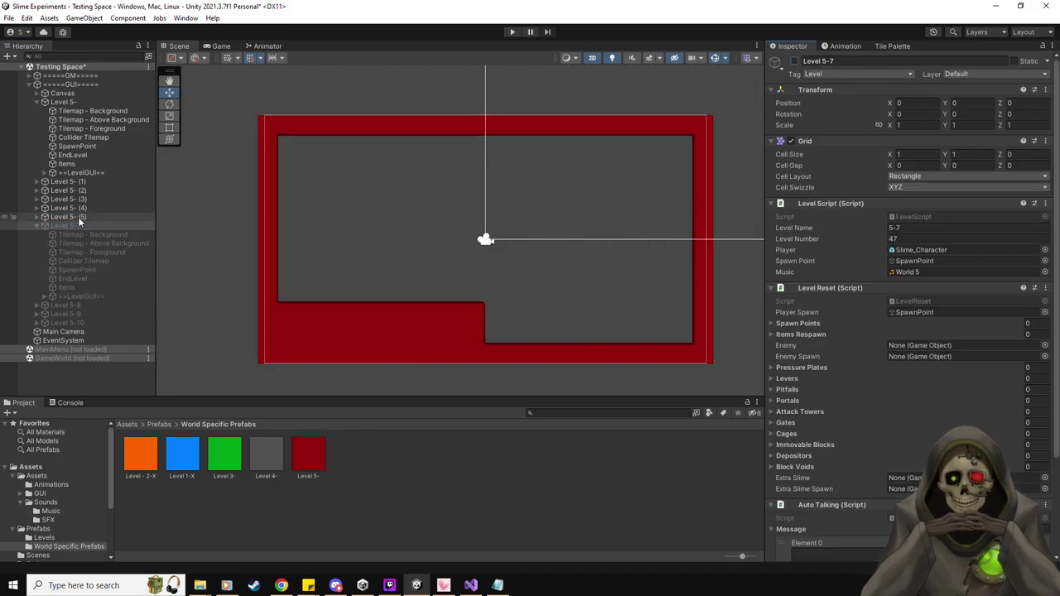
# Set the Finish Level Script's level number to 46 on the EndLevel object of "Level 5- (5)".
pyautogui.click(35, 225)
pyautogui.click(38, 217)
pyautogui.click(73, 270)
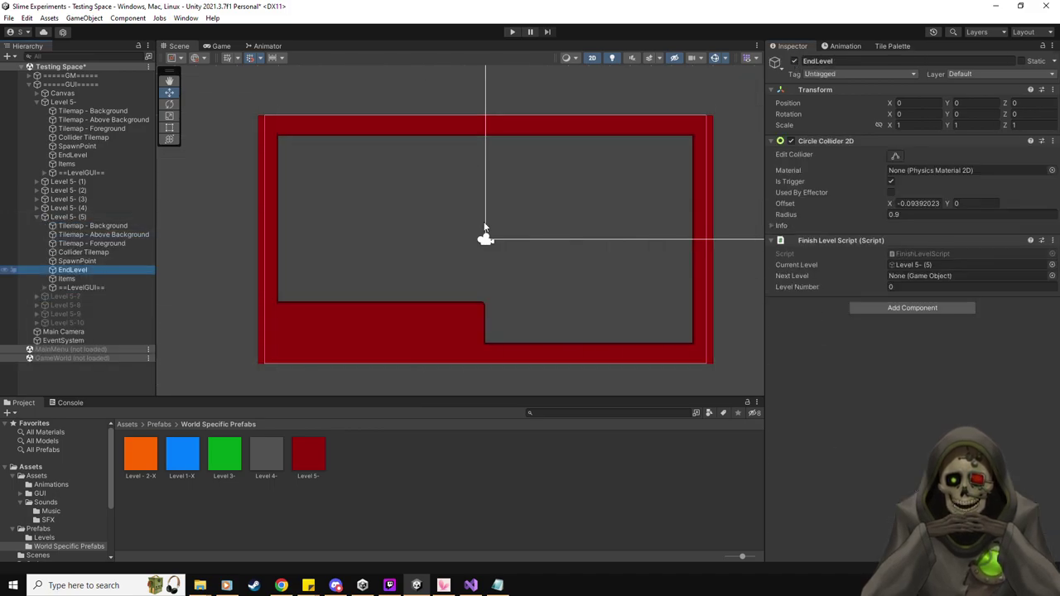
pyautogui.click(920, 286)
pyautogui.write('46')
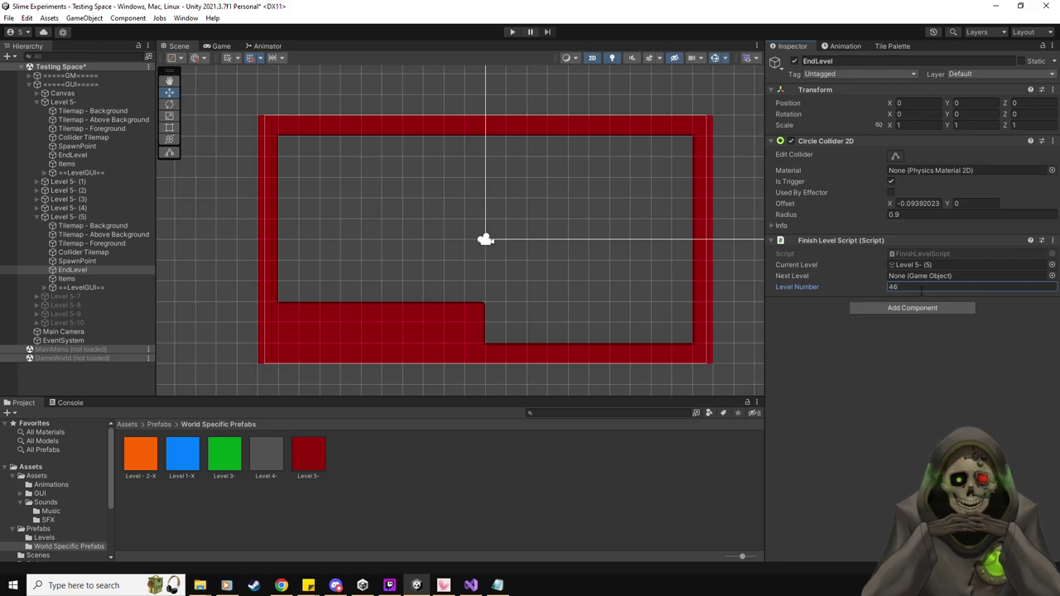
# Set the Level Script of "Level 5- (5)" to level number 46 and level name 5-6.
pyautogui.click(84, 217)
pyautogui.click(899, 239)
pyautogui.write('46')
pyautogui.click(911, 217)
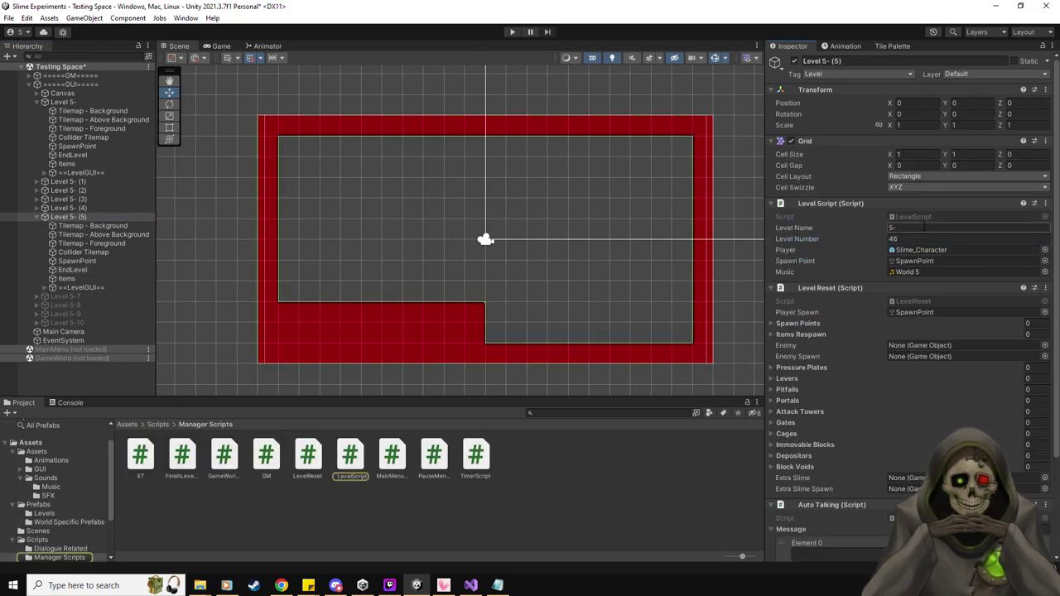
pyautogui.click(924, 228)
pyautogui.write('5-6')
# Rename "Level 5- (5)" as "Level 5-6" and deactivate the object.
pyautogui.click(870, 63)
pyautogui.press('BackSpace')
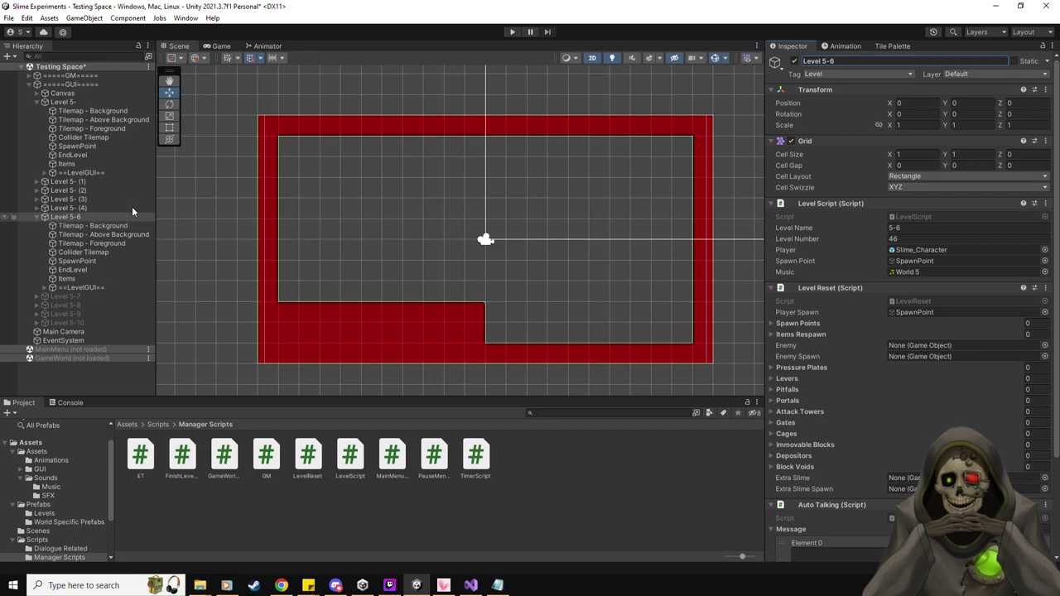
pyautogui.click(781, 66)
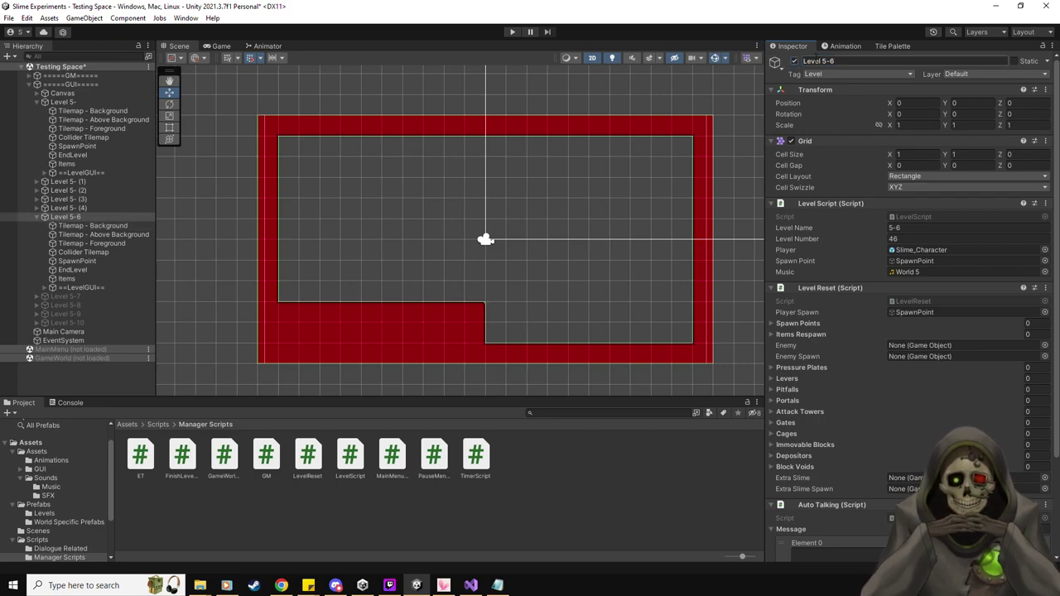
pyautogui.click(795, 61)
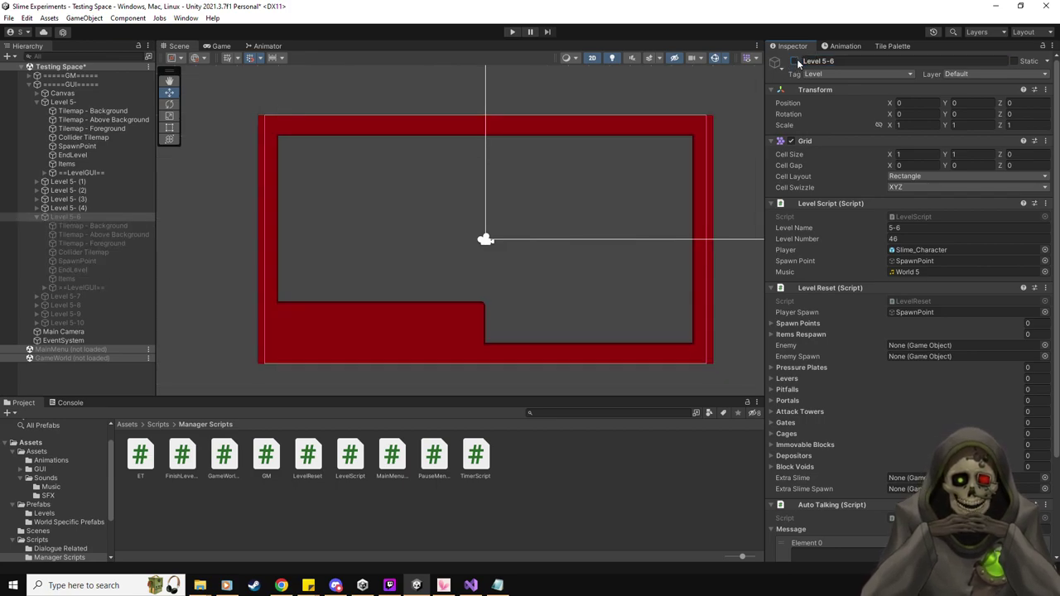
# Set the Finish Level Script's level number to 45 on the EndLevel object of "Level 5- (4)".
pyautogui.click(37, 217)
pyautogui.click(37, 208)
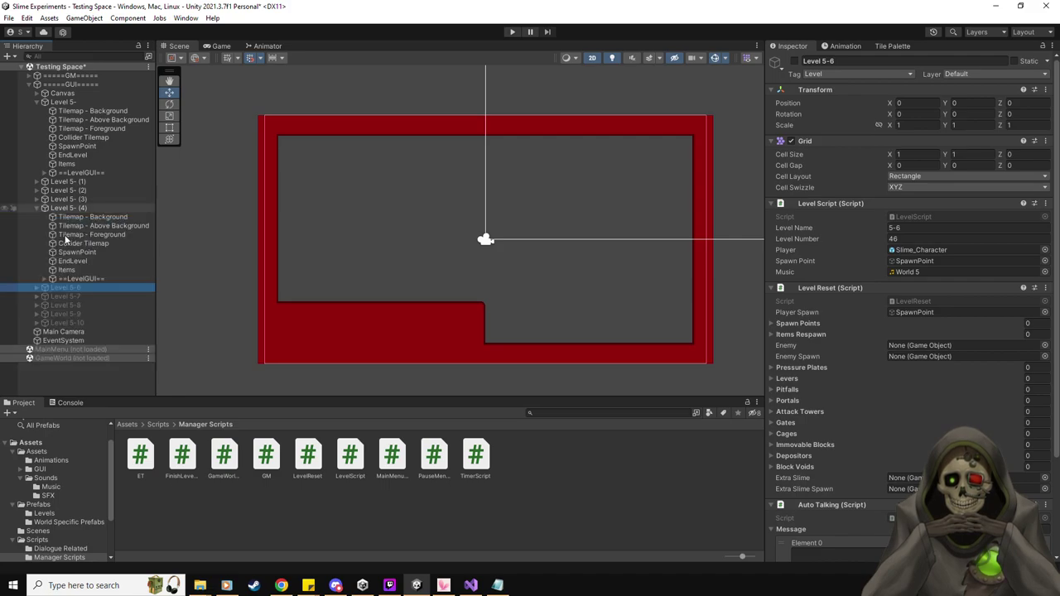
pyautogui.click(72, 261)
pyautogui.click(904, 287)
pyautogui.write('45')
# Rename the "Level 5- (4)" object as "Level 5-5".
pyautogui.click(75, 208)
pyautogui.click(854, 61)
pyautogui.press('BackSpace')
pyautogui.press('BackSpace')
pyautogui.press('BackSpace')
pyautogui.press('BackSpace')
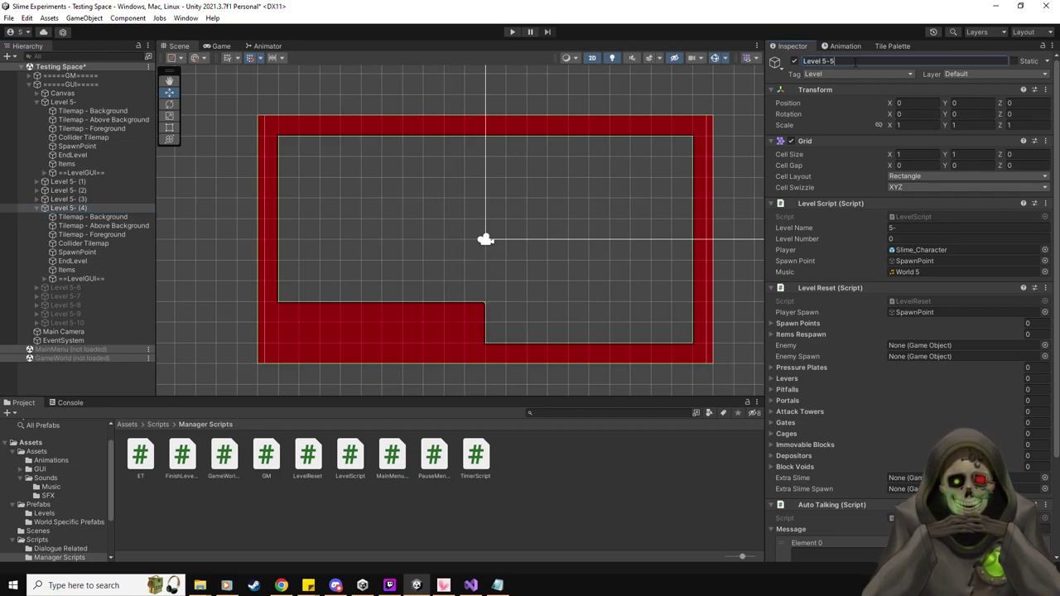
pyautogui.write('5')
# Set Level 5-5's Level Script to level name 5-5 and level number 45, and deactivate the object.
pyautogui.click(909, 227)
pyautogui.write('58')
pyautogui.press('BackSpace')
pyautogui.write('5')
pyautogui.click(915, 239)
pyautogui.write('45')
pyautogui.click(794, 61)
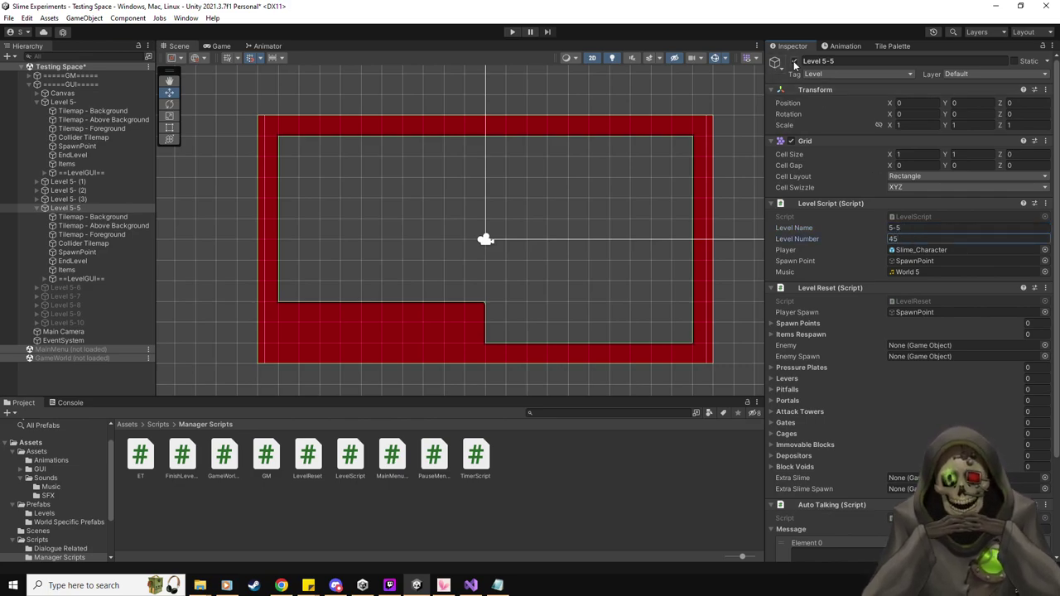
# Set the Finish Level Script's level number to 44 on the EndLevel object of "Level 5- (3)".
pyautogui.click(36, 208)
pyautogui.click(37, 199)
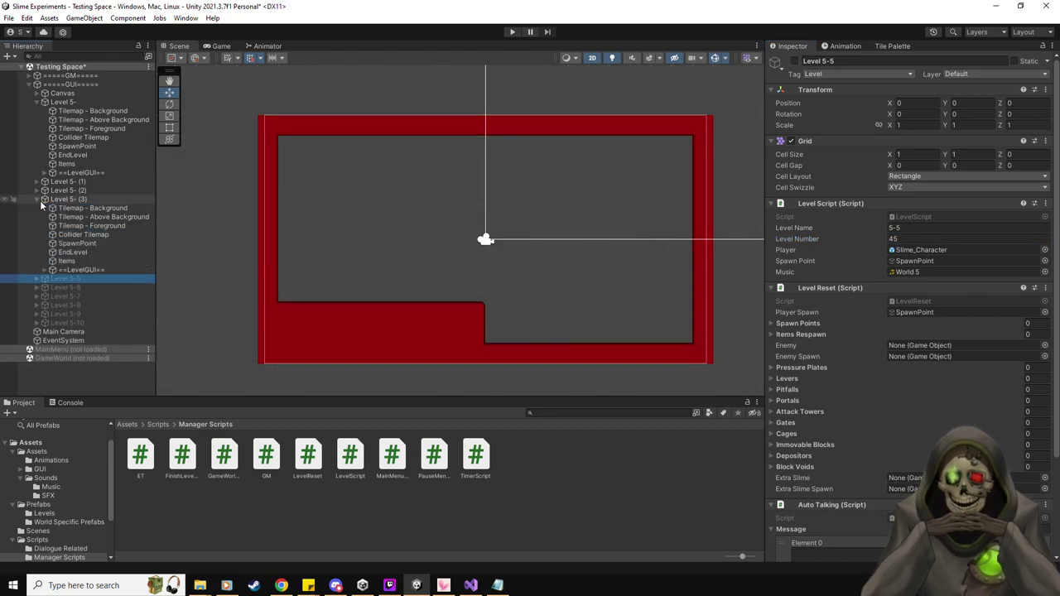
pyautogui.click(73, 252)
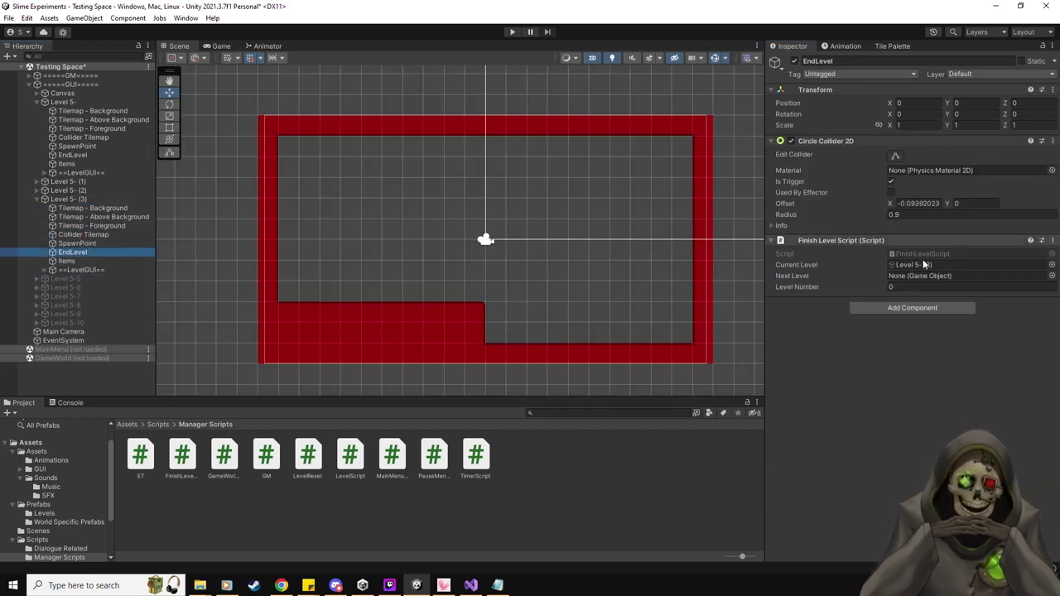
pyautogui.click(891, 286)
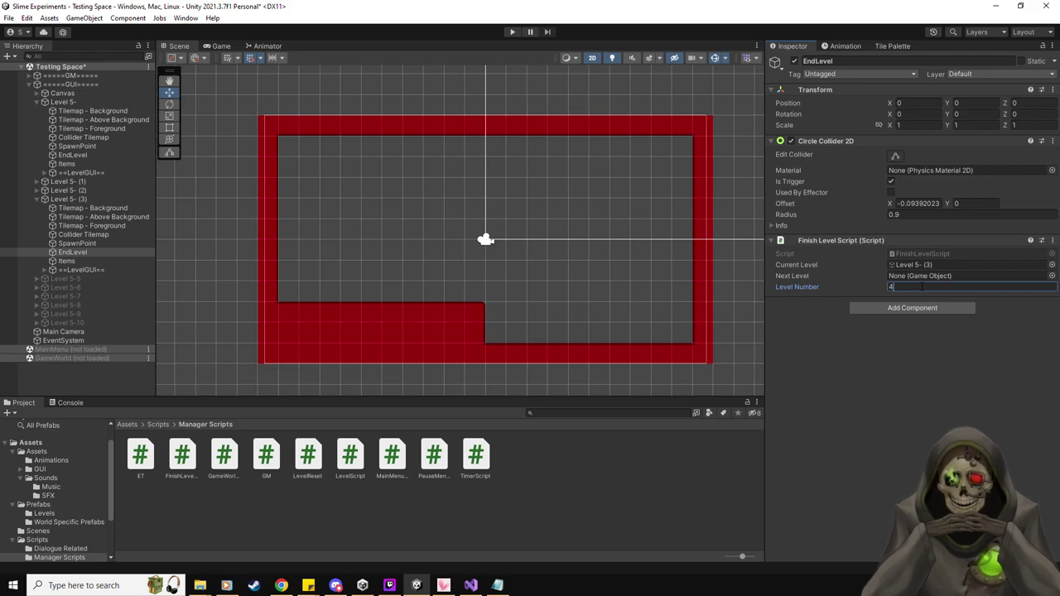
# Set the Level Script of "Level 5- (3)" to level number 44 and level name 5-4.
pyautogui.click(80, 207)
pyautogui.click(75, 200)
pyautogui.click(934, 239)
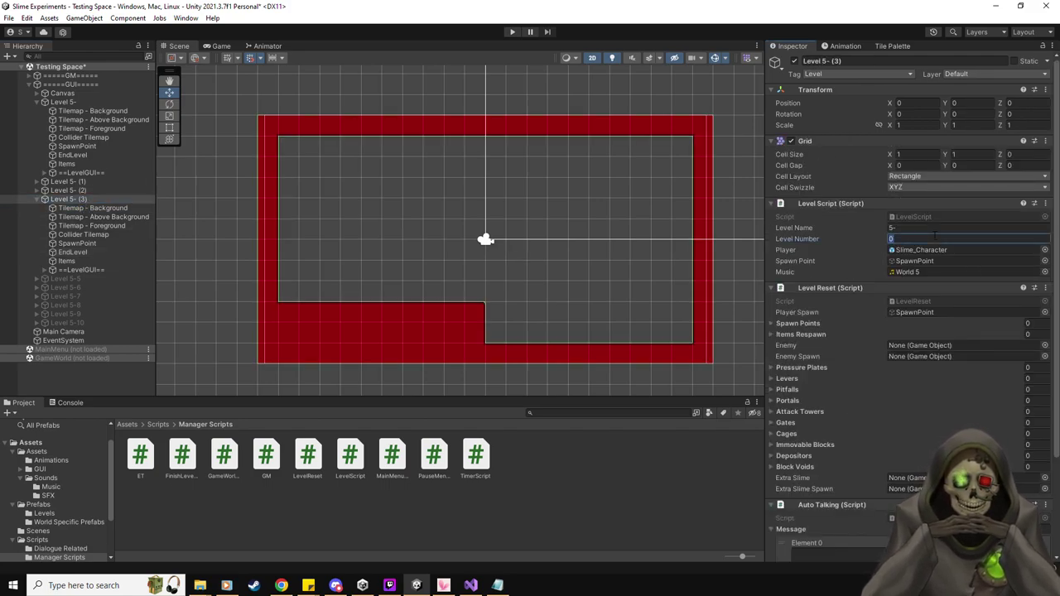
pyautogui.click(932, 230)
pyautogui.write('4')
# Rename "Level 5- (3)" as "Level 5-4" and deactivate the object.
pyautogui.click(857, 60)
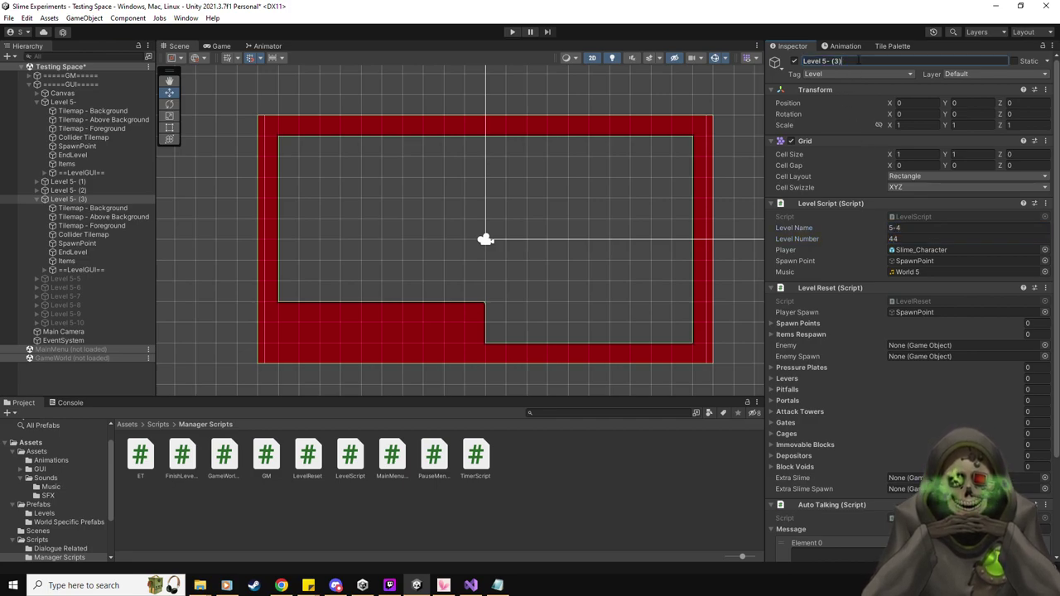
pyautogui.press('Return')
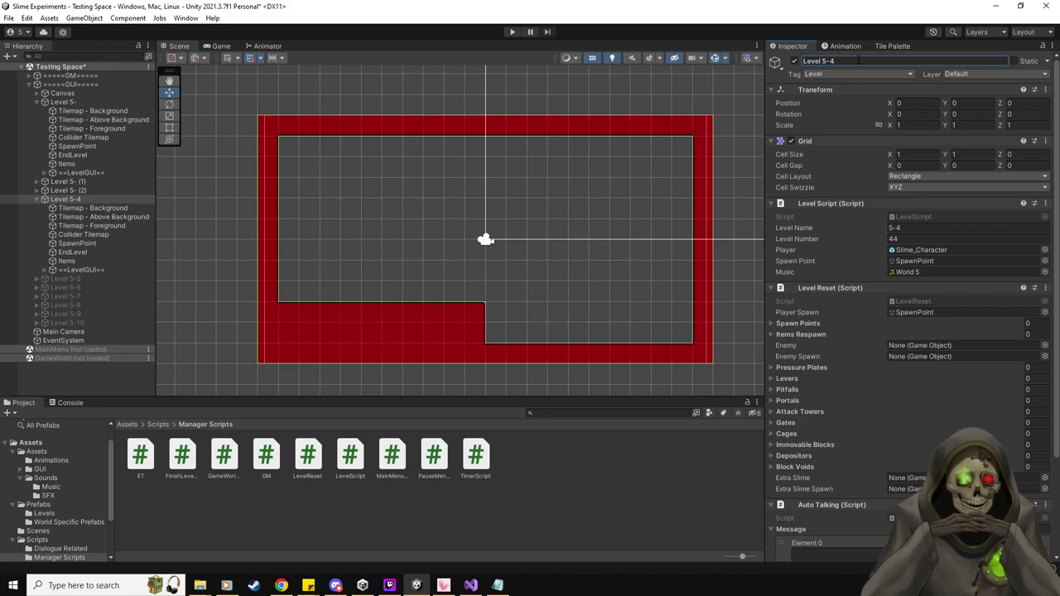
pyautogui.click(796, 62)
# Set the Finish Level Script's level number to 43 on the EndLevel object of "Level 5- (2)".
pyautogui.click(33, 198)
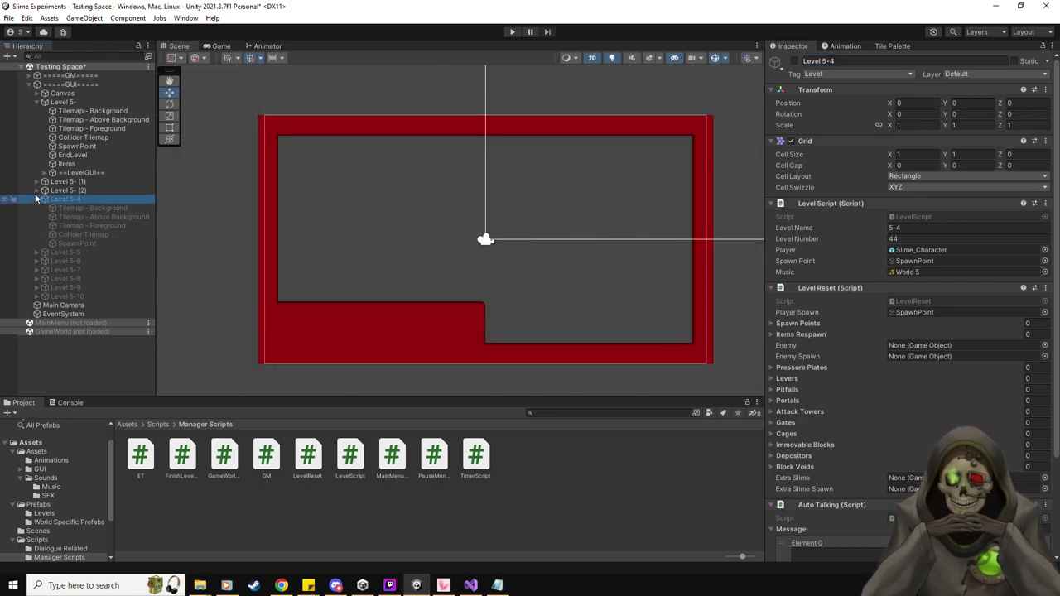
pyautogui.click(35, 190)
pyautogui.click(80, 242)
pyautogui.click(903, 287)
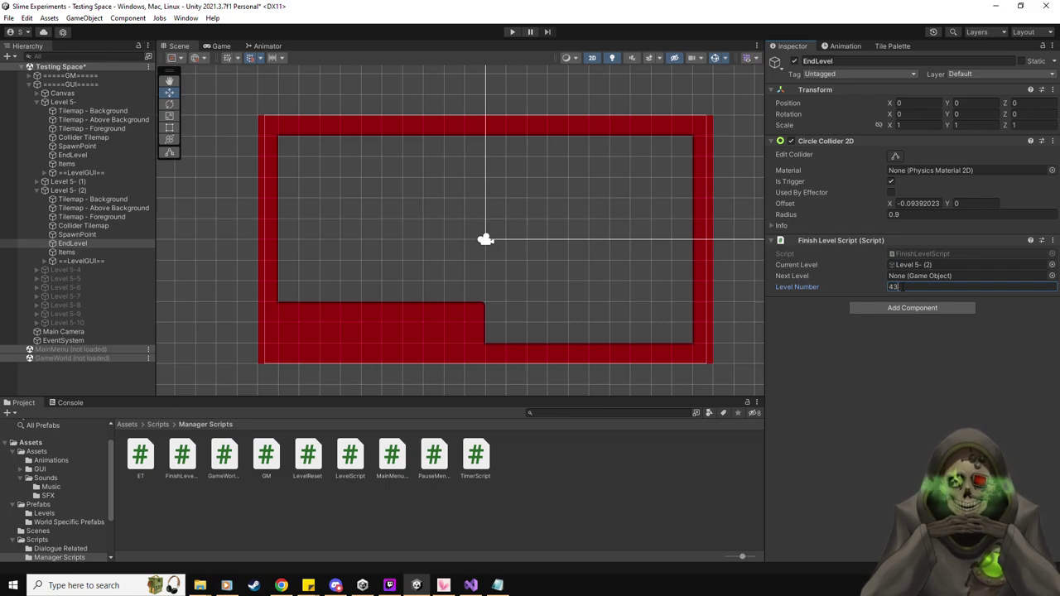
# Set the Level Script of "Level 5- (2)" to level number 43 and level name 5-3.
pyautogui.click(68, 191)
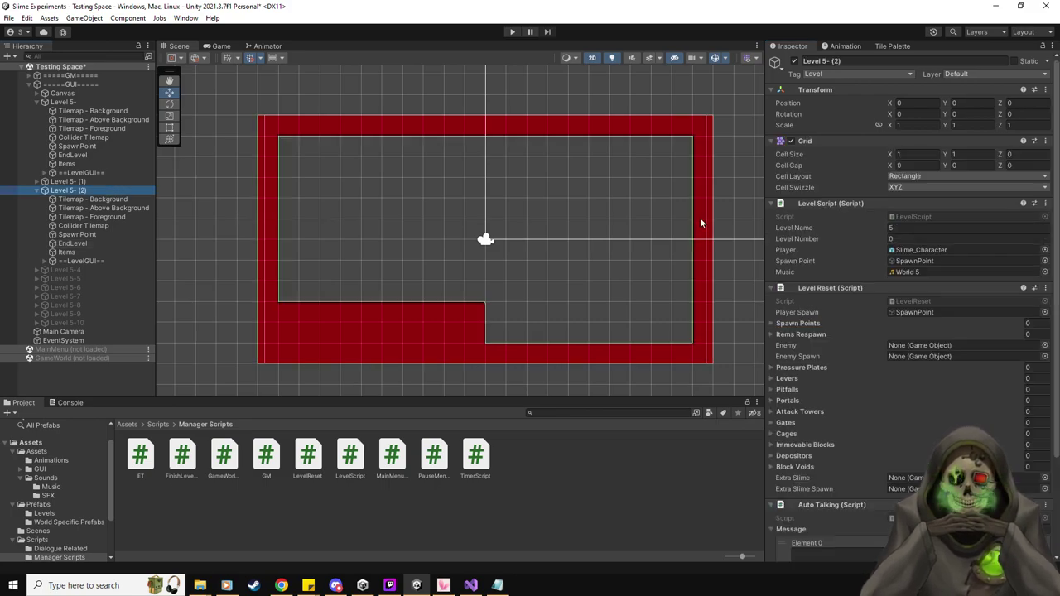
pyautogui.click(911, 239)
pyautogui.write('43')
pyautogui.click(912, 231)
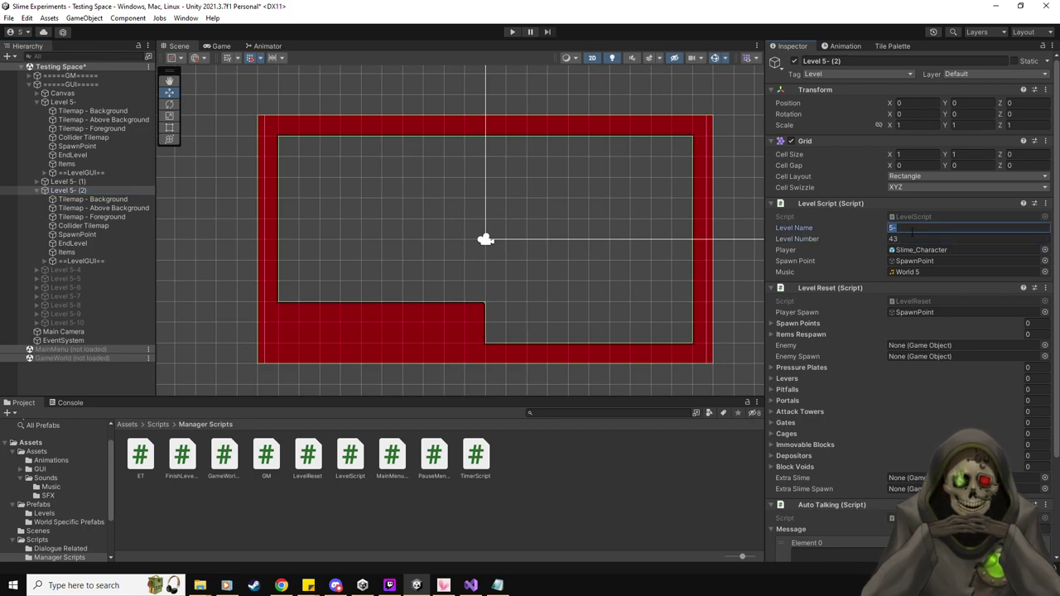
# Rename "Level 5- (2)" as "Level 5-3" and deactivate the object.
pyautogui.click(872, 63)
pyautogui.press('BackSpace')
pyautogui.press('BackSpace')
pyautogui.press('BackSpace')
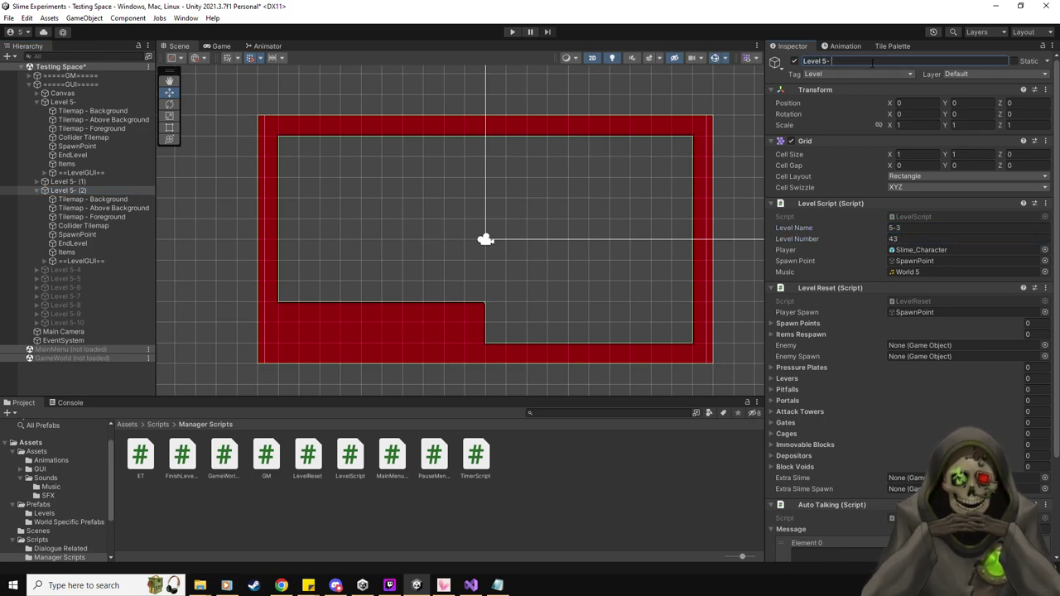
pyautogui.write('3')
pyautogui.click(794, 60)
# Set the Finish Level Script's level number to 42 on the EndLevel object of "Level 5- (1)".
pyautogui.click(38, 190)
pyautogui.click(45, 182)
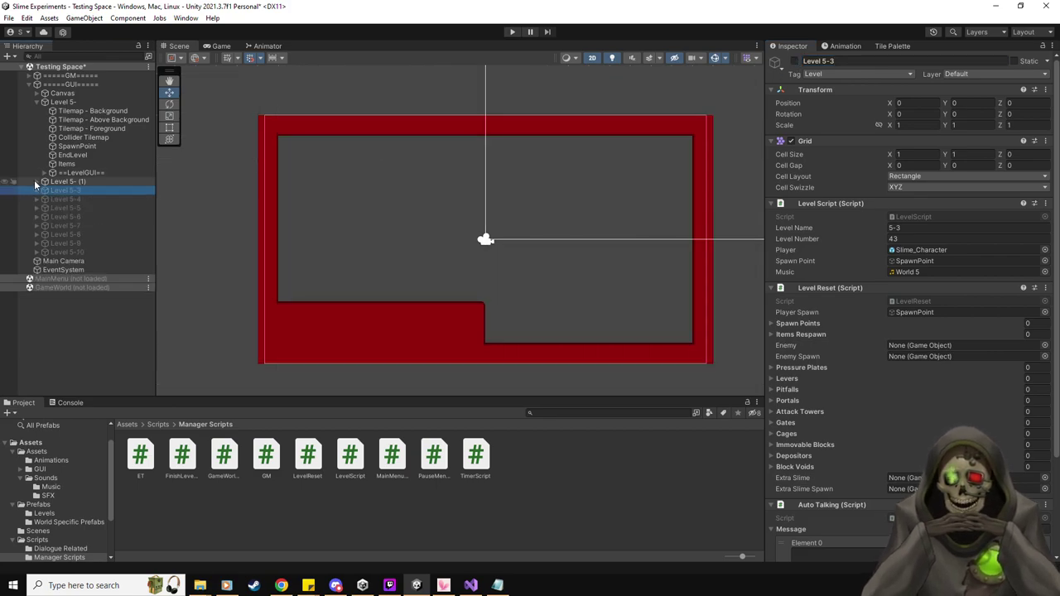
pyautogui.click(81, 233)
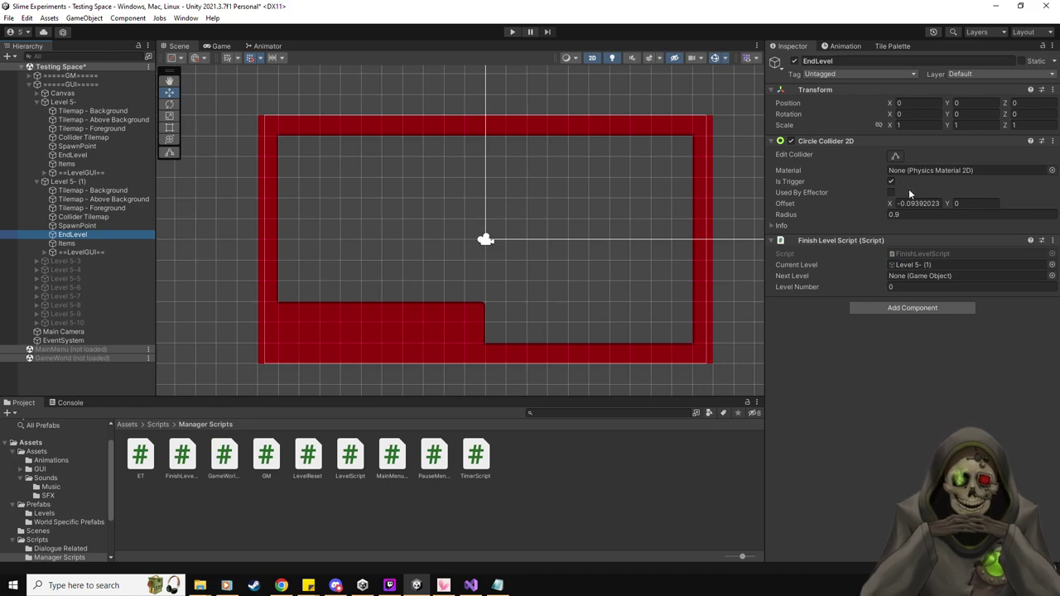
pyautogui.click(938, 287)
pyautogui.write('5')
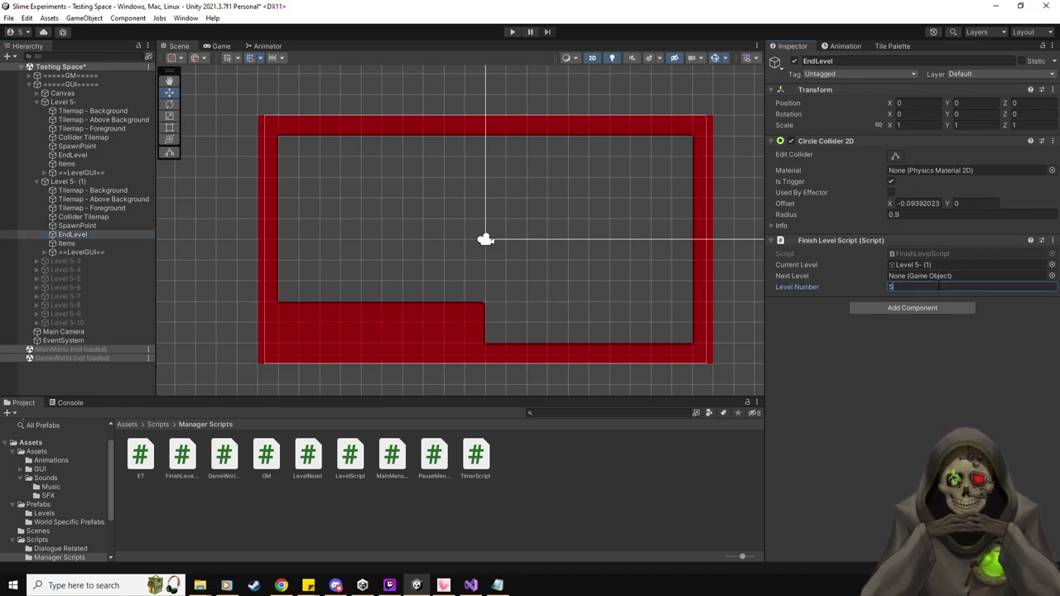
pyautogui.press('BackSpace')
pyautogui.write('42')
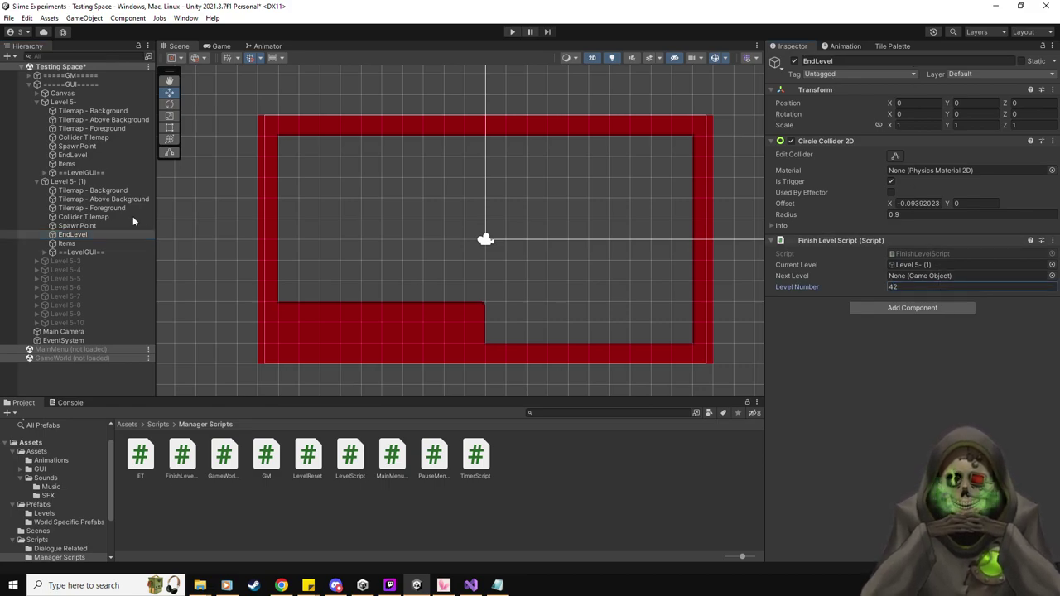
# Set the Level Script of "Level 5- (1)" to level number 42 and level name 5-2.
pyautogui.click(80, 182)
pyautogui.click(903, 238)
pyautogui.write('42')
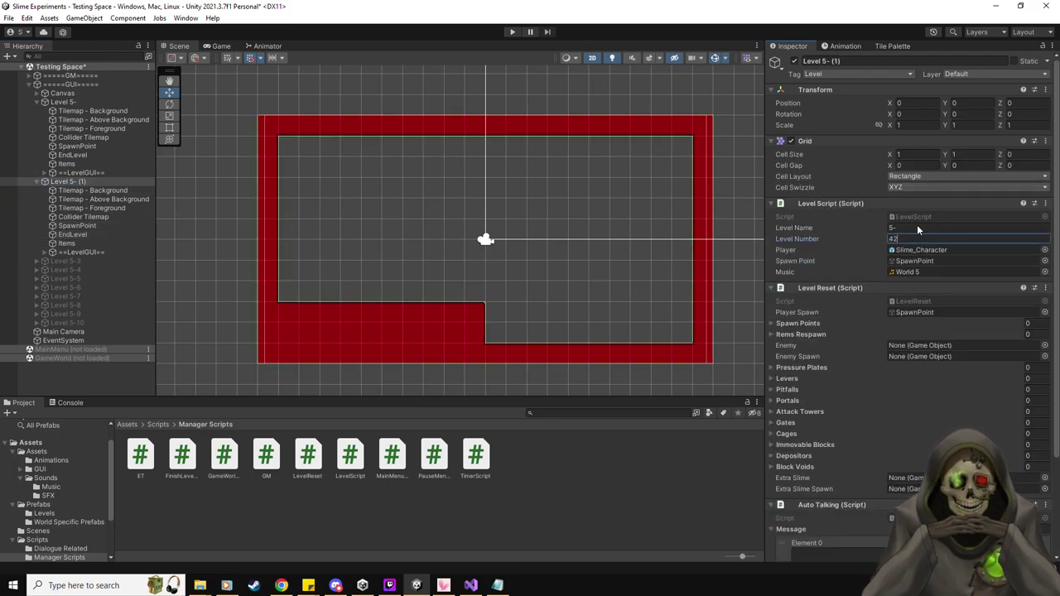
pyautogui.click(917, 227)
pyautogui.write('2')
pyautogui.press('Return')
# Rename "Level 5- (1)" as "Level 5-2" and deactivate the object.
pyautogui.click(872, 61)
pyautogui.press('Return')
pyautogui.click(794, 60)
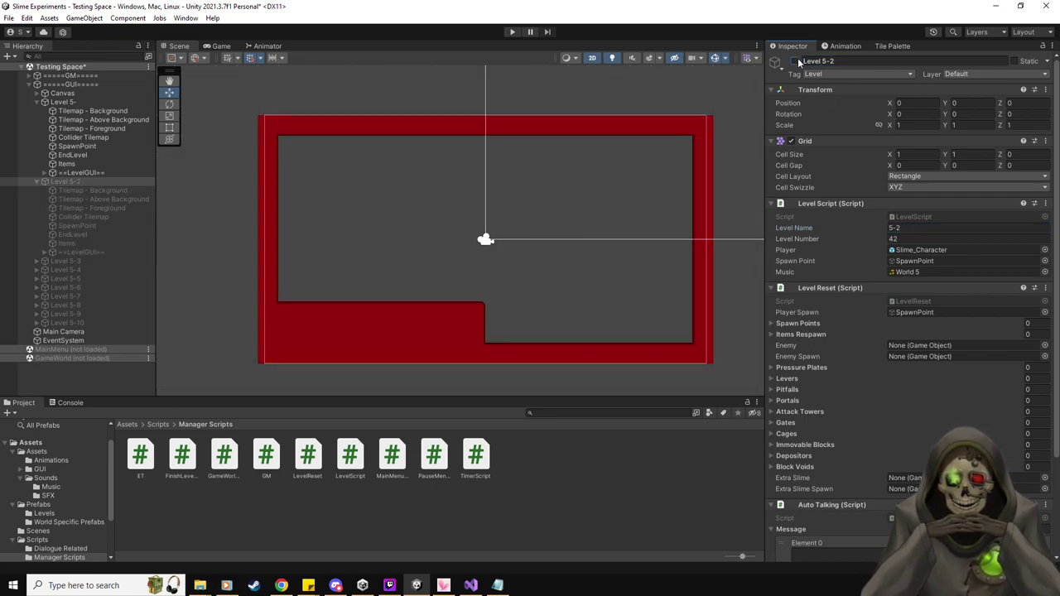
pyautogui.click(35, 181)
# Check the names and Level Script values of the Level 5-2 to Level 5-10 objects one after another.
pyautogui.click(65, 190)
pyautogui.press('Down')
pyautogui.press('Down')
pyautogui.press('Down')
pyautogui.press('Down')
pyautogui.press('Down')
pyautogui.press('Down')
pyautogui.press('Down')
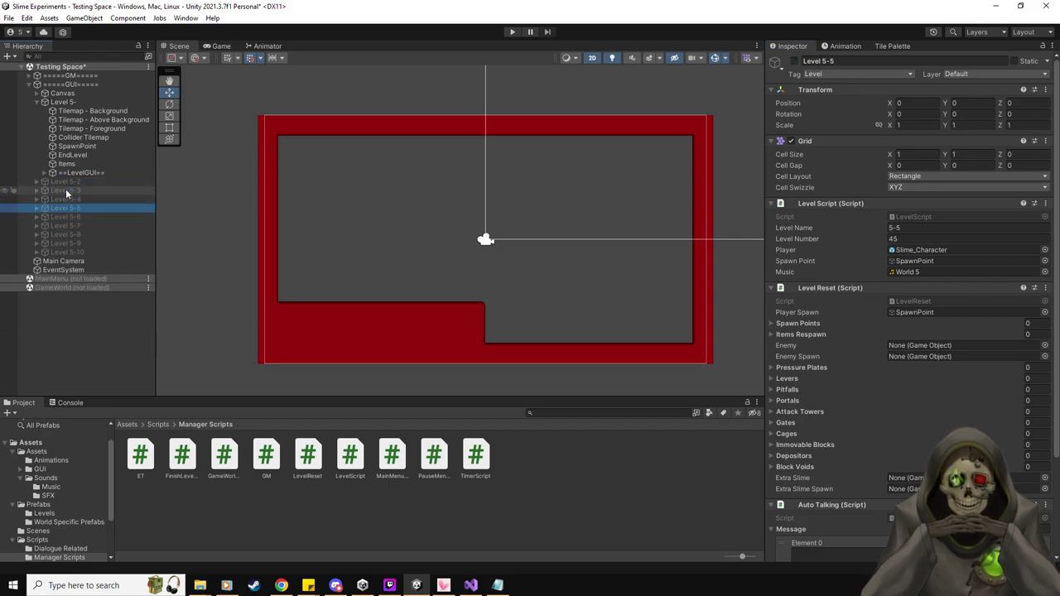
pyautogui.press('Up')
pyautogui.press('Up')
pyautogui.press('Up')
pyautogui.press('Up')
pyautogui.press('Up')
pyautogui.press('Up')
pyautogui.press('Up')
pyautogui.press('Up')
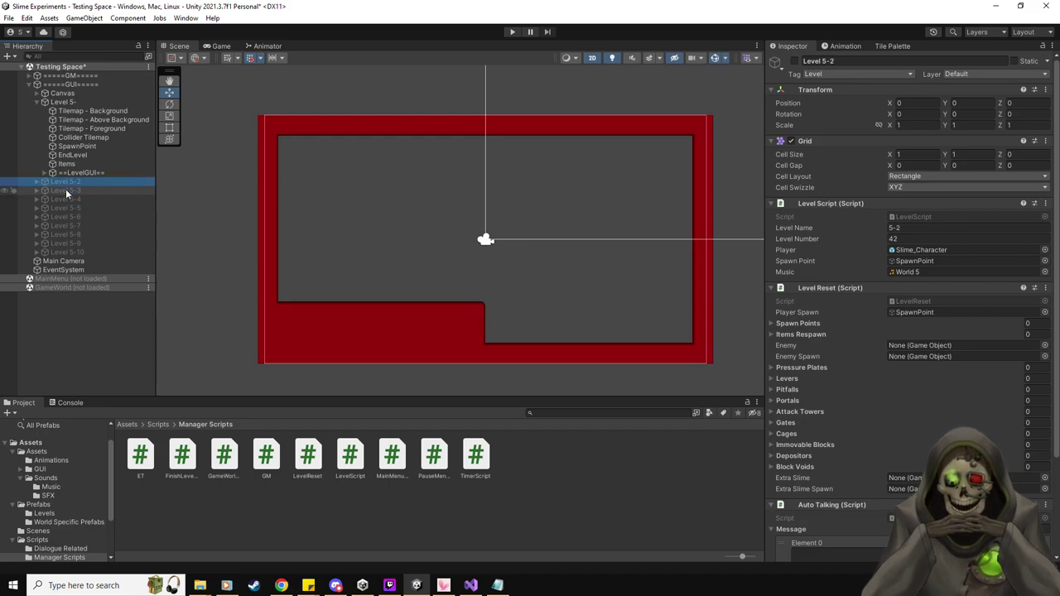
# Set the Finish Level Script's level number to 41 on the EndLevel object of the original "Level 5-".
pyautogui.click(68, 156)
pyautogui.click(903, 286)
pyautogui.write('41')
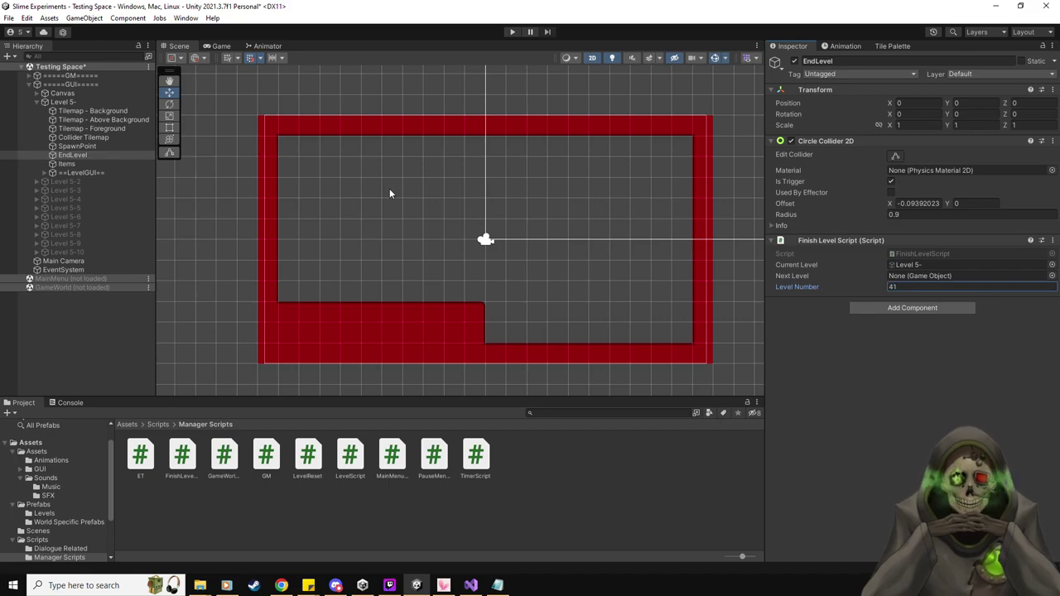
# Set the Level Script of "Level 5-" to level number 41 and level name 5-1, and rename the object as "Level 5-1".
pyautogui.click(63, 102)
pyautogui.click(940, 238)
pyautogui.write('41')
pyautogui.click(922, 227)
pyautogui.write('1')
pyautogui.click(854, 61)
pyautogui.write('1')
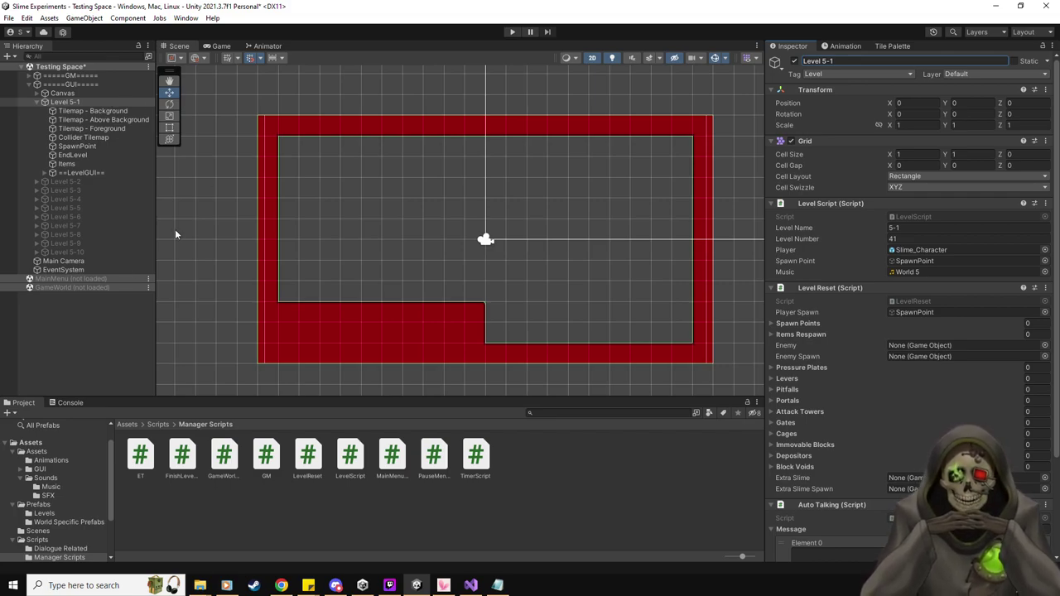
# Place a RedSlime prefab in the room's upper-left area under Level 5-1's Items object, and make Items the default parent.
pyautogui.click(38, 504)
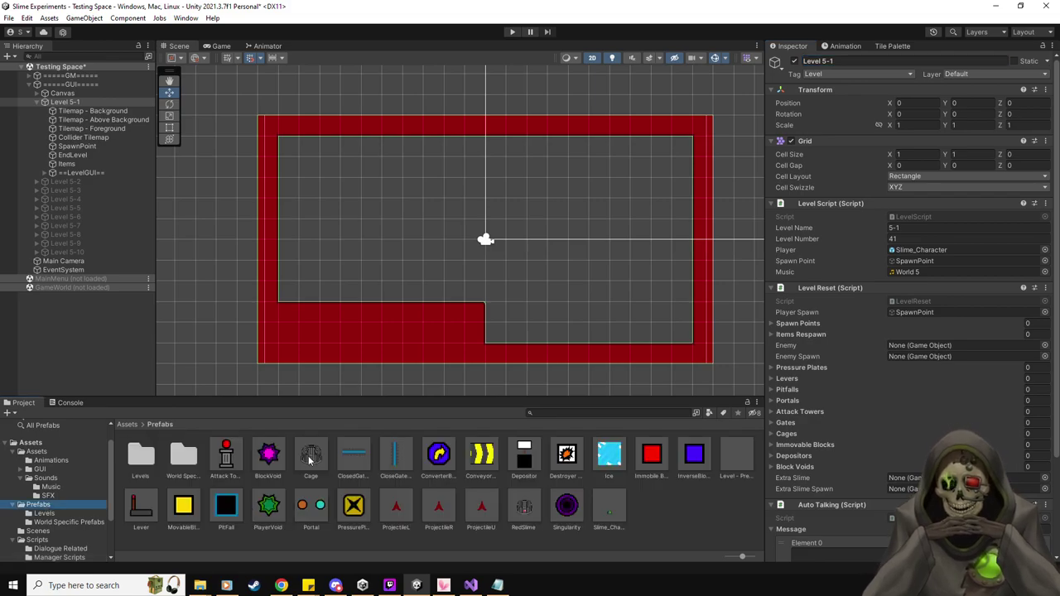
pyautogui.moveTo(530, 506); pyautogui.dragTo(357, 203)
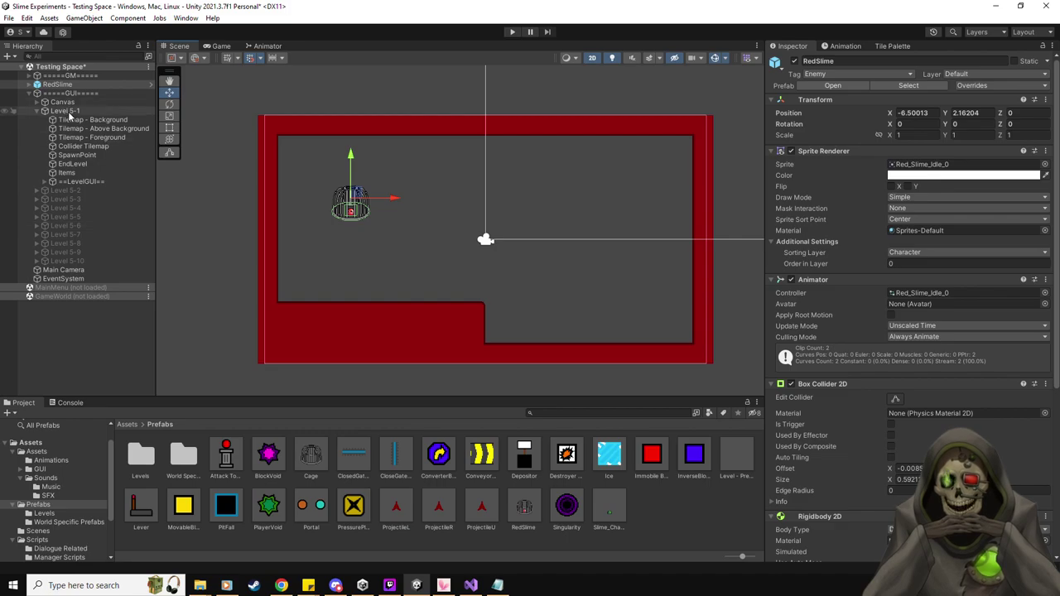
pyautogui.moveTo(68, 88); pyautogui.dragTo(71, 164)
pyautogui.rightClick(72, 164)
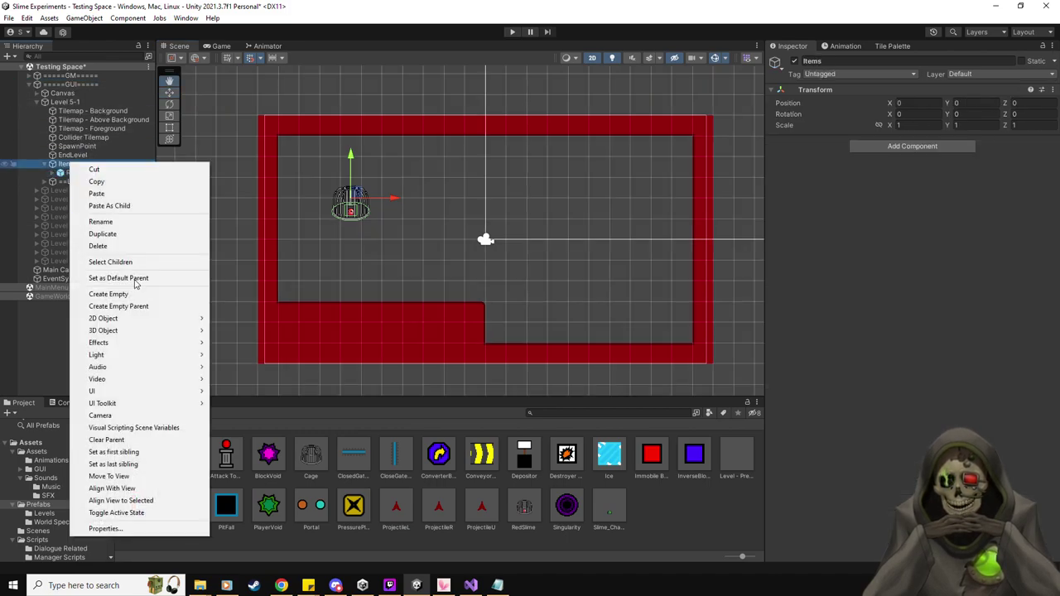
pyautogui.click(134, 279)
# Move Level 5-1's EndLevel object into the red-walled room beside the floor step, at about X -100.4, Y -104.5.
pyautogui.scroll(3, 346, 258)
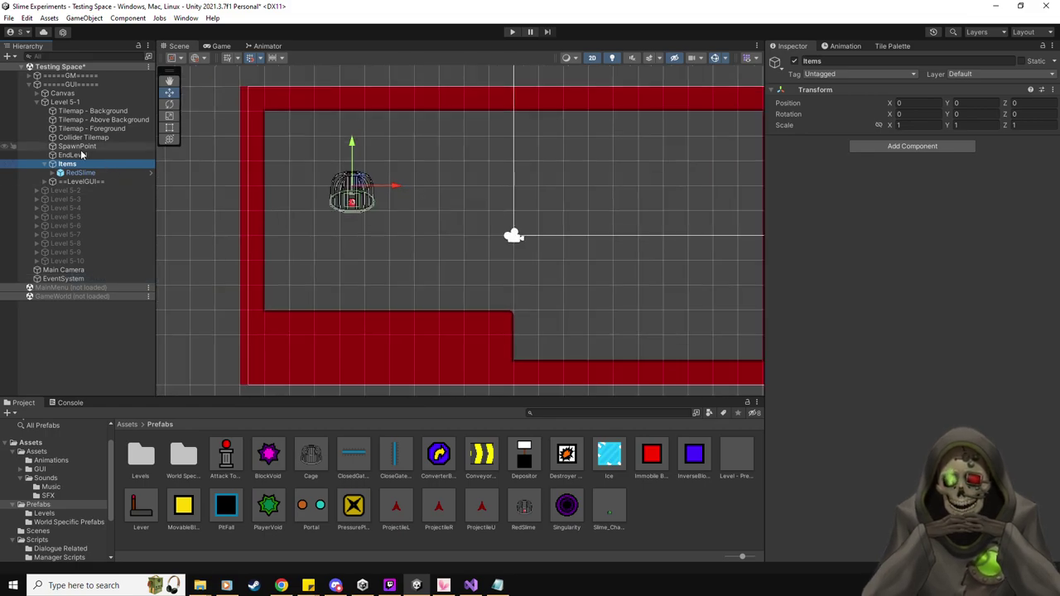
pyautogui.doubleClick(73, 155)
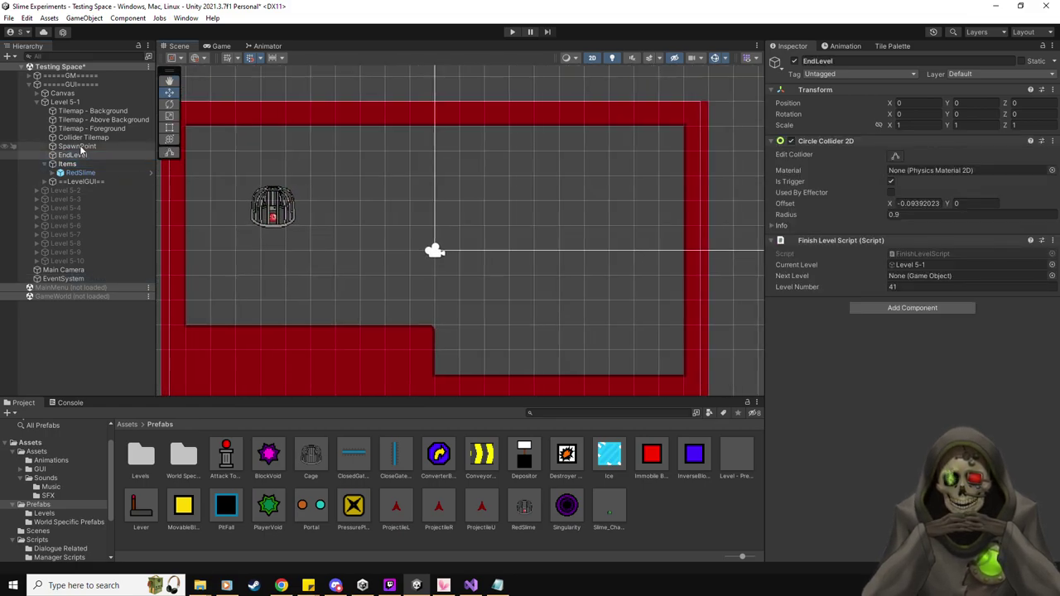
pyautogui.scroll(-5, 414, 244)
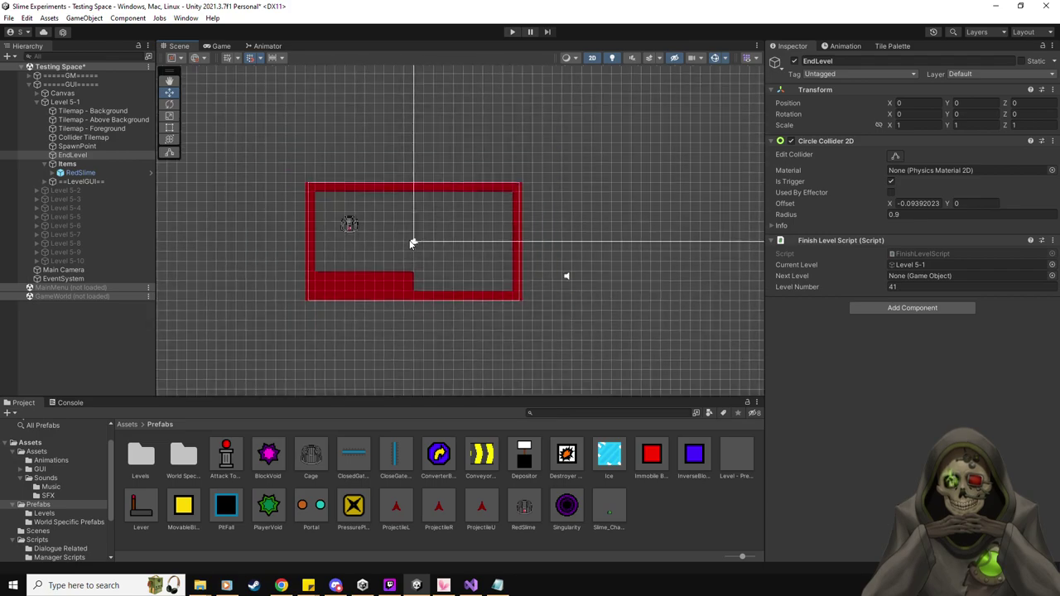
pyautogui.scroll(2, 412, 243)
pyautogui.doubleClick(82, 157)
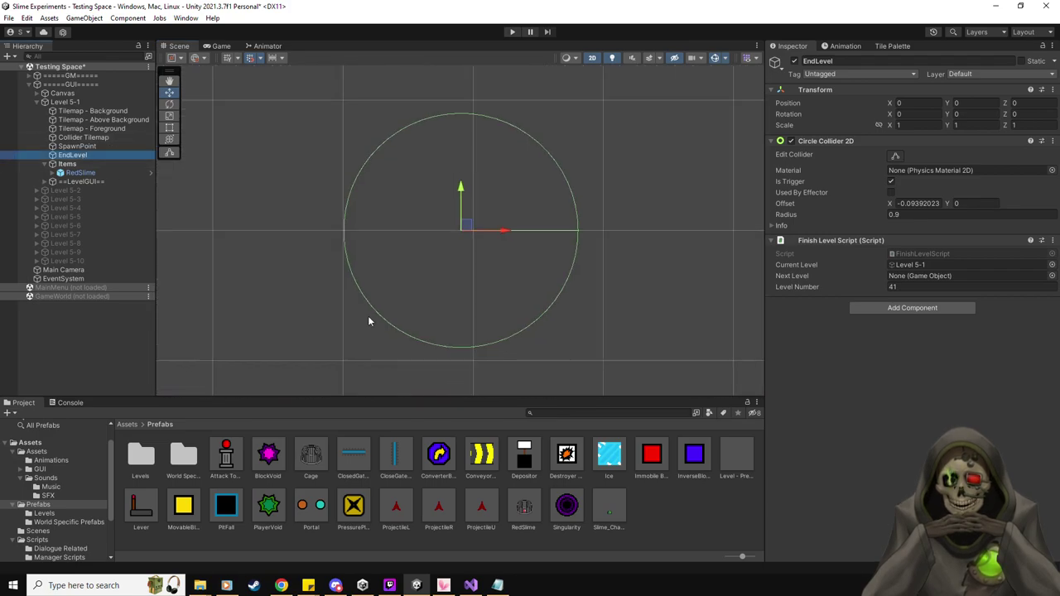
pyautogui.scroll(-10, 371, 328)
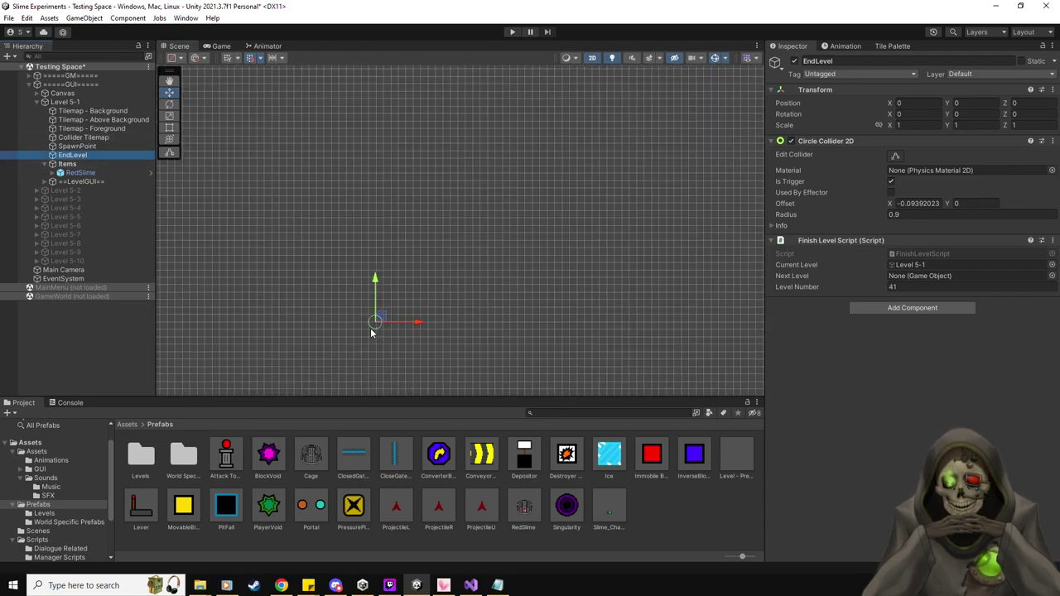
pyautogui.moveTo(321, 245); pyautogui.dragTo(413, 85, button='middle')
pyautogui.click(68, 103)
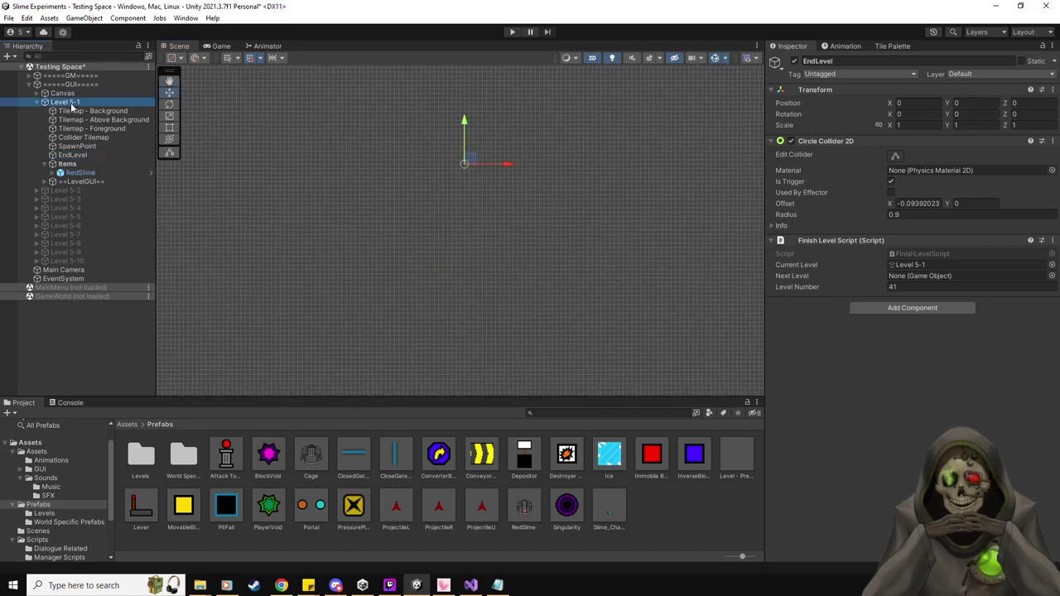
pyautogui.click(73, 155)
pyautogui.moveTo(400, 261); pyautogui.dragTo(511, 221, button='middle')
pyautogui.scroll(-4, 351, 291)
pyautogui.scroll(2, 511, 217)
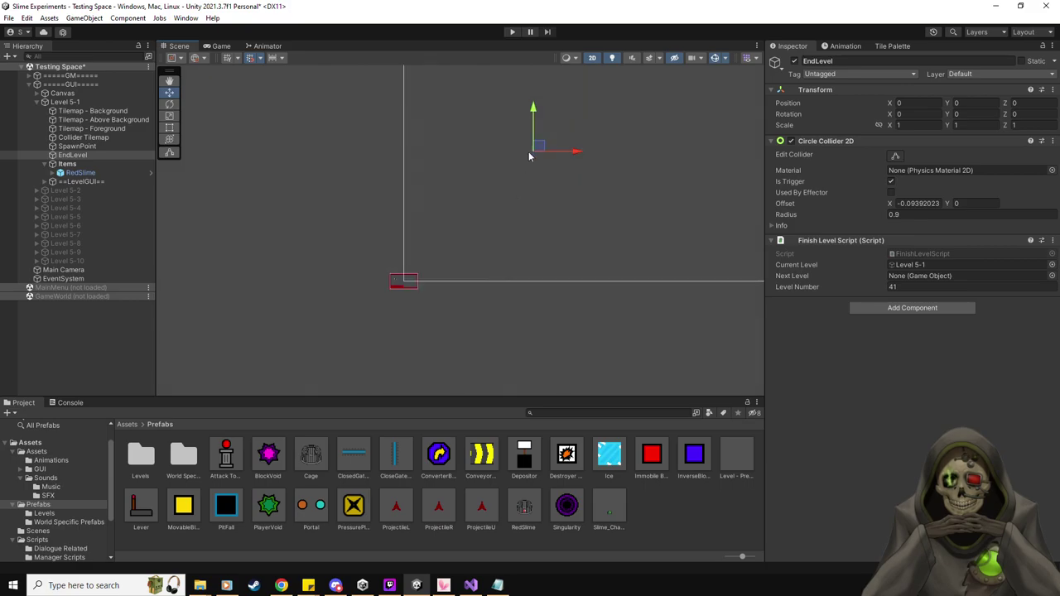
pyautogui.moveTo(538, 147); pyautogui.dragTo(407, 278)
pyautogui.scroll(5, 409, 277)
pyautogui.scroll(6, 410, 282)
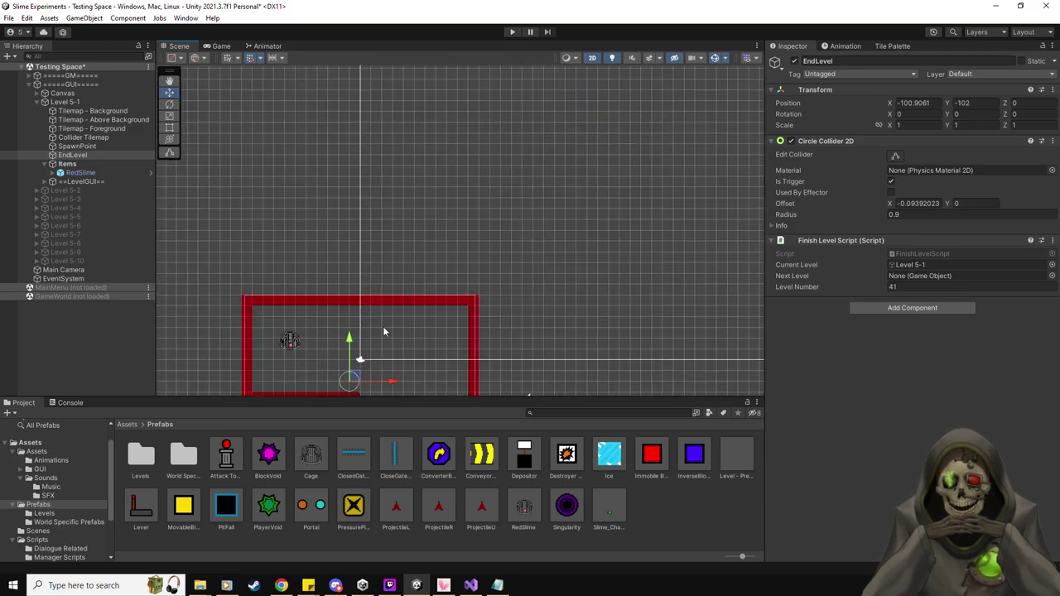
pyautogui.moveTo(453, 258); pyautogui.dragTo(455, 312)
# Move Level 5-1's SpawnPoint object to the middle of the red-walled room, at X -100, Y -100.
pyautogui.click(82, 146)
pyautogui.scroll(-10, 421, 238)
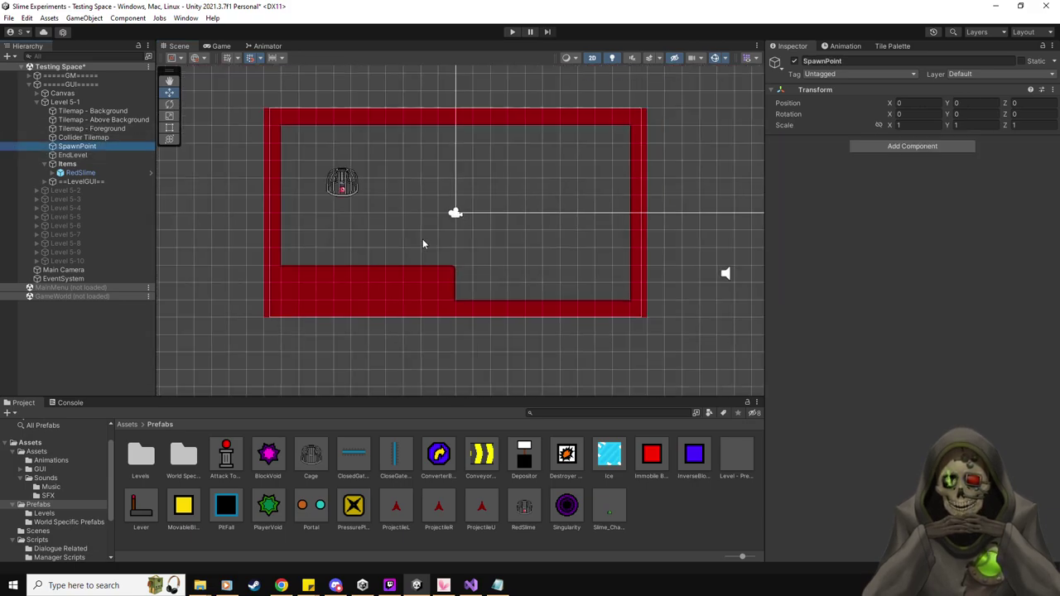
pyautogui.moveTo(540, 136); pyautogui.dragTo(530, 254, button='middle')
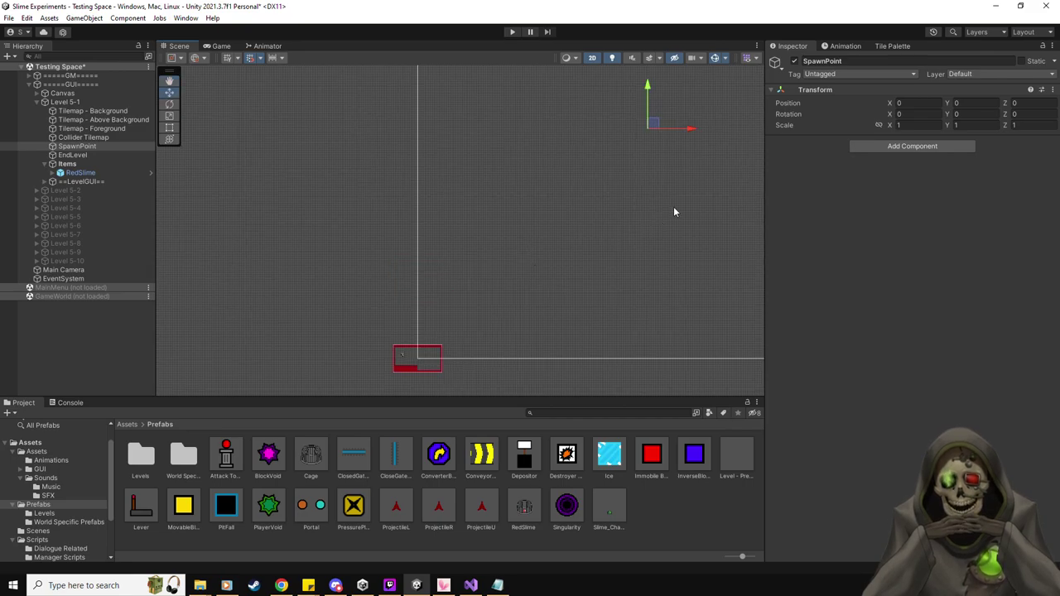
pyautogui.click(75, 101)
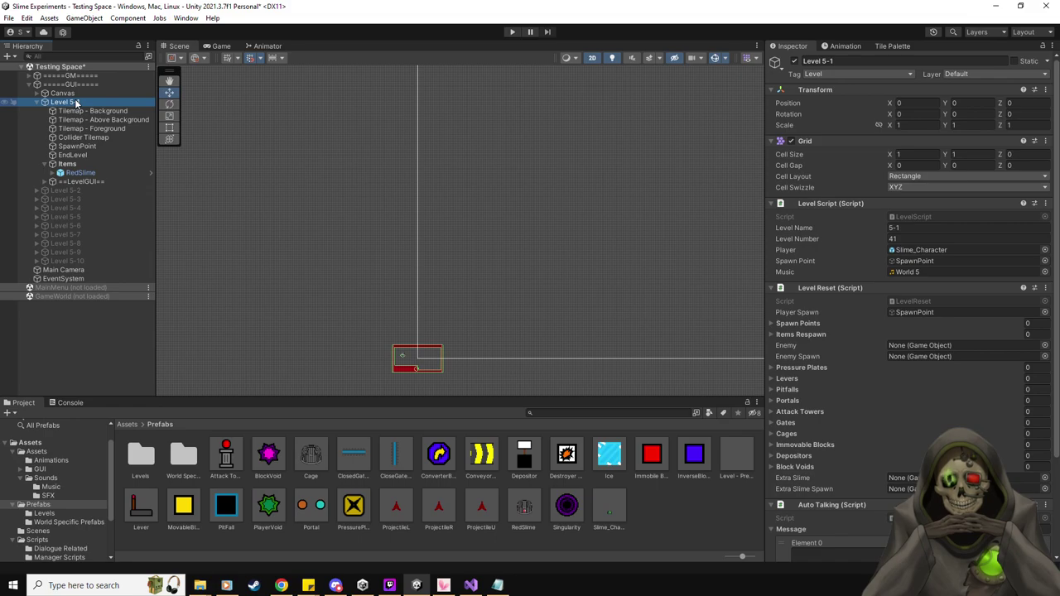
pyautogui.click(77, 146)
pyautogui.click(76, 102)
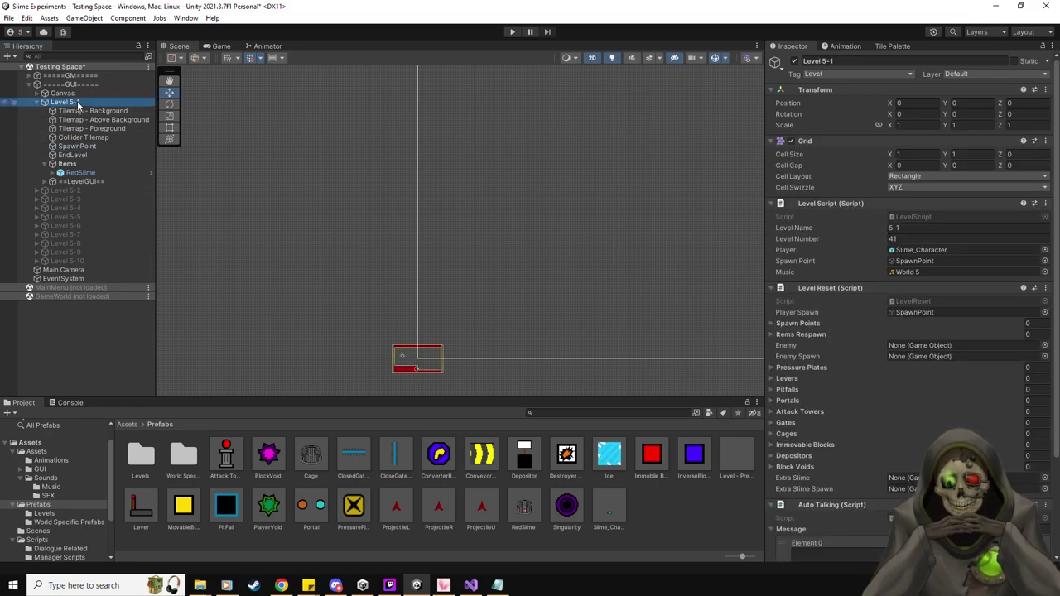
pyautogui.click(83, 147)
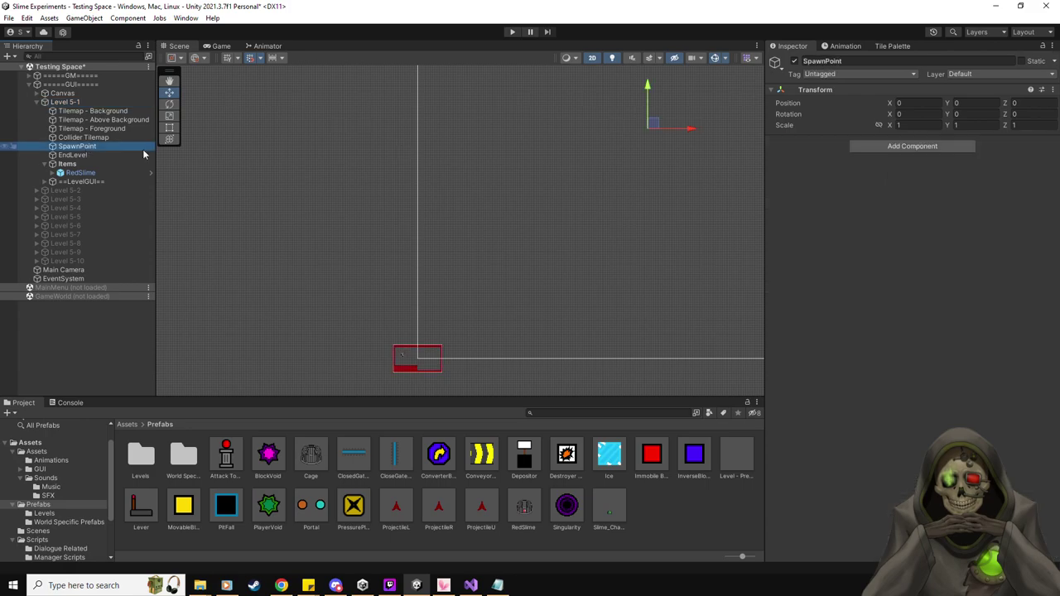
pyautogui.moveTo(652, 124); pyautogui.dragTo(422, 355)
# Move the Level 5-1 object out of the =====GUI===== parent to just above it, and check its SpawnPoint's position.
pyautogui.click(64, 102)
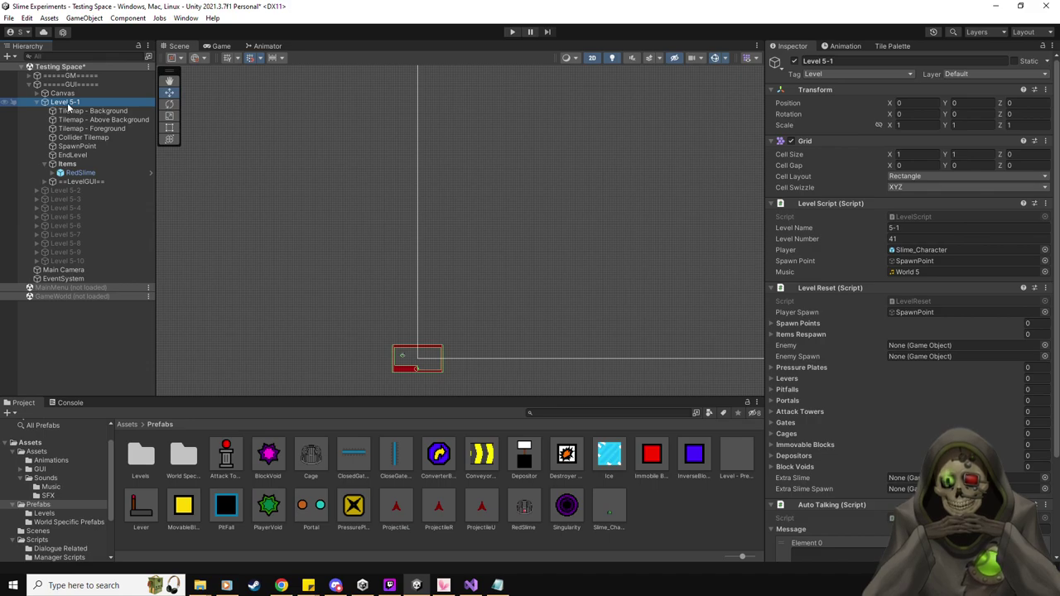
pyautogui.moveTo(68, 105); pyautogui.dragTo(85, 83)
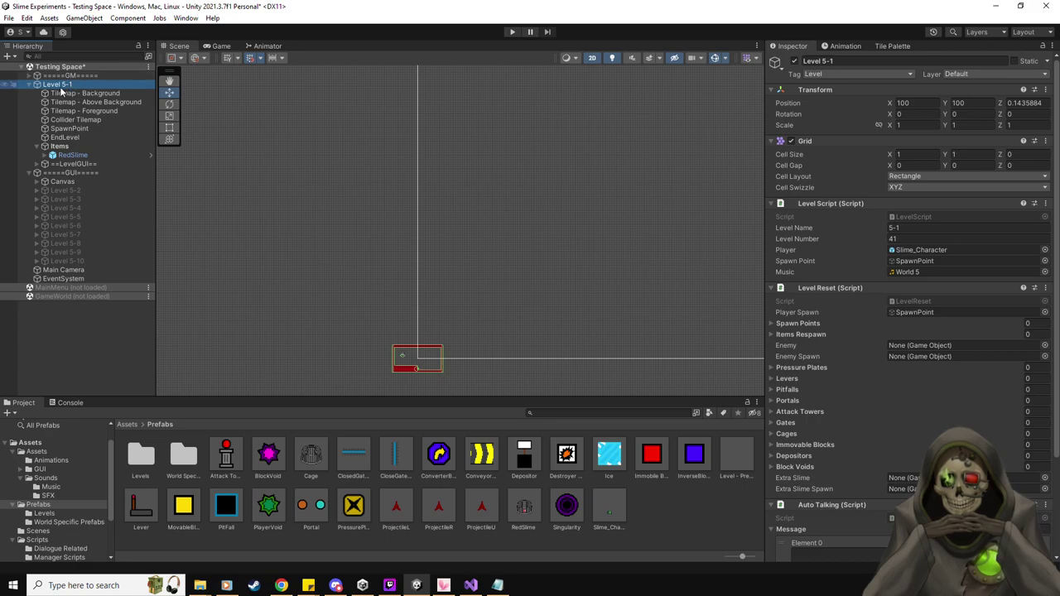
pyautogui.click(80, 129)
pyautogui.scroll(2, 345, 299)
pyautogui.scroll(-1, 237, 199)
pyautogui.scroll(-1, 238, 199)
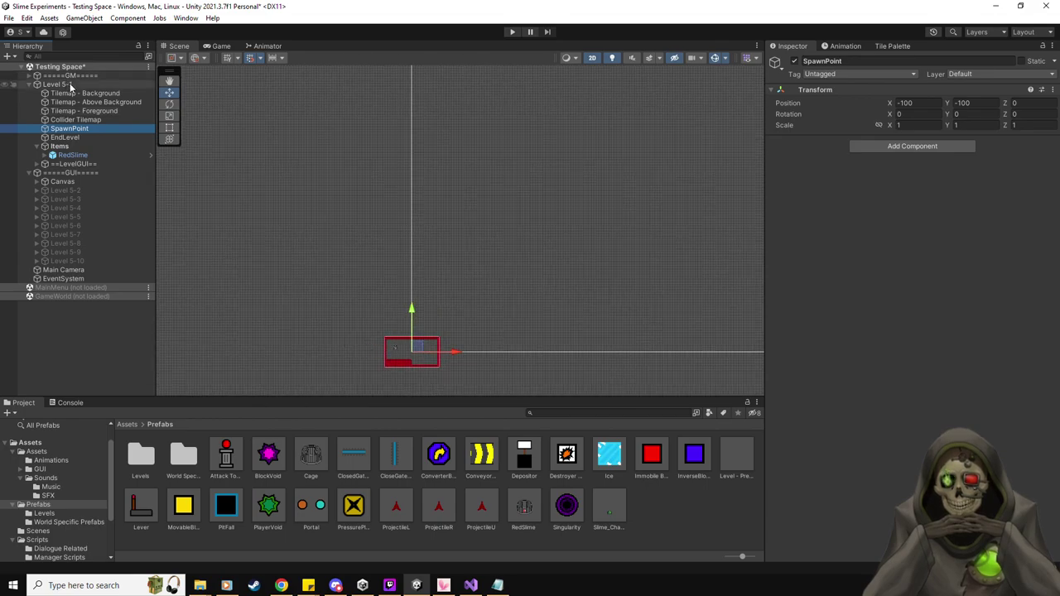
# Move Level 5-2 to Level 5-10 out of =====GUI===== to below Level 5-1's ==LevelGUI==, and place the collapsed =====GUI===== above Level 5-1.
pyautogui.click(62, 181)
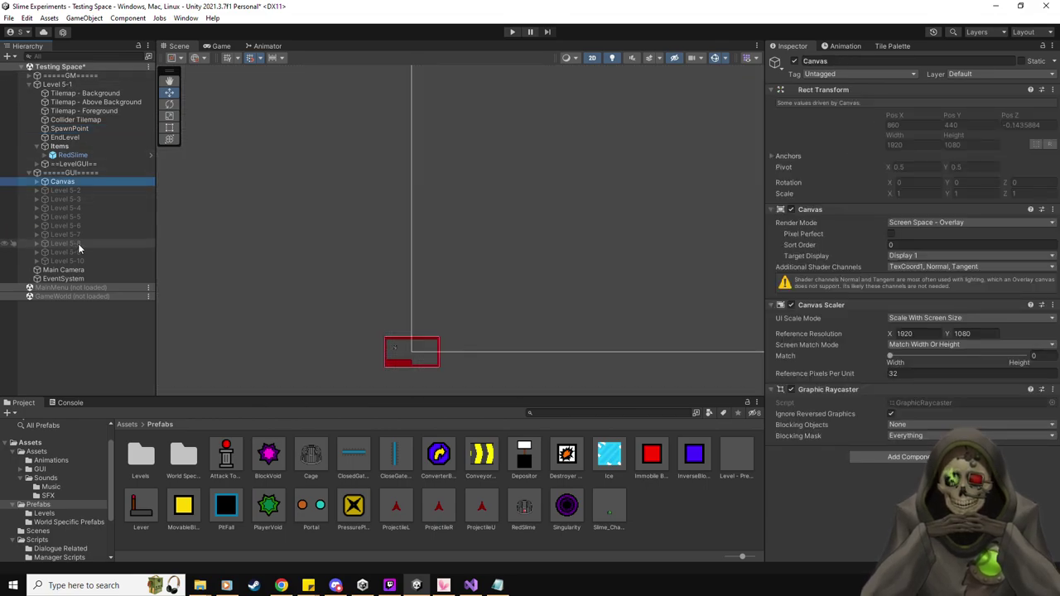
pyautogui.click(67, 191)
pyautogui.keyDown('shift'); pyautogui.click(76, 260); pyautogui.keyUp('shift')
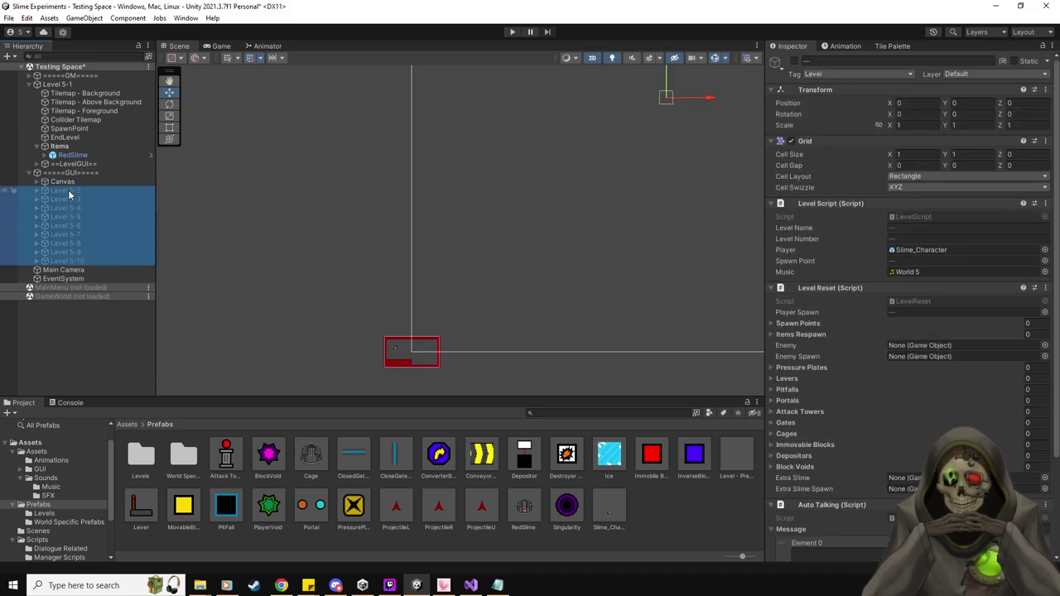
pyautogui.moveTo(97, 190); pyautogui.dragTo(102, 173)
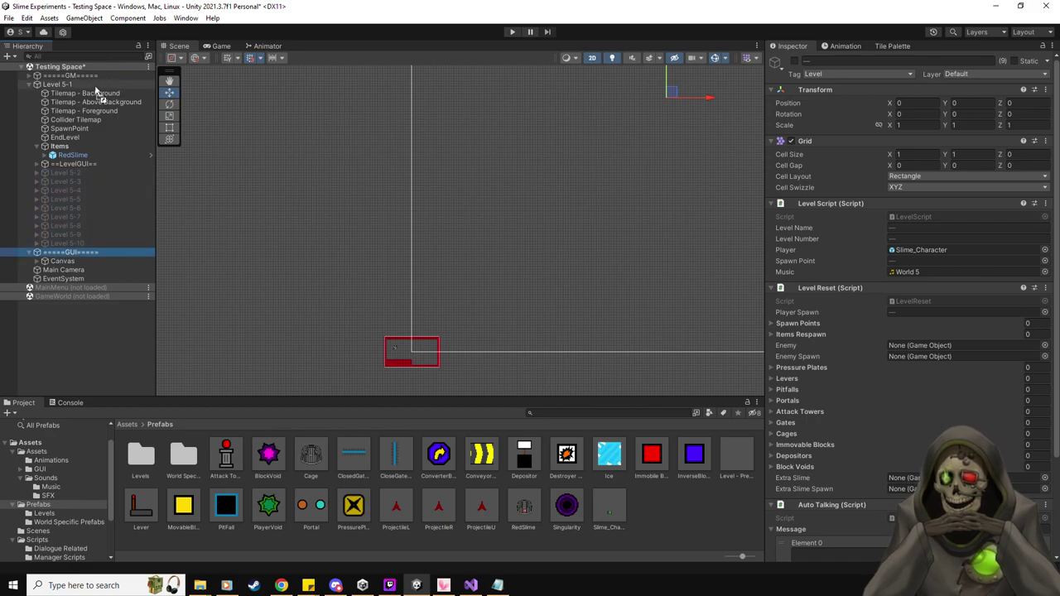
pyautogui.moveTo(93, 86); pyautogui.dragTo(91, 86)
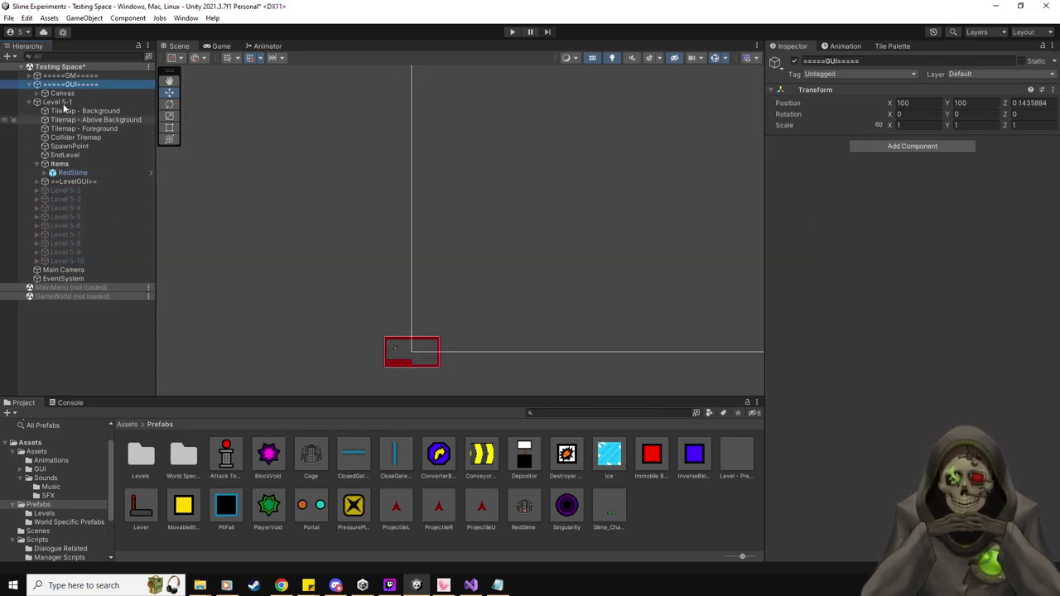
pyautogui.click(30, 86)
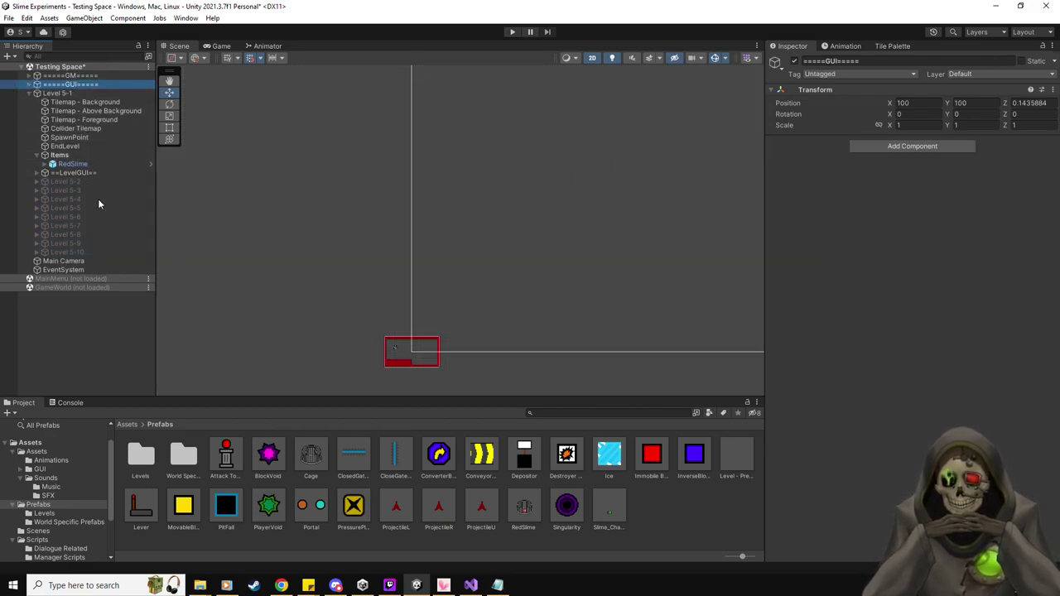
# Filter the hierarchy by SpawnPoint and set the position of all ten SpawnPoint objects to X -100, Y -100.
pyautogui.click(70, 138)
pyautogui.scroll(3, 436, 373)
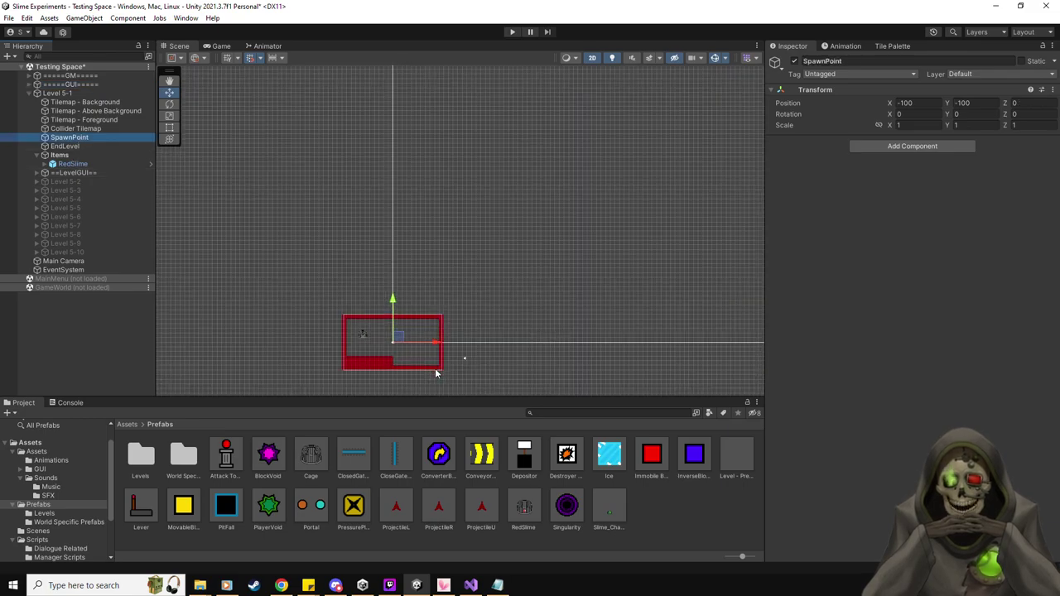
pyautogui.scroll(1, 671, 190)
pyautogui.moveTo(400, 306); pyautogui.dragTo(542, 121, button='middle')
pyautogui.scroll(4, 484, 242)
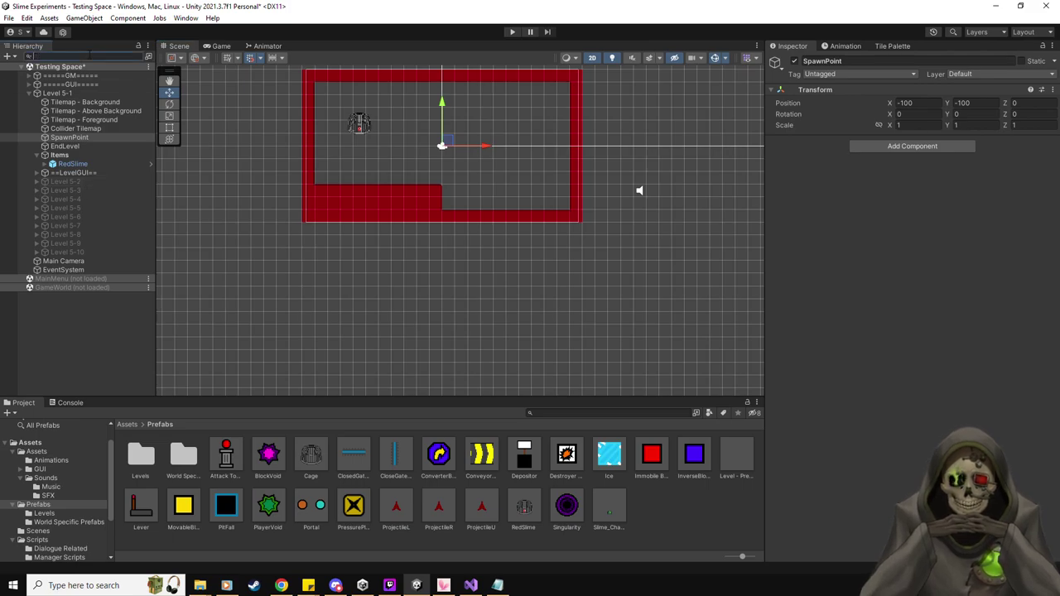
pyautogui.write('awnPoint')
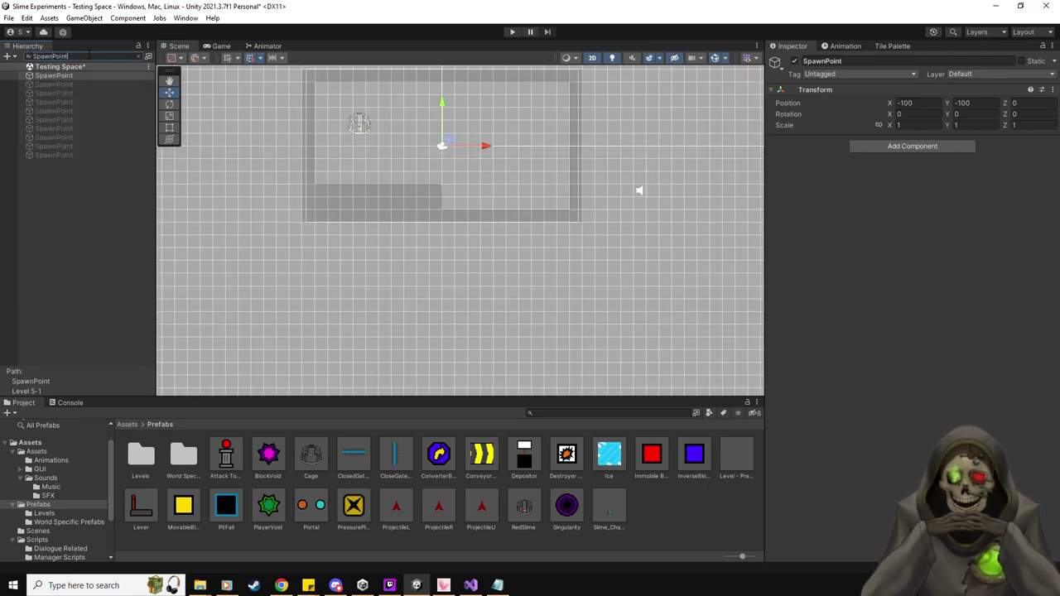
pyautogui.keyDown('shift'); pyautogui.click(67, 155); pyautogui.keyUp('shift')
pyautogui.click(926, 103)
pyautogui.write('-1')
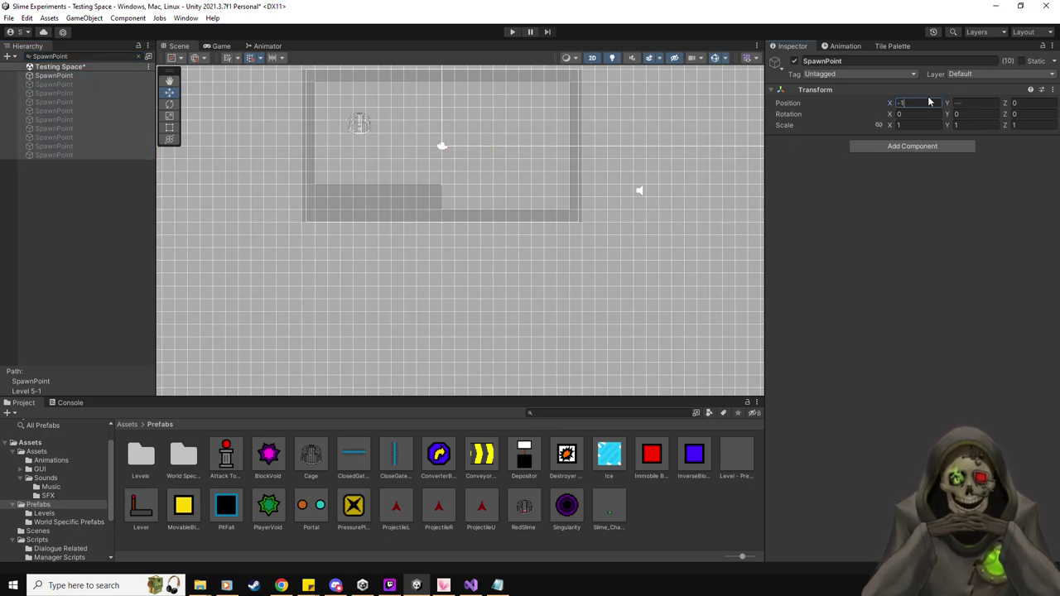
pyautogui.write('00')
pyautogui.press('Tab')
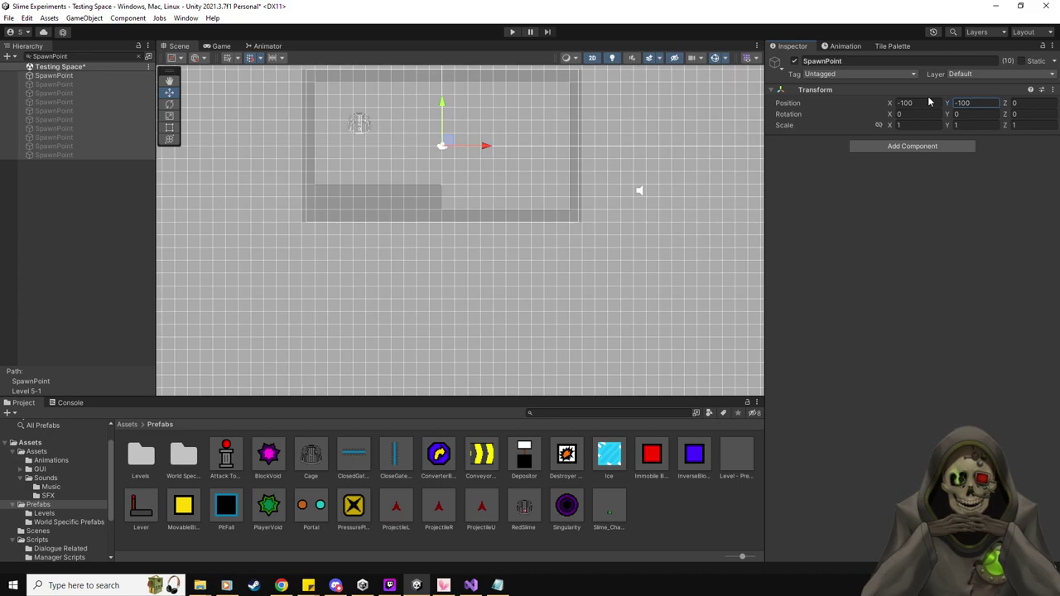
# Filter the hierarchy by End, set all ten EndLevel objects' position to X -100, Y -100, and clear the filter.
pyautogui.click(81, 56)
pyautogui.write('End')
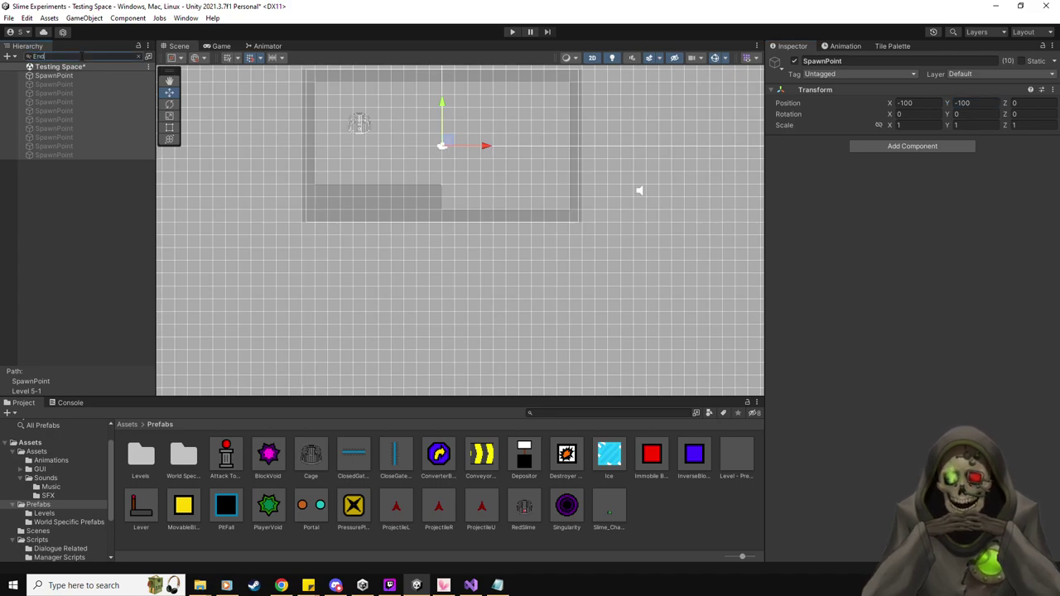
pyautogui.click(77, 75)
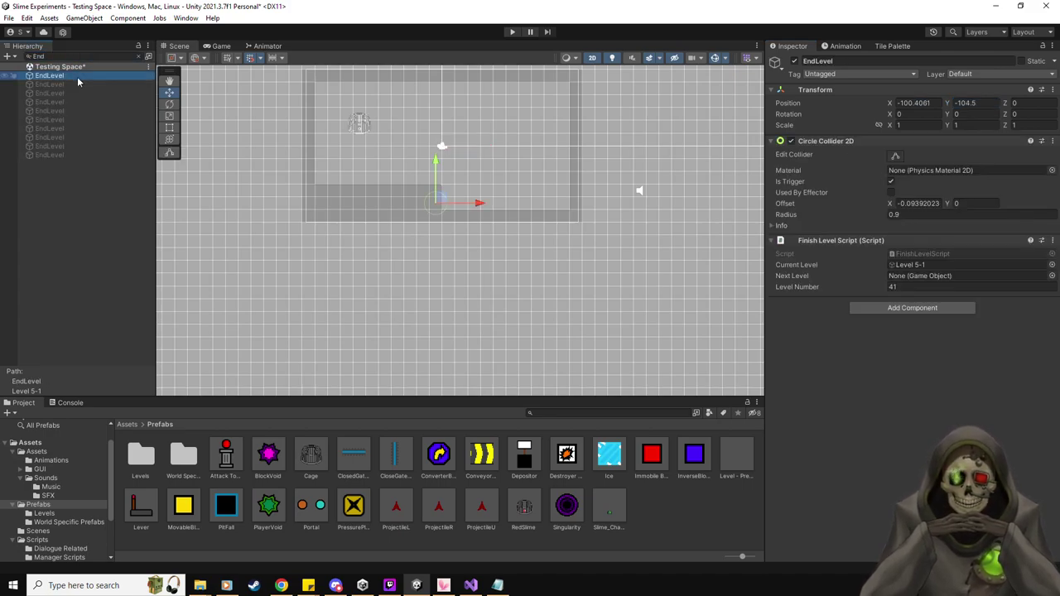
pyautogui.keyDown('shift'); pyautogui.click(63, 155); pyautogui.keyUp('shift')
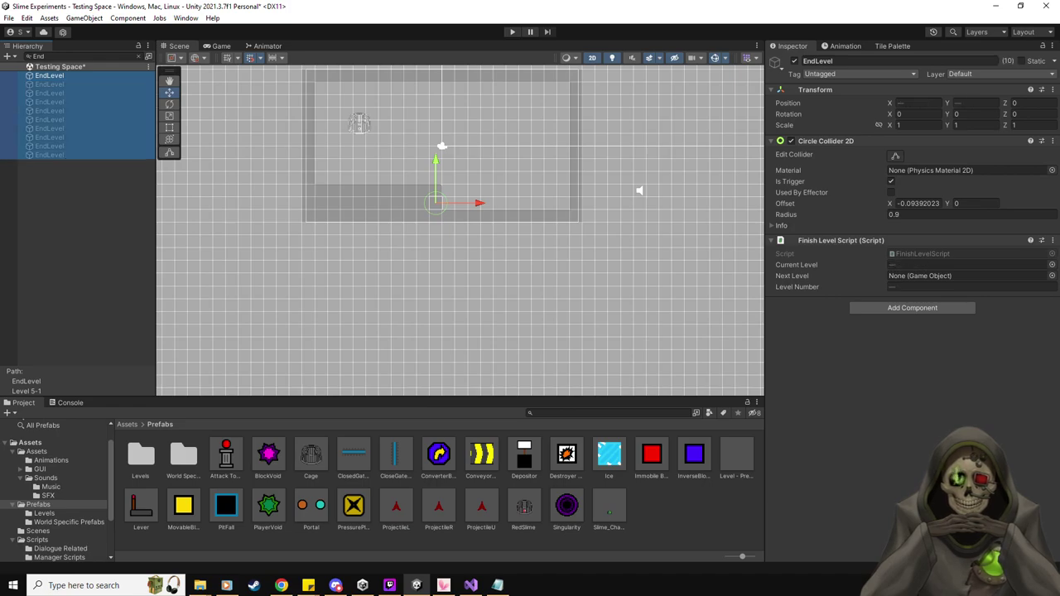
pyautogui.click(918, 103)
pyautogui.write('-100')
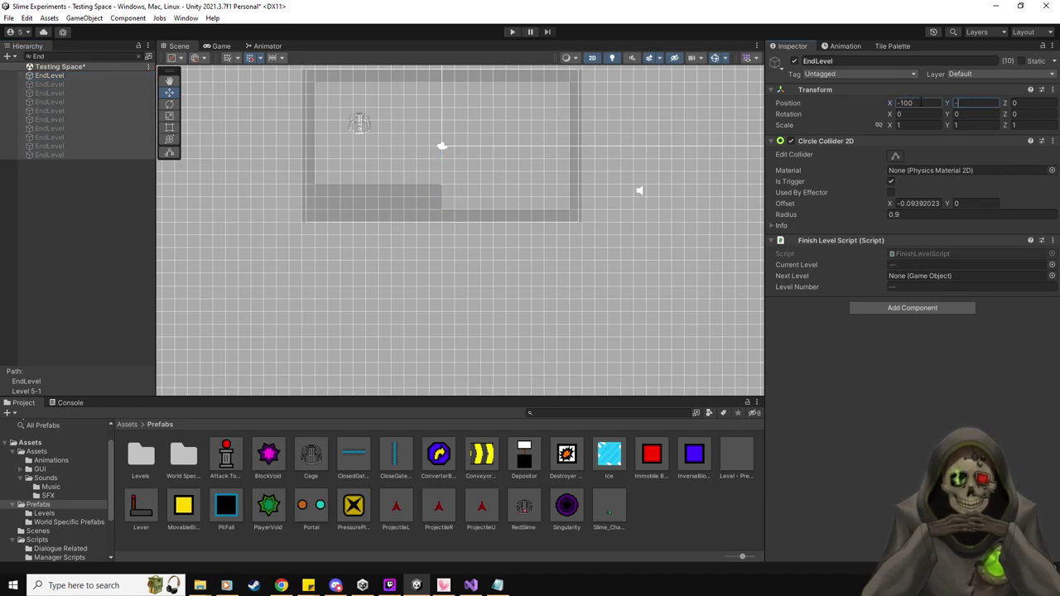
pyautogui.press('Return')
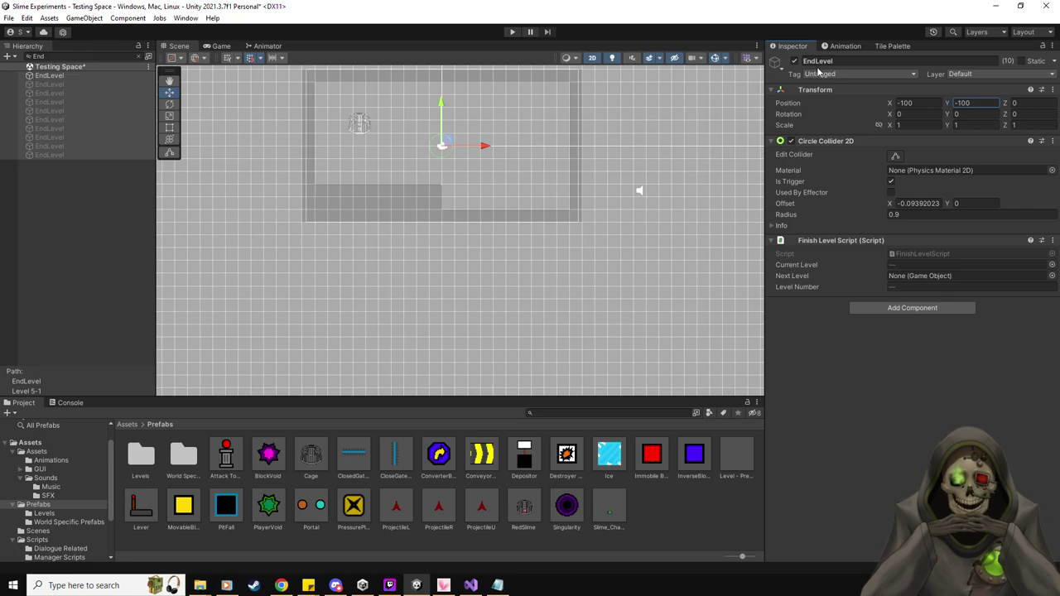
pyautogui.click(50, 57)
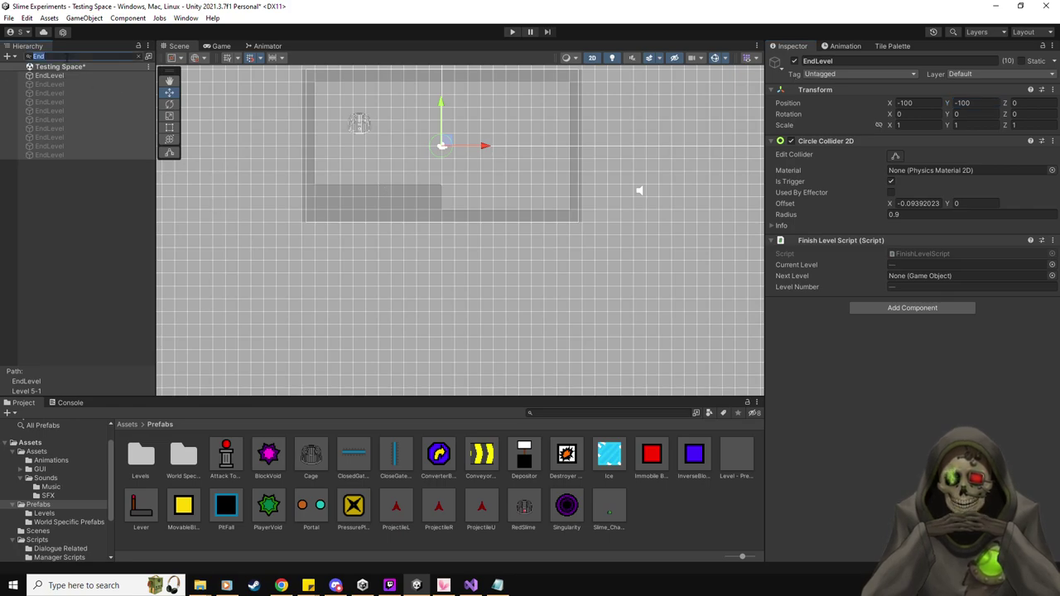
pyautogui.press('BackSpace')
pyautogui.click(37, 252)
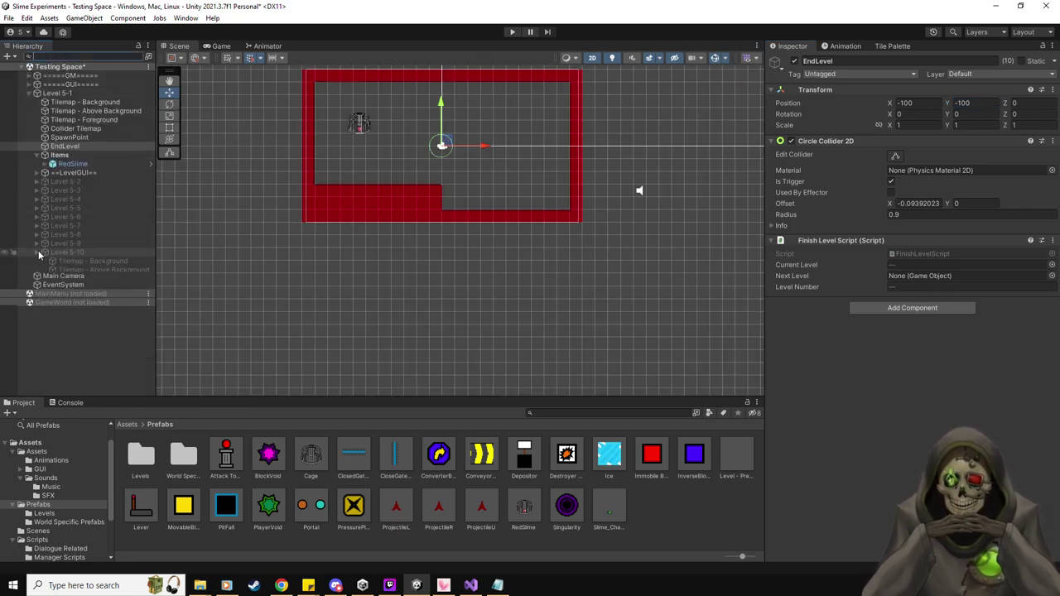
# Move Level 5-1's SpawnPoint to the upper-left corner of the room, above the caged RedSlime.
pyautogui.click(74, 138)
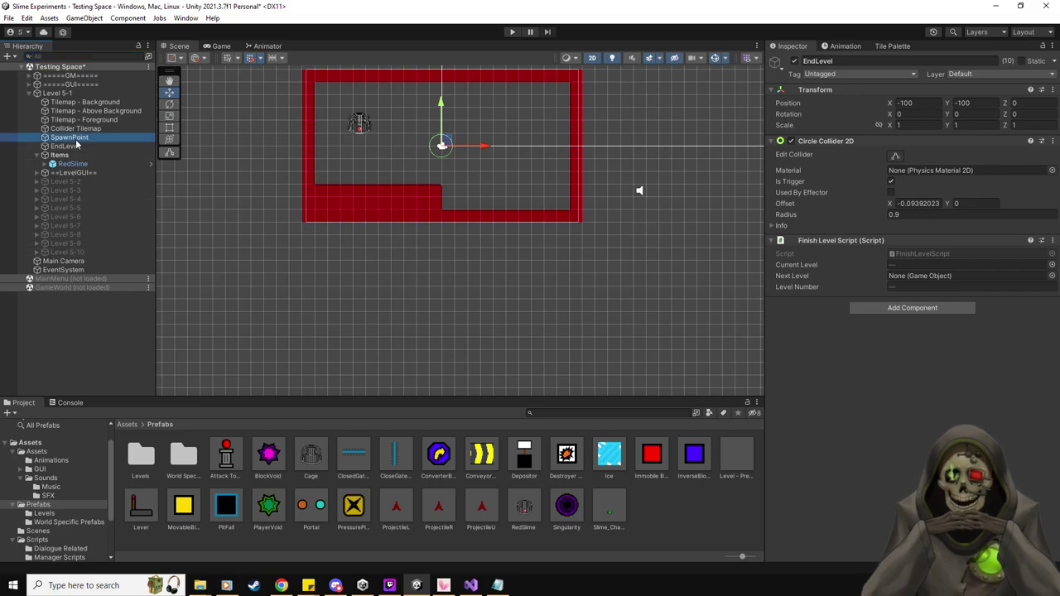
pyautogui.moveTo(478, 229); pyautogui.dragTo(512, 362, button='middle')
pyautogui.scroll(2, 468, 281)
pyautogui.moveTo(483, 281); pyautogui.dragTo(330, 190)
# Move Level 5-1's EndLevel to about X -100.4, Y -104.5 and the caged RedSlime up to about X -106.5, Y -94.84.
pyautogui.click(66, 146)
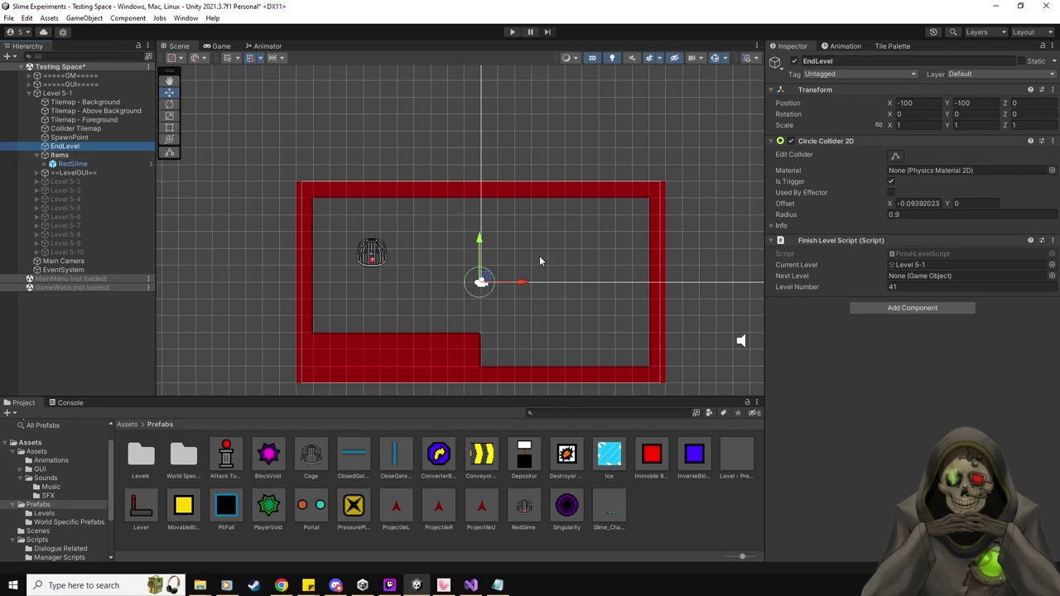
pyautogui.moveTo(482, 282); pyautogui.dragTo(474, 350)
pyautogui.scroll(3, 538, 293)
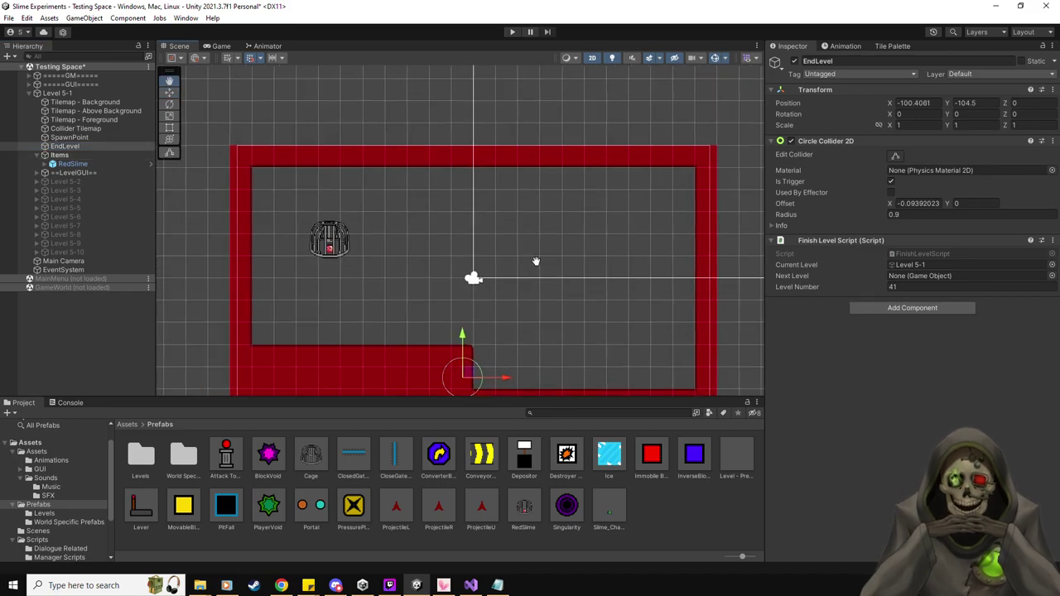
pyautogui.click(77, 164)
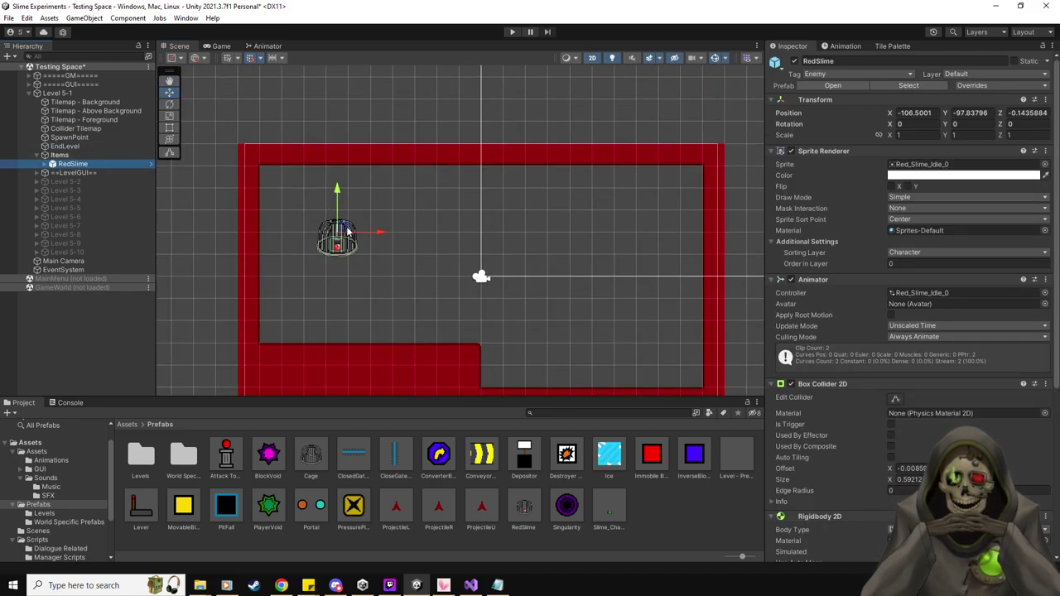
pyautogui.moveTo(345, 230); pyautogui.dragTo(343, 163)
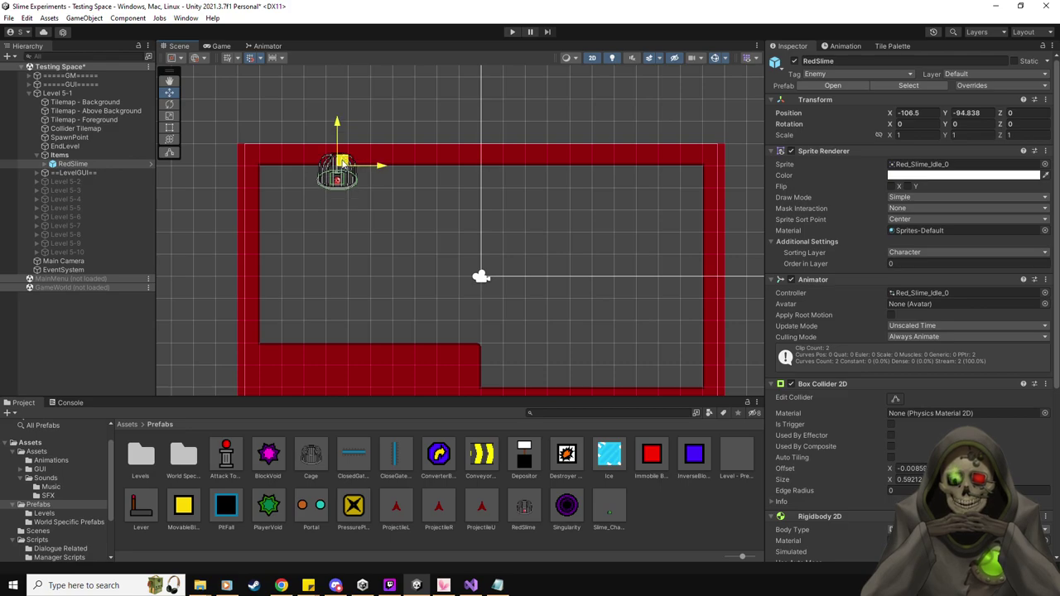
# Place three Immobile Block prefabs across the middle of the room and a PressurePlate prefab near its left wall.
pyautogui.moveTo(391, 240); pyautogui.dragTo(378, 203, button='middle')
pyautogui.moveTo(651, 451); pyautogui.dragTo(347, 206)
pyautogui.moveTo(651, 454); pyautogui.dragTo(507, 185)
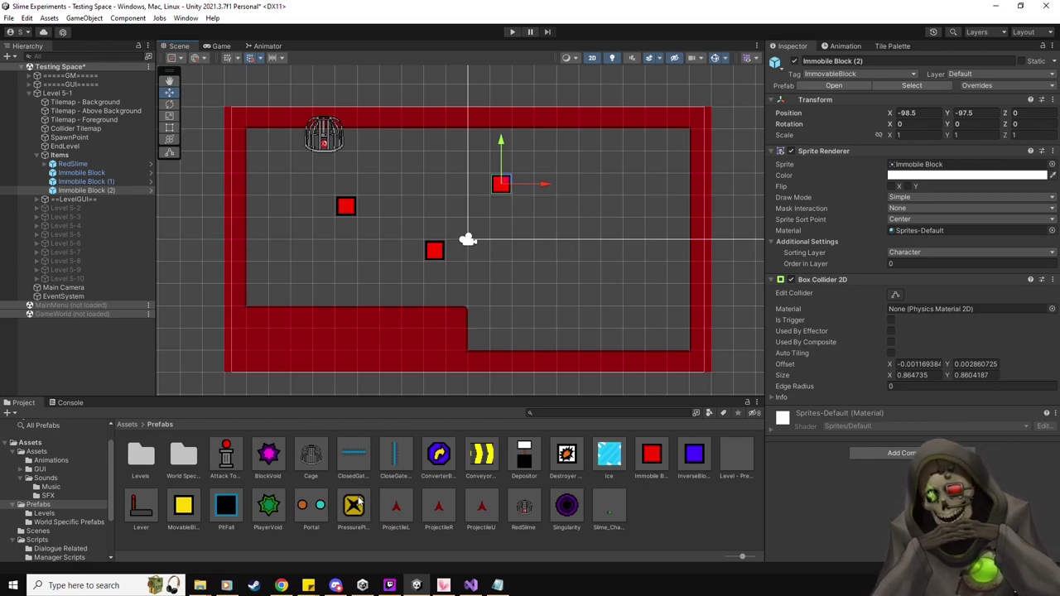
pyautogui.moveTo(354, 511); pyautogui.dragTo(304, 250)
pyautogui.scroll(-4, 911, 332)
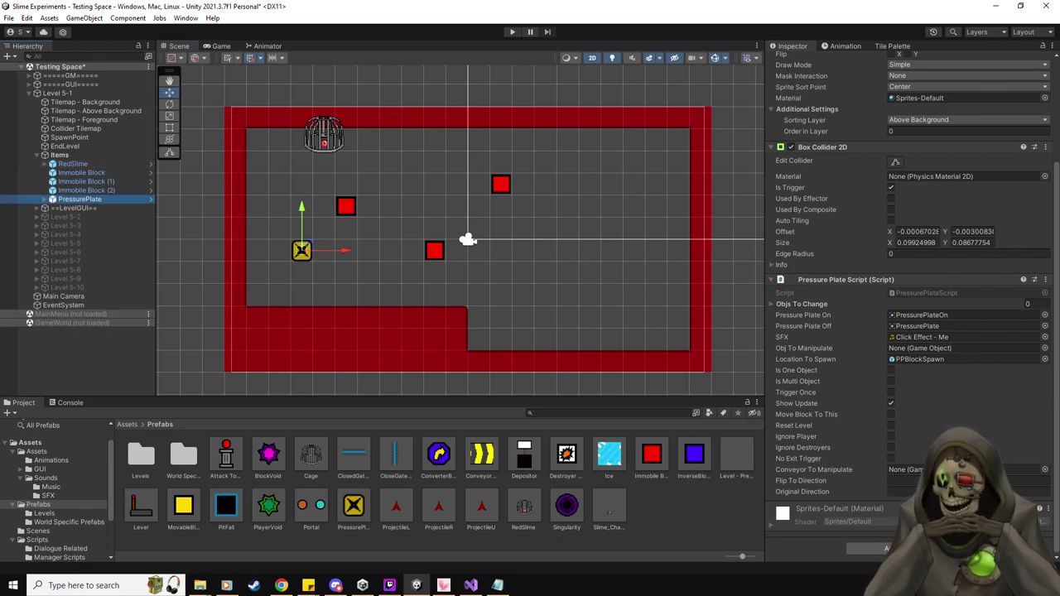
# Switch to Visual Studio and examine PressurePlateScript's Enemy case and the definition of the RedSlimeScript StartMovement method it calls.
pyautogui.hotkey('alt', 'Tab')
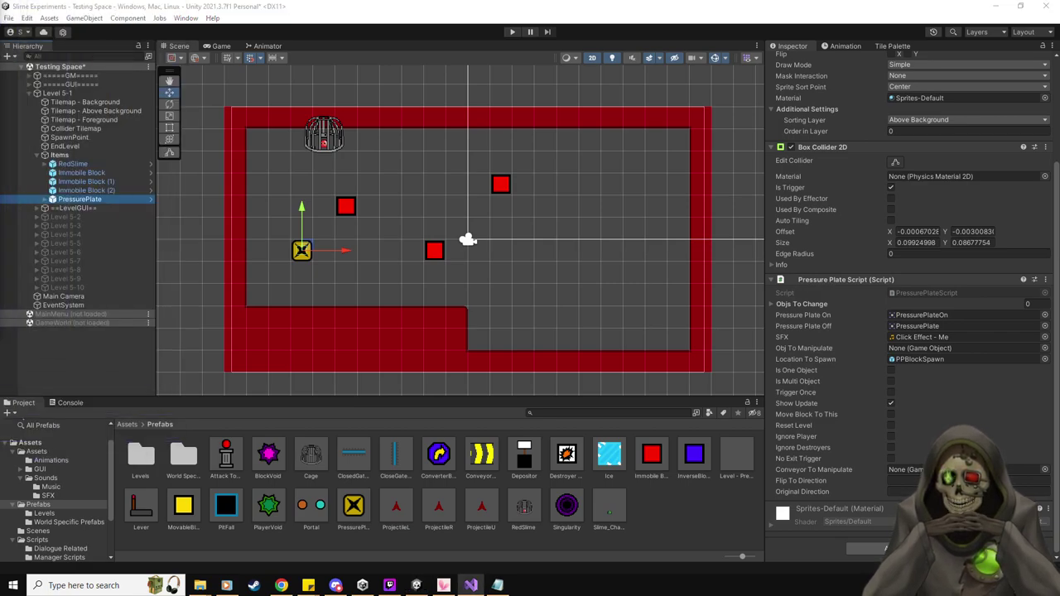
pyautogui.hotkey('alt', 'Tab')
pyautogui.scroll(-7, 462, 268)
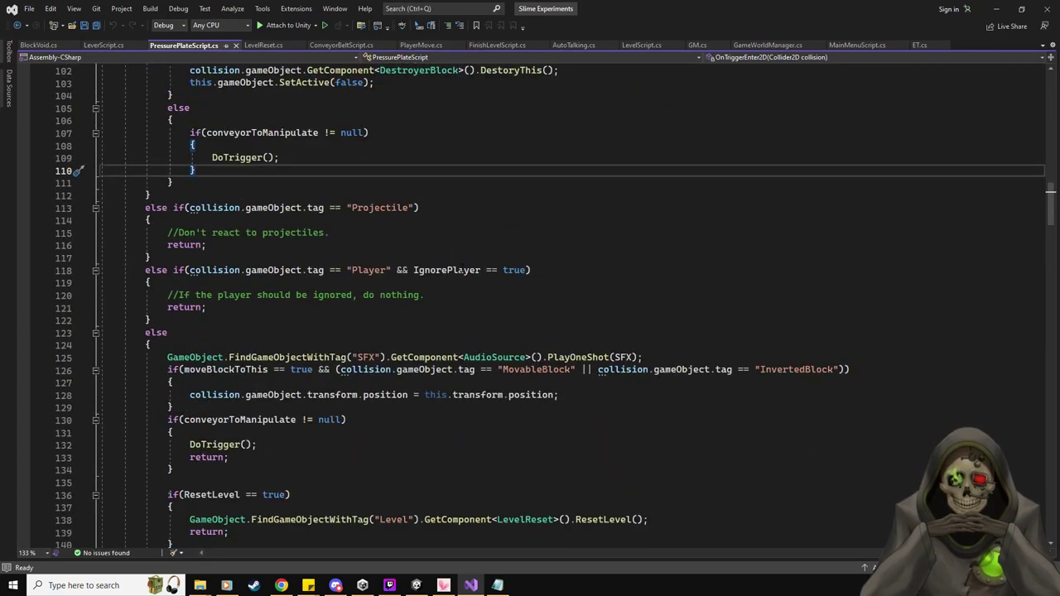
pyautogui.scroll(-17, 462, 267)
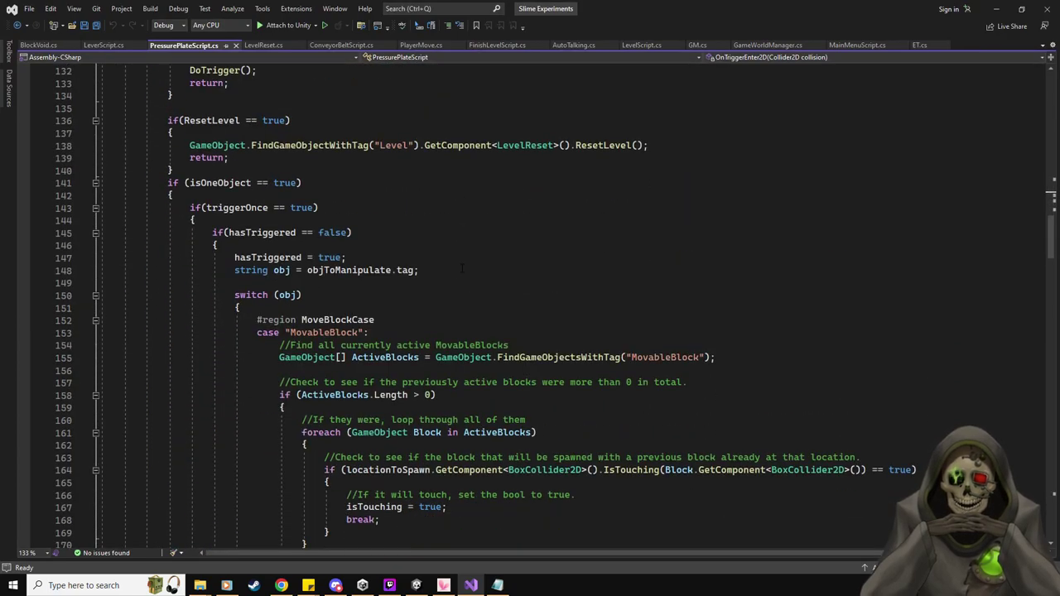
pyautogui.scroll(-4, 461, 283)
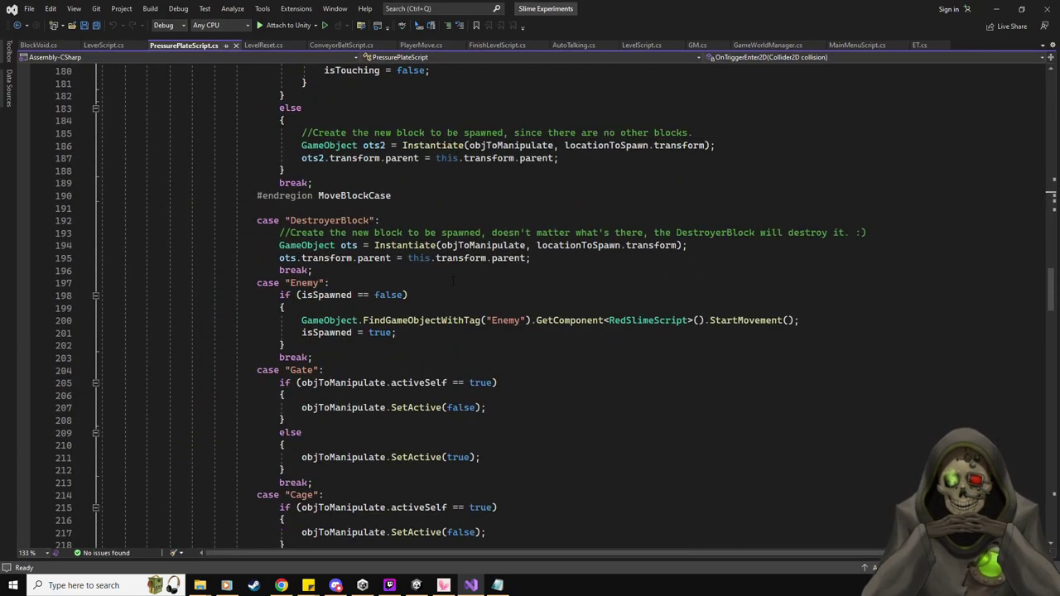
pyautogui.scroll(-2, 453, 281)
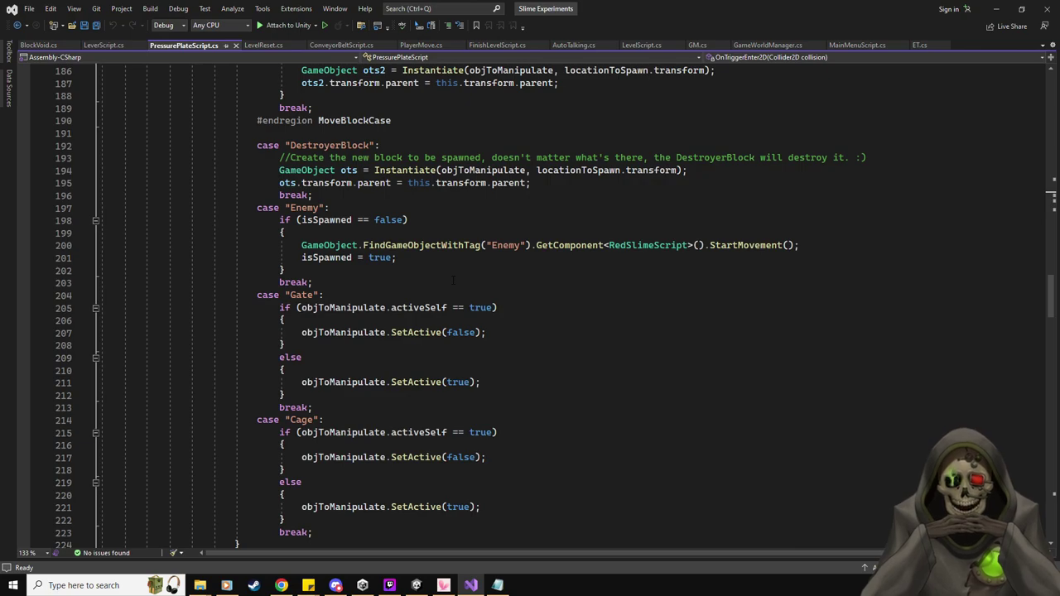
pyautogui.rightClick(724, 245)
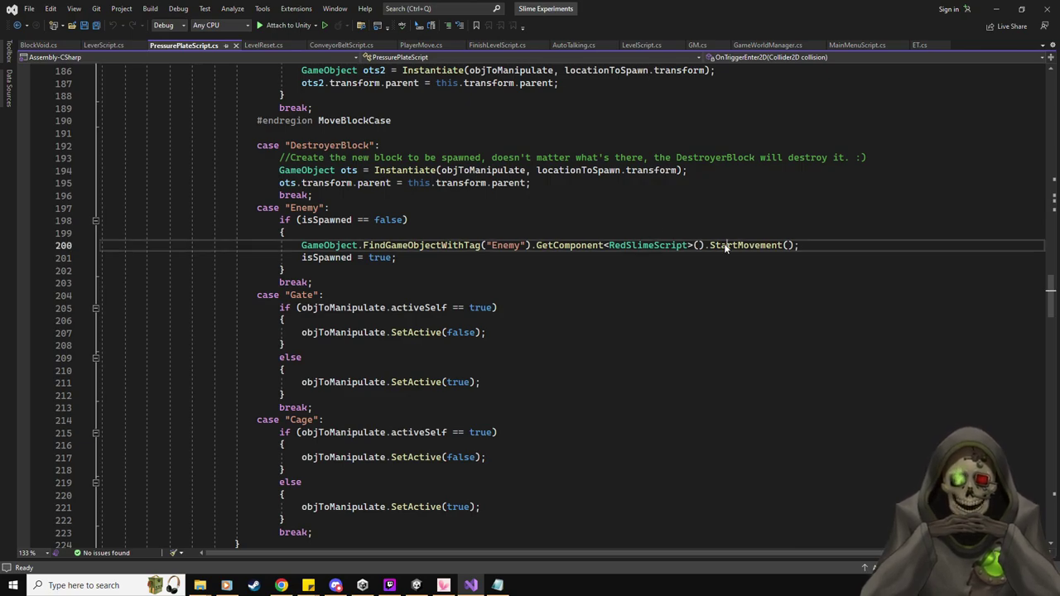
pyautogui.click(826, 317)
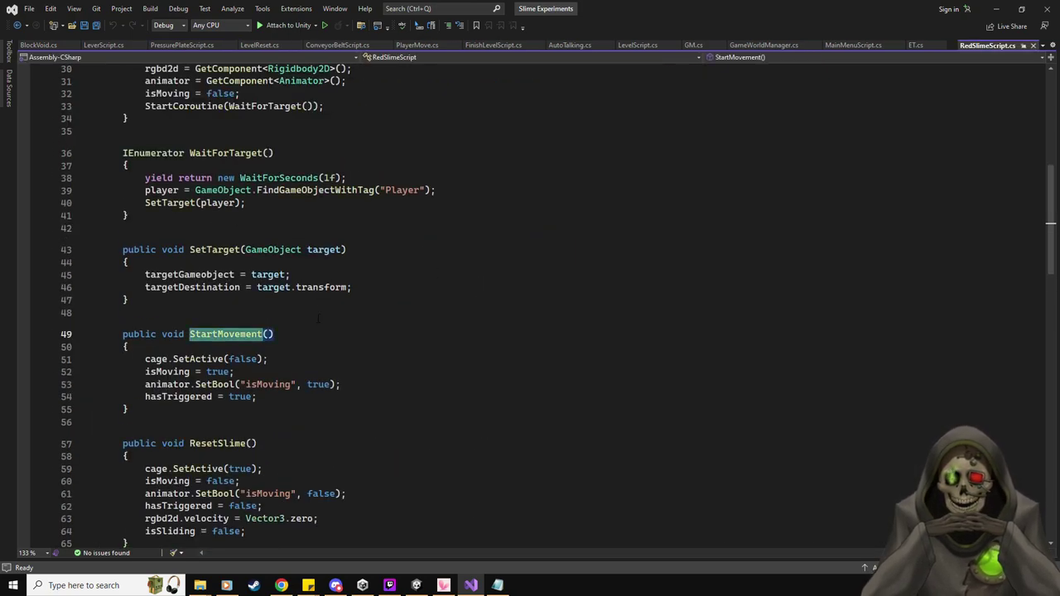
pyautogui.click(1033, 46)
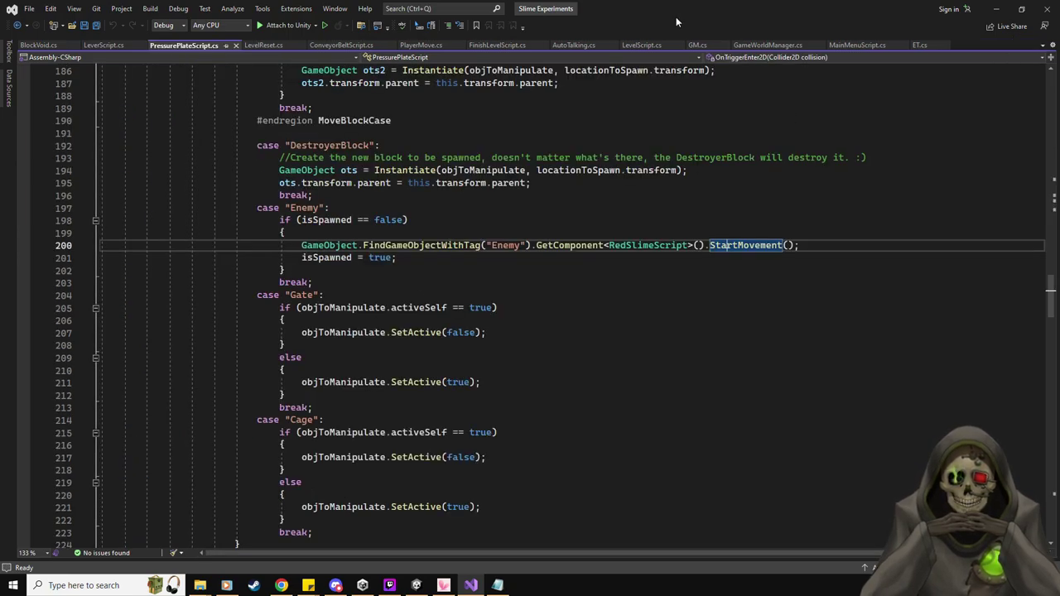
# Back in Unity, assign RedSlime as the pressure plate's Obj To Manipulate and enable Is One Object and Trigger Once.
pyautogui.hotkey('alt', 'Tab')
pyautogui.moveTo(75, 165); pyautogui.dragTo(901, 354)
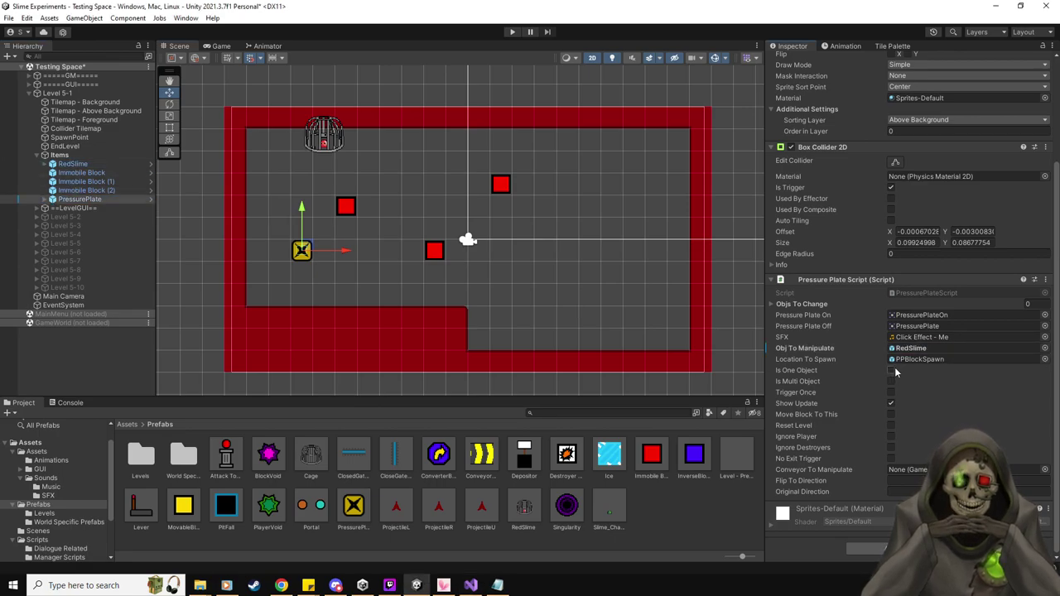
pyautogui.click(891, 371)
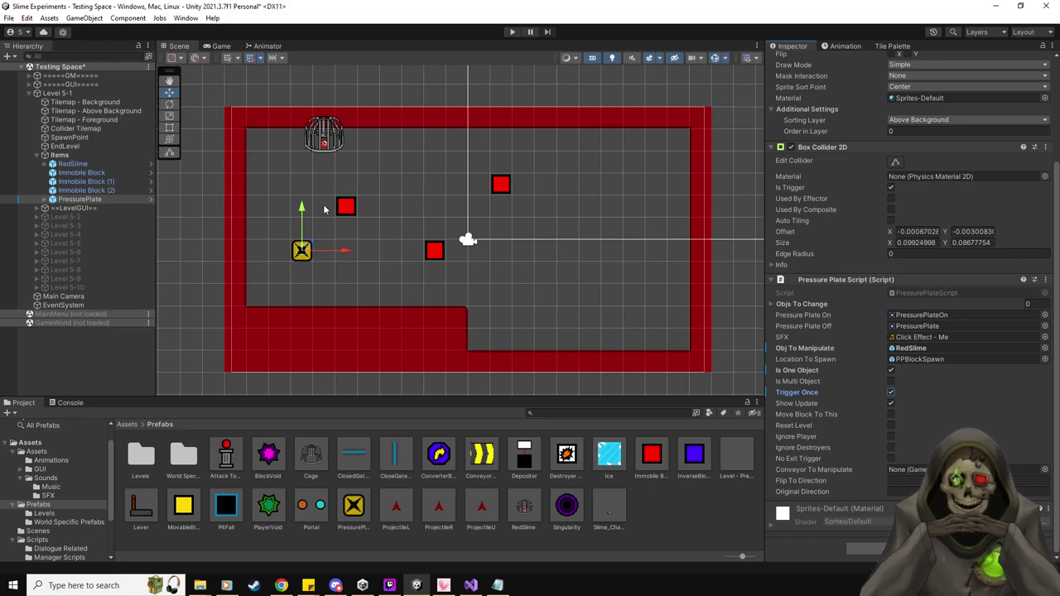
# Play-test Level 5-1 by triggering the pressure plate and steering the green slime around the blocks away from RedSlime, and stop the game.
pyautogui.click(513, 32)
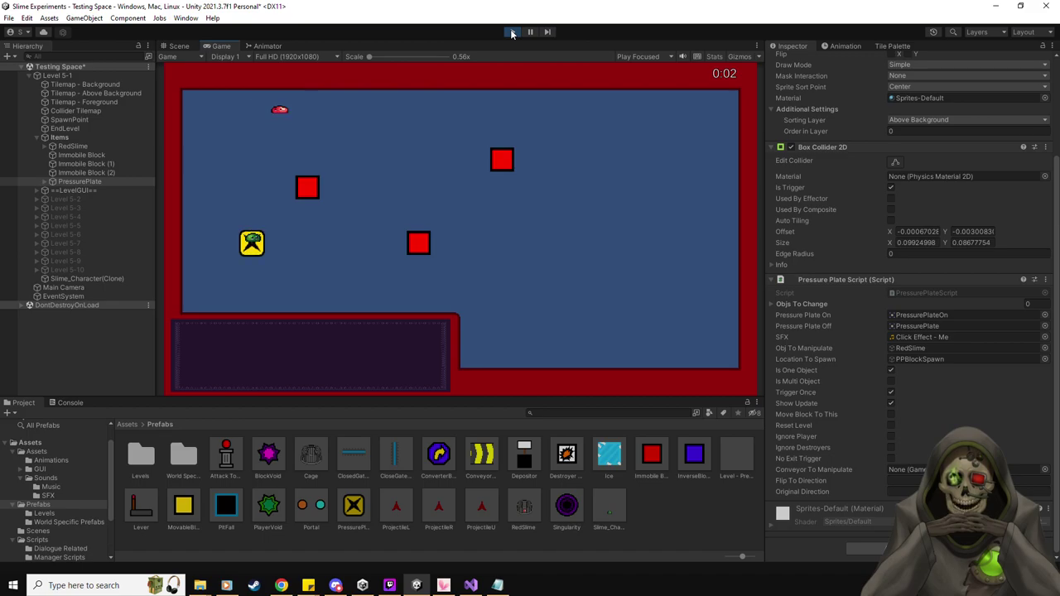
pyautogui.press('Right')
pyautogui.press('Up')
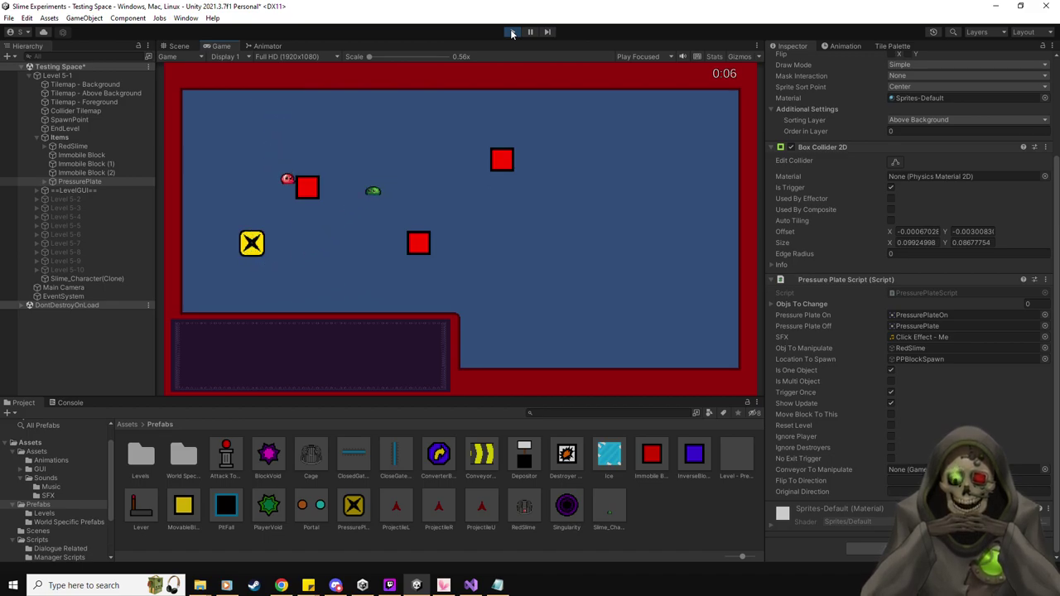
pyautogui.press('Right')
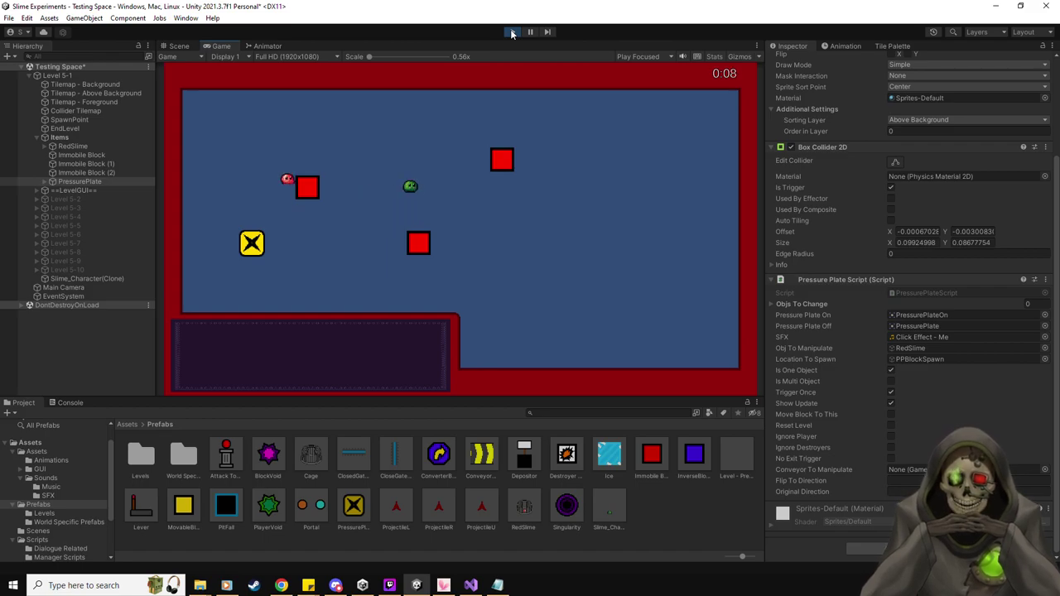
pyautogui.press('Up')
pyautogui.press('Right')
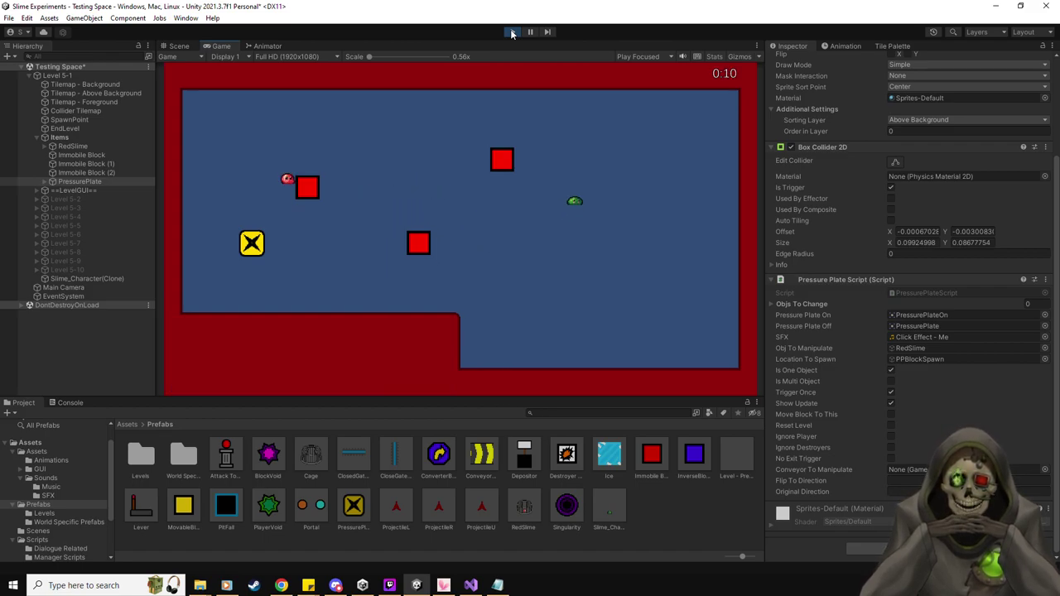
pyautogui.press('Left')
pyautogui.press('Left')
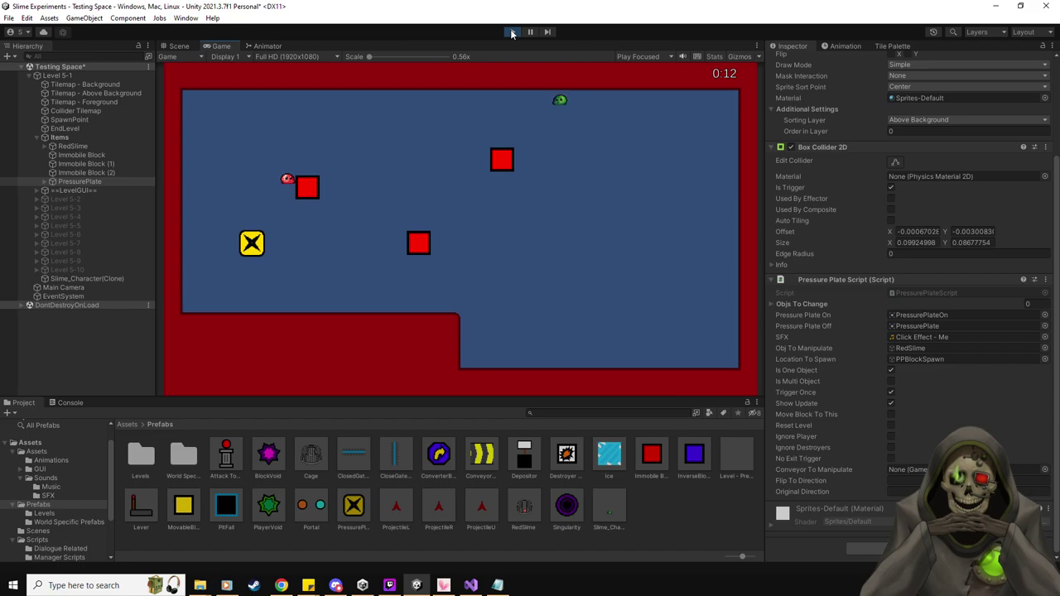
pyautogui.press('Left')
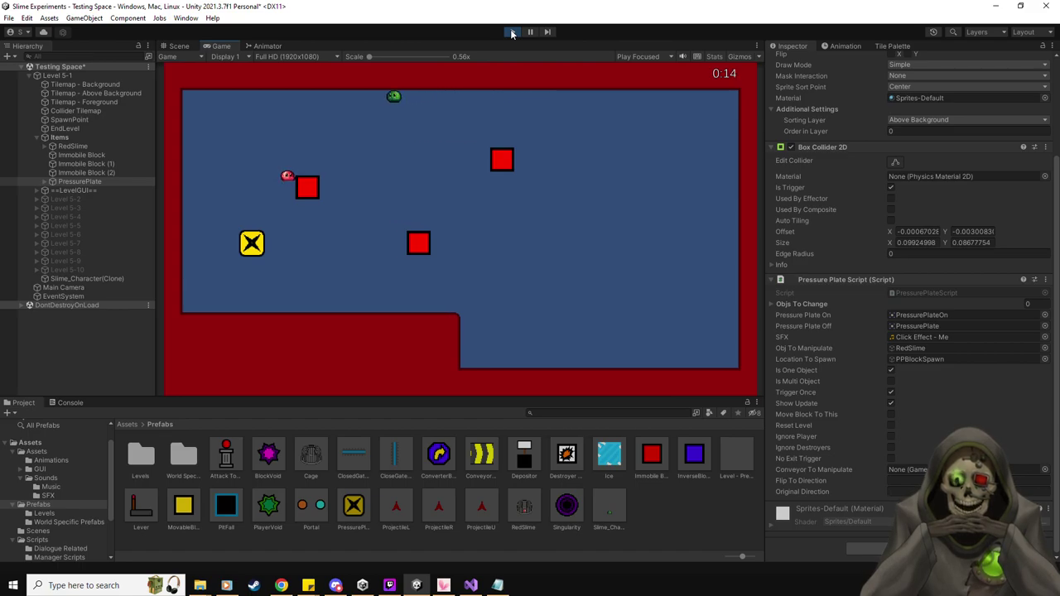
pyautogui.press('Down')
pyautogui.press('Right')
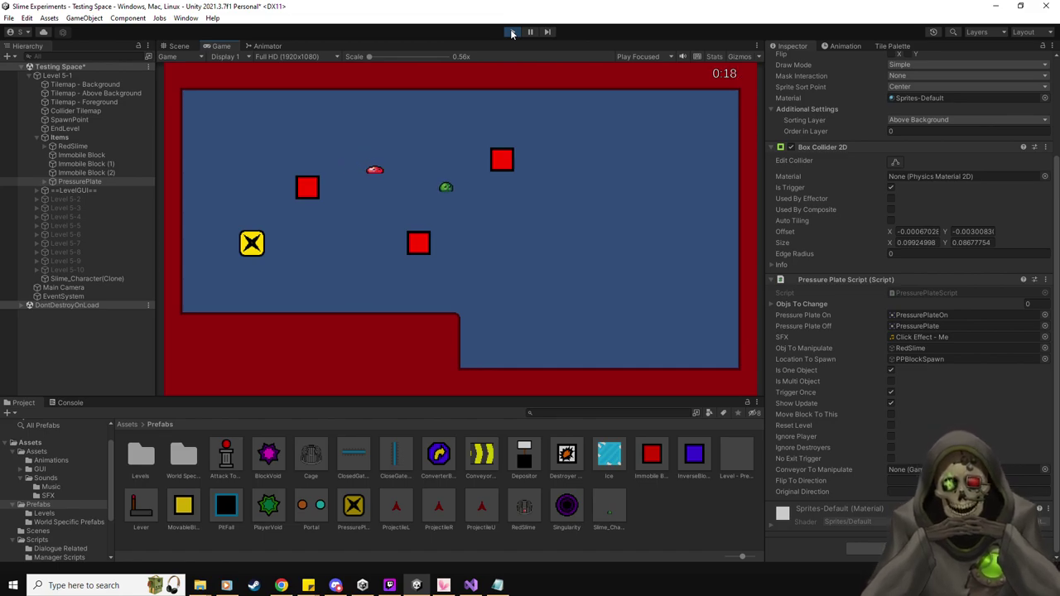
pyautogui.press('Up')
pyautogui.press('Left')
pyautogui.press('Right')
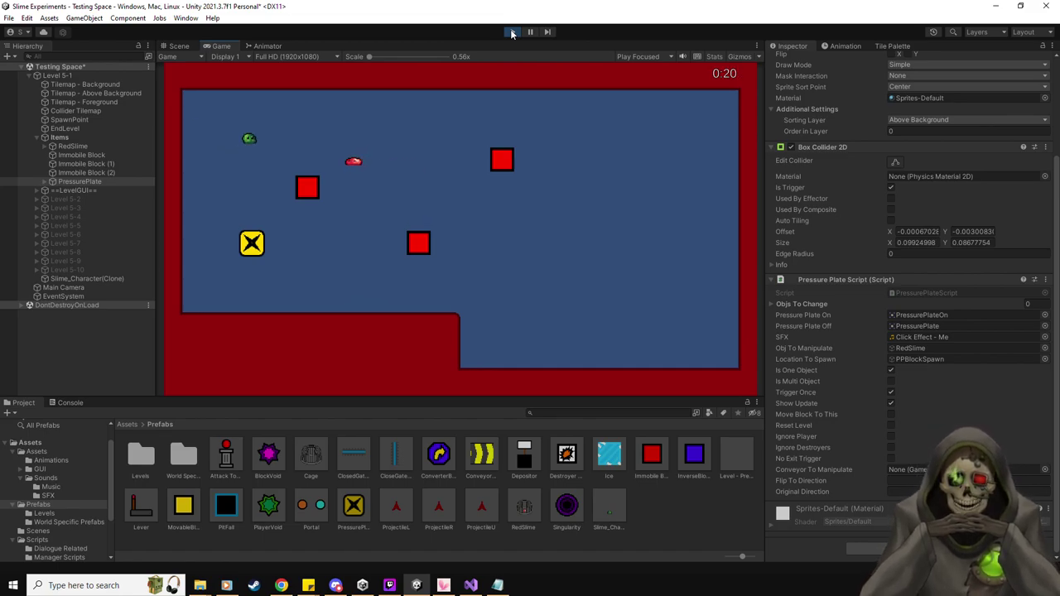
pyautogui.press('Right')
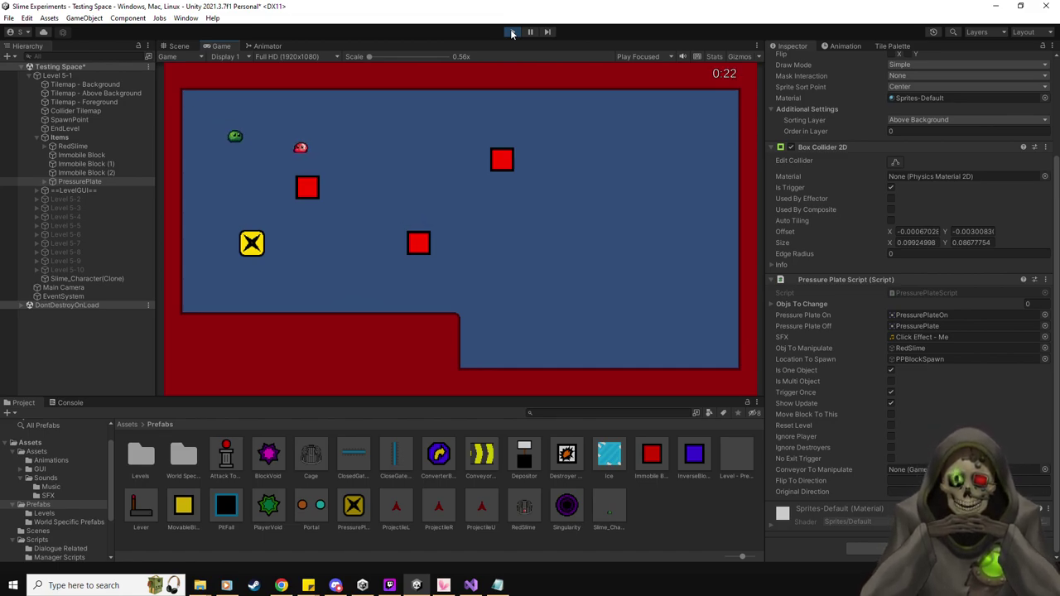
pyautogui.press('Right')
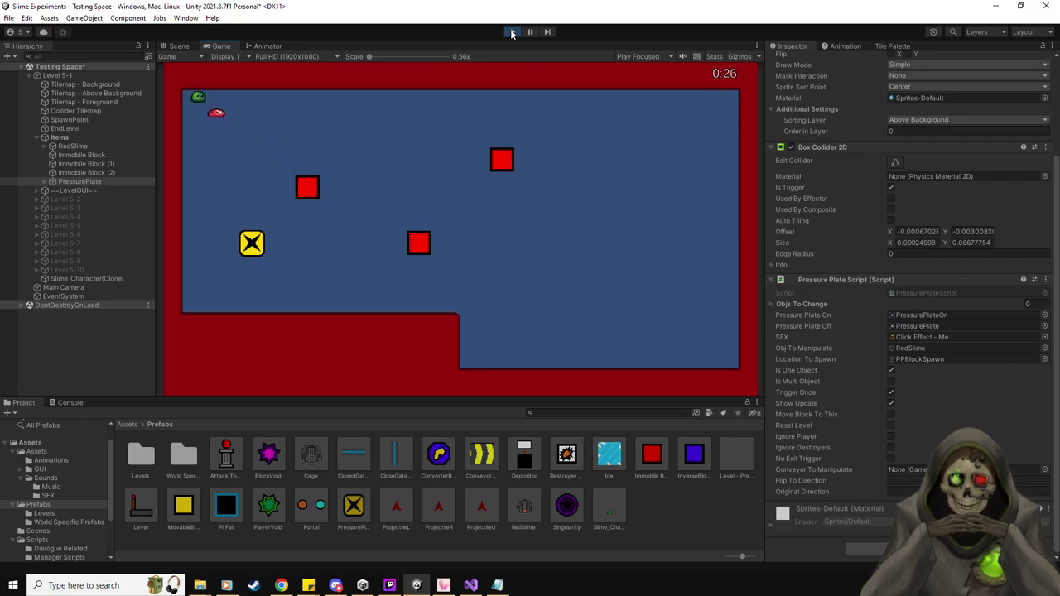
pyautogui.press('Right')
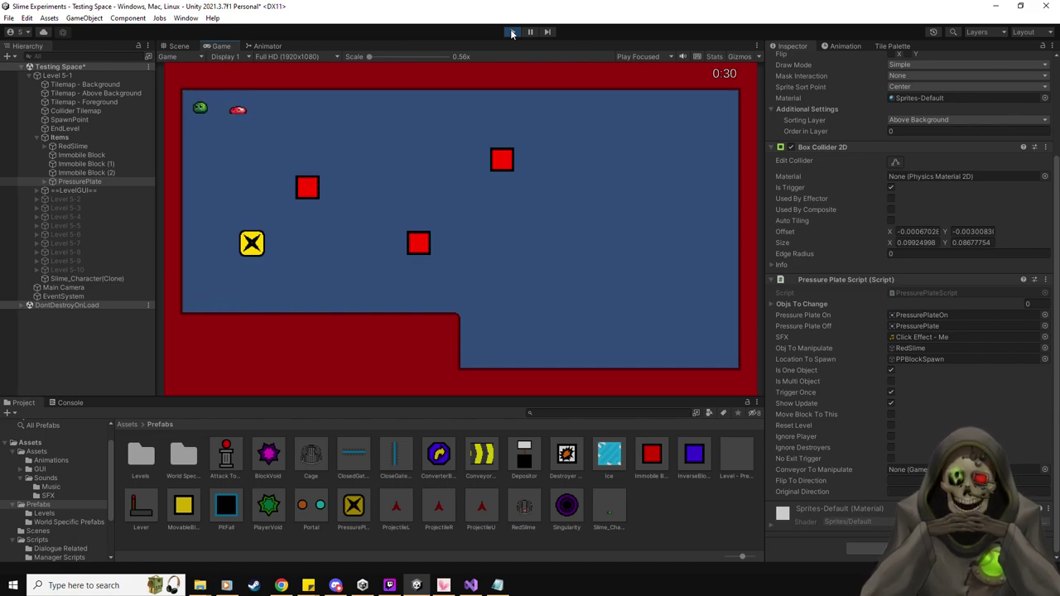
pyautogui.press('Right')
pyautogui.press('Right')
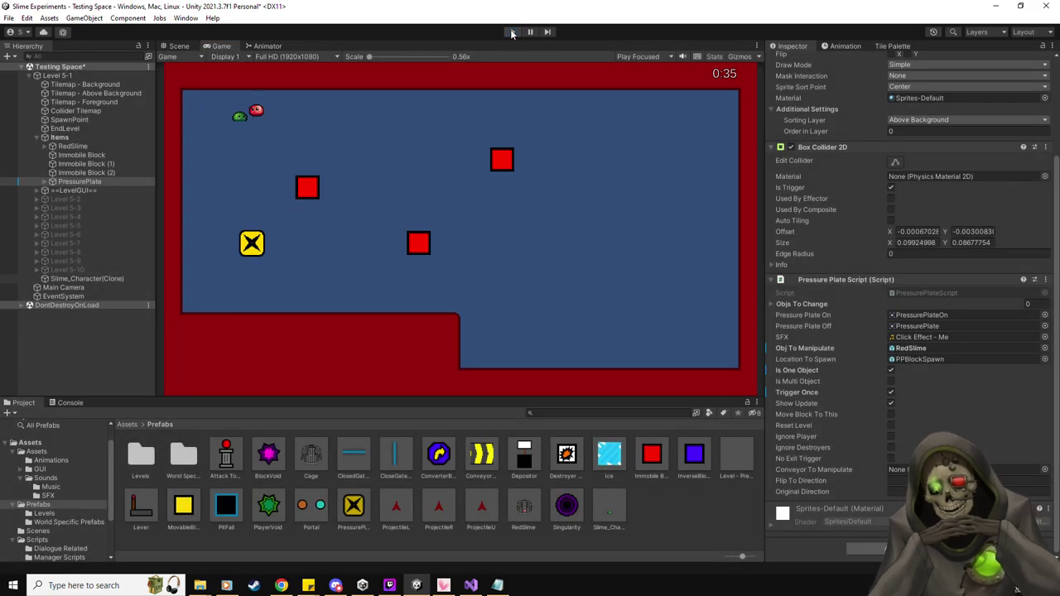
pyautogui.click(512, 32)
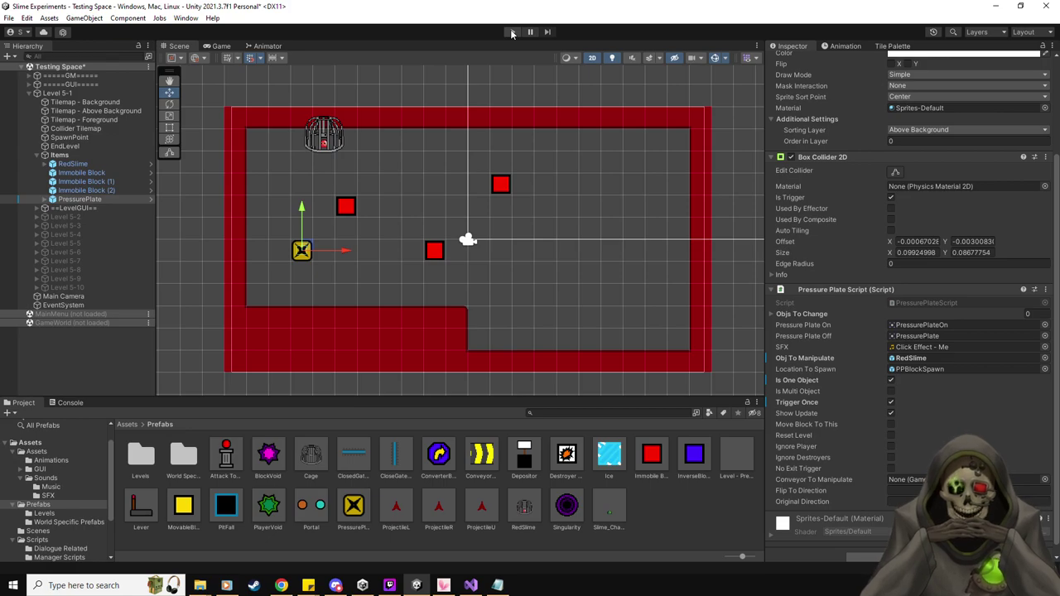
# Open RedSlime's script in Visual Studio and examine its movement, reset and player-collision code.
pyautogui.click(83, 165)
pyautogui.scroll(-5, 925, 418)
pyautogui.click(934, 438)
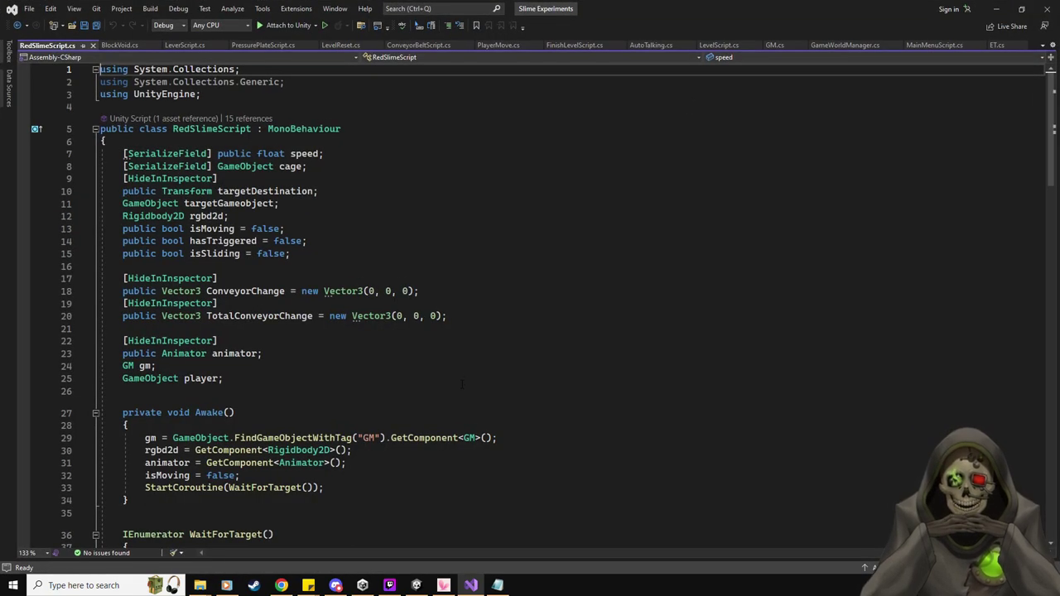
pyautogui.scroll(-11, 423, 387)
pyautogui.scroll(-5, 423, 387)
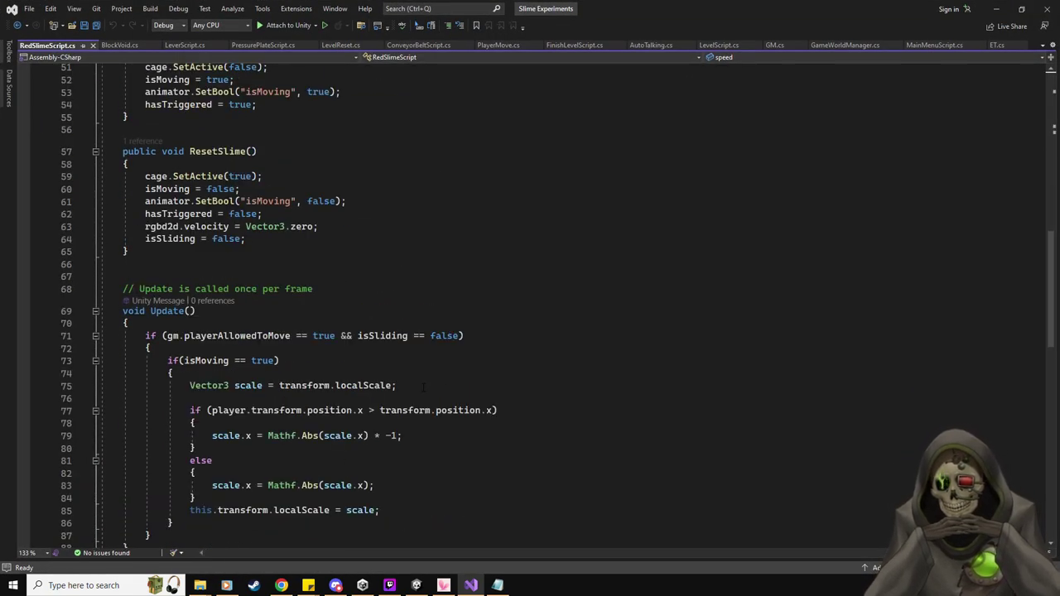
pyautogui.scroll(-3, 423, 386)
pyautogui.scroll(-5, 422, 387)
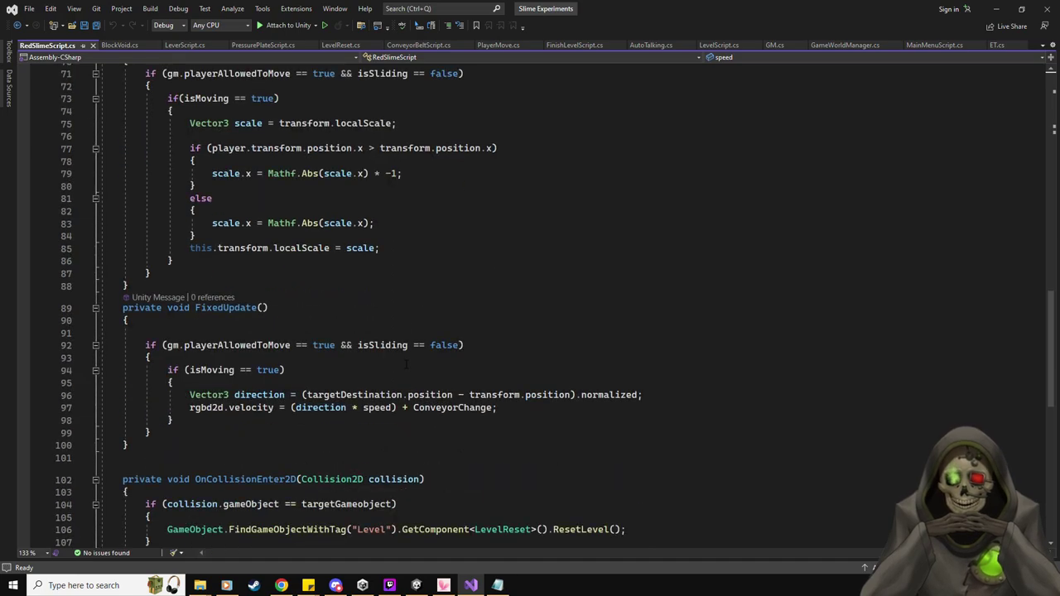
pyautogui.scroll(-3, 530, 298)
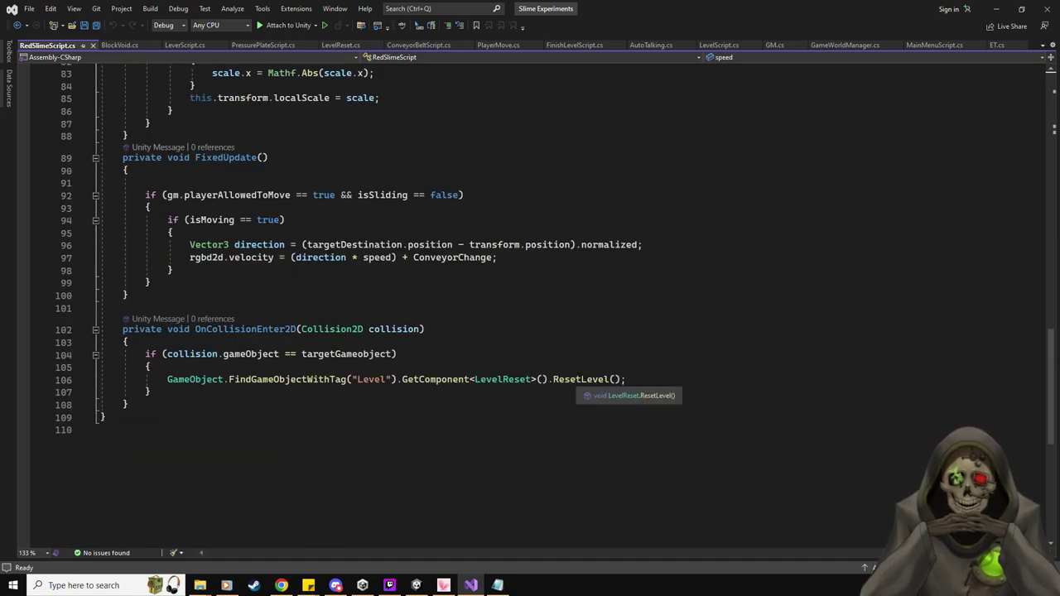
# Examine the ResetLevel method in LevelReset.cs through its block, ice, pitfall, pressure plate and lever resets, and return to RedSlimeScript.cs.
pyautogui.click(340, 45)
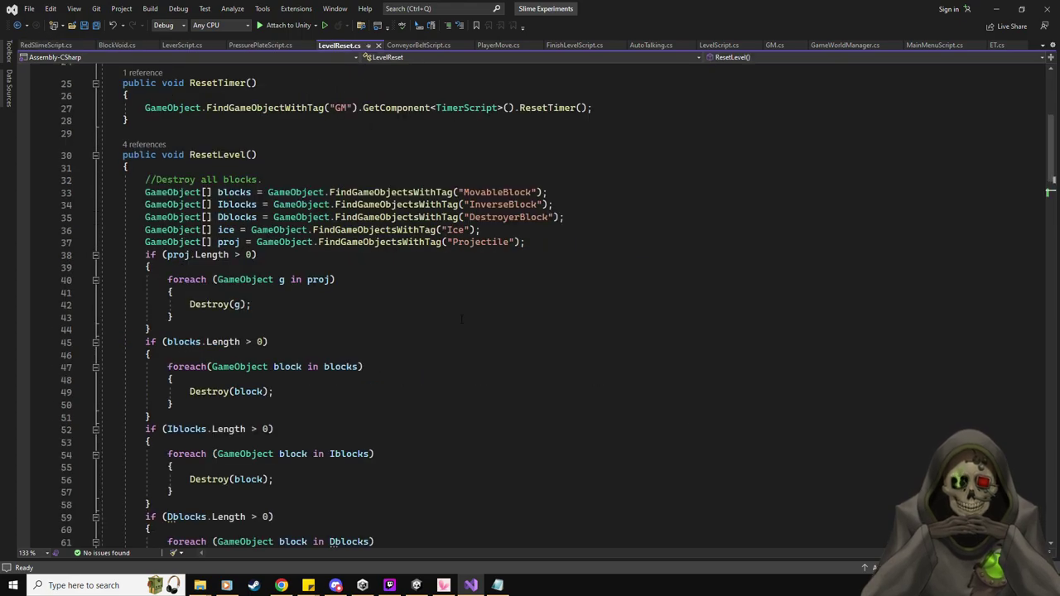
pyautogui.scroll(-5, 461, 319)
pyautogui.scroll(-4, 461, 319)
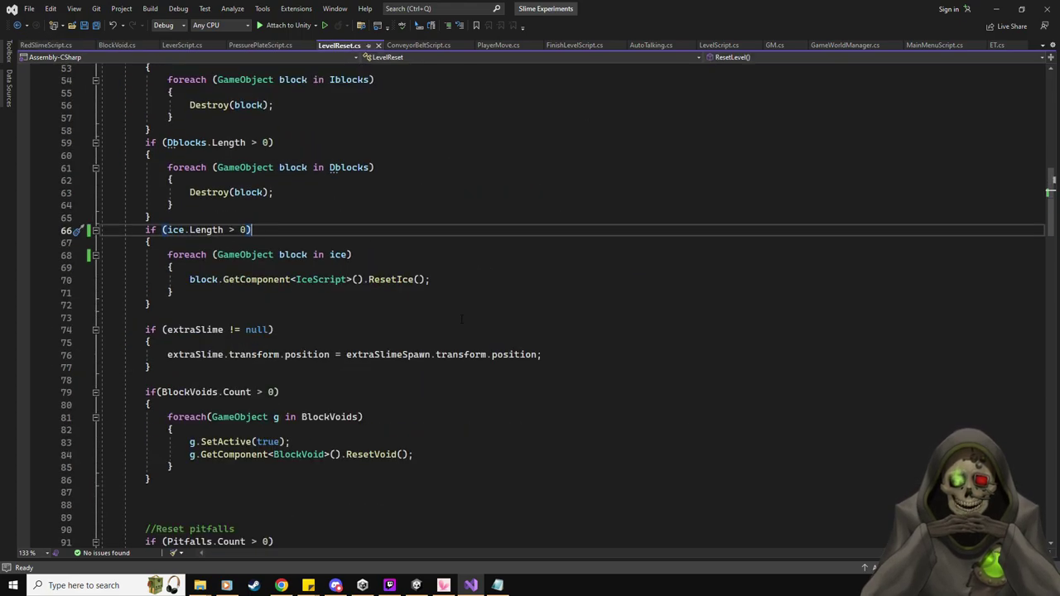
pyautogui.scroll(-10, 461, 319)
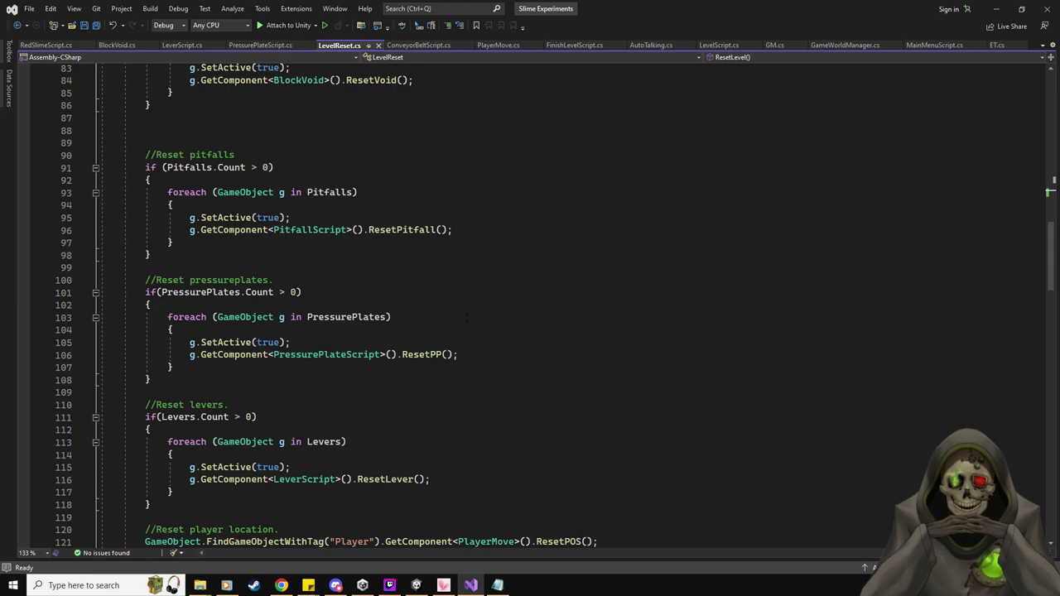
pyautogui.click(46, 45)
# Switch back to Unity and look over the Level 5-1 layout around the caged RedSlime and the blocks.
pyautogui.doubleClick(688, 9)
pyautogui.click(421, 5)
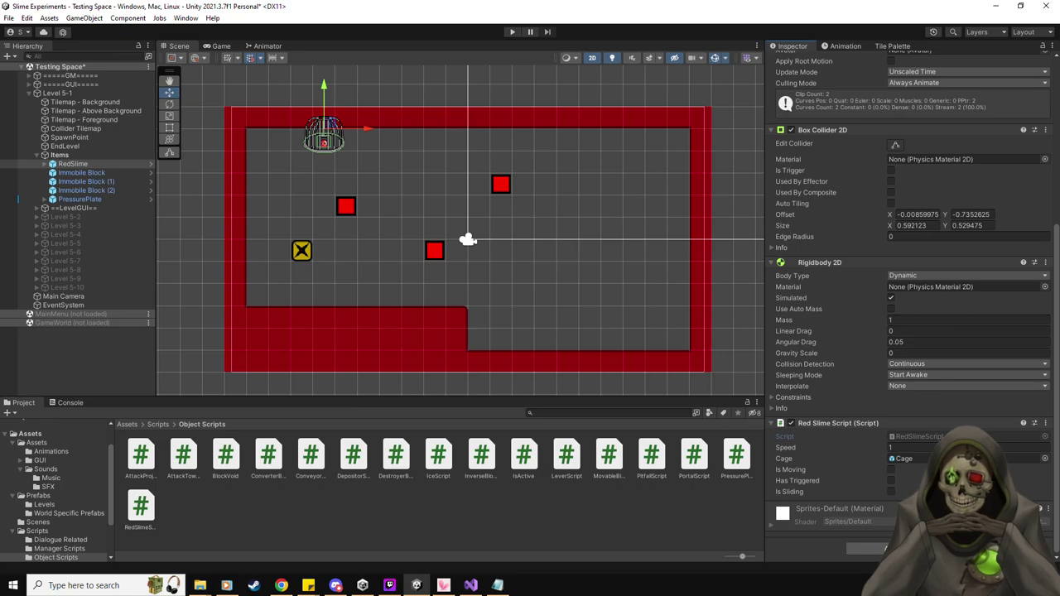
pyautogui.hotkey('alt', 'Tab')
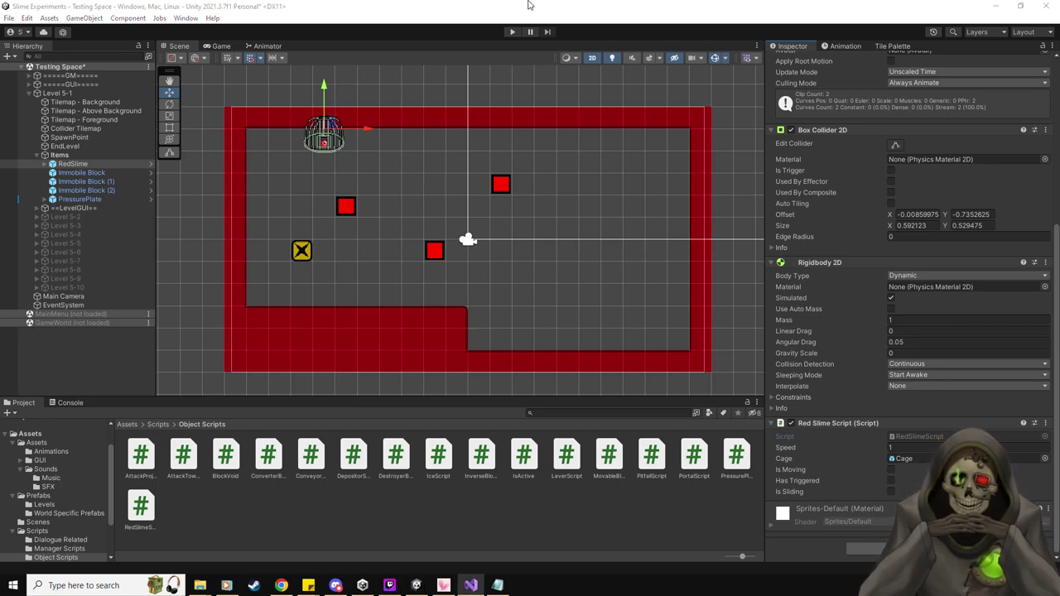
pyautogui.scroll(1, 458, 151)
pyautogui.scroll(2, 407, 163)
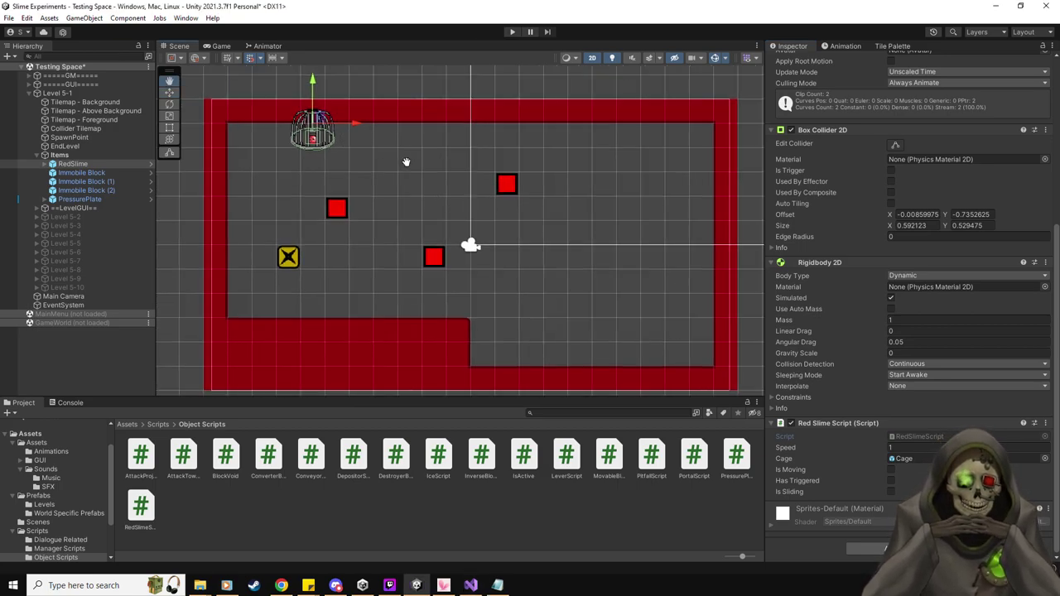
# Switch to Chrome, read the introduction of jgallant's article on nodal A* pathfinding in Unity 2D, and dismiss the extension's reload popup.
pyautogui.hotkey('alt', 'Tab')
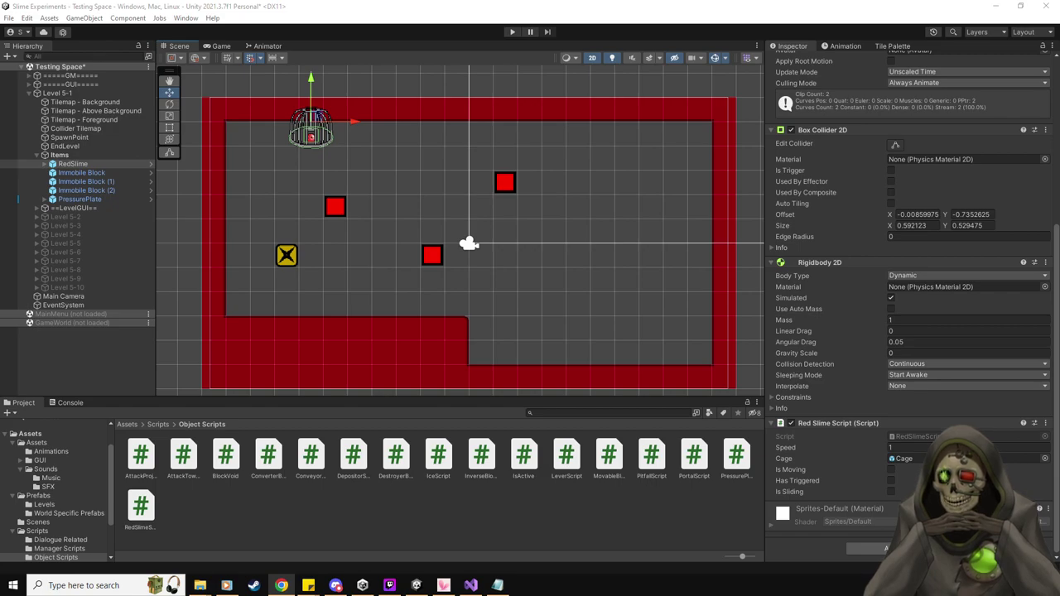
pyautogui.hotkey('alt', 'Tab')
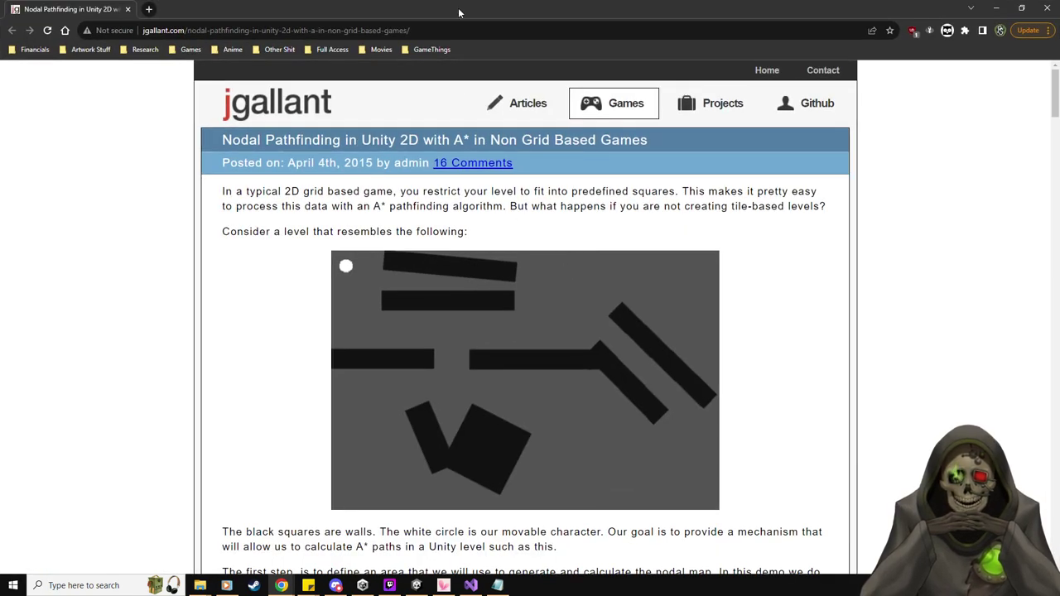
pyautogui.scroll(-1, 449, 332)
pyautogui.scroll(-1, 449, 332)
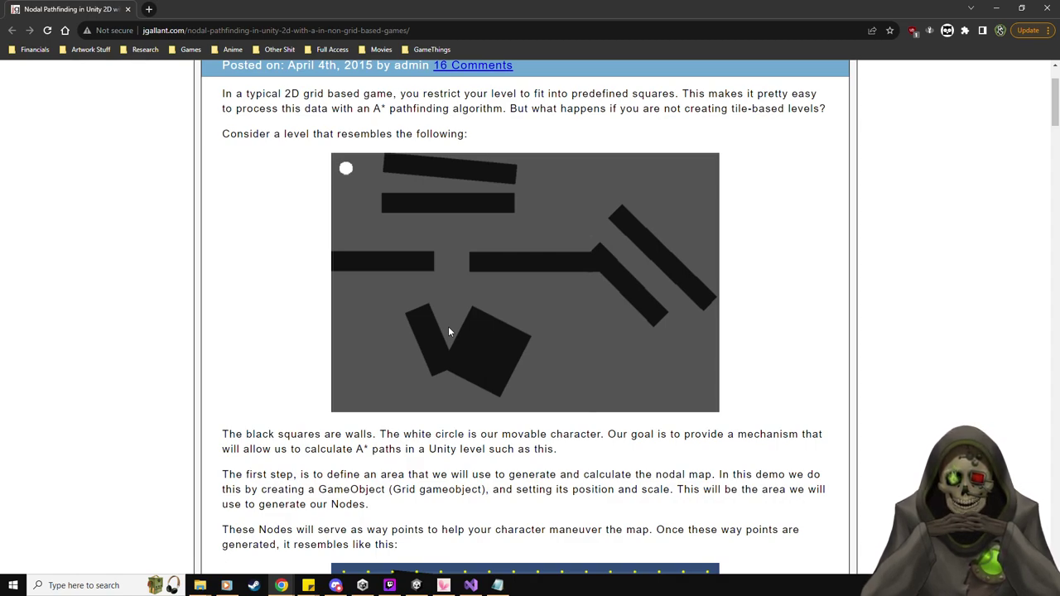
pyautogui.scroll(2, 448, 326)
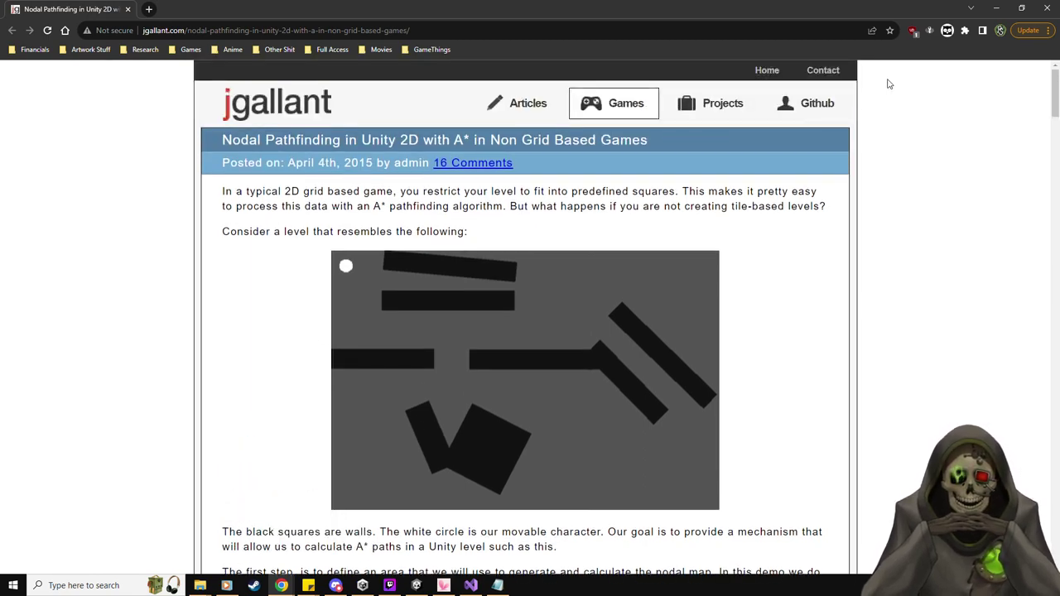
pyautogui.click(947, 32)
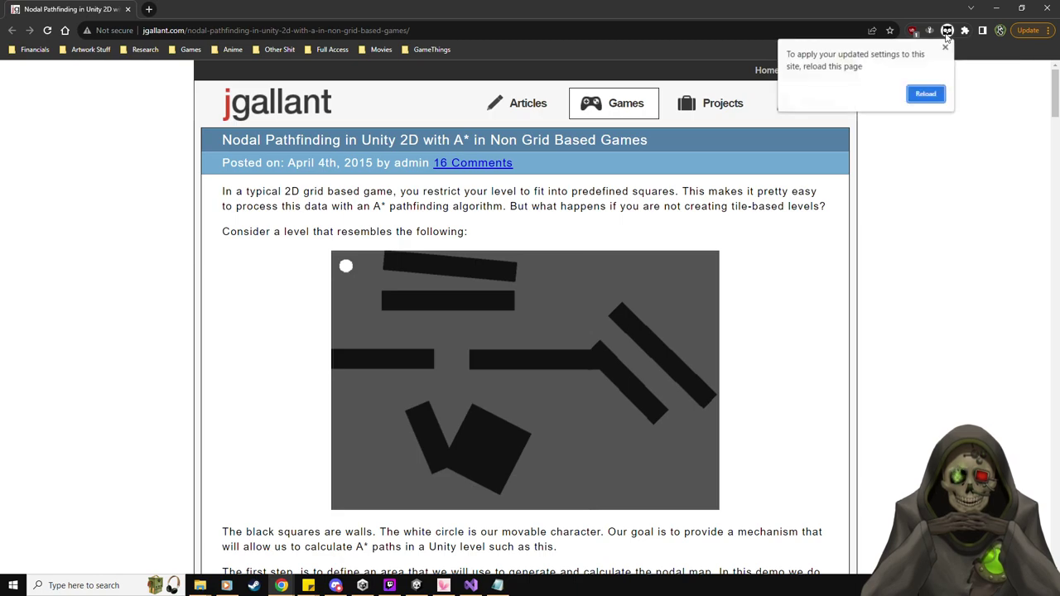
pyautogui.click(946, 47)
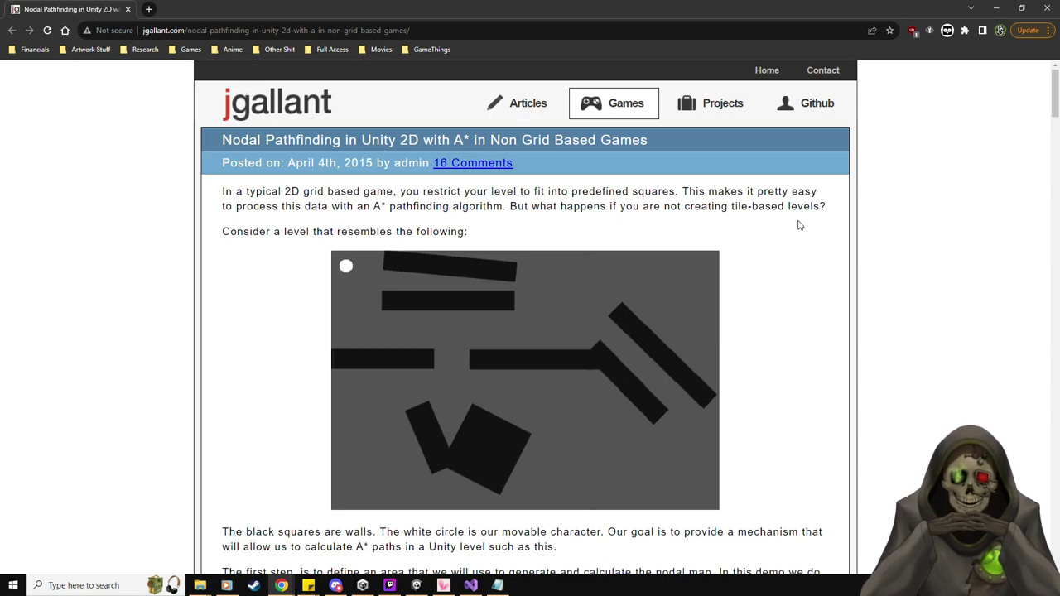
# Read the jgallant article's explanation of node generation, unit spacing, raycast connections, culling of bad nodes and the resulting A* path demo.
pyautogui.scroll(-3, 800, 225)
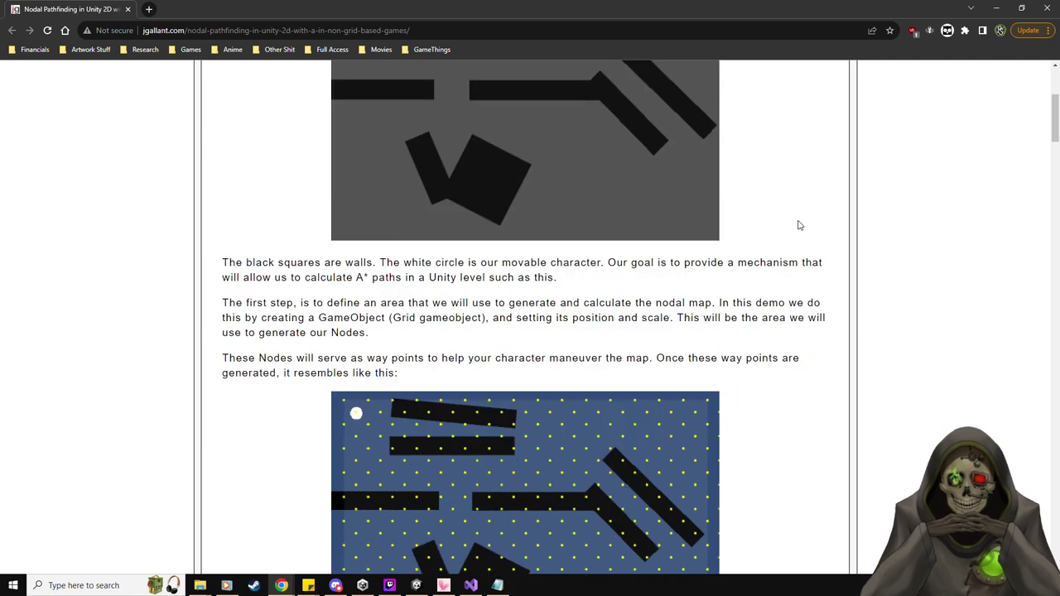
pyautogui.scroll(-1, 694, 295)
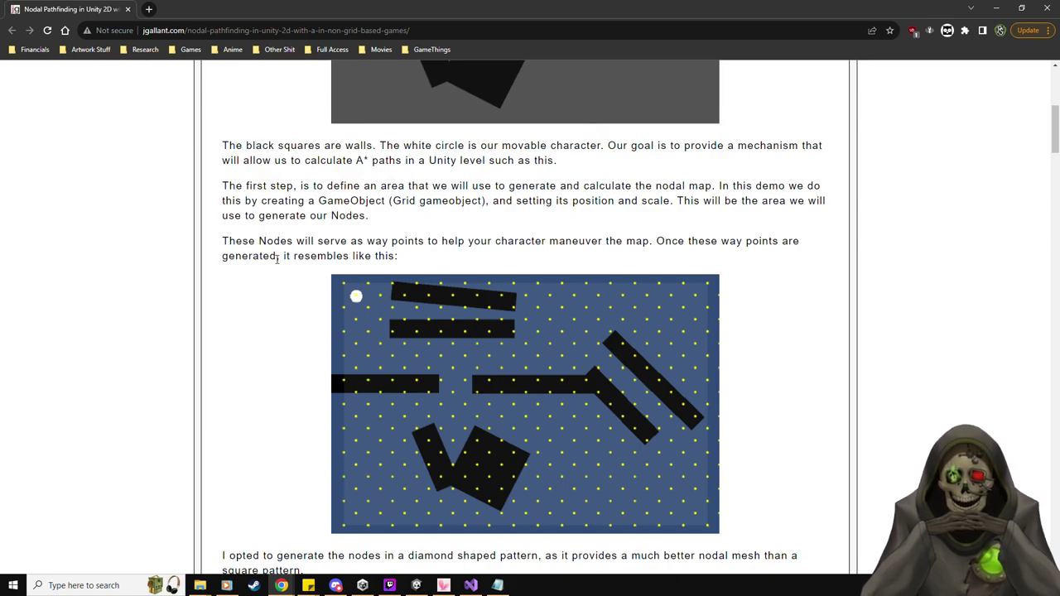
pyautogui.scroll(-2, 276, 285)
pyautogui.scroll(-2, 277, 282)
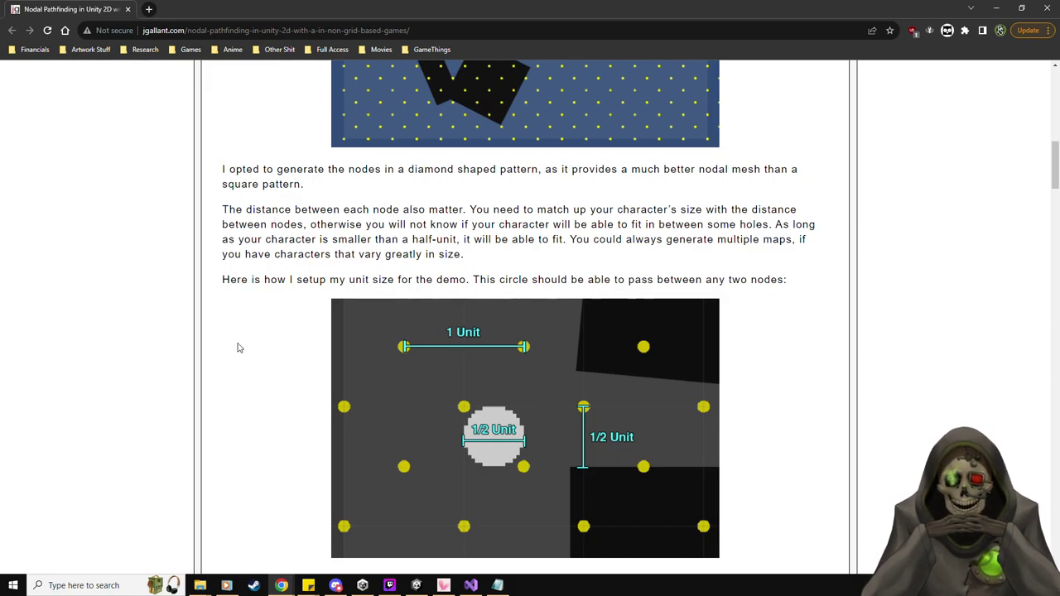
pyautogui.scroll(-2, 238, 348)
pyautogui.scroll(-1, 238, 347)
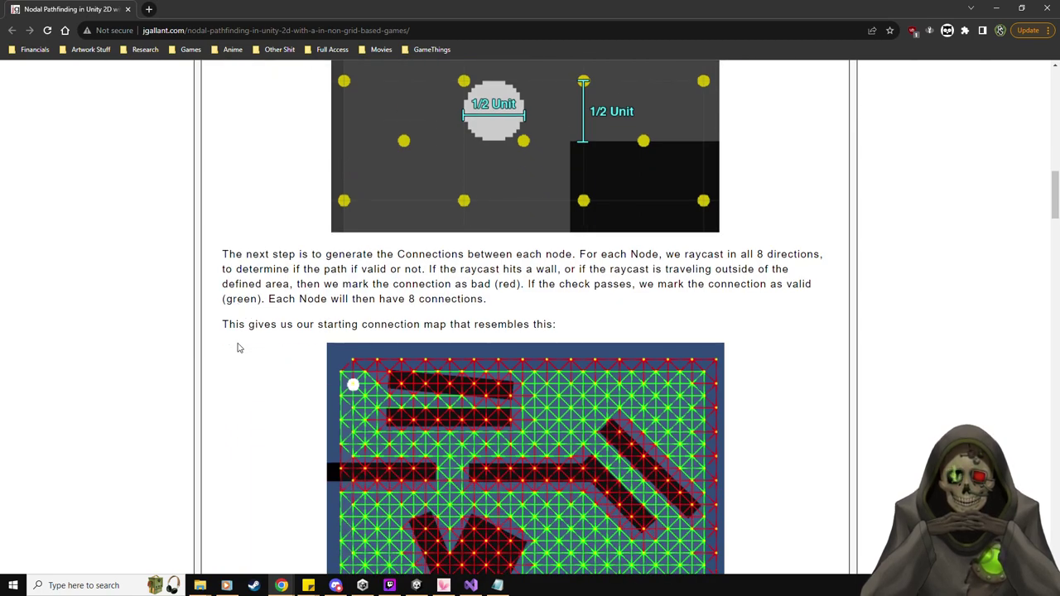
pyautogui.scroll(-3, 238, 348)
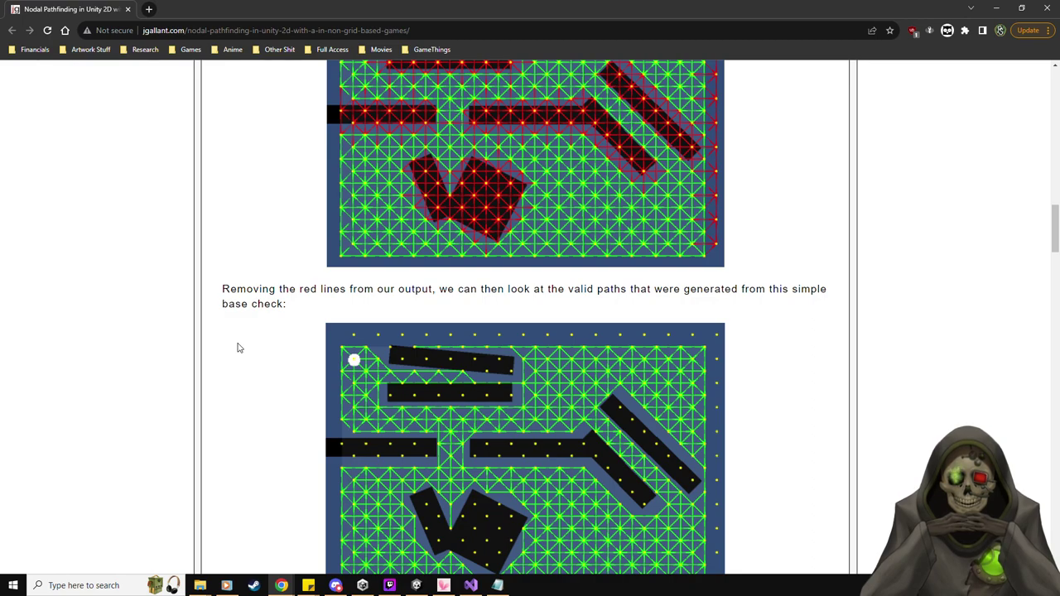
pyautogui.scroll(-3, 238, 348)
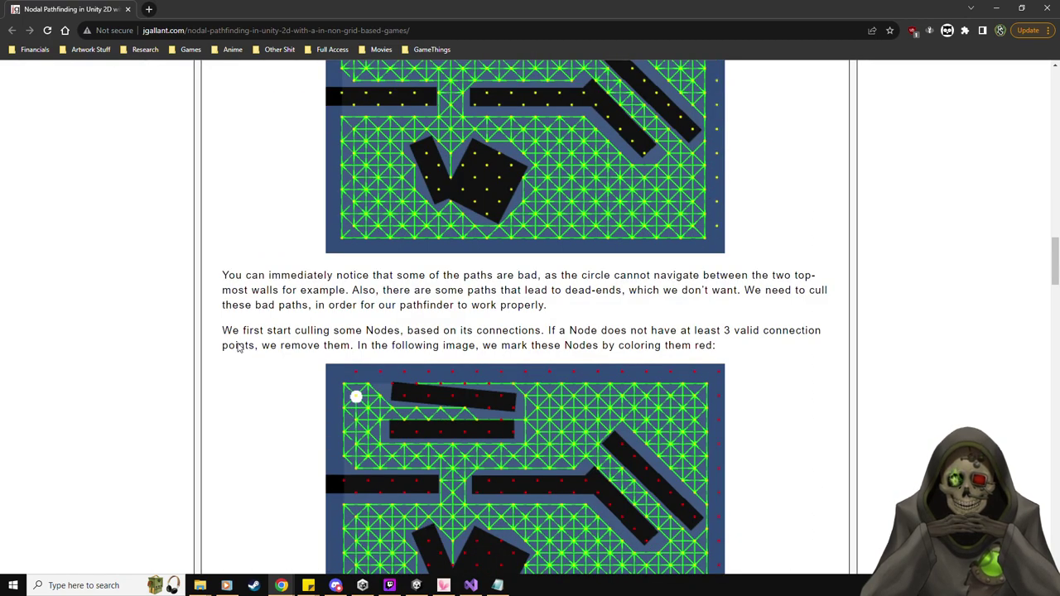
pyautogui.scroll(-3, 238, 348)
pyautogui.scroll(-3, 238, 348)
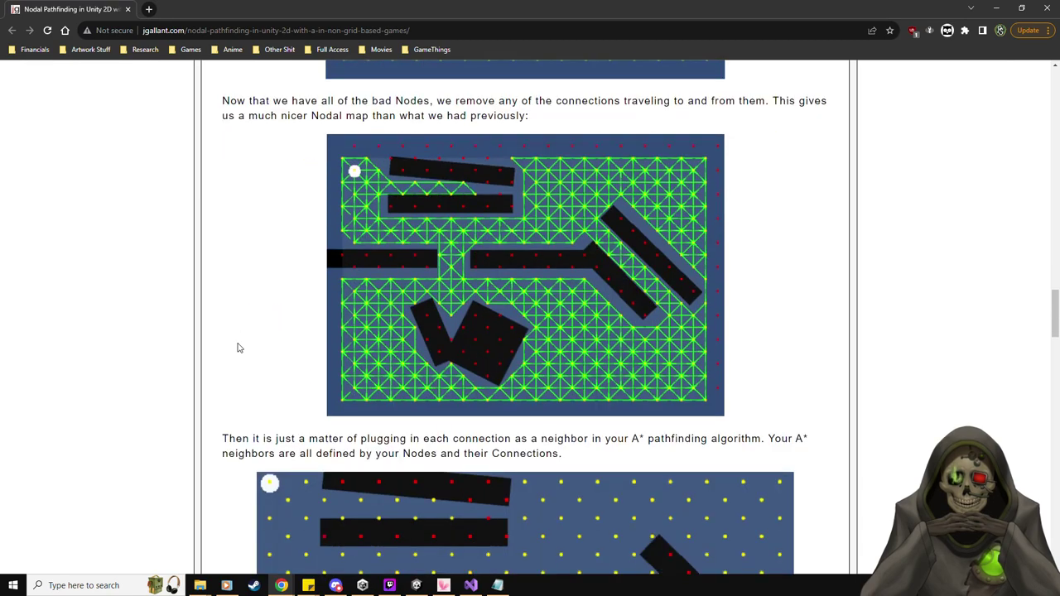
pyautogui.scroll(-2, 238, 348)
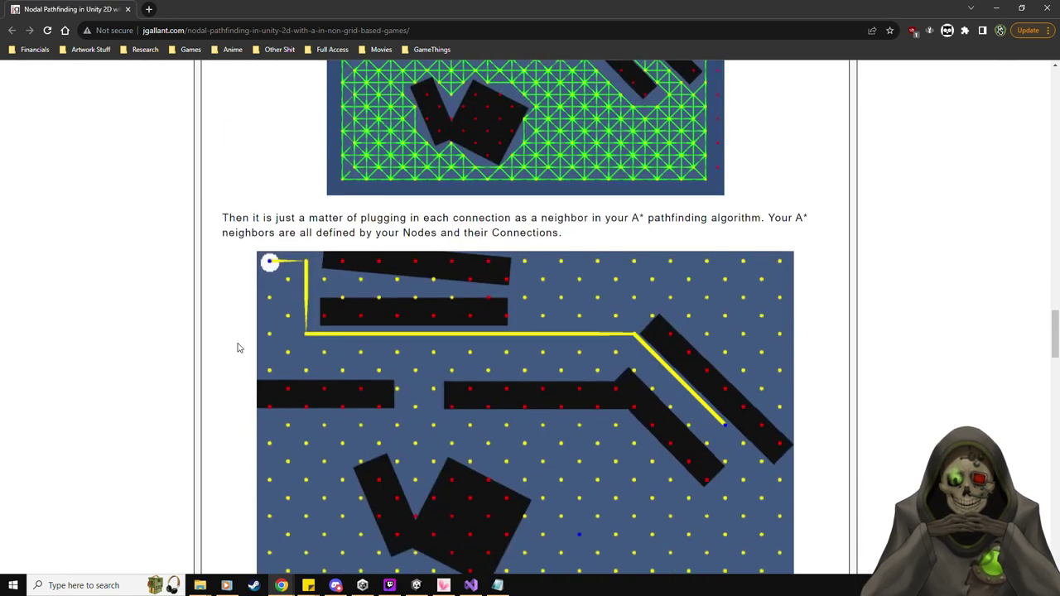
pyautogui.scroll(-2, 238, 348)
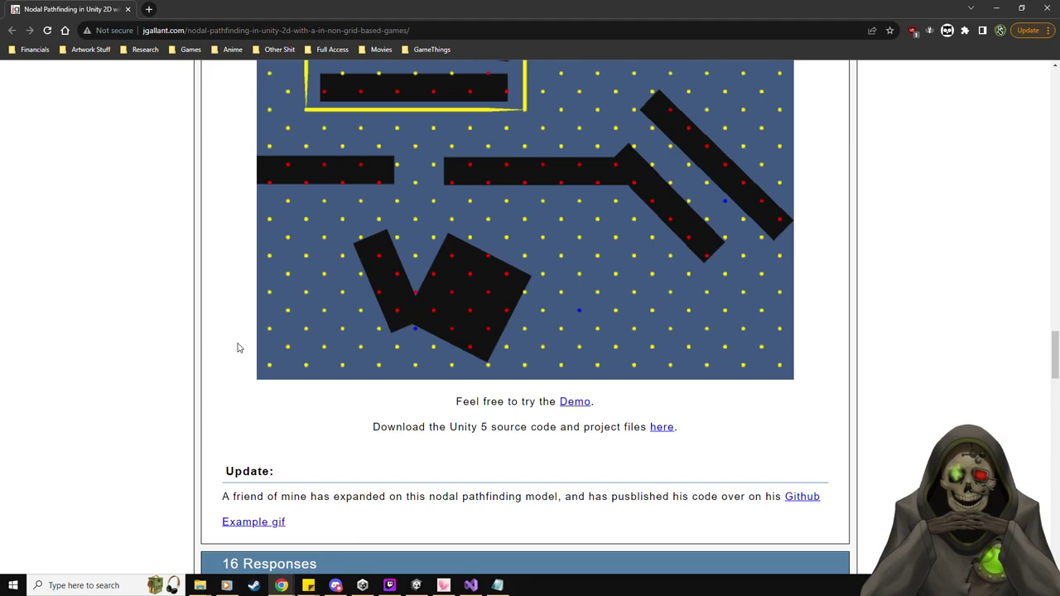
pyautogui.scroll(-2, 238, 348)
pyautogui.scroll(-1, 457, 310)
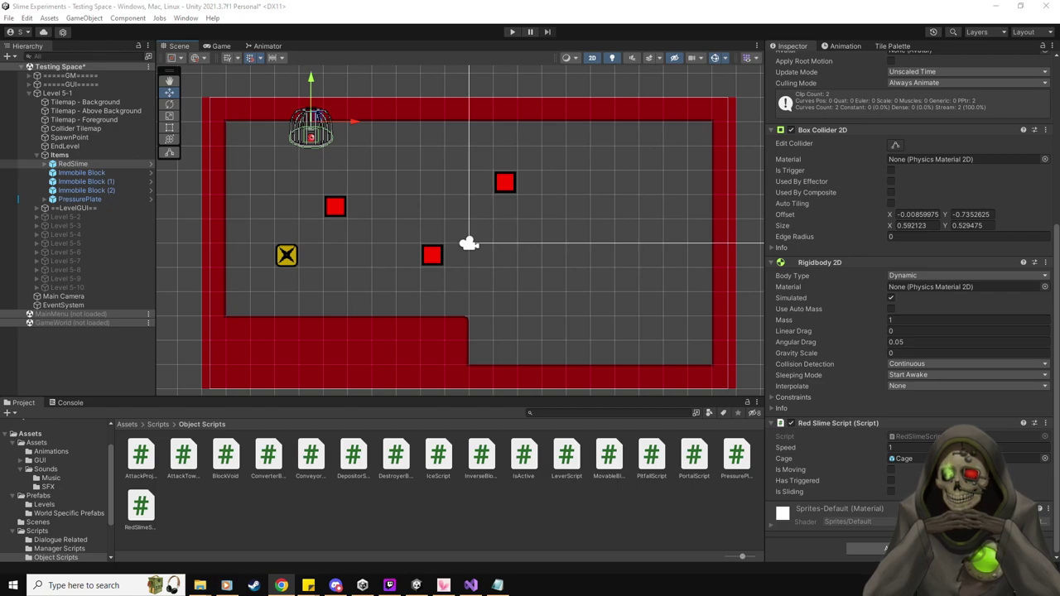
# Switch to the noobtuts Navigation2D page in Chrome and read how it works and its usage guide for wall sprites and colliders.
pyautogui.hotkey('alt', 'Tab')
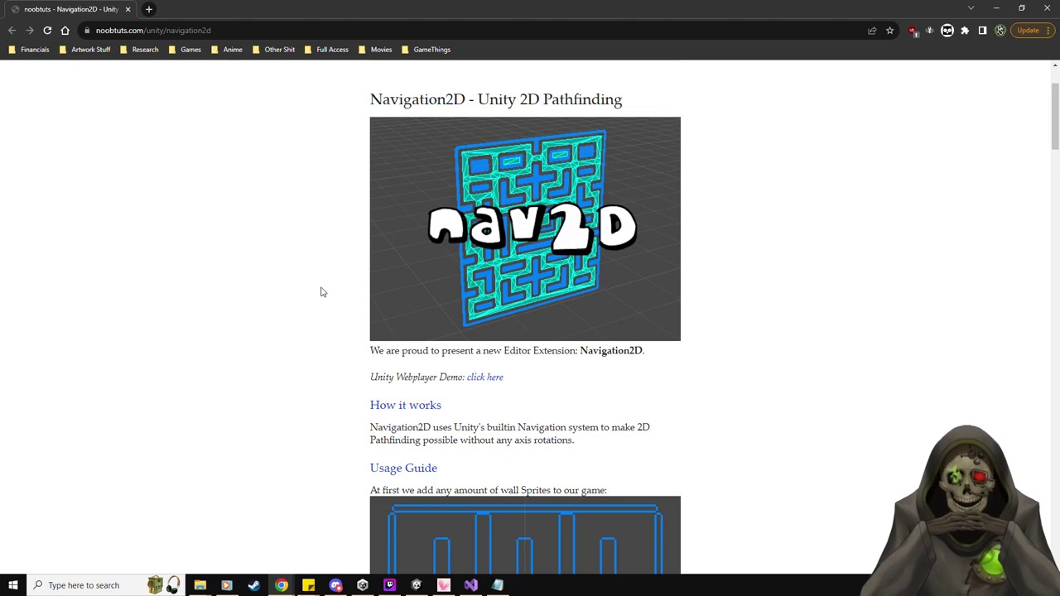
pyautogui.scroll(-1, 323, 291)
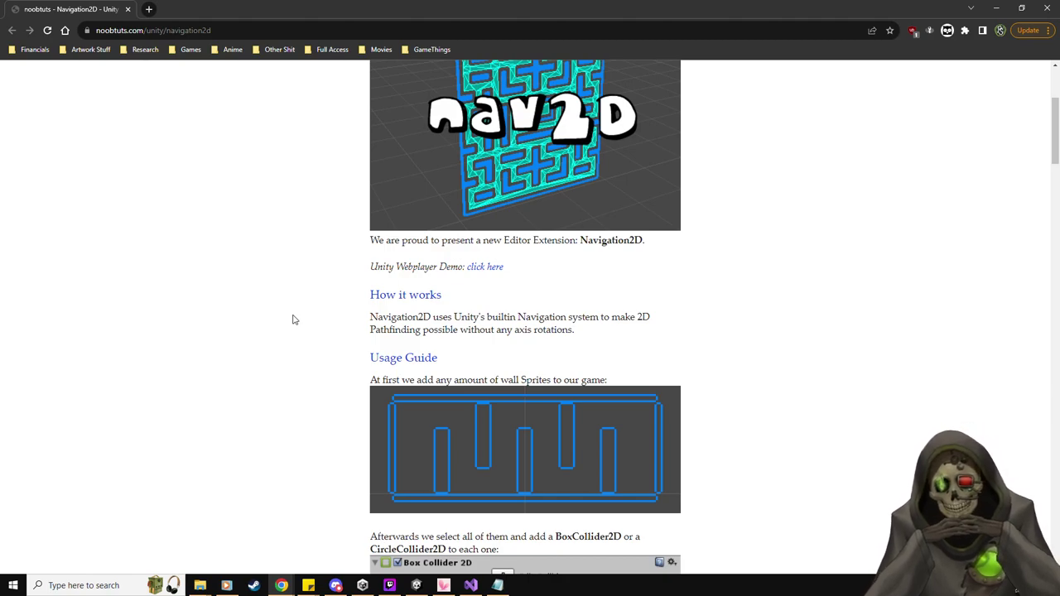
pyautogui.scroll(-1, 292, 319)
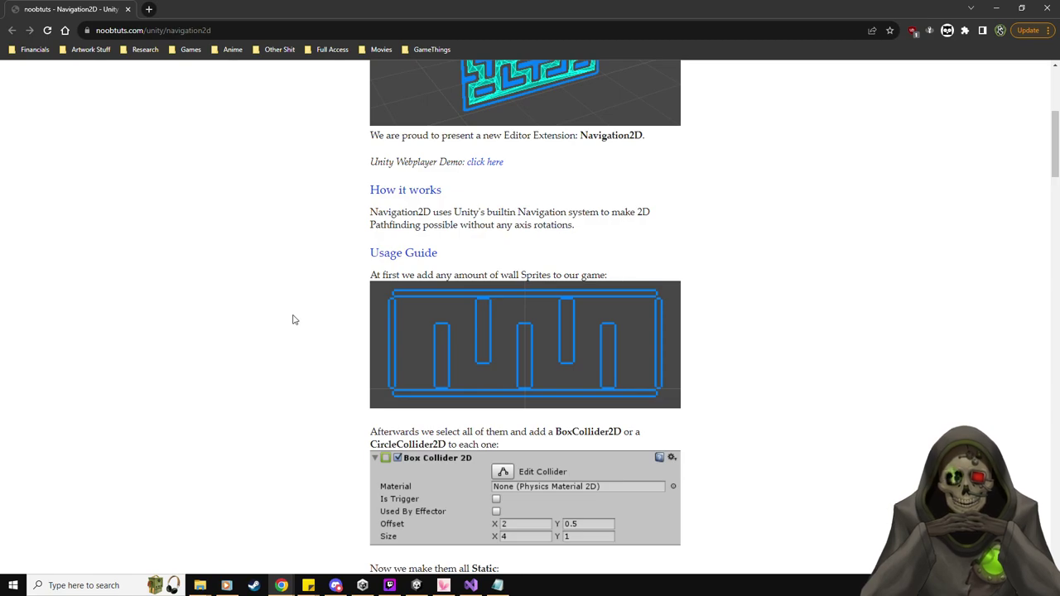
pyautogui.scroll(-1, 351, 329)
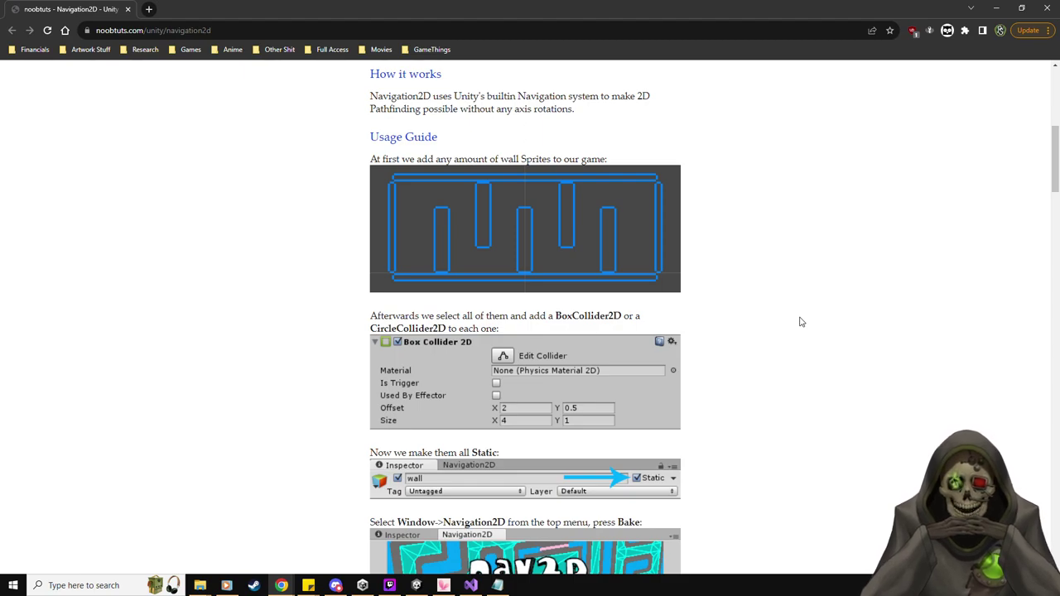
# Read through the Navigation2D usage guide, from the wall collider setup to the NavMeshObstacle2D section and the download note.
pyautogui.scroll(-2, 801, 322)
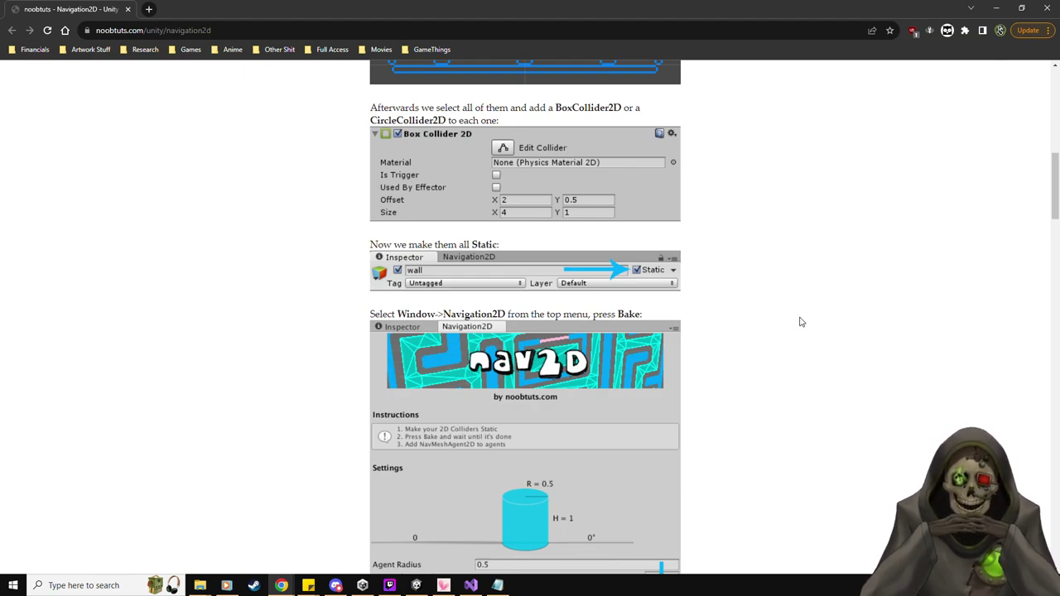
pyautogui.scroll(-2, 800, 322)
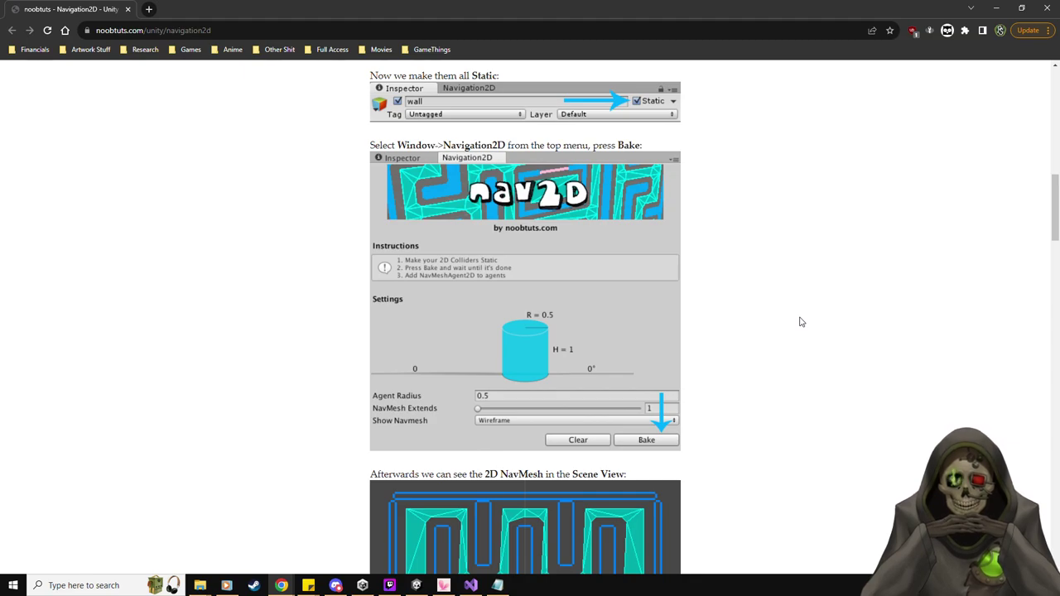
pyautogui.scroll(-3, 801, 322)
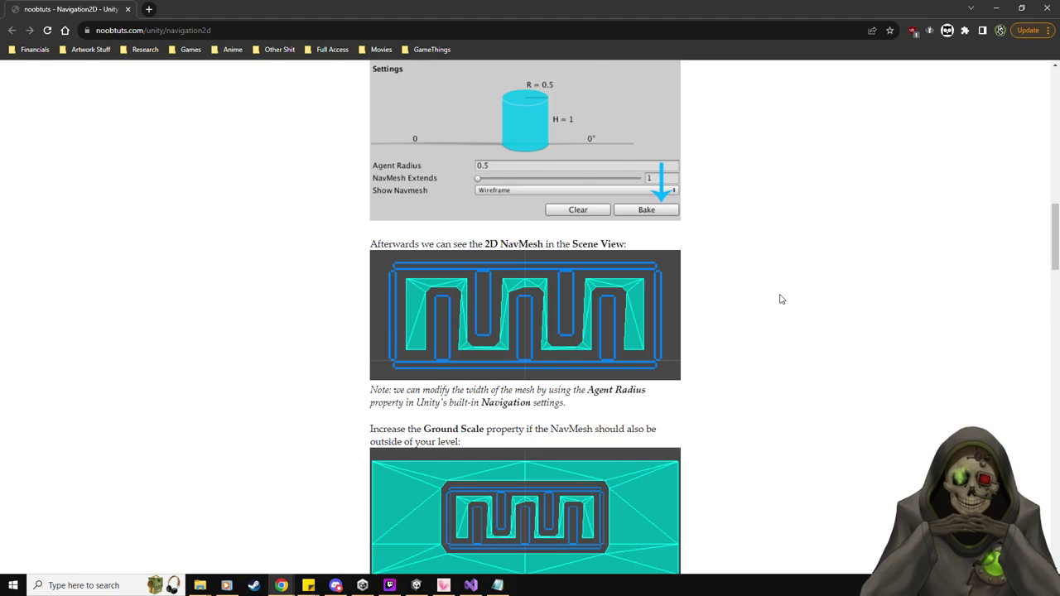
pyautogui.scroll(-2, 781, 299)
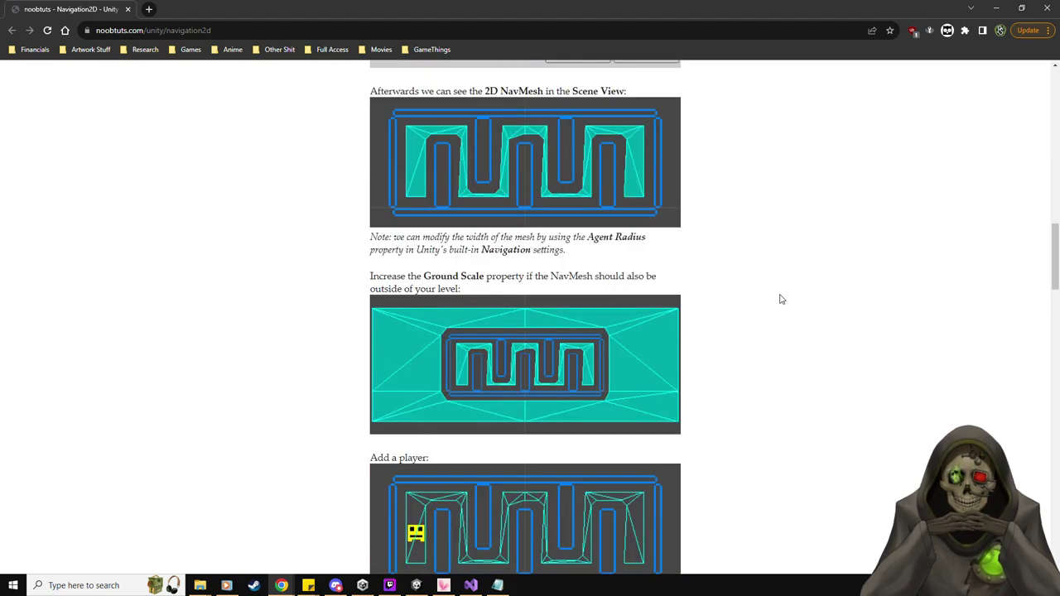
pyautogui.scroll(-3, 781, 299)
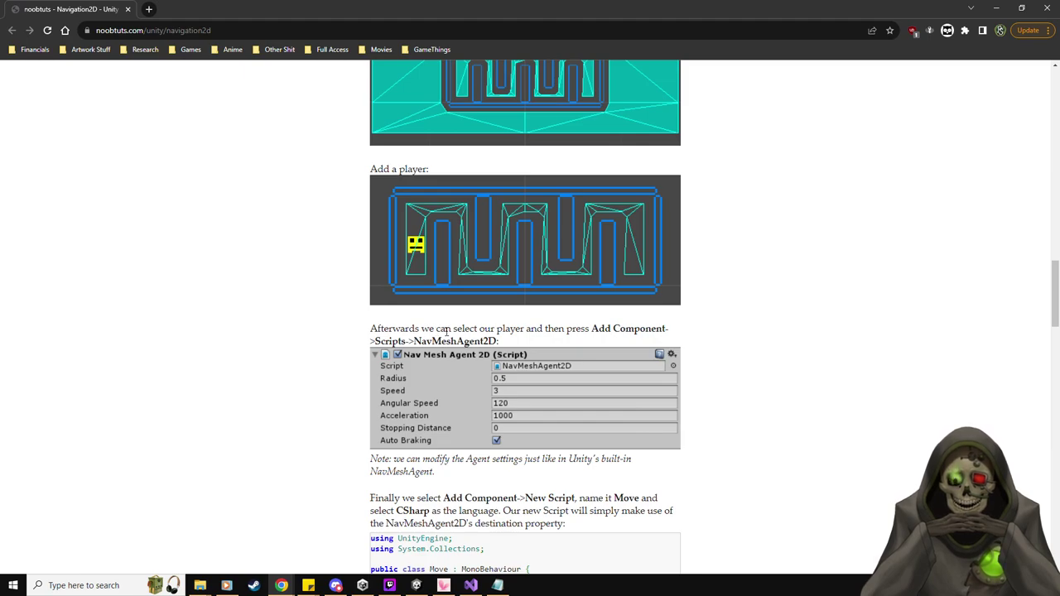
pyautogui.scroll(-2, 208, 332)
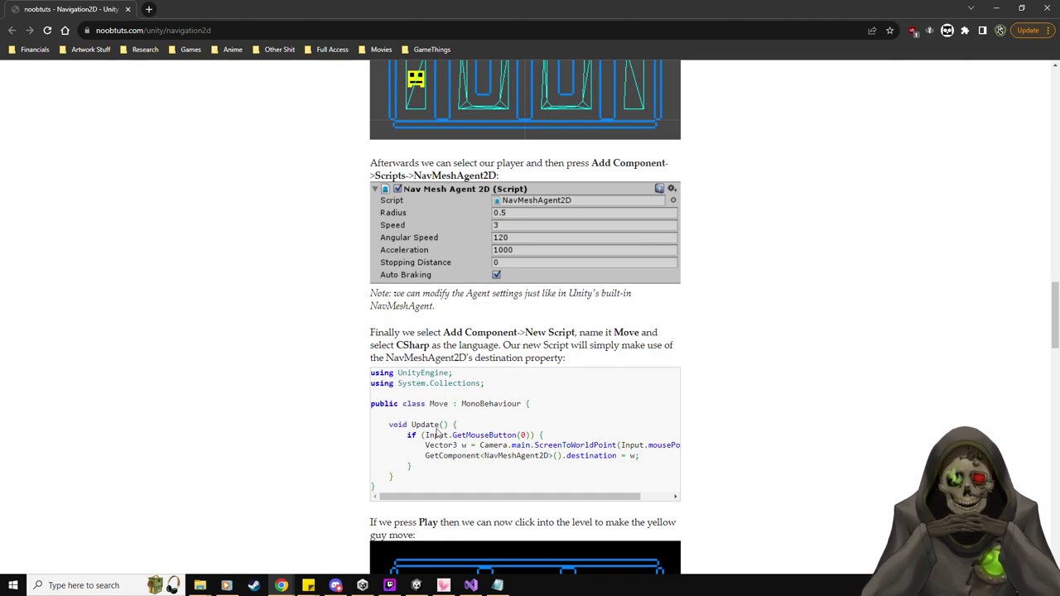
pyautogui.scroll(-3, 253, 386)
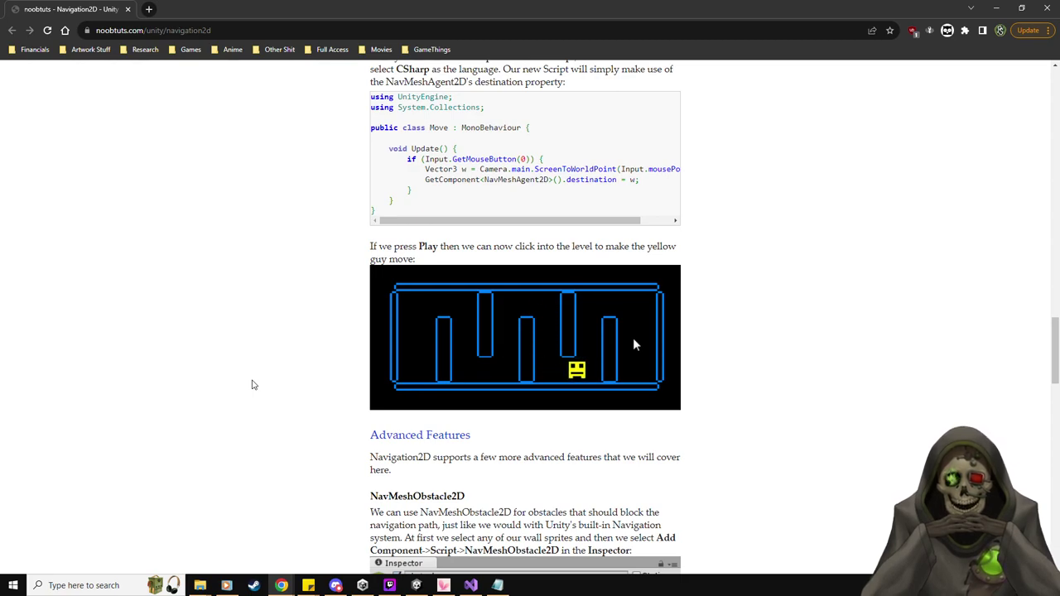
pyautogui.scroll(-4, 253, 386)
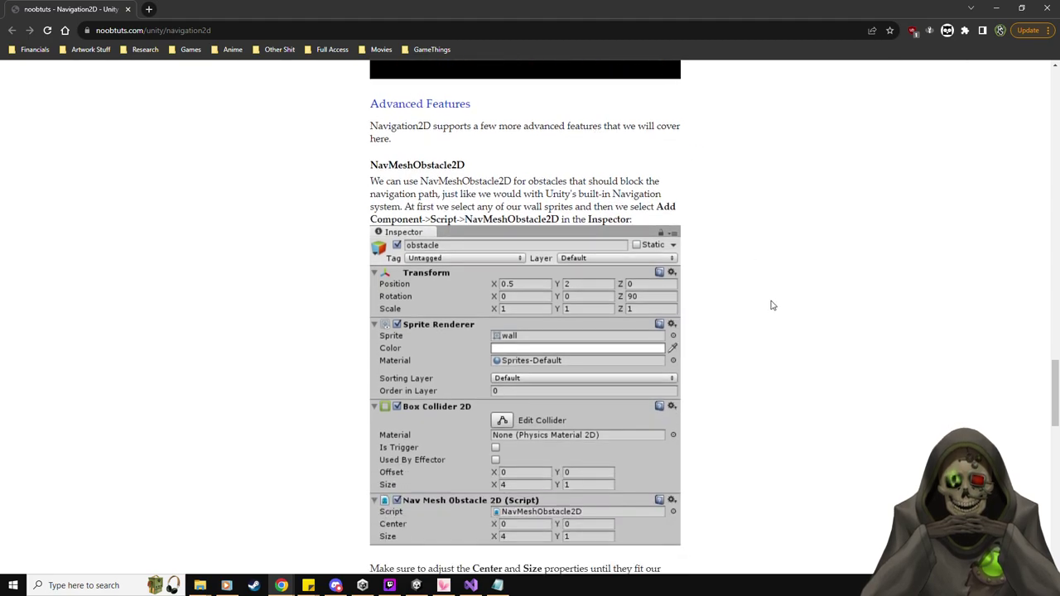
pyautogui.scroll(-3, 783, 318)
pyautogui.scroll(-4, 792, 298)
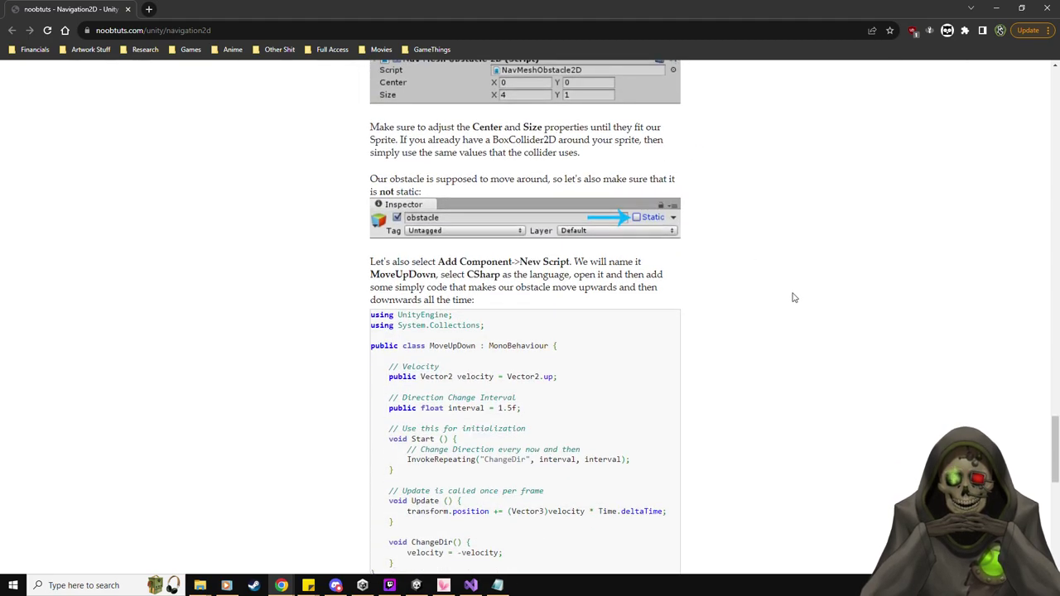
pyautogui.scroll(-2, 793, 299)
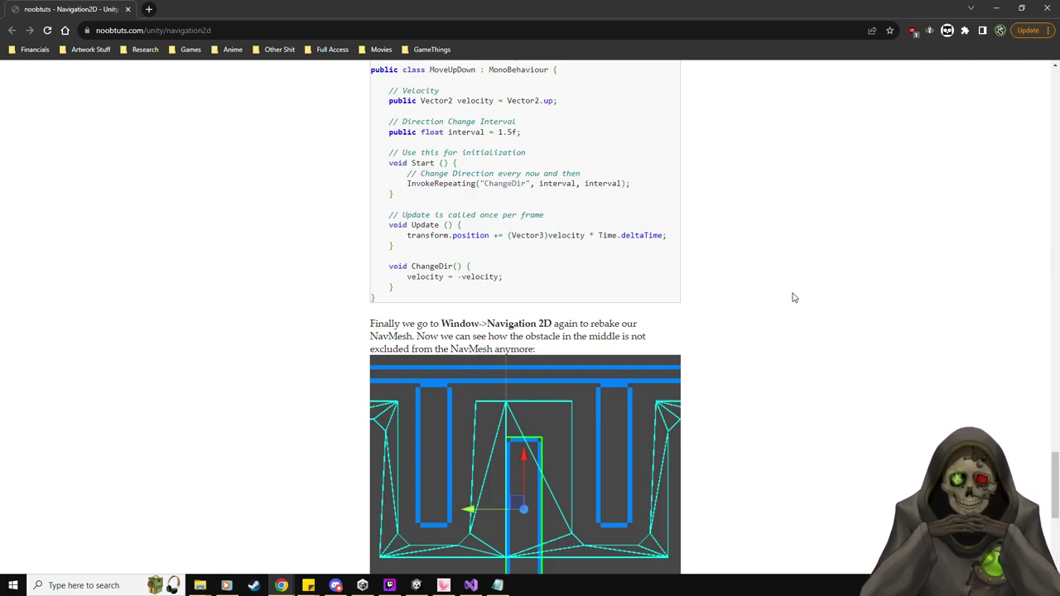
pyautogui.scroll(-1, 793, 298)
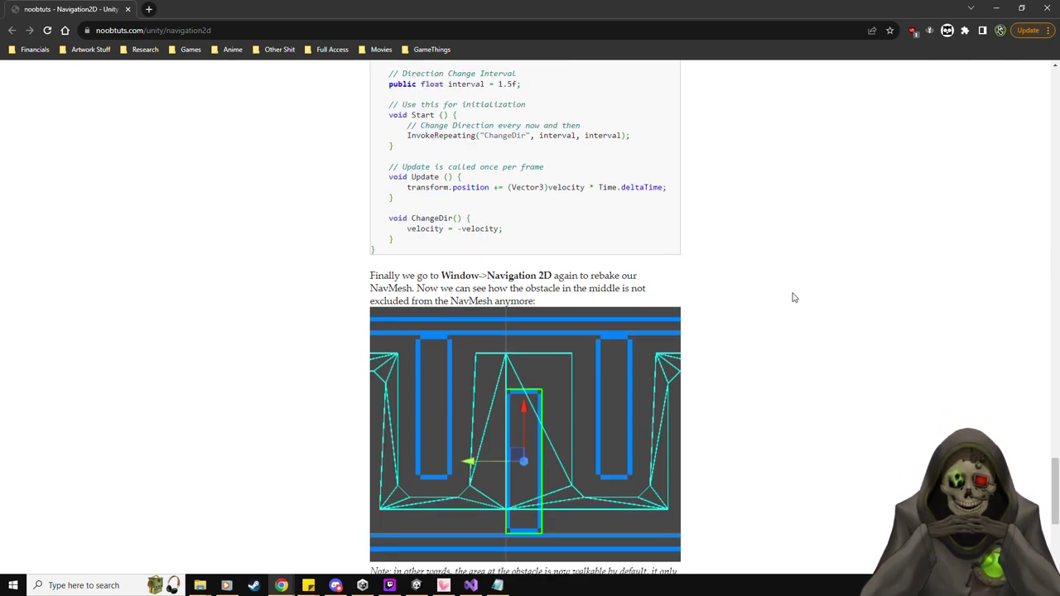
pyautogui.scroll(7, 793, 298)
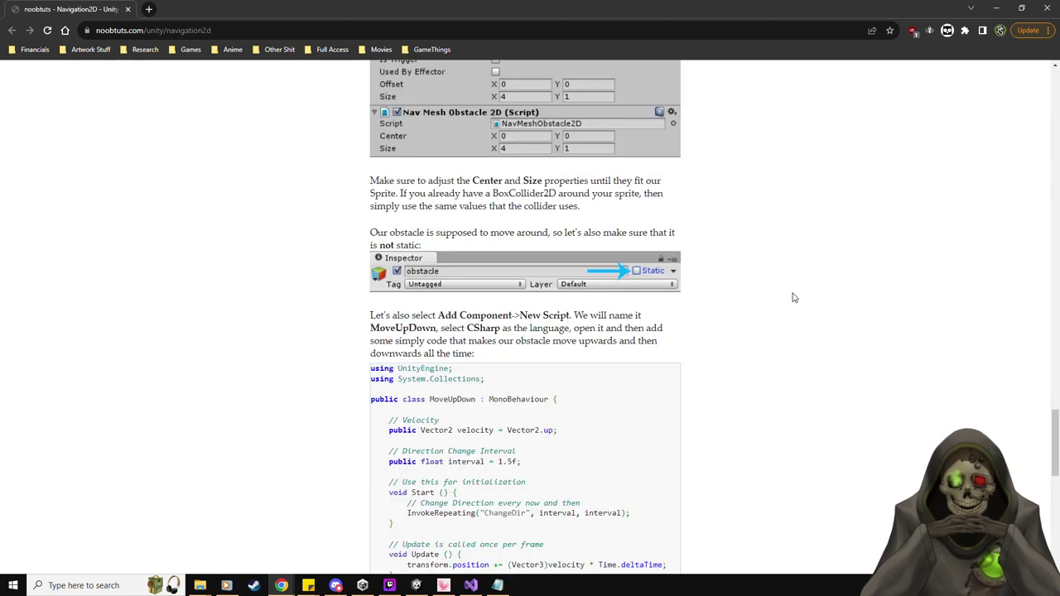
pyautogui.scroll(-8, 793, 298)
pyautogui.scroll(-3, 793, 299)
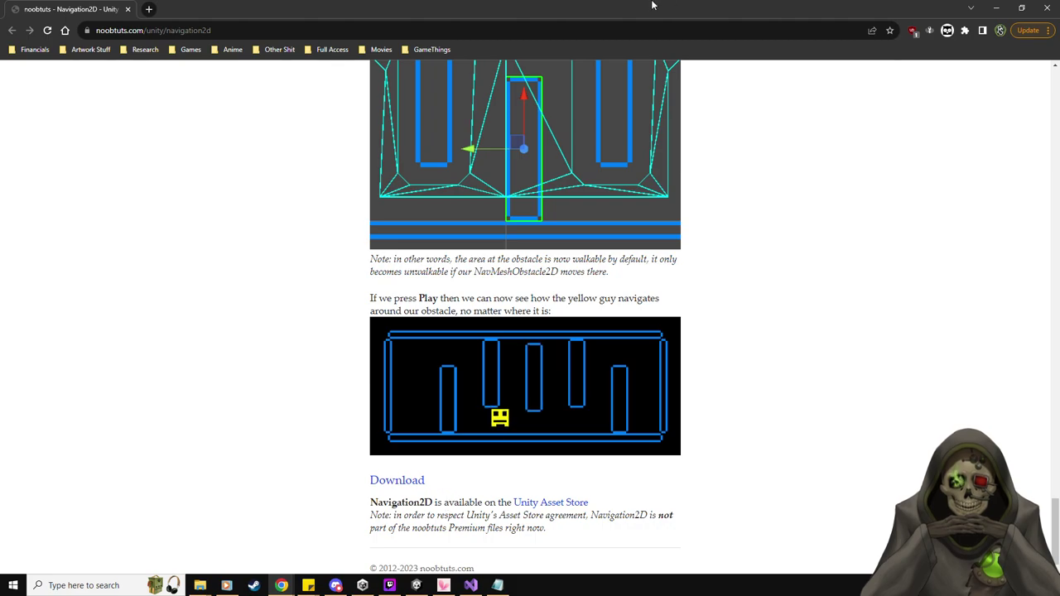
# Switch to the Unity editor, open the Package Manager and list the packages from the Unity Registry.
pyautogui.hotkey('alt', 'Tab')
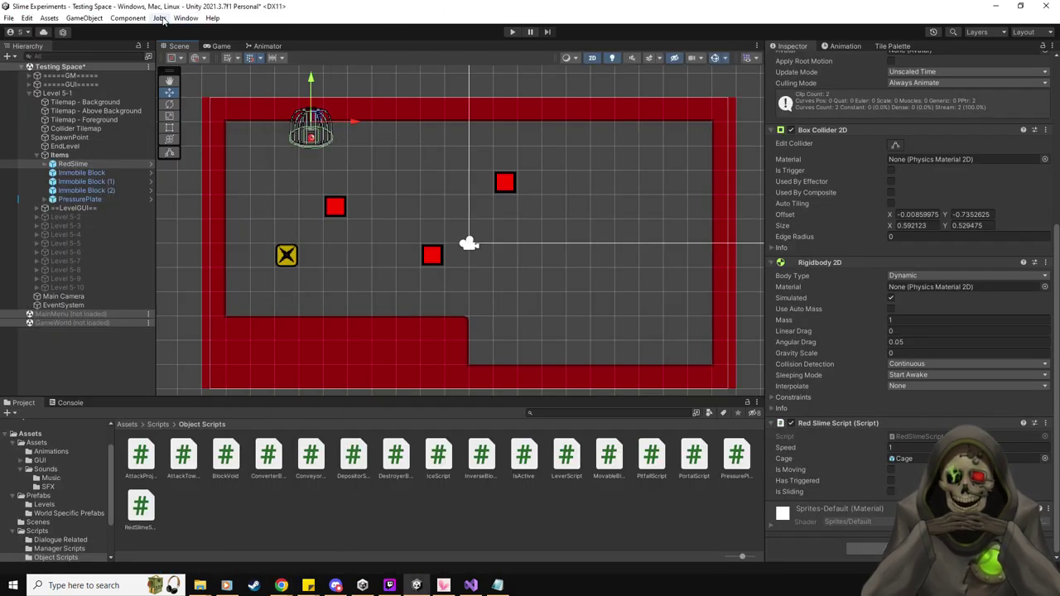
pyautogui.click(157, 19)
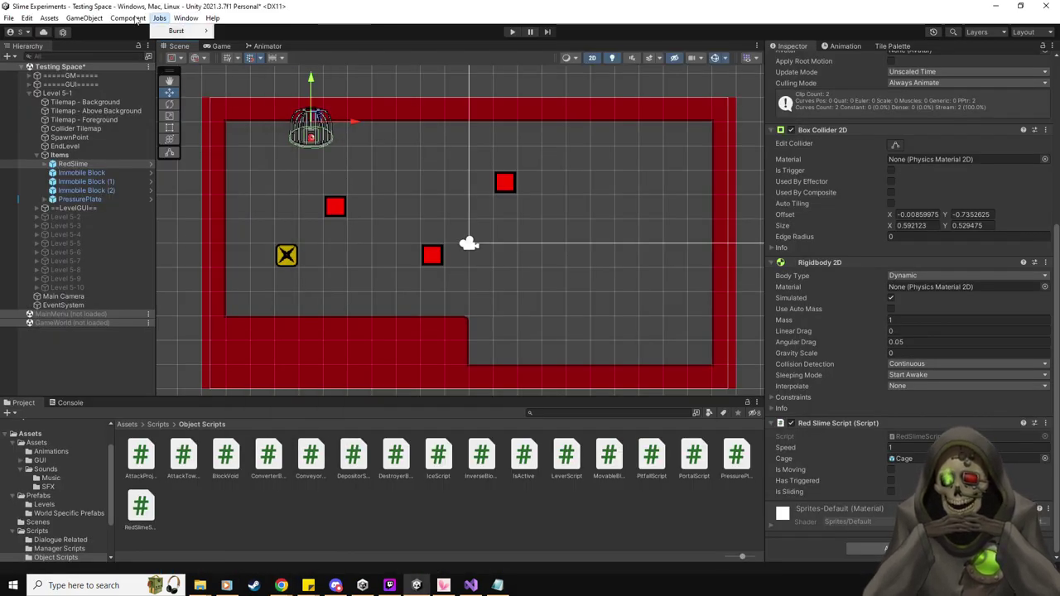
pyautogui.click(131, 18)
pyautogui.moveTo(146, 246)
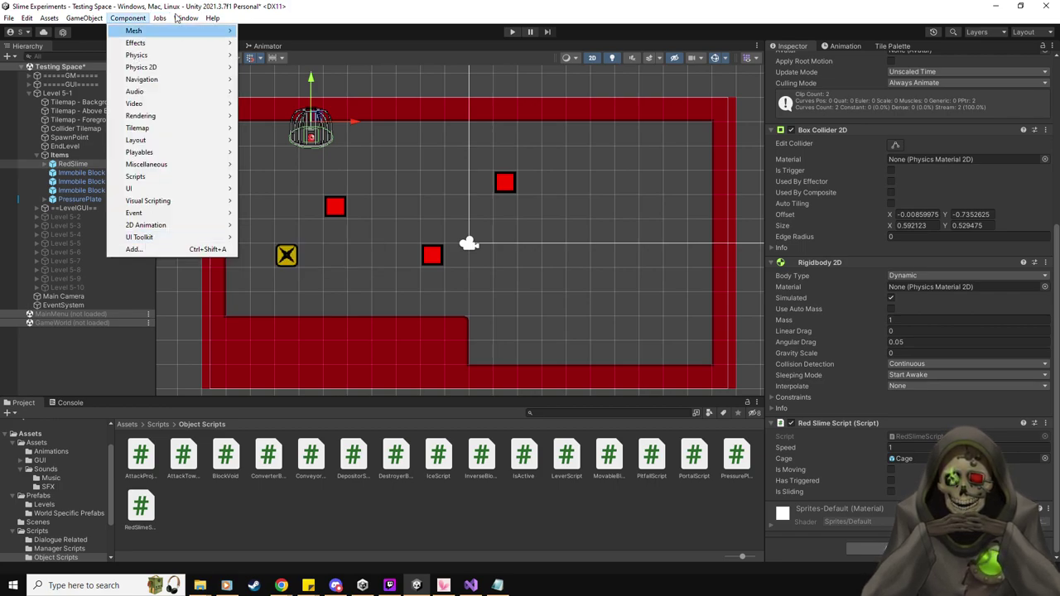
pyautogui.moveTo(182, 18)
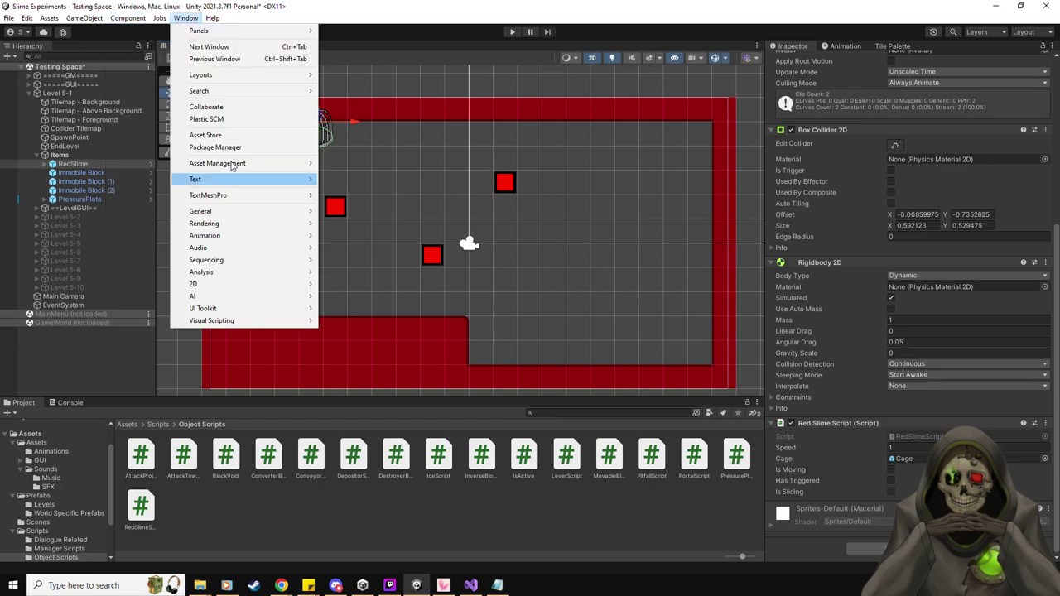
pyautogui.moveTo(255, 164)
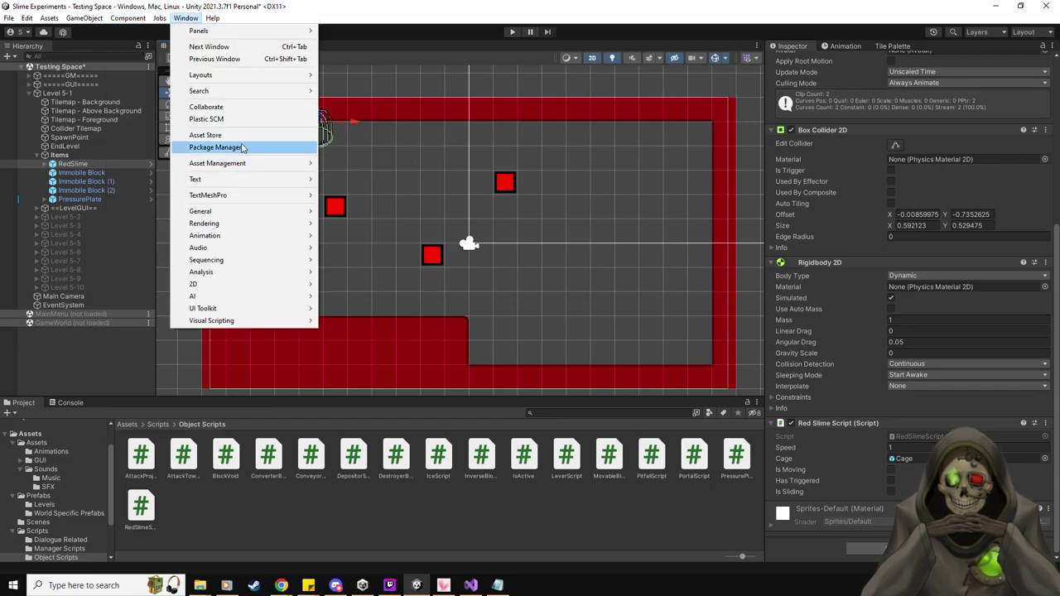
pyautogui.click(241, 146)
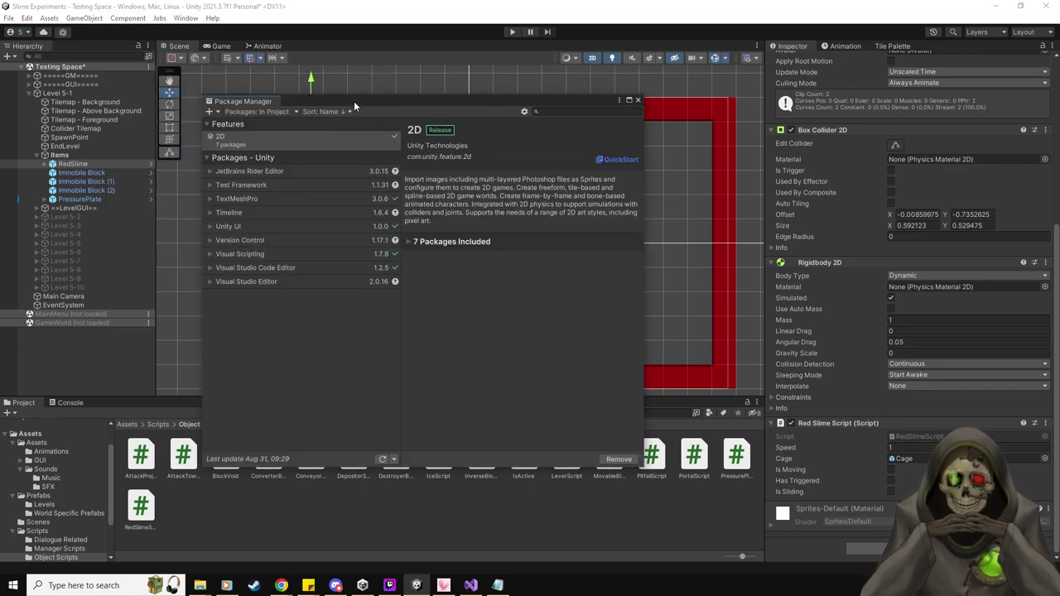
pyautogui.moveTo(360, 100); pyautogui.dragTo(426, 108)
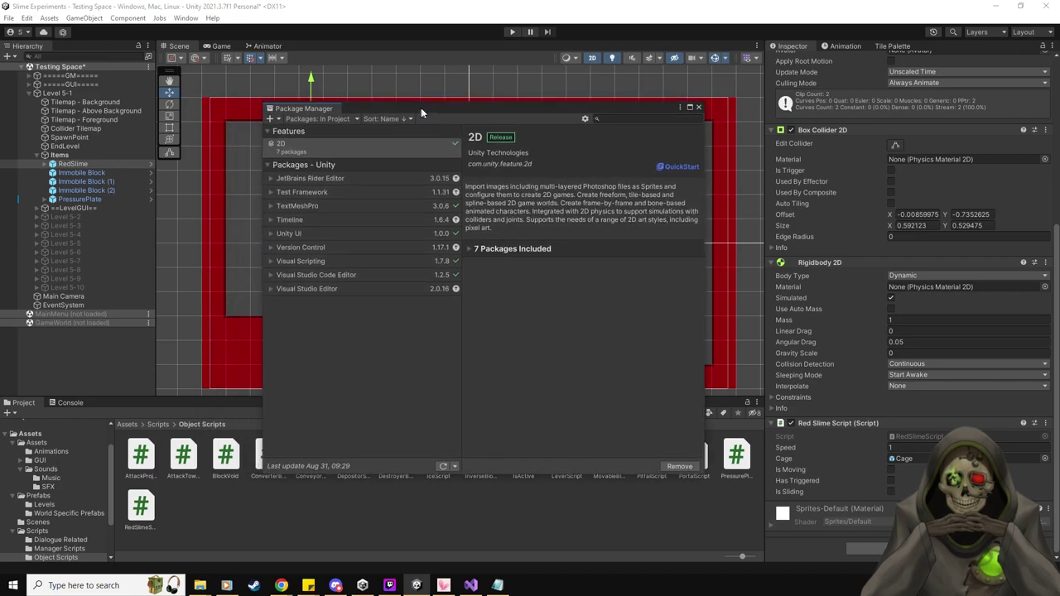
pyautogui.click(316, 119)
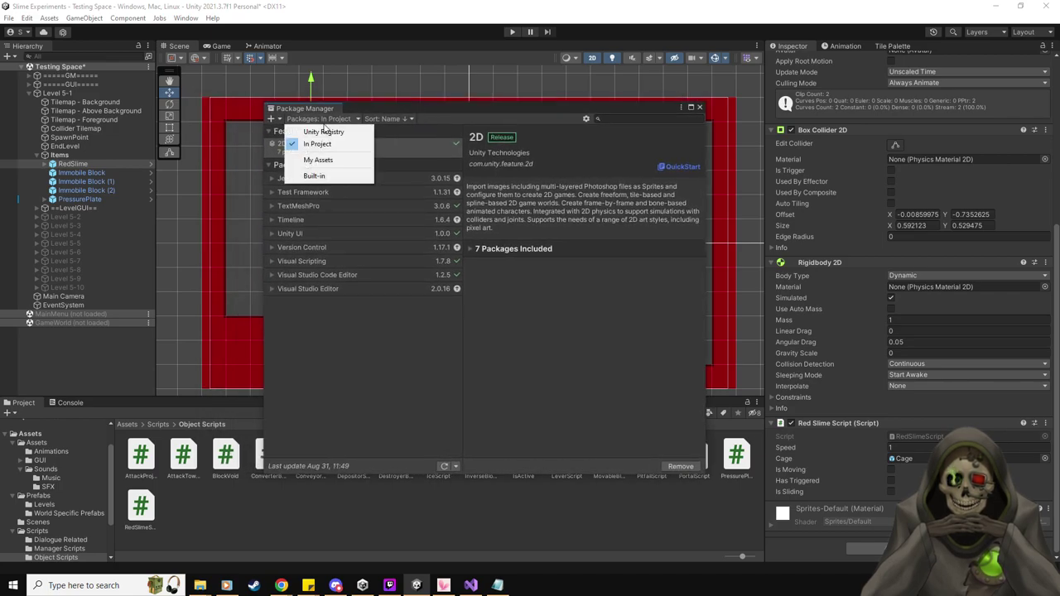
pyautogui.click(333, 132)
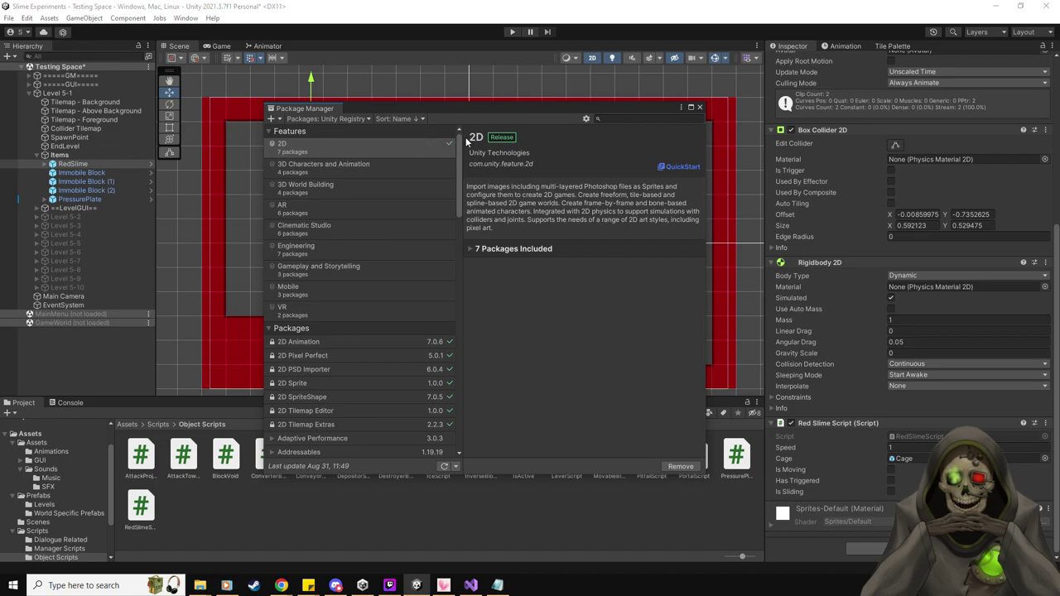
# Search the Unity Registry packages for "2D navigation", and clear the search.
pyautogui.click(615, 120)
pyautogui.write('2')
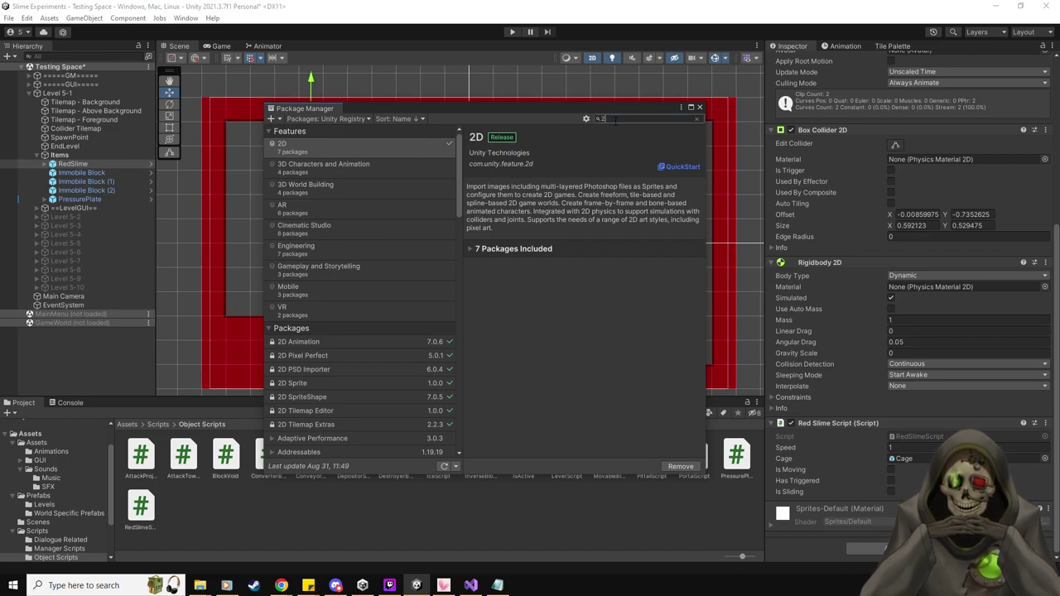
pyautogui.write('D navigation')
pyautogui.press('BackSpace')
pyautogui.press('BackSpace')
pyautogui.press('BackSpace')
pyautogui.press('BackSpace')
pyautogui.press('BackSpace')
pyautogui.press('BackSpace')
pyautogui.press('BackSpace')
pyautogui.press('BackSpace')
pyautogui.press('BackSpace')
pyautogui.press('BackSpace')
pyautogui.press('BackSpace')
pyautogui.press('BackSpace')
pyautogui.press('BackSpace')
# Search the registry for "navigation", clear the search and look through the full package list.
pyautogui.write('navigation')
pyautogui.press('BackSpace')
pyautogui.press('BackSpace')
pyautogui.press('BackSpace')
pyautogui.press('BackSpace')
pyautogui.press('BackSpace')
pyautogui.press('BackSpace')
pyautogui.press('BackSpace')
pyautogui.press('BackSpace')
pyautogui.press('BackSpace')
pyautogui.press('BackSpace')
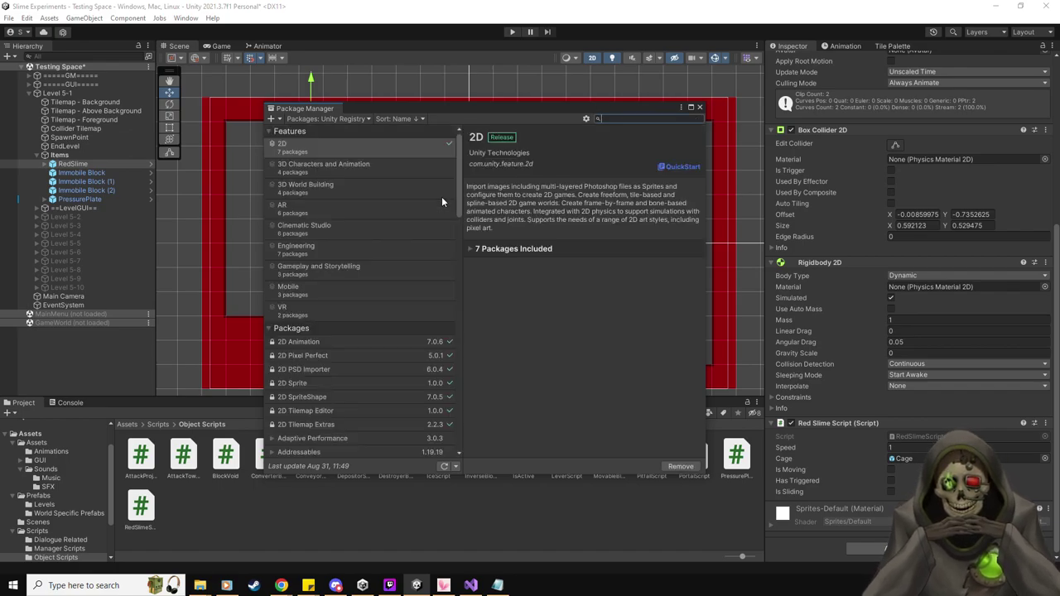
pyautogui.scroll(-3, 396, 237)
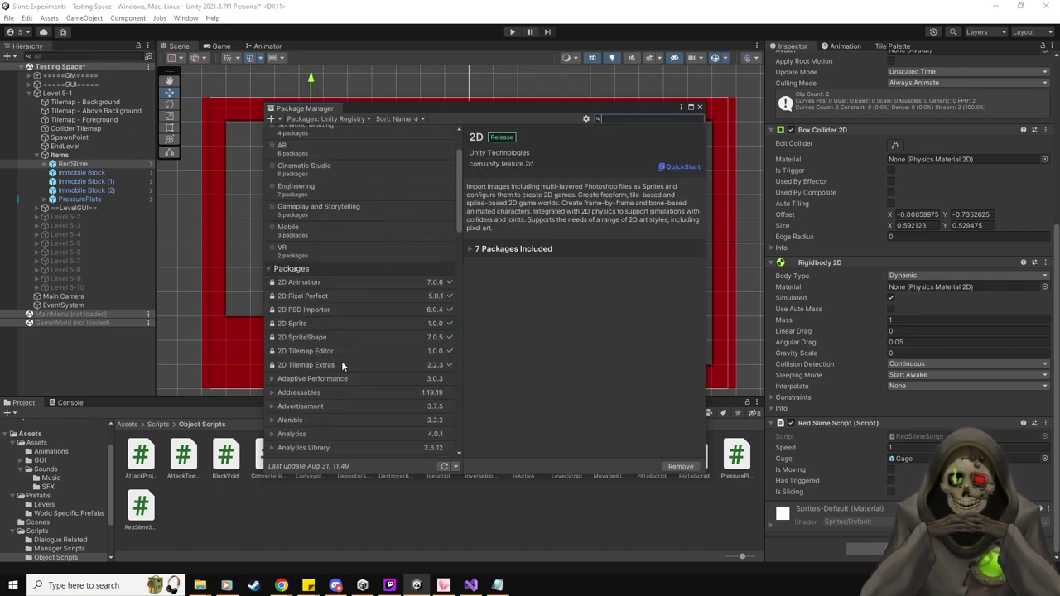
pyautogui.scroll(3, 342, 361)
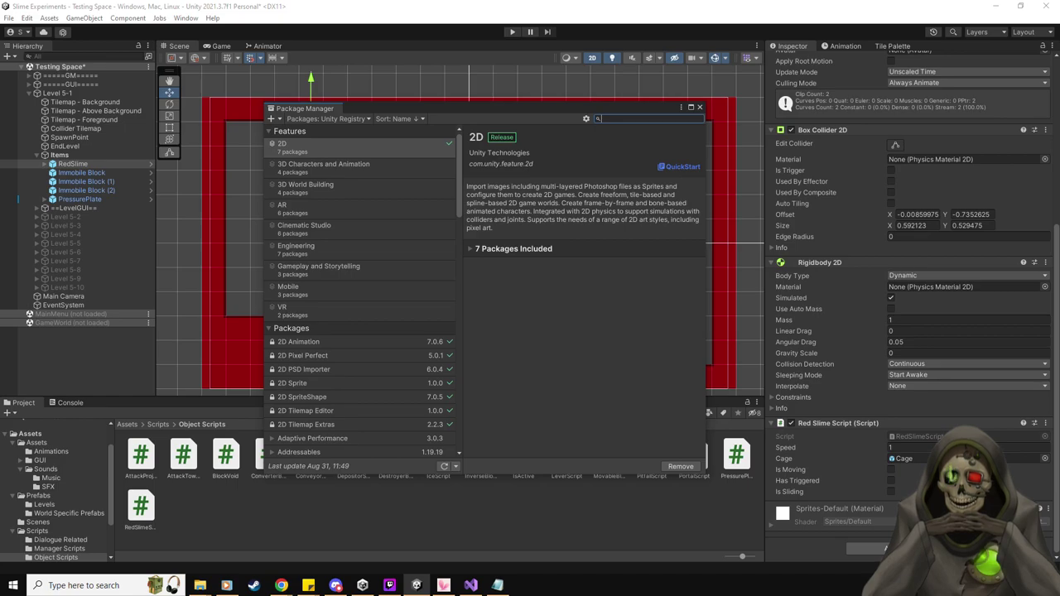
# Switch to Chrome and search the web for "unity navmesh surface".
pyautogui.hotkey('alt', 'Tab')
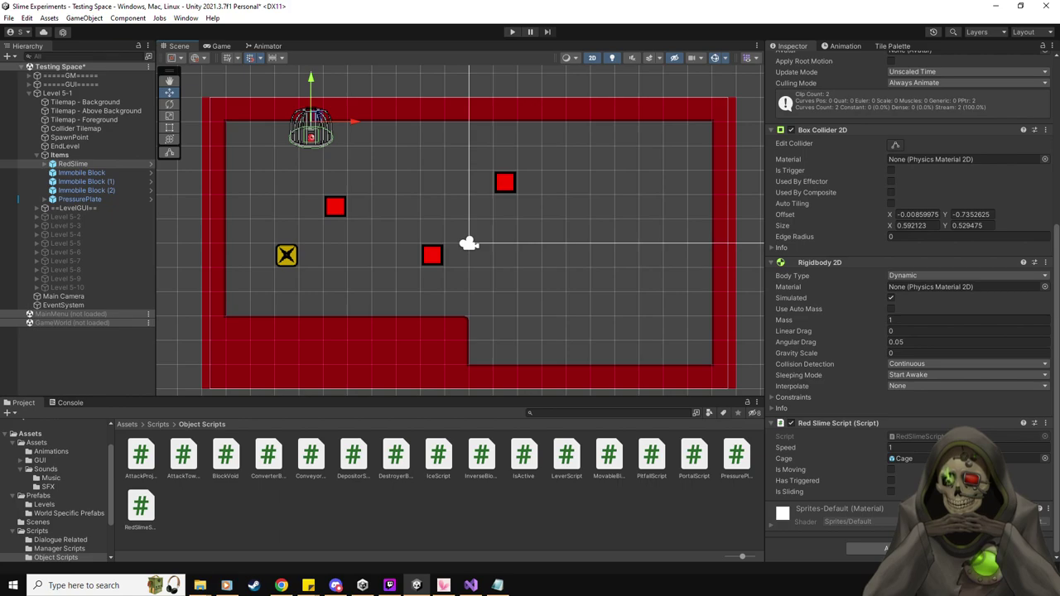
pyautogui.hotkey('alt', 'Tab')
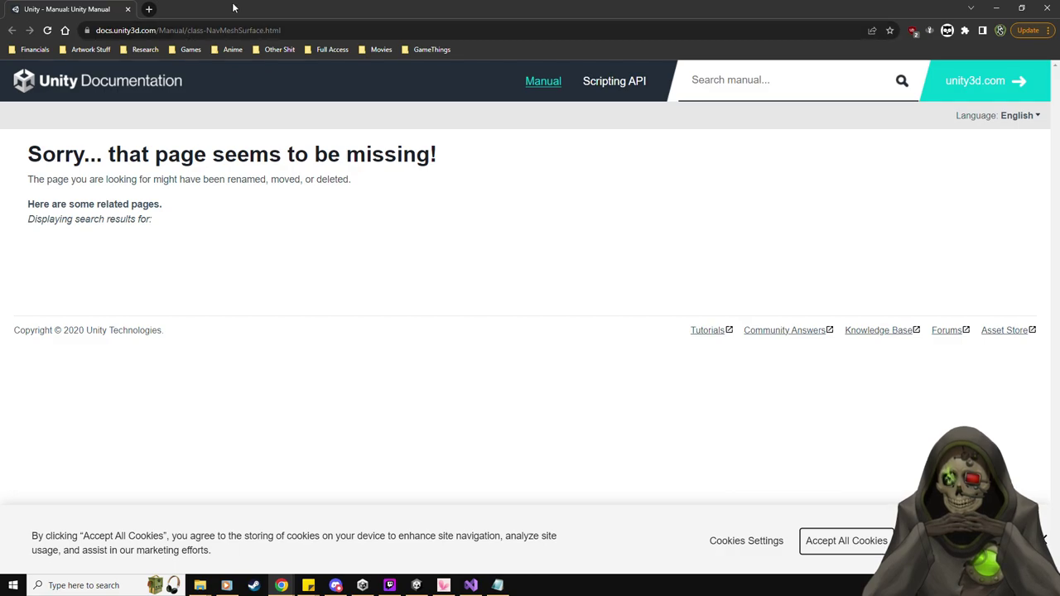
pyautogui.click(226, 31)
pyautogui.write('unti')
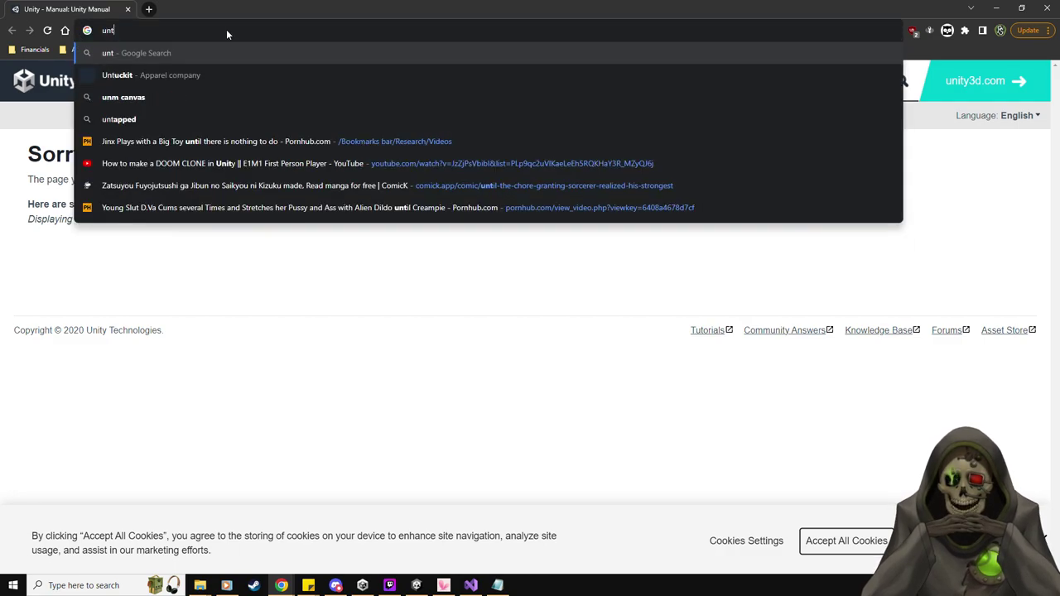
pyautogui.press('BackSpace')
pyautogui.press('BackSpace')
pyautogui.write('ity navme')
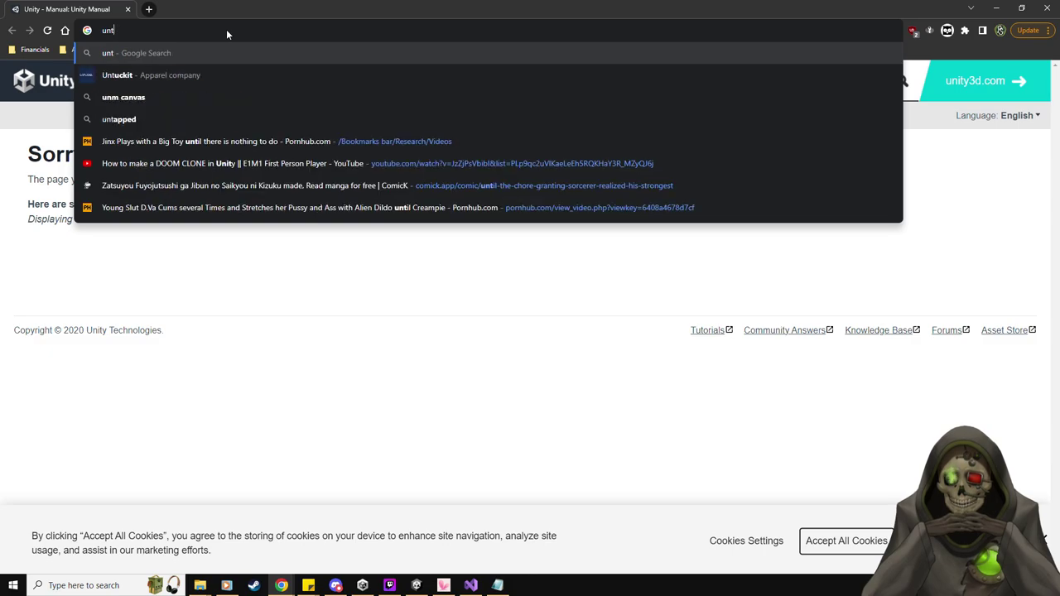
pyautogui.write('sh')
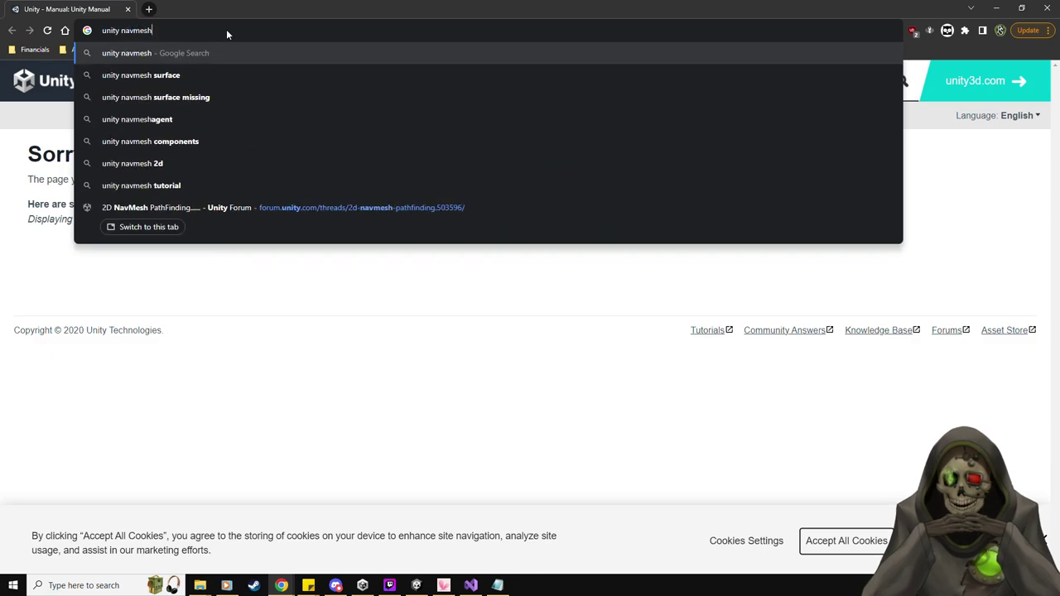
pyautogui.write(' sur')
pyautogui.press('Return')
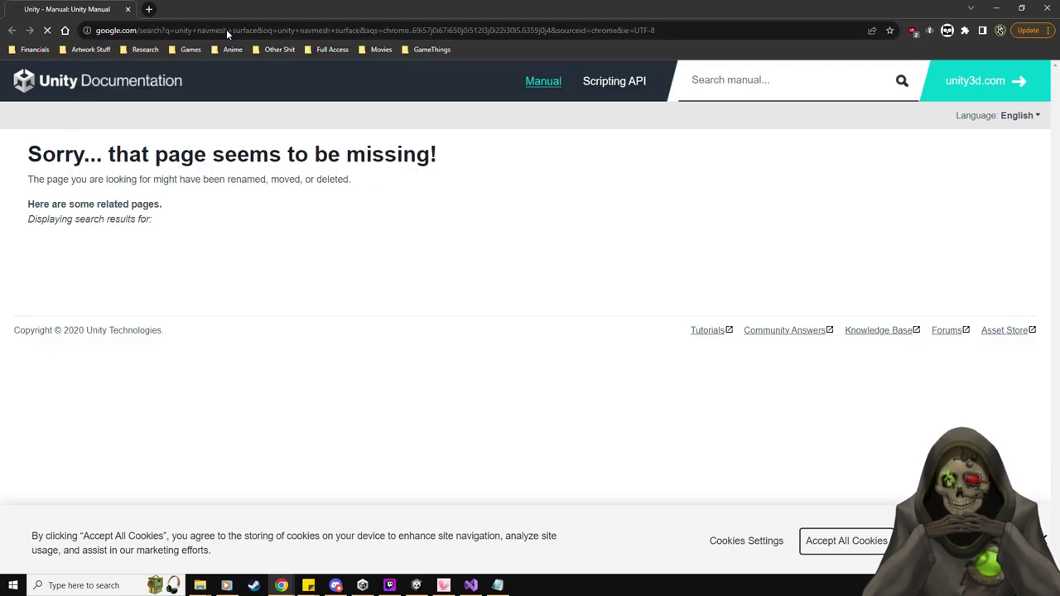
# Open the NavMesh Surface manual page from the search results and bring up the current version of the documentation in a new tab.
pyautogui.click(183, 233)
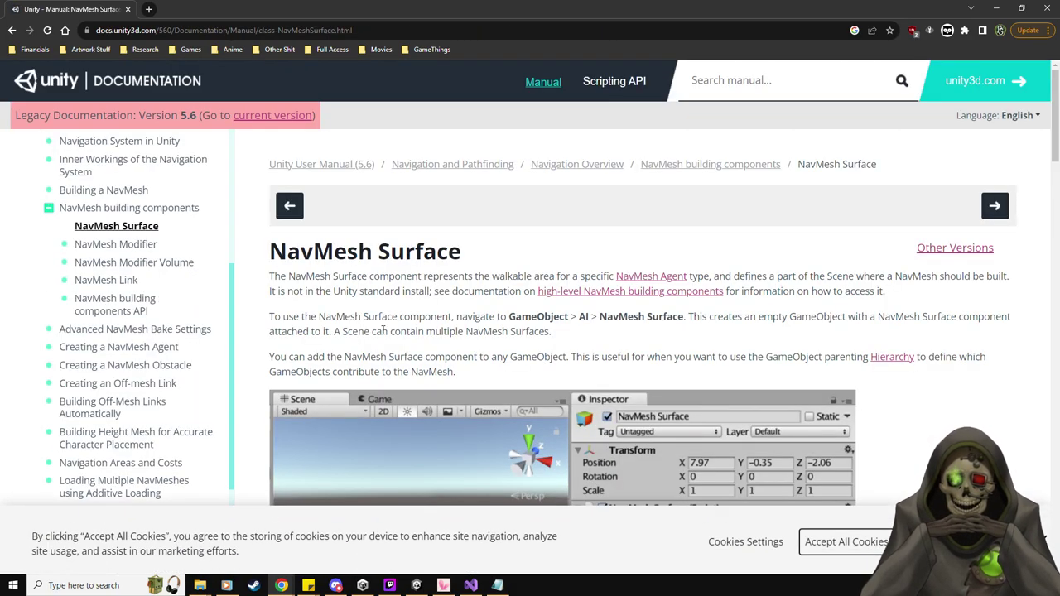
pyautogui.middleClick(247, 118)
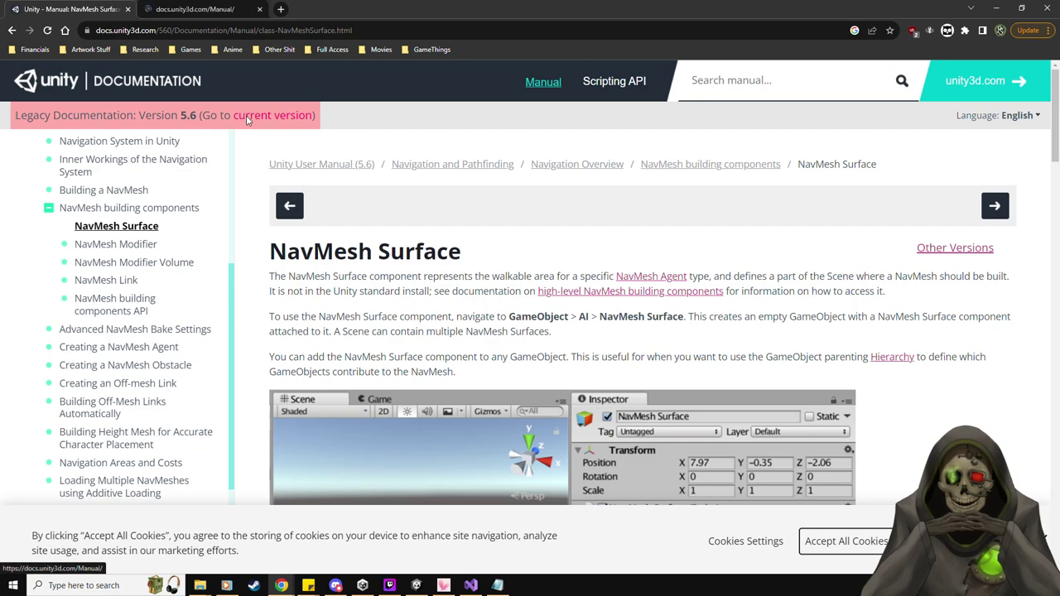
pyautogui.hotkey('ctrl', 'Tab')
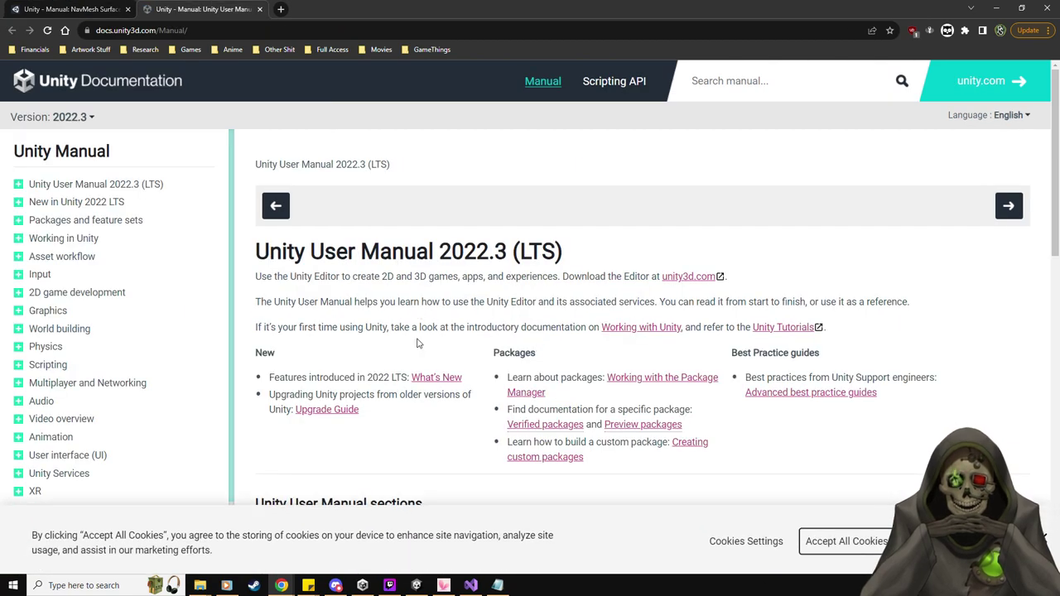
# Check the NavMesh Surface manual page against the newly opened current manual, and move the browser aside to return to Unity.
pyautogui.click(17, 8)
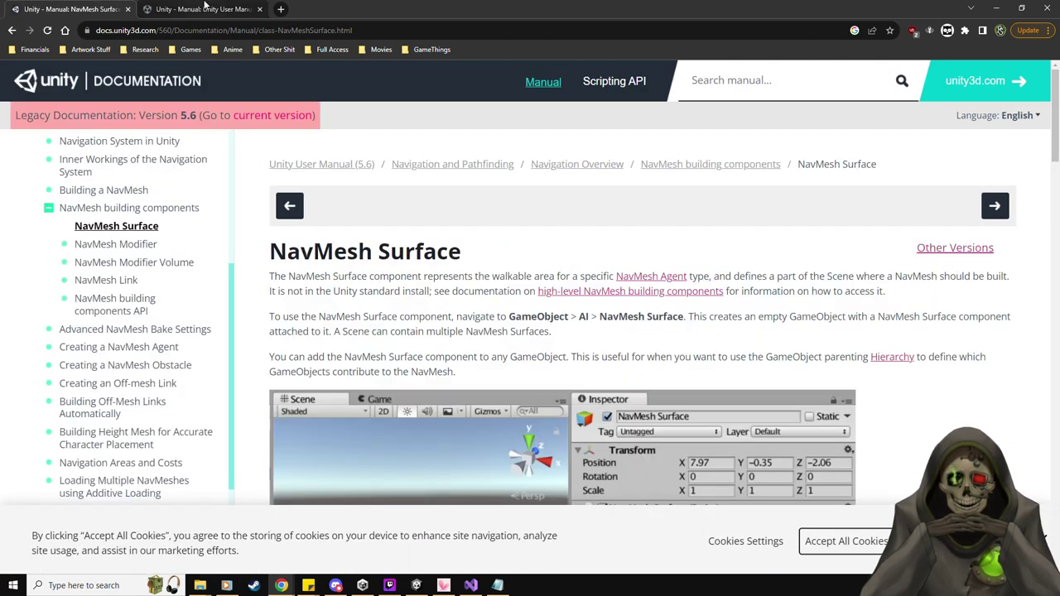
pyautogui.click(205, 8)
pyautogui.moveTo(373, 10); pyautogui.dragTo(416, 57)
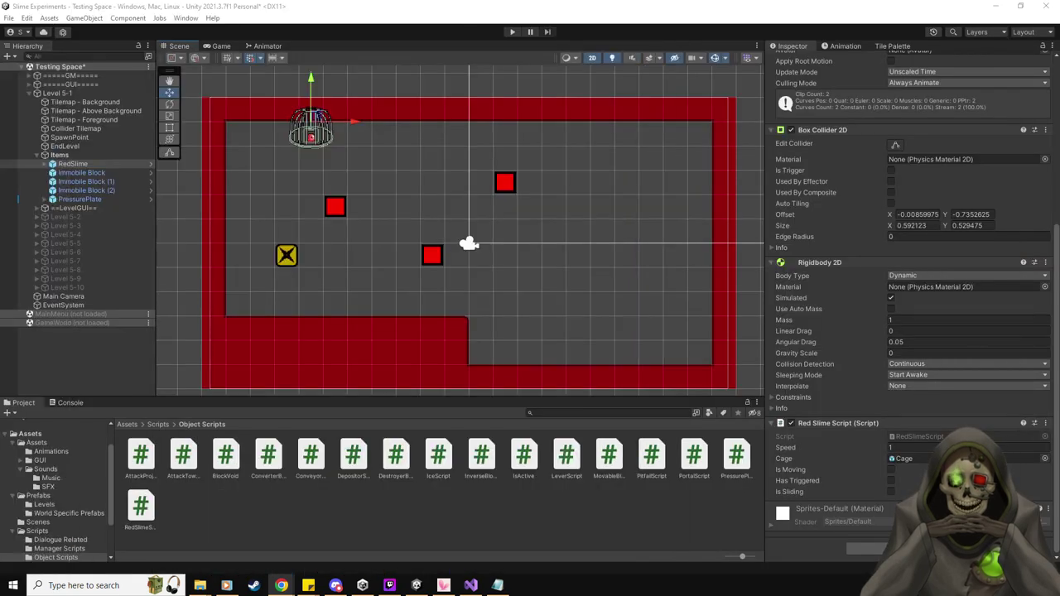
# Search the components that can be added to RedSlime for "navmes" and "surfa", clear the search and leave without adding one.
pyautogui.click(870, 549)
pyautogui.write('navmes')
pyautogui.press('BackSpace')
pyautogui.press('BackSpace')
pyautogui.press('BackSpace')
pyautogui.press('BackSpace')
pyautogui.press('BackSpace')
pyautogui.press('BackSpace')
pyautogui.write('surfa')
pyautogui.press('BackSpace')
pyautogui.press('BackSpace')
pyautogui.press('BackSpace')
pyautogui.press('BackSpace')
pyautogui.press('BackSpace')
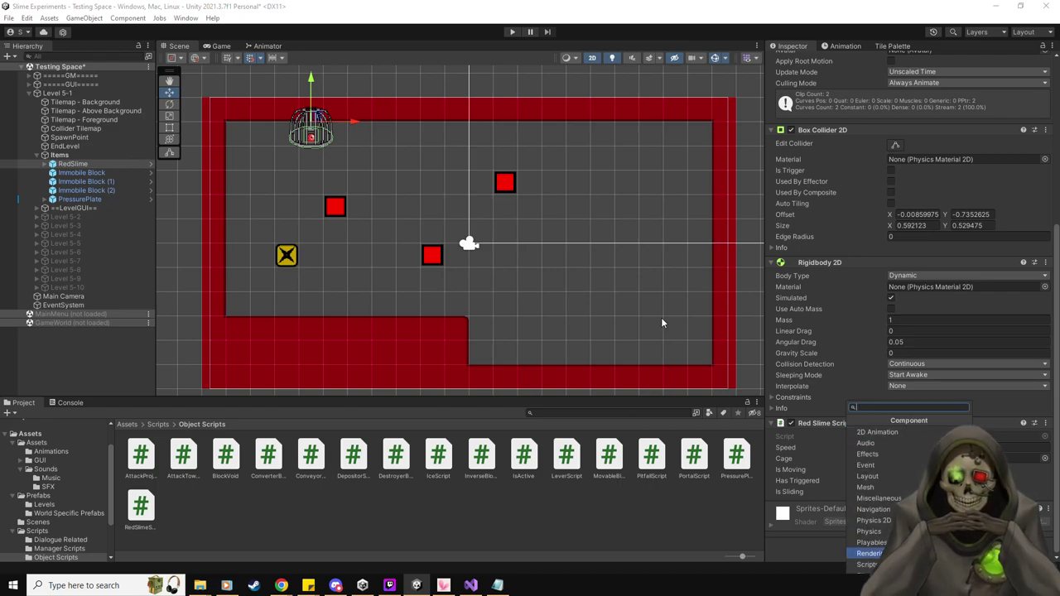
pyautogui.press('Escape')
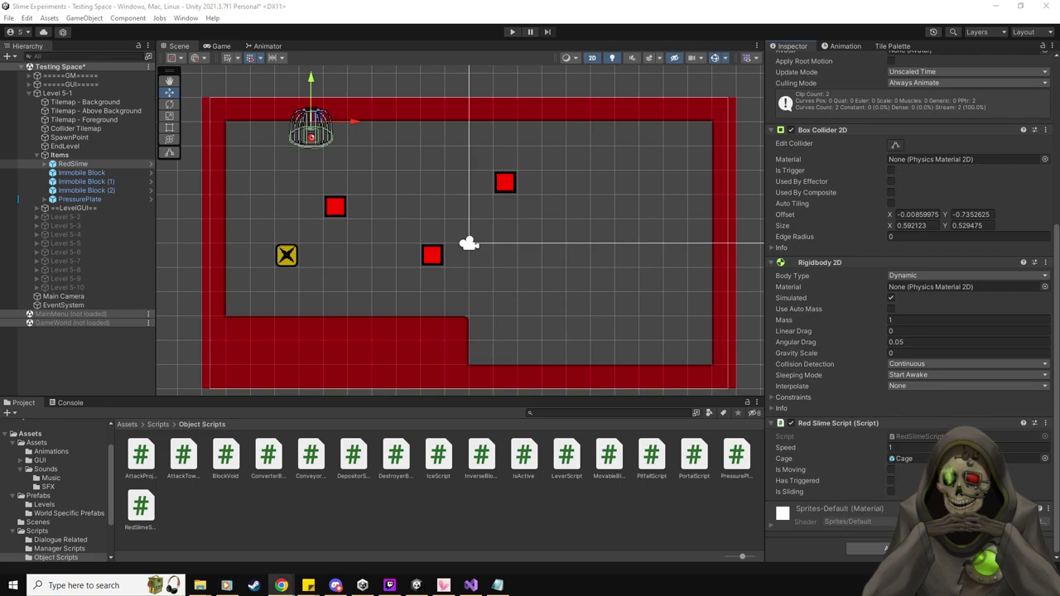
# Switch to Chrome, read the NavMesh Surface page through its Inspector example of the component, and return to Unity.
pyautogui.hotkey('alt', 'Tab')
pyautogui.scroll(-1, 756, 366)
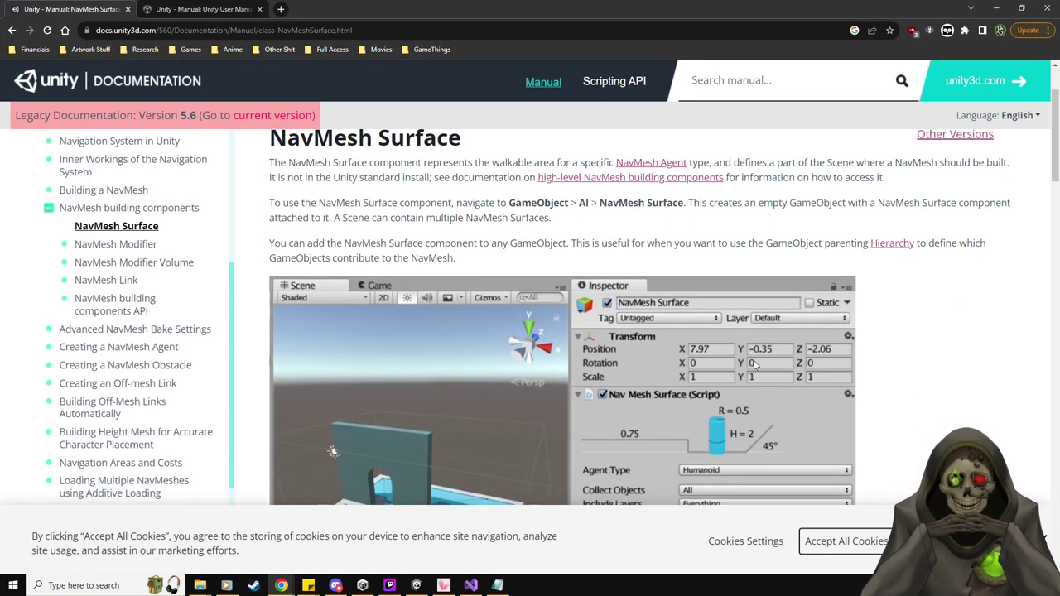
pyautogui.scroll(-1, 755, 365)
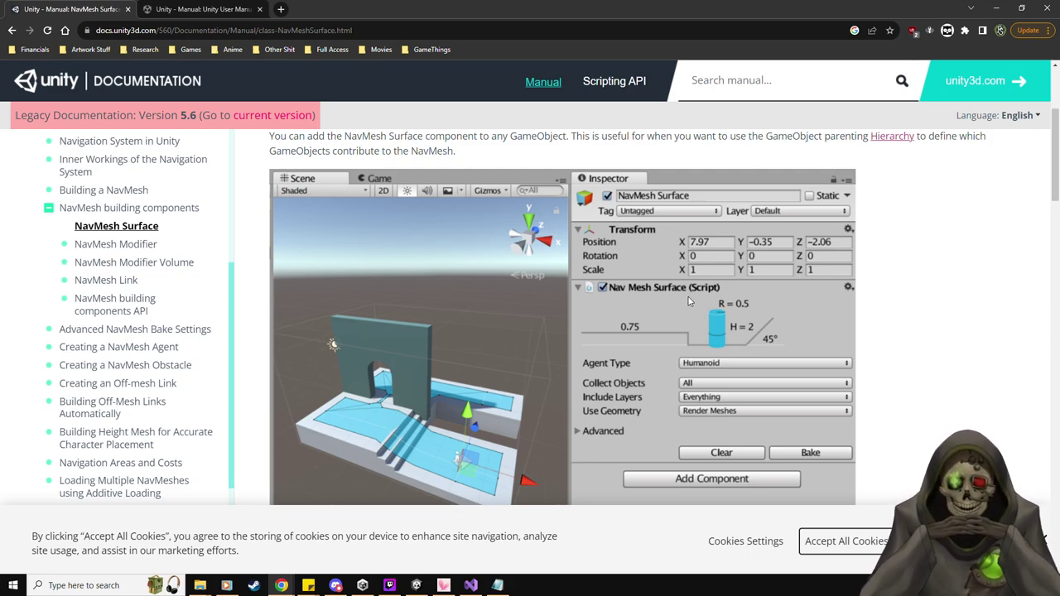
pyautogui.hotkey('alt', 'Tab')
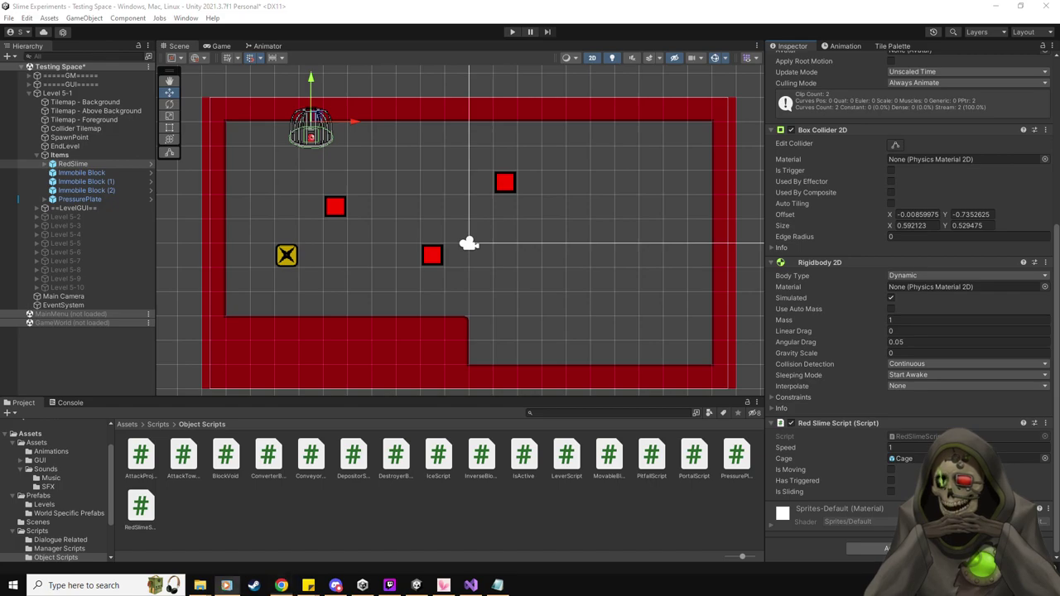
# Switch to Chrome and watch the start of "Simple 2D Pathfinding In 4 Lines Of Code! | Unity Tutorial", briefly checking the player settings.
pyautogui.click(281, 586)
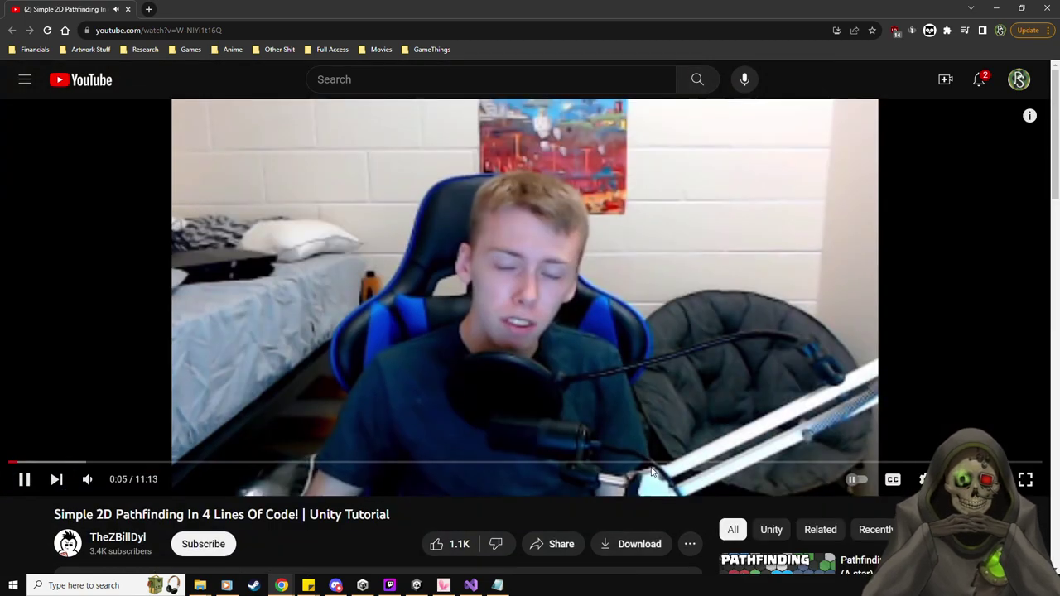
pyautogui.click(646, 464)
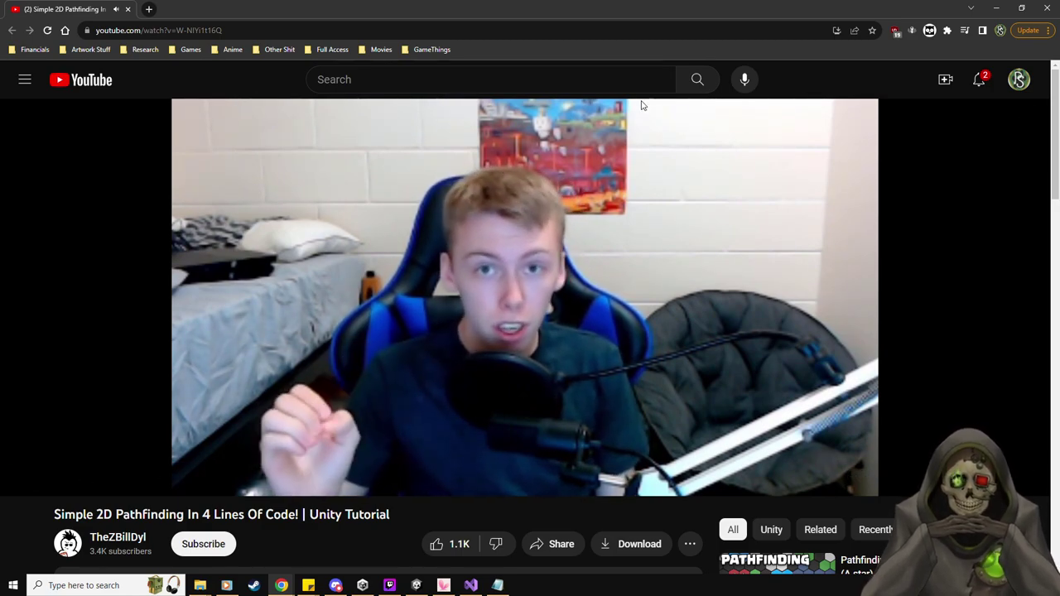
pyautogui.click(922, 479)
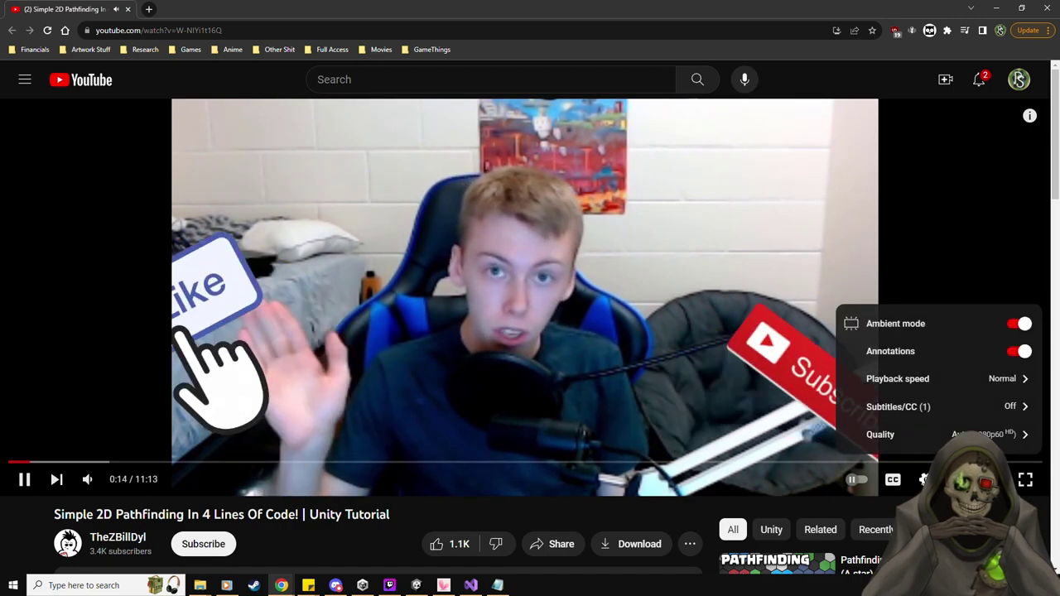
pyautogui.click(923, 479)
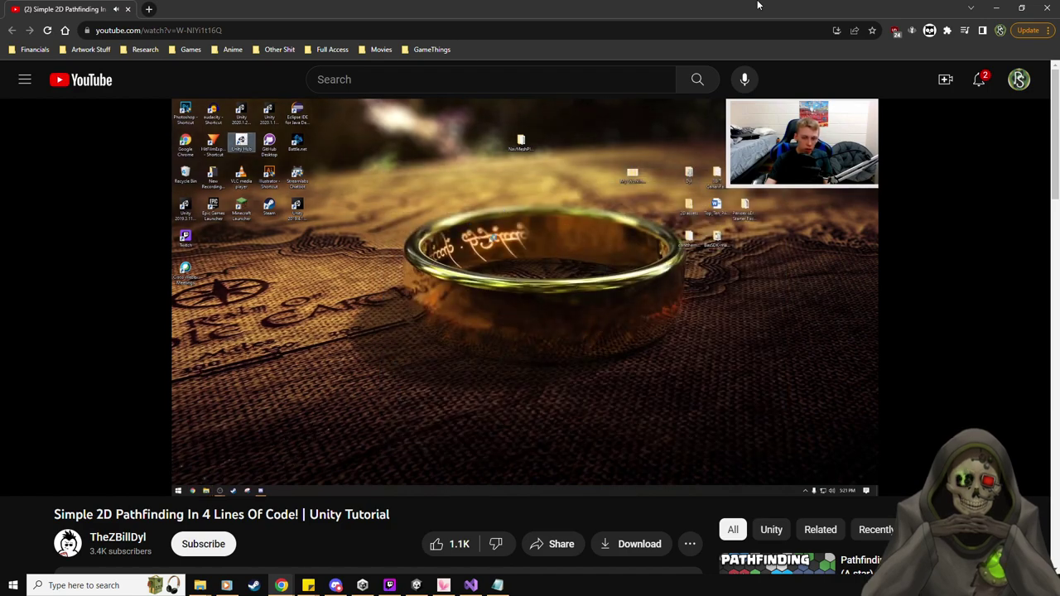
# Continue the pathfinding tutorial, pausing and rewinding as needed, and stop at 2:08 where a new folder is made inside Assets.
pyautogui.click(599, 329)
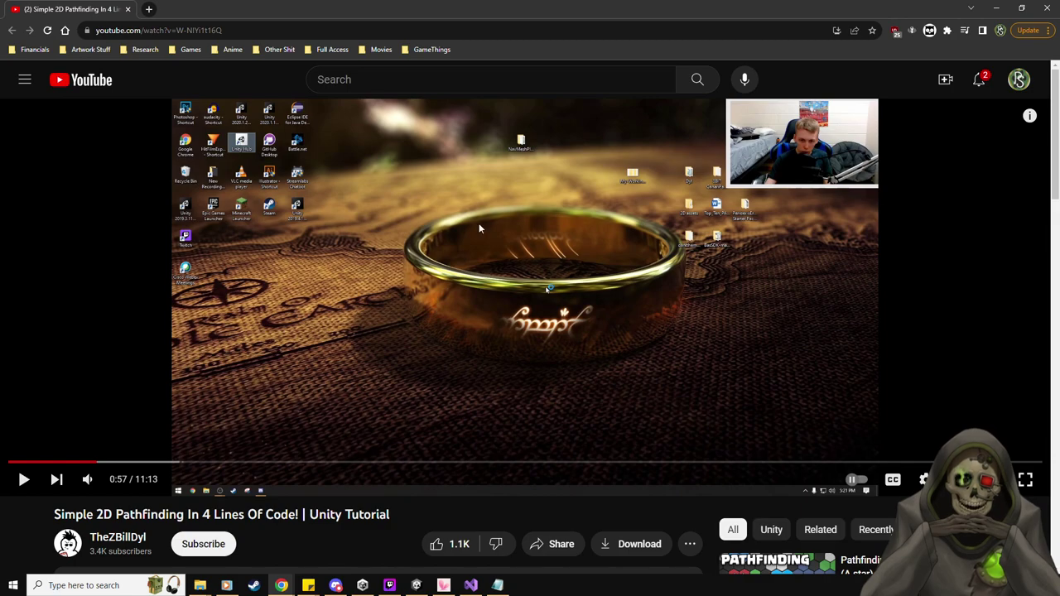
pyautogui.click(698, 330)
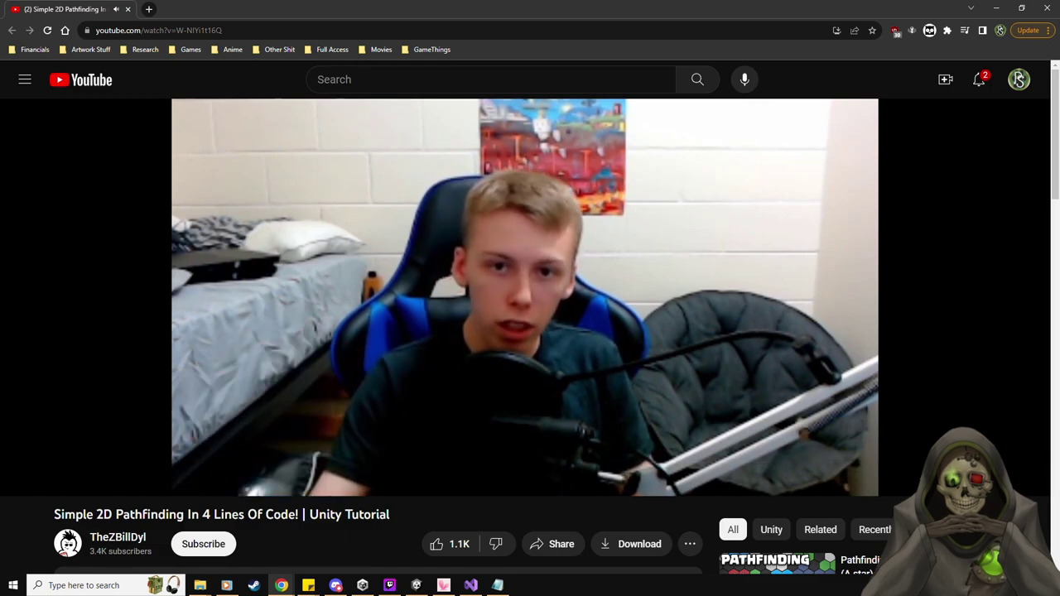
pyautogui.press('space')
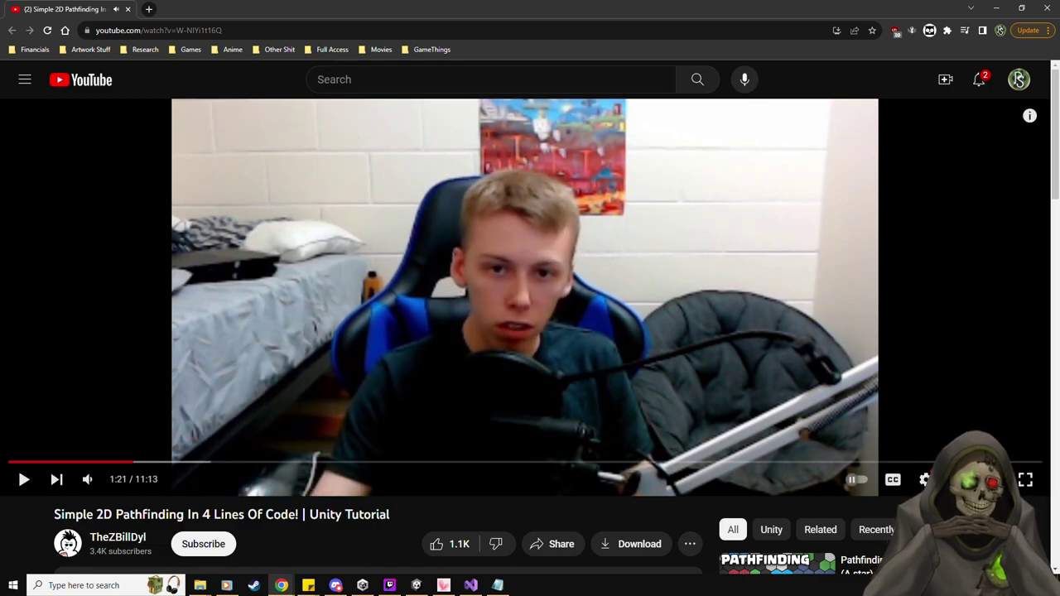
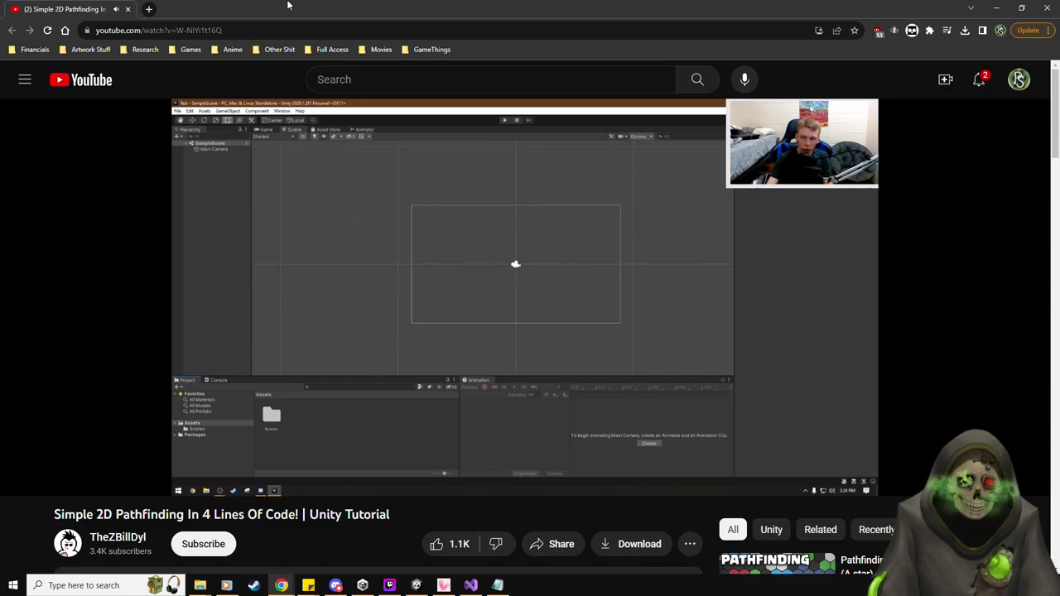
pyautogui.press('Left')
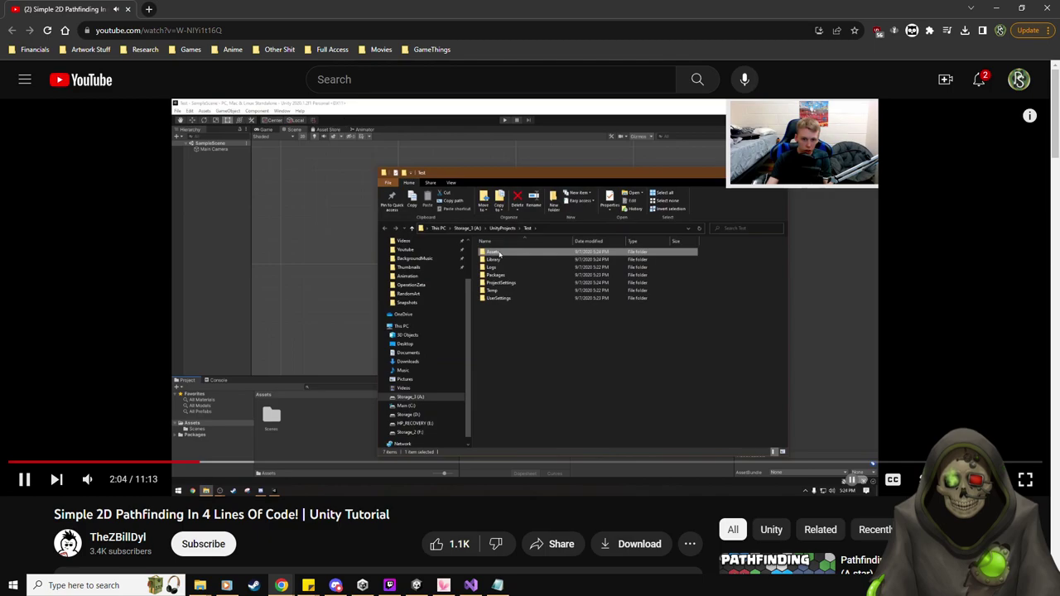
pyautogui.click(280, 242)
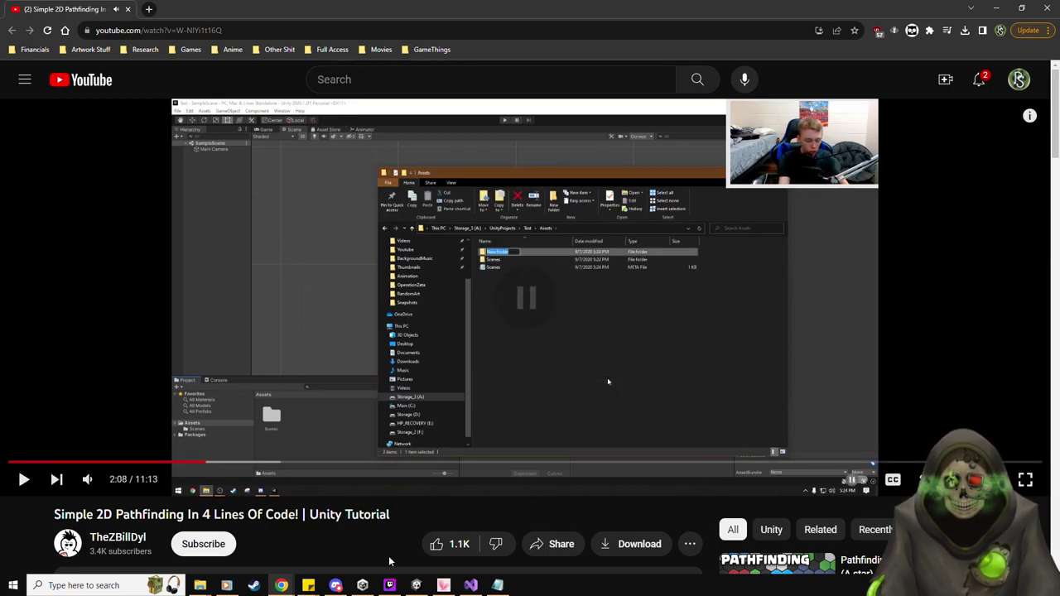
# Switch to Unity, create a folder named Navmesh2D inside the Assets/Assets folder, and open it.
pyautogui.click(417, 585)
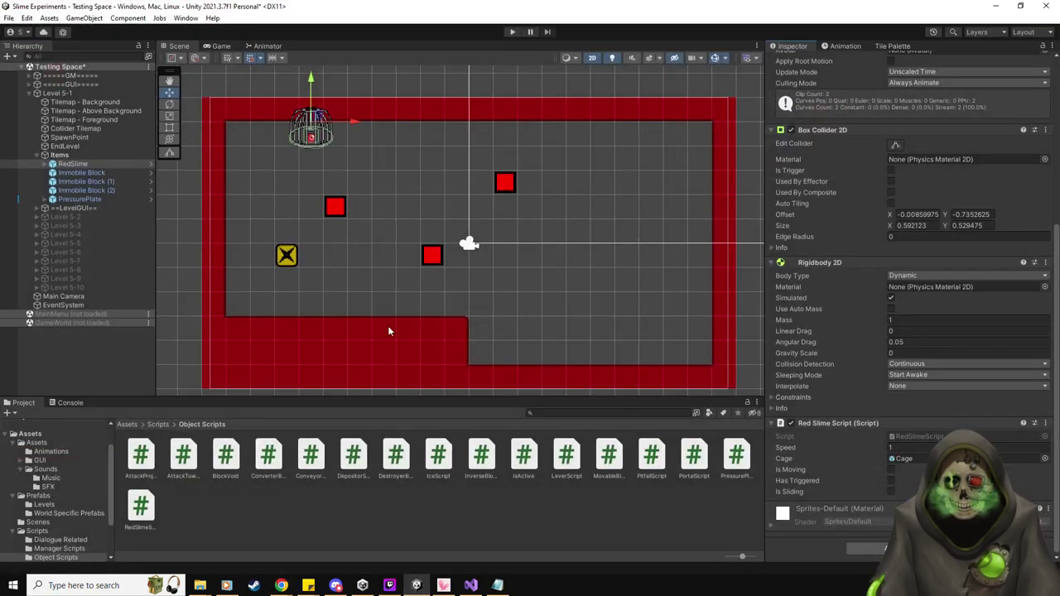
pyautogui.click(41, 444)
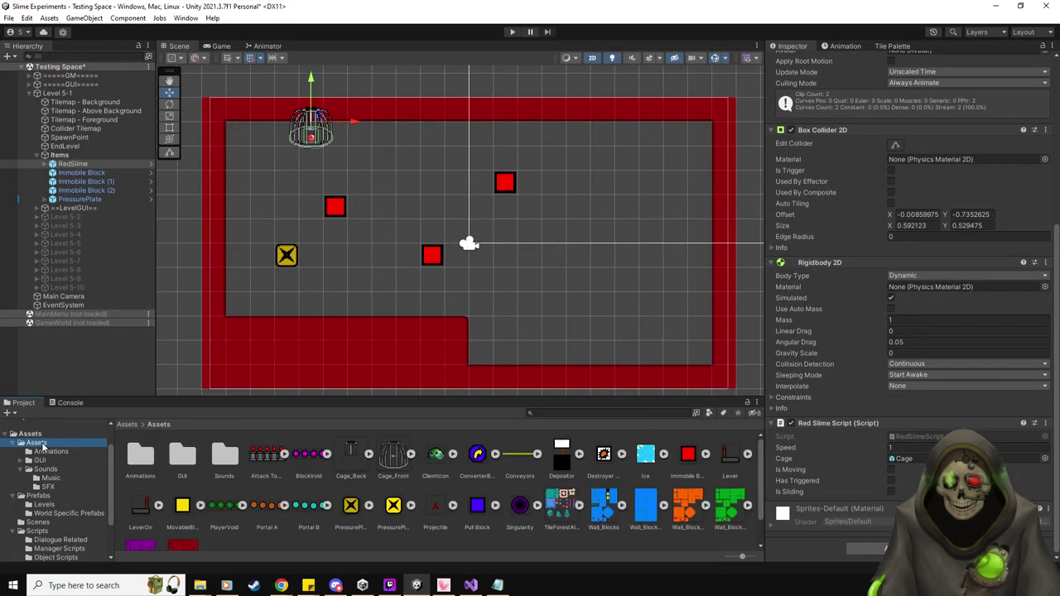
pyautogui.scroll(-1, 388, 522)
pyautogui.rightClick(387, 522)
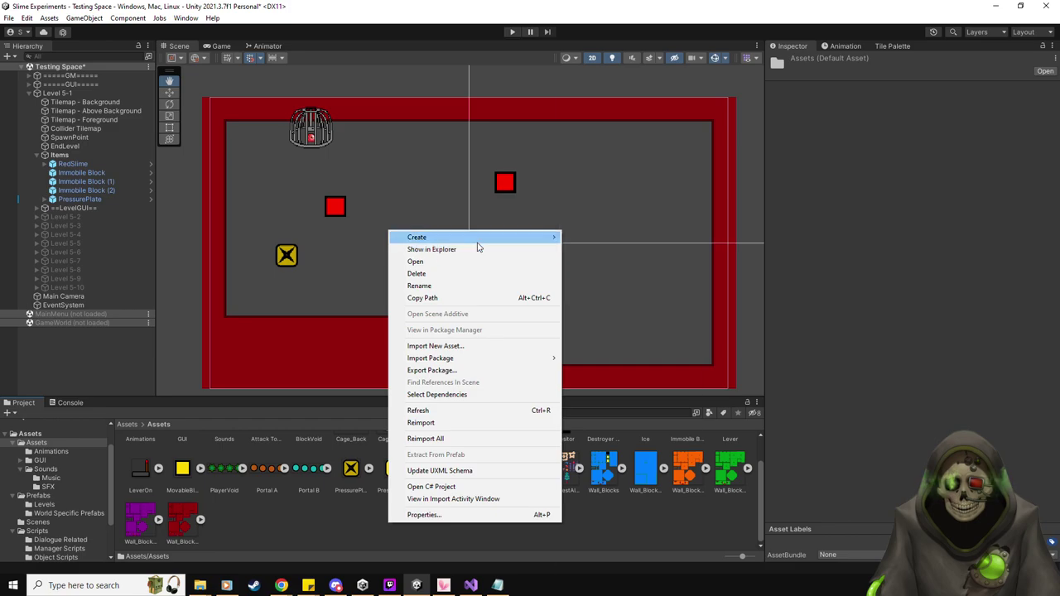
pyautogui.moveTo(478, 240)
pyautogui.click(622, 83)
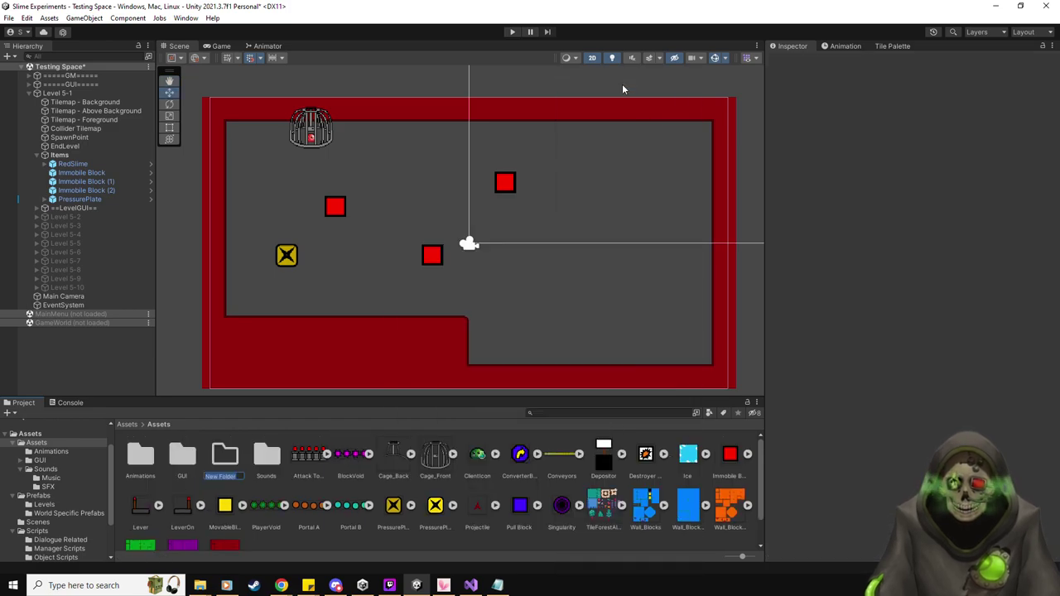
pyautogui.write('Navmes')
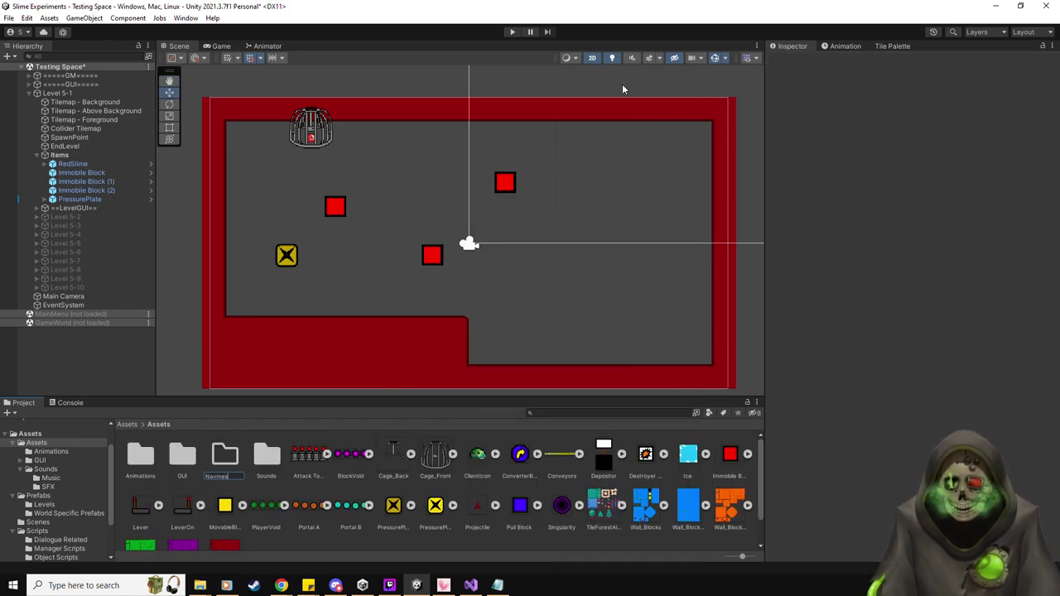
pyautogui.write('h2D')
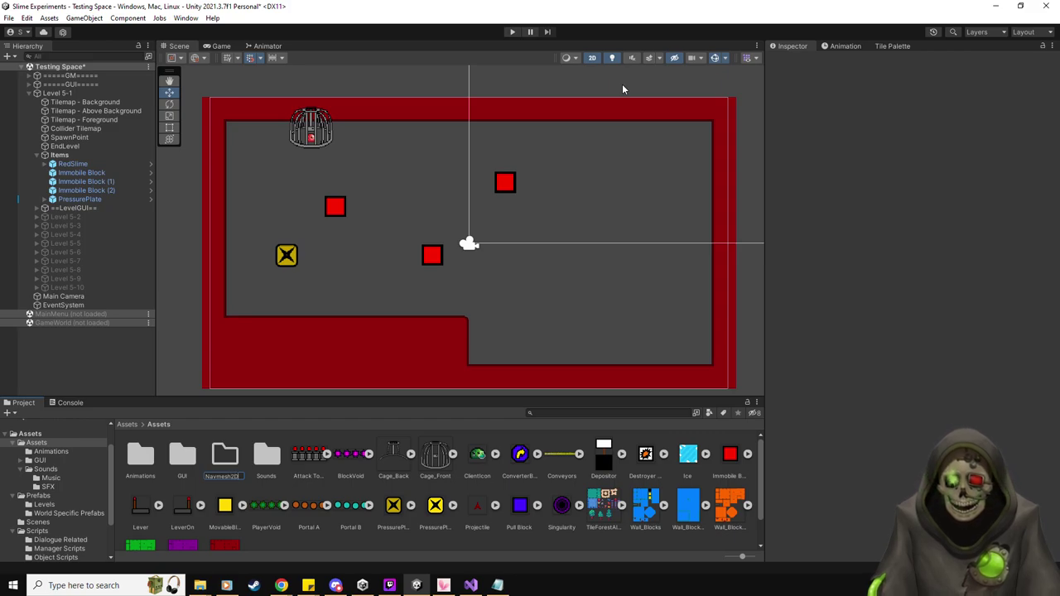
pyautogui.press('Return')
pyautogui.doubleClick(222, 458)
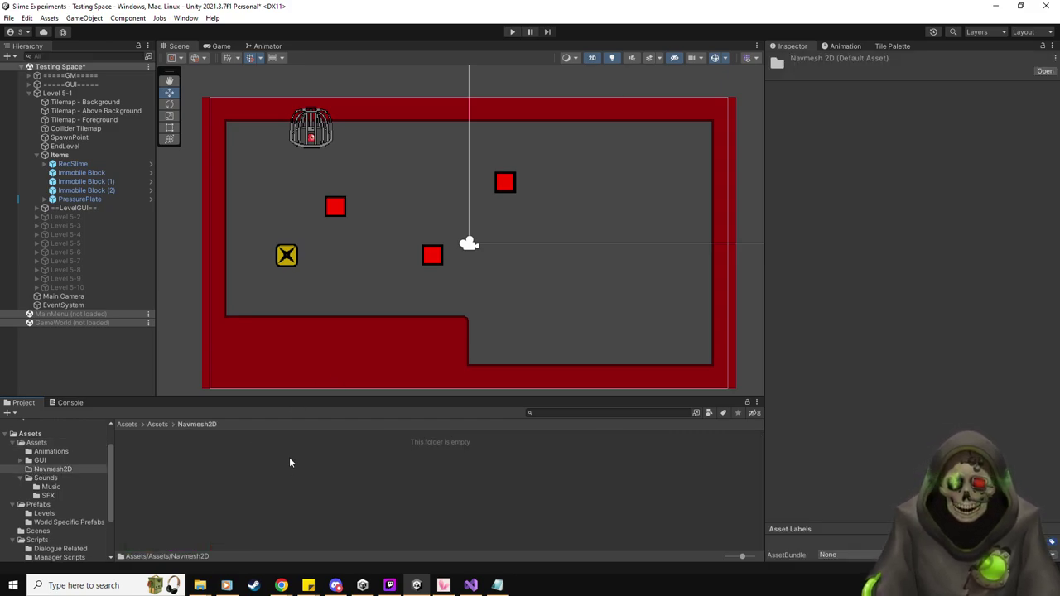
# Show the Navmesh2D folder in File Explorer, put the NavMeshPlus-master folder into it, and return to Unity to import it.
pyautogui.rightClick(289, 461)
pyautogui.click(351, 184)
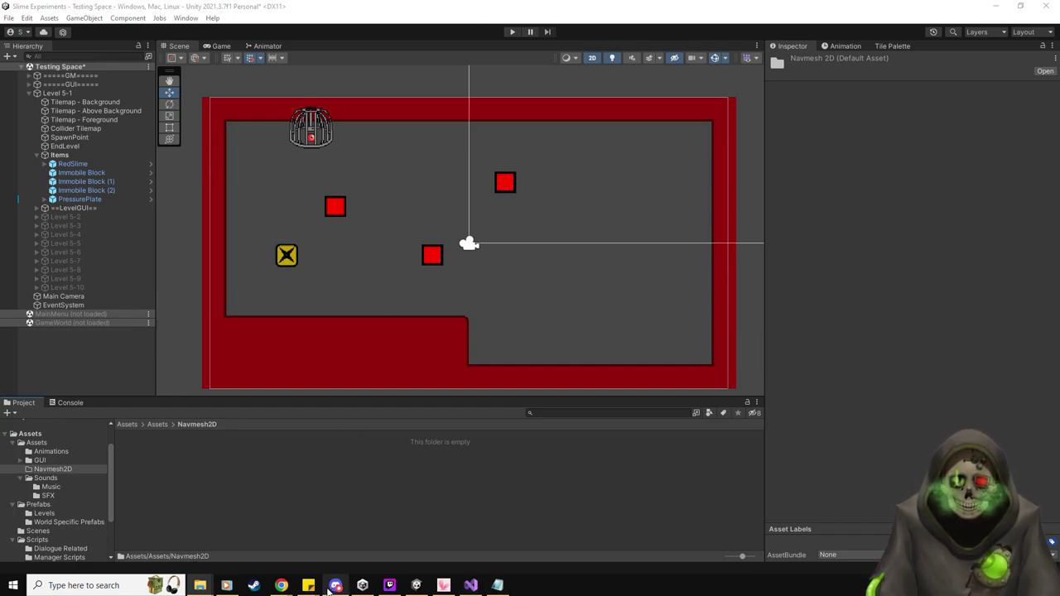
pyautogui.moveTo(276, 585)
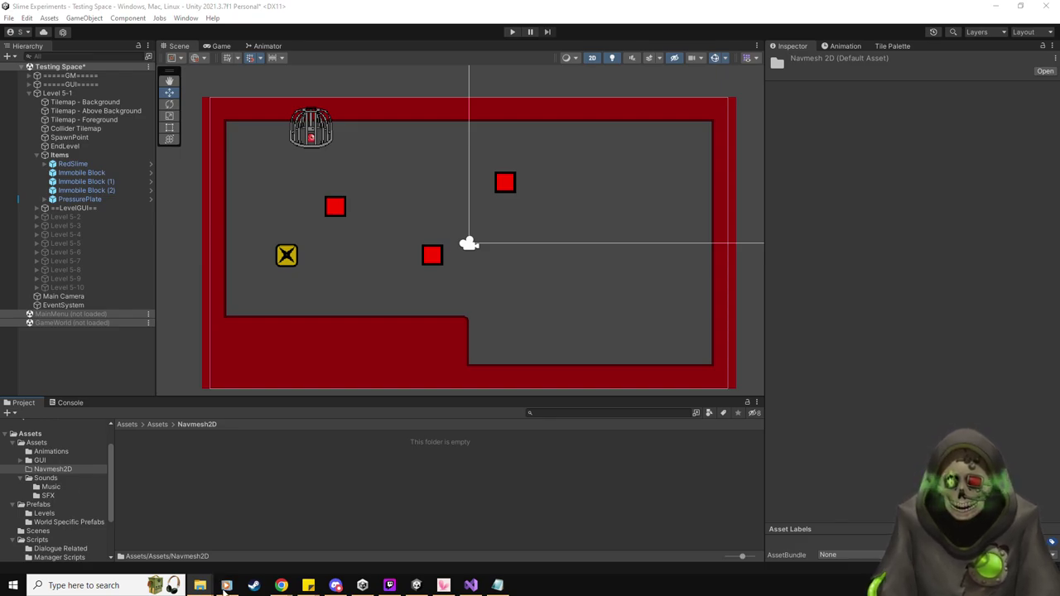
pyautogui.moveTo(202, 586)
pyautogui.moveTo(141, 547)
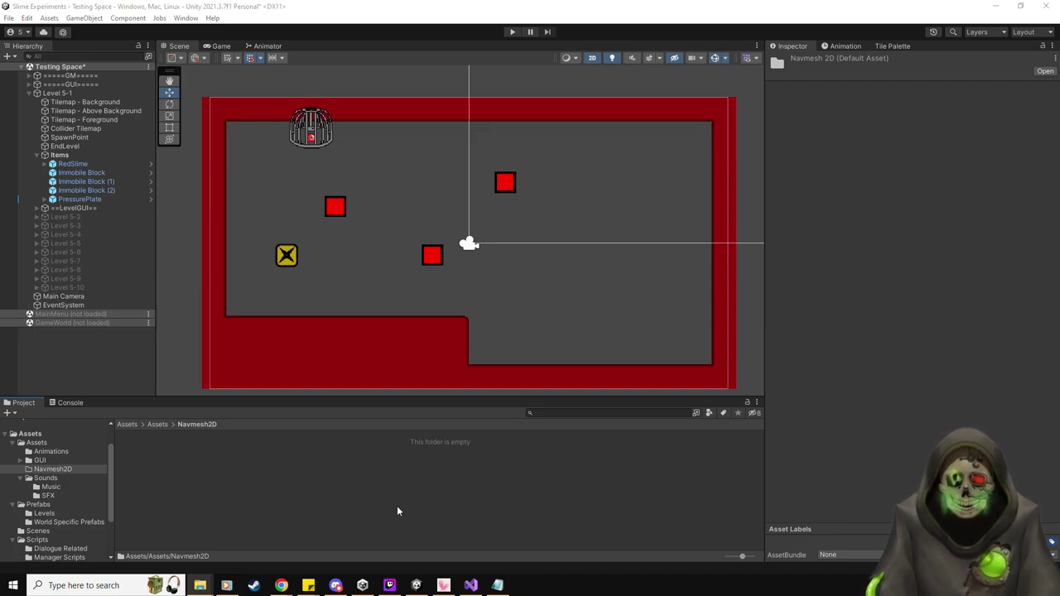
pyautogui.click(859, 4)
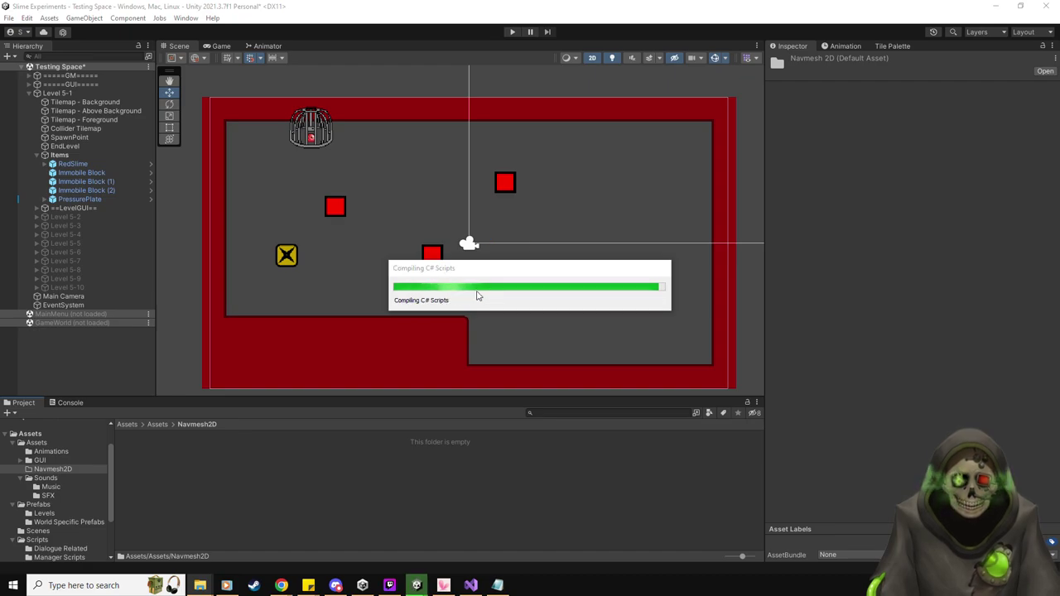
# Resume the tutorial in Chrome, return to Unity and open the imported NavMeshPlus-master folder to examine its contents.
pyautogui.hotkey('alt', 'Tab')
pyautogui.press('space')
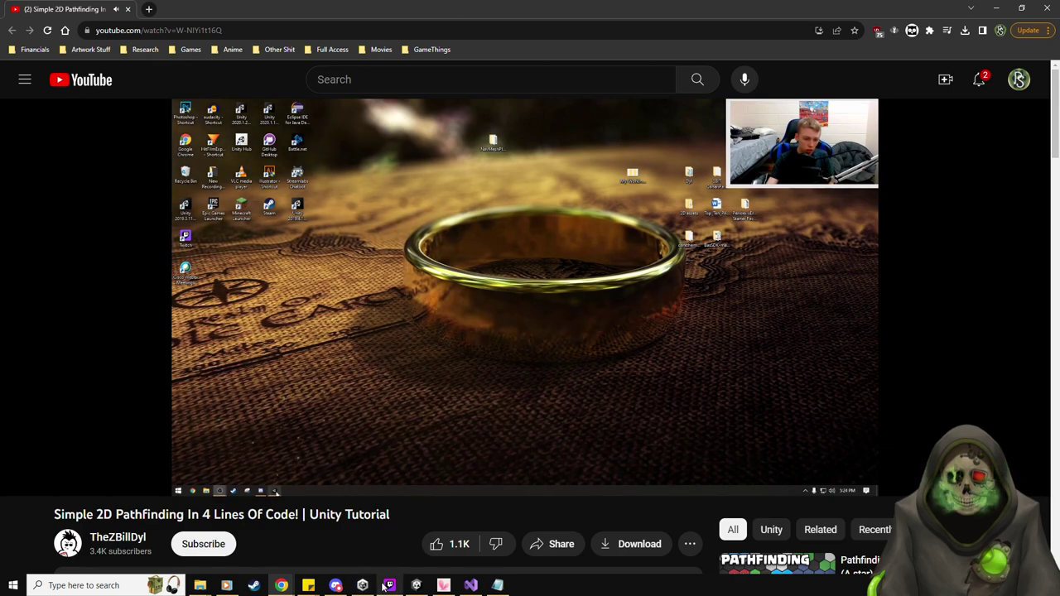
pyautogui.click(416, 586)
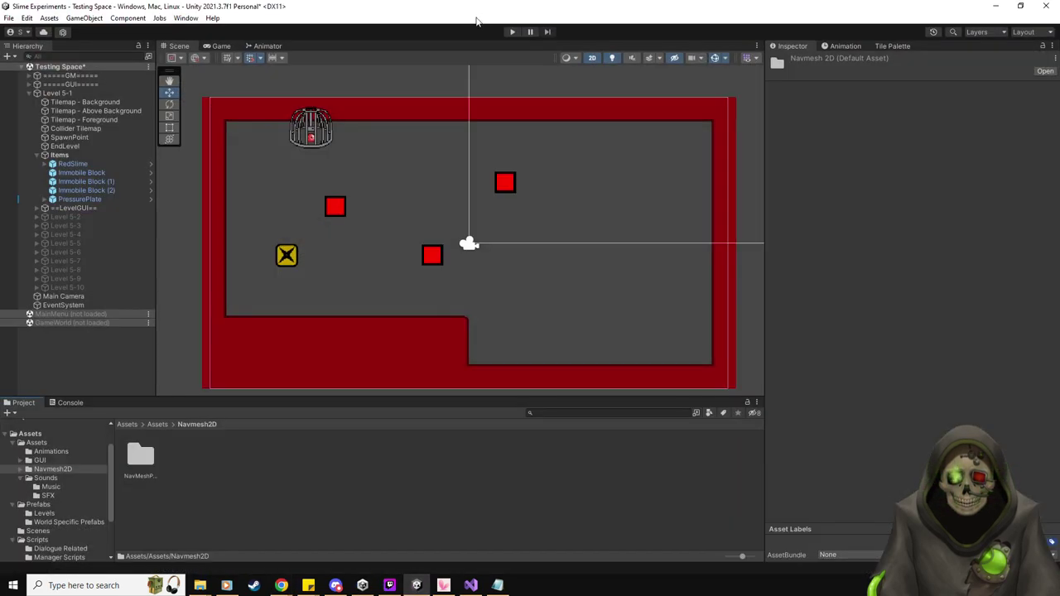
pyautogui.click(514, 436)
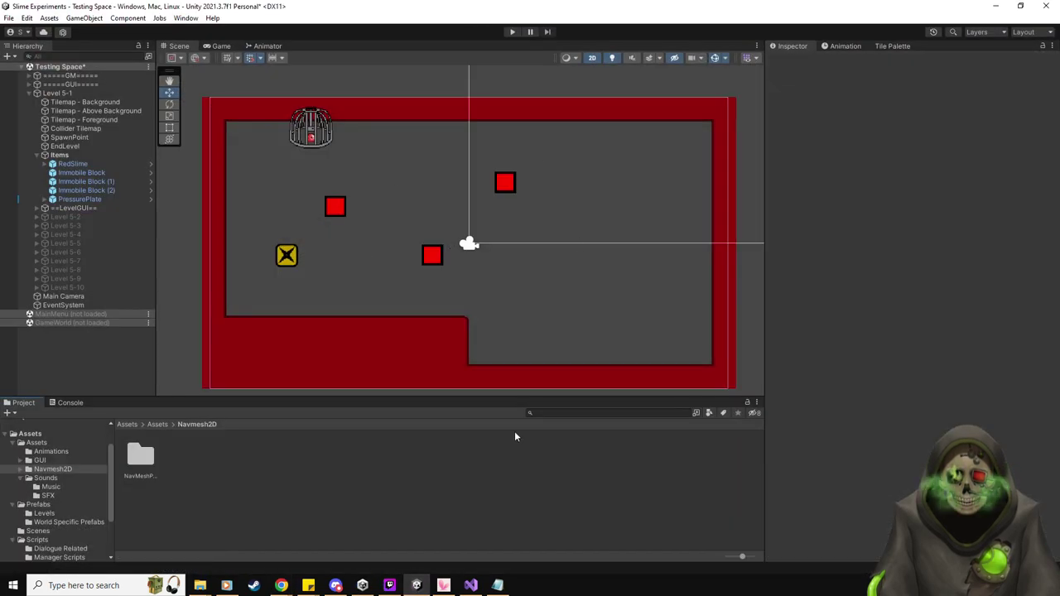
pyautogui.doubleClick(147, 463)
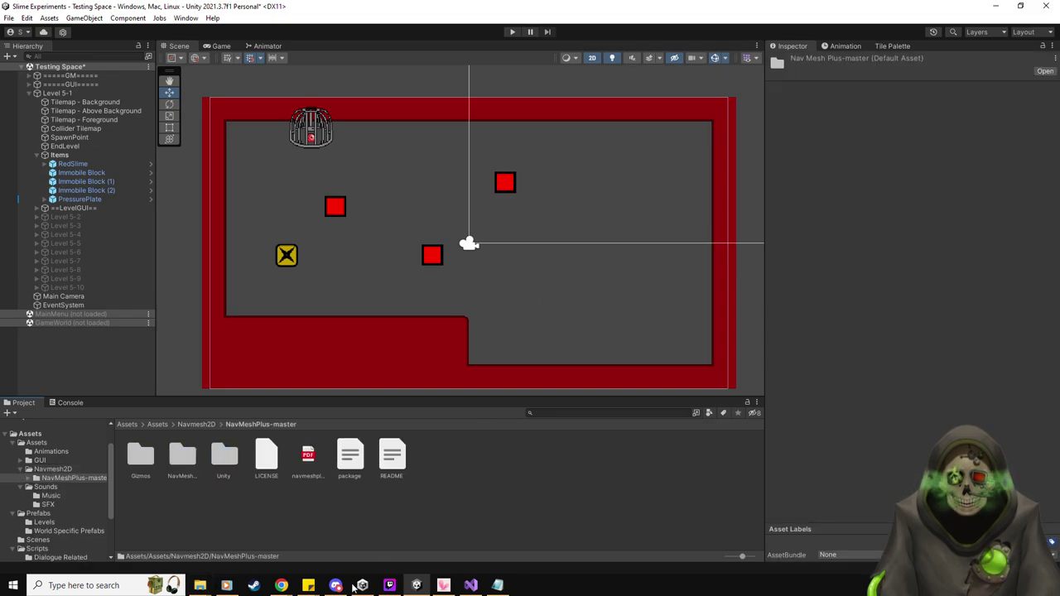
# Minimize Unity to return to the pathfinding tutorial, and skip forward through its tilemap setup to about 3:26.
pyautogui.click(996, 6)
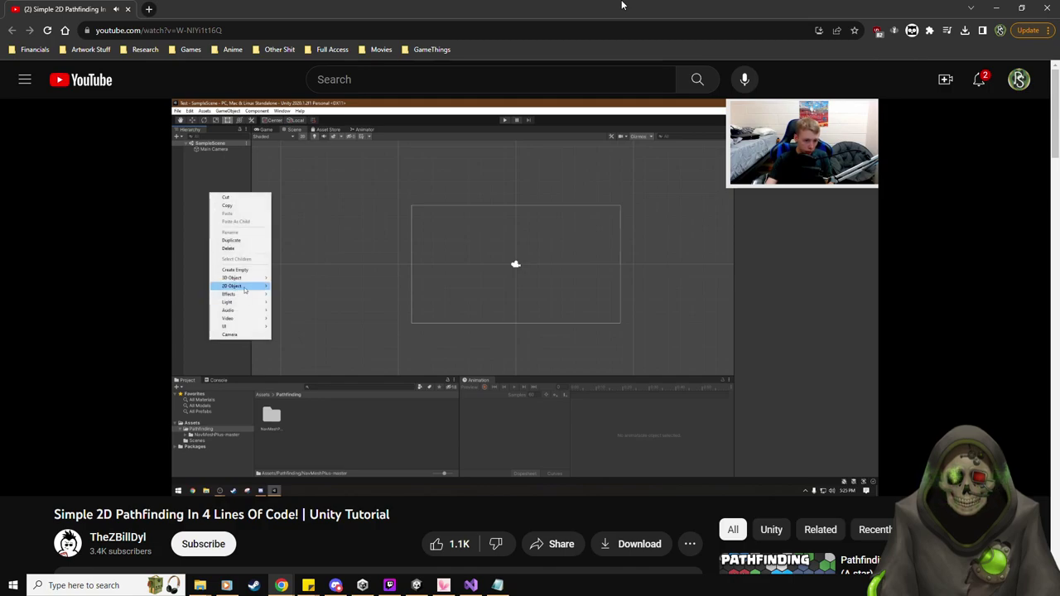
pyautogui.press('Right')
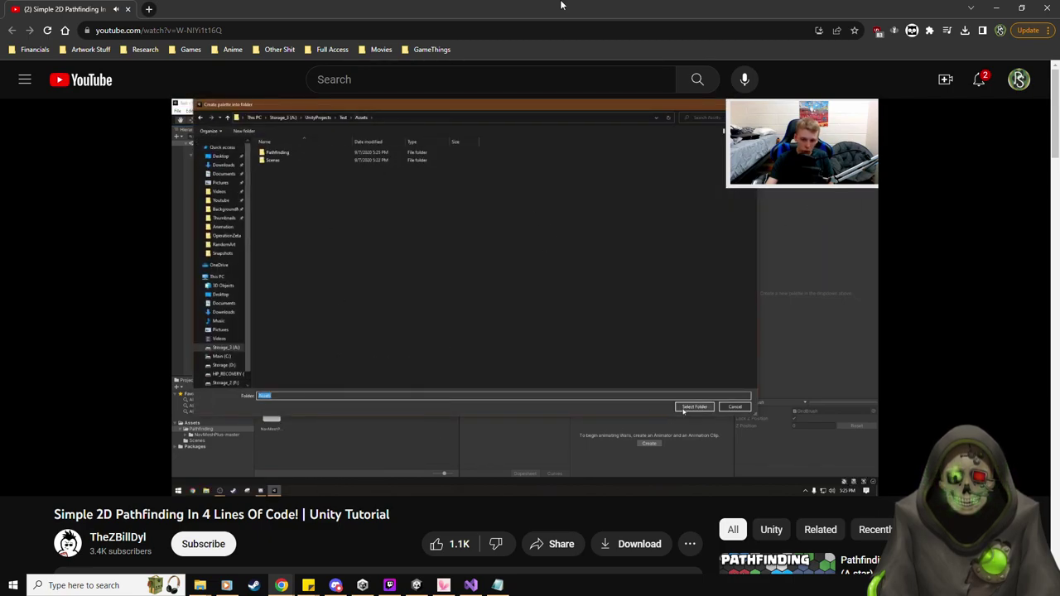
pyautogui.press('Right')
pyautogui.press('Right')
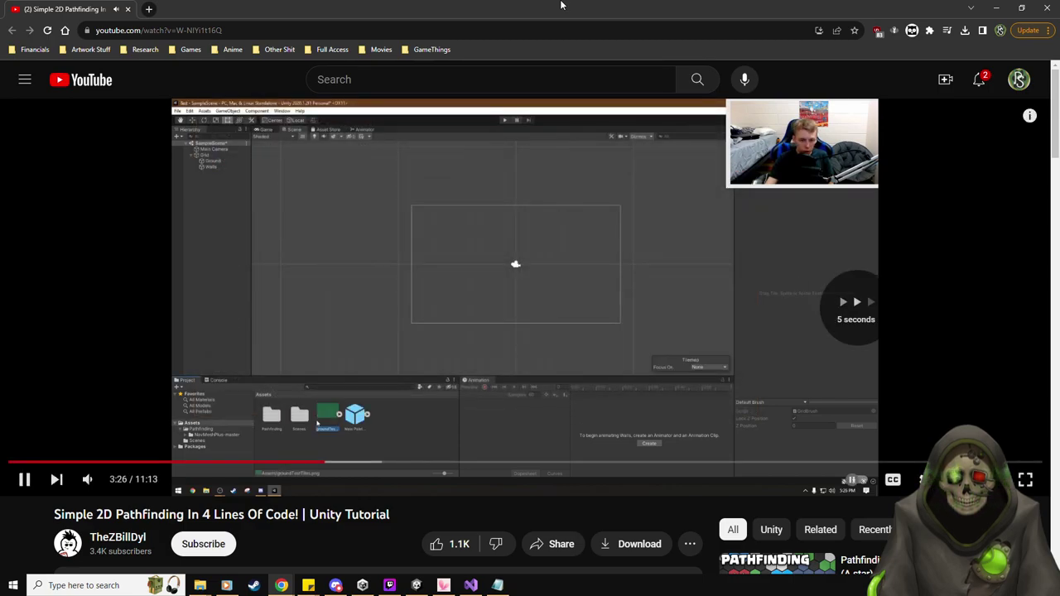
# Skip the pathfinding tutorial forward past the sprite import and slicing section to about 4:18.
pyautogui.press('Right')
pyautogui.press('Right')
pyautogui.press('Right')
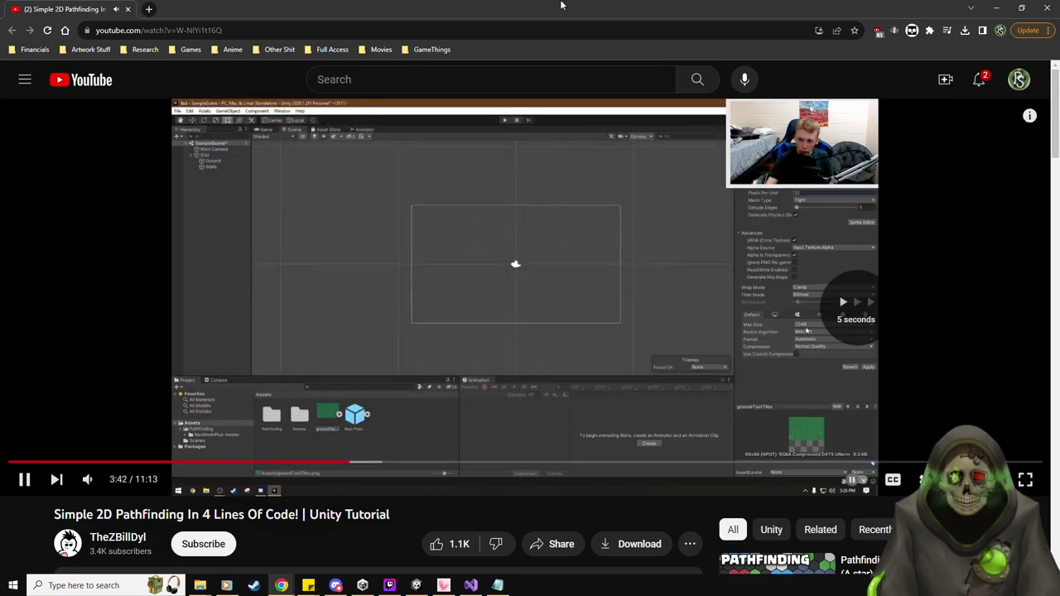
pyautogui.press('Right')
pyautogui.press('Right')
pyautogui.press('Right')
pyautogui.press('Right')
pyautogui.press('Right')
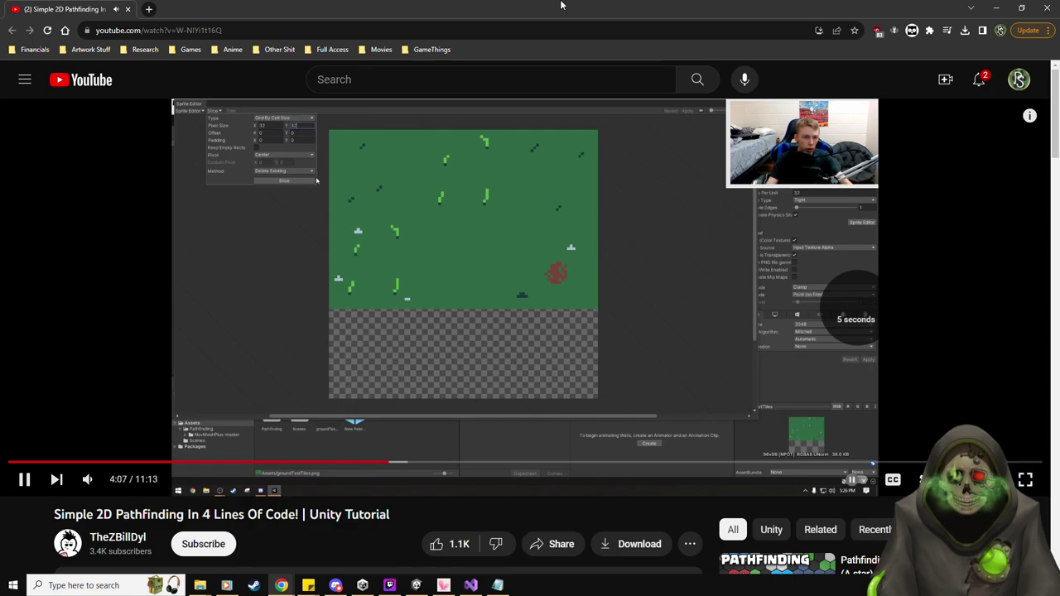
pyautogui.press('Right')
pyautogui.press('Right')
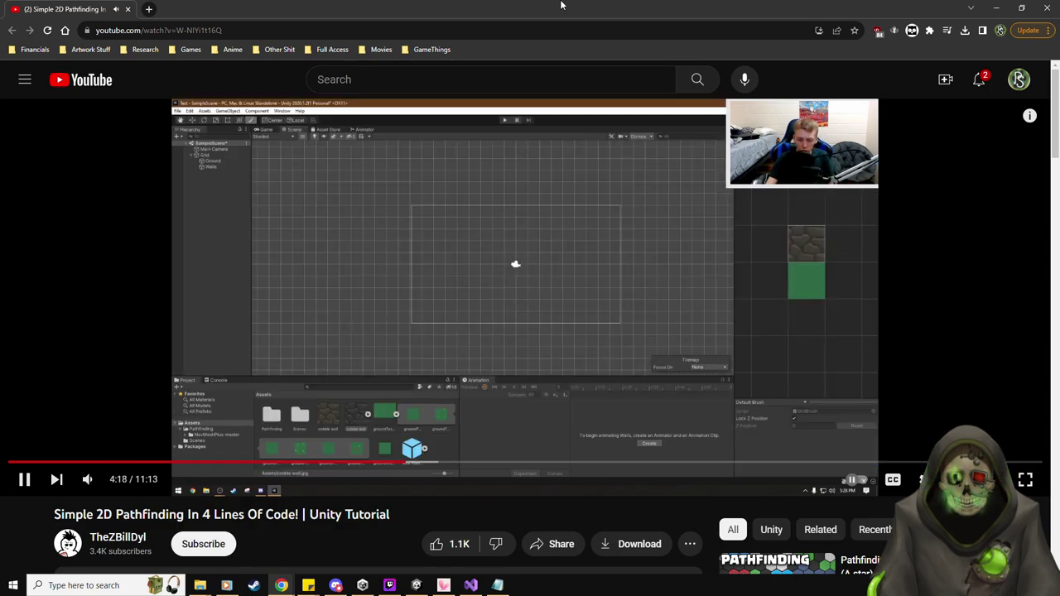
# Skip through the tilemap painting to about 5:08, step back slightly, watch the NavMesh object and component setup, and pause the video.
pyautogui.press('Right')
pyautogui.press('Right')
pyautogui.press('Right')
pyautogui.press('Right')
pyautogui.press('Right')
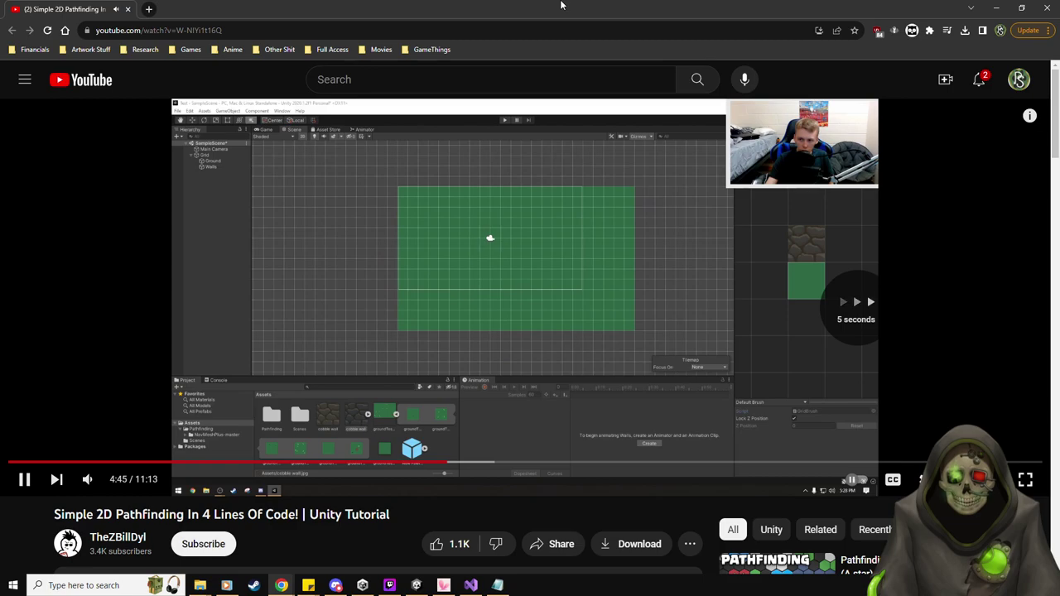
pyautogui.press('Right')
pyautogui.press('Right')
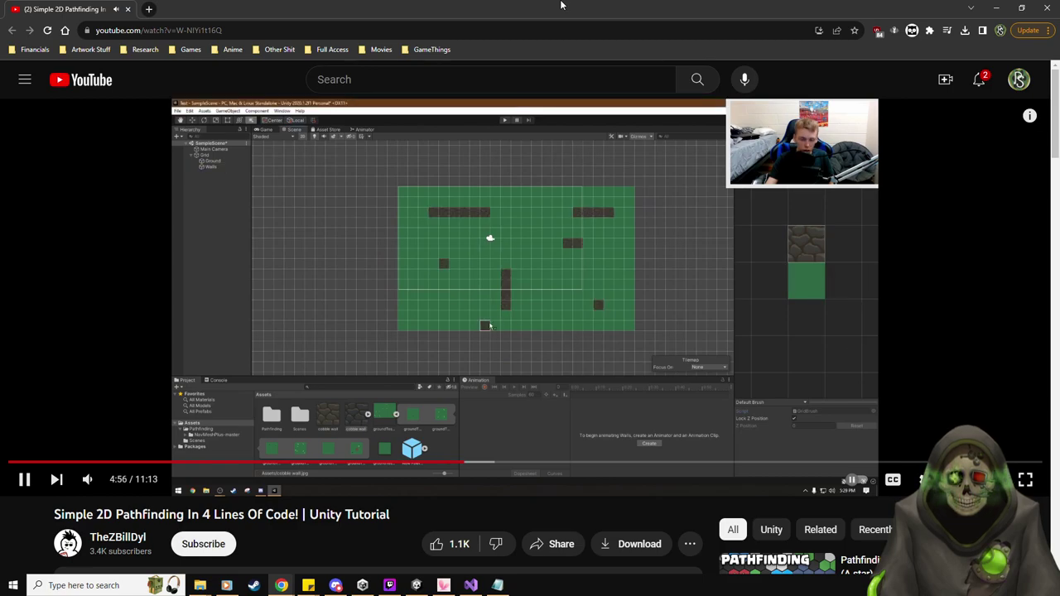
pyautogui.press('Right')
pyautogui.press('Right')
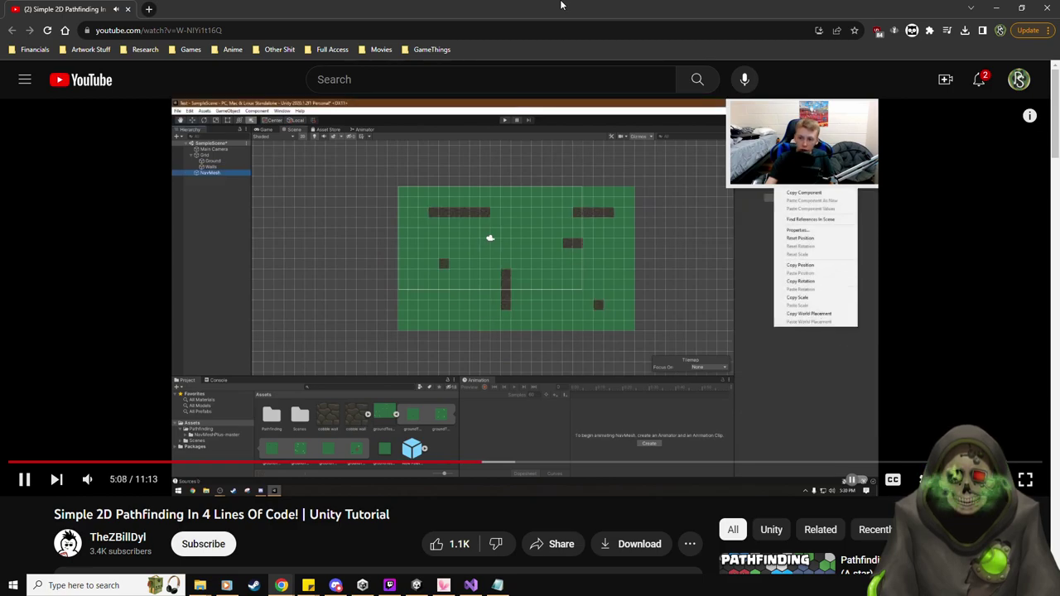
pyautogui.press('Left')
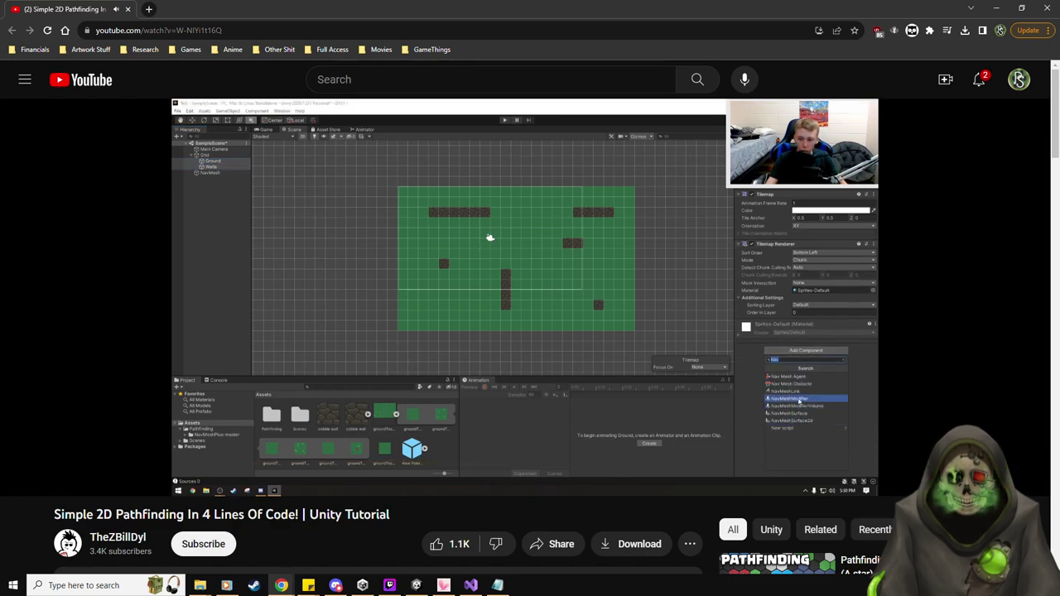
pyautogui.click(304, 277)
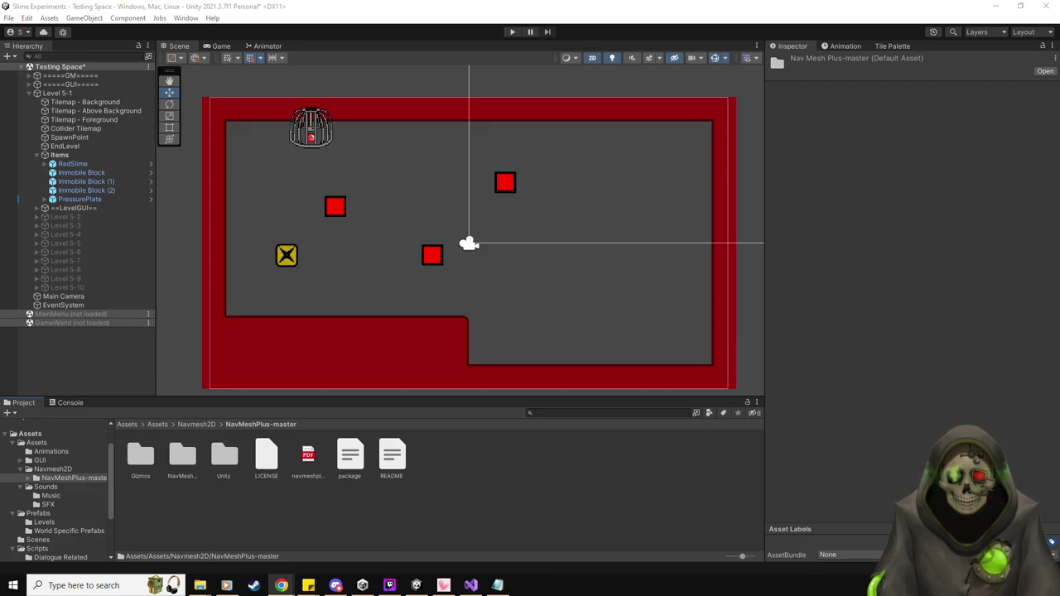
# In Unity, create an empty child object named Navmesh under Level 5-1 and make it the first child.
pyautogui.click(99, 129)
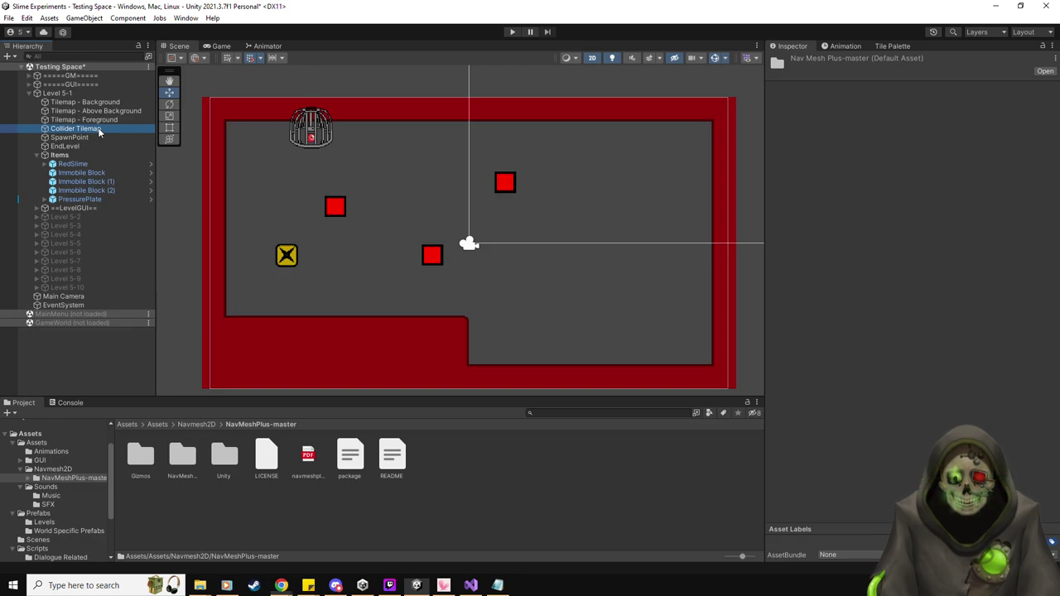
pyautogui.rightClick(72, 94)
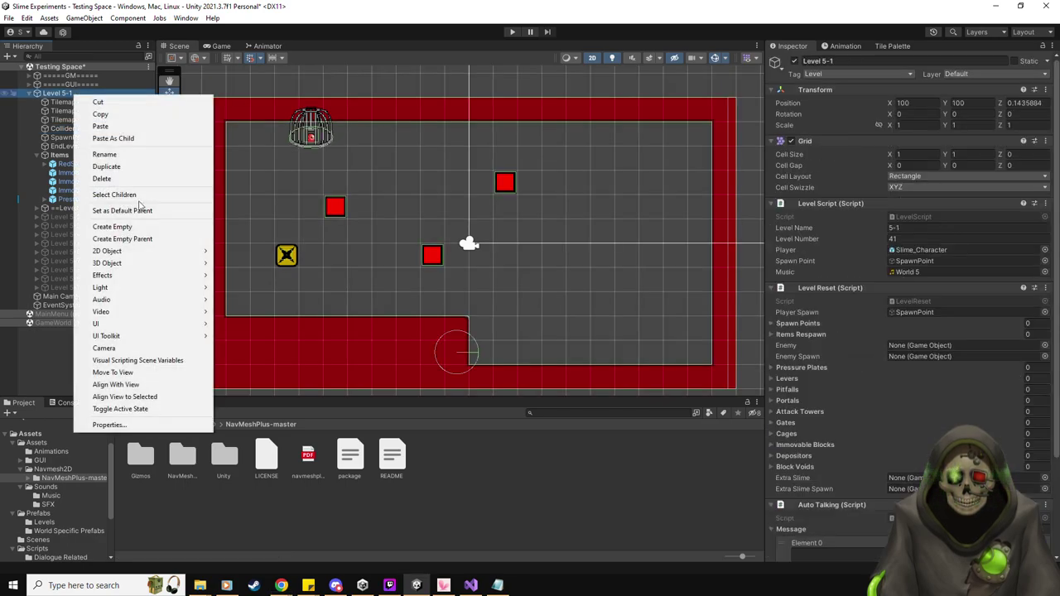
pyautogui.click(134, 230)
pyautogui.write('Na')
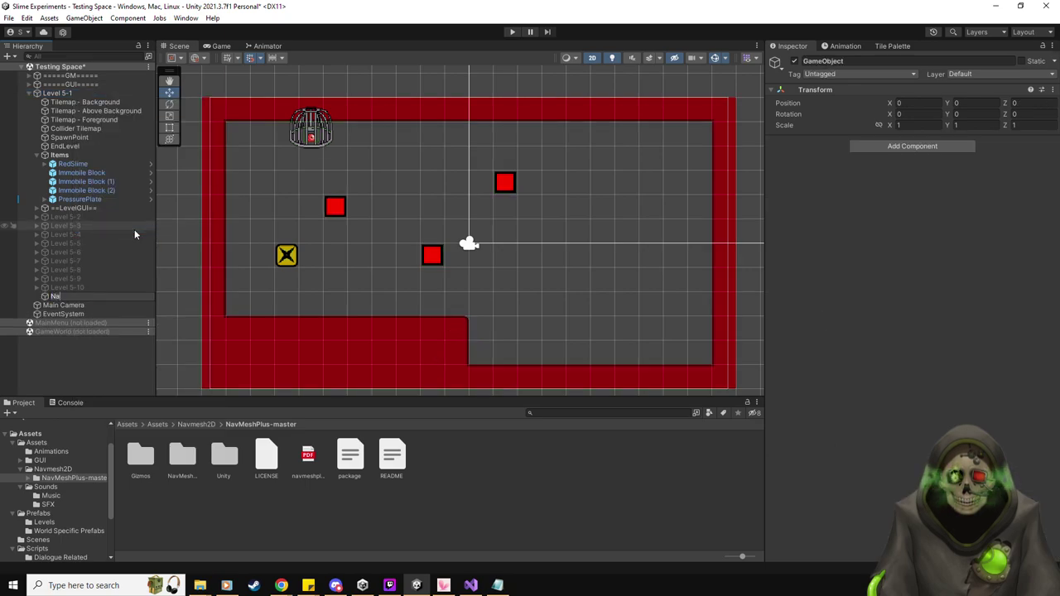
pyautogui.write('vmesh')
pyautogui.press('Return')
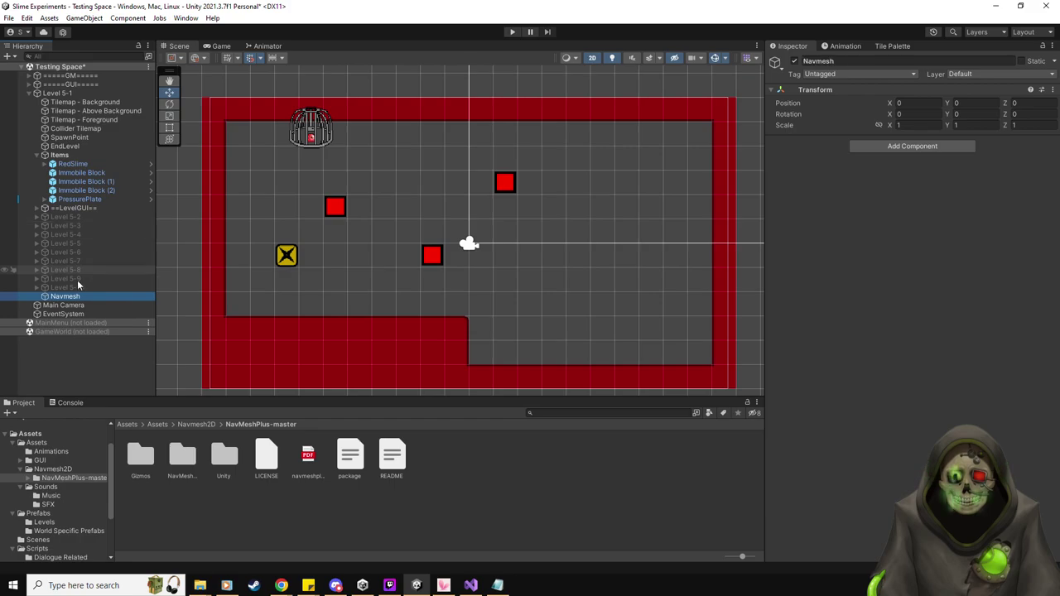
pyautogui.moveTo(73, 100); pyautogui.dragTo(73, 98)
# Check the tutorial in Chrome, return to Unity and reset the Navmesh object's Transform.
pyautogui.hotkey('alt', 'Tab')
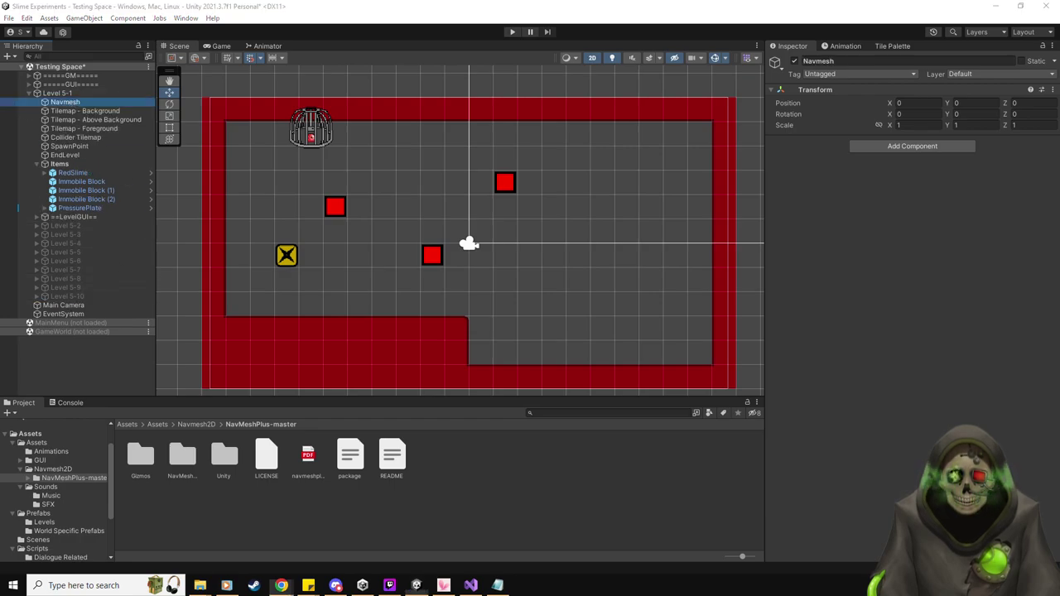
pyautogui.rightClick(68, 103)
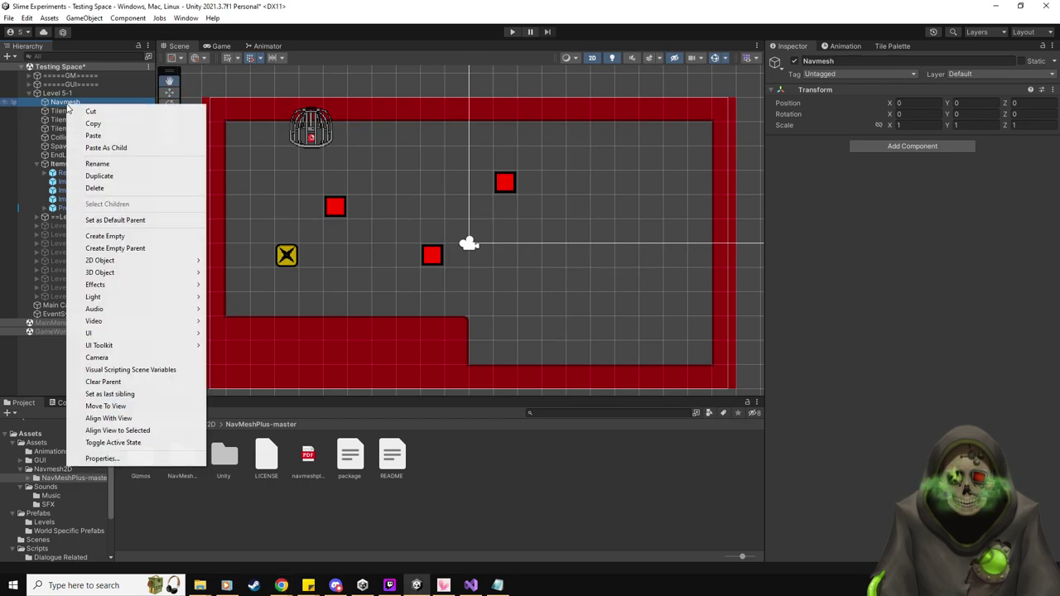
pyautogui.press('Escape')
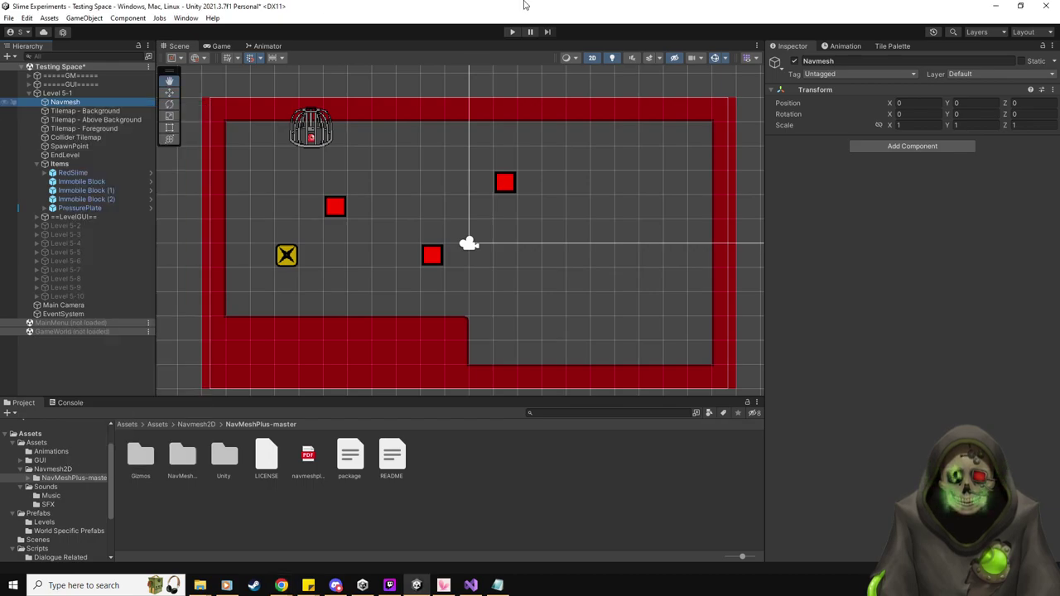
pyautogui.rightClick(841, 103)
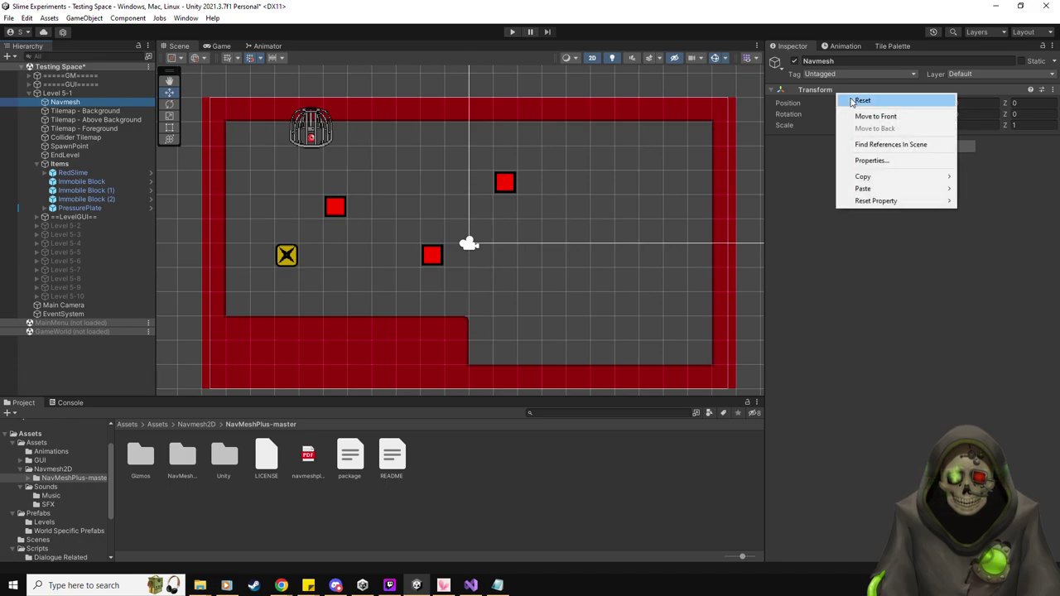
pyautogui.click(866, 99)
# Check the tutorial again and search the components that can be added to the Navmesh object for "navme".
pyautogui.hotkey('alt', 'Tab')
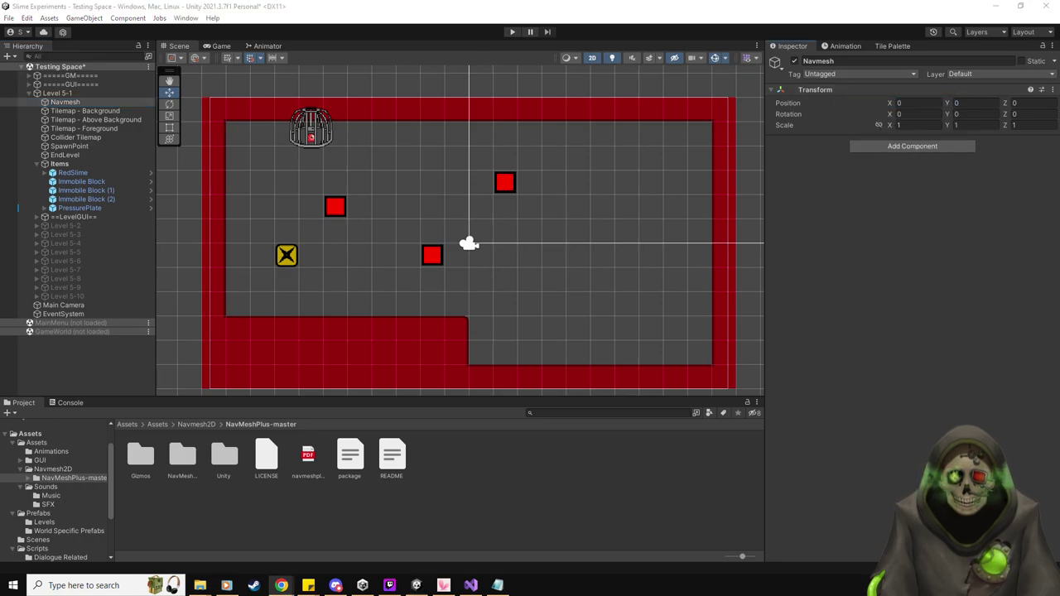
pyautogui.click(940, 147)
pyautogui.write('nav')
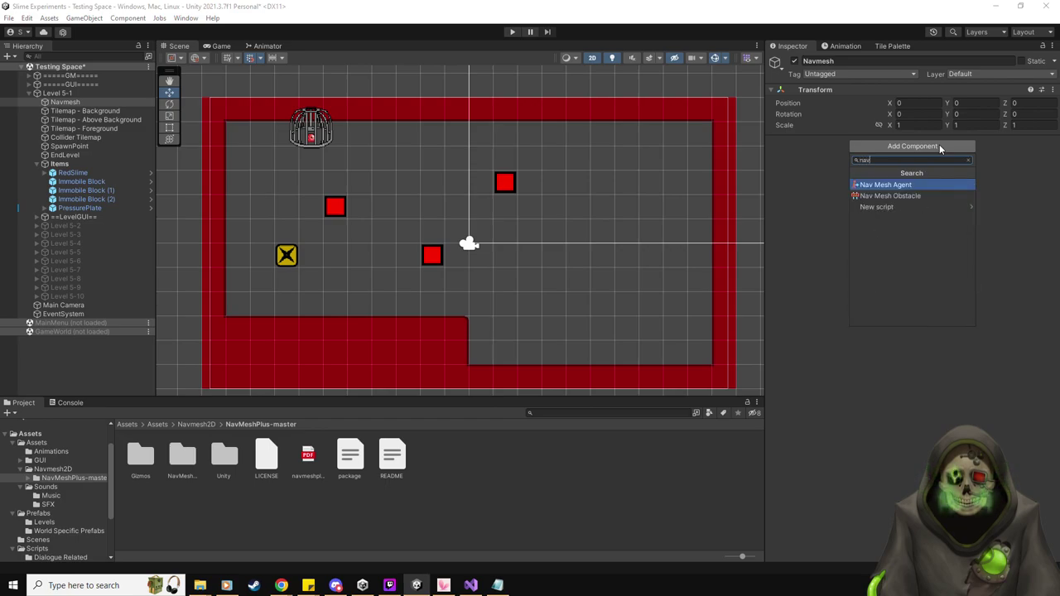
pyautogui.write('me')
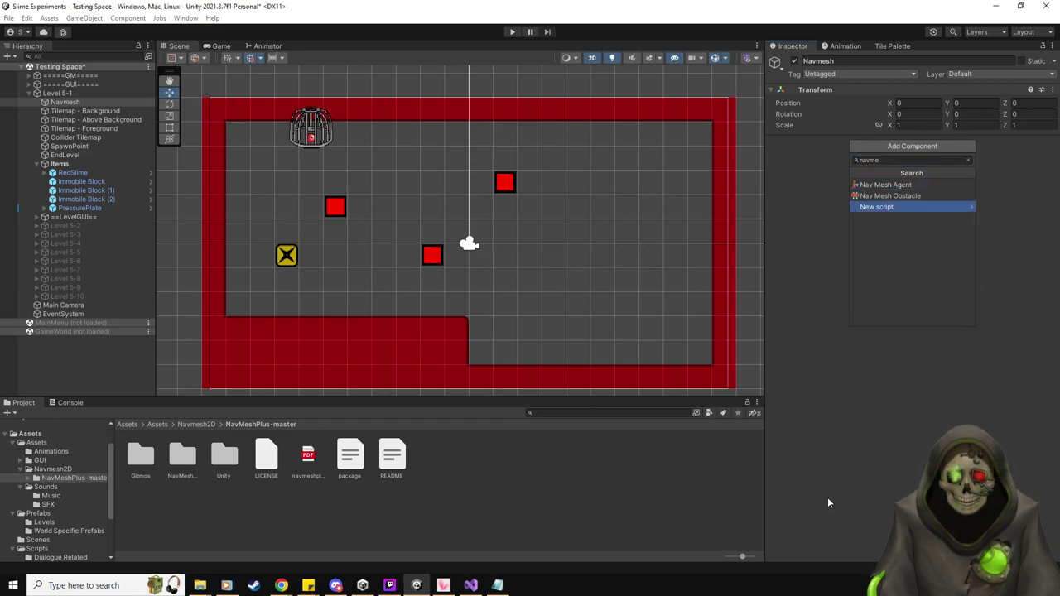
pyautogui.click(828, 502)
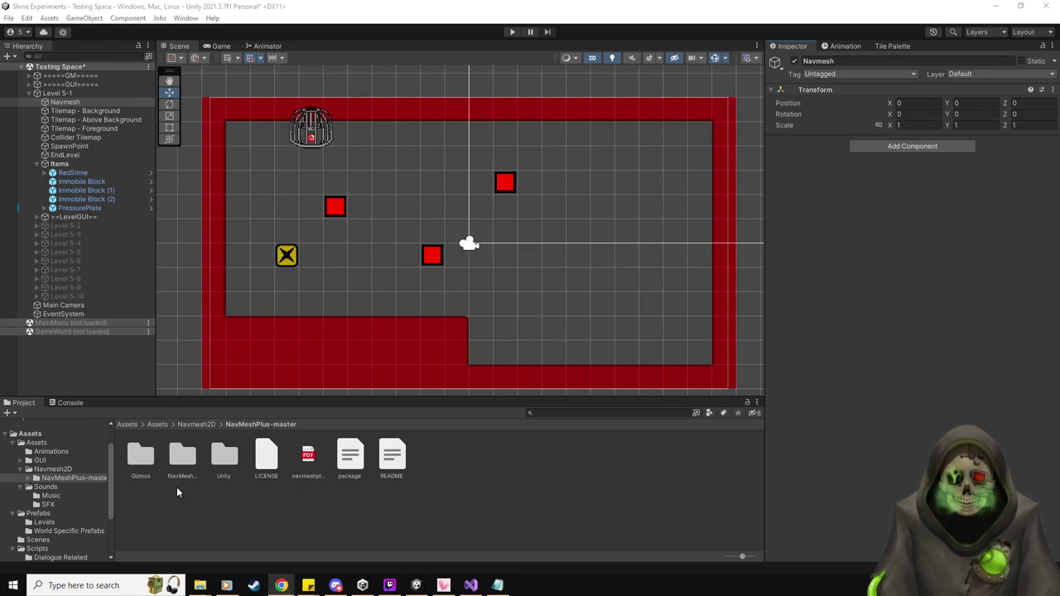
# Open the Editor folder inside NavMeshComponents and inspect its scripts, ending with RootSources2dEditor.
pyautogui.doubleClick(182, 455)
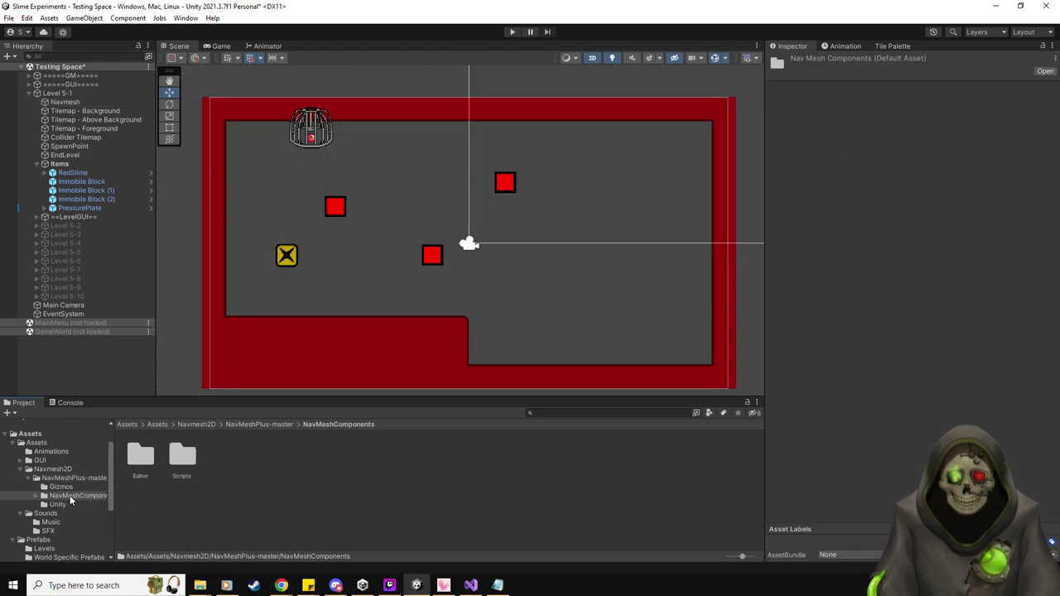
pyautogui.click(36, 496)
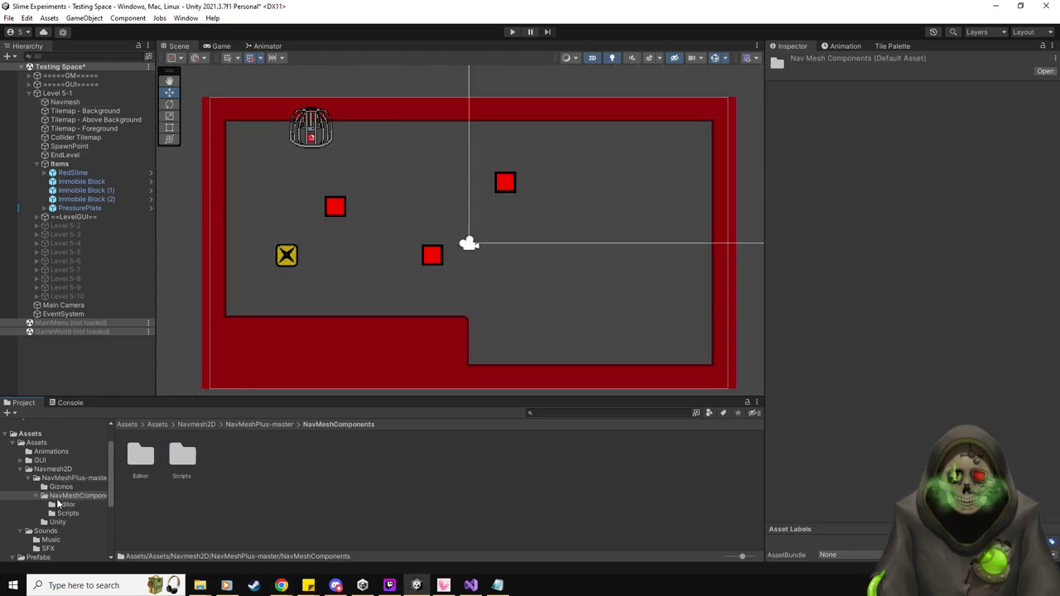
pyautogui.doubleClick(140, 455)
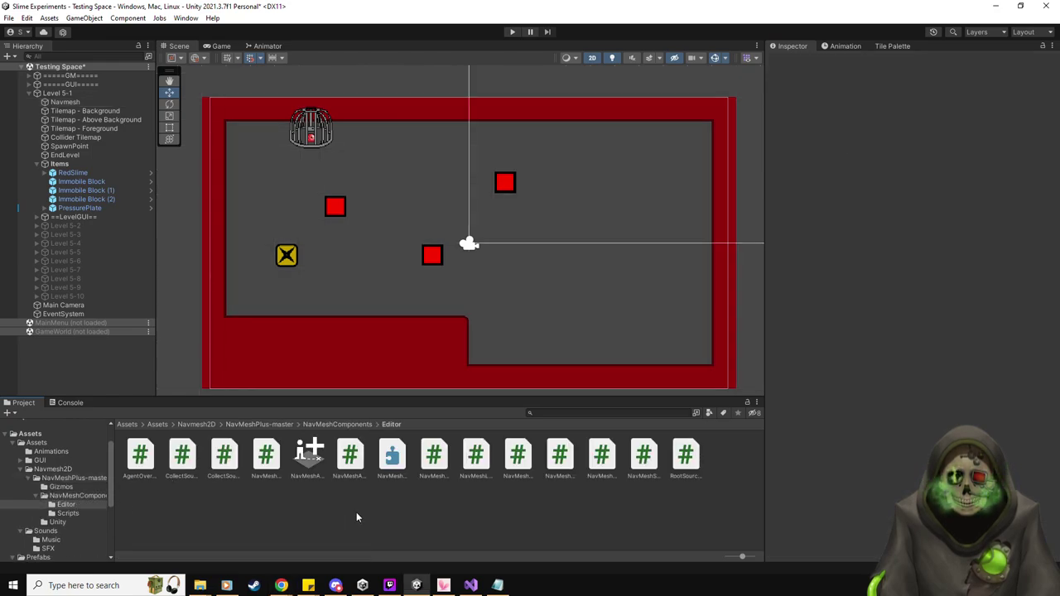
pyautogui.click(350, 454)
pyautogui.click(433, 454)
pyautogui.click(476, 456)
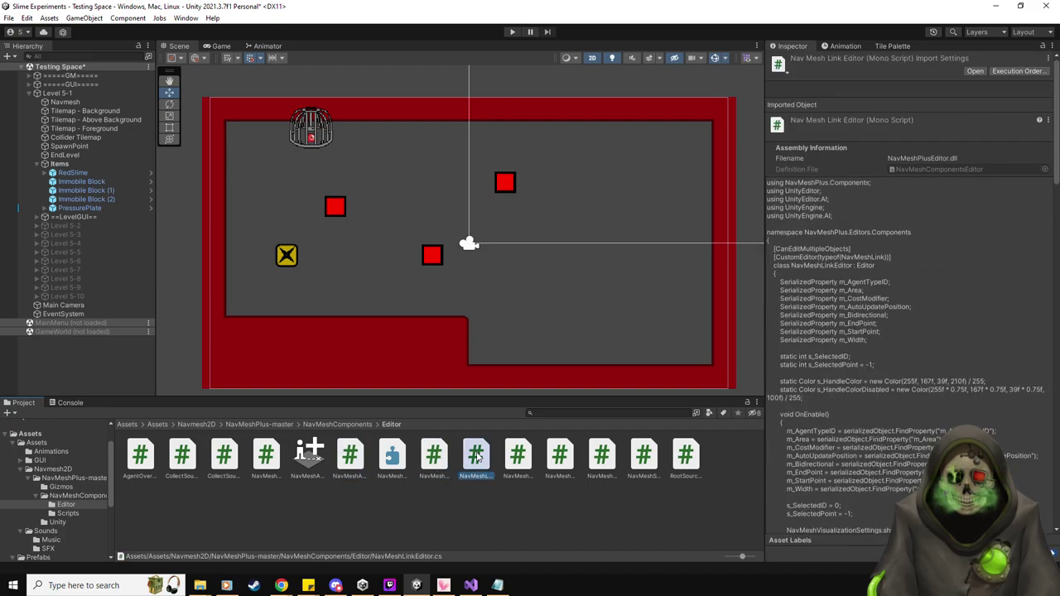
pyautogui.click(517, 456)
pyautogui.click(560, 456)
pyautogui.click(638, 458)
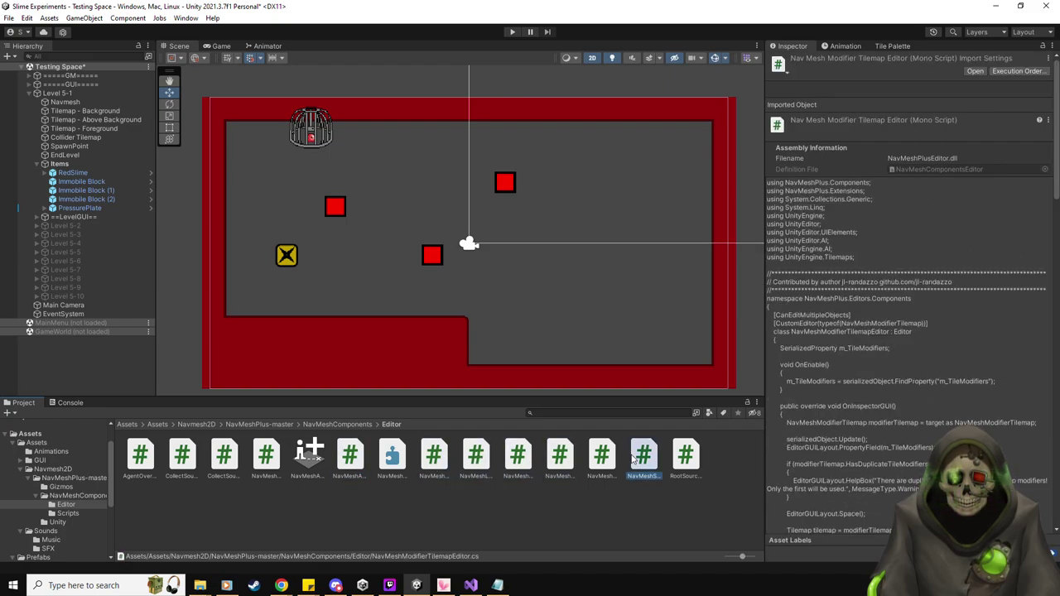
pyautogui.click(685, 460)
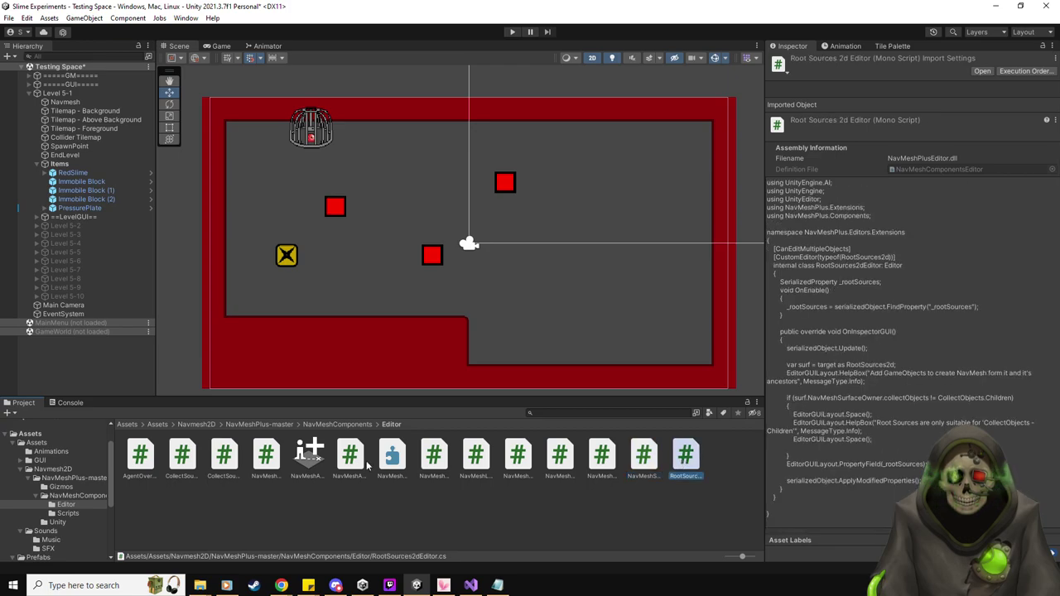
# Go through the Editor scripts again, from NavMeshAgentAttributePropertyDrawer to NavMeshModifierTilemapEditor.
pyautogui.click(265, 458)
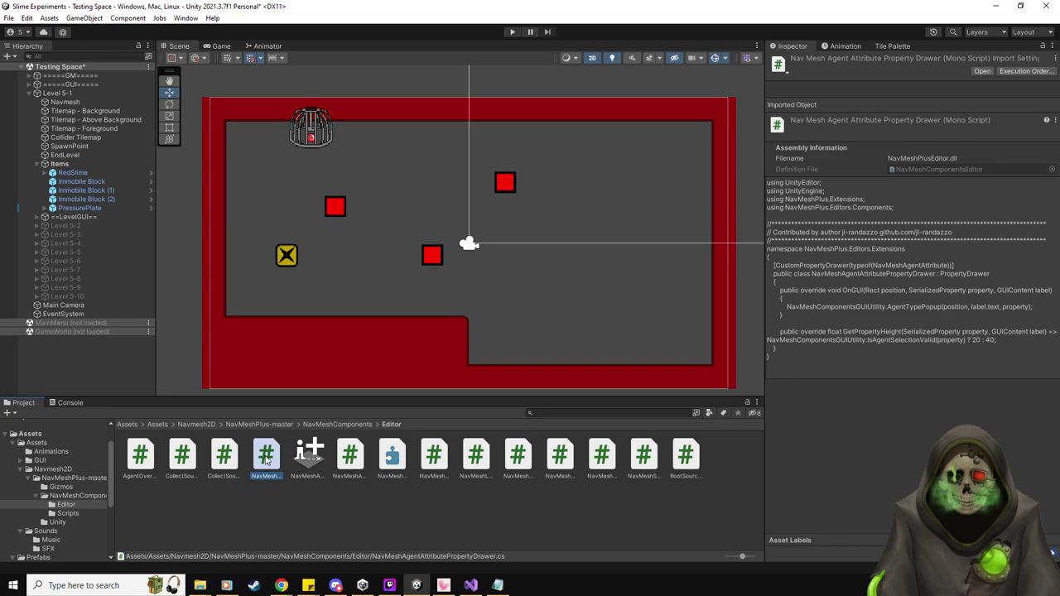
pyautogui.click(349, 456)
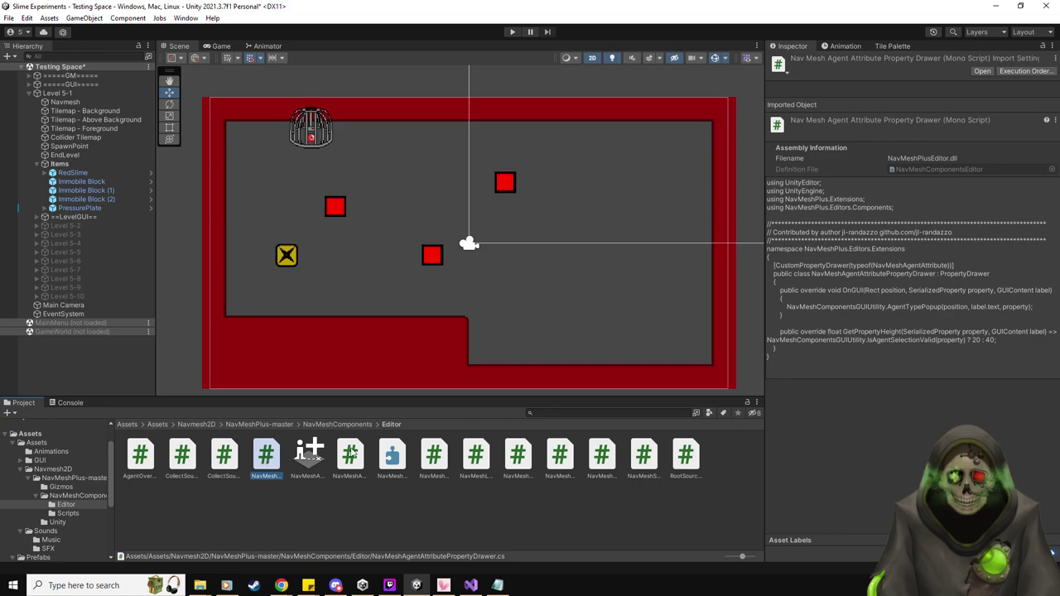
pyautogui.click(448, 456)
pyautogui.click(491, 462)
pyautogui.click(536, 462)
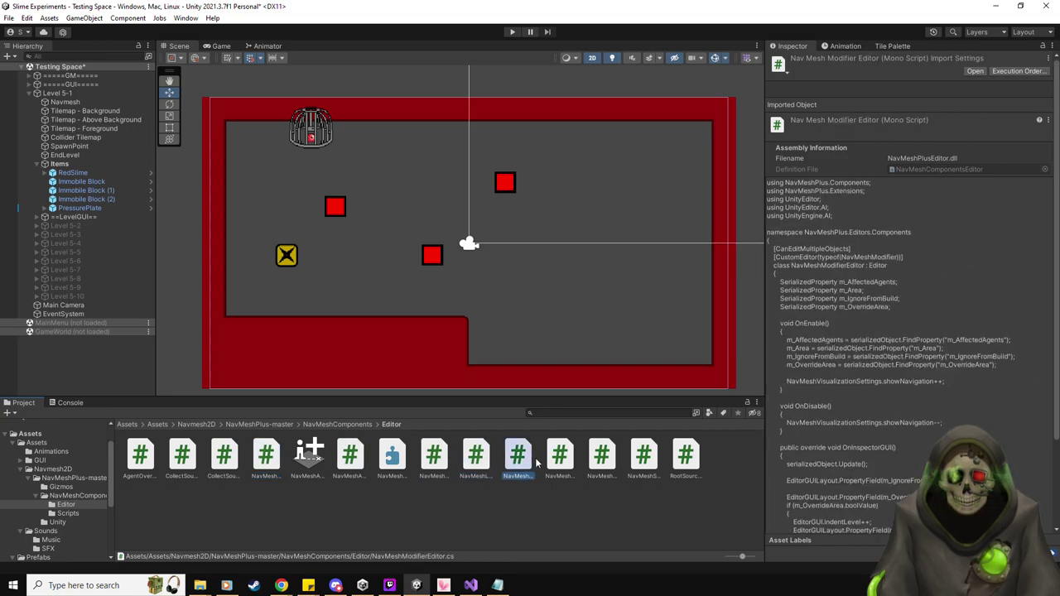
pyautogui.click(596, 463)
pyautogui.click(562, 462)
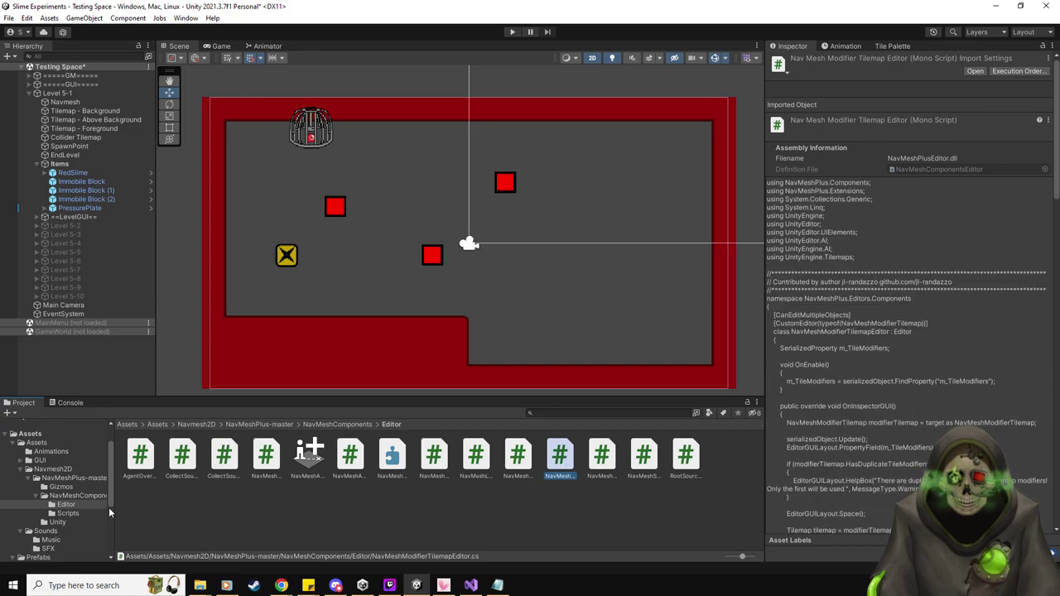
# Inspect the NavMeshComponents Scripts folder, including NavMeshAgentAttribute, NavMeshAreaAttribute and AgentOverride2d, and return to the NavMeshComponents folder.
pyautogui.click(69, 514)
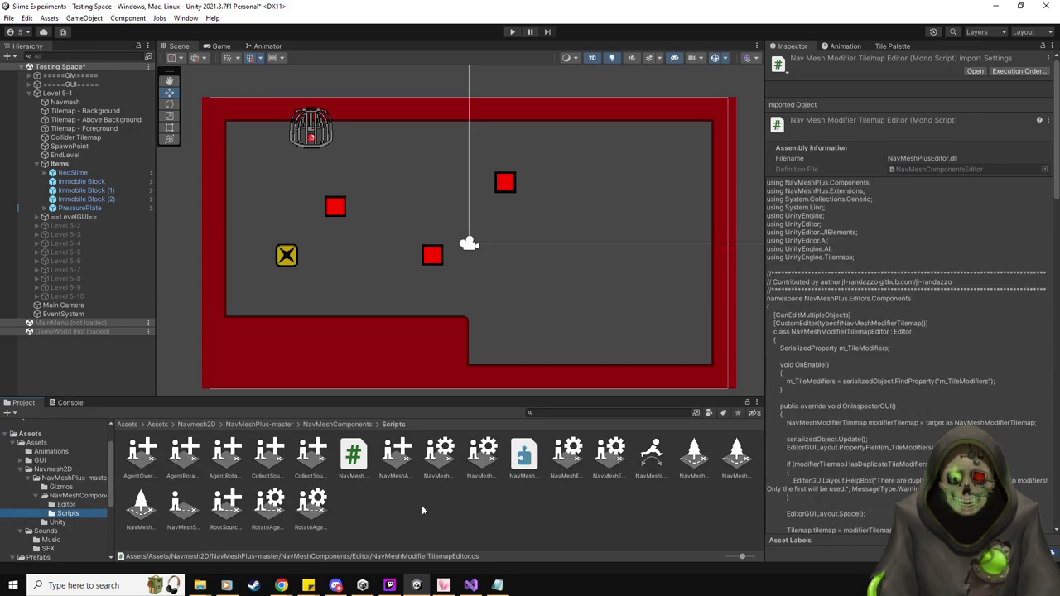
pyautogui.click(358, 468)
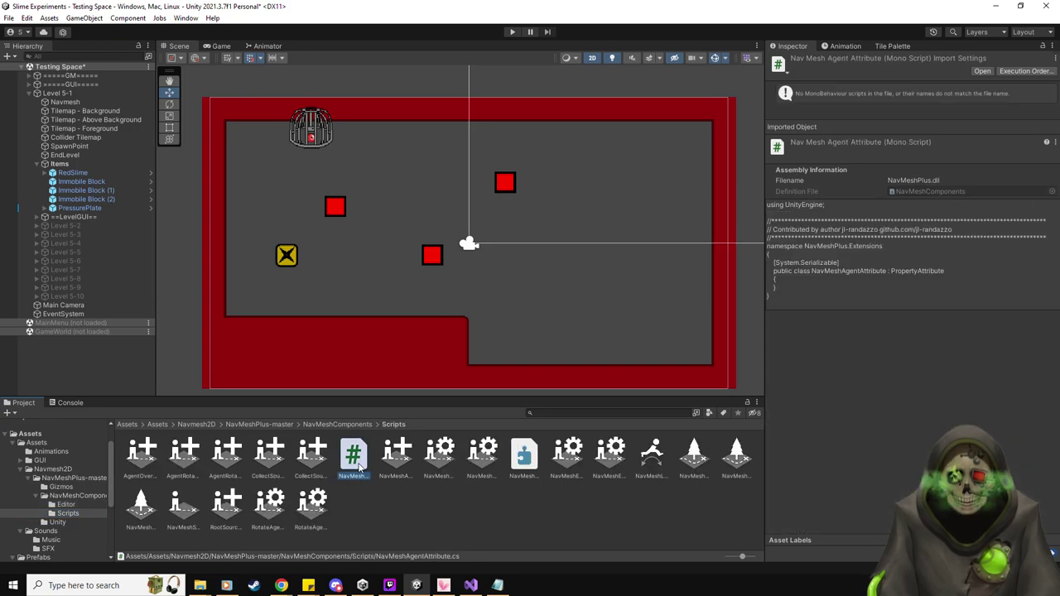
pyautogui.click(533, 462)
pyautogui.click(487, 466)
pyautogui.press('Left')
pyautogui.press('Left')
pyautogui.press('Left')
pyautogui.press('Left')
pyautogui.press('Left')
pyautogui.press('Left')
pyautogui.press('Left')
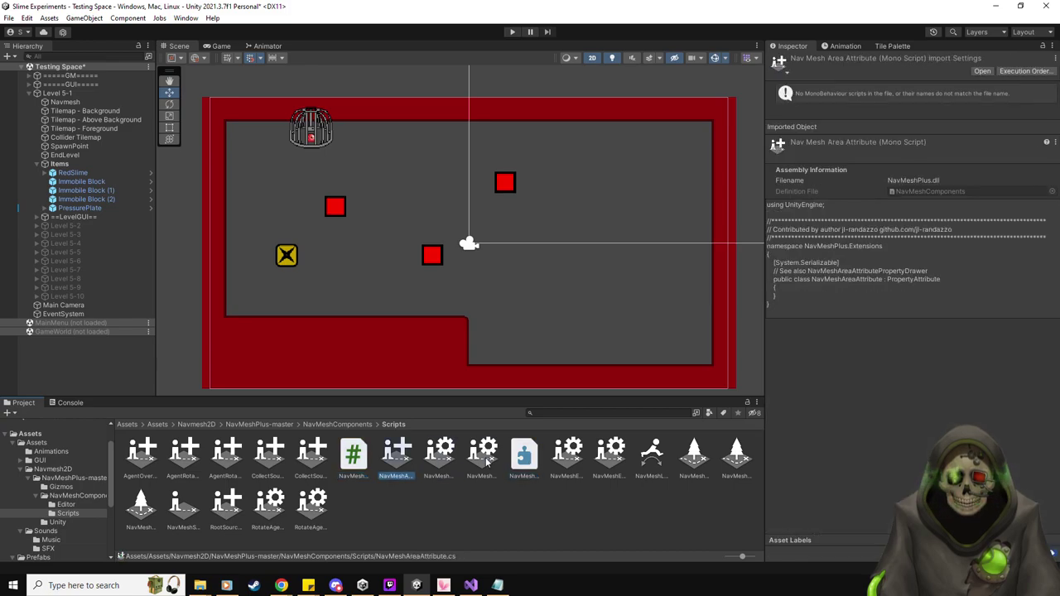
pyautogui.press('Left')
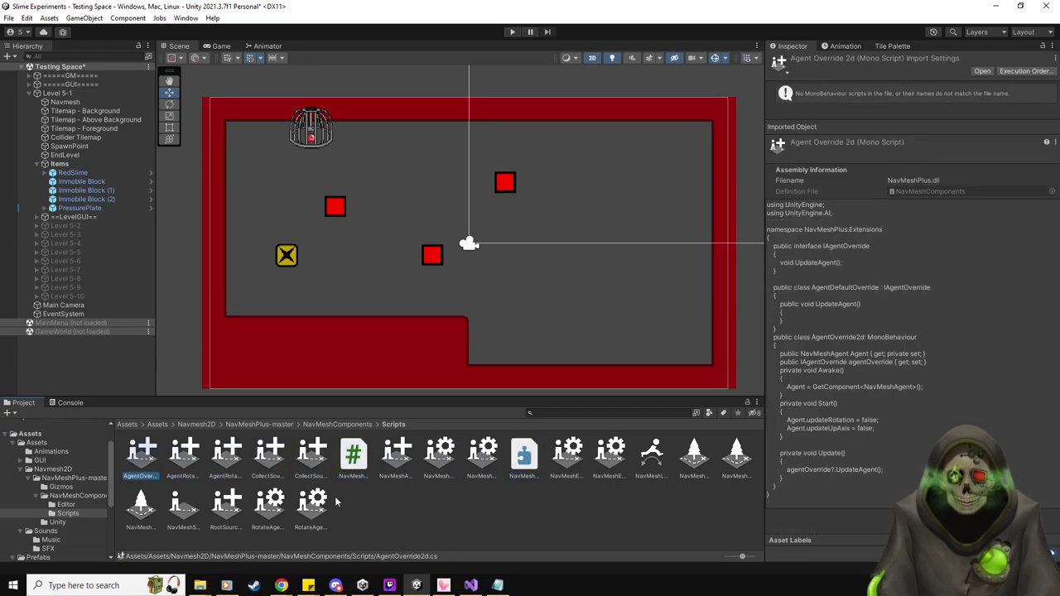
pyautogui.click(69, 506)
pyautogui.click(70, 498)
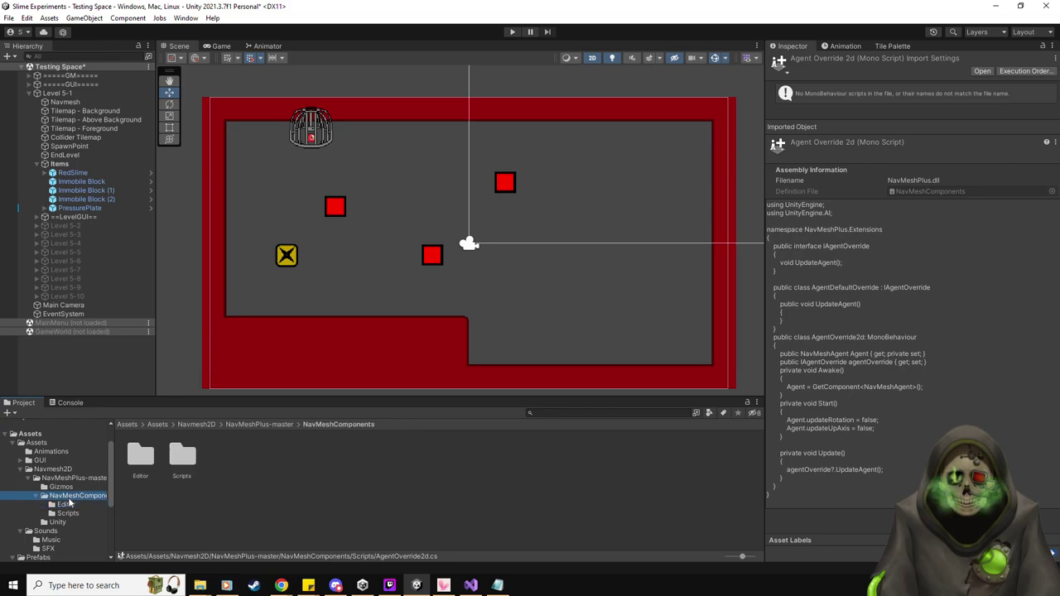
# Look through the Navmesh2D and NavMeshPlus-master folders and inspect the Gizmos icons from NavMeshLink Icon to NavMeshSurface2d Icon.
pyautogui.click(60, 489)
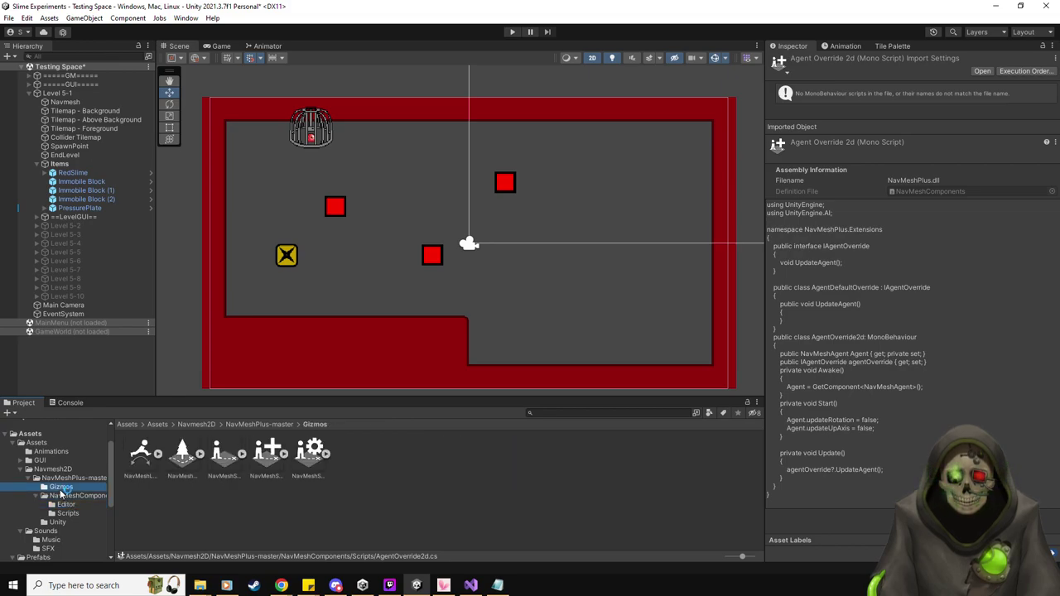
pyautogui.click(65, 480)
pyautogui.click(61, 472)
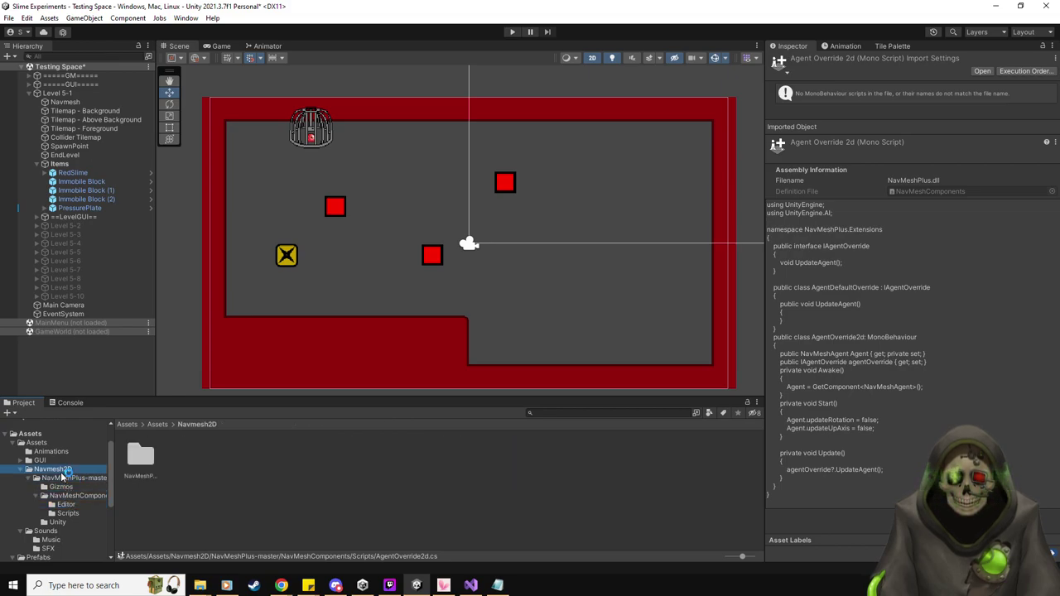
pyautogui.click(71, 481)
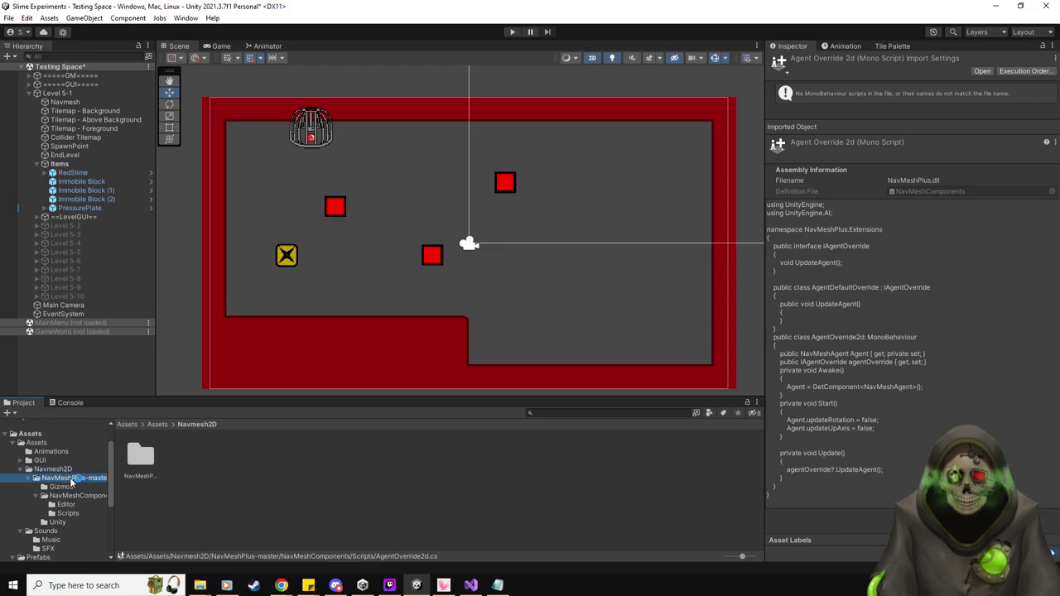
pyautogui.click(72, 489)
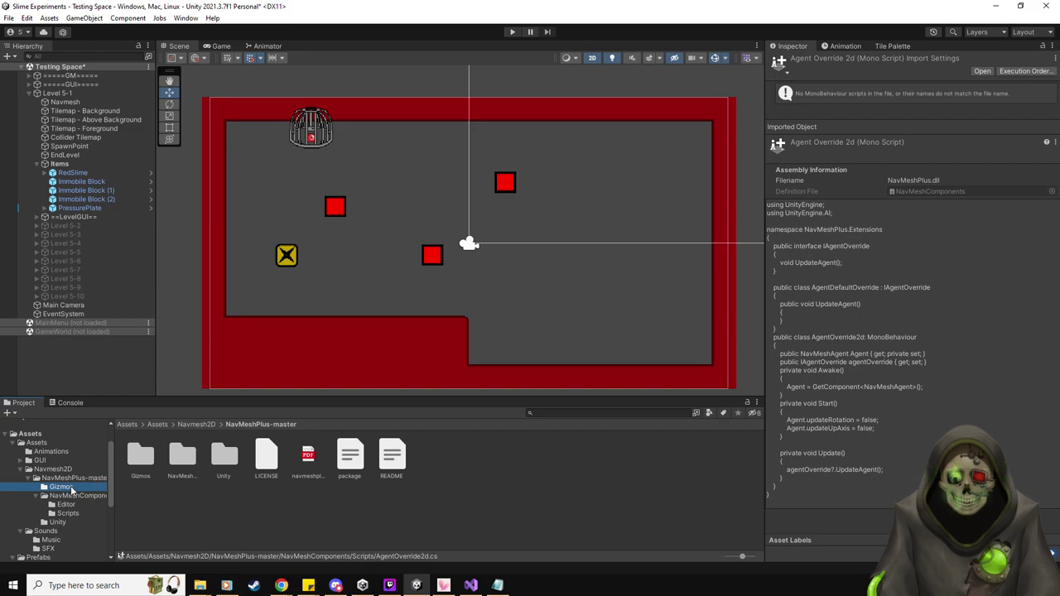
pyautogui.click(182, 455)
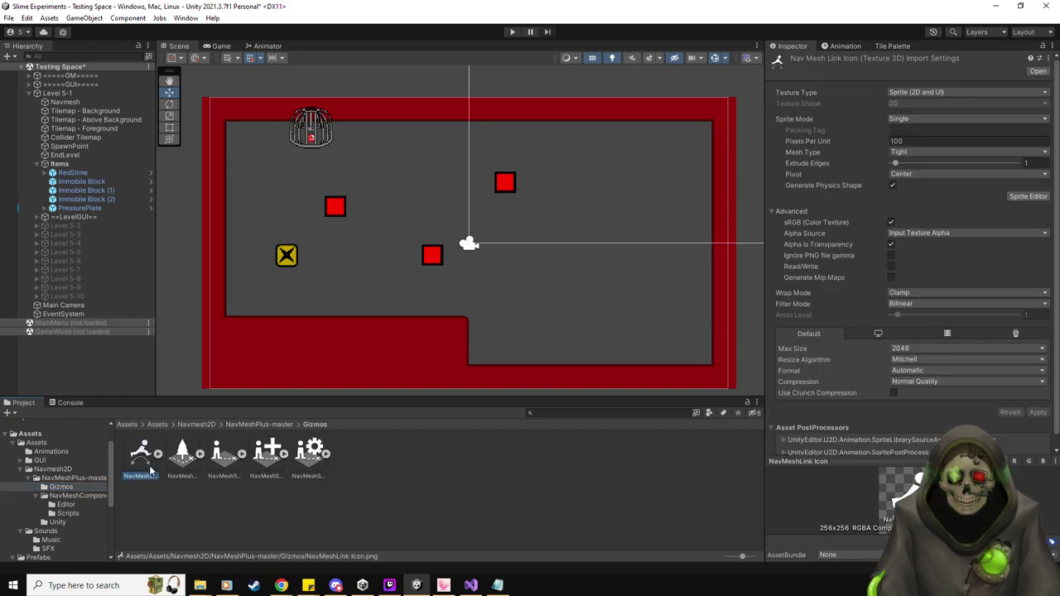
pyautogui.press('Right')
pyautogui.press('Right')
pyautogui.press('Right')
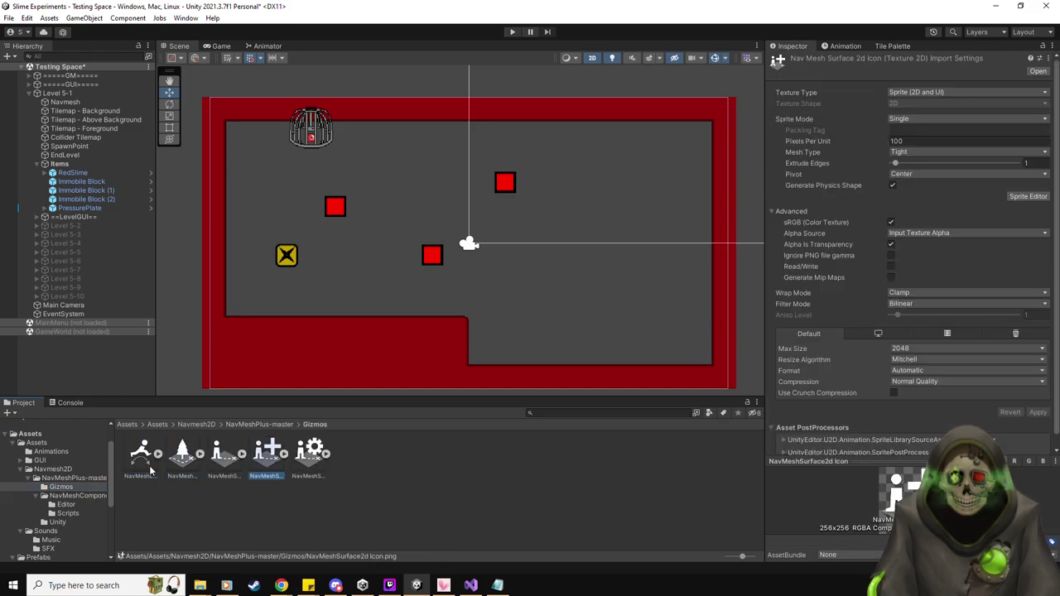
# Inspect the scripts in the NavMeshComponents Editor folder one by one, from AgentOverride2dEditor to RootSources2dEditor.
pyautogui.click(73, 495)
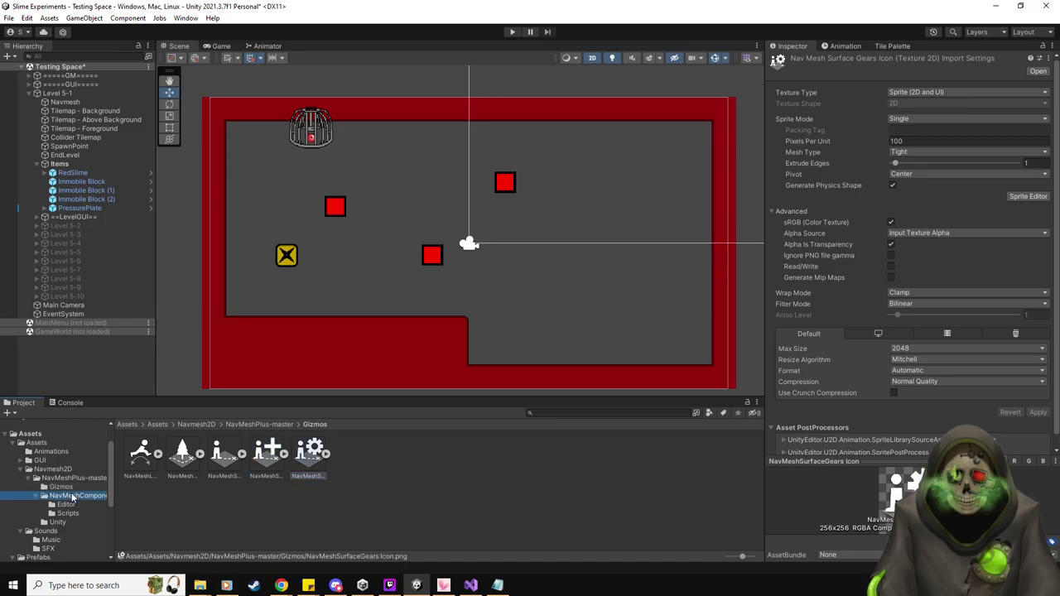
pyautogui.click(65, 505)
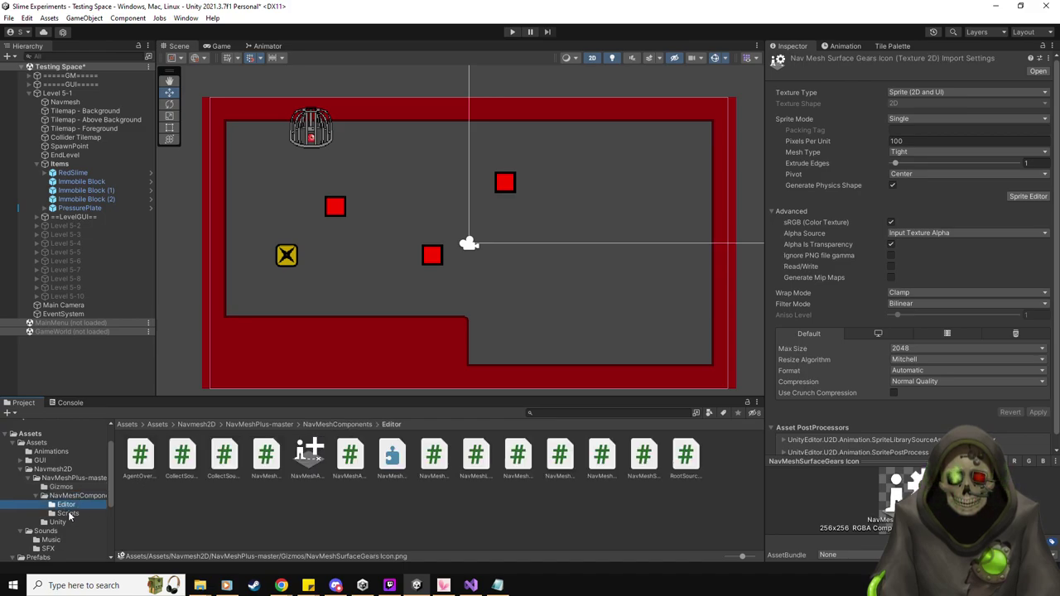
pyautogui.click(132, 469)
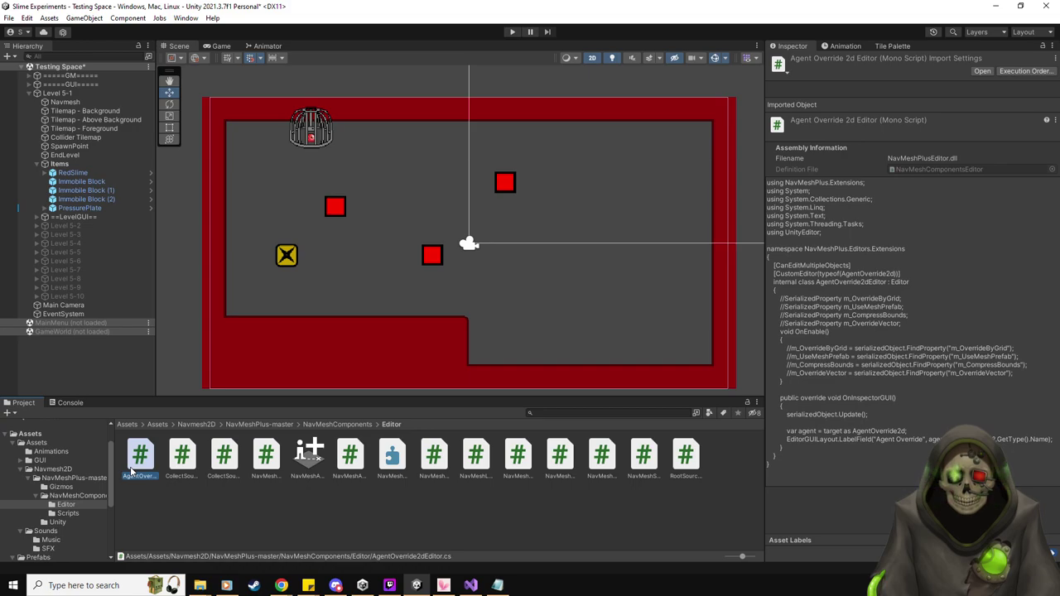
pyautogui.press('Right')
pyautogui.press('Right')
pyautogui.press('Right')
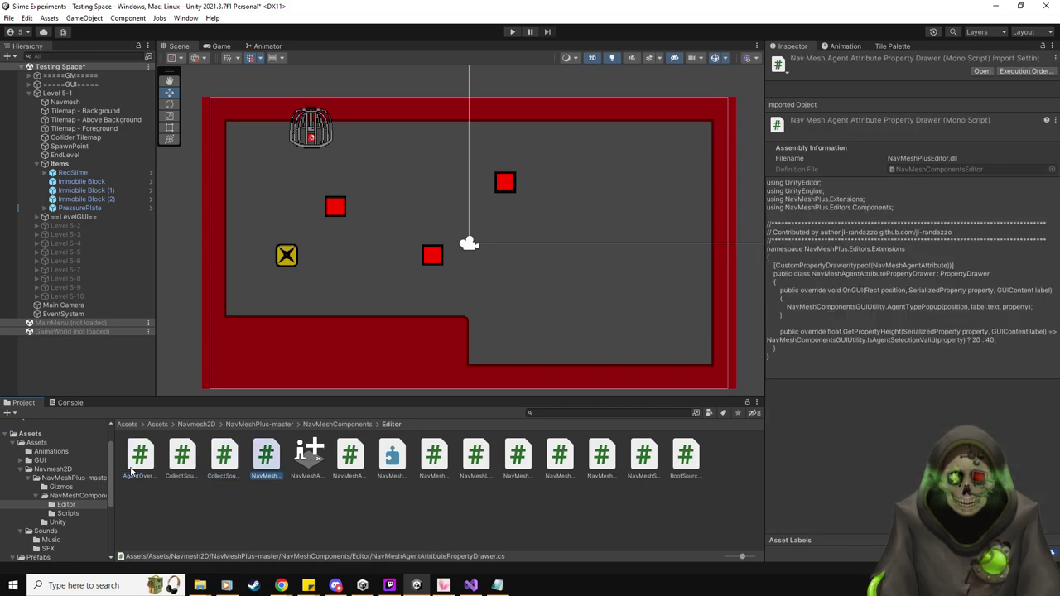
pyautogui.press('Right')
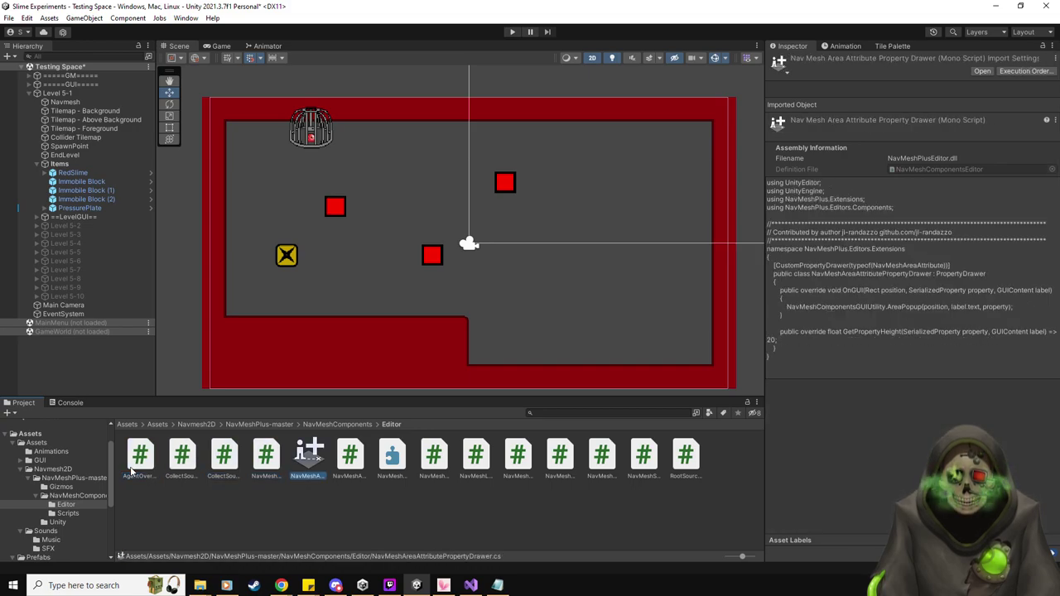
pyautogui.press('Right')
pyautogui.press('Right')
pyautogui.press('Right')
pyautogui.press('Right')
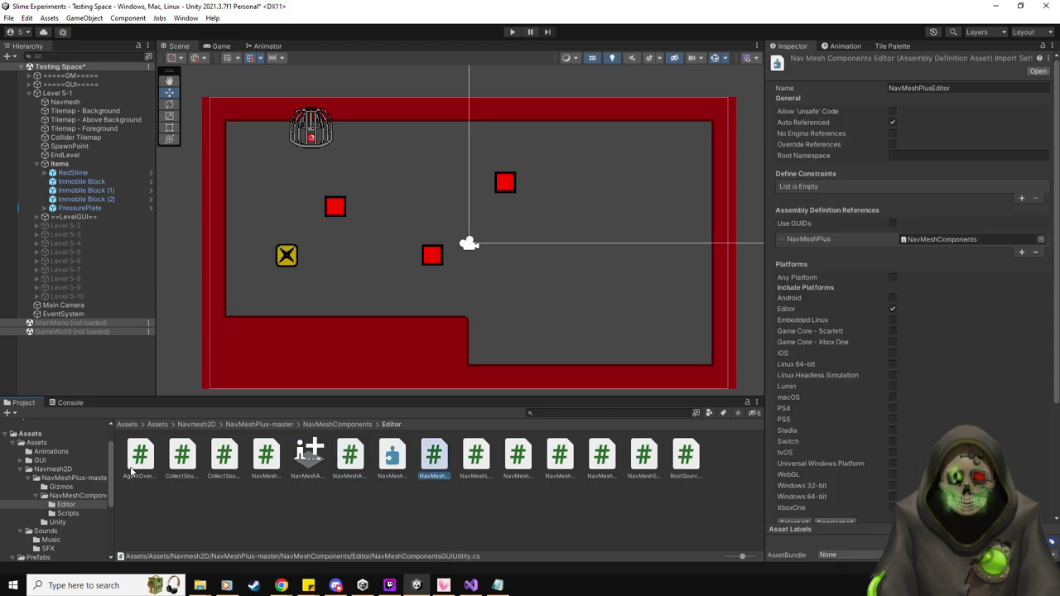
pyautogui.press('Right')
pyautogui.press('Left')
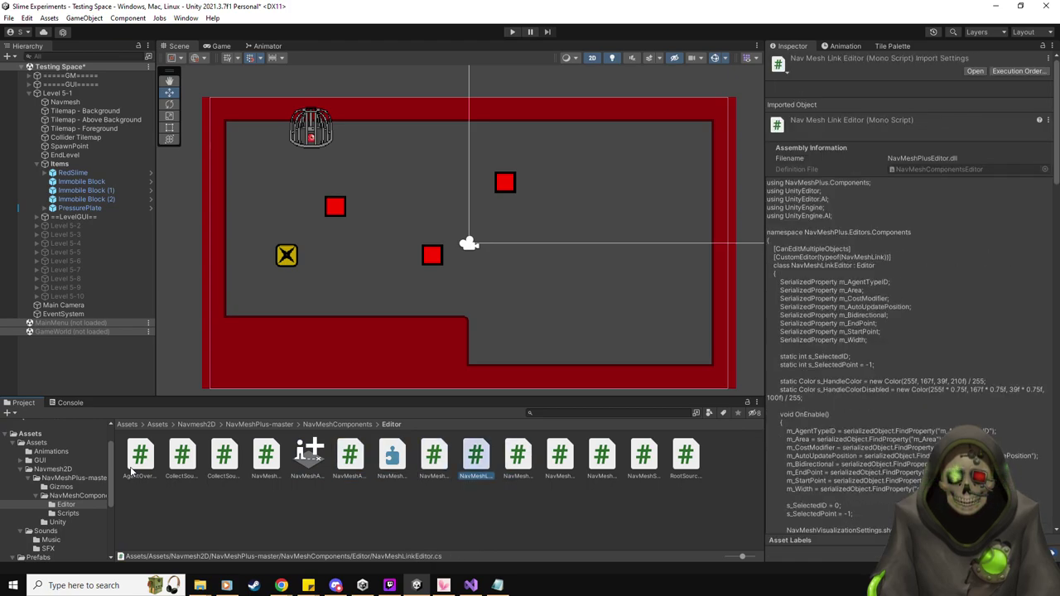
pyautogui.press('Right')
pyautogui.press('Right')
pyautogui.press('Right')
pyautogui.press('Right')
pyautogui.press('Right')
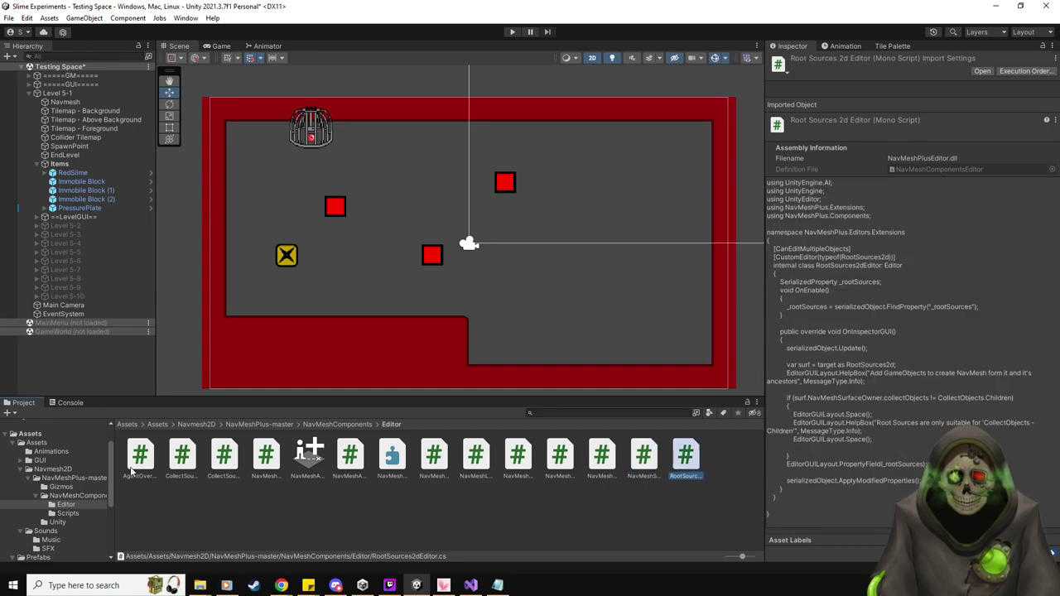
# Inspect the scripts in the NavMeshComponents Scripts folder one by one, from AgentOverride2d to NavMeshSurface.
pyautogui.click(68, 513)
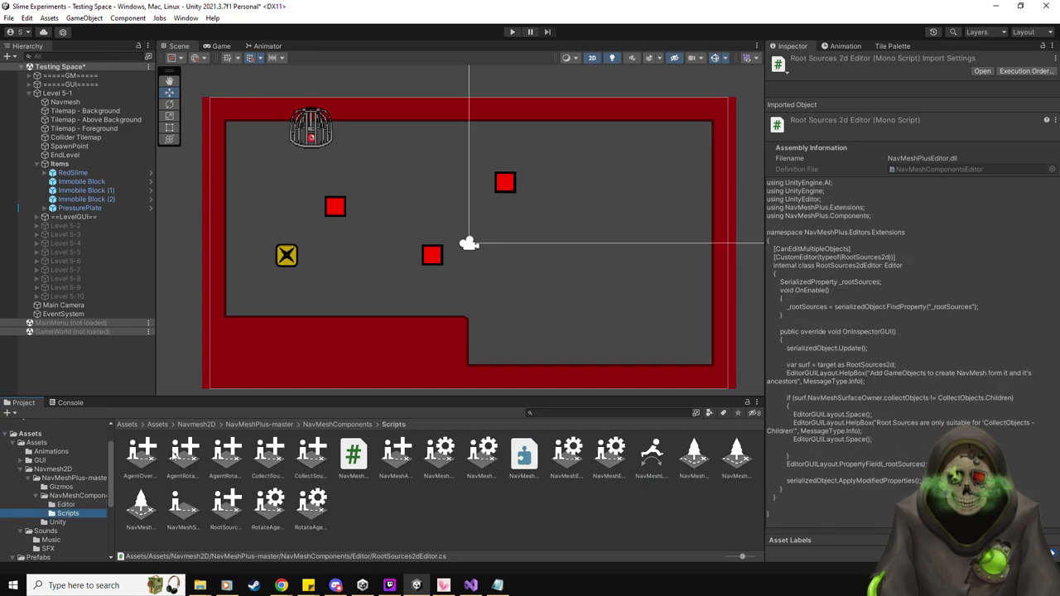
pyautogui.click(146, 458)
pyautogui.press('Right')
pyautogui.press('Right')
pyautogui.press('Right')
pyautogui.press('Right')
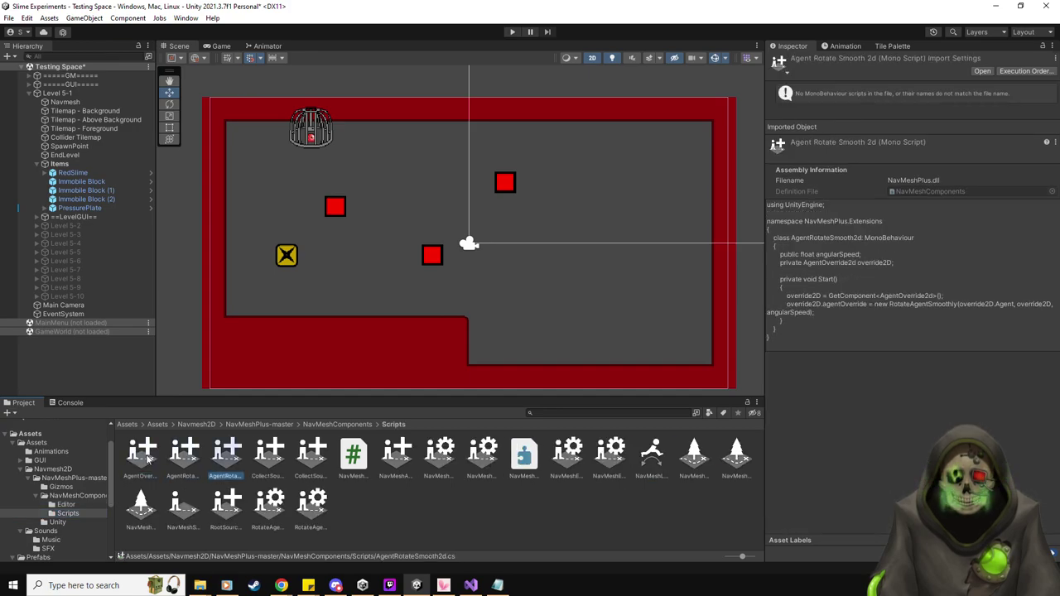
pyautogui.press('Right')
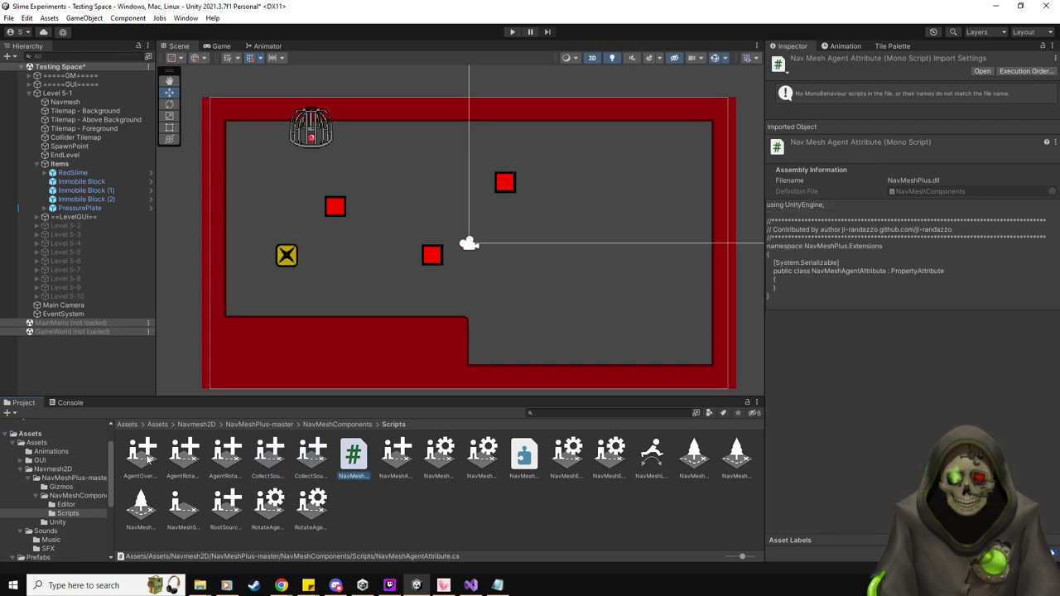
pyautogui.press('Right')
pyautogui.press('Right')
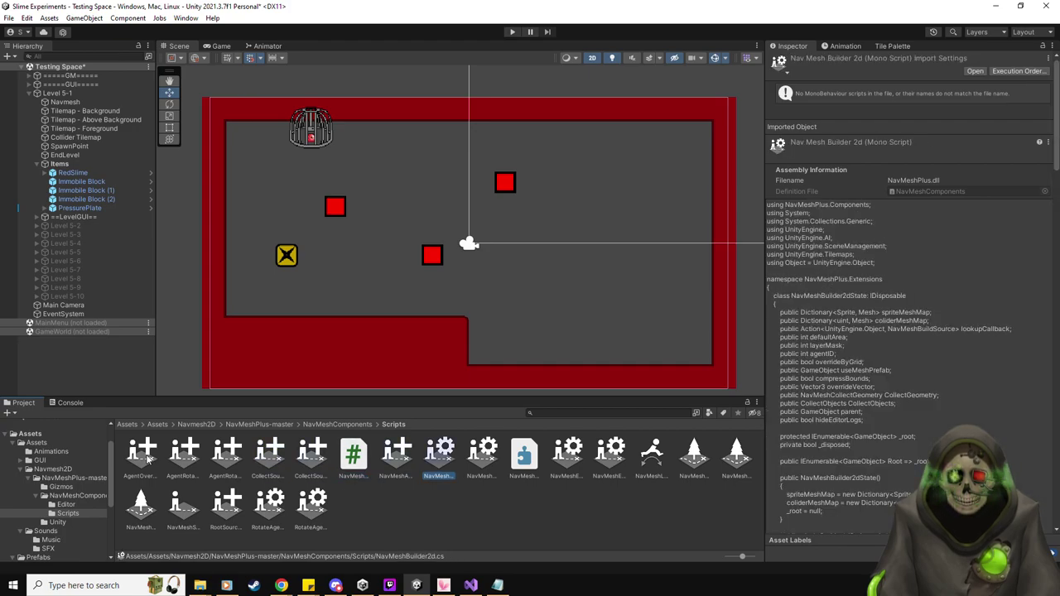
pyautogui.press('Right')
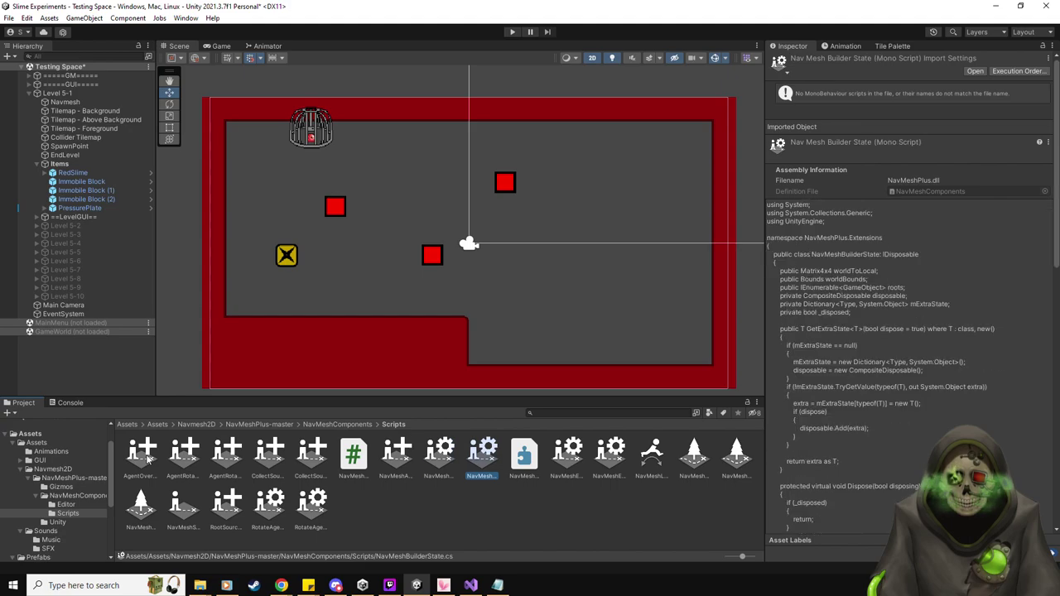
pyautogui.press('Right')
pyautogui.press('Right')
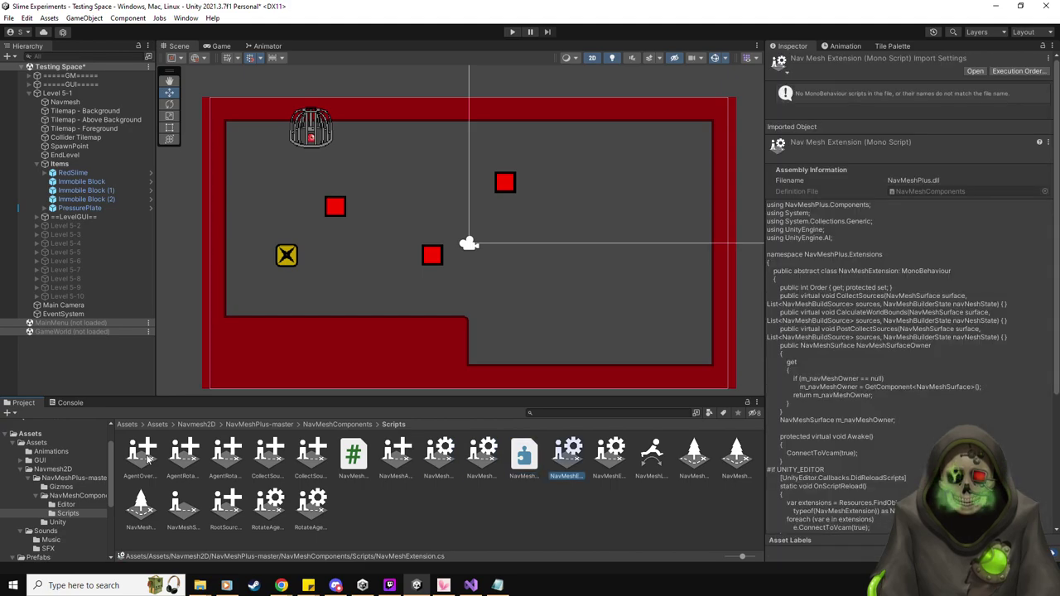
pyautogui.press('Right')
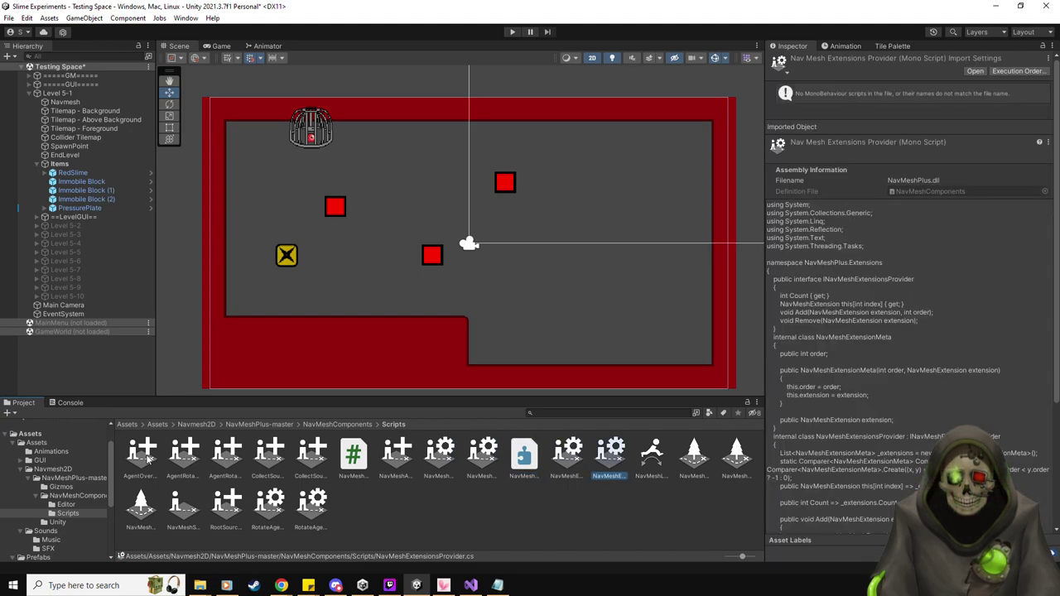
pyautogui.press('Right')
pyautogui.press('Right')
pyautogui.press('Right')
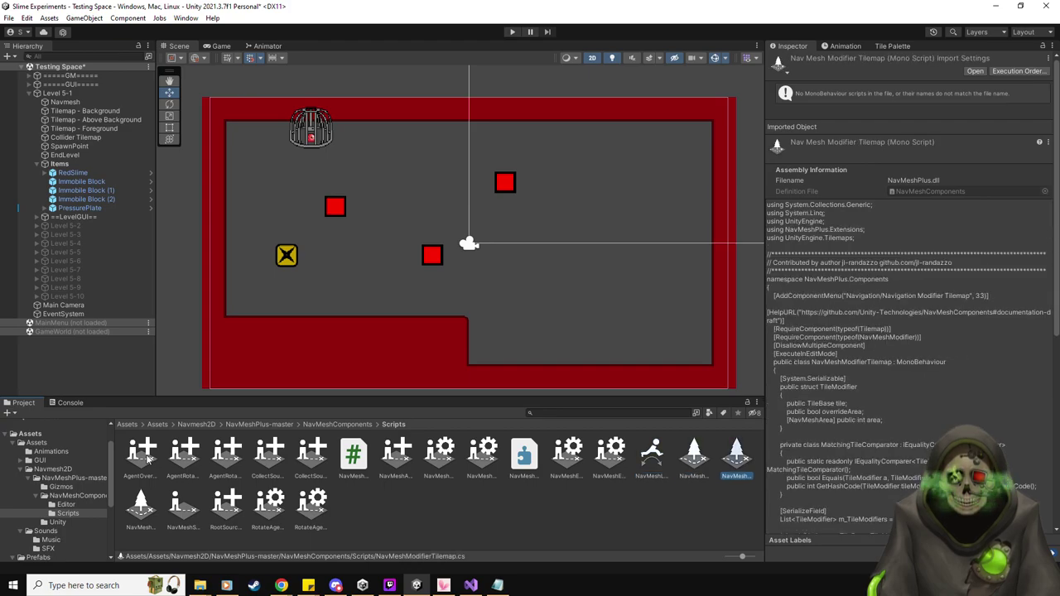
pyautogui.press('Right')
pyautogui.press('Right')
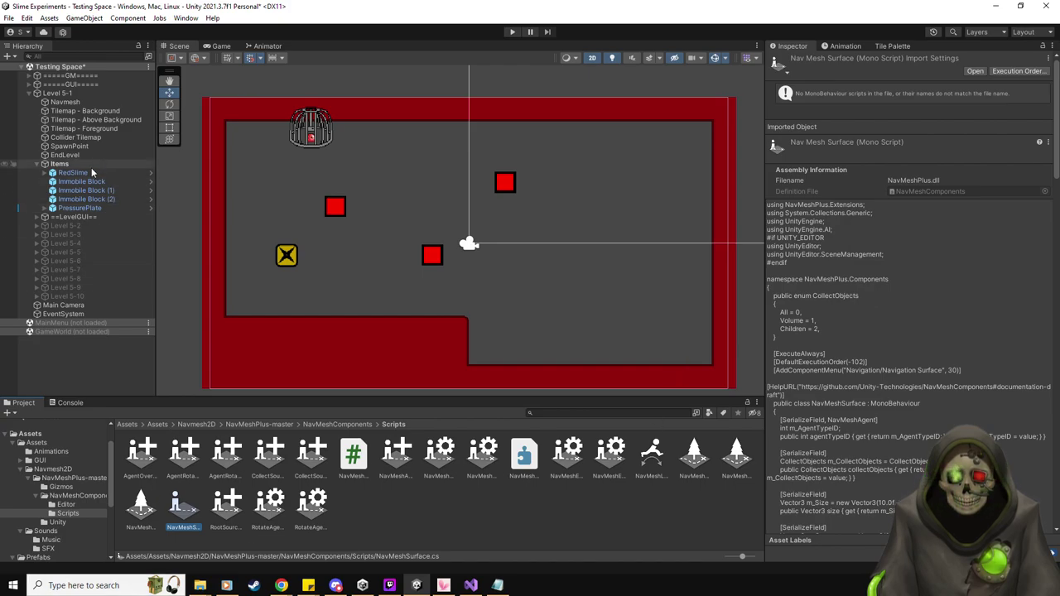
# Try to add the NavMeshSurface script as a component directly to the Navmesh object in Level 5-1.
pyautogui.click(79, 103)
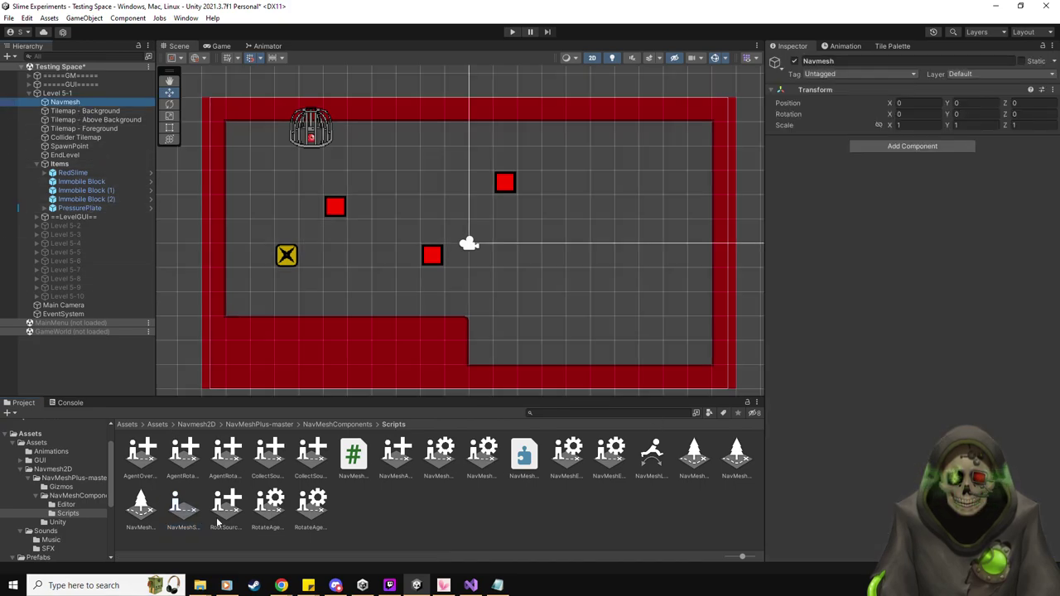
pyautogui.moveTo(839, 285); pyautogui.dragTo(839, 284)
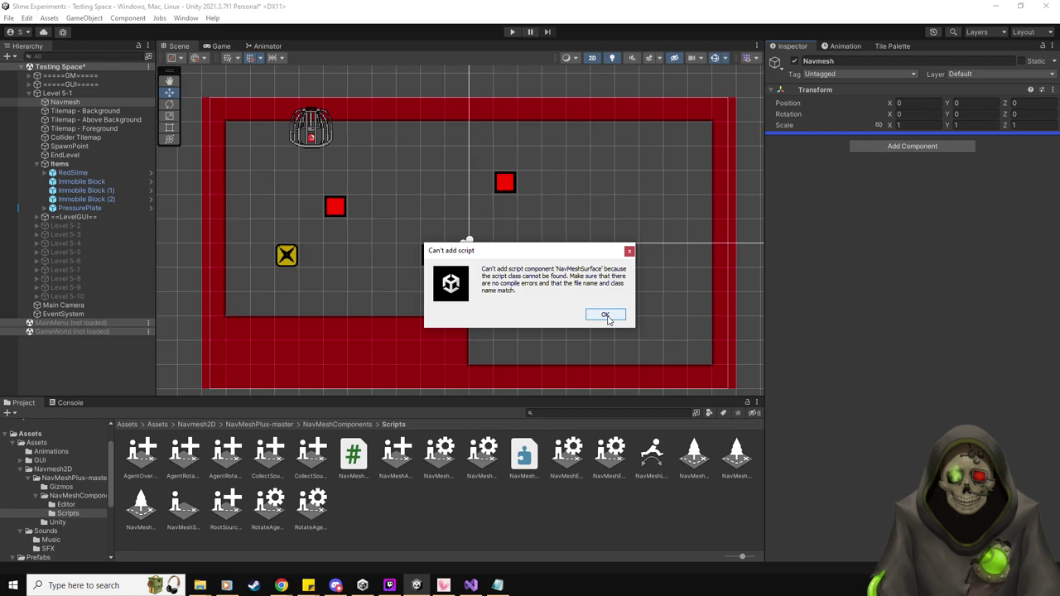
pyautogui.click(606, 316)
# Inspect the NavMeshSurface script and view the project's Script Execution Order settings without changing them.
pyautogui.click(183, 504)
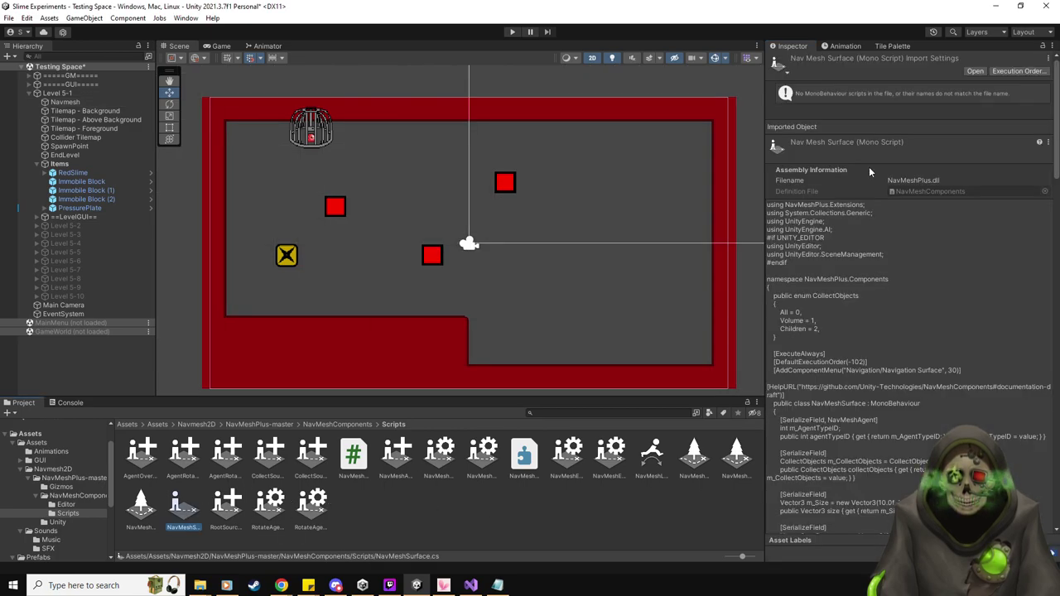
pyautogui.click(1016, 72)
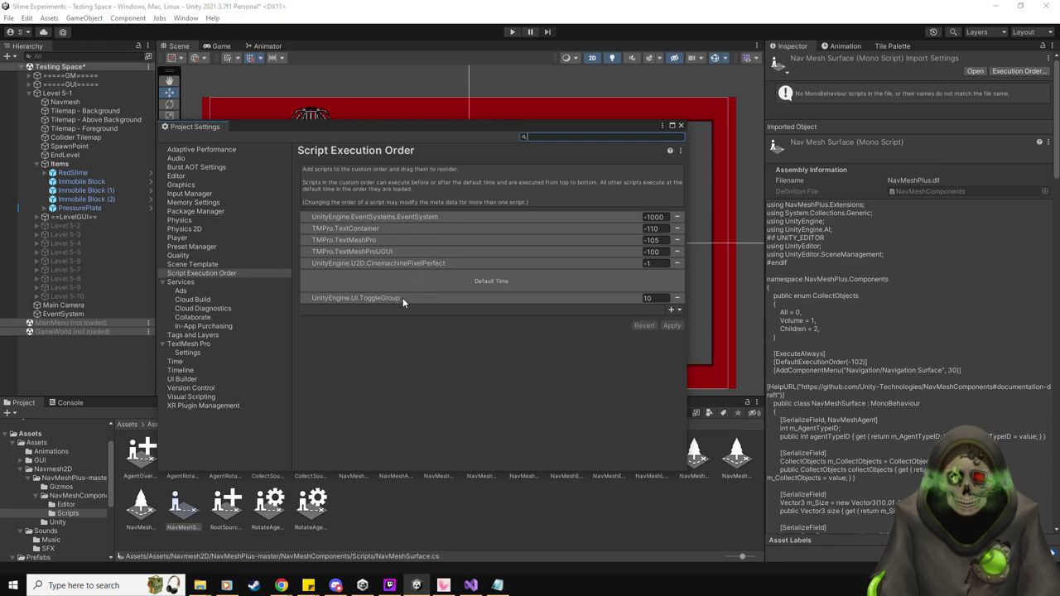
pyautogui.click(681, 125)
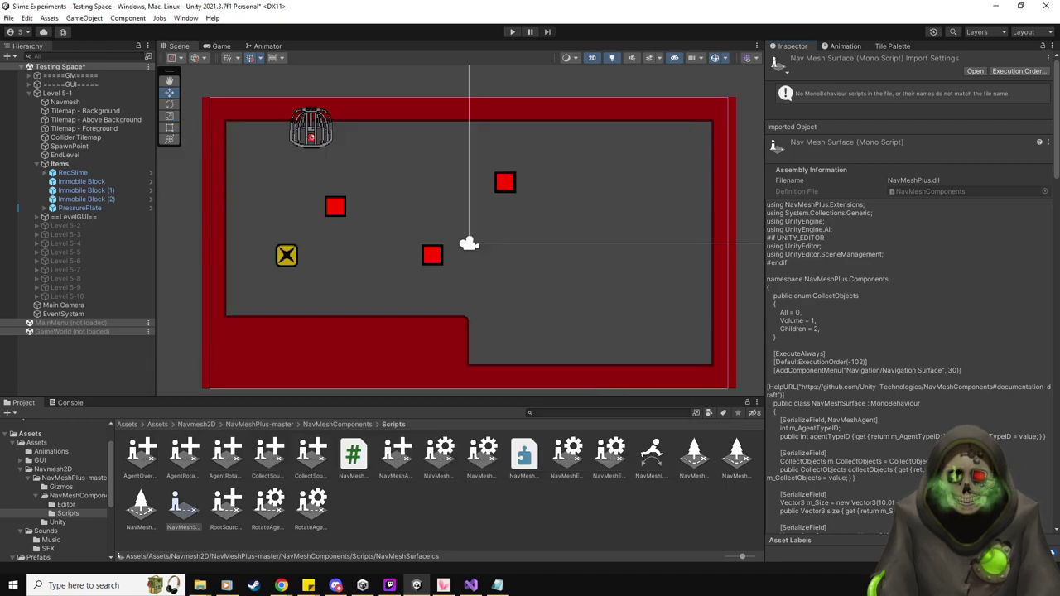
# Check the browser and read the setup instructions in the README of the NavMeshPlus-master folder.
pyautogui.hotkey('alt', 'Tab')
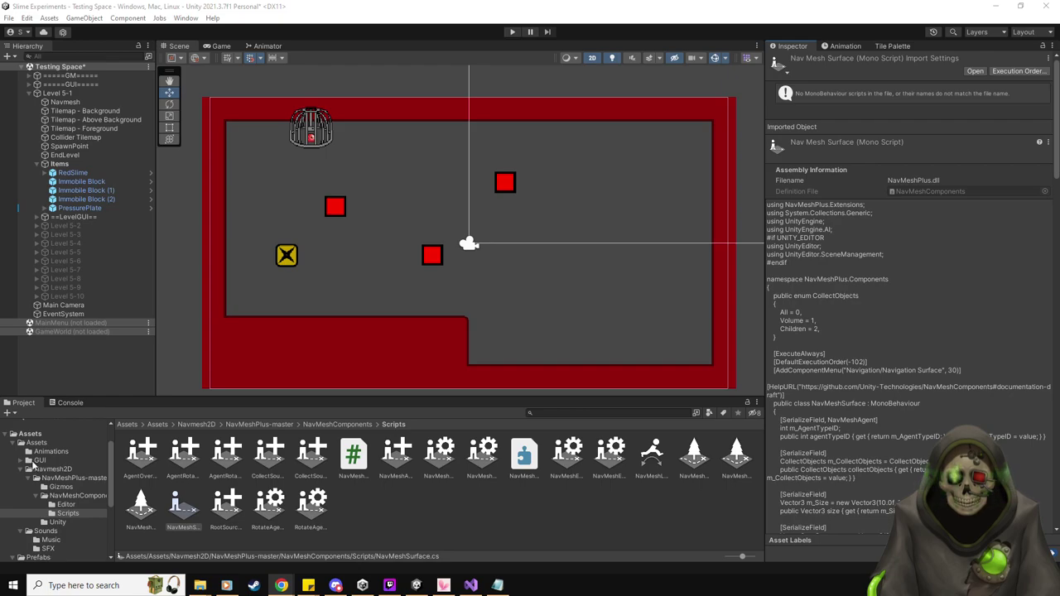
pyautogui.click(70, 470)
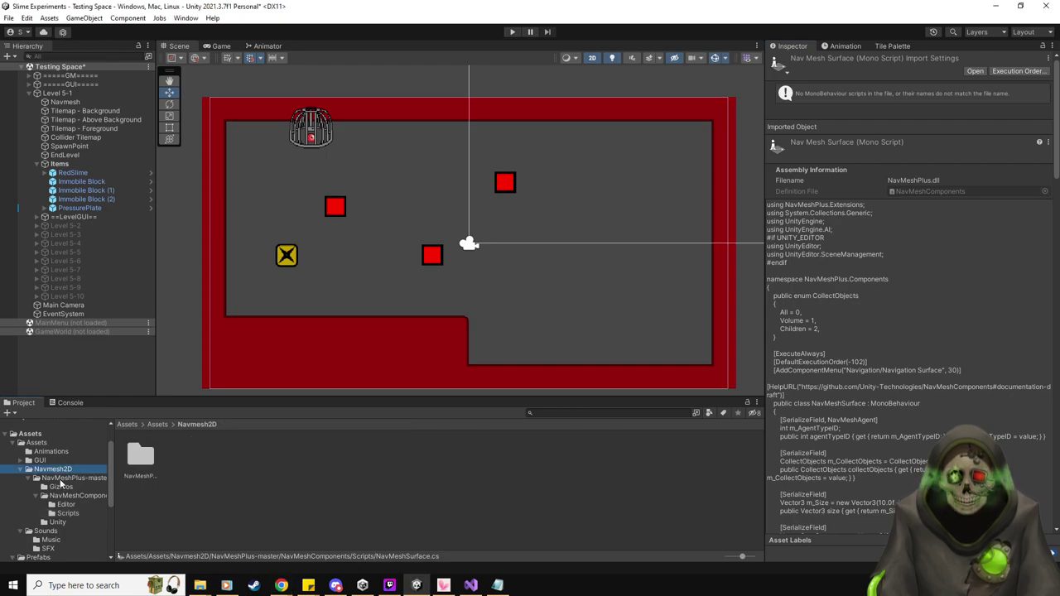
pyautogui.click(61, 479)
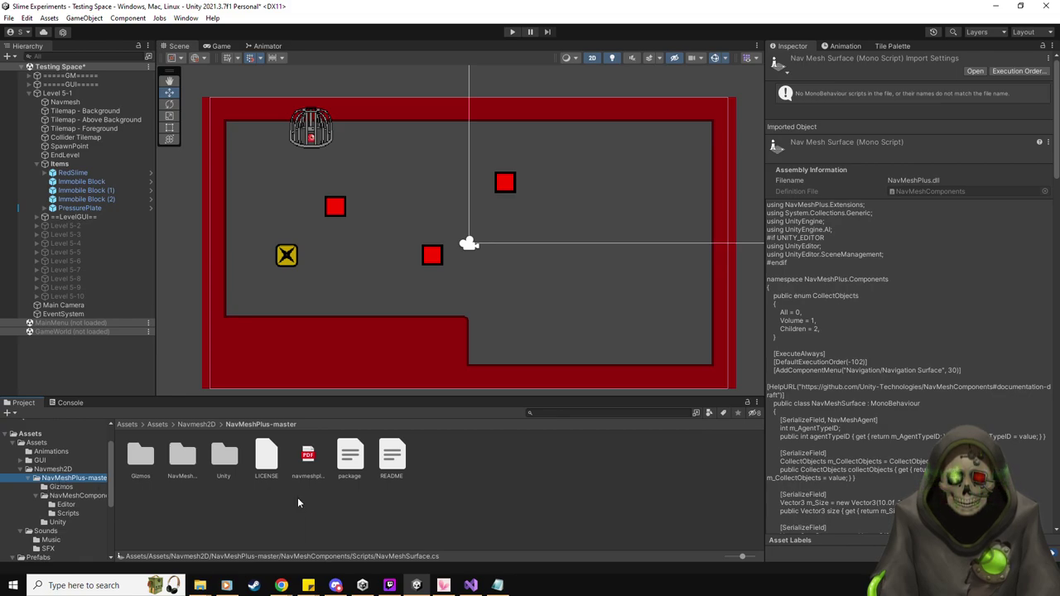
pyautogui.click(399, 456)
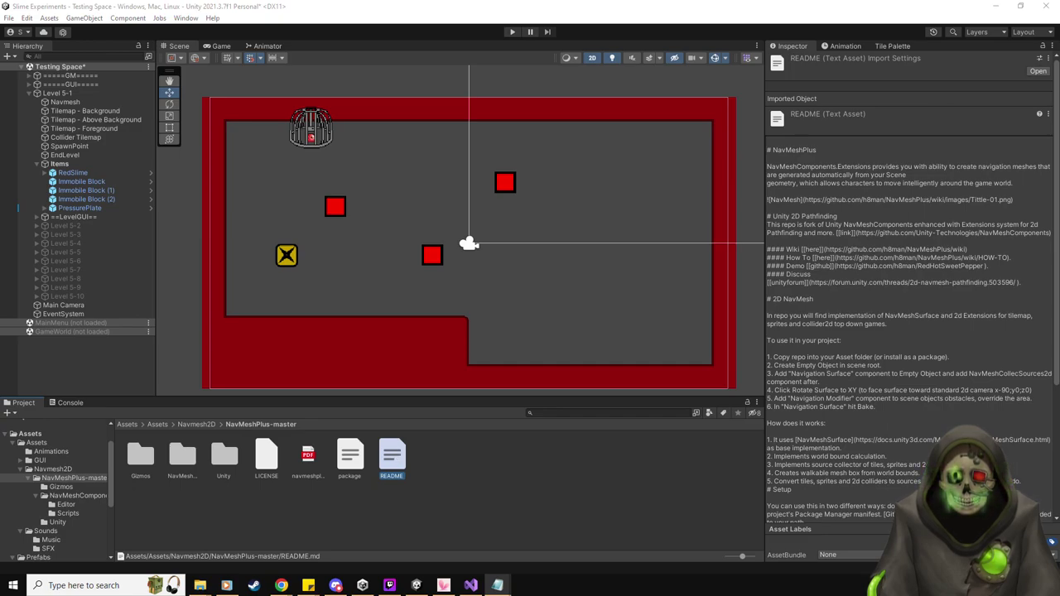
pyautogui.hotkey('alt', 'Tab')
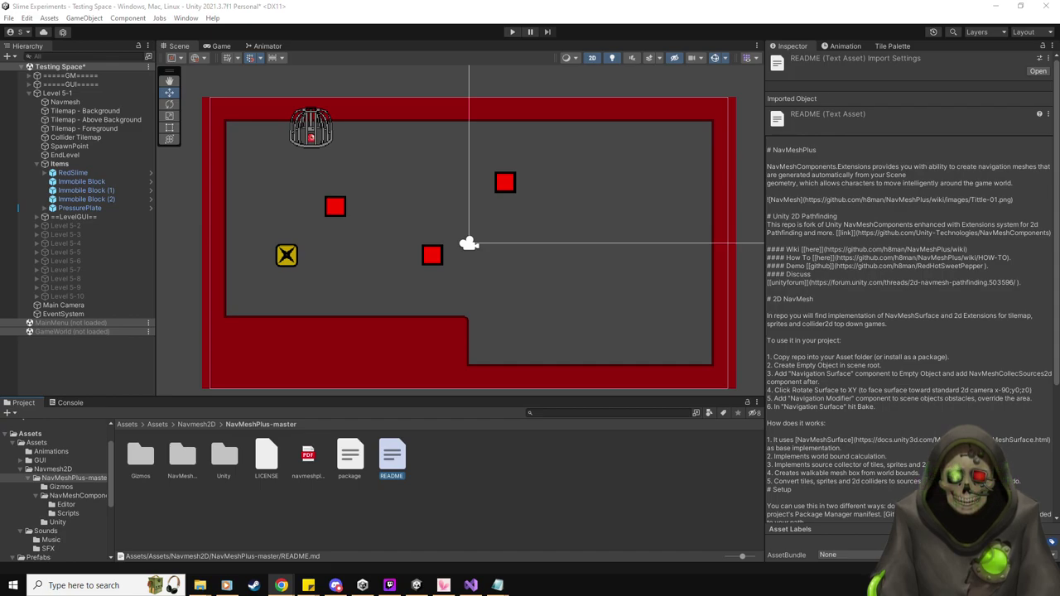
pyautogui.hotkey('alt', 'Tab')
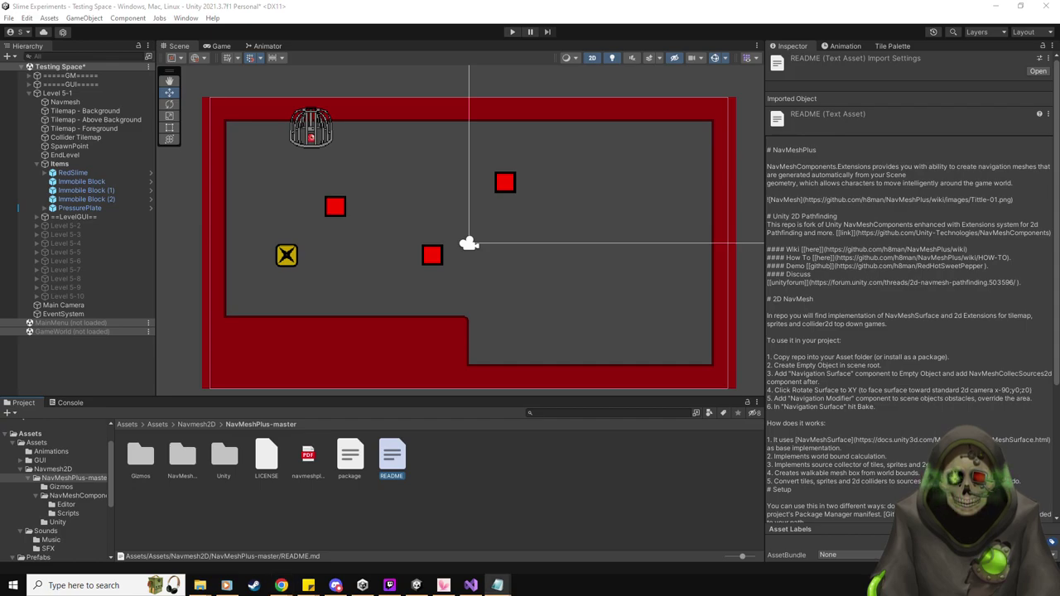
# Move the NavMeshPlus-master folder into the top-level Assets folder and delete the emptied Navmesh2D folder.
pyautogui.click(47, 480)
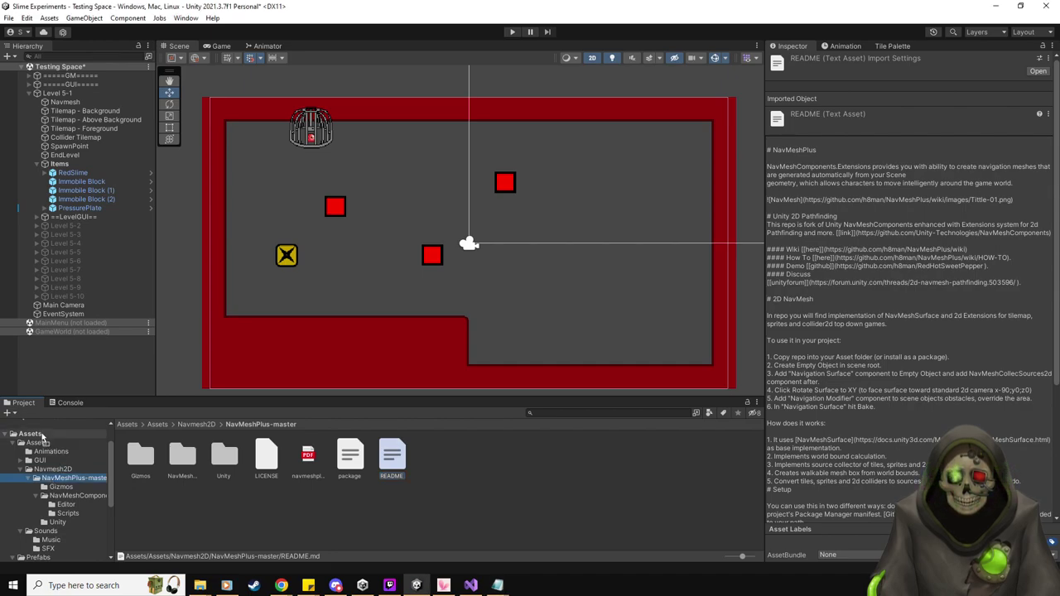
pyautogui.moveTo(39, 435); pyautogui.dragTo(40, 436)
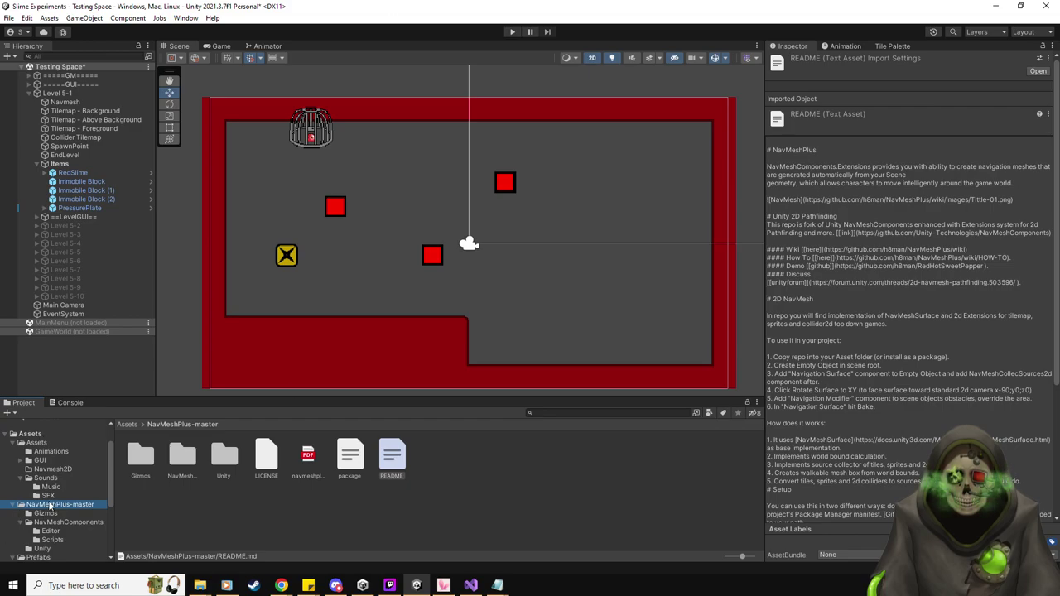
pyautogui.click(53, 470)
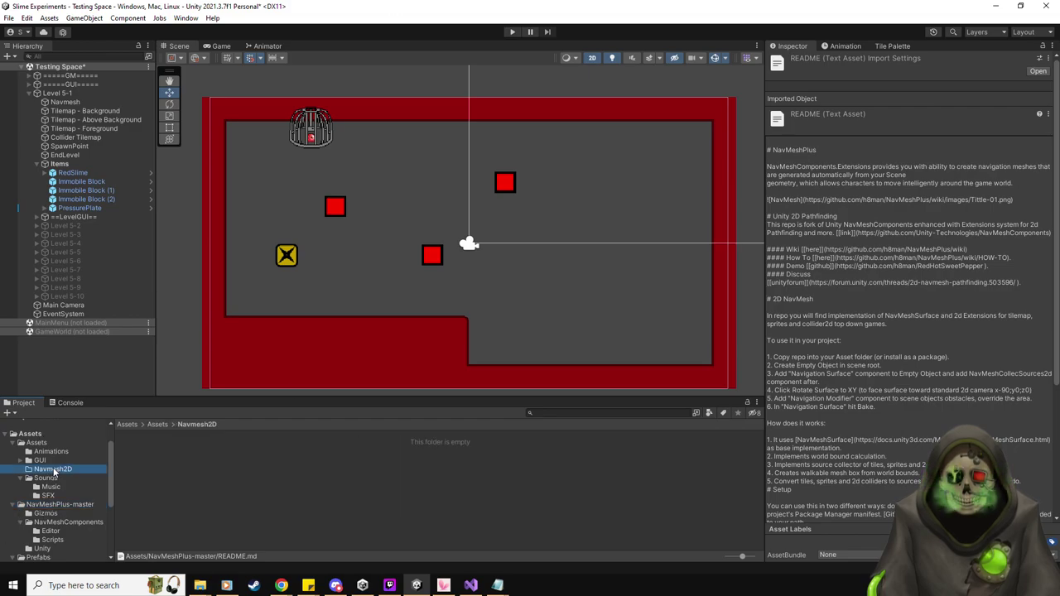
pyautogui.press('Delete')
pyautogui.click(561, 313)
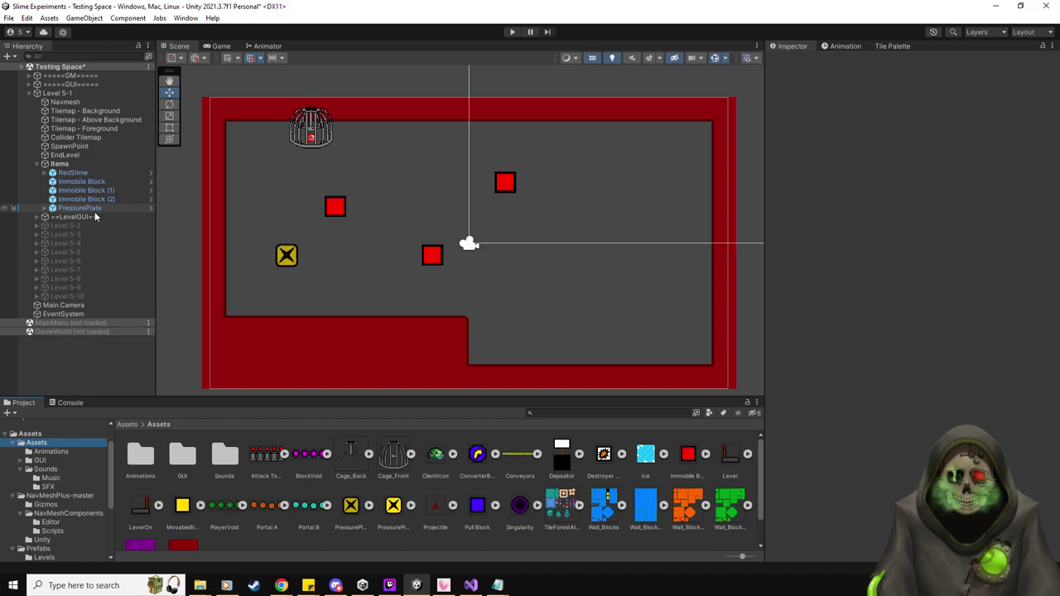
# Add the NavMeshSurface script from the NavMeshComponents Scripts folder to the Navmesh object in Level 5-1 as a component.
pyautogui.click(67, 102)
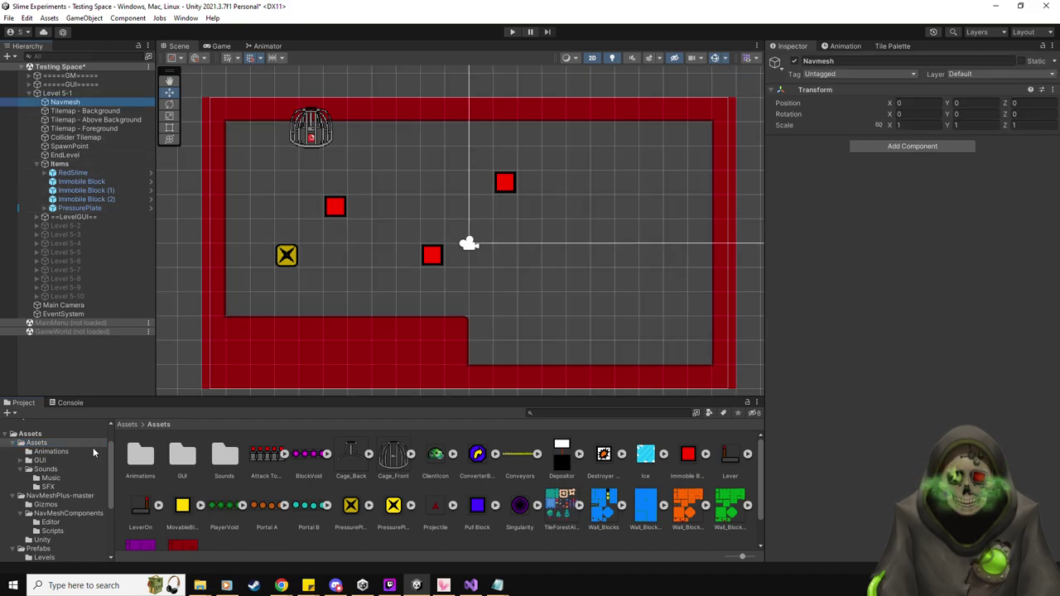
pyautogui.click(52, 531)
pyautogui.moveTo(183, 504); pyautogui.dragTo(921, 279)
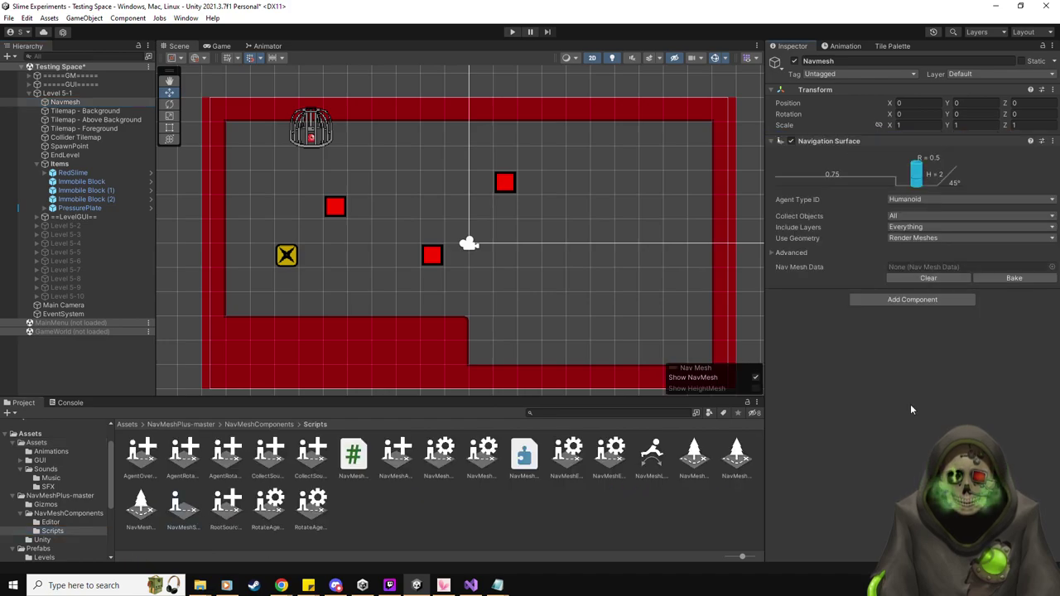
# Search the components available for the Navmesh object for "navm" and "nav" without adding any.
pyautogui.click(912, 300)
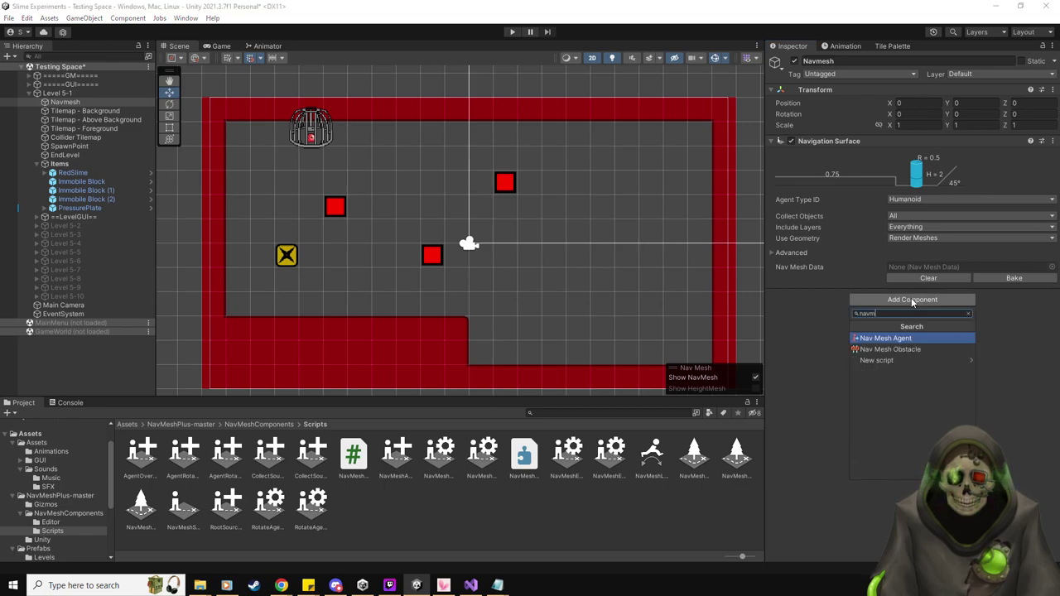
pyautogui.press('BackSpace')
pyautogui.press('BackSpace')
pyautogui.press('BackSpace')
pyautogui.press('BackSpace')
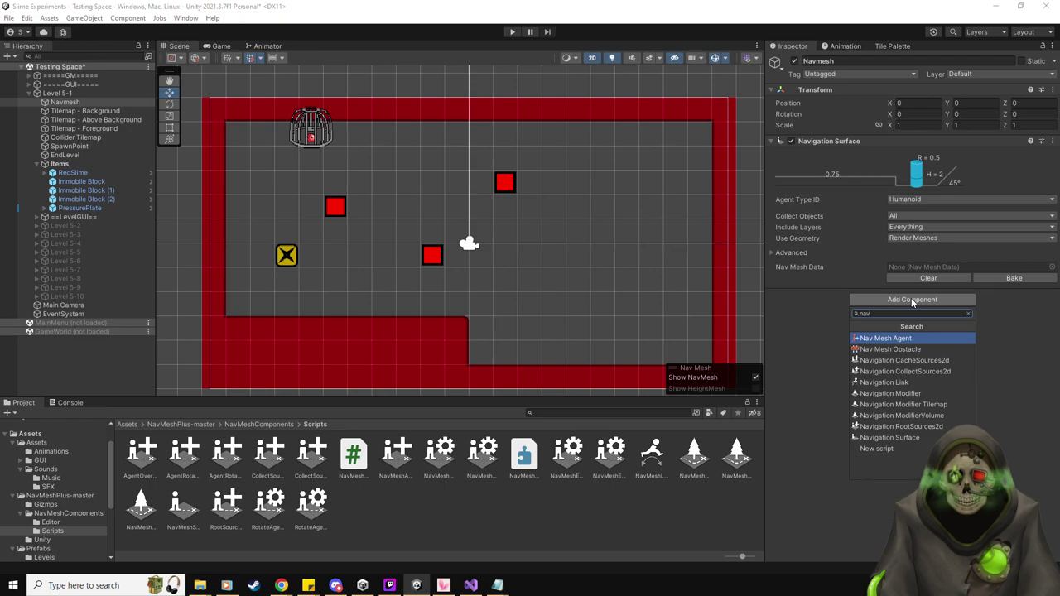
pyautogui.press('BackSpace')
pyautogui.press('BackSpace')
pyautogui.press('BackSpace')
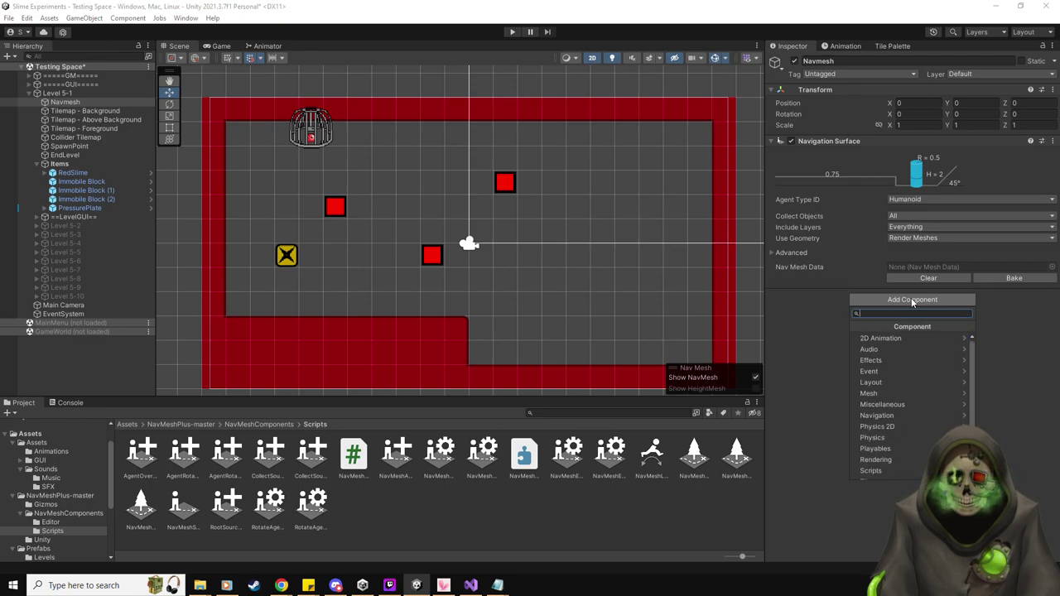
pyautogui.click(858, 545)
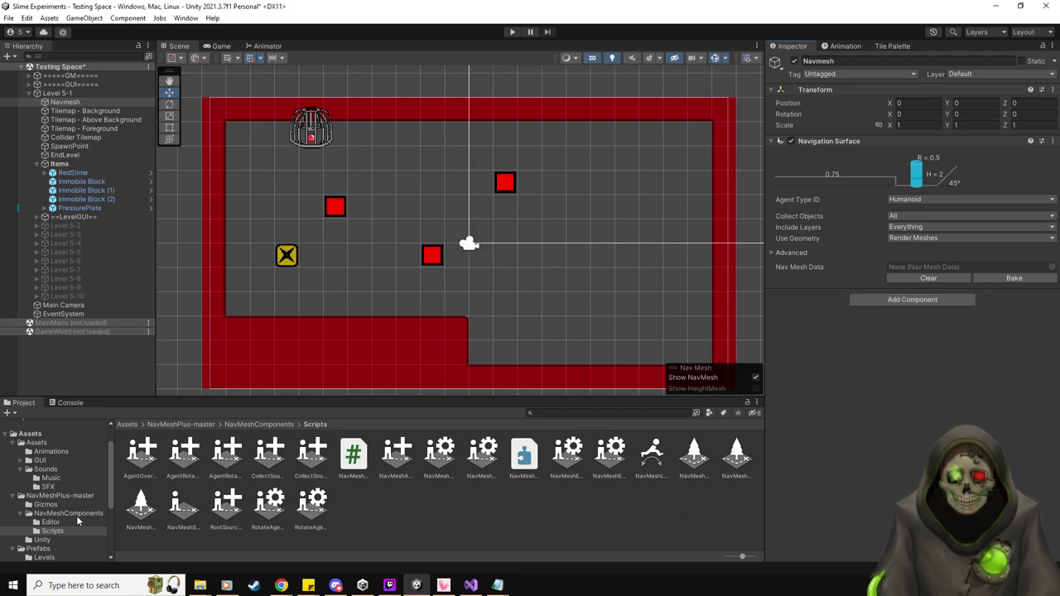
# Rename the NavMeshPlus-master folder to NavMeshPlus.
pyautogui.click(49, 496)
pyautogui.rightClick(48, 500)
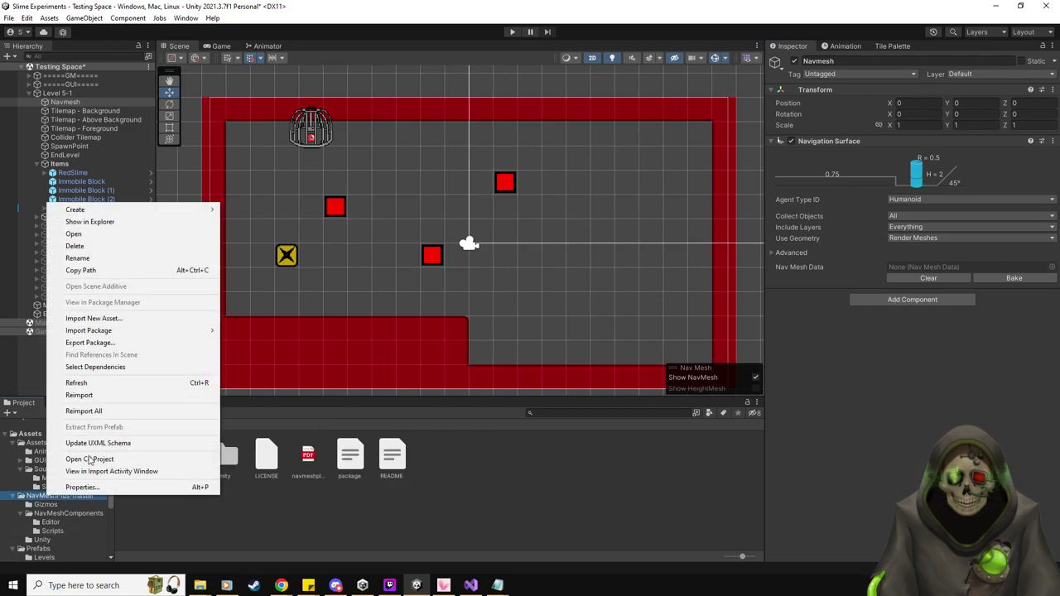
pyautogui.click(103, 259)
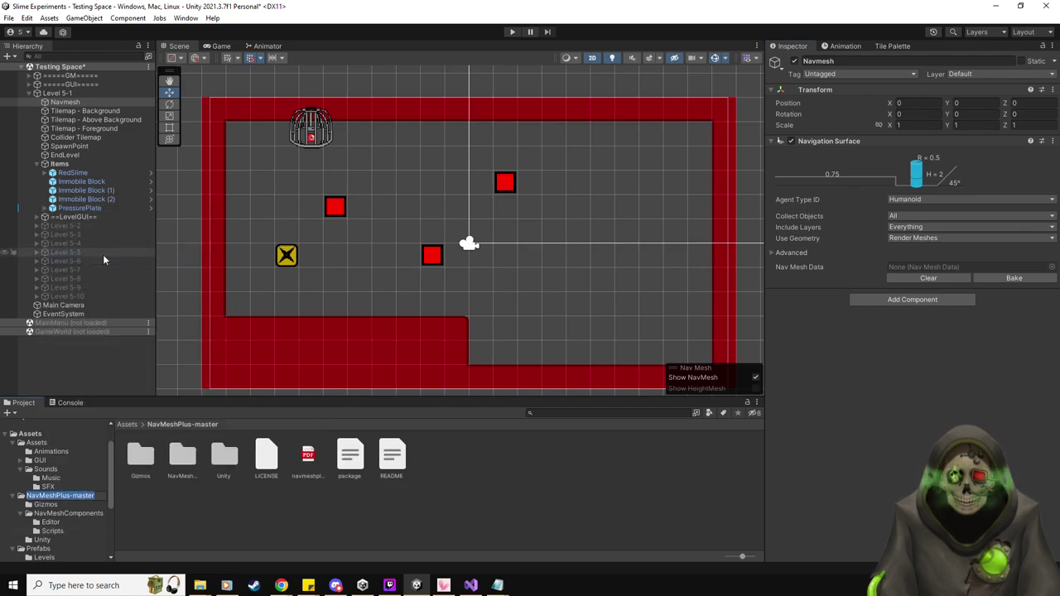
pyautogui.press('End')
pyautogui.press('BackSpace')
pyautogui.press('BackSpace')
pyautogui.press('BackSpace')
pyautogui.press('BackSpace')
pyautogui.press('BackSpace')
pyautogui.press('BackSpace')
pyautogui.press('BackSpace')
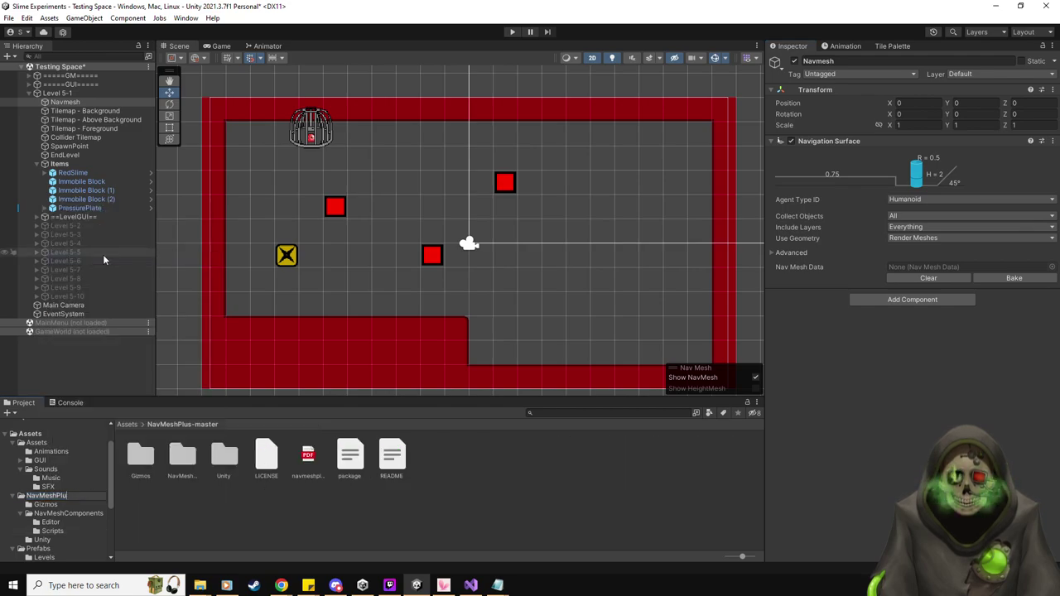
pyautogui.press('Return')
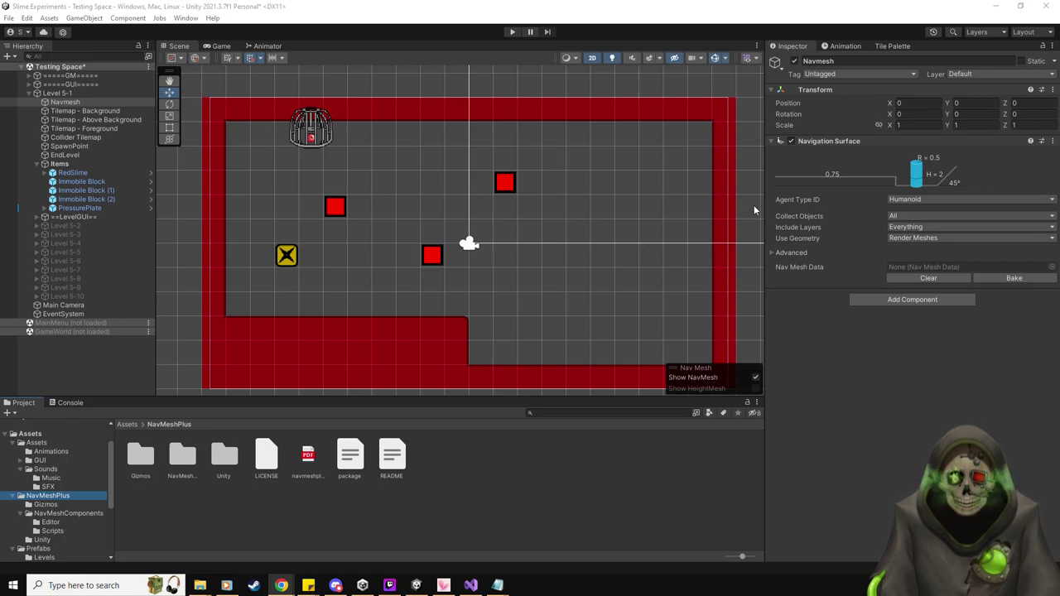
pyautogui.click(594, 4)
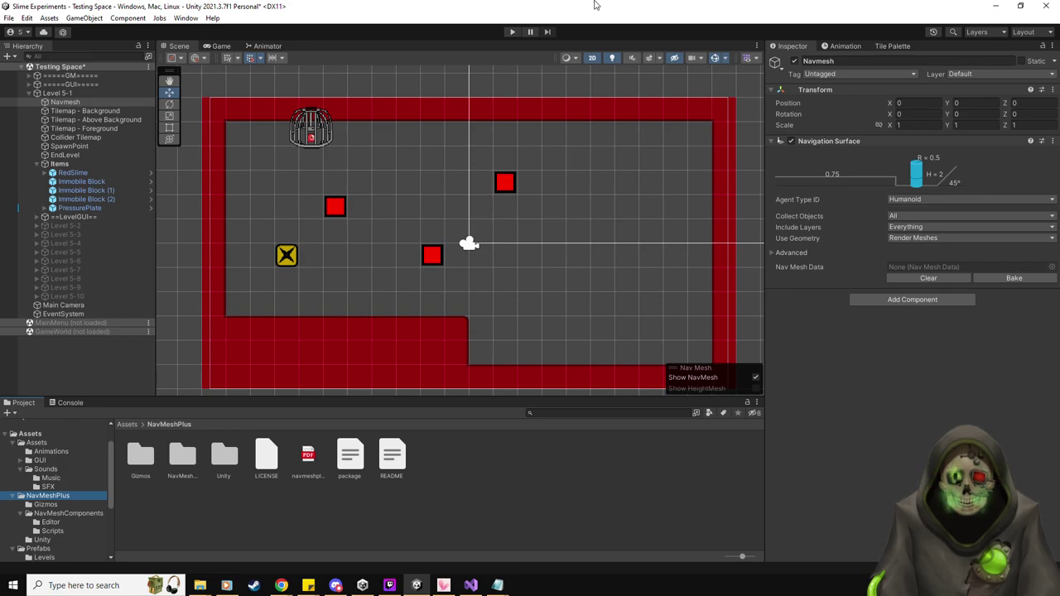
pyautogui.click(974, 200)
pyautogui.click(969, 373)
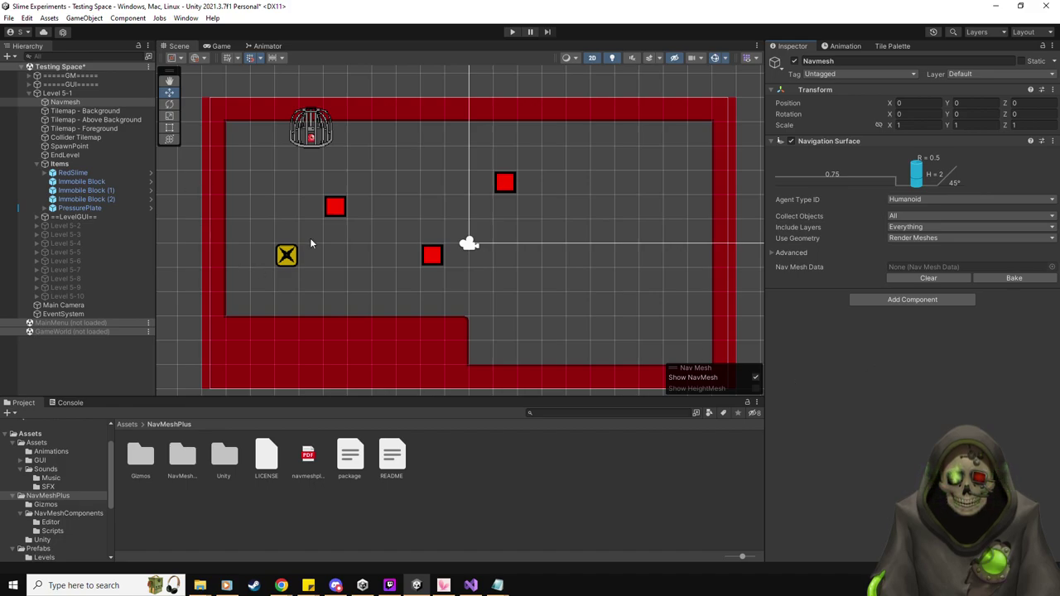
pyautogui.moveTo(418, 288); pyautogui.dragTo(423, 293, button='middle')
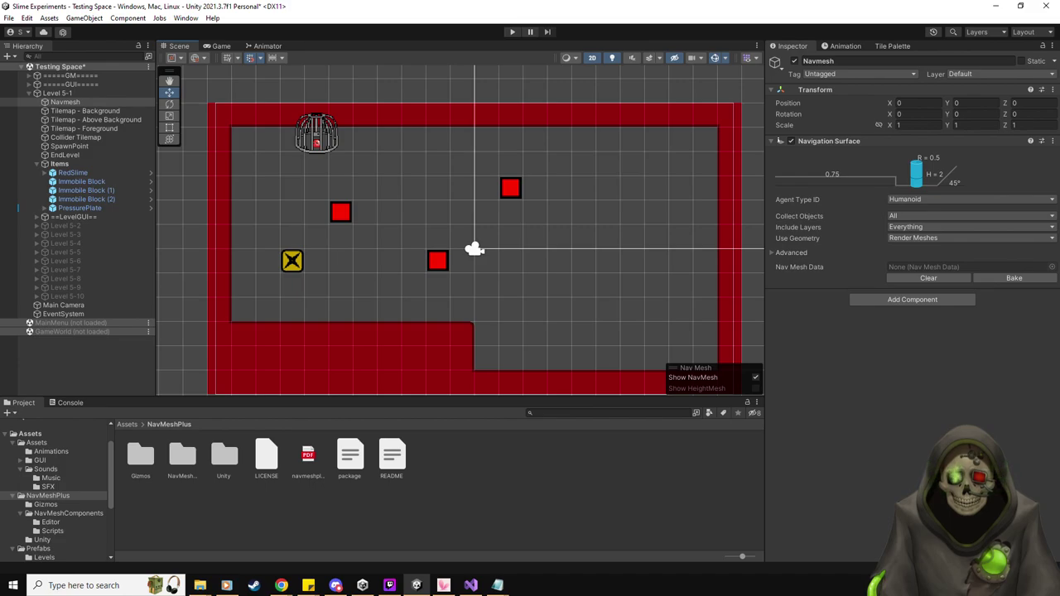
# Add a Navigation Modifier component to the Collider Tilemap object in Level 5-1.
pyautogui.click(100, 138)
pyautogui.scroll(-5, 874, 395)
pyautogui.click(909, 547)
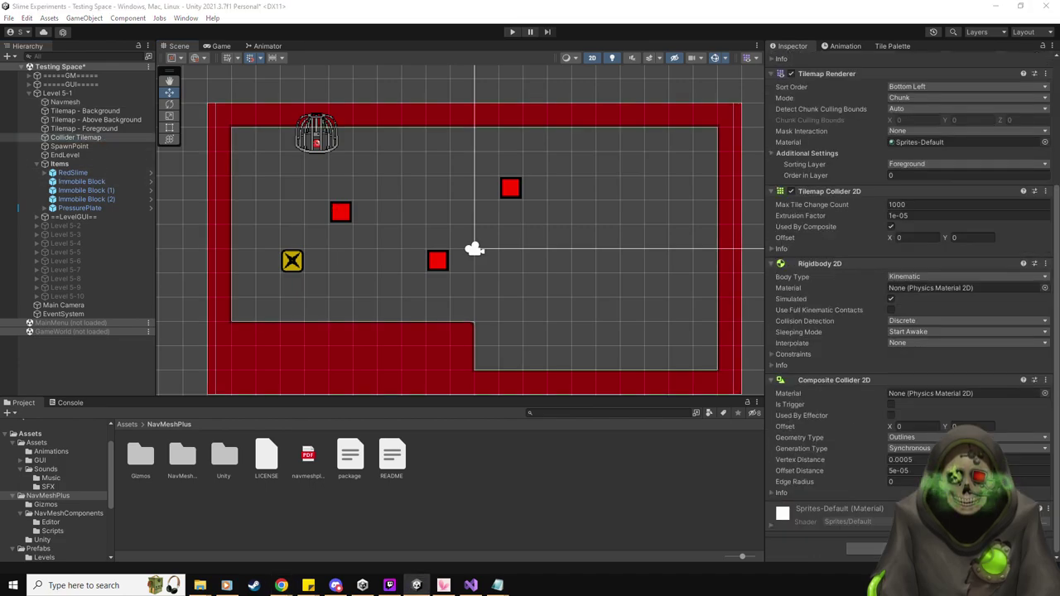
pyautogui.write('nav')
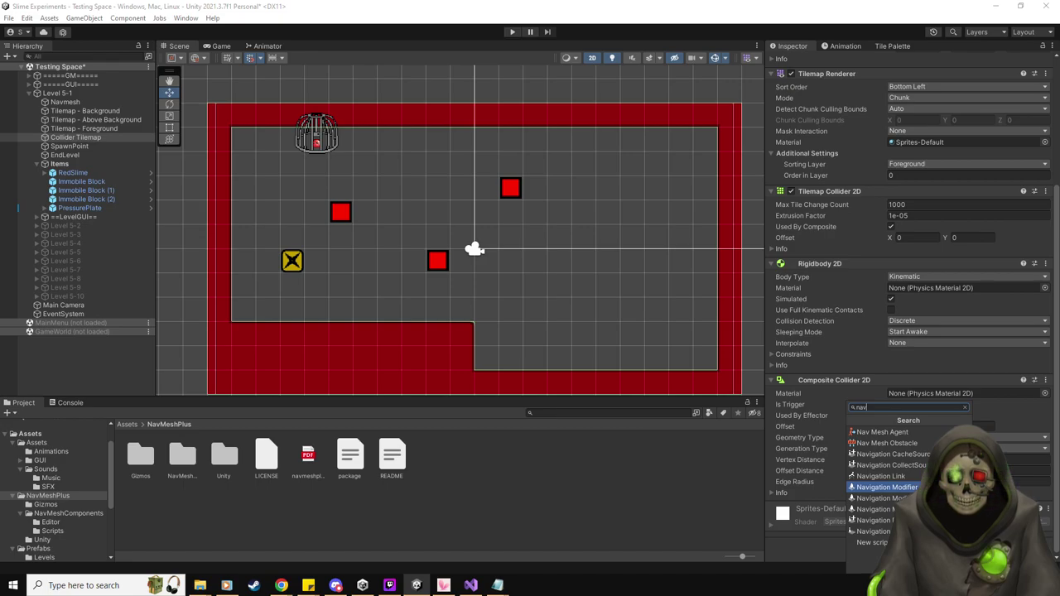
pyautogui.press('Return')
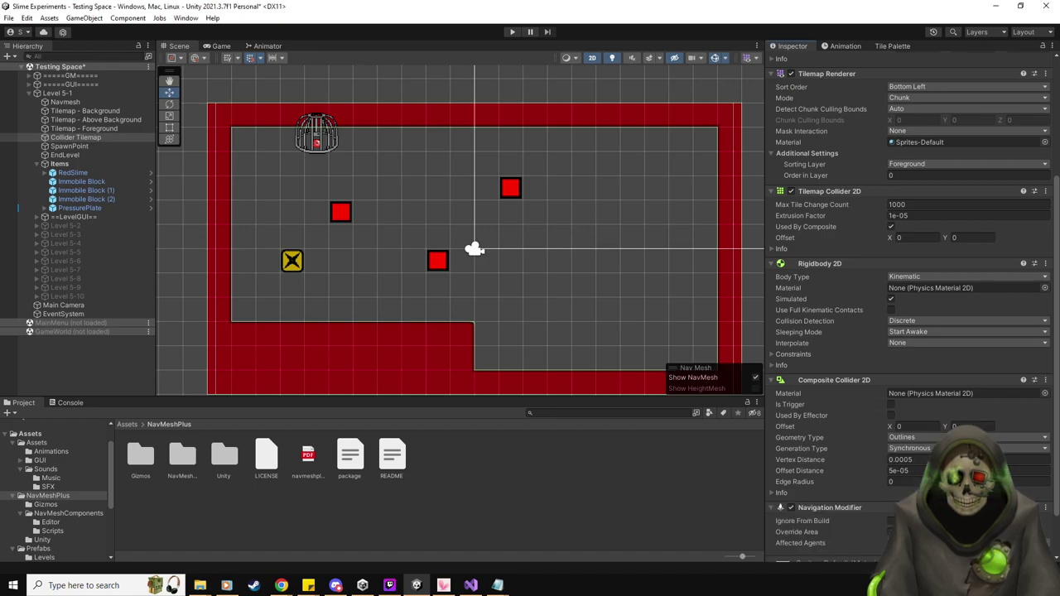
# Enable Override Area on the Collider Tilemap's Navigation Modifier and set the area to Not Walkable.
pyautogui.scroll(-1, 901, 448)
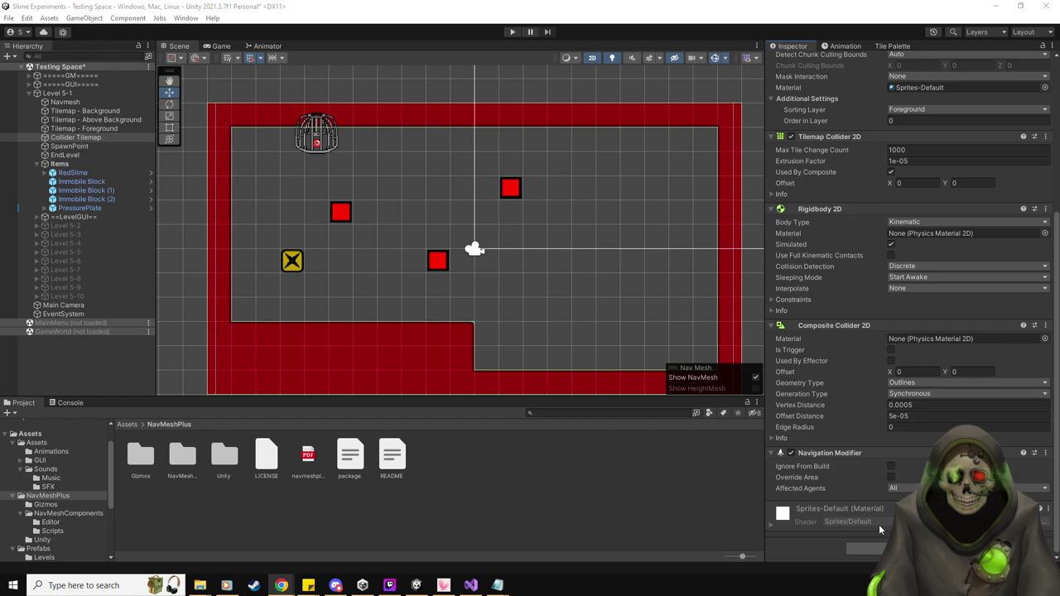
pyautogui.click(892, 477)
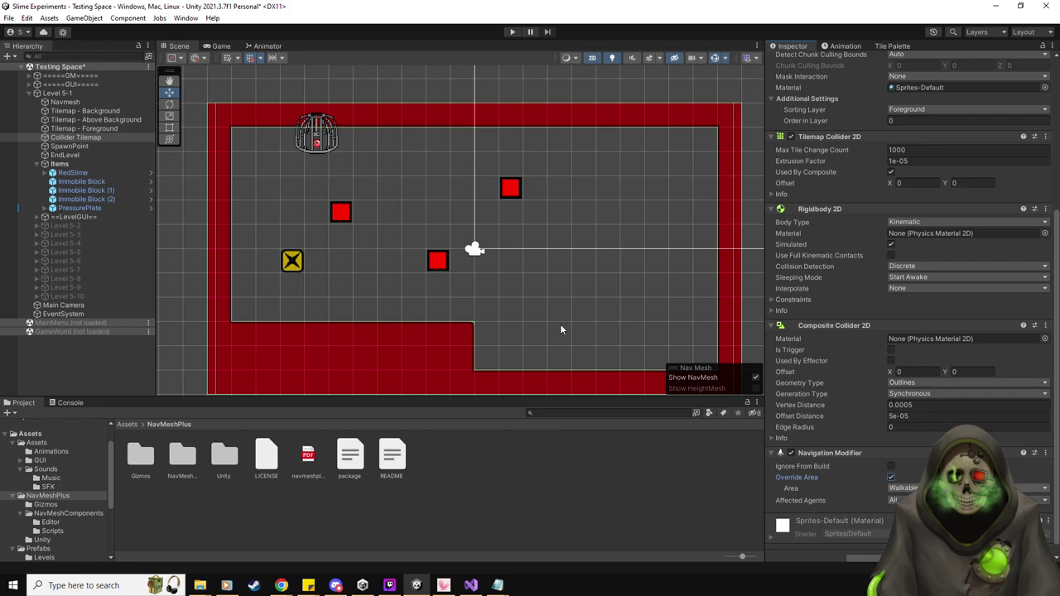
pyautogui.moveTo(586, 273)
pyautogui.mouseDown(button='middle')
pyautogui.moveTo(564, 254)
pyautogui.moveTo(579, 262)
pyautogui.mouseUp(button='middle')
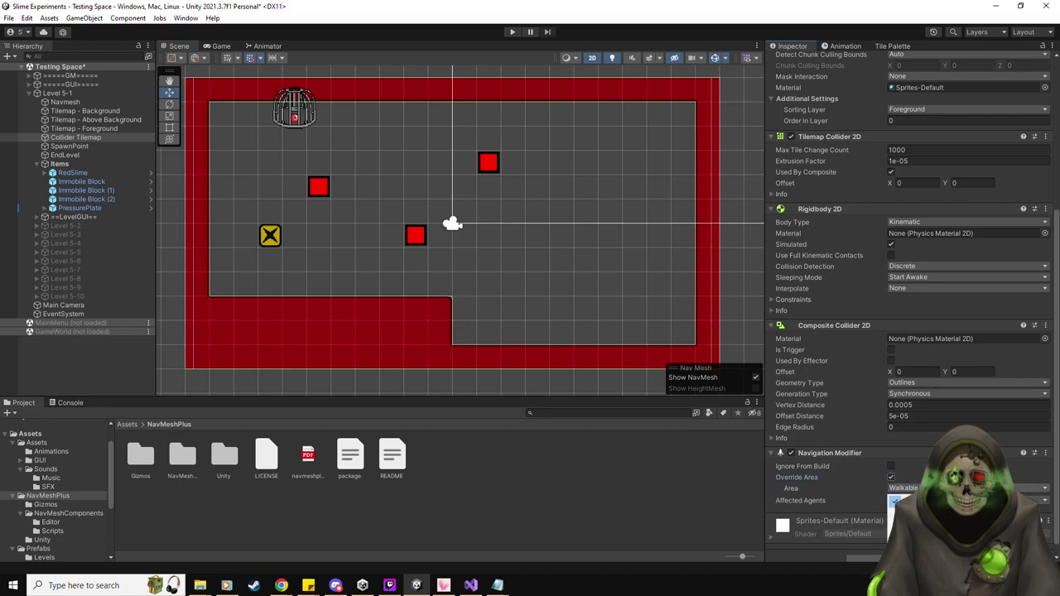
pyautogui.click(901, 501)
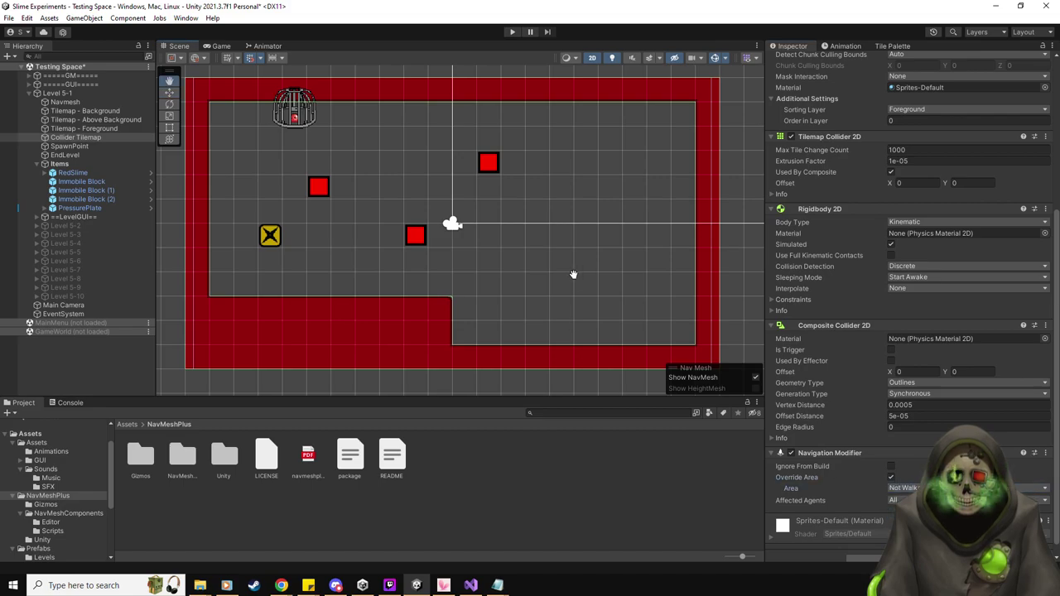
pyautogui.moveTo(573, 273); pyautogui.dragTo(558, 284, button='middle')
pyautogui.scroll(-2, 565, 287)
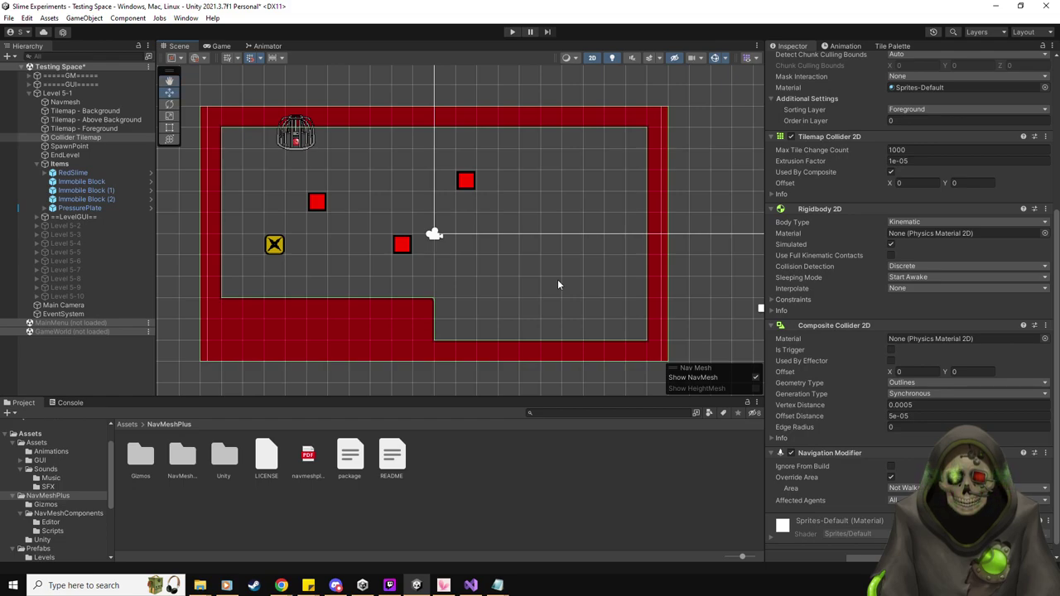
pyautogui.scroll(-1, 553, 313)
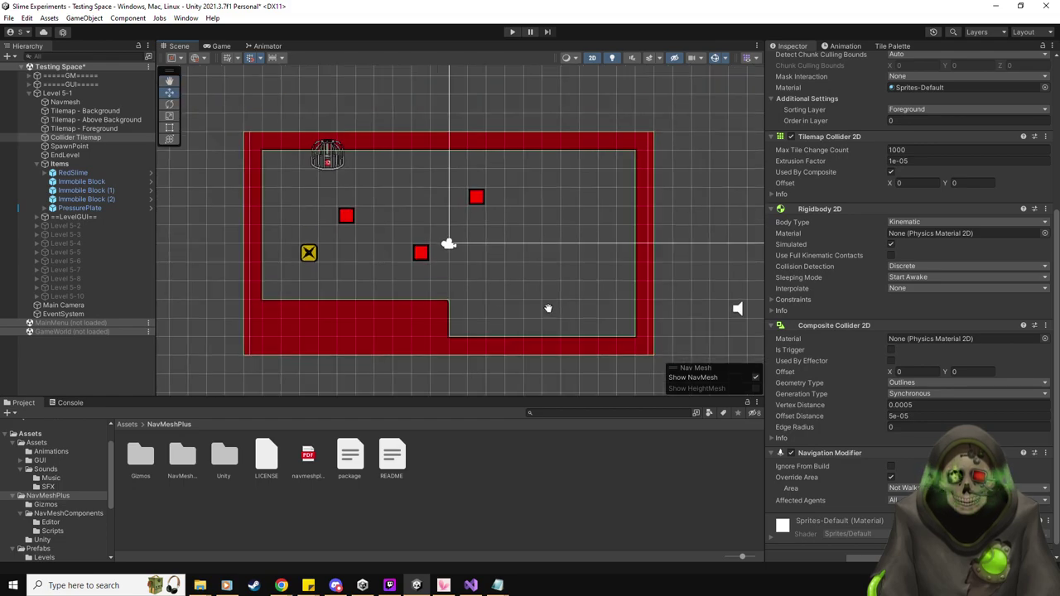
pyautogui.moveTo(550, 310); pyautogui.dragTo(536, 299, button='middle')
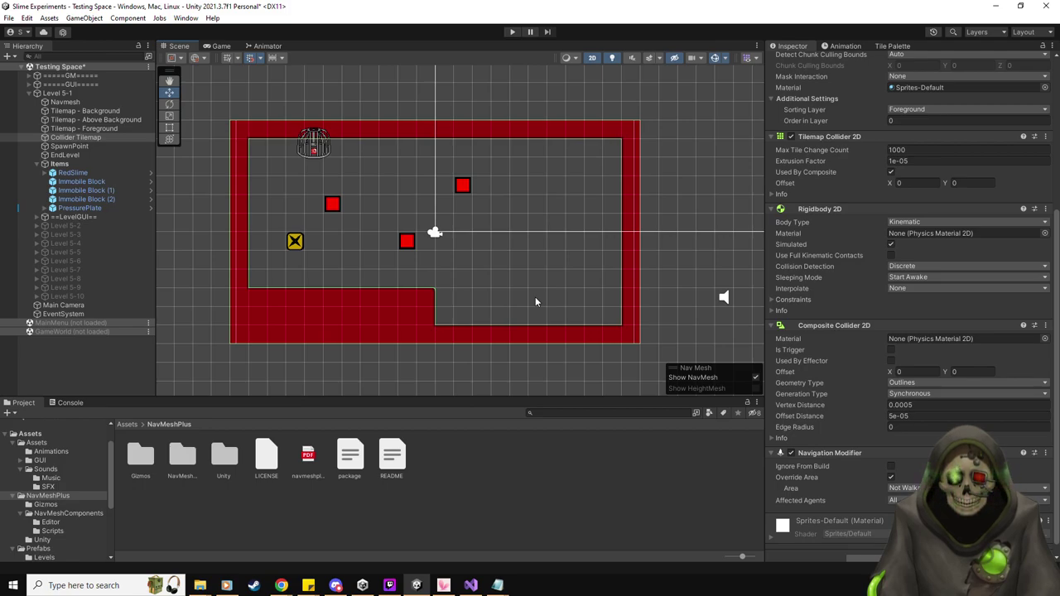
# Set the Navmesh object's X rotation to -90 and bake its Navigation Surface.
pyautogui.click(25, 102)
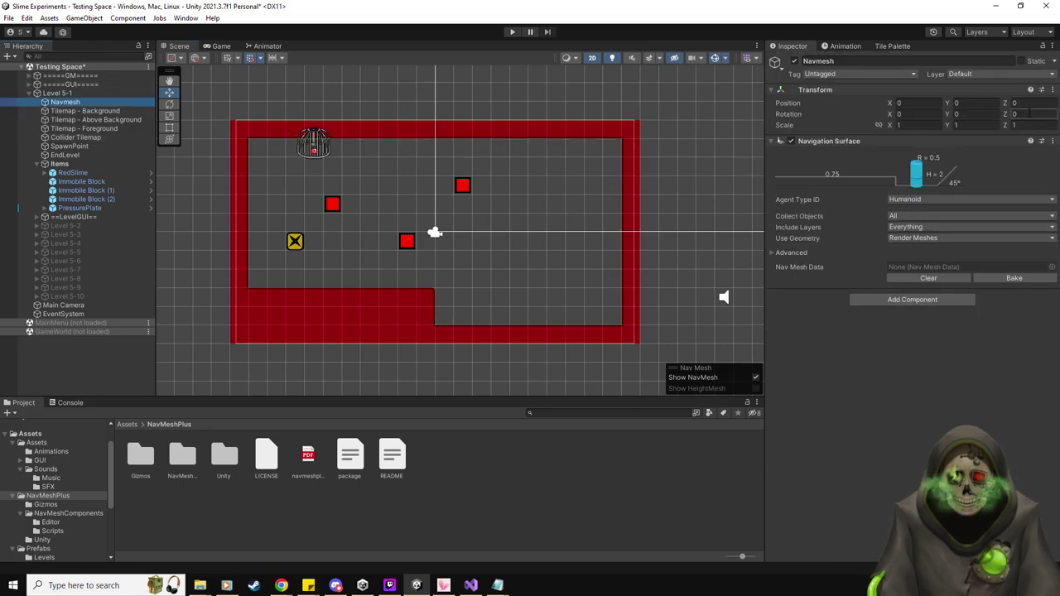
pyautogui.click(937, 113)
pyautogui.write('-90')
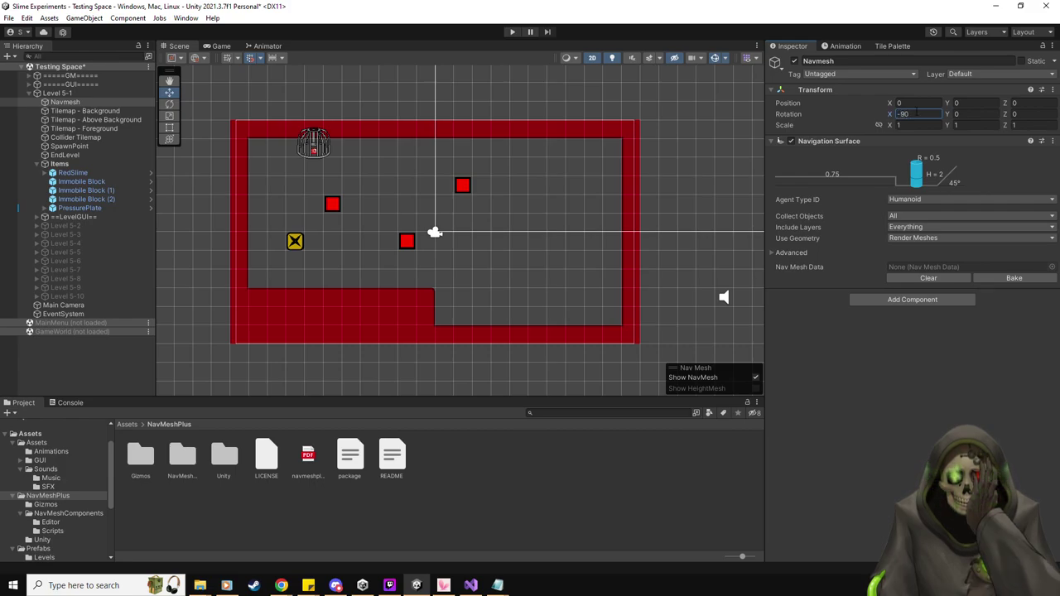
pyautogui.hotkey('alt', 'Tab')
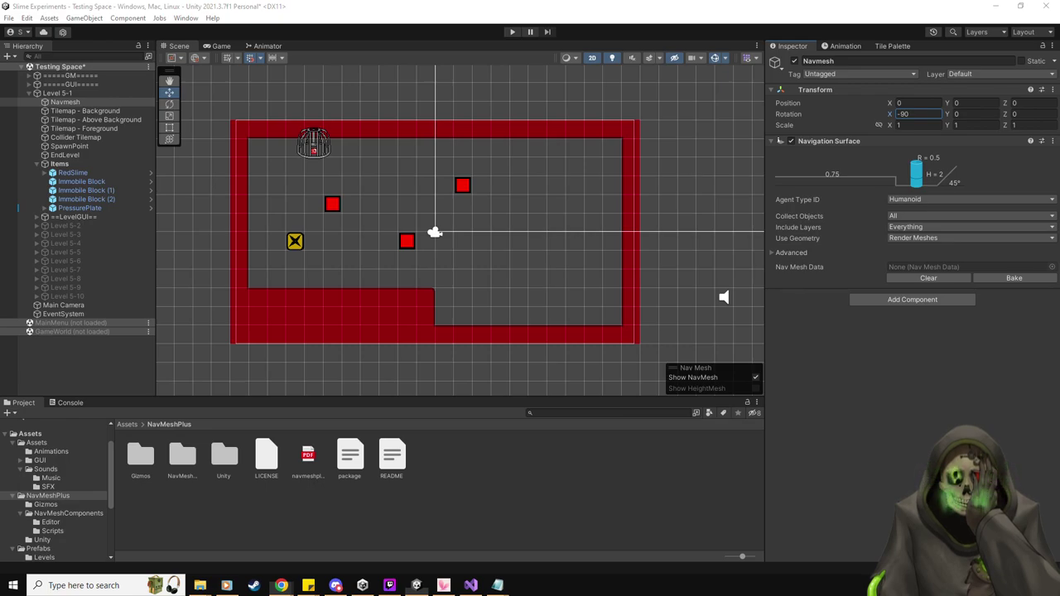
pyautogui.click(577, 5)
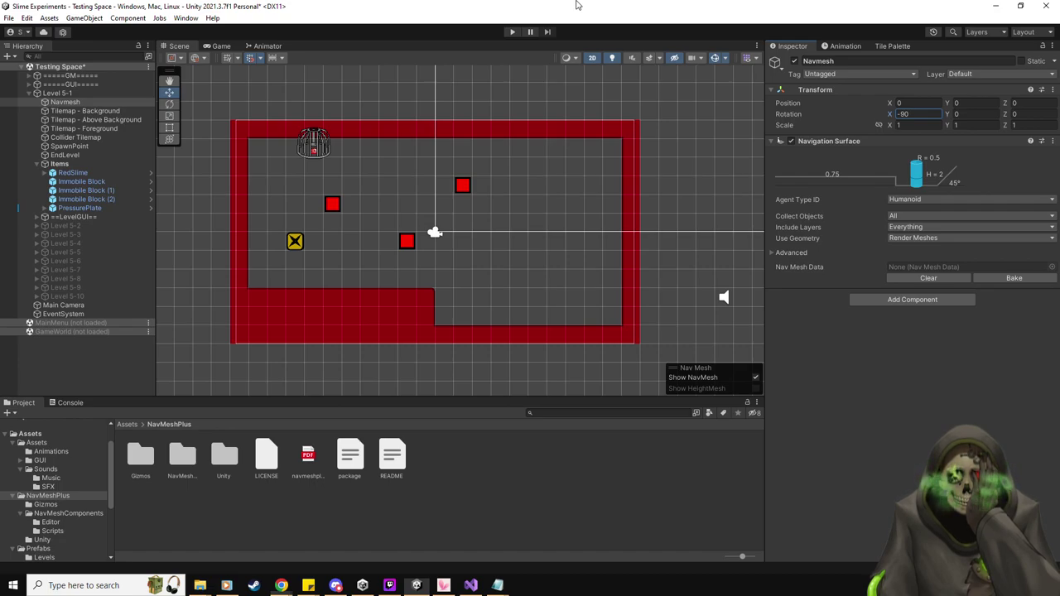
pyautogui.click(1005, 279)
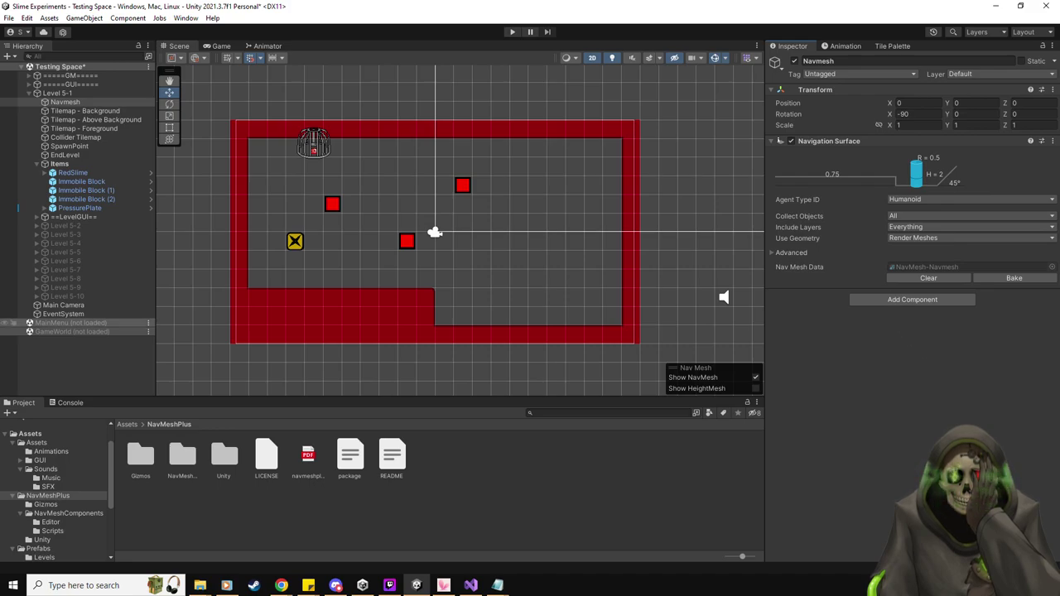
# Search the components available for the Navmesh object for surface and navigation entries.
pyautogui.click(906, 301)
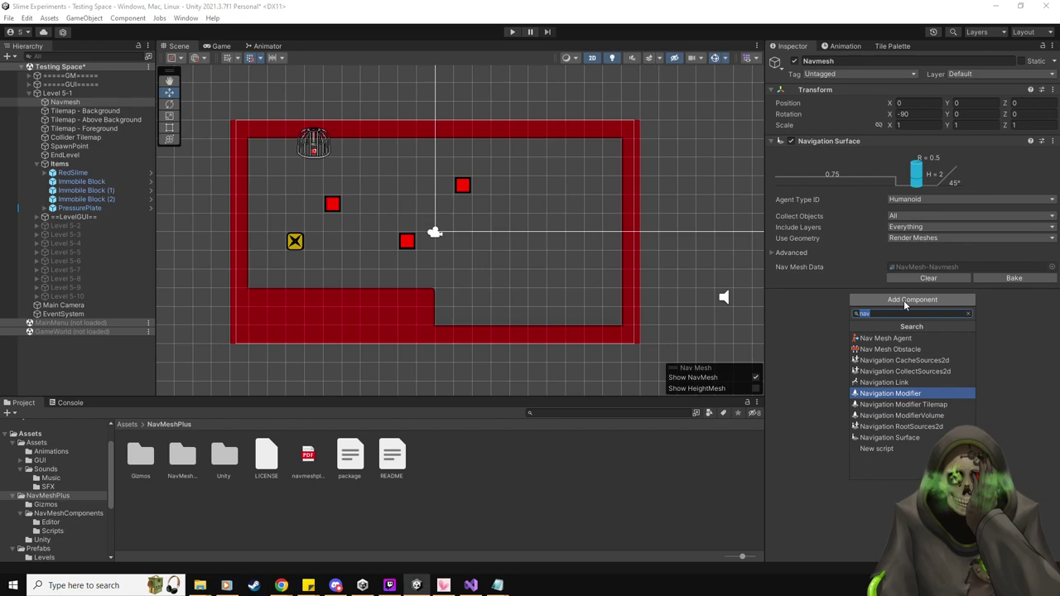
pyautogui.write('surf')
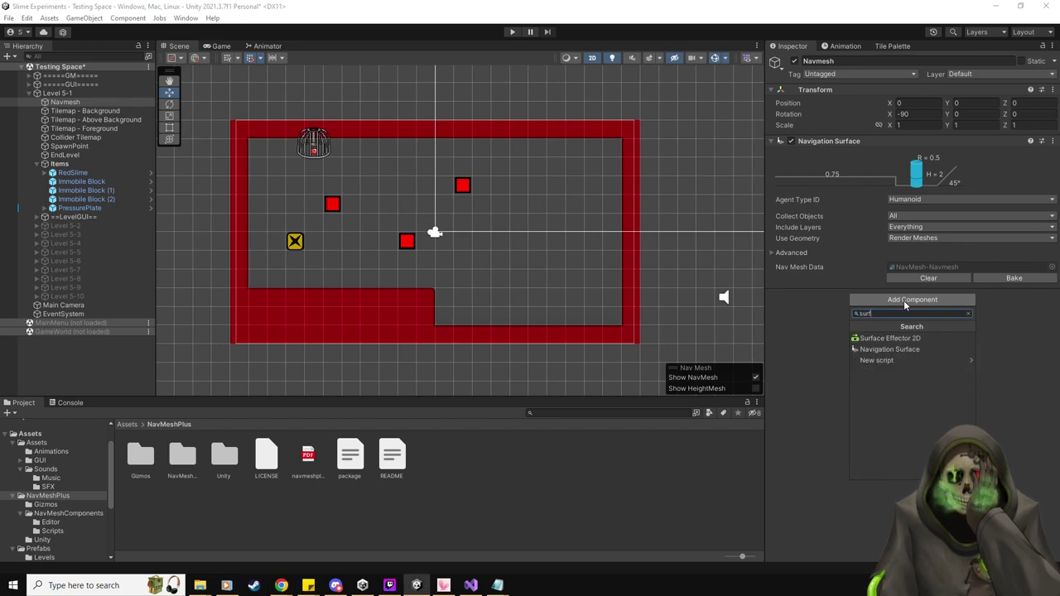
pyautogui.press('BackSpace')
pyautogui.press('BackSpace')
pyautogui.press('BackSpace')
pyautogui.press('BackSpace')
pyautogui.write('sc')
pyautogui.press('BackSpace')
pyautogui.press('BackSpace')
pyautogui.write('navi')
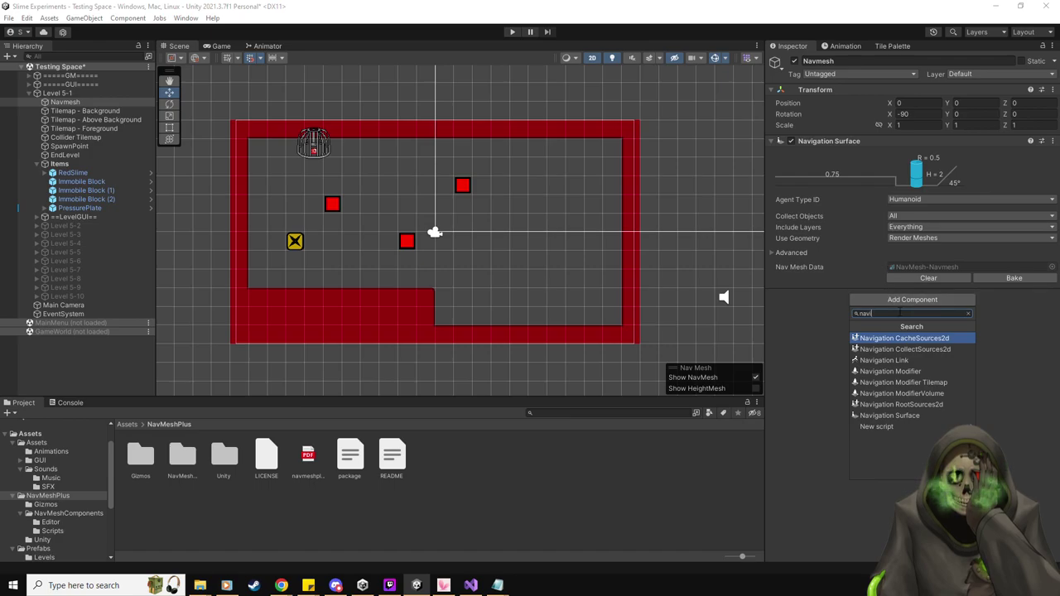
pyautogui.press('BackSpace')
pyautogui.press('BackSpace')
pyautogui.press('BackSpace')
pyautogui.press('BackSpace')
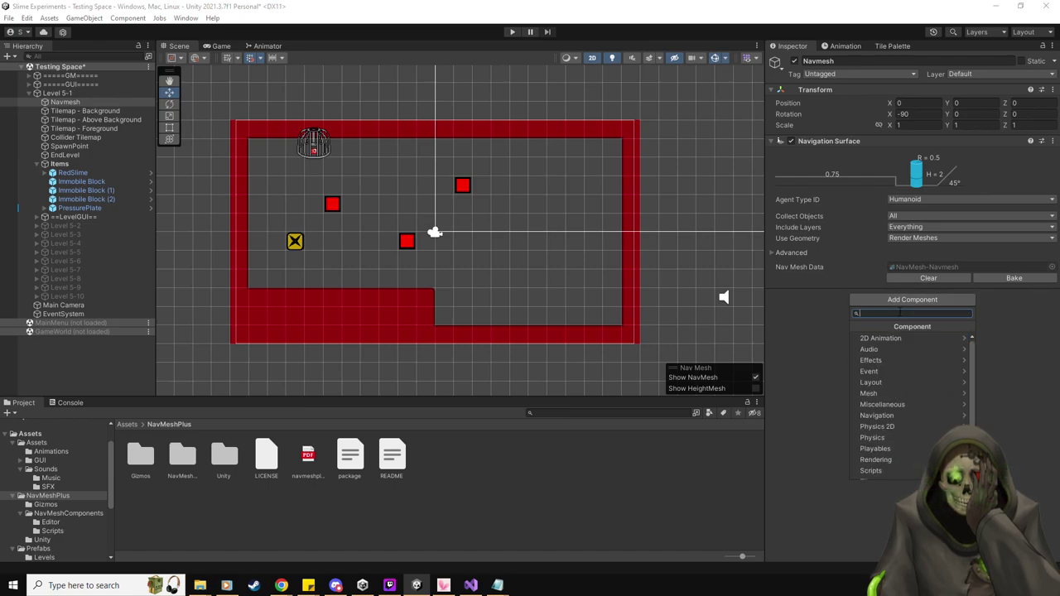
pyautogui.write('na')
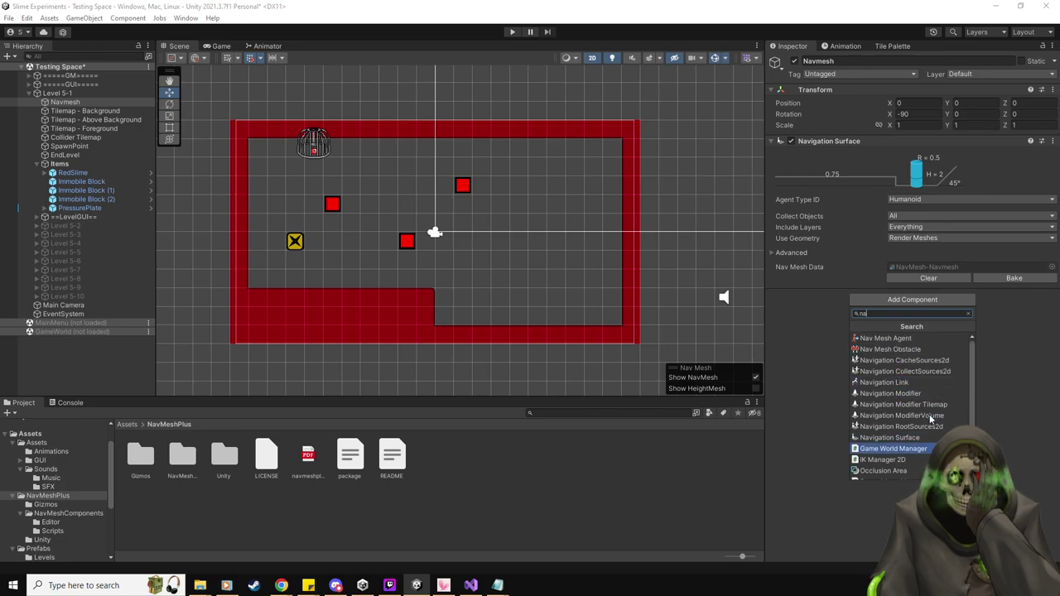
pyautogui.click(813, 374)
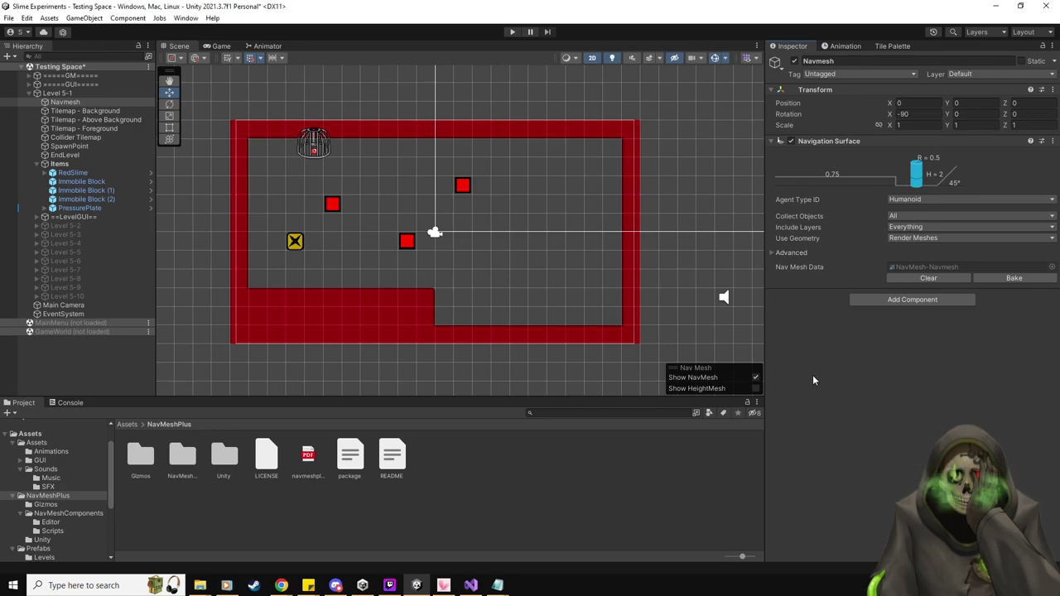
# Review the Navigation Surface's Collect Objects choices and advanced Default Area choices, and bake the surface again.
pyautogui.click(911, 216)
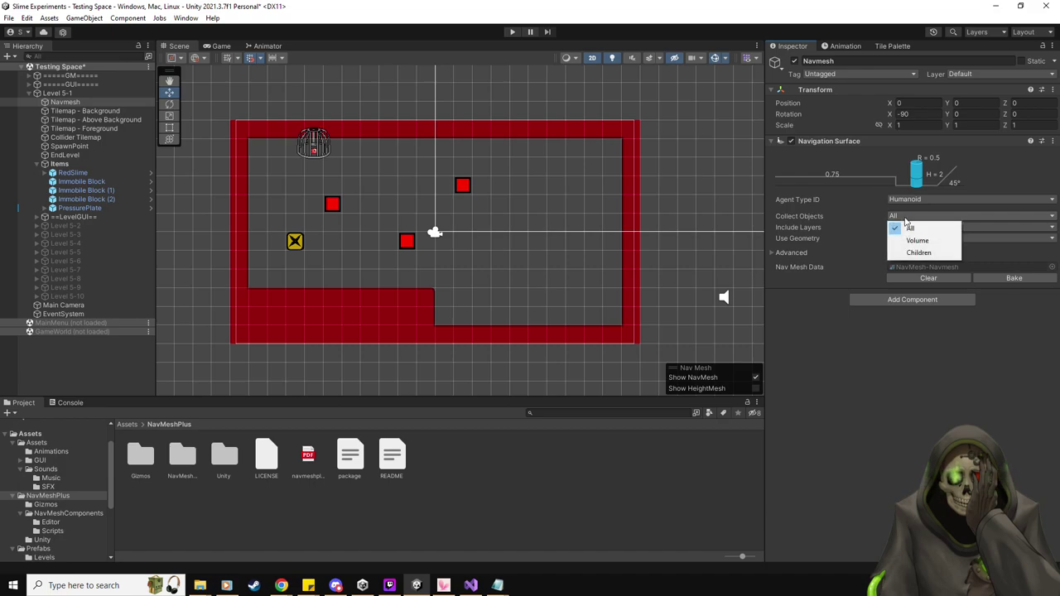
pyautogui.click(910, 269)
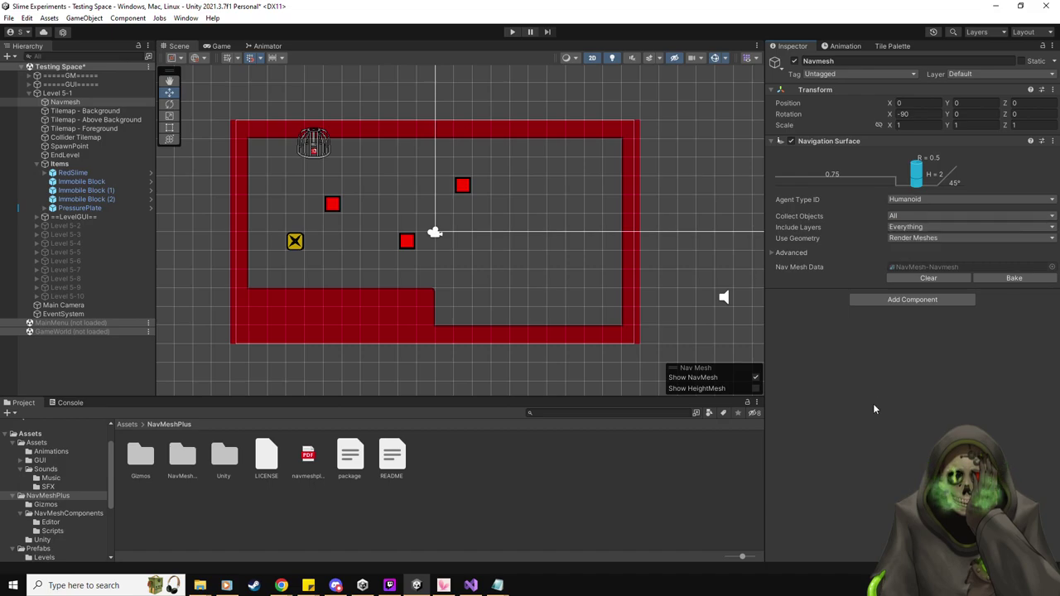
pyautogui.click(917, 240)
pyautogui.click(913, 268)
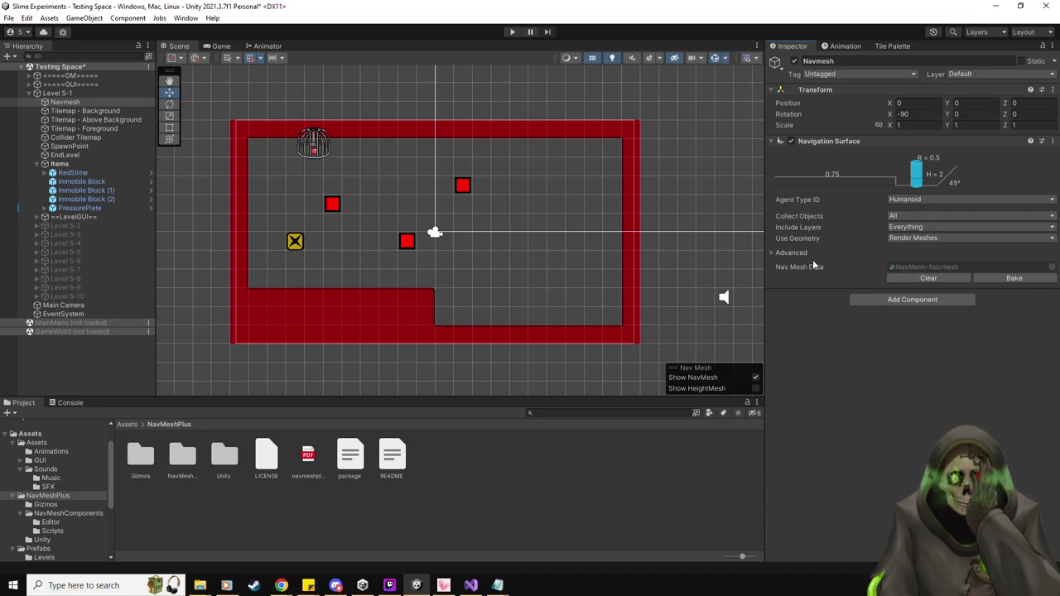
pyautogui.click(772, 253)
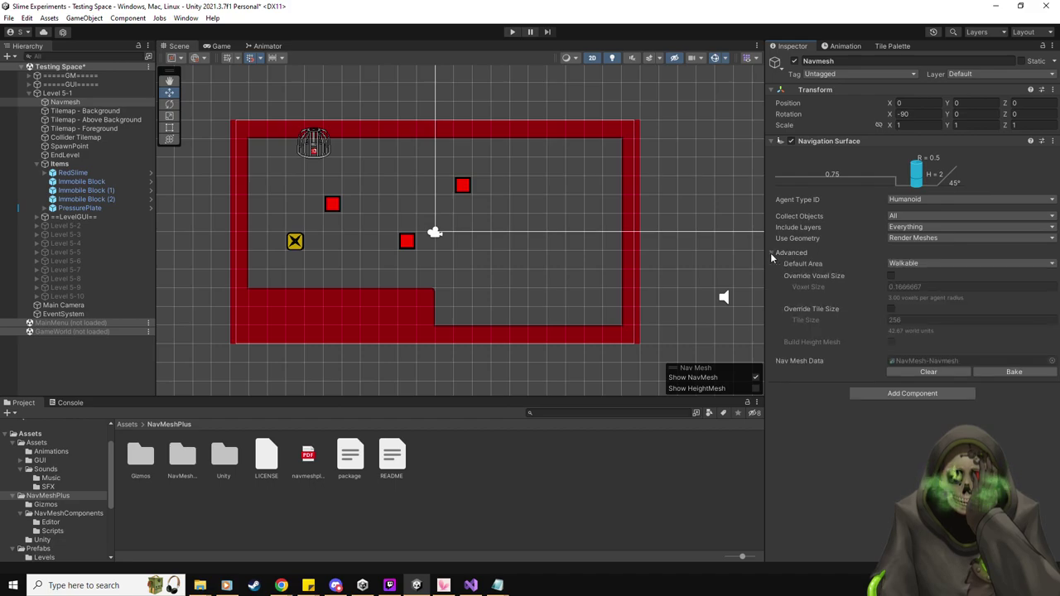
pyautogui.click(922, 263)
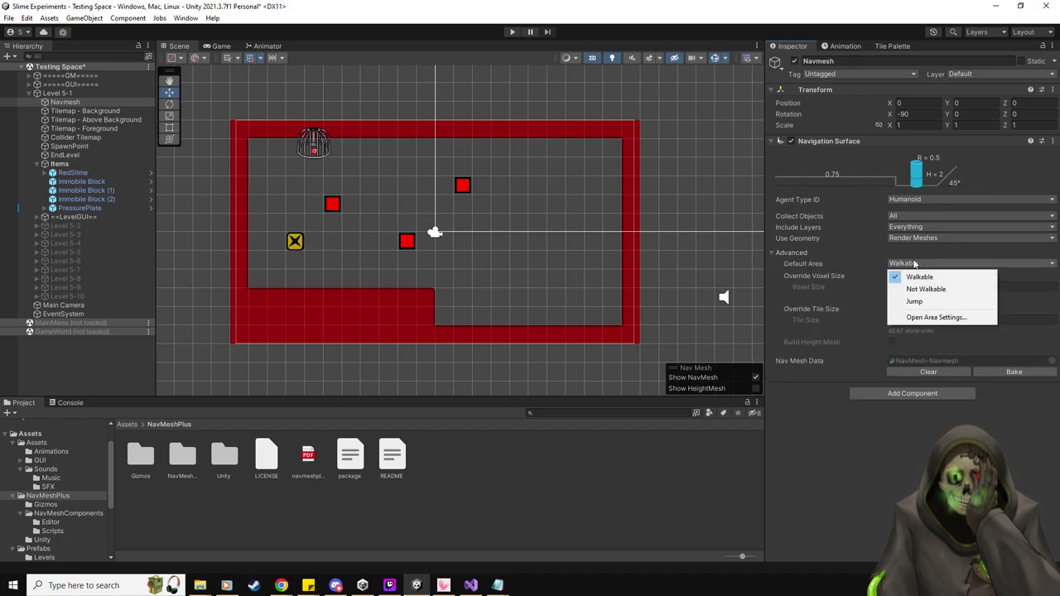
pyautogui.click(818, 495)
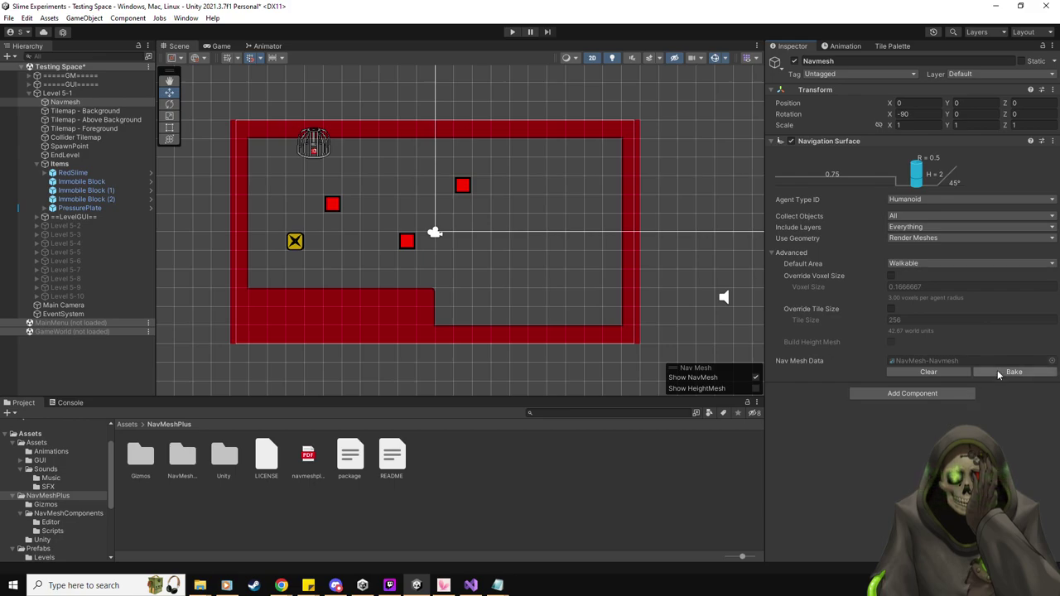
pyautogui.click(998, 372)
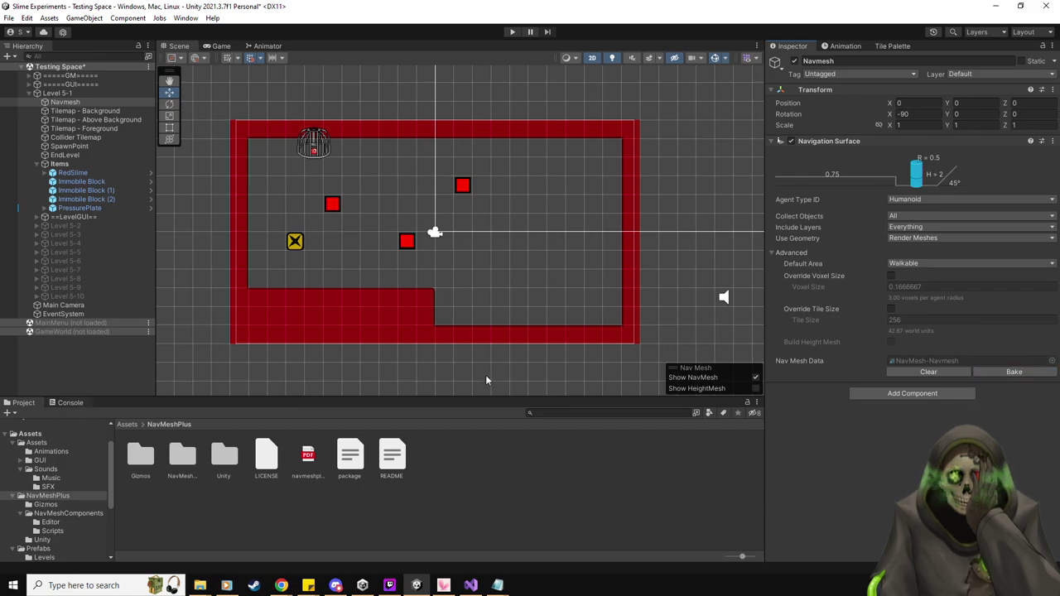
# Add a Navigation Modifier component to the Tilemap - Background object in Level 5-1.
pyautogui.click(77, 410)
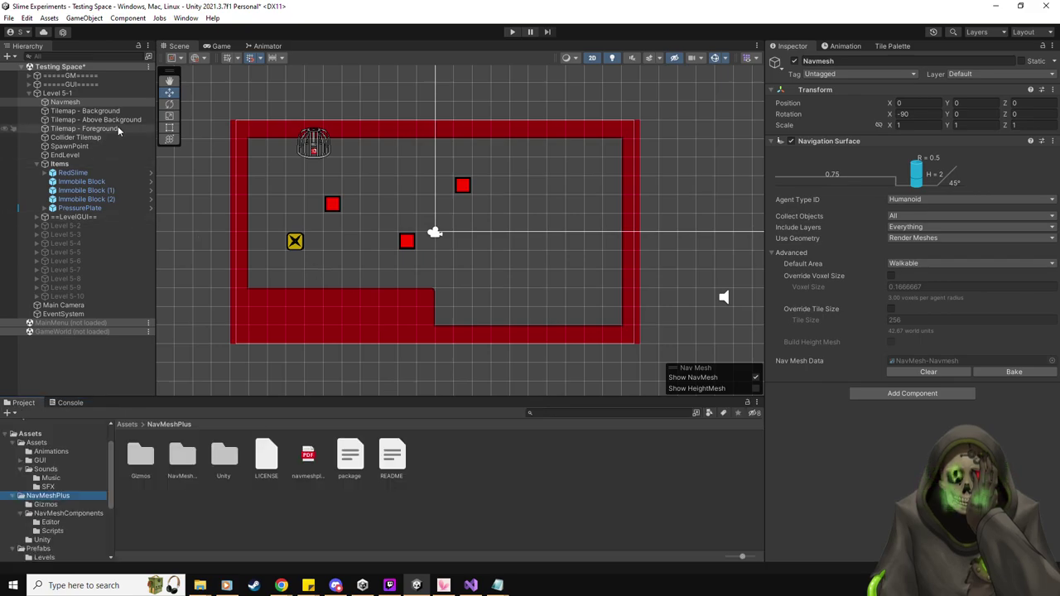
pyautogui.click(86, 110)
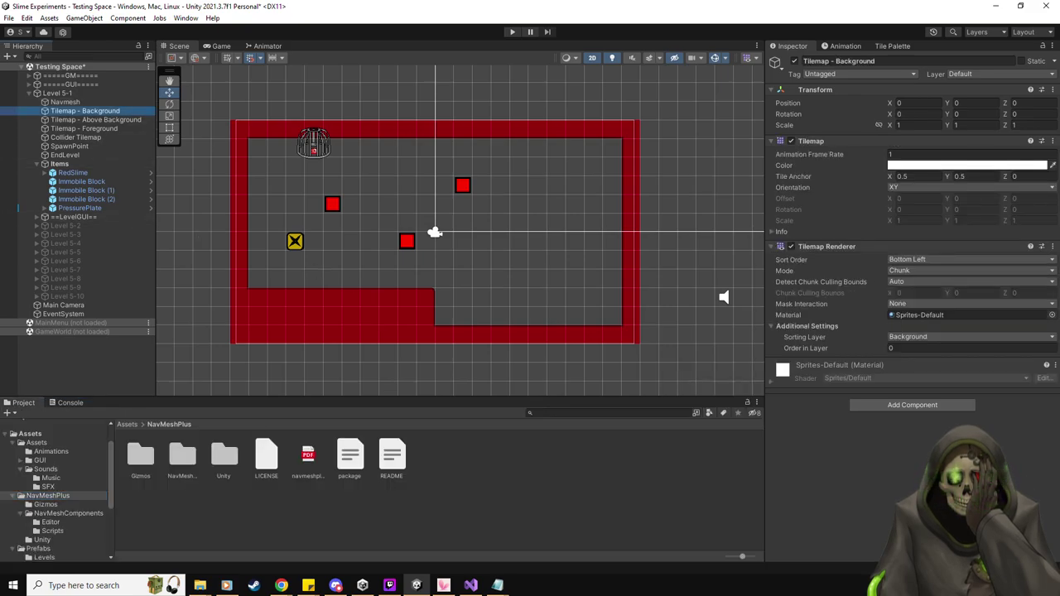
pyautogui.click(930, 406)
pyautogui.write('na')
pyautogui.scroll(2, 891, 488)
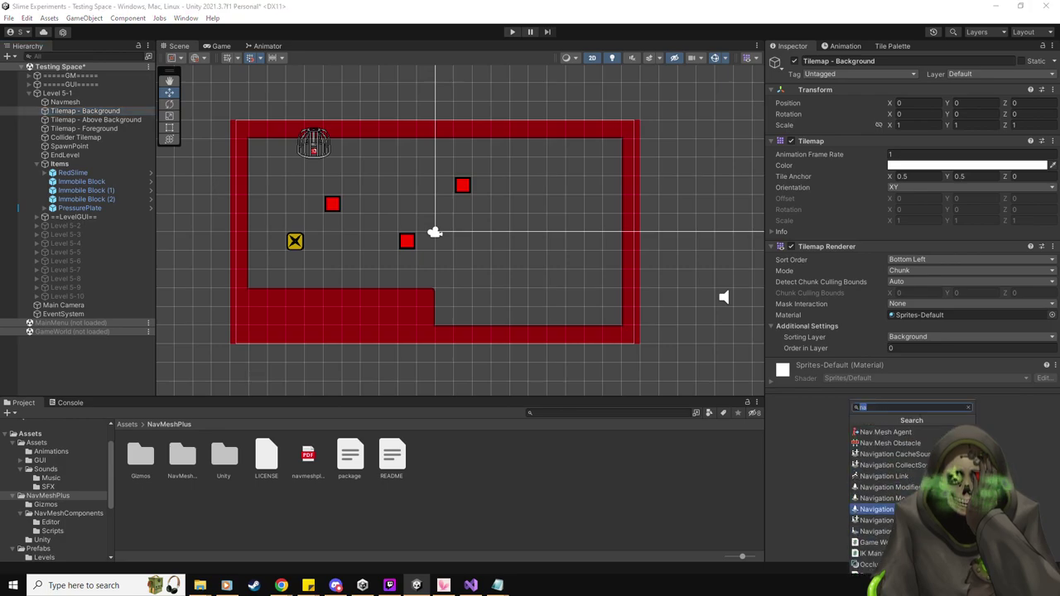
pyautogui.click(889, 488)
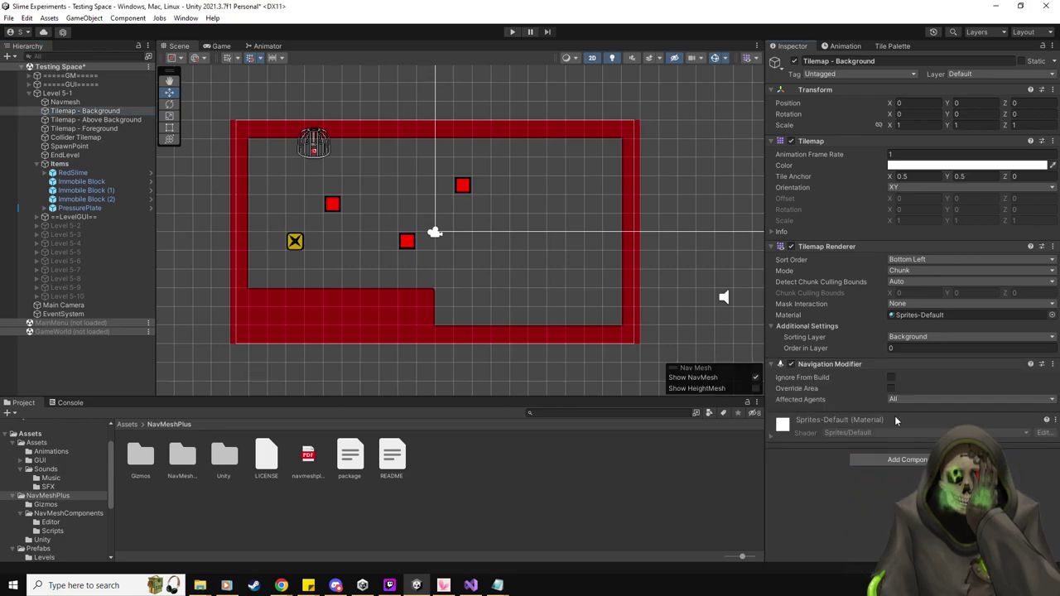
# Enable Override Area on the Tilemap - Background's Navigation Modifier, keeping the area as Walkable.
pyautogui.click(905, 401)
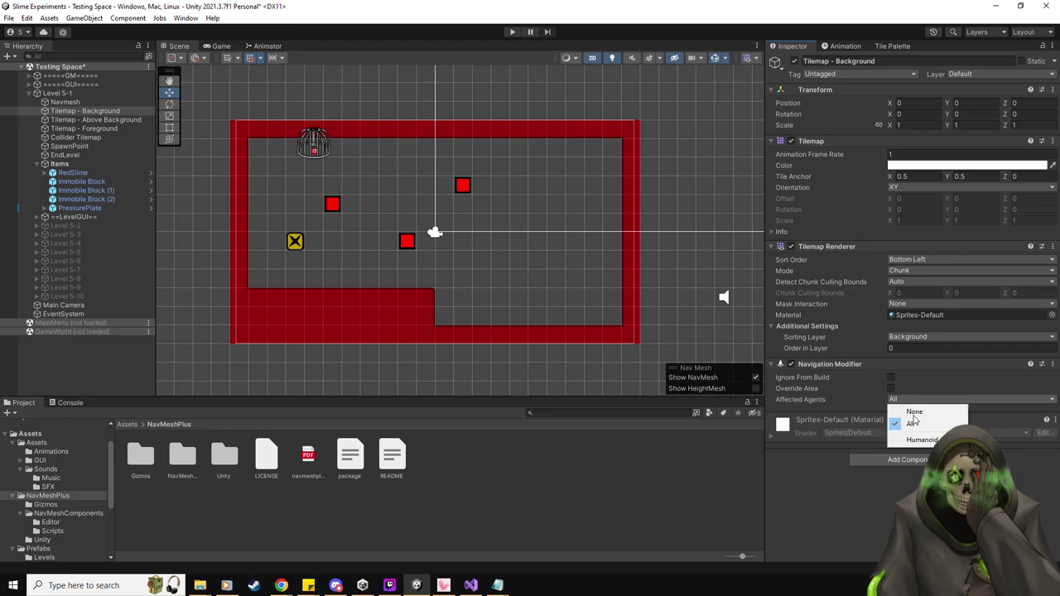
pyautogui.click(806, 526)
pyautogui.click(892, 389)
pyautogui.click(901, 401)
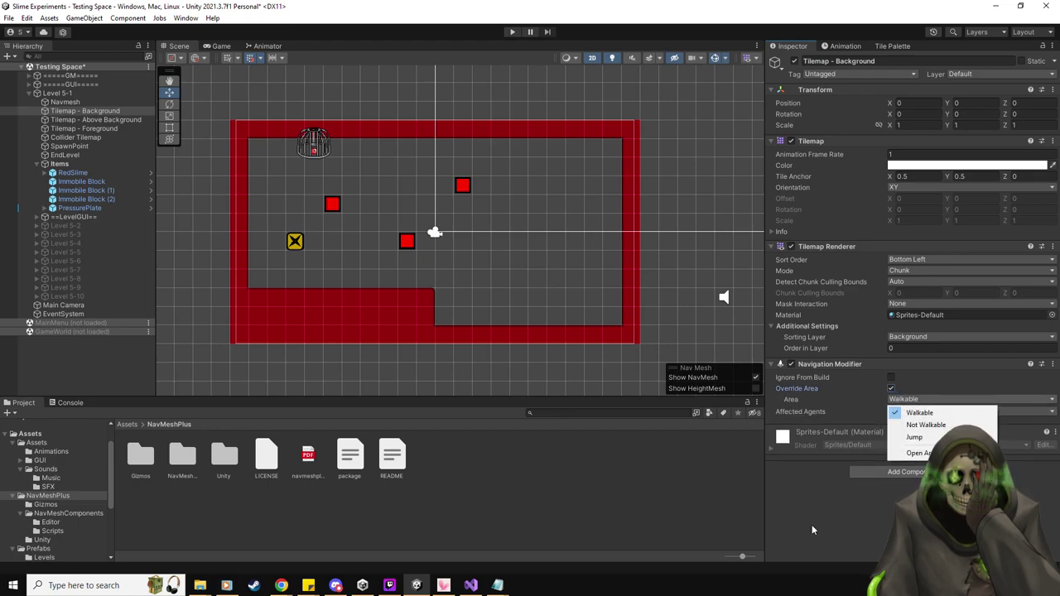
pyautogui.click(830, 527)
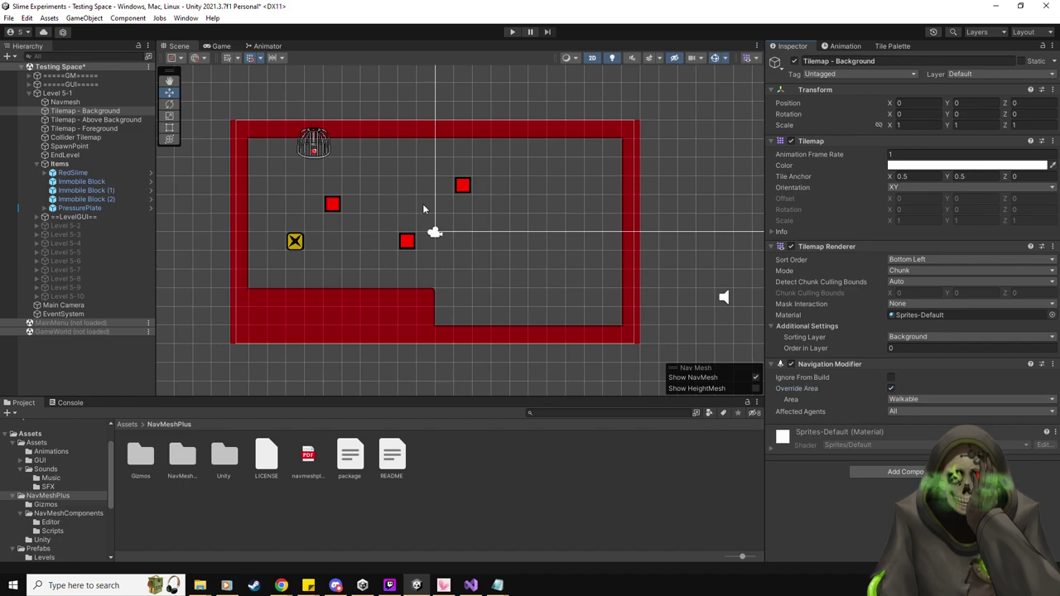
# Paint a patch of plain red floor tiles on Tilemap - Background in the right half of the room.
pyautogui.click(895, 46)
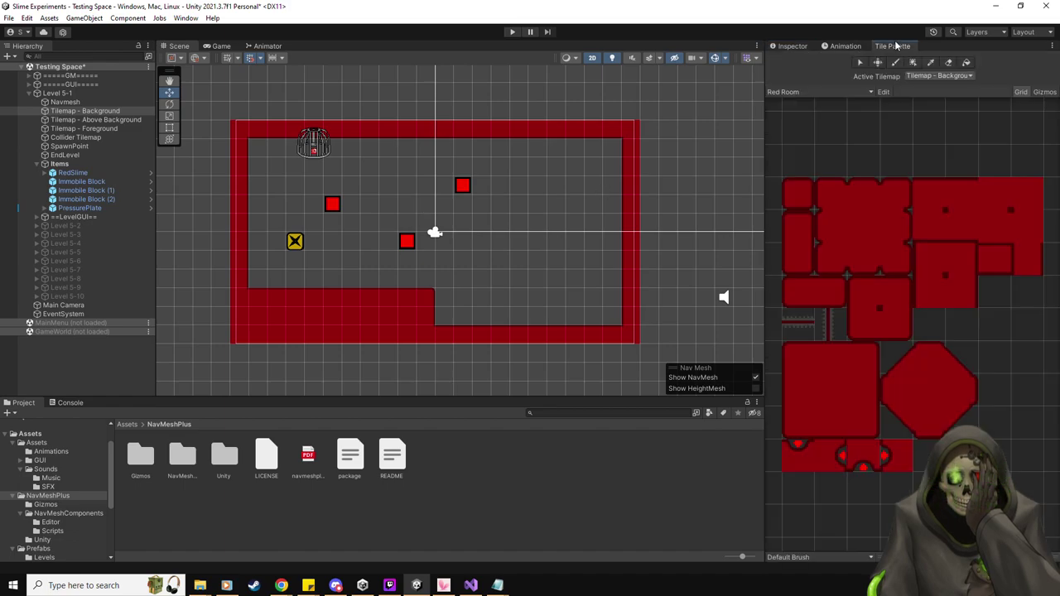
pyautogui.click(863, 225)
pyautogui.moveTo(485, 184)
pyautogui.mouseDown()
pyautogui.moveTo(523, 194)
pyautogui.moveTo(495, 233)
pyautogui.moveTo(523, 260)
pyautogui.moveTo(513, 199)
pyautogui.mouseUp()
pyautogui.moveTo(473, 234); pyautogui.dragTo(479, 222)
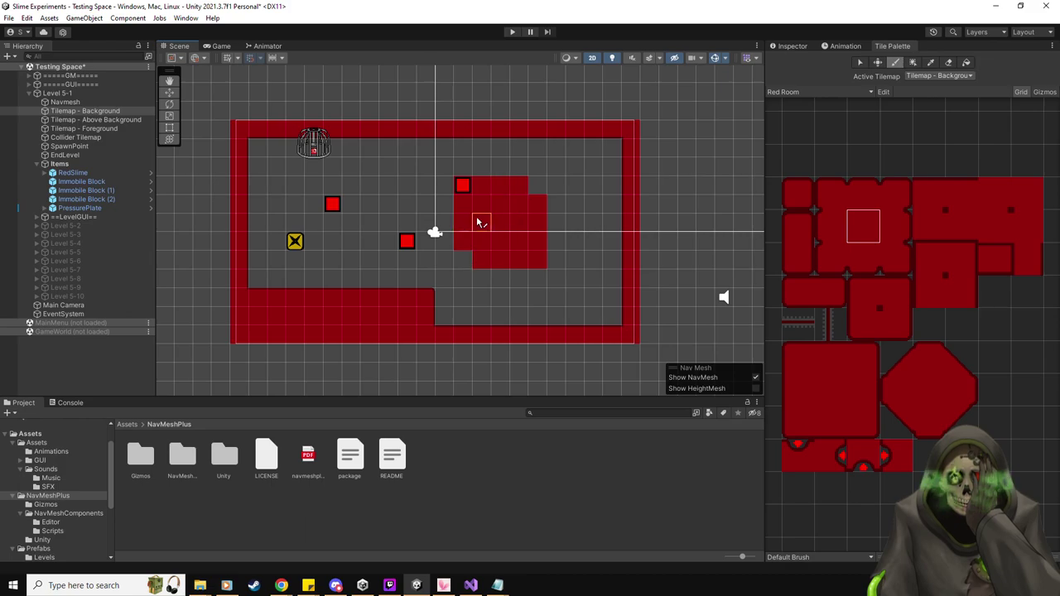
# Bake the Navmesh object's Navigation Surface with the painted background floor and check its Collect Objects choices.
pyautogui.click(788, 46)
pyautogui.click(65, 101)
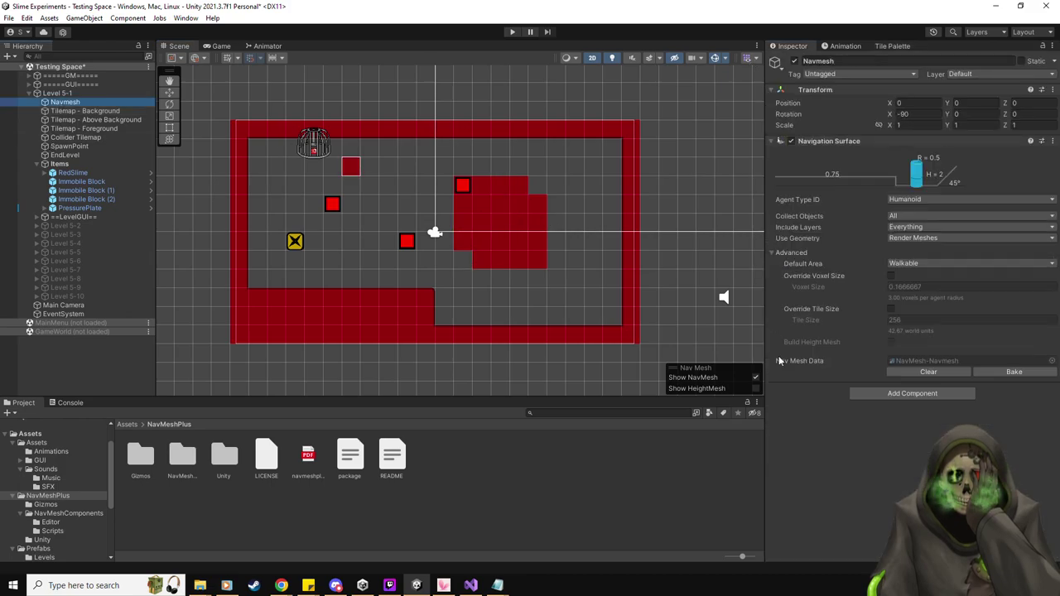
pyautogui.click(1027, 376)
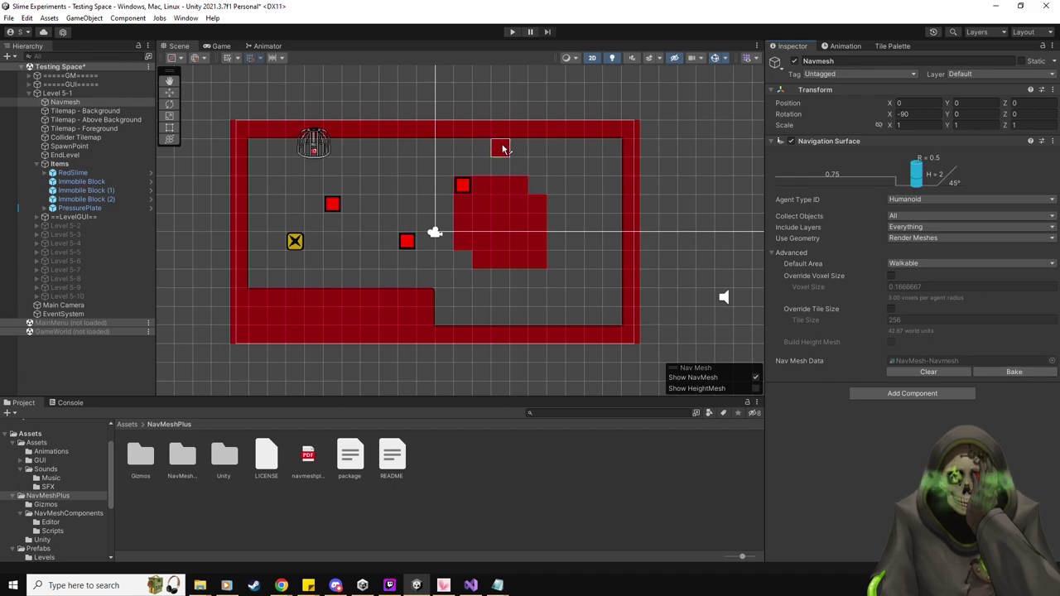
pyautogui.click(920, 214)
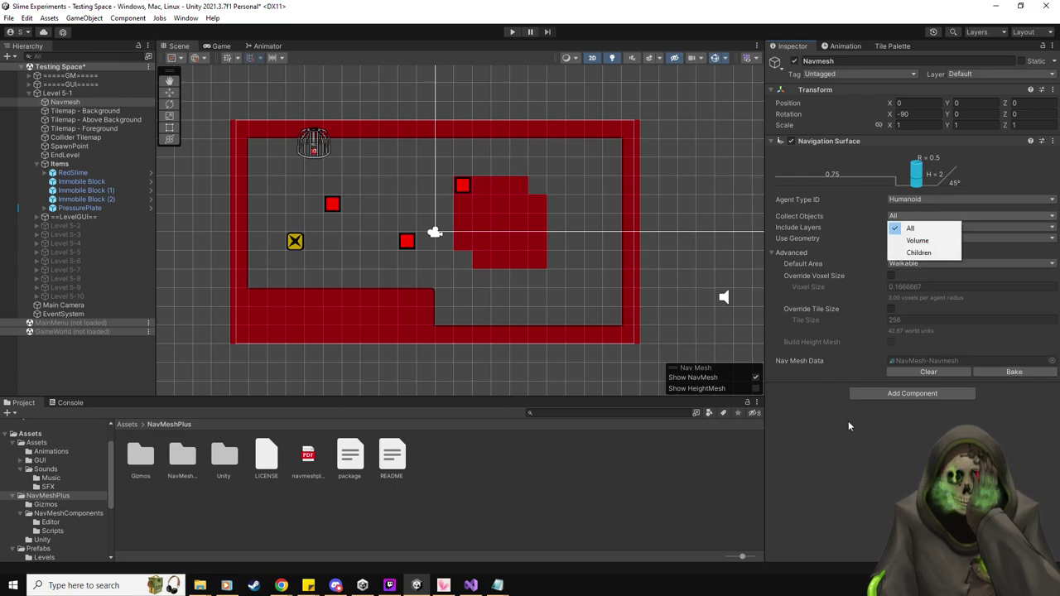
pyautogui.click(911, 222)
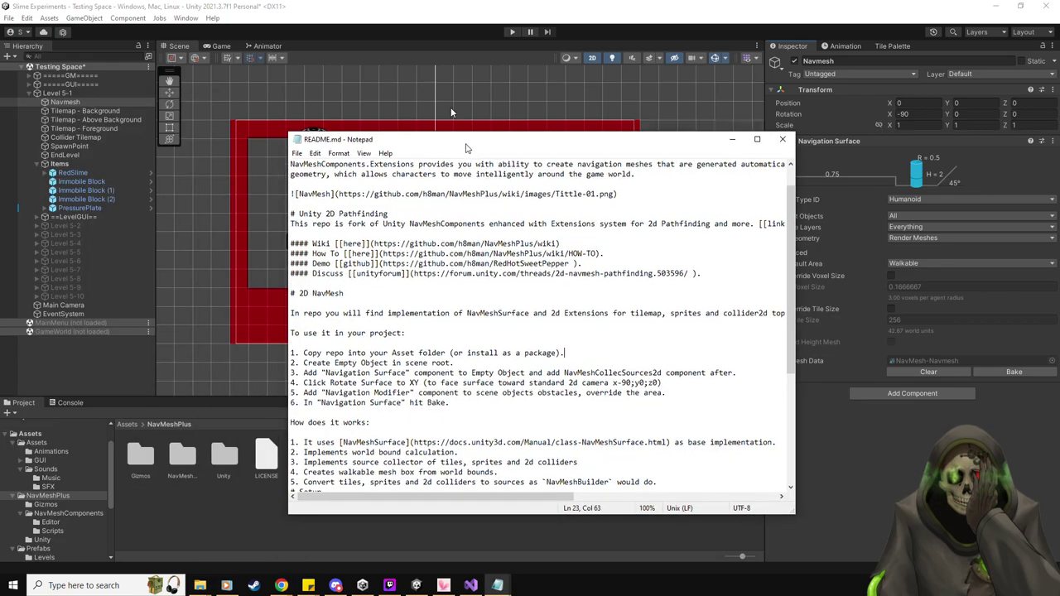
# Read the NavMeshPlus README's setup step about the collect-sources component in Notepad, then return to Unity.
pyautogui.moveTo(467, 144); pyautogui.dragTo(420, 78)
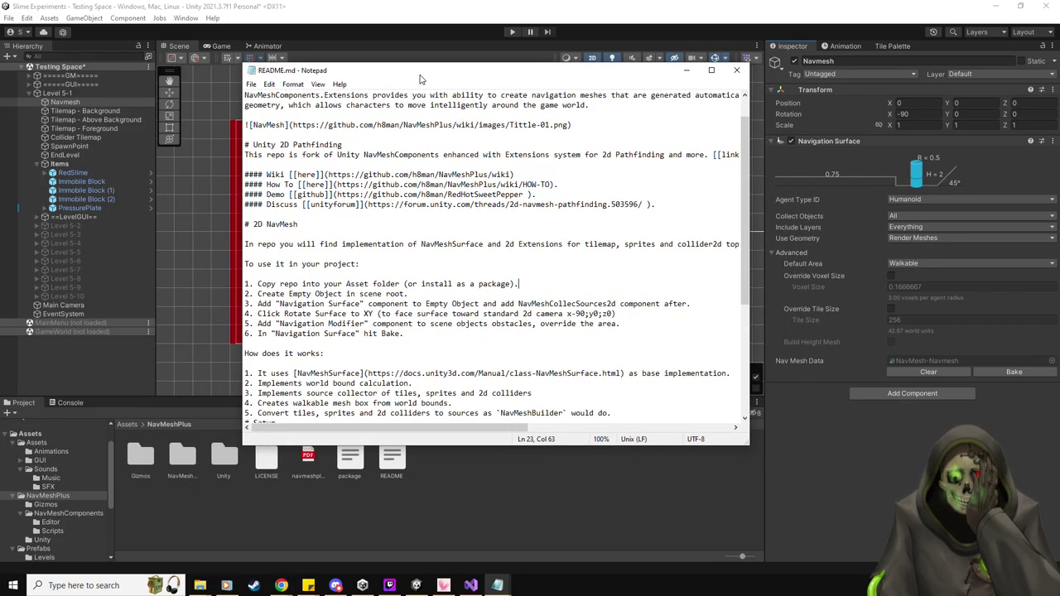
pyautogui.write('9')
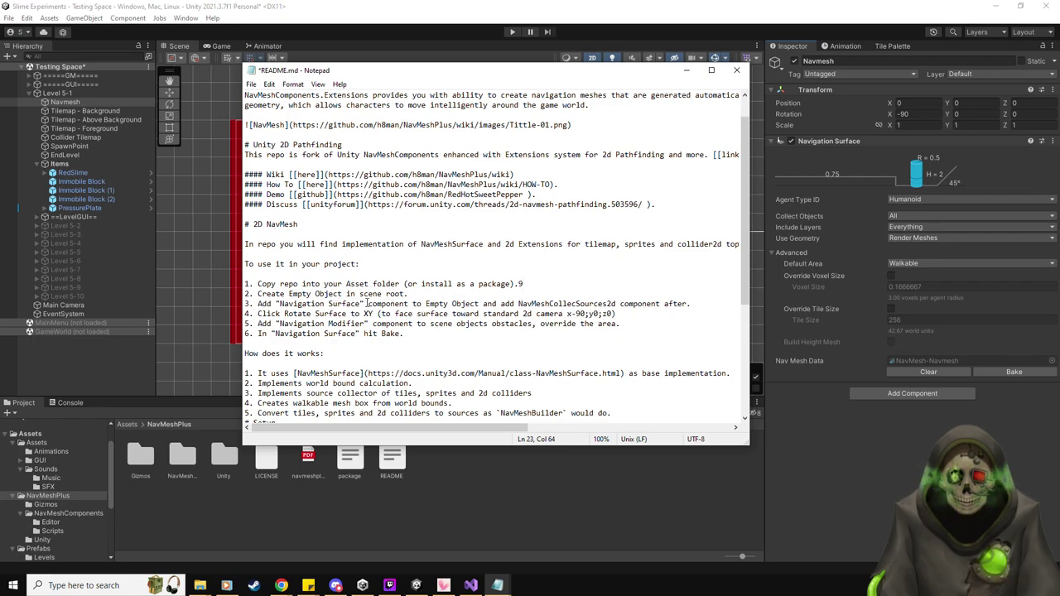
pyautogui.moveTo(369, 303); pyautogui.dragTo(608, 304)
pyautogui.click(616, 304)
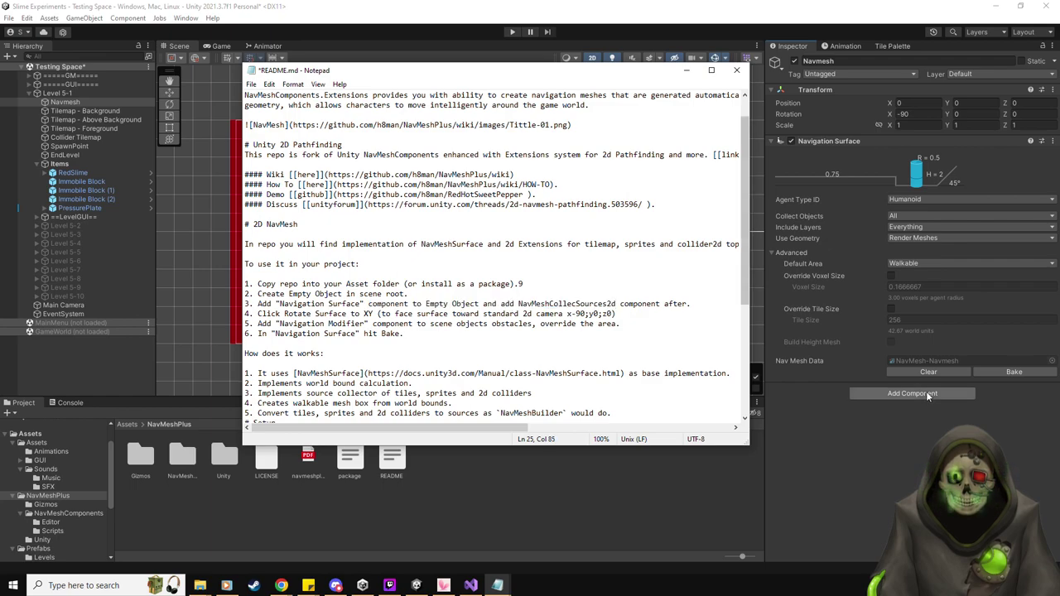
pyautogui.hotkey('alt', 'Tab')
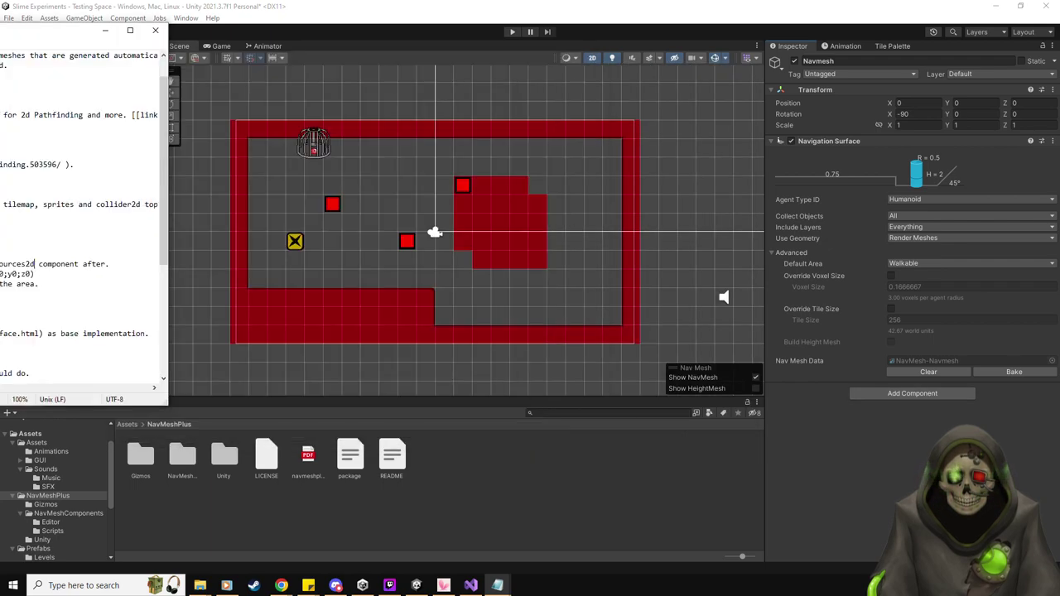
# Add a Navigation CollectSources2d component to the Navmesh object.
pyautogui.click(921, 395)
pyautogui.write('na')
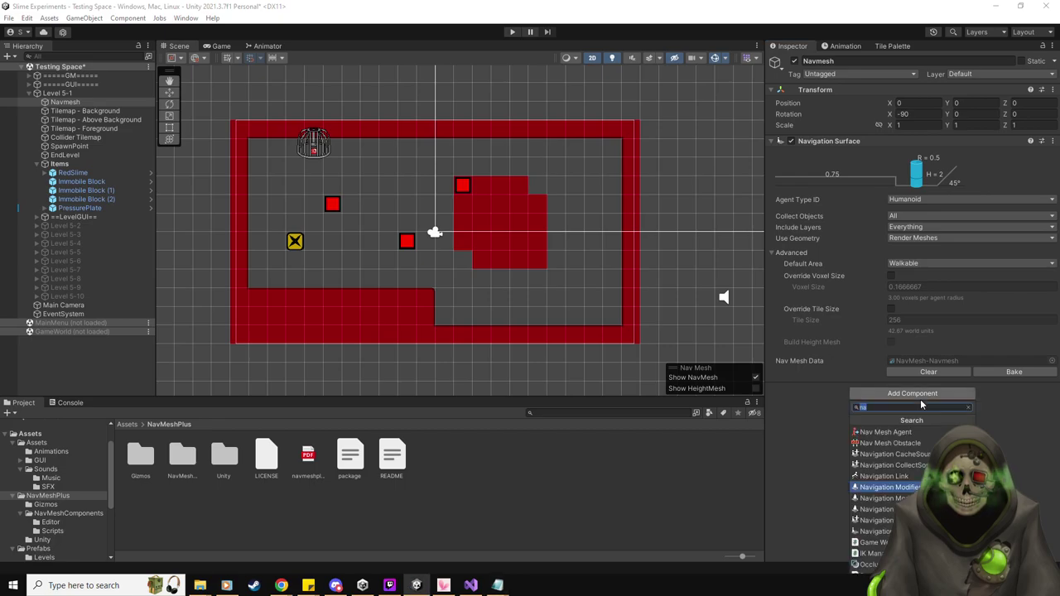
pyautogui.write('v')
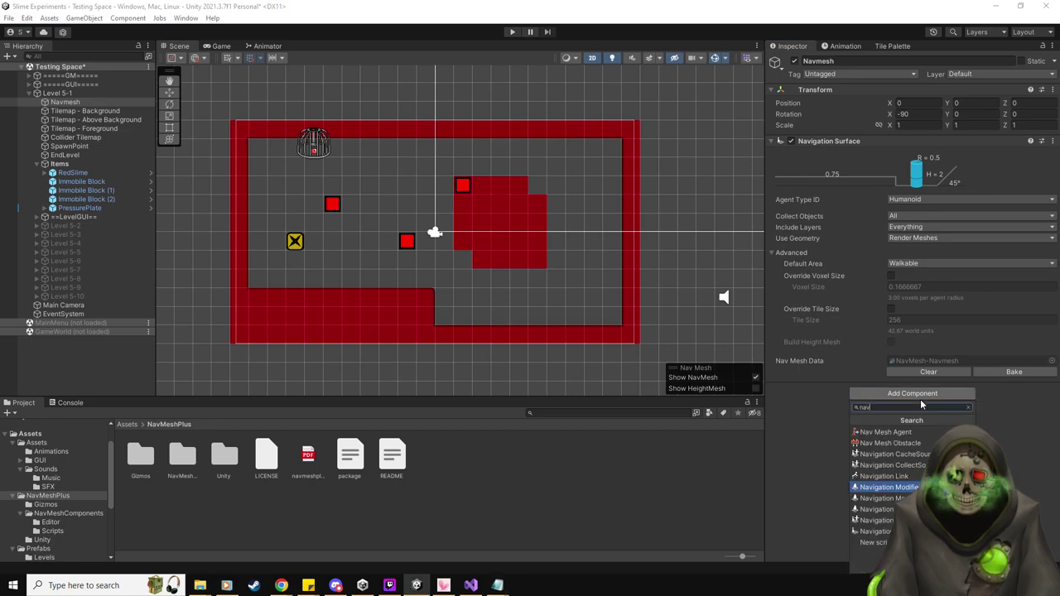
pyautogui.write('m')
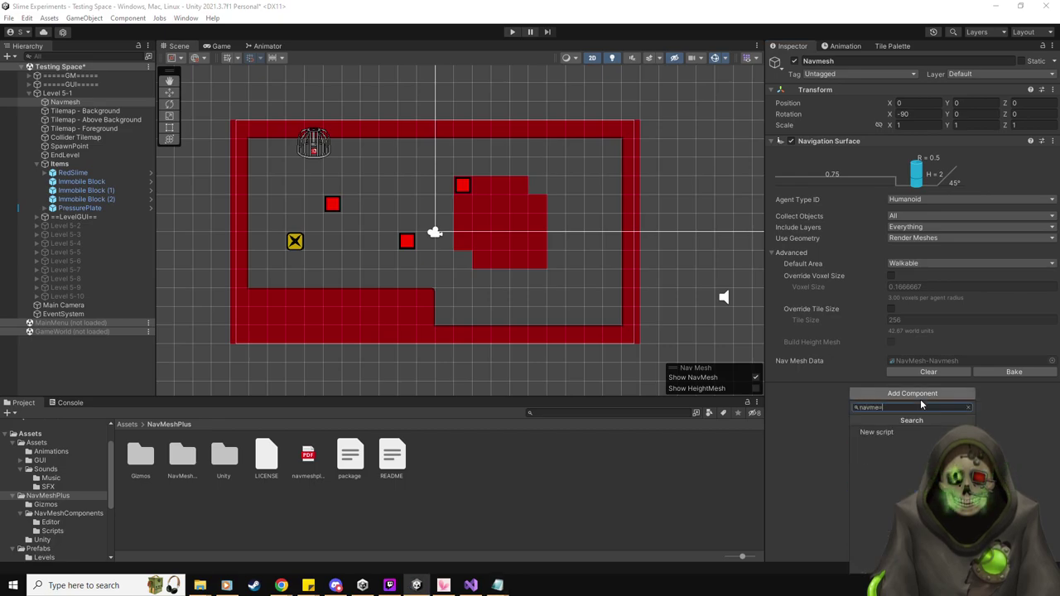
pyautogui.press('BackSpace')
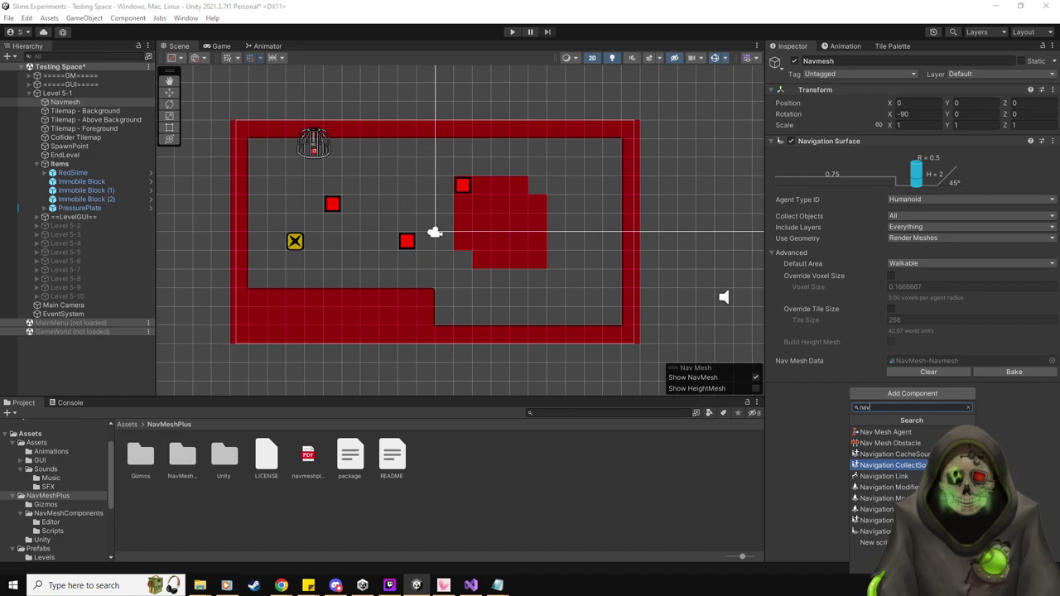
pyautogui.press('Return')
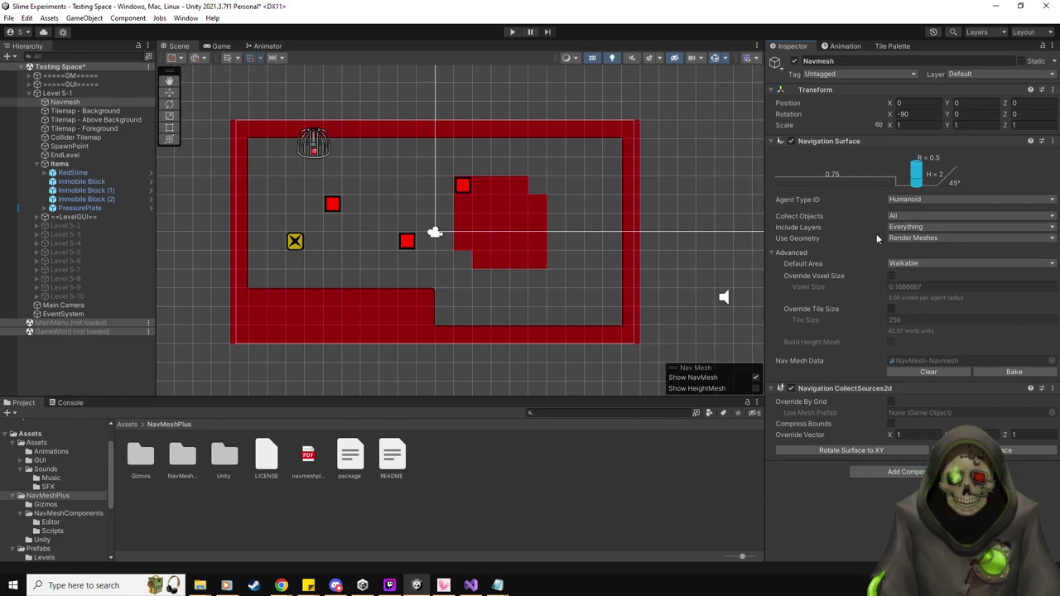
# Set the Navmesh object's X rotation to 0, and restore its orientation with Rotate Surface to XY.
pyautogui.click(773, 253)
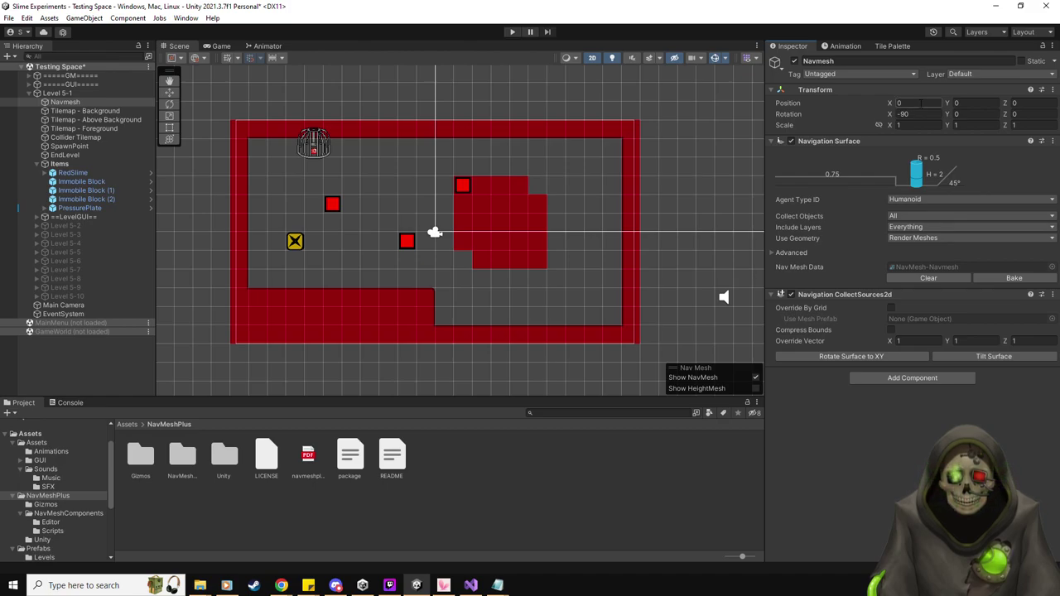
pyautogui.click(852, 358)
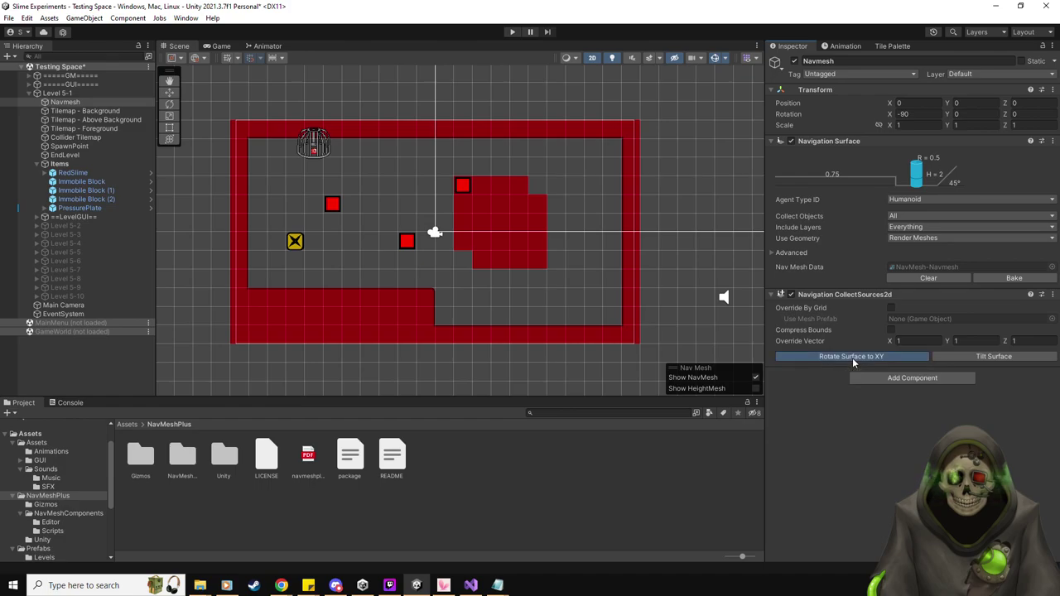
pyautogui.click(937, 112)
pyautogui.write('0')
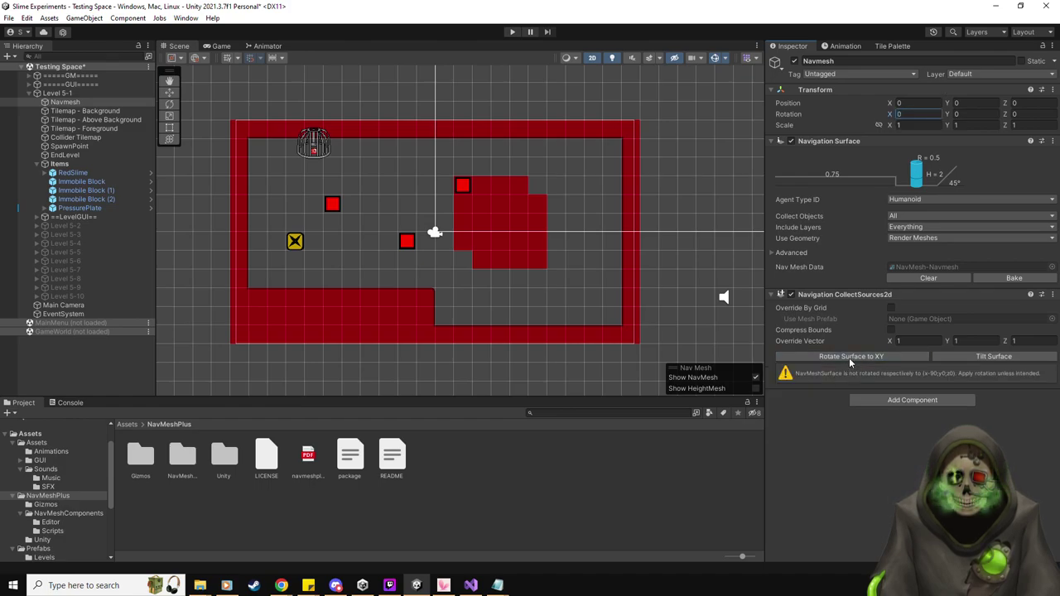
pyautogui.click(849, 357)
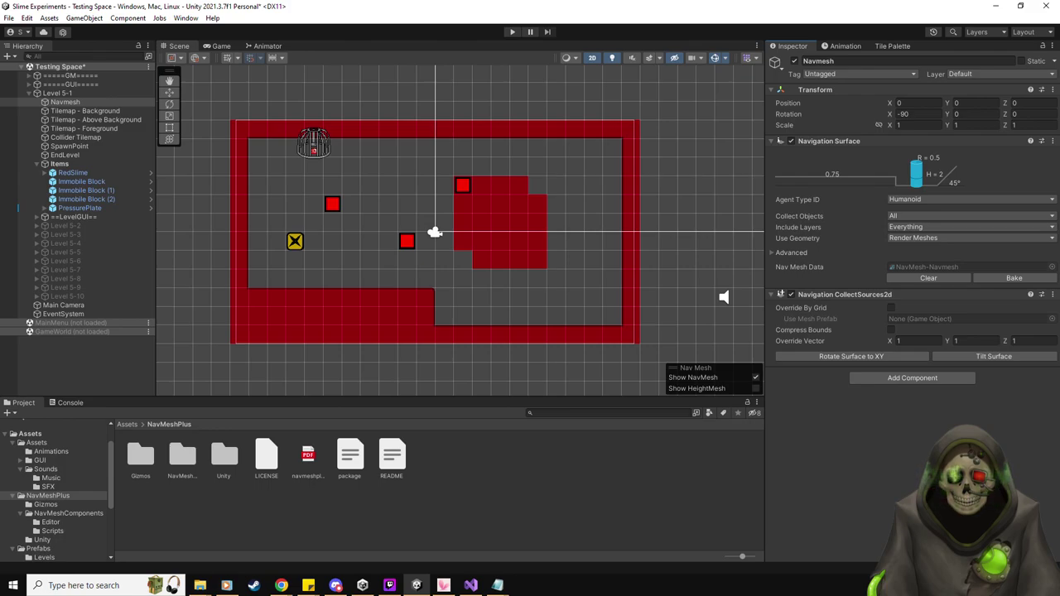
# Bake the Navmesh object's Navigation Surface with the 2D source collector and examine its coverage in and around the room.
pyautogui.click(101, 111)
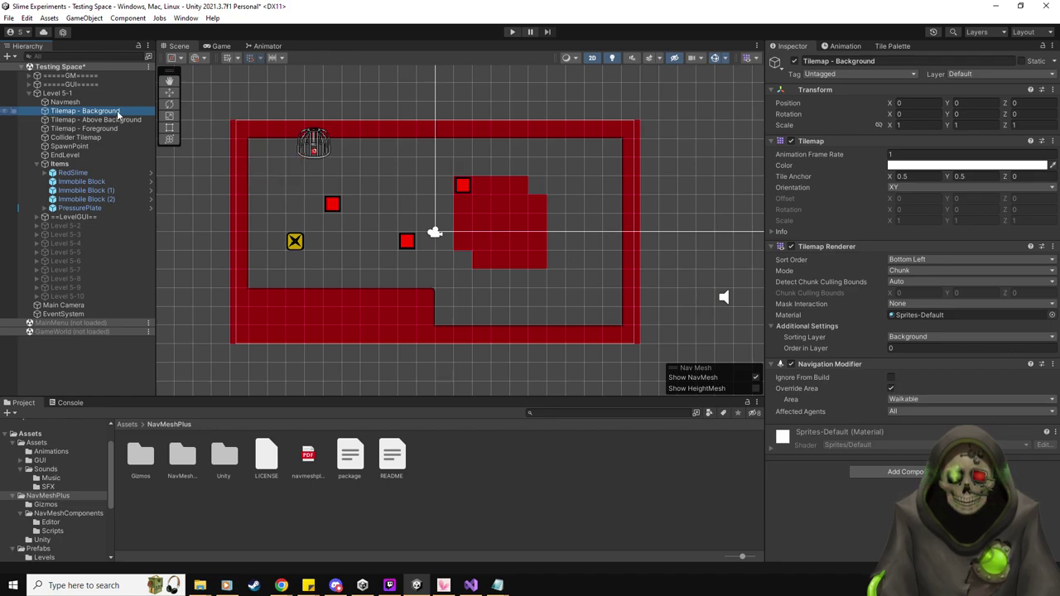
pyautogui.click(96, 101)
pyautogui.click(1014, 279)
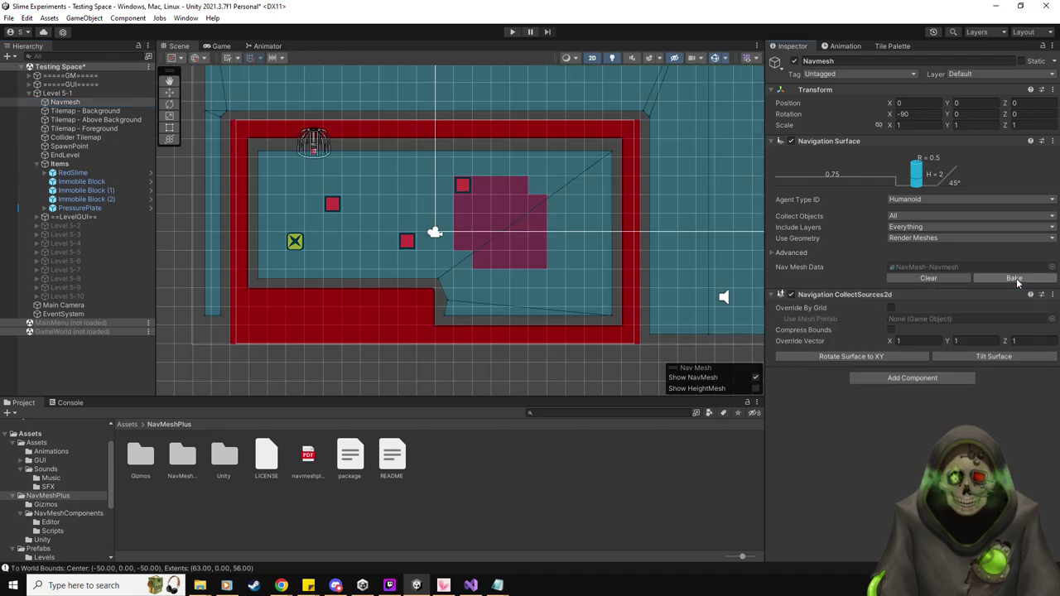
pyautogui.scroll(-5, 564, 215)
pyautogui.moveTo(582, 170); pyautogui.dragTo(534, 174, button='middle')
pyautogui.scroll(5, 489, 249)
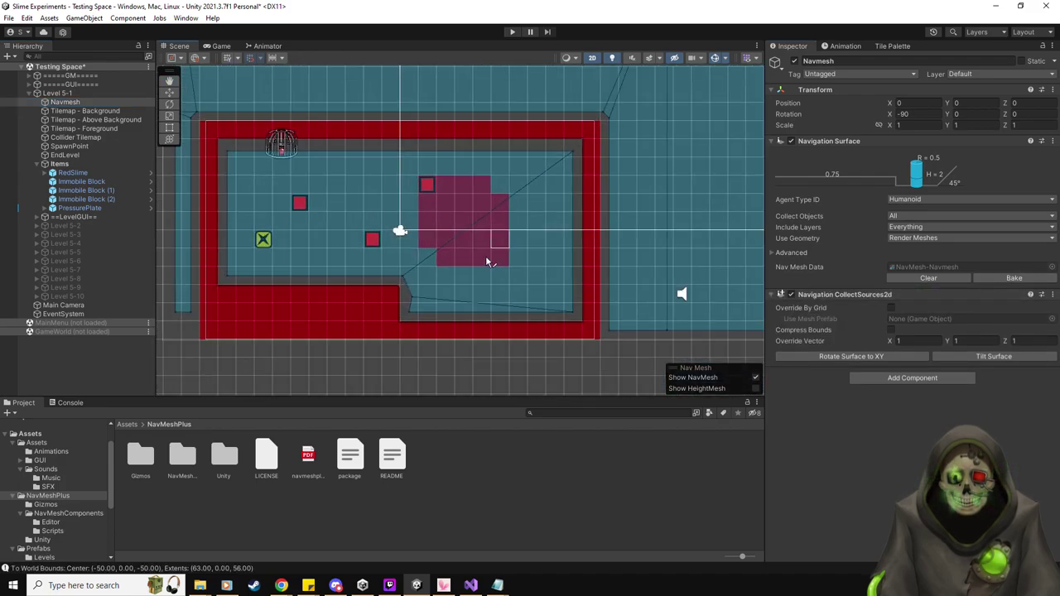
pyautogui.moveTo(457, 267); pyautogui.dragTo(492, 265, button='middle')
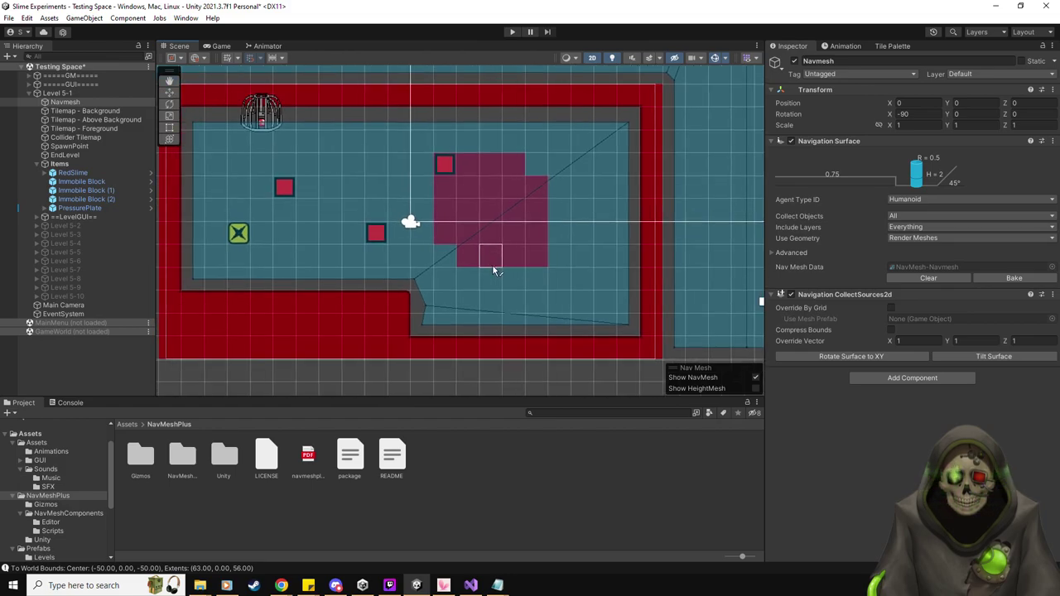
pyautogui.scroll(-3, 492, 265)
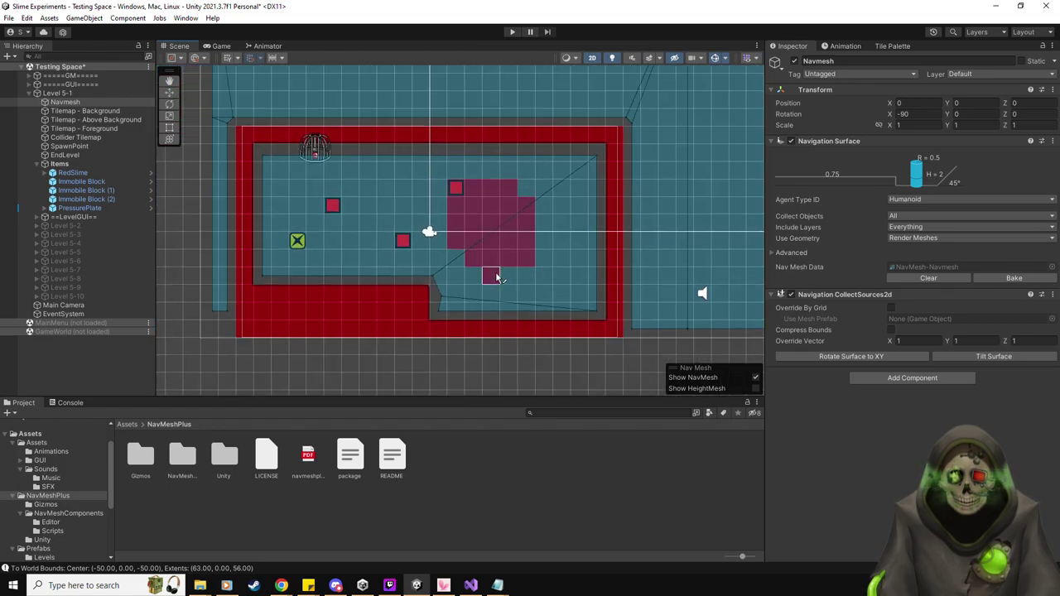
# Clear the Navigation Surface's baked data and erase the painted red floor patch from Tilemap - Background.
pyautogui.click(943, 279)
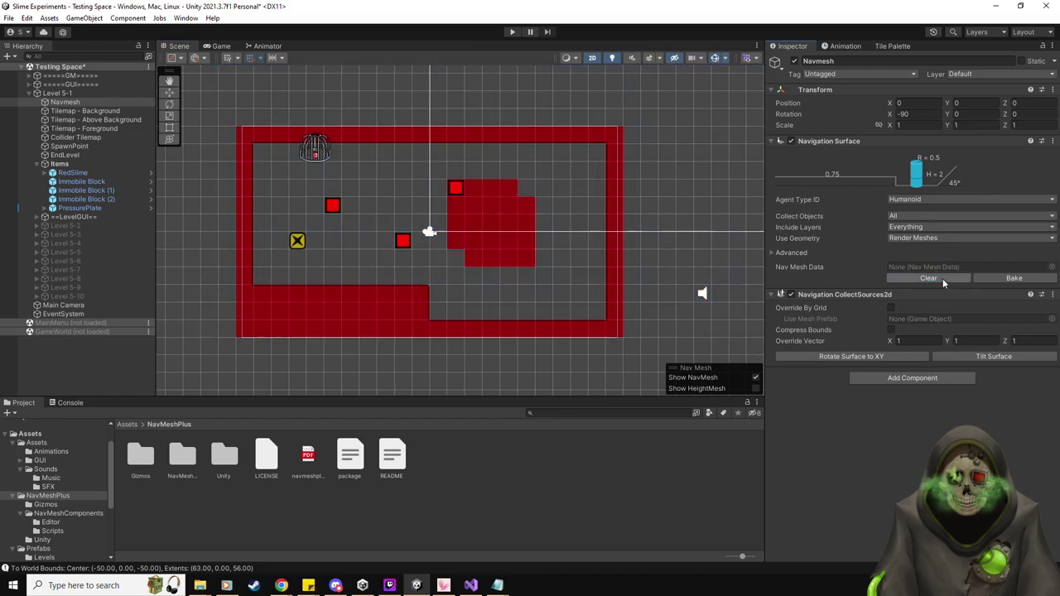
pyautogui.click(103, 111)
pyautogui.click(895, 46)
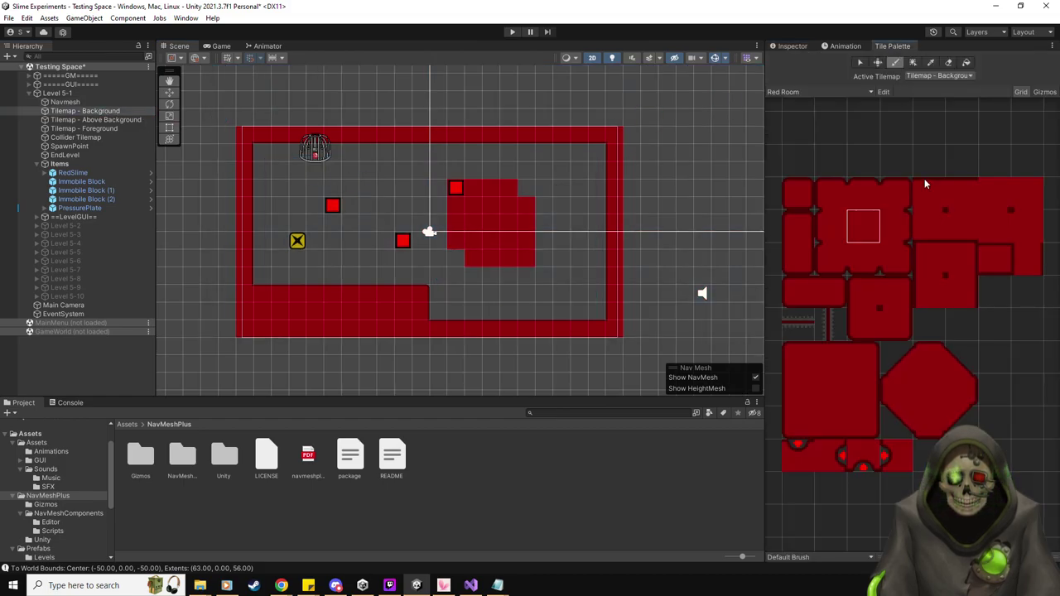
pyautogui.moveTo(453, 209)
pyautogui.mouseDown()
pyautogui.moveTo(469, 253)
pyautogui.moveTo(482, 202)
pyautogui.moveTo(473, 200)
pyautogui.moveTo(545, 211)
pyautogui.moveTo(483, 215)
pyautogui.moveTo(513, 250)
pyautogui.mouseUp()
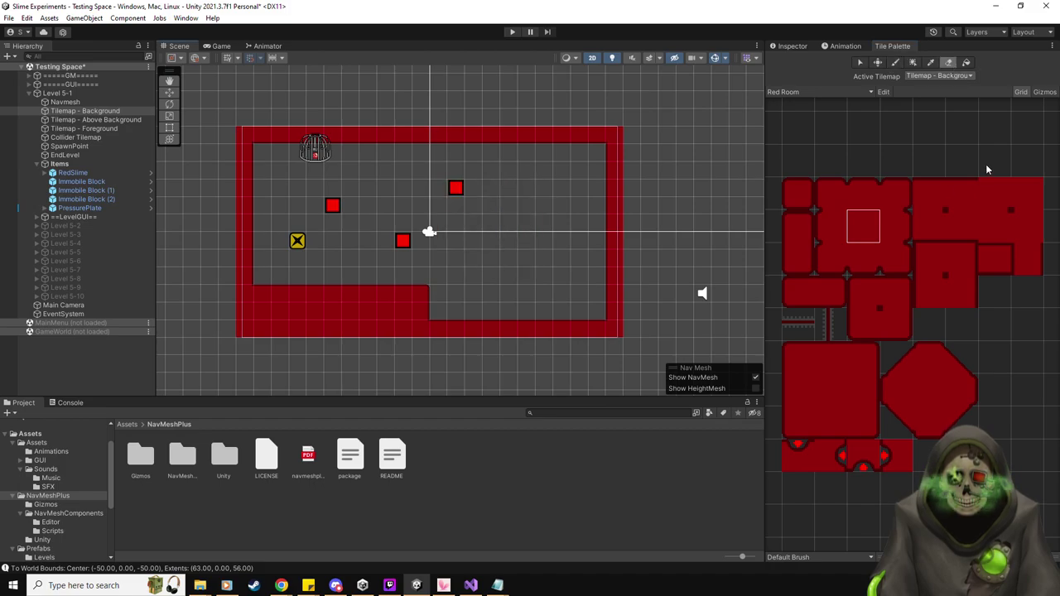
pyautogui.press('i')
pyautogui.moveTo(530, 170); pyautogui.dragTo(551, 265)
pyautogui.click(896, 63)
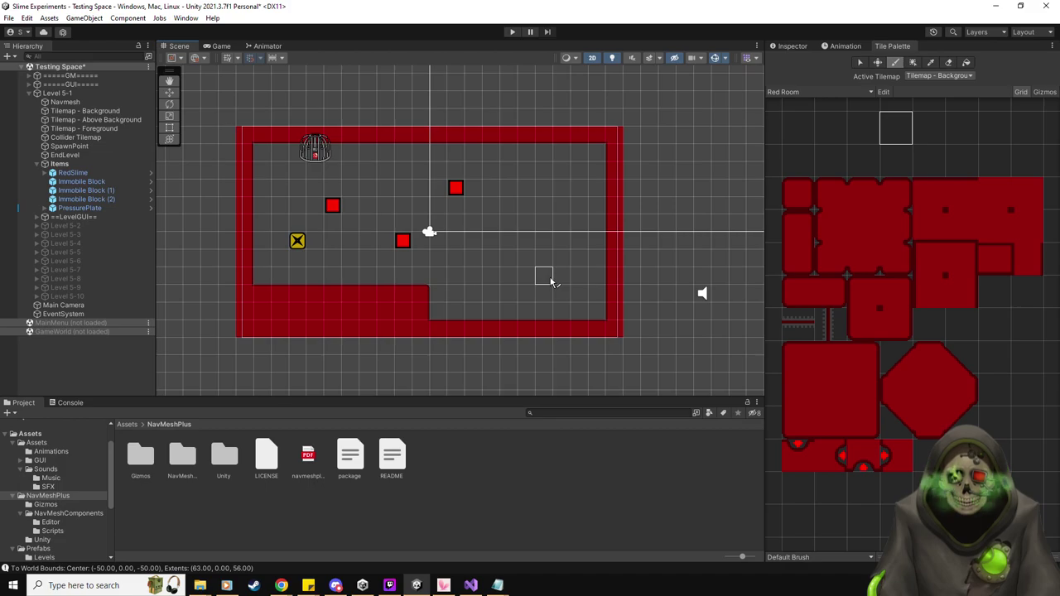
# Shrink Tilemap - Background from its far corner with the Rect tool to a scale of about 0.19 by 0.161.
pyautogui.click(108, 111)
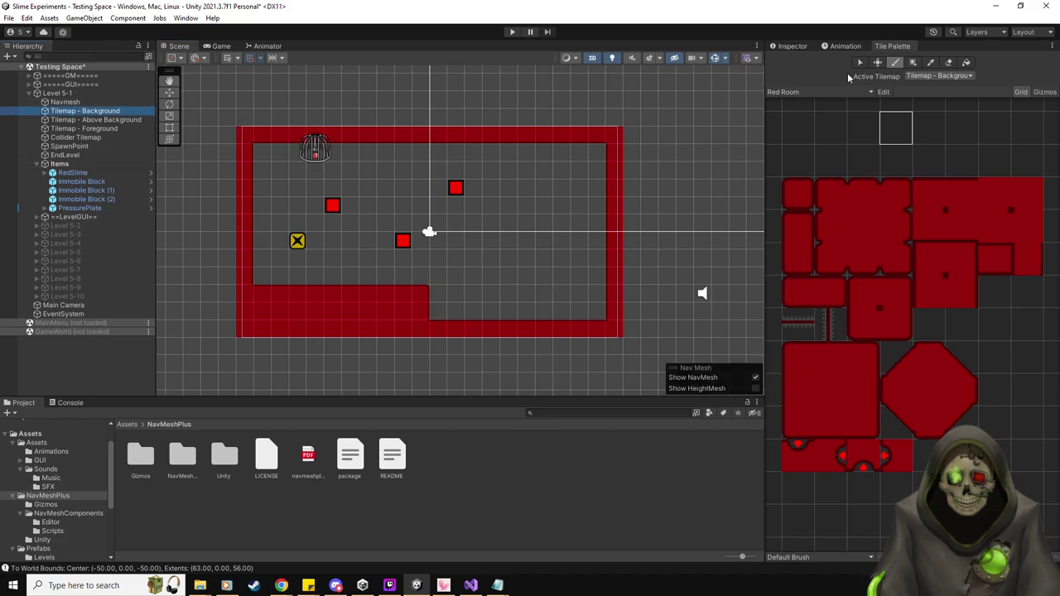
pyautogui.click(791, 47)
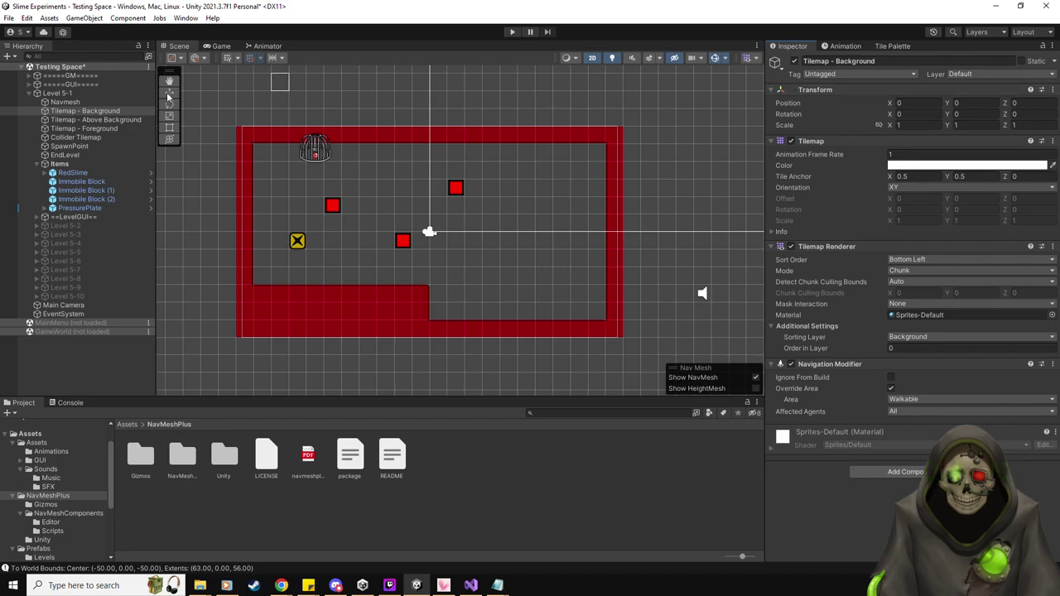
pyautogui.click(169, 127)
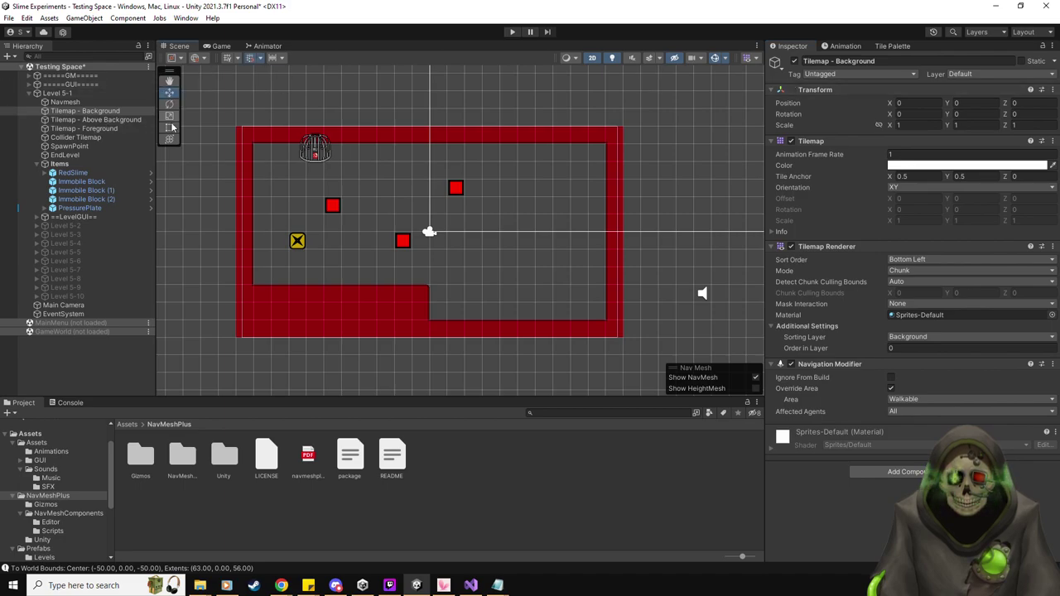
pyautogui.scroll(-2, 489, 240)
pyautogui.scroll(-2, 507, 241)
pyautogui.moveTo(591, 288); pyautogui.dragTo(429, 351, button='middle')
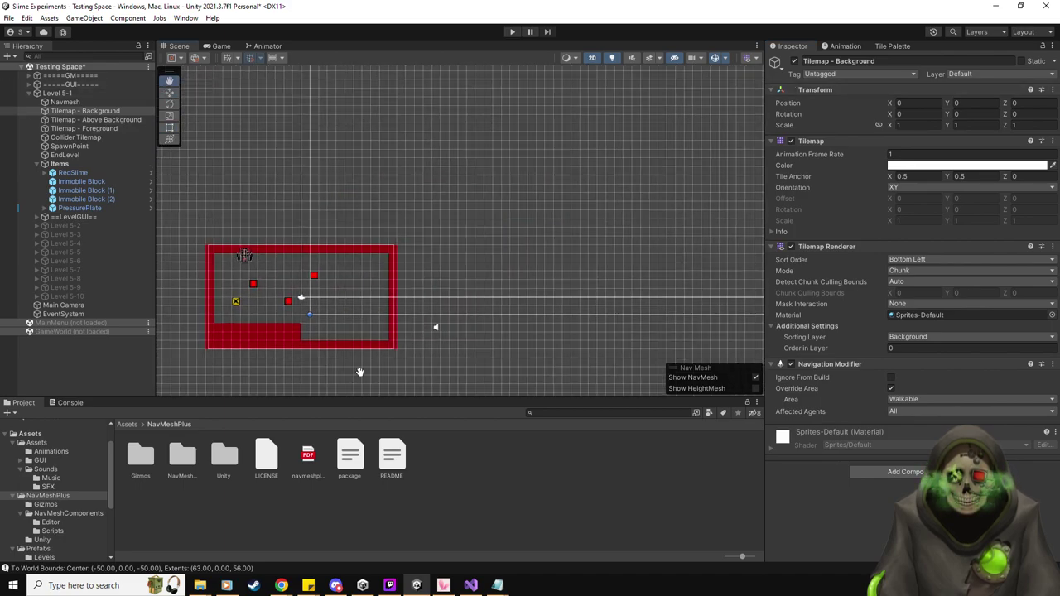
pyautogui.scroll(-3, 474, 325)
pyautogui.scroll(-2, 474, 325)
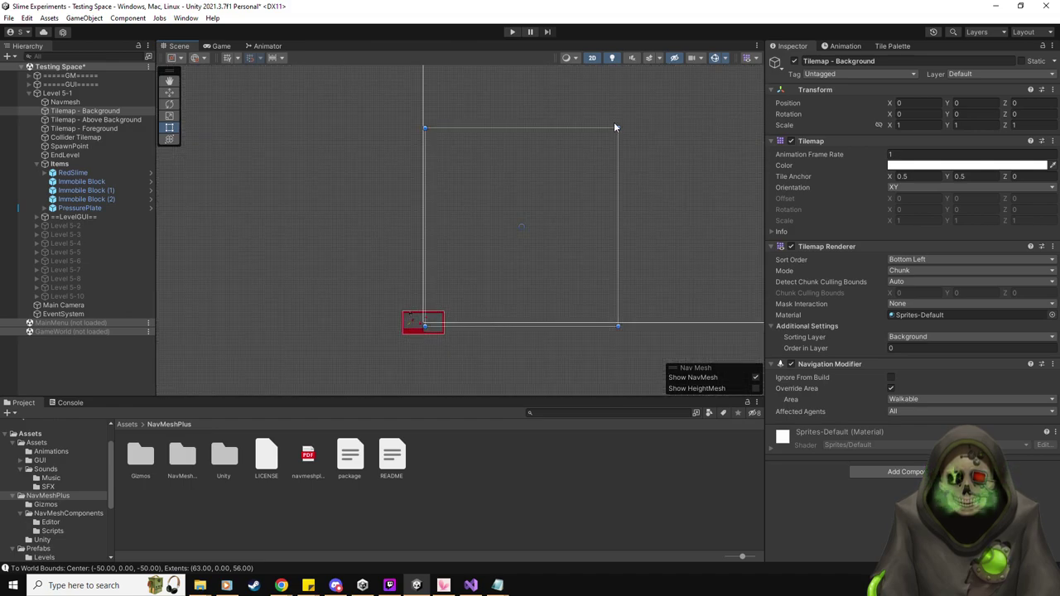
pyautogui.moveTo(620, 129); pyautogui.dragTo(458, 301)
# Stretch Tilemap - Background's lower-left corner to the room's lower-left corner, scaling it to about 0.308 by 0.2.
pyautogui.scroll(6, 464, 345)
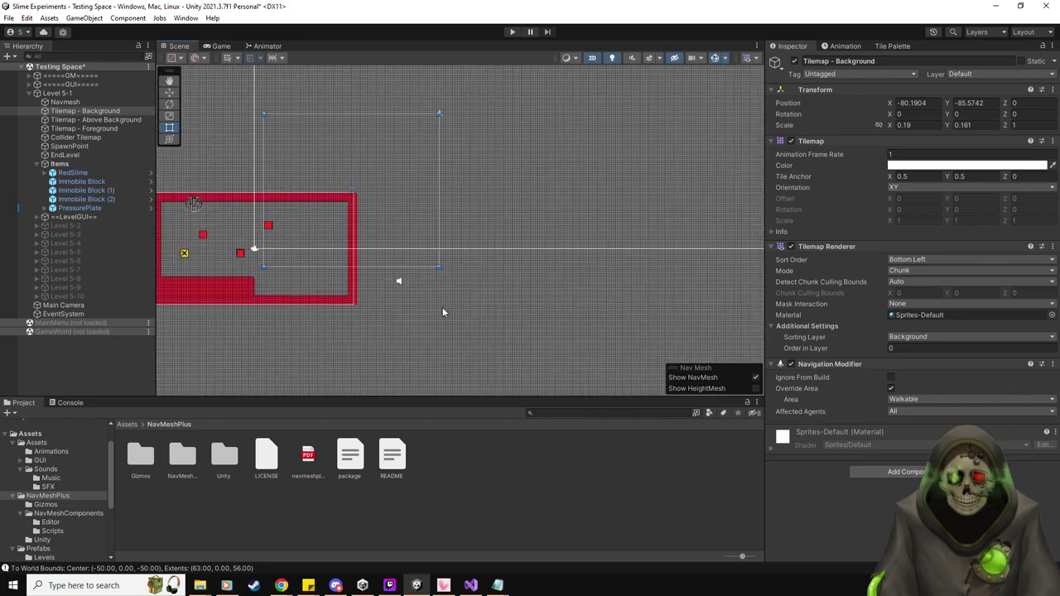
pyautogui.moveTo(416, 305); pyautogui.dragTo(689, 293, button='middle')
pyautogui.scroll(4, 688, 293)
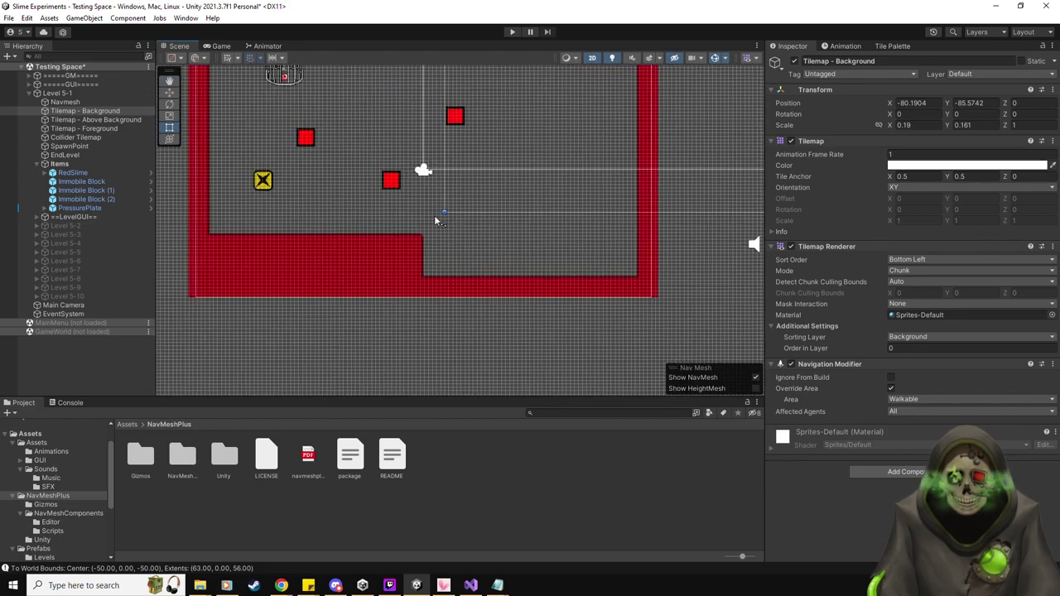
pyautogui.moveTo(444, 210); pyautogui.dragTo(190, 294)
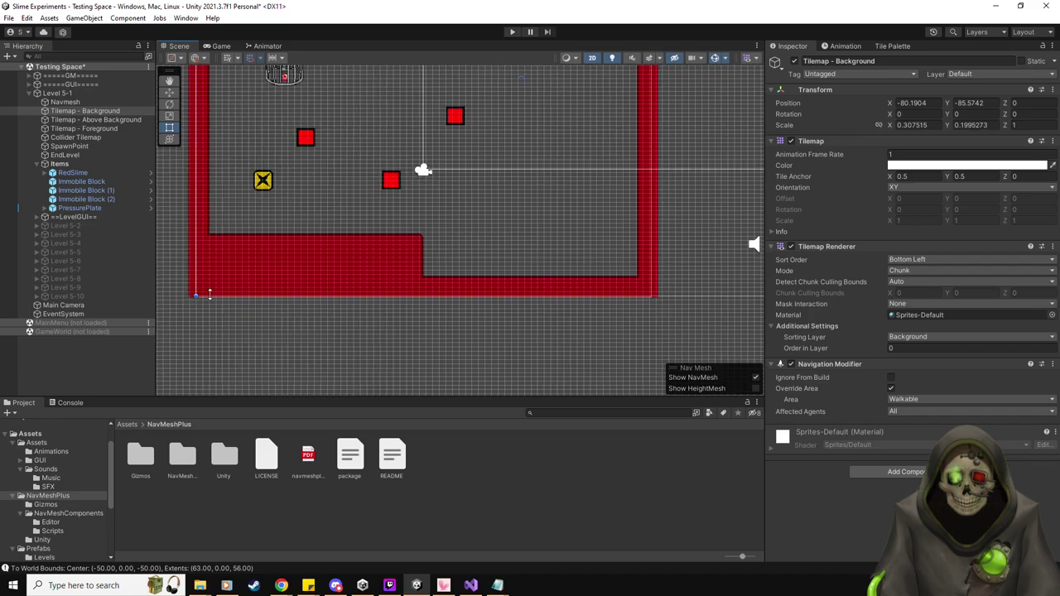
# Fit Tilemap - Background's upper-right corner to the room's upper-right corner, scaling it to about 0.215 by 0.117.
pyautogui.moveTo(451, 247); pyautogui.dragTo(358, 298, button='middle')
pyautogui.scroll(-4, 389, 290)
pyautogui.moveTo(635, 66); pyautogui.dragTo(635, 106, button='middle')
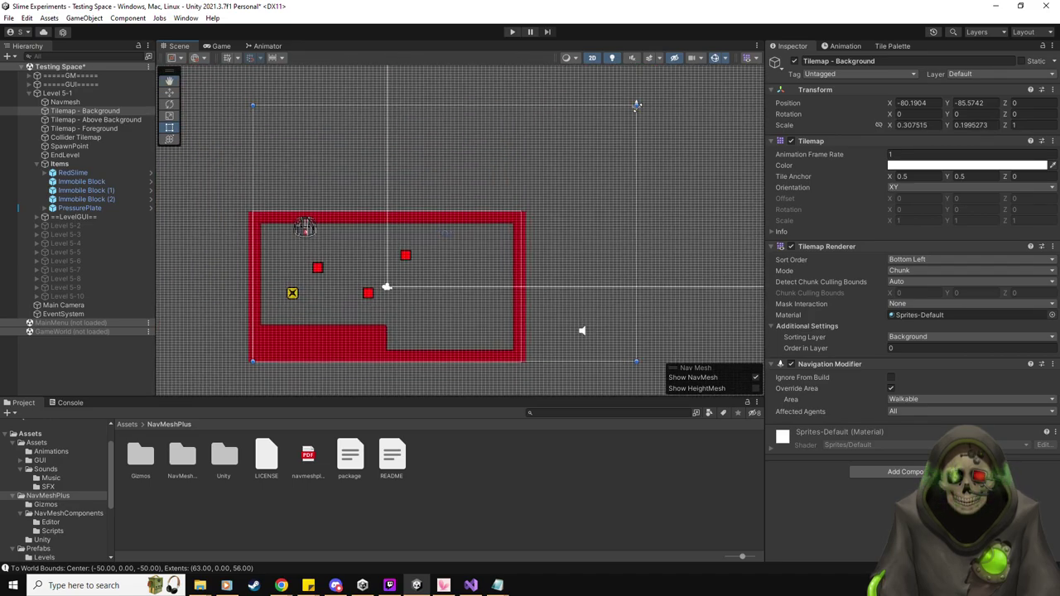
pyautogui.moveTo(636, 106); pyautogui.dragTo(520, 211)
pyautogui.press('f')
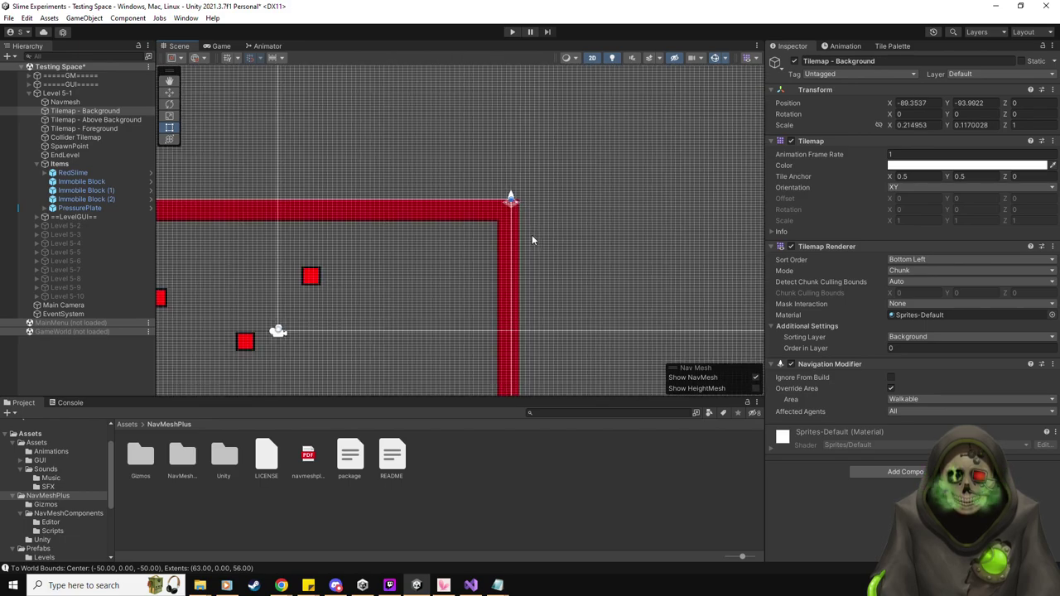
pyautogui.scroll(-3, 399, 235)
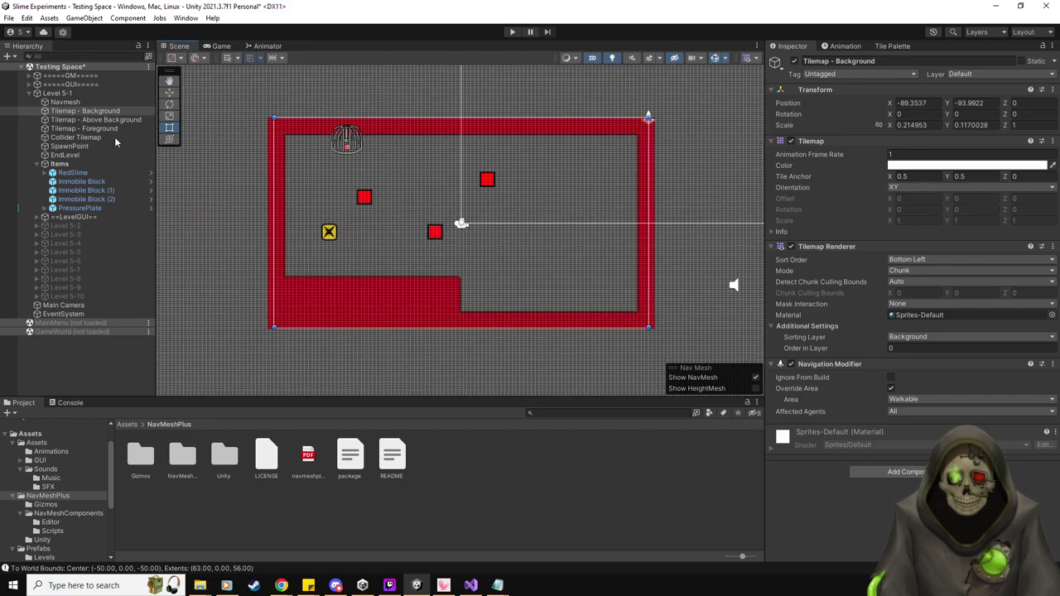
pyautogui.click(90, 130)
pyautogui.click(92, 120)
pyautogui.click(91, 111)
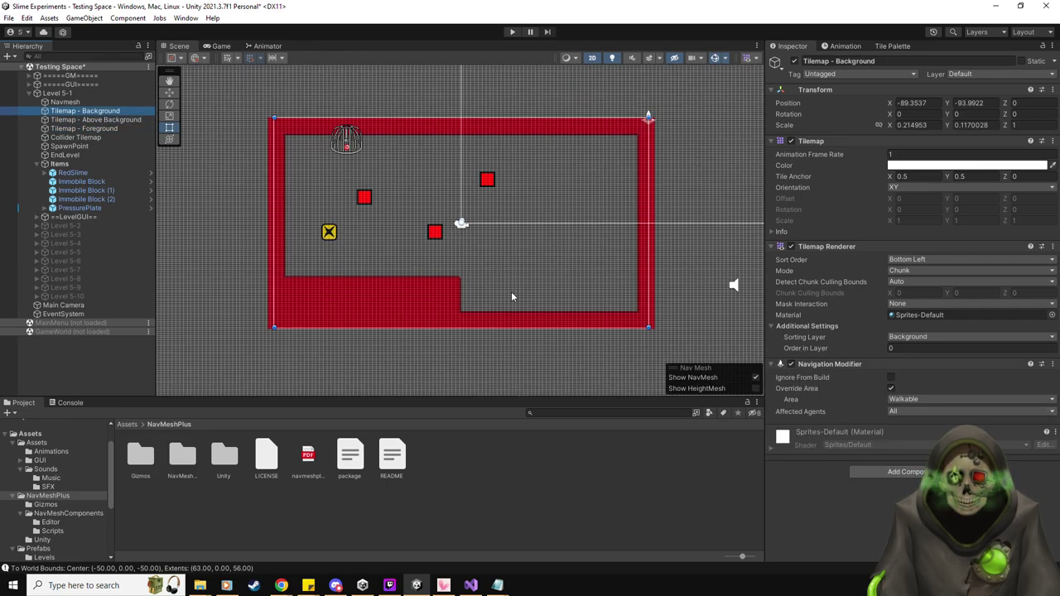
pyautogui.click(893, 45)
pyautogui.click(792, 45)
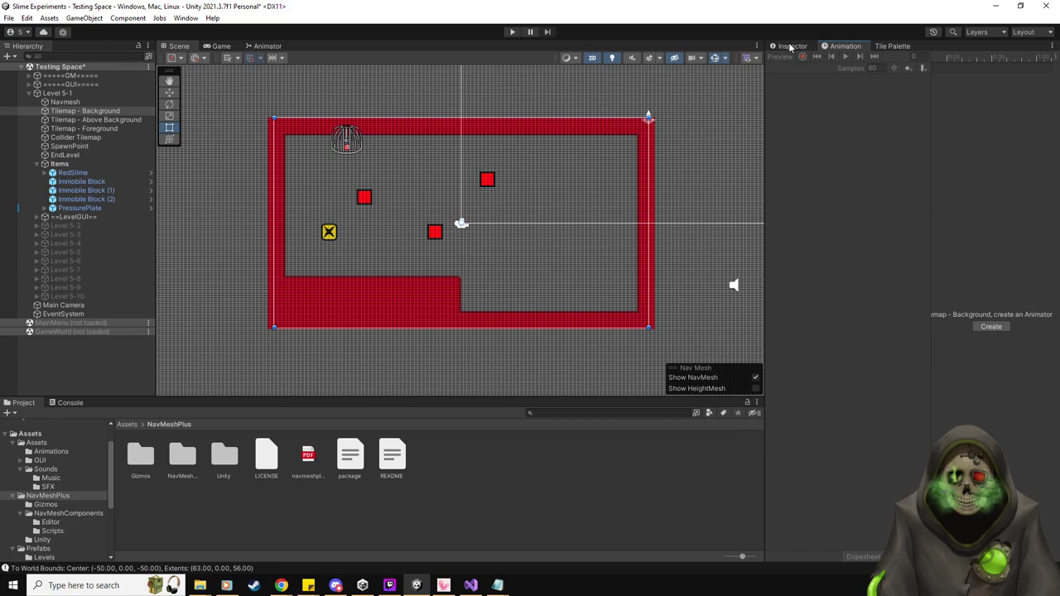
# Bake the Navmesh object's Navigation Surface with the resized background and examine how far the mesh extends beyond the room.
pyautogui.click(66, 102)
pyautogui.click(1014, 277)
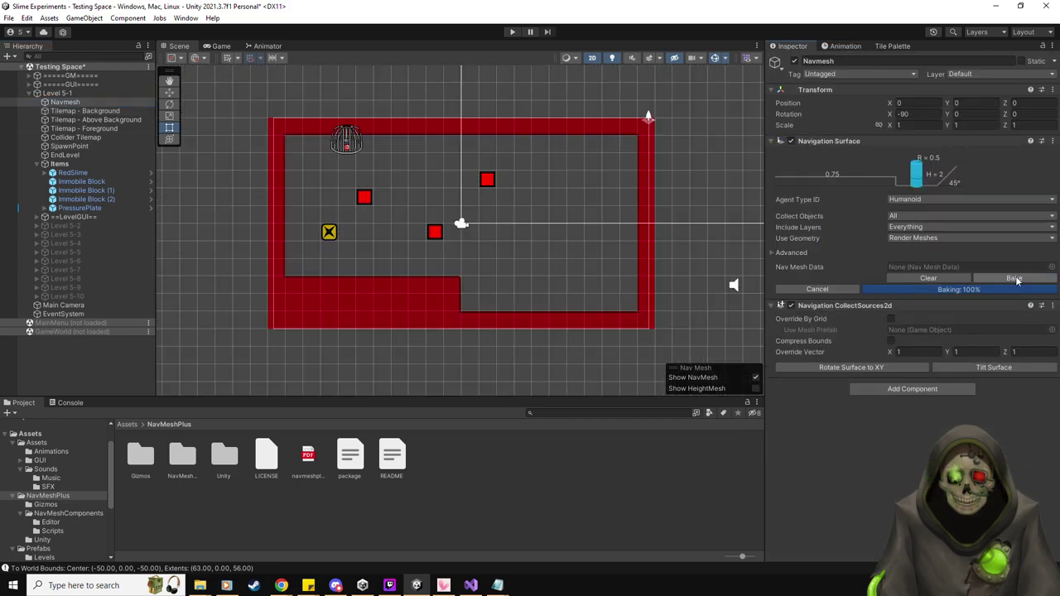
pyautogui.scroll(-3, 629, 261)
pyautogui.moveTo(673, 228); pyautogui.dragTo(403, 359, button='middle')
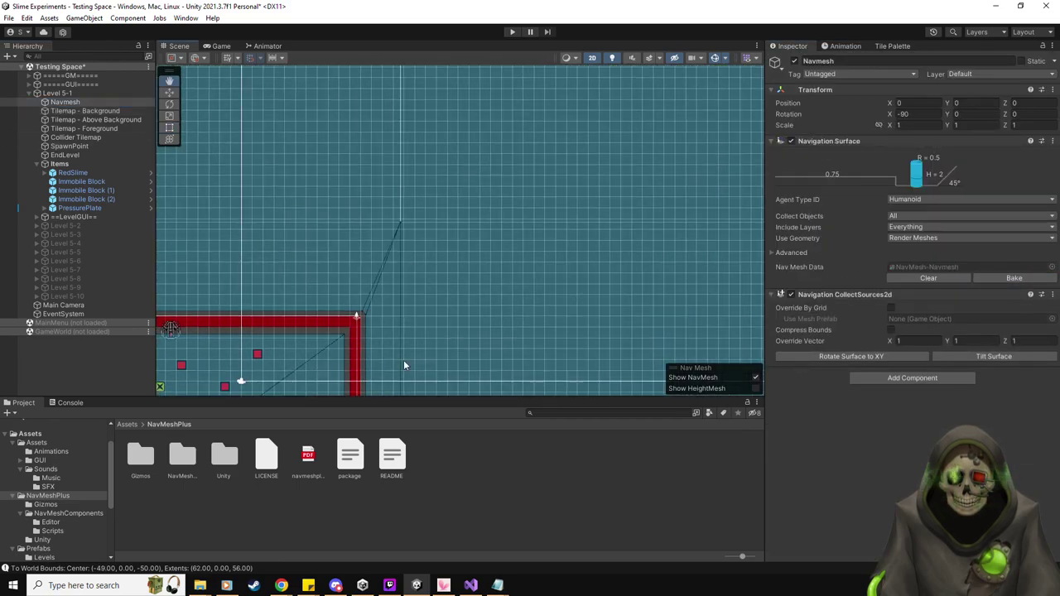
pyautogui.scroll(-3, 464, 298)
pyautogui.scroll(-3, 521, 239)
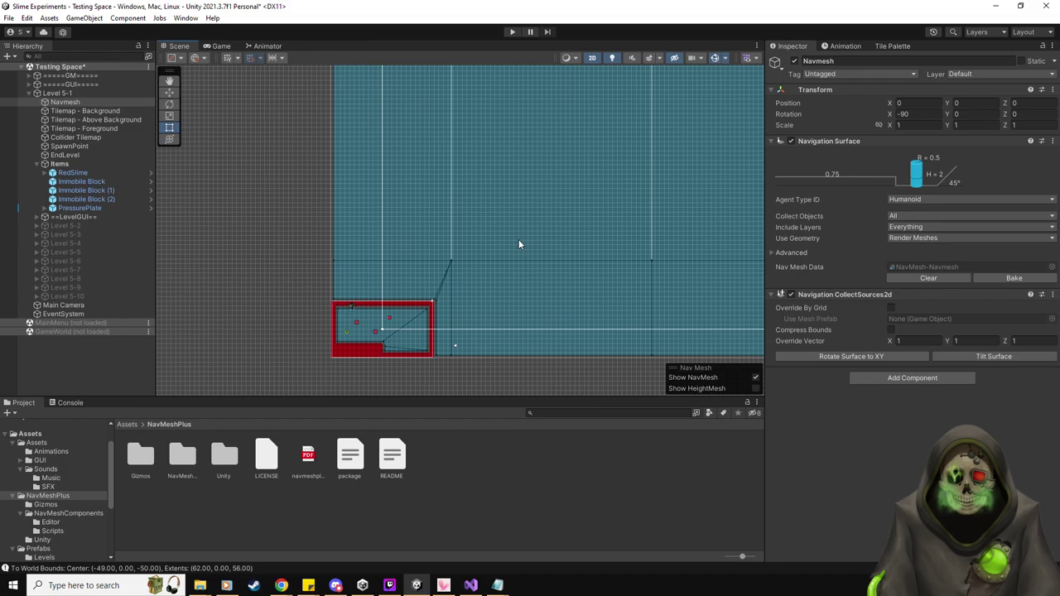
# Examine the Collider Tilemap's components and the baked mesh along the room's walls.
pyautogui.click(93, 139)
pyautogui.scroll(4, 365, 337)
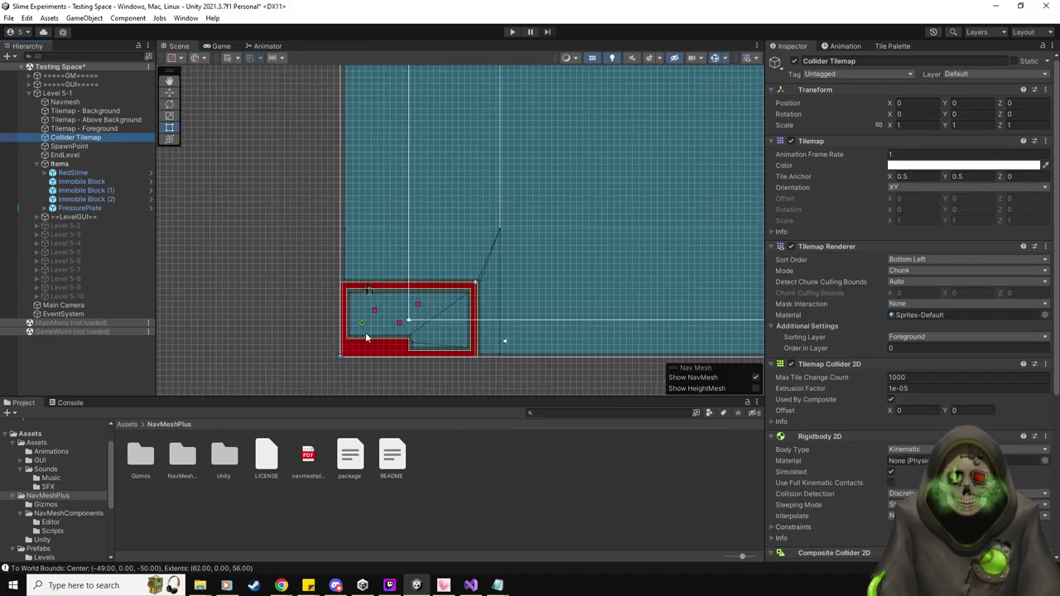
pyautogui.scroll(1, 365, 337)
pyautogui.scroll(1, 367, 337)
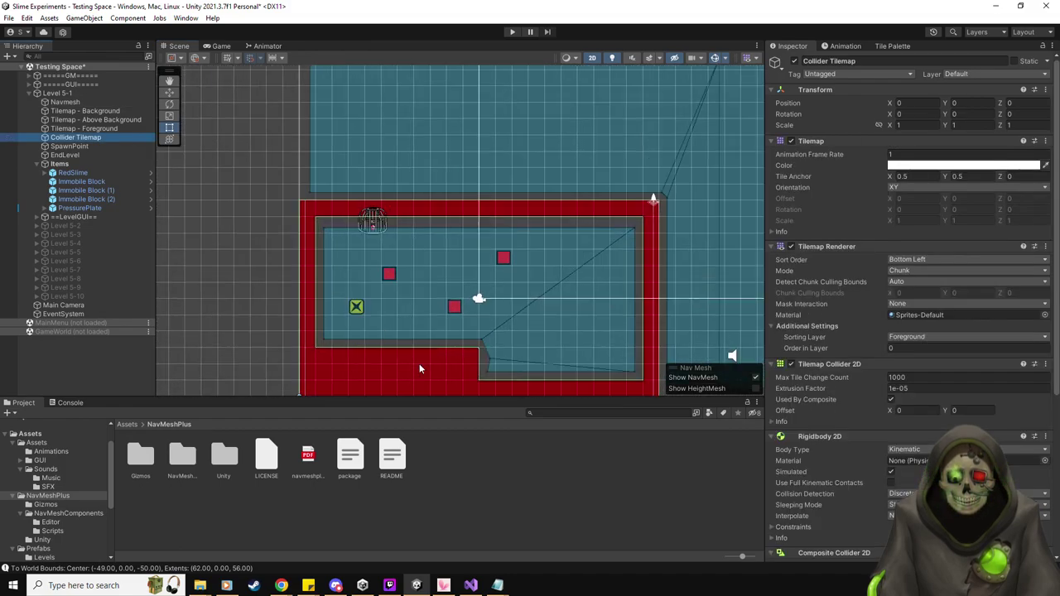
pyautogui.scroll(-1, 557, 266)
pyautogui.moveTo(601, 251); pyautogui.dragTo(538, 199, button='middle')
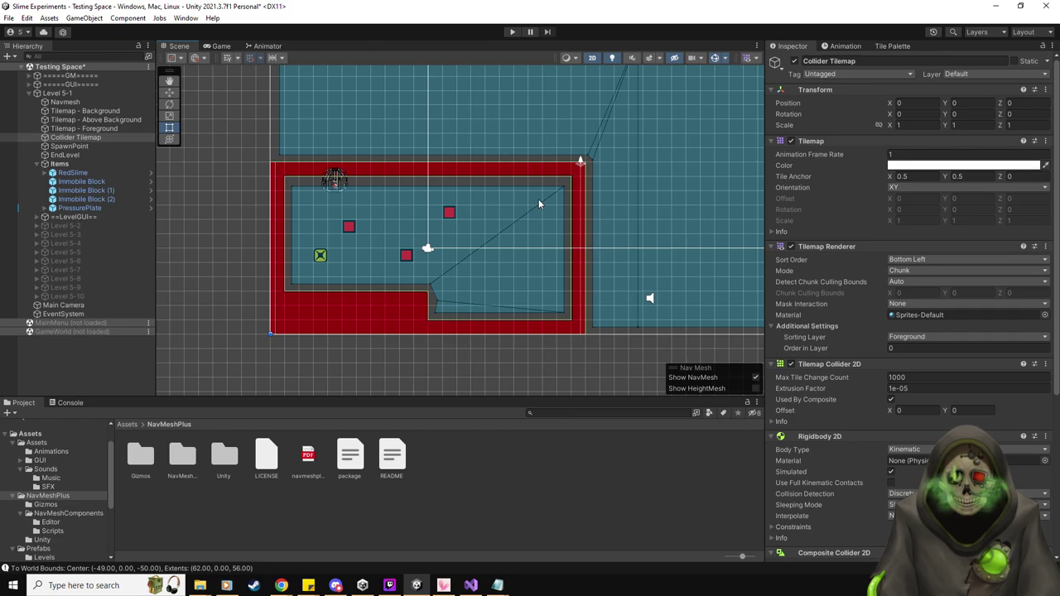
# Clear the baked data from the Navmesh object's Navigation Surface.
pyautogui.hotkey('alt', 'Tab')
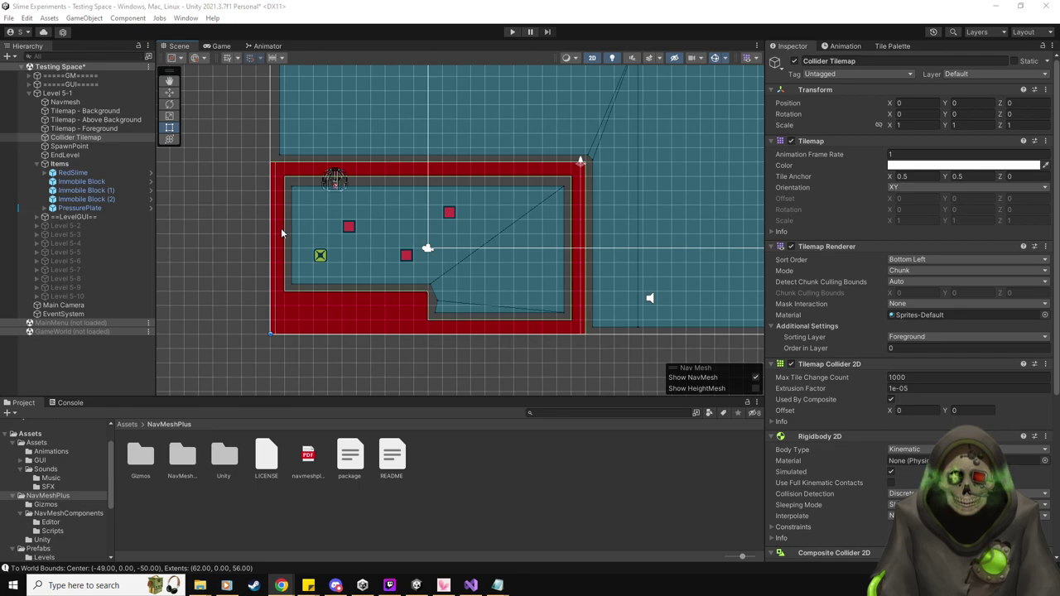
pyautogui.click(86, 101)
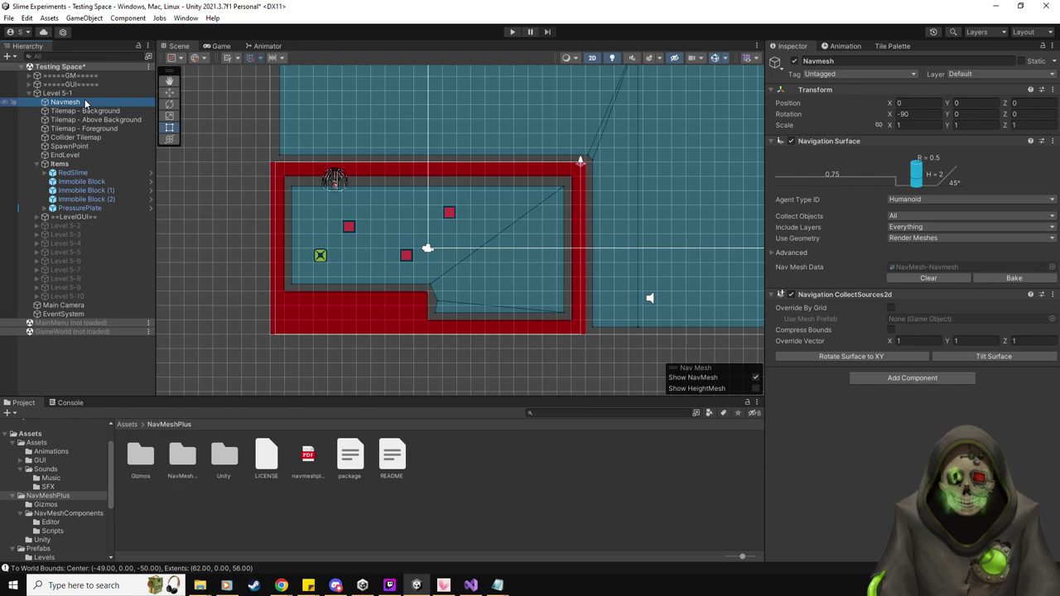
pyautogui.click(928, 278)
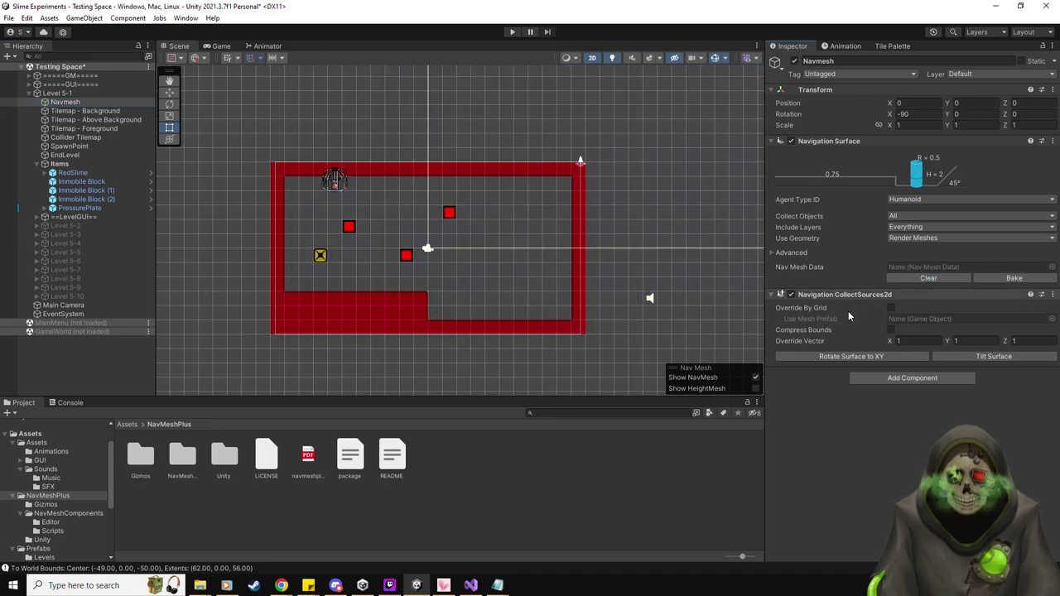
# Enable Compress Bounds on the Navmesh object's Navigation CollectSources2d and bake its Navigation Surface.
pyautogui.click(1013, 279)
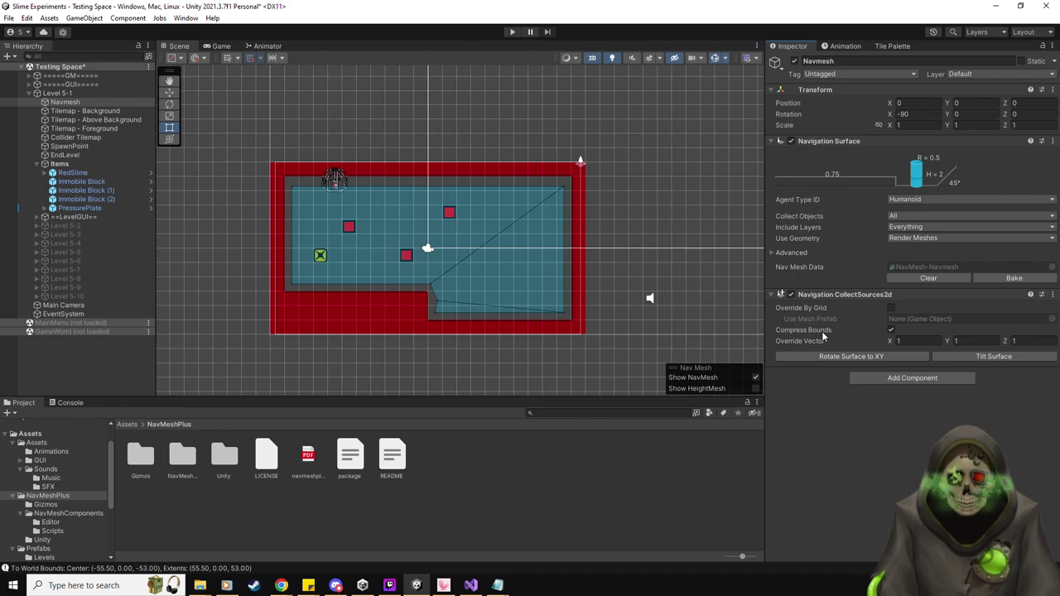
# Add a Navigation Modifier to Immobile Block and override its area as Not Walkable.
pyautogui.click(97, 183)
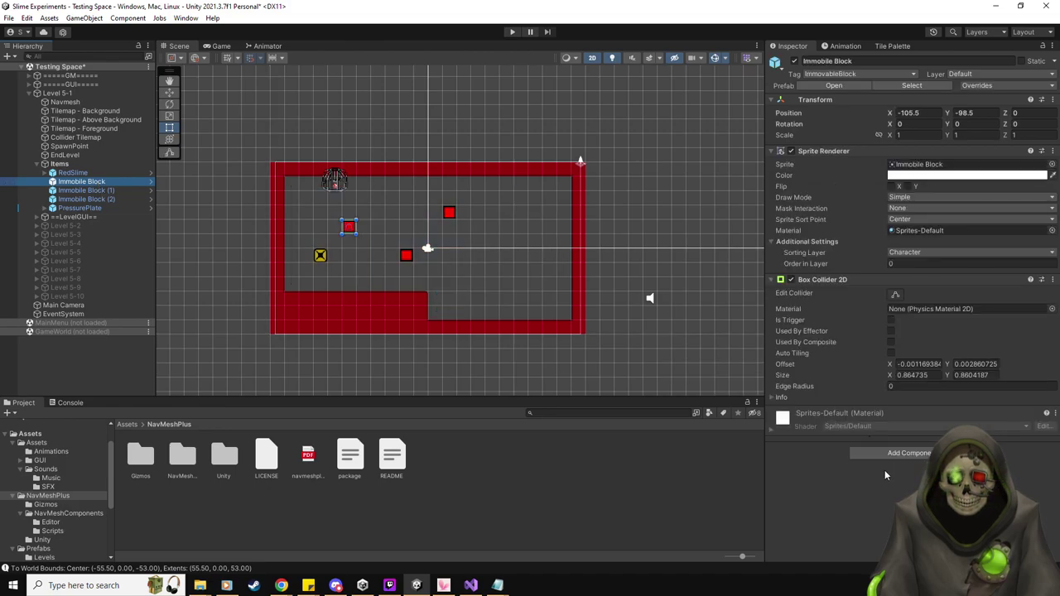
pyautogui.click(900, 455)
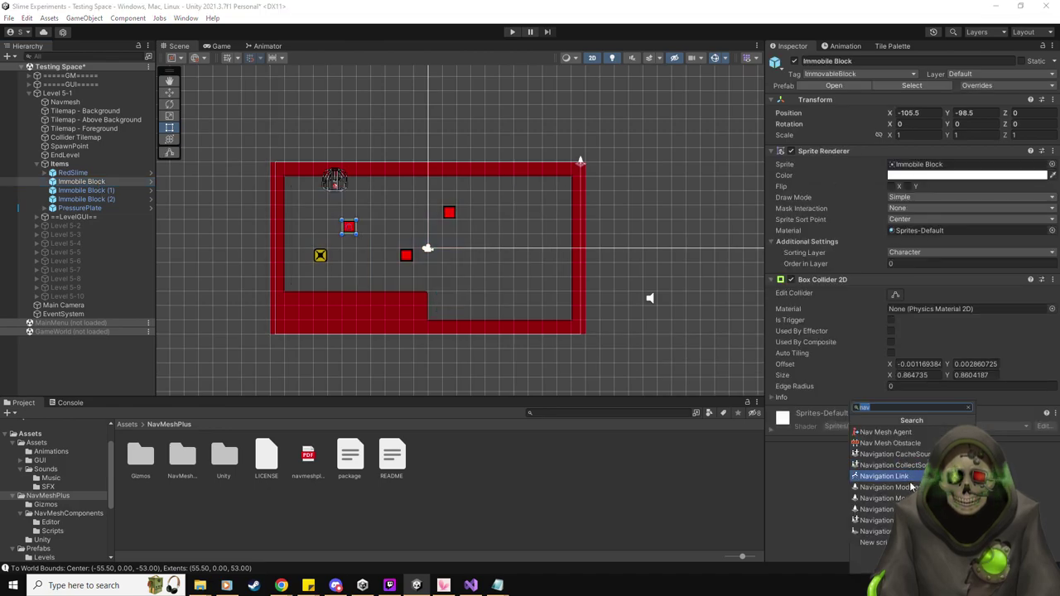
pyautogui.click(913, 490)
pyautogui.click(891, 437)
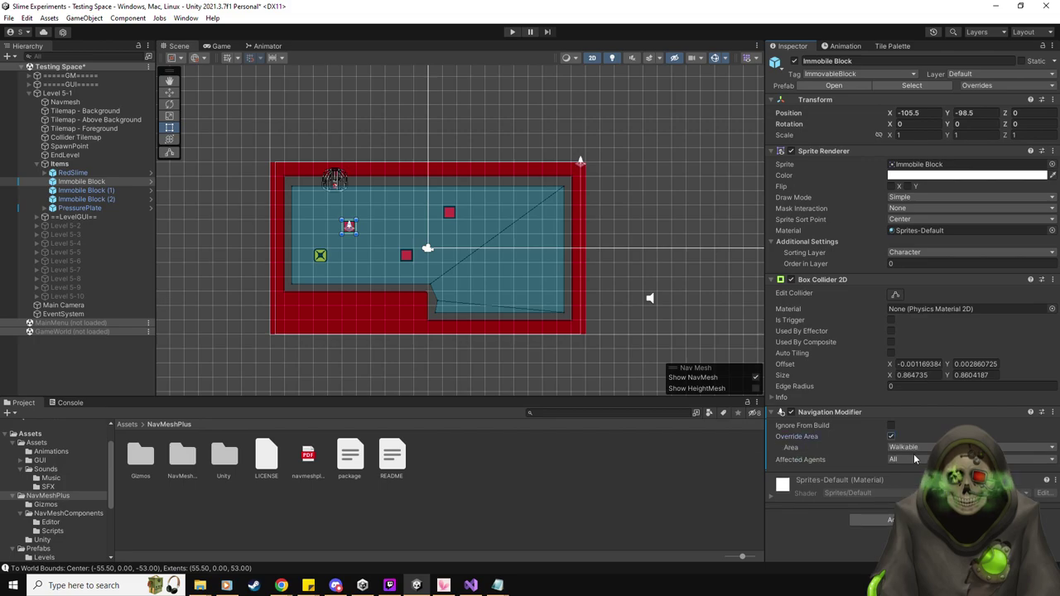
pyautogui.click(915, 449)
pyautogui.click(912, 473)
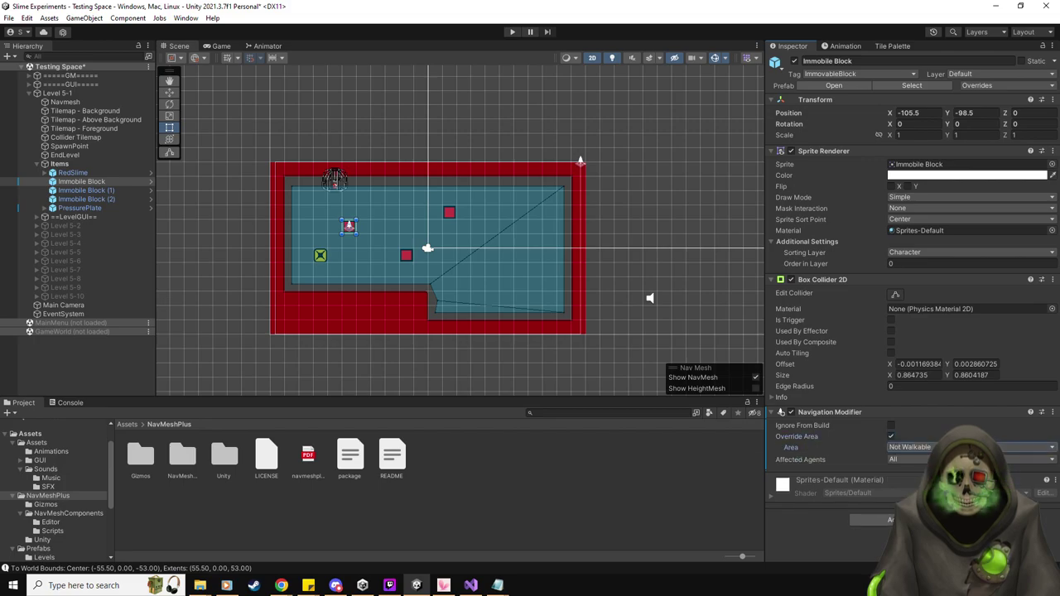
# Rebake the Navmesh object's Navigation Surface to check the mesh around Immobile Block, and clear the baked data.
pyautogui.click(75, 103)
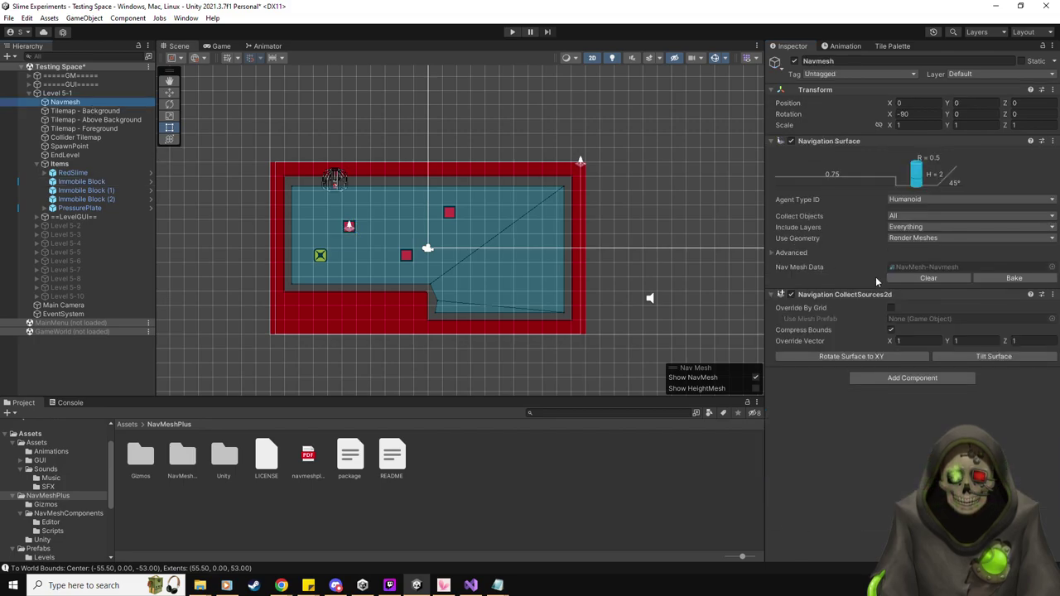
pyautogui.click(928, 278)
pyautogui.click(1015, 279)
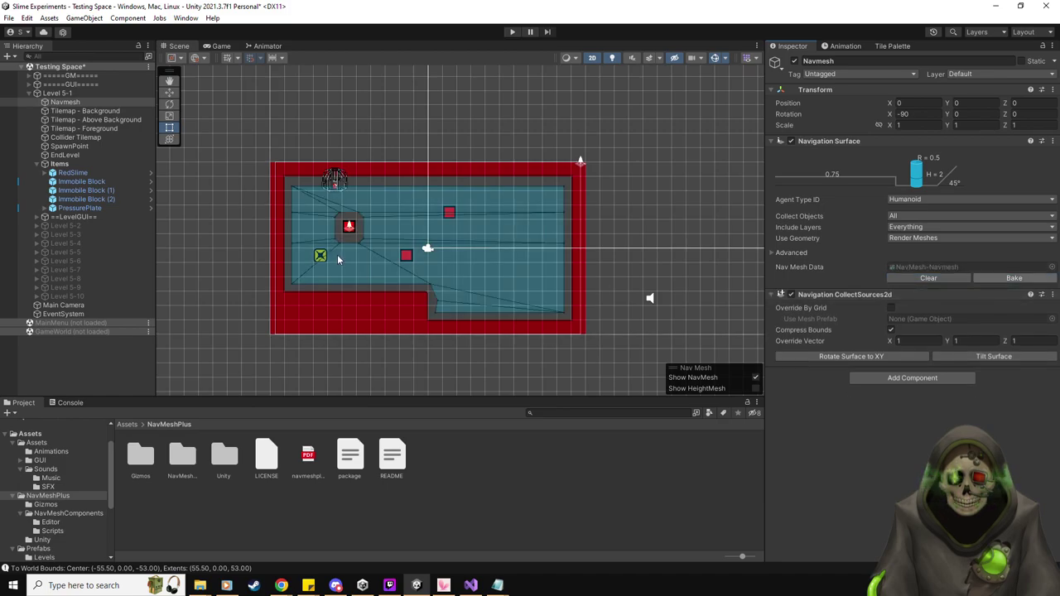
pyautogui.scroll(3, 339, 261)
pyautogui.scroll(2, 339, 256)
pyautogui.moveTo(341, 255); pyautogui.dragTo(339, 231, button='middle')
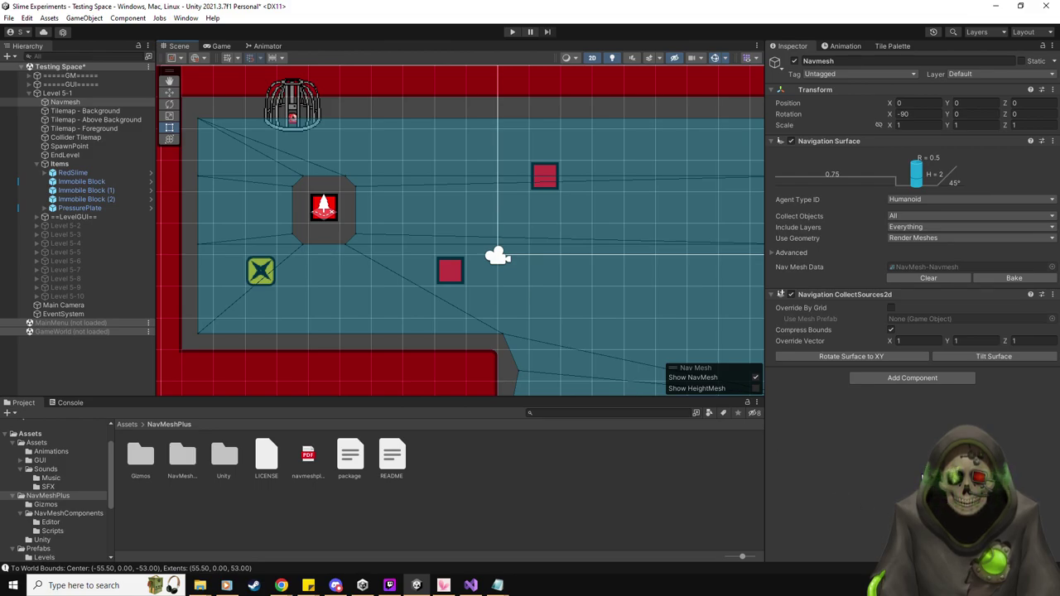
pyautogui.click(941, 278)
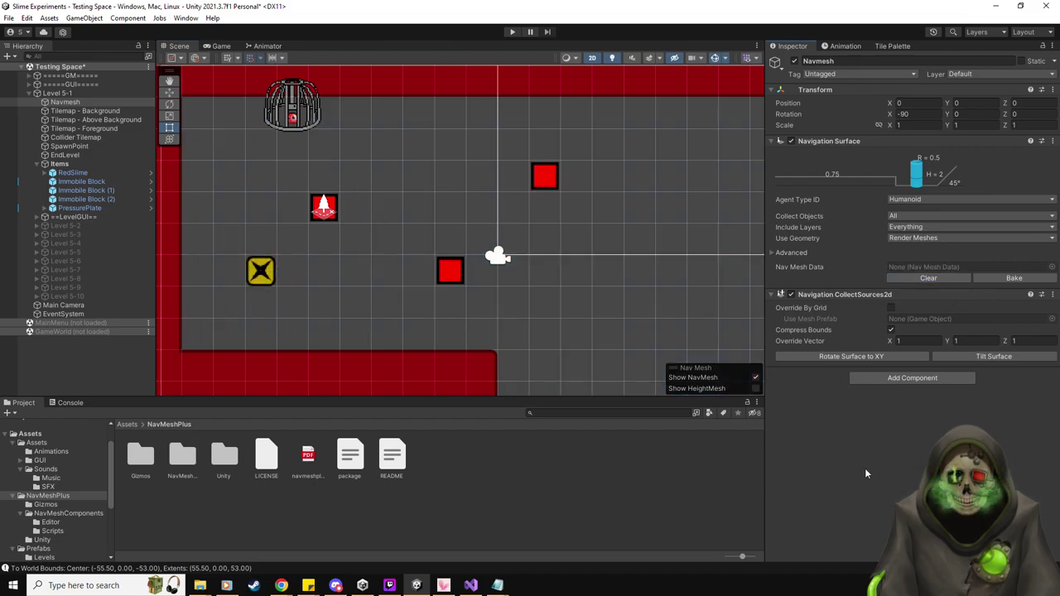
# Add a Navigation Modifier to Immobile Block (1) and Immobile Block (2) together, overriding their area as Not Walkable.
pyautogui.scroll(-2, 518, 300)
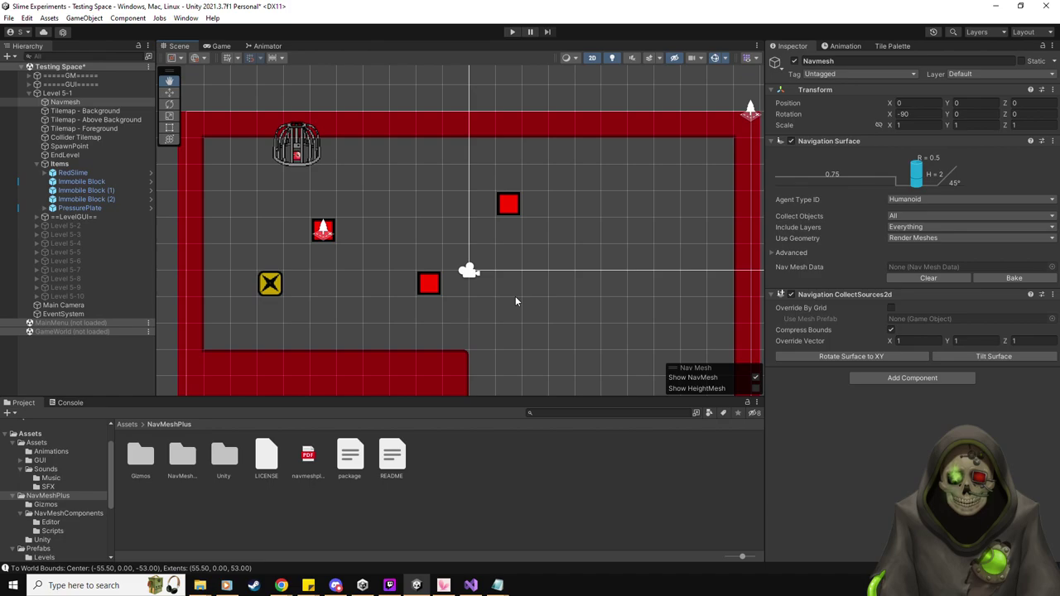
pyautogui.click(100, 181)
pyautogui.click(101, 191)
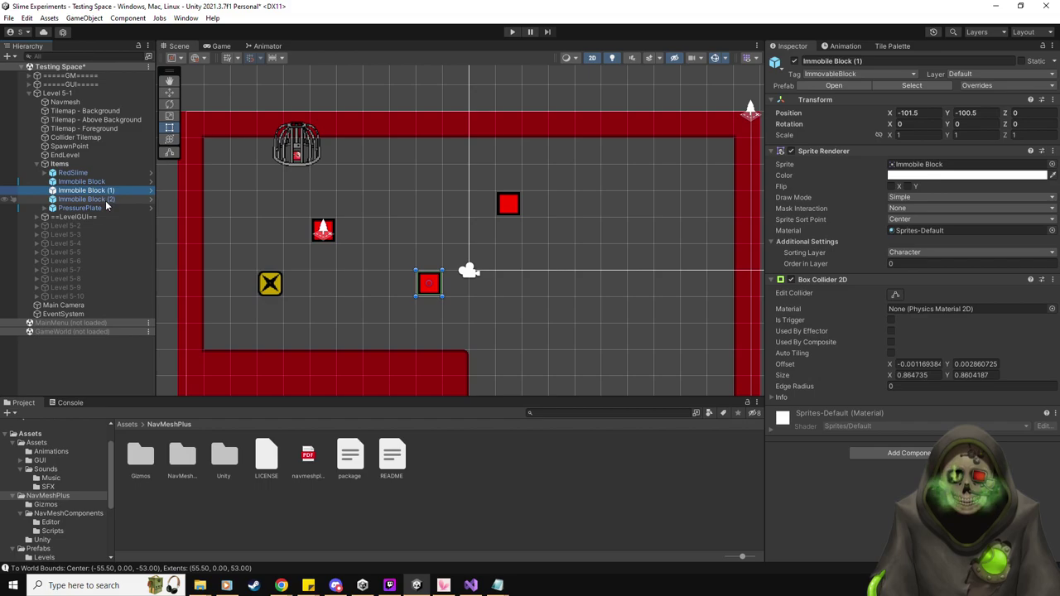
pyautogui.keyDown('shift'); pyautogui.click(104, 200); pyautogui.keyUp('shift')
pyautogui.click(918, 453)
pyautogui.write('nav')
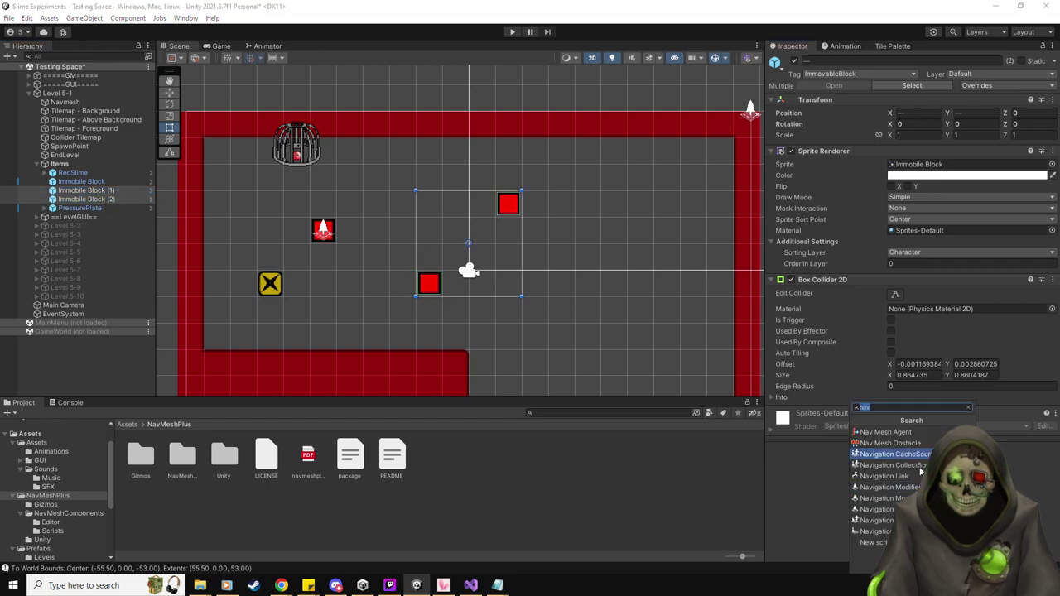
pyautogui.click(912, 488)
pyautogui.click(891, 437)
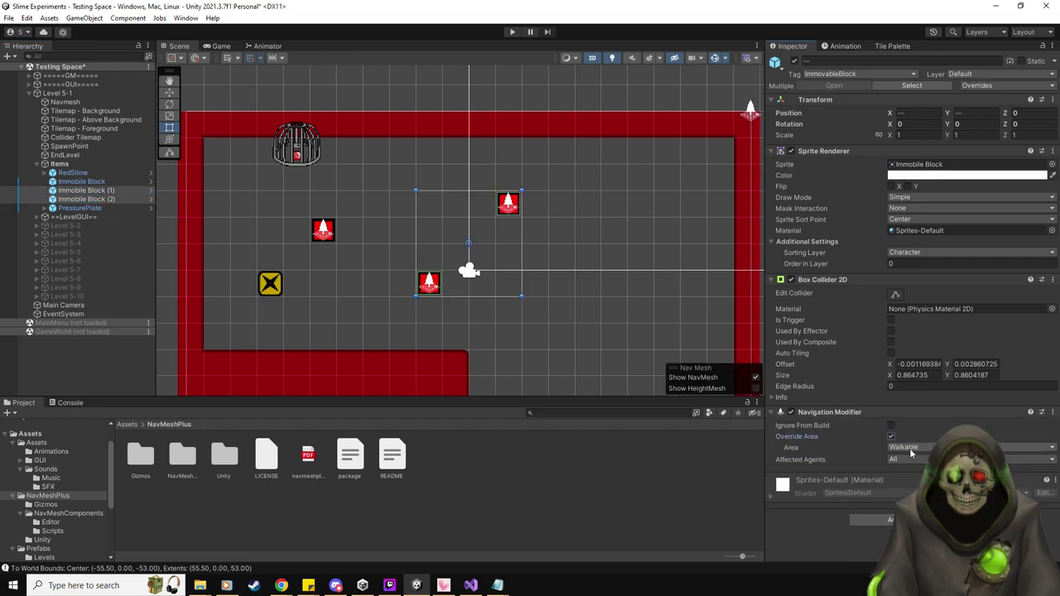
pyautogui.click(910, 449)
pyautogui.click(916, 473)
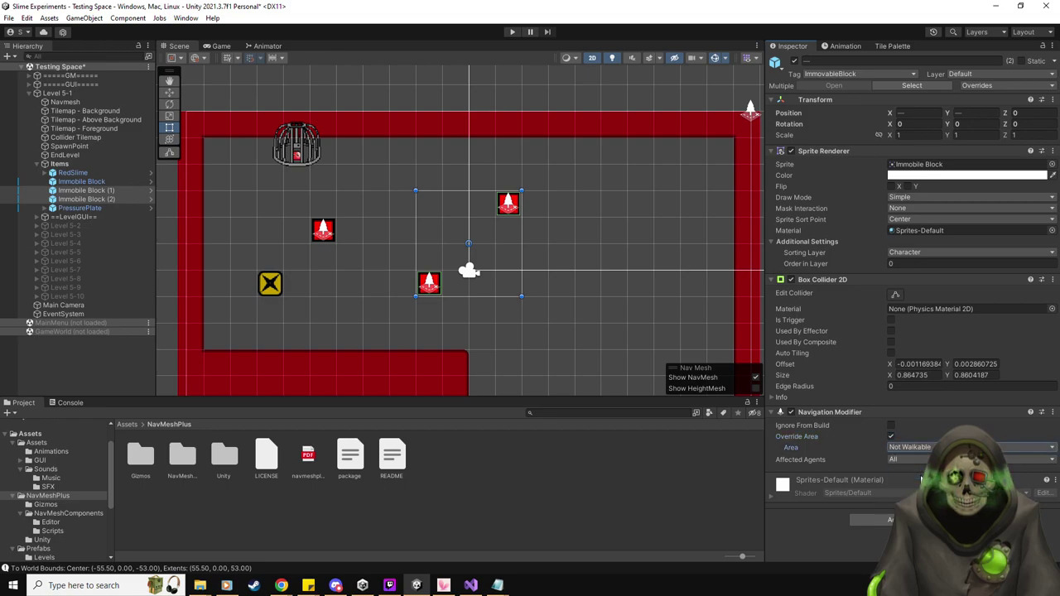
# Bake the Navmesh object's Navigation Surface and check the mesh around the three immobile blocks.
pyautogui.click(64, 101)
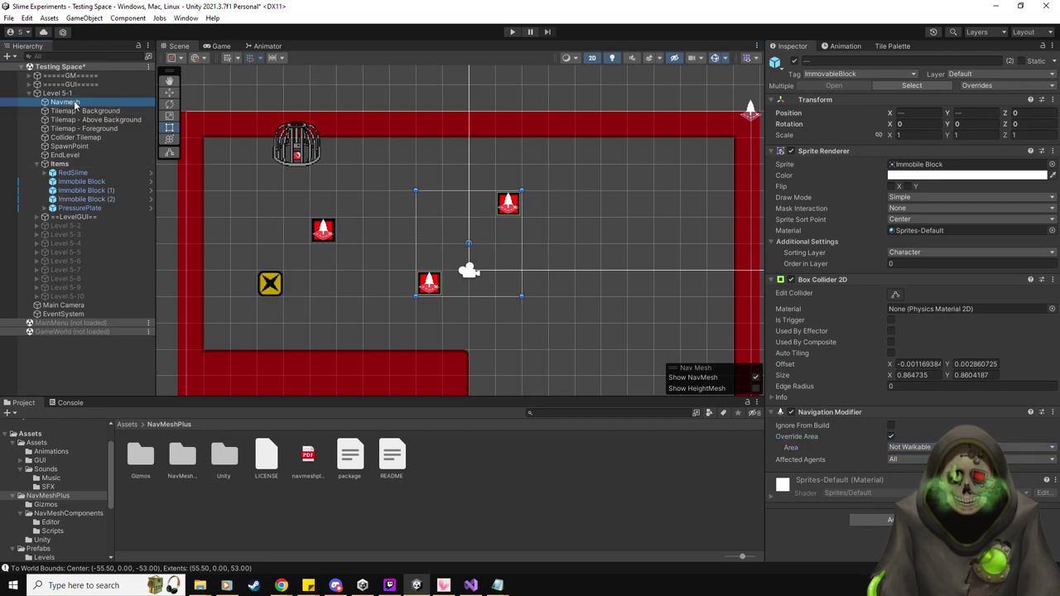
pyautogui.click(993, 278)
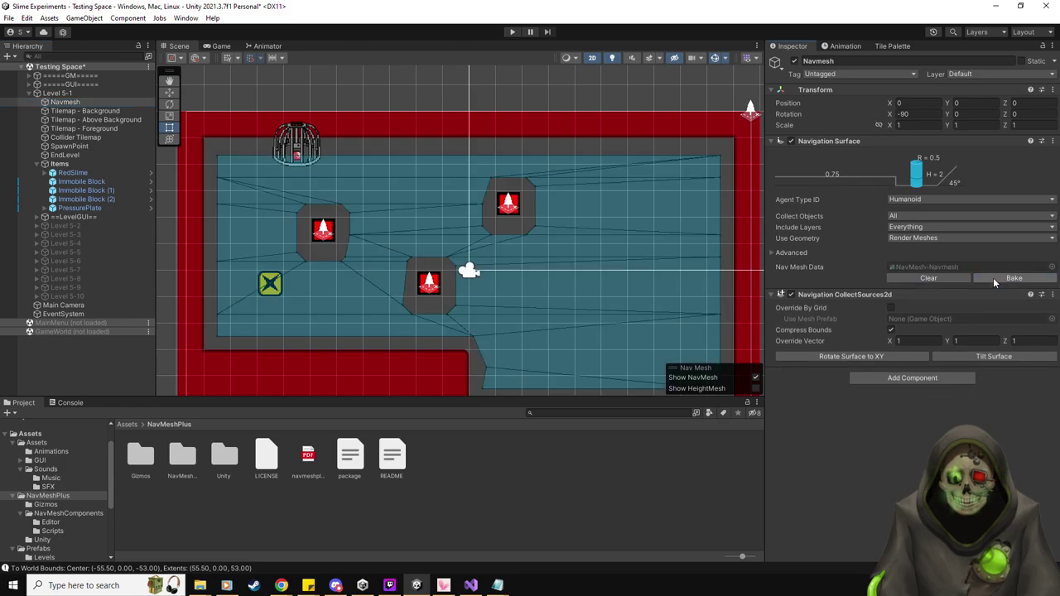
pyautogui.scroll(-1, 544, 303)
pyautogui.scroll(-1, 543, 302)
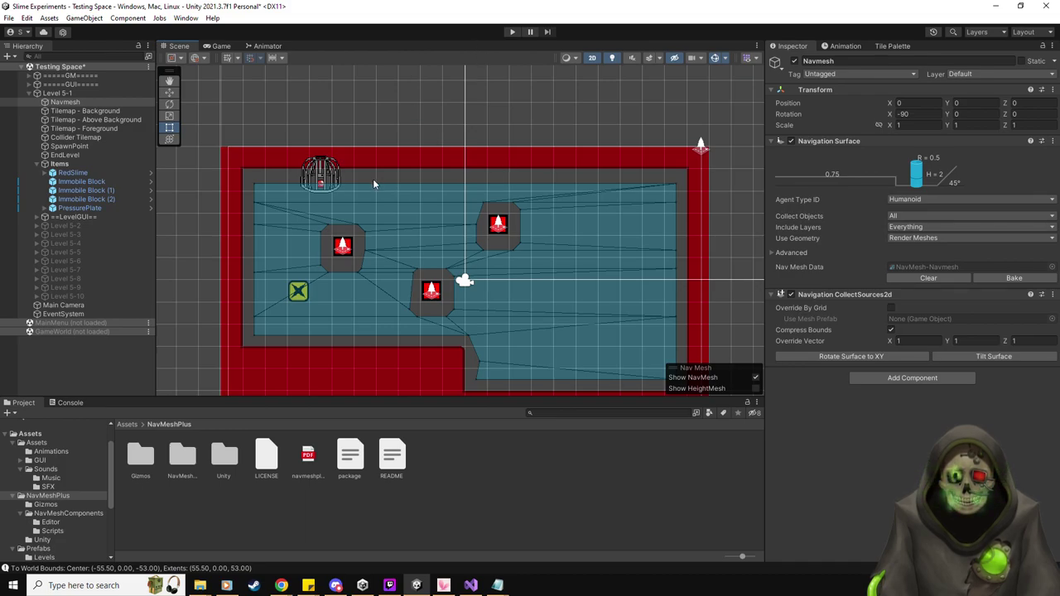
# Review the components of Level 5-1's RedSlime and open the RedSlime prefab from the Prefabs folder for editing.
pyautogui.click(73, 173)
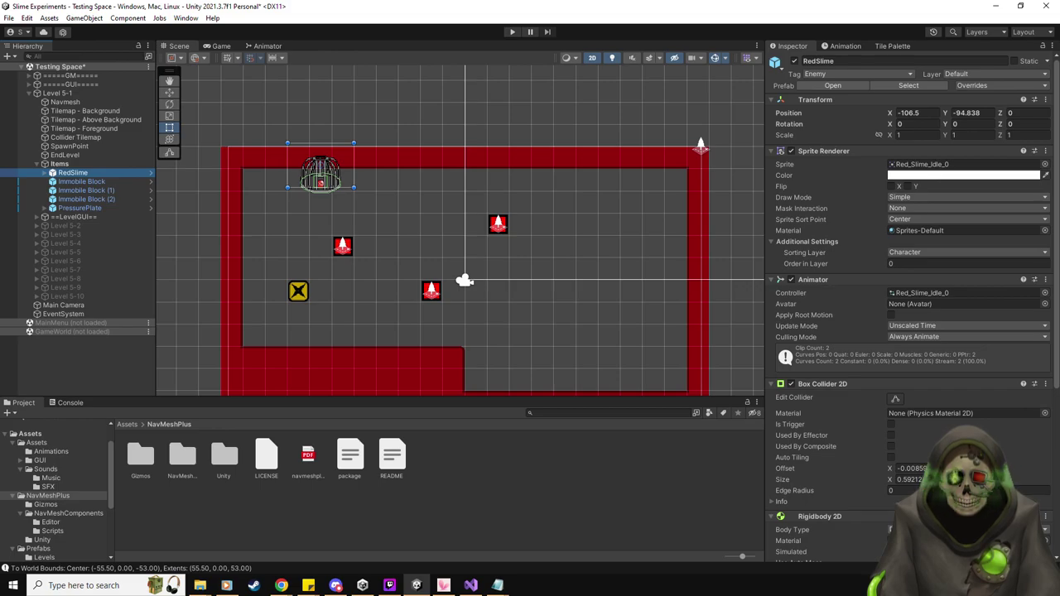
pyautogui.hotkey('alt', 'Tab')
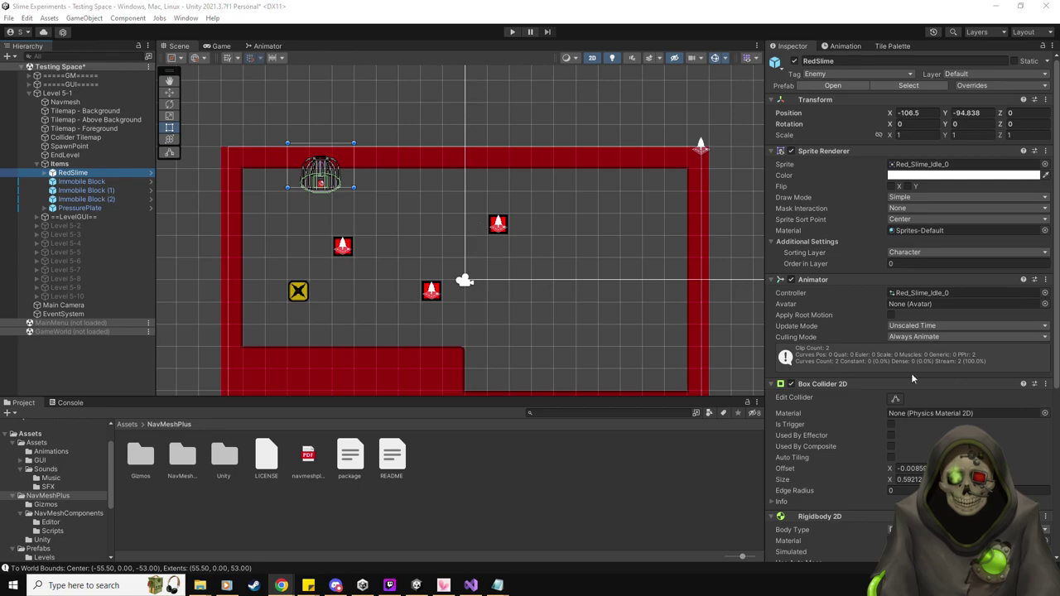
pyautogui.scroll(-5, 829, 400)
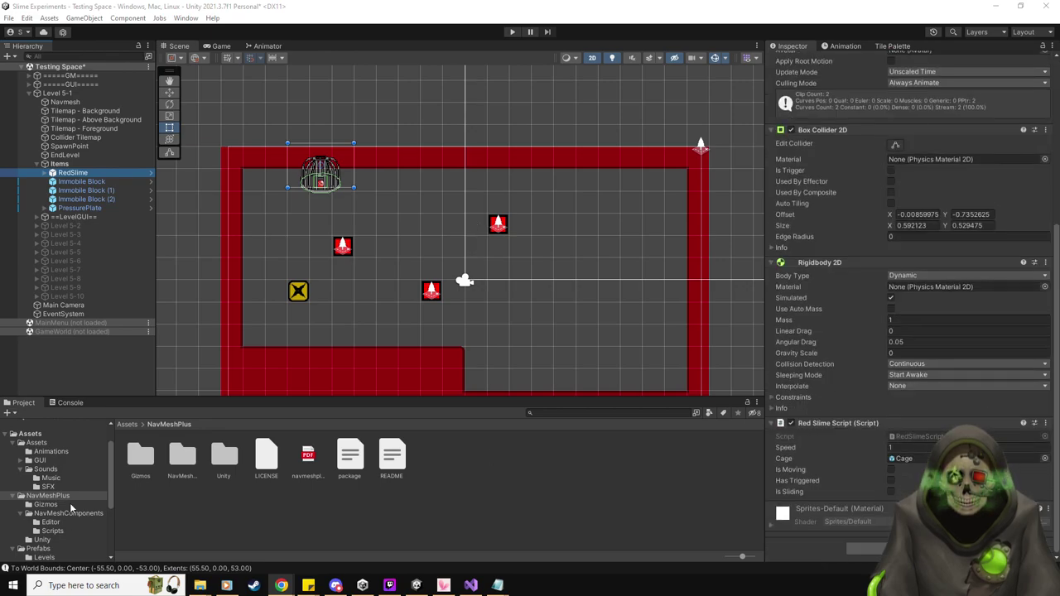
pyautogui.scroll(-3, 69, 503)
pyautogui.click(35, 485)
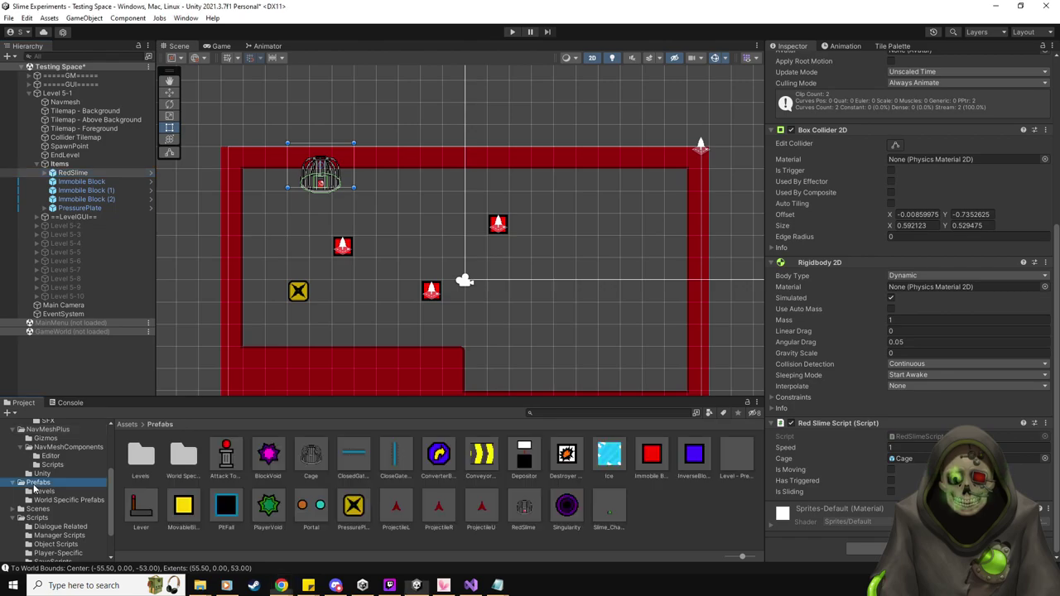
pyautogui.doubleClick(530, 509)
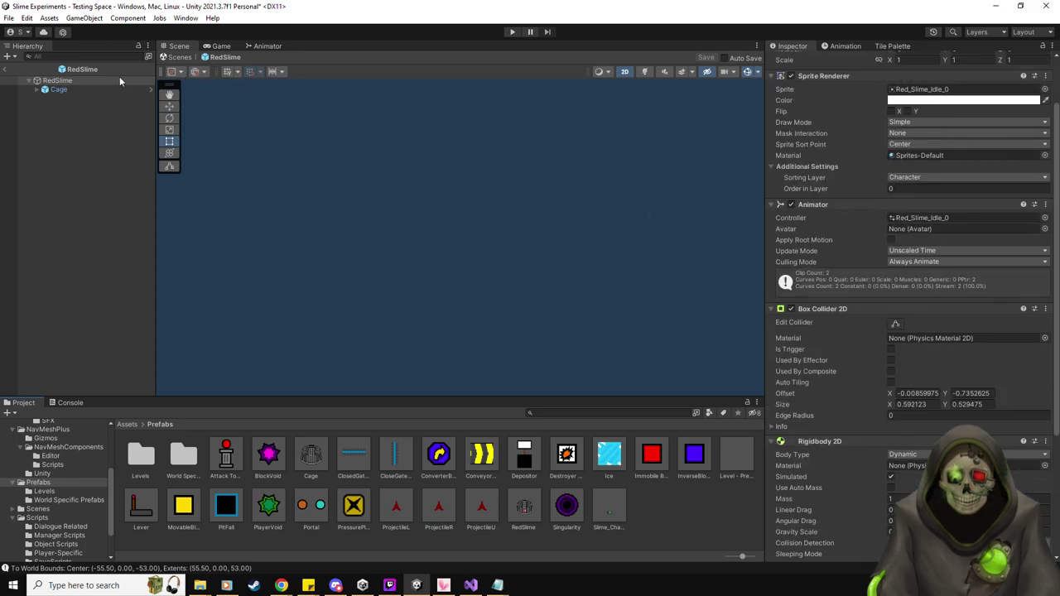
# Add a Nav Mesh Agent component to the RedSlime prefab's root object.
pyautogui.doubleClick(74, 79)
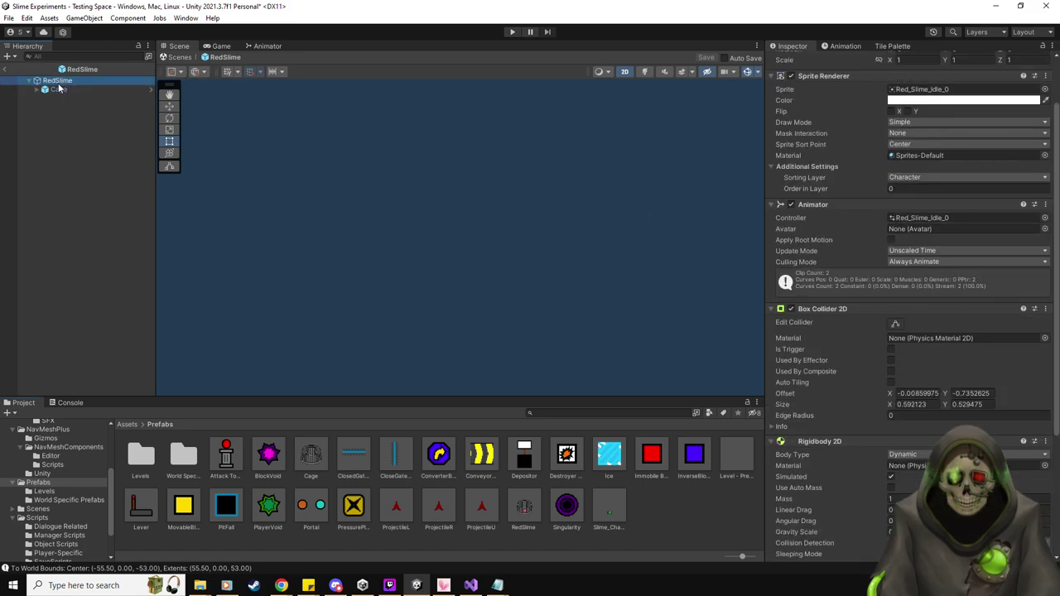
pyautogui.scroll(-5, 828, 432)
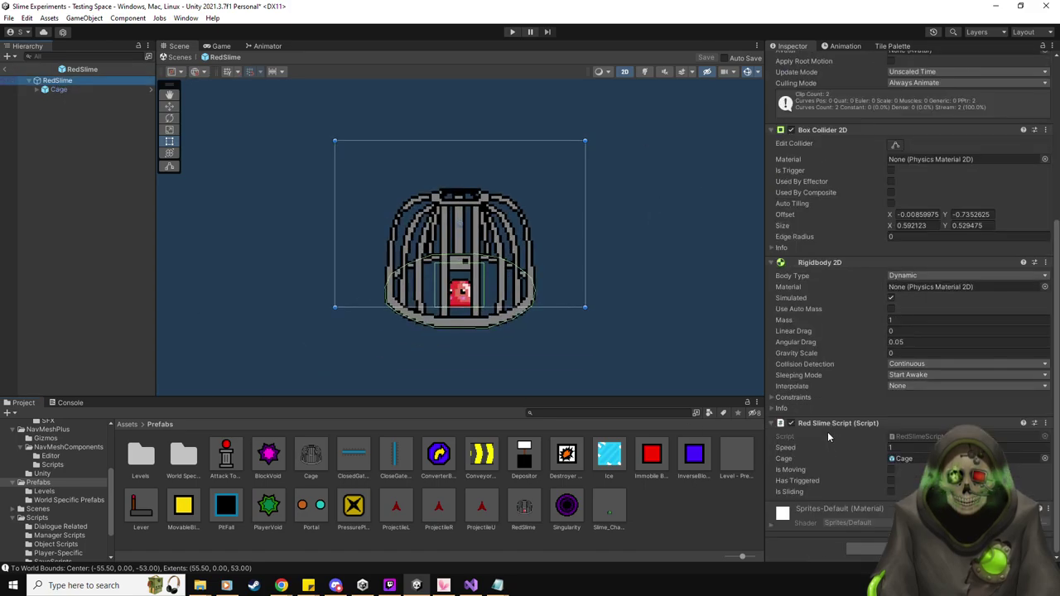
pyautogui.click(878, 548)
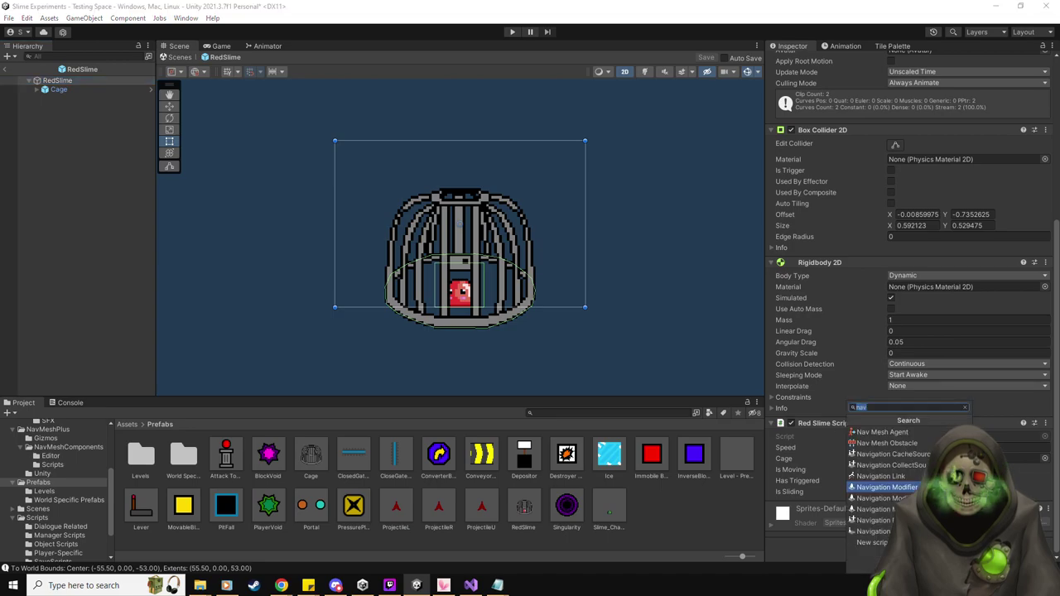
pyautogui.write('nav')
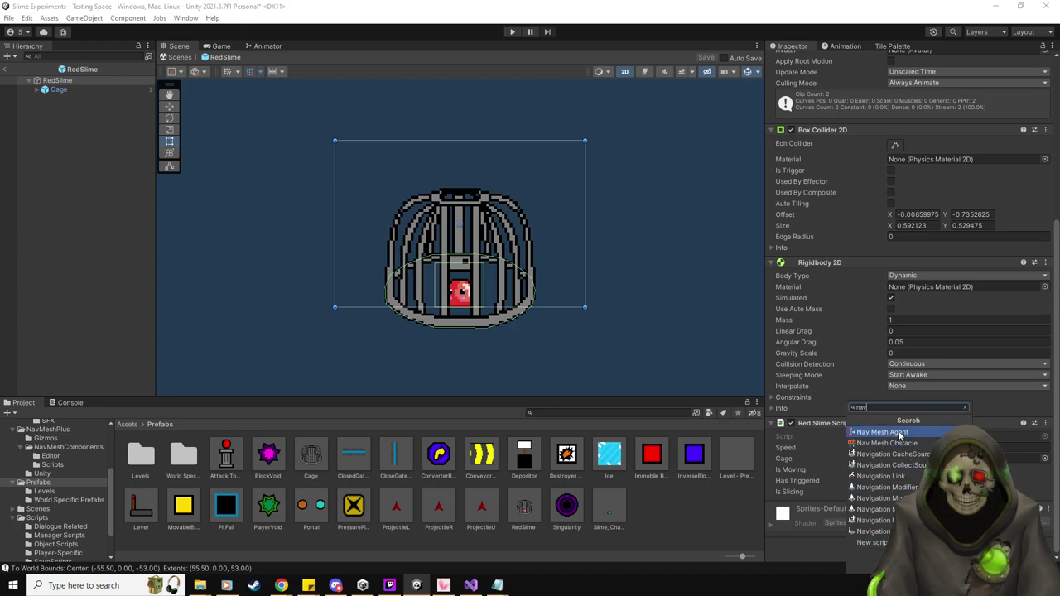
pyautogui.press('Escape')
pyautogui.scroll(-5, 881, 425)
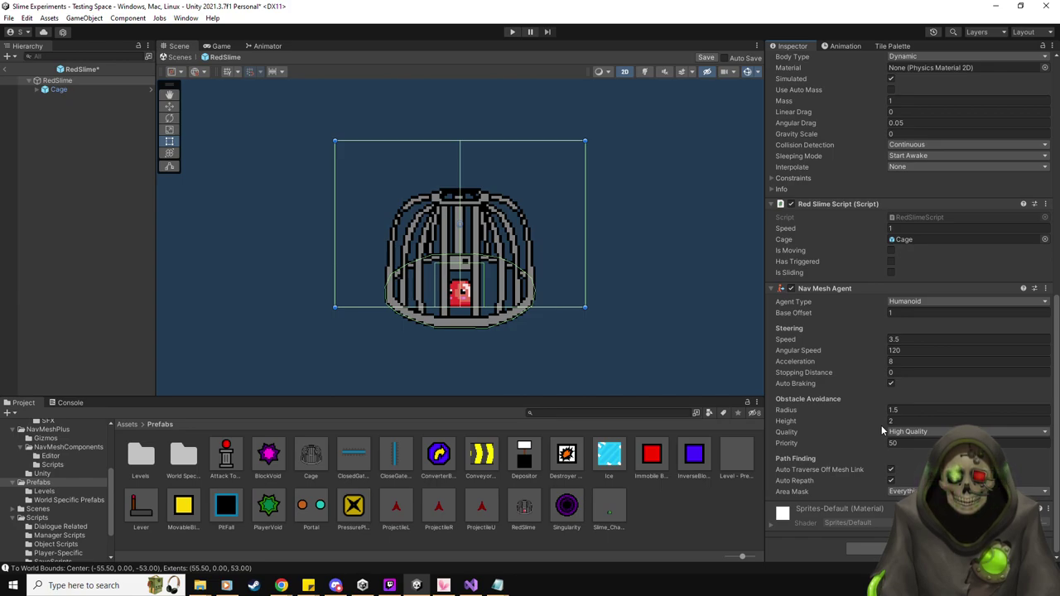
pyautogui.click(869, 548)
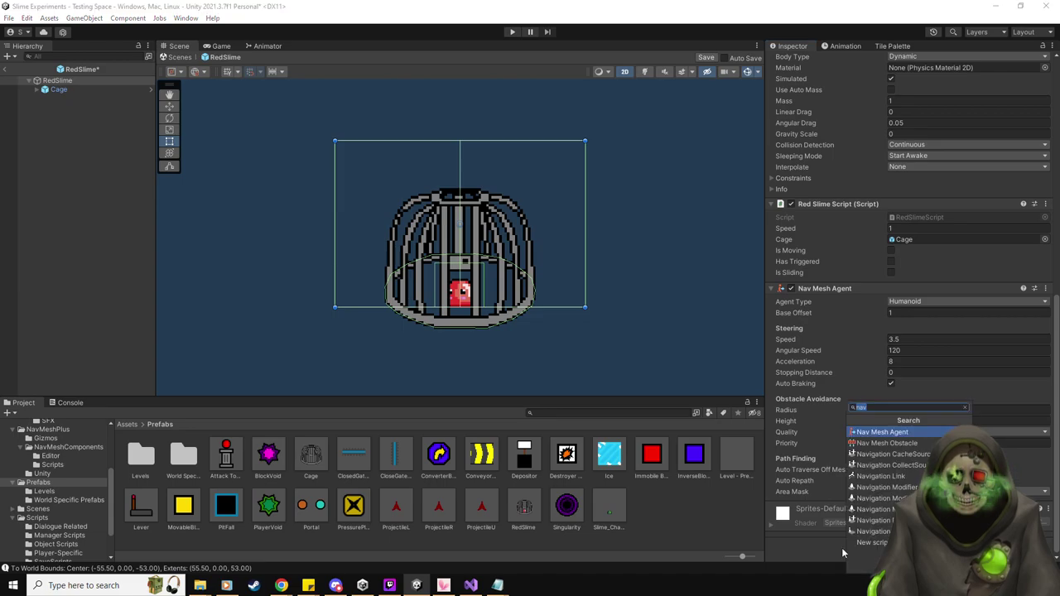
pyautogui.click(807, 550)
# Open the RedSlimeScript attached to the RedSlime prefab in Visual Studio.
pyautogui.scroll(4, 821, 446)
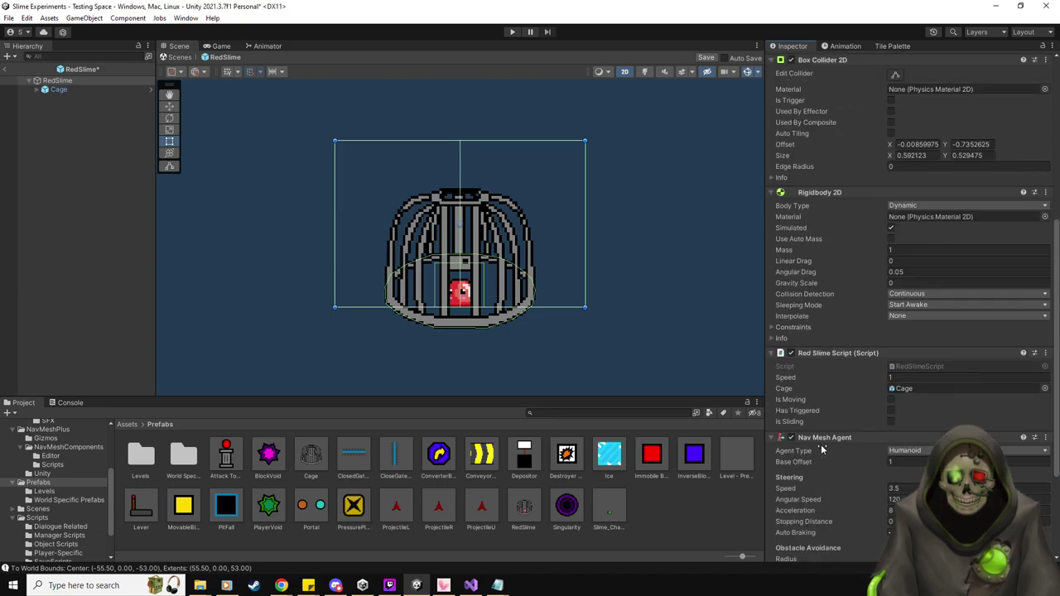
pyautogui.doubleClick(918, 366)
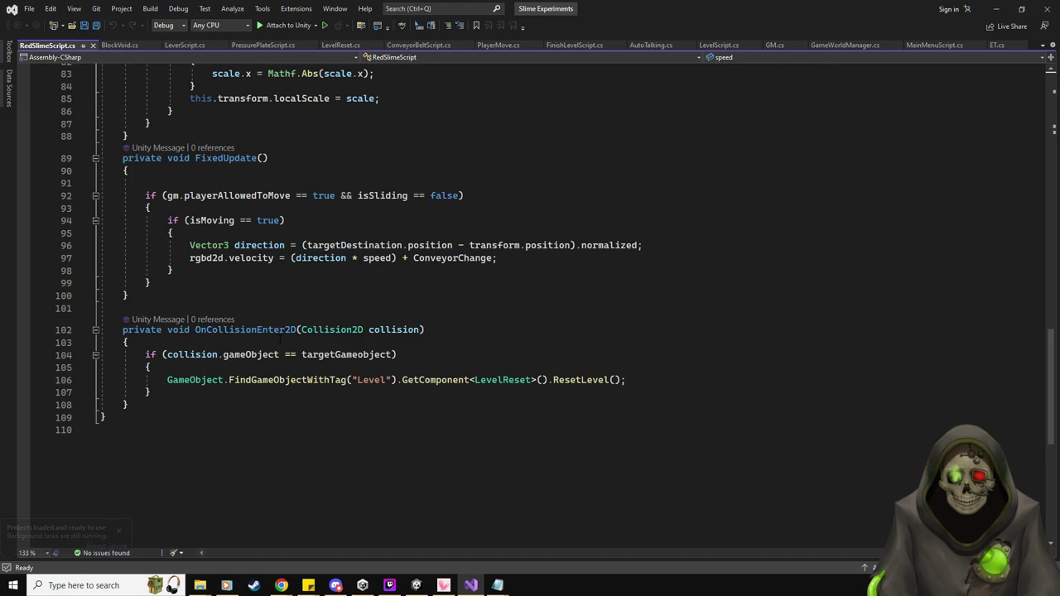
pyautogui.scroll(15, 280, 339)
pyautogui.scroll(4, 280, 338)
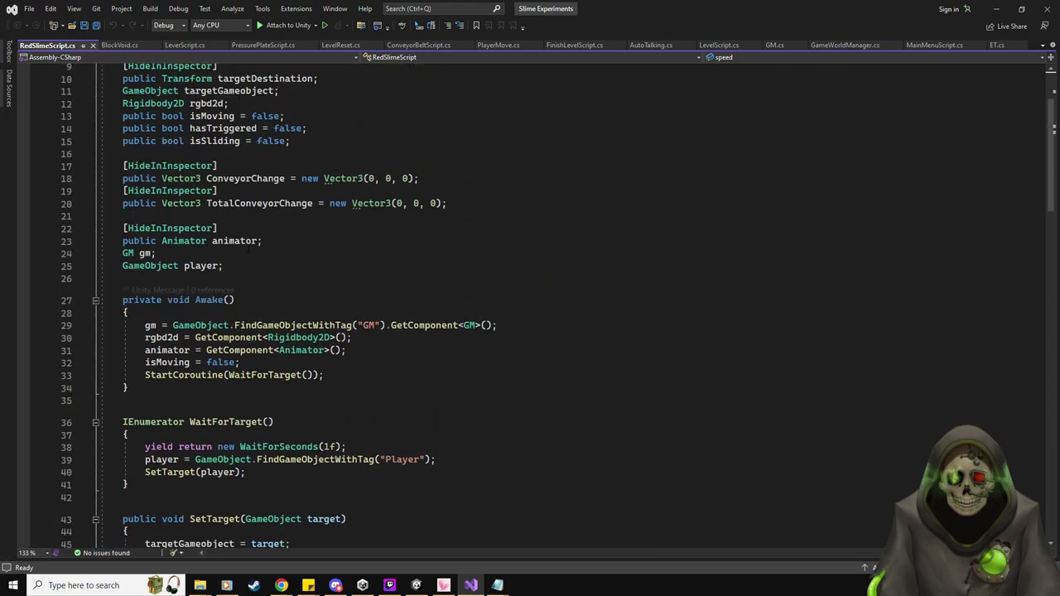
# Insert an empty private void Start() method between the player variable declaration and the Awake method.
pyautogui.click(315, 252)
pyautogui.press('Down')
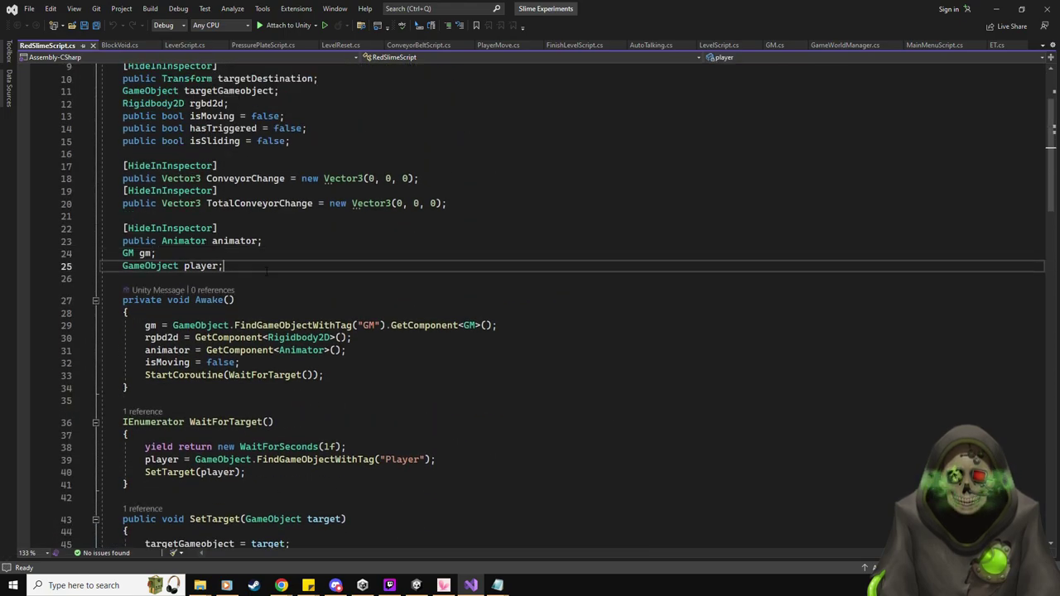
pyautogui.press('Down')
pyautogui.press('Return')
pyautogui.press('Return')
pyautogui.press('Up')
pyautogui.write('Start')
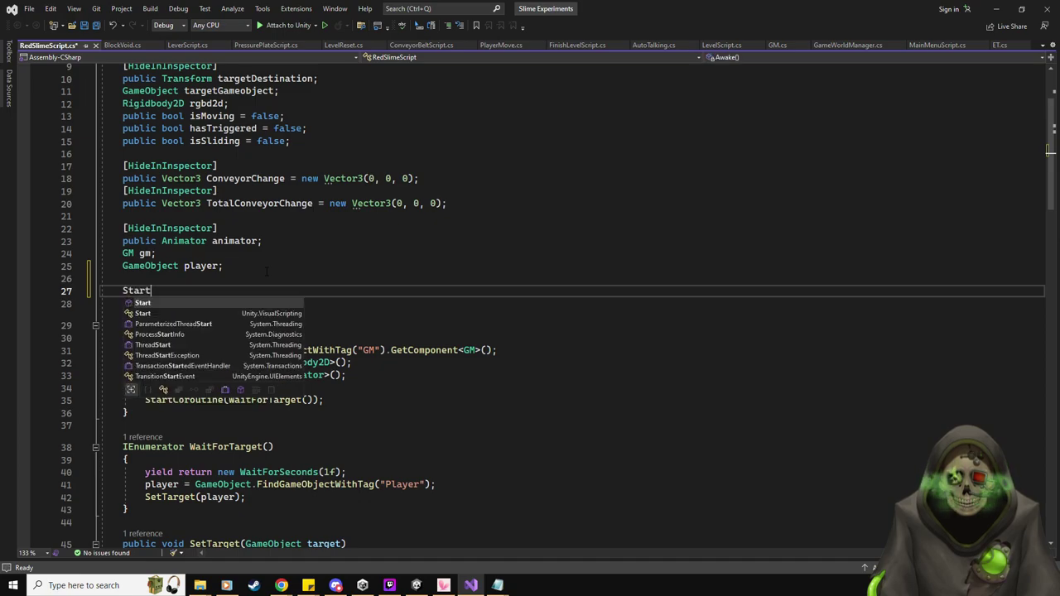
pyautogui.press('Tab')
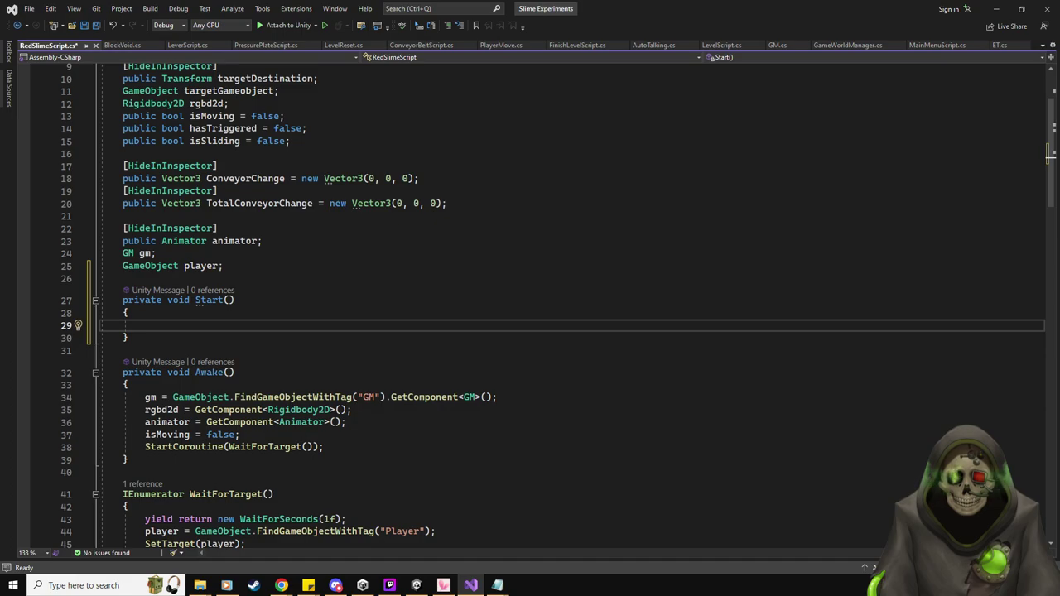
pyautogui.hotkey('alt', 'Tab')
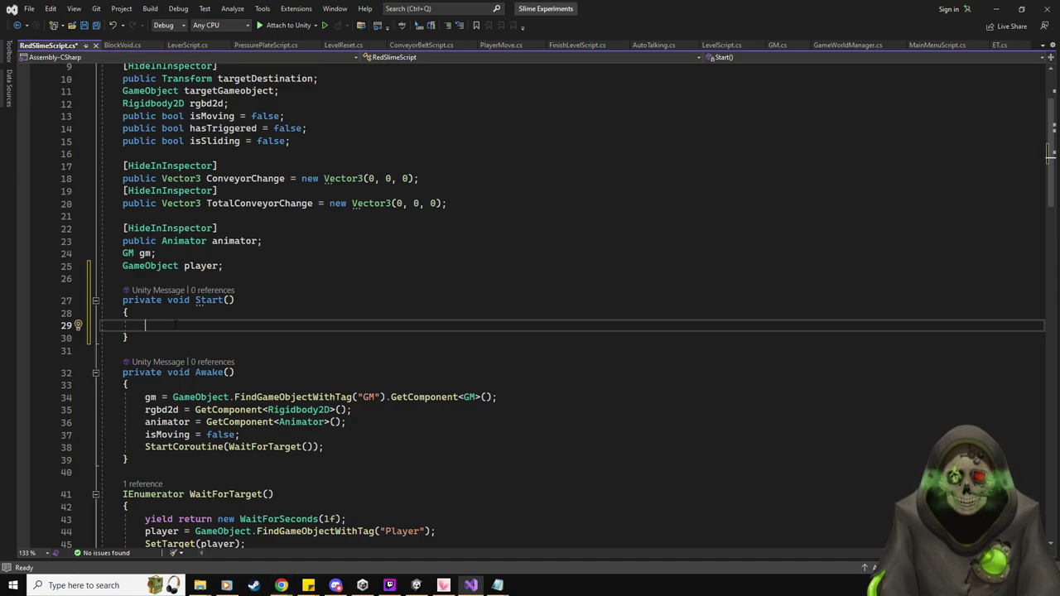
# In the Start method, assign a variable with var agent = GetComponent<NavMeshAgent>();.
pyautogui.hotkey('alt', 'Tab')
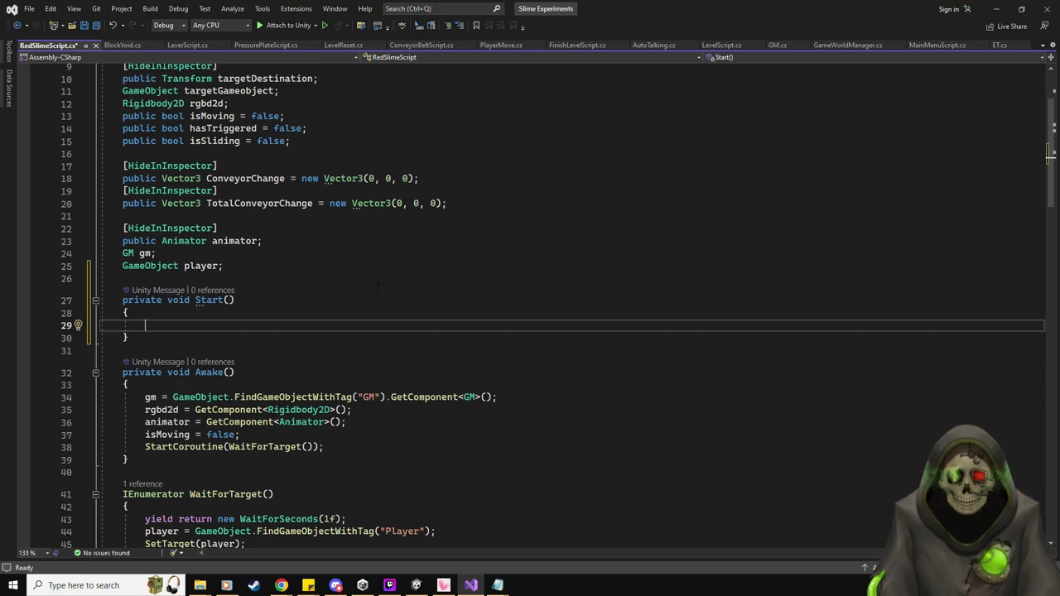
pyautogui.write('var agent')
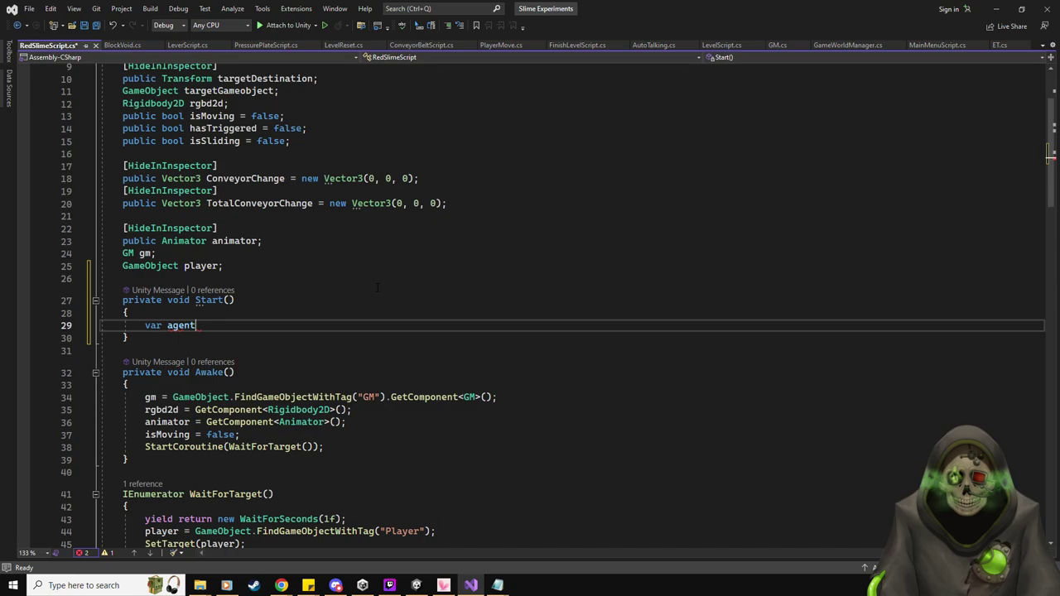
pyautogui.write(' = Ge')
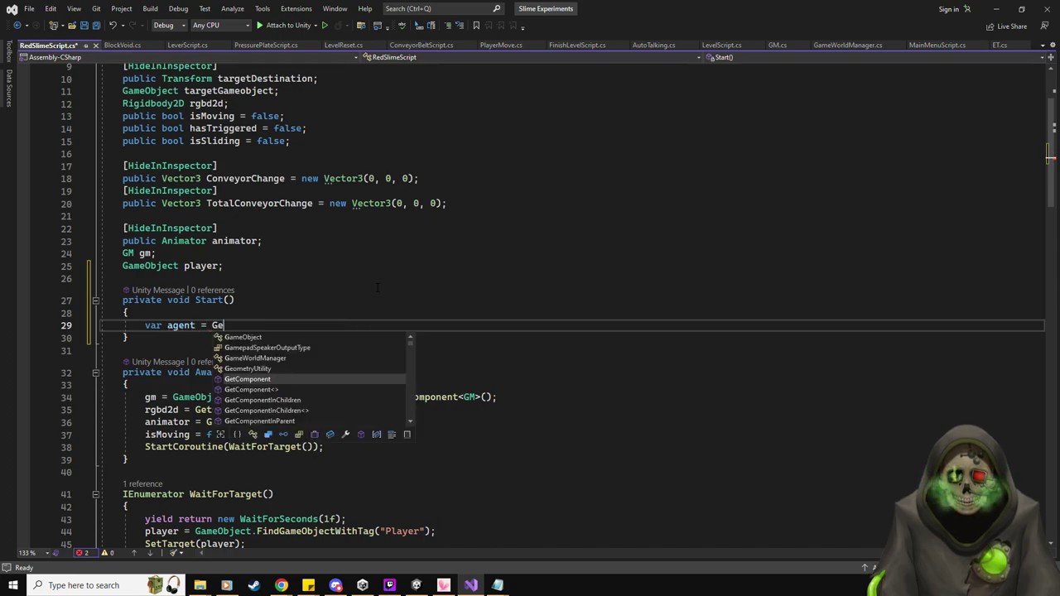
pyautogui.write('tComponent<')
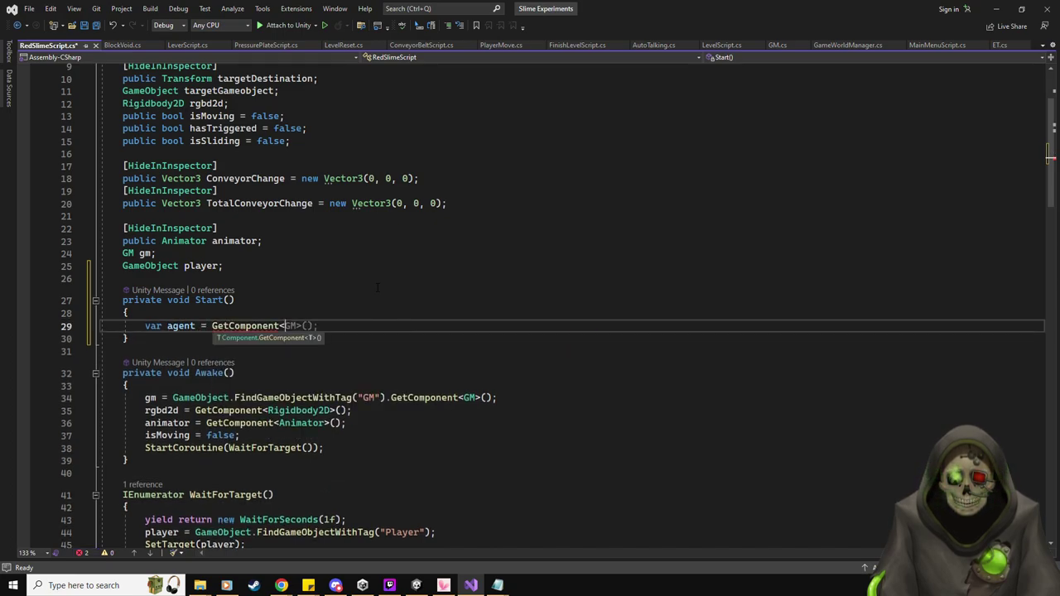
pyautogui.write('NavMesh')
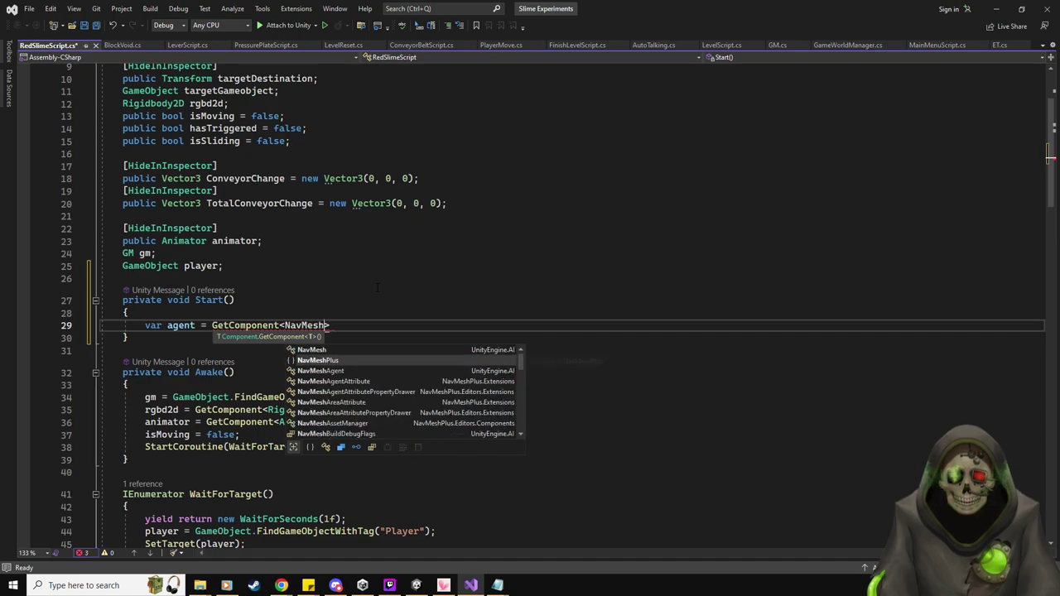
pyautogui.write('Agent>();')
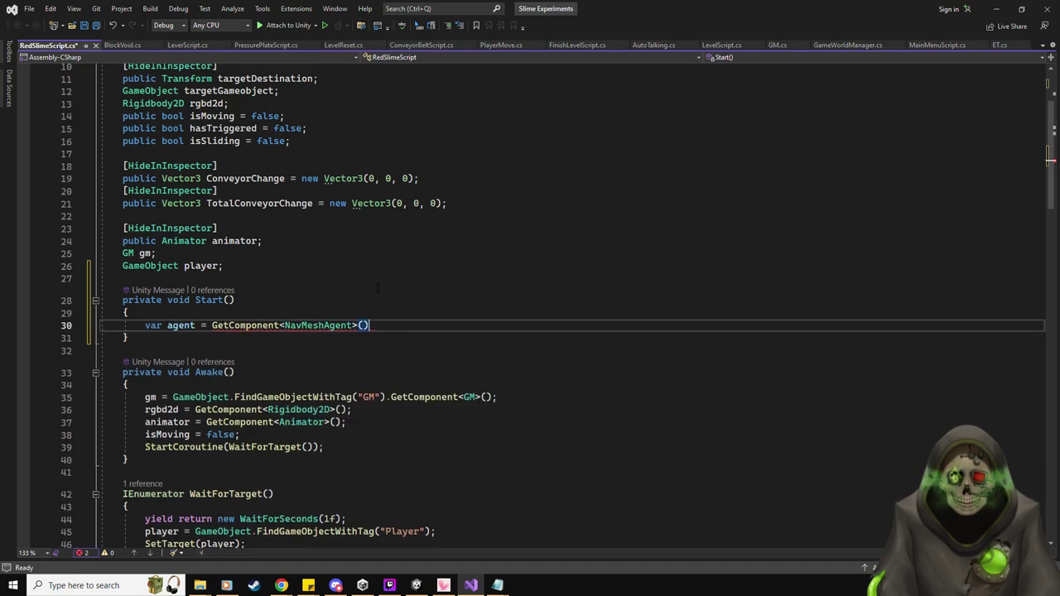
pyautogui.press('Return')
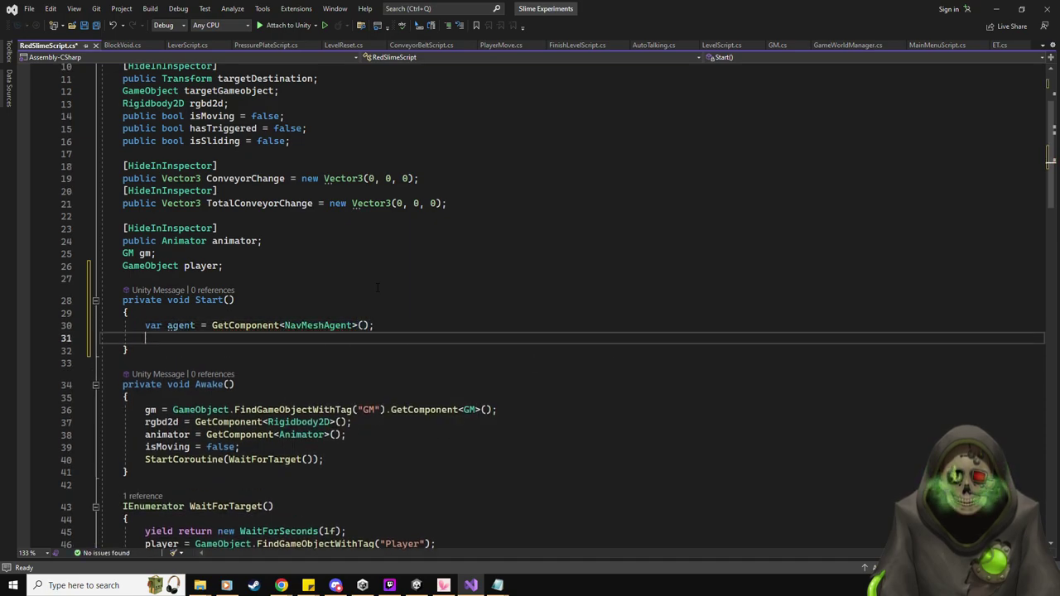
# Set agent.updateRotation and agent.updateUpAxis to false in the Start method and save the script.
pyautogui.write('agent.update')
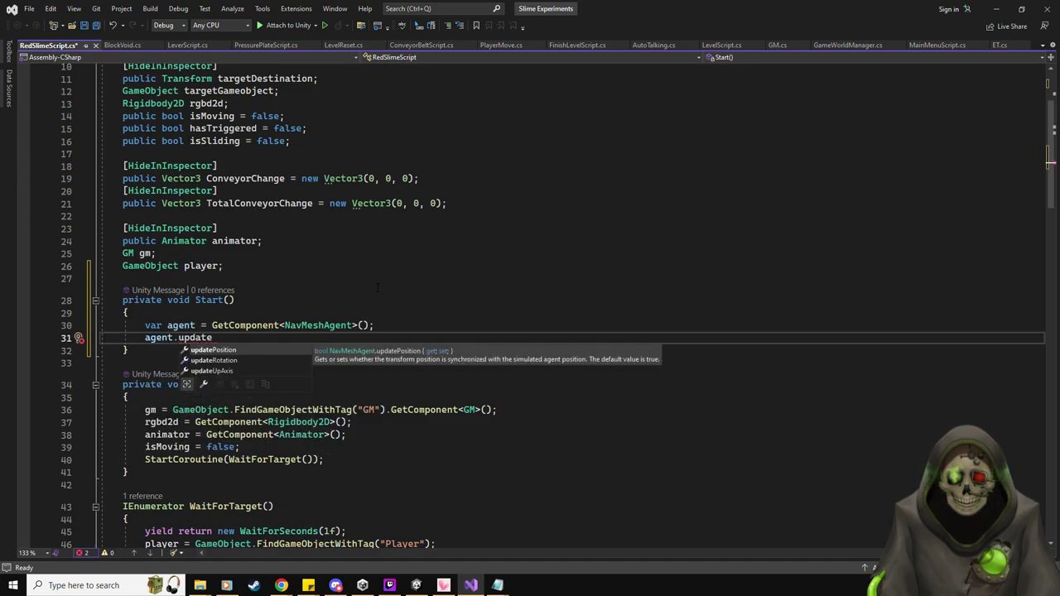
pyautogui.write('Rotation = false;')
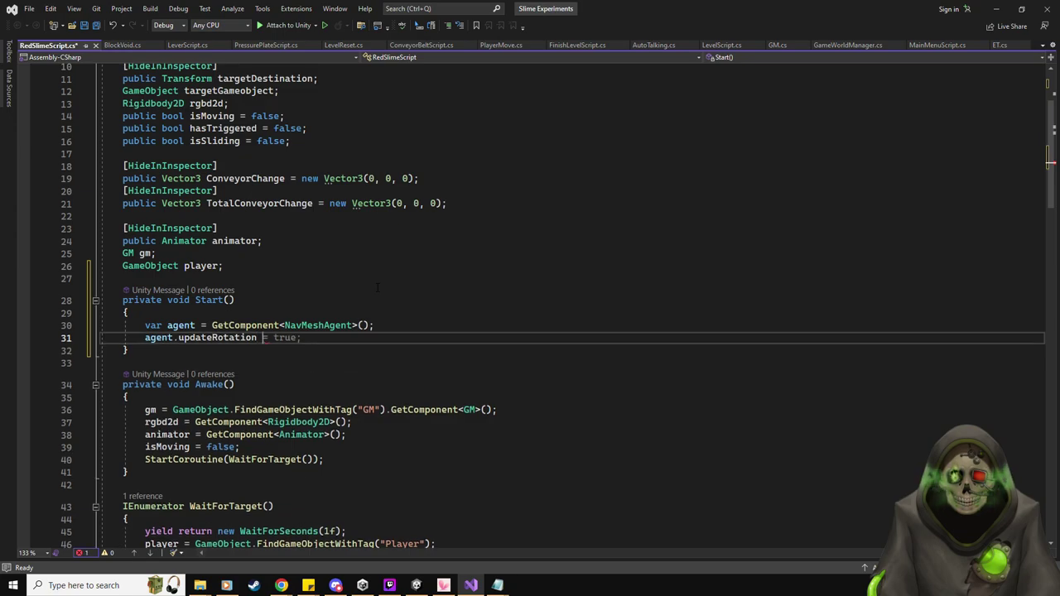
pyautogui.press('Return')
pyautogui.write('agent')
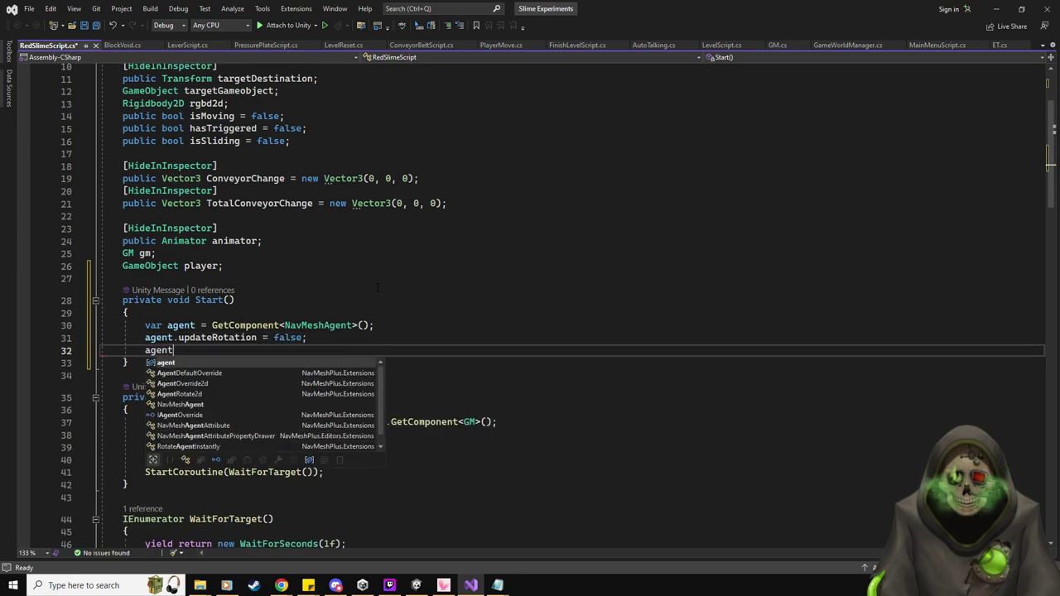
pyautogui.write('.updateUpAxis')
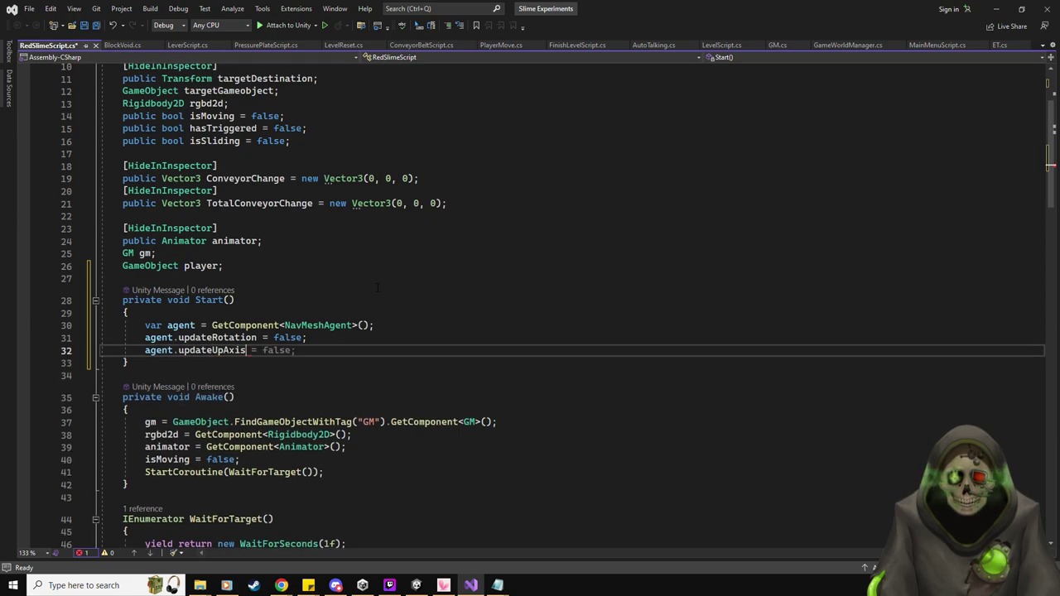
pyautogui.press('Tab')
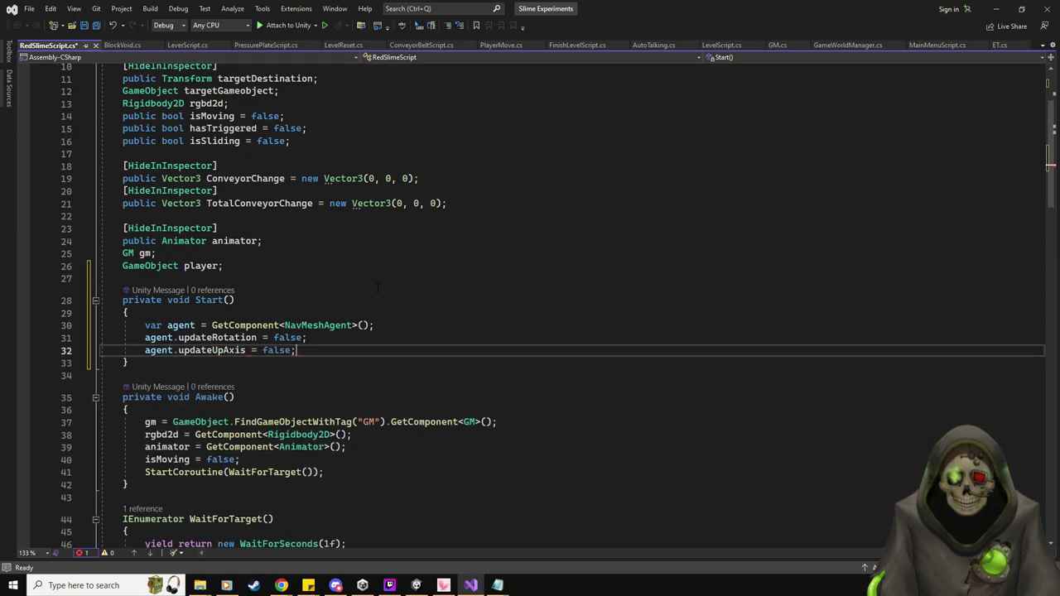
pyautogui.hotkey('ctrl', 's')
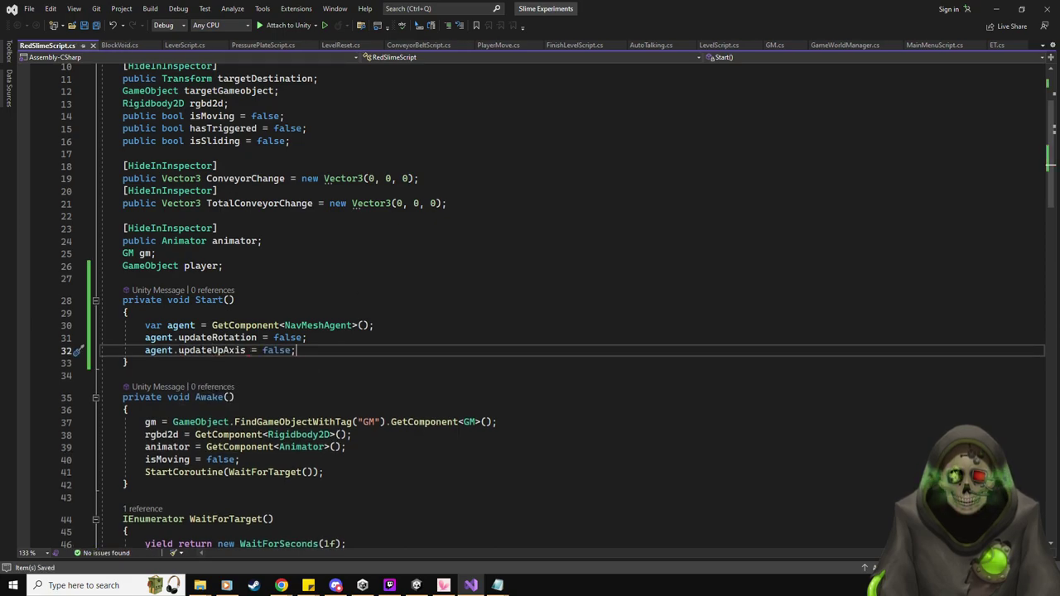
# Declare a class-level field NavMeshAgent agent; directly below the isSliding declaration.
pyautogui.hotkey('alt', 'Tab')
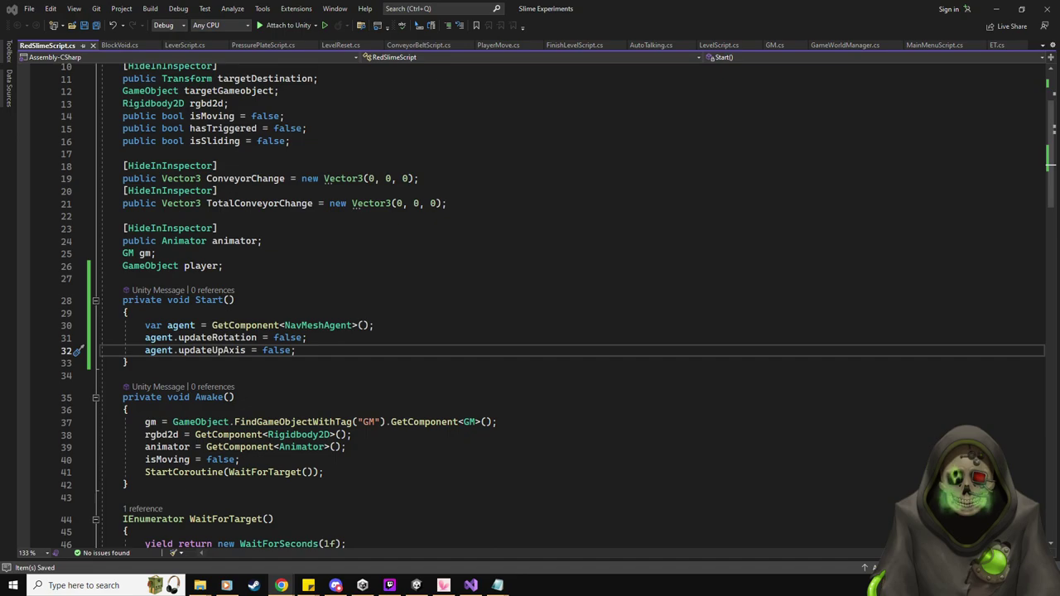
pyautogui.scroll(3, 530, 298)
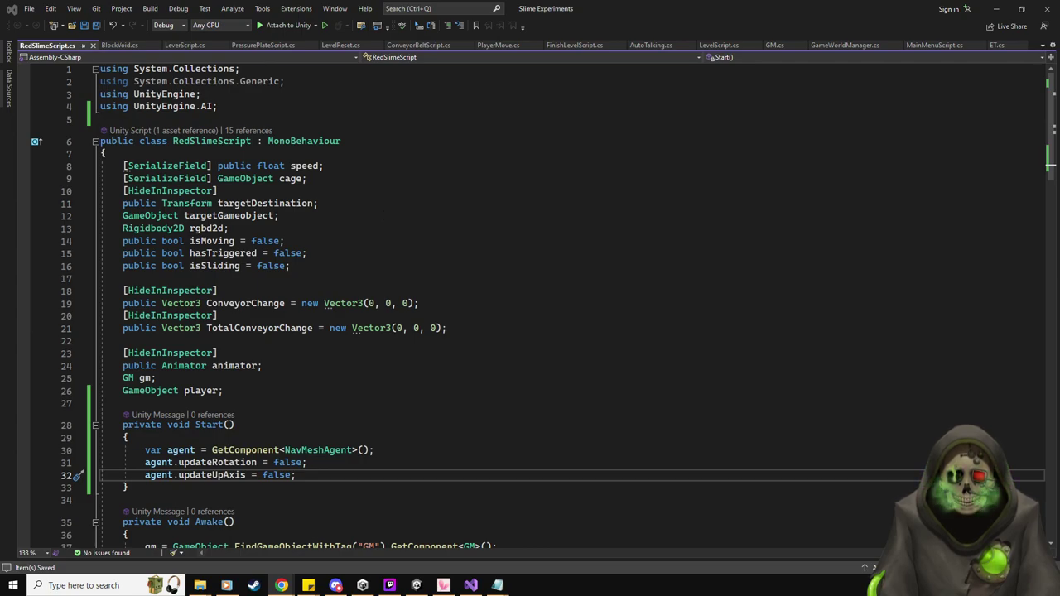
pyautogui.scroll(-13, 466, 391)
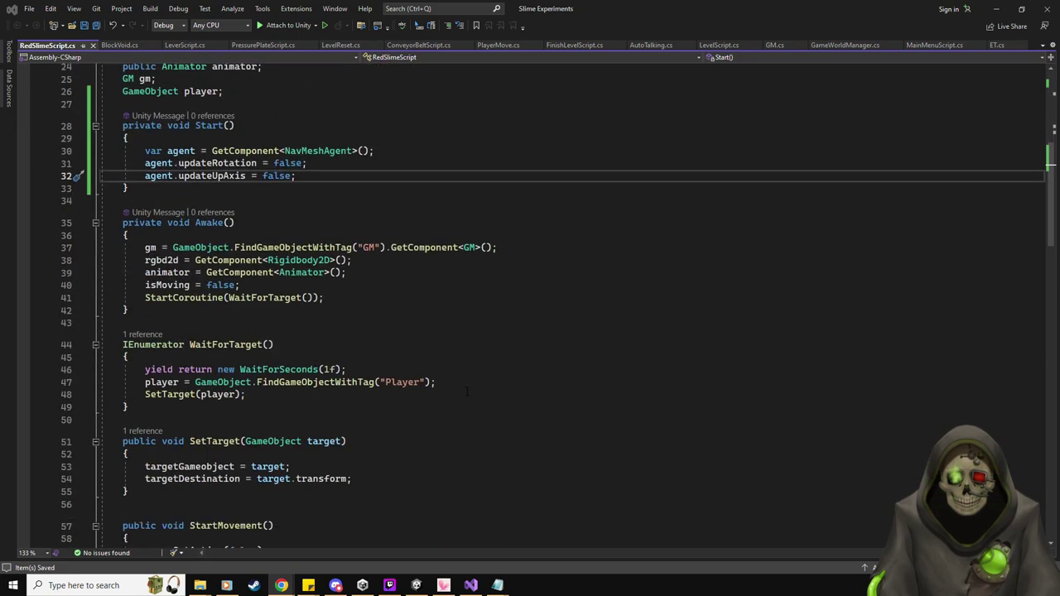
pyautogui.scroll(-11, 466, 391)
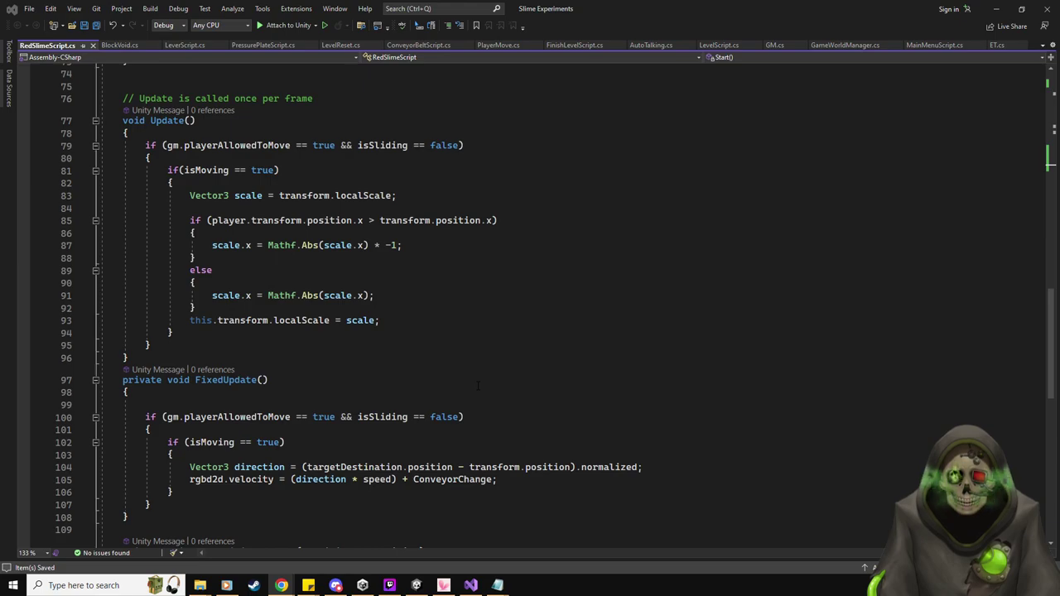
pyautogui.scroll(20, 478, 386)
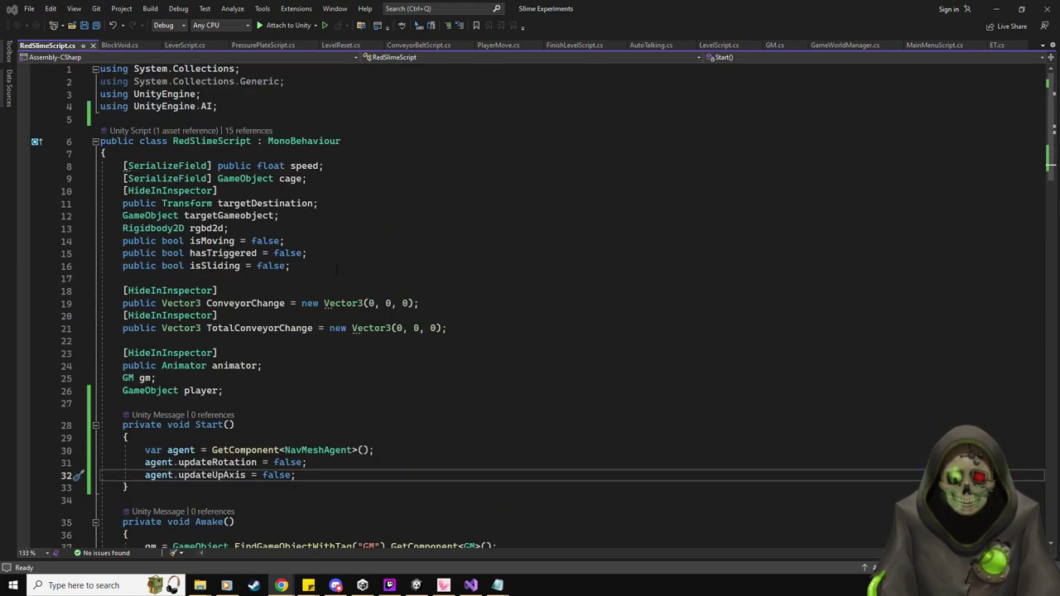
pyautogui.click(336, 267)
pyautogui.press('Return')
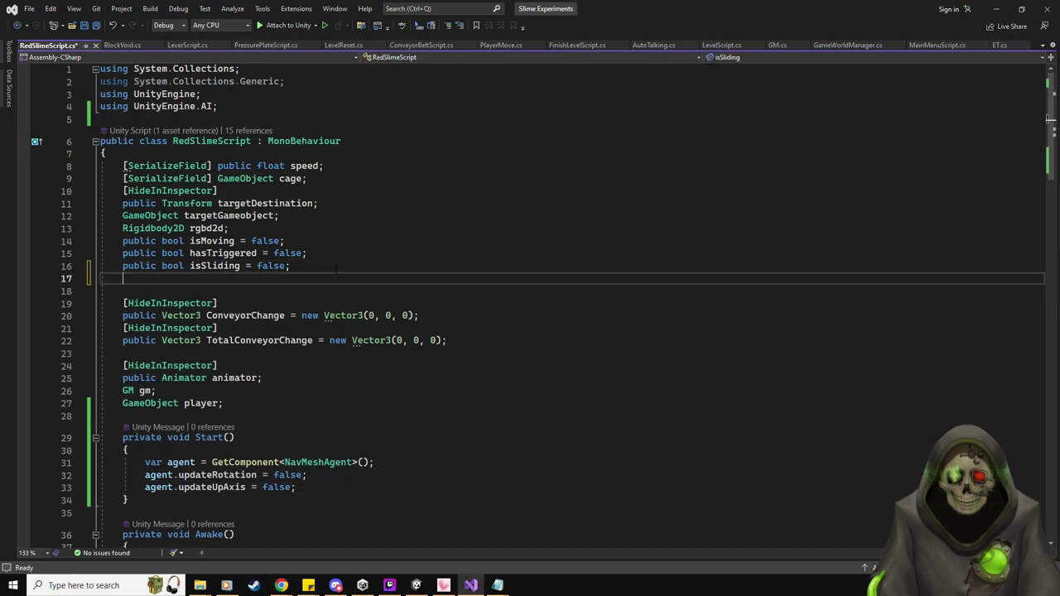
pyautogui.write('N')
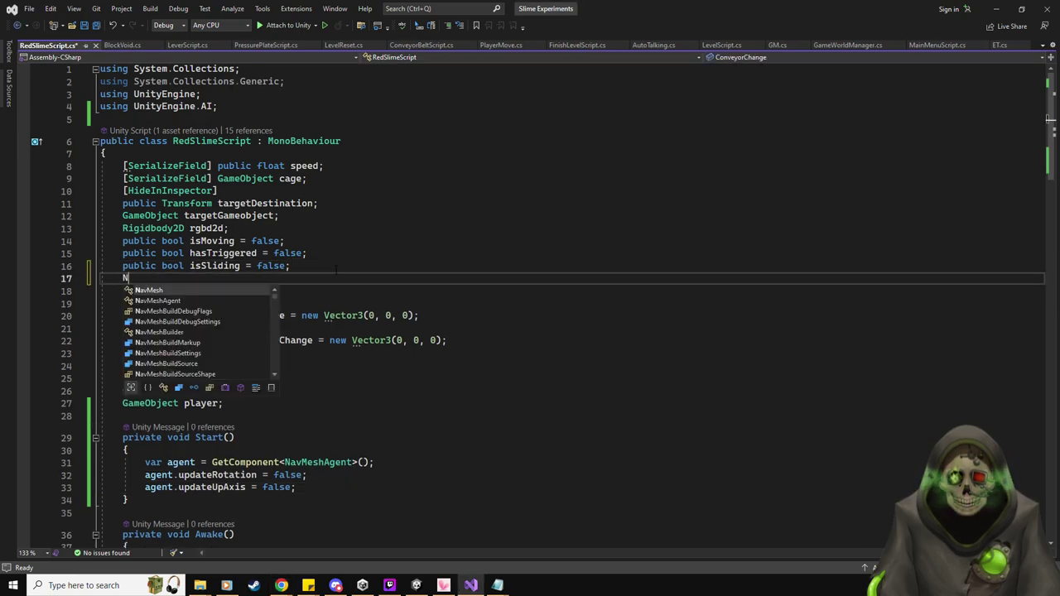
pyautogui.write('avMeshA')
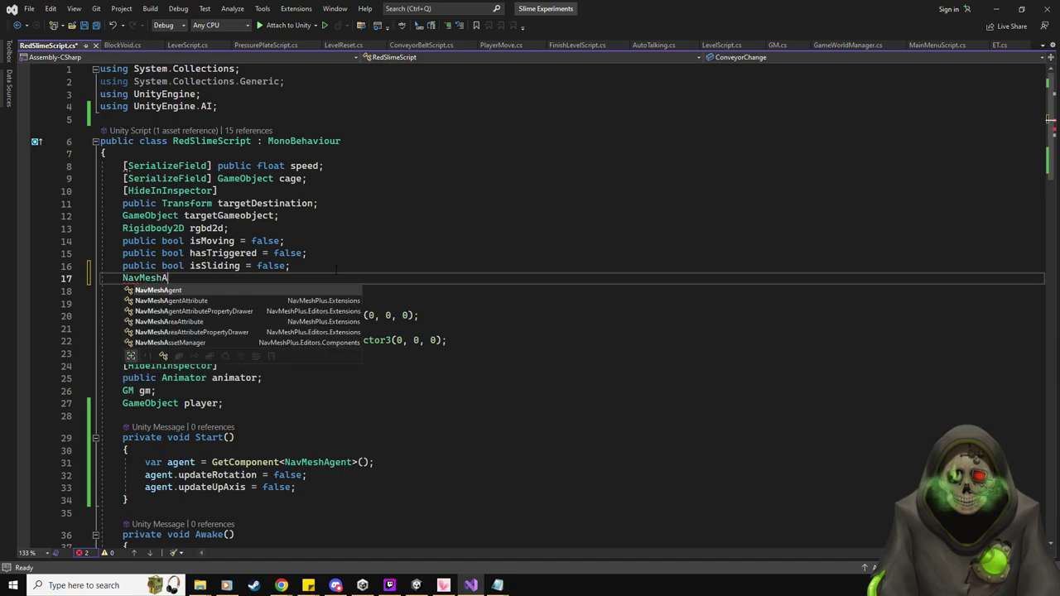
pyautogui.write('gent agent;')
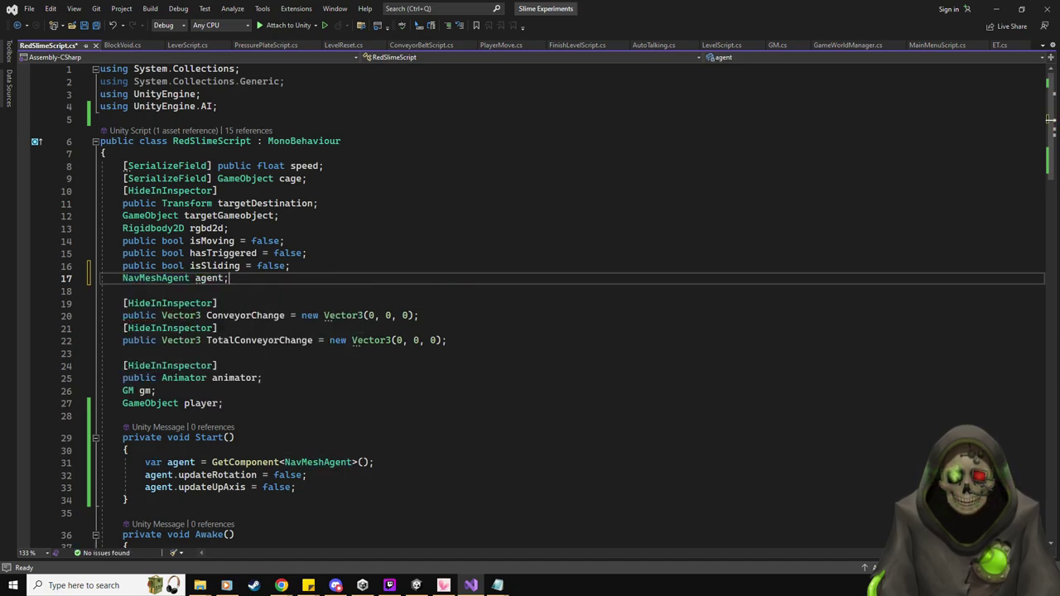
# Remove the var keyword from the agent assignment in Start and save the script.
pyautogui.click(168, 463)
pyautogui.press('BackSpace')
pyautogui.press('BackSpace')
pyautogui.press('BackSpace')
pyautogui.press('BackSpace')
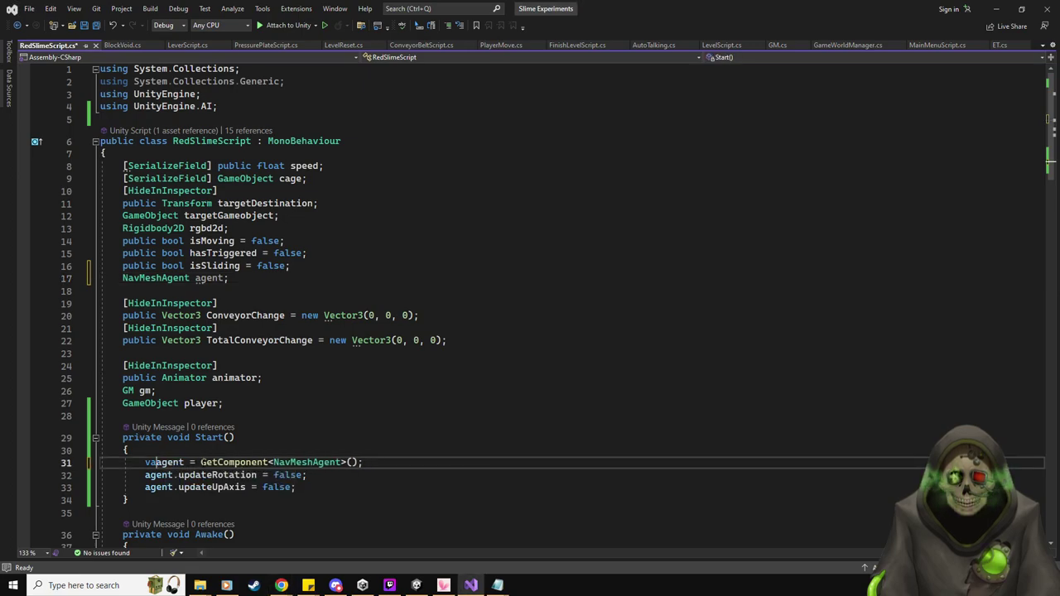
pyautogui.click(394, 422)
pyautogui.hotkey('ctrl', 's')
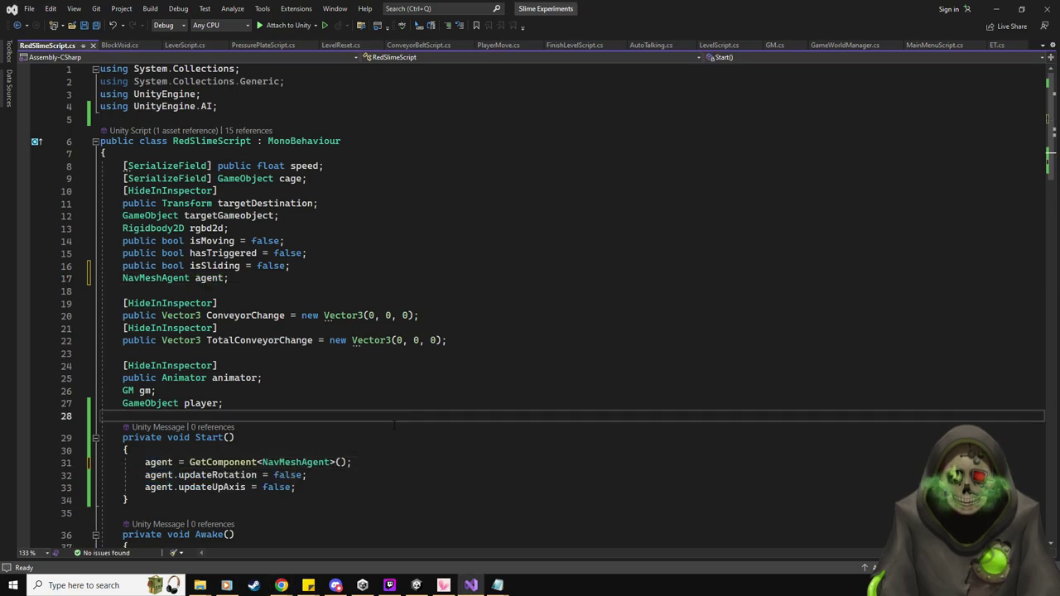
# Add agent.SetDestination(target.position); as the first line of the Update method.
pyautogui.scroll(-20, 251, 250)
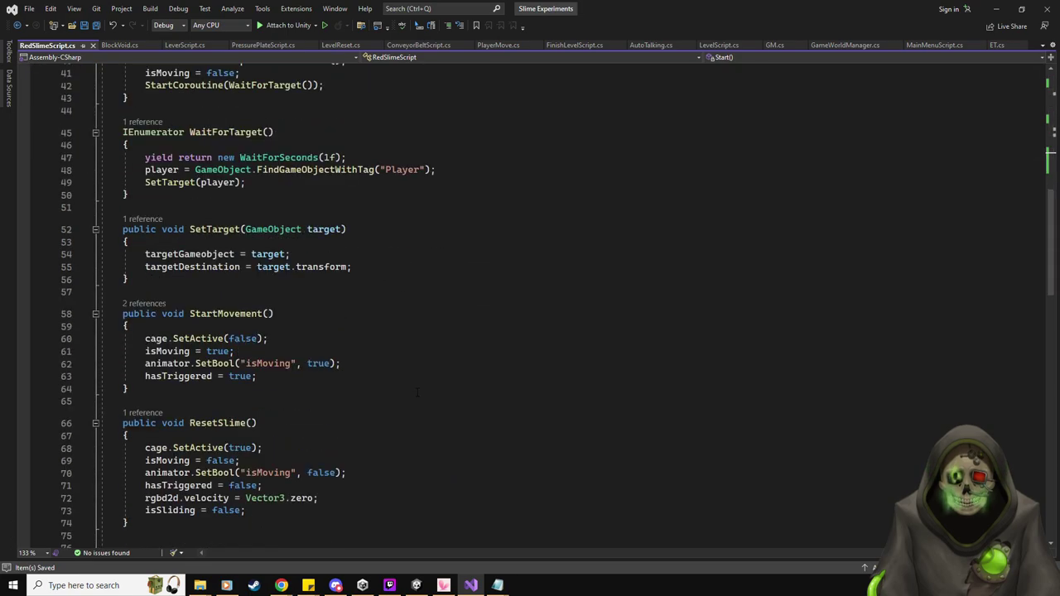
pyautogui.click(249, 219)
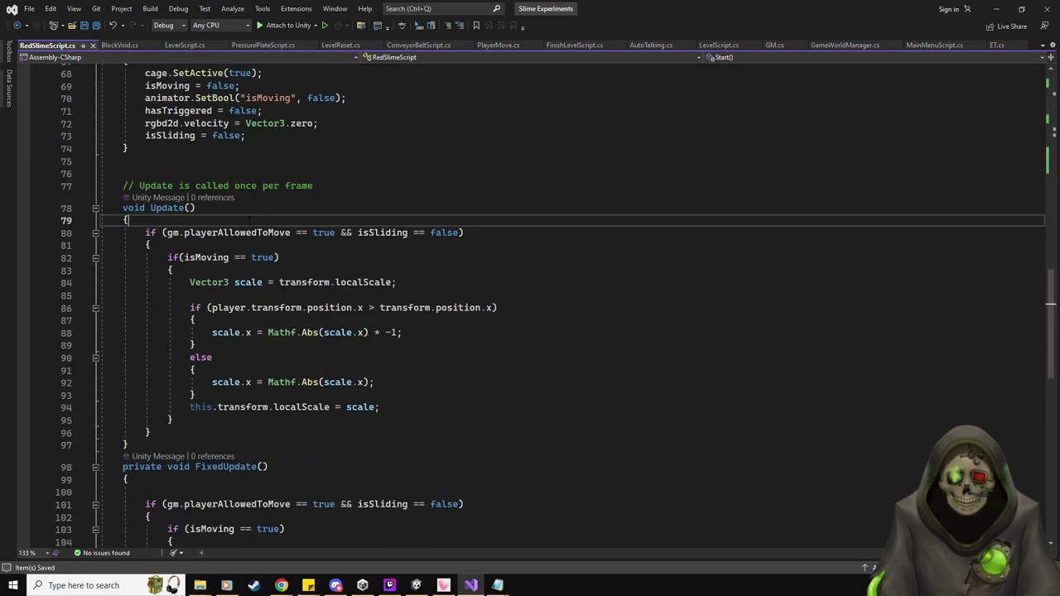
pyautogui.press('Return')
pyautogui.write('agent.')
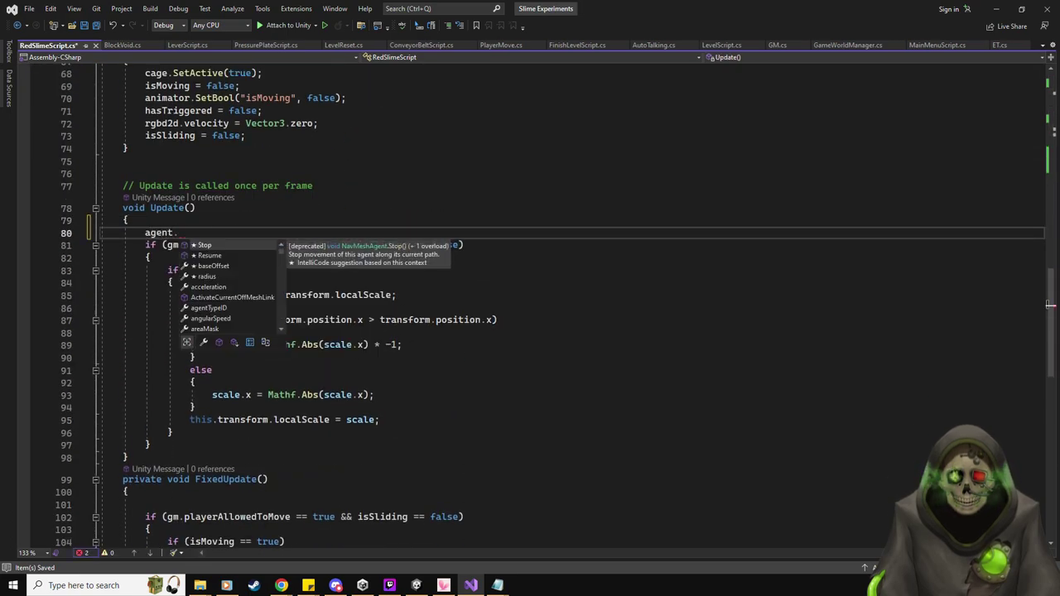
pyautogui.click(714, 15)
pyautogui.write('SetDest')
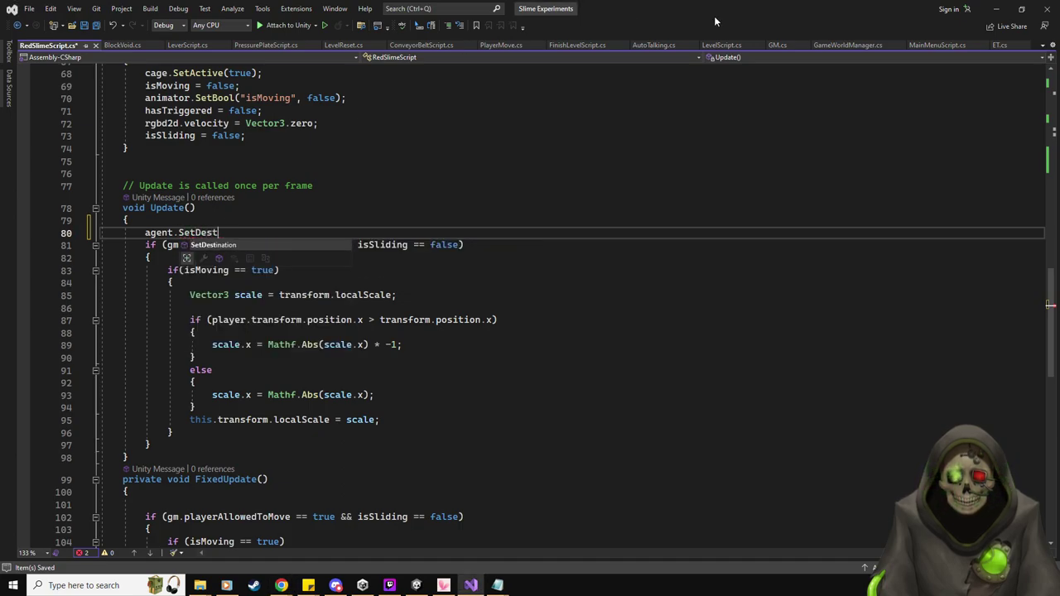
pyautogui.press('Tab')
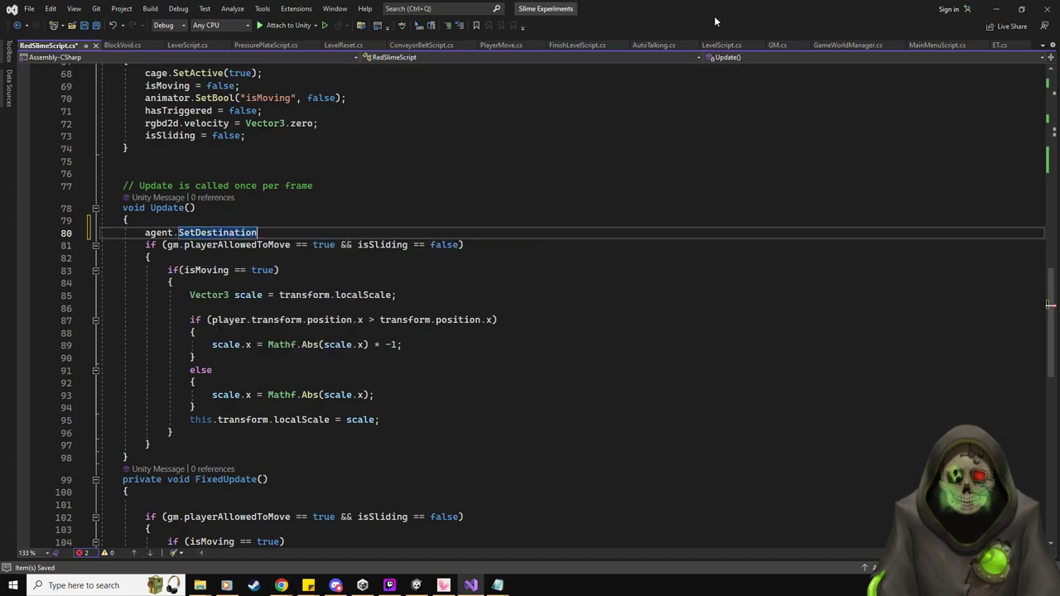
pyautogui.write('()')
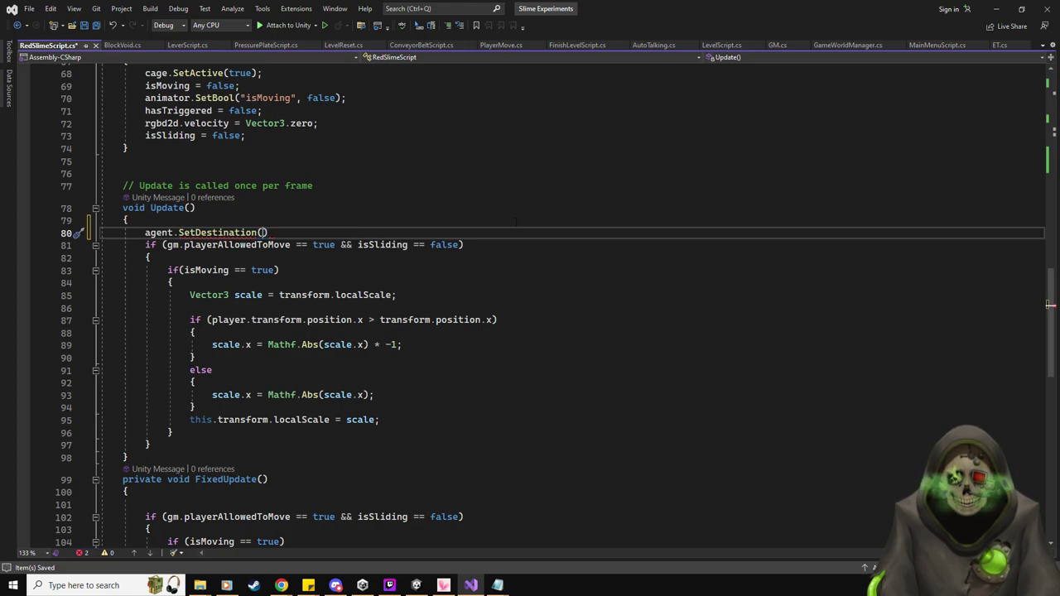
pyautogui.write('target.posi')
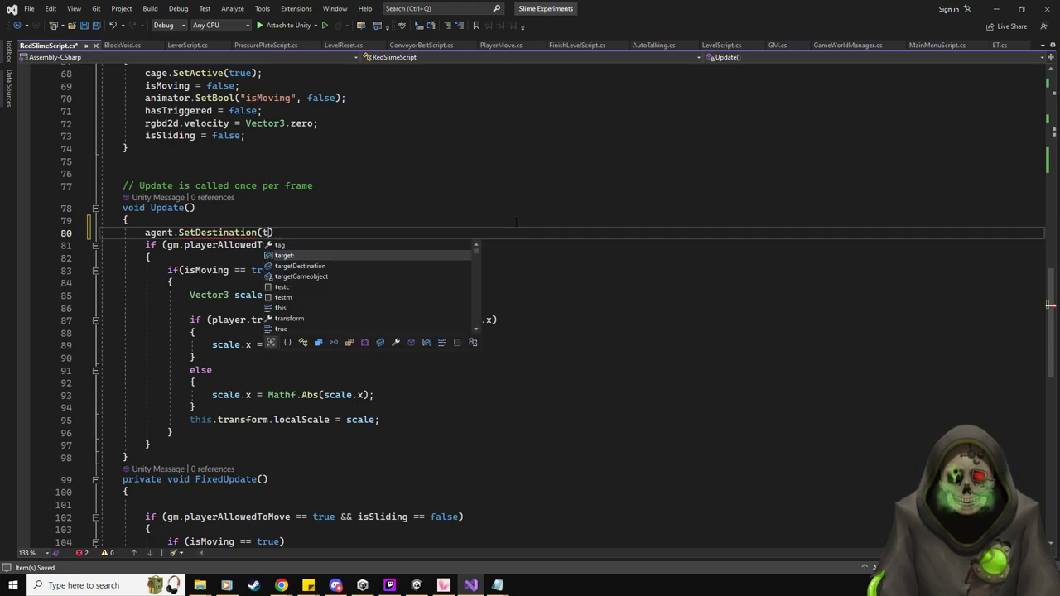
pyautogui.write('tion)')
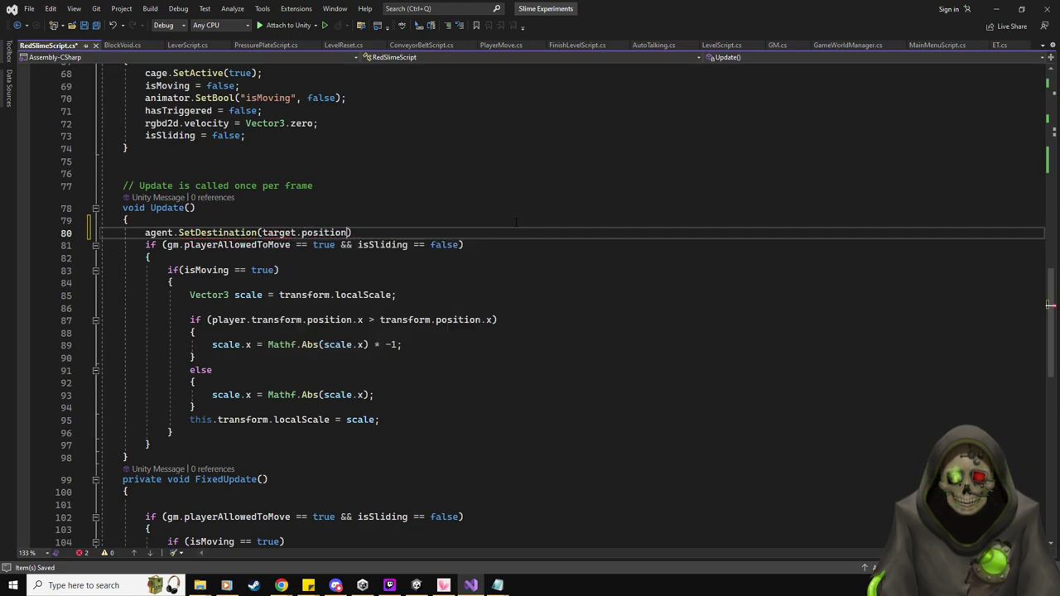
pyautogui.write(';')
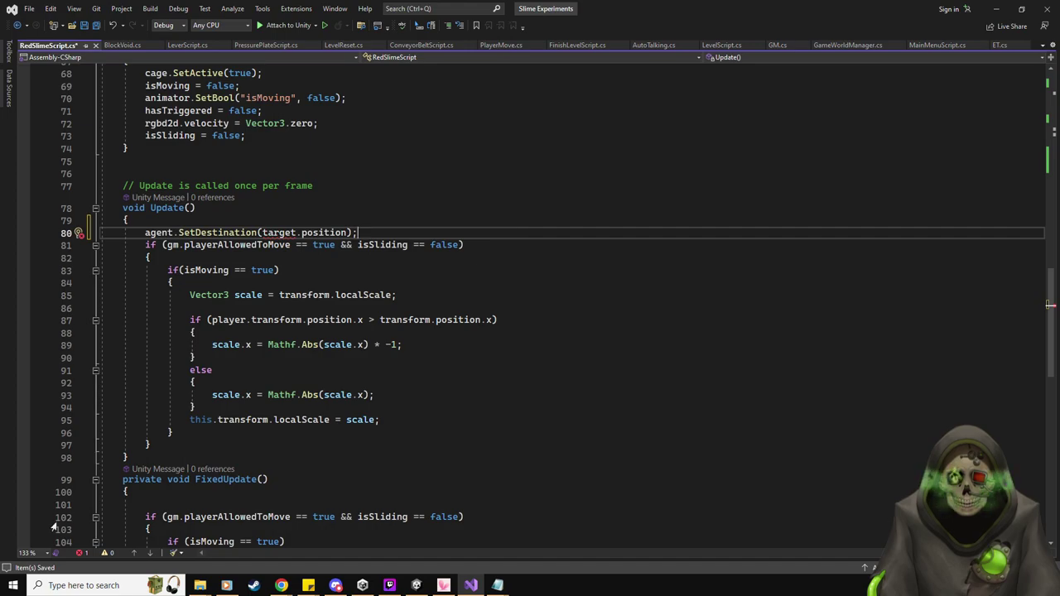
# Switch to the YouTube video Simple 2D Pathfinding In 4 Lines Of Code in Chrome and pause it.
pyautogui.click(282, 586)
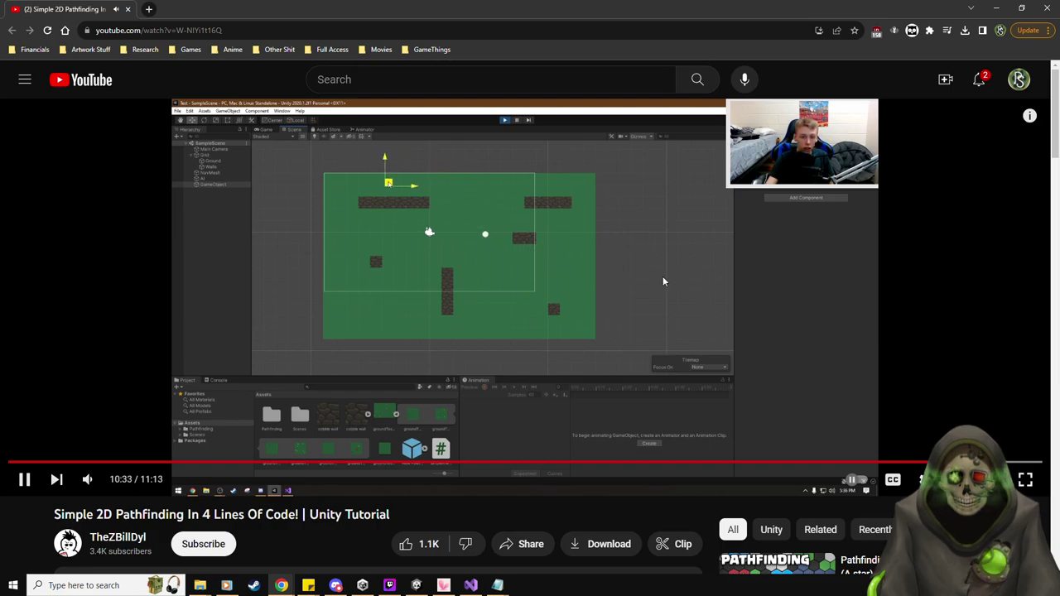
pyautogui.click(613, 283)
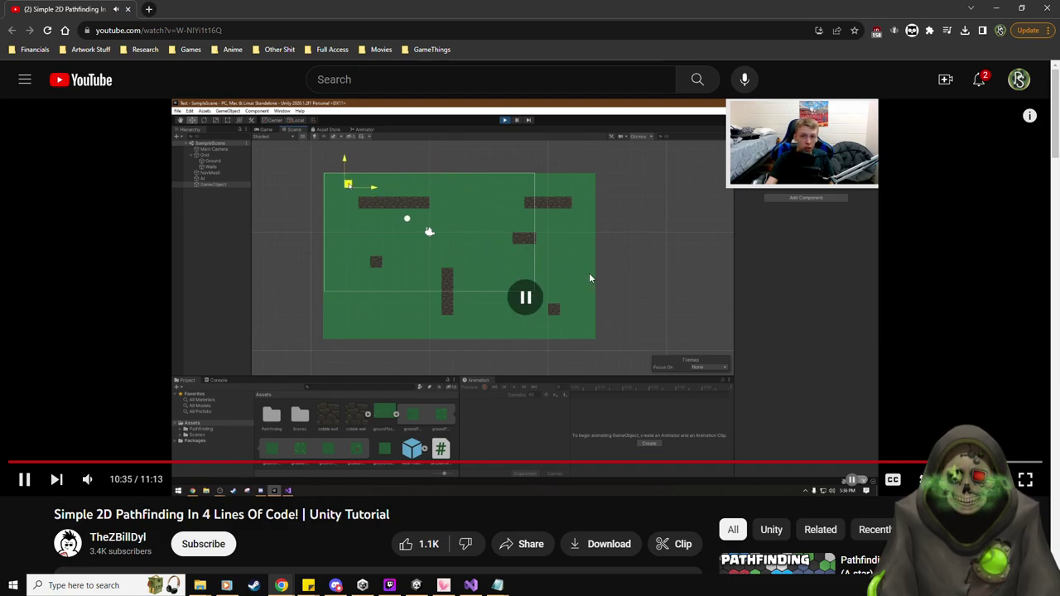
# Return to RedSlimeScript.cs in Visual Studio and undo the agent.SetDestination(target.position); line added to Update.
pyautogui.press('super+Down')
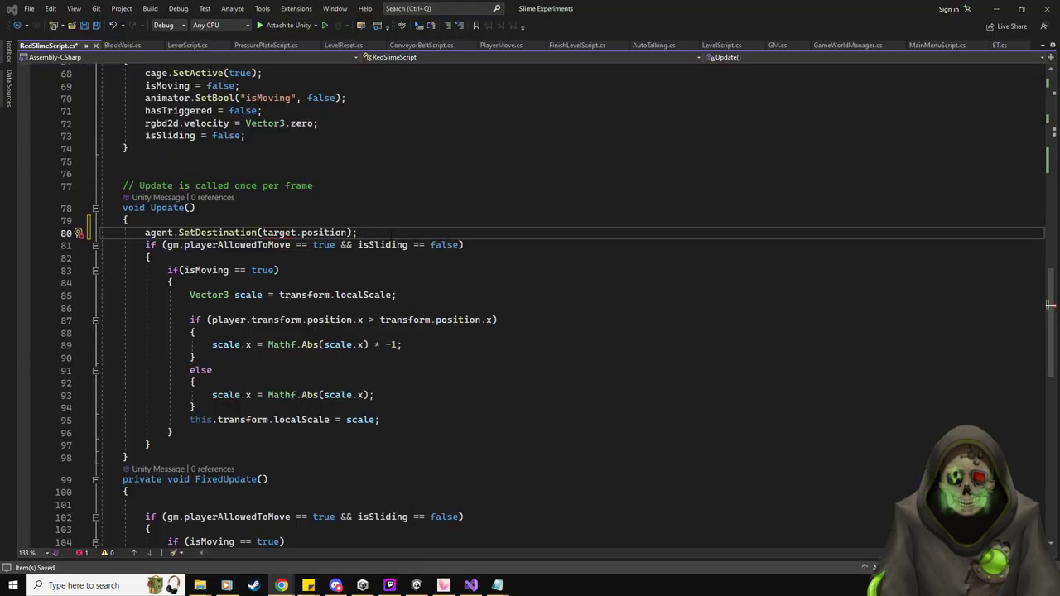
pyautogui.click(416, 230)
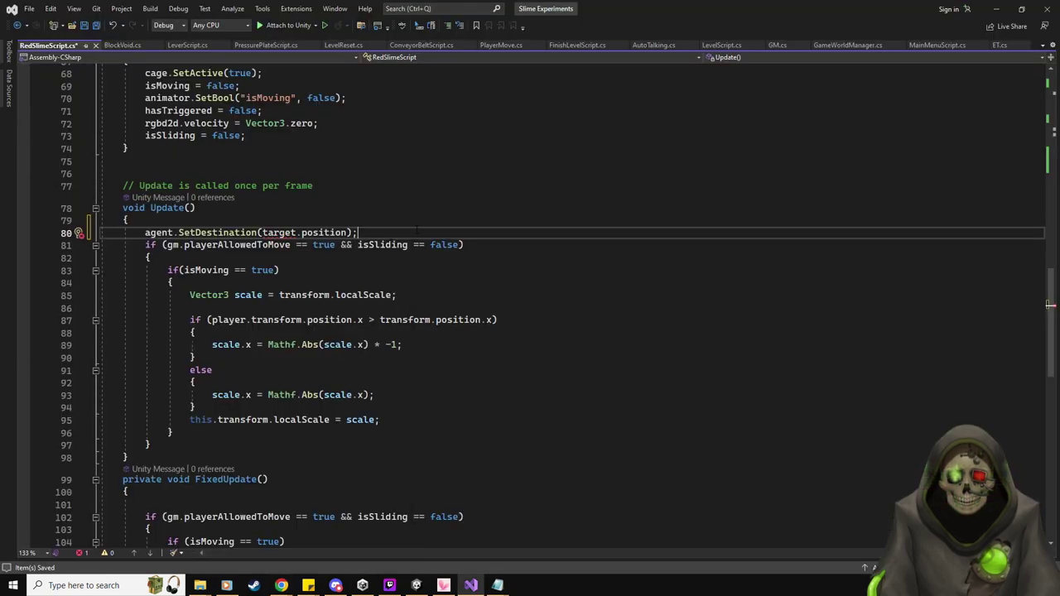
pyautogui.scroll(-3, 448, 298)
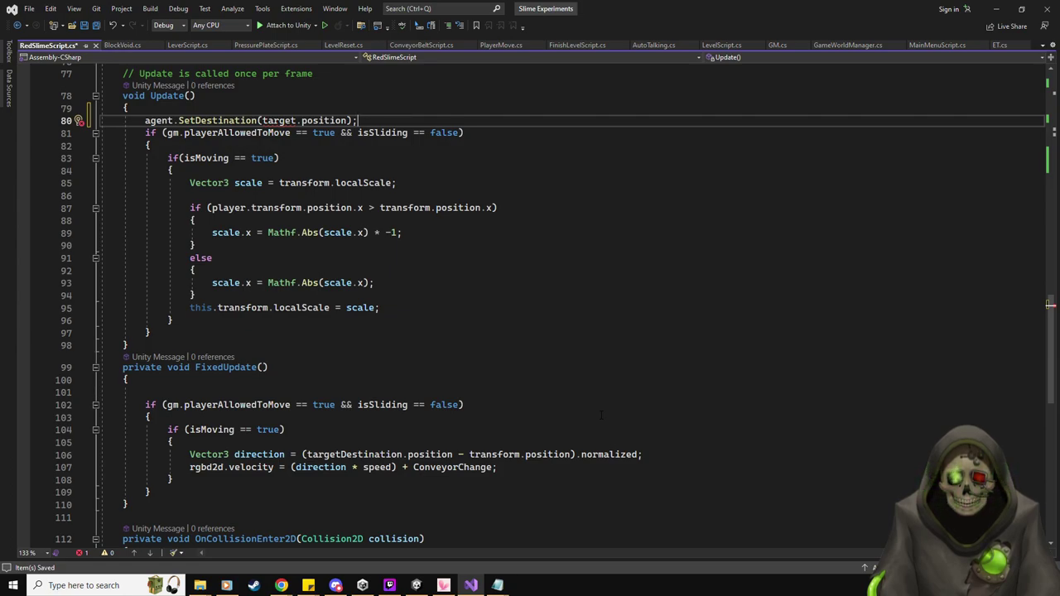
pyautogui.hotkey('ctrl', 'z')
# Add an agent.SetDestination(); call with an empty argument as the first line of the isMoving block in FixedUpdate.
pyautogui.click(487, 439)
pyautogui.press('Return')
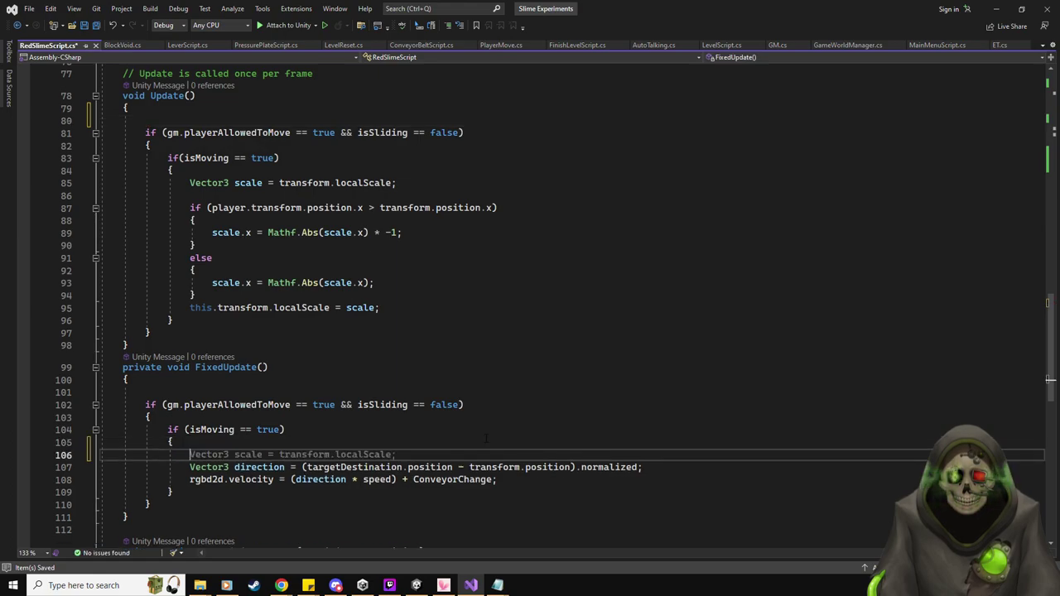
pyautogui.write('agent.SetDestination(target.position);')
pyautogui.press('BackSpace')
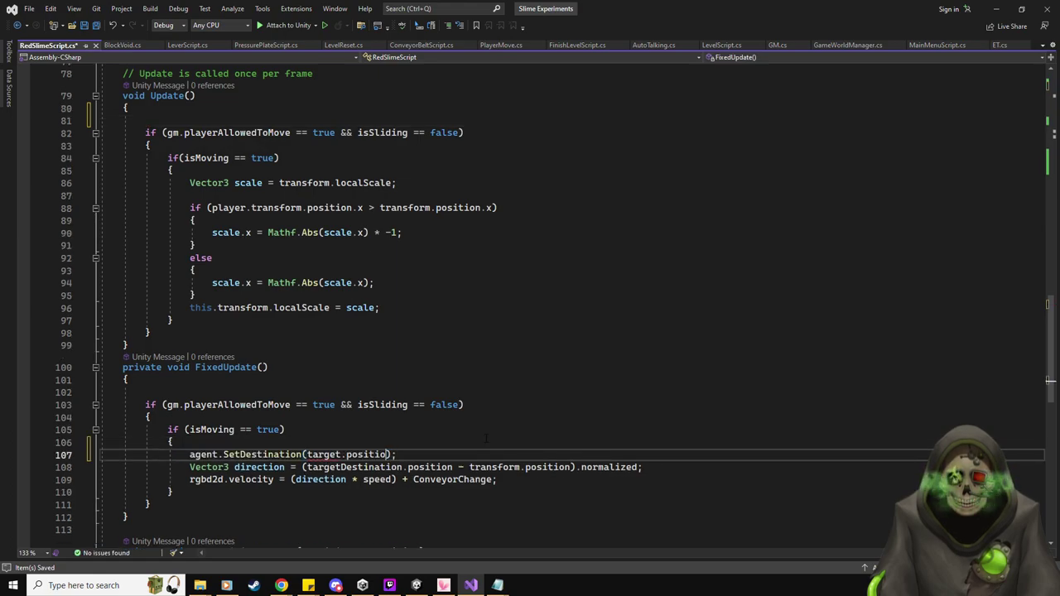
pyautogui.press('BackSpace')
pyautogui.press('BackSpace')
pyautogui.press('BackSpace')
pyautogui.press('BackSpace')
pyautogui.press('BackSpace')
pyautogui.press('BackSpace')
pyautogui.press('BackSpace')
pyautogui.press('BackSpace')
pyautogui.press('BackSpace')
pyautogui.press('BackSpace')
pyautogui.press('BackSpace')
pyautogui.press('BackSpace')
pyautogui.press('BackSpace')
pyautogui.press('BackSpace')
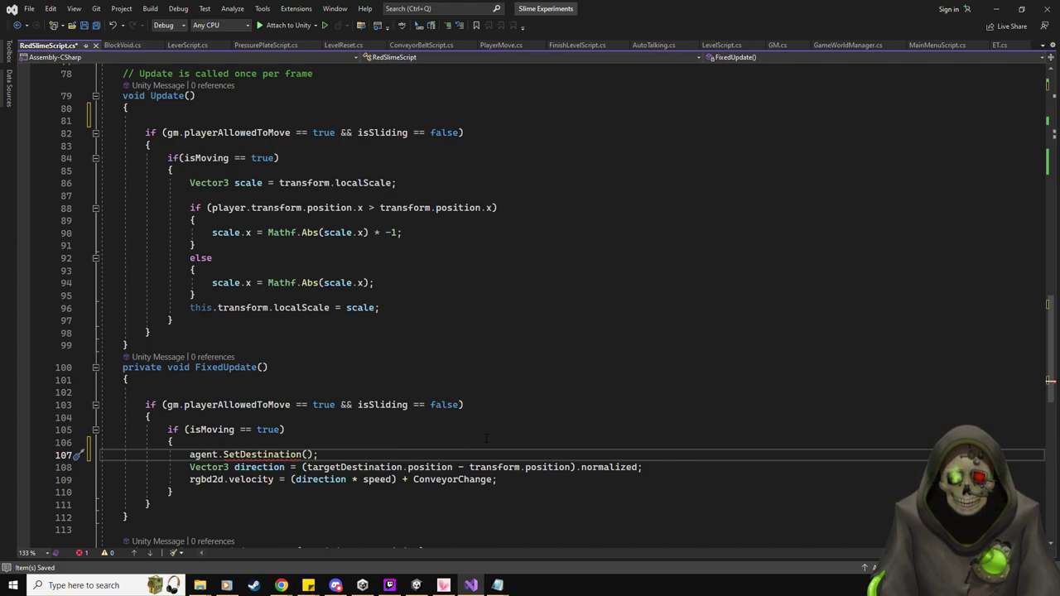
pyautogui.moveTo(453, 467); pyautogui.dragTo(302, 467)
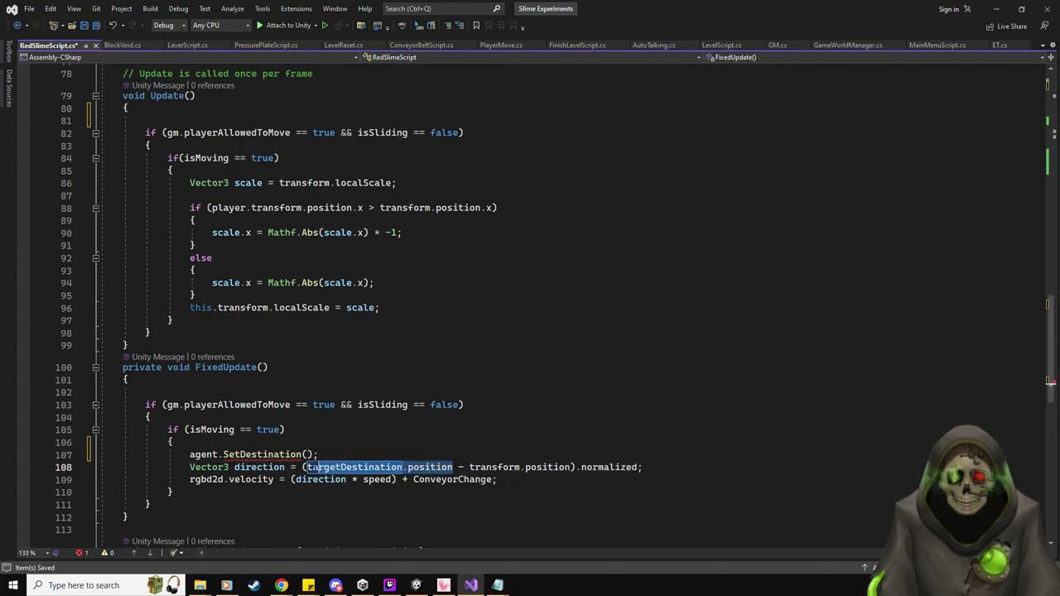
pyautogui.press('Up')
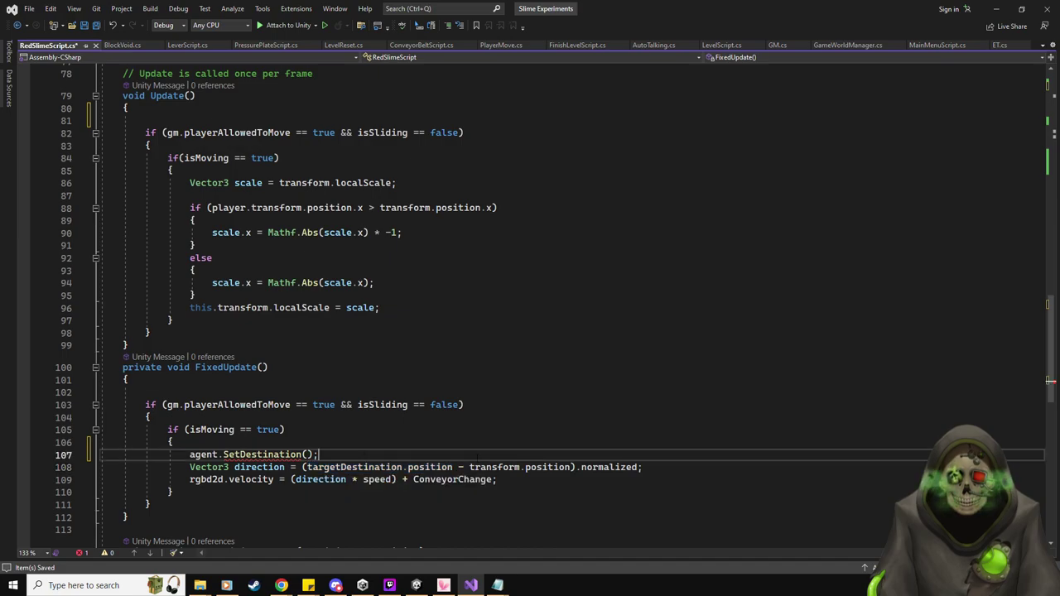
pyautogui.write('target.posi')
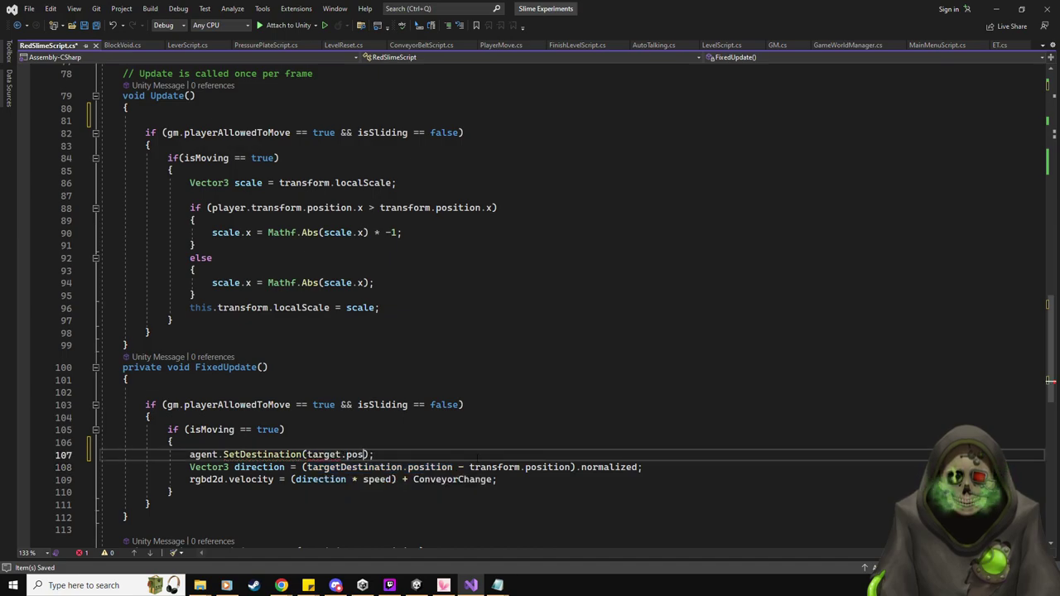
pyautogui.press('BackSpace')
pyautogui.press('BackSpace')
pyautogui.press('BackSpace')
pyautogui.press('BackSpace')
pyautogui.press('BackSpace')
pyautogui.press('BackSpace')
pyautogui.press('BackSpace')
pyautogui.press('BackSpace')
pyautogui.press('BackSpace')
pyautogui.press('BackSpace')
pyautogui.press('BackSpace')
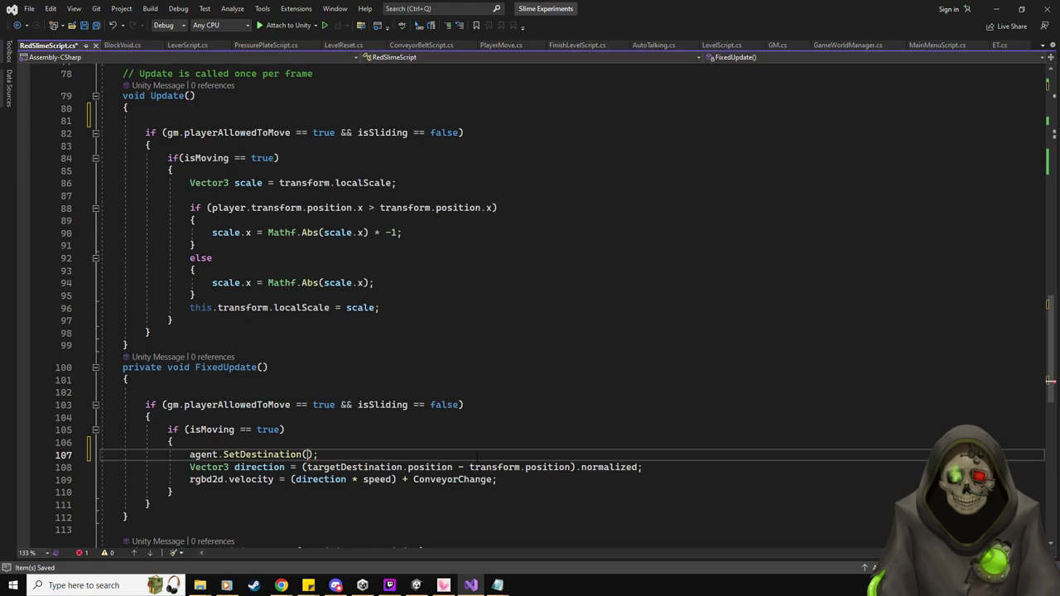
# Pass targetDestination.position as the argument of the agent.SetDestination call in FixedUpdate and save the script.
pyautogui.moveTo(453, 467); pyautogui.dragTo(308, 468)
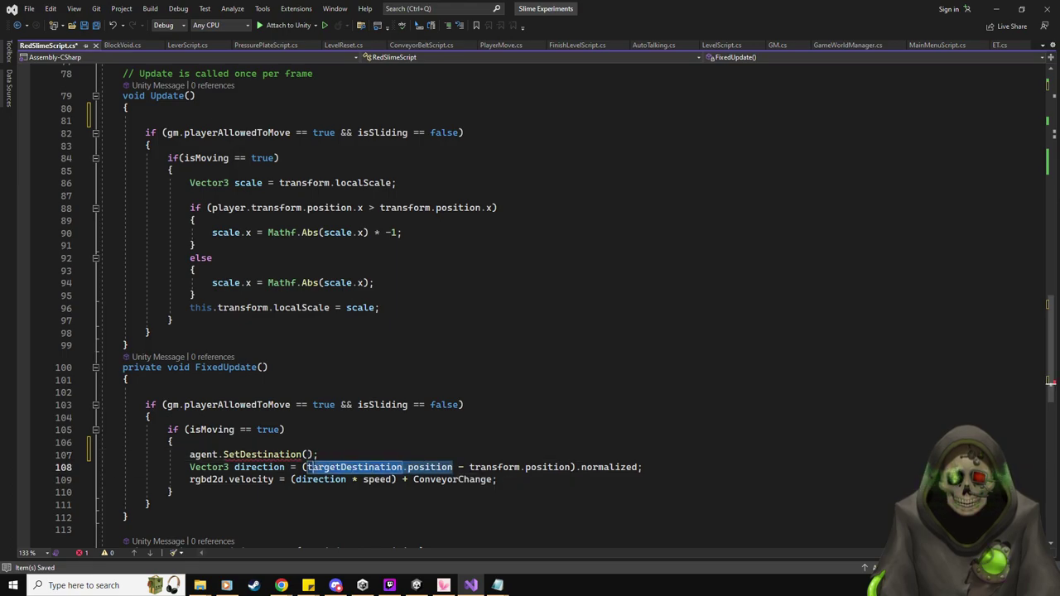
pyautogui.click(447, 441)
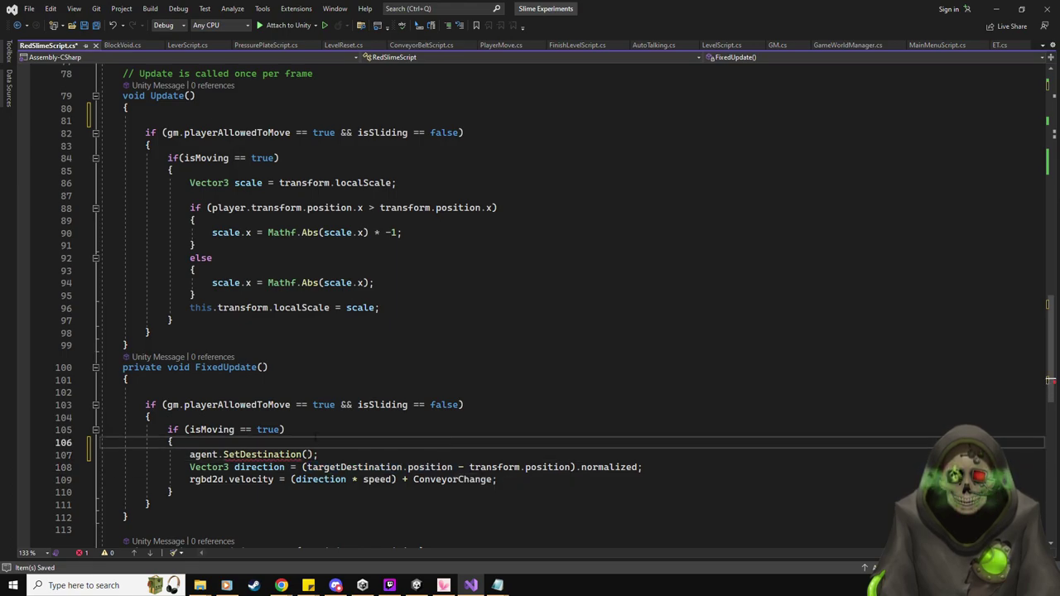
pyautogui.click(348, 454)
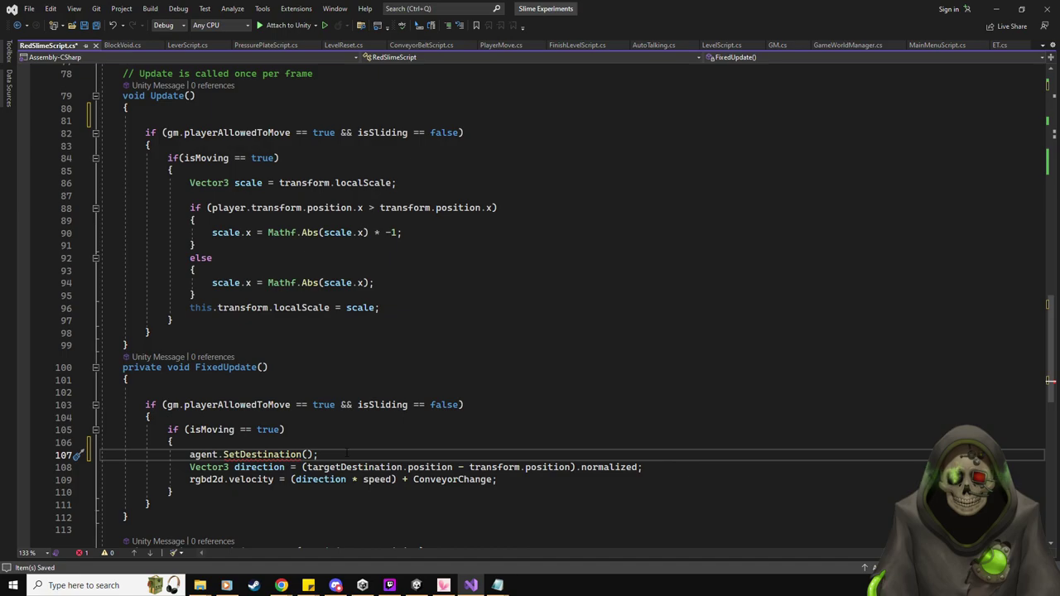
pyautogui.scroll(-1, 346, 453)
pyautogui.click(306, 416)
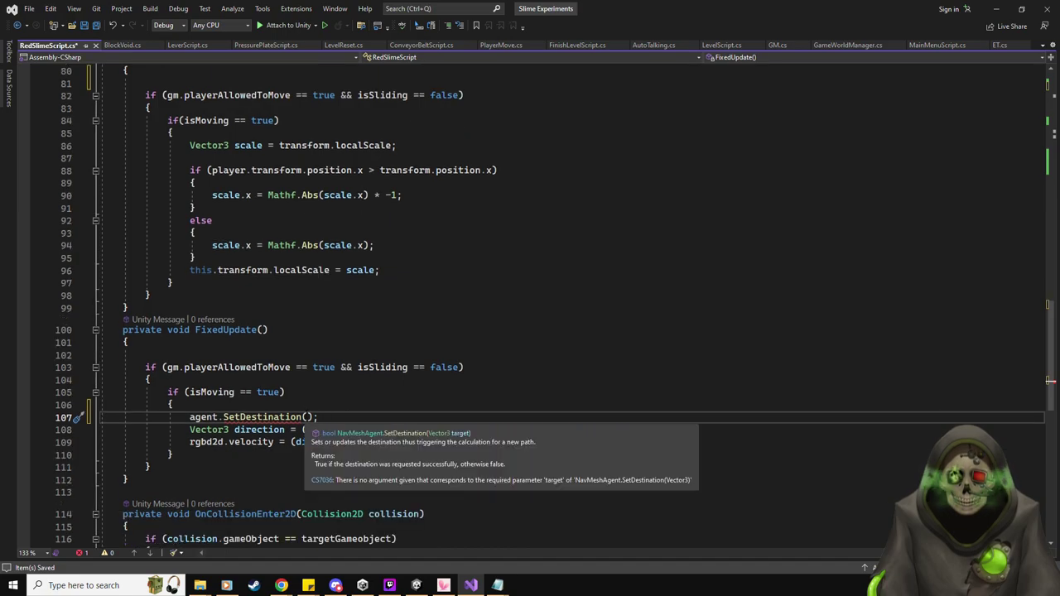
pyautogui.write('target')
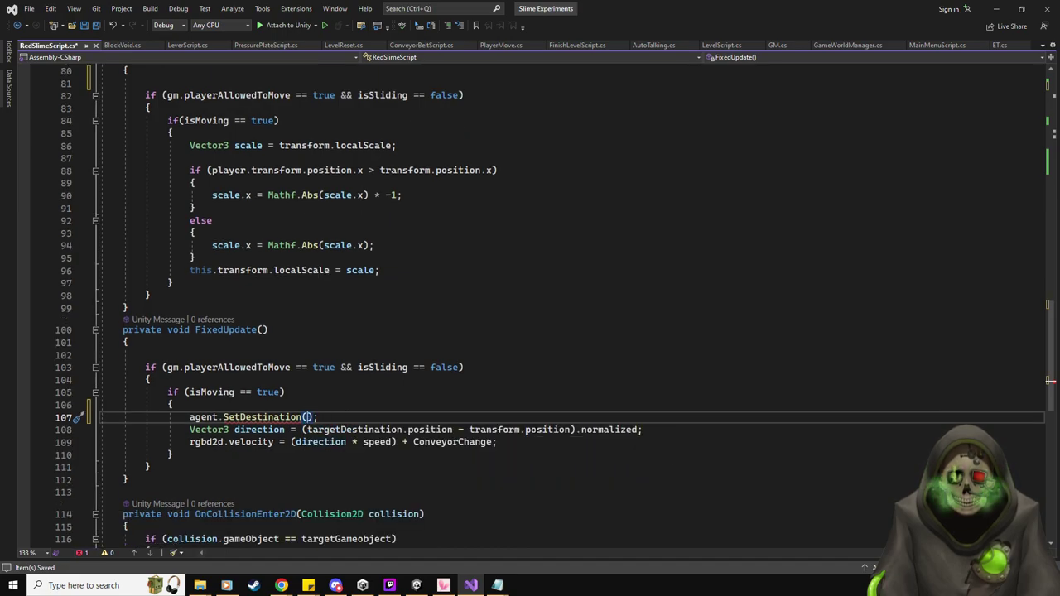
pyautogui.write('Destination')
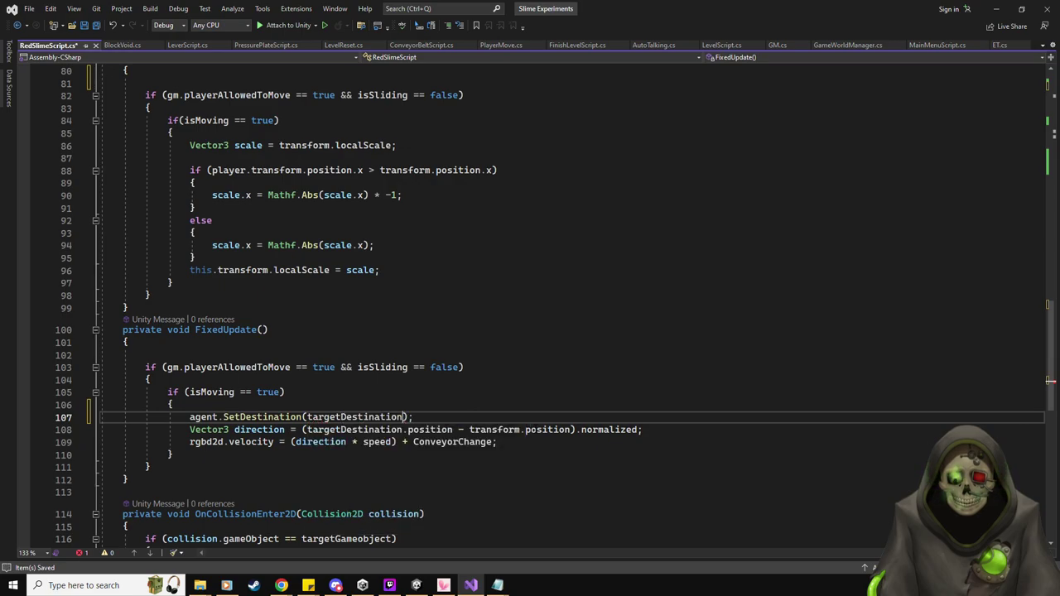
pyautogui.write('.position')
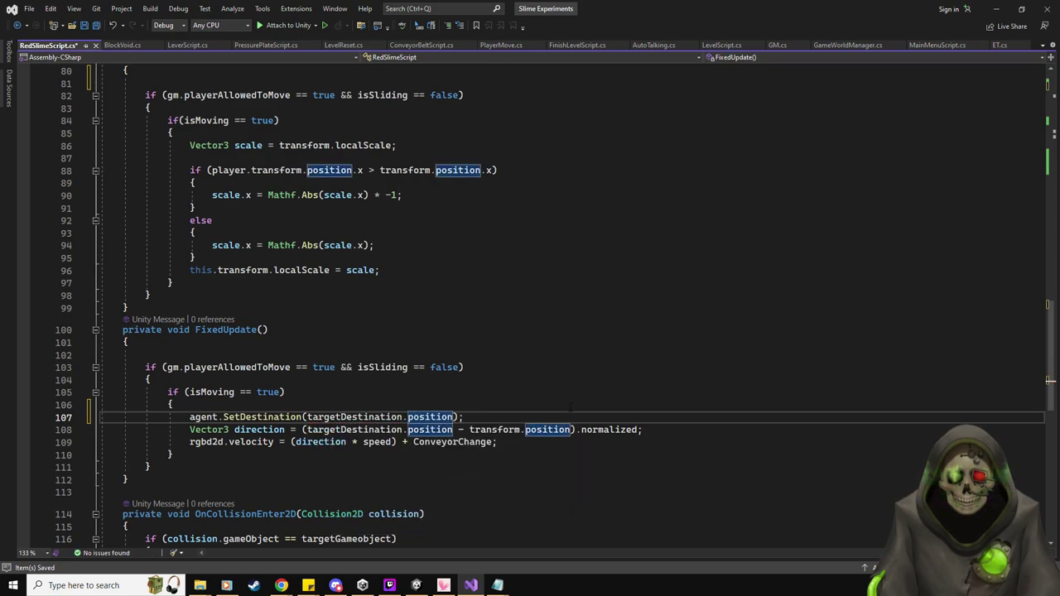
pyautogui.hotkey('ctrl', 's')
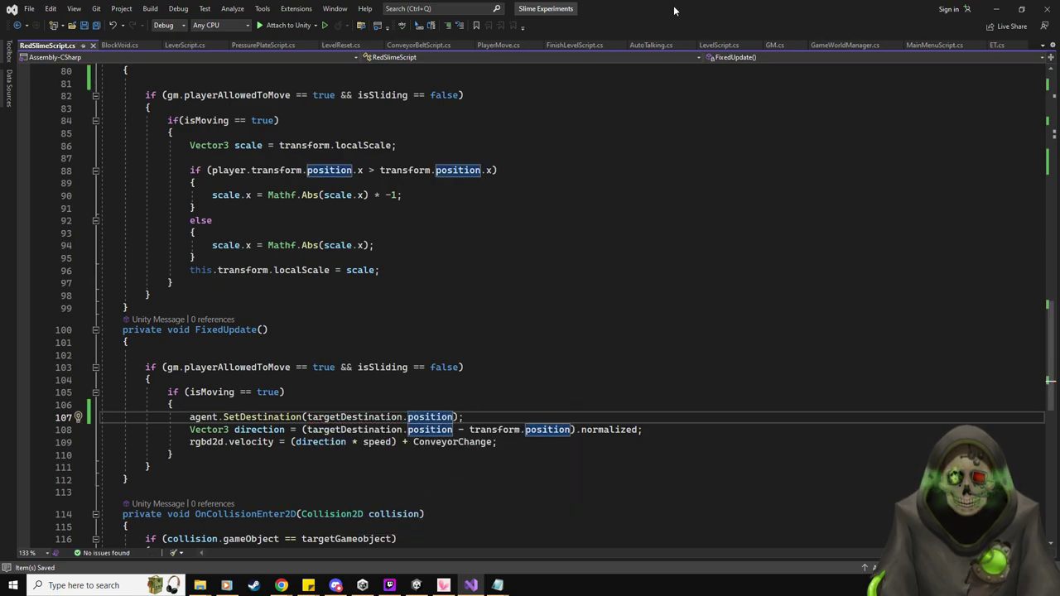
# Switch to Unity, save the RedSlime prefab and return to the Testing Space scene.
pyautogui.hotkey('alt', 'Tab')
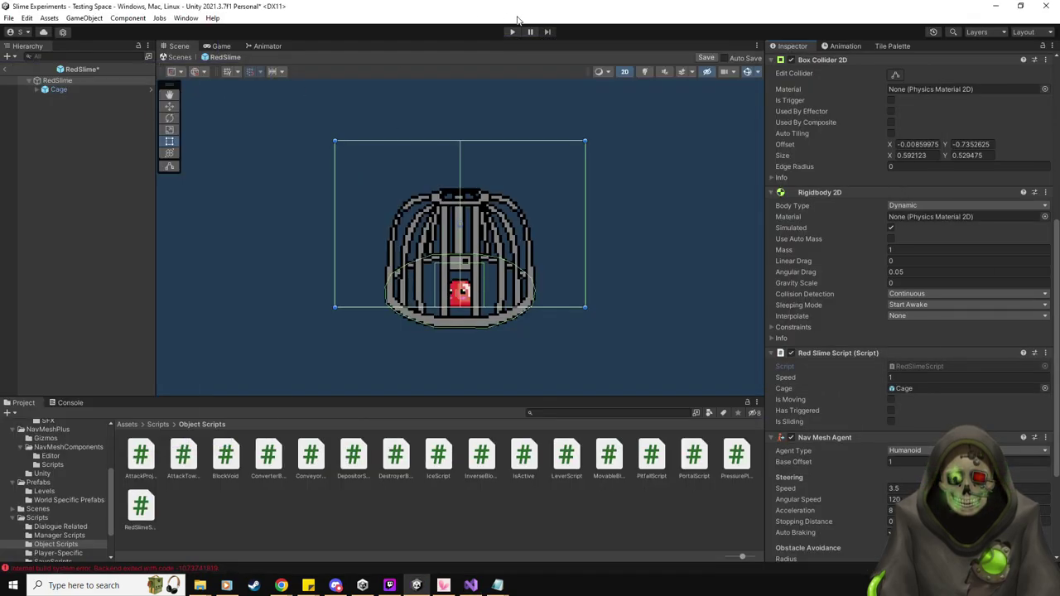
pyautogui.click(706, 58)
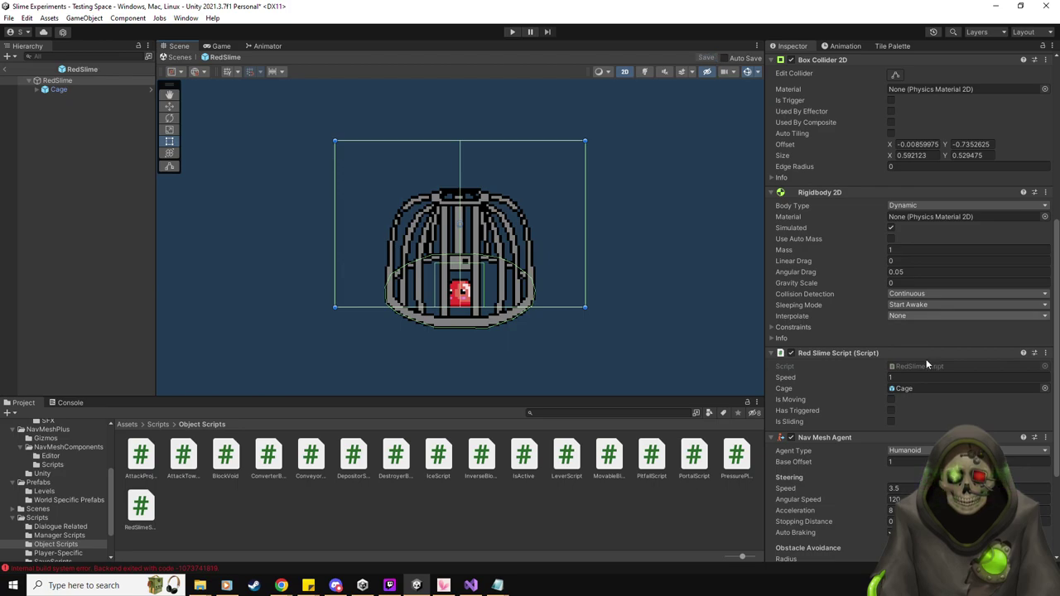
pyautogui.scroll(-4, 832, 339)
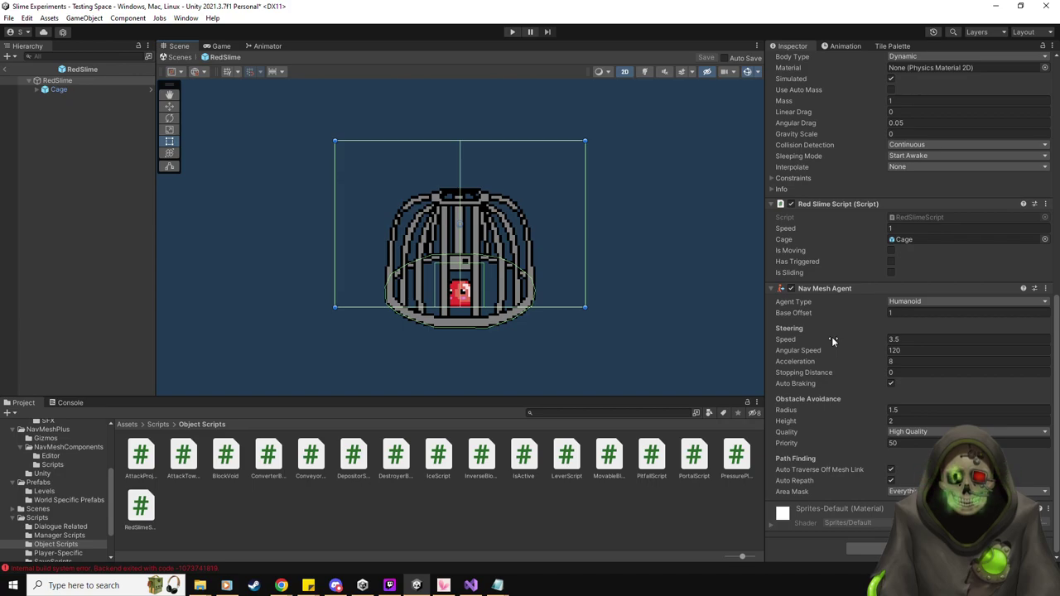
pyautogui.scroll(3, 832, 340)
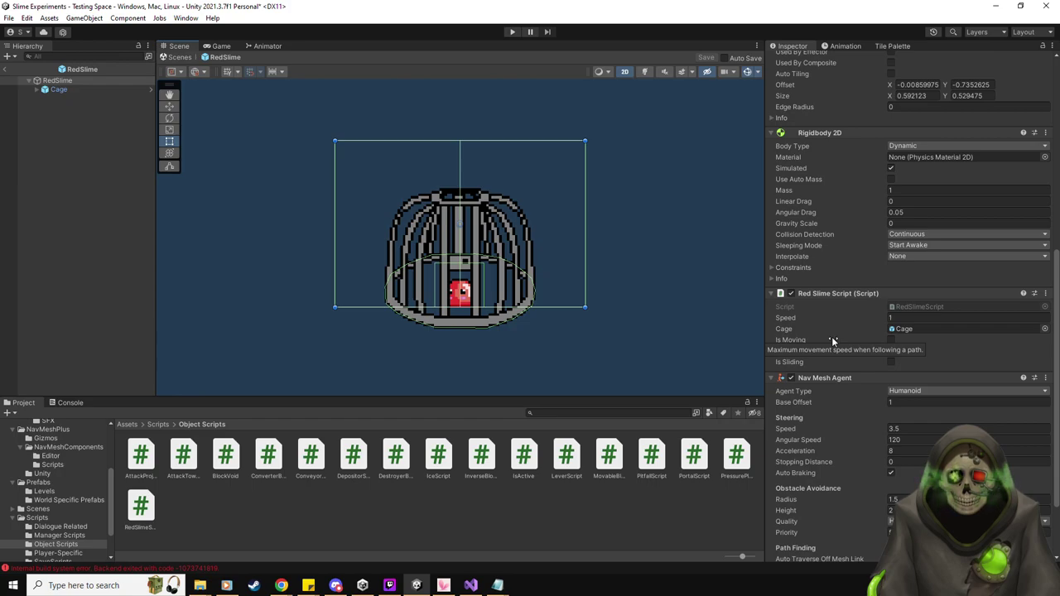
pyautogui.scroll(-2, 832, 342)
pyautogui.scroll(-1, 837, 381)
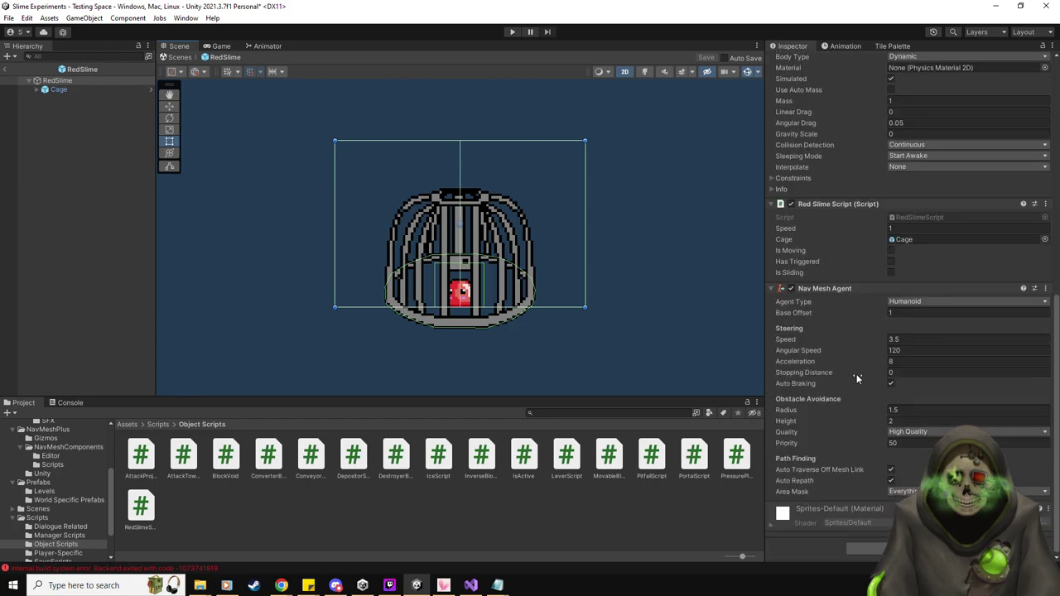
pyautogui.click(9, 70)
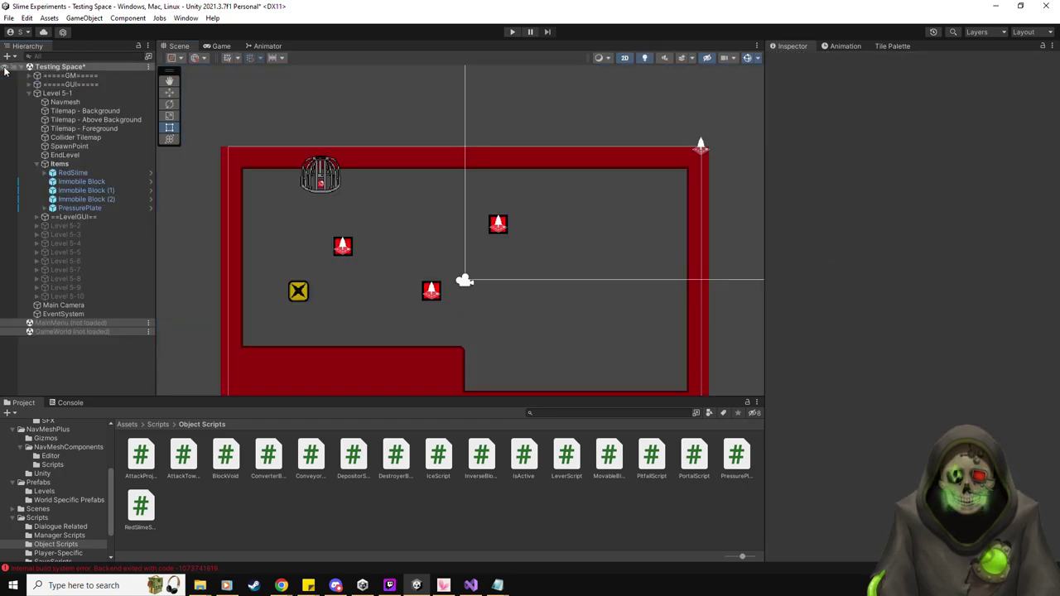
# Try to enter play mode and open the error entry in the Console to read its details.
pyautogui.click(512, 32)
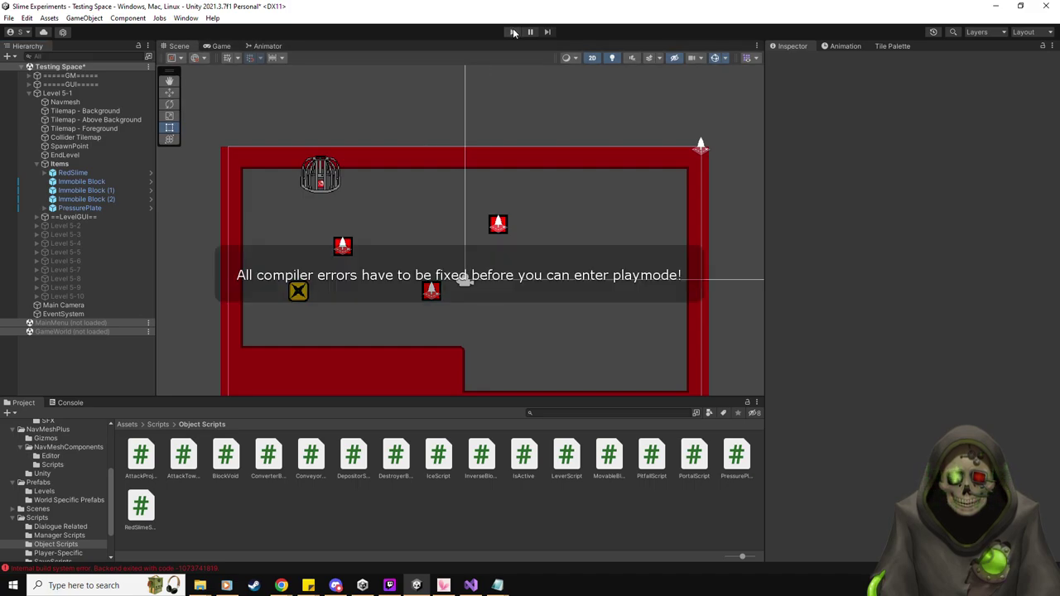
pyautogui.click(78, 404)
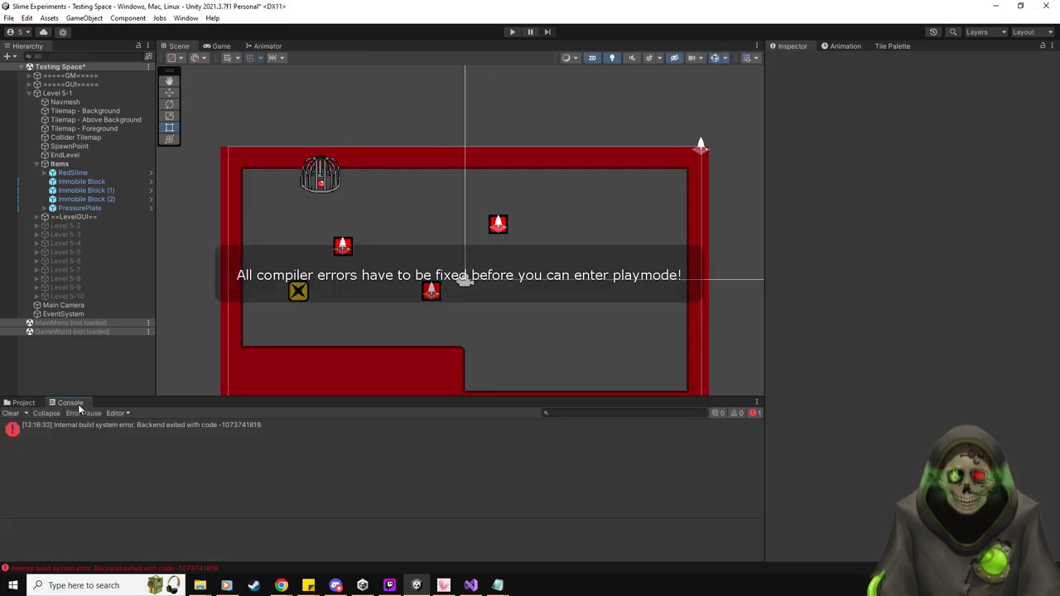
pyautogui.click(140, 429)
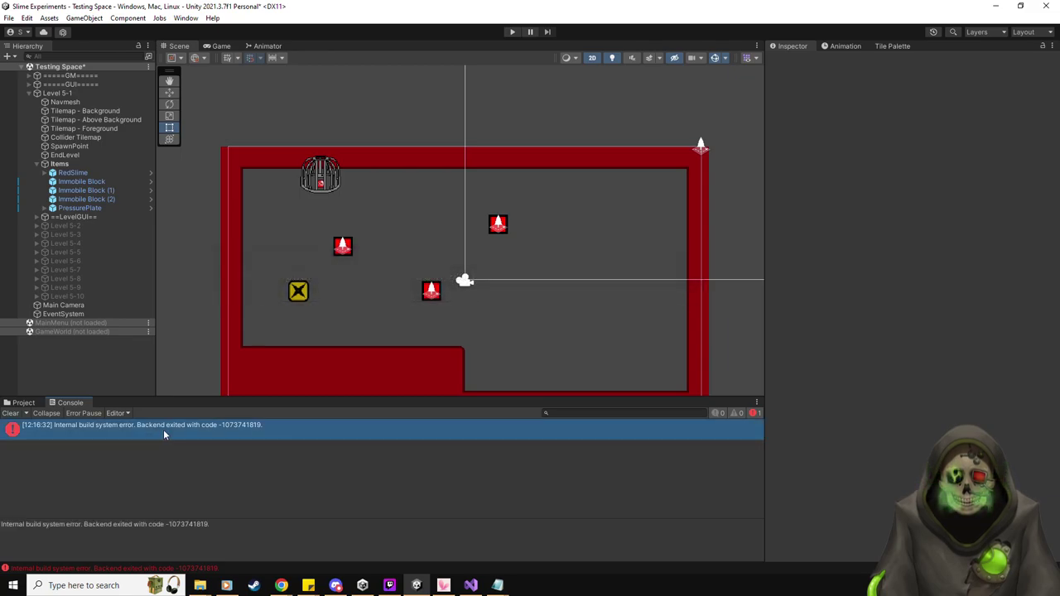
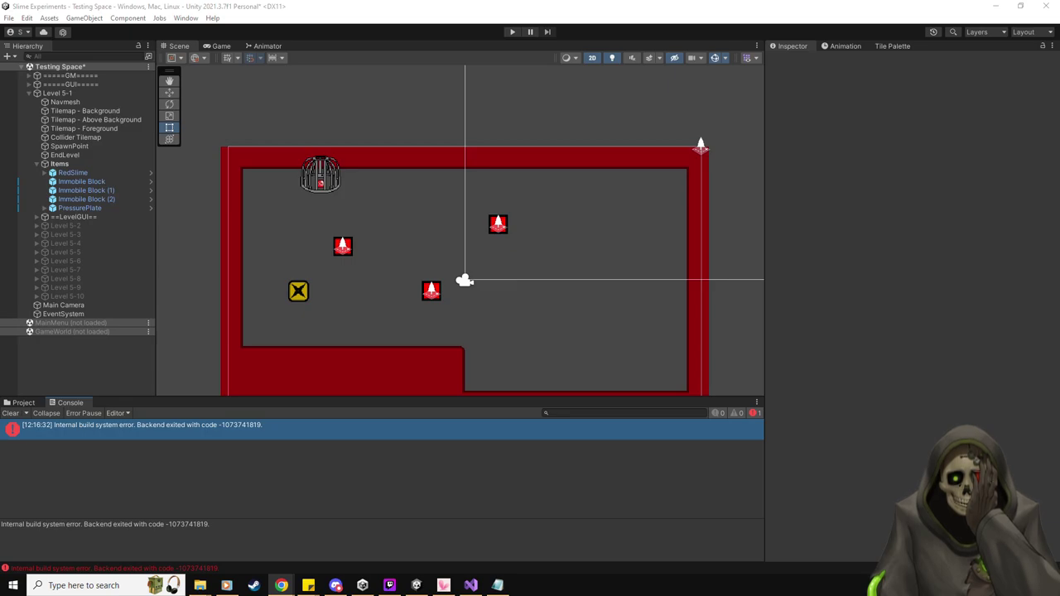
# Find the Test Framework package in the Package Manager, update it to version 1.3.9 and close the manager.
pyautogui.click(186, 17)
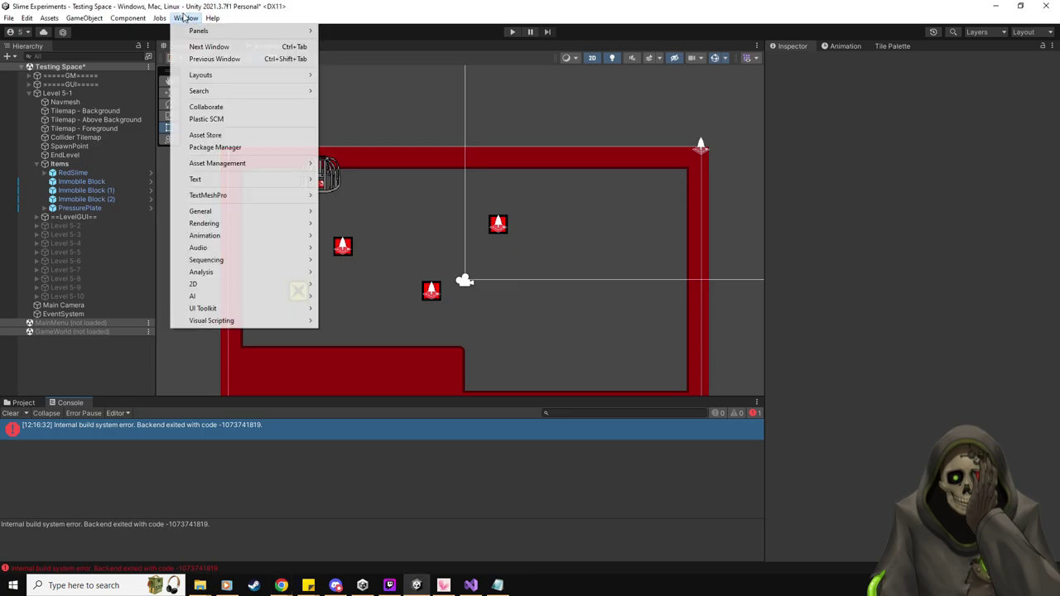
pyautogui.click(245, 148)
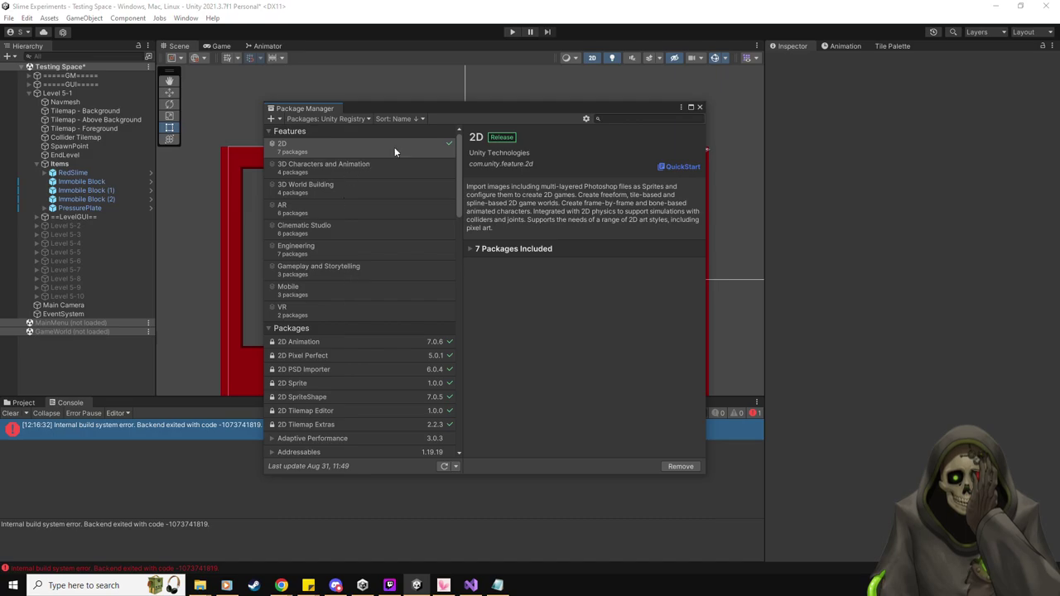
pyautogui.click(625, 118)
pyautogui.write('test')
pyautogui.click(312, 158)
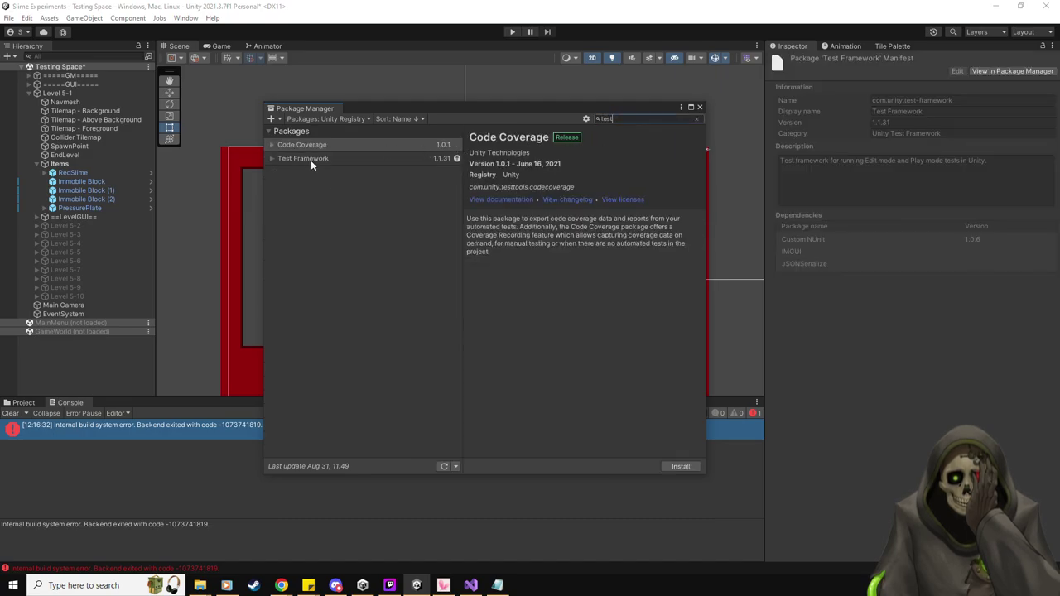
pyautogui.click(623, 466)
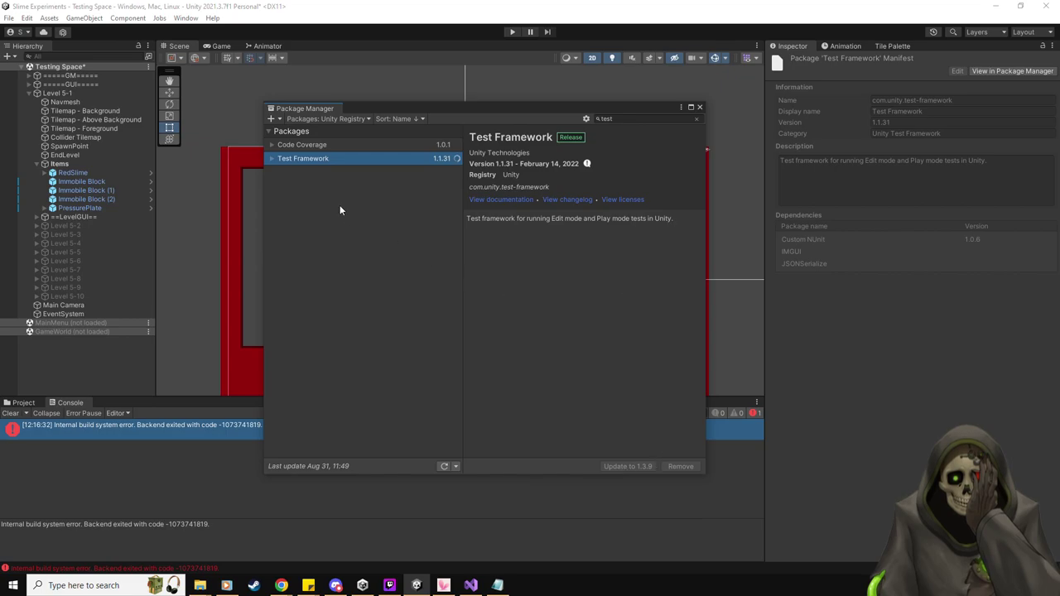
pyautogui.click(273, 158)
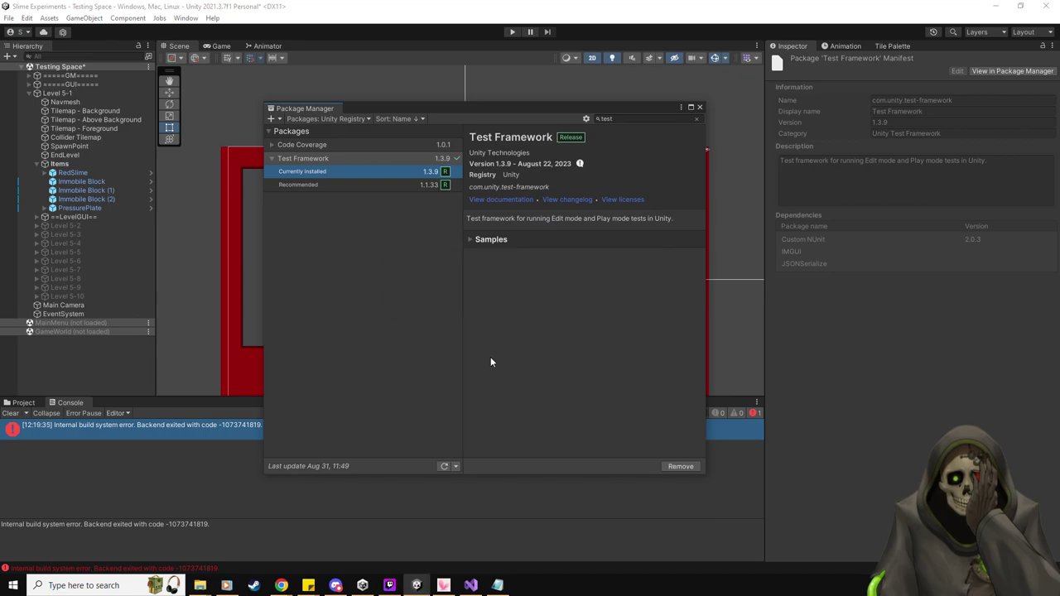
pyautogui.click(700, 107)
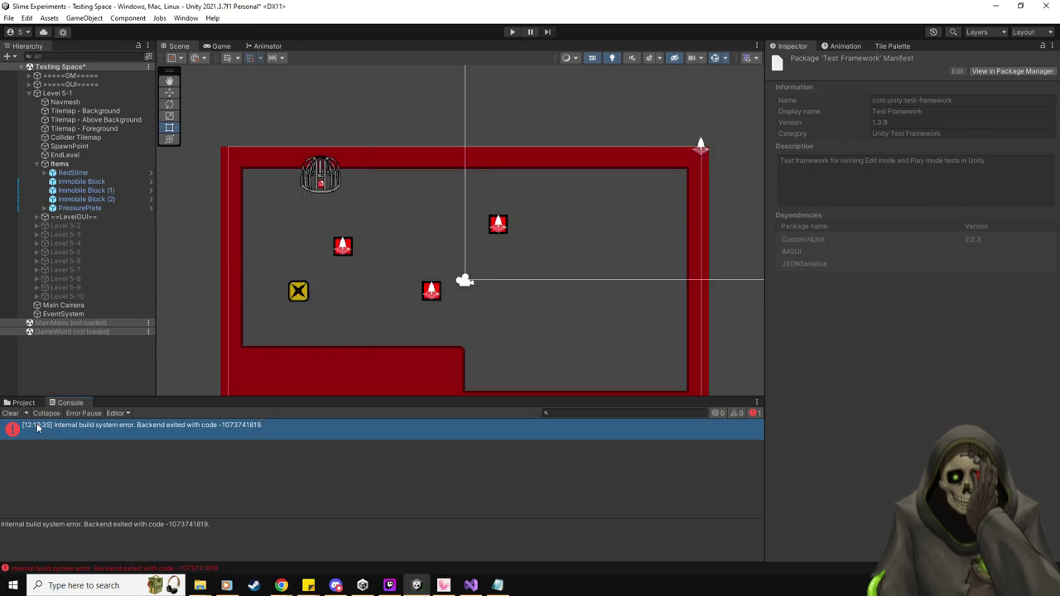
# Try to clear the Console's build error, and switch to Chrome.
pyautogui.click(11, 414)
pyautogui.hotkey('alt', 'Tab')
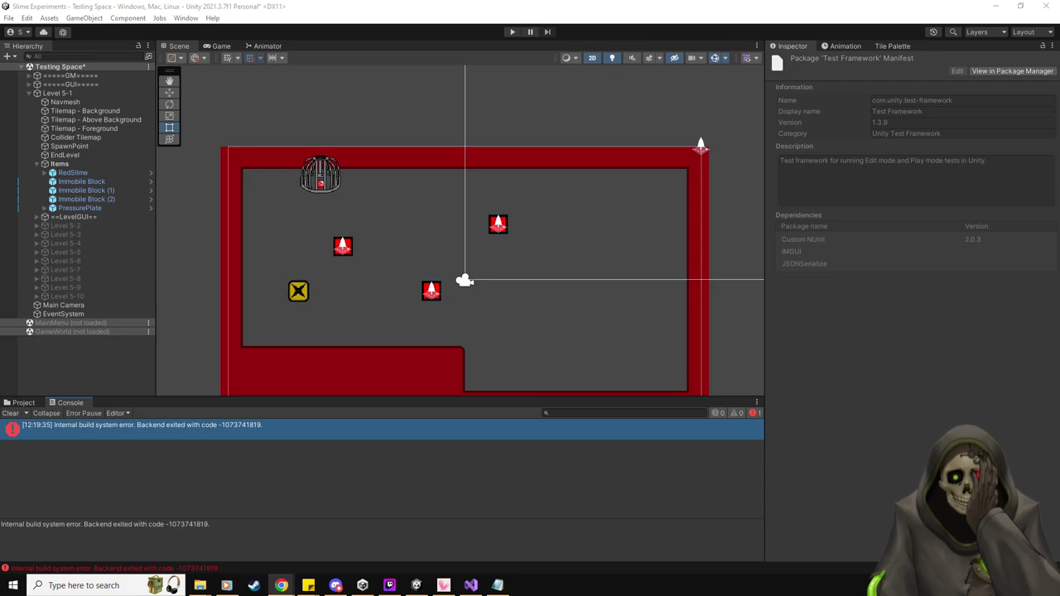
# Save the Testing Space scene, close the Unity editor and reopen the Slime Experiments project from Unity Hub.
pyautogui.click(129, 138)
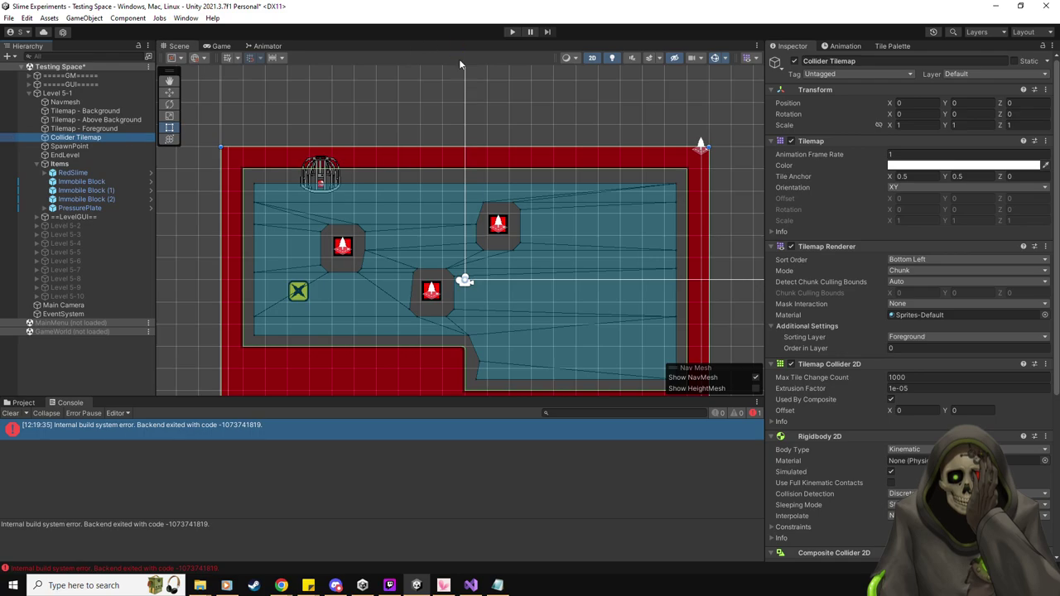
pyautogui.hotkey('ctrl', 's')
pyautogui.click(1045, 5)
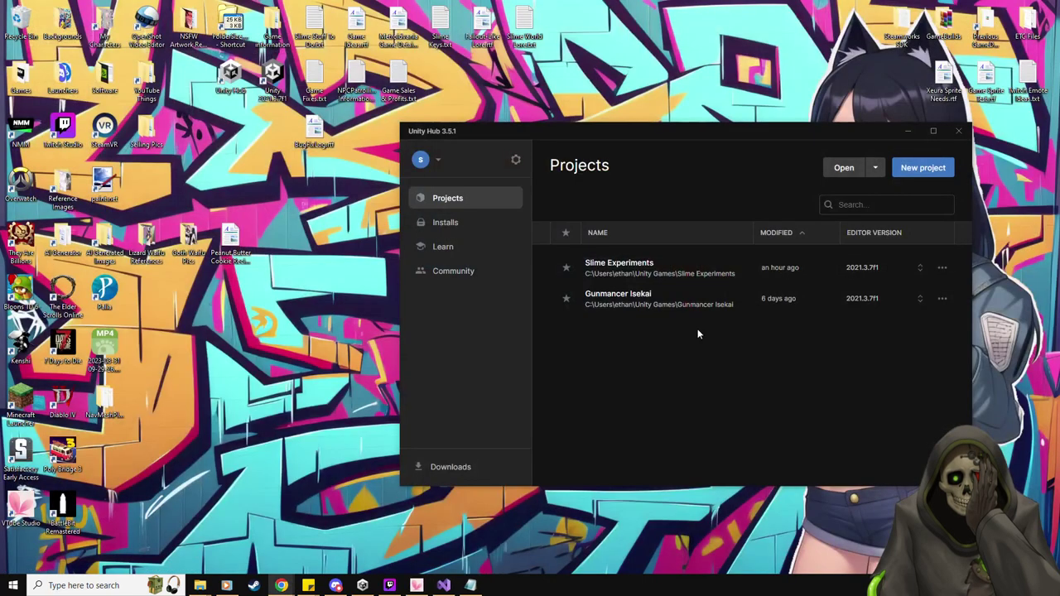
pyautogui.click(666, 270)
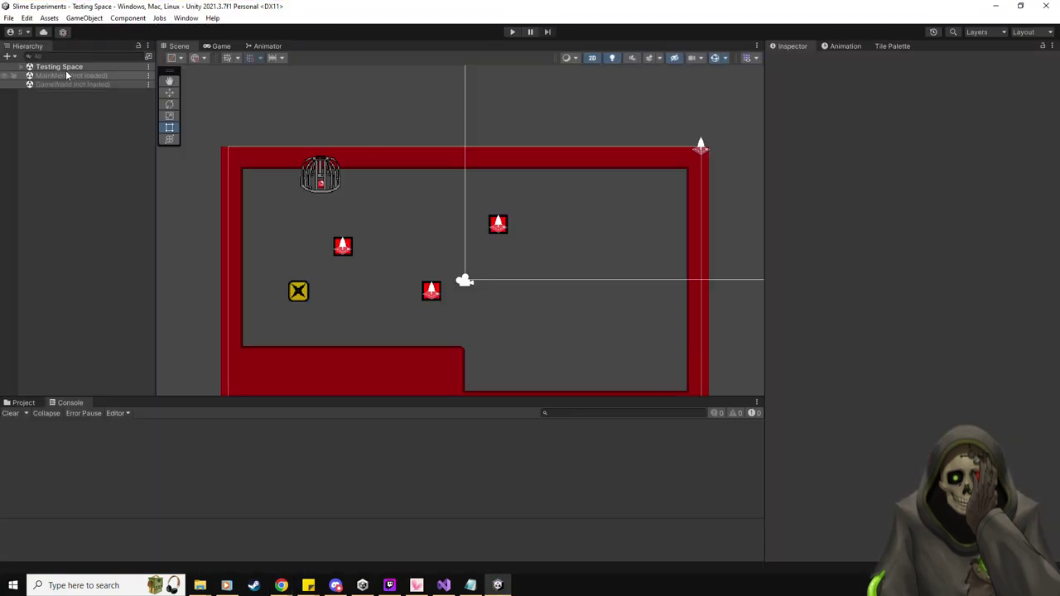
# Expand the Testing Space scene and Level 5-1 in the hierarchy, play-test the level and stop playing.
pyautogui.click(21, 68)
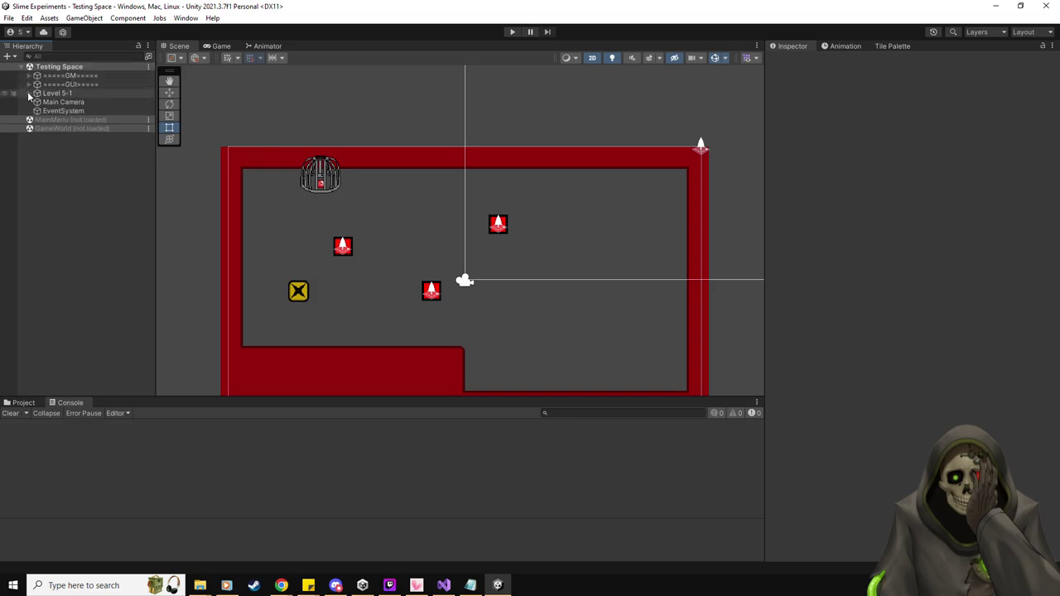
pyautogui.click(29, 93)
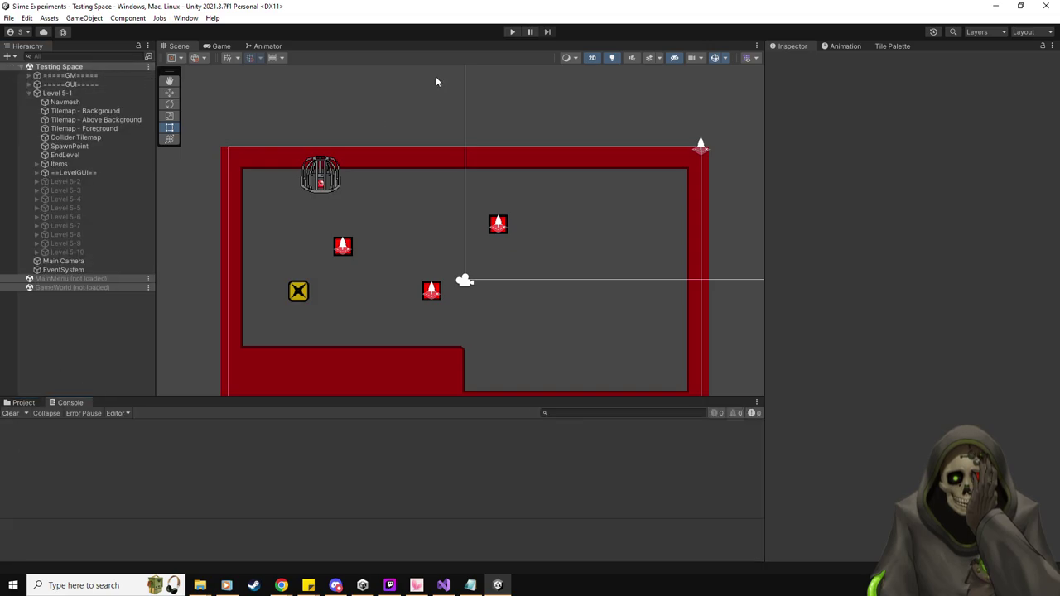
pyautogui.click(513, 32)
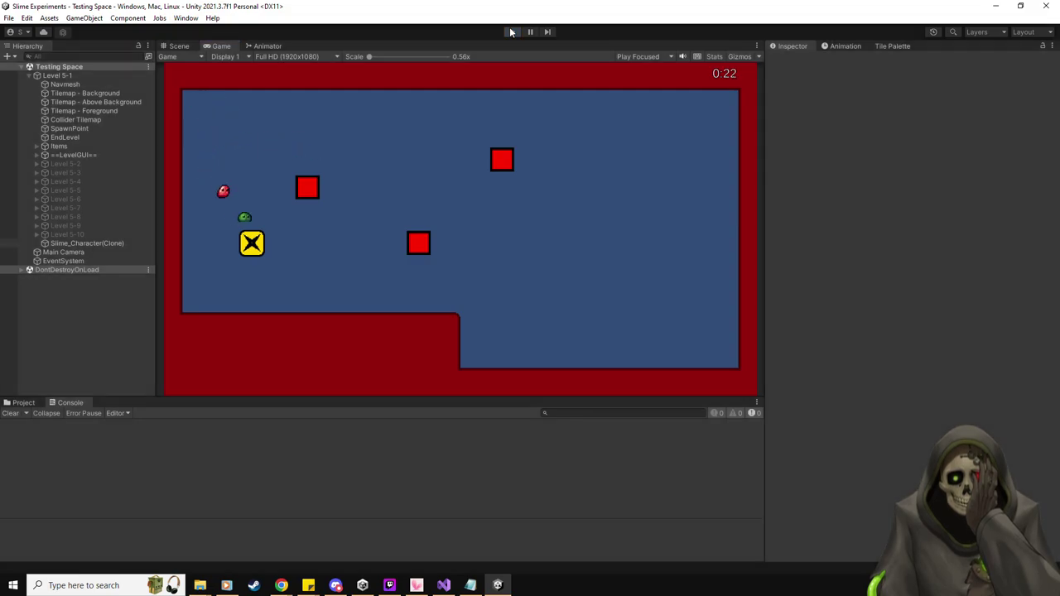
pyautogui.click(511, 32)
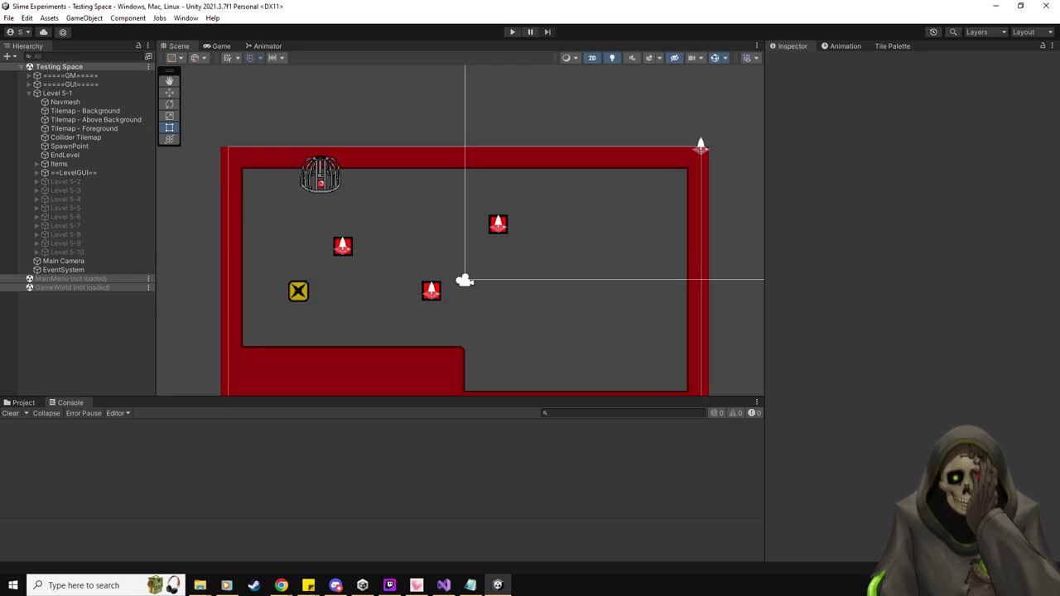
# Switch to Visual Studio, comment out the direction and rgbd2d.velocity lines in RedSlimeScript's FixedUpdate, and save the script.
pyautogui.hotkey('alt', 'Tab')
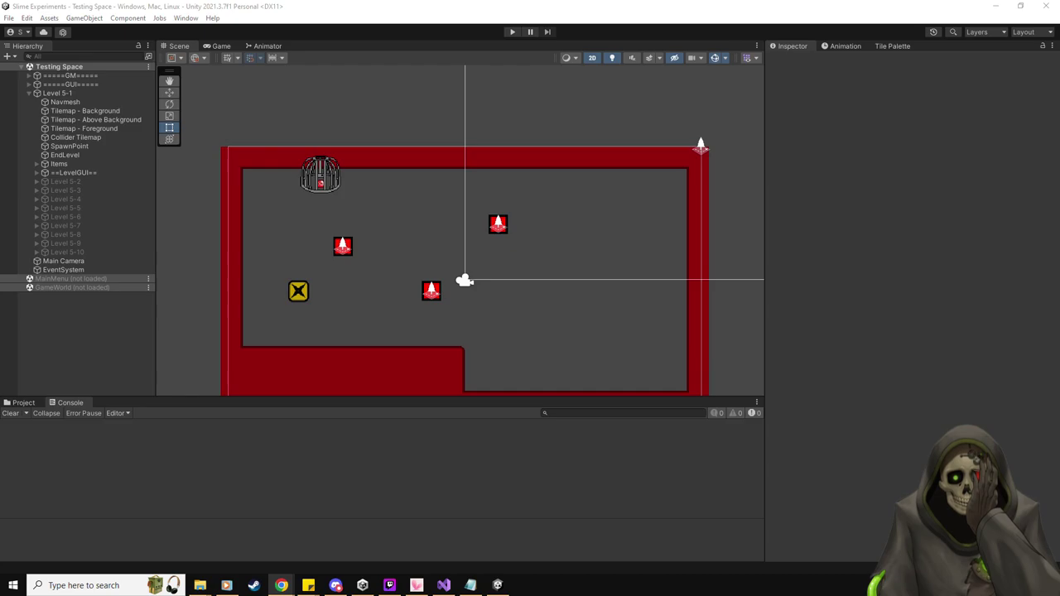
pyautogui.hotkey('alt', 'Tab')
pyautogui.click(443, 585)
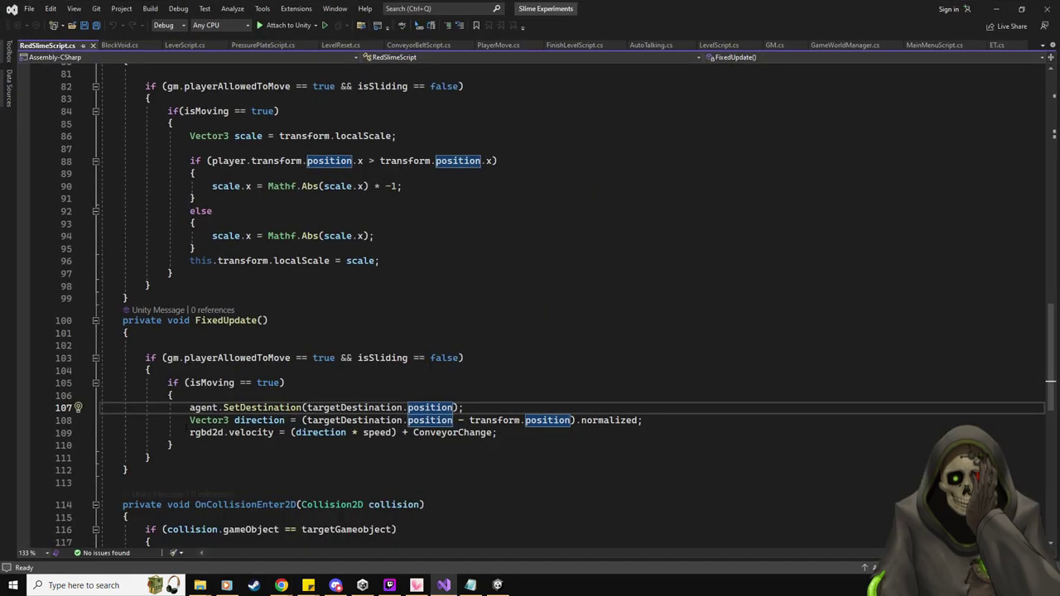
pyautogui.click(189, 420)
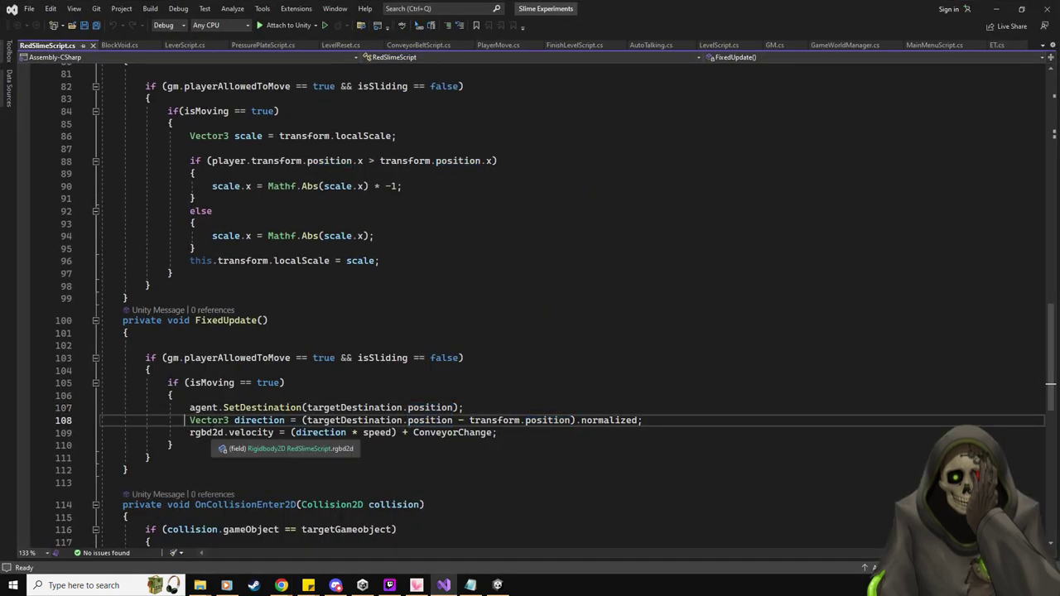
pyautogui.write('//')
pyautogui.press('Down')
pyautogui.press('Home')
pyautogui.write('//')
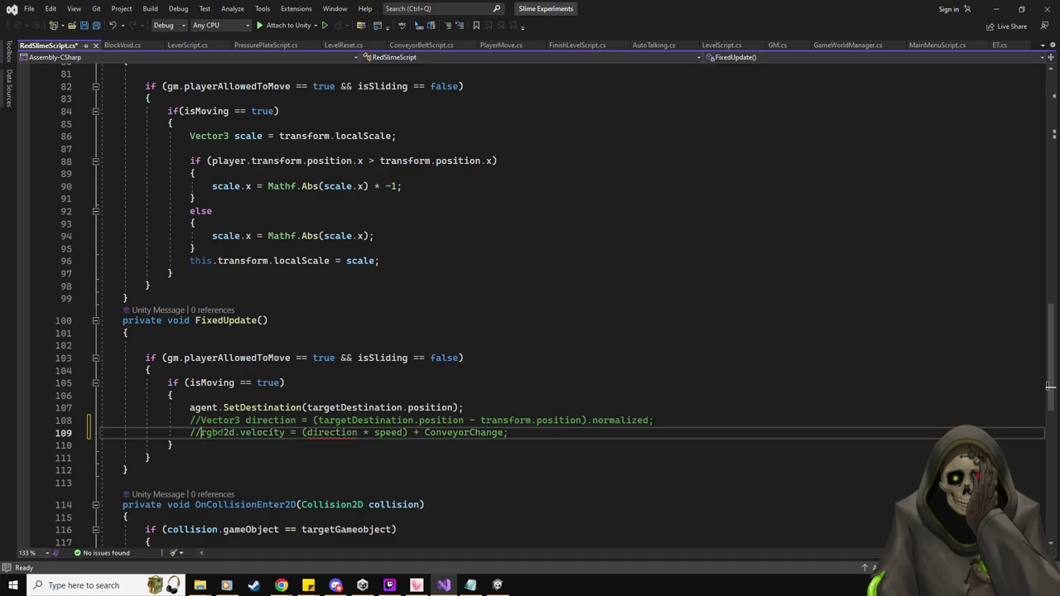
pyautogui.hotkey('ctrl', 's')
# Return to Unity, play-test how the red slime follows the player, stop playing and glance back at the script.
pyautogui.hotkey('alt', 'Tab')
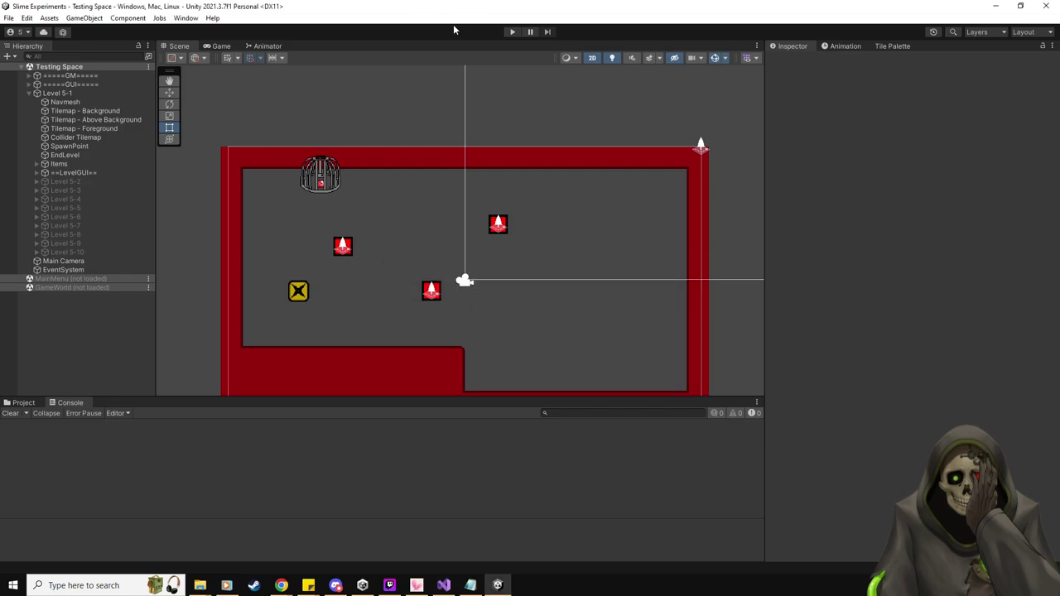
pyautogui.click(512, 32)
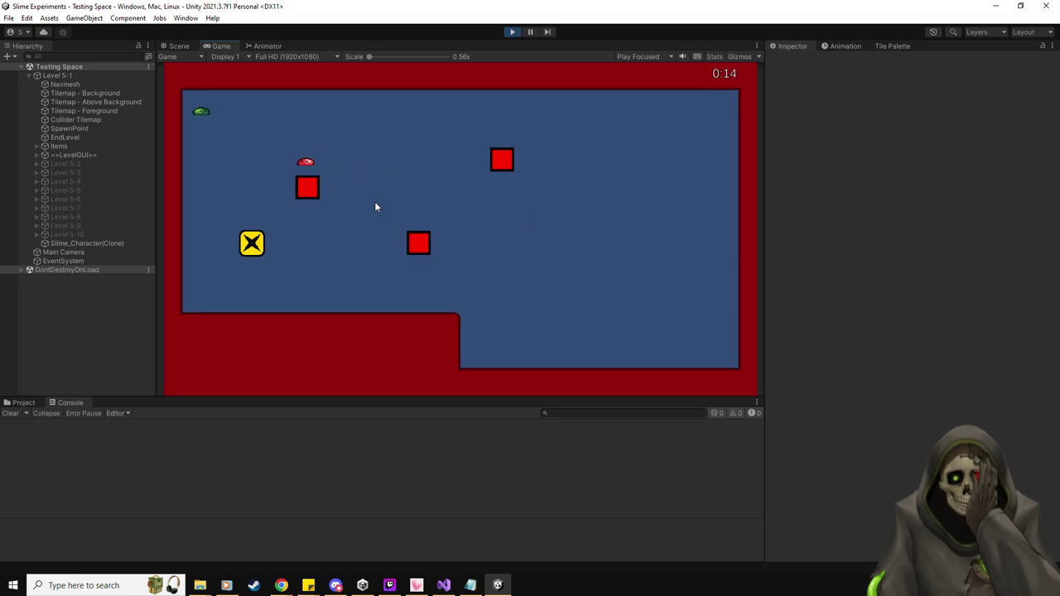
pyautogui.click(513, 35)
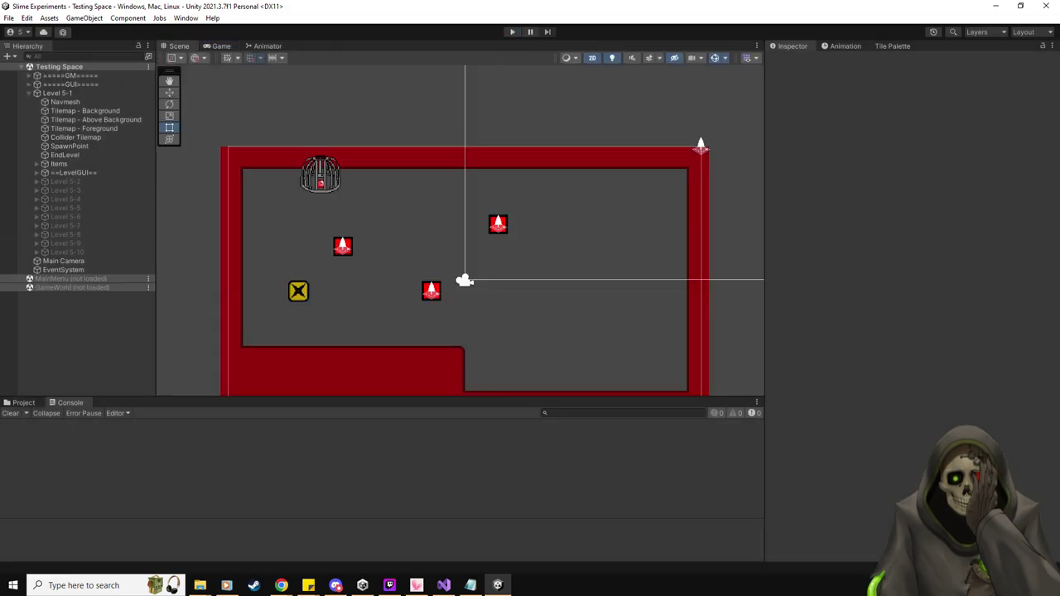
pyautogui.hotkey('alt', 'Tab')
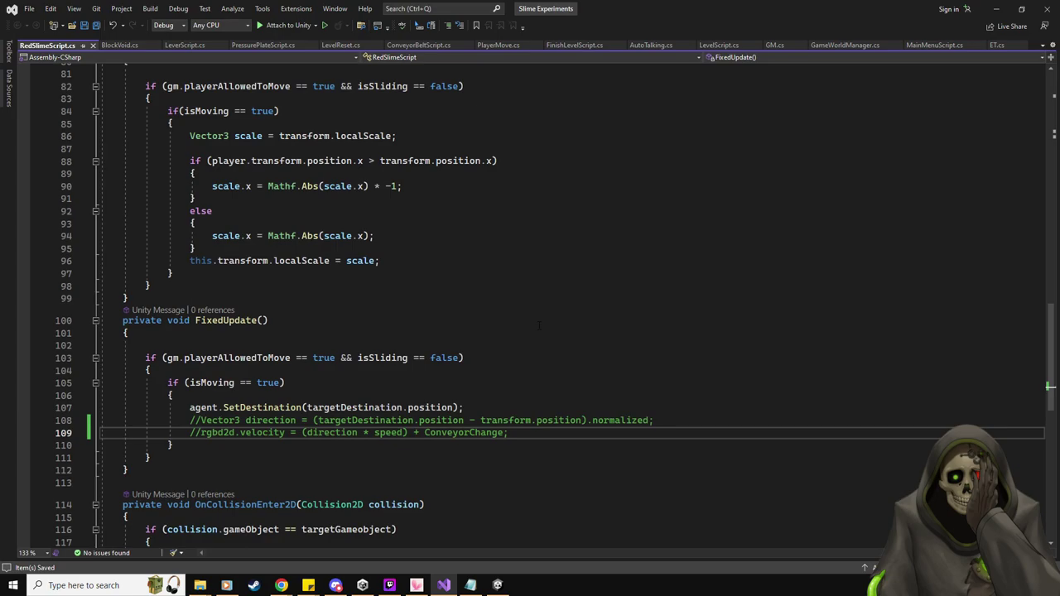
pyautogui.hotkey('alt', 'Tab')
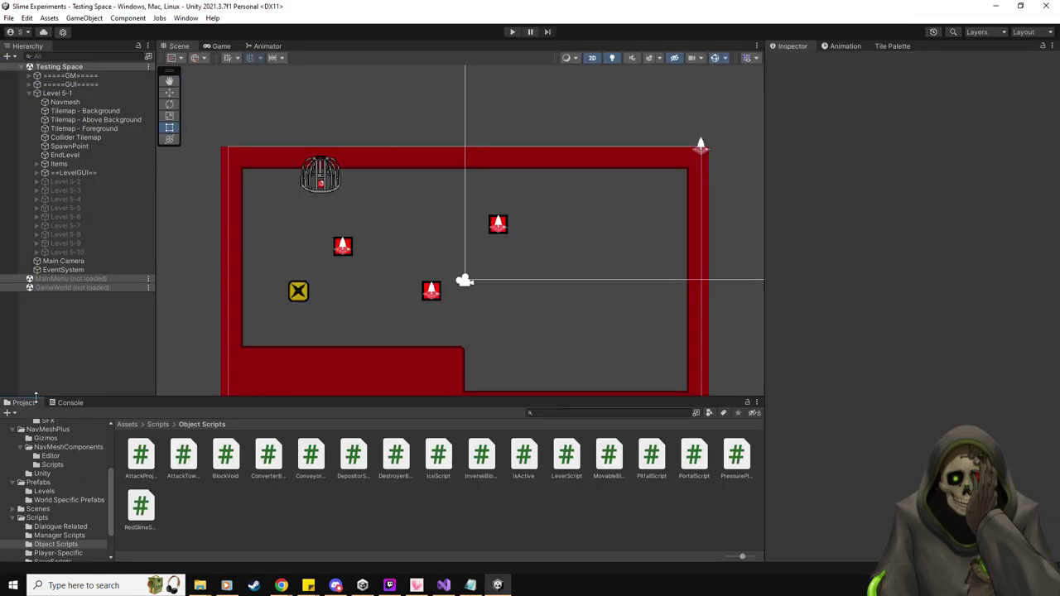
# Open the RedSlime prefab, set its Nav Mesh Agent speed to 3 and turn off Auto Braking.
pyautogui.click(38, 482)
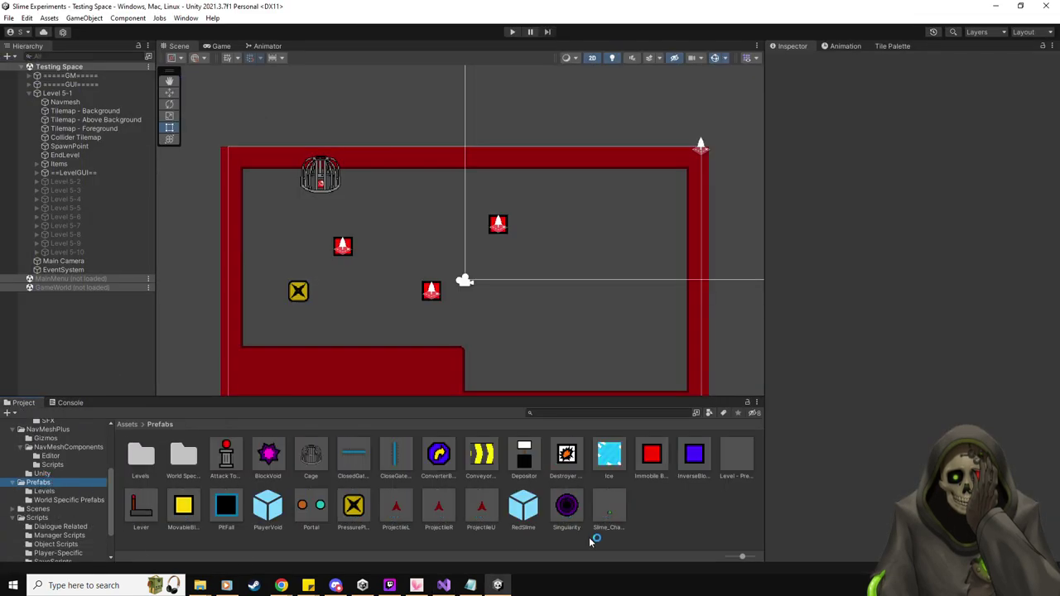
pyautogui.click(523, 507)
pyautogui.doubleClick(522, 508)
pyautogui.scroll(-10, 833, 435)
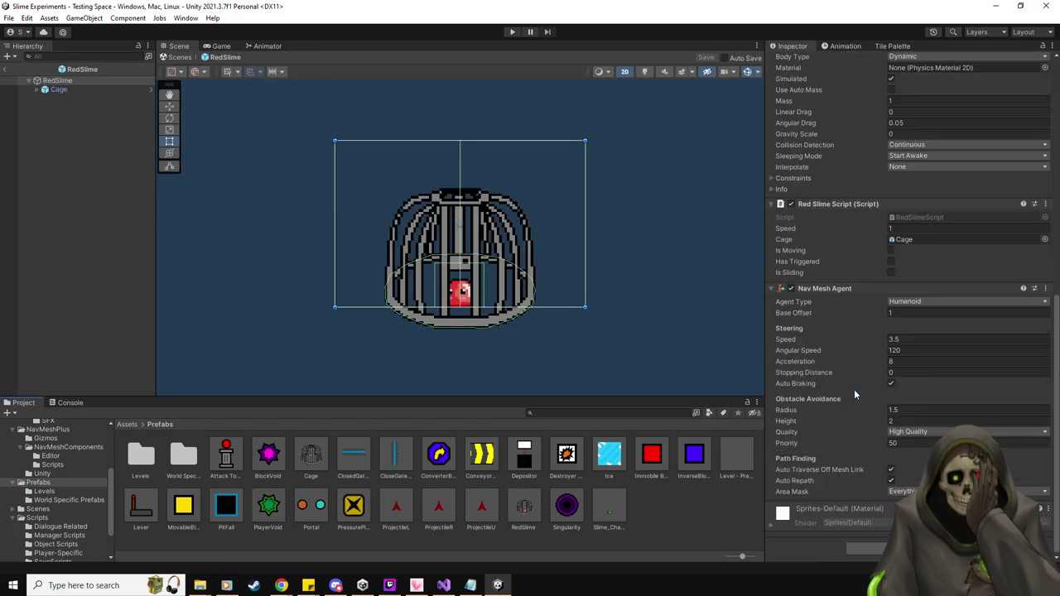
pyautogui.click(914, 339)
pyautogui.write('3')
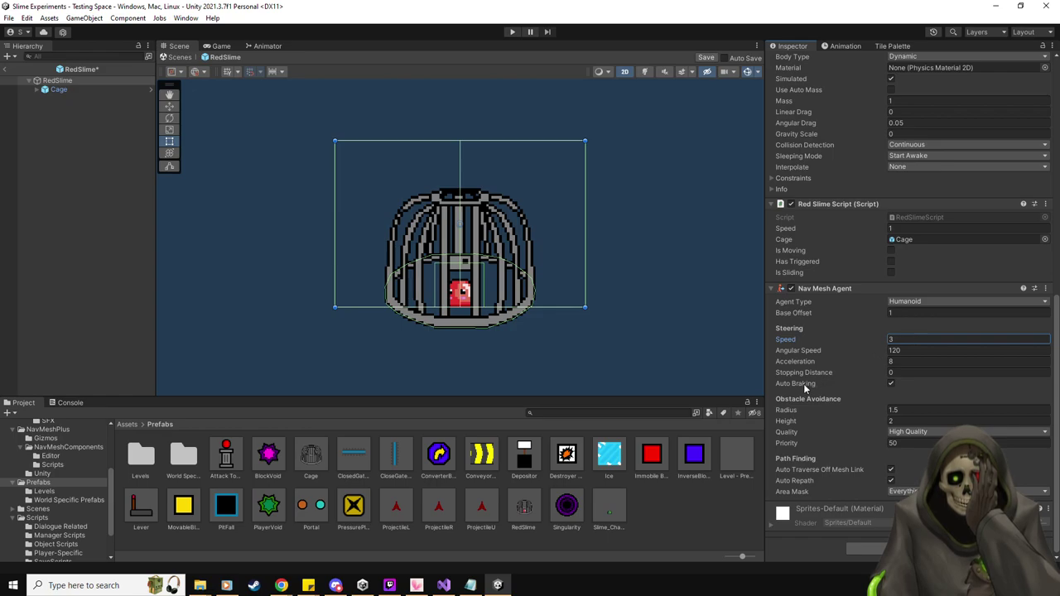
pyautogui.click(891, 384)
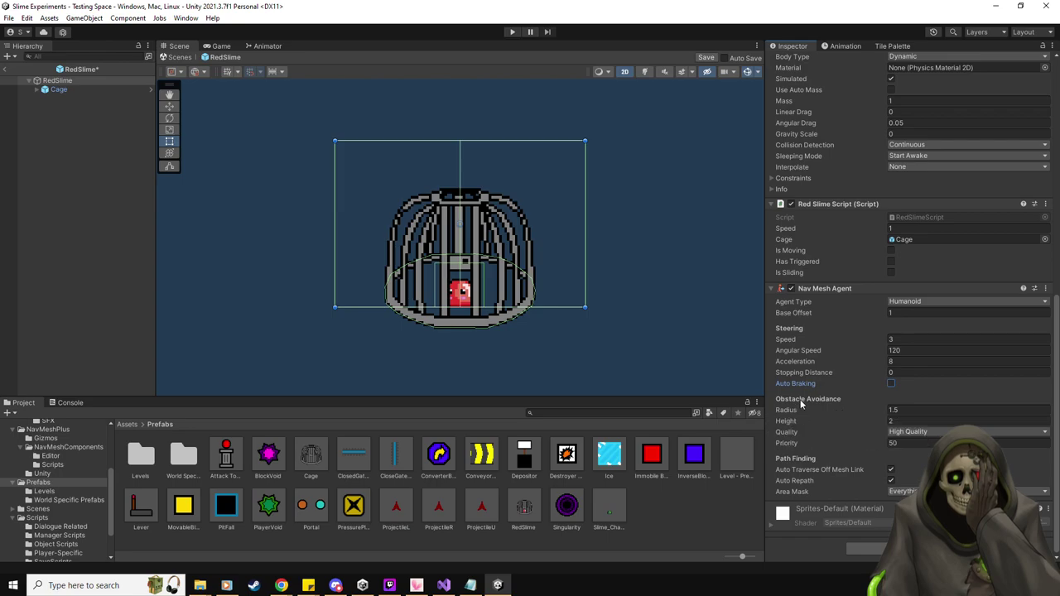
# Try an obstacle avoidance radius of 0.5 and a height of 0.7 on RedSlime's Nav Mesh Agent.
pyautogui.moveTo(786, 413)
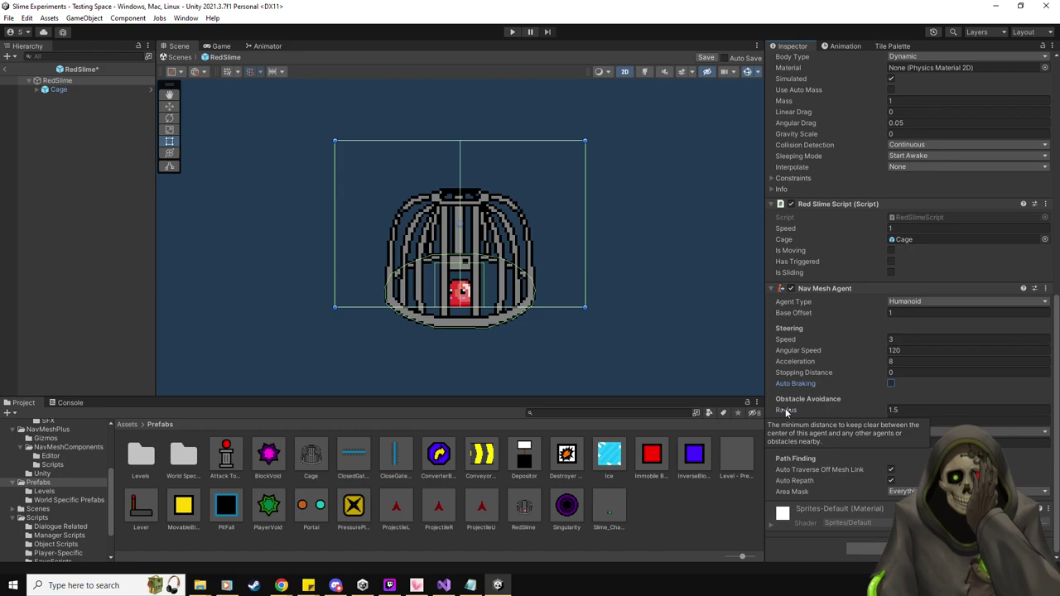
pyautogui.click(918, 409)
pyautogui.write('0.')
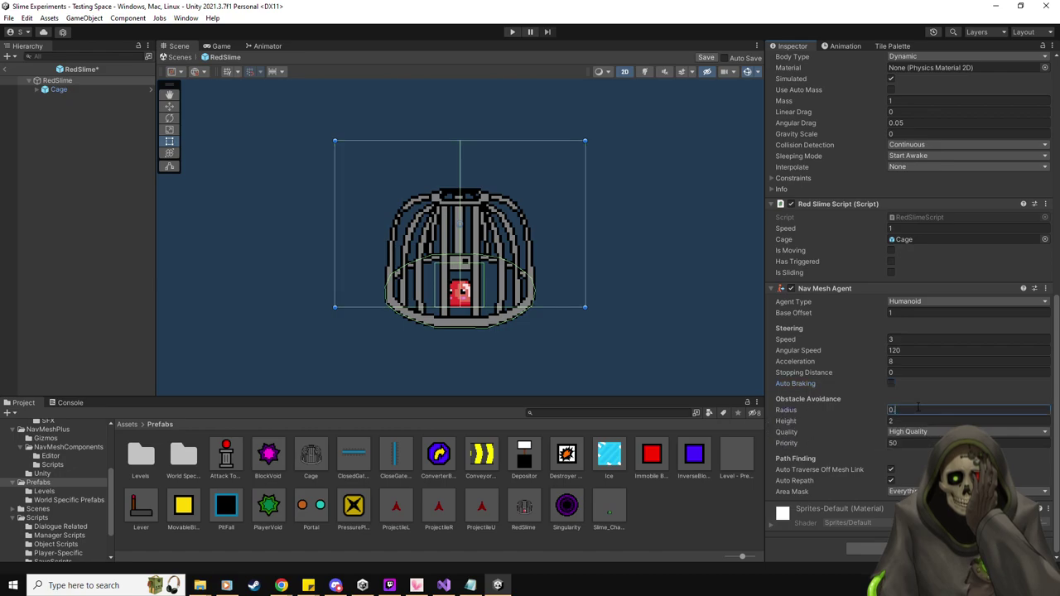
pyautogui.write('5')
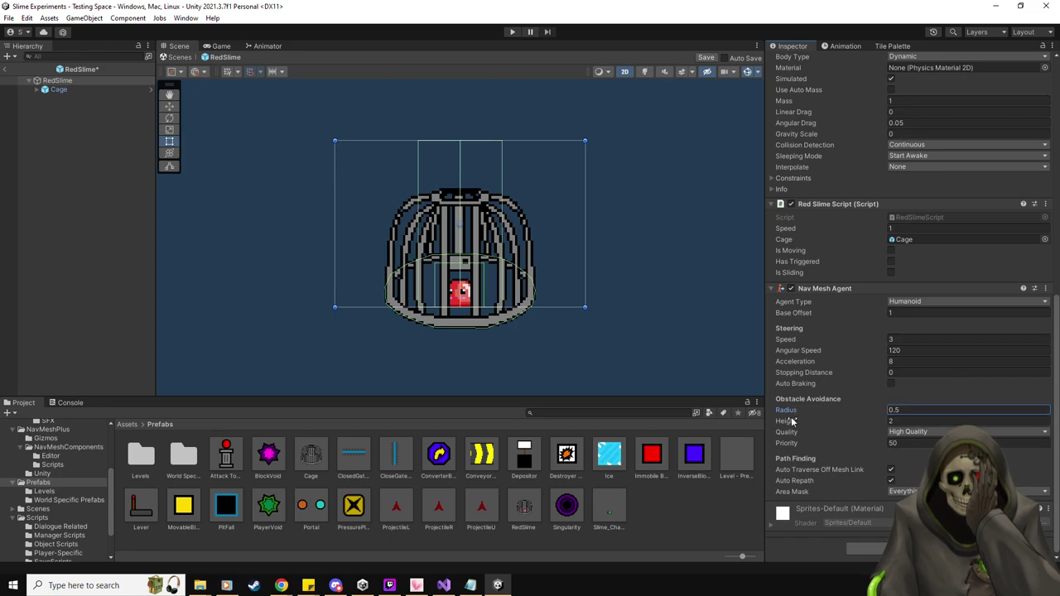
pyautogui.click(903, 422)
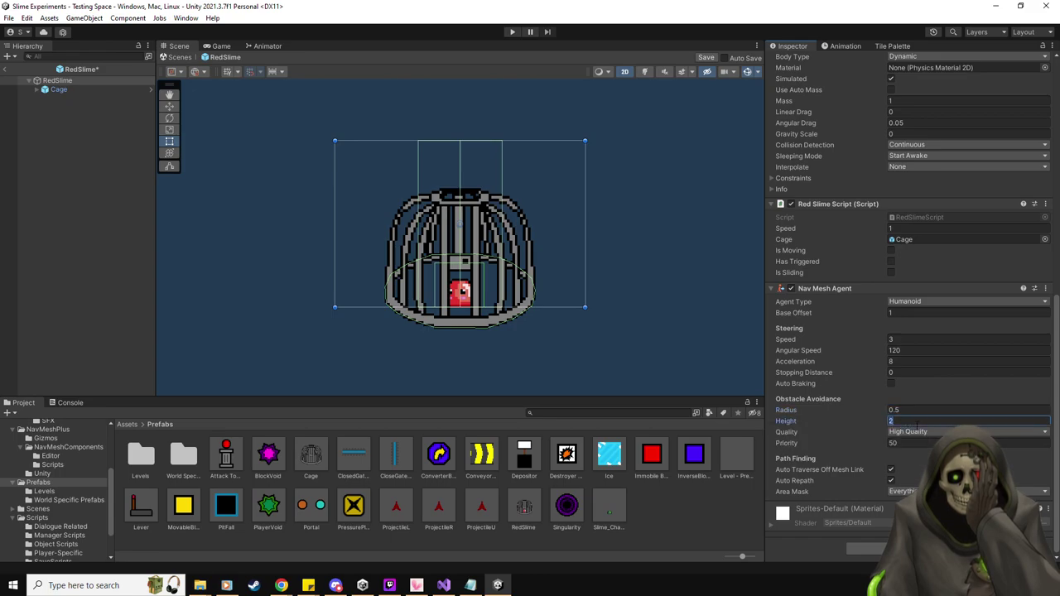
pyautogui.write('1')
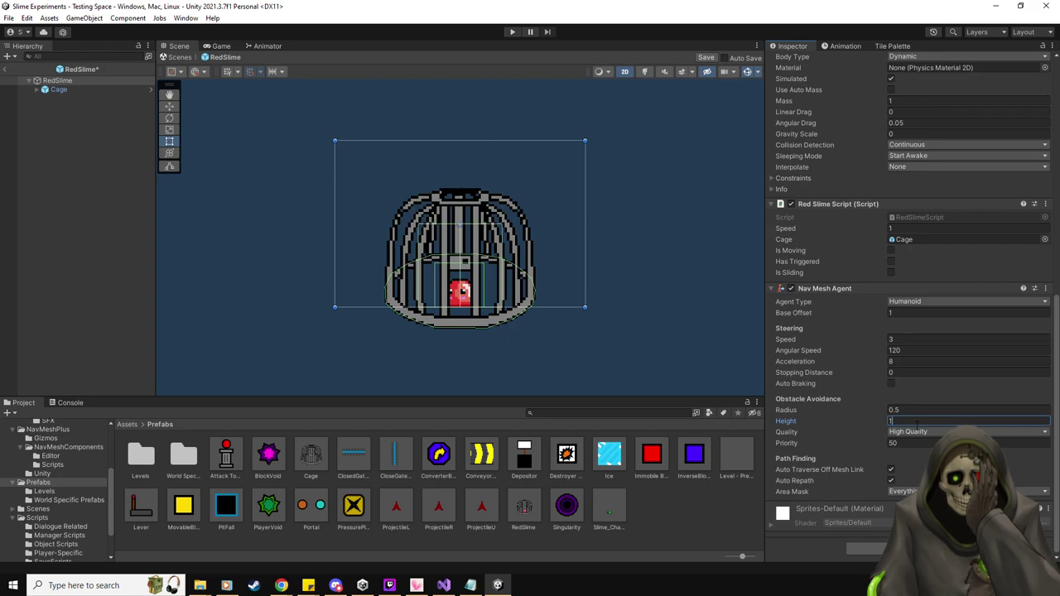
pyautogui.press('BackSpace')
pyautogui.write('0.5')
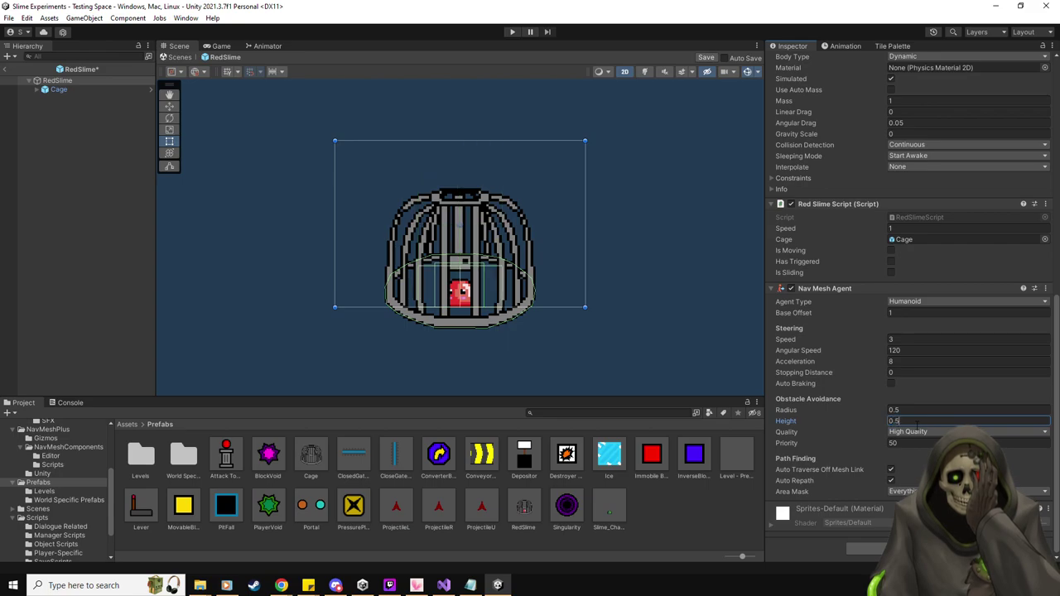
pyautogui.press('BackSpace')
pyautogui.press('BackSpace')
pyautogui.press('BackSpace')
pyautogui.write('0.7')
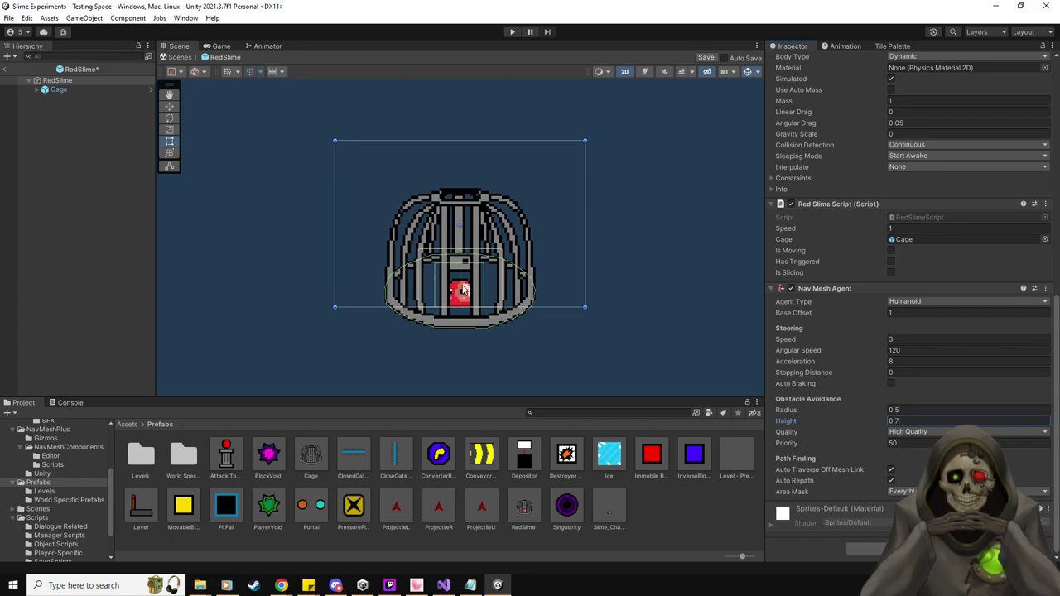
# Set the Nav Mesh Agent's obstacle avoidance radius to 0.3 to fit the slime's body.
pyautogui.click(932, 409)
pyautogui.write('0.')
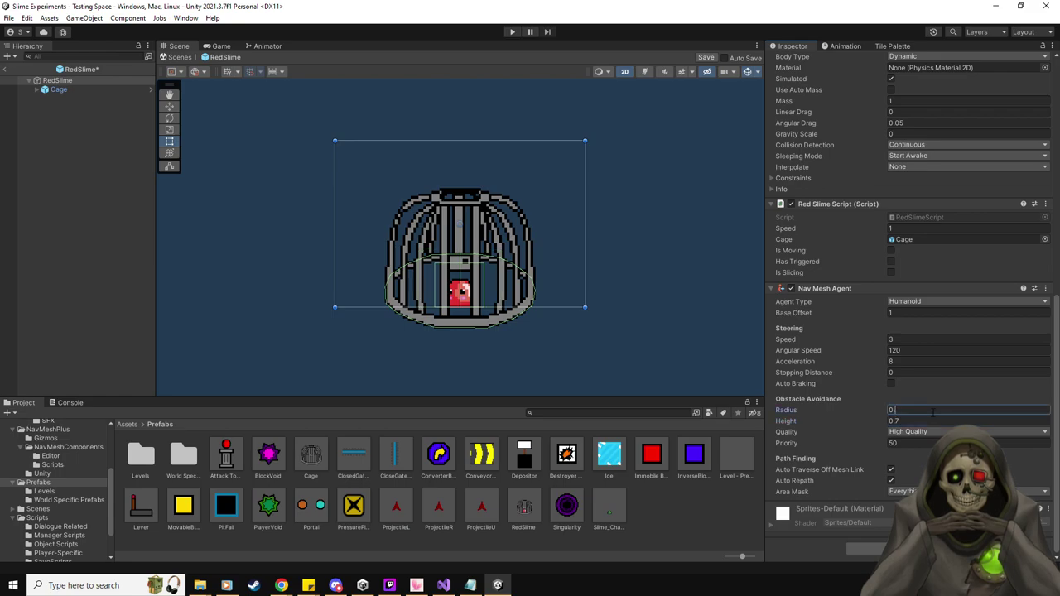
pyautogui.write('6')
pyautogui.press('BackSpace')
pyautogui.press('BackSpace')
pyautogui.press('BackSpace')
pyautogui.write('1')
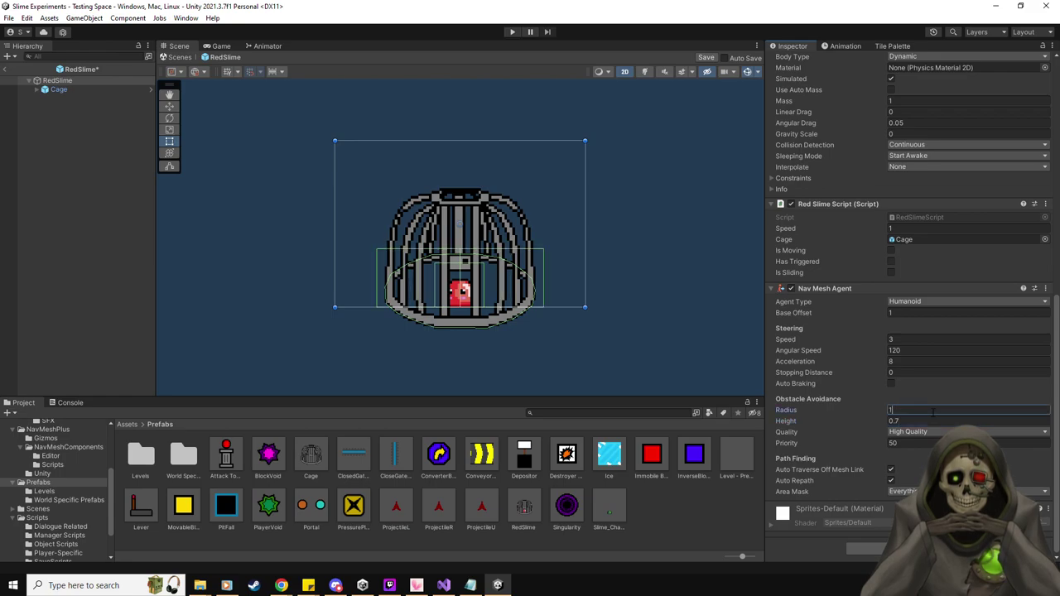
pyautogui.press('BackSpace')
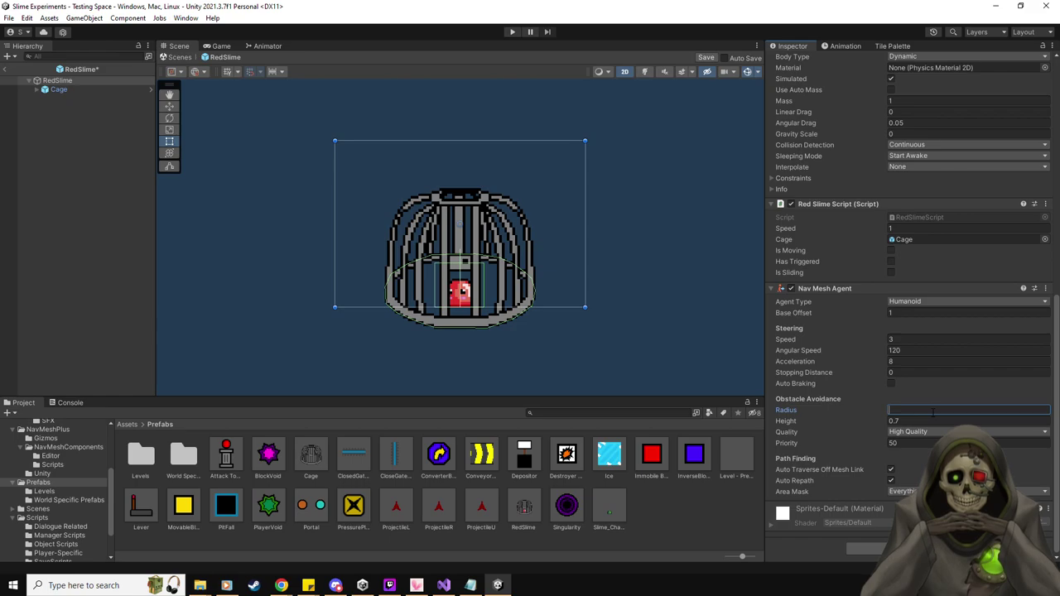
pyautogui.write('0.')
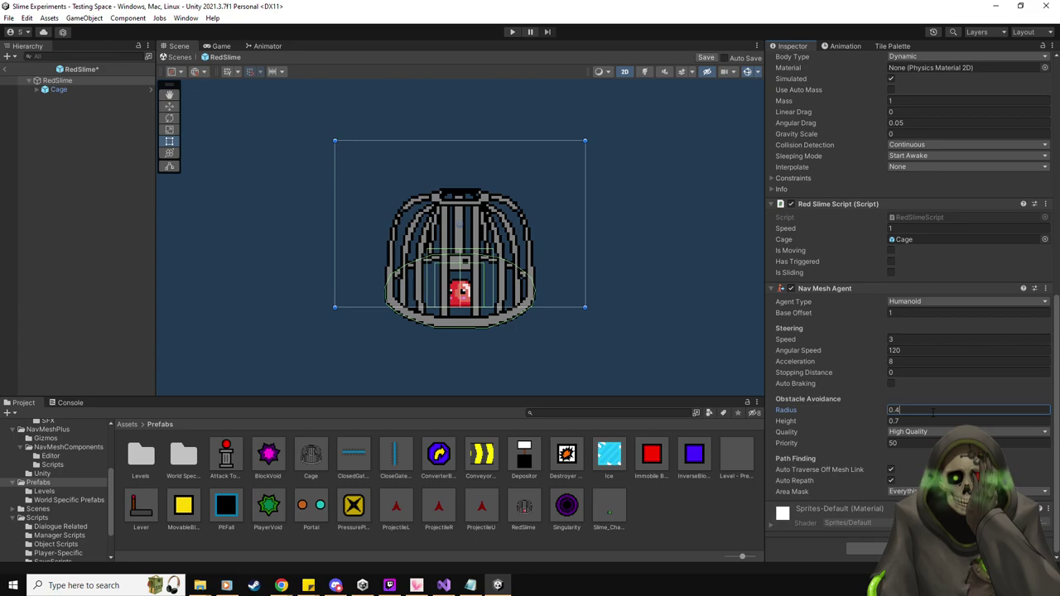
pyautogui.write('3')
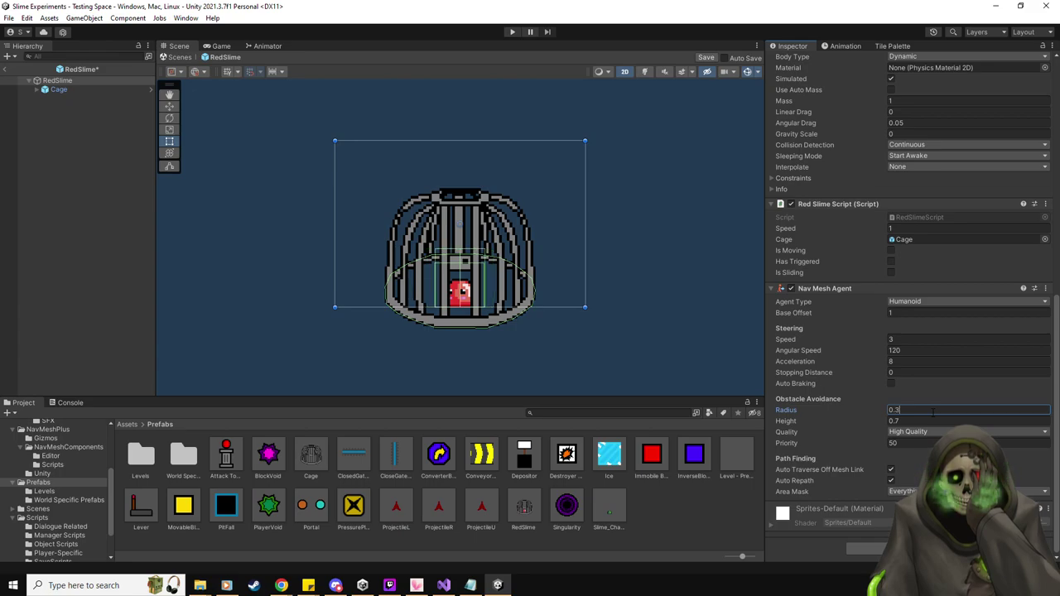
# Set the Nav Mesh Agent's obstacle avoidance height to 0.5.
pyautogui.click(925, 422)
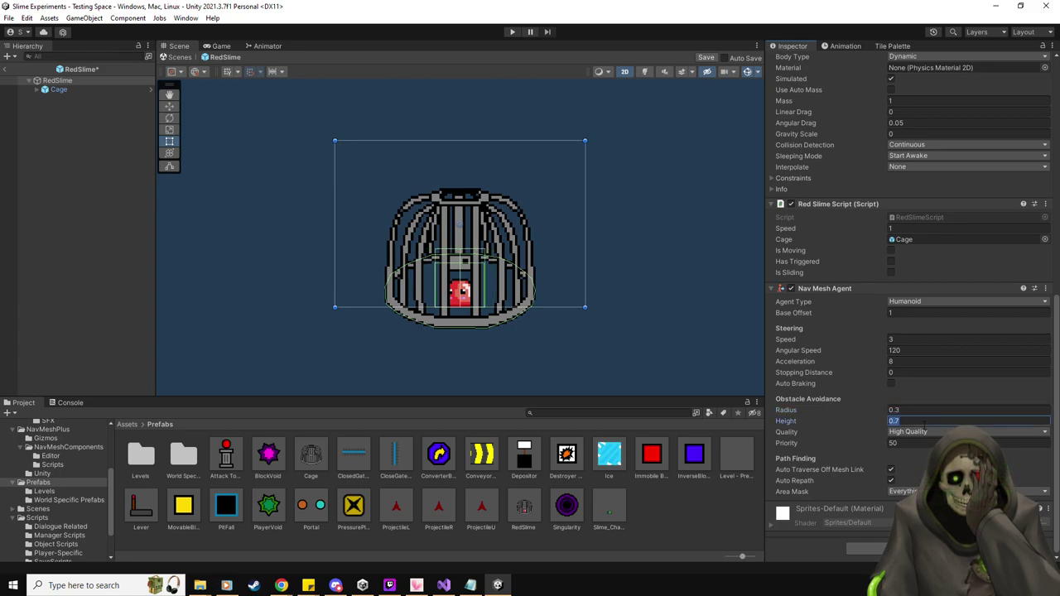
pyautogui.write('0.6')
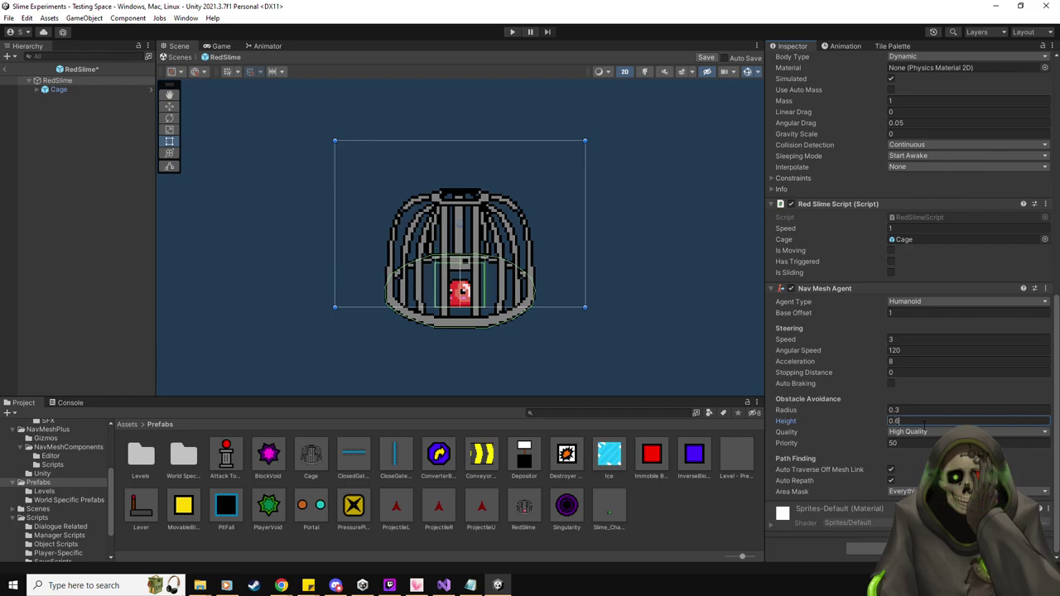
pyautogui.press('BackSpace')
pyautogui.write('5')
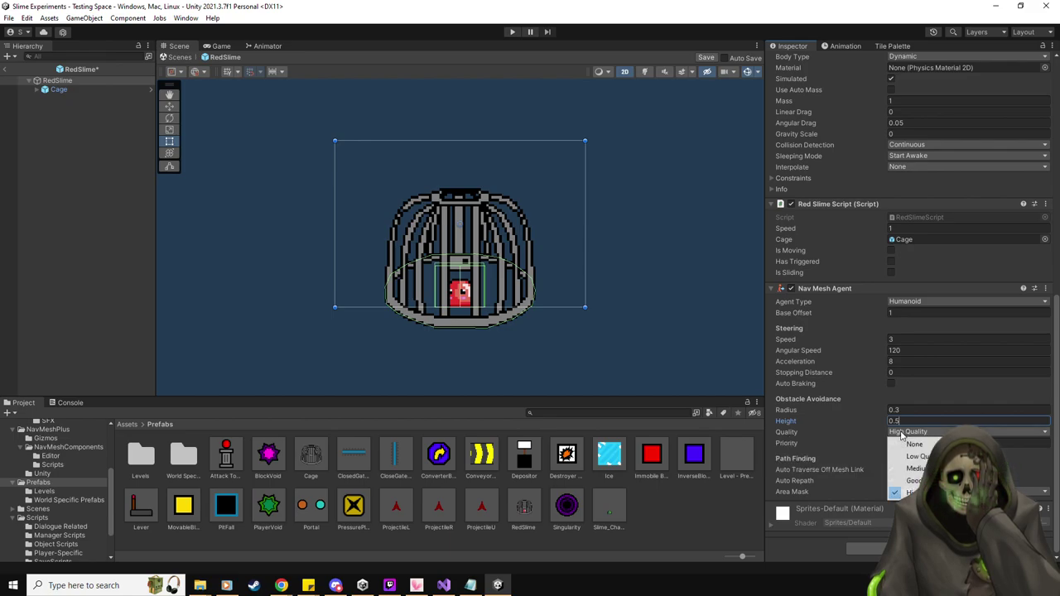
# Set the Nav Mesh Agent's obstacle avoidance quality to Good Quality, and save and close the RedSlime prefab.
pyautogui.click(913, 481)
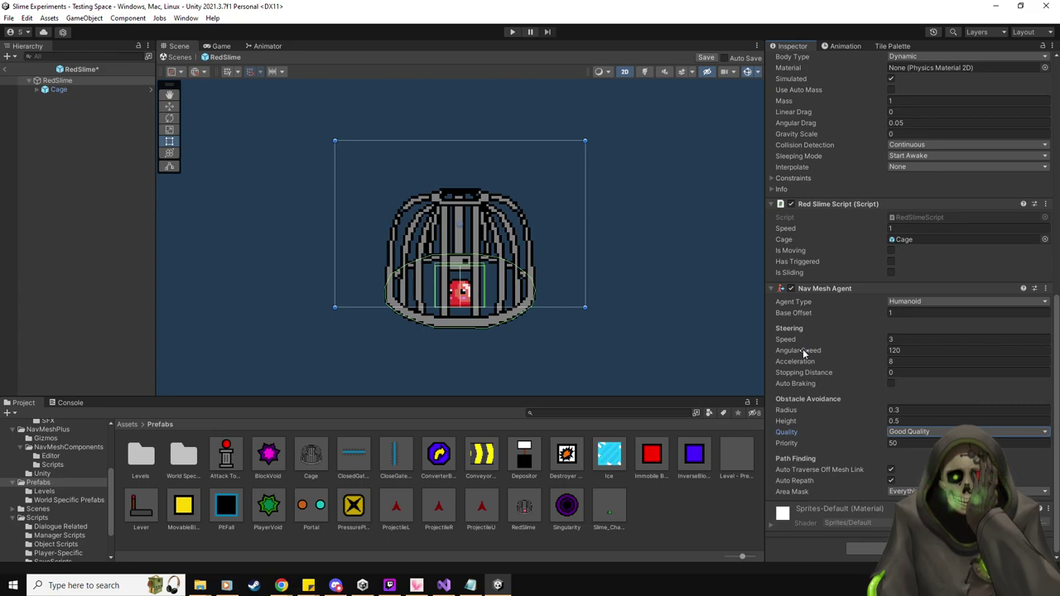
pyautogui.click(915, 351)
pyautogui.click(916, 350)
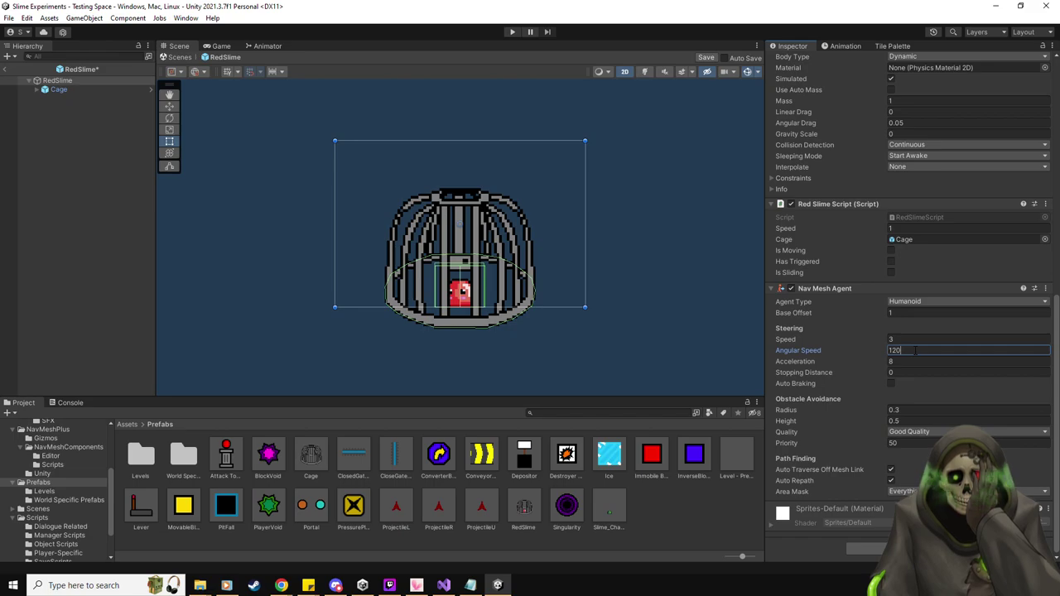
pyautogui.doubleClick(915, 351)
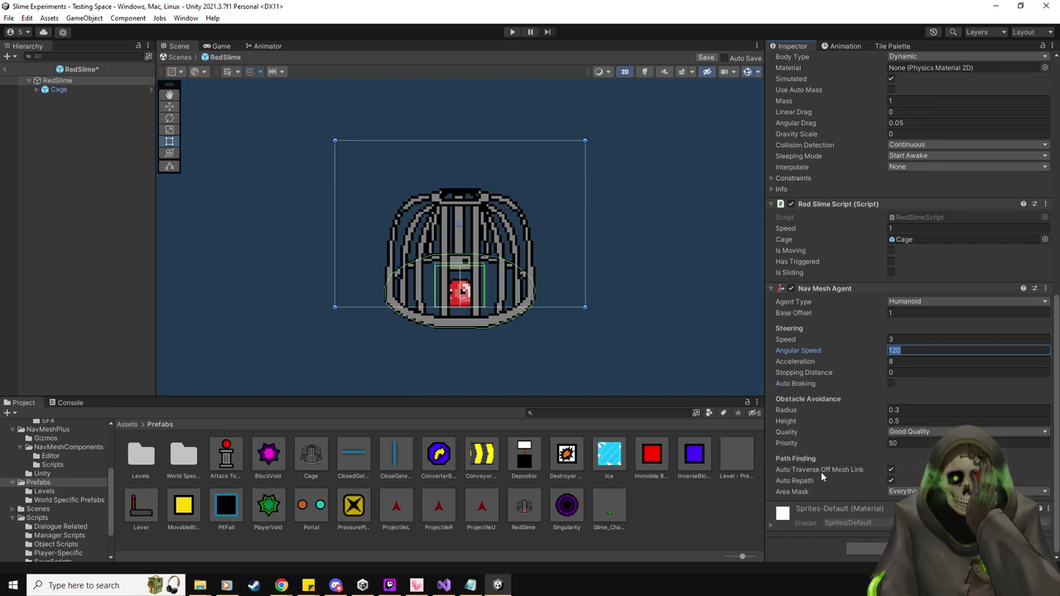
pyautogui.click(707, 58)
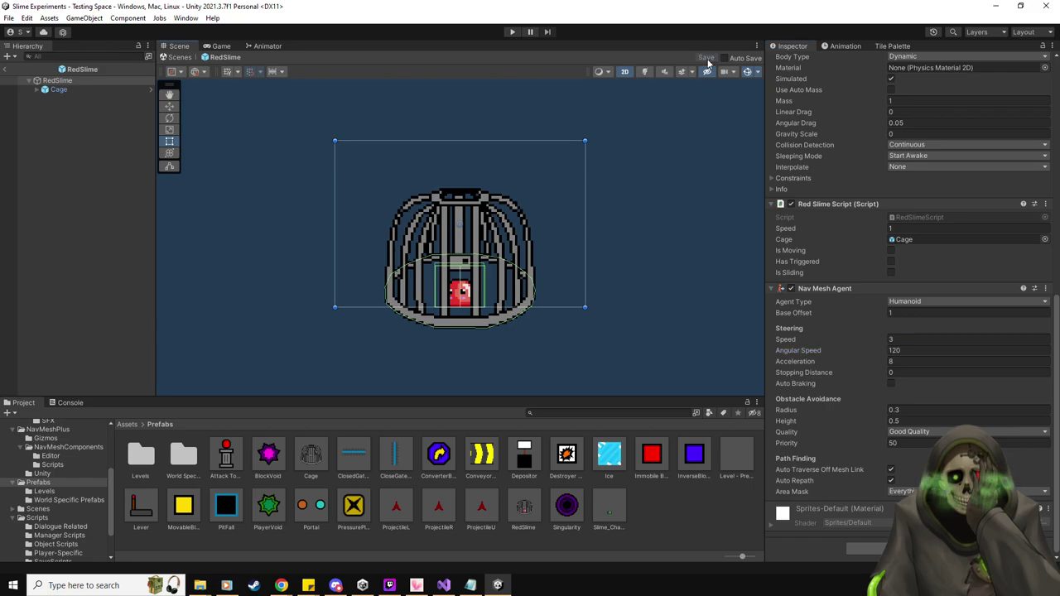
pyautogui.click(10, 70)
# Playtest Level 5-1, steering the green slime around the red blocks to check how RedSlime chases it.
pyautogui.click(512, 31)
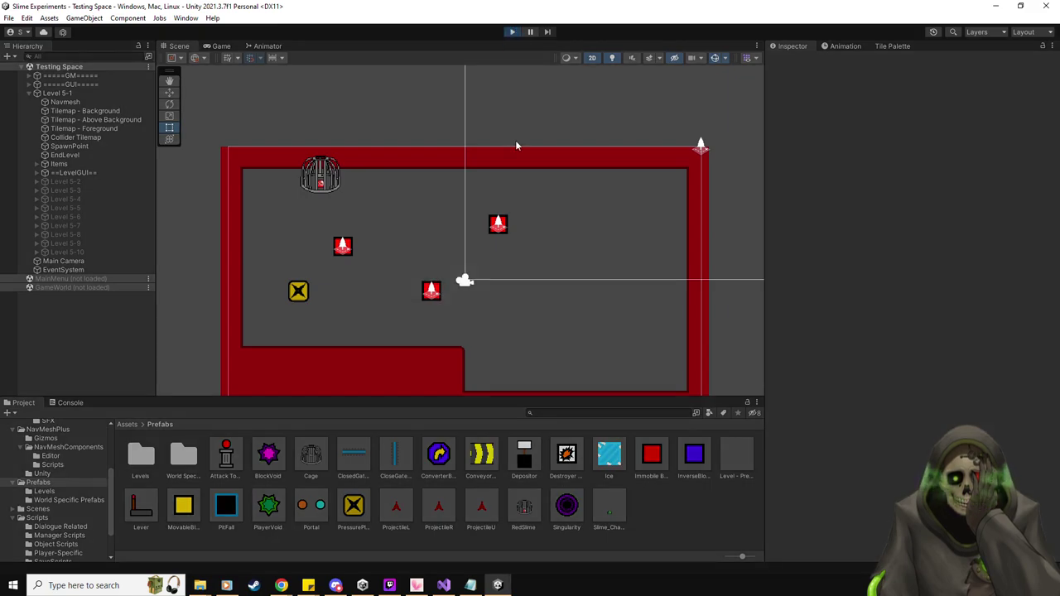
pyautogui.press('s')
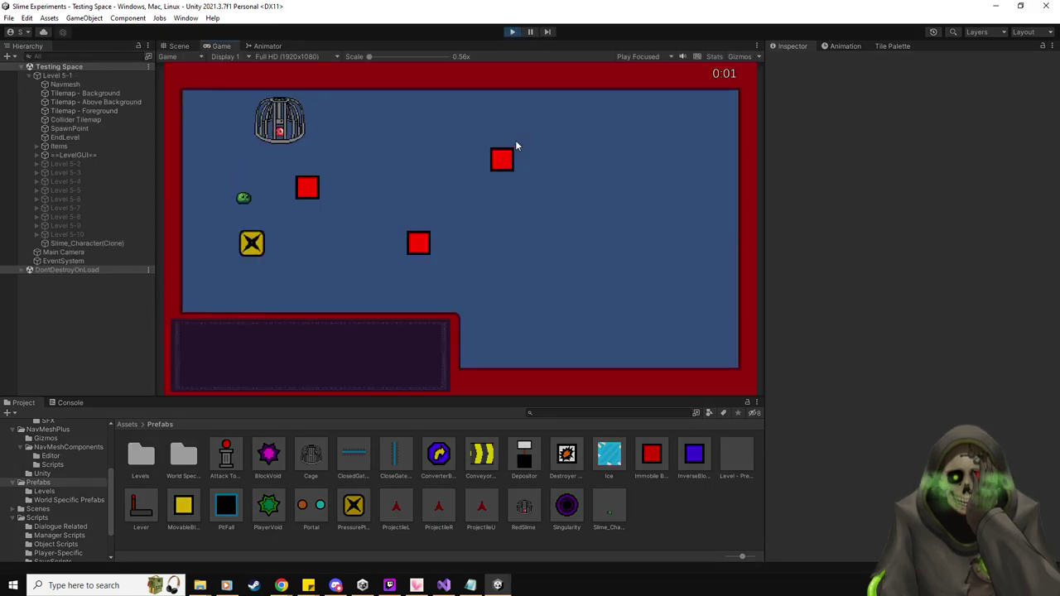
pyautogui.press('d')
pyautogui.press('d')
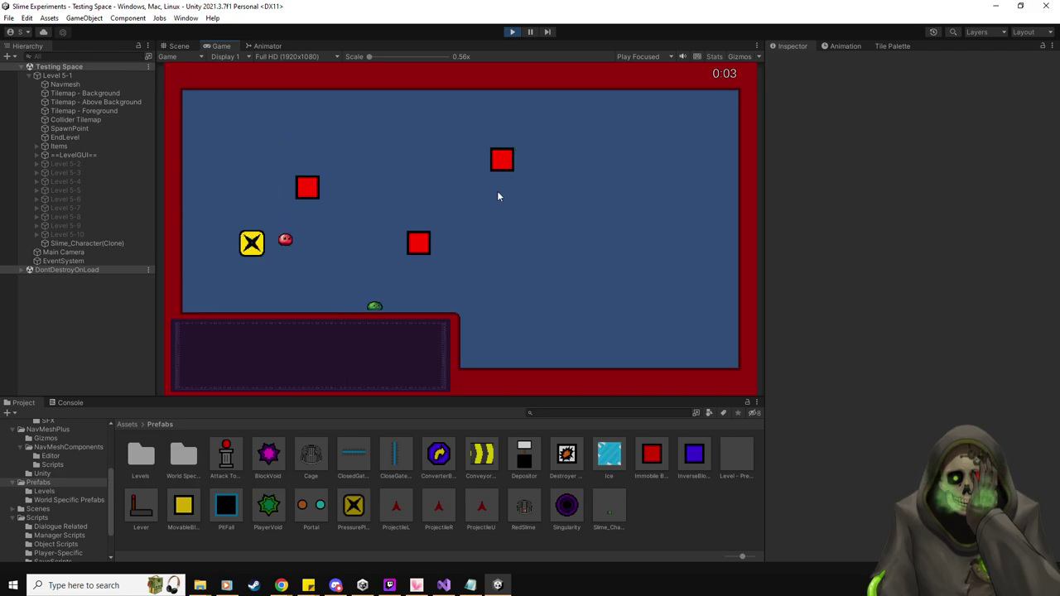
pyautogui.press('w')
pyautogui.press('w')
pyautogui.press('a')
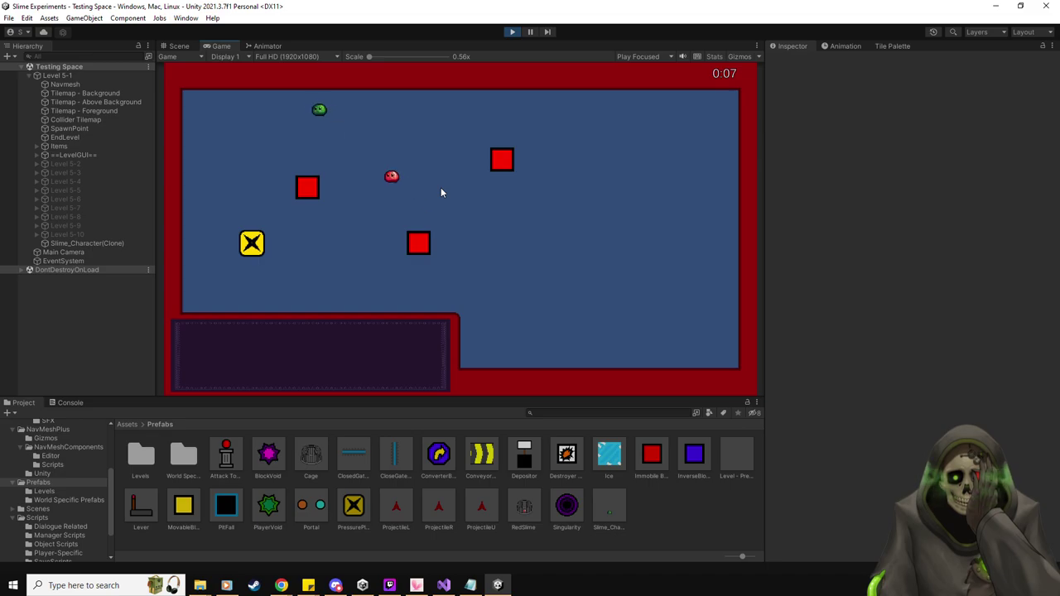
pyautogui.press('s')
pyautogui.press('d')
pyautogui.press('d')
pyautogui.press('w')
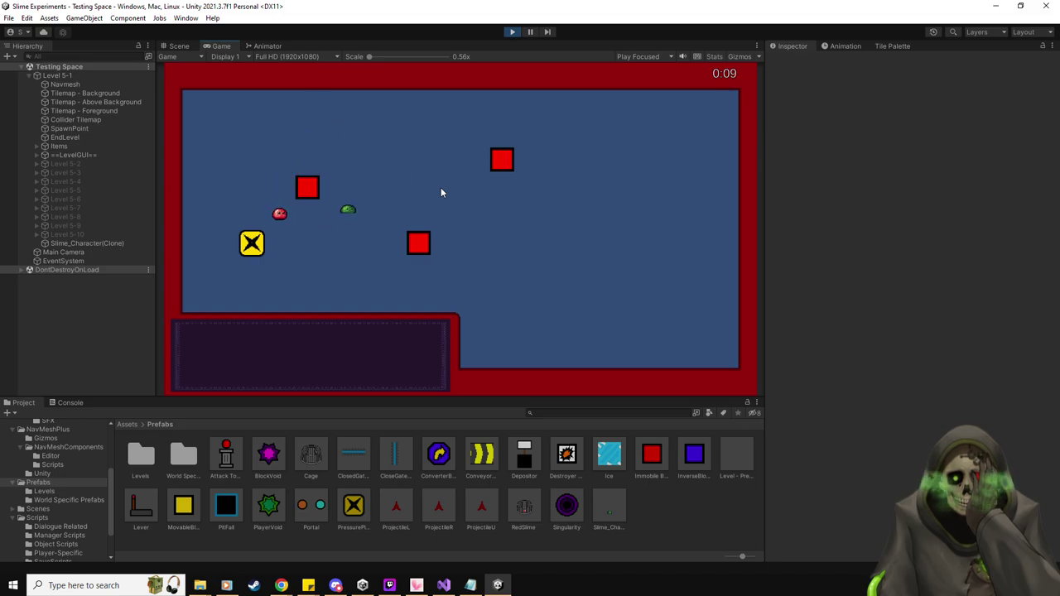
# Playtest the red slime's pursuit by steering the green slime around the red blocks, and stop the game.
pyautogui.press('s')
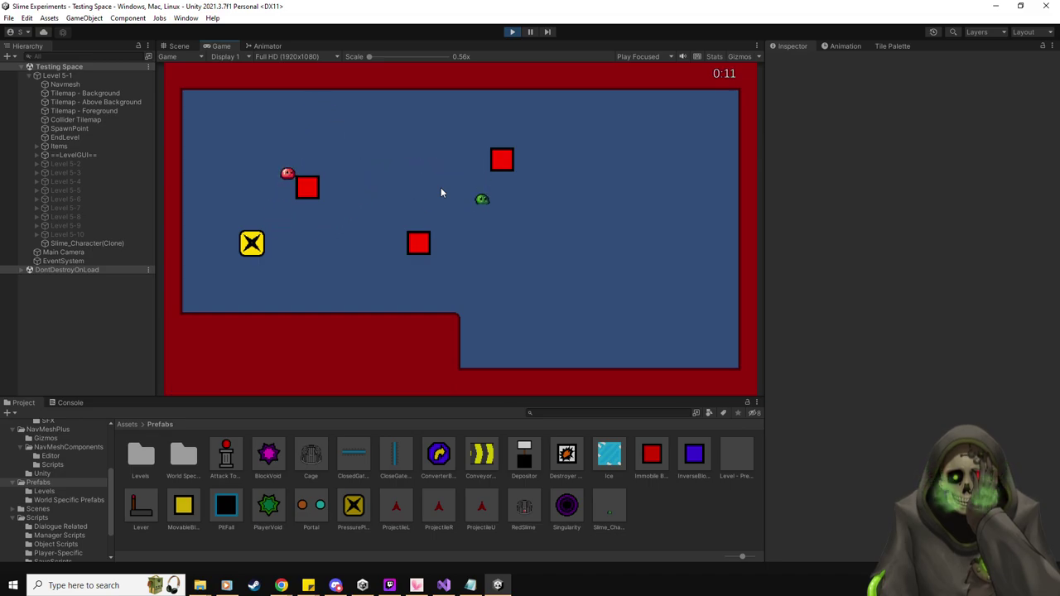
pyautogui.press('a')
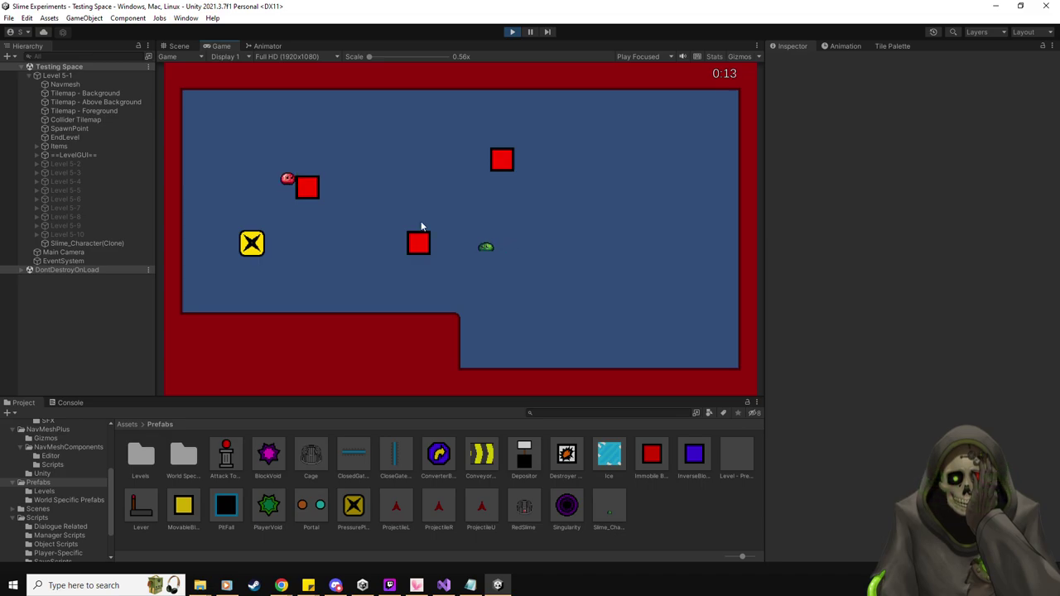
pyautogui.click(513, 32)
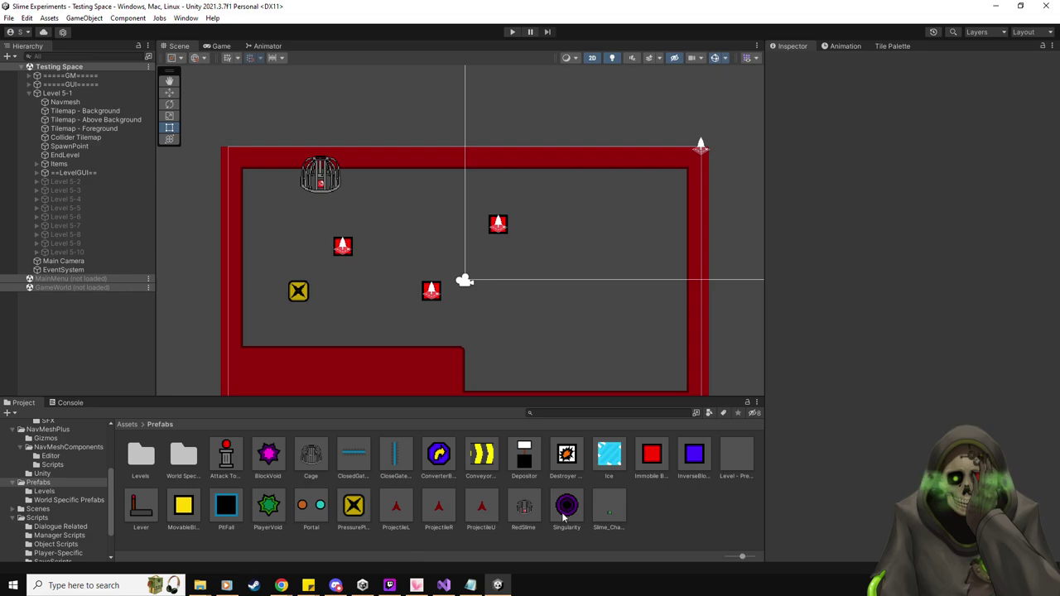
# Open the RedSlime prefab and set its Nav Mesh Agent obstacle avoidance radius to 0.4 and height to 0.6.
pyautogui.doubleClick(526, 508)
pyautogui.scroll(-10, 920, 331)
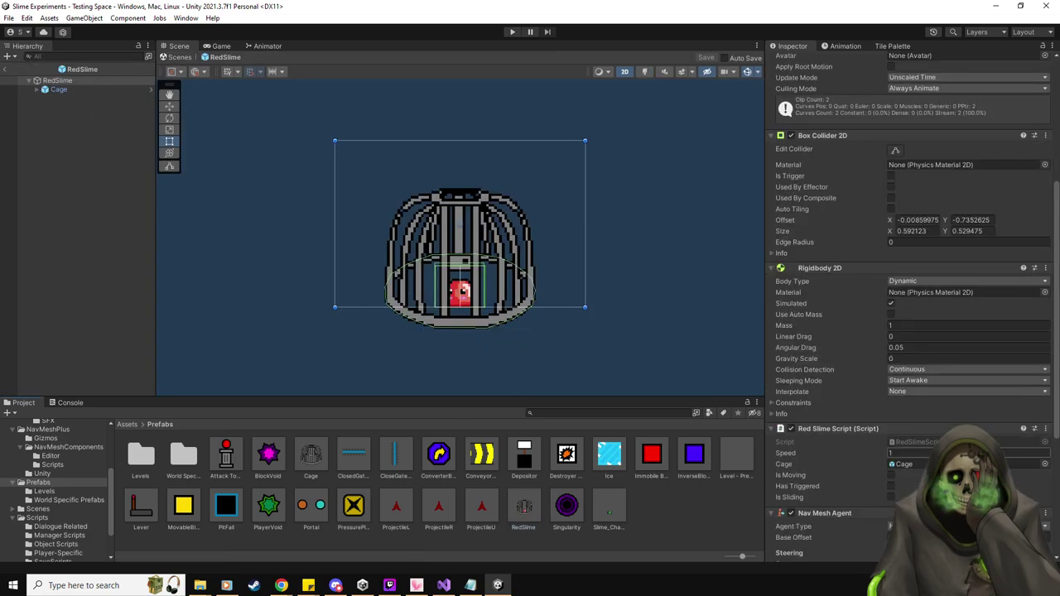
pyautogui.click(919, 411)
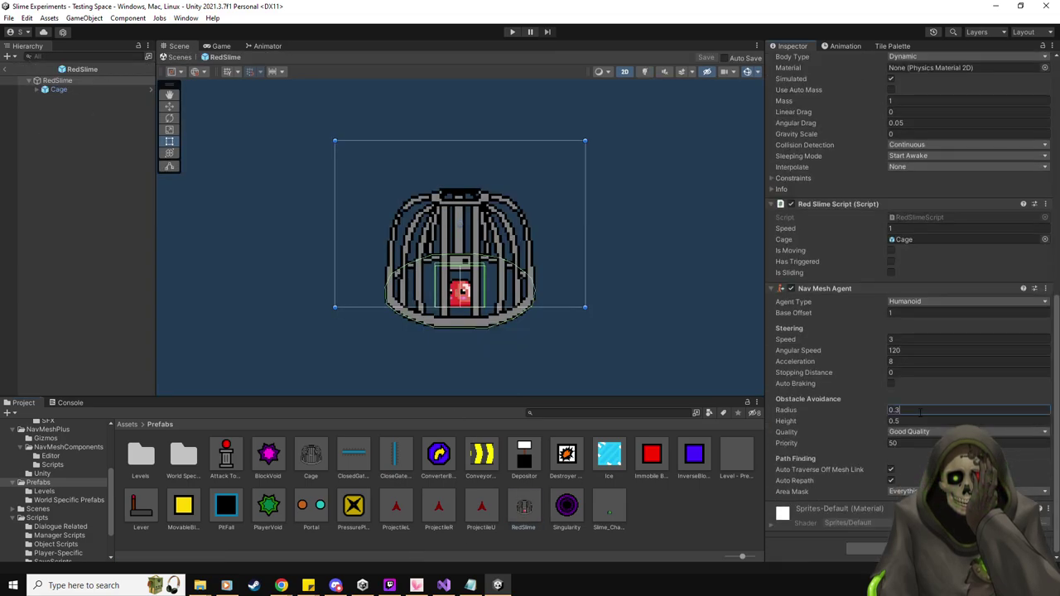
pyautogui.press('BackSpace')
pyautogui.write('4')
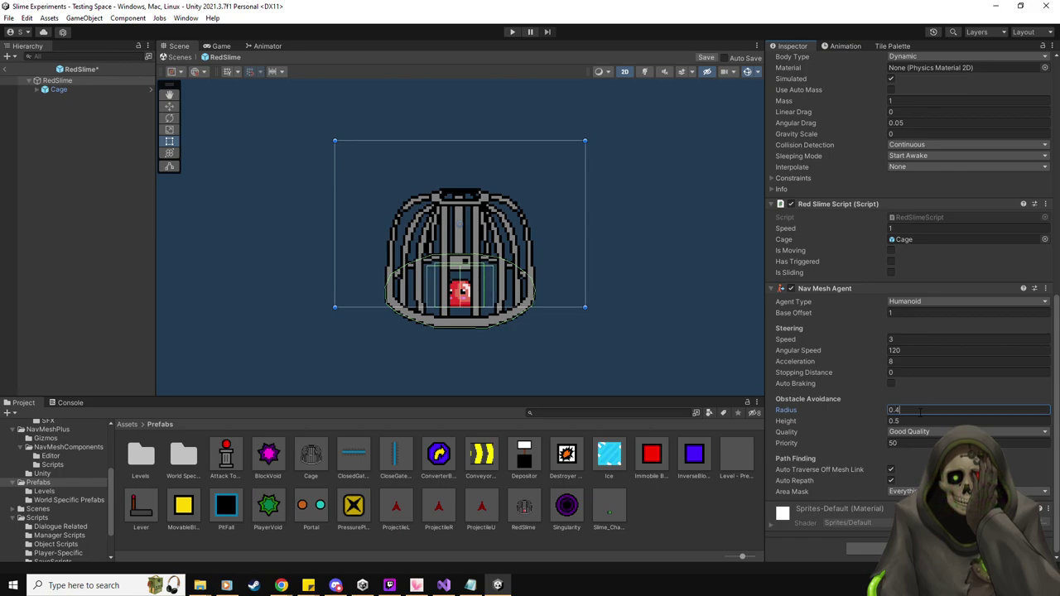
pyautogui.click(924, 420)
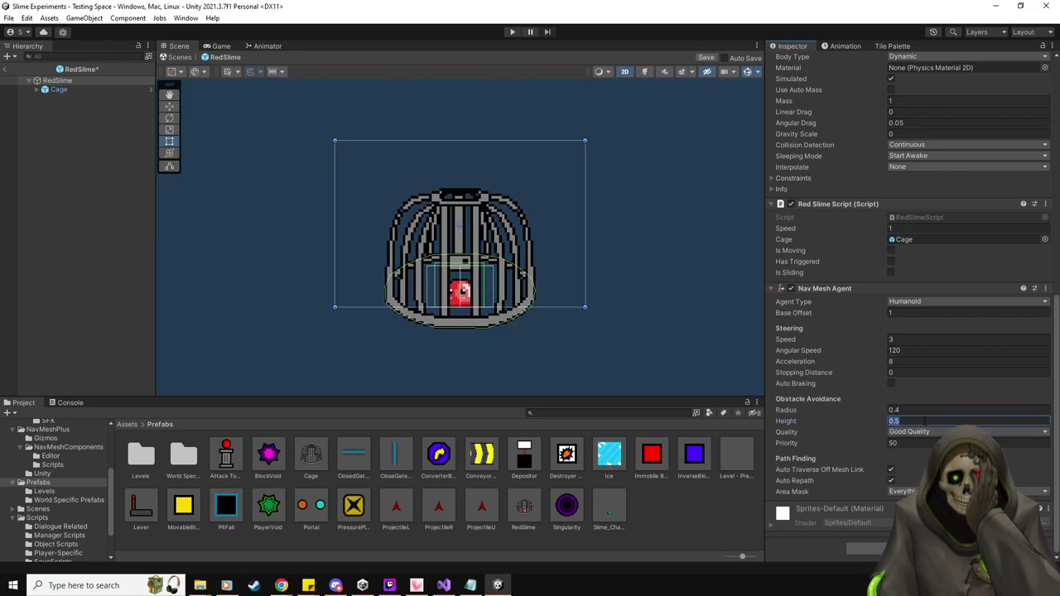
pyautogui.write('0.6')
# Restrict the RedSlime Nav Mesh Agent's Area Mask to Walkable.
pyautogui.click(897, 493)
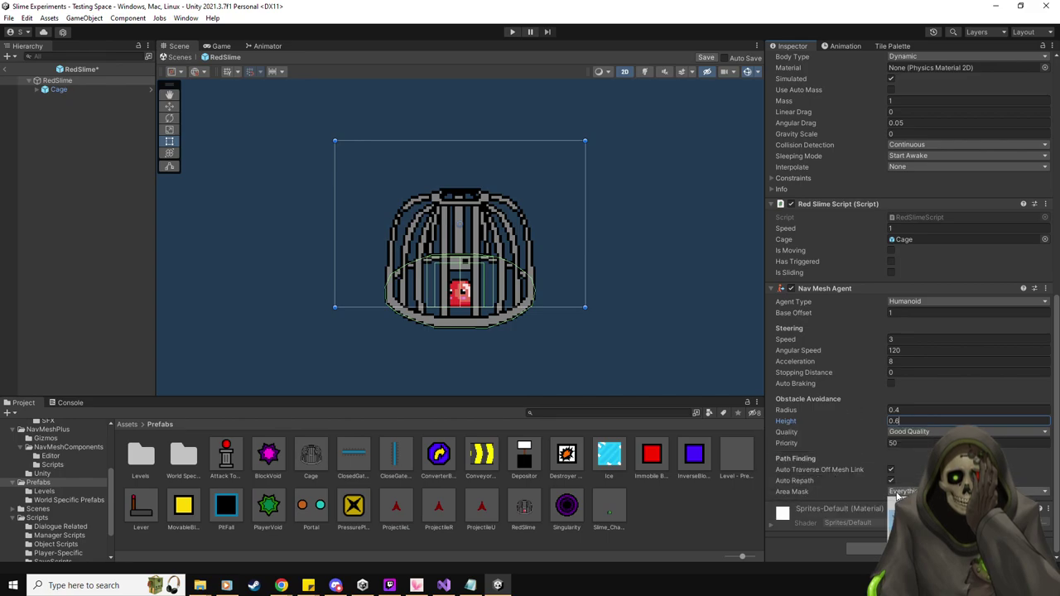
pyautogui.click(797, 496)
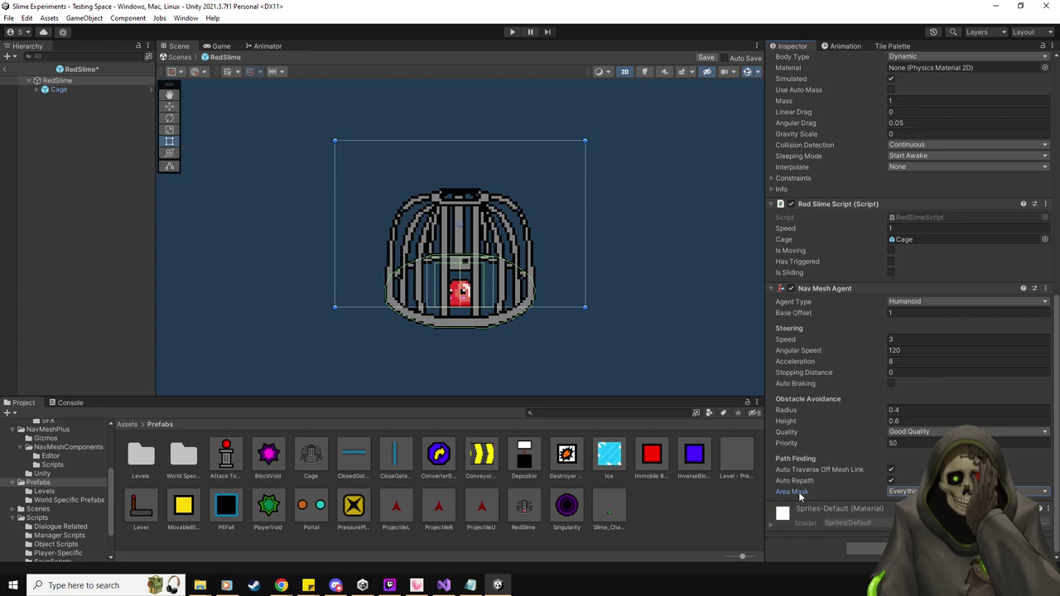
pyautogui.click(903, 493)
pyautogui.click(903, 530)
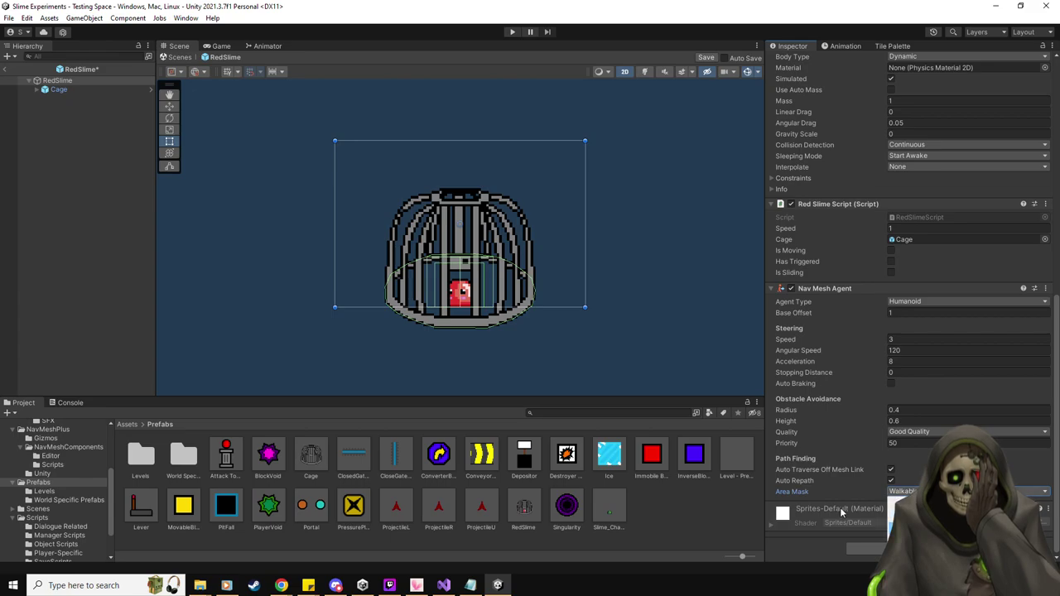
pyautogui.click(791, 541)
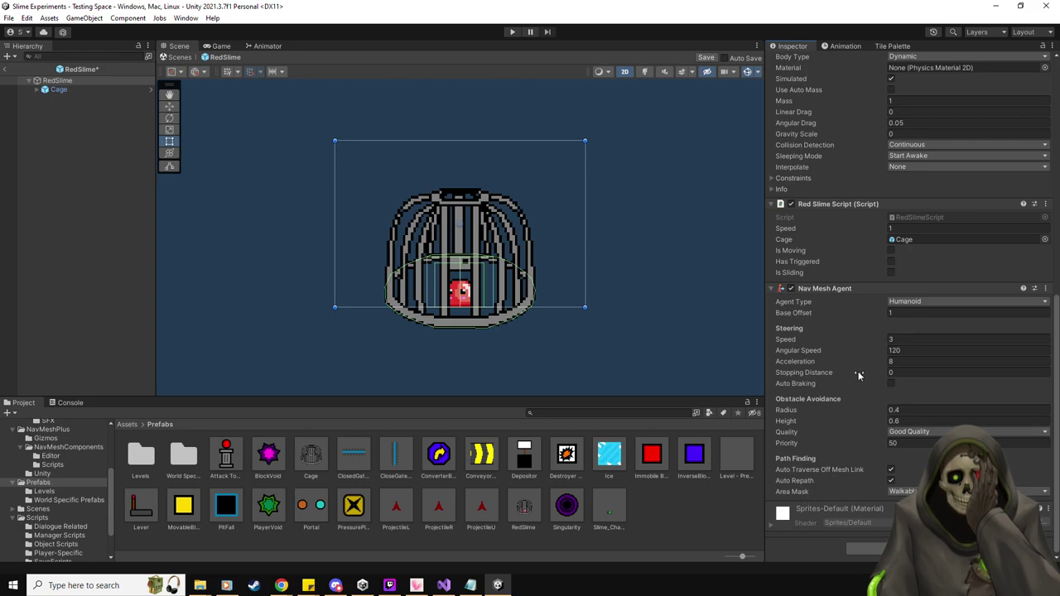
# Run the game and lead the red slime around the lower red block to test its pathfinding, and stop the game.
pyautogui.click(513, 32)
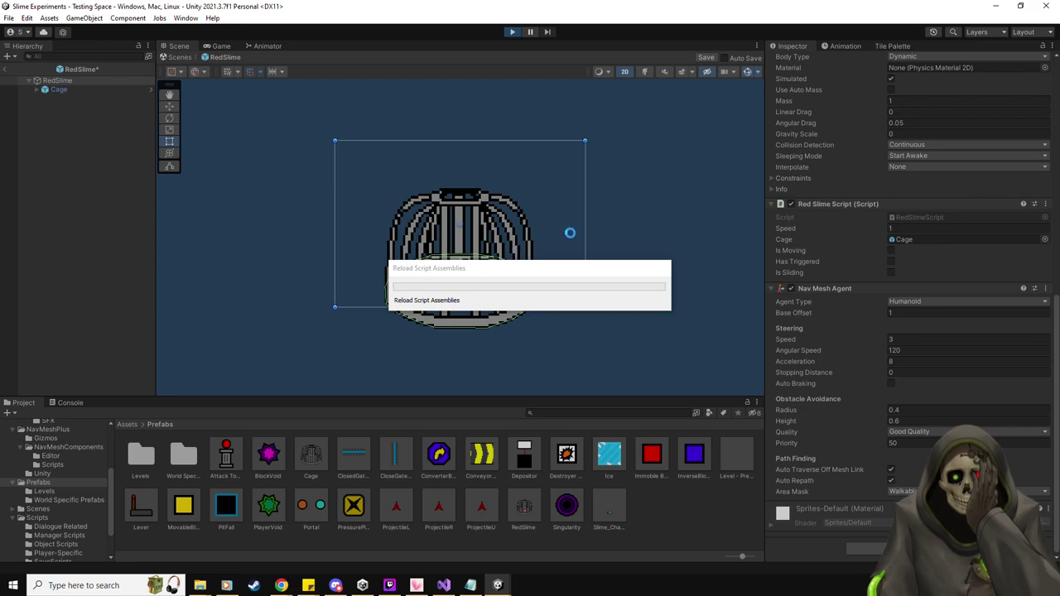
pyautogui.press('s')
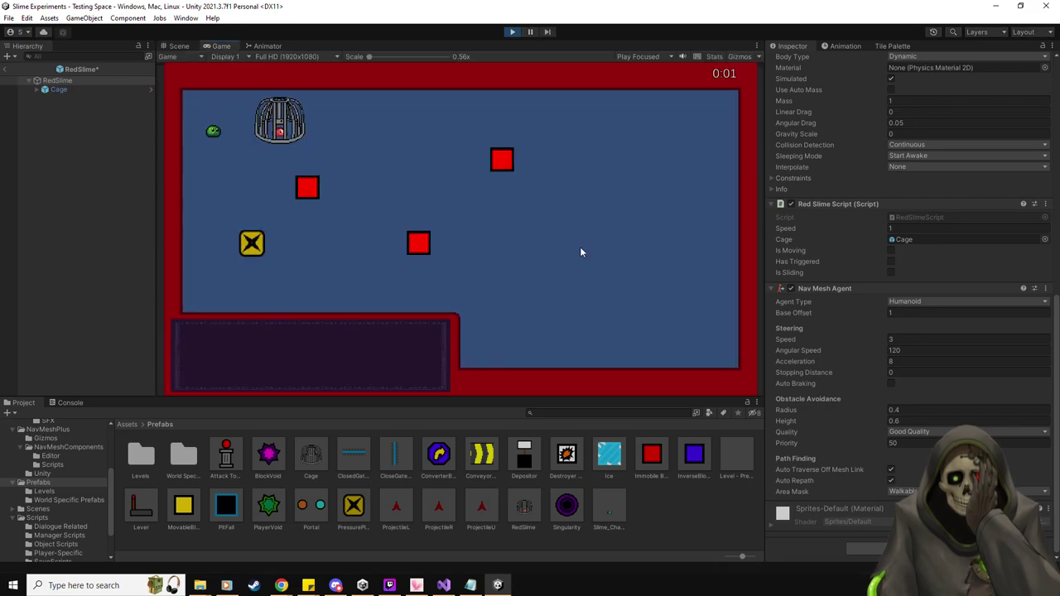
pyautogui.press('d')
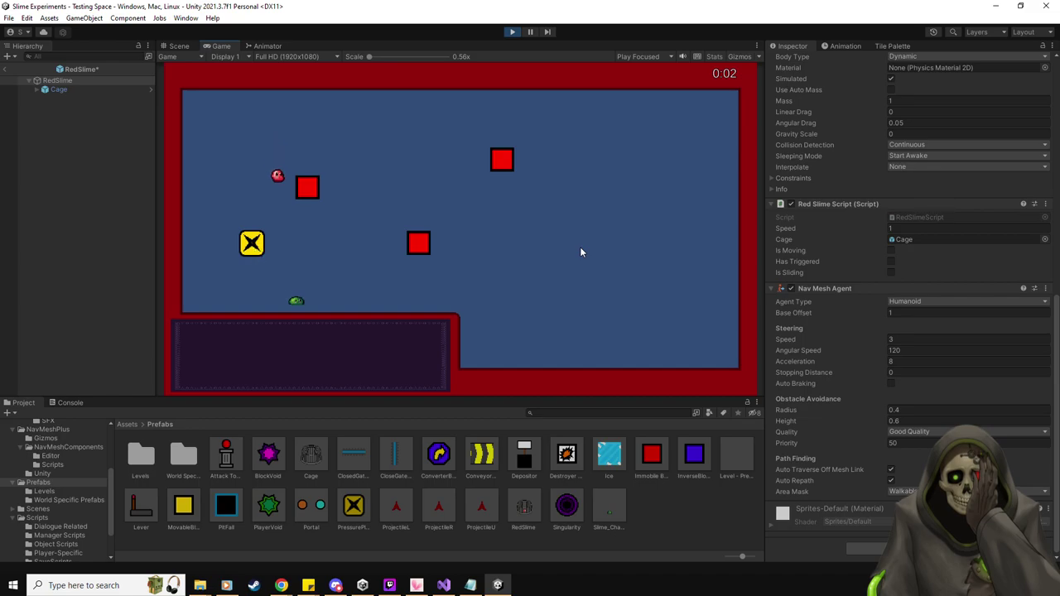
pyautogui.press('w')
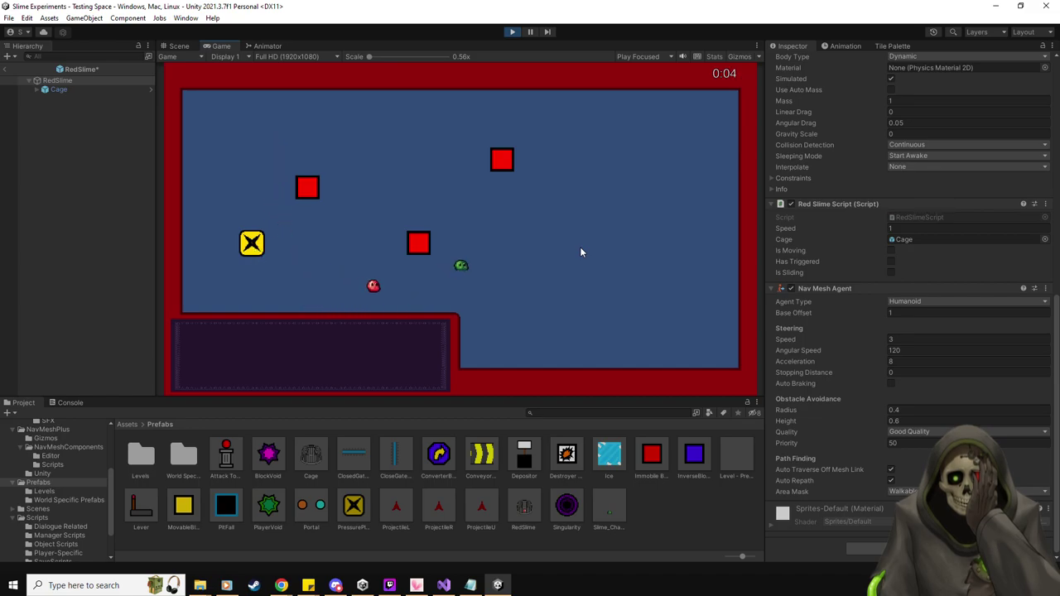
pyautogui.press('a')
pyautogui.press('s')
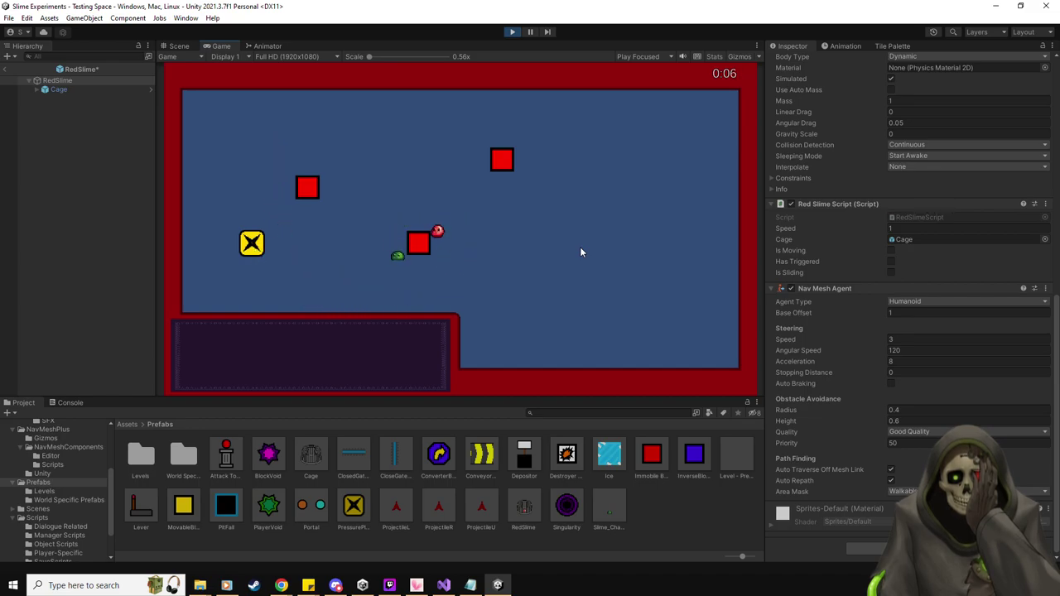
pyautogui.click(512, 32)
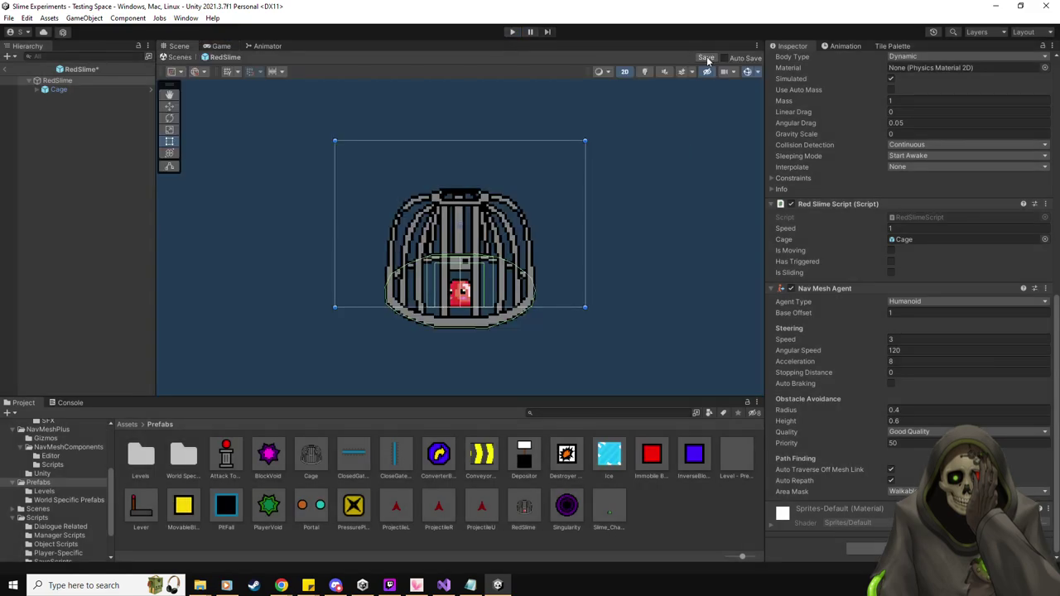
# Save the RedSlime prefab and playtest its pathfinding by leading the red slime past the lower and upper red blocks.
pyautogui.click(706, 58)
pyautogui.click(512, 31)
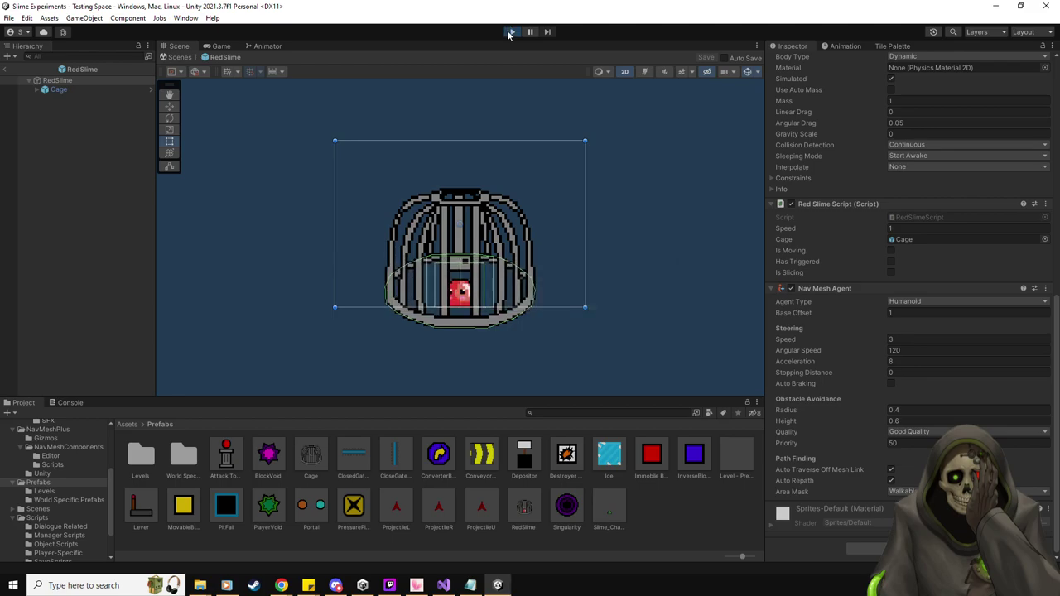
pyautogui.press('s')
pyautogui.press('d')
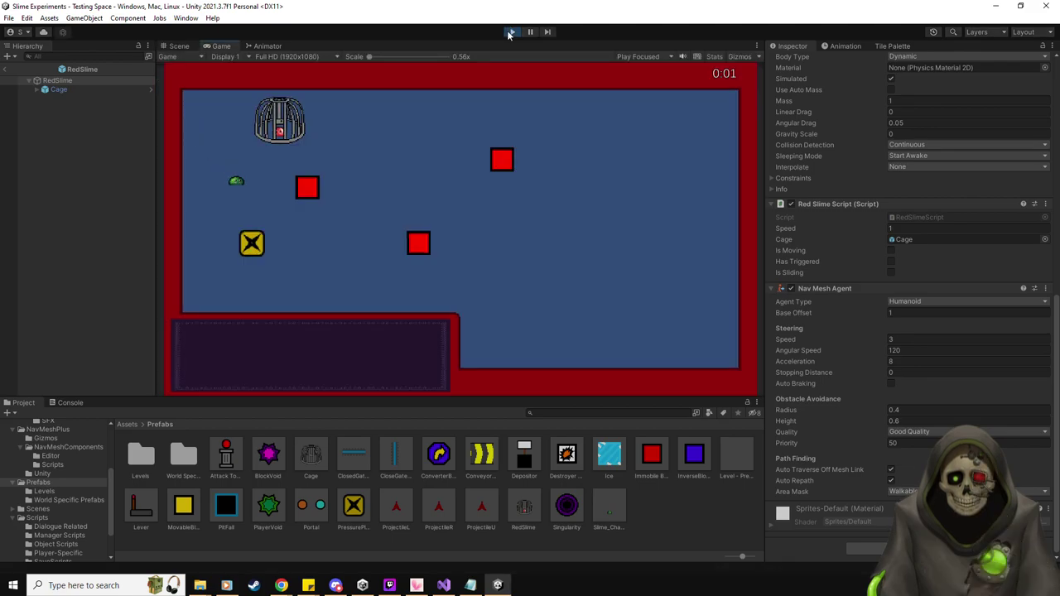
pyautogui.press('d')
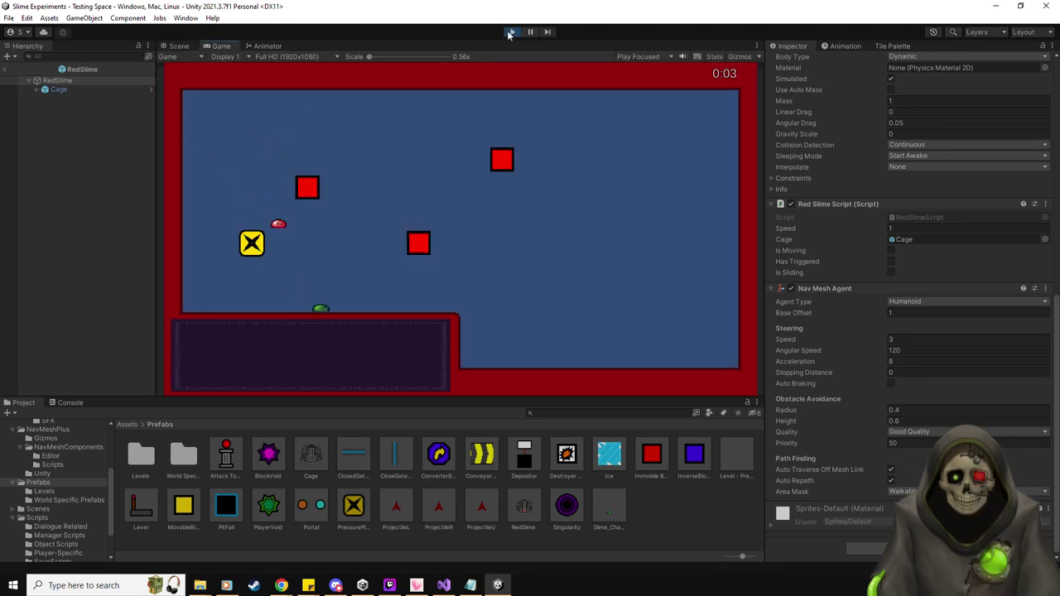
pyautogui.press('w')
pyautogui.press('d')
pyautogui.press('w')
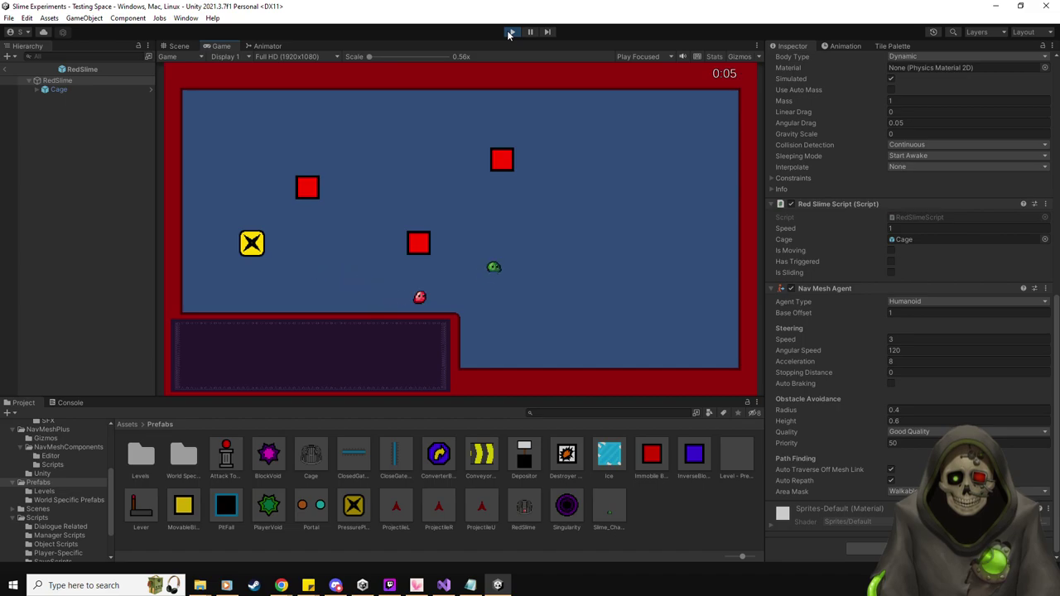
pyautogui.press('a')
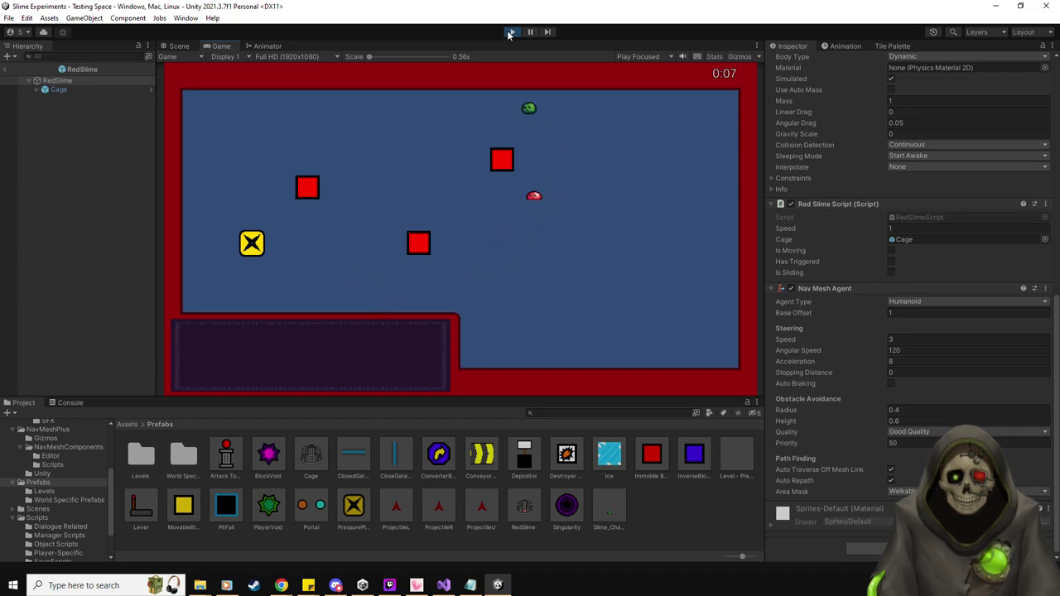
pyautogui.press('s')
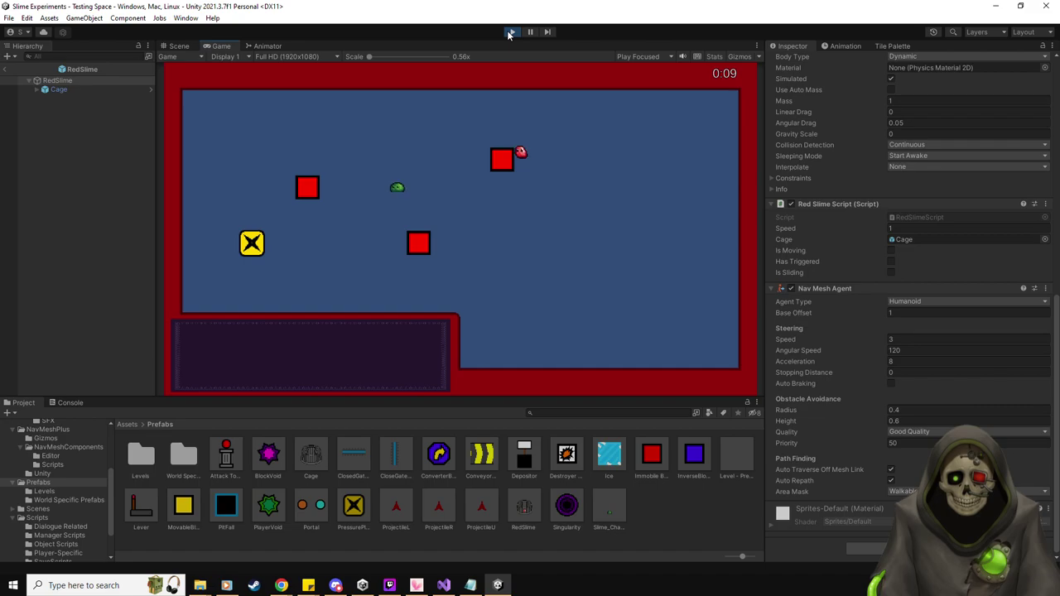
pyautogui.click(510, 32)
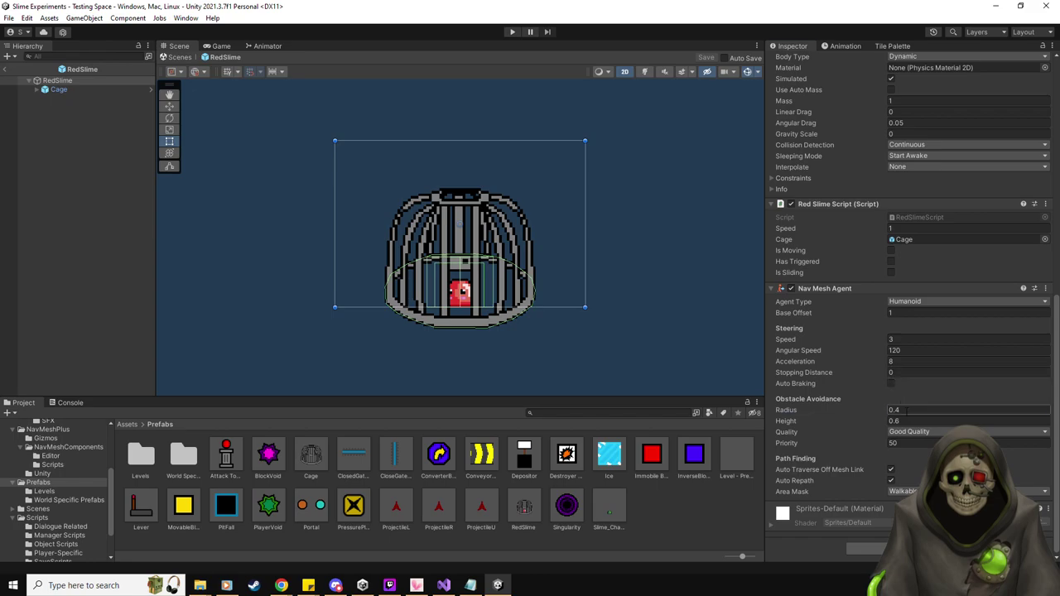
# Set the RedSlime Nav Mesh Agent's obstacle avoidance radius to 0.5 and height to 0.7.
pyautogui.click(907, 411)
pyautogui.write('0.5')
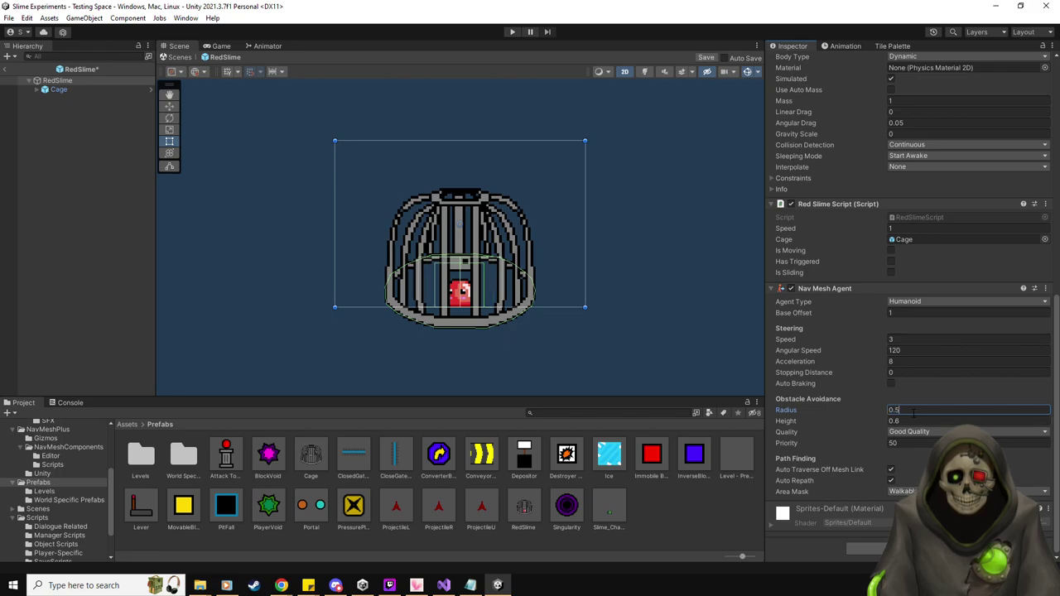
pyautogui.click(914, 421)
pyautogui.write('0.7')
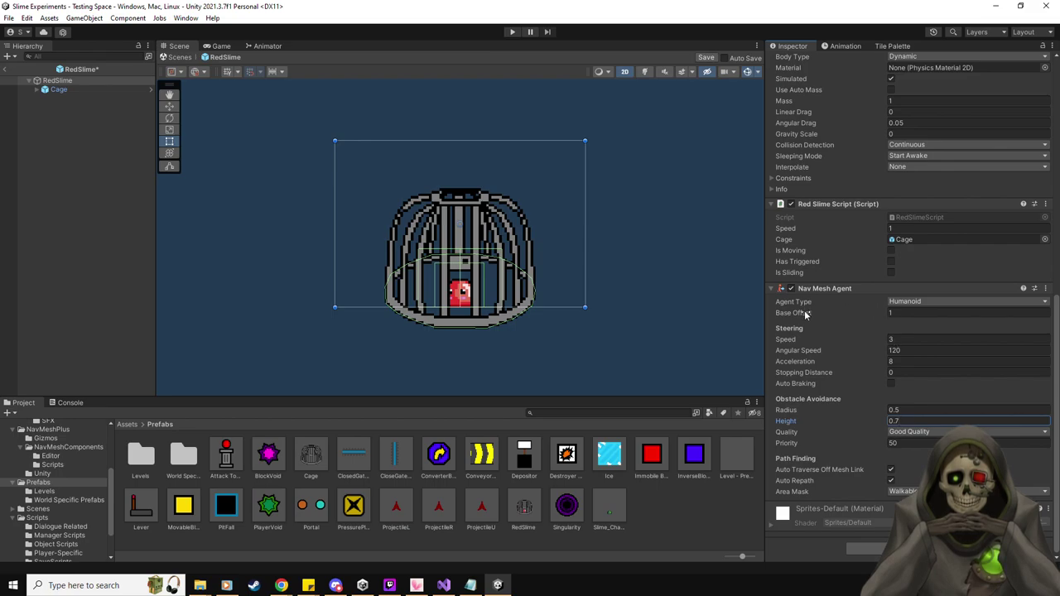
# Set the RedSlime Nav Mesh Agent's Base Offset to 1.1 and save the prefab.
pyautogui.click(914, 313)
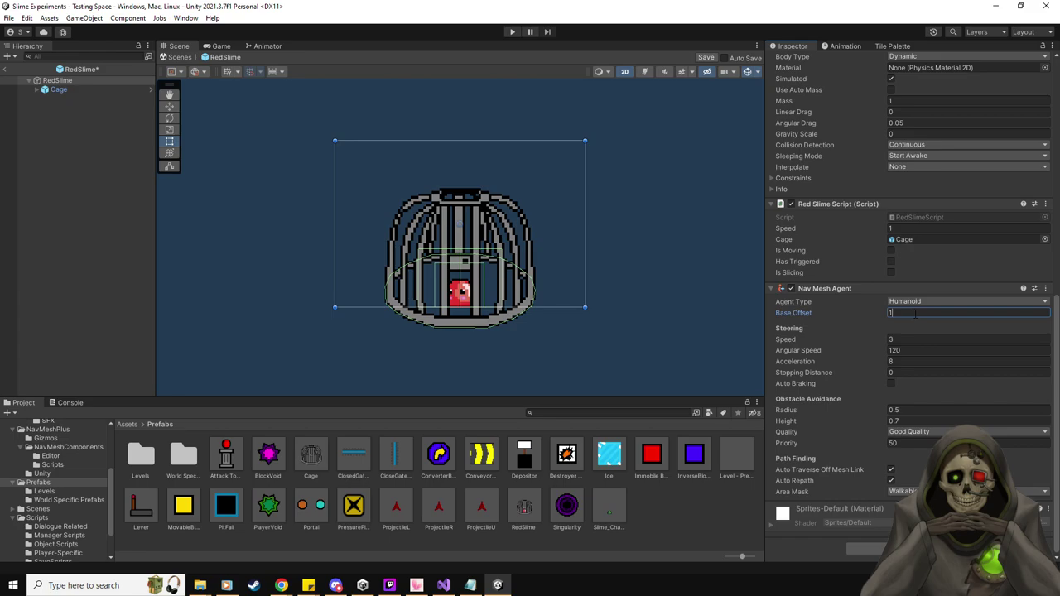
pyautogui.write('0')
pyautogui.press('BackSpace')
pyautogui.write('1')
pyautogui.press('BackSpace')
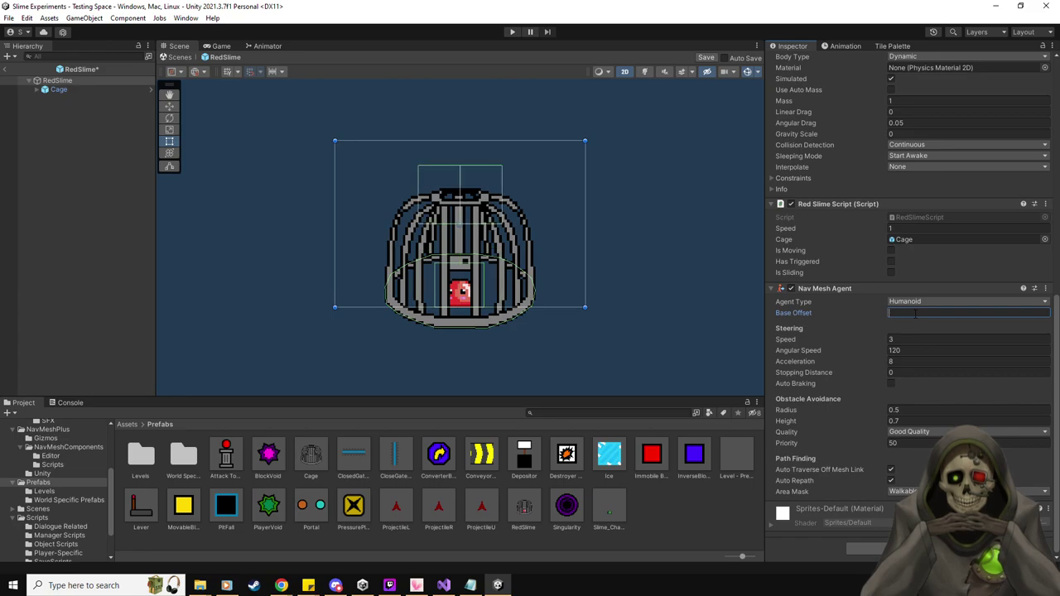
pyautogui.write('-')
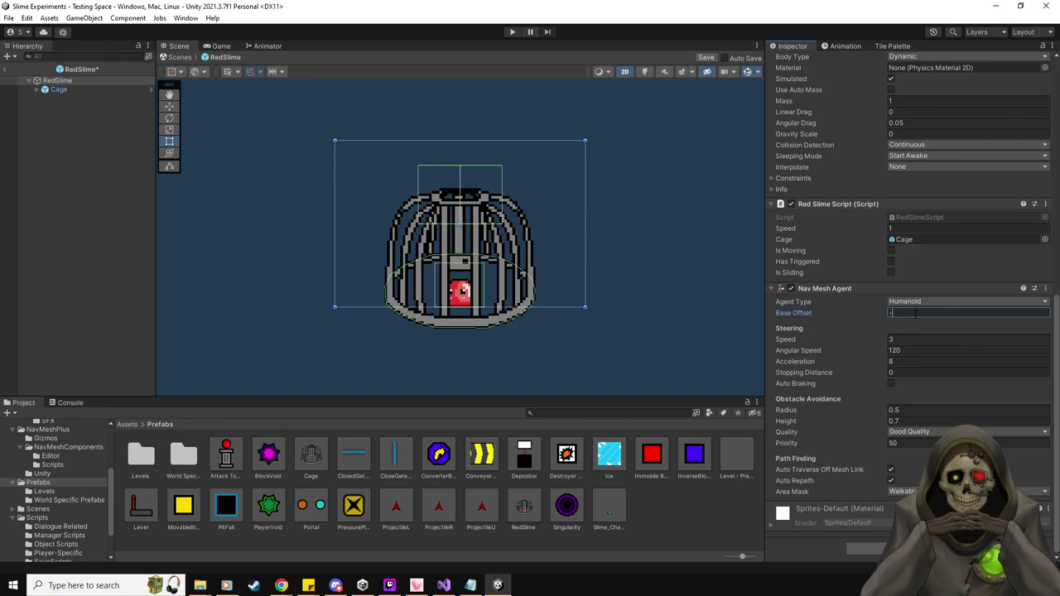
pyautogui.write('0.1')
pyautogui.press('BackSpace')
pyautogui.press('BackSpace')
pyautogui.press('BackSpace')
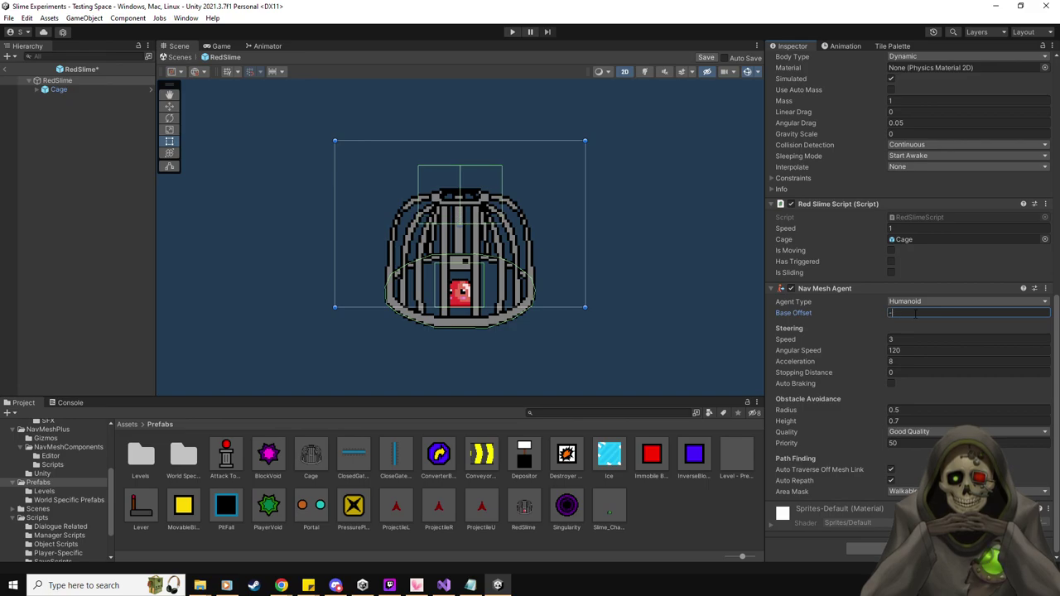
pyautogui.write('1')
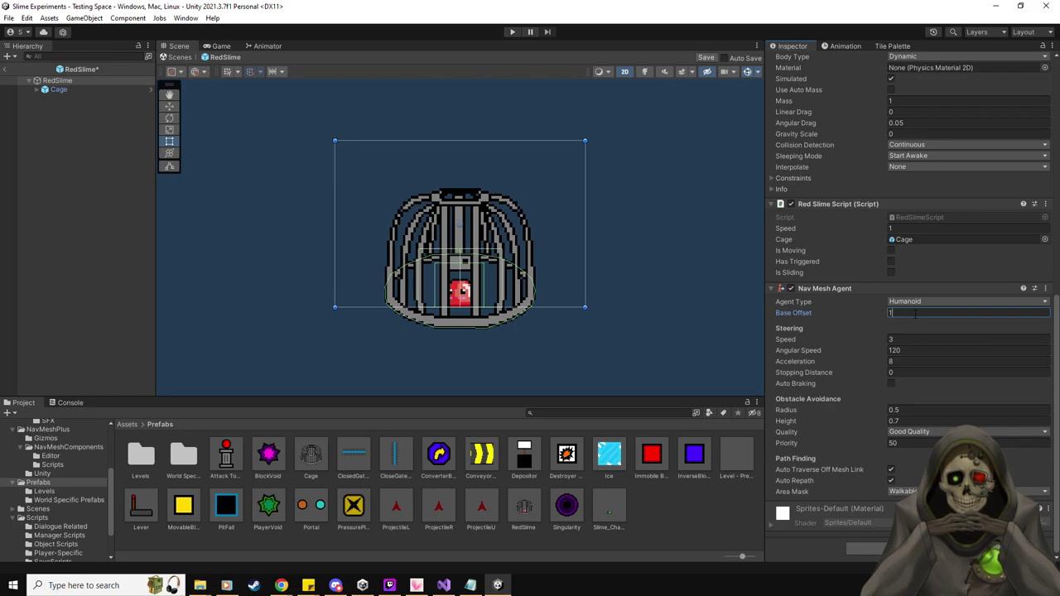
pyautogui.write('.1')
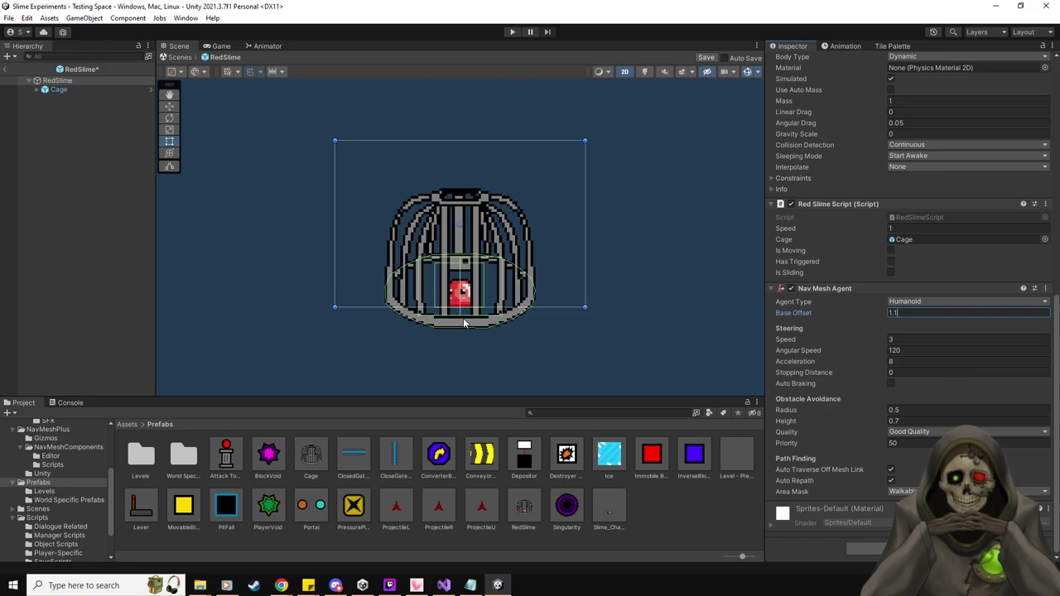
pyautogui.click(706, 57)
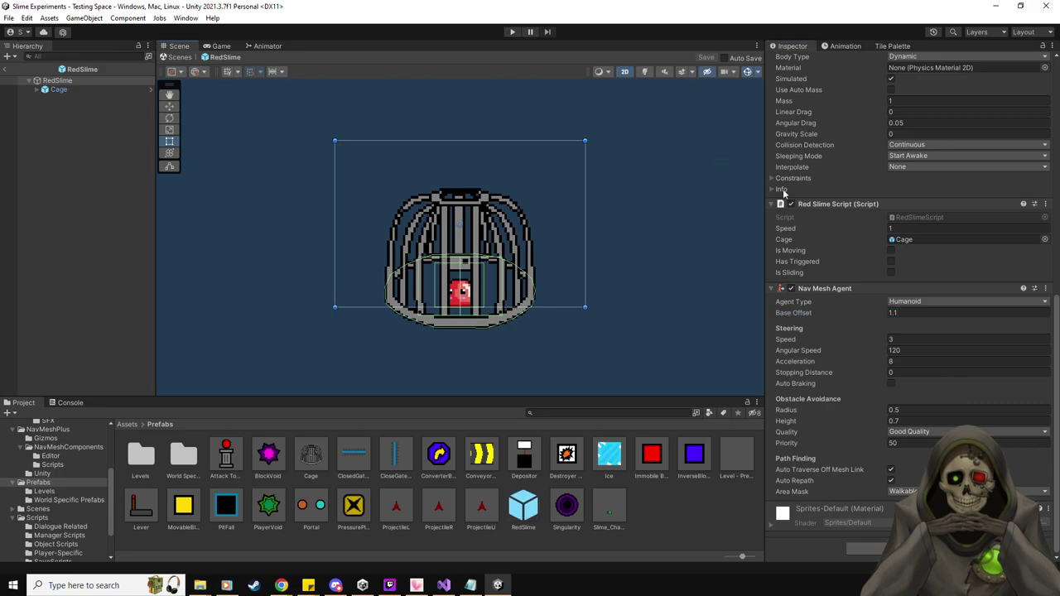
# Set the RedSlime Nav Mesh Agent's Angular Speed to 60 and save the prefab.
pyautogui.click(915, 350)
pyautogui.write('60')
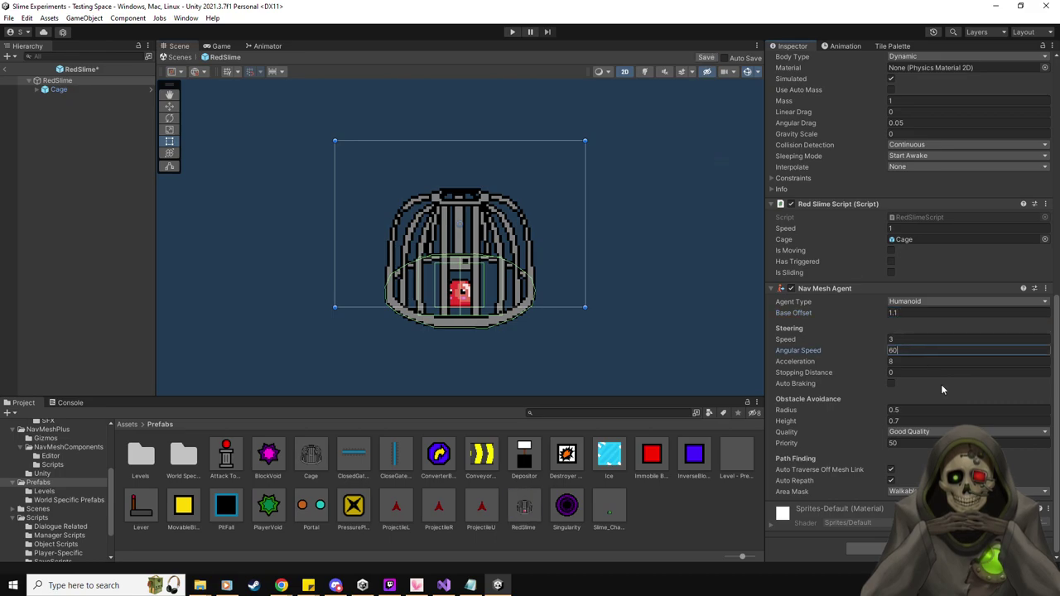
pyautogui.click(702, 58)
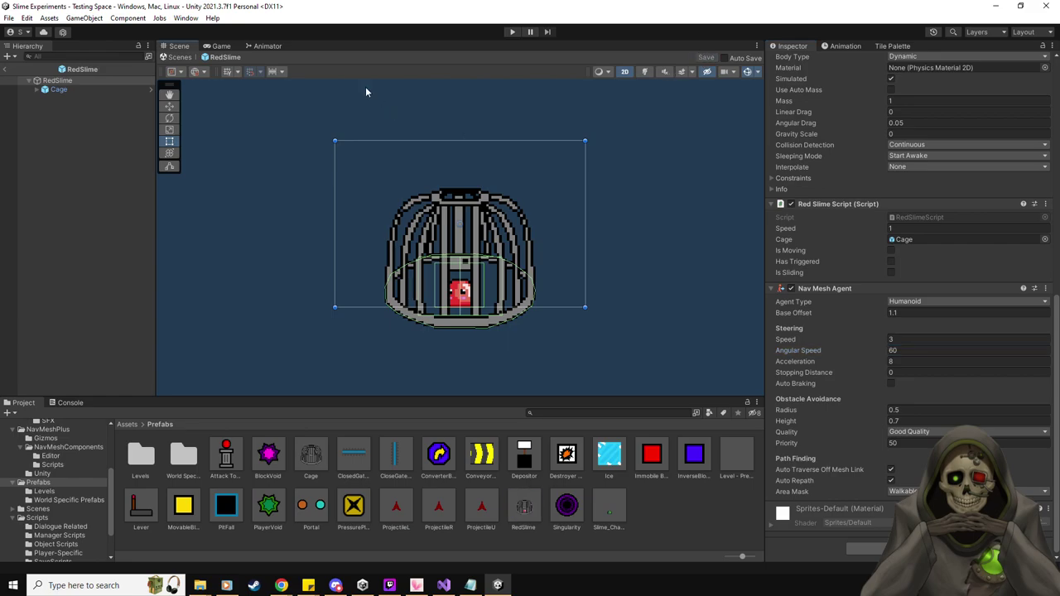
# Playtest the red slime's pathfinding by releasing it from the cage and leading it around all three red blocks.
pyautogui.click(512, 32)
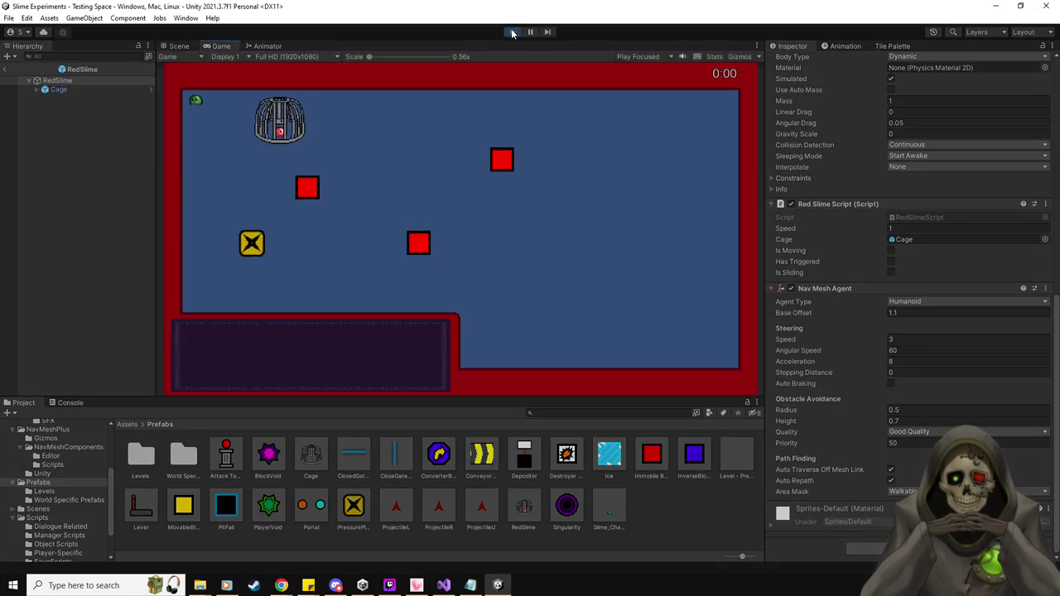
pyautogui.press('Down')
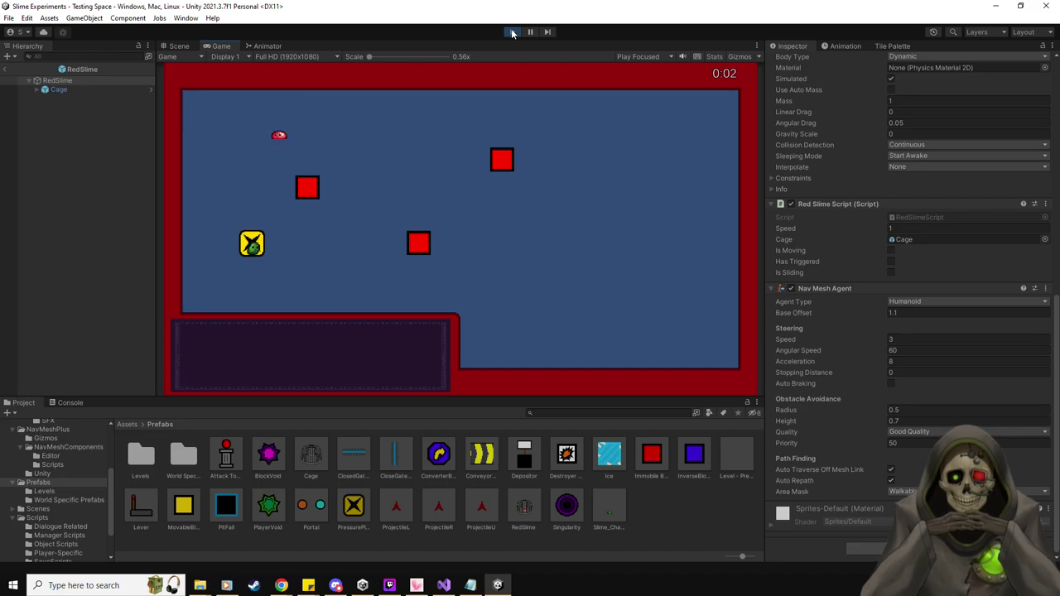
pyautogui.press('Right')
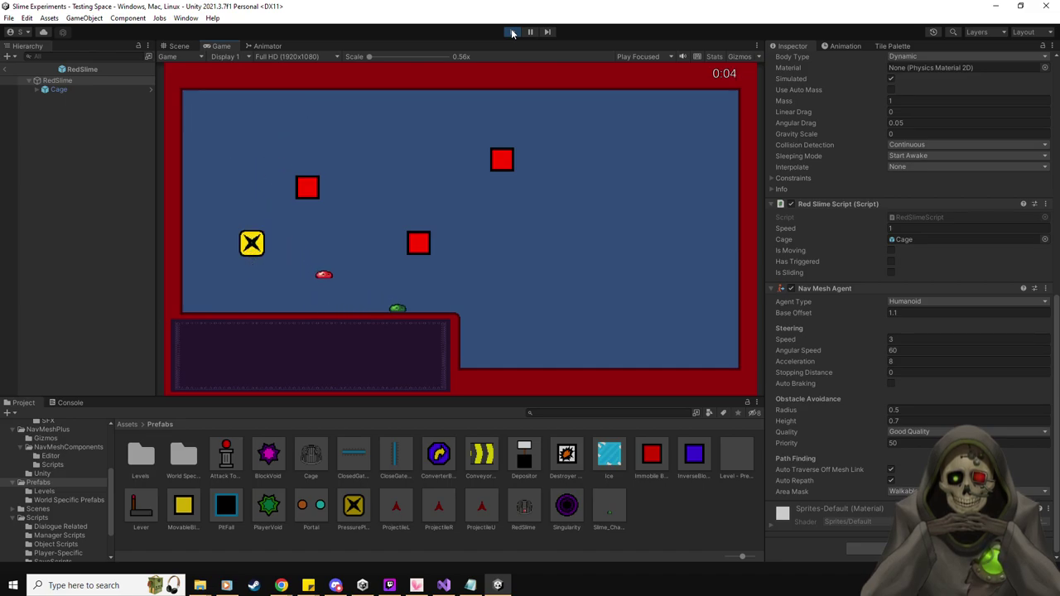
pyautogui.press('Up')
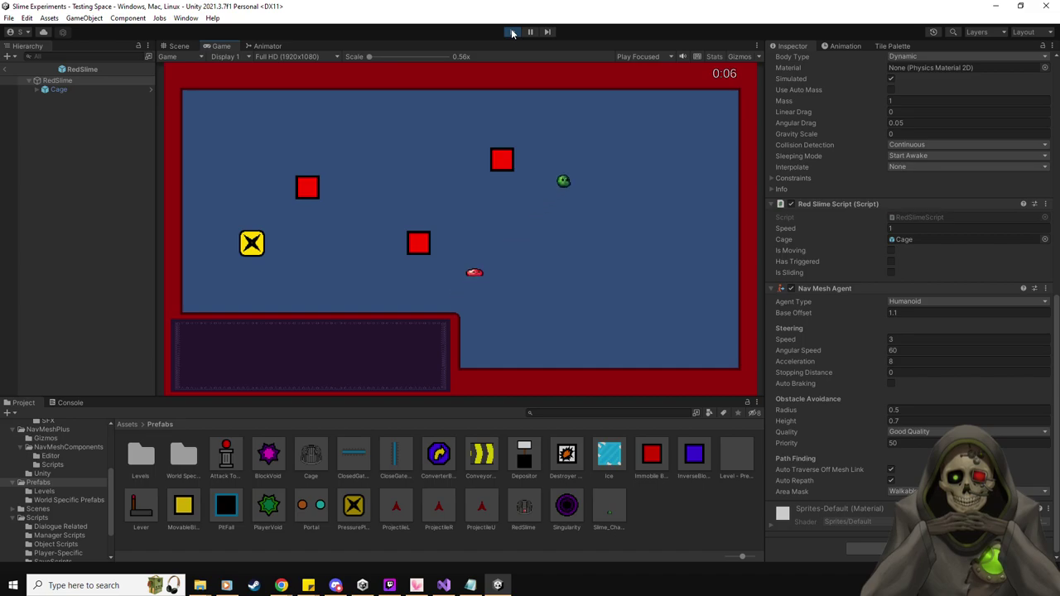
pyautogui.press('Left')
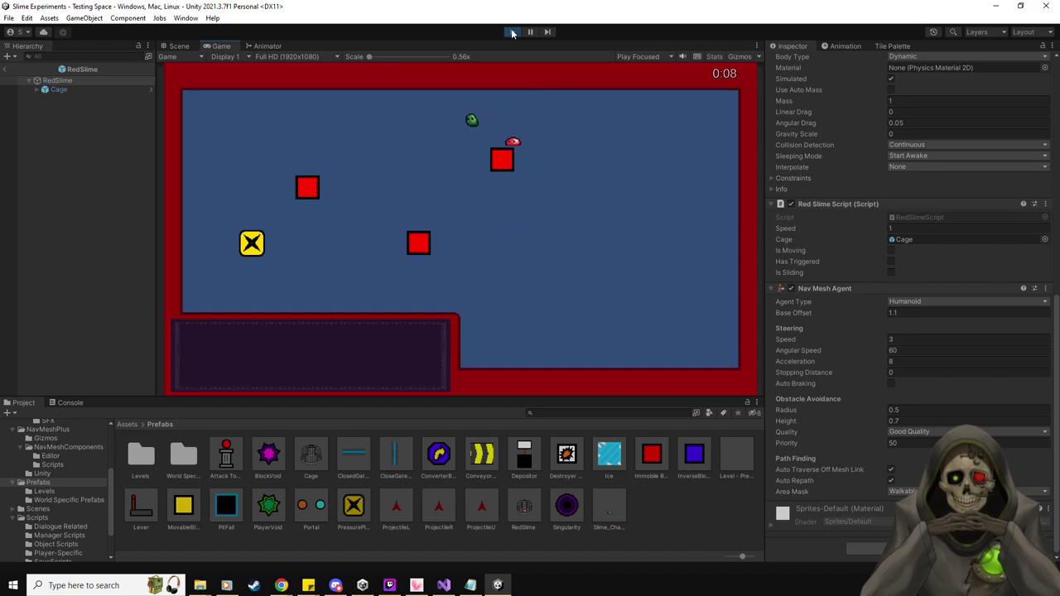
pyautogui.press('Down')
pyautogui.press('Right')
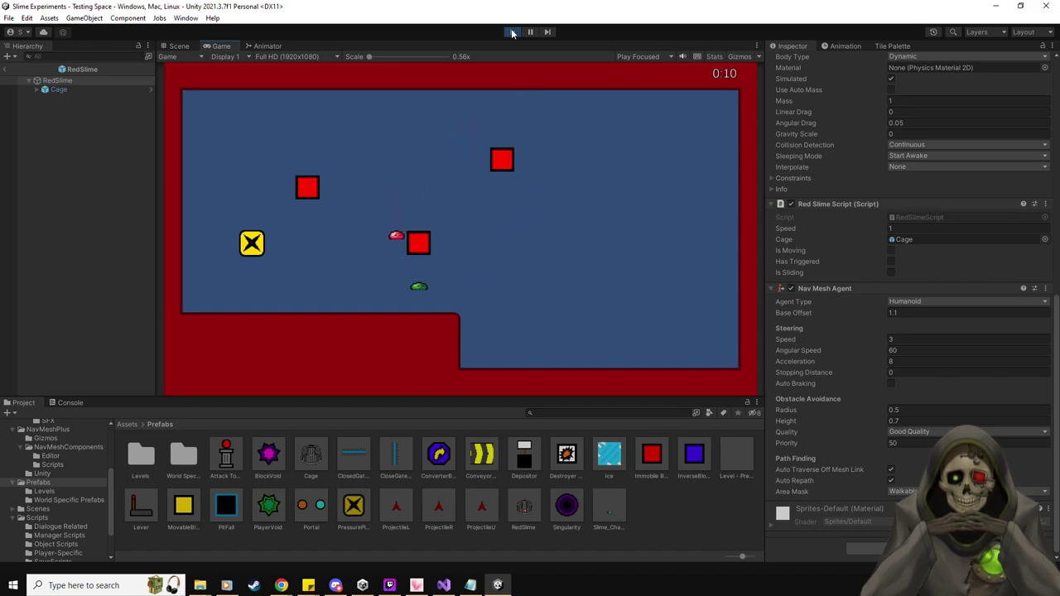
pyautogui.press('Up')
pyautogui.press('Right')
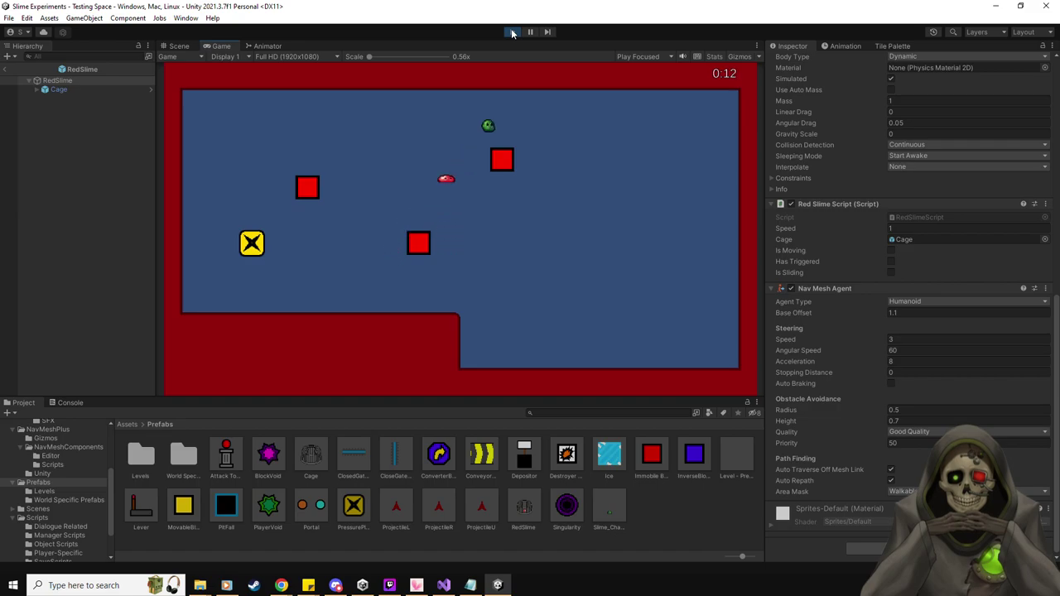
pyautogui.press('Down')
pyautogui.press('Left')
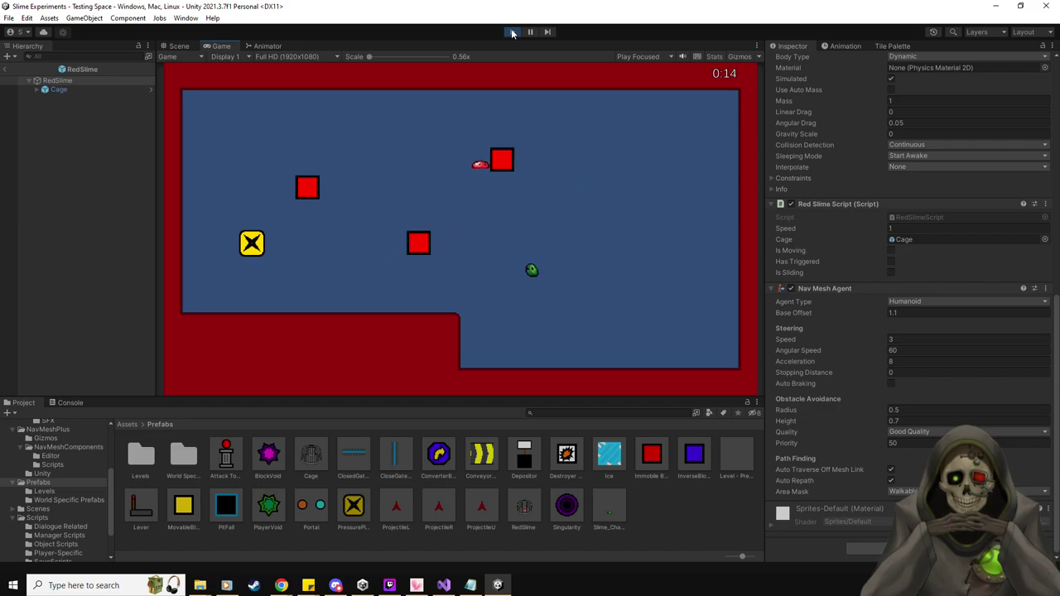
pyautogui.press('Up')
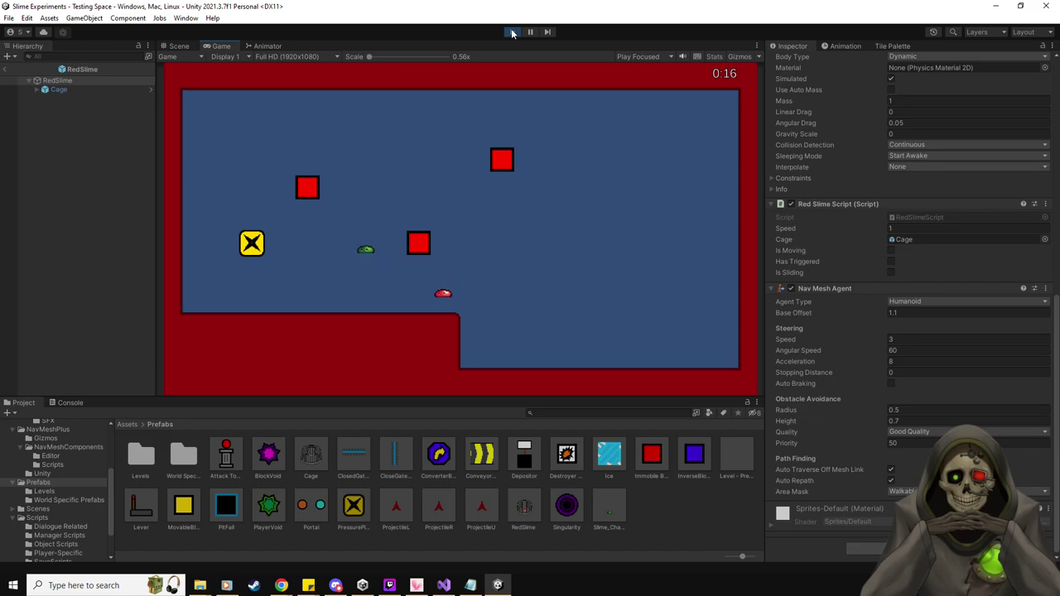
pyautogui.press('Left')
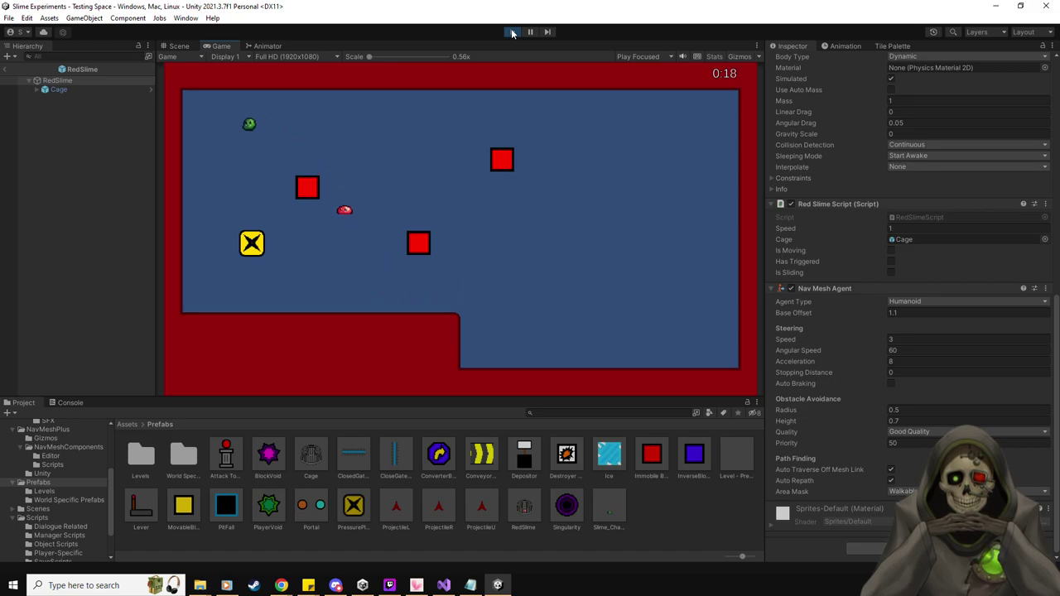
pyautogui.press('Down')
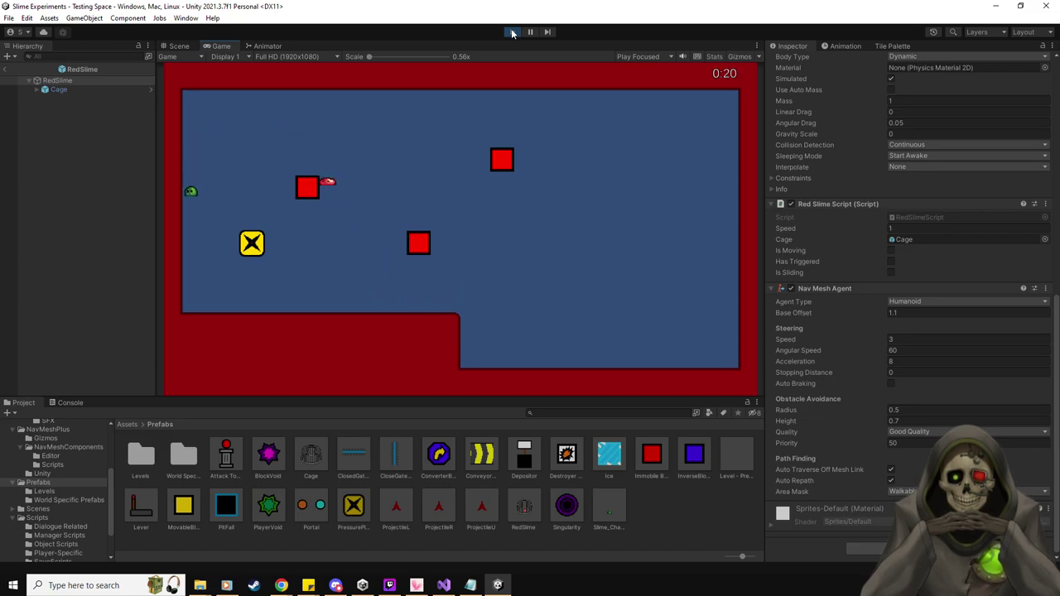
pyautogui.press('Up')
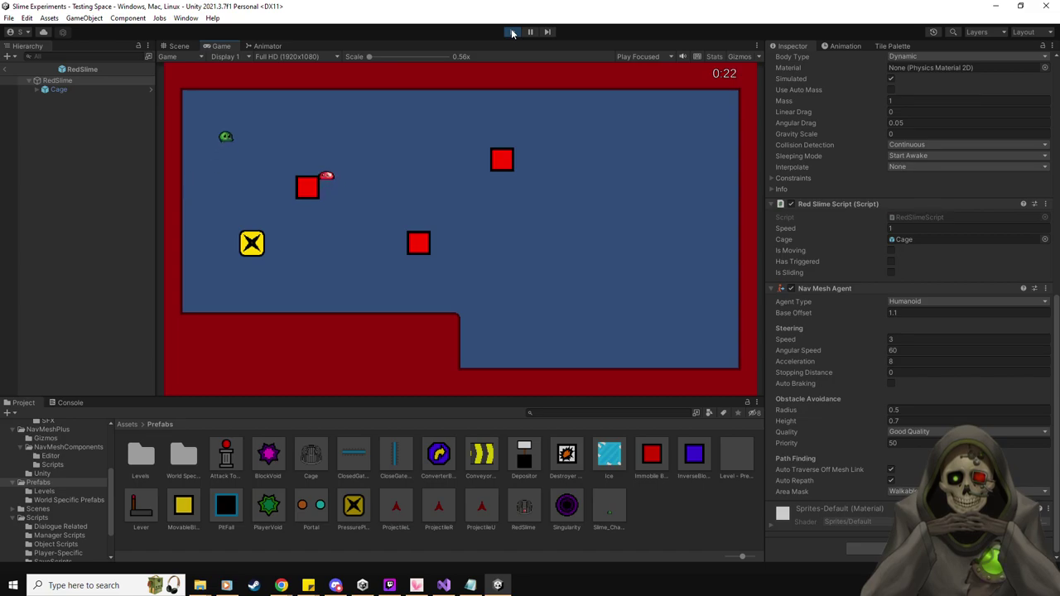
pyautogui.press('Down')
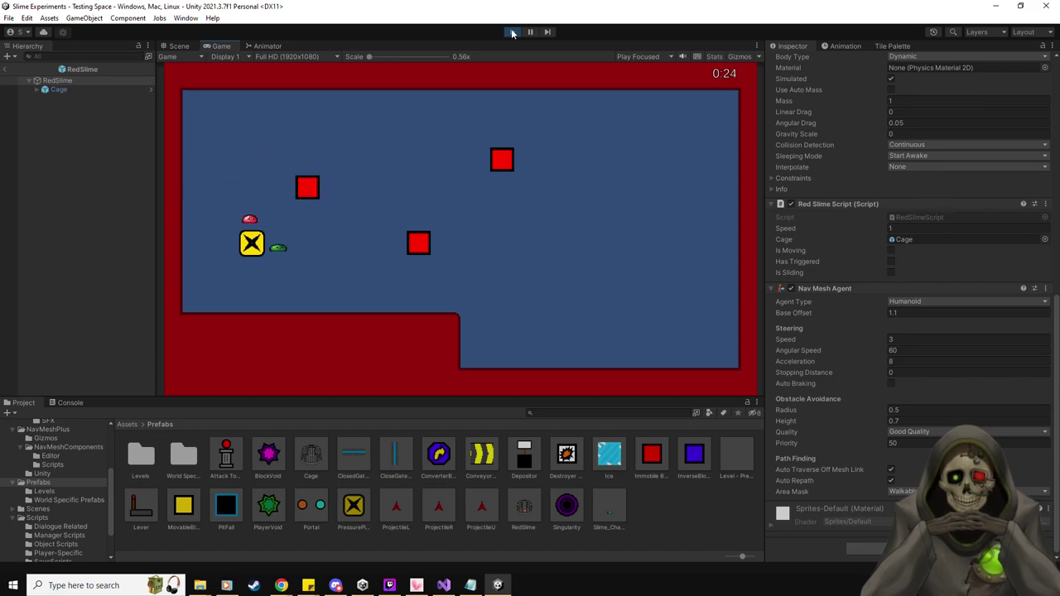
pyautogui.press('Right')
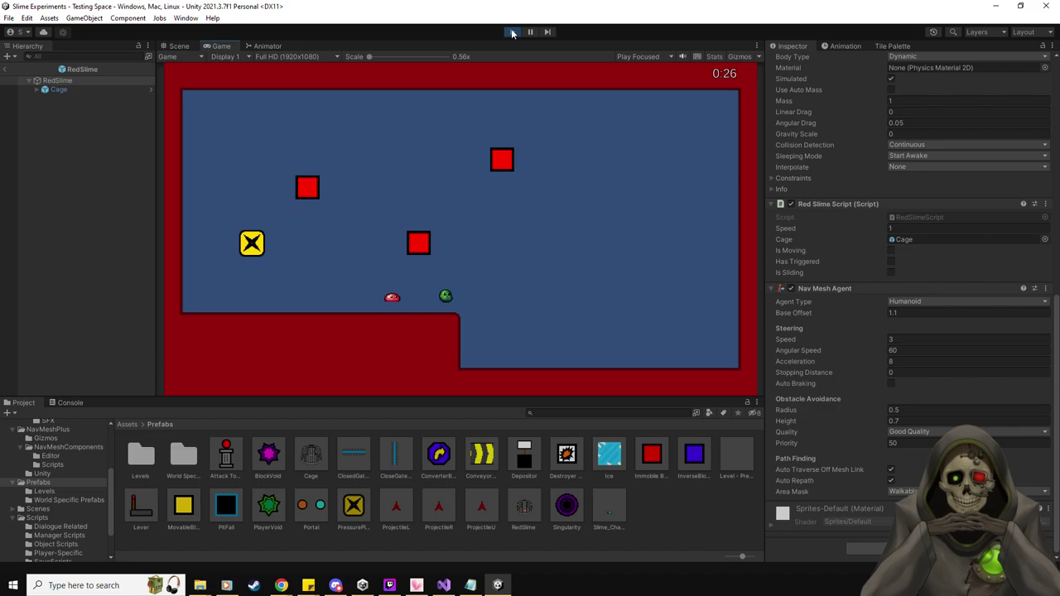
pyautogui.click(512, 33)
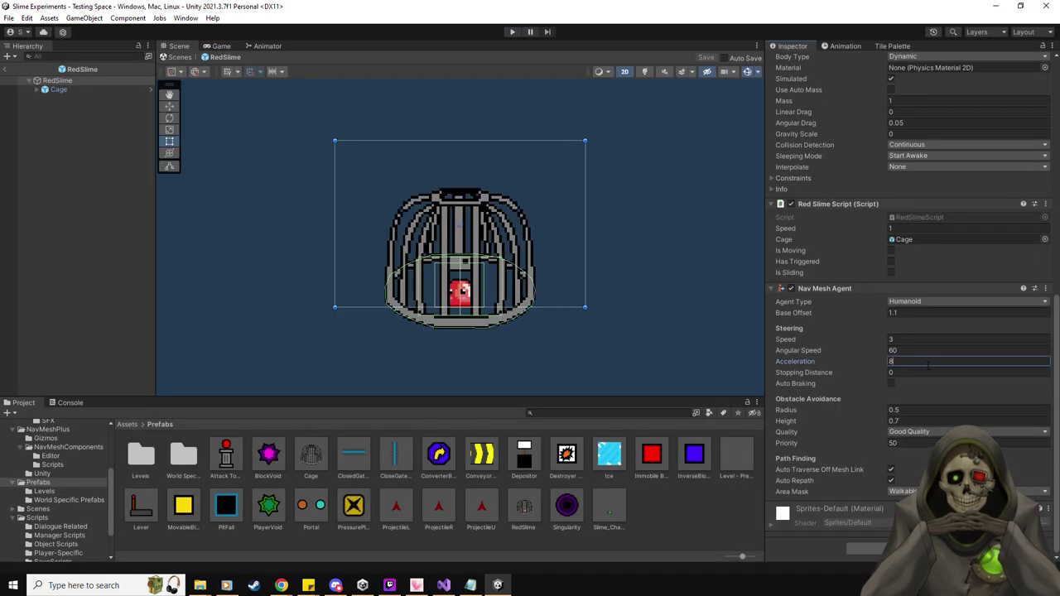
# Set the RedSlime Nav Mesh Agent's Acceleration to 3 and save the prefab.
pyautogui.write('3')
pyautogui.click(515, 31)
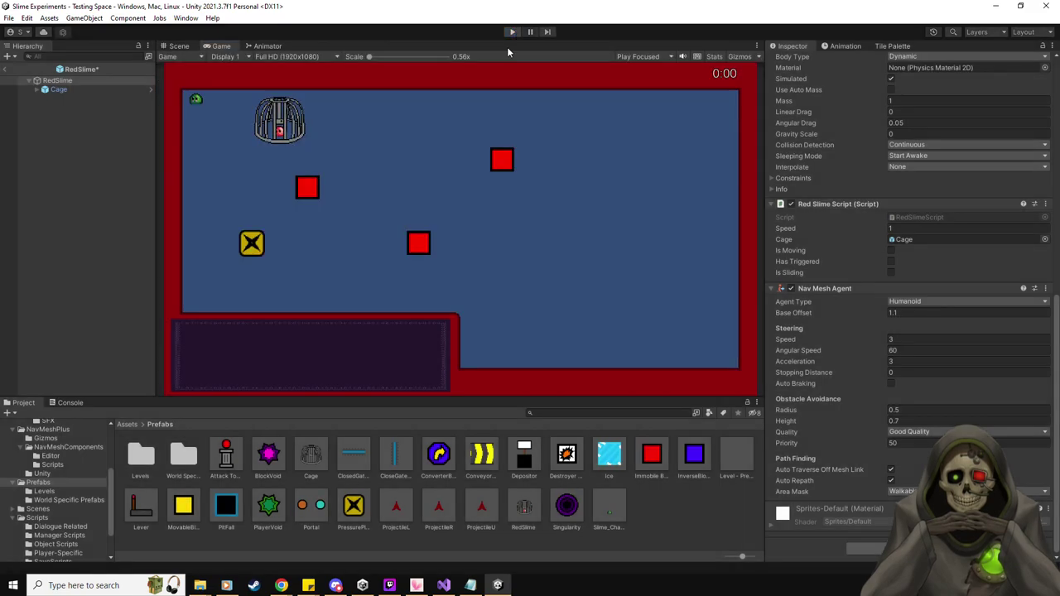
pyautogui.click(511, 32)
pyautogui.click(703, 58)
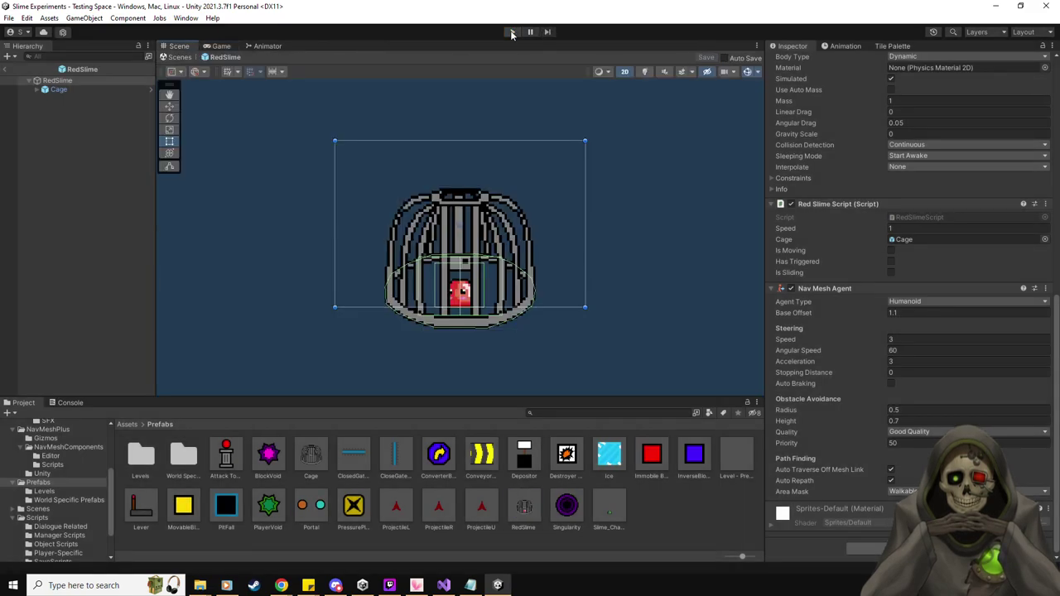
# Set the RedSlime Nav Mesh Agent's obstacle avoidance radius to 0.7 and height to 1.
pyautogui.click(918, 409)
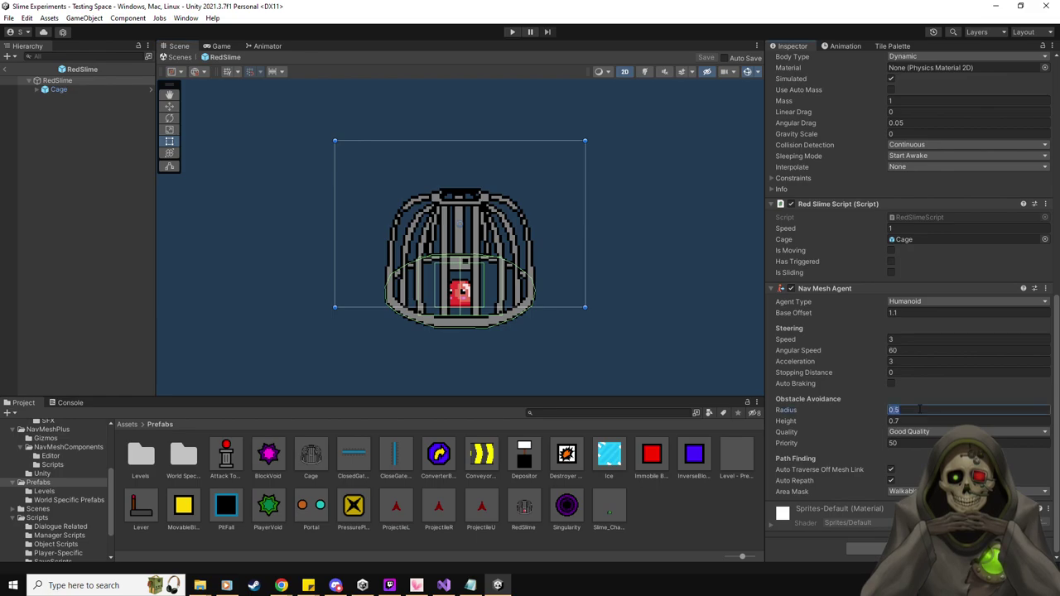
pyautogui.write('0.6')
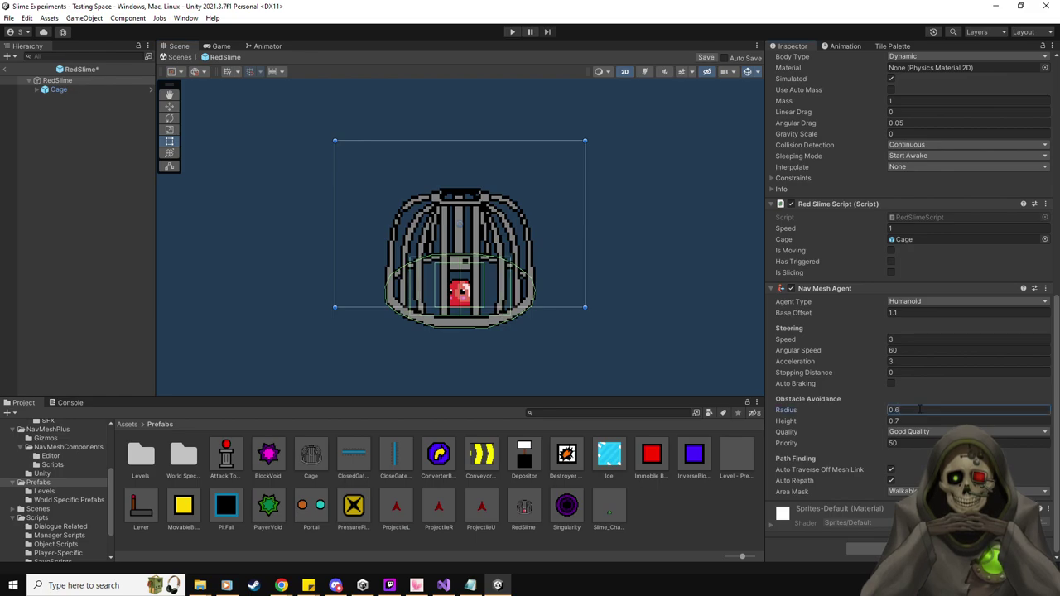
pyautogui.press('BackSpace')
pyautogui.write('7')
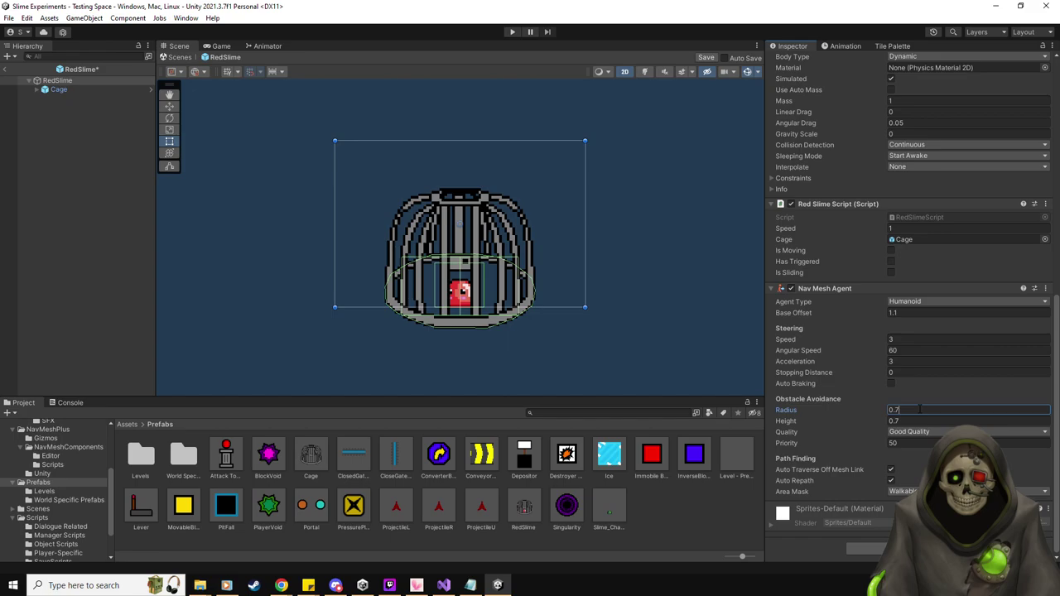
pyautogui.press('Tab')
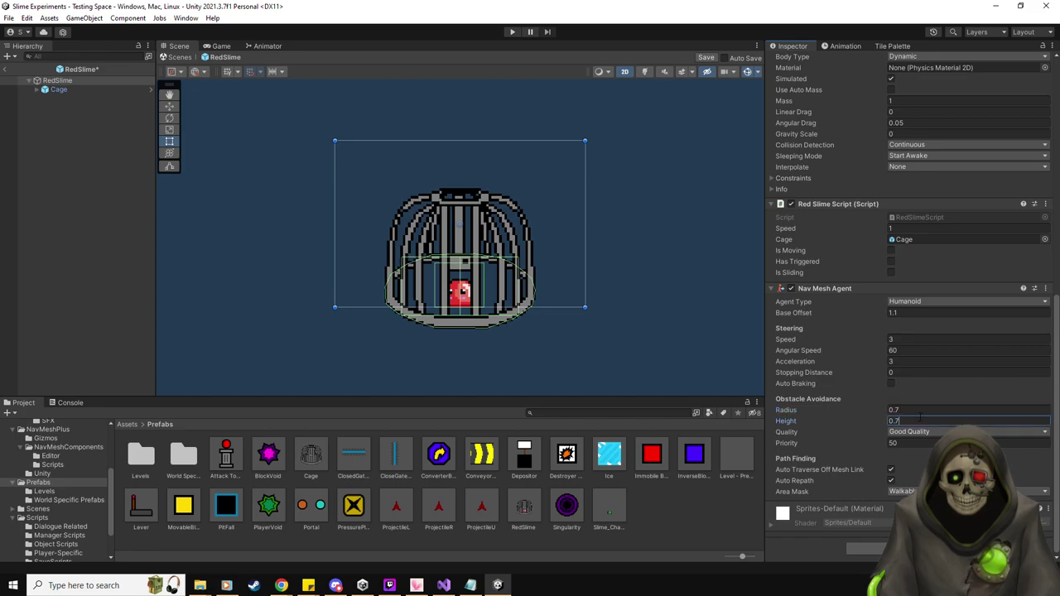
pyautogui.write('0.8')
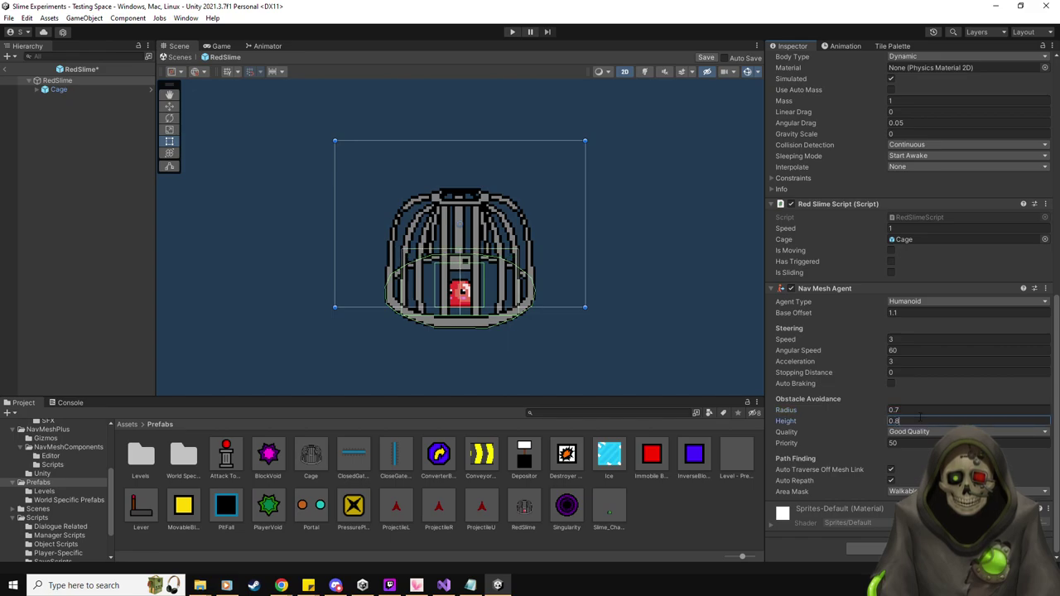
pyautogui.press('BackSpace')
pyautogui.write('9')
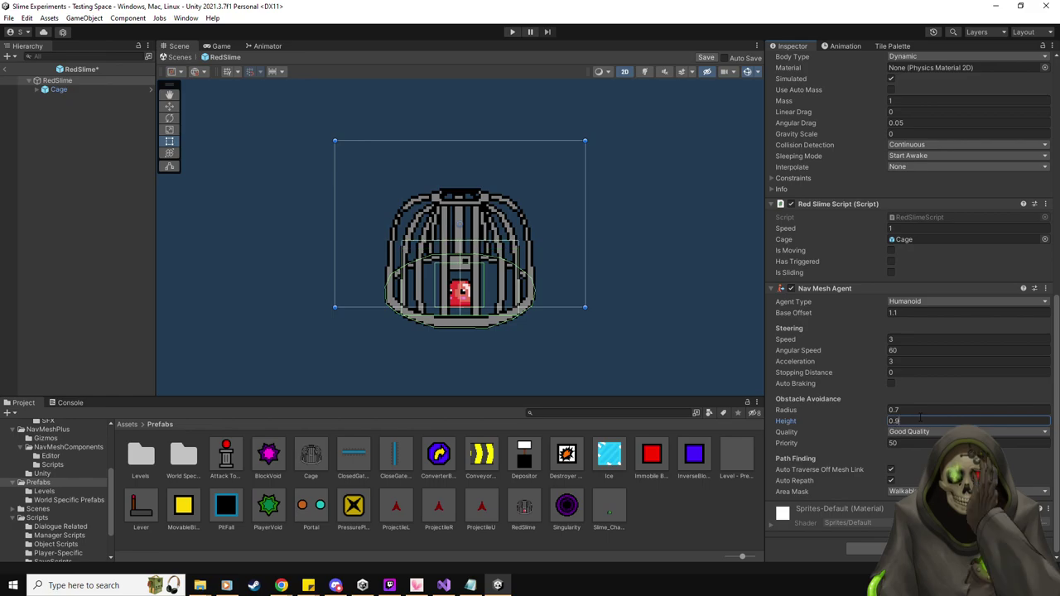
pyautogui.press('BackSpace')
pyautogui.write('10')
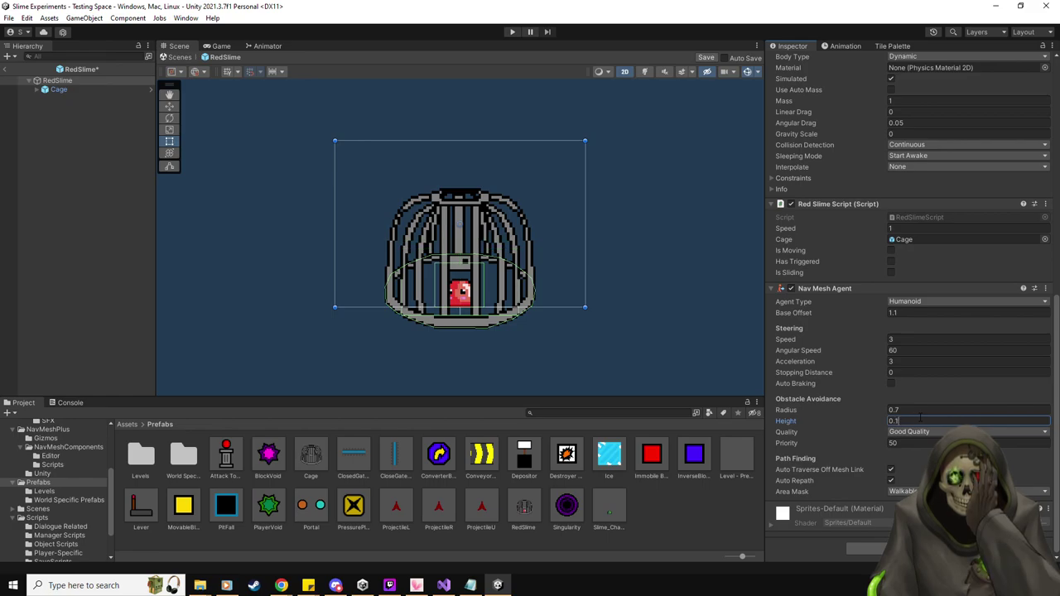
pyautogui.press('BackSpace')
pyautogui.press('BackSpace')
pyautogui.write('1')
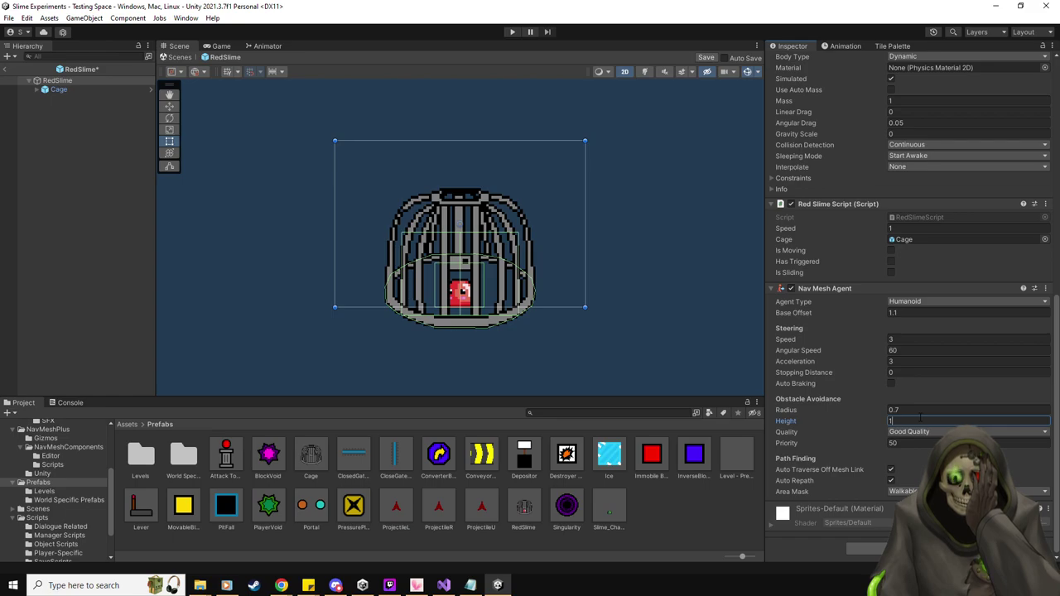
# Save the RedSlime prefab and playtest how the red slime gets around the upper red block.
pyautogui.click(706, 58)
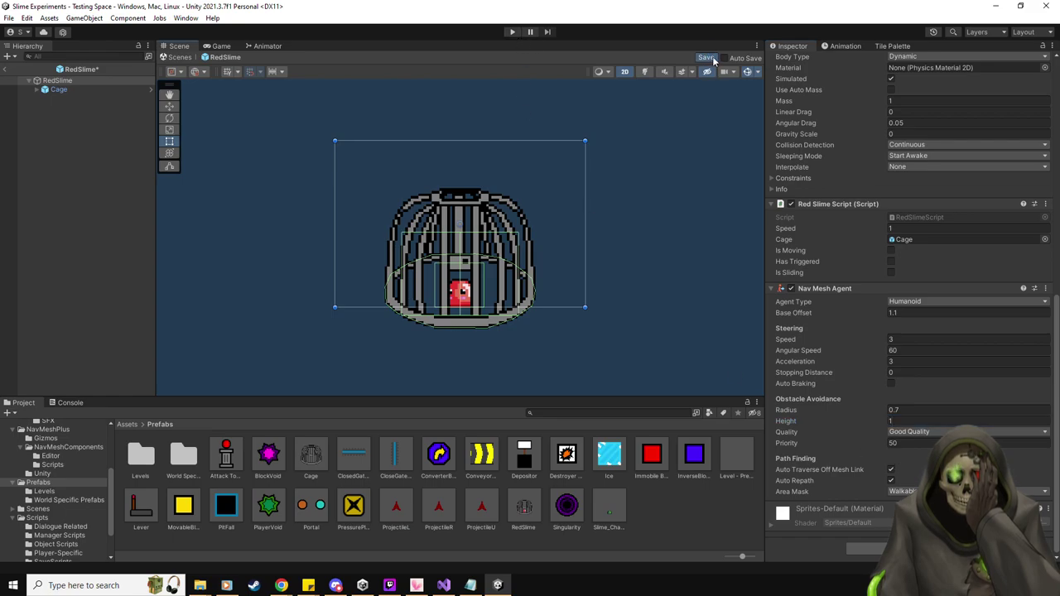
pyautogui.click(511, 32)
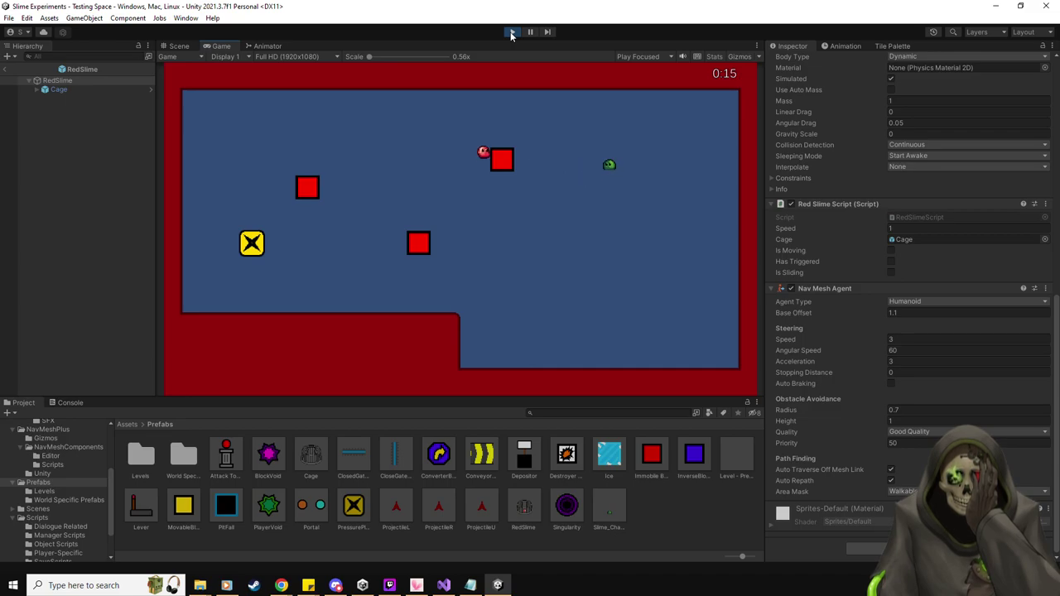
pyautogui.click(512, 32)
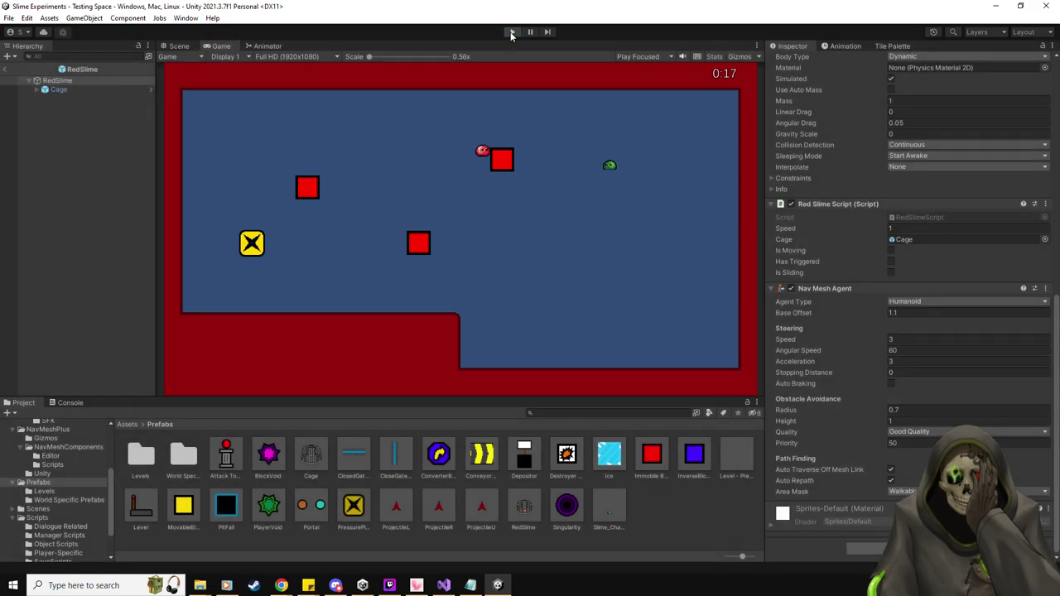
pyautogui.rightClick(855, 288)
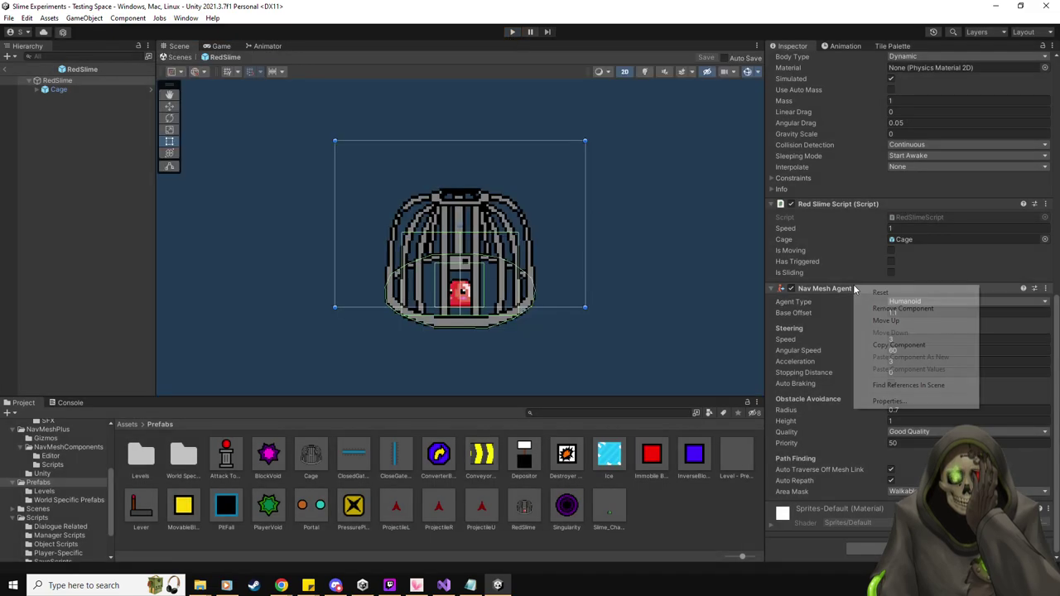
pyautogui.click(863, 295)
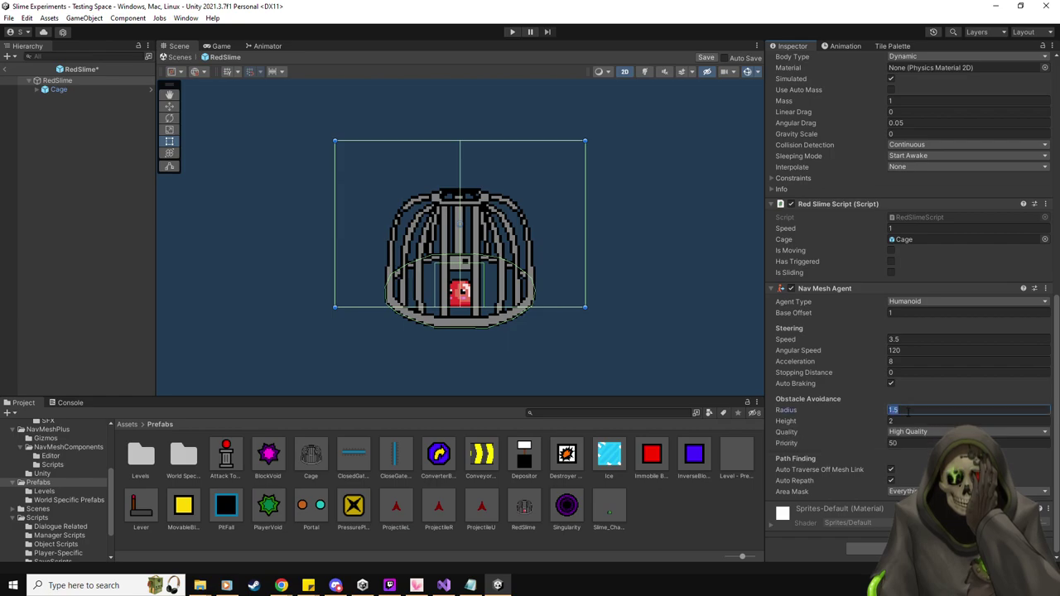
pyautogui.moveTo(483, 138); pyautogui.dragTo(462, 198)
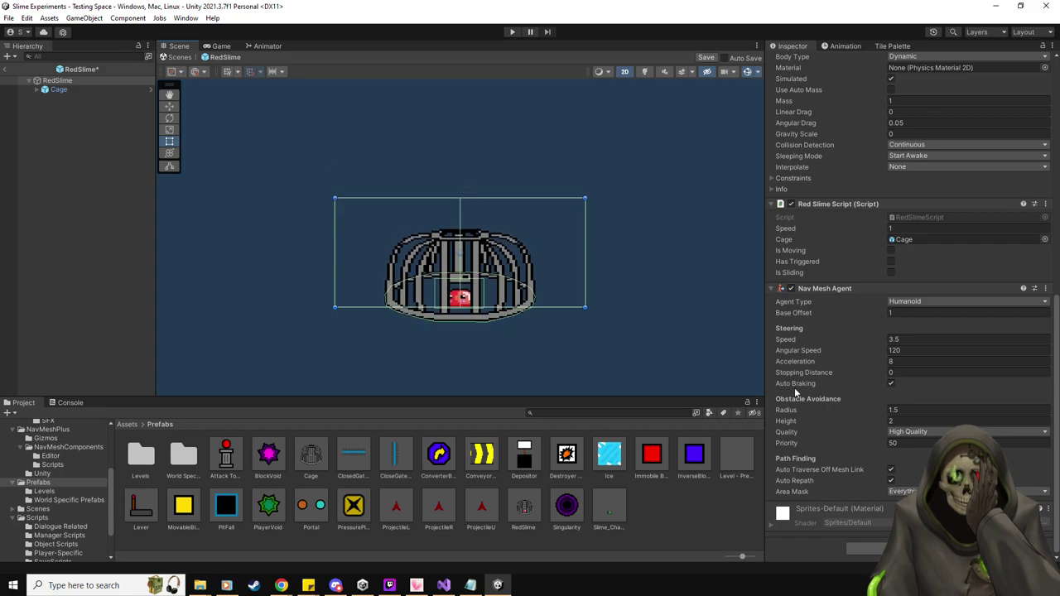
pyautogui.rightClick(905, 291)
pyautogui.press('Escape')
pyautogui.hotkey('ctrl', 'z')
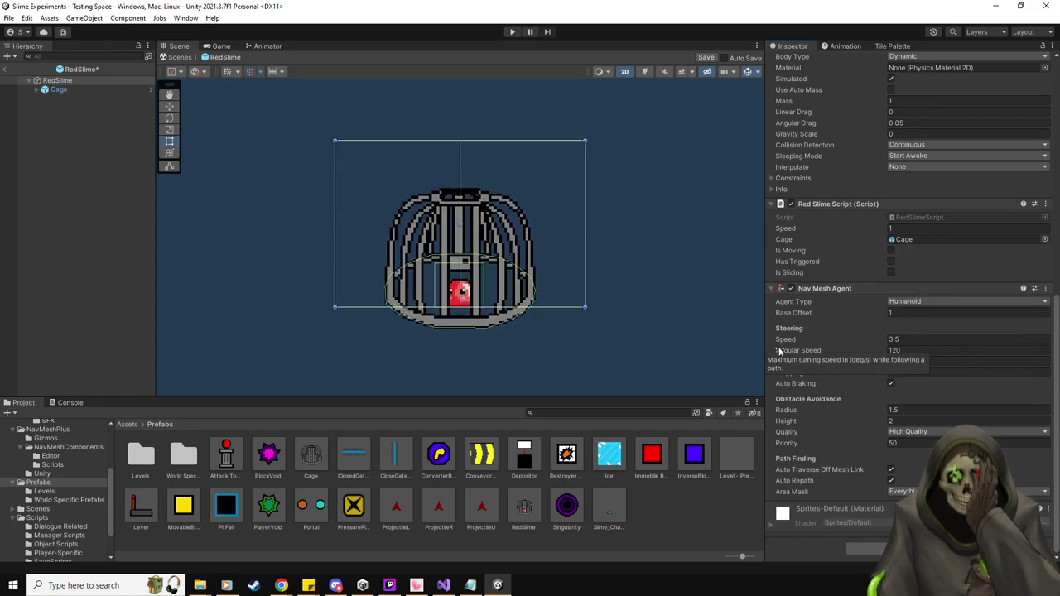
pyautogui.hotkey('ctrl', 'z')
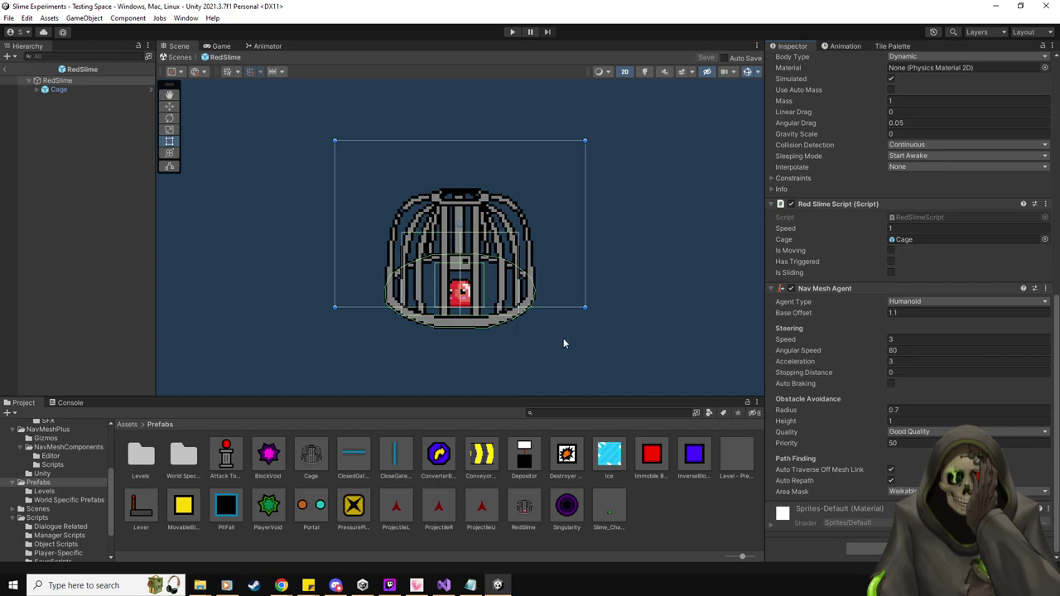
# Reset the RedSlime Nav Mesh Agent component to its defaults and set its Base Offset to 1.1.
pyautogui.rightClick(905, 292)
pyautogui.click(911, 296)
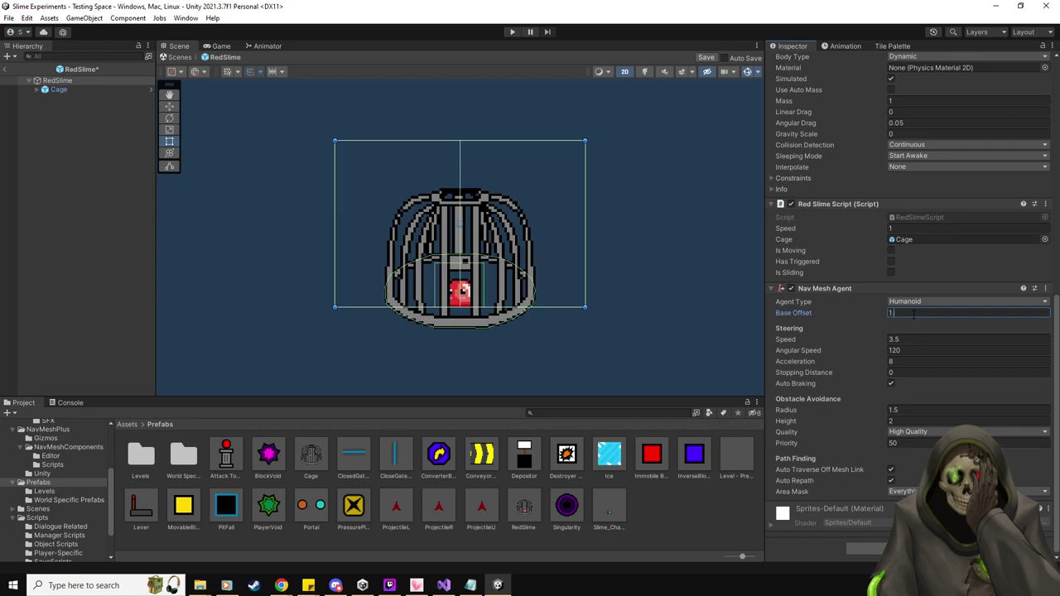
pyautogui.write('.1')
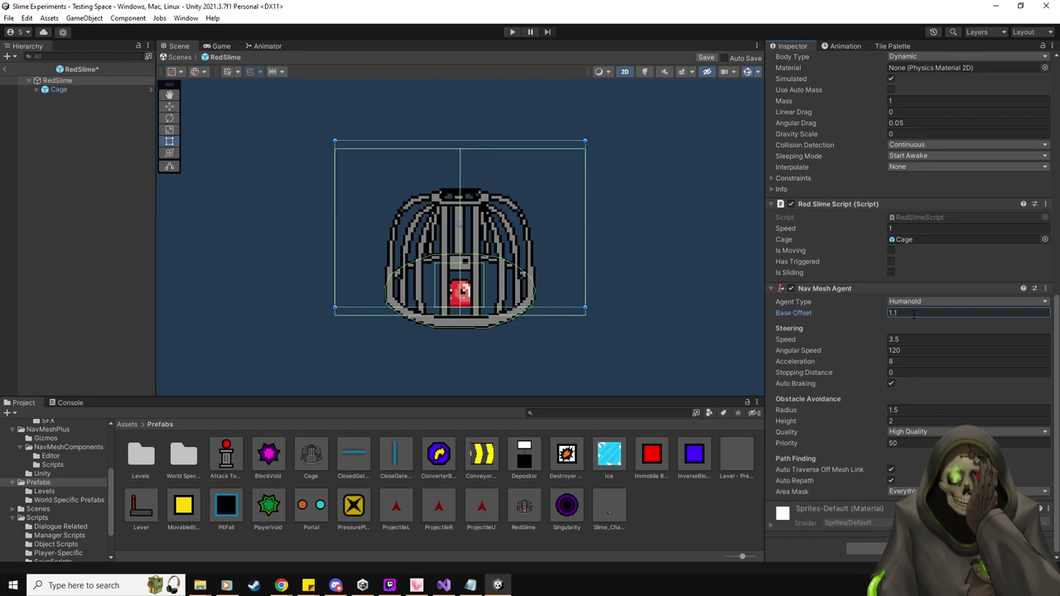
# Set the RedSlime Nav Mesh Agent's obstacle avoidance Radius to 1 and its Base Offset to 1.6.
pyautogui.click(914, 410)
pyautogui.write('1')
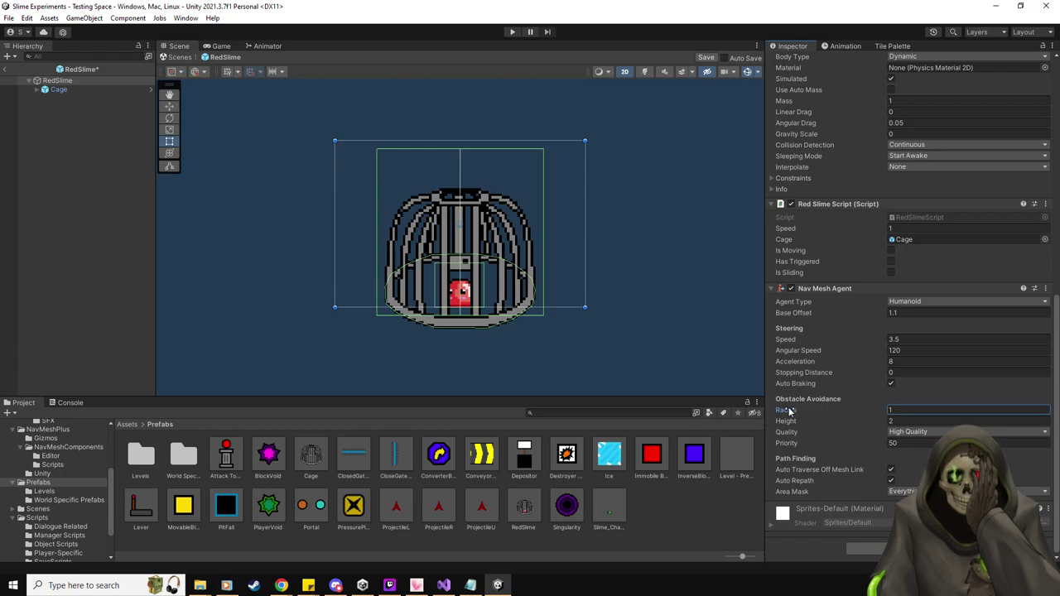
pyautogui.click(919, 313)
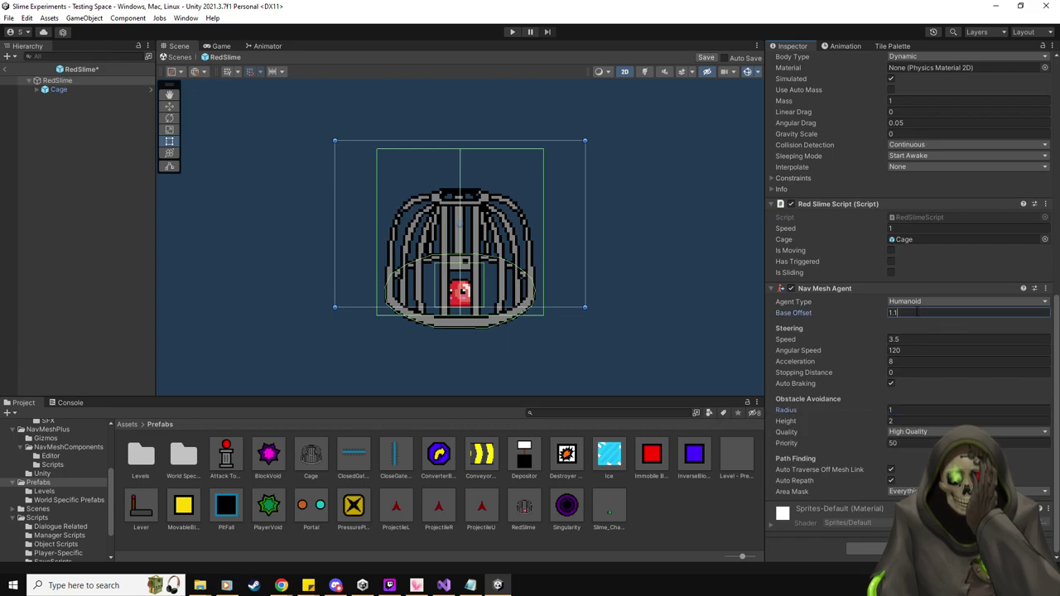
pyautogui.write('1.5')
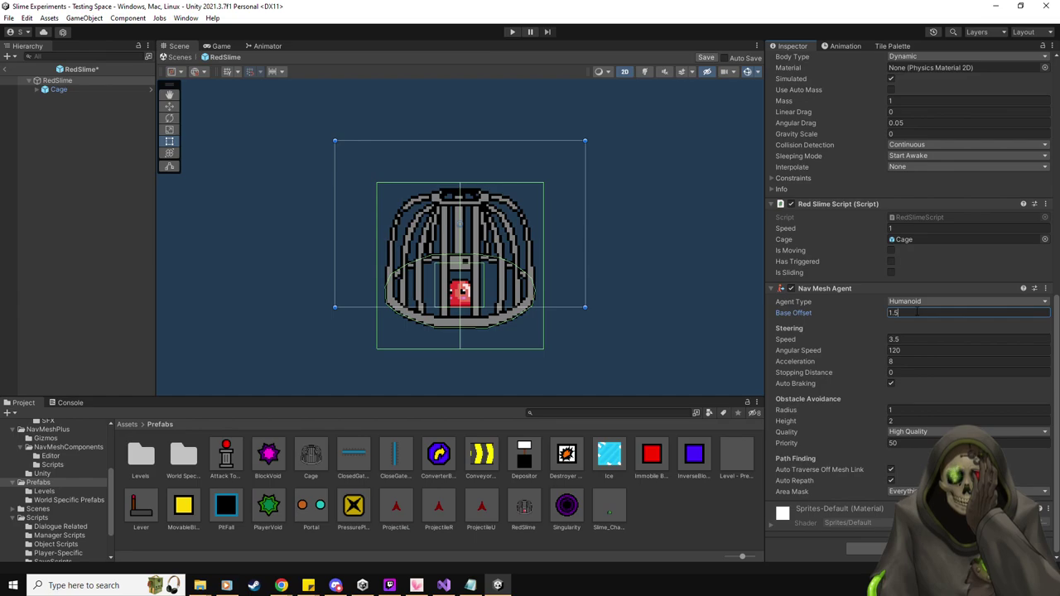
pyautogui.press('BackSpace')
pyautogui.write('6')
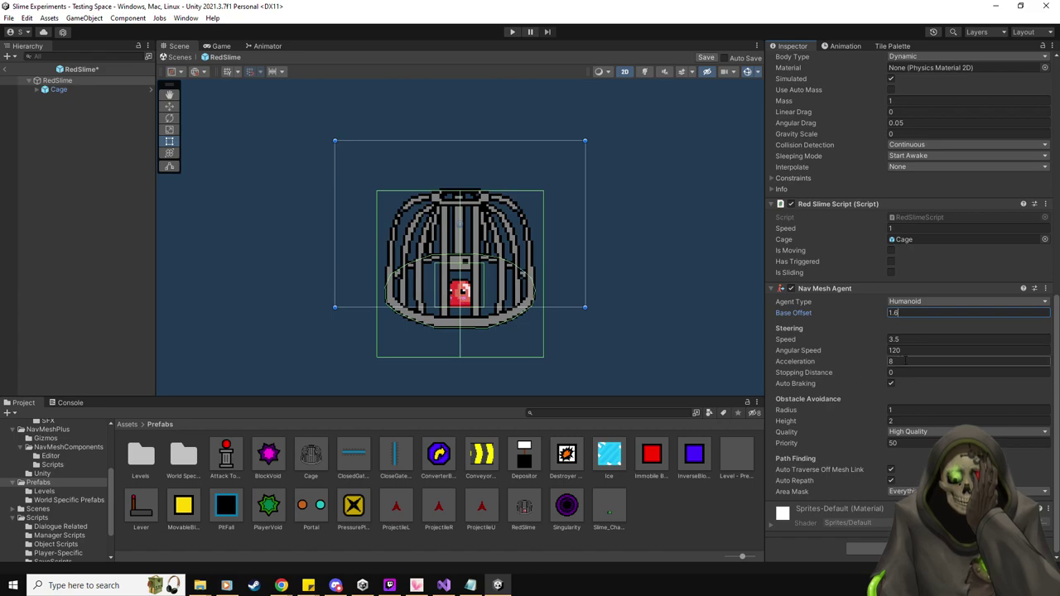
# Set the Nav Mesh Agent's steering Speed to 2 and Angular Speed to 60.
pyautogui.click(907, 340)
pyautogui.write('2')
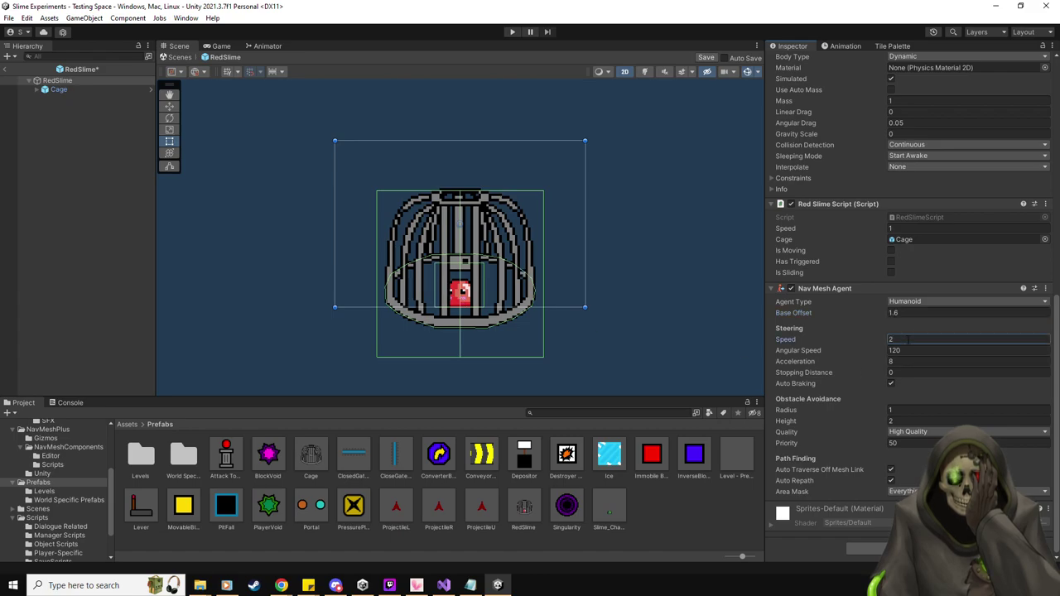
pyautogui.click(906, 350)
pyautogui.write('60')
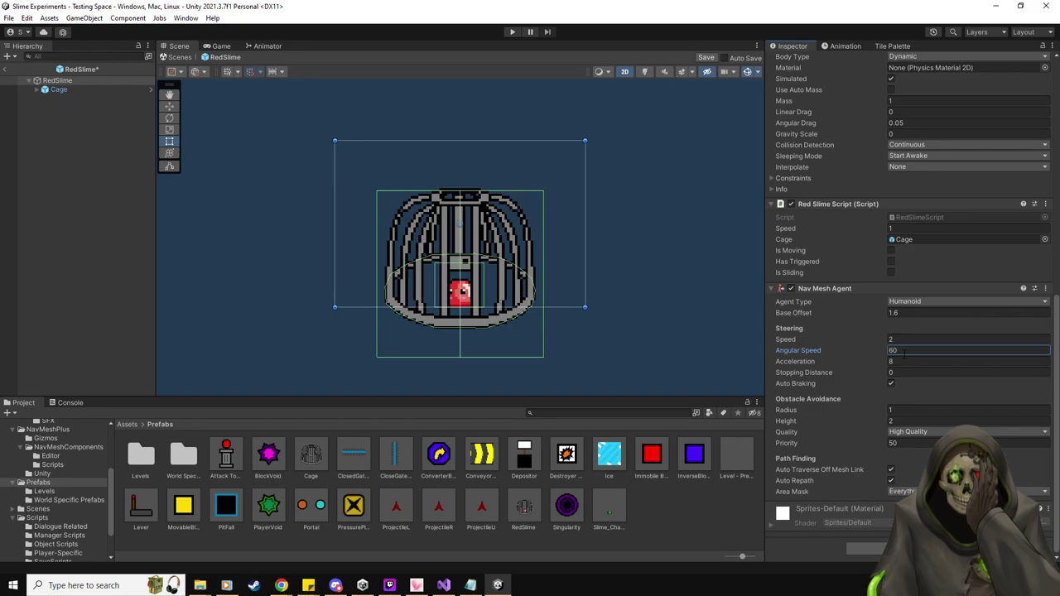
# Set the agent's obstacle avoidance Quality to Good Quality and its Area Mask to Walkable.
pyautogui.click(932, 432)
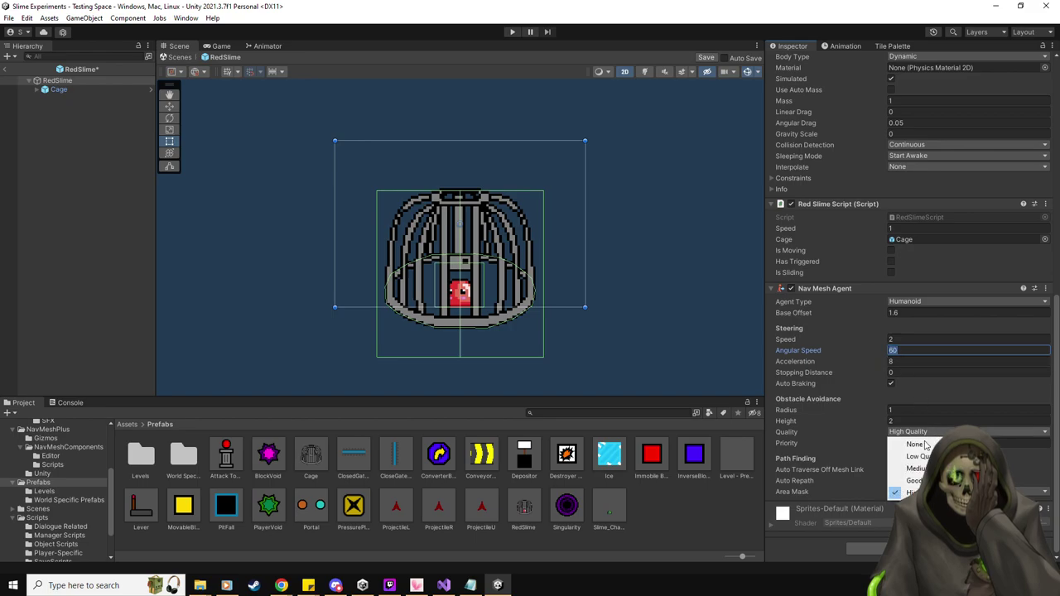
pyautogui.click(911, 480)
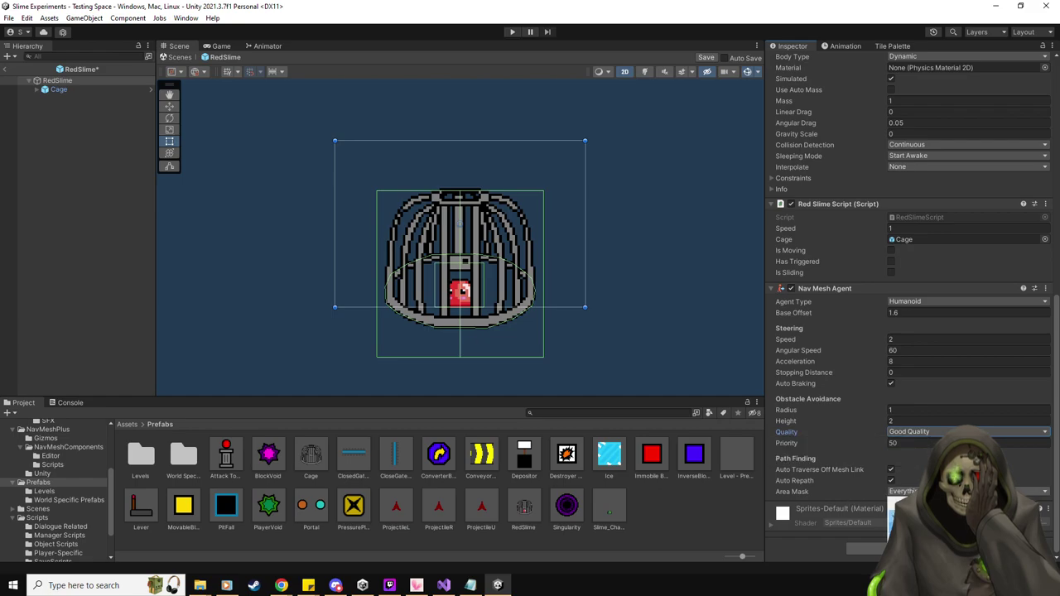
pyautogui.click(919, 530)
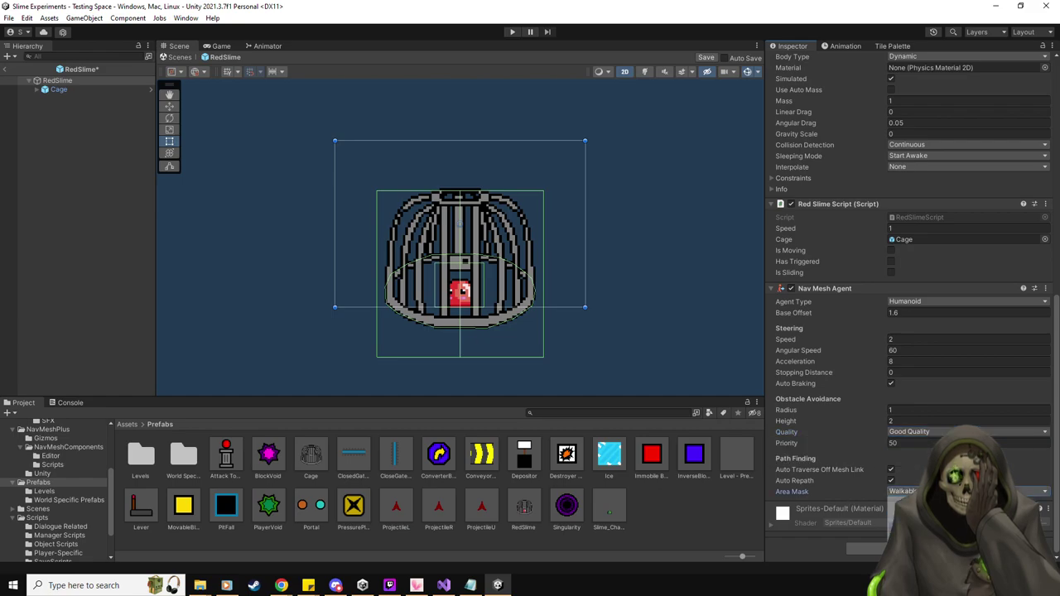
# Turn off Auto Braking, set the agent's Acceleration to 3, and save the RedSlime prefab.
pyautogui.click(816, 459)
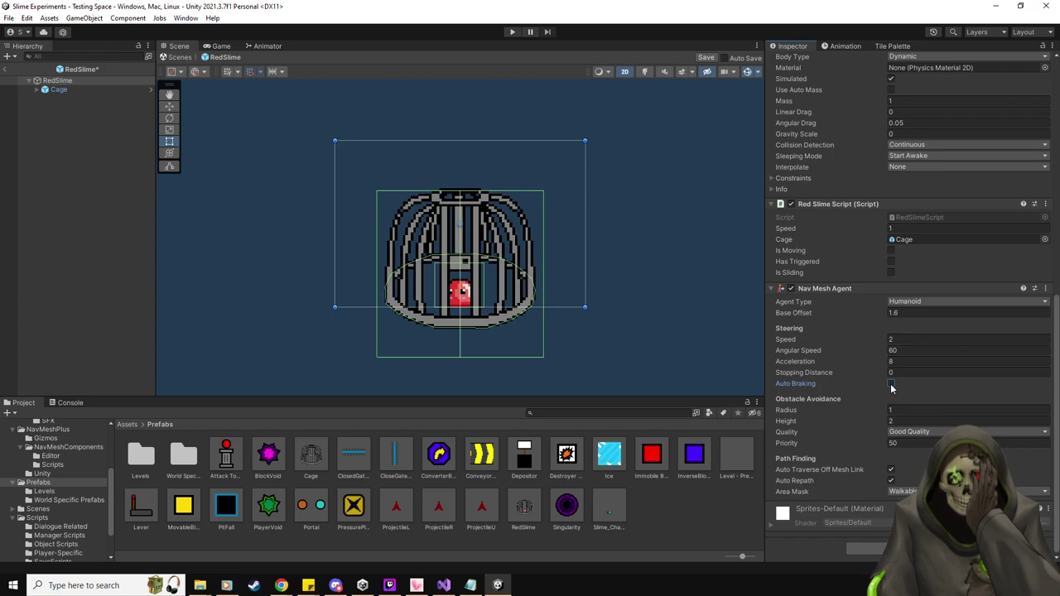
pyautogui.click(900, 361)
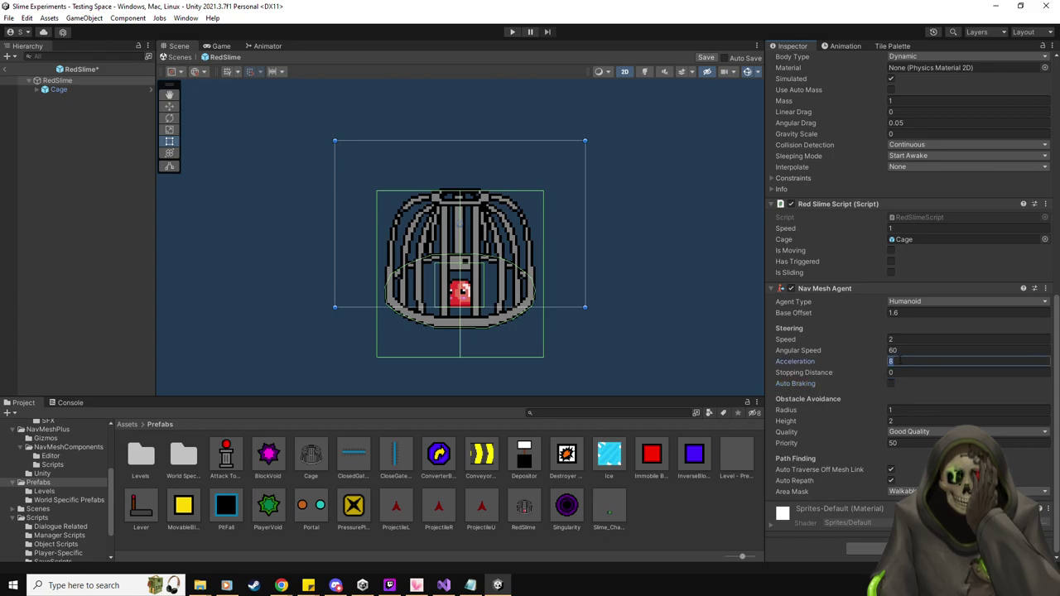
pyautogui.click(706, 57)
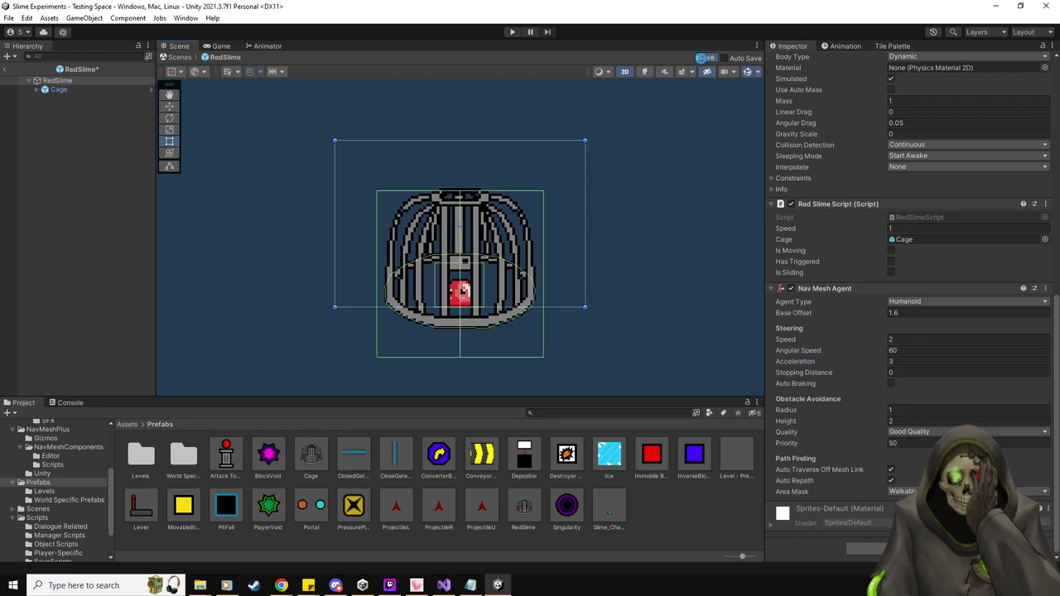
# Playtest how the released red slime follows the player around the three red blocks, and pause the game.
pyautogui.click(509, 32)
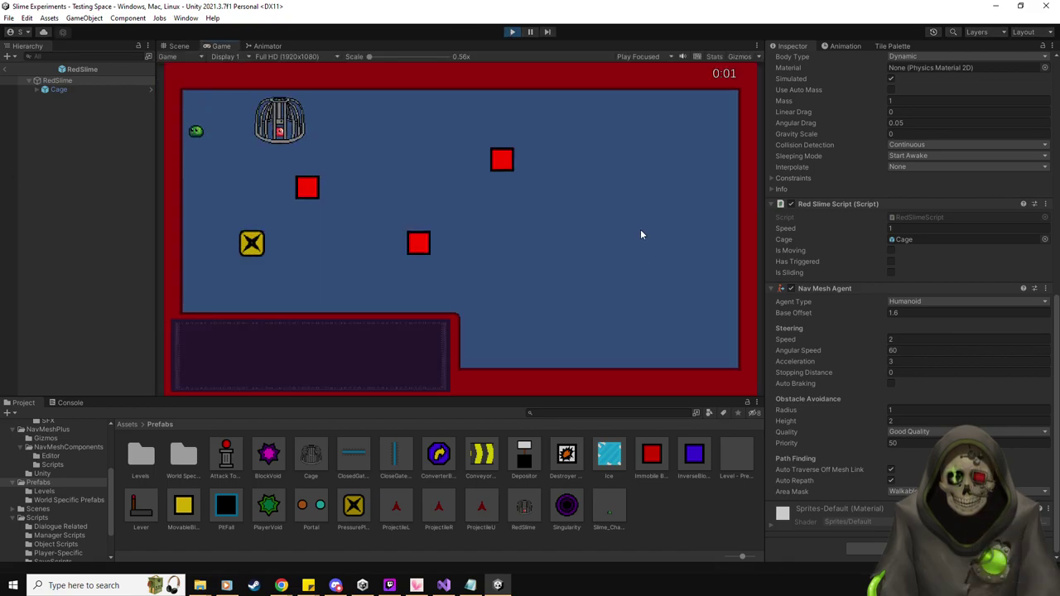
pyautogui.press('s')
pyautogui.press('d')
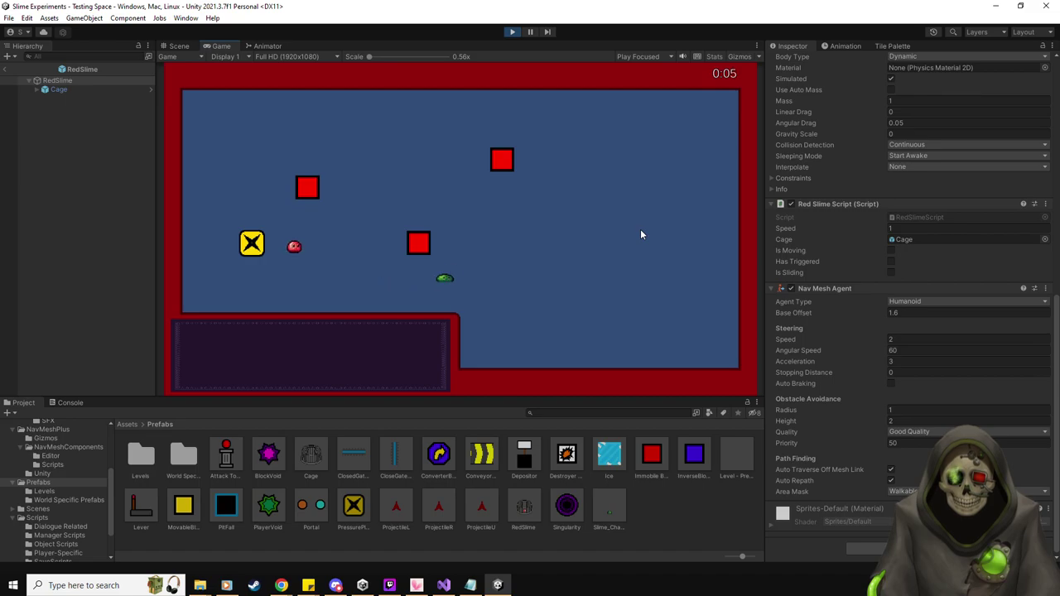
pyautogui.press('w')
pyautogui.press('d')
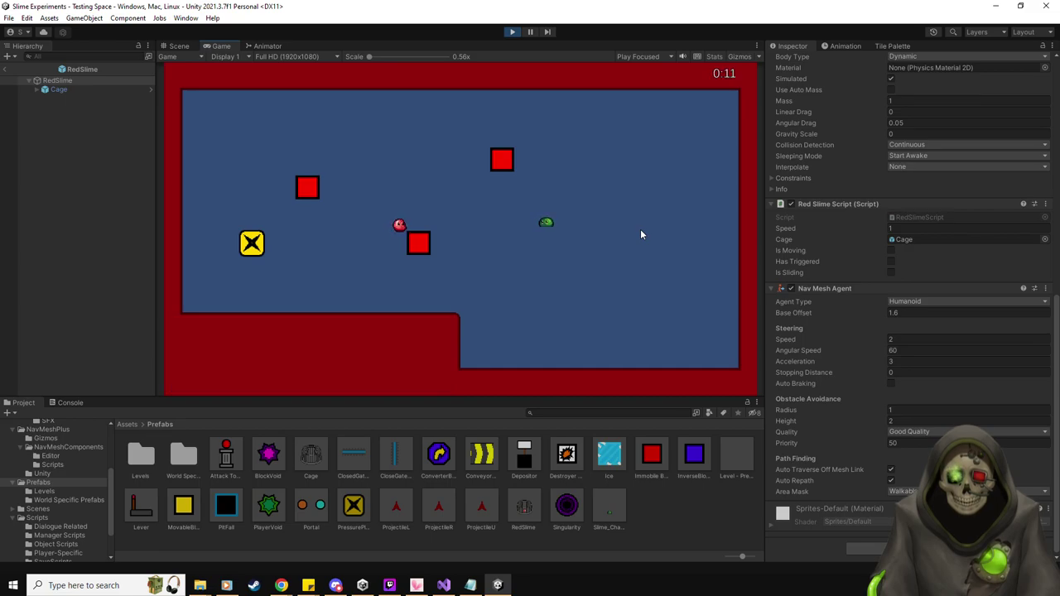
pyautogui.press('d')
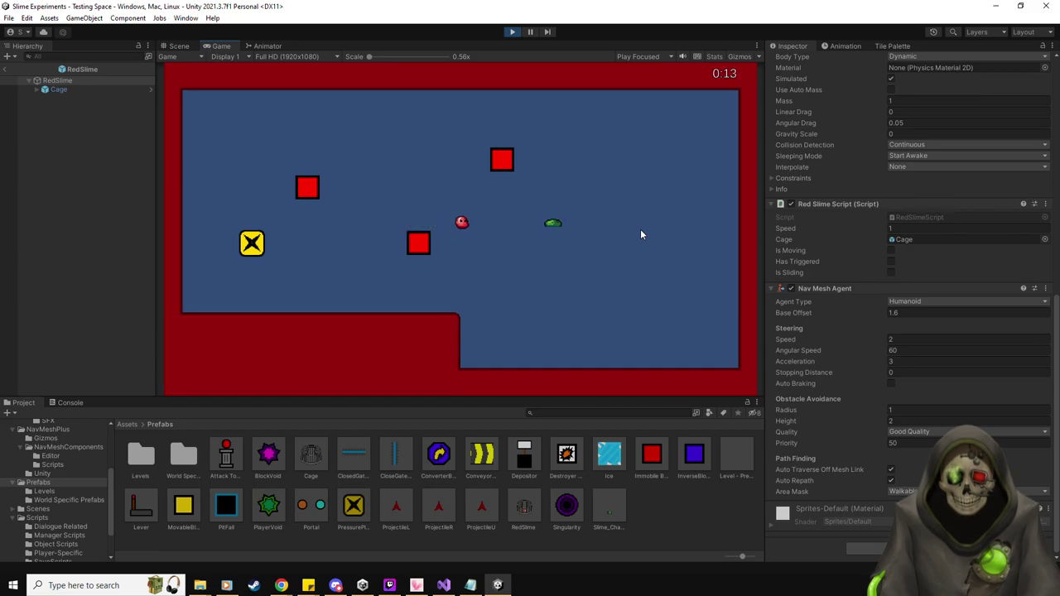
pyautogui.press('w')
pyautogui.press('a')
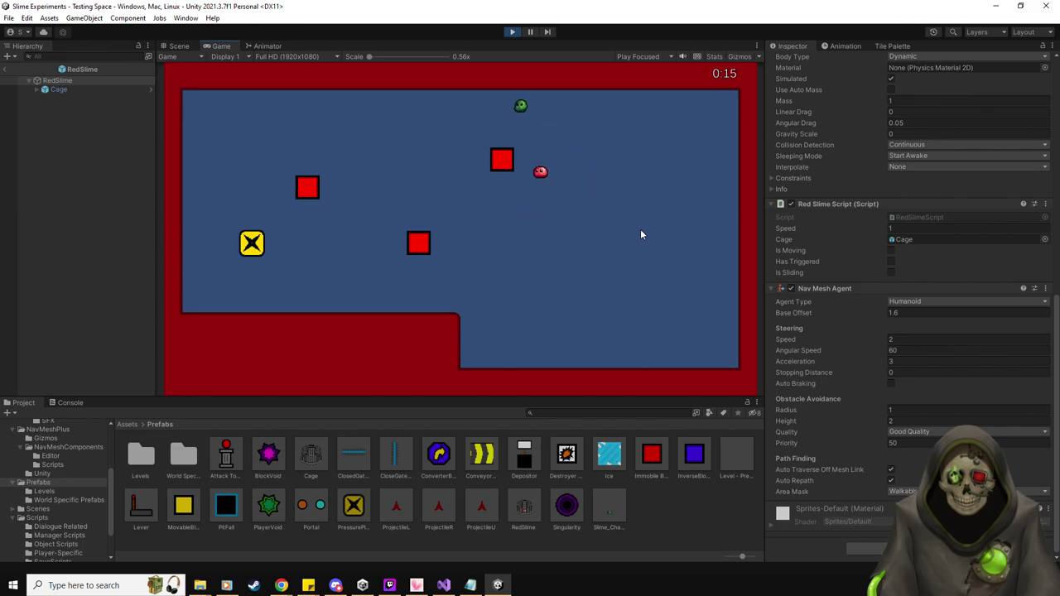
pyautogui.press('s')
pyautogui.press('a')
pyautogui.press('w')
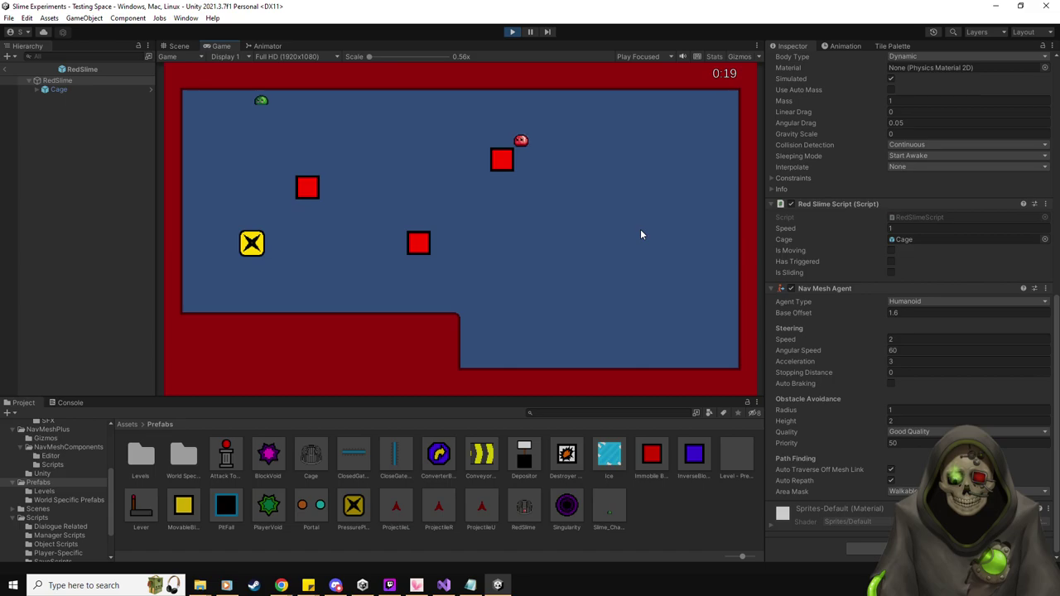
pyautogui.press('s')
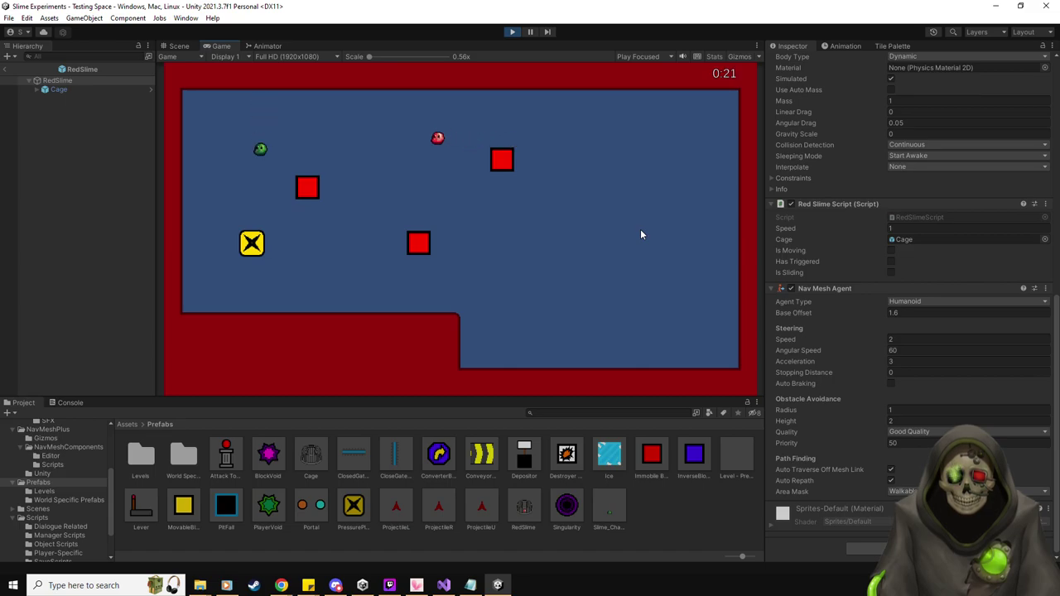
pyautogui.press('d')
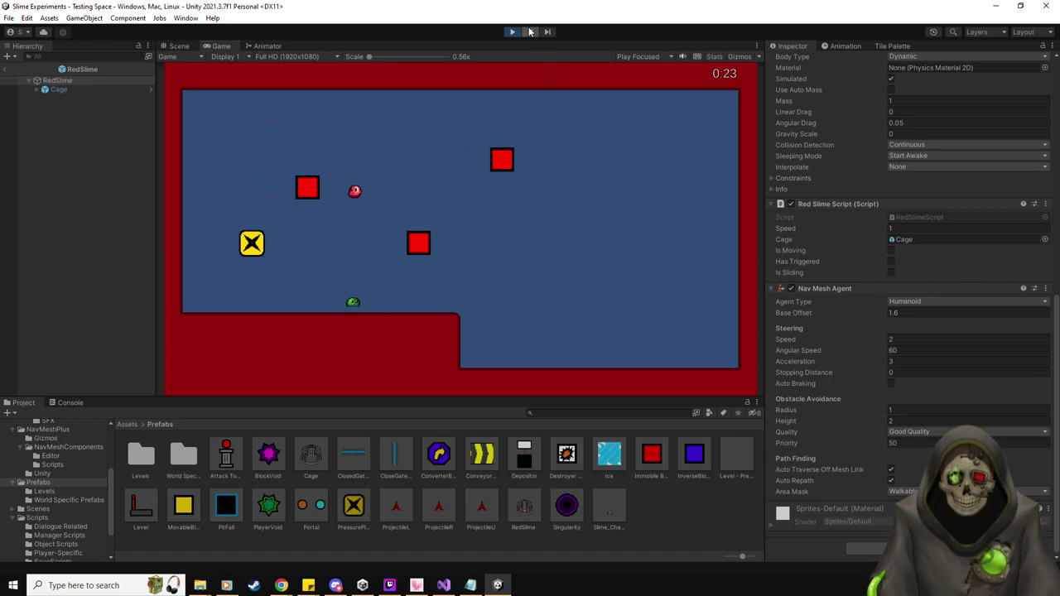
# In the paused level, set the Angular Speed of the RedSlime under Items to 120.
pyautogui.click(178, 46)
pyautogui.click(12, 72)
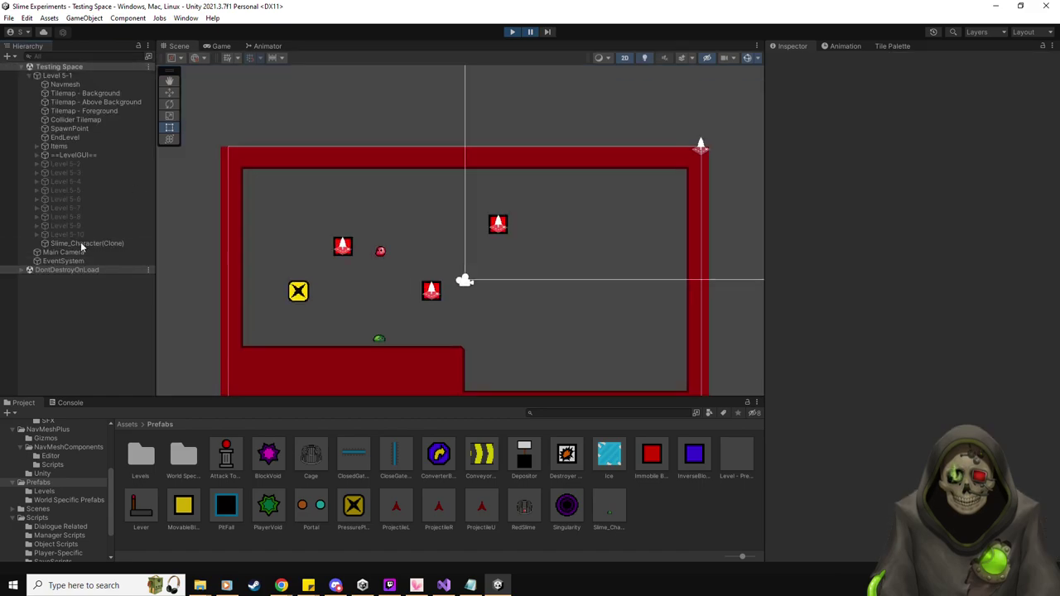
pyautogui.click(88, 243)
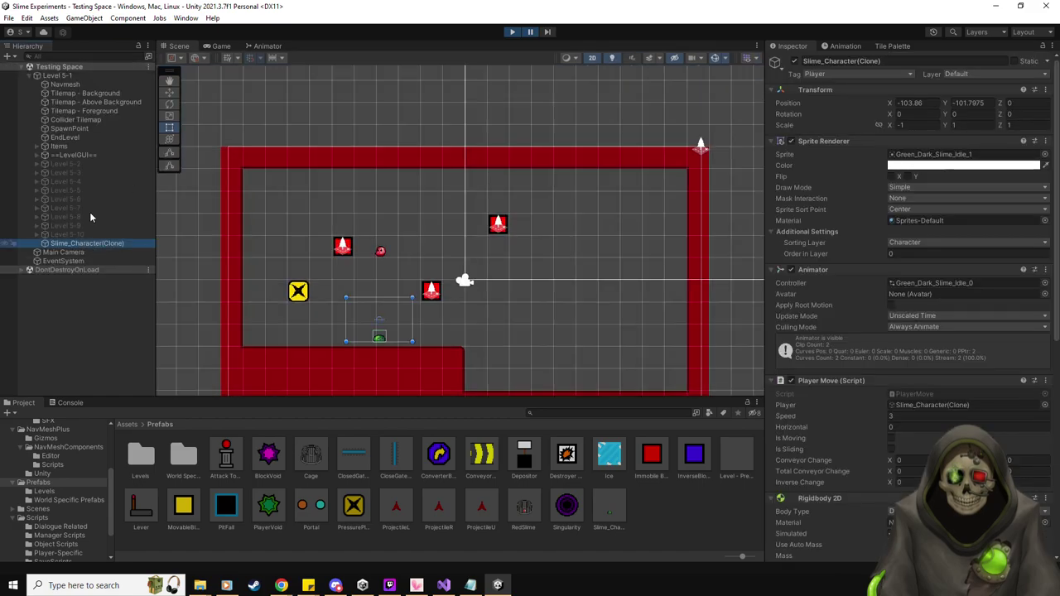
pyautogui.click(37, 146)
pyautogui.click(71, 155)
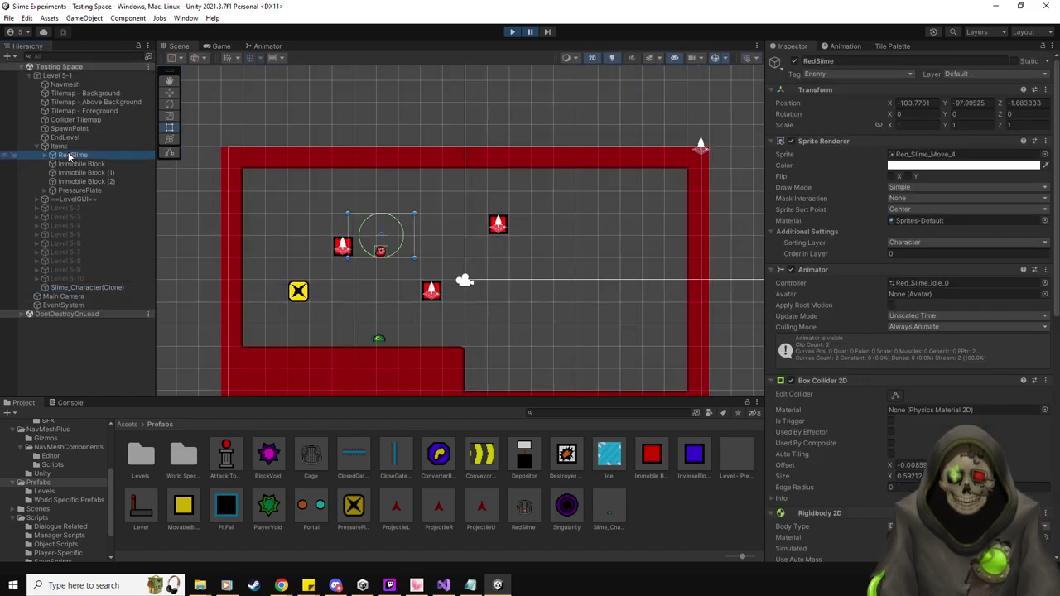
pyautogui.scroll(-8, 911, 248)
pyautogui.scroll(-3, 929, 348)
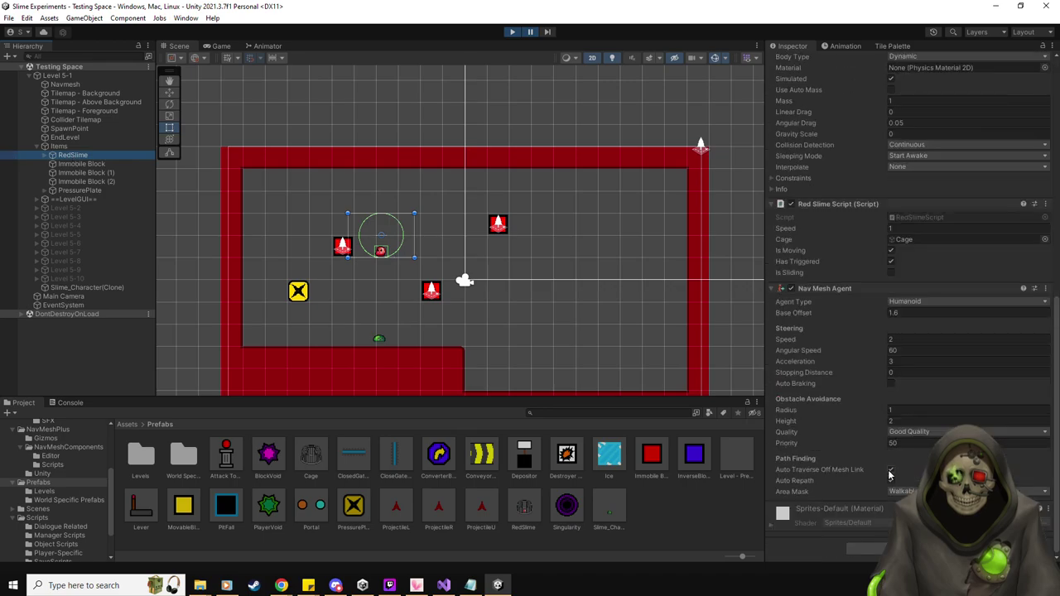
pyautogui.click(929, 351)
pyautogui.write('120')
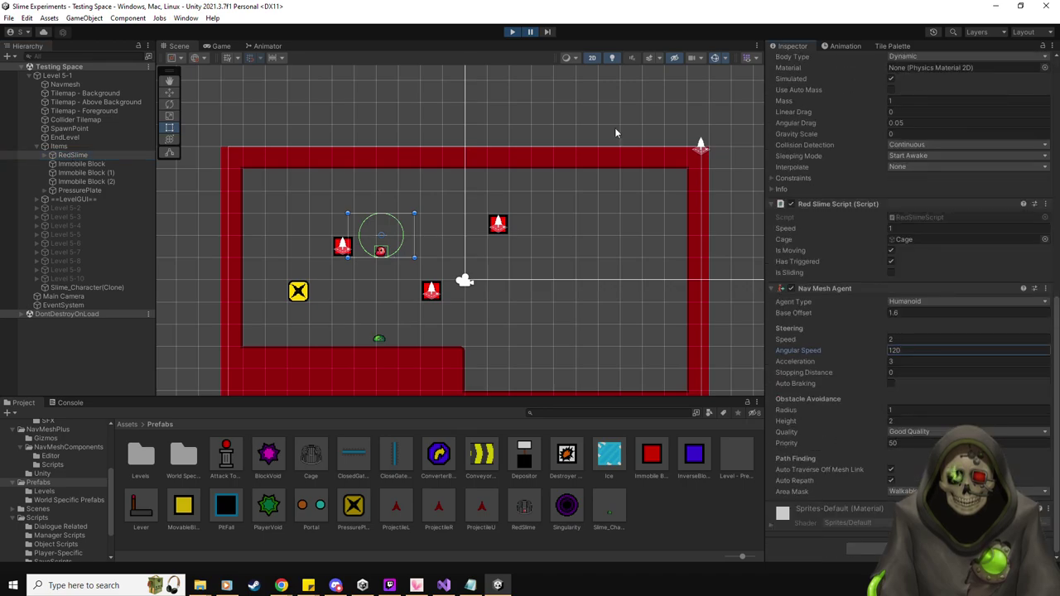
# Resume the game and set the running RedSlime's obstacle avoidance Quality to High Quality.
pyautogui.click(514, 32)
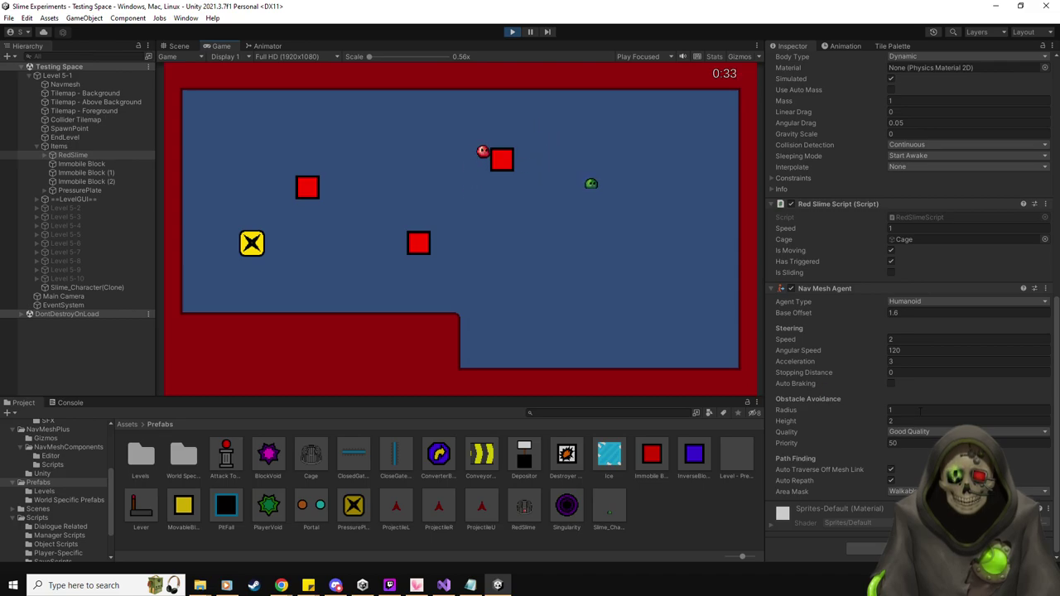
pyautogui.click(925, 431)
pyautogui.click(916, 493)
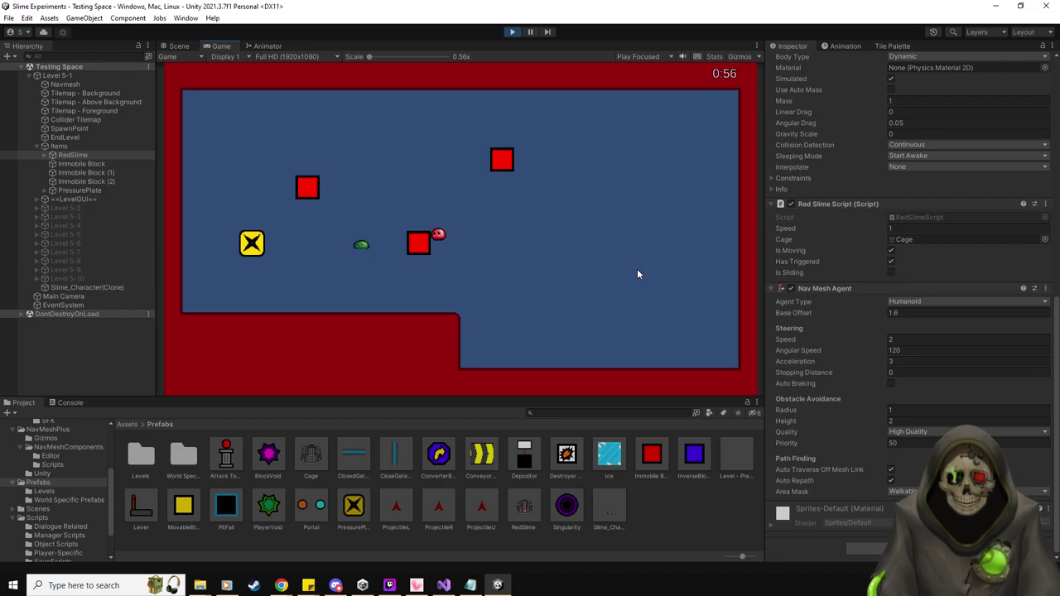
# Playtest how the red slime follows the player around the three red blocks, and stop play mode.
pyautogui.press('w')
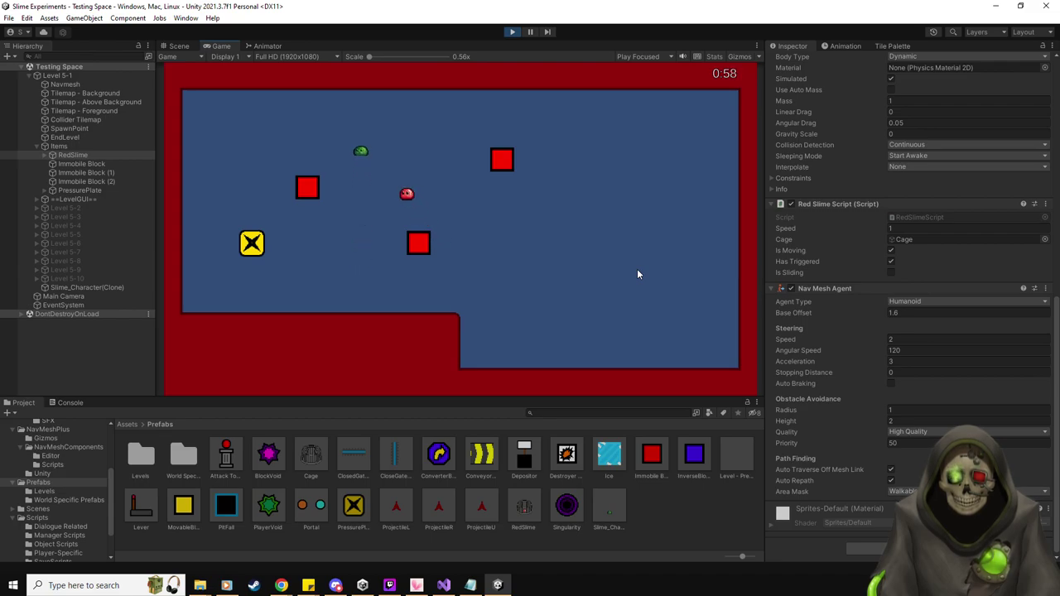
pyautogui.press('a')
pyautogui.press('s')
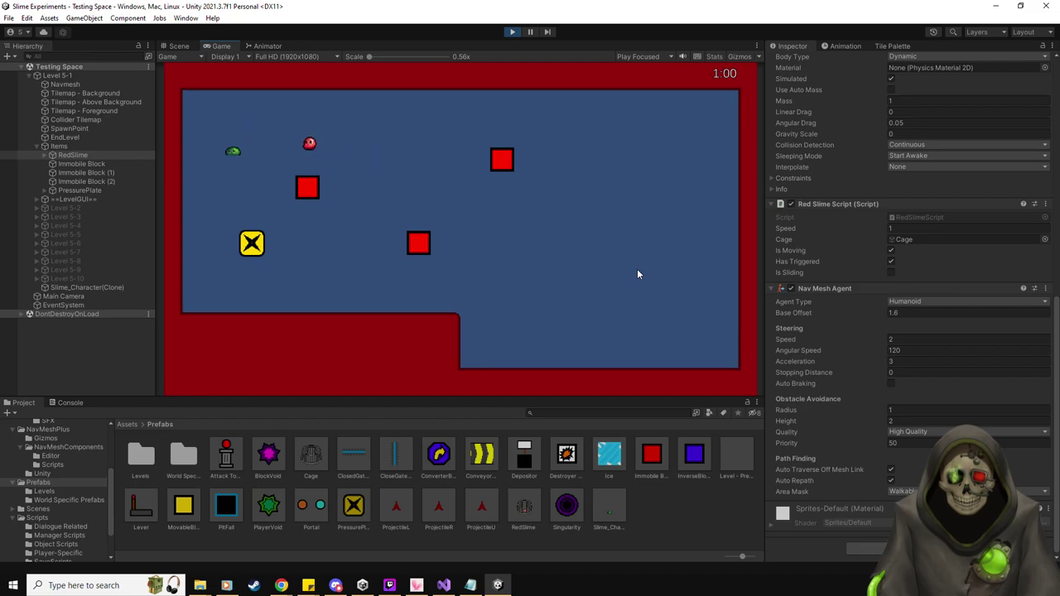
pyautogui.press('d')
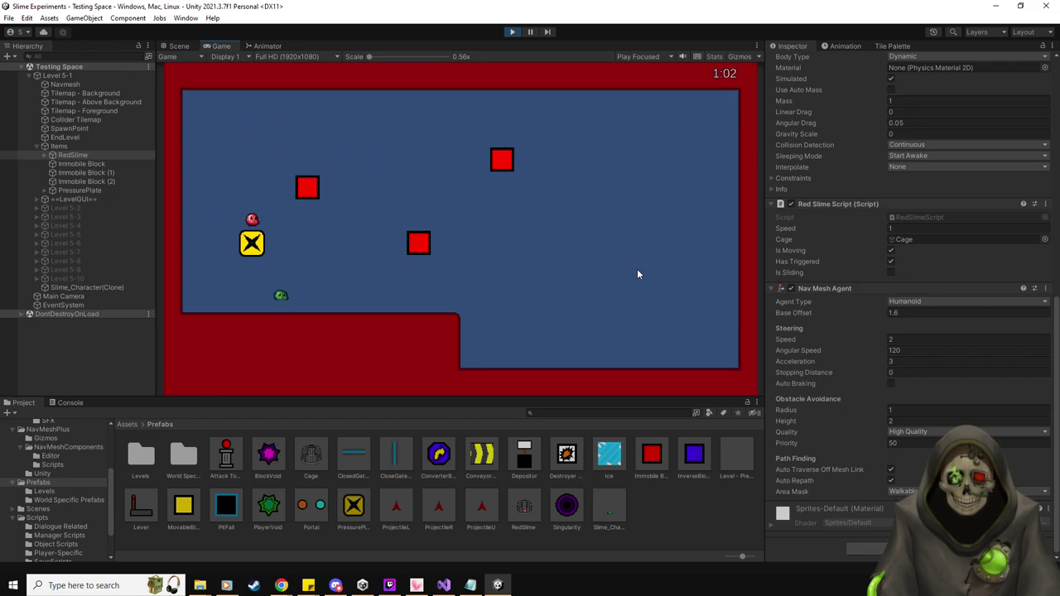
pyautogui.press('w')
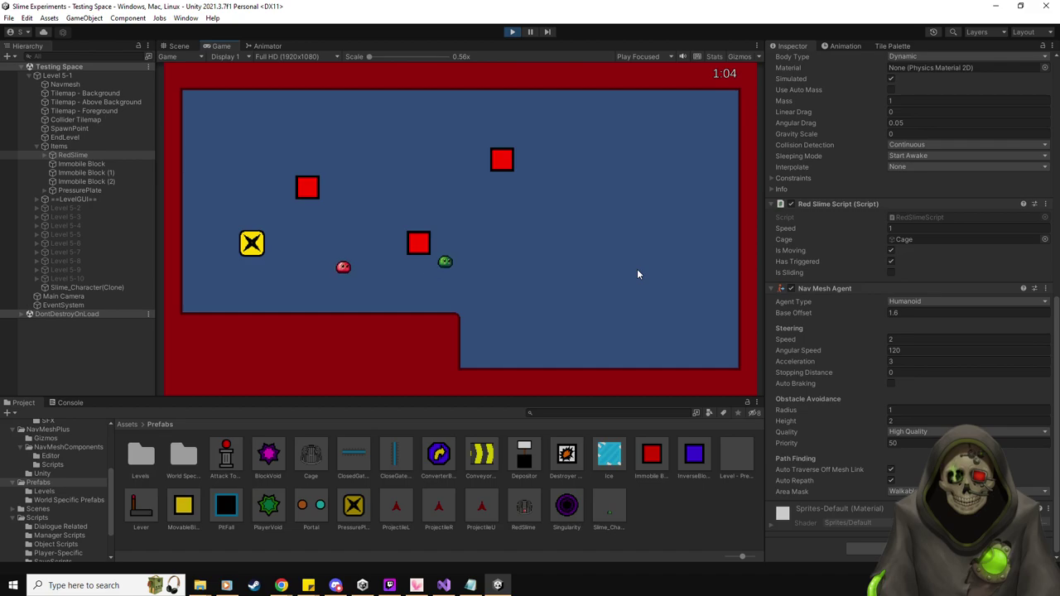
pyautogui.press('a')
pyautogui.press('d')
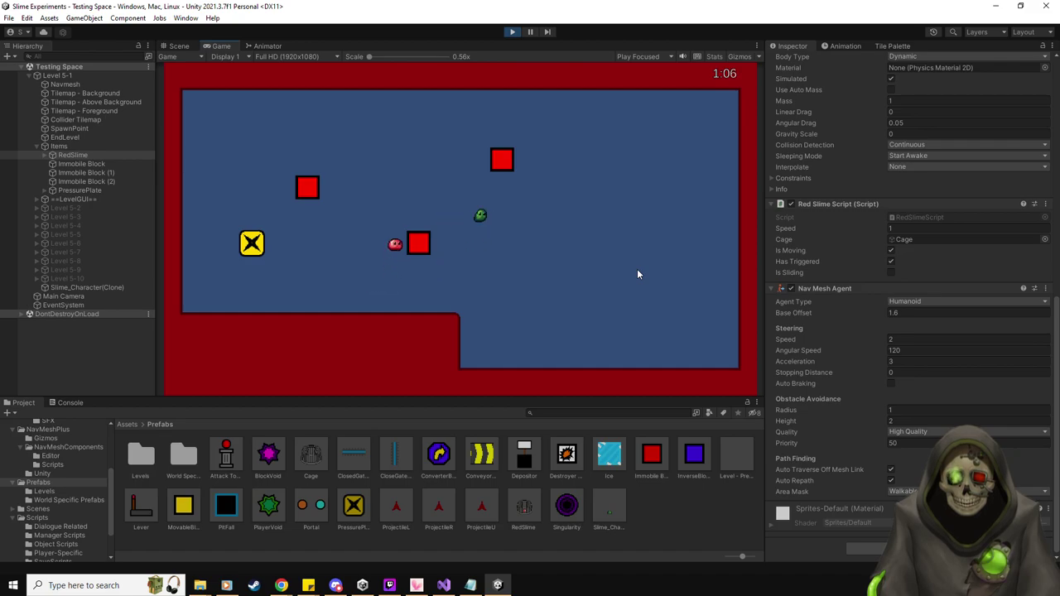
pyautogui.press('s')
pyautogui.press('d')
pyautogui.press('w')
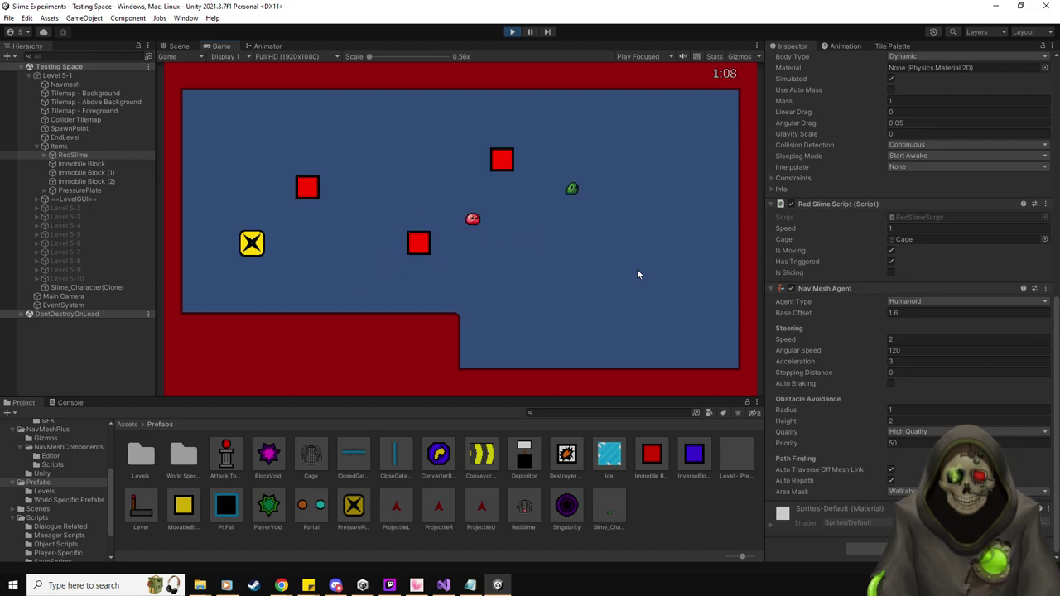
pyautogui.press('a')
pyautogui.press('a')
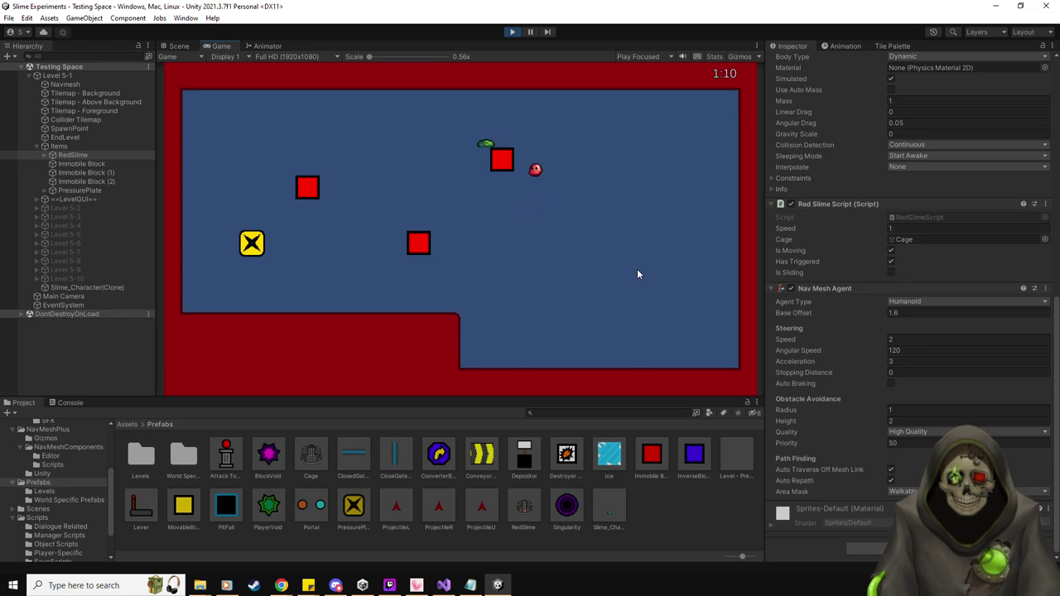
pyautogui.press('s')
pyautogui.press('s')
pyautogui.press('d')
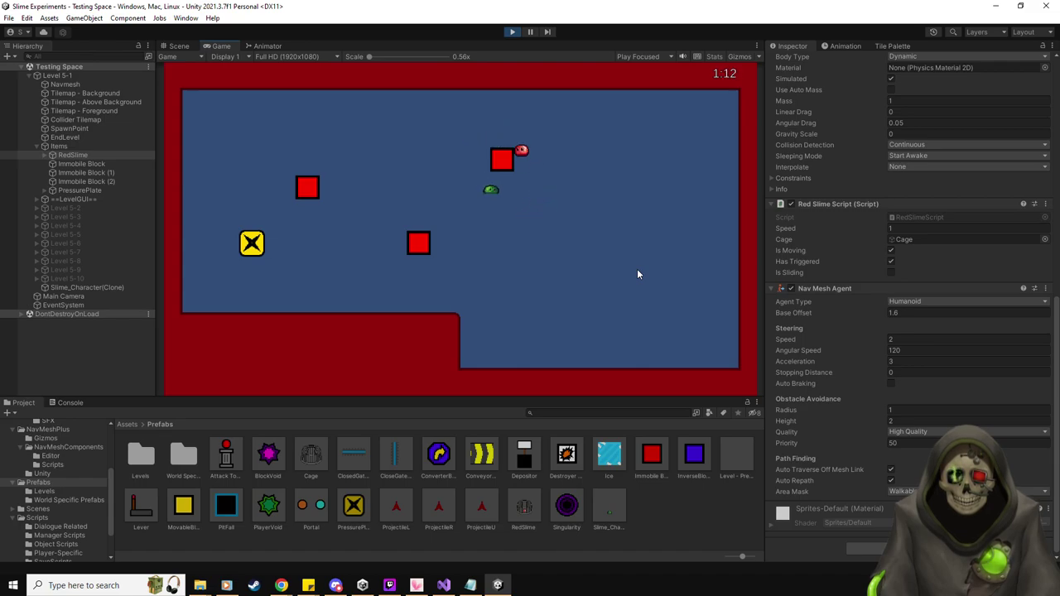
pyautogui.press('a')
pyautogui.press('w')
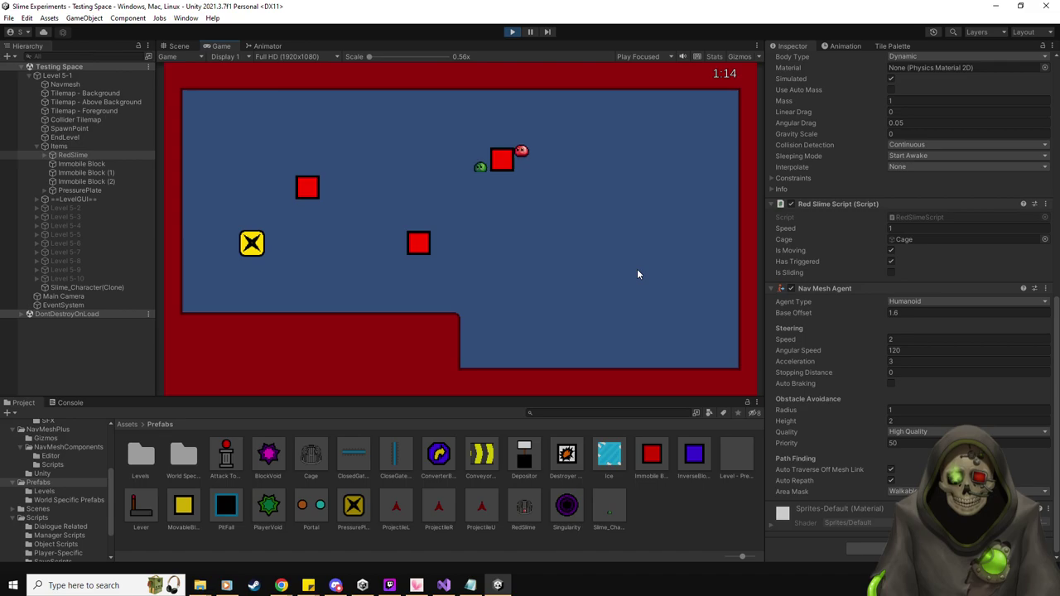
pyautogui.click(906, 303)
pyautogui.click(850, 322)
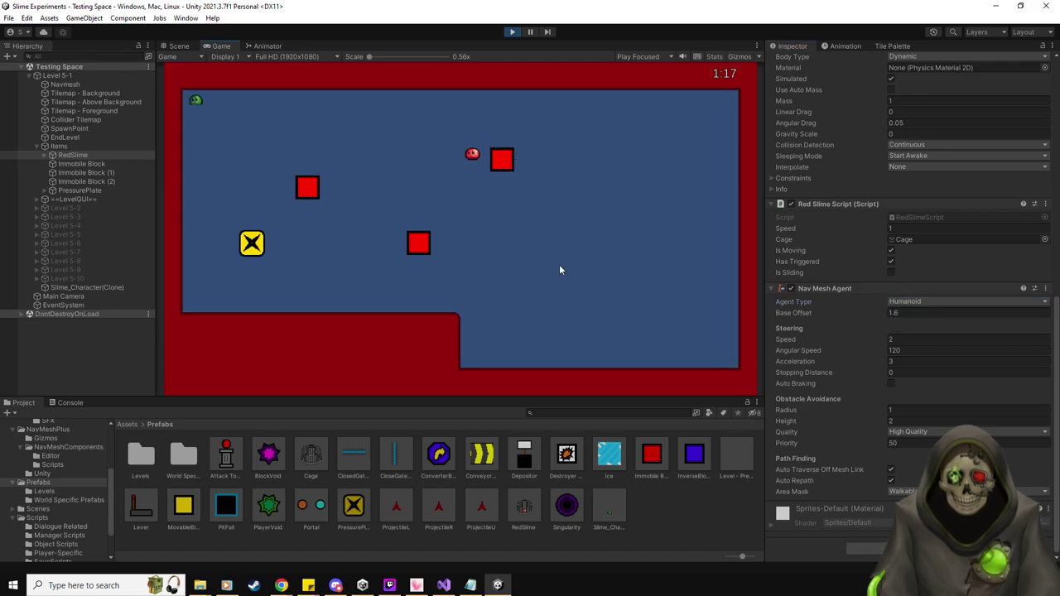
pyautogui.click(511, 33)
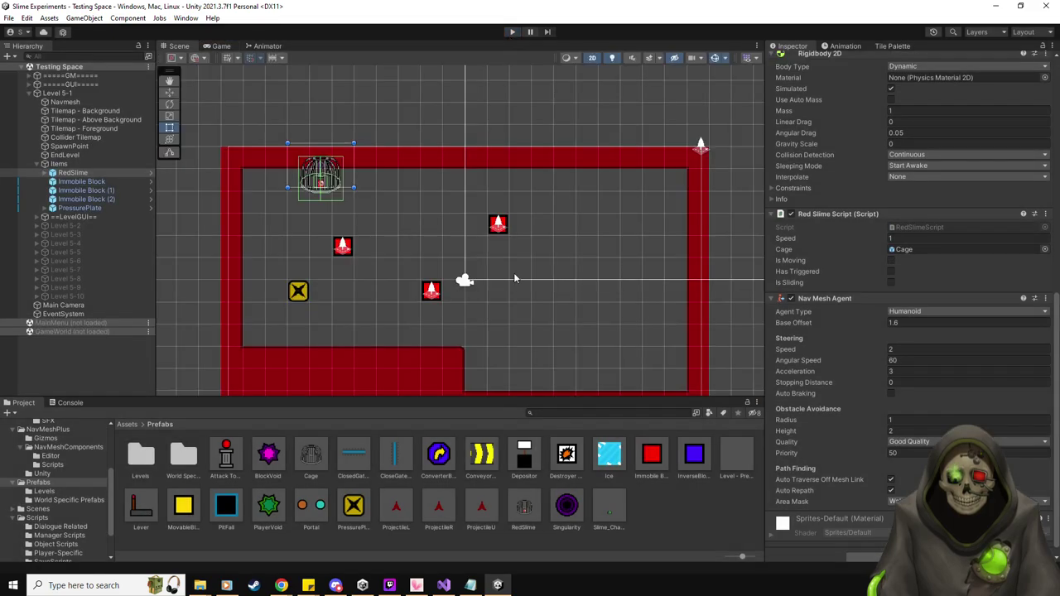
# Switch to Visual Studio to review the FixedUpdate movement code in RedSlimeScript.cs, and return to the Unity scene.
pyautogui.hotkey('alt', 'Tab')
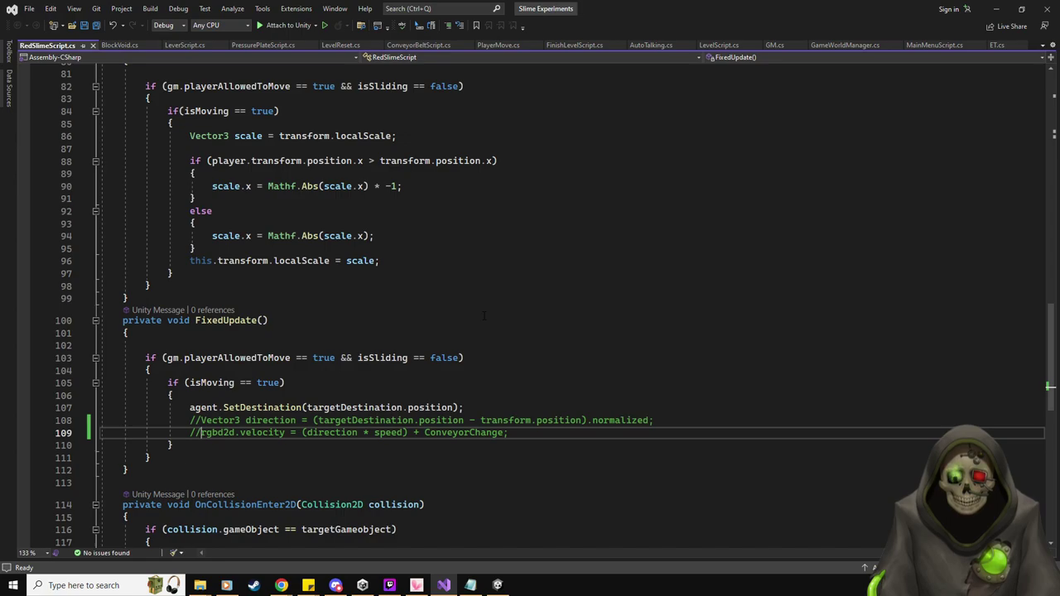
pyautogui.hotkey('alt', 'Tab')
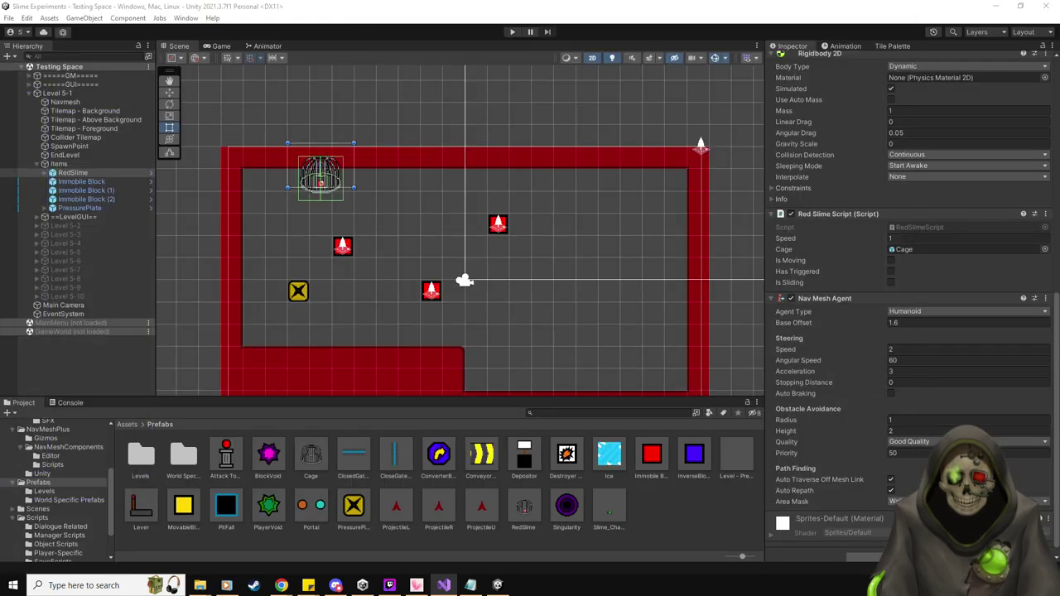
pyautogui.scroll(-1, 812, 348)
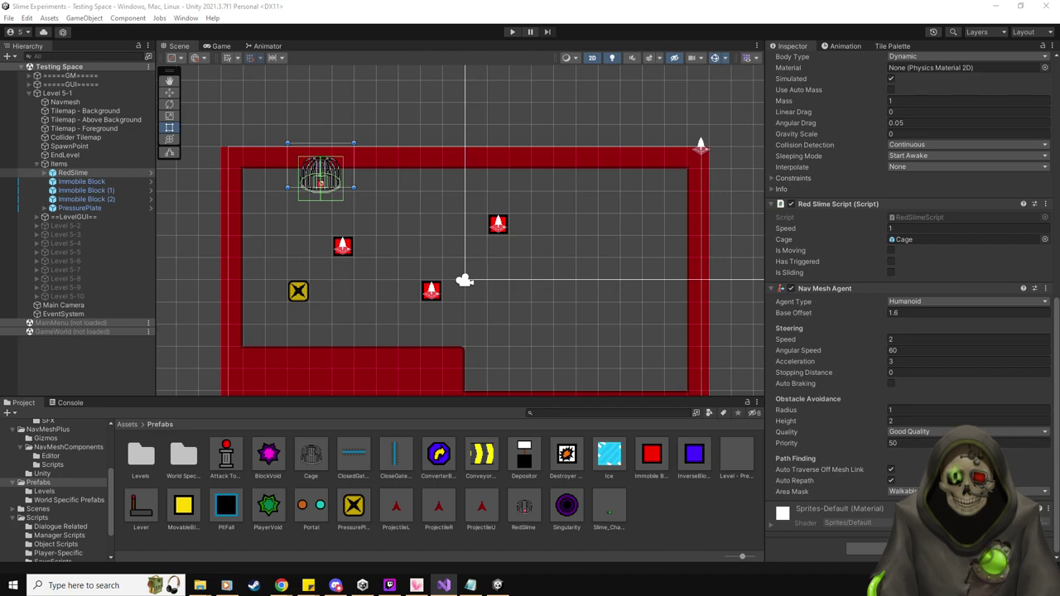
pyautogui.click(445, 585)
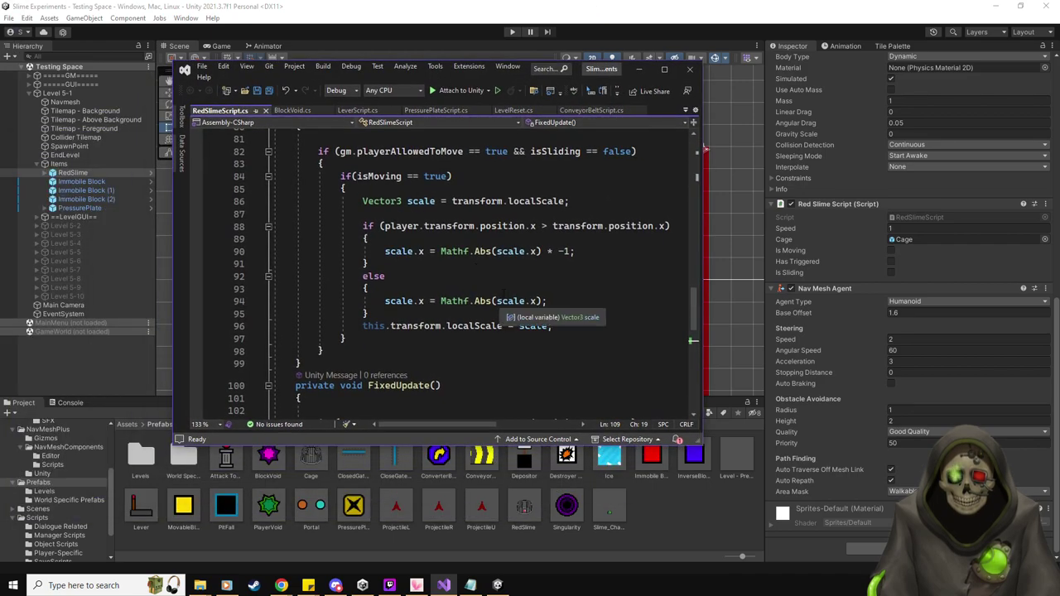
pyautogui.scroll(-3, 509, 289)
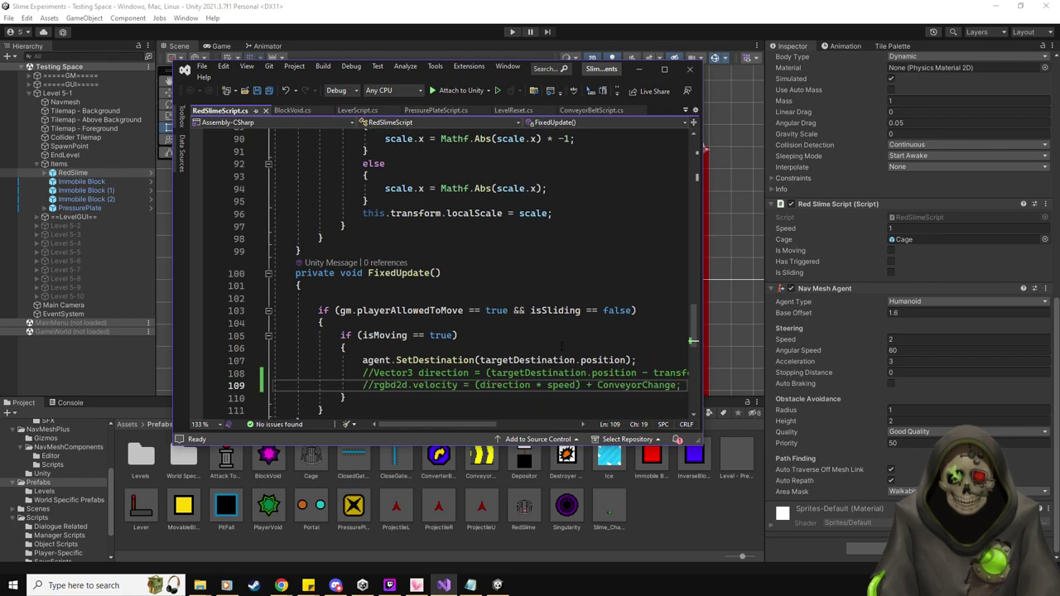
pyautogui.scroll(-5, 560, 346)
pyautogui.scroll(2, 533, 332)
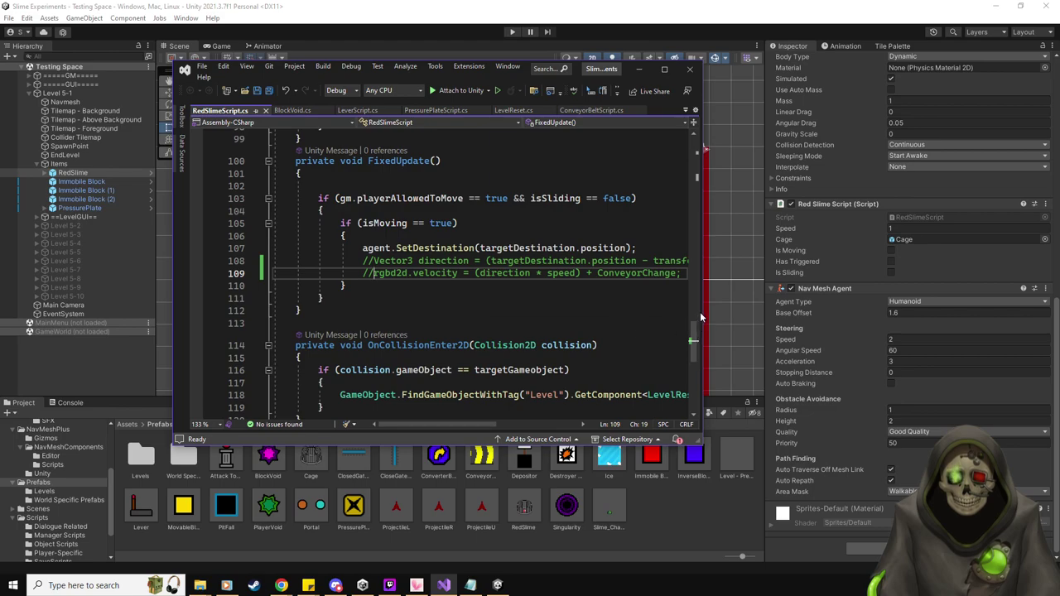
pyautogui.moveTo(703, 312); pyautogui.dragTo(754, 311)
pyautogui.moveTo(173, 252); pyautogui.dragTo(70, 264)
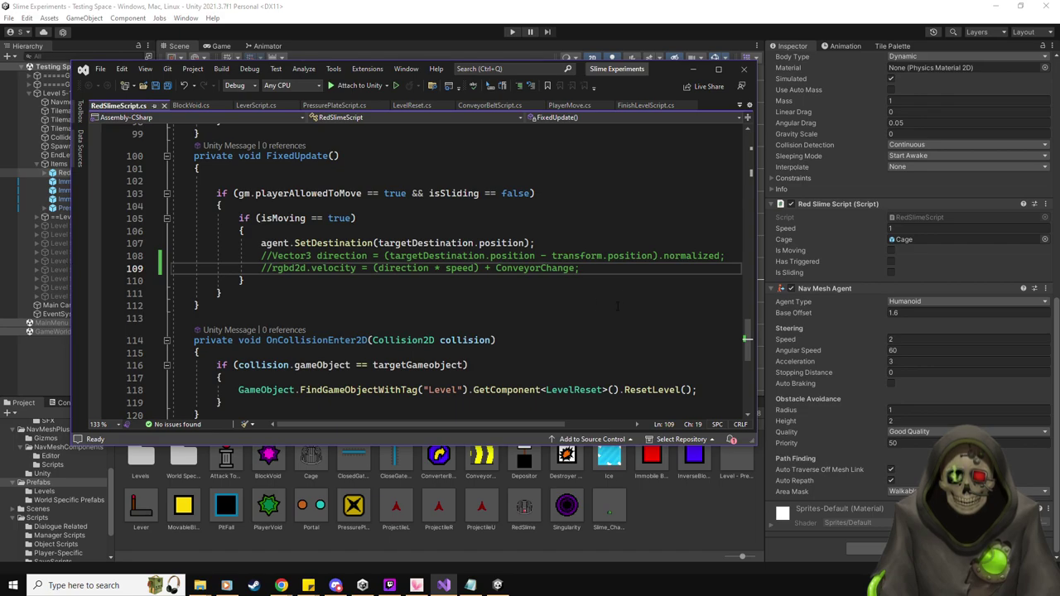
pyautogui.moveTo(656, 73); pyautogui.dragTo(2, 12)
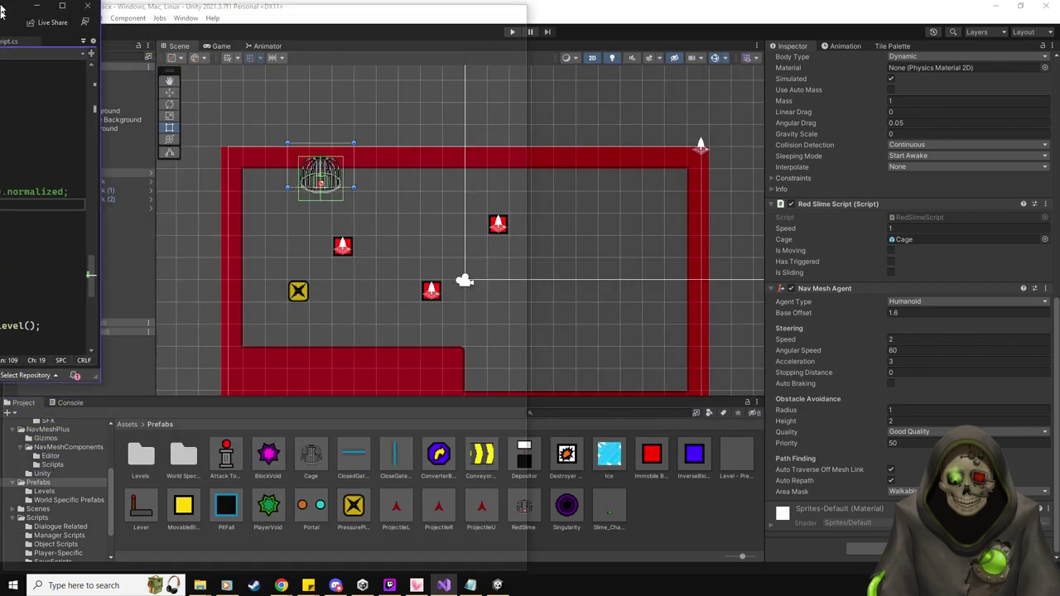
pyautogui.click(632, 5)
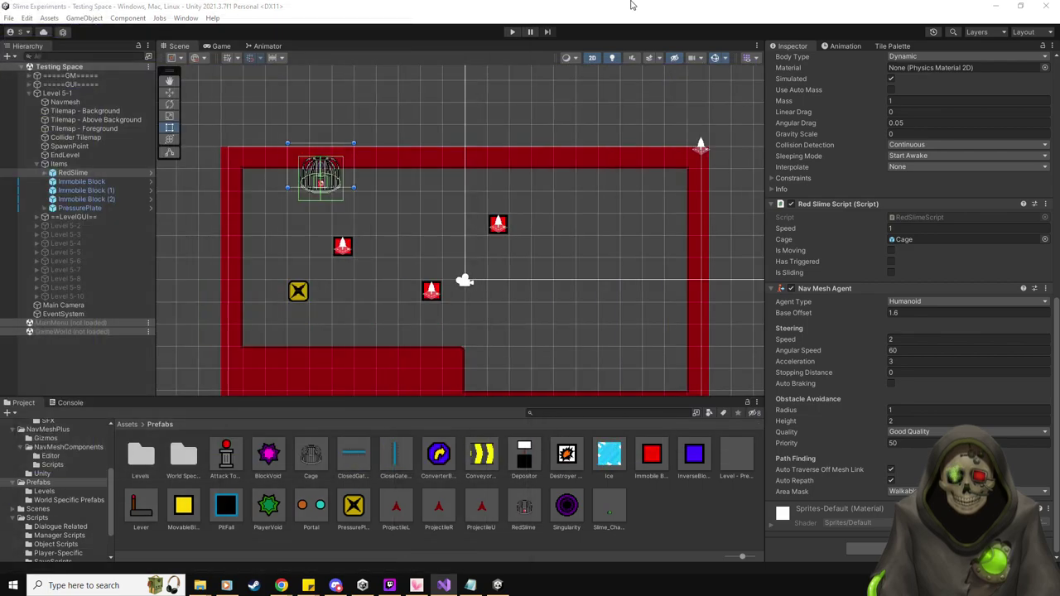
# Try a Speed of 0 on the level's RedSlime Nav Mesh Agent, and set it back to 2.
pyautogui.click(906, 339)
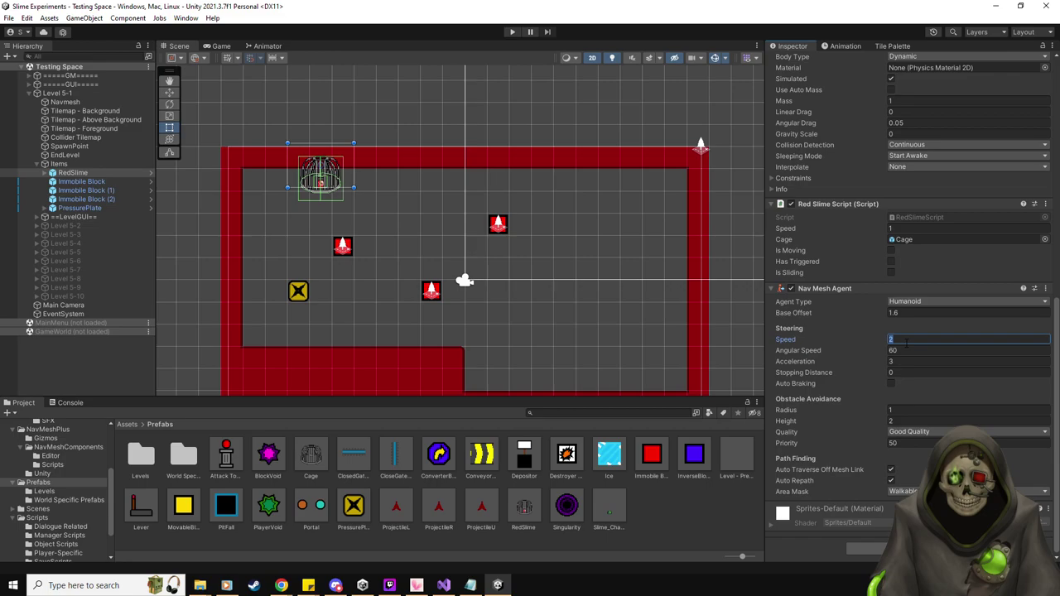
pyautogui.write('0')
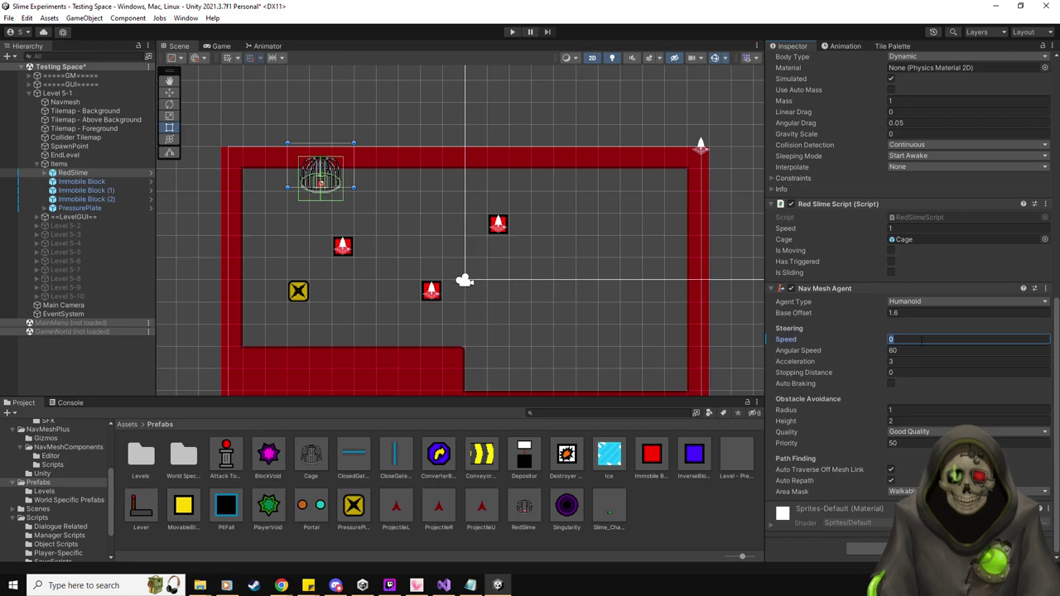
pyautogui.press('BackSpace')
pyautogui.write('2')
# Switch to Visual Studio, review the commented-out velocity lines in FixedUpdate of RedSlimeScript.cs, and save the script.
pyautogui.hotkey('alt', 'Tab')
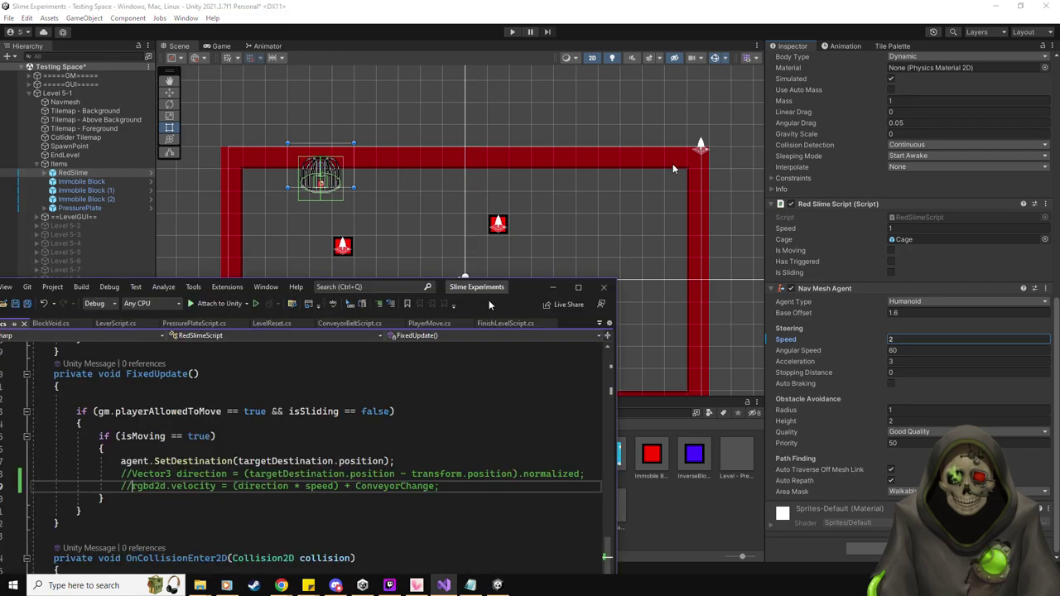
pyautogui.scroll(7, 473, 293)
pyautogui.scroll(1, 472, 294)
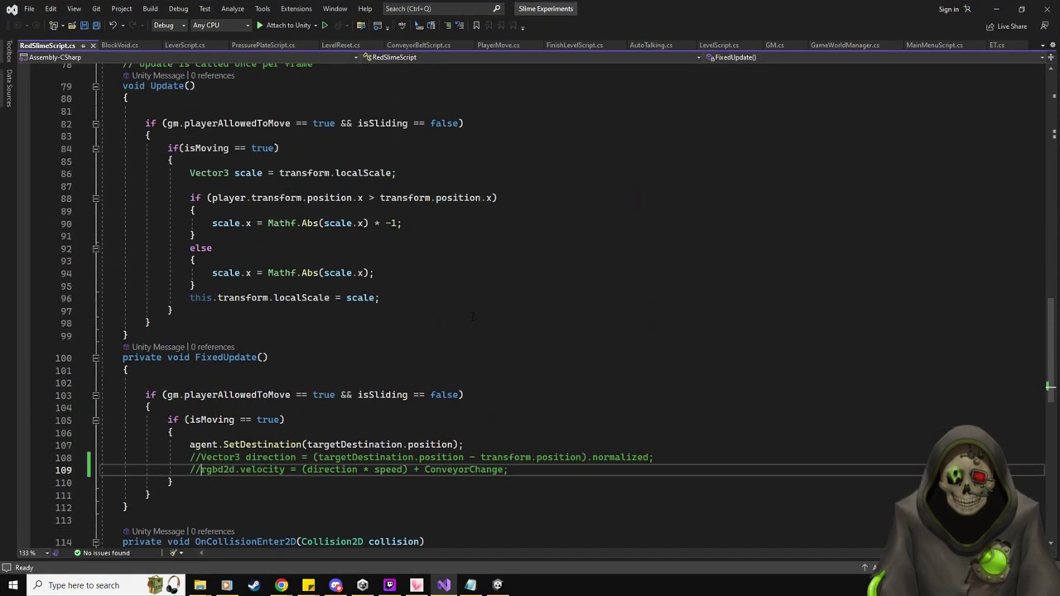
pyautogui.keyDown('shift'); pyautogui.moveTo(200, 469); pyautogui.dragTo(94, 468); pyautogui.keyUp('shift')
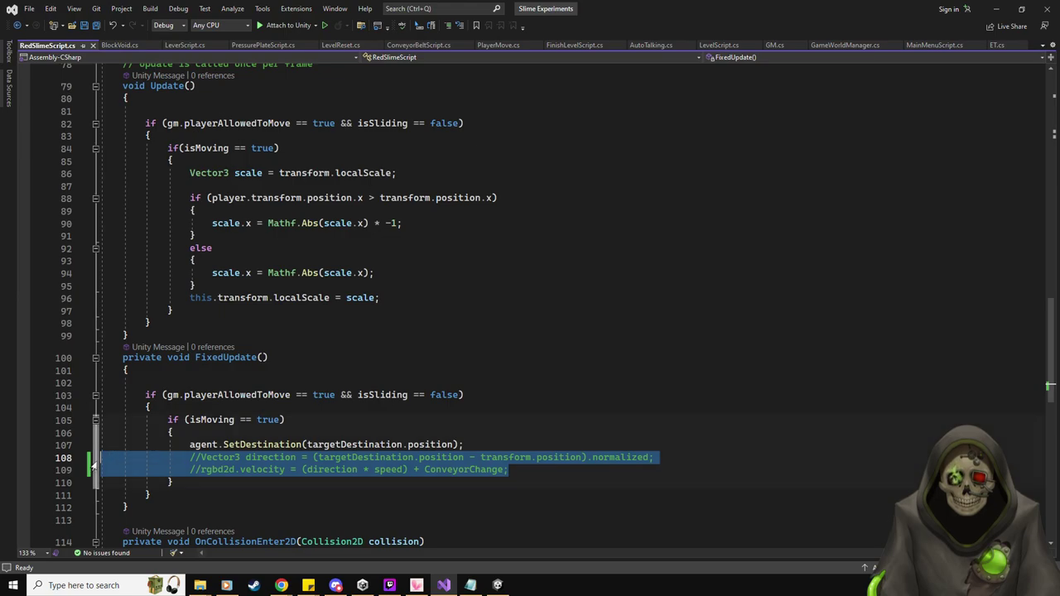
pyautogui.click(630, 432)
pyautogui.hotkey('ctrl', 's')
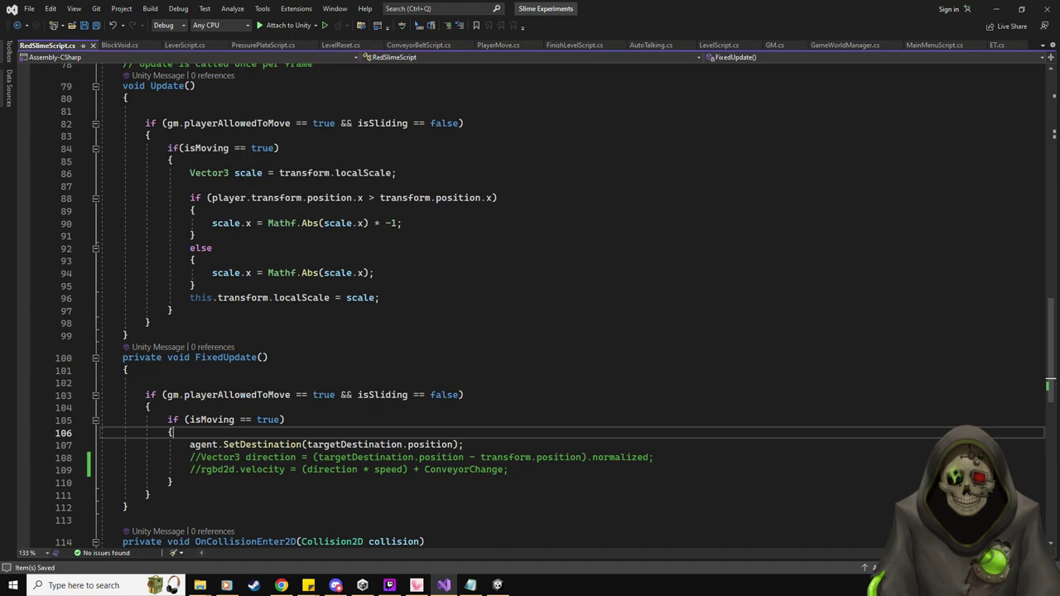
pyautogui.hotkey('alt', 'Tab')
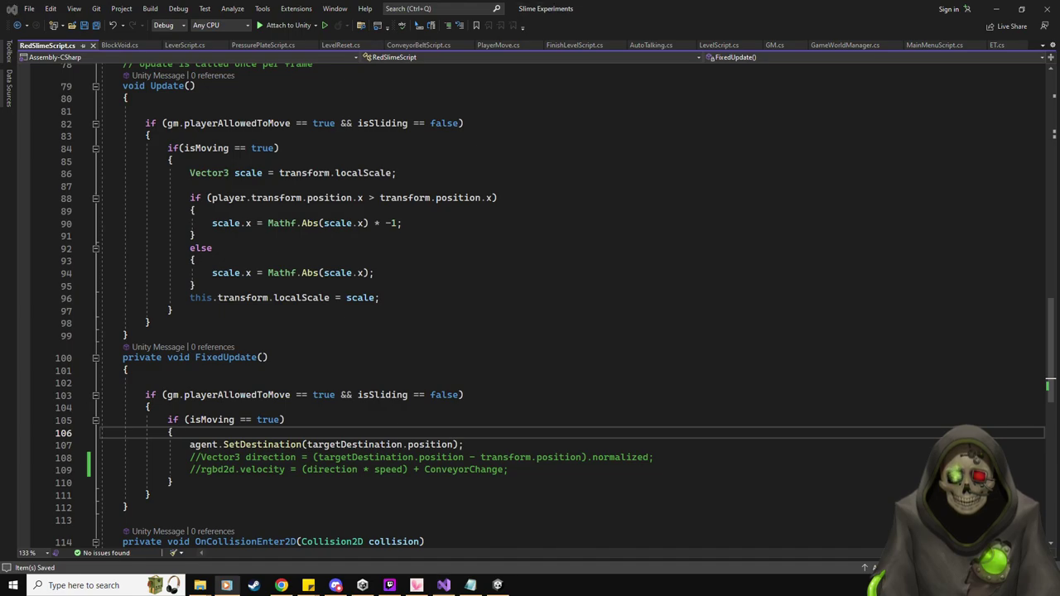
pyautogui.press('XF86AudioLowerVolume')
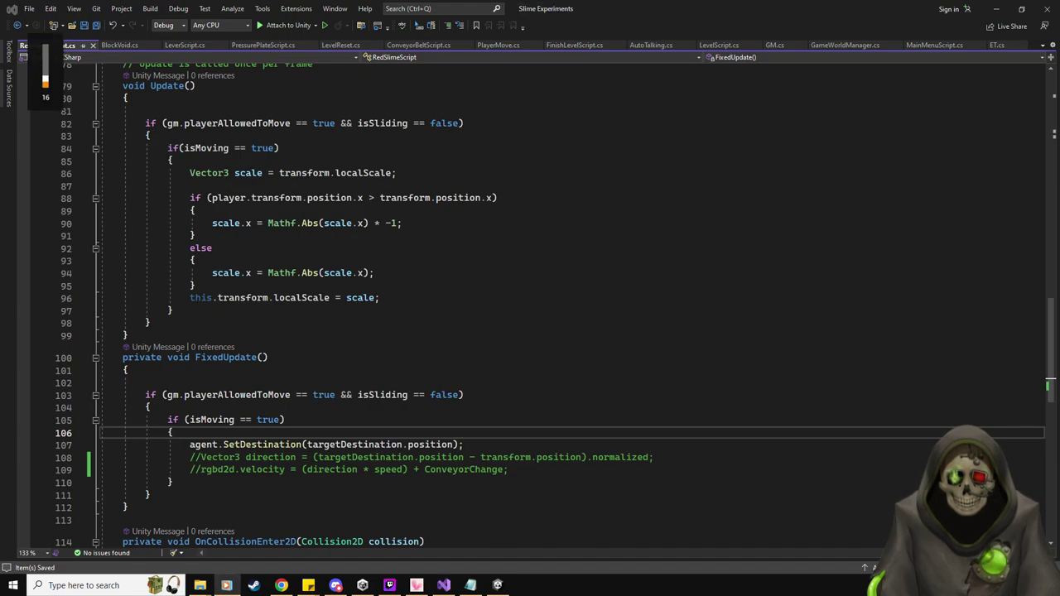
pyautogui.click(279, 147)
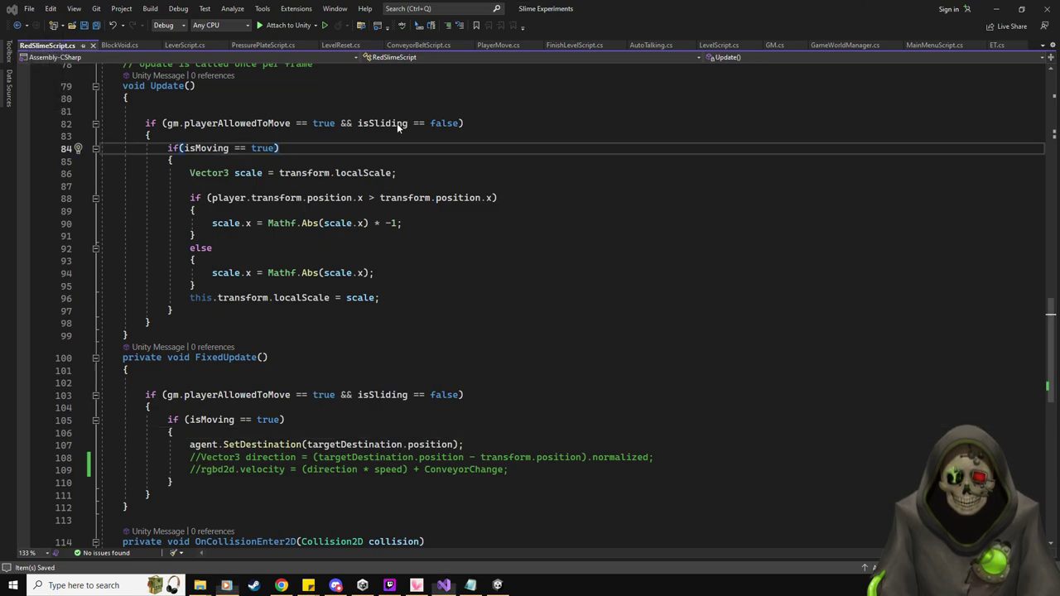
# Return to Unity and check the Immobile Block's Navigation Modifier area and affected-agents options, as well as the Navmesh object's surface settings.
pyautogui.hotkey('alt', 'Tab')
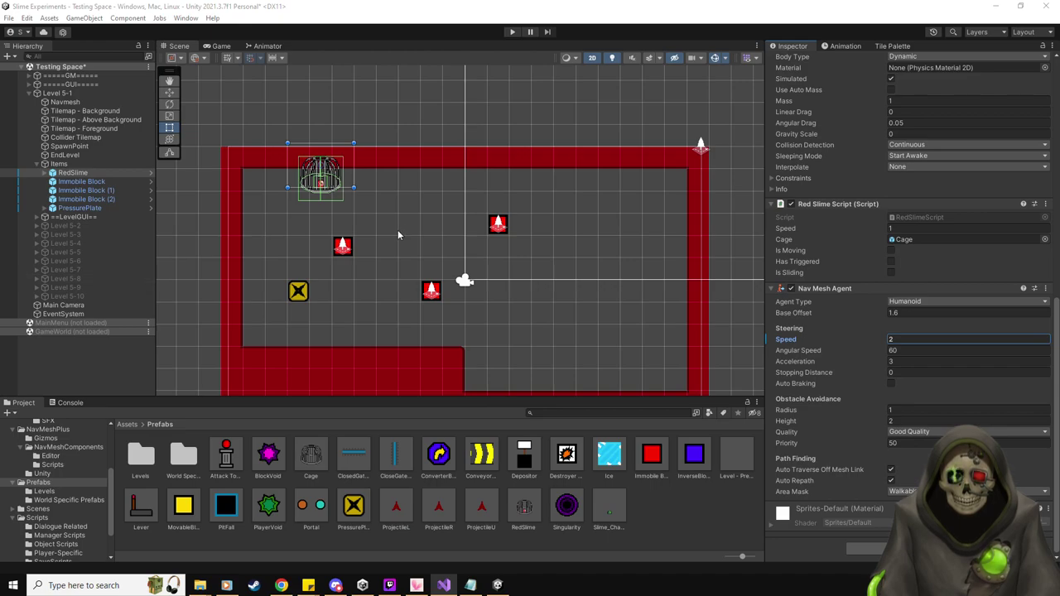
pyautogui.scroll(2, 398, 230)
pyautogui.scroll(10, 892, 300)
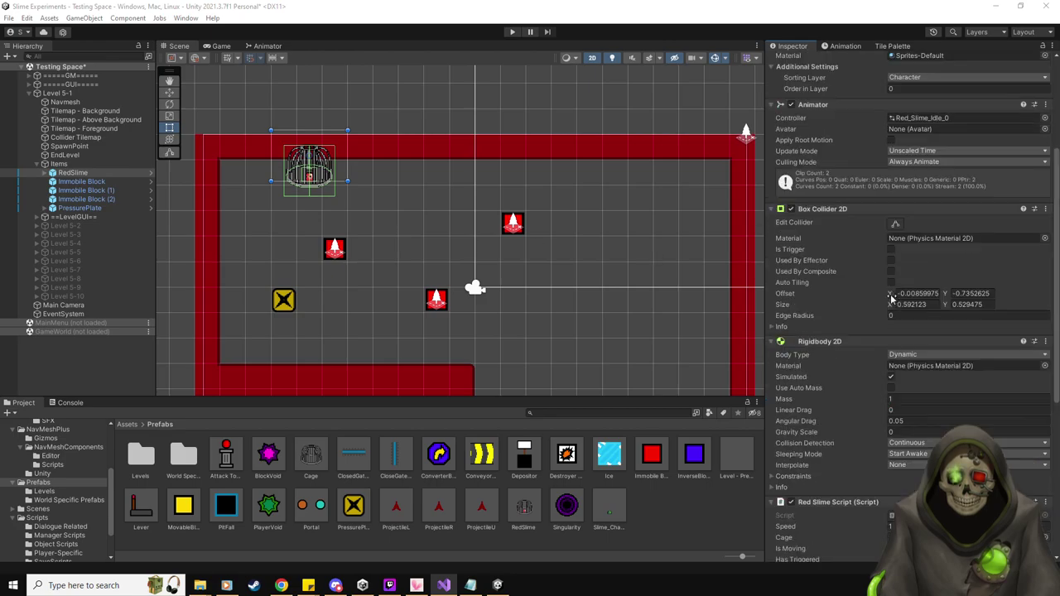
pyautogui.click(330, 242)
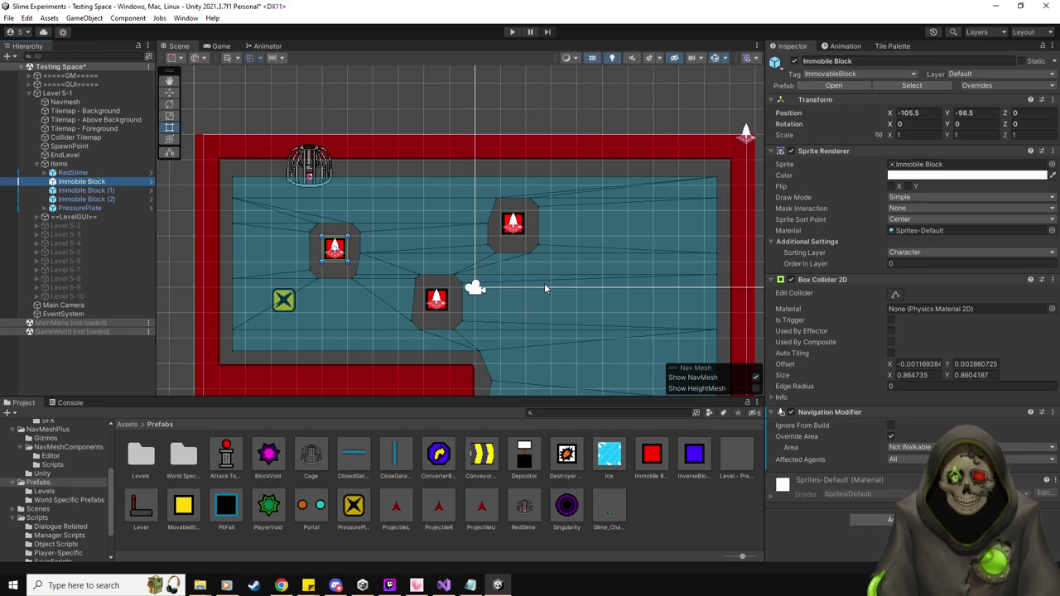
pyautogui.scroll(1, 524, 296)
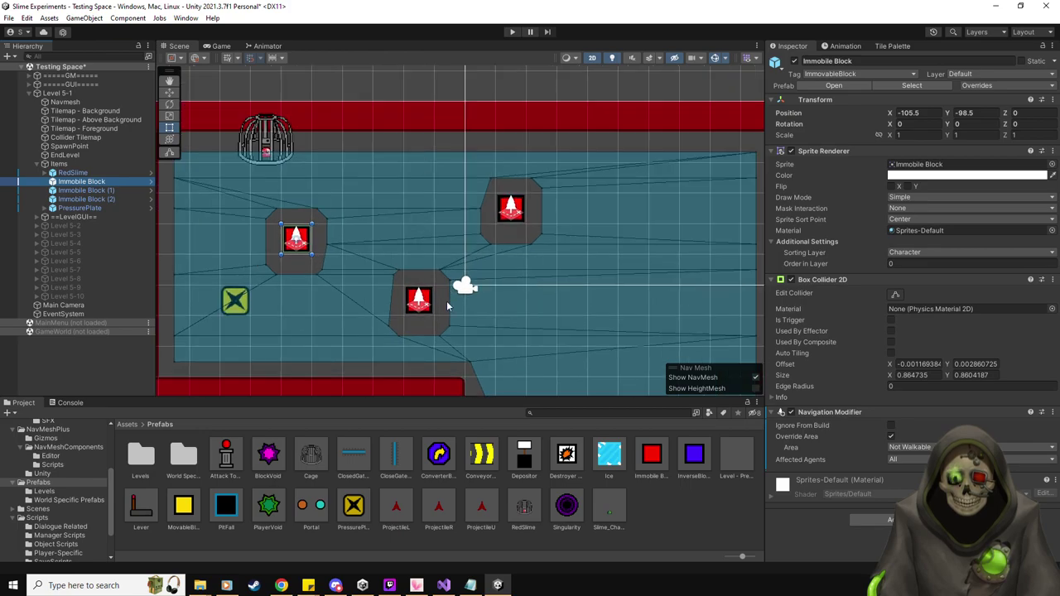
pyautogui.click(755, 389)
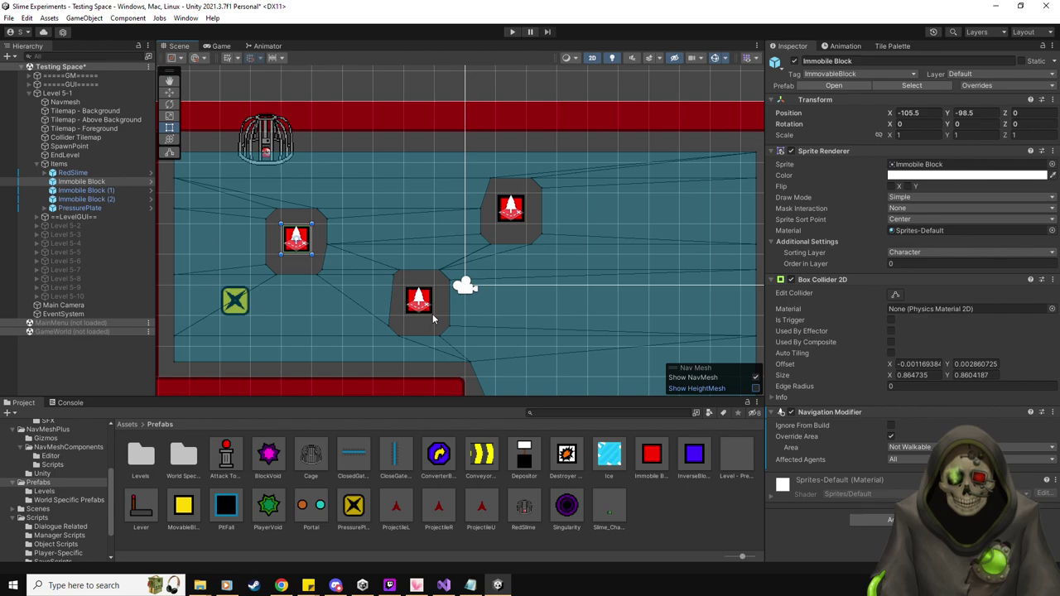
pyautogui.click(904, 460)
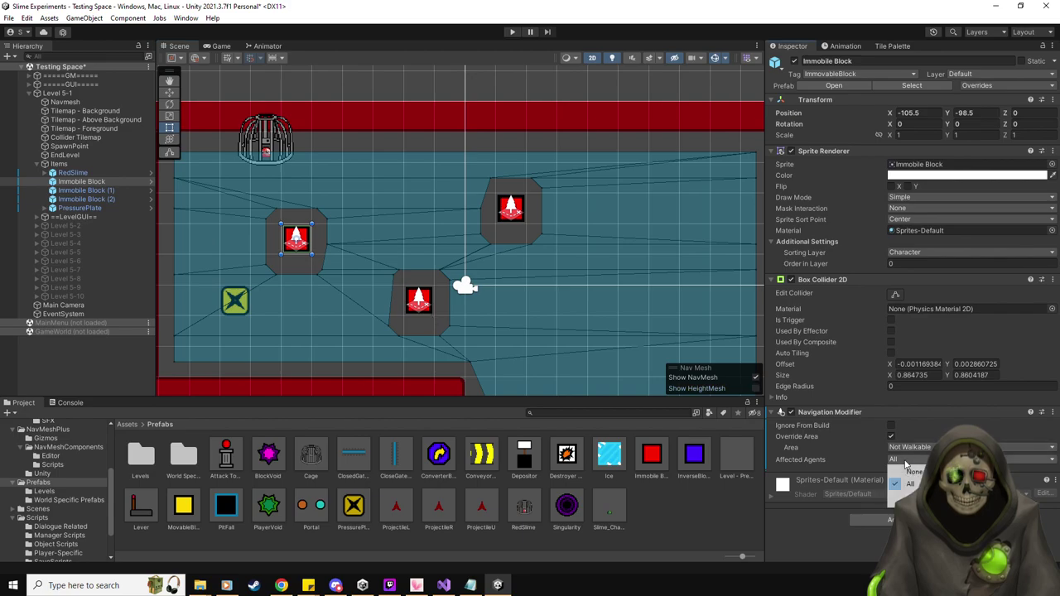
pyautogui.click(837, 539)
pyautogui.click(911, 448)
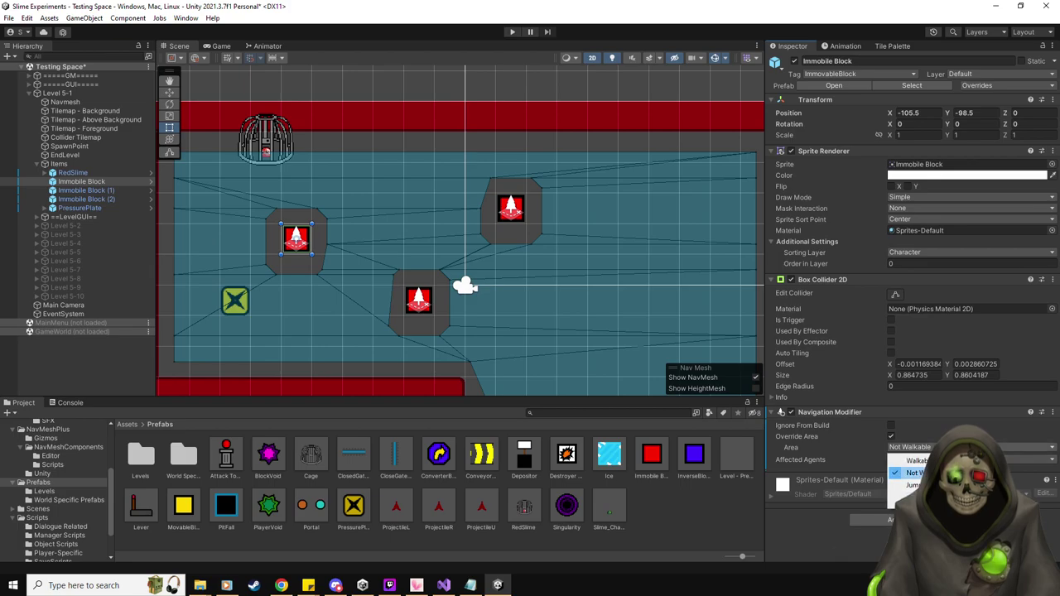
pyautogui.click(837, 554)
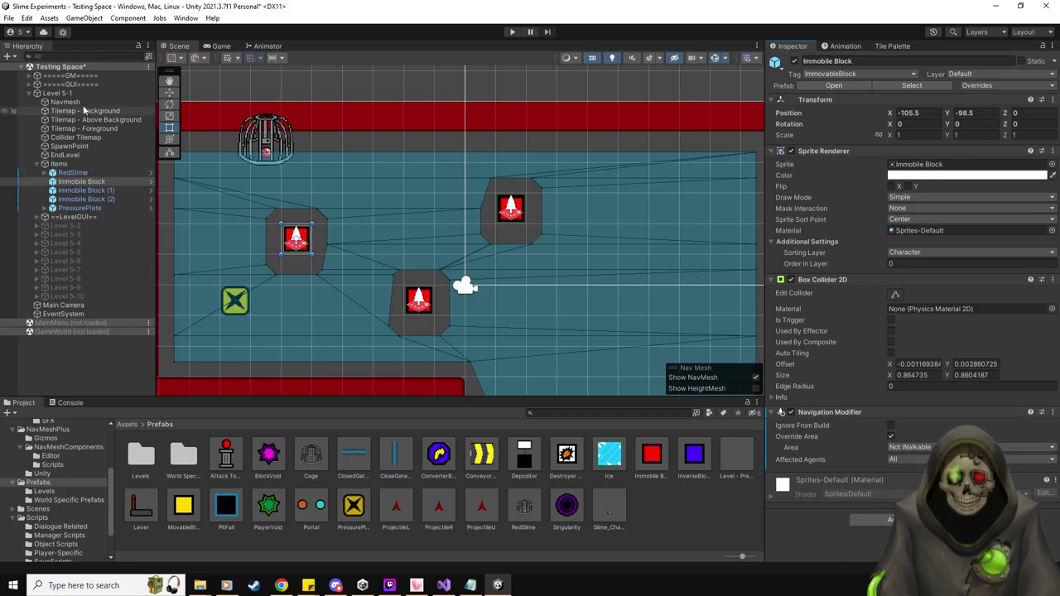
pyautogui.click(80, 103)
pyautogui.doubleClick(81, 103)
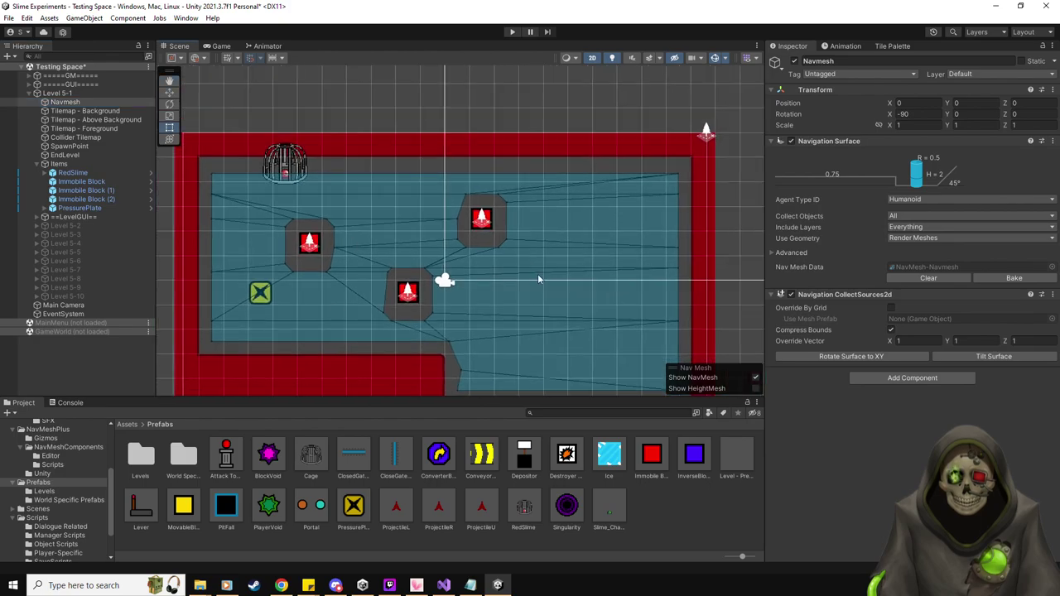
# Delete all three Immobile Blocks from the Items of Level 5-1.
pyautogui.click(71, 181)
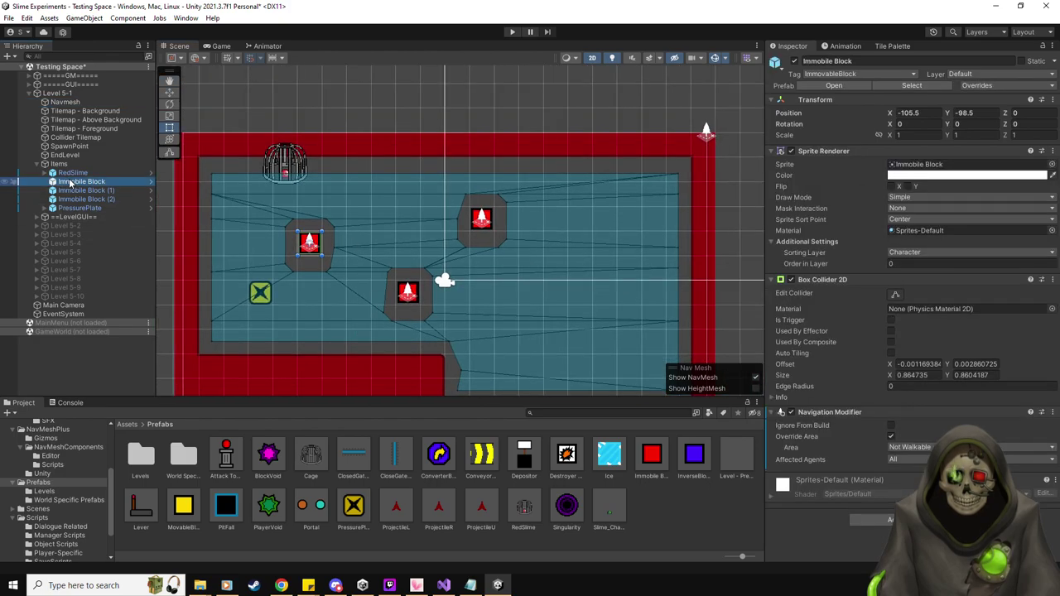
pyautogui.press('Delete')
pyautogui.click(64, 101)
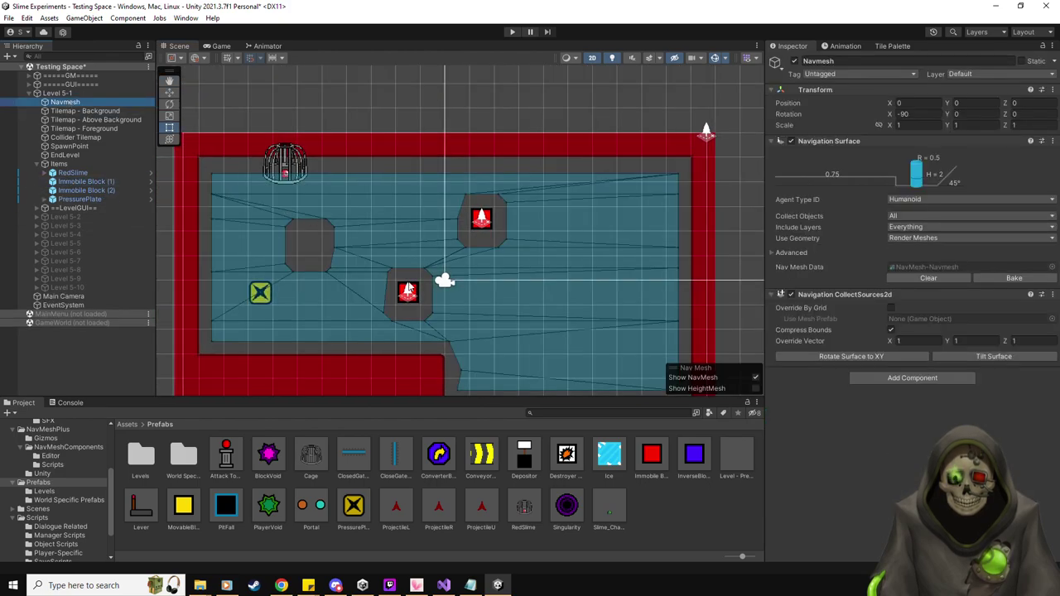
pyautogui.click(91, 182)
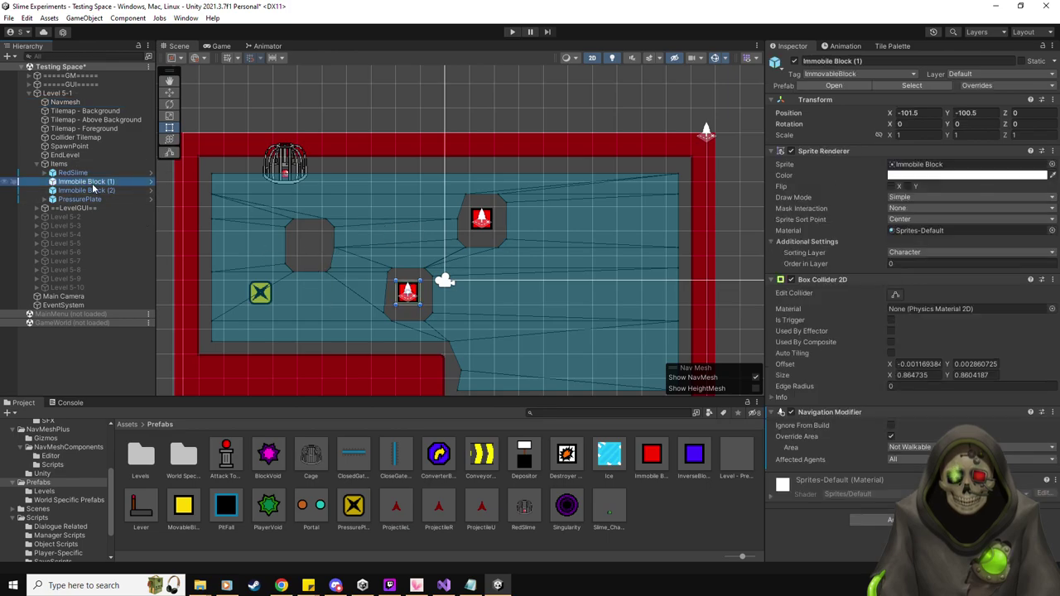
pyautogui.press('Delete')
pyautogui.click(86, 182)
pyautogui.press('Delete')
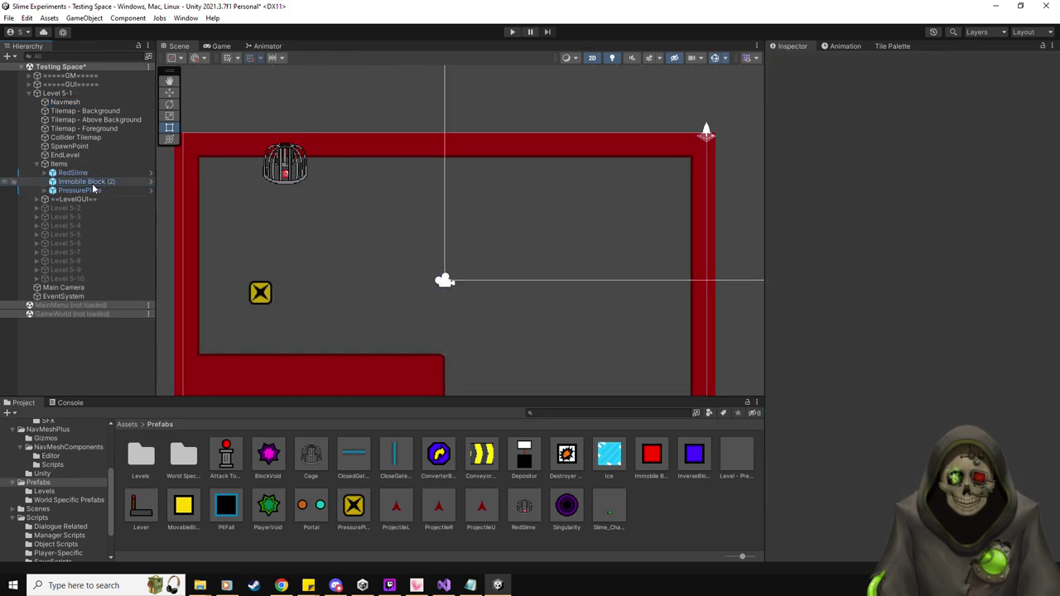
# Clear the Navmesh object's baked data and remove the Navigation Modifier component from Tilemap - Background.
pyautogui.click(67, 101)
pyautogui.click(932, 279)
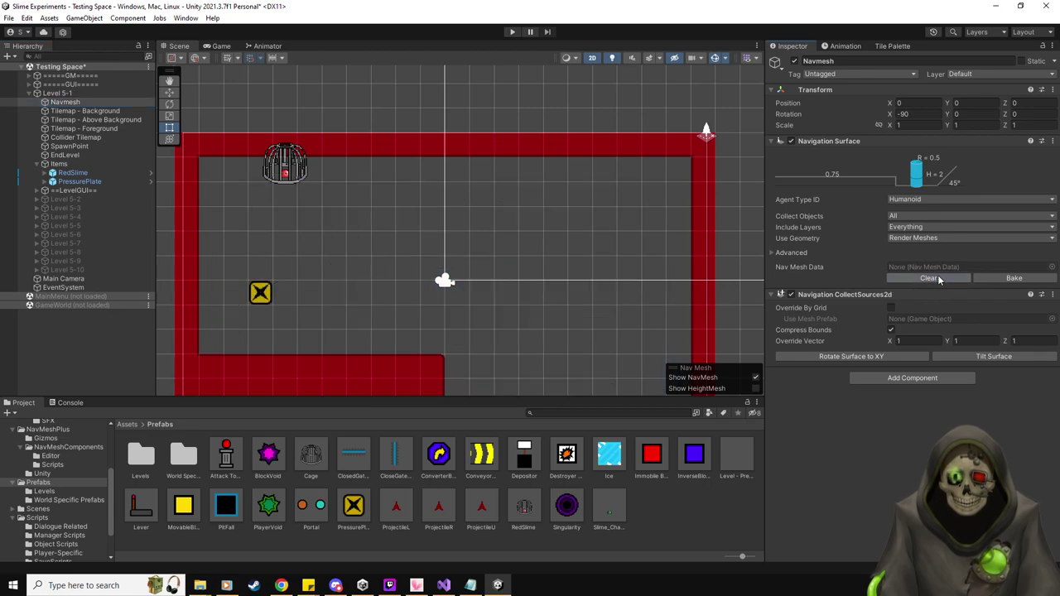
pyautogui.click(91, 111)
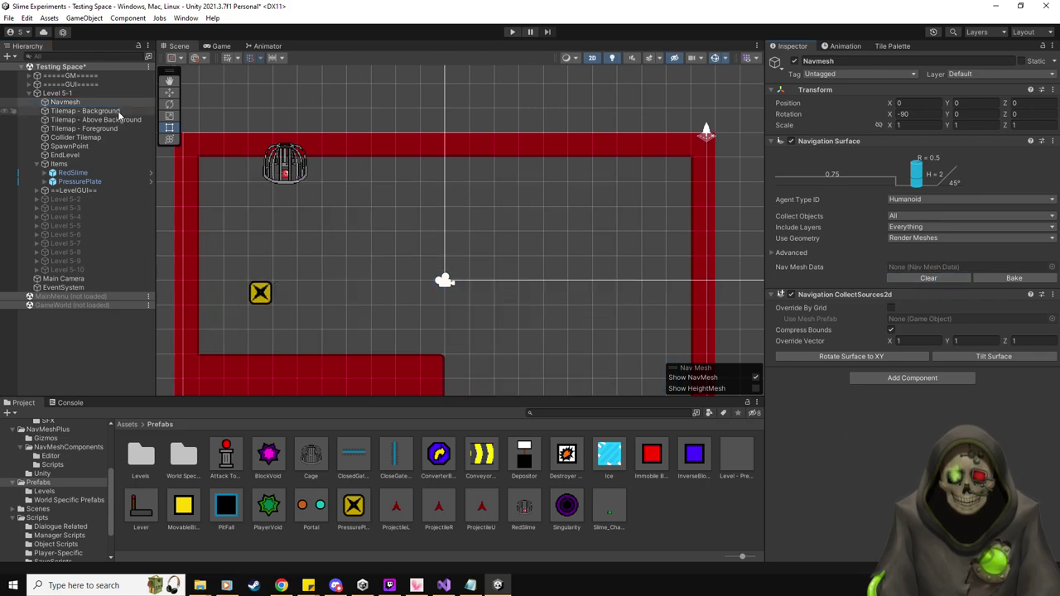
pyautogui.click(1052, 365)
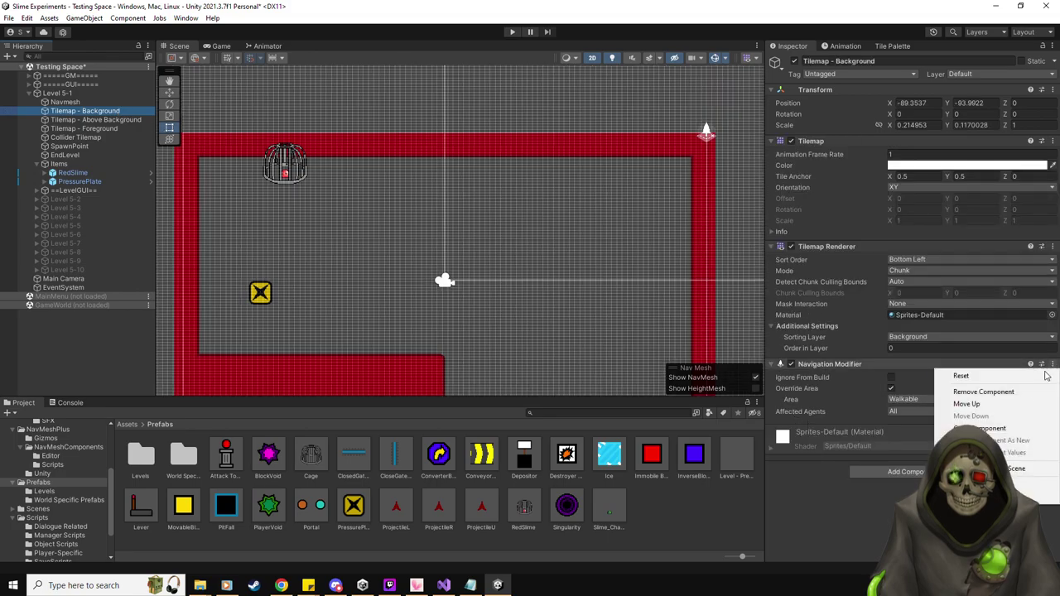
pyautogui.click(1033, 394)
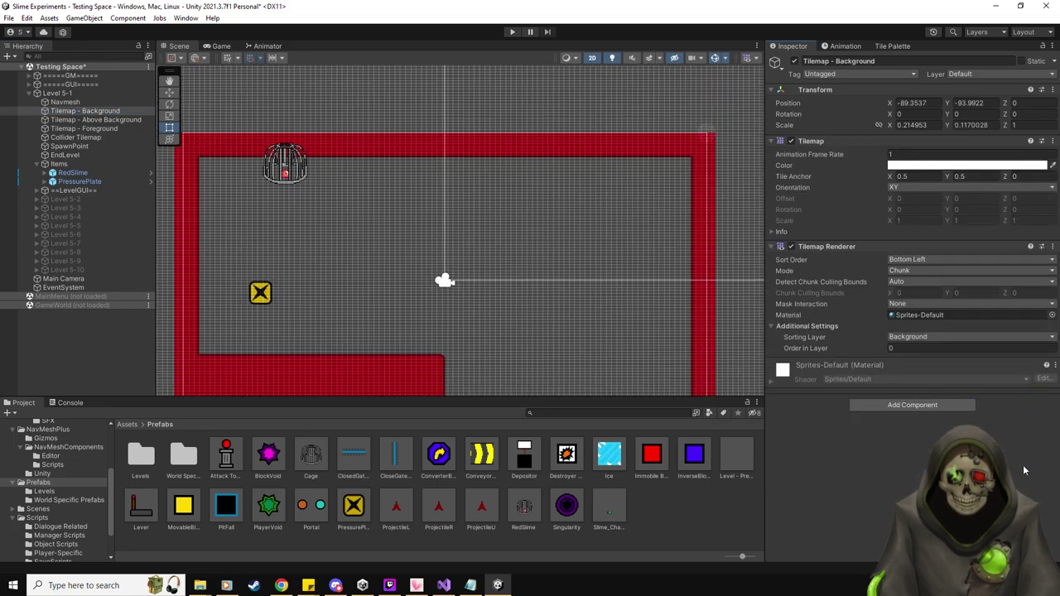
# Try baking the Navmesh without the background tilemap's Navigation Modifier, examine its coverage of the room, and clear the bake.
pyautogui.click(66, 102)
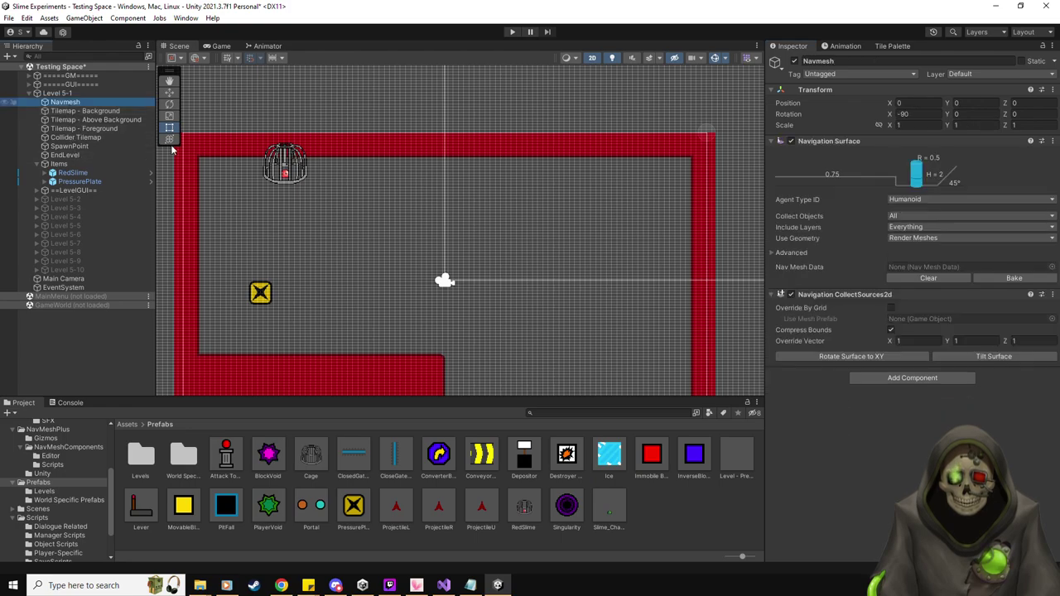
pyautogui.click(1015, 278)
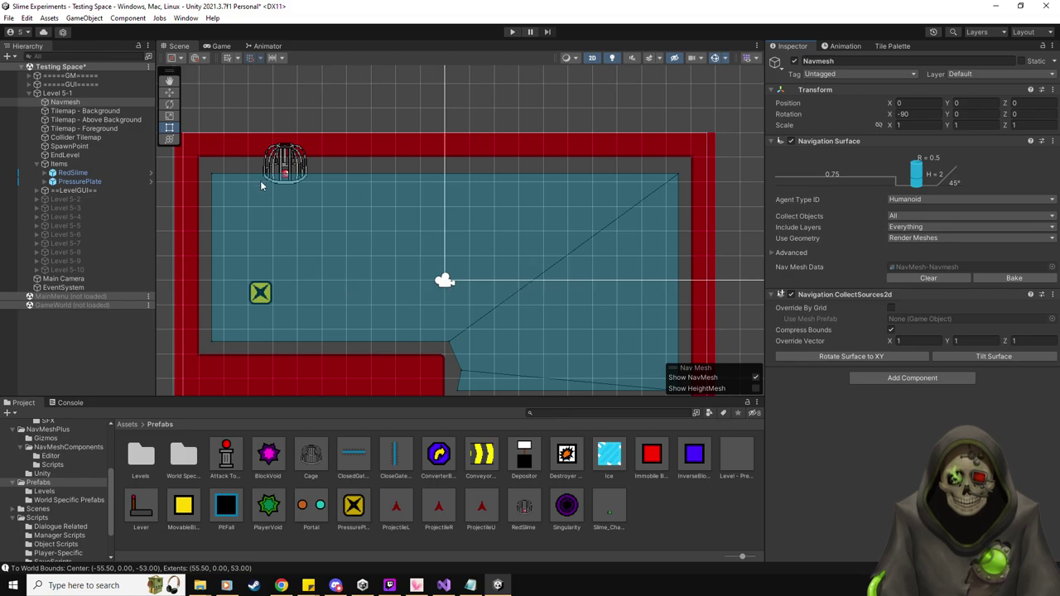
pyautogui.scroll(-8, 355, 236)
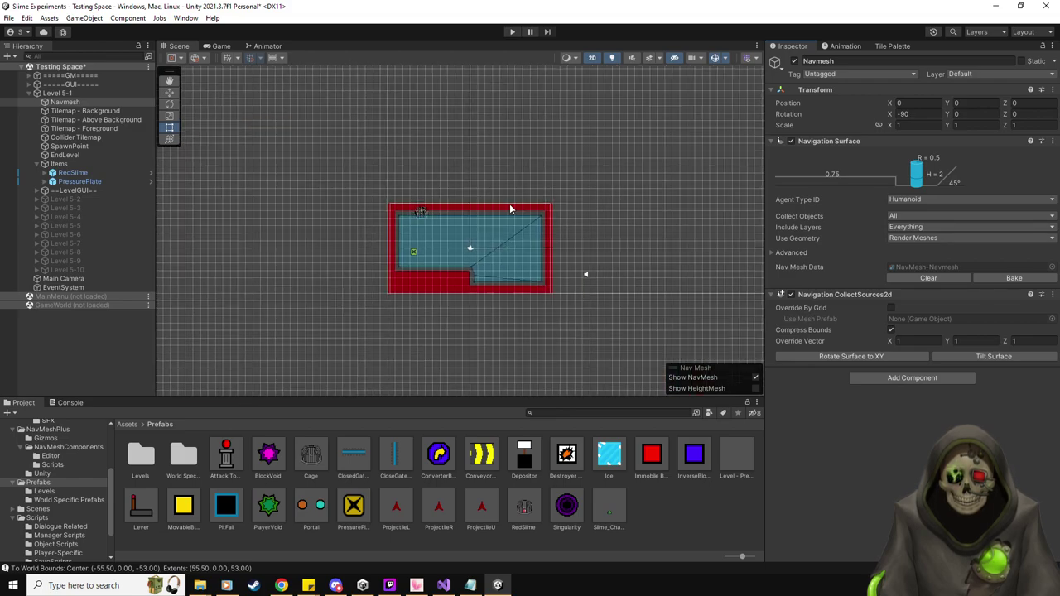
pyautogui.scroll(3, 405, 264)
pyautogui.scroll(3, 407, 265)
pyautogui.scroll(2, 476, 261)
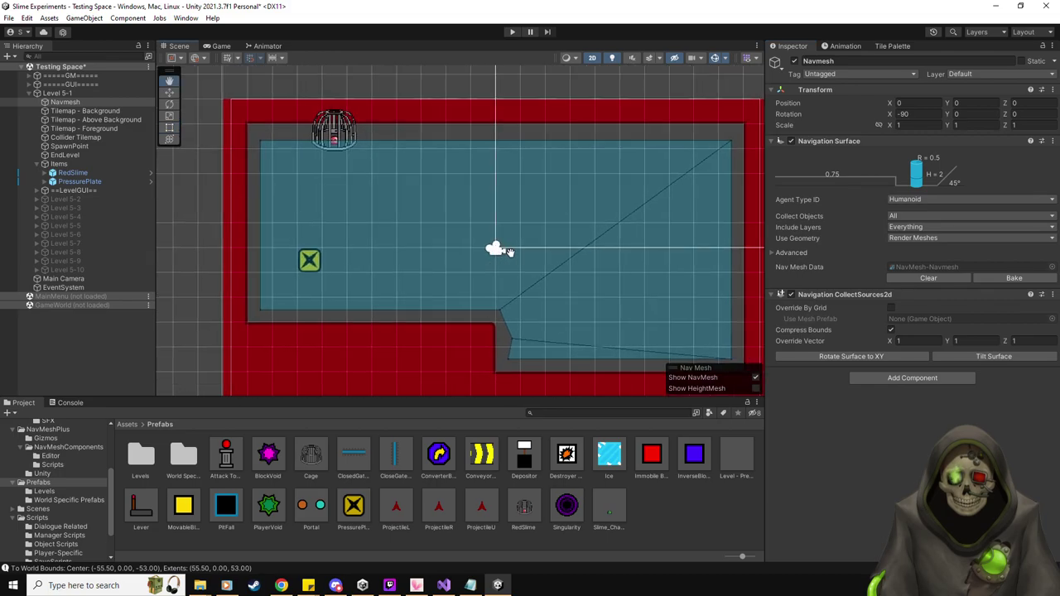
pyautogui.scroll(1, 504, 253)
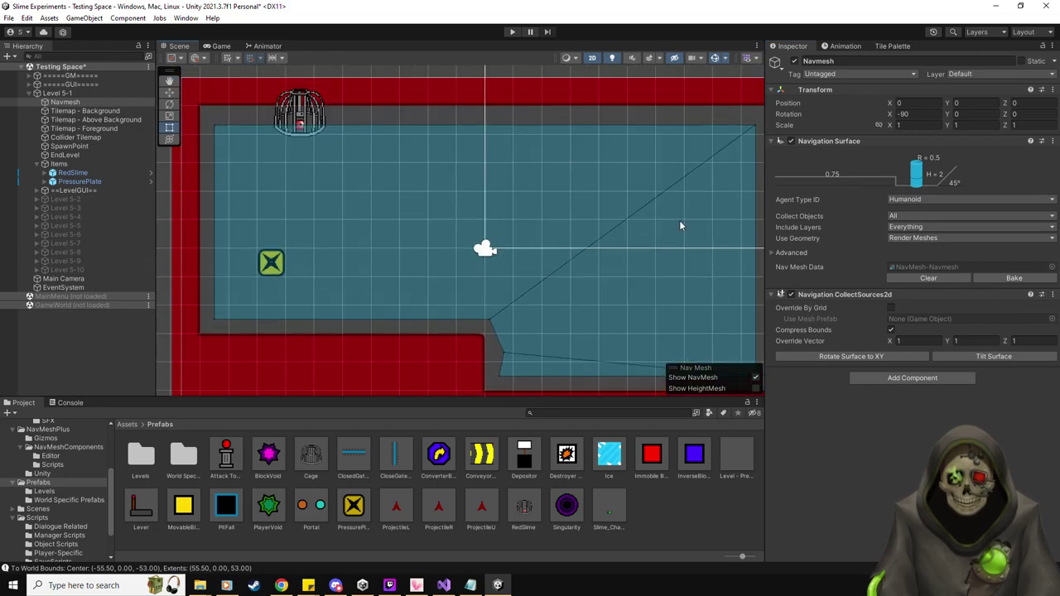
pyautogui.click(925, 278)
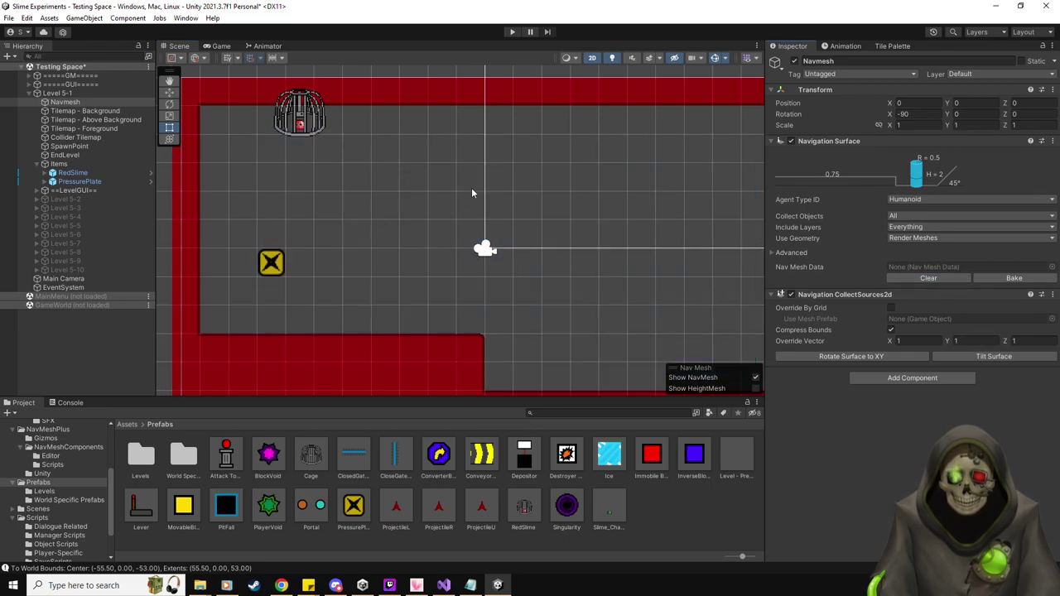
# Move the RedSlime one grid unit right along the upper wall, to X -105.5.
pyautogui.moveTo(472, 190); pyautogui.dragTo(472, 217, button='middle')
pyautogui.click(108, 183)
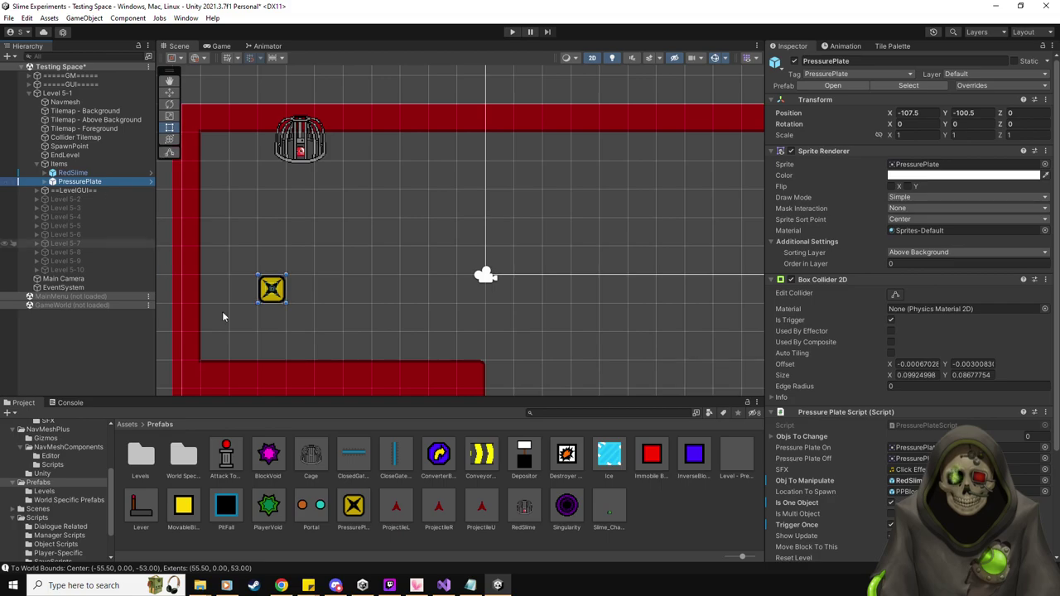
pyautogui.click(171, 97)
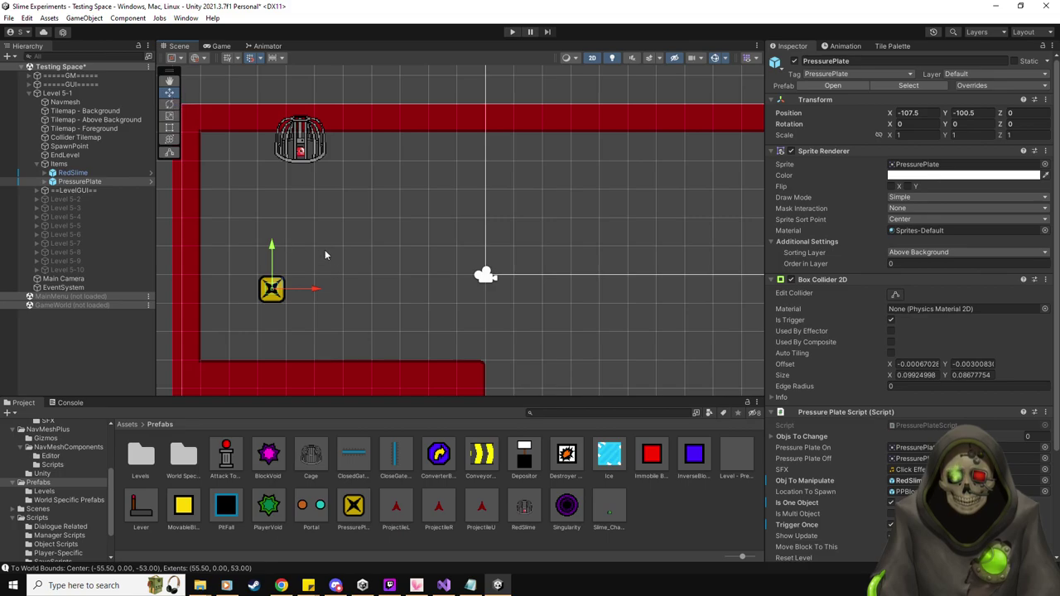
pyautogui.moveTo(326, 254); pyautogui.dragTo(379, 254, button='middle')
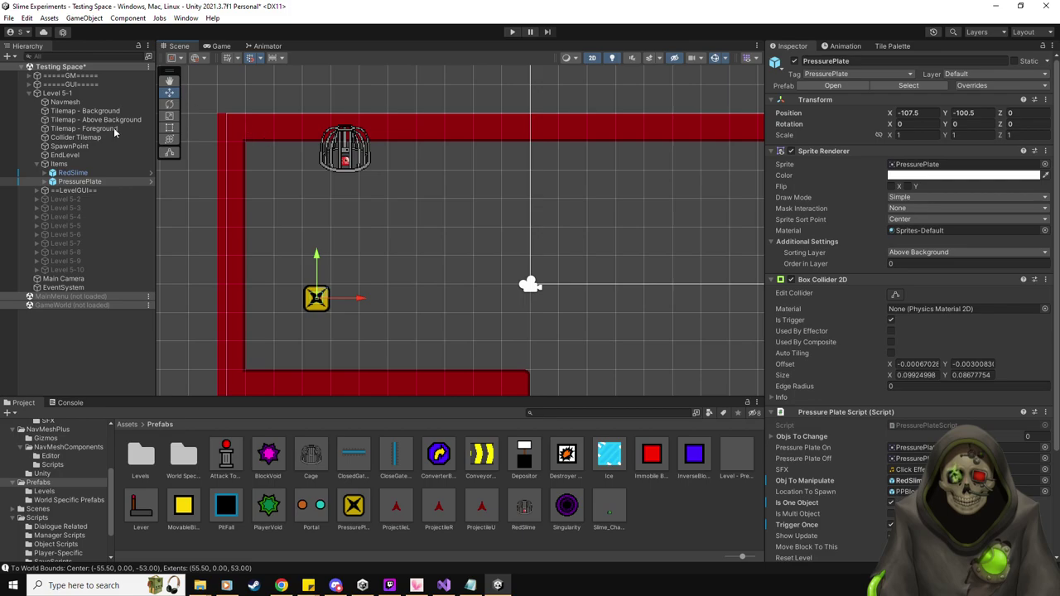
pyautogui.click(72, 172)
pyautogui.moveTo(386, 140); pyautogui.dragTo(415, 144)
# Using the Red Room palette, paint a two-tile vertical wall on the Collider Tilemap, extending down from the upper wall beside the caged slime.
pyautogui.click(893, 45)
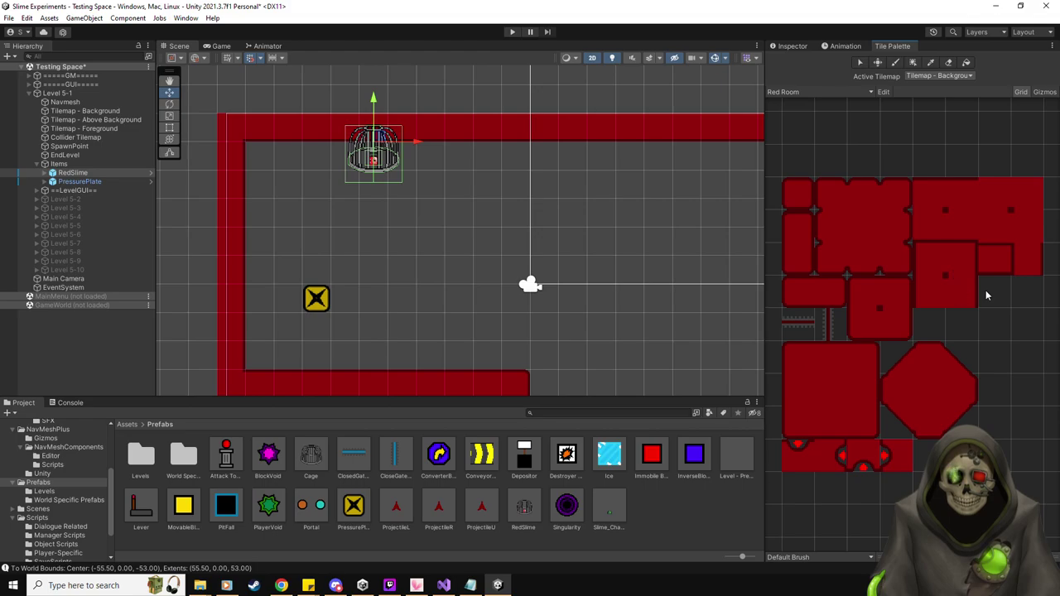
pyautogui.click(1029, 270)
pyautogui.click(970, 75)
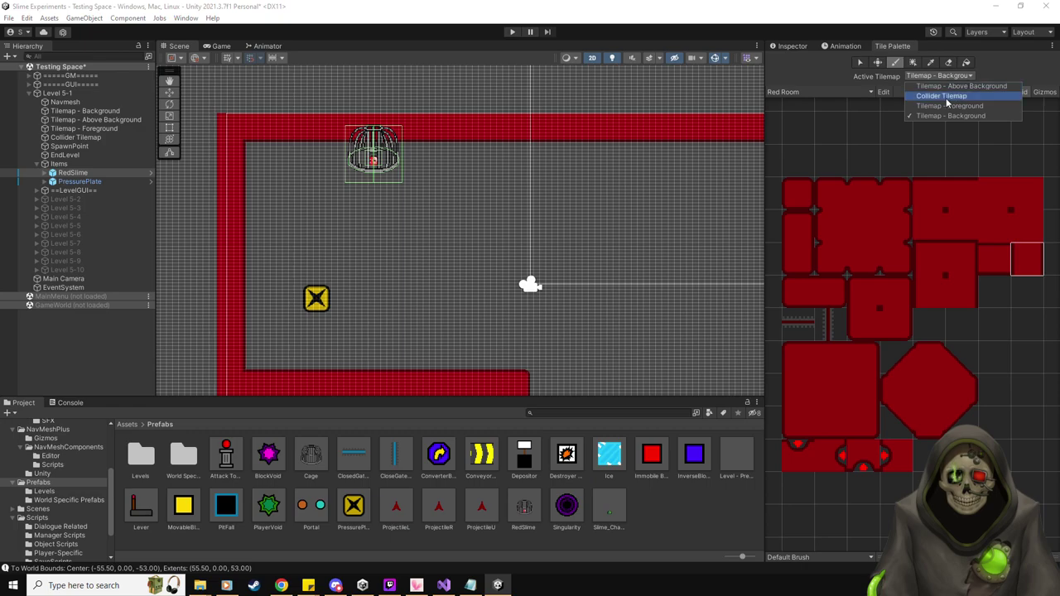
pyautogui.click(936, 113)
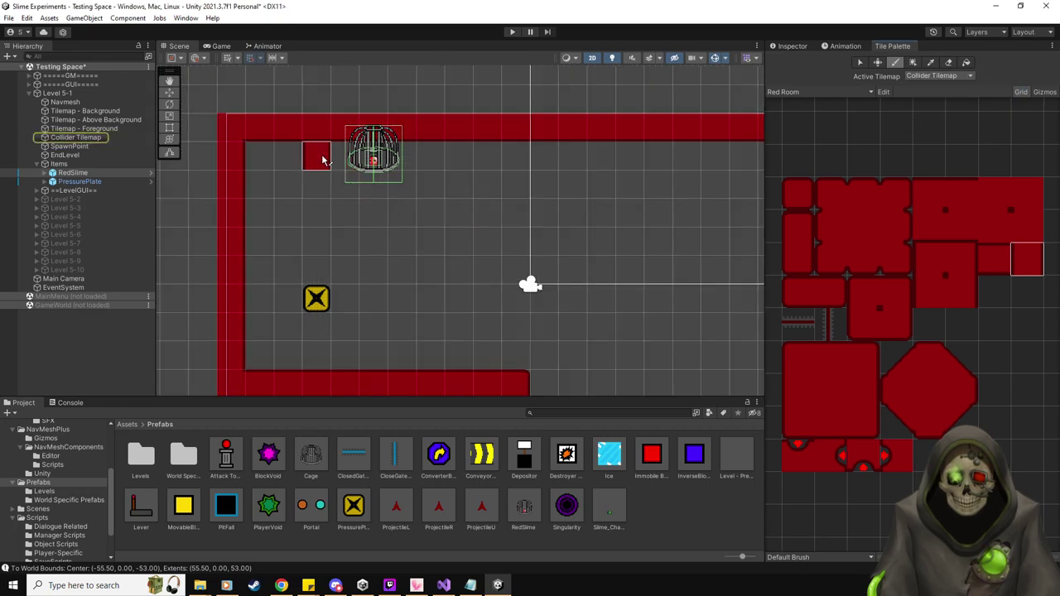
pyautogui.click(319, 157)
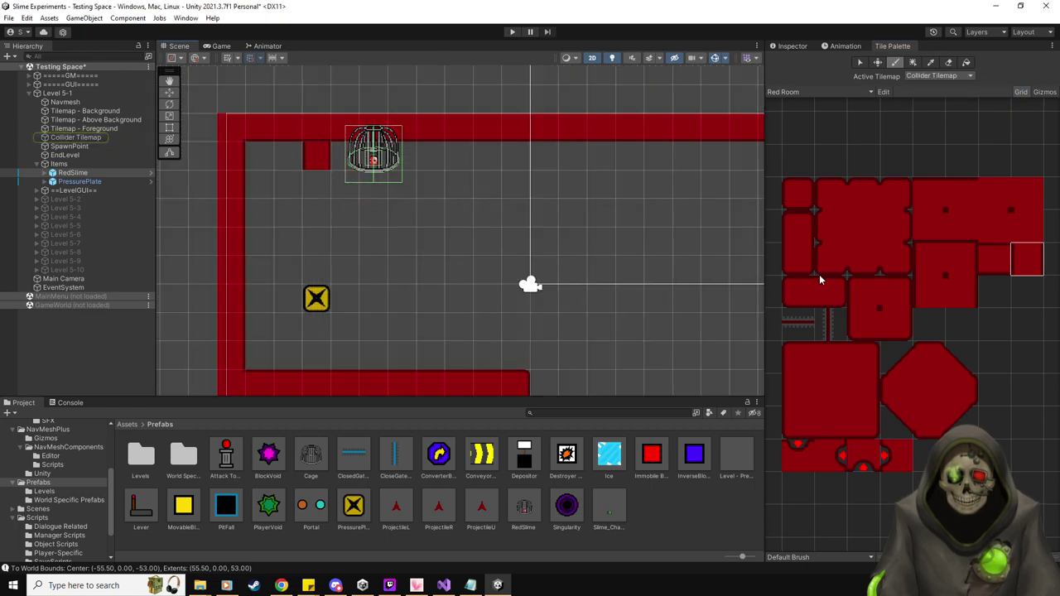
pyautogui.click(792, 259)
pyautogui.click(319, 186)
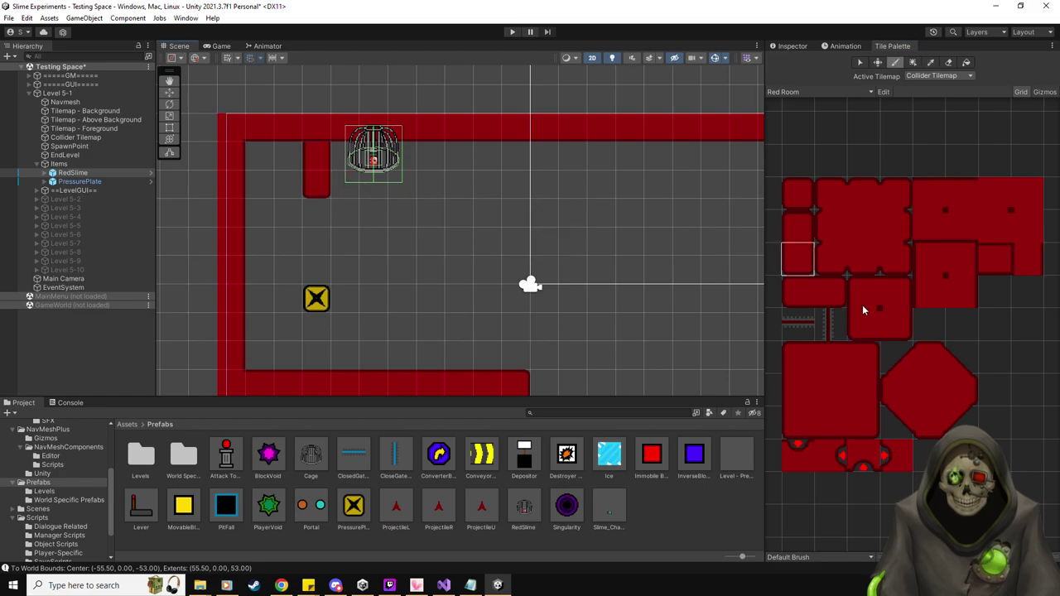
# Paint a three-tile horizontal wall with a rounded end on the Collider Tilemap, extending from the room's left wall above the pressure plate.
pyautogui.click(830, 292)
pyautogui.click(324, 245)
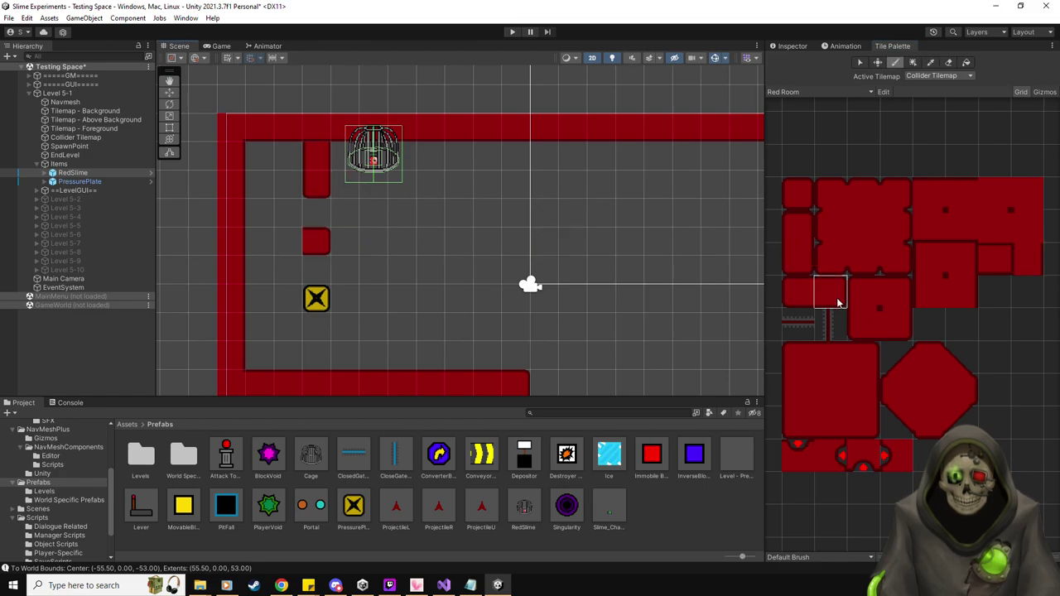
pyautogui.click(994, 259)
pyautogui.moveTo(280, 238); pyautogui.dragTo(257, 238)
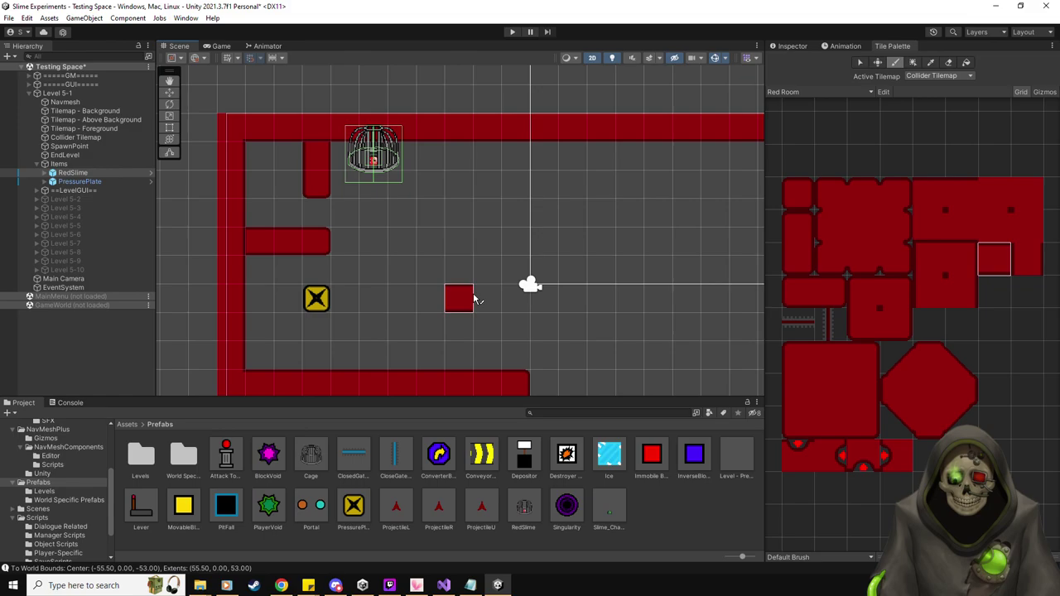
# Move the PressurePlate up three grid units to Y -97.5, into the gap between the two short walls.
pyautogui.click(788, 46)
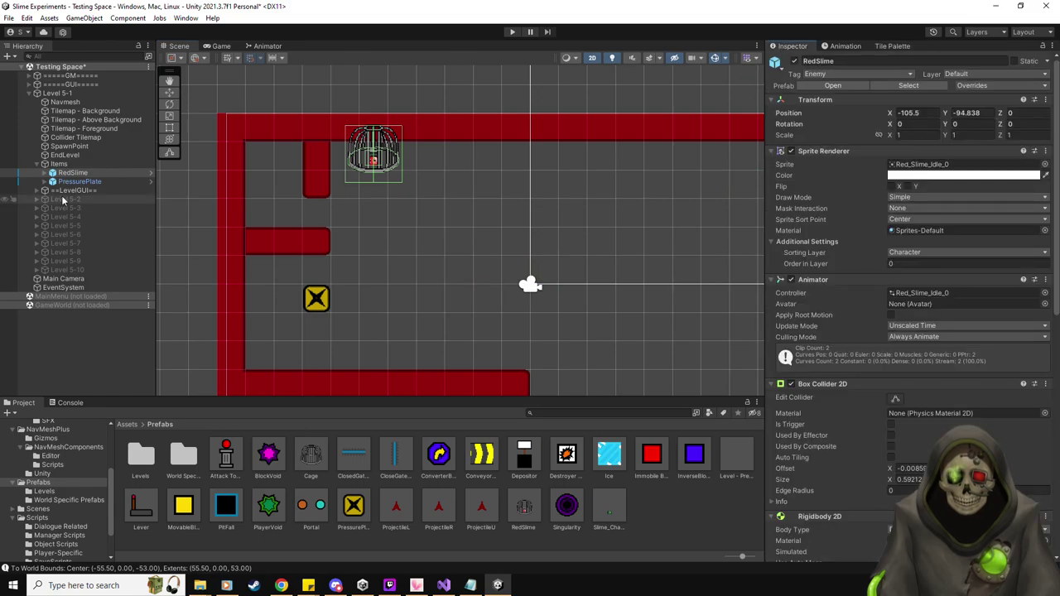
pyautogui.click(169, 92)
pyautogui.click(86, 181)
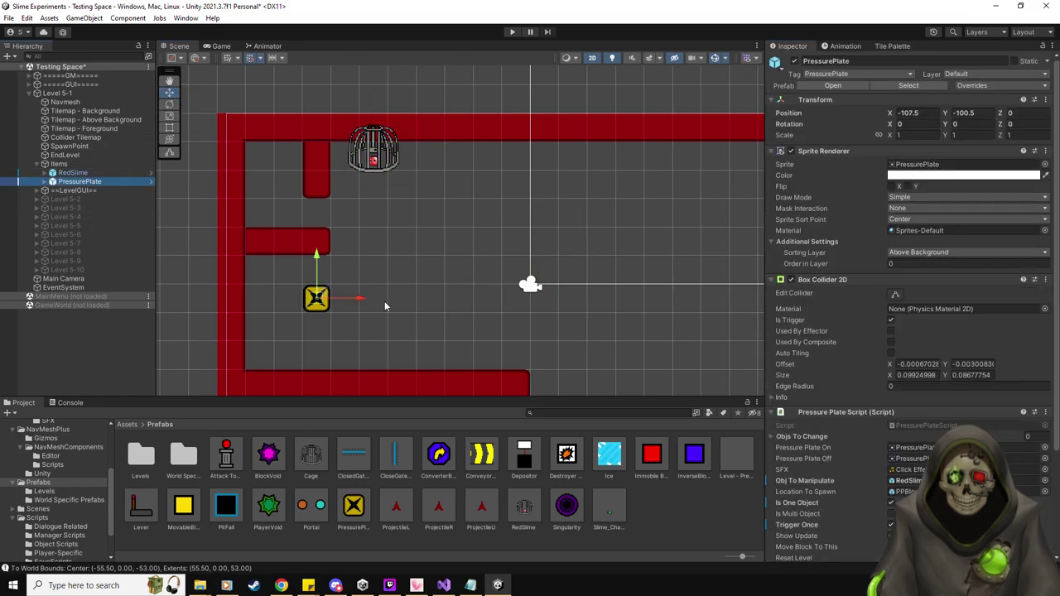
pyautogui.moveTo(318, 294); pyautogui.dragTo(317, 209)
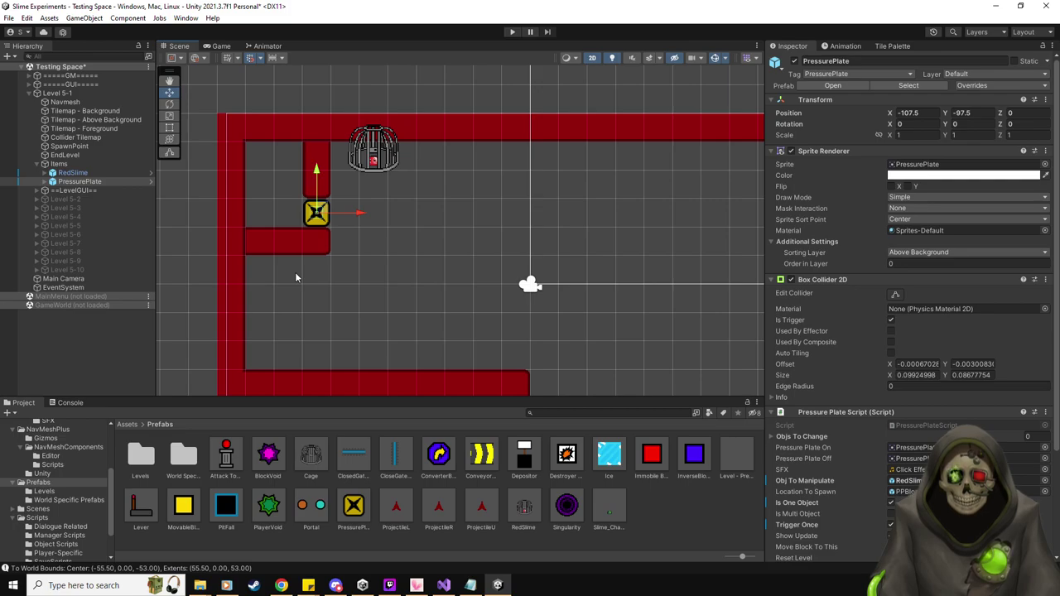
pyautogui.scroll(-1, 336, 297)
pyautogui.scroll(-3, 418, 251)
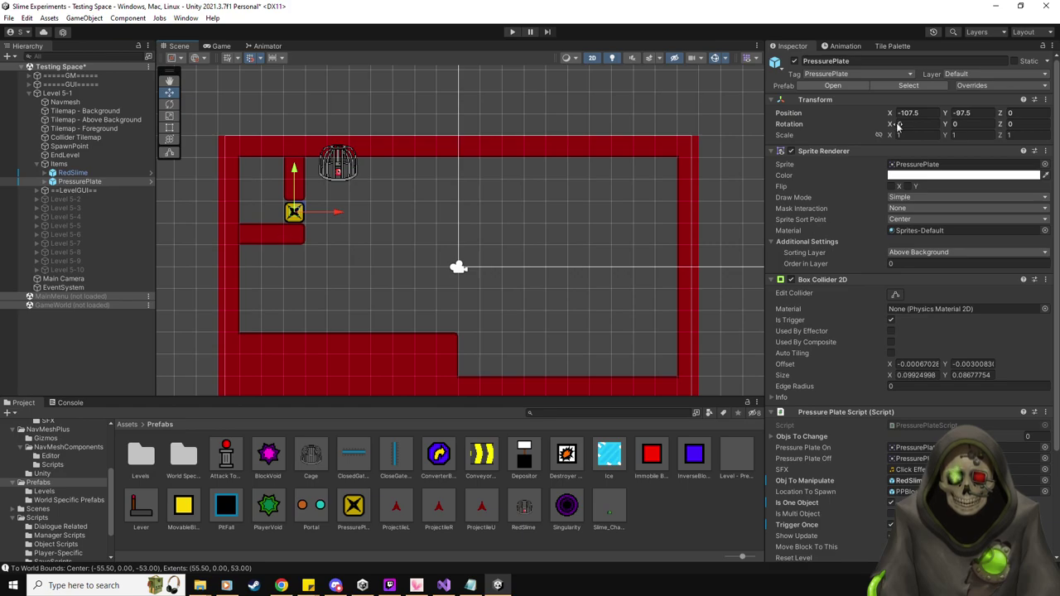
# Paint the right-facing exit tile into the end of the lower wall block on the Collider Tilemap and check EndLevel's position there.
pyautogui.click(899, 47)
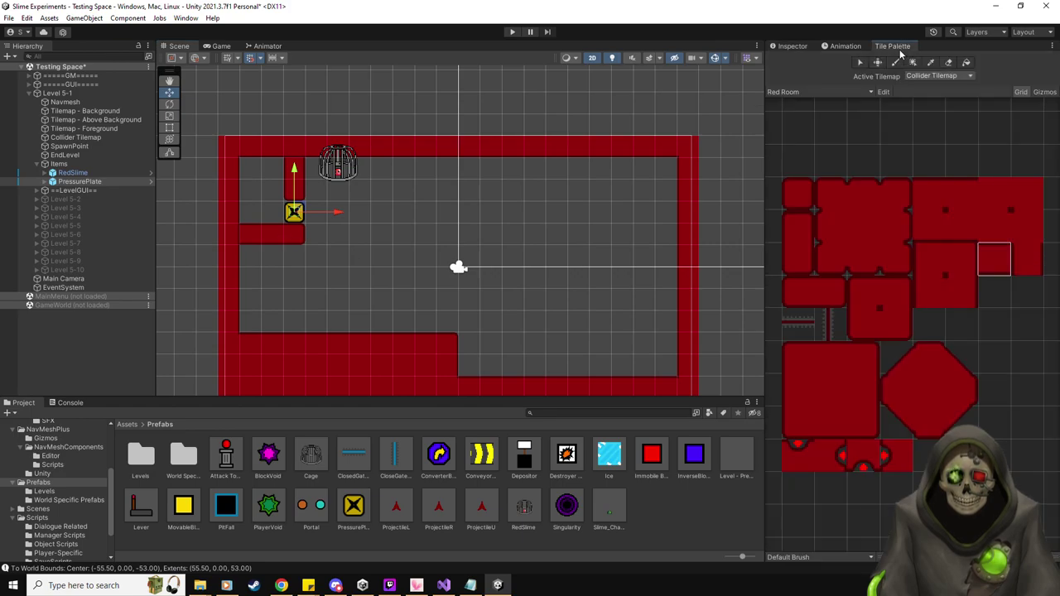
pyautogui.click(837, 453)
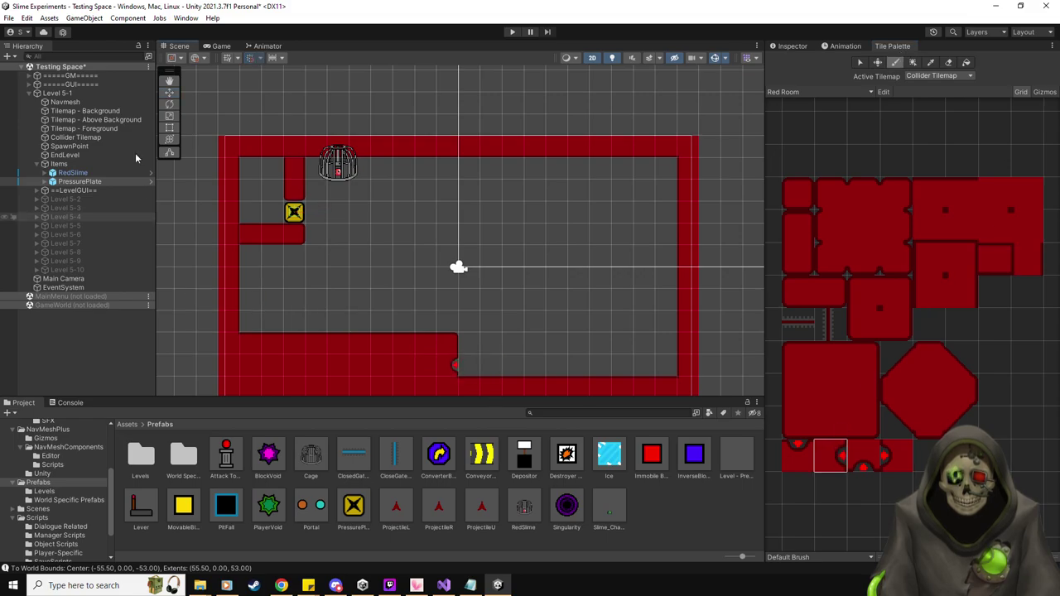
pyautogui.click(100, 155)
pyautogui.click(169, 92)
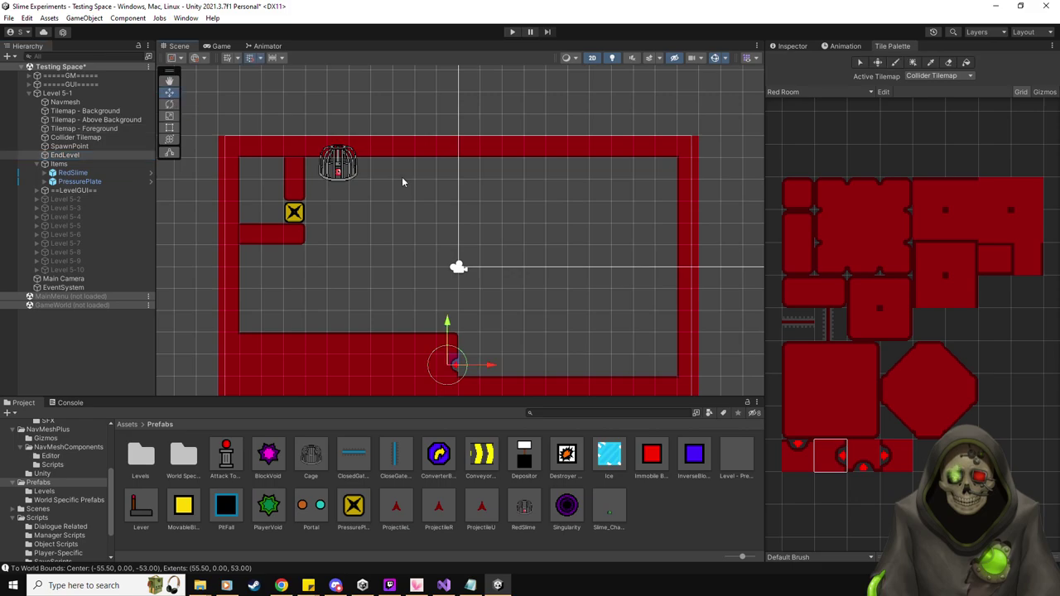
pyautogui.click(793, 47)
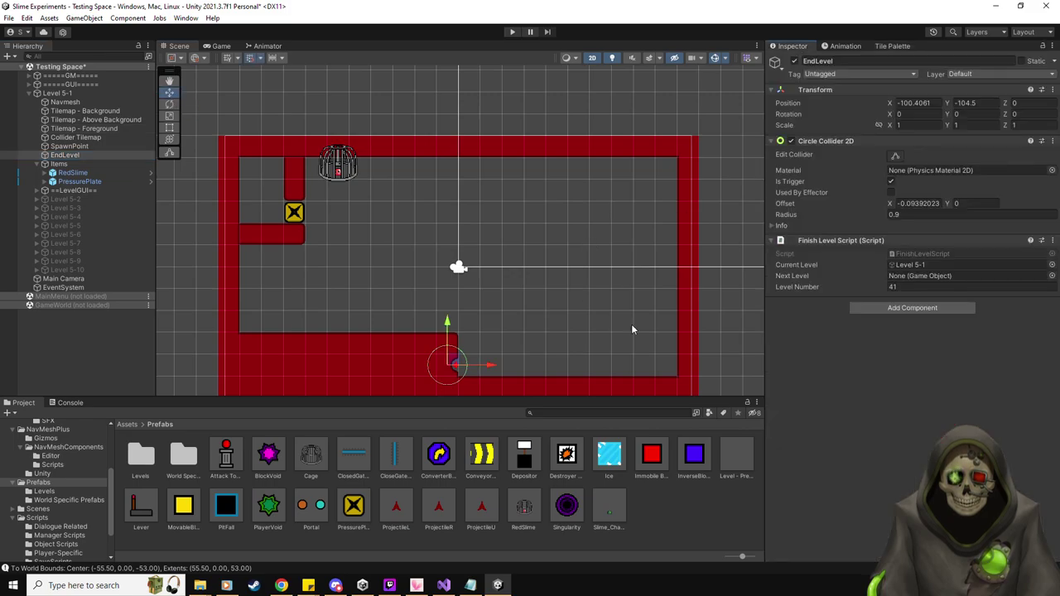
# Place a PitFall prefab near the middle of the room and set Items as the default parent.
pyautogui.scroll(1, 473, 309)
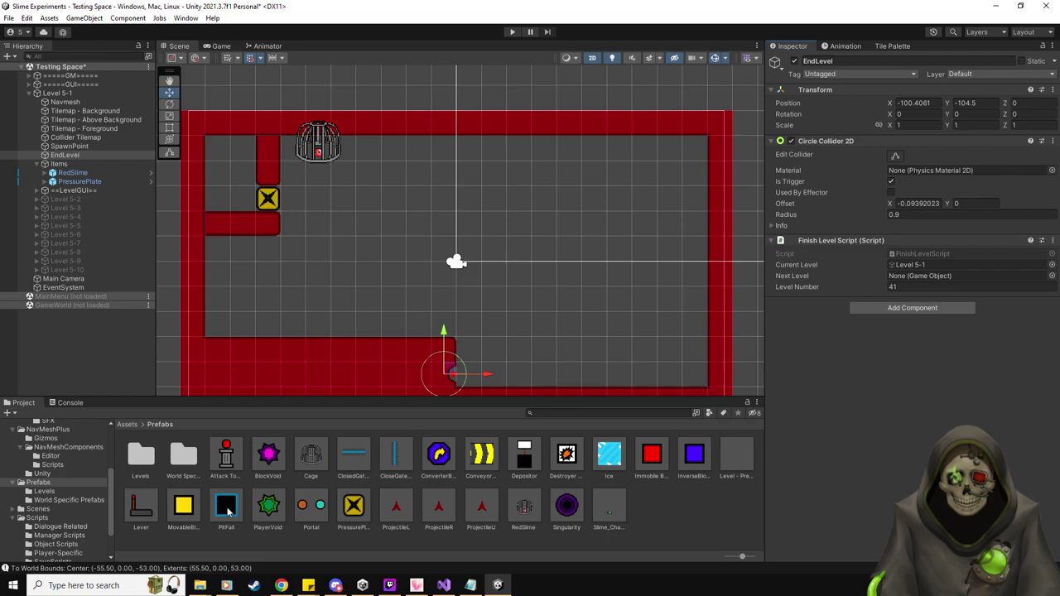
pyautogui.moveTo(227, 507); pyautogui.dragTo(476, 225)
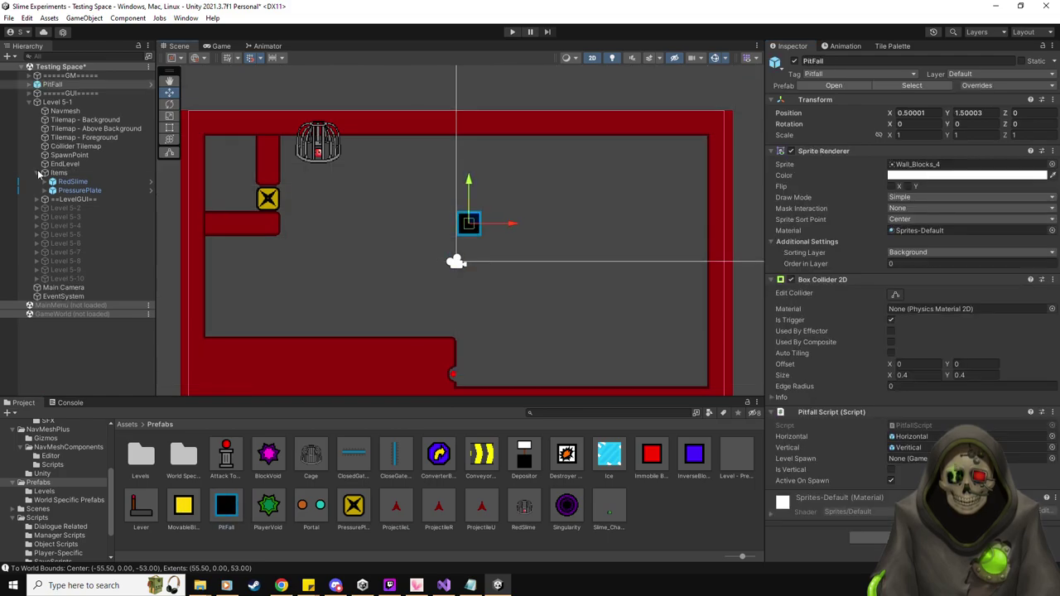
pyautogui.click(66, 173)
pyautogui.rightClick(71, 178)
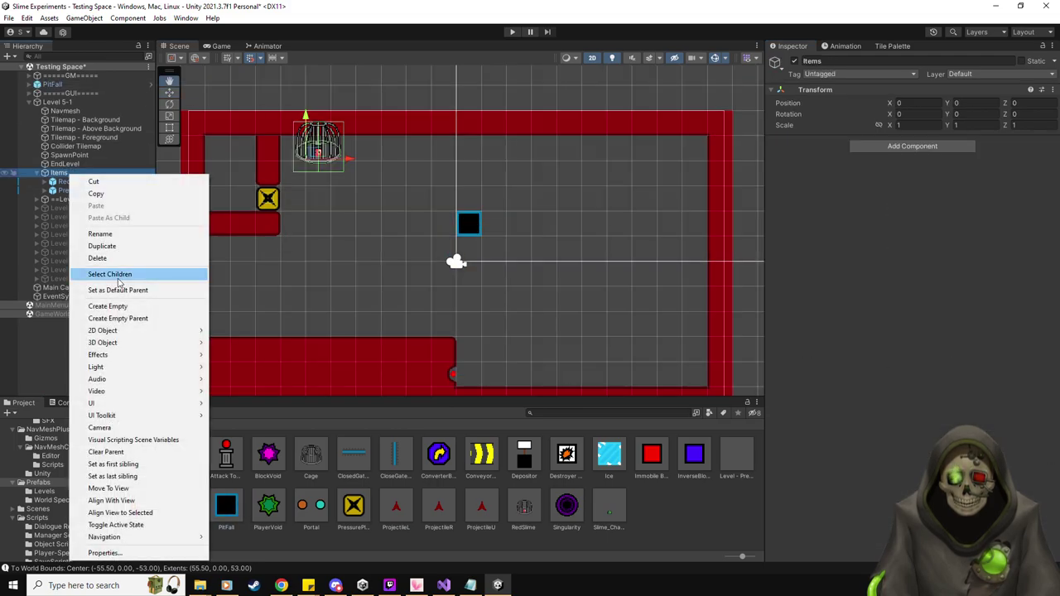
pyautogui.click(99, 289)
# Nest the PitFall under Items and assign SpawnPoint as its Level Spawn.
pyautogui.moveTo(60, 86); pyautogui.dragTo(81, 174)
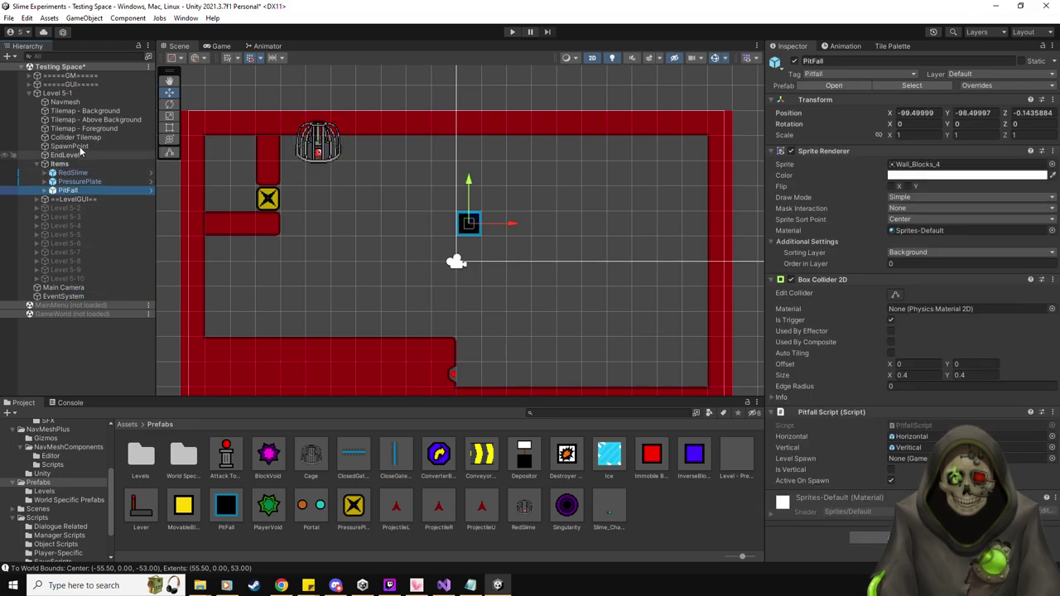
pyautogui.click(908, 458)
pyautogui.moveTo(908, 458); pyautogui.dragTo(908, 458)
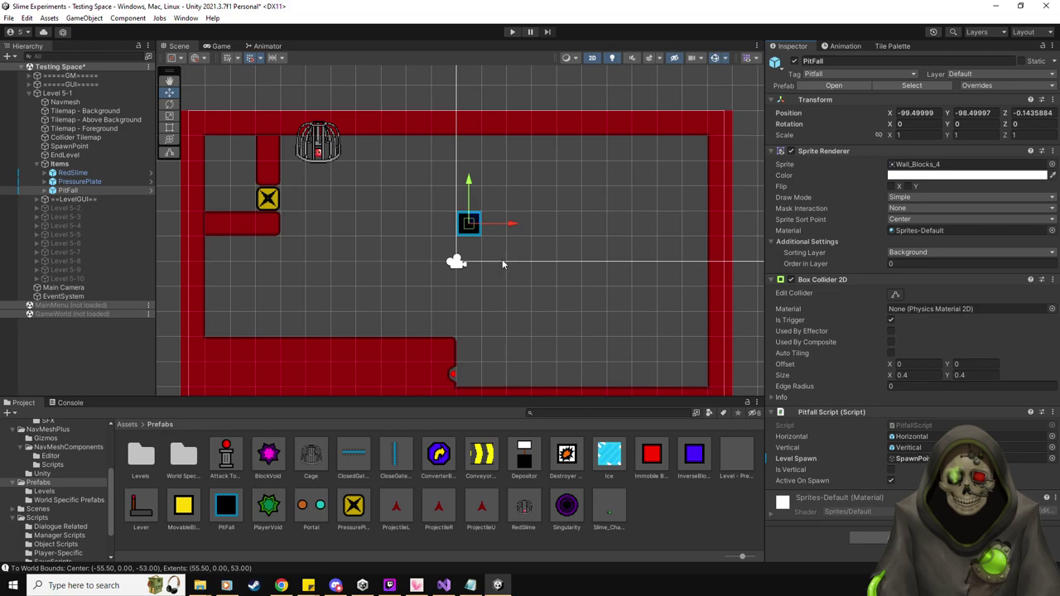
# Playtest the level, open the script line behind the repeated console error, and return to stop the game.
pyautogui.click(511, 32)
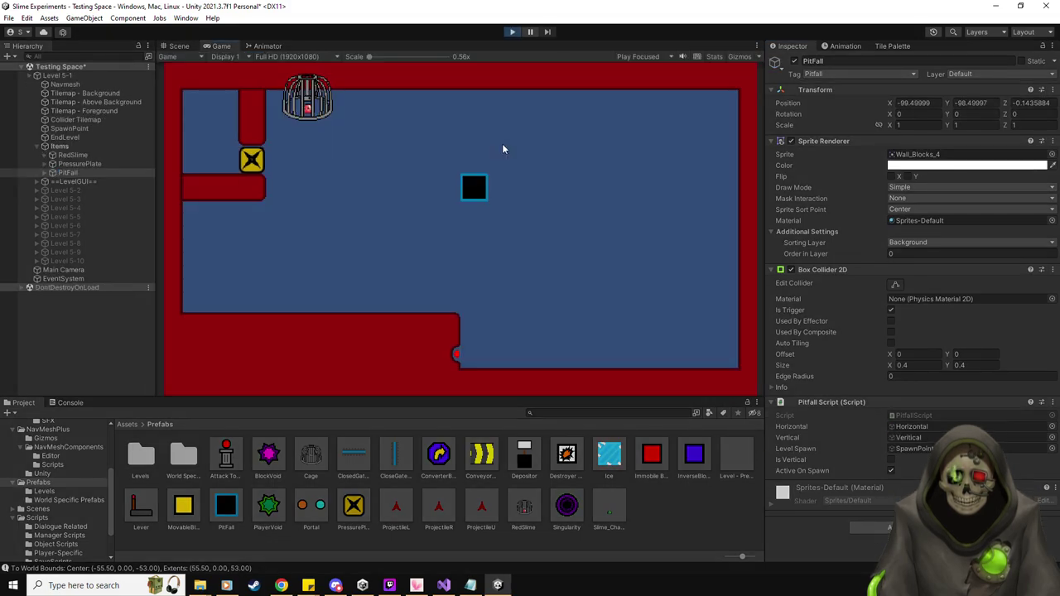
pyautogui.press('d')
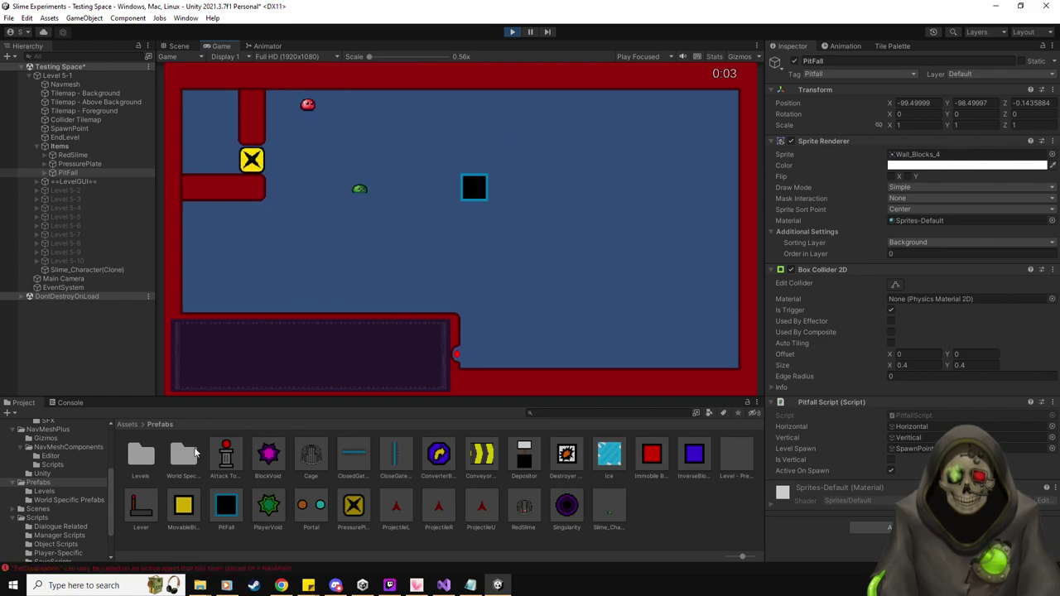
pyautogui.click(70, 404)
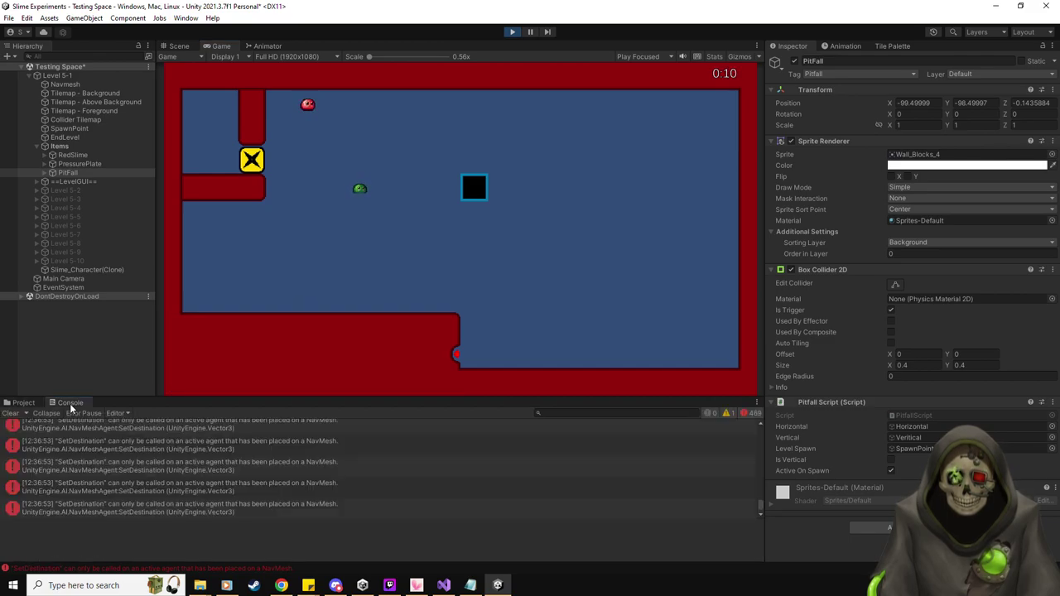
pyautogui.doubleClick(221, 500)
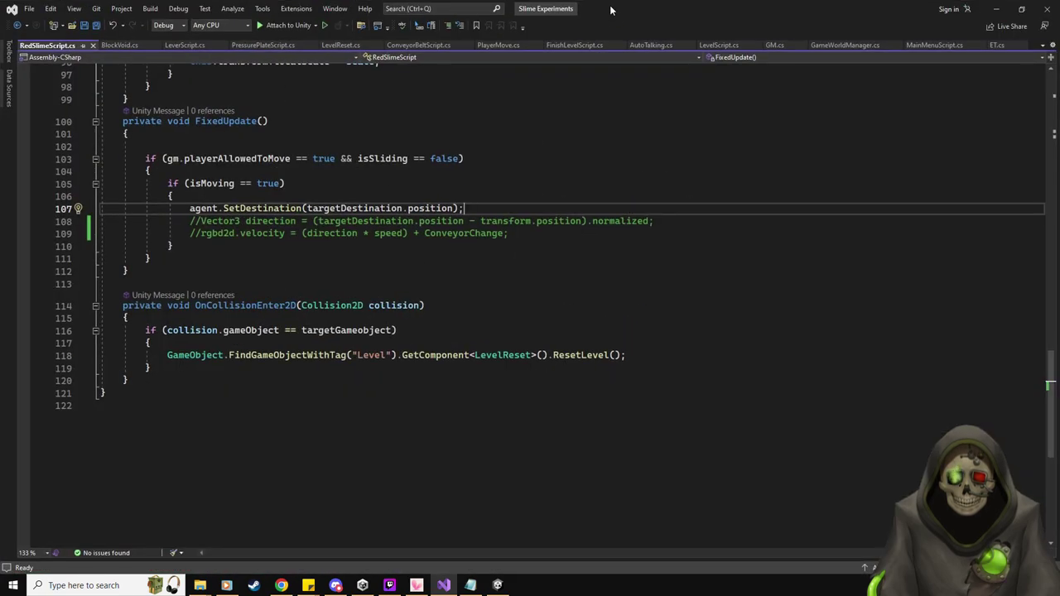
pyautogui.click(996, 8)
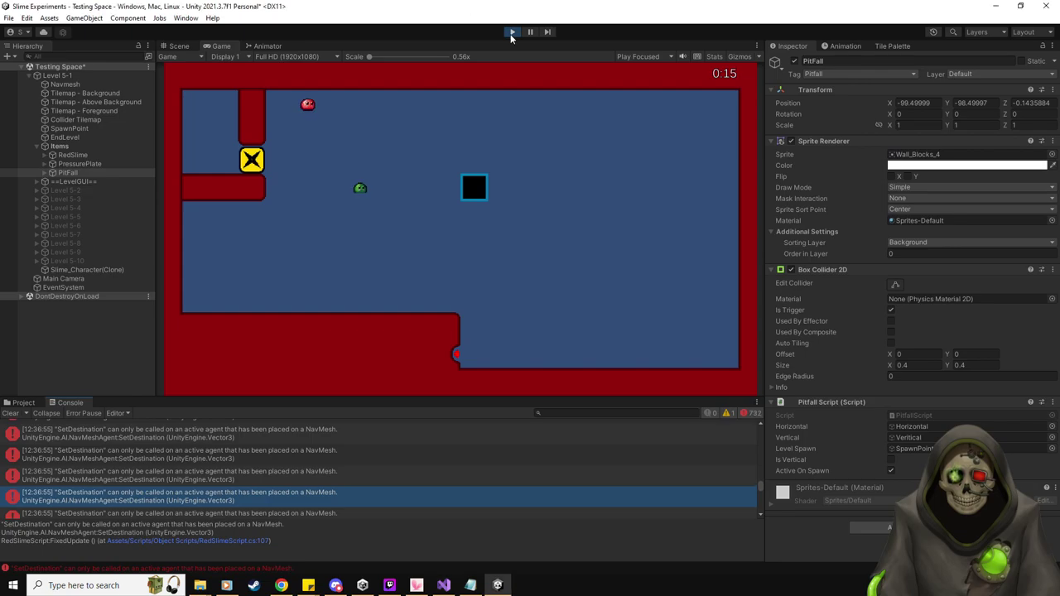
pyautogui.click(512, 32)
# Bake the Navmesh surface for the new room layout and start another playtest.
pyautogui.click(83, 102)
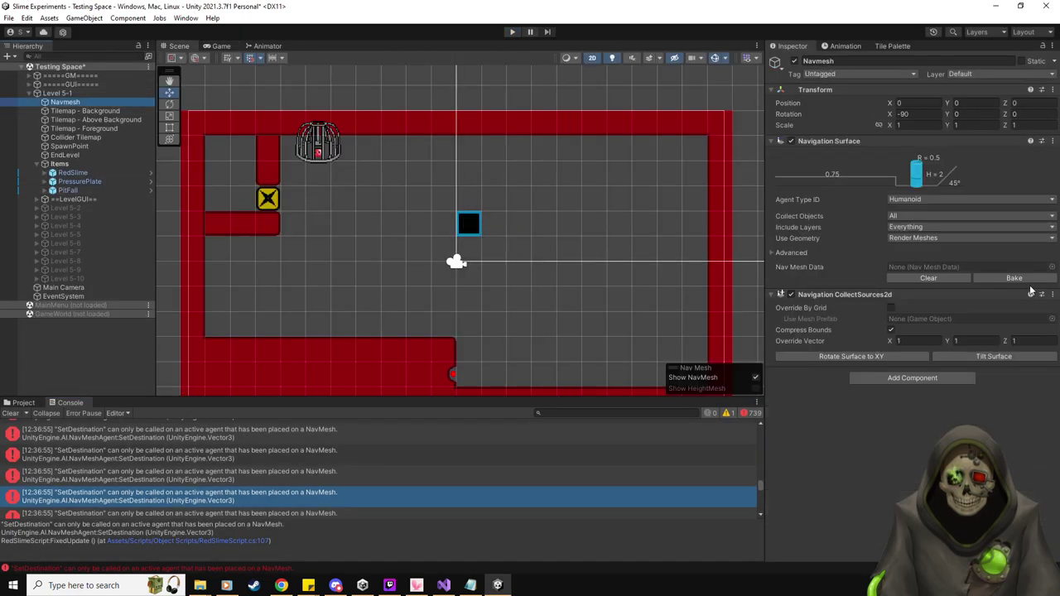
pyautogui.click(1016, 278)
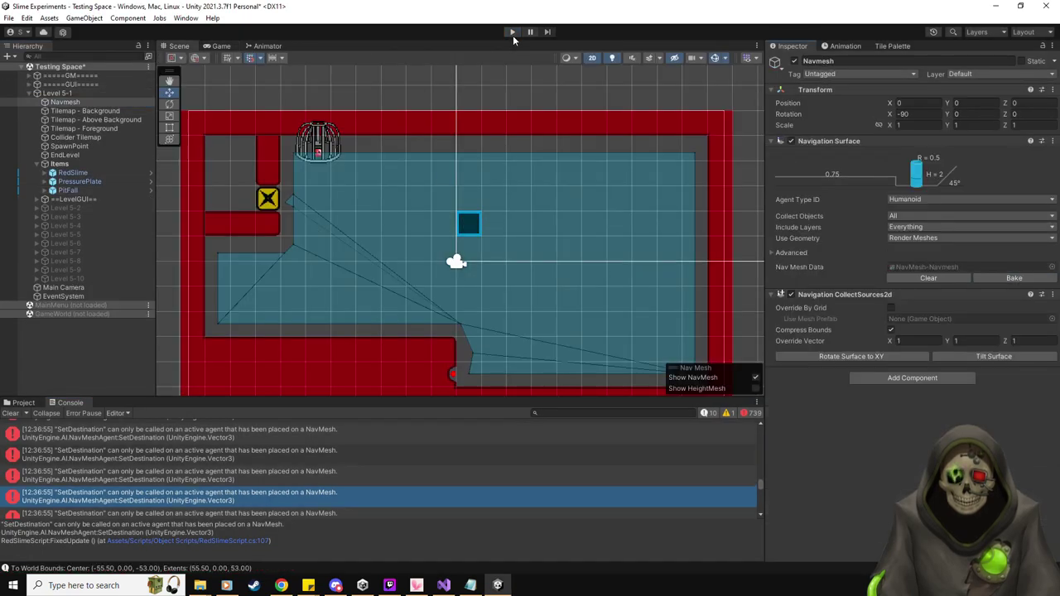
pyautogui.click(512, 33)
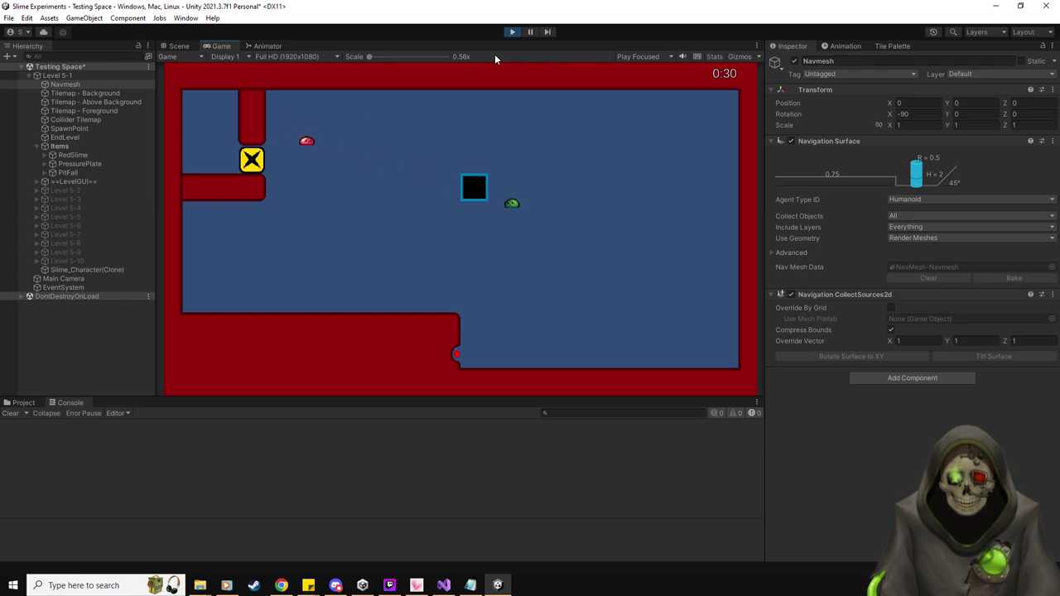
# Pause the playtest and advance it frame by frame to examine the red slime crossing the pitfall, and stop the game.
pyautogui.click(530, 32)
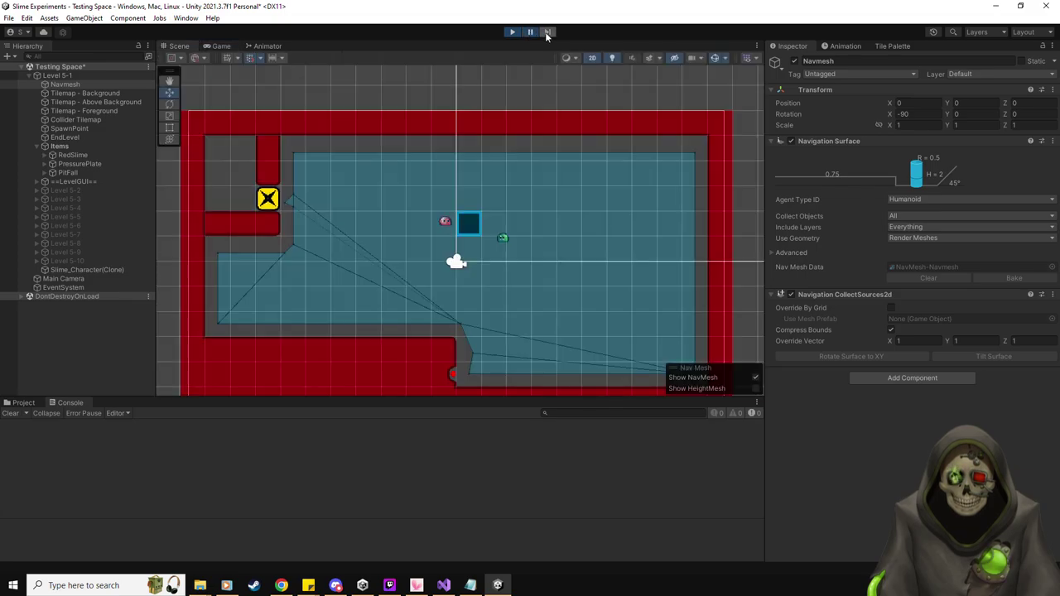
pyautogui.click(547, 33)
pyautogui.click(547, 32)
pyautogui.click(547, 33)
pyautogui.click(547, 33)
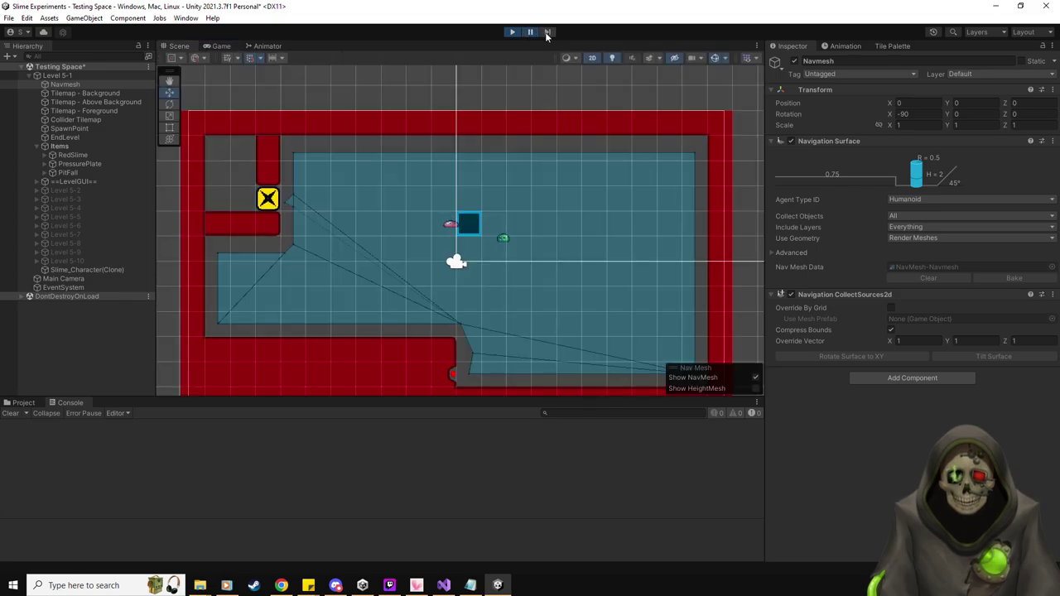
pyautogui.click(547, 32)
pyautogui.click(547, 33)
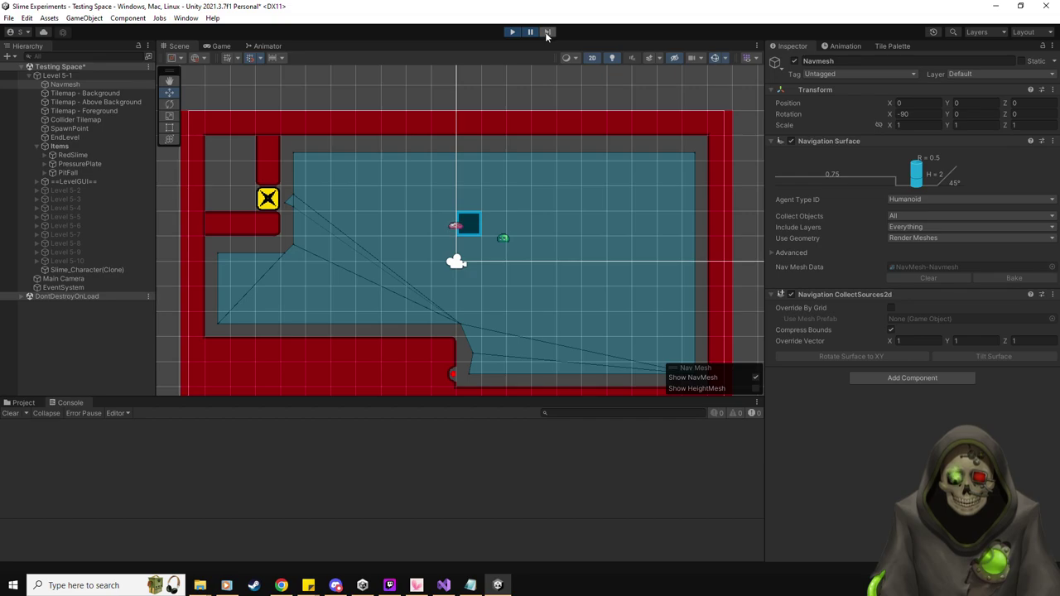
pyautogui.click(547, 34)
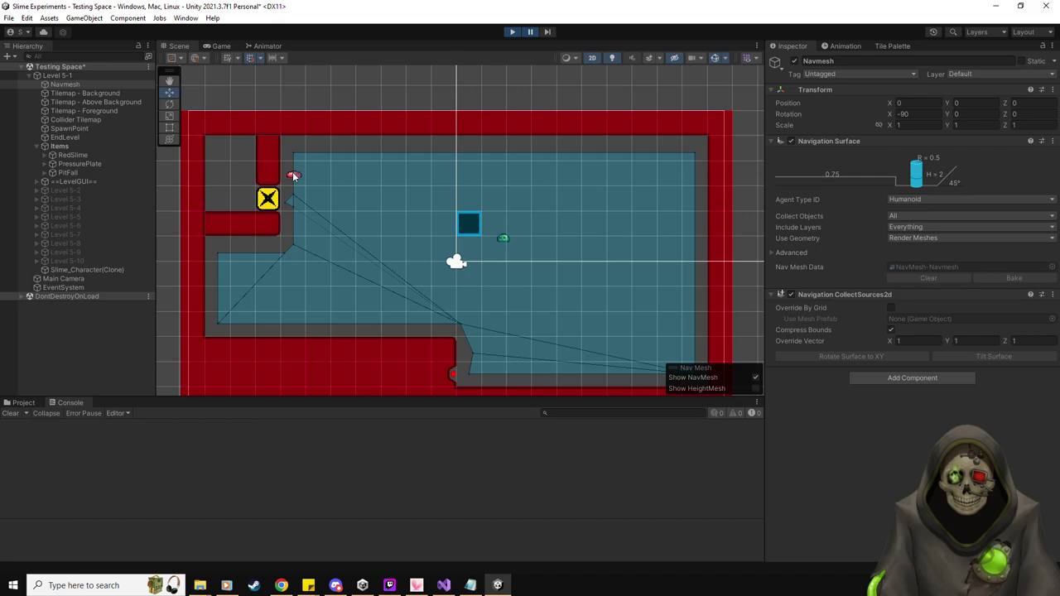
pyautogui.click(513, 32)
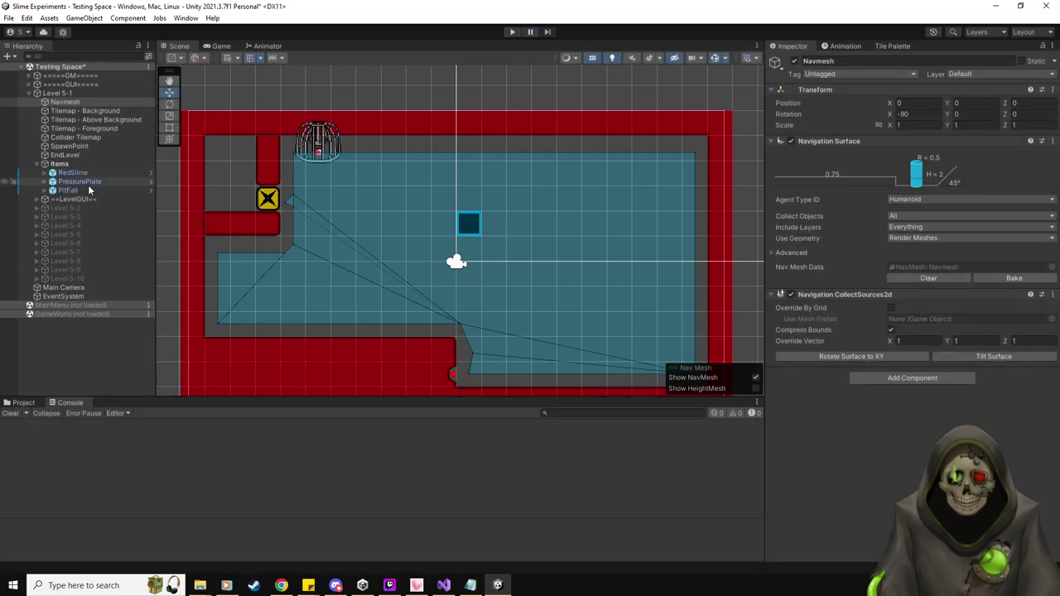
# Delete the Debug.Log line from ResetPitfall in the PitFall's script, save it, and review the trigger cases.
pyautogui.click(87, 186)
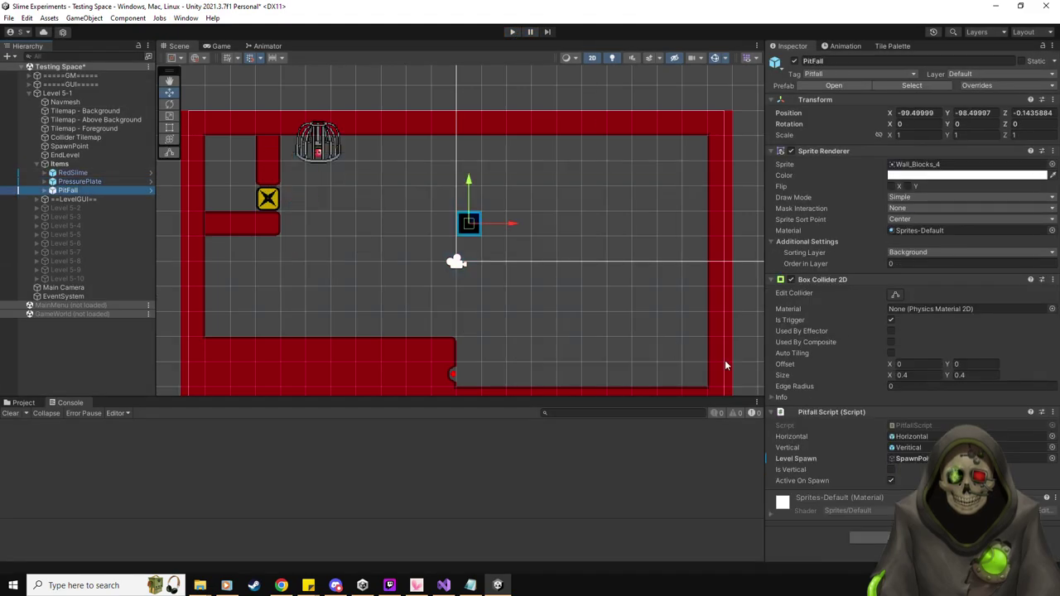
pyautogui.doubleClick(926, 425)
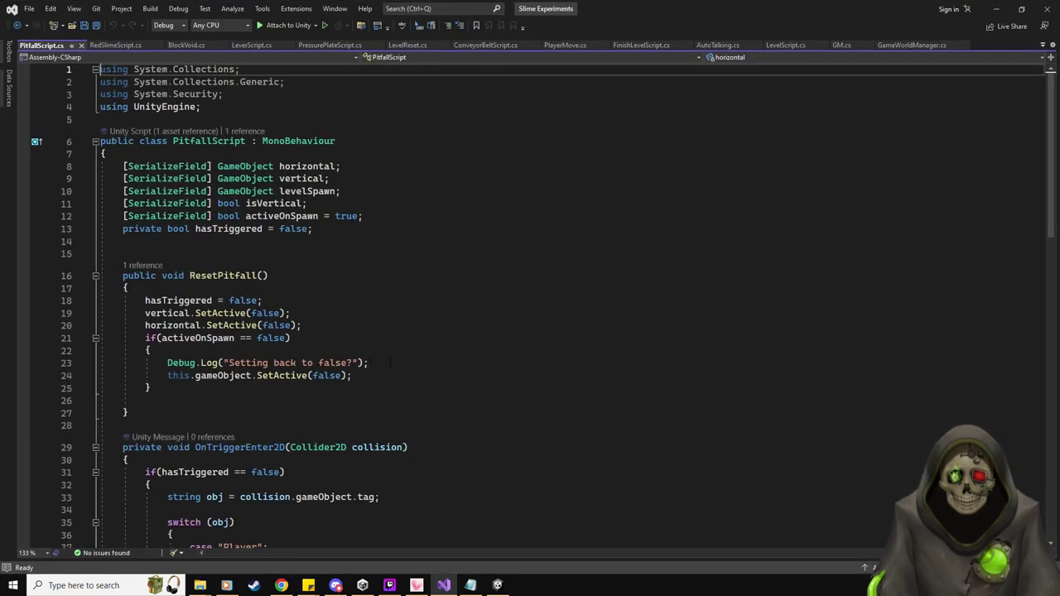
pyautogui.click(410, 364)
pyautogui.hotkey('shift', 'Home')
pyautogui.press('BackSpace')
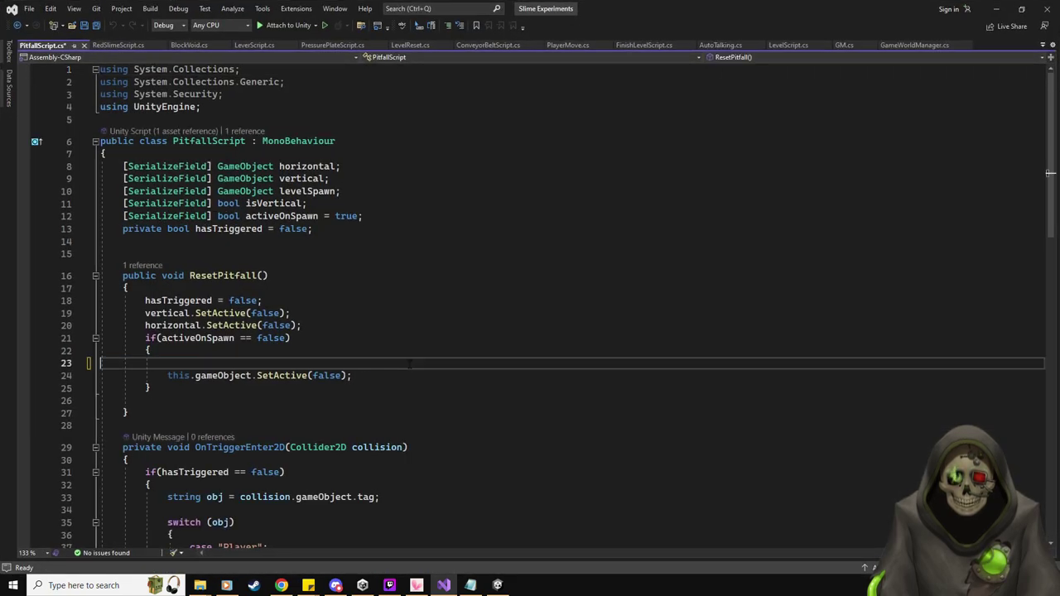
pyautogui.press('BackSpace')
pyautogui.hotkey('ctrl', 's')
pyautogui.scroll(-6, 448, 346)
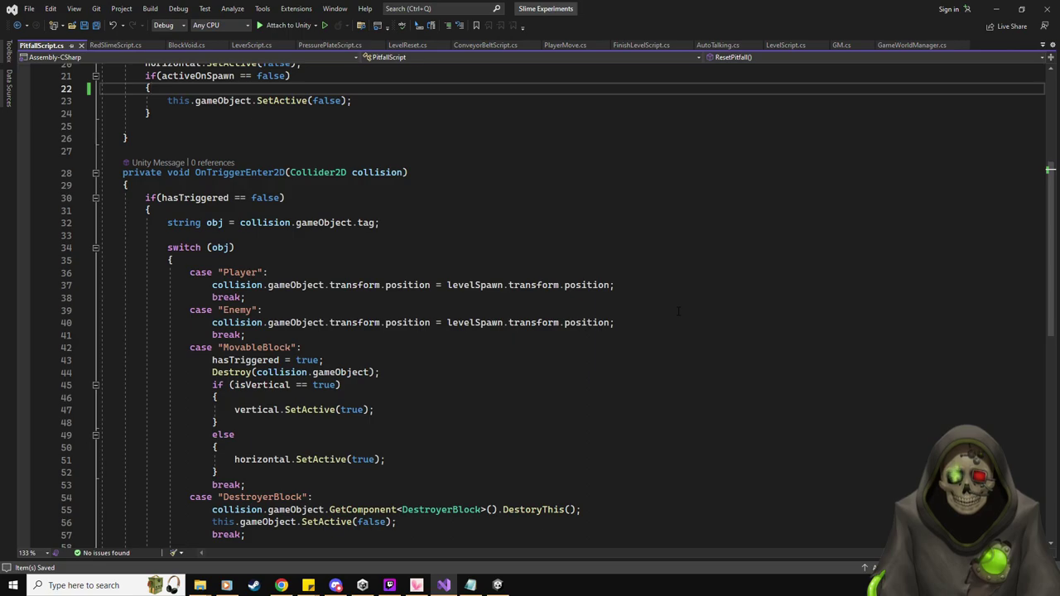
pyautogui.scroll(6, 678, 312)
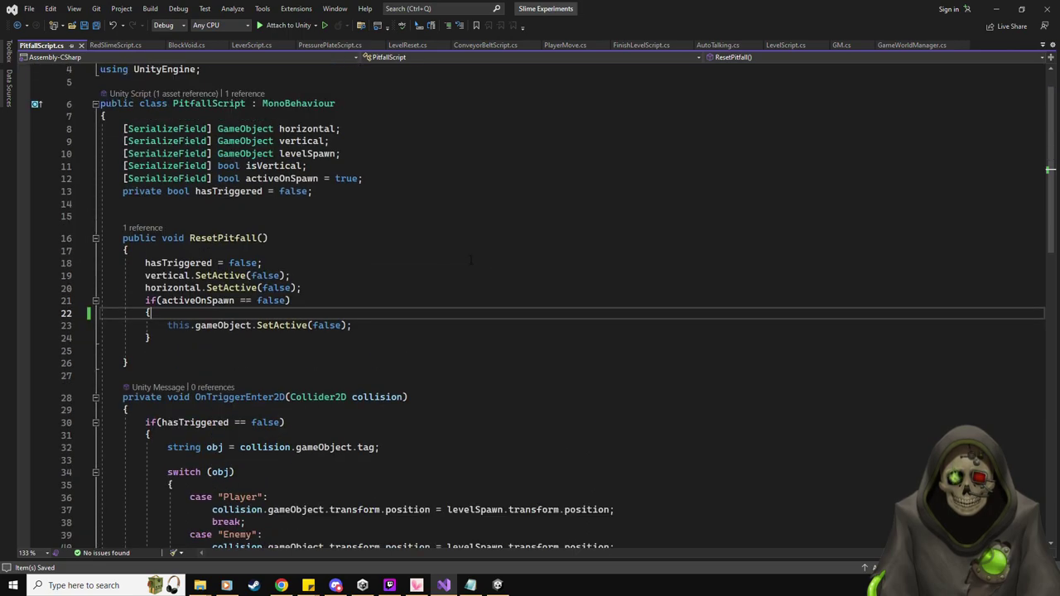
pyautogui.click(393, 180)
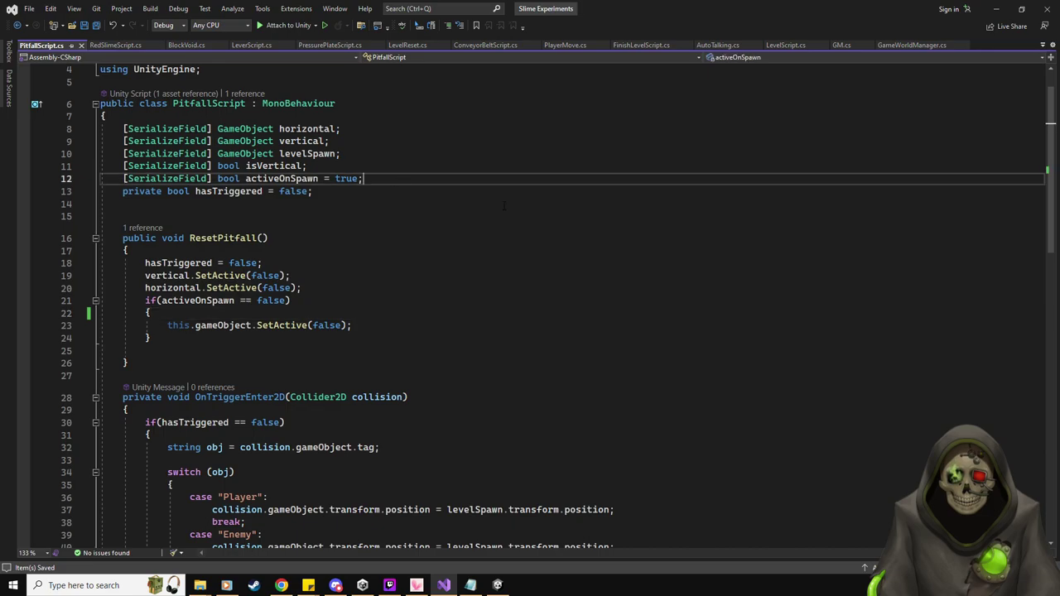
pyautogui.press('Return')
pyautogui.write('[')
pyautogui.press('BackSpace')
pyautogui.press('BackSpace')
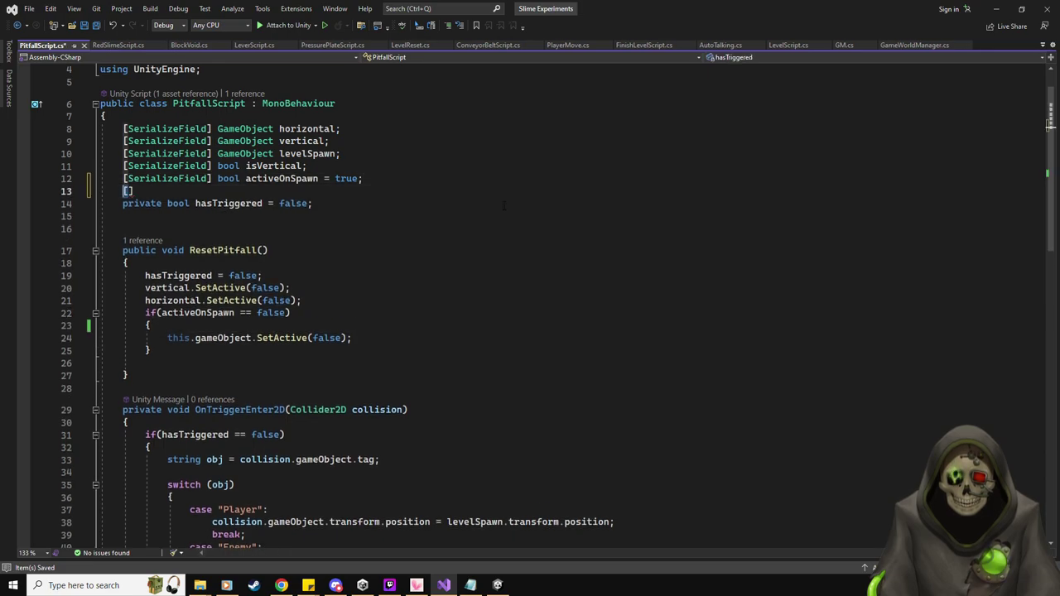
# Duplicate the serialized levelSpawn GameObject field onto a new line directly below it in PitfallScript.
pyautogui.click(399, 155)
pyautogui.hotkey('shift', 'Home')
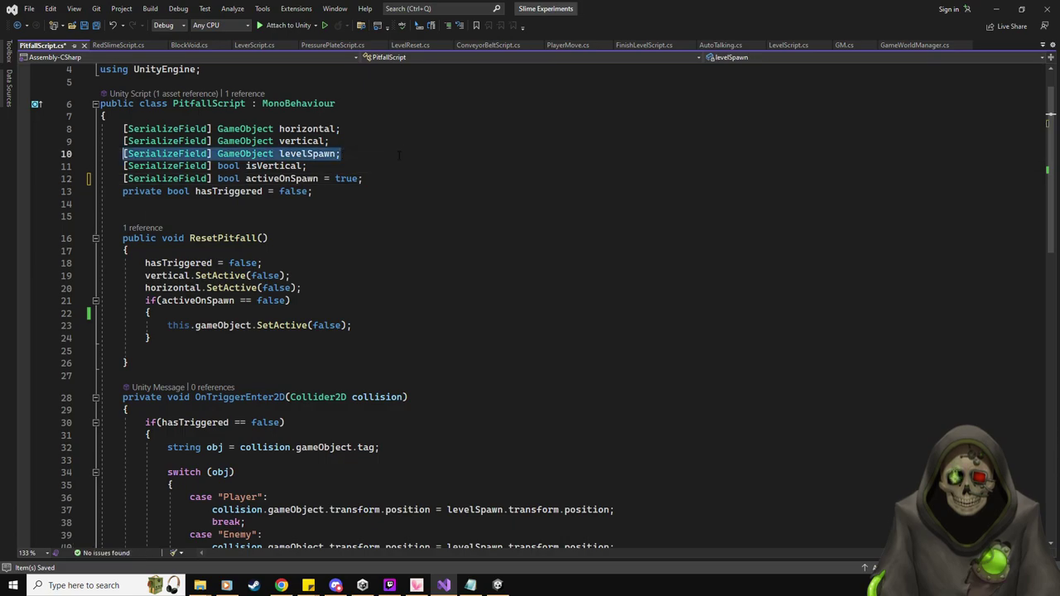
pyautogui.hotkey('ctrl', 'c')
pyautogui.press('End')
pyautogui.press('Return')
pyautogui.hotkey('ctrl', 'v')
# Rename the duplicated GameObject field to enemySpawn and save the script.
pyautogui.hotkey('ctrl', 'Left')
pyautogui.hotkey('ctrl', 'Left')
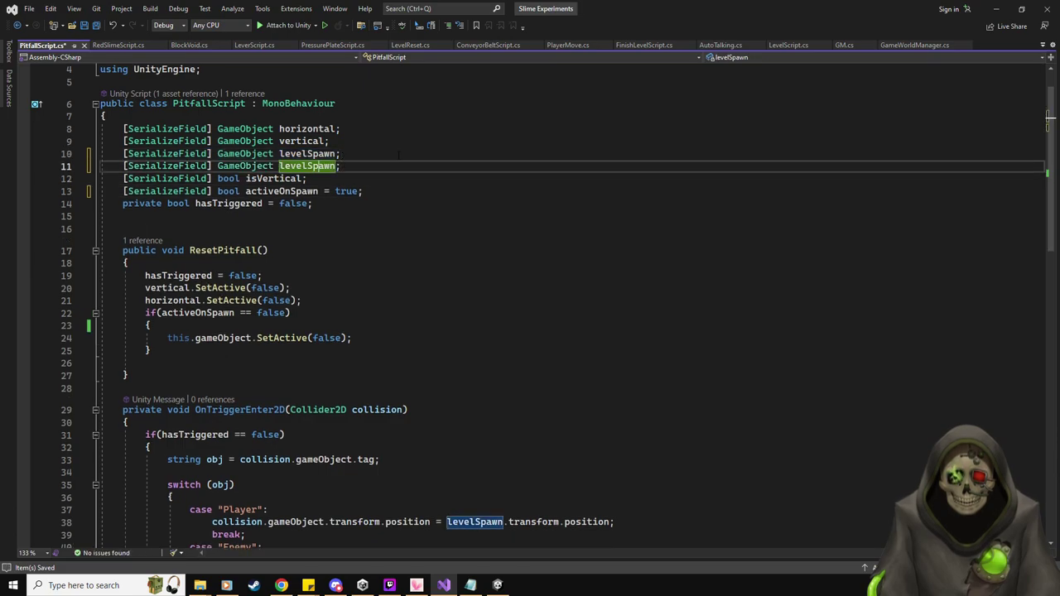
pyautogui.press('Delete')
pyautogui.press('Delete')
pyautogui.press('Delete')
pyautogui.press('Delete')
pyautogui.press('Delete')
pyautogui.write('enemy')
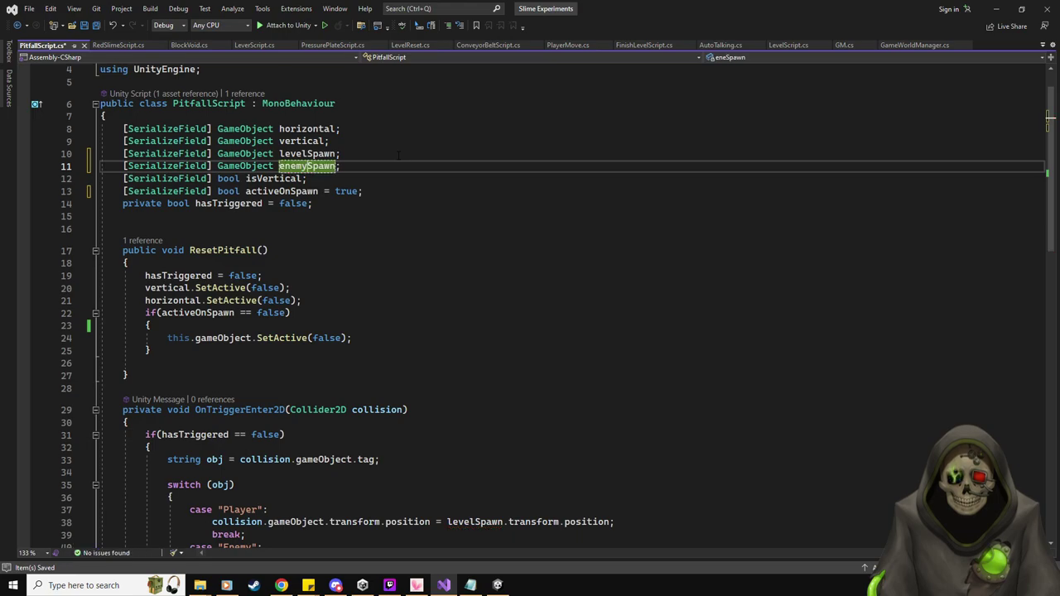
pyautogui.hotkey('ctrl', 's')
pyautogui.press('Down')
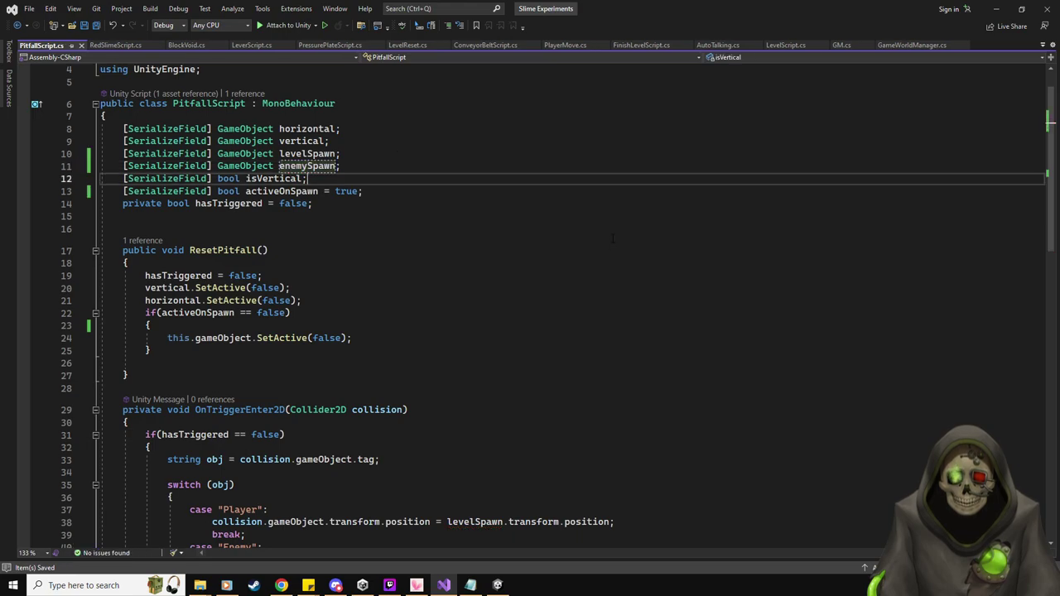
# Back in Unity, create an empty EnemySpawn object under Items and assign it to PitFall's Enemy Spawn reference.
pyautogui.hotkey('alt', 'Tab')
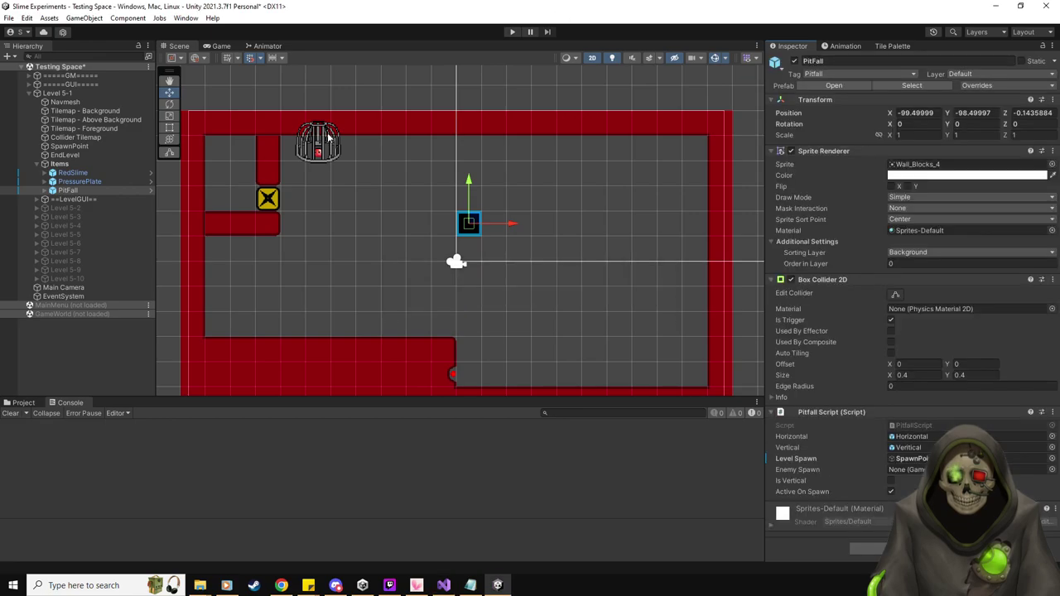
pyautogui.rightClick(62, 163)
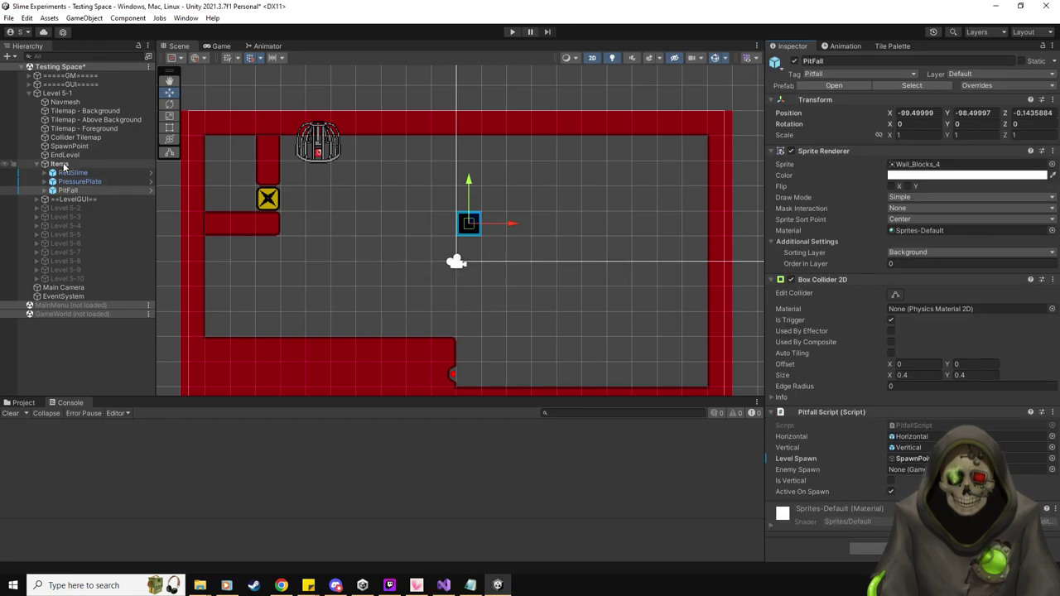
pyautogui.click(99, 296)
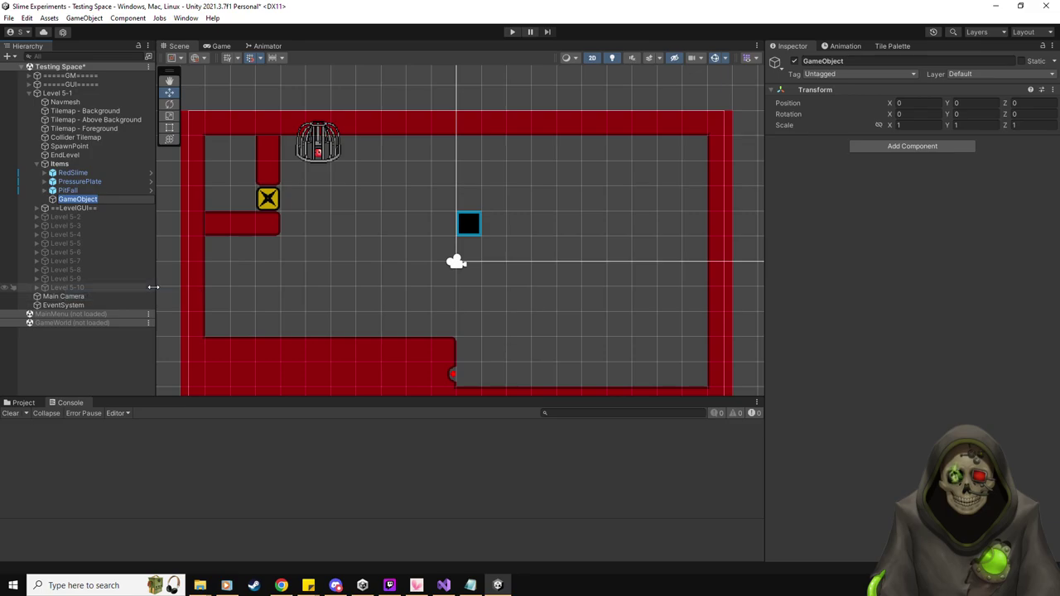
pyautogui.write('EnemySpawn')
pyautogui.press('Return')
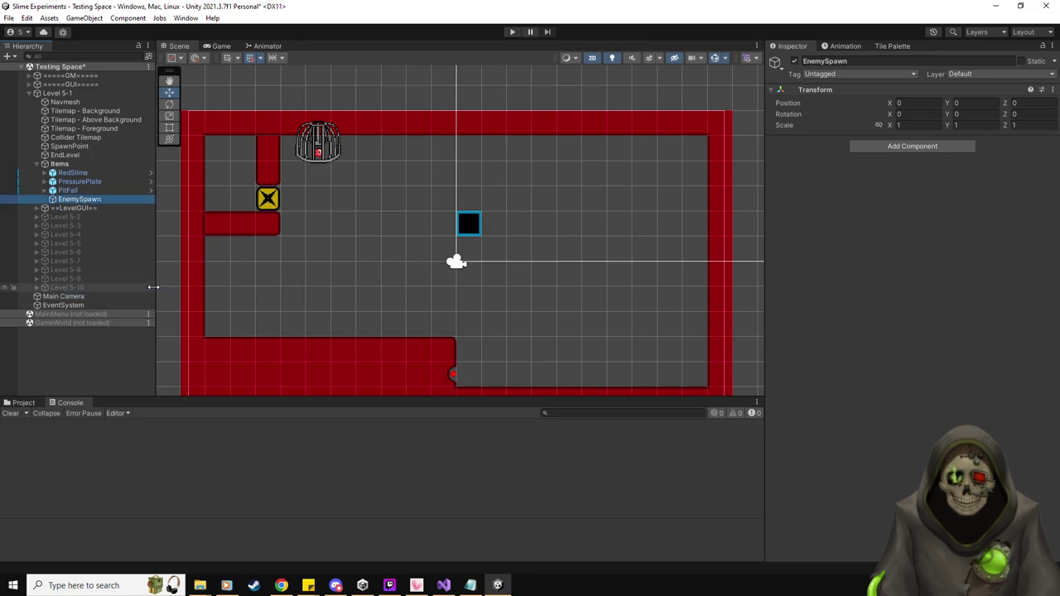
pyautogui.moveTo(101, 181); pyautogui.dragTo(907, 469)
pyautogui.click(70, 199)
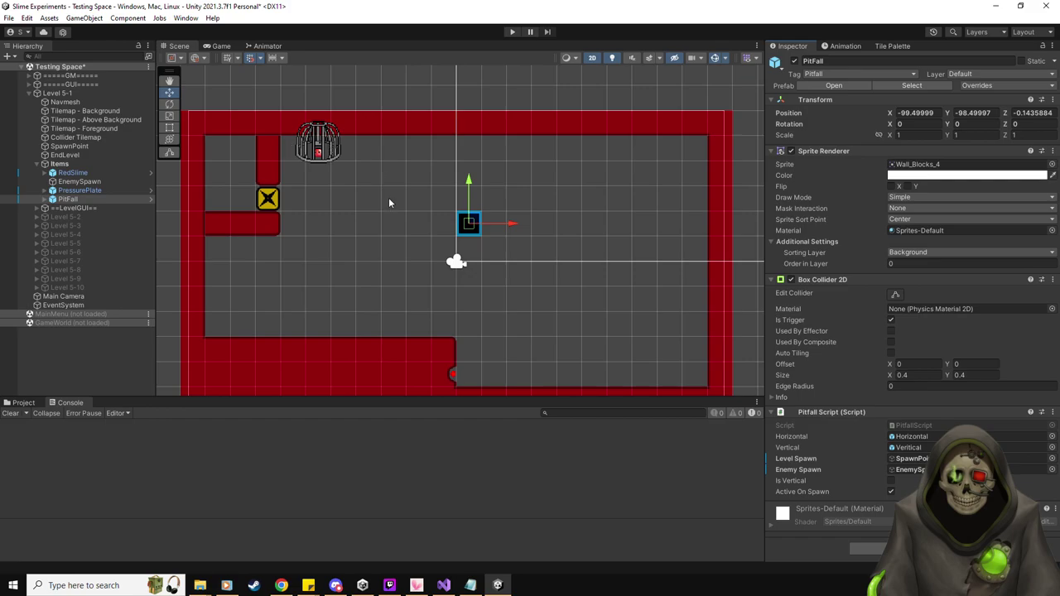
# Examine the Navmesh surface's advanced settings, including the Default Area and Collect Objects options.
pyautogui.click(65, 102)
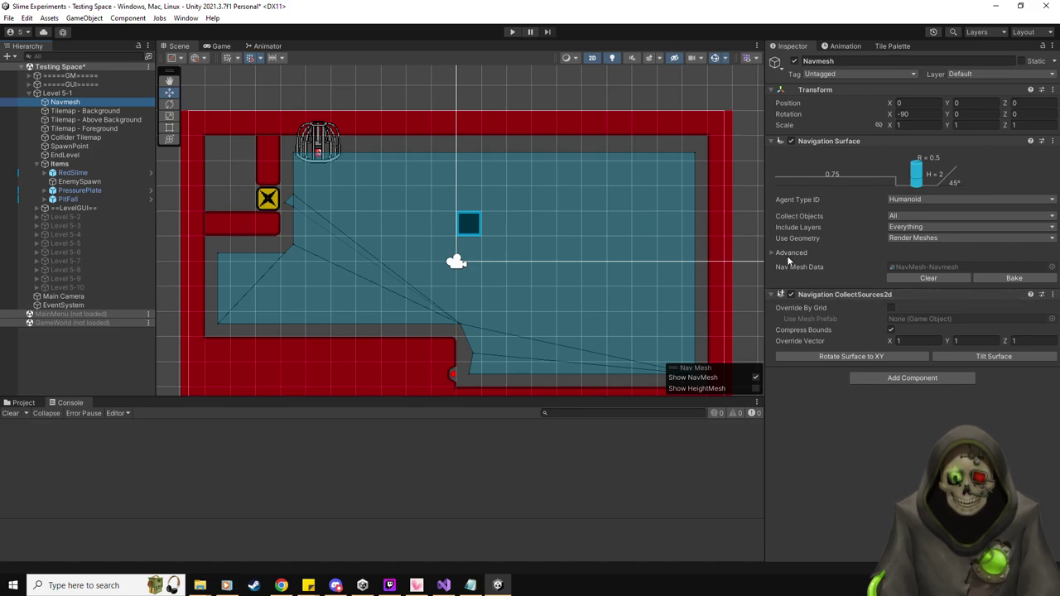
pyautogui.click(774, 251)
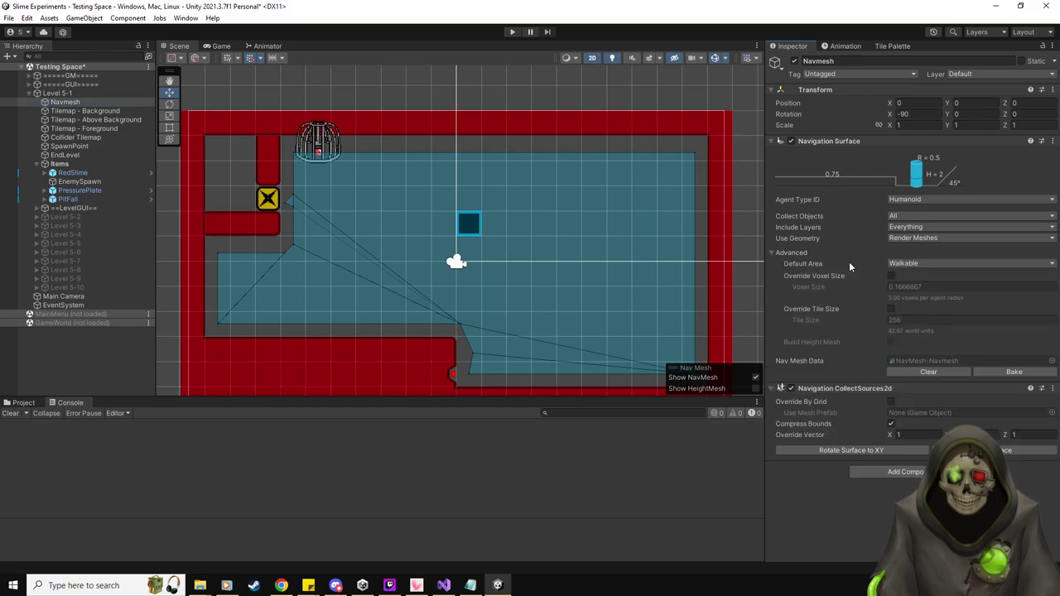
pyautogui.click(897, 265)
pyautogui.click(848, 318)
pyautogui.click(908, 216)
pyautogui.click(814, 504)
pyautogui.click(775, 252)
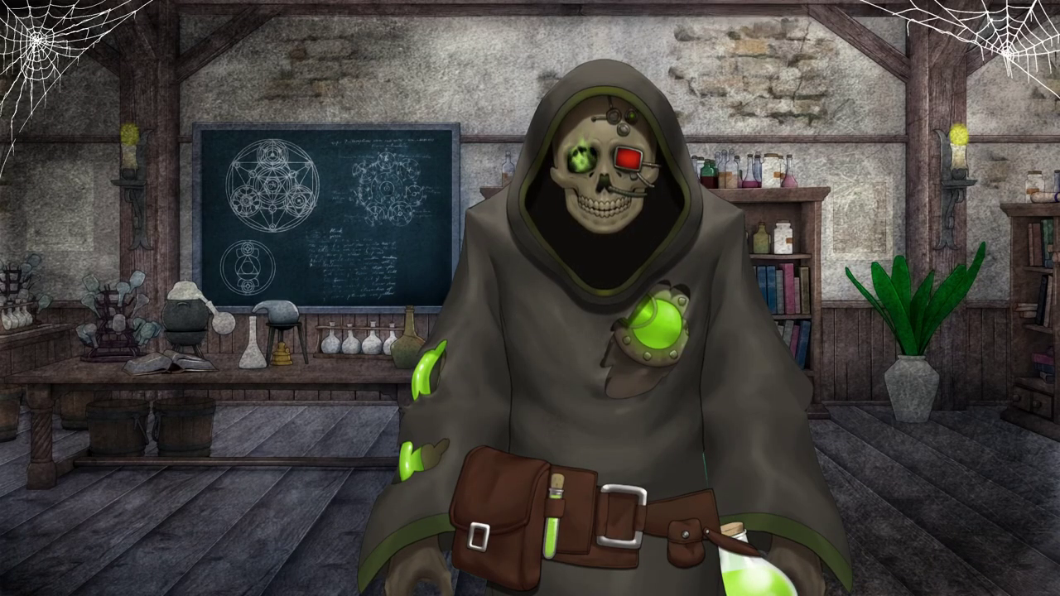
# Switch to VTube Studio, turn the webcam tracking camera off and on again, and return to Unity.
pyautogui.doubleClick(265, 286)
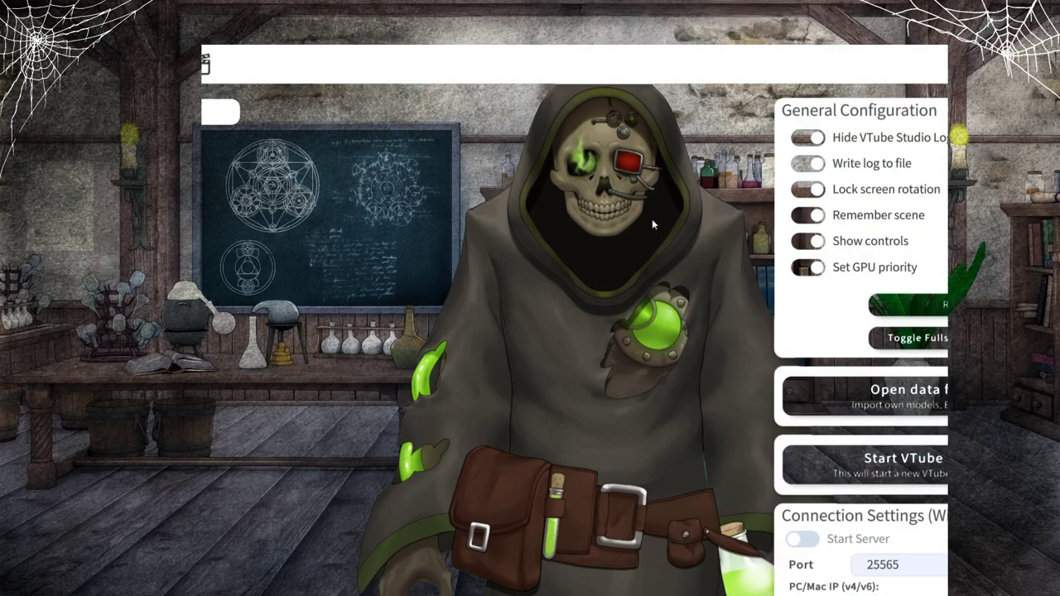
pyautogui.click(741, 192)
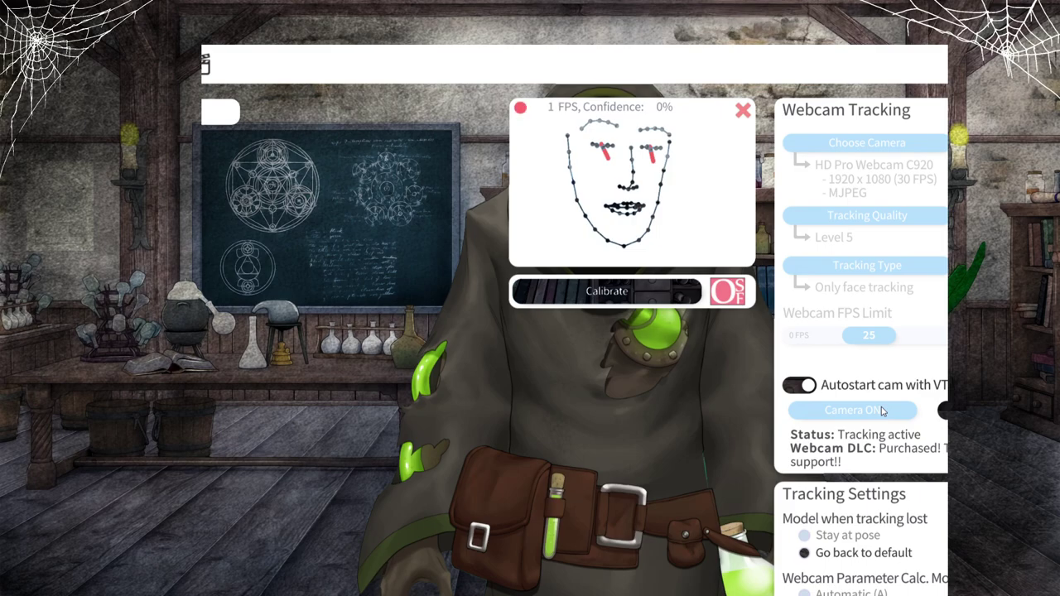
pyautogui.click(943, 411)
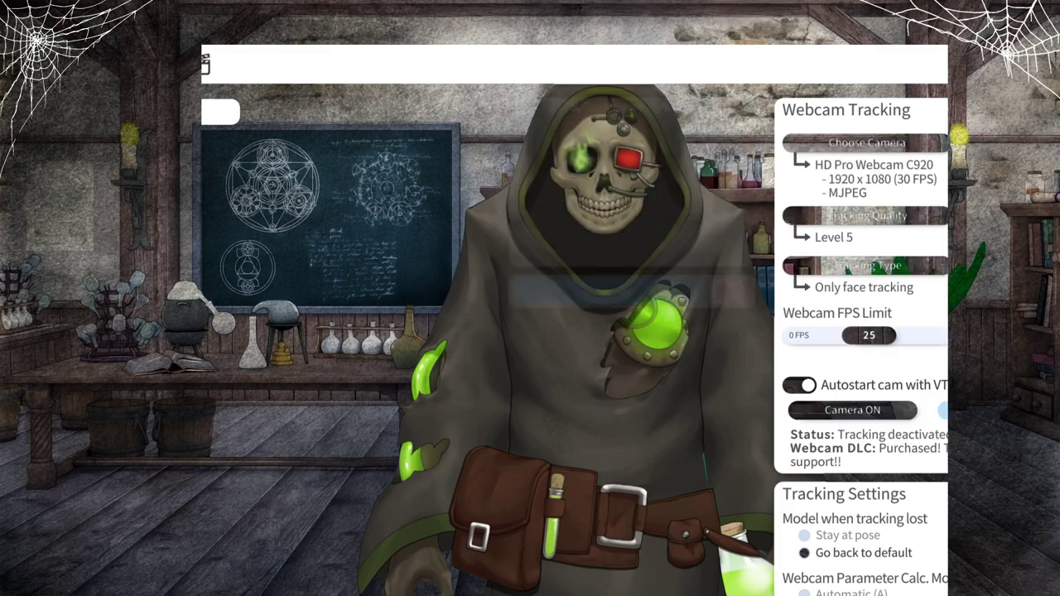
pyautogui.click(871, 408)
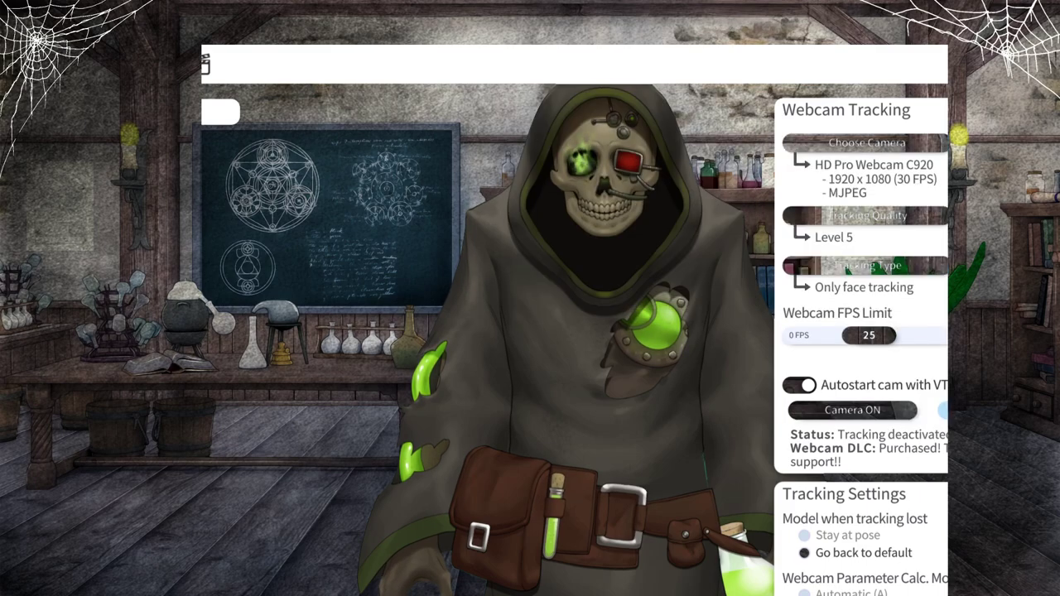
pyautogui.click(881, 412)
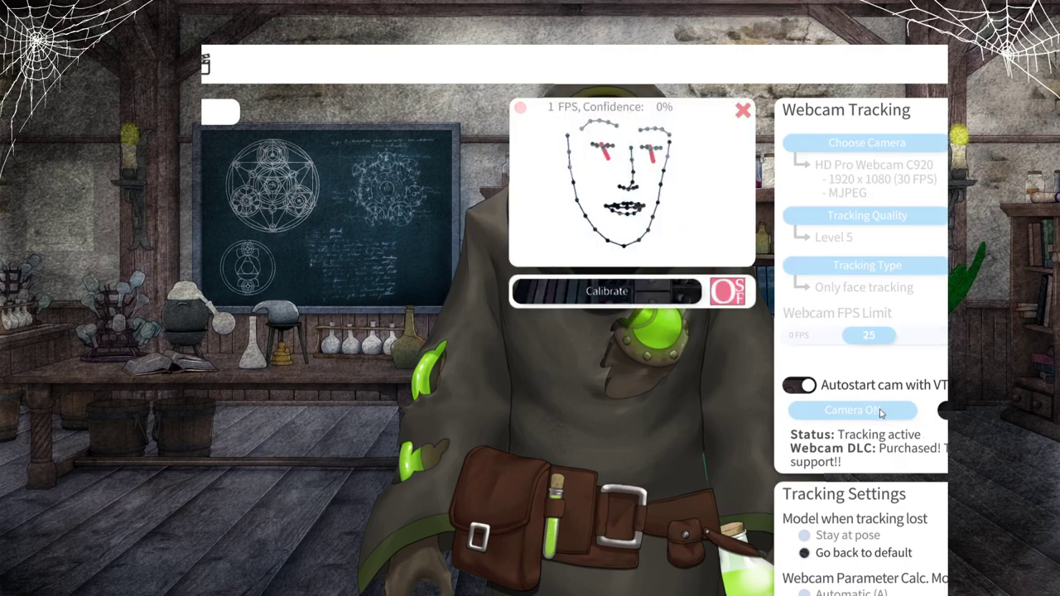
pyautogui.scroll(-1, 881, 412)
pyautogui.scroll(-1, 880, 414)
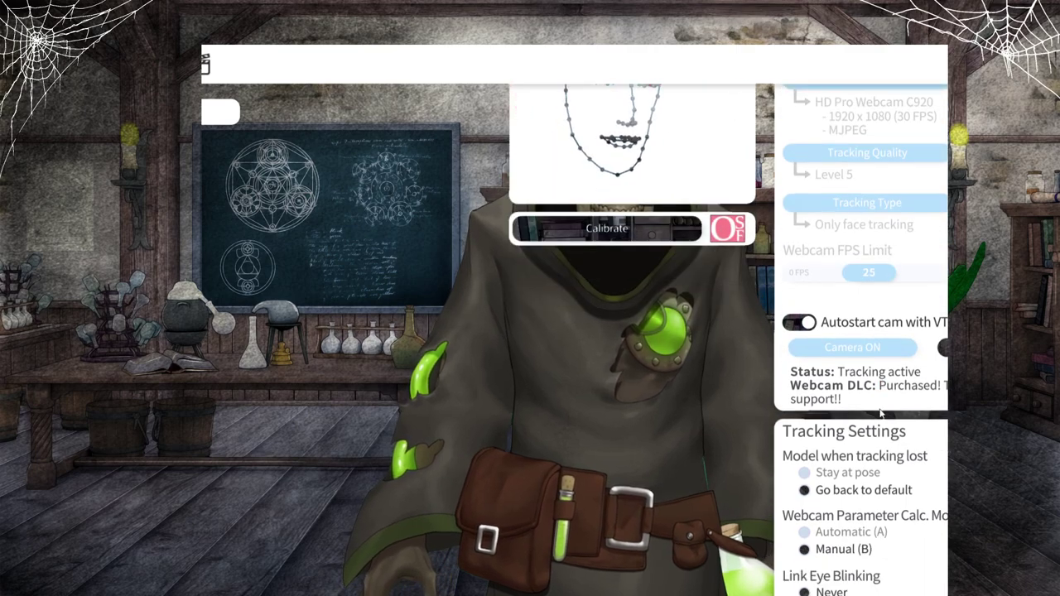
pyautogui.scroll(1, 881, 414)
pyautogui.press('Escape')
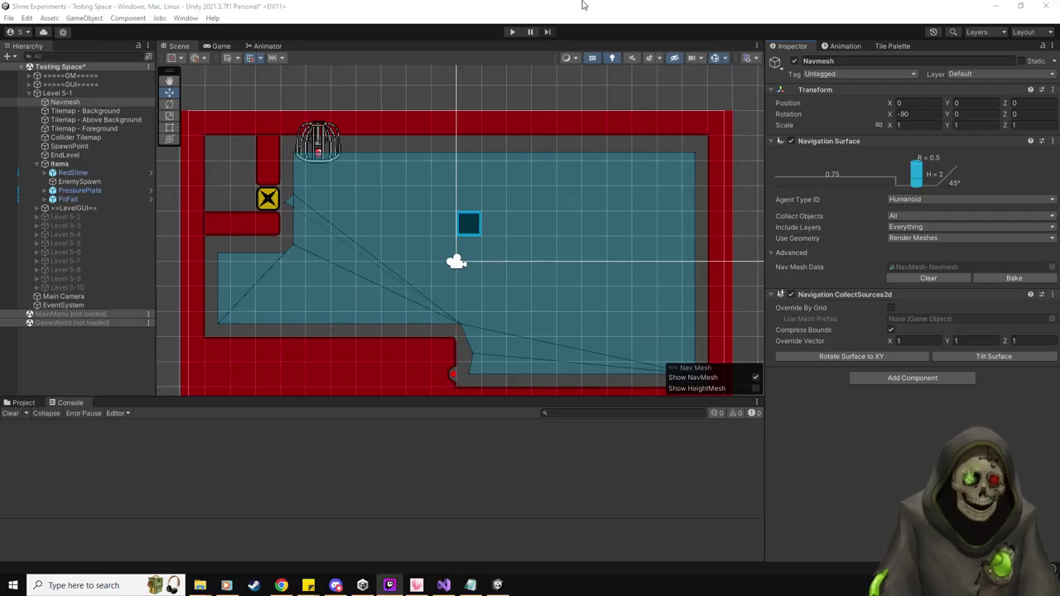
pyautogui.click(583, 5)
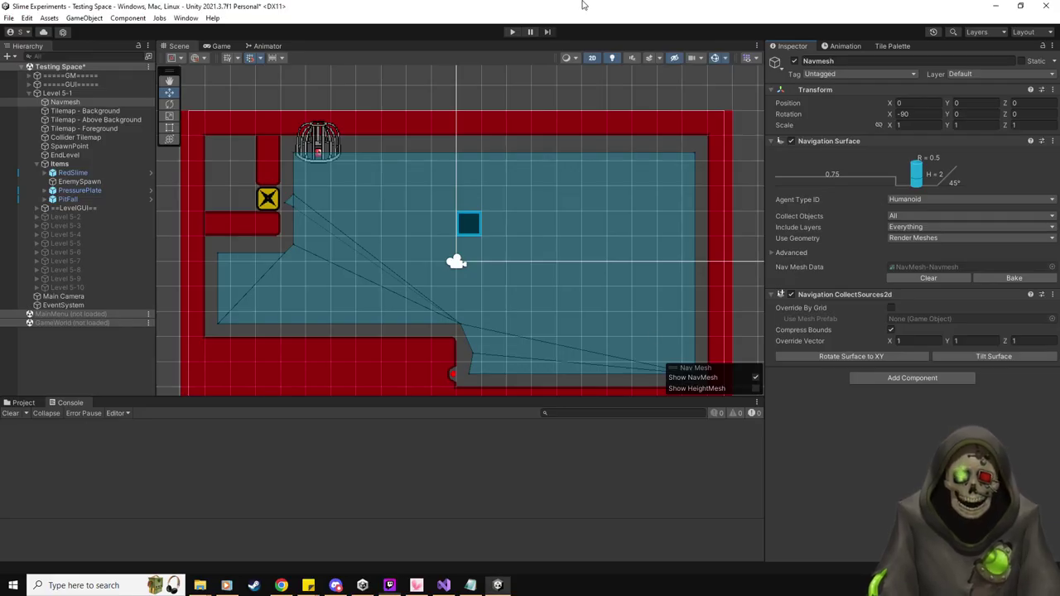
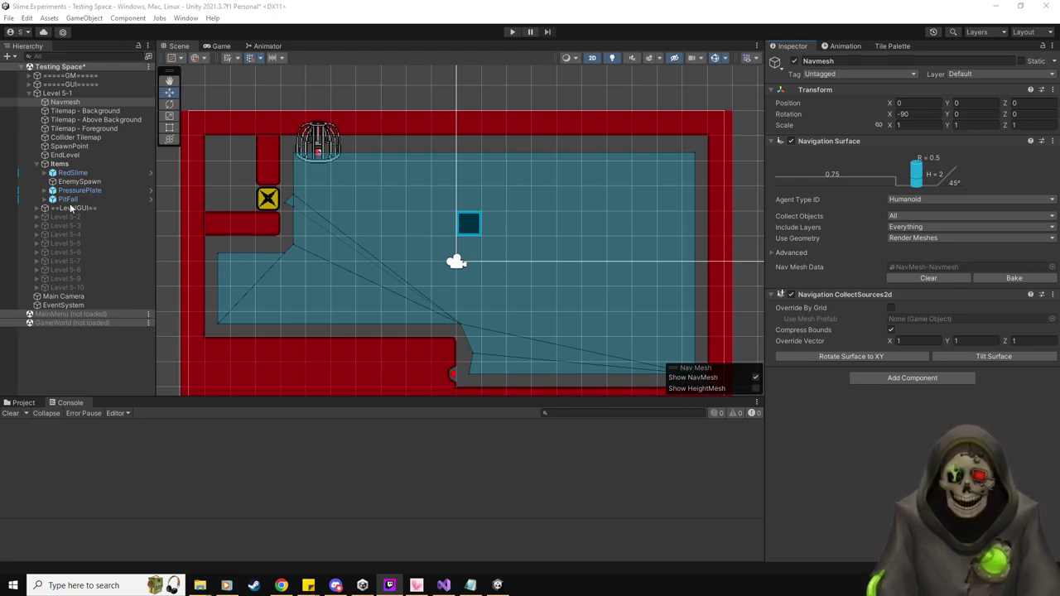
# Place three MovableBlock prefabs in Level 5-1: one left of the pitfall, one below the pressure plate, one at X -93.5, Y -96.5.
pyautogui.click(65, 165)
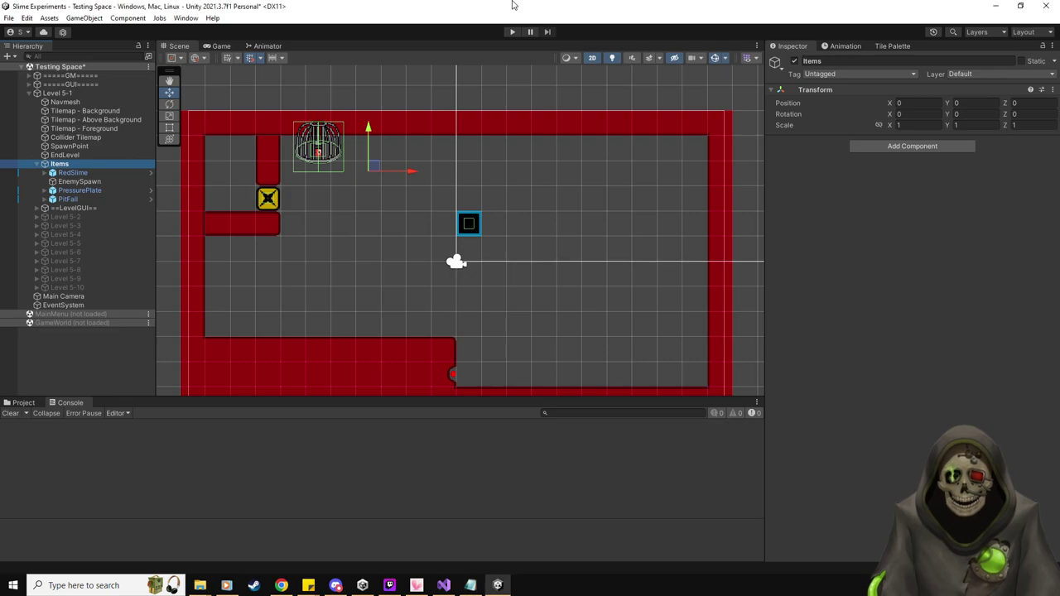
pyautogui.scroll(1, 368, 271)
pyautogui.scroll(1, 368, 274)
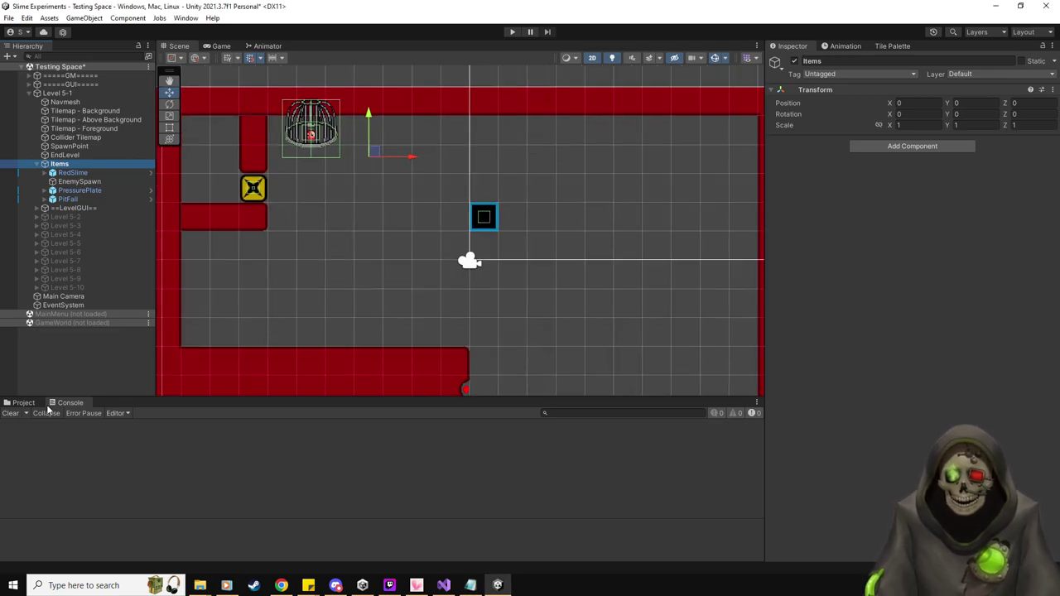
pyautogui.click(17, 405)
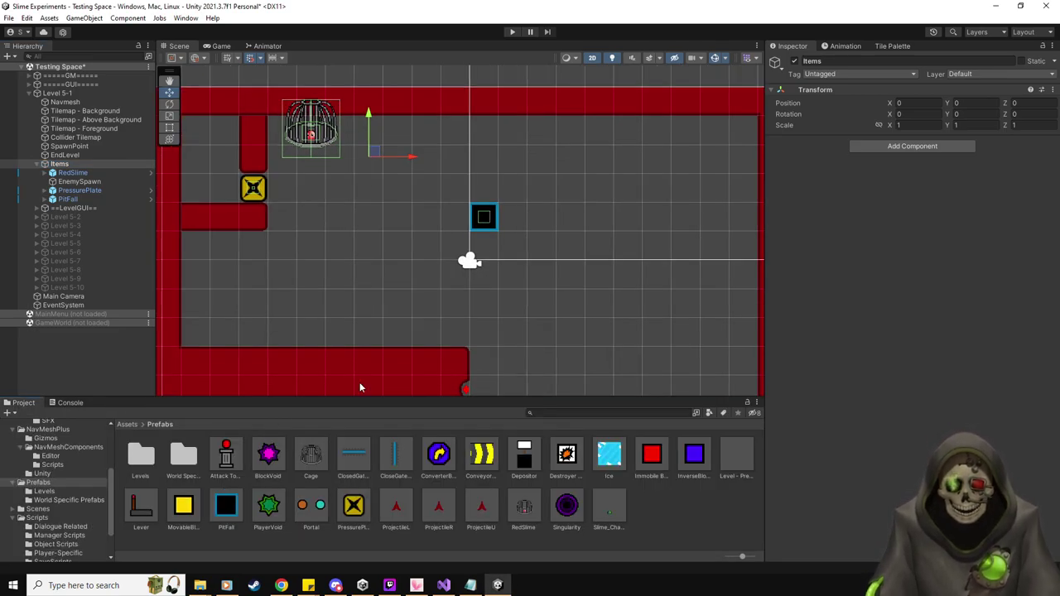
pyautogui.moveTo(184, 505); pyautogui.dragTo(407, 213)
pyautogui.moveTo(184, 505); pyautogui.dragTo(260, 274)
pyautogui.moveTo(184, 505); pyautogui.dragTo(661, 163)
pyautogui.scroll(-3, 649, 282)
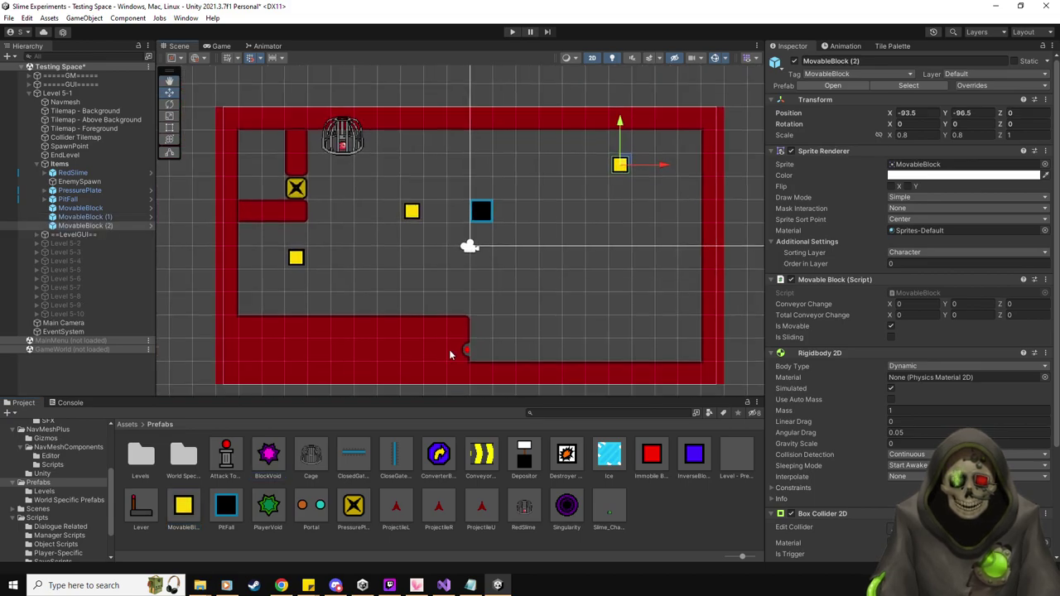
# Add MovableBlocks at X -94.5, Y -99.5 and X -97.5, Y -101.5, and a Depositor against the lower wall's inner corner.
pyautogui.moveTo(184, 506); pyautogui.dragTo(603, 241)
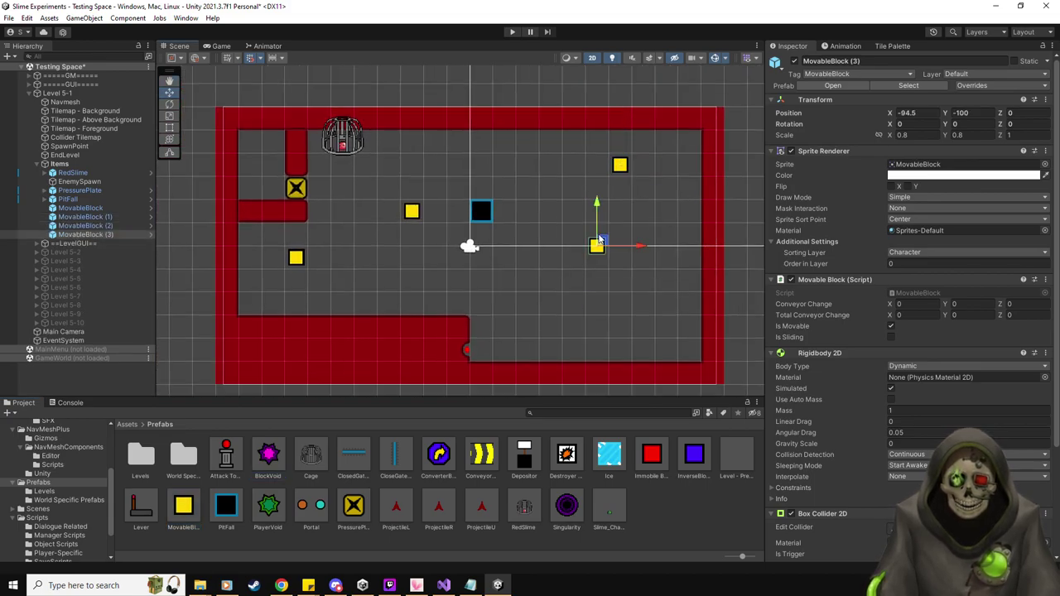
pyautogui.moveTo(604, 240); pyautogui.dragTo(604, 229)
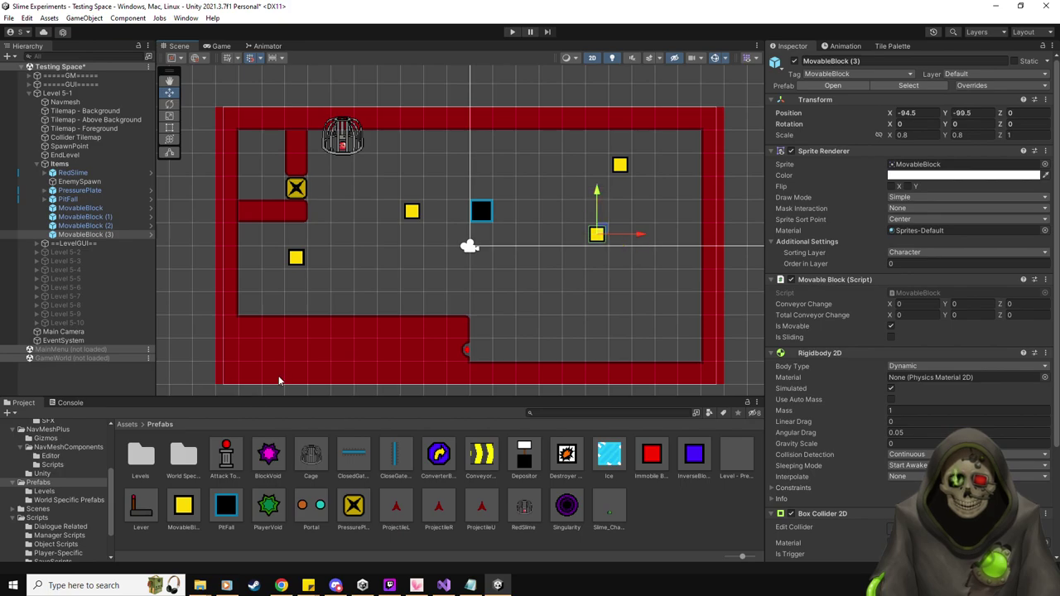
pyautogui.moveTo(188, 507); pyautogui.dragTo(527, 279)
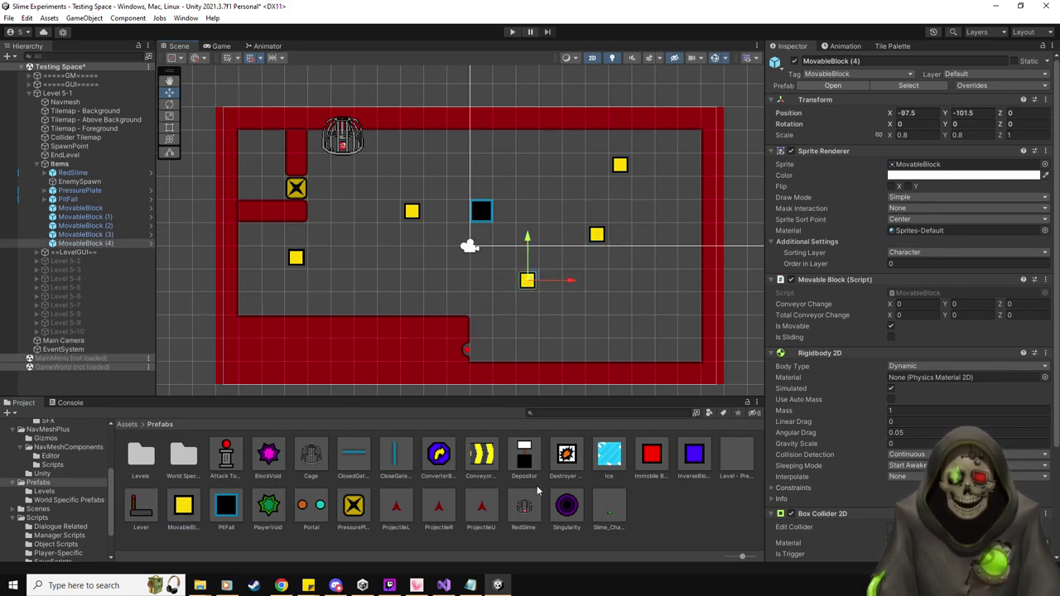
pyautogui.moveTo(525, 458); pyautogui.dragTo(484, 333)
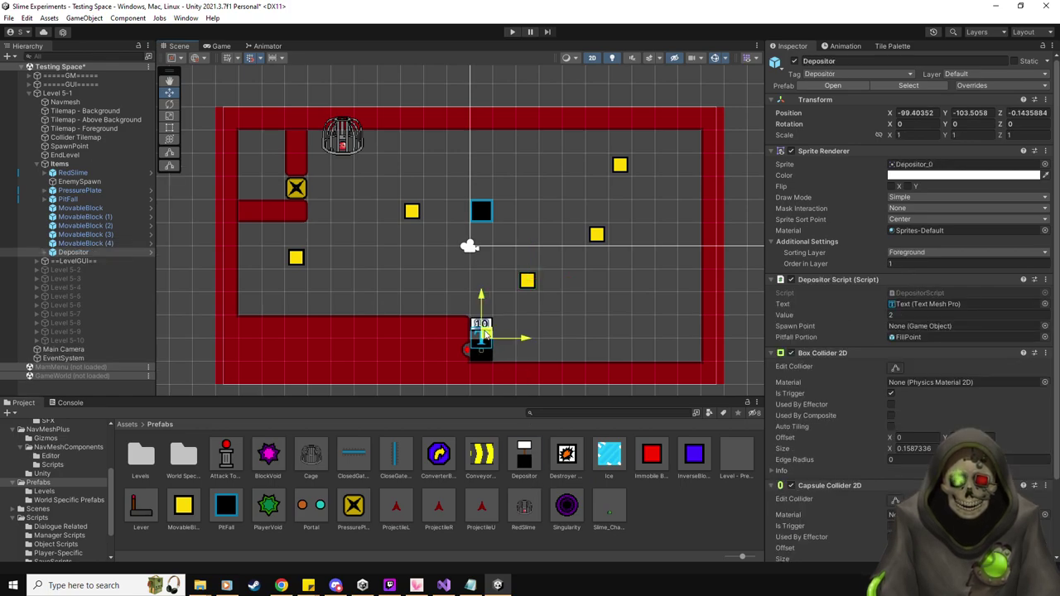
# Extend the lower wall on the Collider Tilemap one tile over the Depositor and repaint the old corner with a matching Red Room edge tile.
pyautogui.click(892, 46)
pyautogui.click(833, 291)
pyautogui.scroll(2, 486, 333)
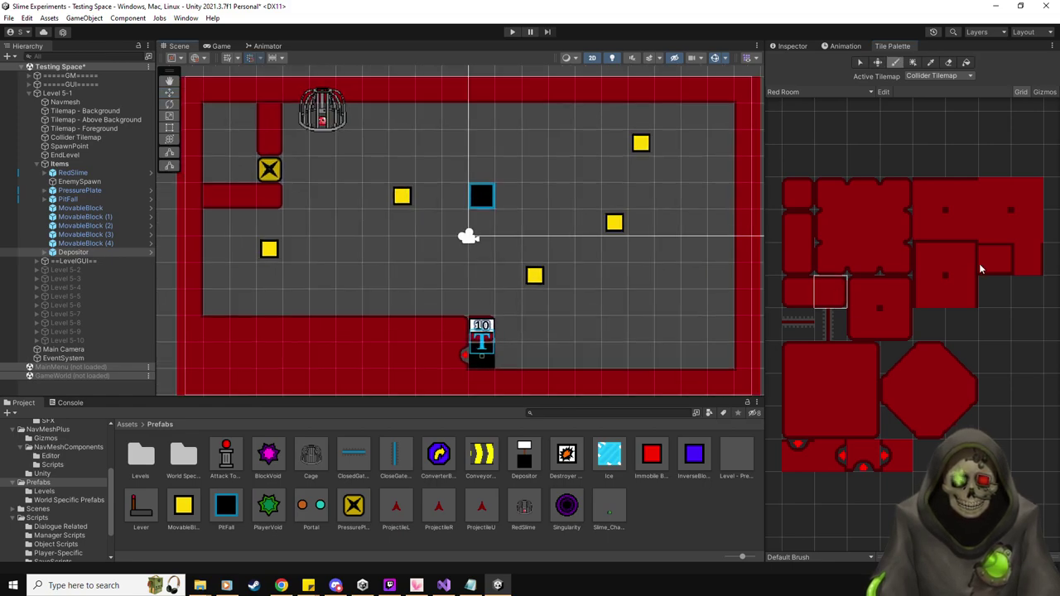
pyautogui.click(931, 258)
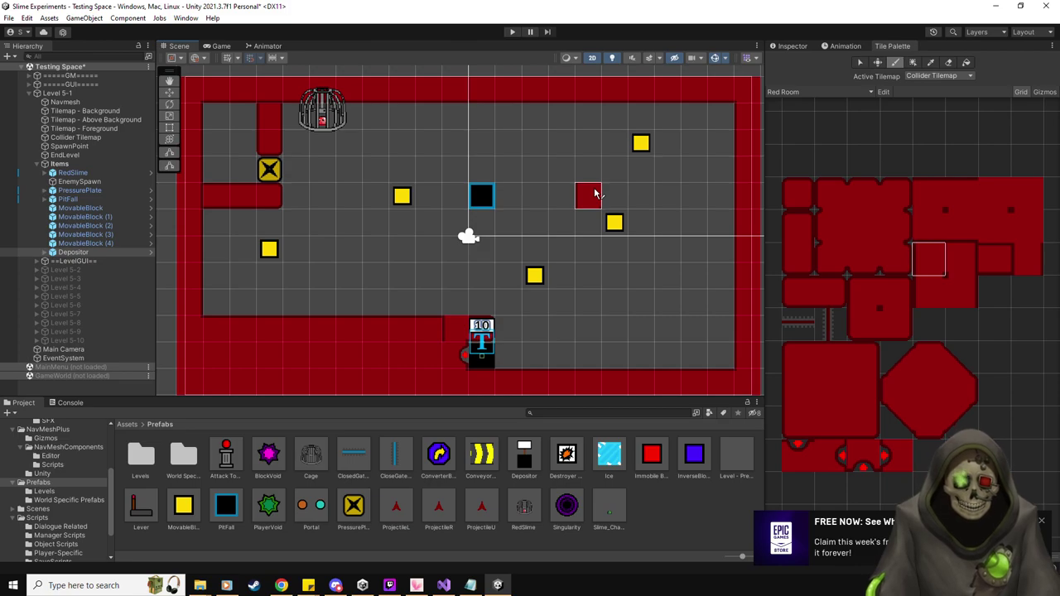
pyautogui.click(169, 93)
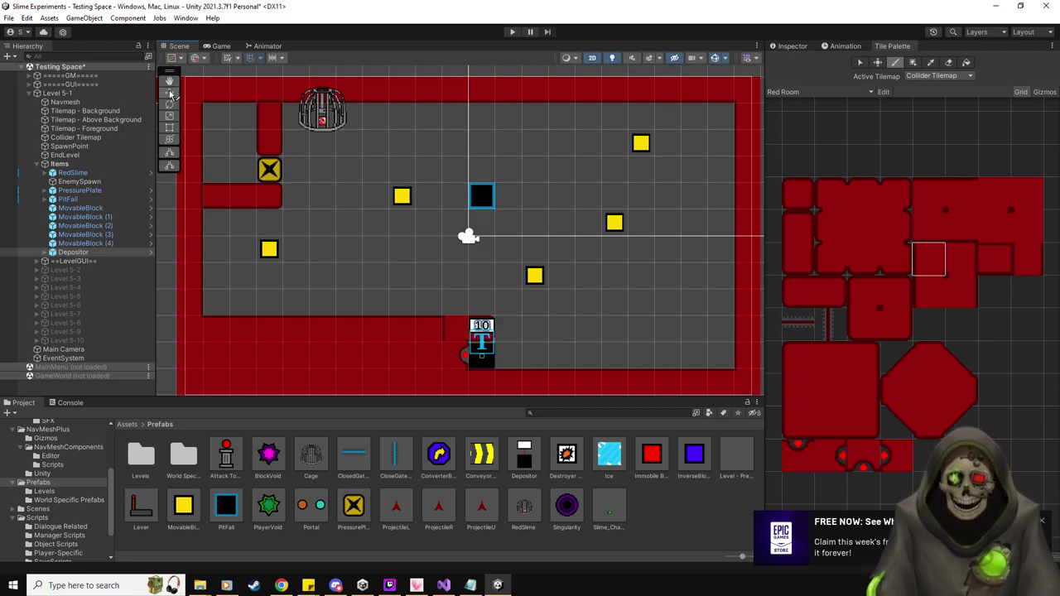
pyautogui.click(1043, 523)
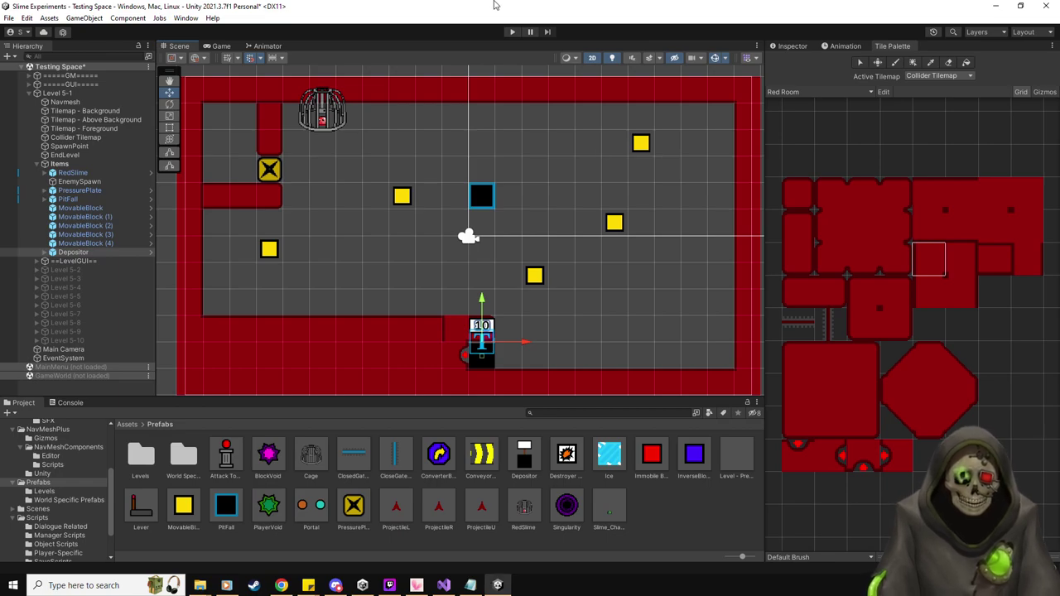
pyautogui.click(927, 196)
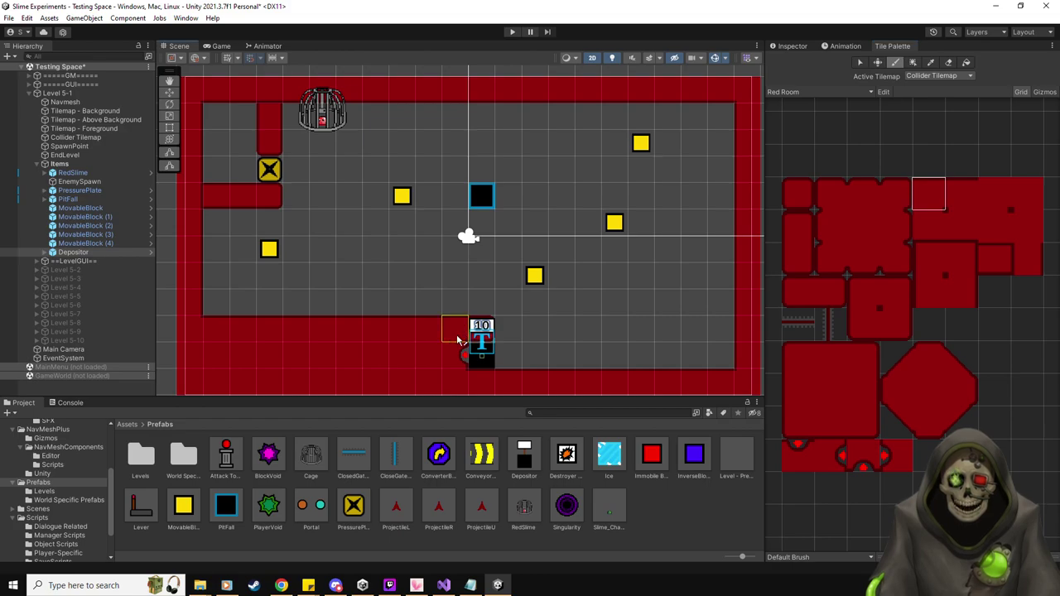
pyautogui.click(168, 93)
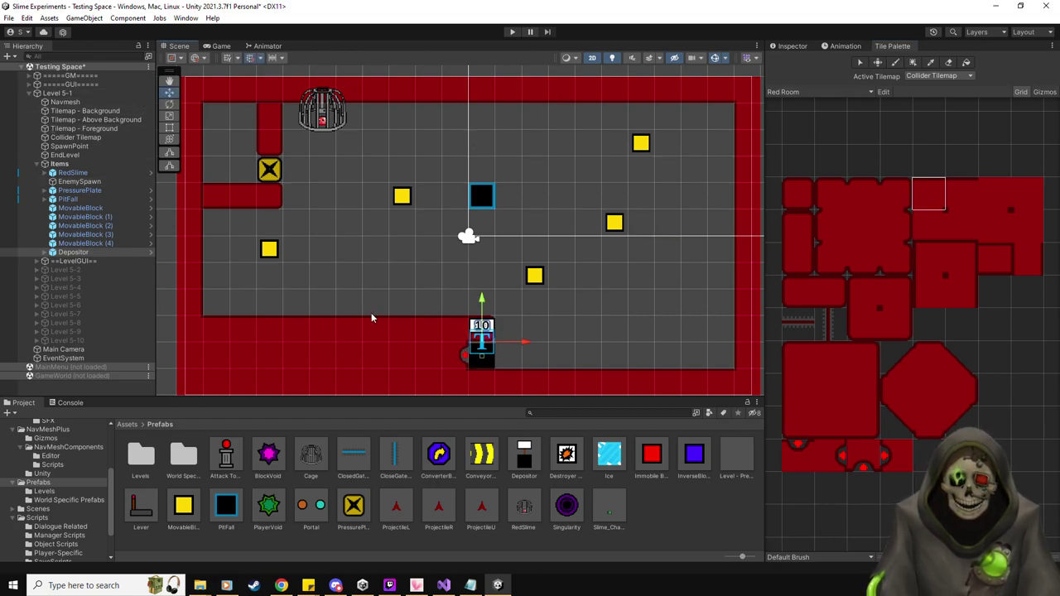
# Assign Level 5-1's SpawnPoint object as the Spawn Point of the Depositor's script.
pyautogui.click(82, 252)
pyautogui.click(800, 45)
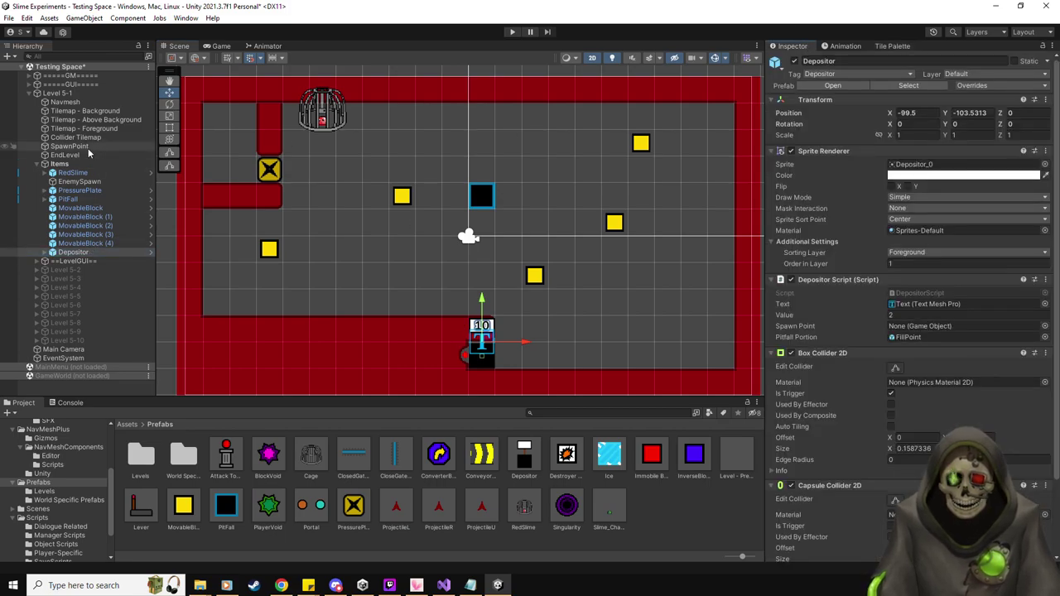
pyautogui.moveTo(87, 148); pyautogui.dragTo(911, 331)
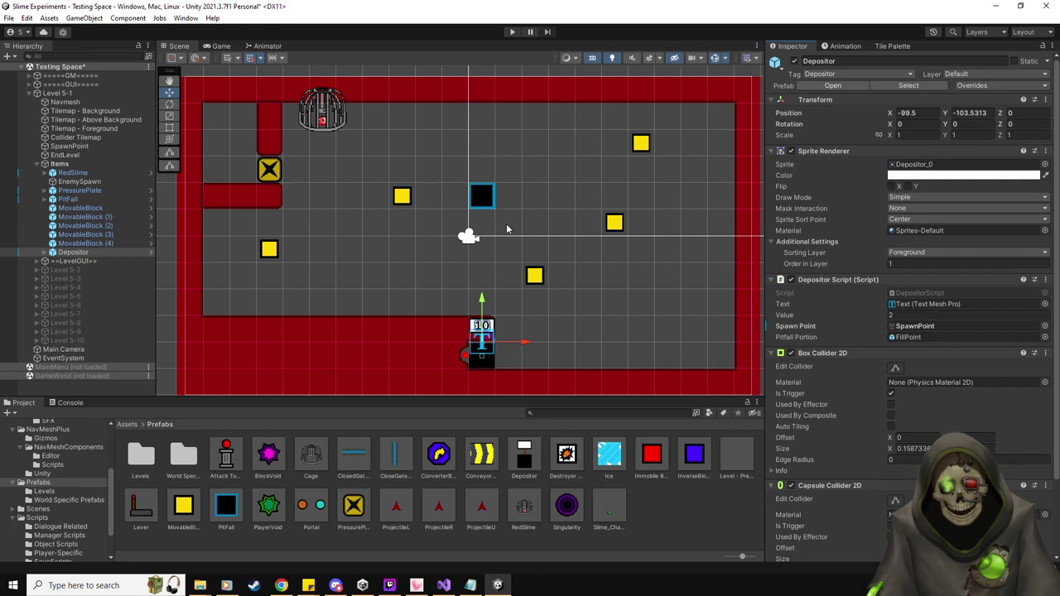
# Duplicate the PitFall four times, placing copies left of the topmost MovableBlock, above the lower wall, in the lower-right area and at X -92.5, Y -97.5.
pyautogui.click(68, 199)
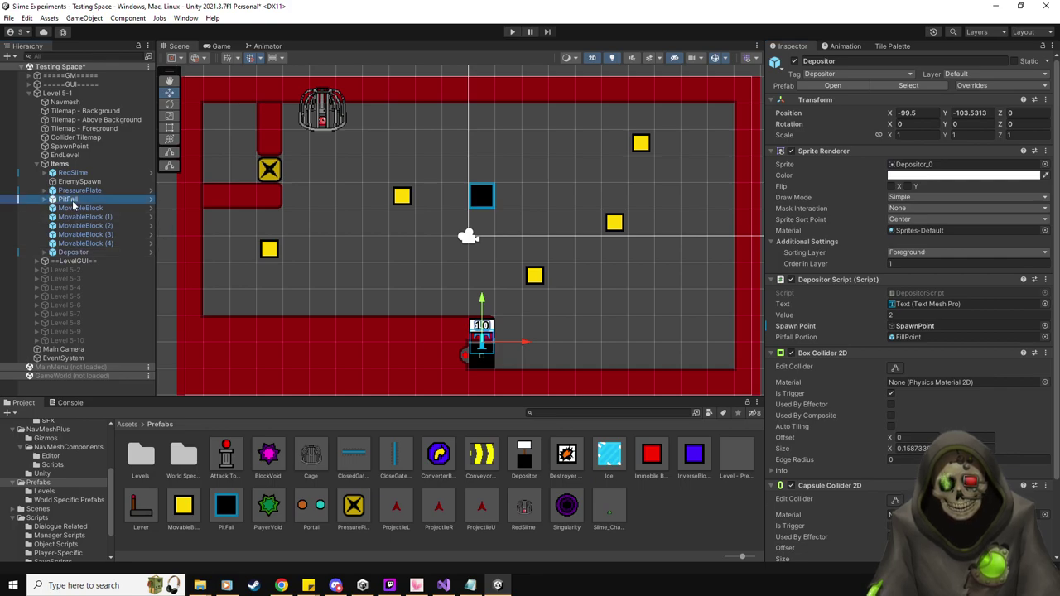
pyautogui.hotkey('ctrl', 'd')
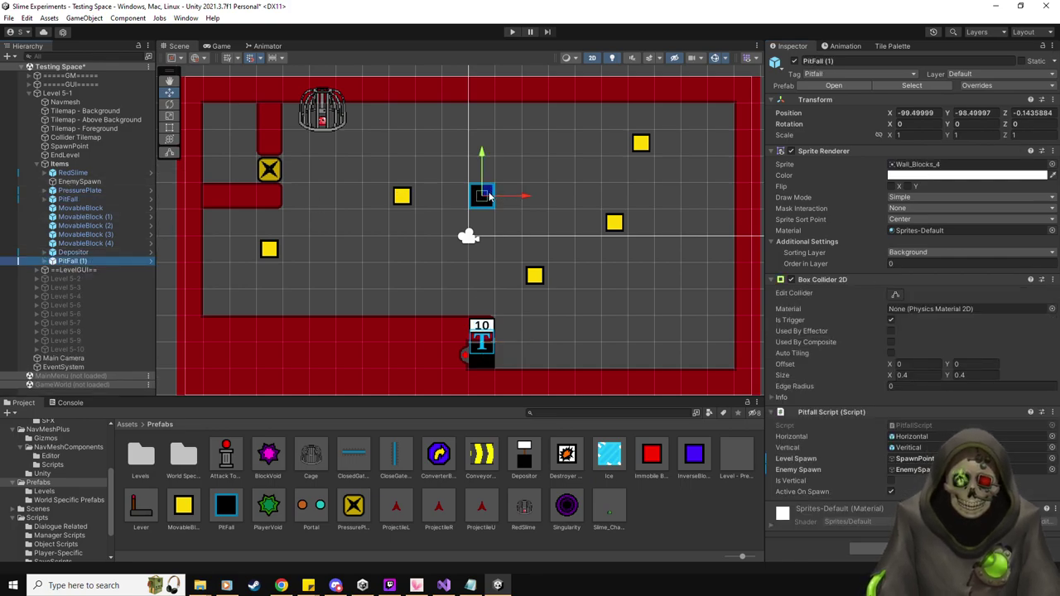
pyautogui.moveTo(482, 195); pyautogui.dragTo(592, 145)
pyautogui.hotkey('ctrl', 'd')
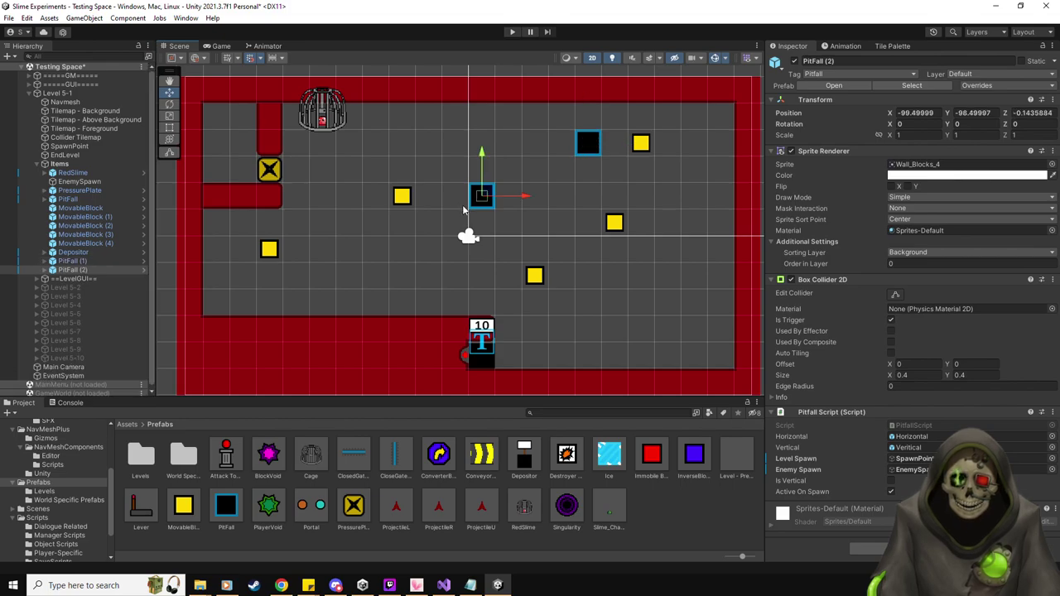
pyautogui.moveTo(485, 196); pyautogui.dragTo(352, 276)
pyautogui.hotkey('ctrl', 'd')
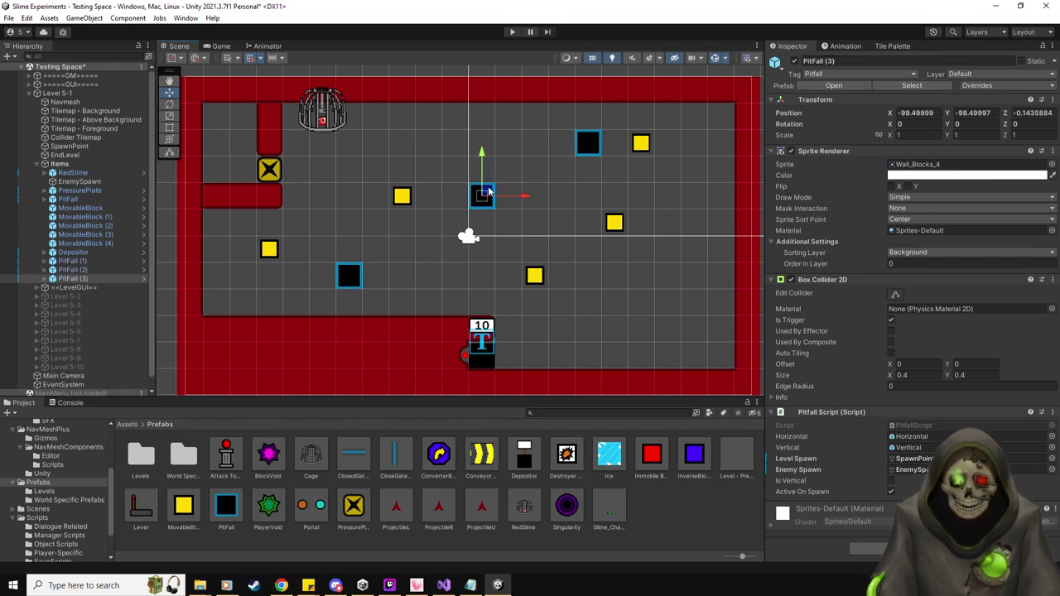
pyautogui.moveTo(489, 193); pyautogui.dragTo(644, 302)
pyautogui.hotkey('ctrl', 'd')
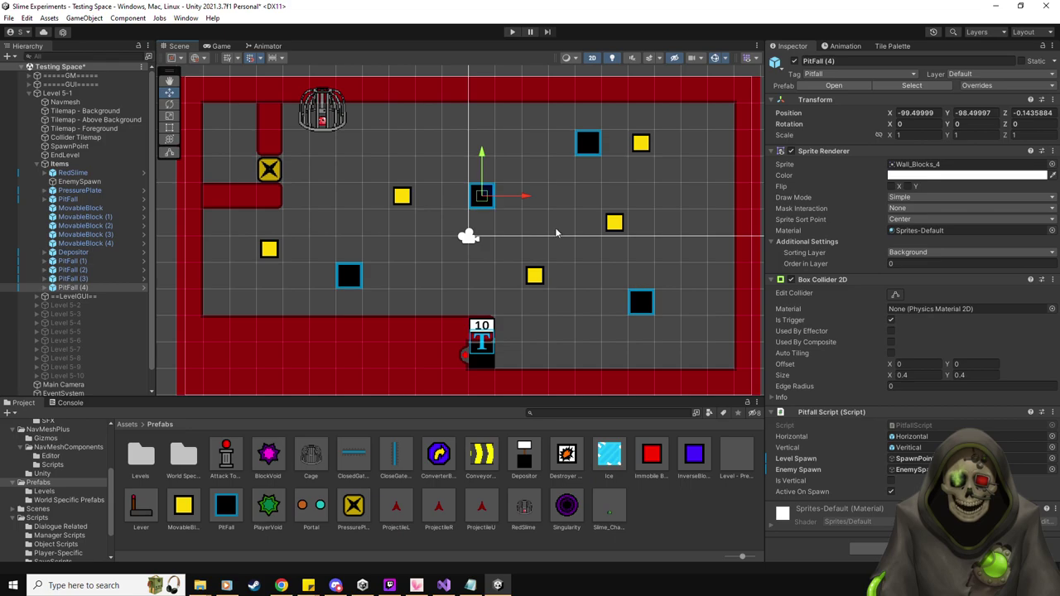
pyautogui.moveTo(489, 190); pyautogui.dragTo(669, 170)
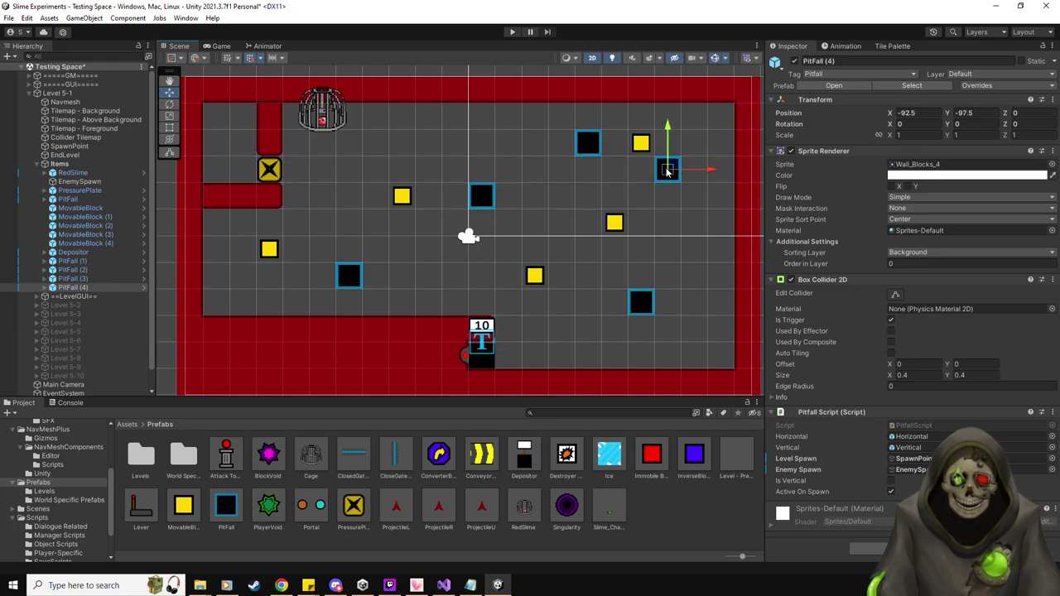
# Duplicate PitFall four more times: up-left of the MovableBlock nearest the original pitfall, and at X -107.5, Y -101.5; X -99.5, Y -101.5; X -95.5, Y -100.5.
pyautogui.hotkey('ctrl', 'd')
pyautogui.moveTo(482, 196); pyautogui.dragTo(375, 170)
pyautogui.hotkey('ctrl', 'd')
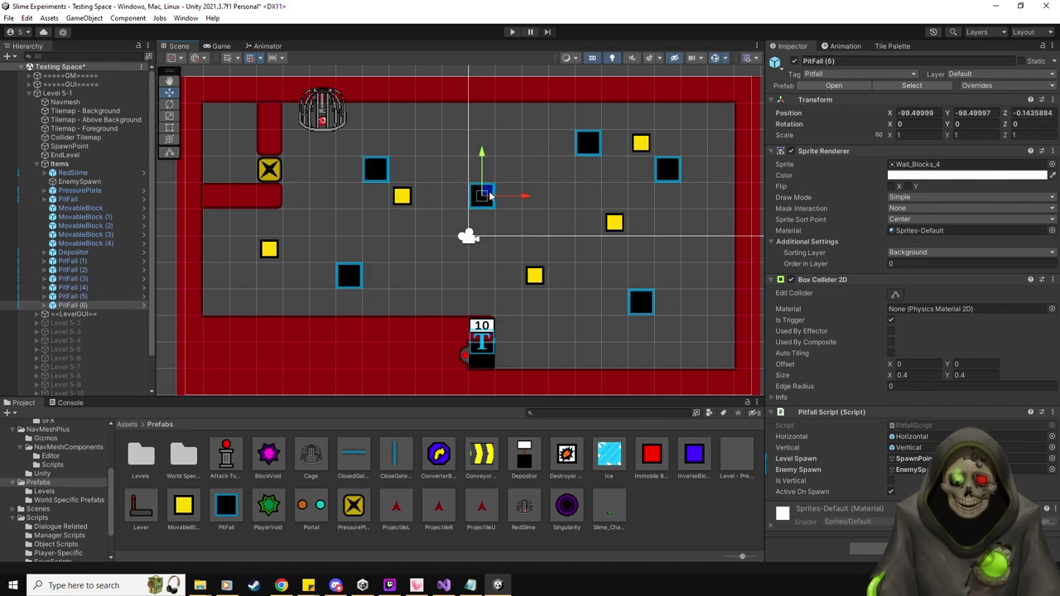
pyautogui.moveTo(488, 194); pyautogui.dragTo(276, 270)
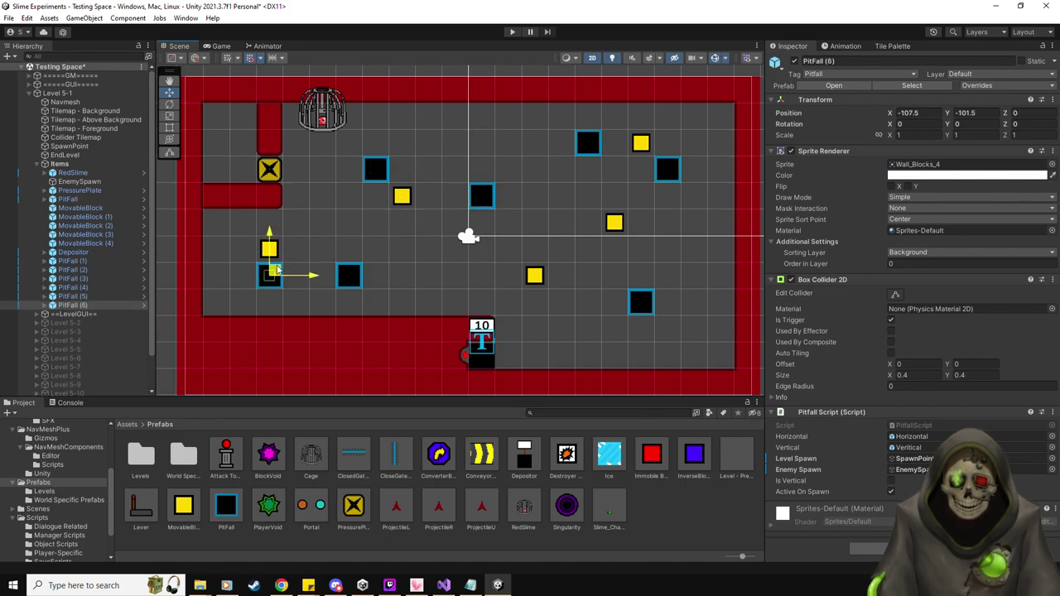
pyautogui.hotkey('ctrl', 'd')
pyautogui.moveTo(487, 200); pyautogui.dragTo(487, 281)
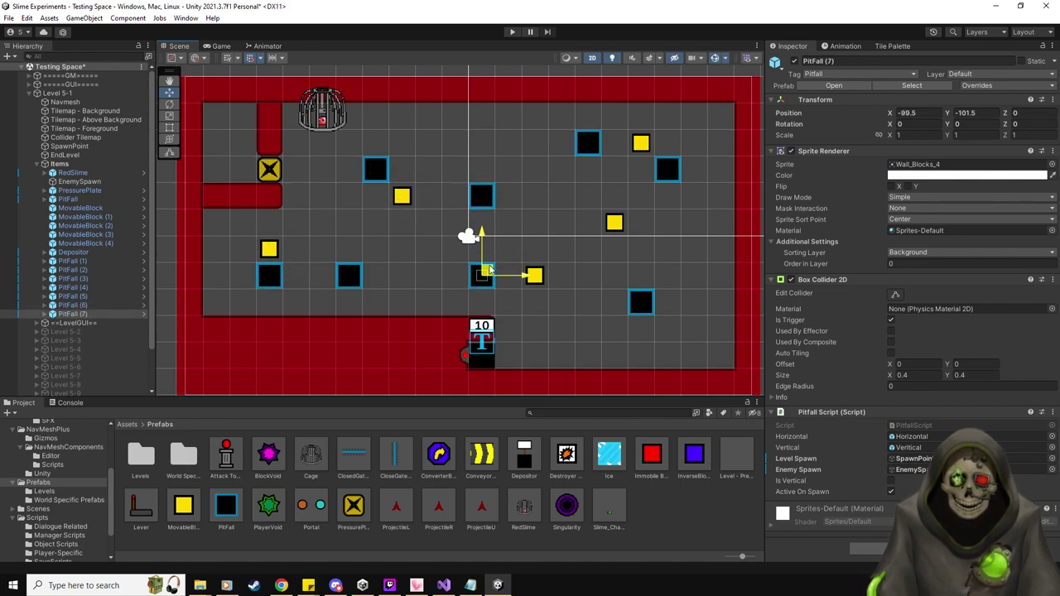
pyautogui.hotkey('ctrl', 'd')
pyautogui.moveTo(500, 197); pyautogui.dragTo(593, 253)
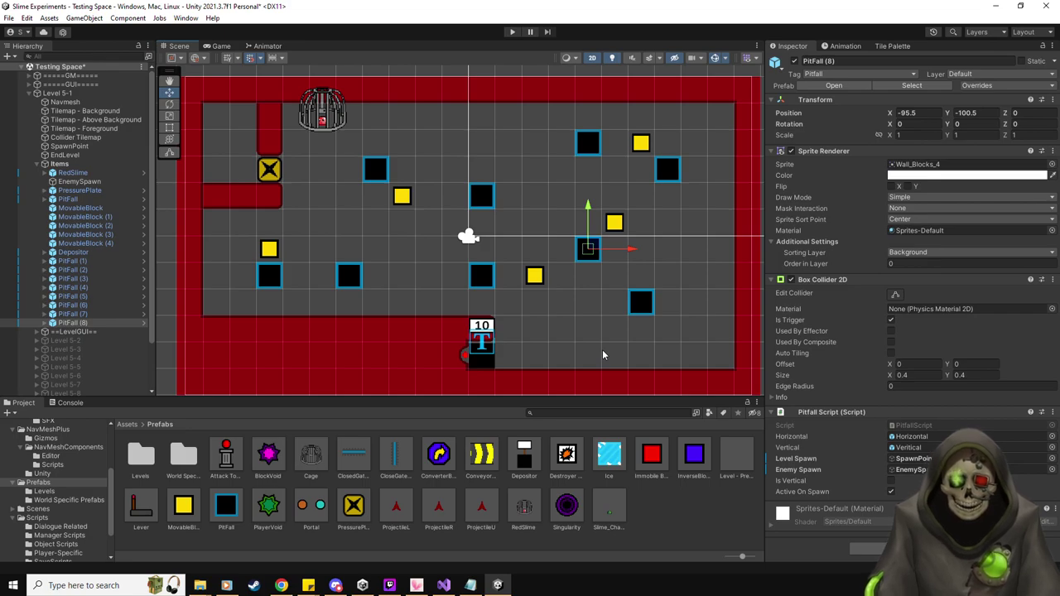
# Place an Immobile Block prefab in Level 5-1 and spread six duplicates around the room, the last at X -101.5, Y -96.5.
pyautogui.moveTo(651, 454); pyautogui.dragTo(435, 143)
pyautogui.hotkey('ctrl', 'd')
pyautogui.hotkey('ctrl', 'd')
pyautogui.hotkey('ctrl', 'd')
pyautogui.hotkey('ctrl', 'd')
pyautogui.hotkey('ctrl', 'd')
pyautogui.hotkey('ctrl', 'd')
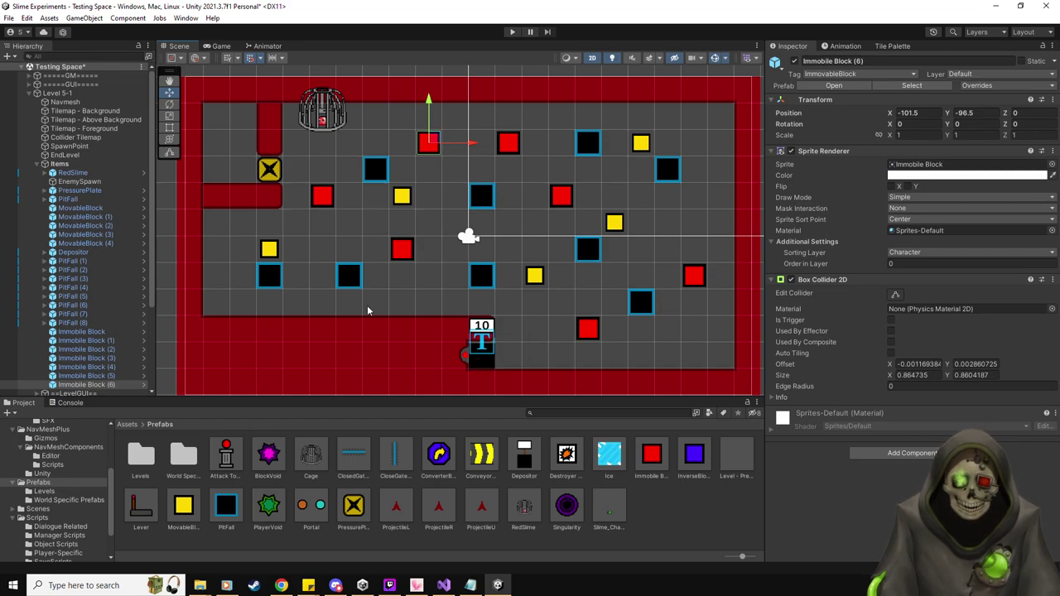
# Set the Value of the Depositor's script to 5.
pyautogui.click(95, 254)
pyautogui.click(925, 314)
pyautogui.write('2')
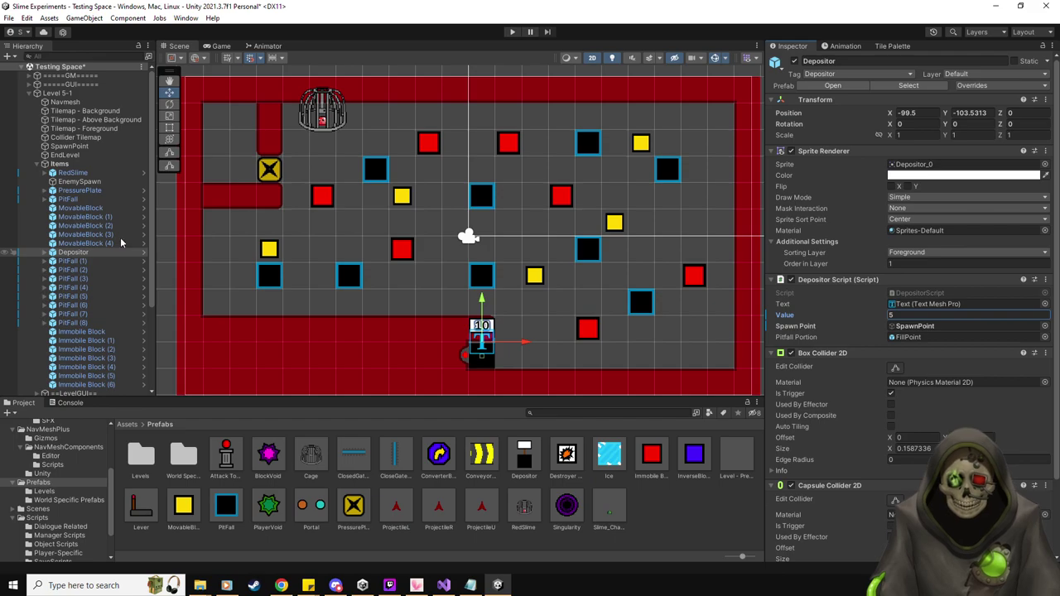
# Try adding a Navigation Modifier to PitFall (1) through (8) and all seven Immobile Blocks, overriding their area as Not Walkable.
pyautogui.scroll(-2, 120, 243)
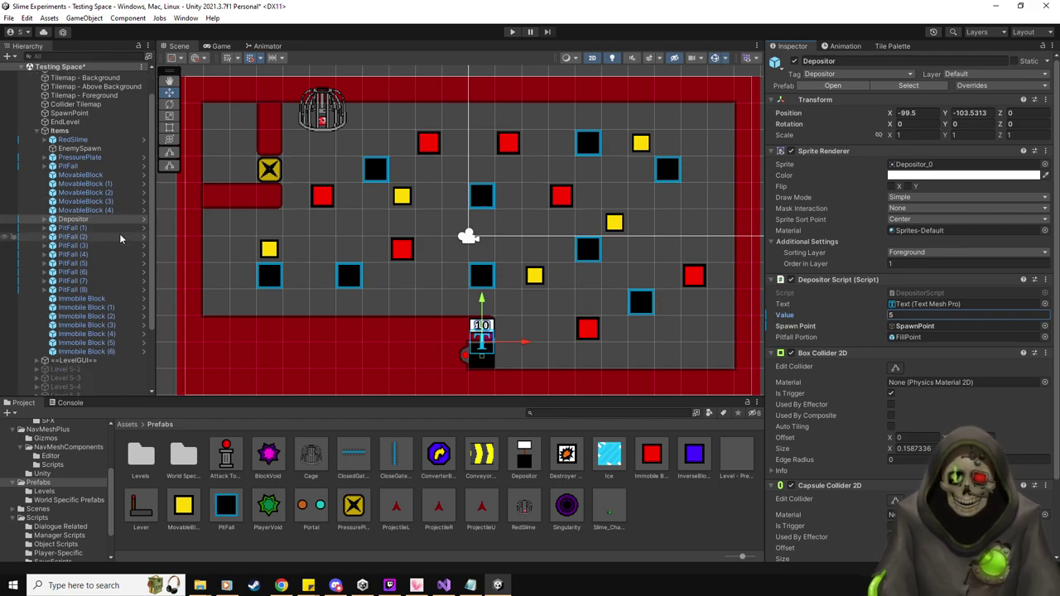
pyautogui.click(82, 351)
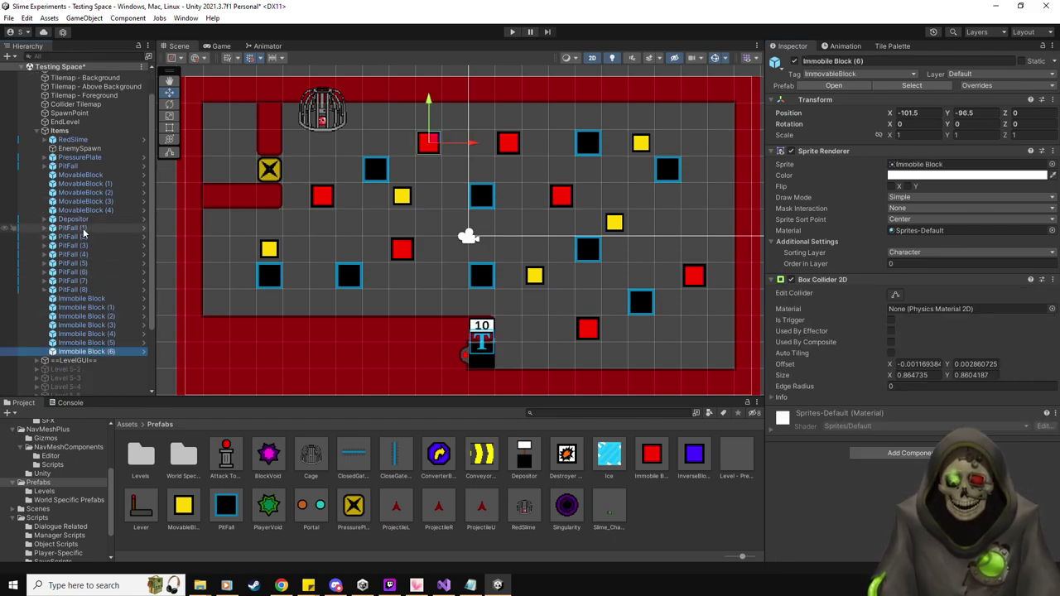
pyautogui.keyDown('shift'); pyautogui.click(83, 234); pyautogui.keyUp('shift')
pyautogui.click(905, 462)
pyautogui.write('nav')
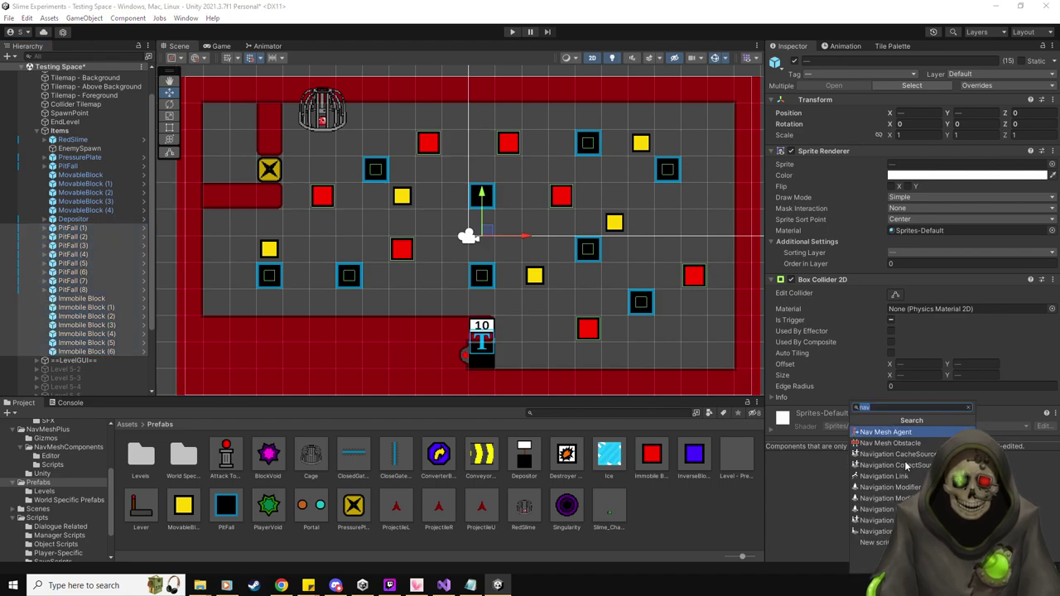
pyautogui.click(895, 487)
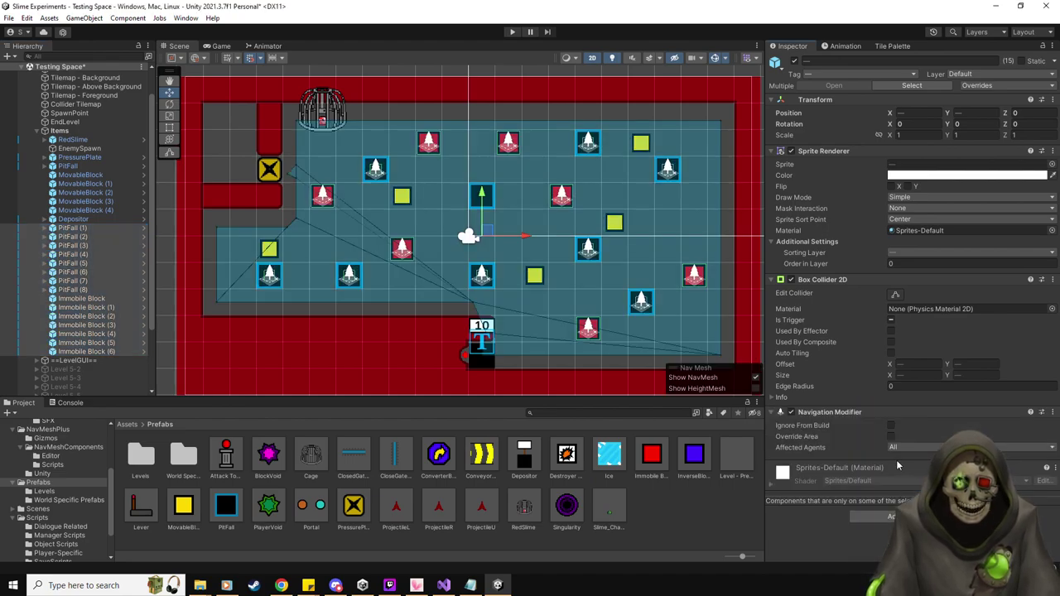
pyautogui.click(891, 437)
pyautogui.click(907, 447)
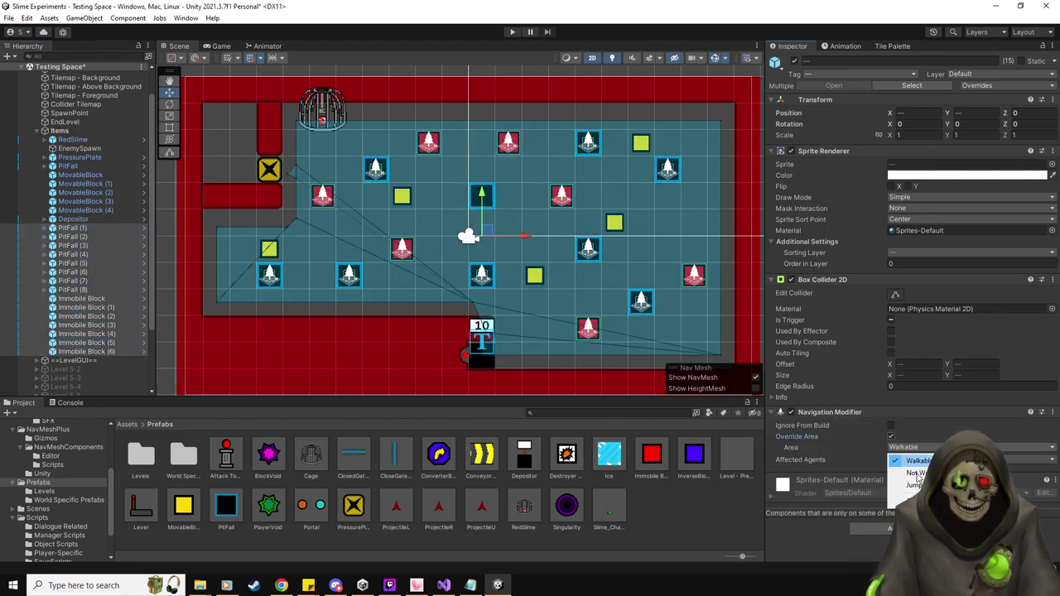
pyautogui.click(916, 473)
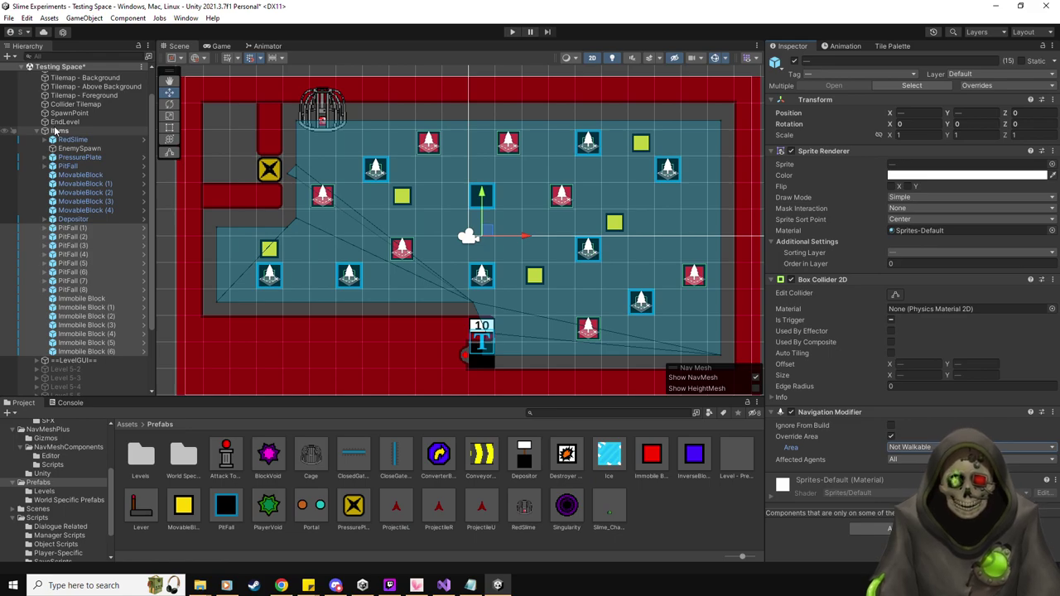
# Bake the Navmesh surface with the pitfall copies and Immobile Blocks marked Not Walkable.
pyautogui.scroll(1, 62, 125)
pyautogui.click(69, 103)
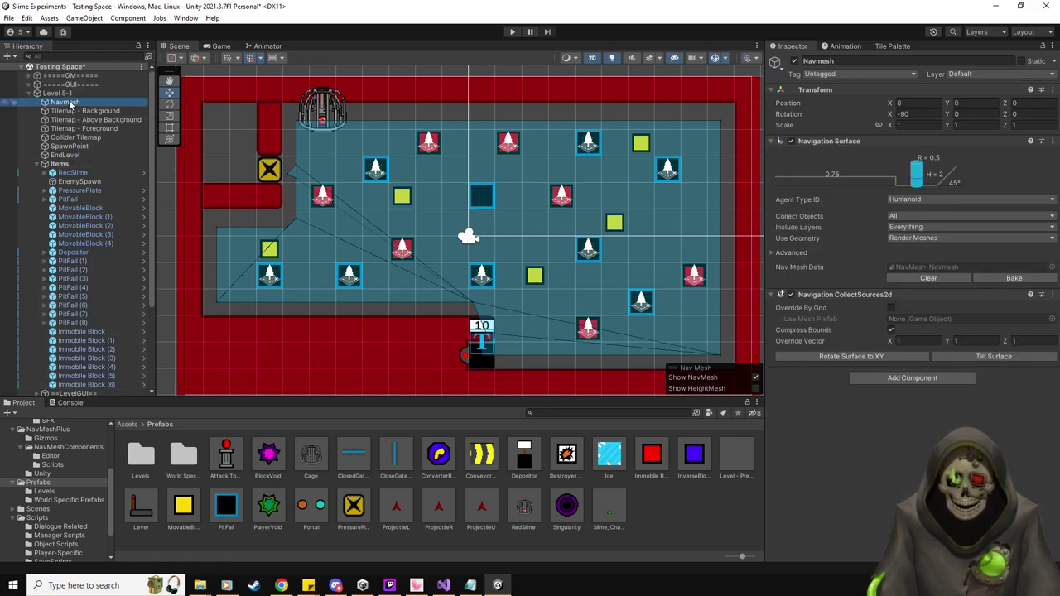
pyautogui.click(991, 278)
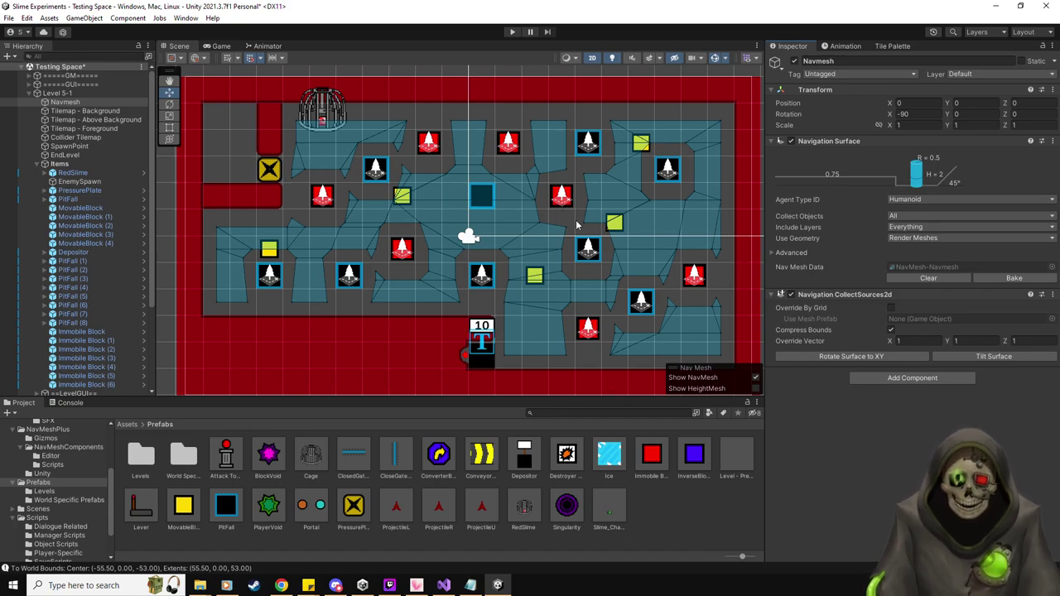
# Undo adding the Not Walkable Navigation Modifier to the pitfall copies and Immobile Blocks.
pyautogui.hotkey('ctrl', 'z')
pyautogui.hotkey('ctrl', 'z')
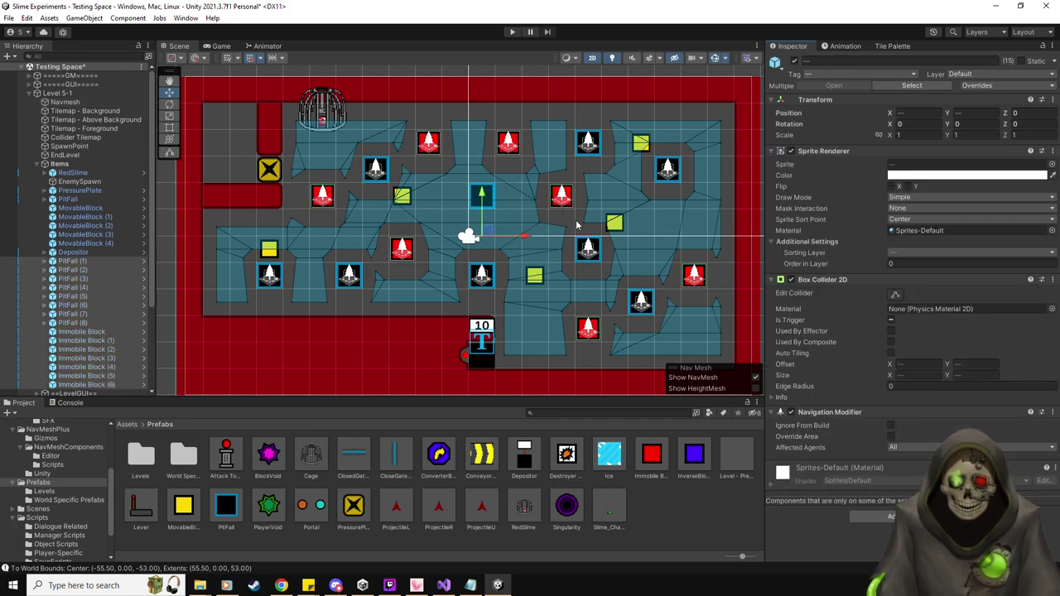
pyautogui.hotkey('ctrl', 'z')
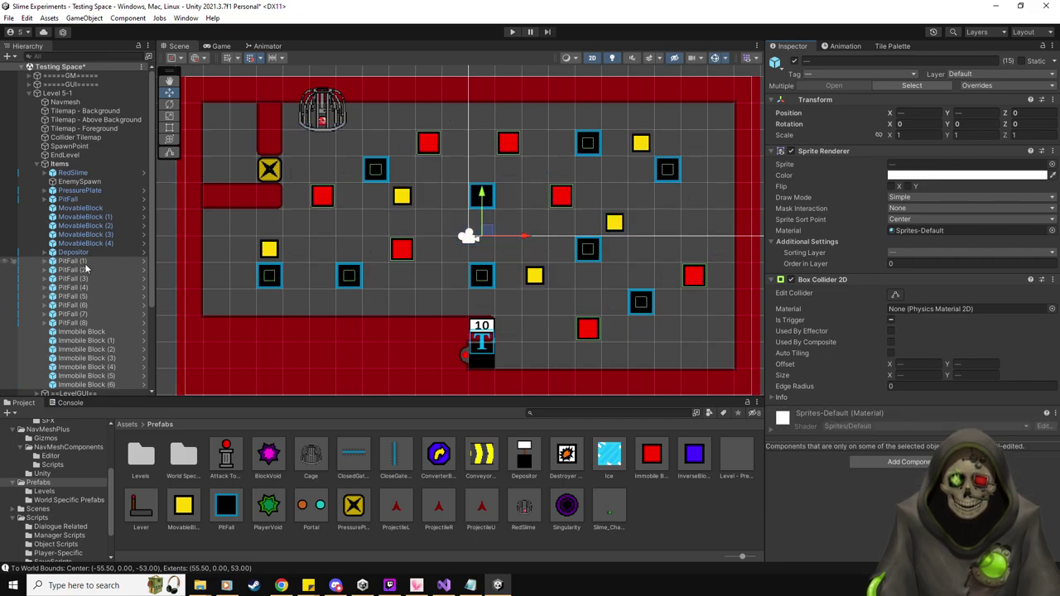
# Add a Navigation Modifier to only the seven Immobile Blocks and override their area as Not Walkable.
pyautogui.scroll(-4, 85, 263)
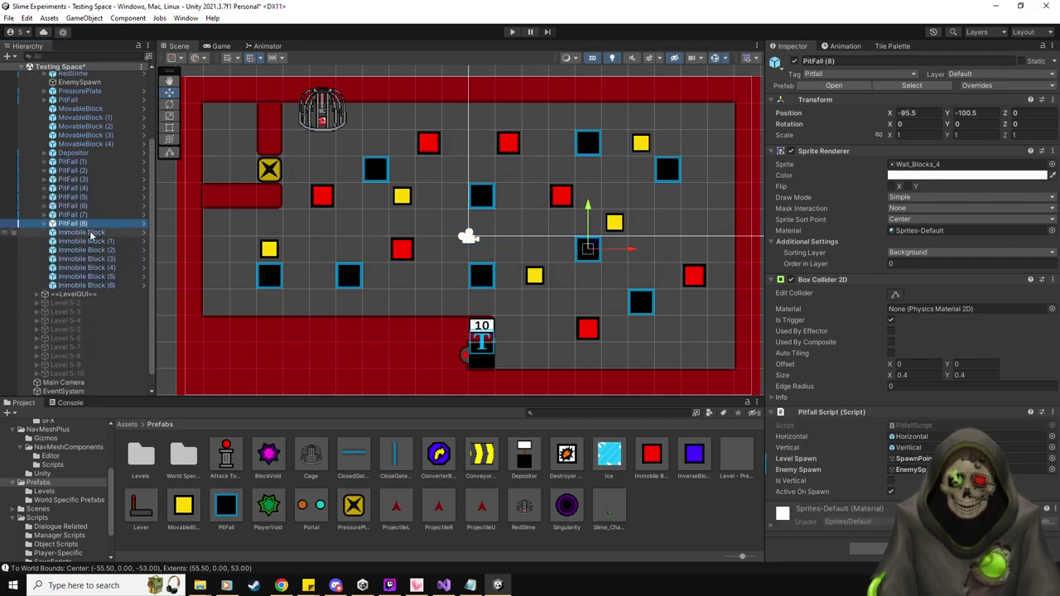
pyautogui.click(87, 233)
pyautogui.keyDown('shift'); pyautogui.click(99, 286); pyautogui.keyUp('shift')
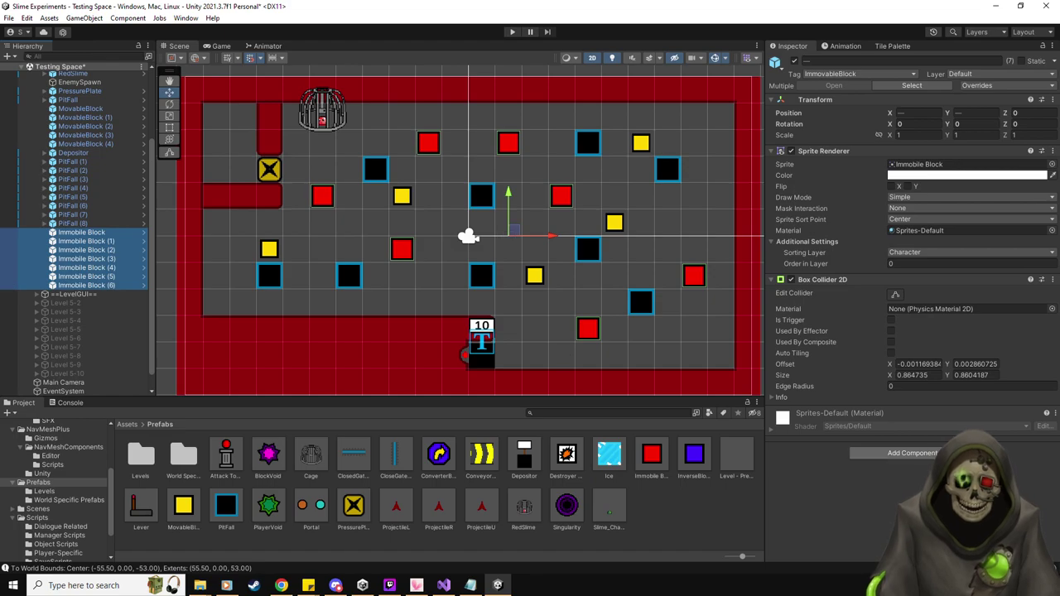
pyautogui.click(911, 454)
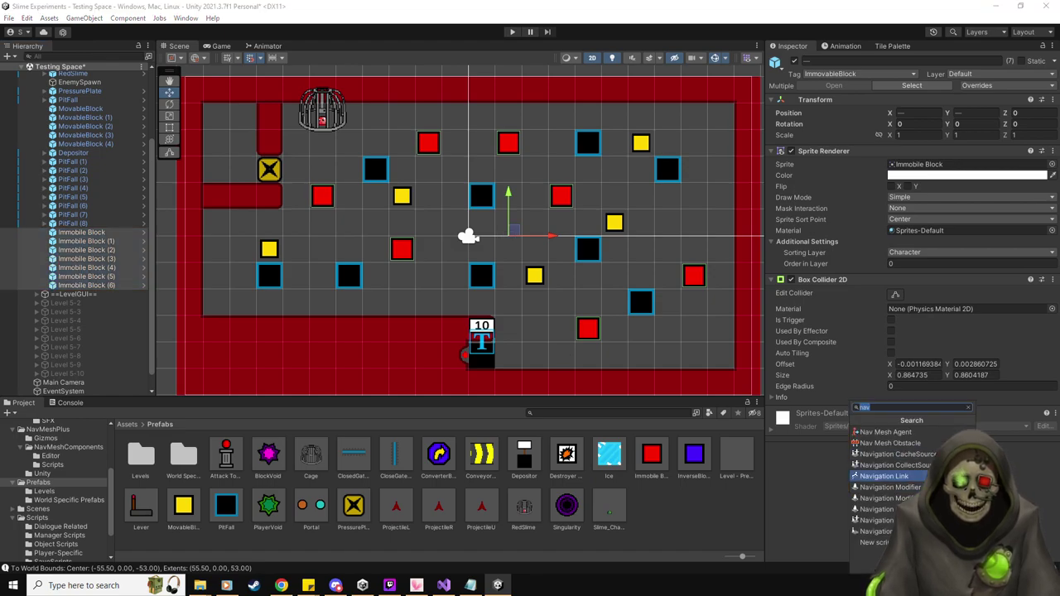
pyautogui.write('nav')
pyautogui.click(891, 482)
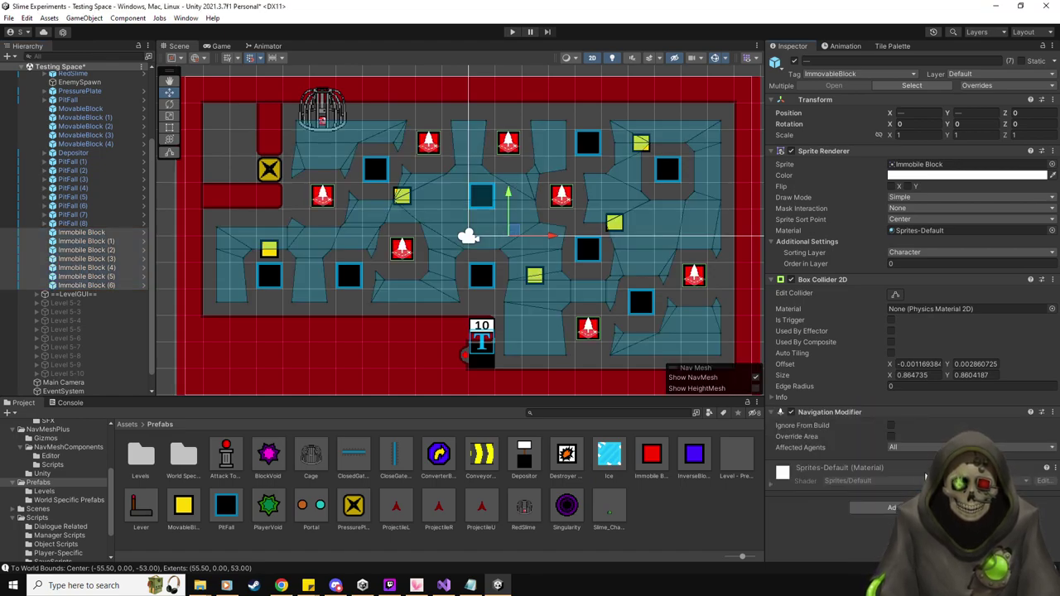
pyautogui.click(890, 437)
pyautogui.click(912, 447)
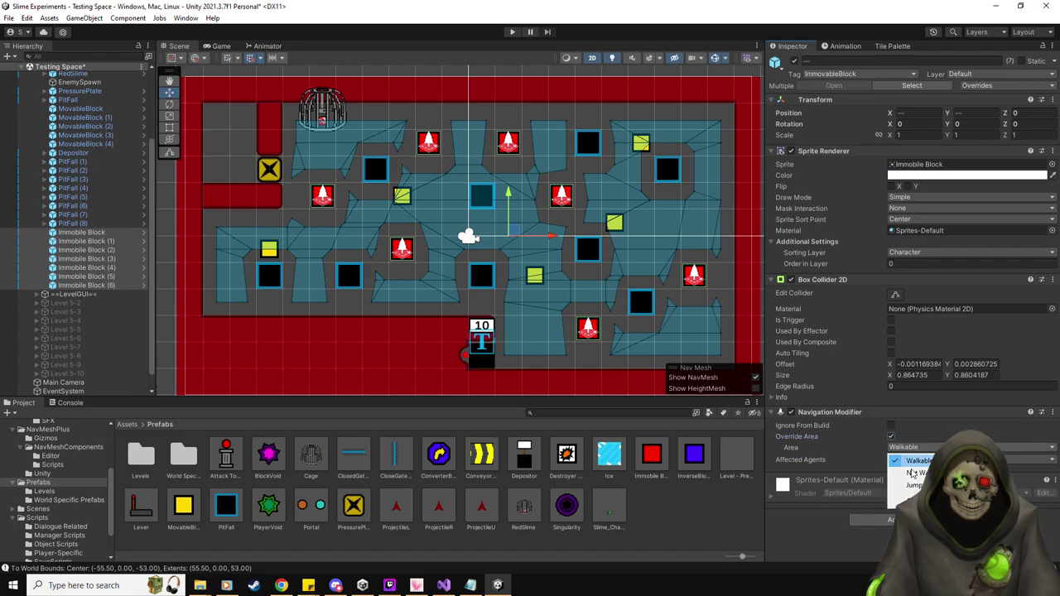
pyautogui.click(911, 473)
# Clear the Navmesh object's navigation data and bake the surface again.
pyautogui.scroll(3, 64, 110)
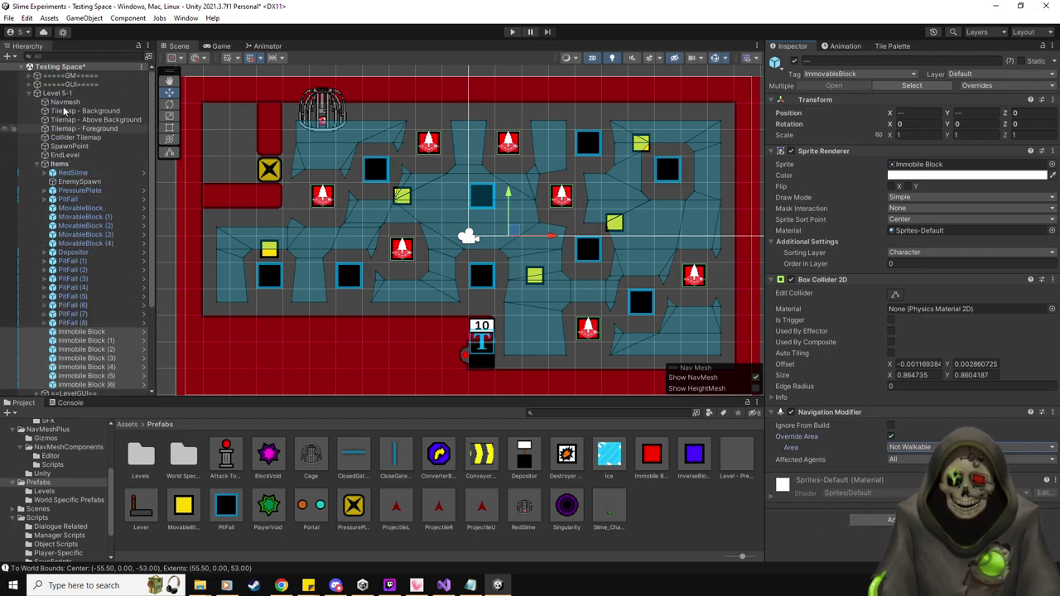
pyautogui.click(65, 102)
pyautogui.click(928, 277)
pyautogui.click(1014, 277)
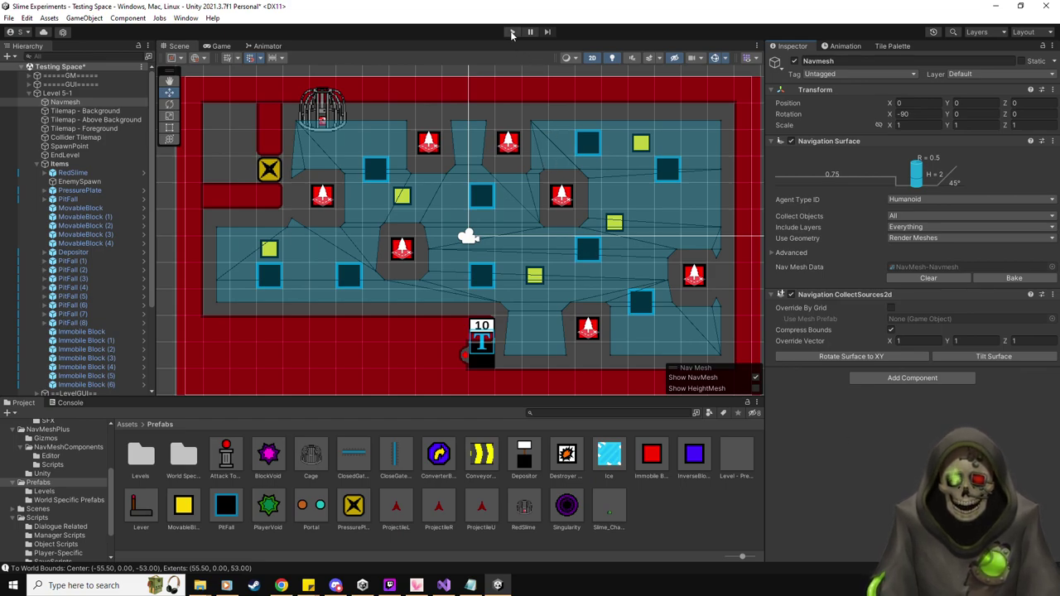
# In Level 5-1's Level Reset script, assign RedSlime as the Enemy and EnemySpawn as the Enemy Spawn.
pyautogui.click(83, 200)
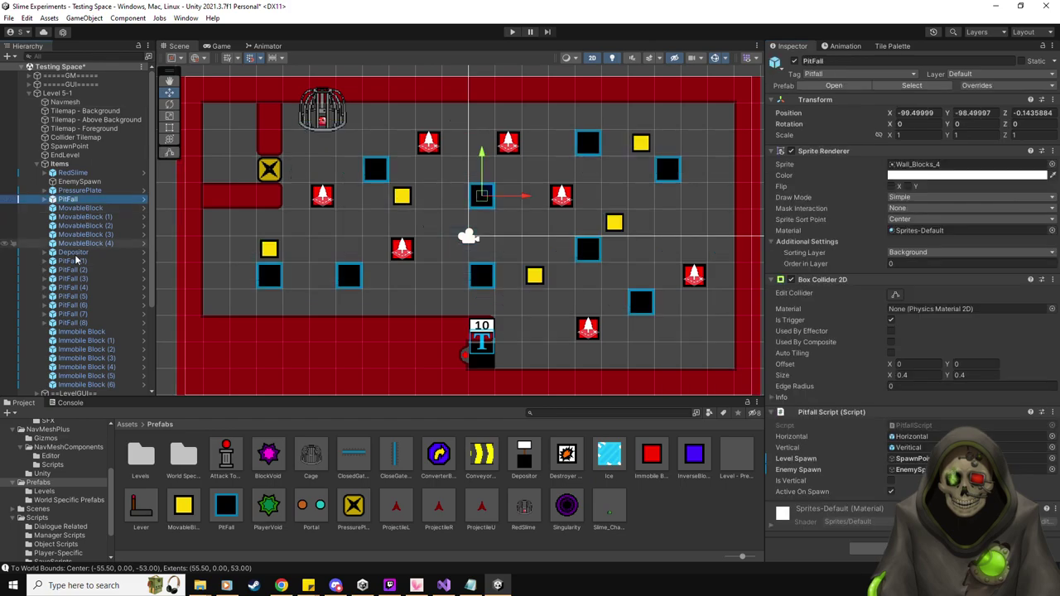
pyautogui.click(76, 263)
pyautogui.click(58, 93)
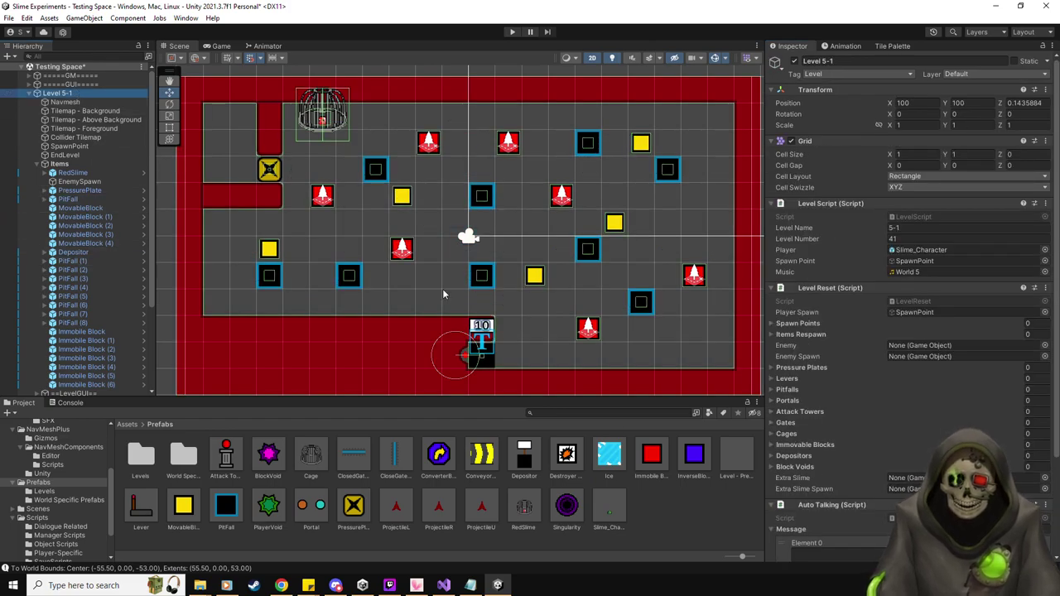
pyautogui.moveTo(84, 173); pyautogui.dragTo(927, 358)
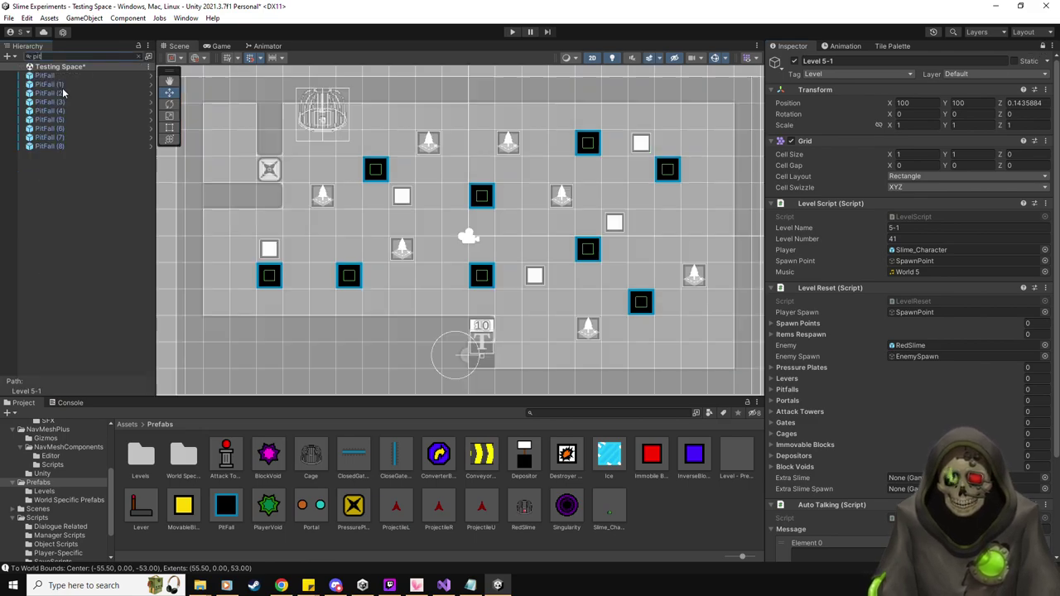
# Assign all nine PitFall objects to the Pitfalls list in Level 5-1's Level Reset script.
pyautogui.click(46, 75)
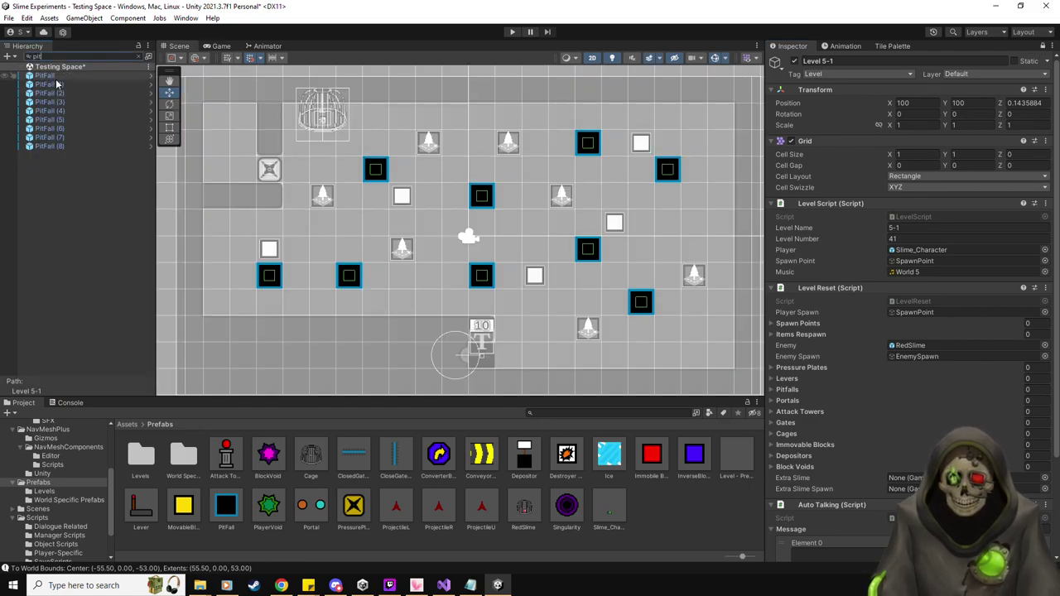
pyautogui.keyDown('shift'); pyautogui.click(58, 145); pyautogui.keyUp('shift')
pyautogui.moveTo(55, 77); pyautogui.dragTo(799, 393)
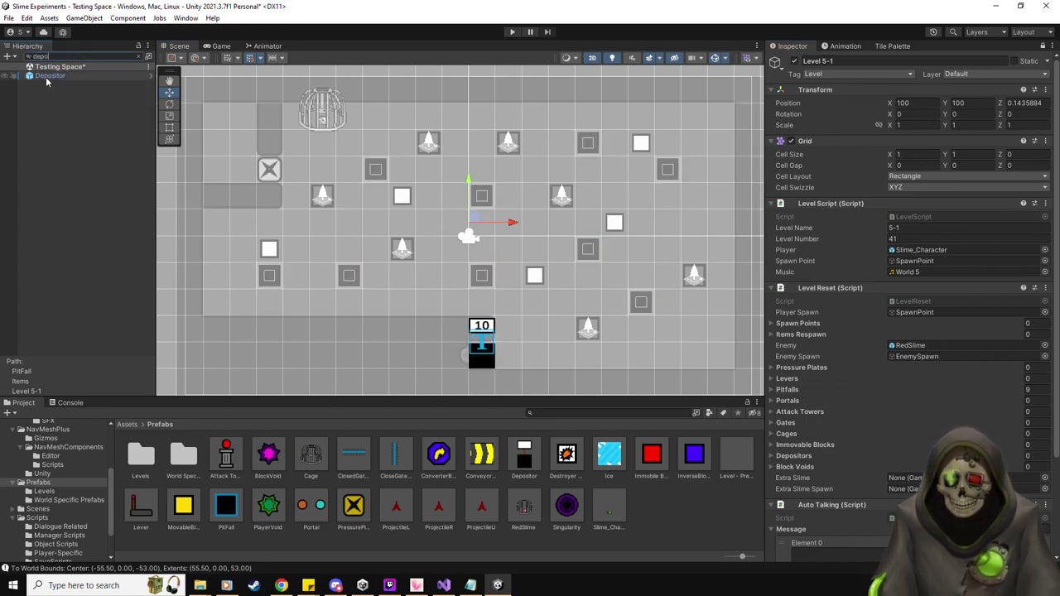
# Add the Depositor to the Level Reset script's Depositors list and the PressurePlate to its Pressure Plates list.
pyautogui.moveTo(50, 75); pyautogui.dragTo(809, 459)
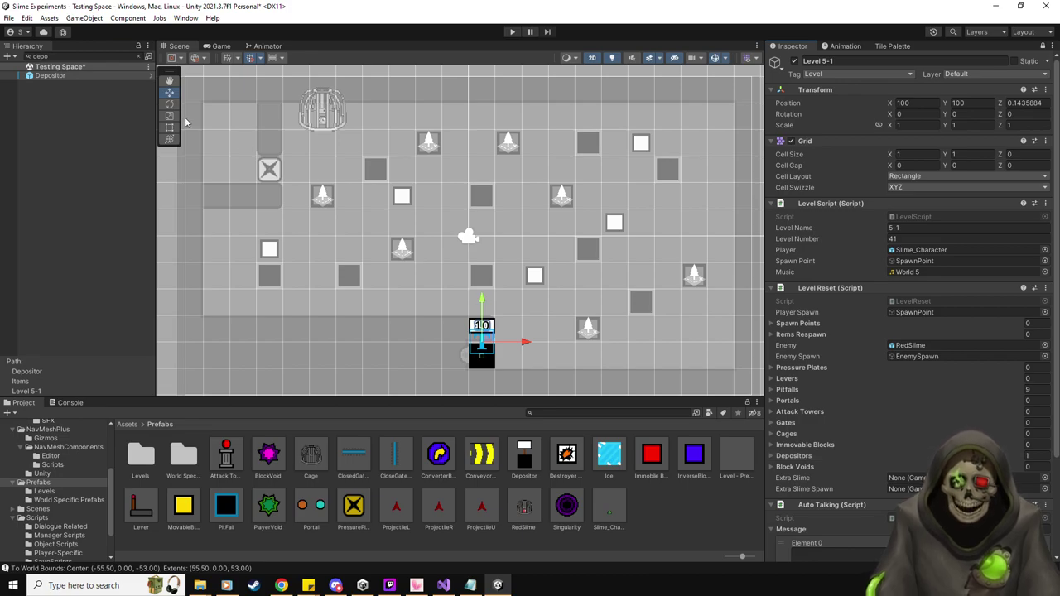
pyautogui.click(89, 55)
pyautogui.write('pres')
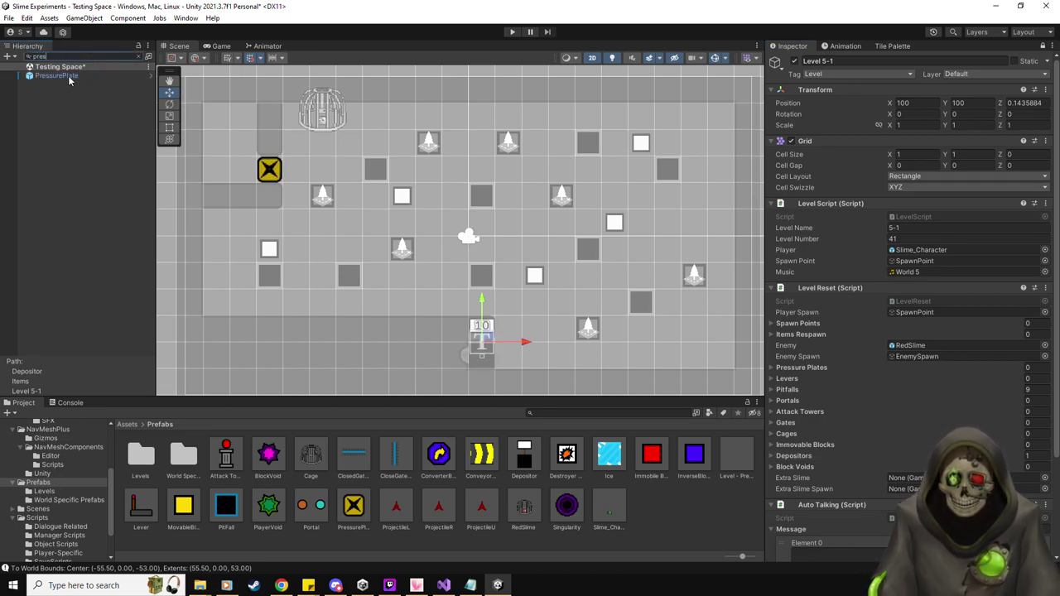
pyautogui.moveTo(57, 75); pyautogui.dragTo(810, 370)
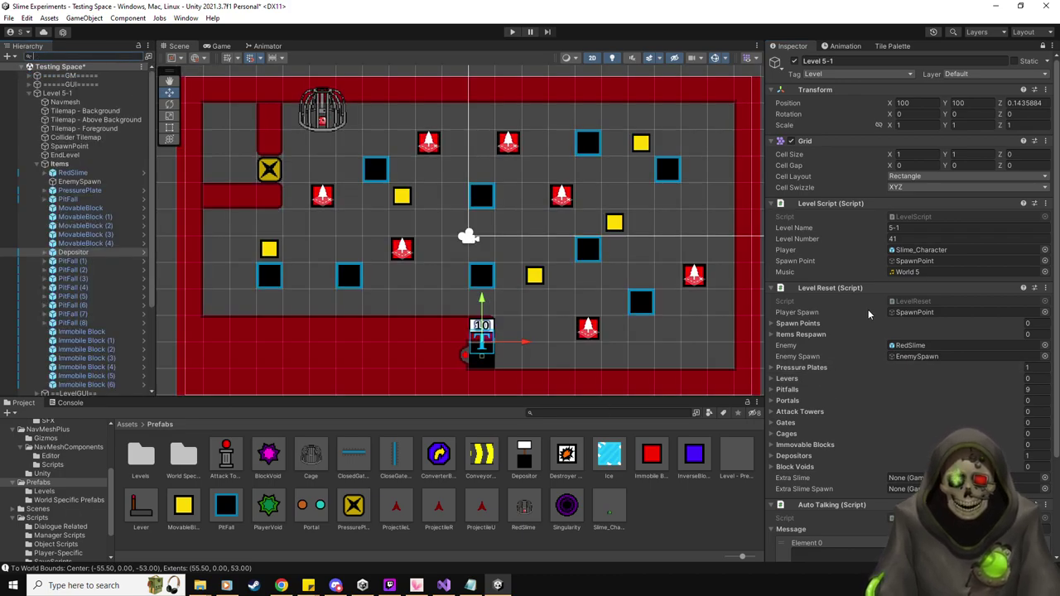
# Set the Level Reset script's Items Respawn list to 5 entries.
pyautogui.moveTo(191, 509); pyautogui.dragTo(832, 342)
pyautogui.click(1034, 335)
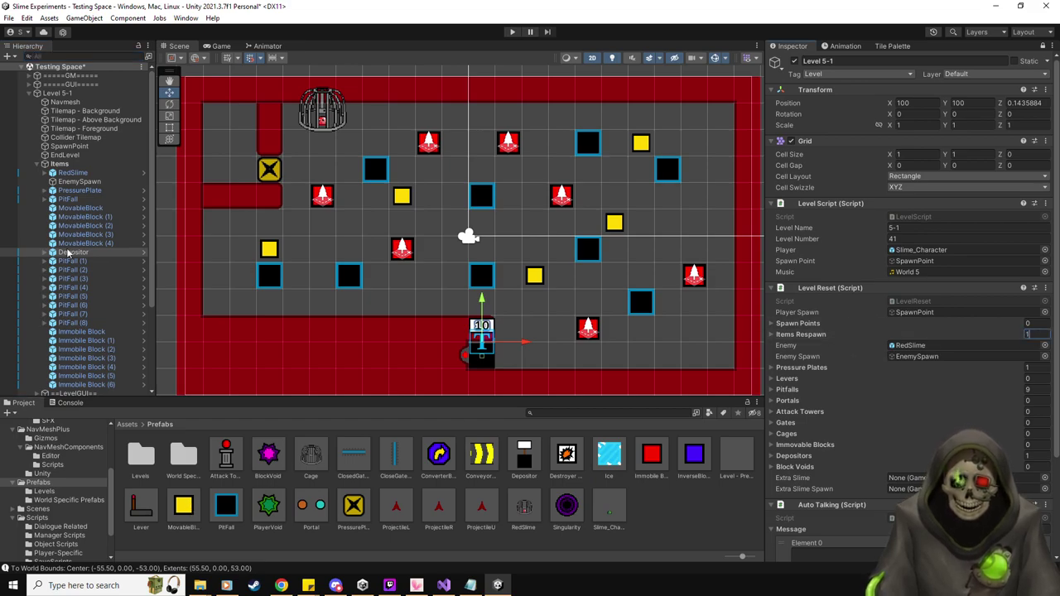
pyautogui.write('5')
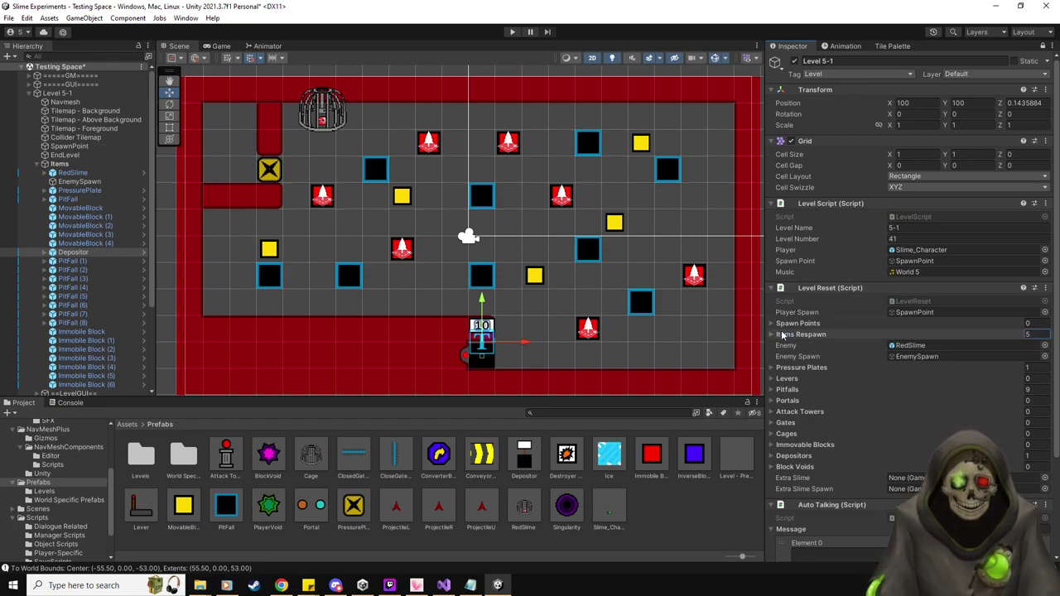
pyautogui.click(819, 335)
pyautogui.click(819, 335)
# Create an empty child object named BlockSpawn under Items.
pyautogui.click(60, 164)
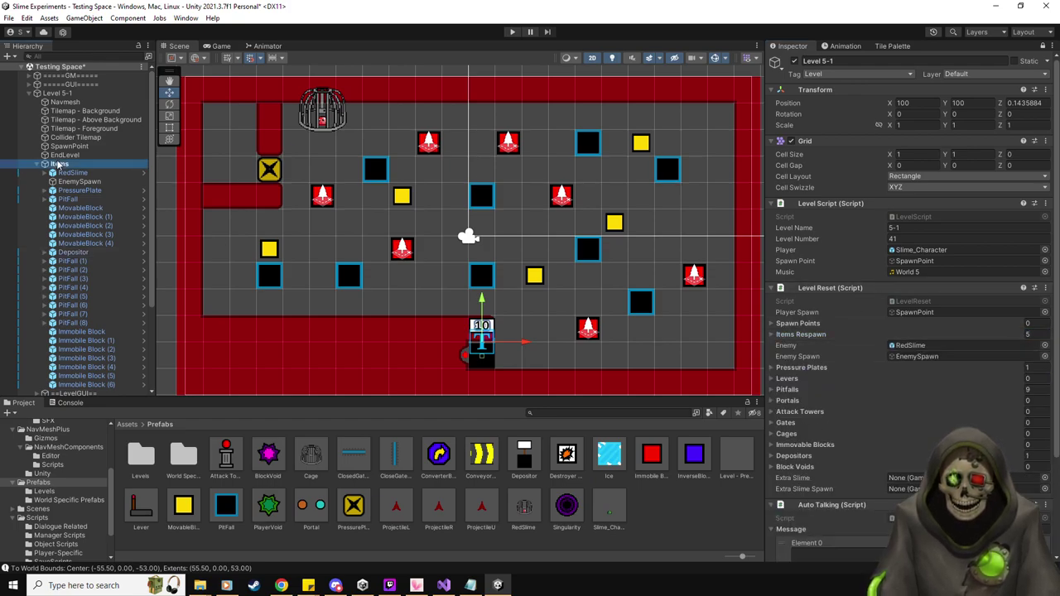
pyautogui.rightClick(63, 164)
pyautogui.click(135, 297)
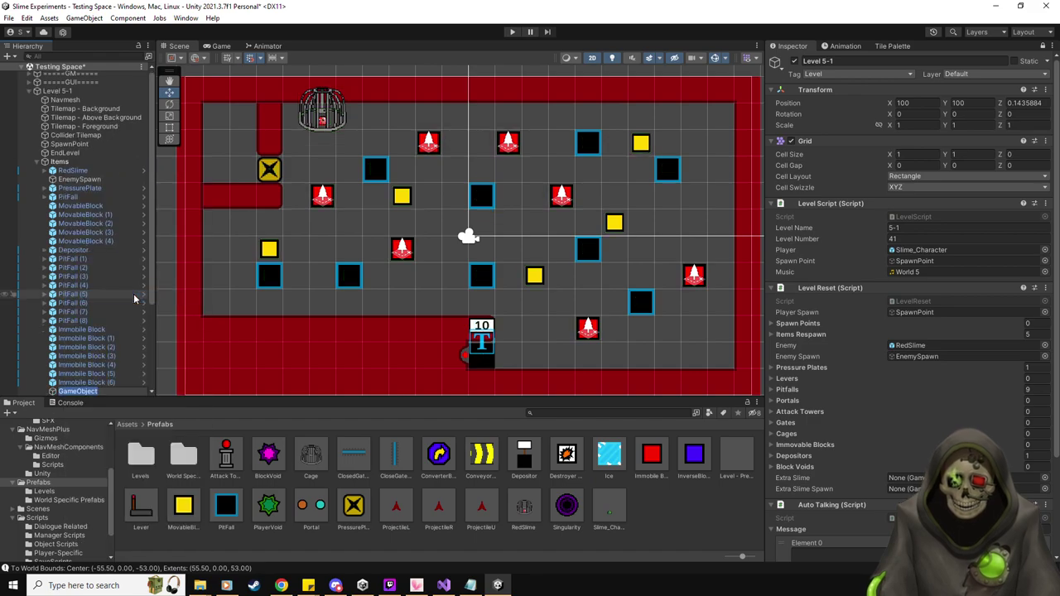
pyautogui.write('BlockSpawn')
pyautogui.press('Return')
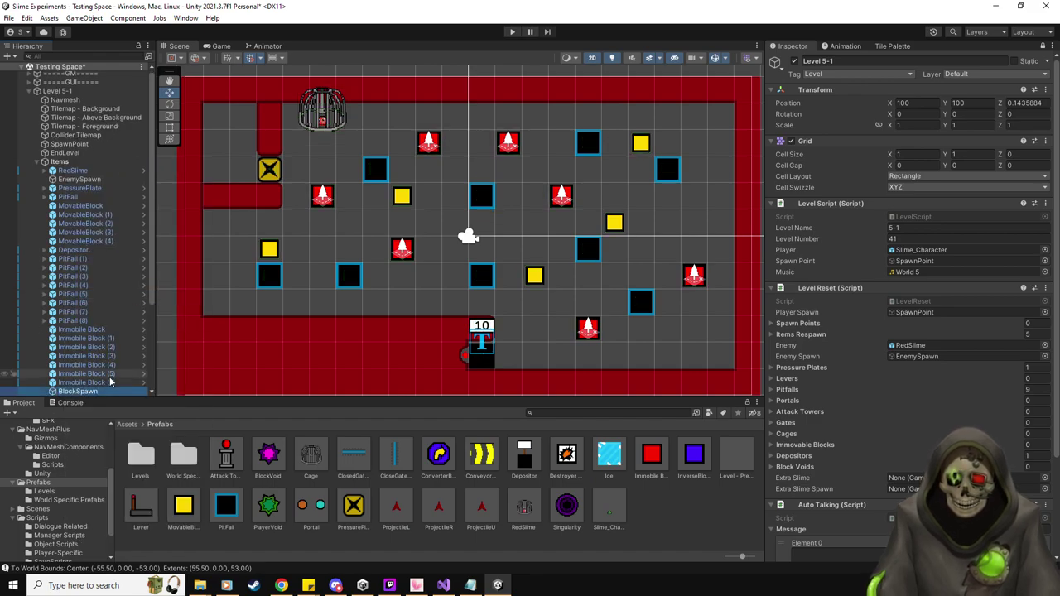
# Duplicate BlockSpawn four times and assign all five copies to the Level Reset script's Spawn Points list.
pyautogui.hotkey('ctrl', 'd')
pyautogui.hotkey('ctrl', 'd')
pyautogui.hotkey('ctrl', 'd')
pyautogui.hotkey('ctrl', 'd')
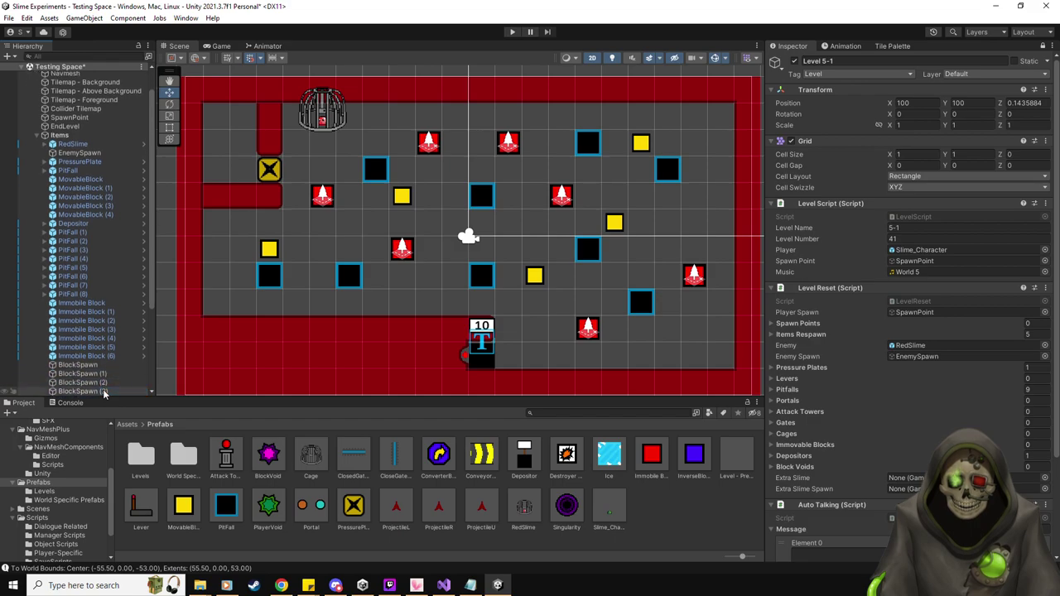
pyautogui.keyDown('shift'); pyautogui.click(106, 389); pyautogui.keyUp('shift')
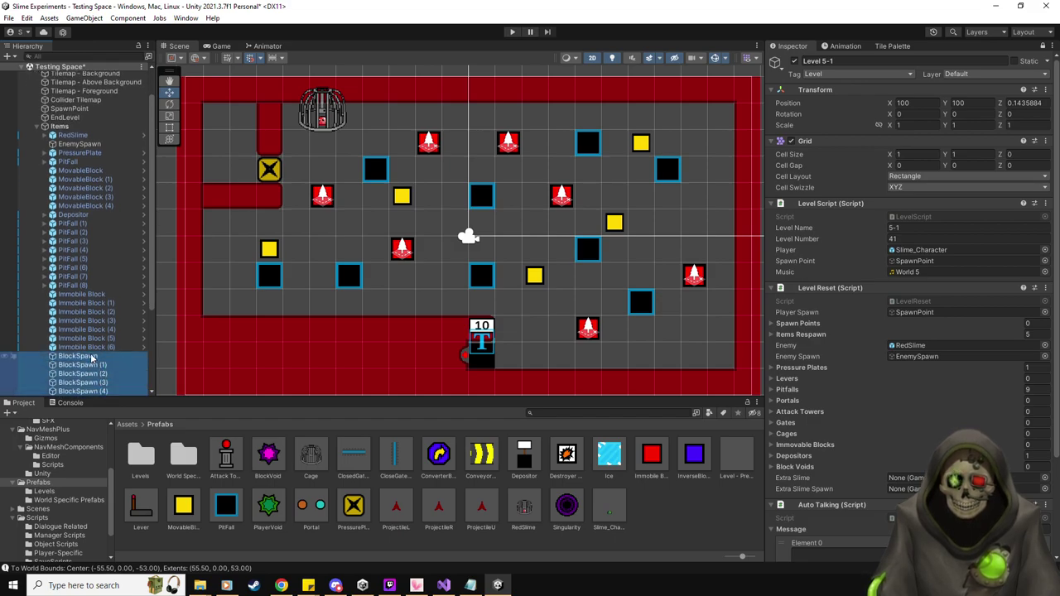
pyautogui.moveTo(91, 358); pyautogui.dragTo(817, 325)
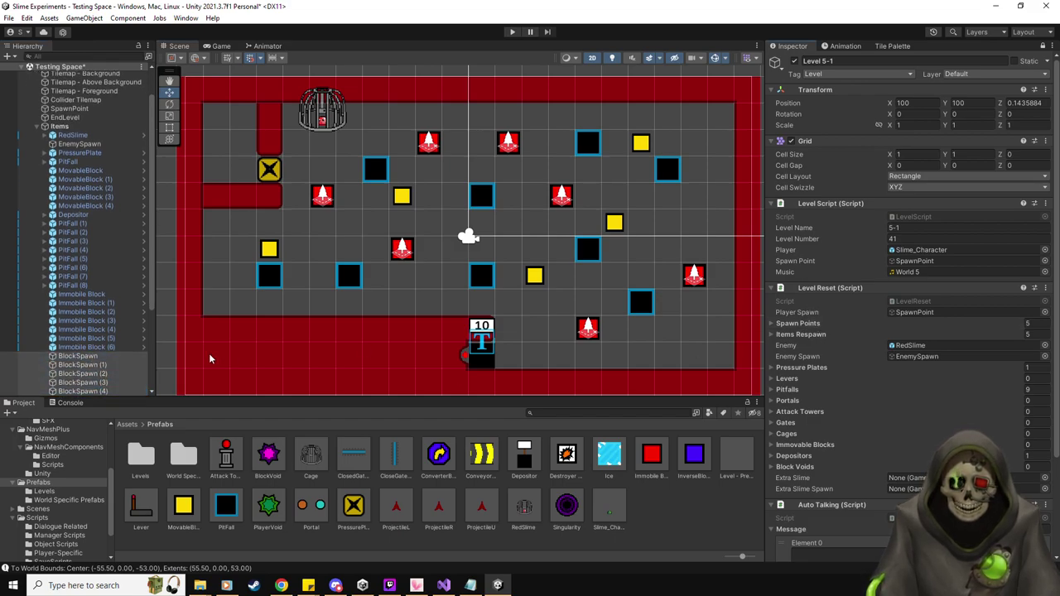
# Locate the first BlockSpawn in the scene and examine its placement relative to the level.
pyautogui.click(87, 358)
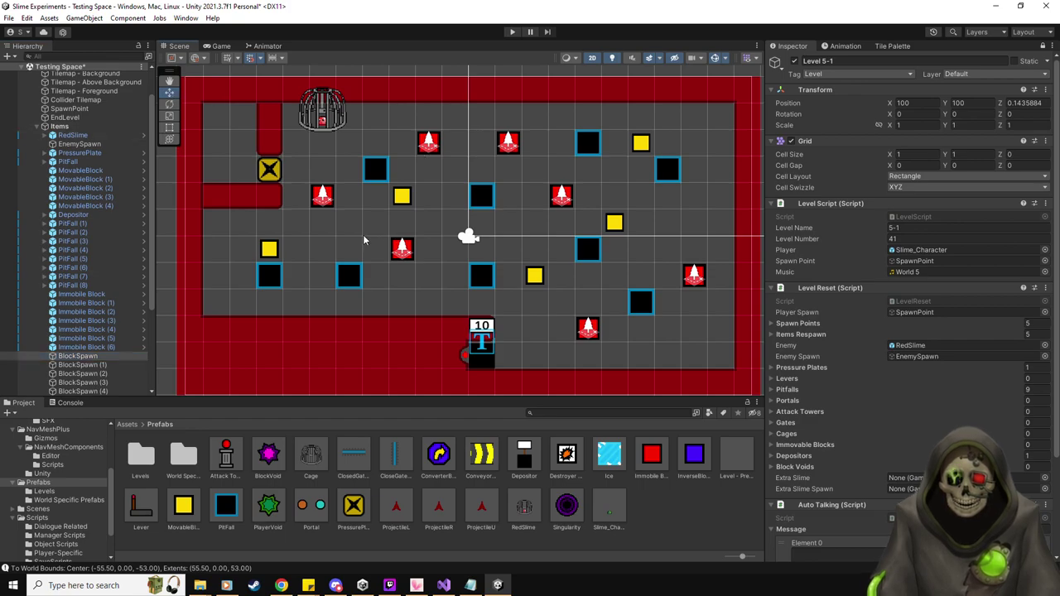
pyautogui.scroll(-10, 378, 262)
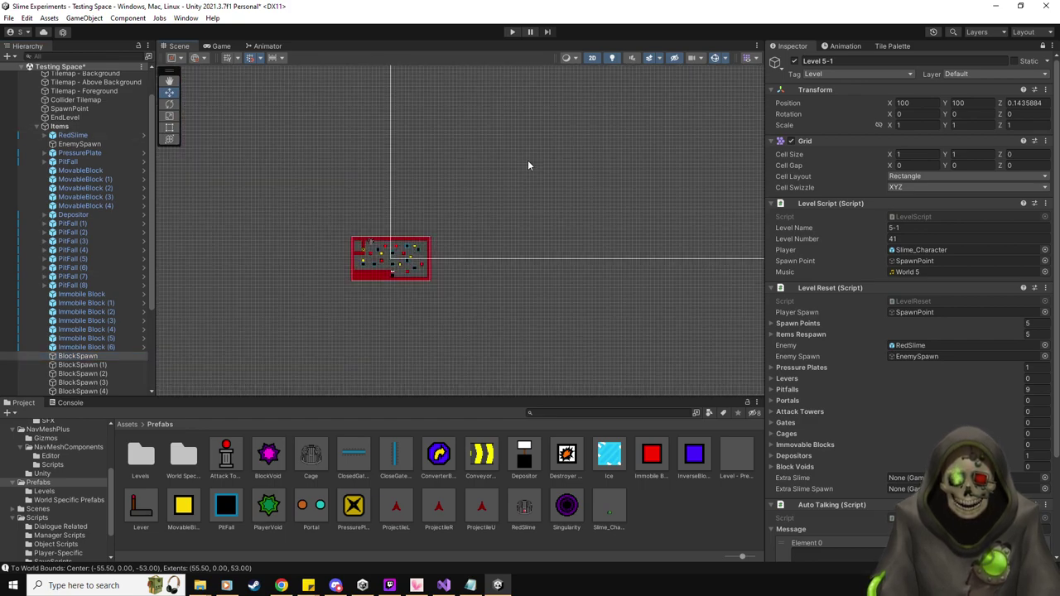
pyautogui.moveTo(527, 166); pyautogui.dragTo(534, 308, button='middle')
pyautogui.scroll(-4, 534, 308)
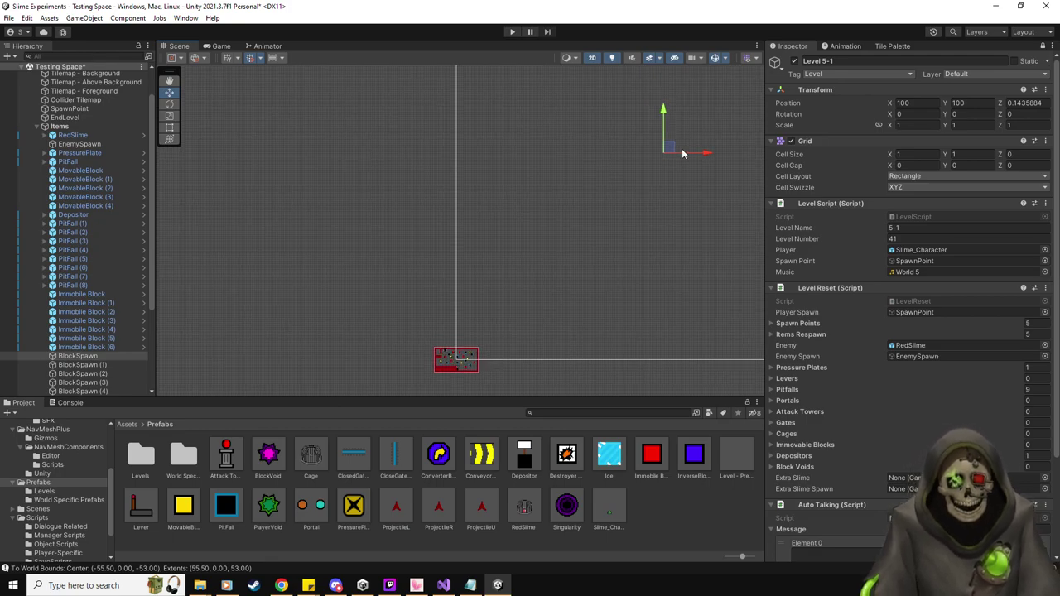
pyautogui.scroll(-3, 635, 261)
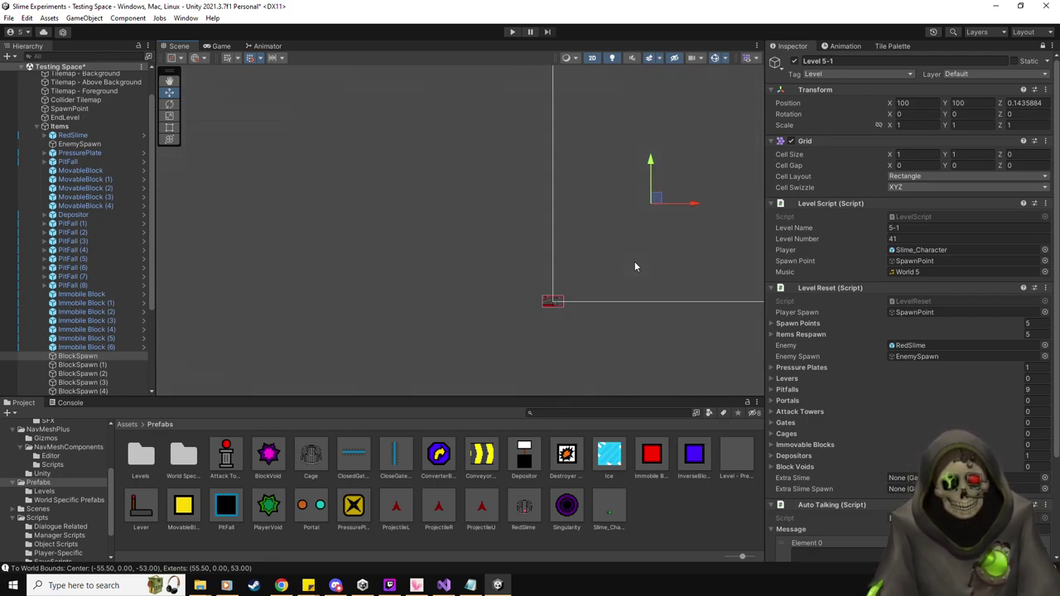
pyautogui.moveTo(635, 261); pyautogui.dragTo(440, 287, button='middle')
pyautogui.scroll(-1, 430, 280)
pyautogui.scroll(-4, 426, 275)
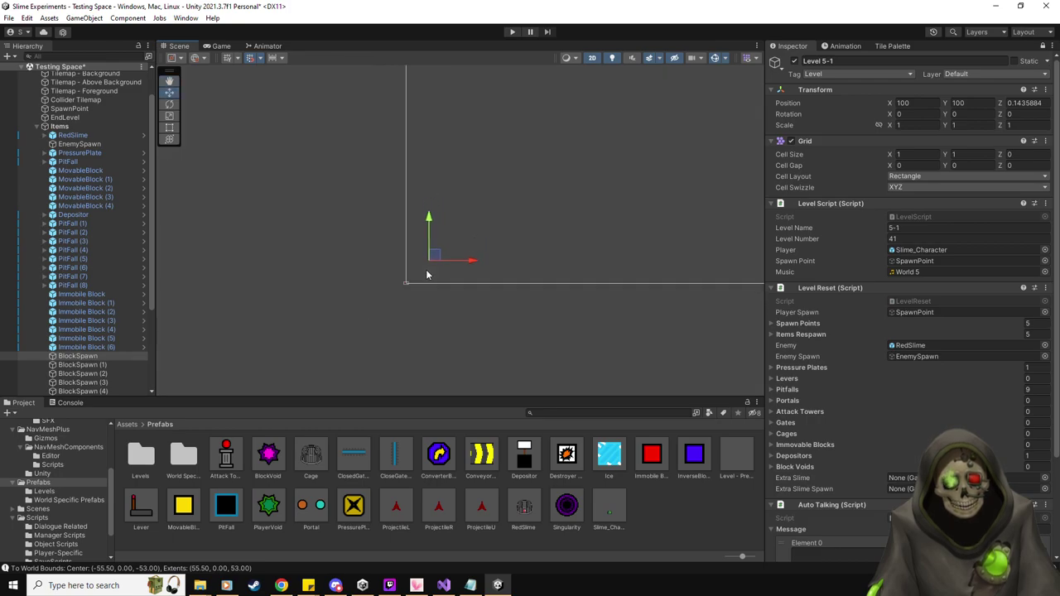
pyautogui.scroll(2, 426, 275)
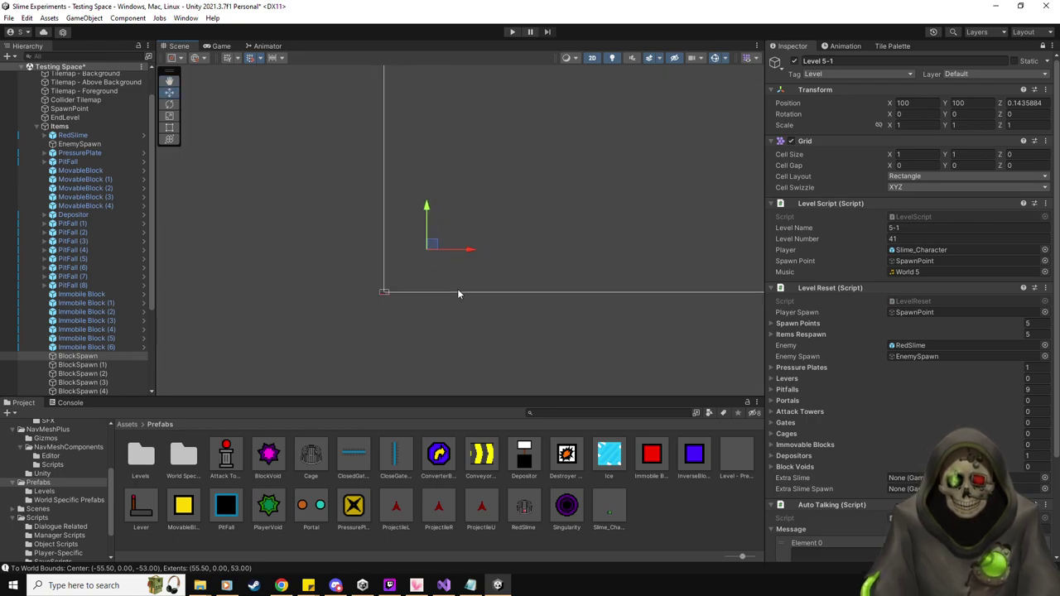
pyautogui.scroll(2, 77, 97)
# Unlock the Inspector and show the =====GUI===== object's transform to compare it with the level's placement.
pyautogui.click(75, 86)
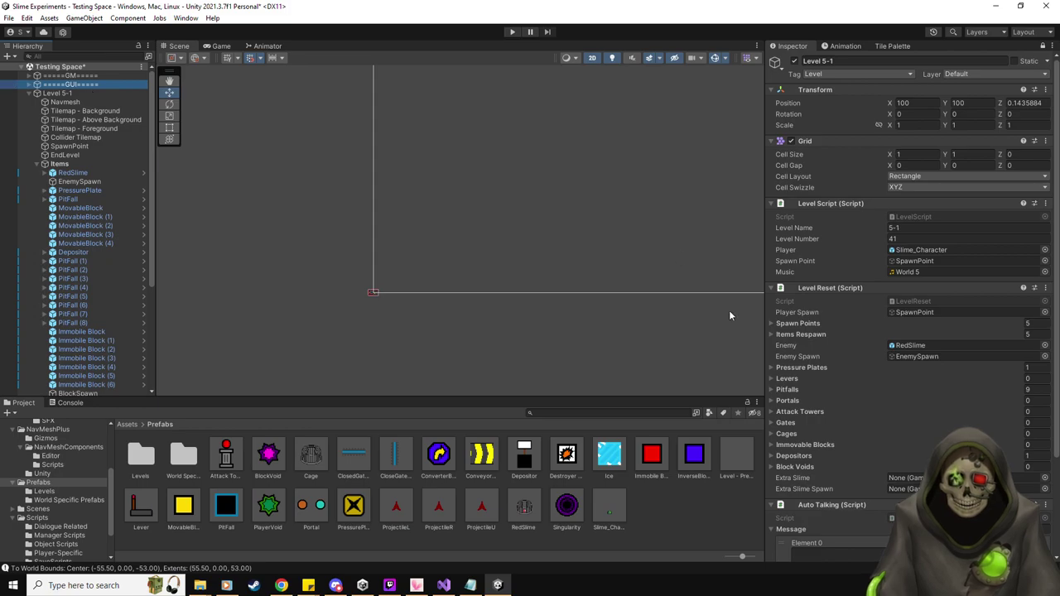
pyautogui.scroll(-6, 110, 273)
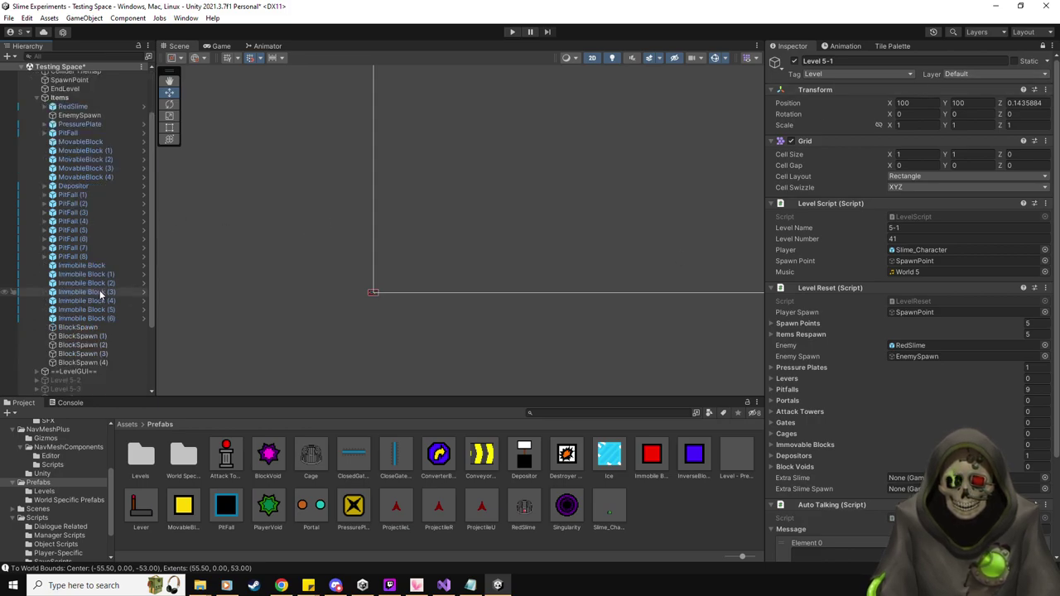
pyautogui.click(1043, 47)
pyautogui.scroll(4, 381, 318)
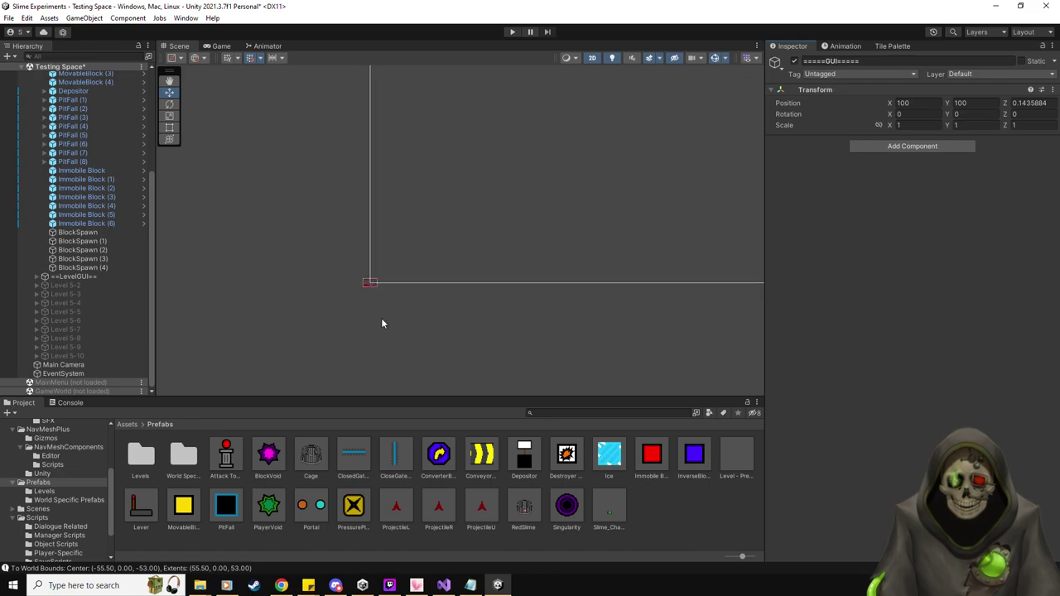
pyautogui.moveTo(353, 273); pyautogui.dragTo(434, 315, button='middle')
pyautogui.scroll(3, 434, 322)
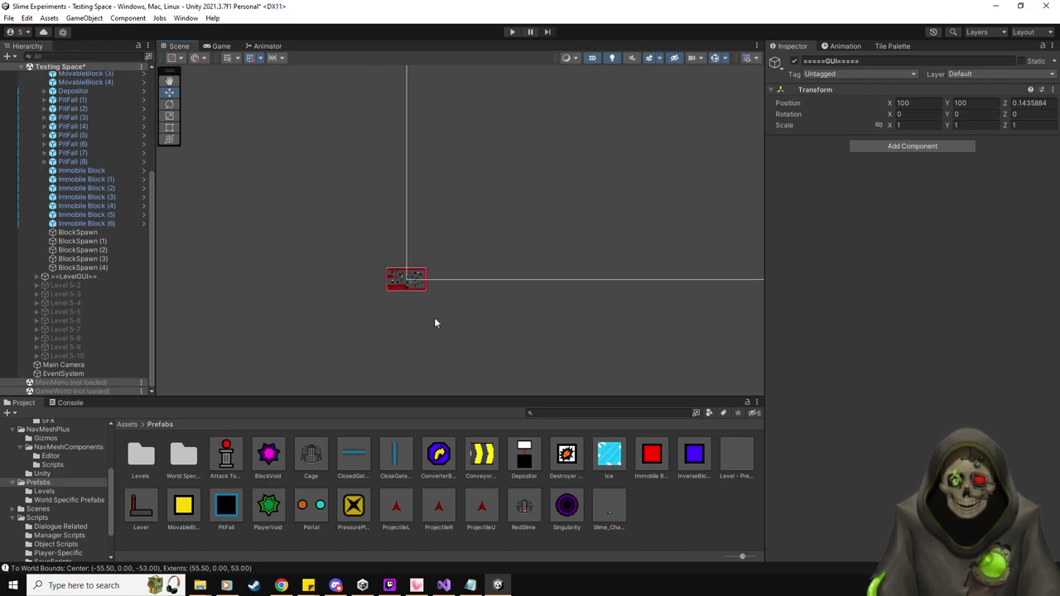
pyautogui.scroll(2, 434, 322)
pyautogui.moveTo(374, 240); pyautogui.dragTo(452, 301, button='middle')
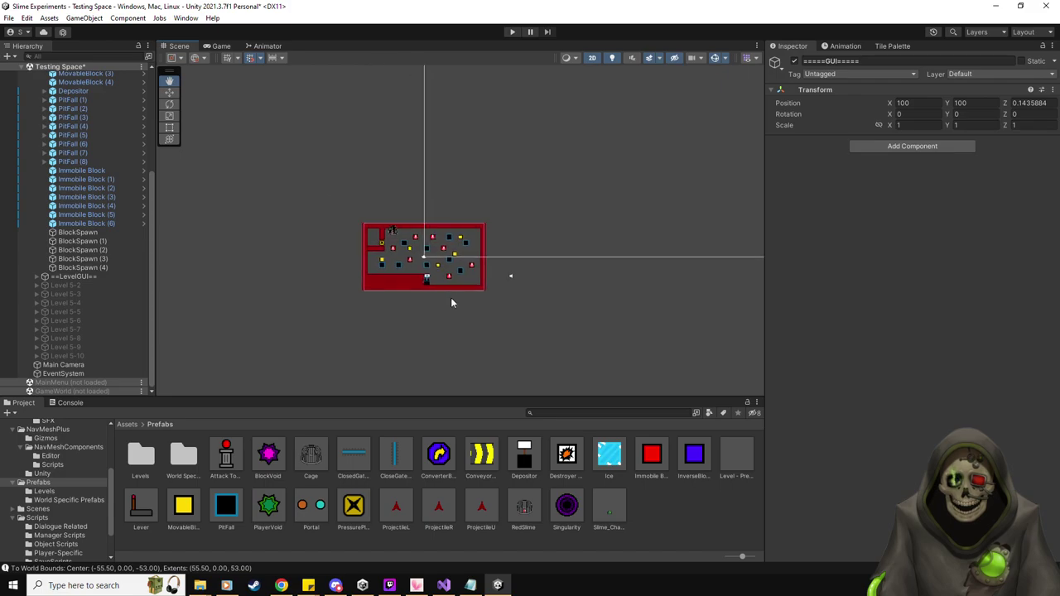
pyautogui.scroll(1, 453, 301)
pyautogui.scroll(5, 83, 241)
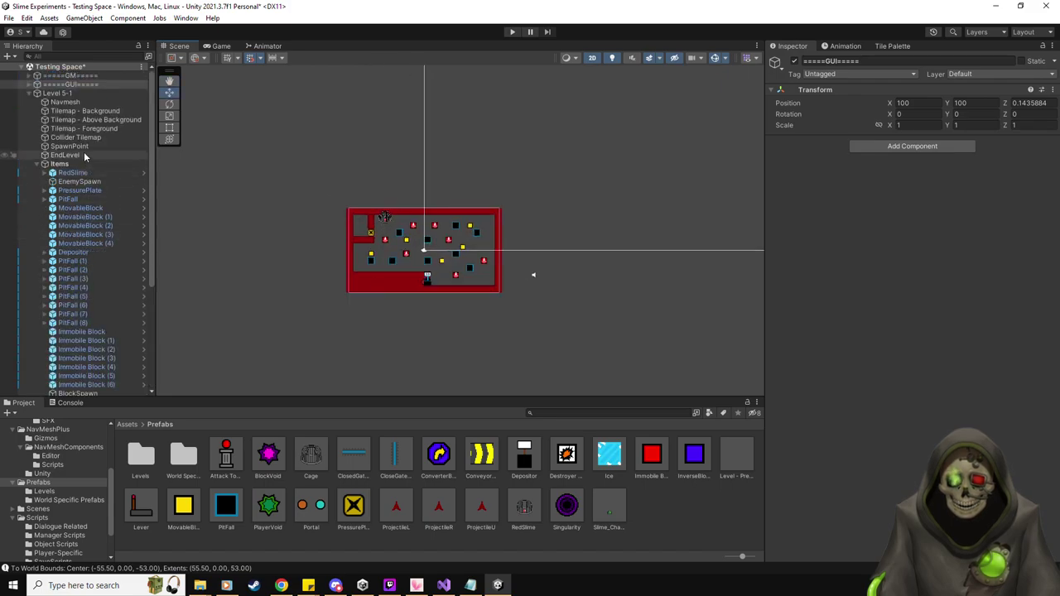
# Focus the scene on Level 5-1 and check the transforms of the level and its ==LevelGUI== object.
pyautogui.doubleClick(69, 96)
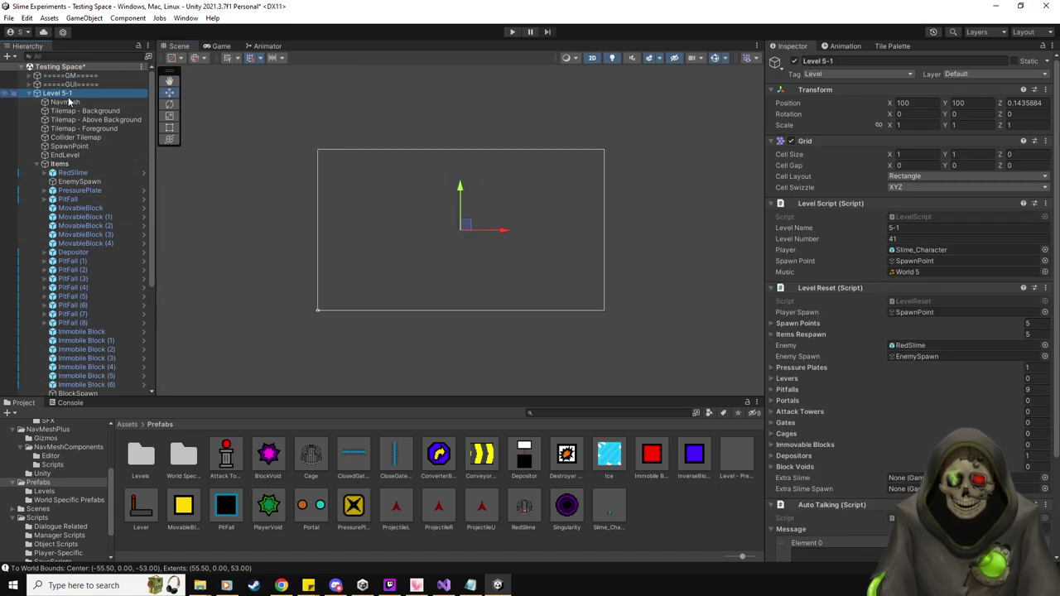
pyautogui.scroll(-5, 79, 147)
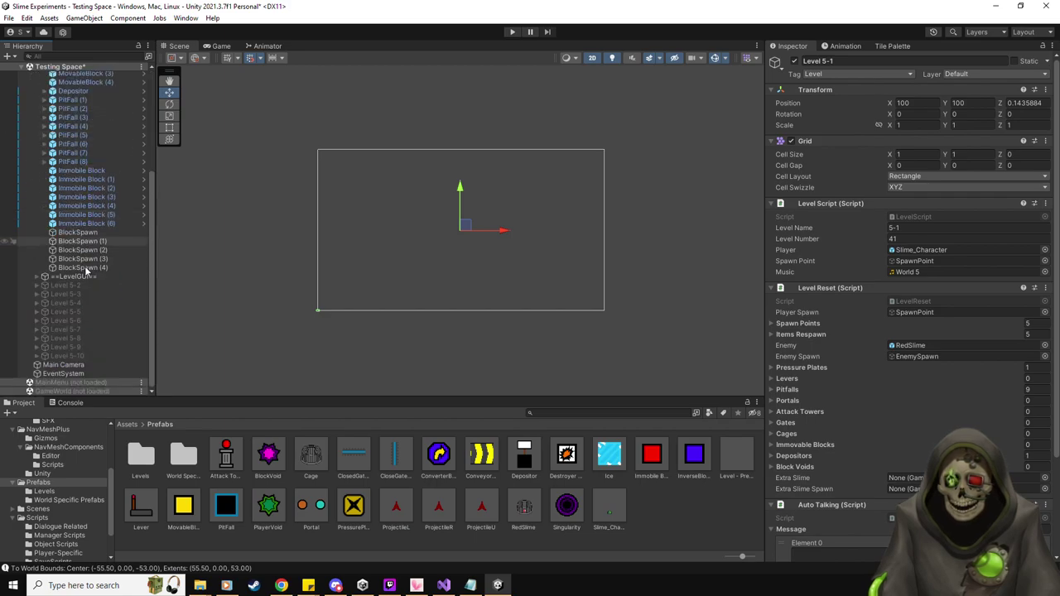
pyautogui.click(83, 277)
pyautogui.scroll(5, 83, 282)
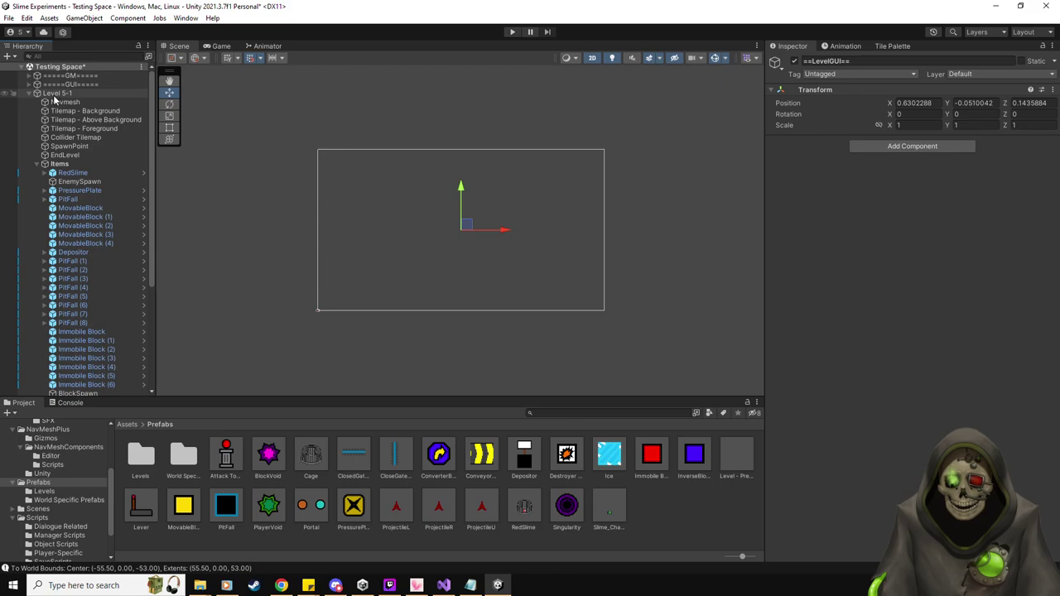
# Collapse the Items group and deactivate the ==LevelGUI== object.
pyautogui.click(39, 164)
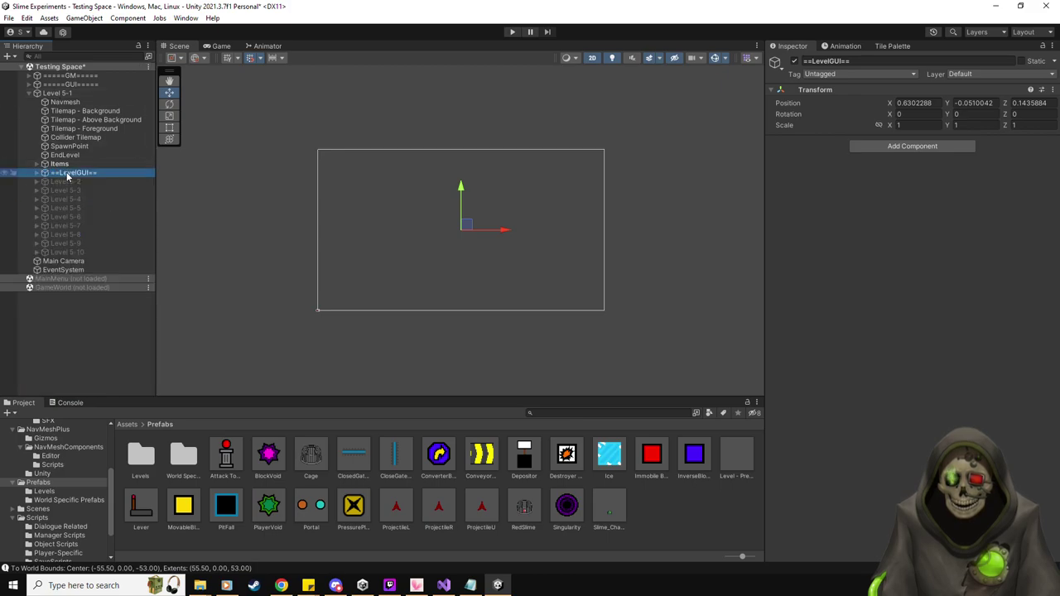
pyautogui.click(33, 93)
pyautogui.click(33, 94)
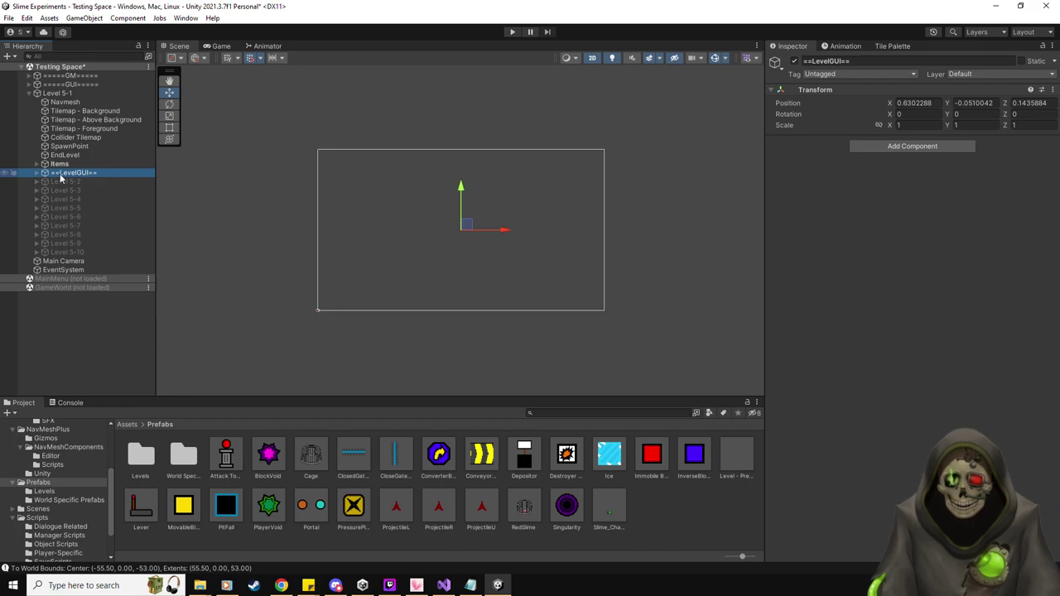
pyautogui.click(795, 62)
# Set Level 5-1's position to 0, 0, 0 and select its ==LevelGUI== object.
pyautogui.click(69, 94)
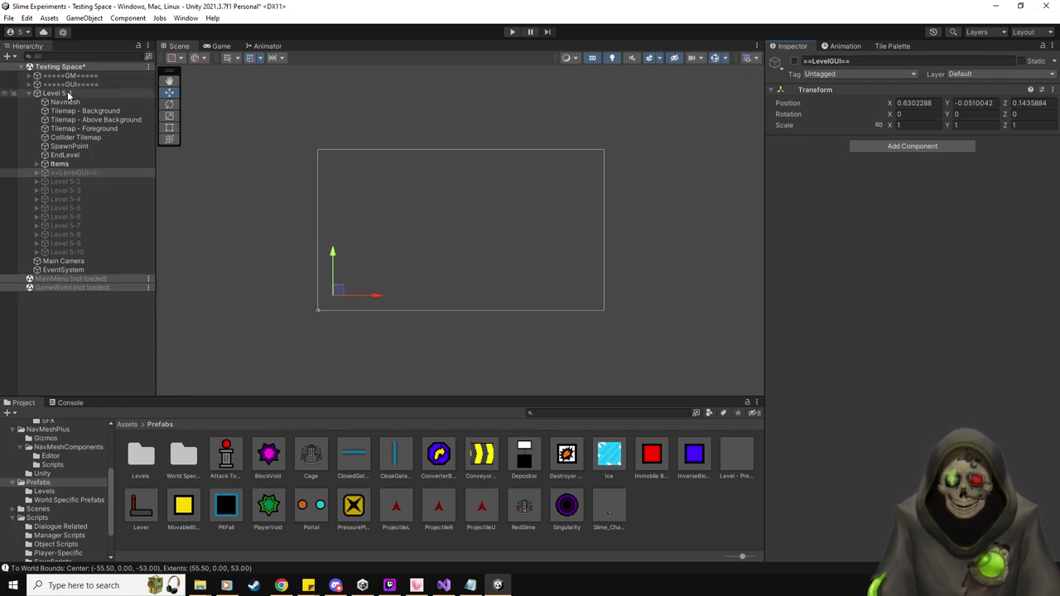
pyautogui.doubleClick(69, 93)
pyautogui.scroll(2, 435, 331)
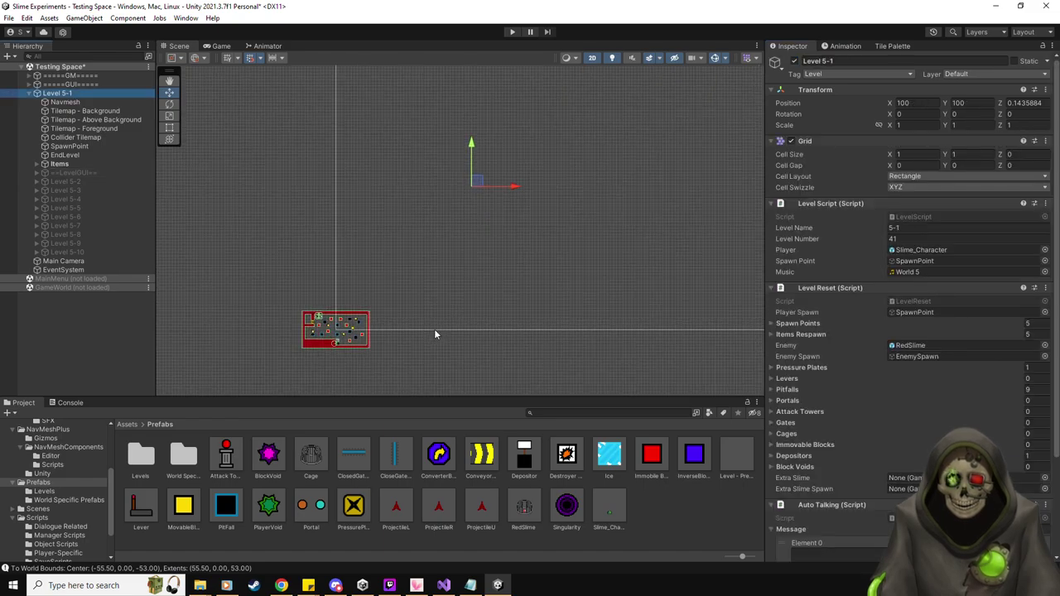
pyautogui.click(925, 103)
pyautogui.press('Tab')
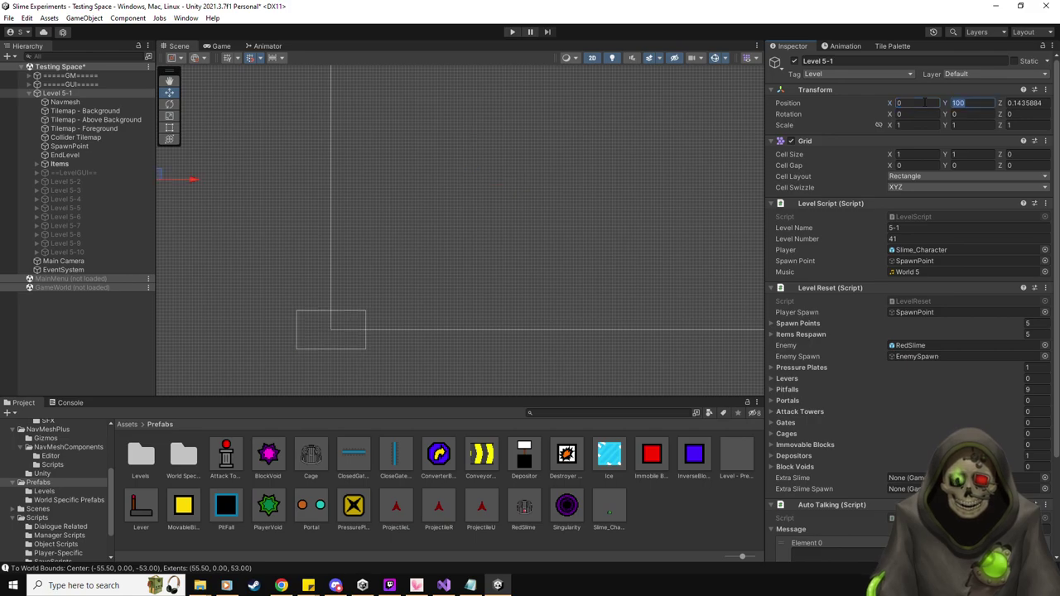
pyautogui.press('Tab')
pyautogui.write('0')
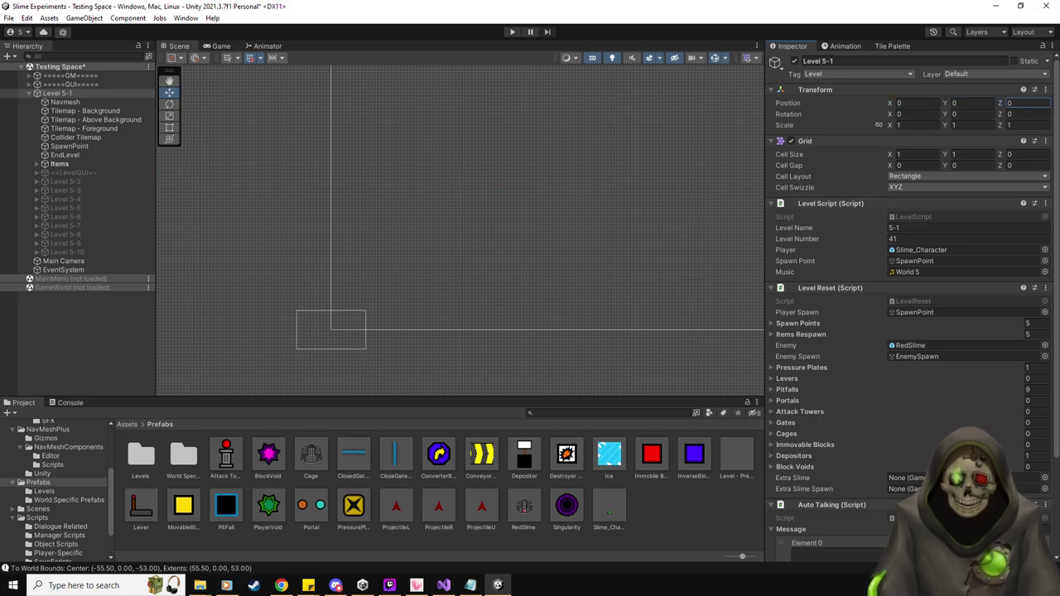
pyautogui.click(74, 172)
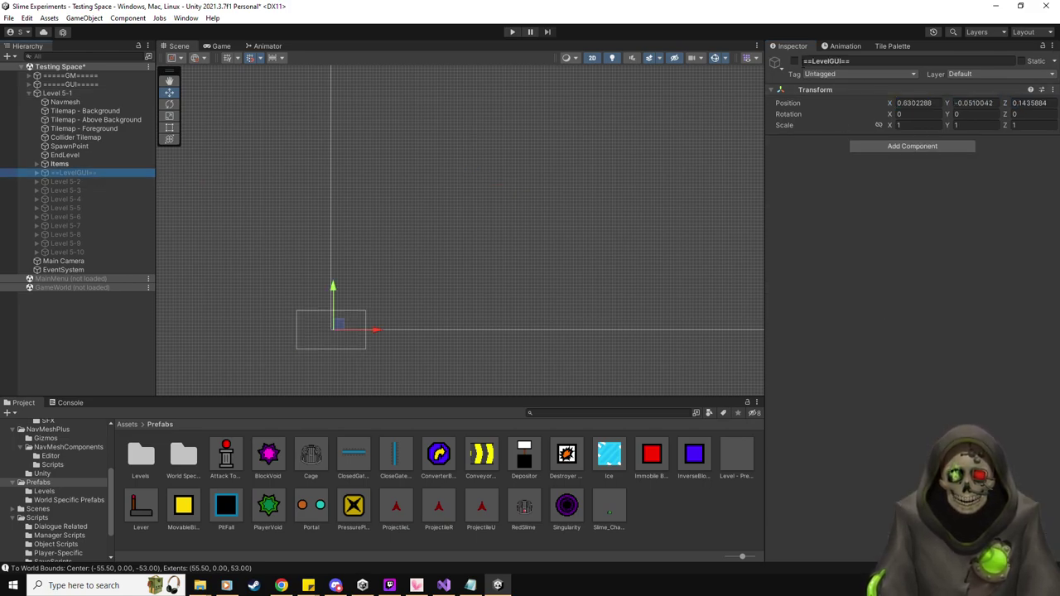
# Focus the scene on Level 5-1 and examine where its tiles sit relative to the camera frame and GUI canvas.
pyautogui.click(108, 94)
pyautogui.press('f')
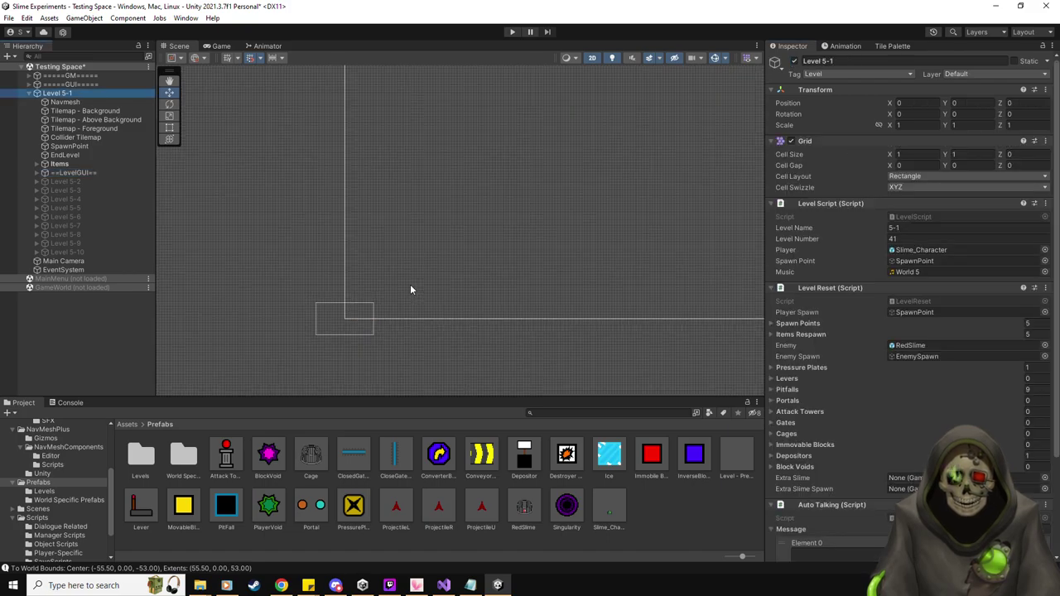
pyautogui.scroll(4, 340, 278)
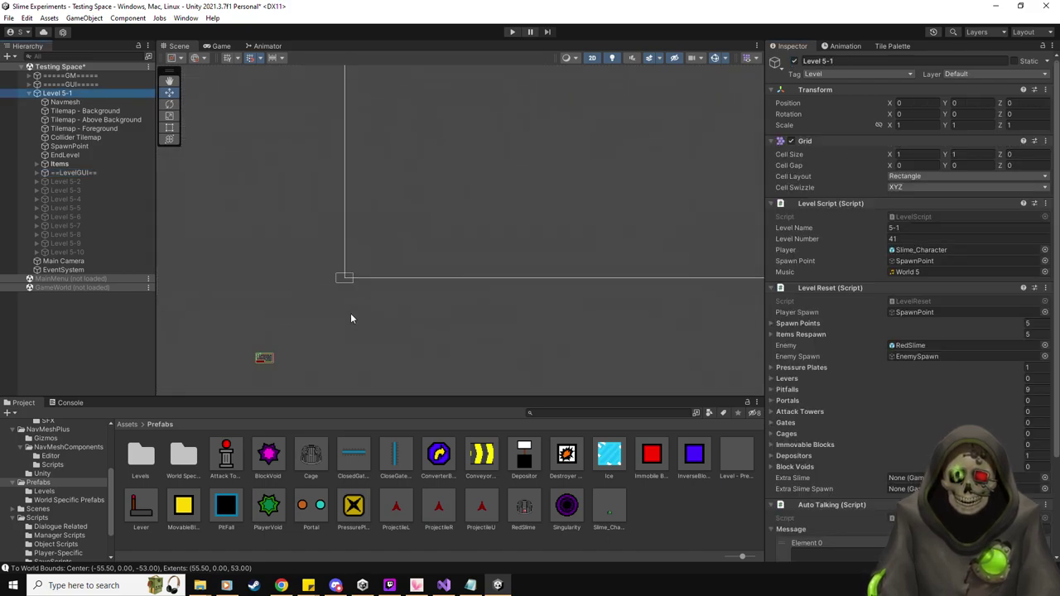
pyautogui.moveTo(337, 314); pyautogui.dragTo(444, 215, button='middle')
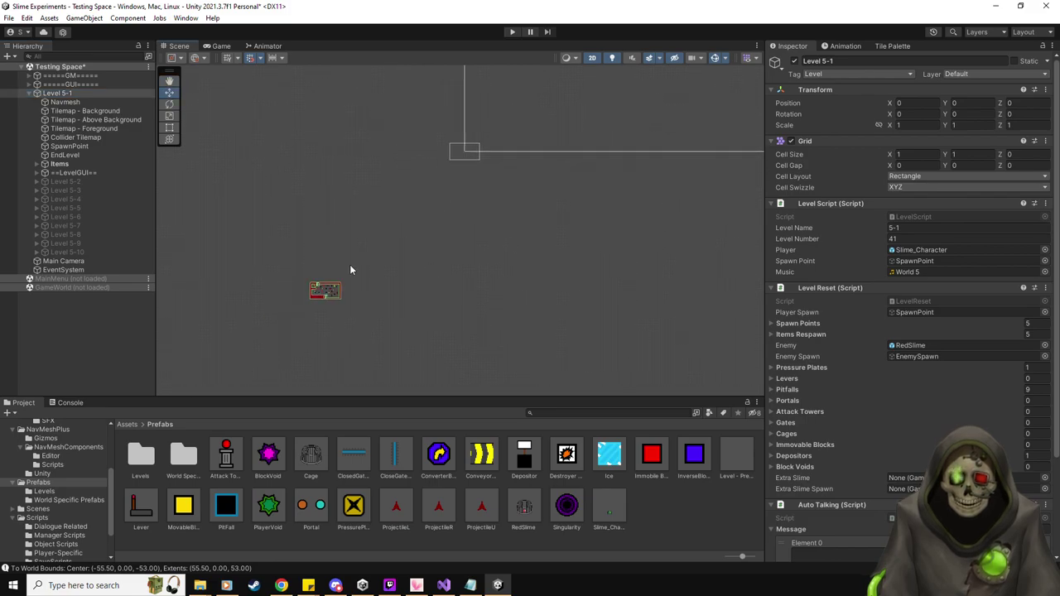
pyautogui.scroll(2, 350, 267)
pyautogui.scroll(-2, 352, 279)
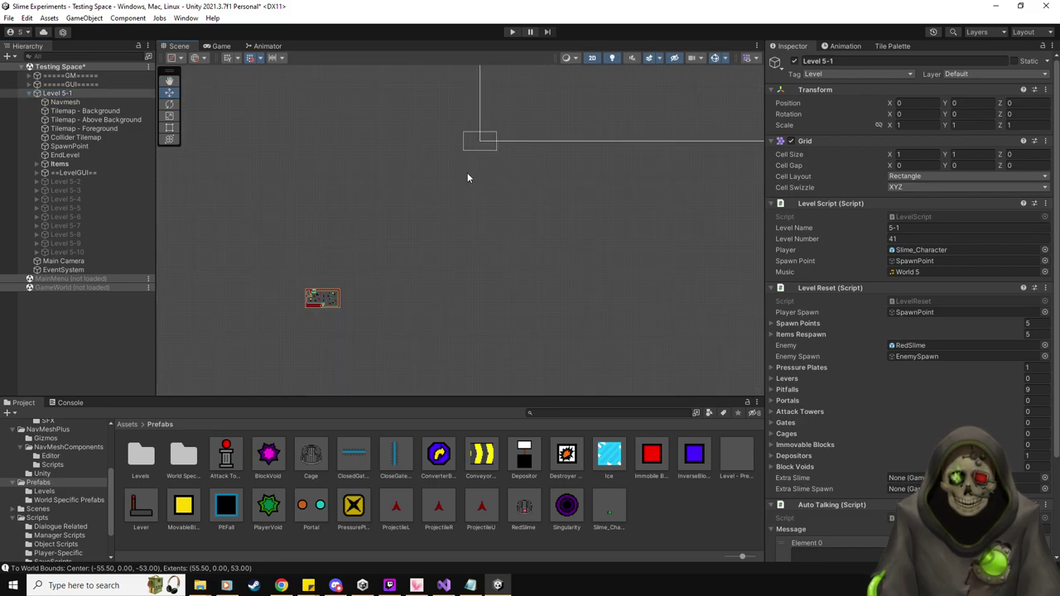
pyautogui.scroll(1, 469, 166)
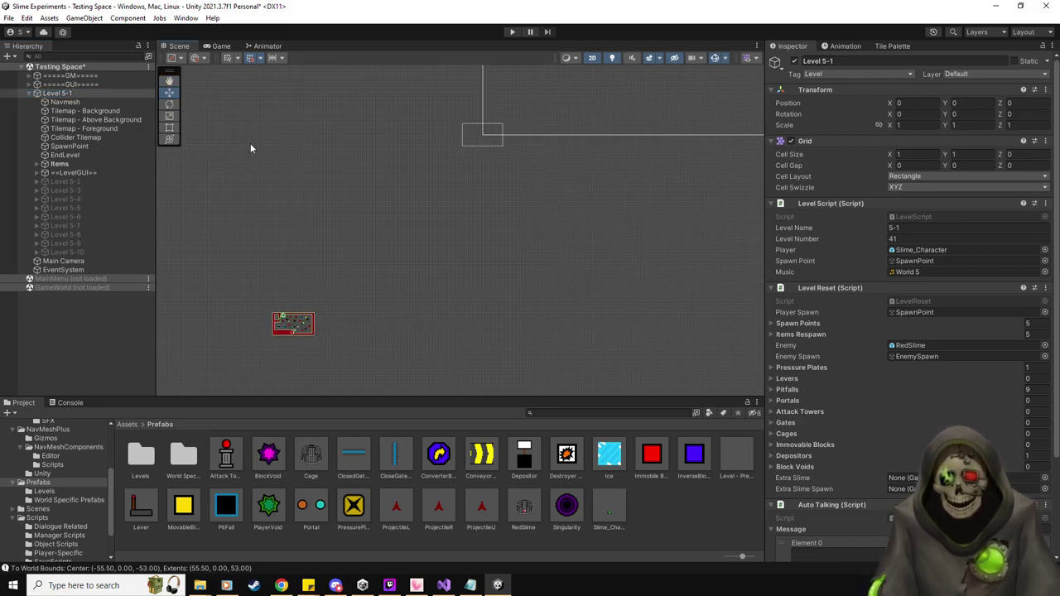
# Try moving the Navmesh object to about 20.5, 7.5 and undo the move.
pyautogui.click(98, 103)
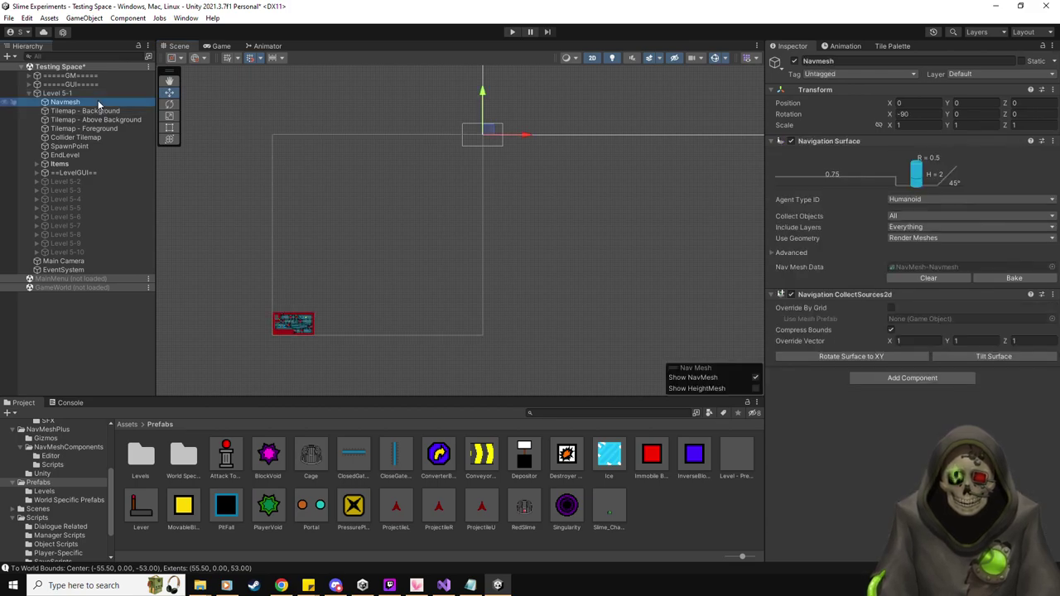
pyautogui.moveTo(489, 133); pyautogui.dragTo(529, 114)
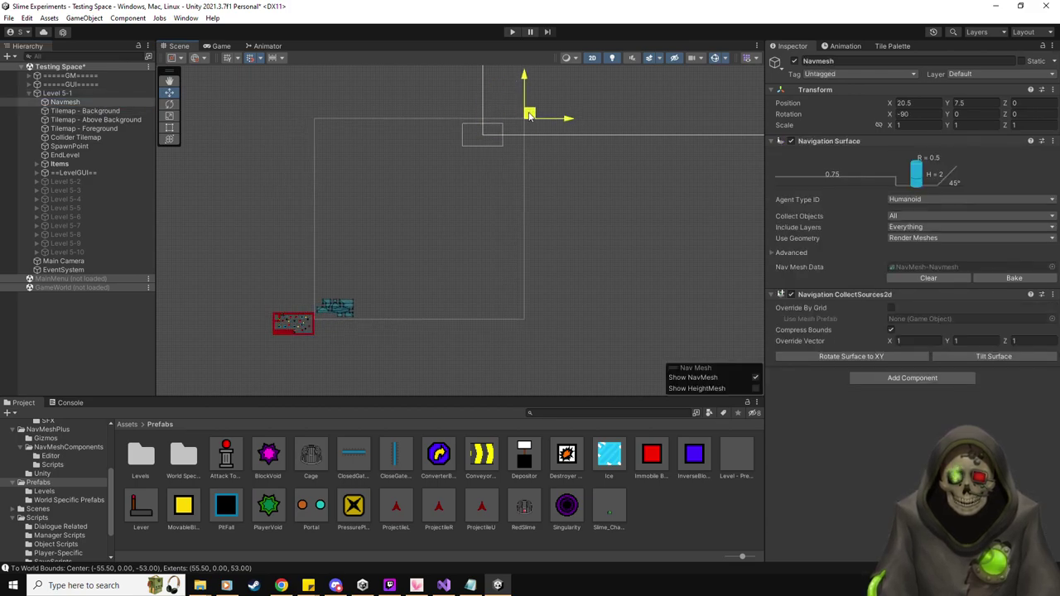
pyautogui.hotkey('ctrl', 'z')
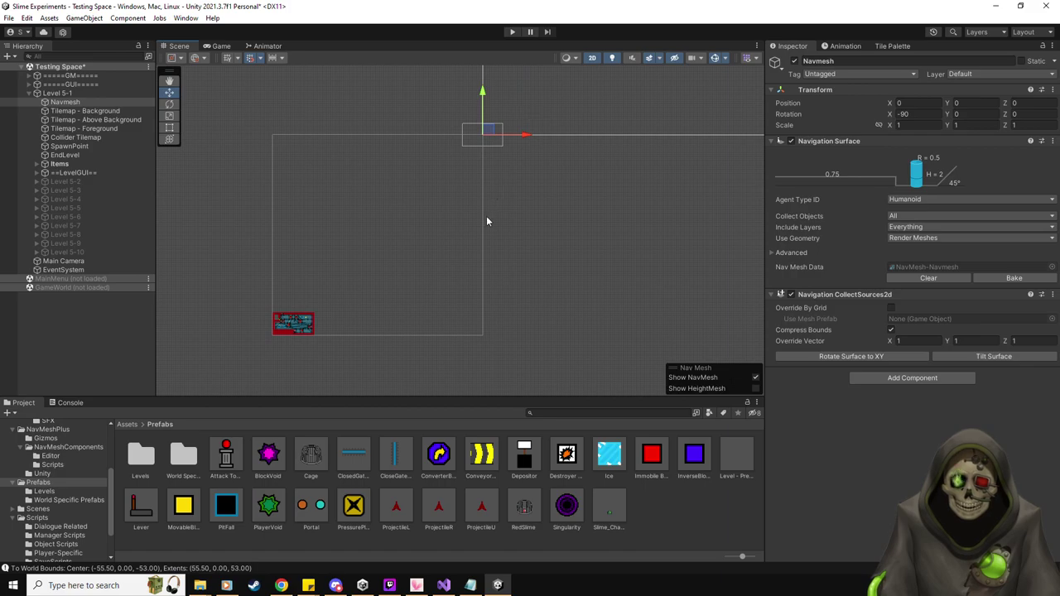
# Select Level 5-1 again and compare its placement with the full outline of the GUI canvas.
pyautogui.click(74, 93)
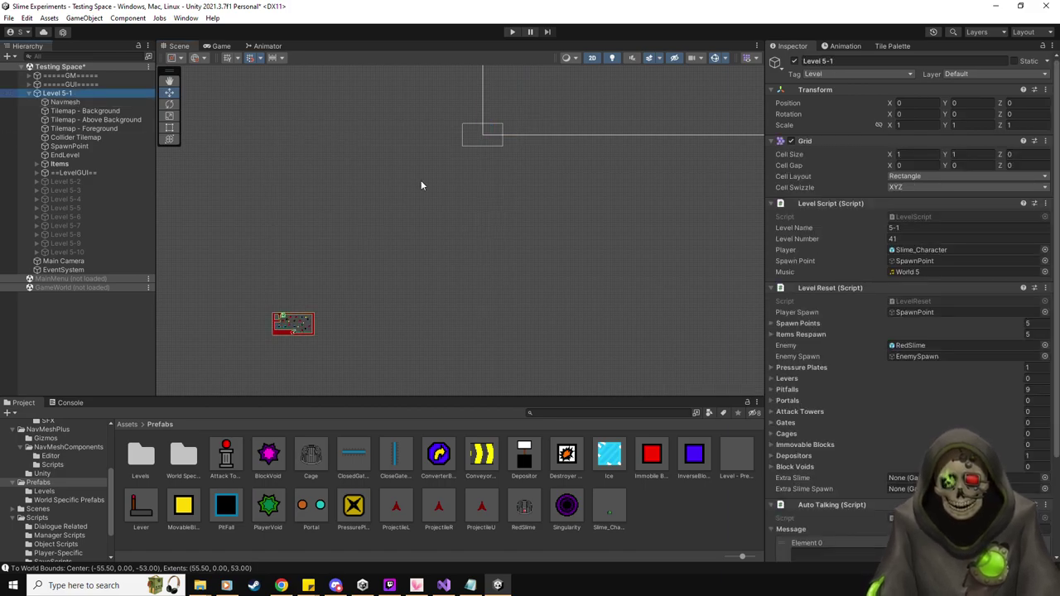
pyautogui.scroll(-5, 395, 303)
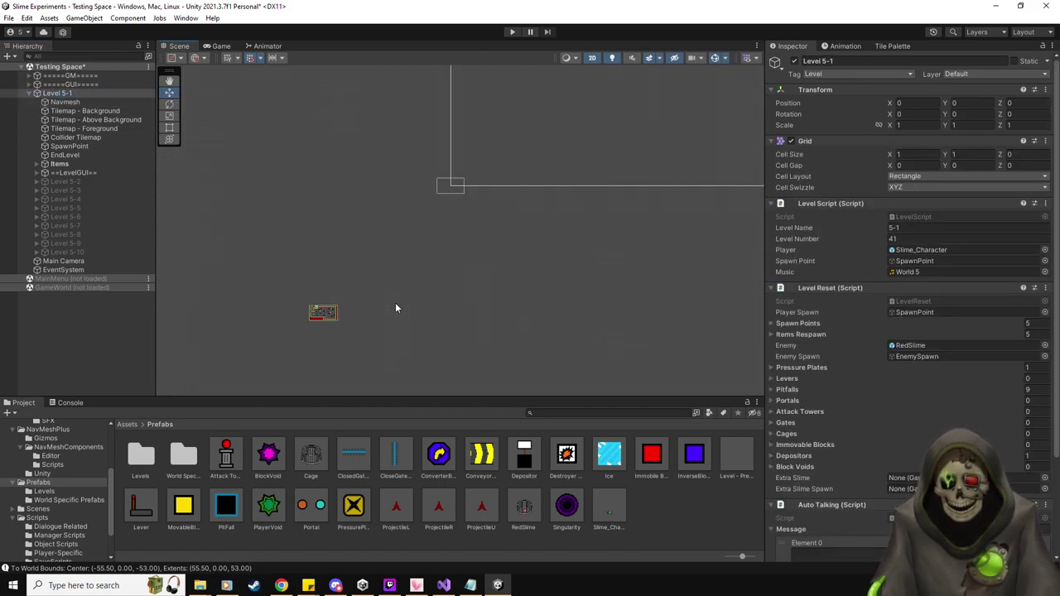
pyautogui.scroll(-5, 395, 308)
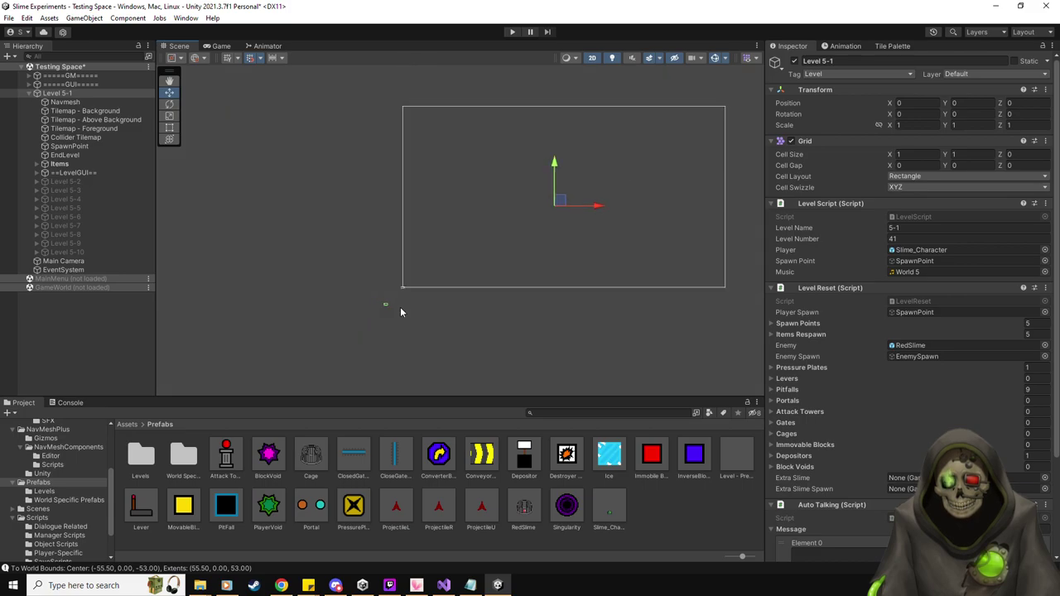
pyautogui.moveTo(537, 220); pyautogui.dragTo(419, 196)
# Deactivate the ==LevelGUI== object of Level 5-1.
pyautogui.click(116, 170)
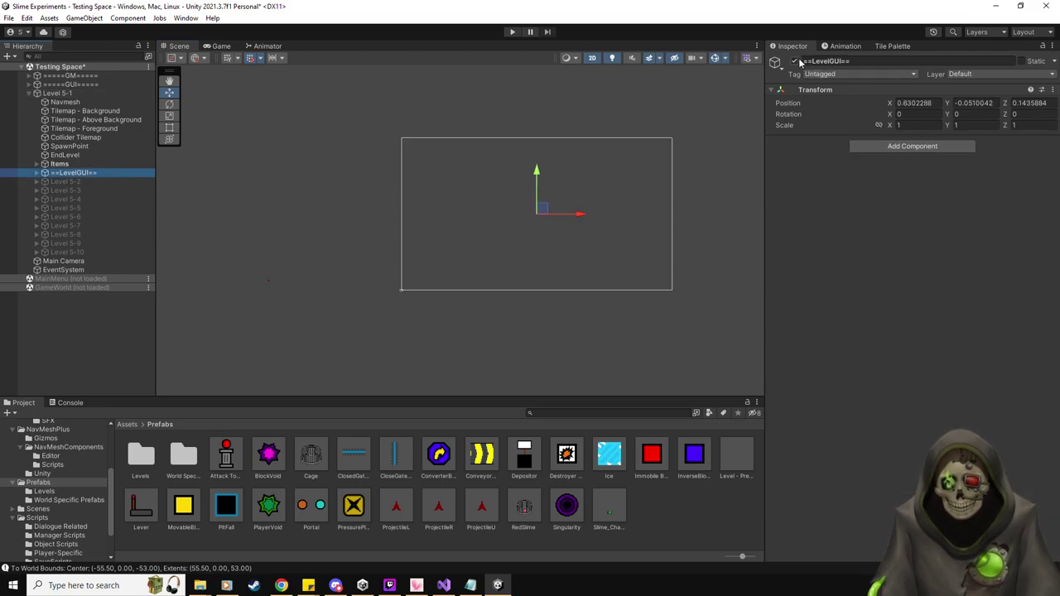
pyautogui.click(561, 304)
pyautogui.click(561, 304)
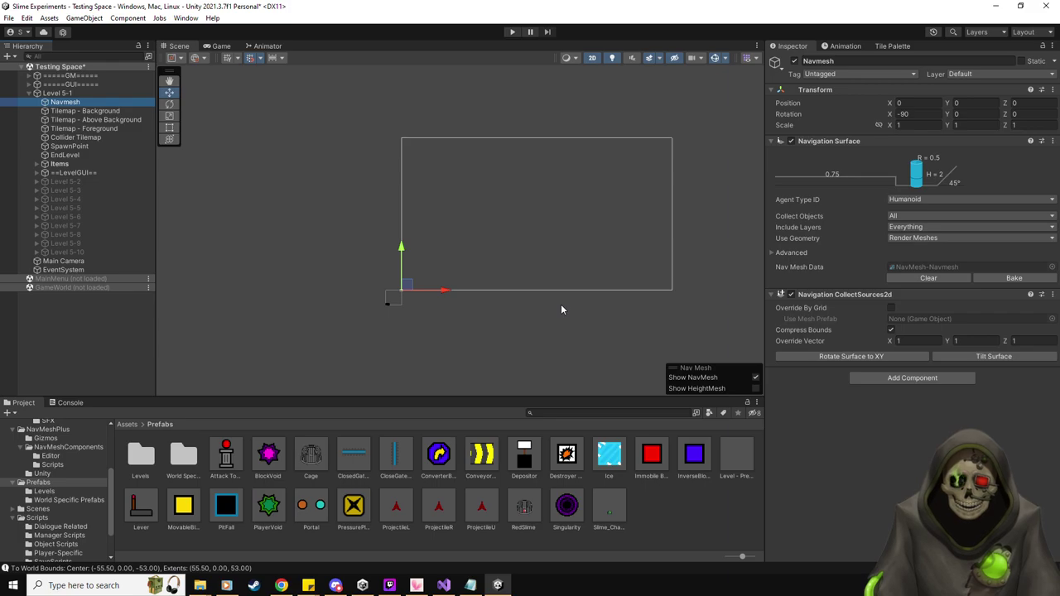
pyautogui.click(562, 305)
pyautogui.click(562, 305)
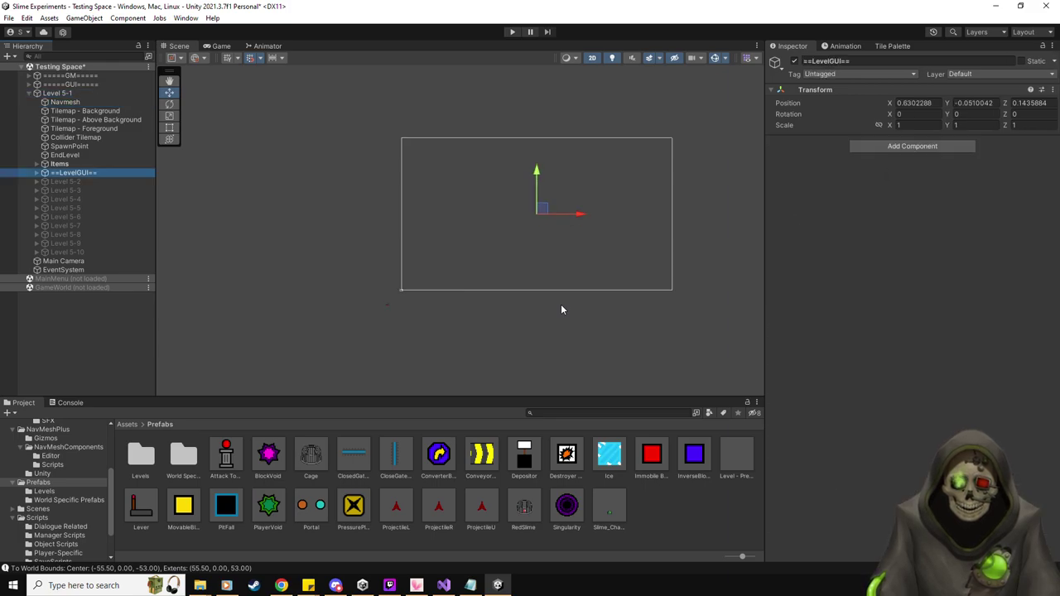
pyautogui.hotkey('alt', 'shift', 'a')
# Move Level 5-2 through Level 5-10 out of Level 5-1 to the scene's root level, directly above Level 5-1.
pyautogui.scroll(4, 323, 320)
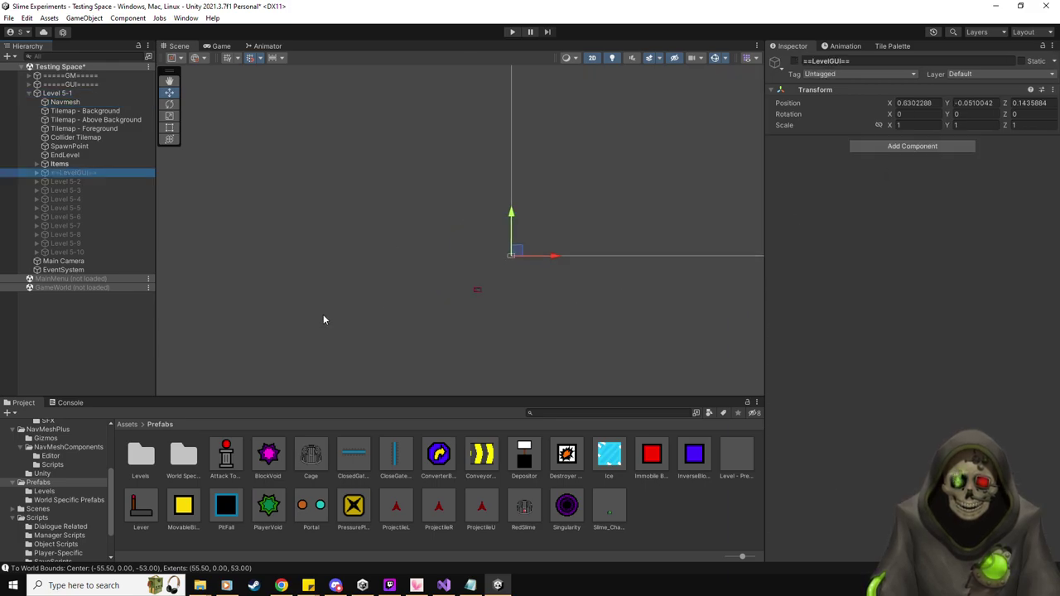
pyautogui.scroll(4, 323, 317)
pyautogui.click(544, 298)
pyautogui.moveTo(549, 287); pyautogui.dragTo(238, 343, button='middle')
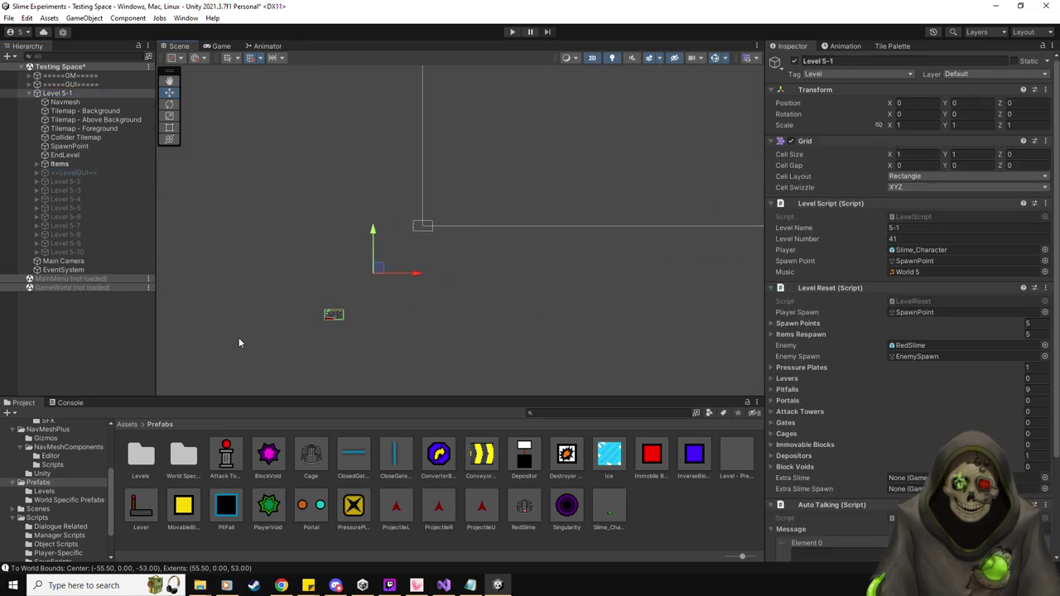
pyautogui.click(66, 181)
pyautogui.keyDown('shift'); pyautogui.click(83, 253); pyautogui.keyUp('shift')
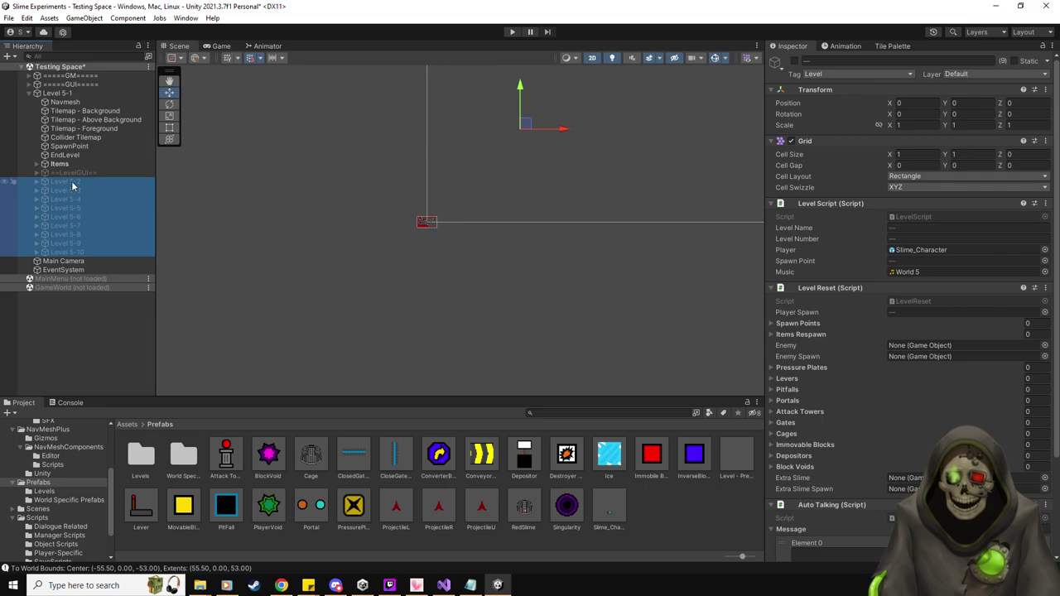
pyautogui.moveTo(130, 174); pyautogui.dragTo(93, 92)
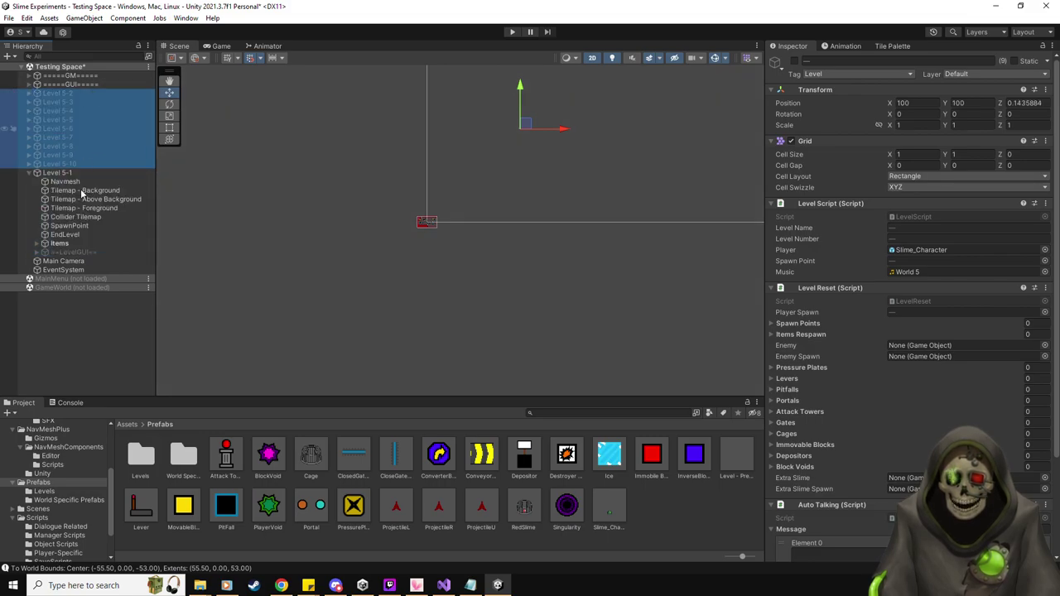
# Set Level 5-1's position to 1, 1, 1 as a trial and change it to 0, 0, 0.
pyautogui.click(68, 174)
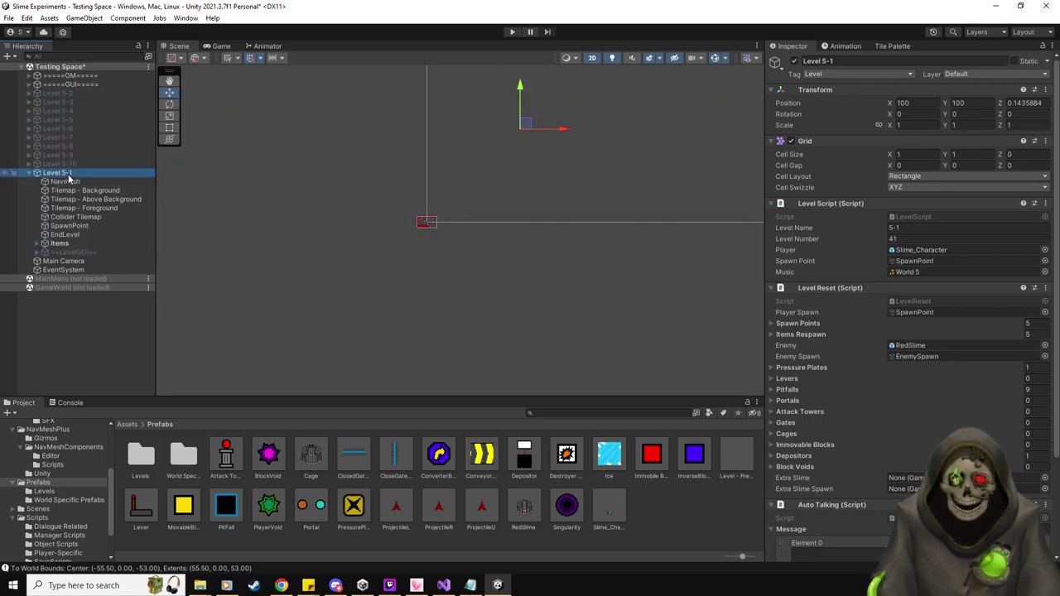
pyautogui.click(936, 101)
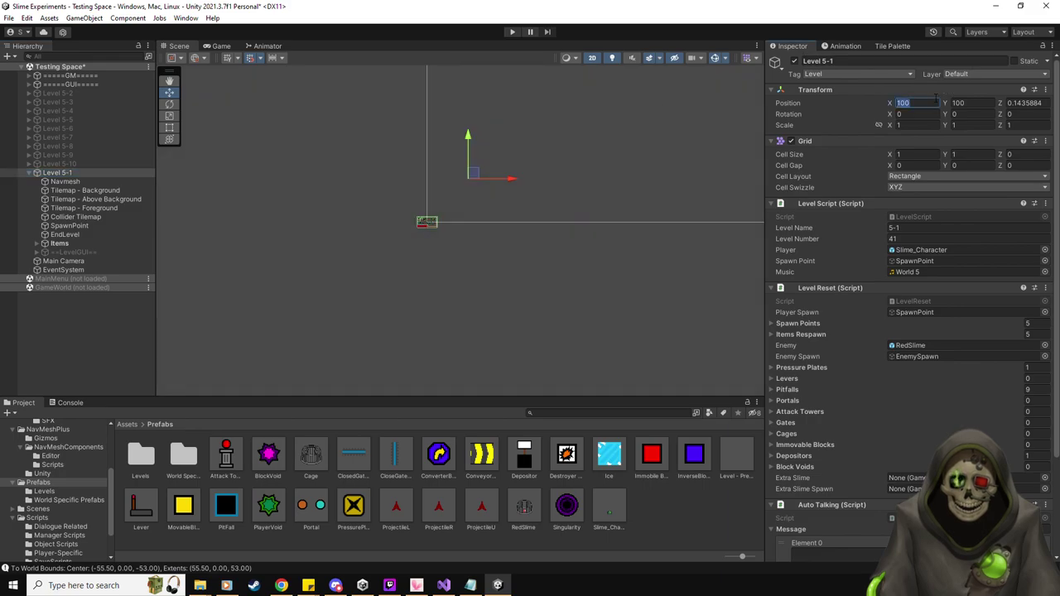
pyautogui.write('11')
pyautogui.press('Tab')
pyautogui.write('1')
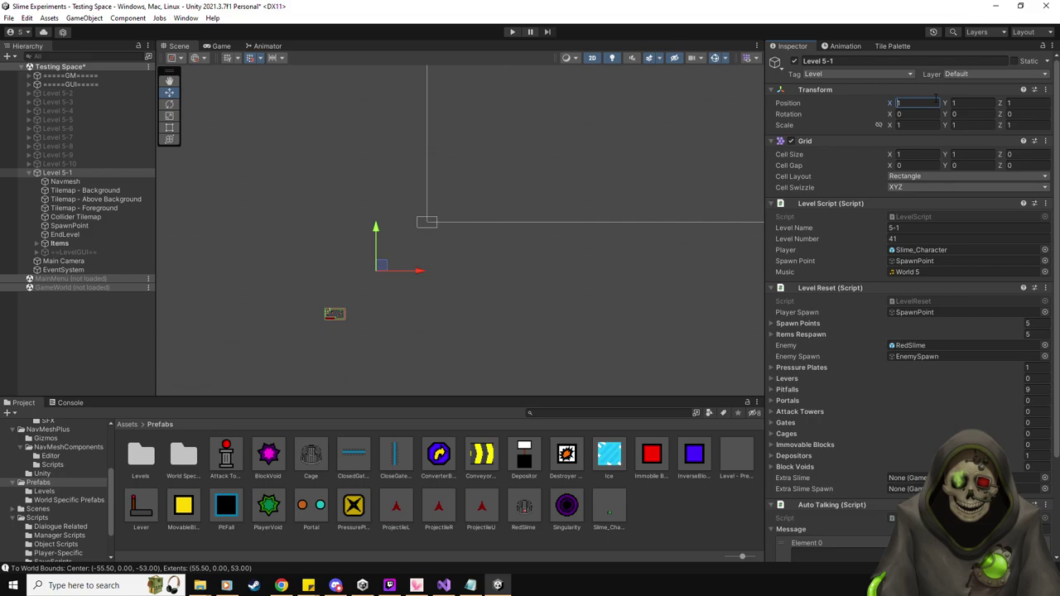
pyautogui.write('0')
pyautogui.press('Tab')
pyautogui.write('0')
pyautogui.press('Tab')
pyautogui.write('0')
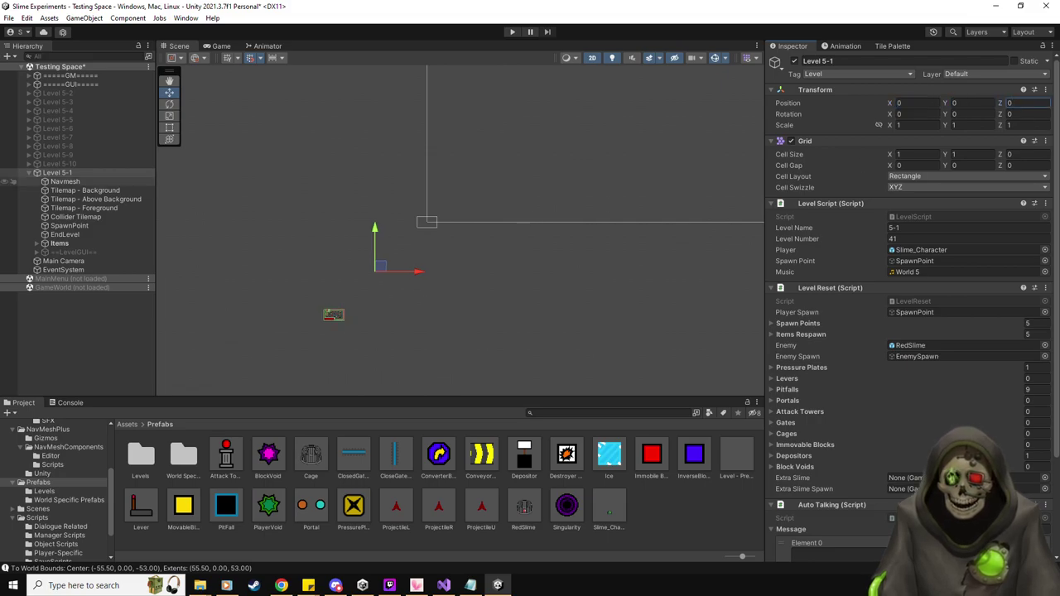
# Open the Level - Prefab asset to check its transform and layout, and return to the scene.
pyautogui.click(31, 174)
pyautogui.click(31, 174)
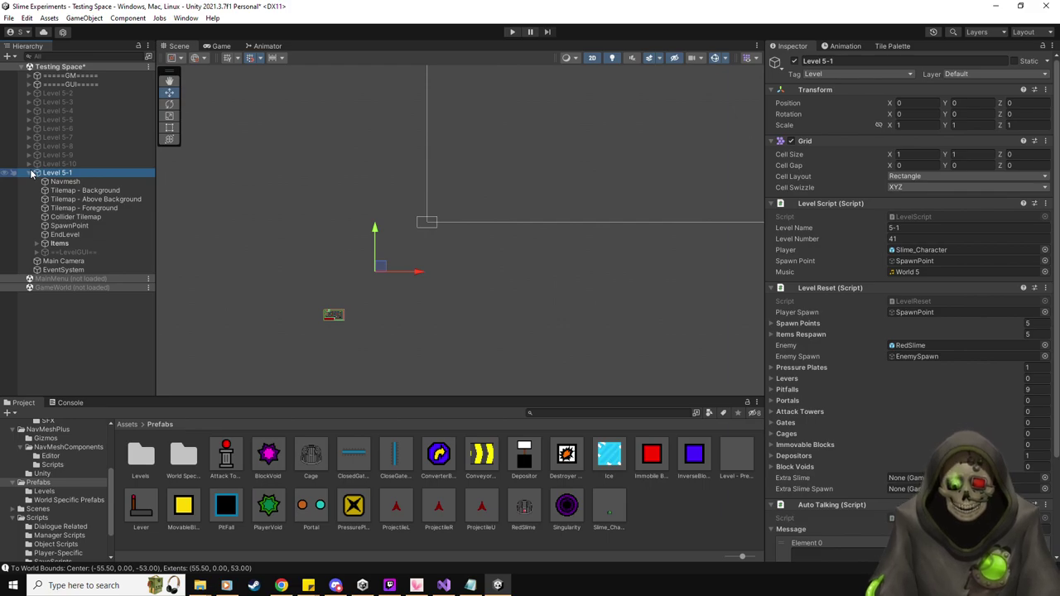
pyautogui.doubleClick(733, 460)
pyautogui.scroll(-5, 284, 222)
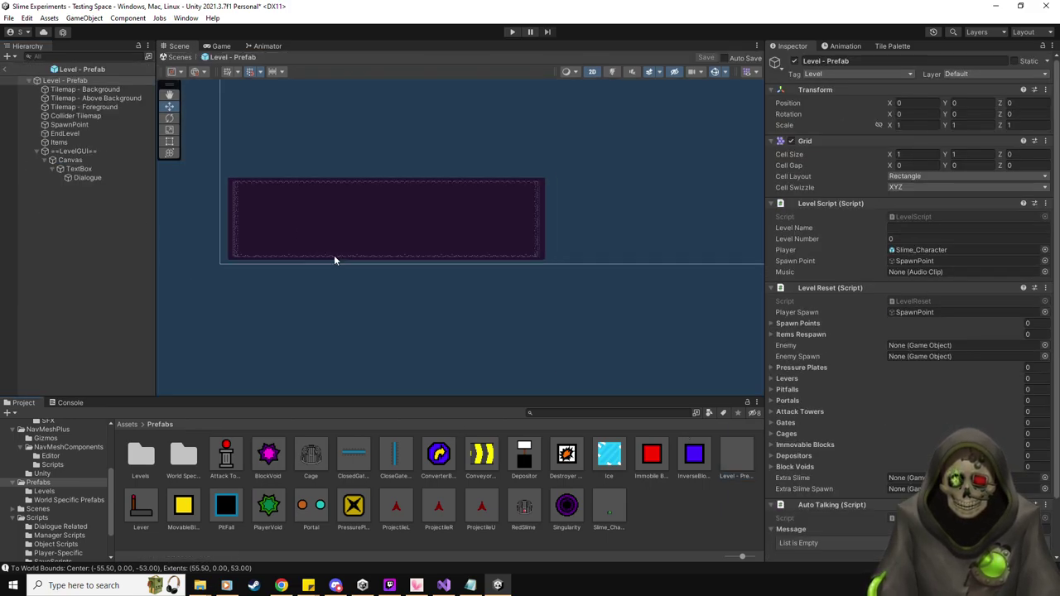
pyautogui.click(5, 70)
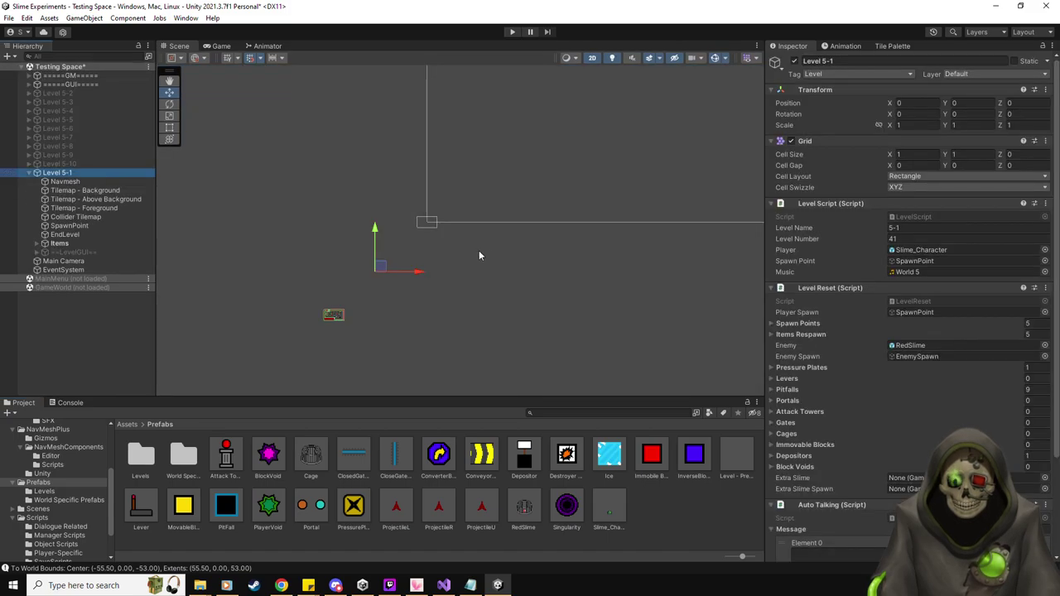
# Undo Level 5-1's position change and check the level's placement against the camera frame.
pyautogui.scroll(3, 464, 261)
pyautogui.scroll(6, 380, 187)
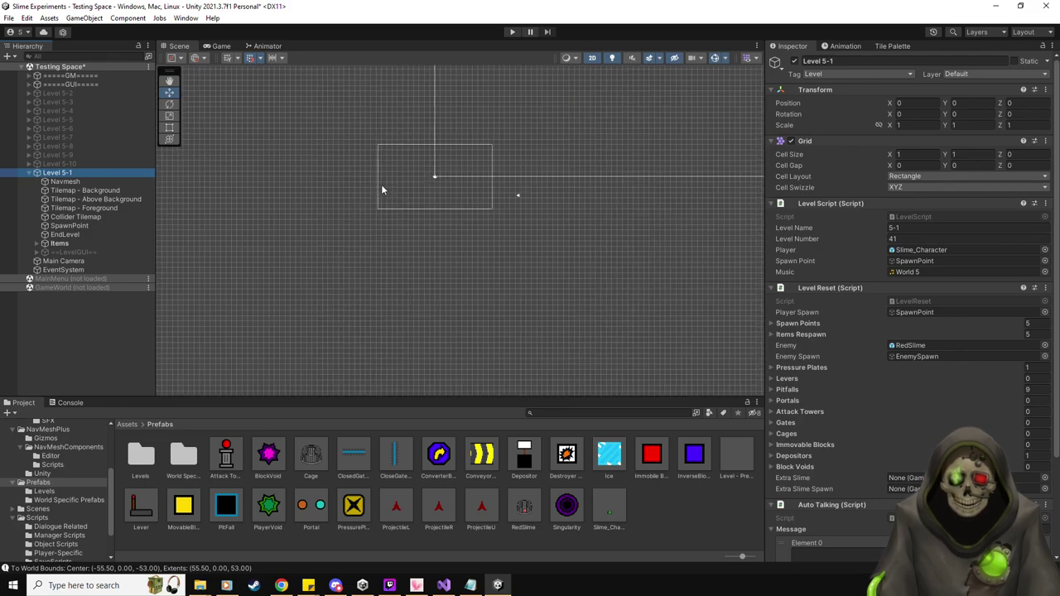
pyautogui.scroll(3, 382, 190)
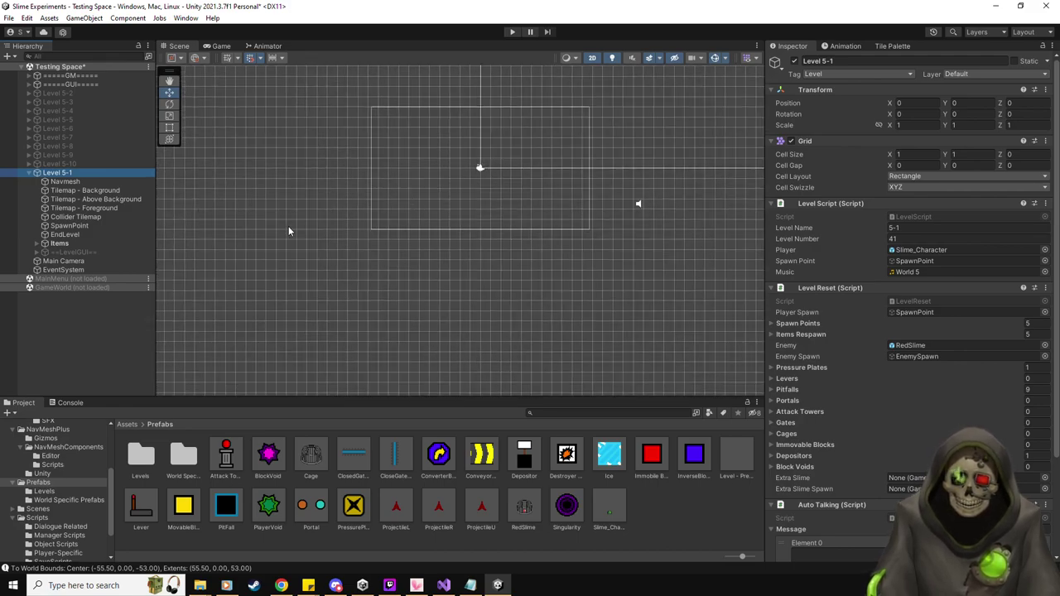
pyautogui.scroll(-6, 324, 261)
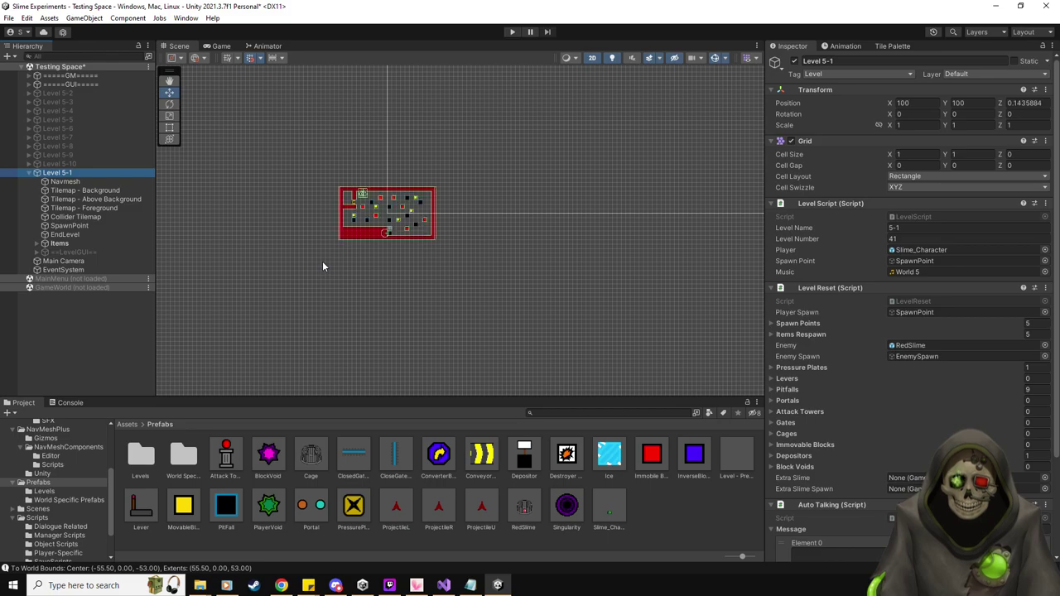
pyautogui.scroll(4, 415, 276)
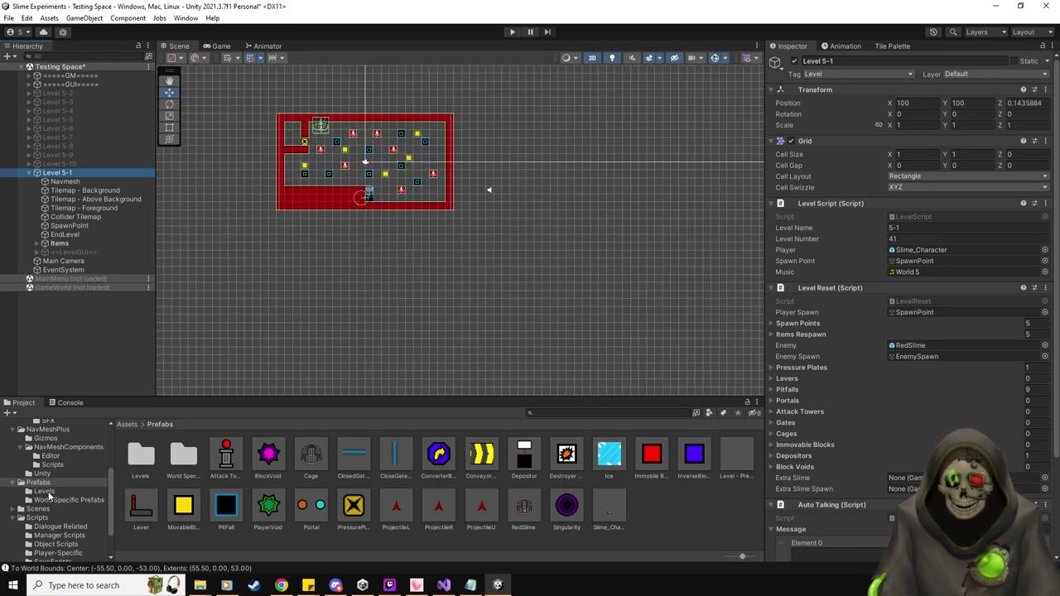
# Open the Level 4-10 prefab from the Levels prefab folder.
pyautogui.click(46, 492)
pyautogui.scroll(-3, 520, 530)
pyautogui.click(520, 521)
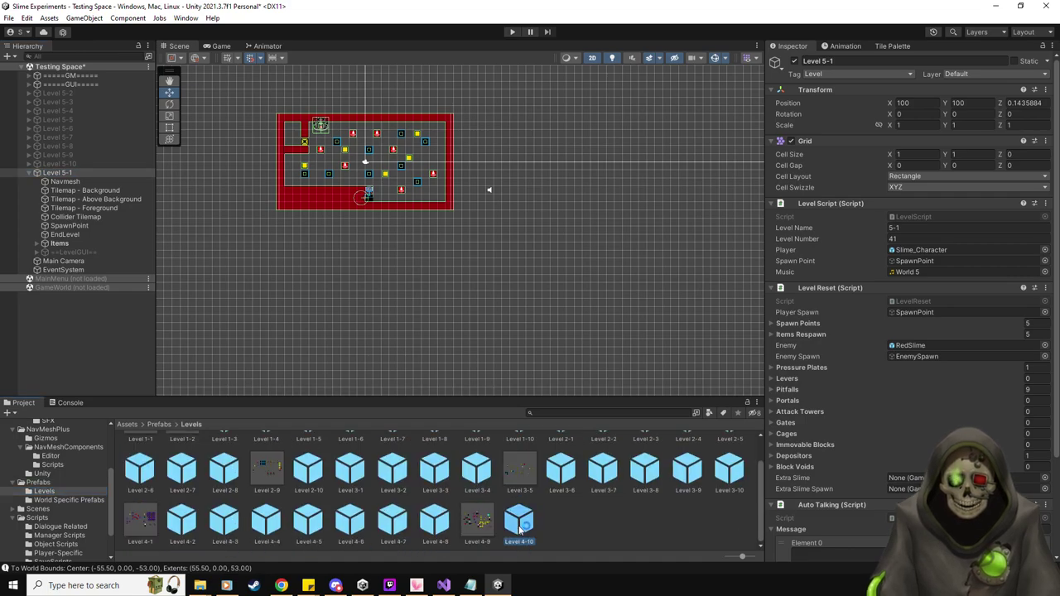
pyautogui.doubleClick(520, 526)
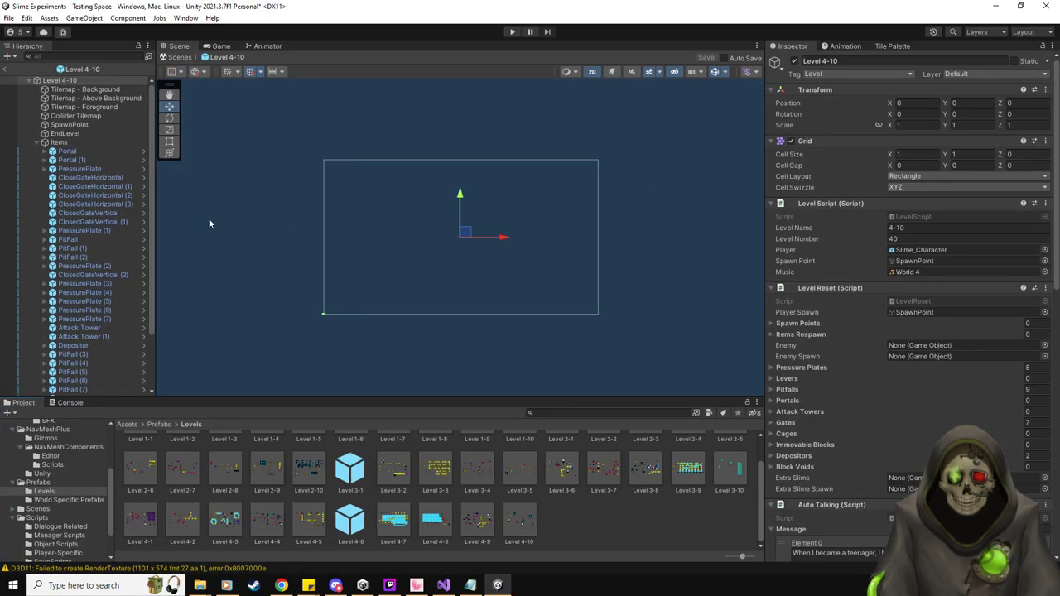
# Check the transforms of Level 4-10's Items group and root object against the level's layout.
pyautogui.click(59, 142)
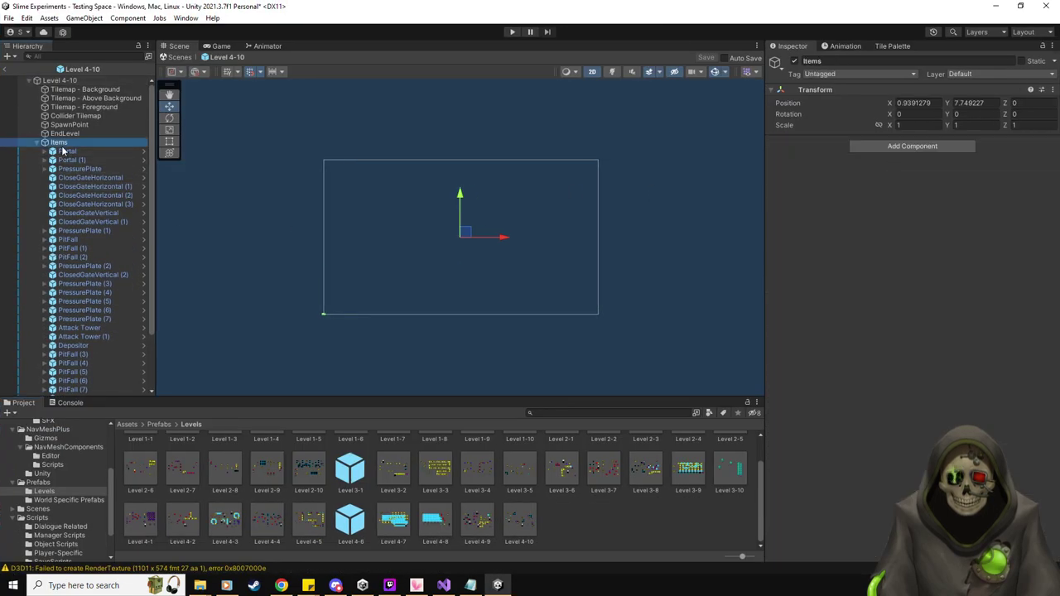
pyautogui.scroll(2, 472, 275)
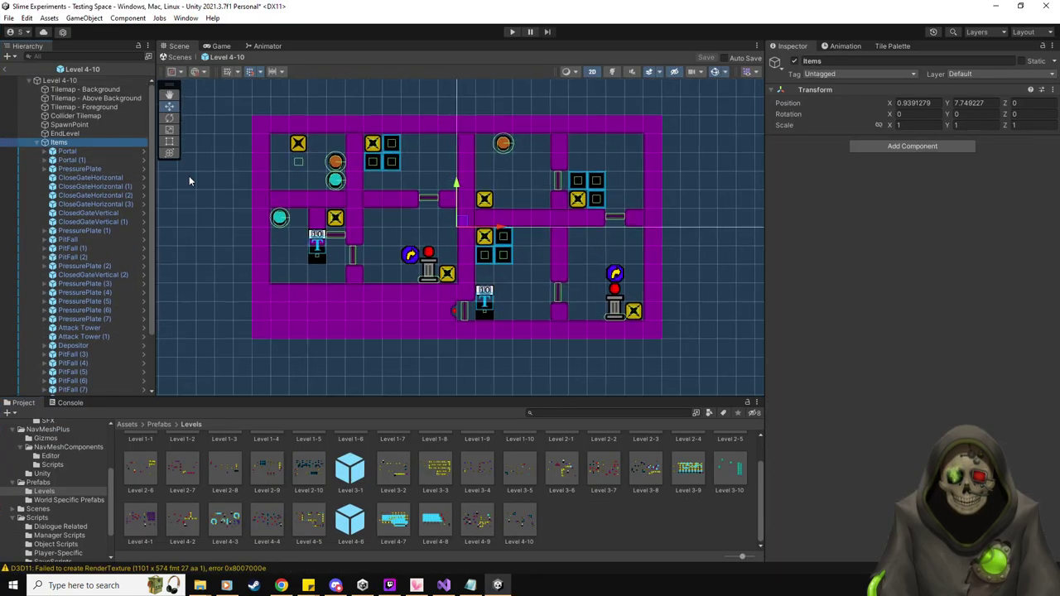
pyautogui.click(77, 80)
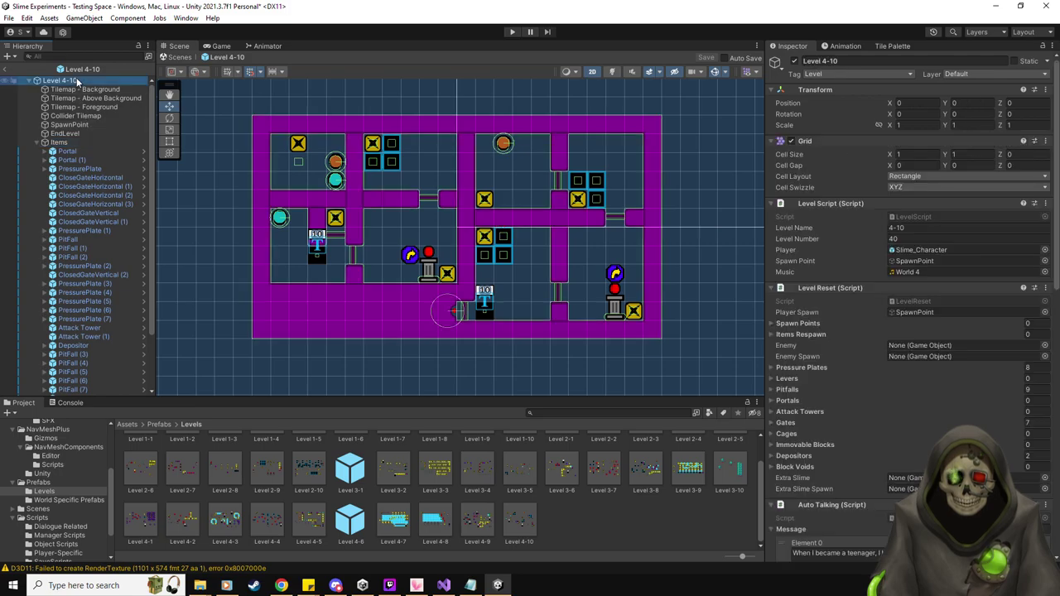
pyautogui.scroll(-5, 392, 268)
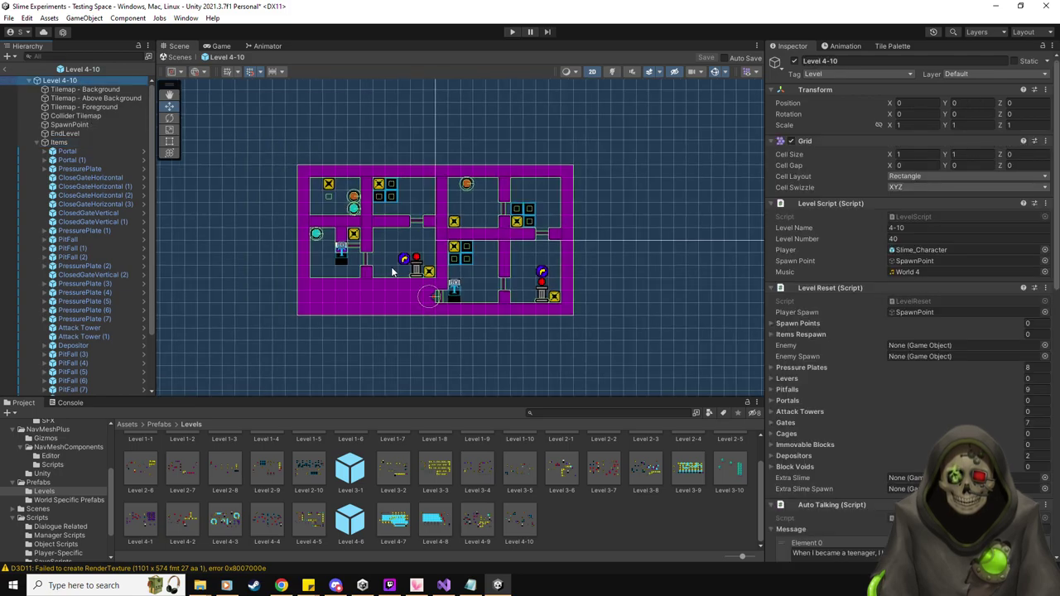
# Check the EndLevel object's position in the Level 4-10 prefab and return to the Testing Space scene.
pyautogui.scroll(1, 391, 267)
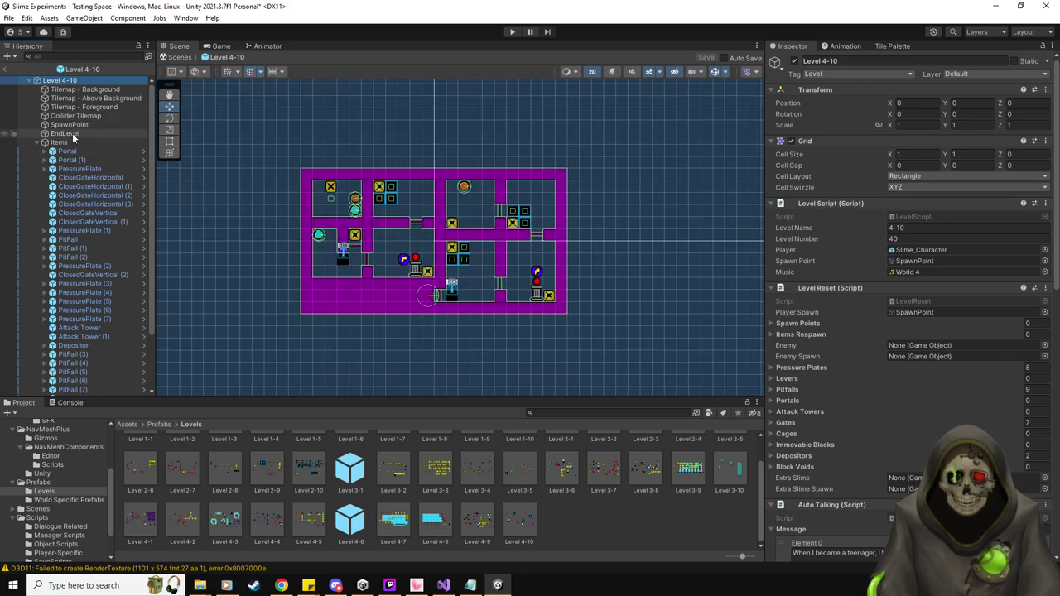
pyautogui.click(72, 134)
pyautogui.scroll(2, 455, 273)
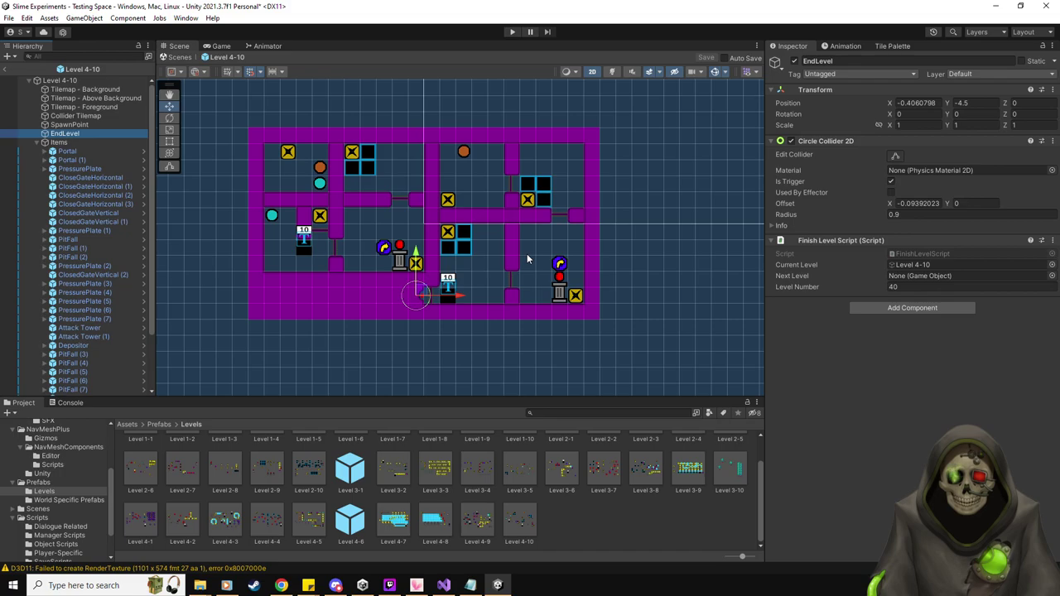
pyautogui.click(6, 69)
pyautogui.scroll(4, 71, 474)
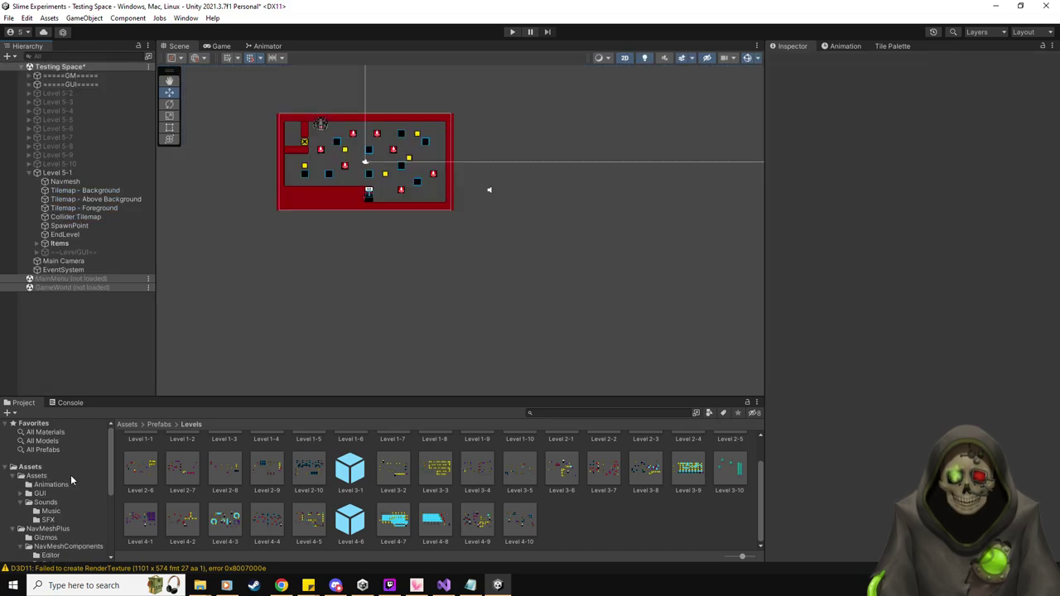
# Move Level 5-1 below EventSystem at the end of the Testing Space scene's hierarchy.
pyautogui.click(70, 172)
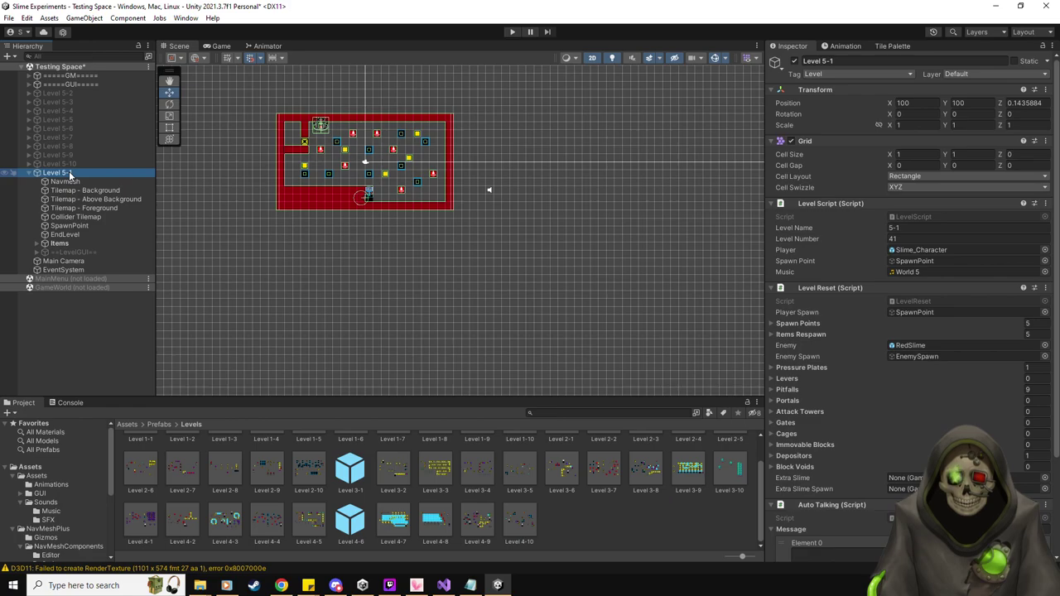
pyautogui.scroll(5, 383, 197)
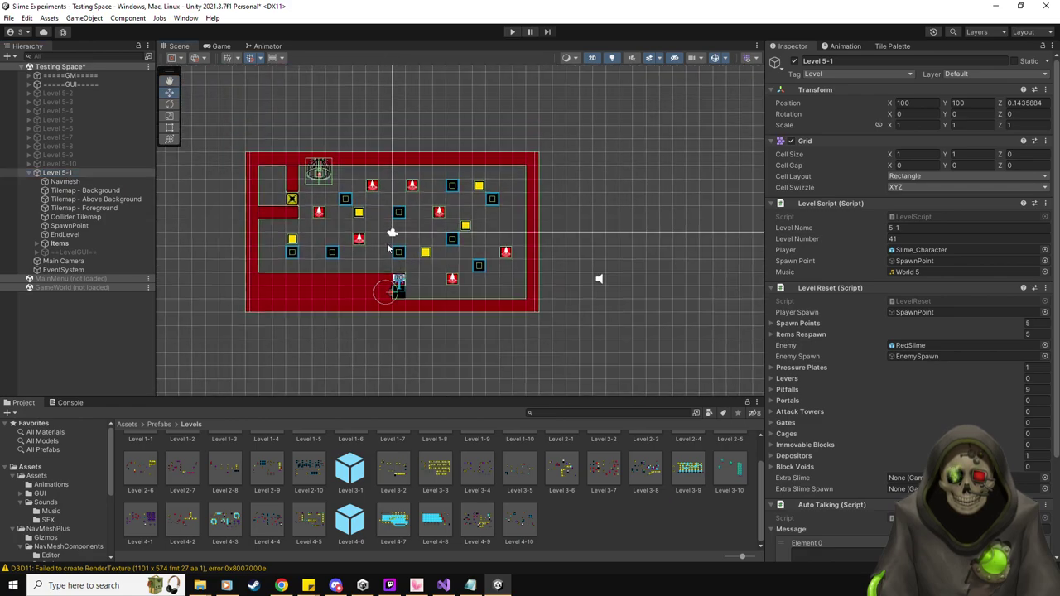
pyautogui.scroll(2, 390, 246)
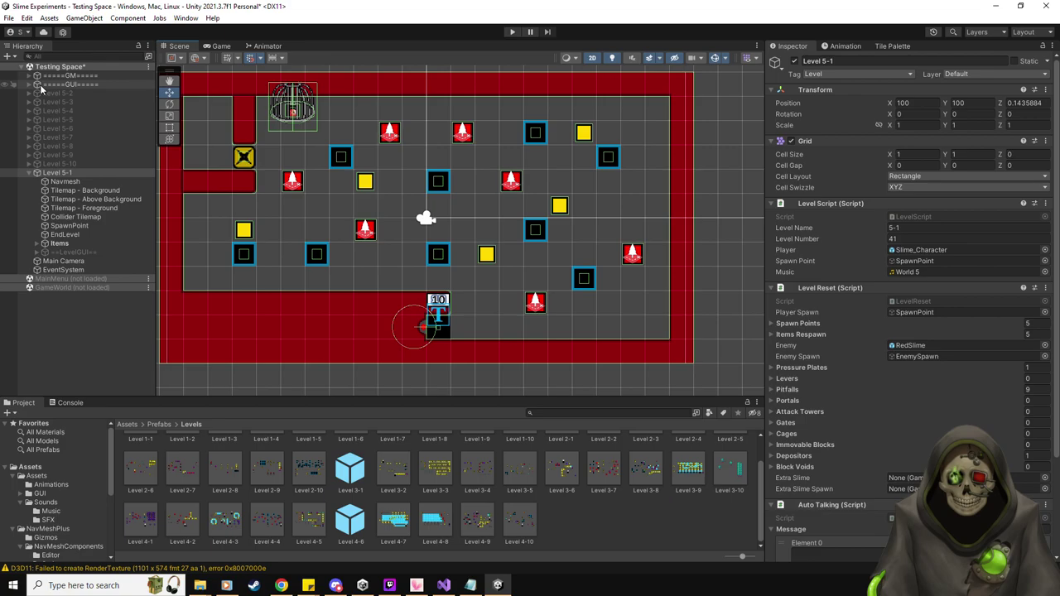
pyautogui.click(64, 70)
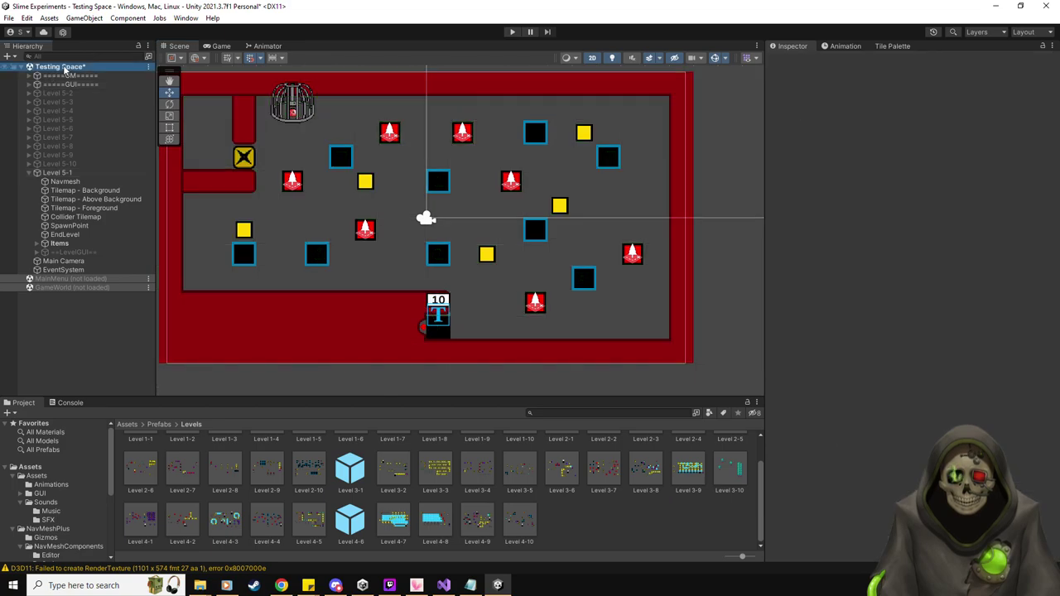
pyautogui.click(76, 173)
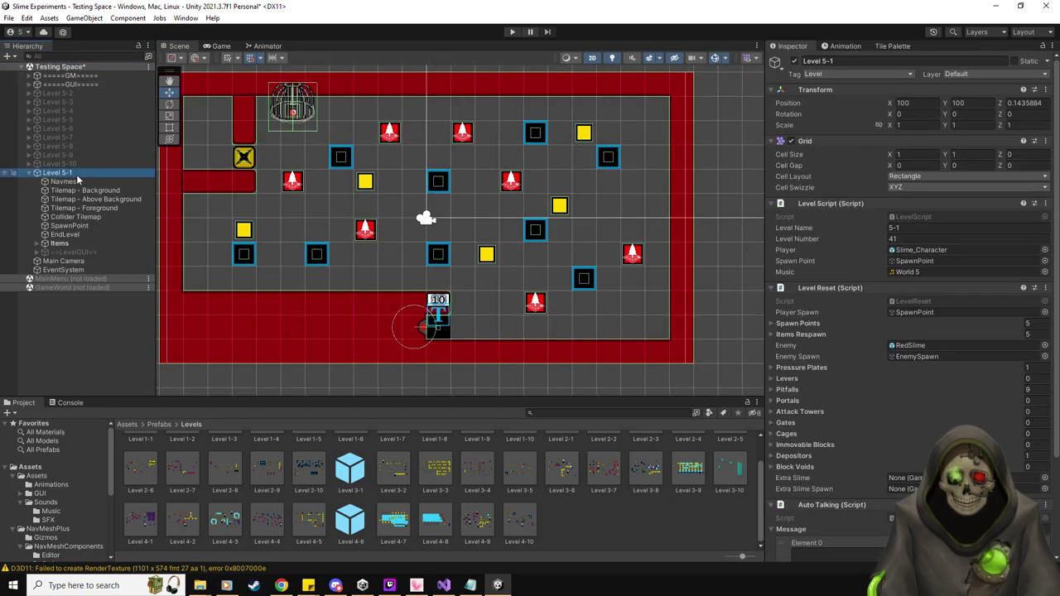
pyautogui.moveTo(67, 175); pyautogui.dragTo(94, 278)
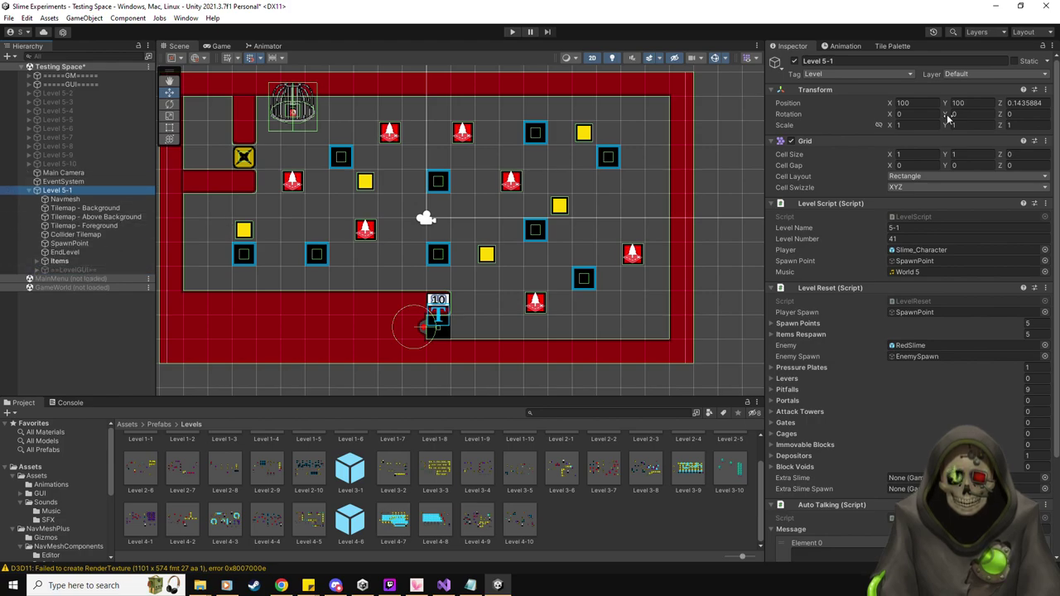
# Try setting Level 5-1's position to 0, 0, 0, and briefly run the game to test it.
pyautogui.scroll(-3, 918, 119)
pyautogui.scroll(-6, 539, 249)
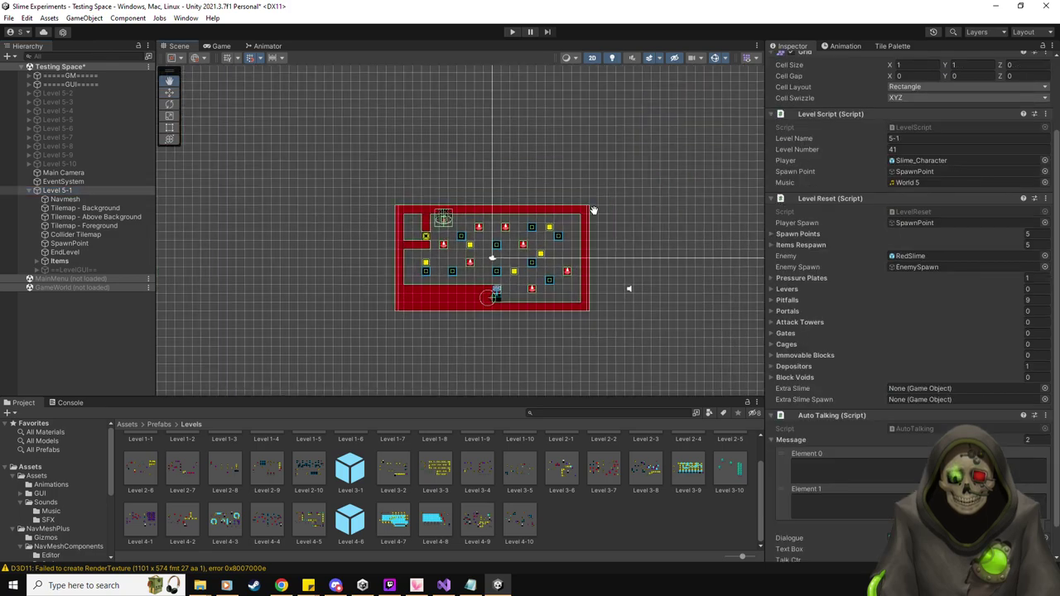
pyautogui.scroll(3, 833, 269)
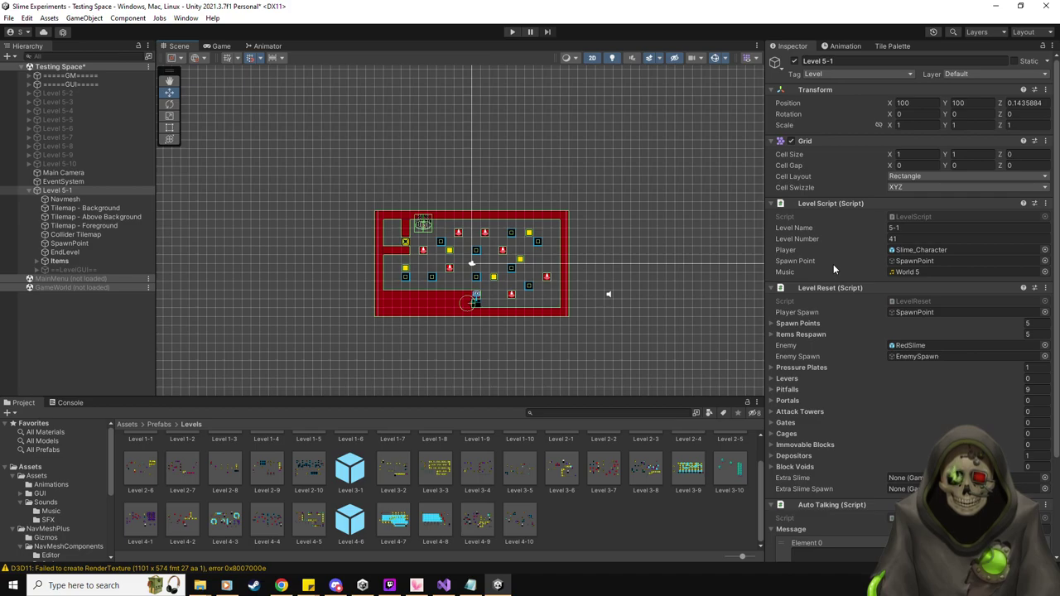
pyautogui.click(926, 103)
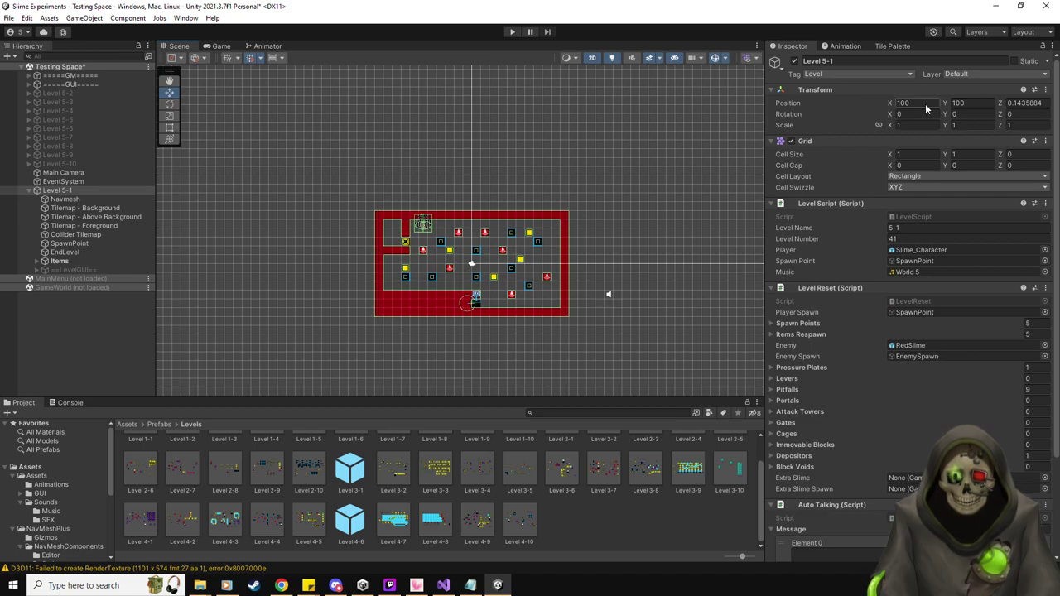
pyautogui.write('0')
pyautogui.press('Tab')
pyautogui.write('0')
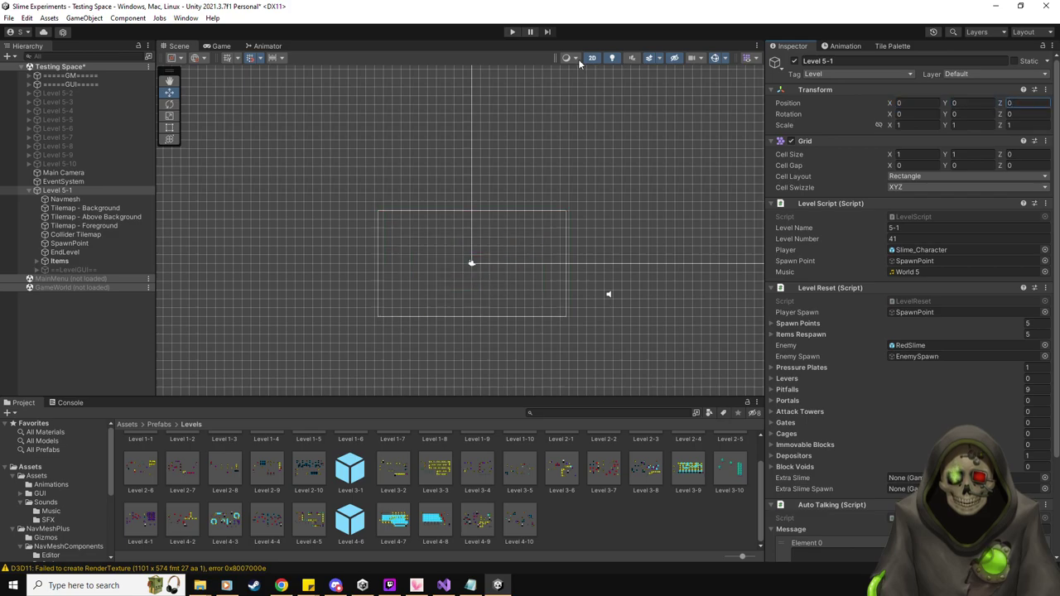
pyautogui.click(512, 32)
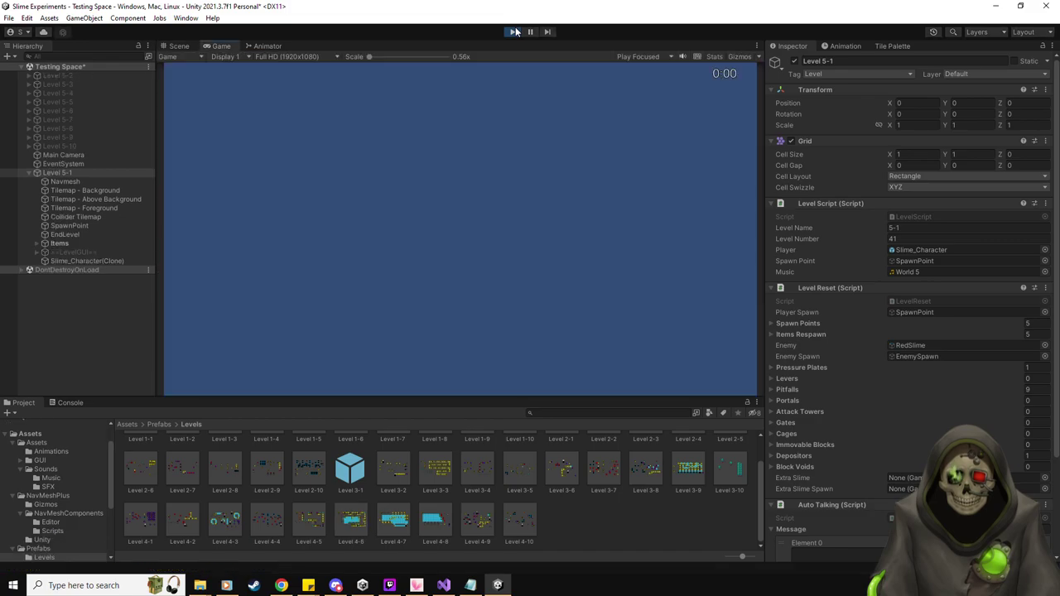
pyautogui.click(512, 31)
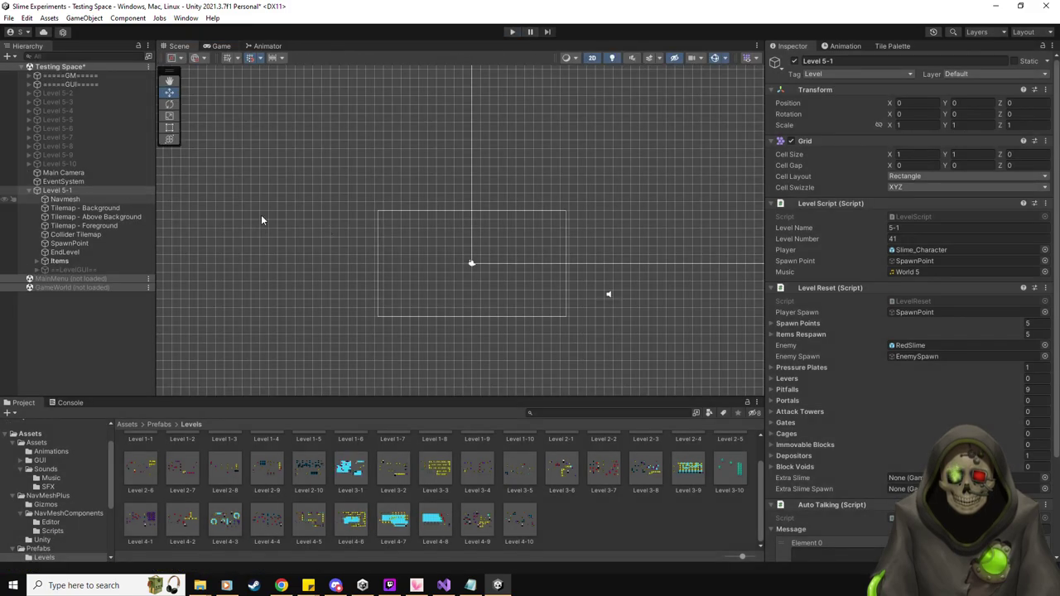
# Try setting the X and Y position of Level 5-1's Tilemap - Background to 0.
pyautogui.click(88, 200)
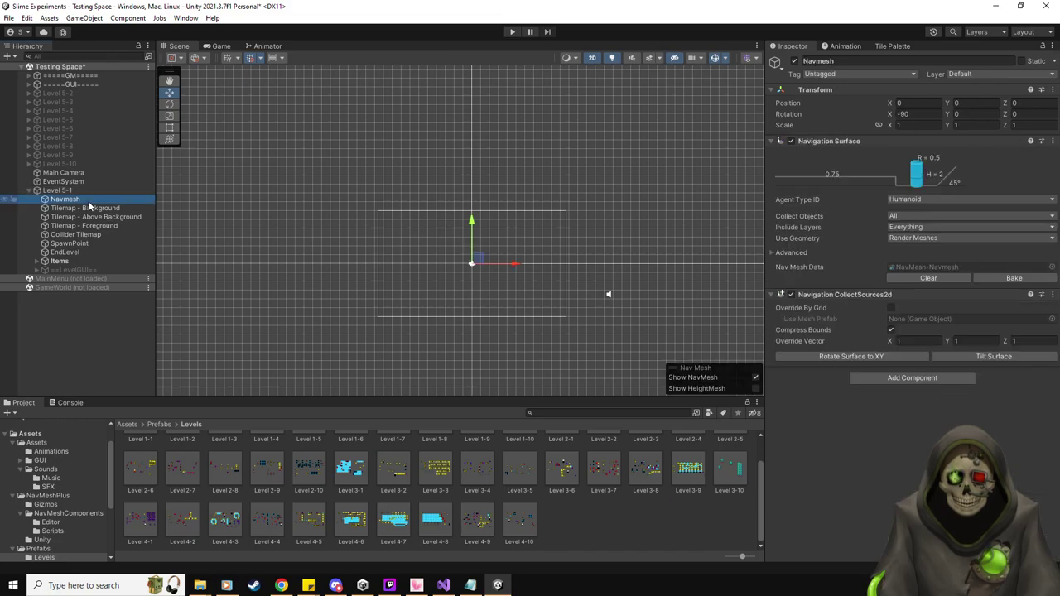
pyautogui.click(91, 208)
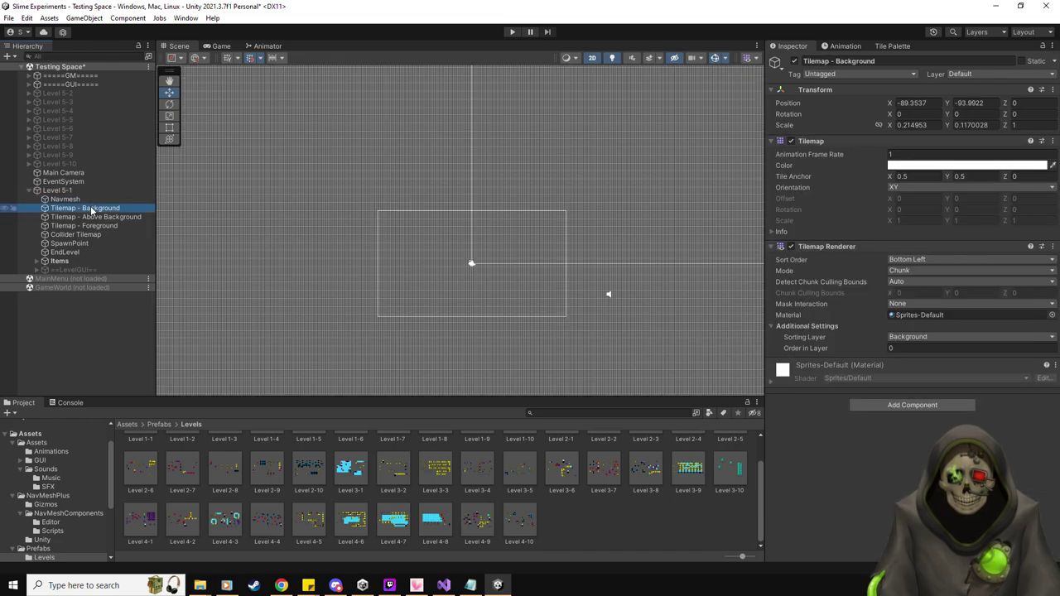
pyautogui.click(925, 101)
pyautogui.write('0')
pyautogui.press('Tab')
pyautogui.write('0')
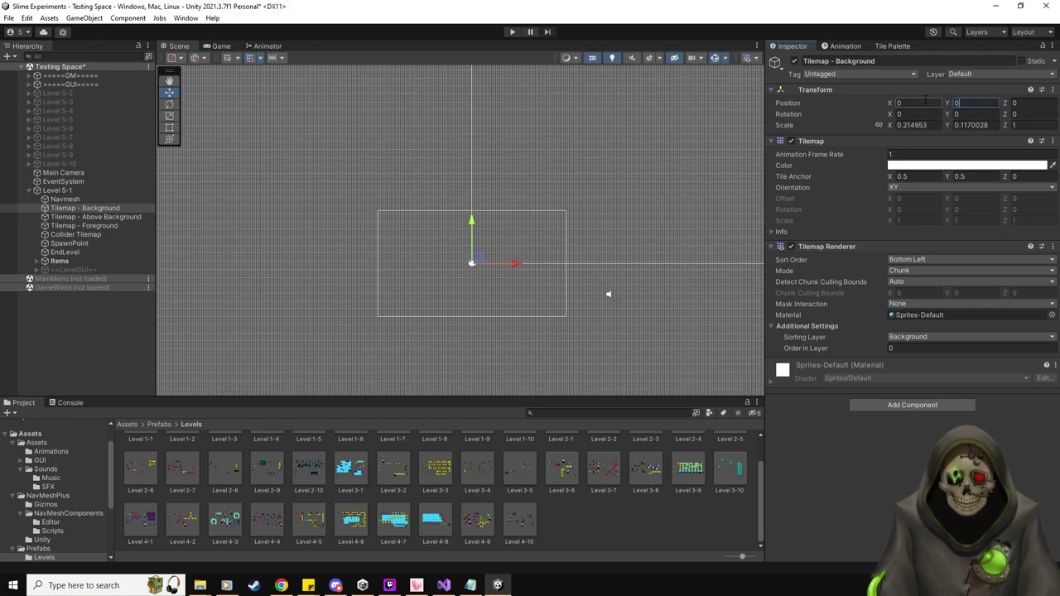
# Try setting the X and Y scale of Tilemap - Background to 0.
pyautogui.scroll(3, 569, 281)
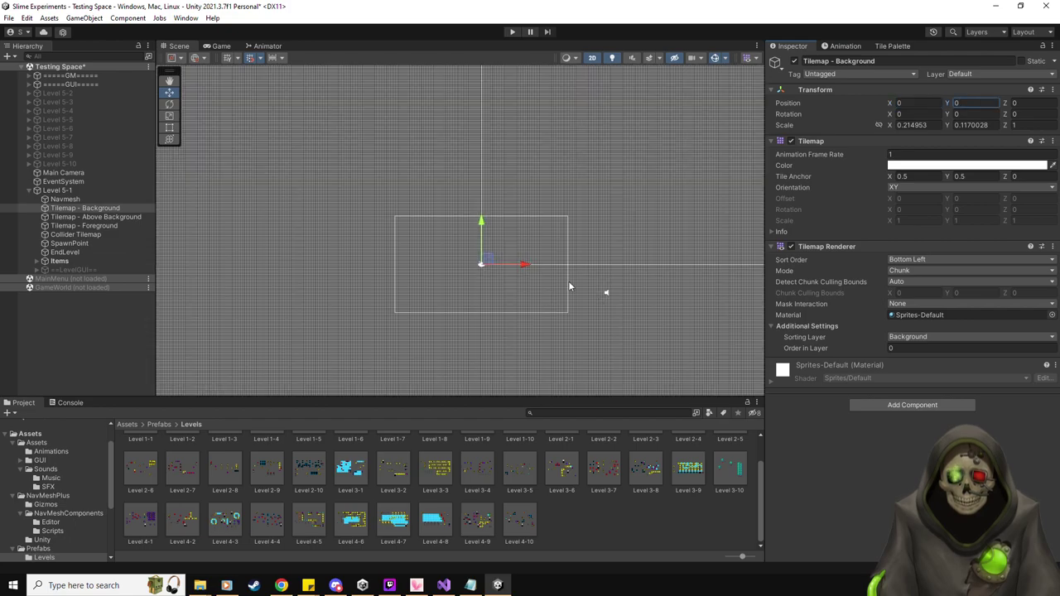
pyautogui.scroll(2, 492, 303)
pyautogui.click(919, 124)
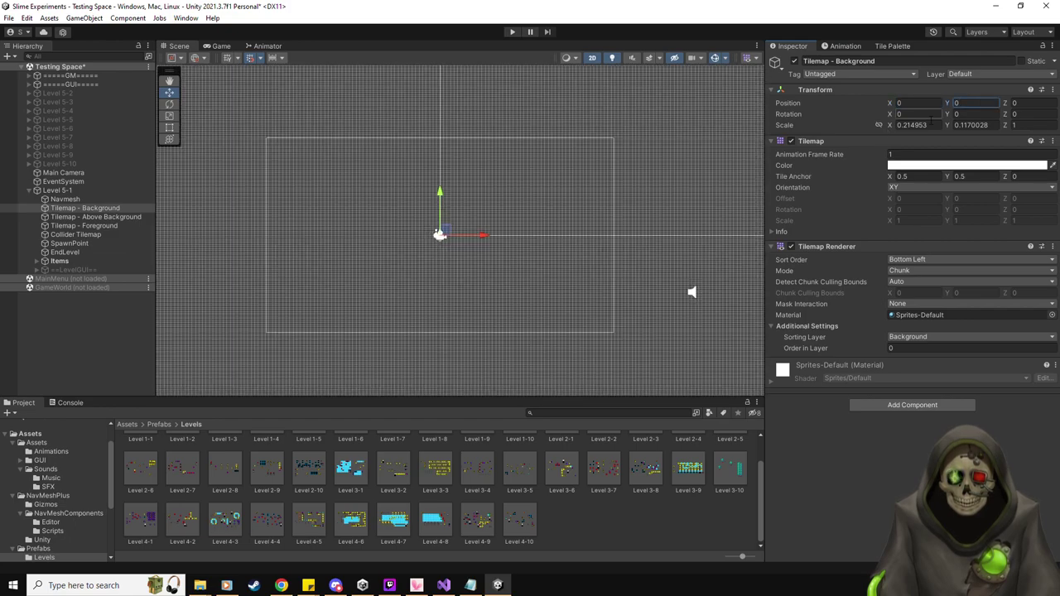
pyautogui.write('0')
pyautogui.press('Tab')
pyautogui.write('0')
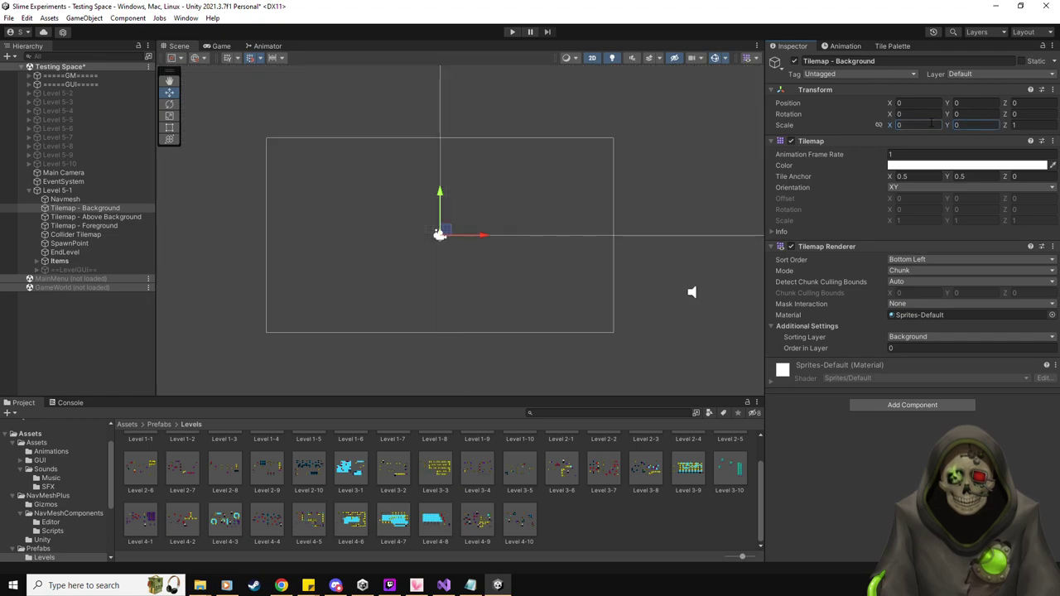
# Try setting the X and Y scale of Tilemap - Background to 1.
pyautogui.click(92, 216)
pyautogui.click(84, 208)
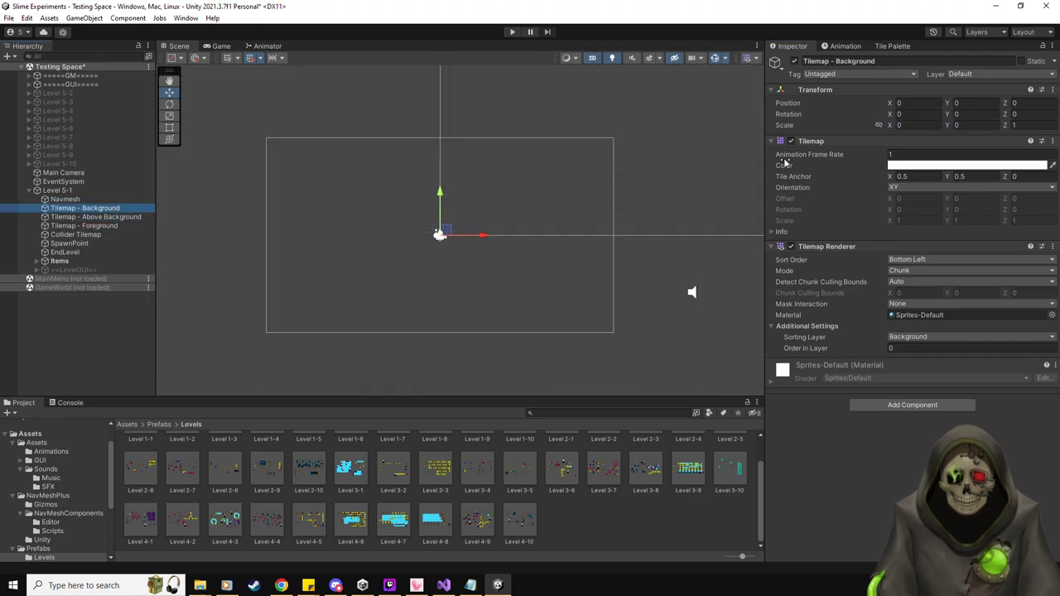
pyautogui.click(908, 125)
pyautogui.write('1')
pyautogui.press('Tab')
pyautogui.write('1')
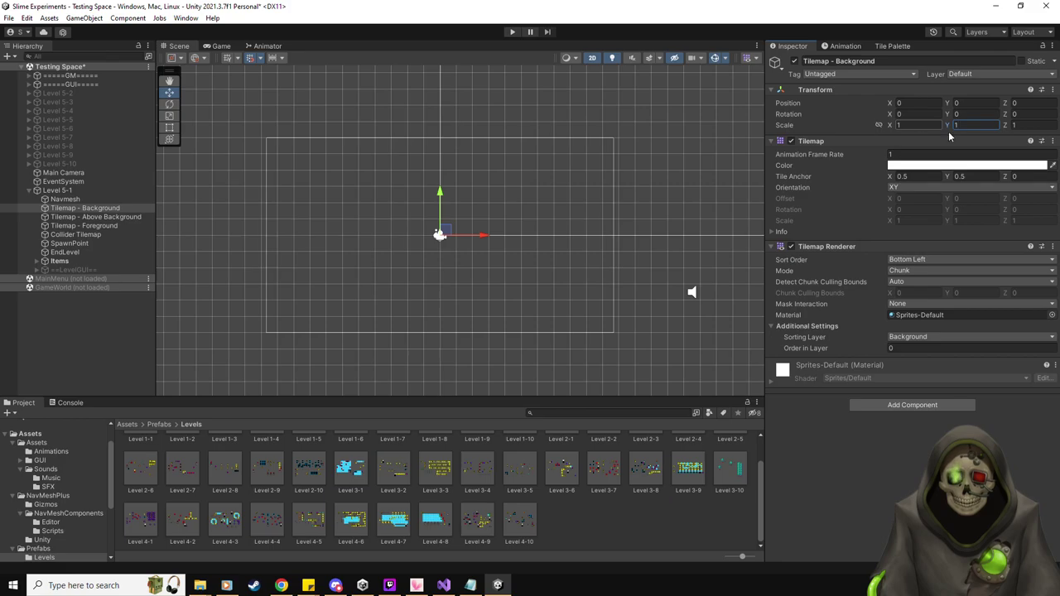
# Undo the scale and position changes made to Tilemap - Background and Level 5-1.
pyautogui.click(81, 192)
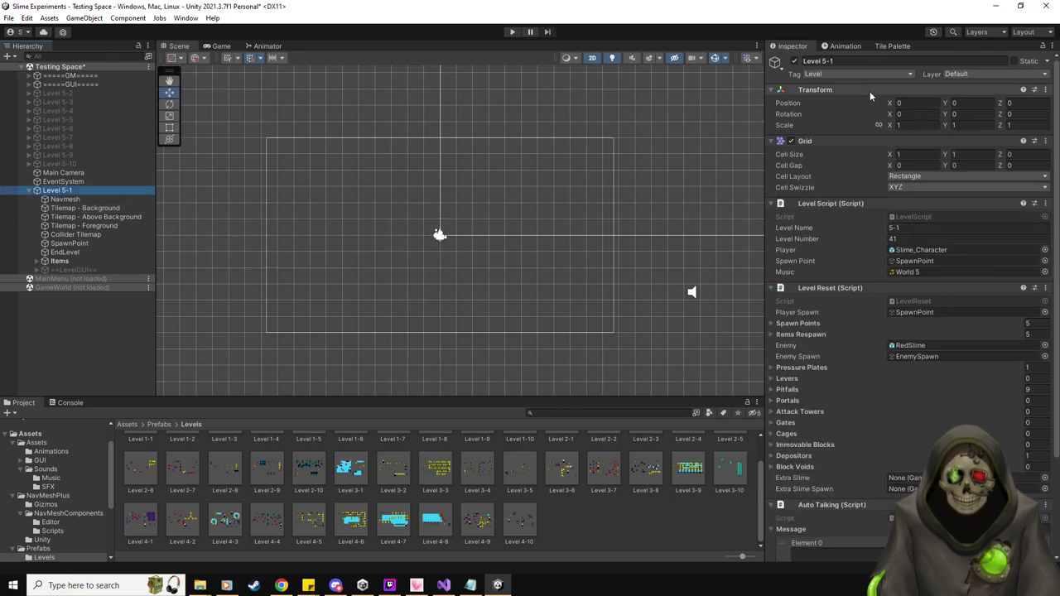
pyautogui.scroll(-10, 458, 290)
pyautogui.moveTo(455, 310); pyautogui.dragTo(493, 190, button='middle')
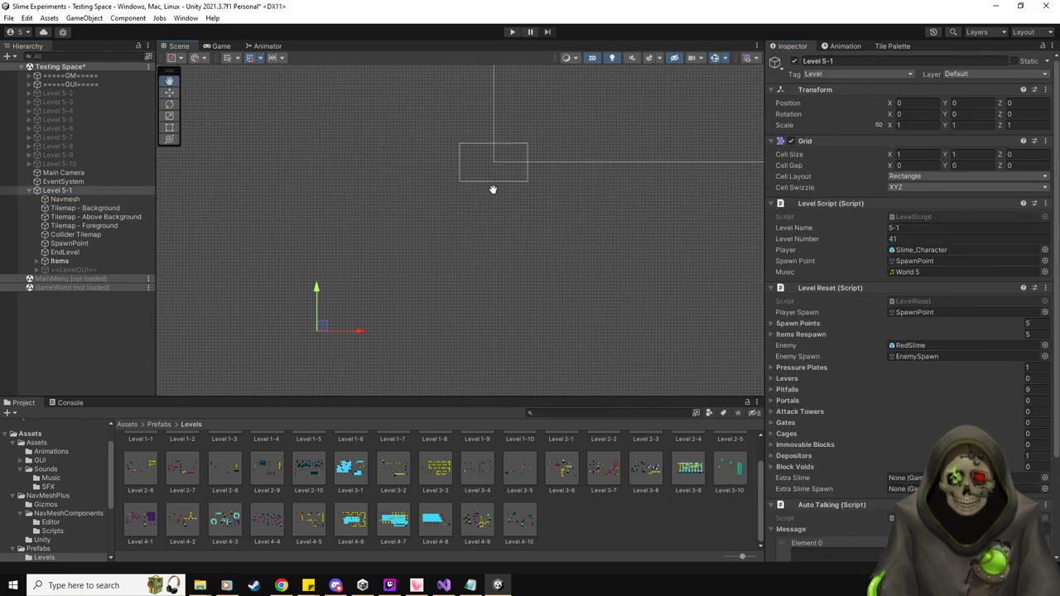
pyautogui.click(493, 189)
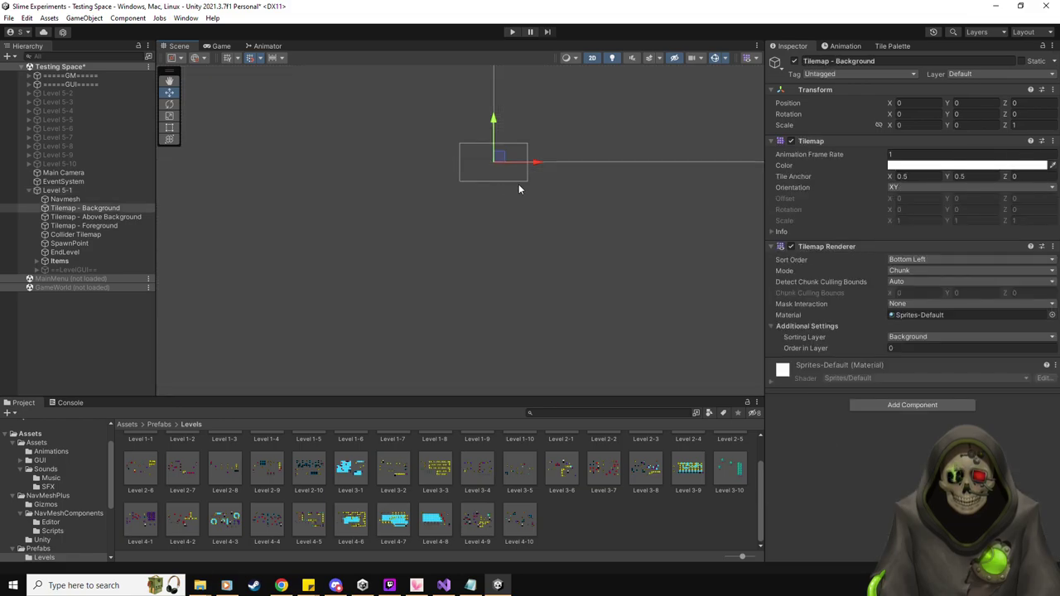
pyautogui.click(518, 187)
pyautogui.click(517, 182)
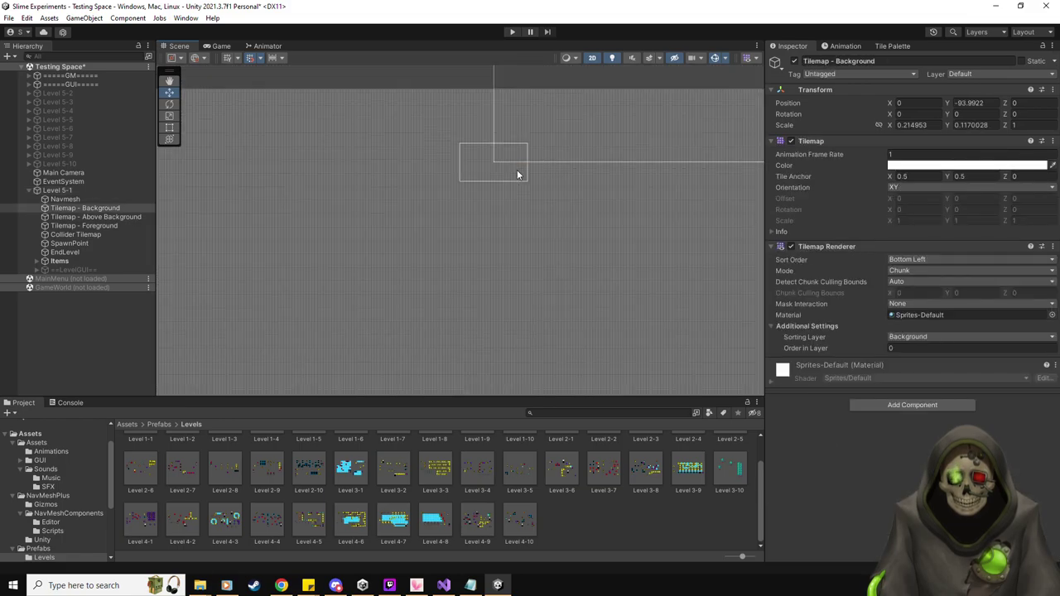
pyautogui.click(517, 174)
pyautogui.click(517, 174)
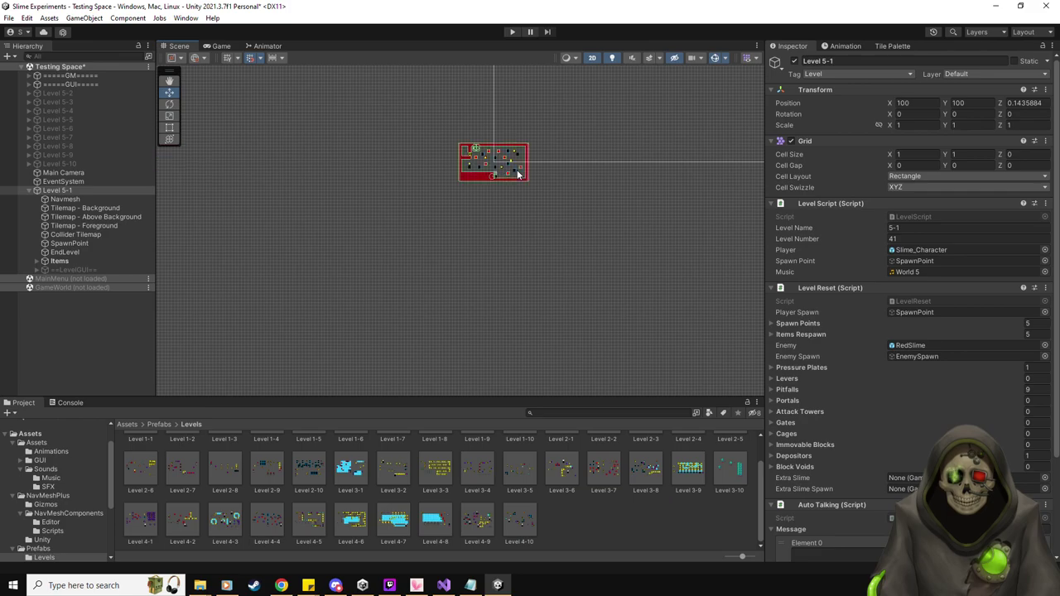
# Examine the Navmesh object's transform and its walkable coverage over Level 5-1.
pyautogui.scroll(3, 518, 174)
pyautogui.moveTo(518, 174); pyautogui.dragTo(482, 301, button='middle')
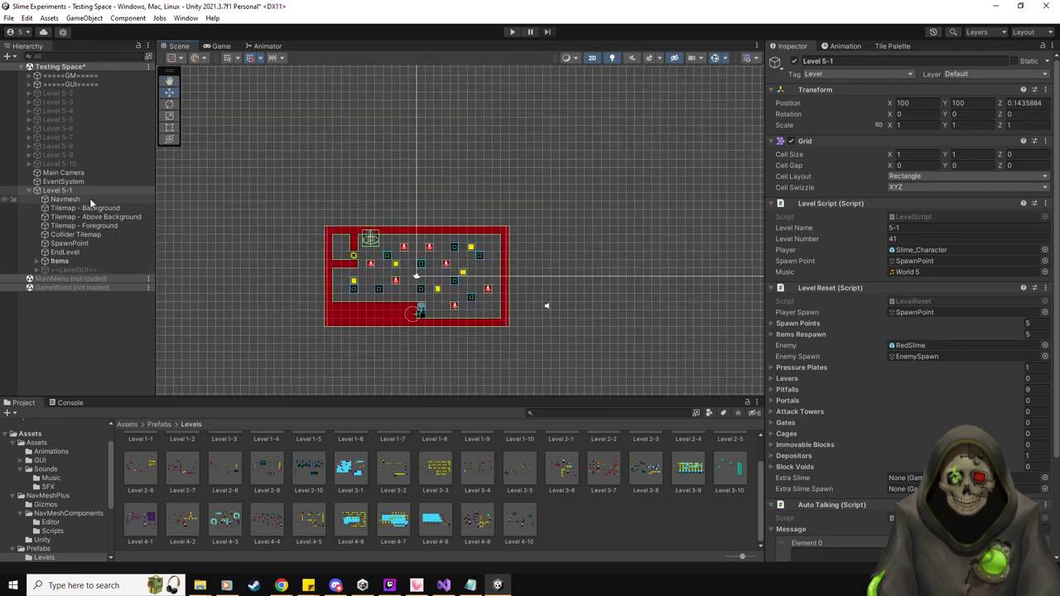
pyautogui.click(65, 199)
pyautogui.scroll(2, 446, 291)
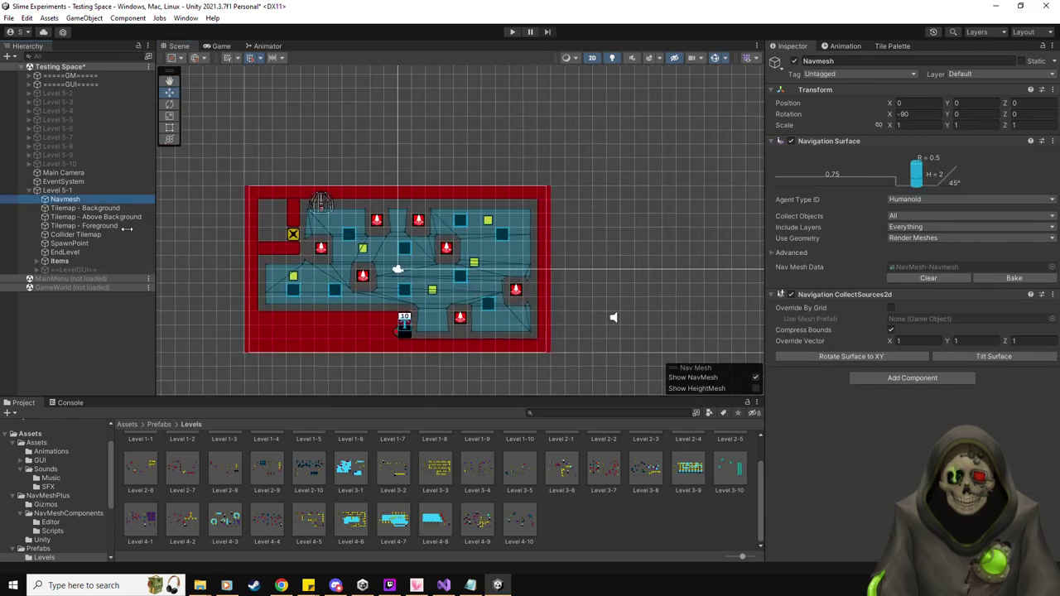
# Deactivate Level 5-1 and activate Level 5-2 for comparison.
pyautogui.click(56, 190)
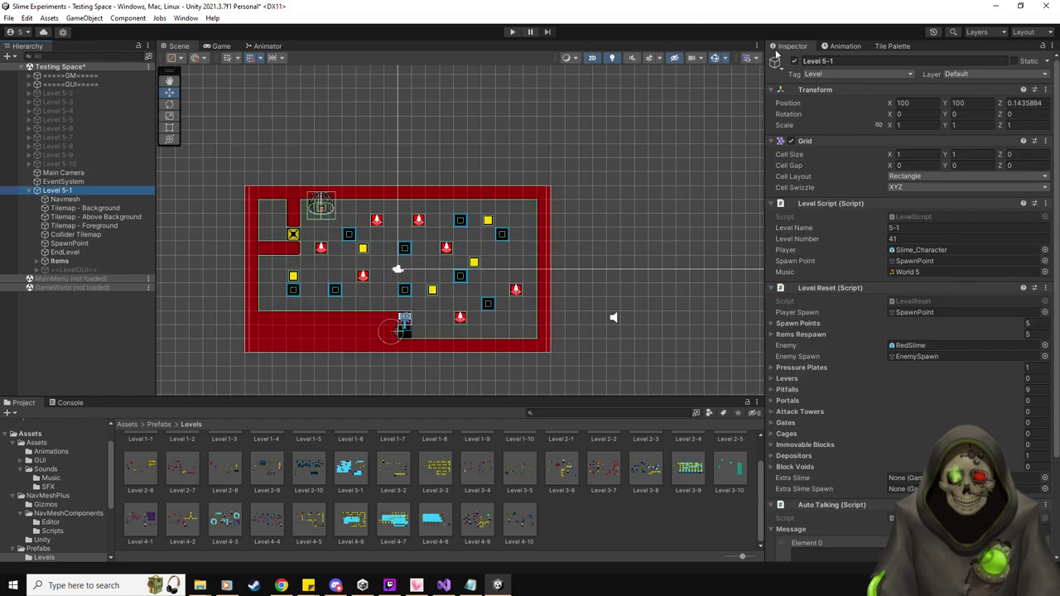
pyautogui.click(794, 64)
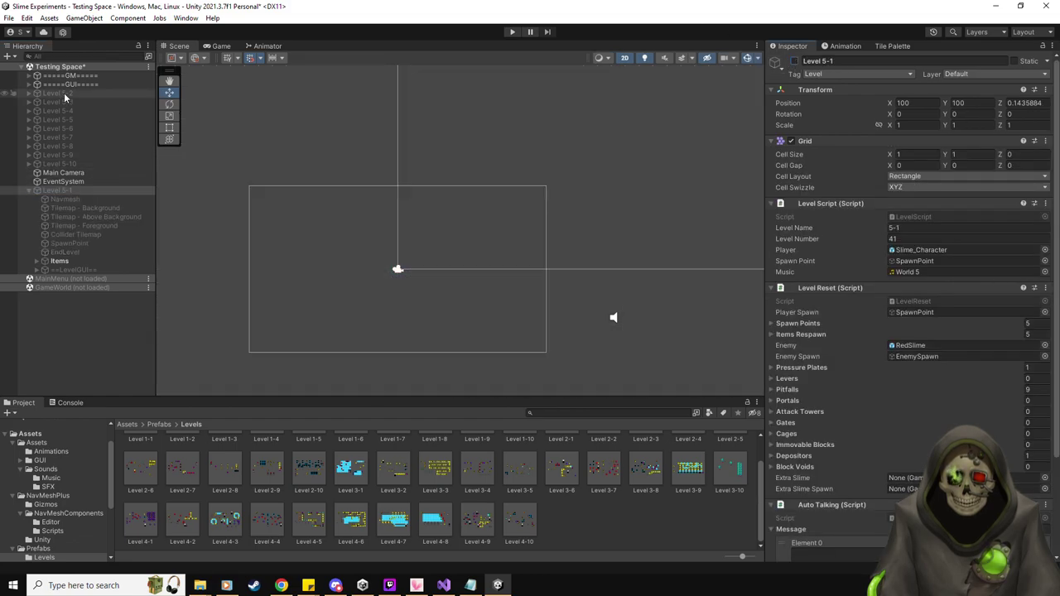
pyautogui.click(797, 62)
pyautogui.press('f')
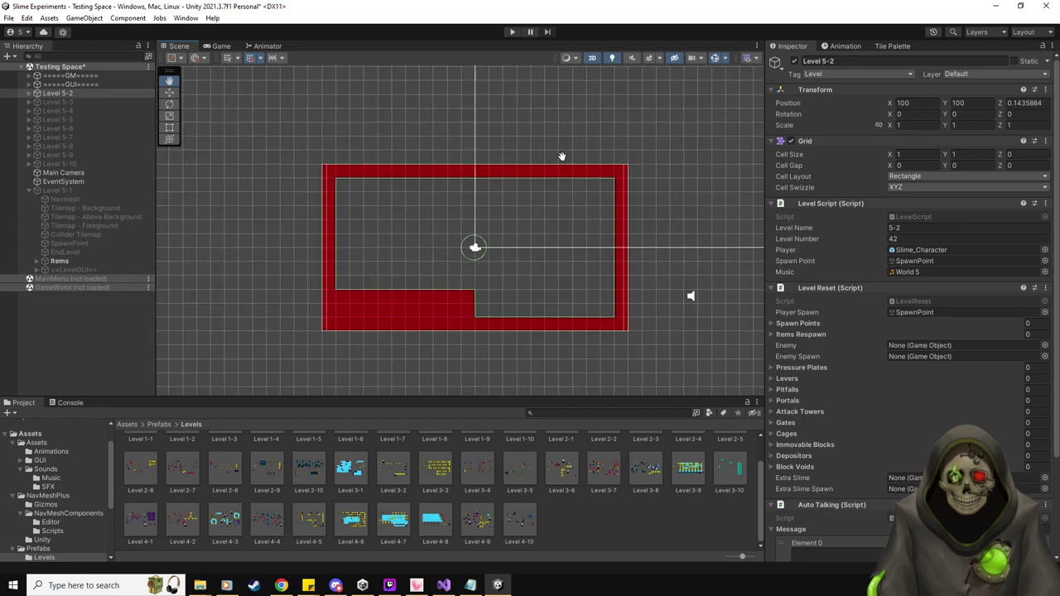
# Expand Level 5-2's child objects and load the GameWorld scene alongside Testing Space.
pyautogui.click(29, 93)
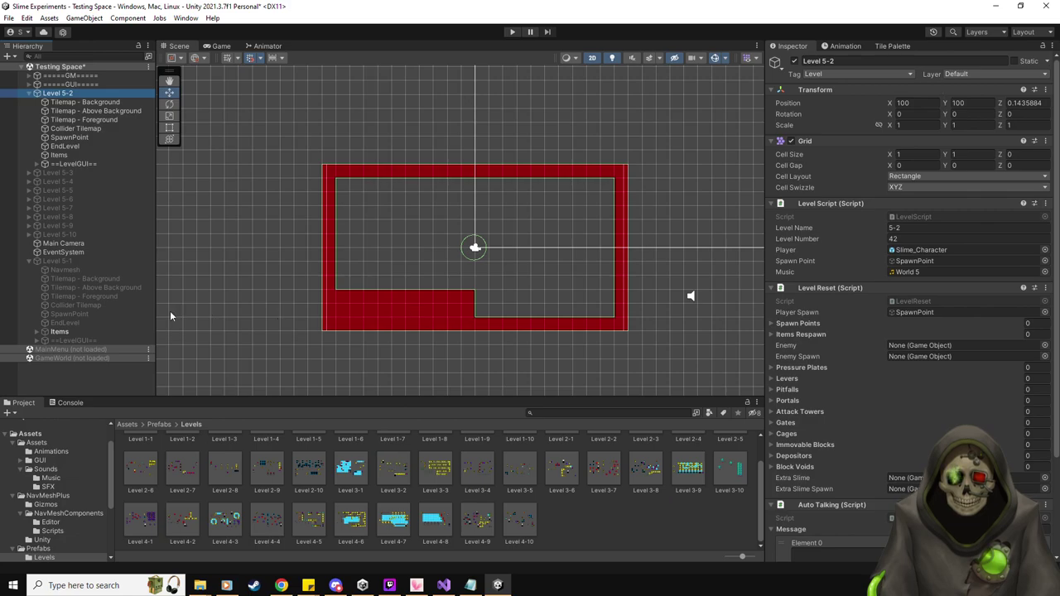
pyautogui.rightClick(151, 358)
pyautogui.click(182, 365)
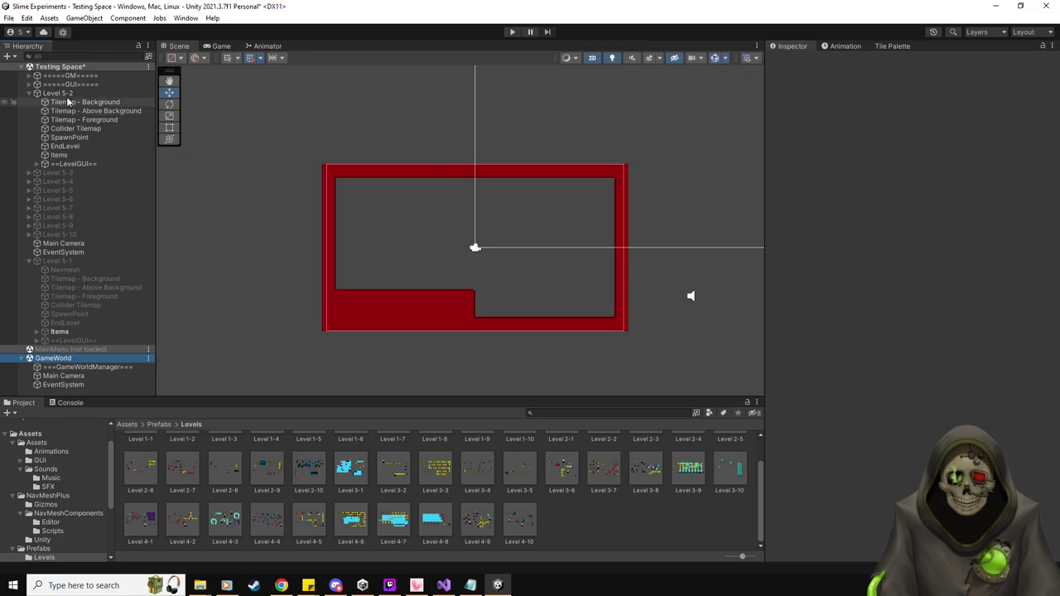
# Move Level 5-2 into the GameWorld scene and compare its placement with the Main Camera's view.
pyautogui.moveTo(126, 232); pyautogui.dragTo(113, 378)
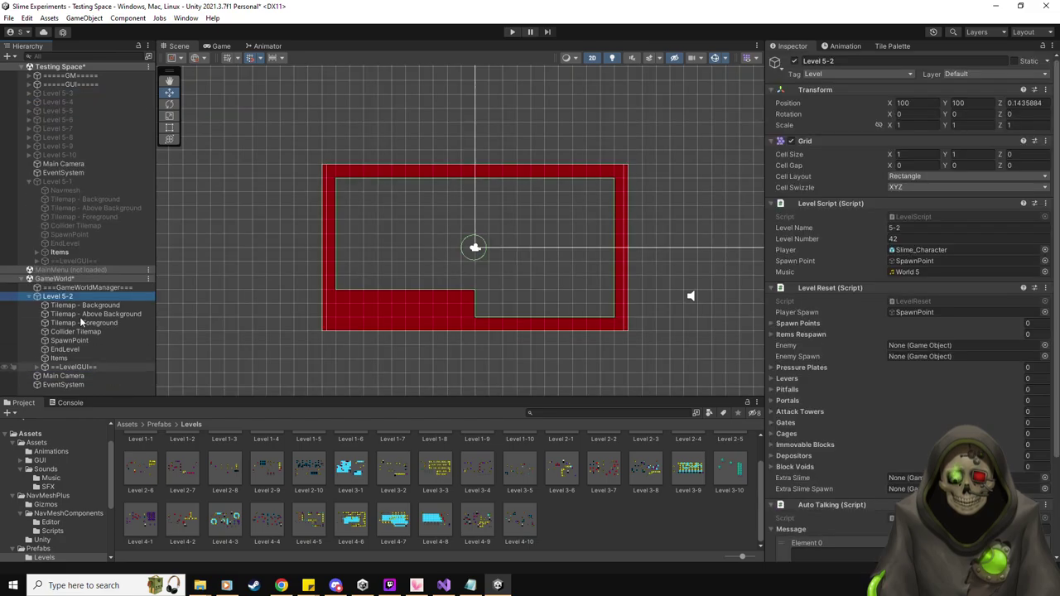
pyautogui.scroll(-2, 617, 259)
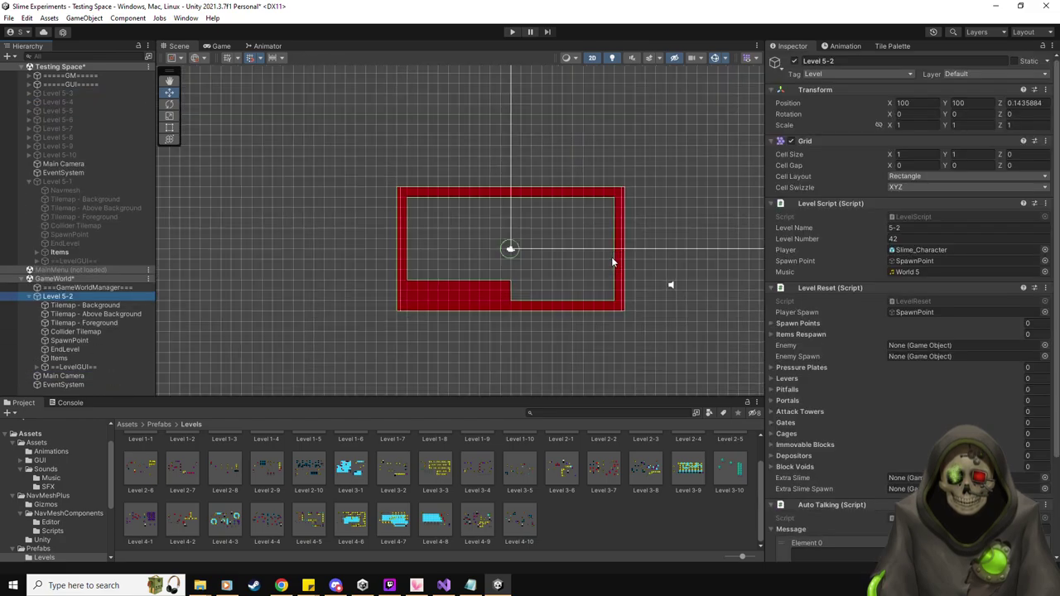
pyautogui.click(88, 165)
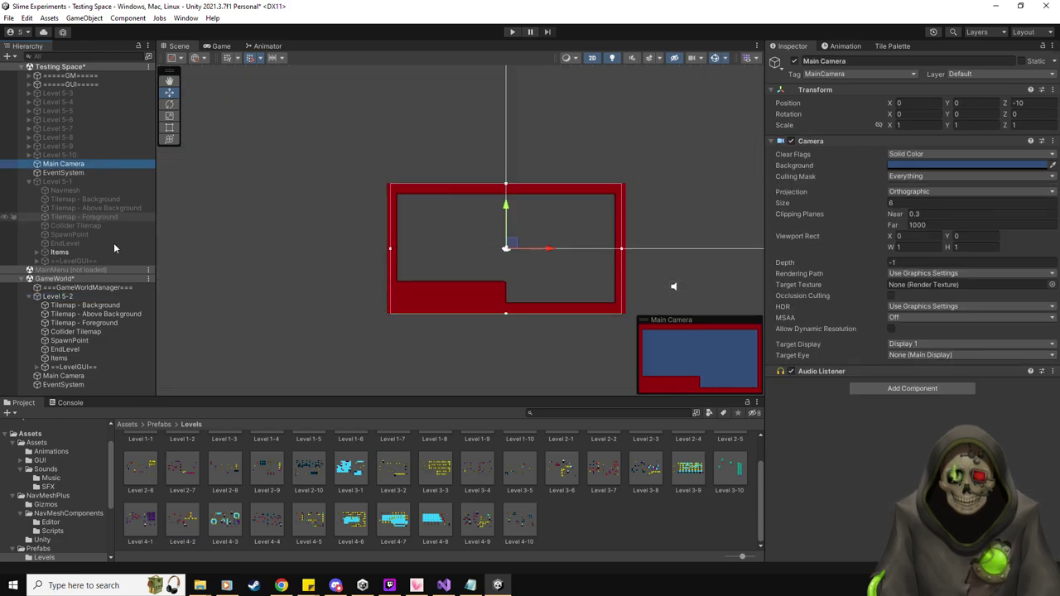
pyautogui.click(74, 297)
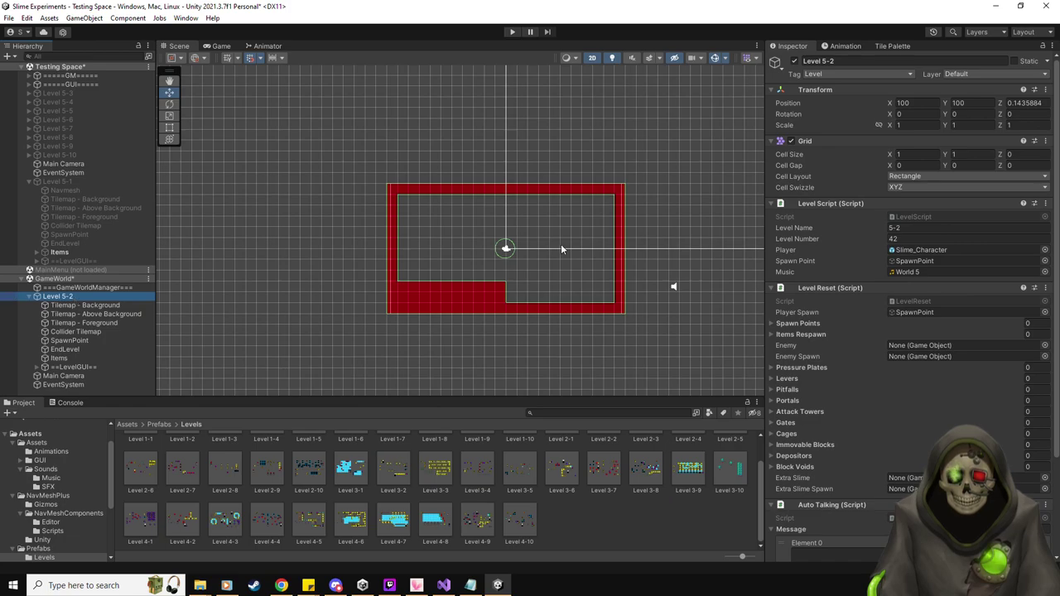
pyautogui.scroll(-5, 561, 273)
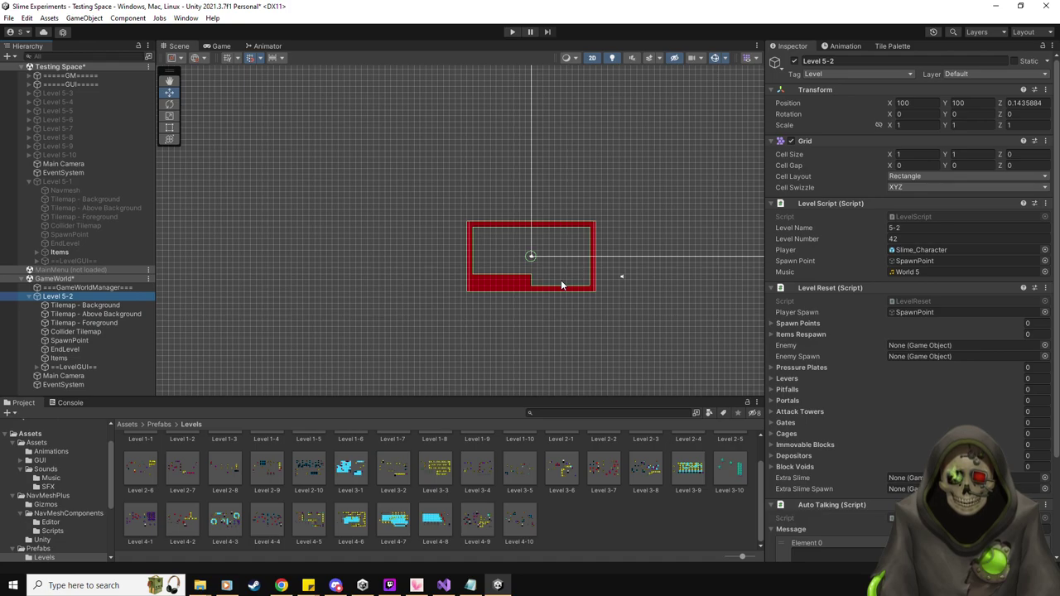
# Undo Level 5-2's move and the switch from Level 5-1 to Level 5-2, and unload the GameWorld scene.
pyautogui.hotkey('ctrl', 'z')
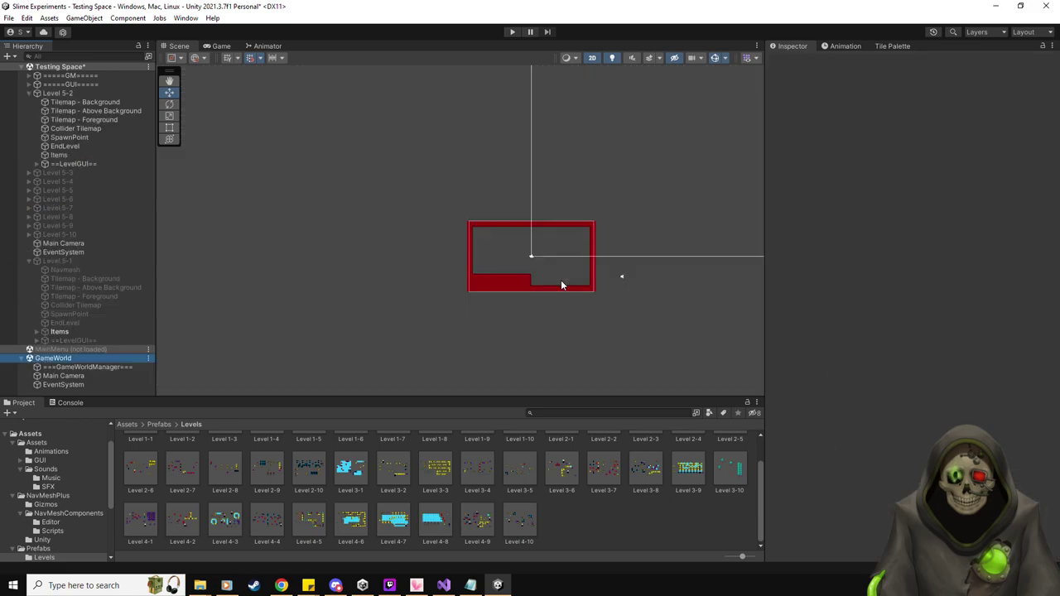
pyautogui.hotkey('ctrl', 'z')
pyautogui.rightClick(148, 359)
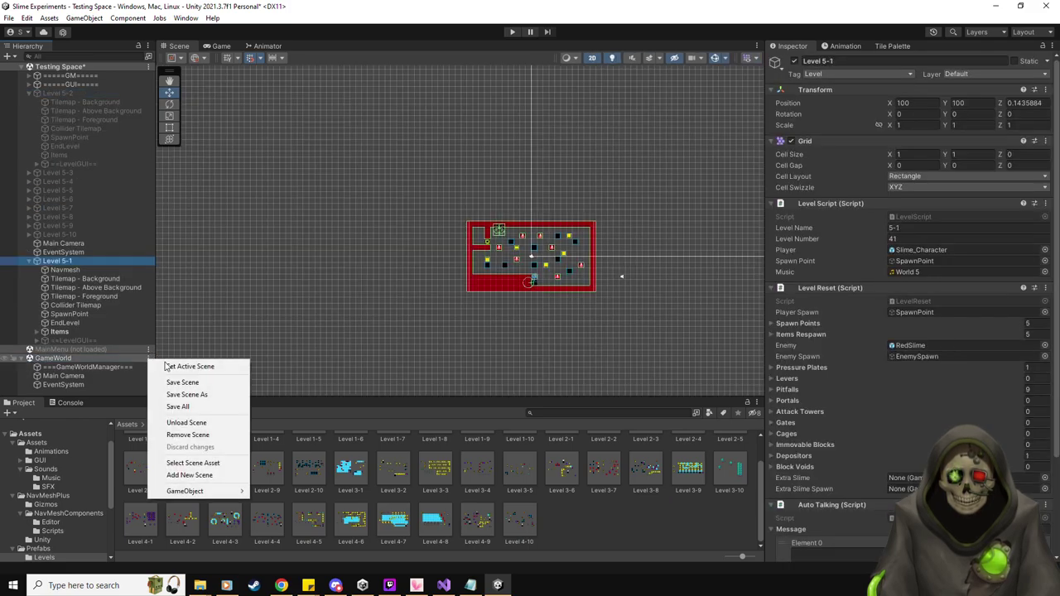
pyautogui.click(202, 423)
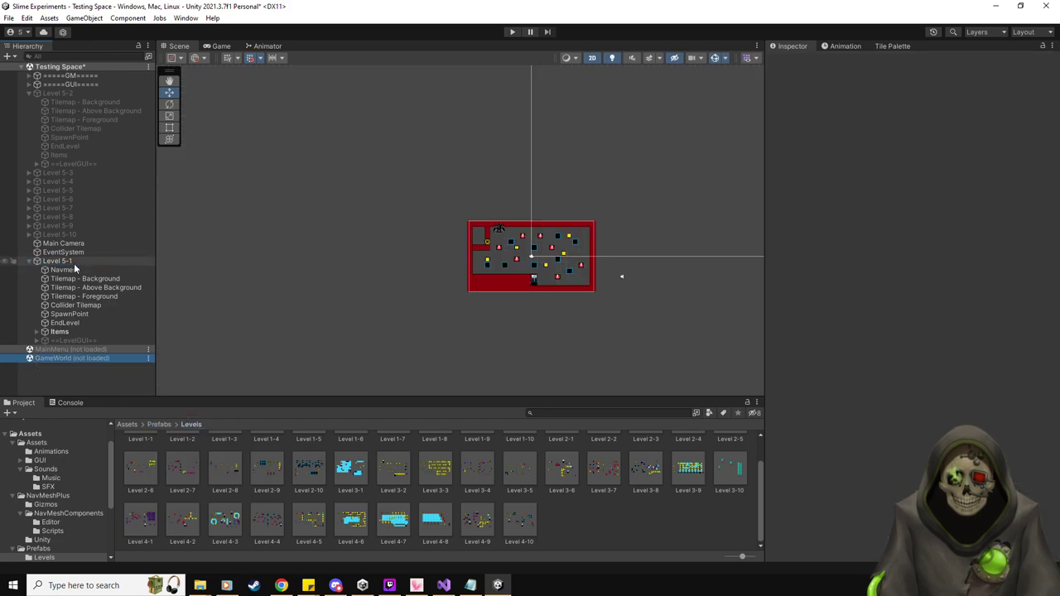
# Compare Level 5-1's pivot with its visible tiles and deactivate its Navmesh object.
pyautogui.click(73, 264)
pyautogui.scroll(-4, 450, 282)
pyautogui.scroll(-3, 450, 307)
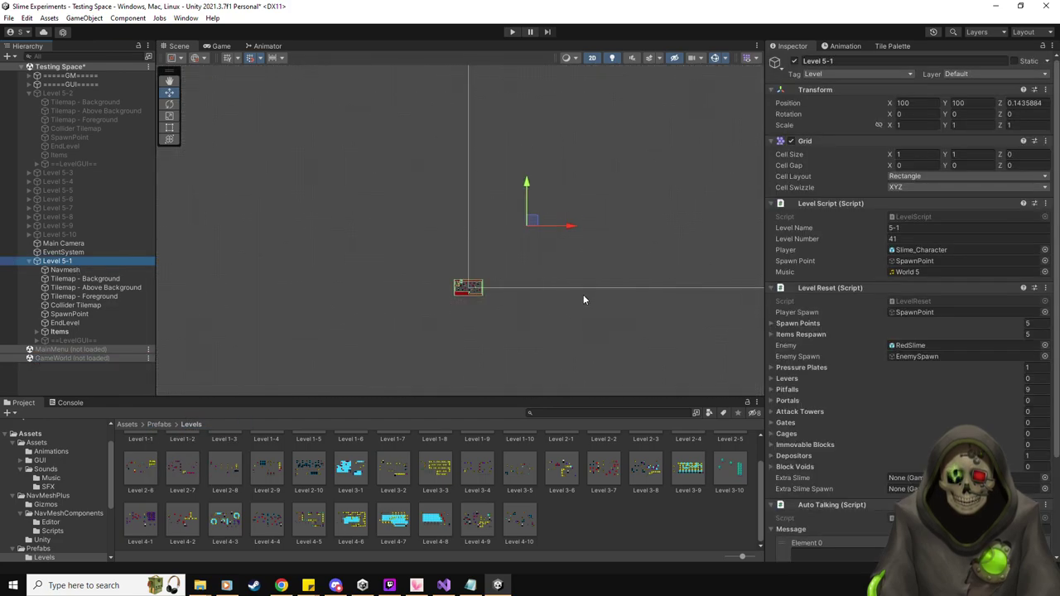
pyautogui.click(71, 270)
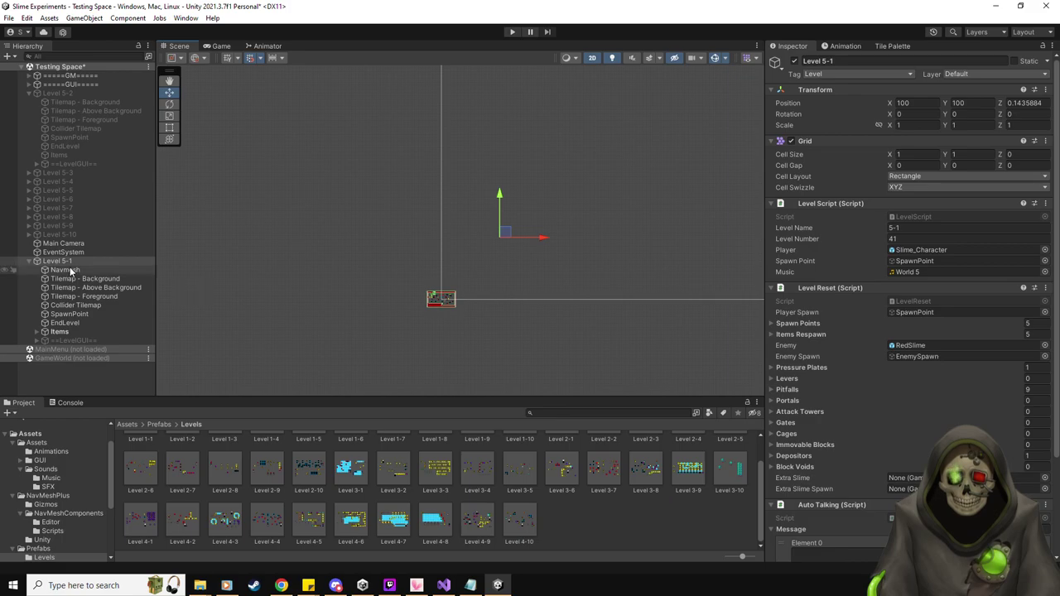
pyautogui.click(794, 62)
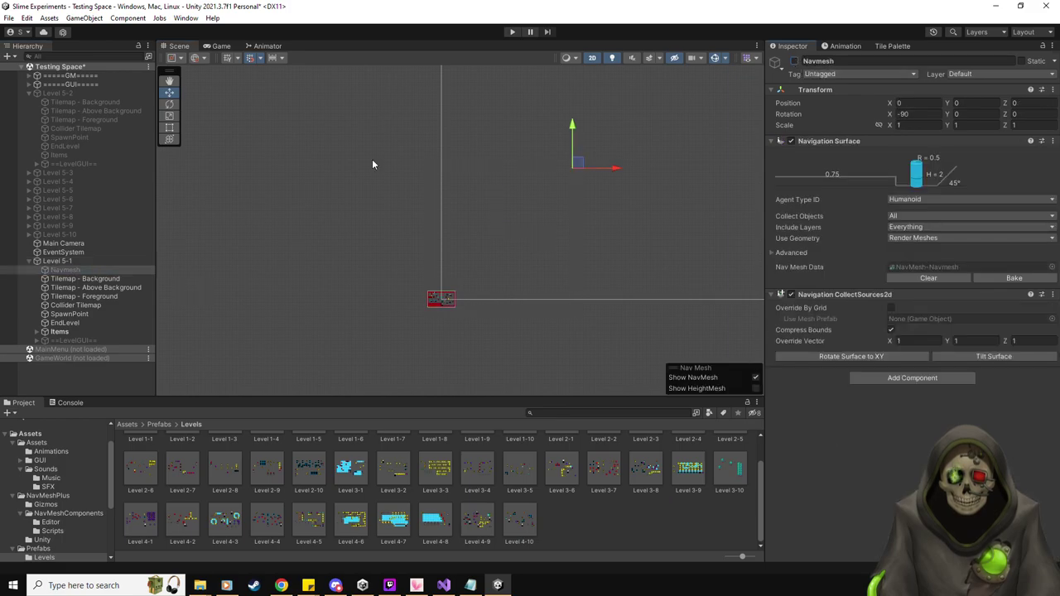
# Deactivate the Items object under Level 5-1.
pyautogui.click(83, 260)
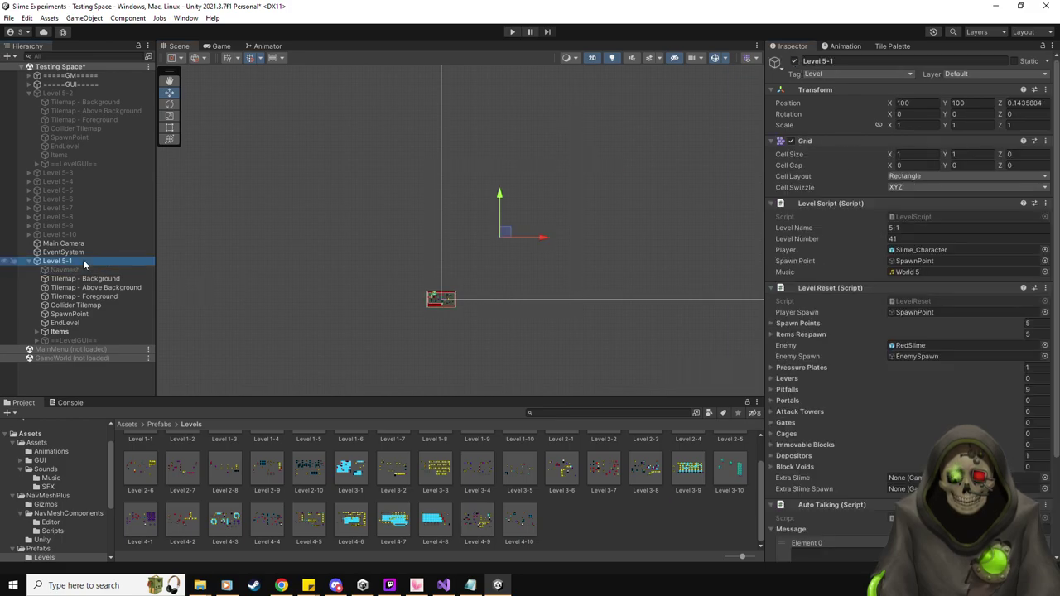
pyautogui.click(69, 331)
pyautogui.click(793, 62)
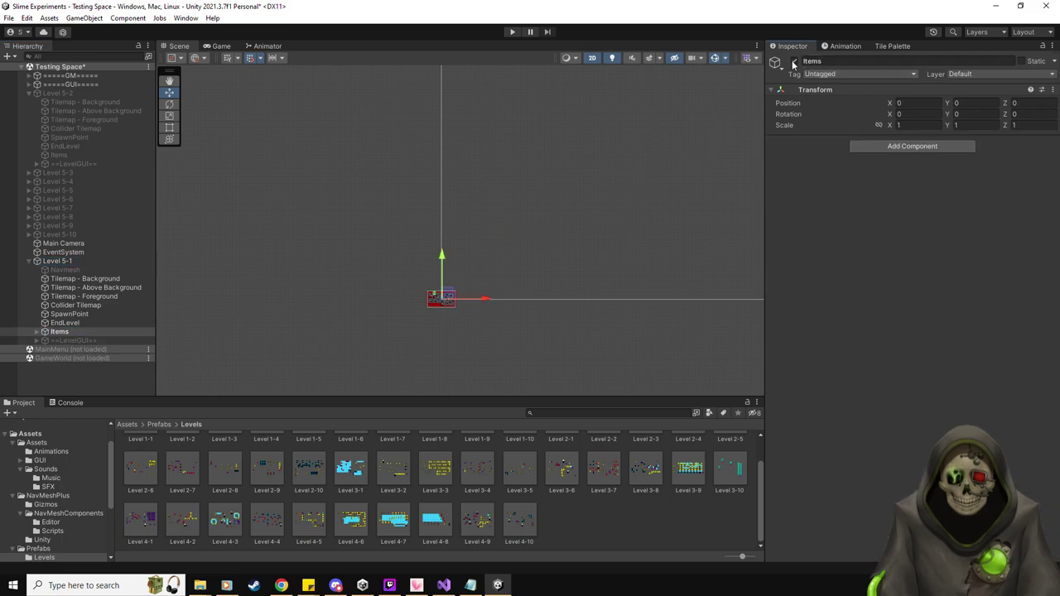
# Examine Level 5-1's pivot, its Background tilemap and the objects inside Items, and collapse Items and Level 5-2.
pyautogui.click(85, 260)
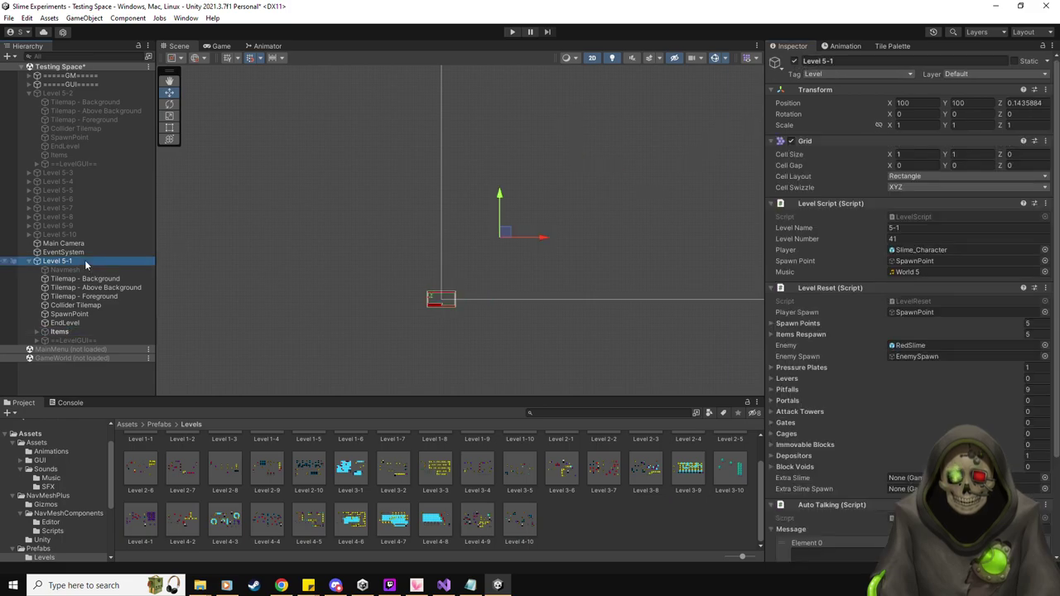
pyautogui.click(83, 278)
pyautogui.click(60, 331)
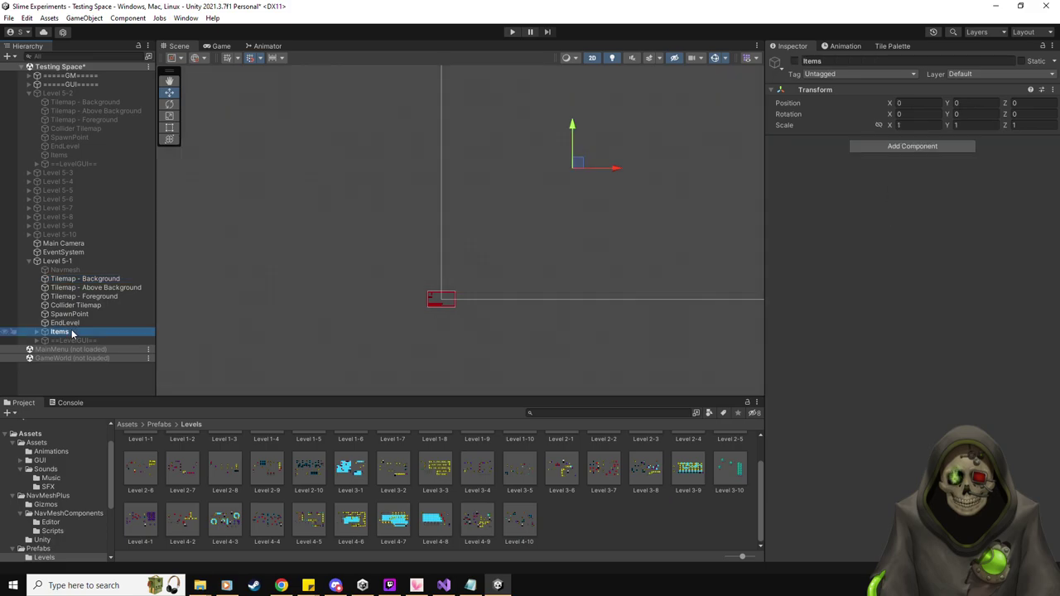
pyautogui.press('Right')
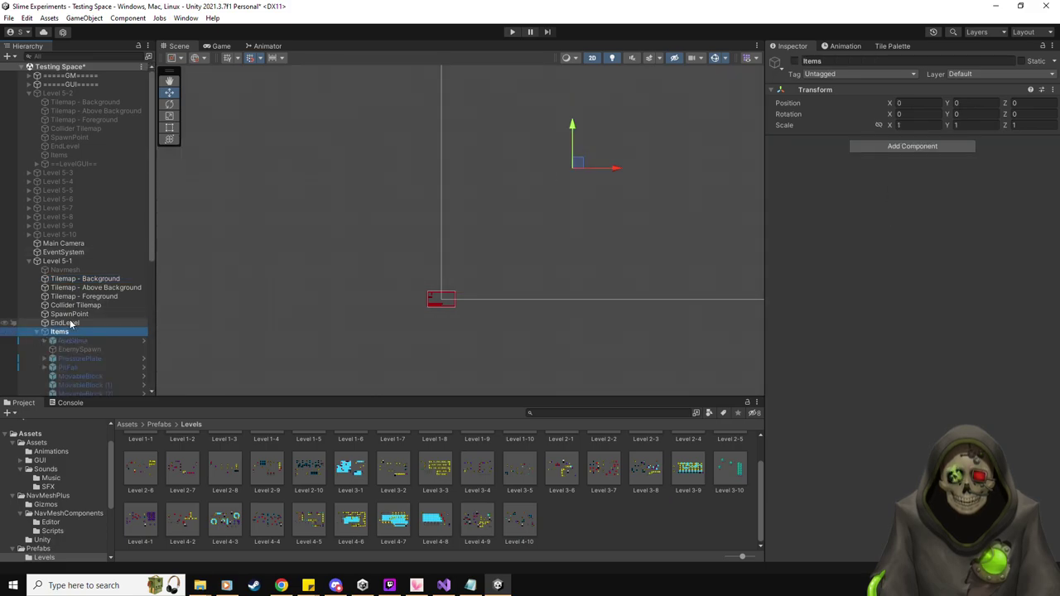
pyautogui.scroll(-5, 94, 314)
pyautogui.scroll(8, 94, 310)
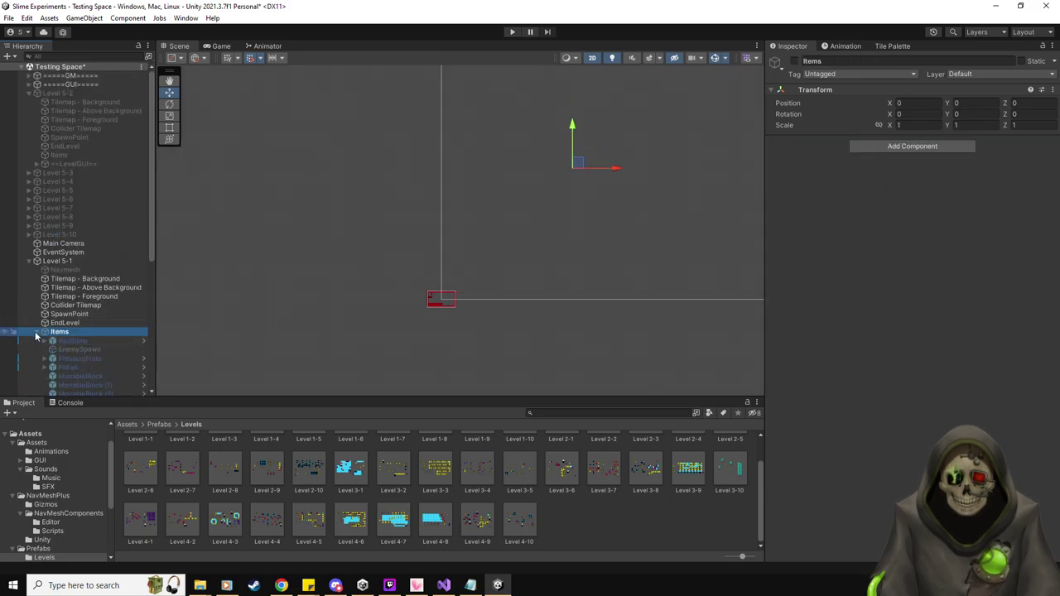
pyautogui.click(37, 331)
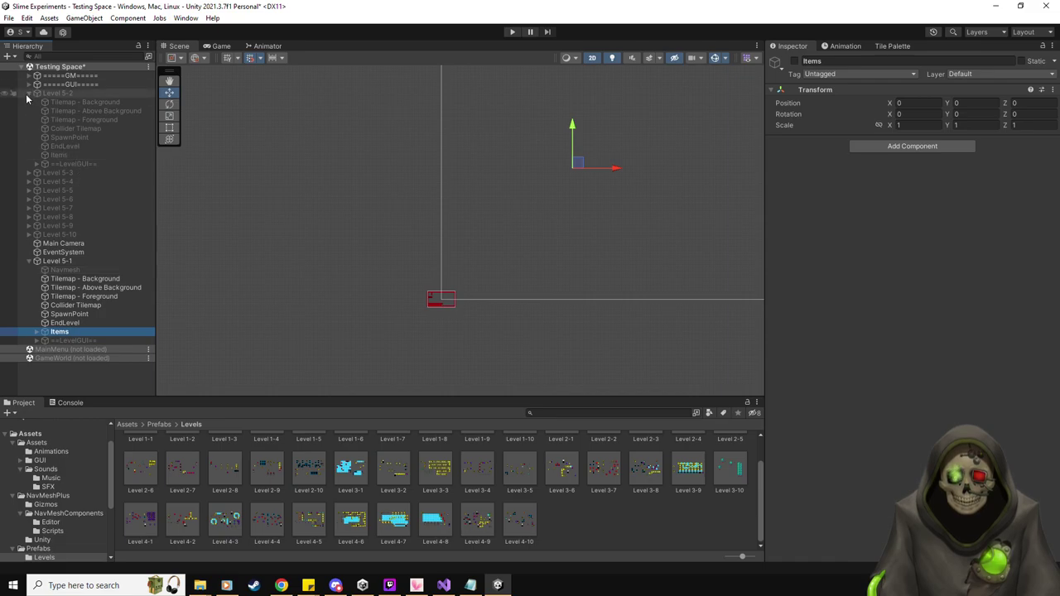
pyautogui.click(28, 93)
# Compare the transforms of Level 5-1's tilemaps and deactivate Tilemap - Above Background and Tilemap - Foreground.
pyautogui.click(83, 209)
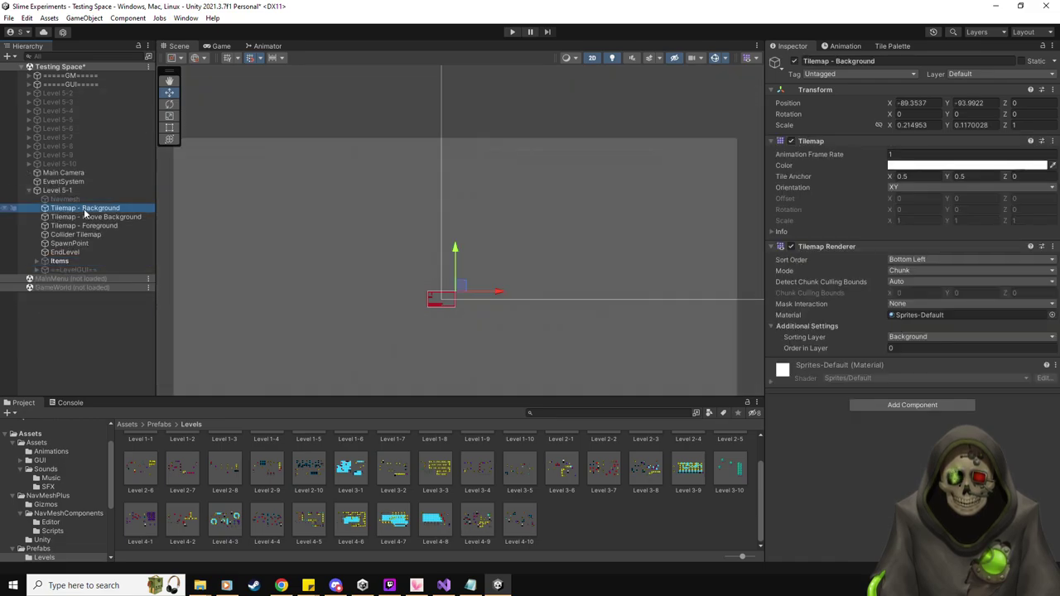
pyautogui.click(91, 217)
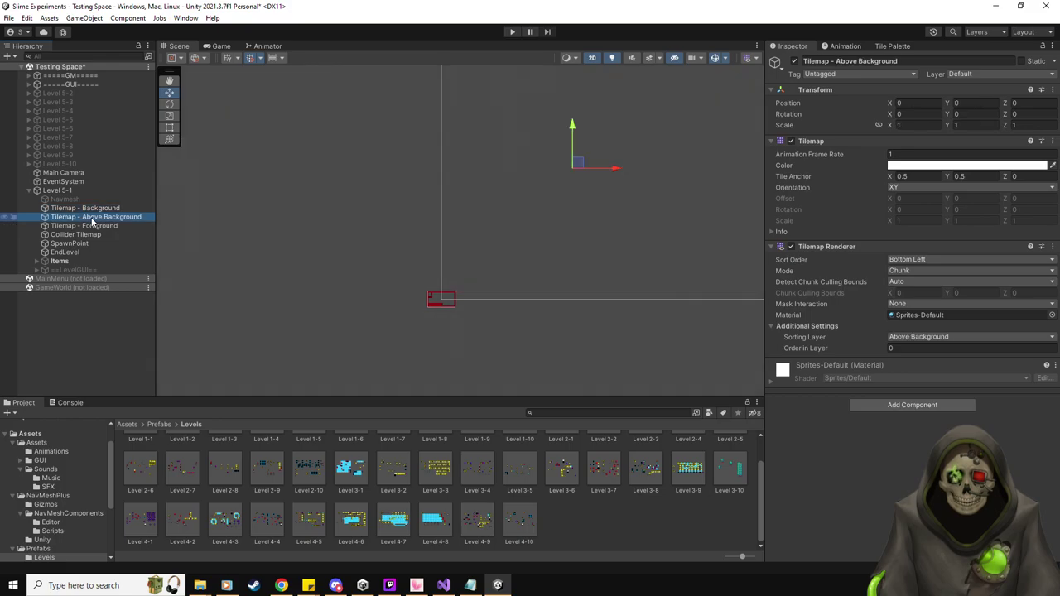
pyautogui.click(90, 225)
pyautogui.click(92, 218)
pyautogui.press('Down')
pyautogui.press('Up')
pyautogui.press('Down')
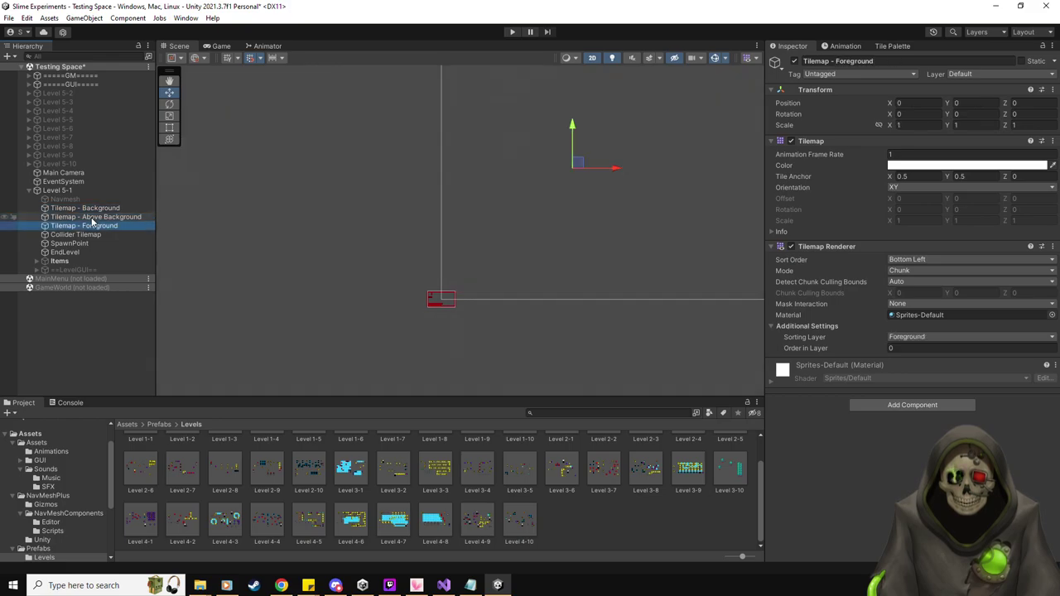
pyautogui.press('Up')
pyautogui.hotkey('shift', 'Down')
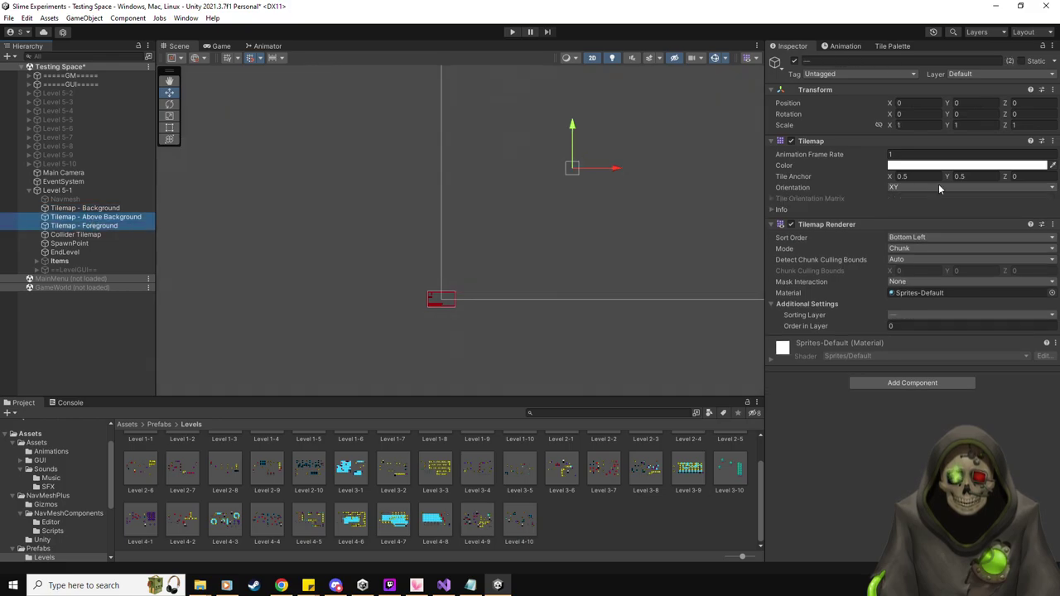
pyautogui.click(795, 61)
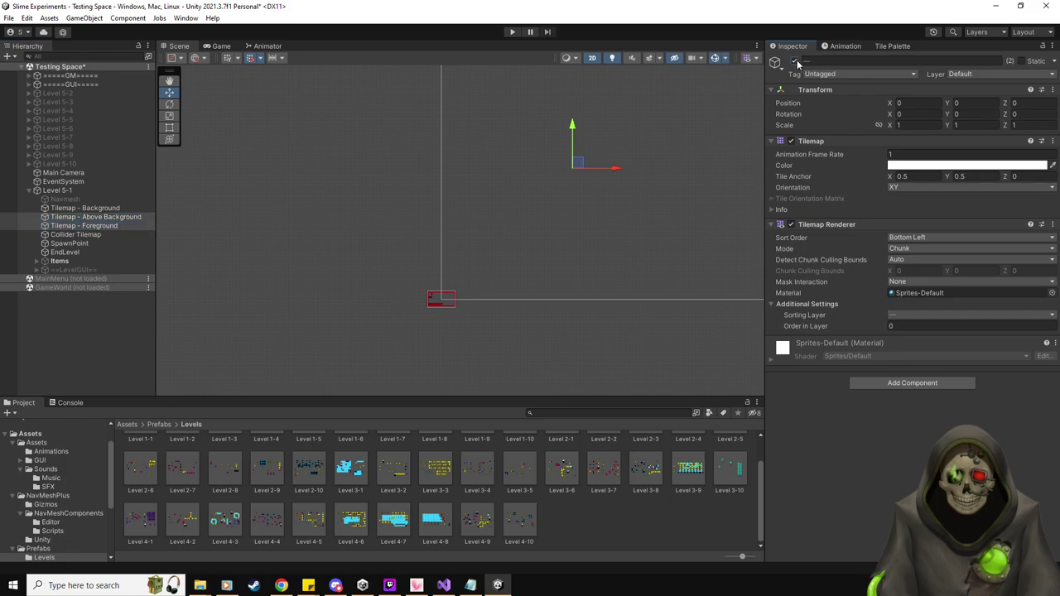
# Examine the transform of Level 5-1's SpawnPoint in relation to the parent level.
pyautogui.click(69, 192)
pyautogui.click(86, 244)
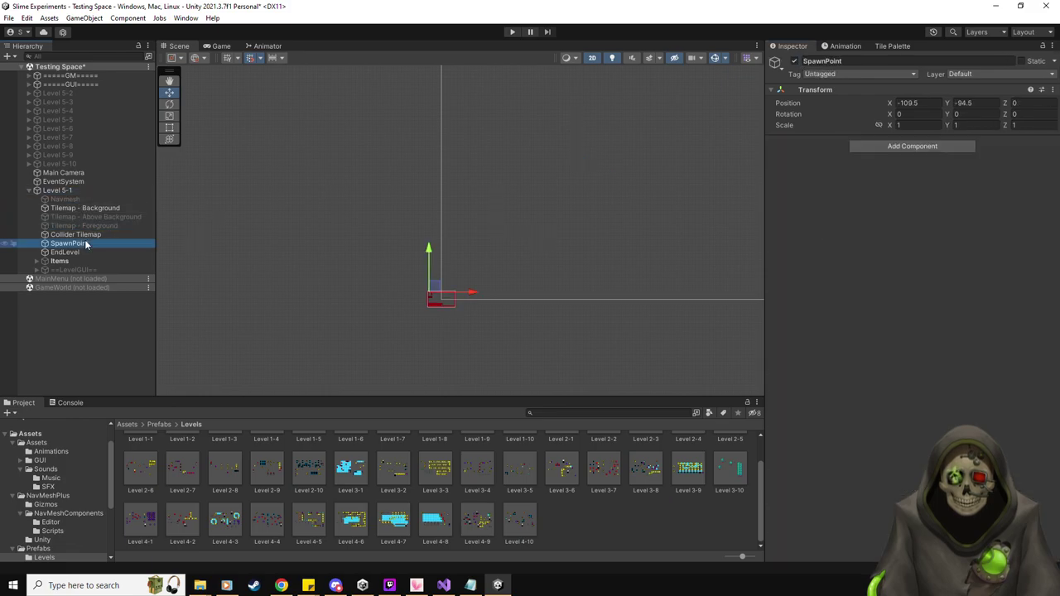
# Compare the transform positions of the SpawnPoint and EndLevel objects inside Level 5-1.
pyautogui.press('Down')
pyautogui.press('Up')
pyautogui.press('Down')
pyautogui.press('Up')
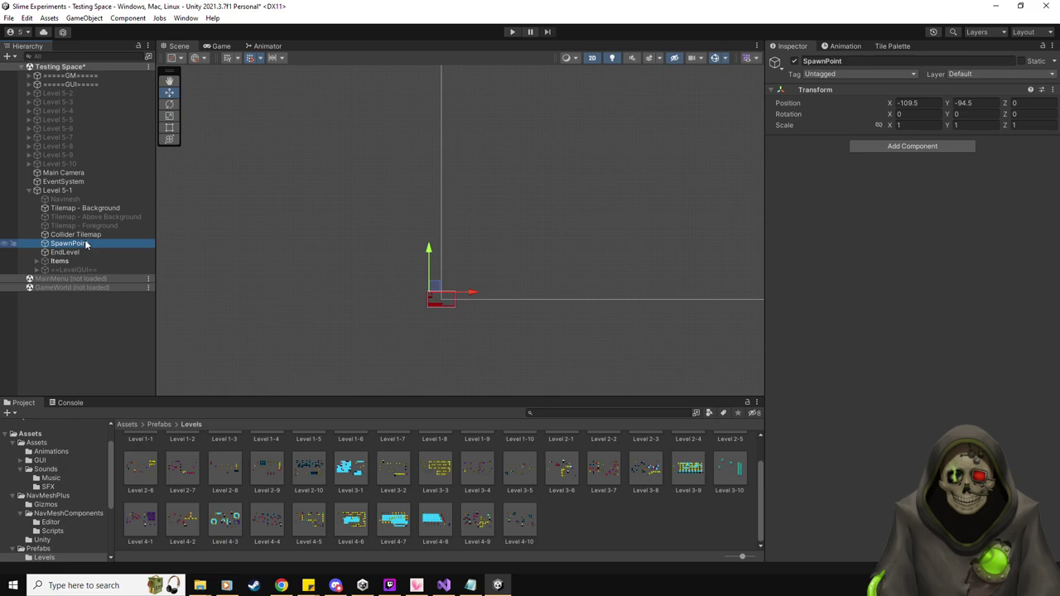
pyautogui.press('Up')
pyautogui.press('Down')
pyautogui.press('Down')
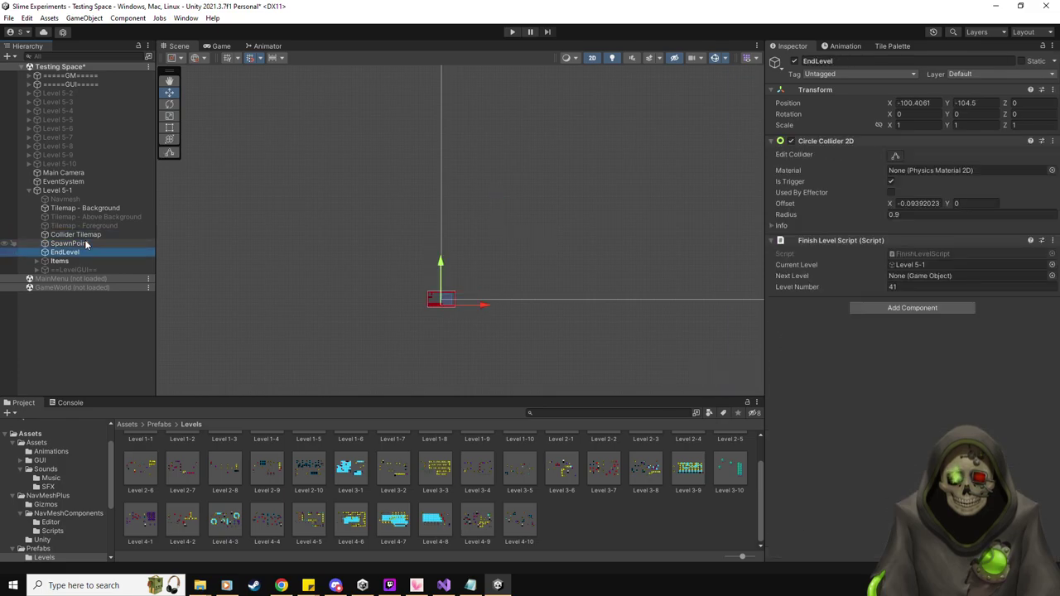
pyautogui.press('Down')
pyautogui.press('Up')
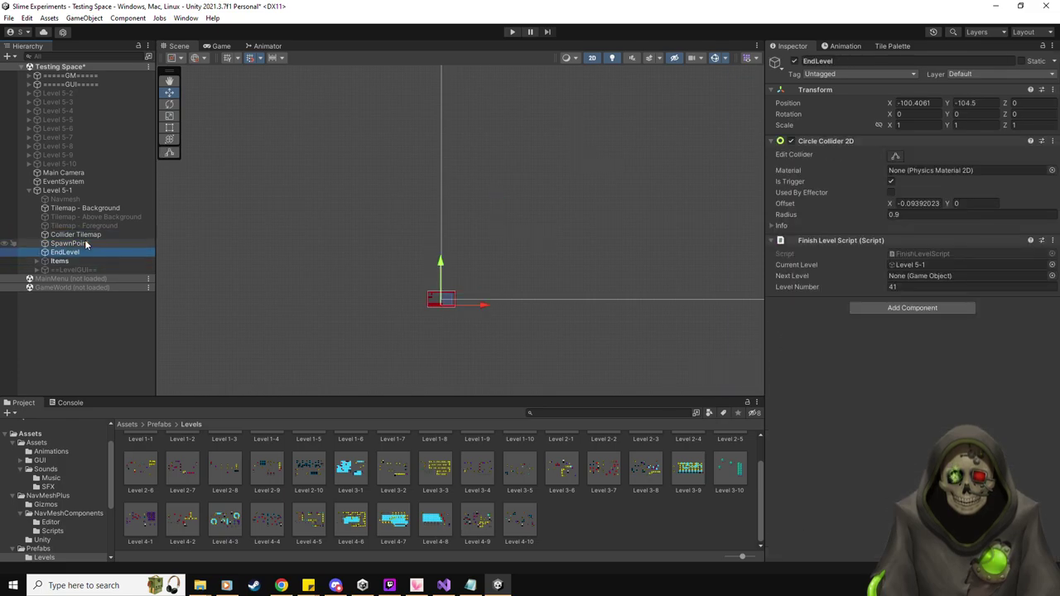
# Examine the Level 5-1 object's transform position and where its origin sits relative to the tilemap.
pyautogui.click(71, 191)
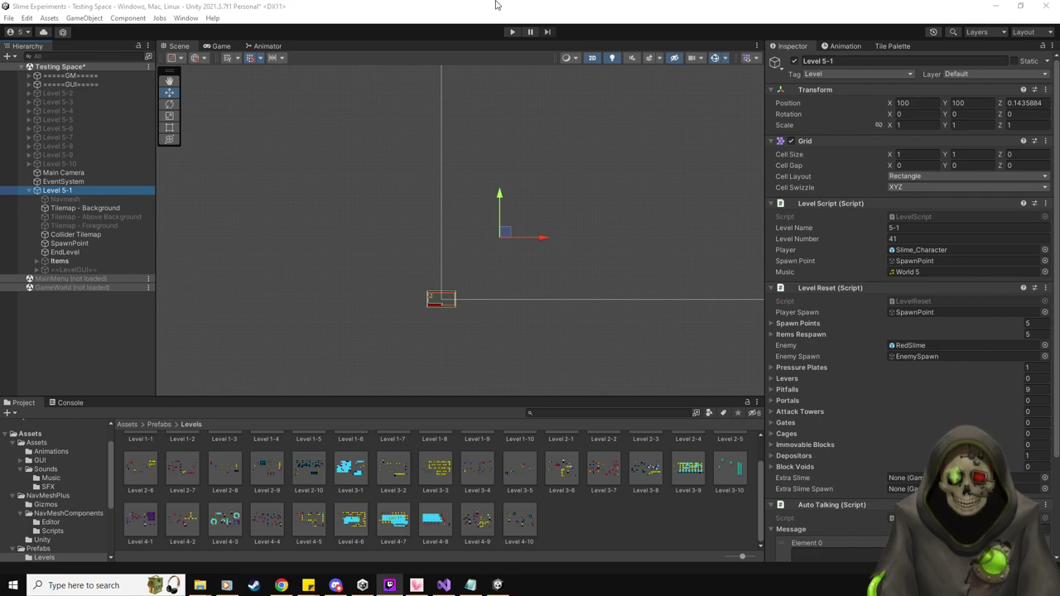
pyautogui.scroll(6, 524, 233)
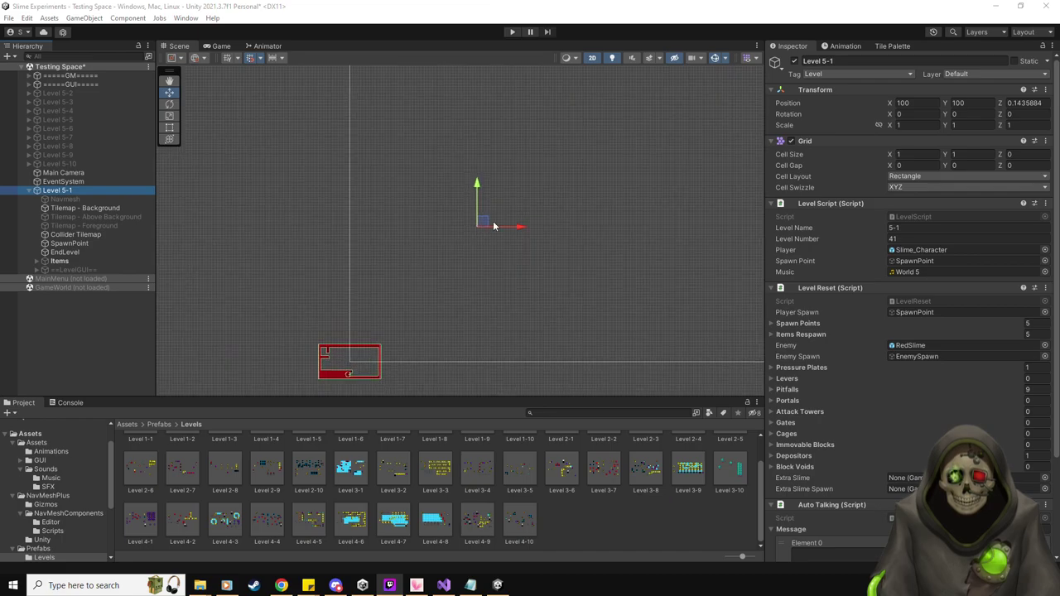
pyautogui.scroll(-4, 474, 231)
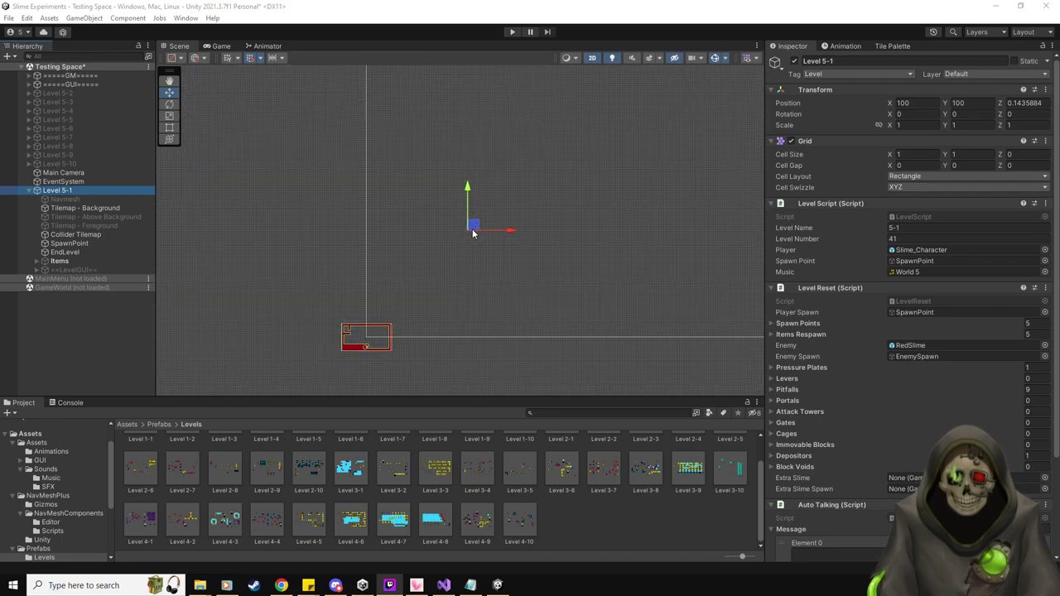
pyautogui.scroll(-3, 474, 234)
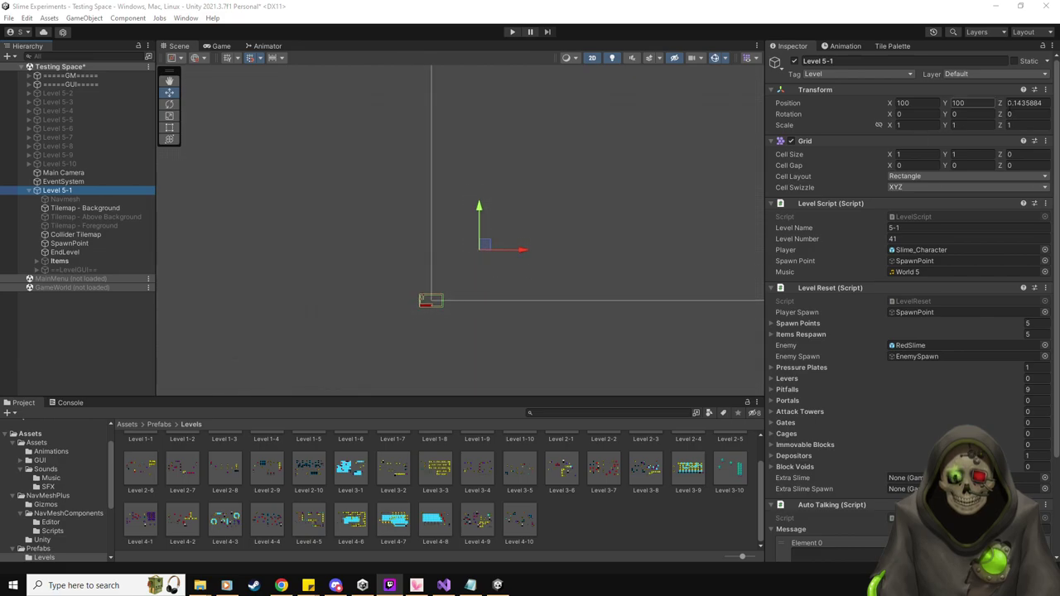
pyautogui.click(1025, 103)
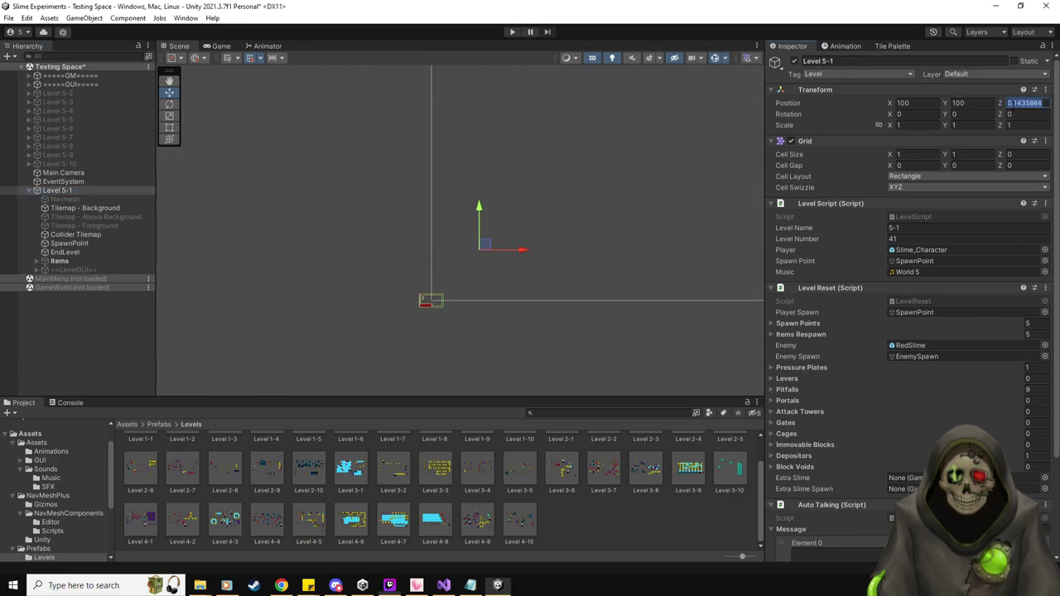
pyautogui.click(486, 295)
pyautogui.click(86, 199)
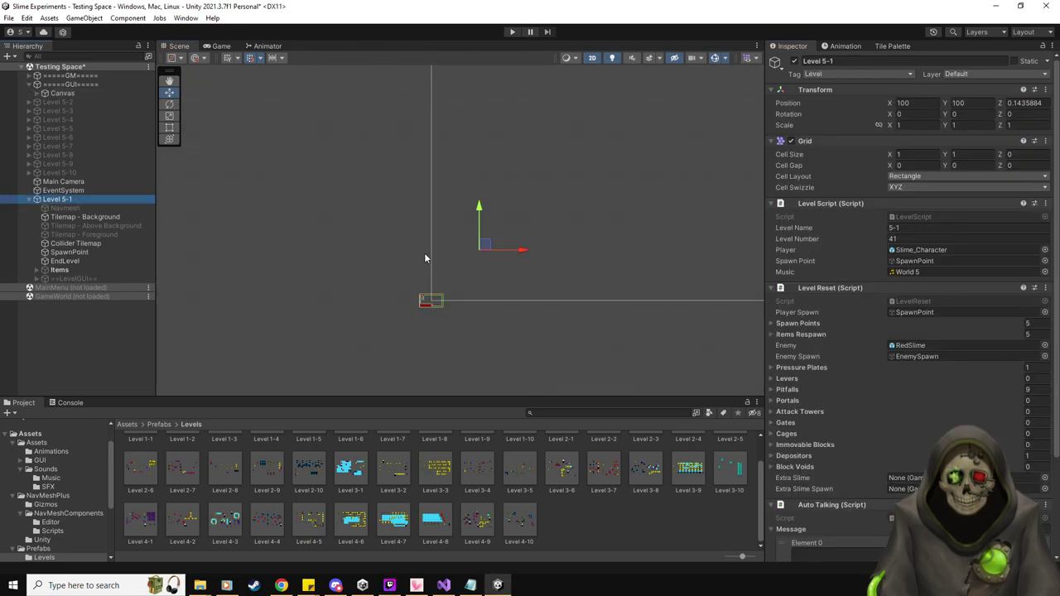
# Place the Level 4-10 prefab in the Testing Space scene, between Level 5-10 and Main Camera in the hierarchy.
pyautogui.moveTo(517, 518)
pyautogui.mouseDown()
pyautogui.moveTo(227, 251)
pyautogui.moveTo(92, 180)
pyautogui.mouseUp()
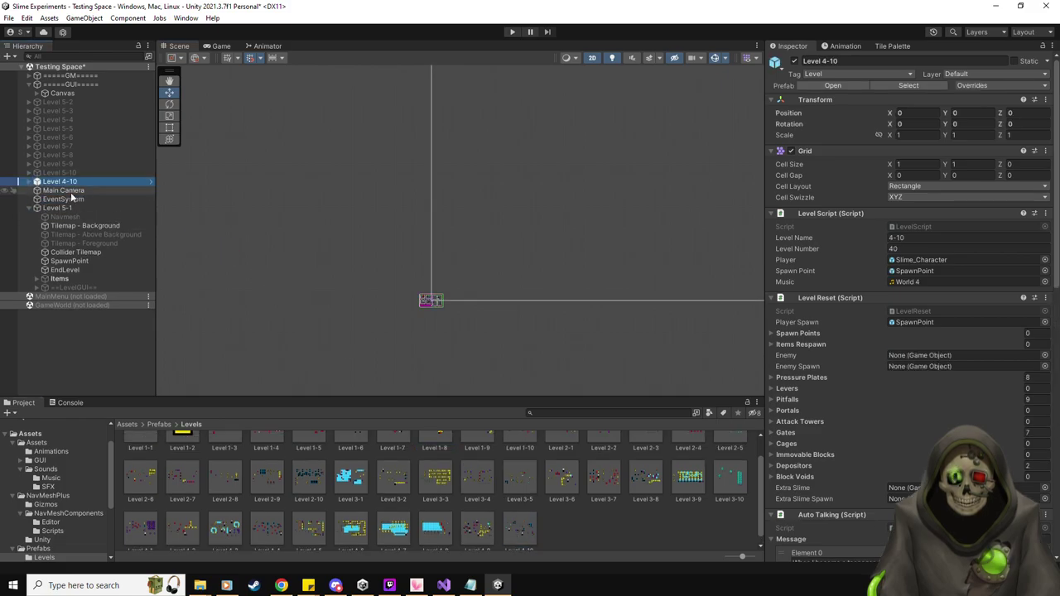
pyautogui.click(29, 182)
pyautogui.click(29, 182)
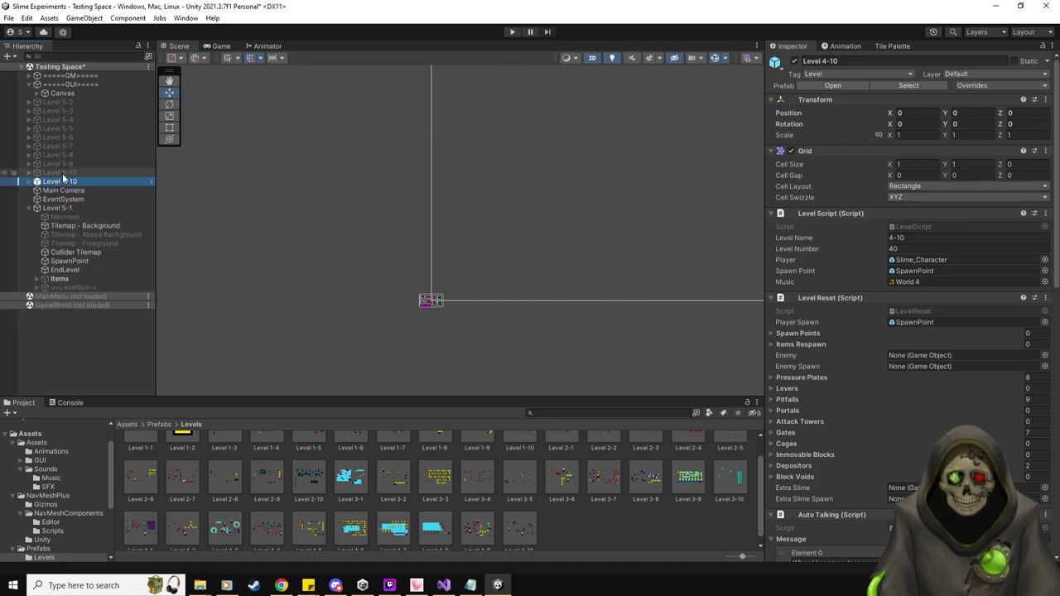
pyautogui.click(70, 174)
pyautogui.click(70, 181)
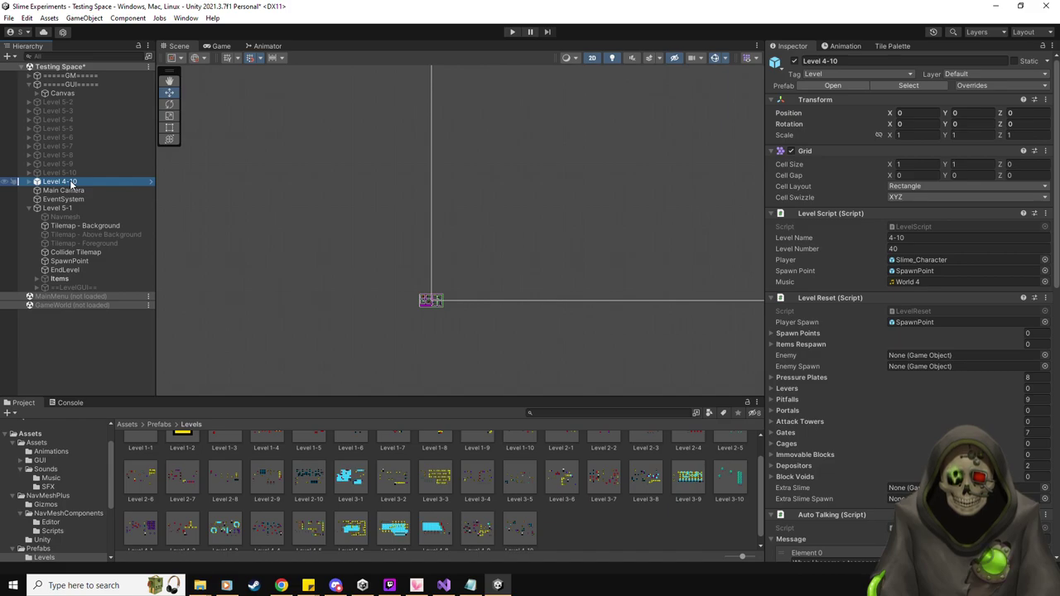
pyautogui.click(29, 85)
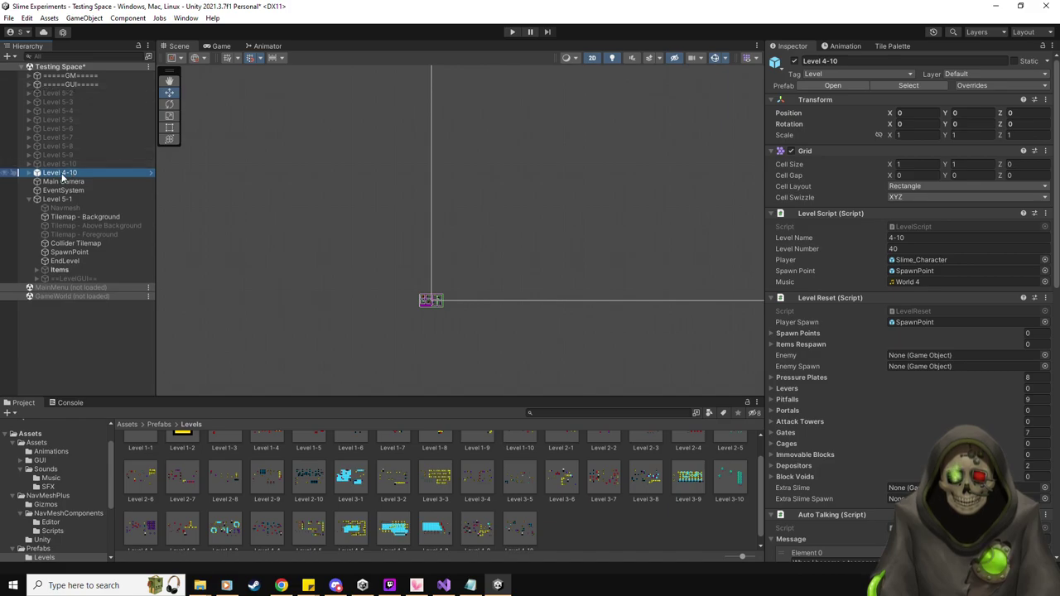
# Compare the transform and script settings of the Level 4-10 and Level 5-1 objects.
pyautogui.click(70, 200)
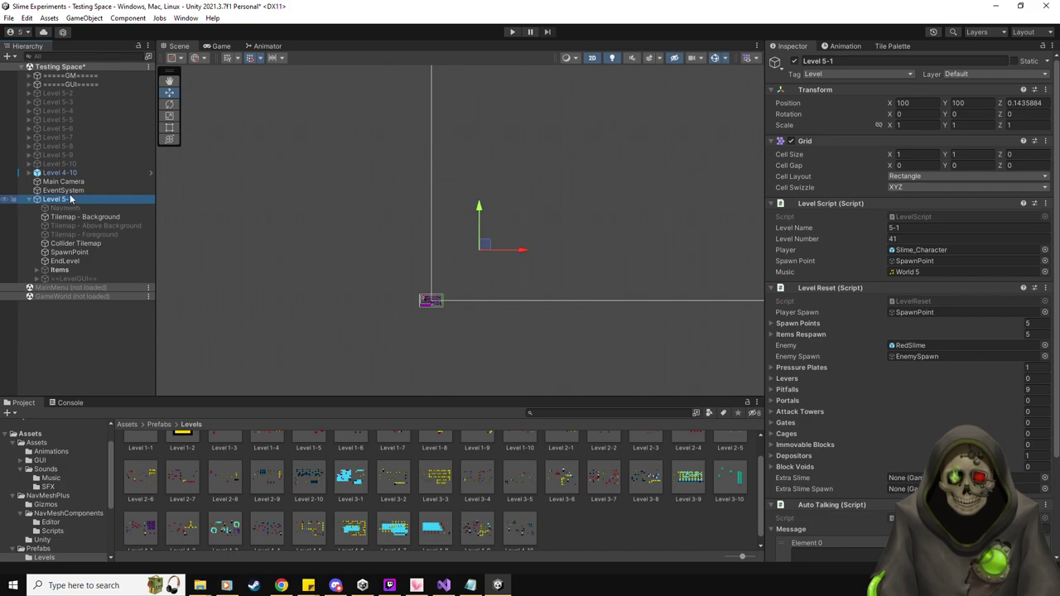
pyautogui.click(70, 174)
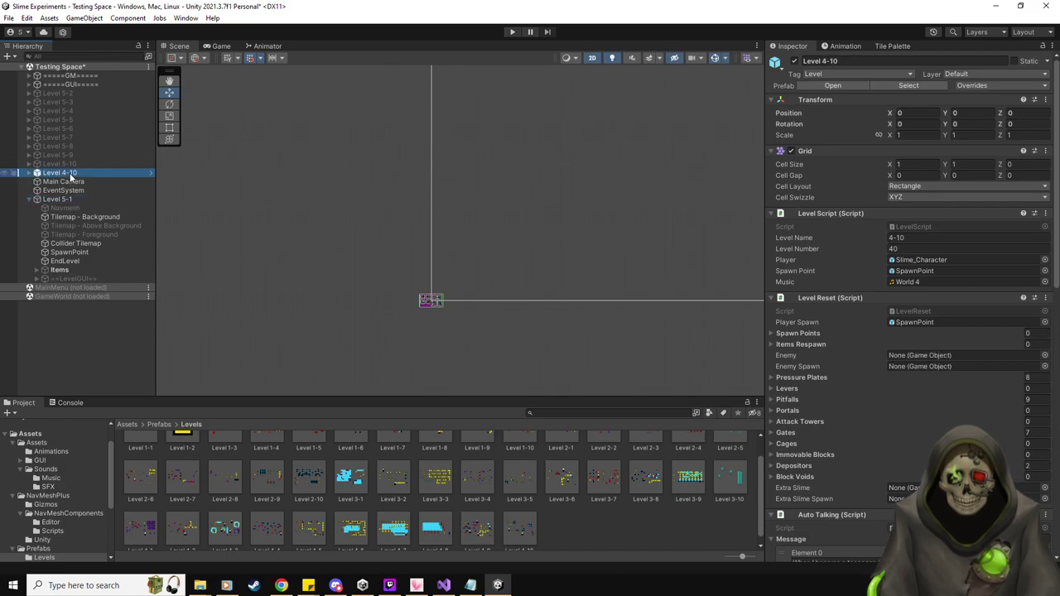
pyautogui.click(62, 200)
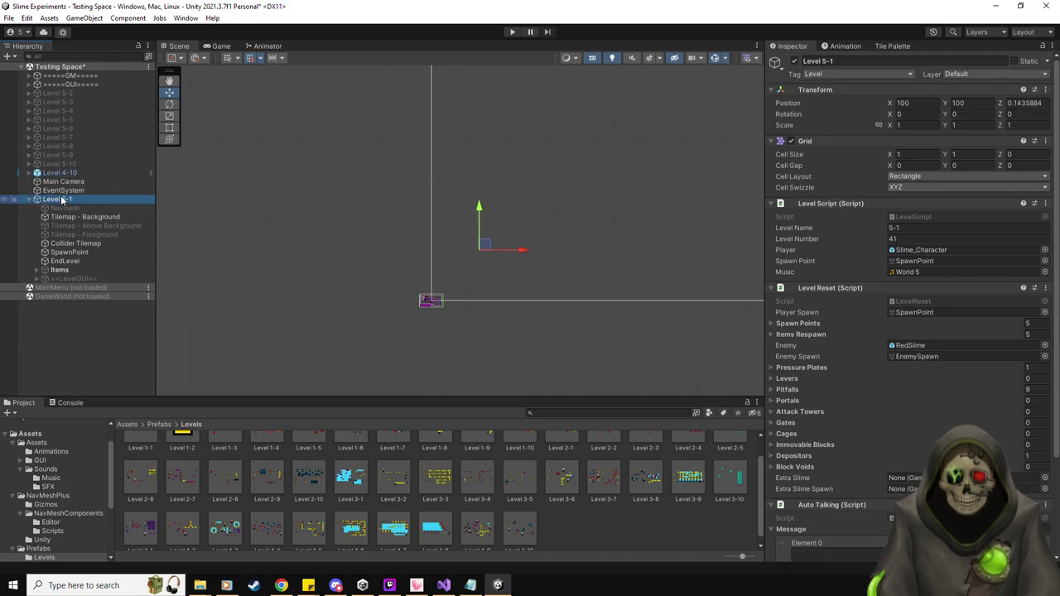
pyautogui.click(70, 173)
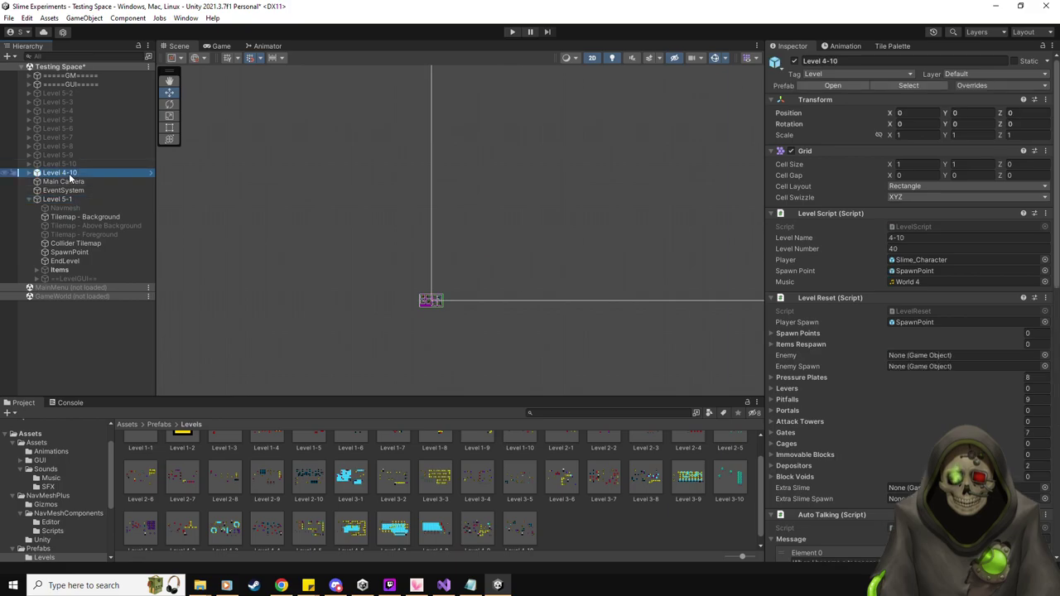
pyautogui.click(75, 199)
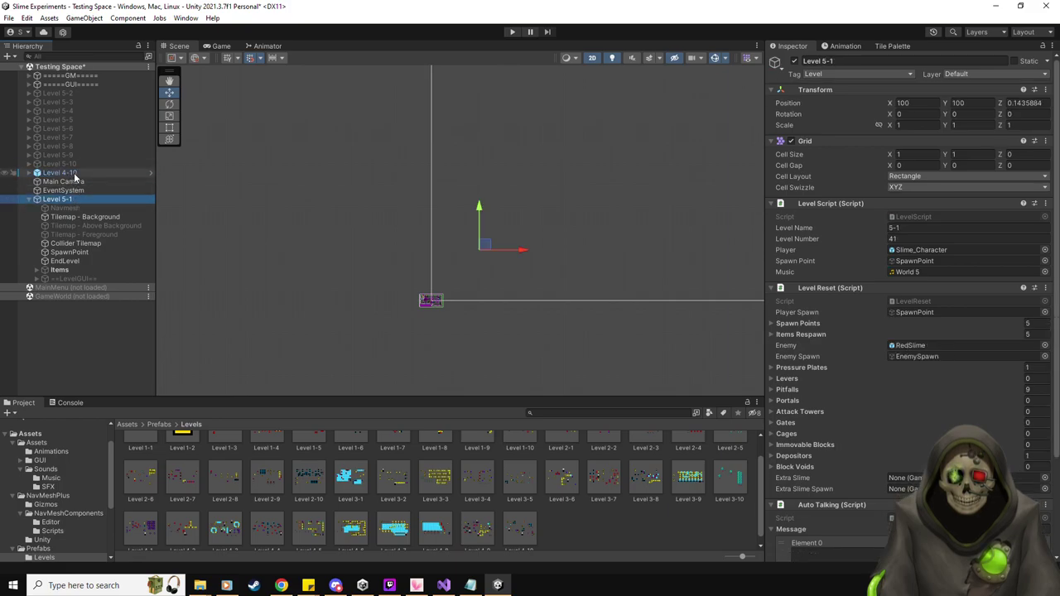
pyautogui.click(74, 173)
pyautogui.click(71, 201)
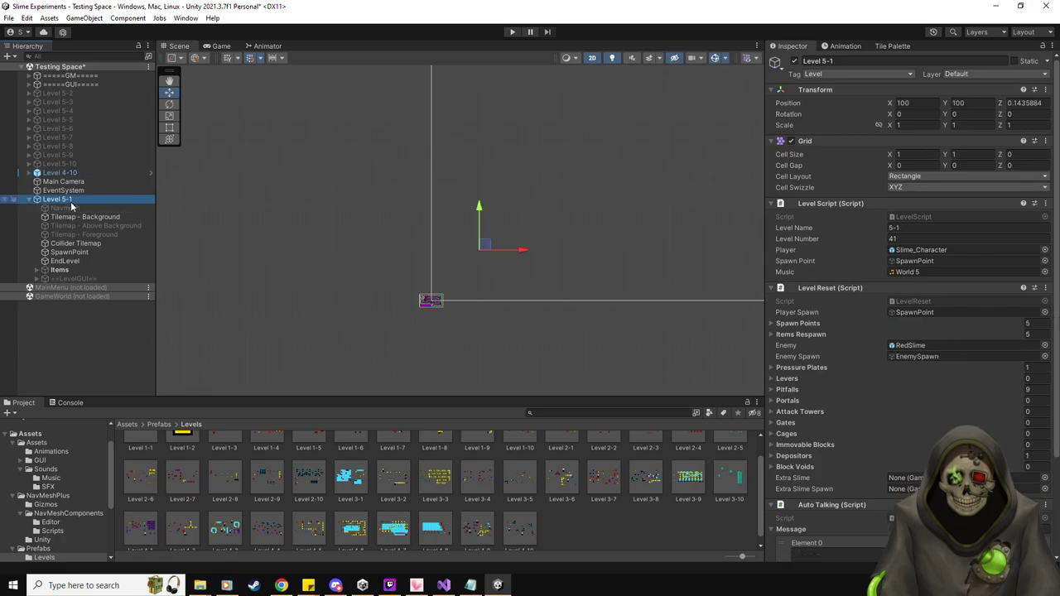
pyautogui.scroll(-5, 868, 433)
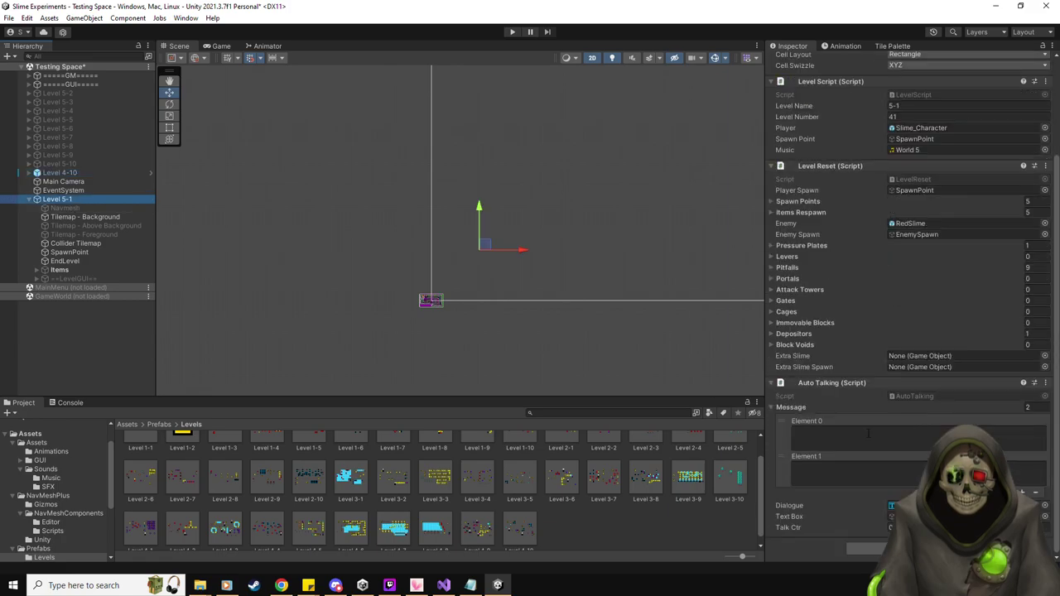
pyautogui.scroll(5, 868, 433)
# Delete the Level 4-10 prefab instance from the scene.
pyautogui.click(76, 173)
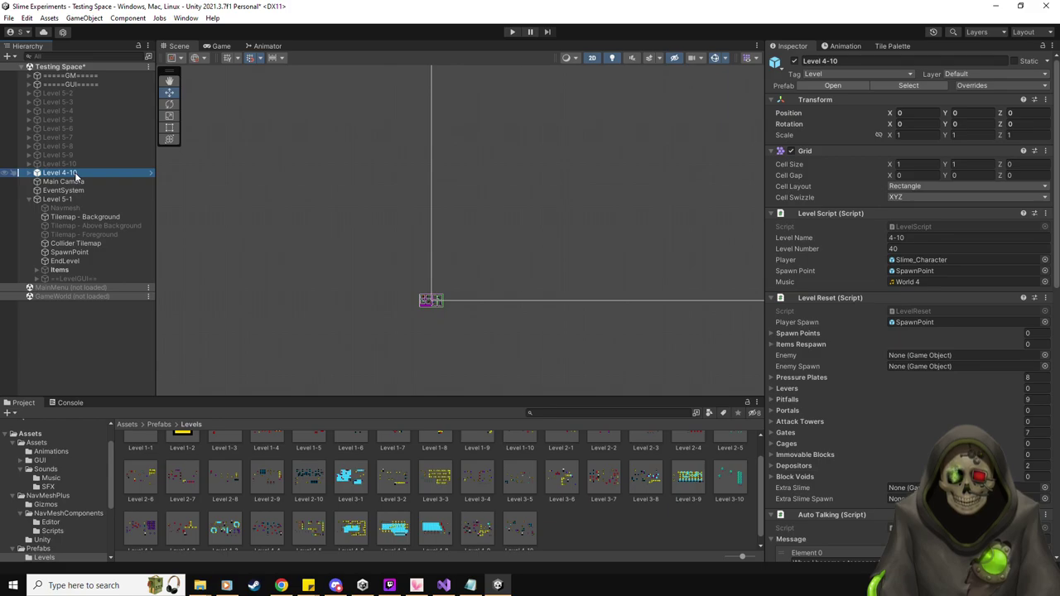
pyautogui.press('Delete')
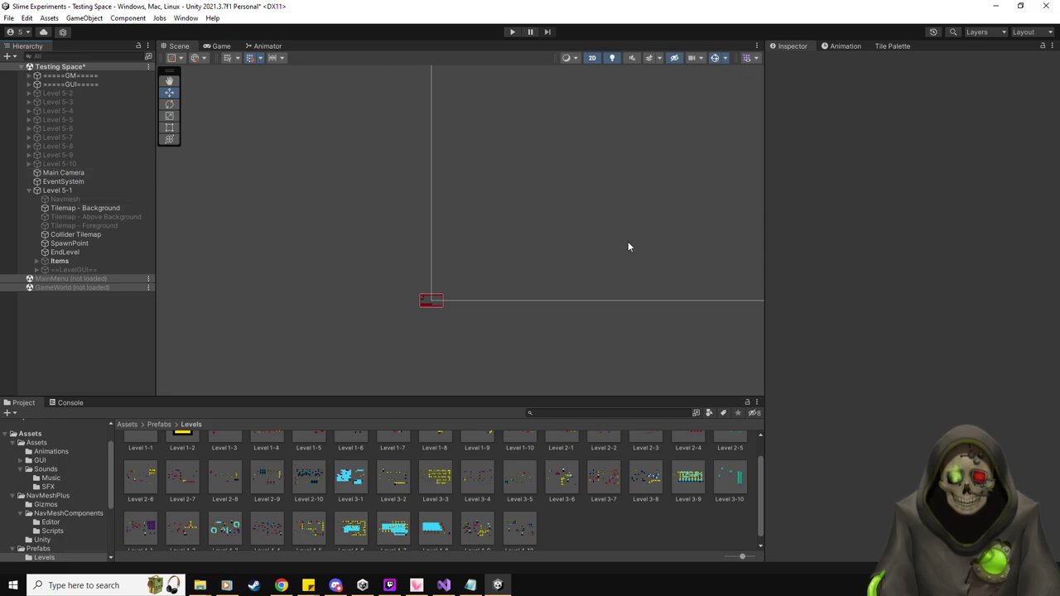
# Examine Level 5-1's origin in the scene and its script components, collapsing the Auto Talking message list.
pyautogui.scroll(2, 596, 301)
pyautogui.scroll(3, 452, 323)
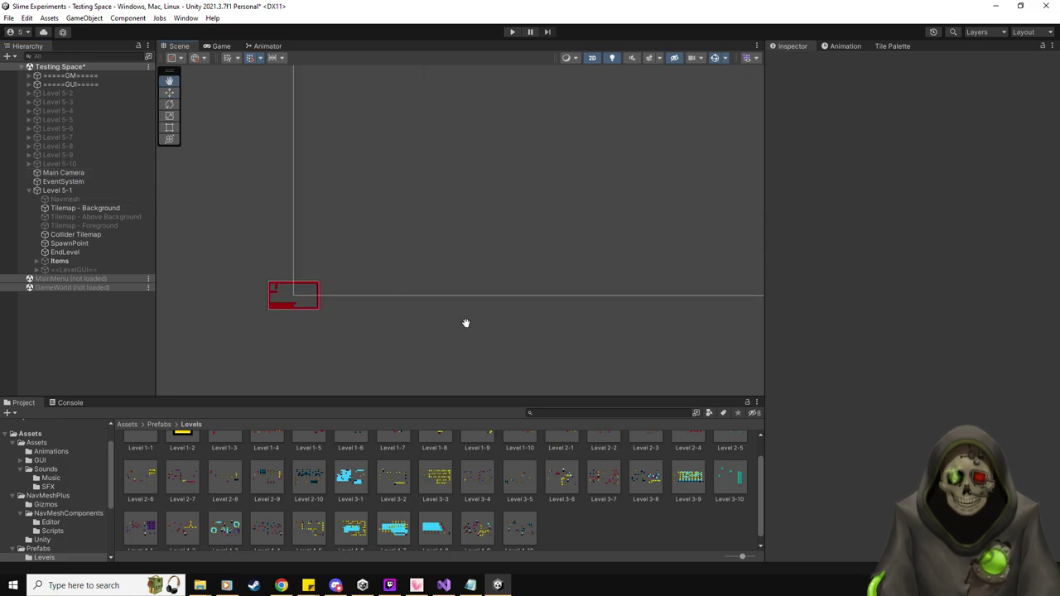
pyautogui.moveTo(465, 323); pyautogui.dragTo(584, 321)
pyautogui.press('w')
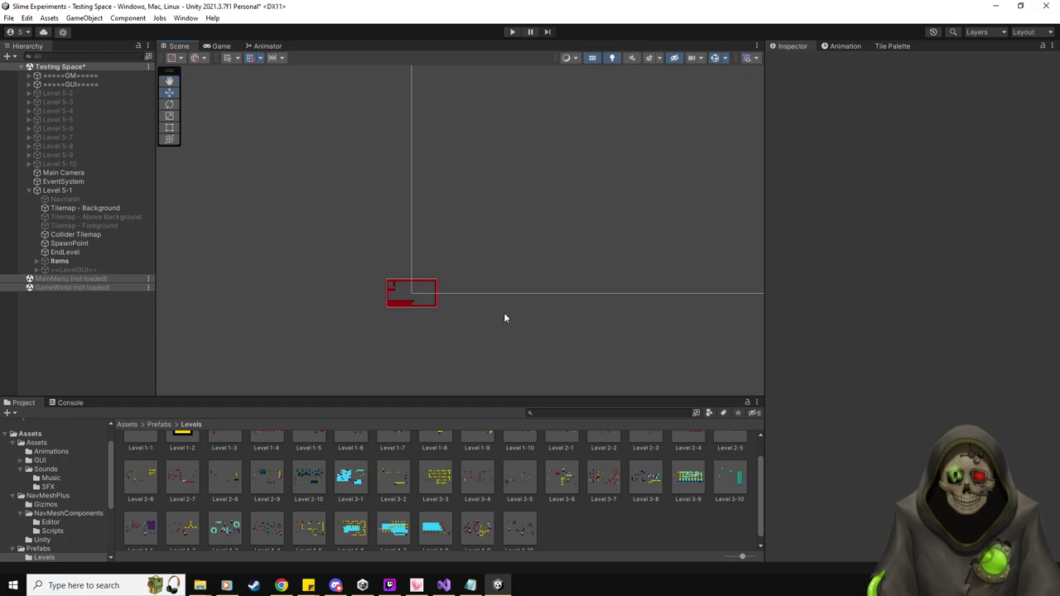
pyautogui.doubleClick(58, 190)
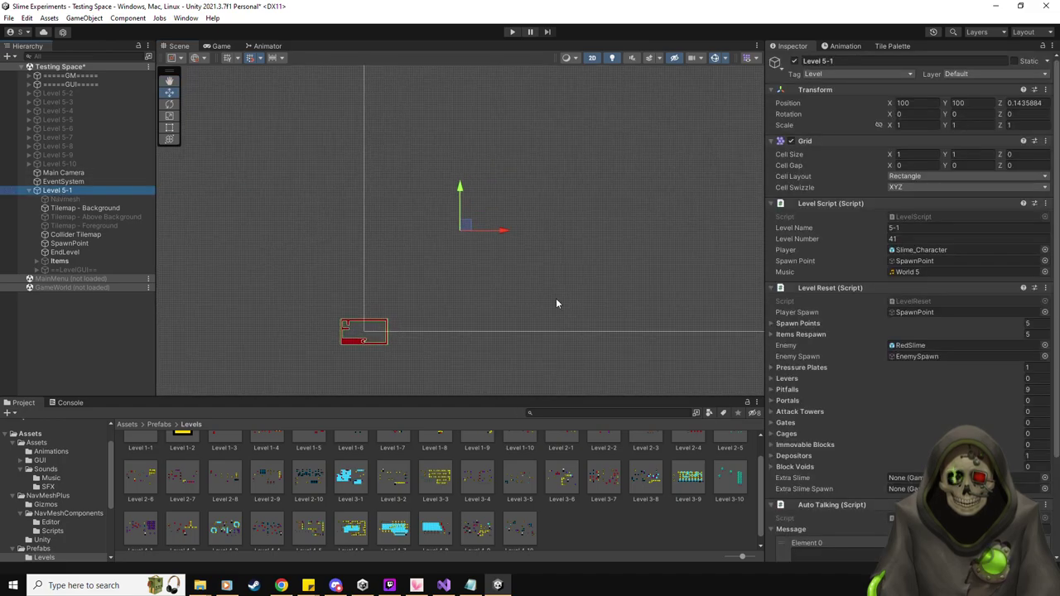
pyautogui.scroll(-4, 916, 365)
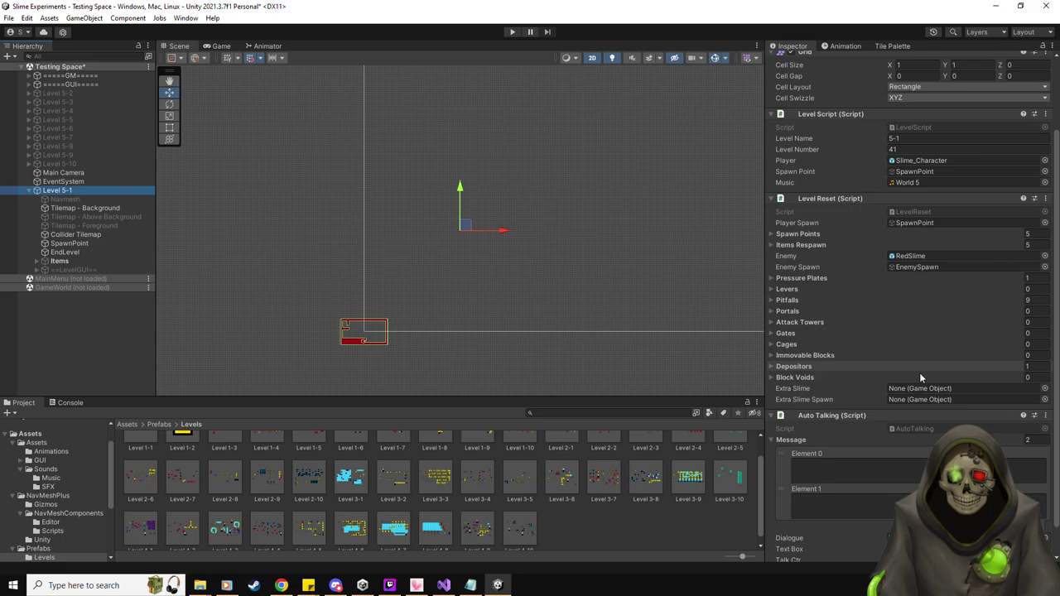
pyautogui.click(823, 405)
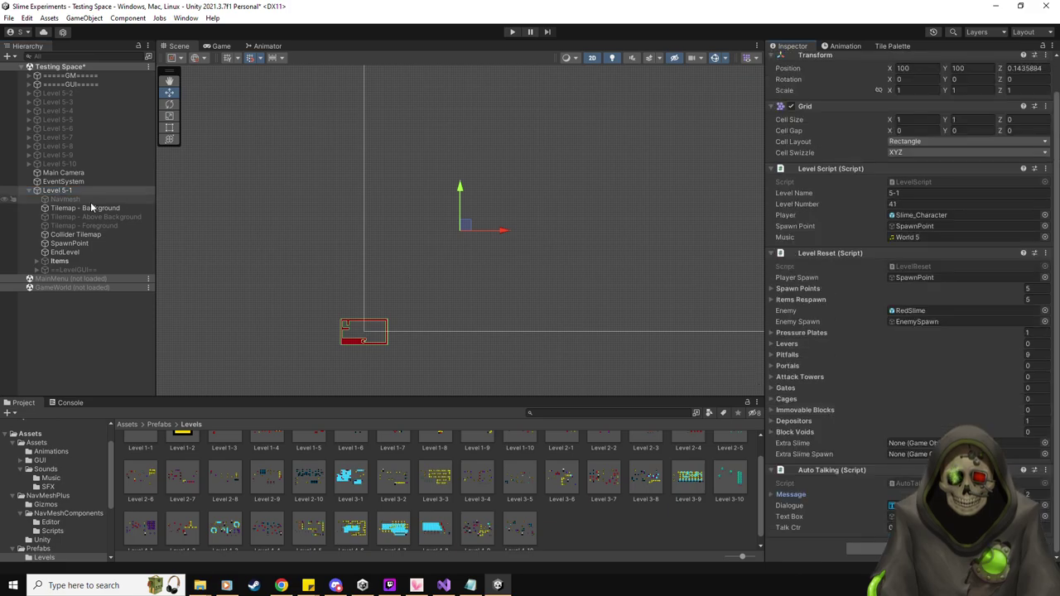
# Deactivate Tilemap - Background and the objects from Collider Tilemap through Items inside Level 5-1.
pyautogui.click(91, 209)
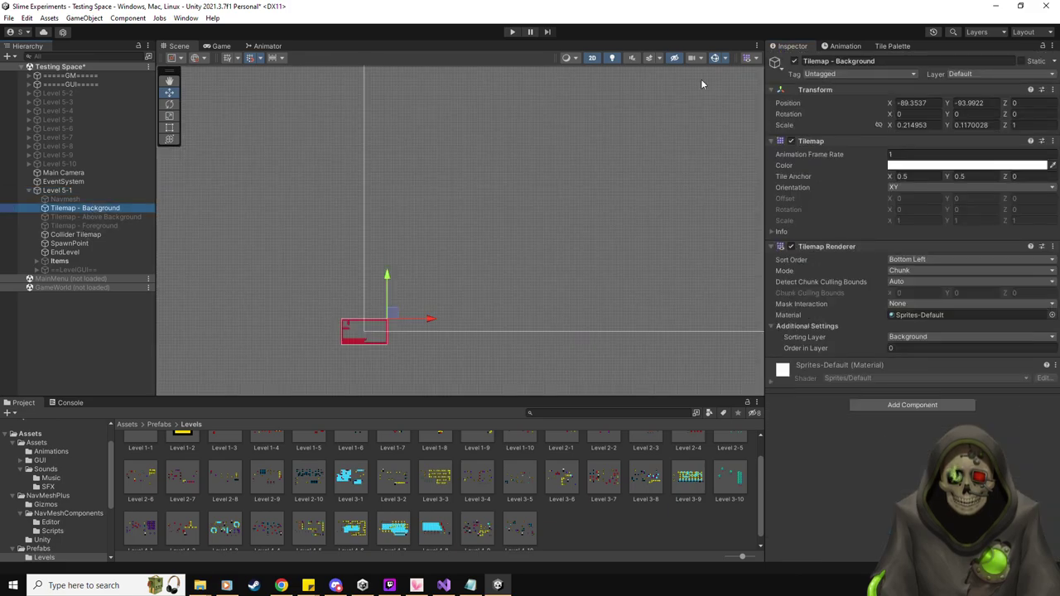
pyautogui.click(796, 61)
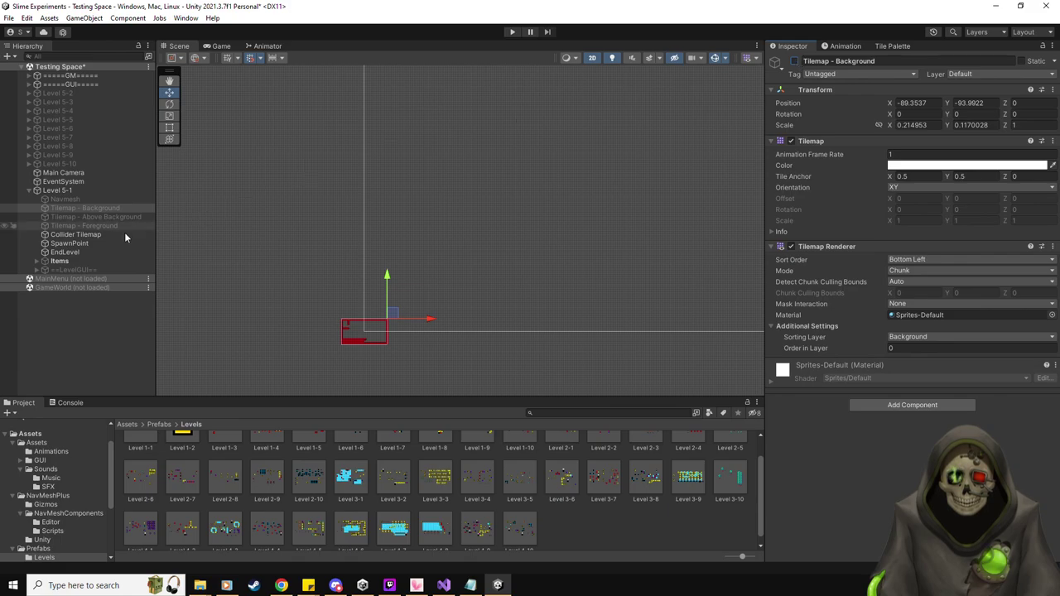
pyautogui.click(99, 235)
pyautogui.keyDown('shift'); pyautogui.click(76, 261); pyautogui.keyUp('shift')
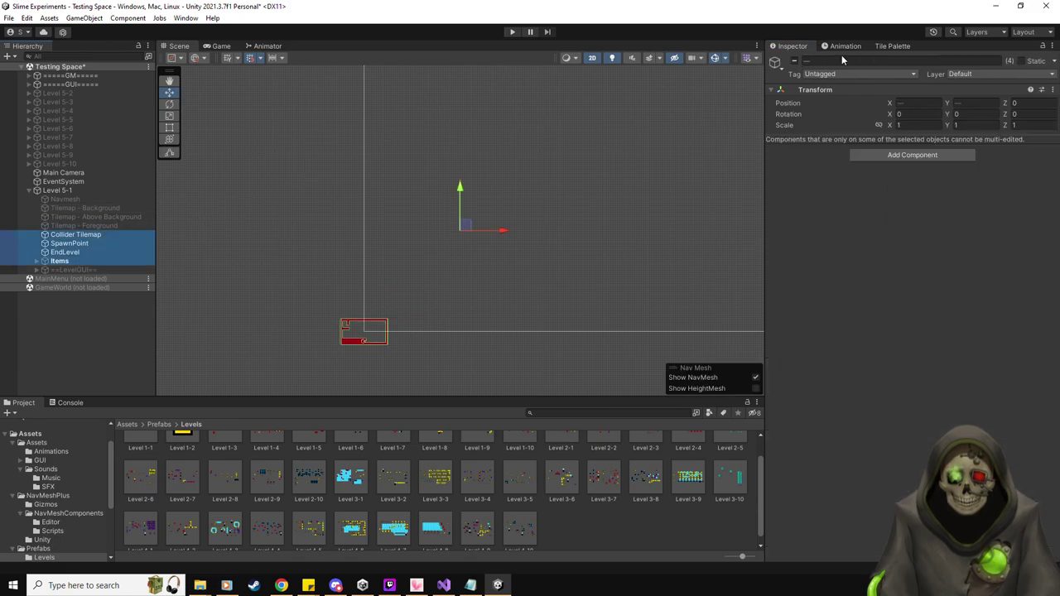
pyautogui.click(793, 63)
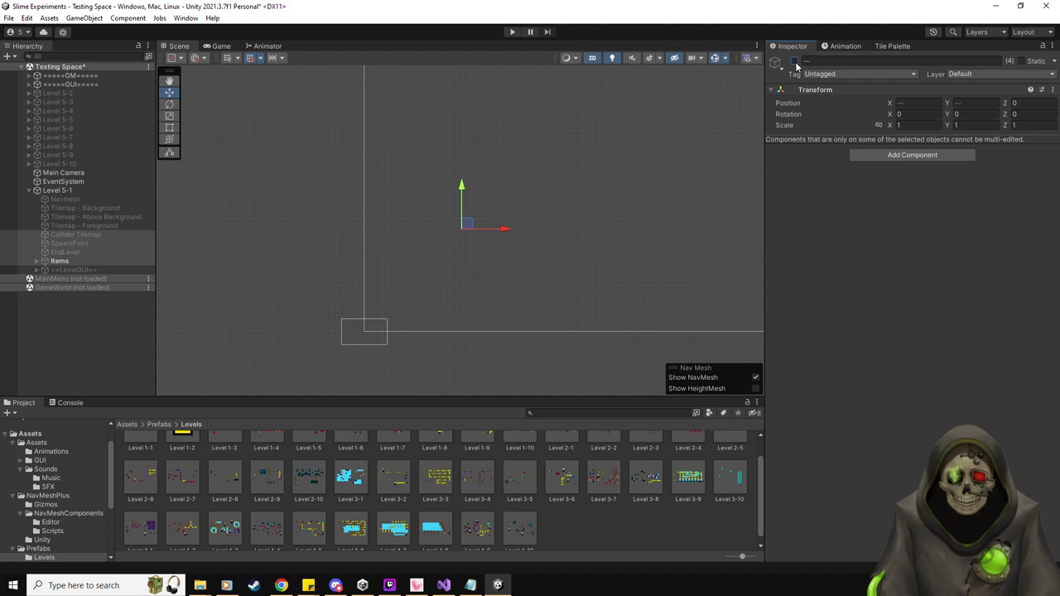
# Activate all Level 5-1 child objects from Navmesh through Items together.
pyautogui.click(61, 190)
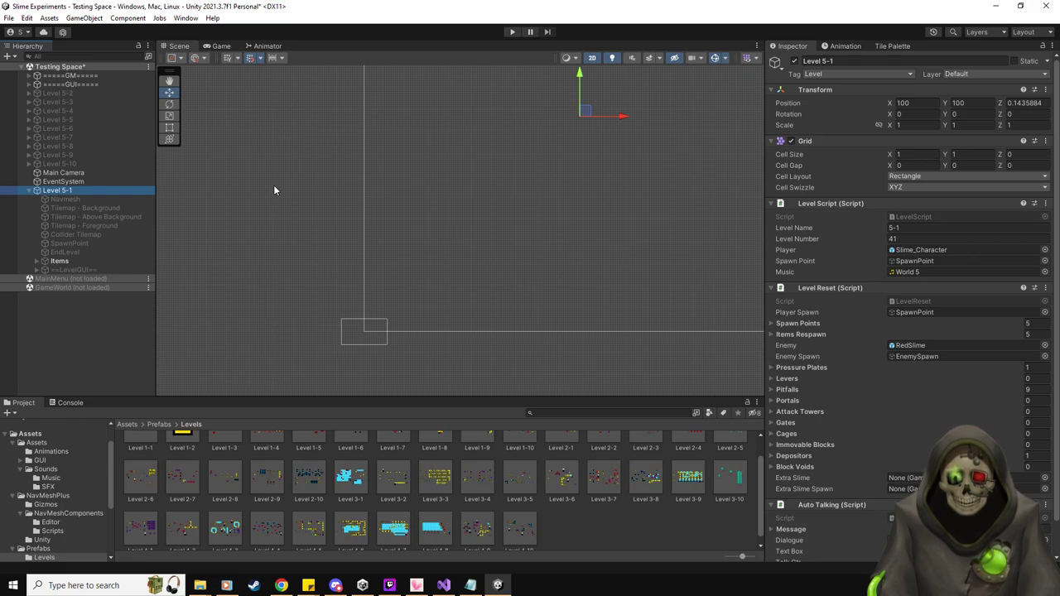
pyautogui.click(75, 199)
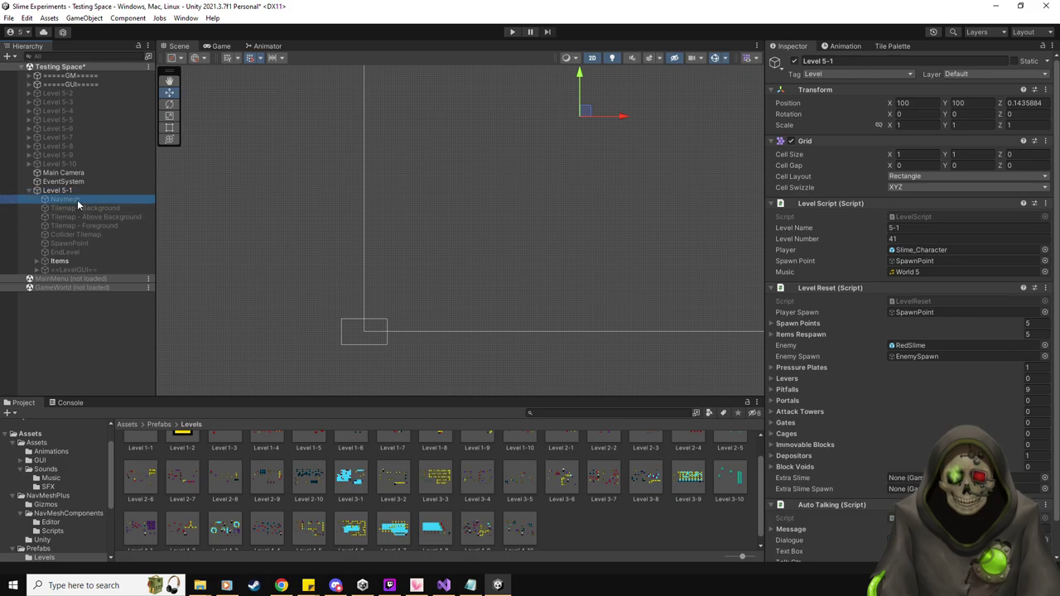
pyautogui.click(72, 190)
pyautogui.click(74, 200)
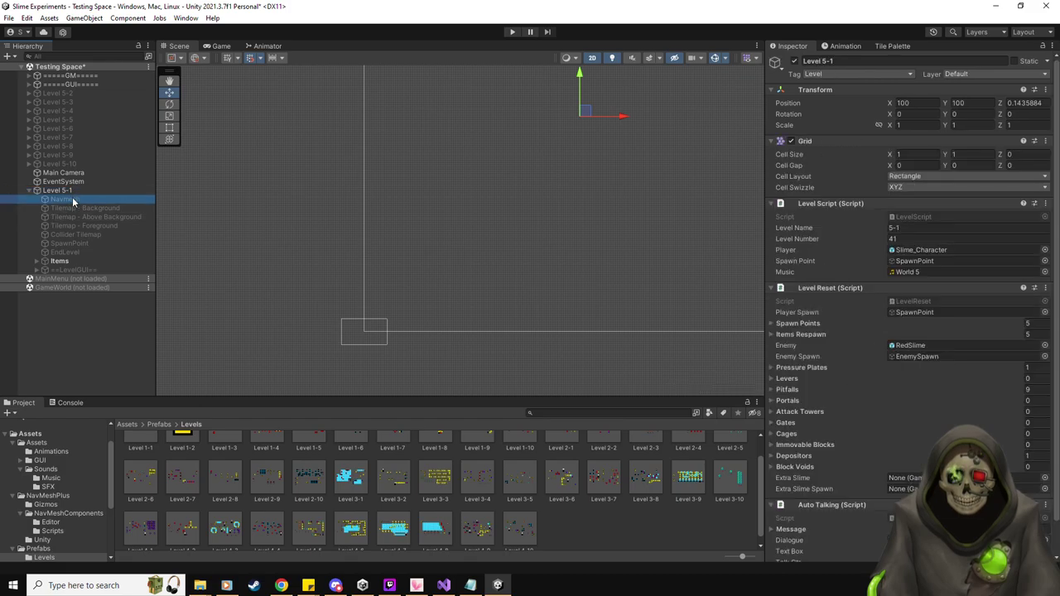
pyautogui.keyDown('shift'); pyautogui.click(71, 262); pyautogui.keyUp('shift')
pyautogui.click(795, 61)
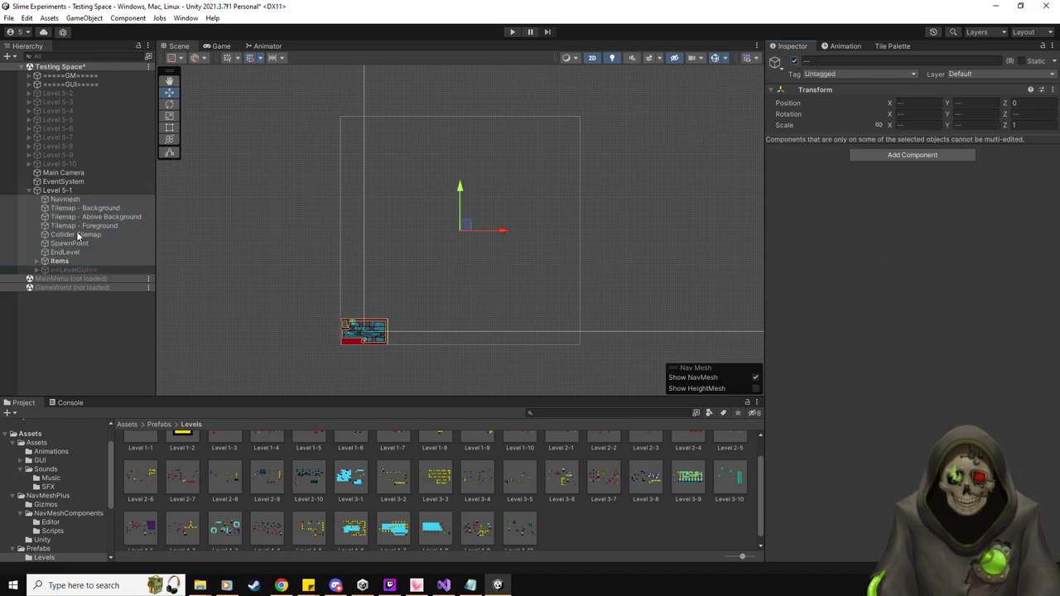
# Examine Level 5-1's origin point in the scene, up close and against the surrounding grid.
pyautogui.click(72, 190)
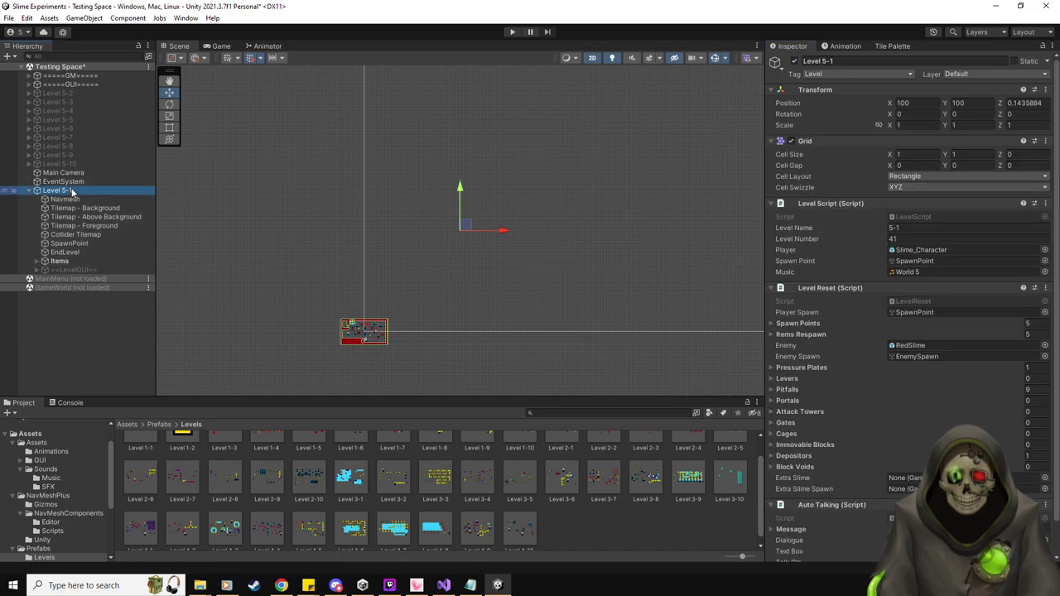
pyautogui.press('f')
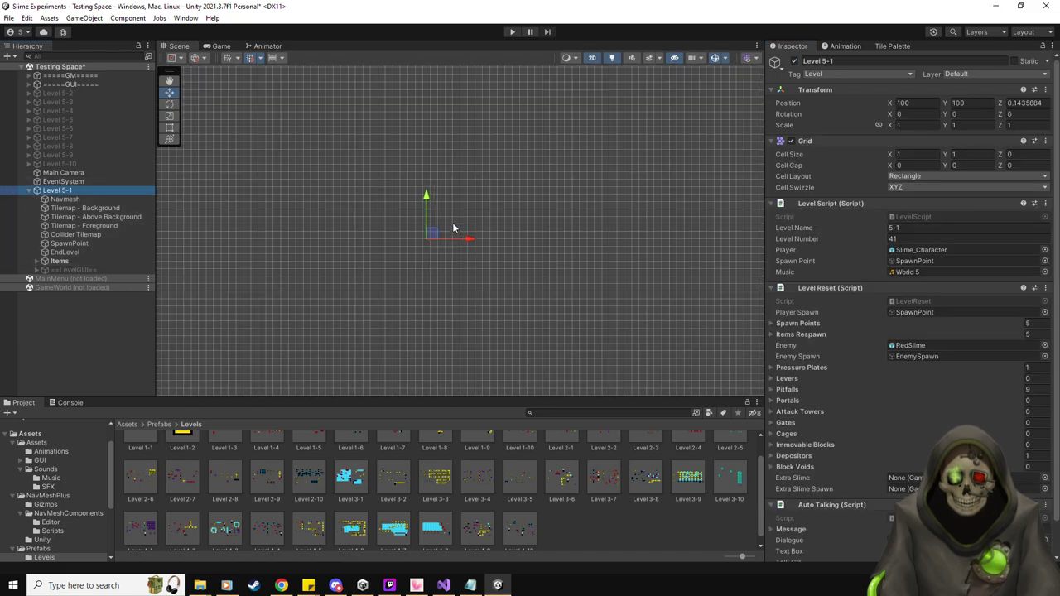
pyautogui.scroll(3, 426, 251)
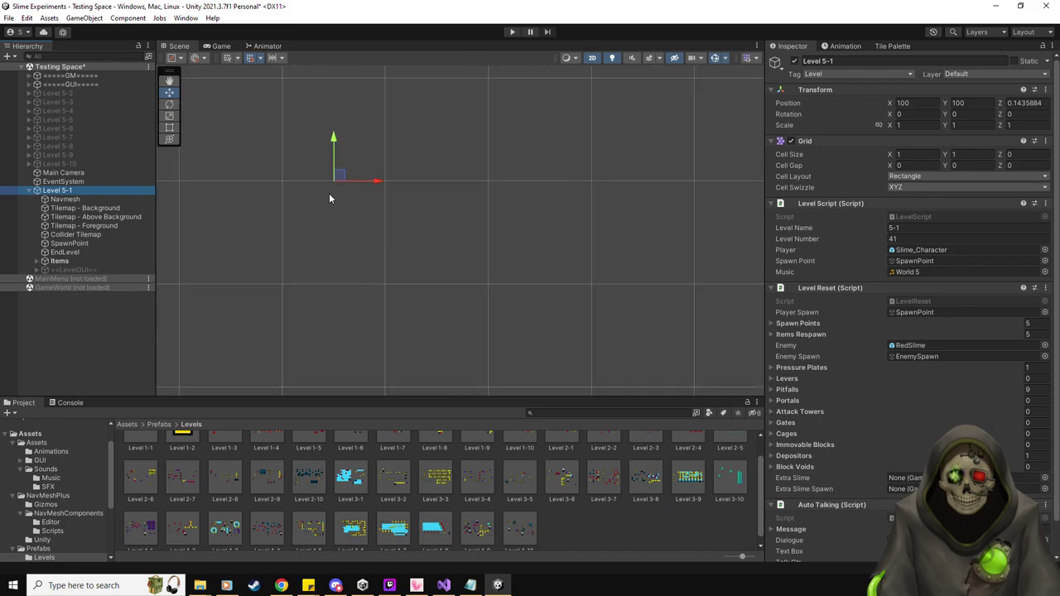
pyautogui.scroll(-1, 339, 180)
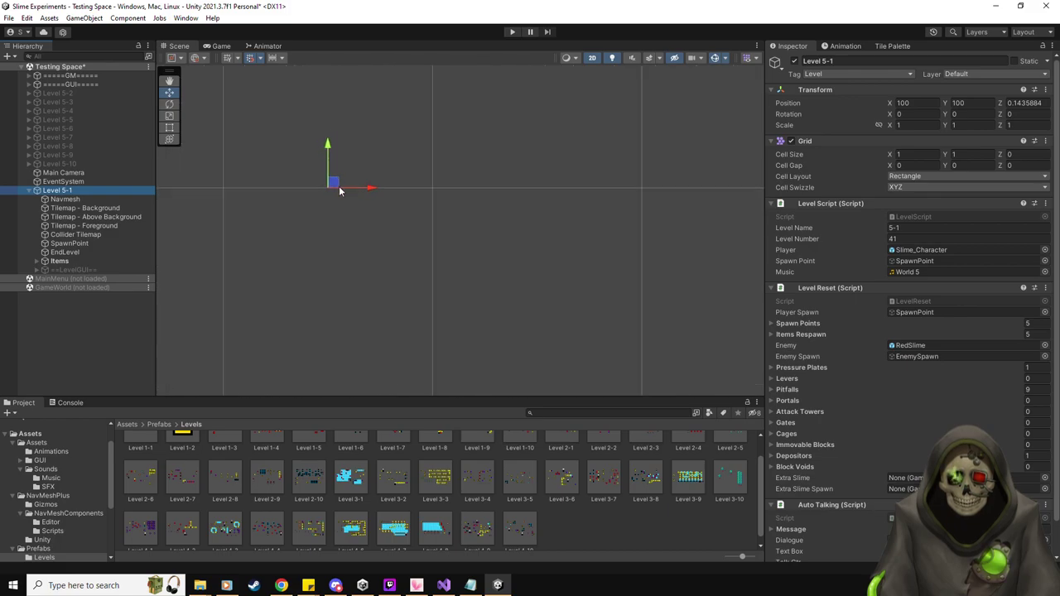
pyautogui.scroll(-4, 339, 186)
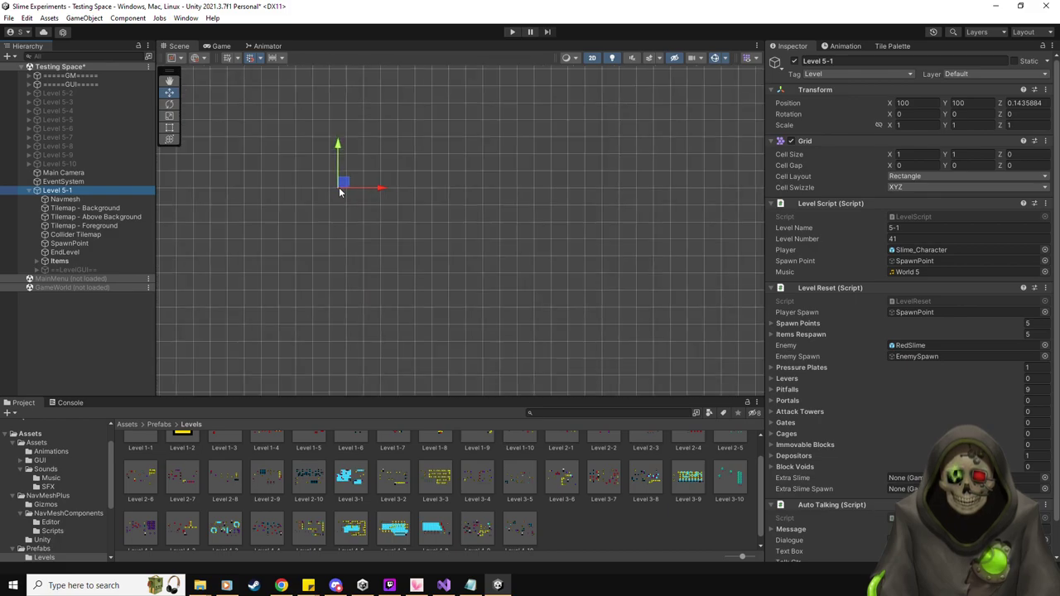
# Activate the ==LevelGUI== object and check Level 5-1's origin in the scene with it enabled.
pyautogui.click(82, 270)
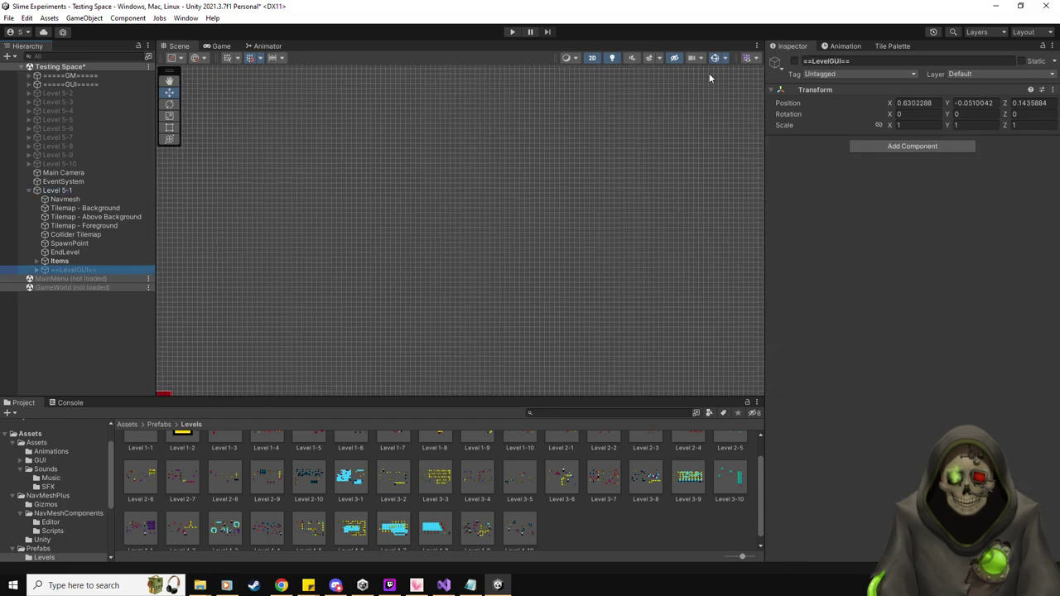
pyautogui.scroll(-5, 463, 199)
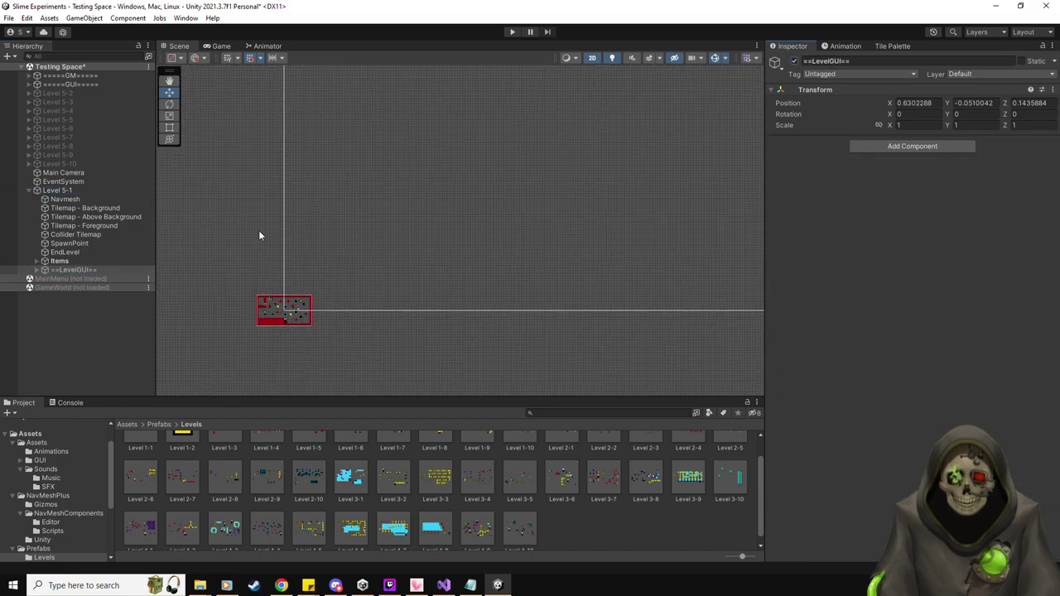
pyautogui.click(58, 190)
pyautogui.scroll(-2, 475, 278)
pyautogui.scroll(-4, 481, 254)
pyautogui.scroll(3, 513, 226)
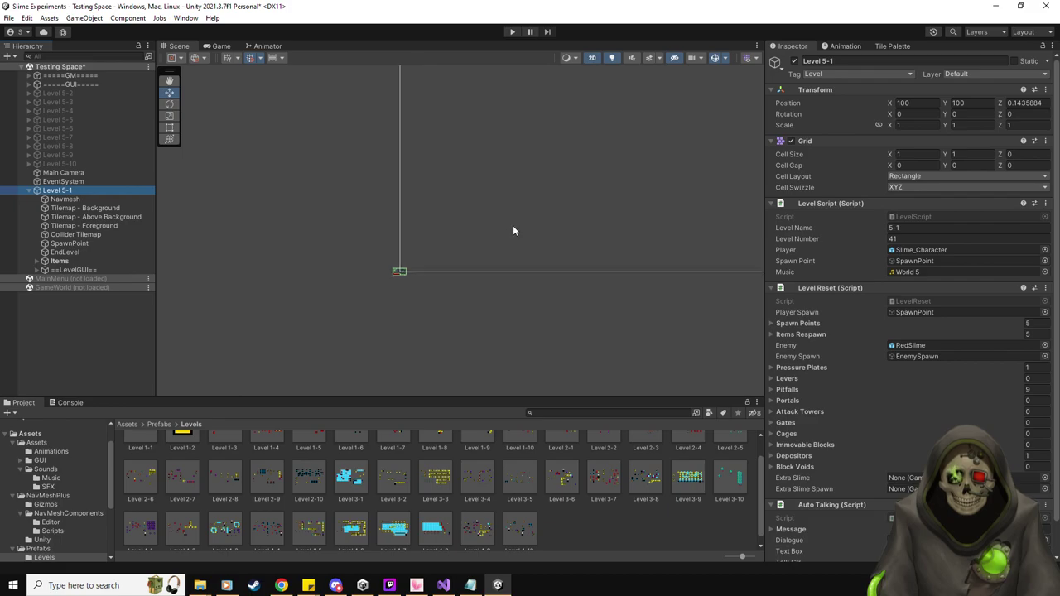
pyautogui.scroll(2, 513, 230)
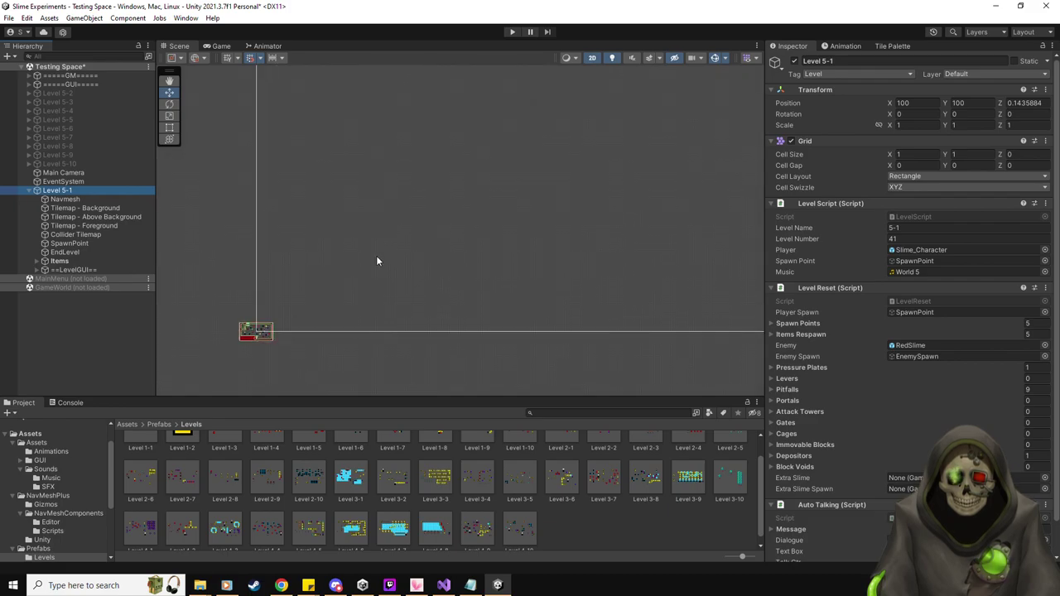
# Deactivate the ==LevelGUI== object and reselect Level 5-1 for another look at its origin.
pyautogui.click(79, 270)
pyautogui.click(58, 191)
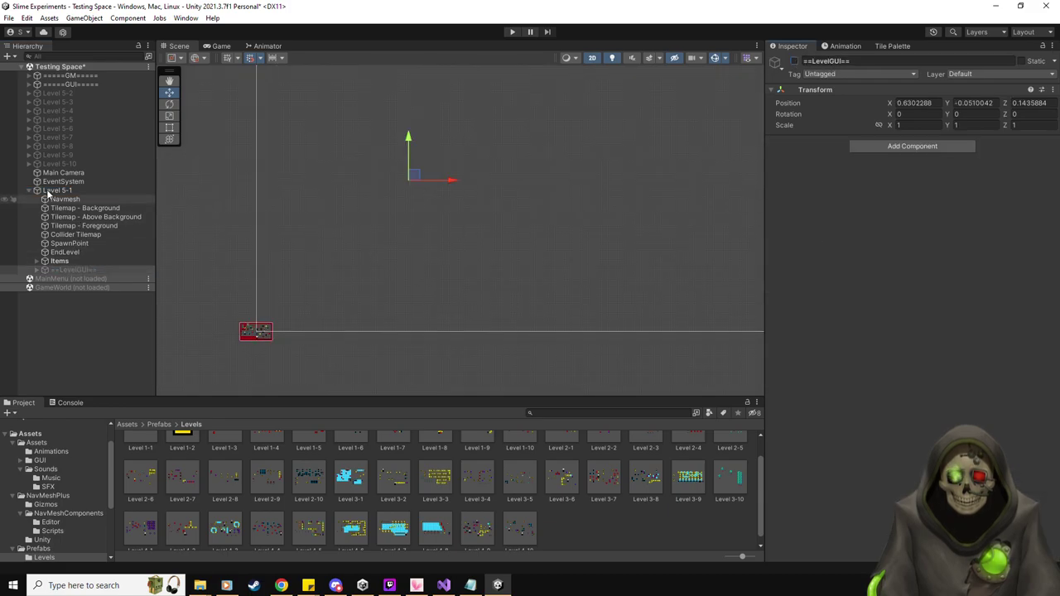
pyautogui.moveTo(386, 233); pyautogui.dragTo(530, 210, button='middle')
pyautogui.scroll(2, 475, 223)
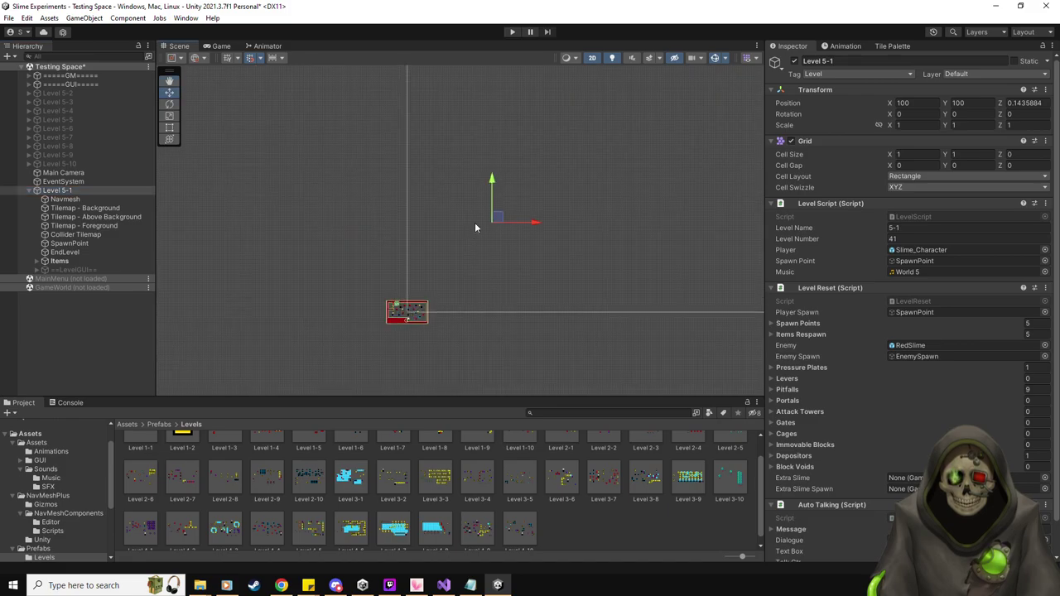
# Go through Level 5-1's child objects from Navmesh downward and back, checking each one's transform and location in the scene.
pyautogui.click(67, 199)
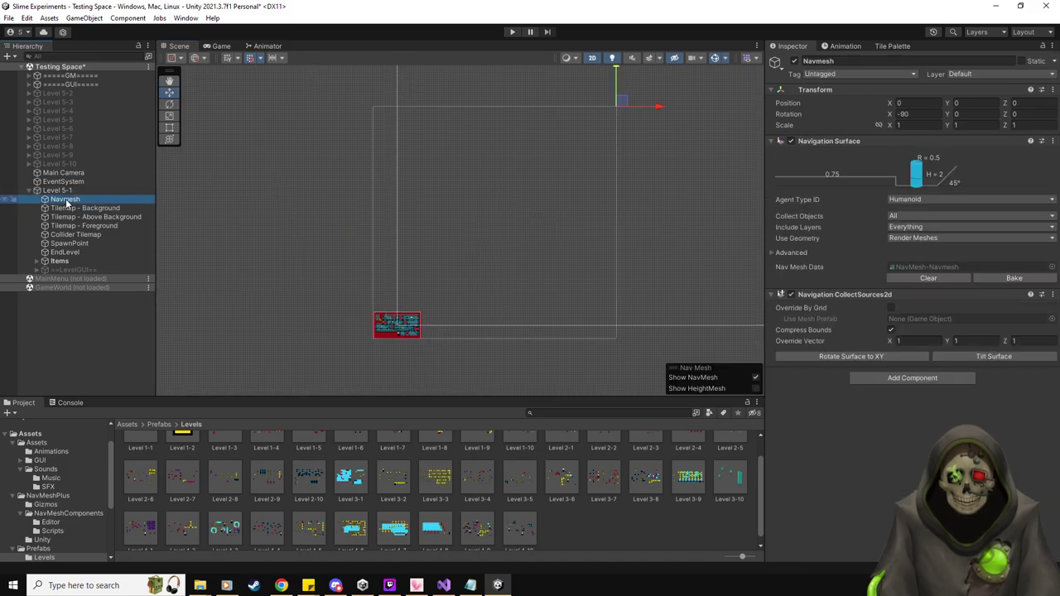
pyautogui.press('Down')
pyautogui.press('Down')
pyautogui.press('Down')
pyautogui.press('Down')
pyautogui.press('Down')
pyautogui.press('Down')
pyautogui.press('Down')
pyautogui.press('Down')
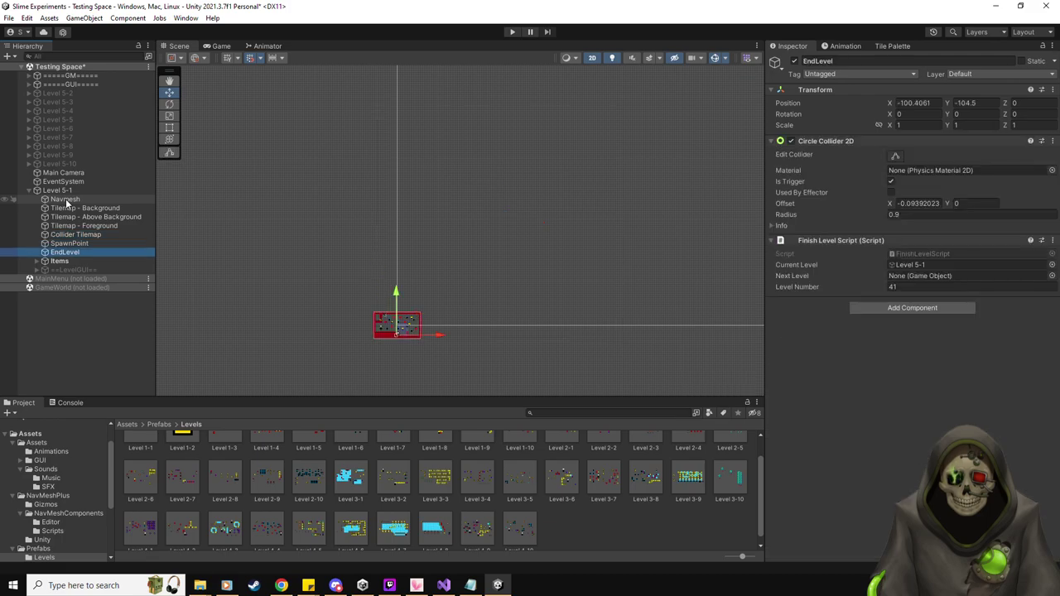
pyautogui.press('Up')
pyautogui.press('Up')
pyautogui.press('Up')
pyautogui.press('Up')
pyautogui.press('Up')
pyautogui.press('Up')
pyautogui.press('Up')
pyautogui.press('Up')
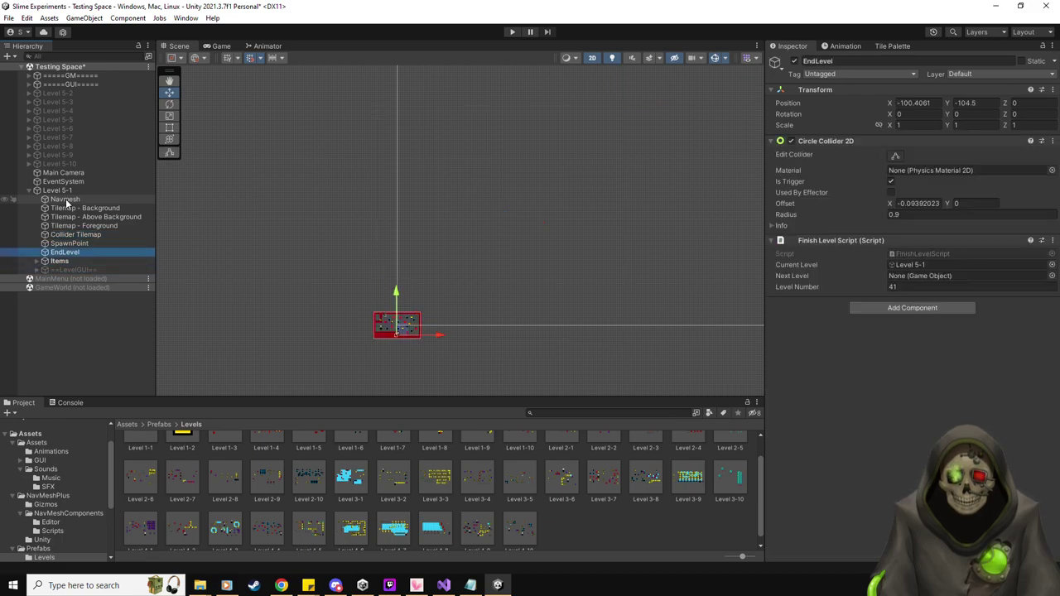
pyautogui.press('Up')
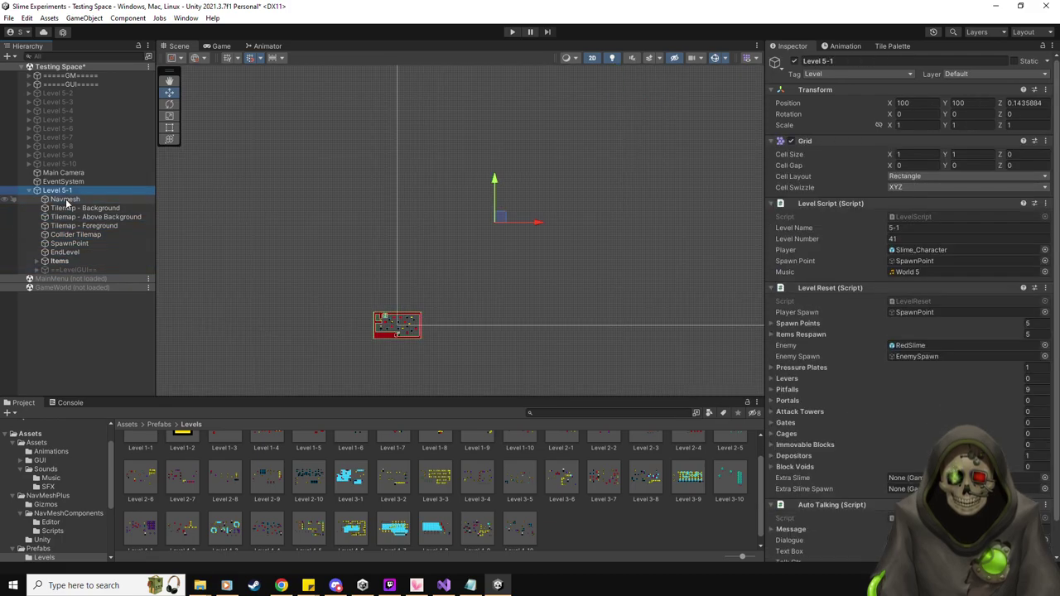
# Set Level 5-1's position to 0 on X, Y and Z and inspect where the level lands.
pyautogui.click(921, 102)
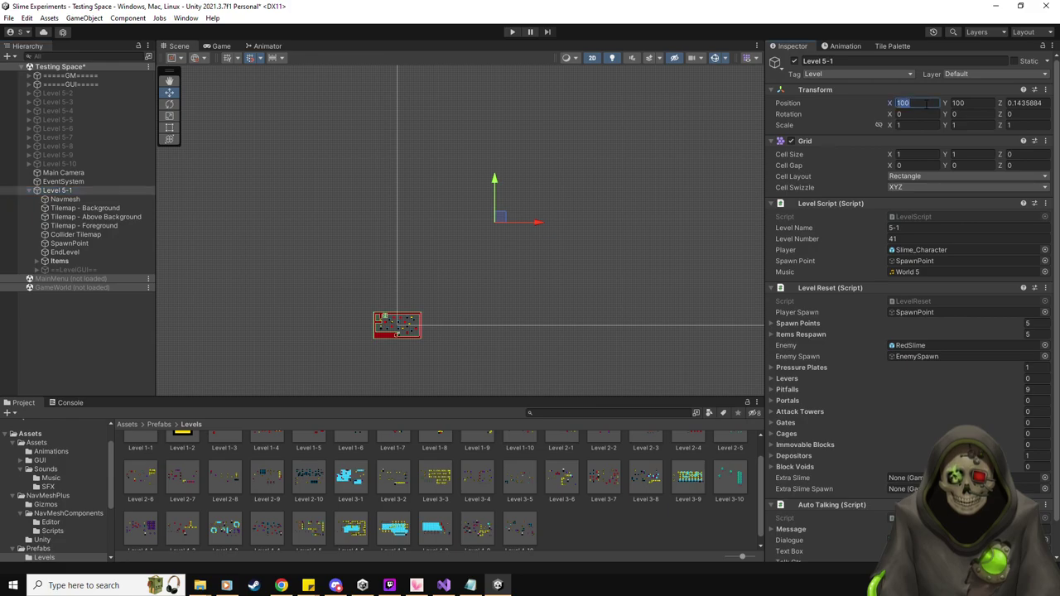
pyautogui.write('0')
pyautogui.press('Tab')
pyautogui.write('0')
pyautogui.press('Tab')
pyautogui.write('0')
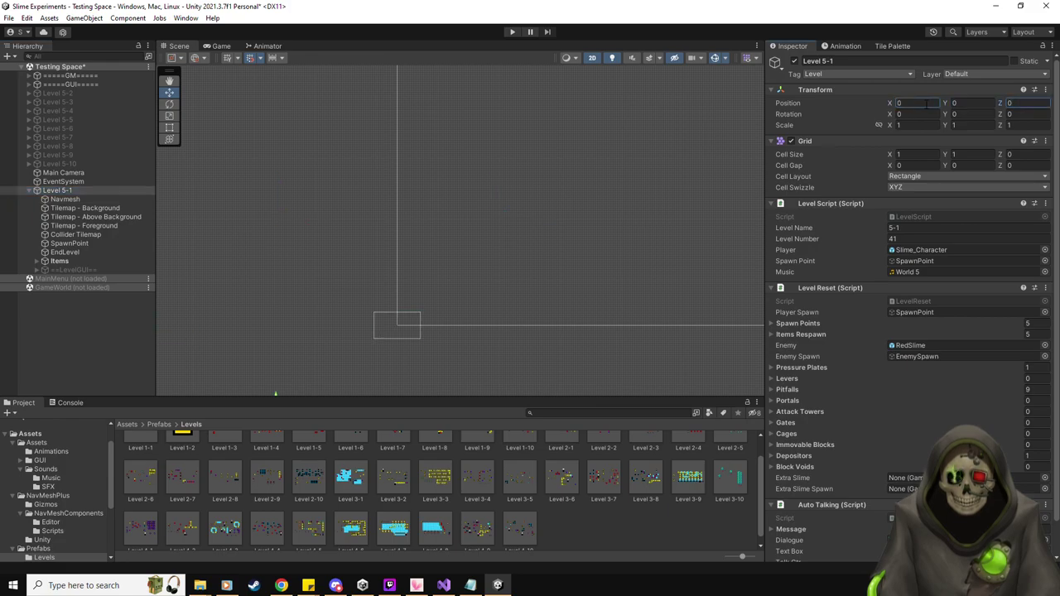
pyautogui.moveTo(682, 268); pyautogui.dragTo(506, 155, button='middle')
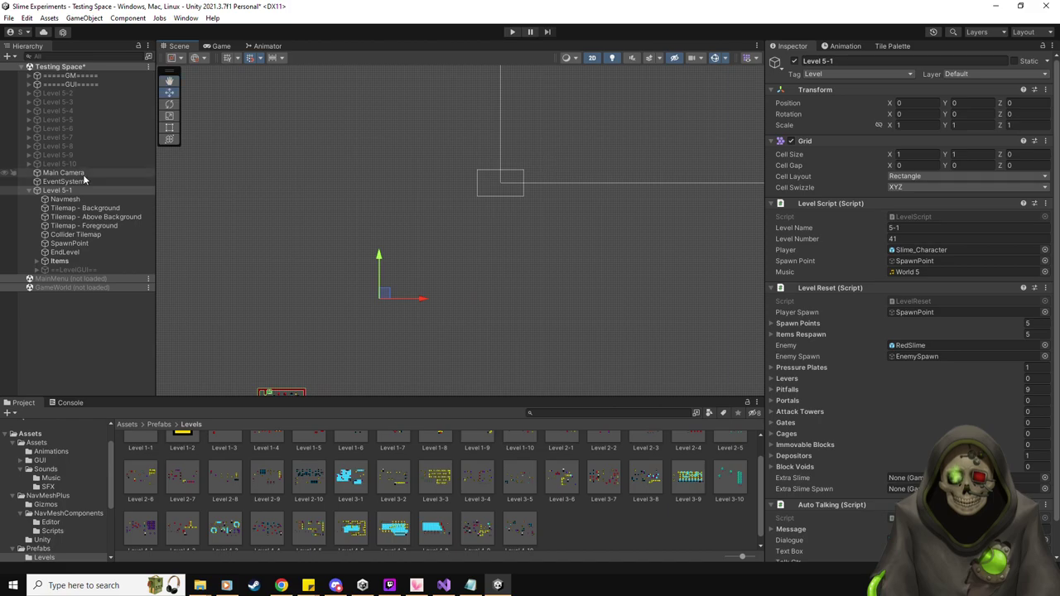
# Compare the Main Camera's position and frame with Level 5-1's location in the scene.
pyautogui.click(107, 173)
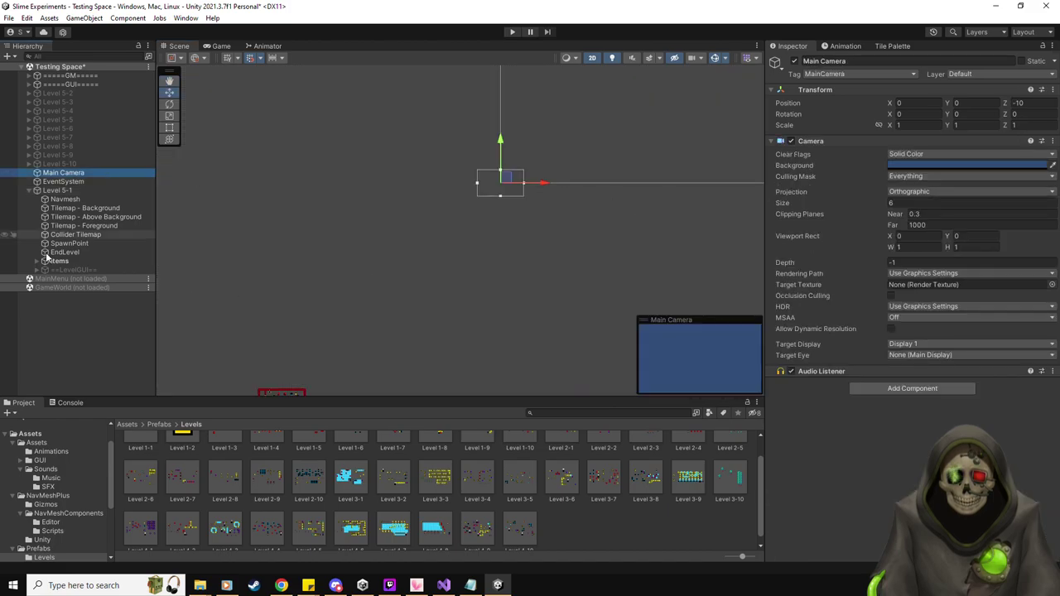
pyautogui.click(79, 190)
pyautogui.scroll(-1, 422, 307)
pyautogui.moveTo(422, 306); pyautogui.dragTo(525, 236, button='middle')
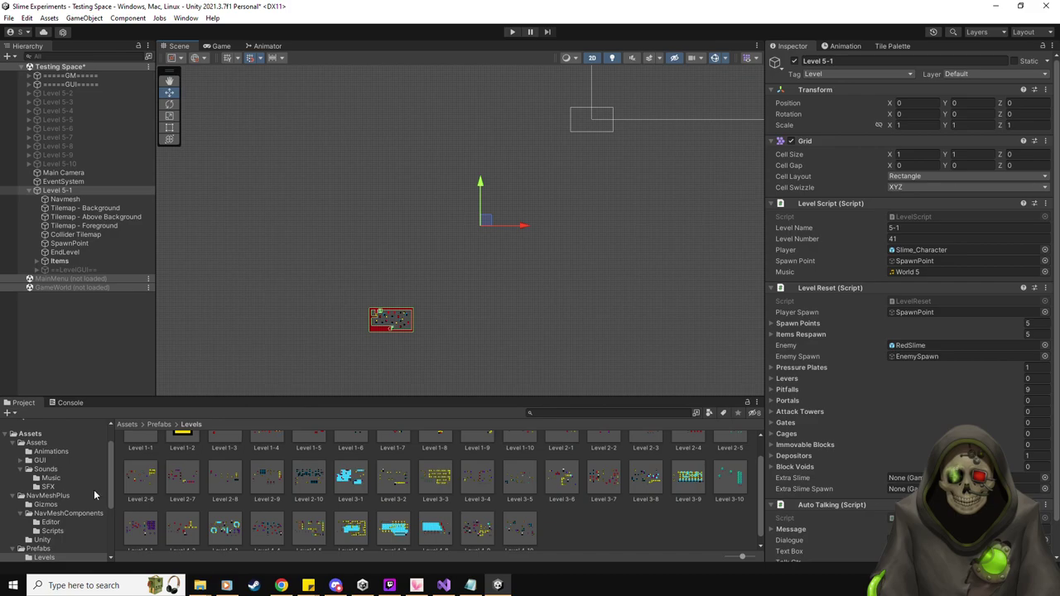
# Switch to Visual Studio and examine the level-ending code in FinishLevelScript.cs and the LevelSpawn position line in GameWorldManager.cs.
pyautogui.hotkey('alt', 'Tab')
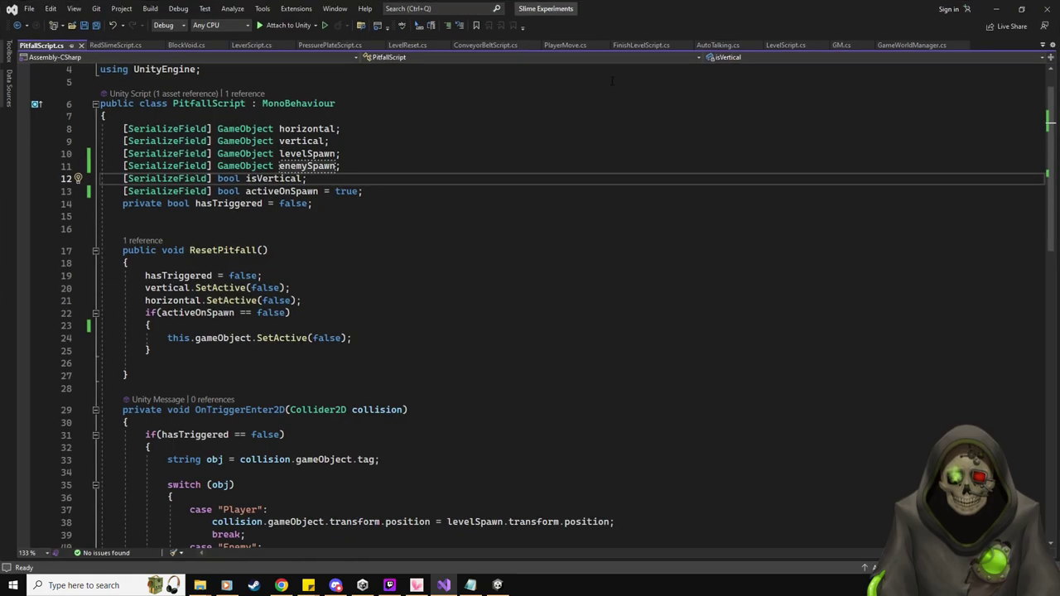
pyautogui.click(641, 44)
pyautogui.scroll(-10, 510, 299)
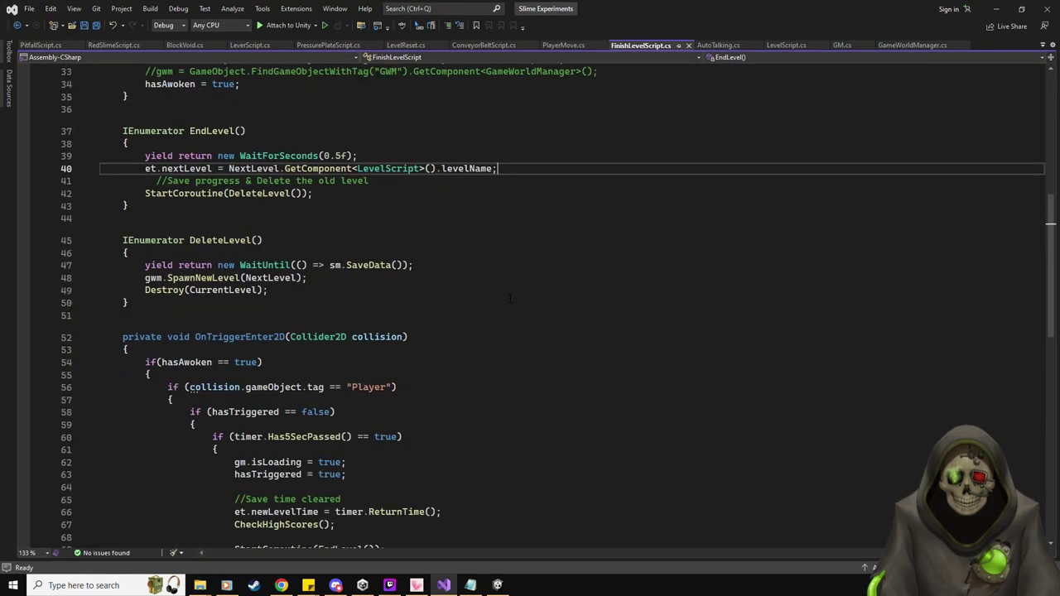
pyautogui.hotkey('ctrl', 'Tab')
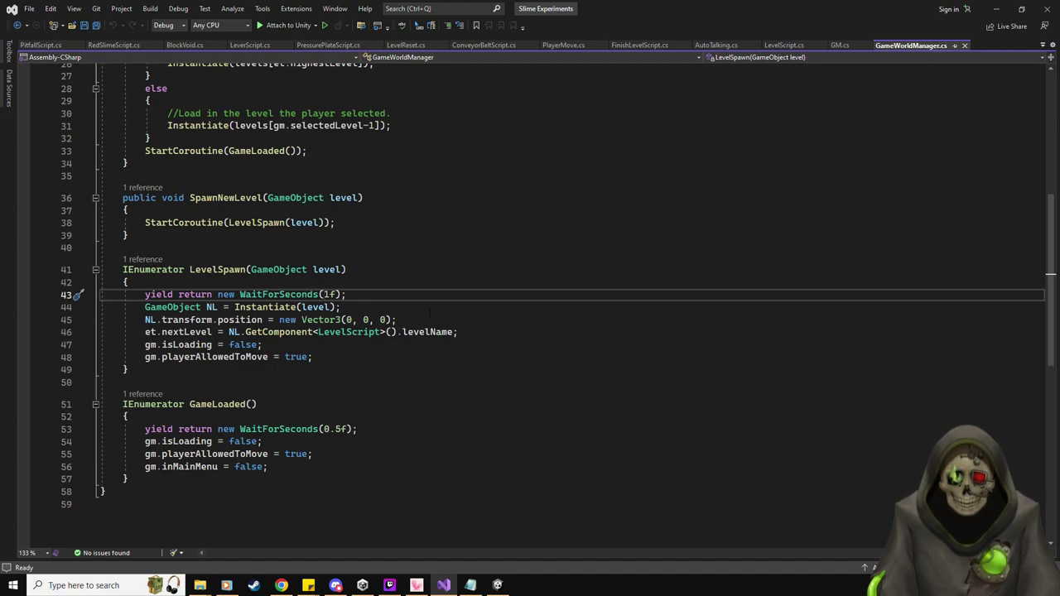
pyautogui.click(429, 313)
pyautogui.click(424, 319)
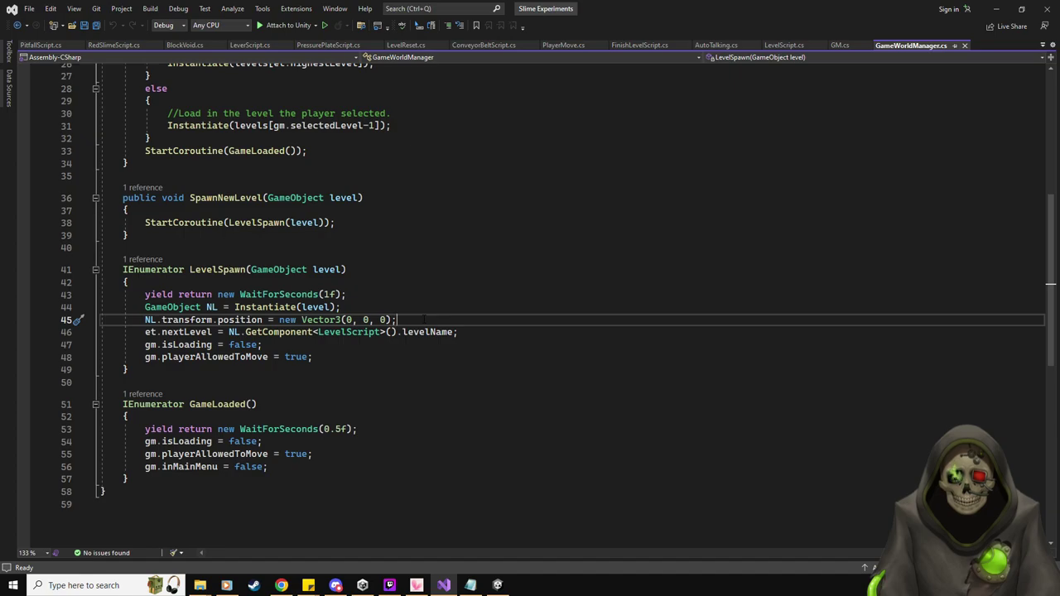
# Return to Unity and set Level 5-1's Z position to 0, with X and Y at 100.
pyautogui.hotkey('alt', 'Tab')
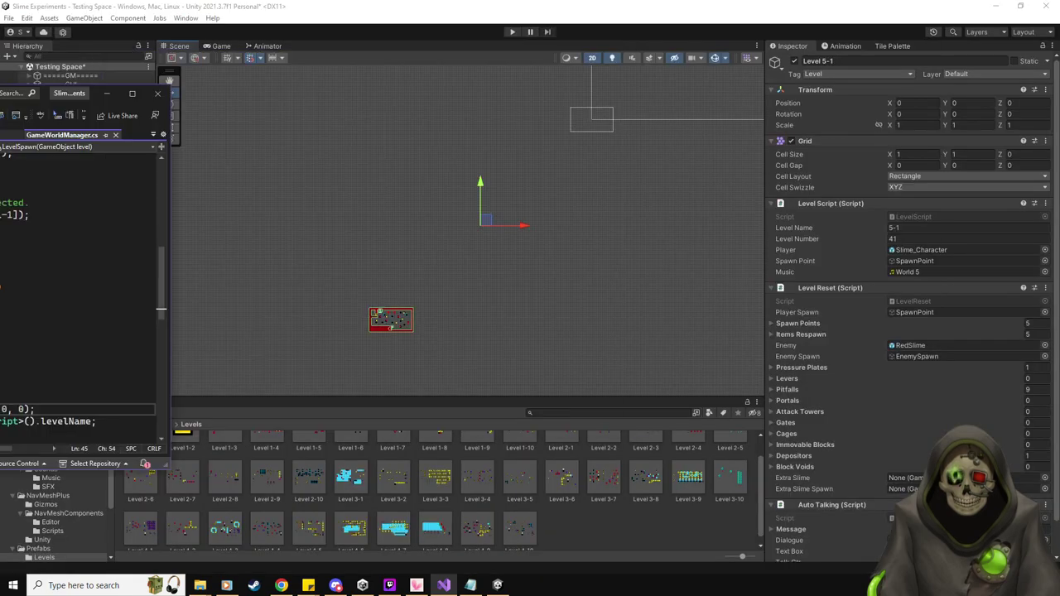
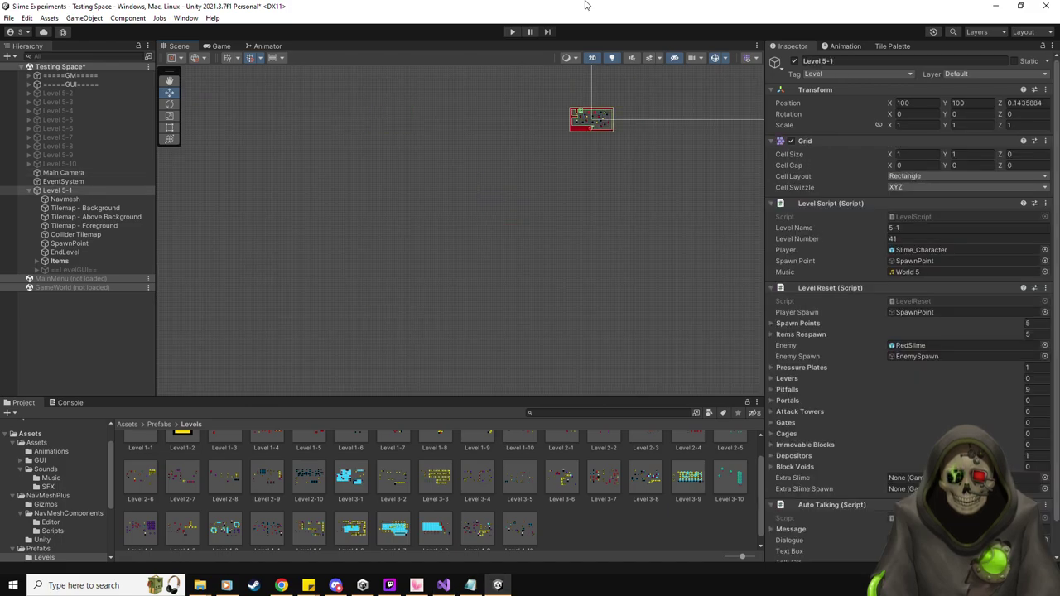
pyautogui.click(1027, 103)
pyautogui.write('0')
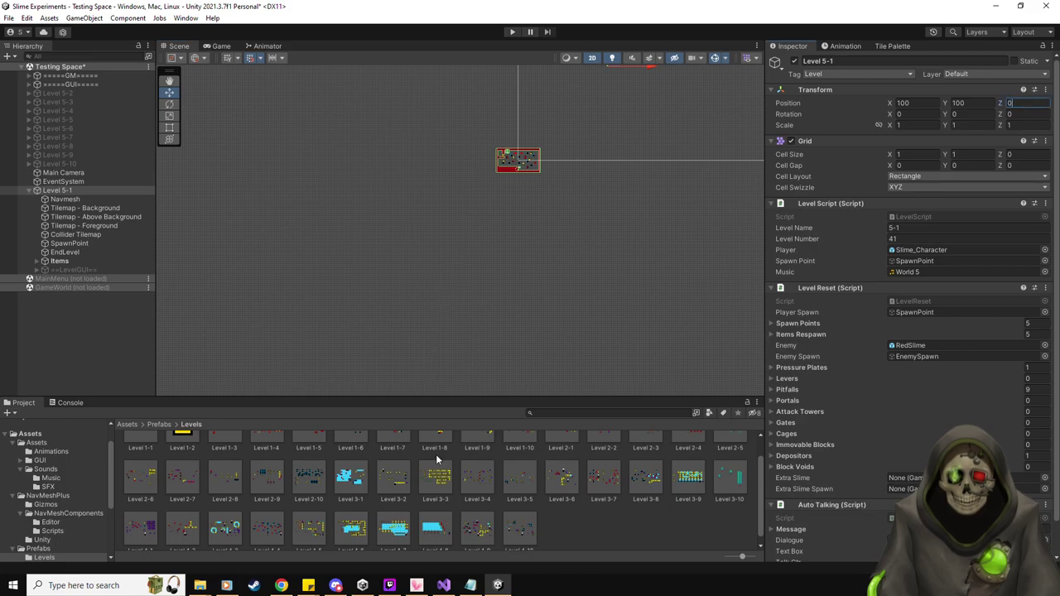
# Compare the Level 4-10 prefab's transform with Level 5-1's and inspect the level's distance from its origin.
pyautogui.click(514, 537)
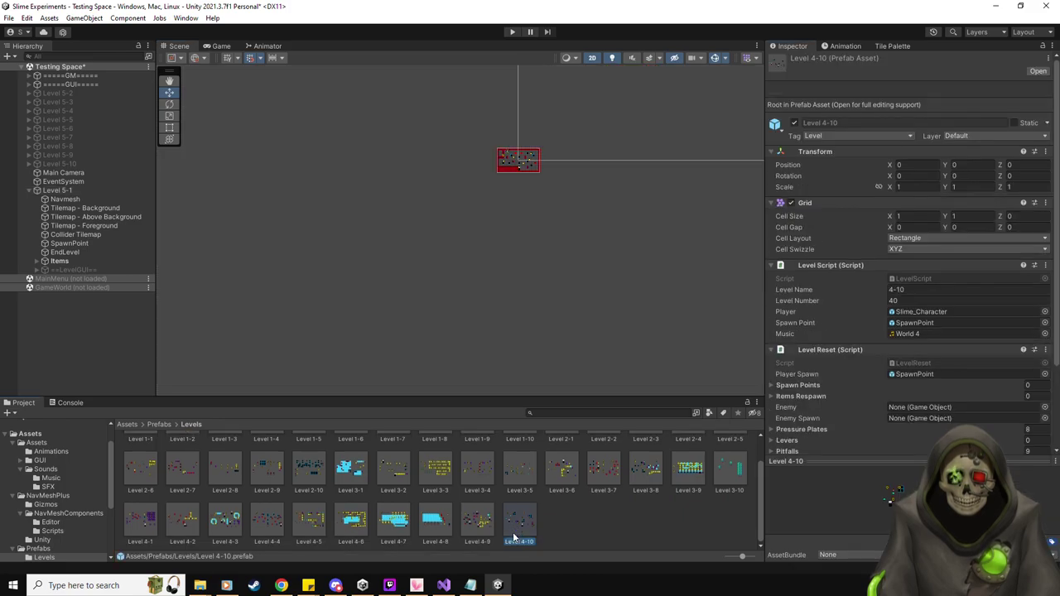
pyautogui.click(78, 190)
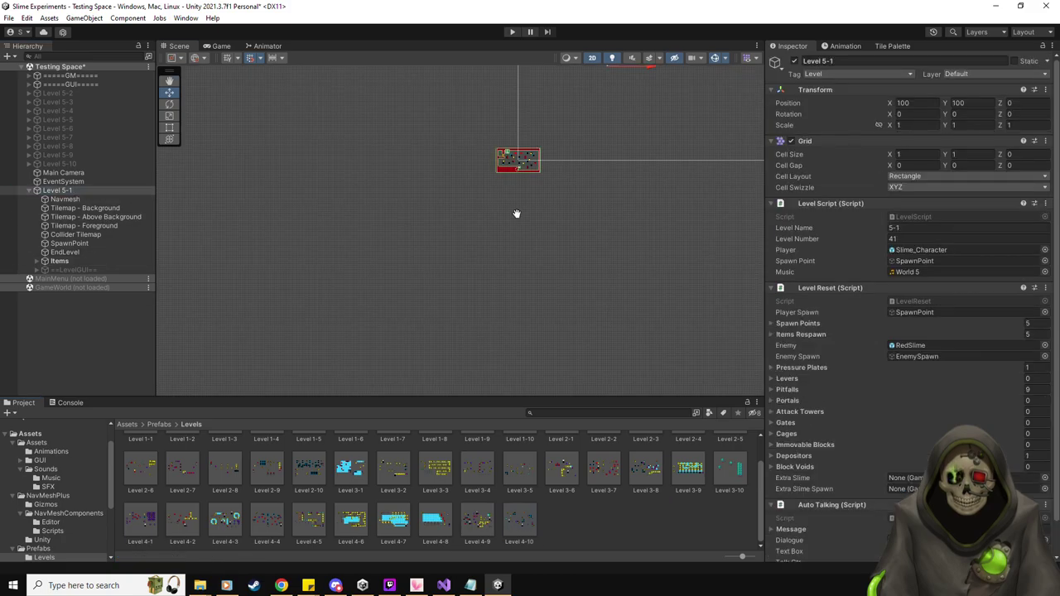
pyautogui.press('f')
pyautogui.scroll(6, 524, 282)
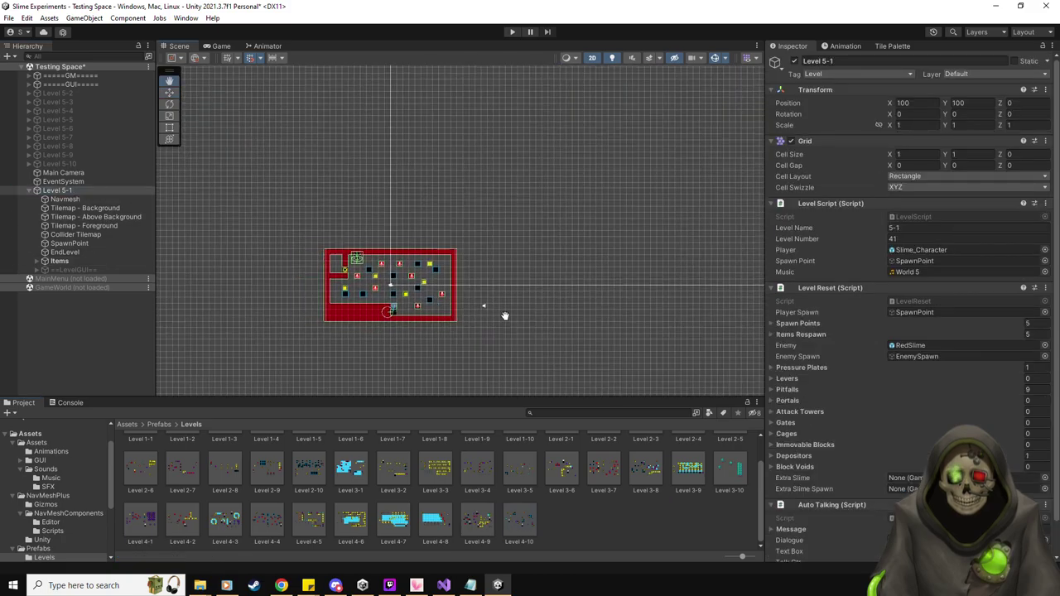
pyautogui.moveTo(521, 318); pyautogui.dragTo(568, 333, button='middle')
pyautogui.scroll(-3, 519, 328)
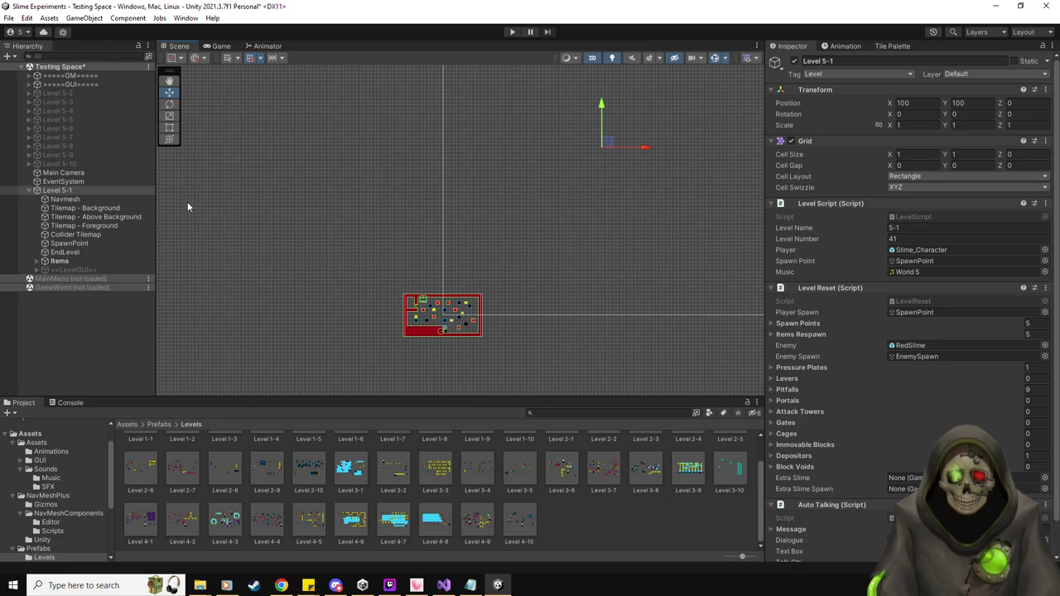
# Check the transforms of Navmesh, Tilemap - Background and Tilemap - Above Background inside Level 5-1.
pyautogui.click(91, 201)
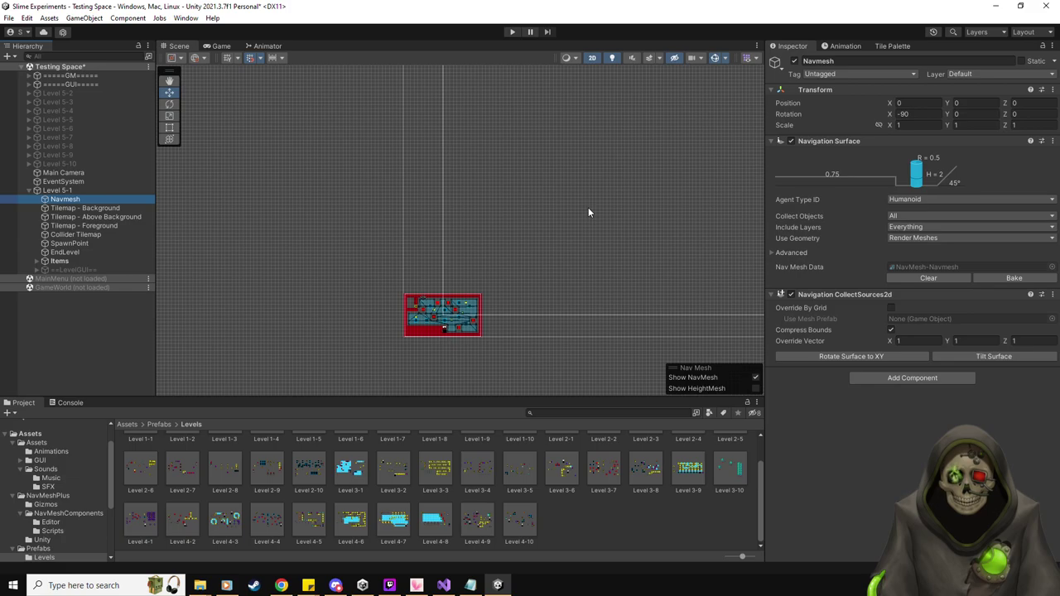
pyautogui.click(122, 207)
pyautogui.click(115, 217)
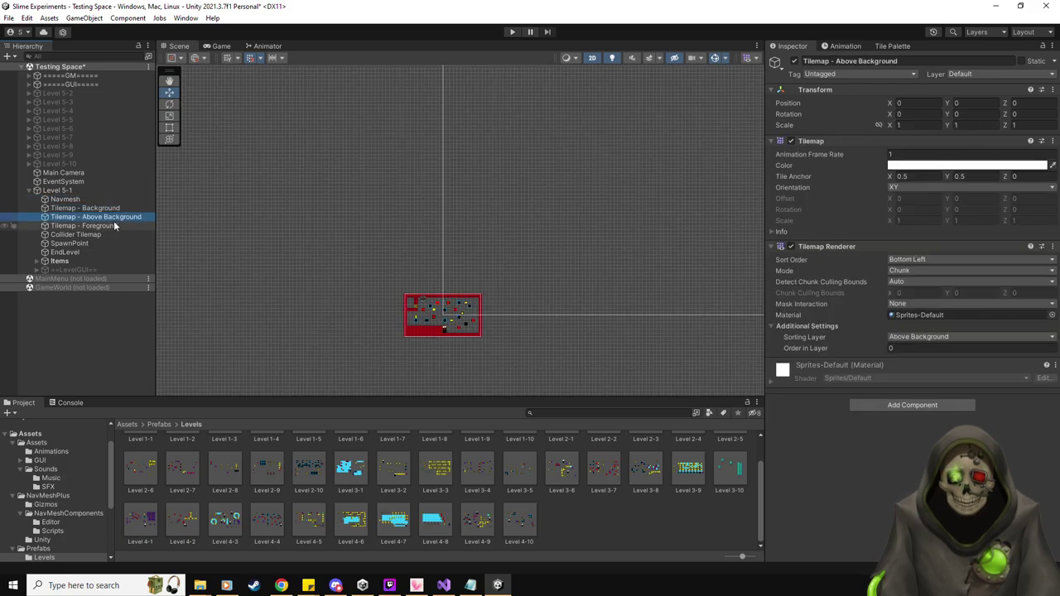
# Set Tilemap - Background's X and Y position to 0.
pyautogui.click(115, 208)
pyautogui.click(915, 103)
pyautogui.write('0')
pyautogui.press('Tab')
pyautogui.write('0')
pyautogui.press('Tab')
pyautogui.press('Tab')
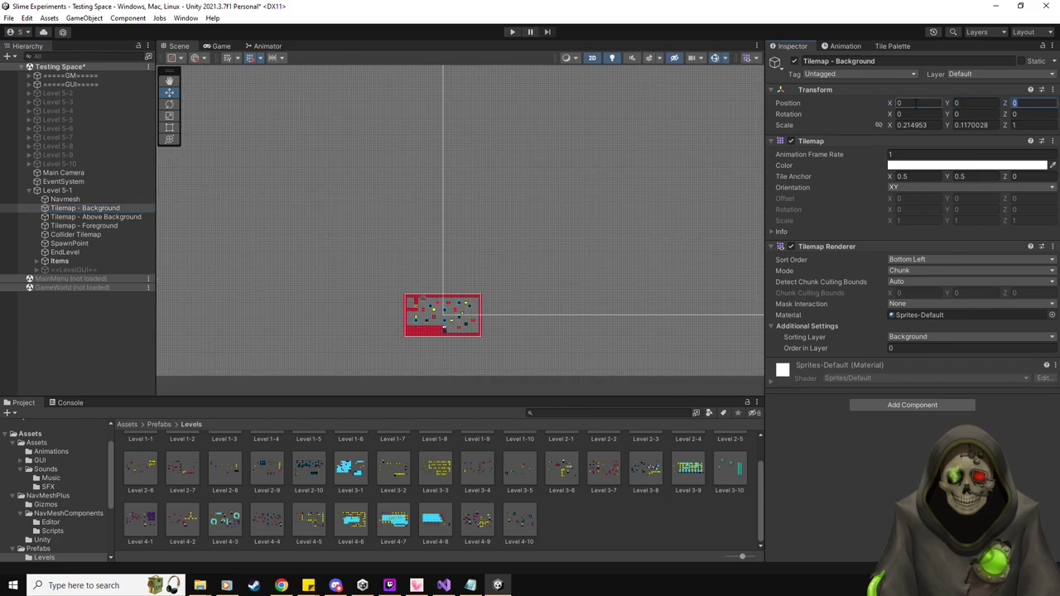
# Set Tilemap - Background's rotation to 1 on X, Y and Z.
pyautogui.write('1')
pyautogui.press('Tab')
pyautogui.write('1')
pyautogui.press('Tab')
pyautogui.write('1')
pyautogui.press('Tab')
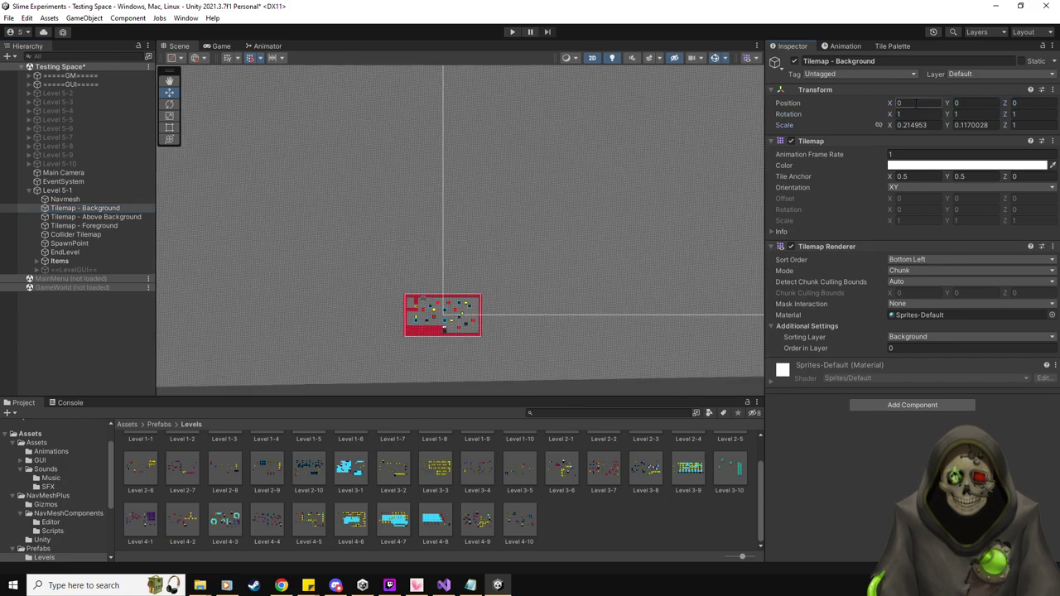
# Set Tilemap - Background's scale to 1 on X and Y.
pyautogui.write('1')
pyautogui.press('Tab')
pyautogui.write('1')
# Set Tilemap - Background's rotation to 0 on X, Y and Z.
pyautogui.click(915, 113)
pyautogui.write('0')
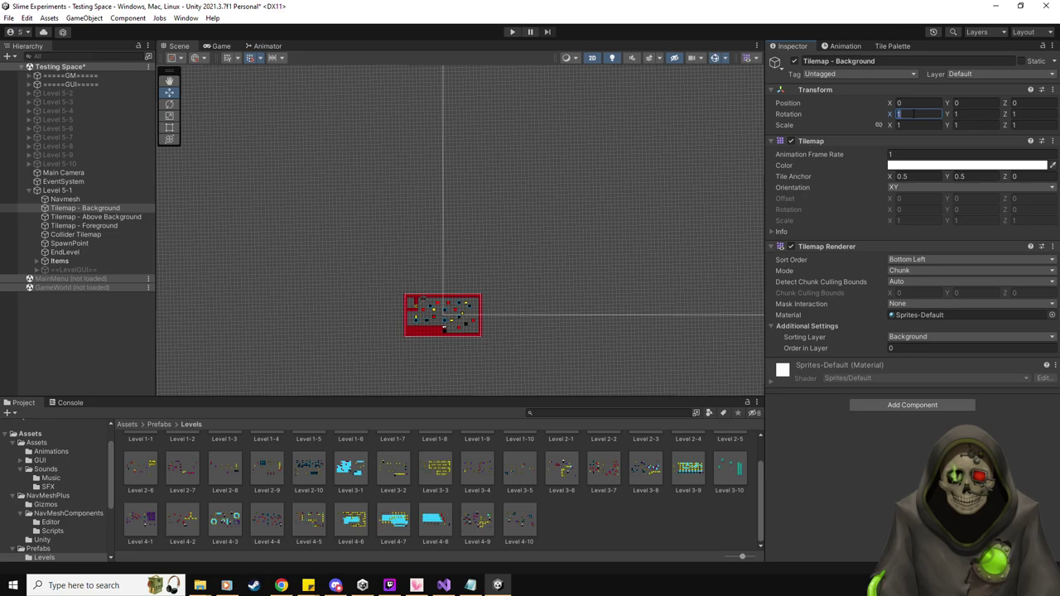
pyautogui.press('Tab')
pyautogui.write('0')
pyautogui.press('Tab')
pyautogui.write('0')
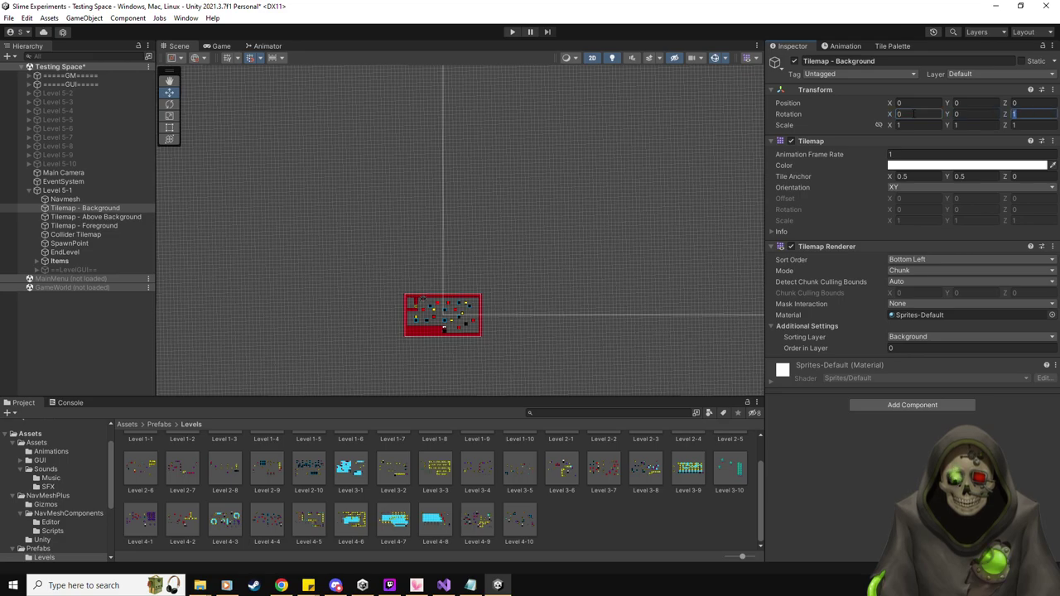
pyautogui.scroll(-2, 450, 283)
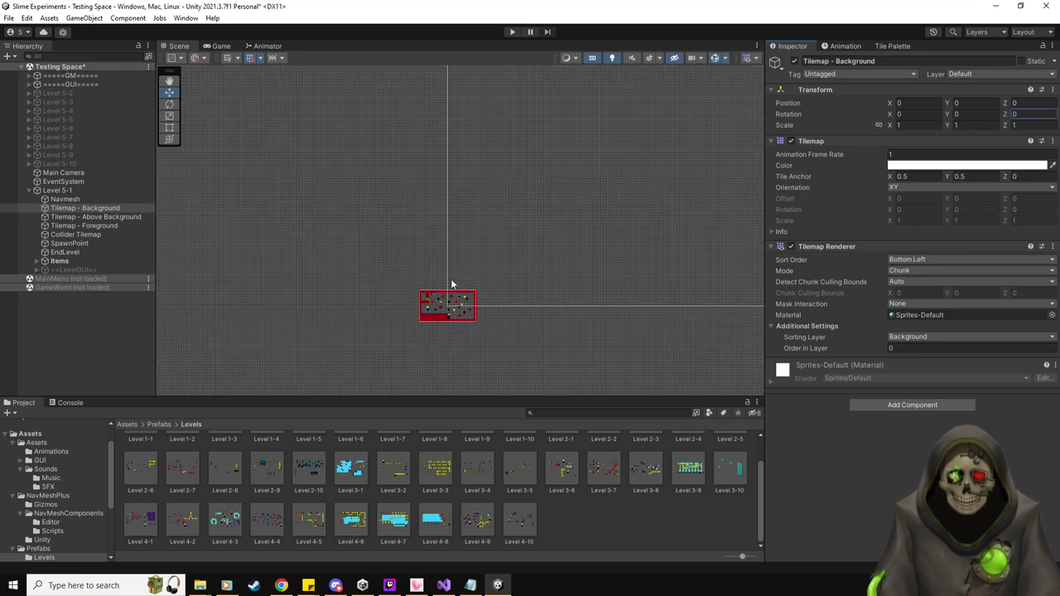
# Check the transforms of Level 5-1's child objects from Tilemap - Above Background through Items.
pyautogui.click(103, 217)
pyautogui.press('Down')
pyautogui.press('Down')
pyautogui.press('Down')
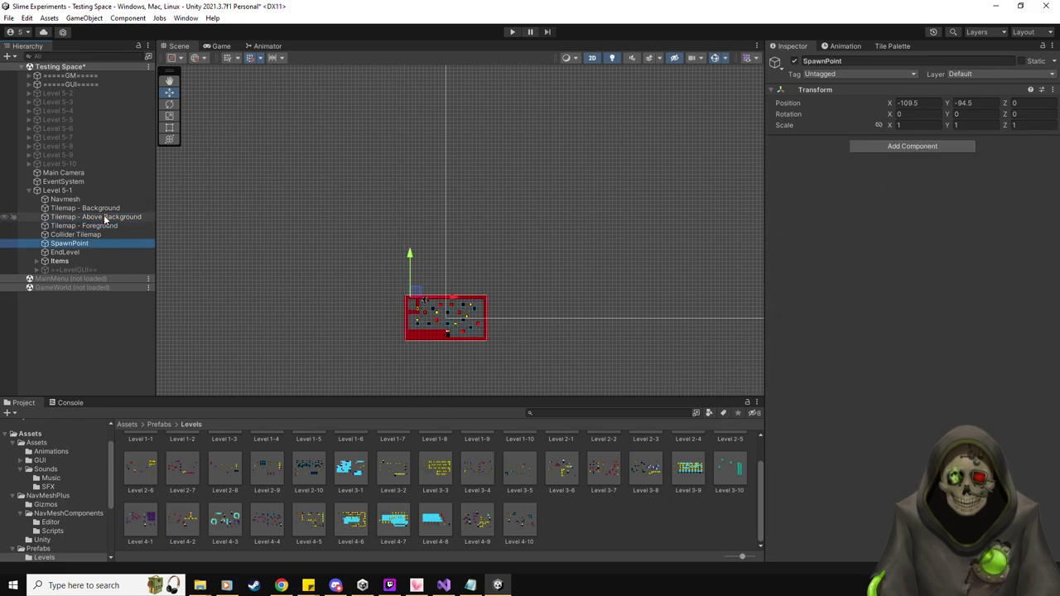
pyautogui.press('Down')
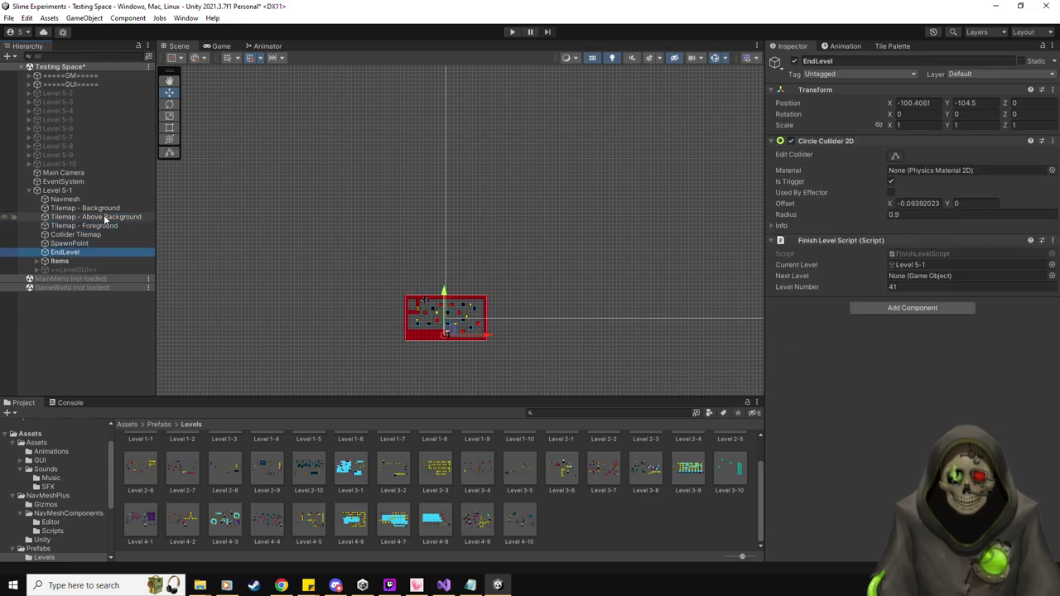
pyautogui.press('Down')
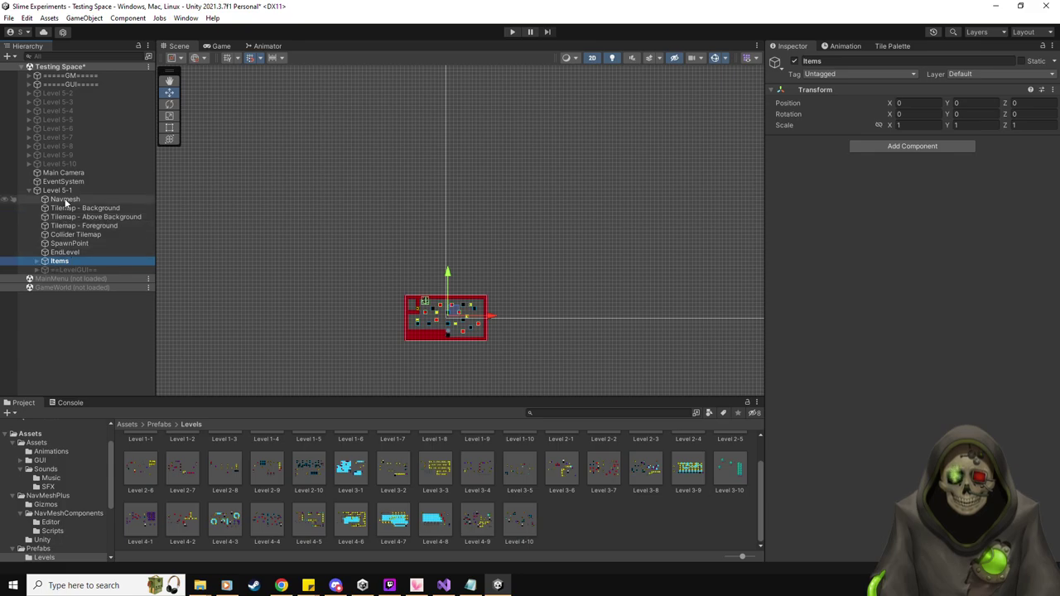
pyautogui.click(77, 251)
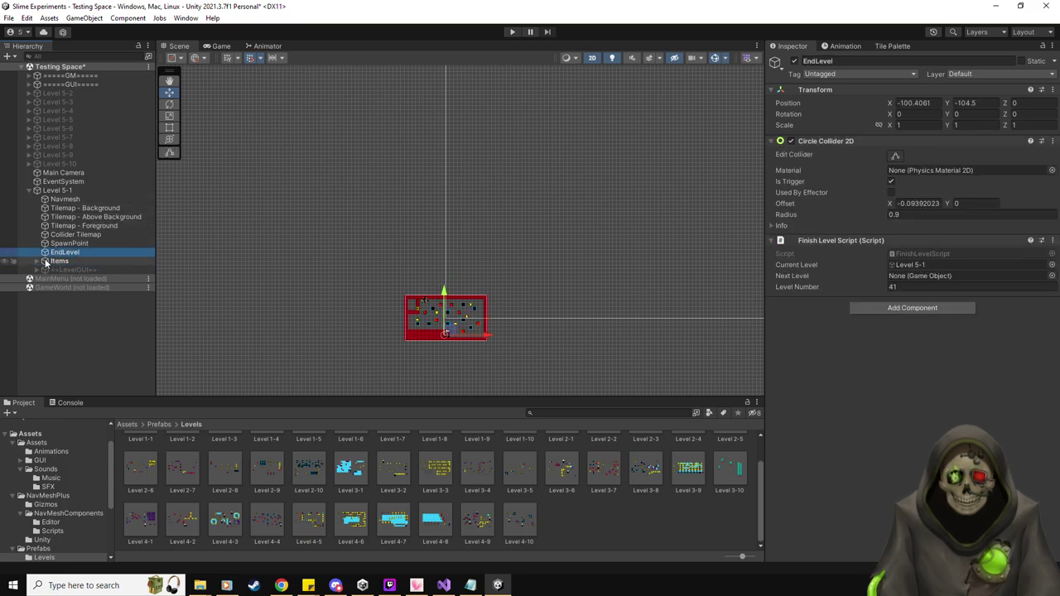
# Expand Items in Level 5-1 and check the transforms of its child objects, from RedSlime down to ==LevelGUI==.
pyautogui.click(46, 261)
pyautogui.click(61, 261)
pyautogui.click(73, 270)
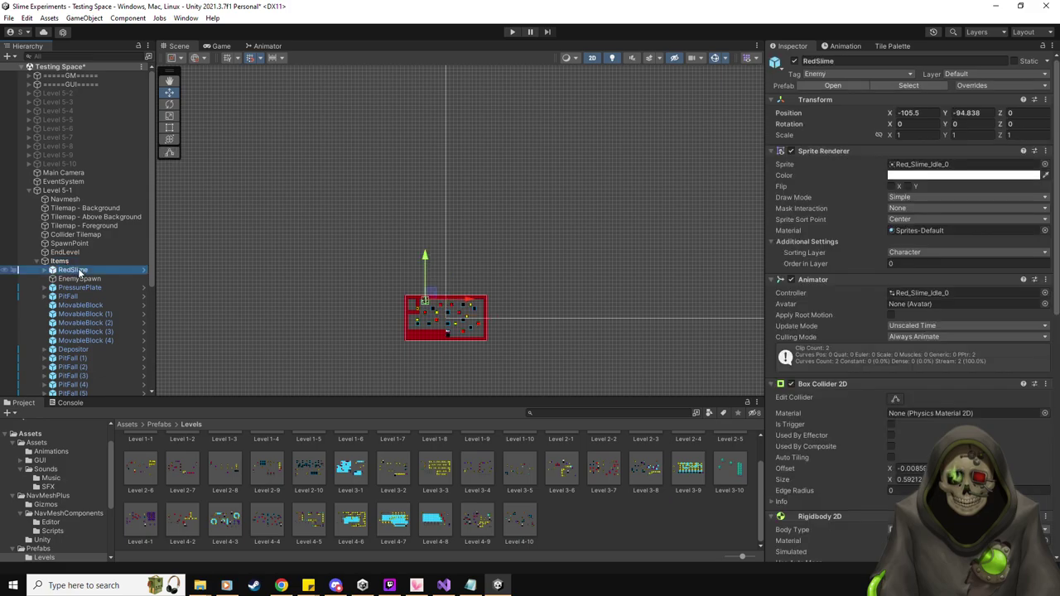
pyautogui.press('Down')
pyautogui.press('Down')
pyautogui.press('Down')
pyautogui.press('Down')
pyautogui.press('Down')
pyautogui.press('Down')
pyautogui.press('Down')
pyautogui.press('Down')
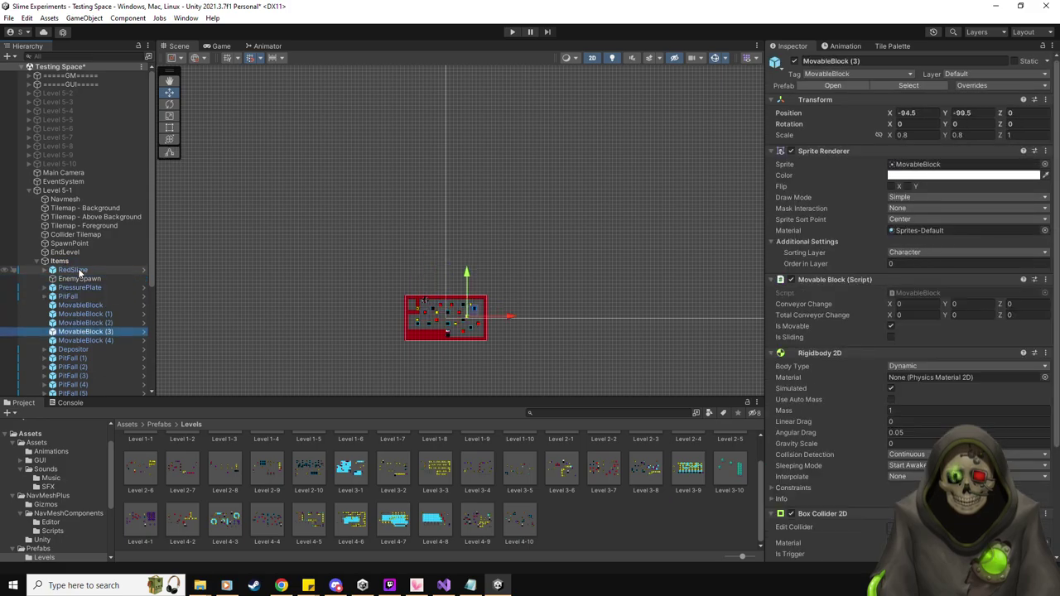
pyautogui.press('Down')
pyautogui.press('Down')
pyautogui.press('Down')
pyautogui.press('Down')
pyautogui.press('Down')
pyautogui.press('Down')
pyautogui.press('Down')
pyautogui.press('Down')
pyautogui.press('Down')
pyautogui.press('Down')
pyautogui.press('Down')
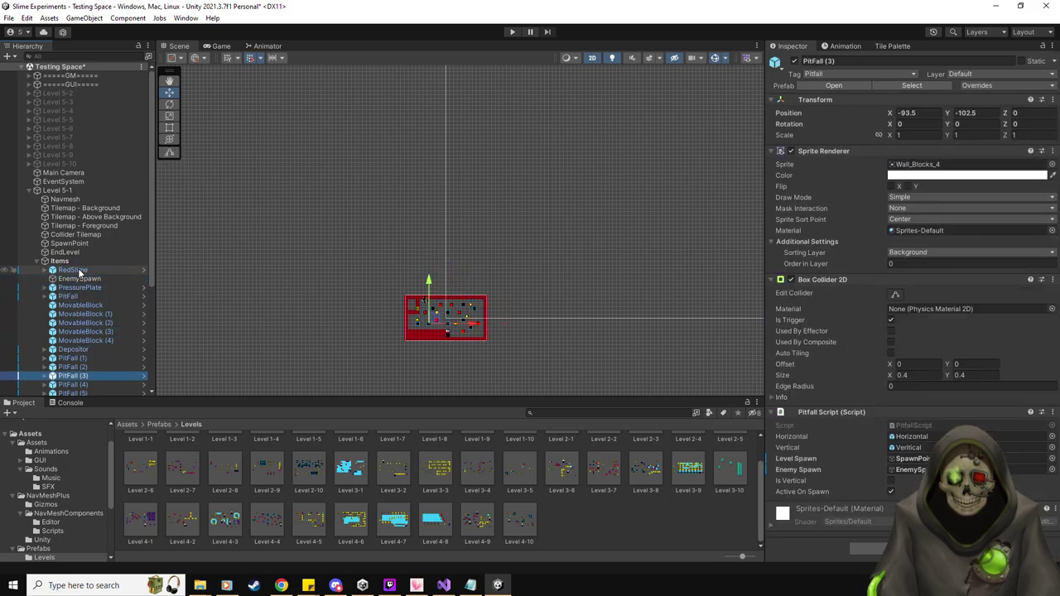
pyautogui.press('Down')
pyautogui.press('Down')
pyautogui.press('Down')
pyautogui.press('Down')
pyautogui.press('Down')
pyautogui.press('Down')
pyautogui.press('Down')
pyautogui.press('Down')
pyautogui.press('Down')
pyautogui.press('Down')
pyautogui.press('Down')
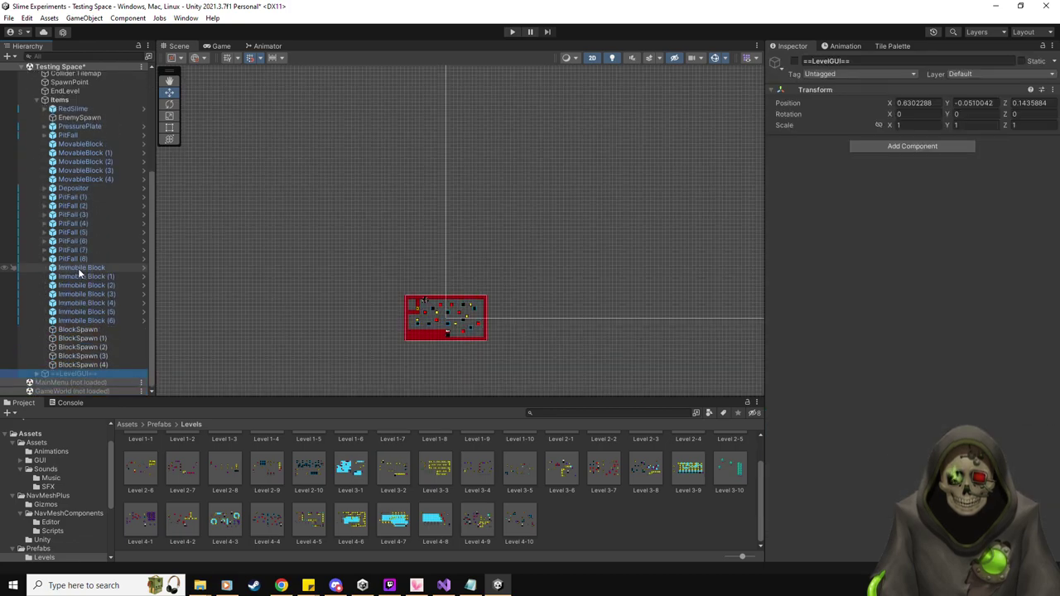
# Set ==LevelGUI=='s position to 0 on X, Y and Z and activate the object.
pyautogui.click(911, 103)
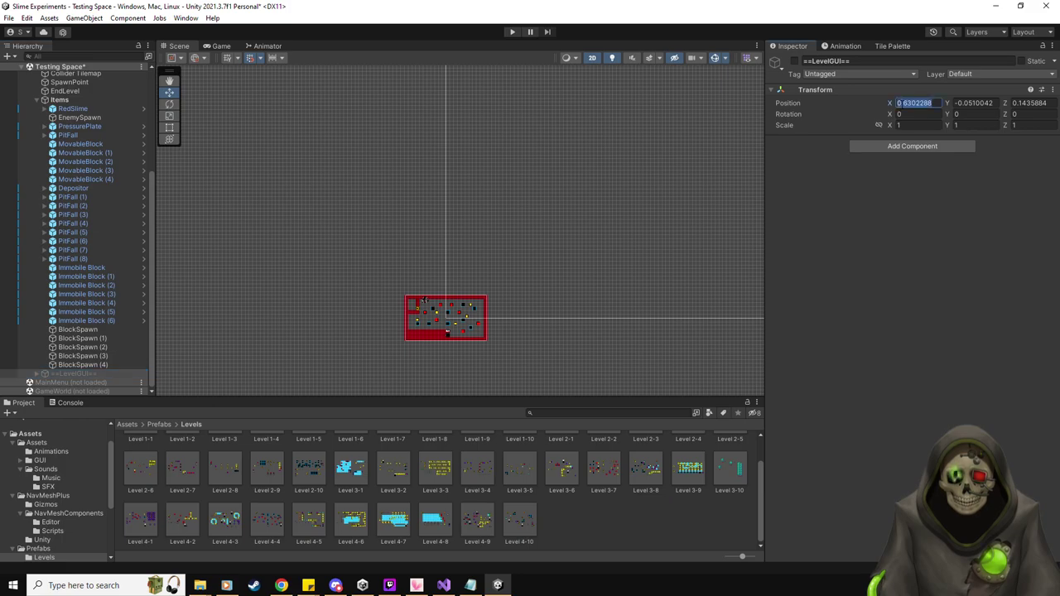
pyautogui.write('0')
pyautogui.press('Tab')
pyautogui.write('0')
pyautogui.press('Tab')
pyautogui.write('0')
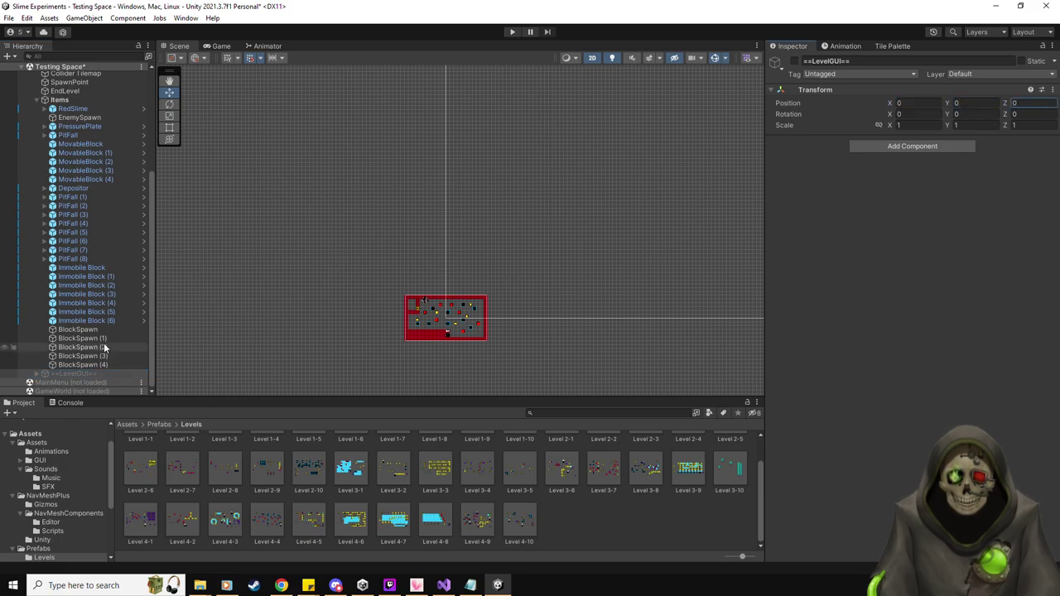
pyautogui.click(792, 58)
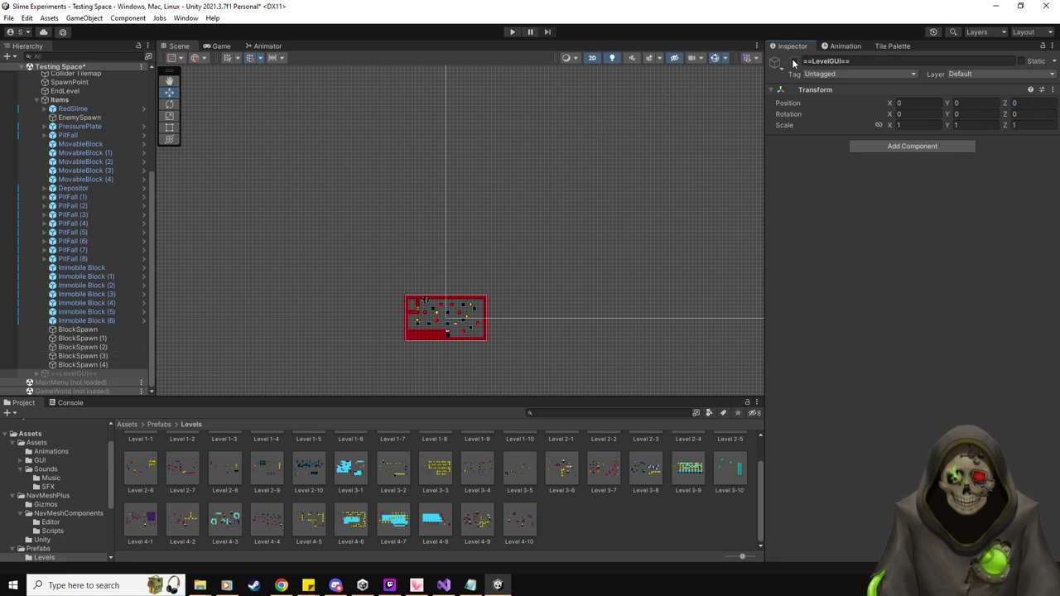
# Inspect Level 5-1's transform and level number, and switch to GameWorldManager.cs in Visual Studio.
pyautogui.scroll(5, 97, 243)
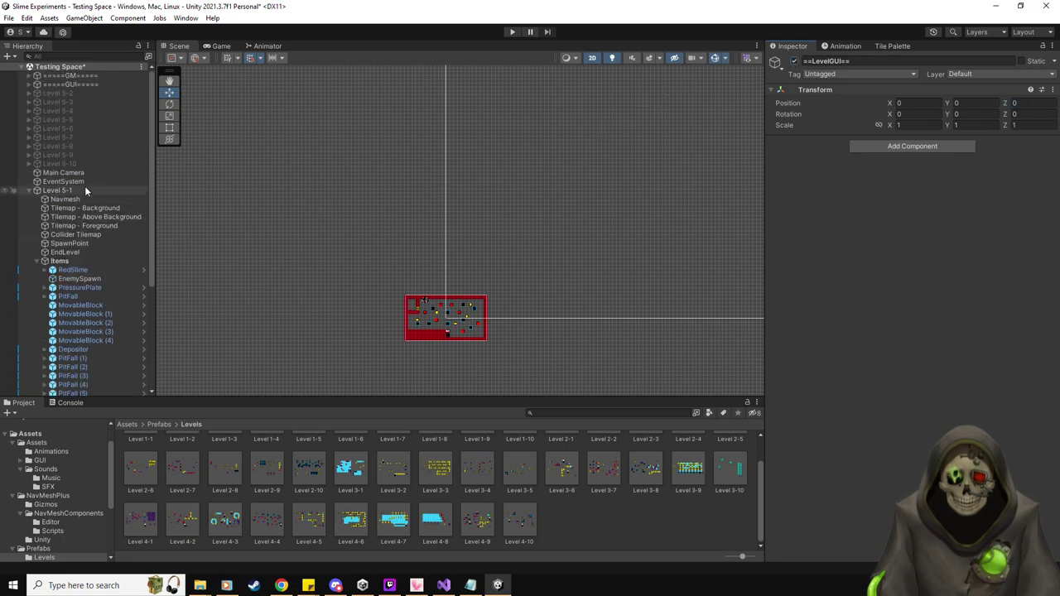
pyautogui.click(84, 190)
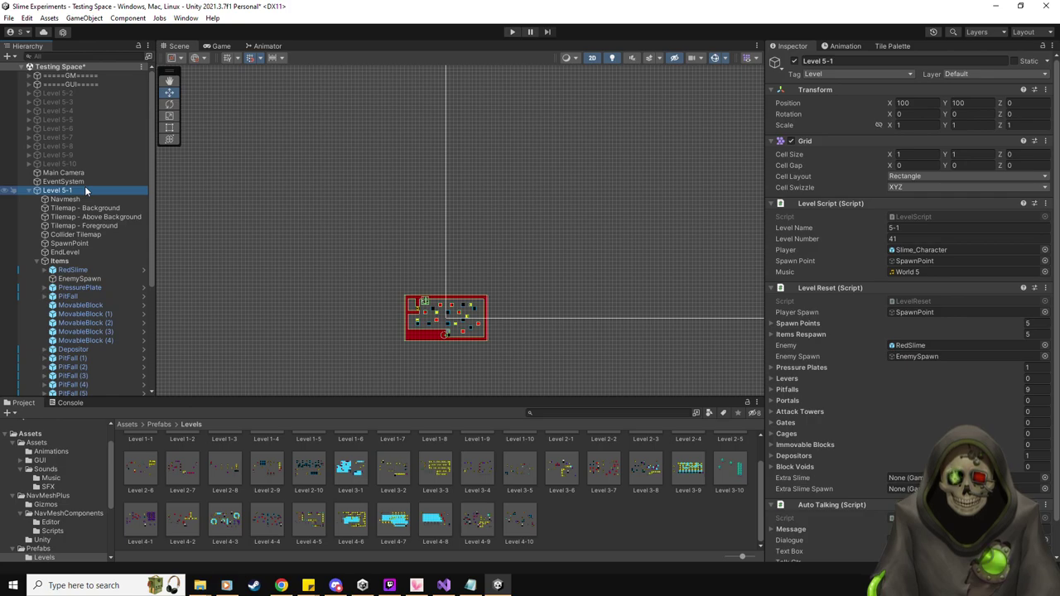
pyautogui.hotkey('alt', 'Tab')
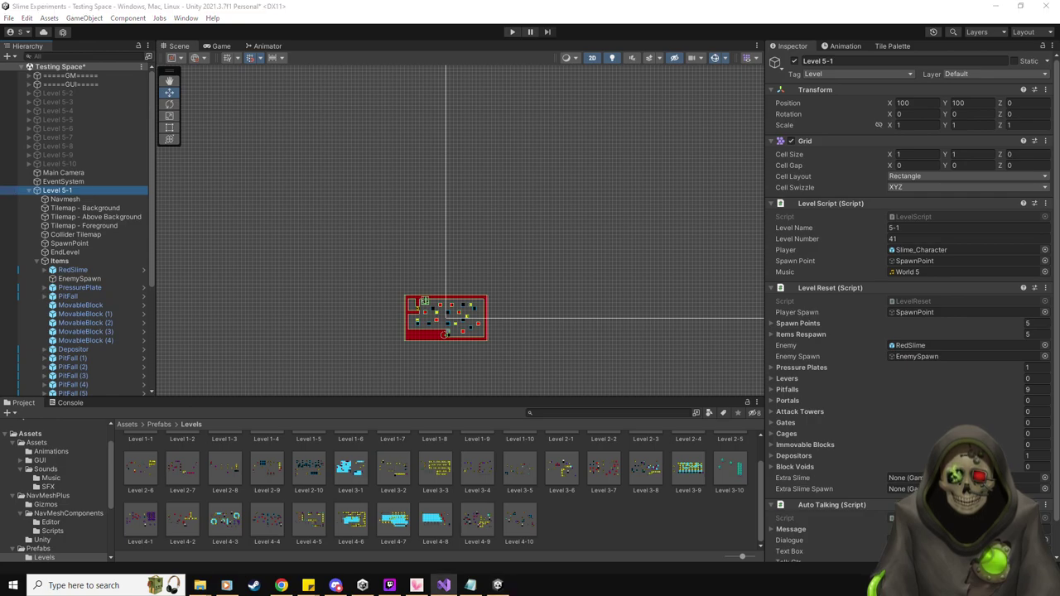
pyautogui.hotkey('alt', 'Tab')
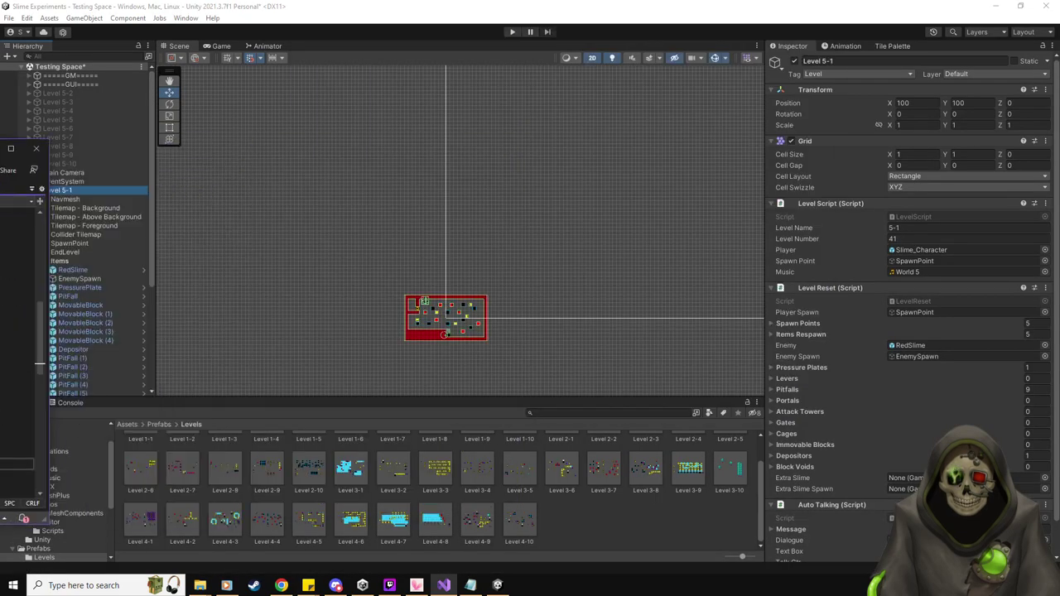
pyautogui.hotkey('alt', 'Tab')
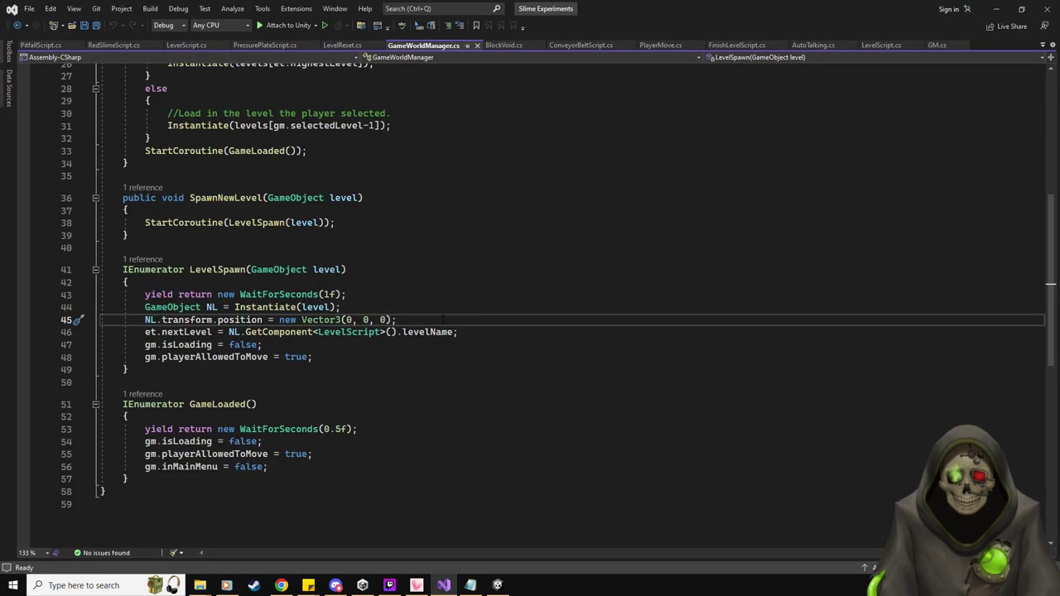
# Start an if statement above the NL.transform.position line in LevelSpawn and review the level-loading code in Awake.
pyautogui.hotkey('ctrl', 'Return')
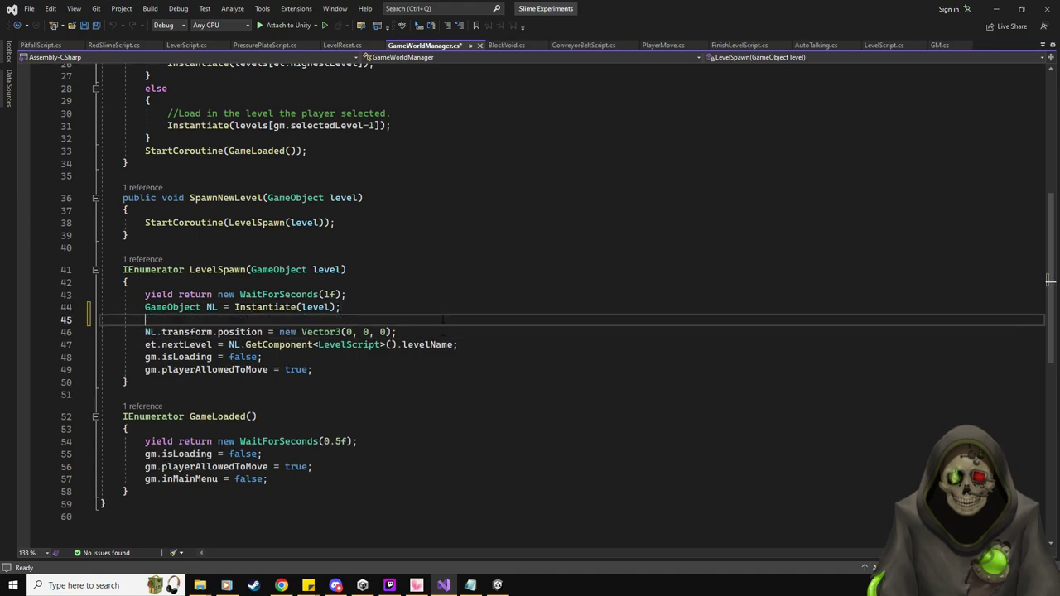
pyautogui.write('if(')
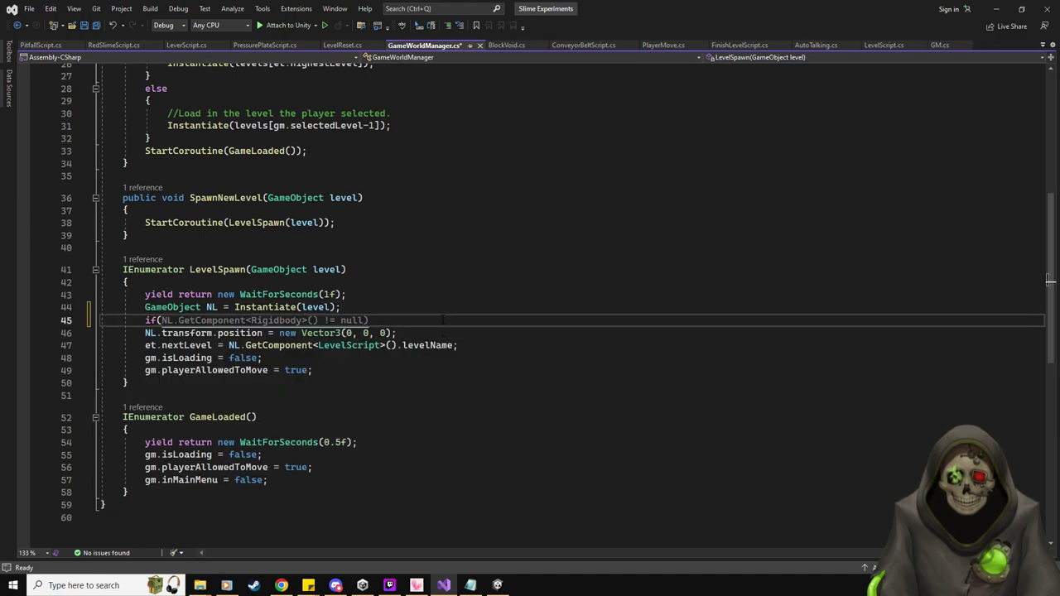
pyautogui.write('ET')
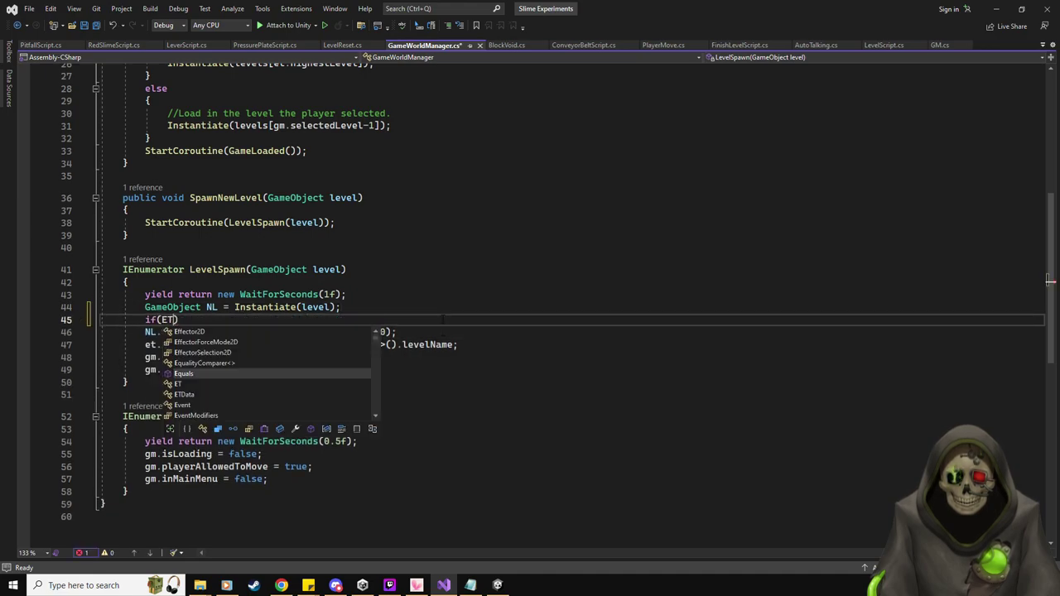
pyautogui.scroll(8, 443, 319)
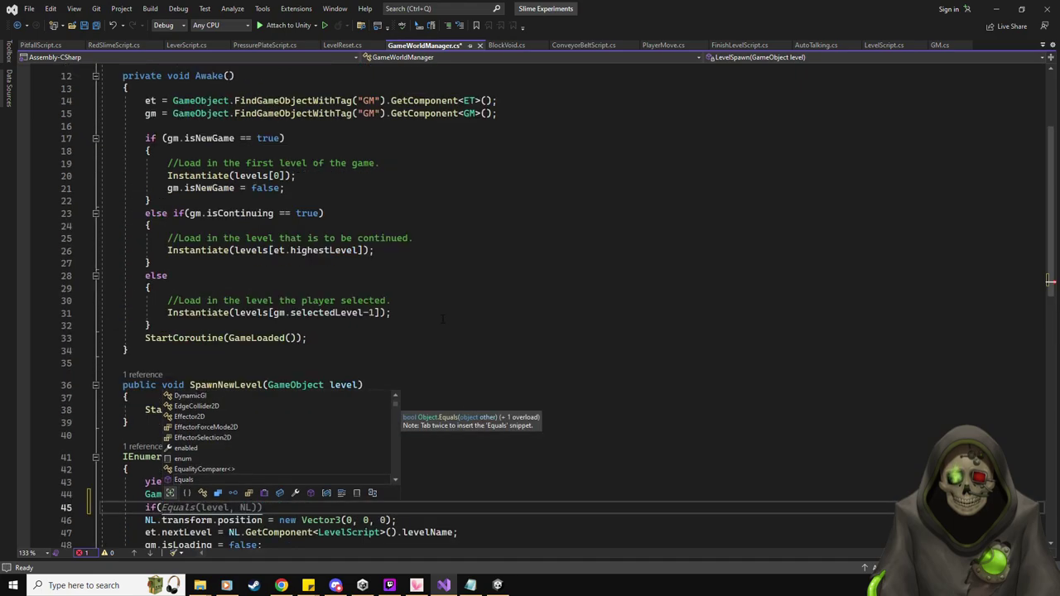
pyautogui.click(456, 337)
pyautogui.scroll(-6, 457, 336)
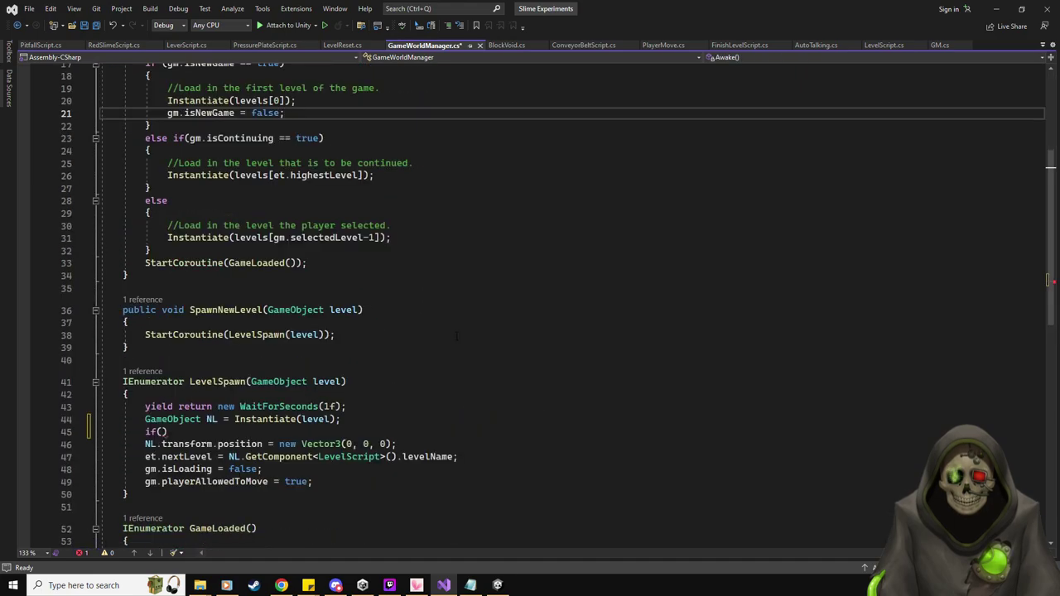
pyautogui.scroll(3, 253, 190)
pyautogui.scroll(-2, 253, 191)
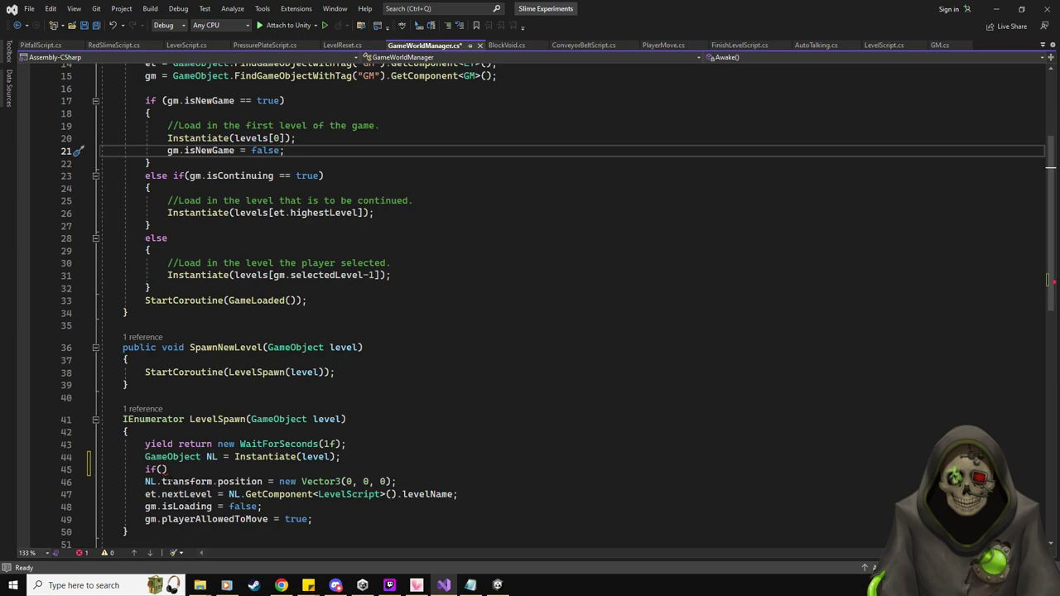
# Fill in the if condition in LevelSpawn as et.currentLevel >= 41.
pyautogui.click(163, 469)
pyautogui.write('ET')
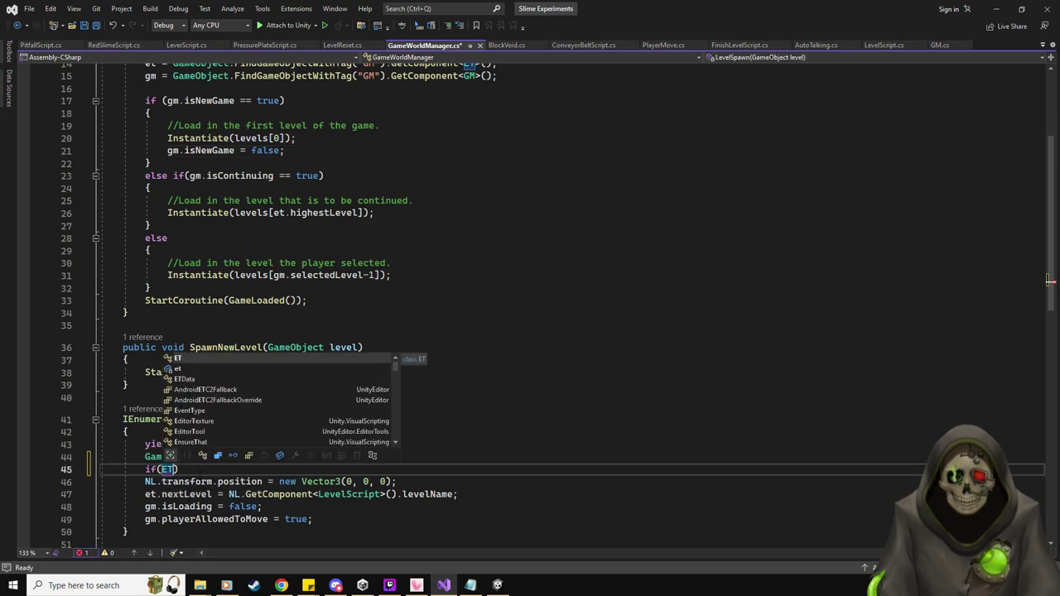
pyautogui.press('BackSpace')
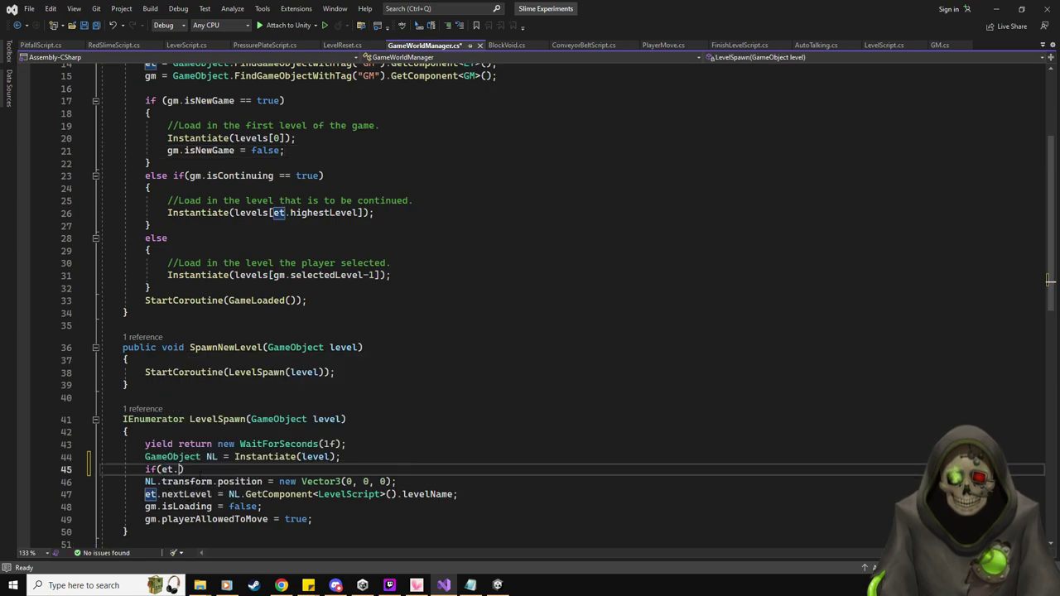
pyautogui.write('et.')
pyautogui.write('currentLevel')
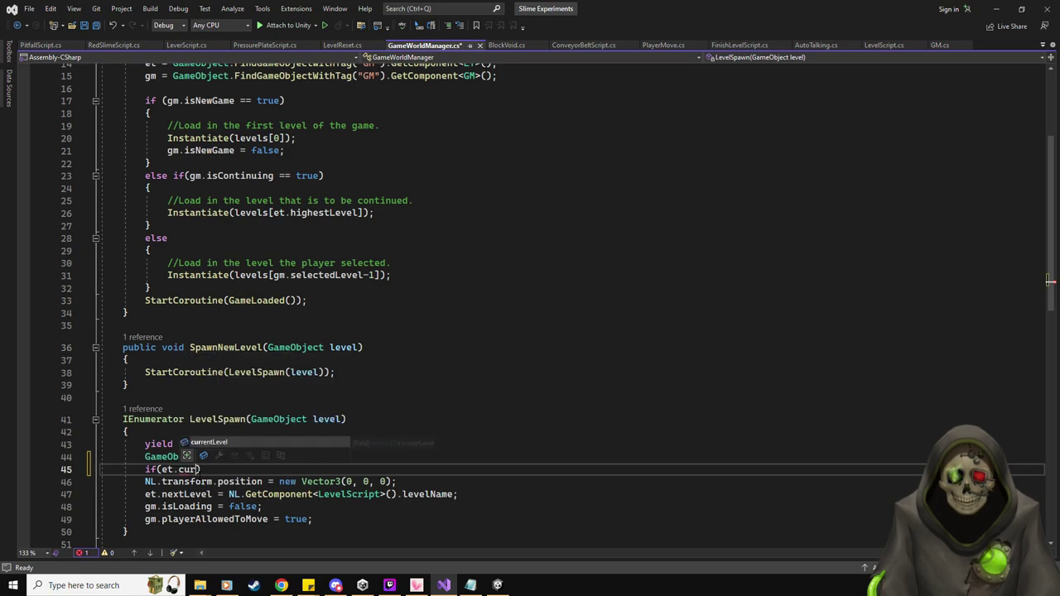
pyautogui.press('Tab')
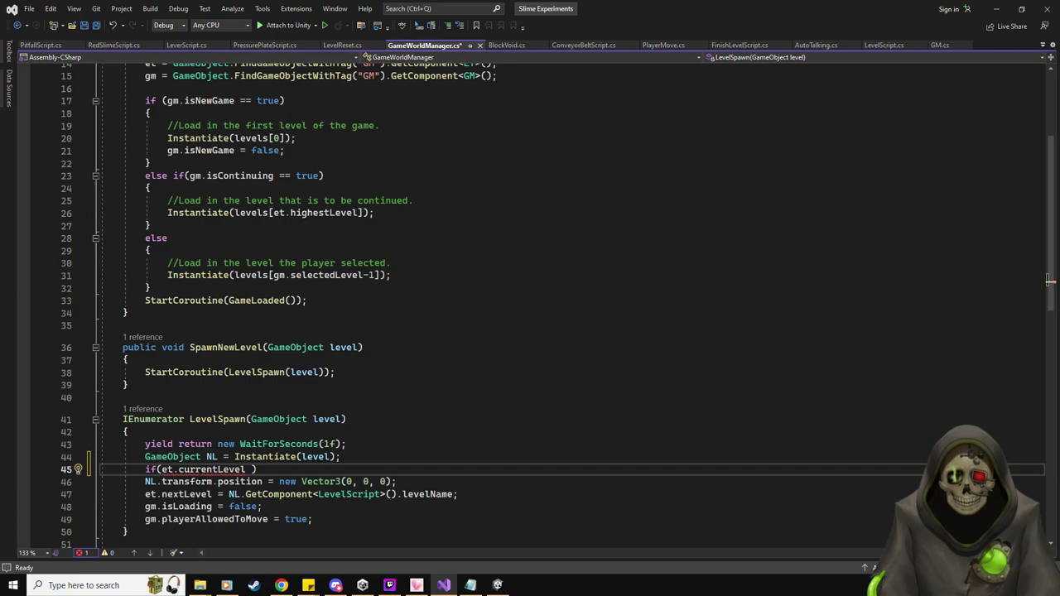
pyautogui.write('>= 41')
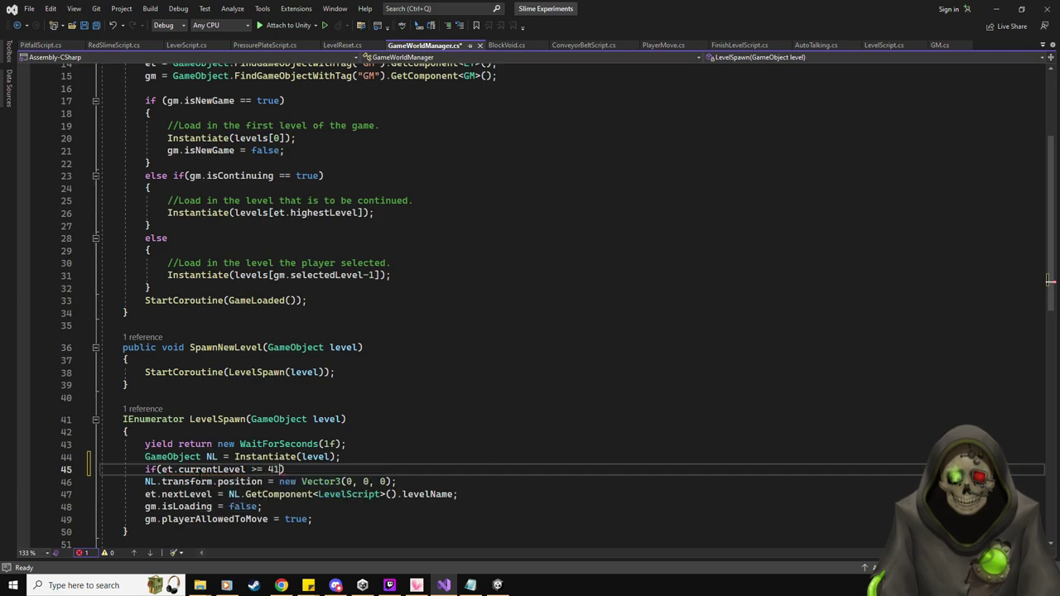
# Add an empty braced body to the if statement, followed by an else block with an empty body.
pyautogui.press('Return')
pyautogui.write('{')
pyautogui.press('Return')
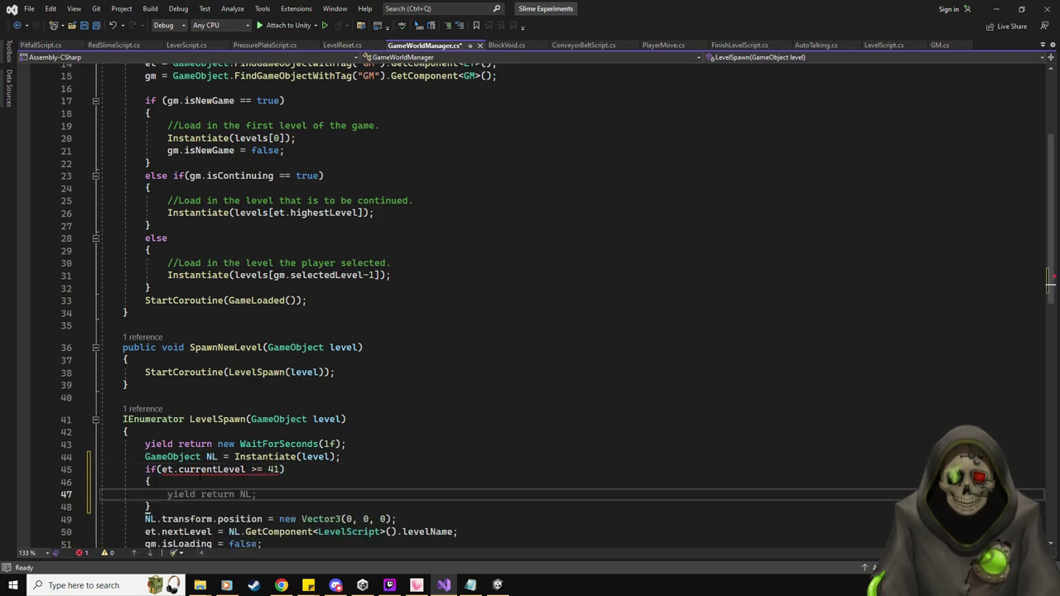
pyautogui.press('Down')
pyautogui.press('Return')
pyautogui.write('el')
pyautogui.press('Tab')
pyautogui.press('Return')
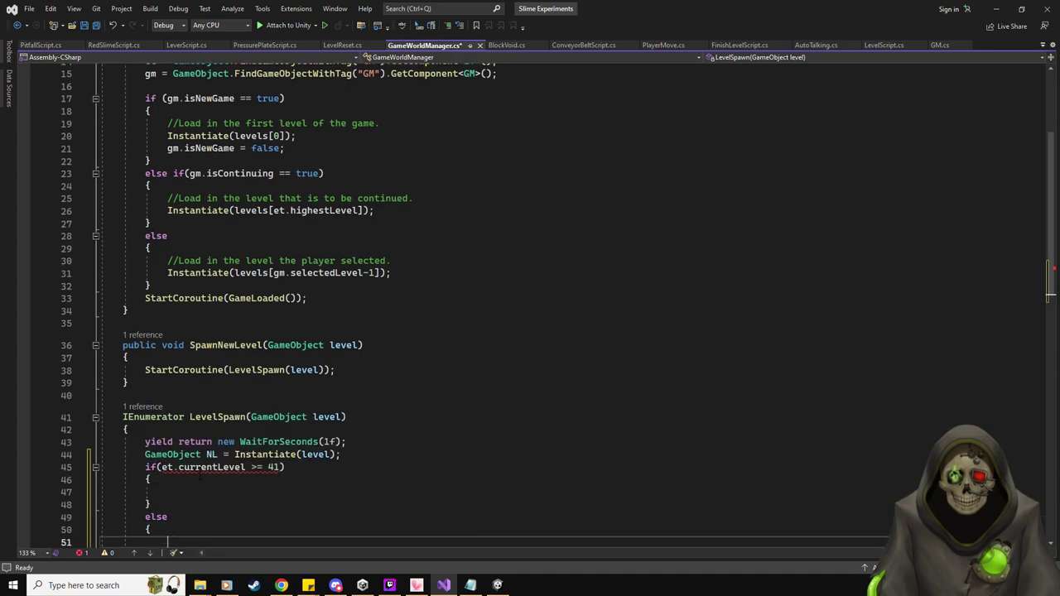
pyautogui.write('{')
pyautogui.press('Return')
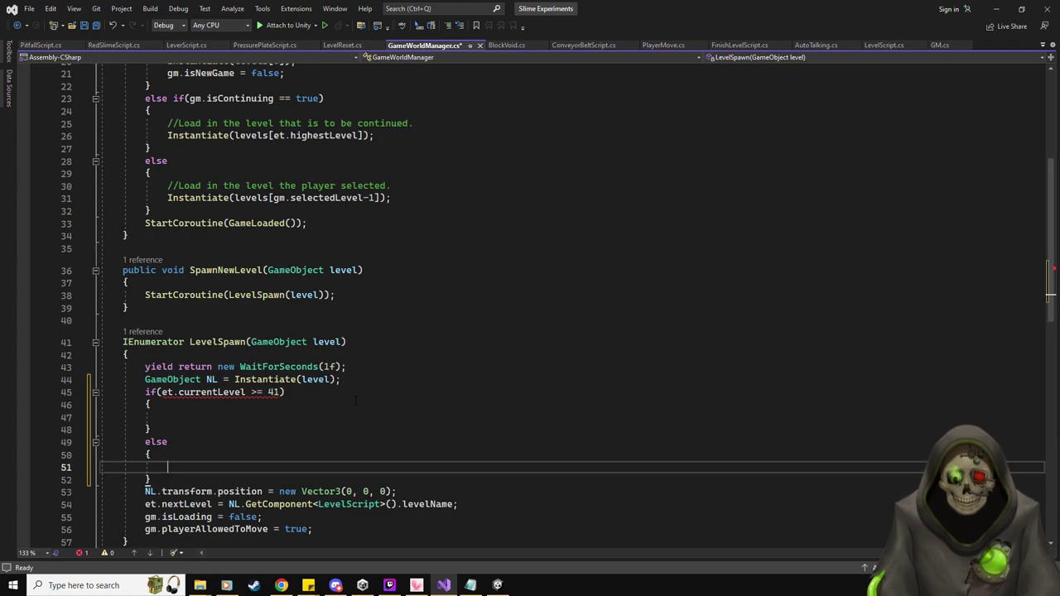
# Go to the definition of the et variable used in the new if condition.
pyautogui.rightClick(165, 392)
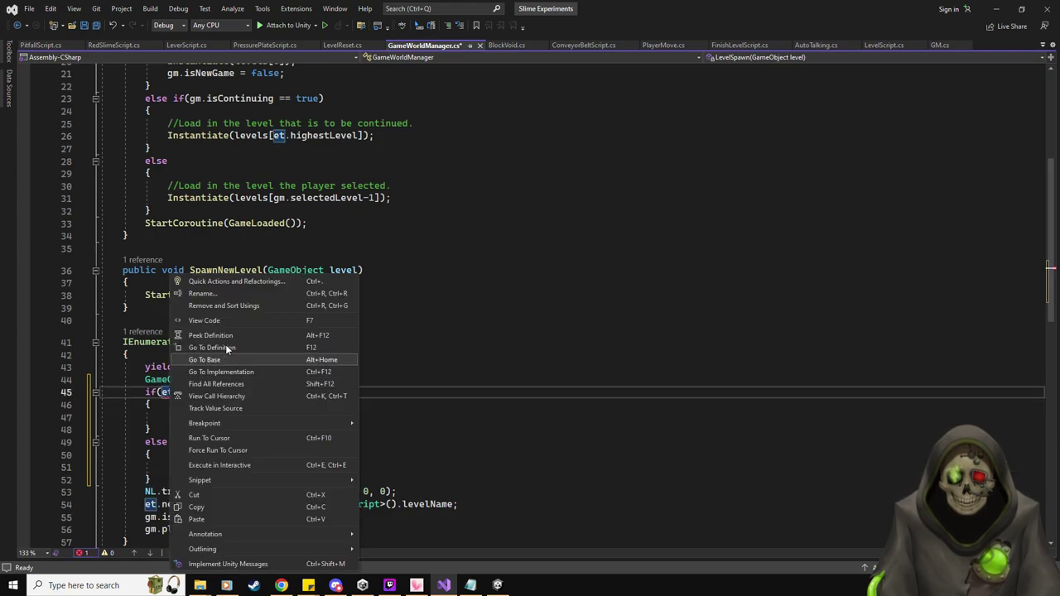
pyautogui.click(227, 348)
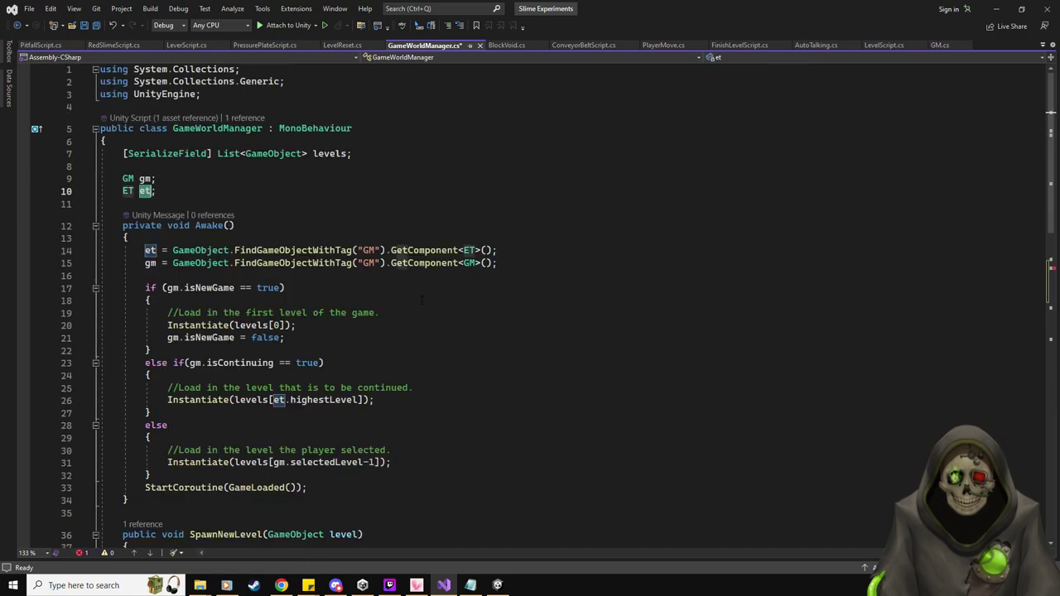
# Inspect the ET class definition, including its HighScoreLists region, and return to the LevelSpawn method in GameWorldManager.cs.
pyautogui.rightClick(130, 192)
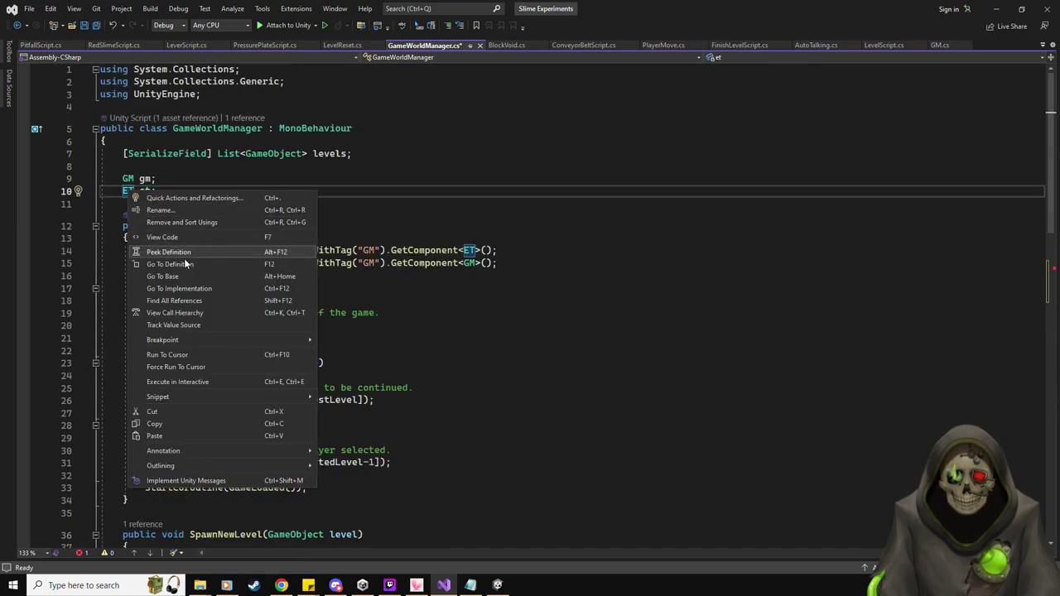
pyautogui.click(168, 265)
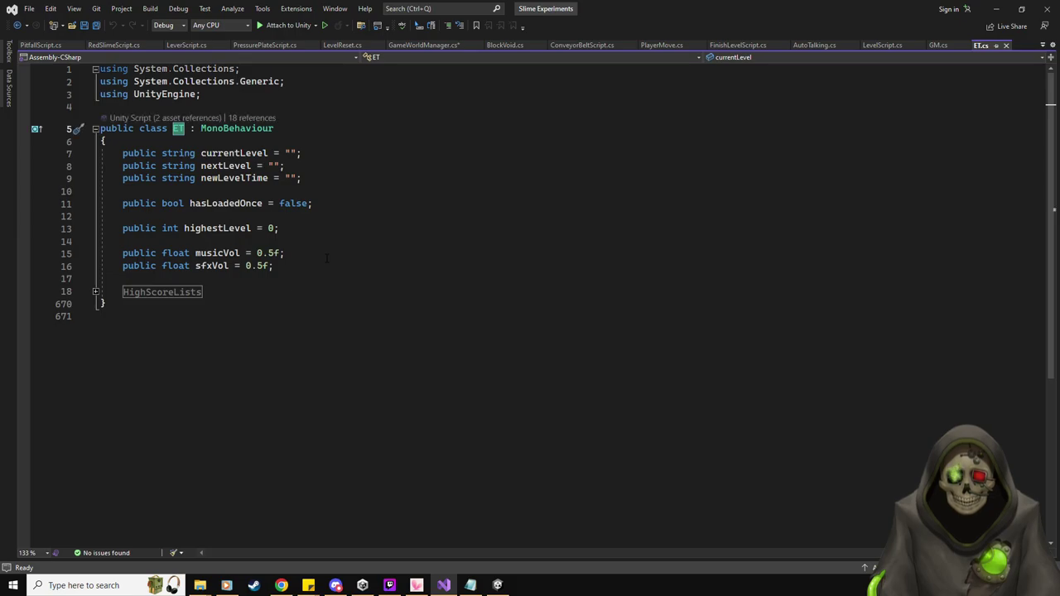
pyautogui.click(95, 292)
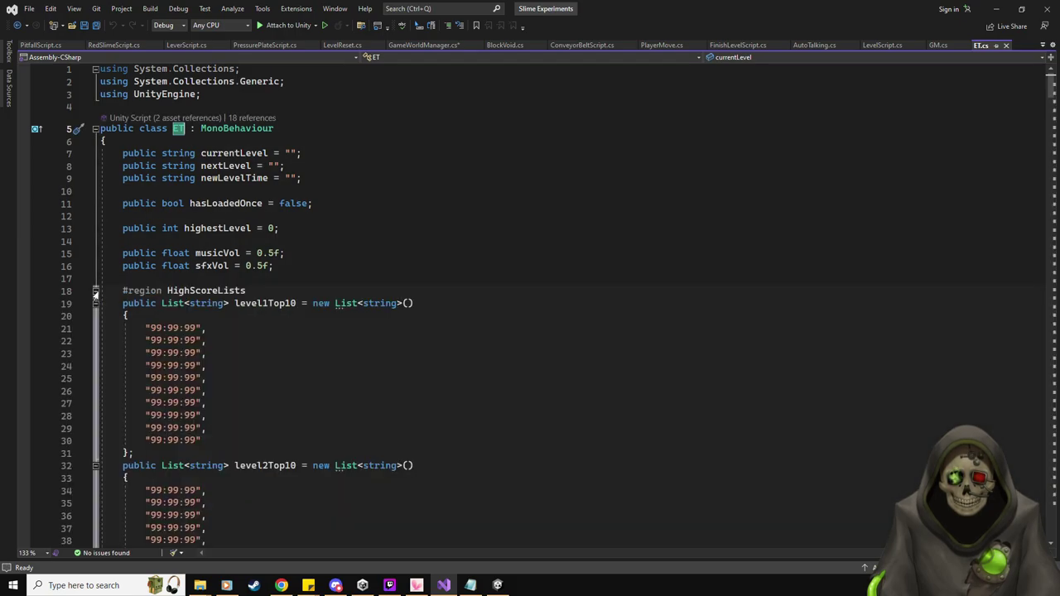
pyautogui.click(95, 291)
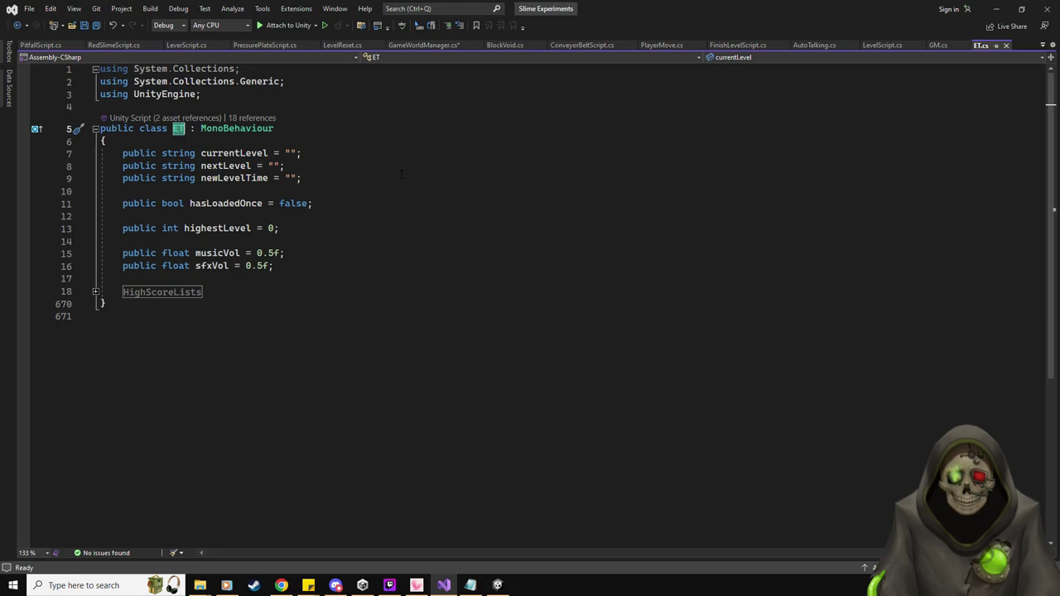
pyautogui.click(445, 45)
pyautogui.scroll(-5, 454, 329)
pyautogui.scroll(-4, 454, 329)
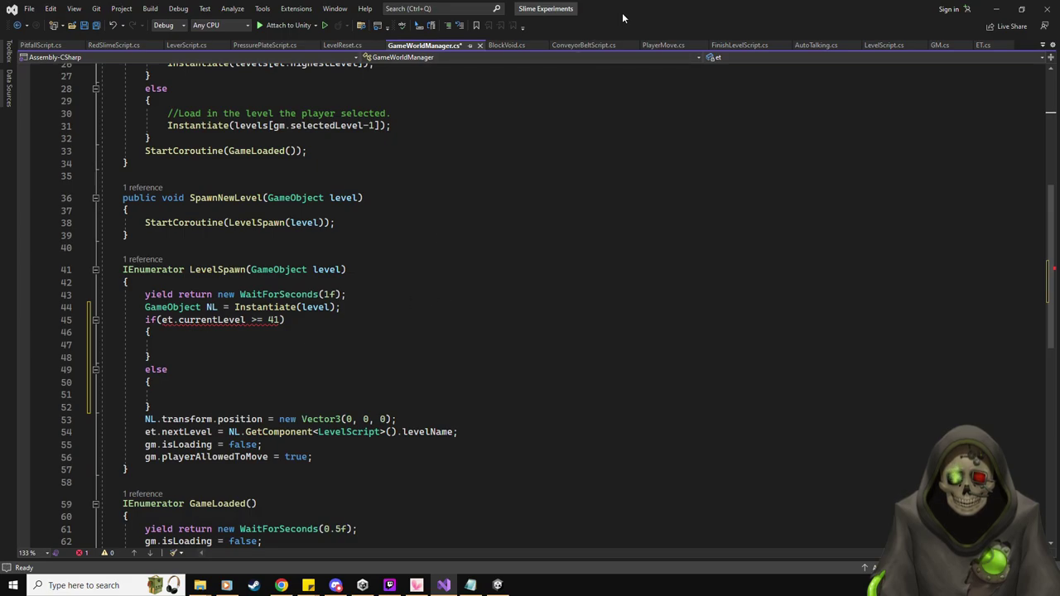
# Switch to Unity and check the level fields in Level 5-1's Level Script component.
pyautogui.press('super+Down')
pyautogui.press('super+Down')
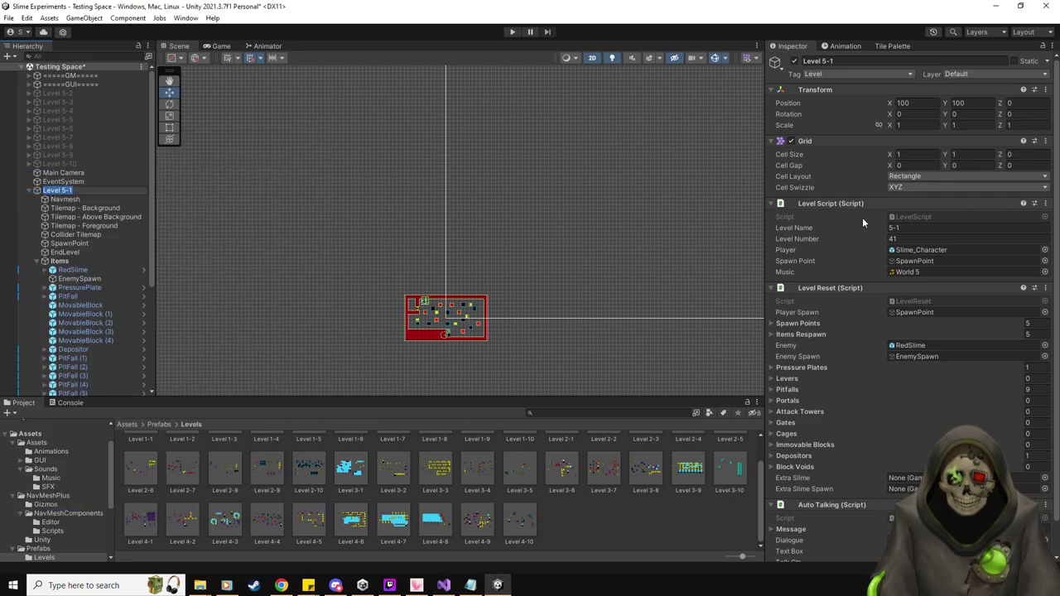
pyautogui.scroll(-1, 863, 217)
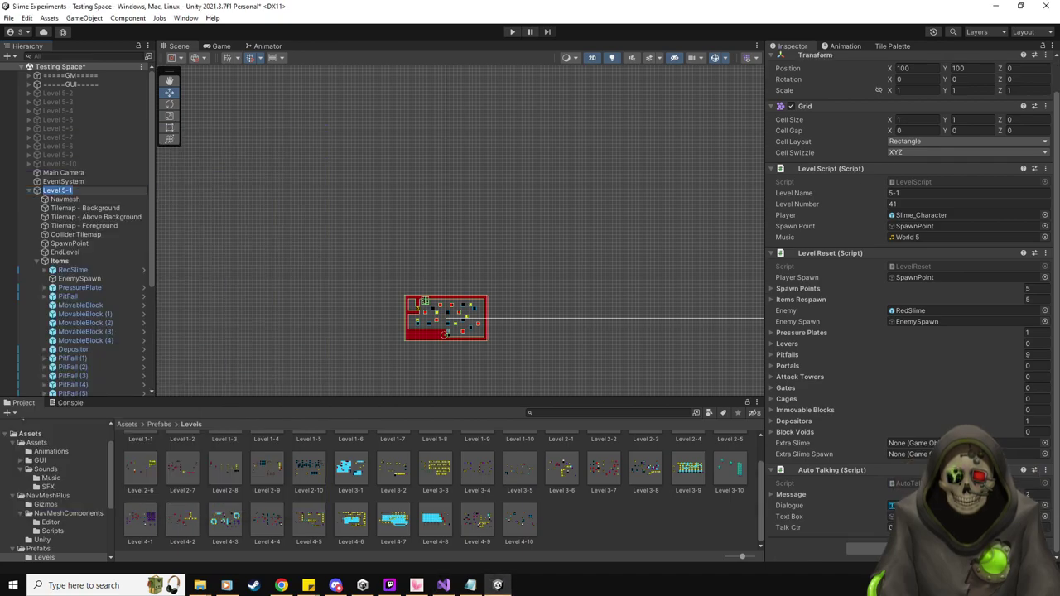
# Switch to Visual Studio and replace the if condition in LevelSpawn with level.GetComponent<LevelScript>().levelNumber >= 41.
pyautogui.click(444, 586)
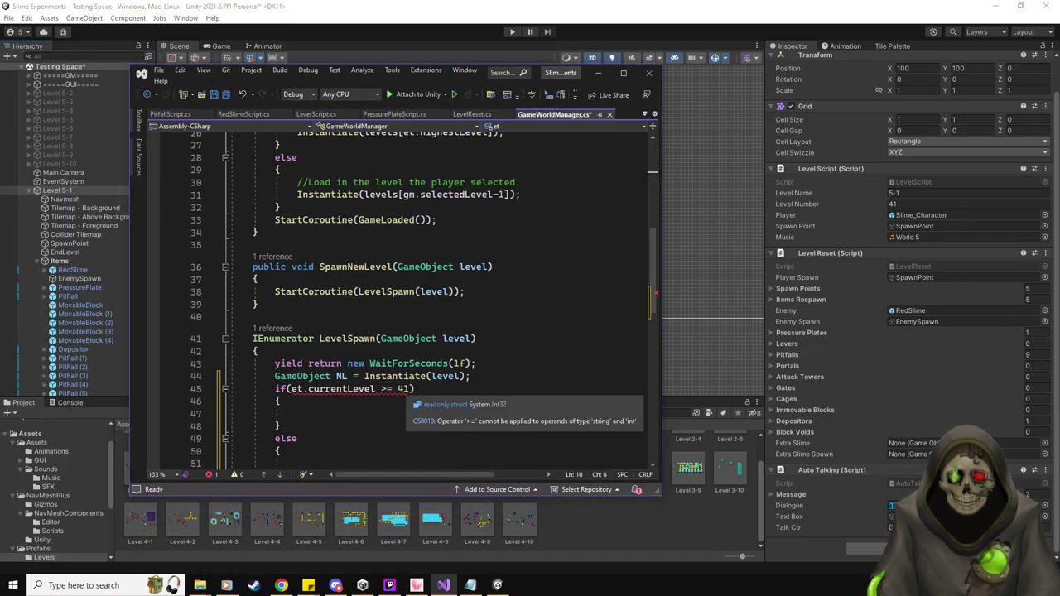
pyautogui.moveTo(409, 388); pyautogui.dragTo(291, 389)
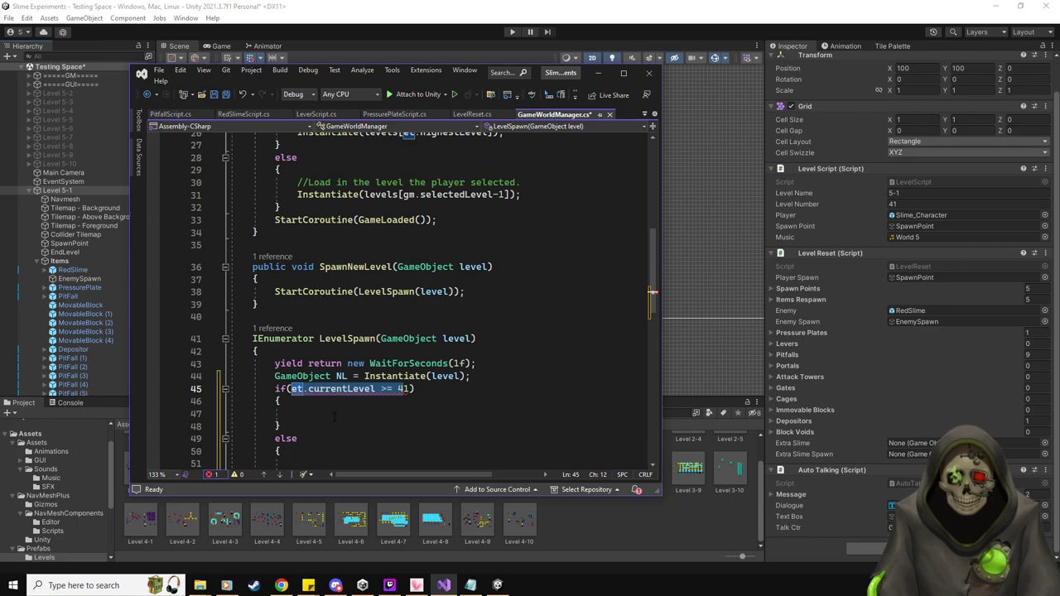
pyautogui.press('BackSpace')
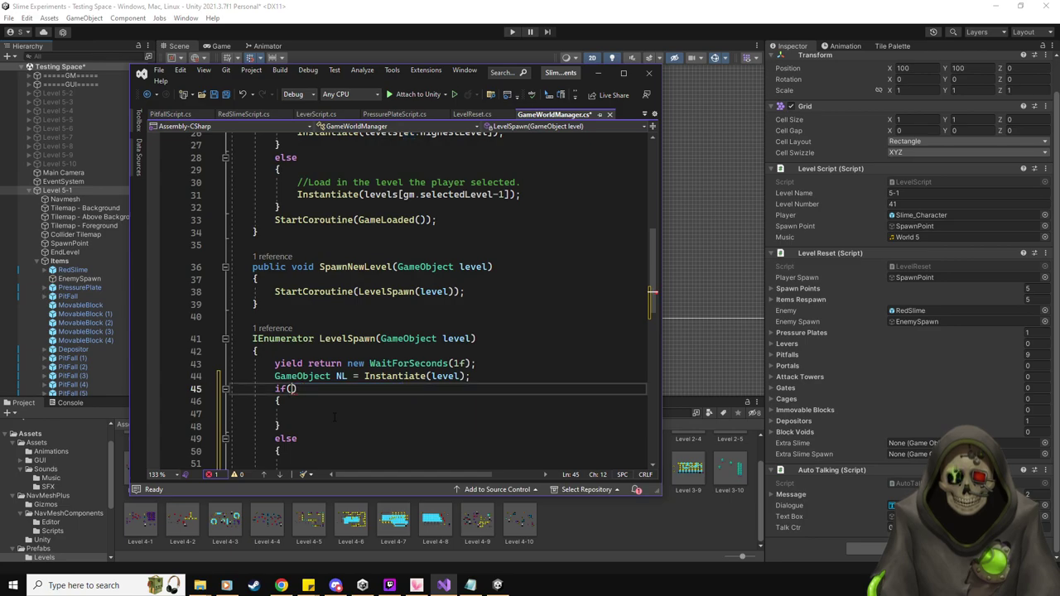
pyautogui.write('level.')
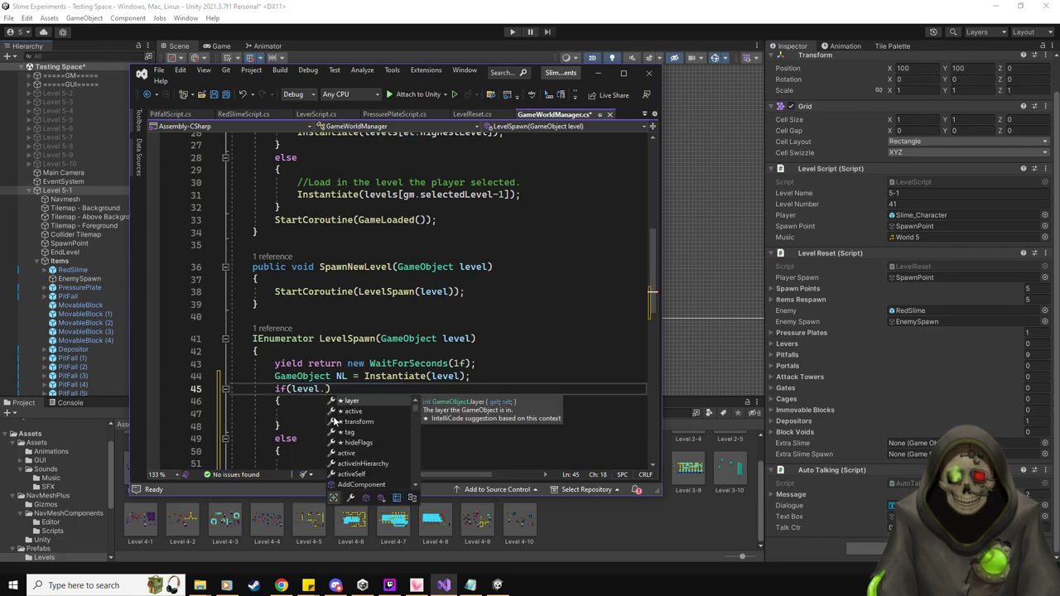
pyautogui.write('Get')
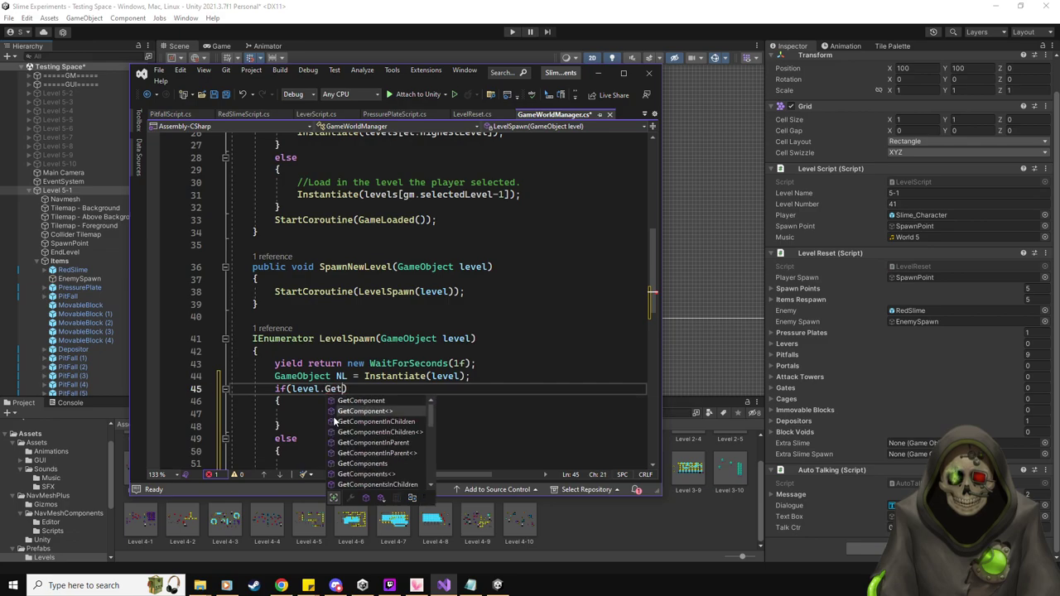
pyautogui.press('Tab')
pyautogui.write('level')
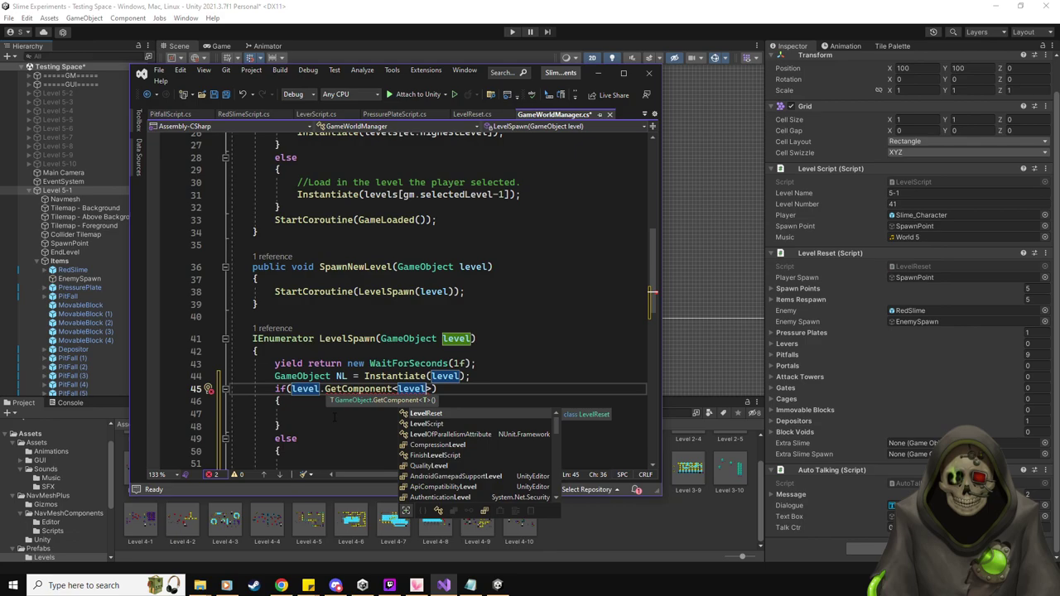
pyautogui.press('Down')
pyautogui.press('Tab')
pyautogui.write('>()')
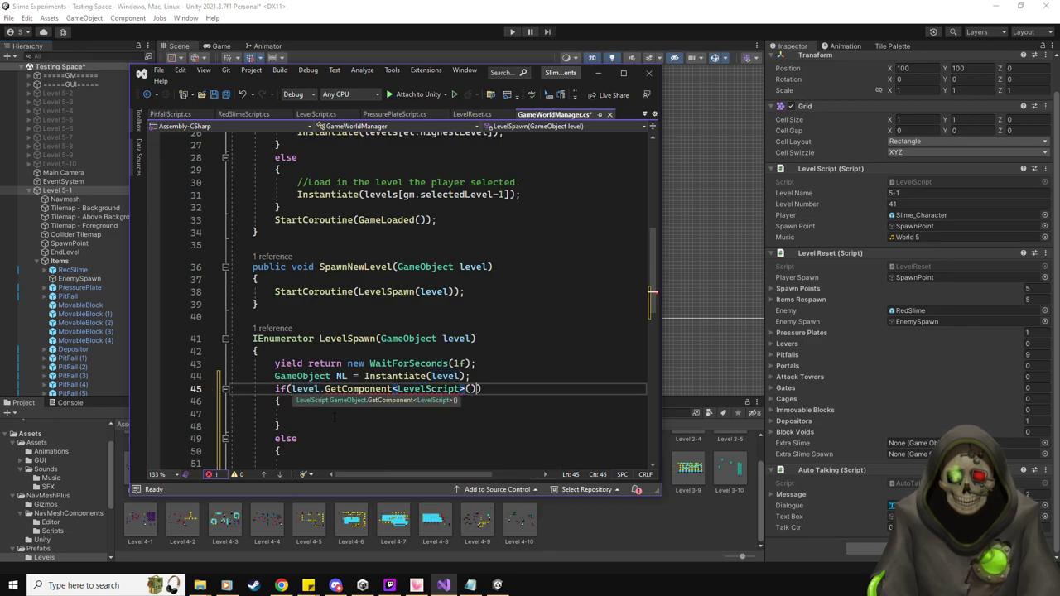
pyautogui.write('.leve')
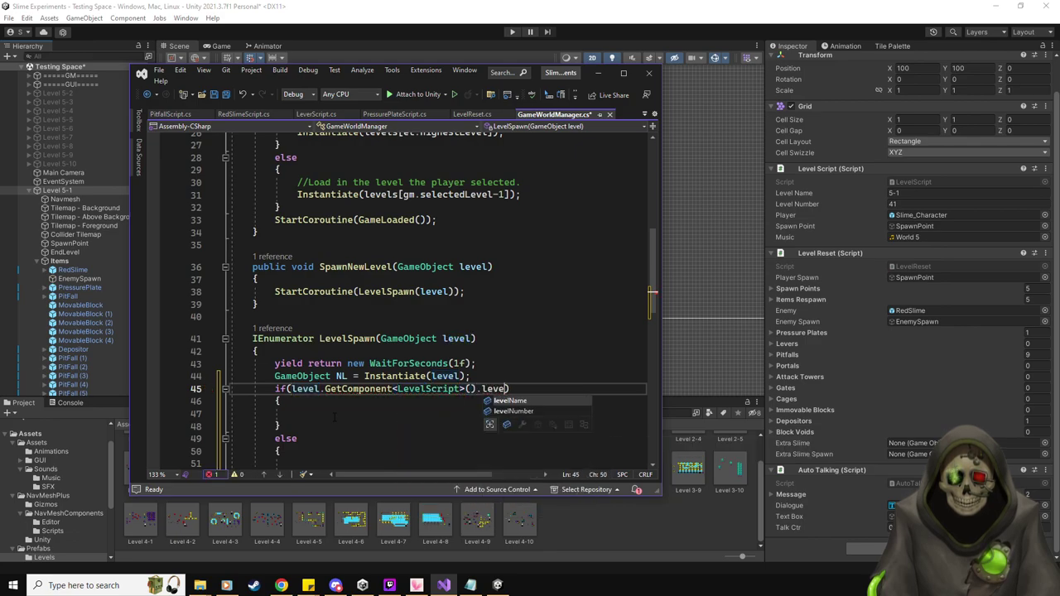
pyautogui.write('lNumber >')
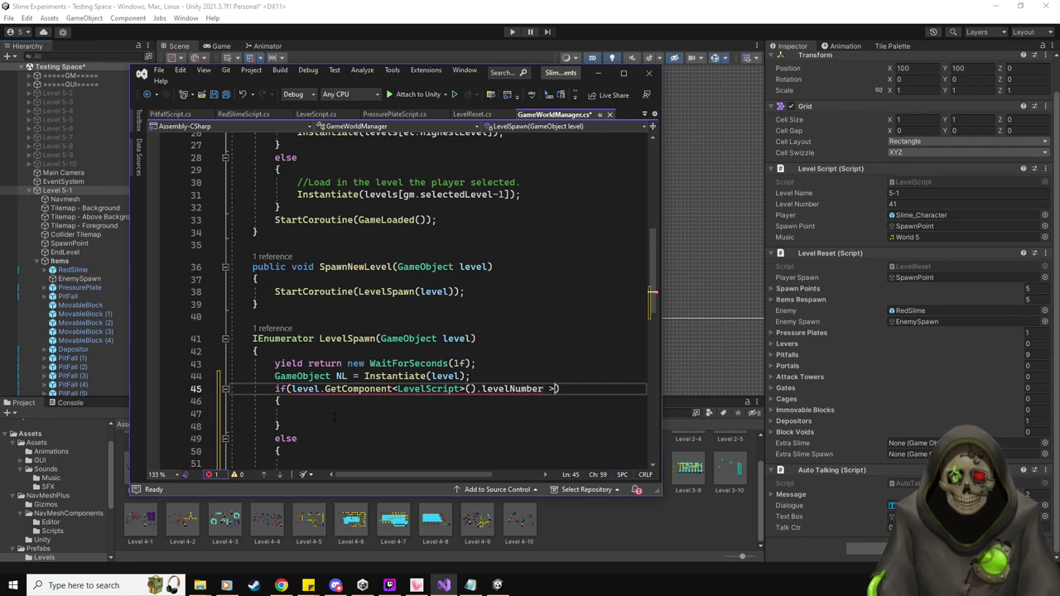
pyautogui.write('= 41')
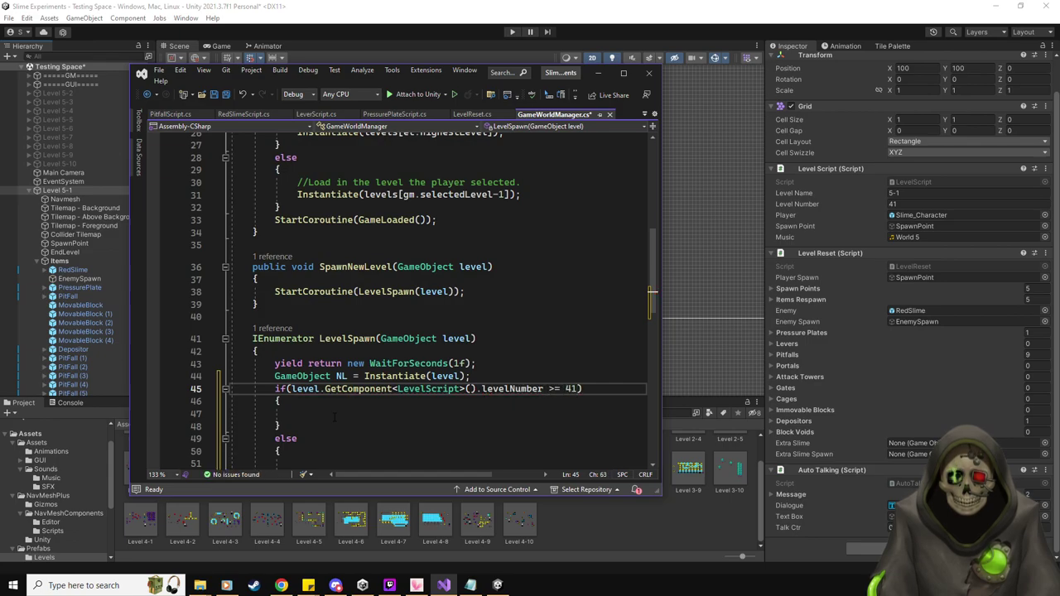
# Remove the NL.transform.position line below the else block and put a copy of it inside both the if and else bodies.
pyautogui.scroll(-2, 335, 417)
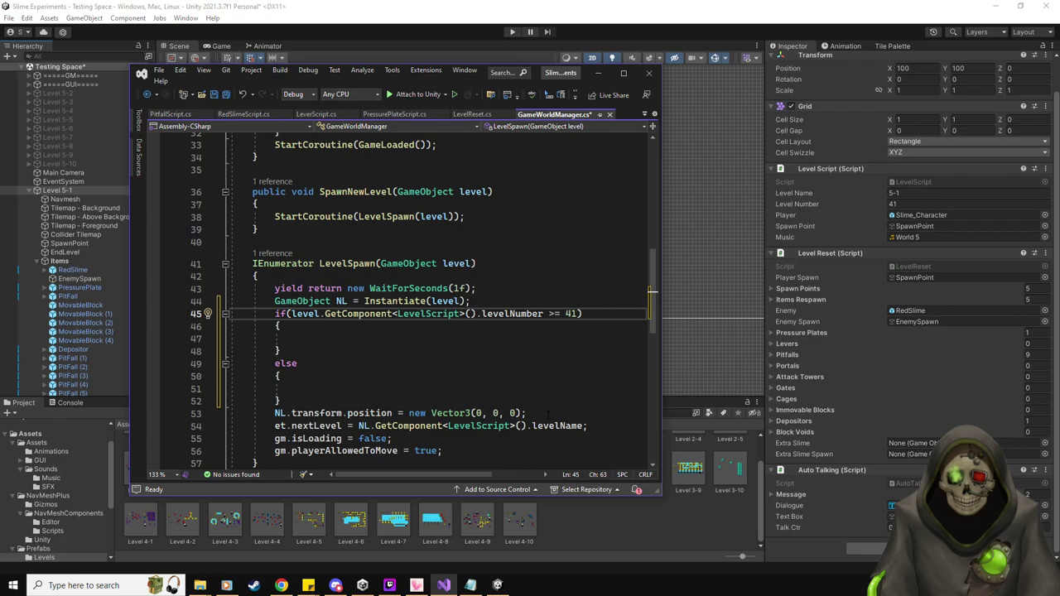
pyautogui.click(548, 414)
pyautogui.hotkey('shift', 'Home')
pyautogui.hotkey('ctrl', 'c')
pyautogui.press('BackSpace')
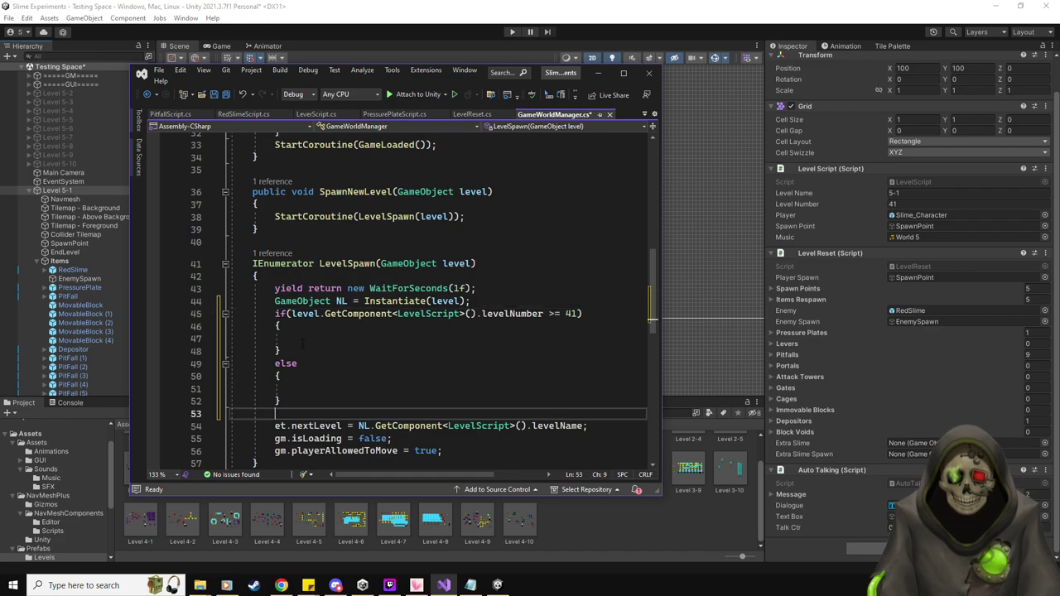
pyautogui.click(348, 388)
pyautogui.hotkey('ctrl', 'v')
pyautogui.click(398, 339)
pyautogui.hotkey('ctrl', 'v')
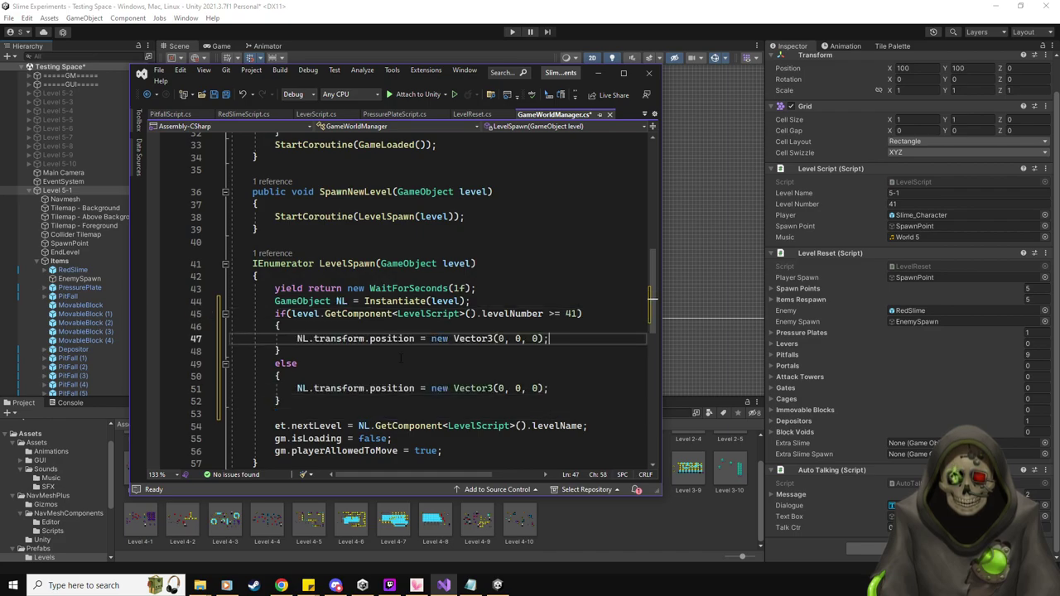
# Set the position in the if body to new Vector3(100, 100, 0) and save the script.
pyautogui.press('Left')
pyautogui.press('Left')
pyautogui.press('Left')
pyautogui.press('Left')
pyautogui.press('Left')
pyautogui.press('BackSpace')
pyautogui.write('100')
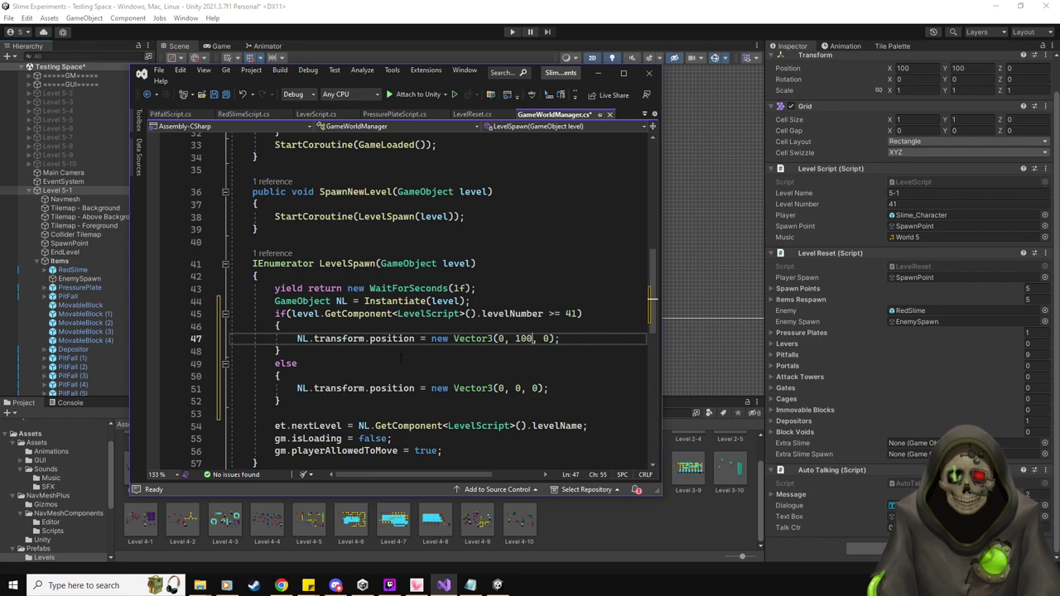
pyautogui.press('Left')
pyautogui.press('Left')
pyautogui.press('Left')
pyautogui.press('Left')
pyautogui.press('Left')
pyautogui.press('BackSpace')
pyautogui.write('100')
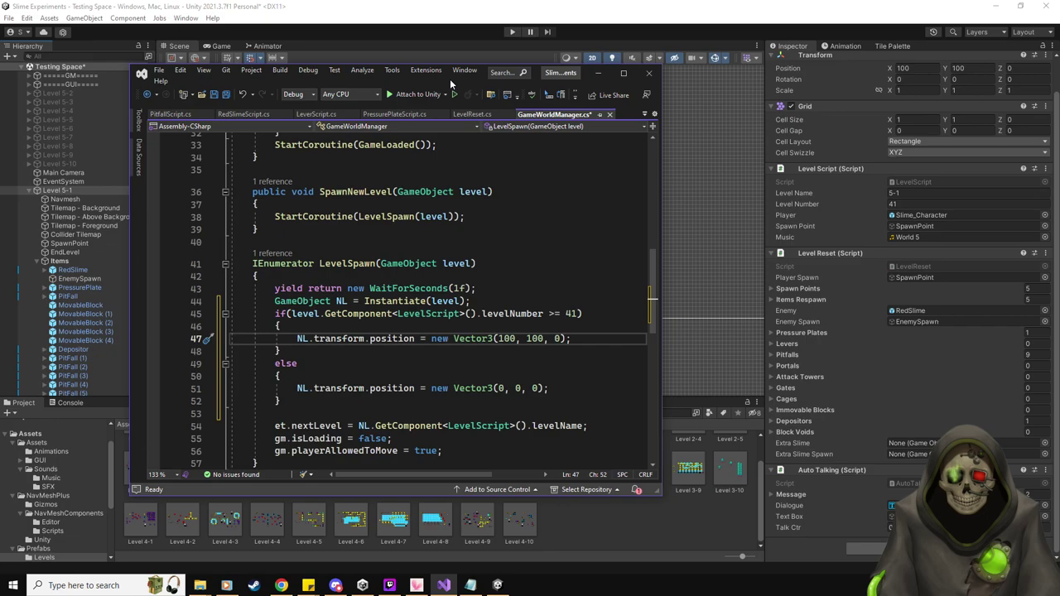
pyautogui.hotkey('ctrl', 's')
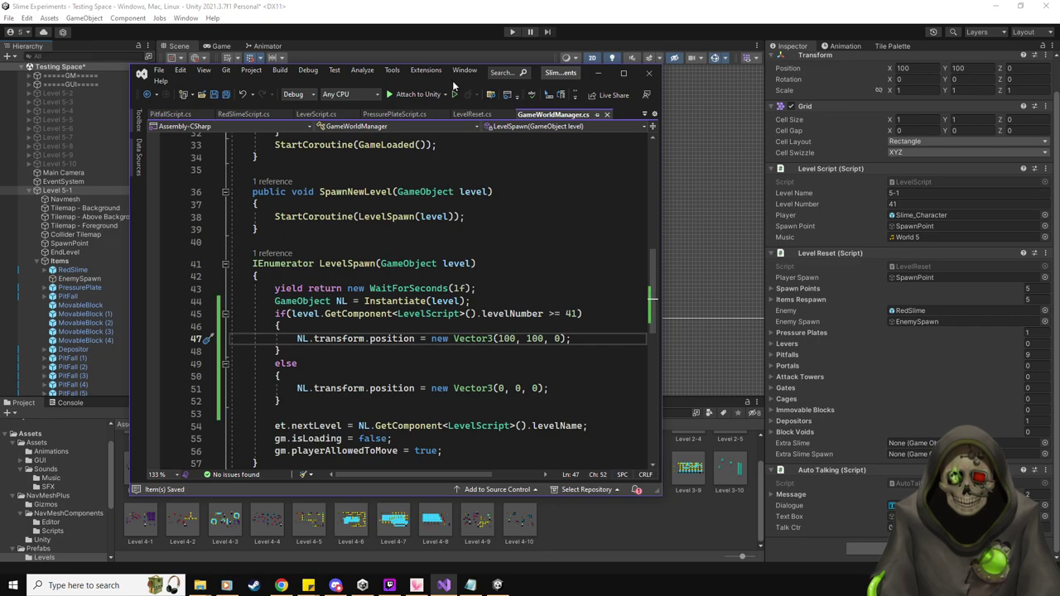
# Return to Unity and set the Z position of Level 5-2 through Level 5-10 to 0.
pyautogui.click(599, 72)
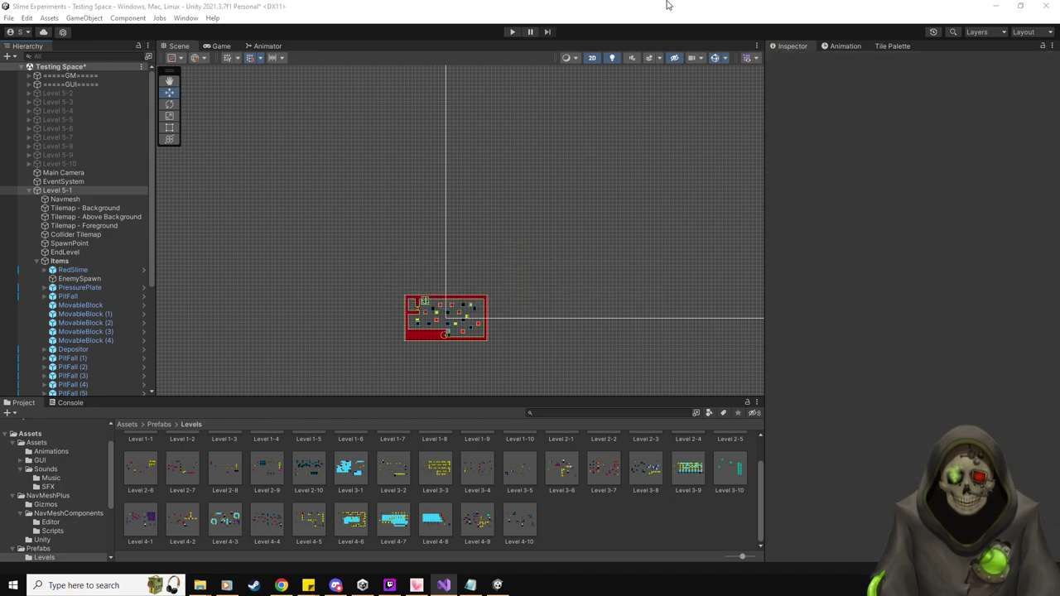
pyautogui.click(80, 96)
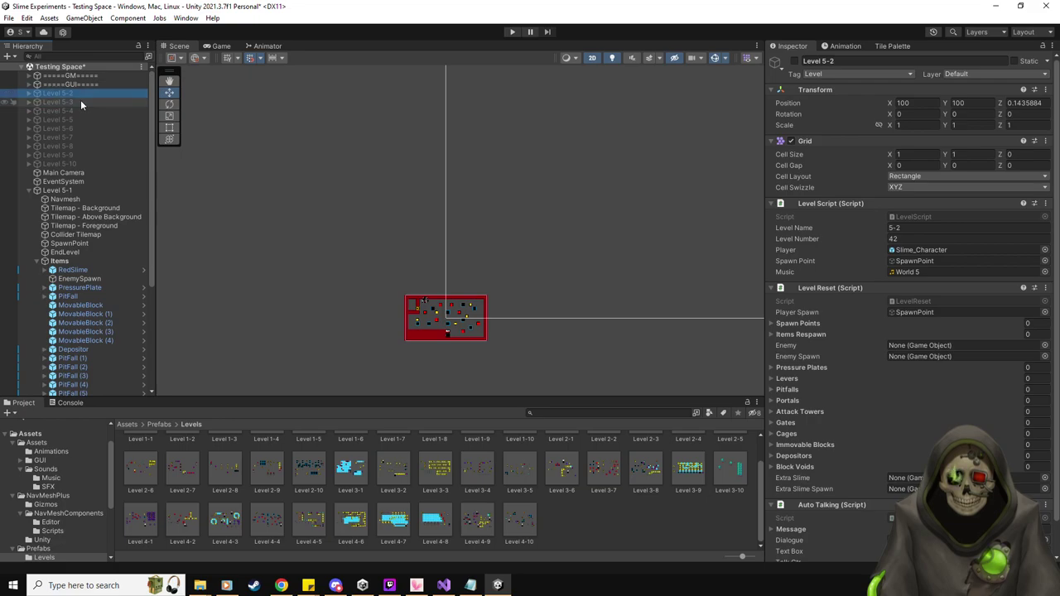
pyautogui.keyDown('shift'); pyautogui.click(70, 161); pyautogui.keyUp('shift')
pyautogui.click(1035, 103)
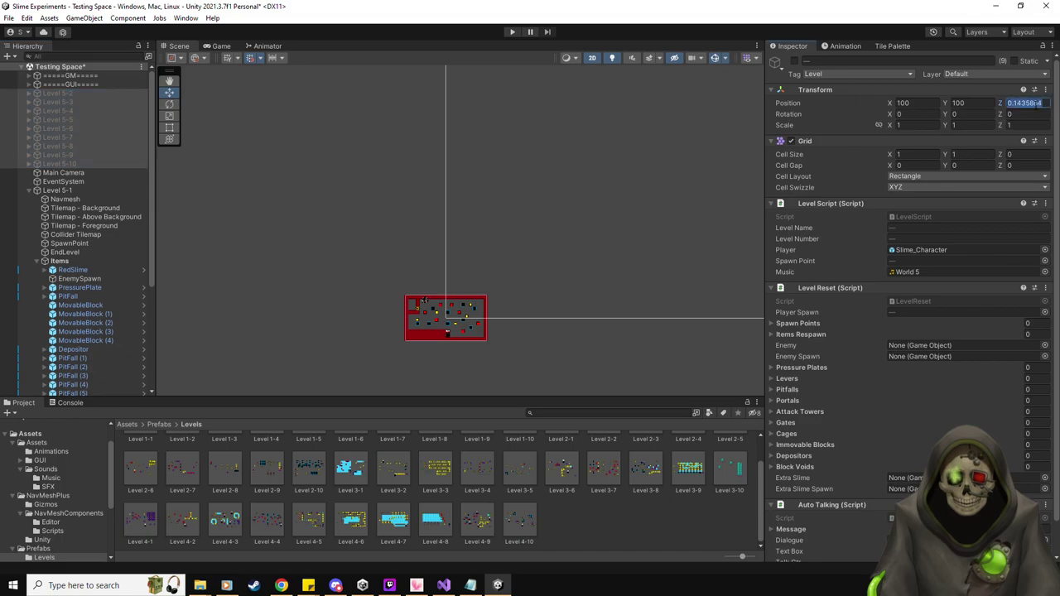
pyautogui.write('0')
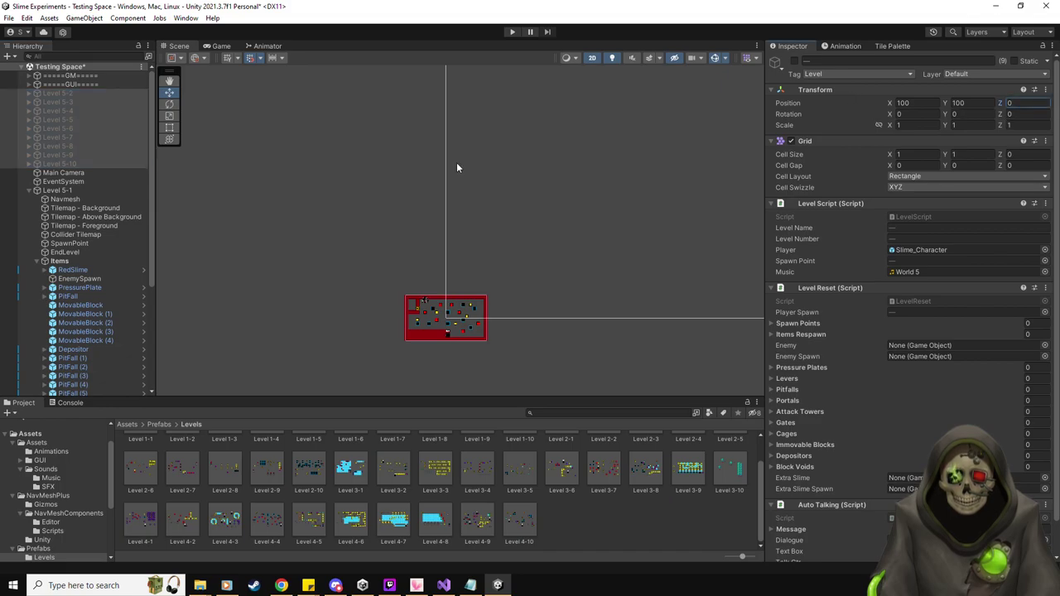
# Examine Level 5-1's Items group, Navmesh and child objects, and expand the Spawn Points list in its Level Reset component.
pyautogui.click(79, 192)
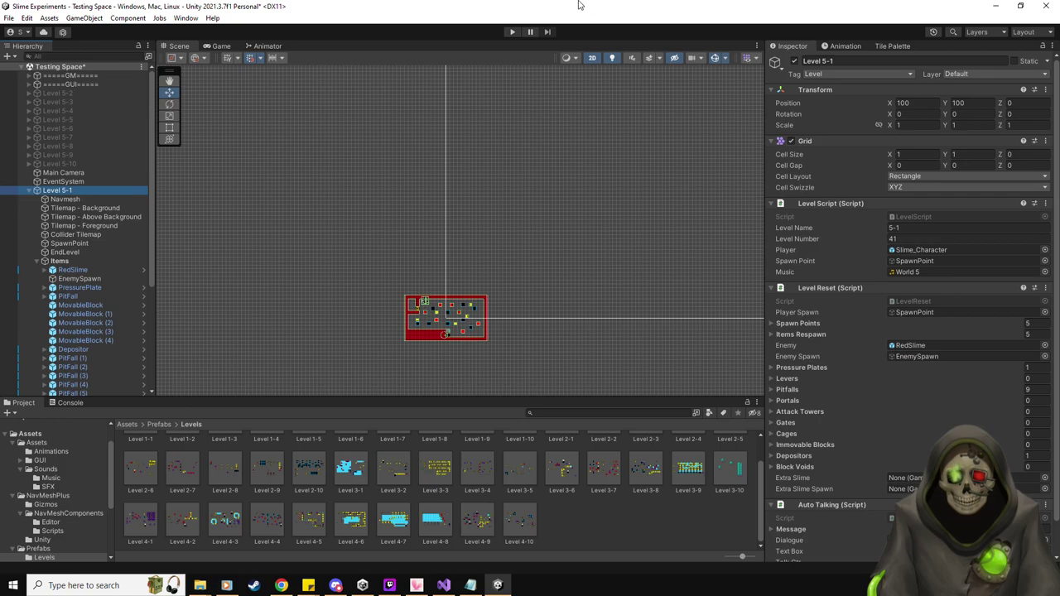
pyautogui.doubleClick(78, 259)
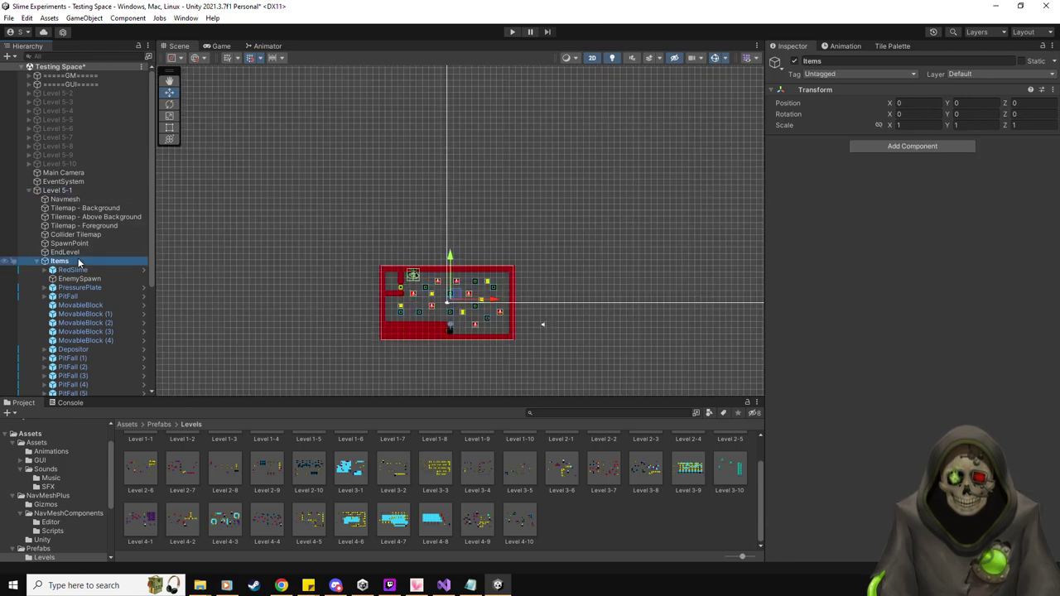
pyautogui.scroll(2, 349, 247)
pyautogui.moveTo(457, 291); pyautogui.dragTo(396, 295, button='middle')
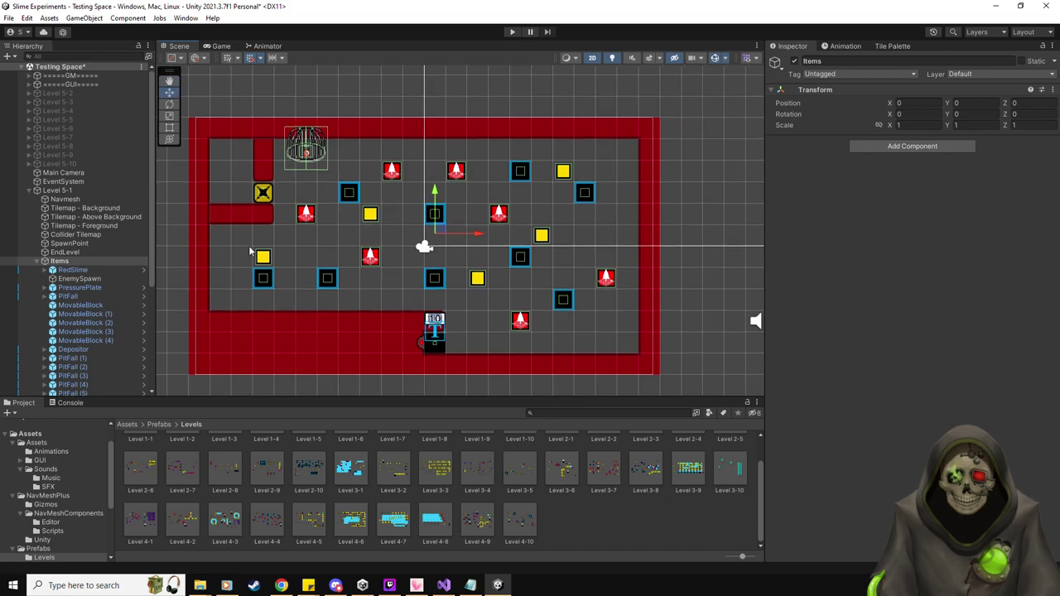
pyautogui.click(71, 199)
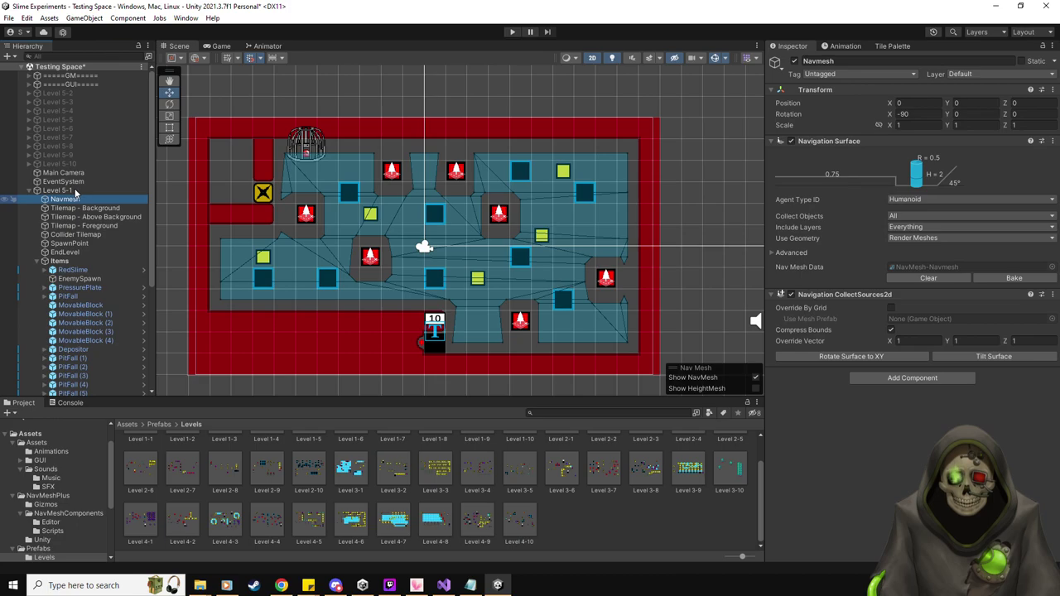
pyautogui.scroll(-5, 75, 192)
pyautogui.scroll(-1, 75, 192)
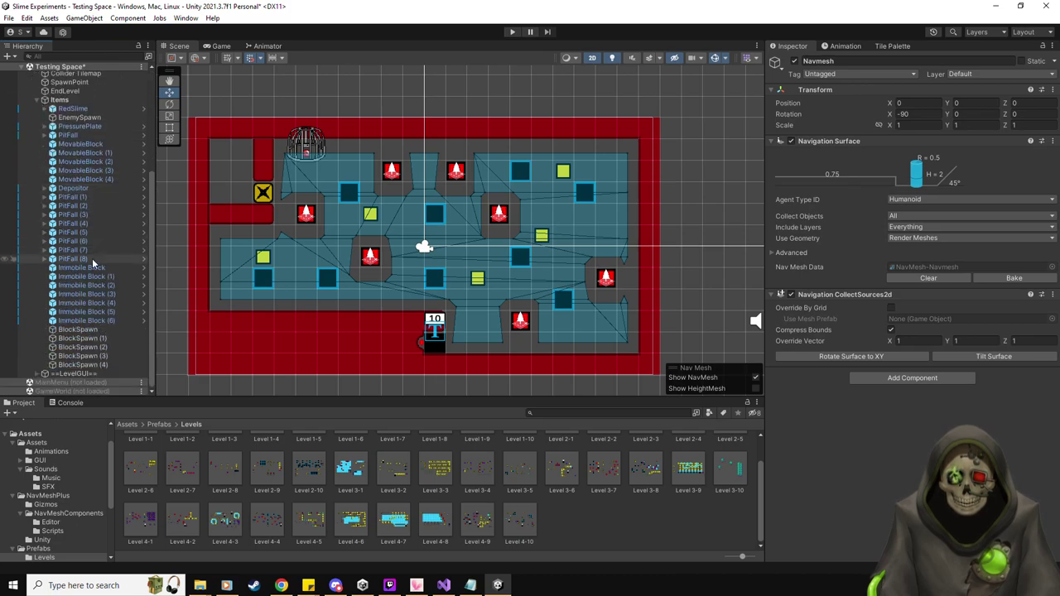
pyautogui.scroll(3, 83, 116)
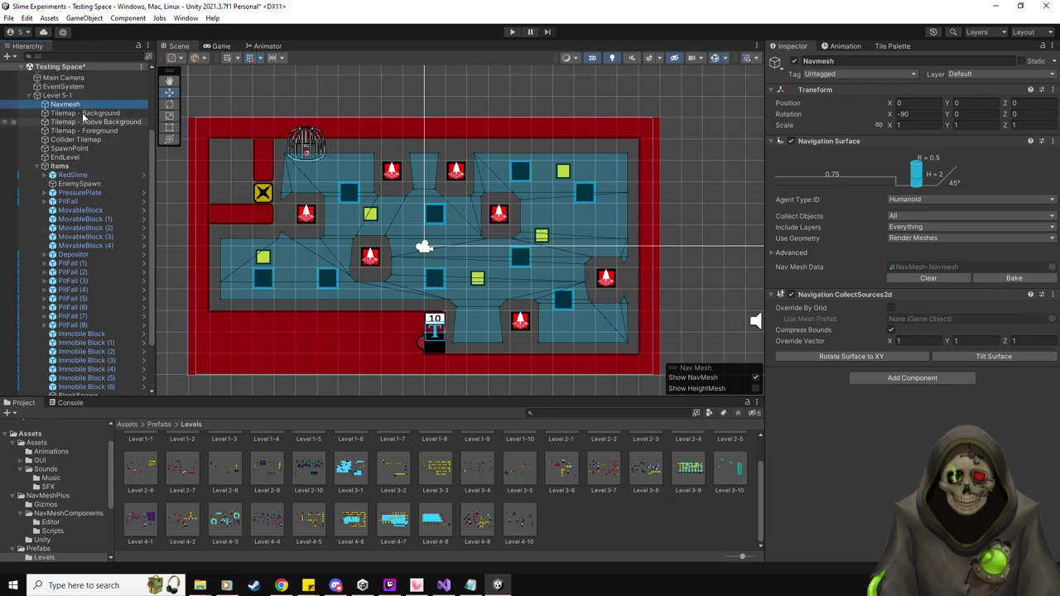
pyautogui.click(58, 96)
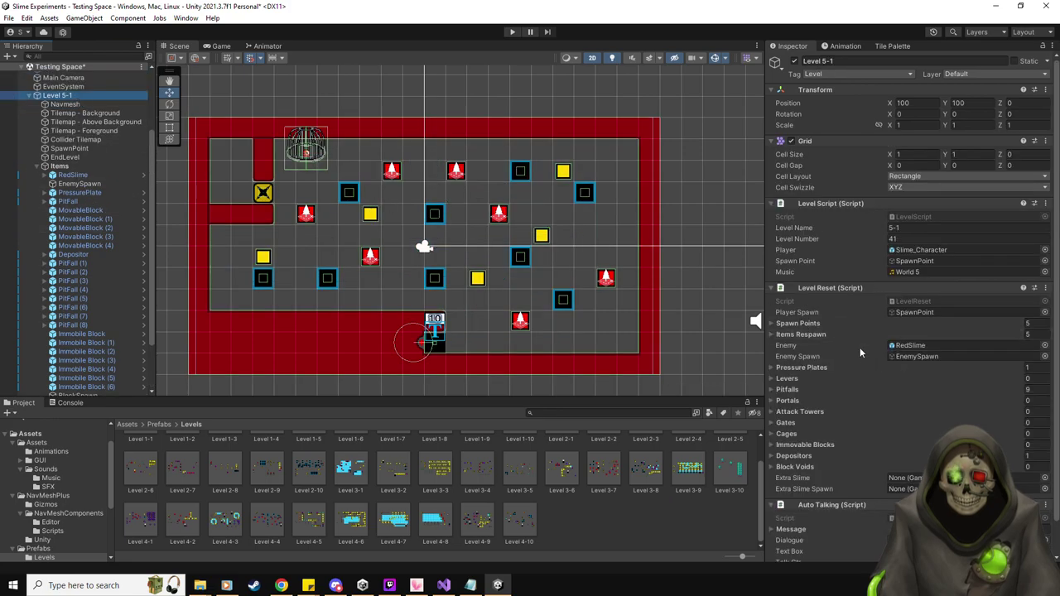
pyautogui.click(825, 325)
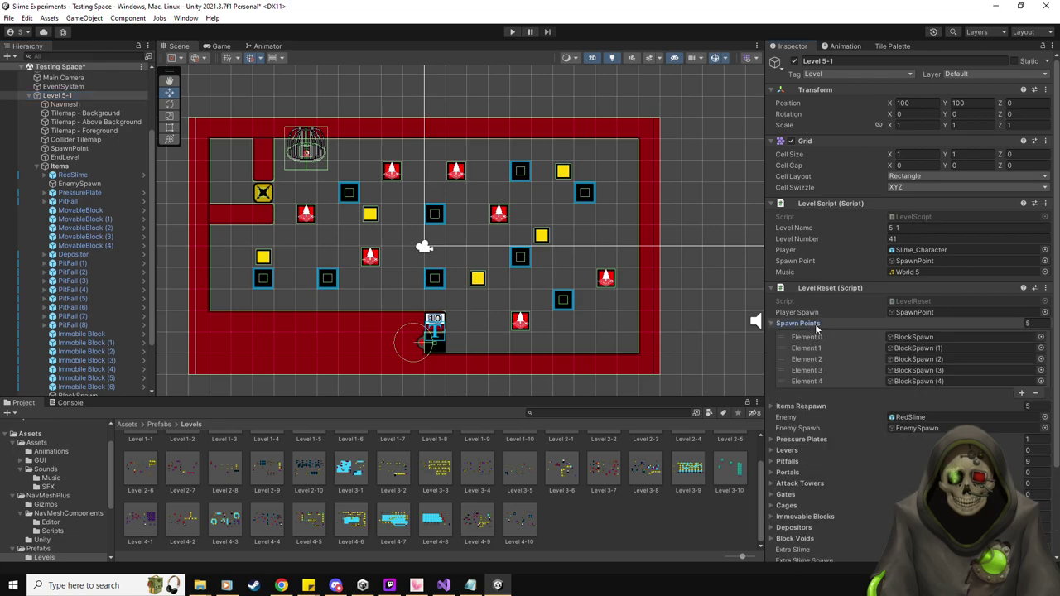
# Set the position of all five BlockSpawn objects in Level 5-1 to X -100 and Y -100.
pyautogui.click(798, 323)
pyautogui.scroll(-3, 96, 283)
pyautogui.click(77, 329)
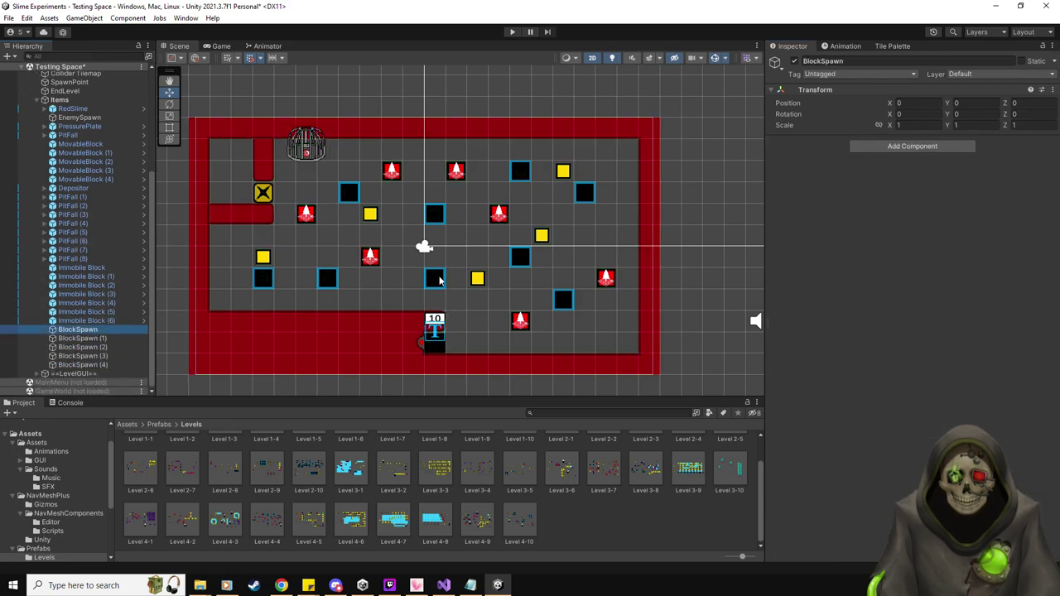
pyautogui.scroll(-3, 444, 270)
pyautogui.scroll(-1, 444, 271)
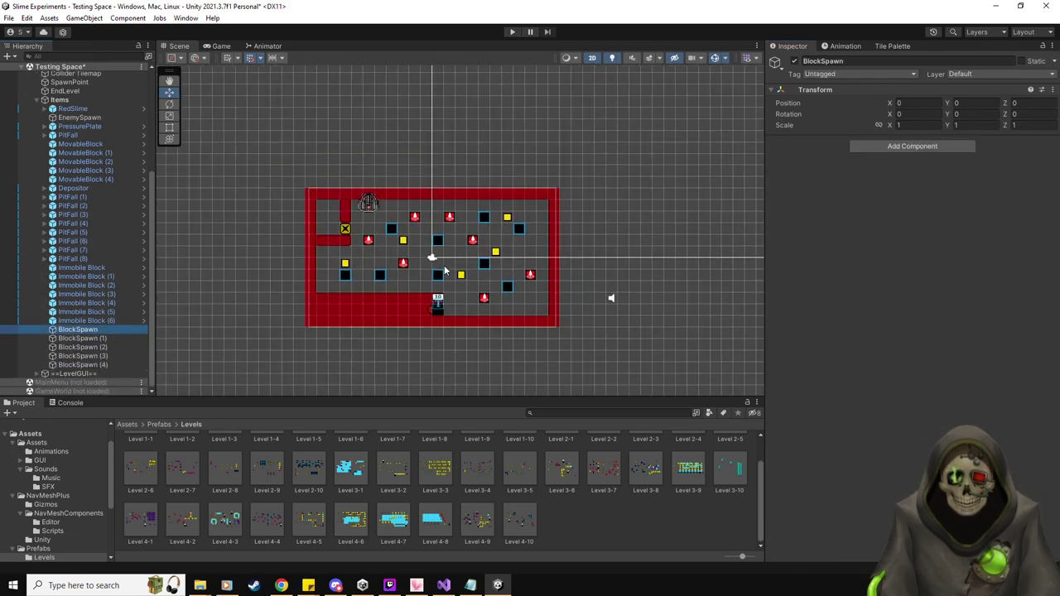
pyautogui.keyDown('shift'); pyautogui.click(92, 365); pyautogui.keyUp('shift')
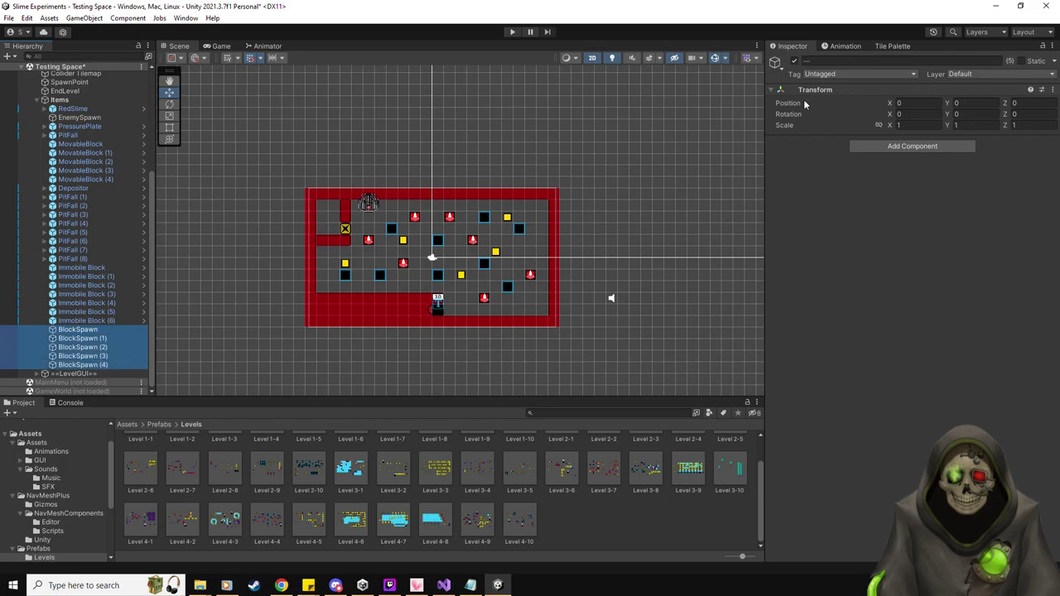
pyautogui.click(913, 104)
pyautogui.write('-100')
pyautogui.press('Tab')
pyautogui.write('-10')
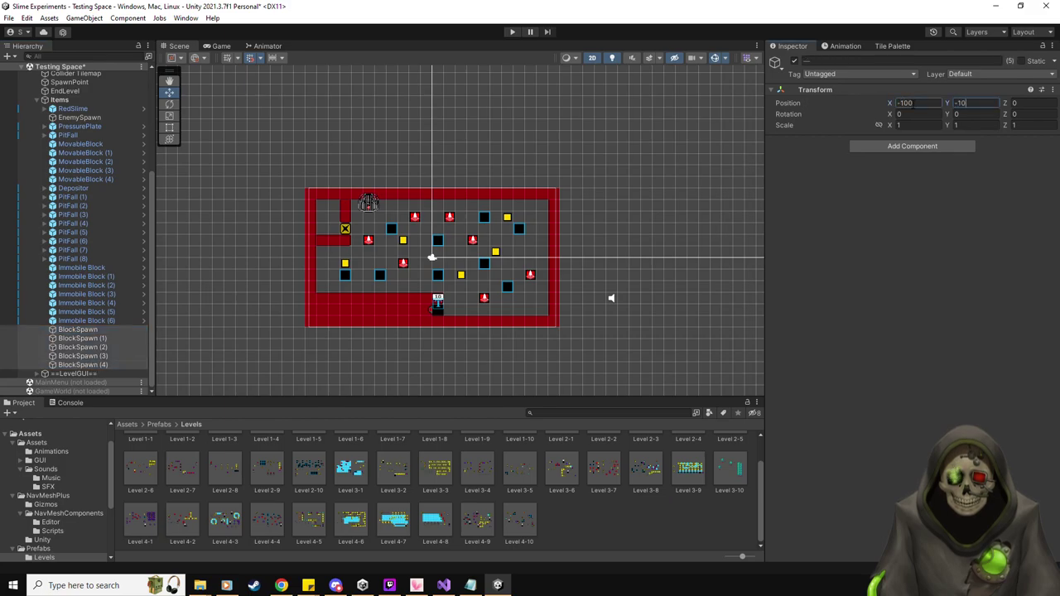
pyautogui.write('0')
pyautogui.scroll(3, 493, 184)
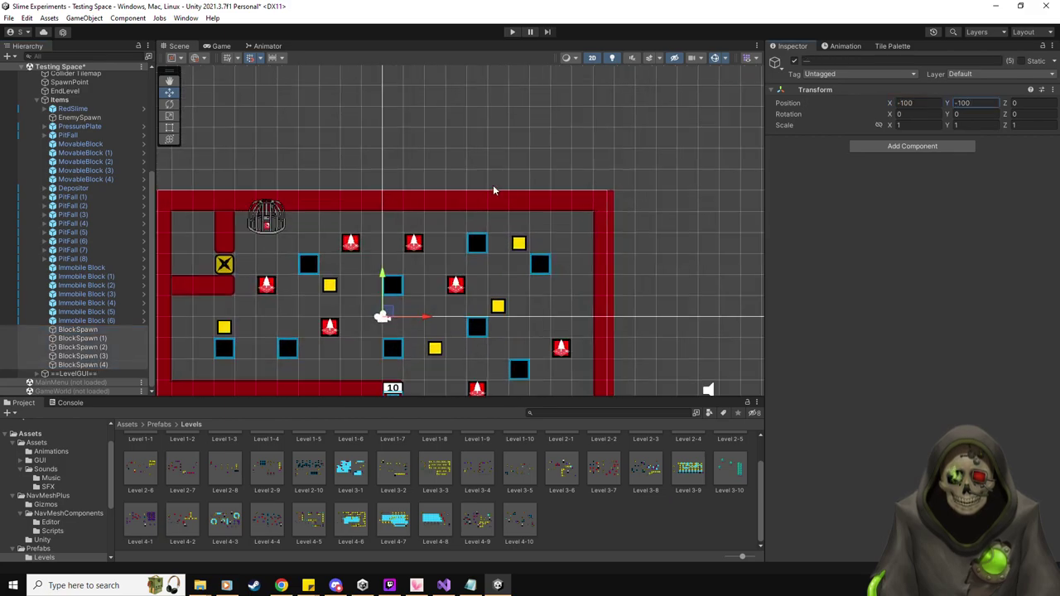
# Move BlockSpawn onto the leftmost yellow movable block and BlockSpawn (1) onto the yellow block at about (-102.5, -98.5).
pyautogui.click(115, 331)
pyautogui.moveTo(384, 318); pyautogui.dragTo(427, 240, button='middle')
pyautogui.scroll(2, 428, 240)
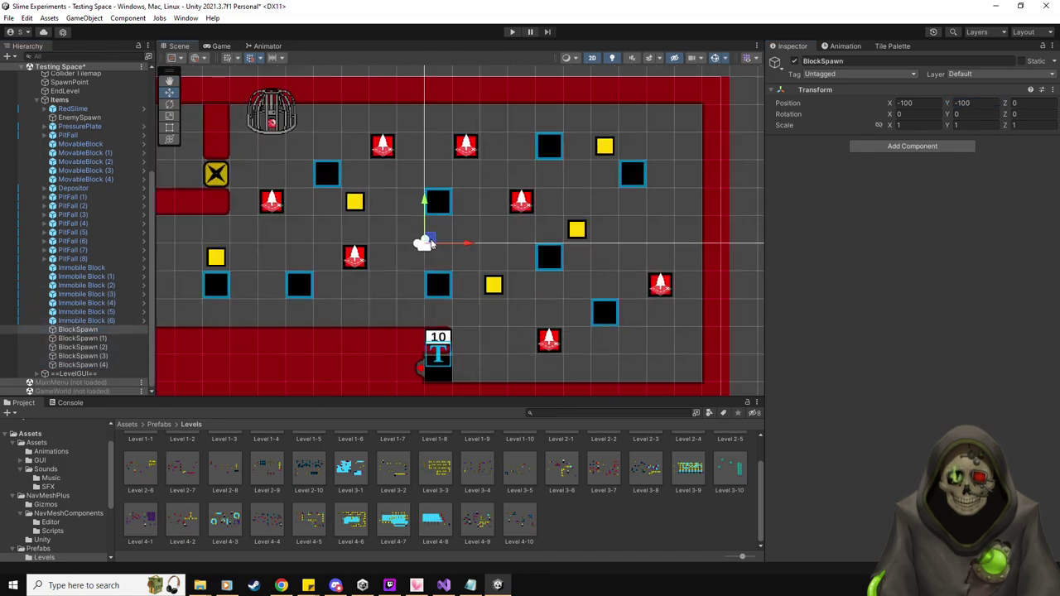
pyautogui.moveTo(430, 242); pyautogui.dragTo(217, 256)
pyautogui.click(82, 338)
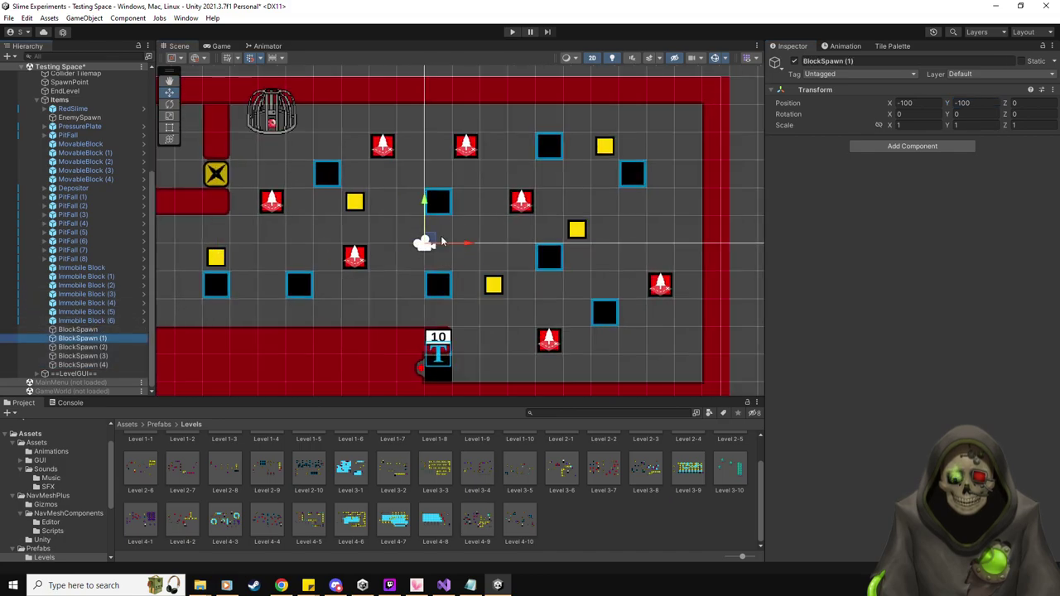
pyautogui.moveTo(441, 241); pyautogui.dragTo(372, 202)
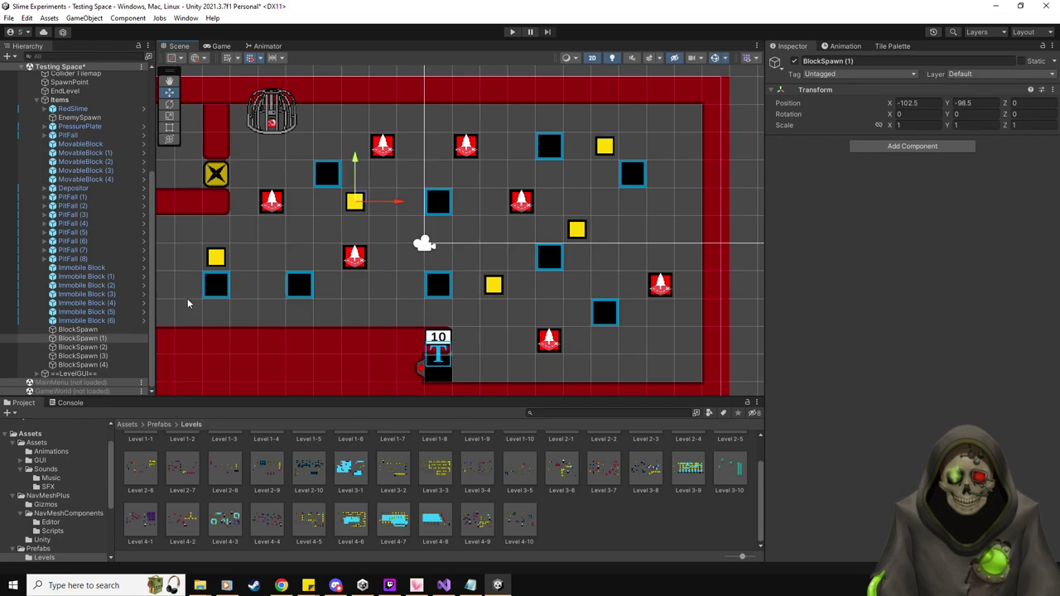
# Move BlockSpawn (2), (3) and (4) onto the three remaining yellow blocks, placing BlockSpawn (4) at about (-93.5, -96.5).
pyautogui.click(82, 347)
pyautogui.moveTo(452, 242); pyautogui.dragTo(502, 285)
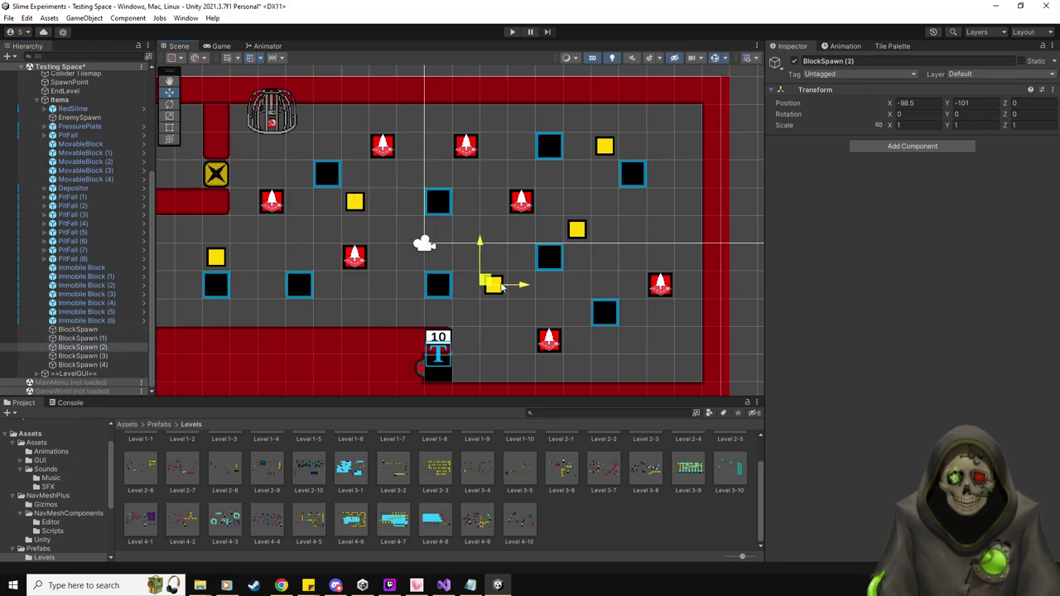
pyautogui.click(82, 357)
pyautogui.moveTo(435, 242); pyautogui.dragTo(577, 231)
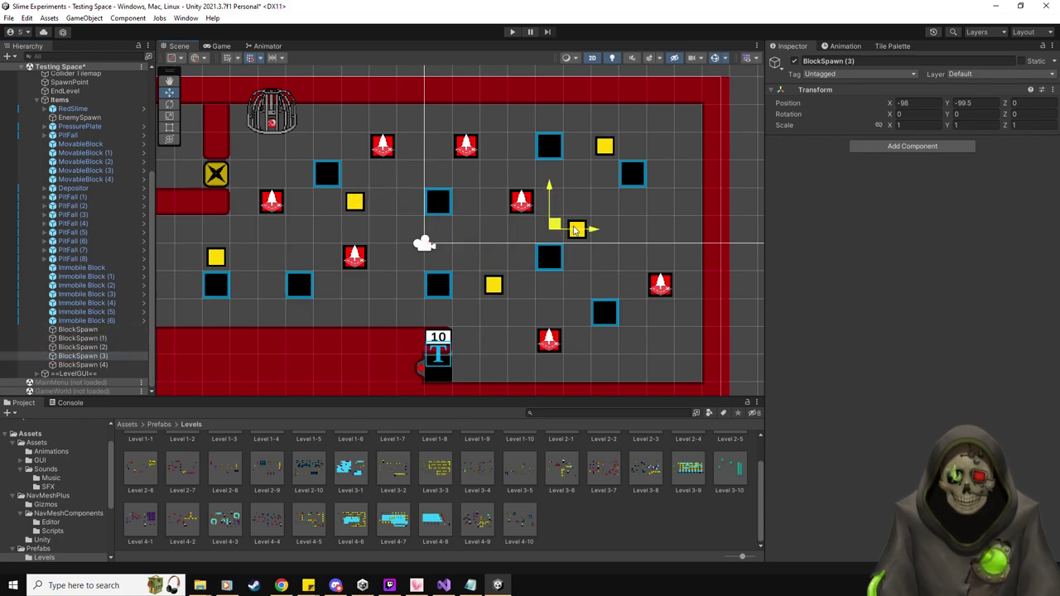
pyautogui.click(82, 364)
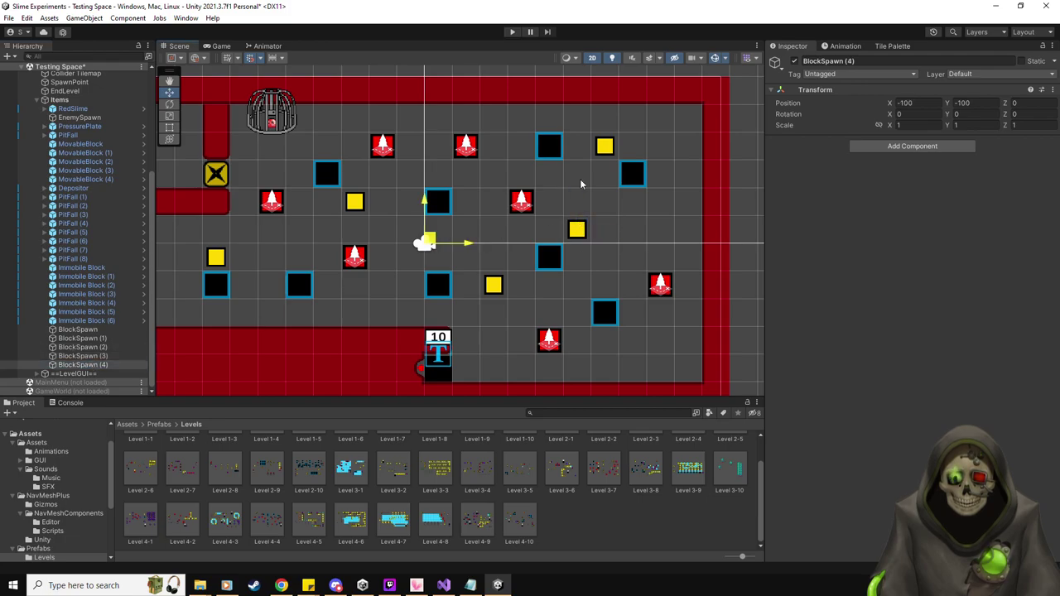
pyautogui.moveTo(427, 242); pyautogui.dragTo(608, 148)
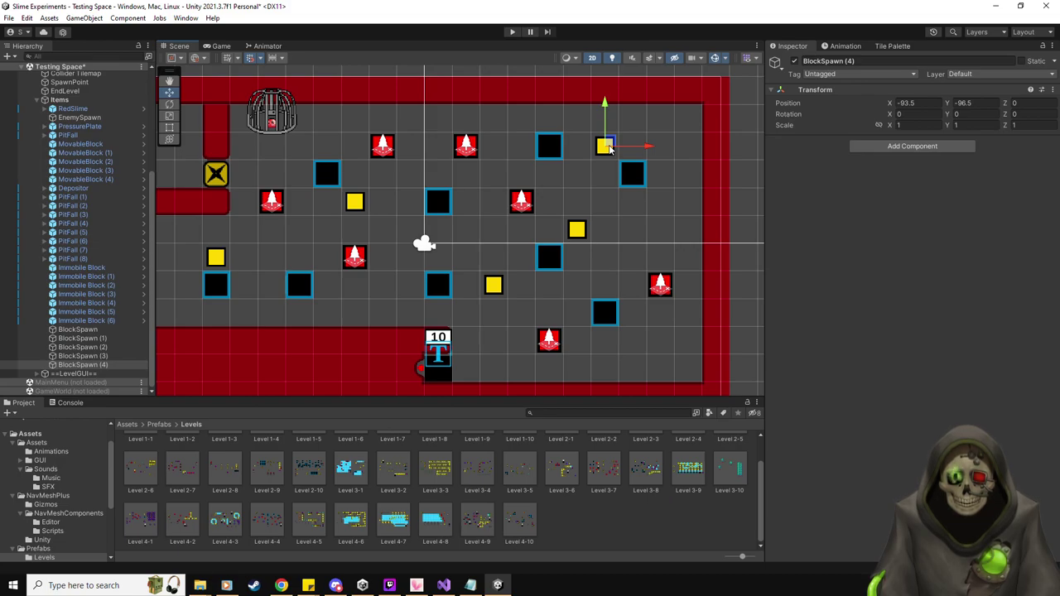
# Play-test Level 5-1 to check the enemy and movable blocks, and stop play mode.
pyautogui.click(511, 32)
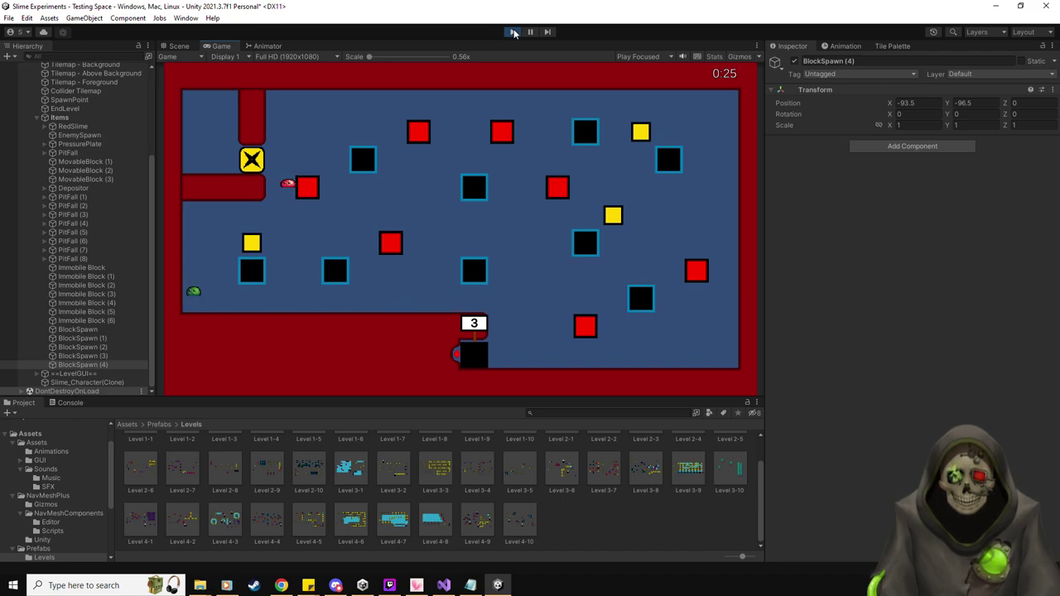
pyautogui.click(512, 32)
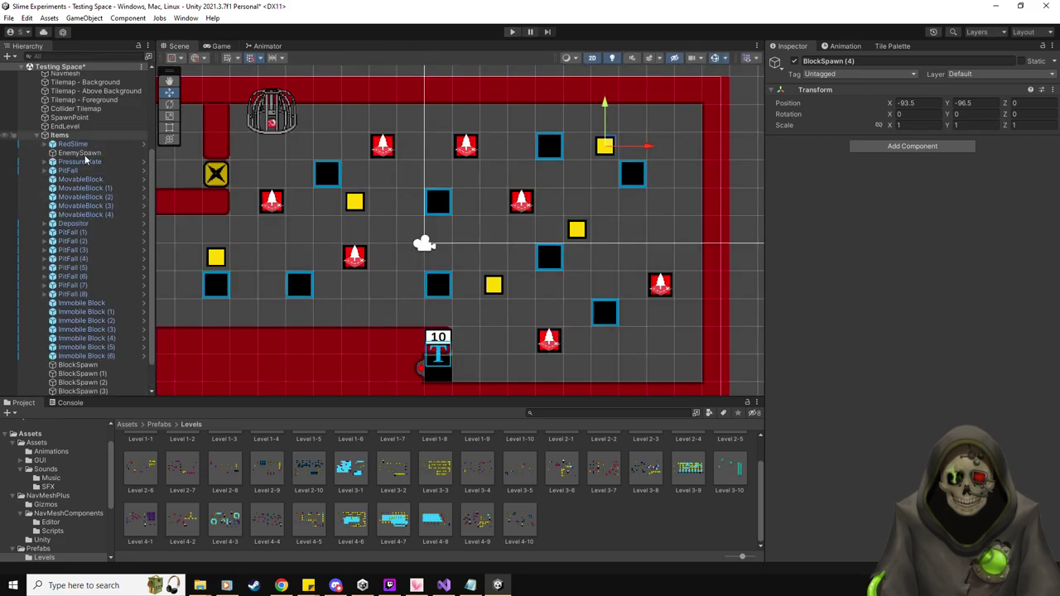
# Try baking Level 5-1's Navmesh with the Override Vector set to 0.5 on X, Y and Z.
pyautogui.scroll(4, 93, 174)
pyautogui.click(97, 190)
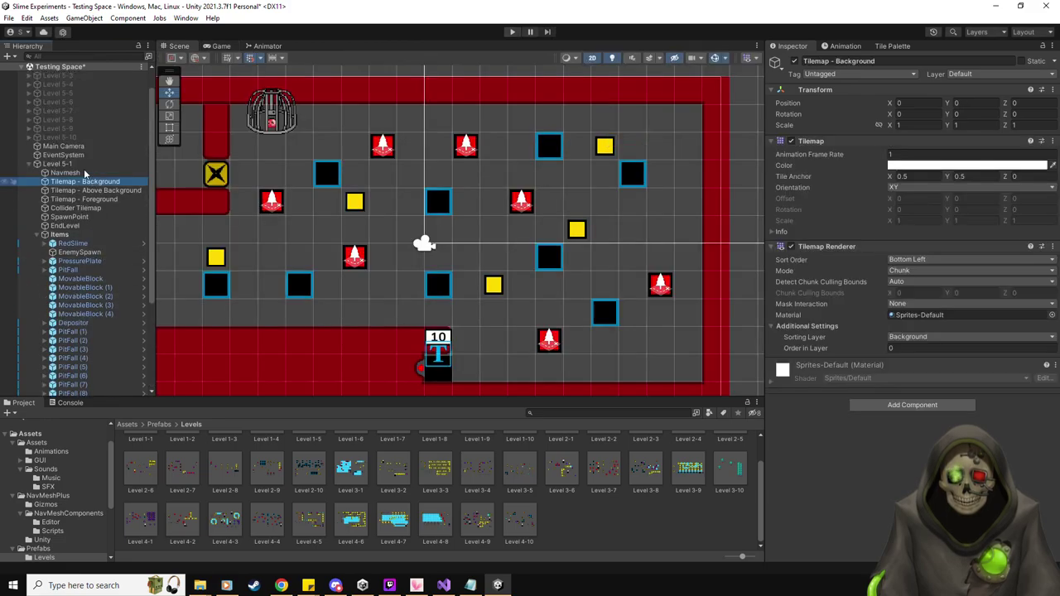
pyautogui.click(62, 163)
pyautogui.click(75, 172)
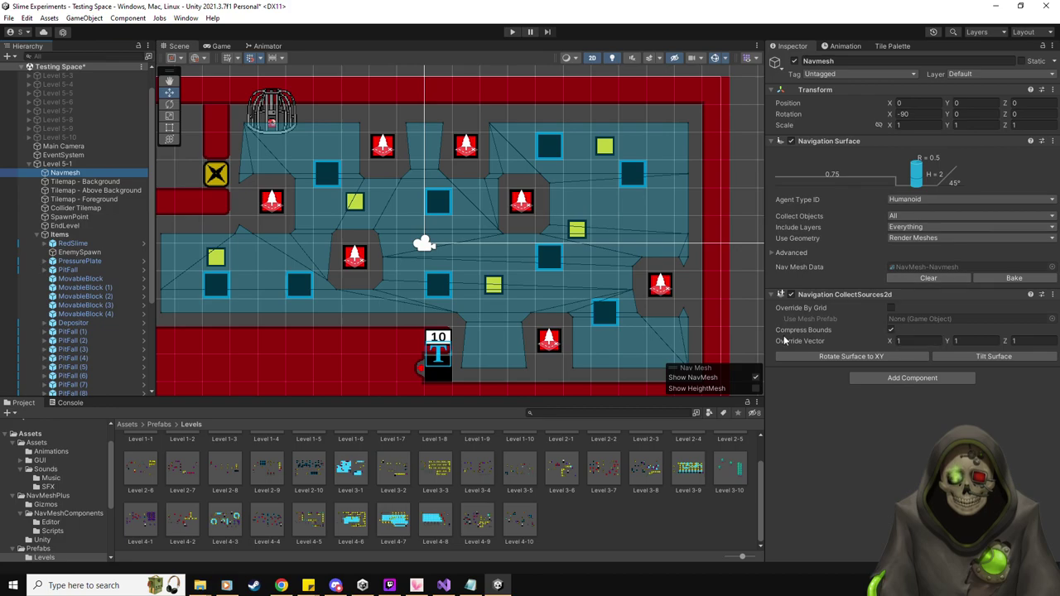
pyautogui.click(918, 340)
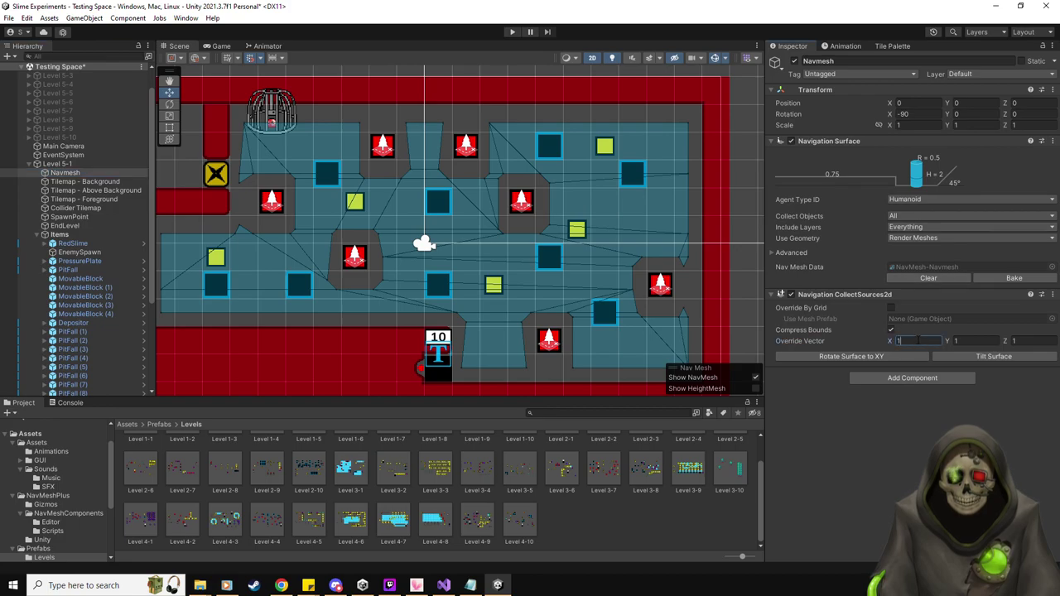
pyautogui.write('0.5')
pyautogui.press('Tab')
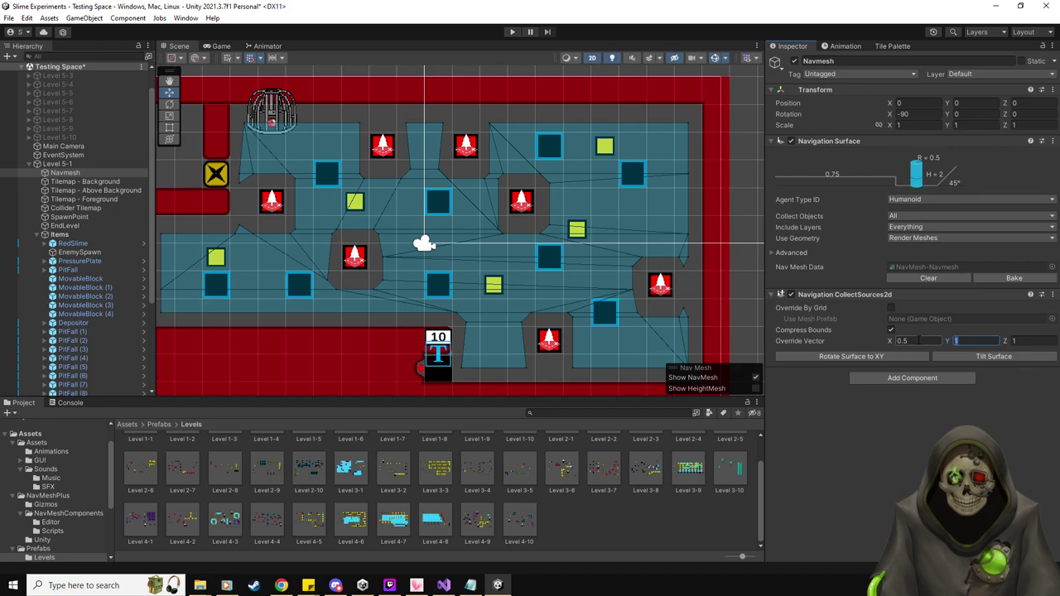
pyautogui.write('0.5')
pyautogui.press('Tab')
pyautogui.write('0.5')
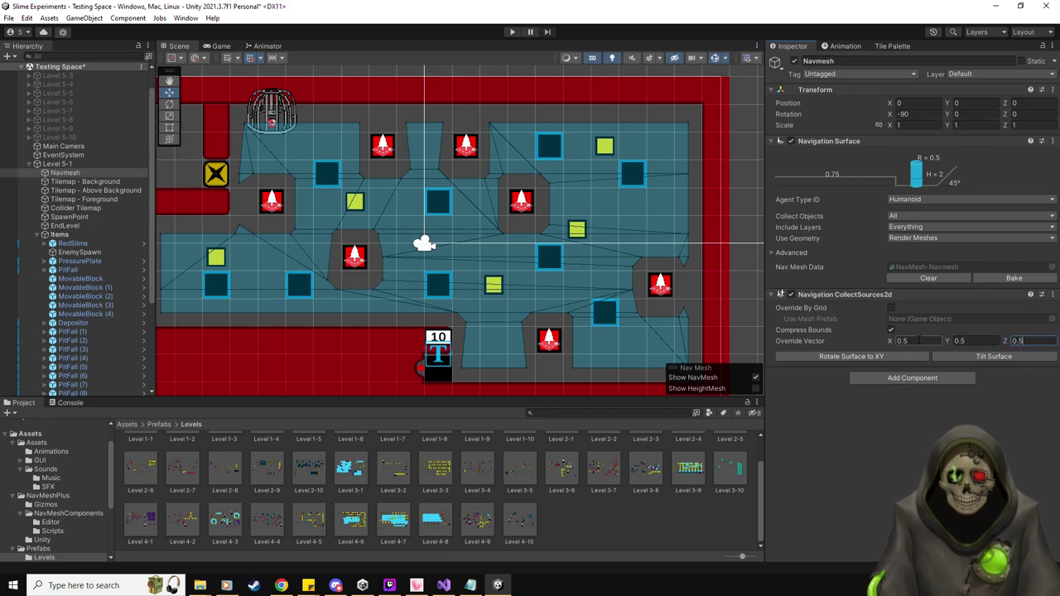
pyautogui.click(1000, 277)
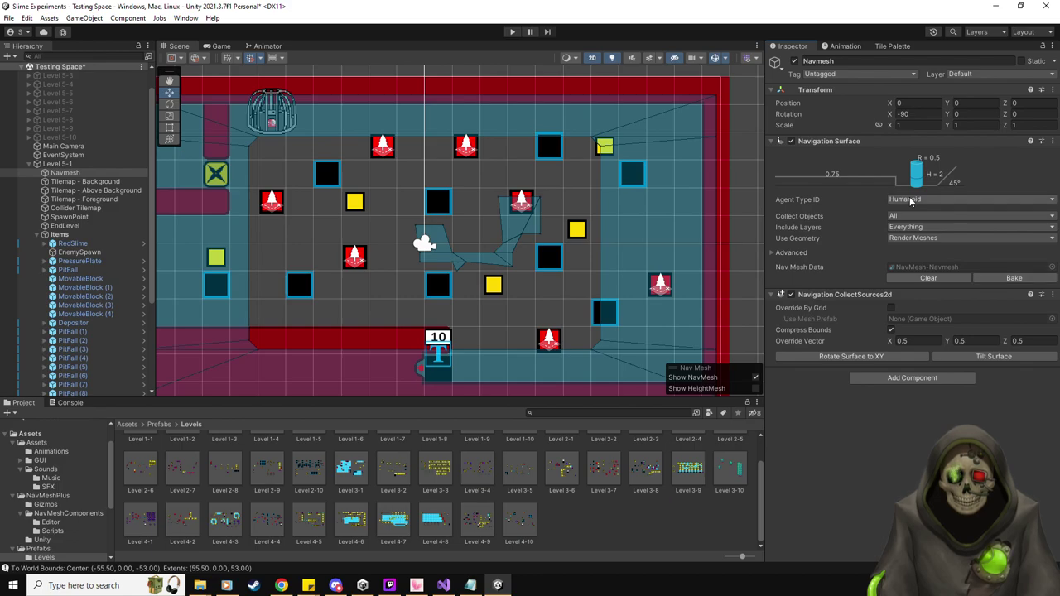
# Reset the Navmesh's Override Vector to 1 on X, Y and Z.
pyautogui.click(928, 339)
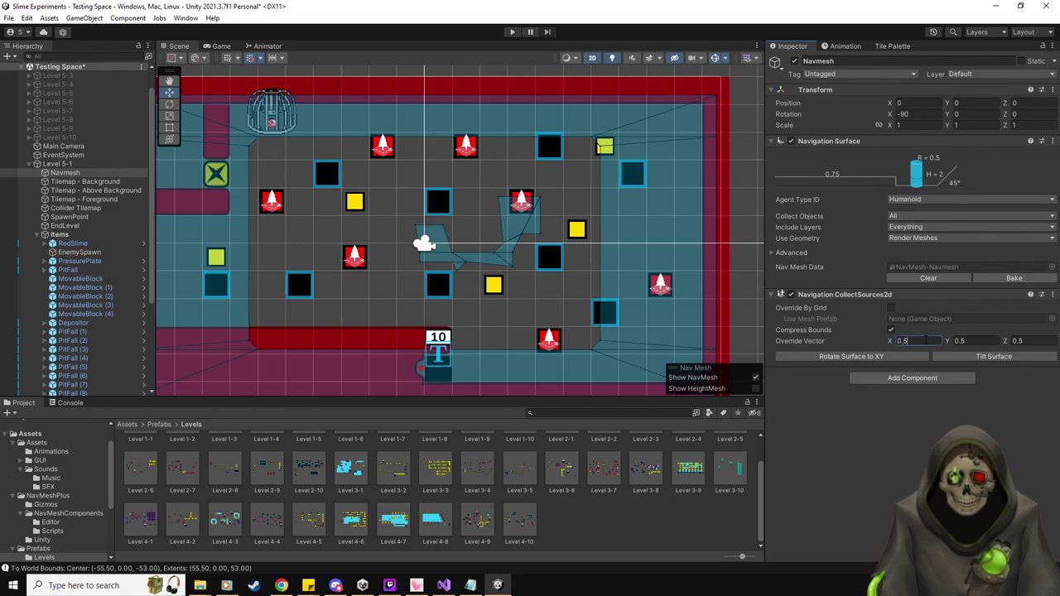
pyautogui.write('1')
pyautogui.press('Tab')
pyautogui.write('1')
pyautogui.press('Tab')
pyautogui.write('1')
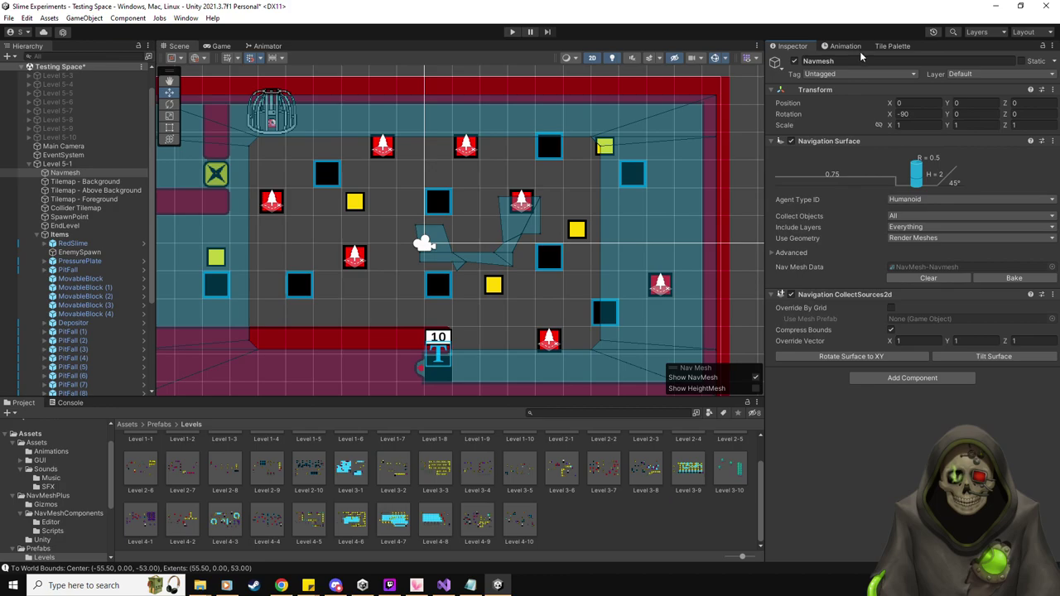
pyautogui.click(862, 59)
pyautogui.write('A')
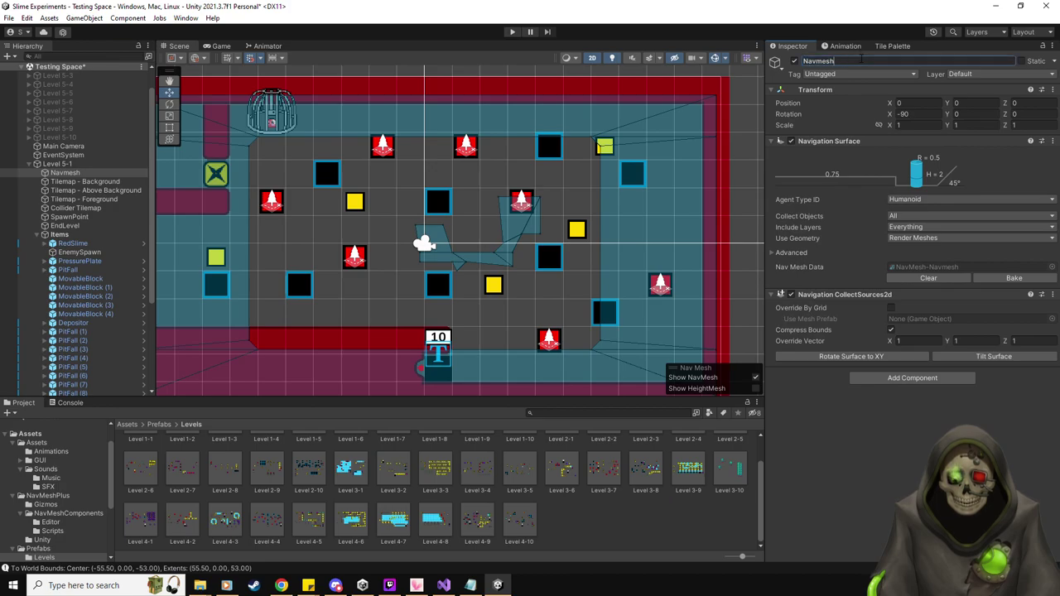
pyautogui.click(906, 392)
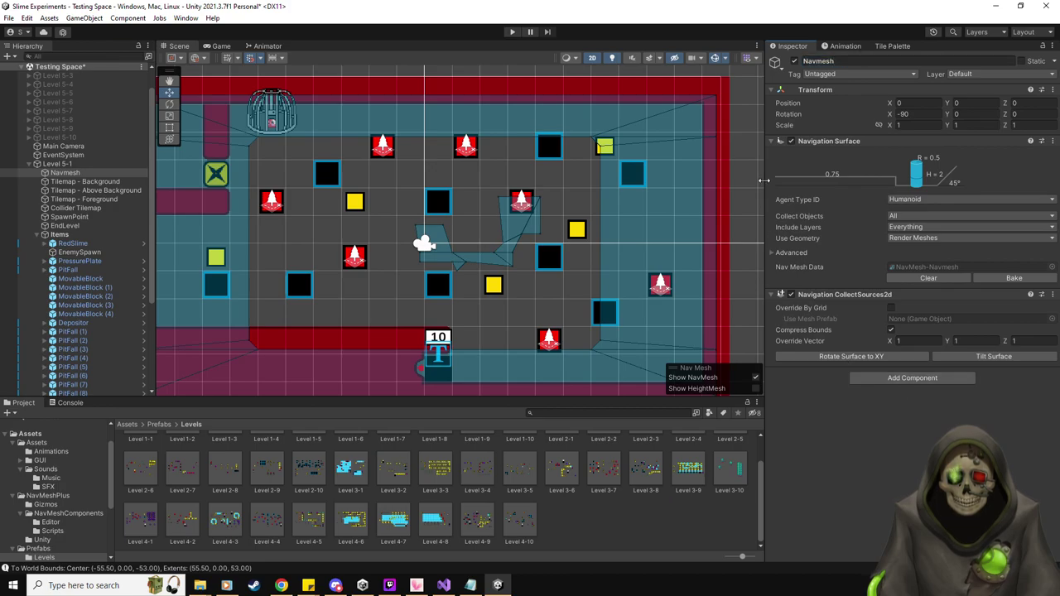
pyautogui.click(891, 227)
pyautogui.click(919, 236)
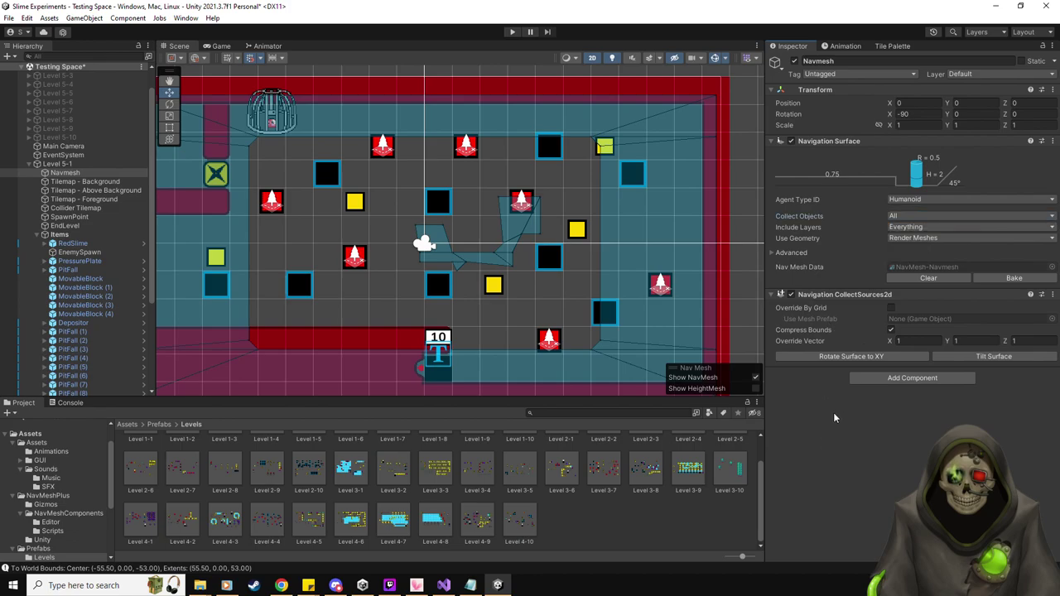
# Restrict the Navmesh's Include Layers to Default only, with Render Meshes as the geometry to use.
pyautogui.click(914, 227)
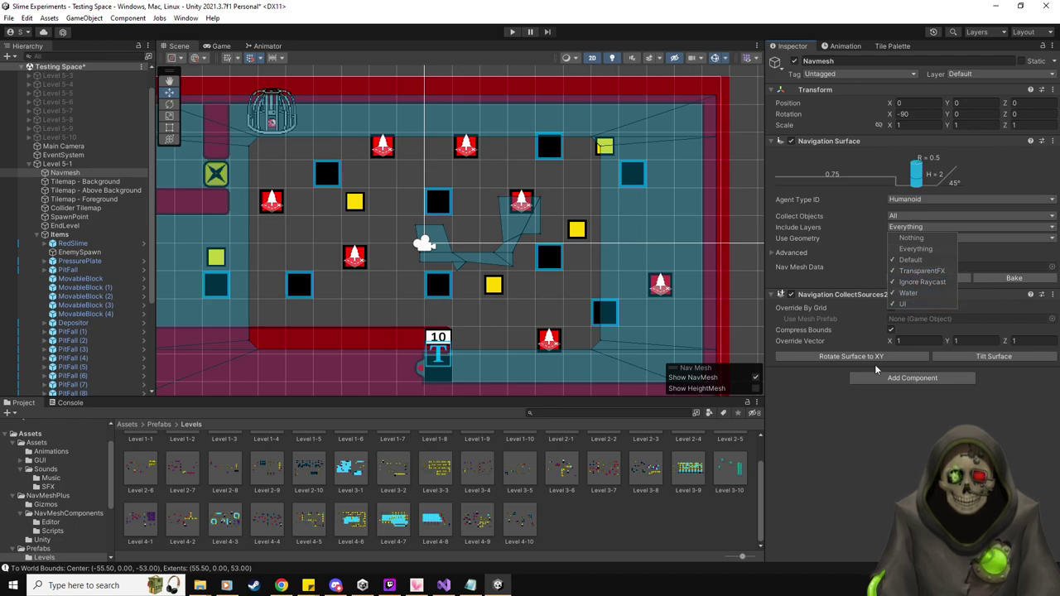
pyautogui.click(921, 271)
pyautogui.click(921, 281)
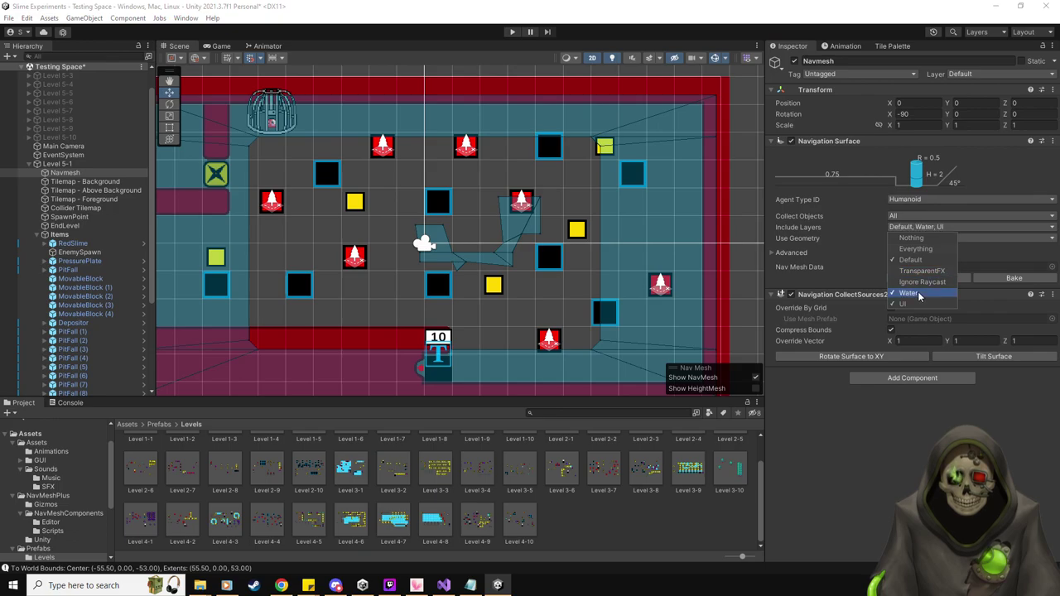
pyautogui.click(918, 296)
pyautogui.click(911, 304)
pyautogui.click(843, 484)
pyautogui.click(911, 238)
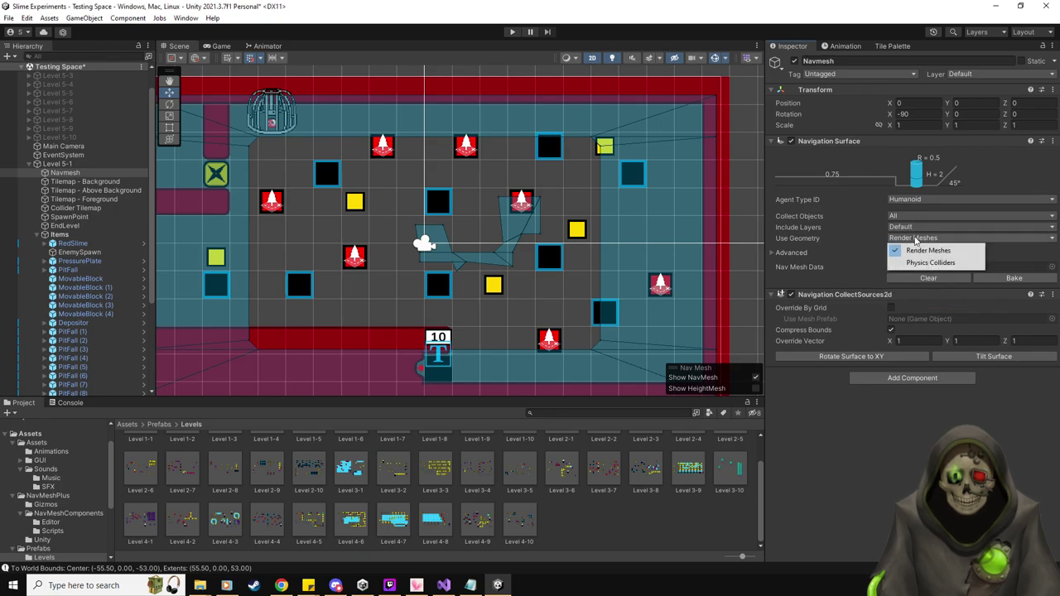
pyautogui.click(911, 247)
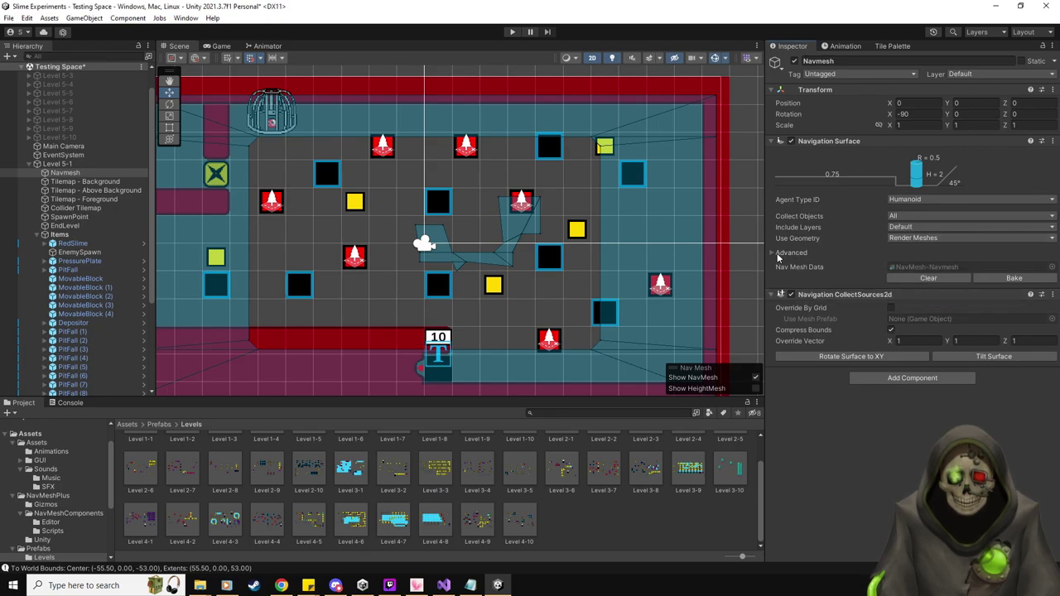
# Enable Override Tile Size in the Navmesh's advanced settings, set the tile size to 32 and bake.
pyautogui.click(772, 254)
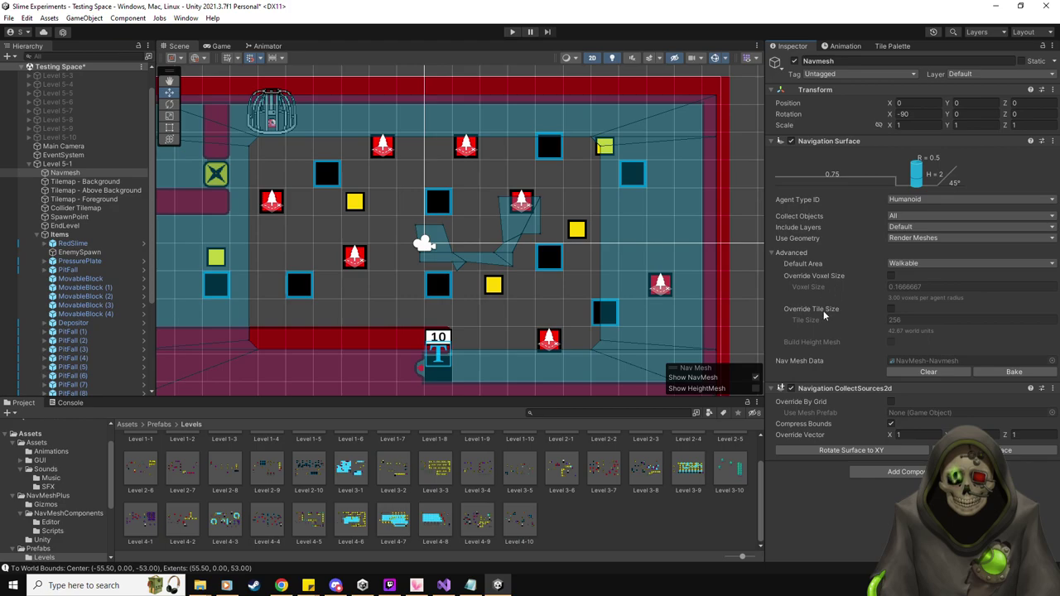
pyautogui.click(890, 310)
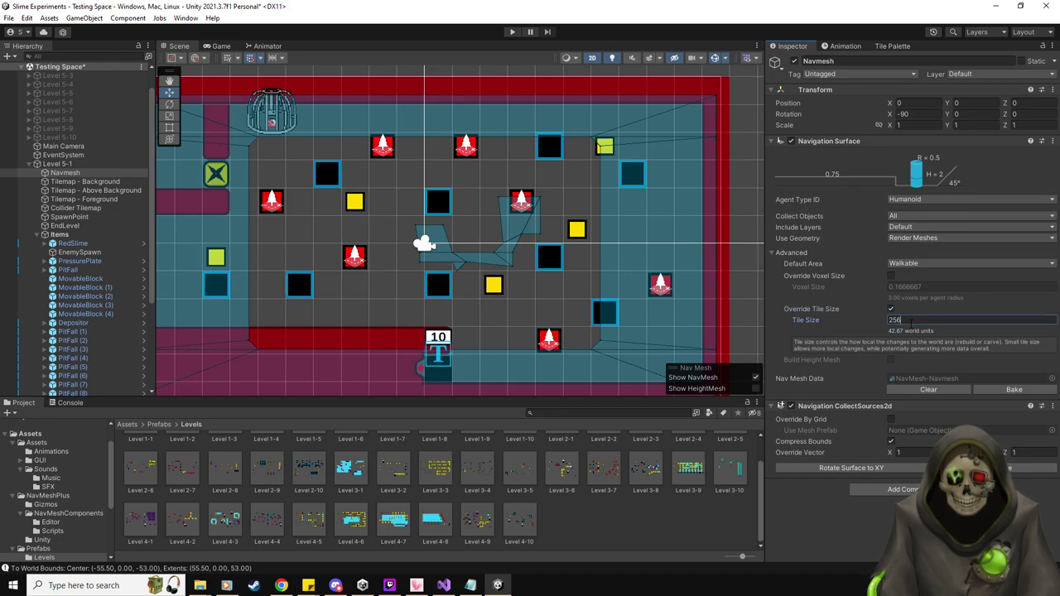
pyautogui.write('32')
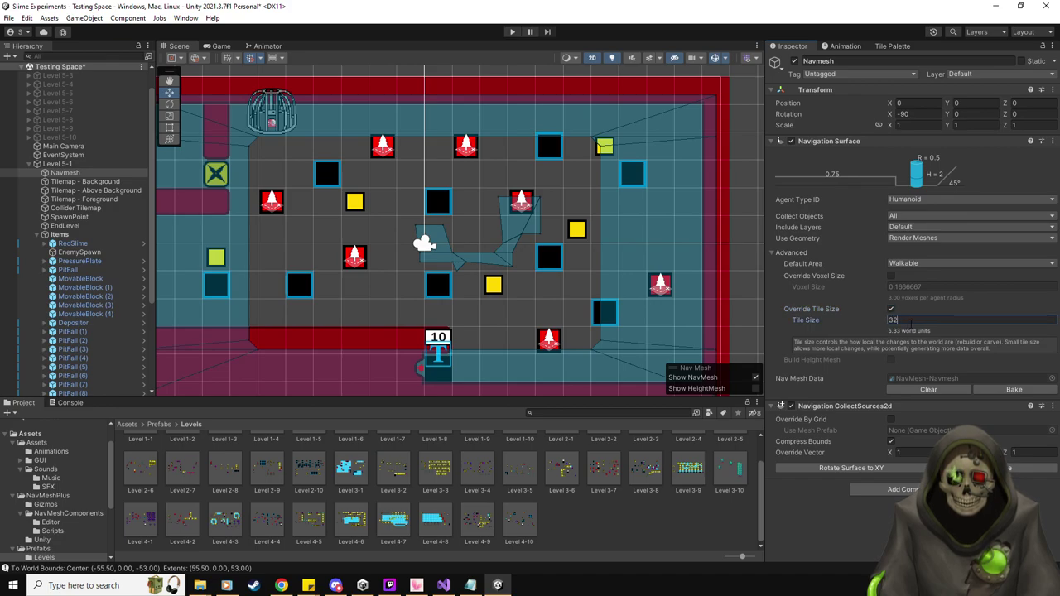
pyautogui.click(1007, 392)
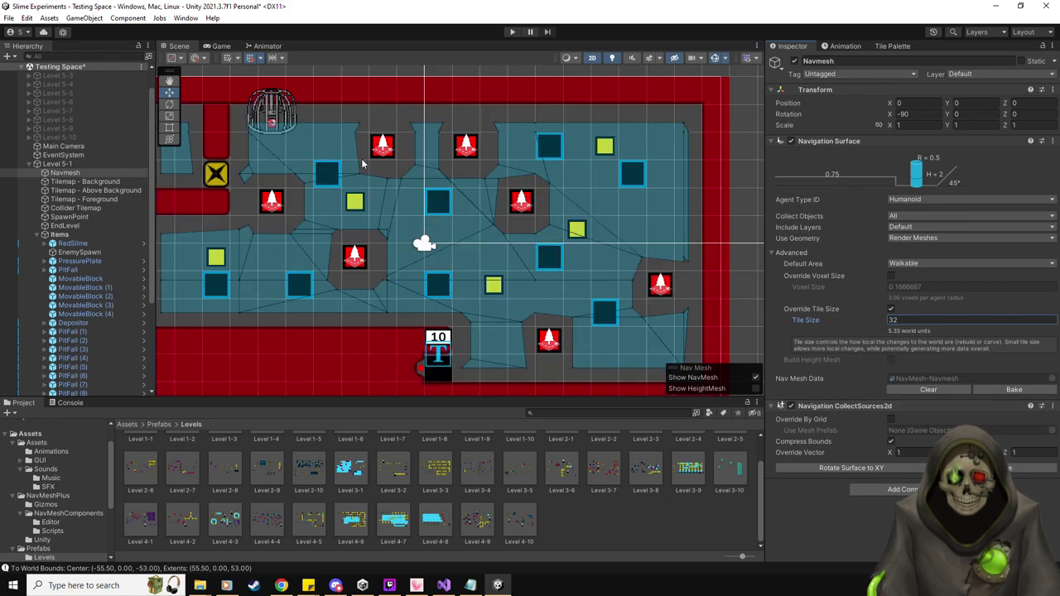
# Try baking Level 5-1's Navmesh with a tile size of 16, and disable Override Tile Size and bake again.
pyautogui.moveTo(361, 158); pyautogui.dragTo(405, 164, button='middle')
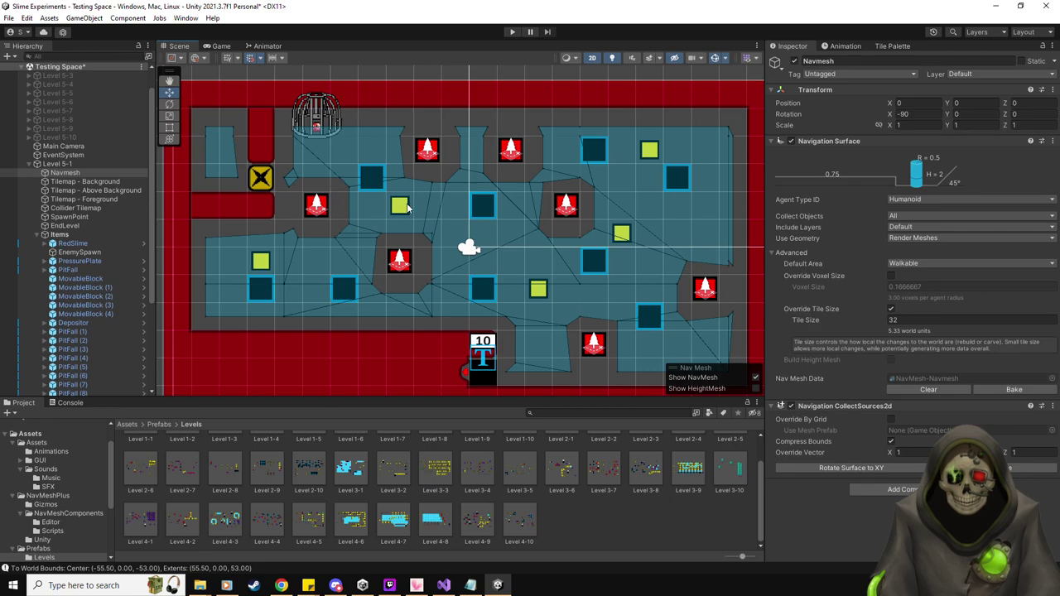
pyautogui.doubleClick(911, 320)
pyautogui.write('16')
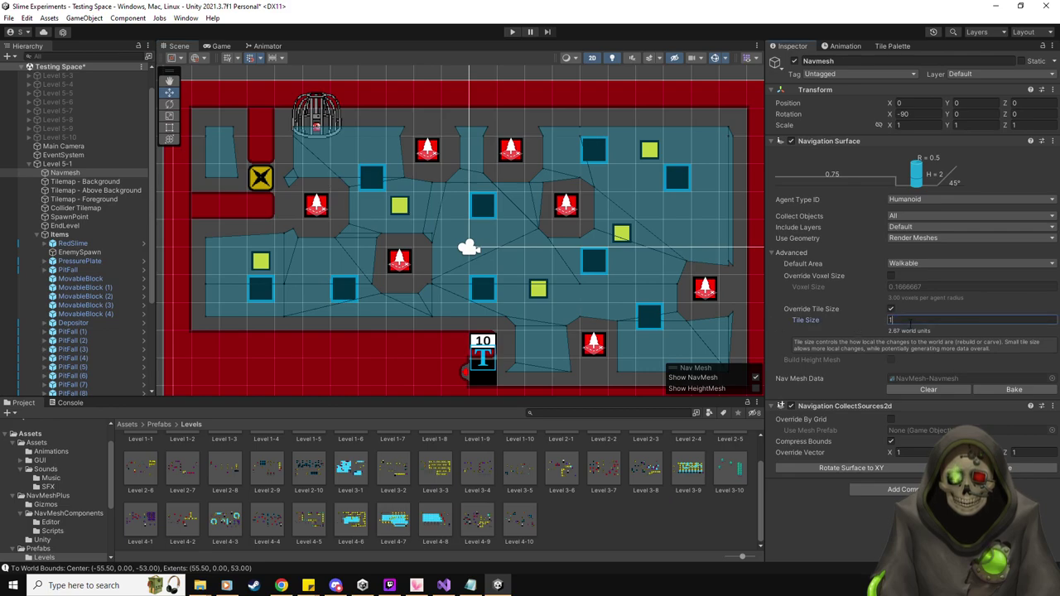
pyautogui.click(982, 386)
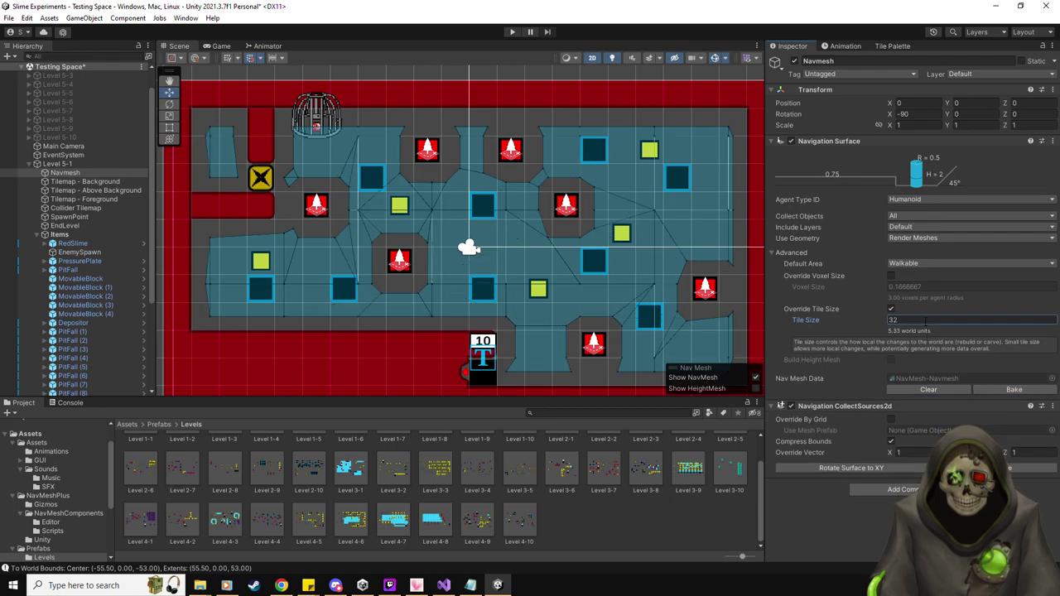
pyautogui.click(891, 309)
pyautogui.click(1014, 372)
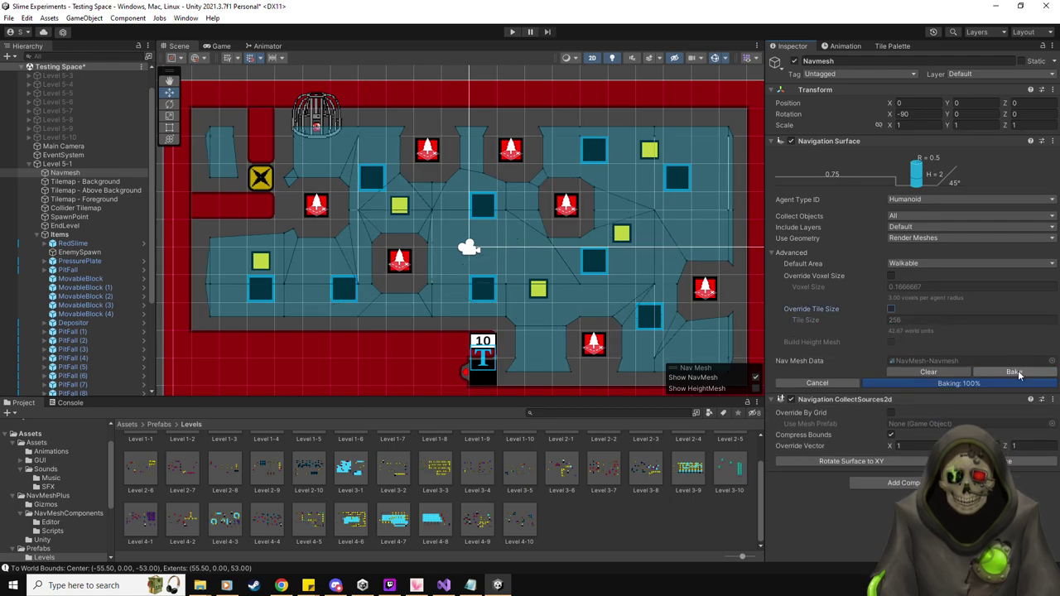
# Enable Override Voxel Size on the Navmesh and try baking with voxel sizes of 2 and 0.1.
pyautogui.click(891, 276)
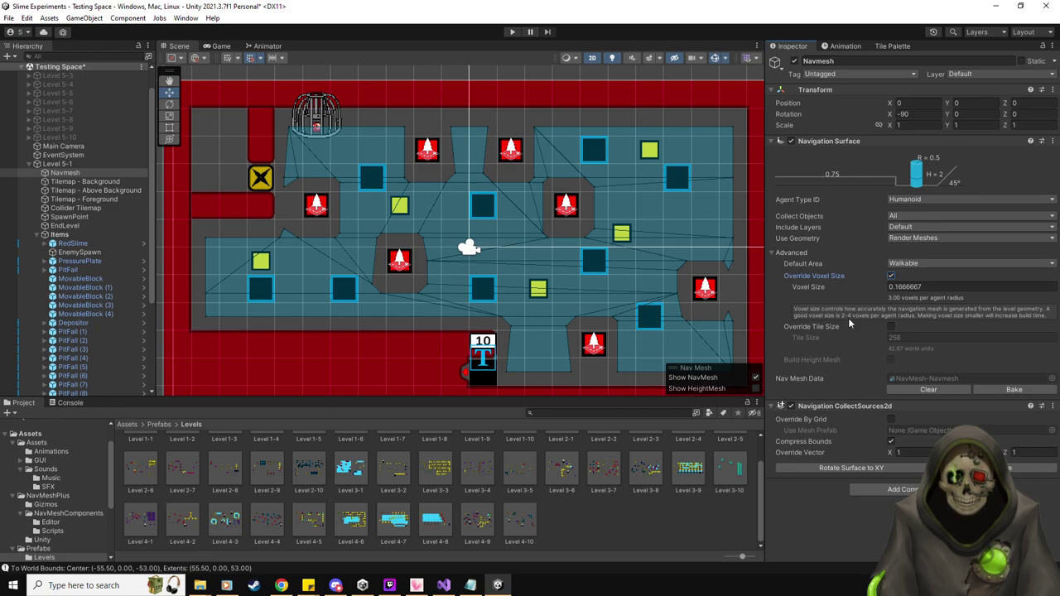
pyautogui.click(956, 287)
pyautogui.write('2')
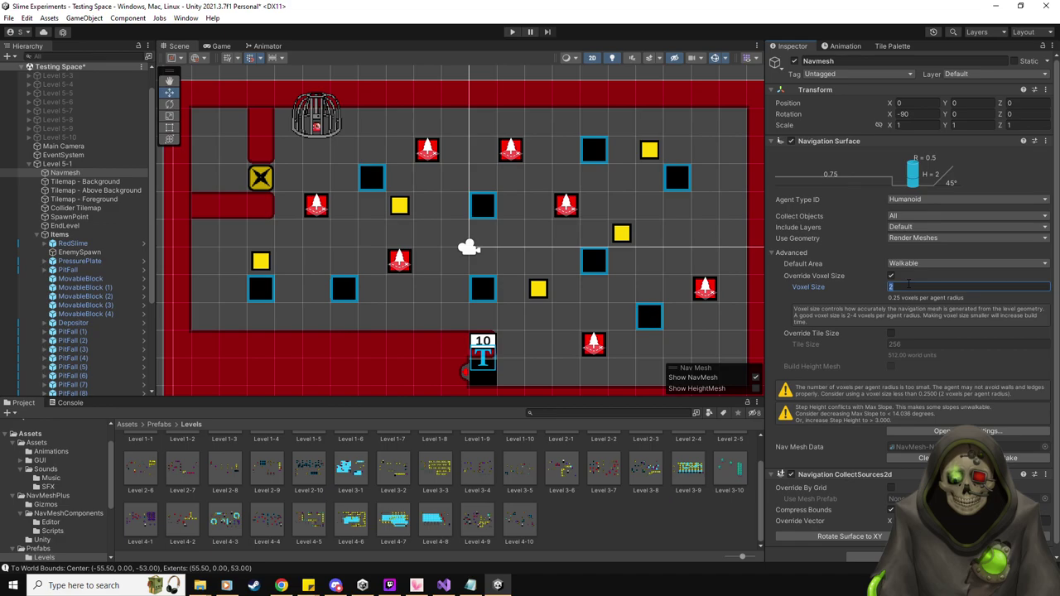
pyautogui.write('0.1')
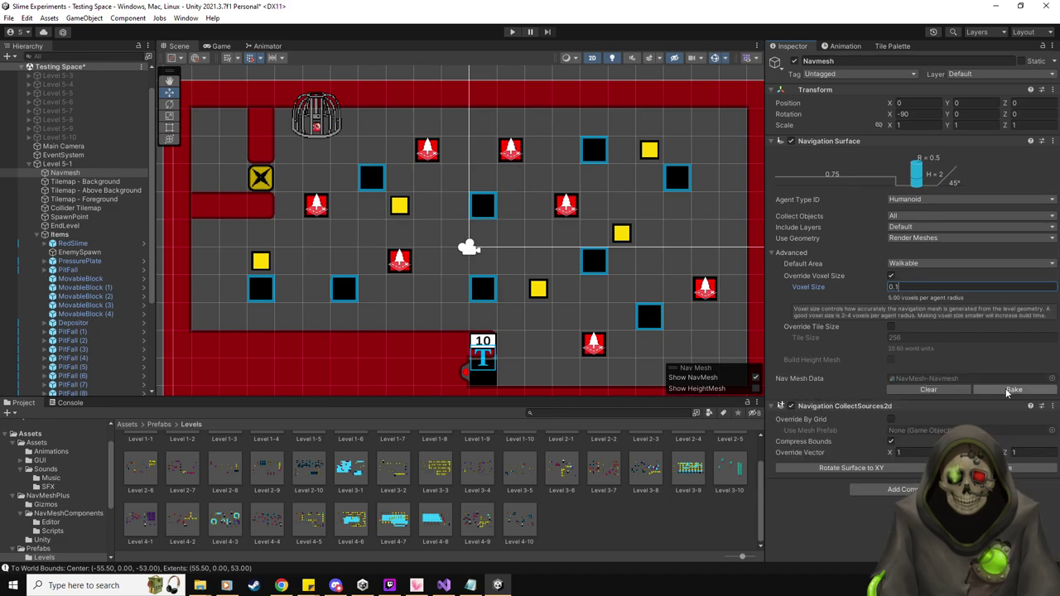
pyautogui.click(1010, 390)
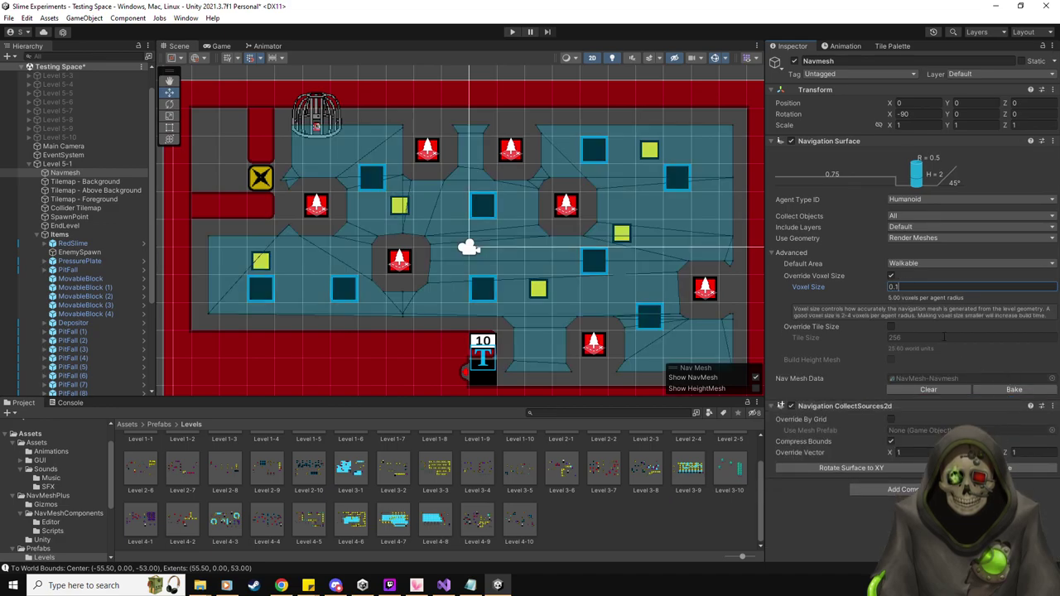
# Try baking the Navmesh with a voxel size of 0.0001.
pyautogui.click(914, 285)
pyautogui.press('BackSpace')
pyautogui.write('0001')
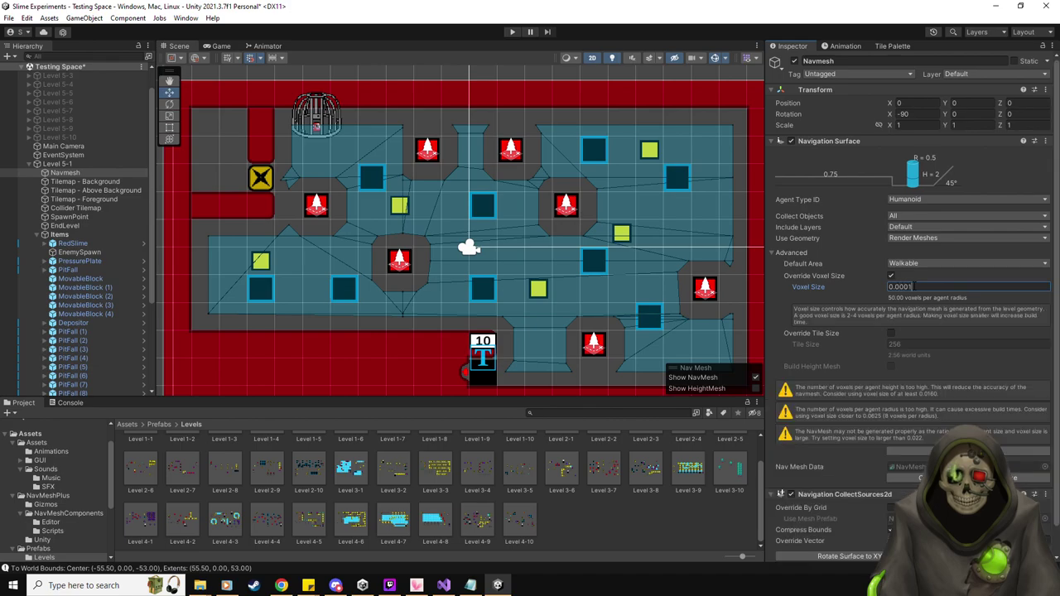
pyautogui.click(1017, 480)
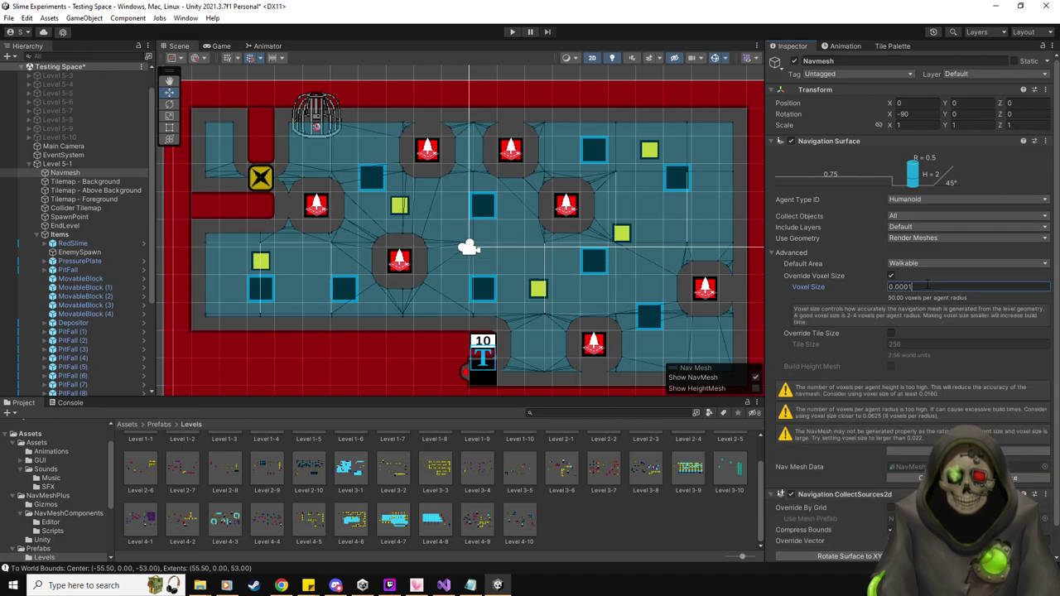
# Bake the Navmesh with the voxel size back at 0.1666667, and disable Override Voxel Size.
pyautogui.hotkey('ctrl', 'a')
pyautogui.write('0.1666667')
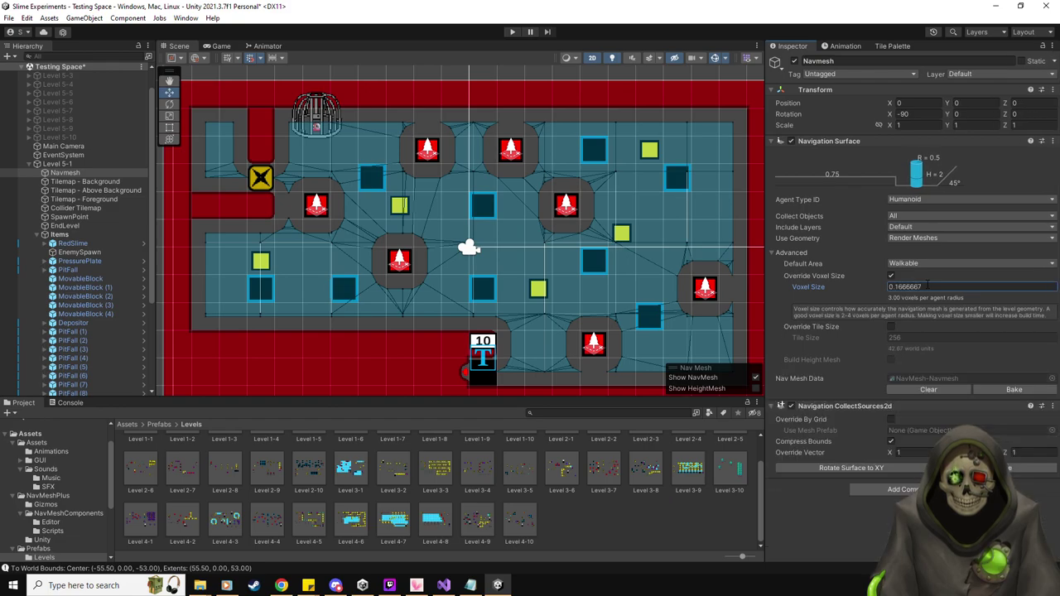
pyautogui.click(1007, 390)
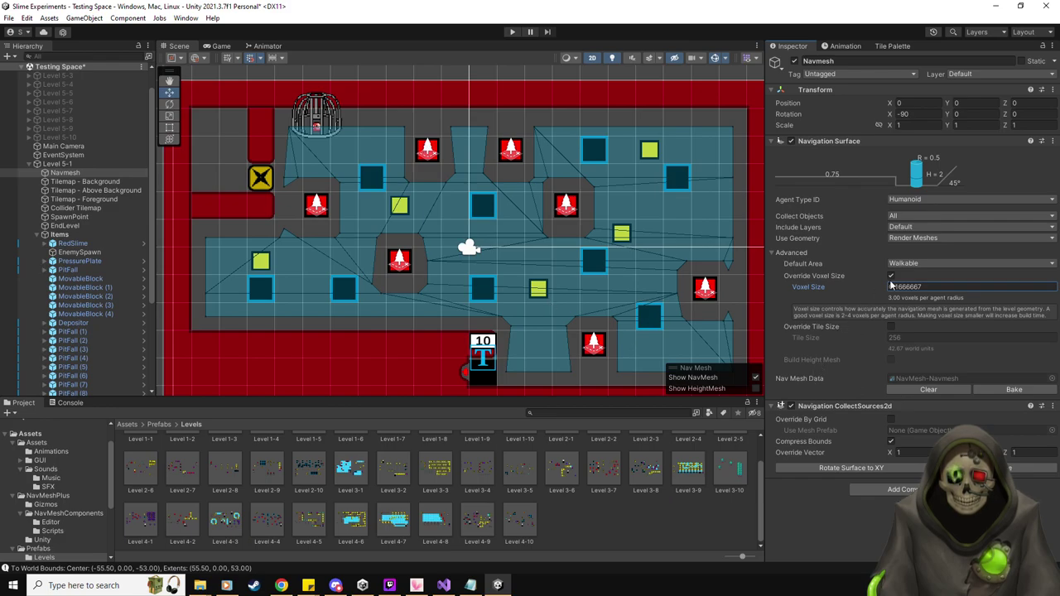
pyautogui.click(891, 277)
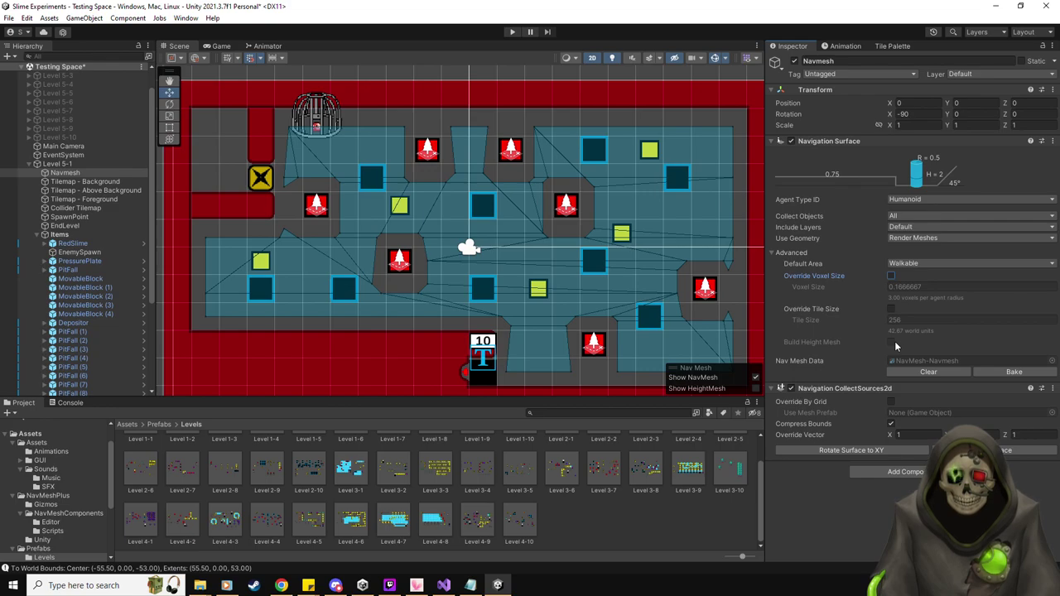
# Delete Immobile Block, Immobile Block (2) and Immobile Block (6) from Level 5-1's Items.
pyautogui.scroll(-5, 99, 306)
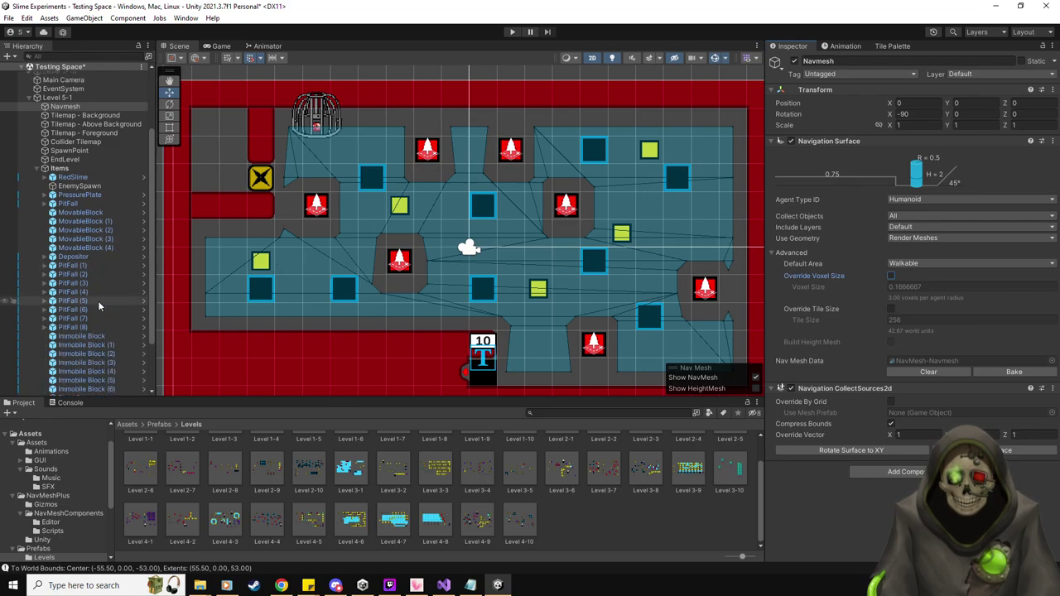
pyautogui.click(102, 304)
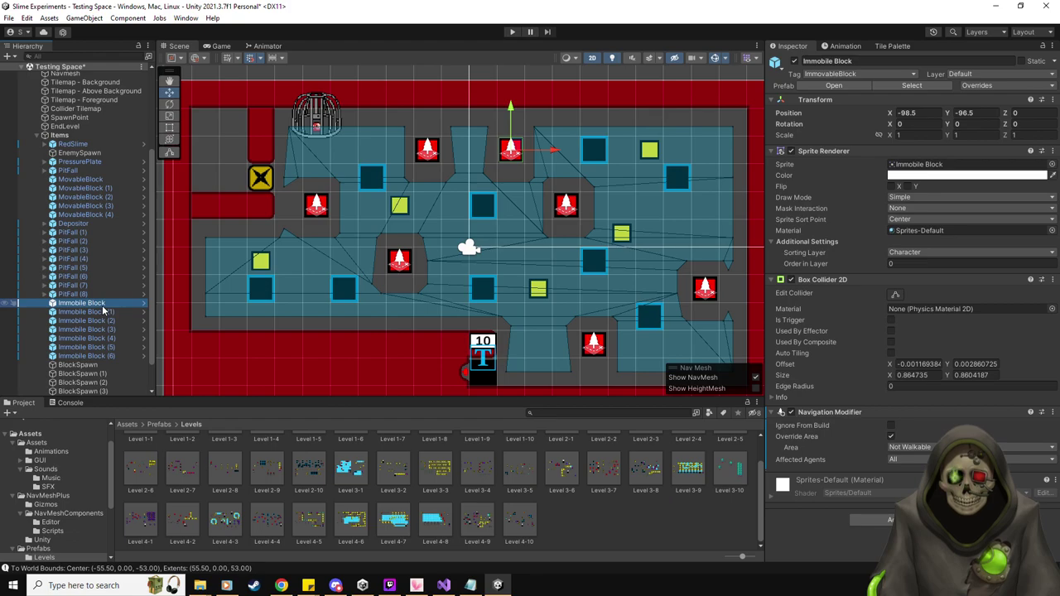
pyautogui.press('Delete')
pyautogui.click(103, 306)
pyautogui.click(102, 312)
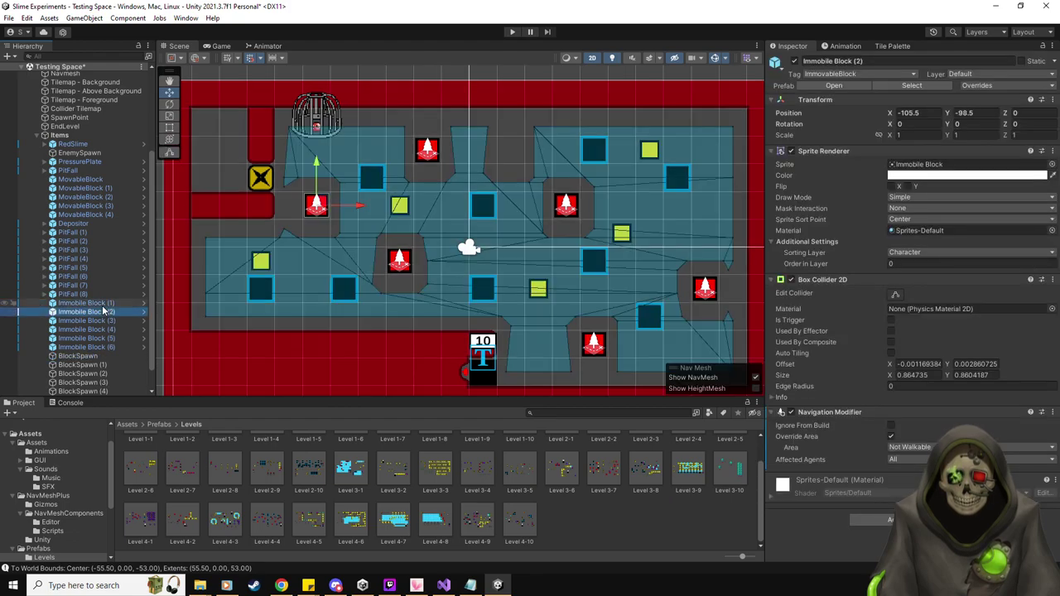
pyautogui.press('Delete')
pyautogui.click(104, 314)
pyautogui.press('Down')
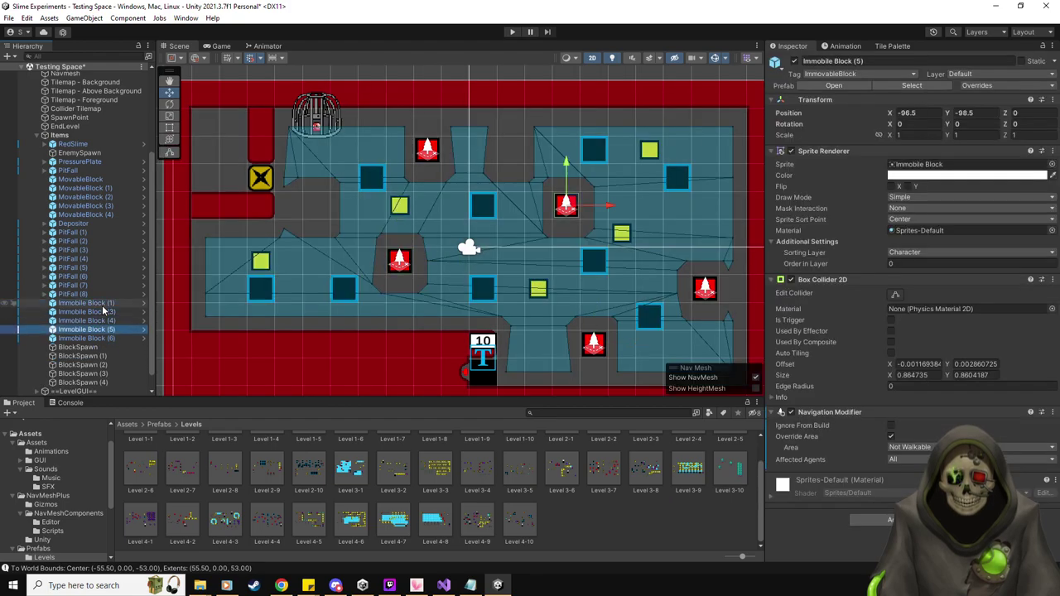
pyautogui.press('Down')
pyautogui.press('Delete')
# Move Immobile Block (3) to X -92.5, Y -100.5 and Immobile Block (4) to X -95.5, Y -102.5.
pyautogui.click(103, 311)
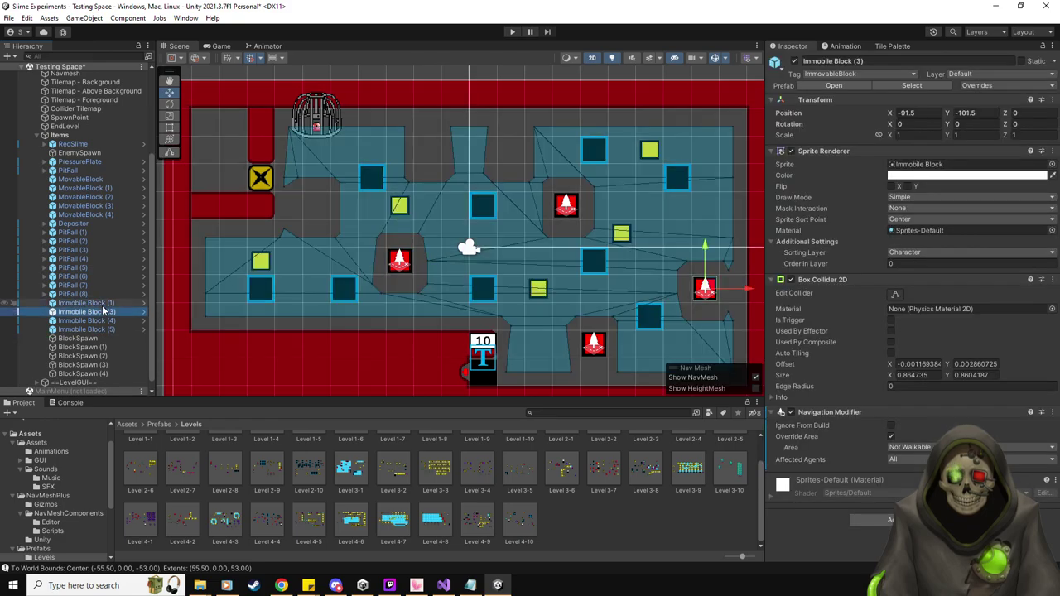
pyautogui.moveTo(705, 292); pyautogui.dragTo(677, 261)
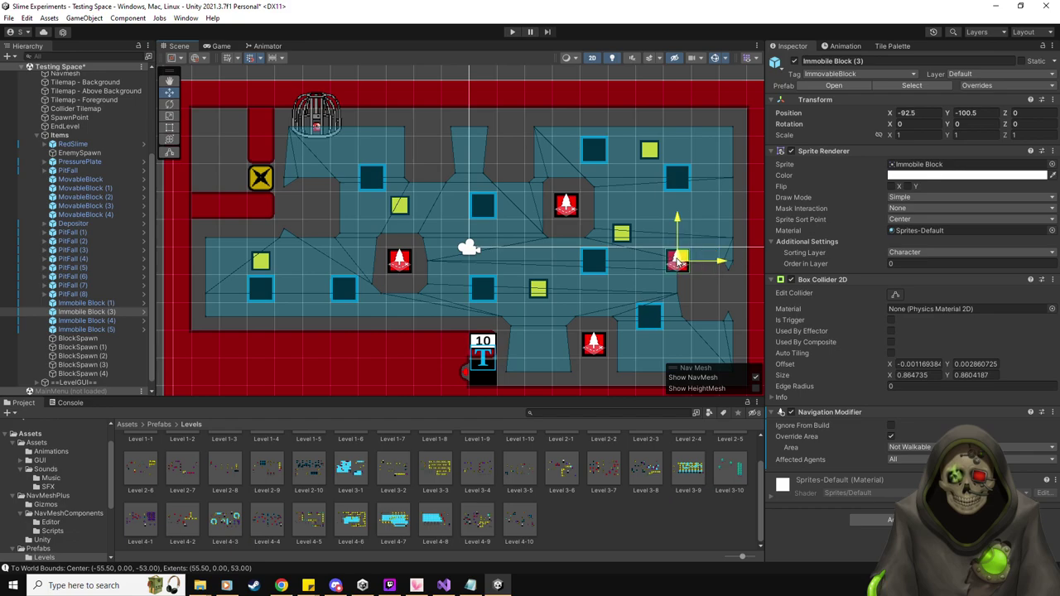
pyautogui.click(595, 346)
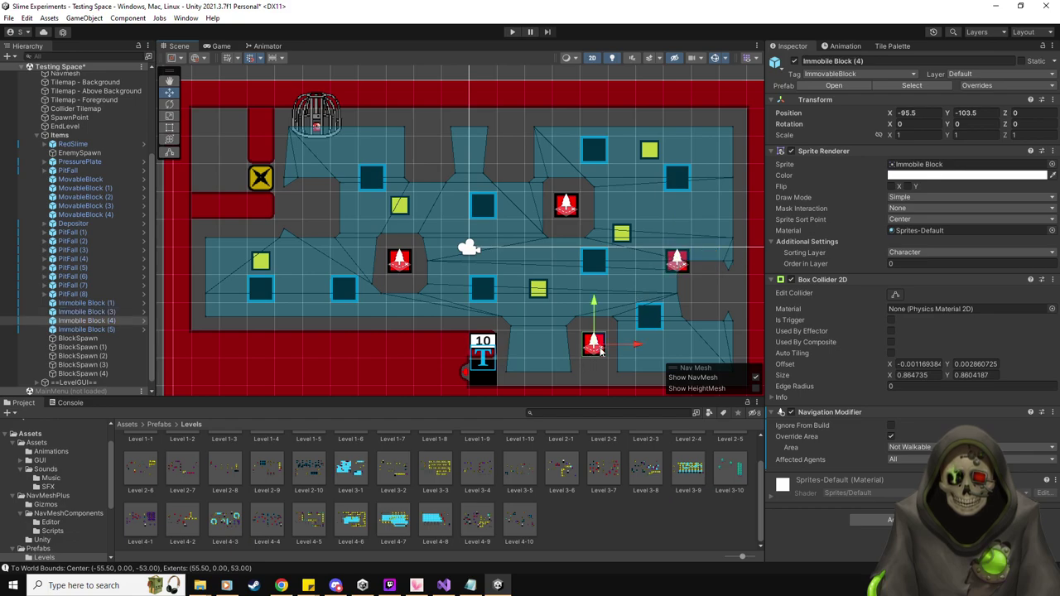
pyautogui.moveTo(597, 332); pyautogui.dragTo(598, 285)
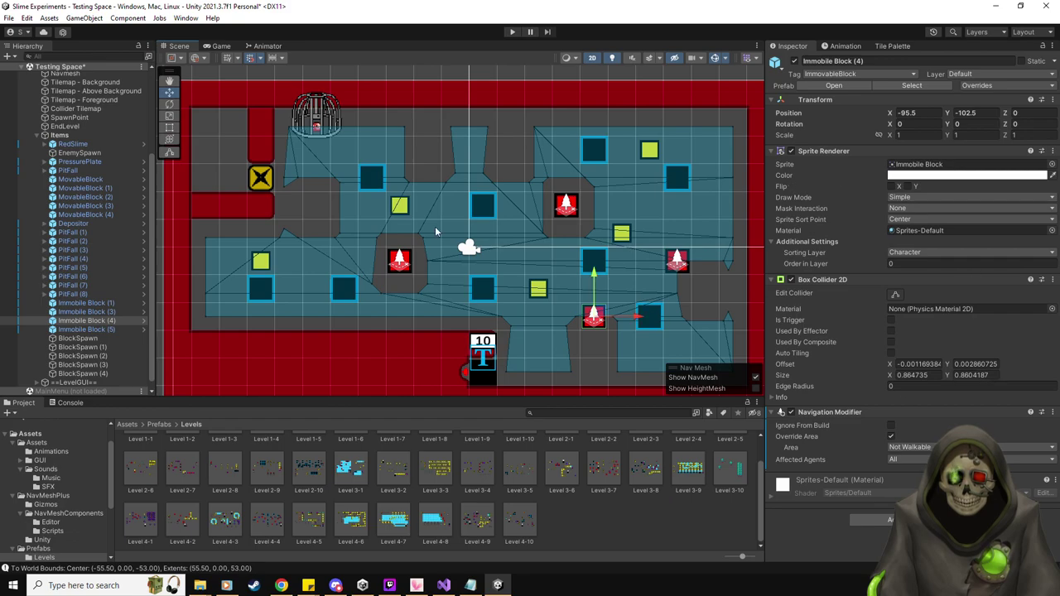
# Clear the Navmesh's existing data and bake it for the rearranged immobile blocks.
pyautogui.scroll(2, 89, 144)
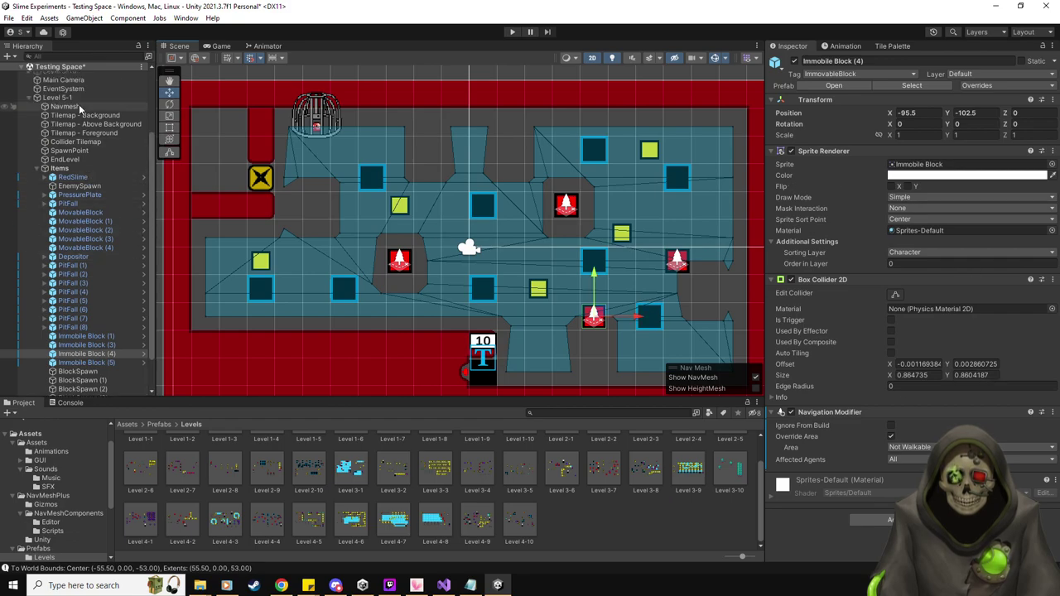
pyautogui.click(76, 107)
pyautogui.click(963, 374)
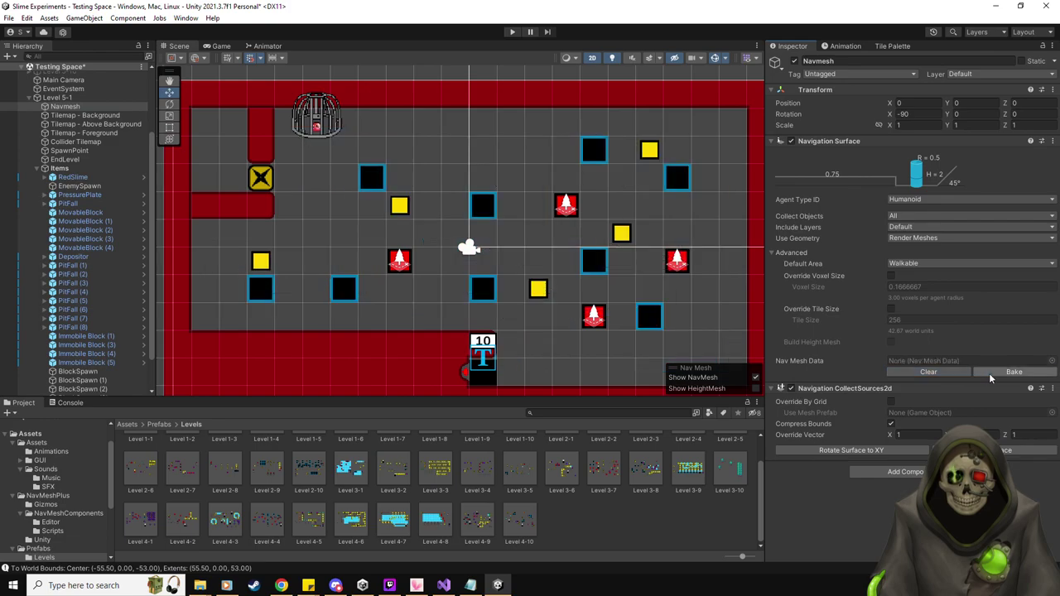
pyautogui.click(1014, 372)
pyautogui.moveTo(509, 269); pyautogui.dragTo(488, 246, button='middle')
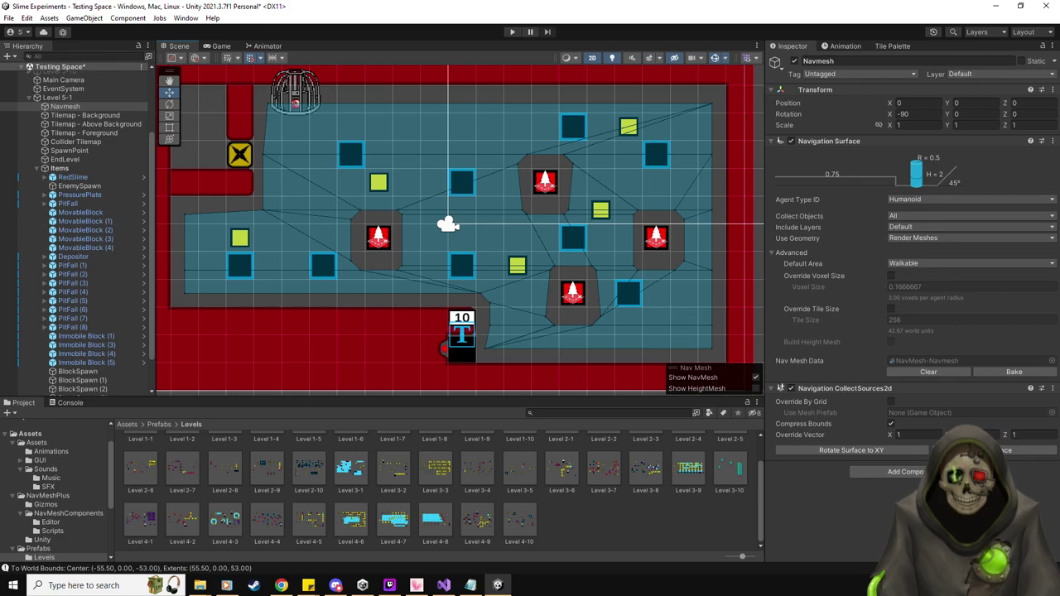
# Playtest Level 5-1 to check how the red slime navigates the baked Navmesh, and stop the game.
pyautogui.click(444, 584)
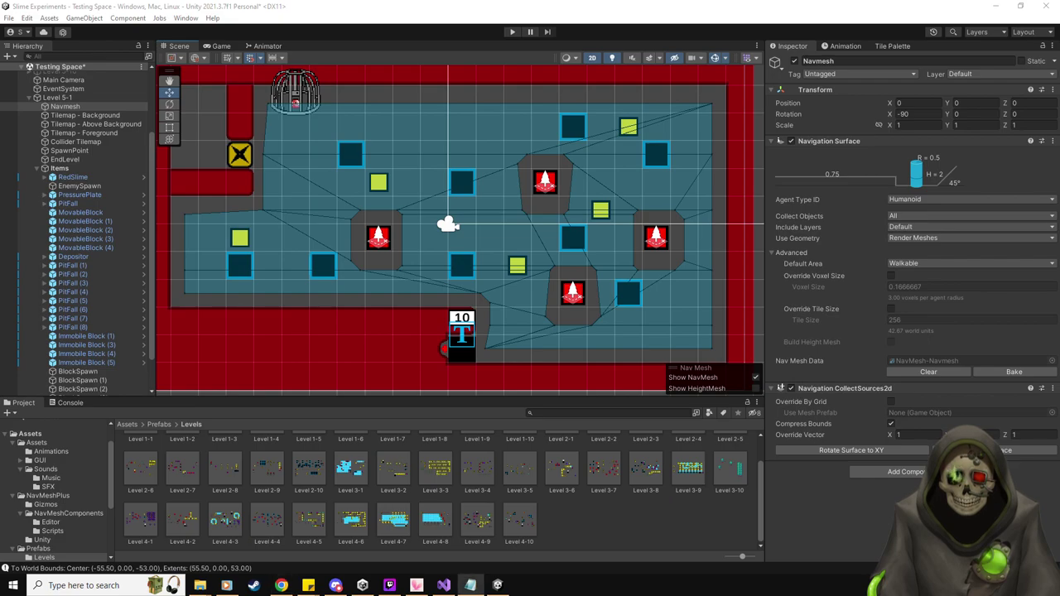
pyautogui.click(546, 27)
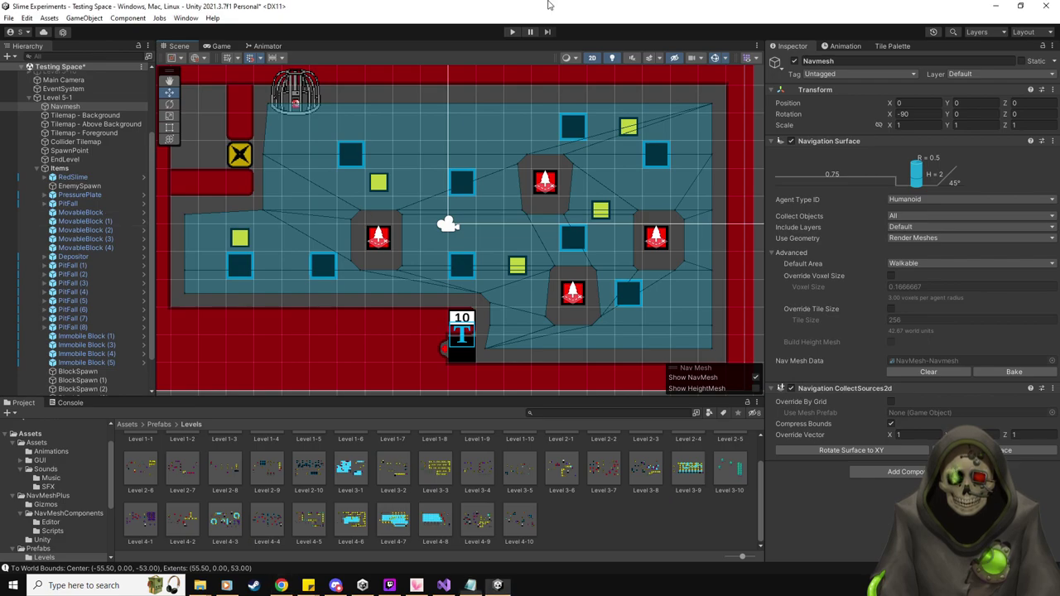
pyautogui.click(511, 33)
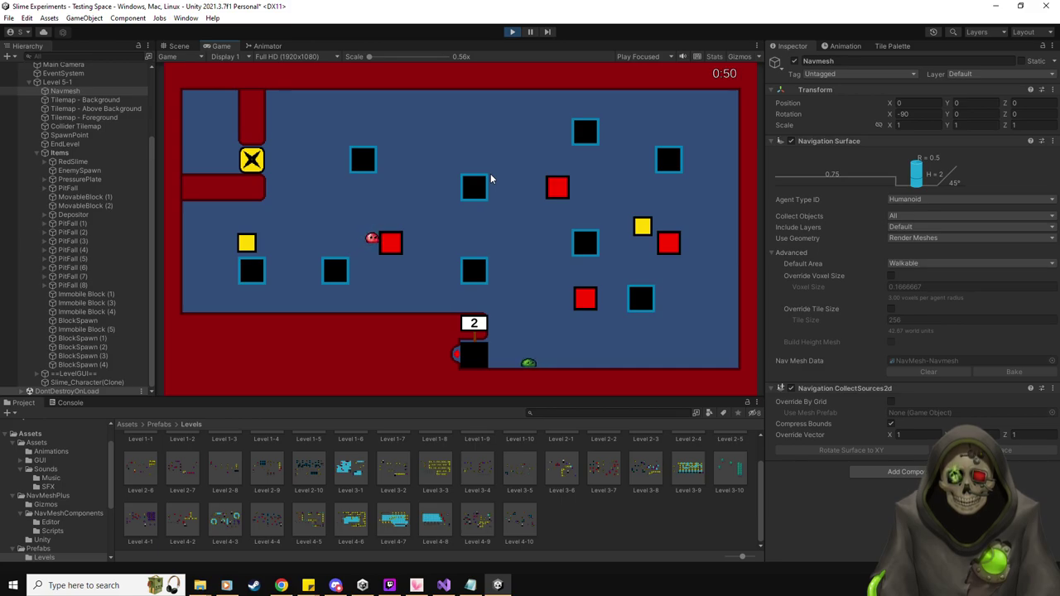
pyautogui.click(512, 32)
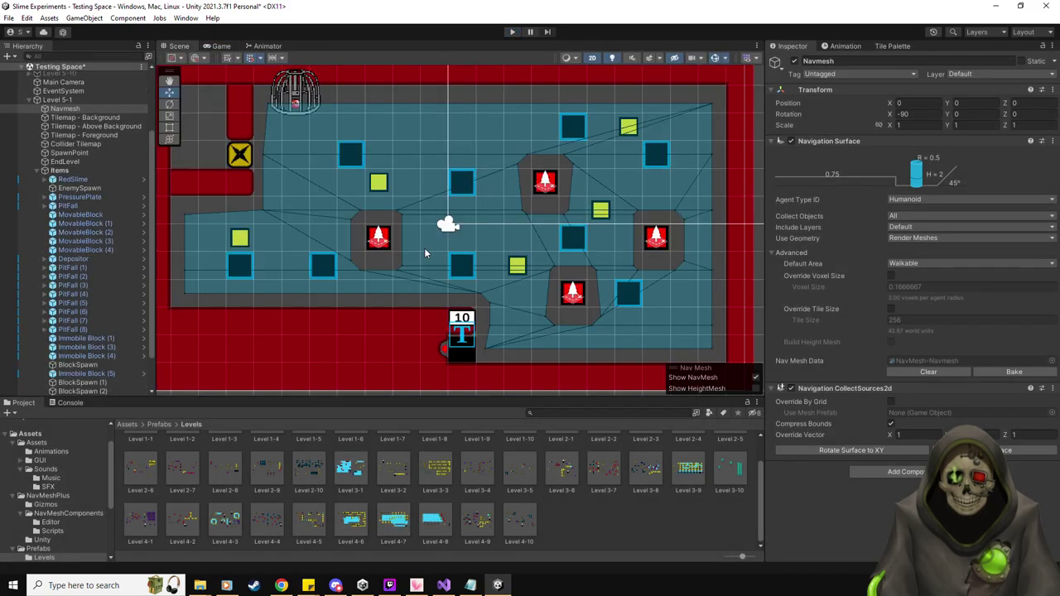
# Delete the remaining Immobile Blocks (1), (3), (4) and (5) from Level 5-1 and rebake its Navmesh.
pyautogui.click(86, 339)
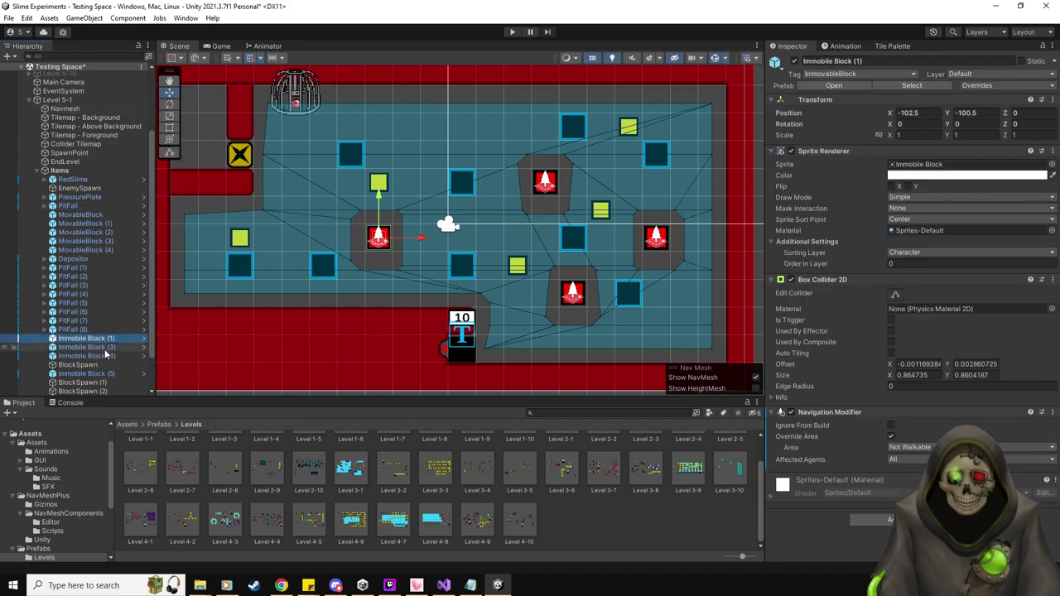
pyautogui.keyDown('shift'); pyautogui.click(108, 357); pyautogui.keyUp('shift')
pyautogui.press('Delete')
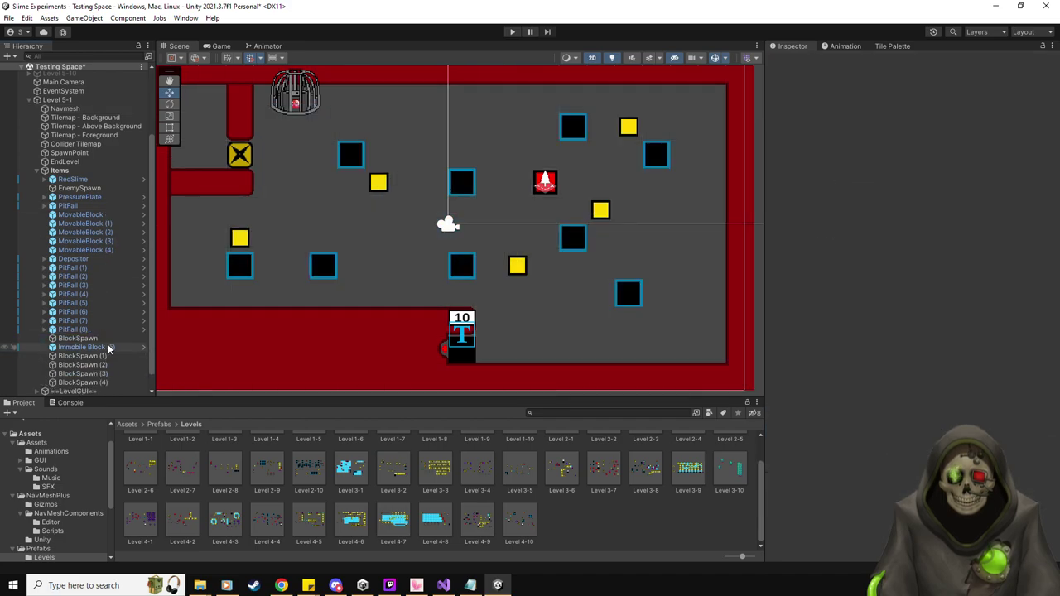
pyautogui.click(83, 347)
pyautogui.press('Delete')
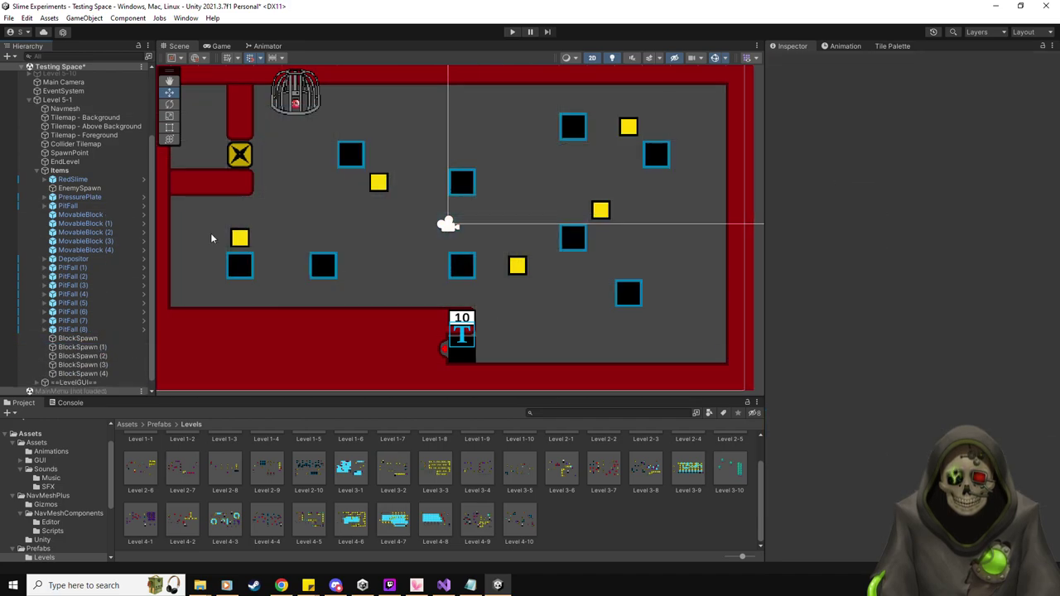
pyautogui.click(64, 108)
pyautogui.click(1006, 373)
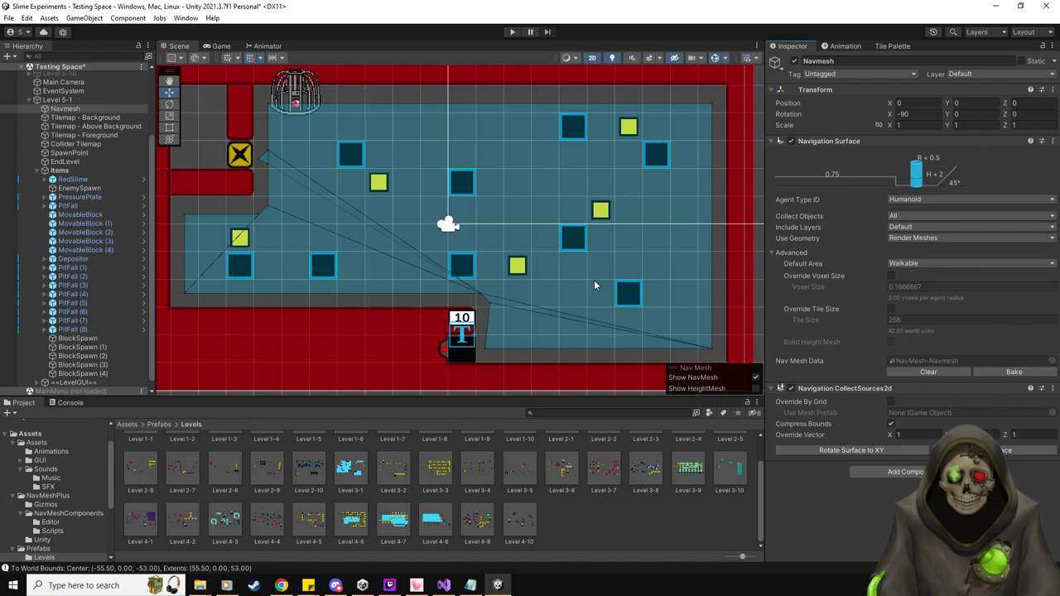
# Deactivate PitFall and PitFall (1) through PitFall (8) in Level 5-1, and playtest the level before stopping the game.
pyautogui.click(39, 548)
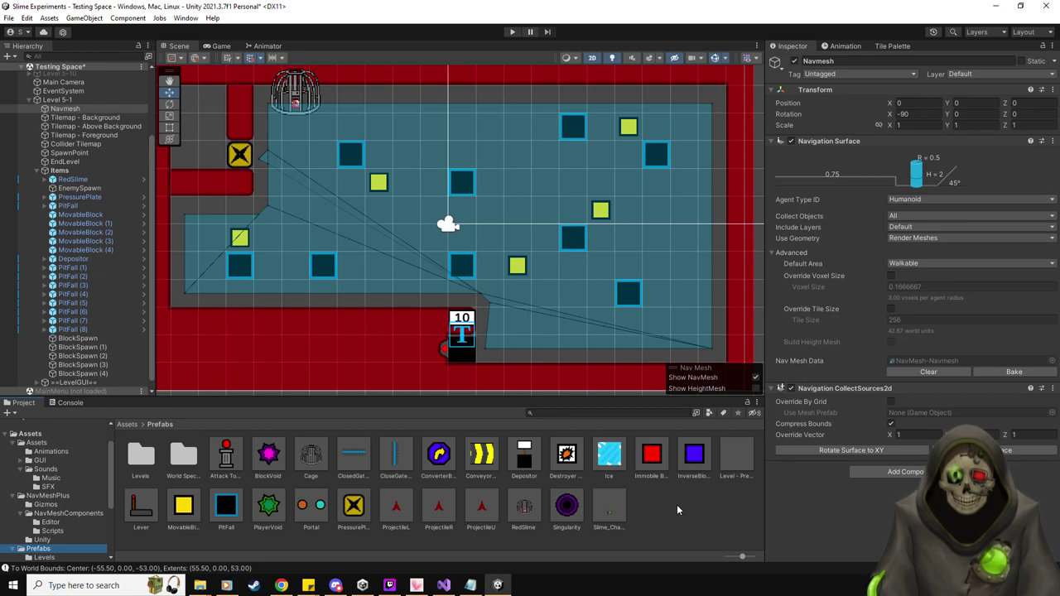
pyautogui.click(97, 332)
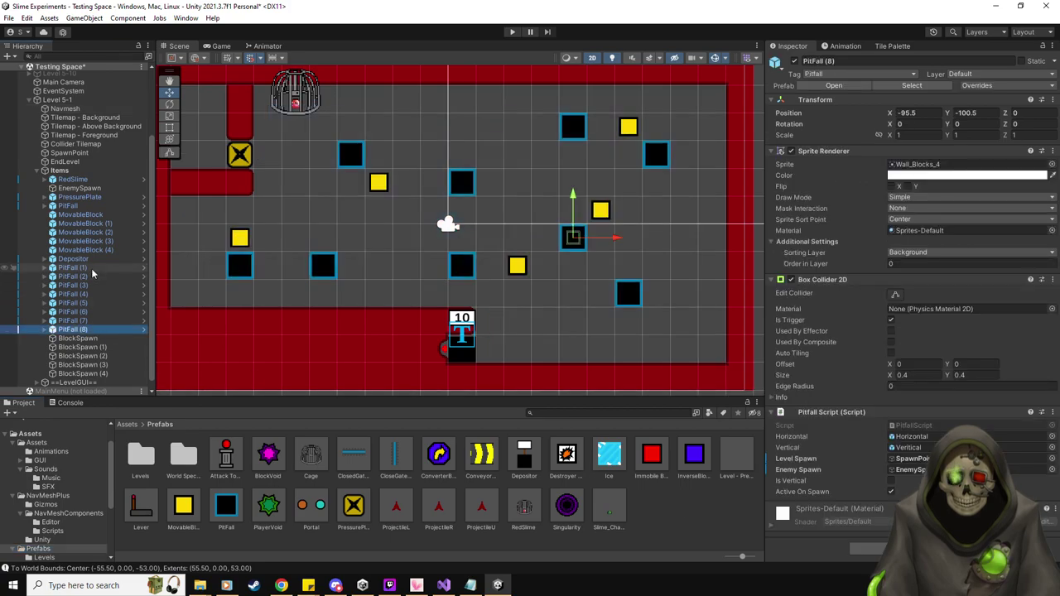
pyautogui.keyDown('shift'); pyautogui.click(91, 268); pyautogui.keyUp('shift')
pyautogui.keyDown('ctrl'); pyautogui.click(60, 198); pyautogui.keyUp('ctrl')
pyautogui.keyDown('ctrl'); pyautogui.click(70, 207); pyautogui.keyUp('ctrl')
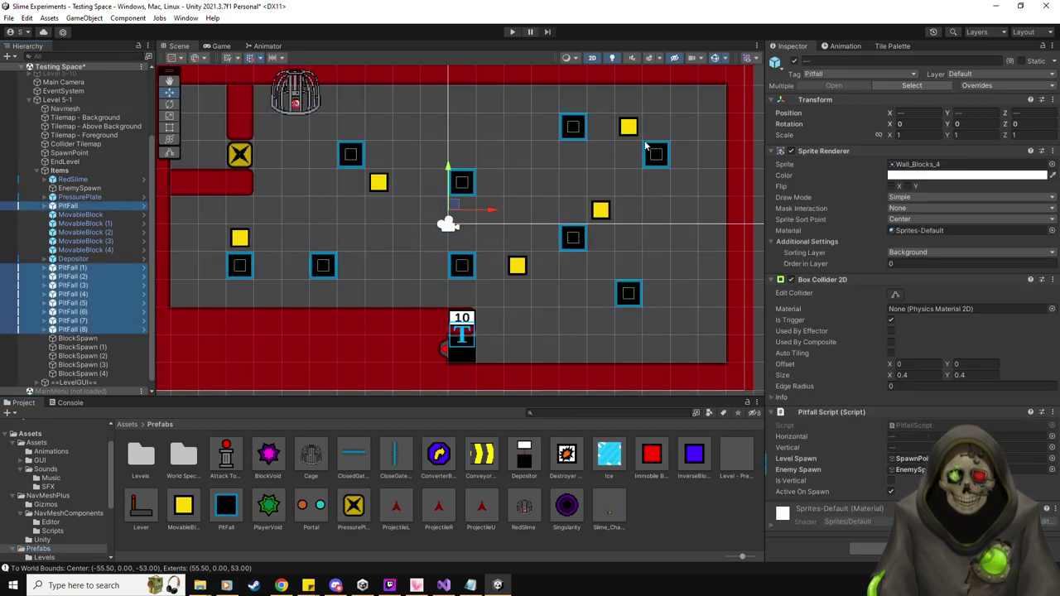
pyautogui.click(793, 61)
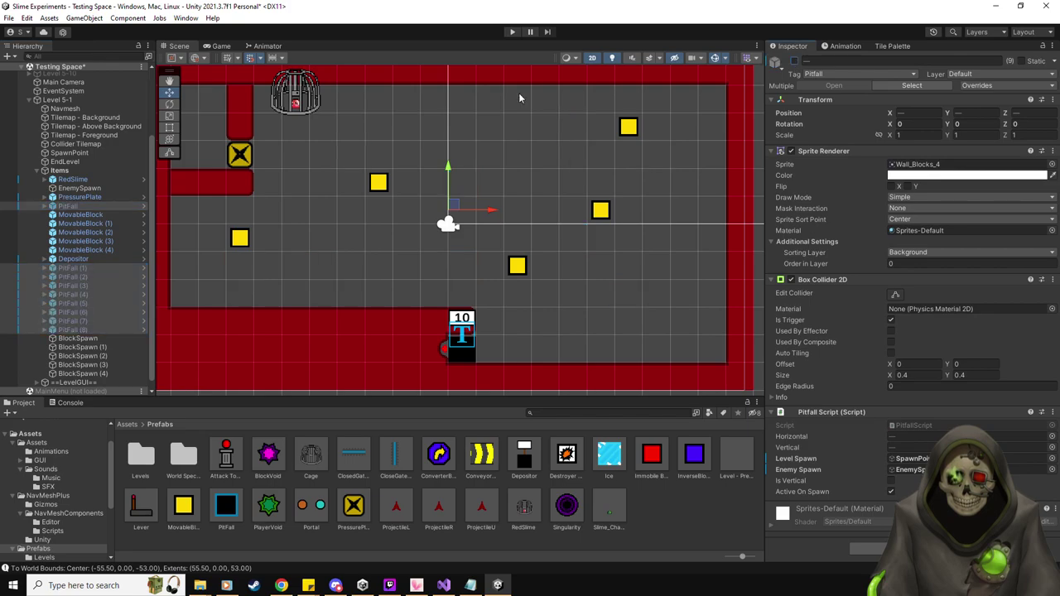
pyautogui.click(511, 32)
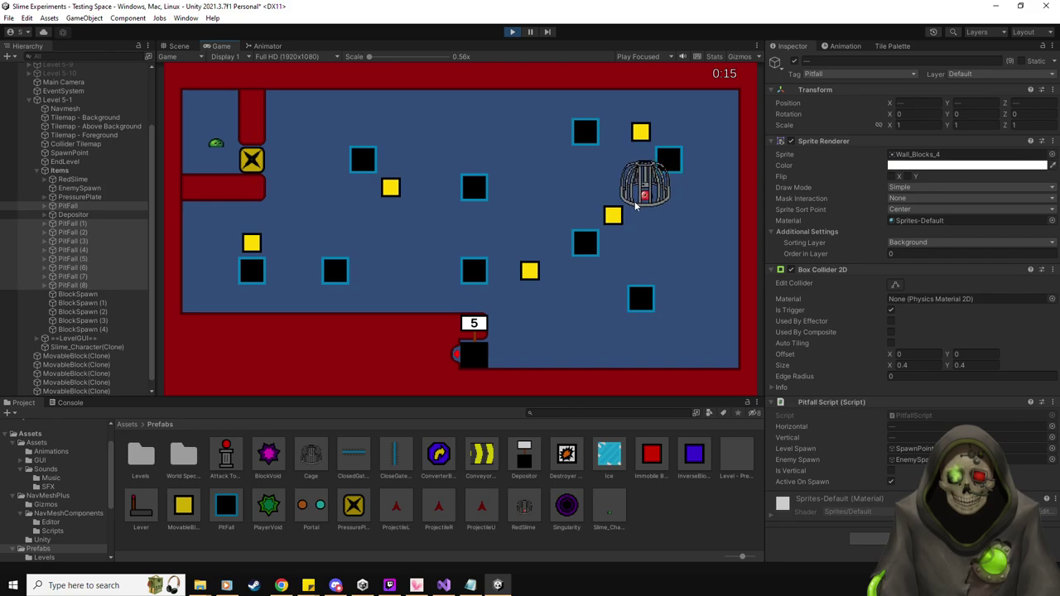
pyautogui.click(510, 33)
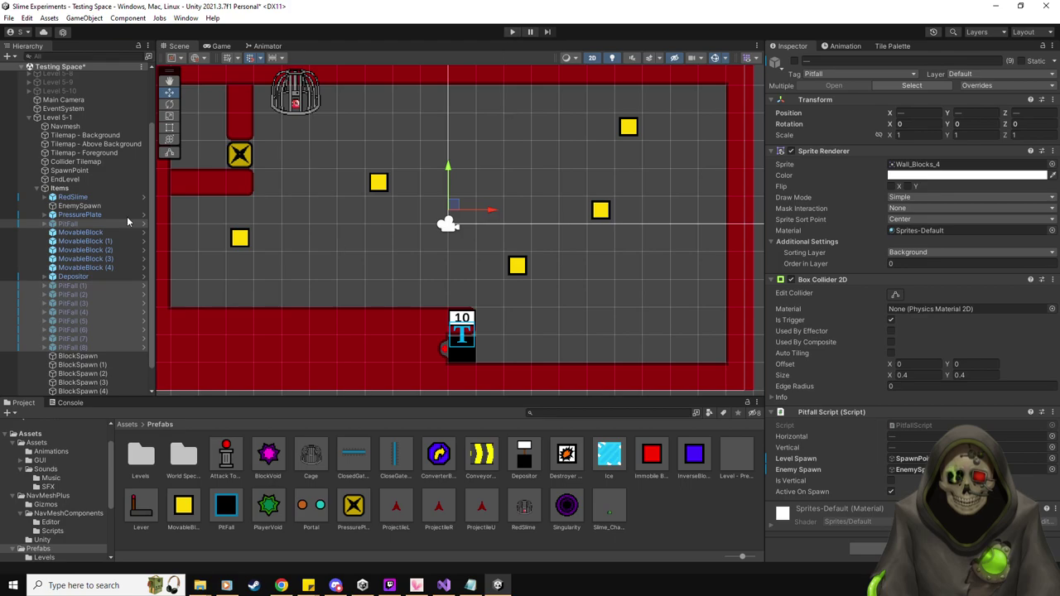
# Move RedSlime and EnemySpawn together into the level's lower-right corner, placing RedSlime at about X -91.5, Y -103.3.
pyautogui.click(76, 197)
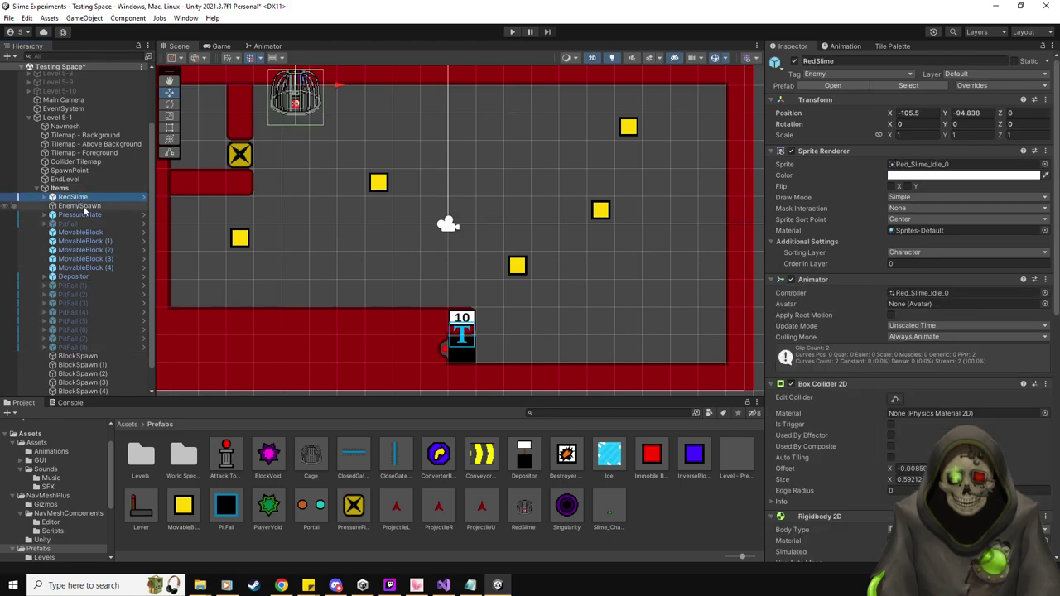
pyautogui.keyDown('ctrl'); pyautogui.click(82, 207); pyautogui.keyUp('ctrl')
pyautogui.moveTo(299, 84); pyautogui.dragTo(691, 315)
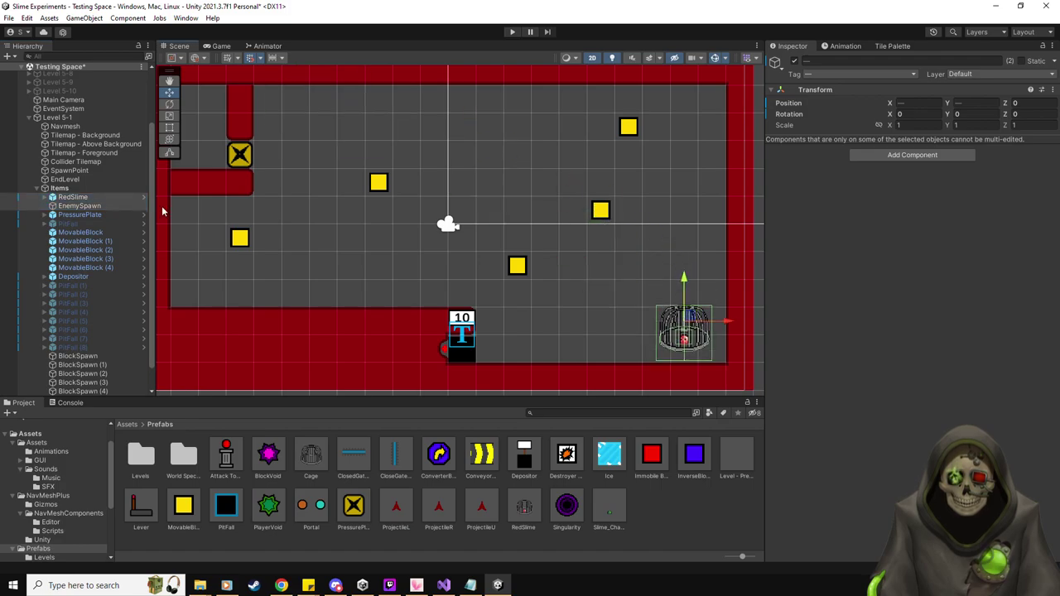
# Reset EnemySpawn to X -100, Y -100 and place it on the caged red slime at X -91.5, Y -103.5.
pyautogui.click(98, 206)
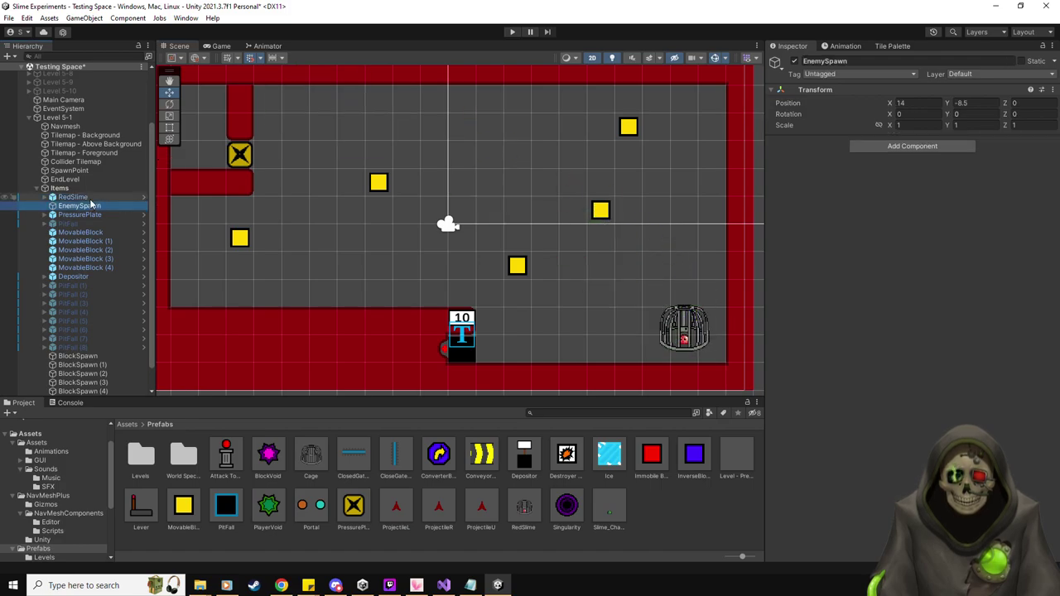
pyautogui.click(87, 198)
pyautogui.click(89, 208)
pyautogui.scroll(-5, 495, 277)
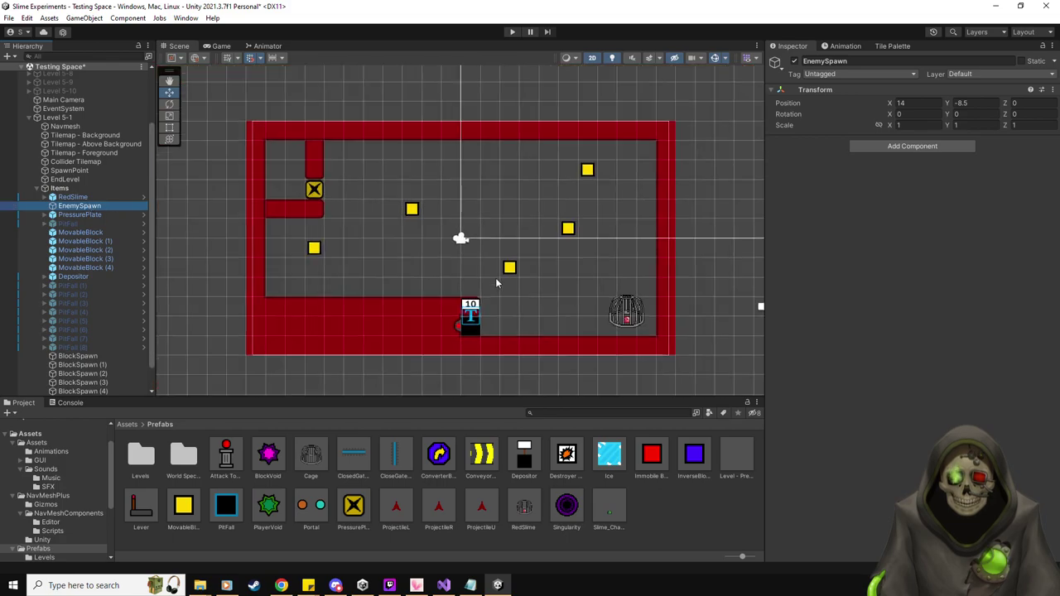
pyautogui.click(75, 198)
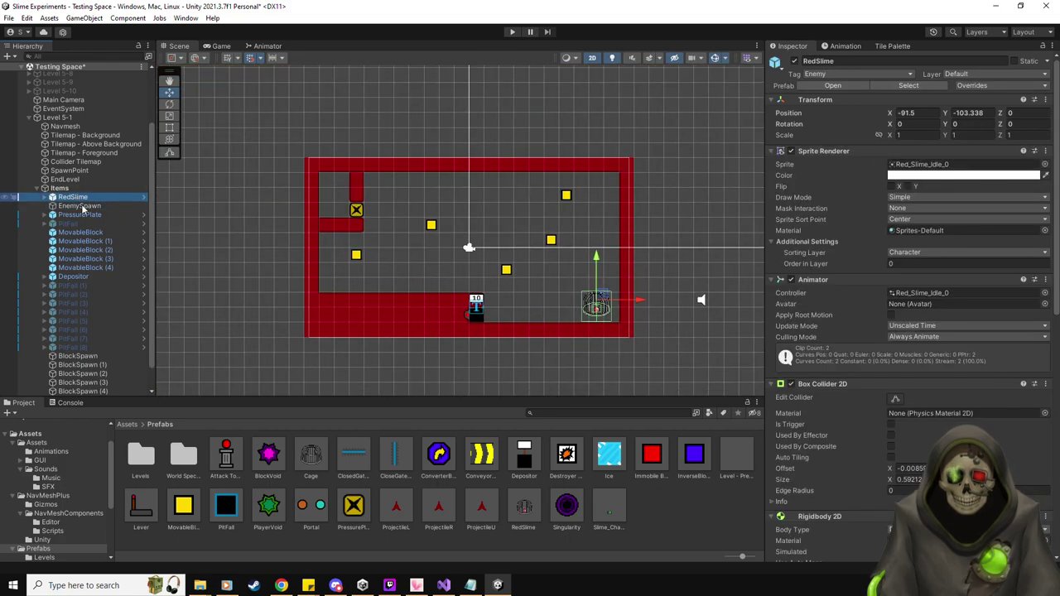
pyautogui.click(83, 207)
pyautogui.click(912, 102)
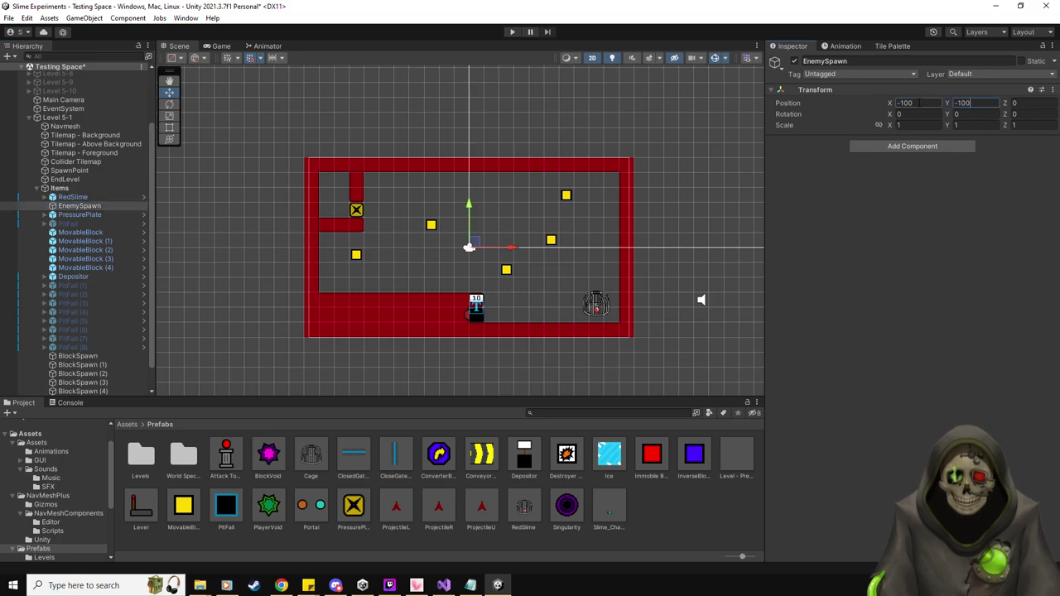
pyautogui.scroll(3, 527, 356)
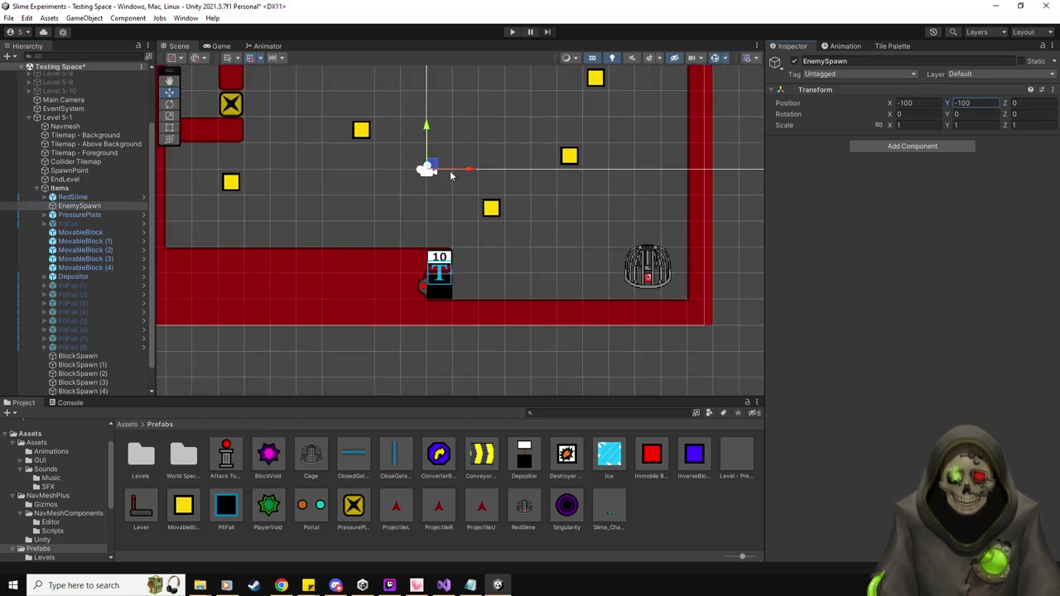
pyautogui.moveTo(431, 167); pyautogui.dragTo(652, 257)
# Set RedSlime's Y position to -103.4 and EnemySpawn's Y position to -104.
pyautogui.click(99, 198)
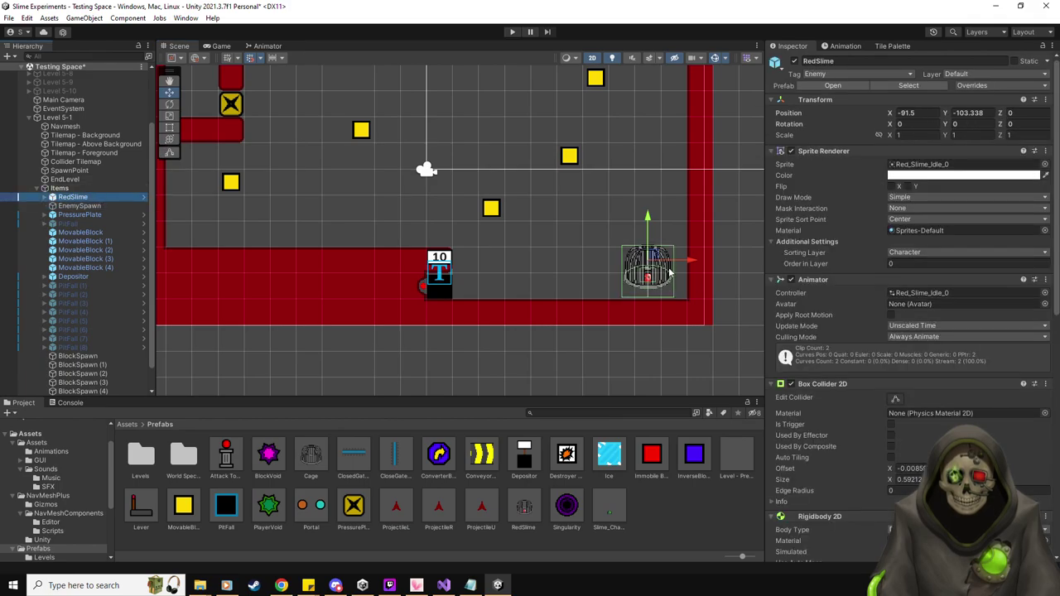
pyautogui.moveTo(653, 259)
pyautogui.mouseDown()
pyautogui.moveTo(653, 242)
pyautogui.moveTo(658, 257)
pyautogui.mouseUp()
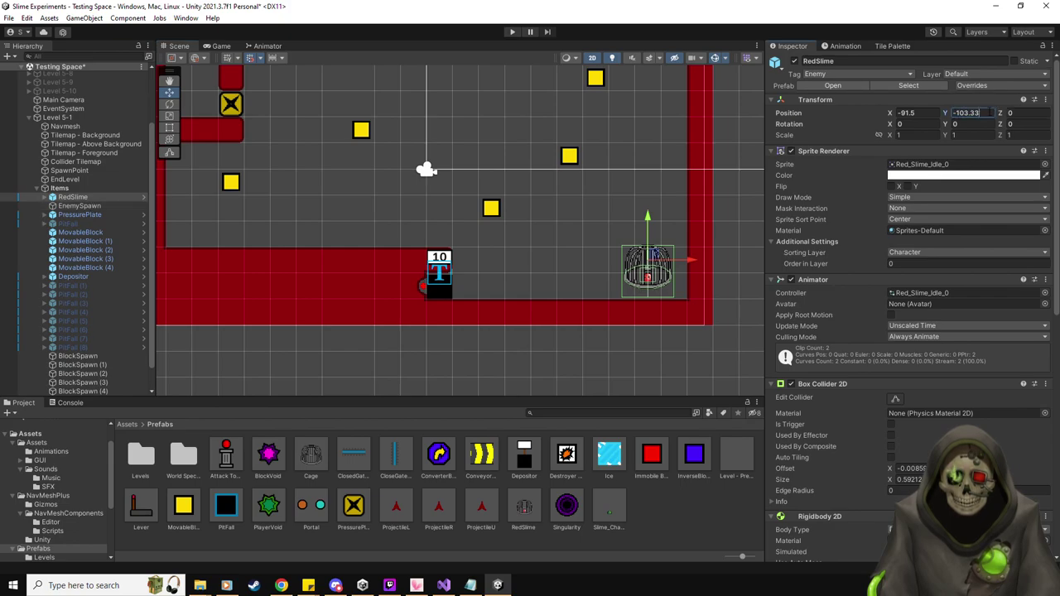
pyautogui.press('BackSpace')
pyautogui.press('BackSpace')
pyautogui.write('4')
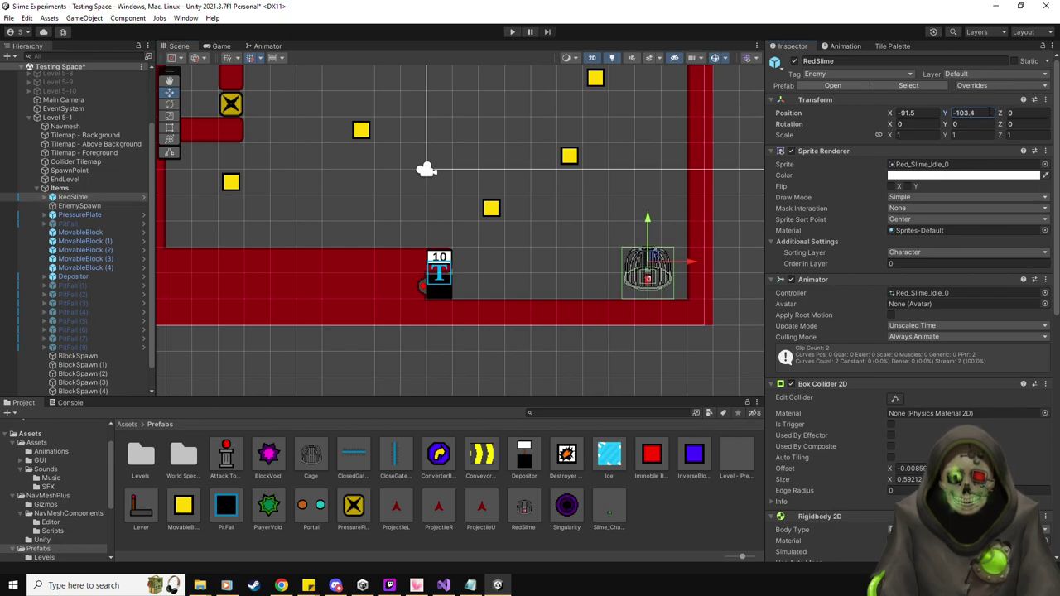
pyautogui.click(96, 206)
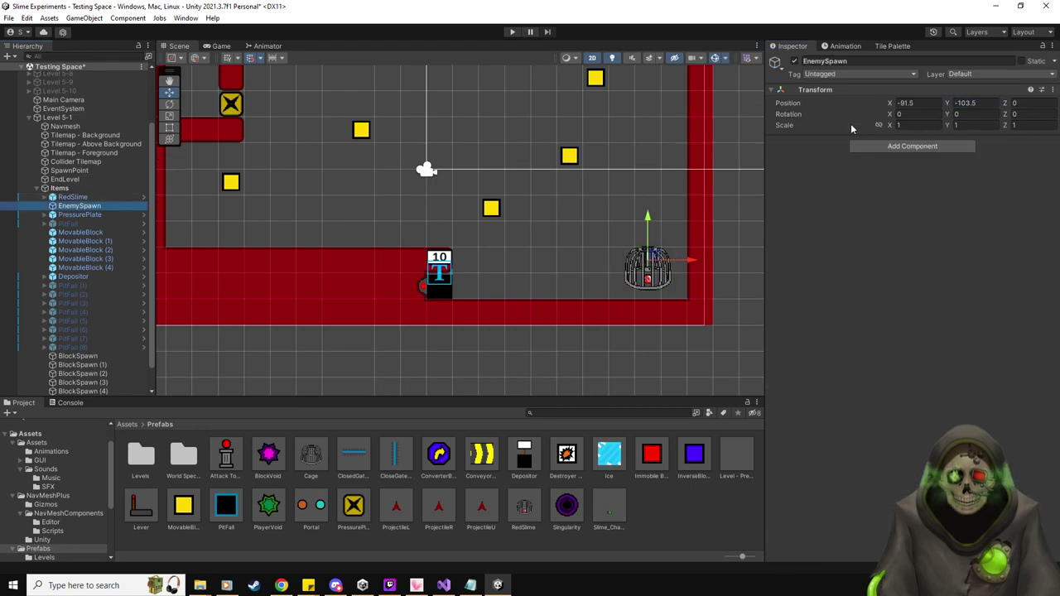
pyautogui.click(965, 103)
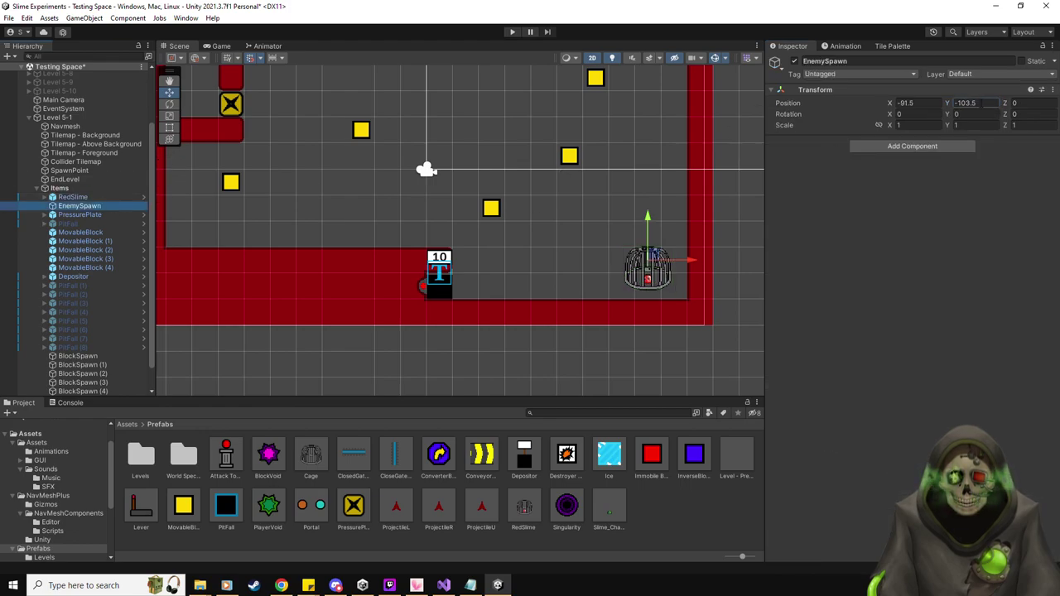
pyautogui.write('-104')
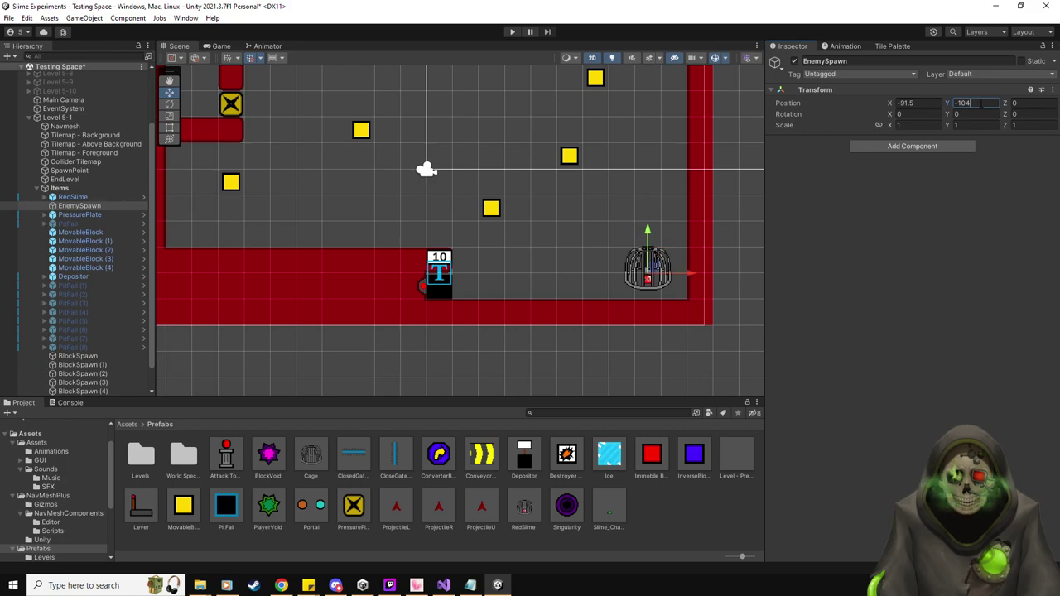
# Compare the positions of RedSlime and EnemySpawn by alternating between the two objects.
pyautogui.click(94, 199)
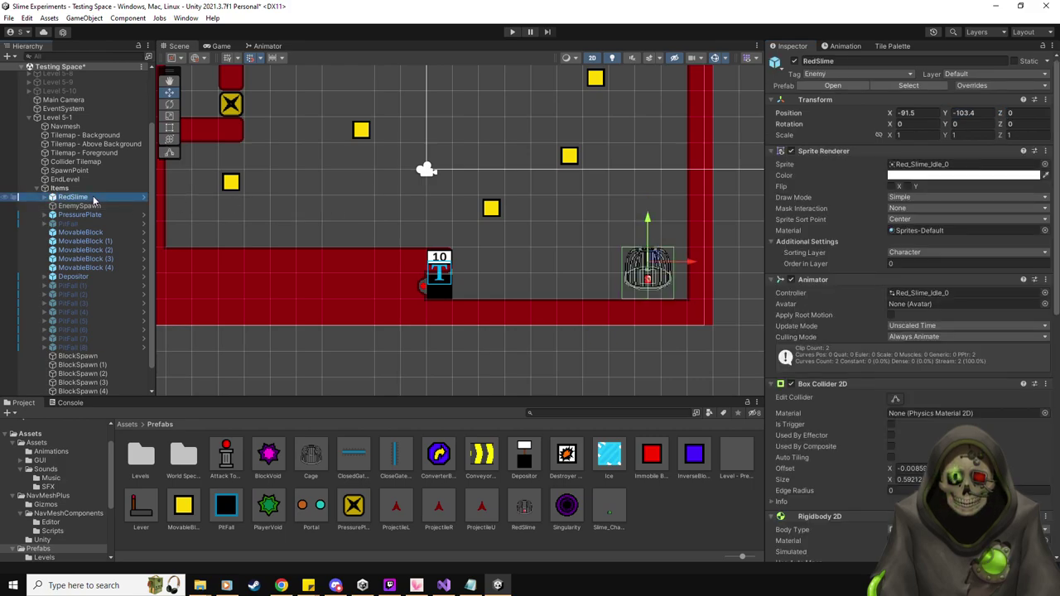
pyautogui.press('Down')
pyautogui.press('Up')
pyautogui.press('Down')
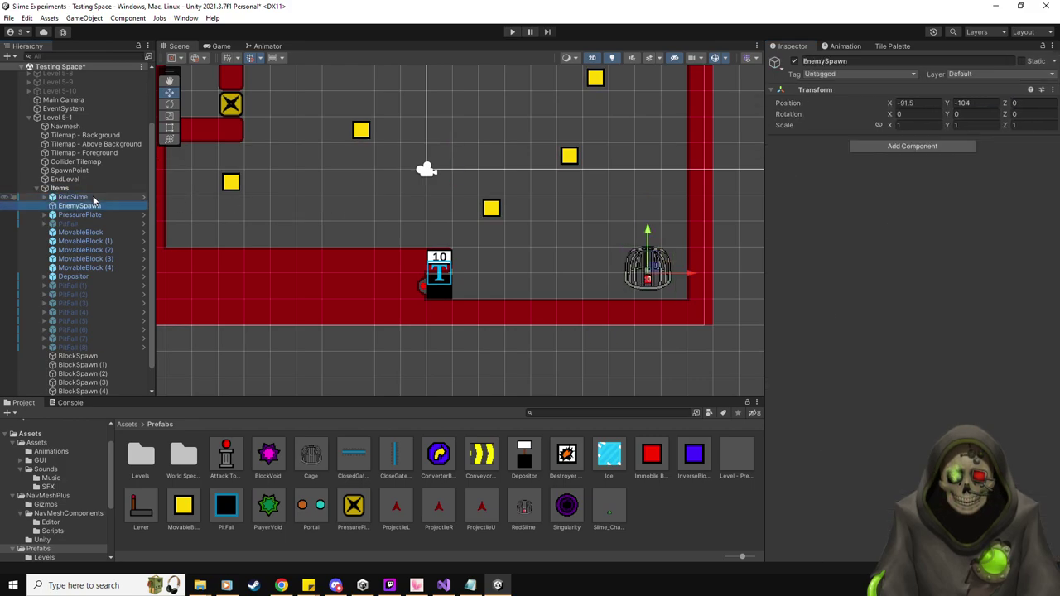
pyautogui.press('Up')
pyautogui.press('Down')
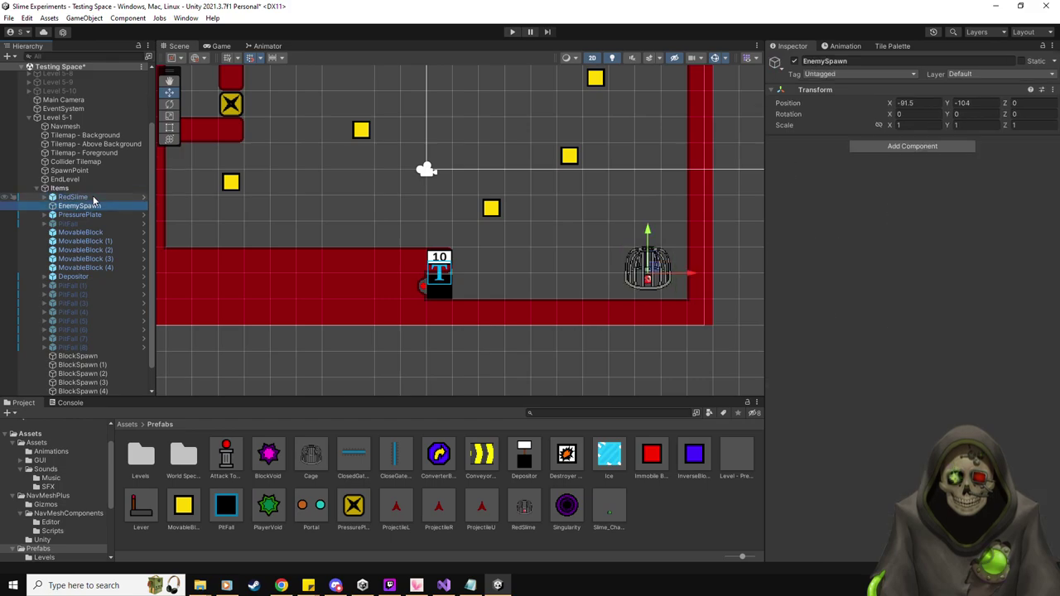
pyautogui.press('Up')
pyautogui.press('Down')
pyautogui.press('Up')
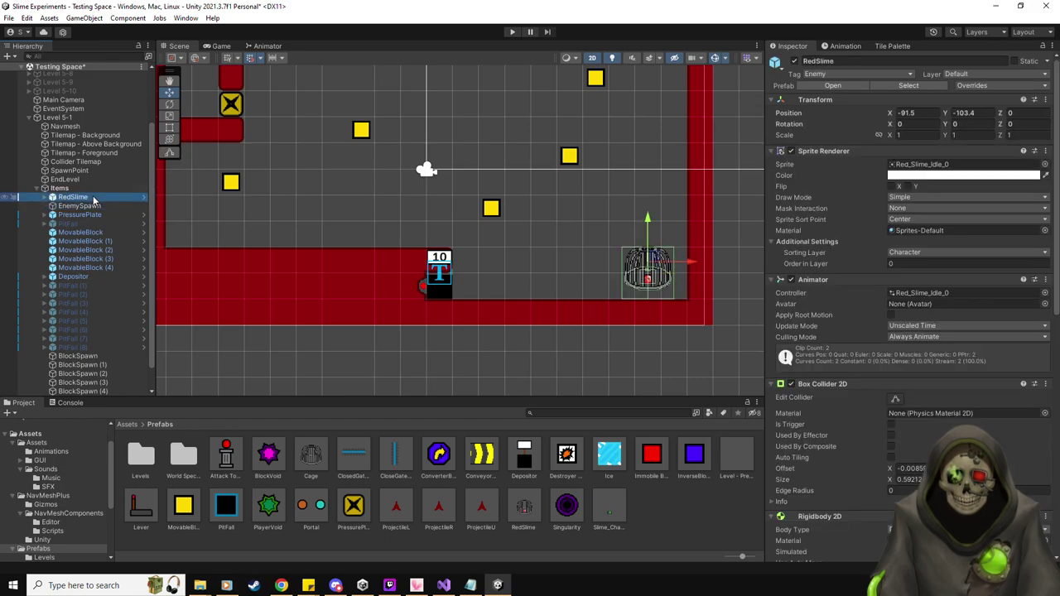
pyautogui.press('Down')
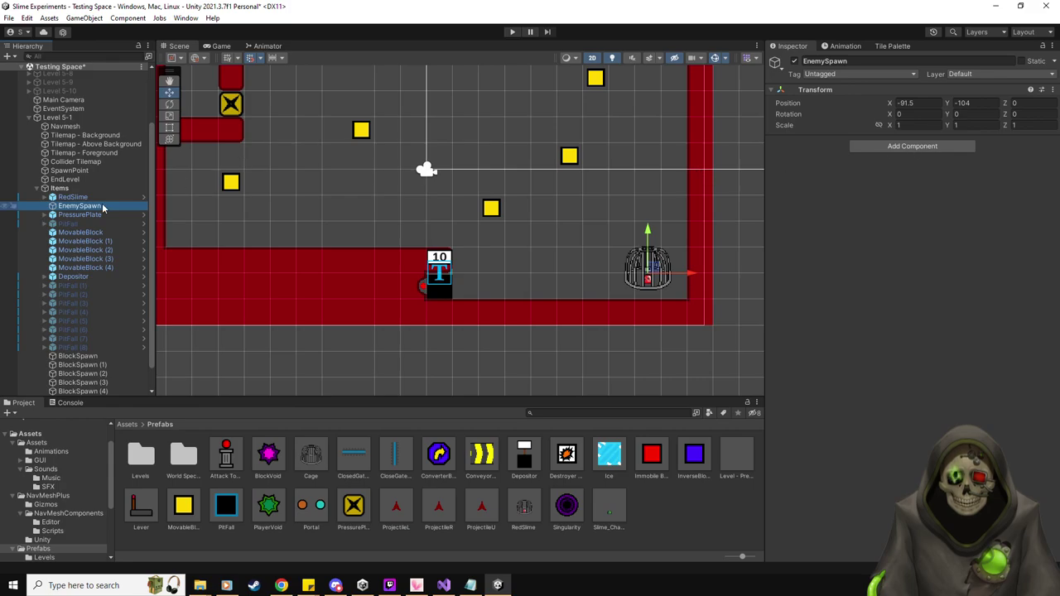
pyautogui.press('Up')
# Set the Y position of both RedSlime and EnemySpawn to -103.
pyautogui.click(977, 113)
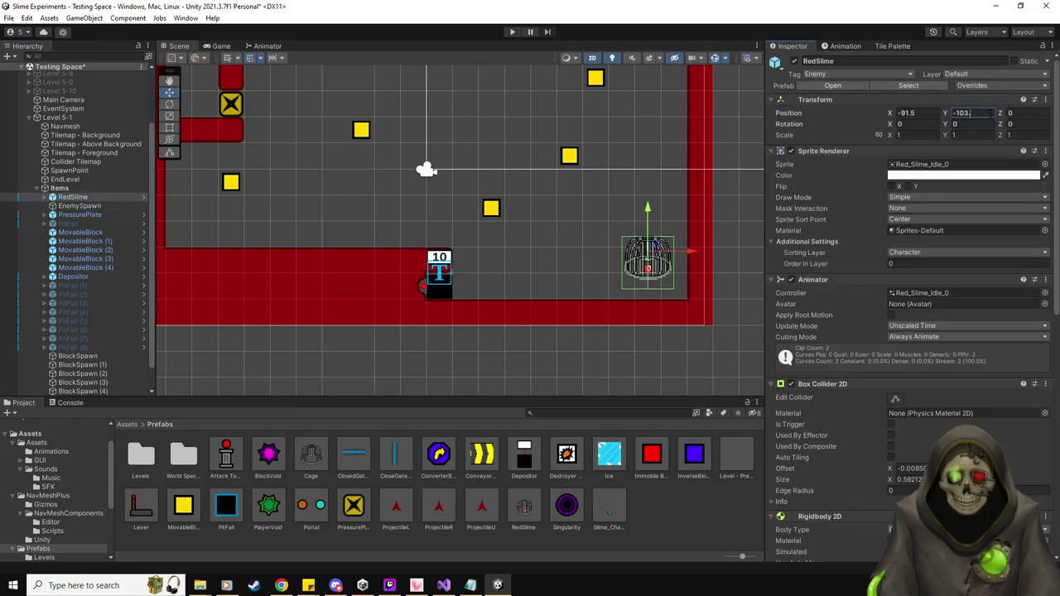
pyautogui.write('-104')
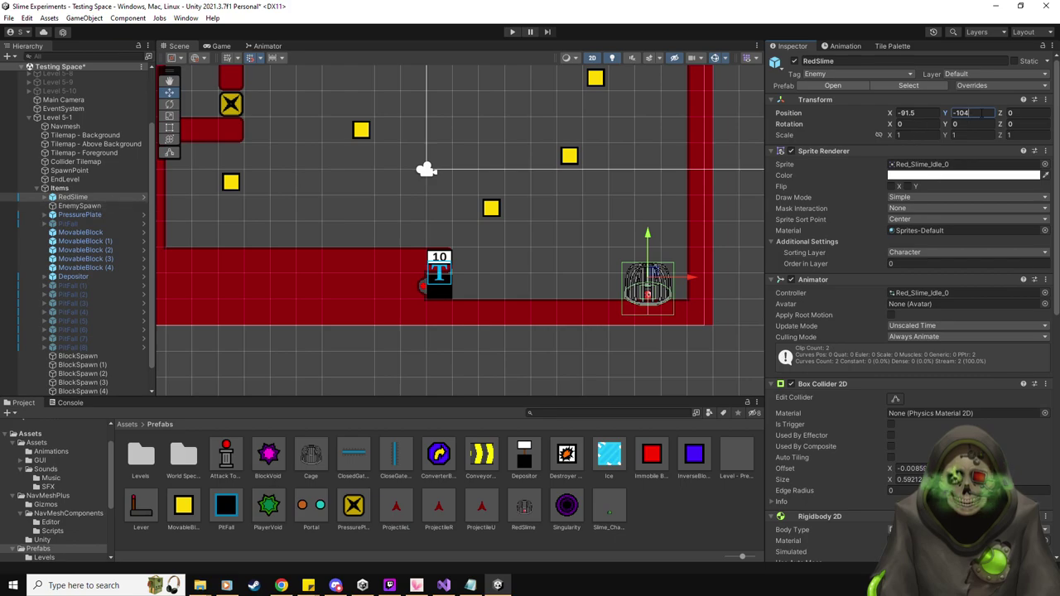
pyautogui.press('BackSpace')
pyautogui.write('3')
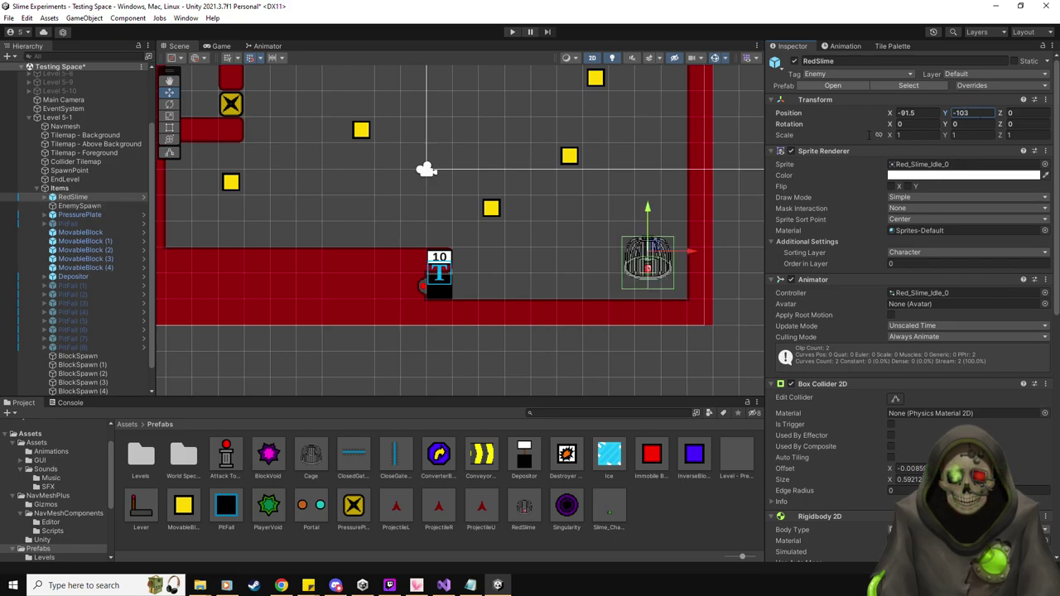
pyautogui.click(80, 206)
pyautogui.click(985, 103)
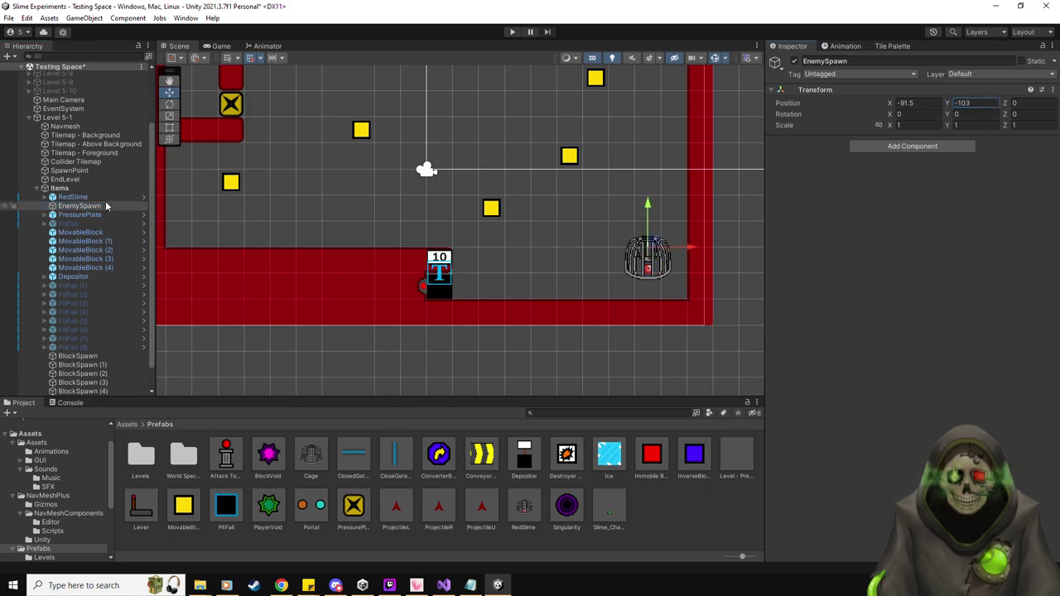
# Check Level 5-1's Level Reset script lists, including Immovable Blocks, Pitfalls, Items Respawn and Spawn Points.
pyautogui.click(80, 119)
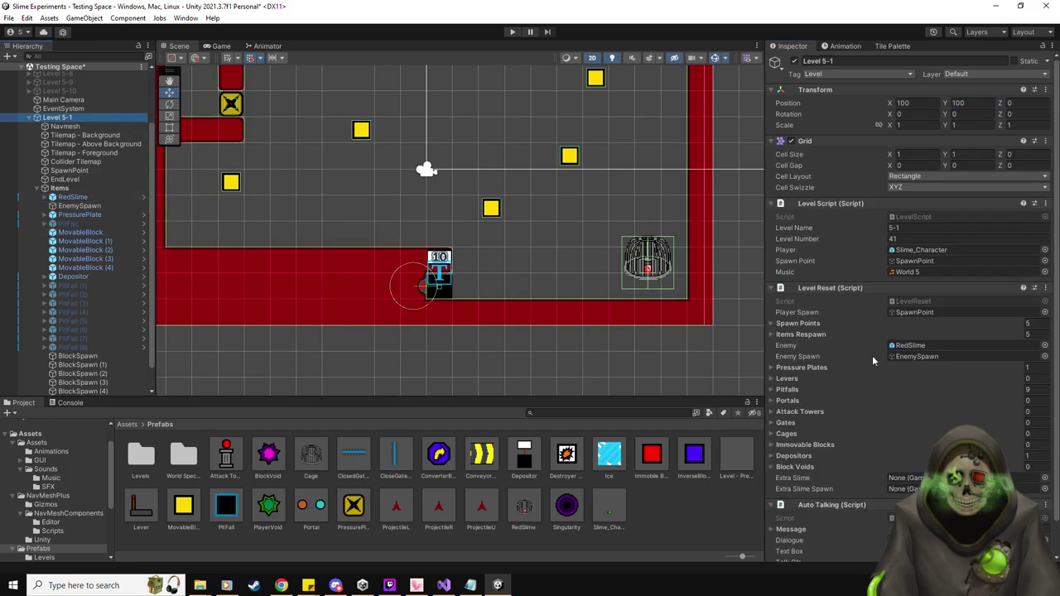
pyautogui.scroll(-2, 872, 355)
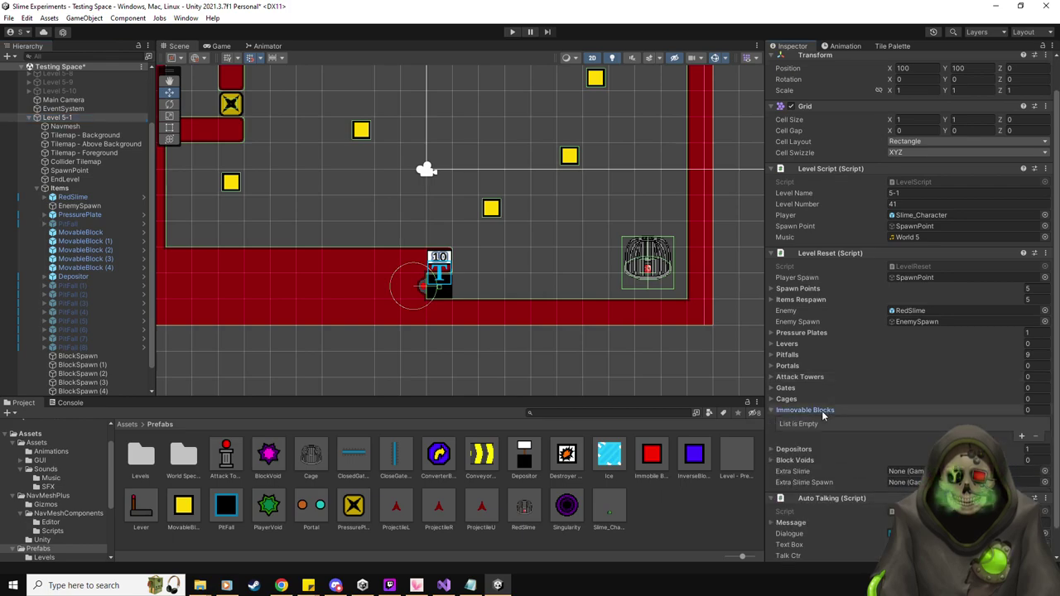
pyautogui.click(787, 355)
pyautogui.click(787, 354)
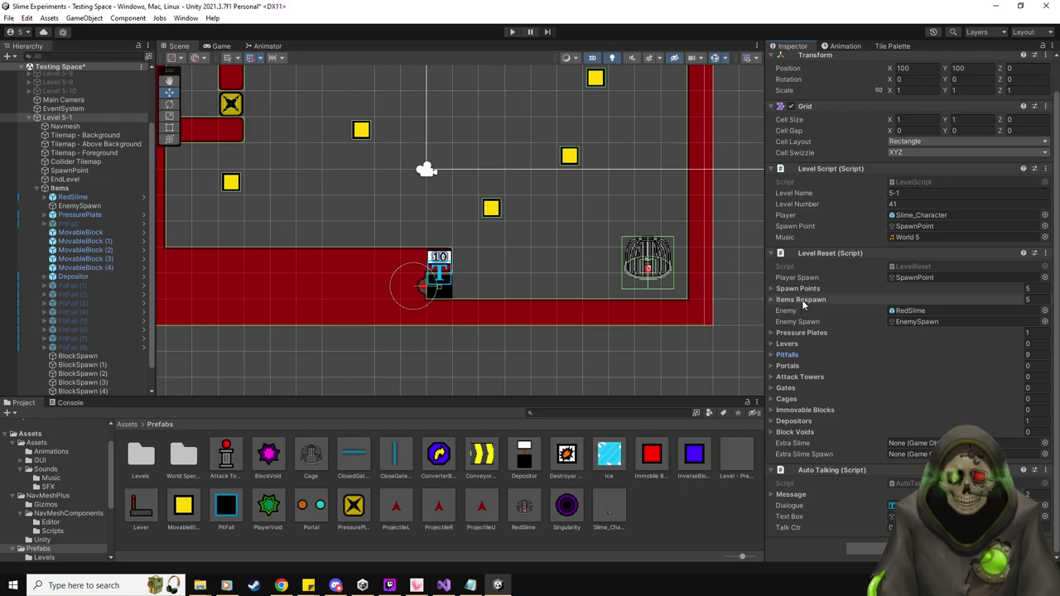
pyautogui.click(802, 300)
pyautogui.click(802, 300)
pyautogui.click(803, 291)
pyautogui.click(803, 292)
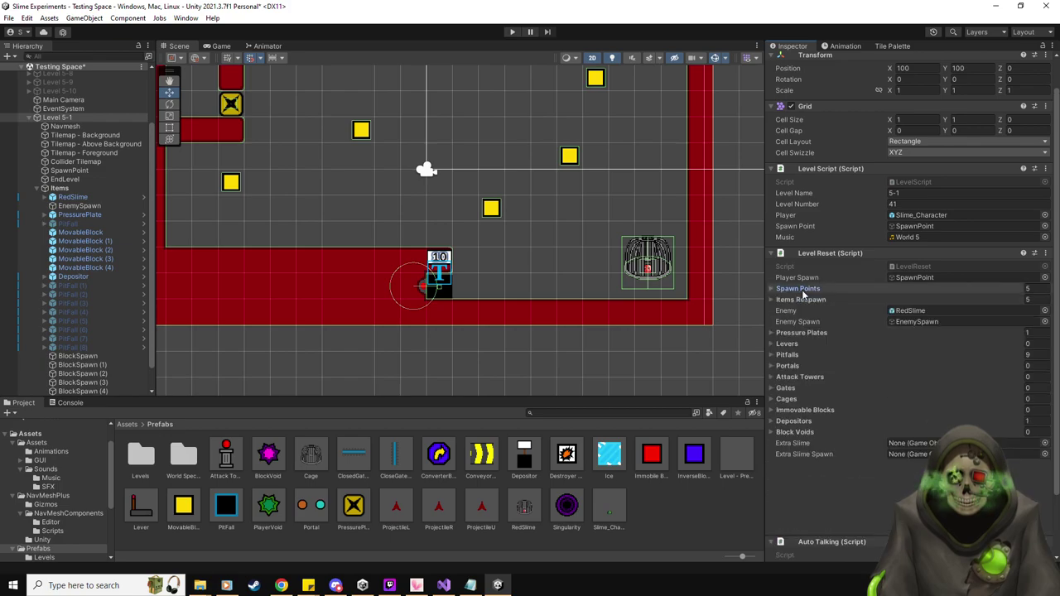
pyautogui.scroll(-3, 519, 297)
pyautogui.moveTo(519, 296); pyautogui.dragTo(540, 301, button='middle')
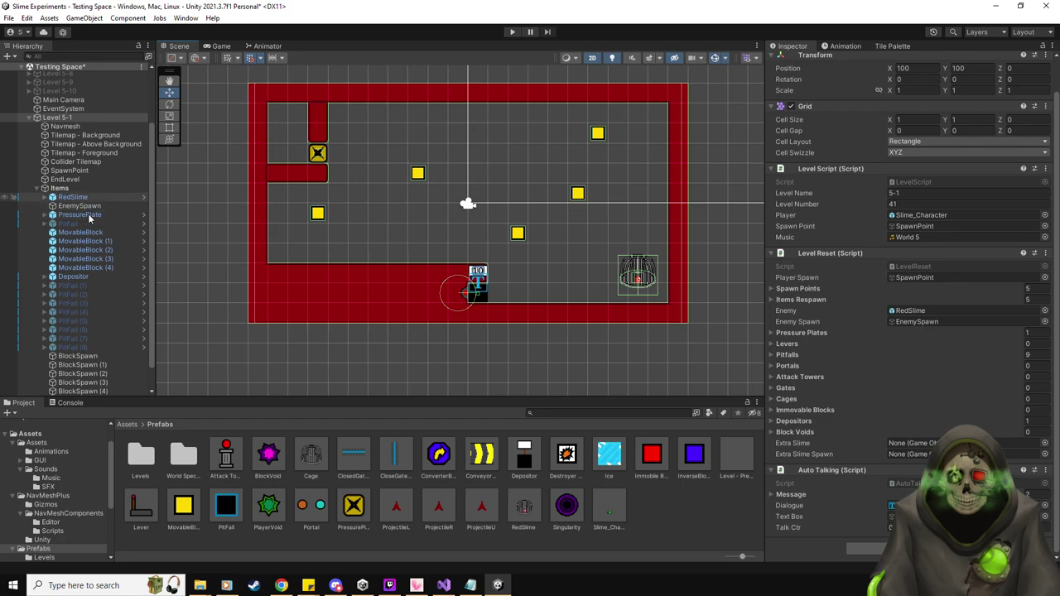
# Set the Depositor script's value to 7 on Level 5-1's Depositor.
pyautogui.click(89, 279)
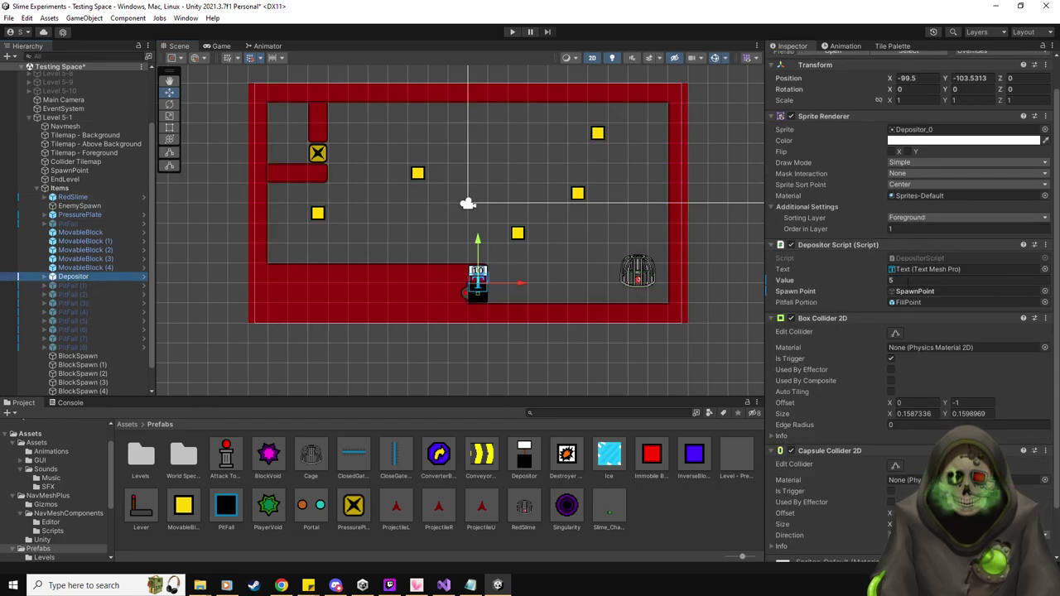
pyautogui.click(909, 281)
pyautogui.write('7')
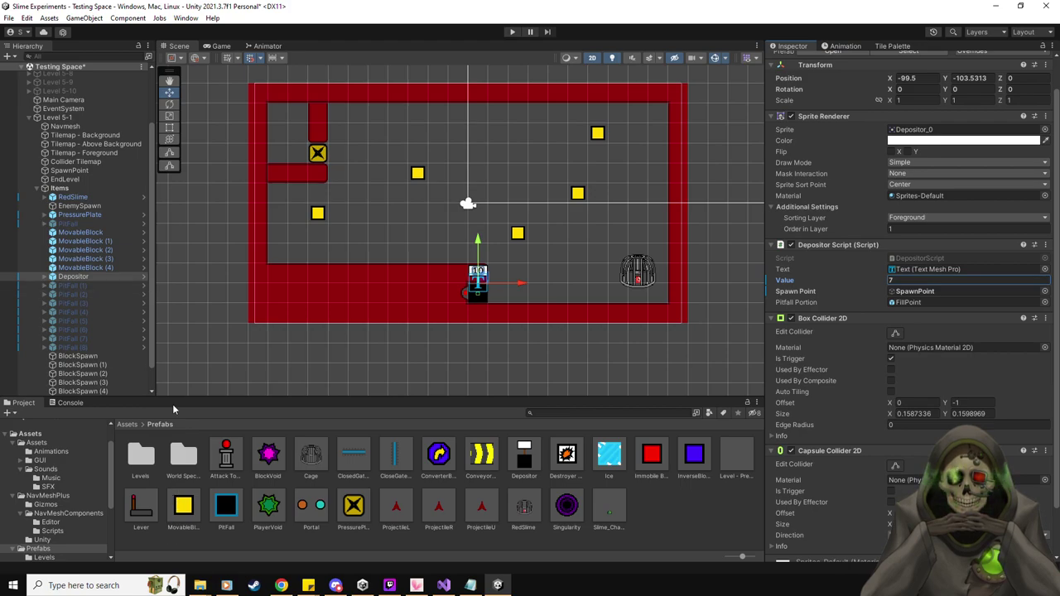
# Place two more MovableBlock prefabs in Level 5-1 at (-100.5, -96.5) and (-98.5, -98.5), and add the prefab twice to Items Respawn.
pyautogui.click(186, 507)
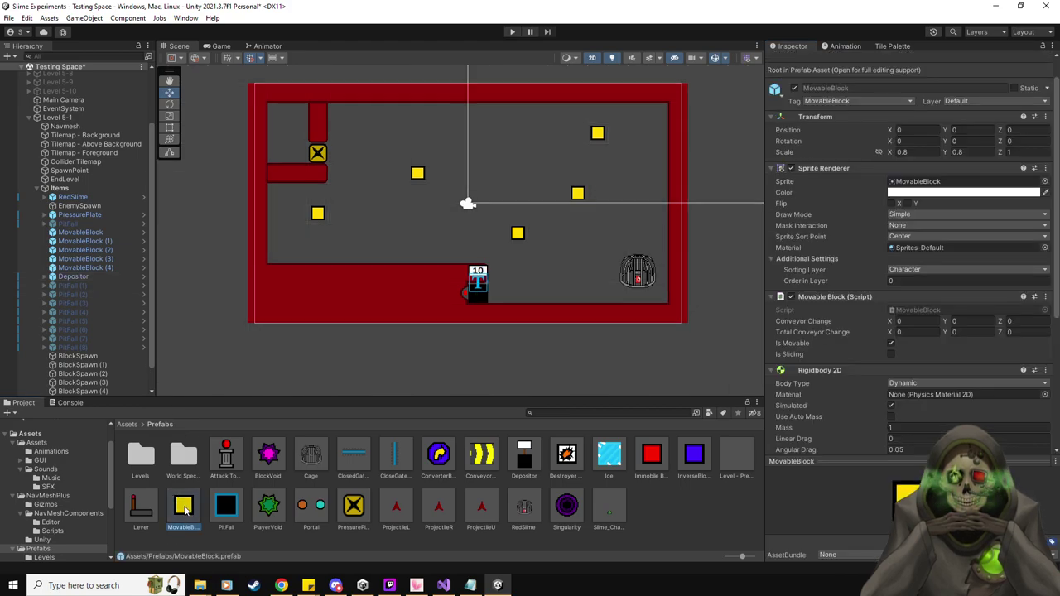
pyautogui.moveTo(186, 508); pyautogui.dragTo(464, 129)
pyautogui.hotkey('ctrl', 'd')
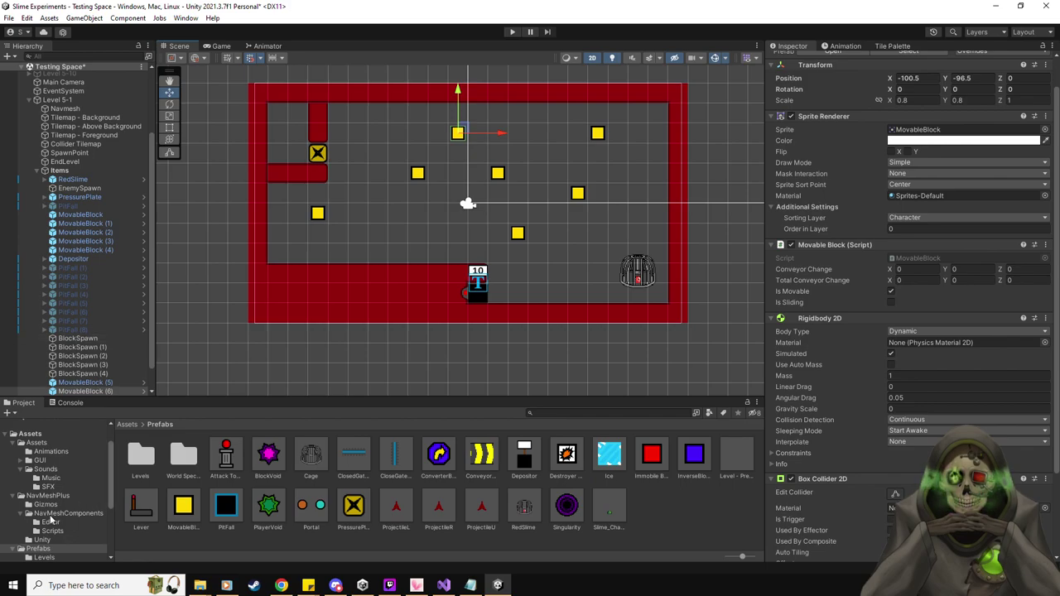
pyautogui.click(78, 100)
pyautogui.moveTo(183, 506); pyautogui.dragTo(825, 300)
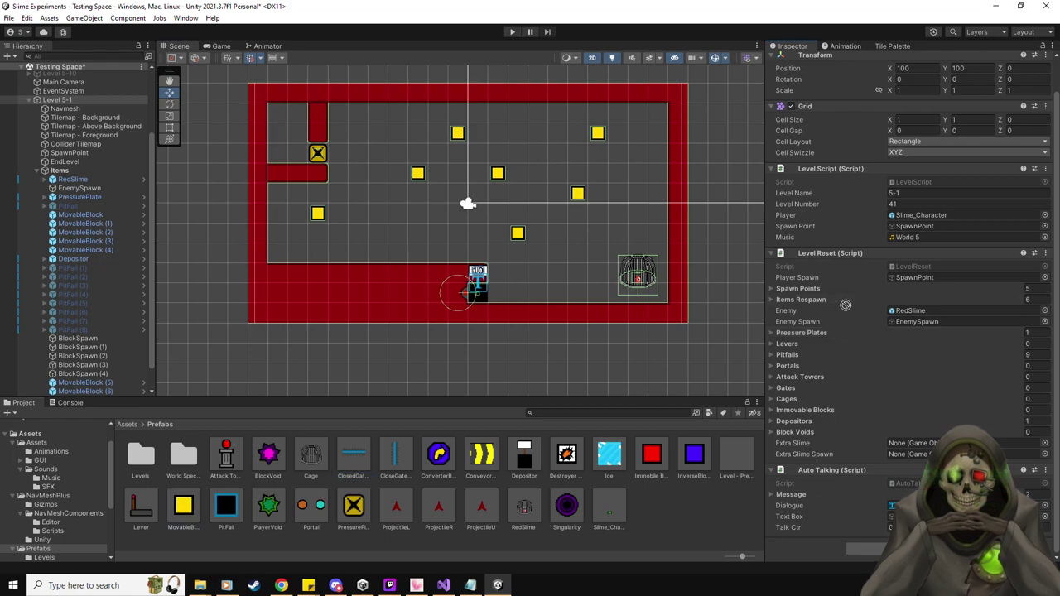
# Duplicate BlockSpawn (4) twice and add both copies to the Spawn Points list of Level 5-1's Level Reset script.
pyautogui.click(83, 372)
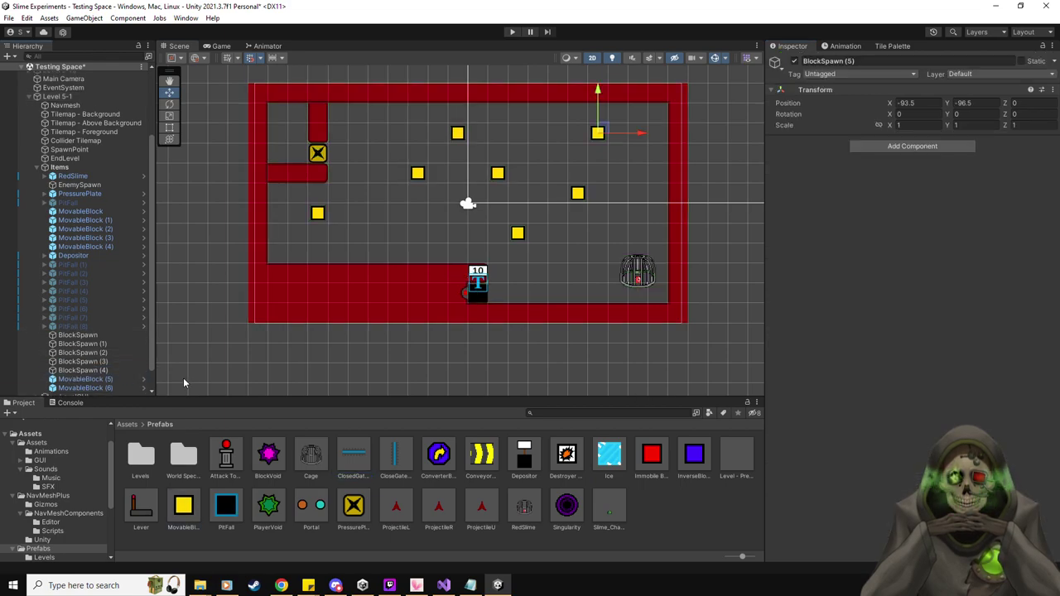
pyautogui.hotkey('ctrl', 'd')
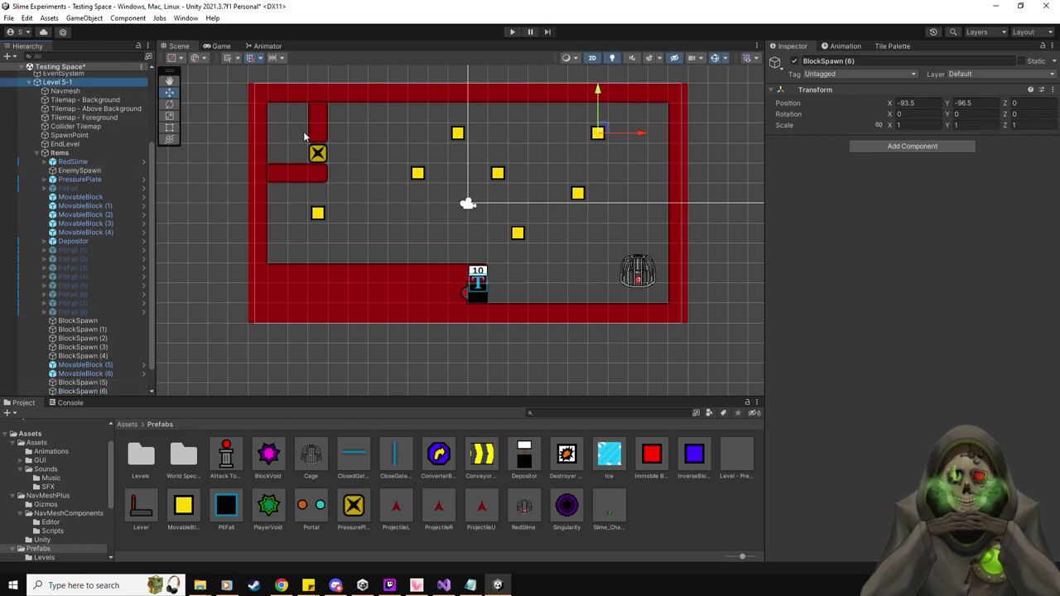
pyautogui.click(304, 137)
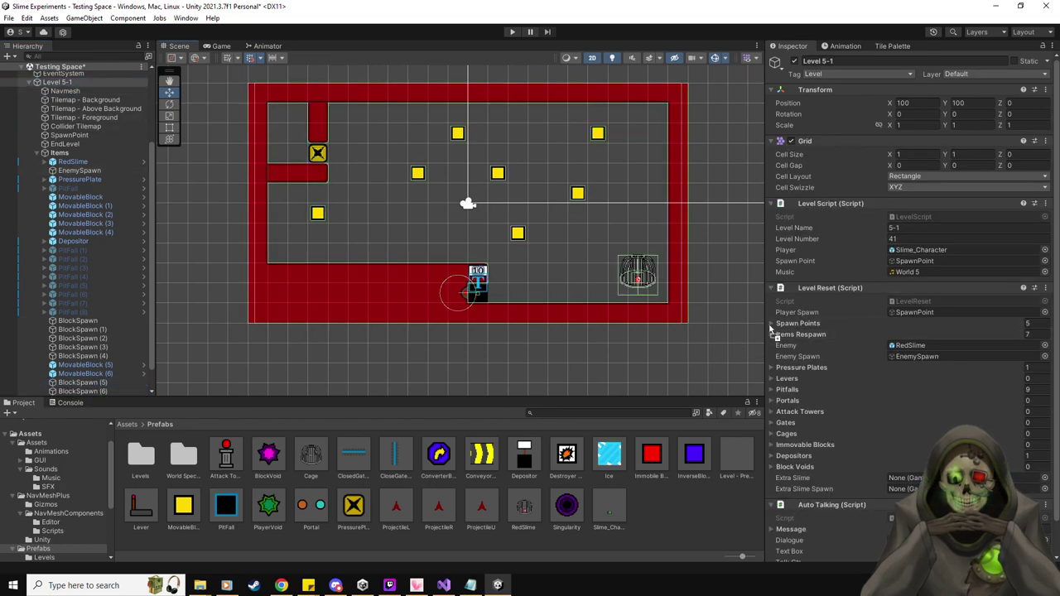
pyautogui.moveTo(771, 329); pyautogui.dragTo(810, 324)
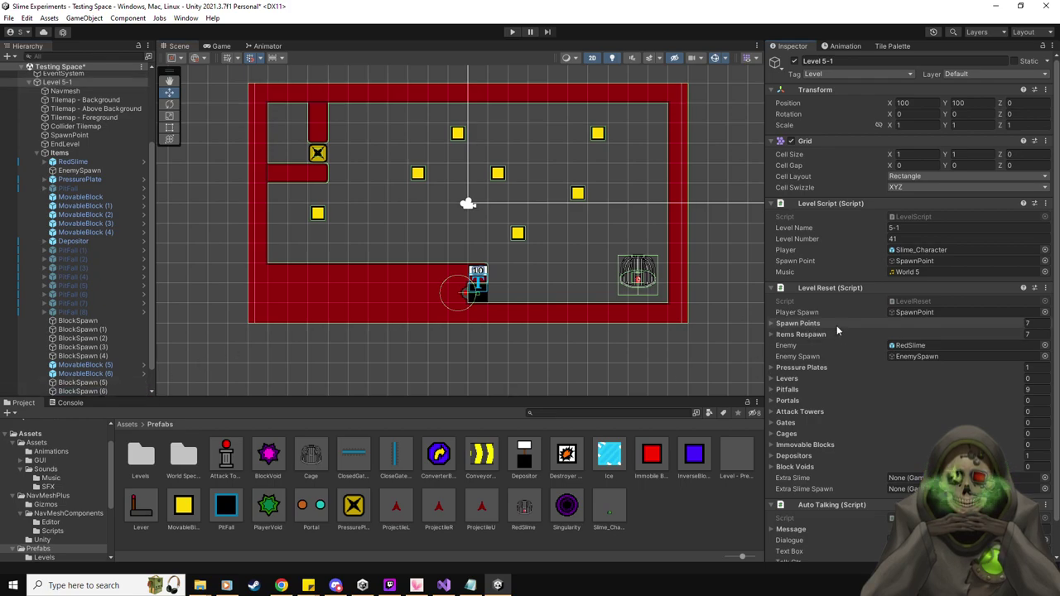
# Move BlockSpawn (5) to (-100.5, -96.5) and BlockSpawn (6) to (-98.5, -98.5), onto the two new movable blocks.
pyautogui.click(83, 382)
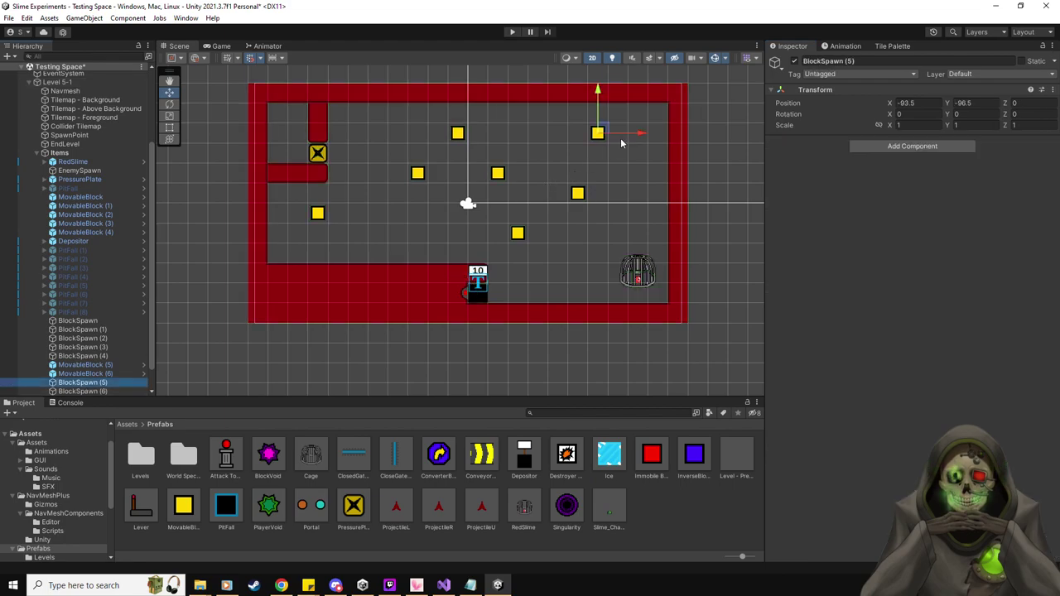
pyautogui.moveTo(589, 135); pyautogui.dragTo(462, 131)
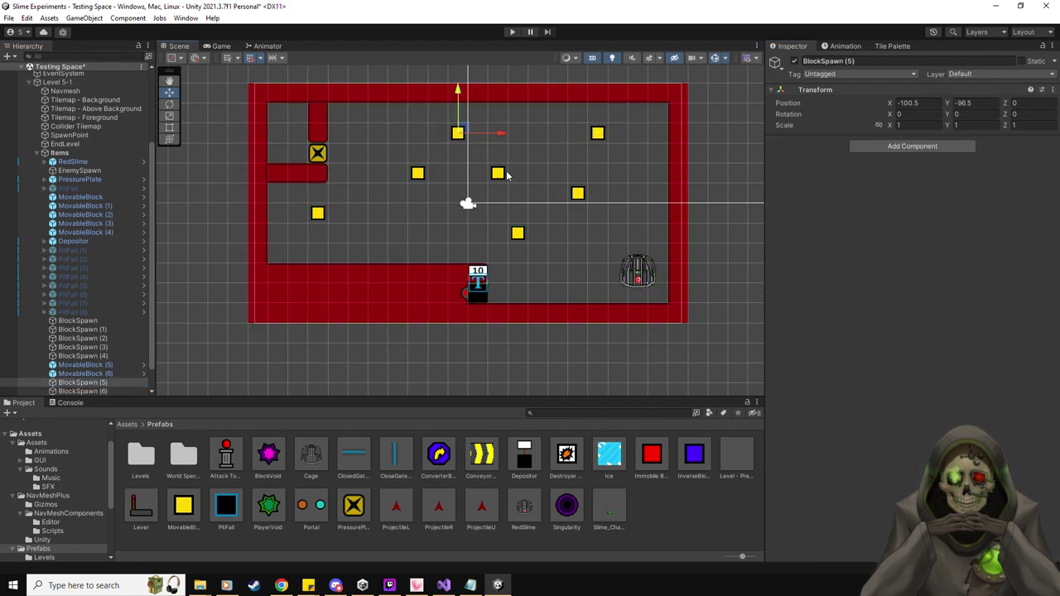
pyautogui.click(83, 391)
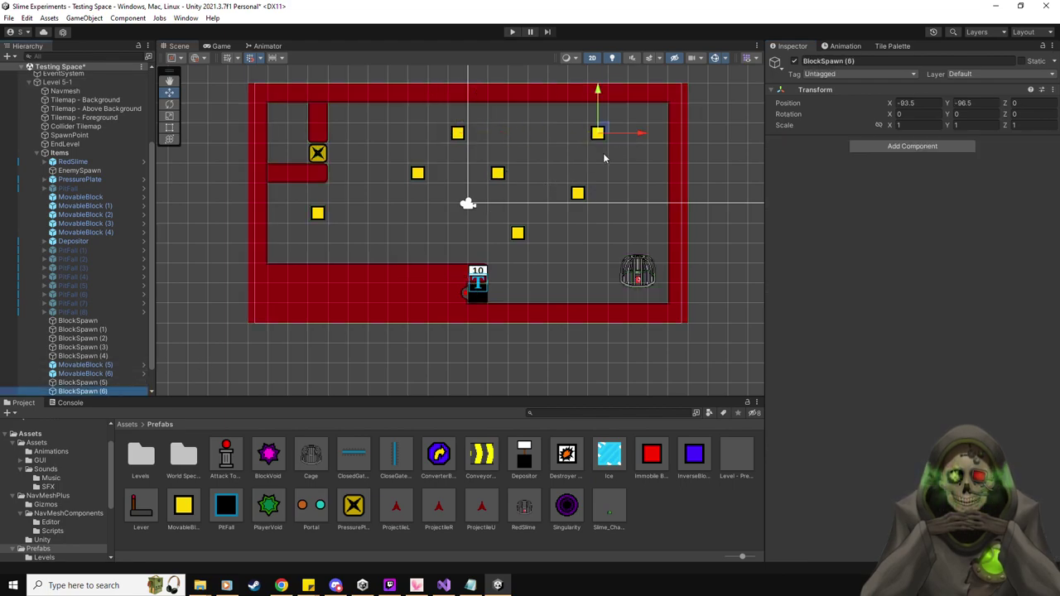
pyautogui.moveTo(600, 135); pyautogui.dragTo(500, 176)
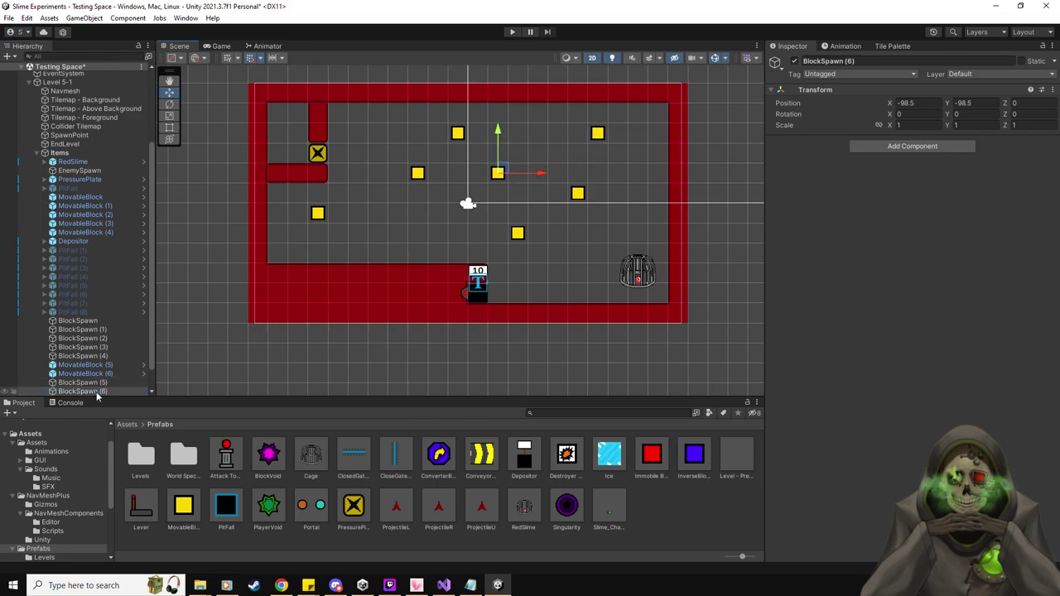
# Check the positions of the new movable blocks and of every block spawn from BlockSpawn (6) up to BlockSpawn.
pyautogui.press('Up')
pyautogui.press('Up')
pyautogui.press('Up')
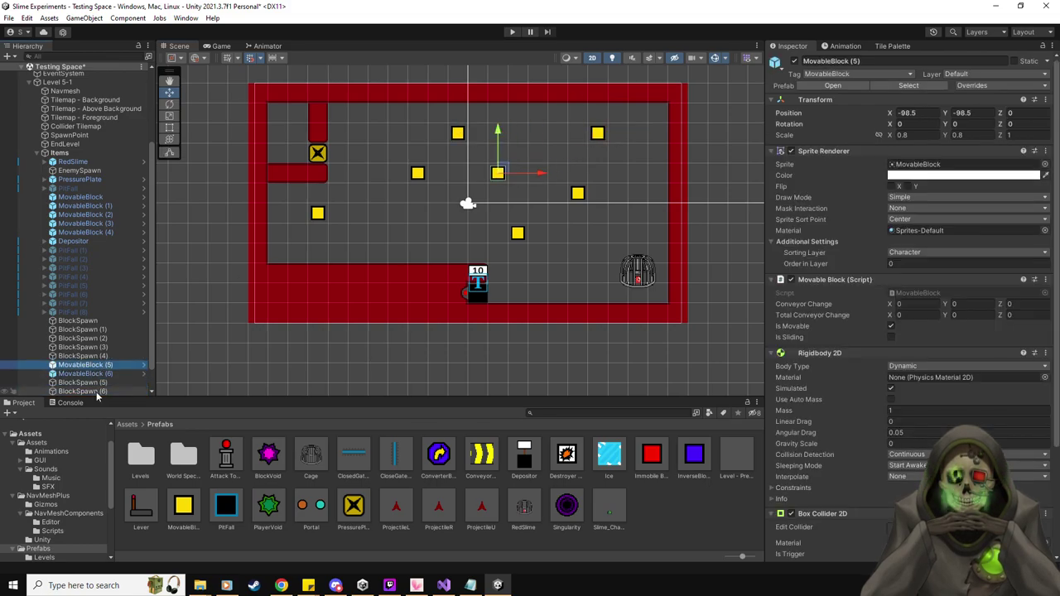
pyautogui.press('Up')
pyautogui.press('Up')
pyautogui.press('Up')
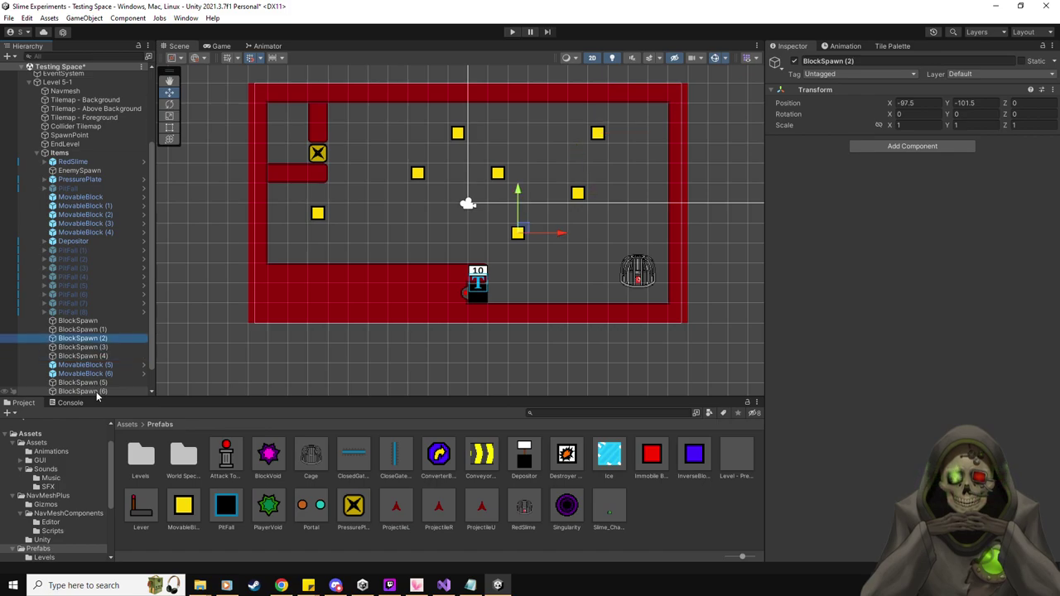
pyautogui.press('Up')
pyautogui.press('Up')
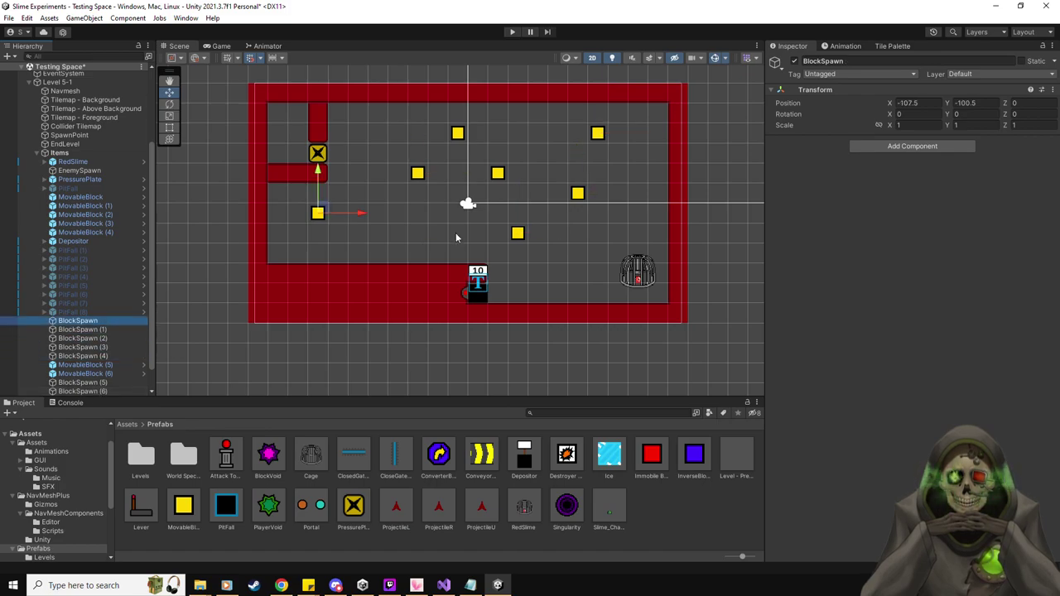
# Playtest Level 5-1, check the console for messages during the run, and stop the game.
pyautogui.click(512, 33)
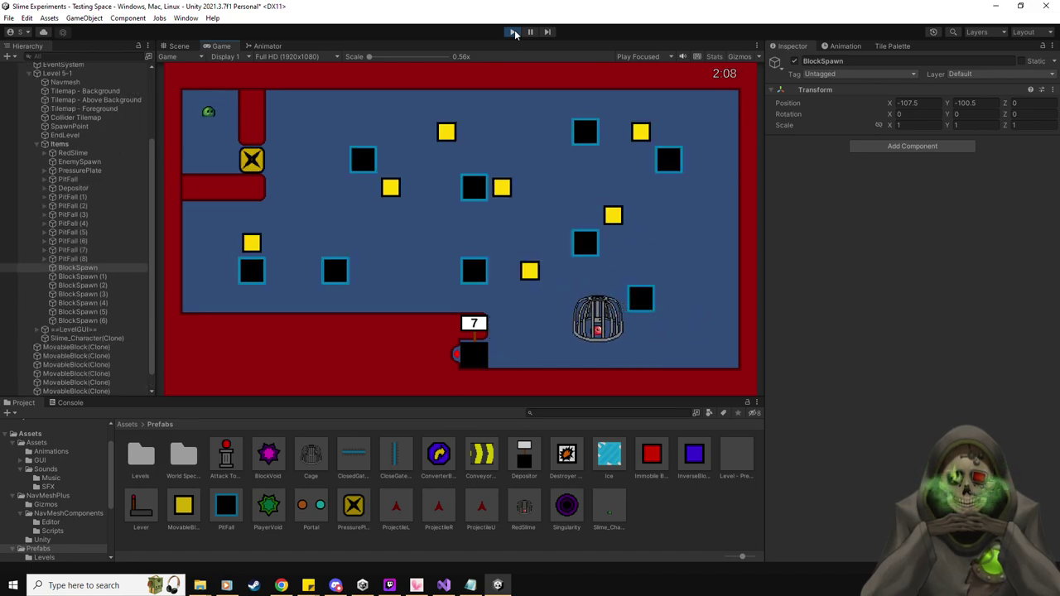
pyautogui.click(56, 405)
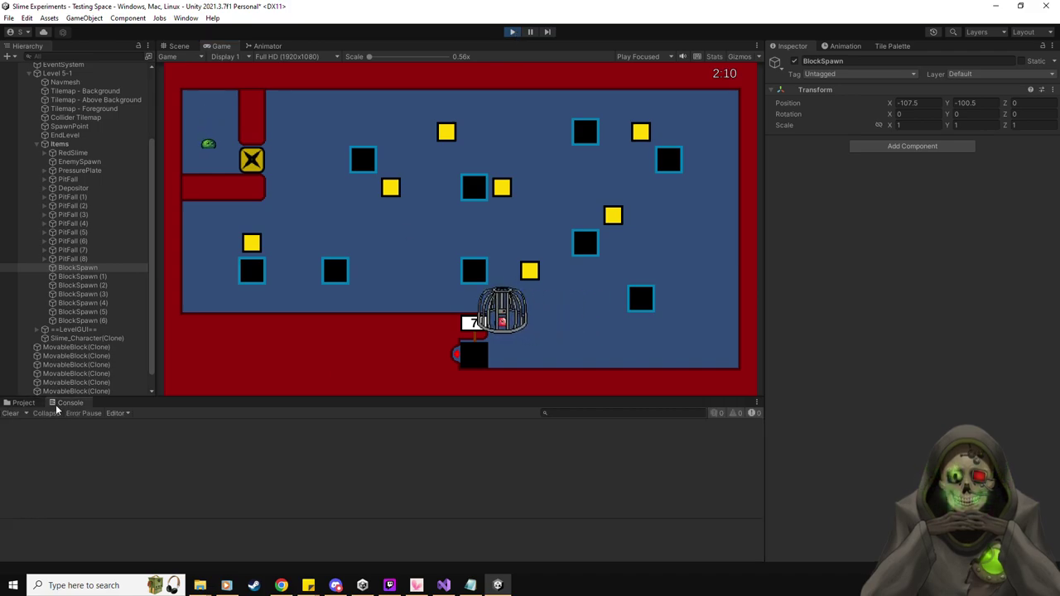
pyautogui.click(25, 404)
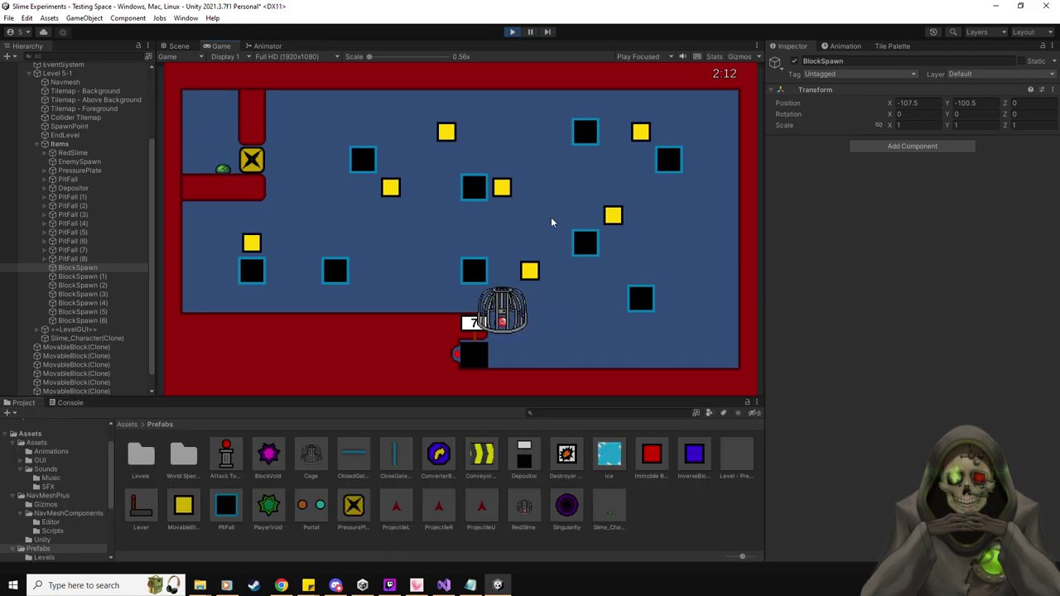
pyautogui.click(512, 31)
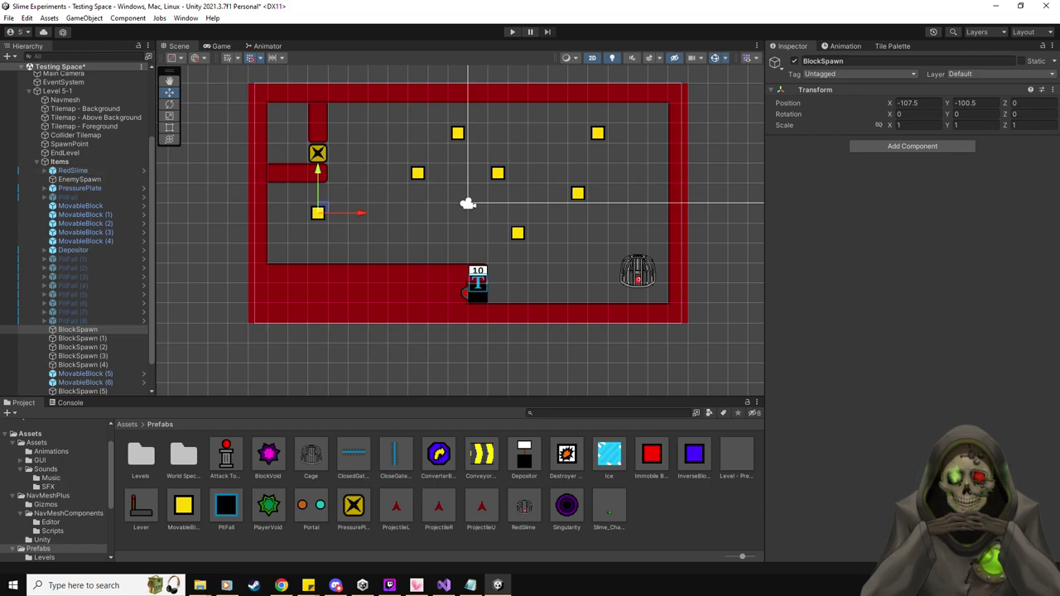
# Switch to Visual Studio and review RedSlimeScript.cs from FixedUpdate back up to the SetTarget, StartMovement and ResetSlime methods.
pyautogui.click(444, 585)
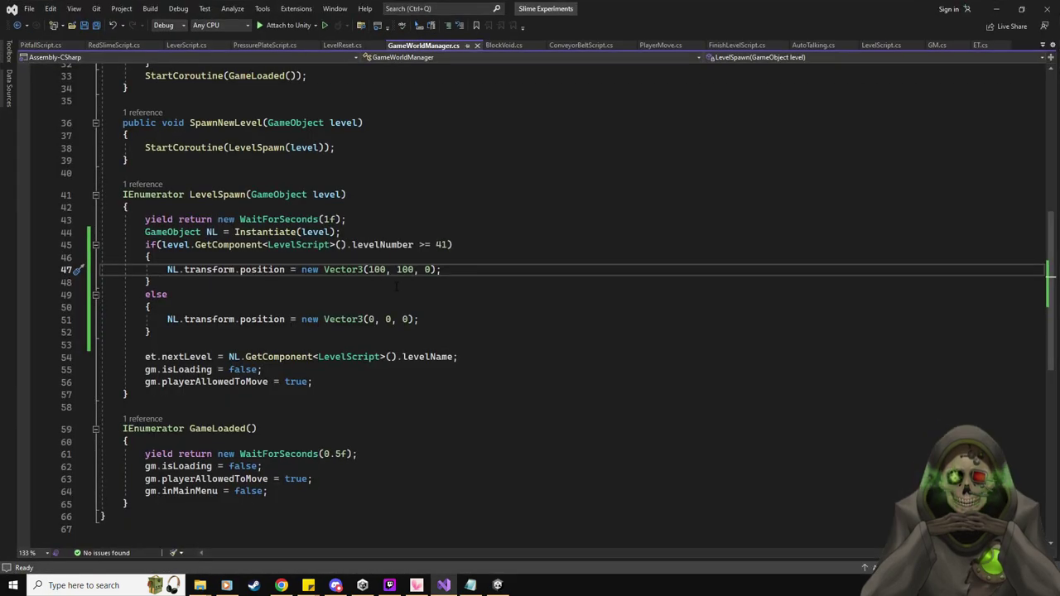
pyautogui.click(113, 45)
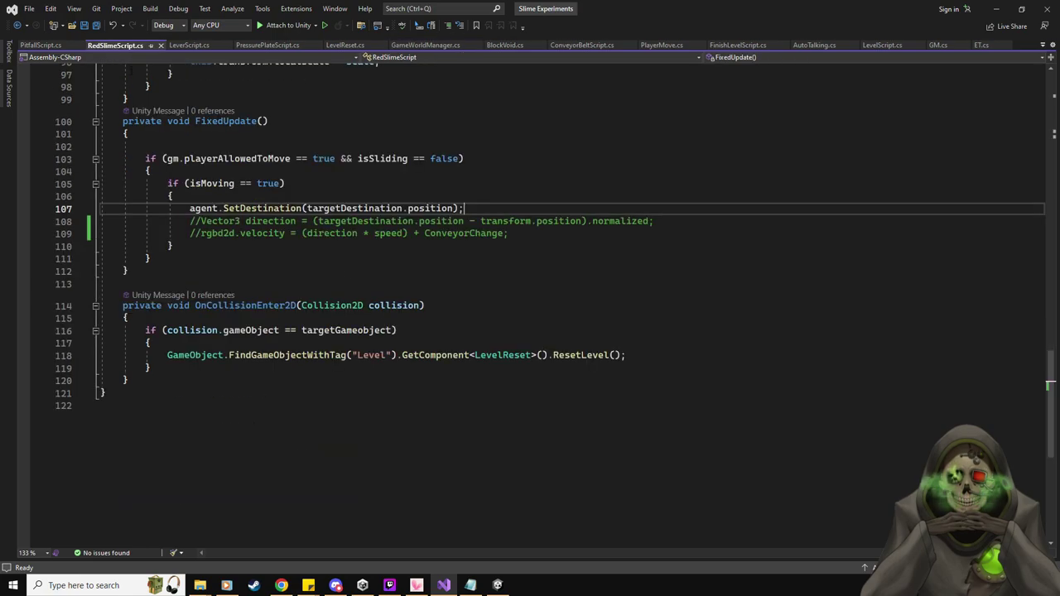
pyautogui.scroll(2, 530, 298)
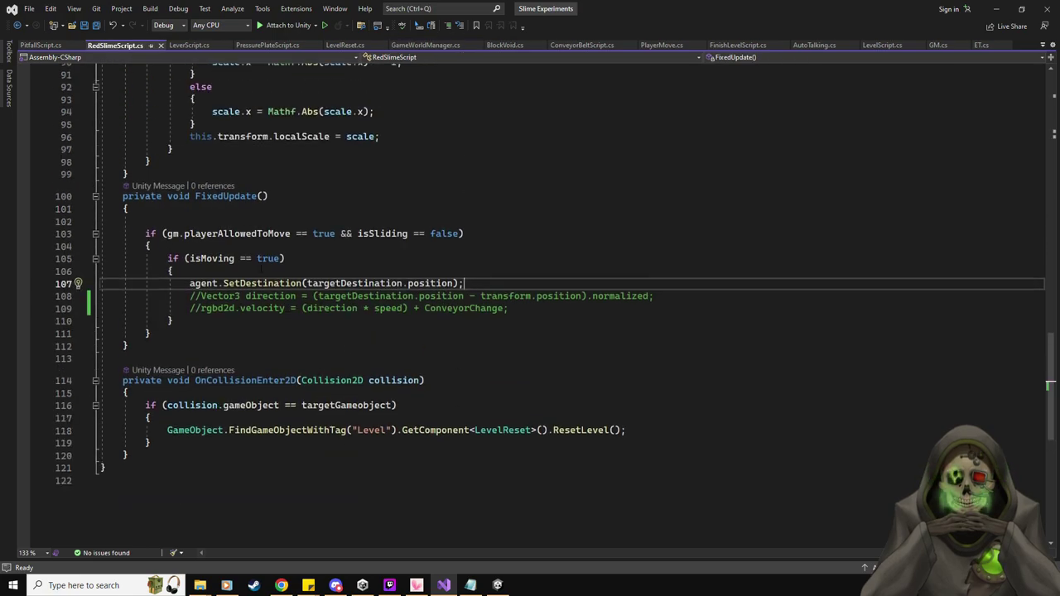
pyautogui.scroll(11, 295, 358)
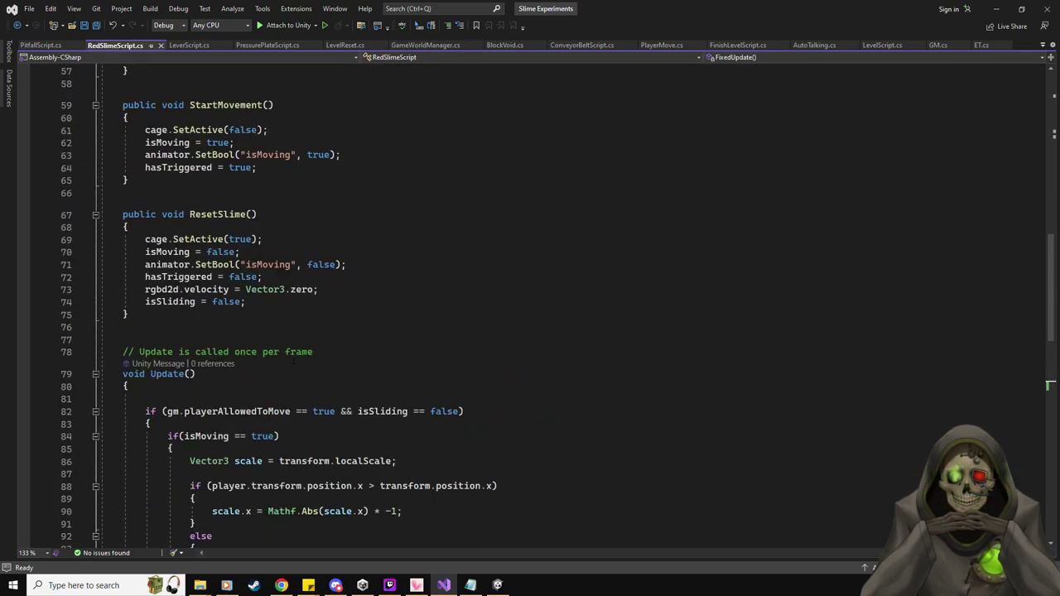
pyautogui.scroll(2, 348, 264)
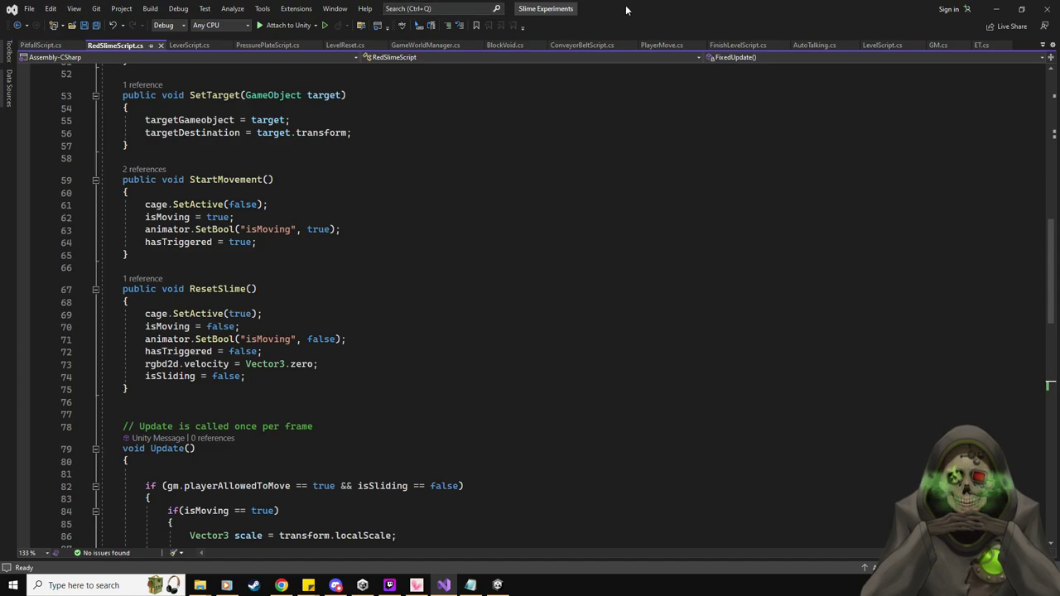
# Switch back to Unity, inspect Level 5-1's Navmesh coverage, and run a short playtest of the caged slime's behaviour.
pyautogui.hotkey('alt', 'Tab')
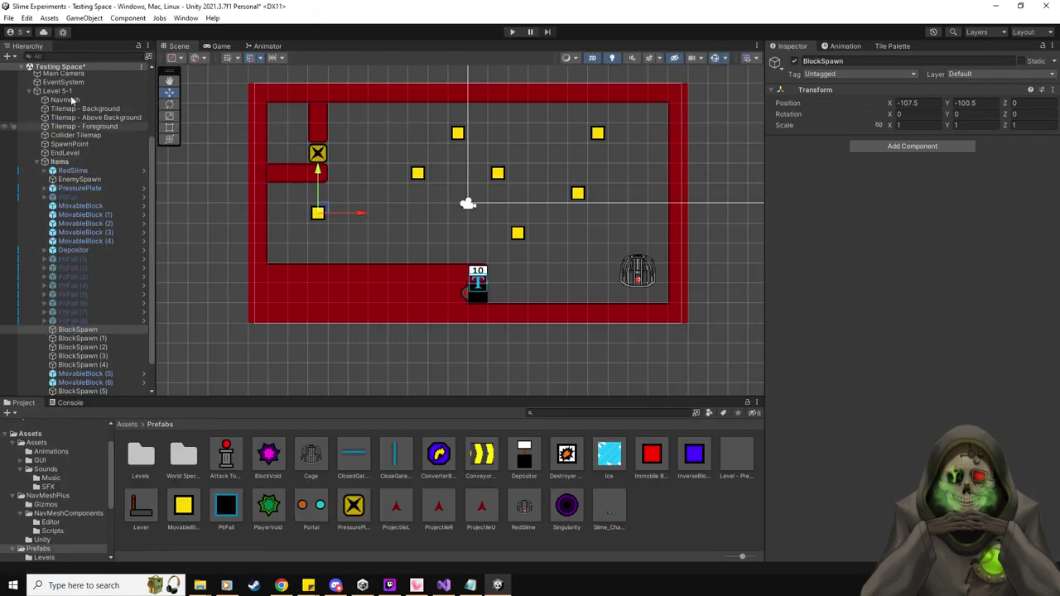
pyautogui.click(70, 99)
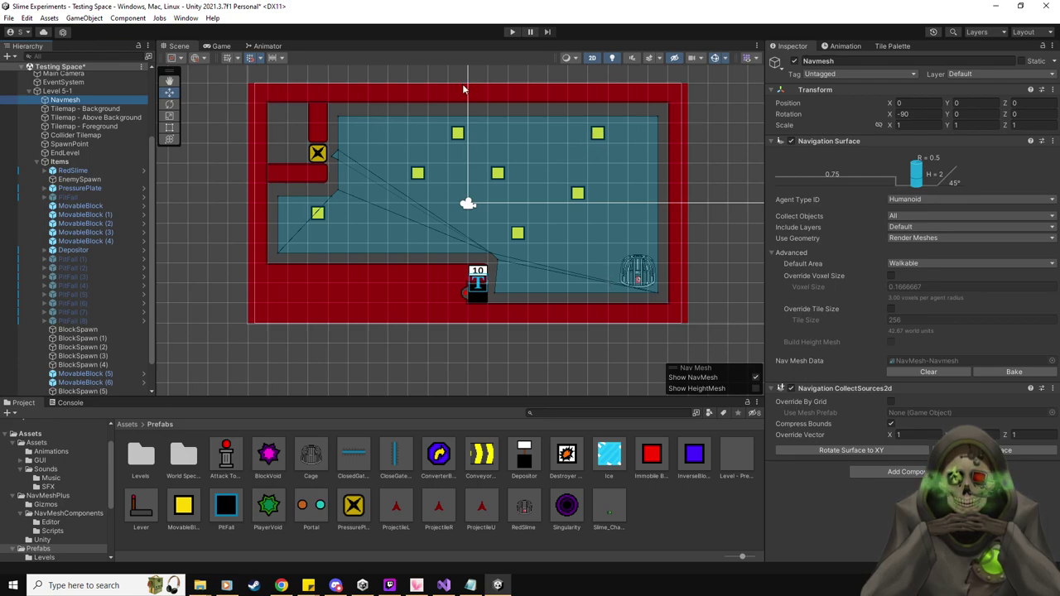
pyautogui.click(512, 33)
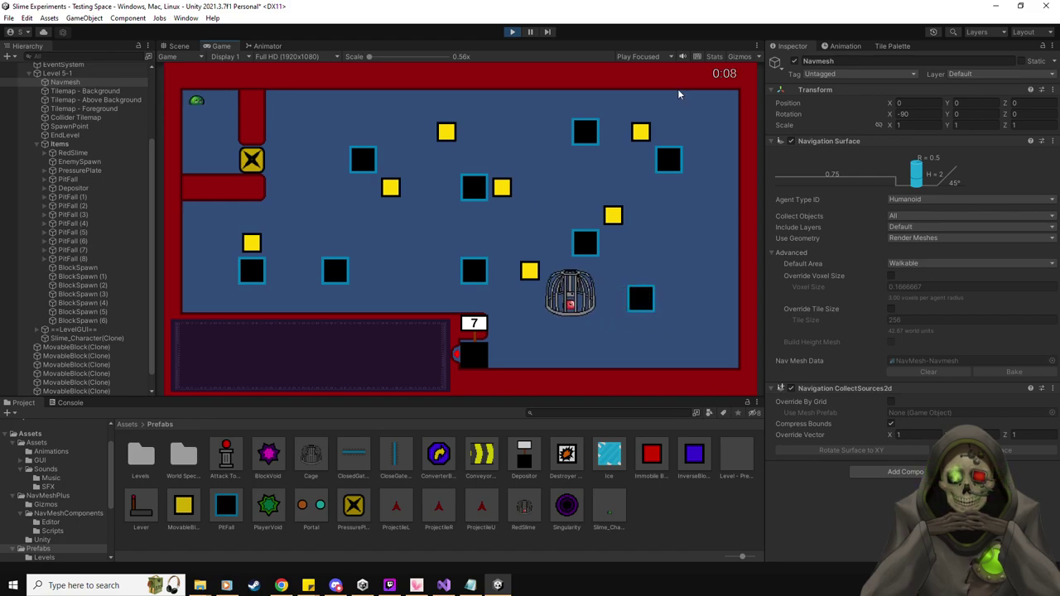
pyautogui.click(513, 32)
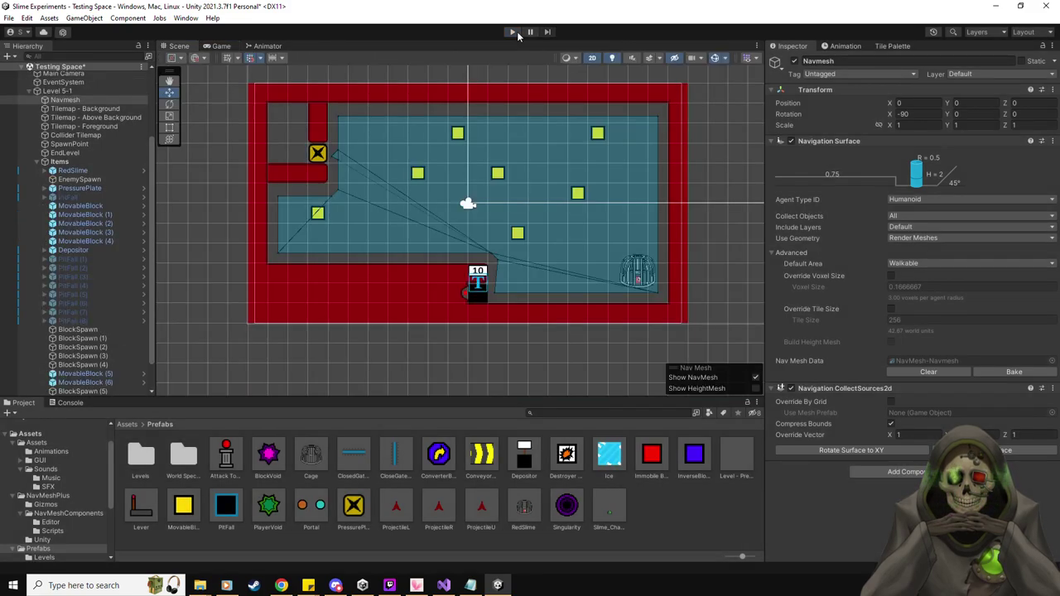
# Switch to Visual Studio and add the line agent.Stop(); below the SetDestination call in RedSlimeScript's FixedUpdate.
pyautogui.hotkey('alt', 'Tab')
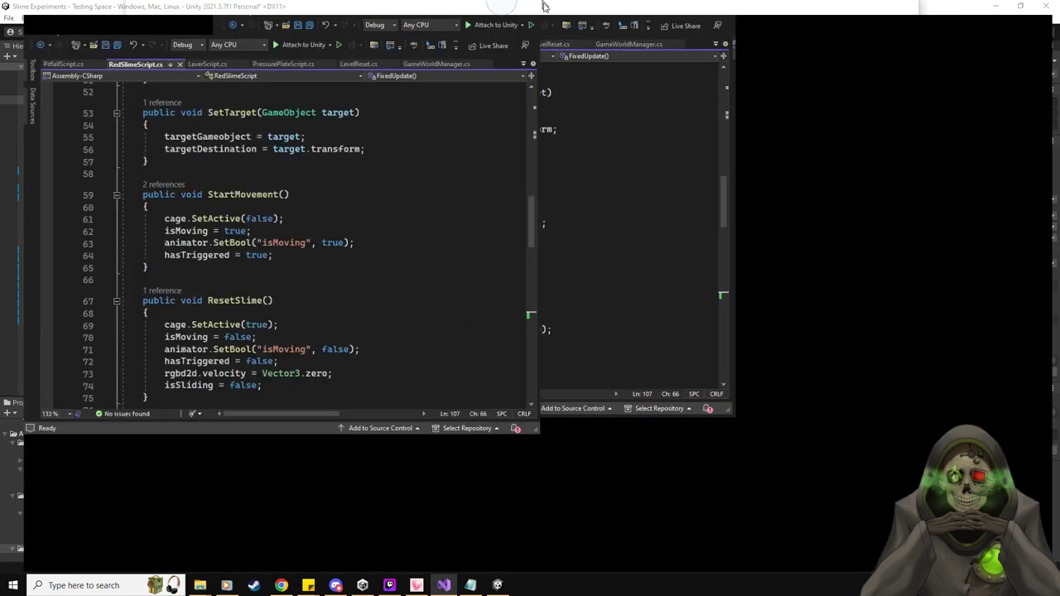
pyautogui.scroll(-4, 518, 289)
pyautogui.scroll(-14, 461, 330)
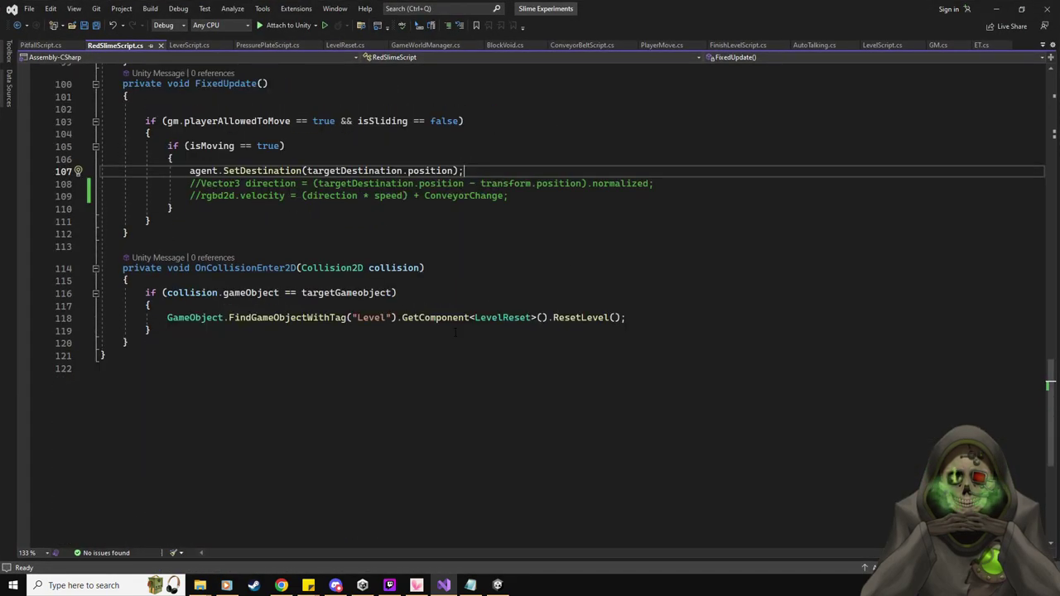
pyautogui.scroll(5, 480, 268)
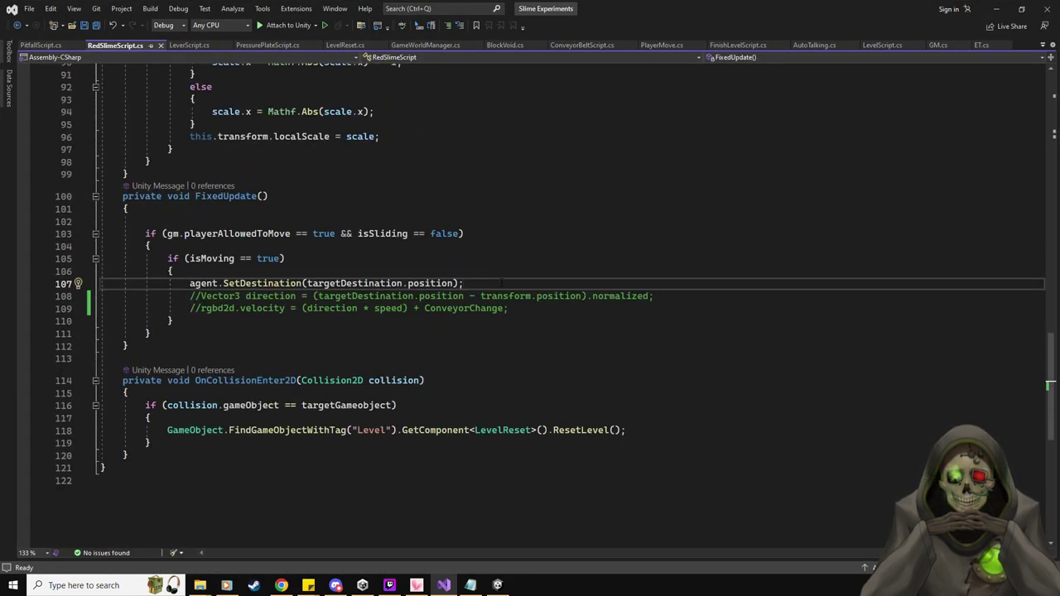
pyautogui.press('Return')
pyautogui.write('agent.')
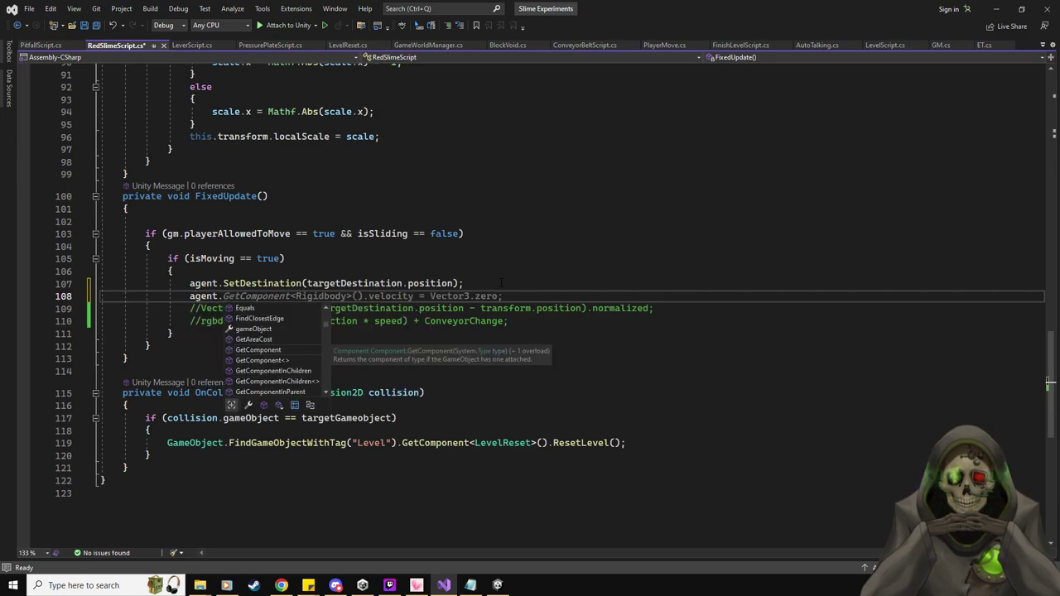
pyautogui.write('Stop')
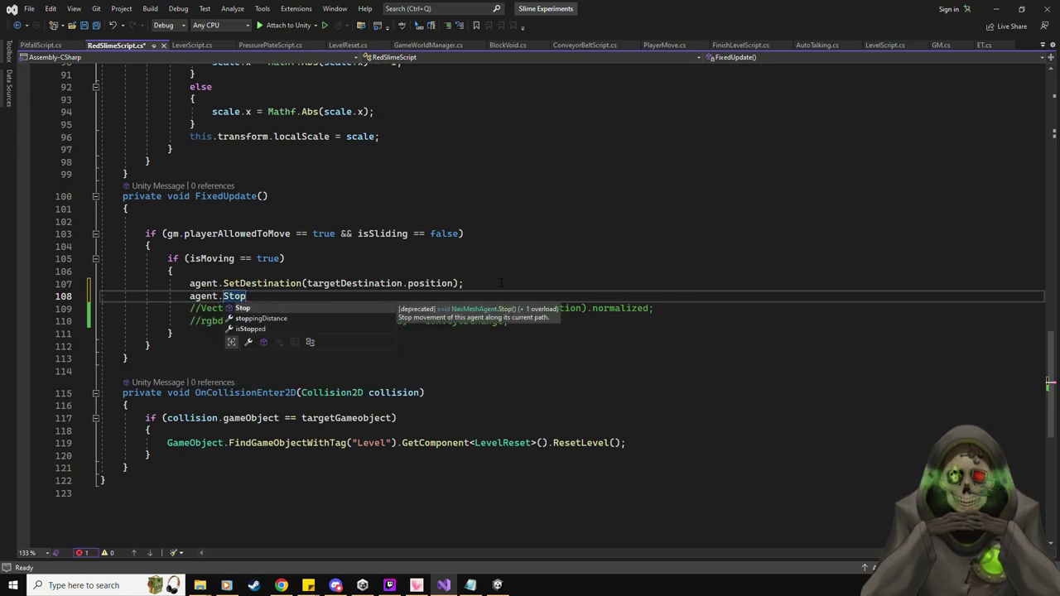
pyautogui.write('();')
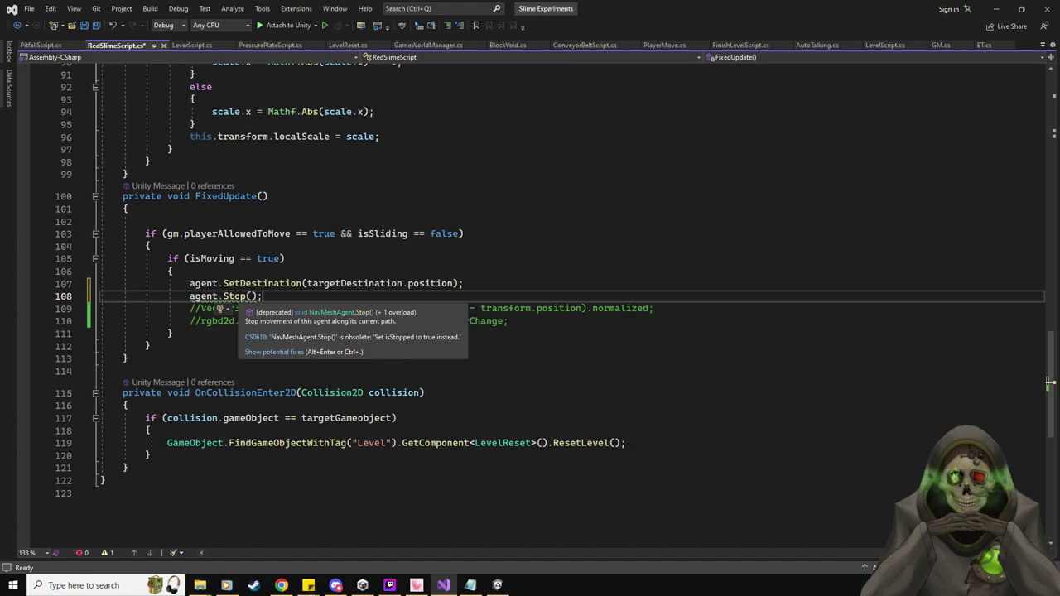
# Replace the agent.Stop(); line below SetDestination in FixedUpdate with agent.isStopped = true;.
pyautogui.hotkey('ctrl', 'shift', 'Left')
pyautogui.hotkey('ctrl', 'shift', 'Left')
pyautogui.hotkey('ctrl', 'shift', 'Left')
pyautogui.press('BackSpace')
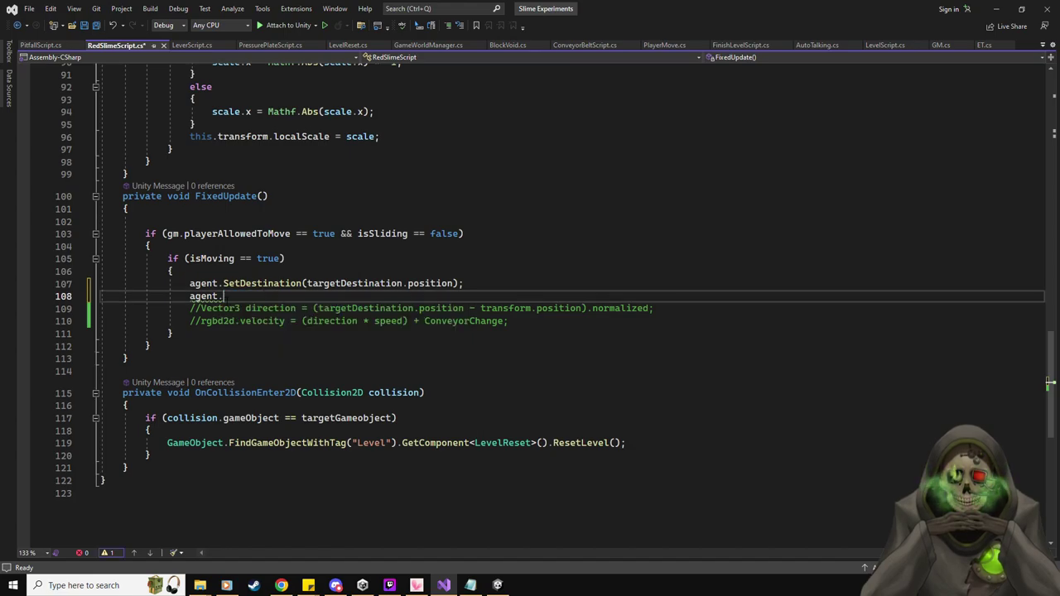
pyautogui.write('se')
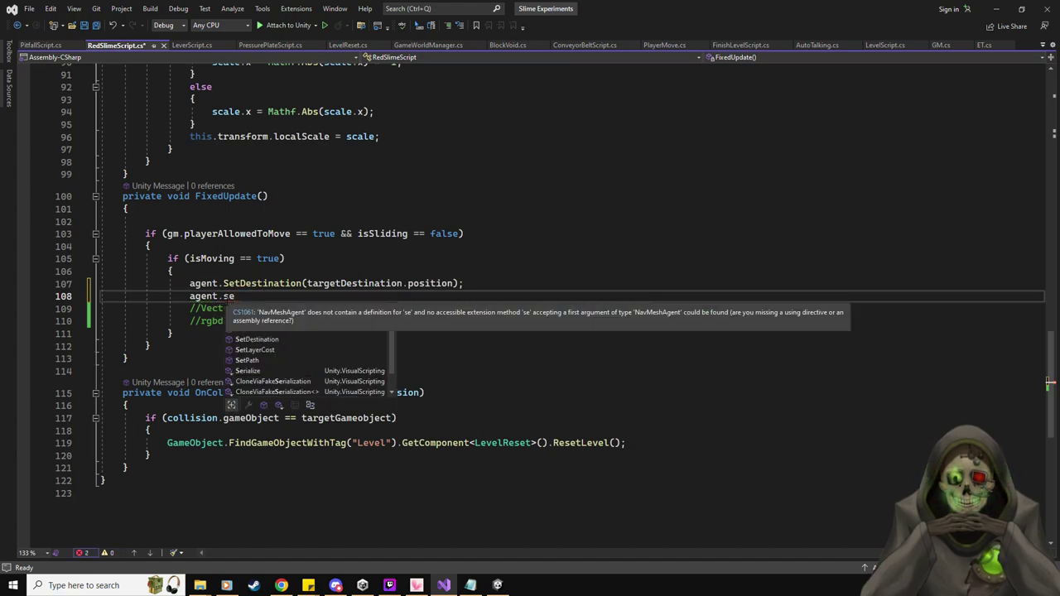
pyautogui.press('BackSpace')
pyautogui.press('BackSpace')
pyautogui.write('Stop()')
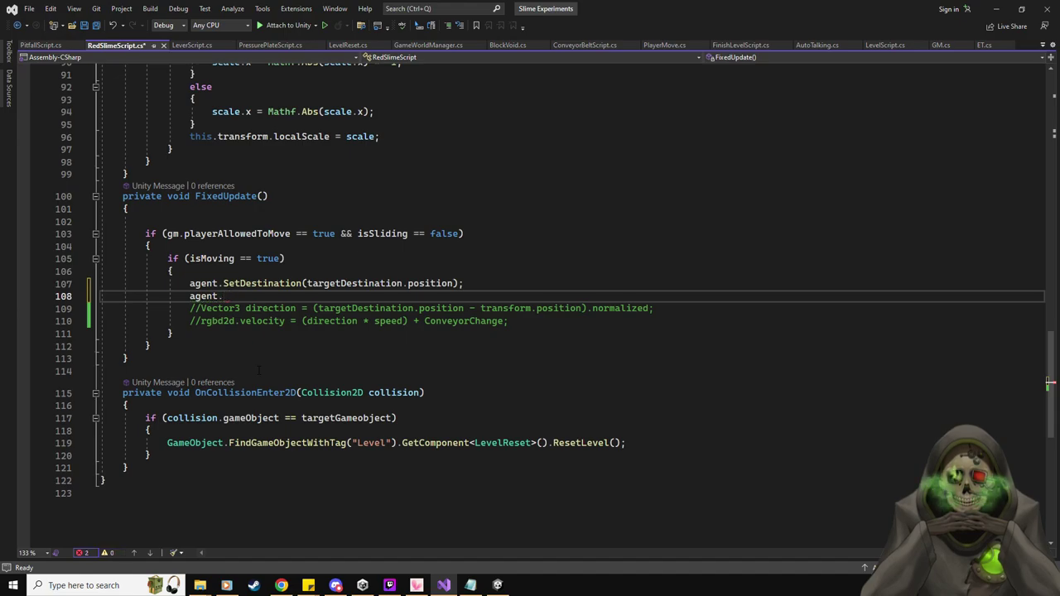
pyautogui.write('isStopped = ')
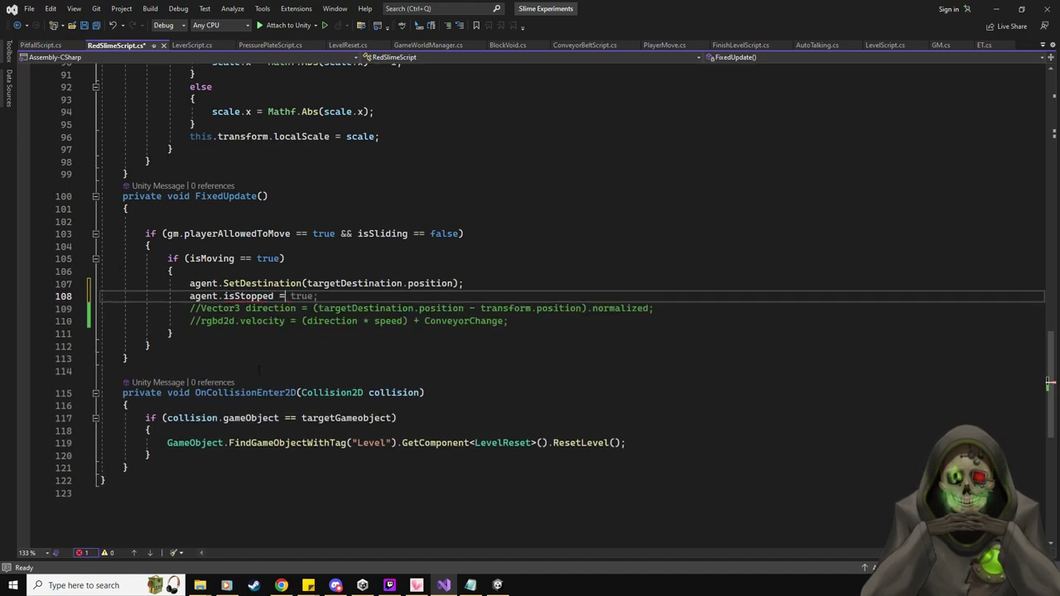
pyautogui.write('true;')
# Move the agent.isStopped = true; line from FixedUpdate into ResetSlime, directly below isMoving = false;, and save the script.
pyautogui.hotkey('shift', 'Home')
pyautogui.hotkey('ctrl', 'c')
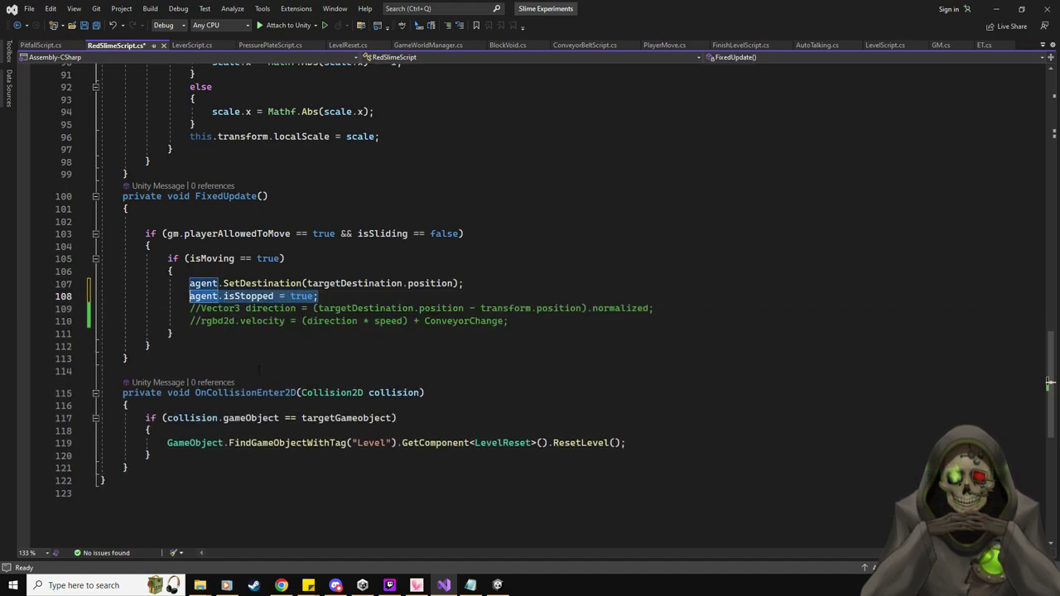
pyautogui.press('BackSpace')
pyautogui.scroll(10, 316, 325)
pyautogui.scroll(-3, 316, 326)
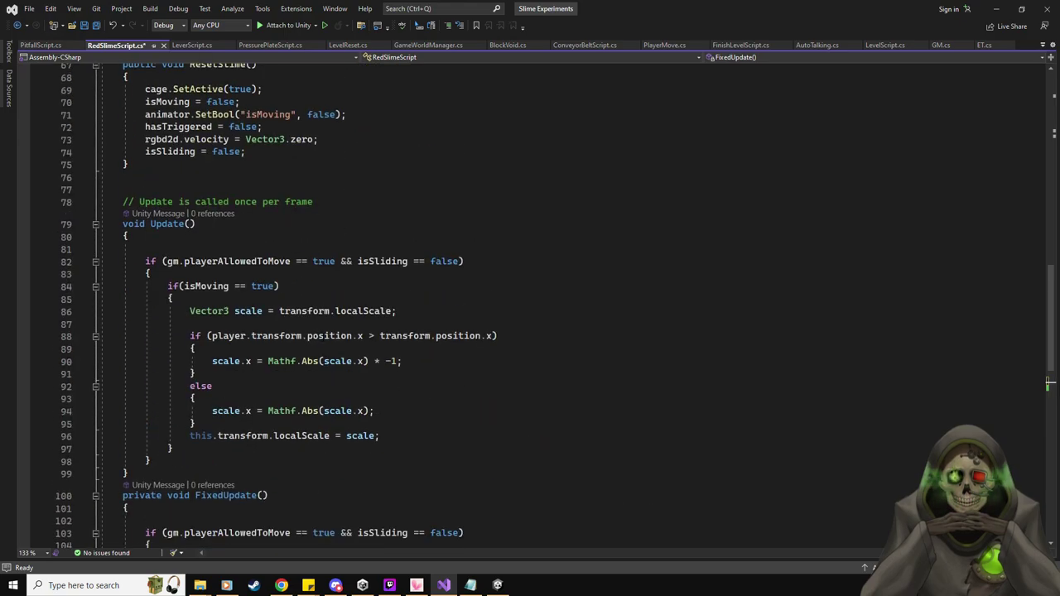
pyautogui.click(240, 102)
pyautogui.press('Return')
pyautogui.hotkey('ctrl', 'v')
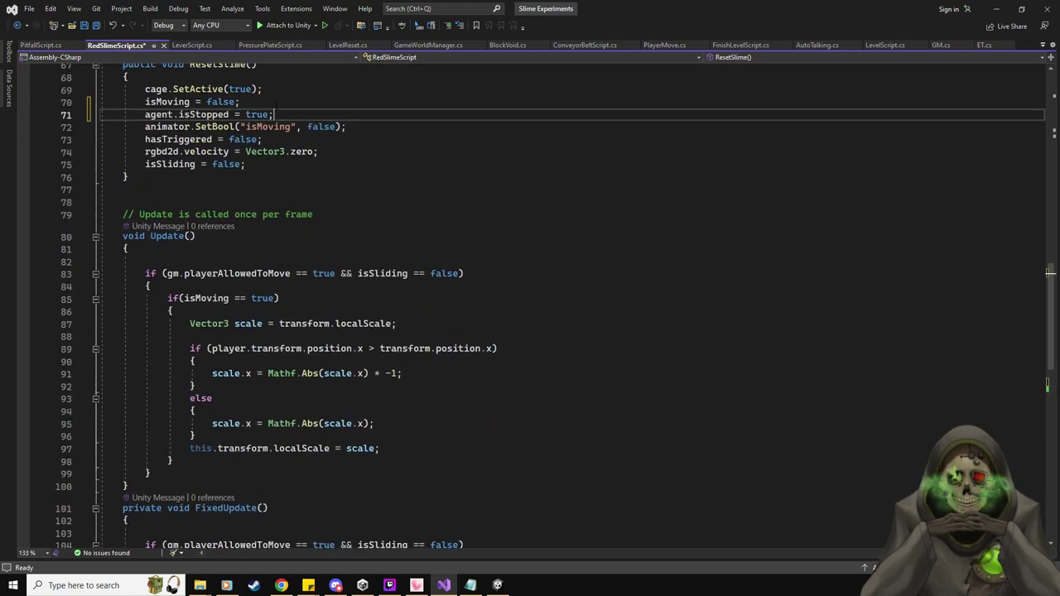
pyautogui.scroll(-11, 555, 306)
pyautogui.scroll(8, 555, 307)
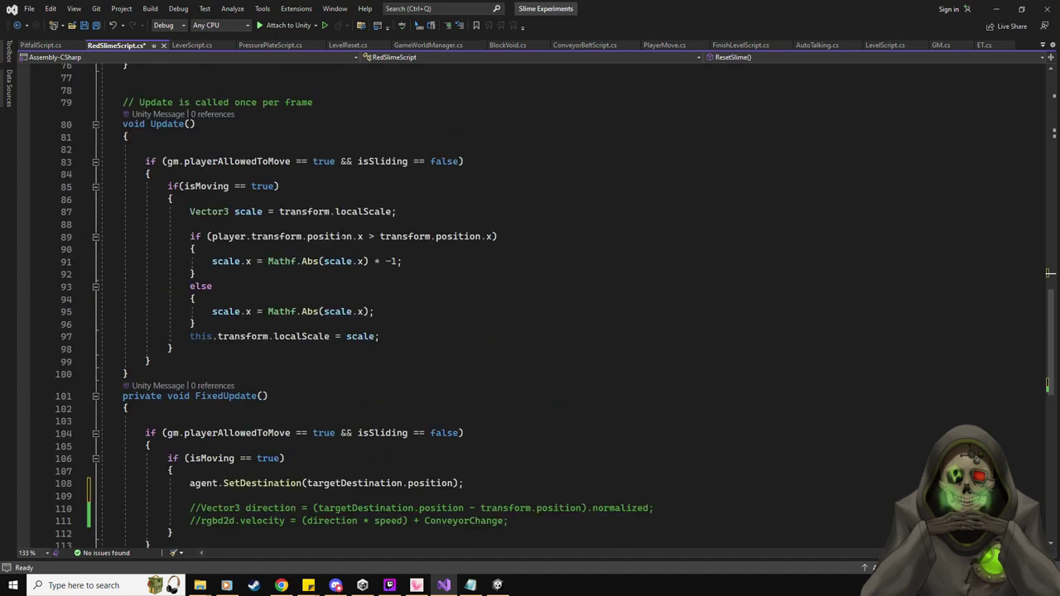
pyautogui.hotkey('ctrl', 's')
# Delete the leftover blank line below the SetDestination call in FixedUpdate.
pyautogui.scroll(-7, 339, 267)
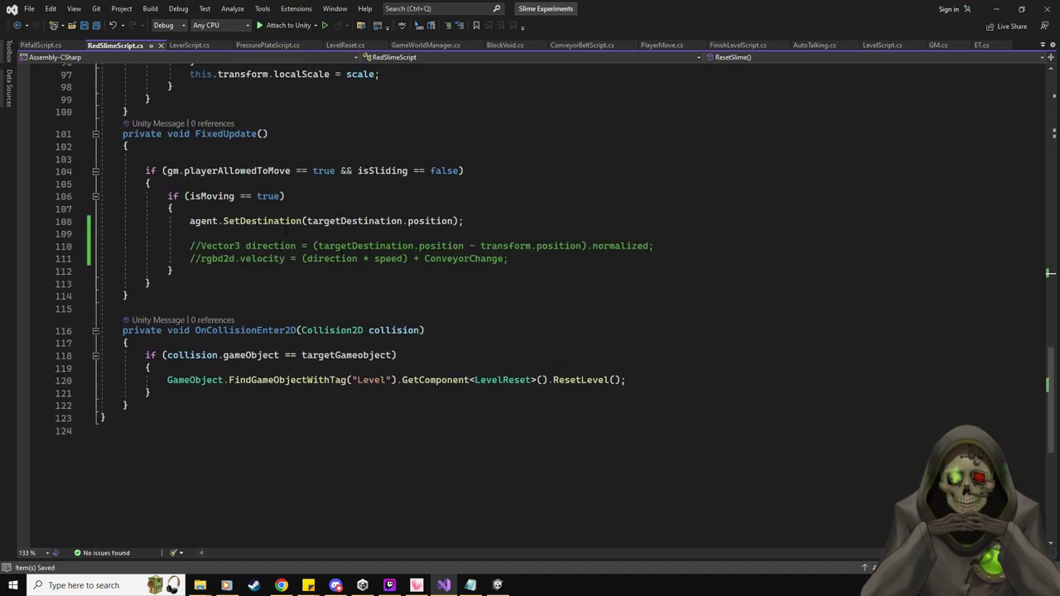
pyautogui.click(286, 234)
pyautogui.hotkey('shift', 'Home')
pyautogui.press('BackSpace')
pyautogui.press('BackSpace')
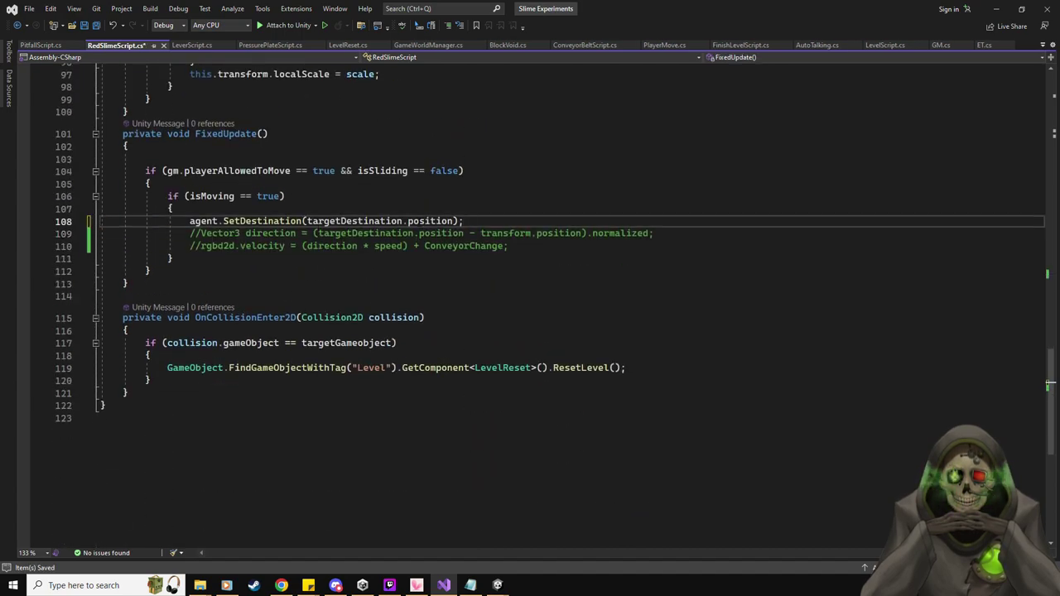
# Switch to Unity, playtest Level 5-1 to check the caged red slime, and stop the game.
pyautogui.hotkey('alt', 'Tab')
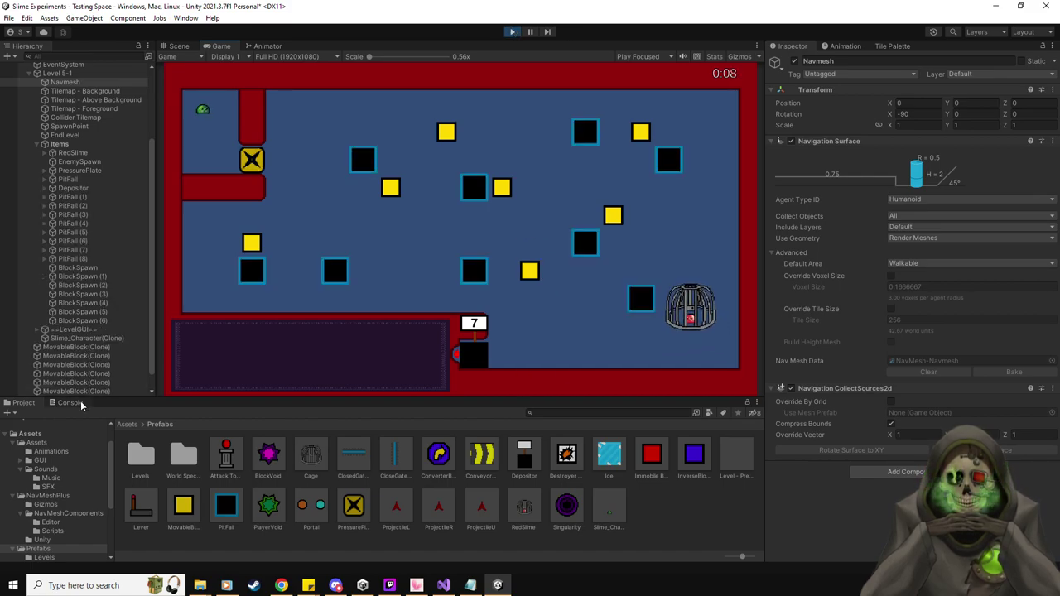
pyautogui.click(513, 34)
# Switch to Visual Studio and move the isMoving = false; and agent.isStopped = true; lines to the start of ResetSlime, above cage.SetActive(true);.
pyautogui.hotkey('alt', 'Tab')
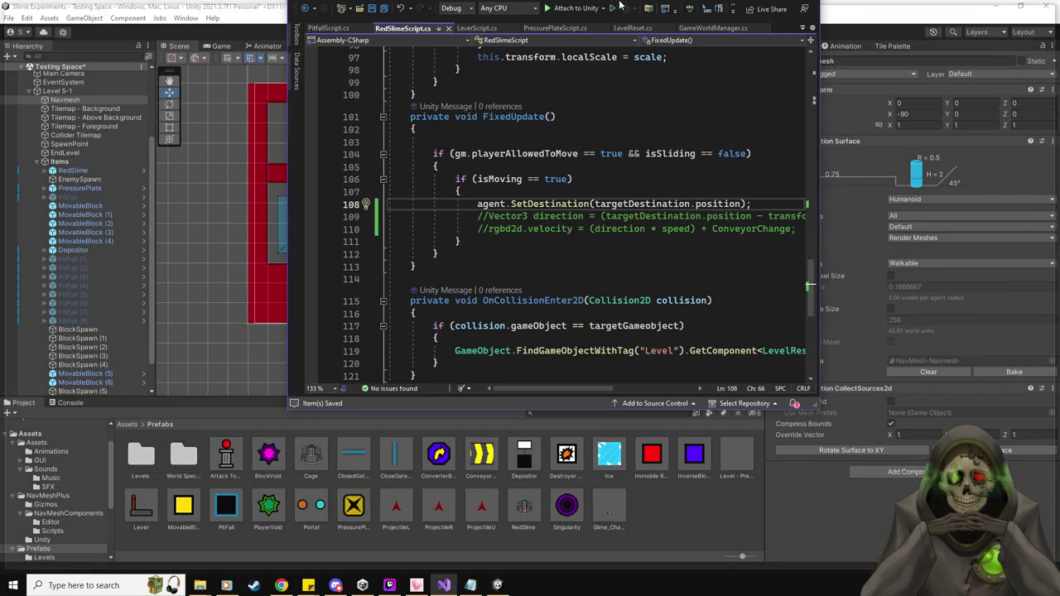
pyautogui.doubleClick(620, 6)
pyautogui.scroll(2, 427, 285)
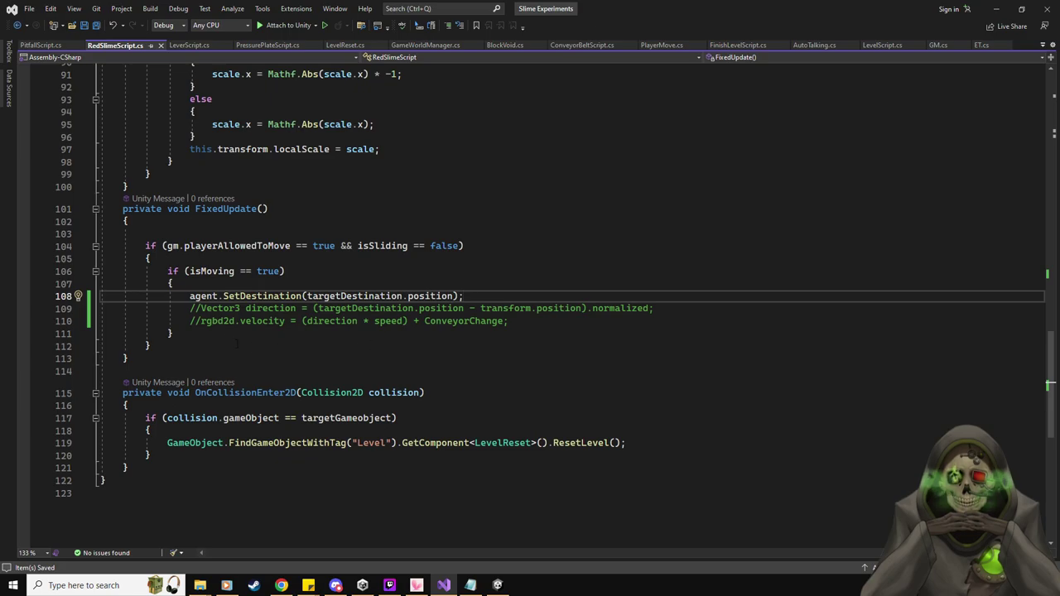
pyautogui.scroll(9, 237, 343)
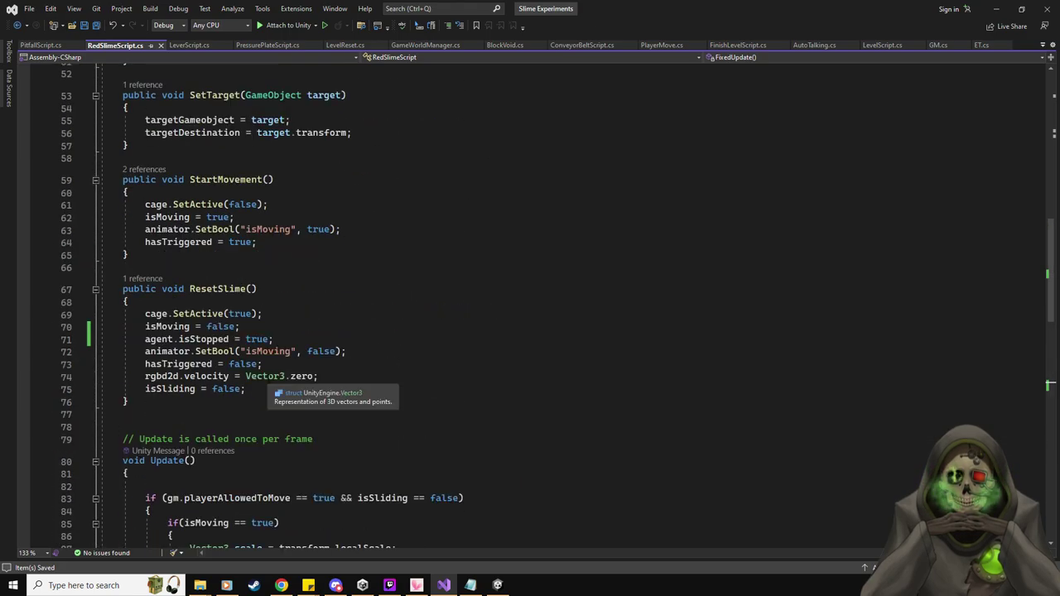
pyautogui.moveTo(274, 340); pyautogui.dragTo(176, 328)
pyautogui.hotkey('ctrl', 'x')
pyautogui.press('Up')
pyautogui.hotkey('ctrl', 'Return')
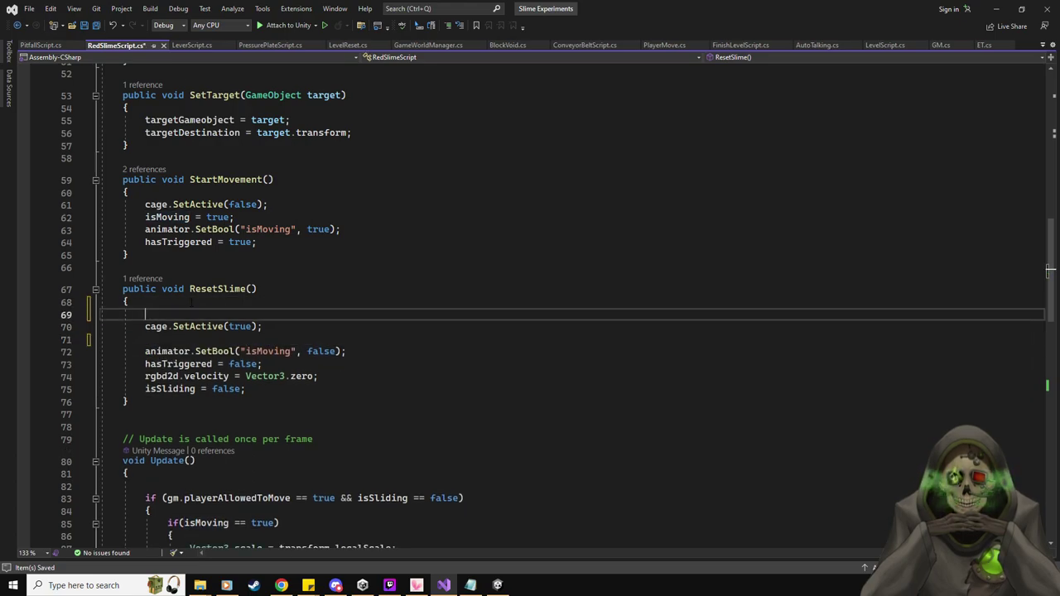
pyautogui.hotkey('ctrl', 'v')
# Add a copy of agent.isStopped = true; as ResetSlime's first line, remove the blank line below cage.SetActive(true);, and save.
pyautogui.moveTo(274, 326); pyautogui.dragTo(157, 327)
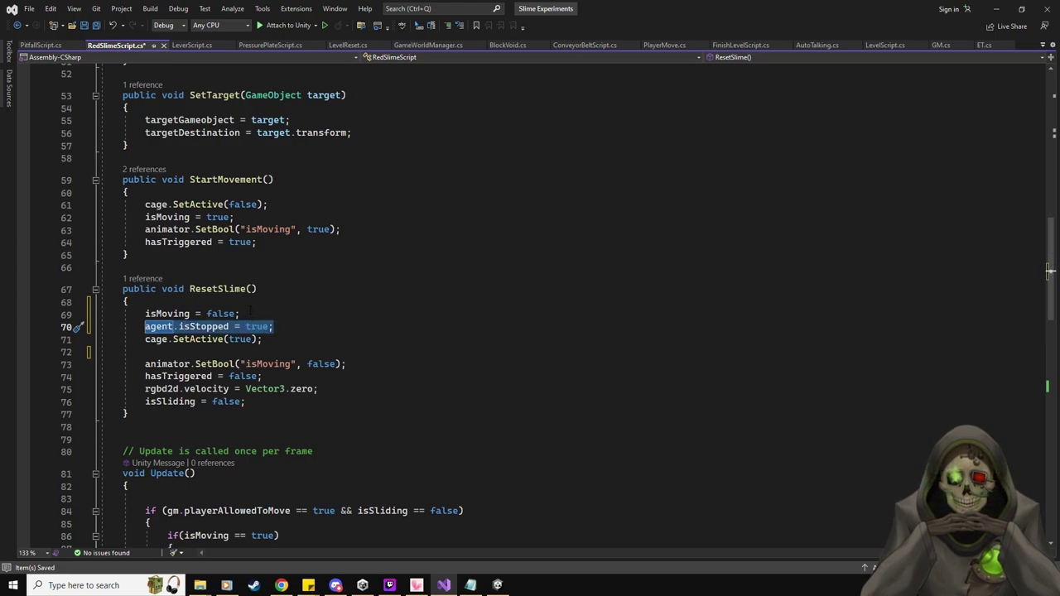
pyautogui.hotkey('ctrl', 'c')
pyautogui.press('Up')
pyautogui.hotkey('ctrl', 'Return')
pyautogui.hotkey('ctrl', 'v')
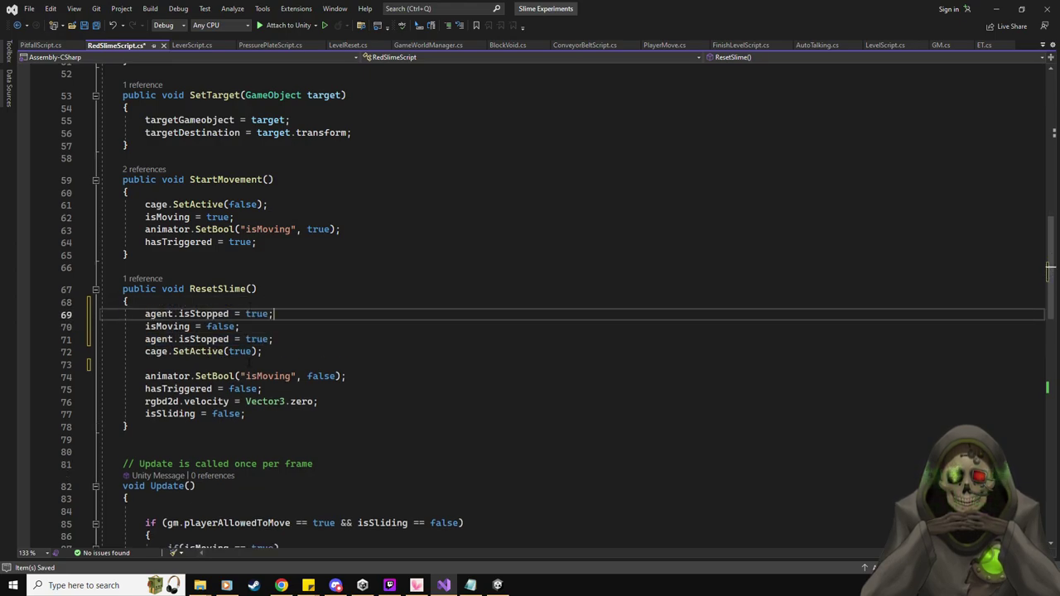
pyautogui.click(250, 365)
pyautogui.press('BackSpace')
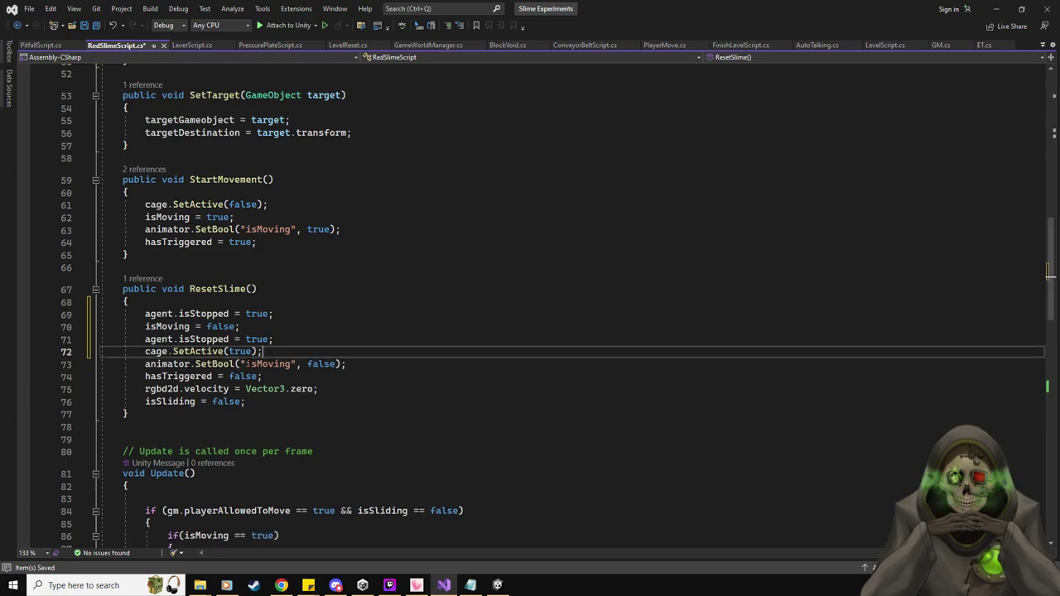
pyautogui.hotkey('ctrl', 's')
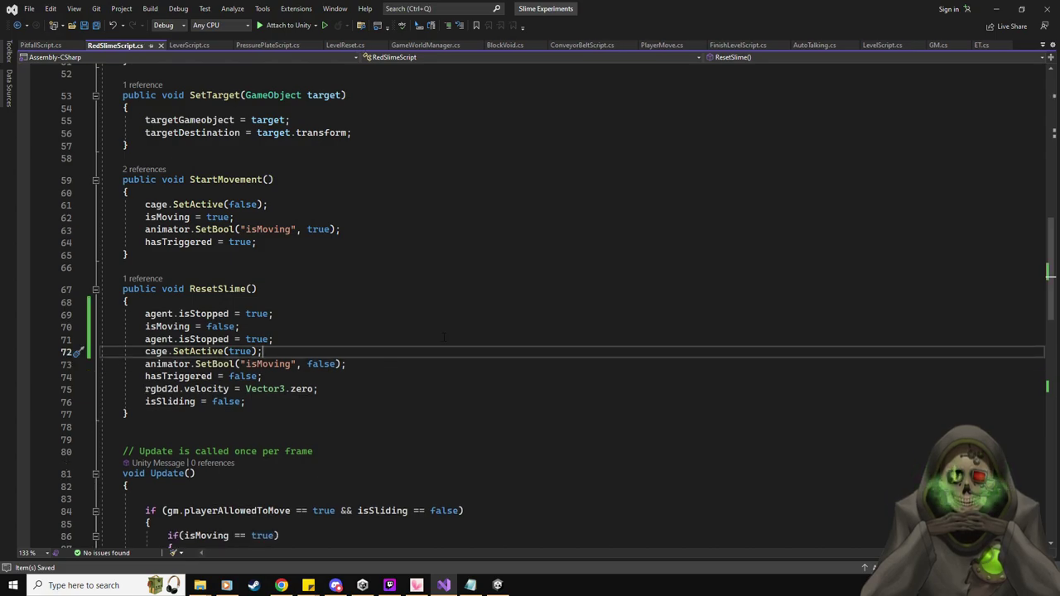
# Switch to Unity, playtest Level 5-1 through the red slime's release from its cage, and stop the game.
pyautogui.hotkey('alt', 'Tab')
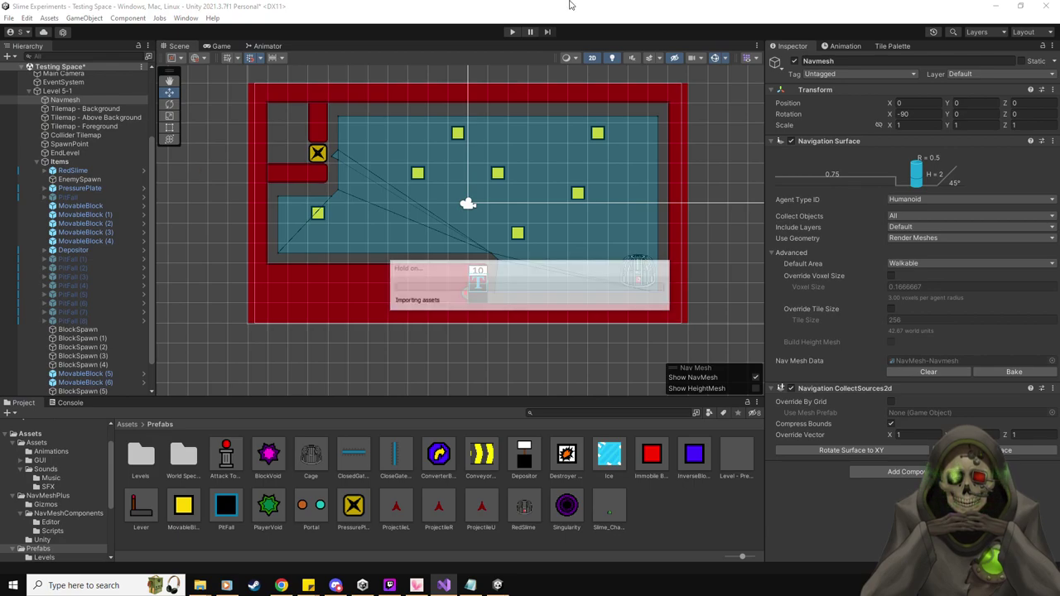
pyautogui.hotkey('ctrl', 'p')
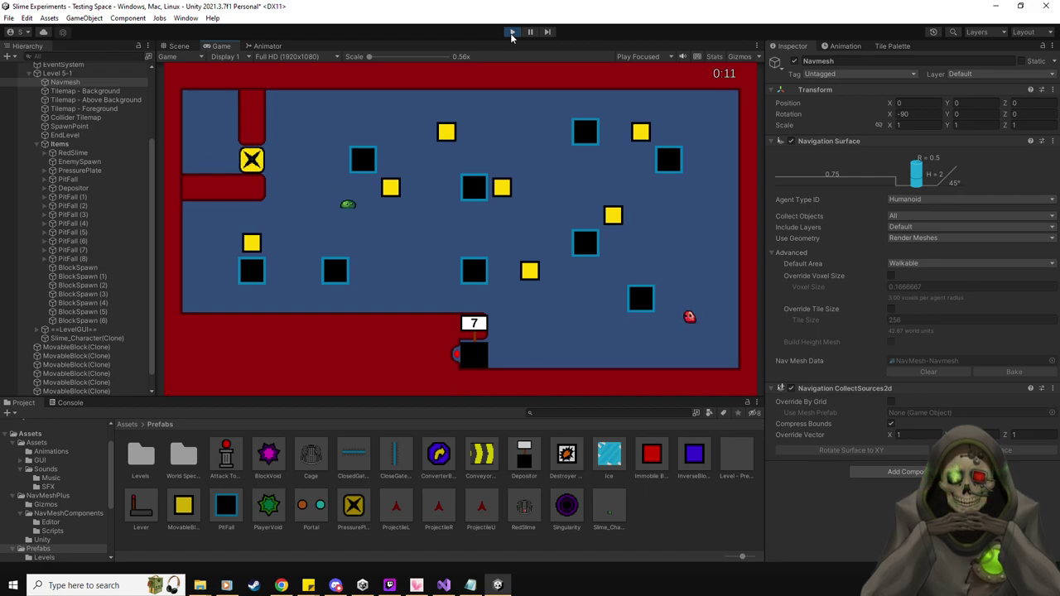
pyautogui.click(512, 32)
# Switch to Visual Studio, add agent.isStopped = false; above the SetDestination call in RedSlimeScript's FixedUpdate, and save the script.
pyautogui.hotkey('alt', 'Tab')
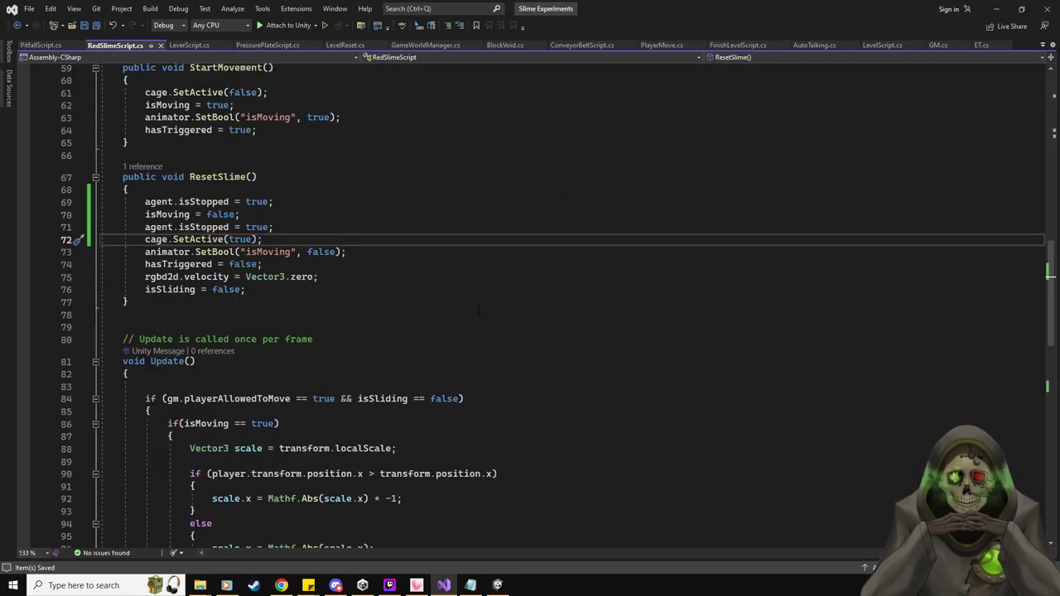
pyautogui.scroll(-12, 479, 310)
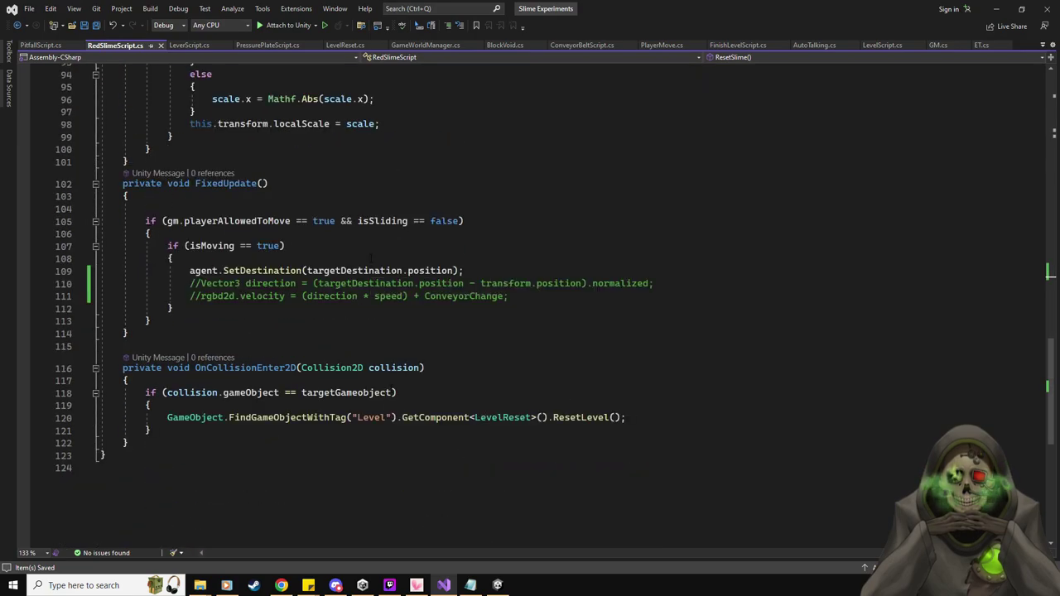
pyautogui.click(371, 258)
pyautogui.press('Return')
pyautogui.write('a')
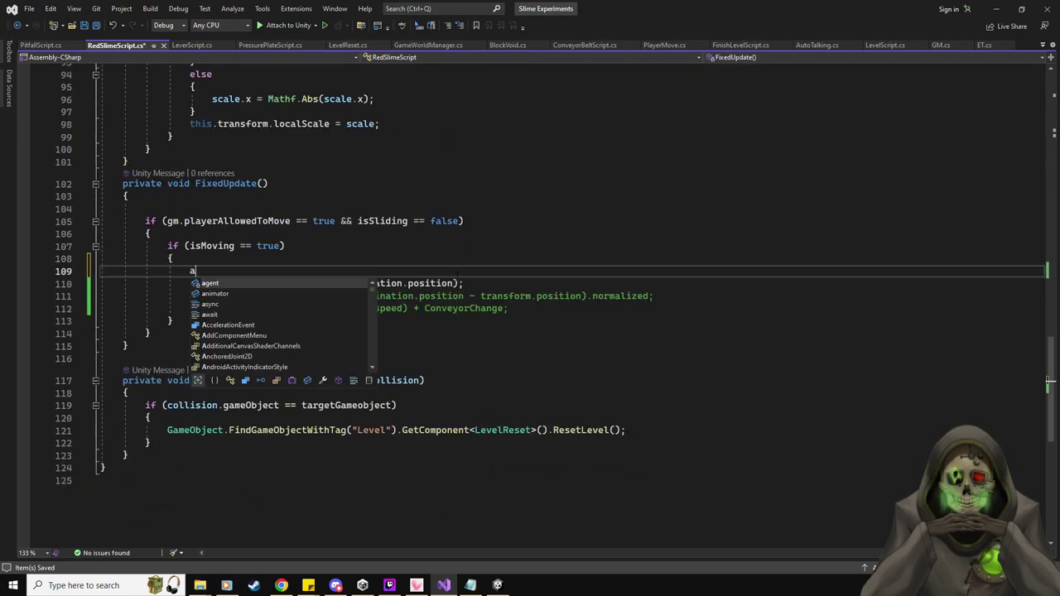
pyautogui.write('gent.is')
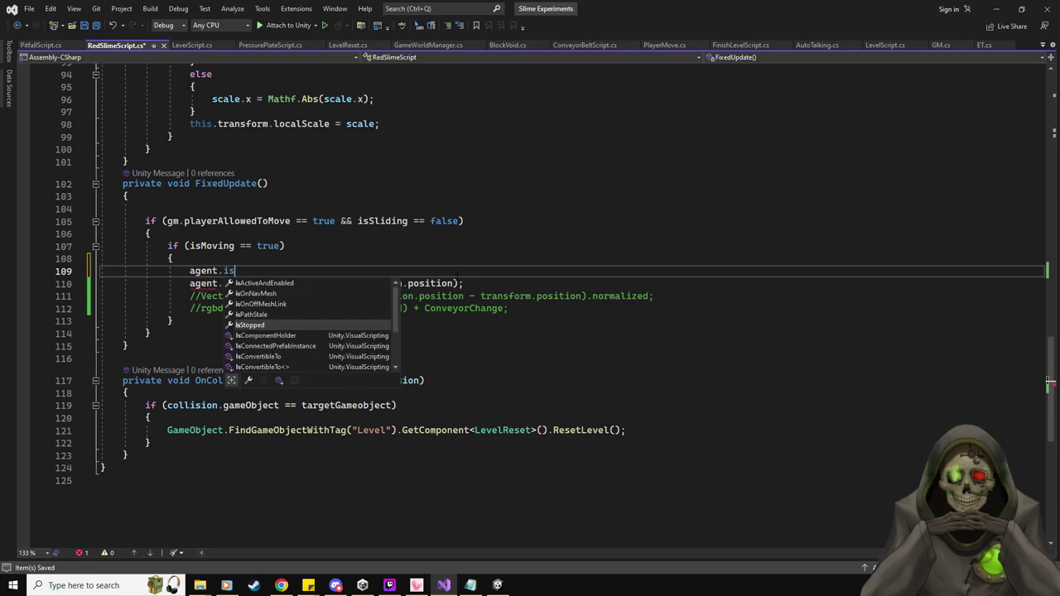
pyautogui.write('Stopped')
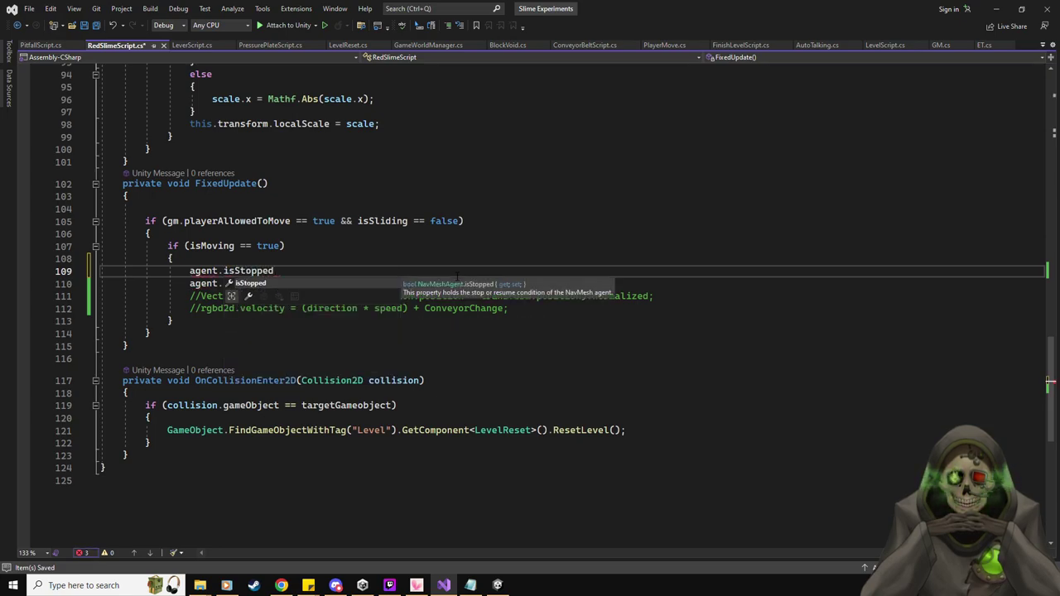
pyautogui.write(' = false;')
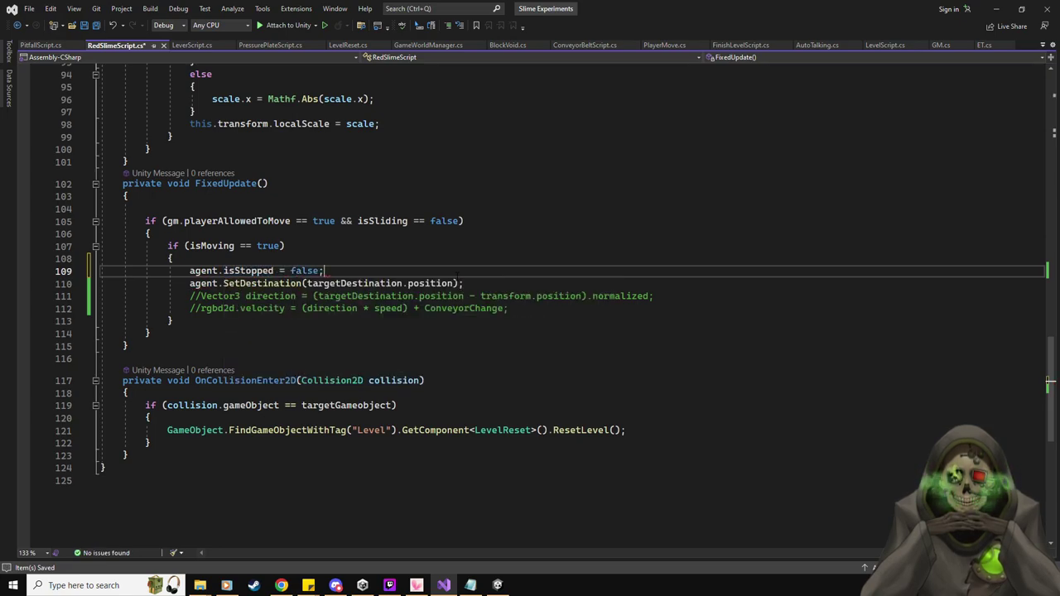
pyautogui.hotkey('ctrl', 's')
# Switch to Unity, open the RedSlime prefab, and set its Nav Mesh Agent Speed to 1 and Acceleration to 1.
pyautogui.scroll(2, 461, 308)
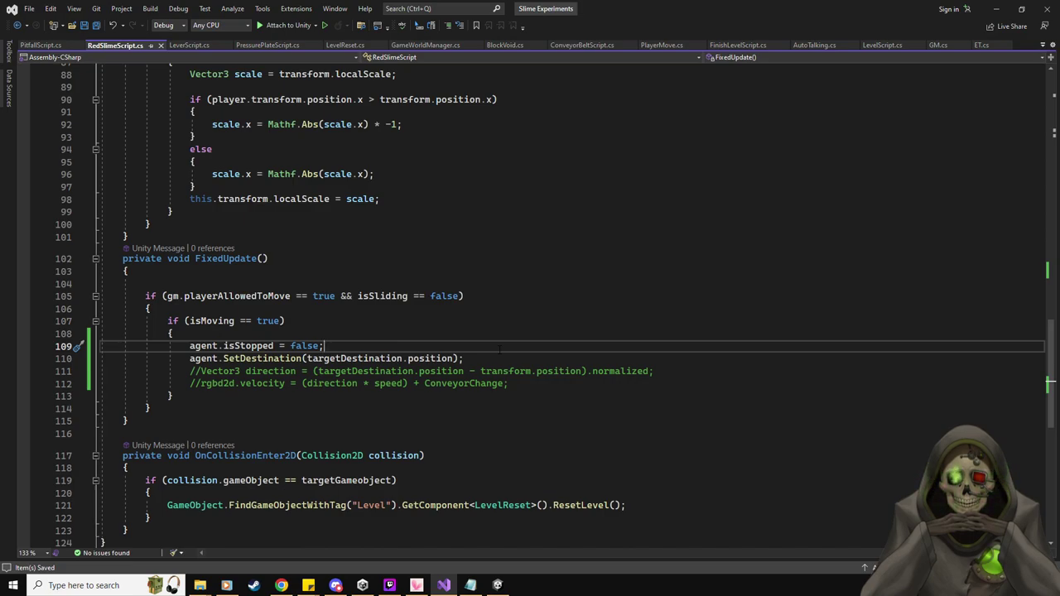
pyautogui.moveTo(810, 17); pyautogui.dragTo(124, 127)
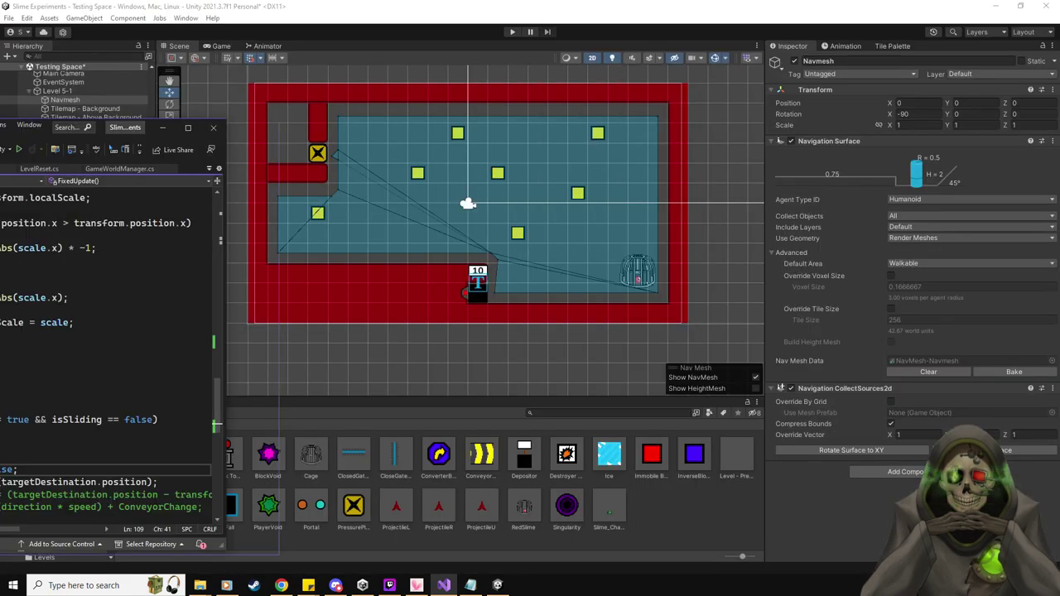
pyautogui.click(247, 476)
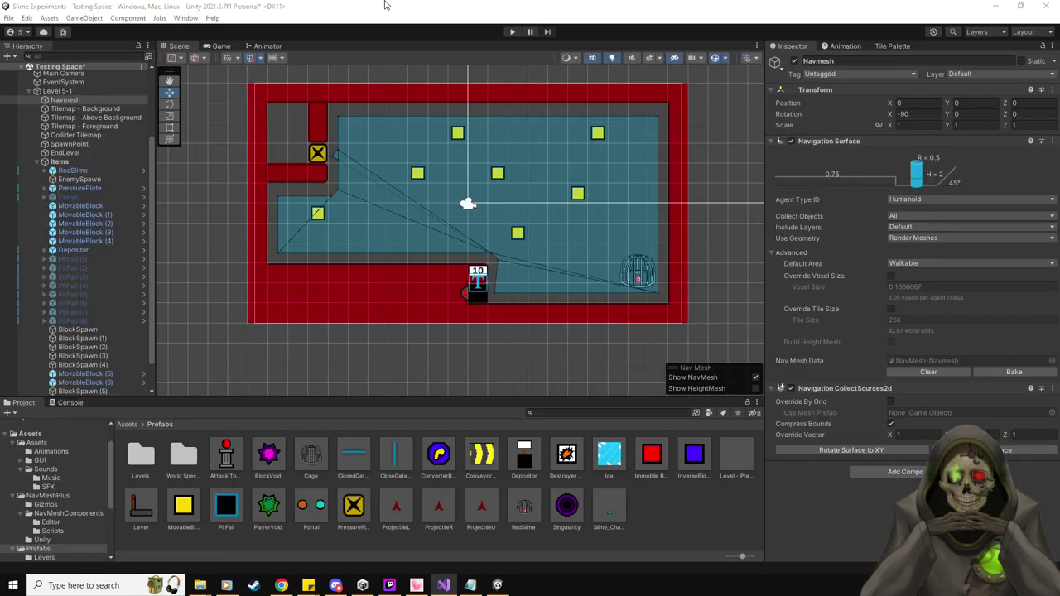
pyautogui.doubleClick(525, 507)
pyautogui.scroll(-8, 837, 409)
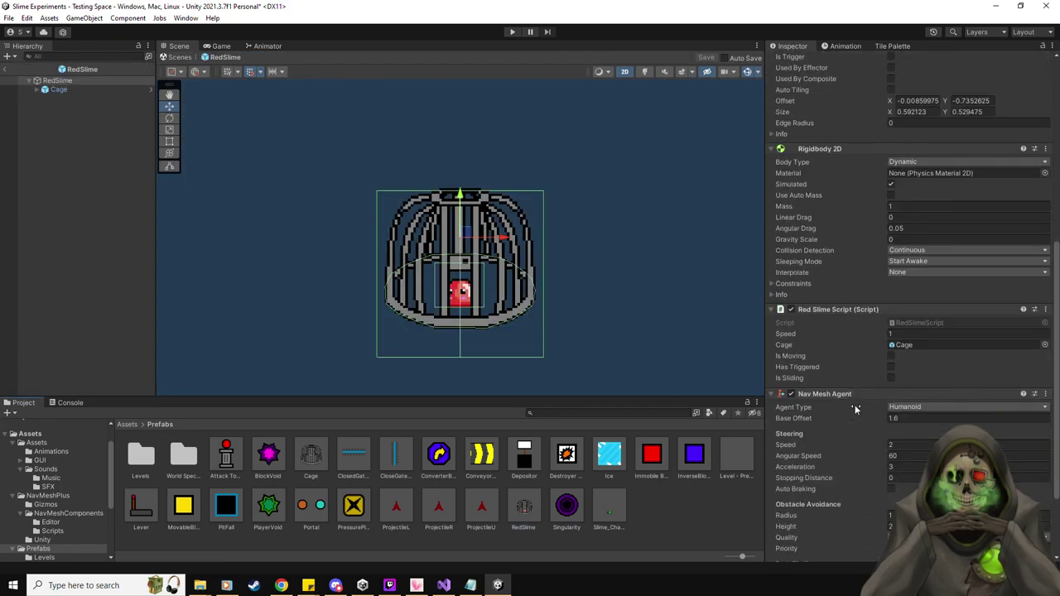
pyautogui.scroll(-3, 856, 409)
pyautogui.click(919, 339)
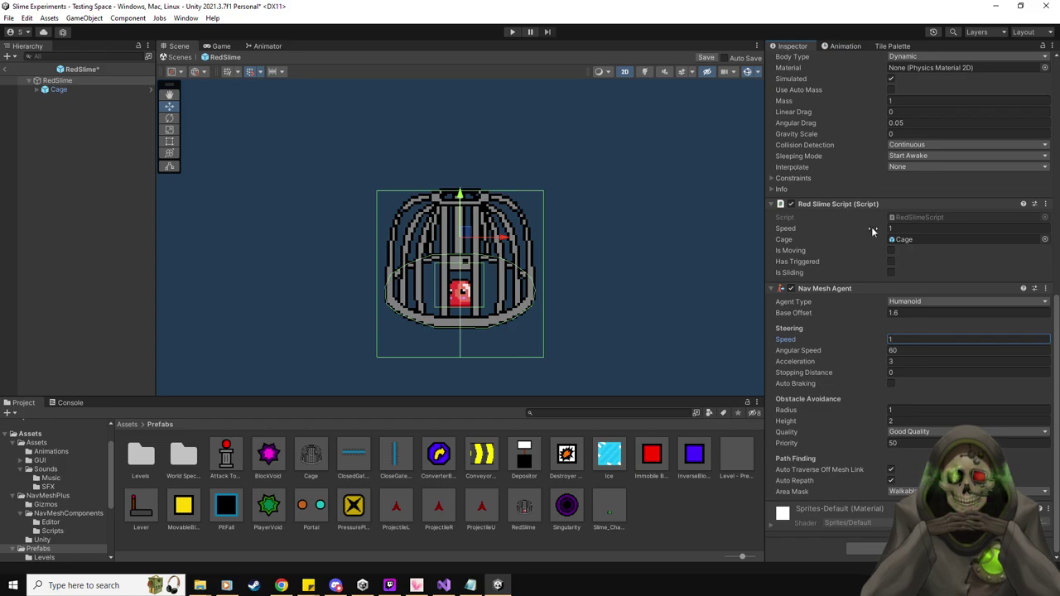
pyautogui.click(916, 361)
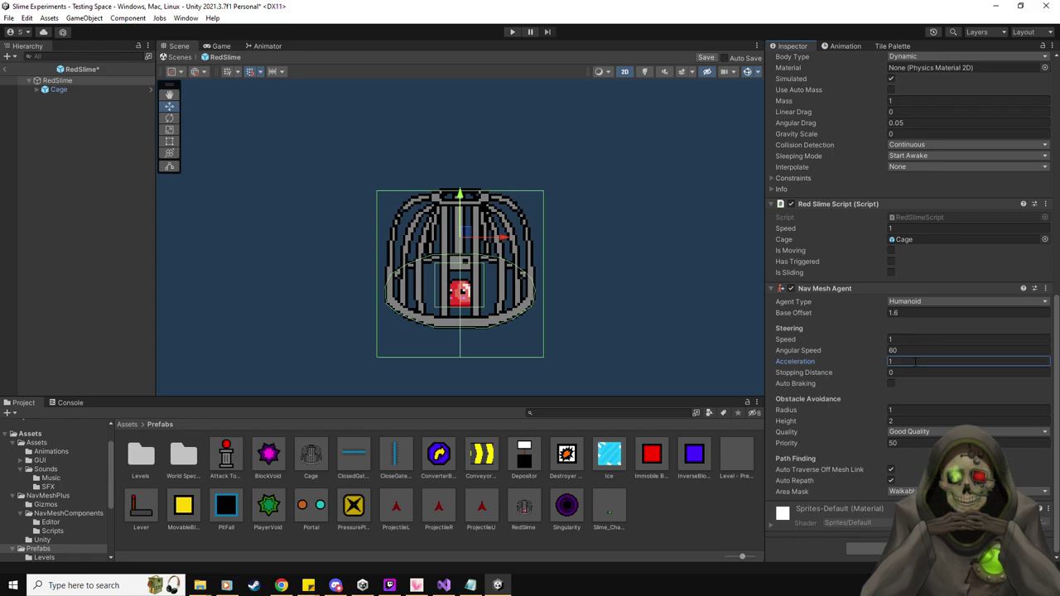
# Save the RedSlime prefab and start a playtest of Level 5-1.
pyautogui.click(706, 58)
pyautogui.click(512, 32)
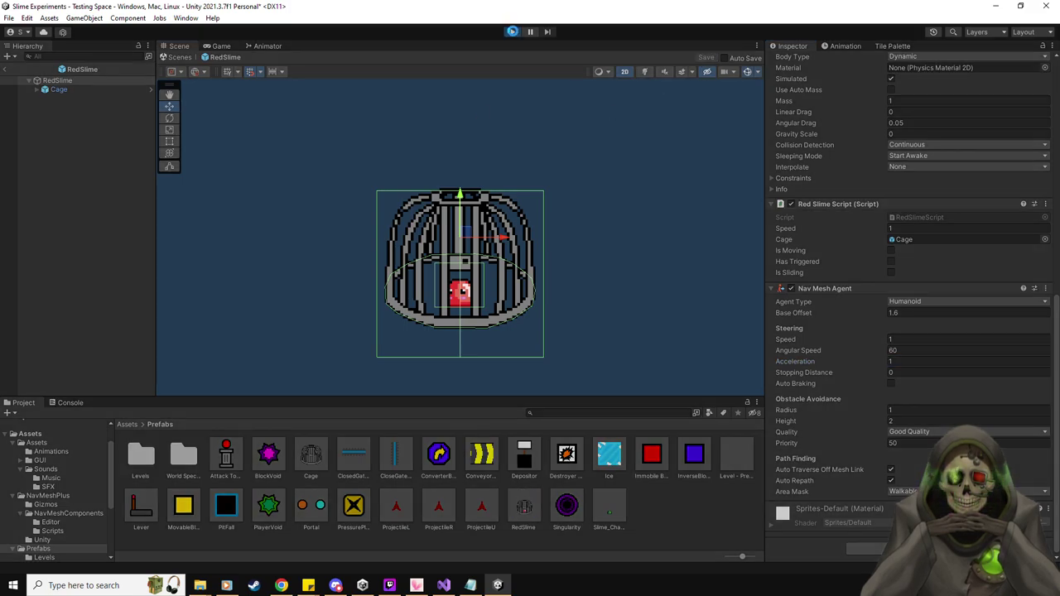
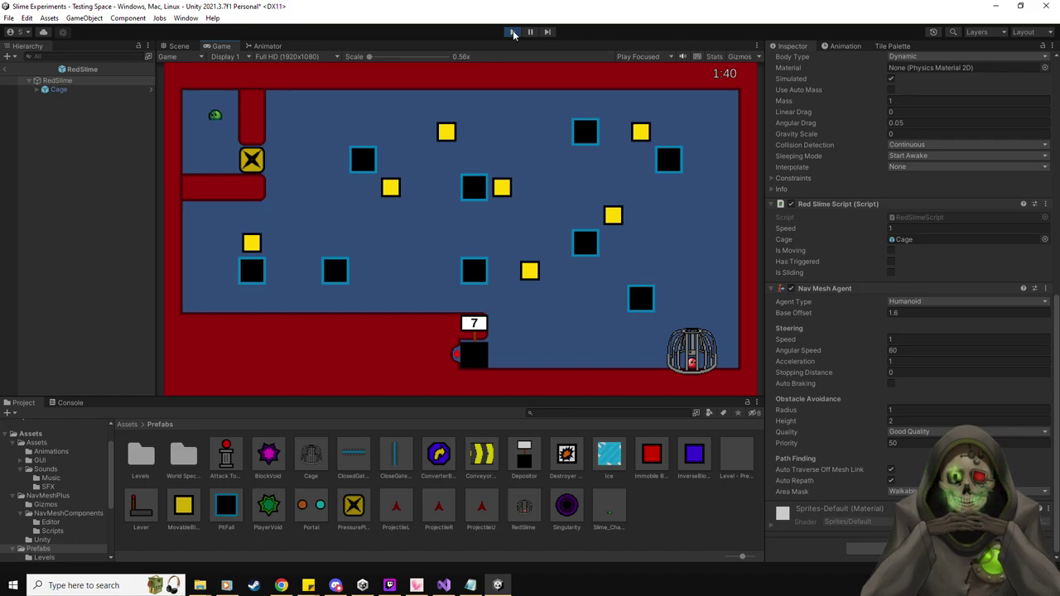
# Stop the playtest, switch to Visual Studio, and cut the Reset Enemy block and its leftover blank lines from ResetLevel in LevelReset.cs.
pyautogui.click(513, 33)
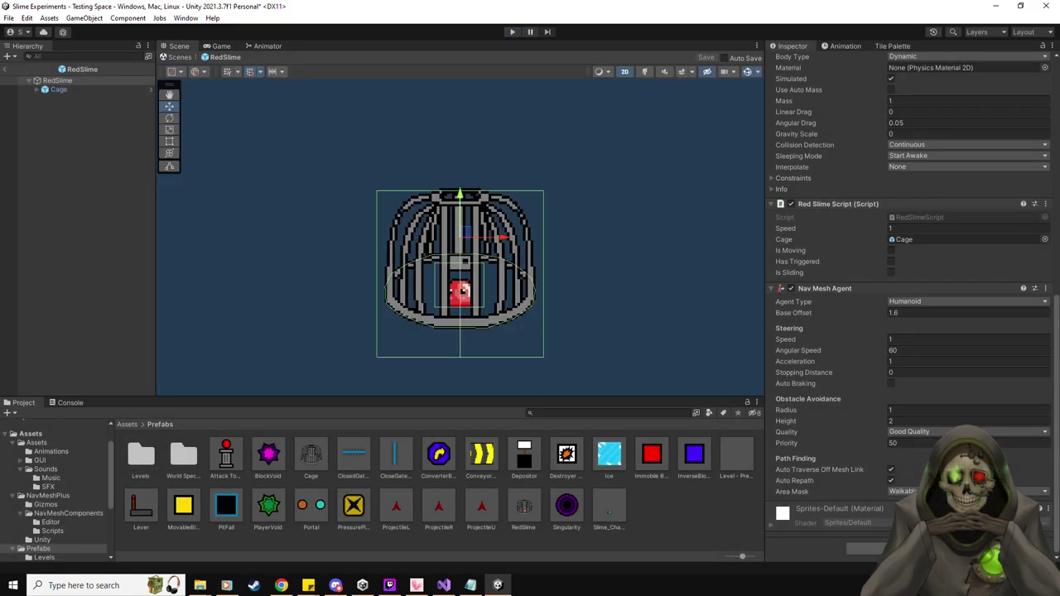
pyautogui.hotkey('alt', 'Tab')
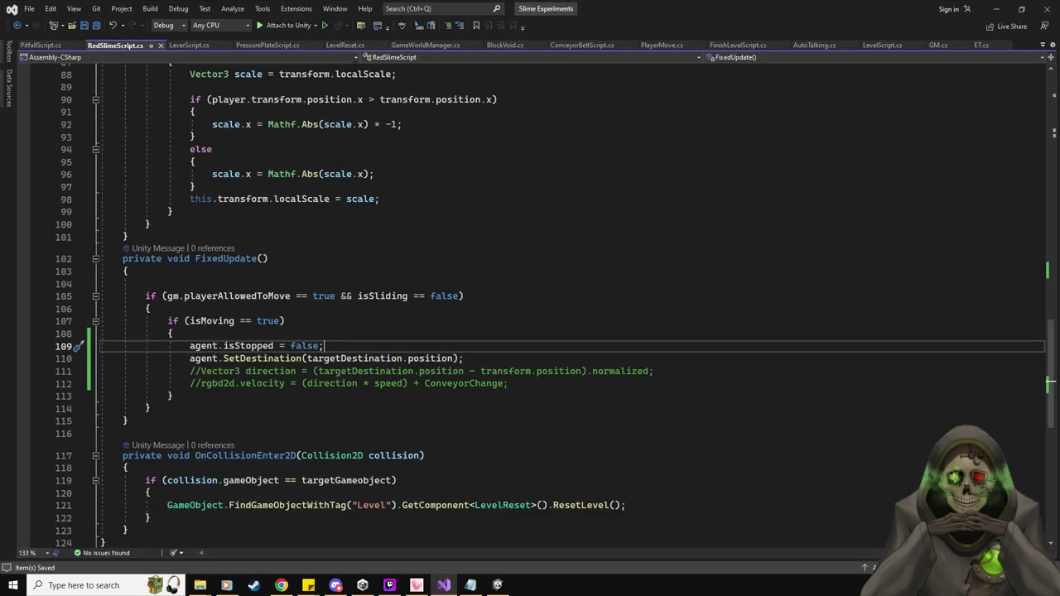
pyautogui.click(350, 46)
pyautogui.scroll(-12, 409, 318)
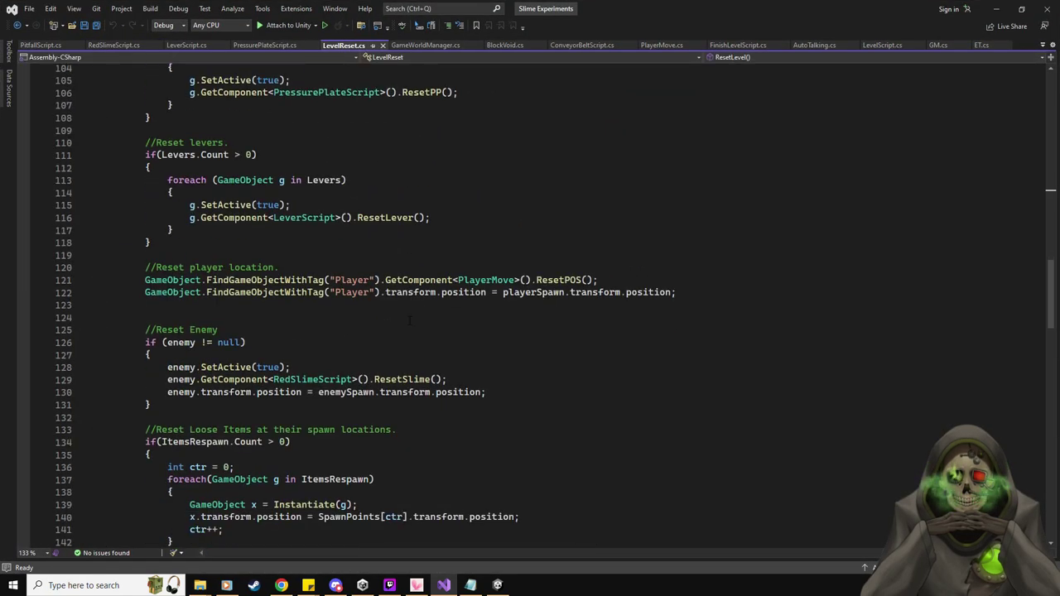
pyautogui.scroll(2, 165, 295)
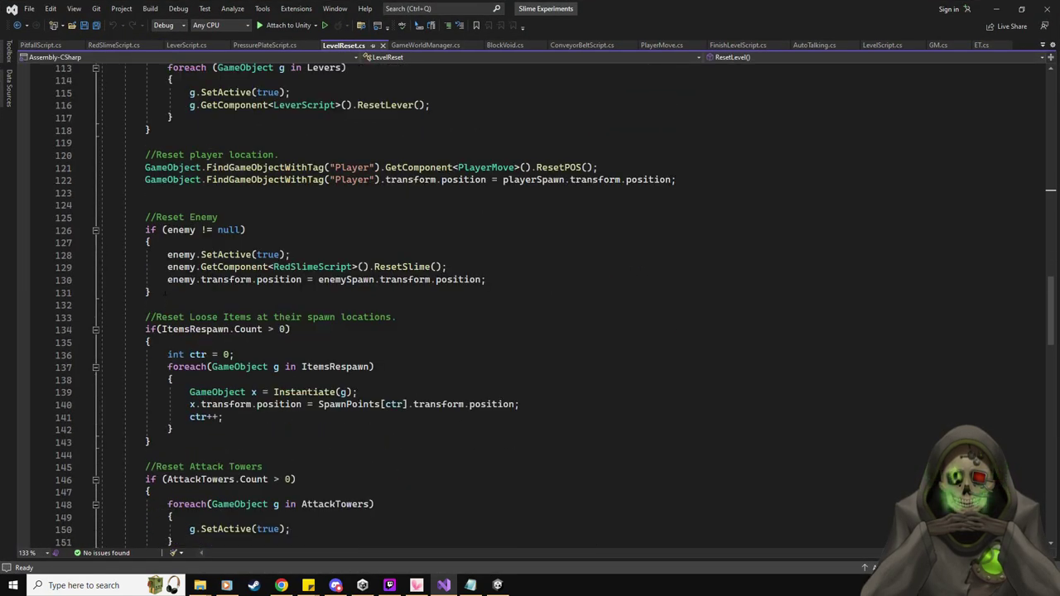
pyautogui.moveTo(163, 292); pyautogui.dragTo(145, 217)
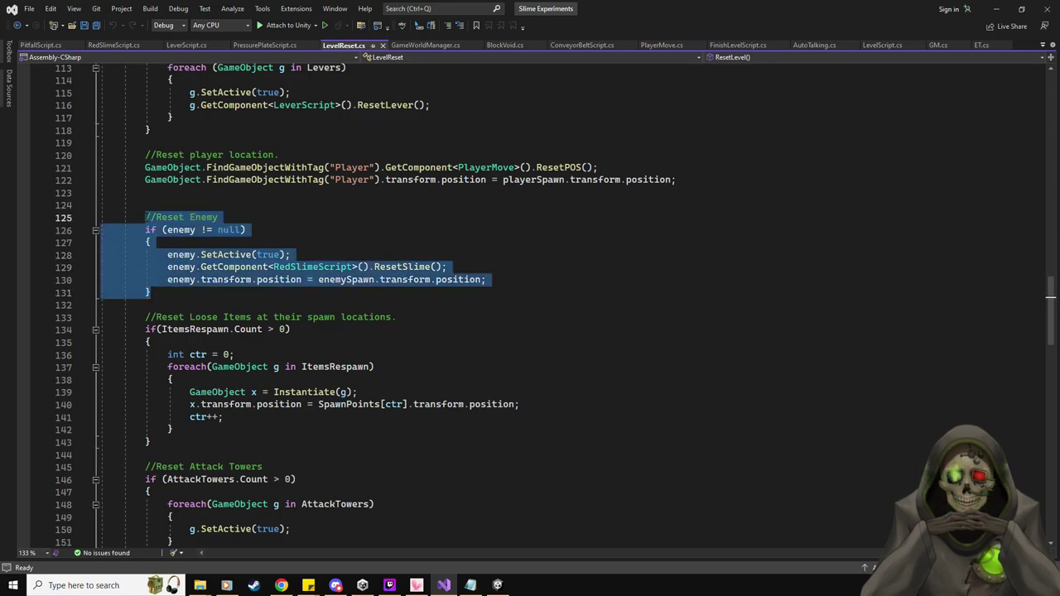
pyautogui.press('Delete')
pyautogui.hotkey('shift', 'Up')
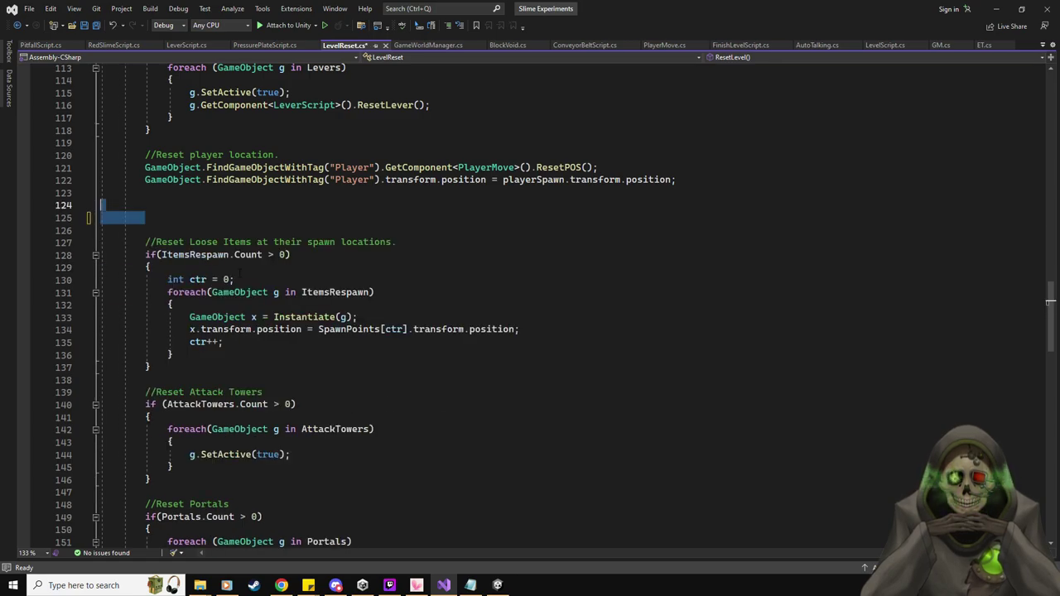
pyautogui.hotkey('shift', 'Up')
pyautogui.press('Delete')
# Insert the Reset Enemy block at the start of ResetLevel(), above the "Destroy all blocks" comment, and save LevelReset.cs.
pyautogui.scroll(1, 530, 299)
pyautogui.scroll(20, 1051, 302)
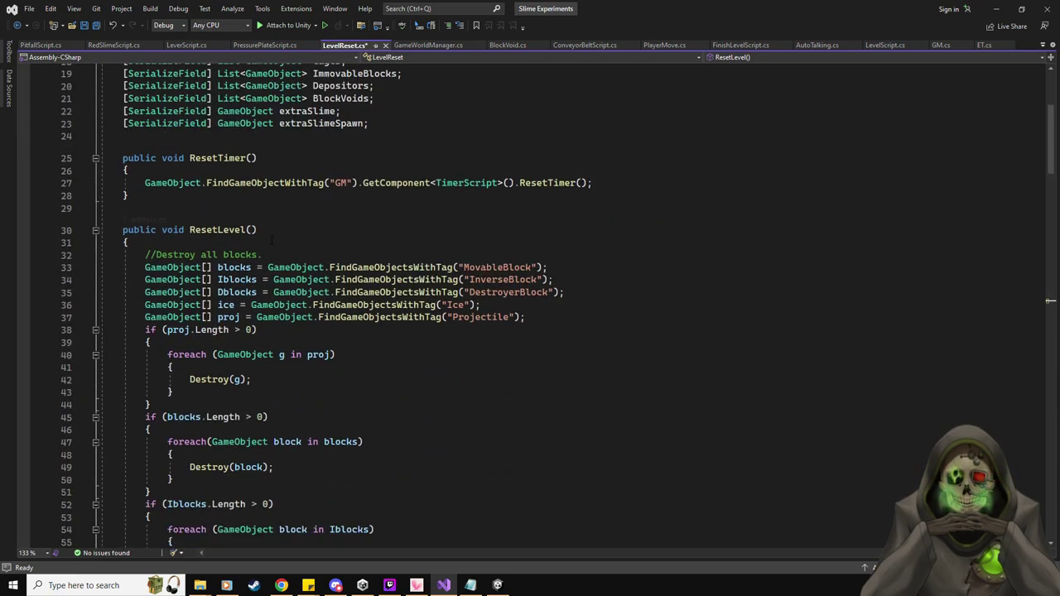
pyautogui.click(270, 240)
pyautogui.press('Return')
pyautogui.press('Return')
pyautogui.press('Up')
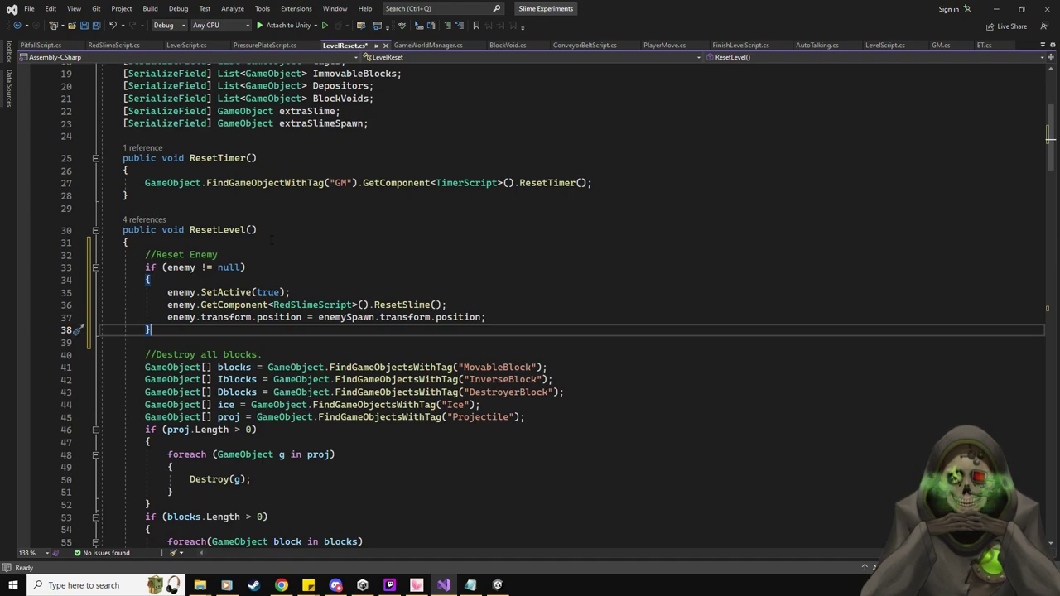
pyautogui.hotkey('ctrl', 's')
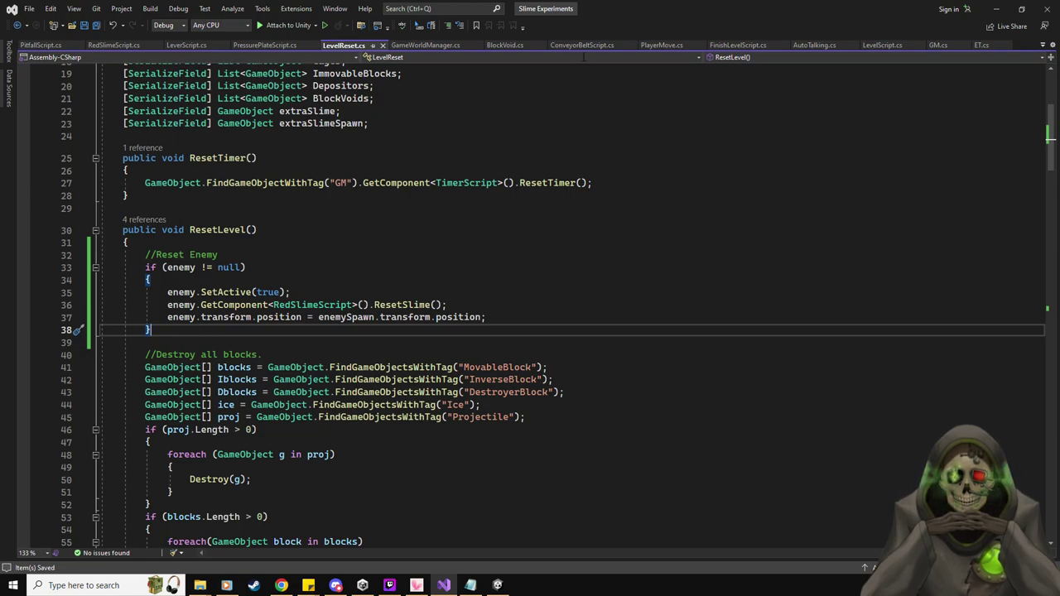
# Switch to Unity and set the RedSlime prefab's Nav Mesh Agent Acceleration to 2.
pyautogui.hotkey('alt', 'Tab')
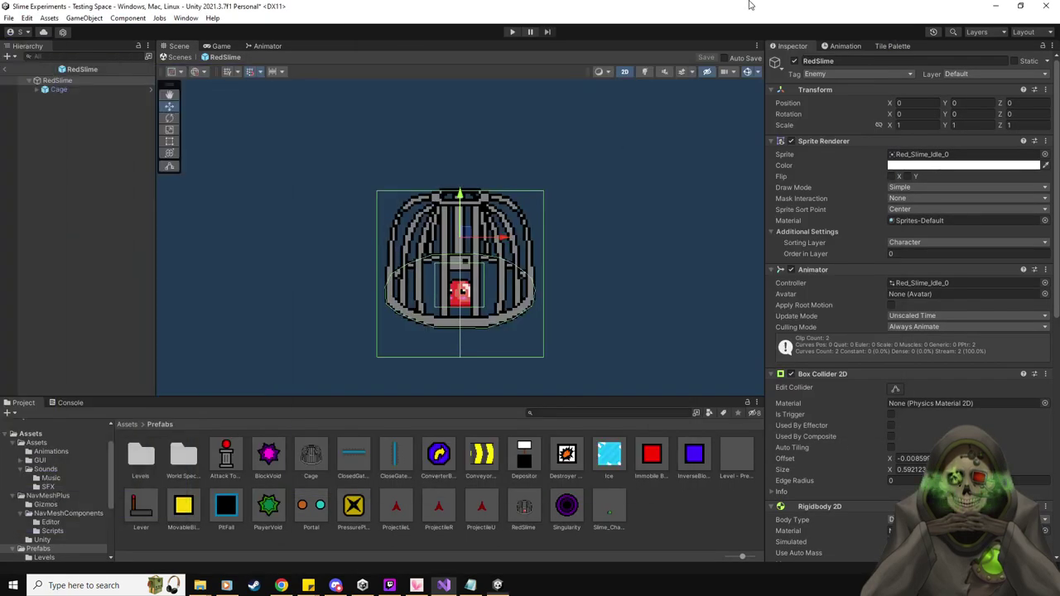
pyautogui.scroll(-10, 978, 374)
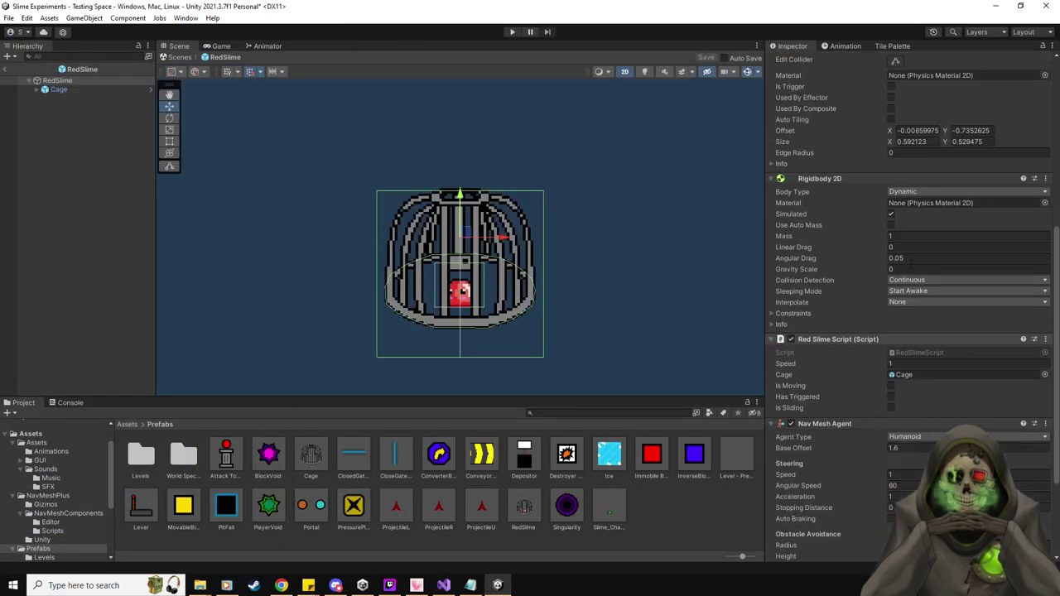
pyautogui.click(906, 361)
pyautogui.write('2')
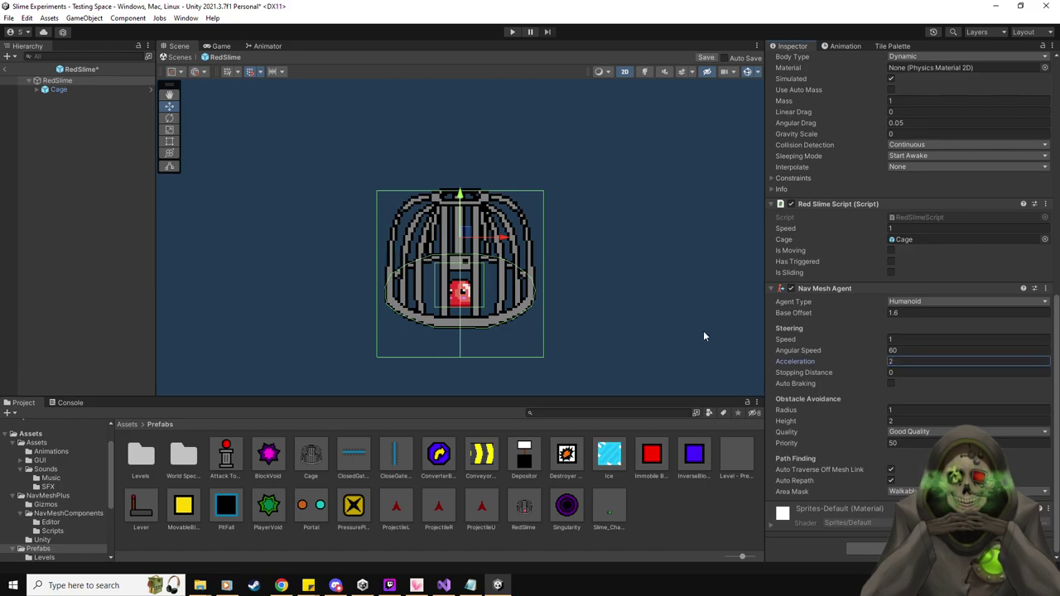
pyautogui.scroll(1, 676, 331)
pyautogui.scroll(1, 675, 331)
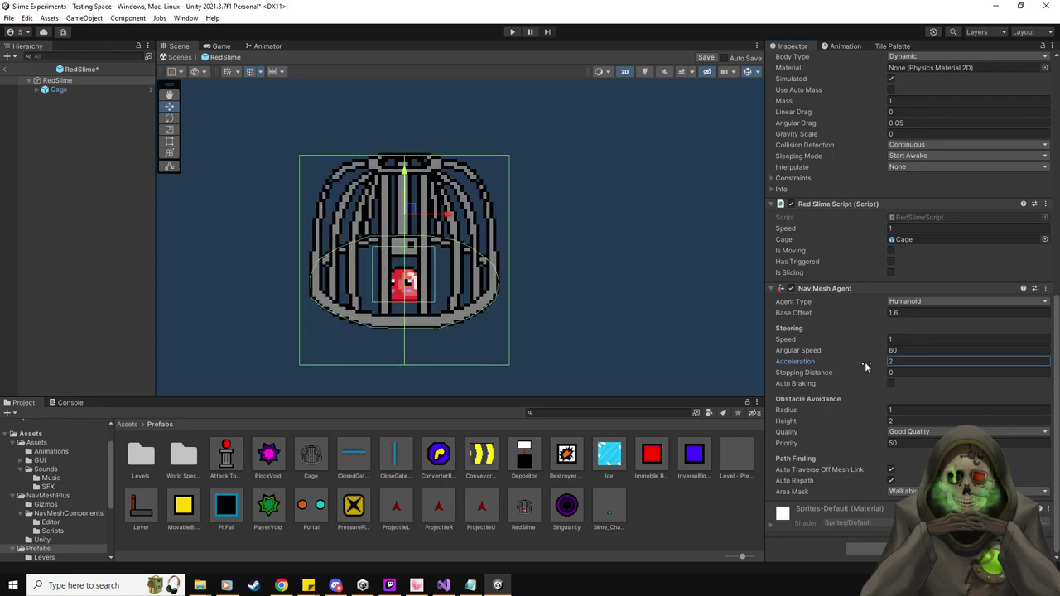
# Set the RedSlime Nav Mesh Agent's obstacle avoidance Radius to 0.5 and Height to 1.
pyautogui.click(906, 410)
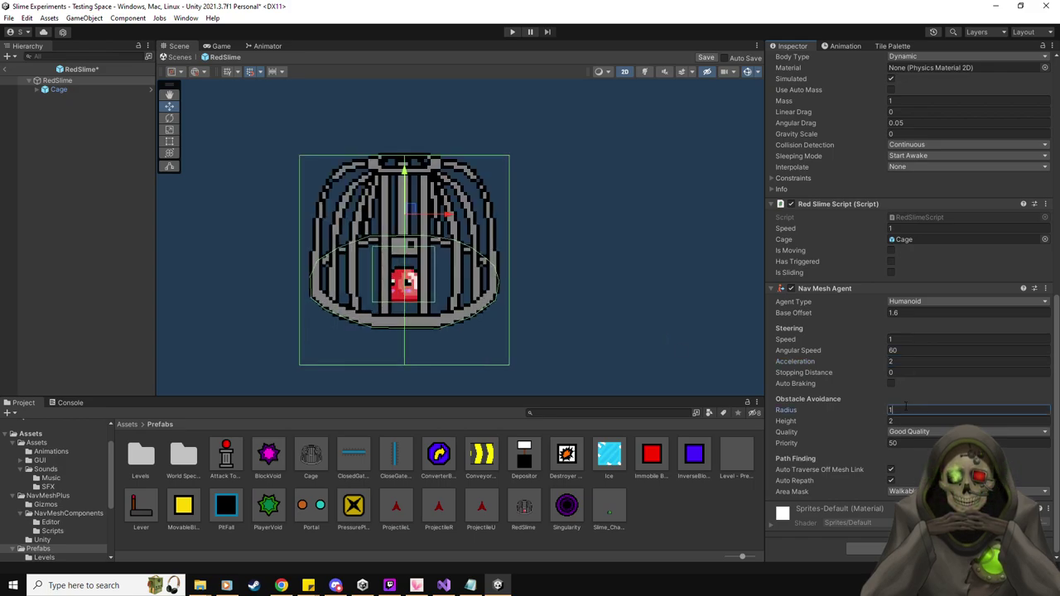
pyautogui.click(61, 89)
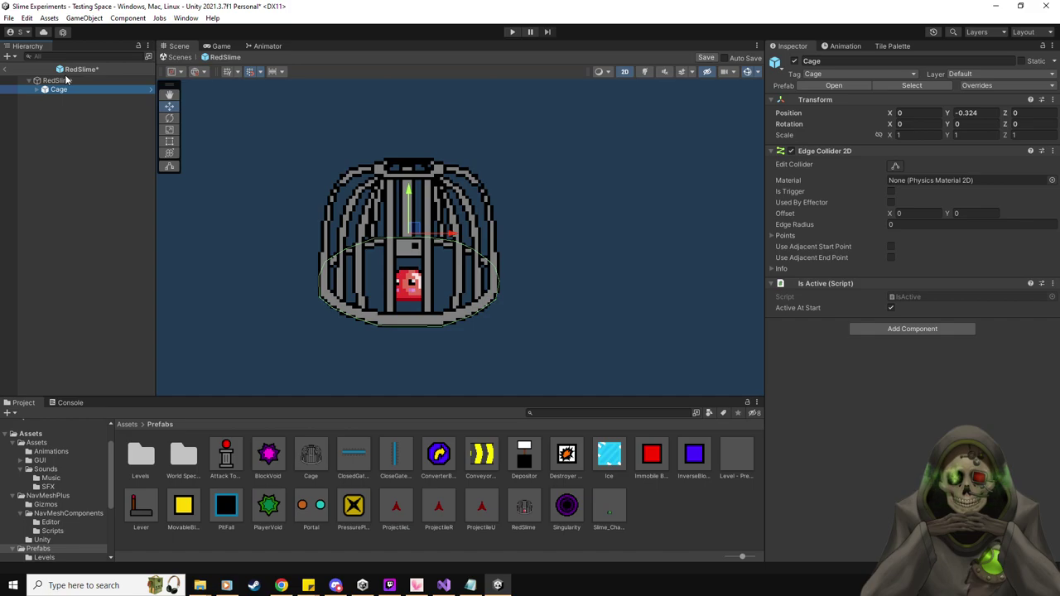
pyautogui.click(58, 81)
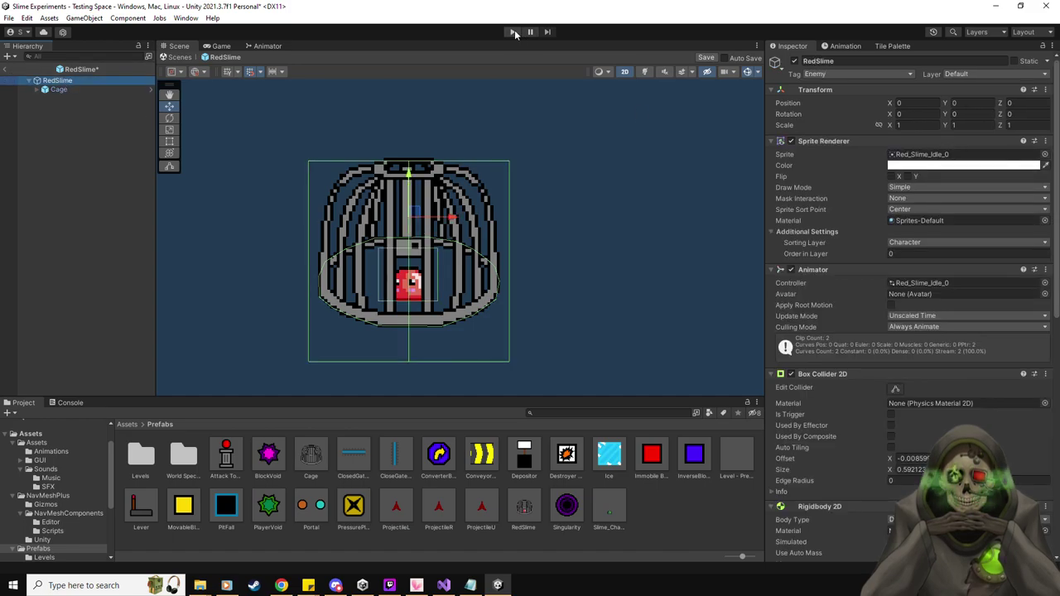
pyautogui.scroll(-8, 911, 331)
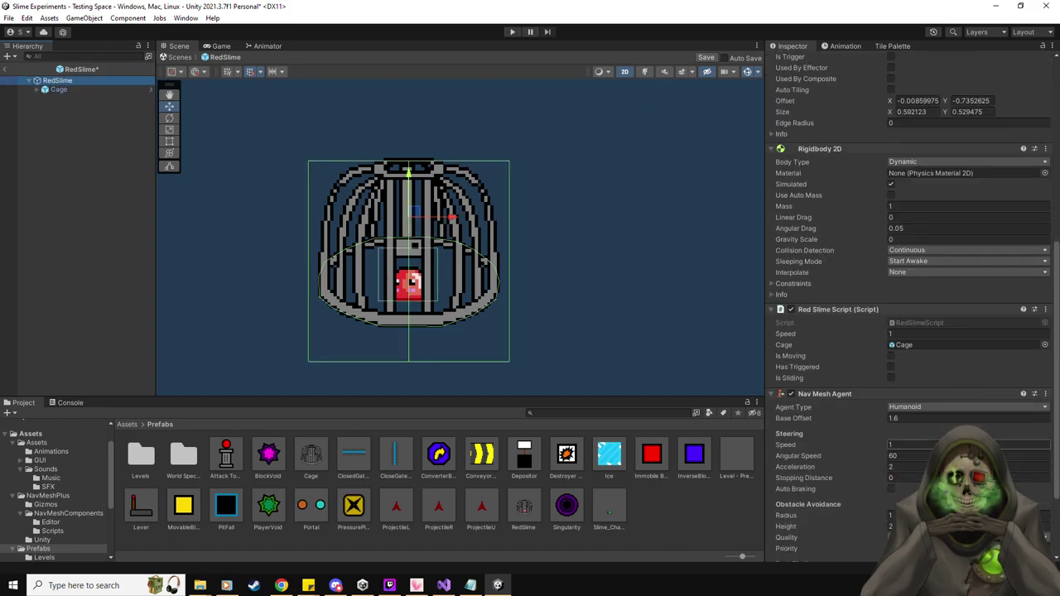
pyautogui.scroll(-3, 903, 377)
pyautogui.click(907, 409)
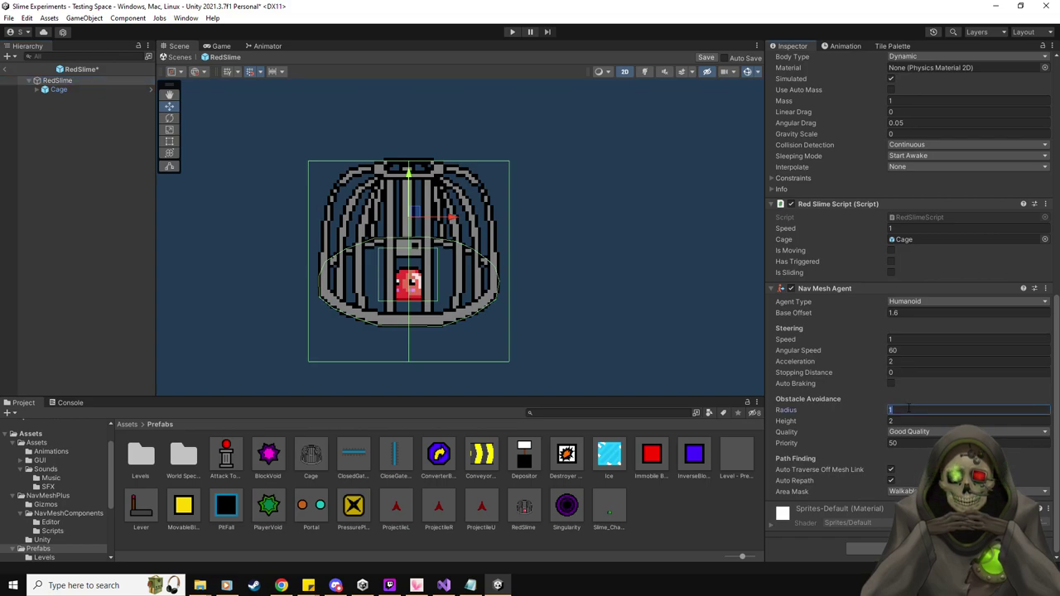
pyautogui.write('5')
pyautogui.press('BackSpace')
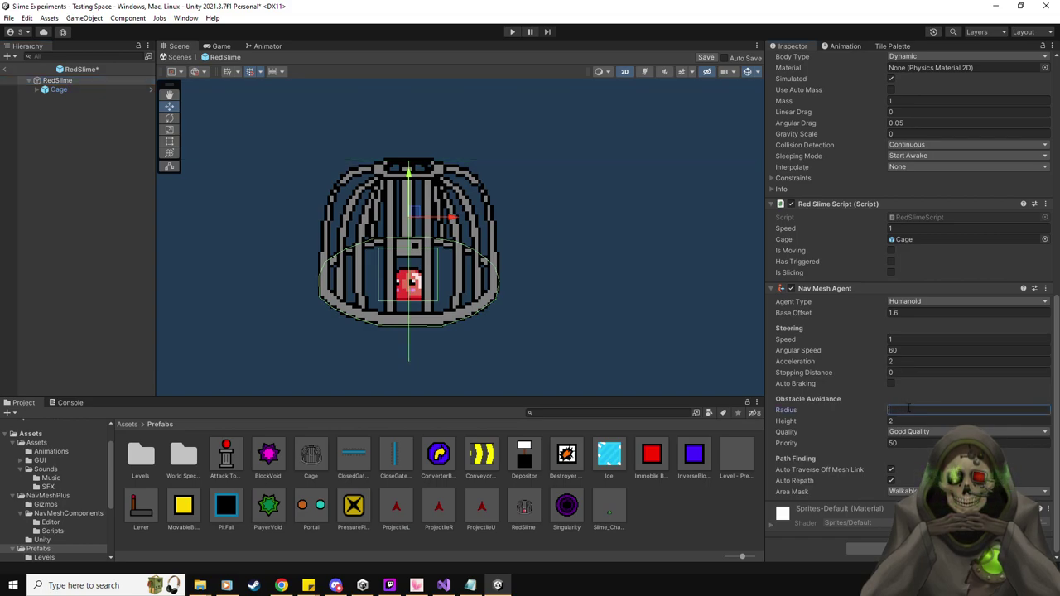
pyautogui.write('1')
pyautogui.press('BackSpace')
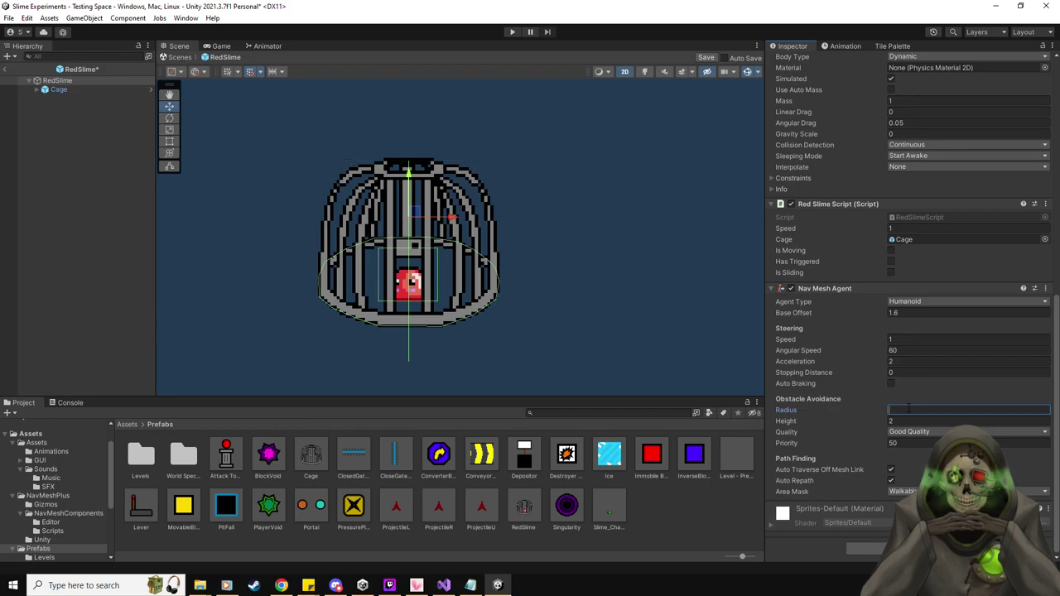
pyautogui.write('0.5')
pyautogui.click(909, 421)
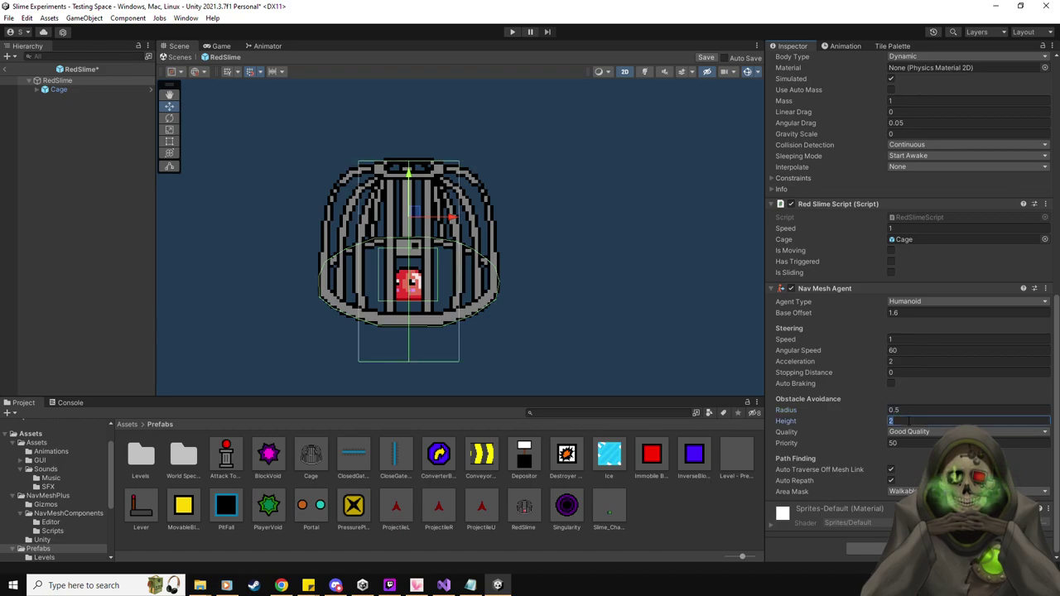
pyautogui.write('1')
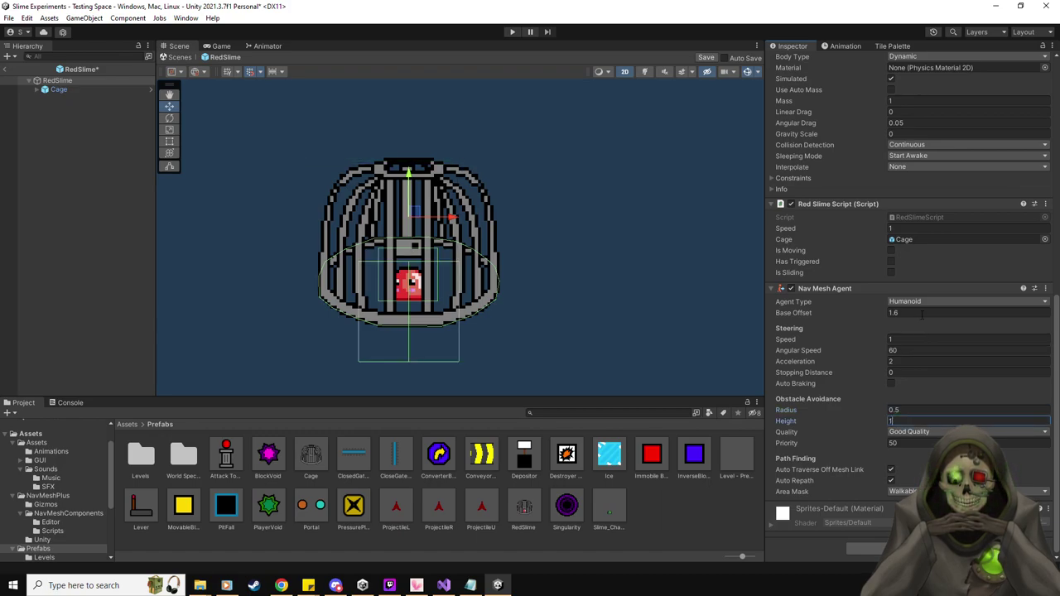
# Set the RedSlime Nav Mesh Agent's Base Offset to 1.2 and save the prefab.
pyautogui.click(921, 313)
pyautogui.write('1')
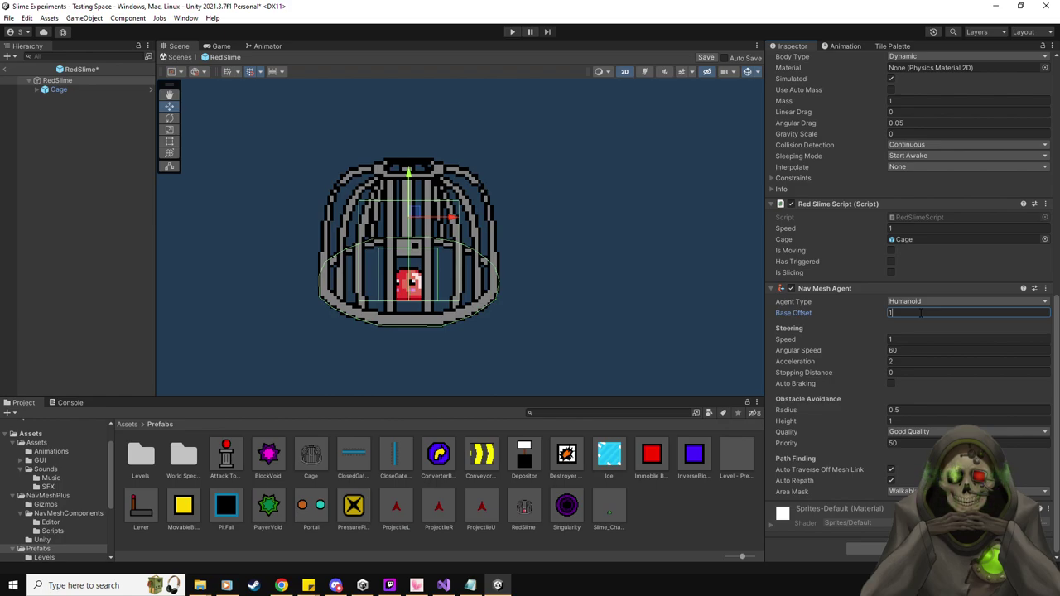
pyautogui.write('.2')
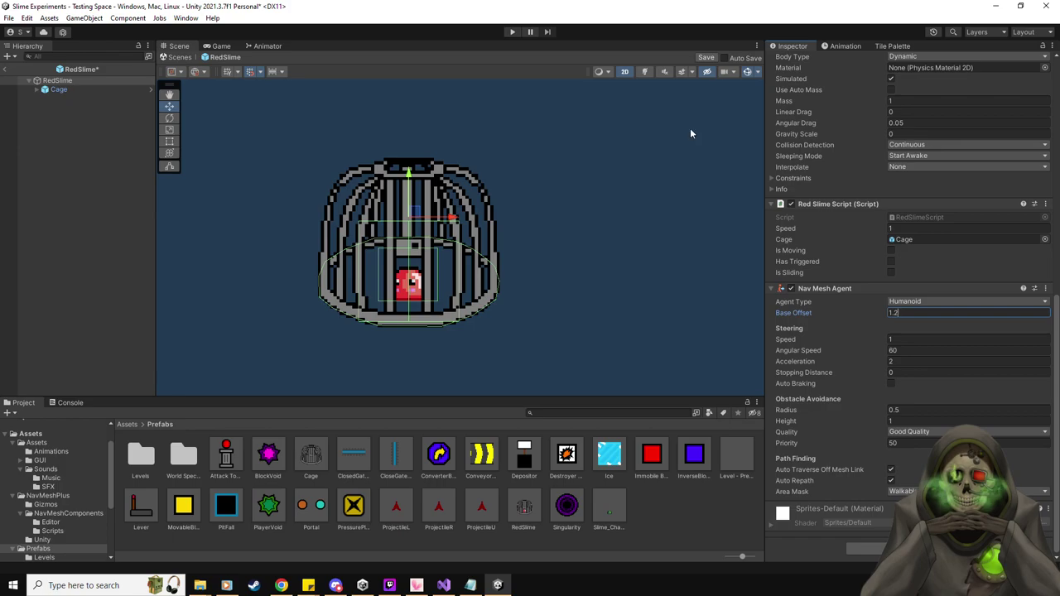
pyautogui.click(705, 58)
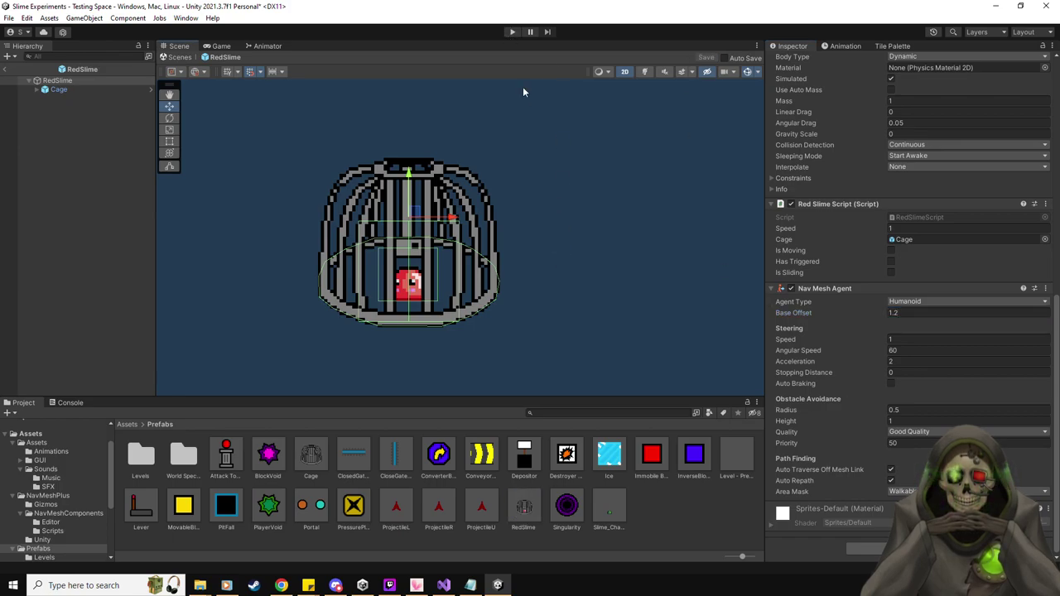
# Playtest Level 5-1 briefly to check the caged red slime, stop the game, and return to the Testing Space scene.
pyautogui.click(512, 32)
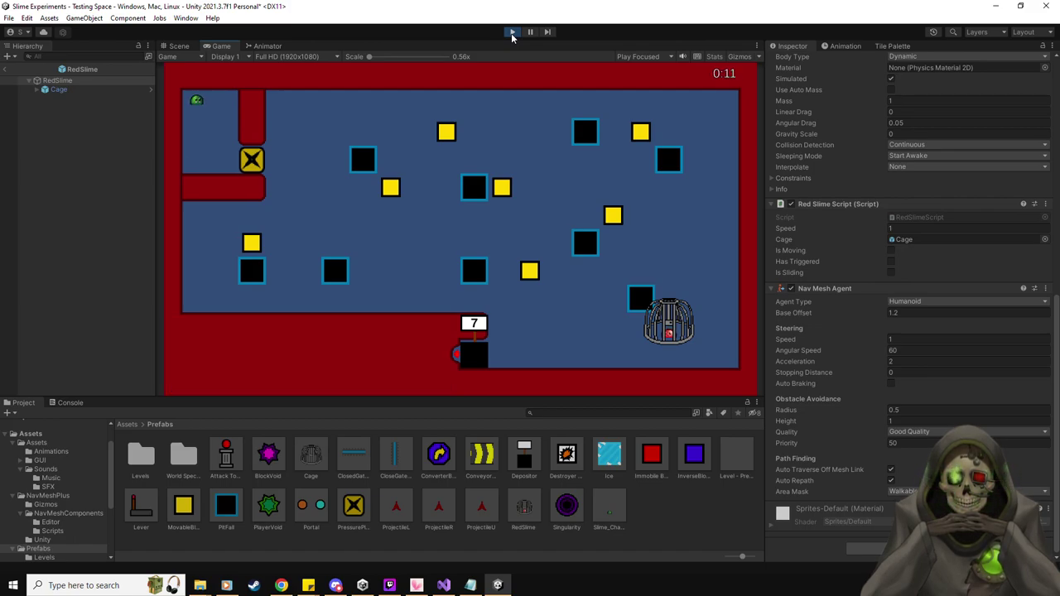
pyautogui.click(512, 33)
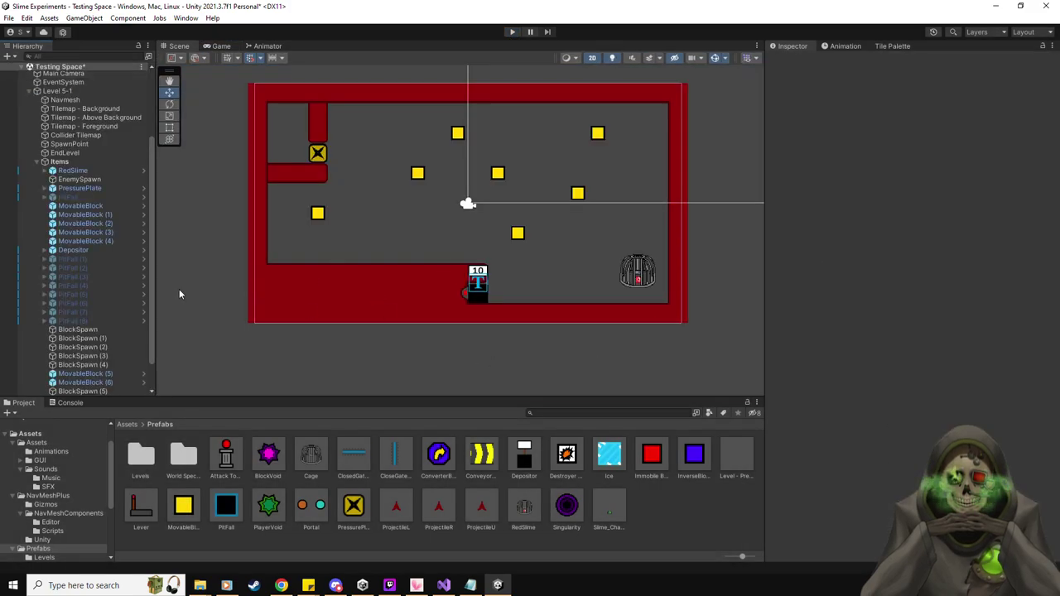
pyautogui.scroll(-3, 111, 294)
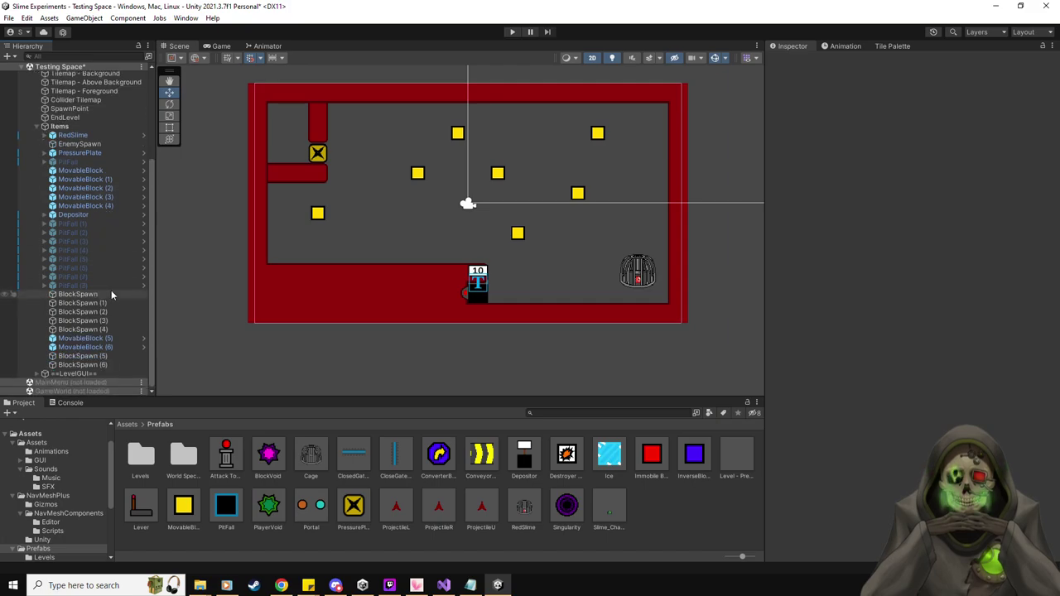
# Set the Rigidbody 2D Mass of the RedSlime prefab asset to 50.
pyautogui.click(540, 509)
pyautogui.scroll(-5, 873, 344)
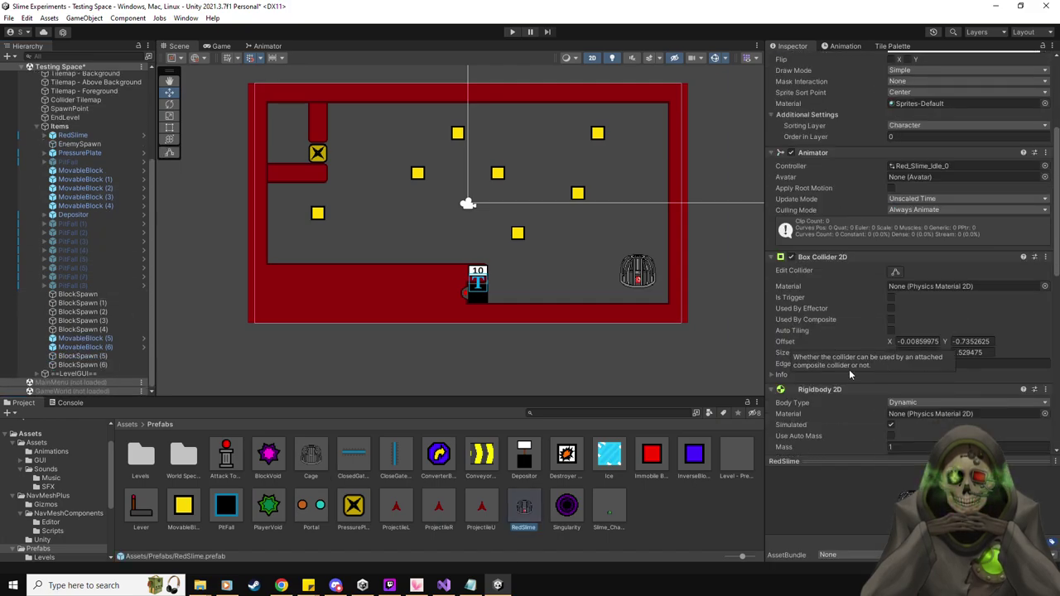
pyautogui.scroll(-5, 849, 370)
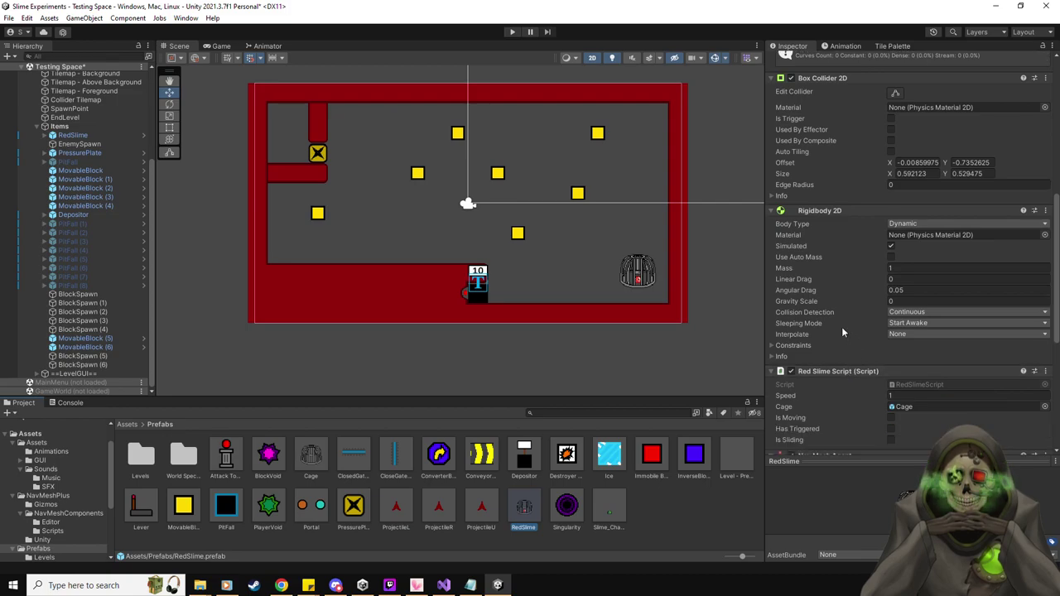
pyautogui.click(911, 268)
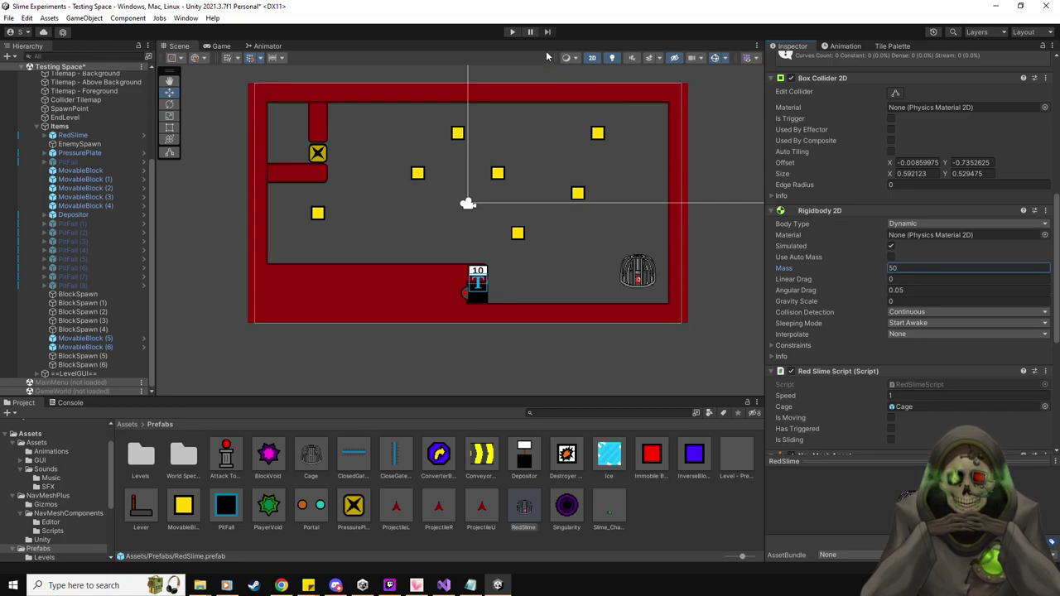
# Start a playtest of Level 5-1 and set the running RedSlime's Rigidbody 2D Linear Drag to 80.
pyautogui.click(512, 31)
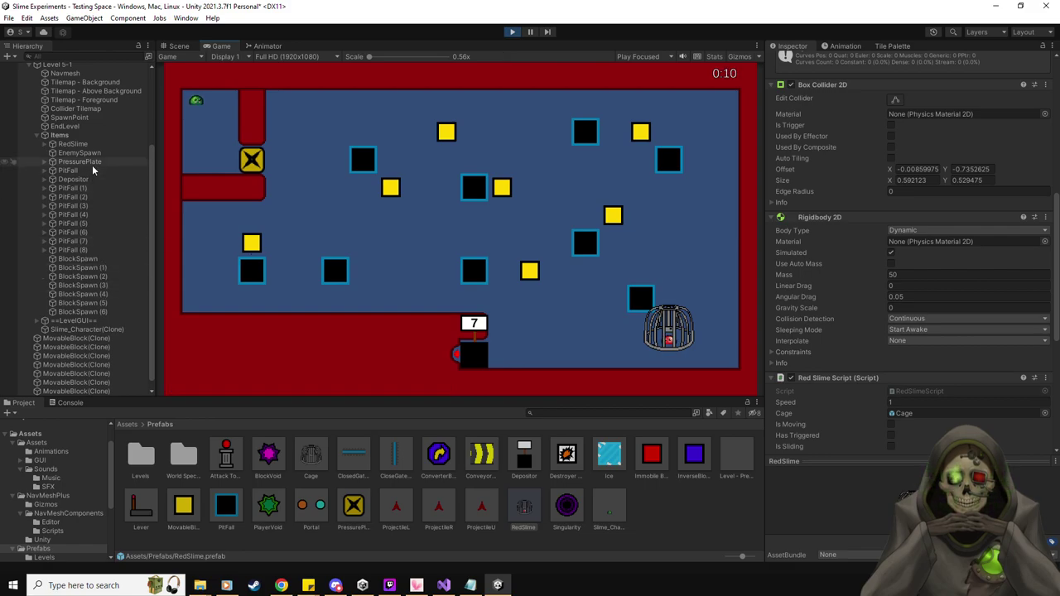
pyautogui.click(73, 144)
pyautogui.scroll(-5, 841, 448)
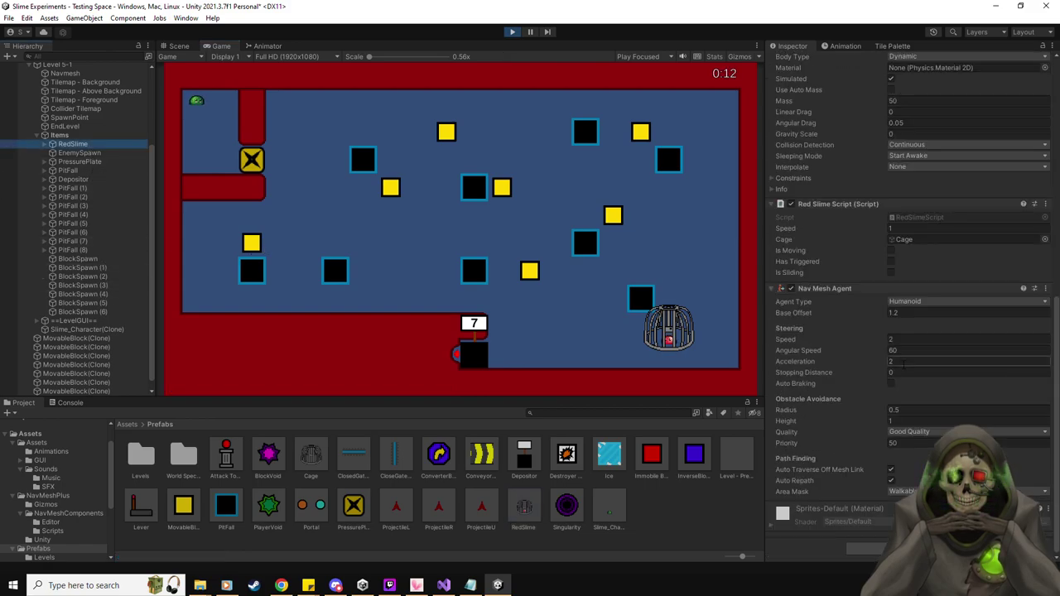
pyautogui.scroll(3, 845, 274)
pyautogui.click(883, 233)
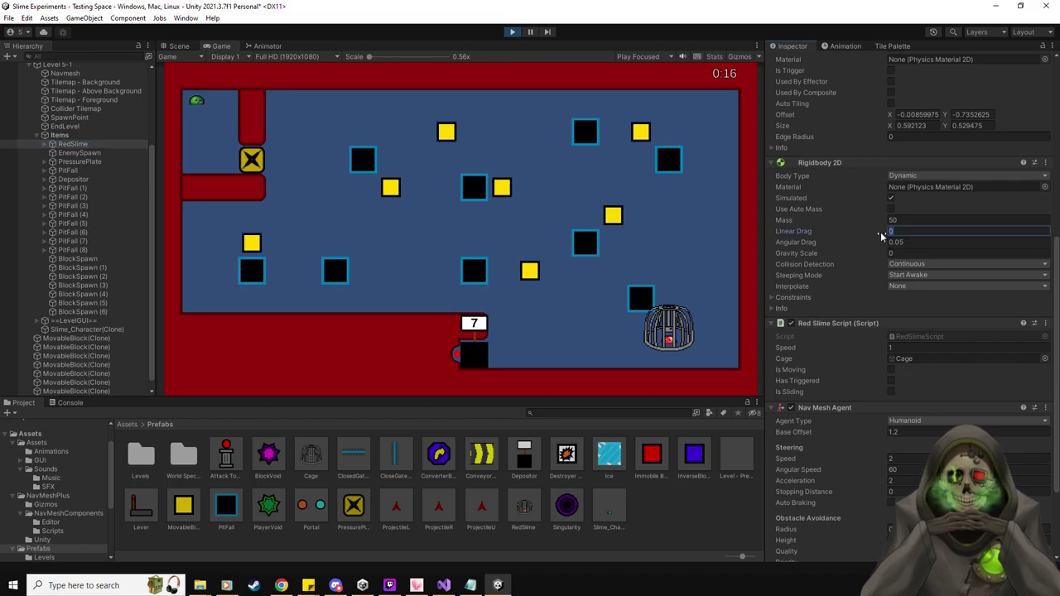
pyautogui.write('80')
# Move the green slime through the pressure plate in Level 5-1 to release the caged red slime and test its movement.
pyautogui.click(539, 194)
pyautogui.press('Down')
pyautogui.press('Right')
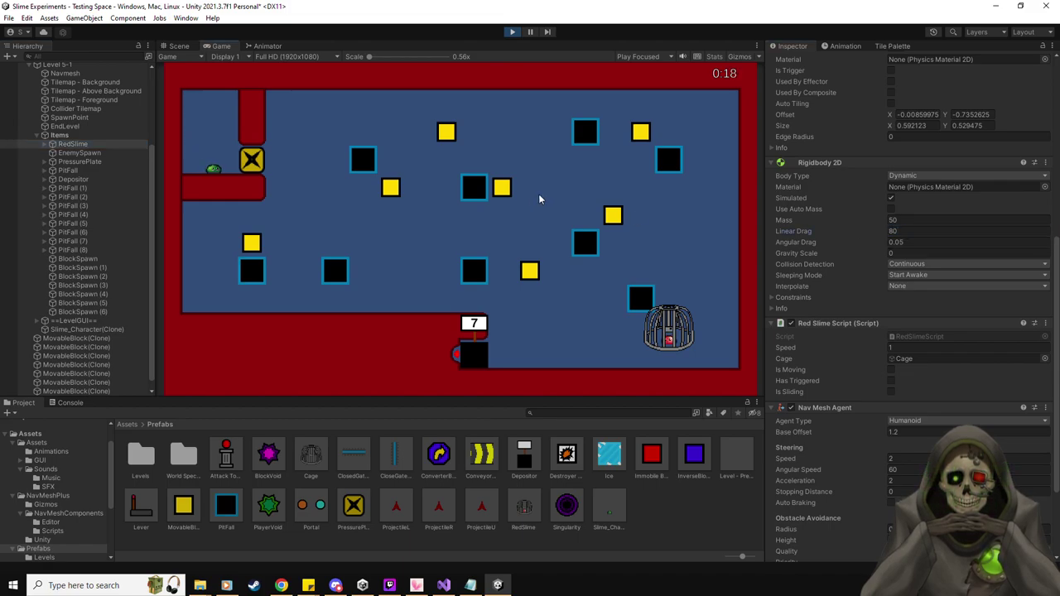
pyautogui.press('Right')
pyautogui.press('Down')
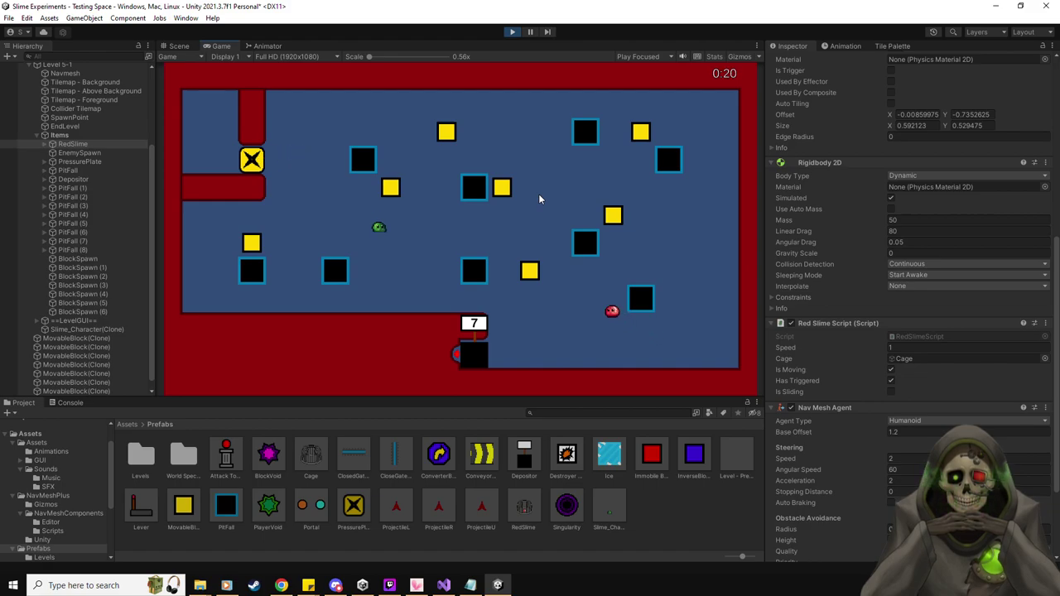
pyautogui.press('Right')
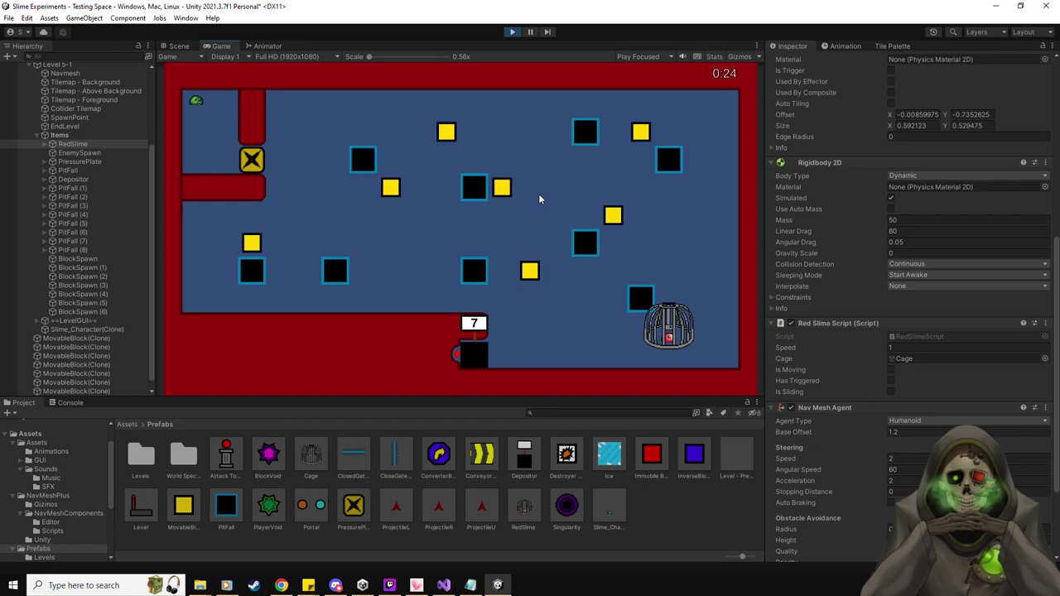
# Expand the red slime's Rigidbody 2D Info, release it again with the pressure plate to examine its position, and stop the game.
pyautogui.click(782, 309)
pyautogui.press('Down')
pyautogui.press('Right')
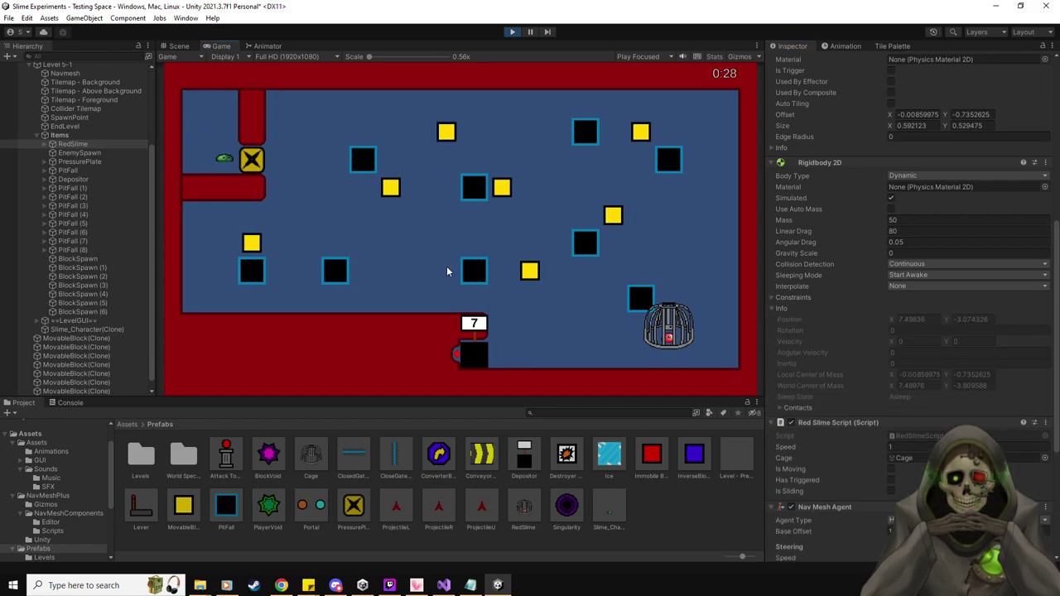
pyautogui.press('Down')
pyautogui.press('Right')
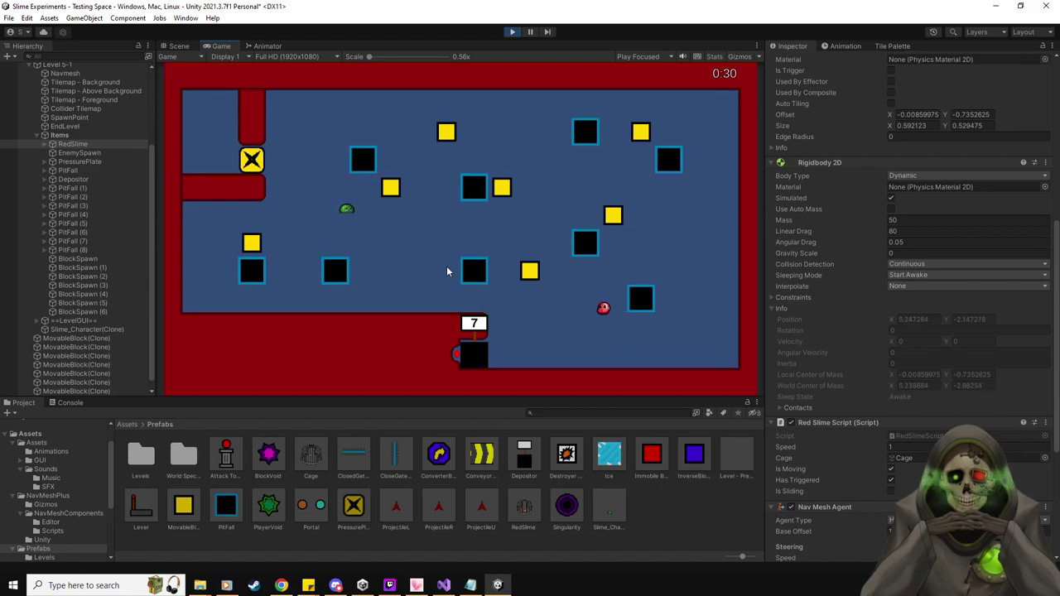
pyautogui.press('Down')
pyautogui.press('Right')
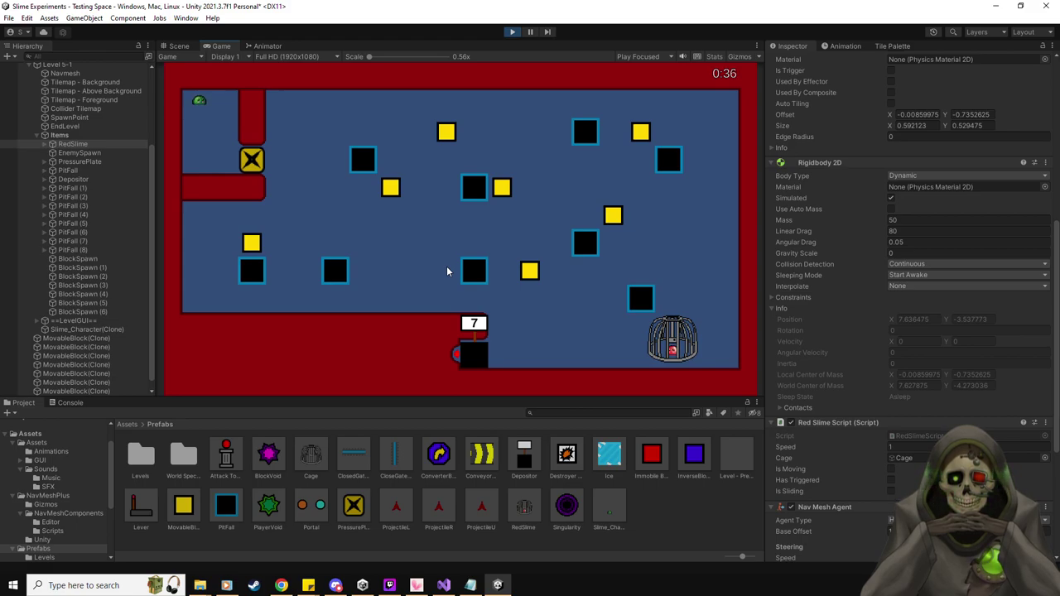
pyautogui.click(513, 33)
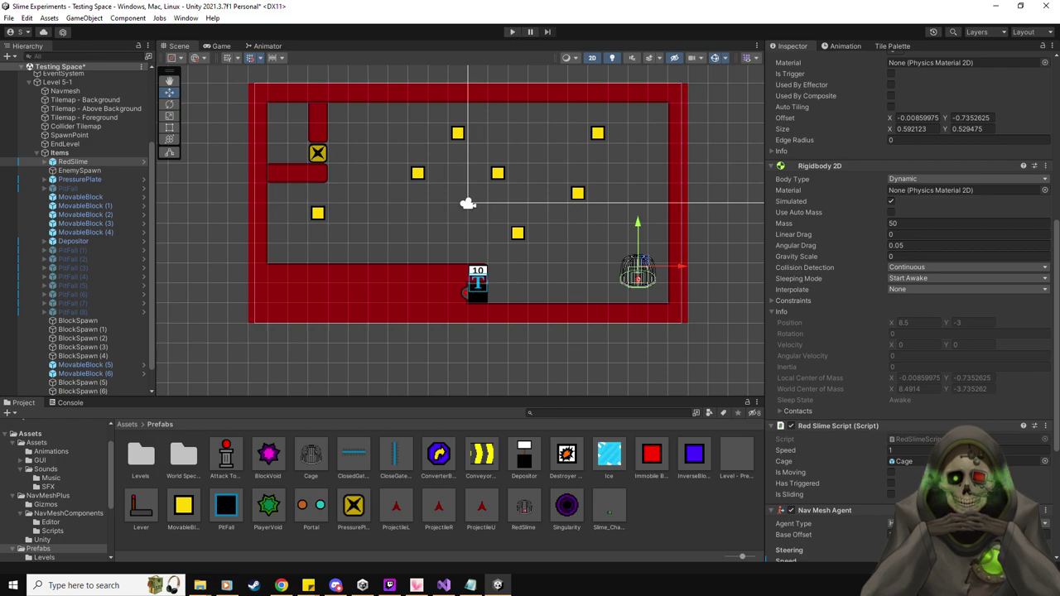
# Delete all the PitFall objects from Level 5-1's Items group.
pyautogui.click(84, 250)
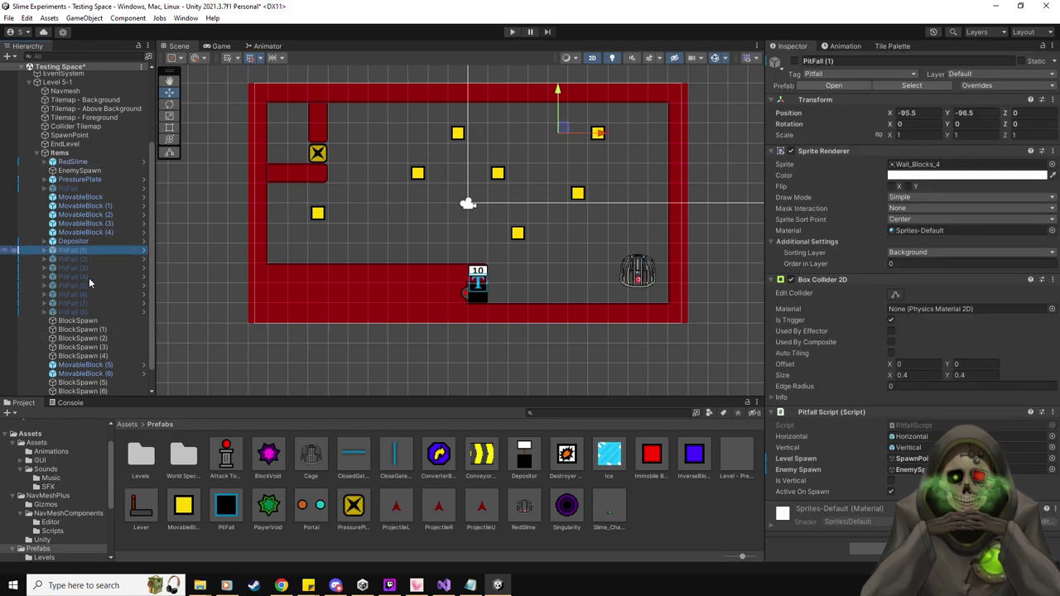
pyautogui.keyDown('shift'); pyautogui.click(91, 312); pyautogui.keyUp('shift')
pyautogui.press('Delete')
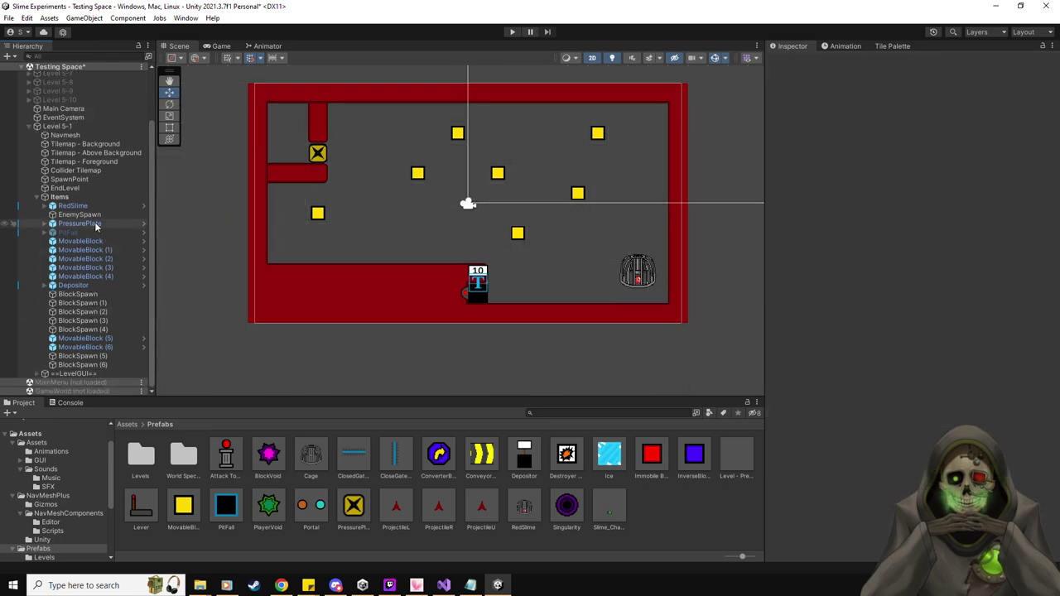
pyautogui.click(189, 218)
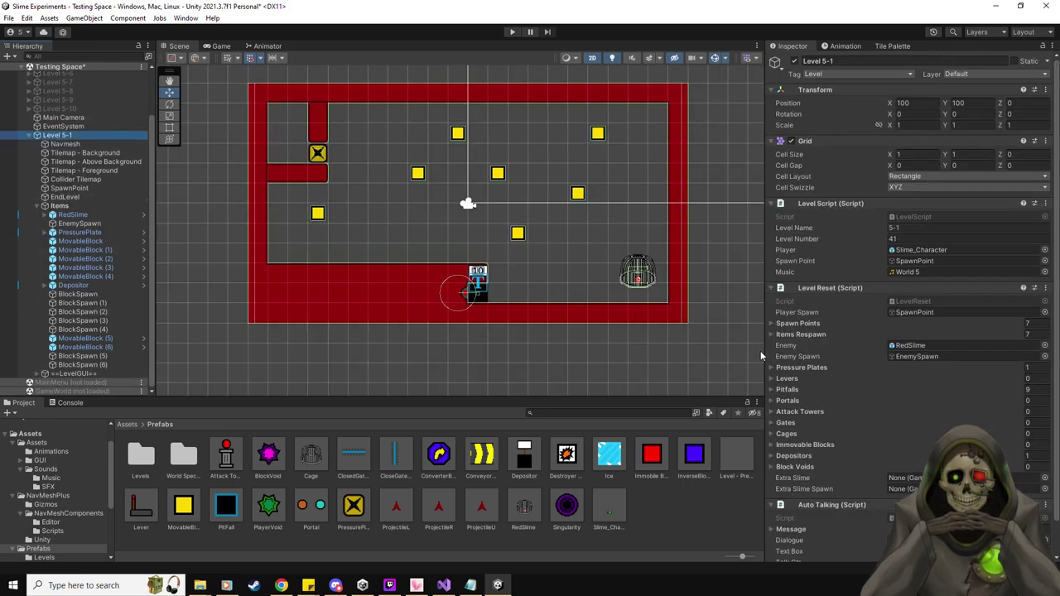
# Set the size of the Pitfalls array in Level 5-1's Level Reset script to 0 and collapse the list.
pyautogui.click(802, 390)
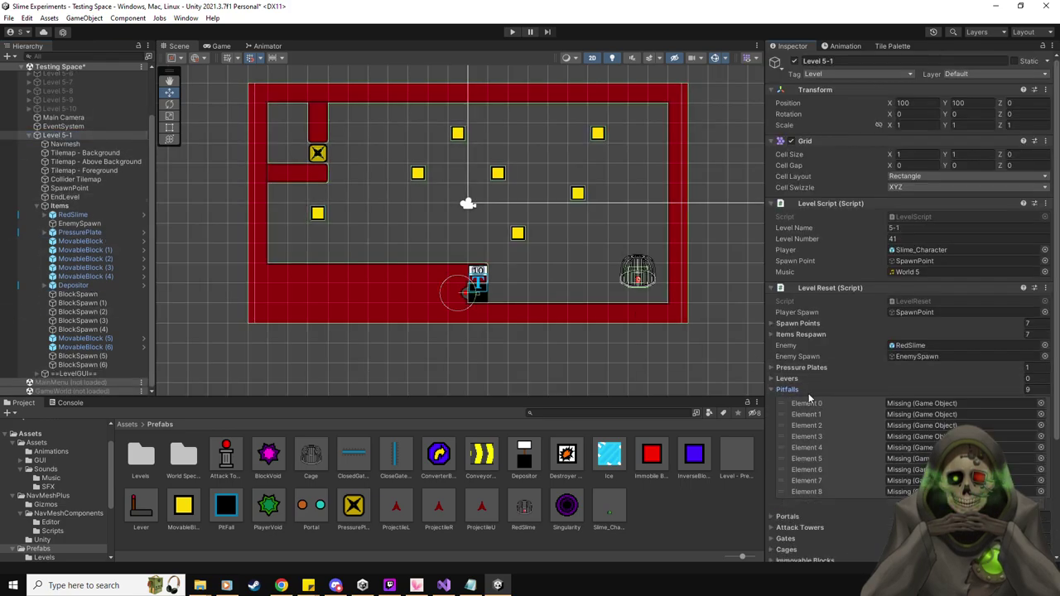
pyautogui.click(1027, 389)
pyautogui.write('0')
pyautogui.press('Return')
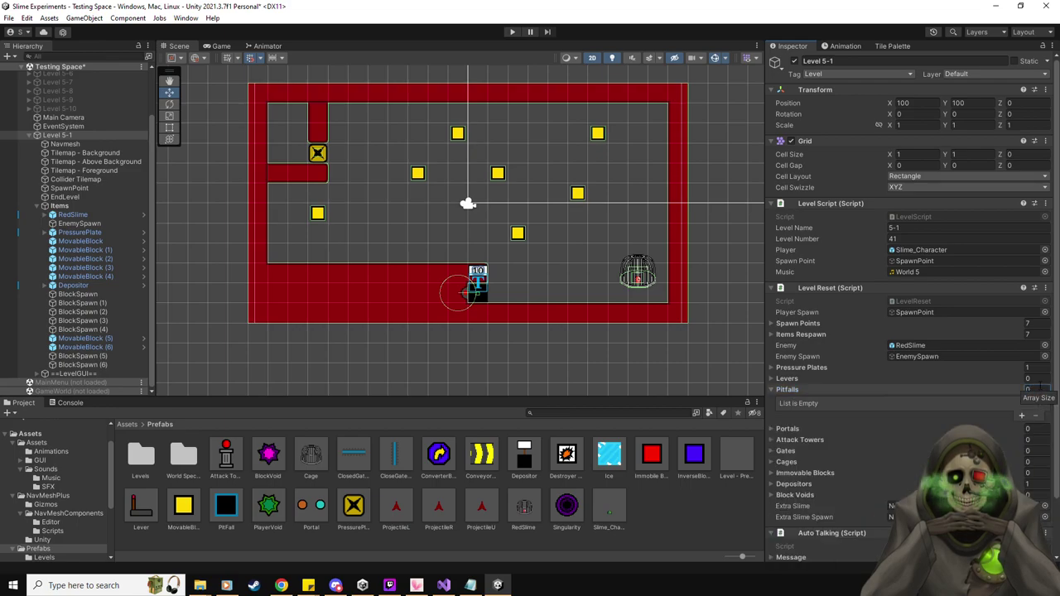
pyautogui.moveTo(577, 271); pyautogui.dragTo(527, 255, button='middle')
pyautogui.scroll(-3, 860, 448)
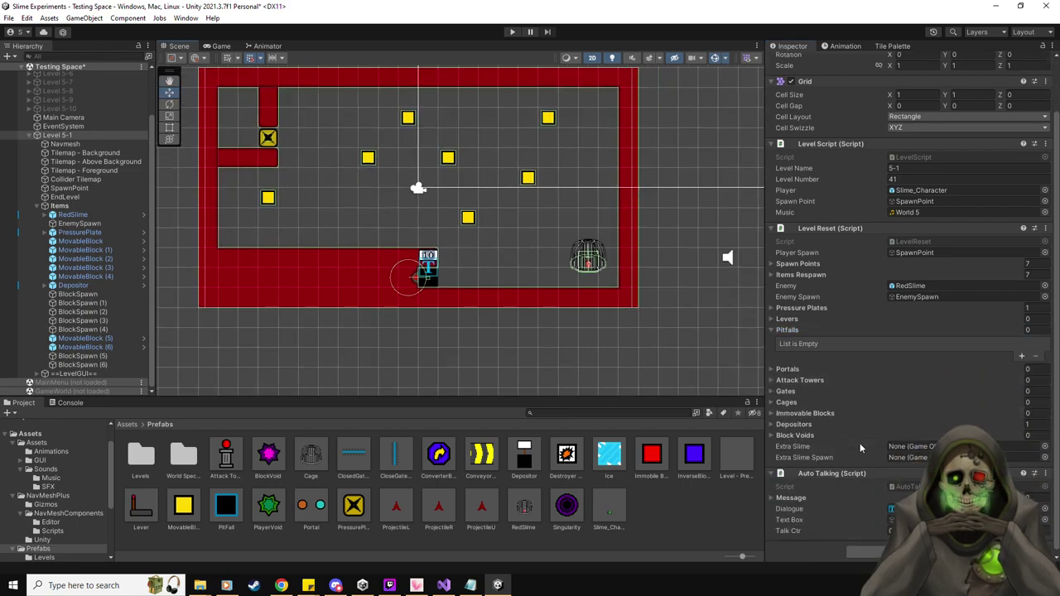
pyautogui.click(783, 331)
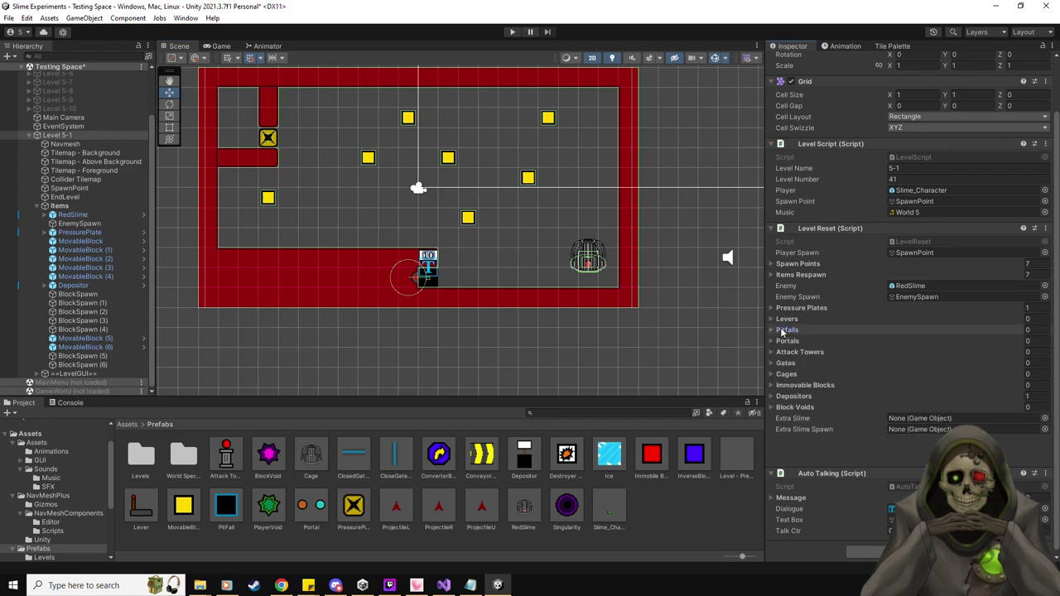
pyautogui.scroll(1, 784, 332)
pyautogui.moveTo(545, 273); pyautogui.dragTo(562, 305, button='middle')
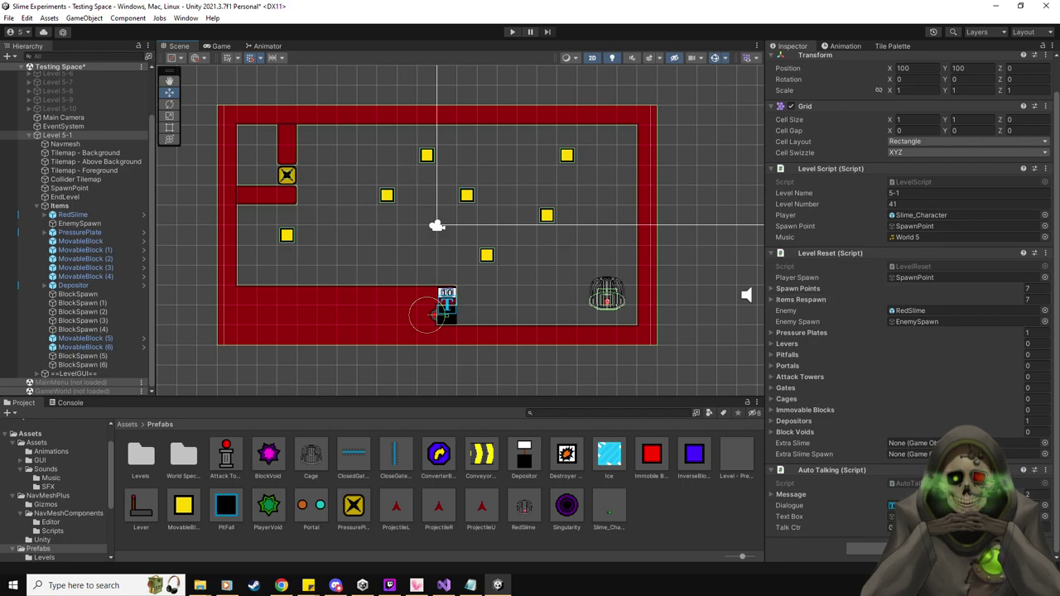
# Enter "Oh, you've made it this far? Sorry, I was rambling." as message Element 0 of Level 5-1's Auto Talking script.
pyautogui.click(792, 495)
pyautogui.scroll(-3, 846, 473)
pyautogui.click(892, 440)
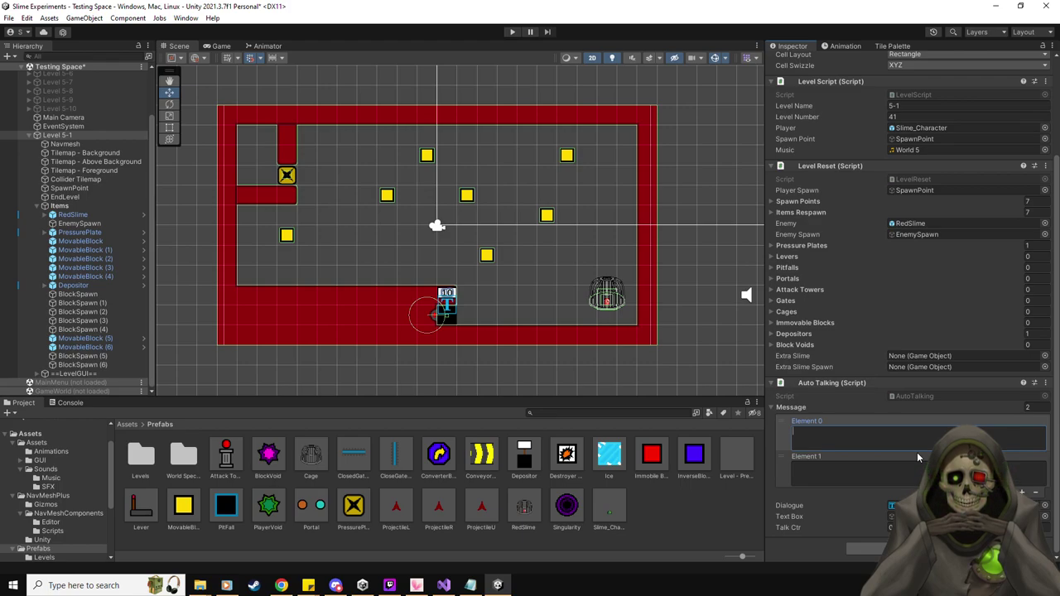
pyautogui.write('Hm')
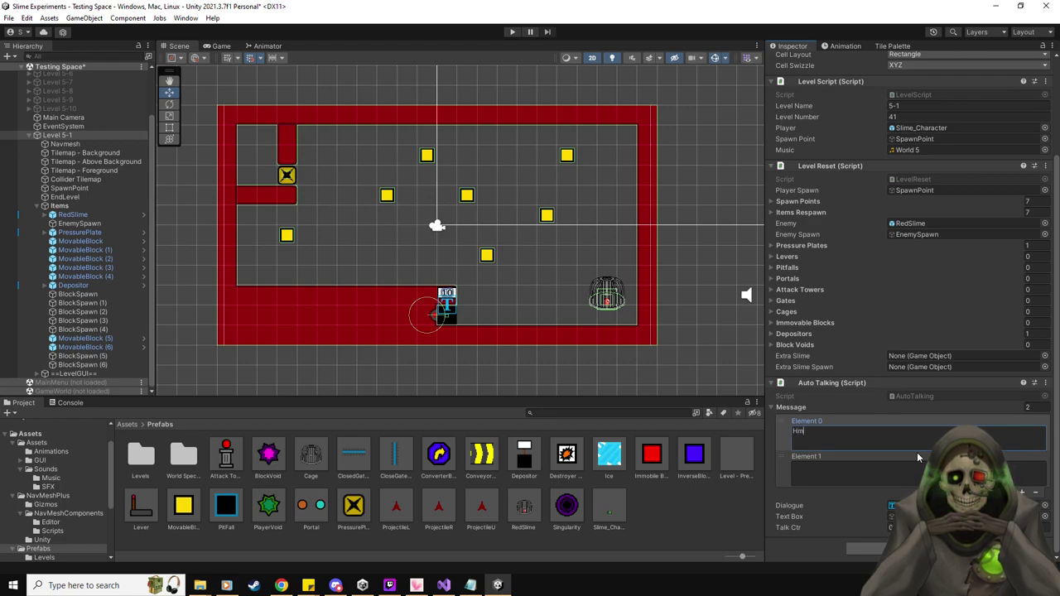
pyautogui.press('BackSpace')
pyautogui.press('BackSpace')
pyautogui.write('Oh, ')
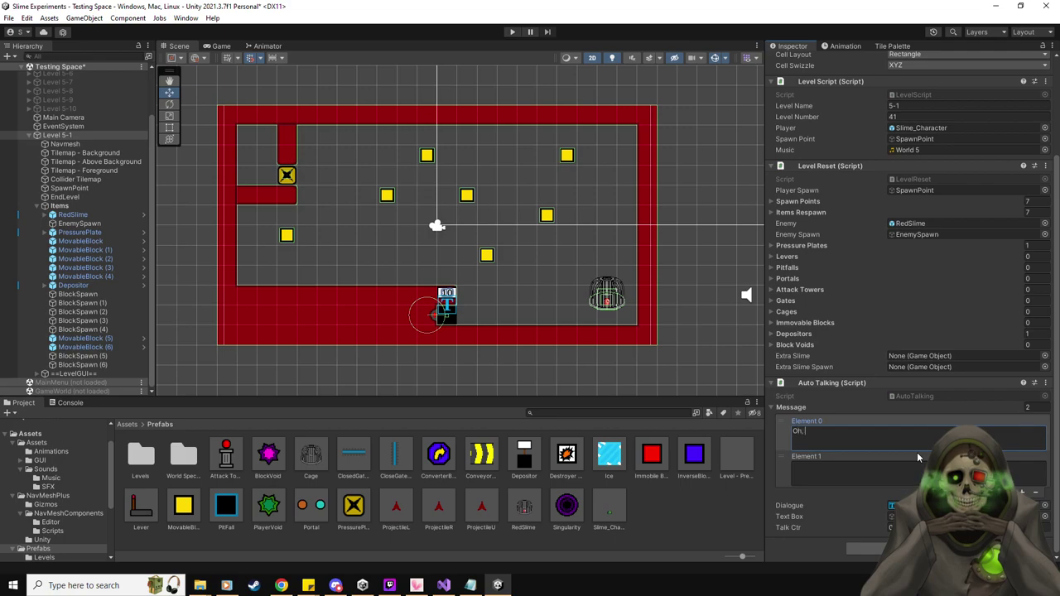
pyautogui.write("you've made it th")
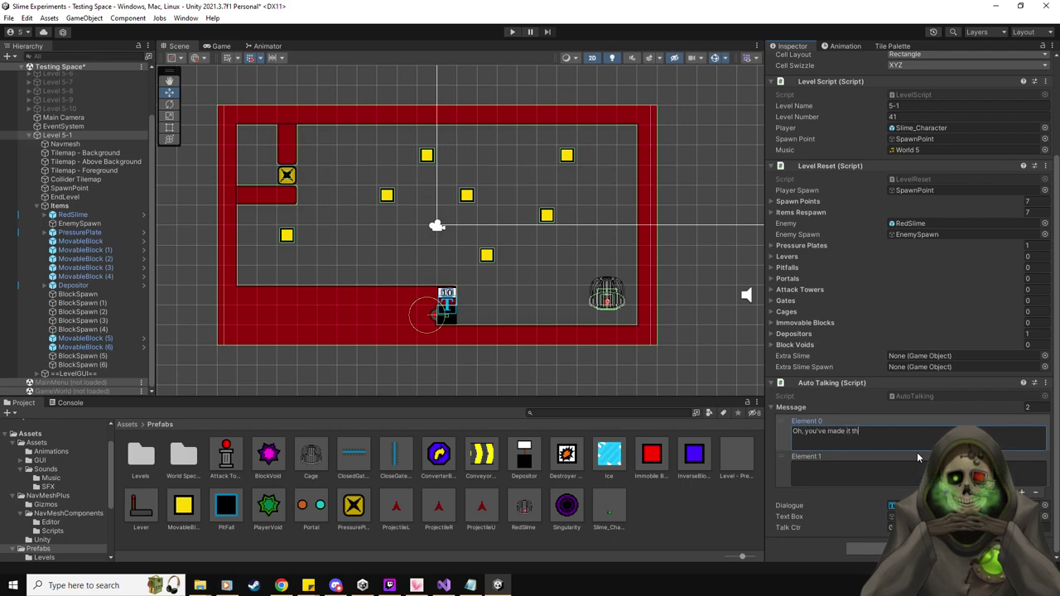
pyautogui.write('is far?')
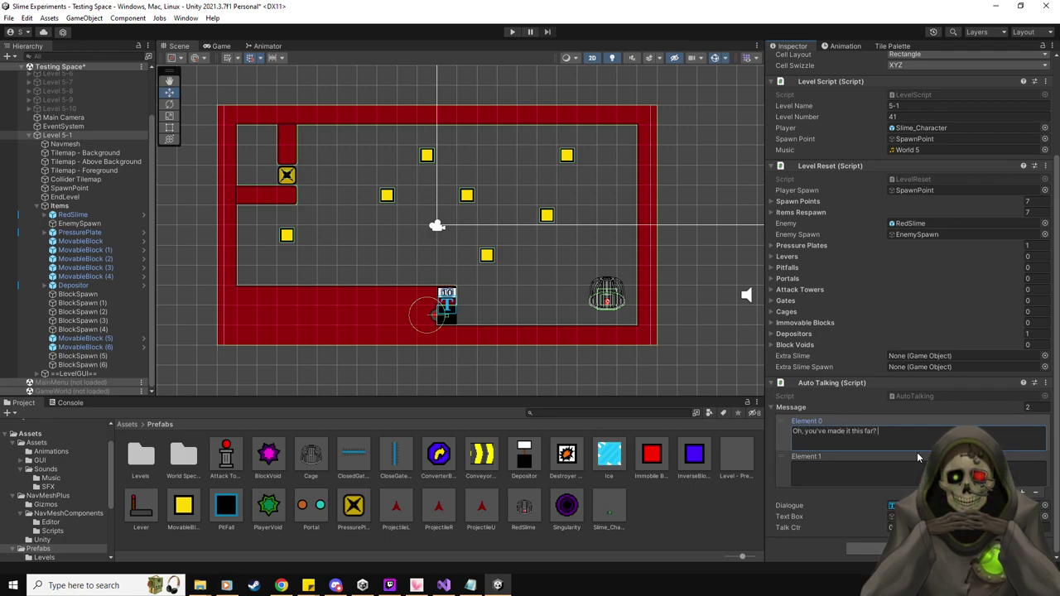
pyautogui.write(' Sorry, I was ramb')
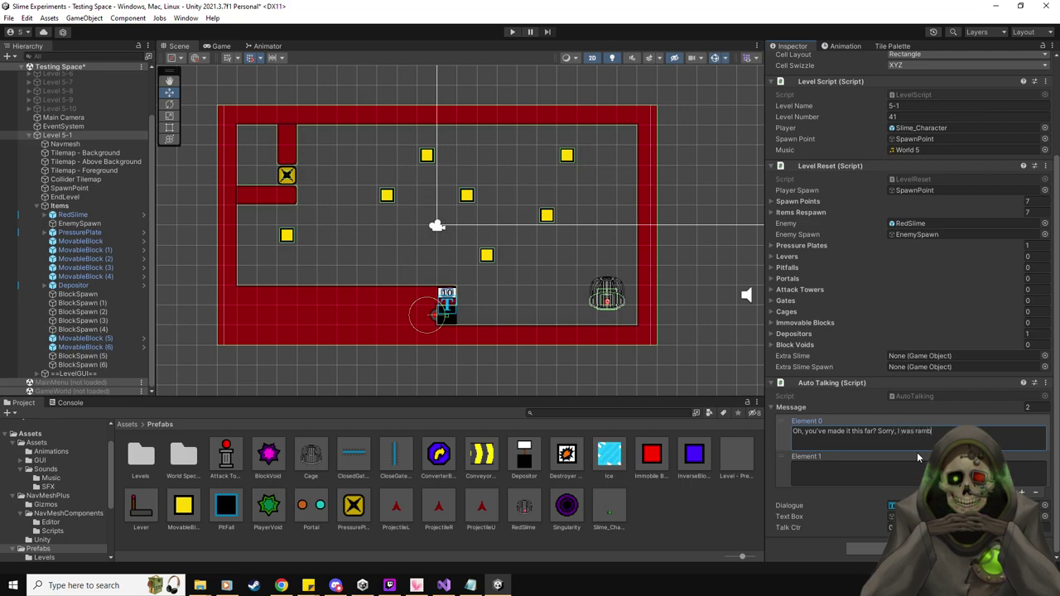
pyautogui.write('ling')
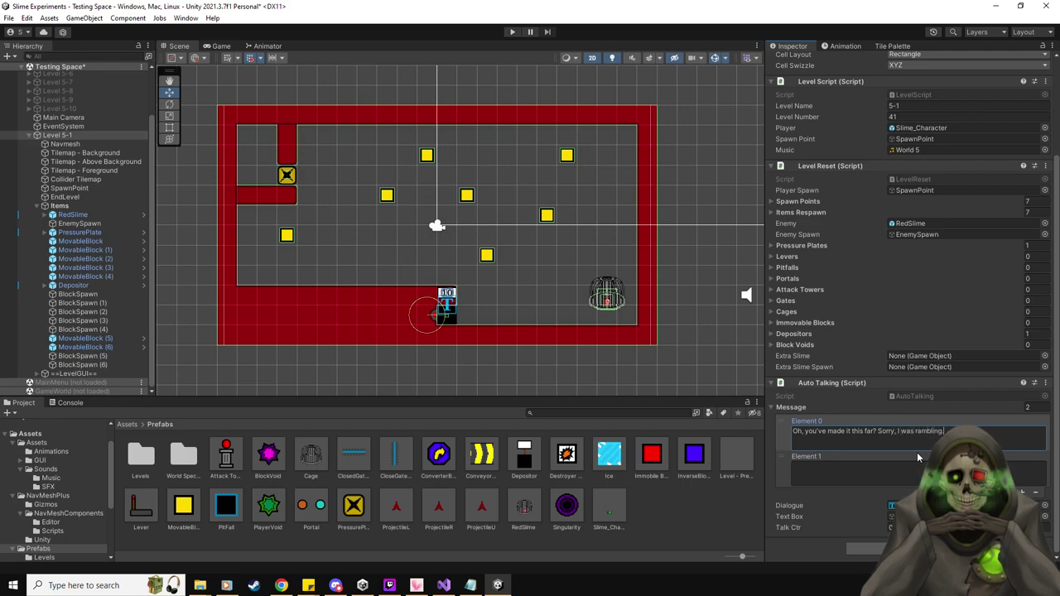
pyautogui.write('.')
# Replace the second sentence of message Element 0 with "I got lost in my recollection.".
pyautogui.tripleClick(882, 431)
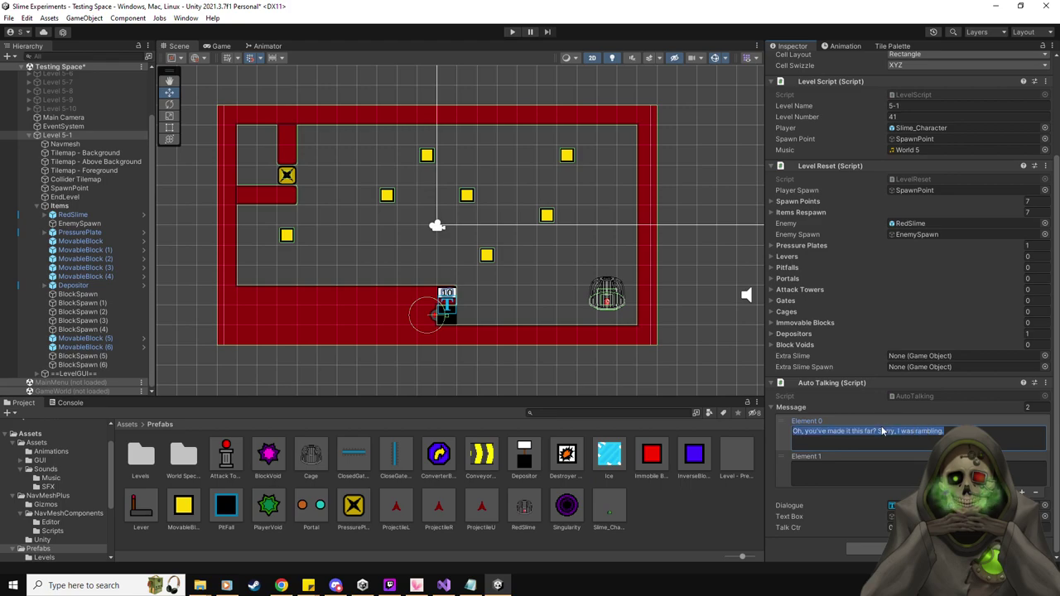
pyautogui.click(878, 431)
pyautogui.hotkey('shift', 'End')
pyautogui.write('I got lost')
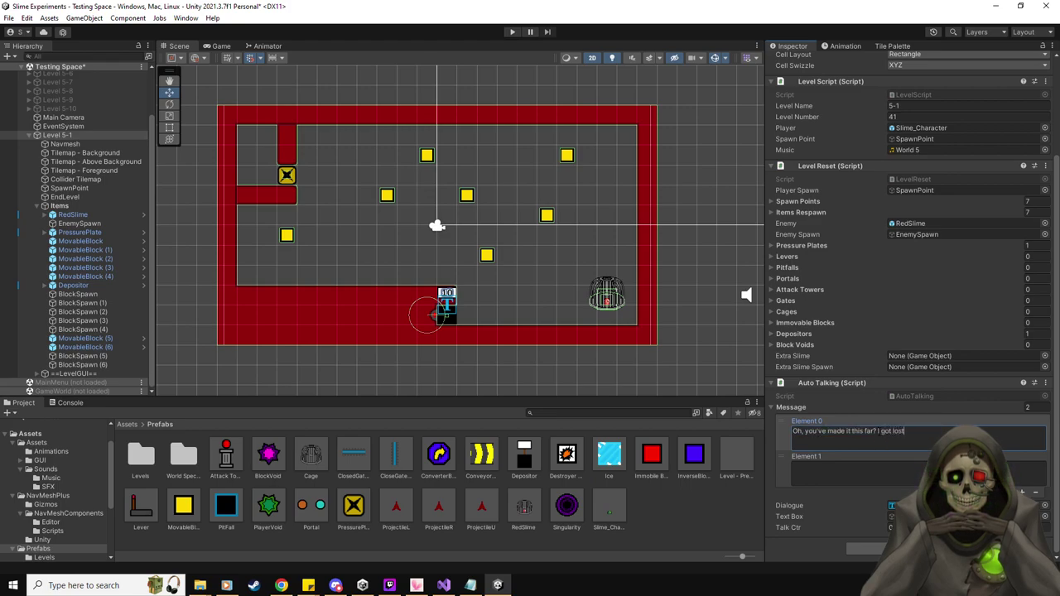
pyautogui.write(' in my rec')
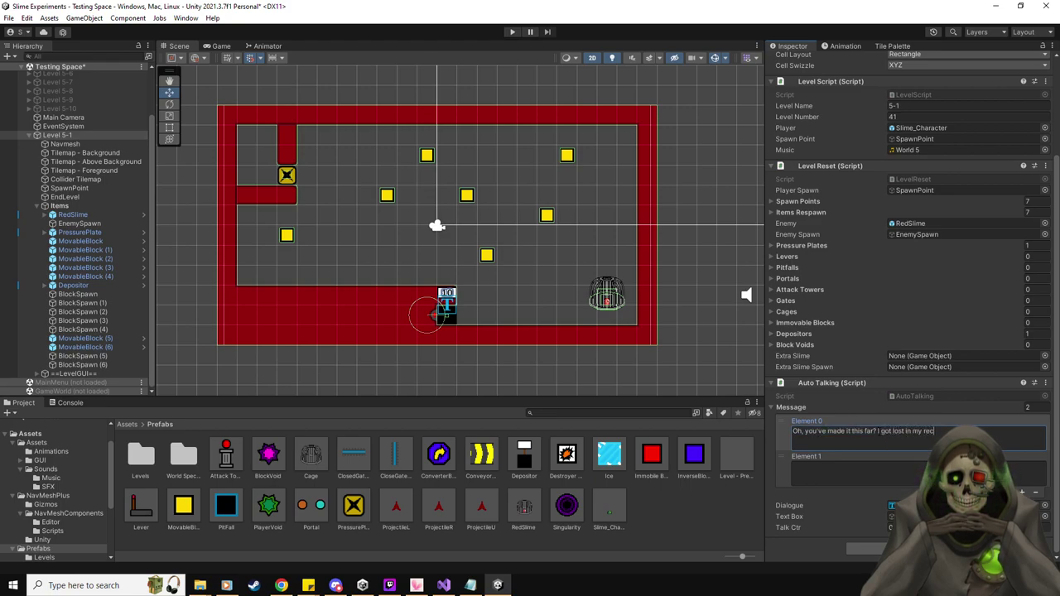
pyautogui.write('olle')
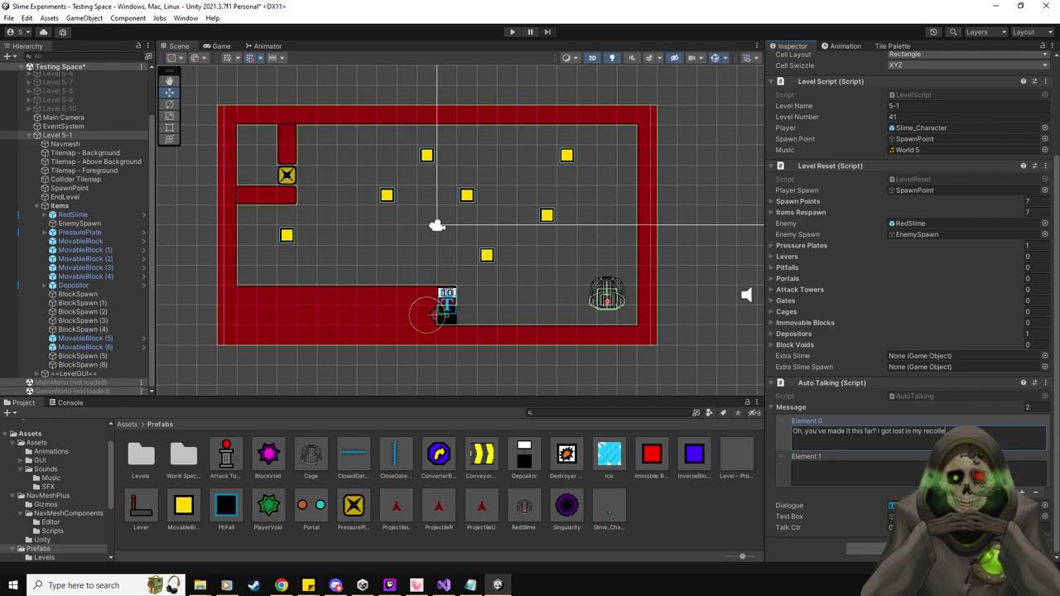
pyautogui.write('ct')
# Enter "But look! Another slime friend for you! Huh, it is a different color though." as message Element 1.
pyautogui.click(875, 463)
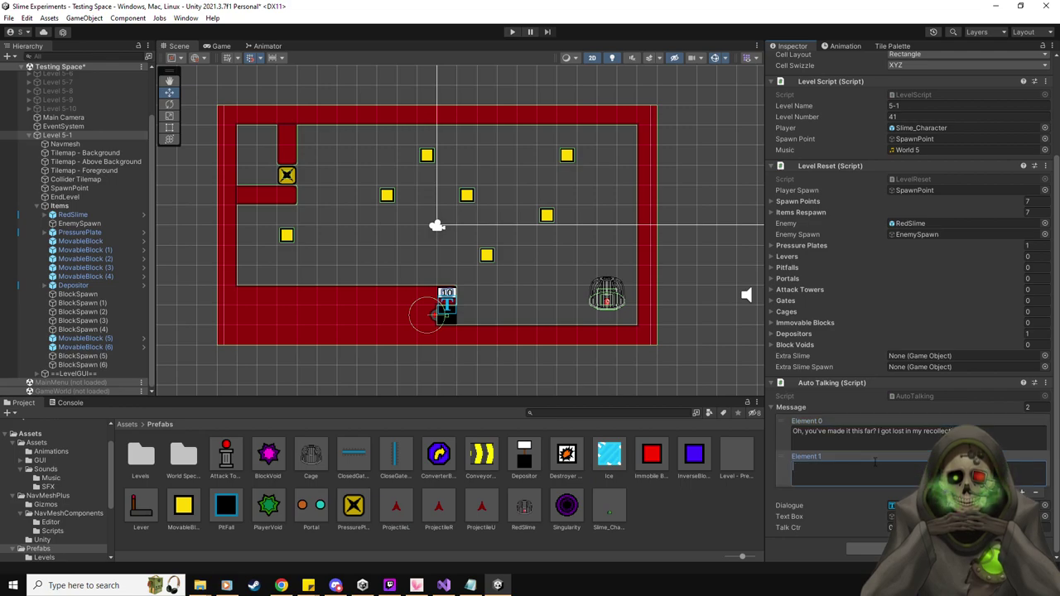
pyautogui.write('But look!')
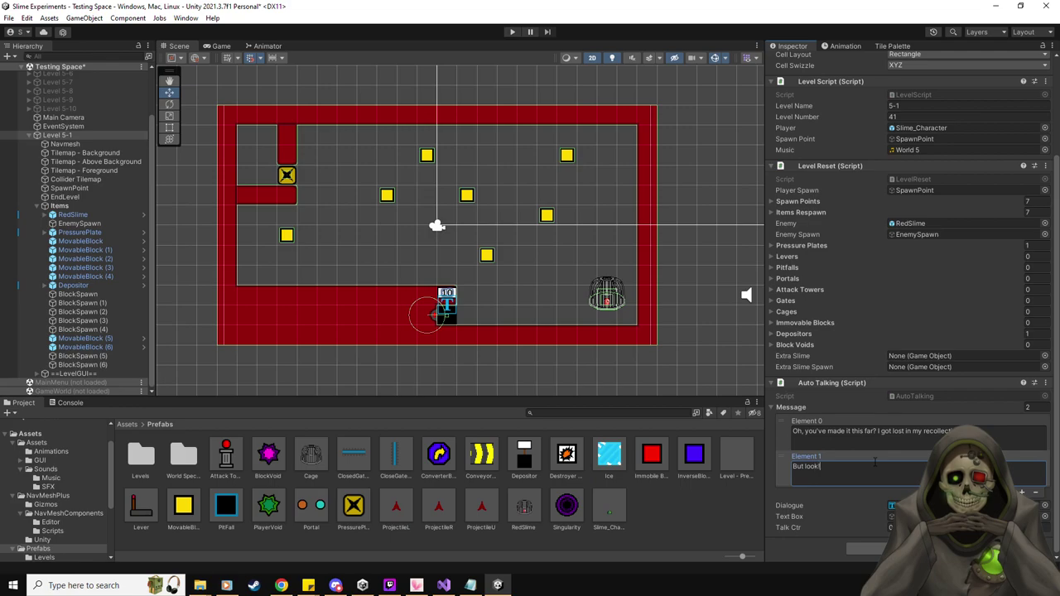
pyautogui.write(' Another slime fi')
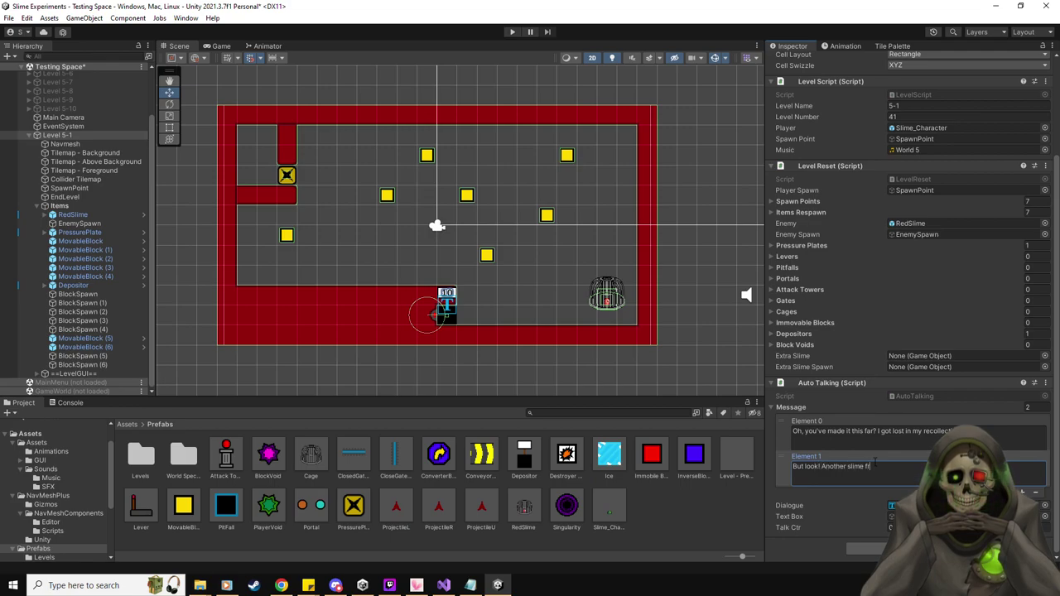
pyautogui.press('BackSpace')
pyautogui.write('riend for you!')
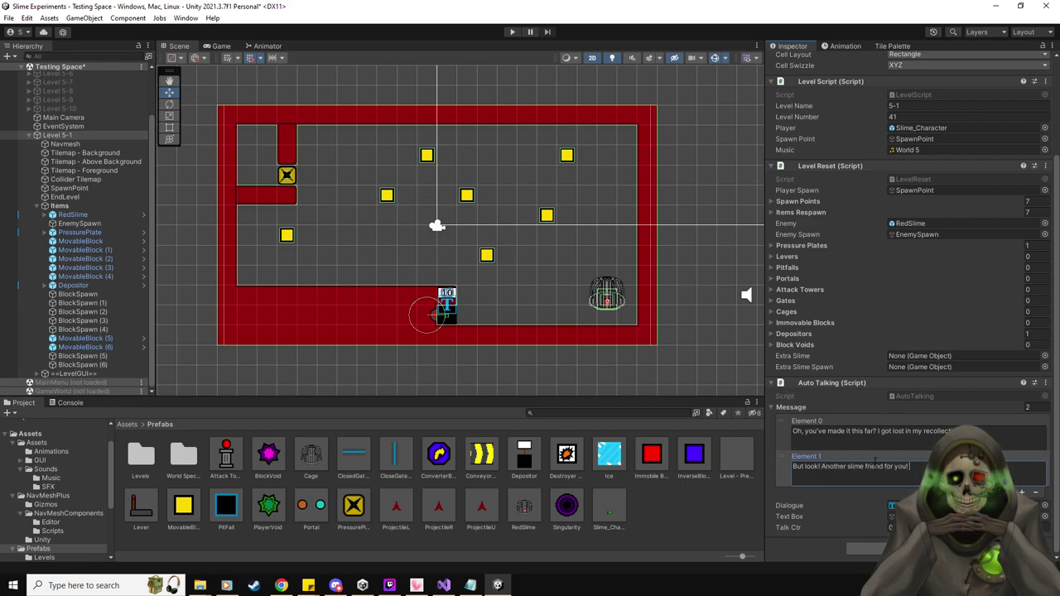
pyautogui.write(' Huh,')
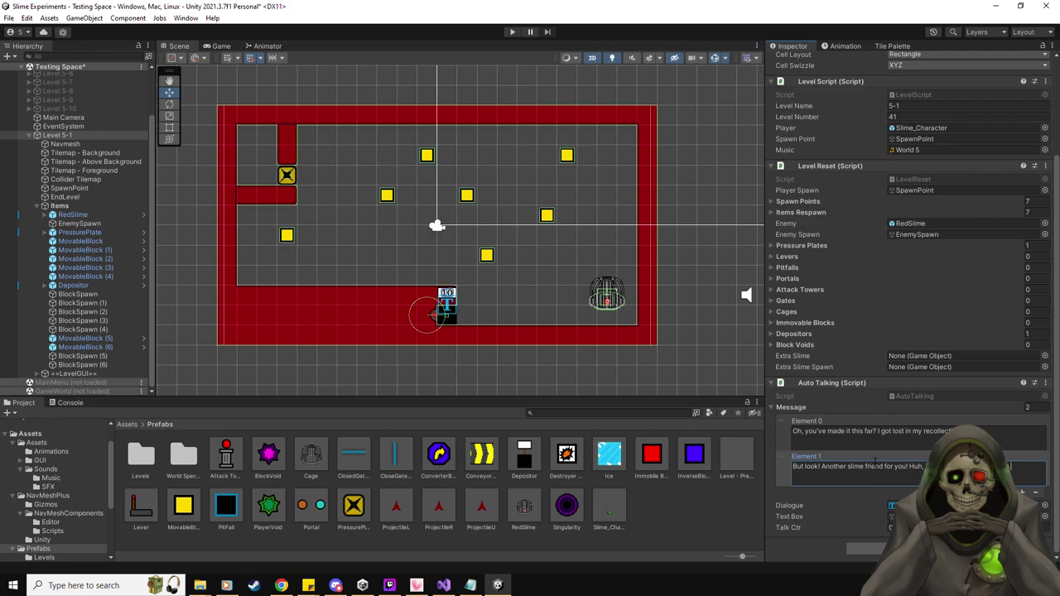
# Set the Auto Talking message count to 5 and clear the duplicated text from Elements 2, 3 and 4.
pyautogui.write('5')
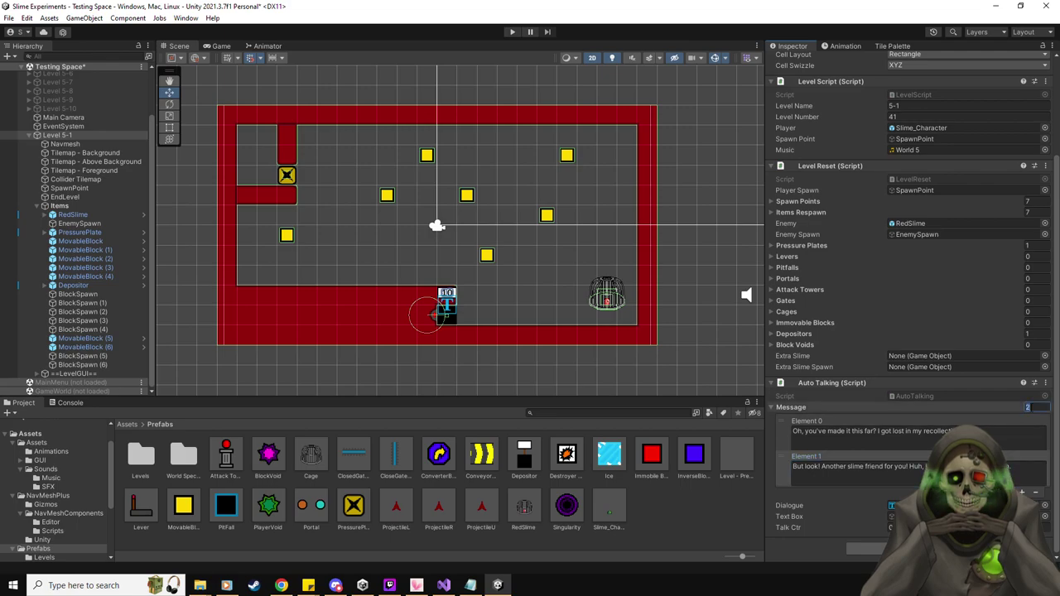
pyautogui.press('Return')
pyautogui.scroll(-2, 1018, 406)
pyautogui.click(1019, 406)
pyautogui.hotkey('ctrl', 'a')
pyautogui.press('BackSpace')
pyautogui.click(911, 431)
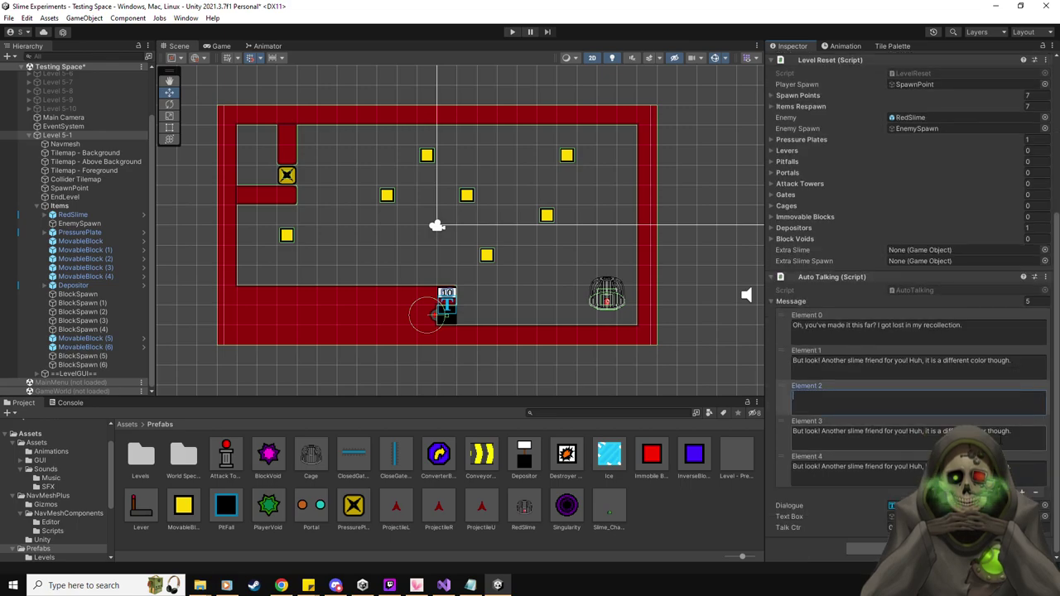
pyautogui.hotkey('ctrl', 'a')
pyautogui.press('BackSpace')
pyautogui.click(912, 466)
pyautogui.hotkey('ctrl', 'a')
pyautogui.press('BackSpace')
# Enter "Well, maybe you should go and give it a nice hello?" as message Element 2 of Level 5-1's Auto Talking script.
pyautogui.click(943, 395)
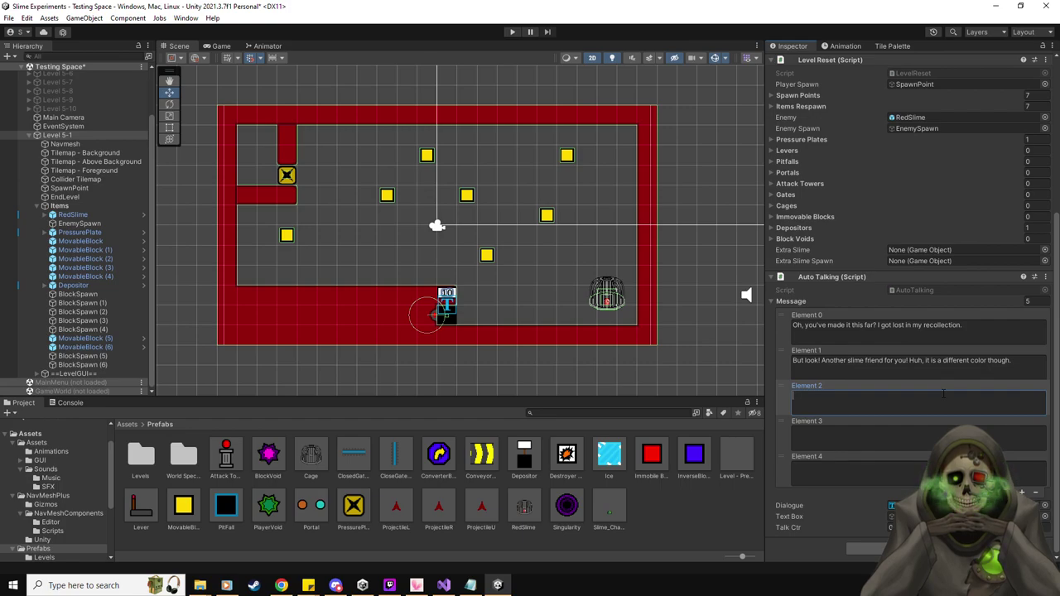
pyautogui.write('Well, ma')
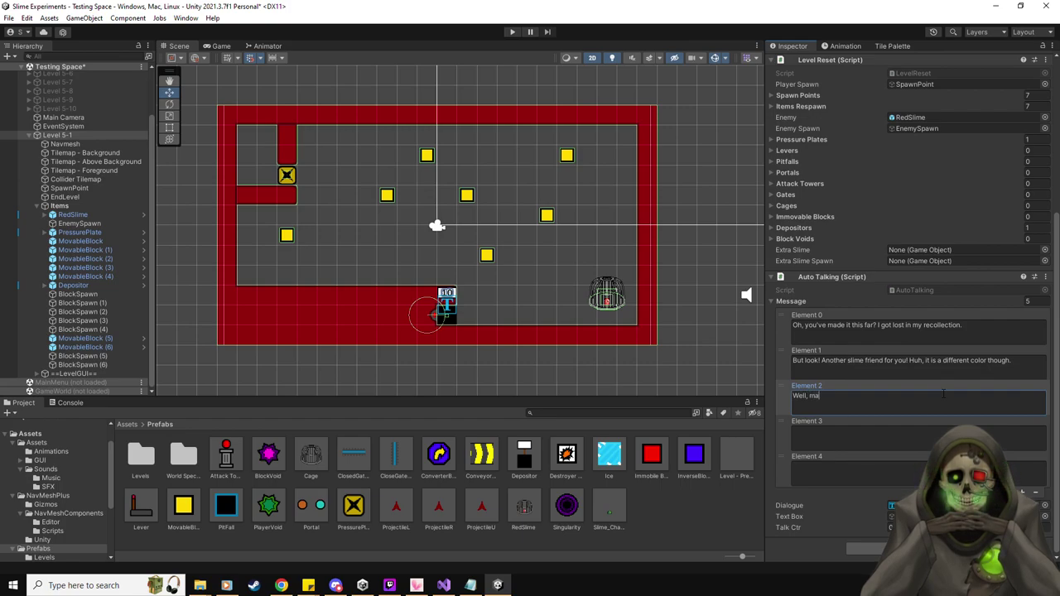
pyautogui.write('ybe you sould')
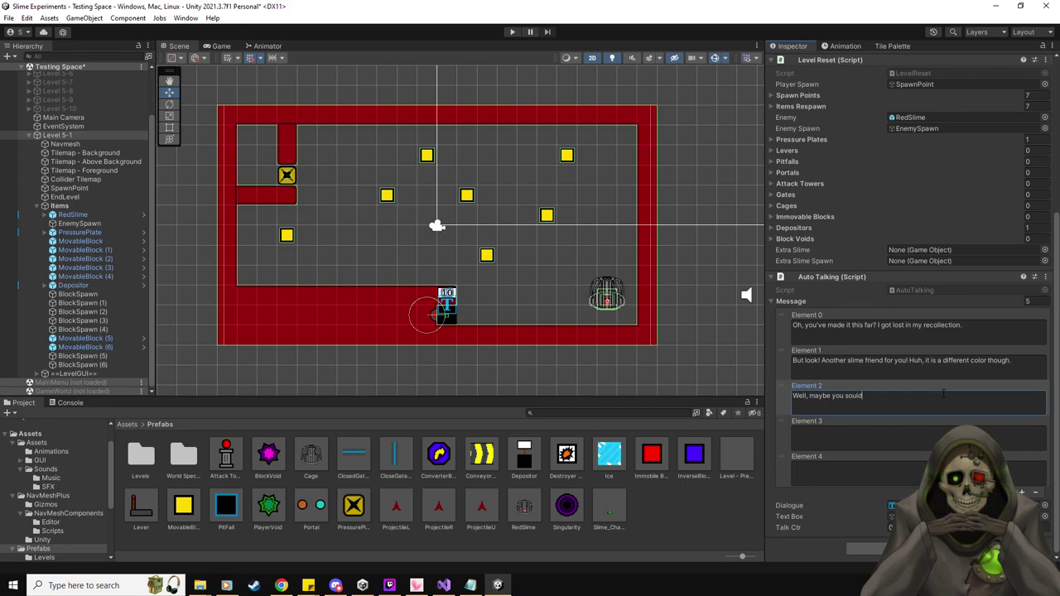
pyautogui.press('BackSpace')
pyautogui.press('BackSpace')
pyautogui.press('BackSpace')
pyautogui.press('BackSpace')
pyautogui.write('hould go and ')
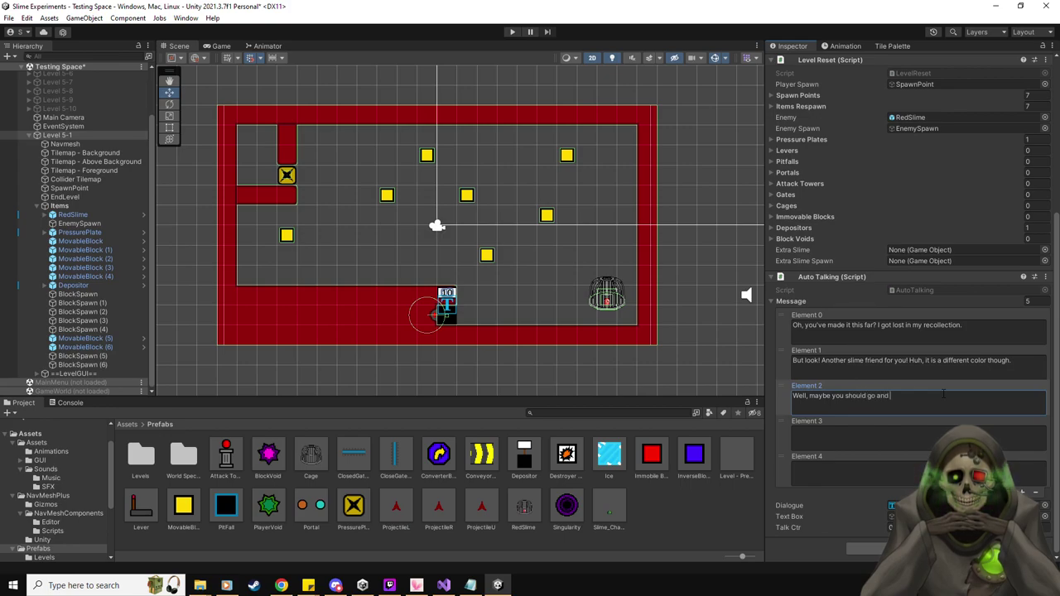
pyautogui.write('give it a')
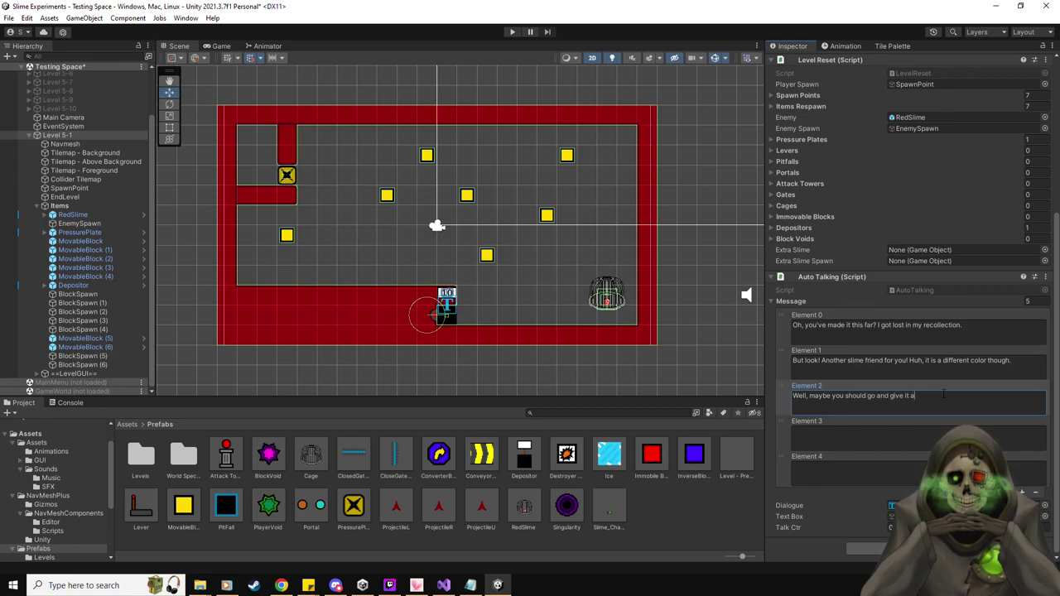
pyautogui.write(' nice hell')
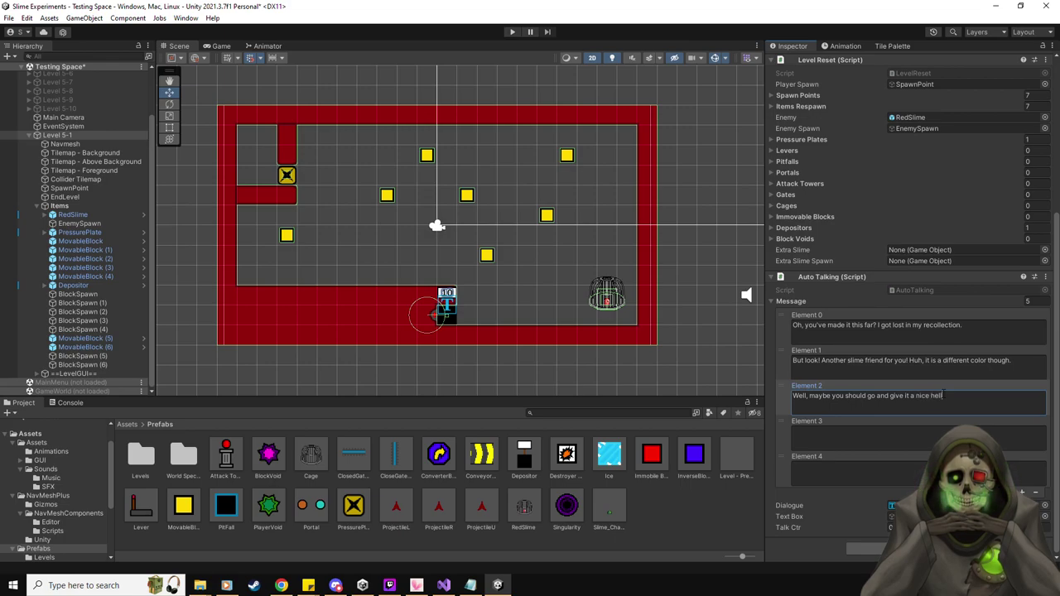
pyautogui.write('o?')
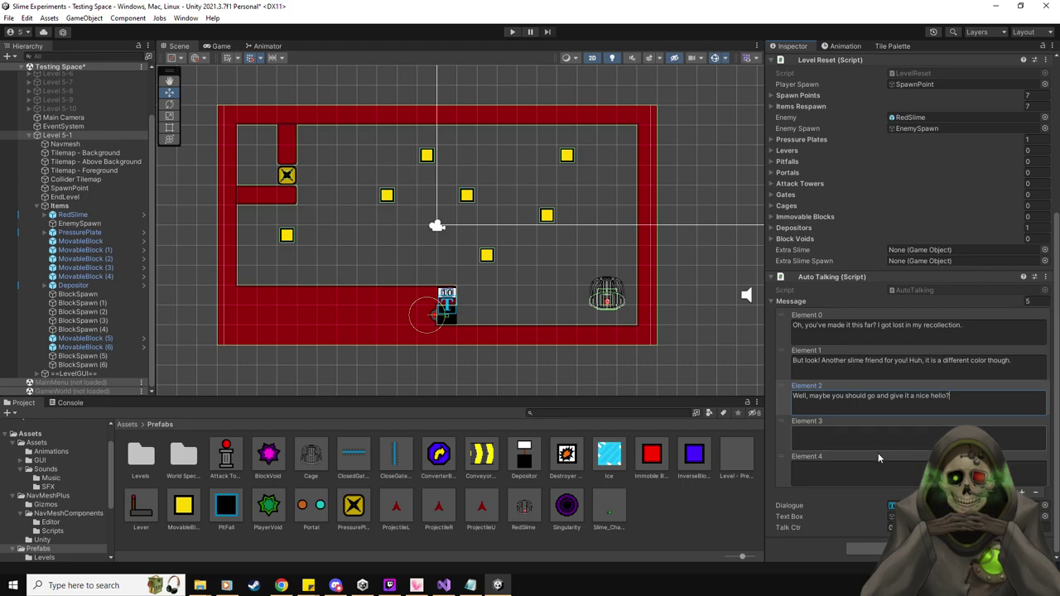
# Delete the empty message Elements 3 and 4 from Level 5-1's Auto Talking script.
pyautogui.click(792, 432)
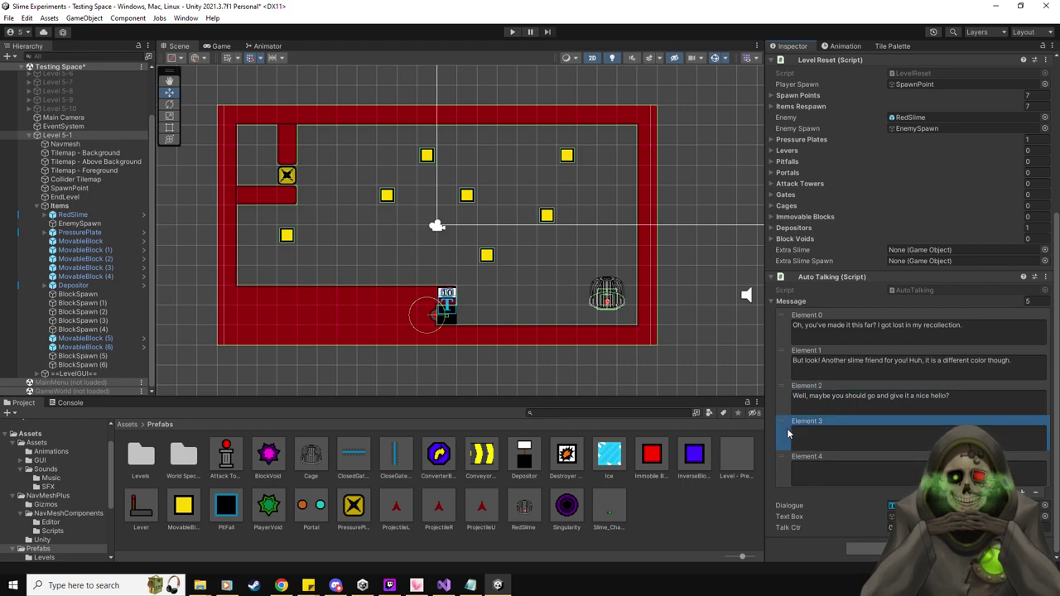
pyautogui.press('Delete')
pyautogui.click(783, 475)
pyautogui.press('Delete')
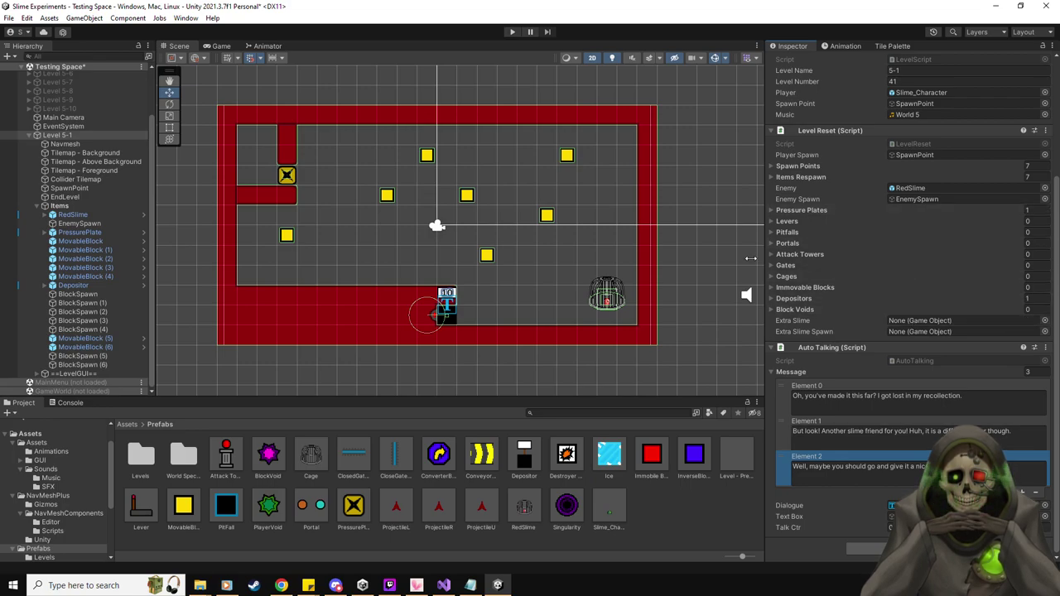
# Open the Levels folder inside Prefabs in the project assets.
pyautogui.scroll(-2, 41, 543)
pyautogui.click(44, 524)
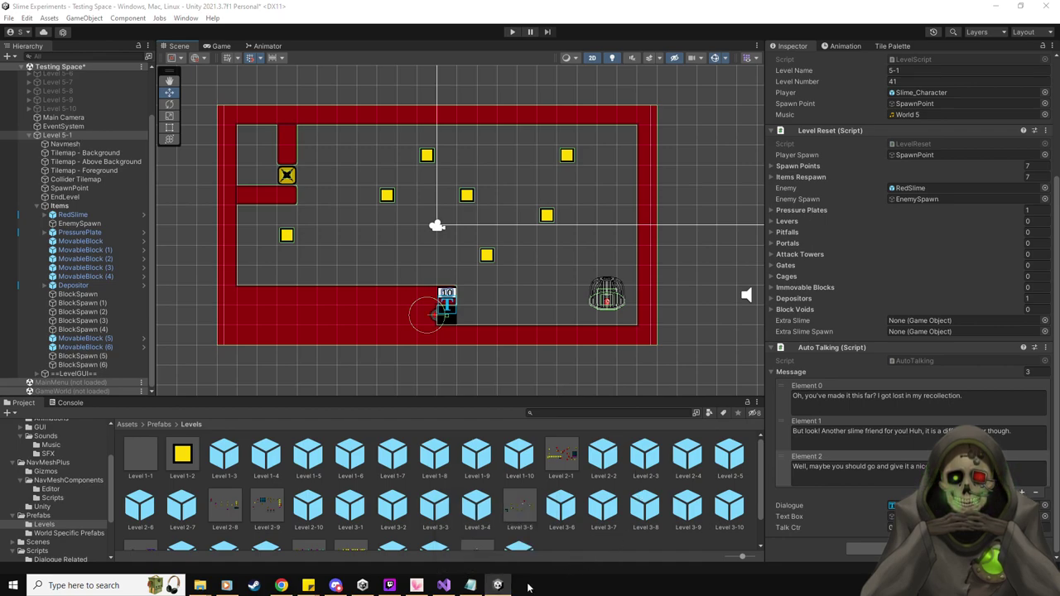
pyautogui.moveTo(502, 588)
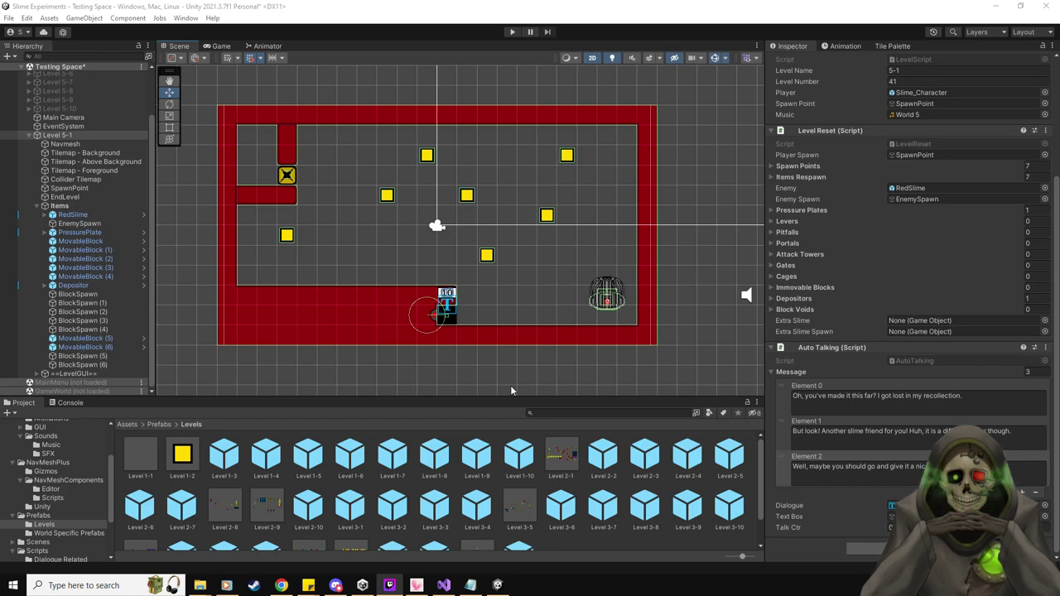
pyautogui.click(531, 10)
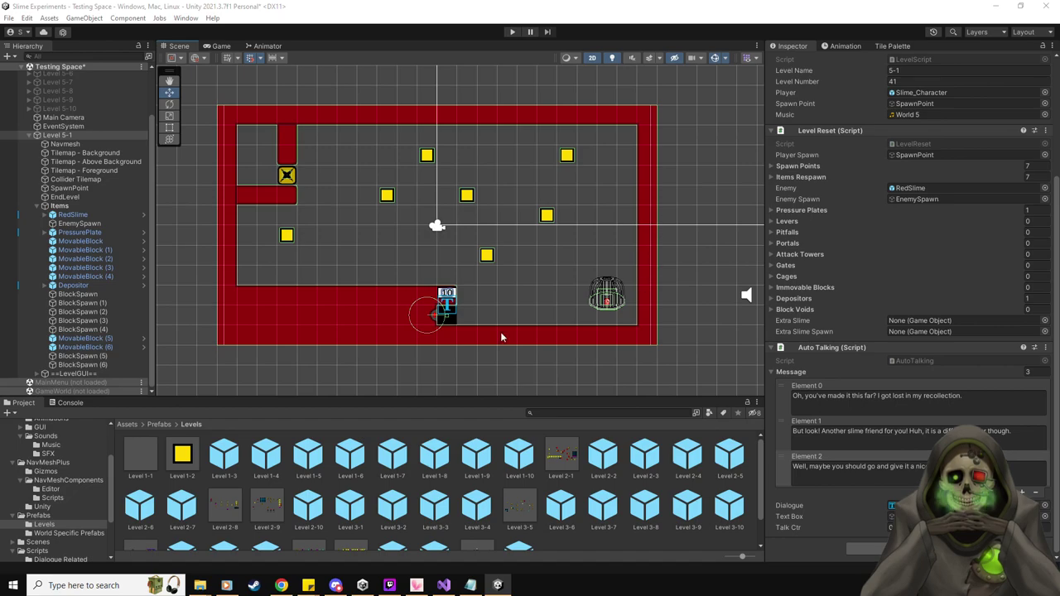
pyautogui.click(362, 586)
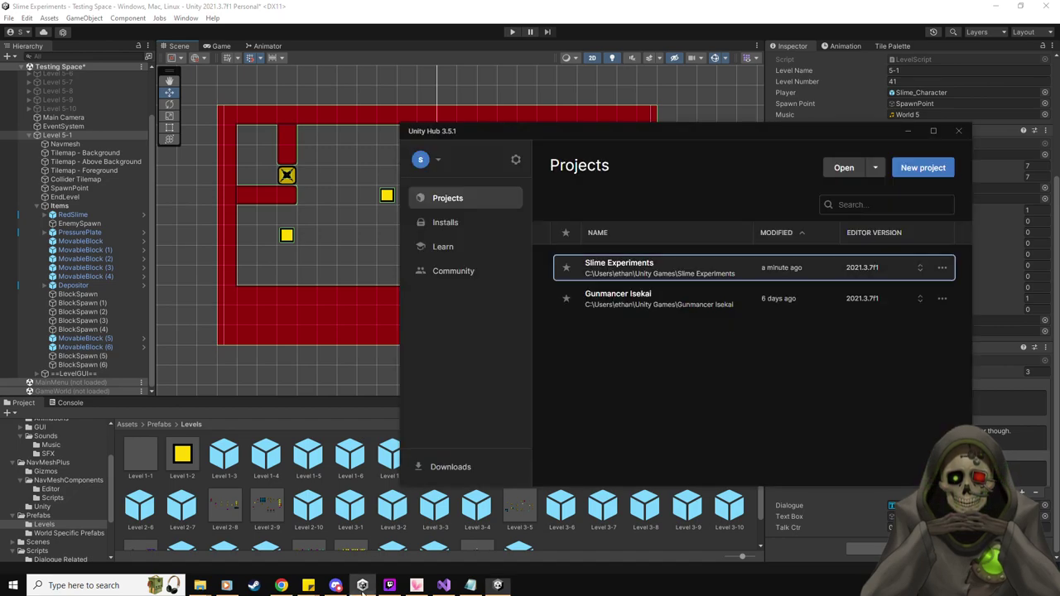
pyautogui.click(371, 14)
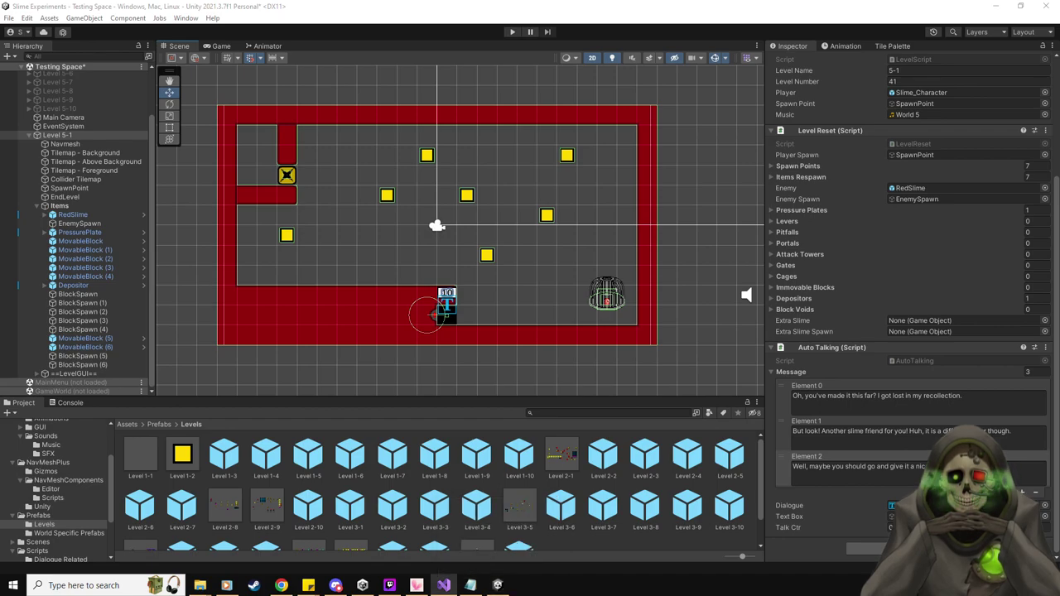
pyautogui.click(561, 9)
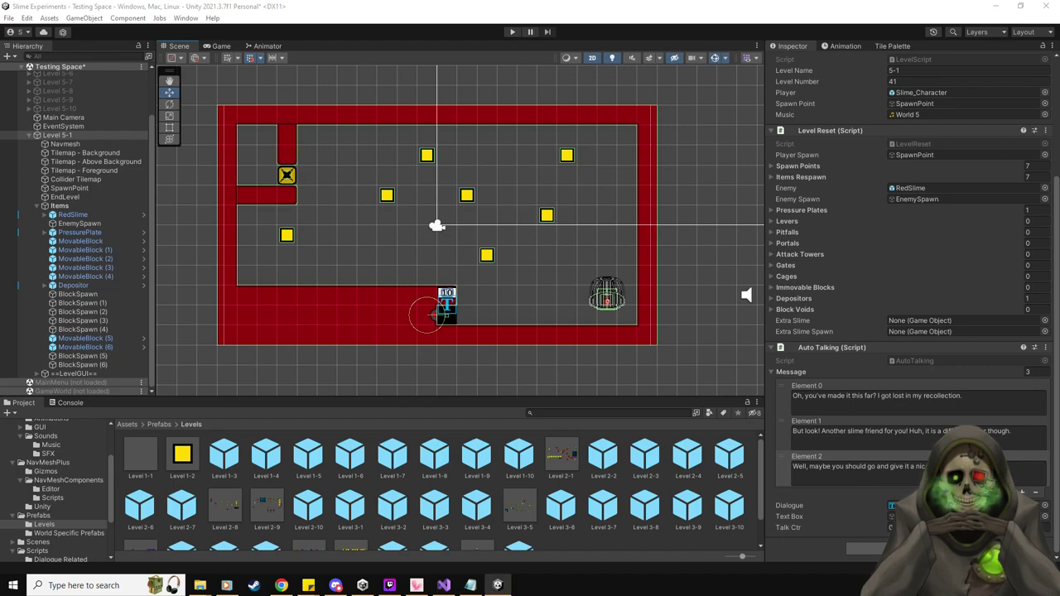